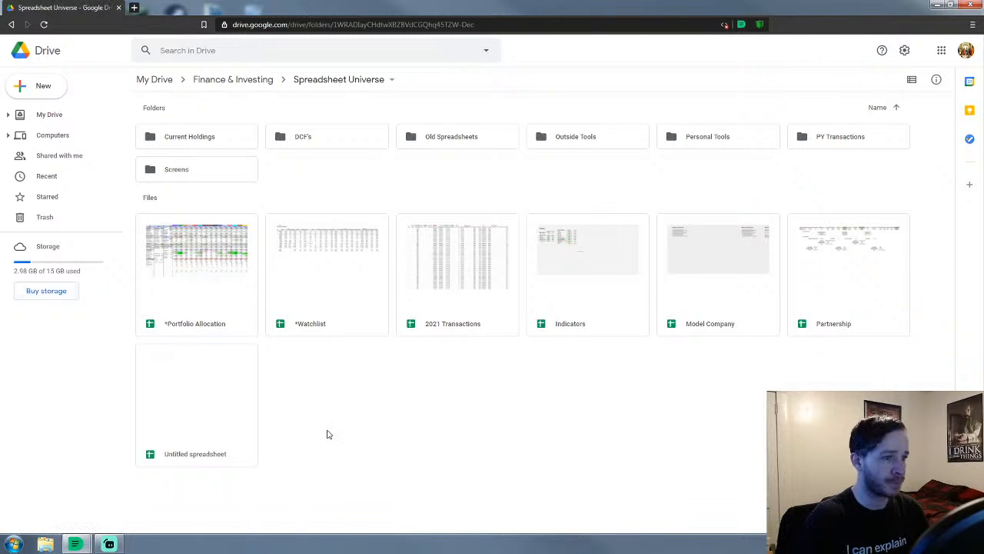
Open the $DISCA - Discovery spreadsheet from the DCF's folder
{"action": "double_click", "coordinate": [356, 132]}
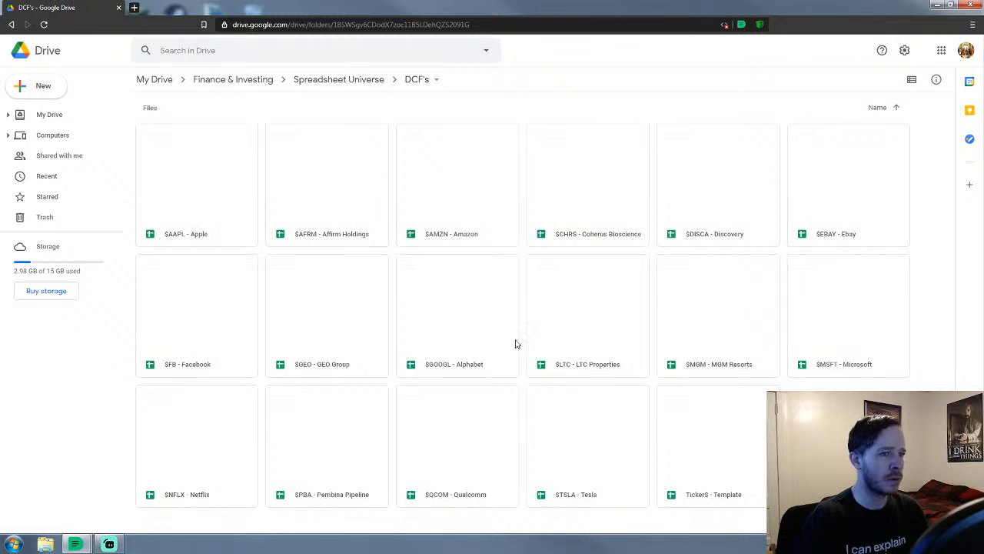
{"action": "double_click", "coordinate": [694, 213]}
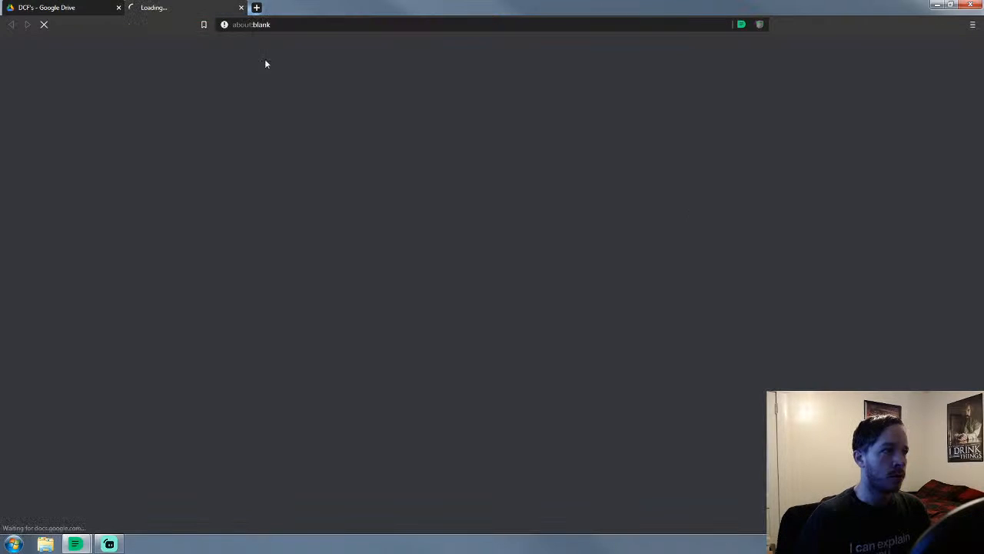
{"action": "left_click", "coordinate": [79, 6]}
{"action": "left_click", "coordinate": [353, 80]}
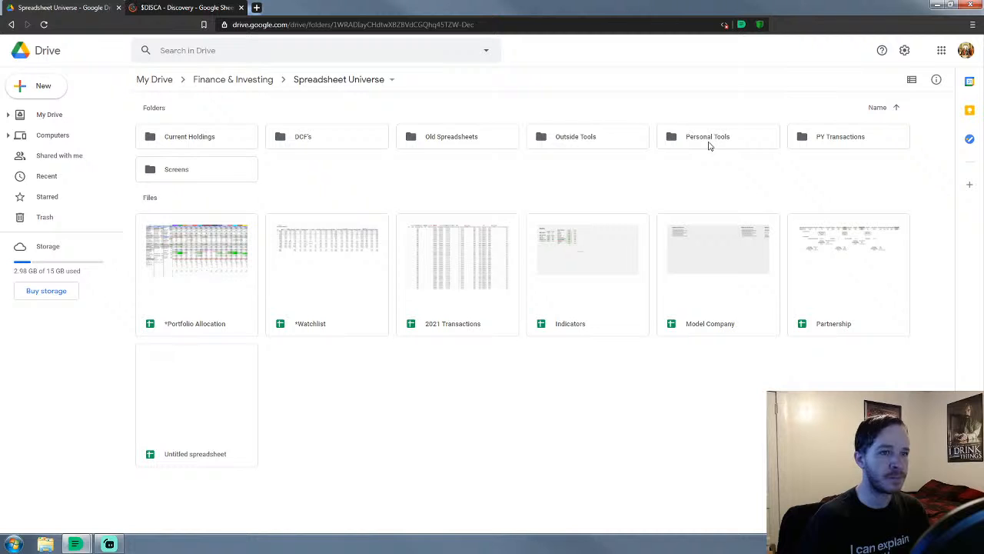
Open Damodaran's ctryprem.xlsx and ratings (1).xlsx from Outside Tools > Damodaran in new tabs
{"action": "double_click", "coordinate": [581, 139]}
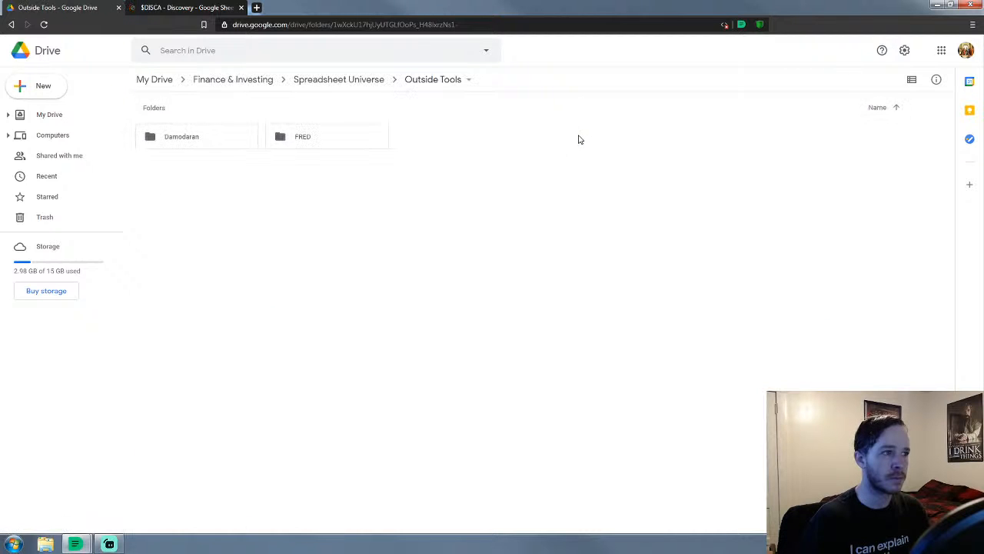
{"action": "double_click", "coordinate": [193, 146]}
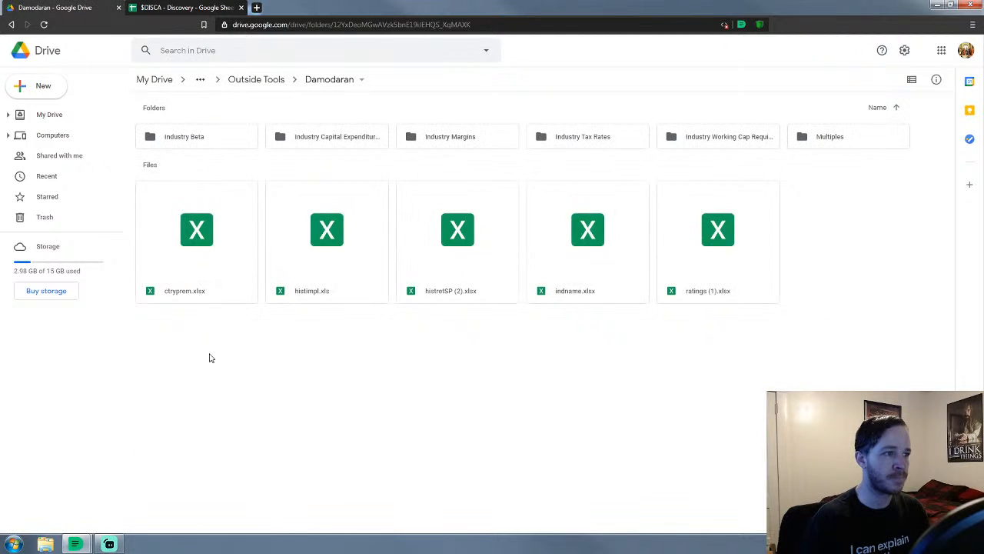
{"action": "left_click", "coordinate": [155, 209]}
{"action": "double_click", "coordinate": [155, 209]}
{"action": "left_click", "coordinate": [60, 9]}
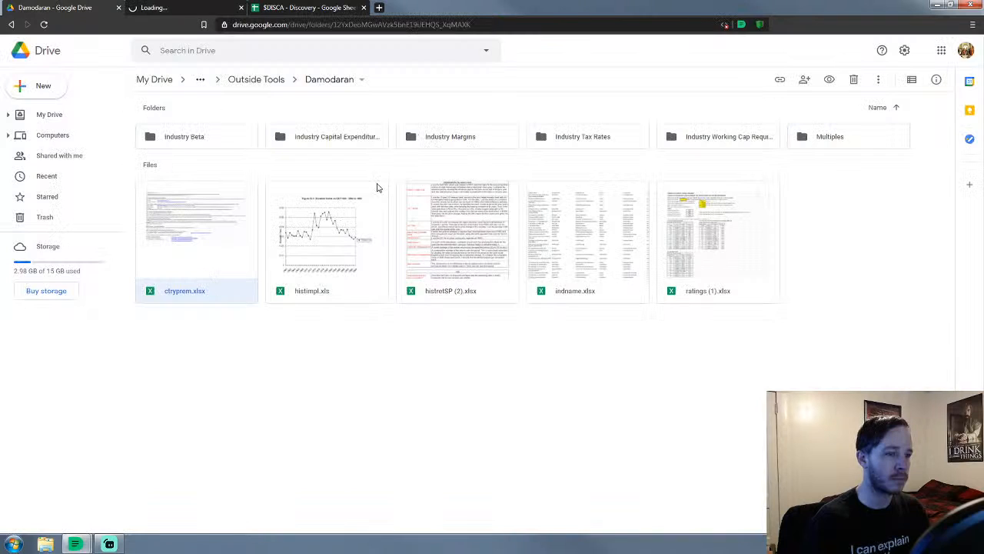
{"action": "double_click", "coordinate": [722, 252]}
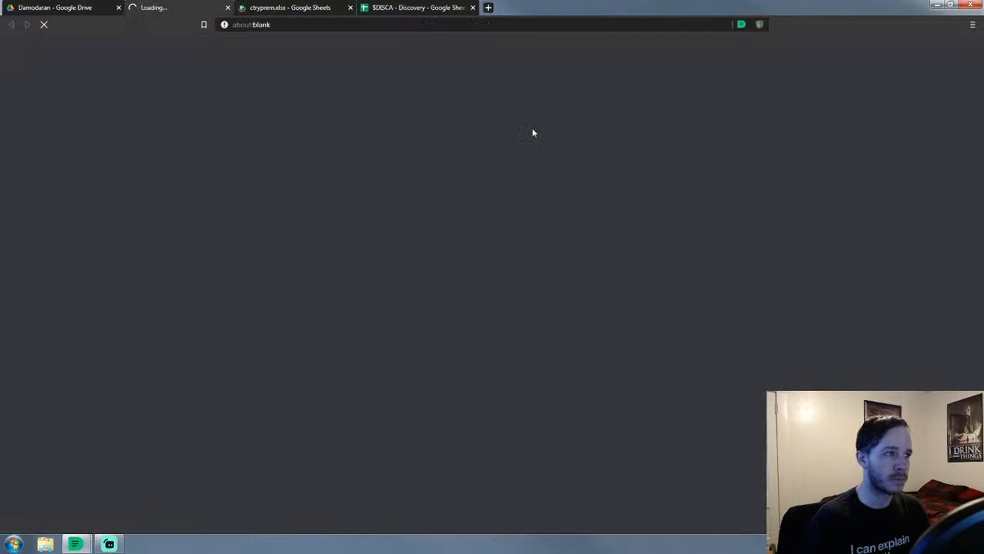
{"action": "left_click", "coordinate": [57, 7]}
Open betas.xlsx from Industry Beta and margin.xlsx from Industry Margins
{"action": "double_click", "coordinate": [179, 139]}
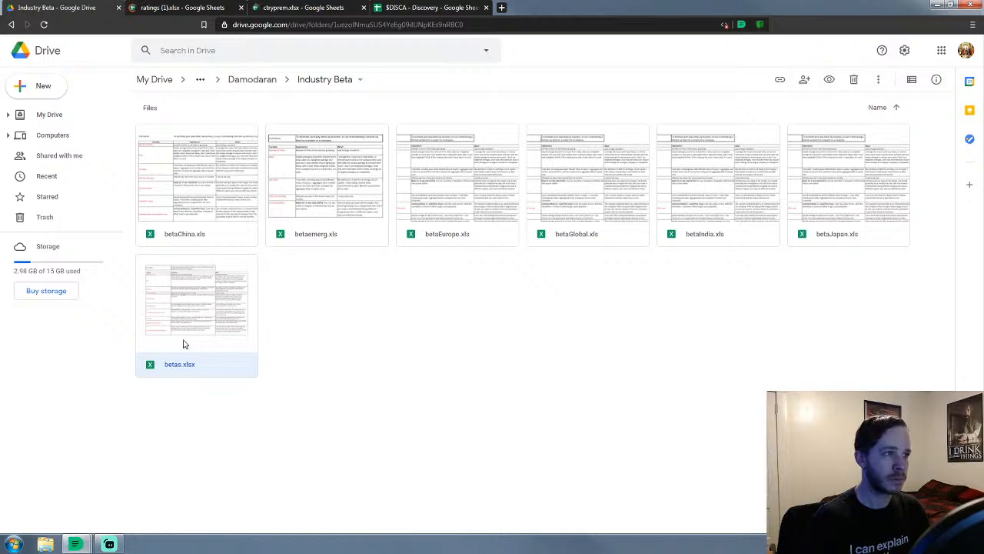
{"action": "double_click", "coordinate": [183, 344]}
{"action": "left_click", "coordinate": [58, 7]}
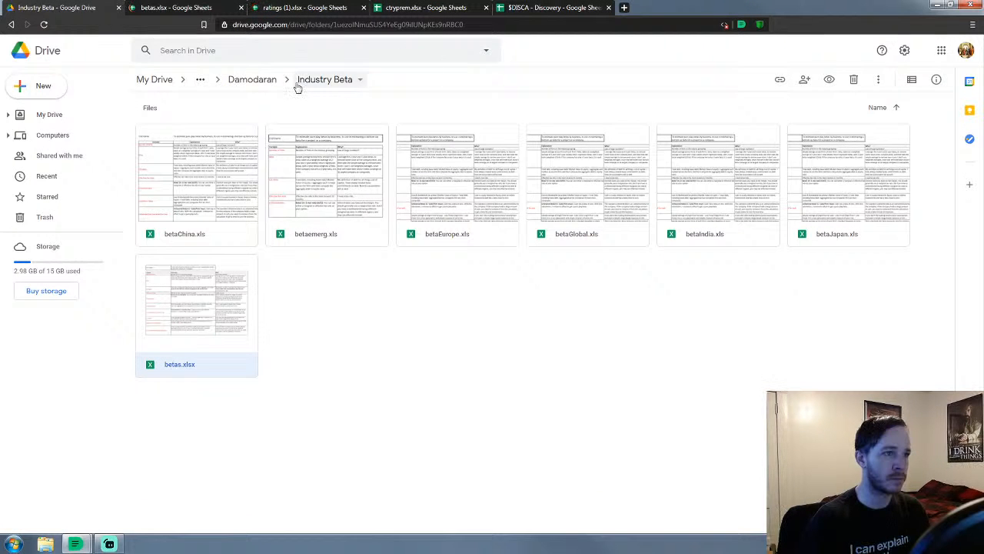
{"action": "left_click", "coordinate": [253, 79]}
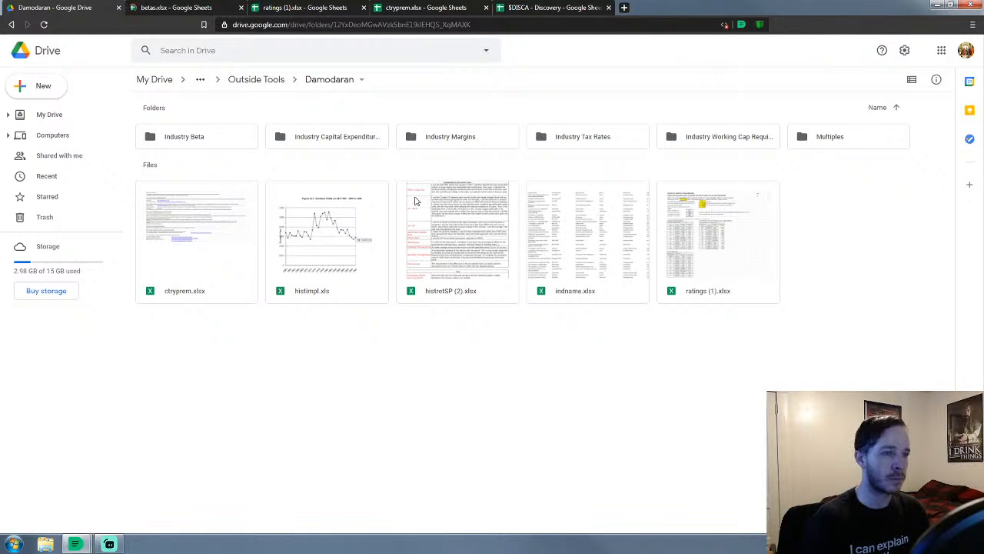
{"action": "double_click", "coordinate": [477, 138]}
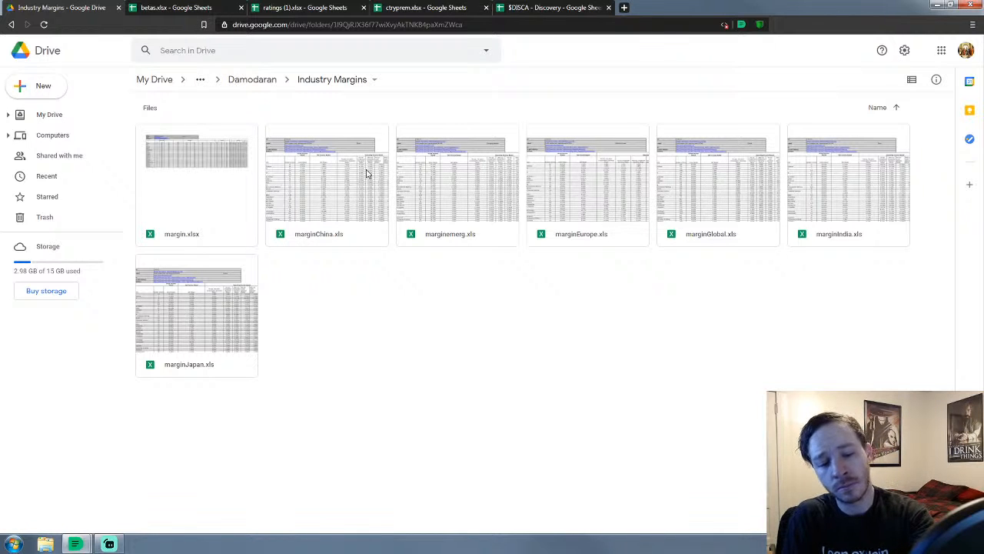
{"action": "double_click", "coordinate": [220, 162]}
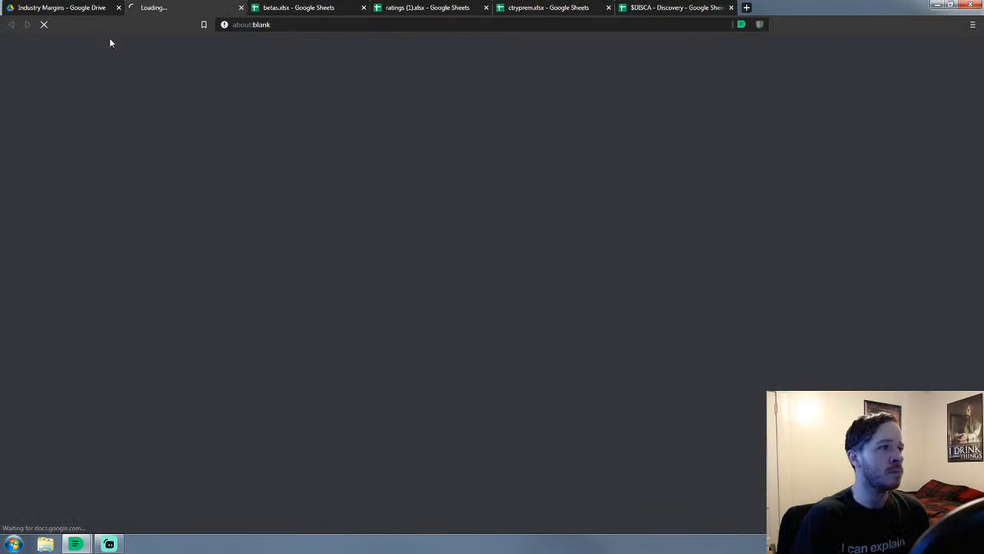
{"action": "left_click", "coordinate": [44, 7]}
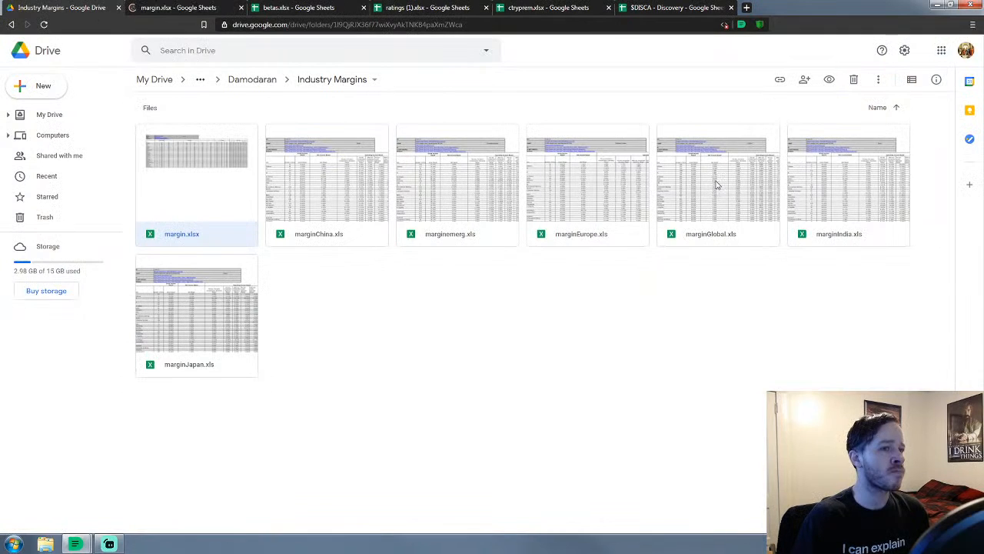
{"action": "left_click", "coordinate": [236, 81]}
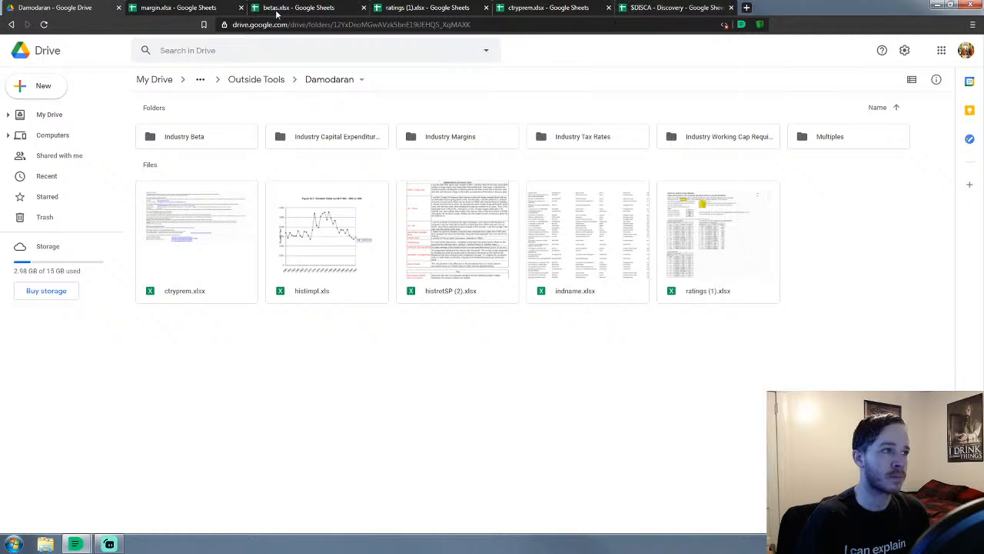
Enter ticker DISCA in cell A3 of the $DISCA spreadsheet's Fundamentals sheet
{"action": "left_click", "coordinate": [663, 8]}
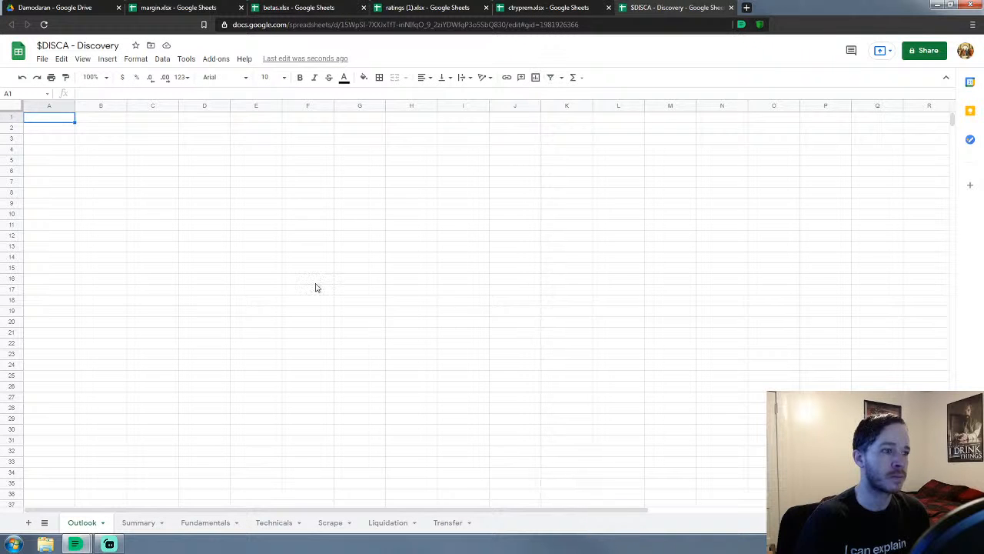
{"action": "left_click", "coordinate": [202, 527]}
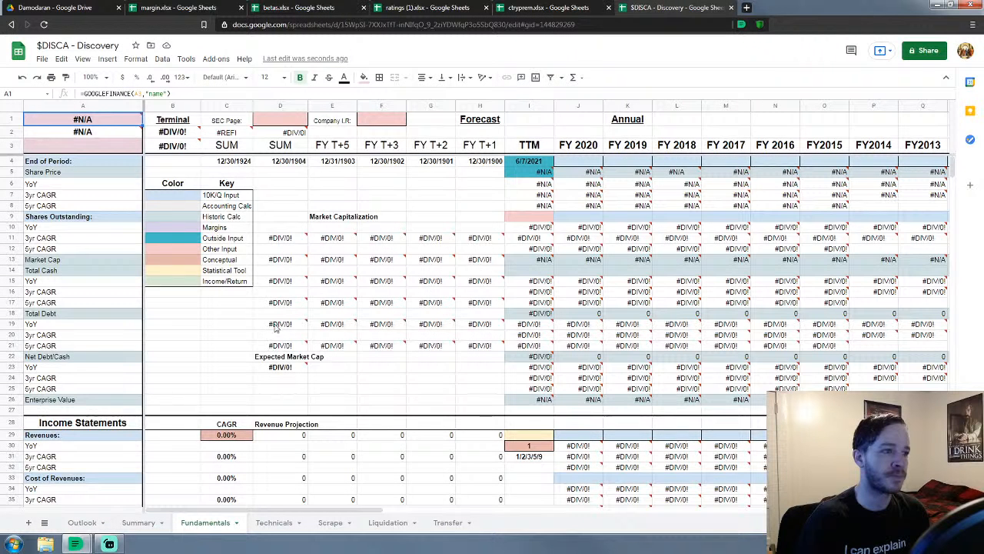
{"action": "left_click", "coordinate": [87, 151]}
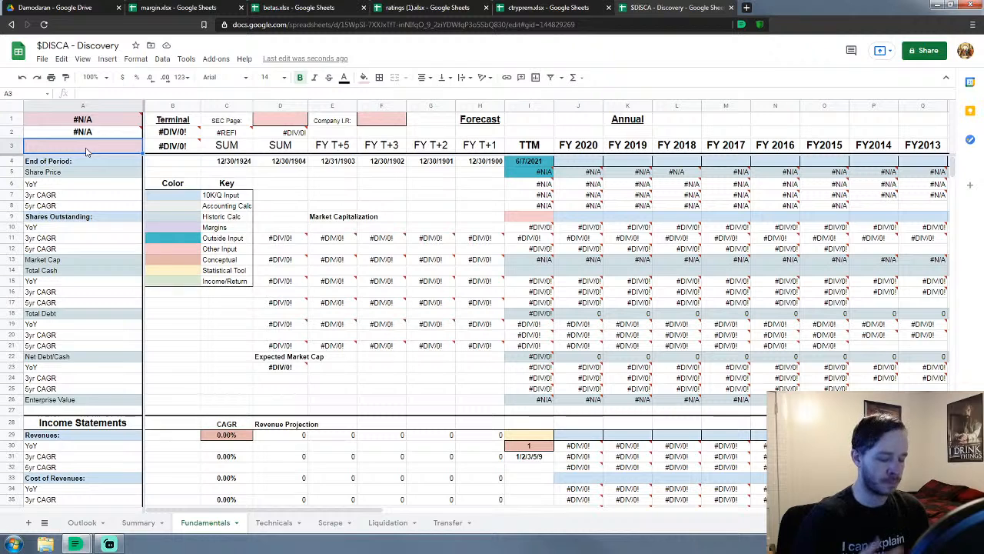
{"action": "type", "text": "DISCA"}
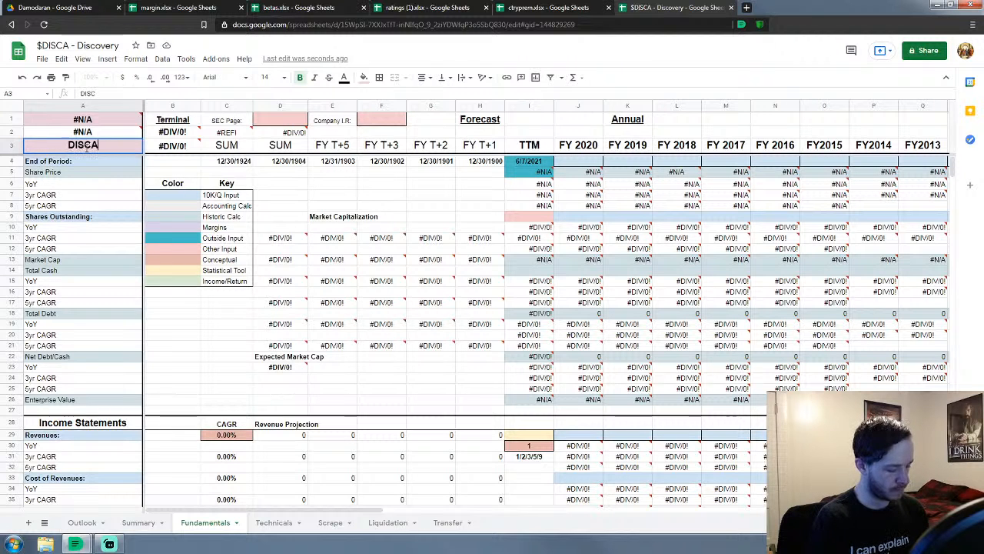
{"action": "key", "text": "Return"}
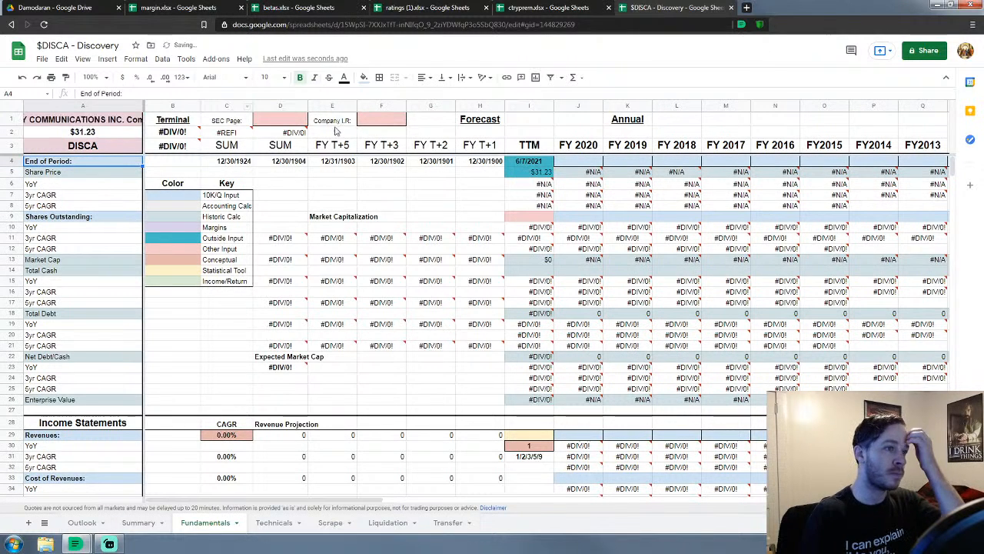
Search 'disca ir' and open Discovery's Investor Relations result in a new tab
{"action": "left_click", "coordinate": [747, 8]}
{"action": "type", "text": "disca"}
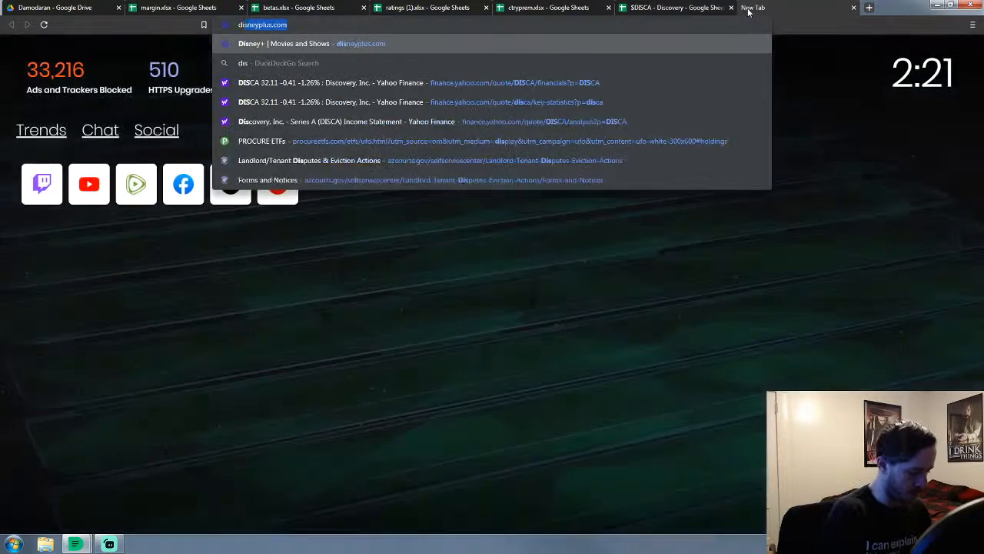
{"action": "type", "text": " ir"}
{"action": "key", "text": "Return"}
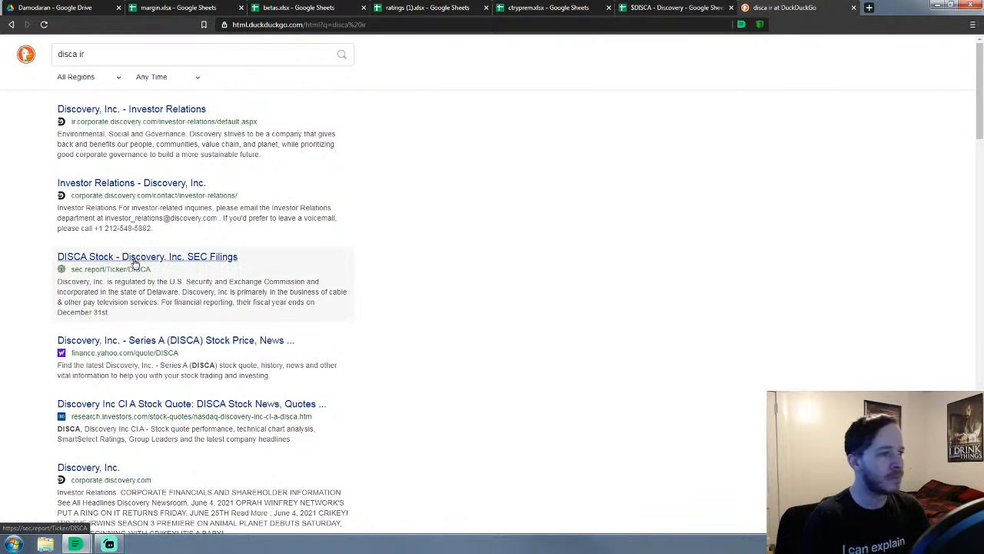
{"action": "right_click", "coordinate": [184, 117]}
{"action": "left_click", "coordinate": [184, 116]}
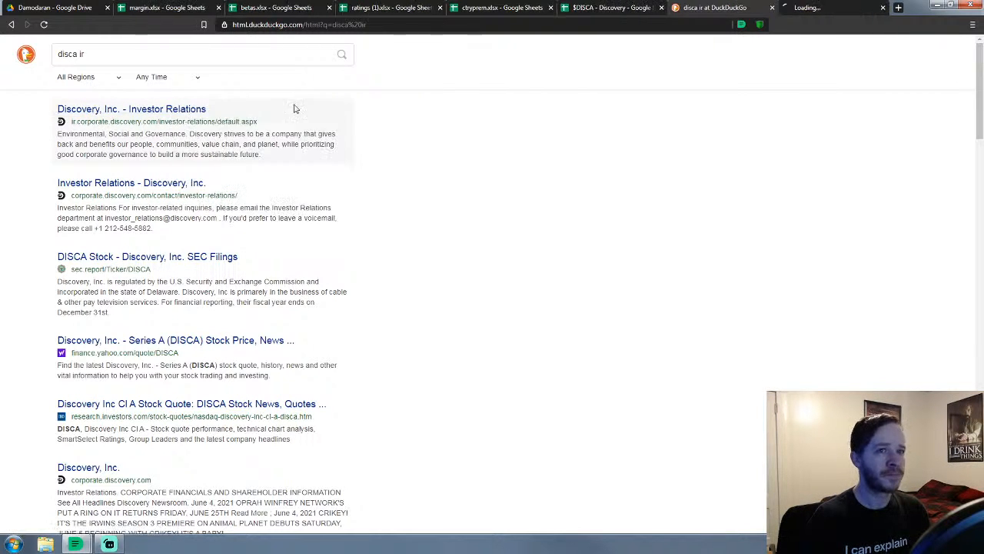
{"action": "left_click", "coordinate": [825, 9]}
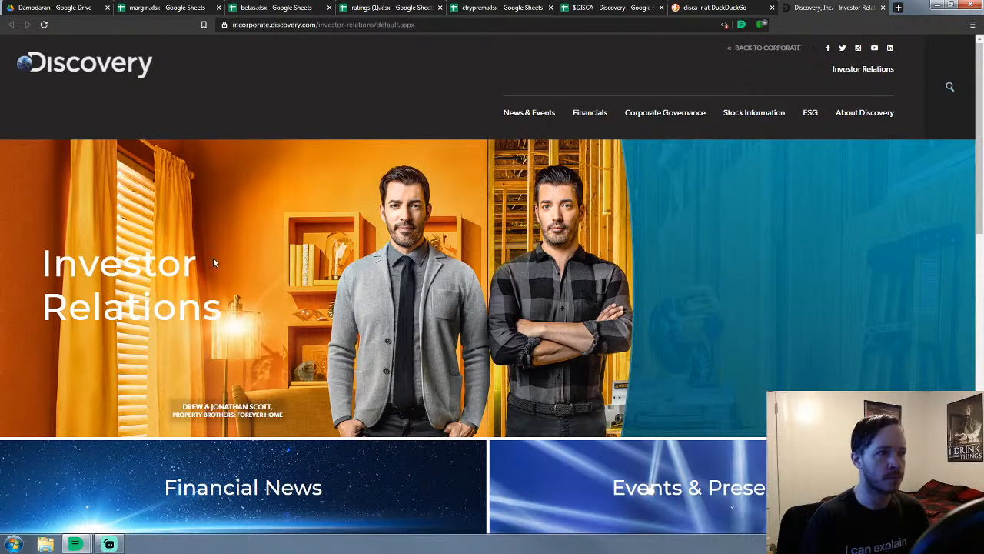
Turn Shields off and allow JavaScript for the IR site, then reload it
{"action": "left_click", "coordinate": [761, 25]}
{"action": "left_click", "coordinate": [748, 49]}
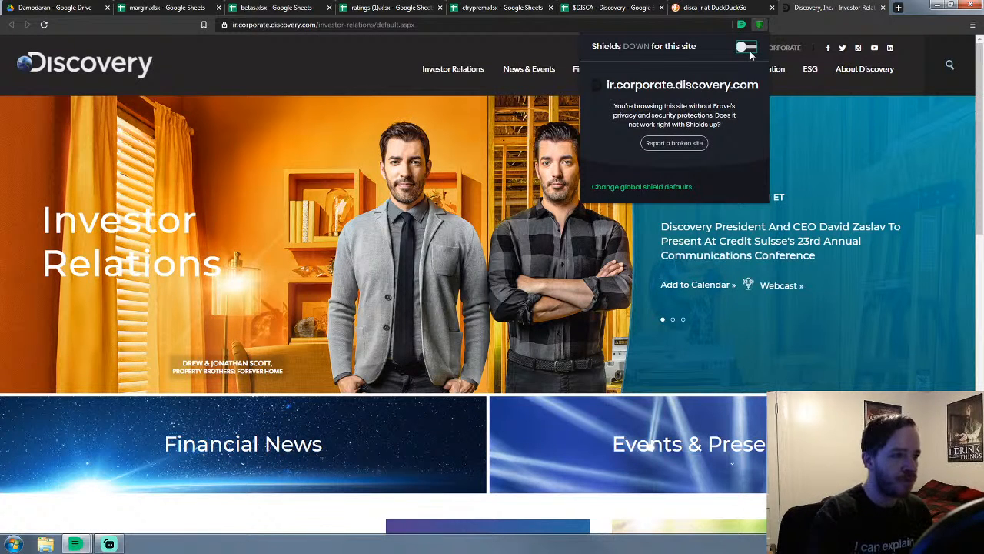
{"action": "left_click", "coordinate": [223, 26]}
{"action": "left_click", "coordinate": [223, 25]}
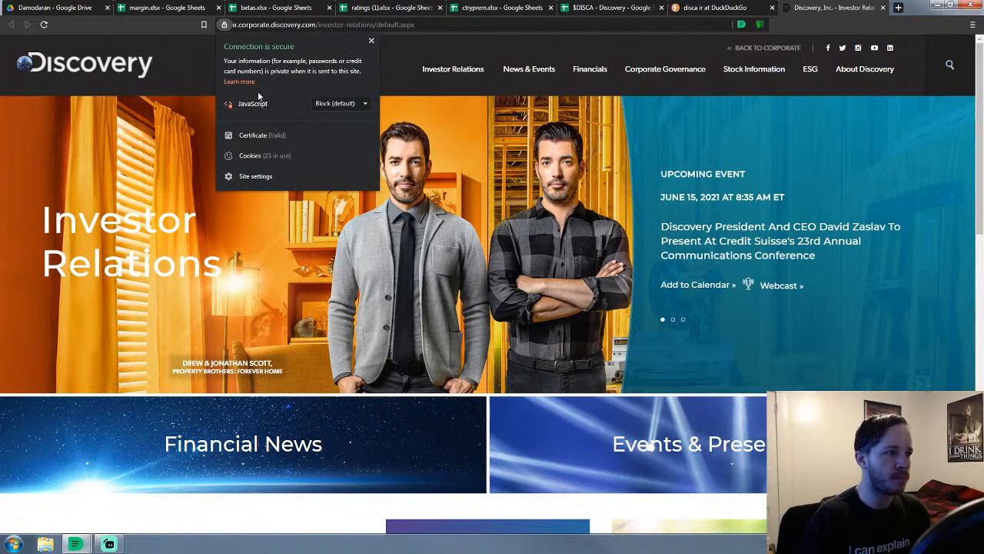
{"action": "left_click", "coordinate": [338, 103]}
{"action": "left_click", "coordinate": [331, 125]}
{"action": "left_click", "coordinate": [199, 81]}
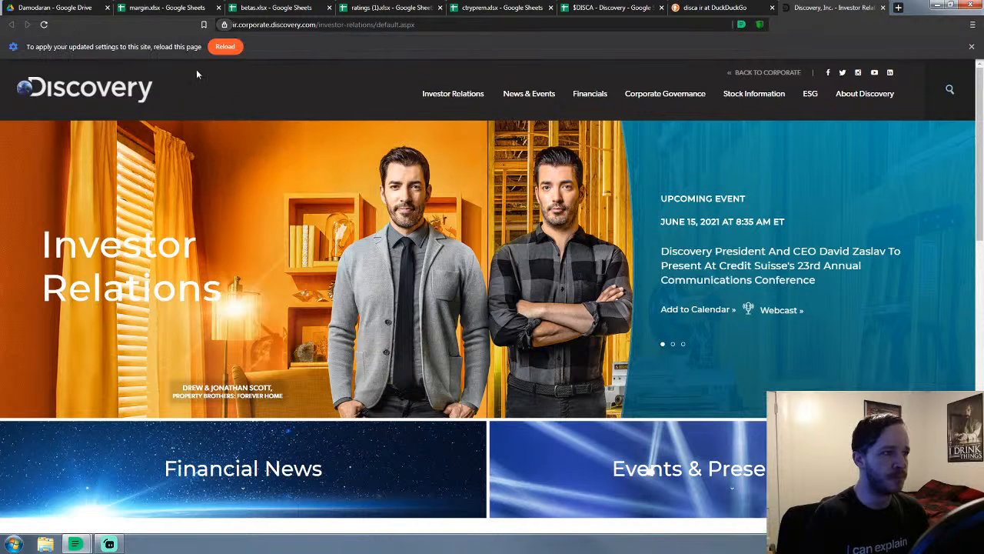
{"action": "left_click", "coordinate": [225, 42]}
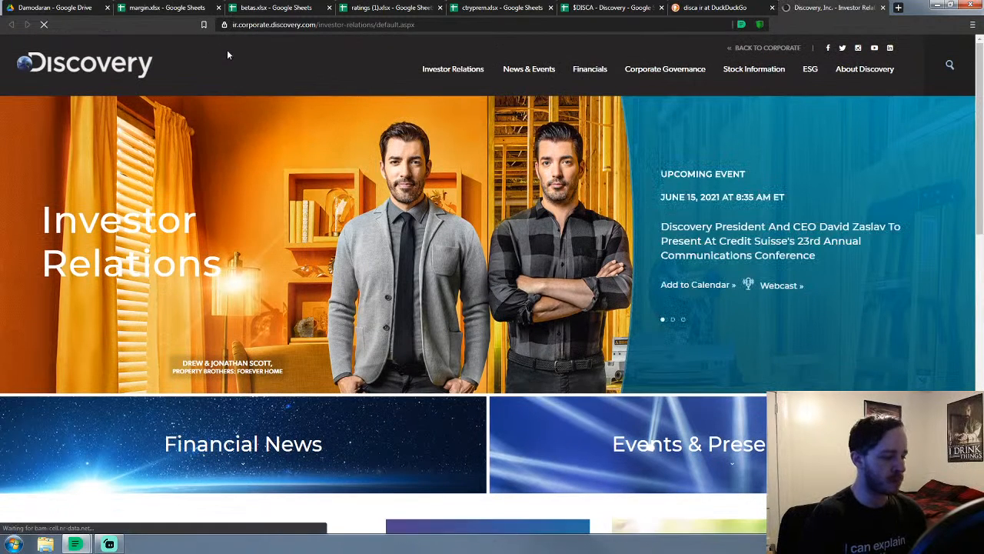
Open the Events & Presentations page and scroll through the Events Archive
{"action": "left_click", "coordinate": [708, 451]}
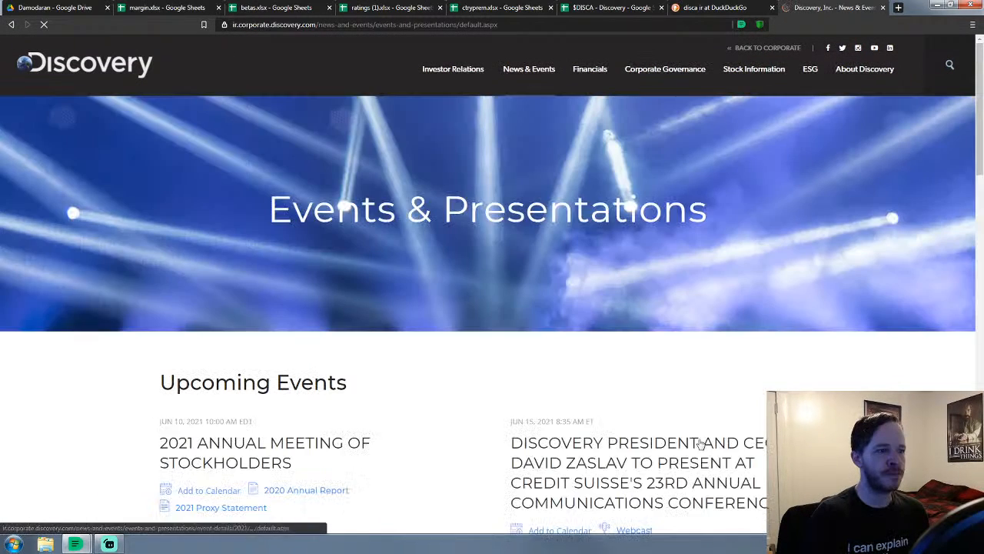
{"action": "scroll", "coordinate": [523, 370], "scroll_direction": "down", "scroll_amount": 2}
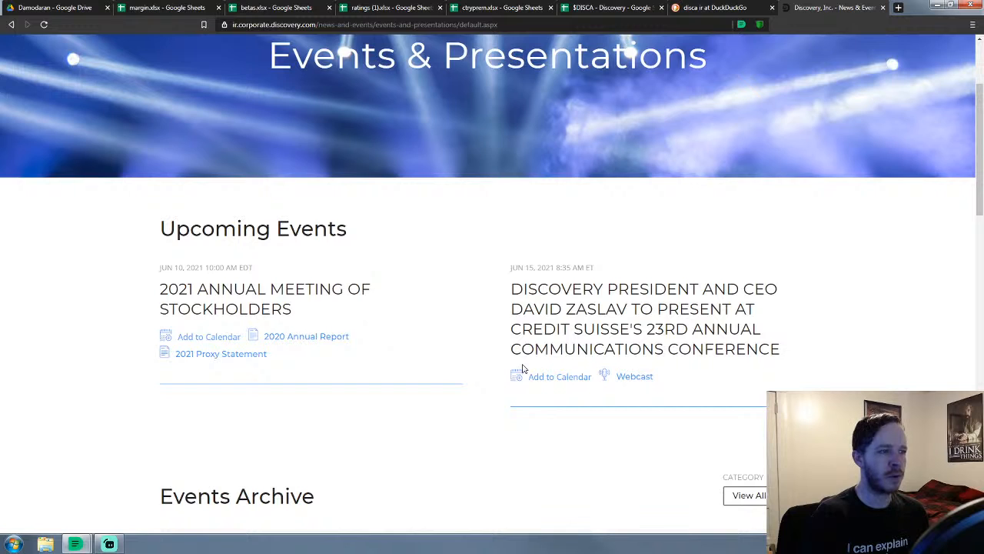
{"action": "scroll", "coordinate": [522, 369], "scroll_direction": "down", "scroll_amount": 1}
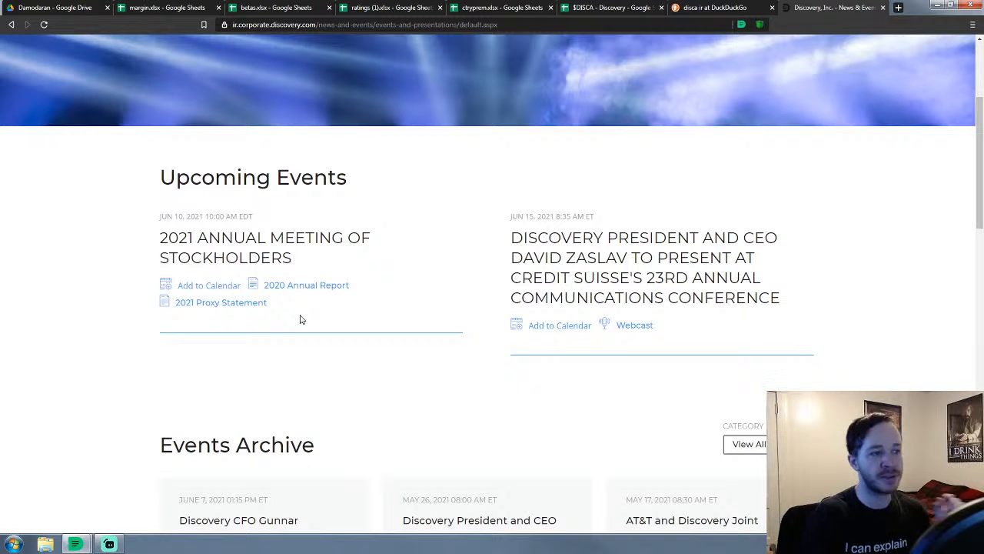
{"action": "scroll", "coordinate": [300, 319], "scroll_direction": "down", "scroll_amount": 2}
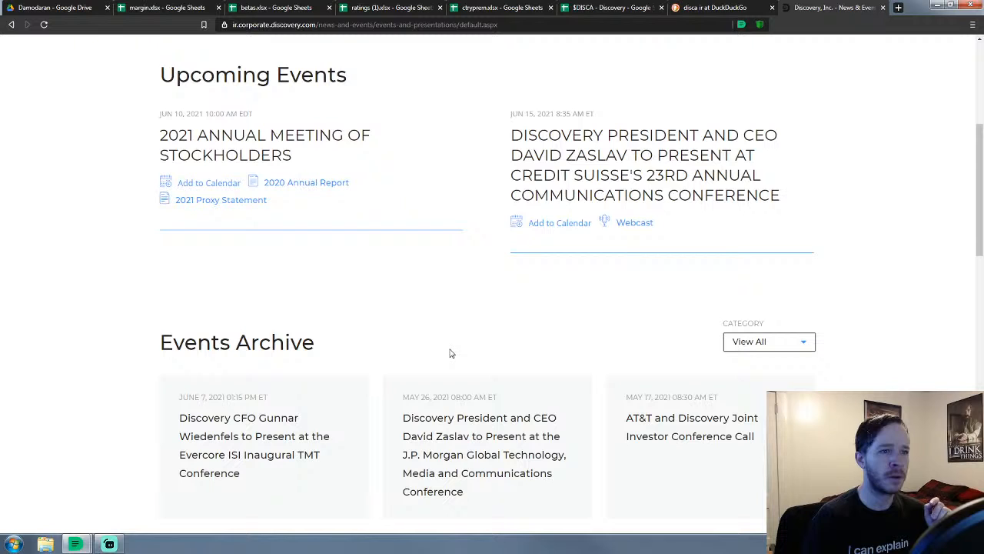
{"action": "scroll", "coordinate": [404, 315], "scroll_direction": "up", "scroll_amount": 2}
{"action": "scroll", "coordinate": [404, 315], "scroll_direction": "down", "scroll_amount": 5}
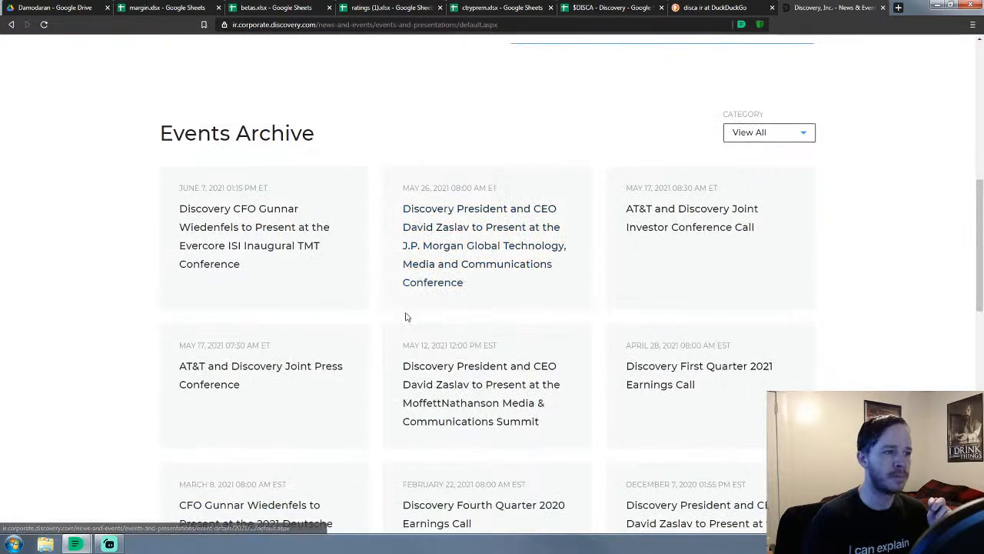
{"action": "scroll", "coordinate": [407, 316], "scroll_direction": "down", "scroll_amount": 2}
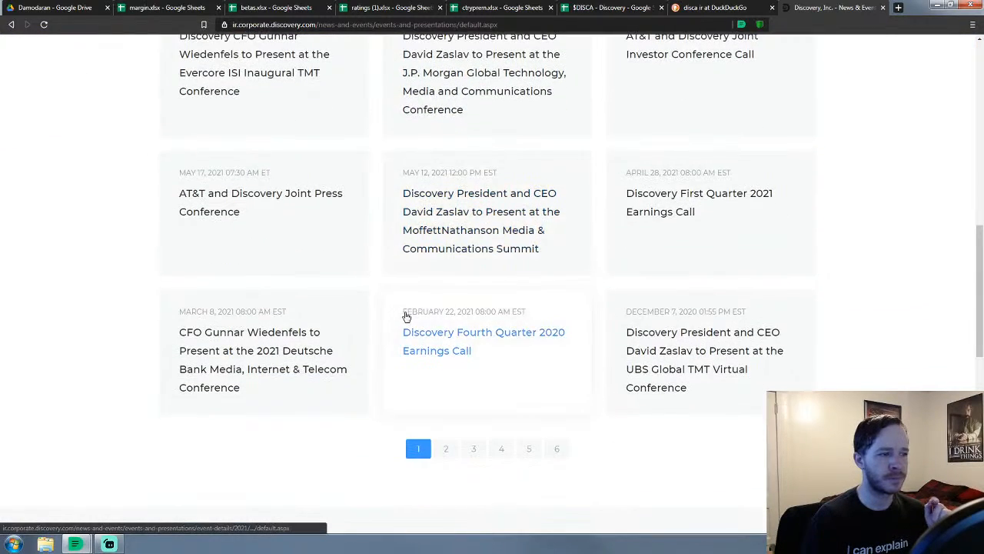
{"action": "scroll", "coordinate": [407, 316], "scroll_direction": "up", "scroll_amount": 1}
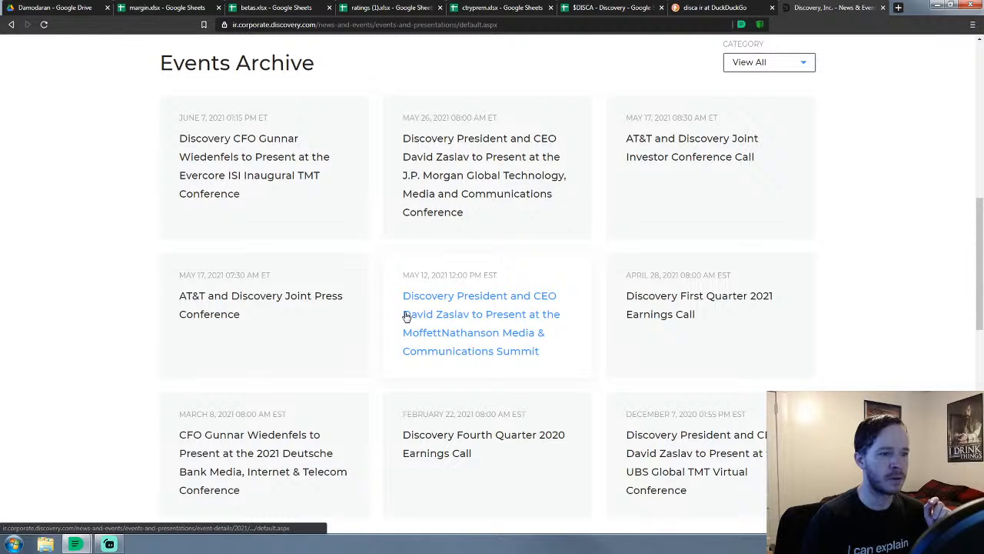
{"action": "scroll", "coordinate": [407, 316], "scroll_direction": "down", "scroll_amount": 1}
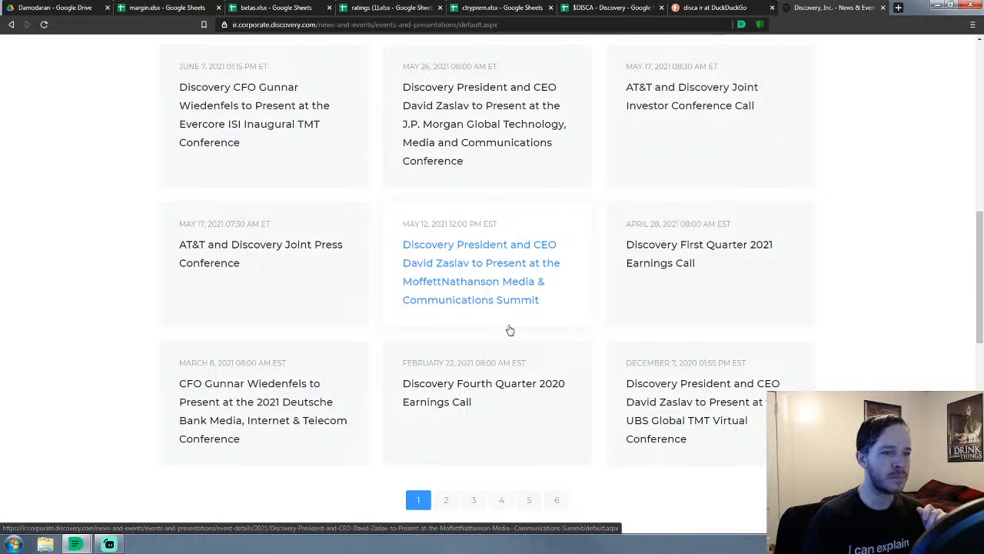
{"action": "scroll", "coordinate": [509, 329], "scroll_direction": "down", "scroll_amount": 1}
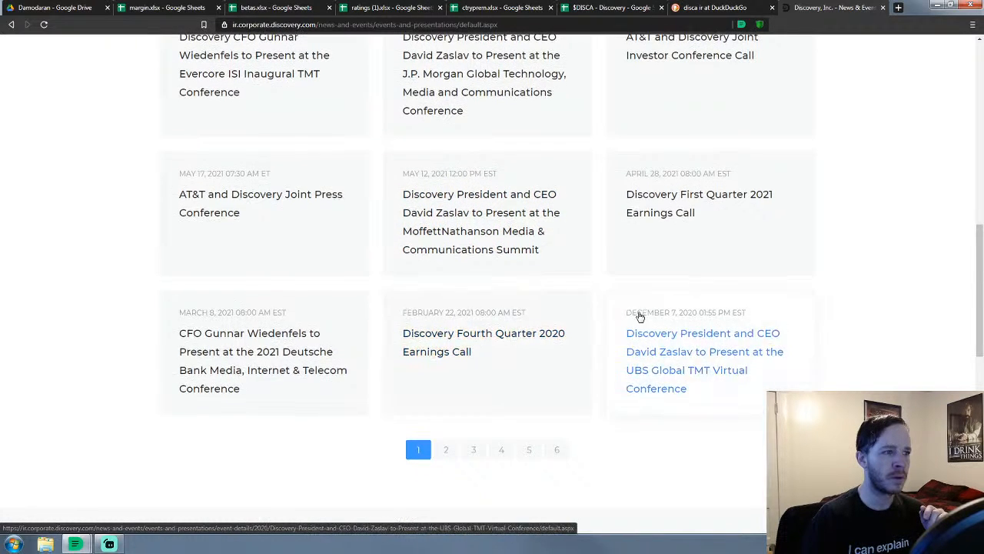
{"action": "scroll", "coordinate": [639, 316], "scroll_direction": "up", "scroll_amount": 1}
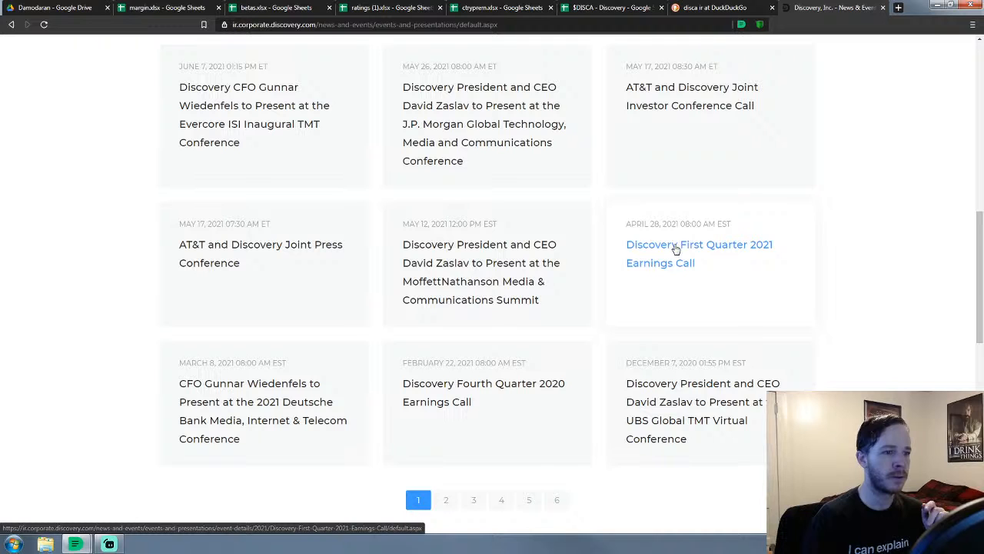
Open the Q4 2020 and Q1 2021 earnings calls and AT&T press conference in new tabs
{"action": "right_click", "coordinate": [470, 390]}
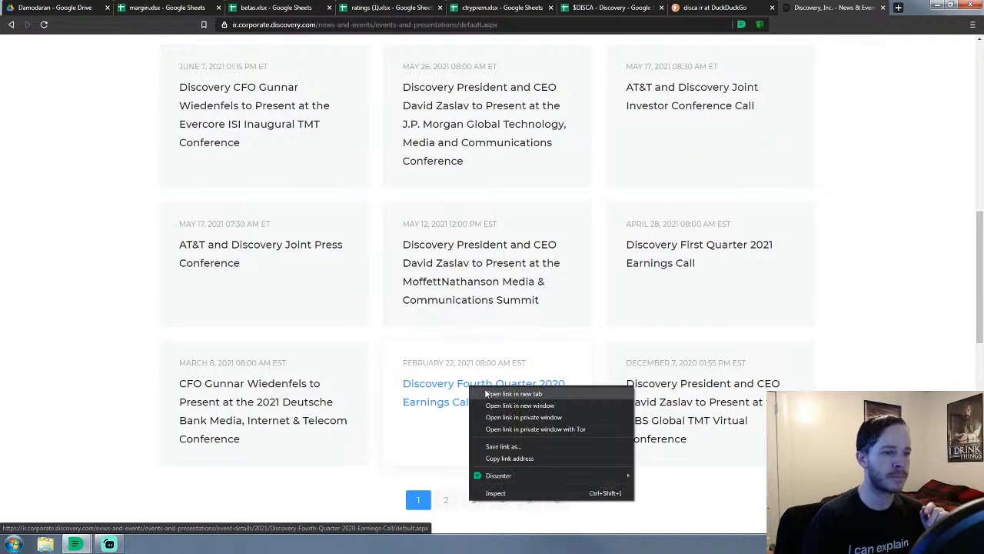
{"action": "left_click", "coordinate": [492, 393]}
{"action": "right_click", "coordinate": [667, 247]}
{"action": "left_click", "coordinate": [711, 255]}
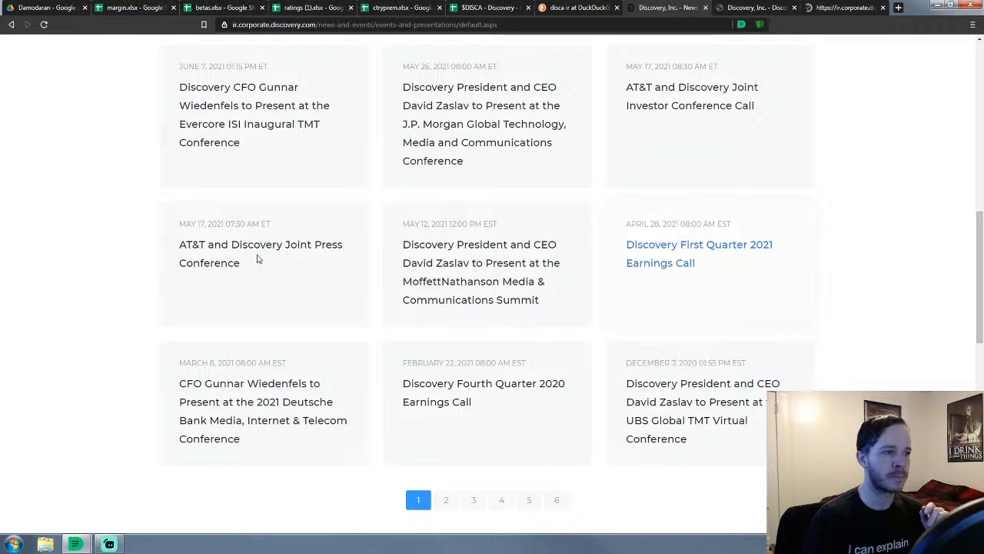
{"action": "right_click", "coordinate": [235, 250]}
{"action": "left_click", "coordinate": [261, 258]}
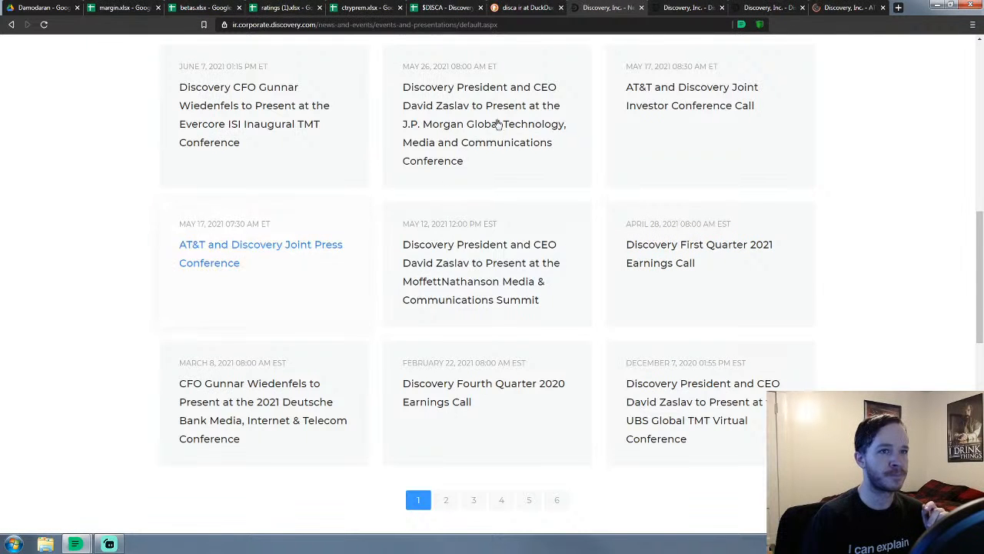
Review the opened event pages, then close the AT&T press conference page
{"action": "left_click", "coordinate": [679, 9]}
{"action": "scroll", "coordinate": [589, 159], "scroll_direction": "down", "scroll_amount": 4}
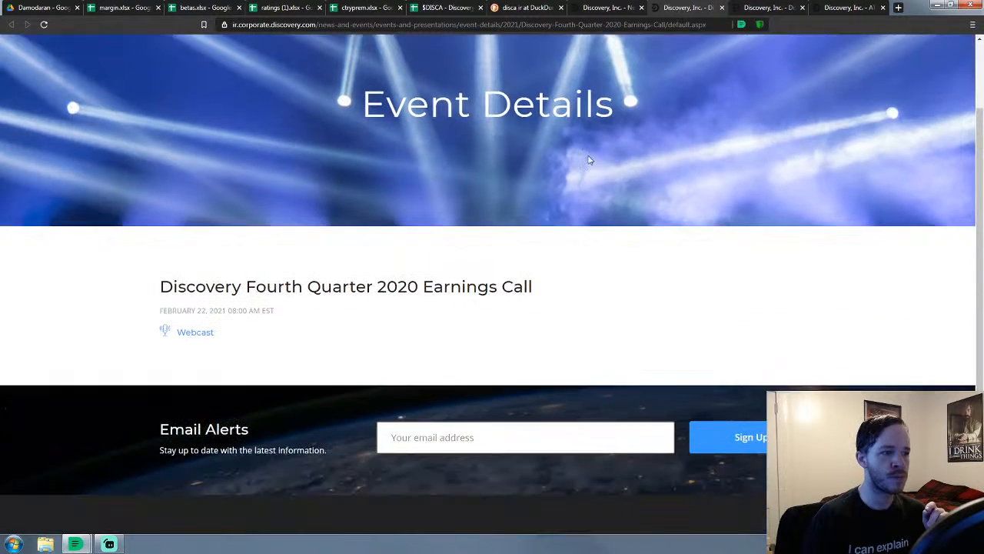
{"action": "left_click", "coordinate": [769, 8]}
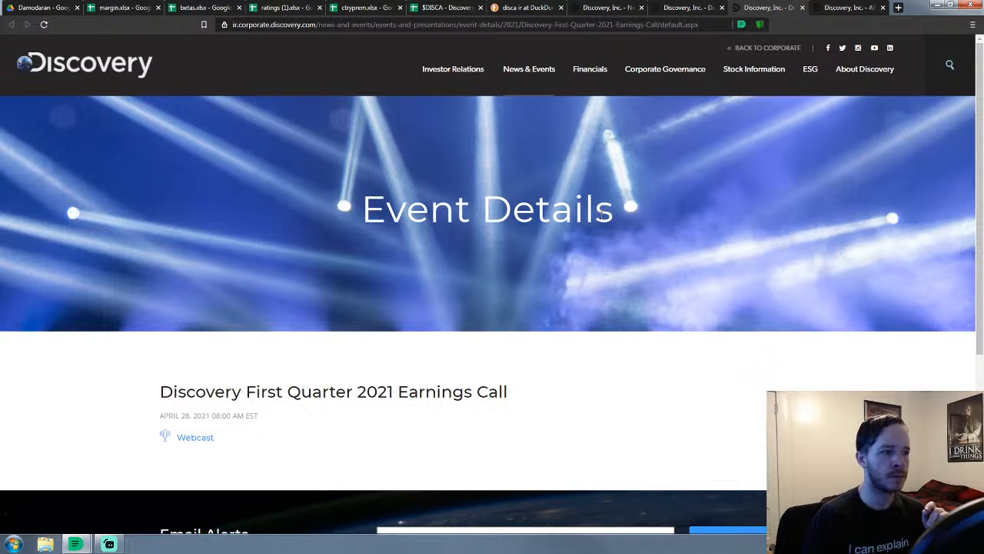
{"action": "left_click", "coordinate": [849, 7]}
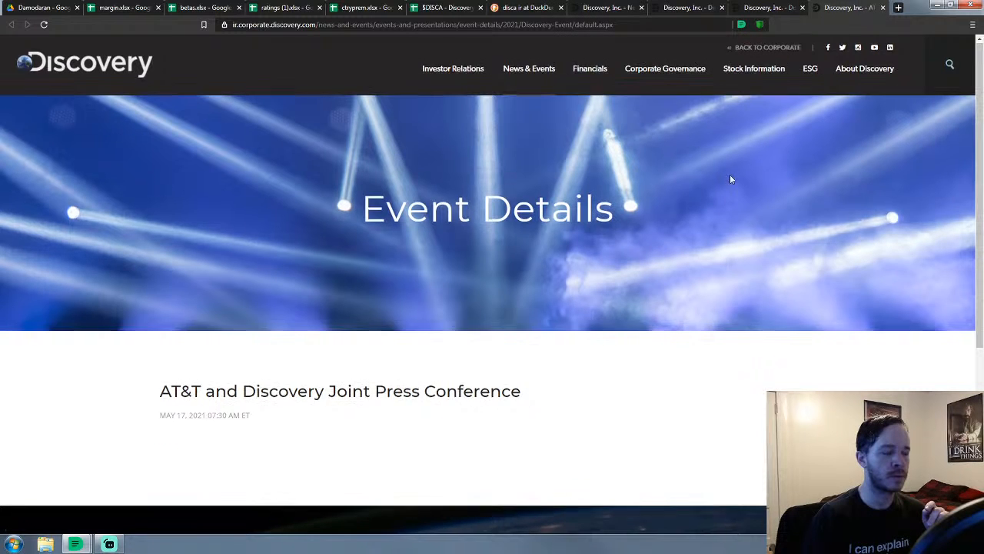
{"action": "scroll", "coordinate": [444, 226], "scroll_direction": "down", "scroll_amount": 3}
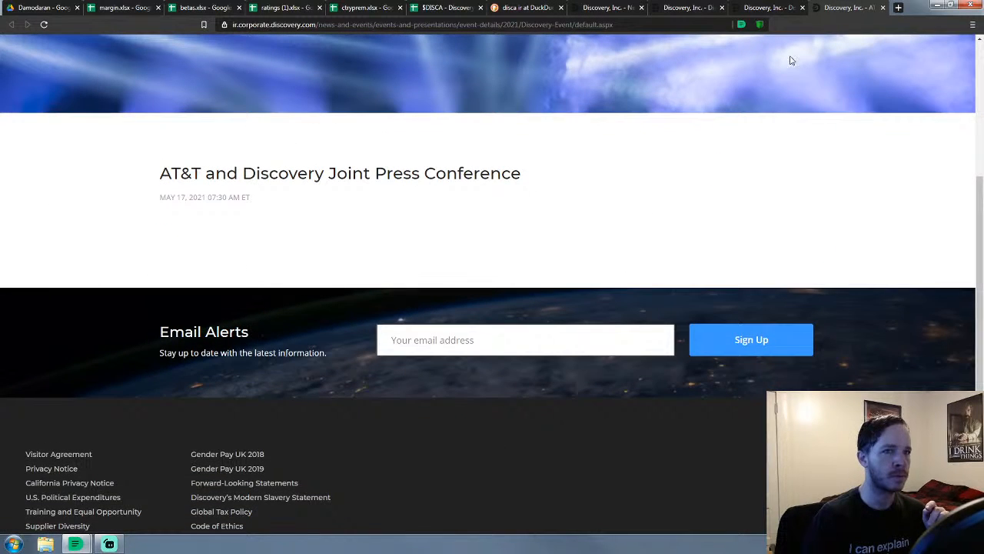
{"action": "left_click", "coordinate": [758, 24]}
{"action": "left_click", "coordinate": [224, 24]}
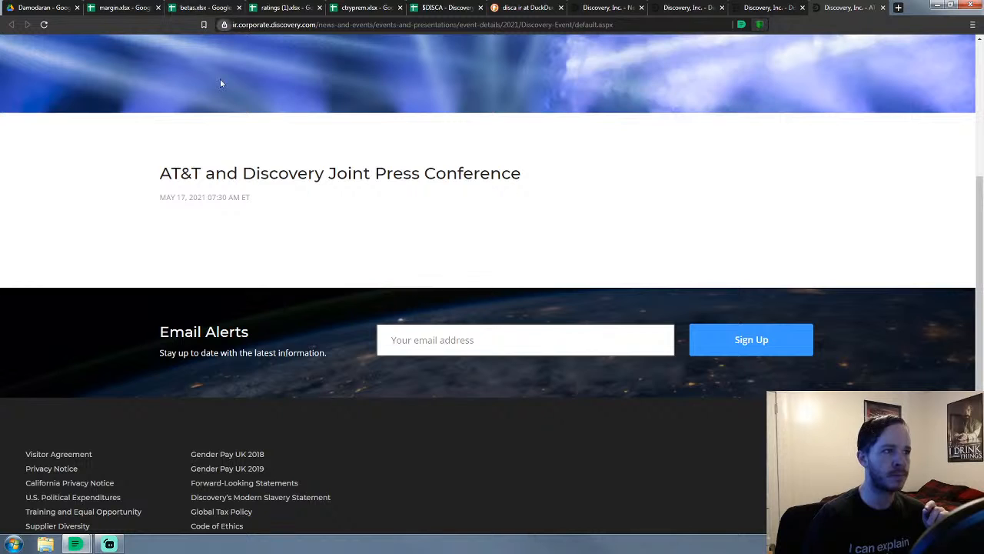
{"action": "left_click", "coordinate": [52, 27]}
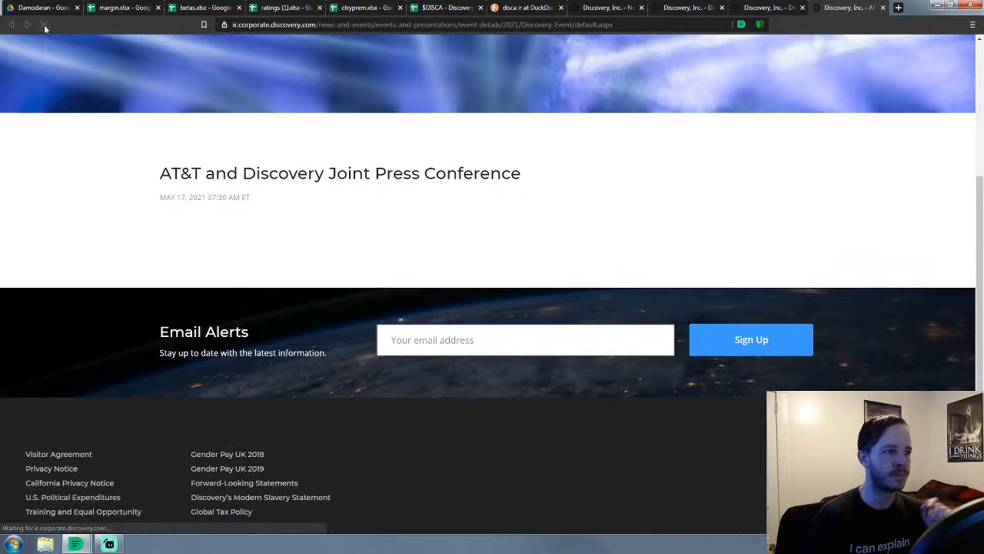
{"action": "left_click", "coordinate": [587, 9]}
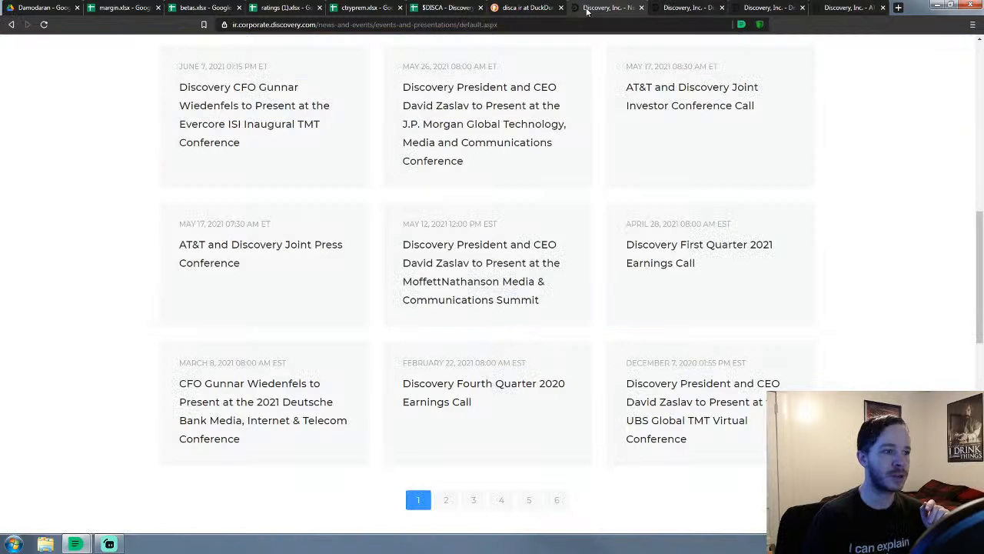
{"action": "left_click", "coordinate": [884, 8]}
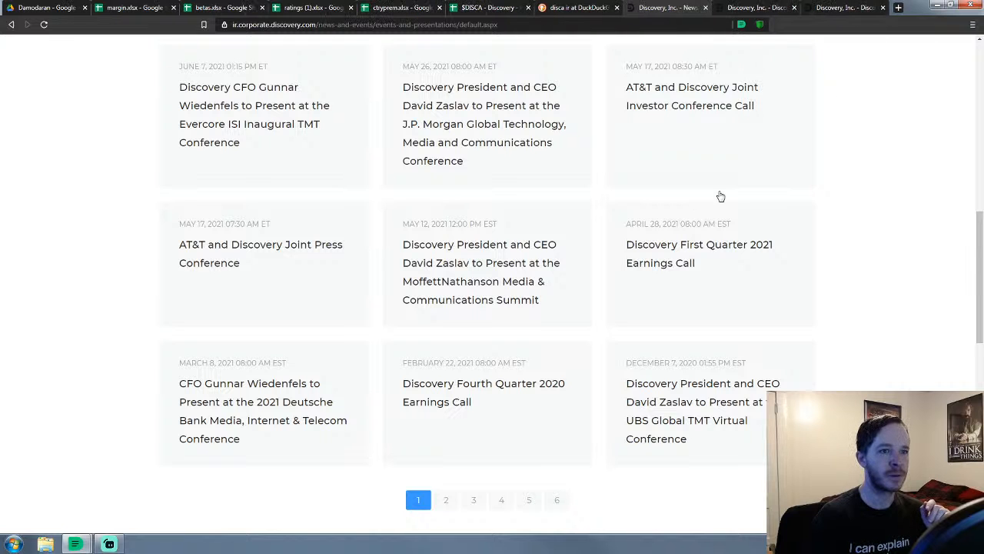
Open the AT&T investor conference call event page in a new tab
{"action": "right_click", "coordinate": [674, 114]}
{"action": "left_click", "coordinate": [715, 120]}
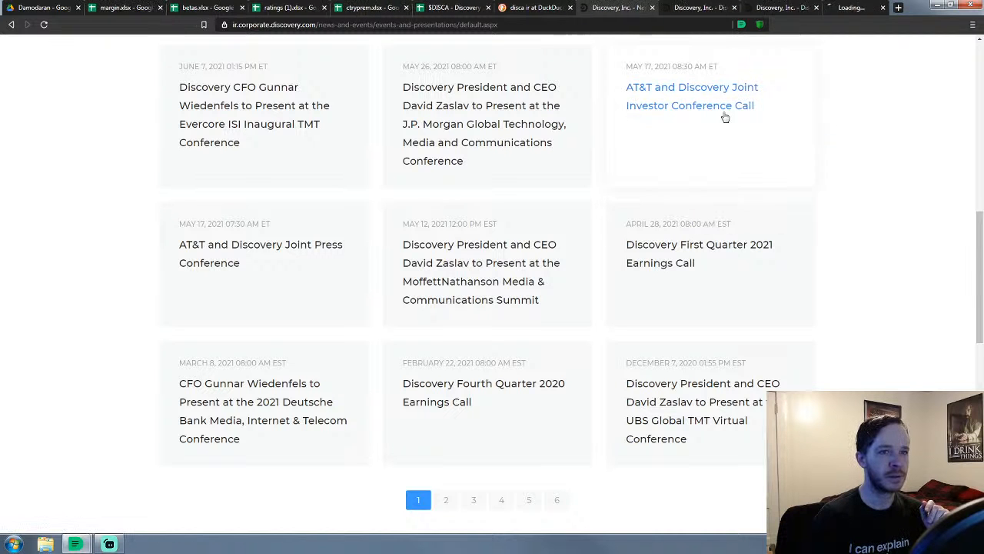
{"action": "left_click", "coordinate": [854, 7]}
{"action": "scroll", "coordinate": [497, 291], "scroll_direction": "down", "scroll_amount": 1}
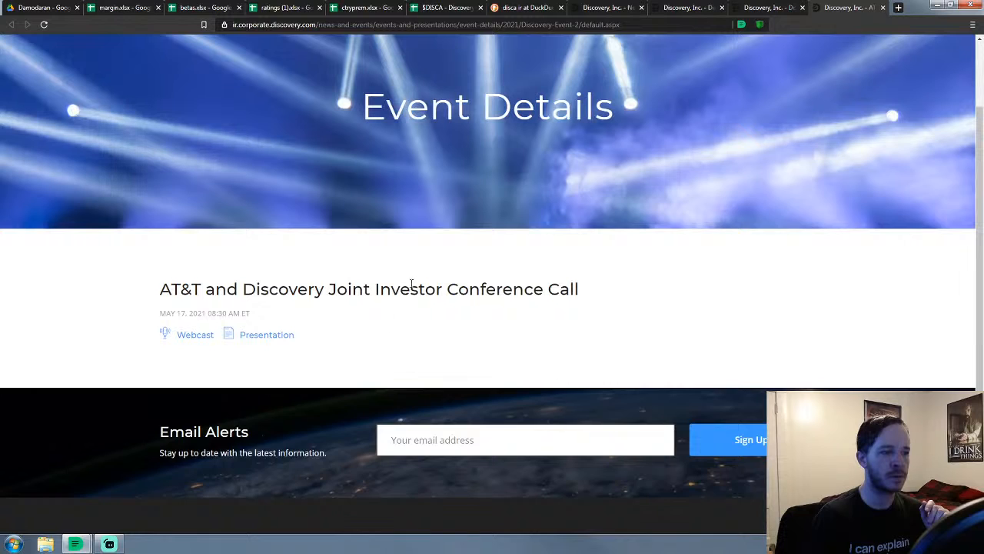
{"action": "scroll", "coordinate": [412, 284], "scroll_direction": "up", "scroll_amount": 1}
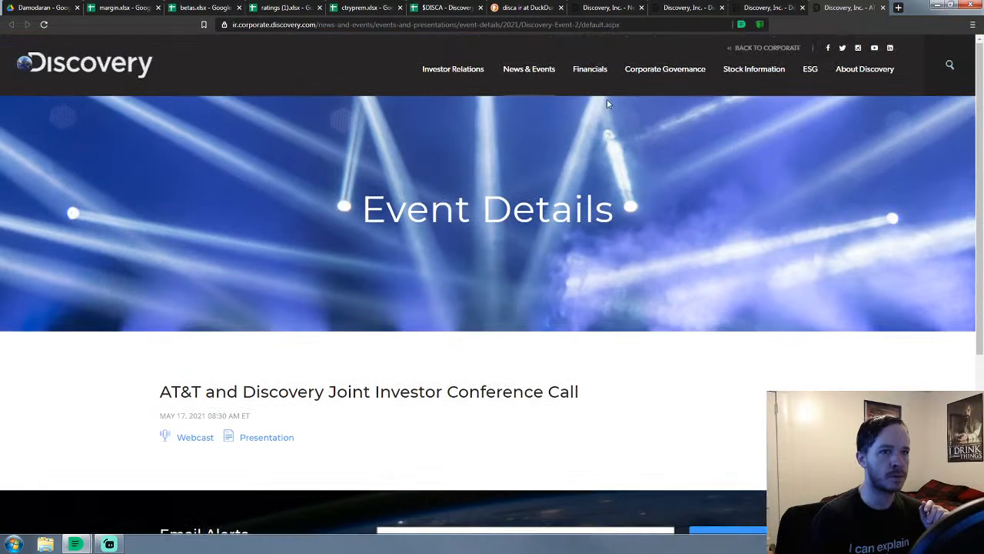
Return to the Fourth Quarter 2020 earnings call page and launch its webcast
{"action": "left_click", "coordinate": [766, 9]}
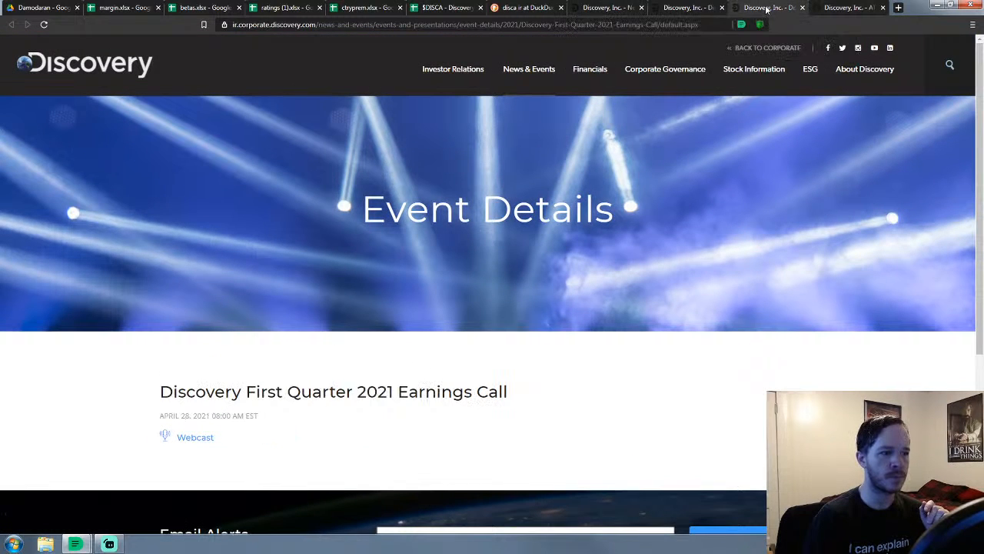
{"action": "left_click", "coordinate": [685, 8]}
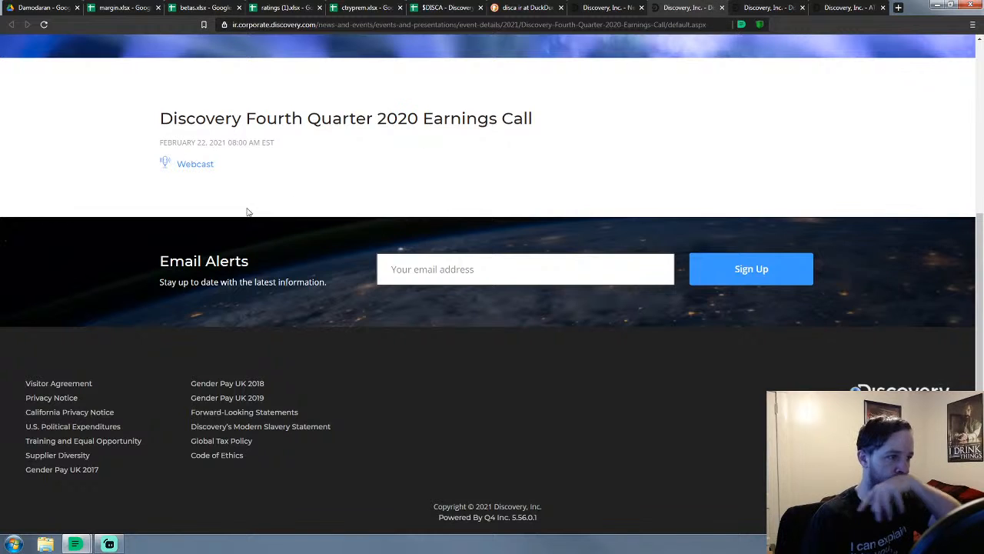
{"action": "left_click", "coordinate": [187, 166]}
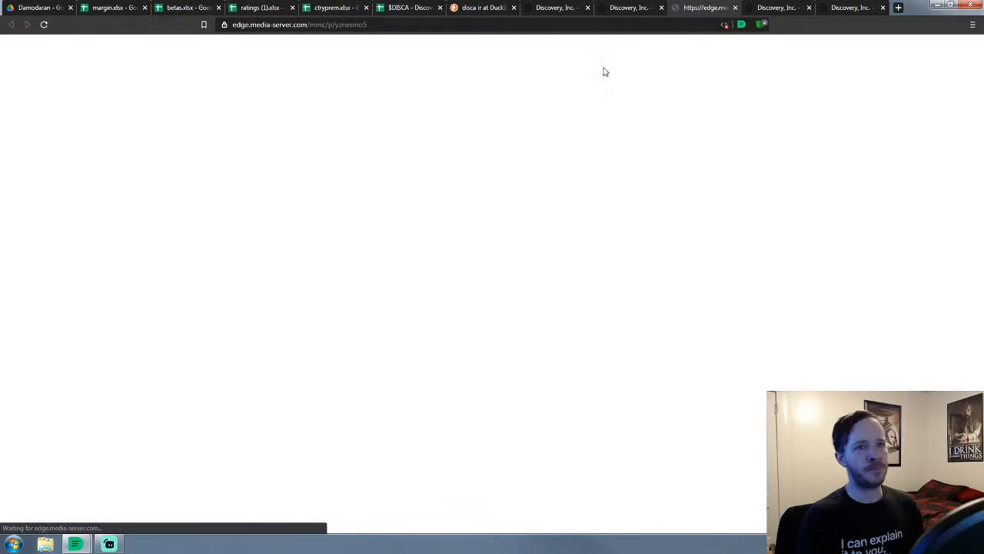
Turn off privacy protections for the edge.media-server.com webcast site
{"action": "left_click", "coordinate": [761, 25]}
{"action": "left_click", "coordinate": [747, 47]}
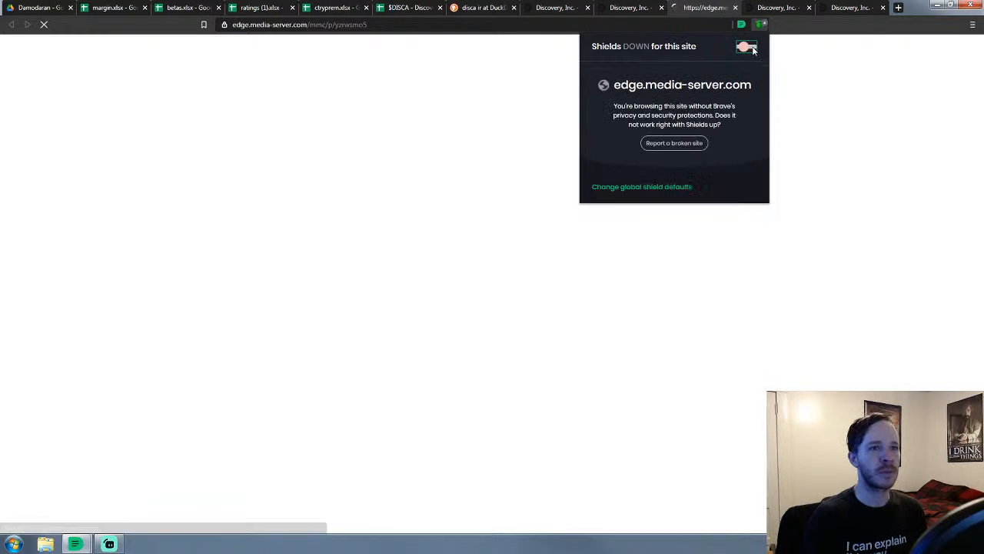
{"action": "left_click", "coordinate": [712, 12]}
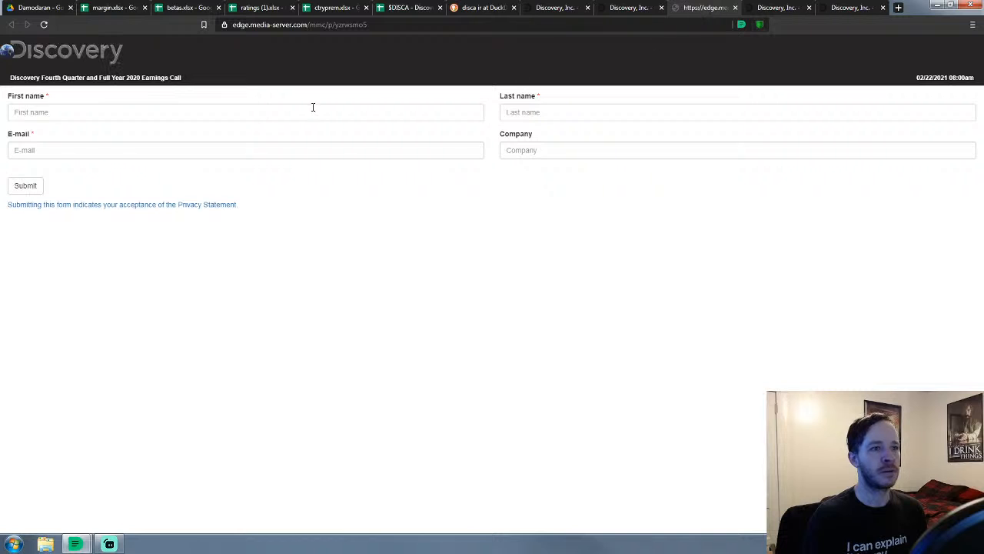
Fill the registration with autofilled name, a saved e-mail and Company 'n/a', and submit
{"action": "left_click", "coordinate": [196, 114]}
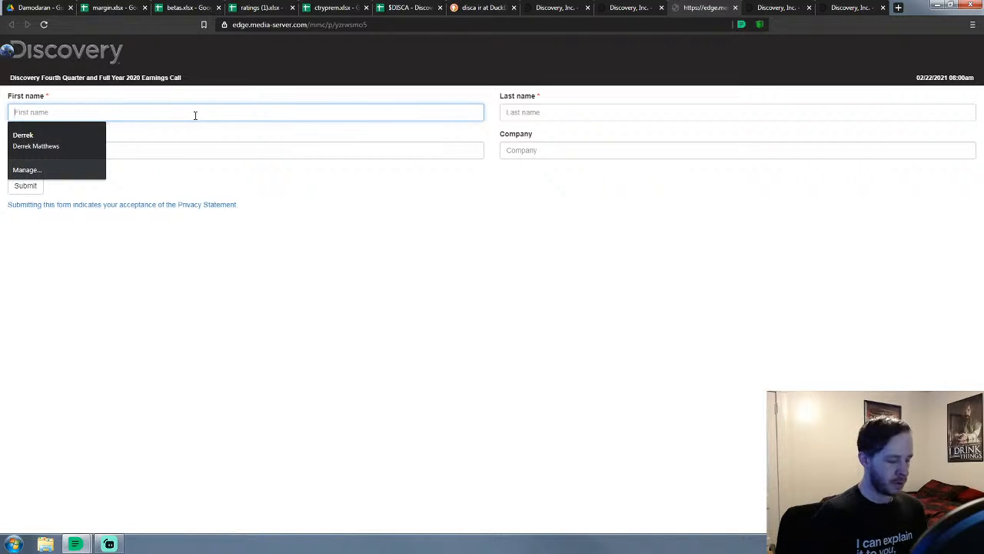
{"action": "left_click", "coordinate": [31, 140]}
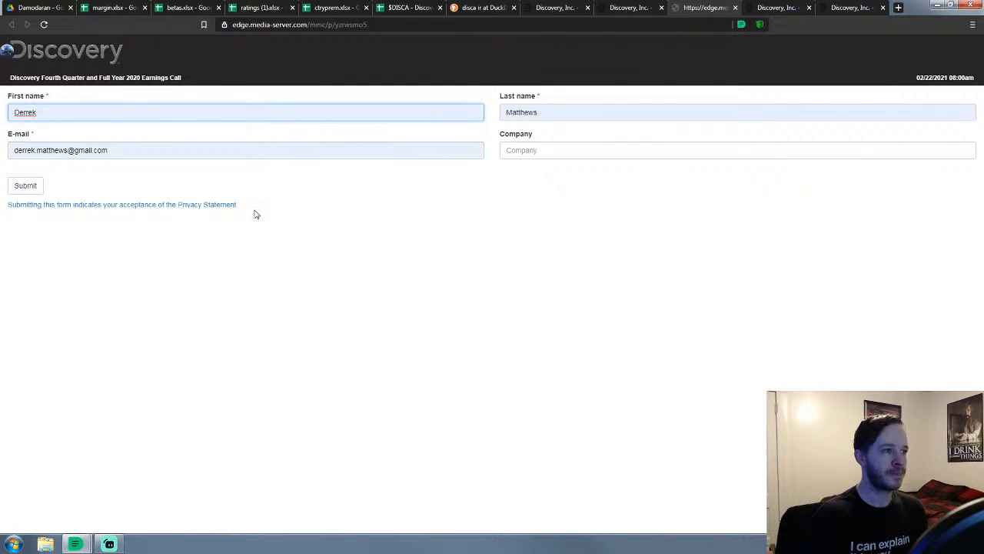
{"action": "left_click_drag", "start_coordinate": [125, 157], "coordinate": [2, 162]}
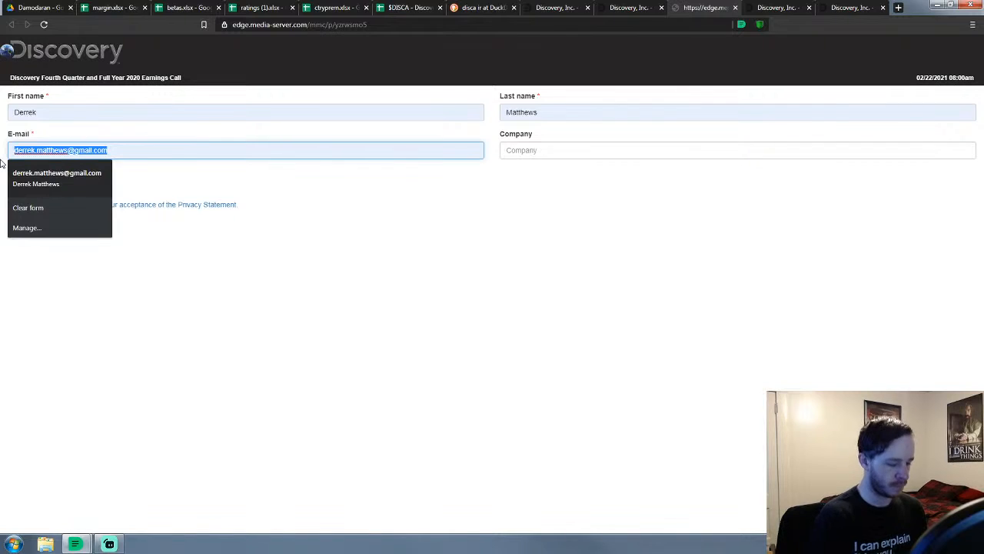
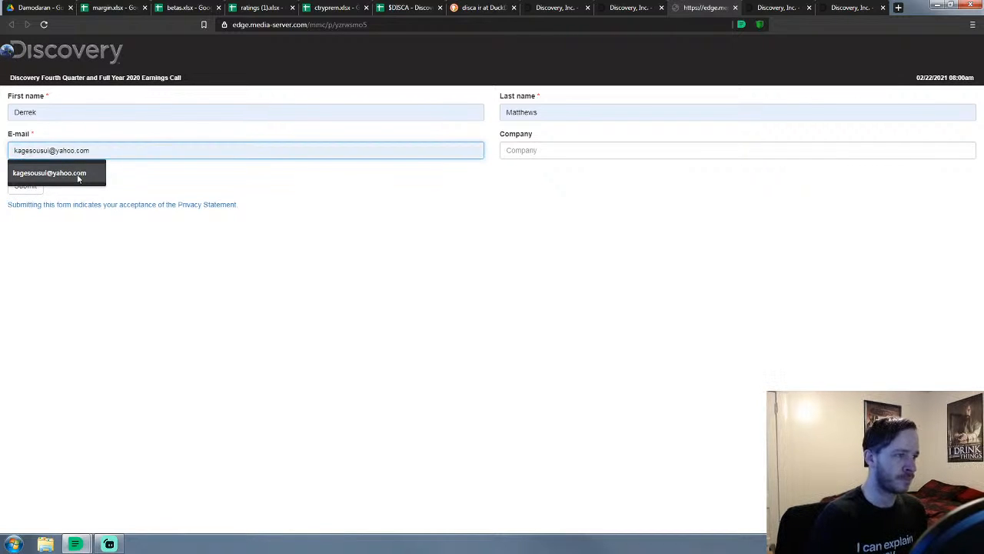
{"action": "left_click", "coordinate": [77, 174]}
{"action": "left_click", "coordinate": [514, 151]}
{"action": "type", "text": "n"}
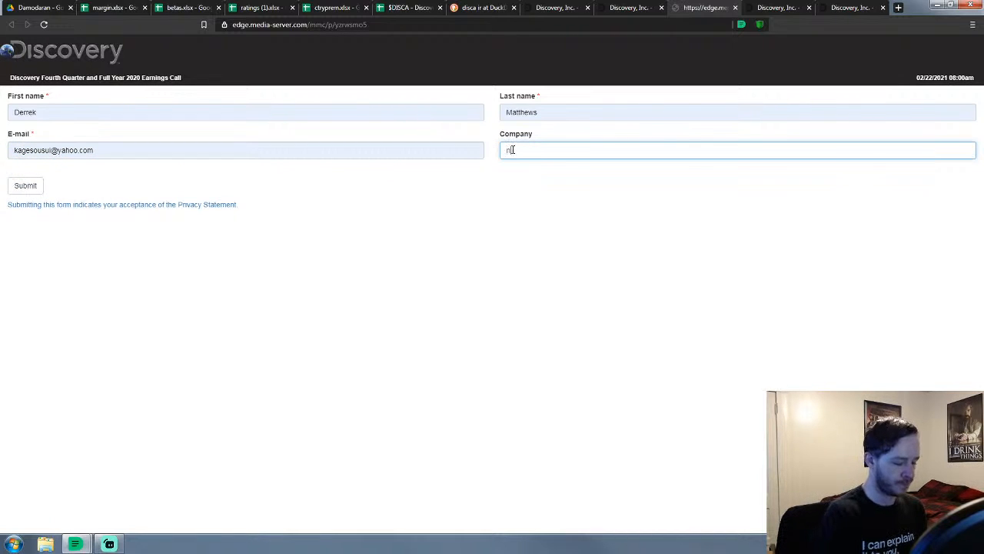
{"action": "type", "text": "/a"}
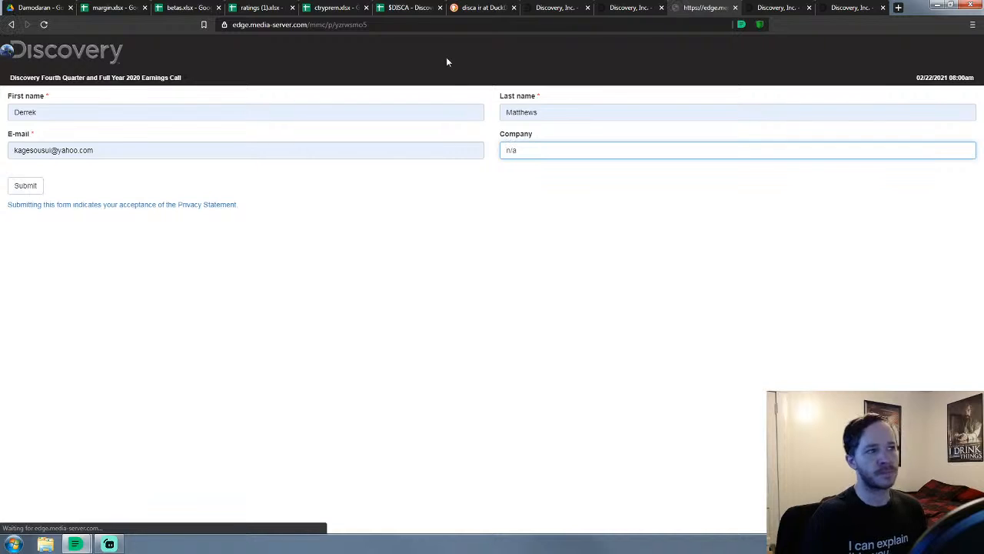
{"action": "key", "text": "Return"}
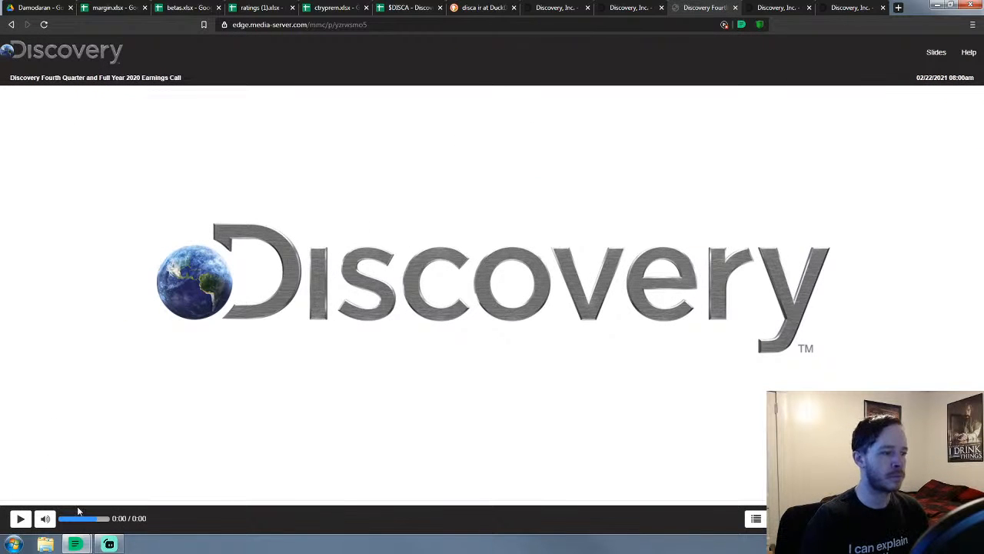
Start the Q4 and Full Year 2020 earnings call playback, then switch to the DuckDuckGo results
{"action": "left_click", "coordinate": [27, 524]}
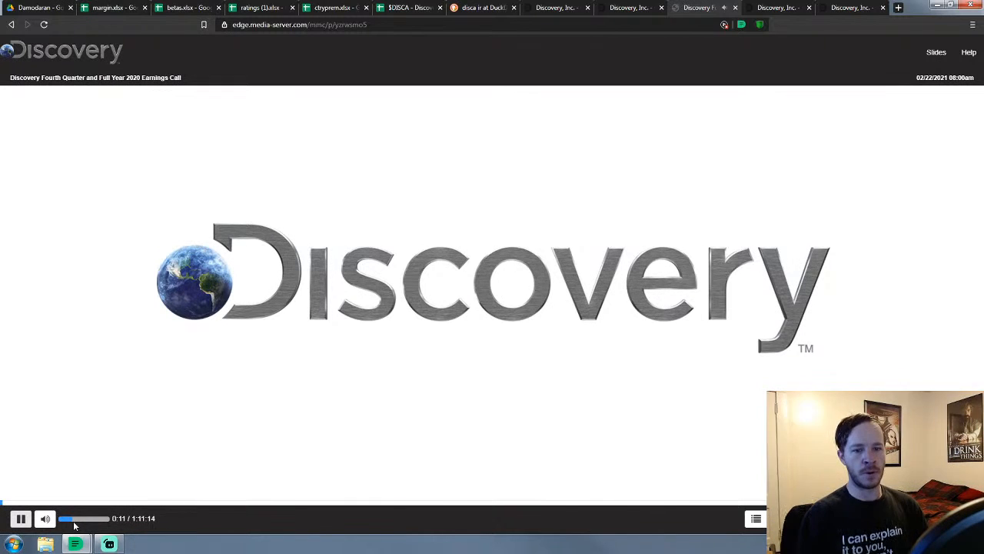
{"action": "left_click", "coordinate": [106, 547]}
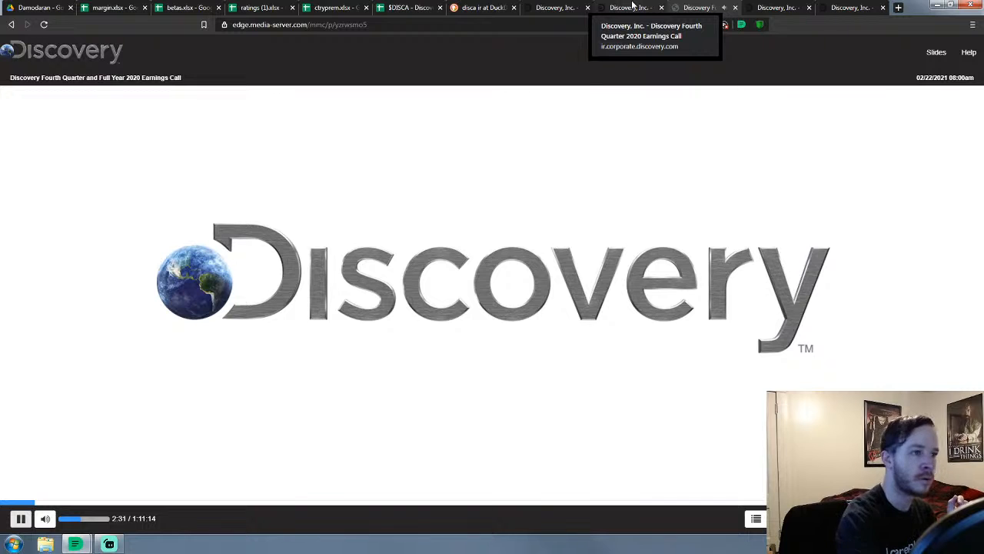
{"action": "left_click", "coordinate": [477, 9]}
Close DuckDuckGo and scroll the $DISCA model to cell A376 in Segments & Beta
{"action": "left_click", "coordinate": [514, 8]}
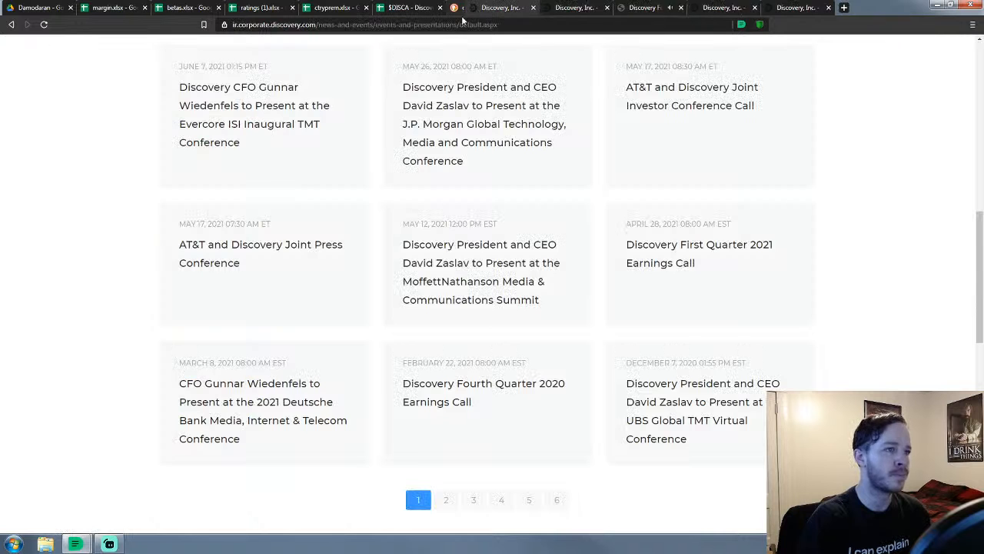
{"action": "left_click", "coordinate": [405, 9]}
{"action": "scroll", "coordinate": [820, 168], "scroll_direction": "down", "scroll_amount": 3}
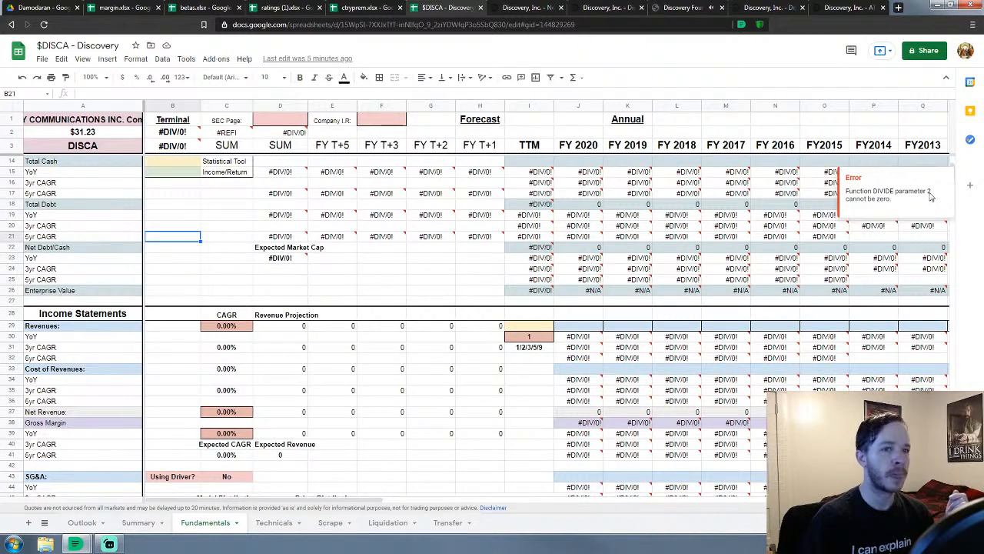
{"action": "left_click", "coordinate": [430, 268]}
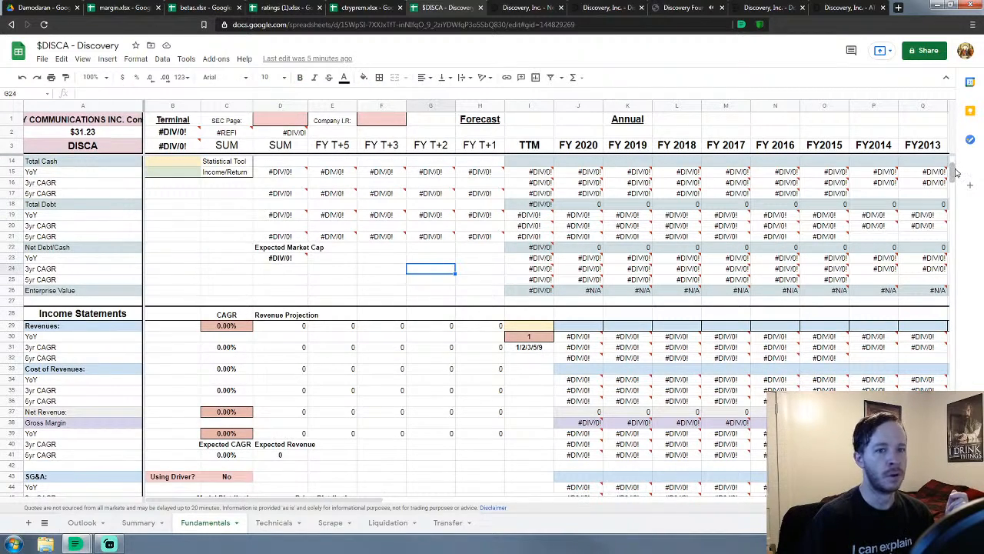
{"action": "left_click_drag", "start_coordinate": [951, 173], "coordinate": [865, 408]}
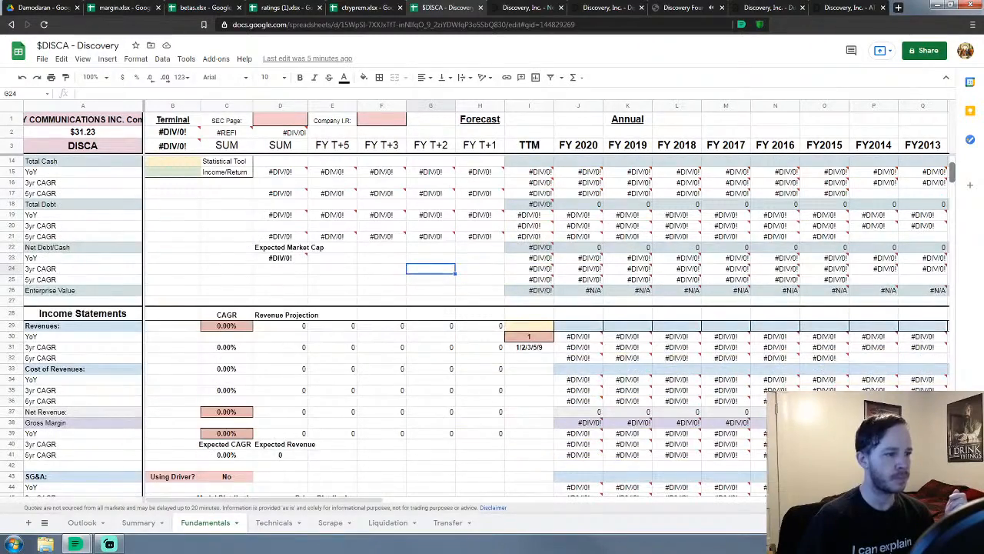
{"action": "scroll", "coordinate": [270, 354], "scroll_direction": "down", "scroll_amount": 20}
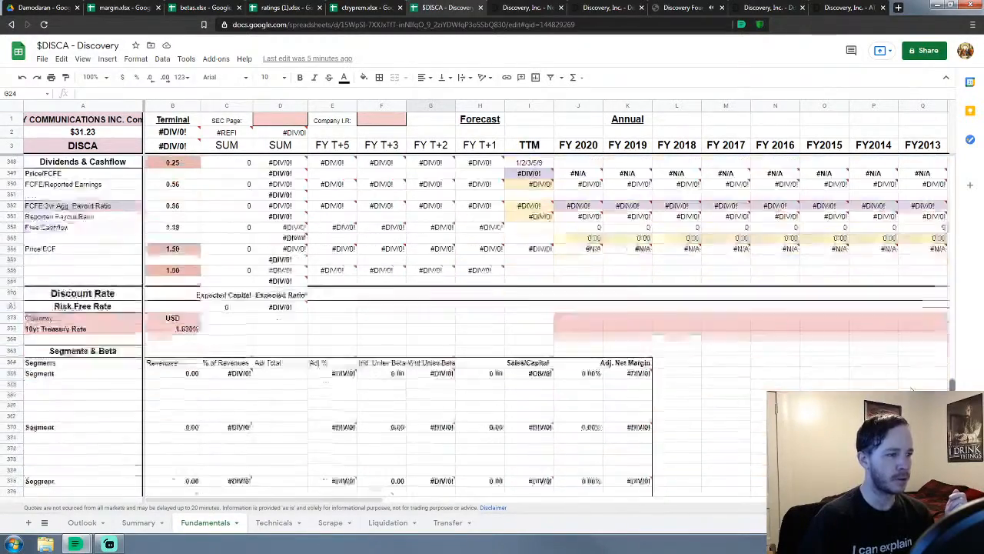
{"action": "scroll", "coordinate": [270, 354], "scroll_direction": "up", "scroll_amount": 1}
{"action": "left_click", "coordinate": [121, 310]}
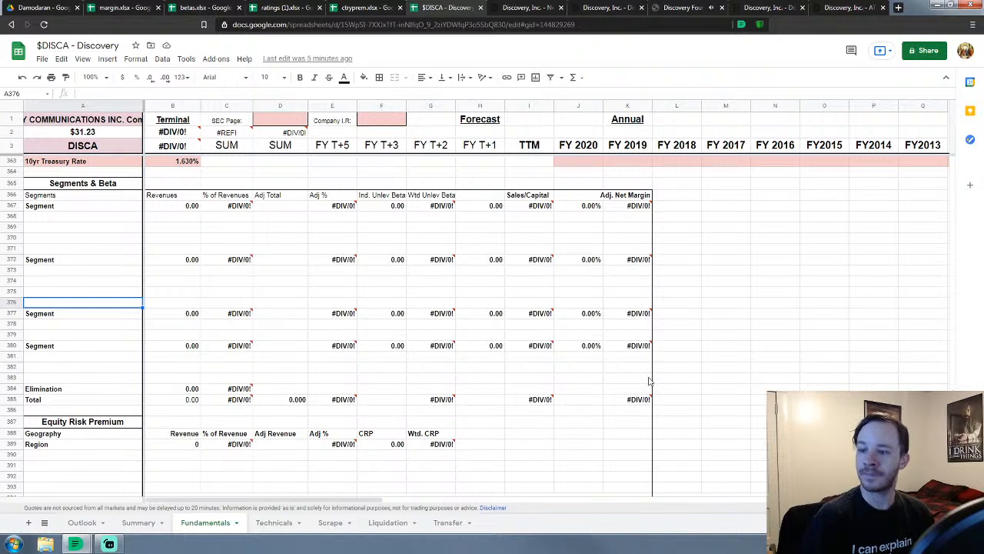
Check the live-stream dashboard window, then return to Discovery's Events & Presentations page
{"action": "mouse_move", "coordinate": [74, 544]}
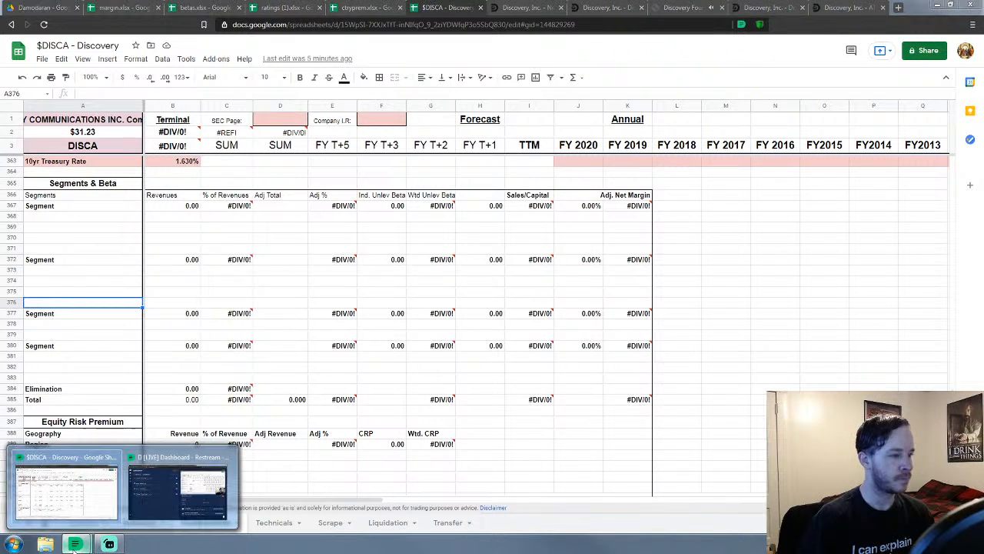
{"action": "left_click", "coordinate": [53, 507]}
{"action": "left_click", "coordinate": [69, 544]}
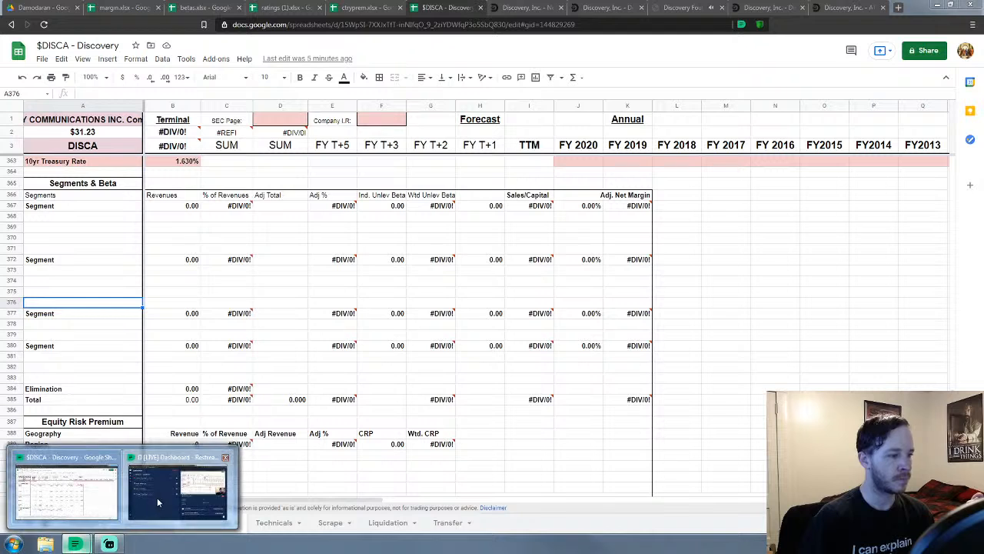
{"action": "left_click", "coordinate": [157, 498]}
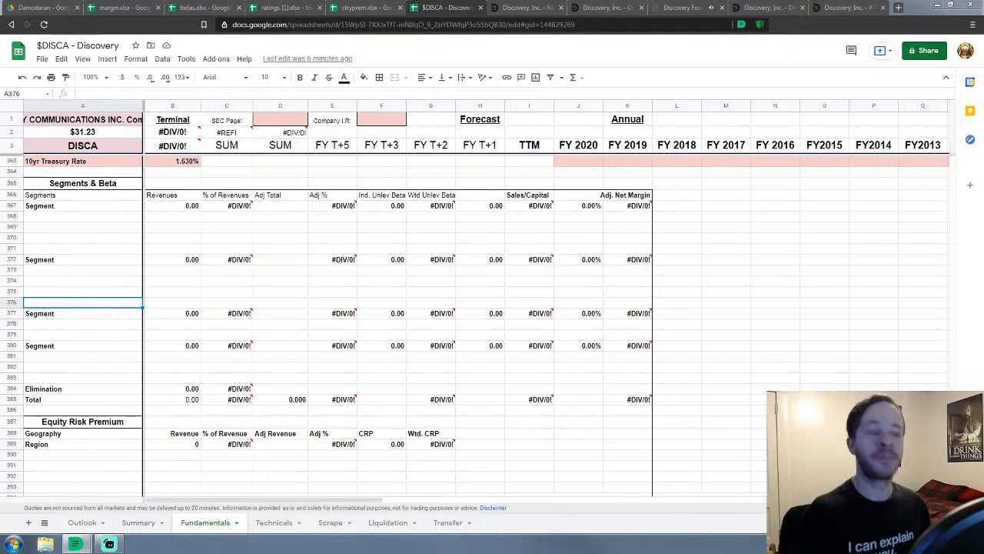
{"action": "scroll", "coordinate": [201, 260], "scroll_direction": "down", "scroll_amount": 4}
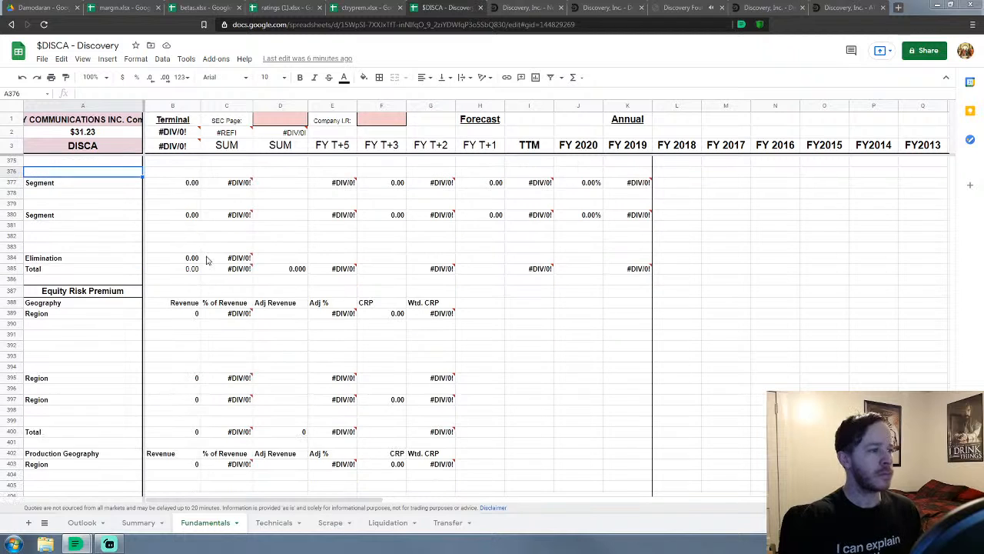
{"action": "scroll", "coordinate": [211, 270], "scroll_direction": "up", "scroll_amount": 1}
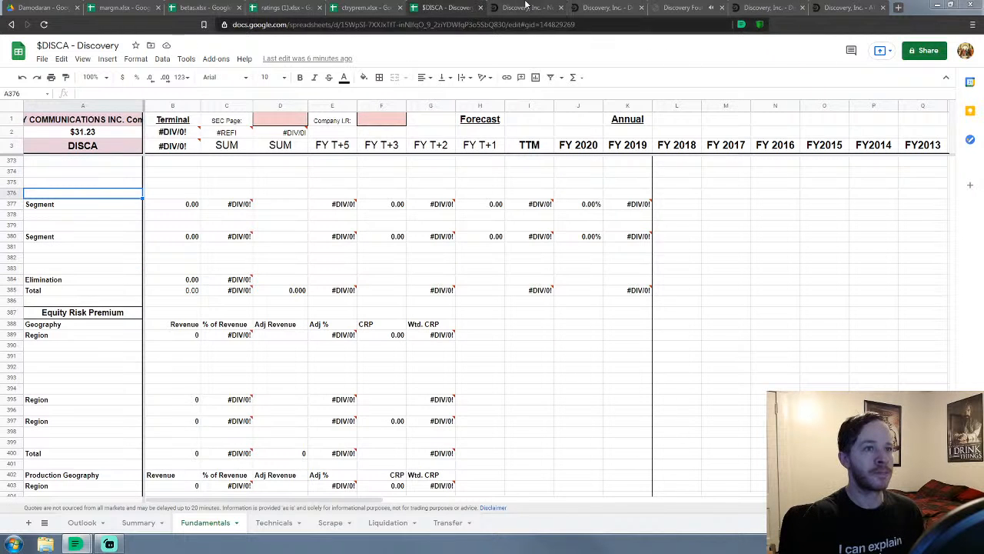
{"action": "left_click", "coordinate": [527, 7]}
{"action": "scroll", "coordinate": [61, 269], "scroll_direction": "up", "scroll_amount": 10}
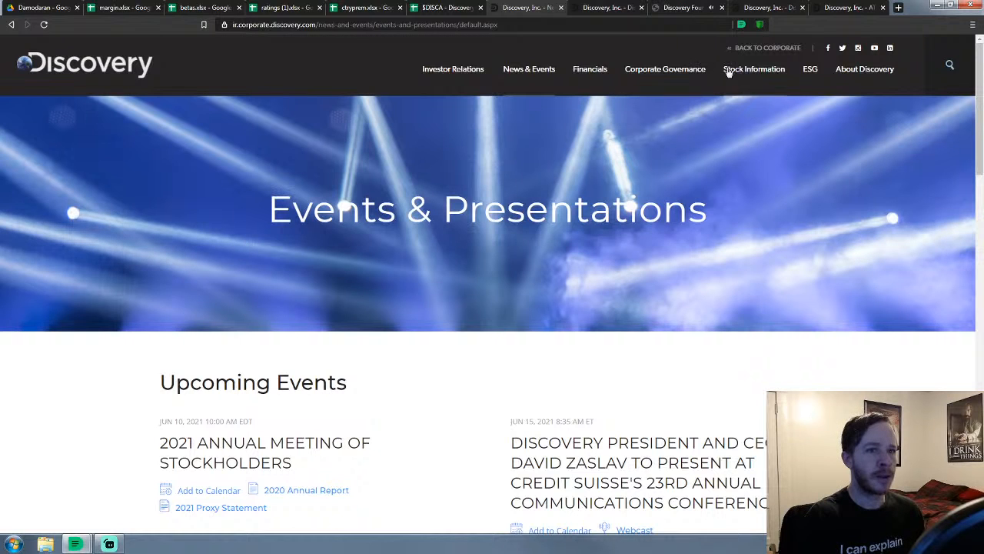
From Quarterly Results, open the Q1 2021 10-Q and earnings release in new tabs
{"action": "left_click", "coordinate": [592, 70]}
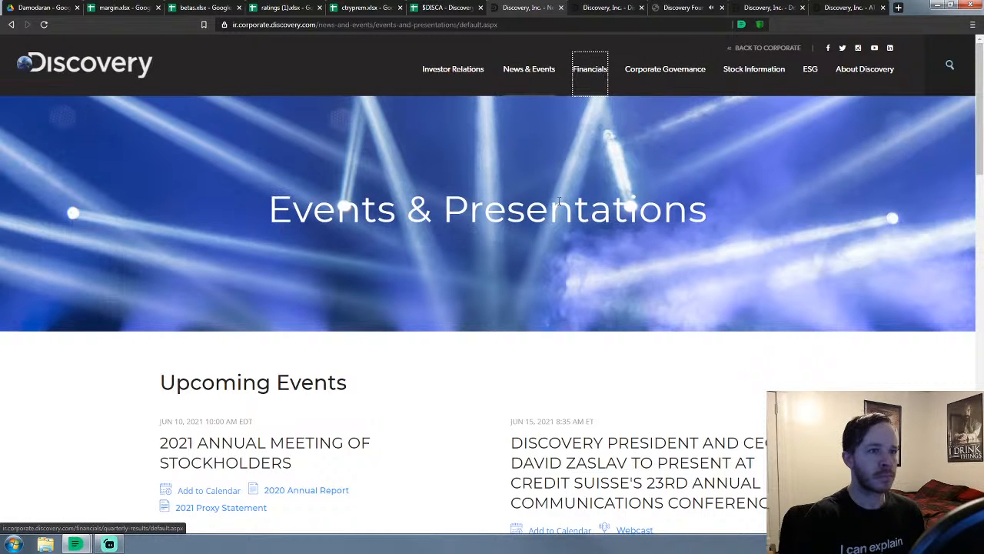
{"action": "mouse_move", "coordinate": [594, 73]}
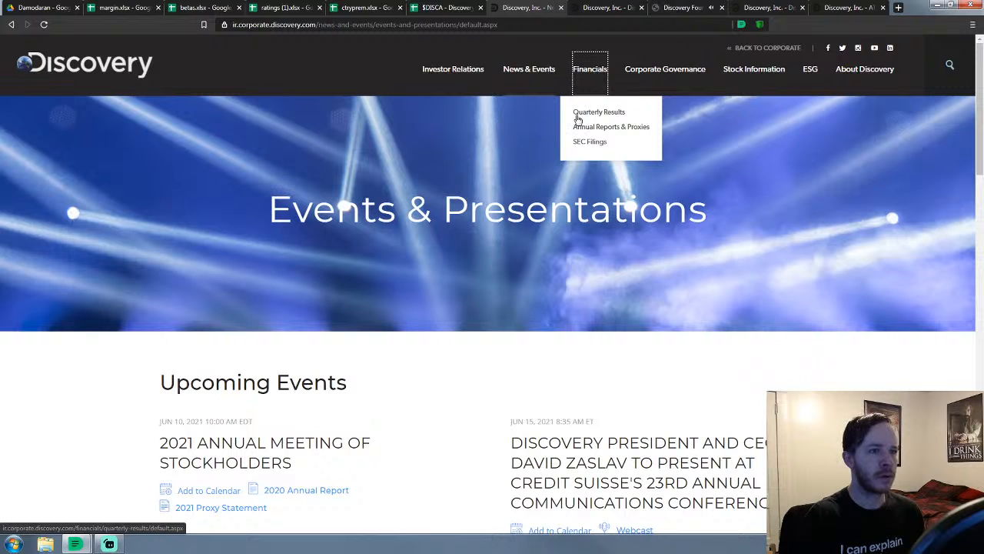
{"action": "left_click", "coordinate": [597, 106]}
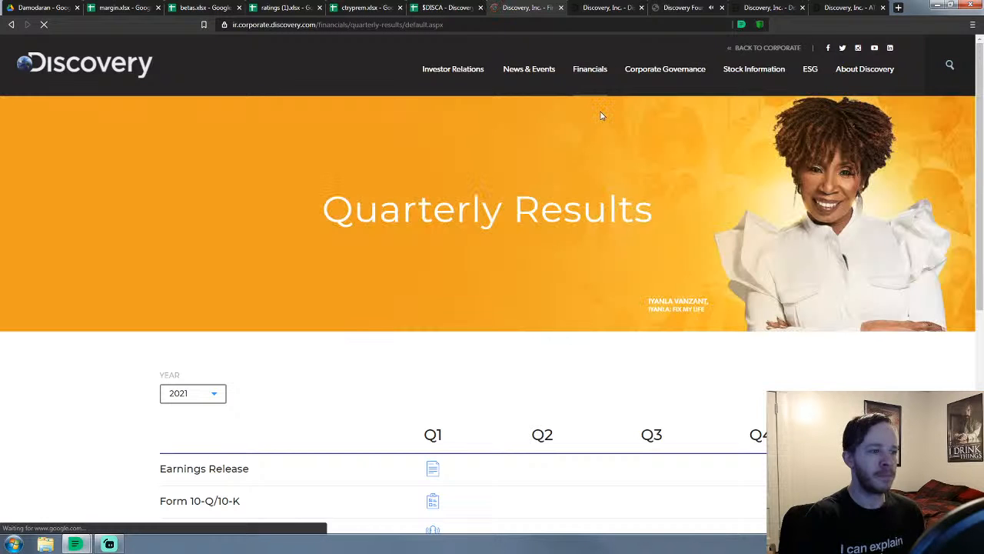
{"action": "scroll", "coordinate": [515, 196], "scroll_direction": "down", "scroll_amount": 3}
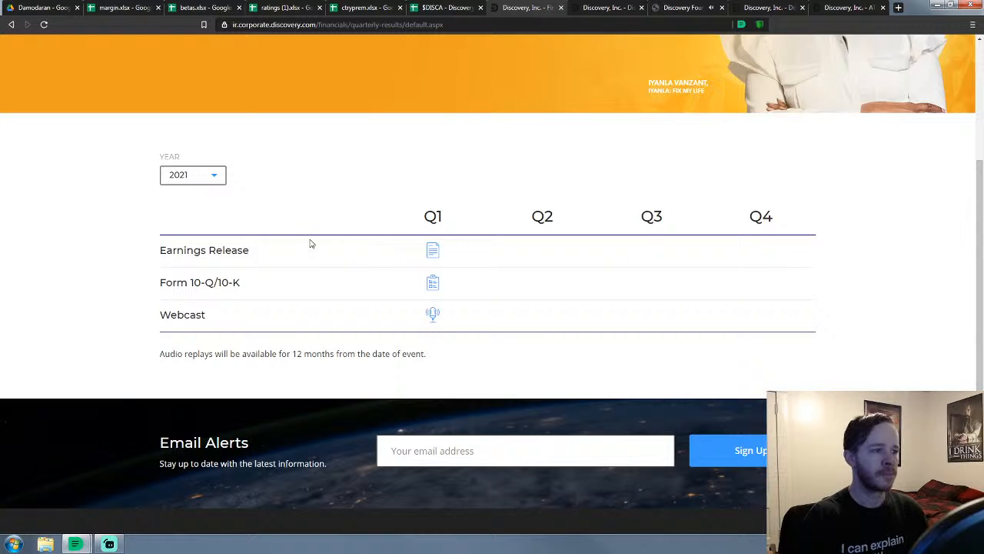
{"action": "right_click", "coordinate": [434, 285]}
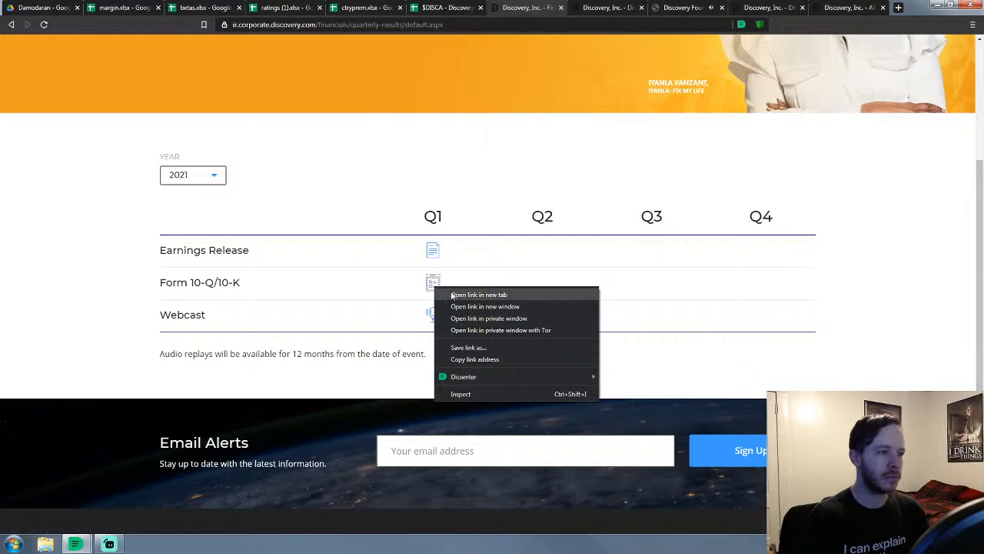
{"action": "left_click", "coordinate": [451, 294]}
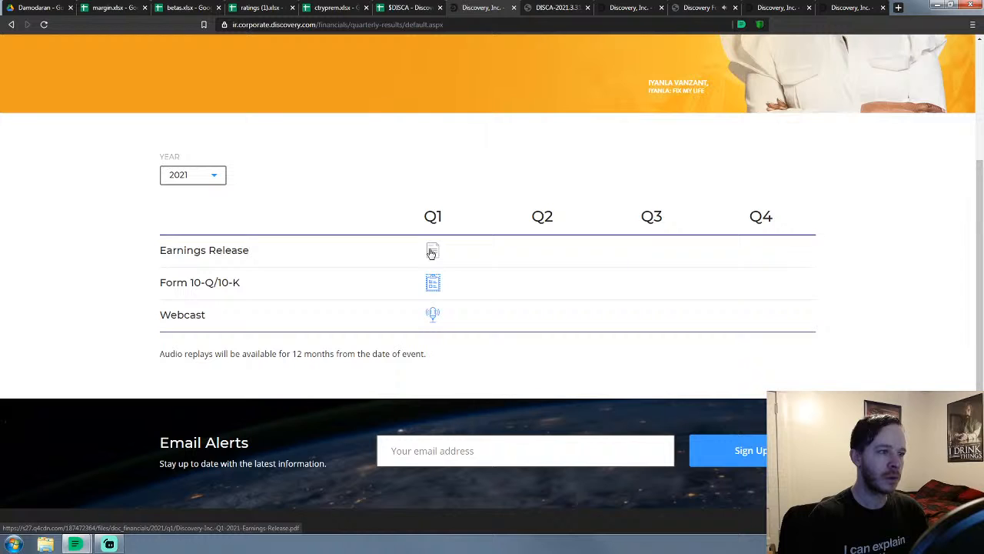
{"action": "right_click", "coordinate": [431, 253]}
{"action": "left_click", "coordinate": [475, 257]}
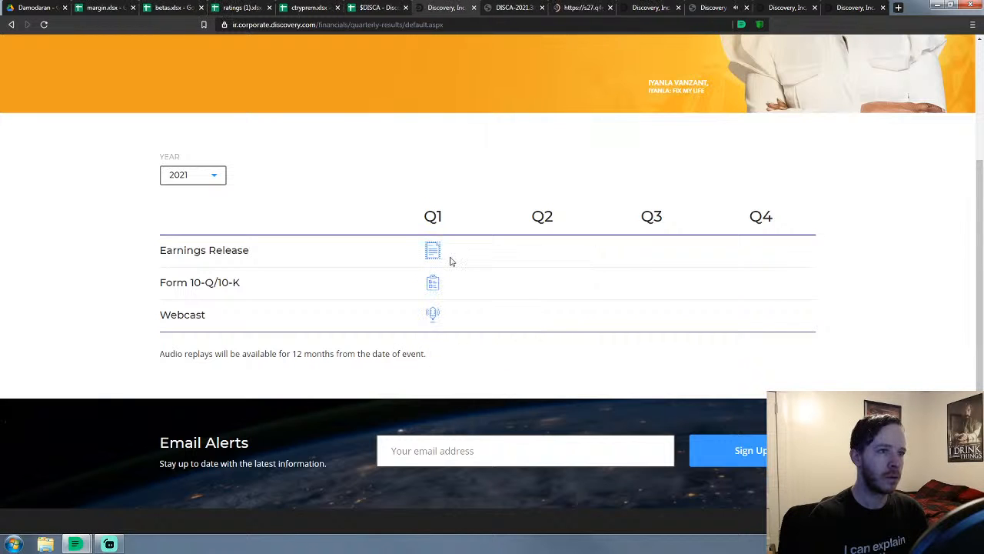
Skim the Q1 2021 earnings release PDF, then close it
{"action": "key", "text": "ctrl+Tab"}
{"action": "scroll", "coordinate": [521, 144], "scroll_direction": "down", "scroll_amount": 8}
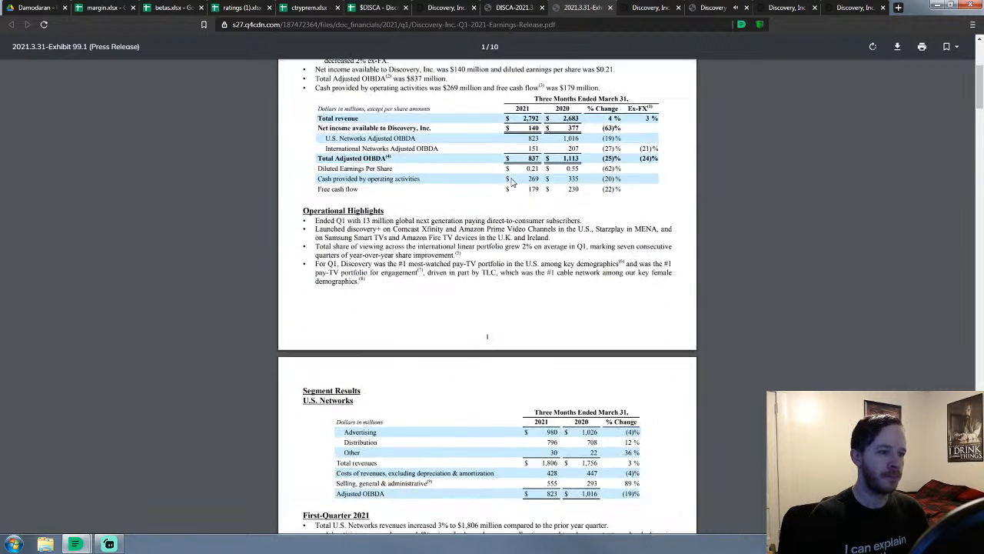
{"action": "scroll", "coordinate": [511, 191], "scroll_direction": "down", "scroll_amount": 8}
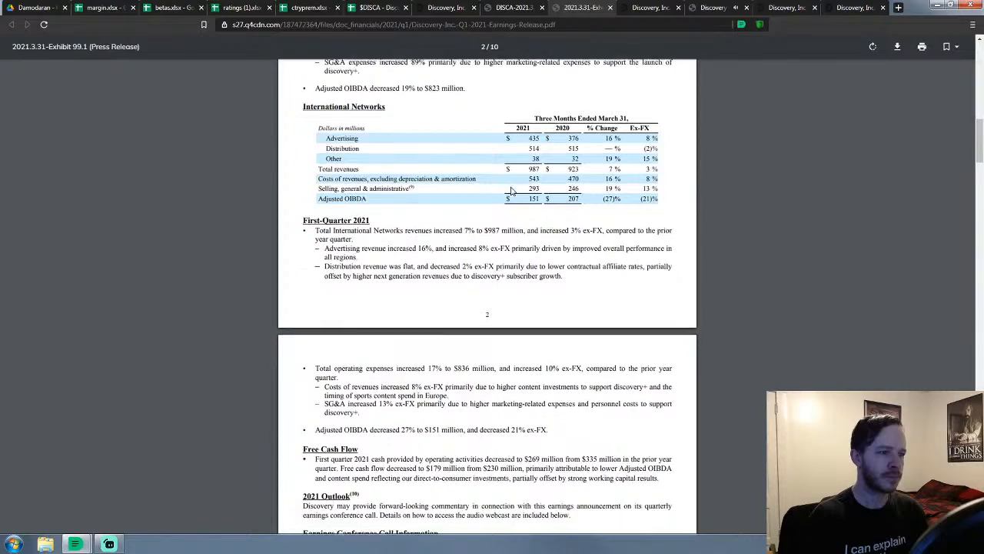
{"action": "scroll", "coordinate": [511, 191], "scroll_direction": "down", "scroll_amount": 2}
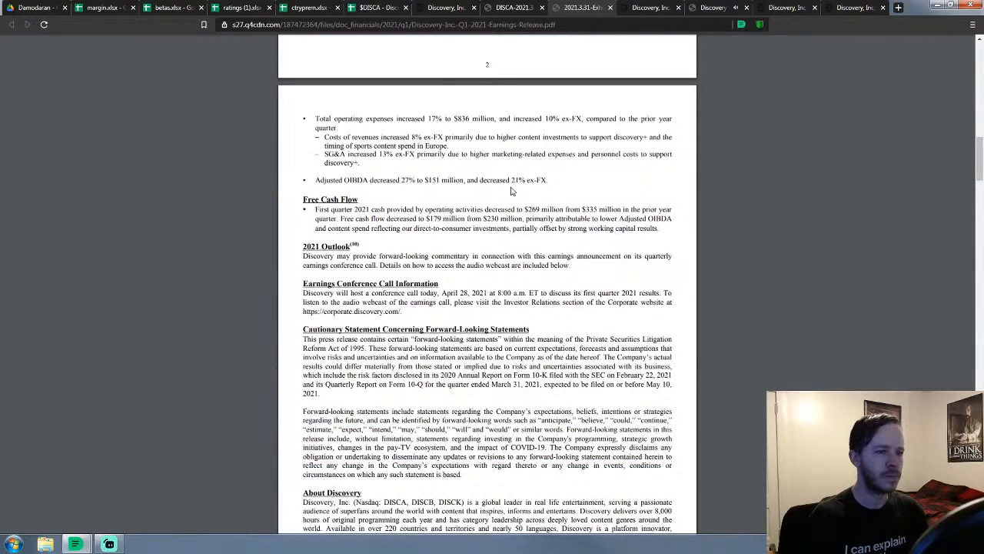
{"action": "scroll", "coordinate": [511, 191], "scroll_direction": "down", "scroll_amount": 4}
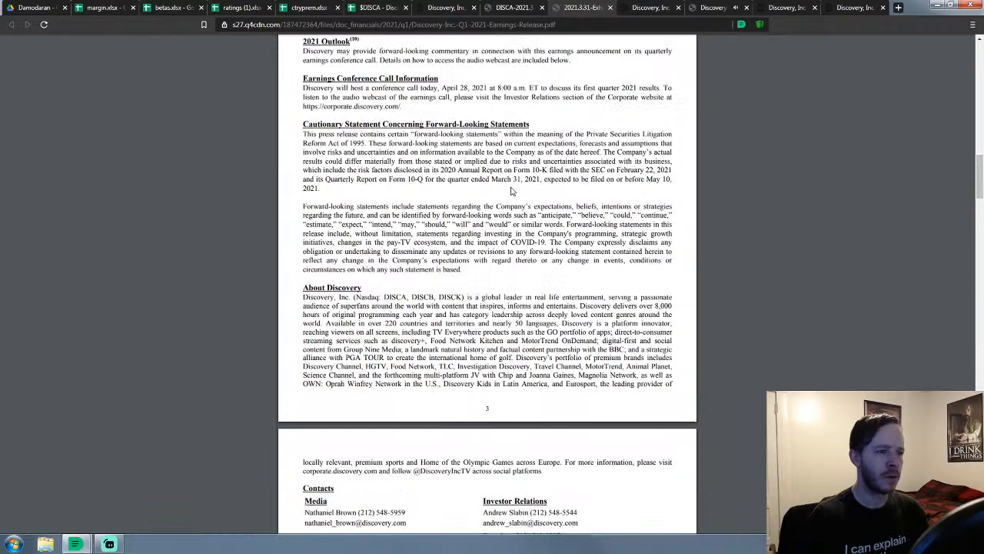
{"action": "scroll", "coordinate": [511, 191], "scroll_direction": "down", "scroll_amount": 4}
{"action": "scroll", "coordinate": [511, 191], "scroll_direction": "up", "scroll_amount": 8}
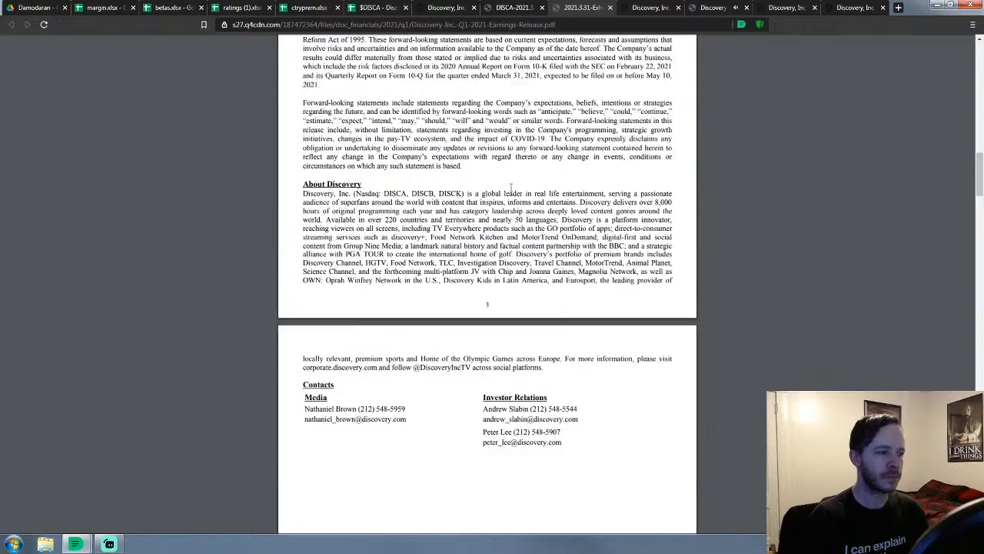
{"action": "scroll", "coordinate": [512, 187], "scroll_direction": "up", "scroll_amount": 4}
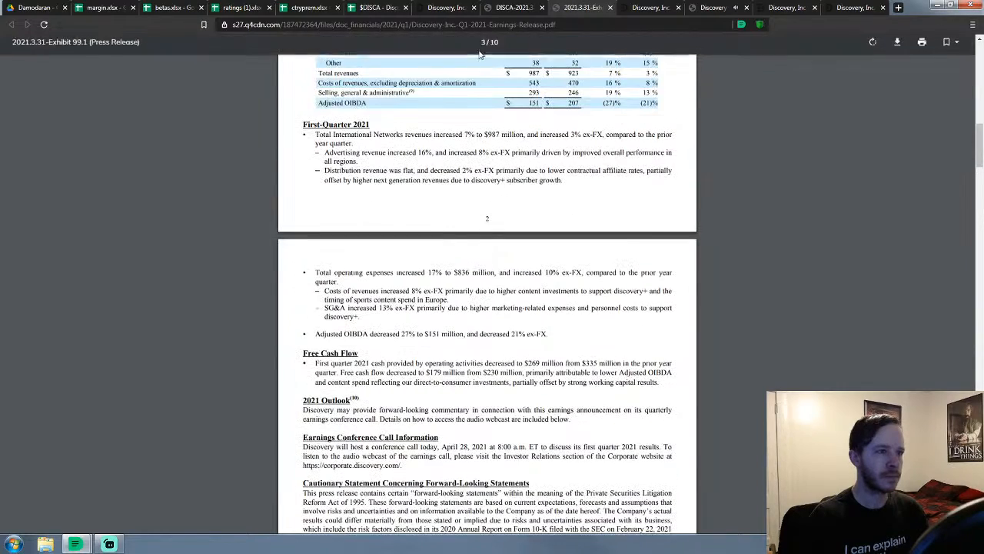
{"action": "left_click", "coordinate": [609, 8]}
{"action": "left_click", "coordinate": [492, 9]}
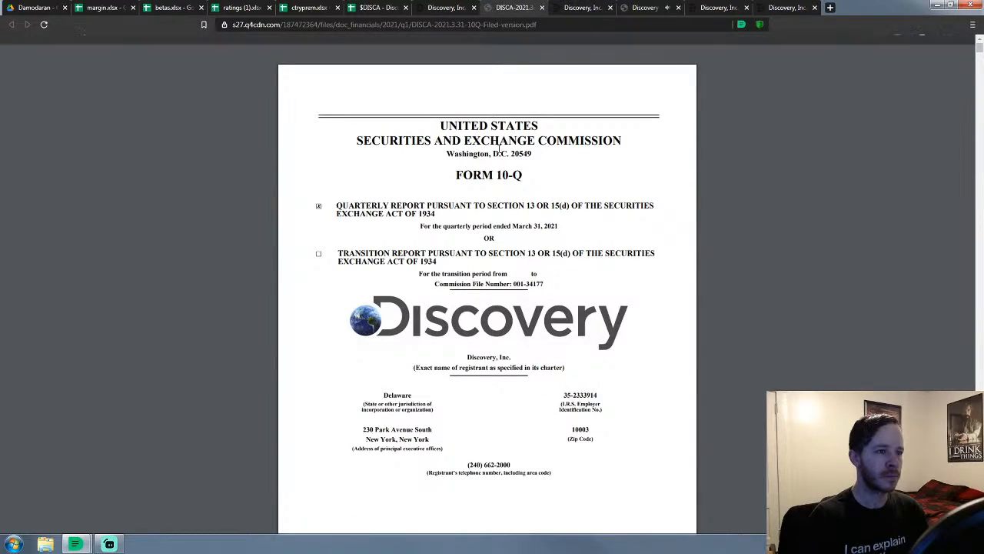
Scroll the 10-Q cover page and start a new blank browser tab
{"action": "scroll", "coordinate": [462, 228], "scroll_direction": "down", "scroll_amount": 7}
{"action": "scroll", "coordinate": [461, 228], "scroll_direction": "down", "scroll_amount": 3}
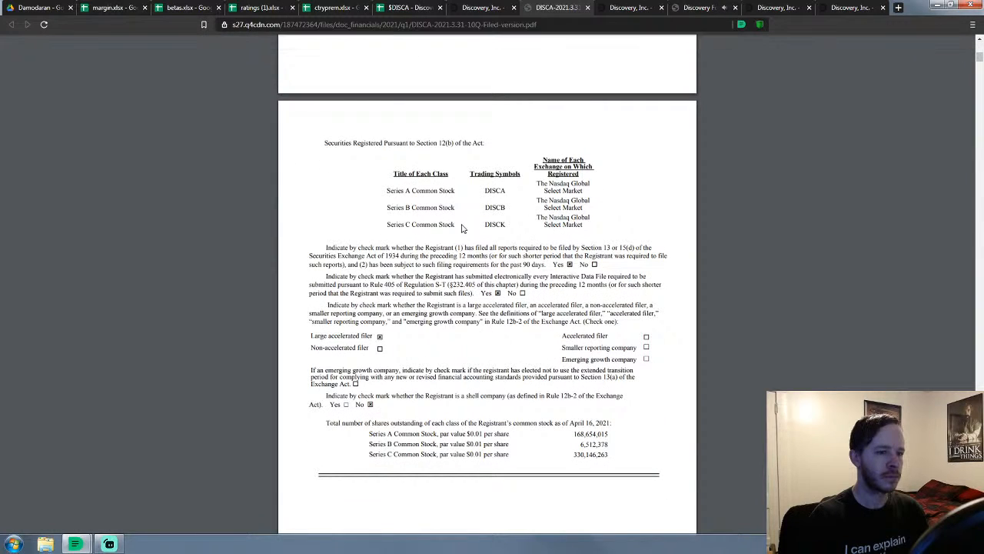
{"action": "scroll", "coordinate": [462, 228], "scroll_direction": "down", "scroll_amount": 2}
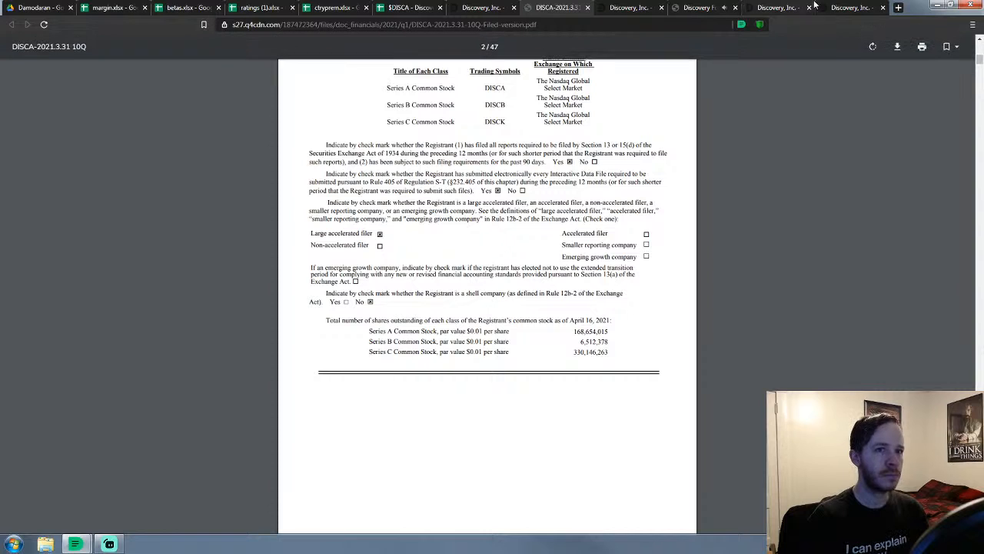
{"action": "left_click", "coordinate": [898, 11]}
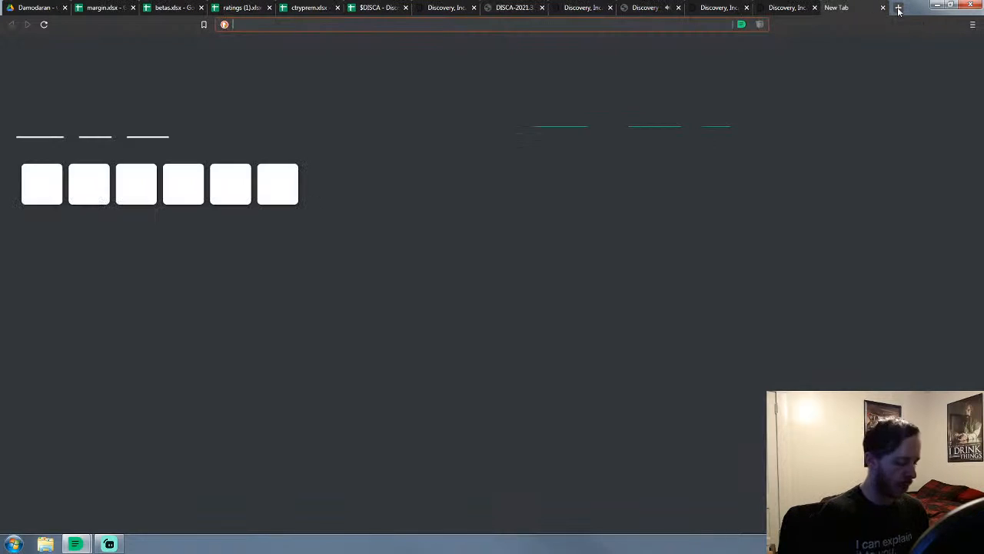
Search 'disca finance' and view DISCA's key statistics on Yahoo Finance
{"action": "type", "text": "disca finance"}
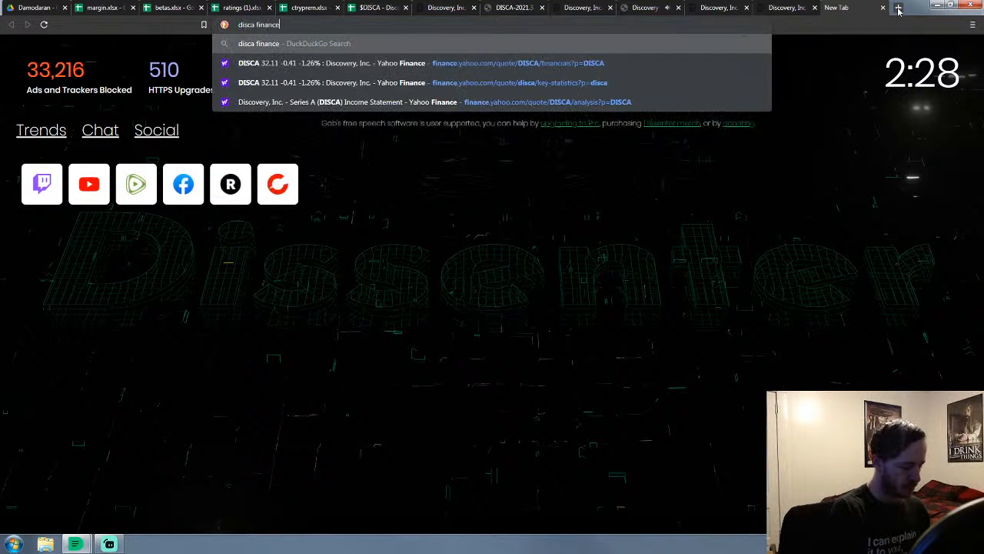
{"action": "key", "text": "Return"}
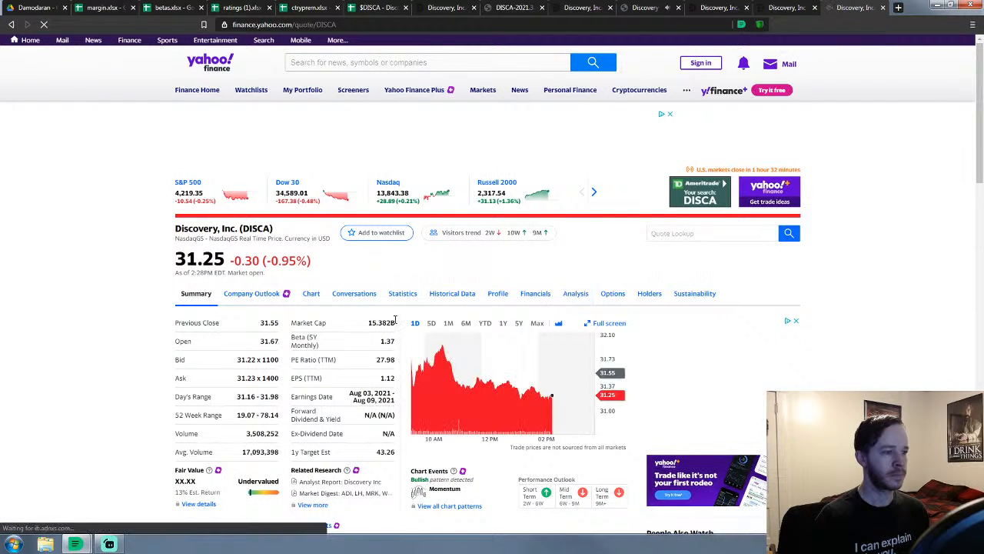
{"action": "scroll", "coordinate": [62, 353], "scroll_direction": "down", "scroll_amount": 2}
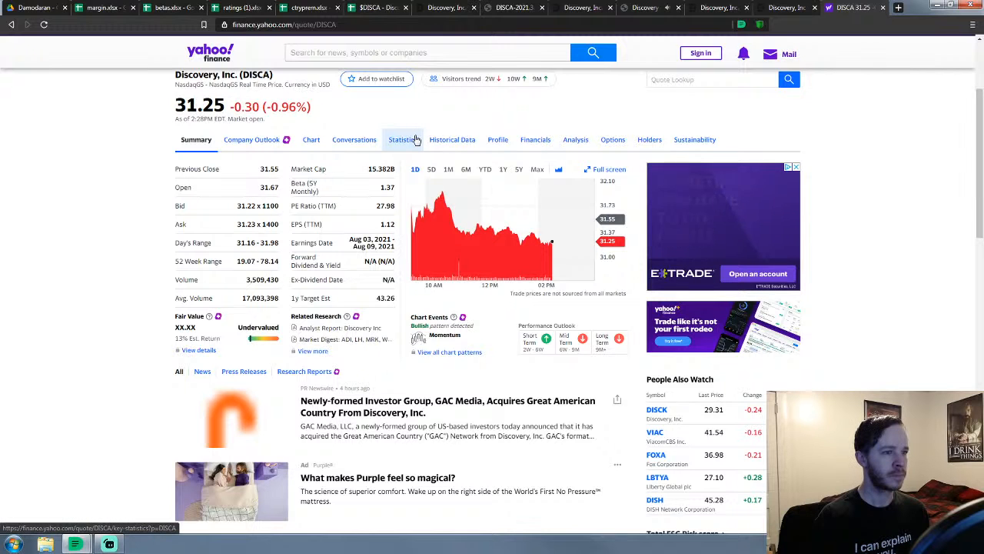
{"action": "left_click", "coordinate": [415, 139]}
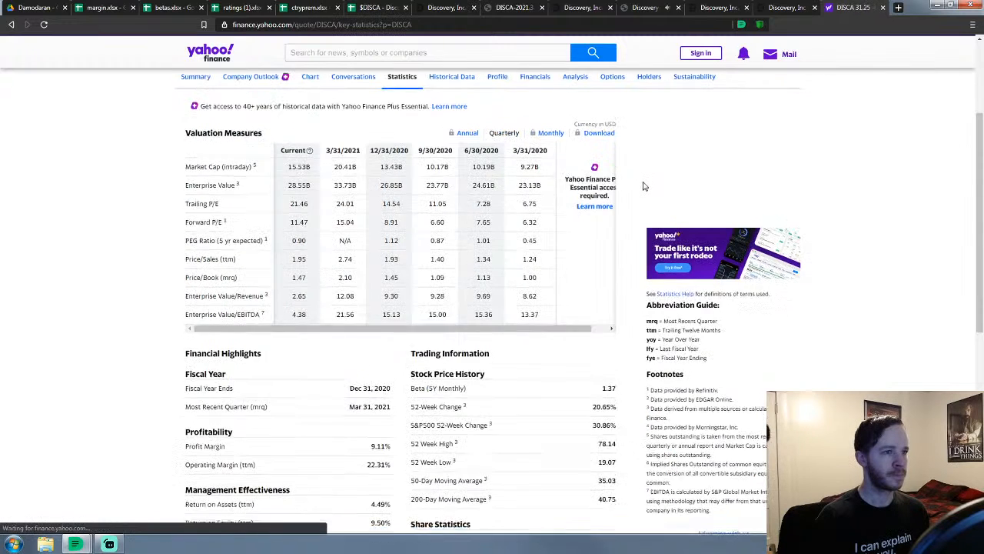
{"action": "scroll", "coordinate": [644, 186], "scroll_direction": "down", "scroll_amount": 2}
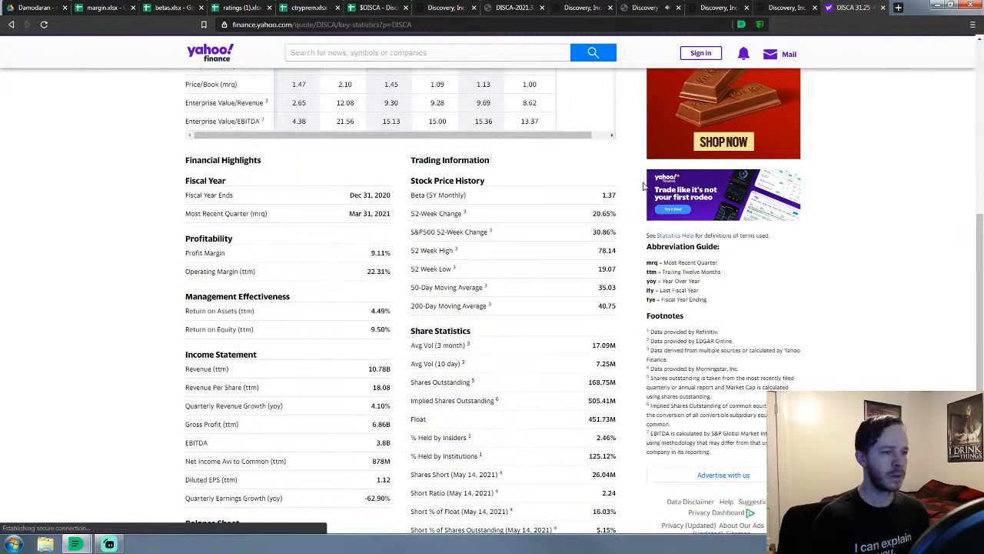
{"action": "scroll", "coordinate": [644, 186], "scroll_direction": "down", "scroll_amount": 1}
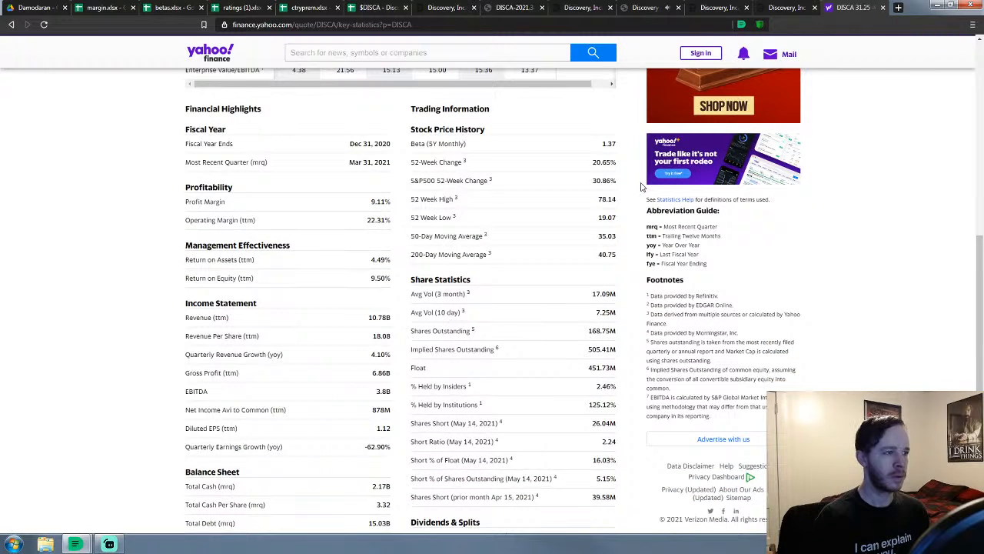
Glance at Discovery's quarterly results page and the 10-Q, then return to DISCA's statistics
{"action": "left_click", "coordinate": [444, 8]}
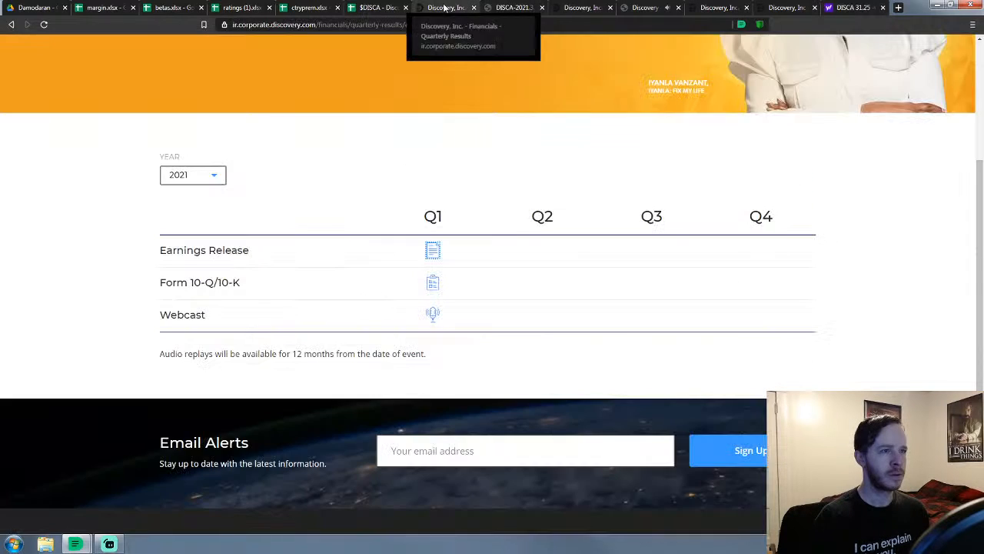
{"action": "left_click", "coordinate": [514, 7]}
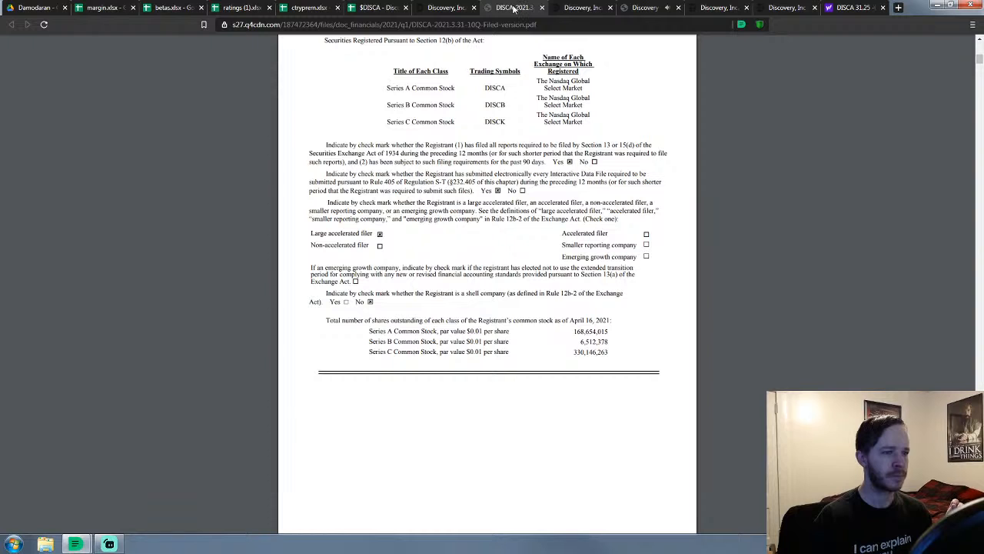
{"action": "scroll", "coordinate": [466, 177], "scroll_direction": "up", "scroll_amount": 3}
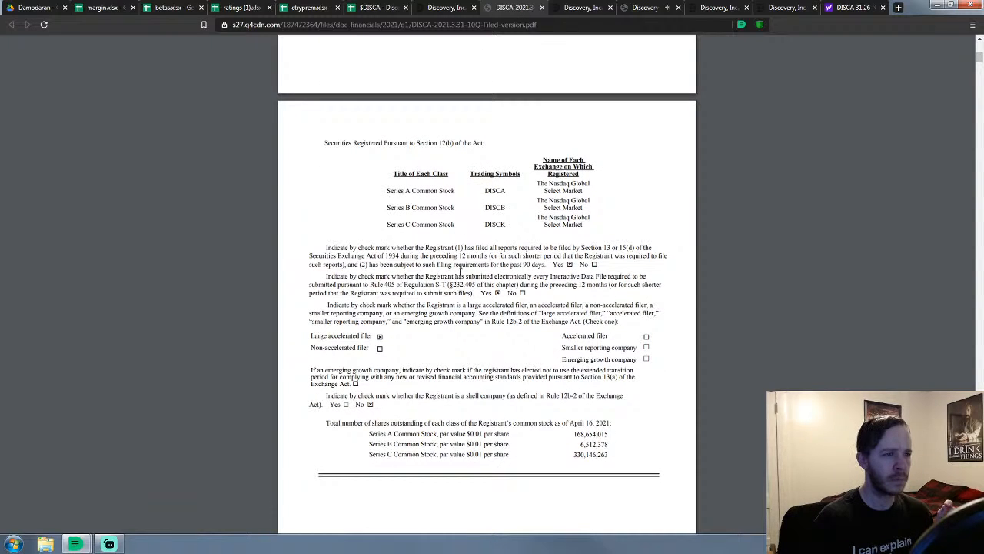
{"action": "scroll", "coordinate": [508, 316], "scroll_direction": "down", "scroll_amount": 9}
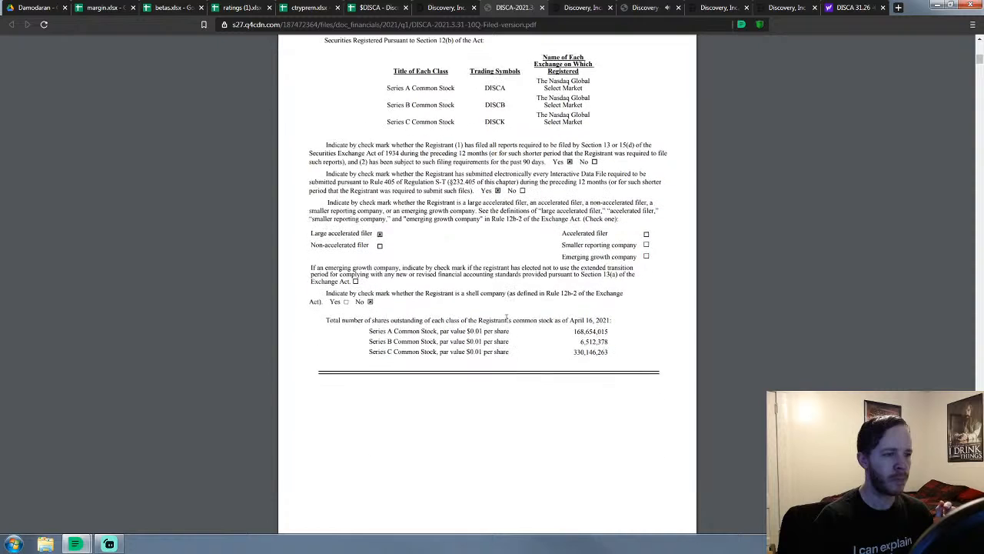
{"action": "left_click", "coordinate": [852, 8]}
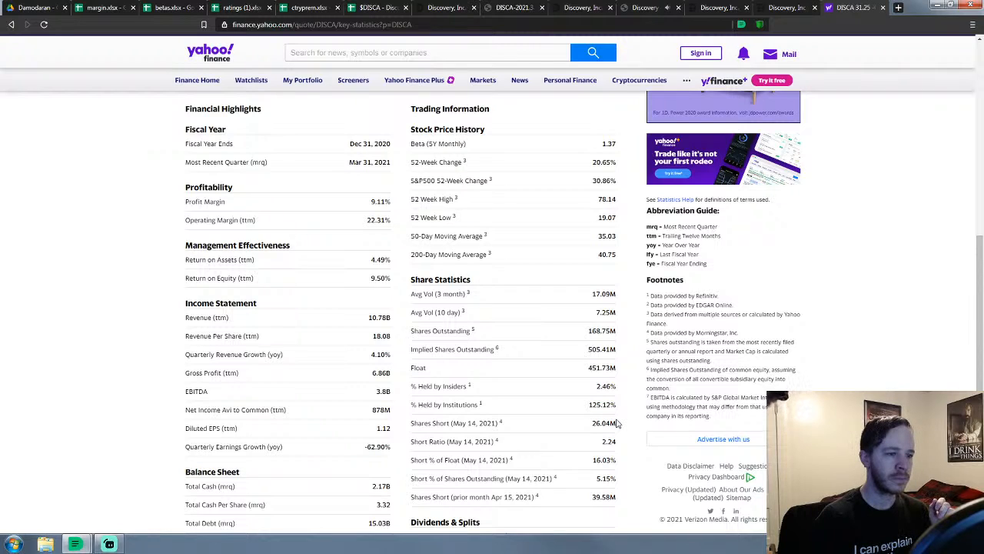
Review DISCA's analyst earnings and revenue estimates, then return to the Discovery event page
{"action": "scroll", "coordinate": [617, 423], "scroll_direction": "down", "scroll_amount": 3}
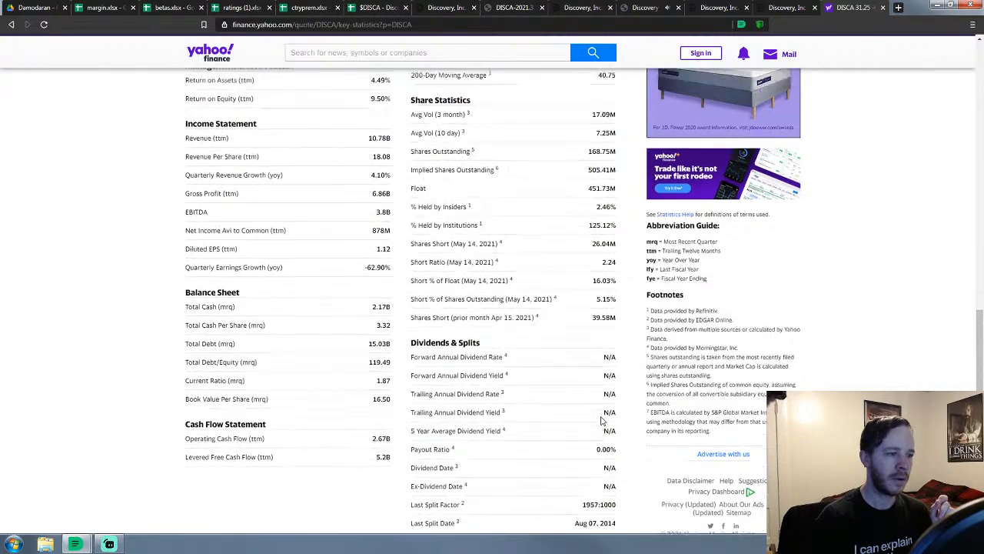
{"action": "scroll", "coordinate": [604, 419], "scroll_direction": "up", "scroll_amount": 10}
{"action": "left_click", "coordinate": [574, 295]}
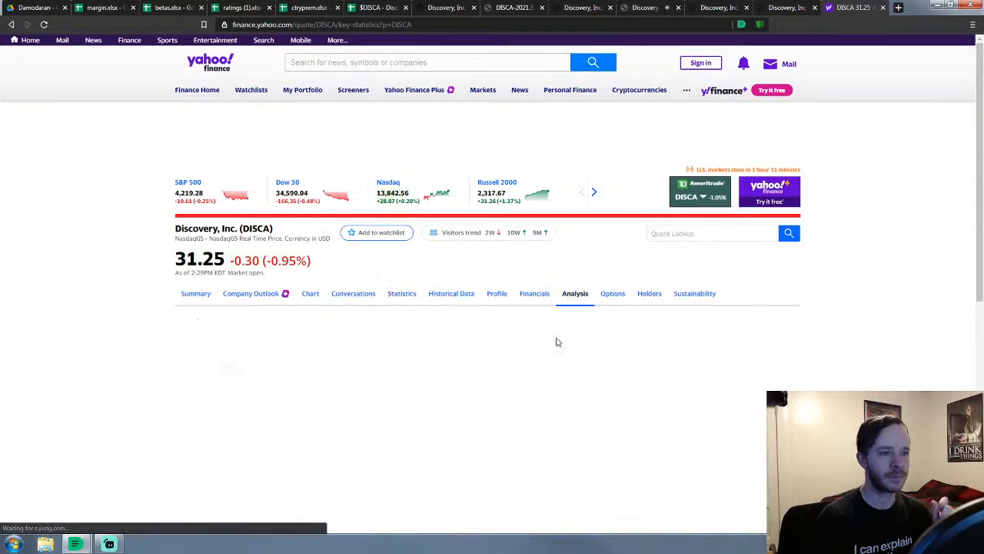
{"action": "scroll", "coordinate": [554, 346], "scroll_direction": "down", "scroll_amount": 3}
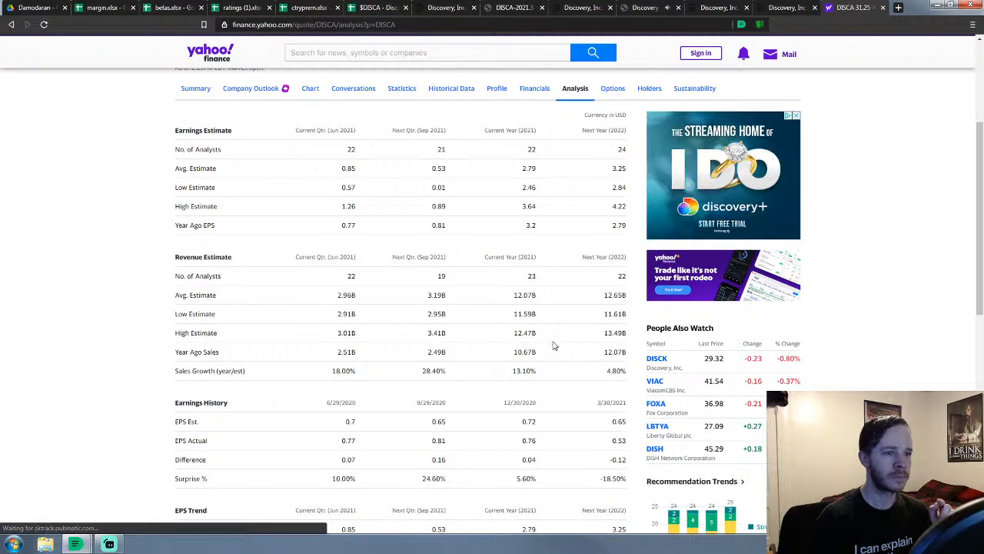
{"action": "left_click", "coordinate": [775, 9]}
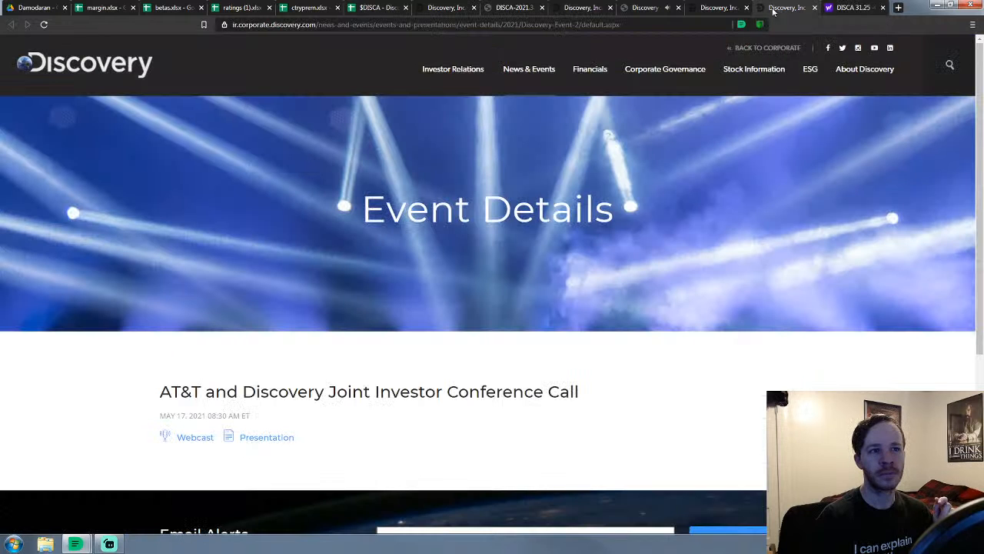
Check the Q1 2021 and Q4 2020 earnings-call pages, then return to the DISCA 10-Q
{"action": "left_click", "coordinate": [722, 7]}
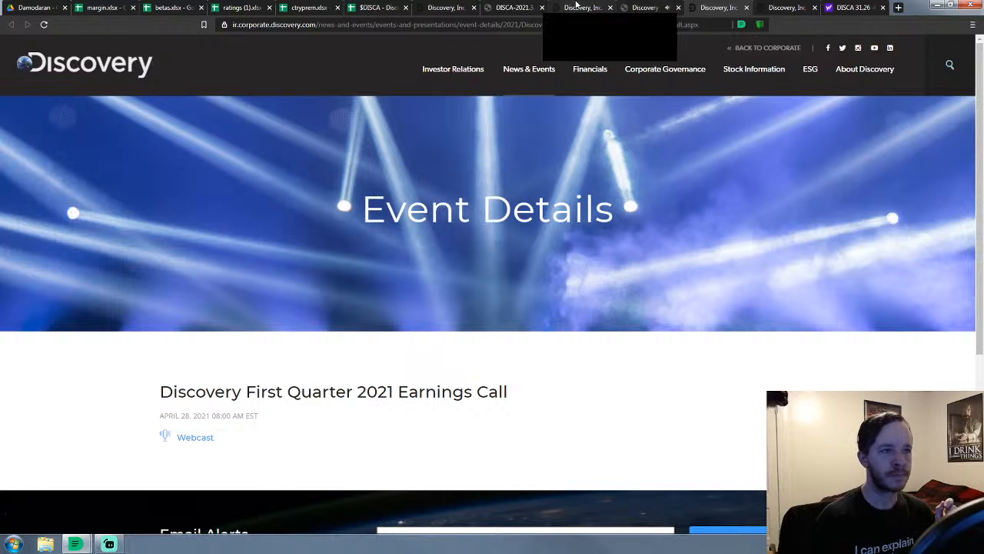
{"action": "left_click", "coordinate": [644, 7]}
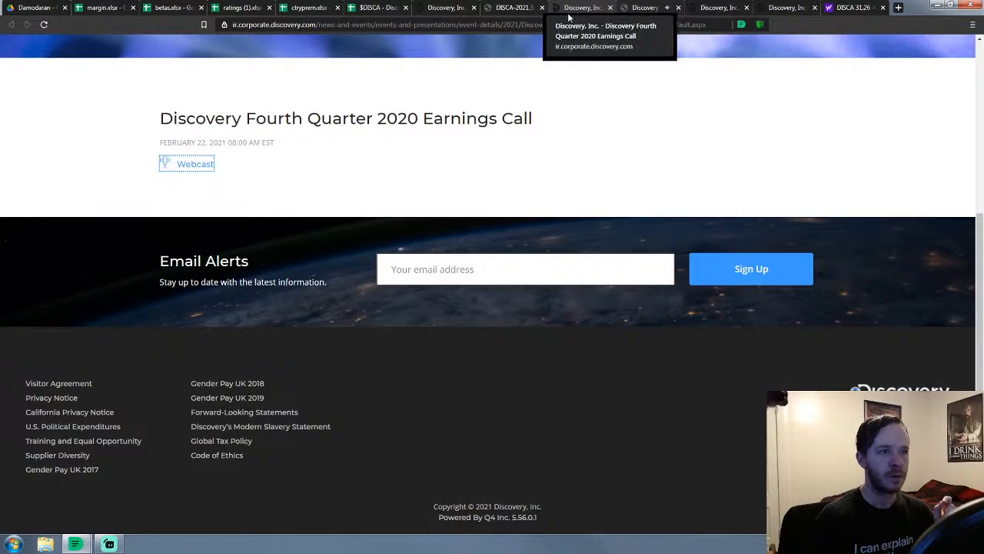
{"action": "left_click", "coordinate": [514, 8]}
{"action": "scroll", "coordinate": [476, 197], "scroll_direction": "up", "scroll_amount": 1}
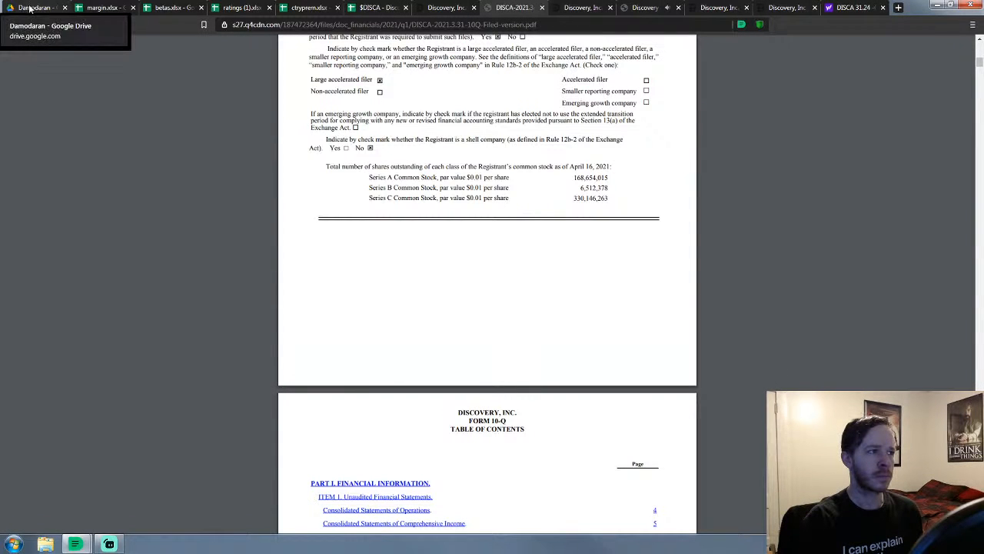
Open Drive's Spreadsheet Universe folder and detach the $DISCA spreadsheet into its own window
{"action": "left_click", "coordinate": [53, 10]}
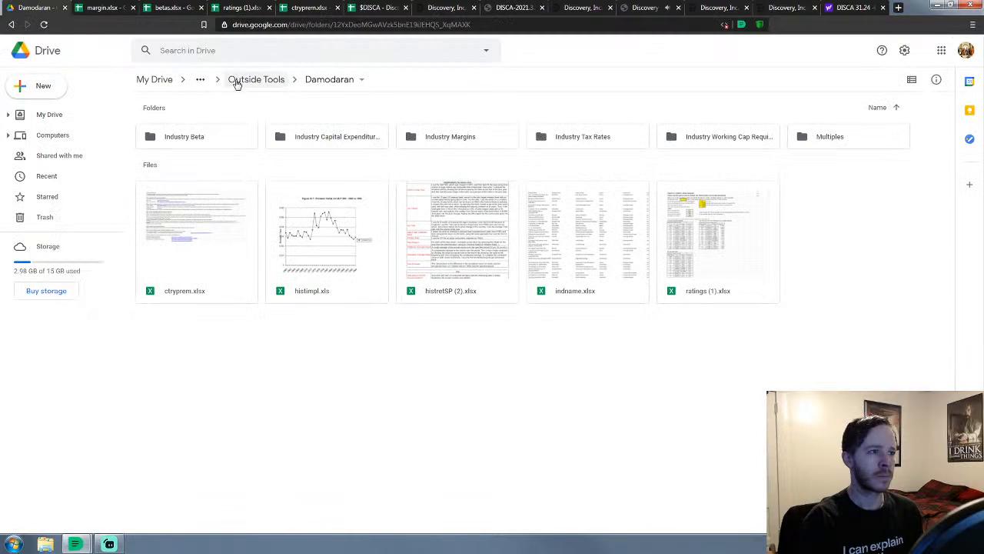
{"action": "left_click", "coordinate": [268, 79]}
{"action": "left_click", "coordinate": [312, 79]}
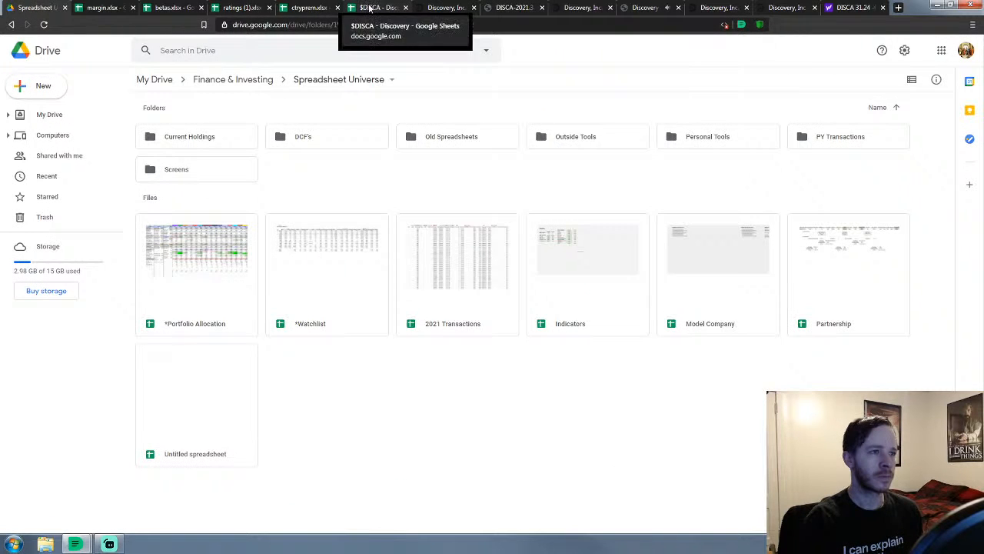
{"action": "left_click_drag", "start_coordinate": [377, 8], "coordinate": [532, 51]}
{"action": "double_click", "coordinate": [670, 10]}
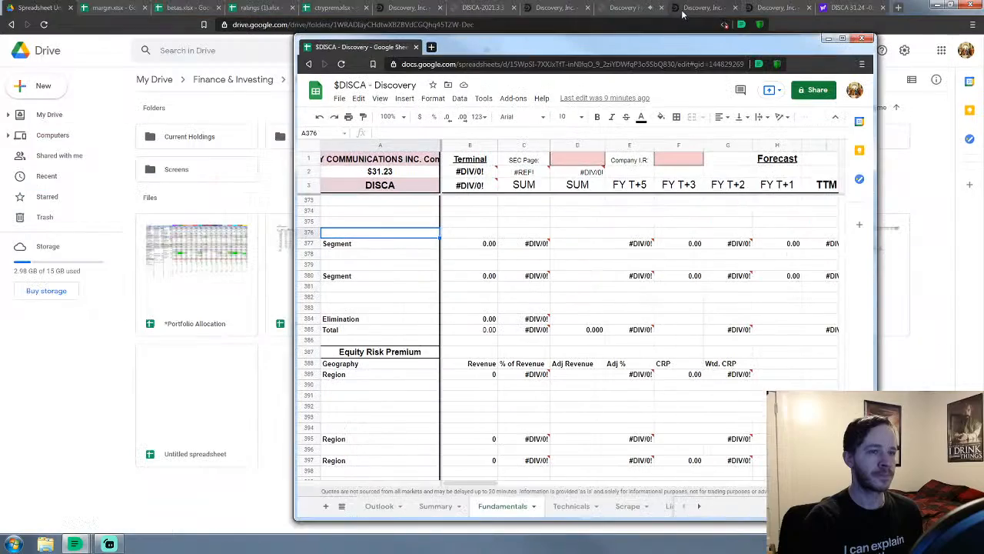
{"action": "left_click_drag", "start_coordinate": [733, 45], "coordinate": [828, 17]}
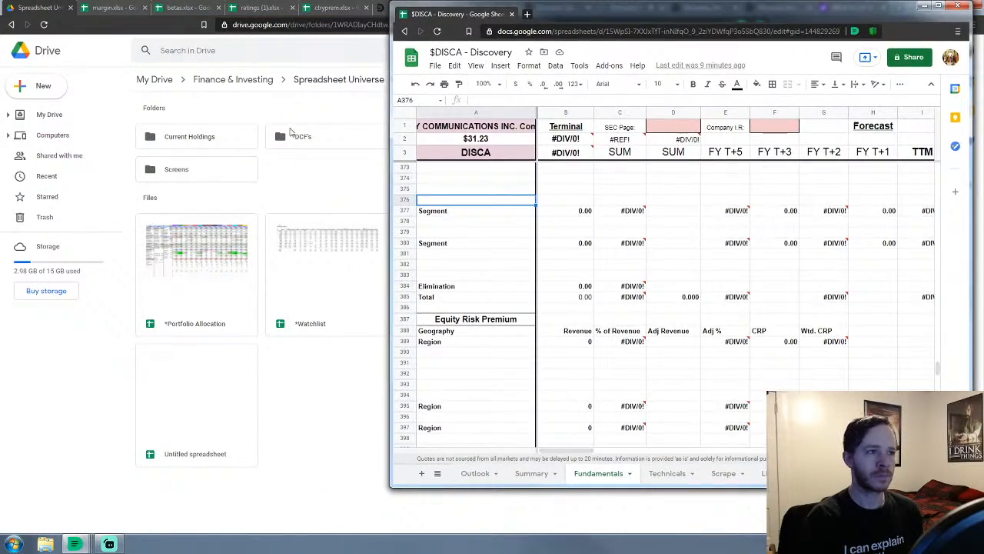
Dock the Drive window on the left and merge its tab into the $DISCA window
{"action": "left_click", "coordinate": [952, 6]}
{"action": "left_click", "coordinate": [952, 6]}
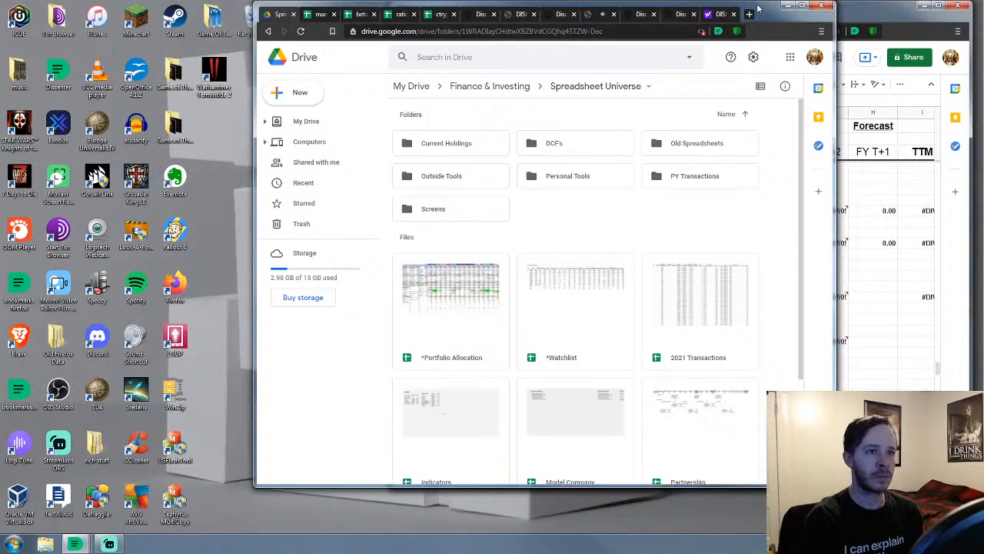
{"action": "left_click_drag", "start_coordinate": [766, 15], "coordinate": [506, 10]}
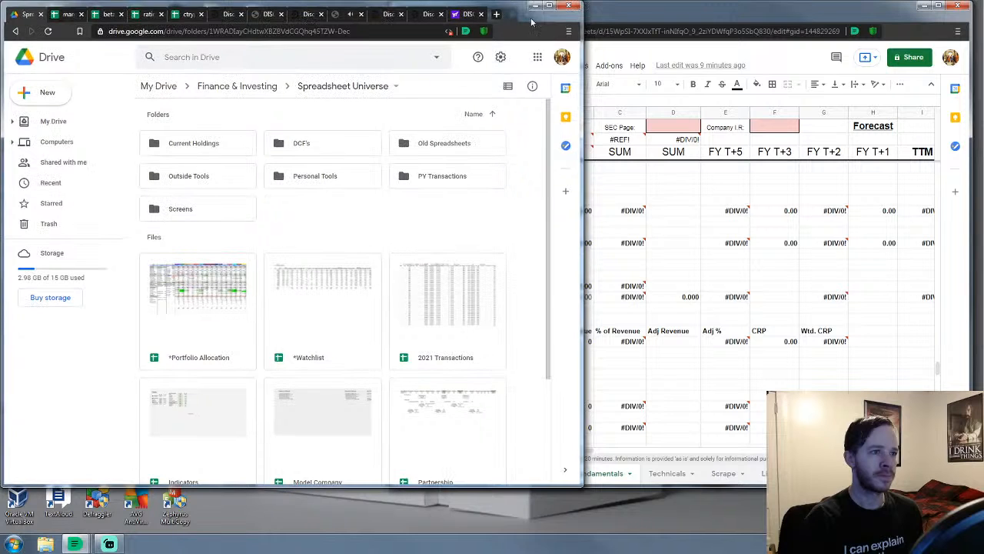
{"action": "left_click_drag", "start_coordinate": [582, 486], "coordinate": [453, 529]}
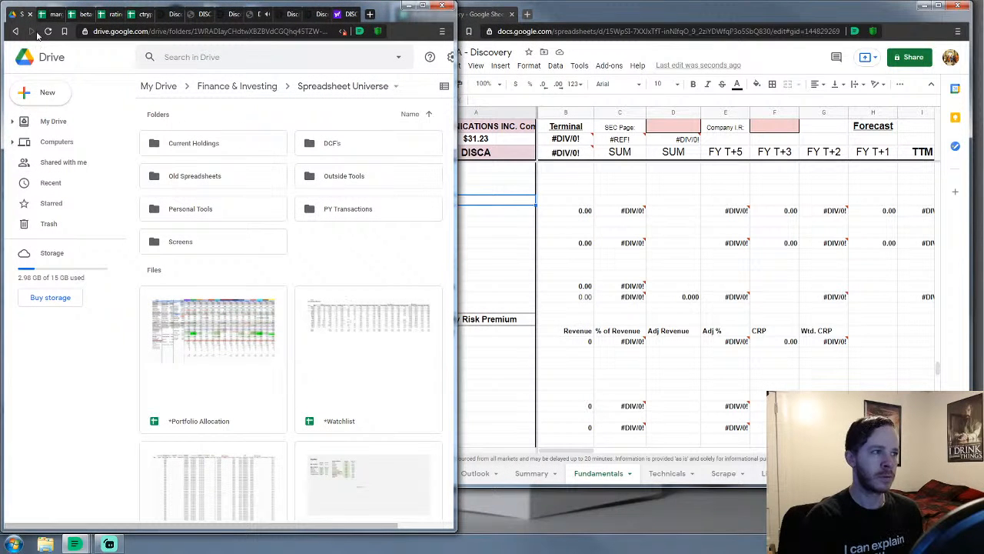
{"action": "left_click_drag", "start_coordinate": [15, 14], "coordinate": [436, 22]}
{"action": "left_click", "coordinate": [606, 15]}
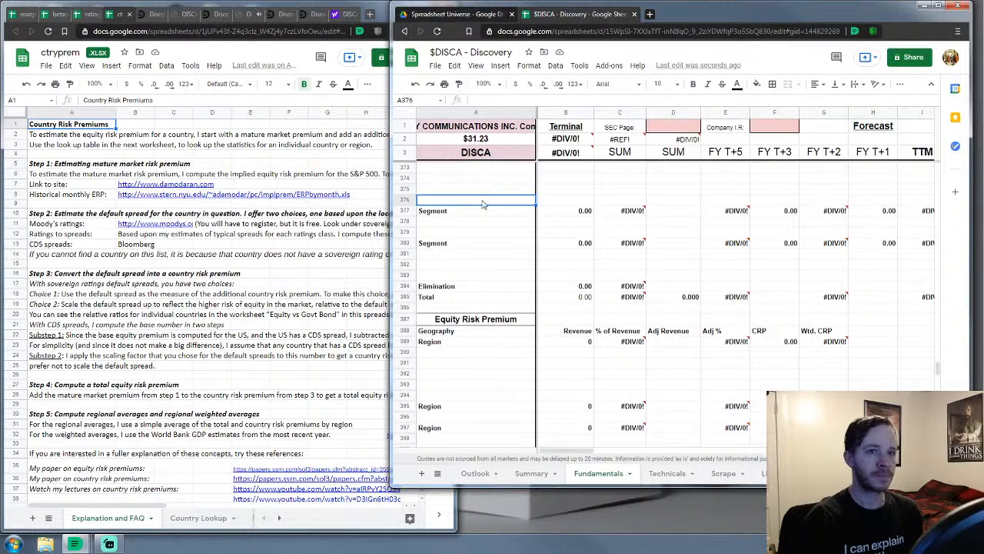
Resize the $DISCA and country risk premium windows so they sit side by side
{"action": "left_click_drag", "start_coordinate": [392, 491], "coordinate": [391, 533]}
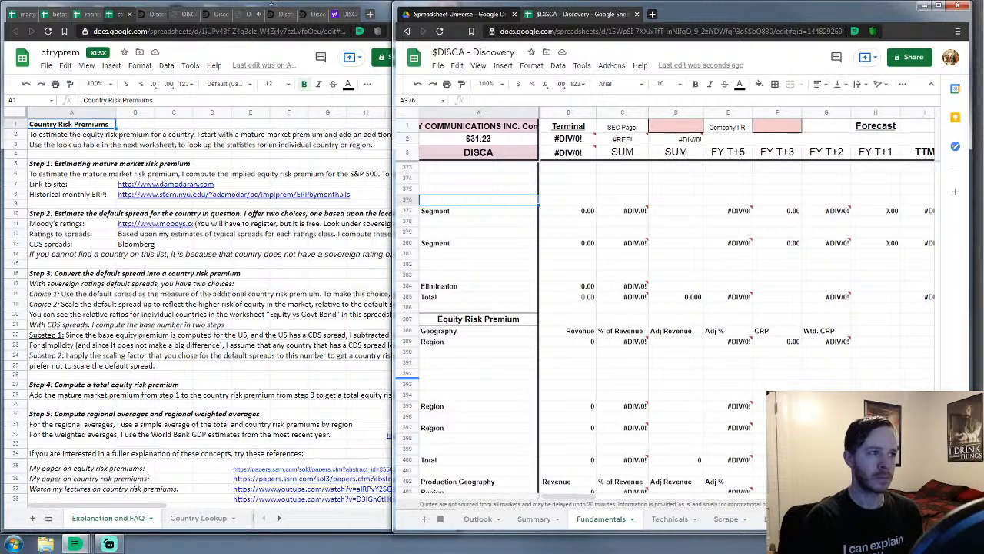
{"action": "left_click", "coordinate": [384, 11]}
{"action": "left_click_drag", "start_coordinate": [455, 23], "coordinate": [406, 30]}
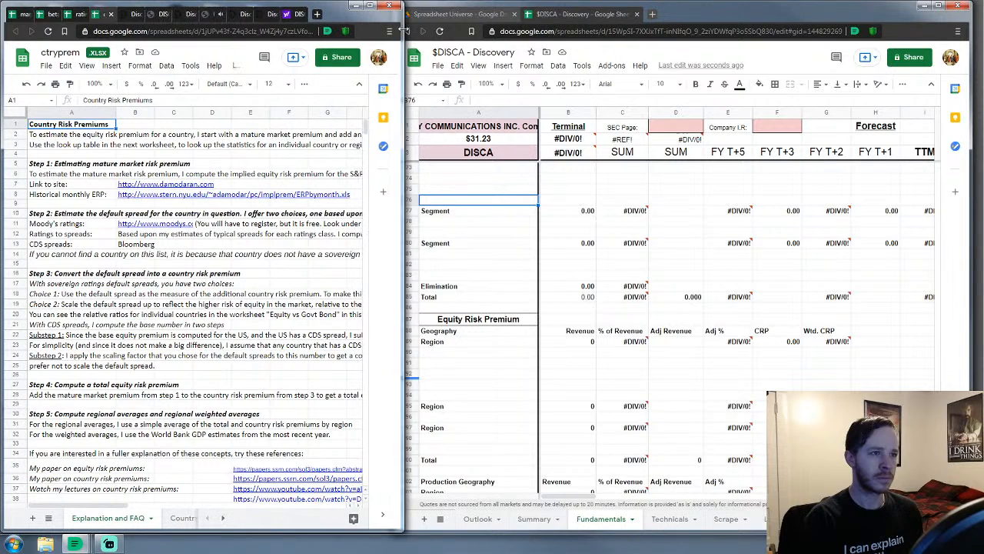
{"action": "left_click", "coordinate": [564, 15]}
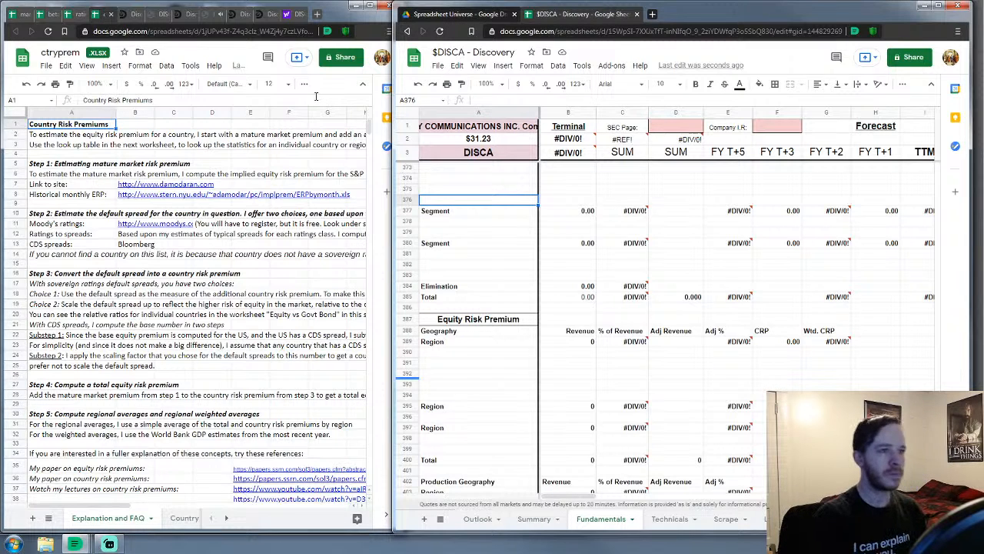
{"action": "mouse_move", "coordinate": [394, 122]}
{"action": "left_mouse_down"}
{"action": "mouse_move", "coordinate": [420, 121]}
{"action": "mouse_move", "coordinate": [410, 121]}
{"action": "left_mouse_up"}
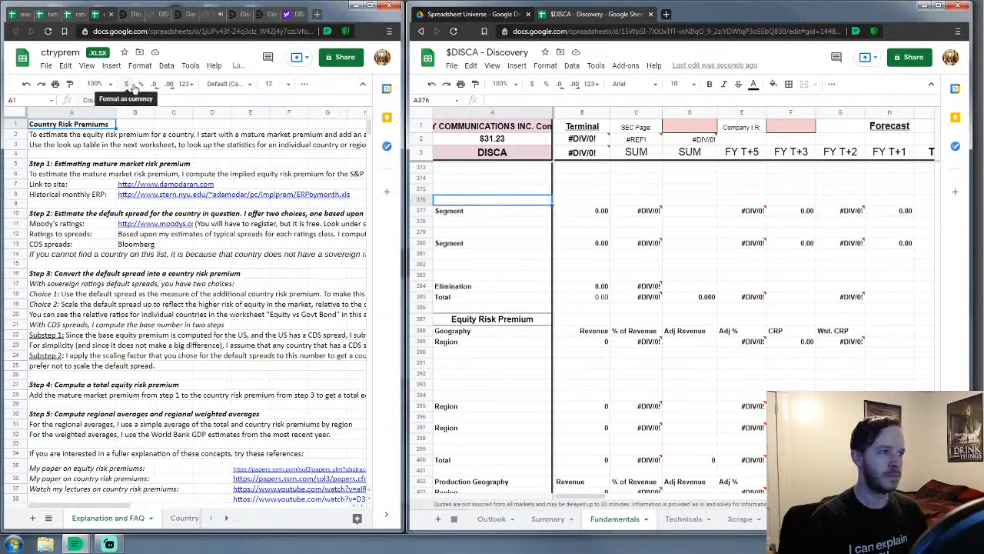
Show Discovery's 2021 Quarterly Results page in the left window beside the sheet
{"action": "left_click", "coordinate": [136, 15]}
{"action": "left_click", "coordinate": [158, 15]}
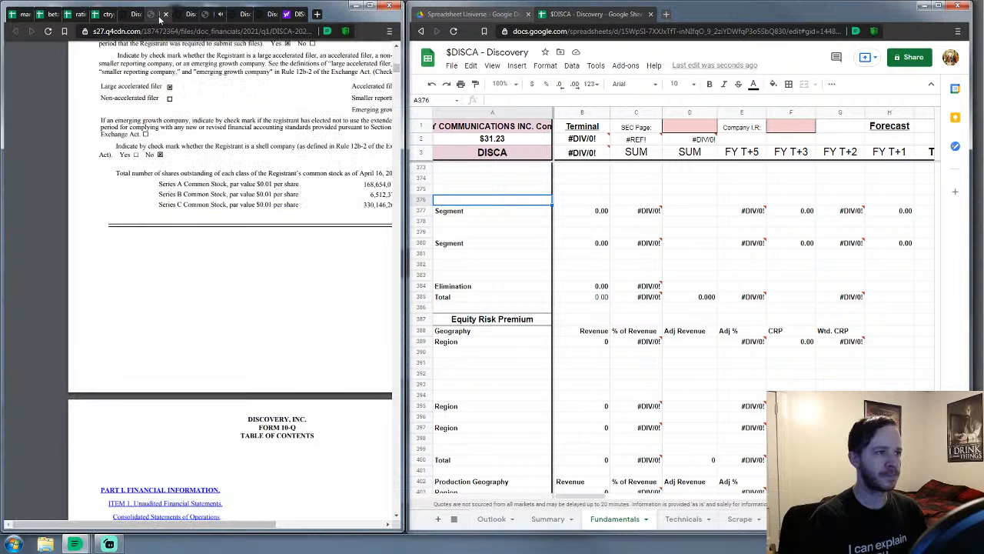
{"action": "left_click_drag", "start_coordinate": [209, 524], "coordinate": [254, 520]}
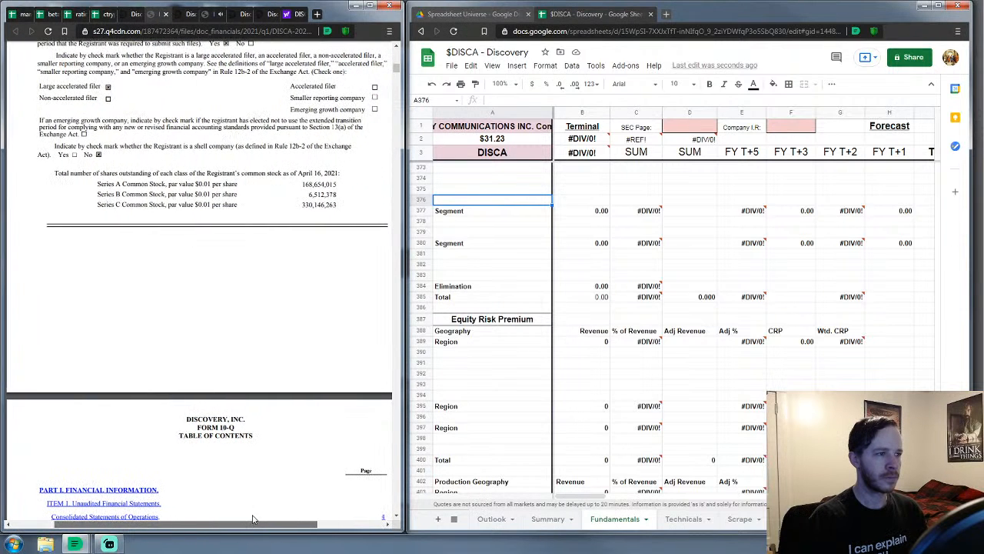
{"action": "left_click", "coordinate": [565, 285]}
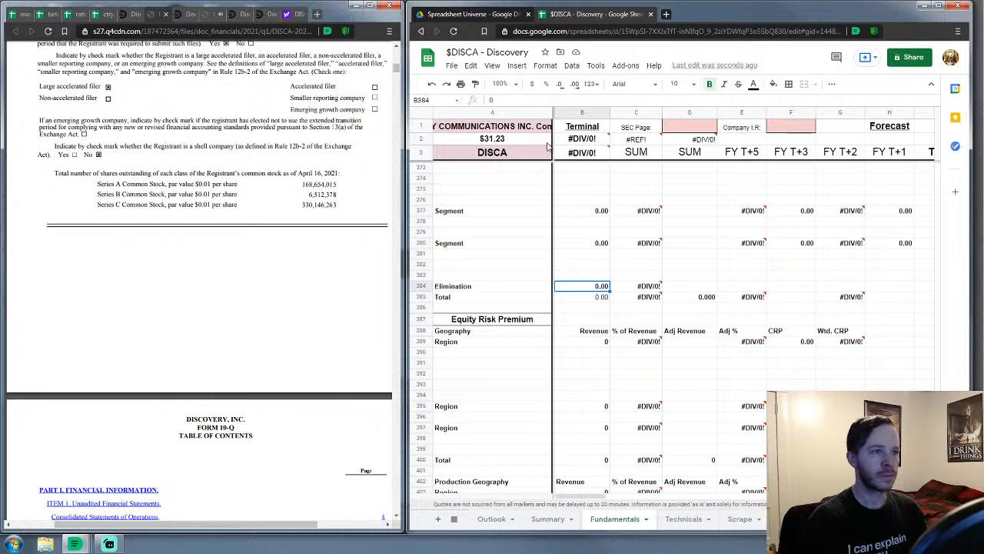
{"action": "left_click", "coordinate": [135, 15]}
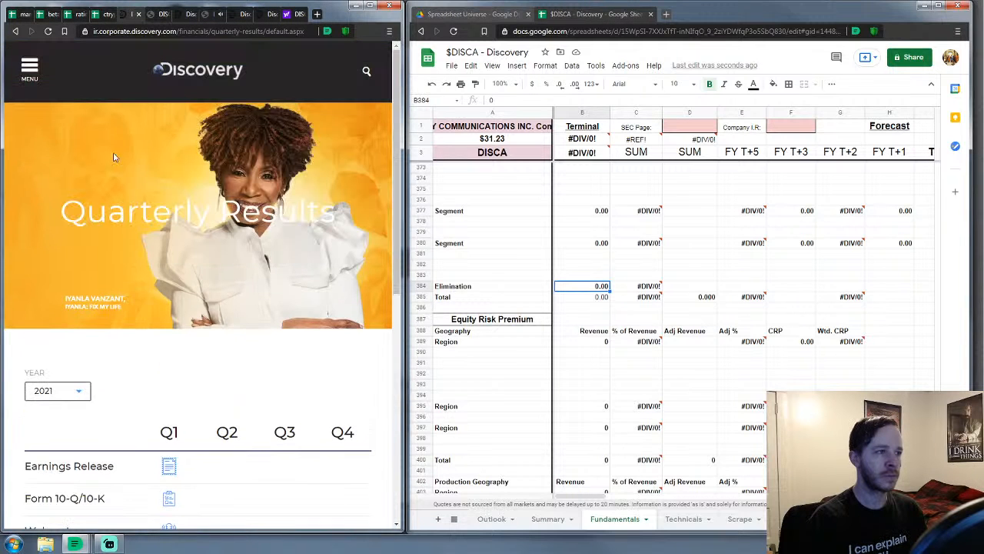
Navigate the Discovery site to its Investor Relations page and copy its URL
{"action": "left_click", "coordinate": [170, 71]}
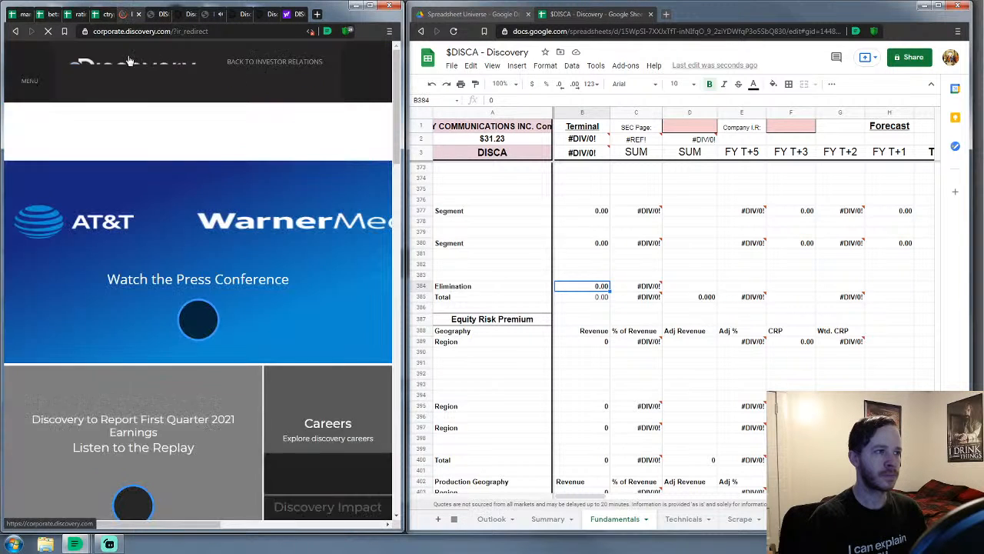
{"action": "left_click", "coordinate": [14, 30]}
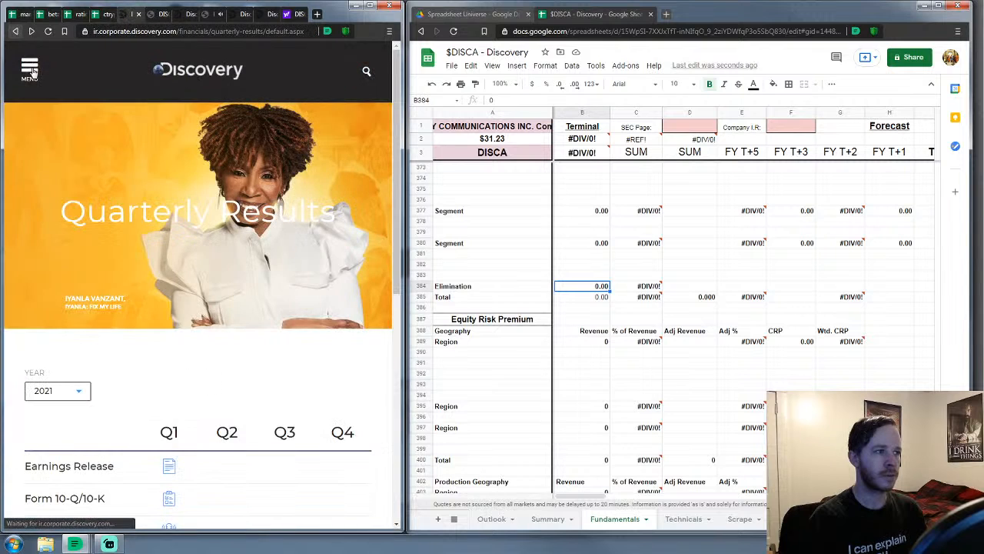
{"action": "left_click", "coordinate": [31, 70]}
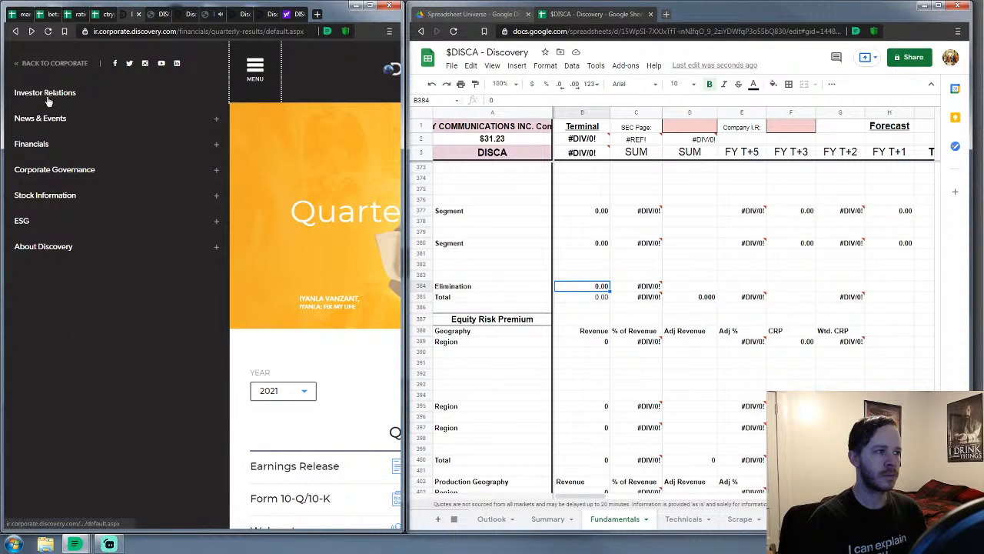
{"action": "left_click", "coordinate": [46, 95]}
{"action": "left_click", "coordinate": [169, 34]}
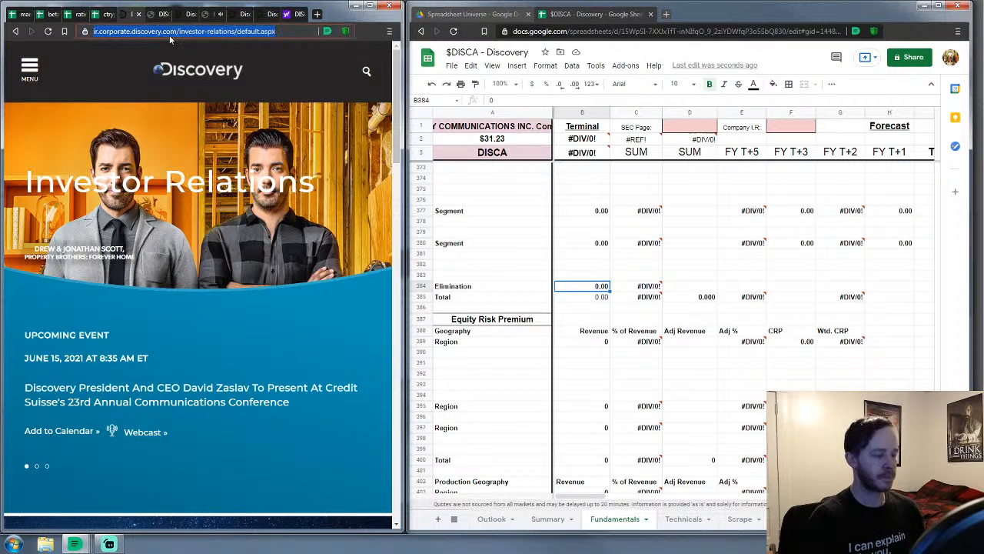
{"action": "key", "text": "ctrl+c"}
Paste the Investor Relations URL into cell F1 as plain text
{"action": "left_click", "coordinate": [784, 127]}
{"action": "key", "text": "ctrl+v"}
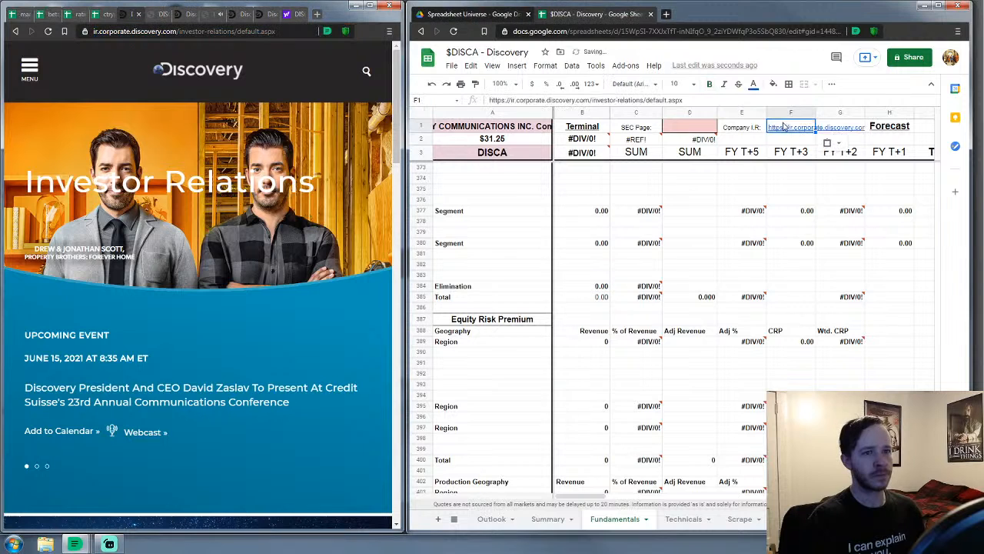
{"action": "left_click", "coordinate": [432, 84]}
{"action": "key", "text": "ctrl+shift+v"}
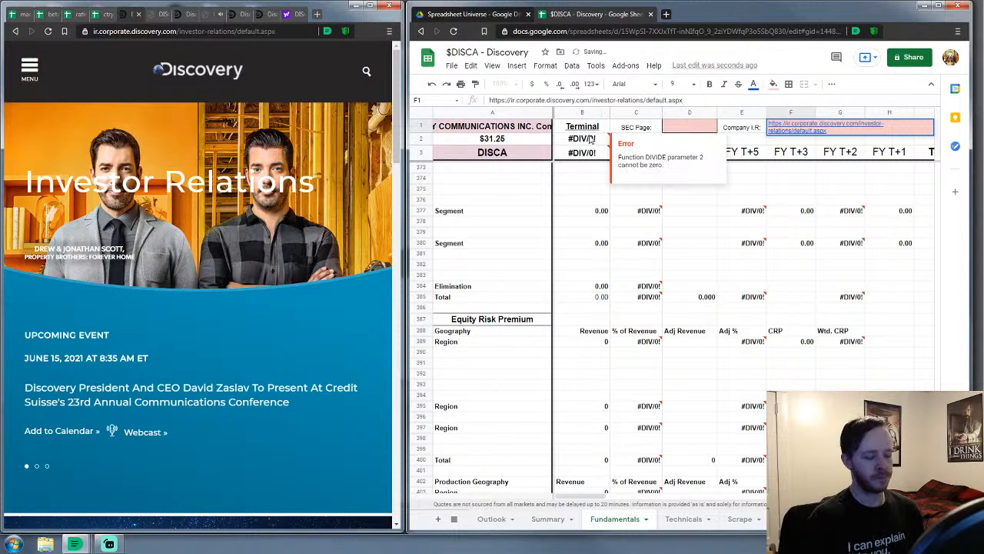
{"action": "key", "text": "Return"}
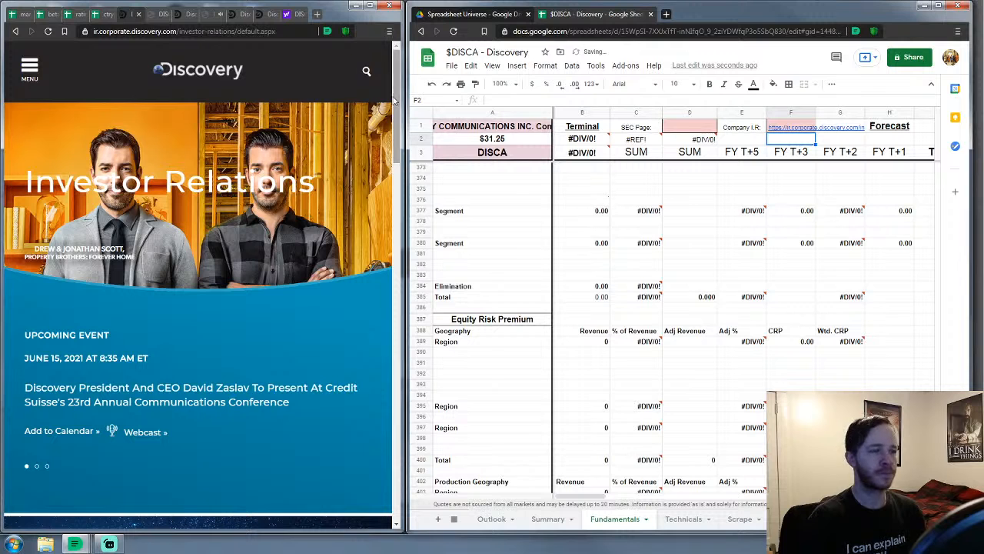
Search 'sec disca' in a new tab and open sec.report's DISCA filings page
{"action": "left_click", "coordinate": [666, 13]}
{"action": "type", "text": "sec disca"}
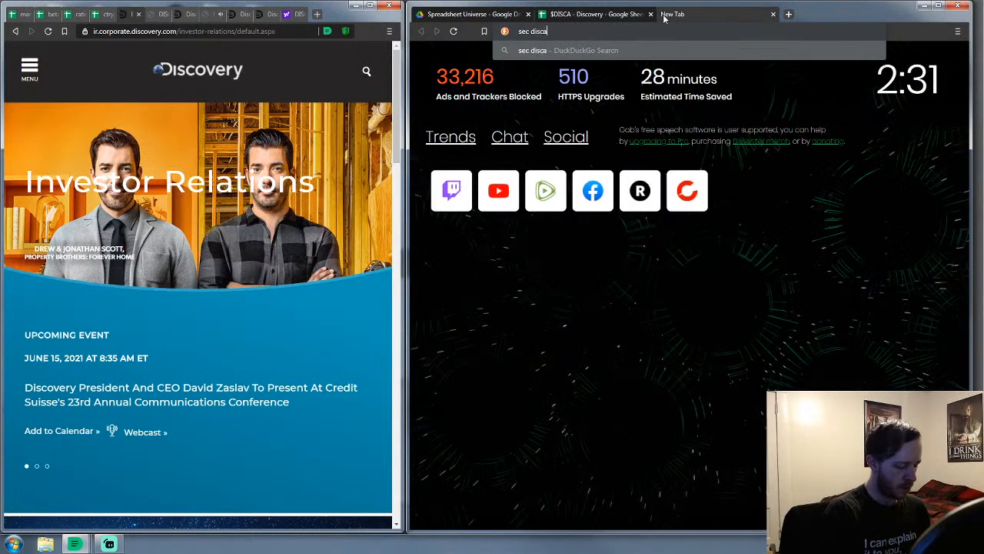
{"action": "key", "text": "Return"}
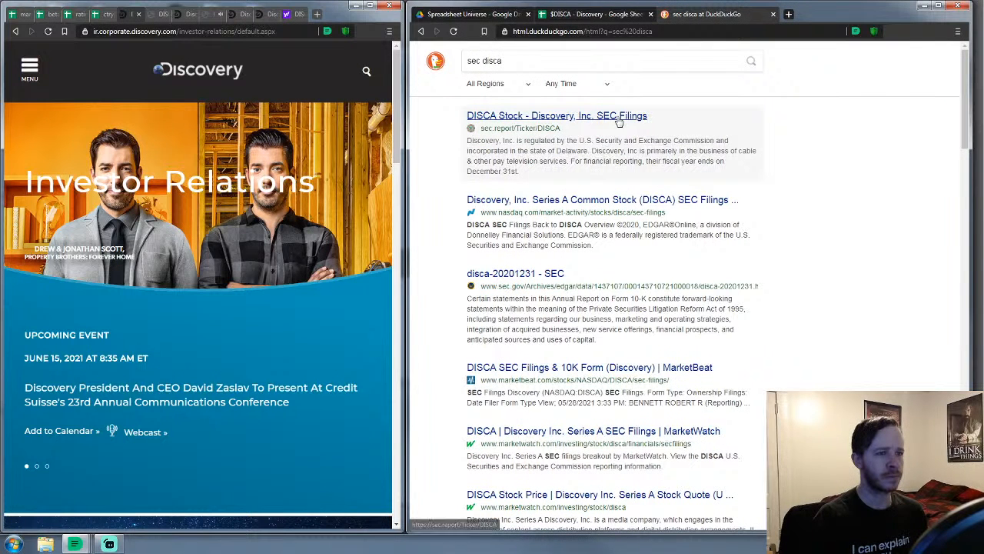
{"action": "left_click", "coordinate": [619, 116]}
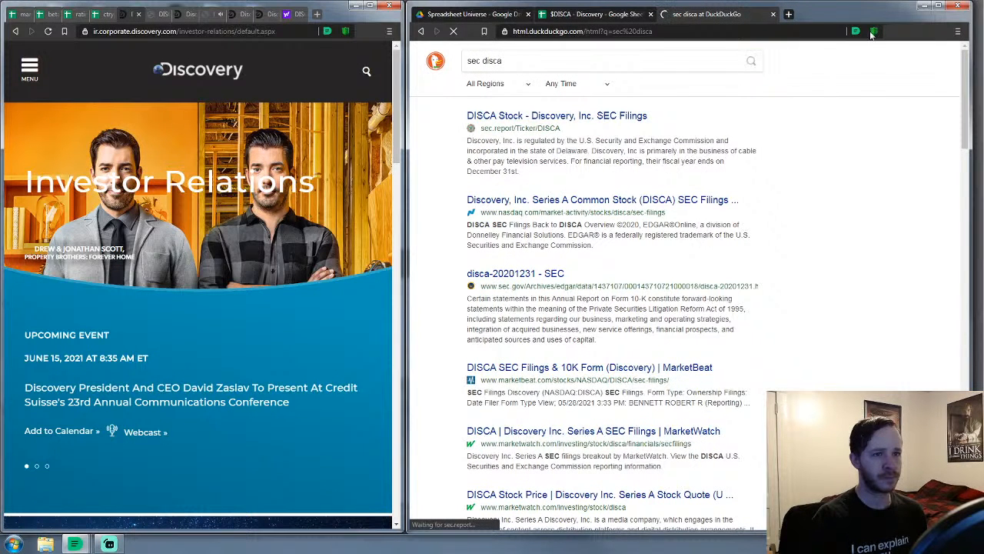
{"action": "scroll", "coordinate": [678, 206], "scroll_direction": "down", "scroll_amount": 6}
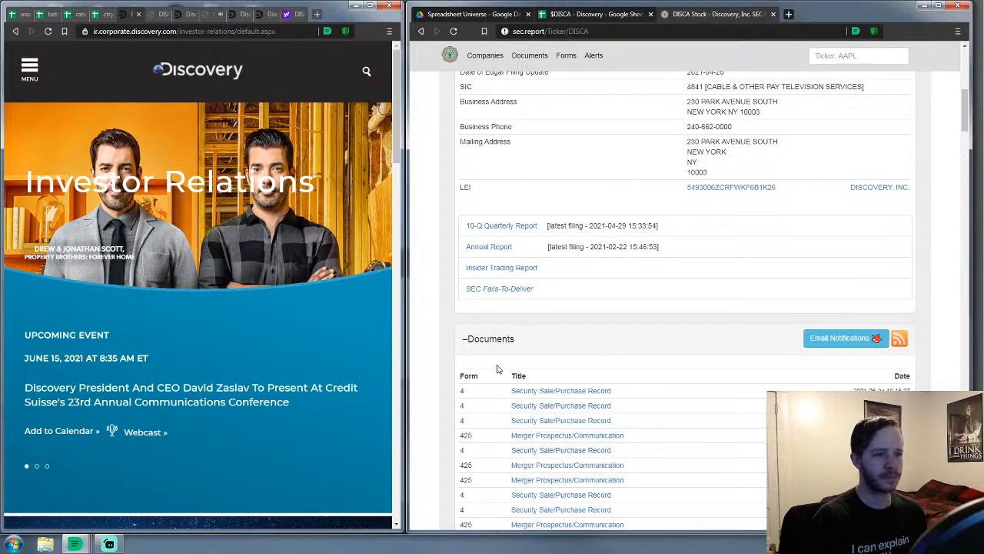
{"action": "scroll", "coordinate": [490, 333], "scroll_direction": "down", "scroll_amount": 3}
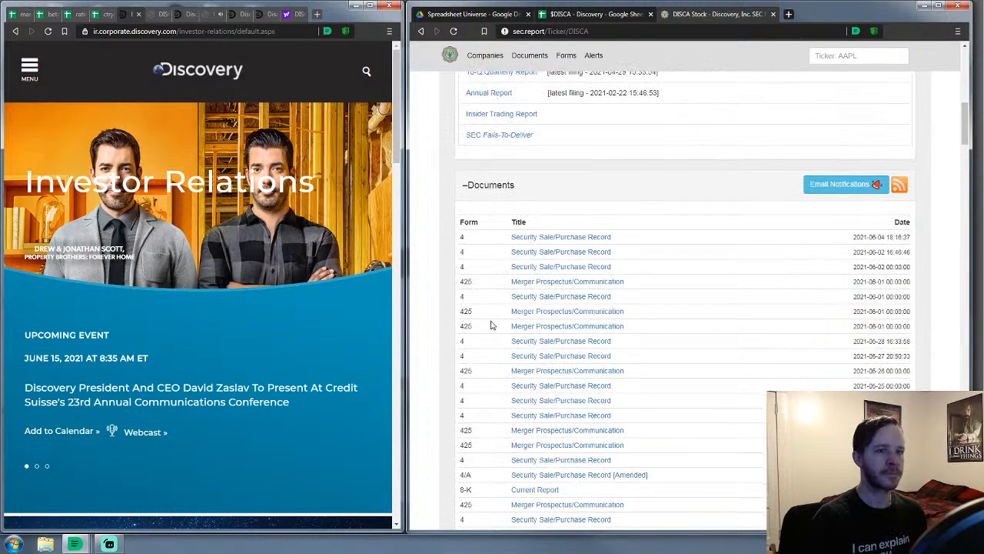
Select the sec.report page address and go back to cell D1 of the $DISCA sheet
{"action": "left_click", "coordinate": [874, 33]}
{"action": "left_click", "coordinate": [674, 32]}
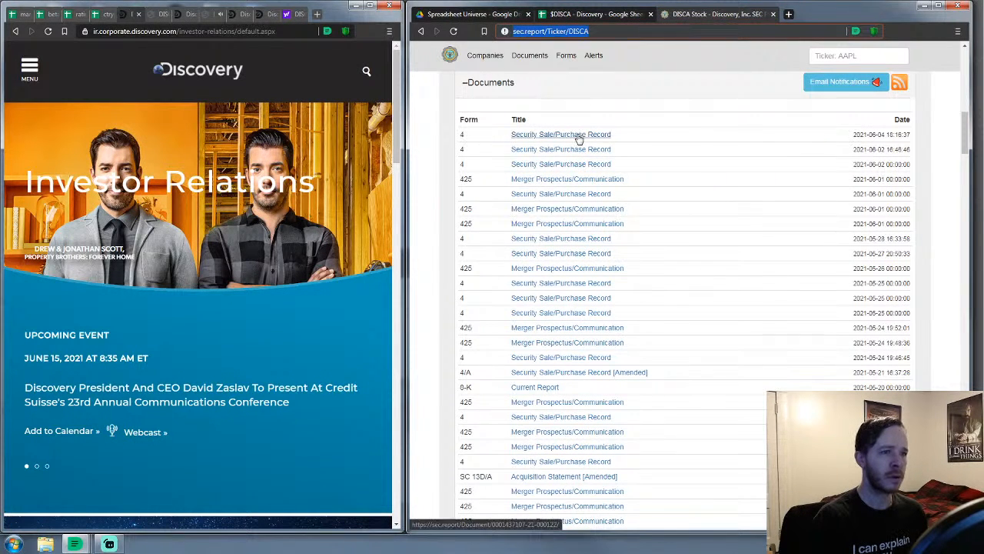
{"action": "scroll", "coordinate": [577, 139], "scroll_direction": "down", "scroll_amount": 3}
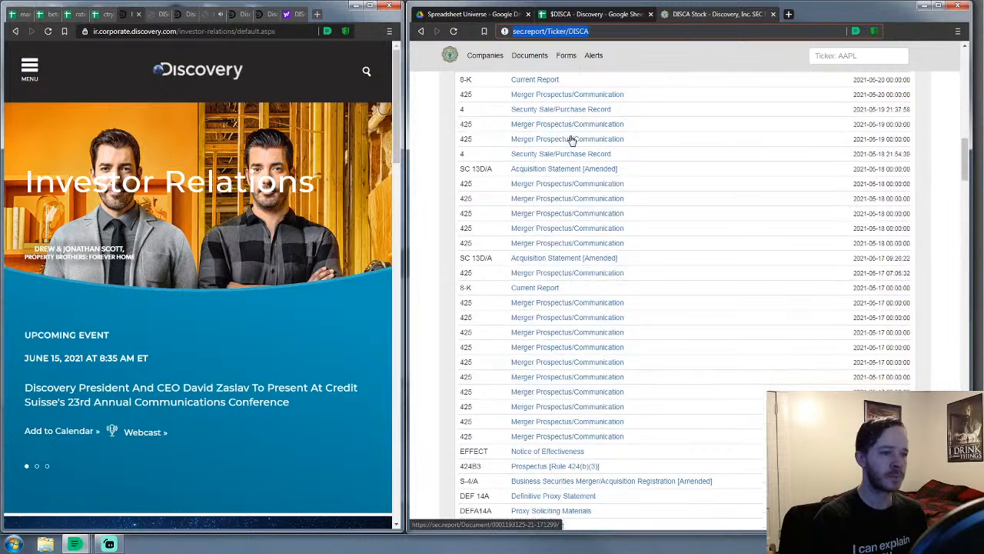
{"action": "scroll", "coordinate": [571, 140], "scroll_direction": "up", "scroll_amount": 8}
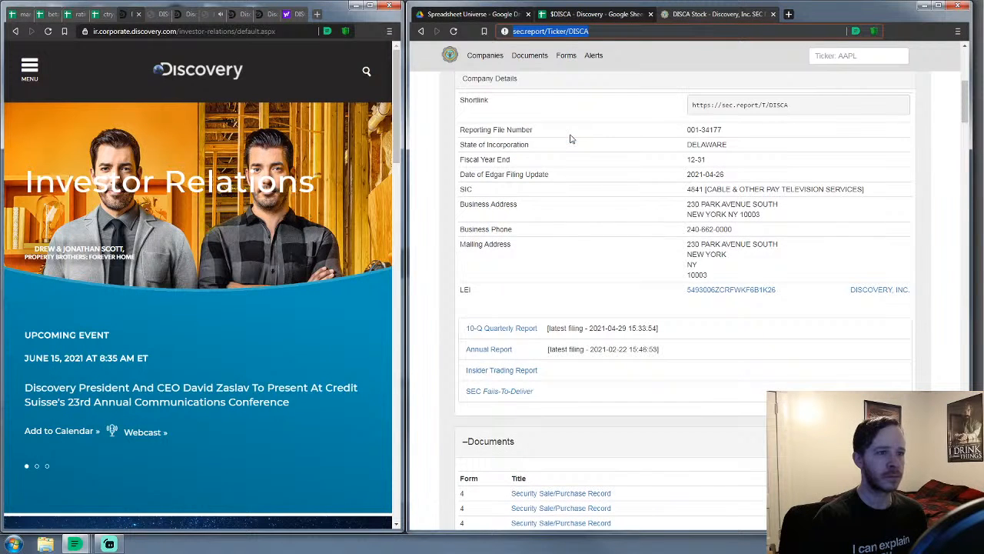
{"action": "left_click", "coordinate": [596, 14]}
{"action": "left_click", "coordinate": [694, 126]}
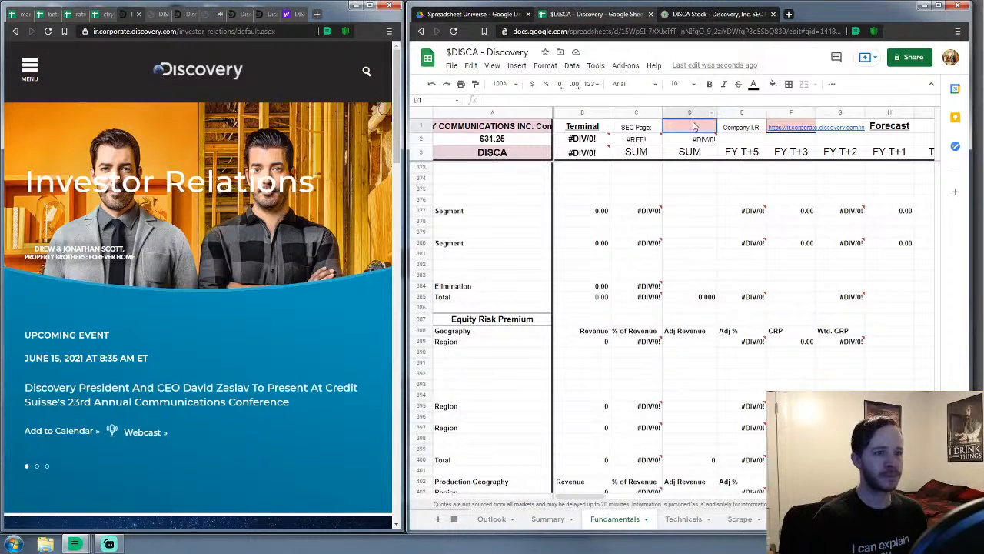
Paste the sec.report DISCA link into D1, then select segment revenue cell C380
{"action": "left_click", "coordinate": [646, 101]}
{"action": "key", "text": "ctrl+v"}
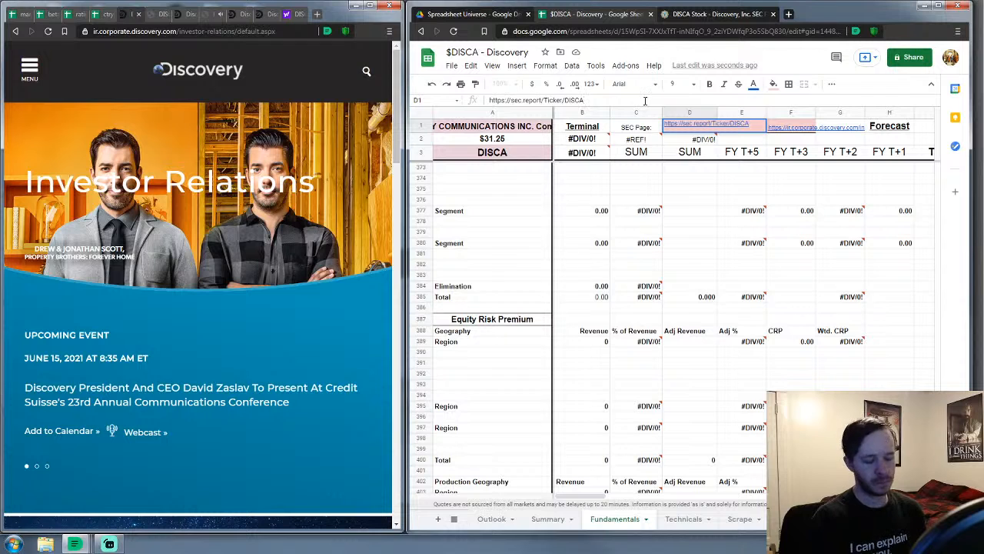
{"action": "key", "text": "Return"}
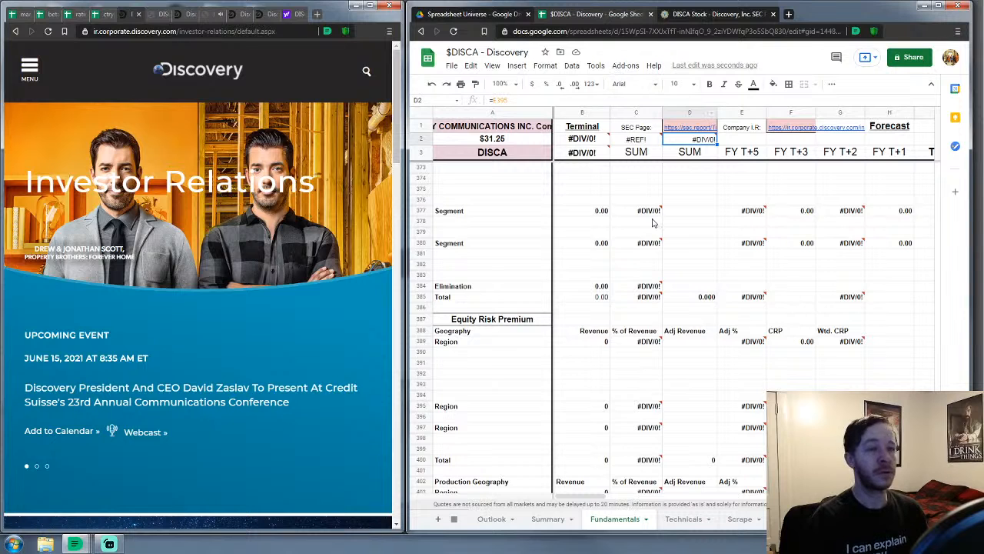
{"action": "left_click", "coordinate": [627, 243]}
{"action": "scroll", "coordinate": [612, 249], "scroll_direction": "up", "scroll_amount": 5}
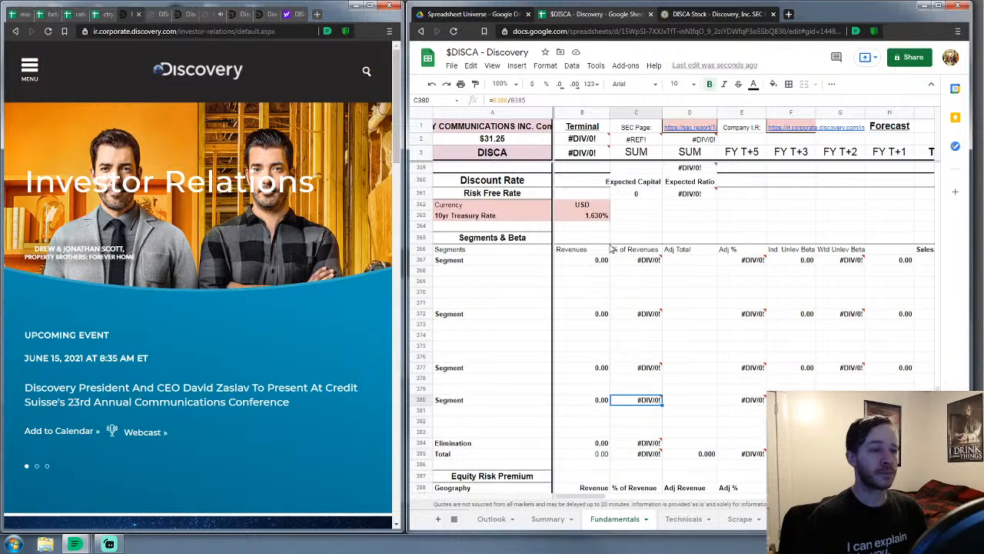
{"action": "scroll", "coordinate": [612, 249], "scroll_direction": "down", "scroll_amount": 1}
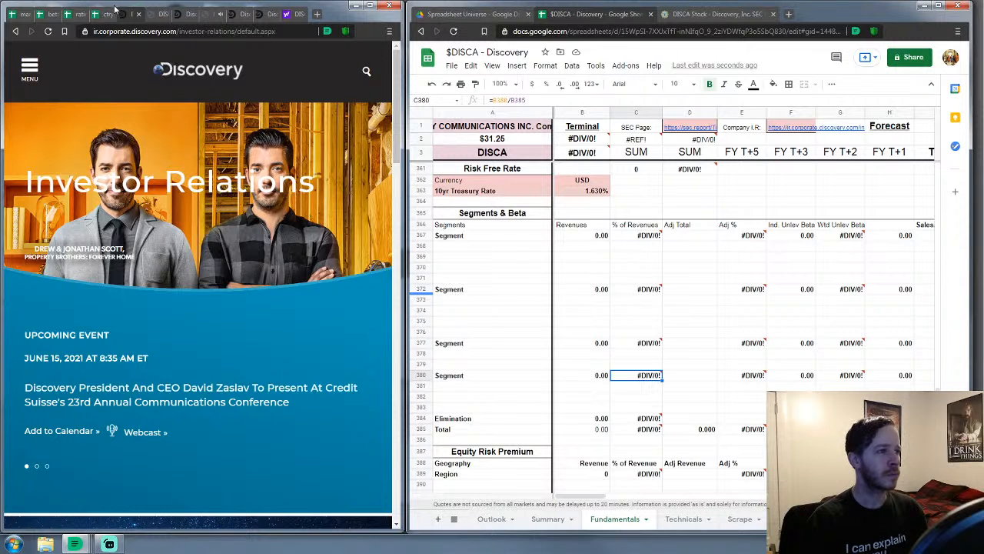
Bring up Discovery's Q1 2021 Form 10-Q in the left window, scrolled to the top
{"action": "left_click", "coordinate": [209, 15]}
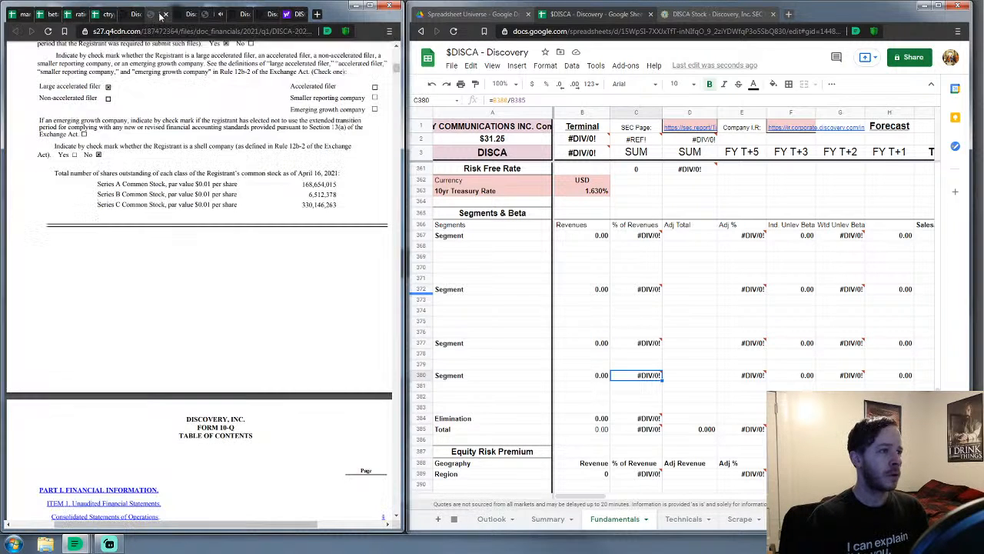
{"action": "scroll", "coordinate": [238, 292], "scroll_direction": "up", "scroll_amount": 2}
{"action": "scroll", "coordinate": [238, 292], "scroll_direction": "up", "scroll_amount": 1}
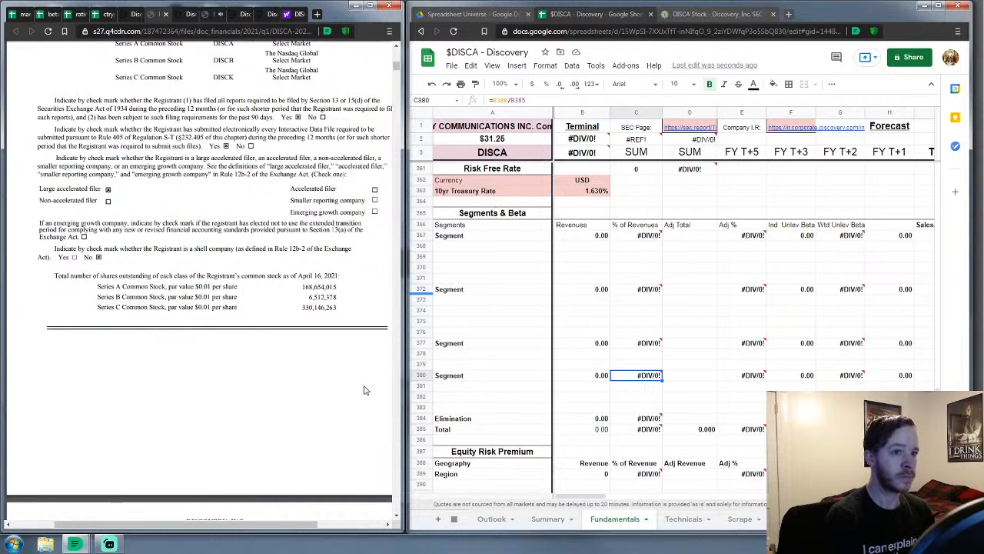
Scroll to the sheet's top rows and columns G–N, selecting FY 2020 End of Period cell J4
{"action": "scroll", "coordinate": [880, 315], "scroll_direction": "up", "scroll_amount": 10}
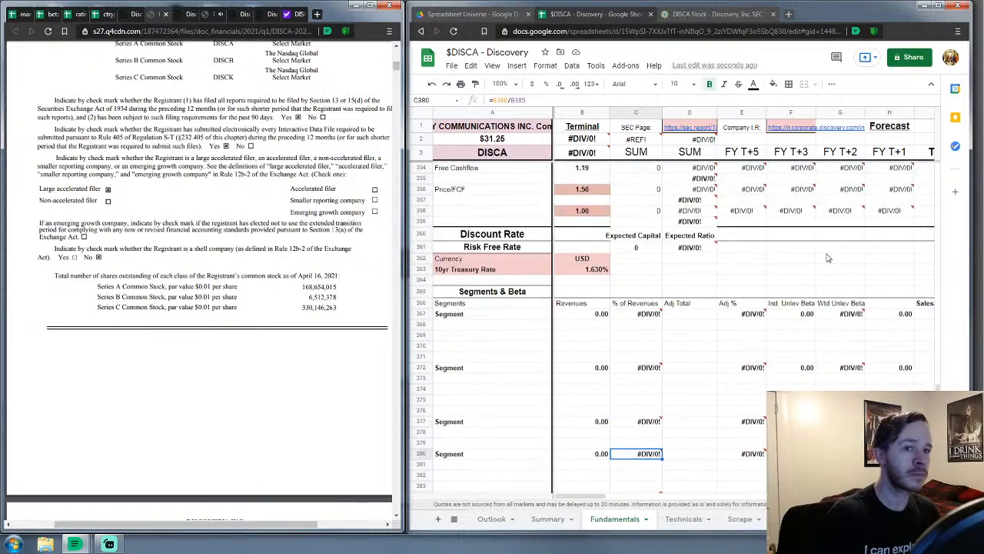
{"action": "scroll", "coordinate": [935, 192], "scroll_direction": "up", "scroll_amount": 20}
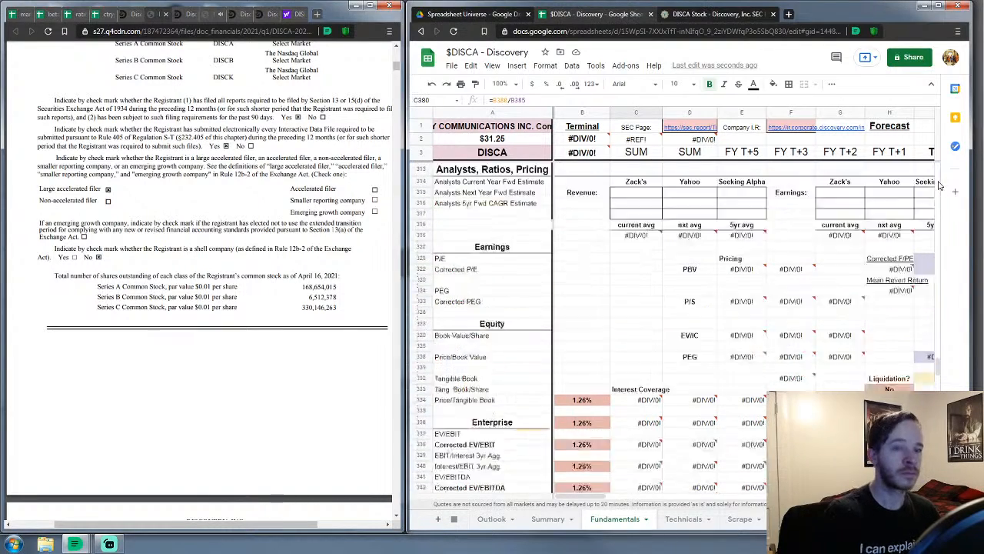
{"action": "scroll", "coordinate": [938, 184], "scroll_direction": "up", "scroll_amount": 8}
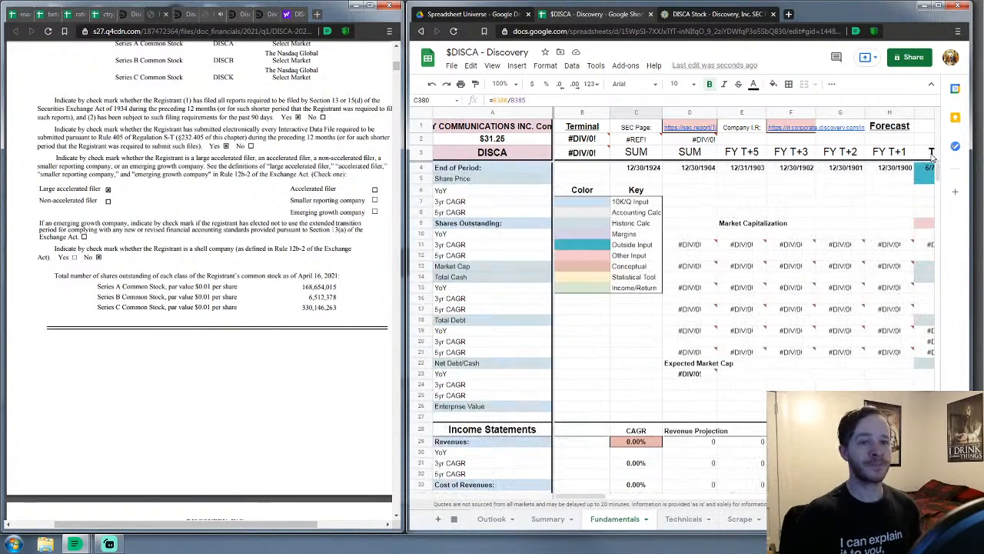
{"action": "left_click_drag", "start_coordinate": [581, 500], "coordinate": [618, 499]}
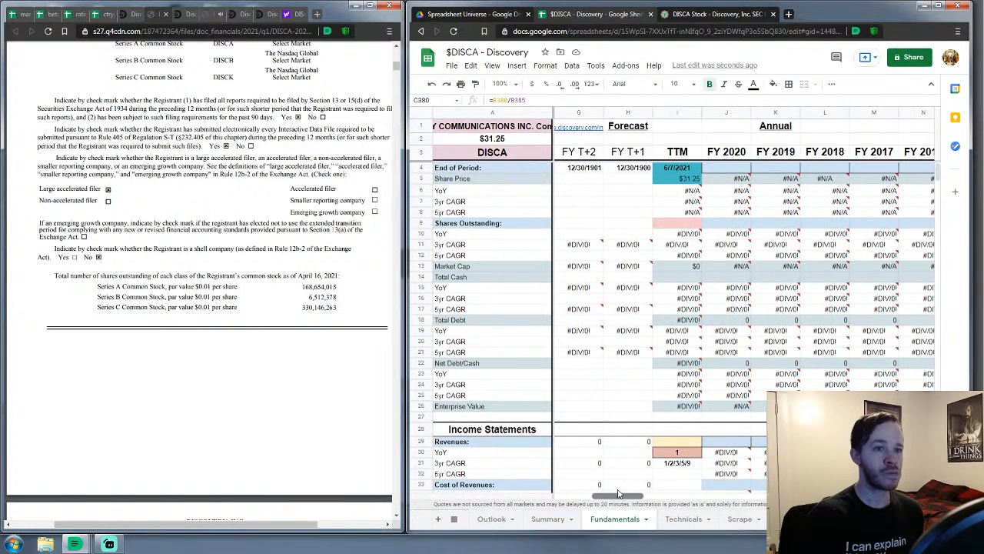
{"action": "left_click", "coordinate": [745, 168]}
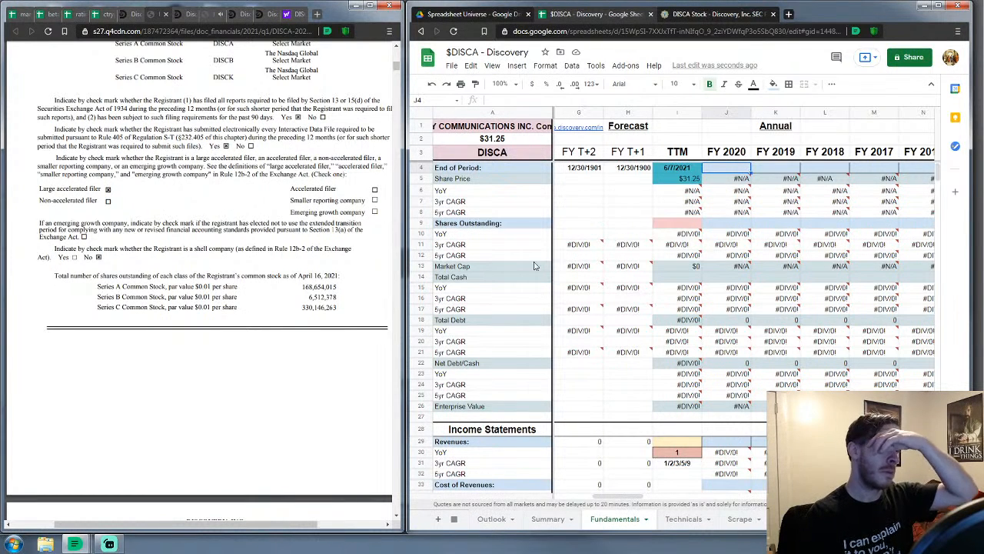
{"action": "scroll", "coordinate": [250, 324], "scroll_direction": "up", "scroll_amount": 10}
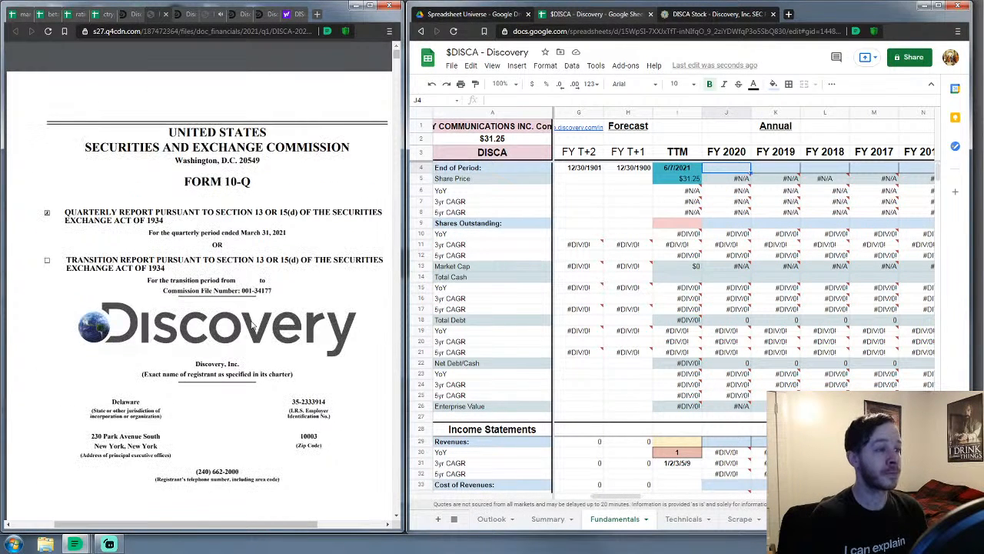
{"action": "scroll", "coordinate": [251, 324], "scroll_direction": "down", "scroll_amount": 1}
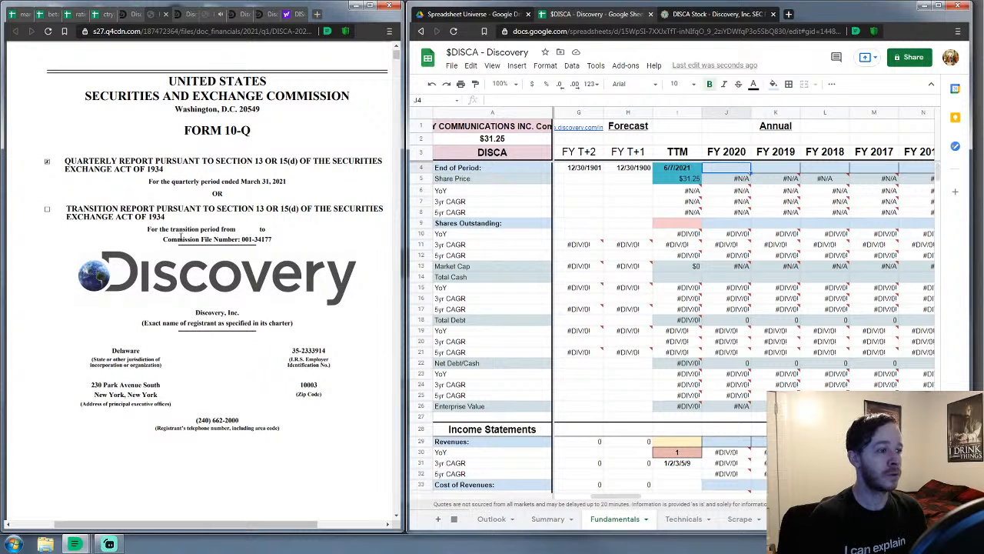
On the Discovery IR site, go to Financials and show the 2020 filings
{"action": "left_click", "coordinate": [129, 15]}
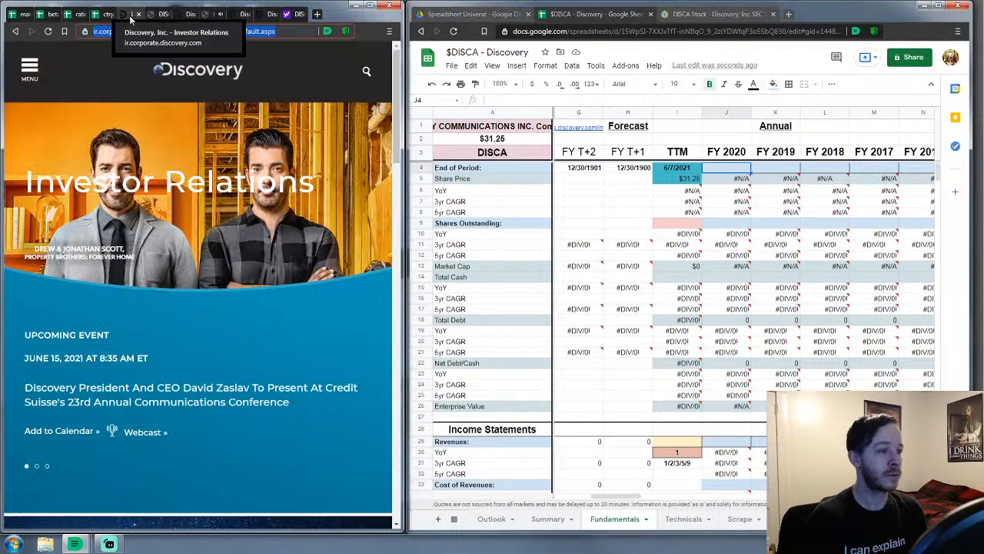
{"action": "scroll", "coordinate": [162, 158], "scroll_direction": "down", "scroll_amount": 4}
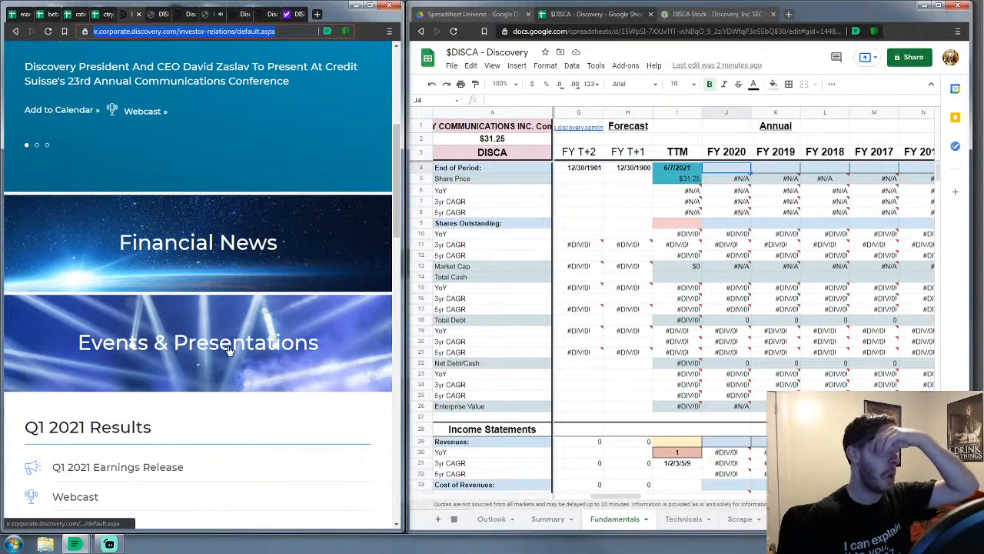
{"action": "scroll", "coordinate": [119, 142], "scroll_direction": "up", "scroll_amount": 4}
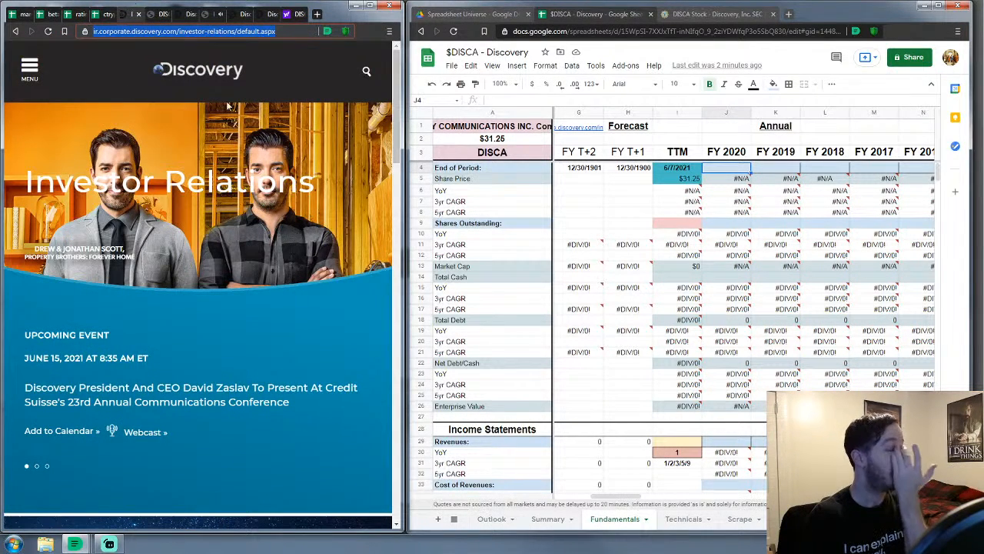
{"action": "left_click", "coordinate": [33, 76]}
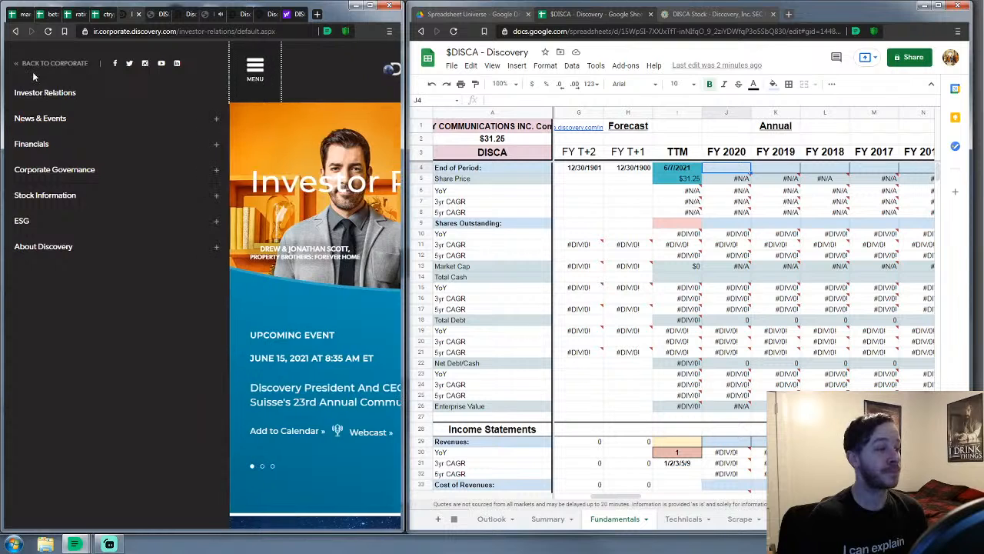
{"action": "left_click", "coordinate": [52, 148]}
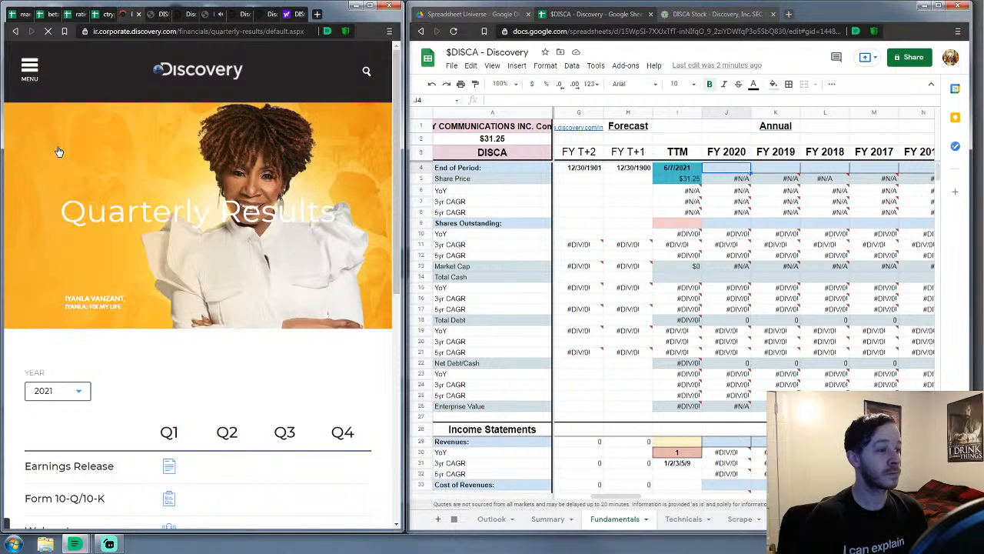
{"action": "scroll", "coordinate": [207, 373], "scroll_direction": "down", "scroll_amount": 2}
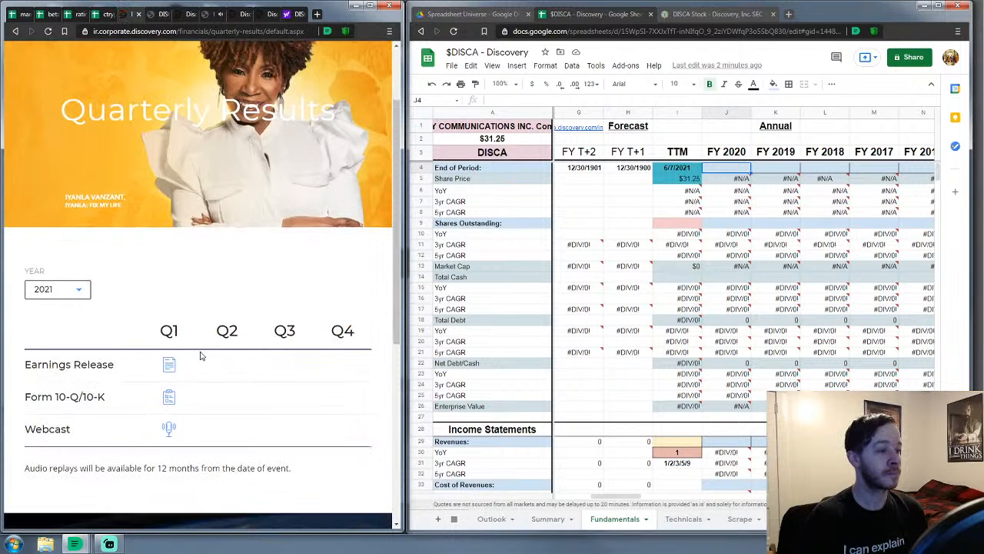
{"action": "left_click", "coordinate": [83, 288]}
{"action": "left_click", "coordinate": [64, 320]}
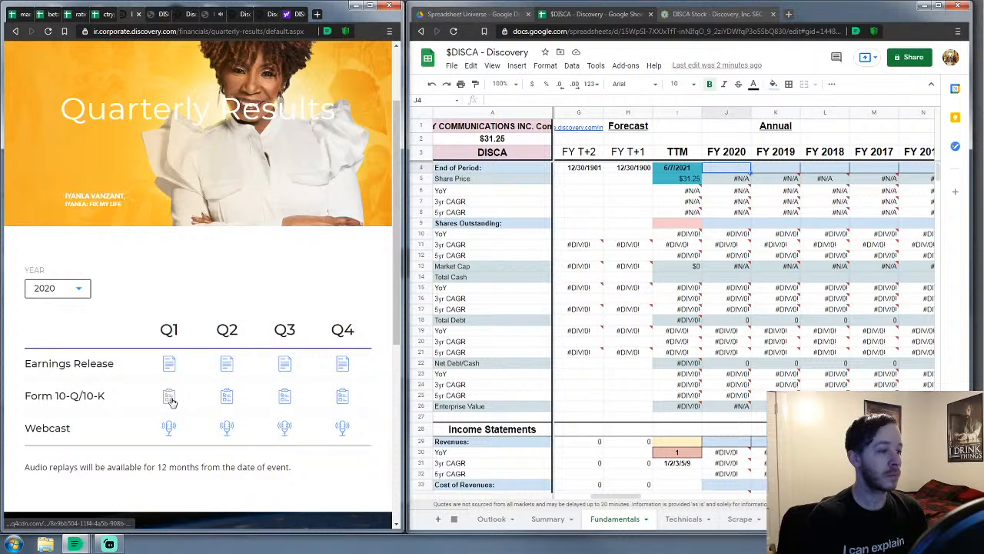
Open the Q4 2020 Form 10-K in a new tab and view it
{"action": "right_click", "coordinate": [343, 396]}
{"action": "left_click", "coordinate": [369, 401]}
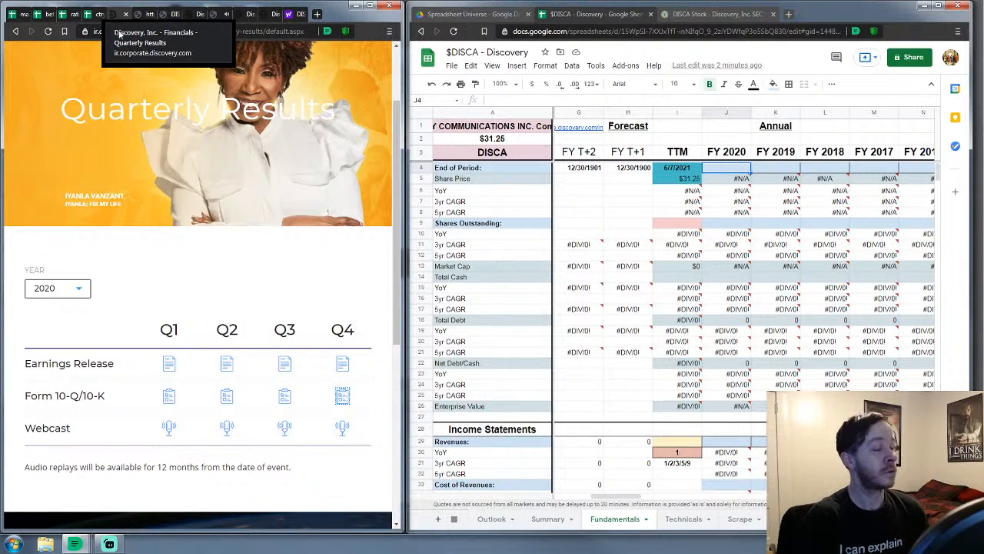
{"action": "left_click", "coordinate": [168, 14]}
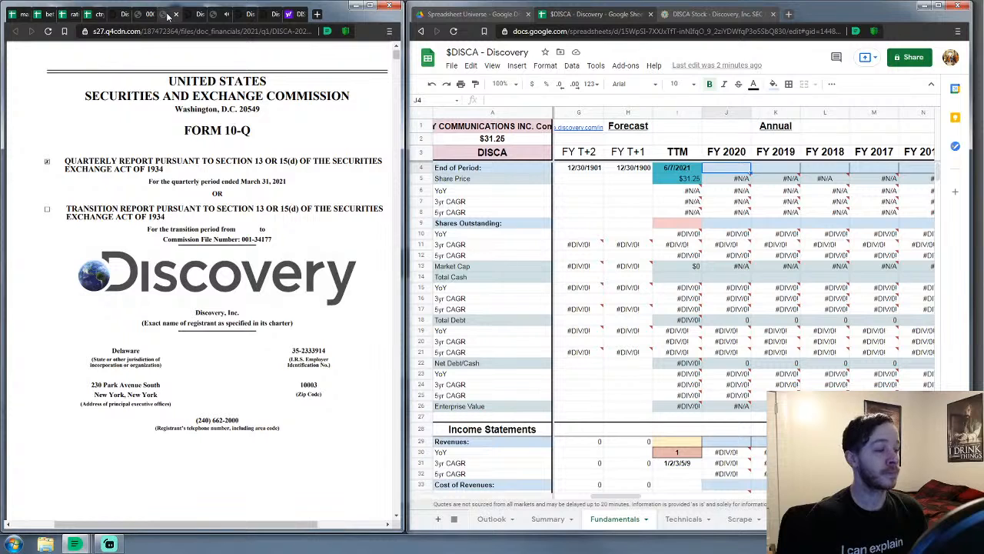
{"action": "left_click", "coordinate": [144, 15]}
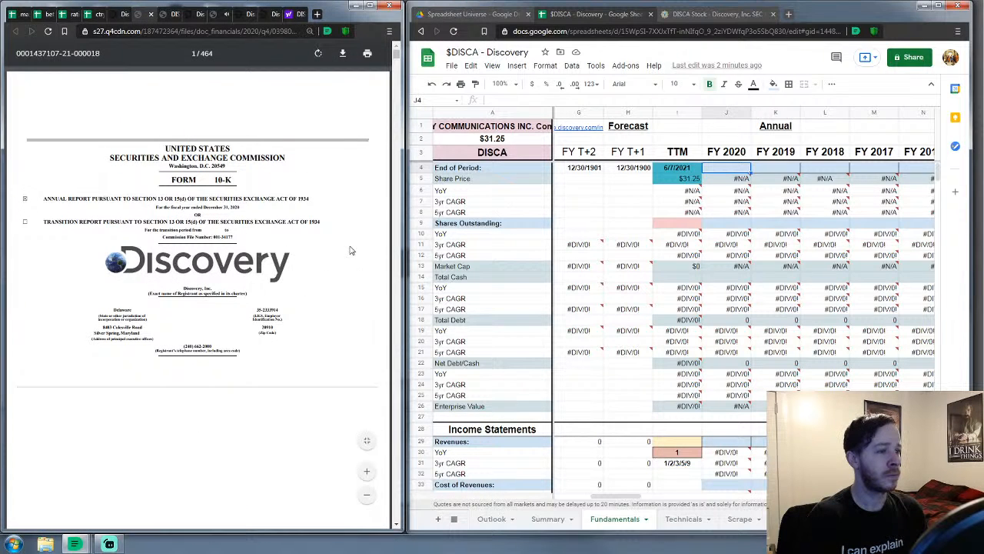
Enter 12/31/20 as the FY 2020 End of Period date in cell J4
{"action": "left_click", "coordinate": [742, 171]}
{"action": "type", "text": "12/"}
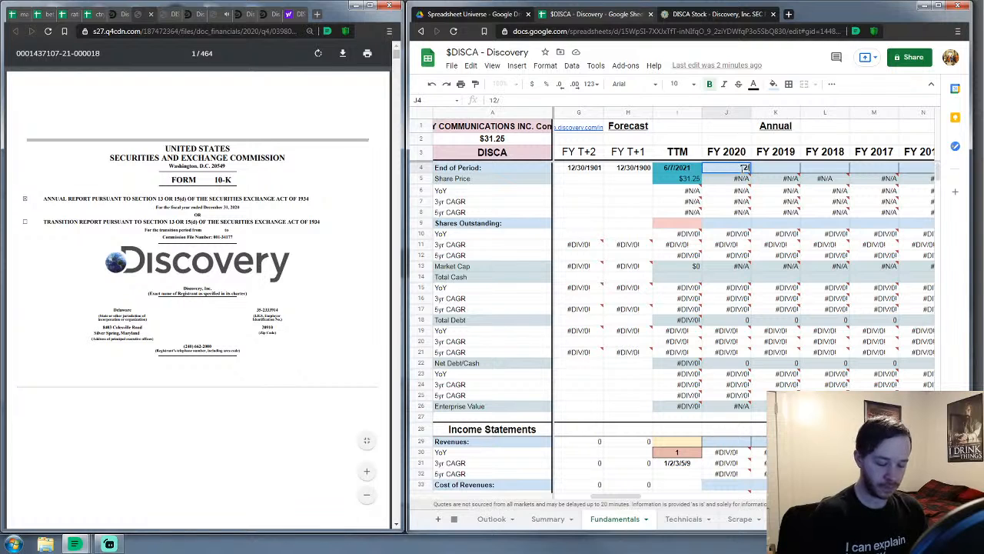
{"action": "type", "text": "31/20"}
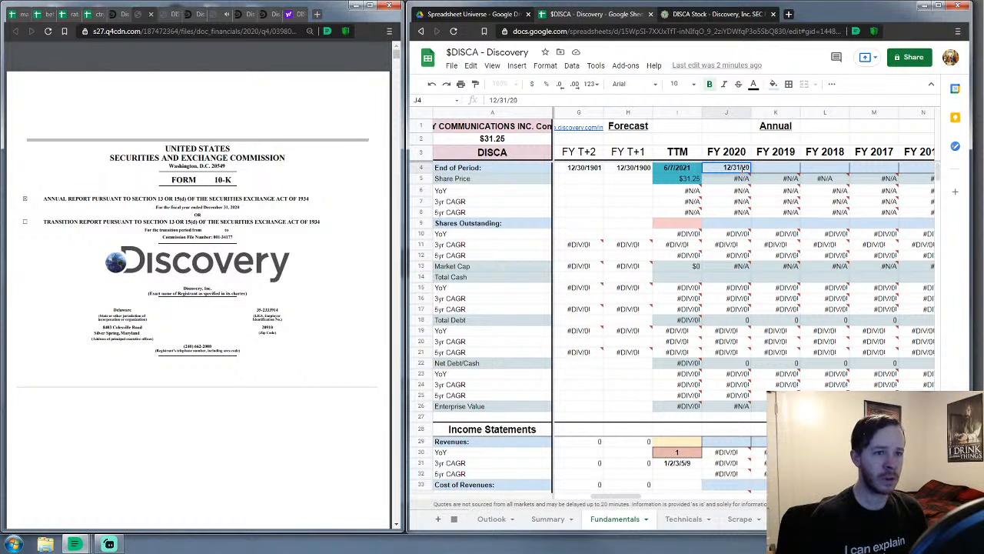
{"action": "key", "text": "Tab"}
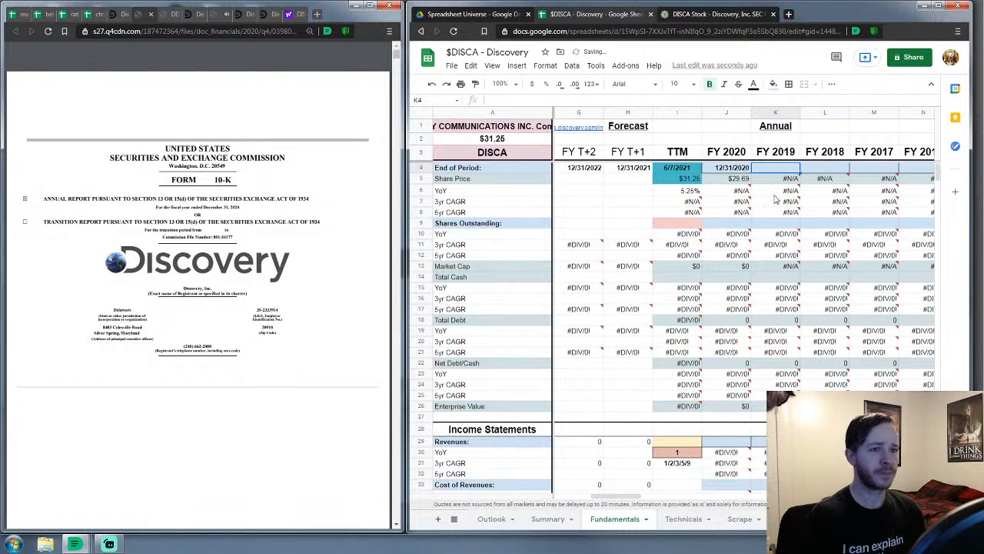
{"action": "left_click", "coordinate": [726, 223]}
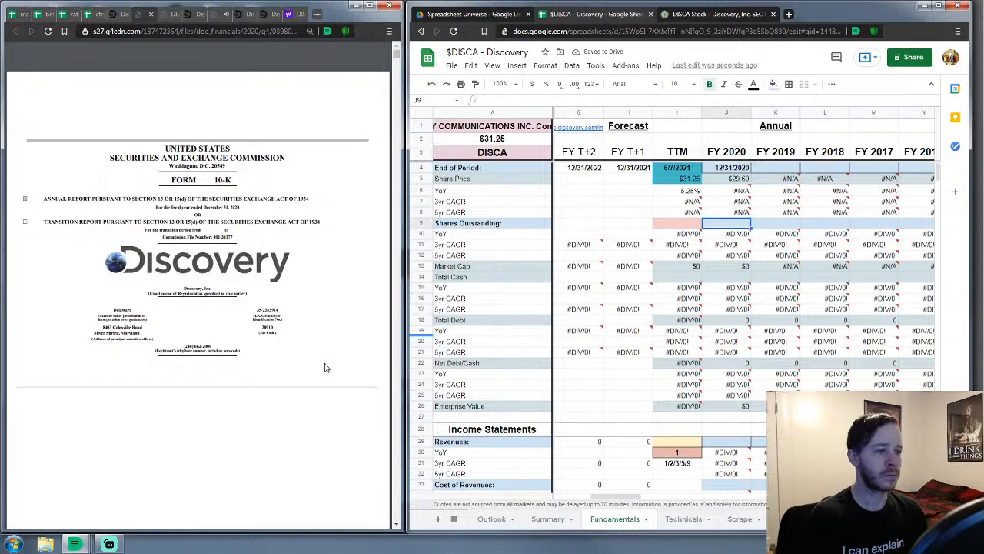
{"action": "scroll", "coordinate": [304, 370], "scroll_direction": "down", "scroll_amount": 3}
{"action": "scroll", "coordinate": [304, 370], "scroll_direction": "down", "scroll_amount": 4}
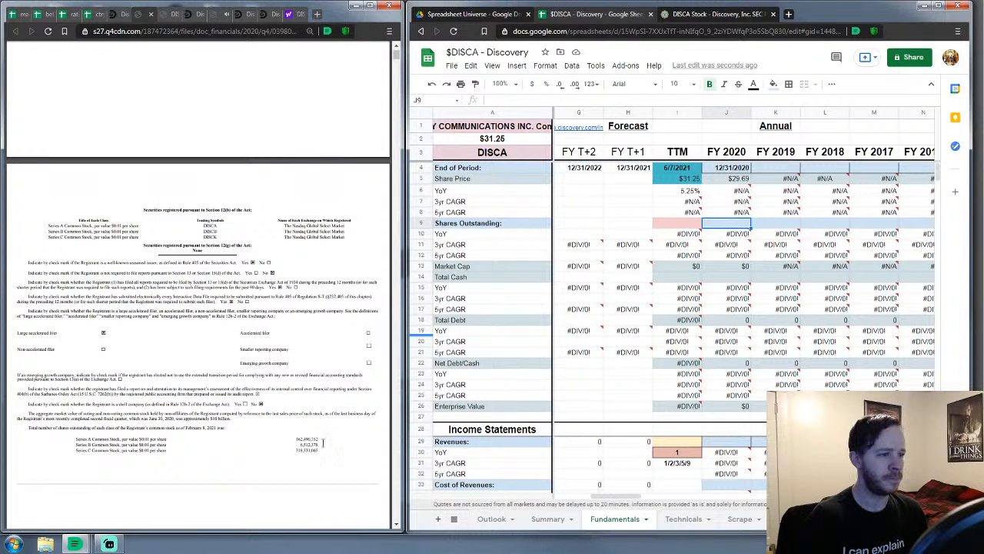
Enter 162.490752 as FY 2020 Shares Outstanding from the 10-K
{"action": "left_click", "coordinate": [367, 471]}
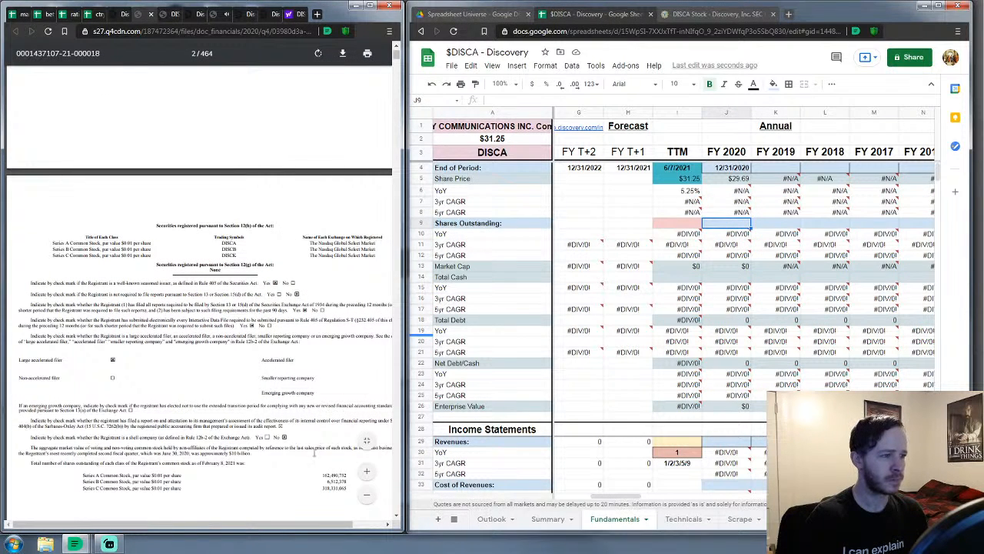
{"action": "scroll", "coordinate": [298, 442], "scroll_direction": "down", "scroll_amount": 2}
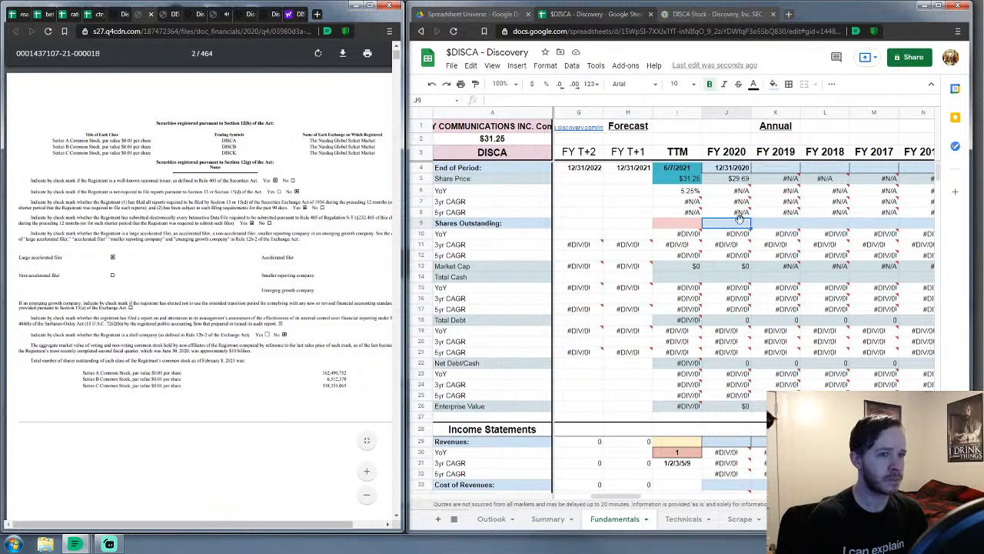
{"action": "left_click", "coordinate": [742, 225]}
{"action": "type", "text": "162"}
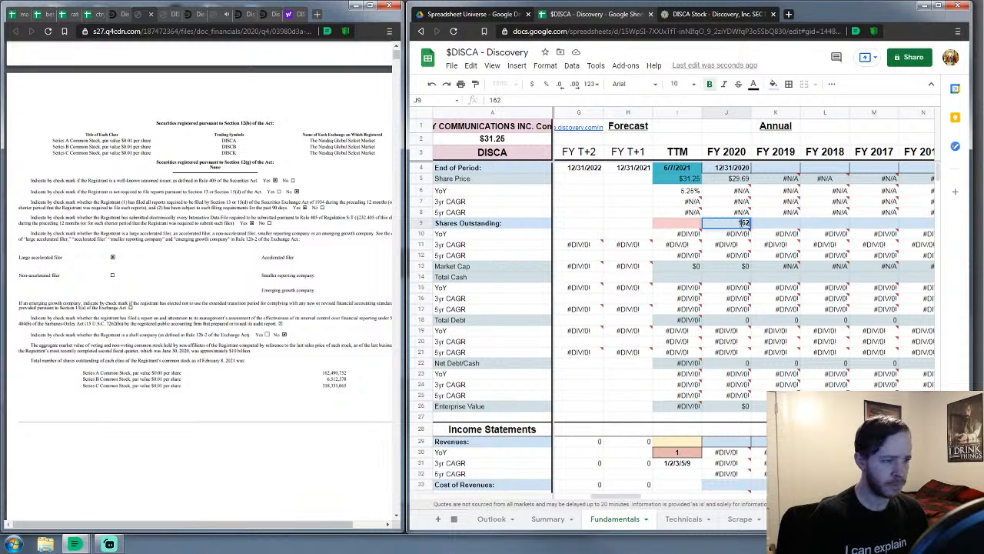
{"action": "type", "text": ",490"}
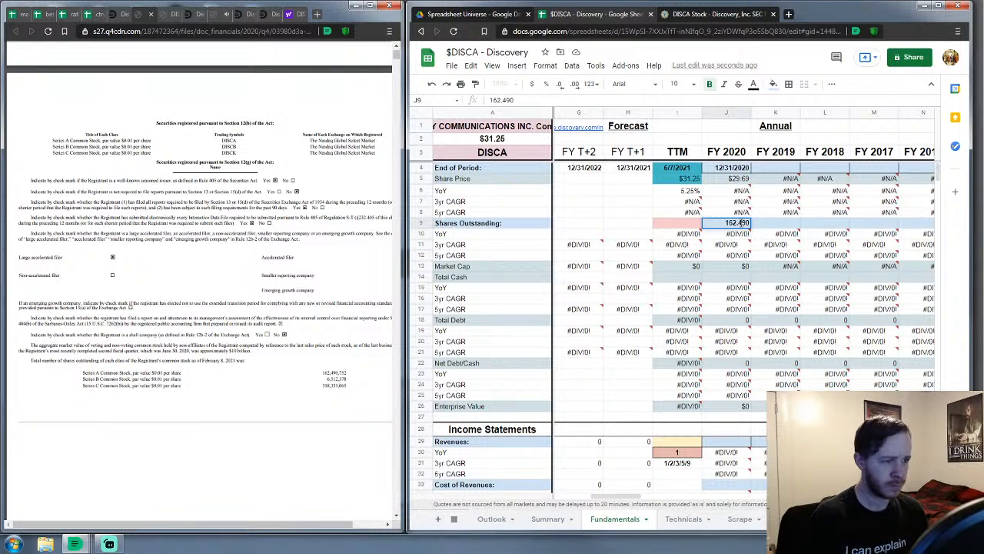
{"action": "type", "text": "752"}
{"action": "key", "text": "Left"}
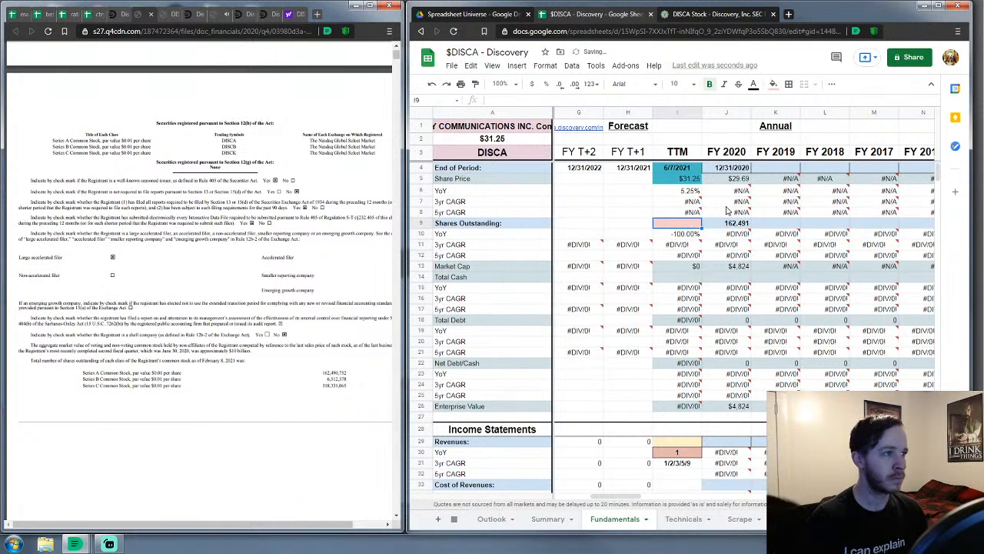
Enter 168.654015 as TTM Shares Outstanding from the Q1 2021 10-Q
{"action": "left_click", "coordinate": [165, 13]}
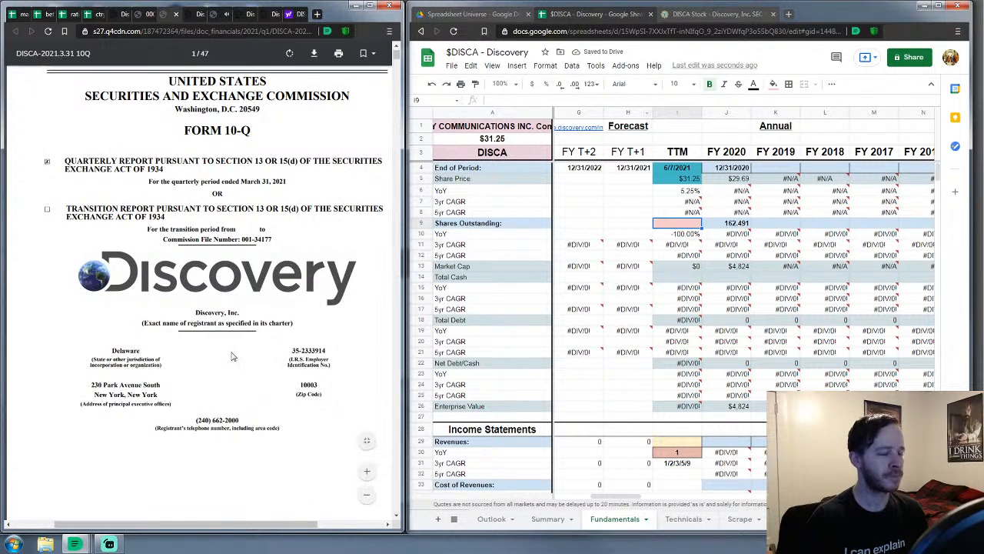
{"action": "scroll", "coordinate": [236, 356], "scroll_direction": "down", "scroll_amount": 4}
{"action": "scroll", "coordinate": [237, 356], "scroll_direction": "down", "scroll_amount": 4}
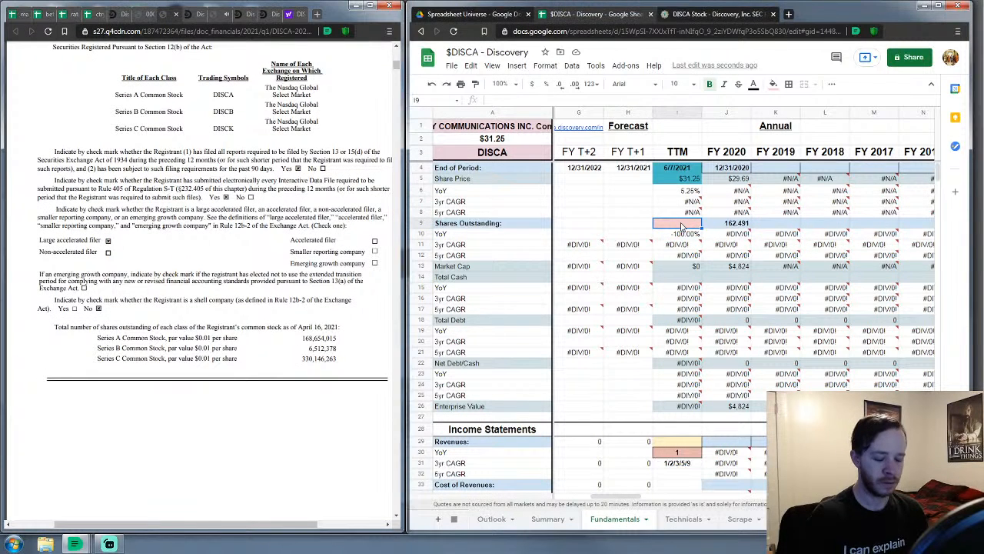
{"action": "type", "text": "168.6"}
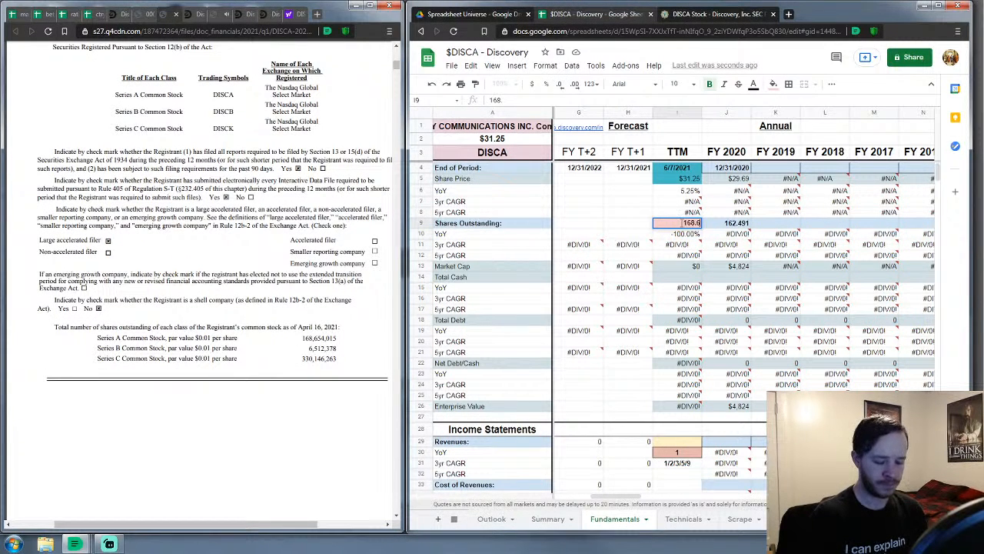
{"action": "type", "text": "54015"}
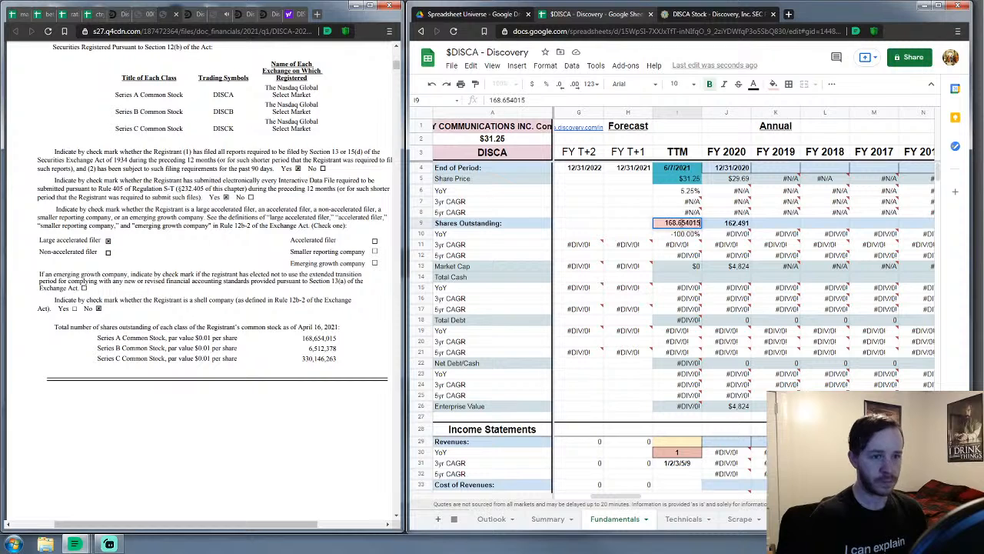
{"action": "key", "text": "Return"}
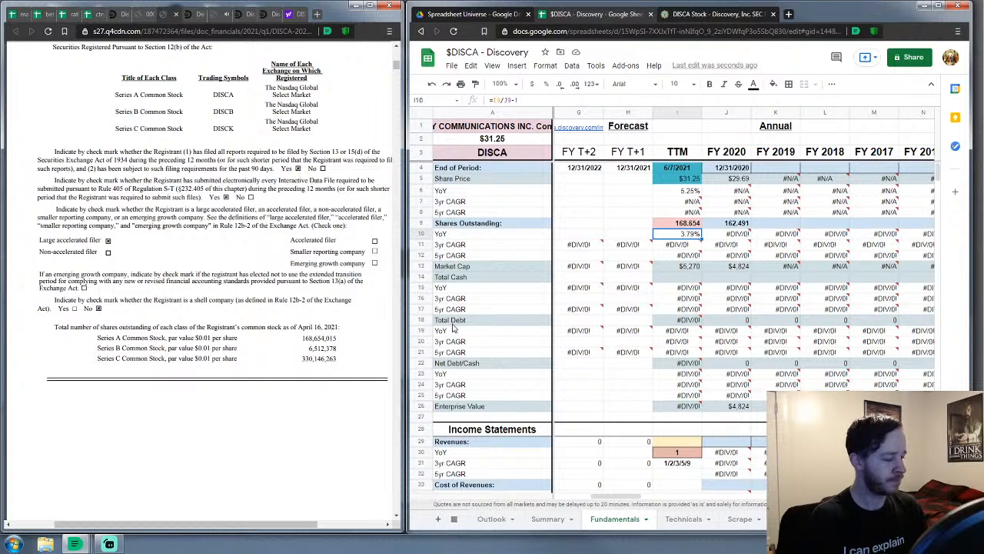
Glance at the fourth-quarter earnings call page, then return to the SEC filing
{"action": "left_click", "coordinate": [194, 15]}
{"action": "left_click", "coordinate": [143, 15]}
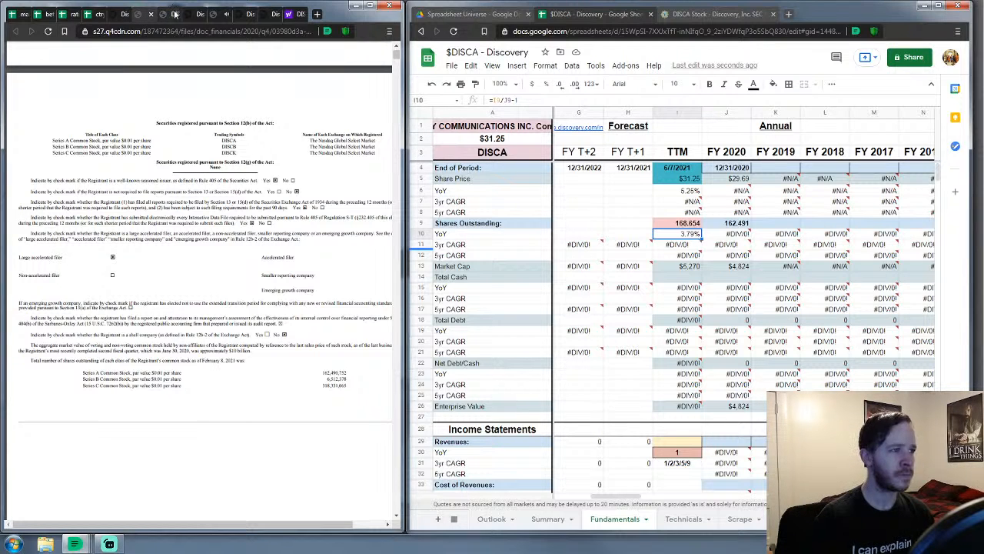
Replace FY 2020 Shares Outstanding in J9 with 487.33, the all-class total
{"action": "left_click", "coordinate": [165, 23]}
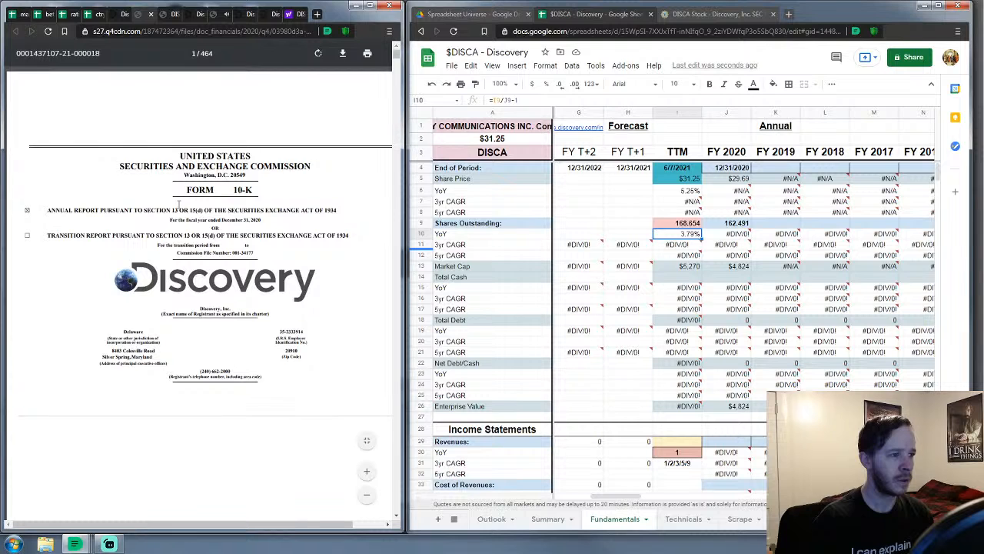
{"action": "scroll", "coordinate": [179, 204], "scroll_direction": "down", "scroll_amount": 5}
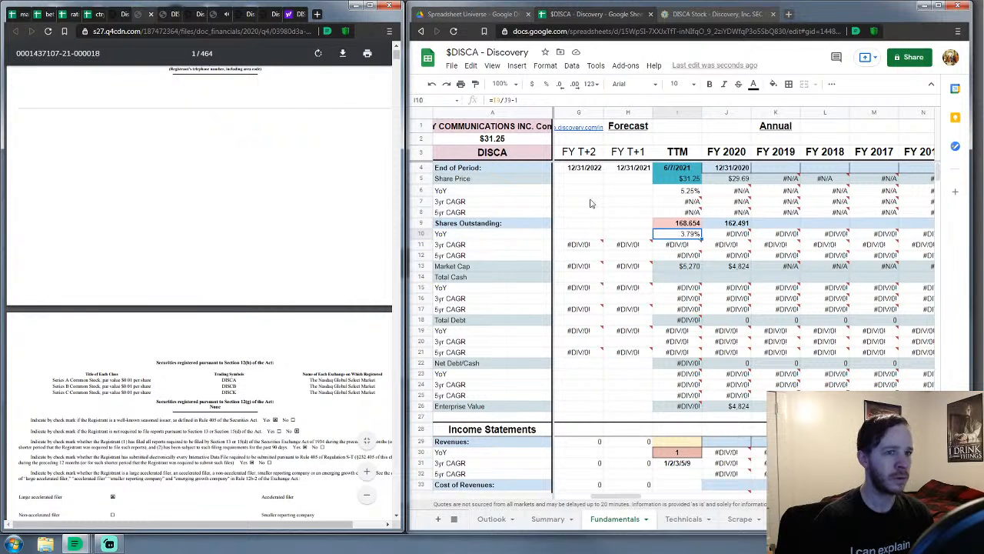
{"action": "left_click", "coordinate": [739, 222]}
{"action": "type", "text": "487.334195"}
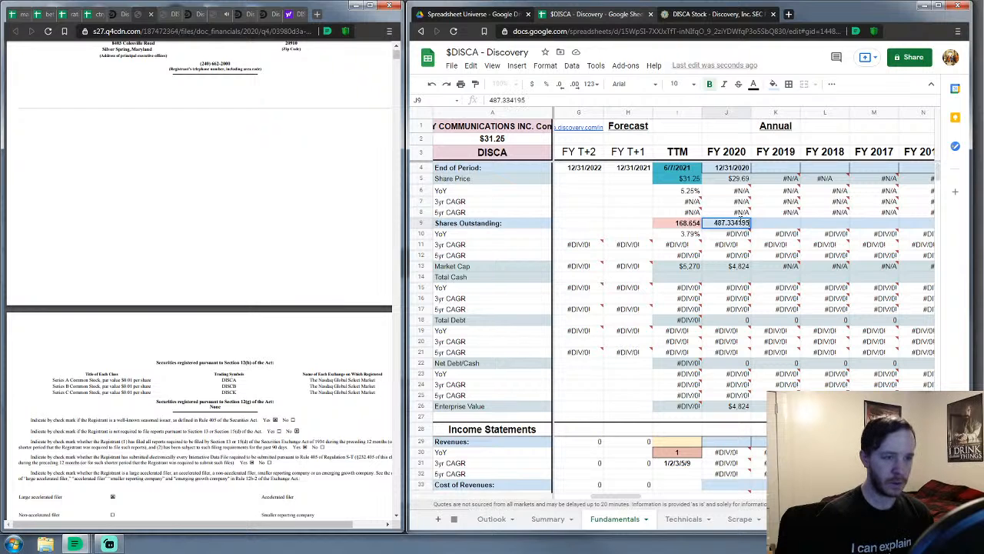
{"action": "key", "text": "Left"}
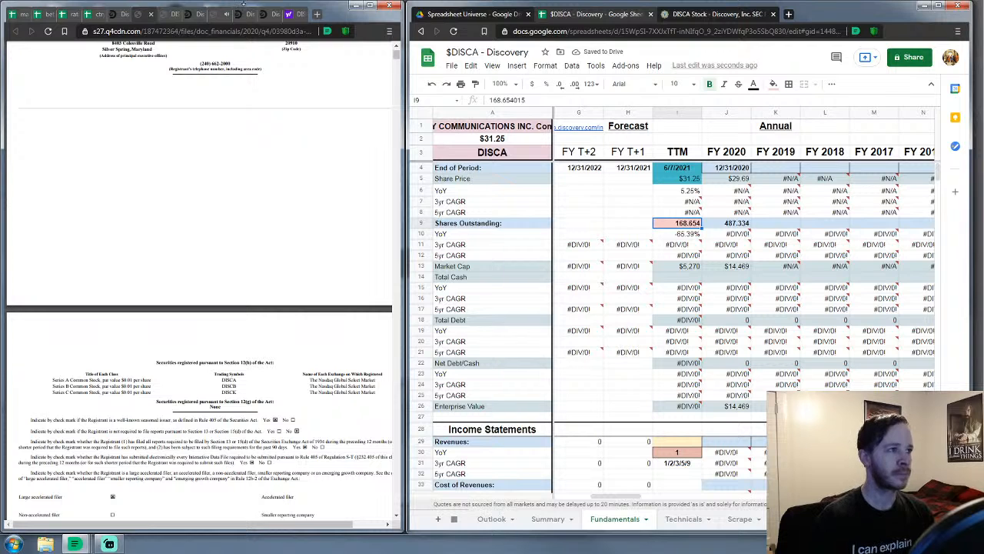
{"action": "left_click", "coordinate": [168, 16]}
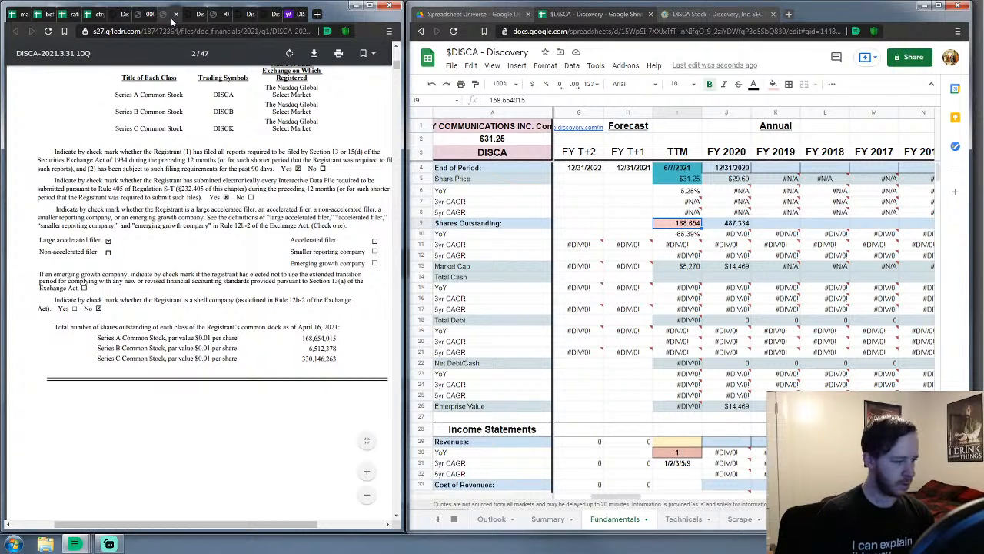
Replace TTM Shares Outstanding in I9 with the all-class total of 505.313
{"action": "key", "text": "Down"}
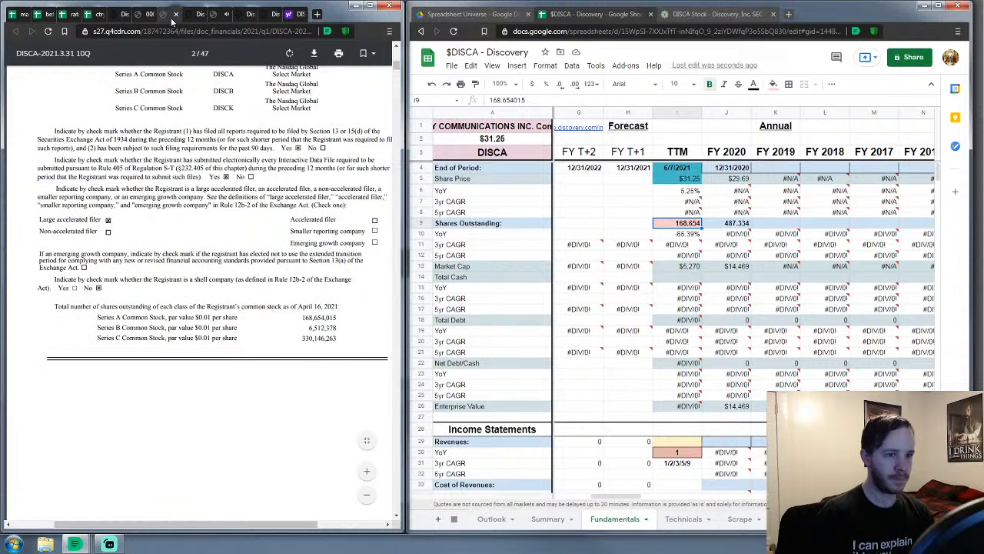
{"action": "left_click", "coordinate": [683, 224]}
{"action": "type", "text": "6"}
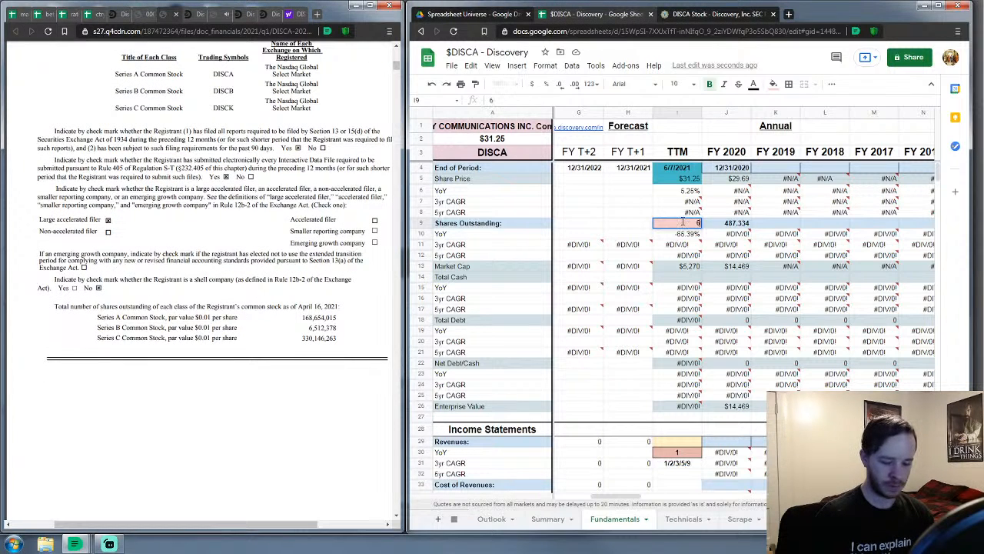
{"action": "type", "text": "05"}
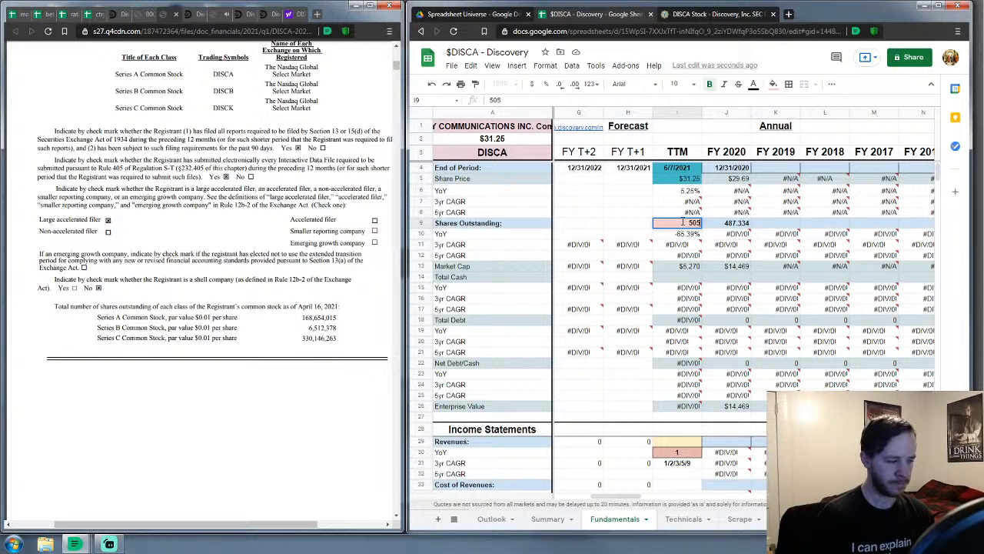
{"action": "type", "text": ".312656"}
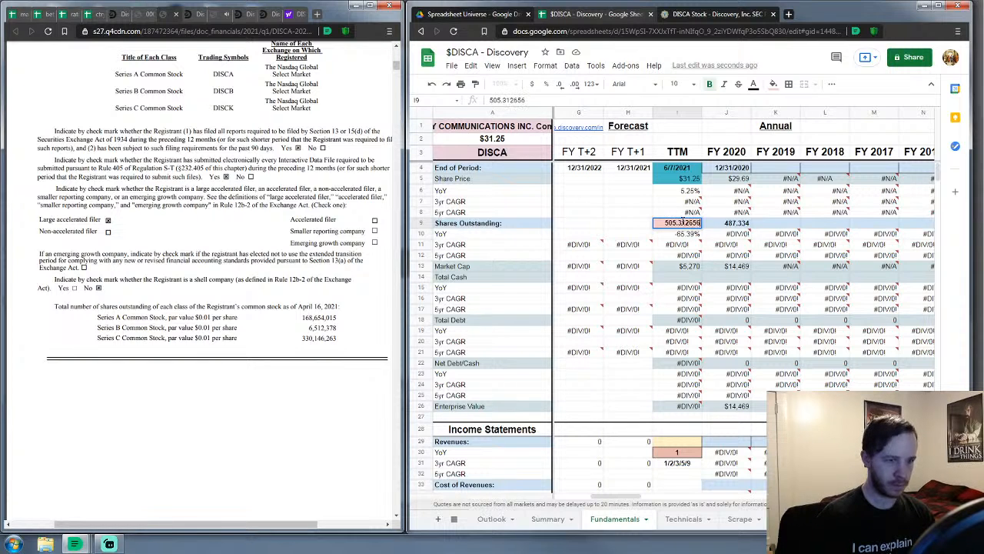
{"action": "key", "text": "Return"}
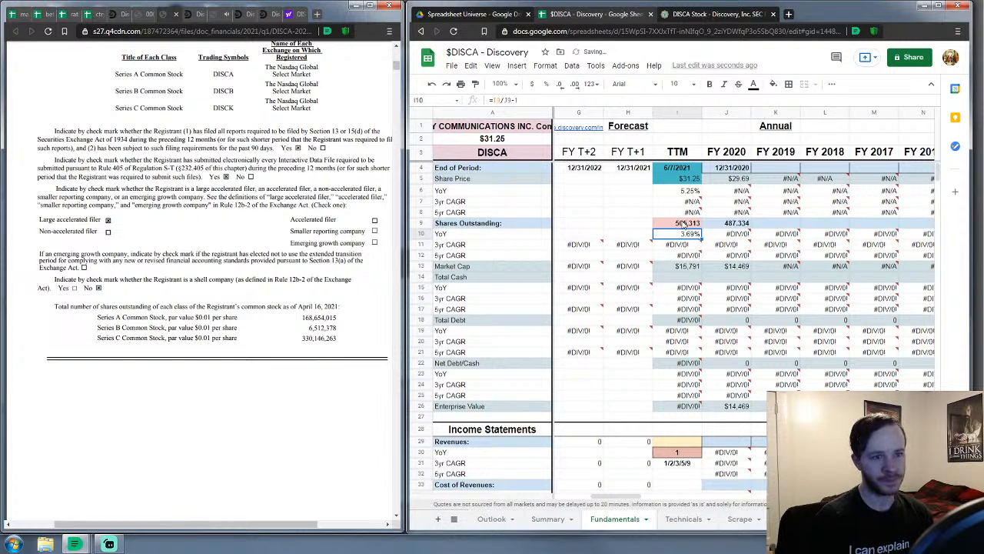
{"action": "left_click", "coordinate": [622, 217]}
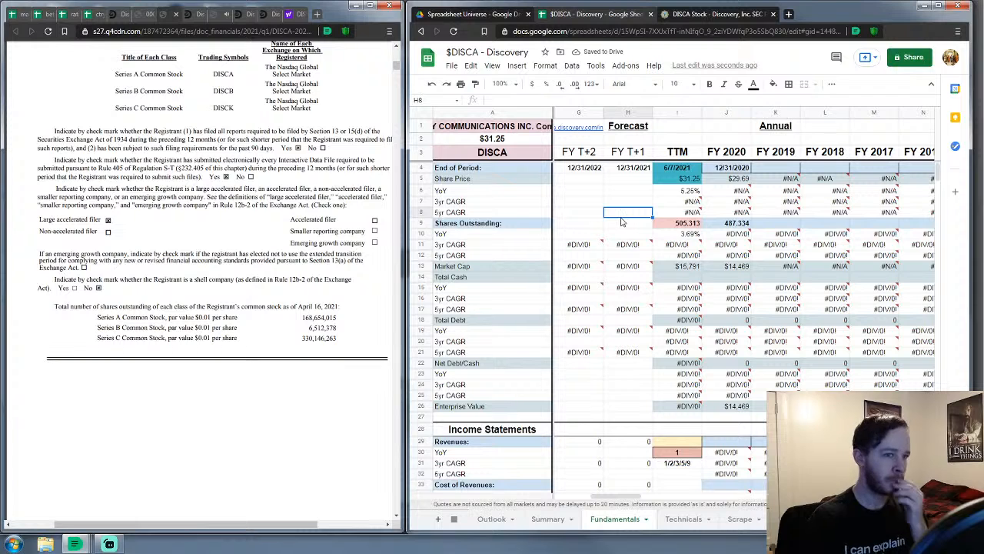
{"action": "left_click", "coordinate": [773, 168]}
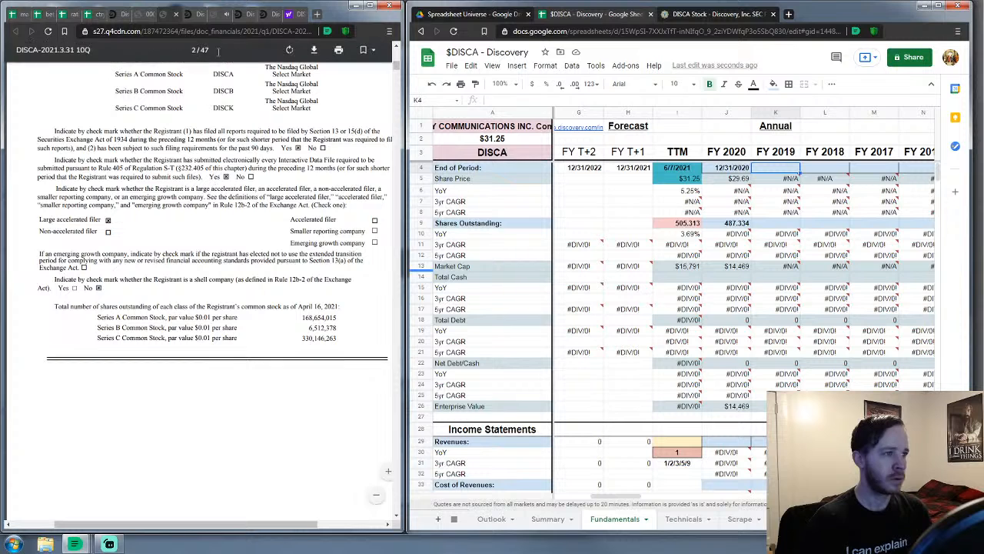
Close the earnings-call, webcast and other unneeded browser tabs
{"action": "left_click", "coordinate": [186, 15]}
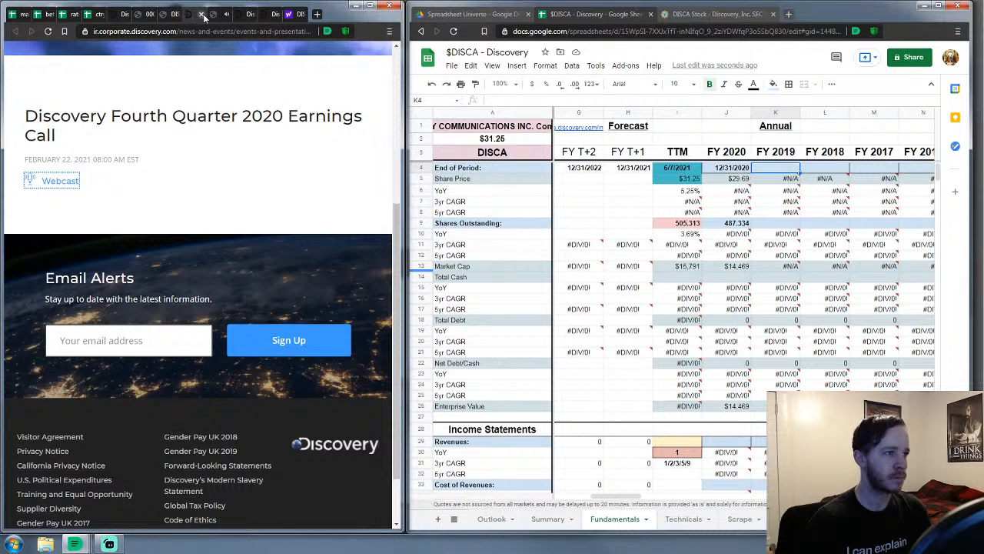
{"action": "left_click", "coordinate": [203, 17]}
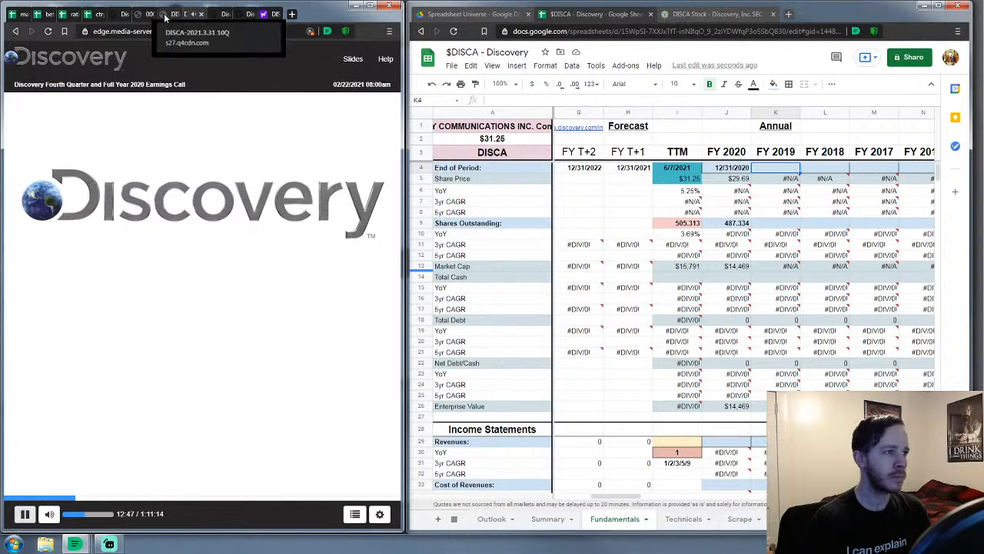
{"action": "left_click", "coordinate": [167, 16]}
{"action": "left_click", "coordinate": [155, 17]}
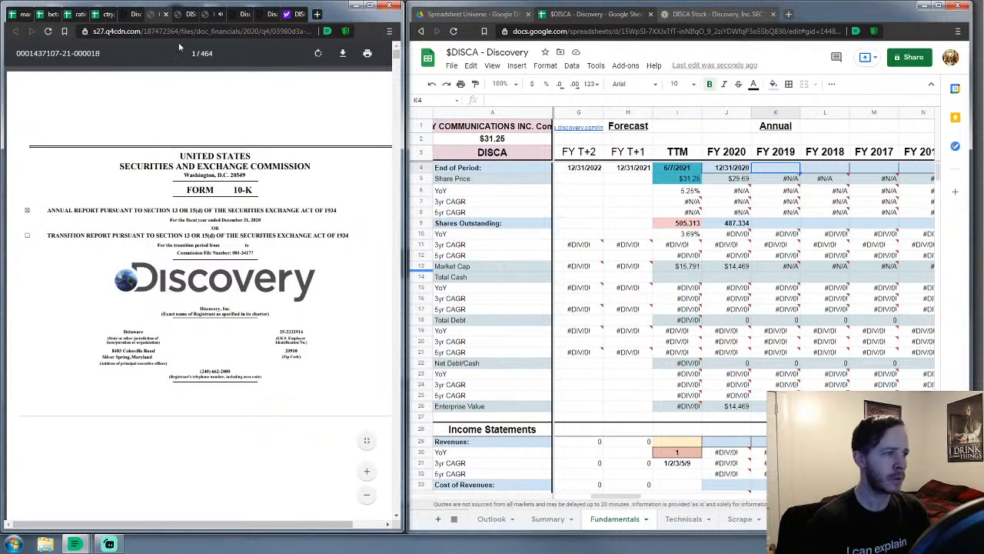
Show the FY2020 10-K zoomed in and widen its window beside the sheet
{"action": "left_click", "coordinate": [184, 16]}
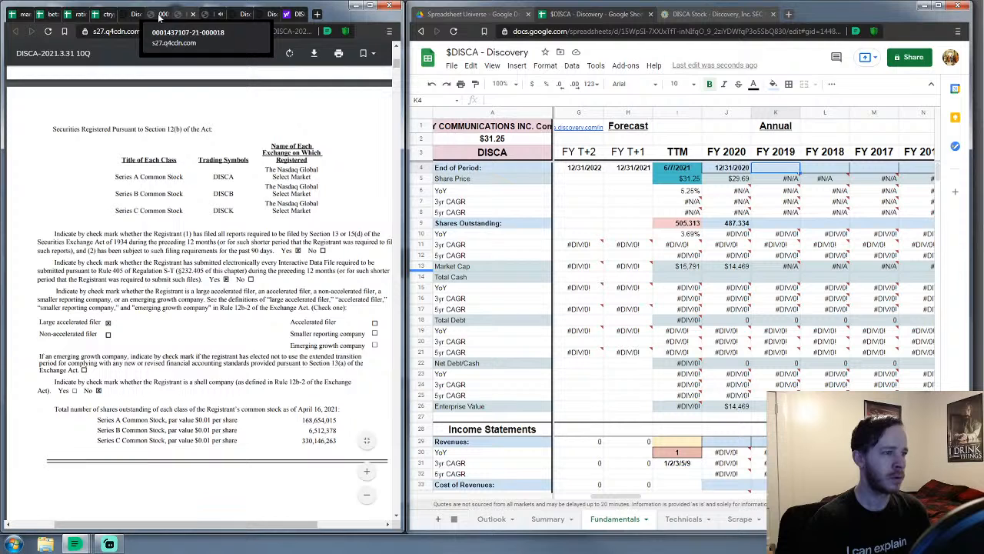
{"action": "left_click", "coordinate": [159, 17]}
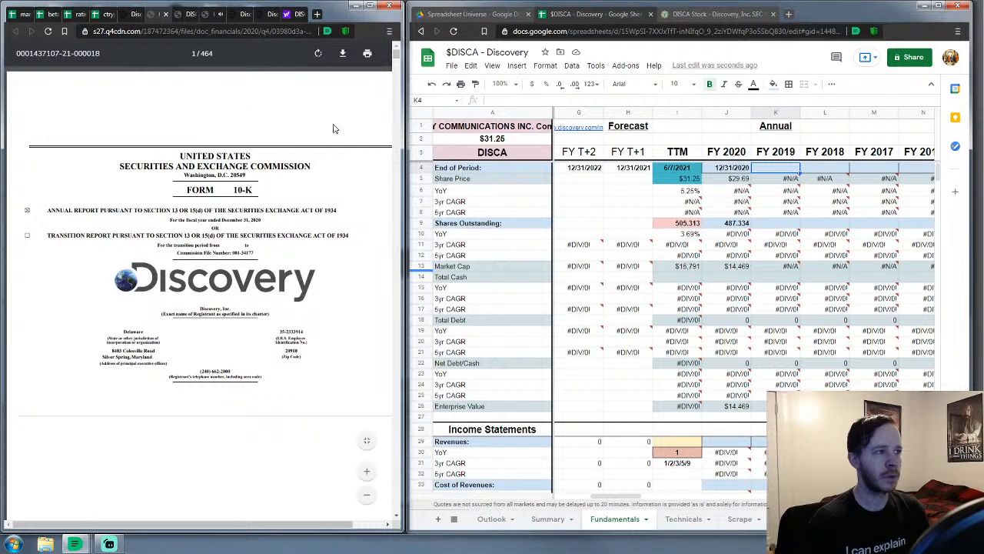
{"action": "left_click_drag", "start_coordinate": [397, 53], "coordinate": [397, 57]}
{"action": "left_click", "coordinate": [368, 472]}
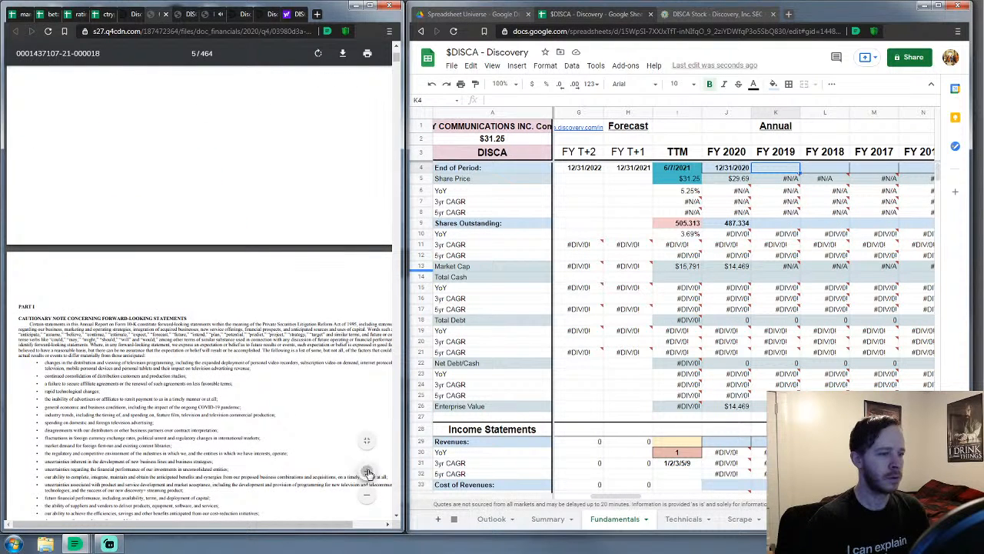
{"action": "mouse_move", "coordinate": [407, 319]}
{"action": "left_mouse_down"}
{"action": "mouse_move", "coordinate": [435, 307]}
{"action": "mouse_move", "coordinate": [416, 311]}
{"action": "left_mouse_up"}
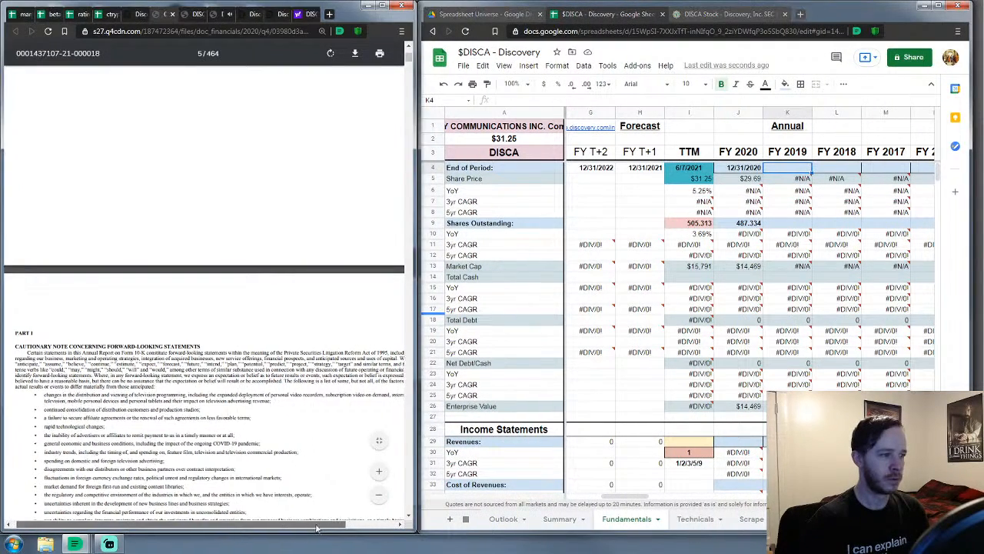
Jump from the 10-K contents to the ITEM 8 financial statements section
{"action": "scroll", "coordinate": [215, 347], "scroll_direction": "up", "scroll_amount": 5}
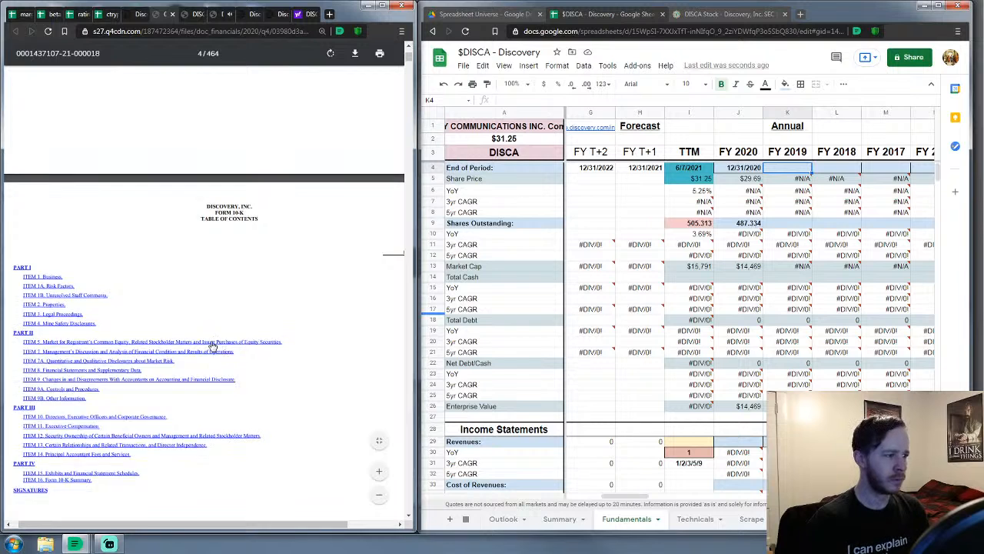
{"action": "scroll", "coordinate": [207, 342], "scroll_direction": "down", "scroll_amount": 1}
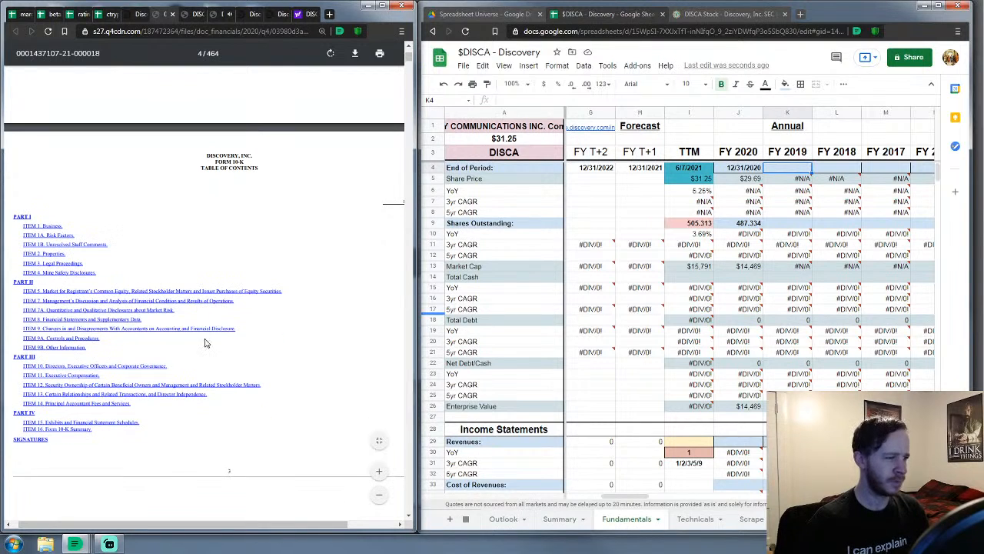
{"action": "left_click", "coordinate": [81, 320]}
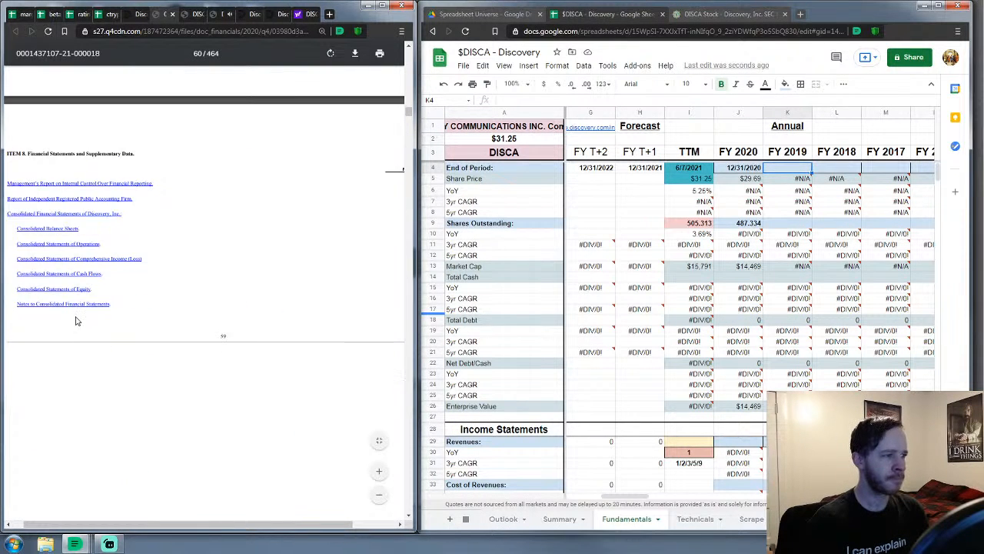
{"action": "scroll", "coordinate": [76, 320], "scroll_direction": "down", "scroll_amount": 2}
{"action": "left_click_drag", "start_coordinate": [409, 113], "coordinate": [411, 123]}
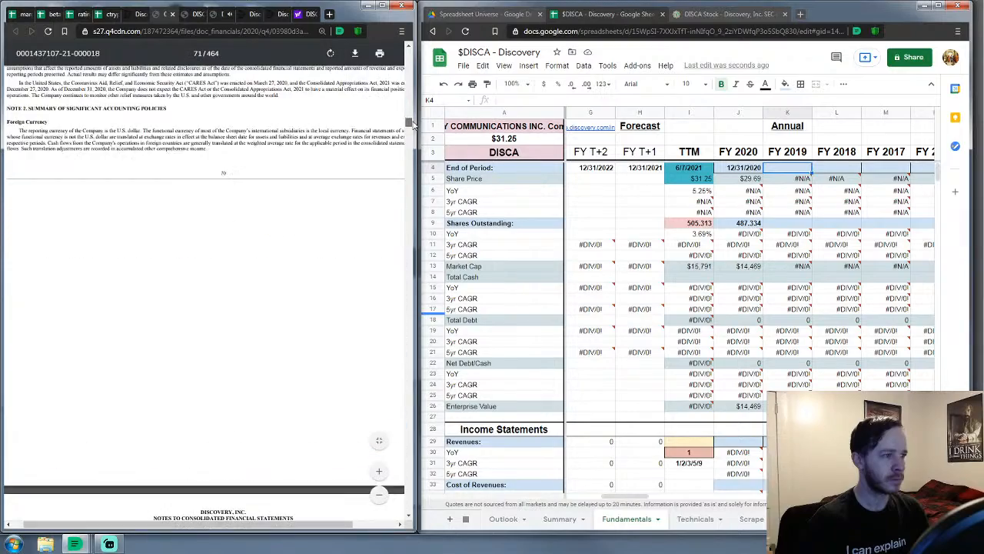
{"action": "scroll", "coordinate": [260, 283], "scroll_direction": "down", "scroll_amount": 6}
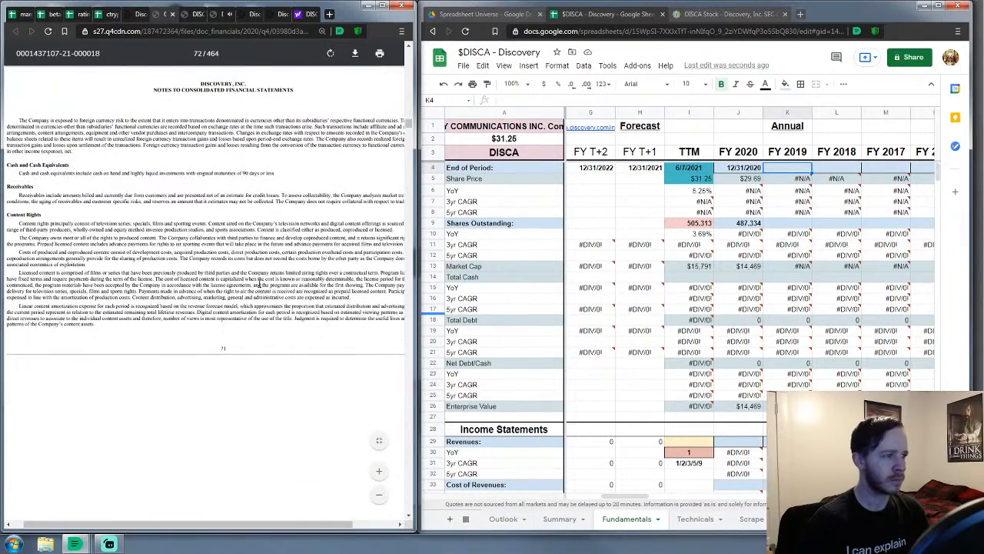
{"action": "scroll", "coordinate": [259, 283], "scroll_direction": "down", "scroll_amount": 8}
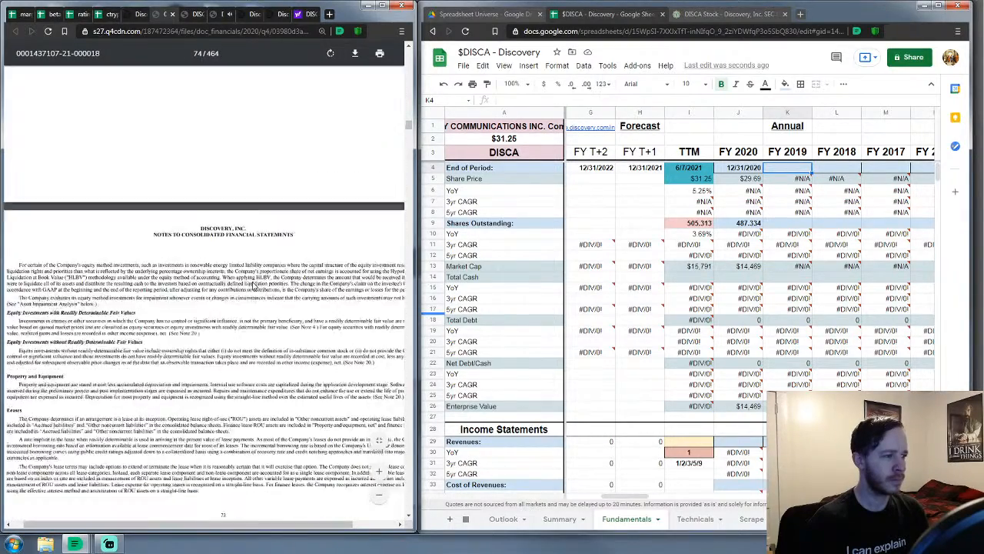
{"action": "scroll", "coordinate": [254, 284], "scroll_direction": "down", "scroll_amount": 5}
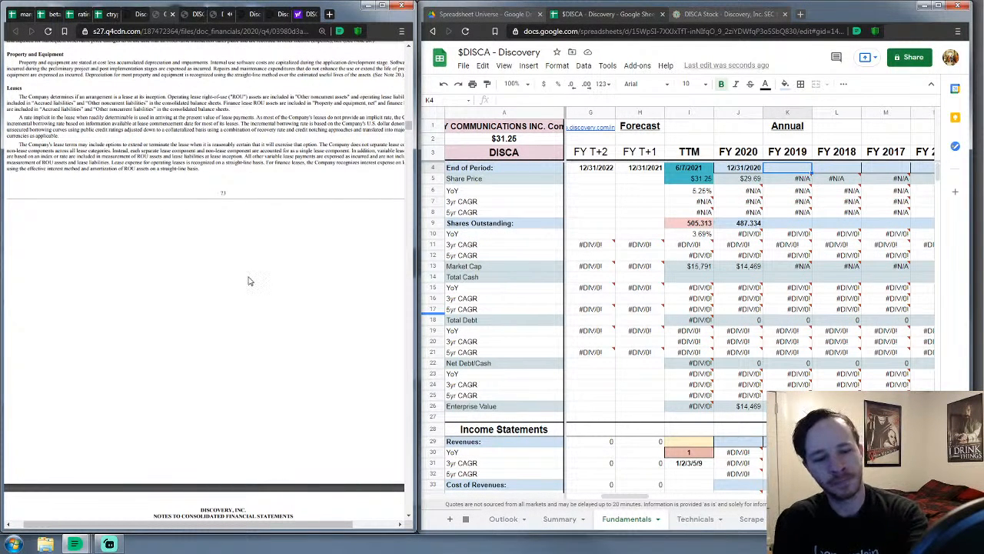
Scroll through the notes to the page 96 lease tables with terms and discount rates
{"action": "scroll", "coordinate": [248, 281], "scroll_direction": "down", "scroll_amount": 15}
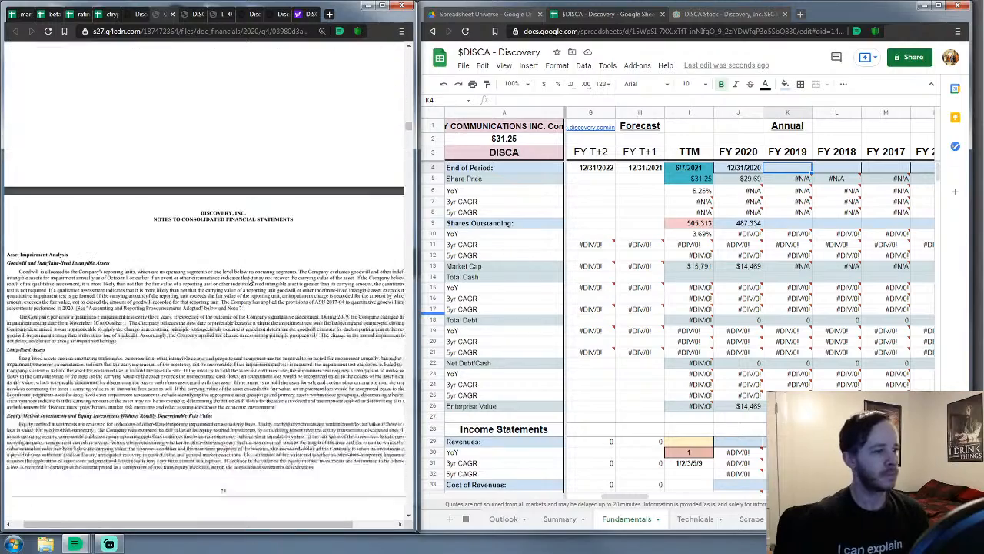
{"action": "scroll", "coordinate": [248, 281], "scroll_direction": "down", "scroll_amount": 10}
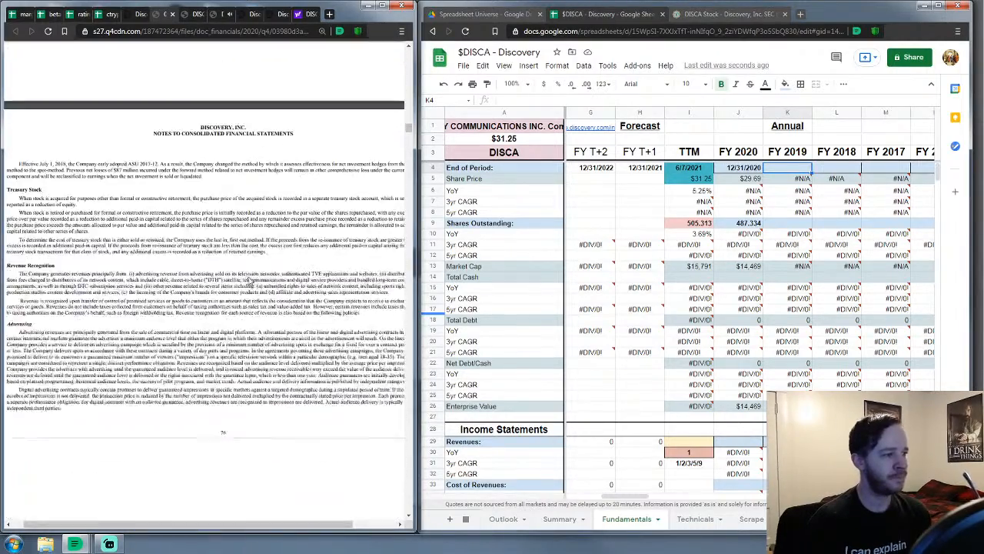
{"action": "scroll", "coordinate": [249, 276], "scroll_direction": "down", "scroll_amount": 4}
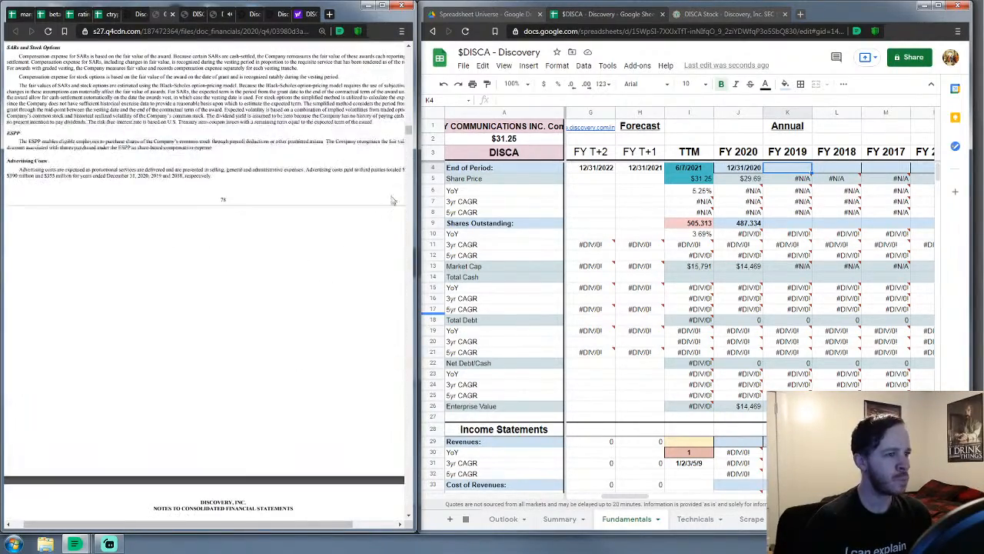
{"action": "left_click_drag", "start_coordinate": [410, 133], "coordinate": [420, 138]}
{"action": "scroll", "coordinate": [247, 238], "scroll_direction": "up", "scroll_amount": 3}
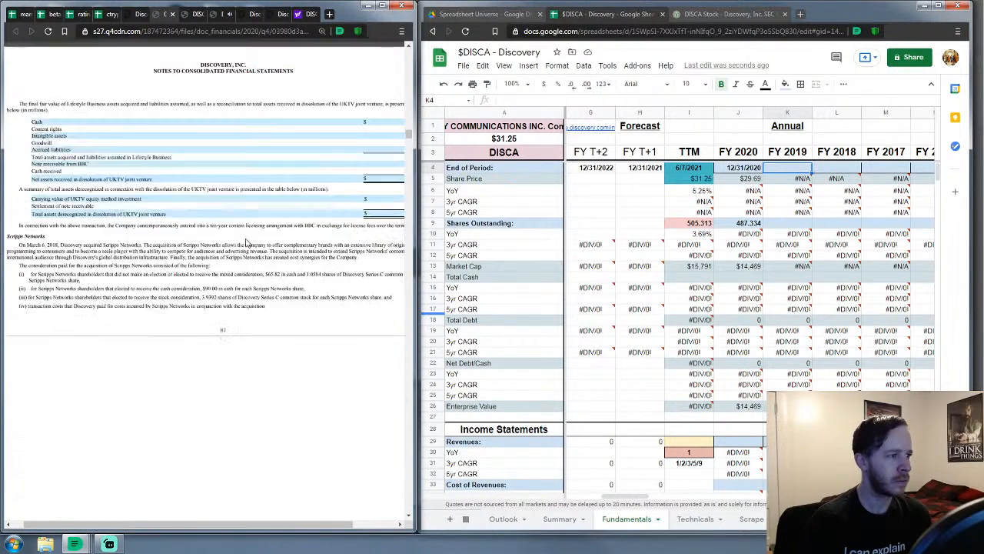
{"action": "scroll", "coordinate": [246, 239], "scroll_direction": "down", "scroll_amount": 10}
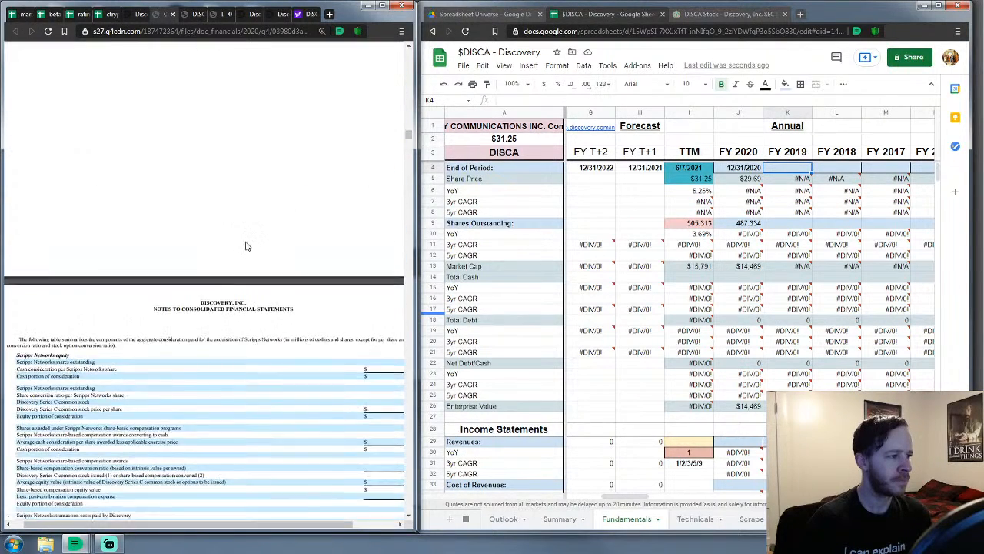
{"action": "scroll", "coordinate": [246, 246], "scroll_direction": "down", "scroll_amount": 10}
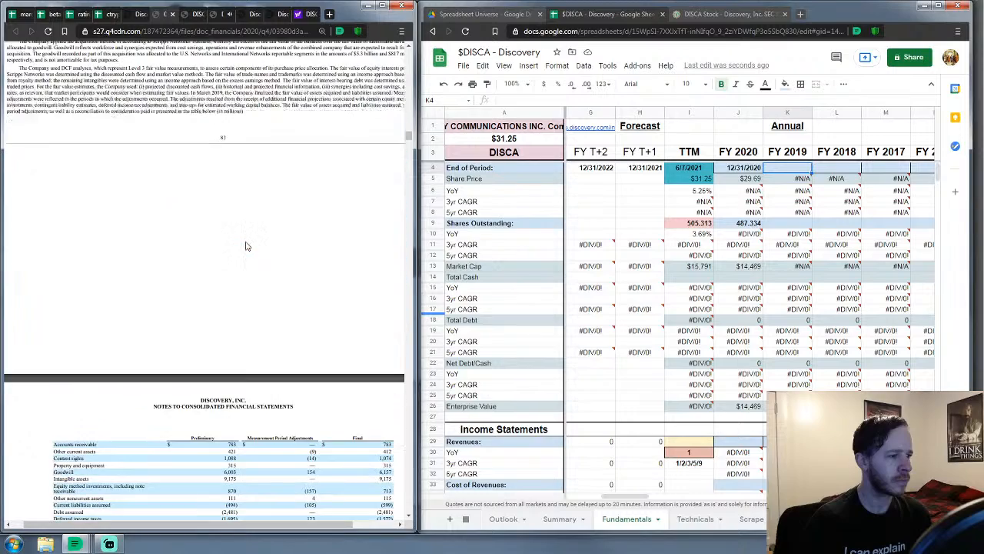
{"action": "scroll", "coordinate": [246, 246], "scroll_direction": "down", "scroll_amount": 15}
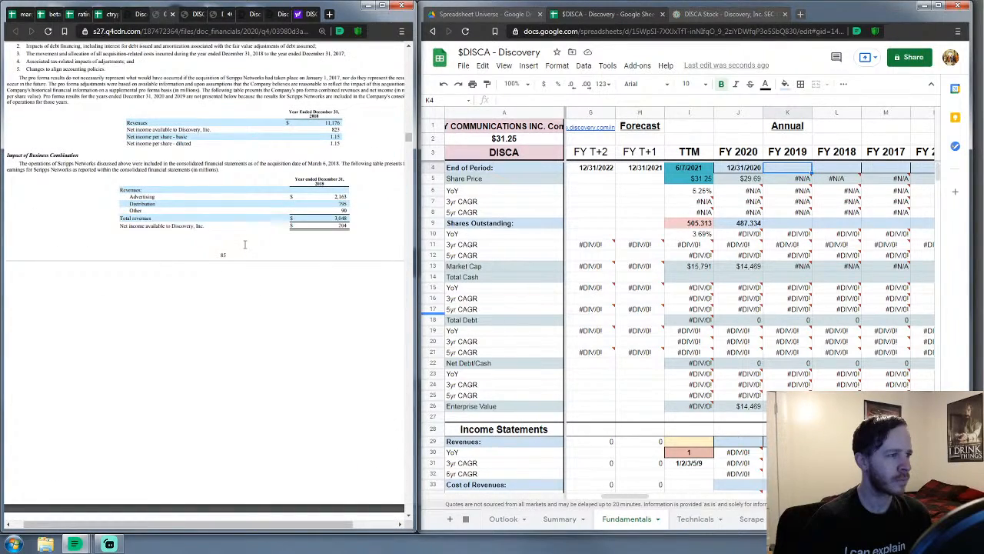
{"action": "scroll", "coordinate": [244, 246], "scroll_direction": "down", "scroll_amount": 10}
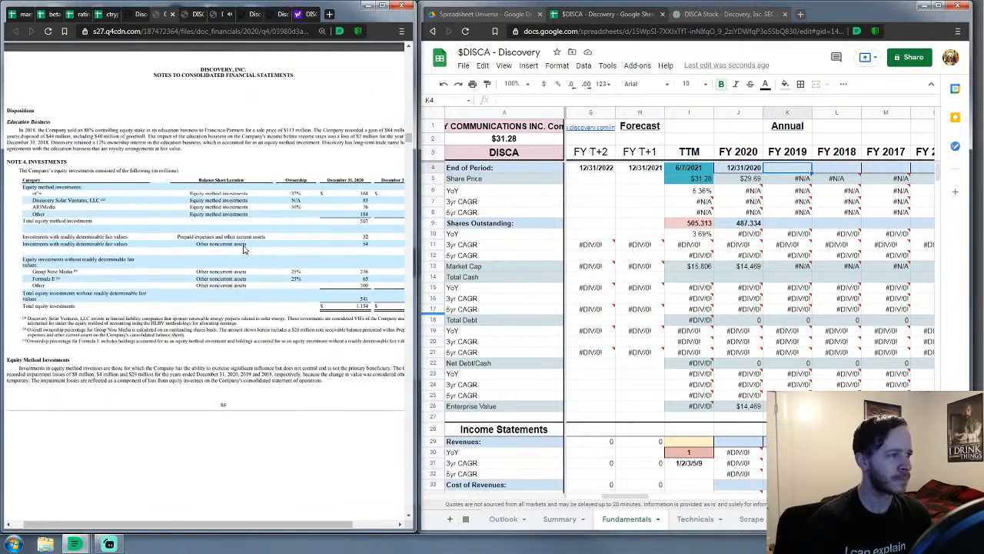
{"action": "scroll", "coordinate": [244, 249], "scroll_direction": "down", "scroll_amount": 10}
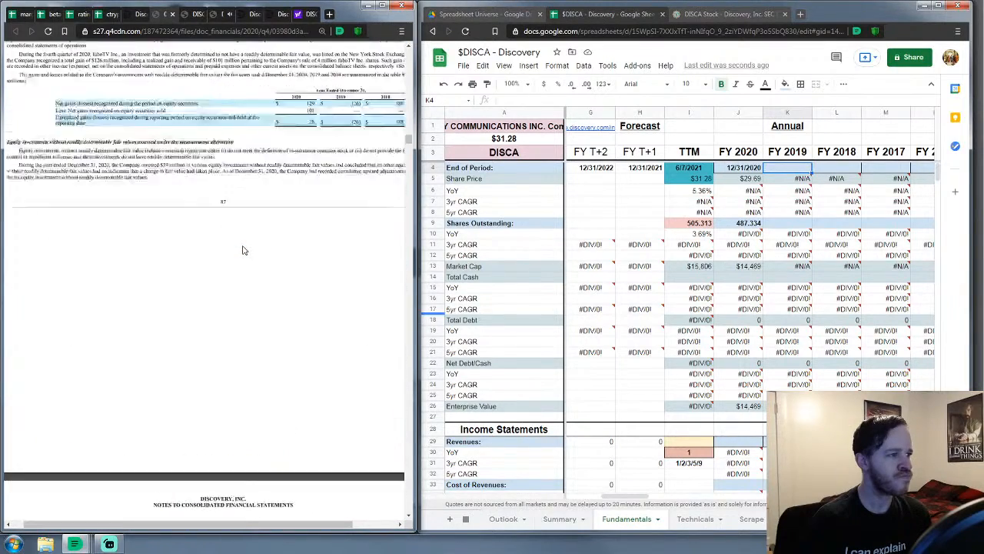
{"action": "scroll", "coordinate": [243, 250], "scroll_direction": "down", "scroll_amount": 8}
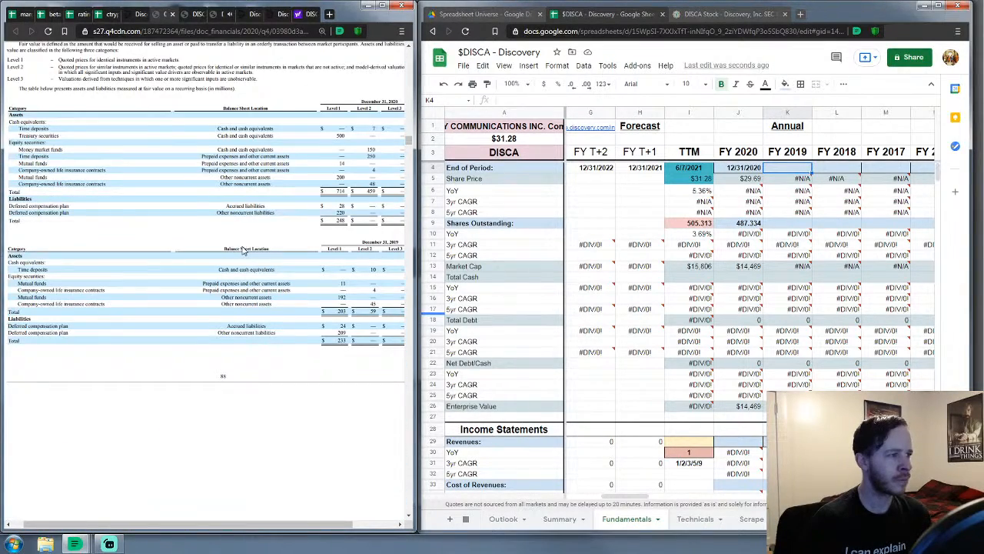
{"action": "scroll", "coordinate": [243, 250], "scroll_direction": "down", "scroll_amount": 10}
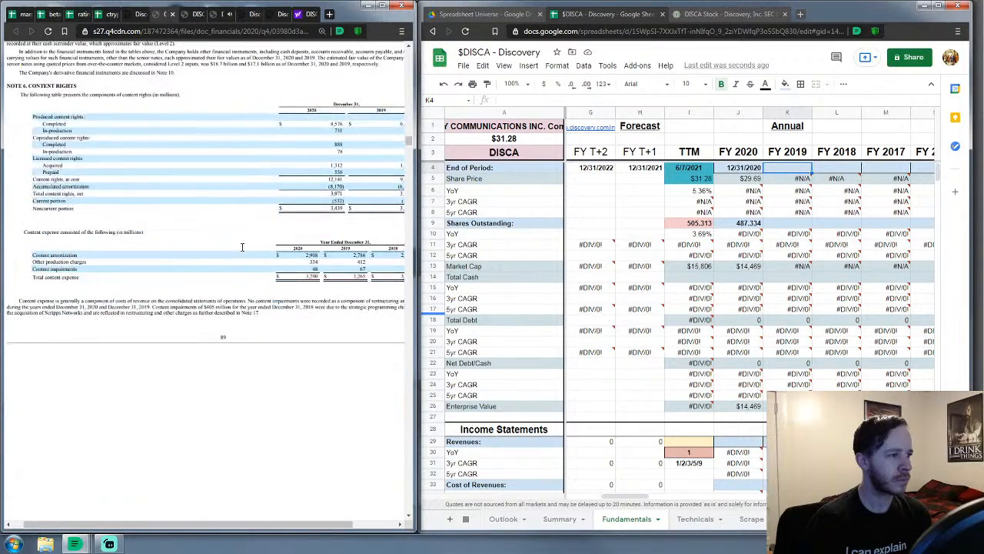
{"action": "scroll", "coordinate": [241, 246], "scroll_direction": "down", "scroll_amount": 8}
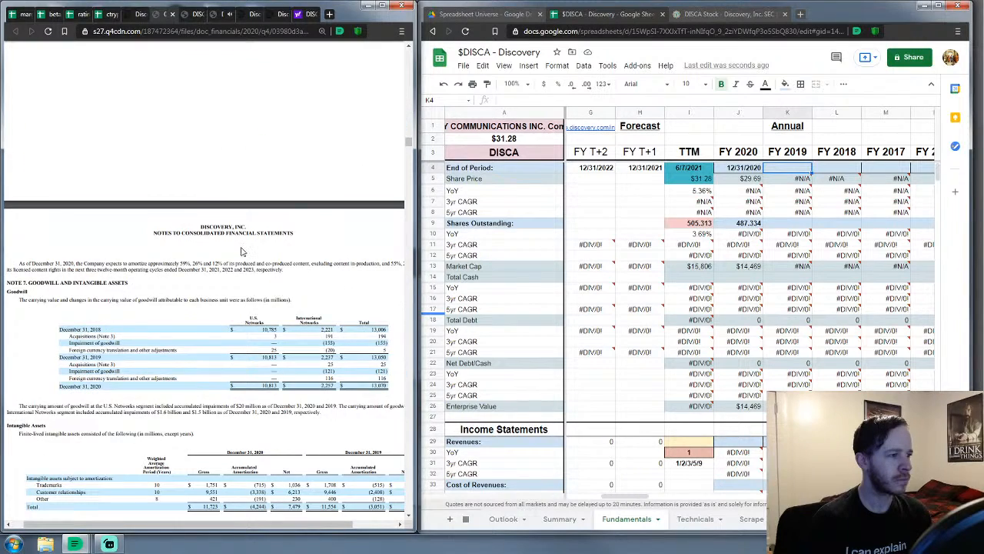
{"action": "scroll", "coordinate": [242, 252], "scroll_direction": "down", "scroll_amount": 8}
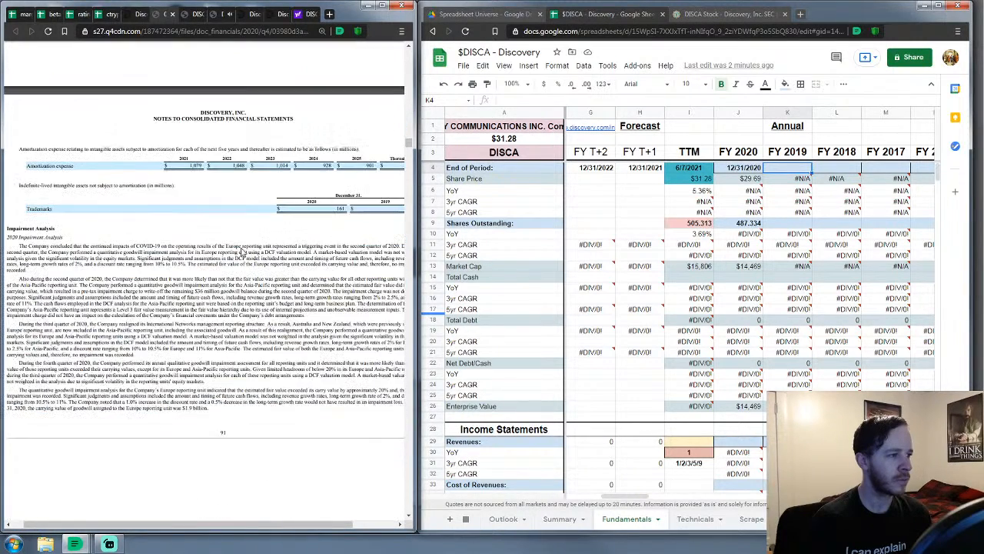
{"action": "scroll", "coordinate": [242, 251], "scroll_direction": "down", "scroll_amount": 4}
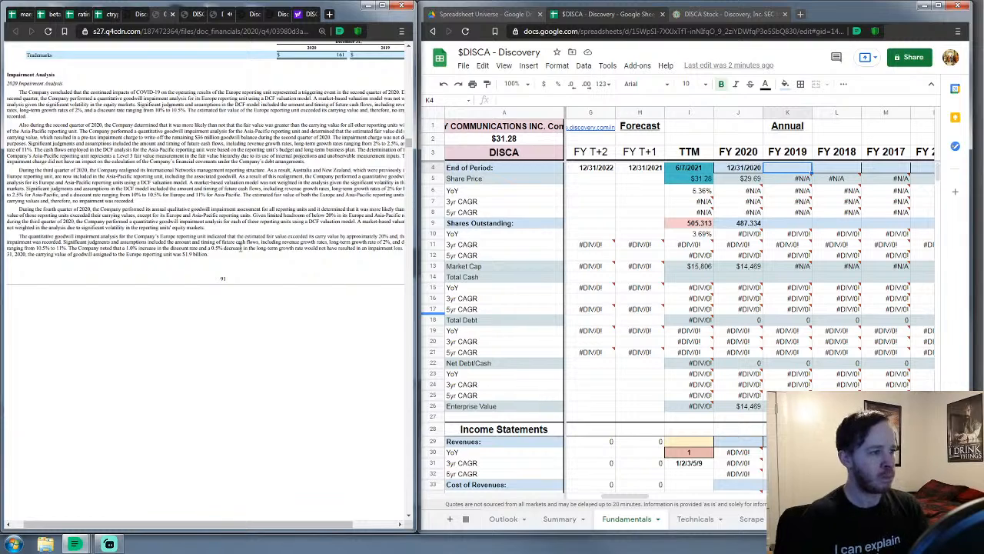
{"action": "scroll", "coordinate": [241, 248], "scroll_direction": "down", "scroll_amount": 1}
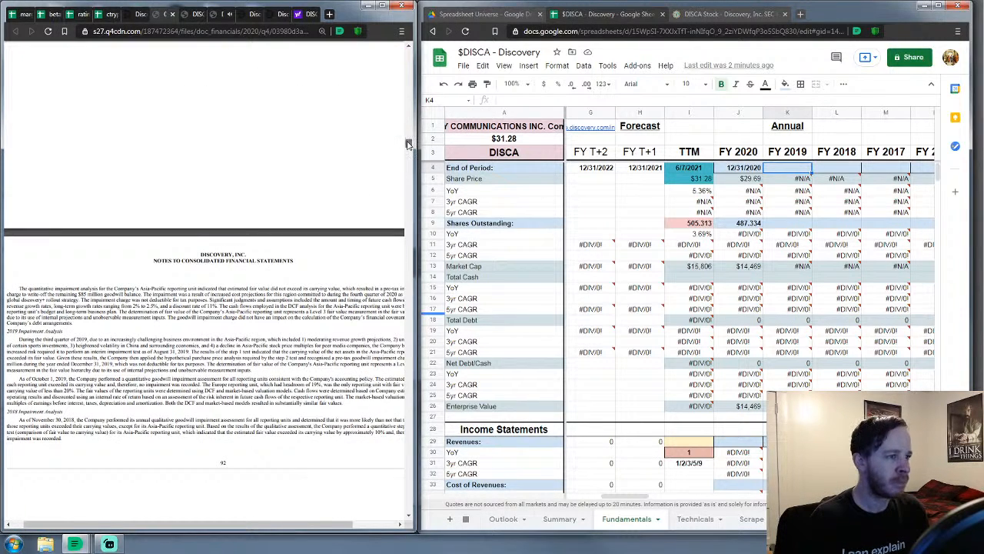
{"action": "left_click_drag", "start_coordinate": [408, 144], "coordinate": [412, 149]}
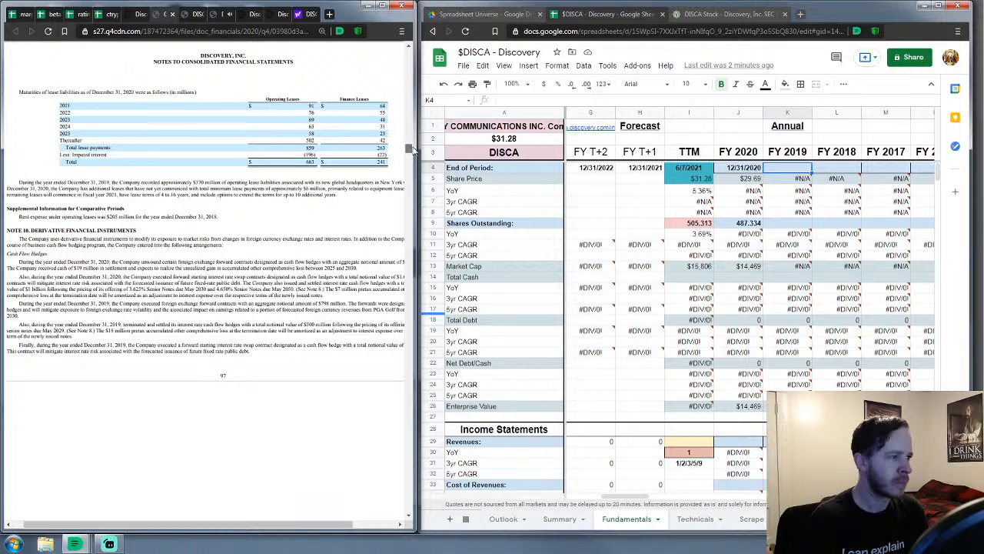
{"action": "scroll", "coordinate": [242, 260], "scroll_direction": "up", "scroll_amount": 5}
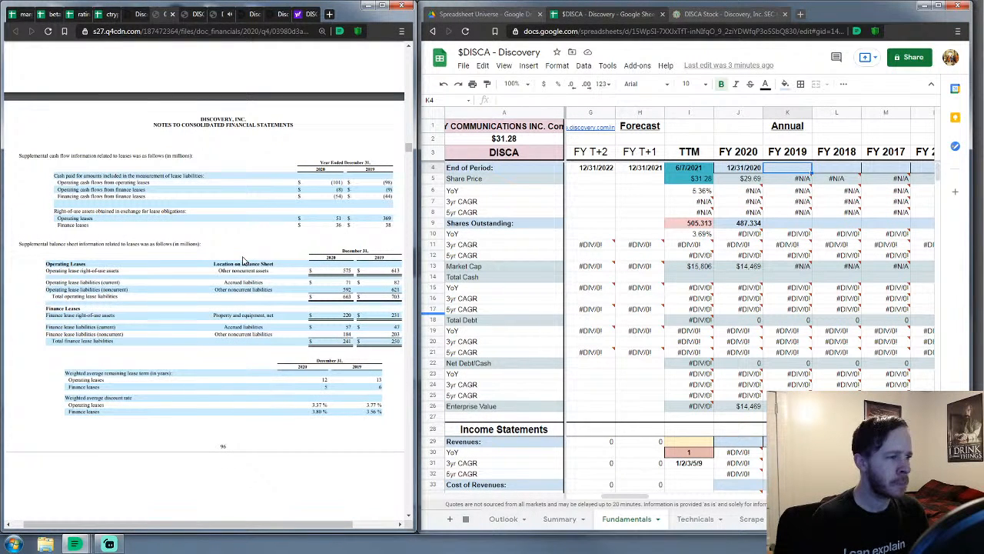
Allow the spreadsheet's linked sheets to connect
{"action": "scroll", "coordinate": [590, 321], "scroll_direction": "down", "scroll_amount": 5}
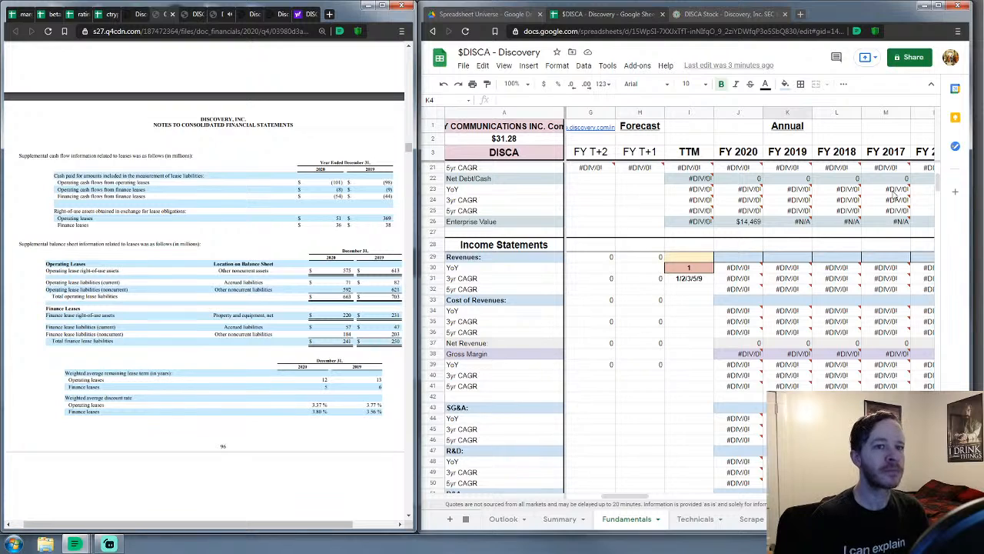
{"action": "left_click_drag", "start_coordinate": [939, 183], "coordinate": [937, 291]}
{"action": "left_click_drag", "start_coordinate": [599, 501], "coordinate": [565, 500]}
{"action": "scroll", "coordinate": [780, 239], "scroll_direction": "down", "scroll_amount": 3}
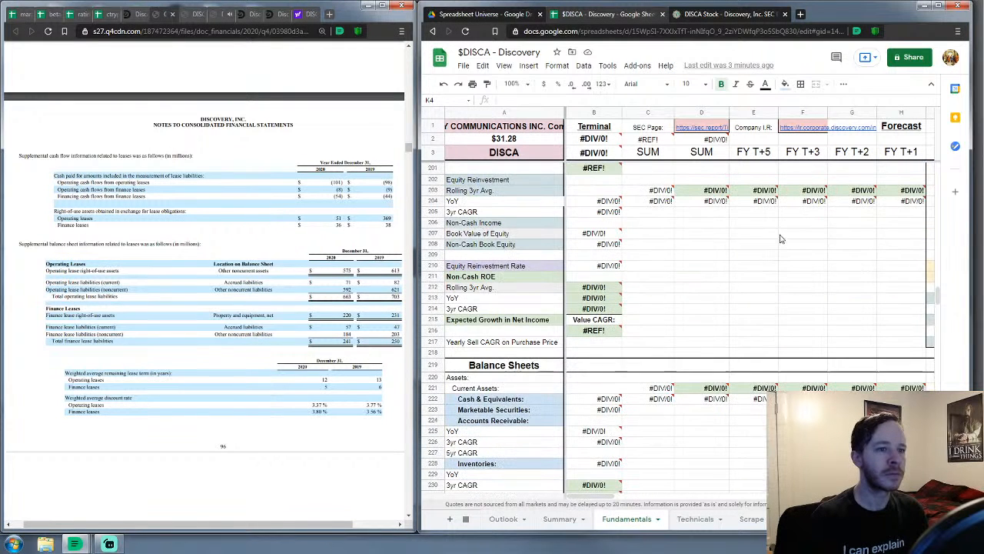
{"action": "mouse_move", "coordinate": [594, 332]}
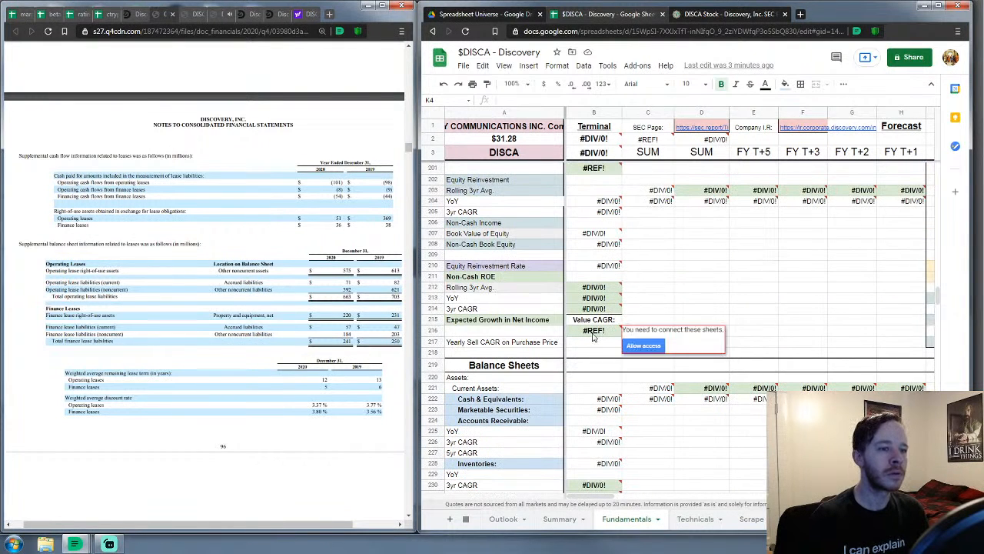
{"action": "left_click", "coordinate": [646, 346]}
{"action": "scroll", "coordinate": [677, 246], "scroll_direction": "down", "scroll_amount": 2}
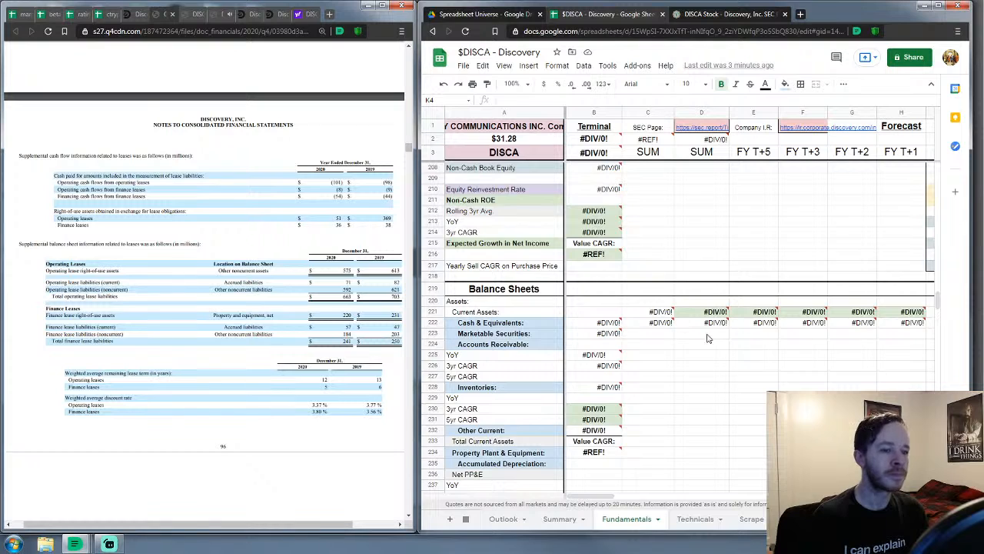
{"action": "scroll", "coordinate": [708, 338], "scroll_direction": "down", "scroll_amount": 20}
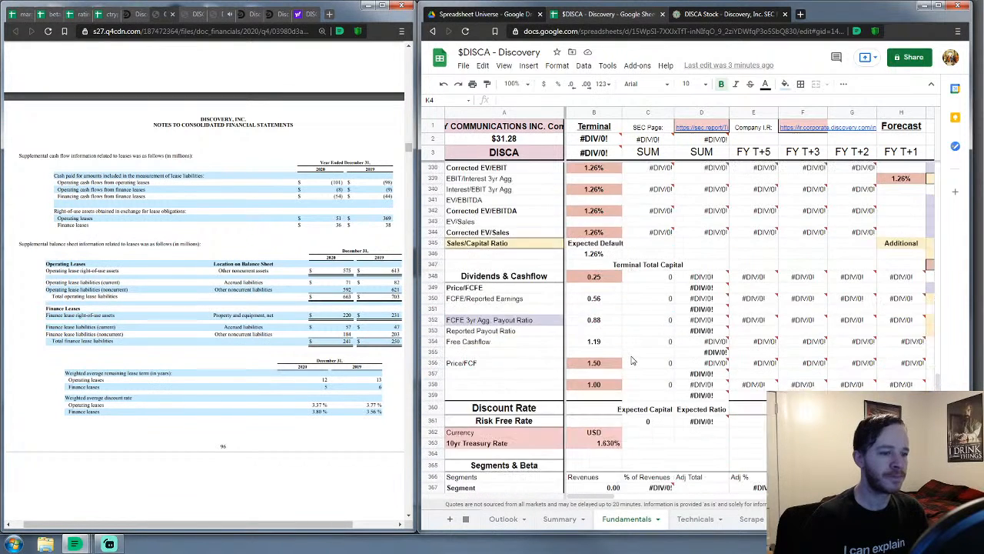
{"action": "scroll", "coordinate": [632, 361], "scroll_direction": "down", "scroll_amount": 6}
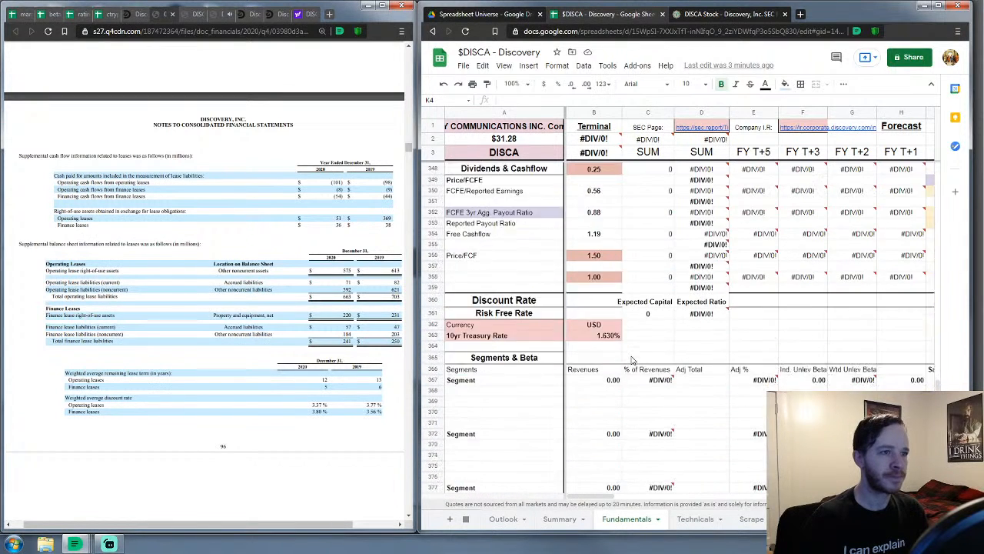
Zoom the sheet to 90% and scroll down to the Debt table near row 461
{"action": "left_click", "coordinate": [512, 84]}
{"action": "left_click", "coordinate": [512, 133]}
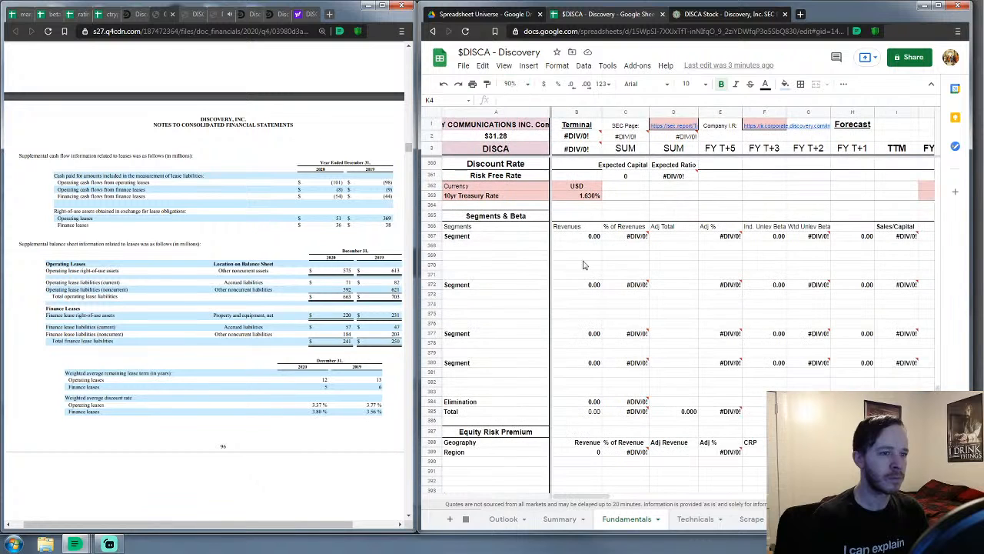
{"action": "left_click", "coordinate": [626, 276]}
{"action": "scroll", "coordinate": [569, 300], "scroll_direction": "down", "scroll_amount": 8}
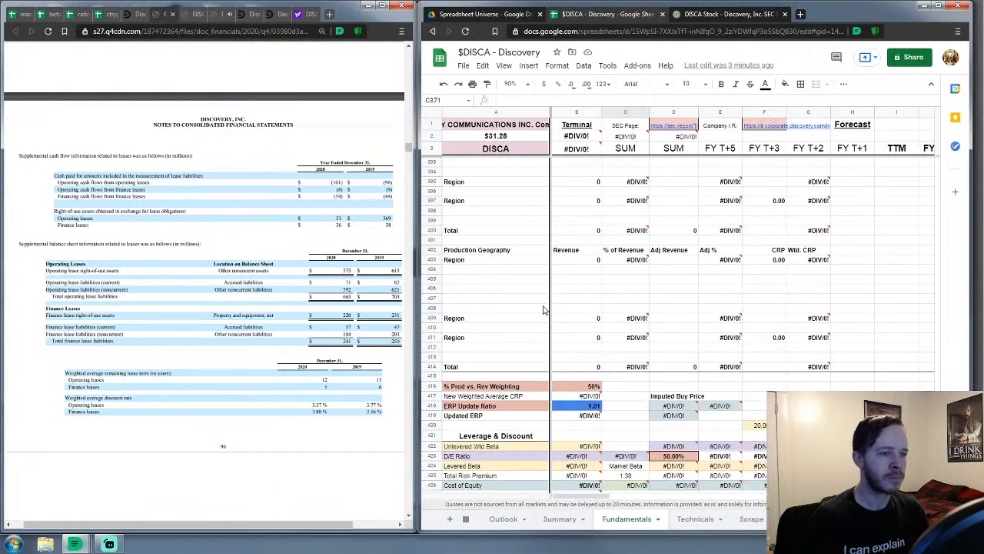
{"action": "scroll", "coordinate": [543, 310], "scroll_direction": "down", "scroll_amount": 15}
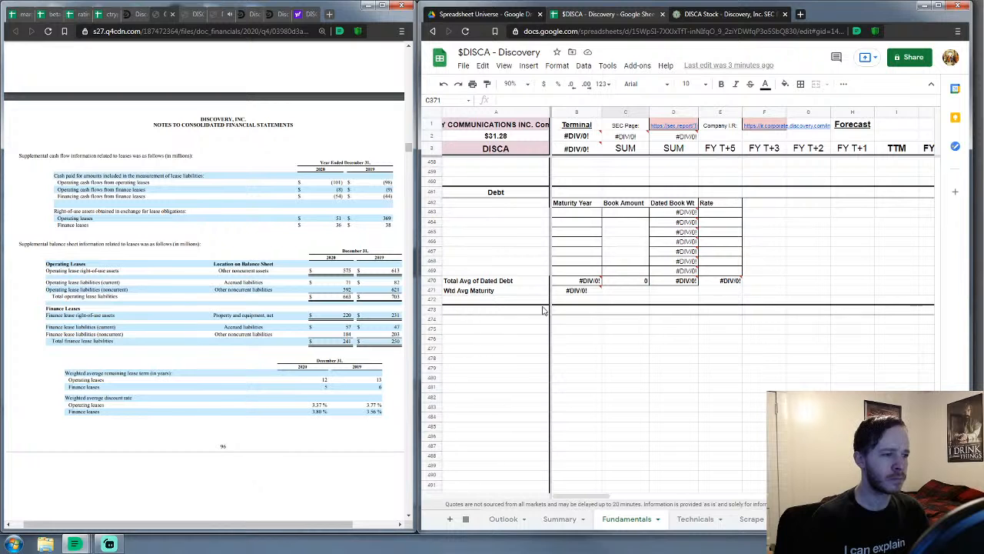
Enter Book Amounts 859 and 263 for the operating and finance leases
{"action": "left_click", "coordinate": [578, 215]}
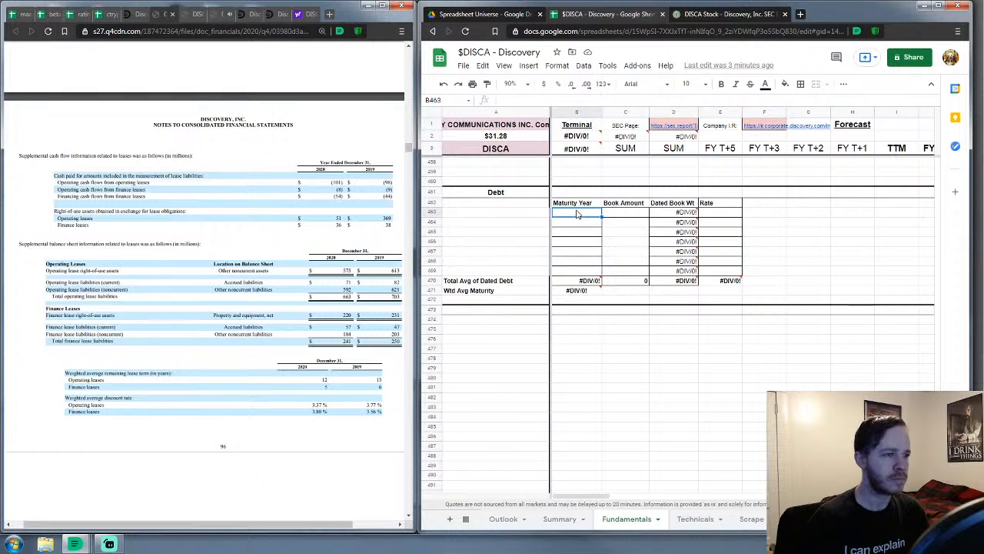
{"action": "scroll", "coordinate": [226, 367], "scroll_direction": "down", "scroll_amount": 10}
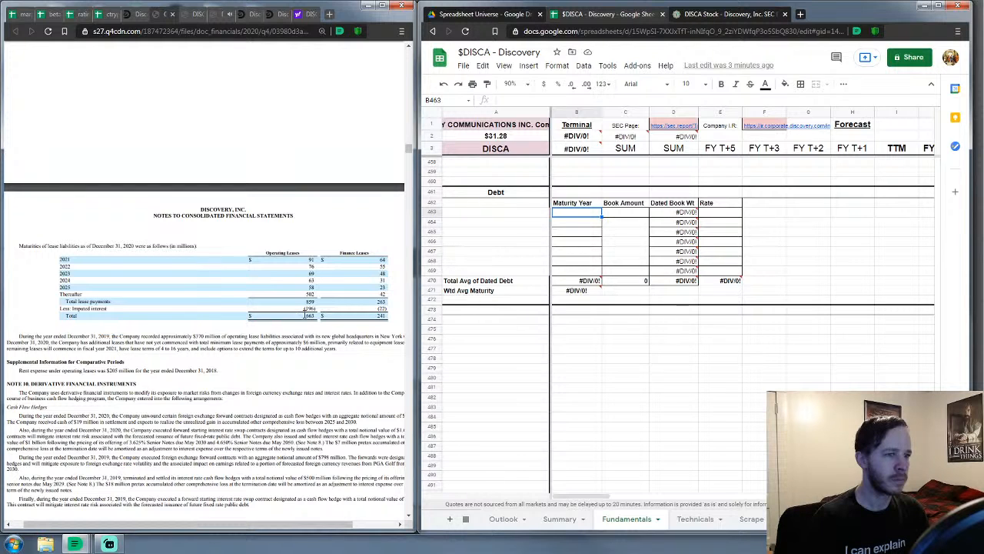
{"action": "left_click", "coordinate": [620, 213]}
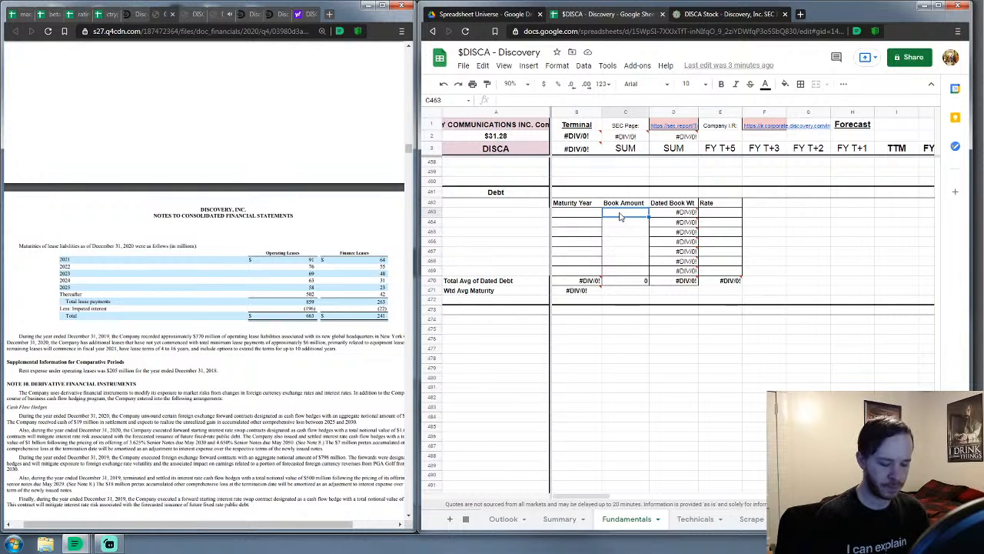
{"action": "type", "text": "859"}
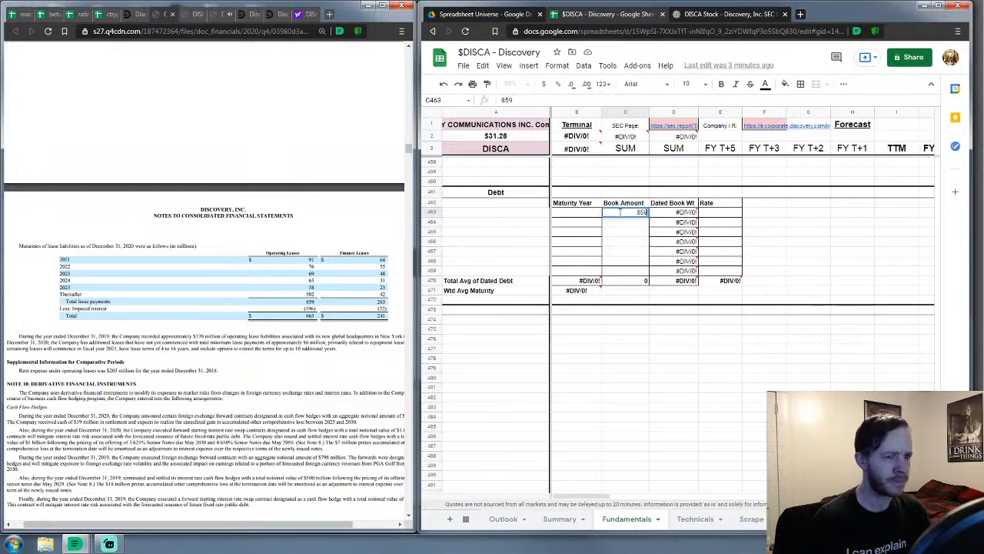
{"action": "key", "text": "Return"}
{"action": "type", "text": "263"}
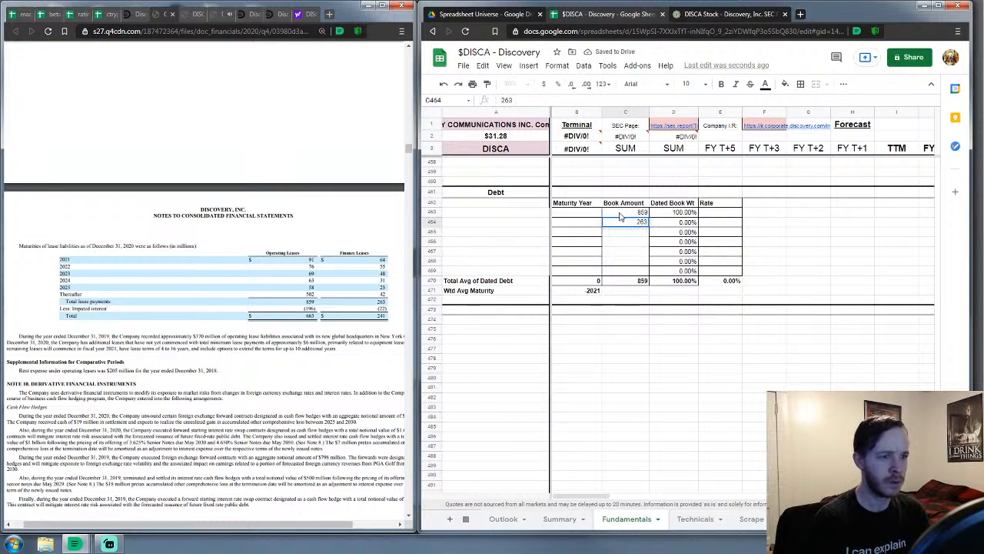
{"action": "key", "text": "Left"}
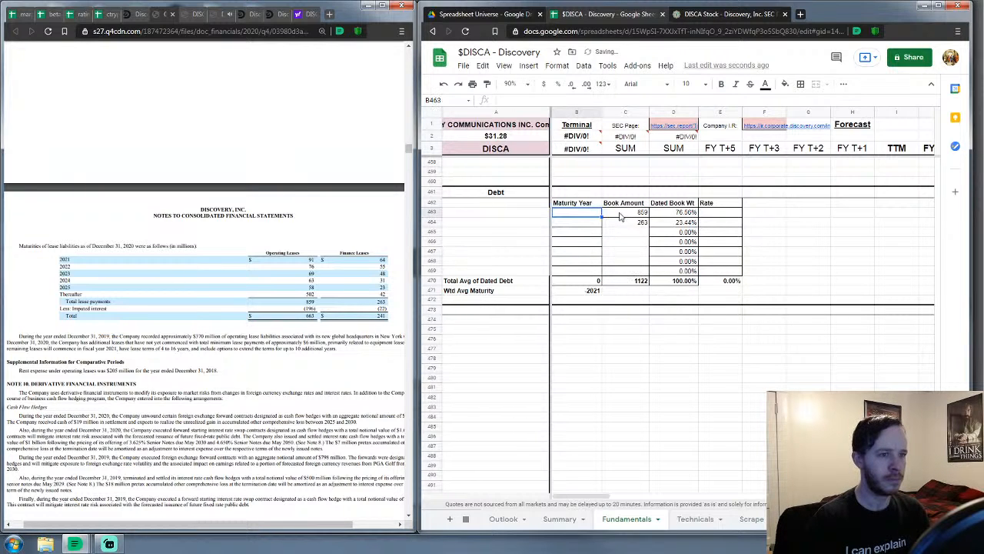
Enter maturity years 2033 and 2026 for the two leases
{"action": "key", "text": "Up"}
{"action": "scroll", "coordinate": [338, 290], "scroll_direction": "up", "scroll_amount": 3}
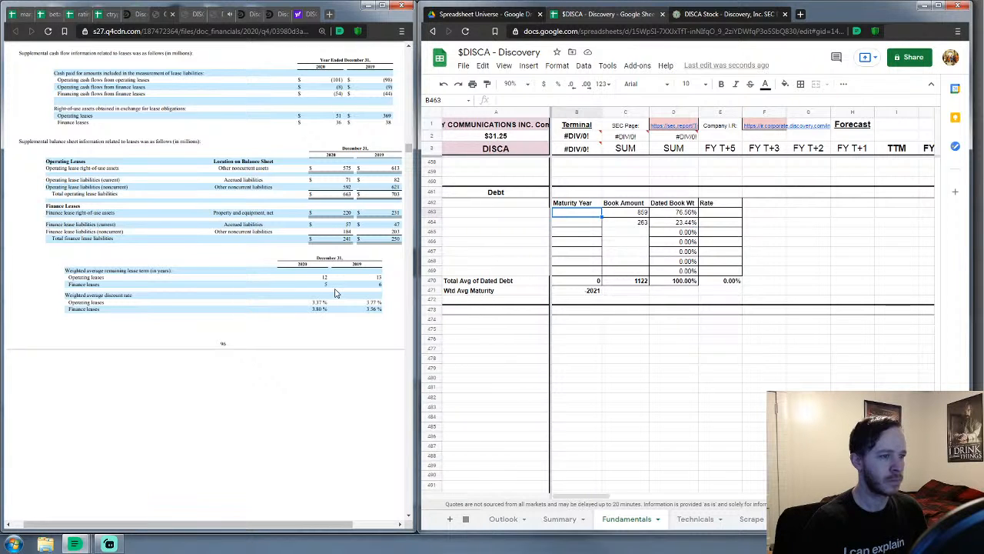
{"action": "type", "text": "2033"}
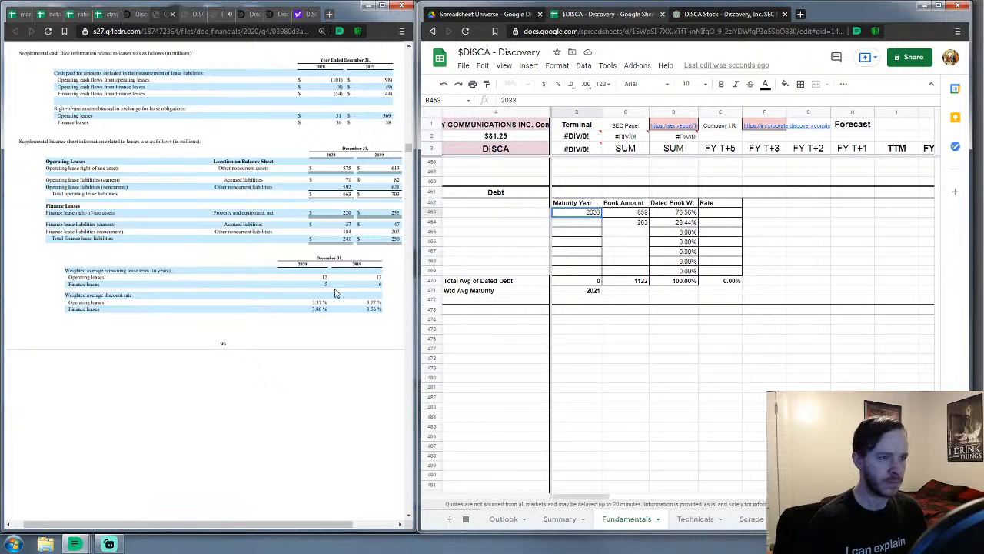
{"action": "key", "text": "Return"}
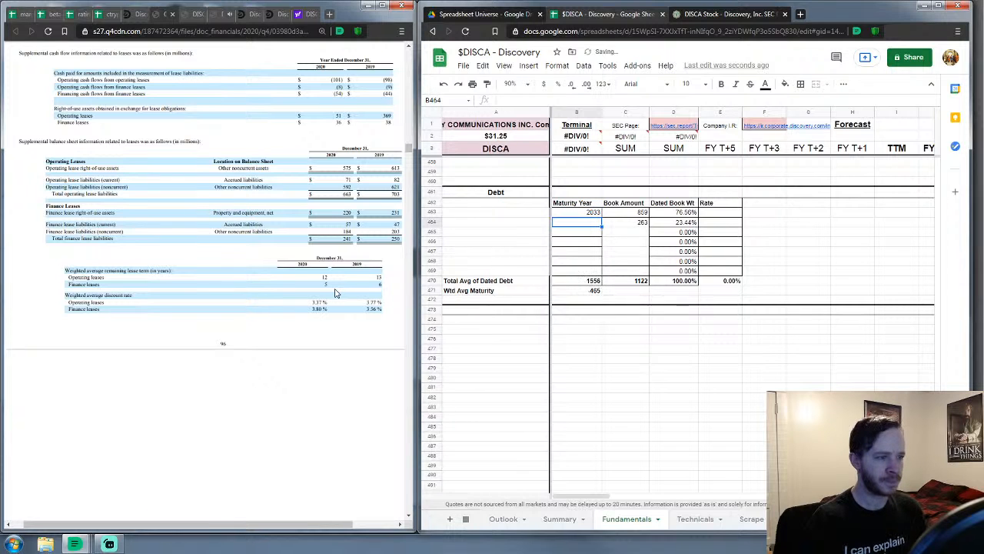
{"action": "type", "text": "20"}
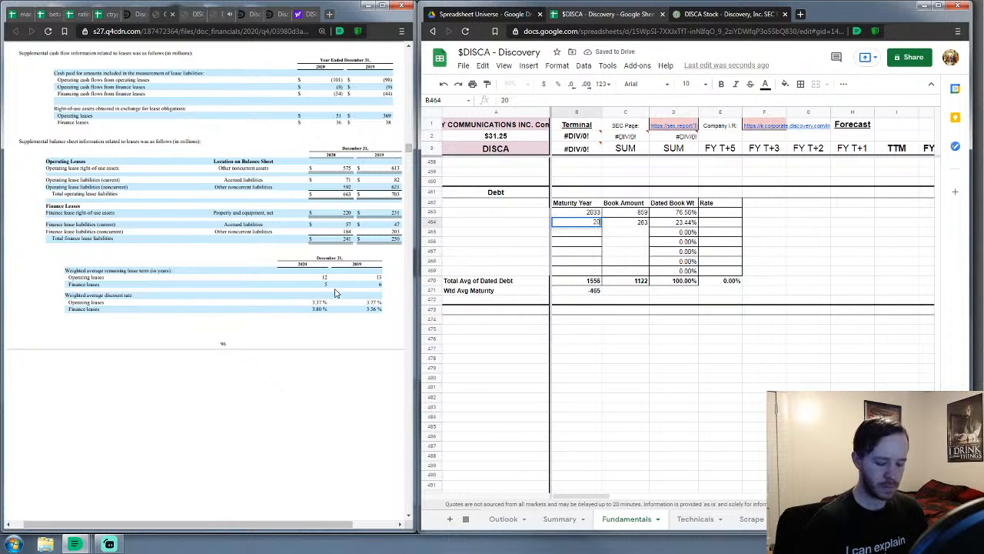
{"action": "type", "text": "26"}
{"action": "key", "text": "Tab"}
{"action": "key", "text": "Tab"}
{"action": "key", "text": "Tab"}
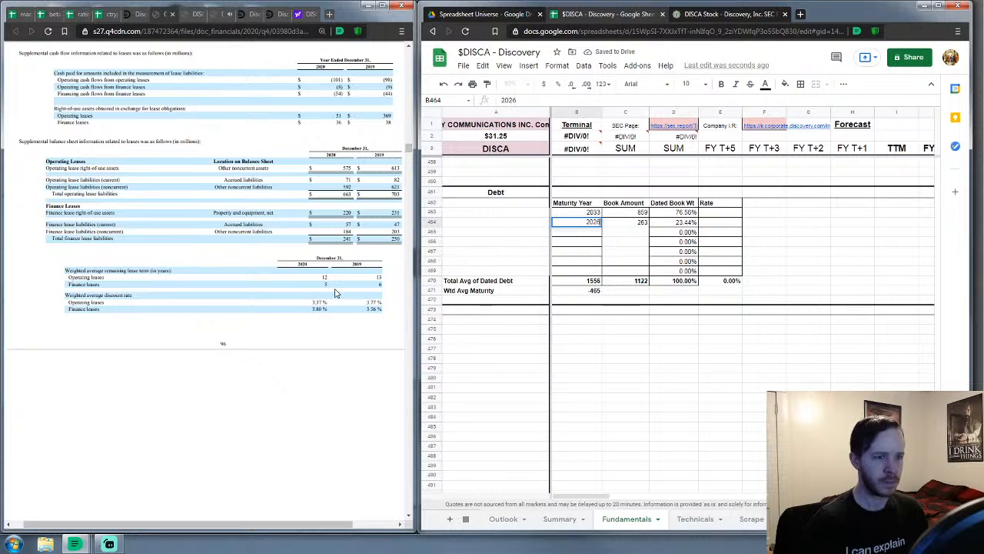
Enter rates of 3.37% and 3.8% for the two leases
{"action": "key", "text": "Up"}
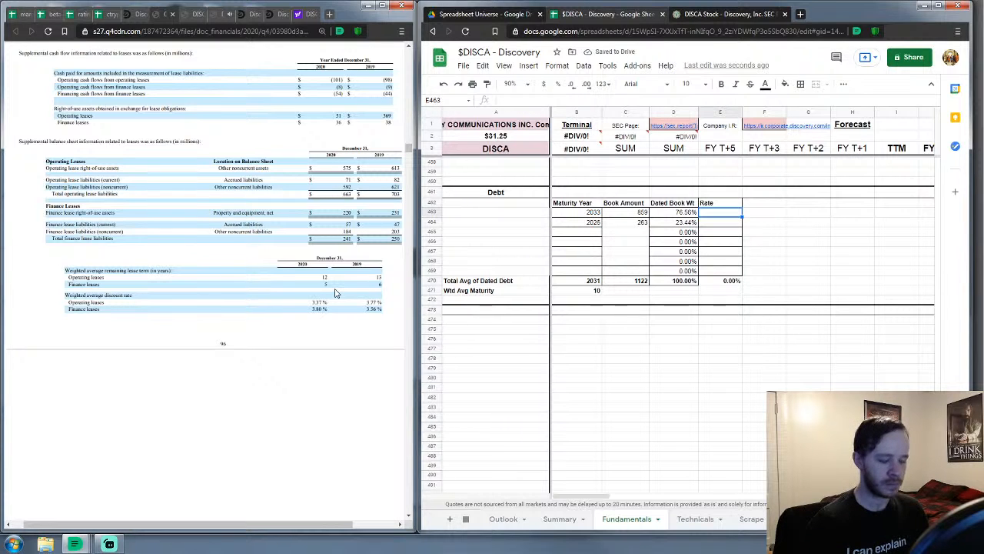
{"action": "type", "text": "3.37%"}
{"action": "key", "text": "Return"}
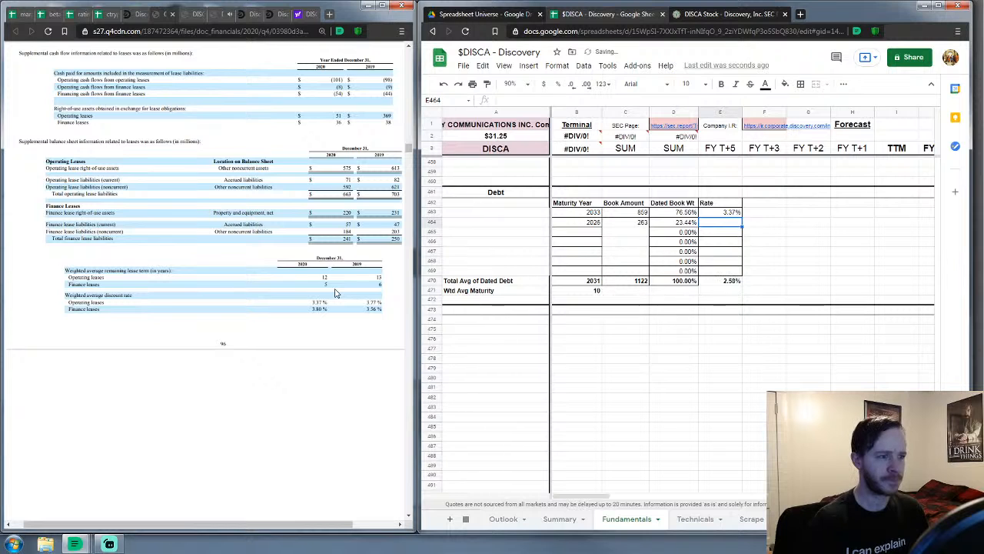
{"action": "type", "text": "3.8%"}
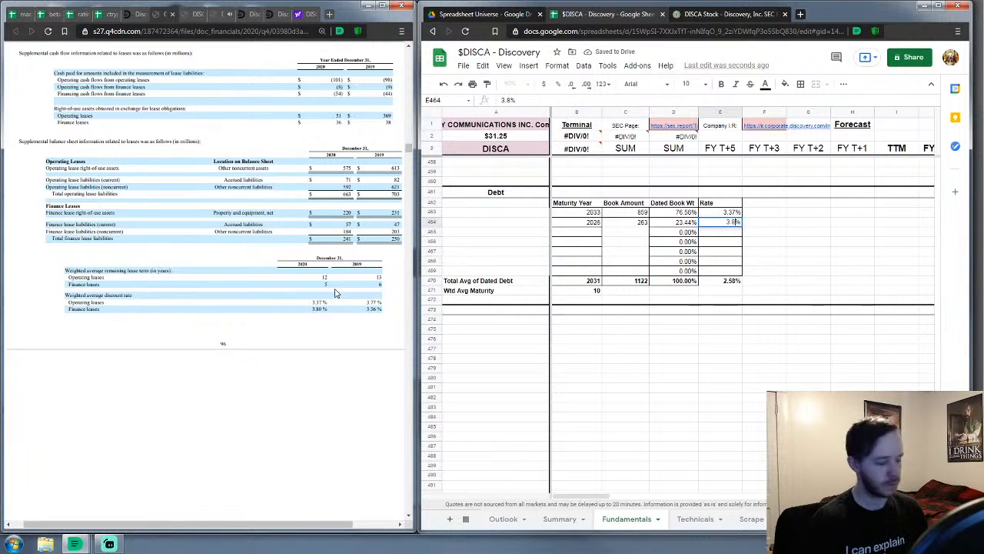
{"action": "key", "text": "Return"}
{"action": "key", "text": "Left"}
{"action": "key", "text": "Left"}
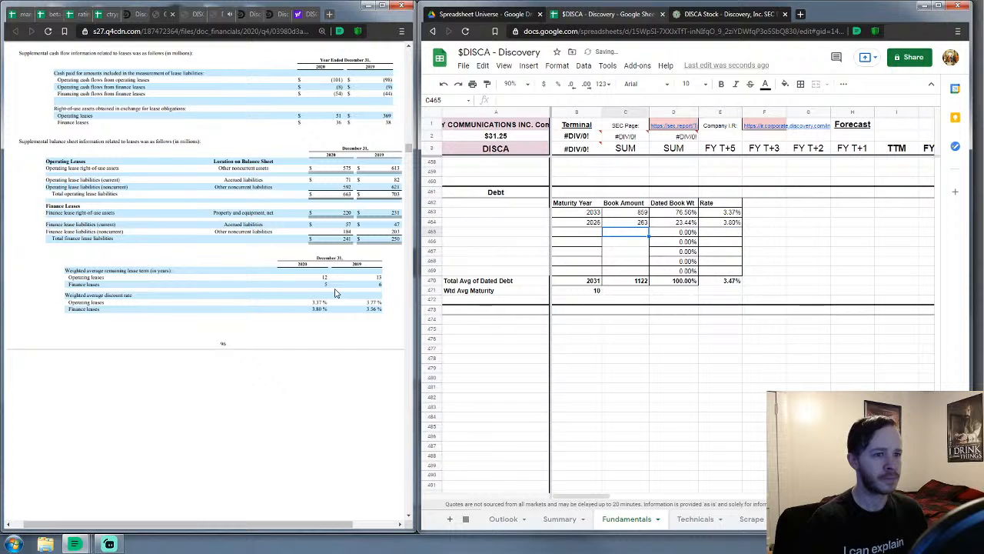
Scroll up to the NOTE 8 Debt table and highlight its senior notes rows
{"action": "scroll", "coordinate": [326, 227], "scroll_direction": "up", "scroll_amount": 5}
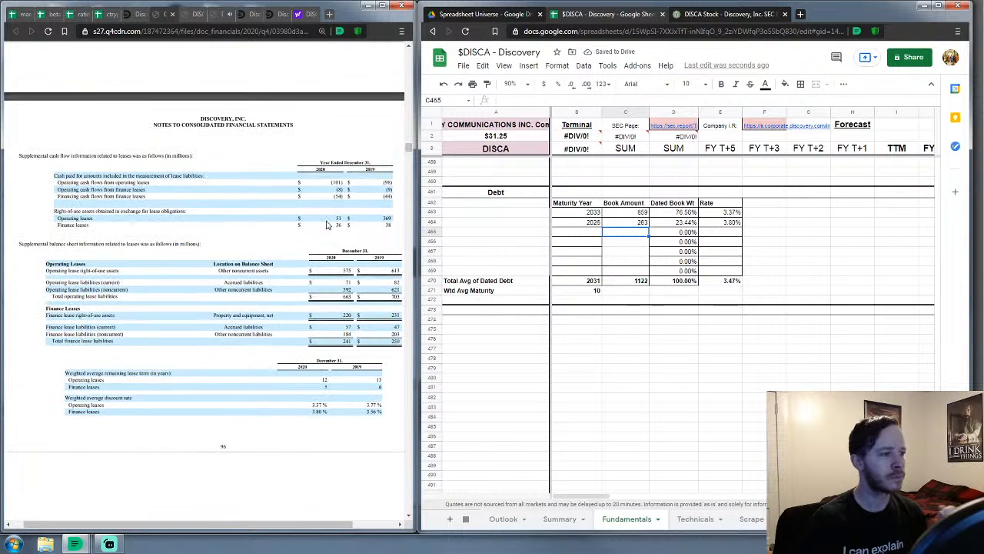
{"action": "scroll", "coordinate": [326, 226], "scroll_direction": "up", "scroll_amount": 2}
{"action": "scroll", "coordinate": [326, 226], "scroll_direction": "down", "scroll_amount": 6}
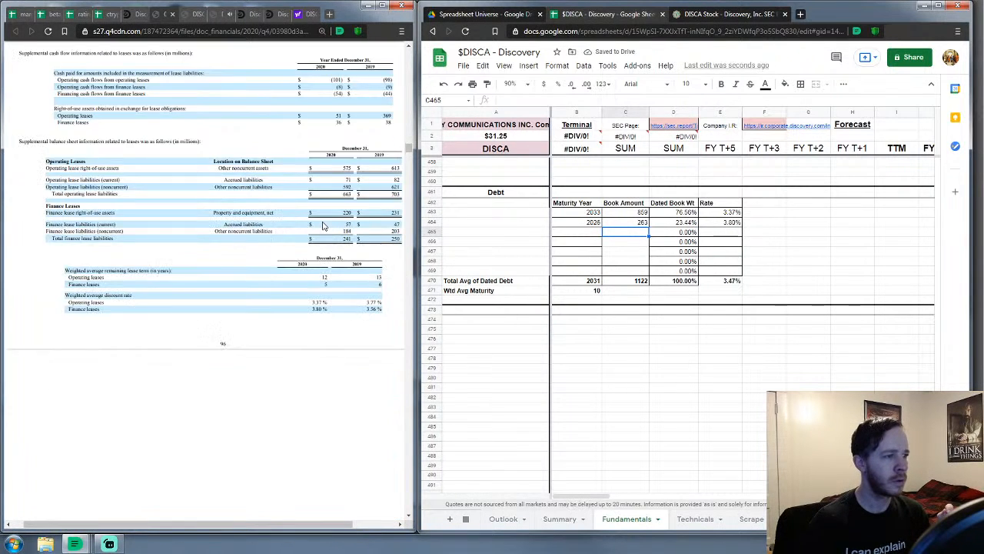
{"action": "scroll", "coordinate": [326, 226], "scroll_direction": "up", "scroll_amount": 6}
{"action": "scroll", "coordinate": [413, 147], "scroll_direction": "down", "scroll_amount": 10}
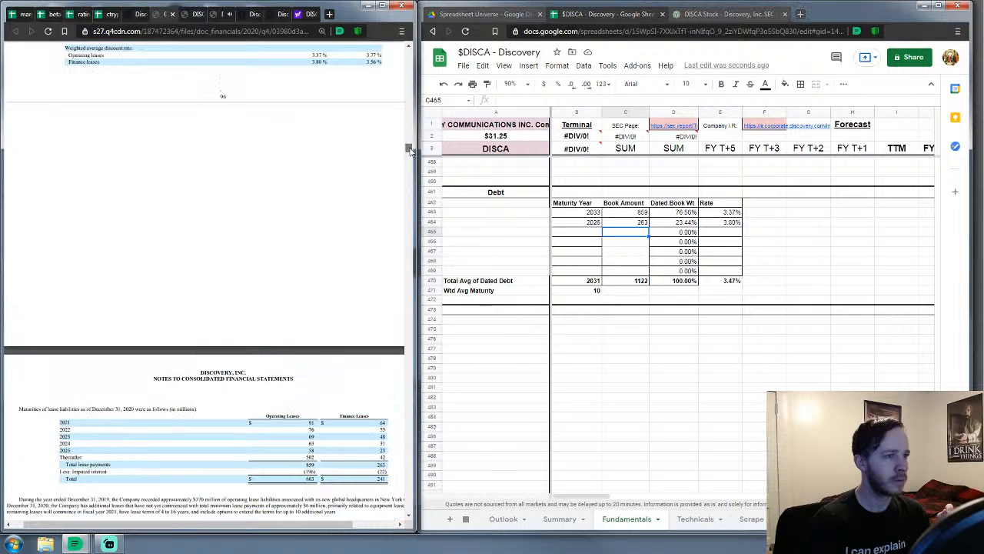
{"action": "scroll", "coordinate": [413, 148], "scroll_direction": "up", "scroll_amount": 12}
{"action": "scroll", "coordinate": [413, 148], "scroll_direction": "up", "scroll_amount": 8}
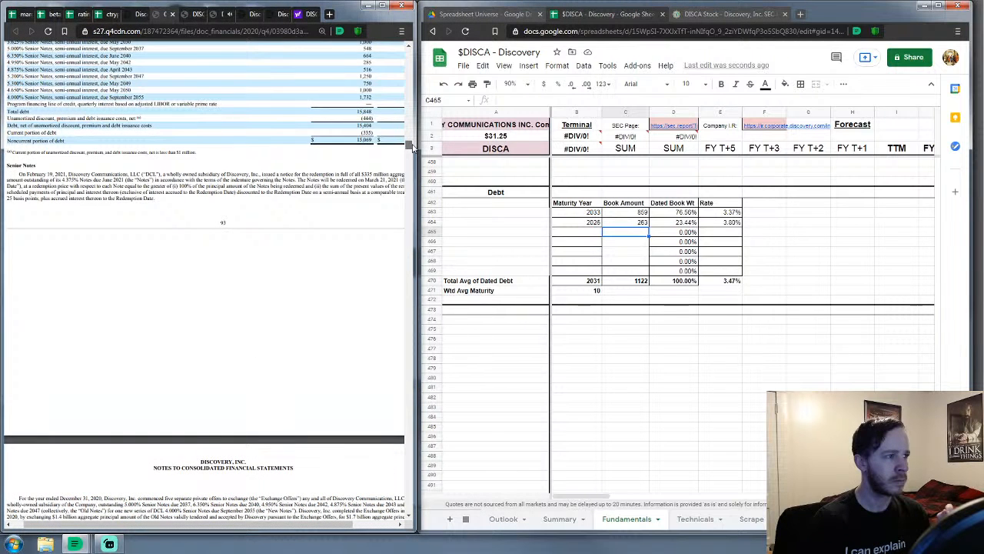
{"action": "scroll", "coordinate": [200, 182], "scroll_direction": "up", "scroll_amount": 5}
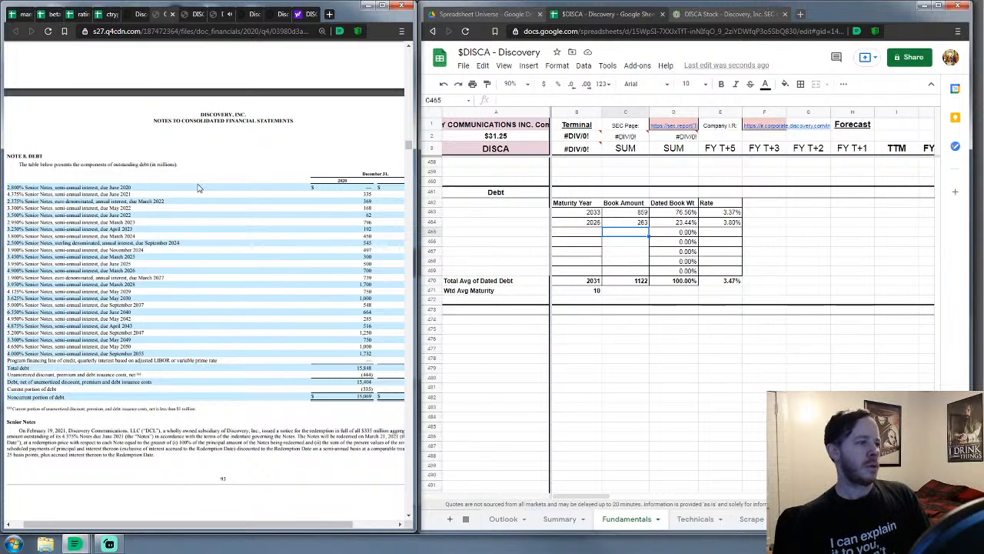
{"action": "left_click_drag", "start_coordinate": [197, 187], "coordinate": [178, 322]}
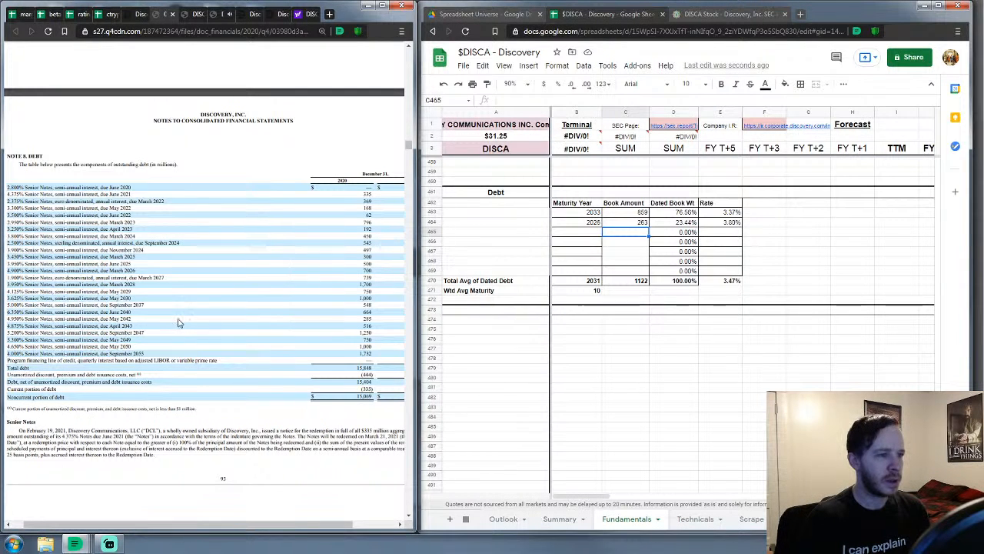
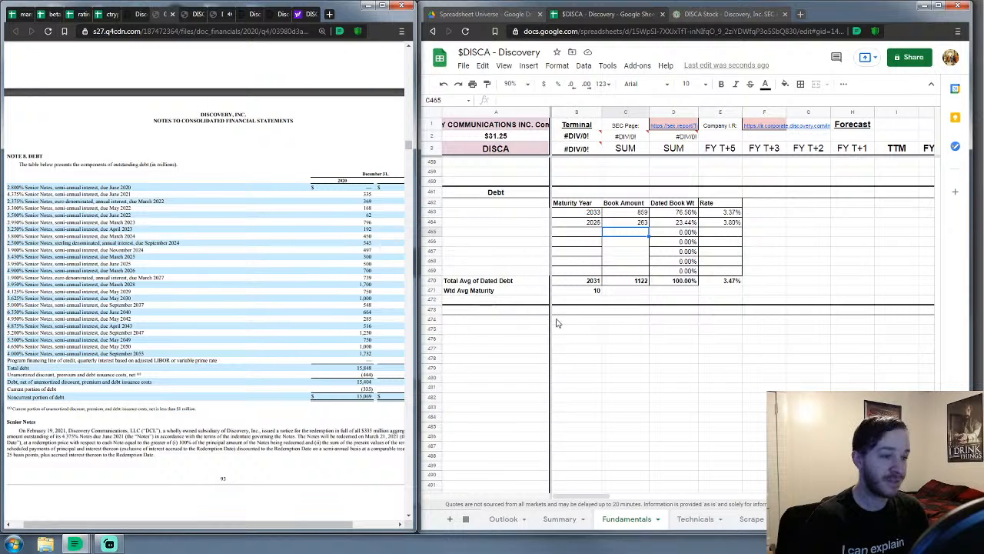
Insert five blank rows below the empty debt rows 465–469
{"action": "left_click", "coordinate": [597, 234]}
{"action": "left_click_drag", "start_coordinate": [597, 237], "coordinate": [601, 273]}
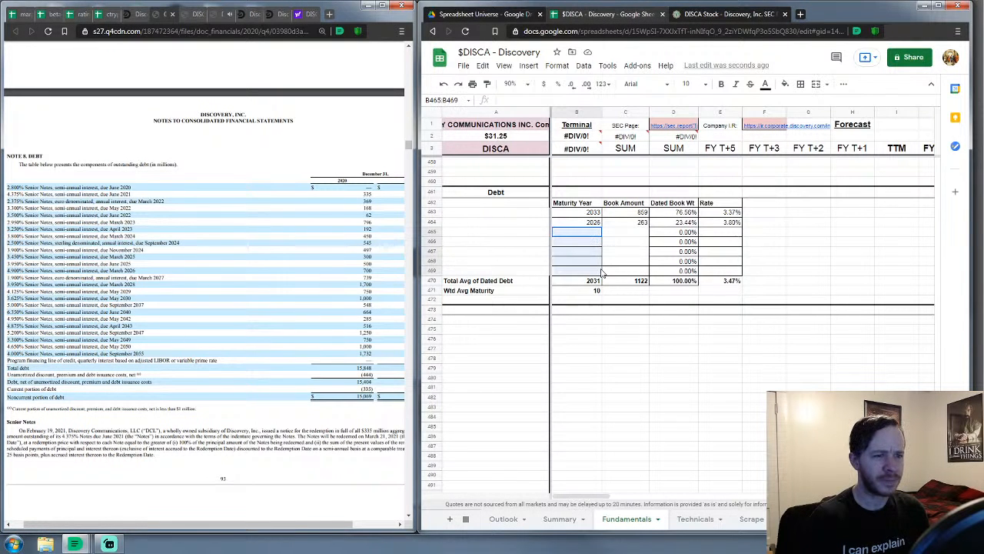
{"action": "left_click", "coordinate": [575, 349]}
{"action": "left_click_drag", "start_coordinate": [431, 231], "coordinate": [435, 270]}
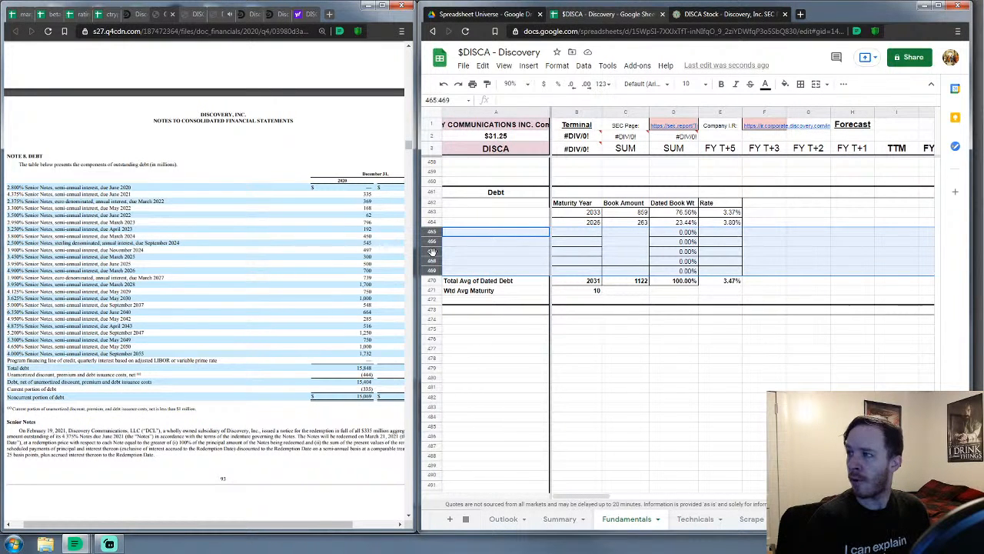
{"action": "right_click", "coordinate": [433, 252]}
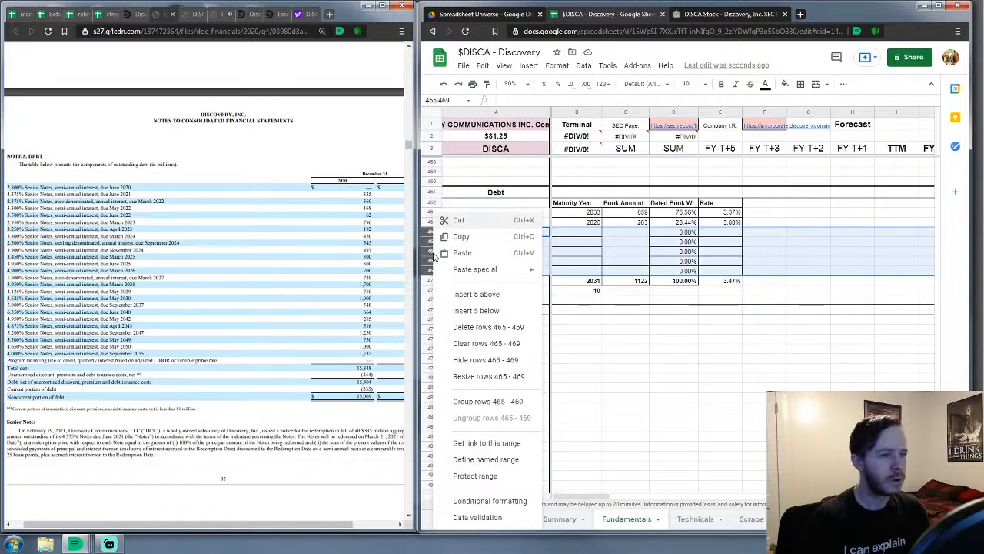
{"action": "left_click", "coordinate": [477, 311]}
Insert three more blocks of five blank rows, extending the table to row 489
{"action": "right_click", "coordinate": [453, 293]}
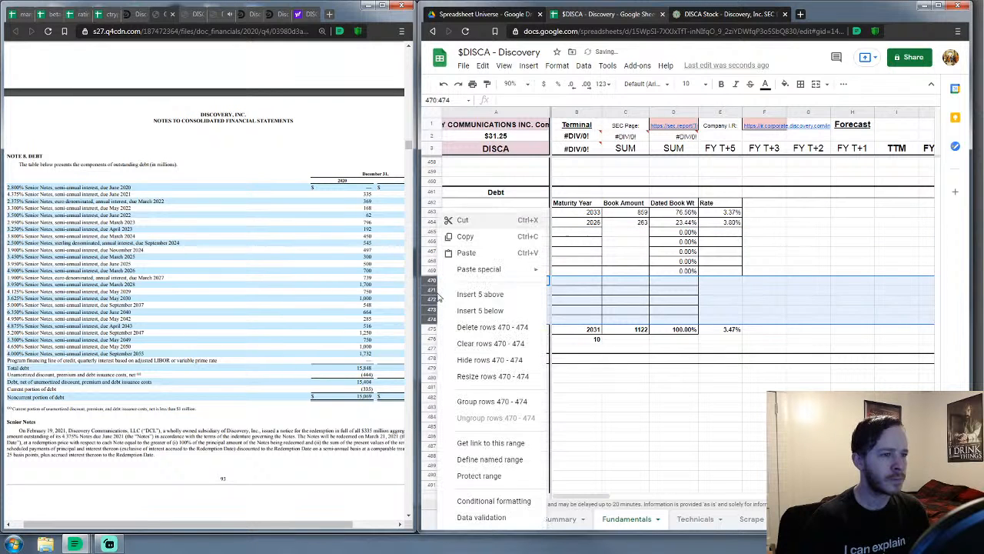
{"action": "left_click", "coordinate": [472, 314]}
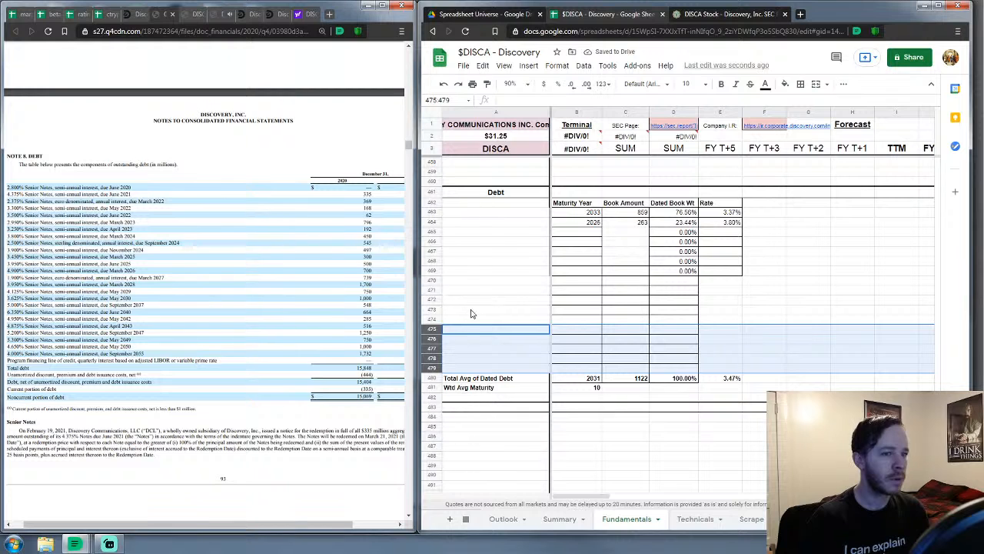
{"action": "right_click", "coordinate": [432, 337]}
{"action": "left_click", "coordinate": [473, 314]}
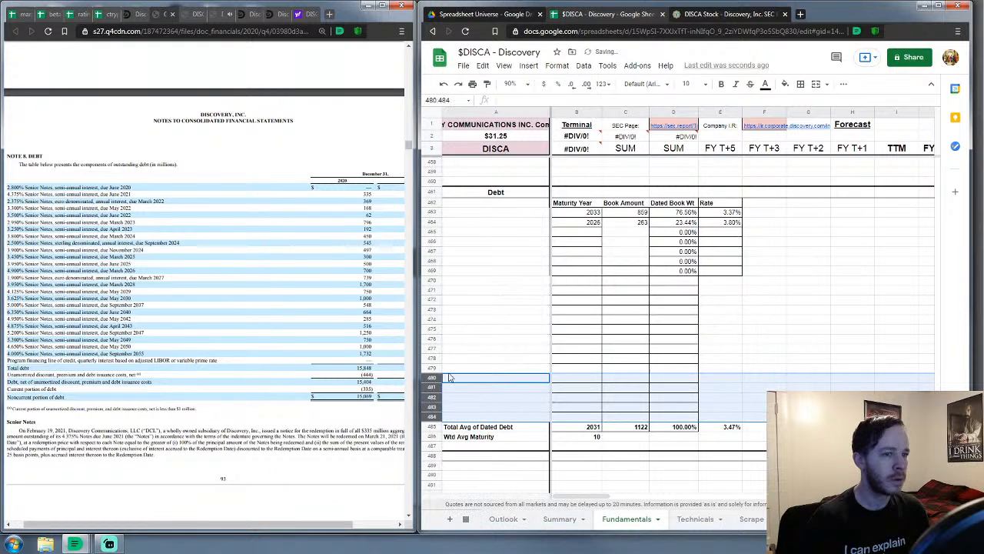
{"action": "right_click", "coordinate": [430, 387]}
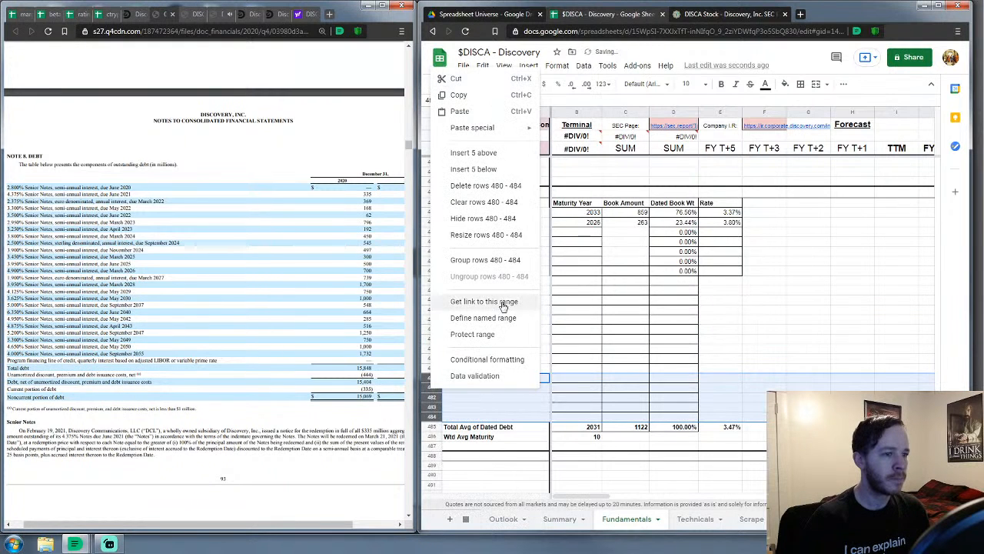
{"action": "left_click", "coordinate": [488, 170]}
{"action": "scroll", "coordinate": [686, 375], "scroll_direction": "down", "scroll_amount": 1}
Change D469 to =C469/C$490 and fill it down through D489
{"action": "left_click", "coordinate": [621, 241]}
{"action": "left_click", "coordinate": [684, 203]}
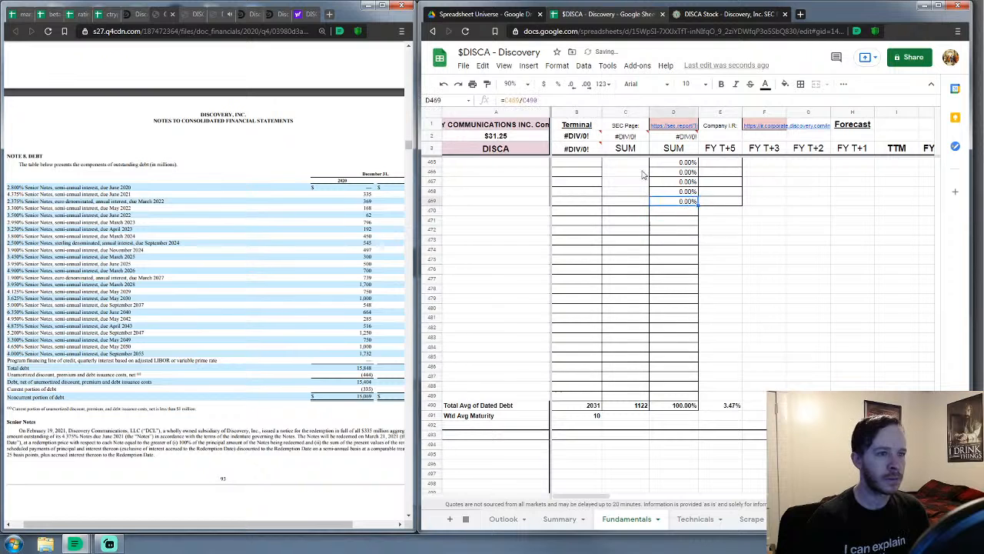
{"action": "left_click", "coordinate": [527, 100]}
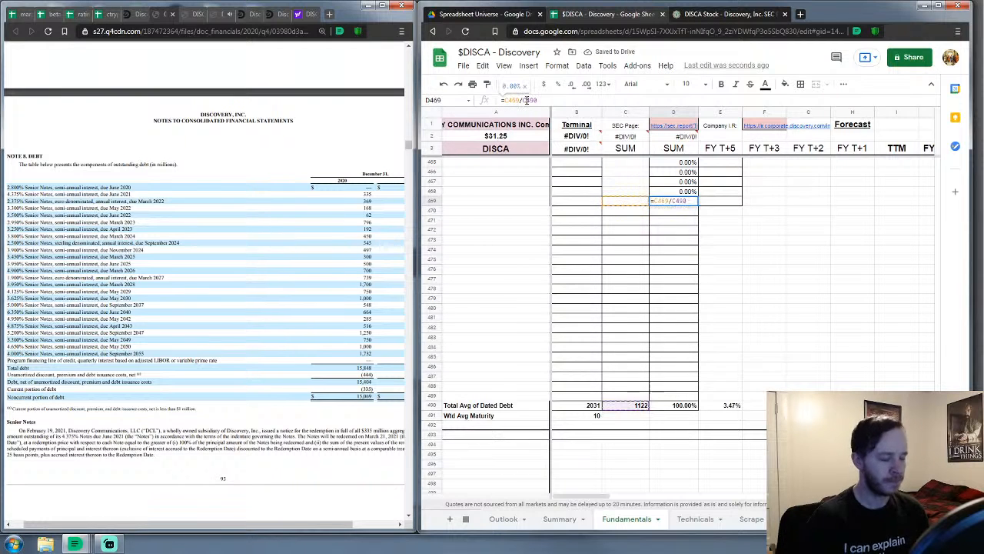
{"action": "type", "text": "$"}
{"action": "key", "text": "Return"}
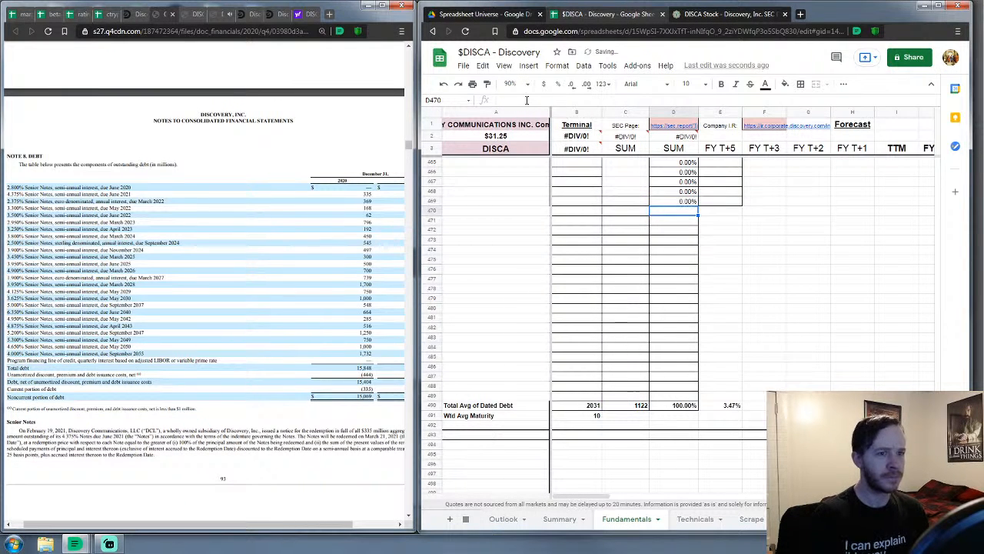
{"action": "left_click", "coordinate": [689, 201]}
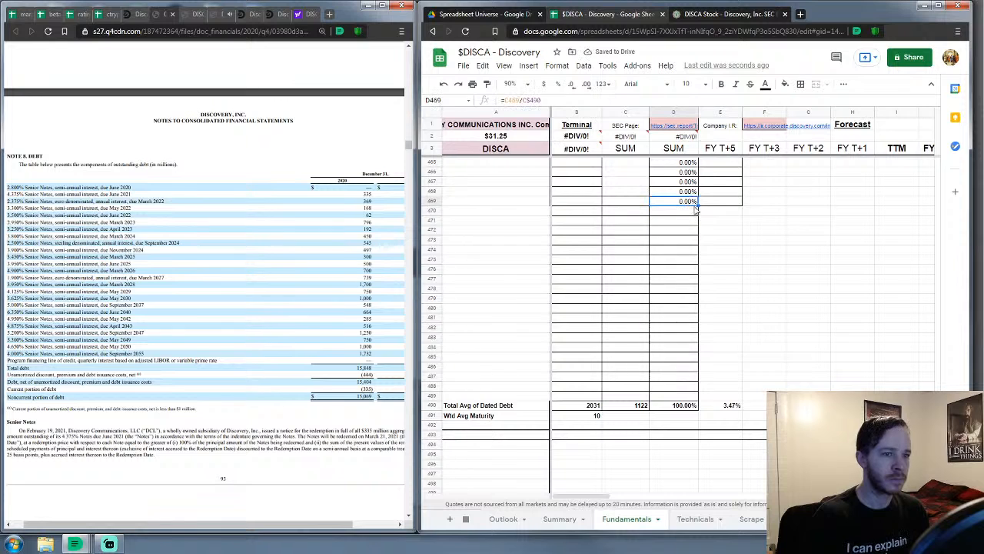
{"action": "left_click_drag", "start_coordinate": [697, 206], "coordinate": [694, 395]}
{"action": "left_click", "coordinate": [680, 450]}
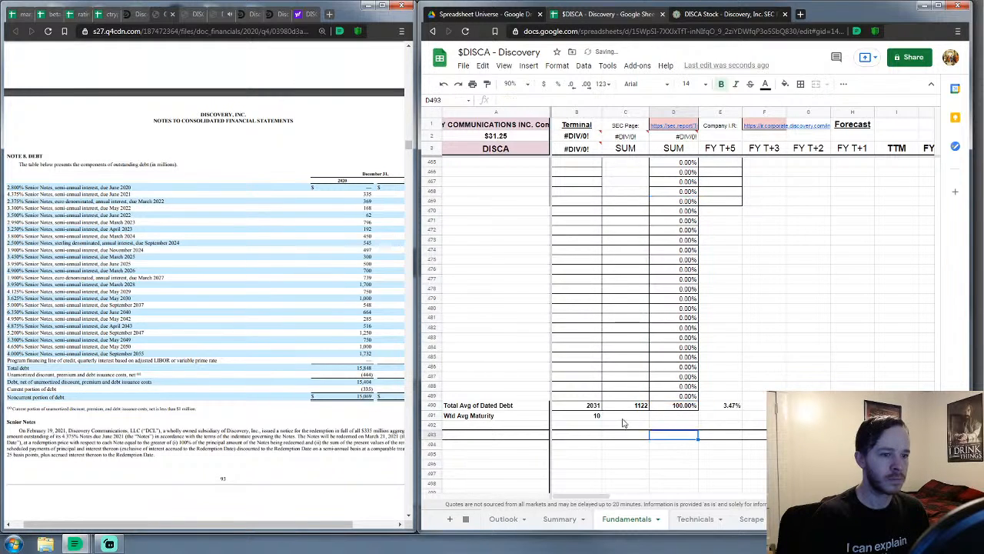
Extend the C490 Book Amount total to =SUM(C463:C489)
{"action": "left_click", "coordinate": [593, 407]}
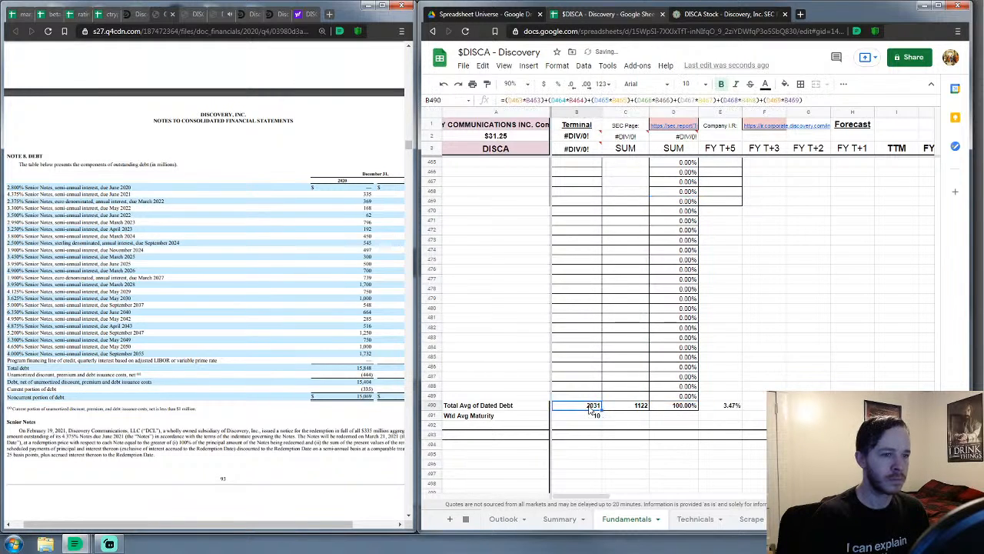
{"action": "left_click", "coordinate": [629, 409]}
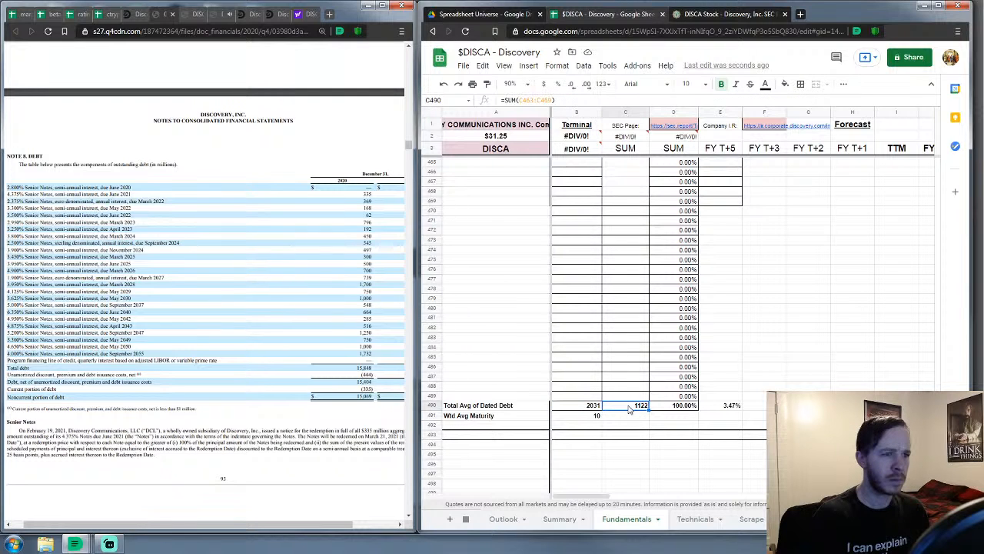
{"action": "double_click", "coordinate": [629, 409]}
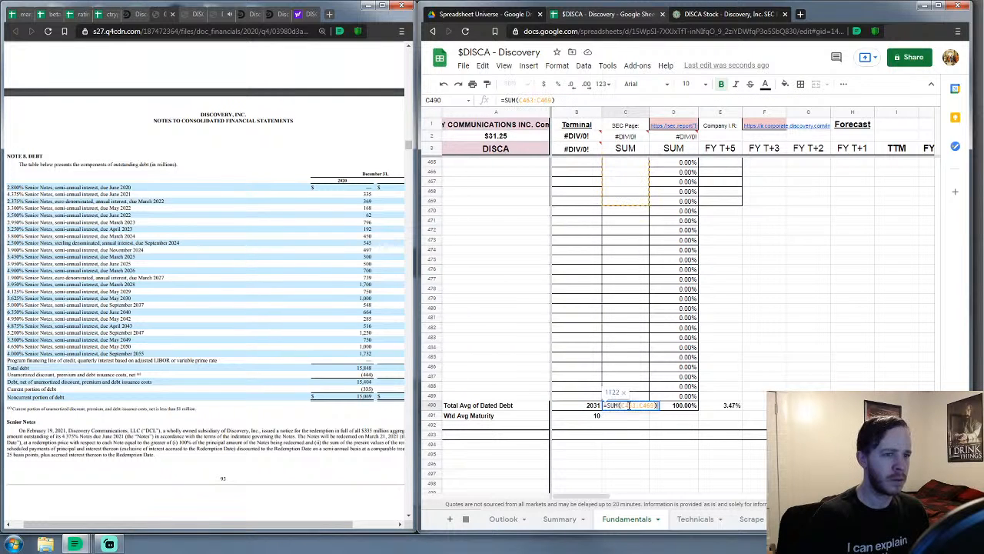
{"action": "left_click_drag", "start_coordinate": [549, 100], "coordinate": [547, 100]}
{"action": "type", "text": "8"}
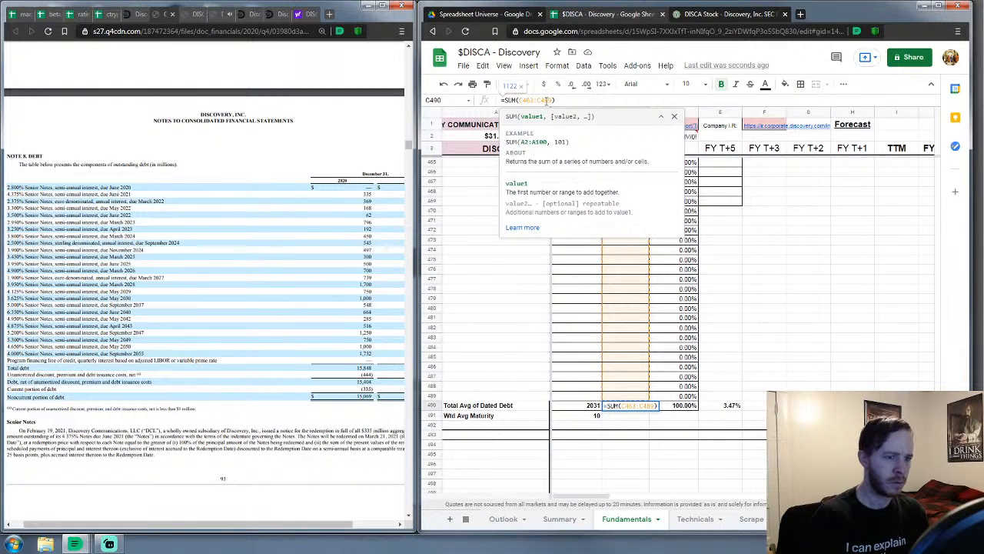
{"action": "key", "text": "Return"}
{"action": "left_click", "coordinate": [758, 369]}
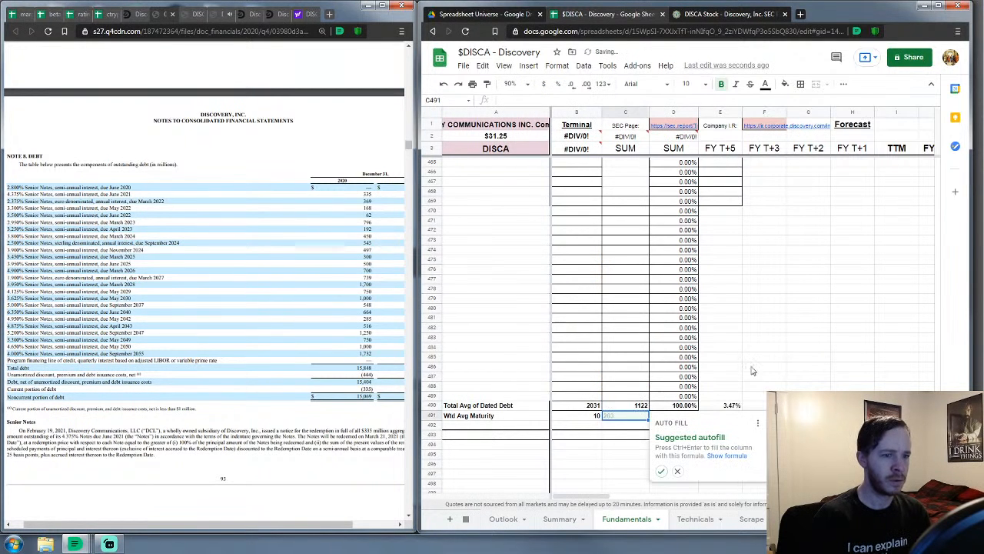
Extend the D490 Dated Book Wt total to =SUM(D463:D489)
{"action": "left_click", "coordinate": [688, 407]}
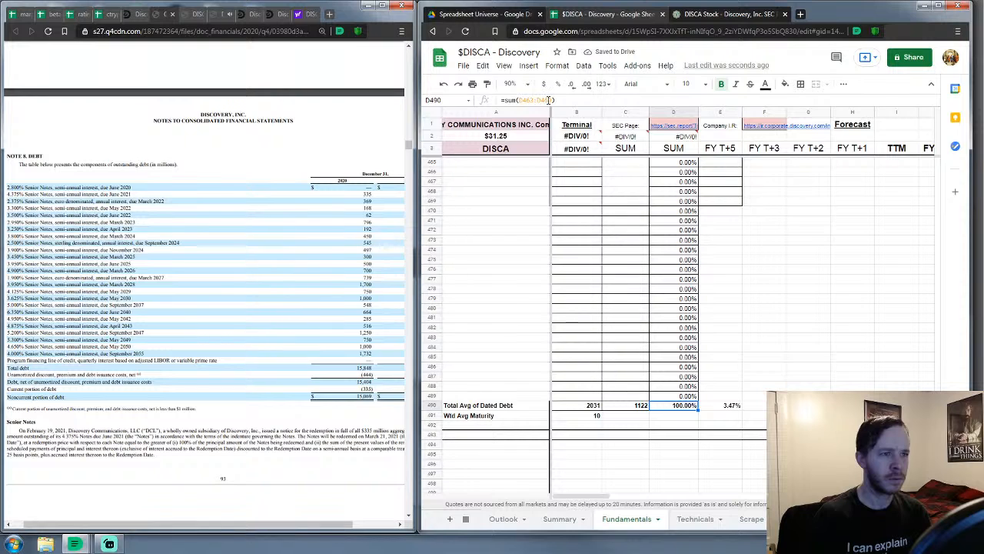
{"action": "left_click", "coordinate": [548, 100]}
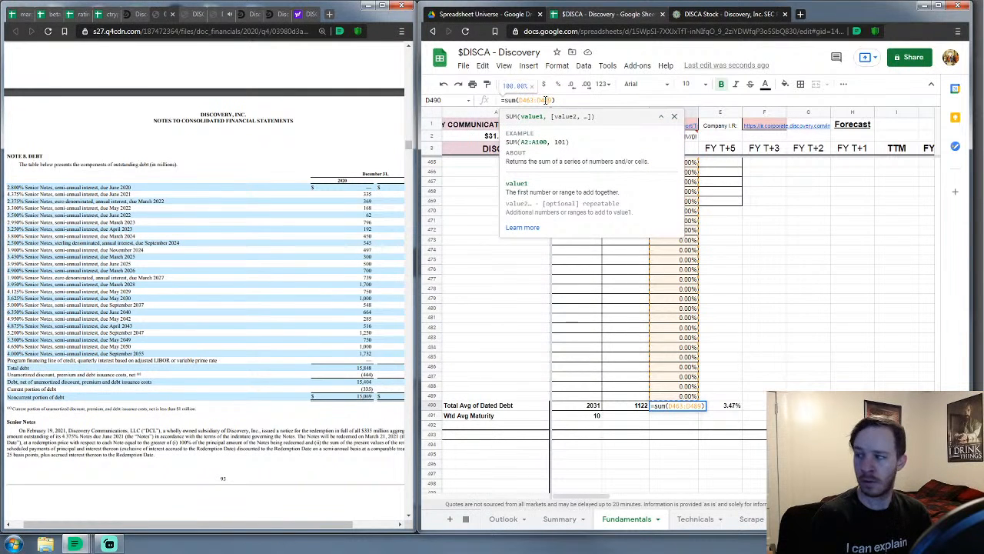
{"action": "key", "text": "Return"}
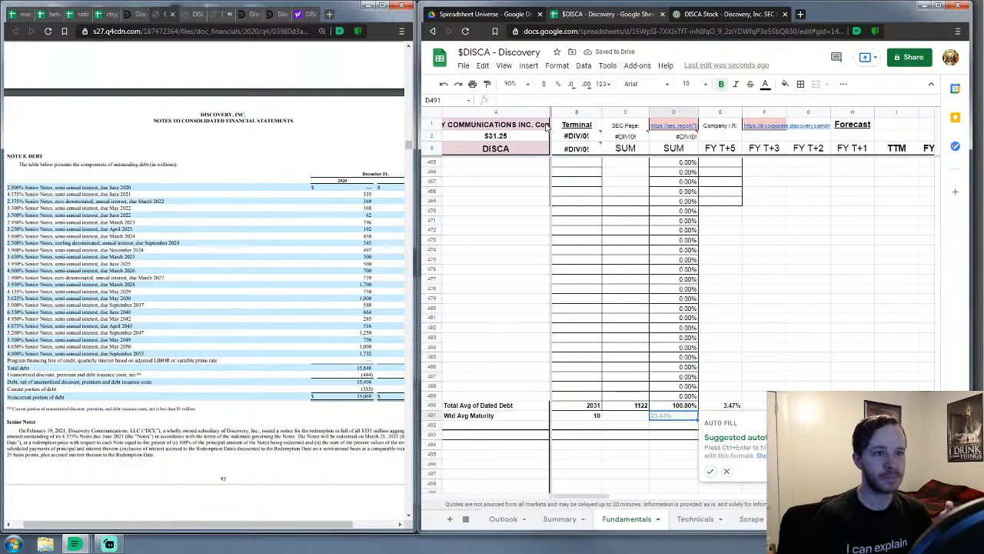
Append a copy of the D×B product terms to the end of the B490 maturity formula
{"action": "left_click", "coordinate": [732, 406]}
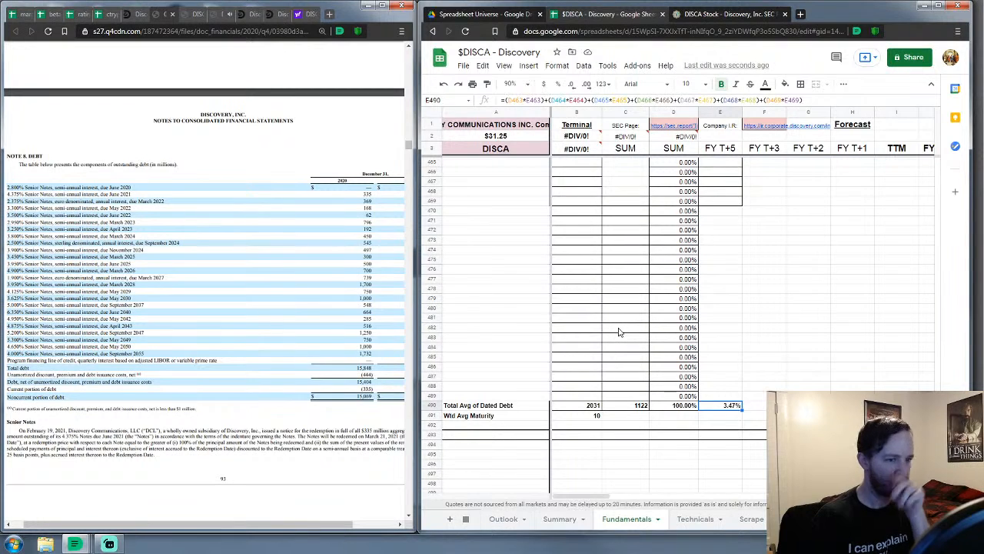
{"action": "left_click", "coordinate": [578, 407]}
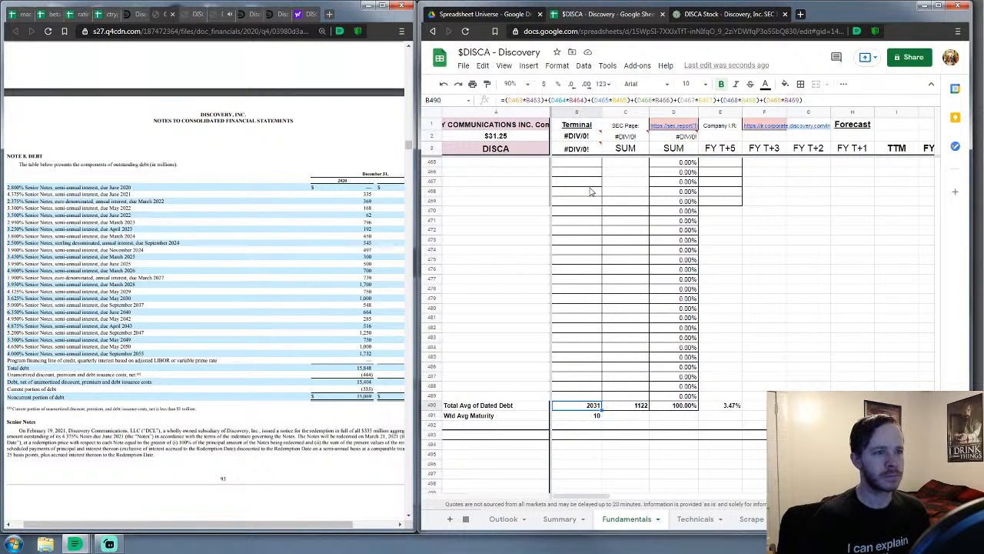
{"action": "left_click_drag", "start_coordinate": [800, 104], "coordinate": [799, 137]}
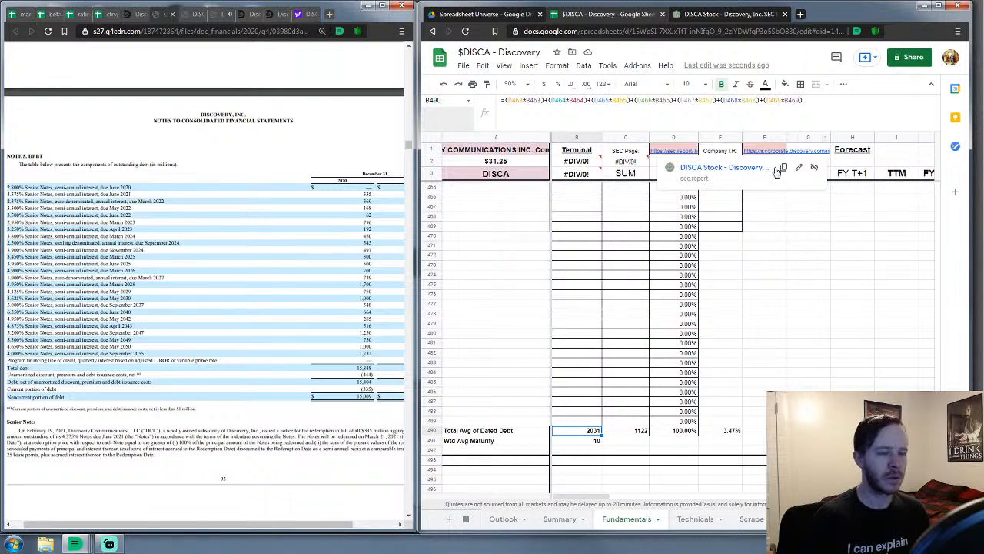
{"action": "left_click_drag", "start_coordinate": [806, 103], "coordinate": [589, 129]}
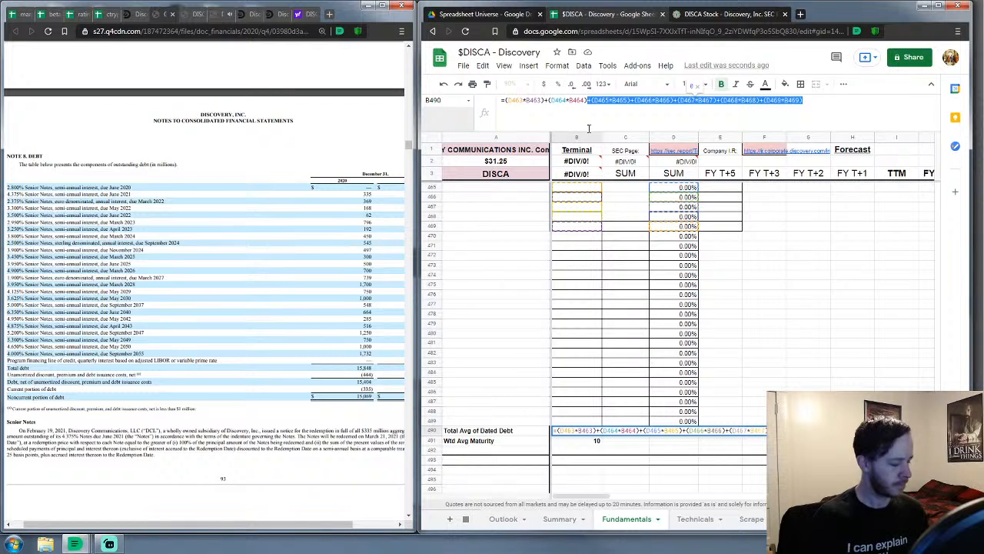
{"action": "left_click", "coordinate": [820, 104]}
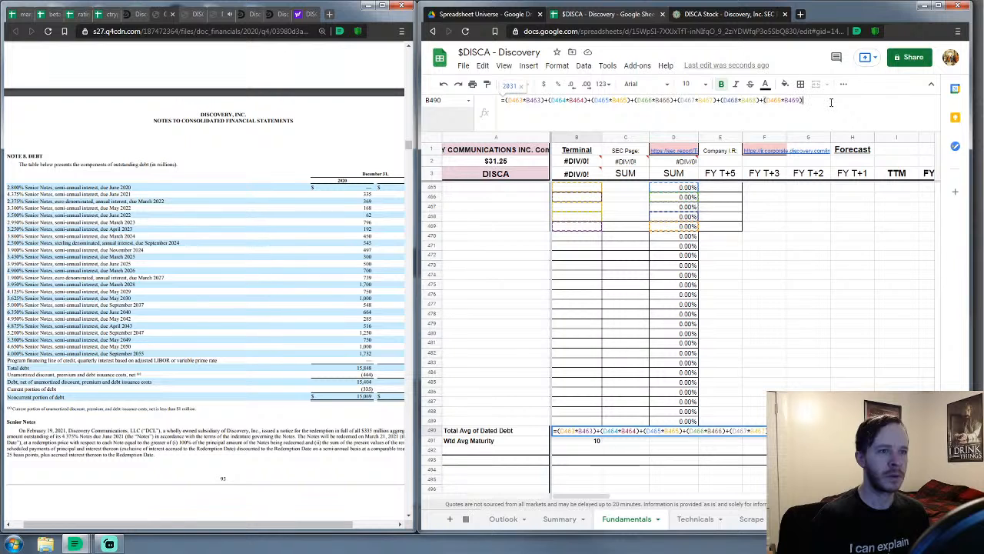
{"action": "key", "text": "ctrl+v"}
{"action": "key", "text": "ctrl+v"}
{"action": "key", "text": "ctrl+v"}
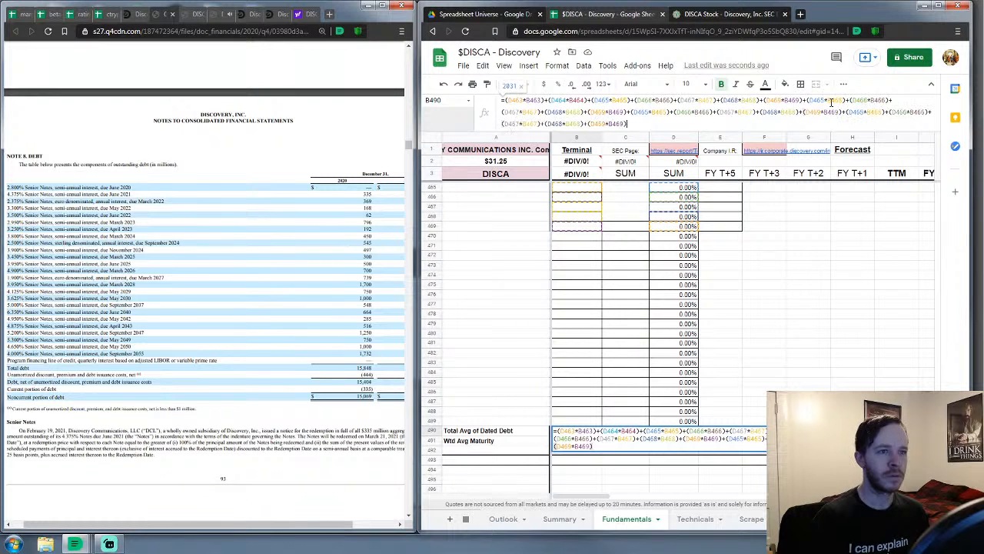
{"action": "key", "text": "ctrl+v"}
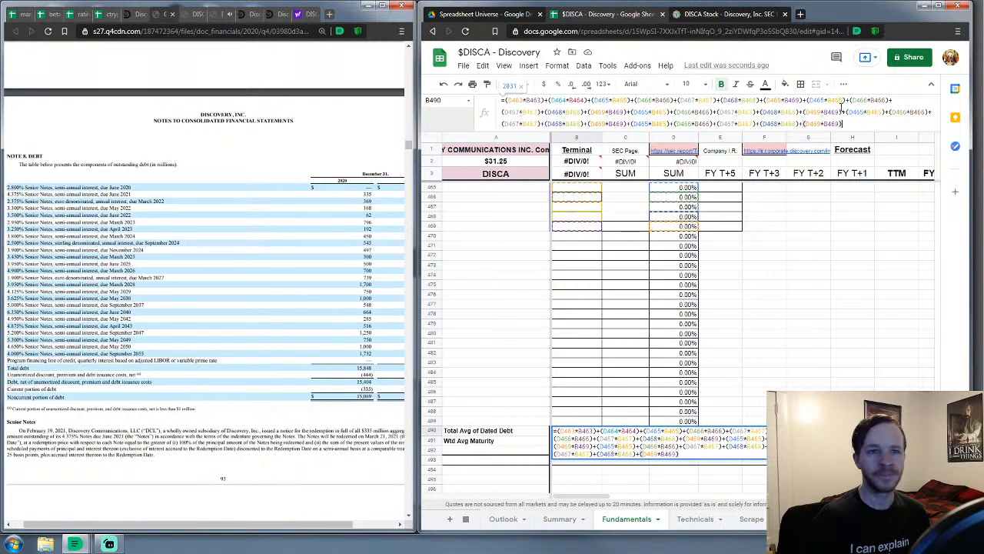
Renumber the first appended B490 product terms to rows 470 through 473
{"action": "scroll", "coordinate": [597, 241], "scroll_direction": "up", "scroll_amount": 1}
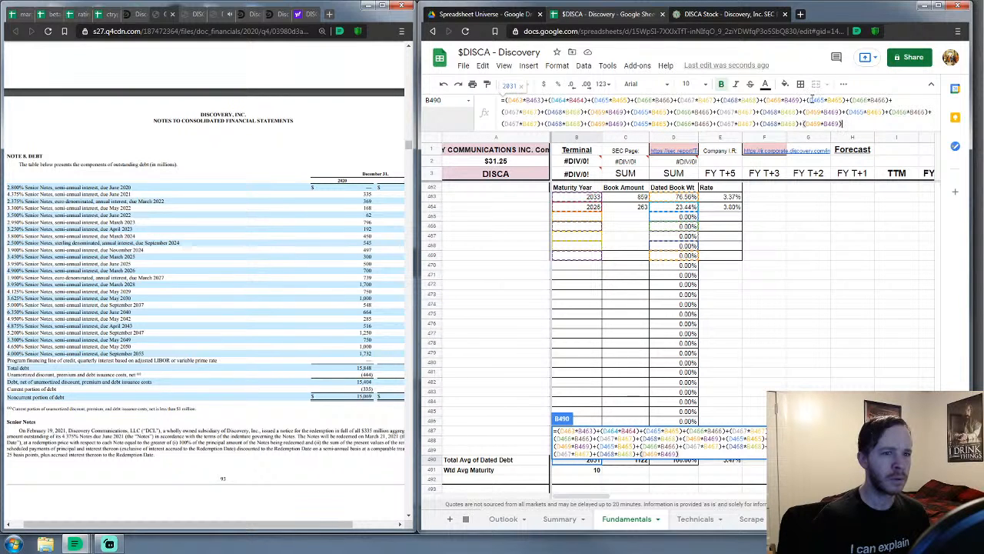
{"action": "left_click", "coordinate": [815, 100]}
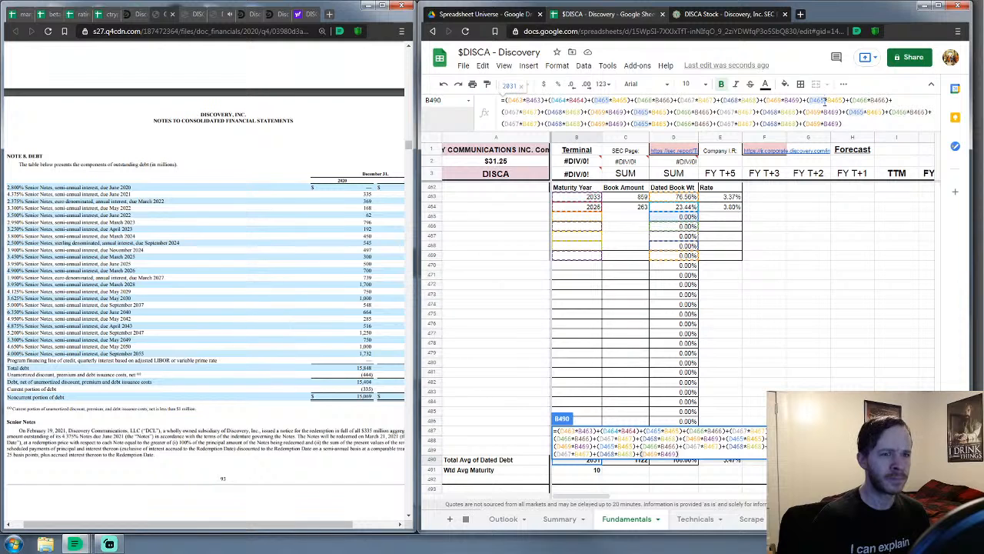
{"action": "left_click_drag", "start_coordinate": [821, 99], "coordinate": [816, 99]}
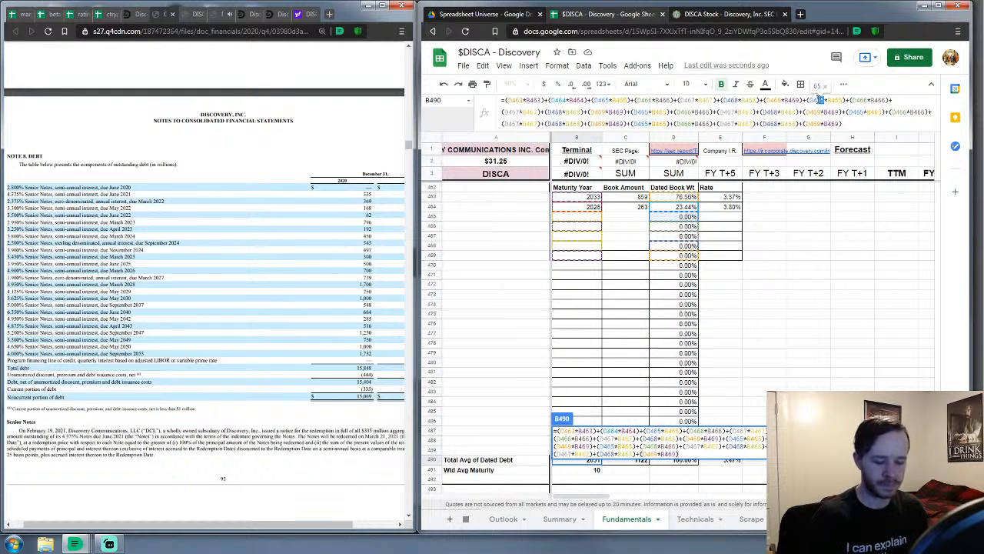
{"action": "type", "text": "70*B4"}
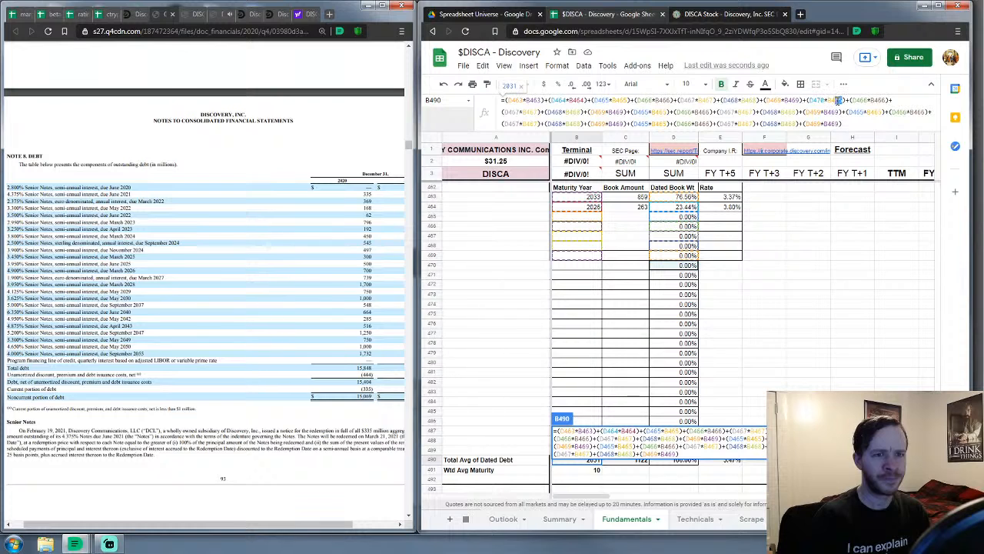
{"action": "type", "text": "70"}
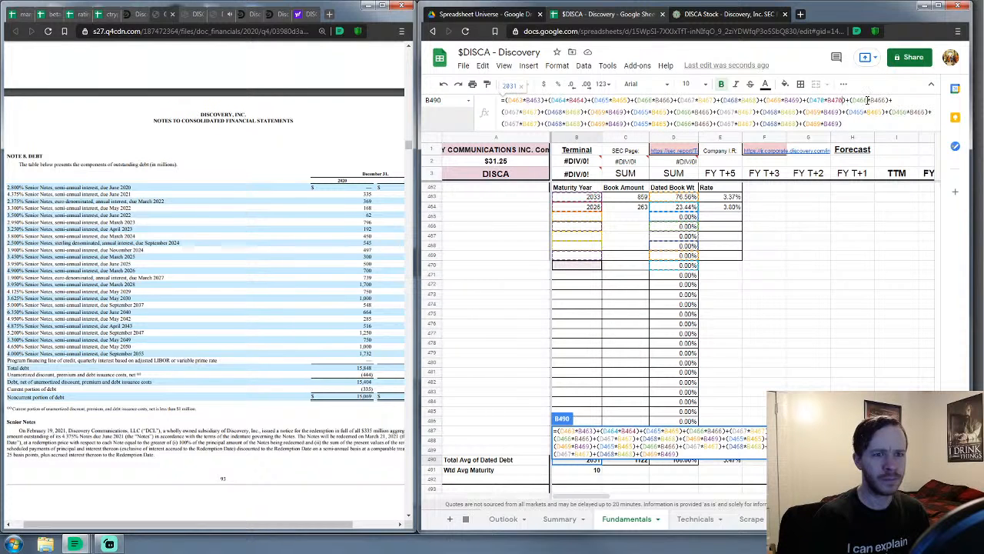
{"action": "left_click_drag", "start_coordinate": [867, 100], "coordinate": [860, 100]}
{"action": "type", "text": "71"}
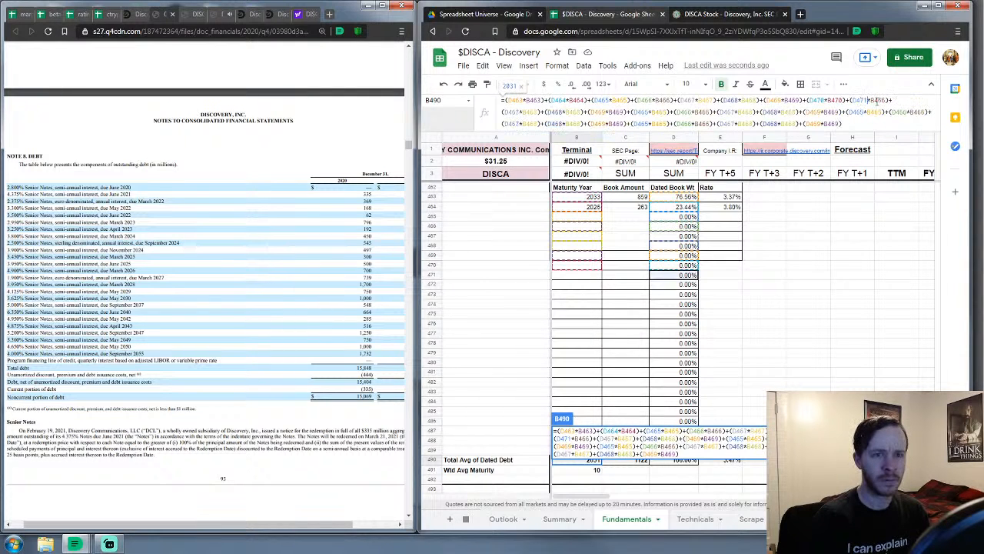
{"action": "left_click_drag", "start_coordinate": [884, 100], "coordinate": [877, 100]}
{"action": "type", "text": "71"}
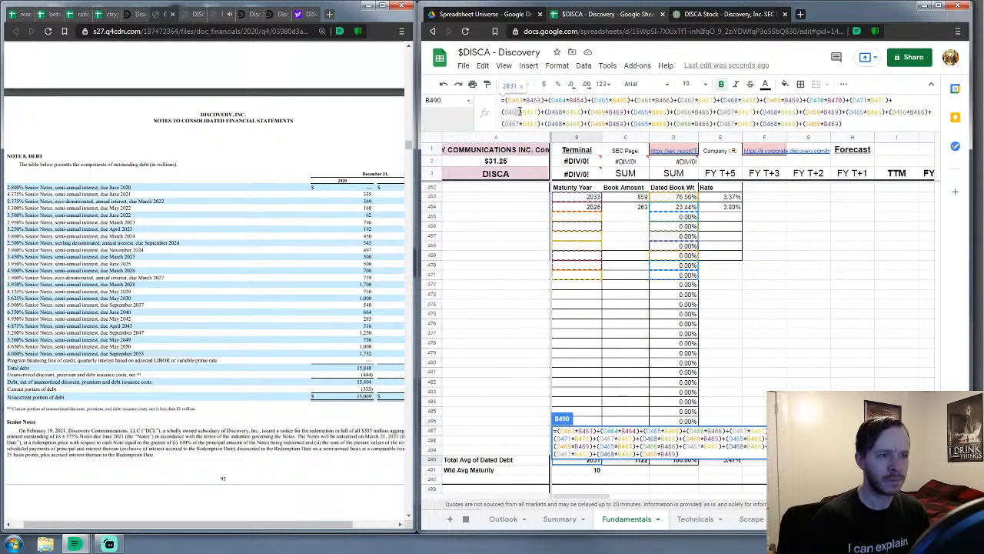
{"action": "left_click_drag", "start_coordinate": [523, 112], "coordinate": [515, 112]}
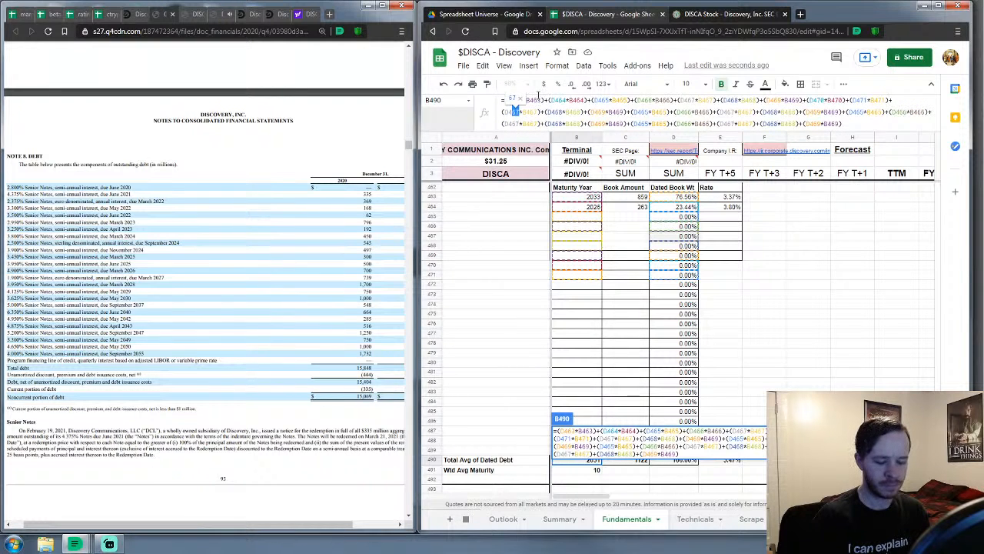
{"action": "type", "text": "72*B4"}
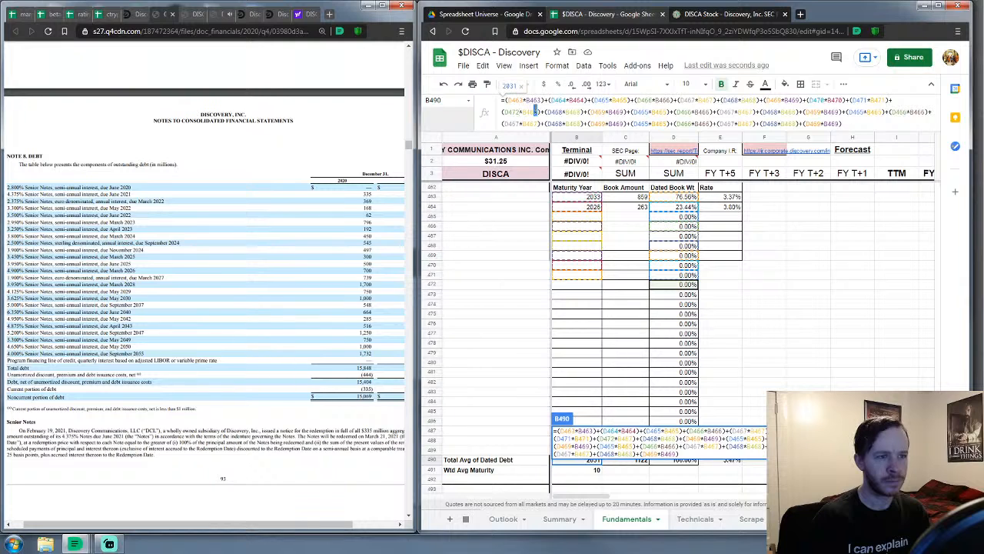
{"action": "type", "text": "72"}
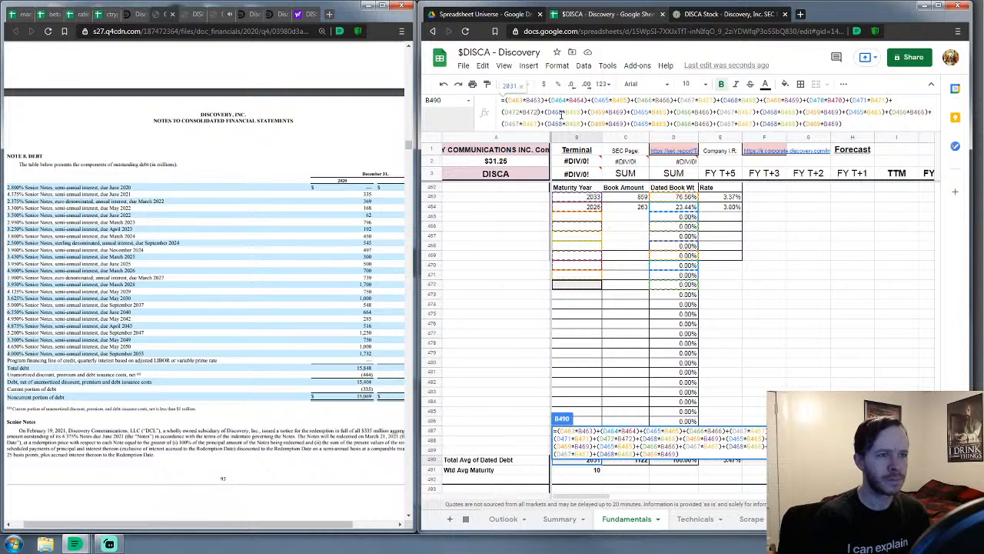
{"action": "left_click_drag", "start_coordinate": [562, 113], "coordinate": [556, 112]}
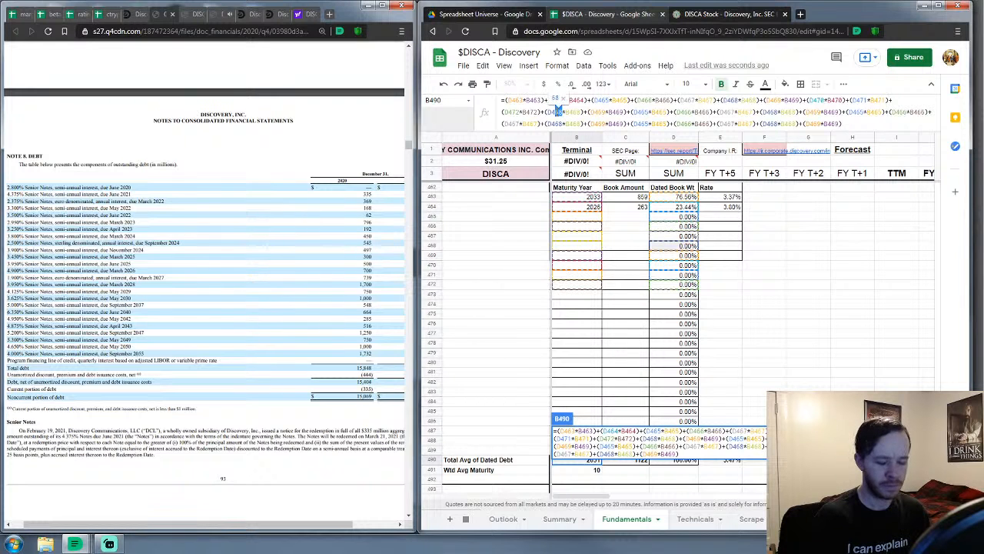
{"action": "type", "text": "73*B473"}
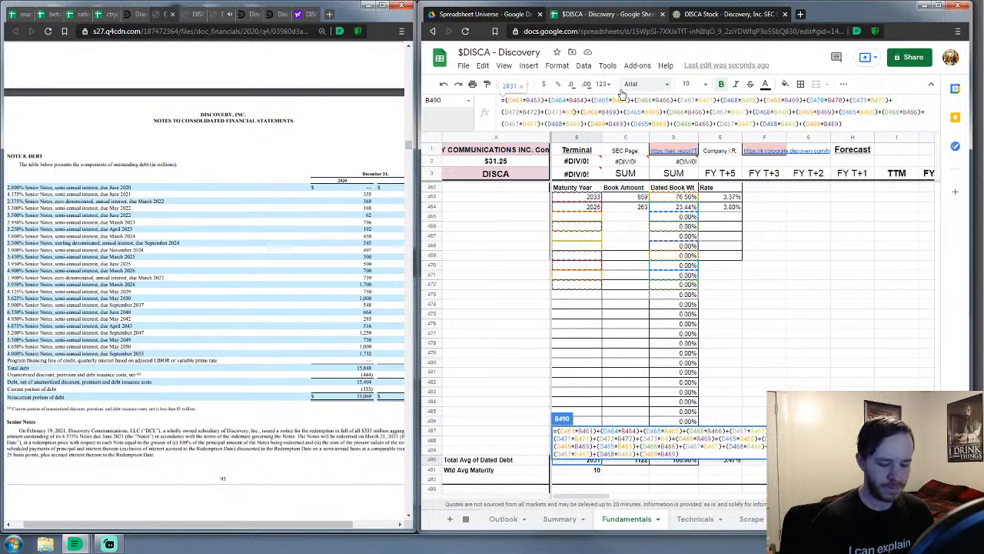
{"action": "type", "text": "3"}
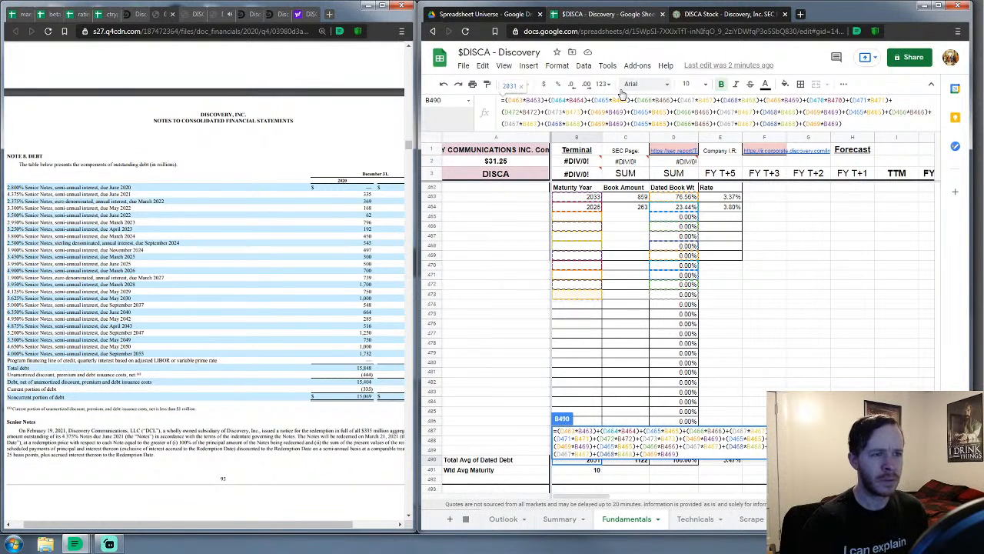
Renumber the next two D×B terms to rows 474 and 475
{"action": "key", "text": "Right"}
{"action": "key", "text": "Right"}
{"action": "key", "text": "Right"}
{"action": "key", "text": "Right"}
{"action": "key", "text": "Right"}
{"action": "key", "text": "BackSpace"}
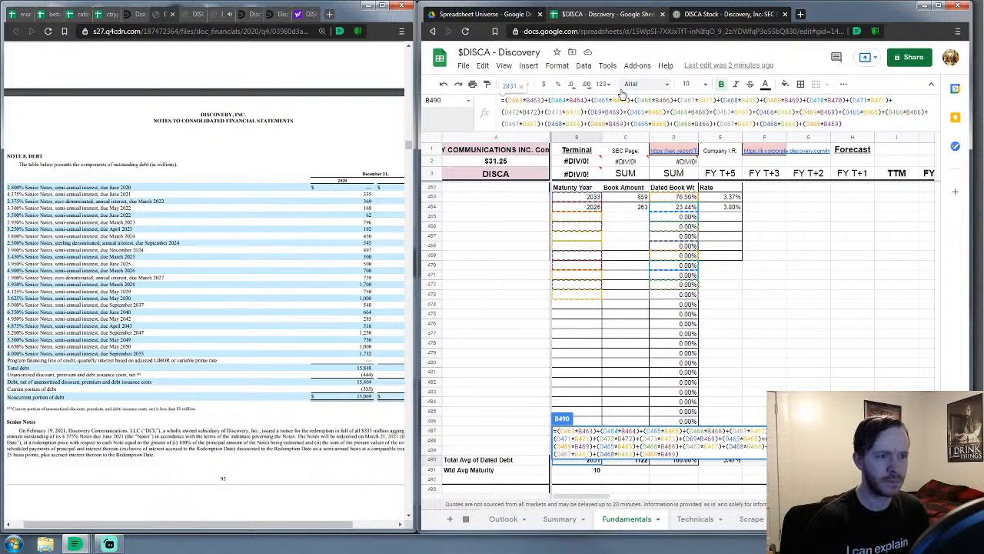
{"action": "type", "text": "4"}
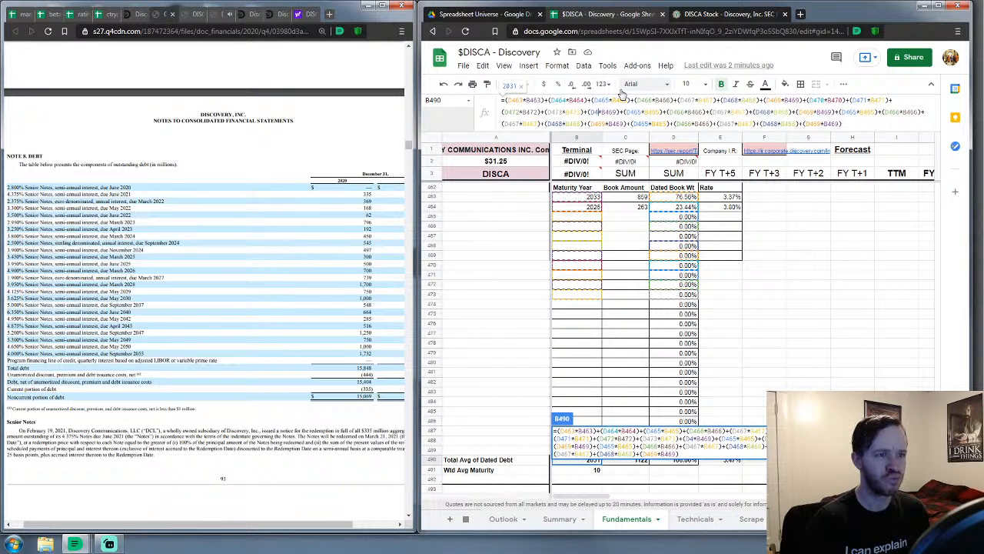
{"action": "type", "text": "74"}
{"action": "key", "text": "Right"}
{"action": "key", "text": "Right"}
{"action": "key", "text": "Right"}
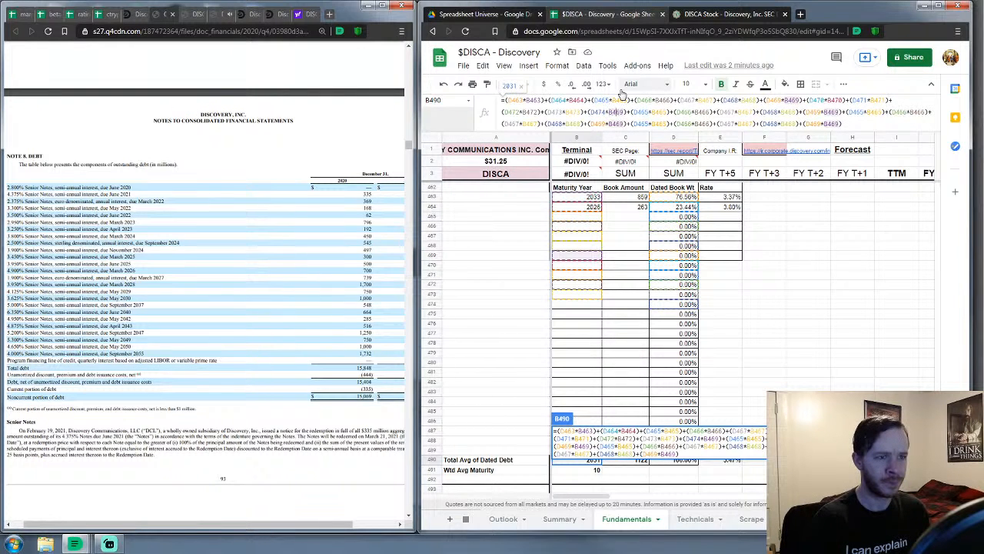
{"action": "key", "text": "BackSpace"}
{"action": "key", "text": "BackSpace"}
{"action": "type", "text": "74"}
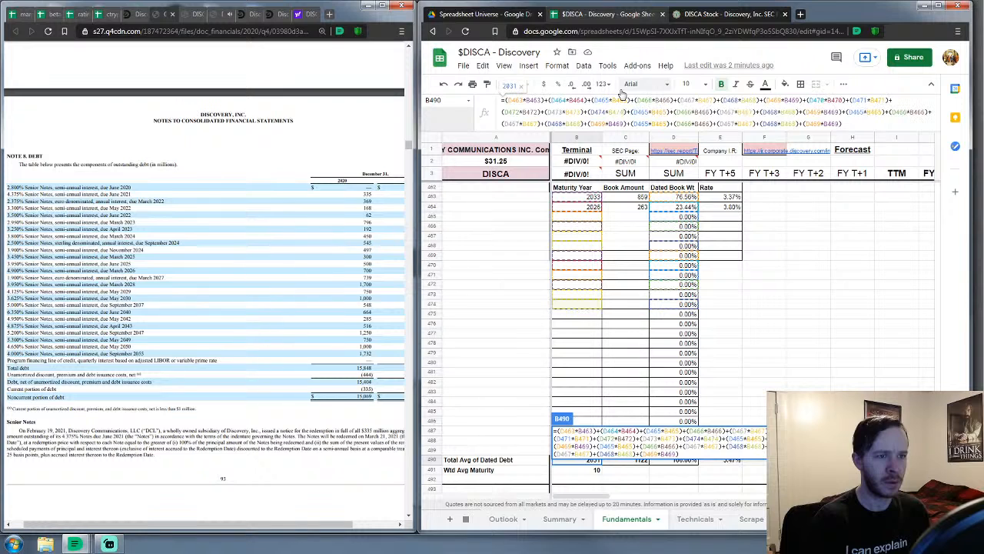
{"action": "key", "text": "Right"}
{"action": "key", "text": "Right"}
{"action": "key", "text": "Right"}
{"action": "key", "text": "Right"}
{"action": "key", "text": "Right"}
{"action": "key", "text": "BackSpace"}
{"action": "key", "text": "BackSpace"}
{"action": "type", "text": "75"}
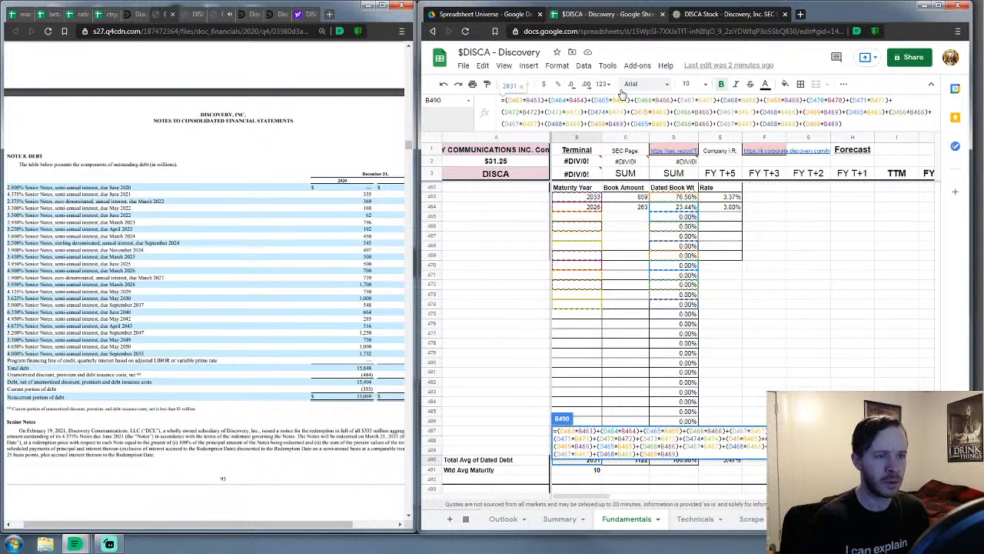
{"action": "key", "text": "Right"}
{"action": "key", "text": "BackSpace"}
{"action": "key", "text": "BackSpace"}
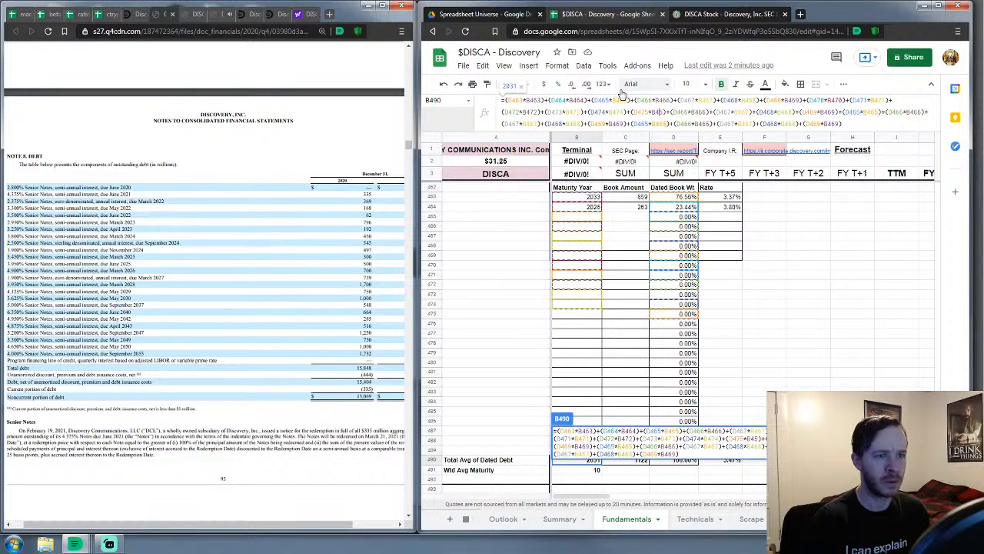
{"action": "type", "text": "75"}
Renumber the following D×B terms up through row 479
{"action": "key", "text": "Right"}
{"action": "key", "text": "Right"}
{"action": "key", "text": "Right"}
{"action": "key", "text": "Right"}
{"action": "key", "text": "Right"}
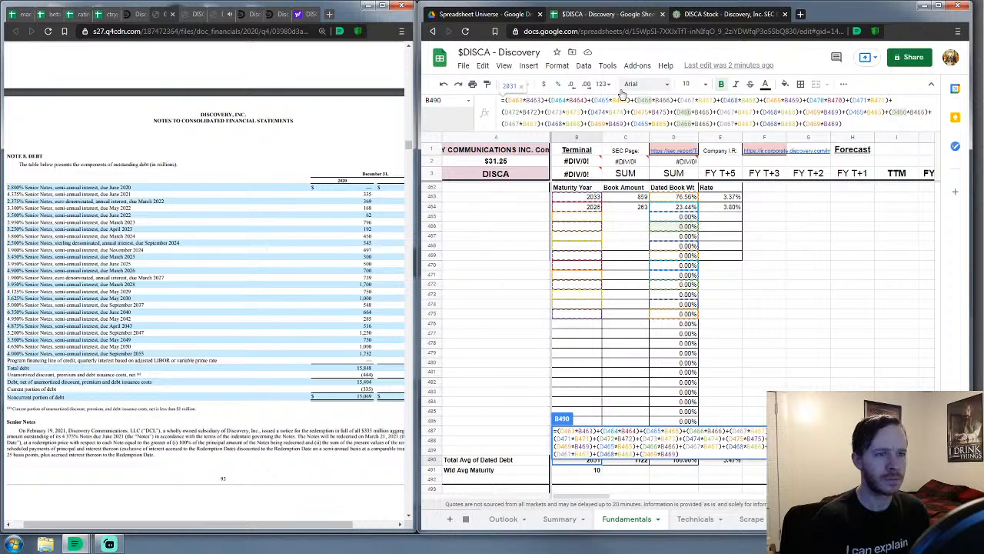
{"action": "key", "text": "BackSpace"}
{"action": "type", "text": "7"}
{"action": "key", "text": "Right"}
{"action": "key", "text": "Right"}
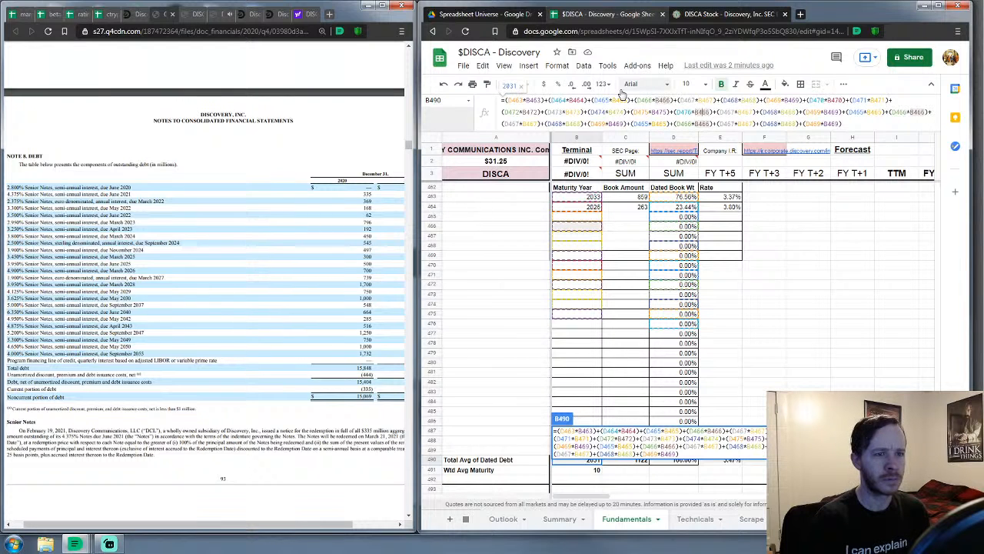
{"action": "key", "text": "BackSpace"}
{"action": "type", "text": "7"}
{"action": "key", "text": "Right"}
{"action": "key", "text": "Right"}
{"action": "key", "text": "Right"}
{"action": "key", "text": "Right"}
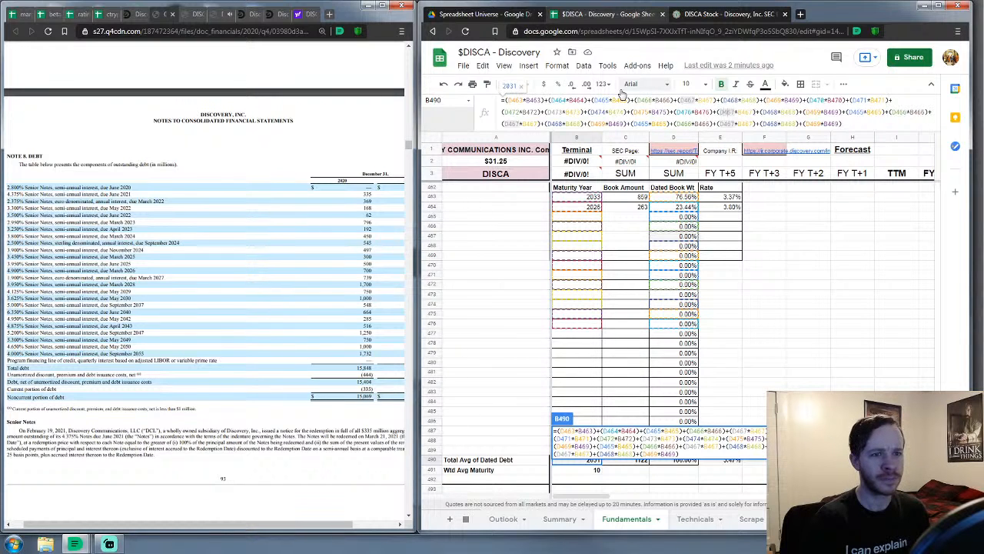
{"action": "key", "text": "BackSpace"}
{"action": "key", "text": "BackSpace"}
{"action": "type", "text": "78"}
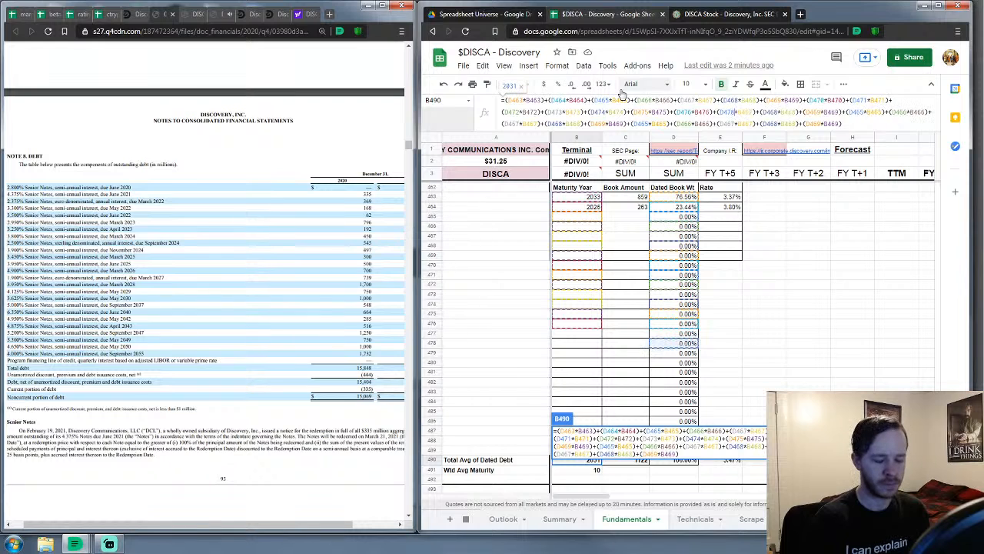
{"action": "key", "text": "Right"}
{"action": "key", "text": "BackSpace"}
{"action": "key", "text": "BackSpace"}
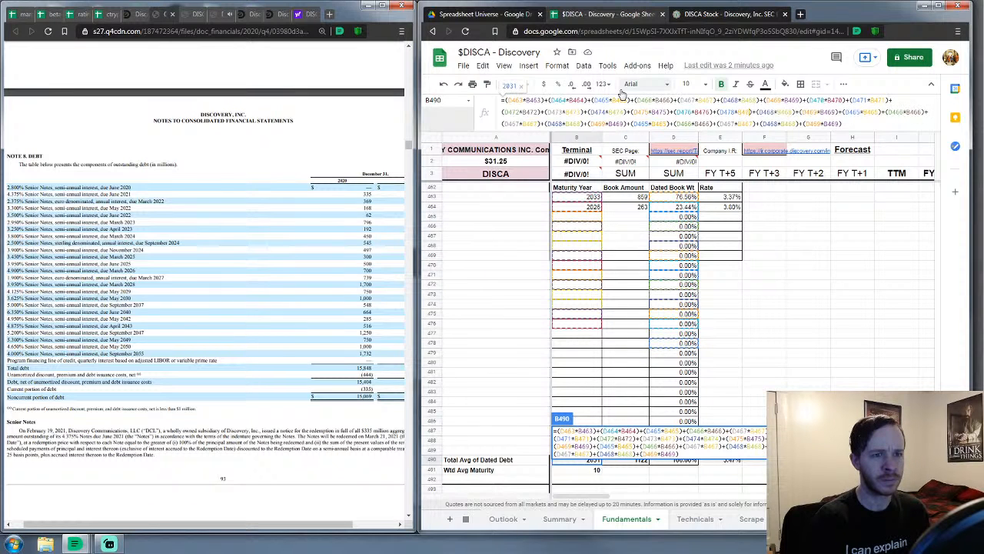
{"action": "type", "text": "78"}
{"action": "key", "text": "Right"}
{"action": "key", "text": "Right"}
{"action": "key", "text": "Right"}
{"action": "key", "text": "Right"}
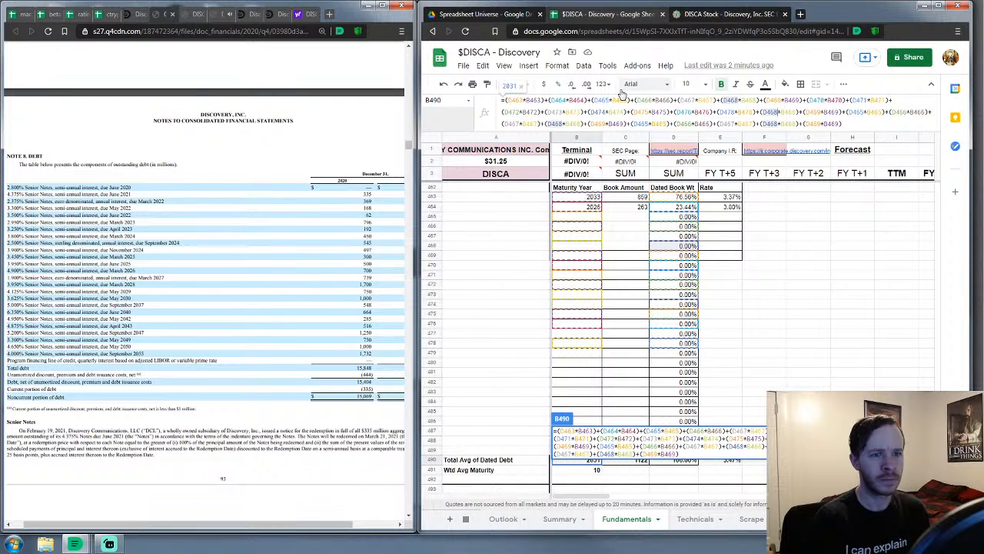
{"action": "key", "text": "BackSpace"}
{"action": "key", "text": "BackSpace"}
{"action": "type", "text": "79"}
{"action": "key", "text": "Right"}
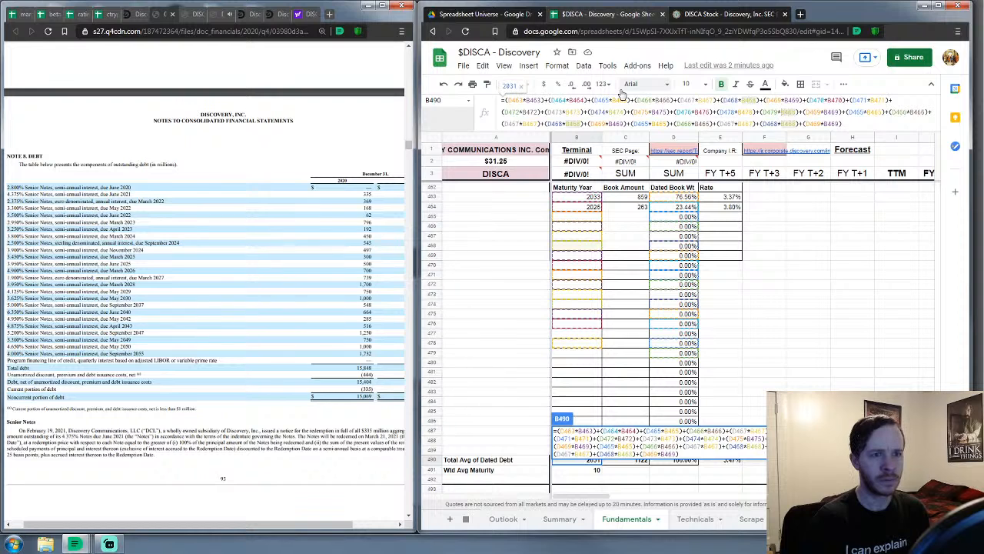
{"action": "key", "text": "BackSpace"}
{"action": "key", "text": "BackSpace"}
{"action": "type", "text": "79"}
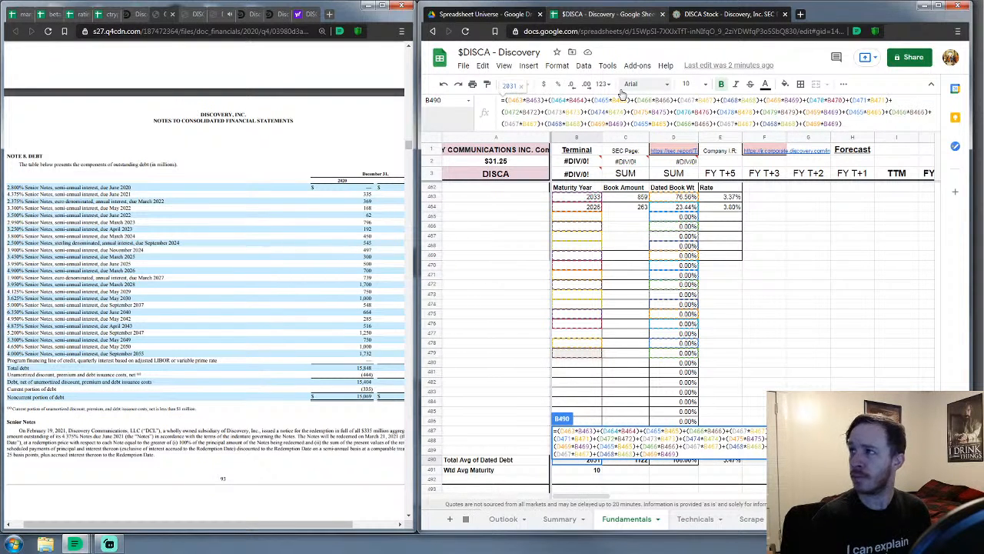
Renumber the remaining D×B terms to rows 480 and 481
{"action": "key", "text": "Right"}
{"action": "key", "text": "Right"}
{"action": "key", "text": "Right"}
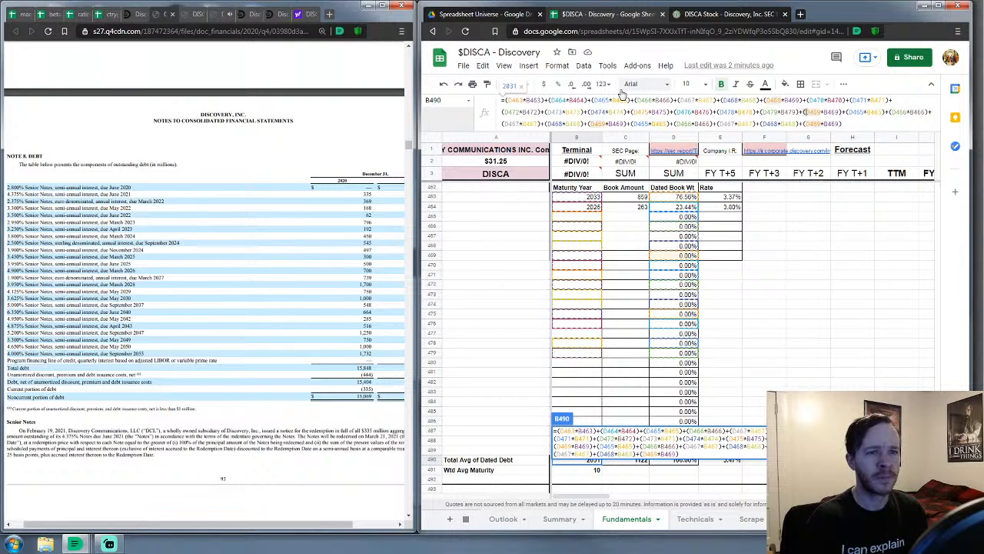
{"action": "key", "text": "BackSpace"}
{"action": "key", "text": "BackSpace"}
{"action": "type", "text": "80"}
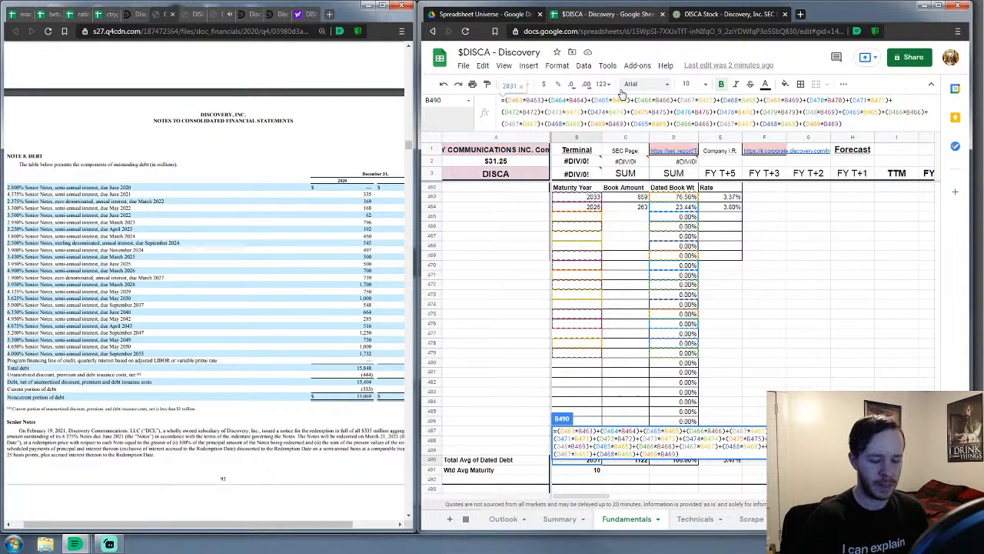
{"action": "key", "text": "Right"}
{"action": "key", "text": "Right"}
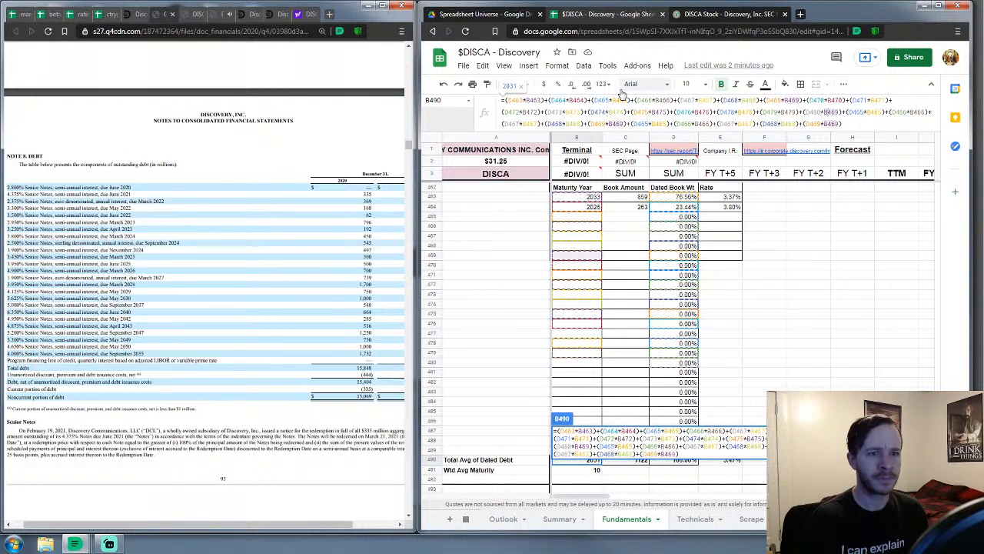
{"action": "key", "text": "BackSpace"}
{"action": "key", "text": "BackSpace"}
{"action": "type", "text": "80"}
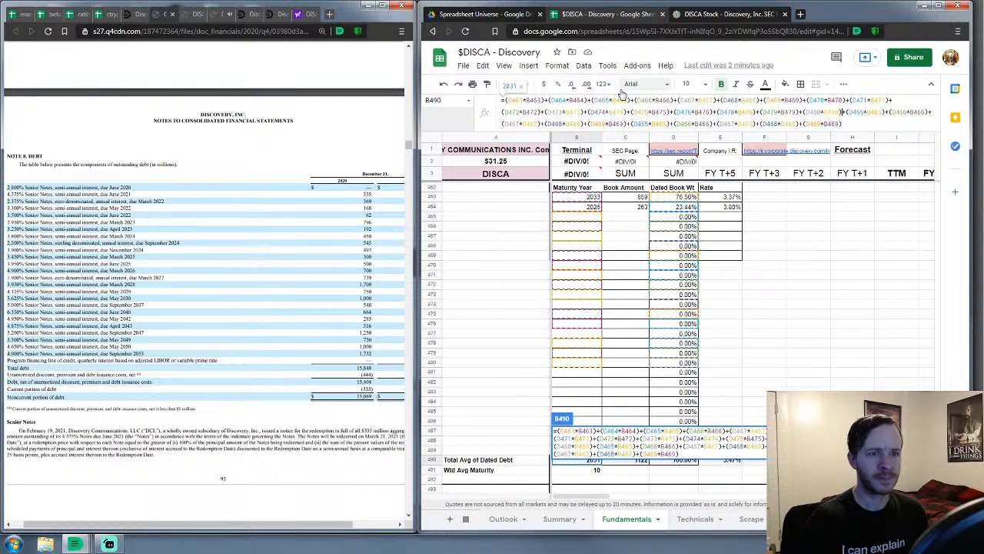
{"action": "key", "text": "Right"}
{"action": "key", "text": "Right"}
{"action": "key", "text": "Right"}
{"action": "key", "text": "BackSpace"}
{"action": "key", "text": "BackSpace"}
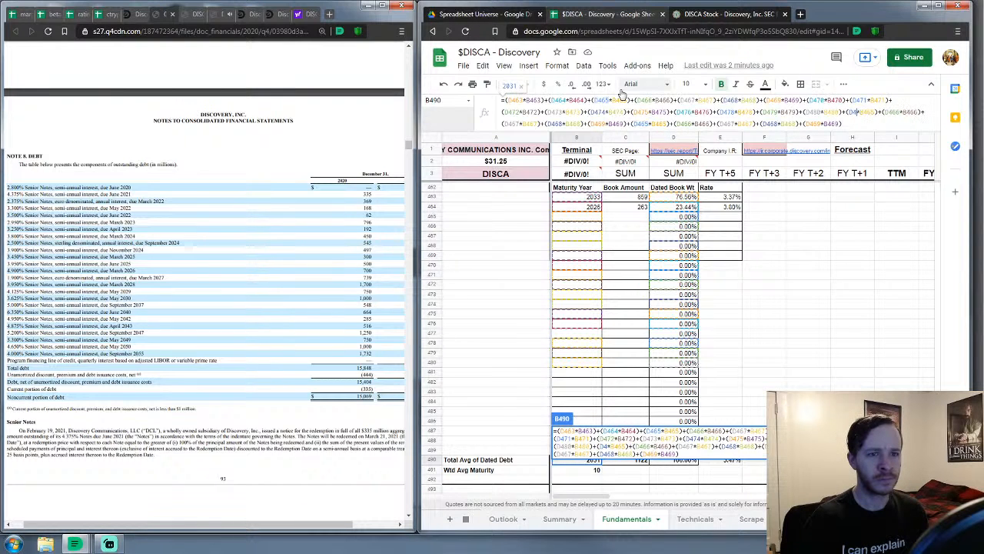
{"action": "type", "text": "81"}
{"action": "key", "text": "Right"}
{"action": "key", "text": "Right"}
{"action": "key", "text": "Right"}
{"action": "key", "text": "Right"}
{"action": "key", "text": "Right"}
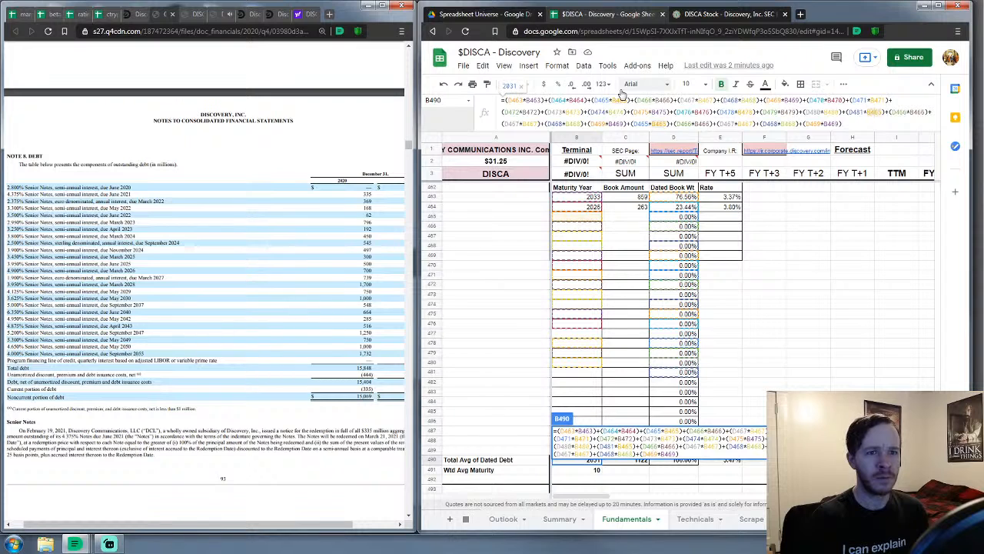
{"action": "key", "text": "BackSpace"}
{"action": "key", "text": "BackSpace"}
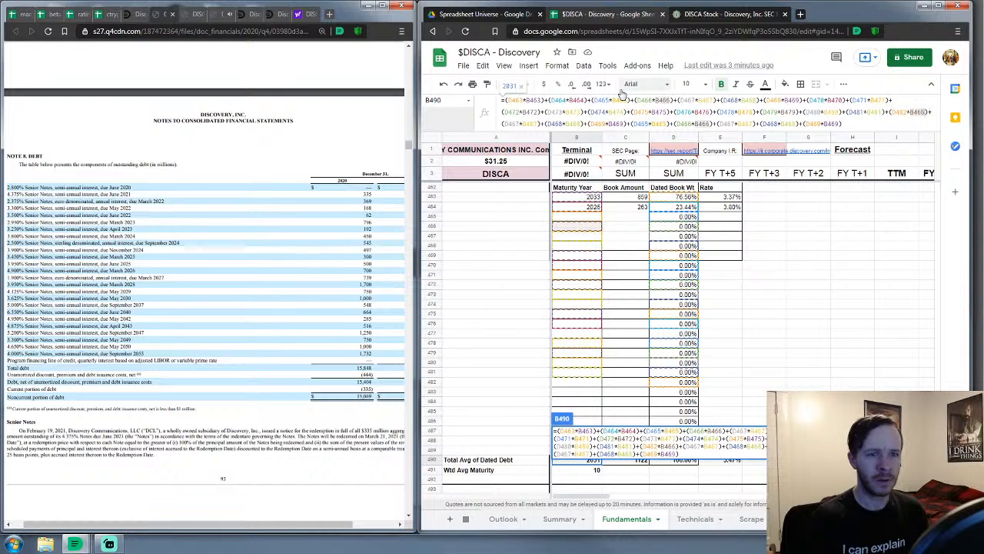
In B490's formula, renumber the paired D and B references to rows 482 through 486
{"action": "key", "text": "BackSpace"}
{"action": "key", "text": "BackSpace"}
{"action": "type", "text": "82"}
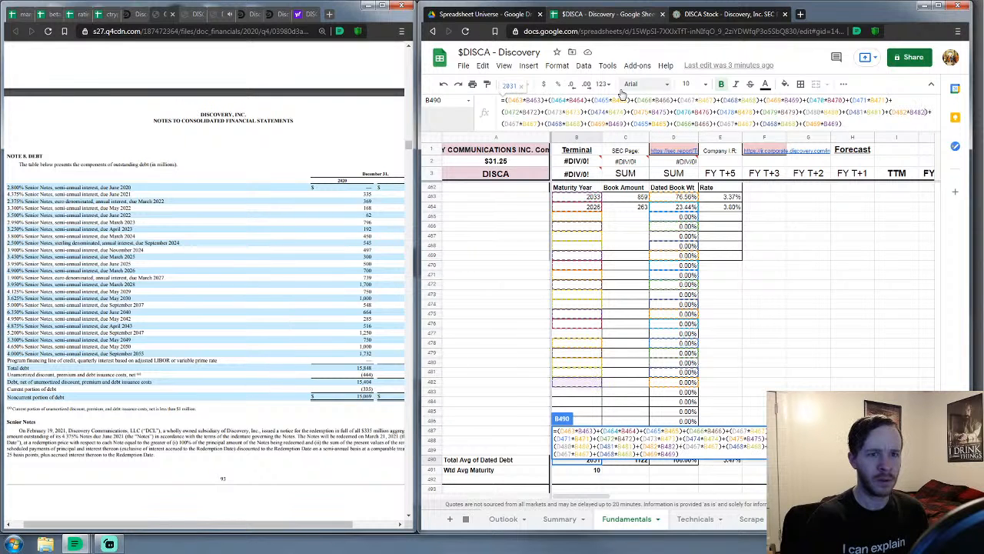
{"action": "key", "text": "Right"}
{"action": "key", "text": "Right"}
{"action": "key", "text": "Right"}
{"action": "key", "text": "Right"}
{"action": "key", "text": "Right"}
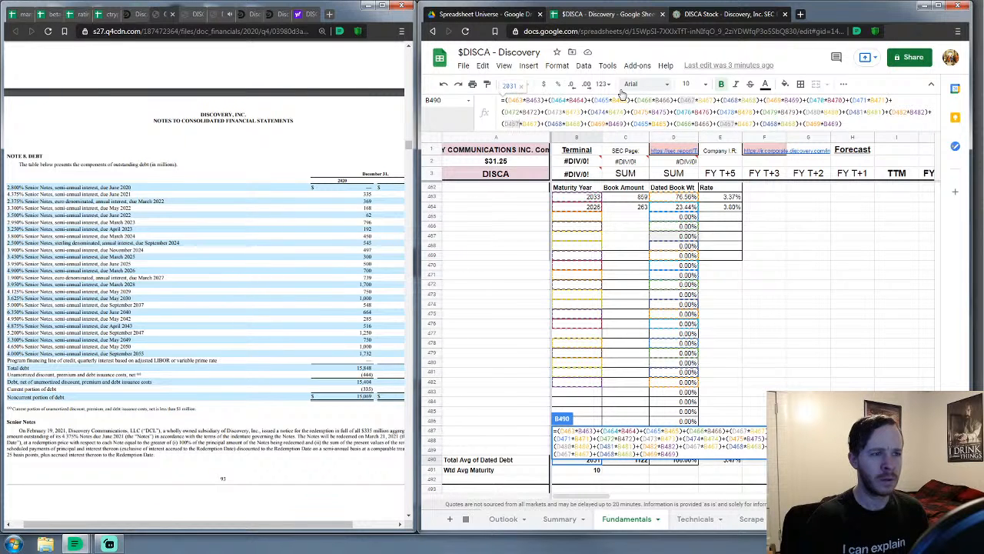
{"action": "key", "text": "BackSpace"}
{"action": "key", "text": "BackSpace"}
{"action": "type", "text": "83"}
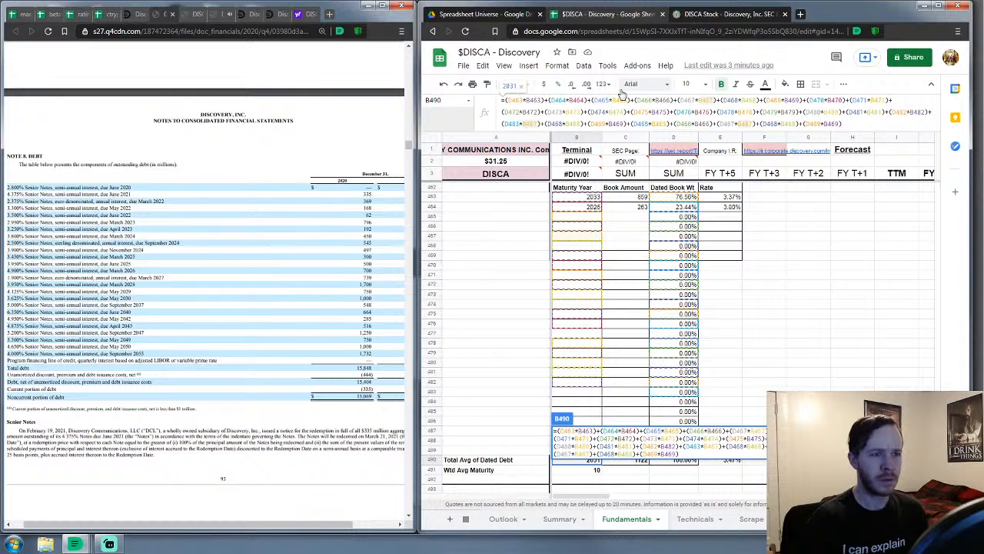
{"action": "key", "text": "Right"}
{"action": "key", "text": "Right"}
{"action": "key", "text": "Right"}
{"action": "key", "text": "Right"}
{"action": "key", "text": "Right"}
{"action": "key", "text": "BackSpace"}
{"action": "key", "text": "BackSpace"}
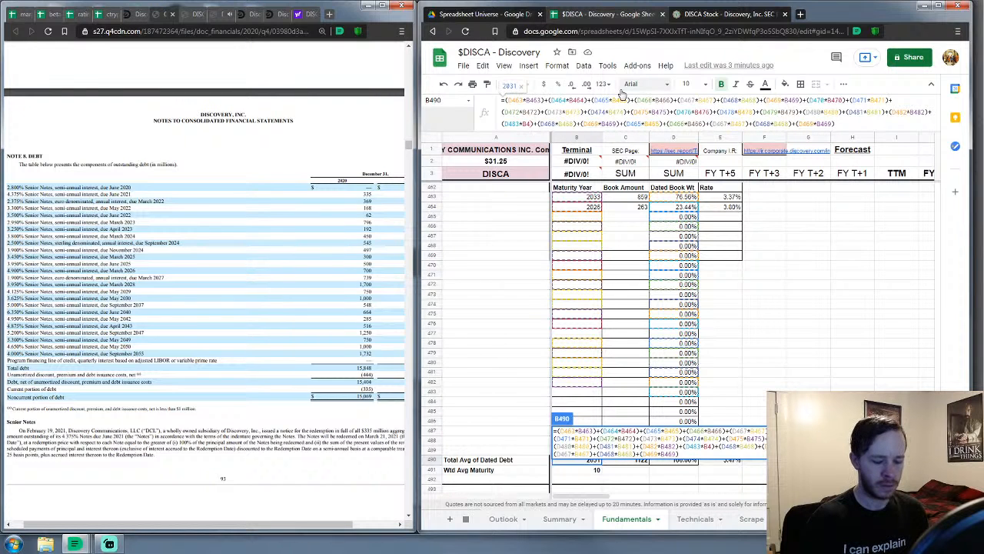
{"action": "type", "text": "83"}
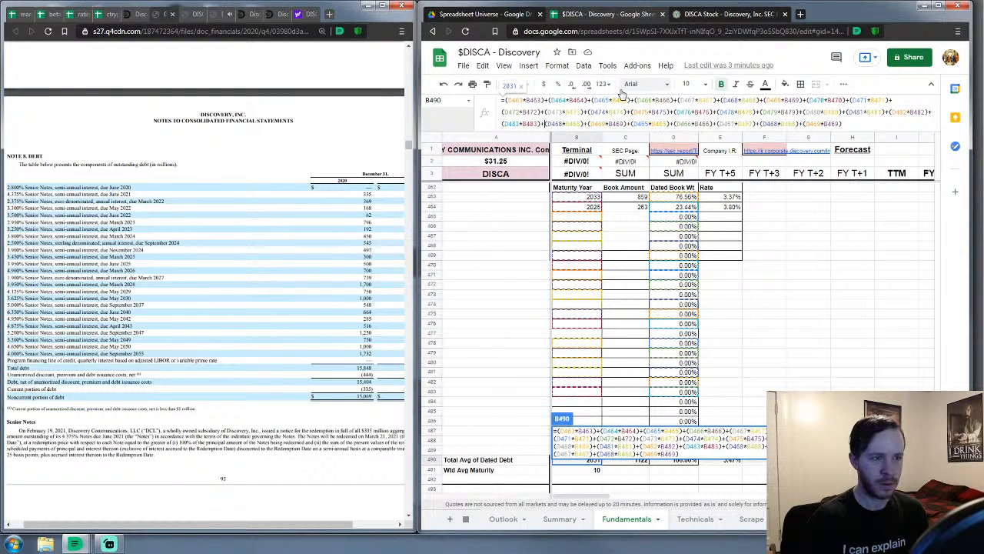
{"action": "key", "text": "Right"}
{"action": "key", "text": "Right"}
{"action": "key", "text": "Right"}
{"action": "key", "text": "Right"}
{"action": "key", "text": "Right"}
{"action": "key", "text": "Right"}
{"action": "key", "text": "Right"}
{"action": "key", "text": "BackSpace"}
{"action": "key", "text": "BackSpace"}
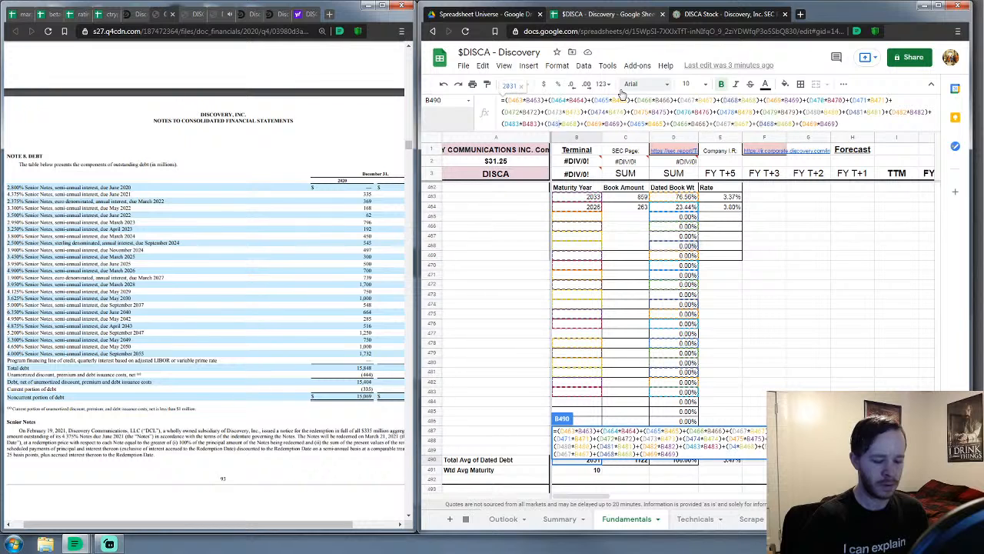
{"action": "type", "text": "84"}
{"action": "key", "text": "Right"}
{"action": "key", "text": "Right"}
{"action": "key", "text": "Right"}
{"action": "key", "text": "Right"}
{"action": "key", "text": "Right"}
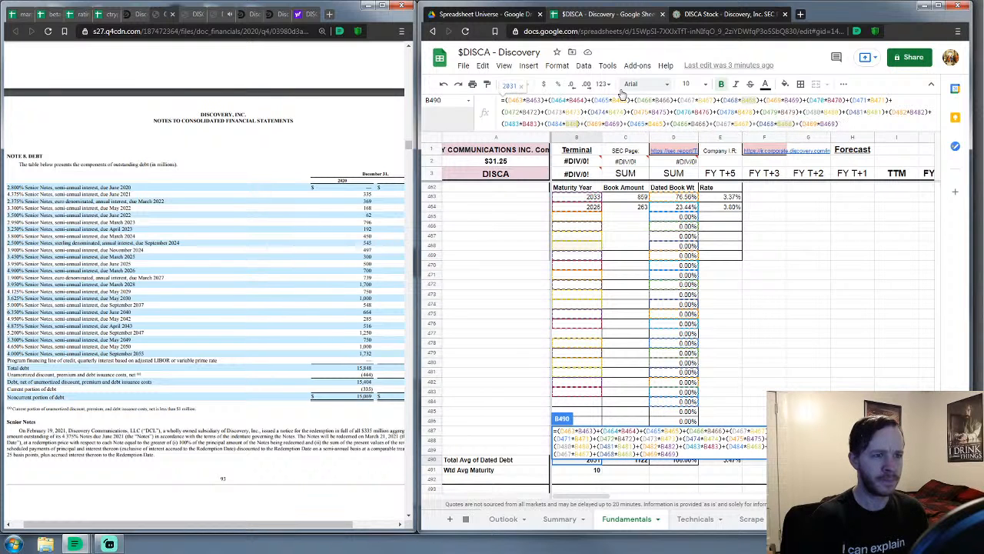
{"action": "key", "text": "BackSpace"}
{"action": "key", "text": "BackSpace"}
{"action": "type", "text": "84"}
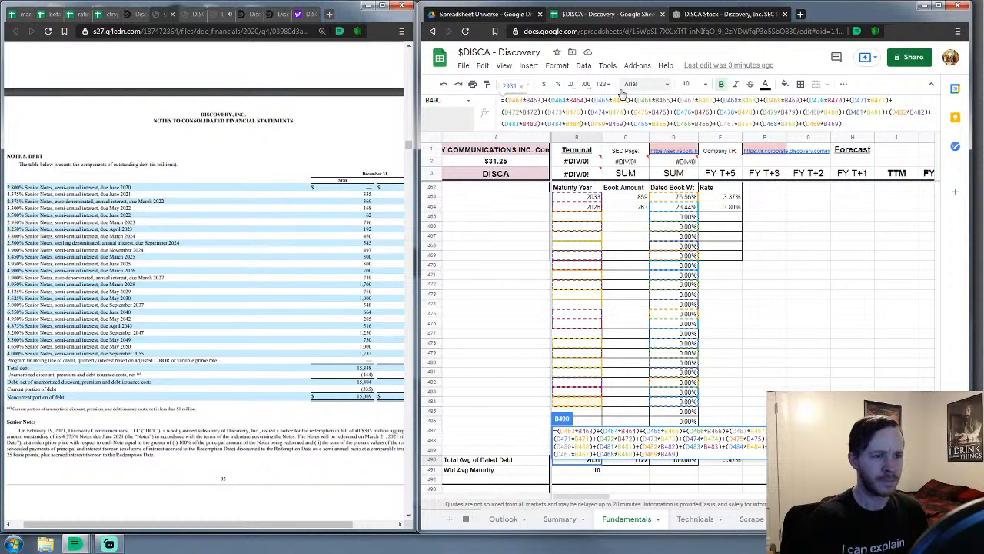
{"action": "key", "text": "Right"}
{"action": "key", "text": "Right"}
{"action": "key", "text": "Right"}
{"action": "key", "text": "Right"}
{"action": "key", "text": "Right"}
{"action": "key", "text": "Right"}
{"action": "key", "text": "Right"}
{"action": "key", "text": "BackSpace"}
{"action": "key", "text": "BackSpace"}
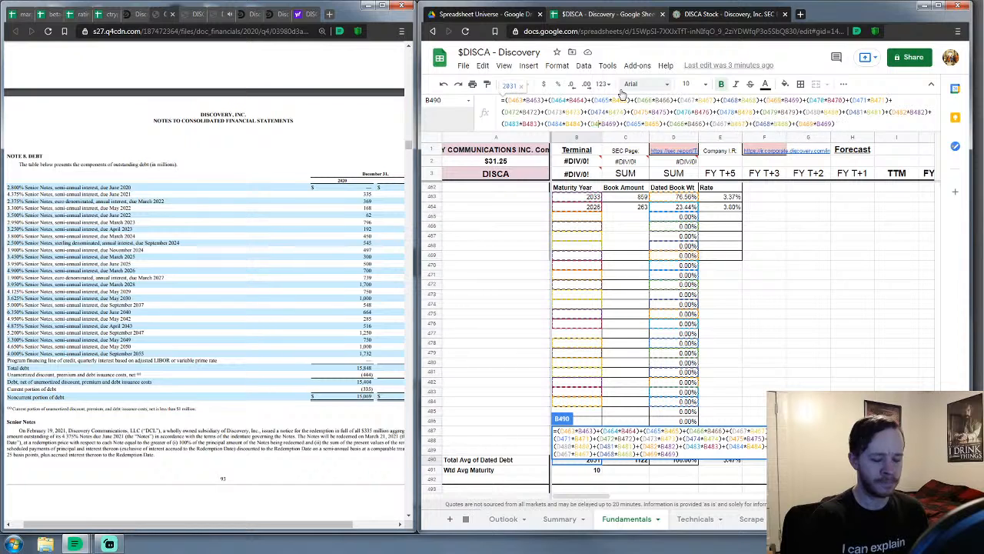
{"action": "type", "text": "85"}
{"action": "key", "text": "Right"}
{"action": "key", "text": "Right"}
{"action": "key", "text": "Right"}
{"action": "key", "text": "Right"}
{"action": "key", "text": "Right"}
{"action": "key", "text": "BackSpace"}
{"action": "key", "text": "BackSpace"}
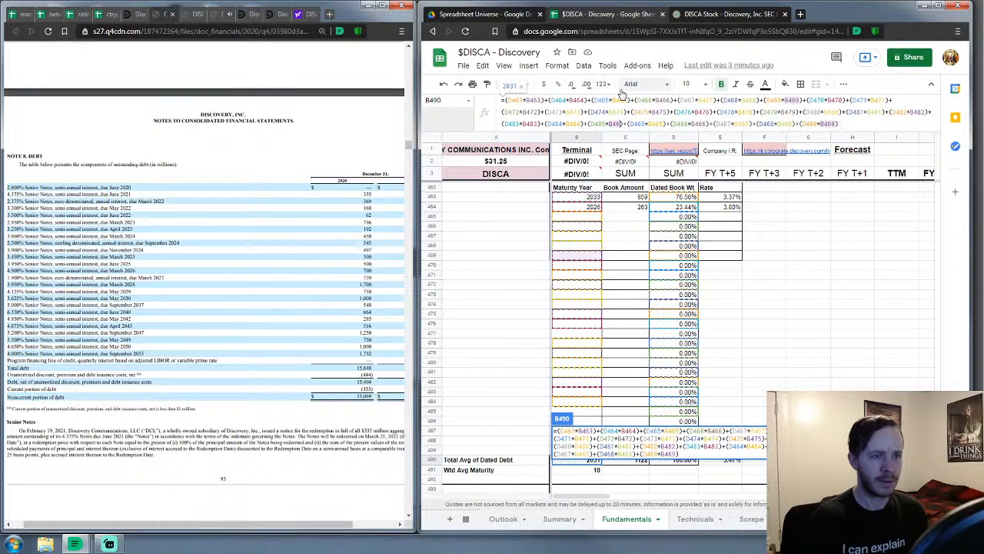
{"action": "type", "text": "85"}
{"action": "key", "text": "Right"}
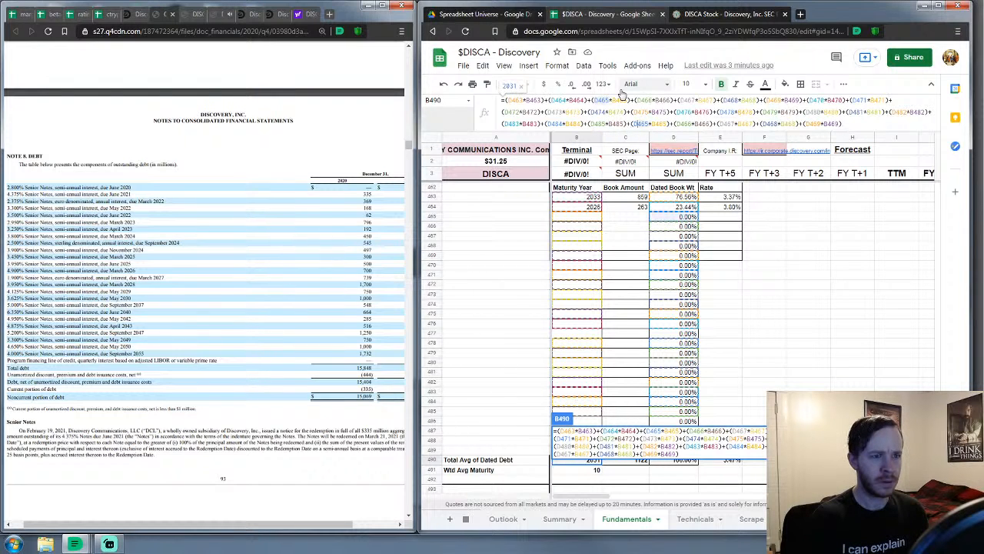
{"action": "key", "text": "Right"}
{"action": "key", "text": "Right"}
{"action": "key", "text": "Right"}
{"action": "key", "text": "BackSpace"}
{"action": "key", "text": "BackSpace"}
{"action": "type", "text": "86"}
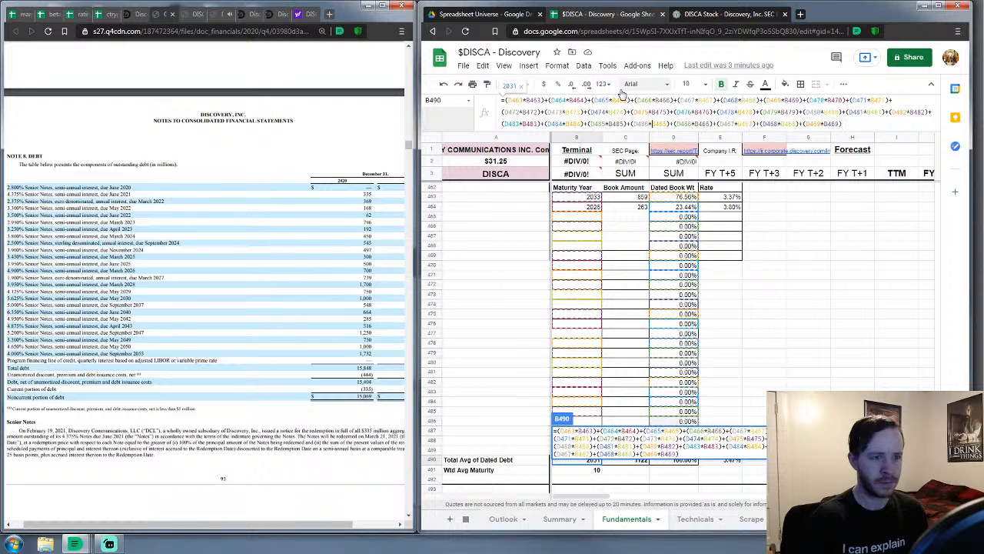
{"action": "key", "text": "Right"}
{"action": "key", "text": "Right"}
{"action": "key", "text": "Right"}
{"action": "key", "text": "BackSpace"}
{"action": "key", "text": "BackSpace"}
{"action": "type", "text": "86"}
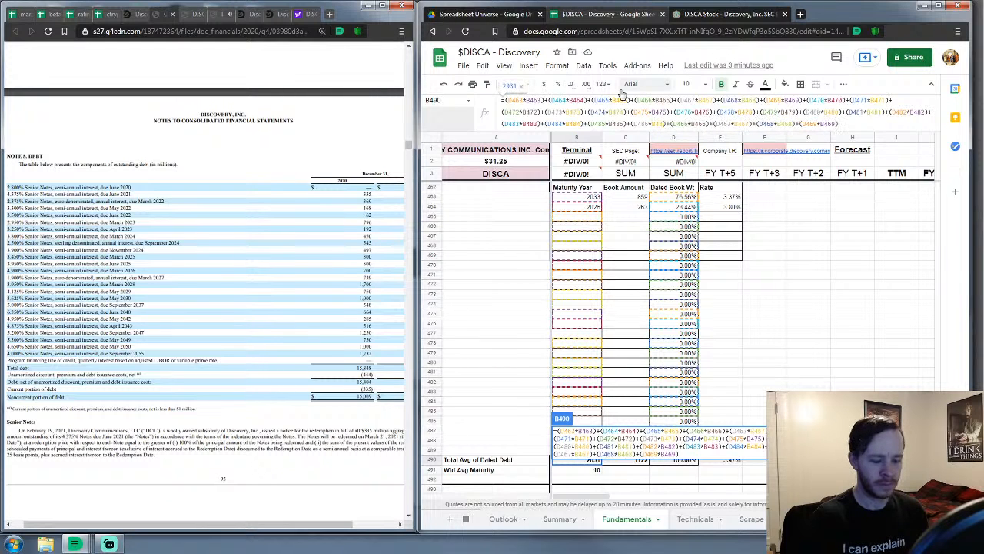
Renumber the remaining term pairs to rows 487, 488, 489 and 477, then commit the 2031 formula
{"action": "key", "text": "Right"}
{"action": "key", "text": "Right"}
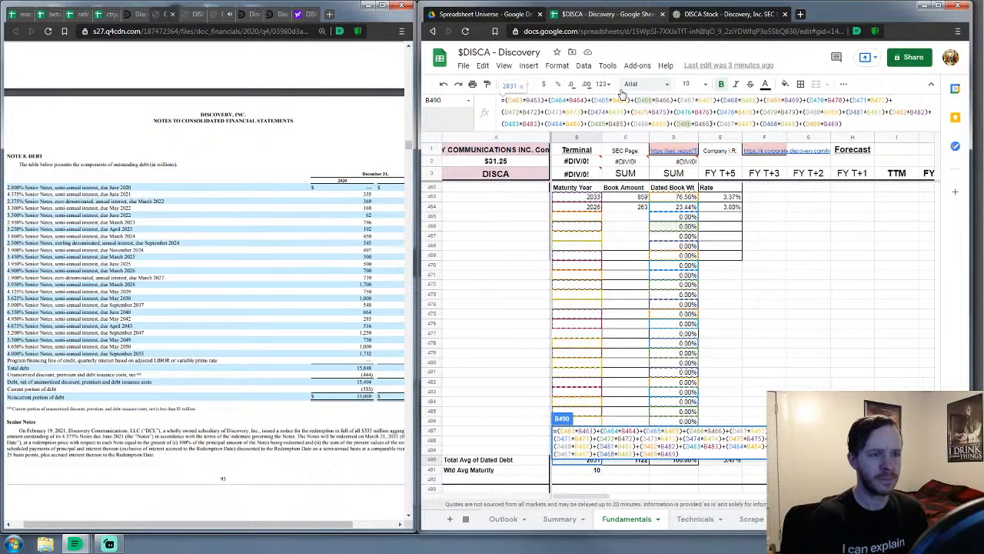
{"action": "key", "text": "BackSpace"}
{"action": "key", "text": "BackSpace"}
{"action": "type", "text": "87"}
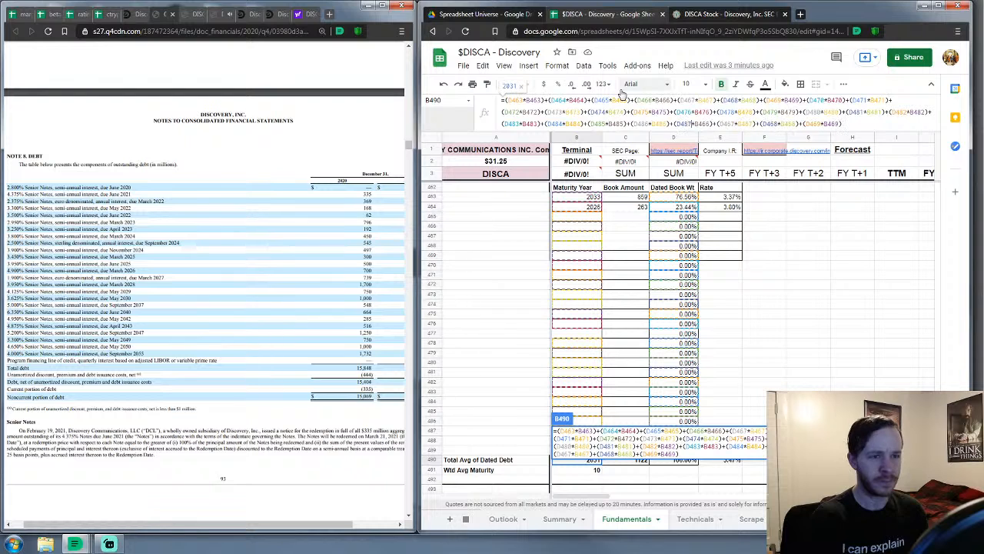
{"action": "key", "text": "Right"}
{"action": "key", "text": "BackSpace"}
{"action": "key", "text": "BackSpace"}
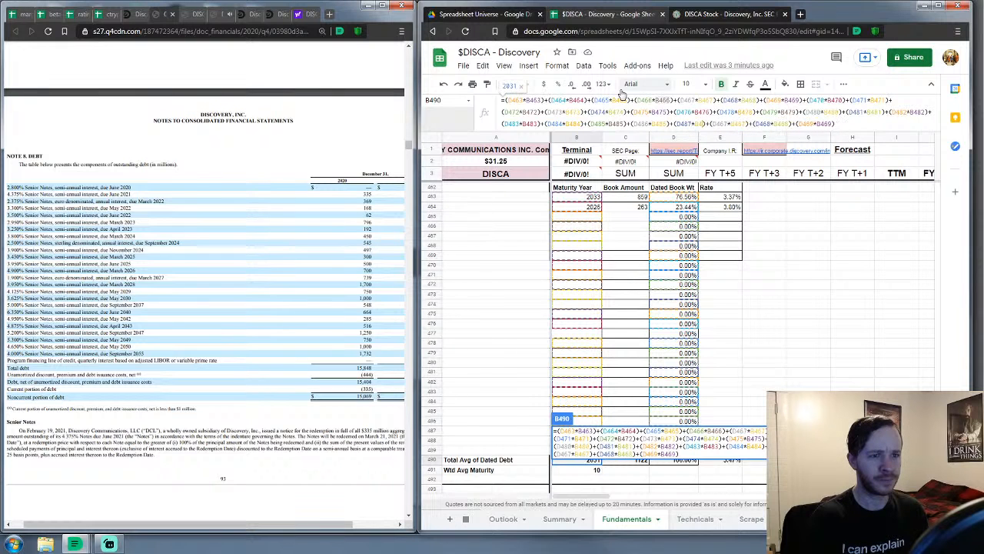
{"action": "type", "text": "87"}
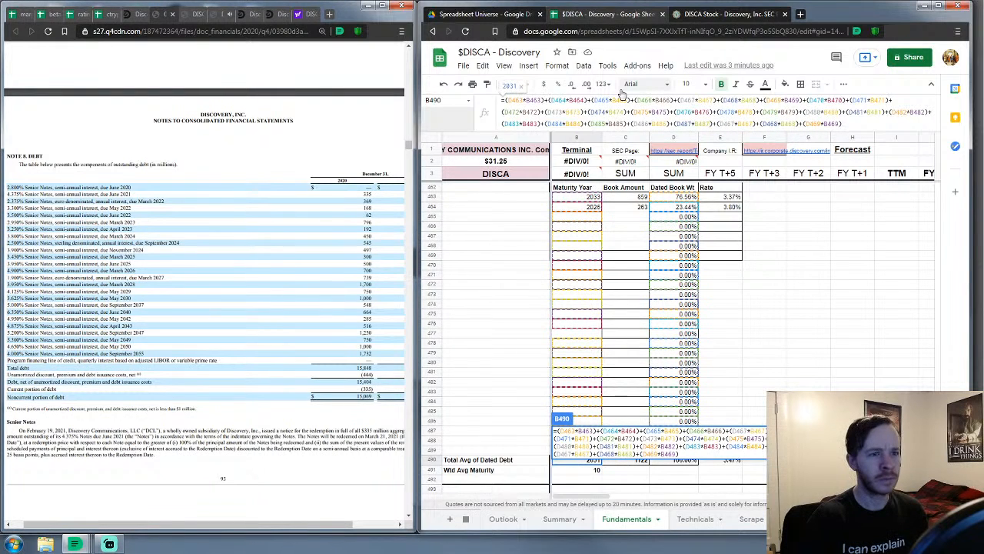
{"action": "key", "text": "Right"}
{"action": "key", "text": "Right"}
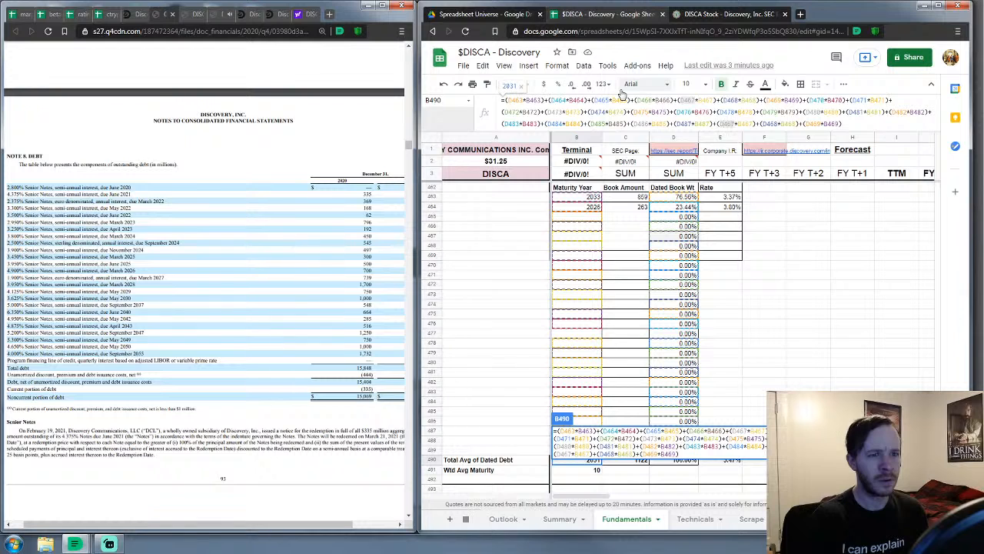
{"action": "key", "text": "Right"}
{"action": "key", "text": "Right"}
{"action": "key", "text": "Right"}
{"action": "key", "text": "BackSpace"}
{"action": "key", "text": "BackSpace"}
{"action": "type", "text": "88"}
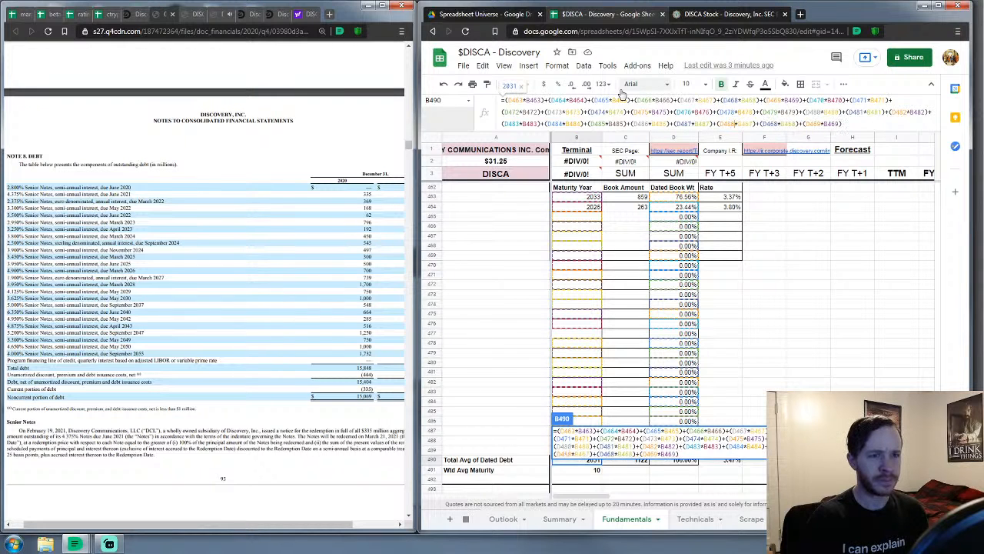
{"action": "key", "text": "Right"}
{"action": "key", "text": "Right"}
{"action": "key", "text": "Right"}
{"action": "key", "text": "Right"}
{"action": "key", "text": "Right"}
{"action": "key", "text": "BackSpace"}
{"action": "key", "text": "BackSpace"}
{"action": "type", "text": "88"}
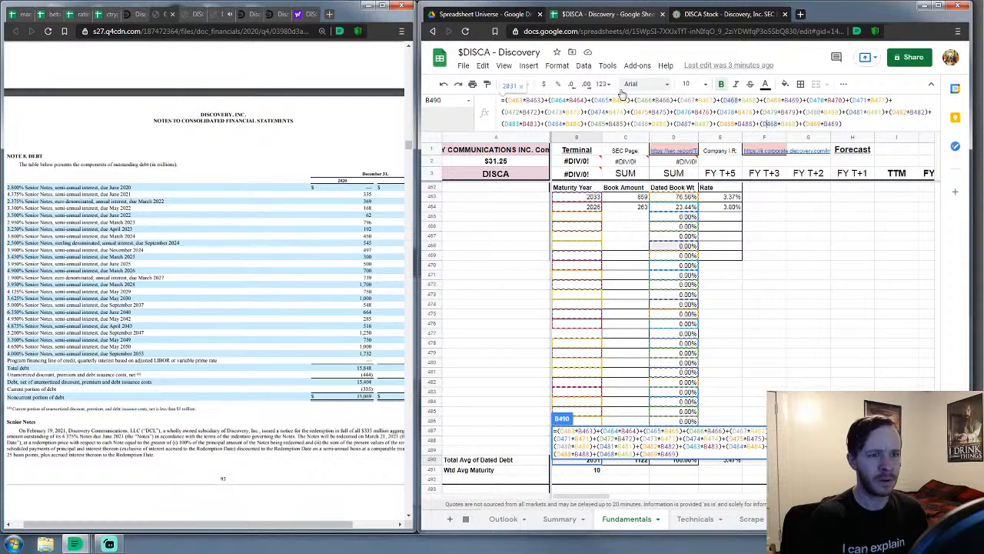
{"action": "key", "text": "Right"}
{"action": "key", "text": "BackSpace"}
{"action": "key", "text": "BackSpace"}
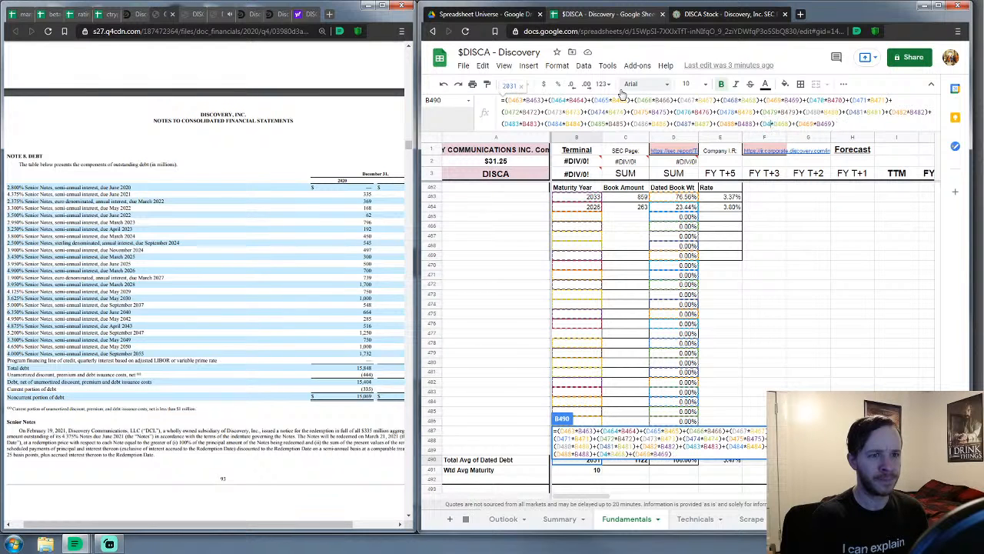
{"action": "type", "text": "89"}
{"action": "key", "text": "Right"}
{"action": "key", "text": "Right"}
{"action": "key", "text": "Right"}
{"action": "key", "text": "Right"}
{"action": "key", "text": "Right"}
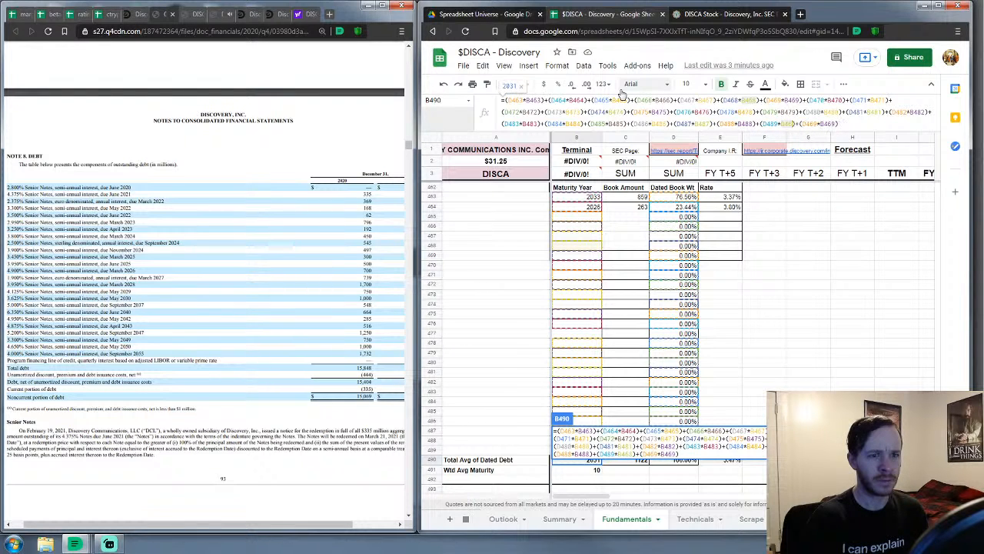
{"action": "key", "text": "BackSpace"}
{"action": "key", "text": "BackSpace"}
{"action": "type", "text": "89*B489)+(D4"}
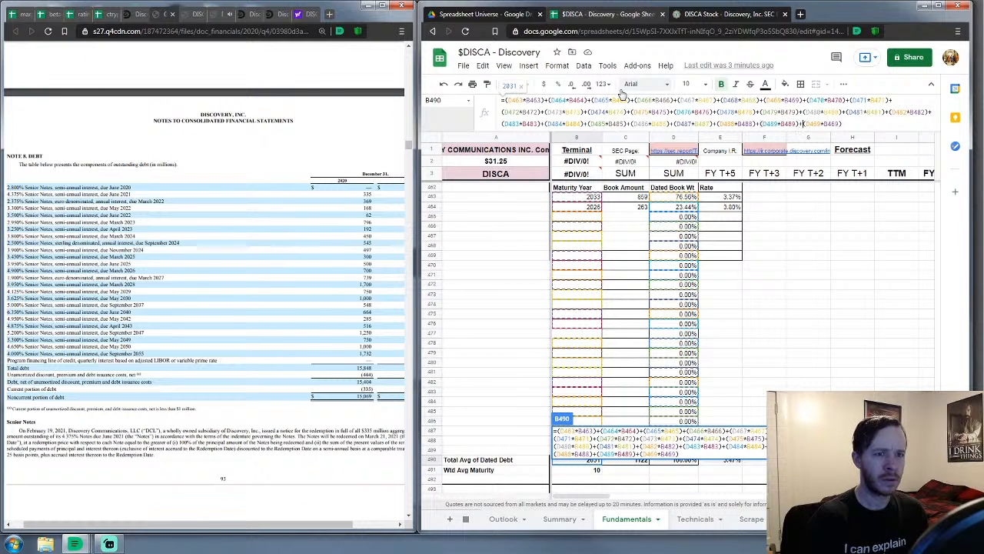
{"action": "key", "text": "Right"}
{"action": "key", "text": "Right"}
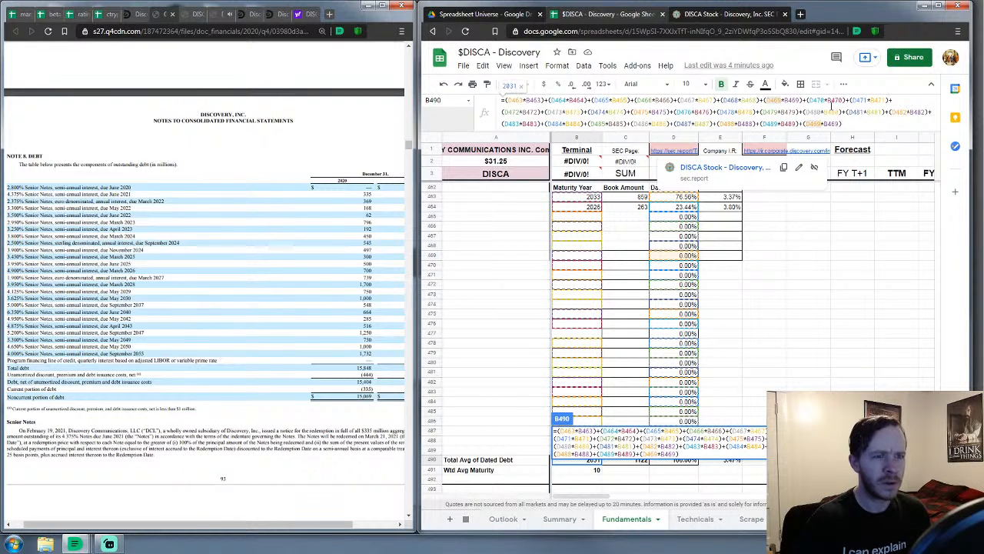
{"action": "key", "text": "BackSpace"}
{"action": "key", "text": "BackSpace"}
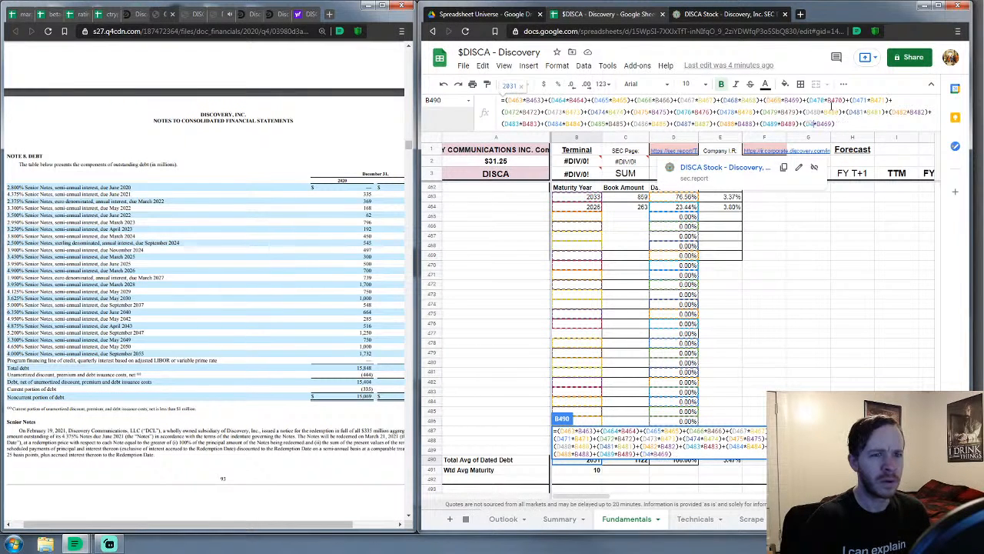
{"action": "type", "text": "77"}
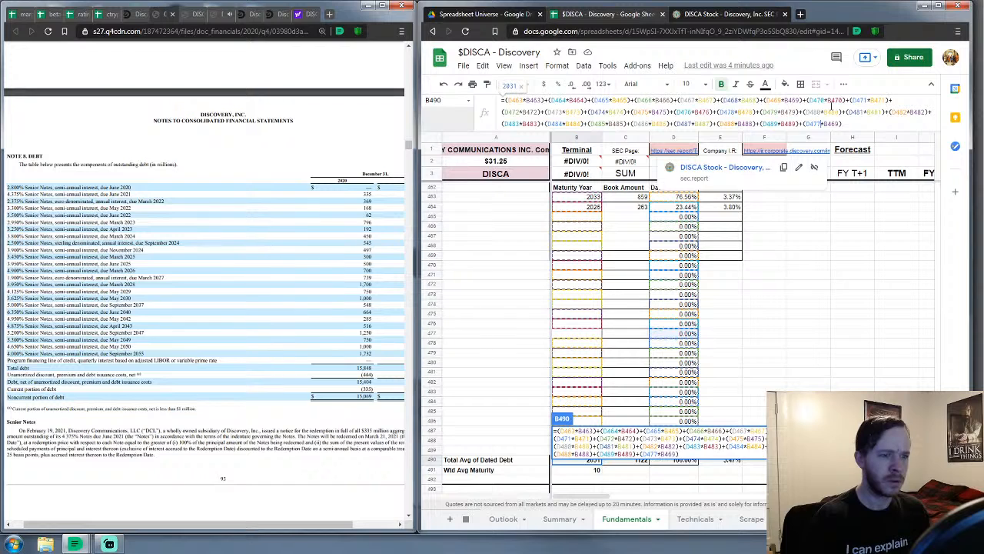
{"action": "key", "text": "Right"}
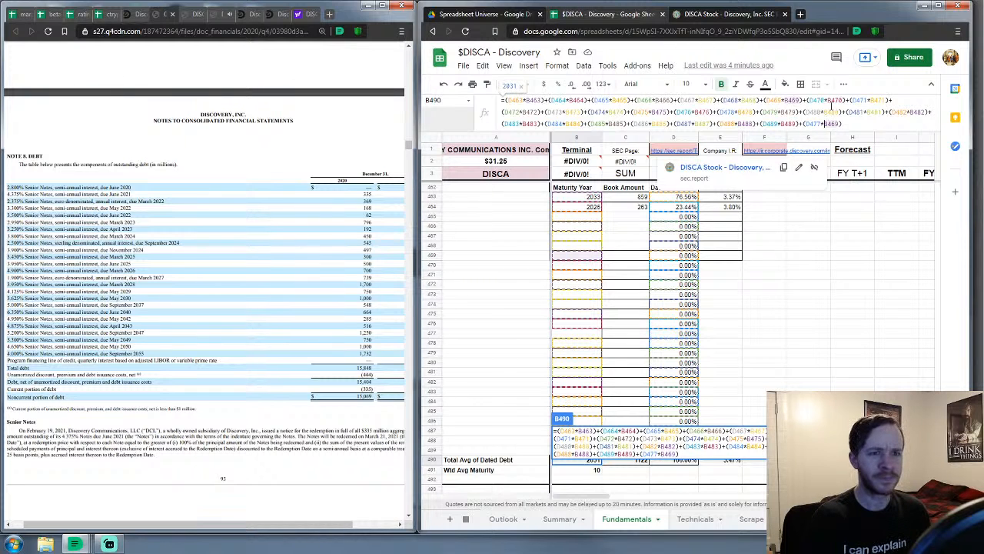
{"action": "key", "text": "BackSpace"}
{"action": "key", "text": "BackSpace"}
{"action": "type", "text": "77"}
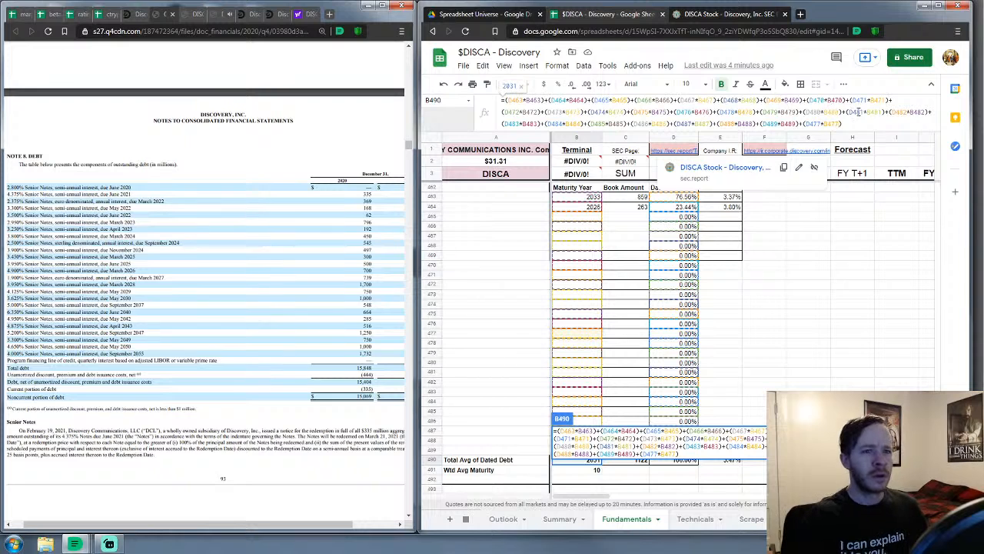
{"action": "left_click_drag", "start_coordinate": [849, 124], "coordinate": [516, 85]}
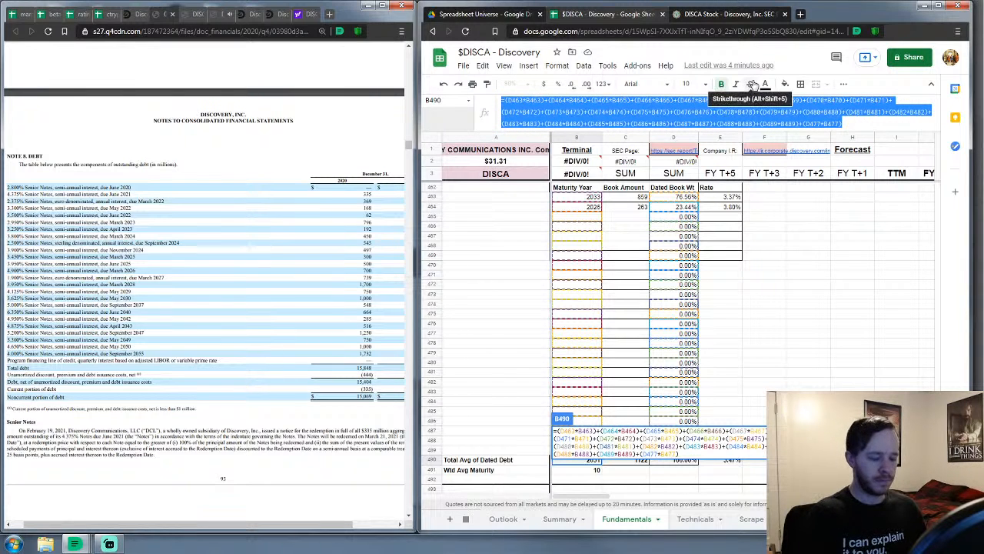
{"action": "key", "text": "Return"}
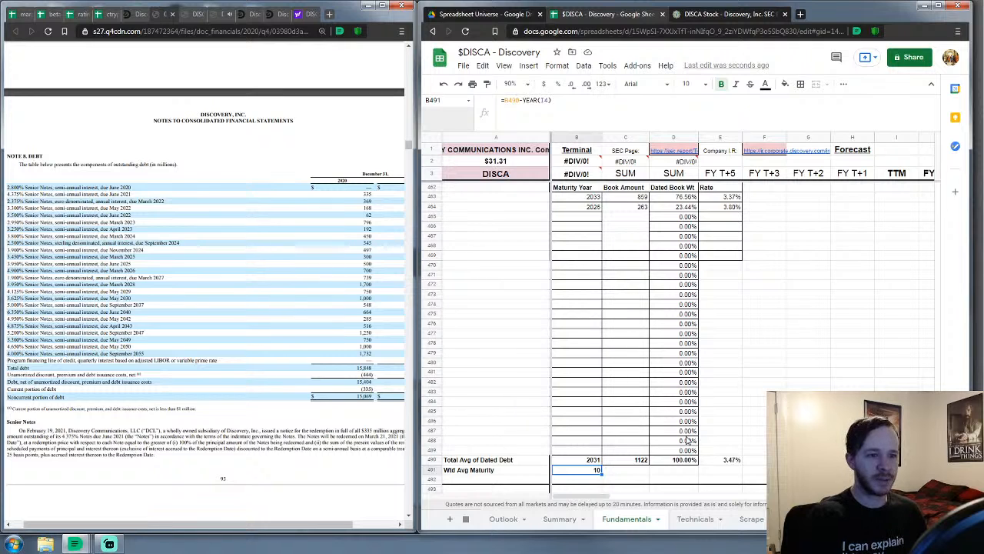
Replace E490's total-row formula with the pasted book-weighted D*B formula
{"action": "left_click", "coordinate": [727, 460]}
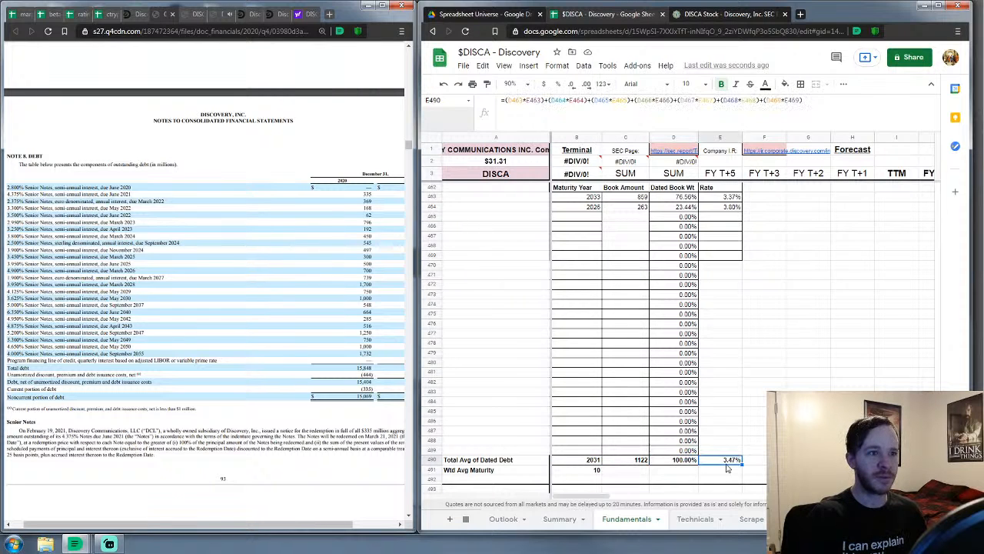
{"action": "left_click_drag", "start_coordinate": [805, 101], "coordinate": [477, 114]}
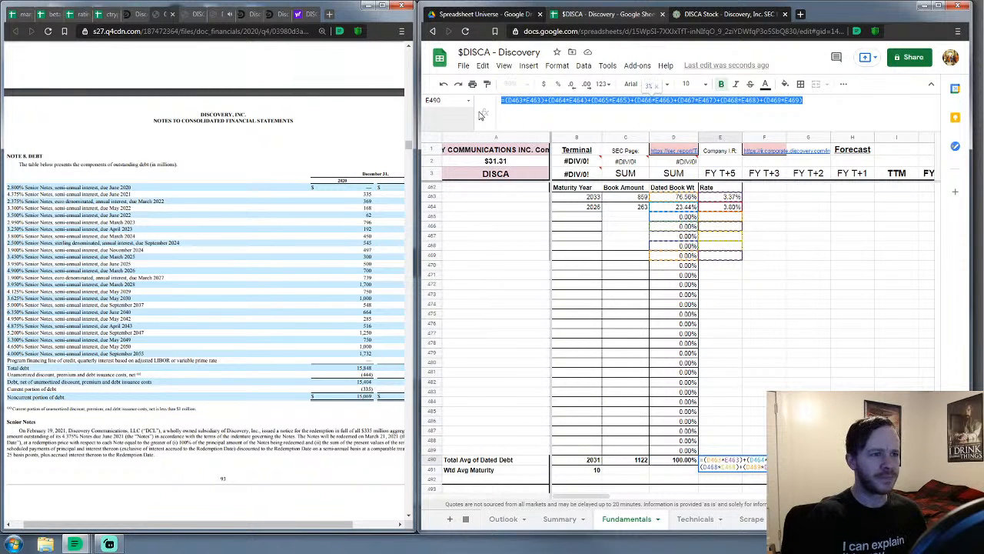
{"action": "key", "text": "ctrl+v"}
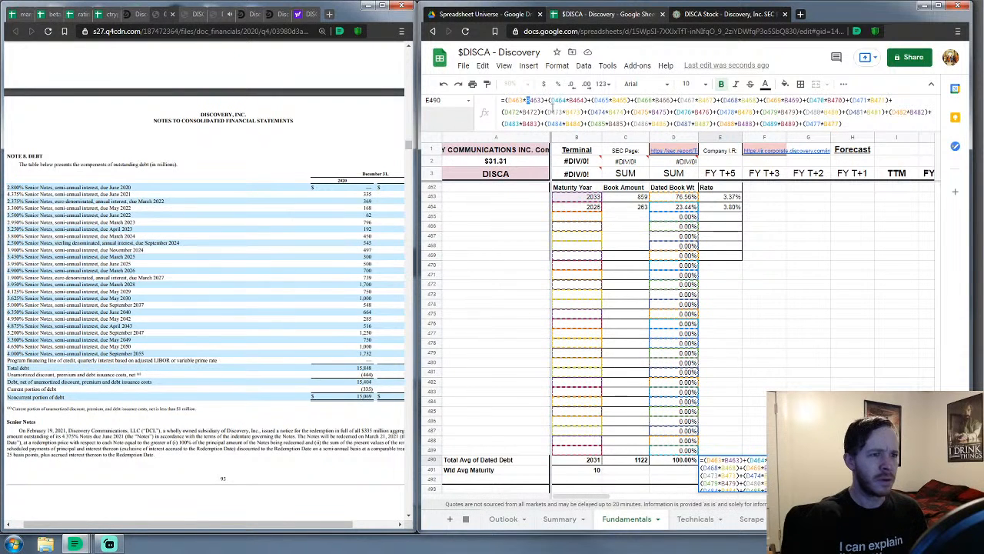
Point the E490 formula's B references for rows 464–477 at rate column E
{"action": "left_click", "coordinate": [575, 101]}
{"action": "left_click", "coordinate": [571, 101]}
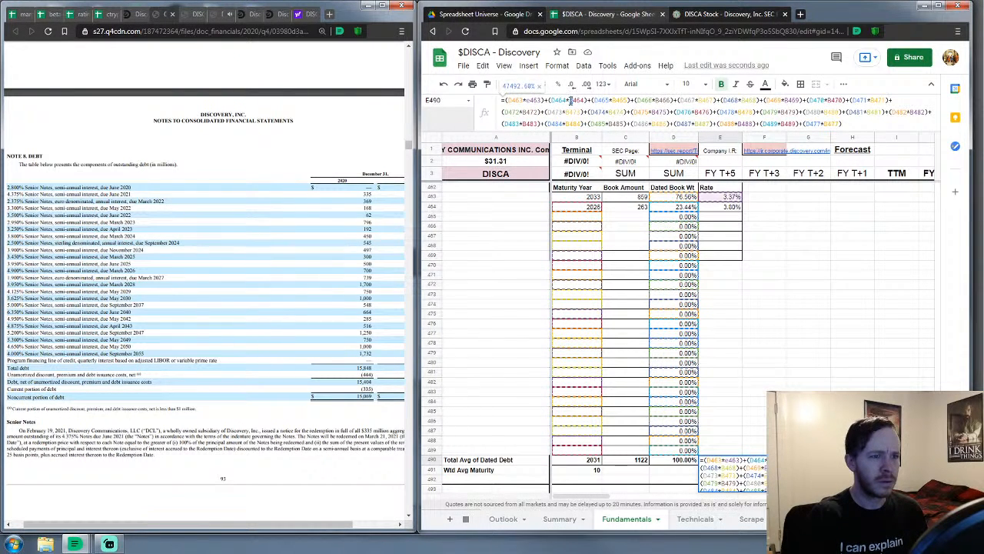
{"action": "key", "text": "BackSpace"}
{"action": "type", "text": "e"}
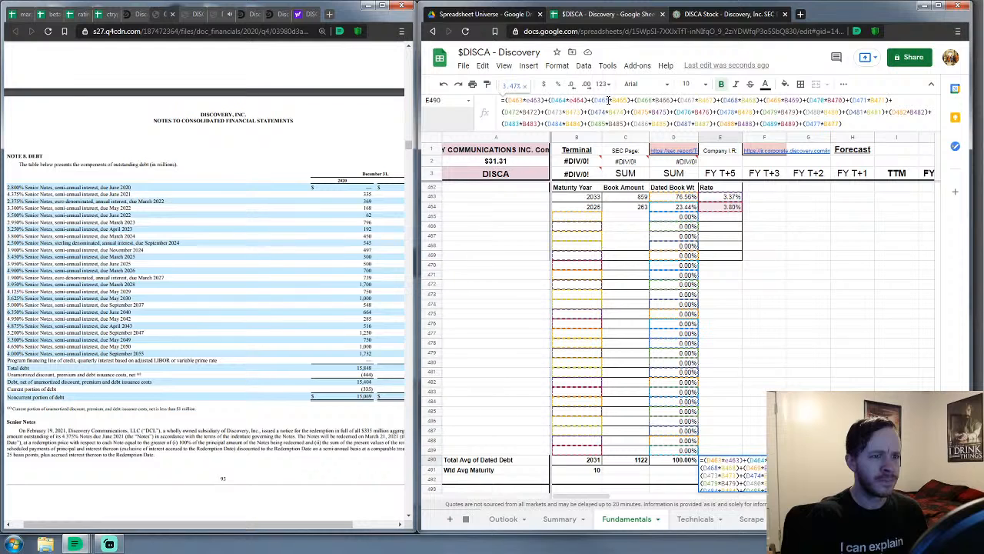
{"action": "left_click", "coordinate": [615, 100]}
{"action": "key", "text": "BackSpace"}
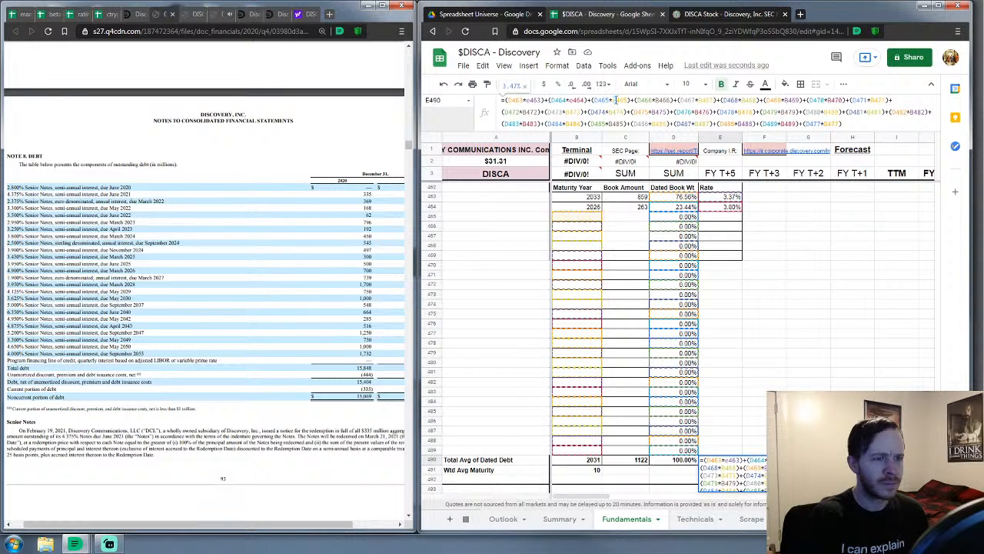
{"action": "type", "text": "e"}
{"action": "left_click", "coordinate": [658, 101]}
{"action": "key", "text": "BackSpace"}
{"action": "type", "text": "e"}
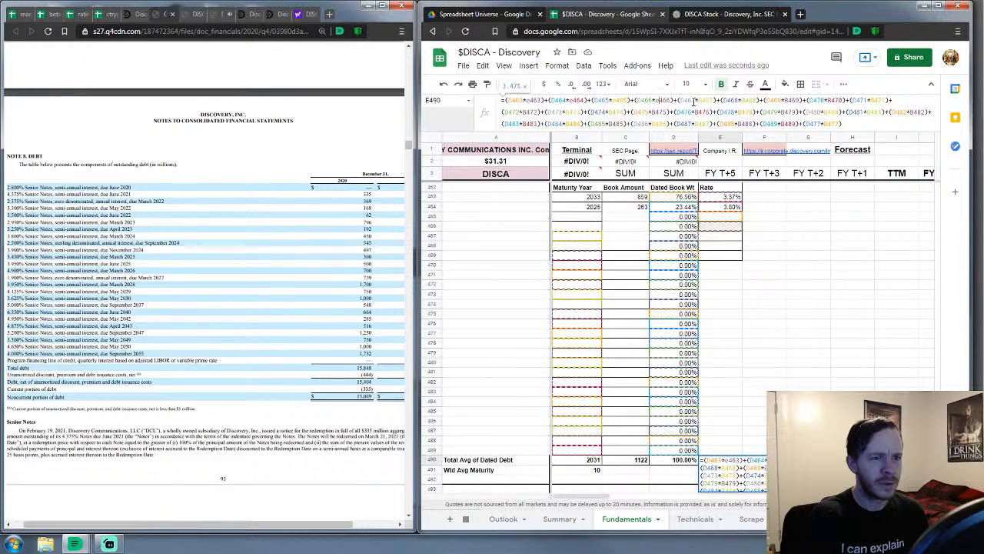
{"action": "left_click", "coordinate": [700, 100]}
{"action": "key", "text": "BackSpace"}
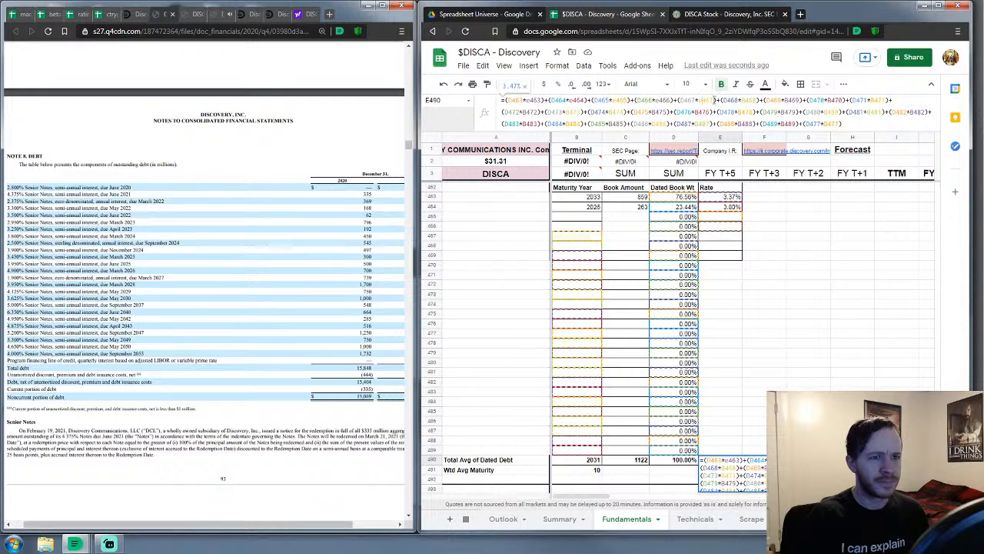
{"action": "type", "text": "e"}
{"action": "left_click", "coordinate": [744, 101]}
{"action": "key", "text": "BackSpace"}
{"action": "type", "text": "e"}
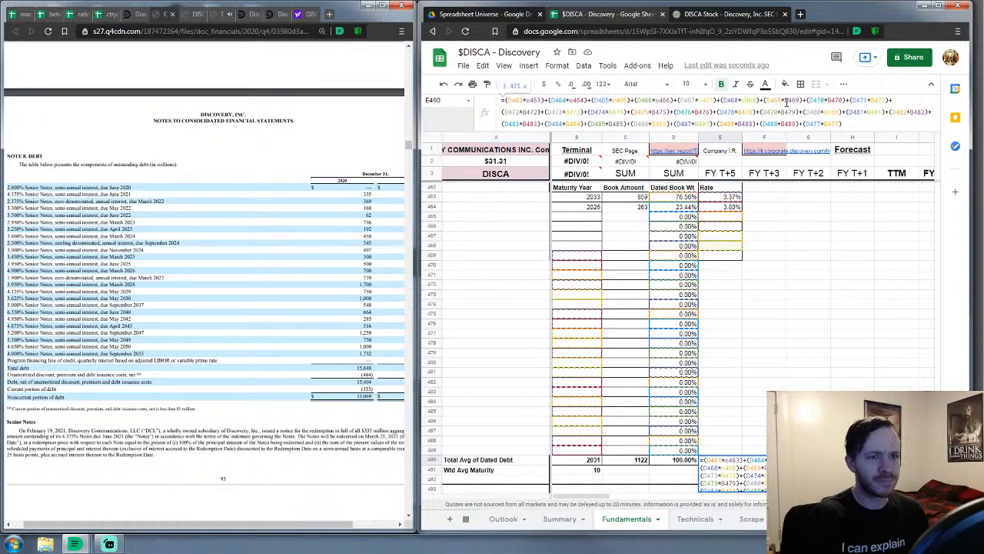
{"action": "left_click", "coordinate": [788, 100]}
{"action": "key", "text": "BackSpace"}
{"action": "type", "text": "e"}
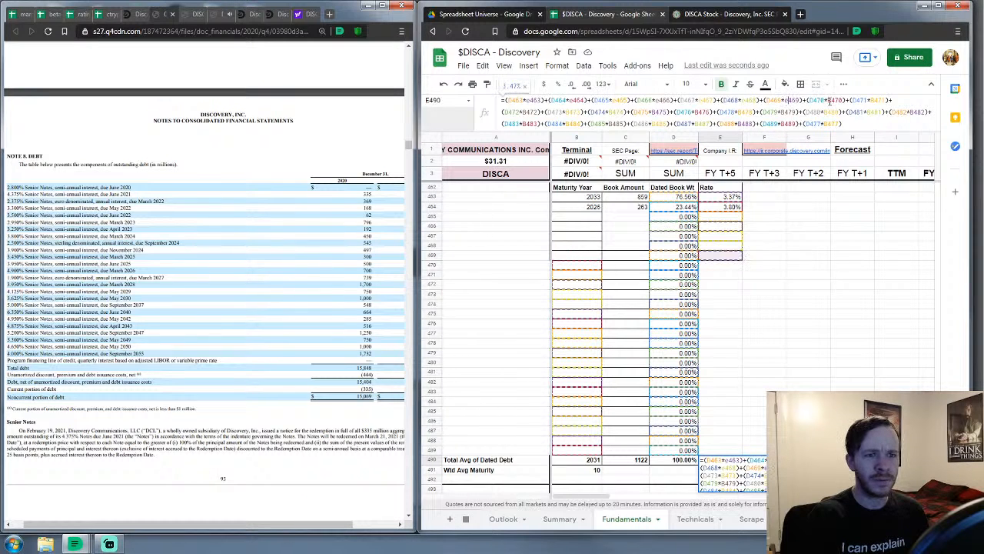
{"action": "left_click", "coordinate": [832, 101]}
{"action": "key", "text": "BackSpace"}
{"action": "type", "text": "e"}
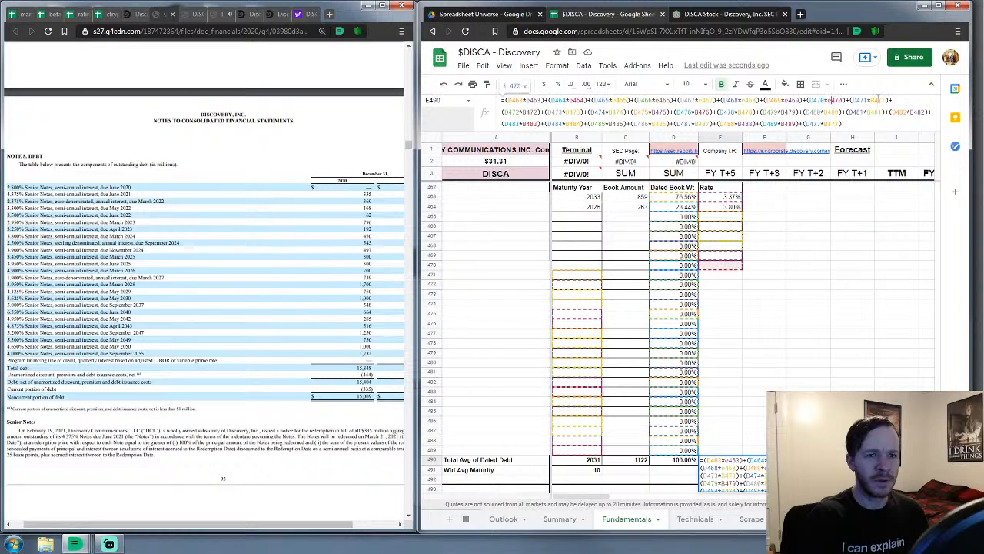
{"action": "left_click", "coordinate": [874, 100]}
{"action": "key", "text": "BackSpace"}
{"action": "type", "text": "e"}
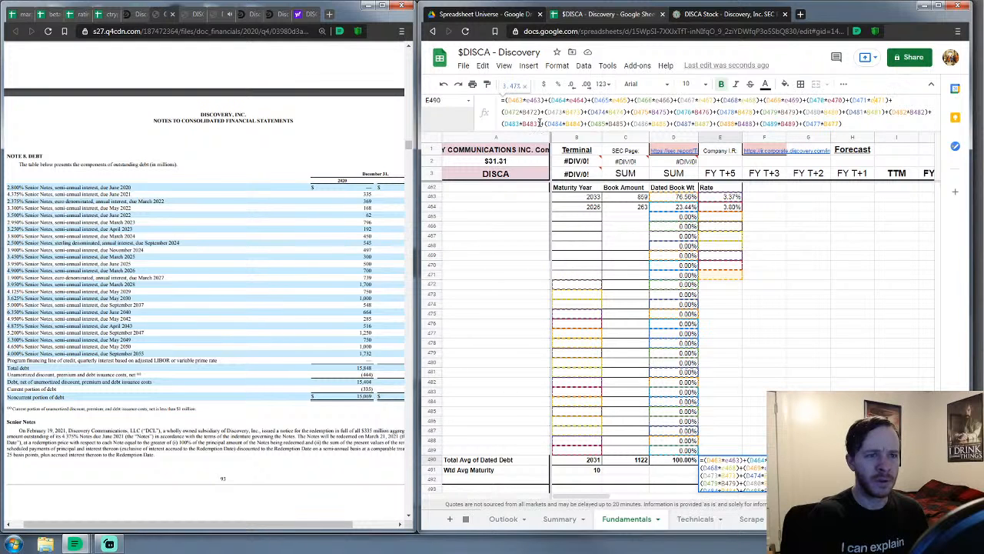
{"action": "left_click", "coordinate": [528, 112]}
{"action": "key", "text": "BackSpace"}
{"action": "type", "text": "e"}
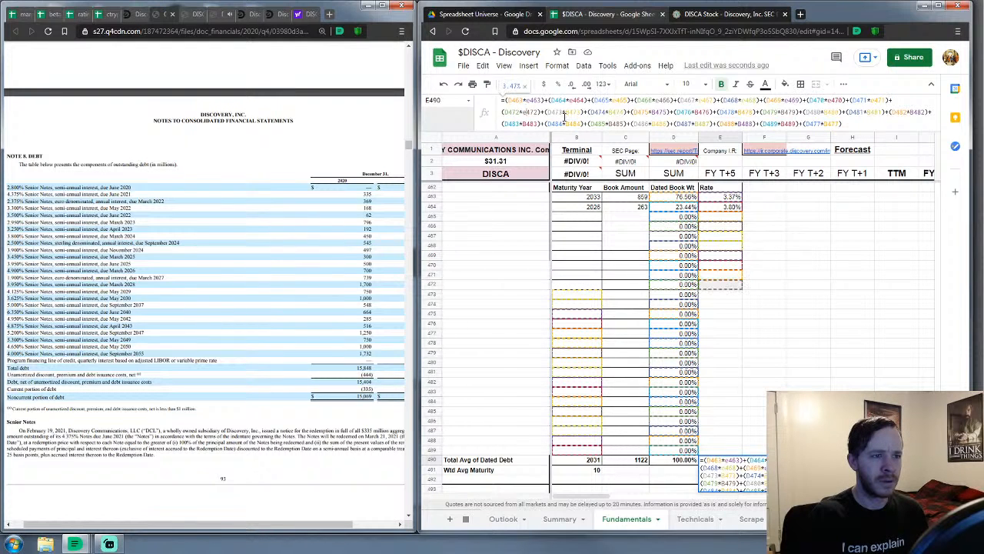
{"action": "left_click", "coordinate": [570, 112]}
{"action": "key", "text": "BackSpace"}
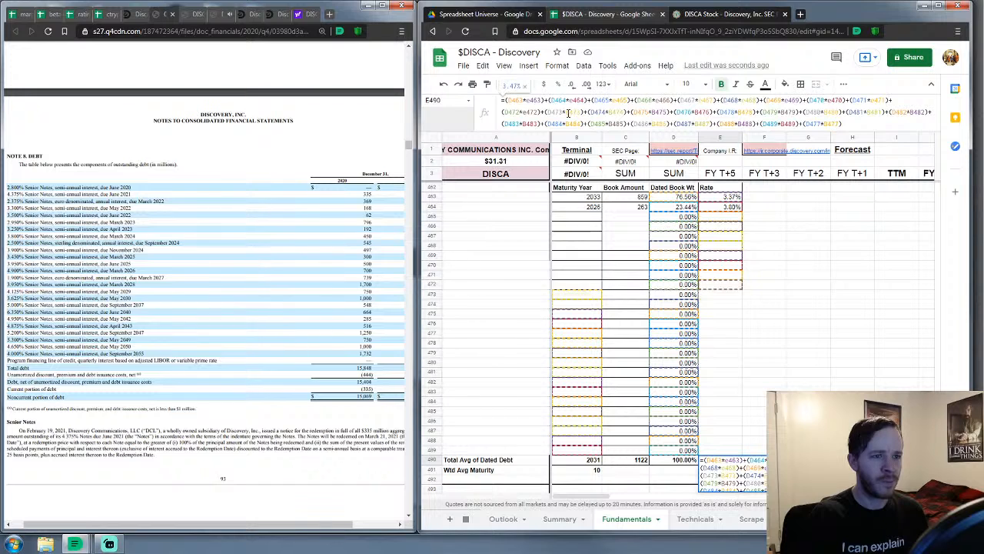
{"action": "type", "text": "e"}
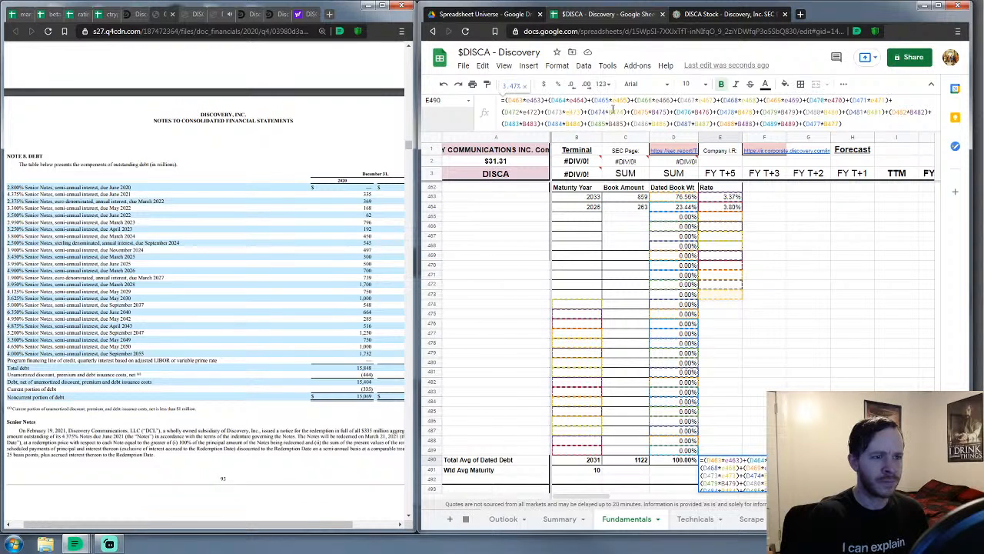
{"action": "left_click", "coordinate": [613, 110]}
{"action": "key", "text": "BackSpace"}
{"action": "type", "text": "e"}
{"action": "left_click", "coordinate": [655, 112]}
{"action": "key", "text": "BackSpace"}
{"action": "type", "text": "e"}
{"action": "left_click", "coordinate": [697, 111]}
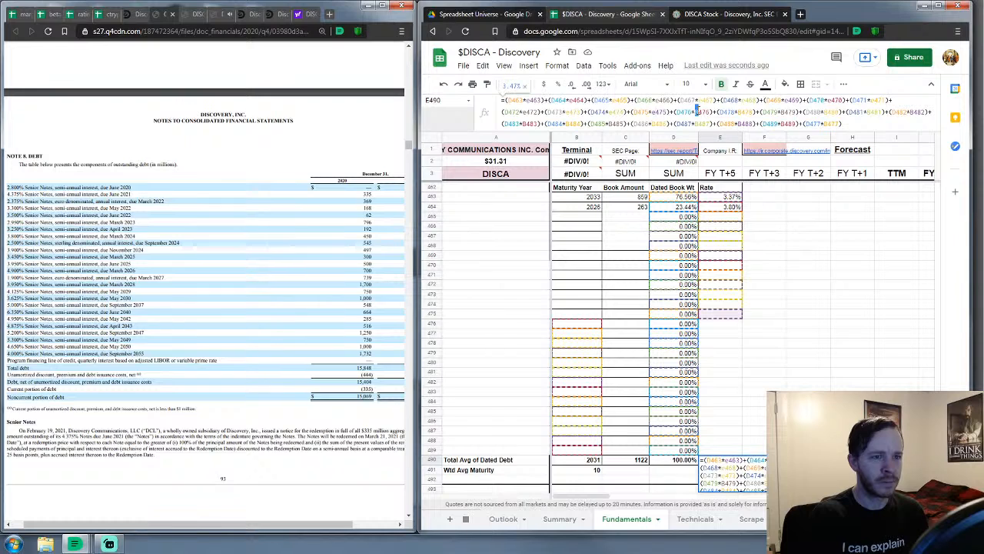
{"action": "key", "text": "BackSpace"}
{"action": "type", "text": "e"}
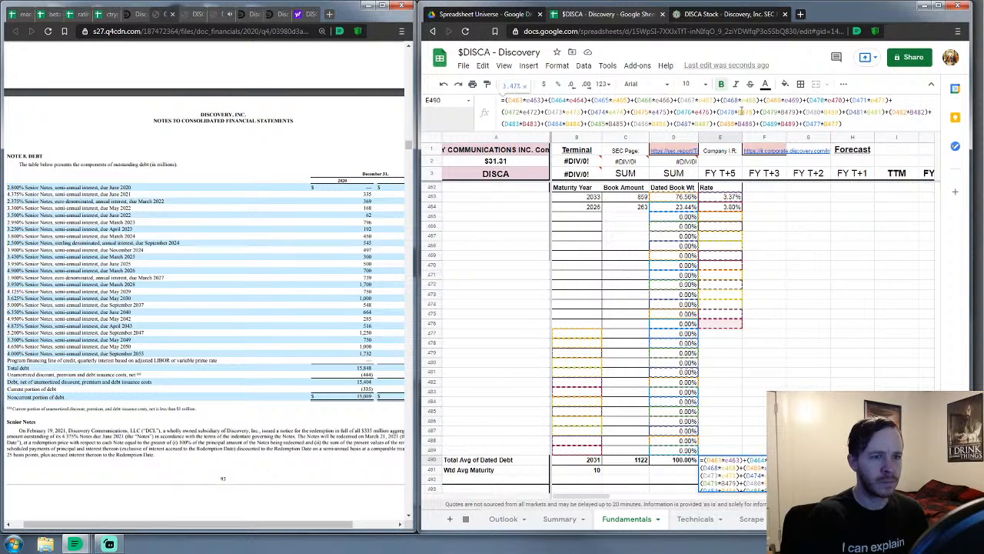
{"action": "left_click", "coordinate": [783, 112]}
{"action": "key", "text": "BackSpace"}
{"action": "type", "text": "e"}
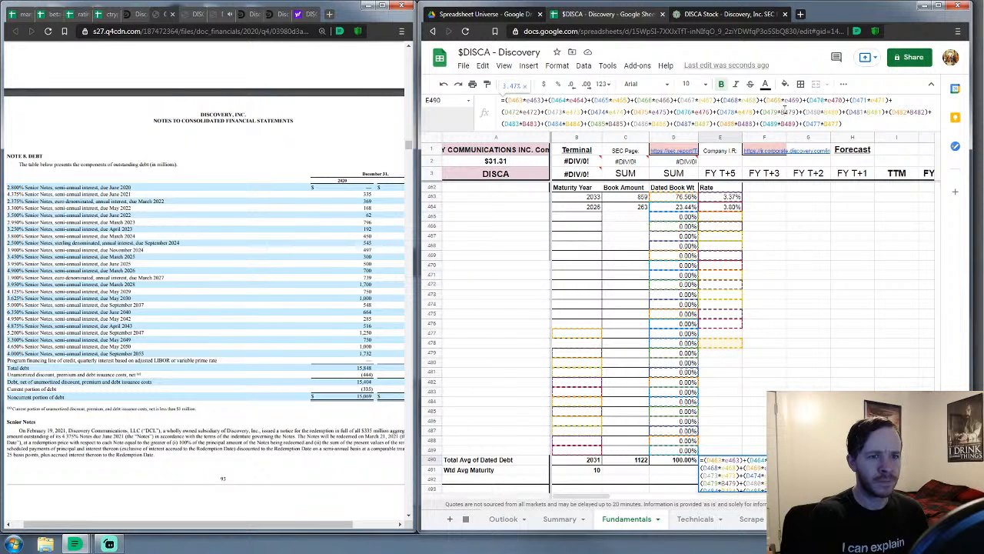
Switch the remaining B references through row 489 to E and confirm the 3.47% weighted rate
{"action": "key", "text": "BackSpace"}
{"action": "type", "text": "e"}
{"action": "left_click", "coordinate": [826, 112]}
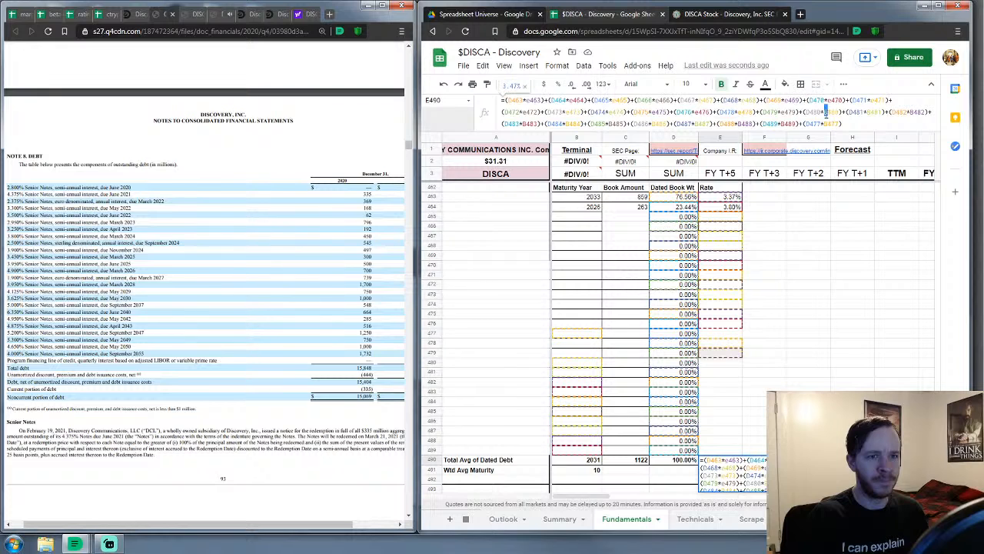
{"action": "key", "text": "BackSpace"}
{"action": "type", "text": "e"}
{"action": "left_click", "coordinate": [871, 111]}
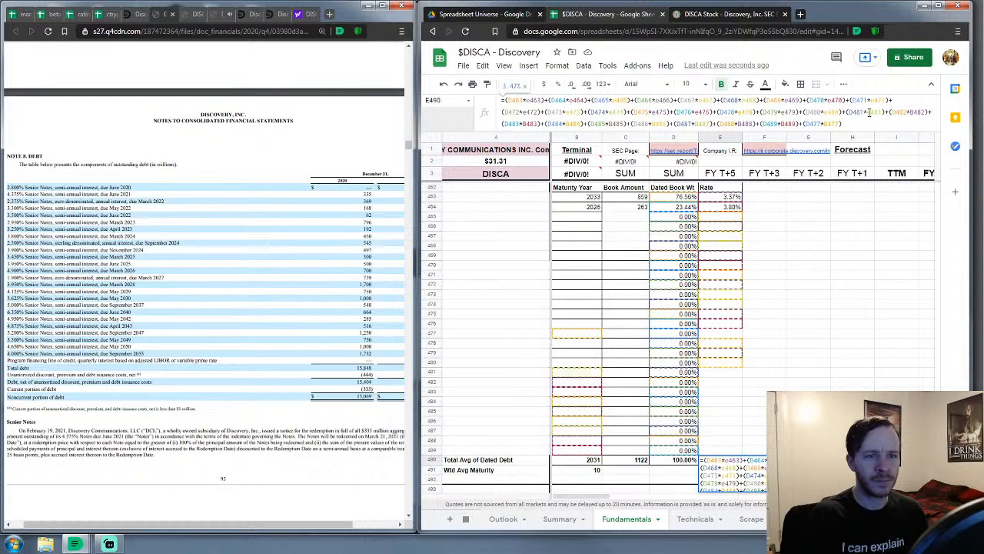
{"action": "key", "text": "BackSpace"}
{"action": "type", "text": "e"}
{"action": "left_click", "coordinate": [912, 111]}
{"action": "key", "text": "BackSpace"}
{"action": "type", "text": "e"}
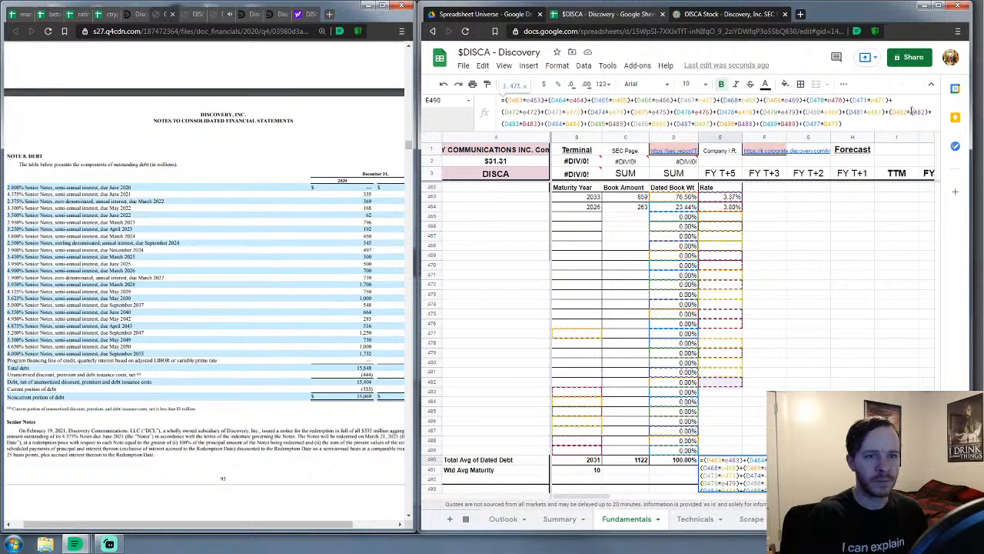
{"action": "left_click", "coordinate": [523, 123]}
{"action": "key", "text": "BackSpace"}
{"action": "type", "text": "e483"}
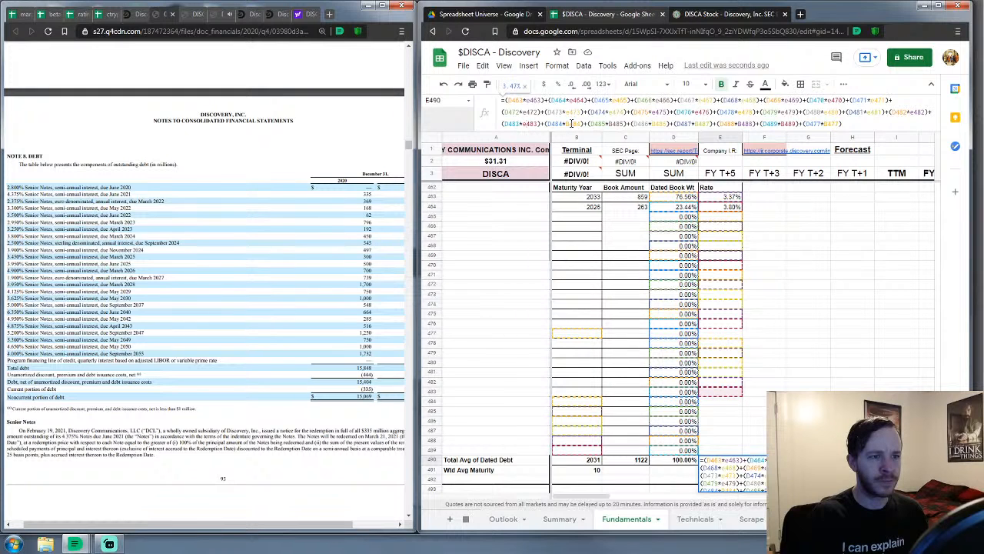
{"action": "left_click", "coordinate": [612, 123]}
{"action": "key", "text": "BackSpace"}
{"action": "type", "text": "e"}
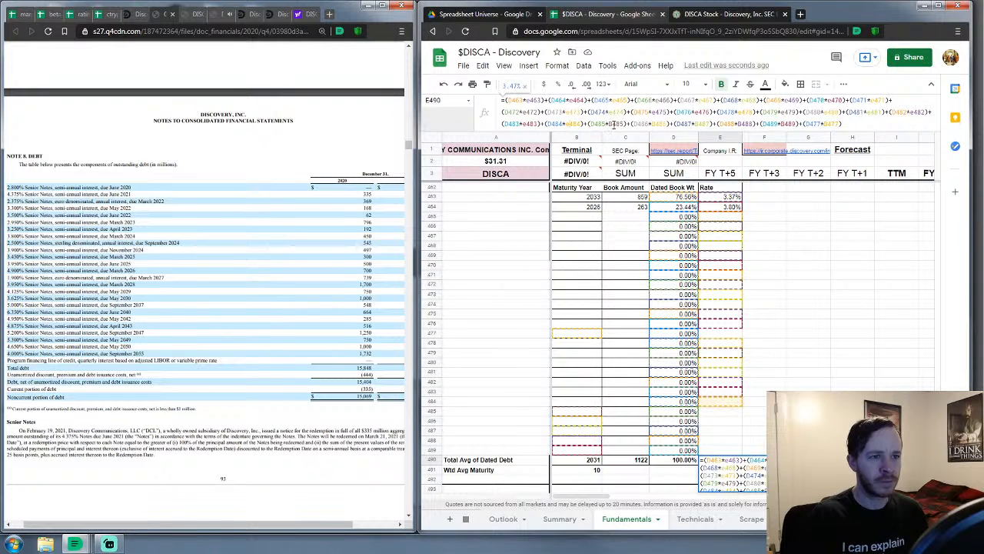
{"action": "left_click", "coordinate": [612, 123]}
{"action": "key", "text": "BackSpace"}
{"action": "type", "text": "e"}
{"action": "left_click", "coordinate": [656, 123]}
{"action": "key", "text": "BackSpace"}
{"action": "type", "text": "e"}
{"action": "left_click", "coordinate": [696, 123]}
{"action": "key", "text": "BackSpace"}
{"action": "type", "text": "e"}
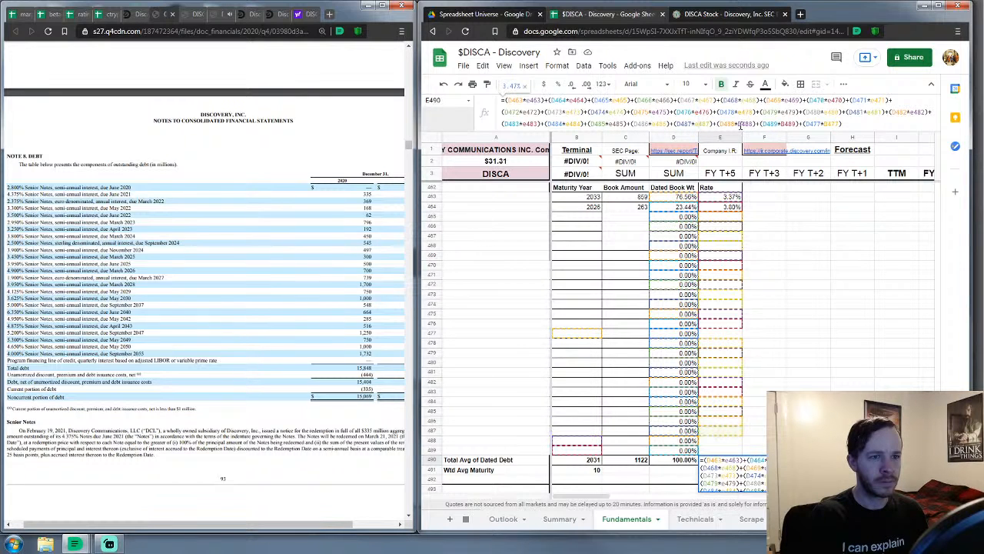
{"action": "left_click", "coordinate": [741, 123]}
{"action": "key", "text": "BackSpace"}
{"action": "type", "text": "e"}
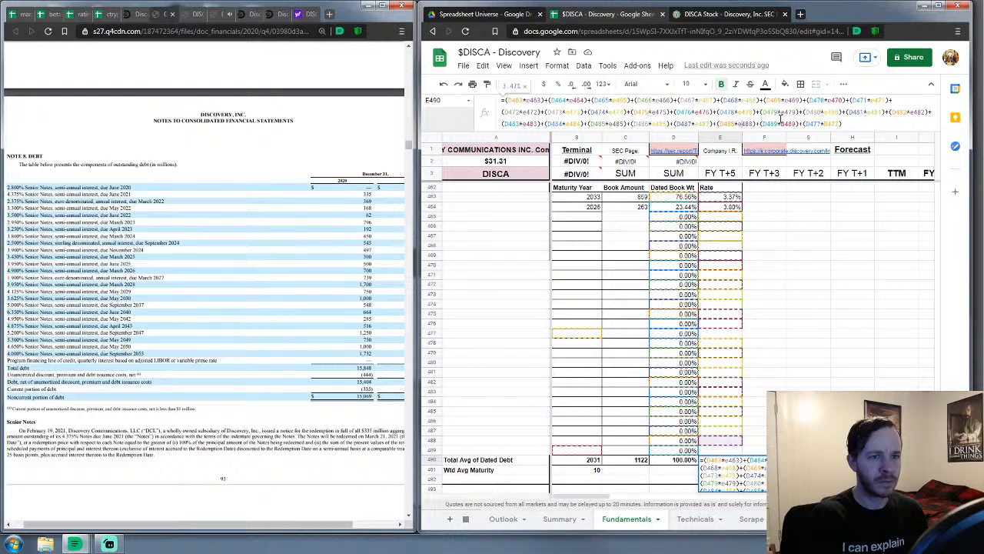
{"action": "left_click", "coordinate": [783, 123]}
{"action": "key", "text": "BackSpace"}
{"action": "type", "text": "e"}
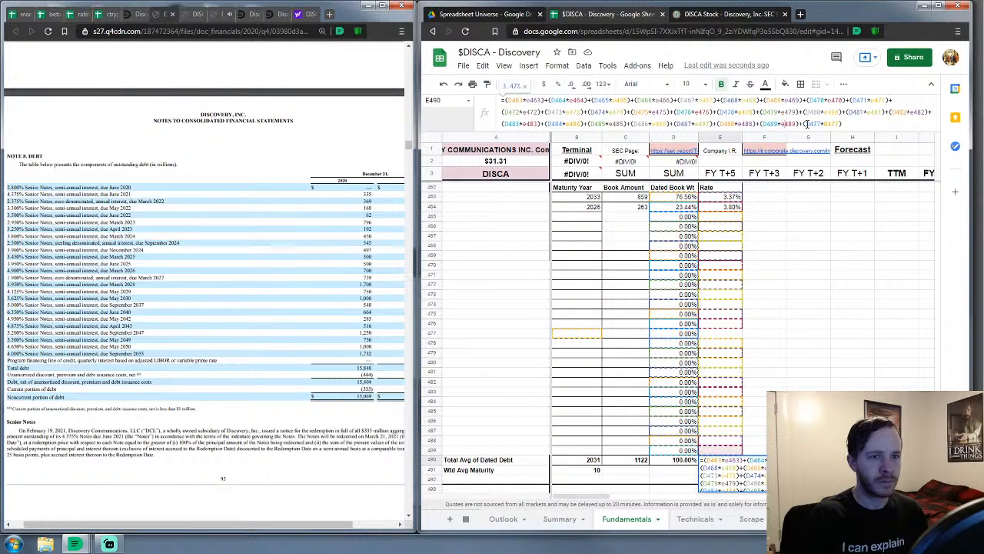
{"action": "left_click", "coordinate": [826, 123]}
{"action": "key", "text": "BackSpace"}
{"action": "type", "text": "e"}
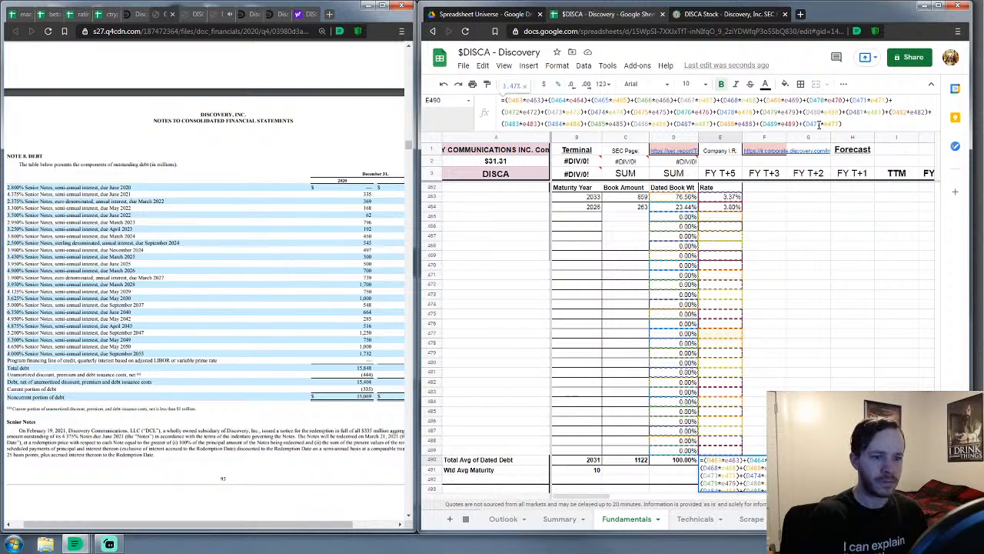
{"action": "key", "text": "Return"}
{"action": "left_click", "coordinate": [577, 392]}
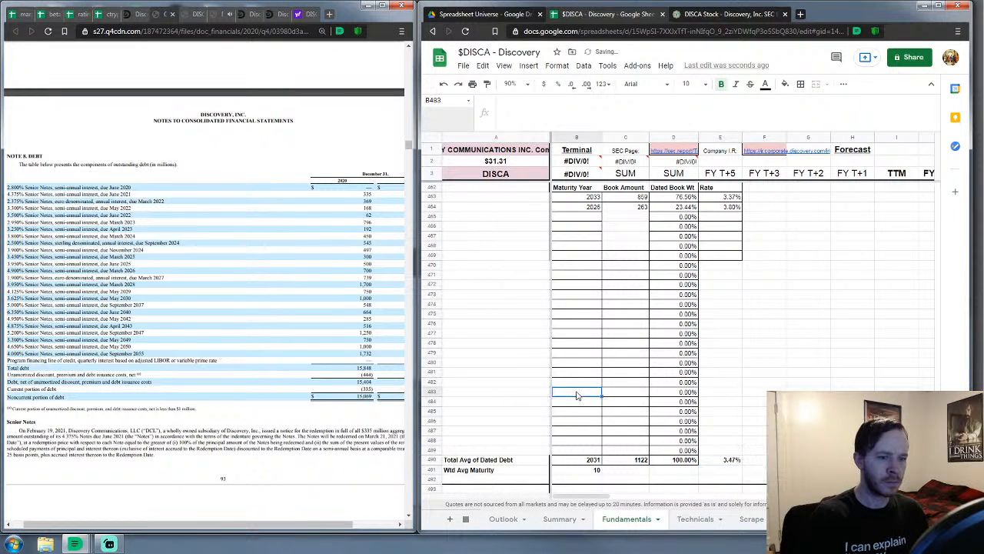
Zoom the 10-K PDF in two steps and scroll to bring Note 8's 2020 debt amounts into view
{"action": "left_click", "coordinate": [576, 219]}
{"action": "mouse_move", "coordinate": [329, 484]}
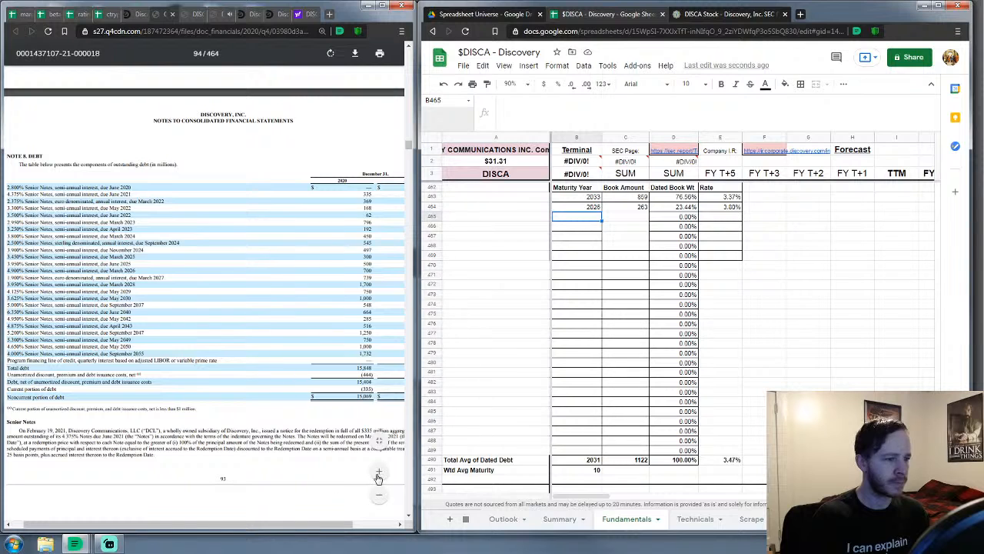
{"action": "left_click", "coordinate": [378, 472]}
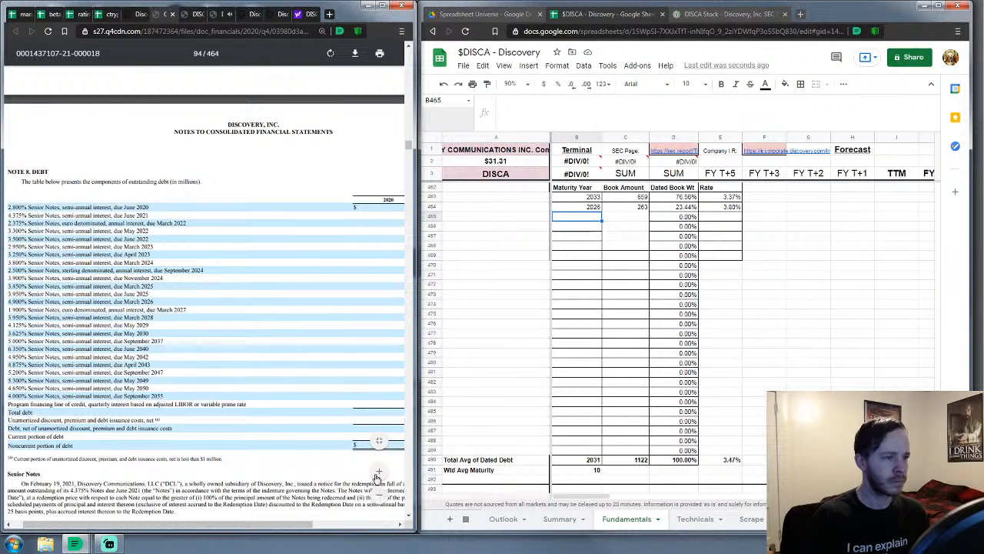
{"action": "left_click", "coordinate": [377, 476]}
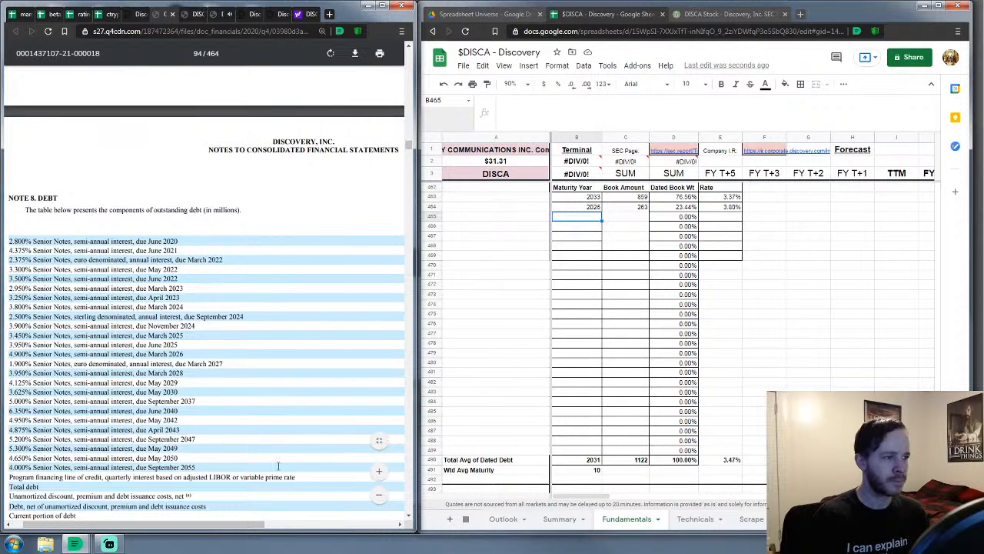
{"action": "scroll", "coordinate": [251, 416], "scroll_direction": "down", "scroll_amount": 2}
{"action": "left_click_drag", "start_coordinate": [190, 525], "coordinate": [279, 527]}
Enter book amounts 335, 369, 168, 796, 192, 450, 545, 497 and 300 starting at C465
{"action": "left_click", "coordinate": [643, 219]}
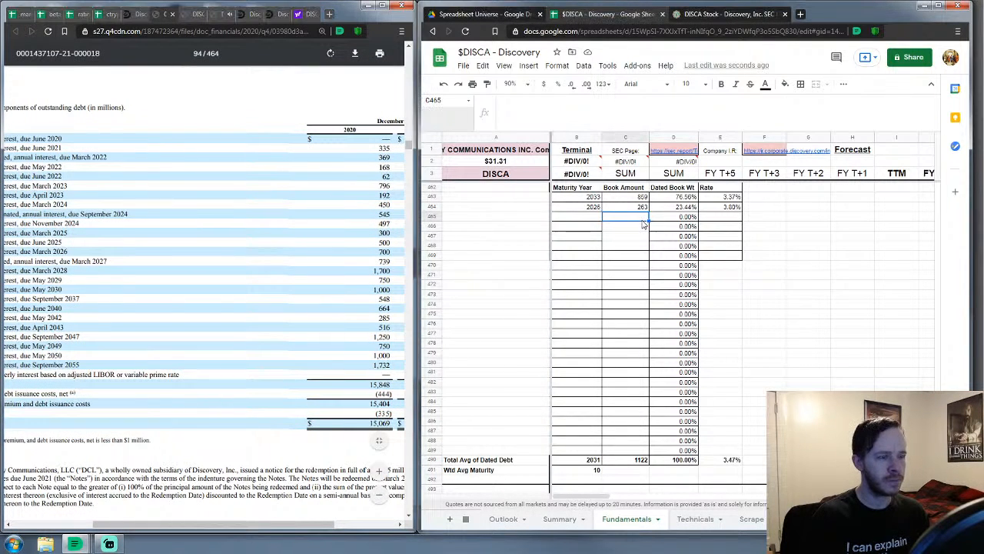
{"action": "type", "text": "335"}
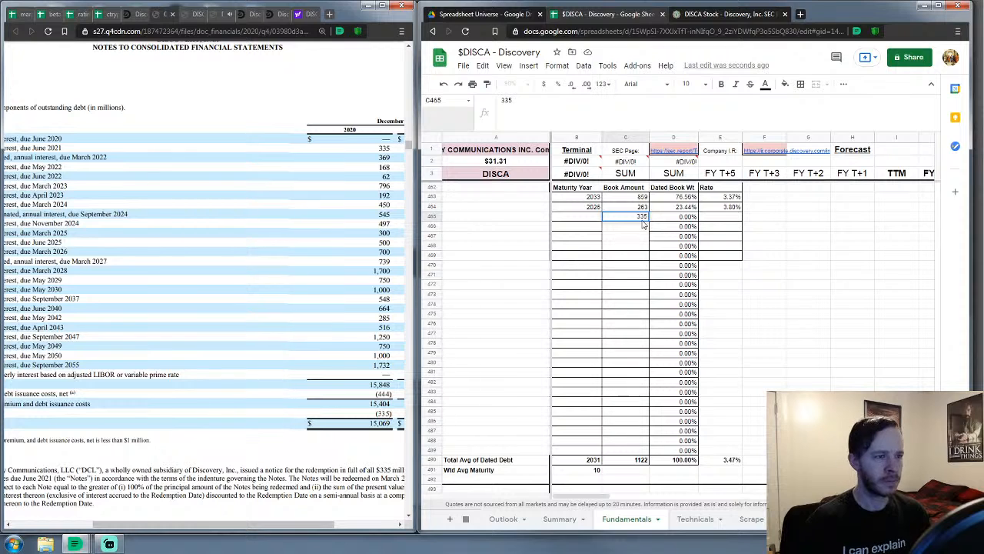
{"action": "key", "text": "Return"}
{"action": "type", "text": "3"}
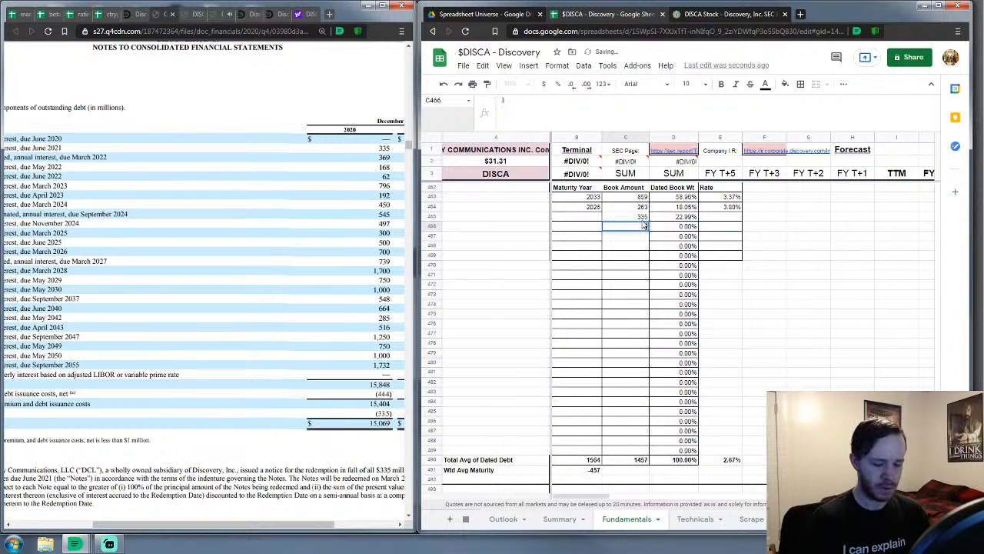
{"action": "type", "text": "69"}
{"action": "key", "text": "Return"}
{"action": "type", "text": "168"}
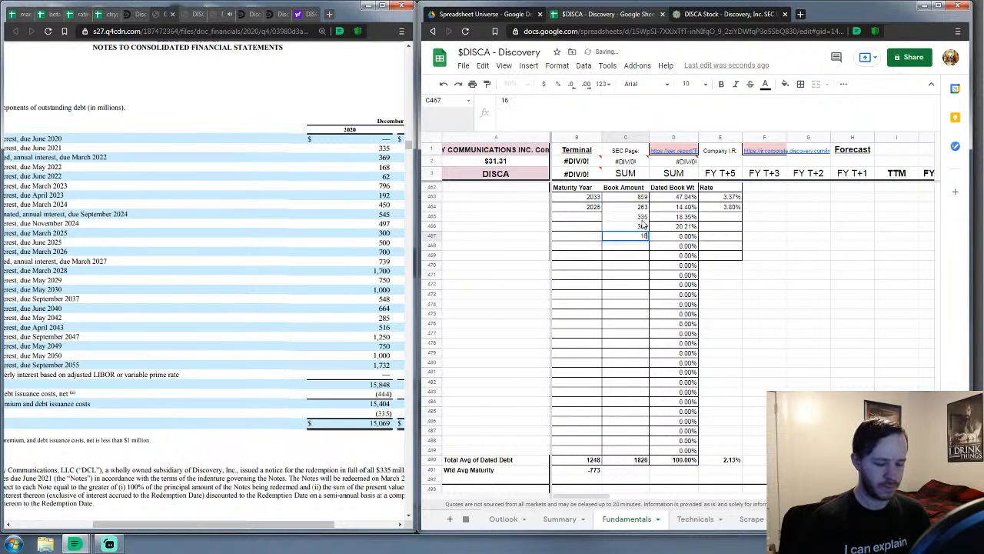
{"action": "key", "text": "Return"}
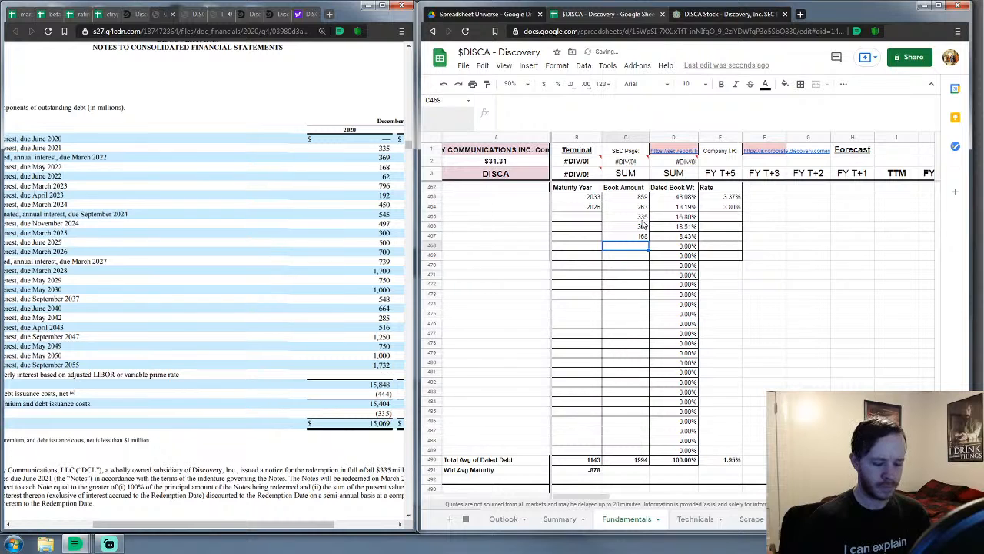
{"action": "type", "text": "62"}
{"action": "type", "text": "796"}
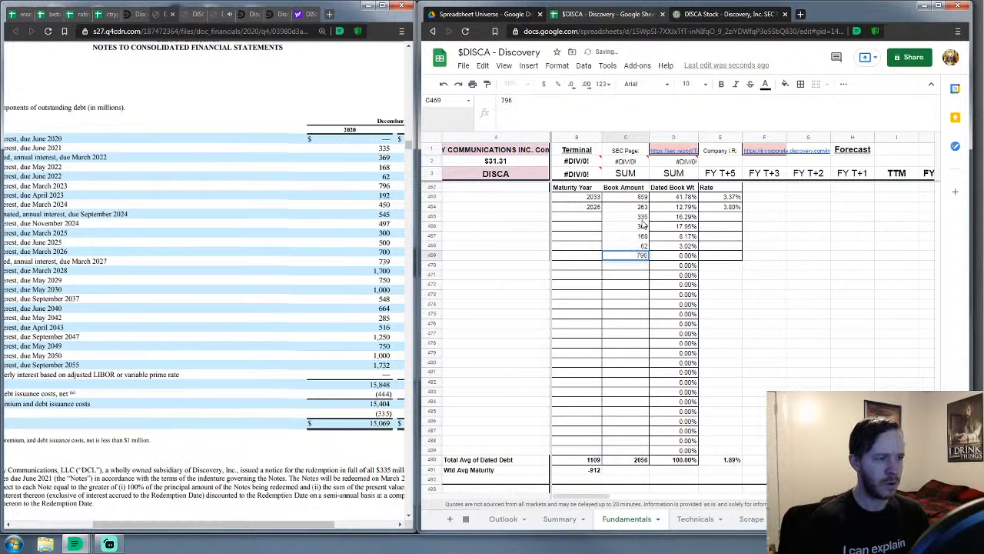
{"action": "key", "text": "Return"}
{"action": "type", "text": "192"}
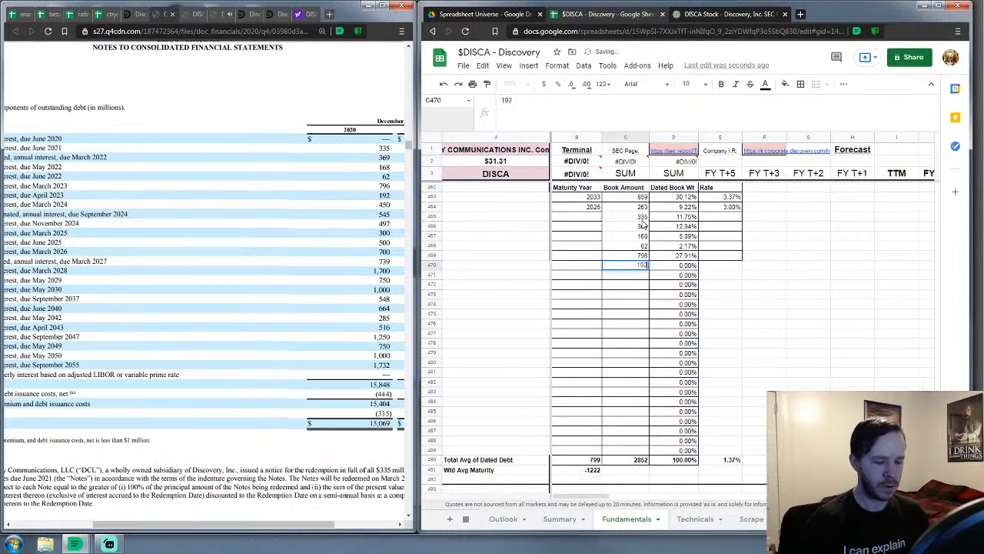
{"action": "key", "text": "Return"}
{"action": "type", "text": "450"}
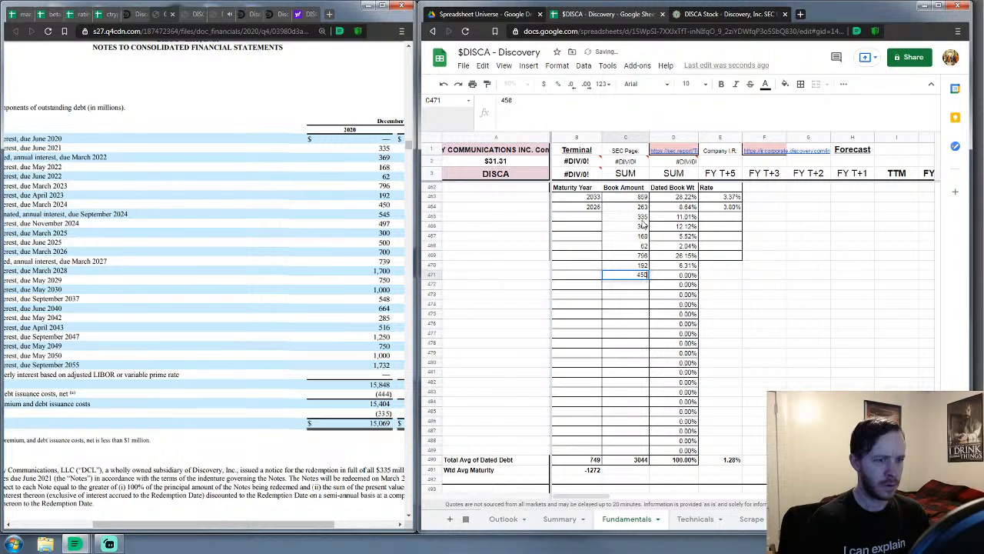
{"action": "key", "text": "Return"}
{"action": "type", "text": "545"}
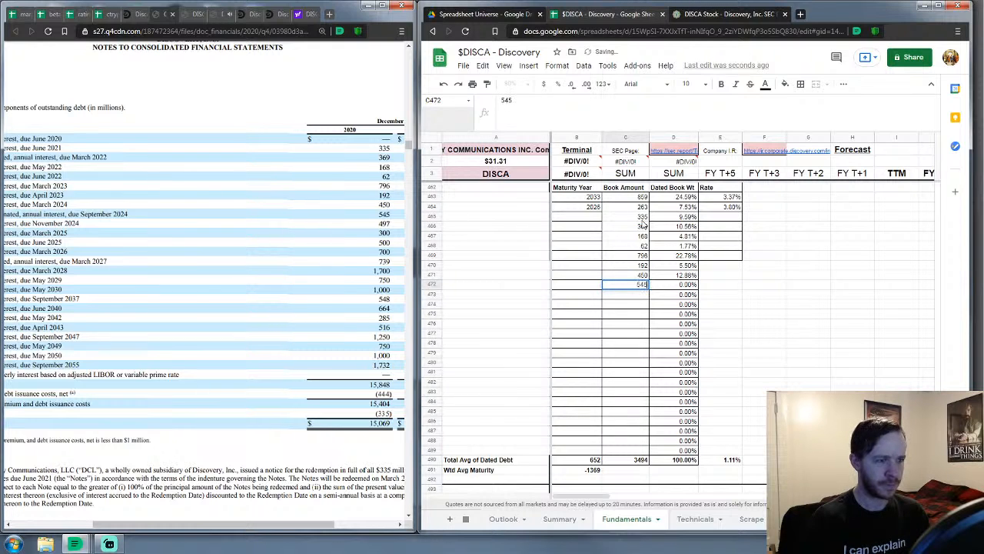
{"action": "key", "text": "Return"}
{"action": "type", "text": "497"}
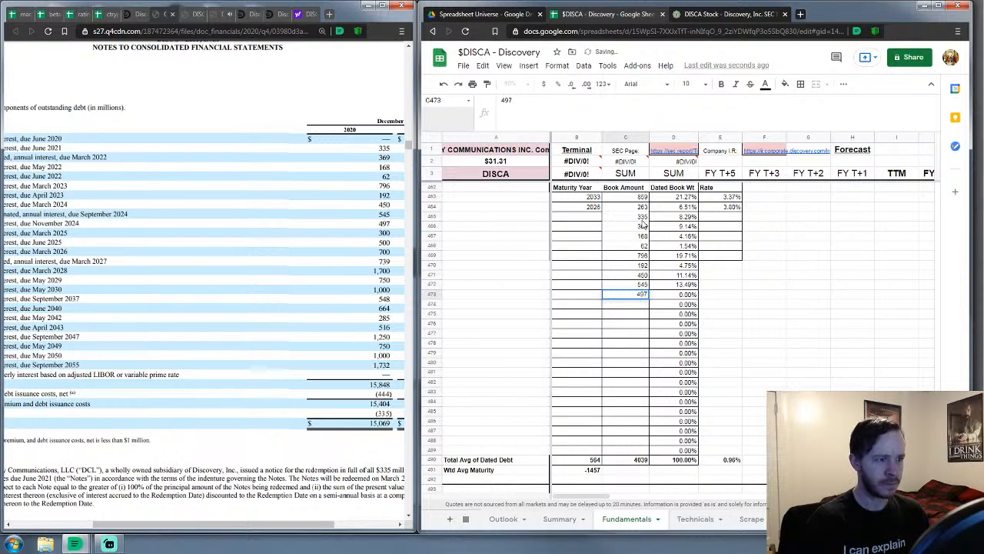
{"action": "key", "text": "Return"}
{"action": "type", "text": "300"}
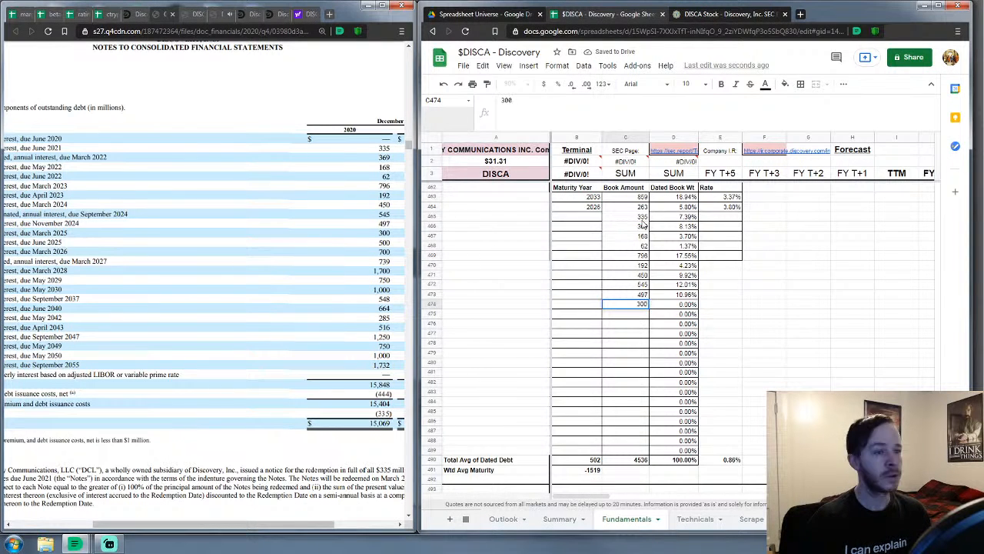
{"action": "key", "text": "Return"}
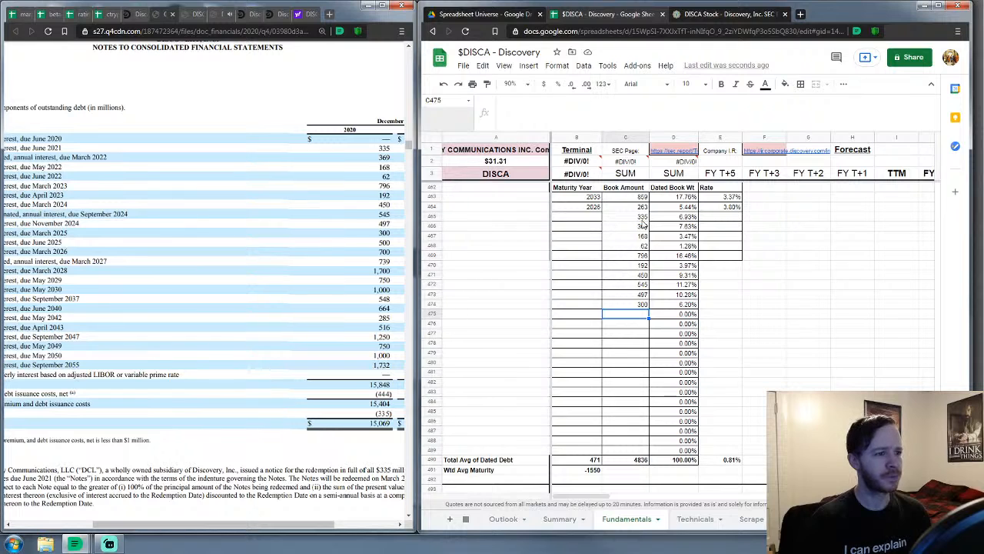
Continue the Book Amount column with 500, 700, 739, 1700, 750, 1000 and 548
{"action": "type", "text": "500"}
{"action": "key", "text": "Return"}
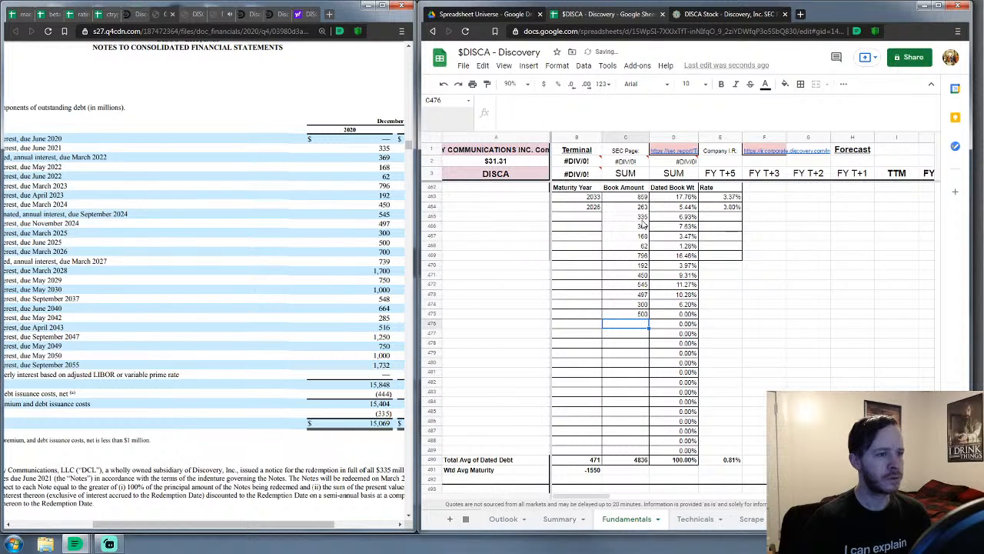
{"action": "type", "text": "700"}
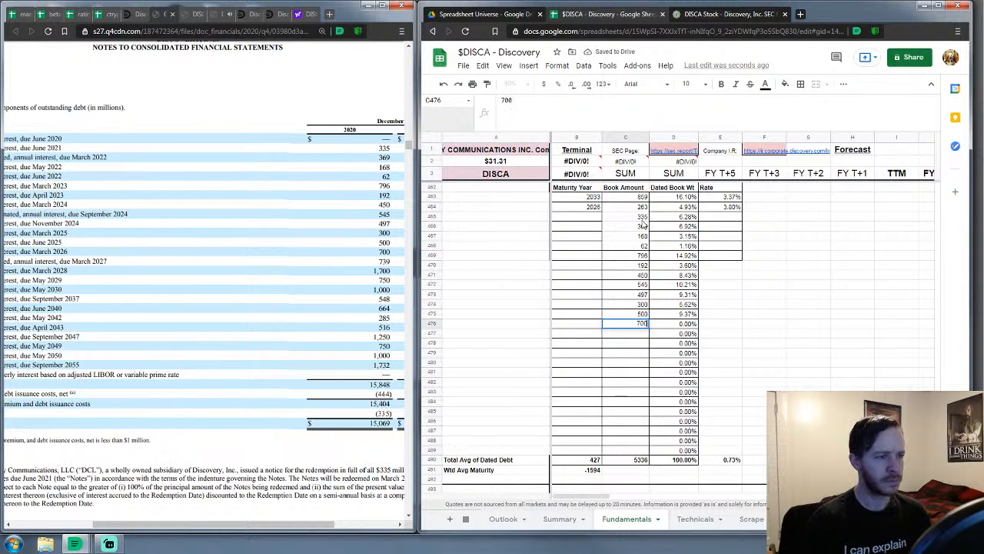
{"action": "key", "text": "Return"}
{"action": "type", "text": "739"}
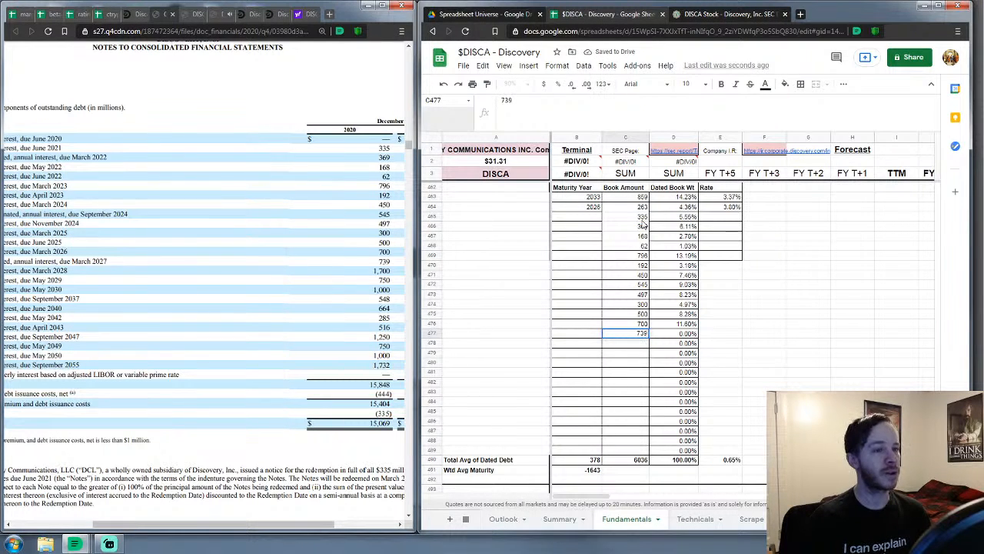
{"action": "key", "text": "Return"}
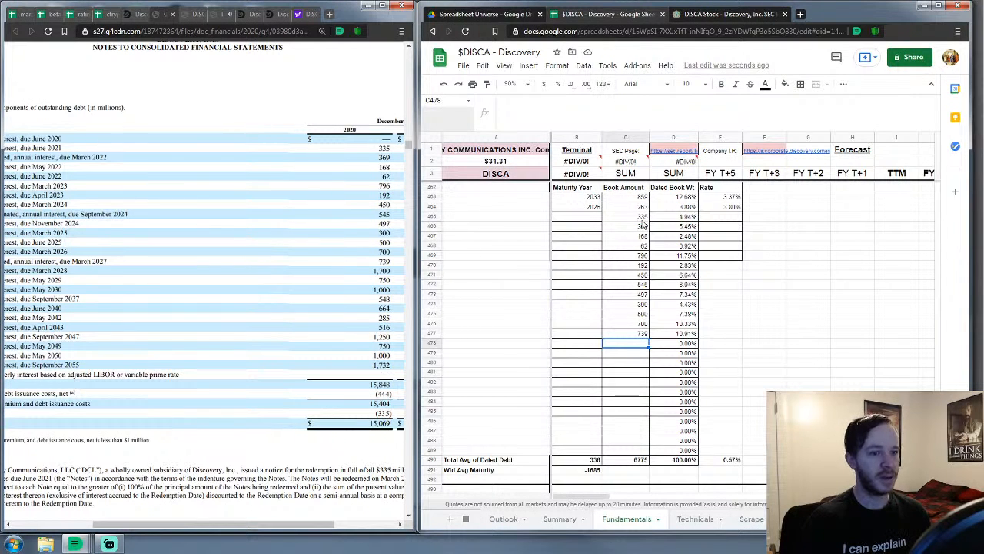
{"action": "type", "text": "1700"}
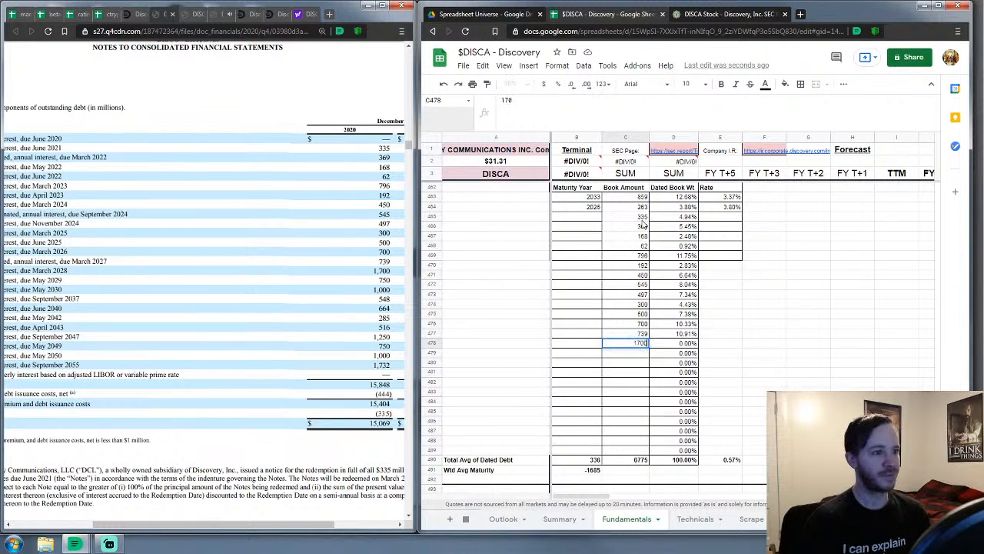
{"action": "key", "text": "Return"}
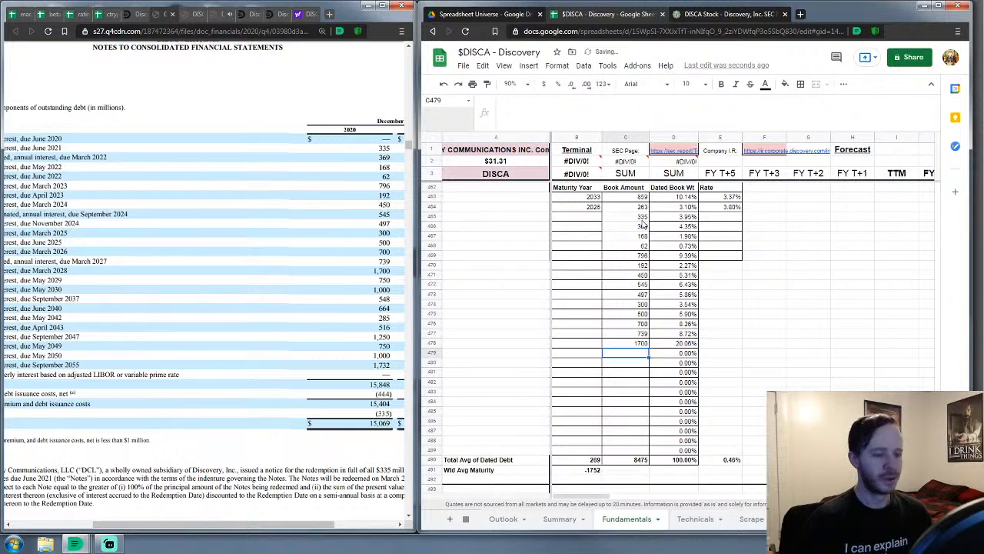
{"action": "type", "text": "750"}
{"action": "key", "text": "Return"}
{"action": "type", "text": "1000"}
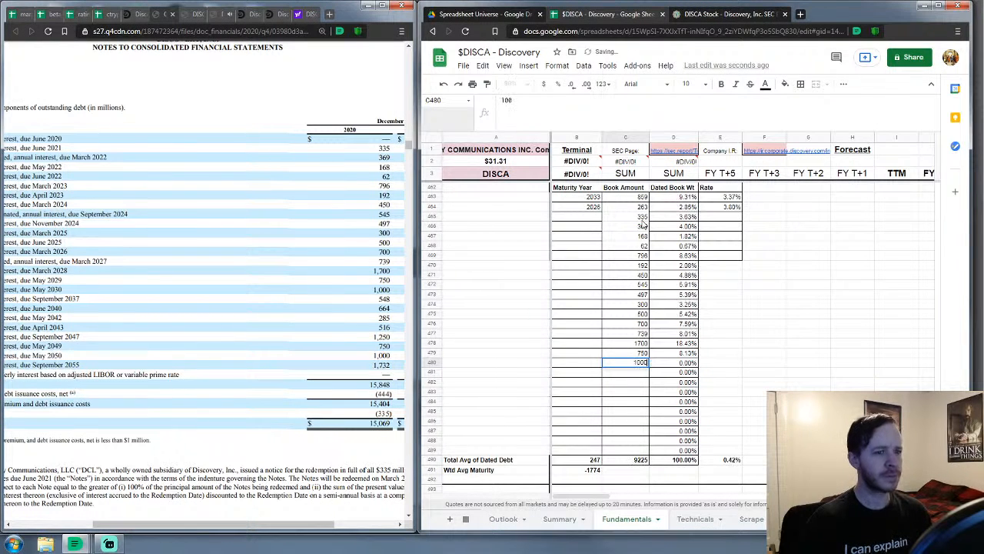
{"action": "key", "text": "Return"}
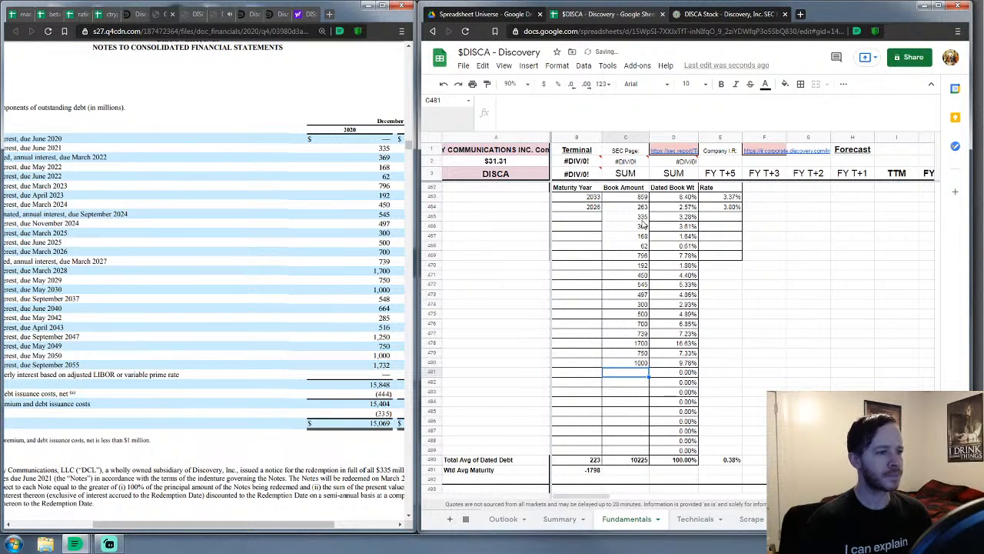
{"action": "type", "text": "548"}
{"action": "key", "text": "Return"}
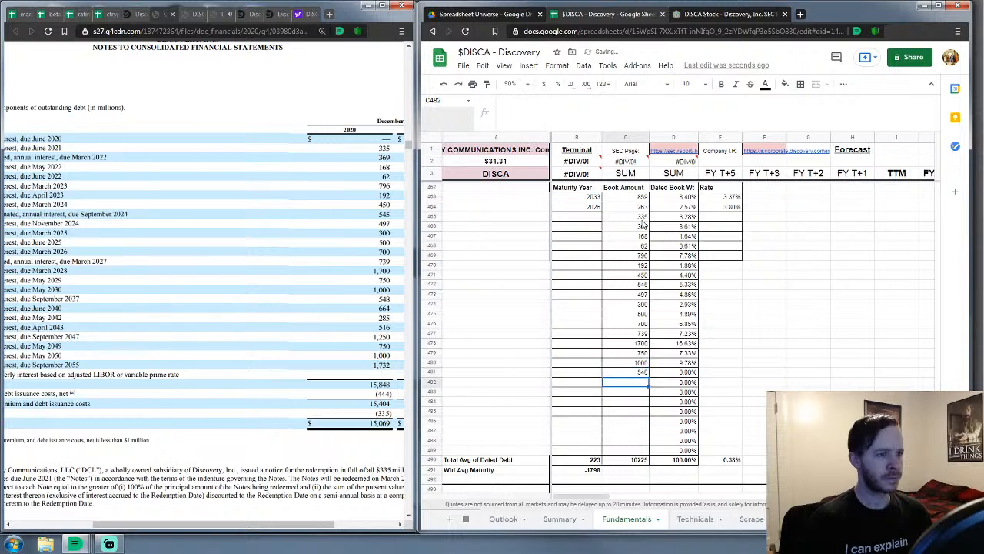
Finish the Book Amount column with 664, 285, 516, 1250, 750, 1000 and 1732
{"action": "type", "text": "664"}
{"action": "key", "text": "Return"}
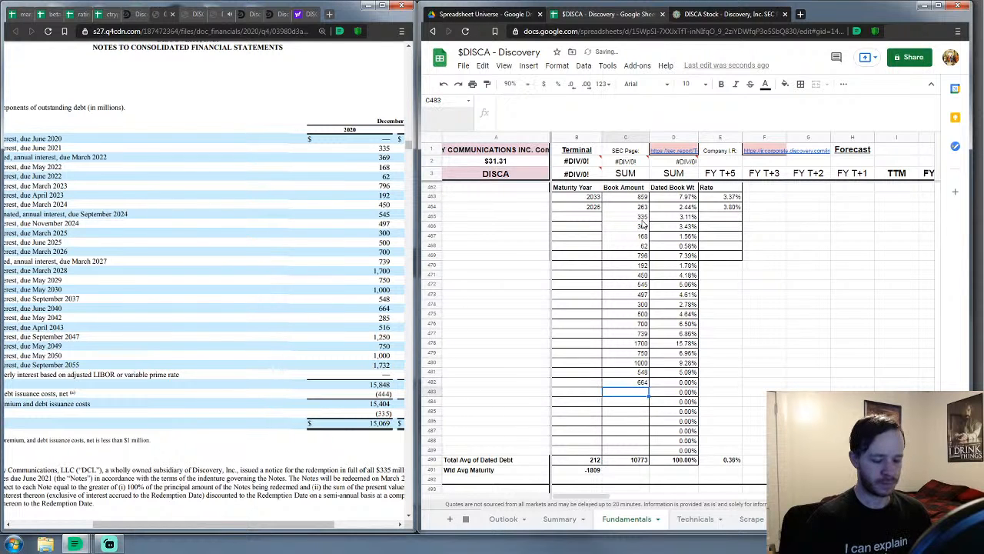
{"action": "type", "text": "285"}
{"action": "key", "text": "Return"}
{"action": "type", "text": "5"}
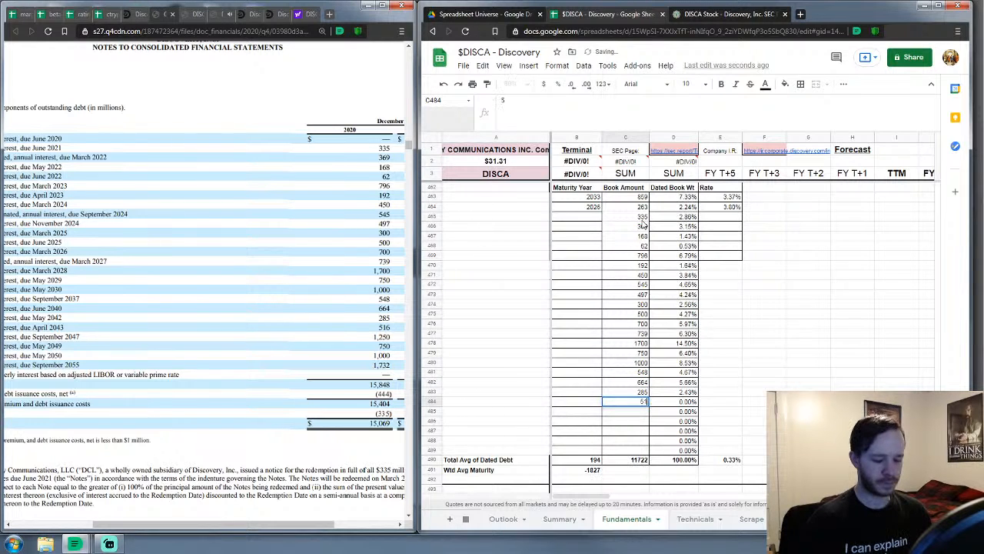
{"action": "type", "text": "16"}
{"action": "key", "text": "Return"}
{"action": "type", "text": "1250"}
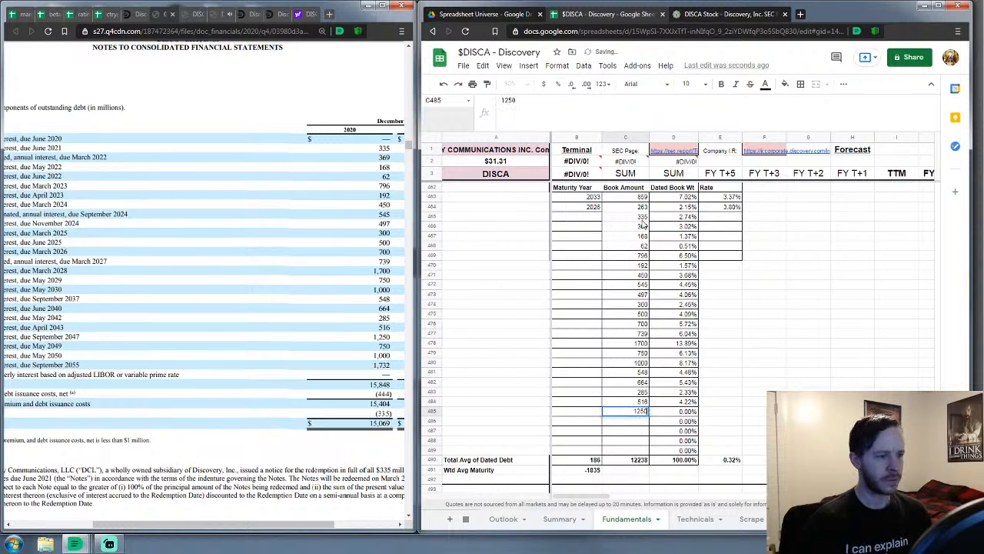
{"action": "key", "text": "Return"}
{"action": "type", "text": "750"}
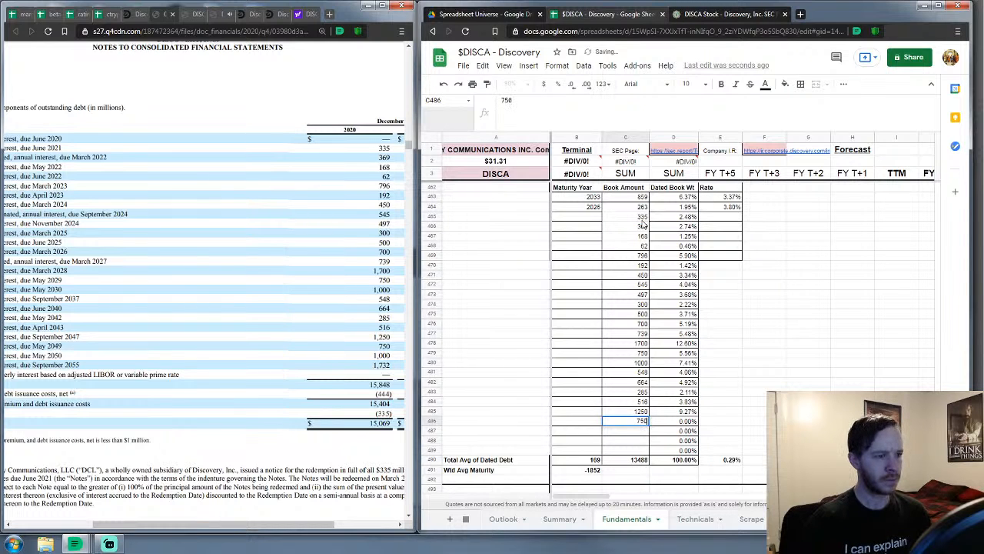
{"action": "key", "text": "Return"}
{"action": "type", "text": "1000"}
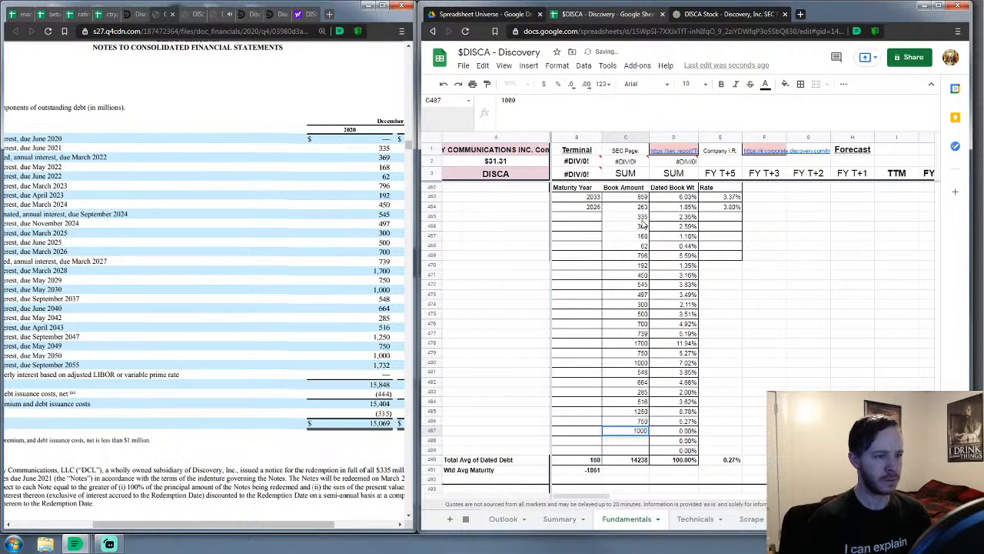
{"action": "key", "text": "Return"}
{"action": "type", "text": "1732"}
{"action": "key", "text": "Return"}
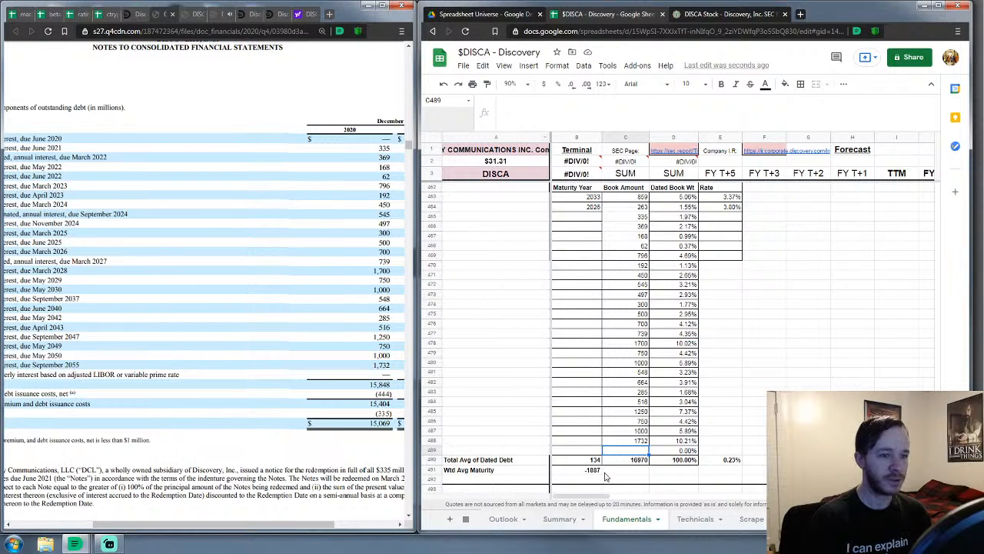
Select the empty row 489 beneath the dated-debt list
{"action": "left_click", "coordinate": [430, 450]}
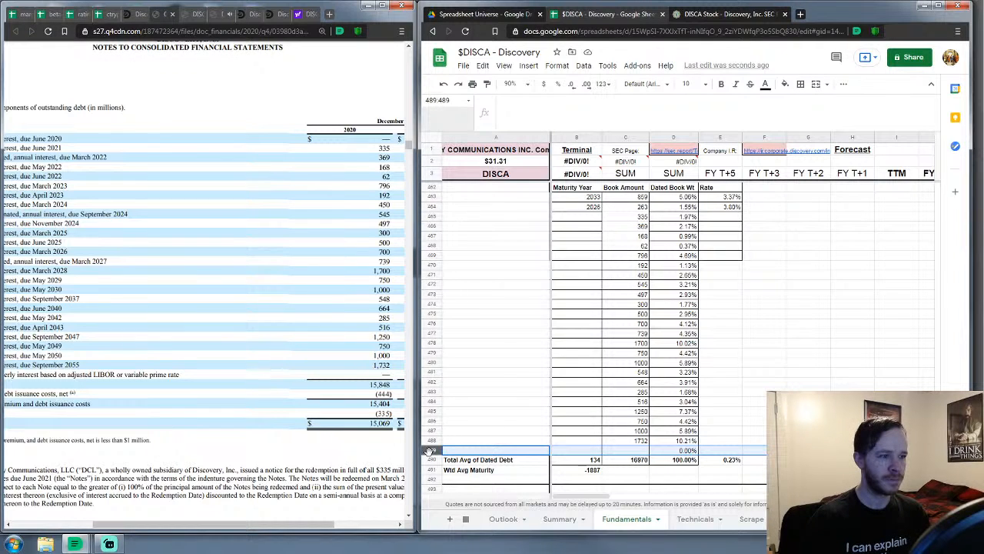
Delete the empty row 489 and strip the #REF! term from the maturity-year total formula
{"action": "right_click", "coordinate": [430, 450]}
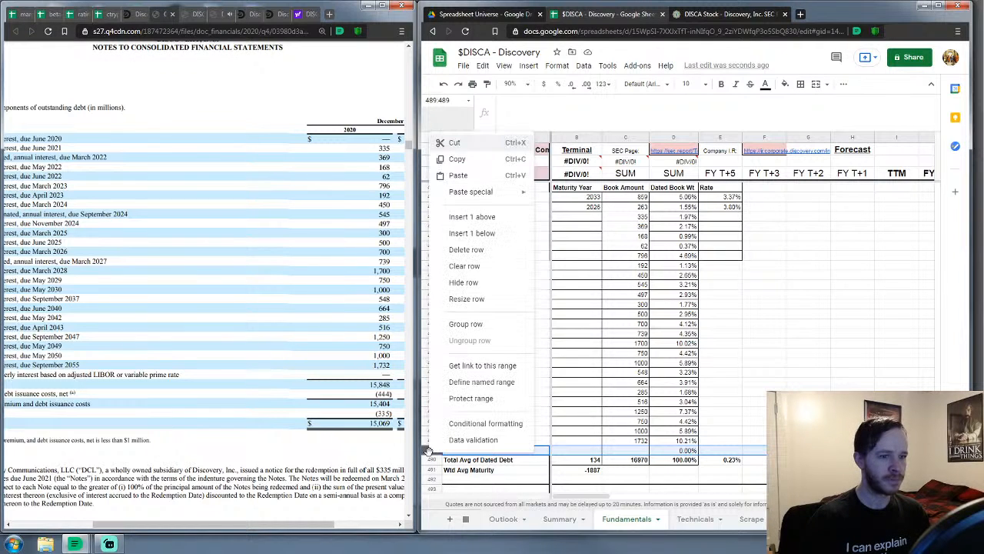
{"action": "left_click", "coordinate": [481, 250]}
{"action": "left_click", "coordinate": [577, 450]}
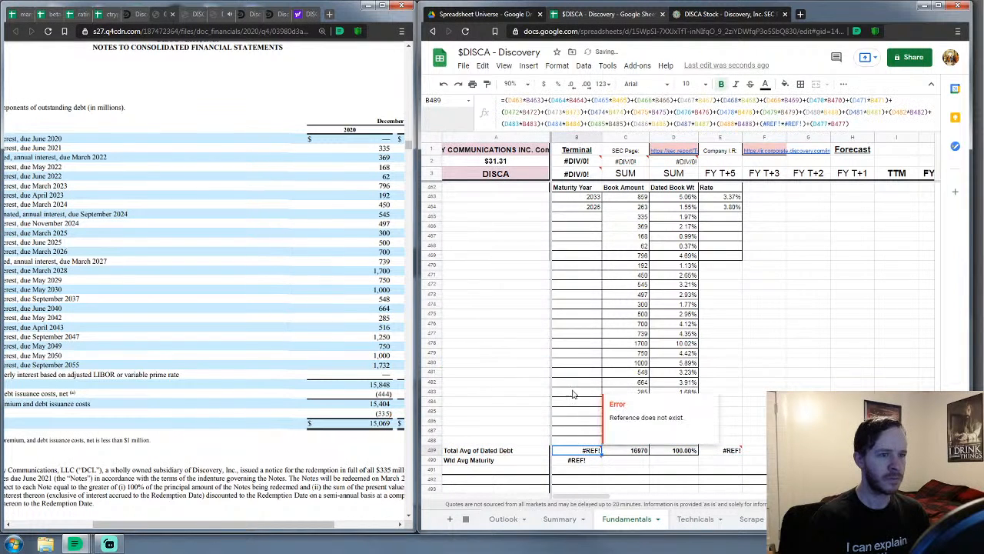
{"action": "left_click_drag", "start_coordinate": [807, 124], "coordinate": [757, 125]}
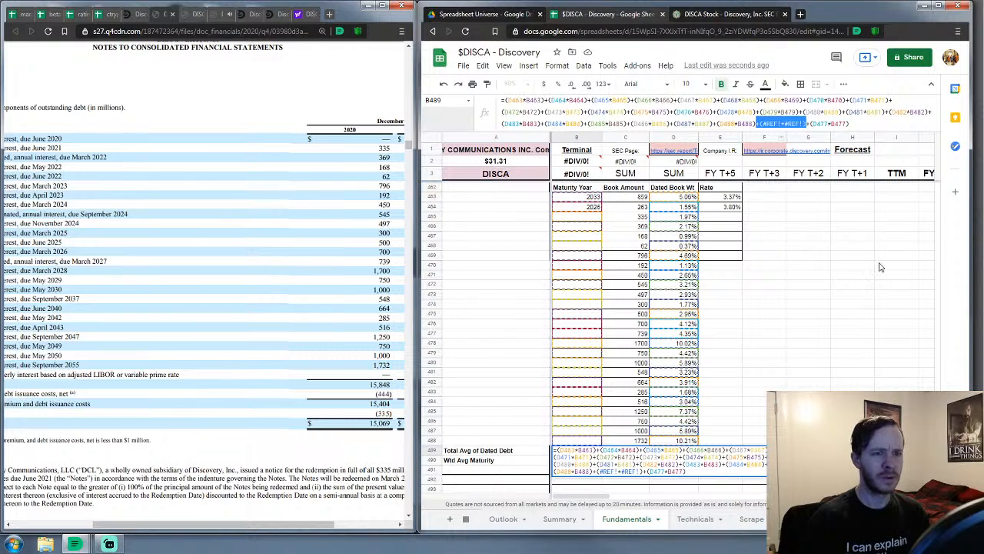
{"action": "key", "text": "BackSpace"}
{"action": "key", "text": "Return"}
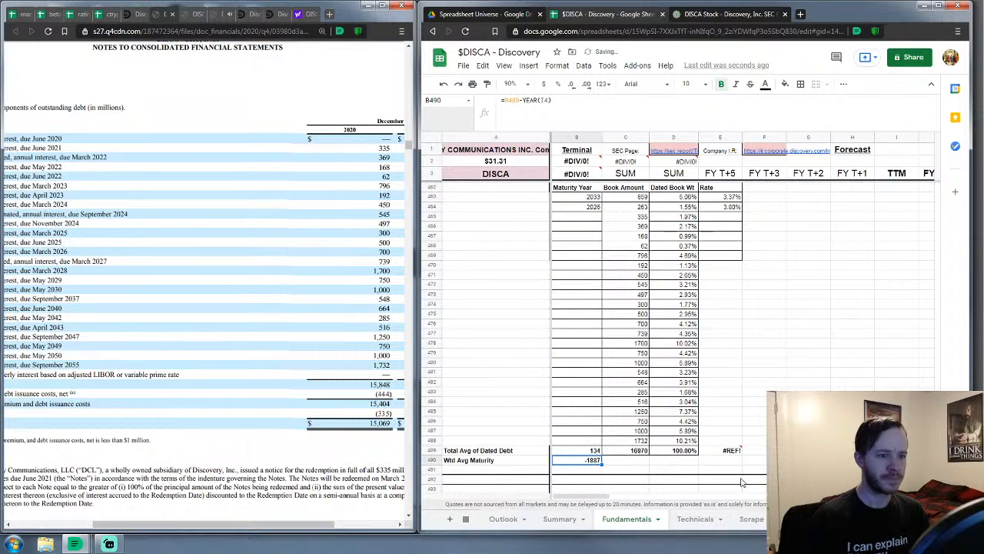
Remove the broken (#REF!*#REF!) term from the total rate formula so it shows 0.23%
{"action": "left_click", "coordinate": [729, 451]}
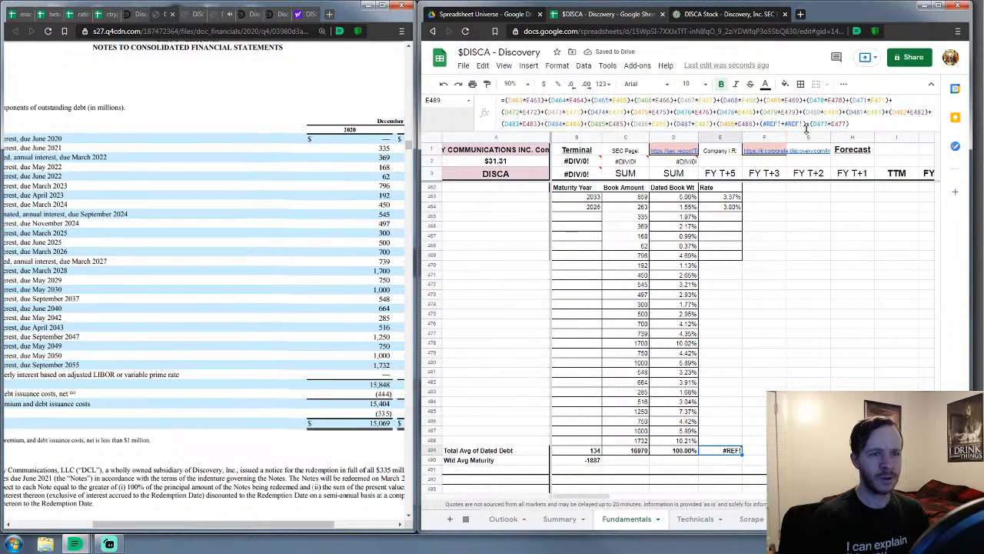
{"action": "left_click_drag", "start_coordinate": [805, 125], "coordinate": [757, 130]}
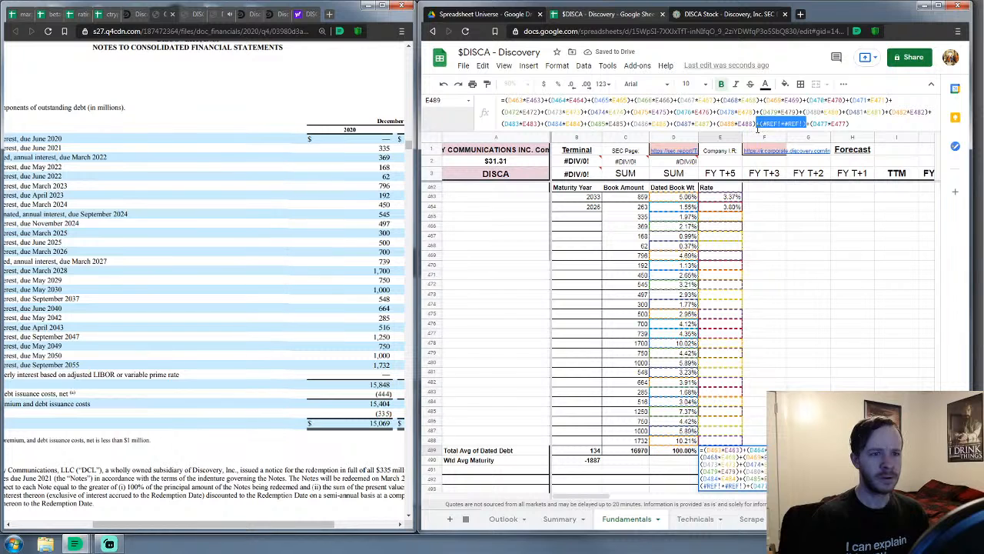
{"action": "key", "text": "BackSpace"}
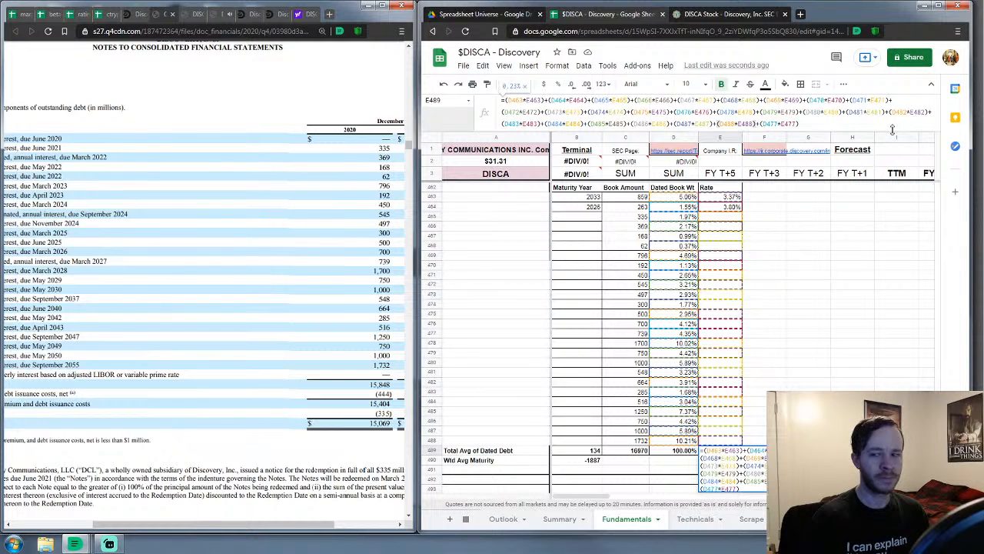
{"action": "key", "text": "Return"}
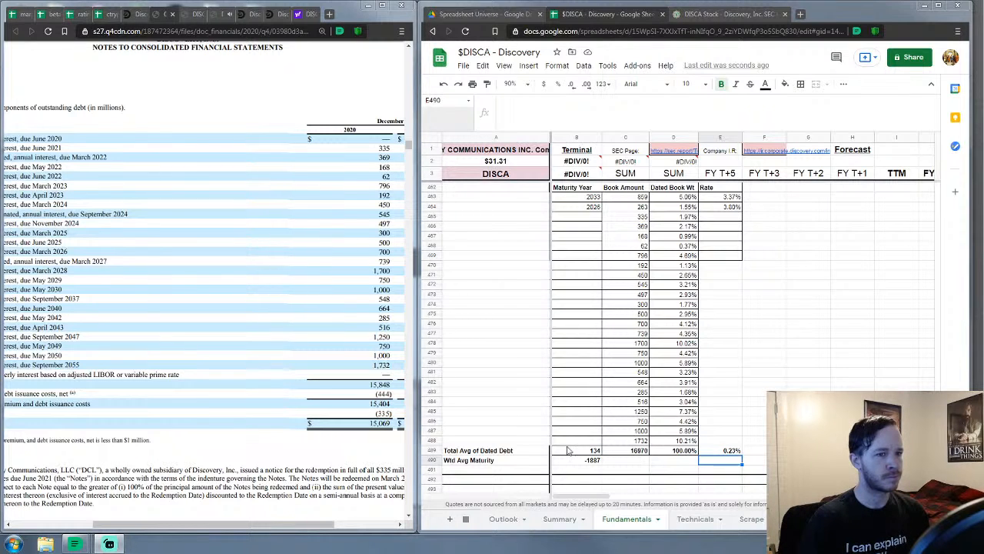
Enter maturity years 2021 through 2024 for the first nine notes, starting at B465
{"action": "left_click", "coordinate": [588, 216]}
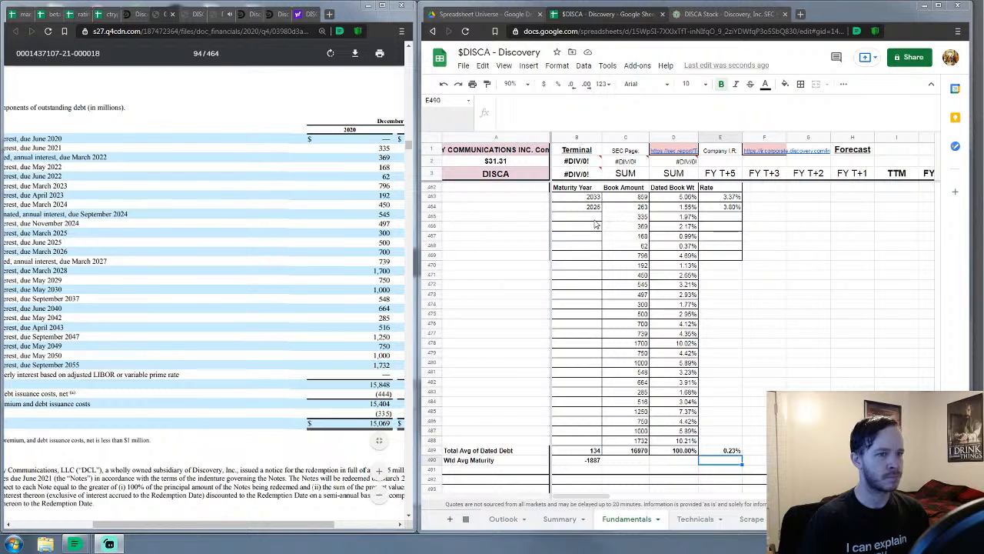
{"action": "left_click", "coordinate": [397, 254]}
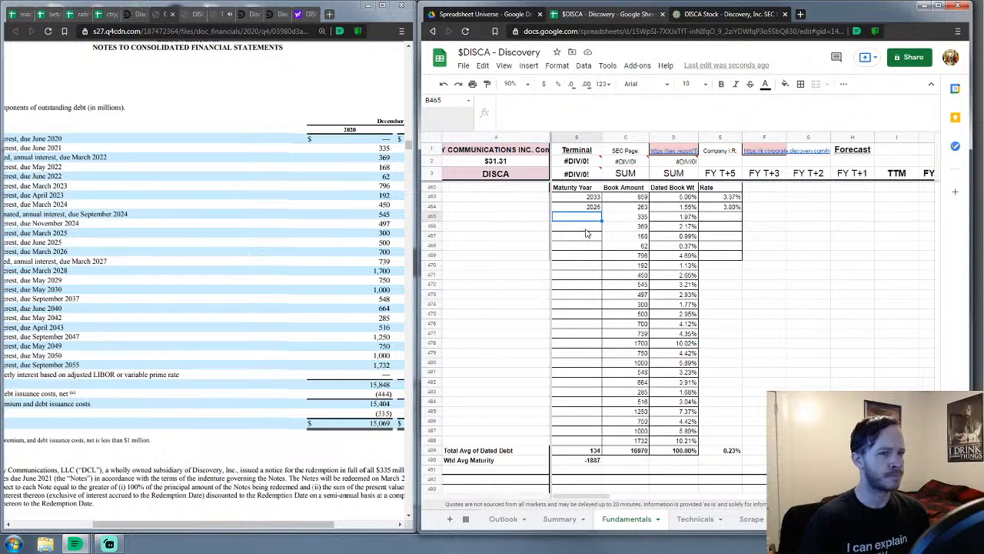
{"action": "type", "text": "202"}
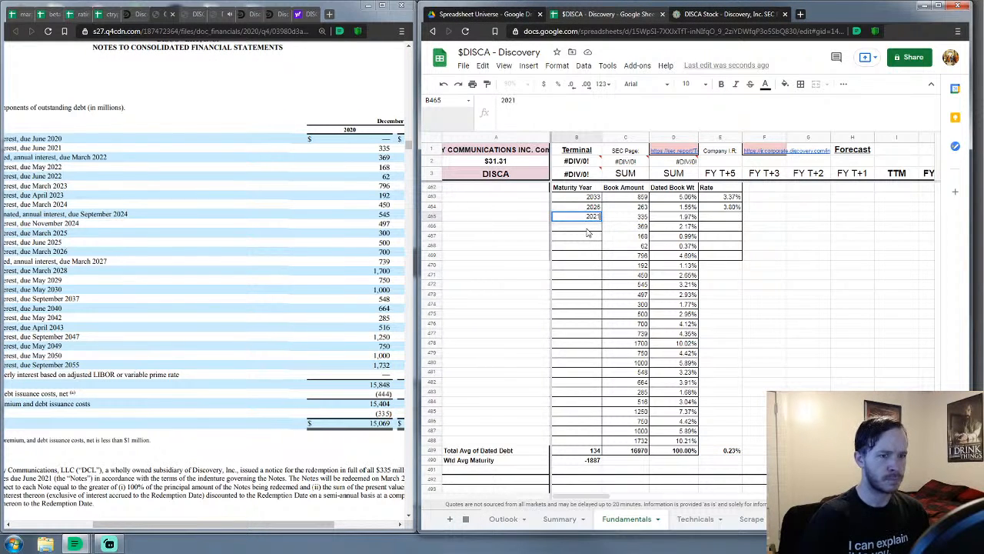
{"action": "type", "text": "1"}
{"action": "key", "text": "Return"}
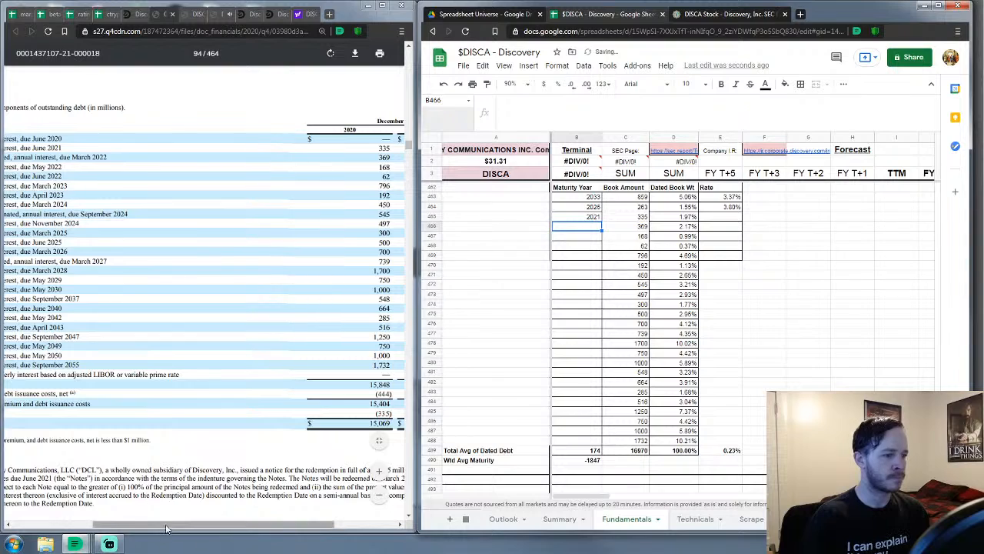
{"action": "left_click_drag", "start_coordinate": [165, 528], "coordinate": [94, 546]}
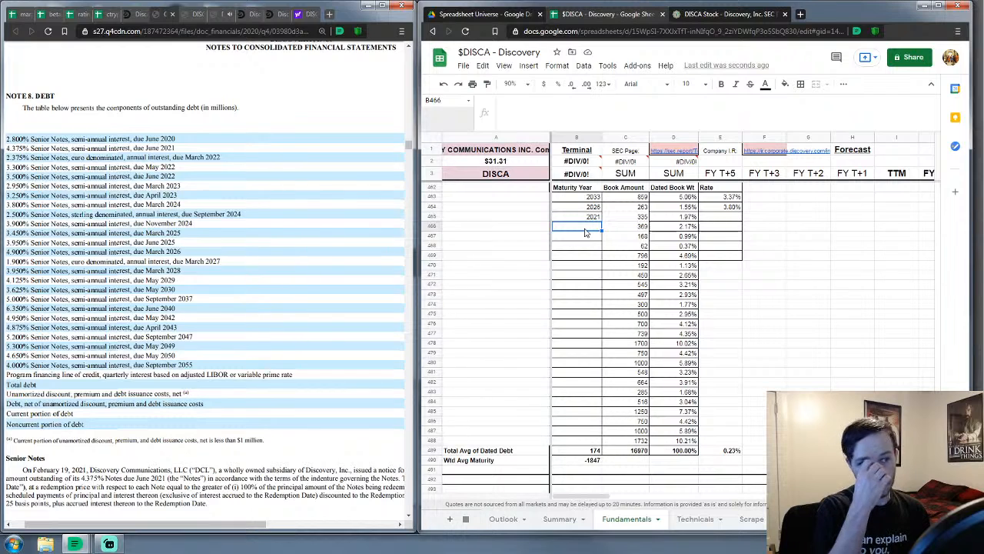
{"action": "type", "text": "2023"}
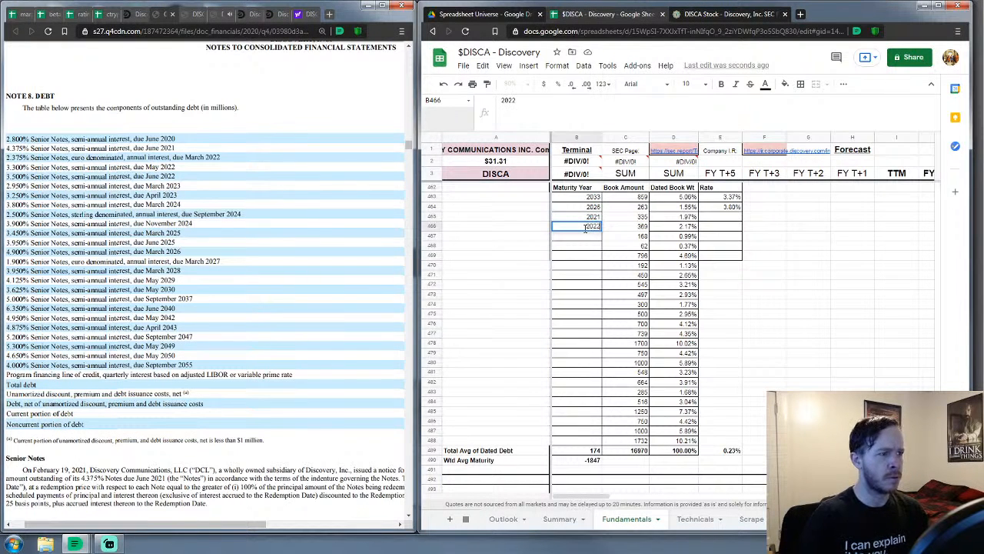
{"action": "key", "text": "Return"}
{"action": "type", "text": "2022"}
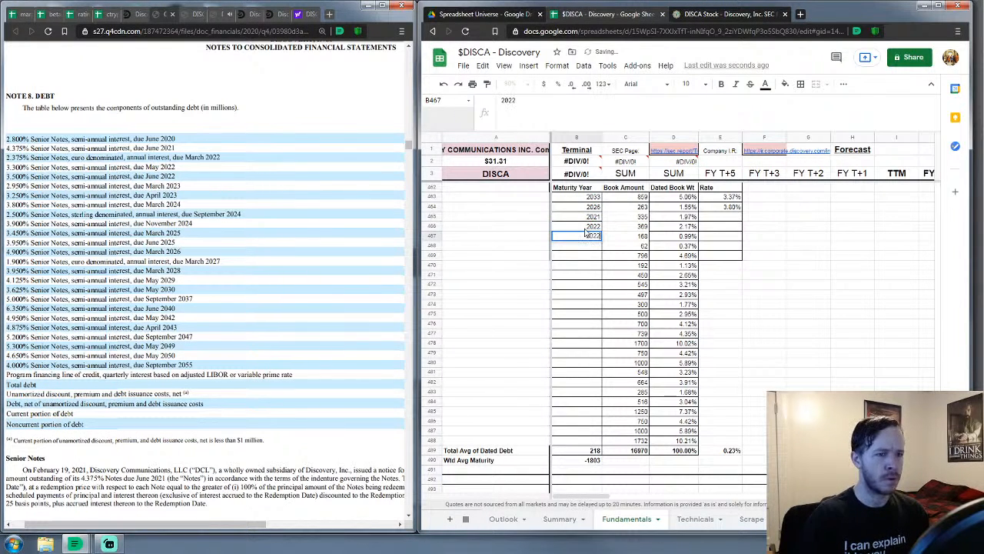
{"action": "key", "text": "Return"}
{"action": "type", "text": "2022"}
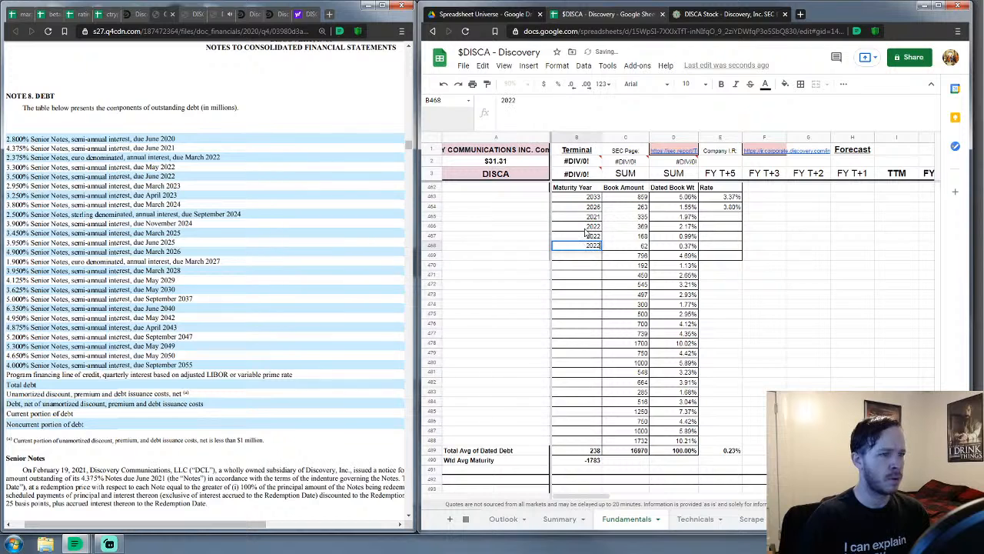
{"action": "key", "text": "Return"}
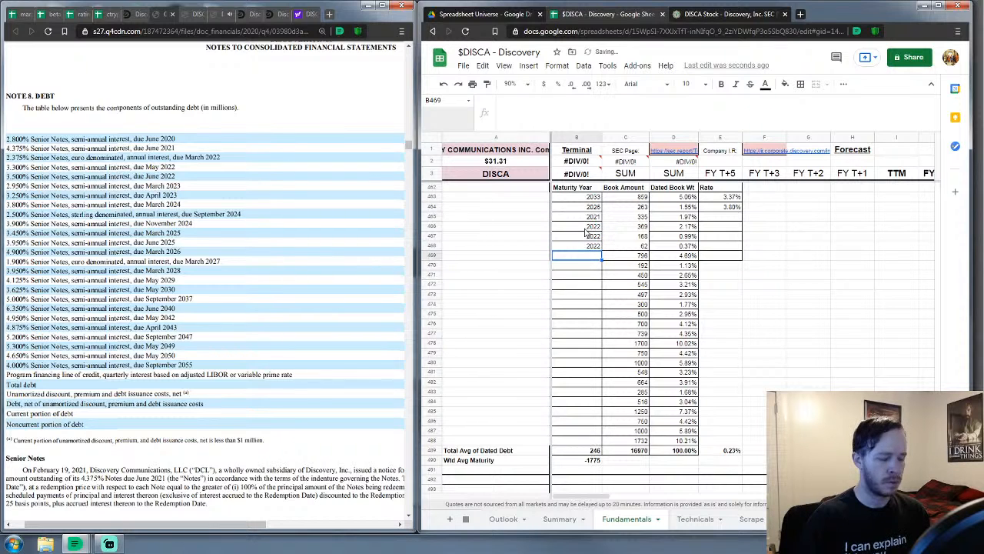
{"action": "type", "text": "2023"}
{"action": "key", "text": "Return"}
{"action": "type", "text": "20"}
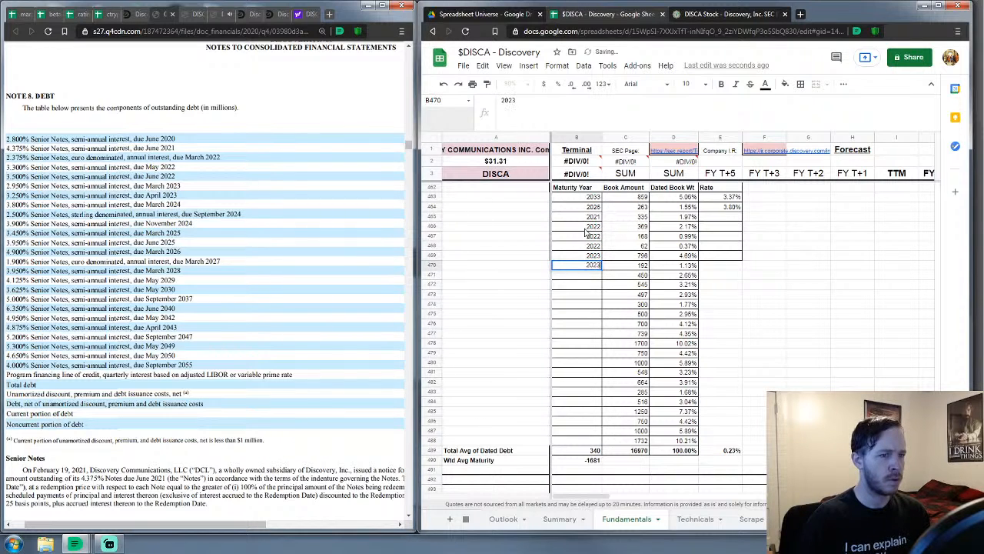
{"action": "type", "text": "23"}
{"action": "key", "text": "Return"}
{"action": "type", "text": "2024"}
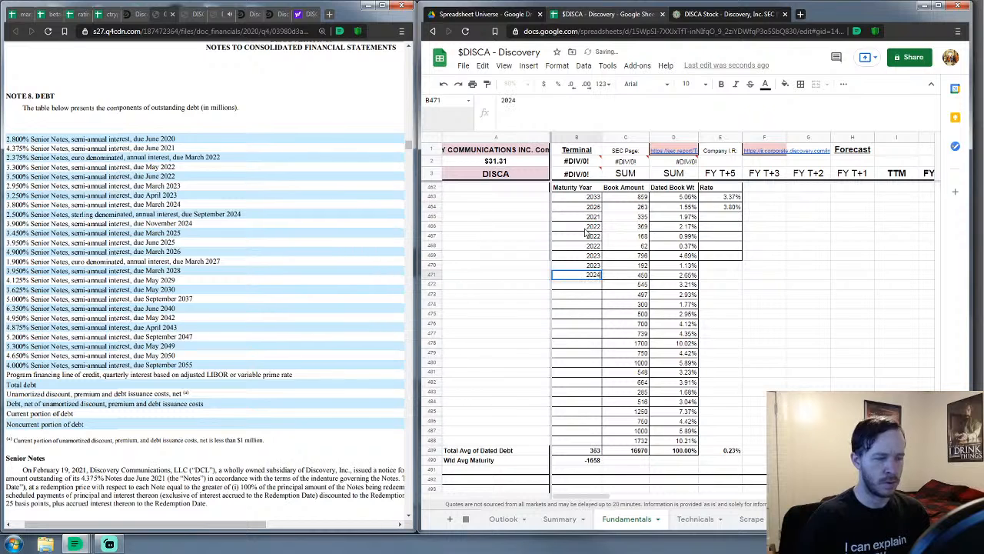
{"action": "key", "text": "Return"}
{"action": "type", "text": "2024"}
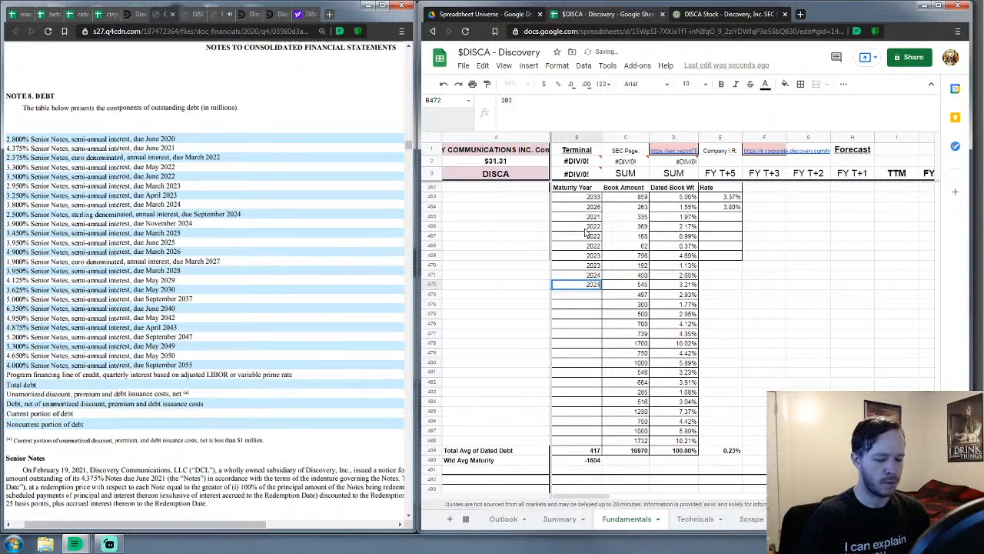
{"action": "key", "text": "Return"}
{"action": "type", "text": "2024"}
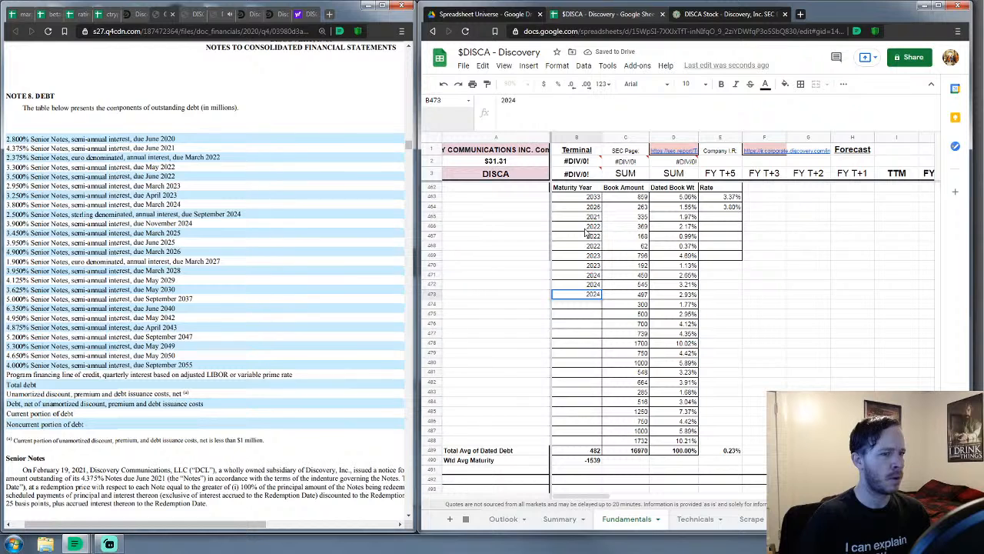
{"action": "key", "text": "Return"}
Continue the maturity years with 2025, 2025, 2026, 2027, 2028, 2029, 2030, 2037, 2040 and 2042
{"action": "type", "text": "2025"}
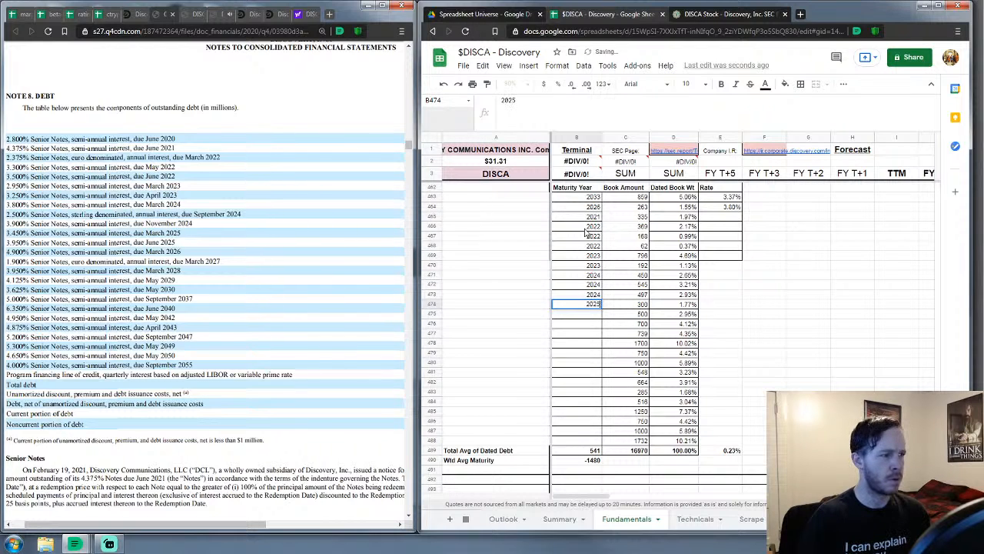
{"action": "key", "text": "Return"}
{"action": "type", "text": "2025"}
{"action": "key", "text": "Return"}
{"action": "type", "text": "20"}
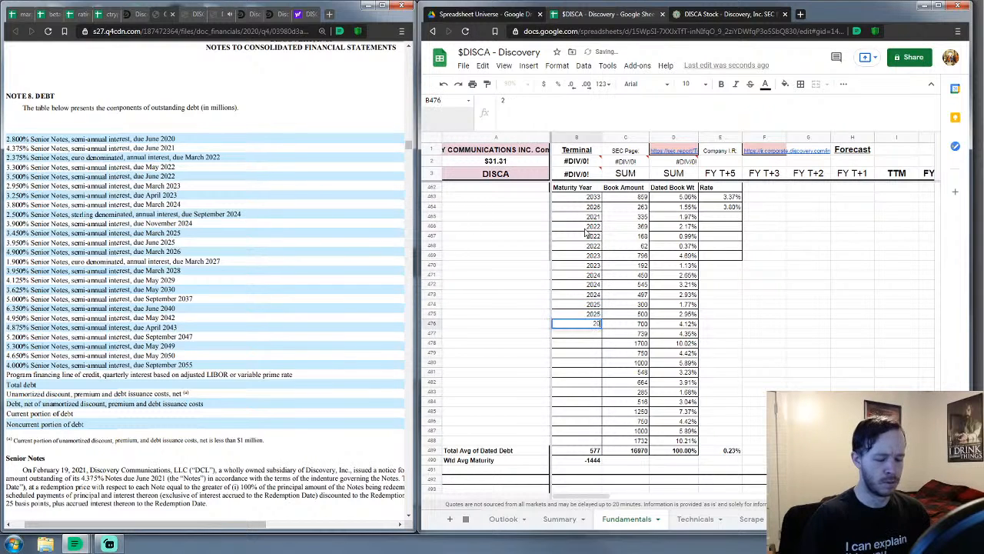
{"action": "type", "text": "26"}
{"action": "key", "text": "Return"}
{"action": "type", "text": "20"}
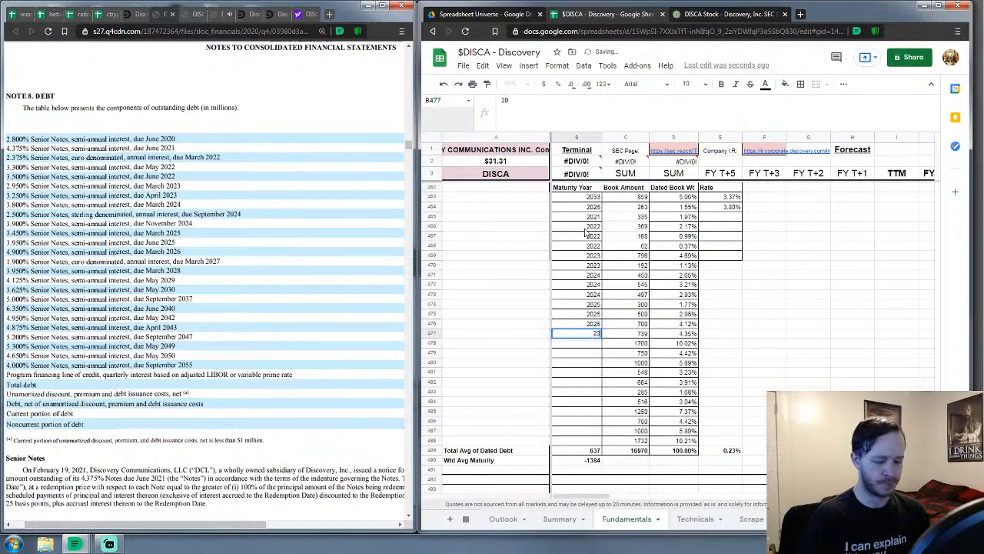
{"action": "type", "text": "27"}
{"action": "key", "text": "Return"}
{"action": "type", "text": "2028"}
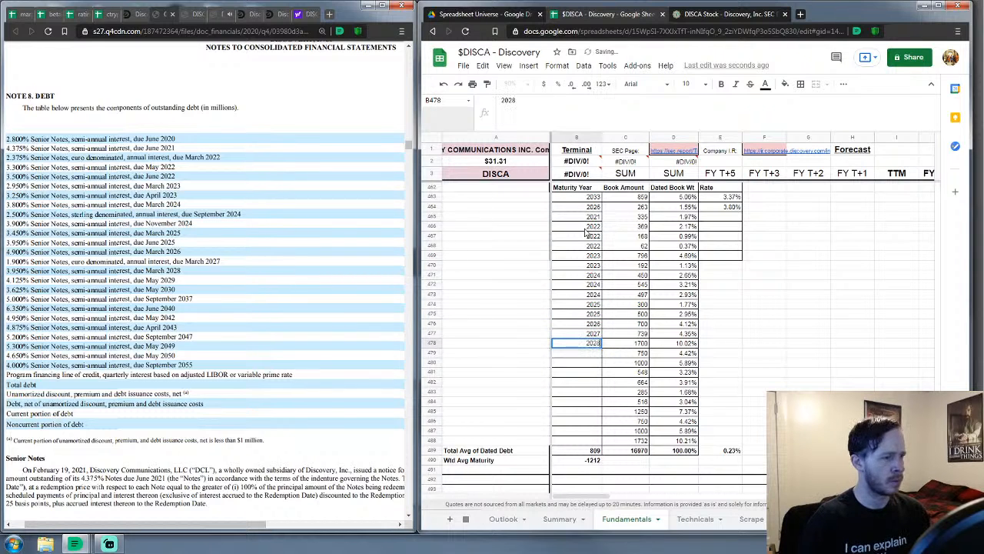
{"action": "key", "text": "Return"}
{"action": "type", "text": "2029"}
{"action": "key", "text": "Return"}
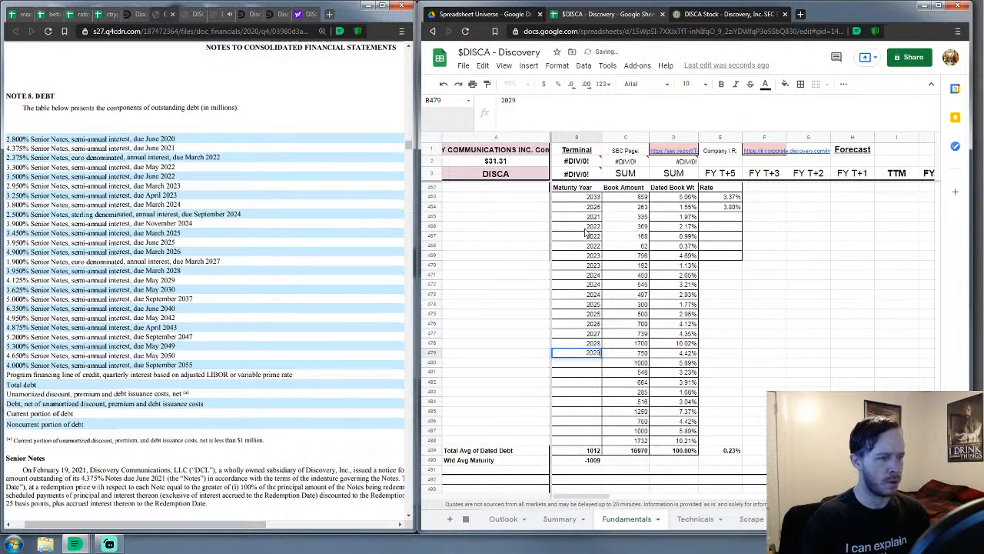
{"action": "type", "text": "2030"}
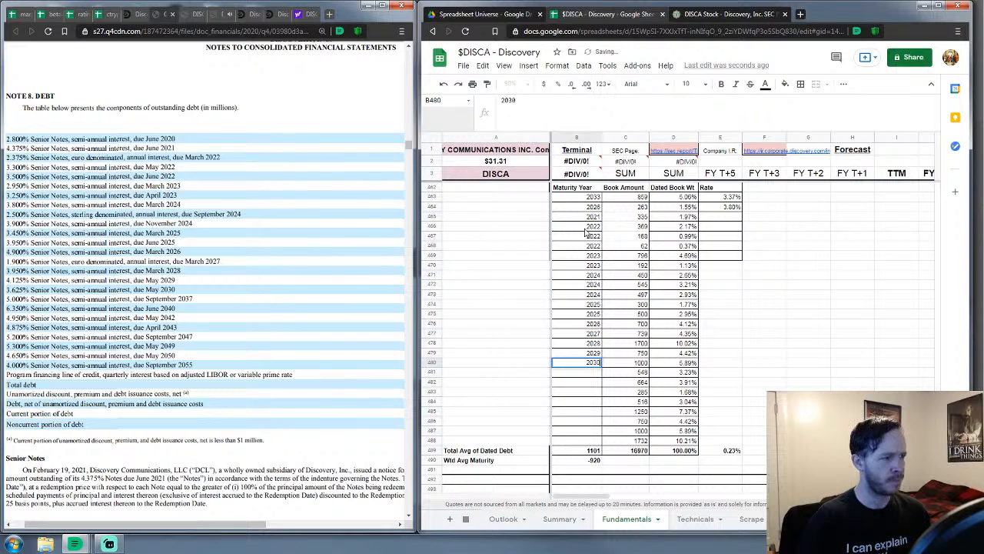
{"action": "key", "text": "Return"}
{"action": "type", "text": "2037"}
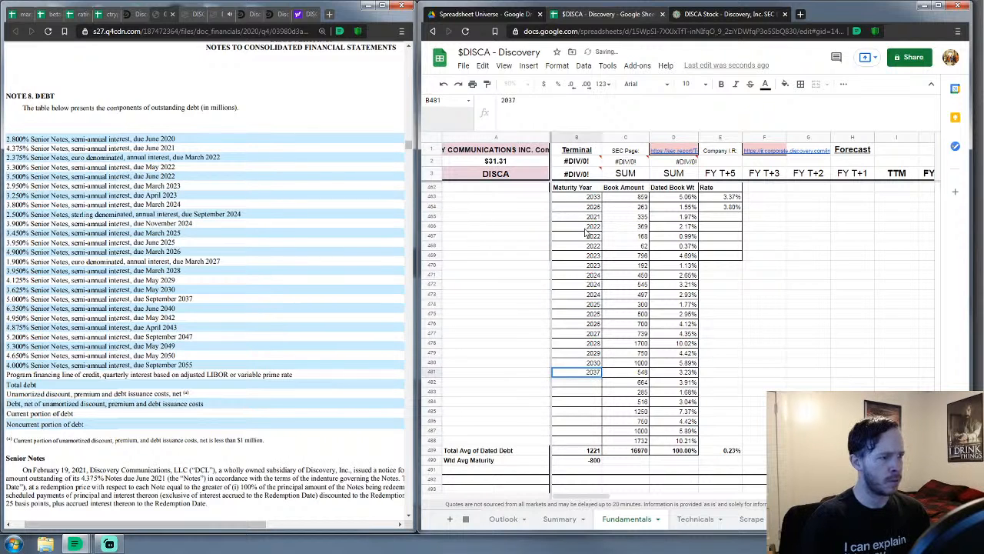
{"action": "key", "text": "Return"}
{"action": "type", "text": "2047"}
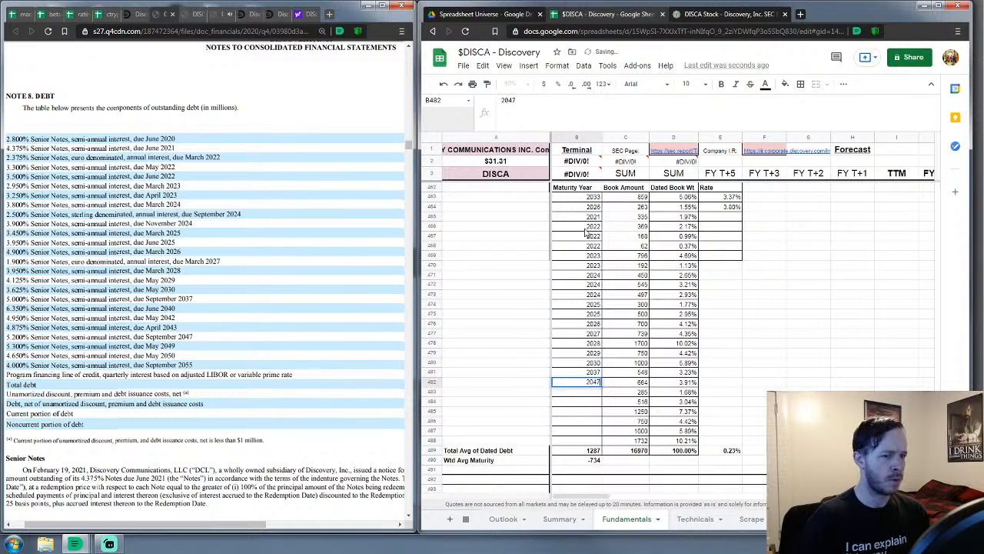
{"action": "key", "text": "BackSpace"}
{"action": "type", "text": "0"}
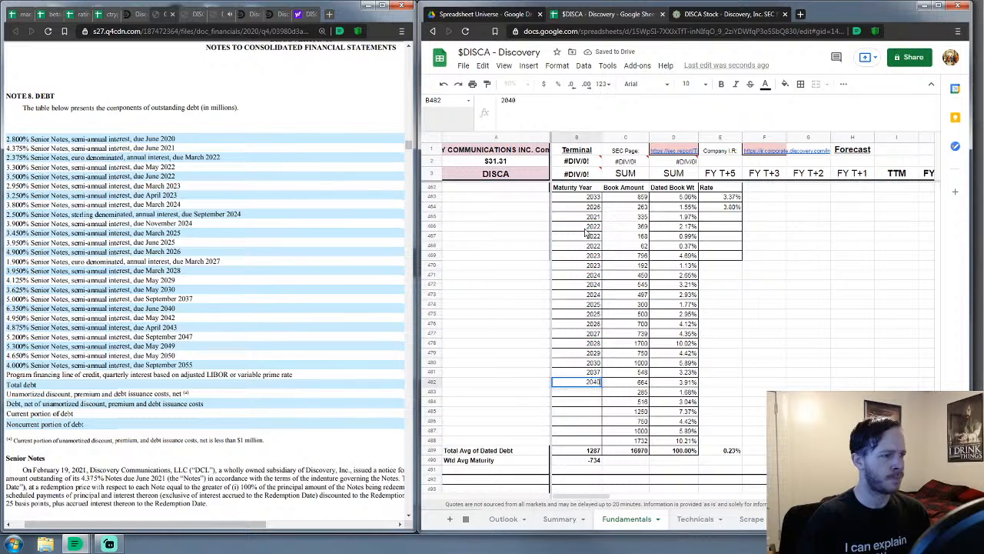
{"action": "key", "text": "Return"}
{"action": "type", "text": "20"}
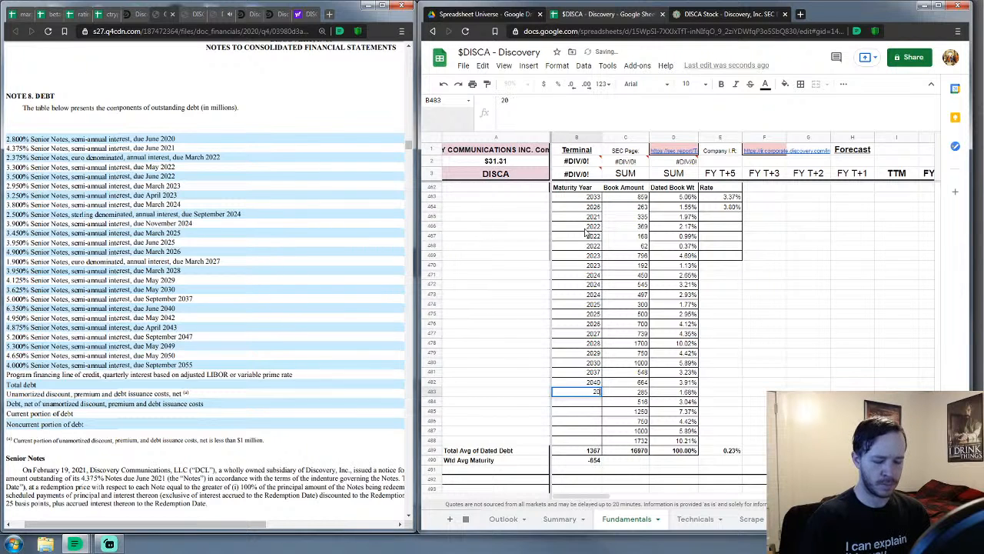
{"action": "type", "text": "42"}
{"action": "key", "text": "Return"}
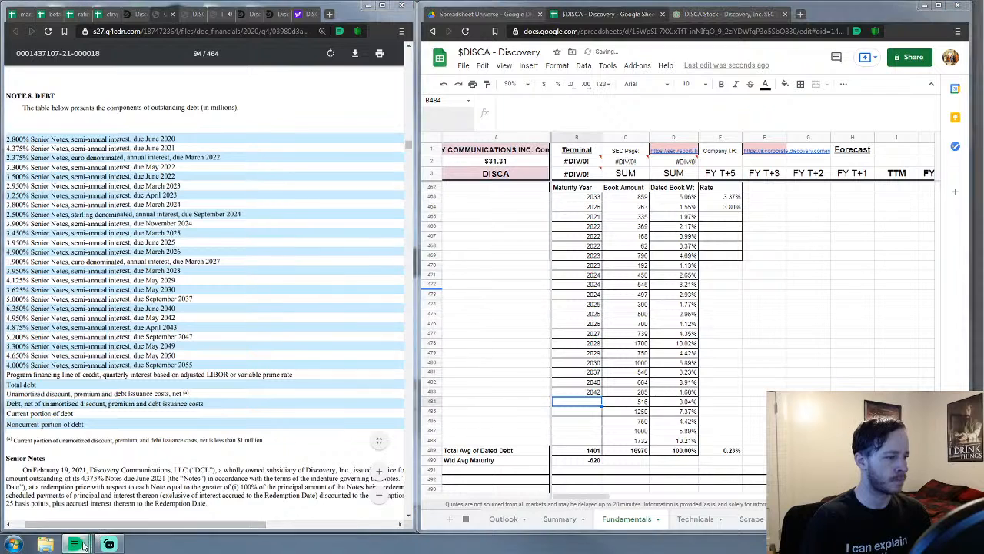
Add the last maturity years 2043, 2047, 2049, 2050 and 2055
{"action": "mouse_move", "coordinate": [84, 546]}
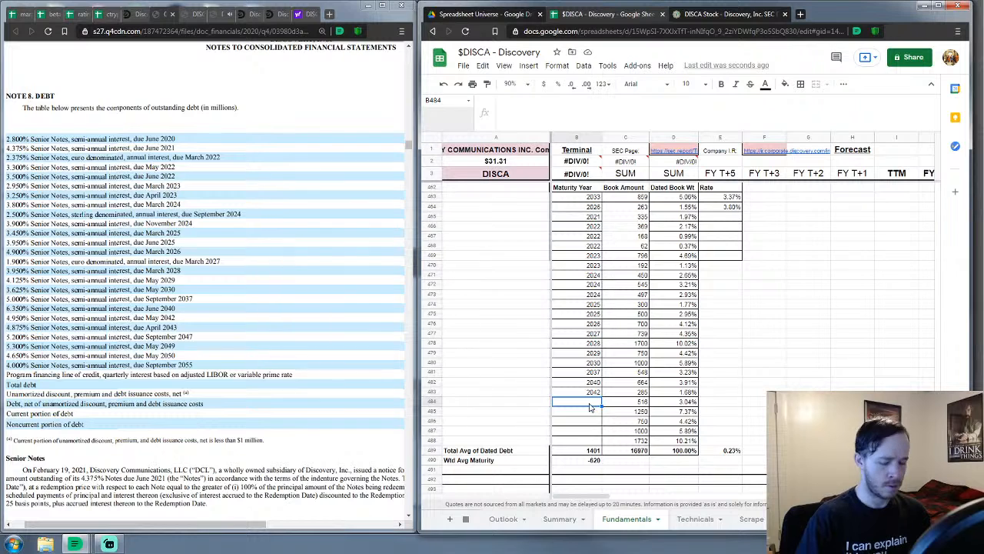
{"action": "type", "text": "2043"}
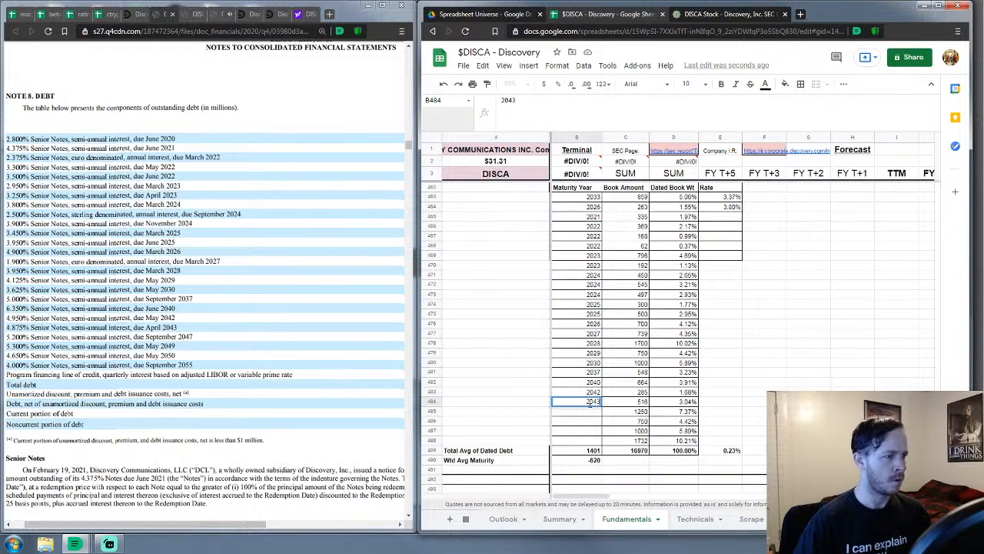
{"action": "key", "text": "Return"}
{"action": "type", "text": "2047"}
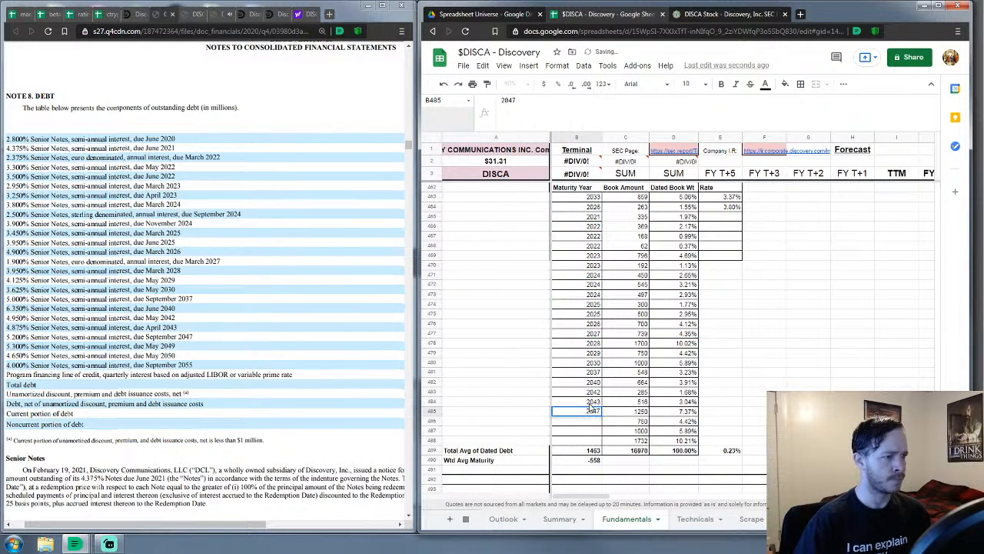
{"action": "key", "text": "Return"}
{"action": "type", "text": "2049"}
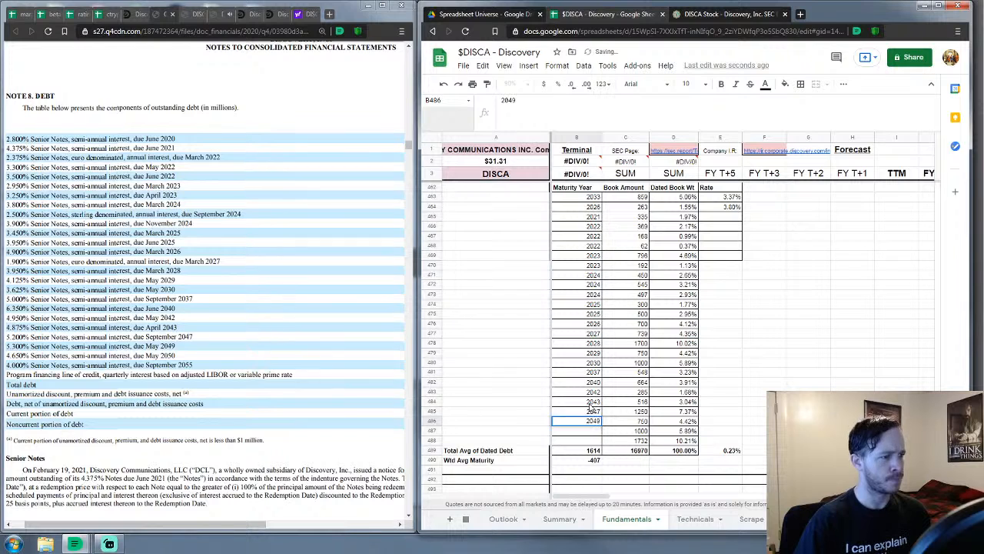
{"action": "key", "text": "Return"}
{"action": "type", "text": "2050"}
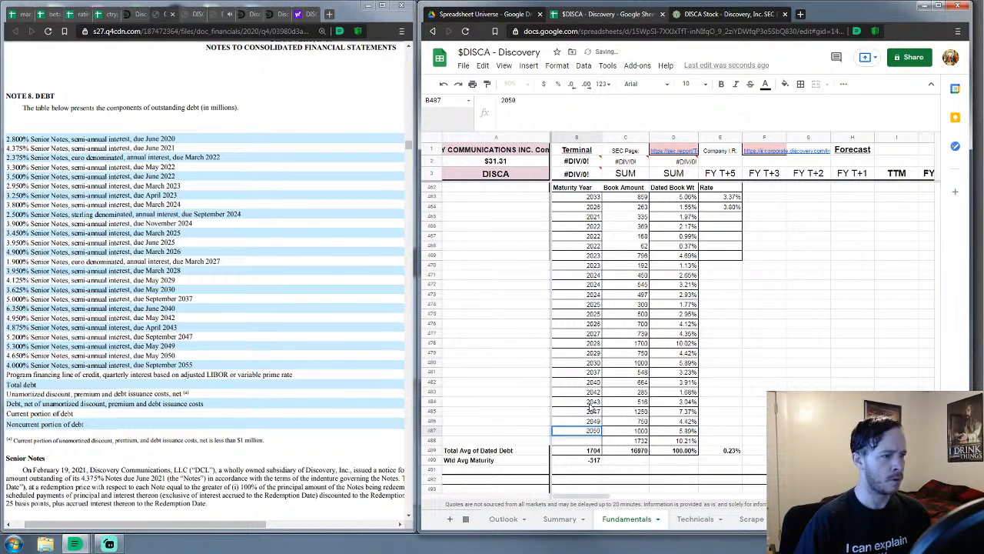
{"action": "key", "text": "Return"}
{"action": "type", "text": "55"}
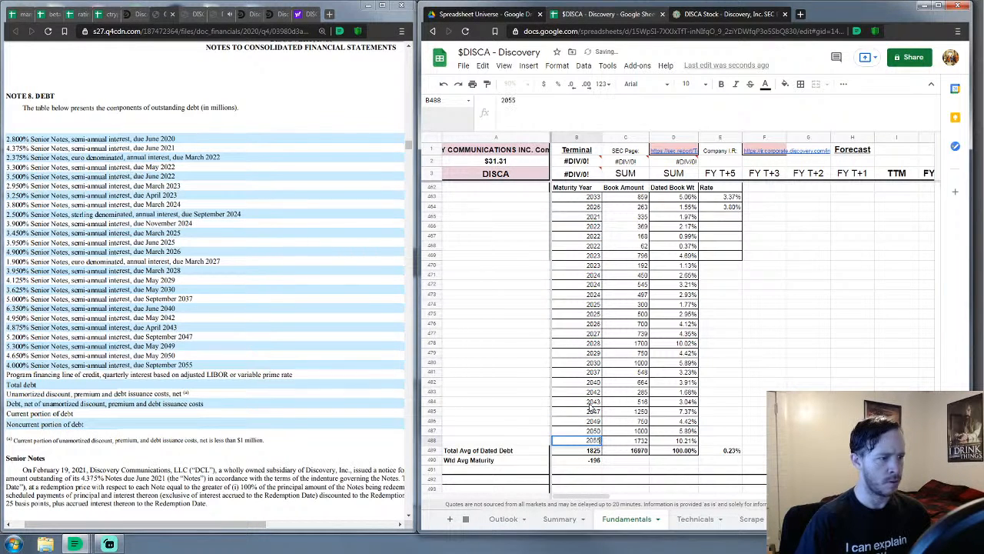
{"action": "key", "text": "Return"}
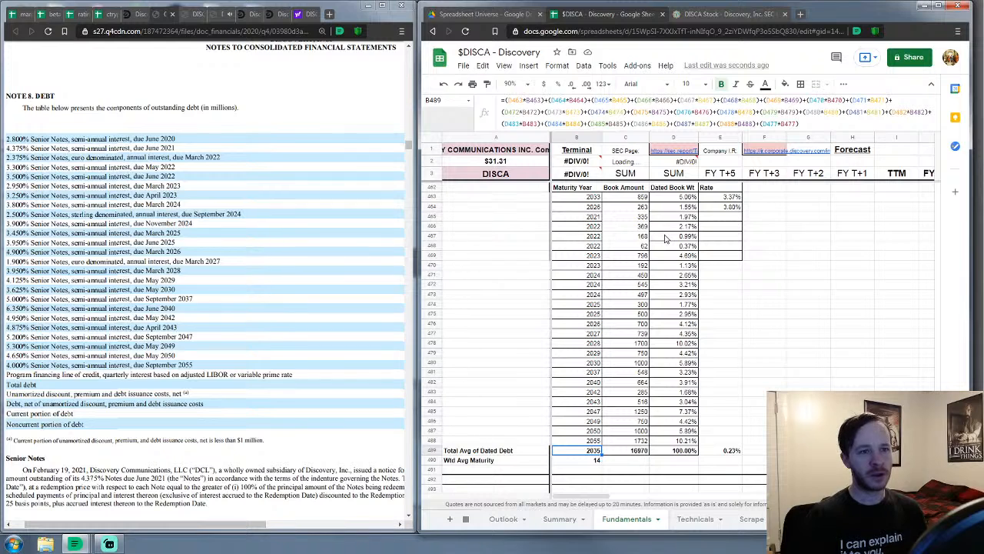
Select Rate cell E465 on the 2021 row to begin entering interest rates
{"action": "left_click", "coordinate": [721, 218]}
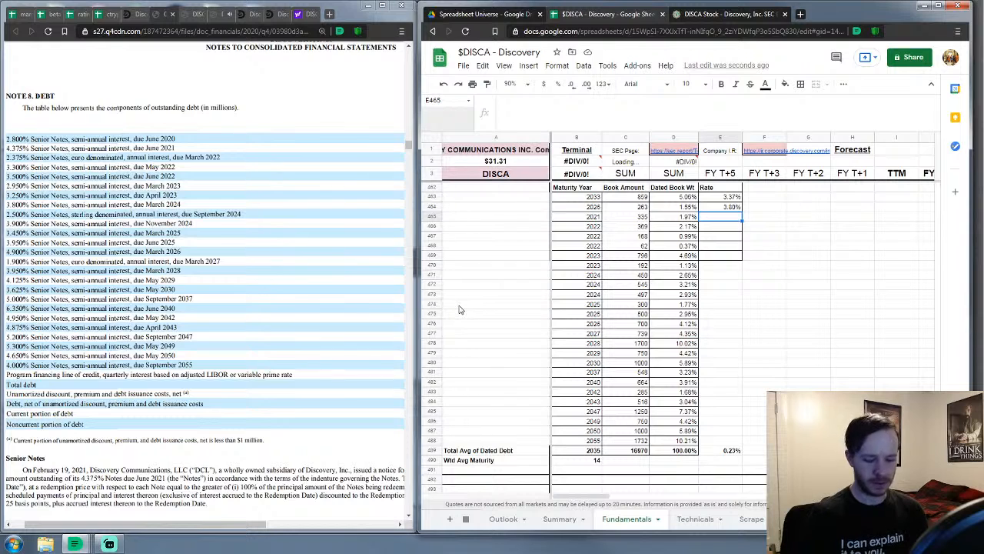
Enter the 2021–2023 note rates: 2.80%, 4.38%, 2.38%, 3.30%, 3.50% and 2.95%
{"action": "type", "text": "2.8"}
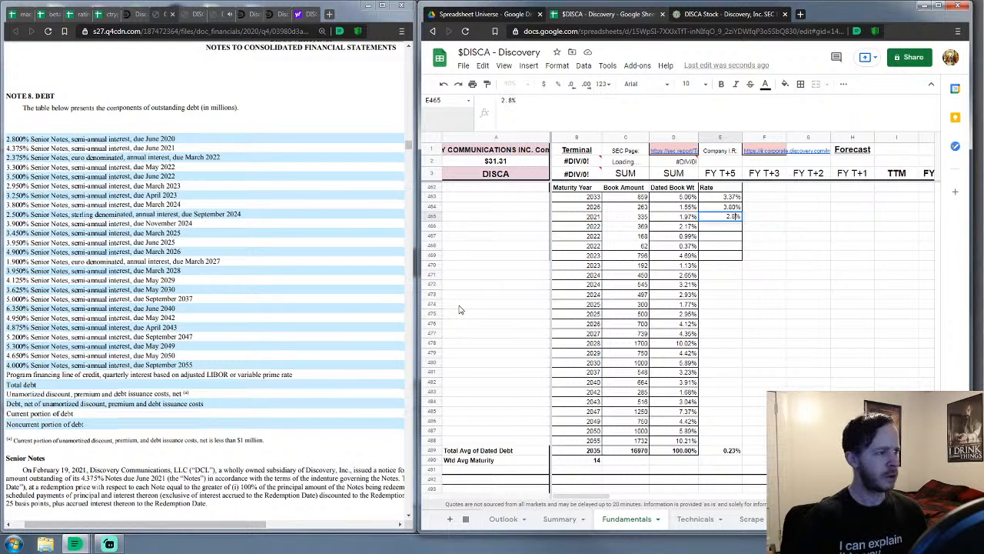
{"action": "key", "text": "Return"}
{"action": "type", "text": "40"}
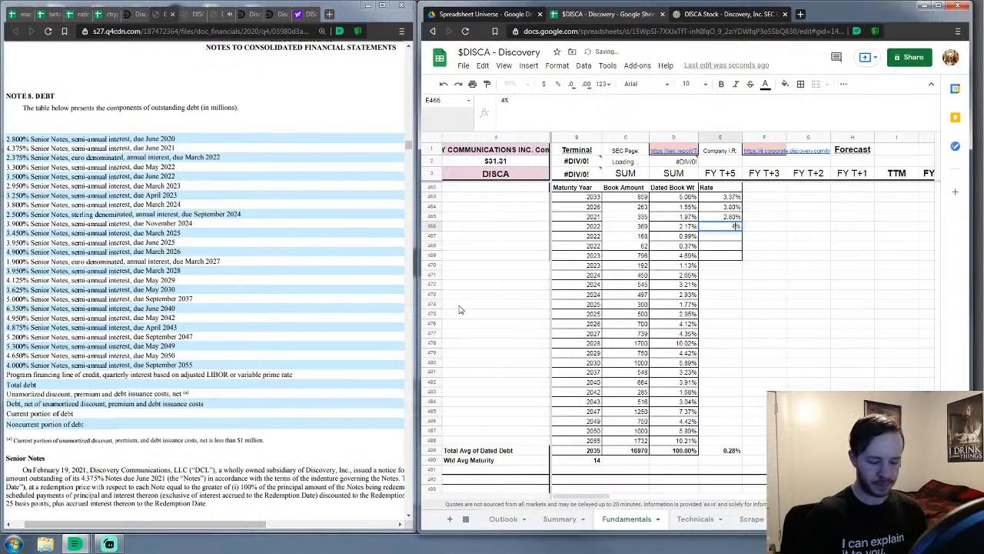
{"action": "type", "text": ".375"}
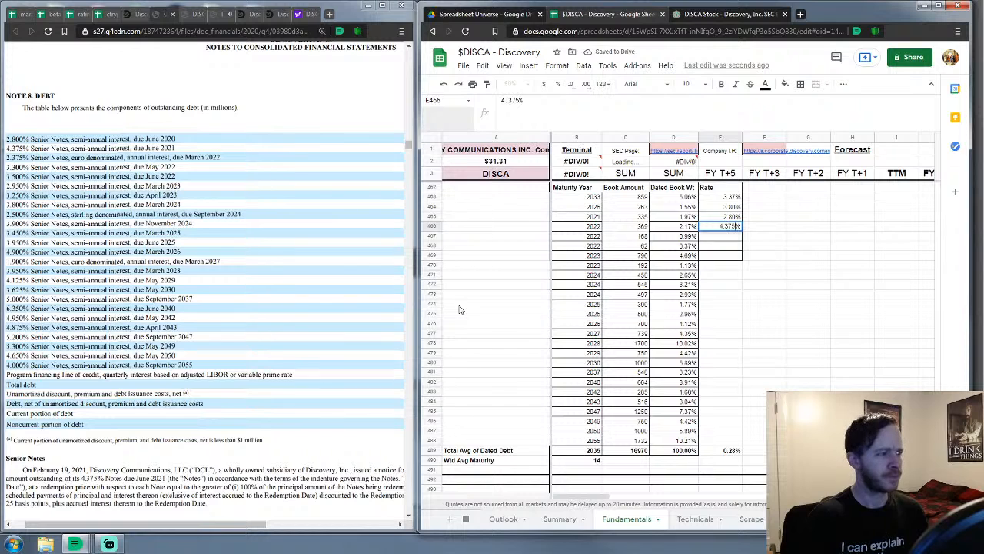
{"action": "key", "text": "Return"}
{"action": "type", "text": "2.3"}
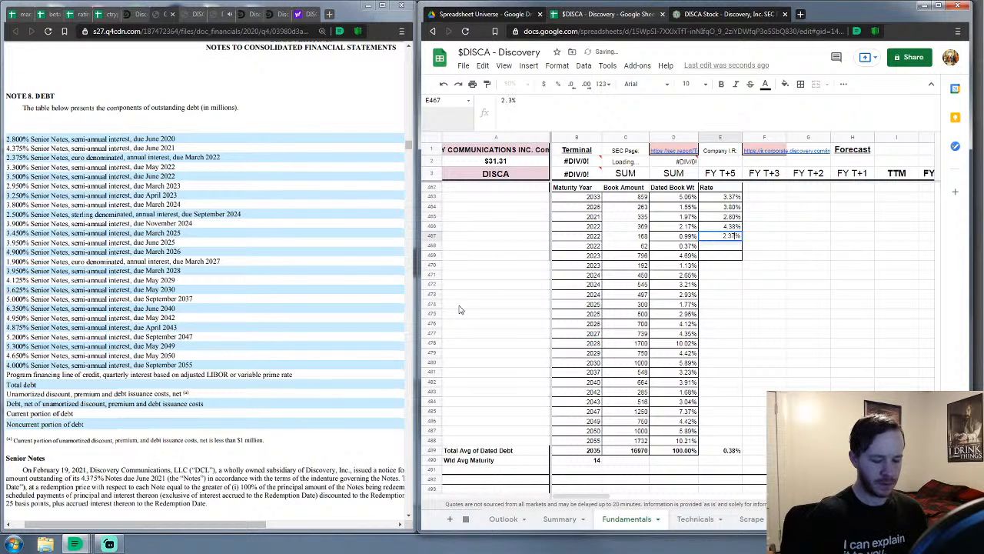
{"action": "type", "text": "75"}
{"action": "key", "text": "Return"}
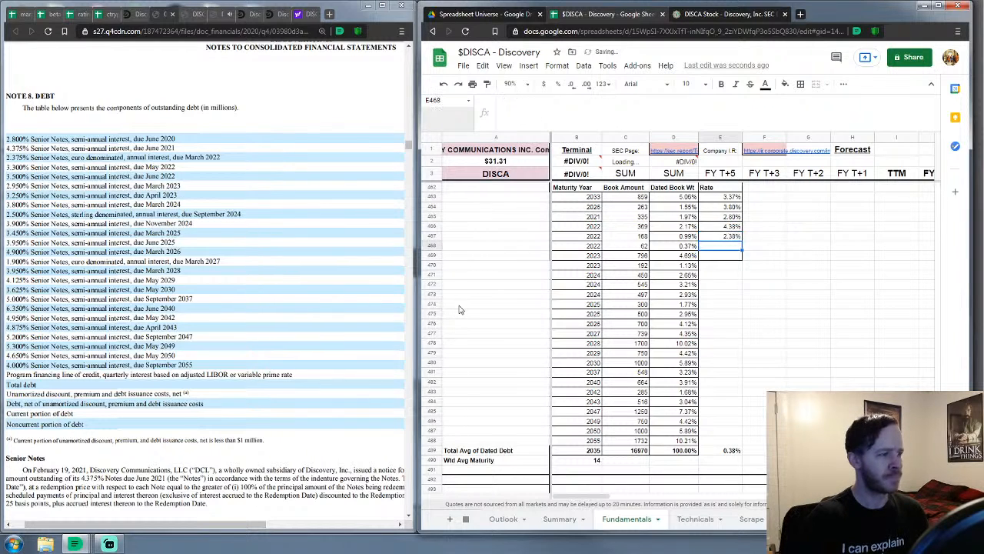
{"action": "type", "text": "3.3"}
{"action": "key", "text": "Return"}
{"action": "type", "text": "3.5"}
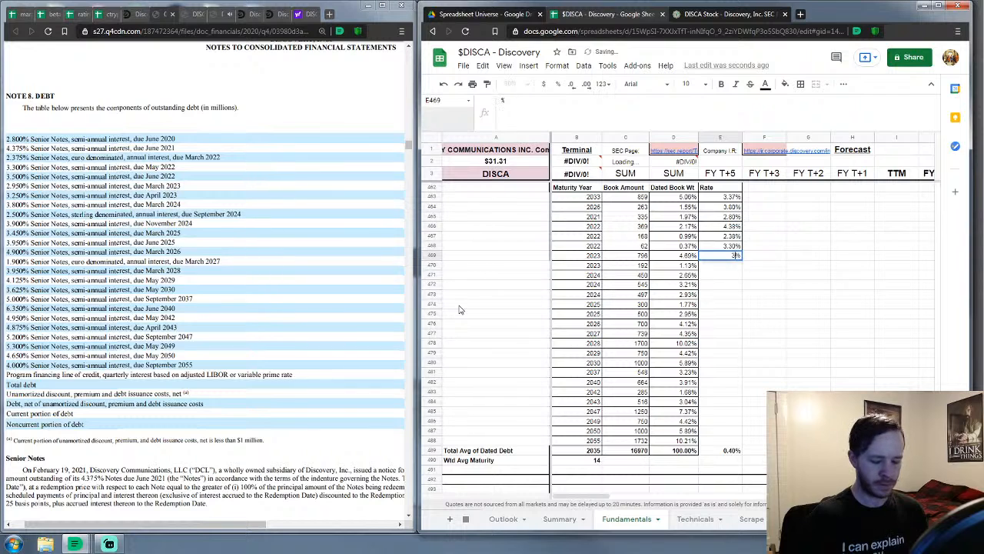
{"action": "key", "text": "Return"}
{"action": "type", "text": "2.95"}
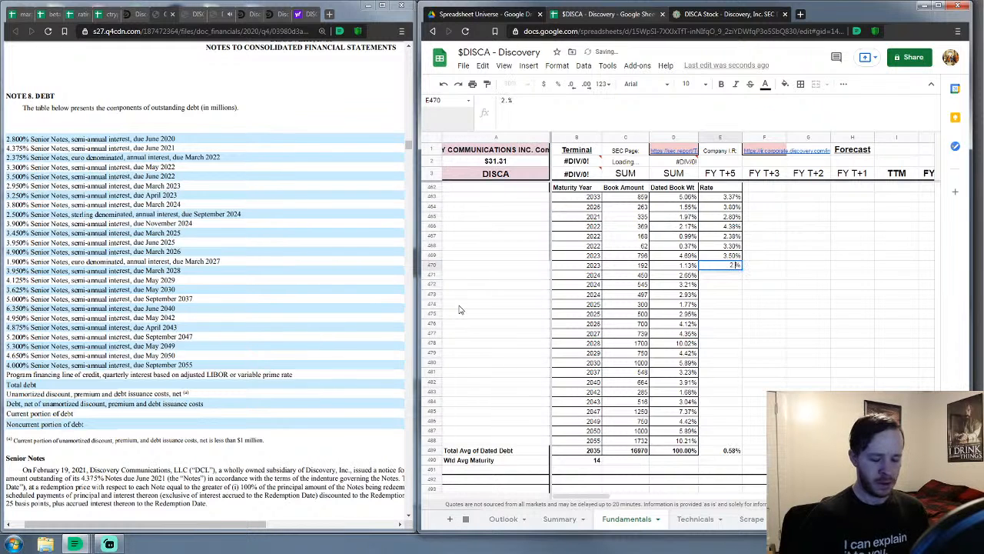
{"action": "key", "text": "Return"}
Enter the 2024–2025 note rates: 3.25%, 3.80%, 2.50% and 3.90%
{"action": "type", "text": "3.25"}
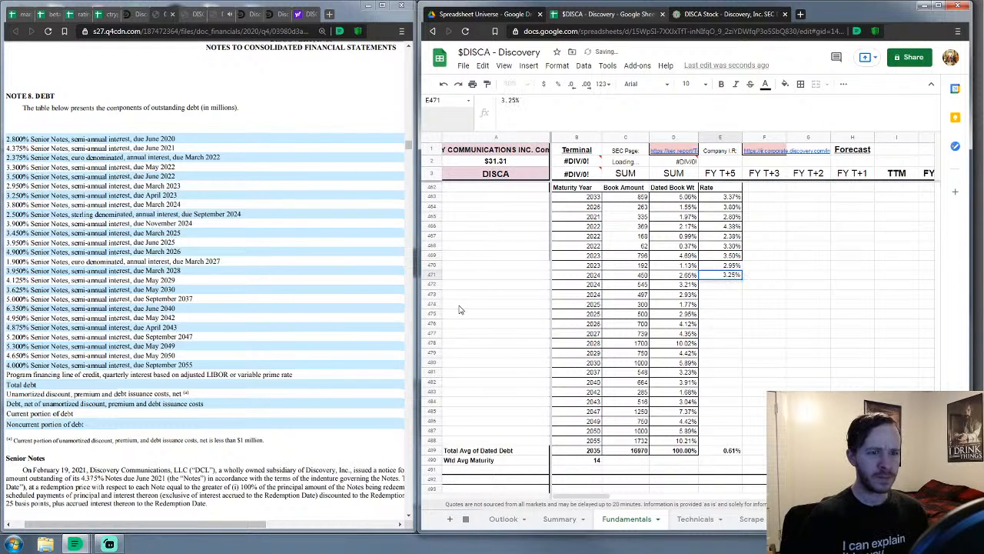
{"action": "key", "text": "Return"}
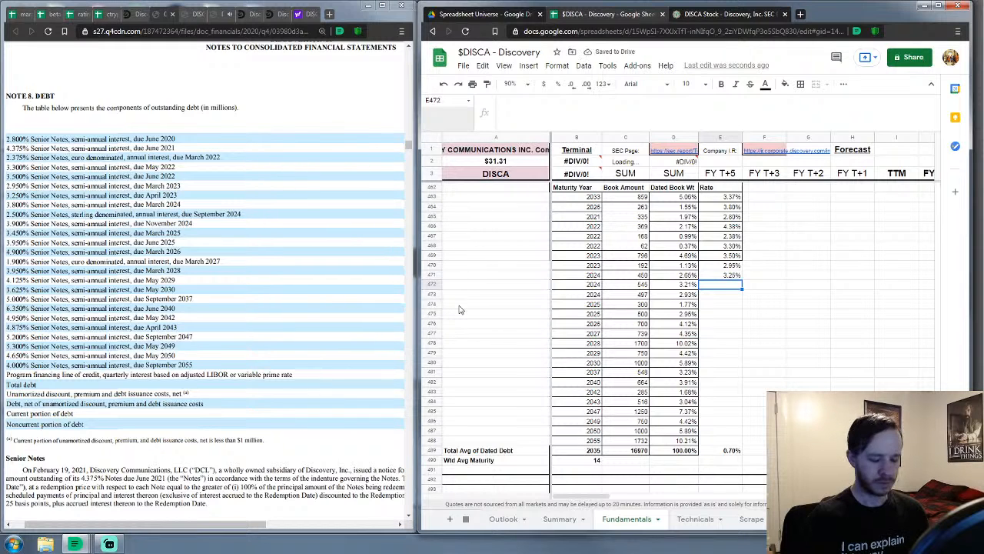
{"action": "type", "text": "3.8"}
{"action": "key", "text": "Return"}
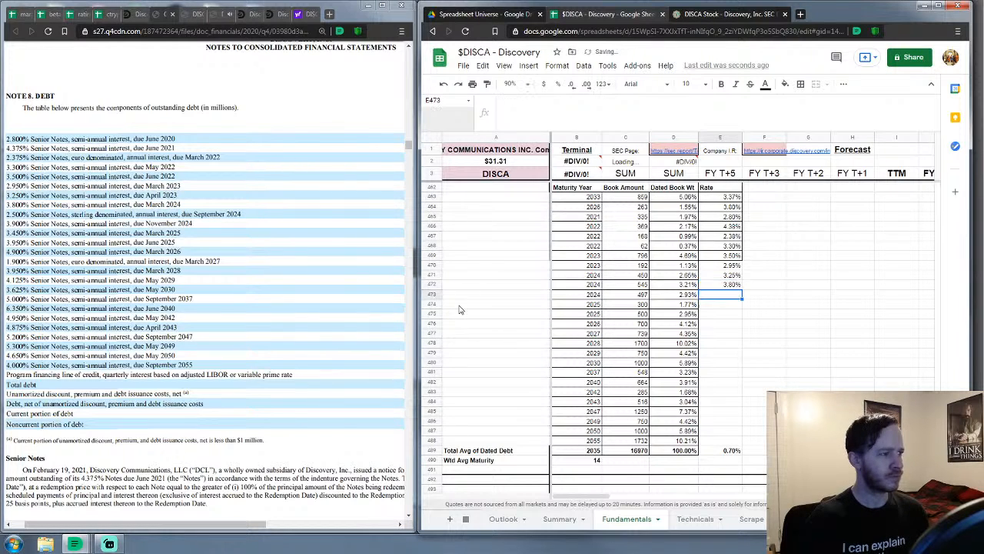
{"action": "type", "text": "2.5"}
{"action": "key", "text": "Return"}
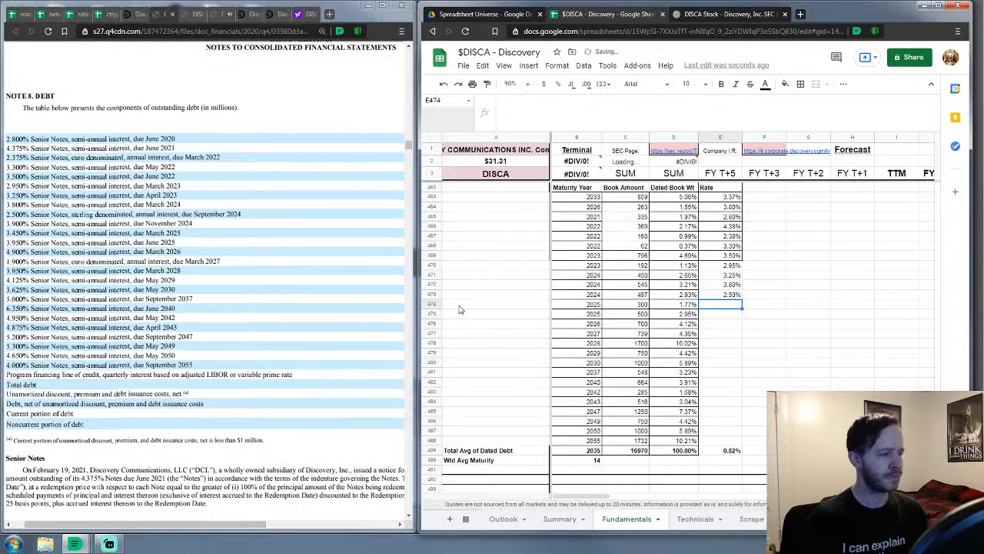
{"action": "type", "text": "3.9"}
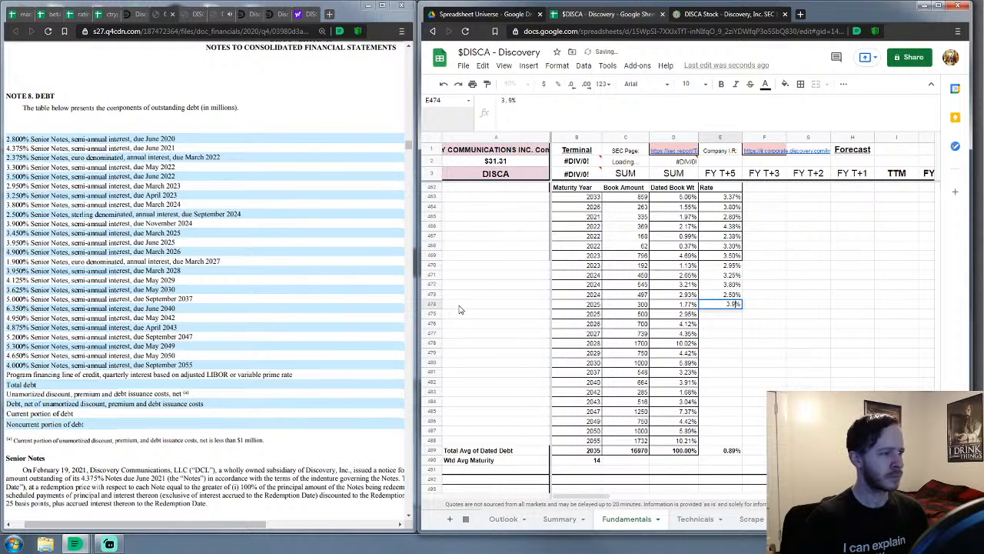
{"action": "key", "text": "Return"}
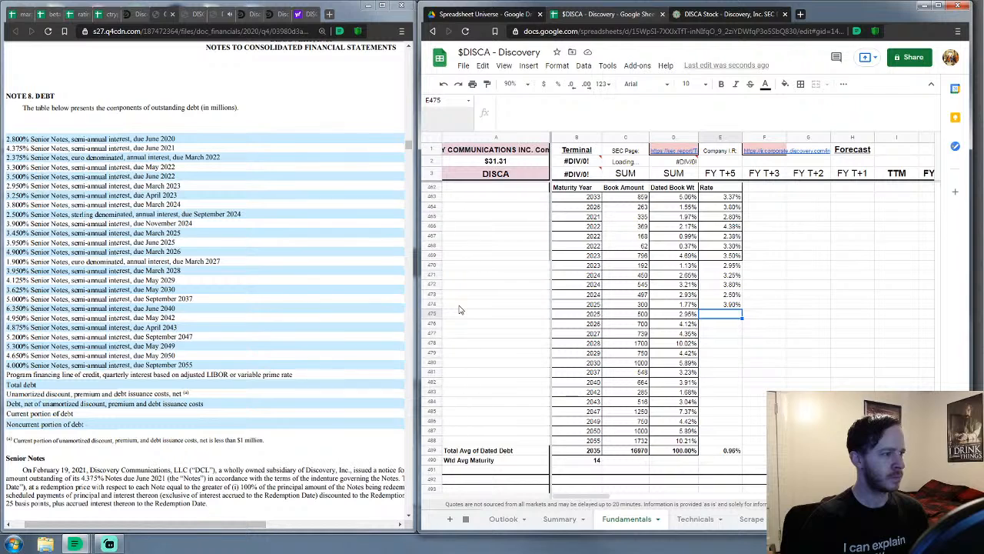
Enter the 2025–2028 note rates: 3.45%, 3.95%, 4.90% and 1.90%
{"action": "type", "text": "3.45%"}
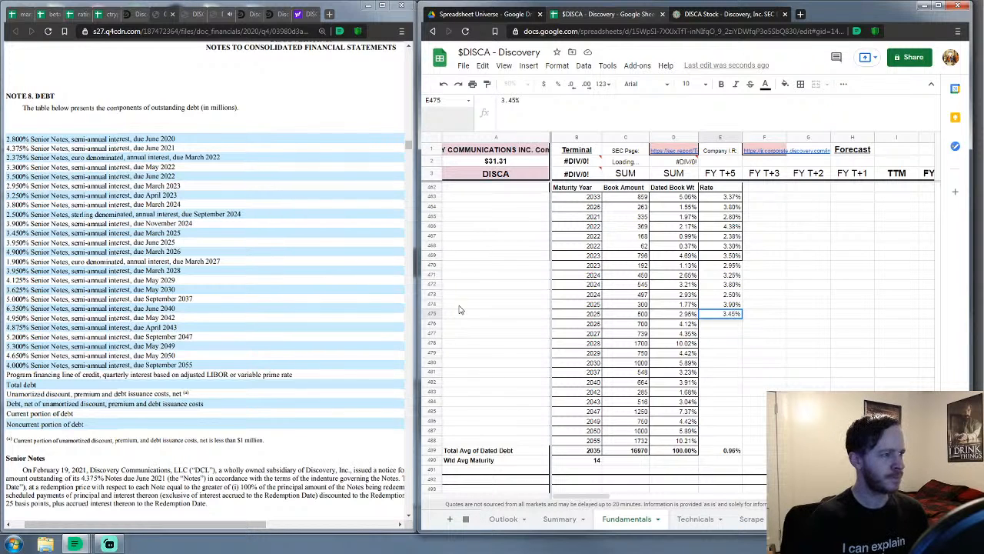
{"action": "key", "text": "Return"}
{"action": "type", "text": "3.95%"}
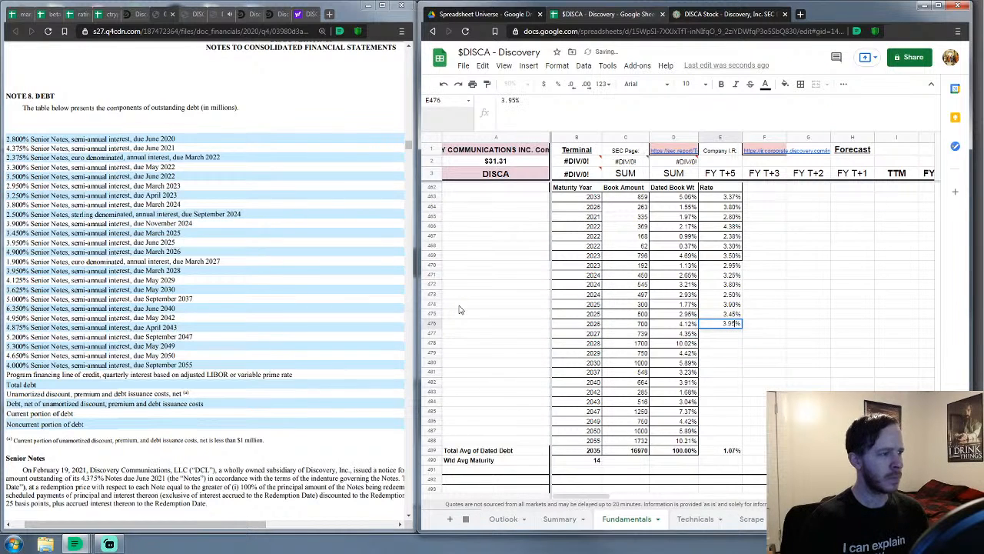
{"action": "key", "text": "Return"}
{"action": "type", "text": "4"}
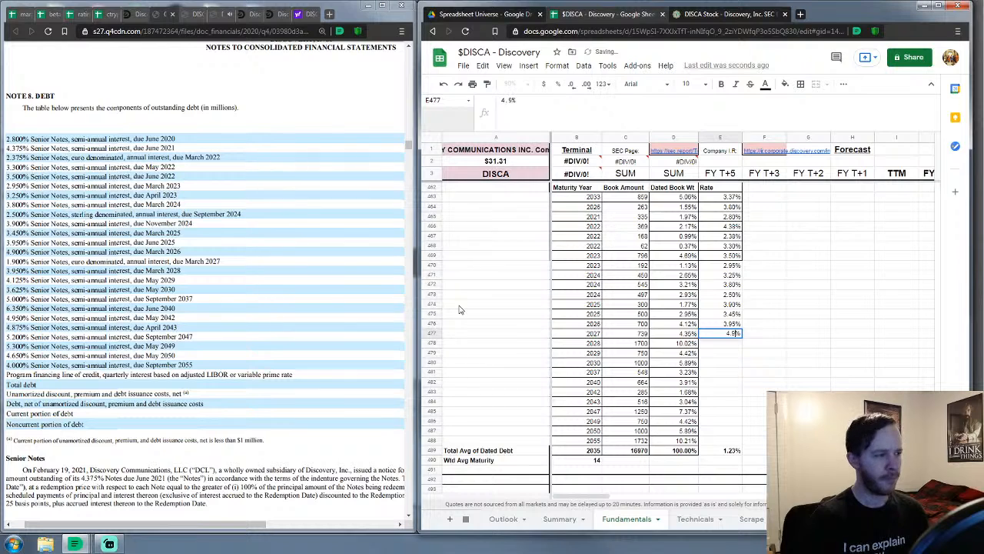
{"action": "type", "text": ".9"}
{"action": "key", "text": "Return"}
{"action": "type", "text": "1."}
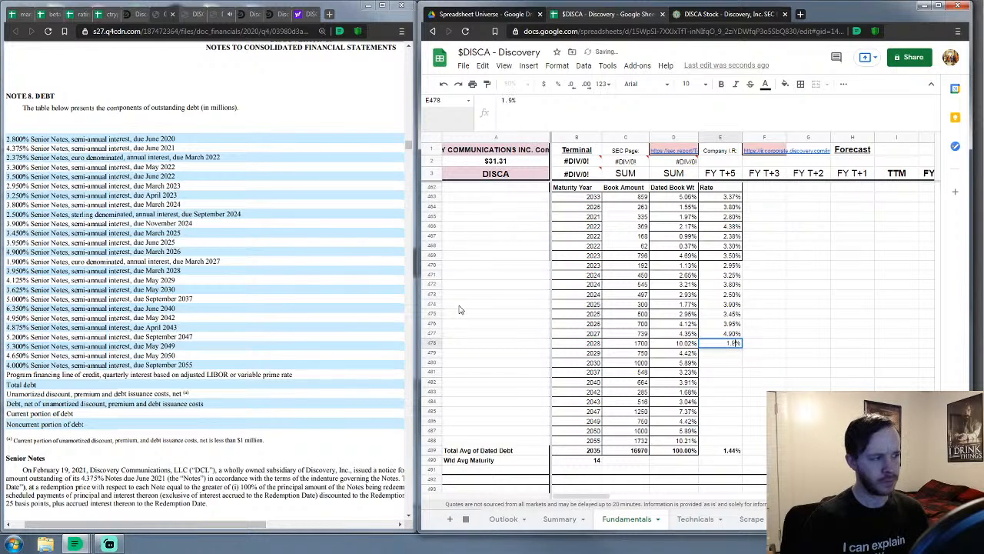
{"action": "type", "text": "90%"}
{"action": "key", "text": "Return"}
Enter the 2029–2043 note rates: 3.95%, 4.125%, 3.625%, 5.00%, 6.35% and 4.95%
{"action": "type", "text": "3.95%"}
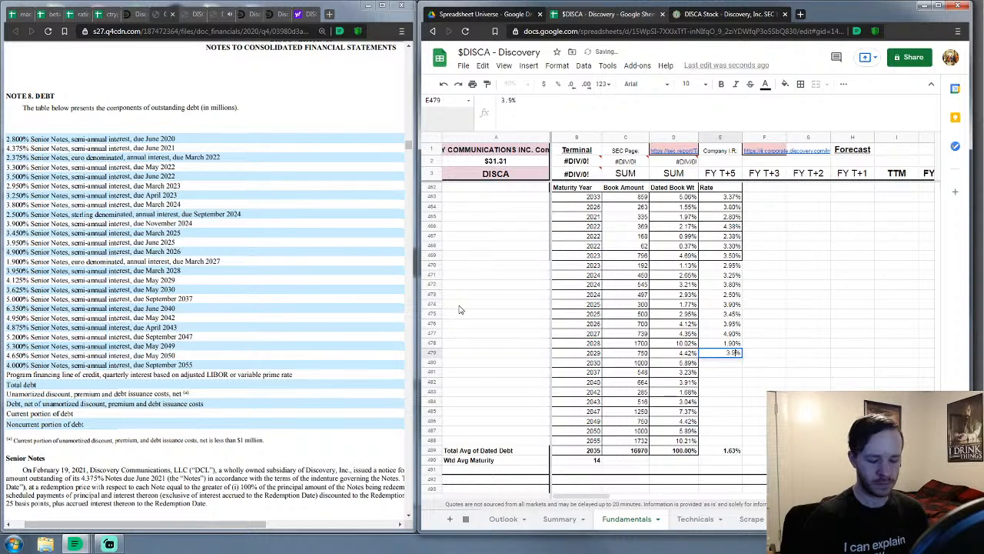
{"action": "key", "text": "Return"}
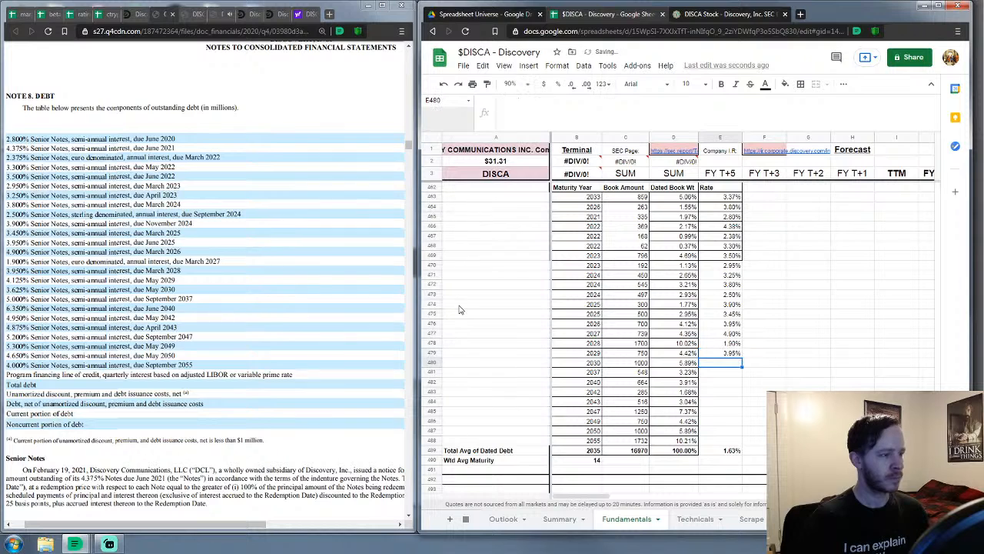
{"action": "type", "text": "4%.125%"}
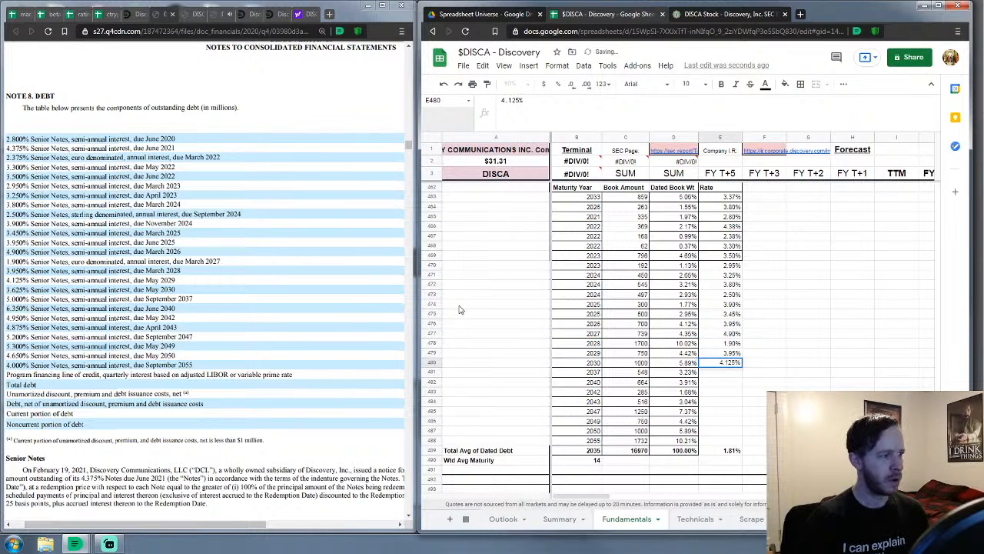
{"action": "key", "text": "Return"}
{"action": "type", "text": "3.625"}
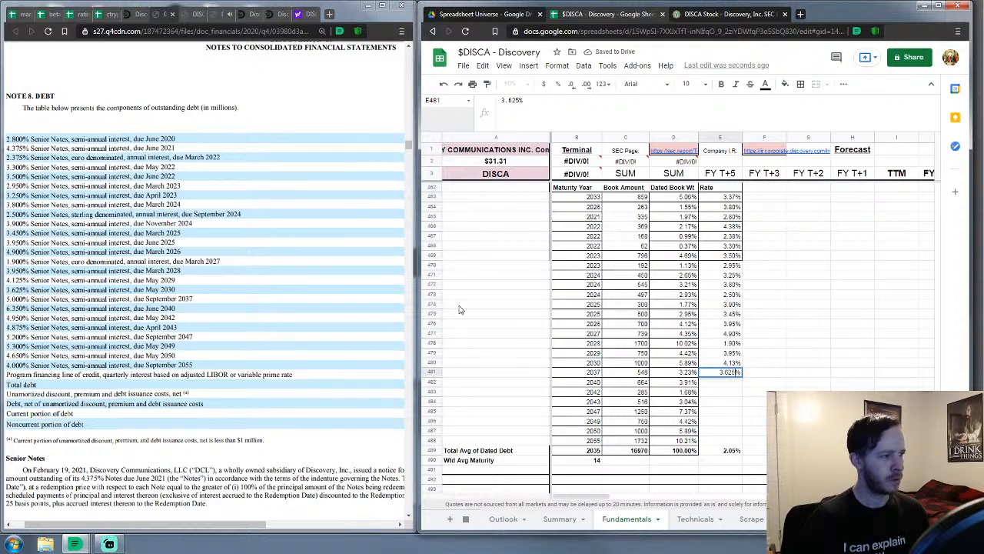
{"action": "key", "text": "Return"}
{"action": "type", "text": "5"}
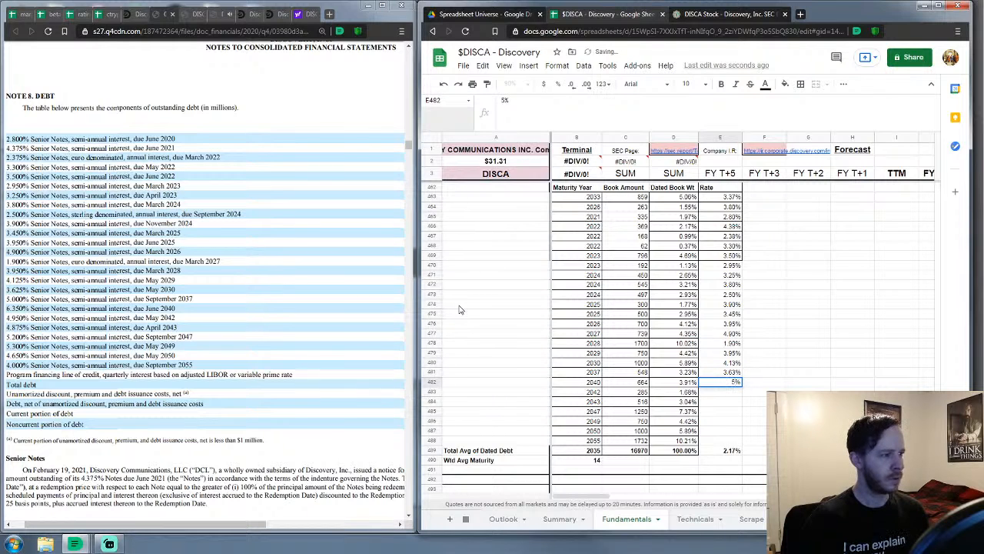
{"action": "key", "text": "Return"}
{"action": "type", "text": "6"}
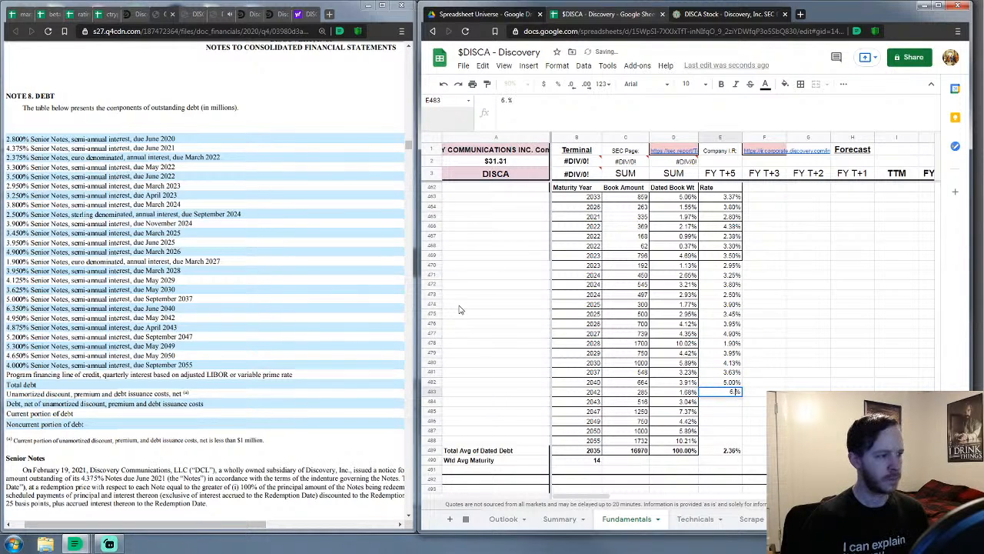
{"action": "type", "text": ".35"}
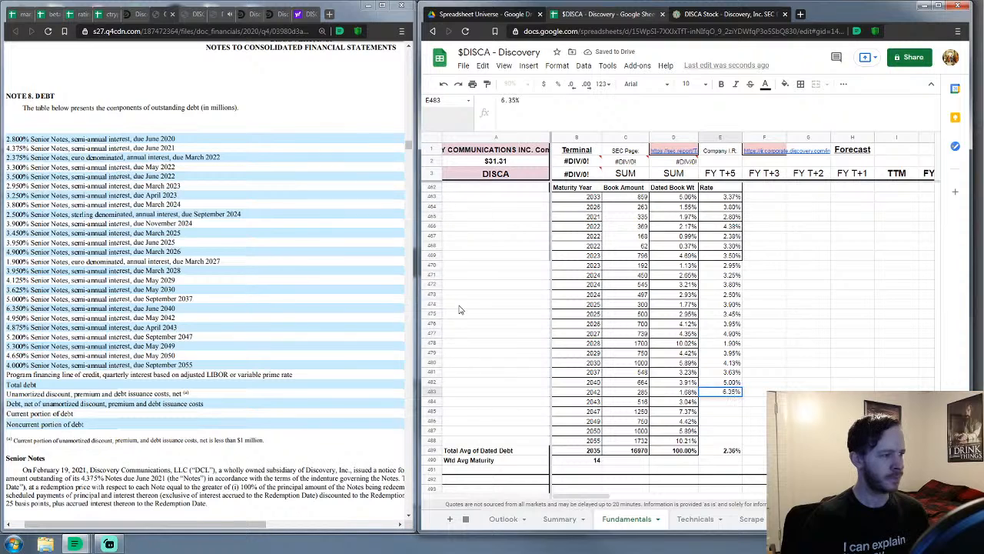
{"action": "key", "text": "Return"}
{"action": "type", "text": "4.95"}
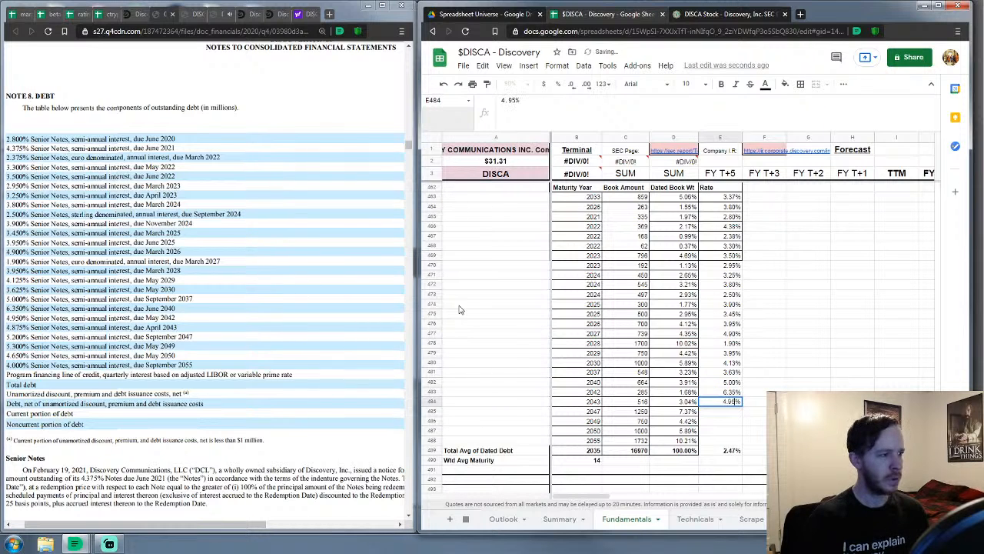
{"action": "key", "text": "Return"}
Enter the 2047–2055 note rates: 4.88%, 5.20%, 5.30% and 4.65%
{"action": "type", "text": "4."}
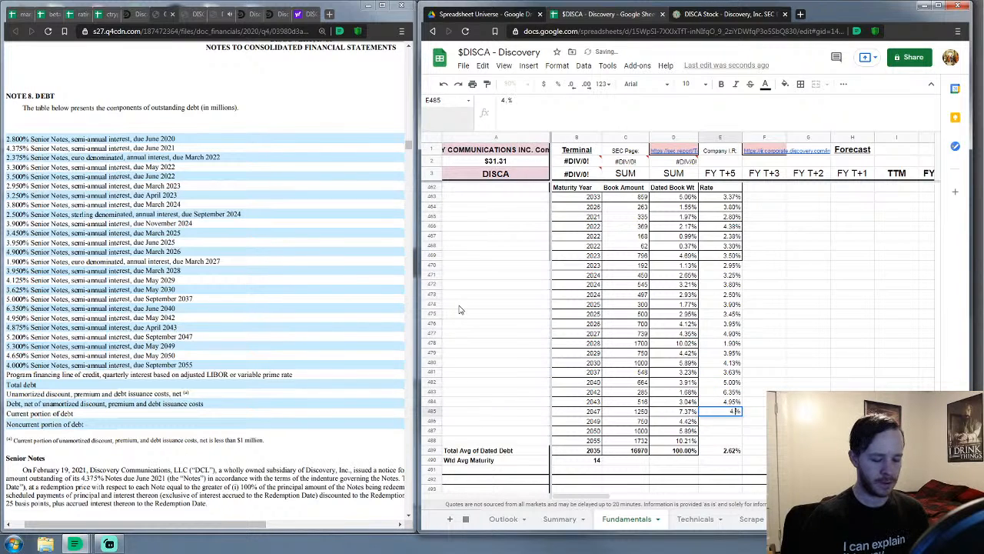
{"action": "type", "text": ".88"}
{"action": "key", "text": "Return"}
{"action": "type", "text": "5"}
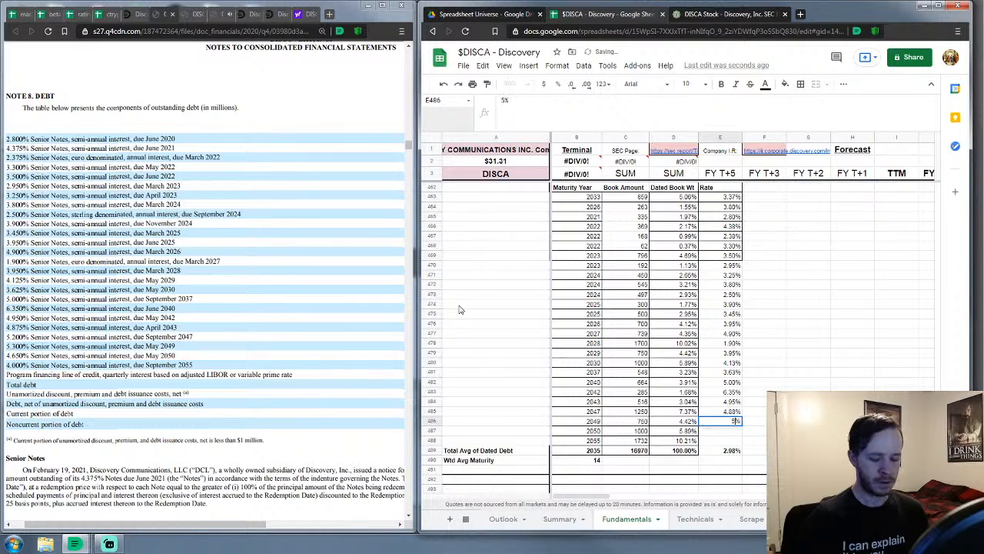
{"action": "type", "text": ".2"}
{"action": "key", "text": "Return"}
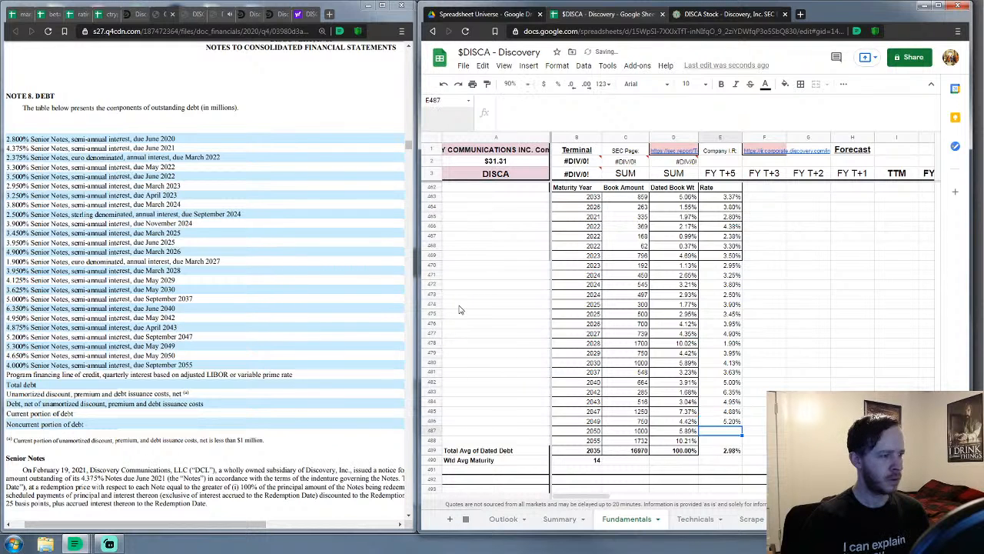
{"action": "type", "text": "5.3%"}
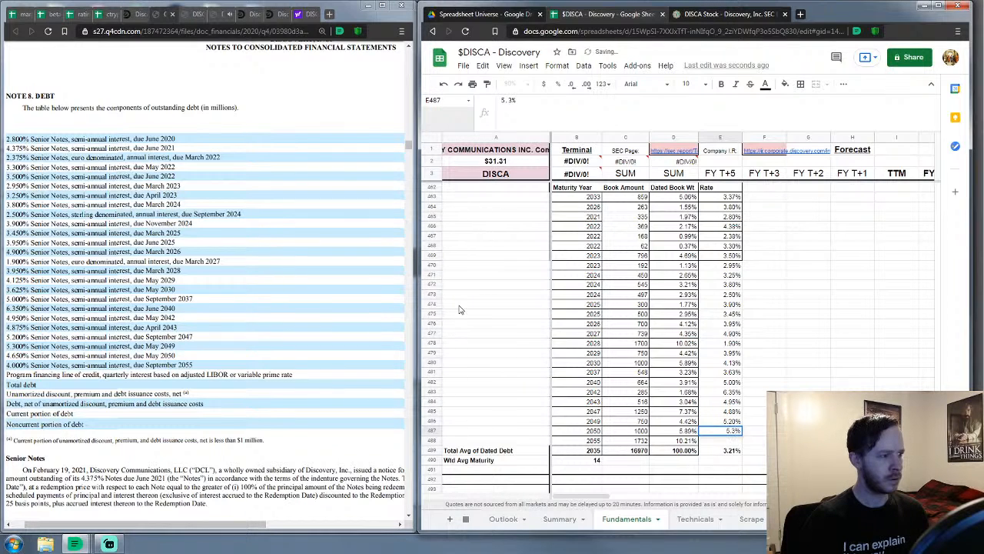
{"action": "key", "text": "Return"}
{"action": "type", "text": "4%"}
{"action": "key", "text": "Left"}
{"action": "type", "text": "."}
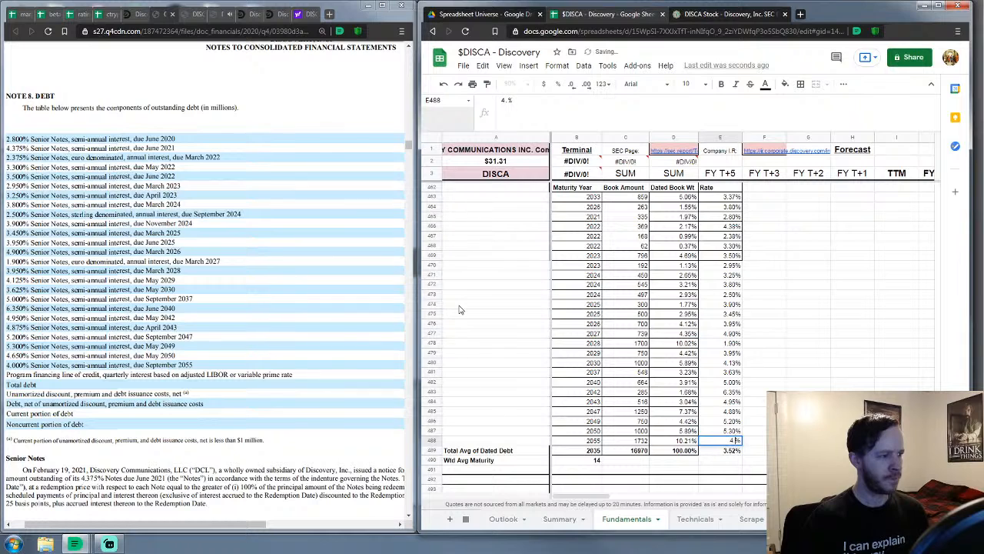
{"action": "type", "text": "65"}
{"action": "key", "text": "Return"}
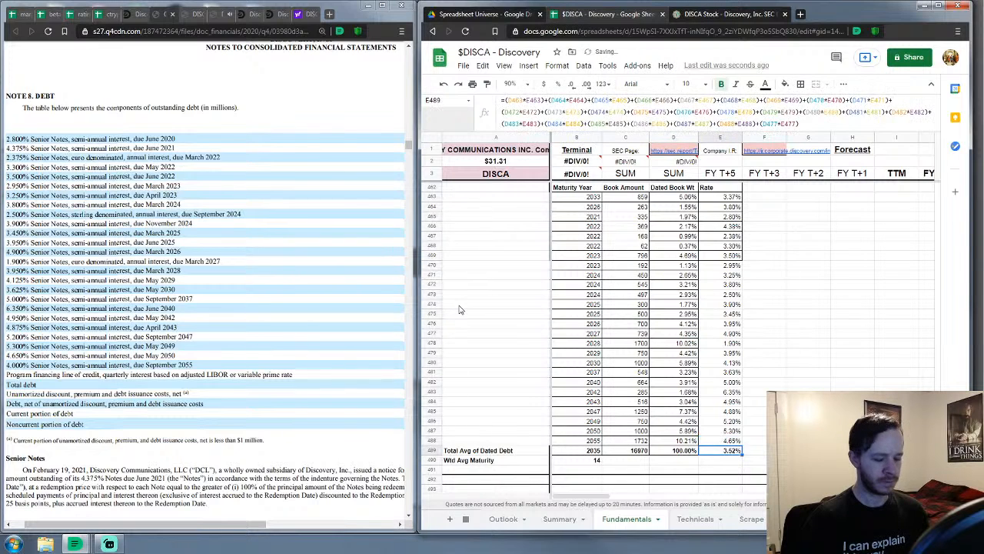
{"action": "type", "text": "4%"}
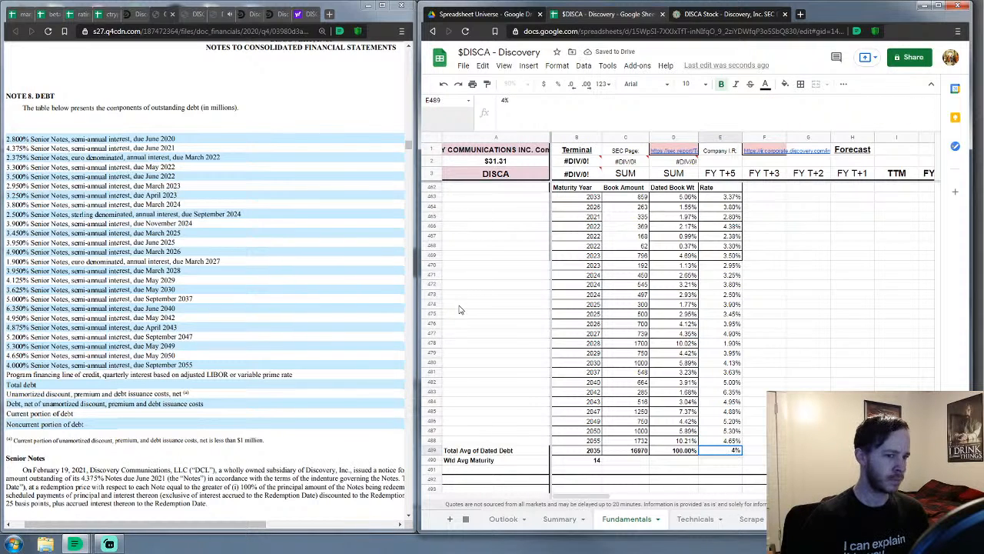
Undo the 4% overwrite so the Total Avg rate cell keeps its weighted-average formula (4.00%)
{"action": "key", "text": "Return"}
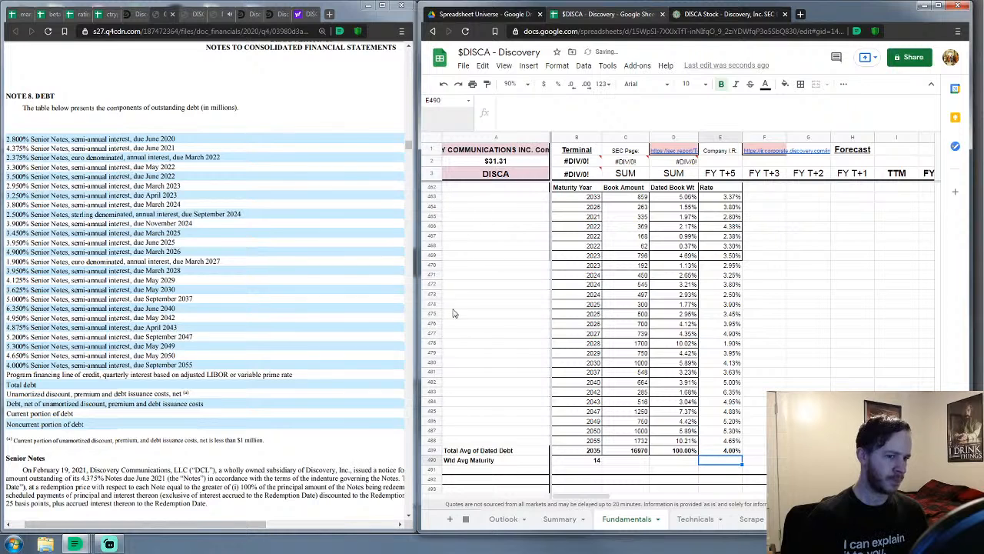
{"action": "left_click", "coordinate": [443, 86]}
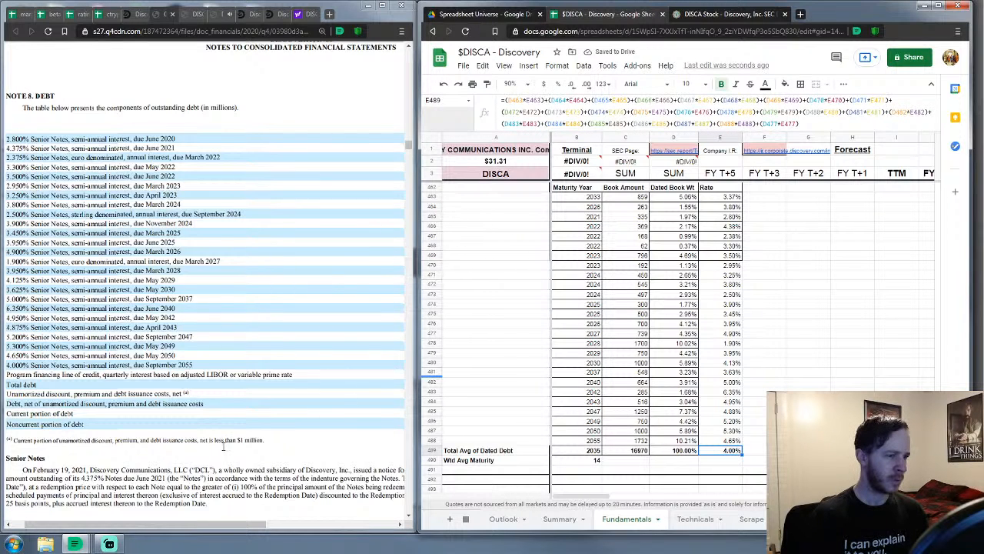
{"action": "left_click_drag", "start_coordinate": [188, 524], "coordinate": [185, 545]}
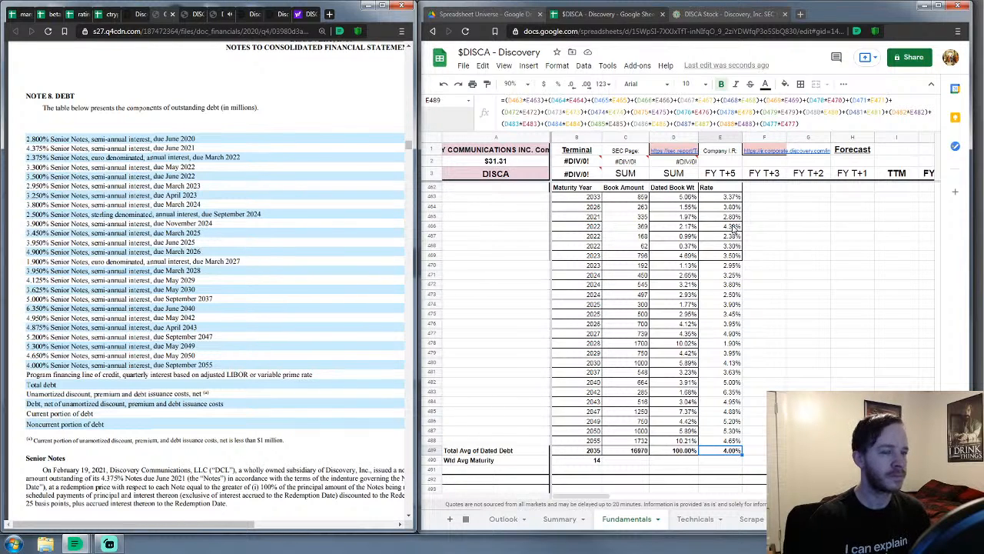
Copy the rates in E466:E488 and paste them one row up starting at E465
{"action": "left_click_drag", "start_coordinate": [733, 228], "coordinate": [738, 446]}
{"action": "key", "text": "ctrl+c"}
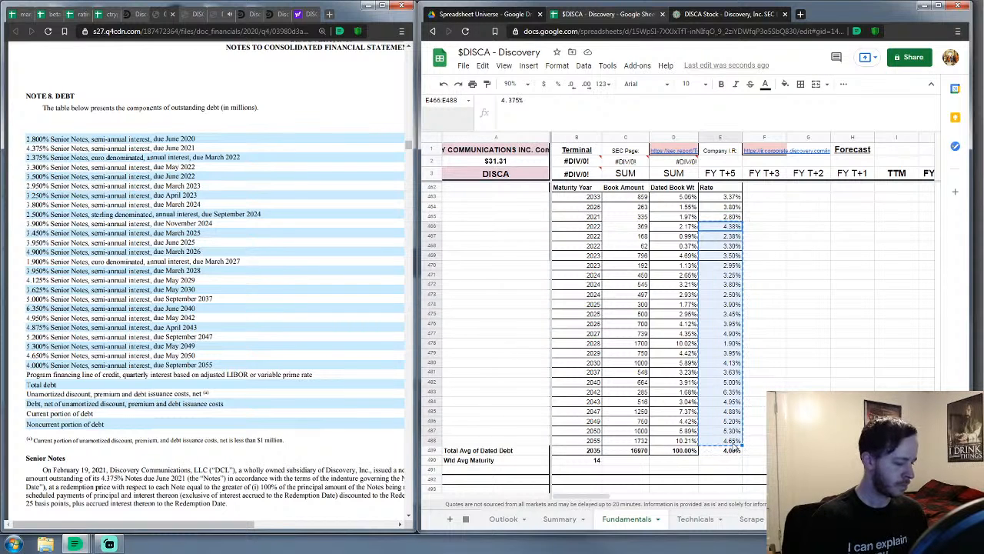
{"action": "left_click", "coordinate": [766, 245]}
{"action": "left_click", "coordinate": [737, 217]}
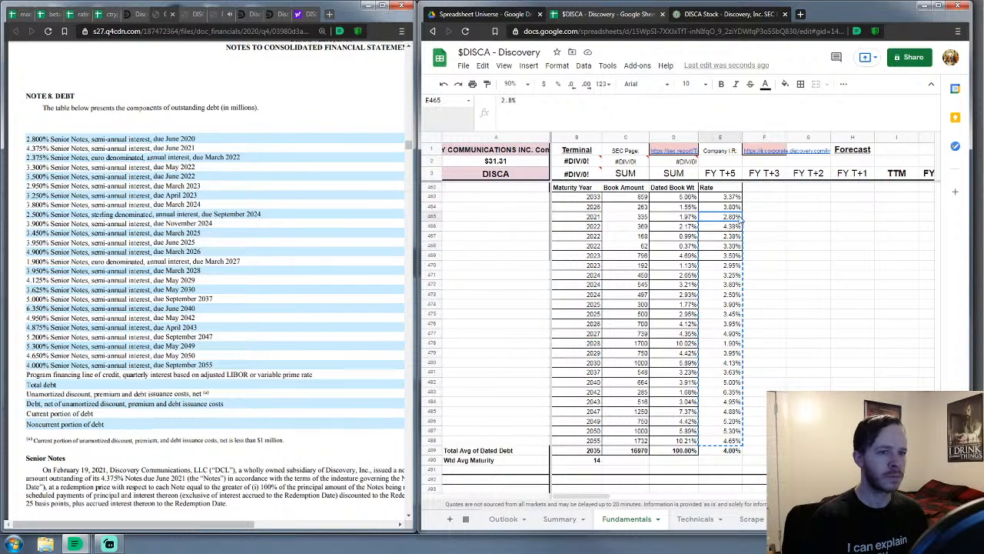
{"action": "key", "text": "ctrl+v"}
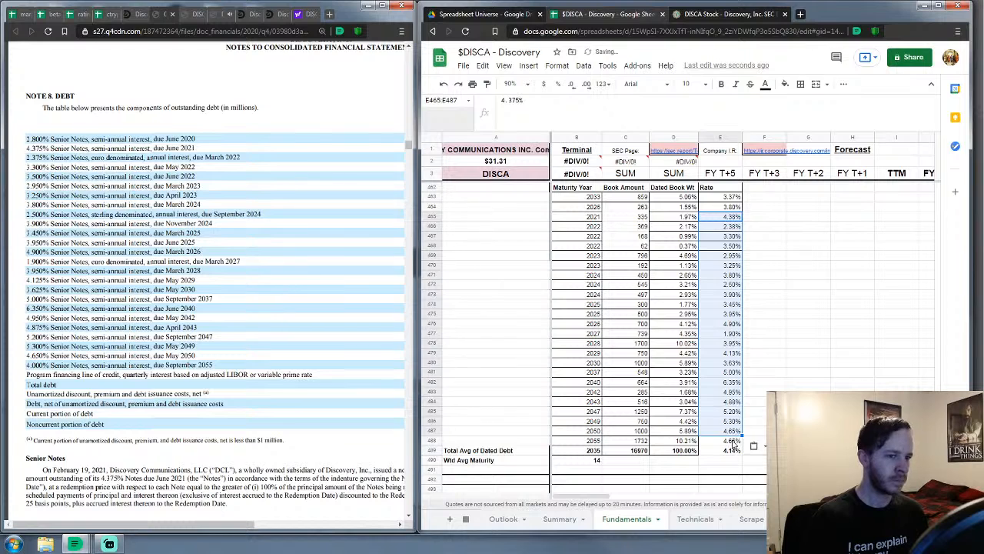
Set the 2055 notes' rate in E488 to 4%
{"action": "left_click", "coordinate": [733, 442]}
{"action": "type", "text": "4%"}
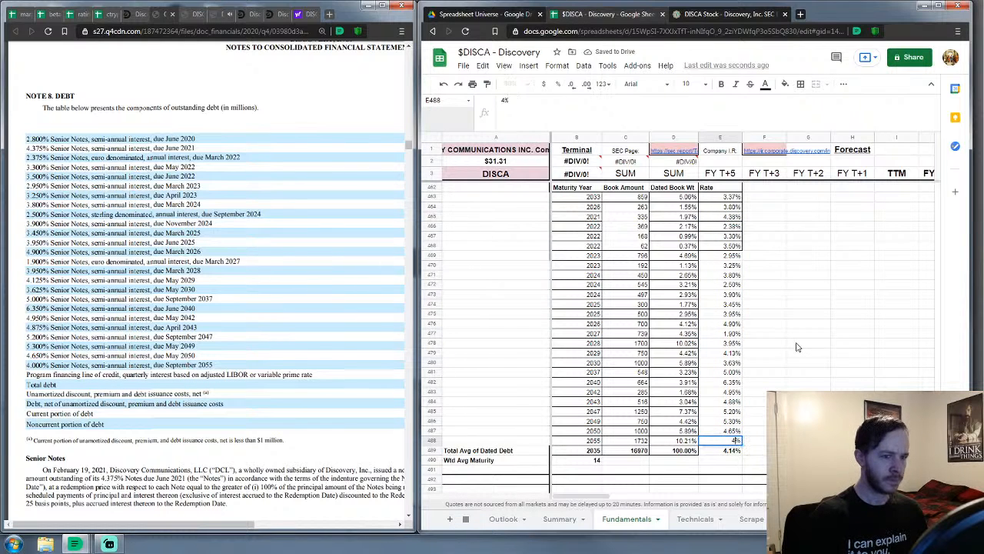
{"action": "key", "text": "Return"}
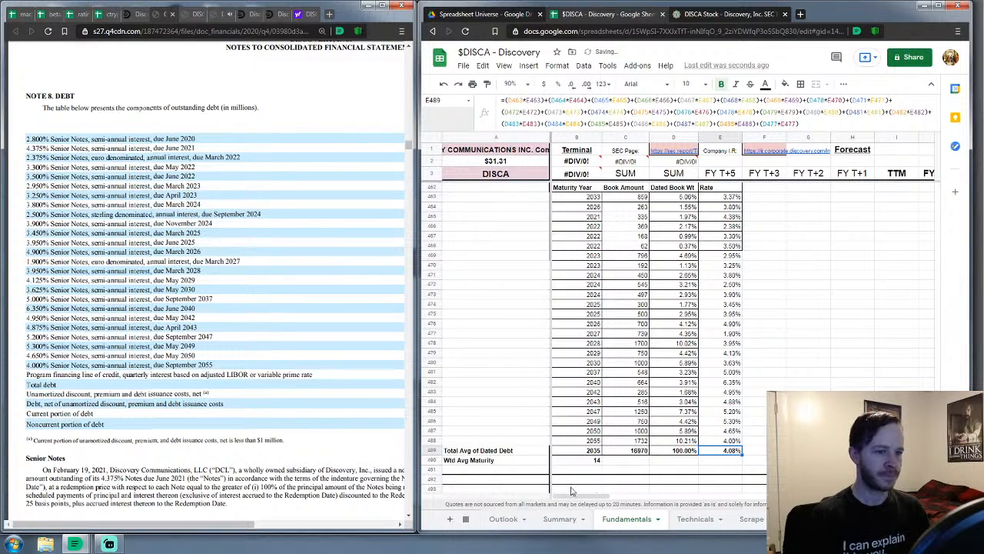
{"action": "left_click", "coordinate": [677, 480]}
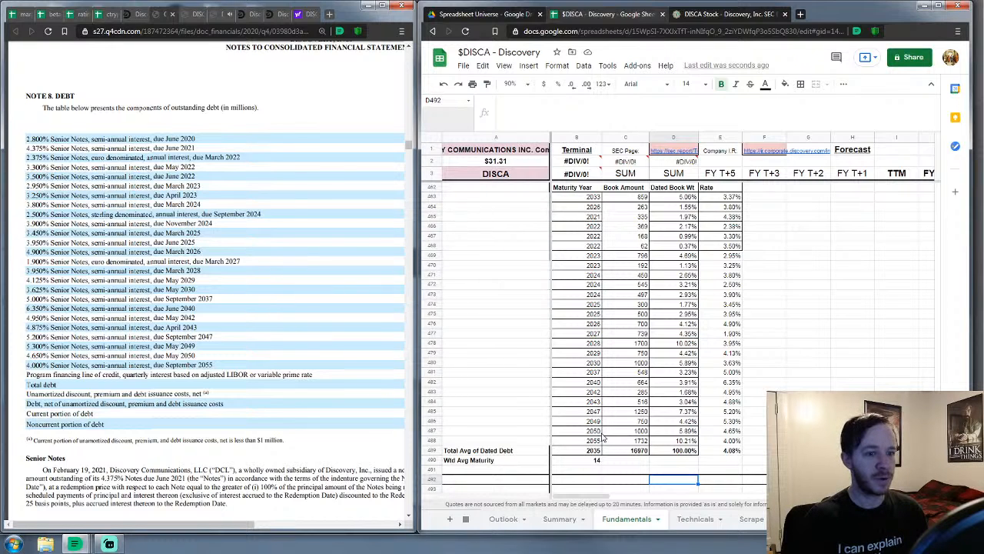
{"action": "scroll", "coordinate": [612, 384], "scroll_direction": "up", "scroll_amount": 1}
{"action": "scroll", "coordinate": [611, 385], "scroll_direction": "down", "scroll_amount": 1}
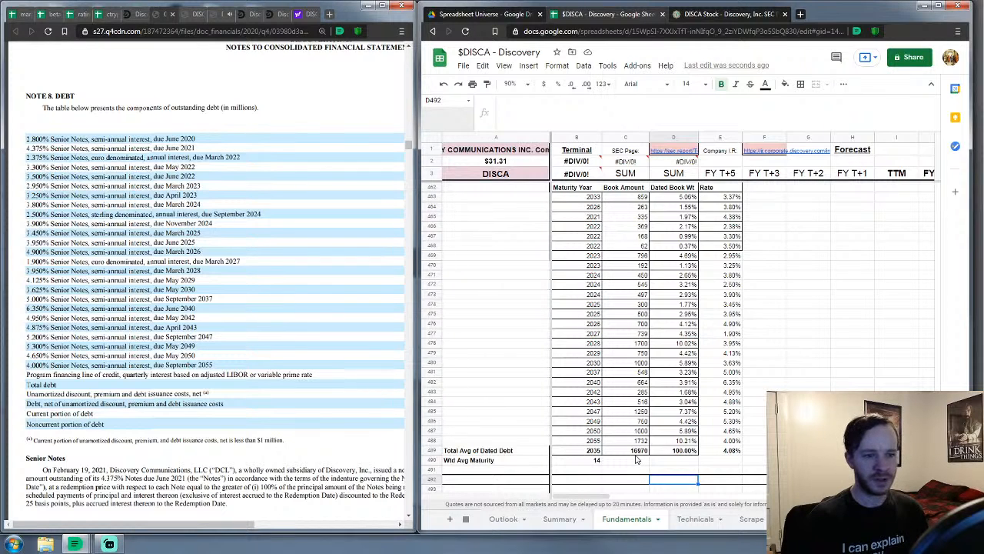
{"action": "scroll", "coordinate": [636, 459], "scroll_direction": "up", "scroll_amount": 6}
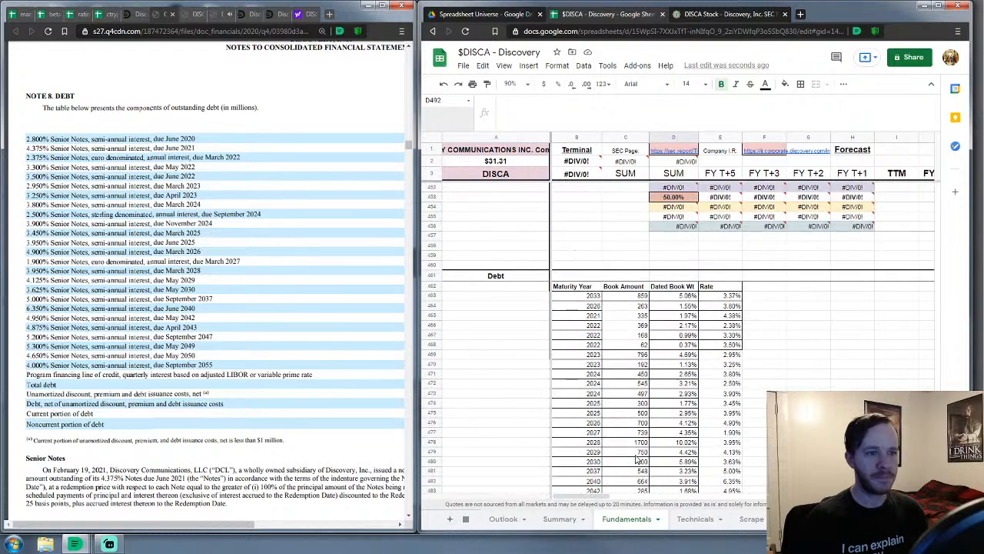
{"action": "scroll", "coordinate": [636, 459], "scroll_direction": "up", "scroll_amount": 1}
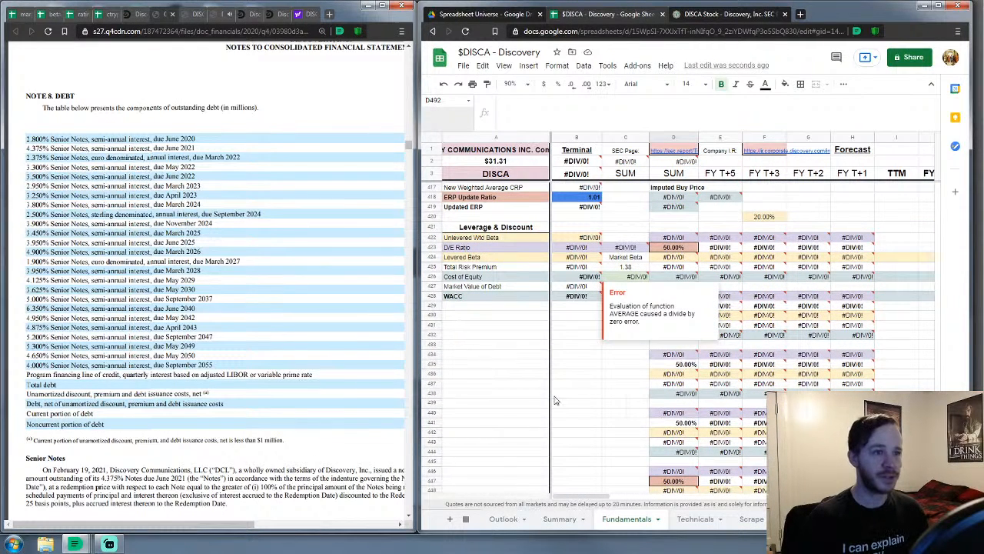
{"action": "left_click", "coordinate": [575, 413]}
{"action": "scroll", "coordinate": [575, 416], "scroll_direction": "down", "scroll_amount": 4}
{"action": "scroll", "coordinate": [575, 416], "scroll_direction": "down", "scroll_amount": 5}
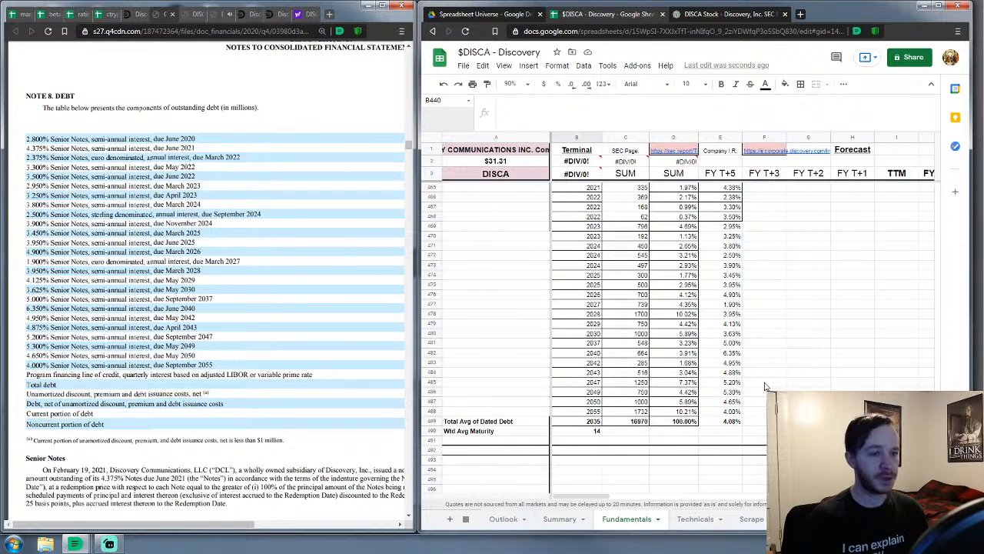
{"action": "scroll", "coordinate": [821, 361], "scroll_direction": "up", "scroll_amount": 3}
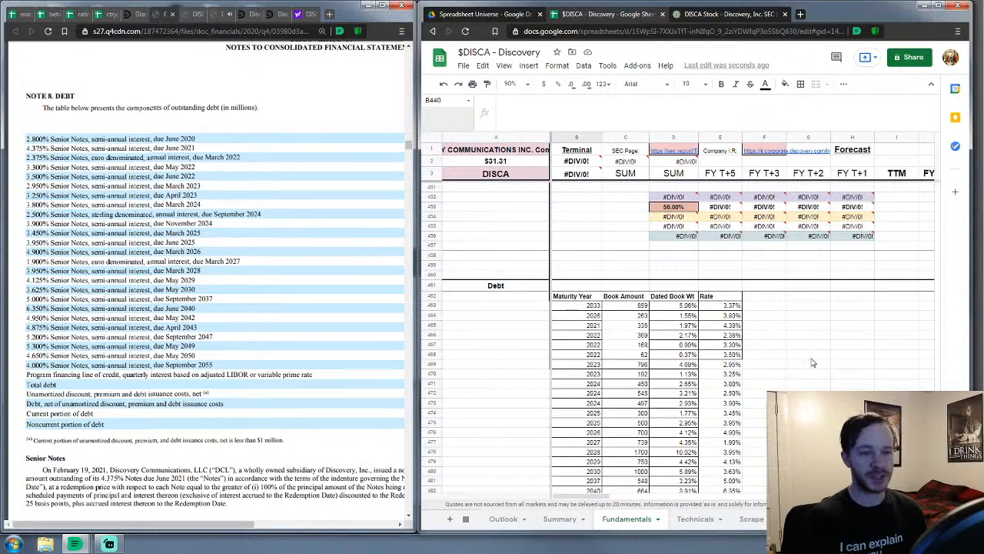
{"action": "scroll", "coordinate": [850, 308], "scroll_direction": "up", "scroll_amount": 4}
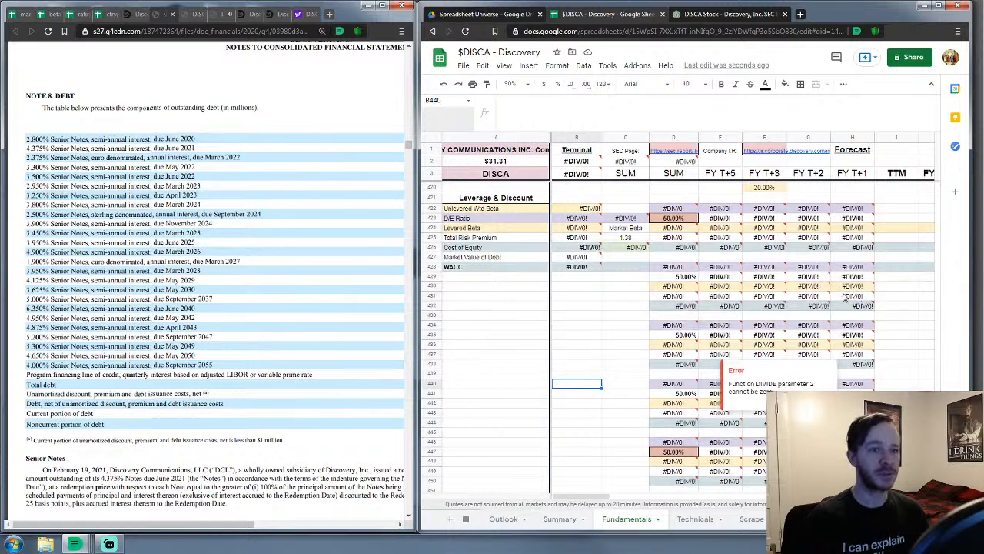
{"action": "scroll", "coordinate": [691, 297], "scroll_direction": "up", "scroll_amount": 5}
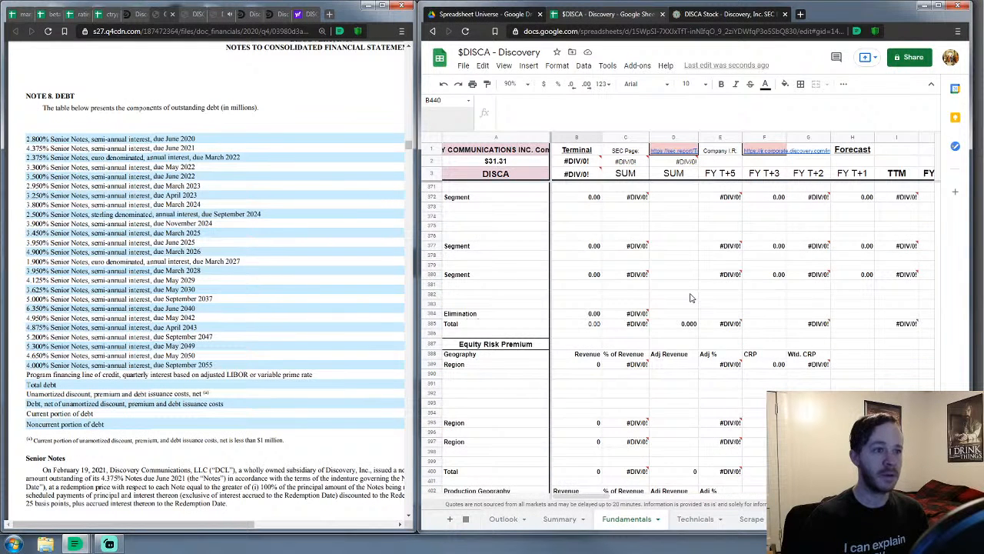
{"action": "scroll", "coordinate": [691, 297], "scroll_direction": "up", "scroll_amount": 5}
{"action": "scroll", "coordinate": [690, 297], "scroll_direction": "down", "scroll_amount": 2}
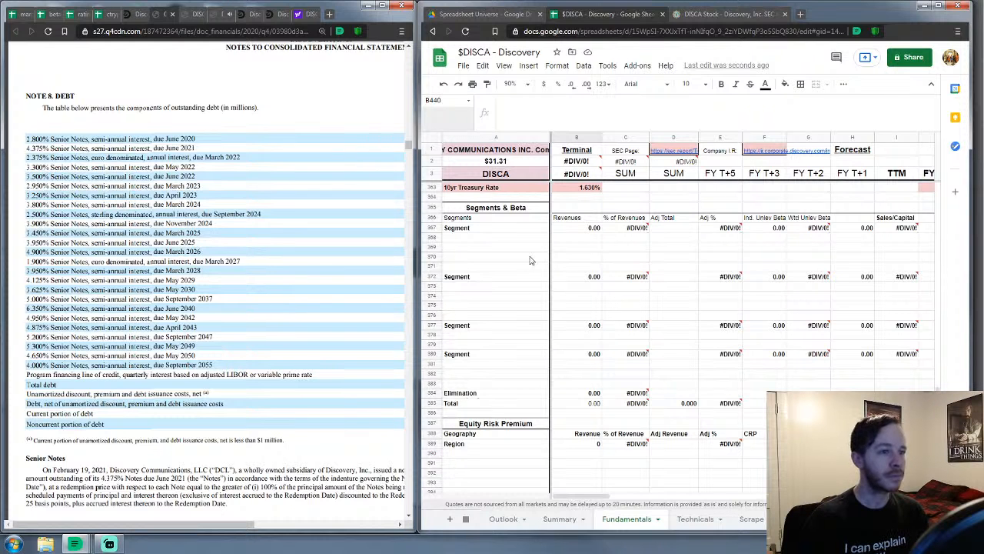
Zoom out the 10-K PDF and scroll to Note 14 Revenues on page 105
{"action": "scroll", "coordinate": [180, 330], "scroll_direction": "up", "scroll_amount": 3}
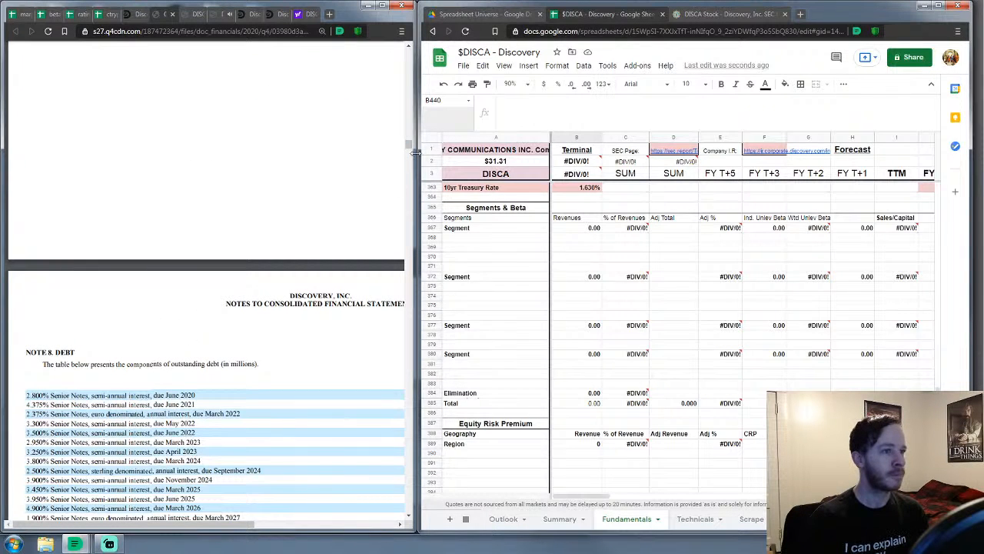
{"action": "left_click_drag", "start_coordinate": [409, 144], "coordinate": [409, 158]}
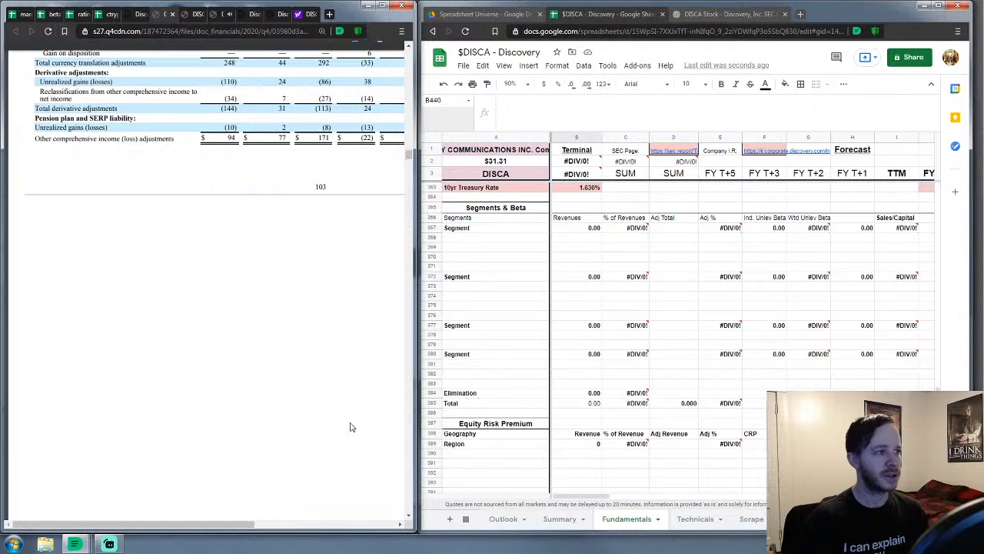
{"action": "left_click", "coordinate": [383, 493]}
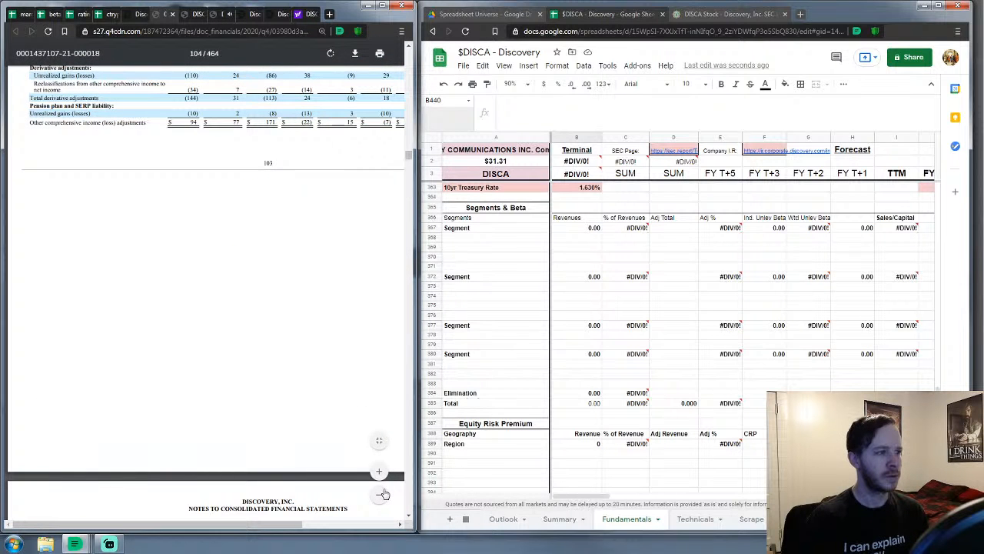
{"action": "scroll", "coordinate": [269, 346], "scroll_direction": "up", "scroll_amount": 5}
{"action": "scroll", "coordinate": [353, 233], "scroll_direction": "down", "scroll_amount": 12}
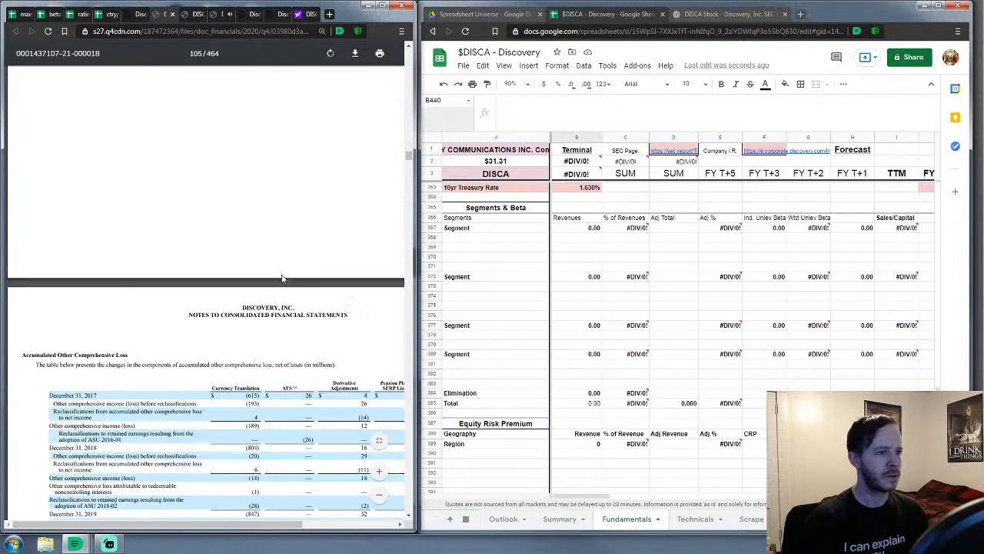
{"action": "scroll", "coordinate": [282, 278], "scroll_direction": "down", "scroll_amount": 7}
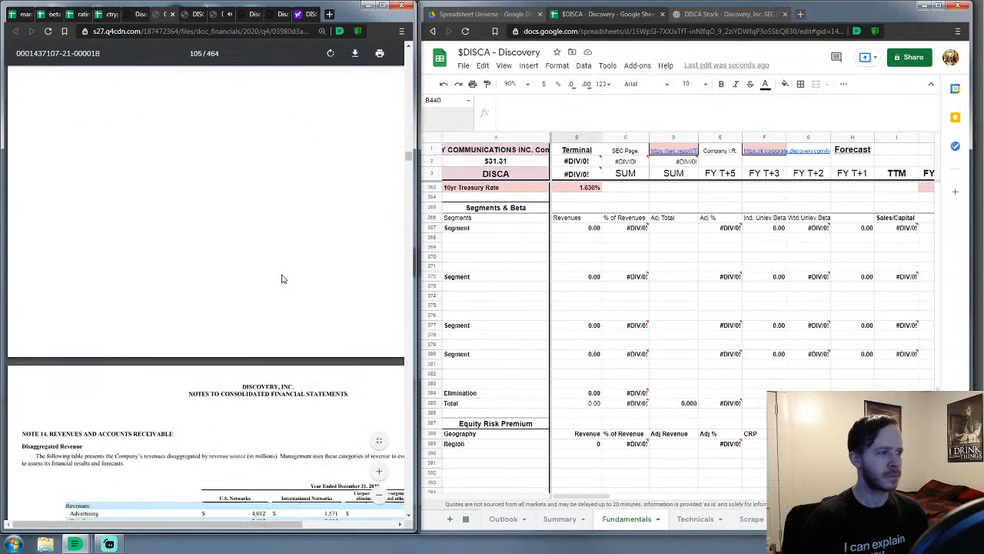
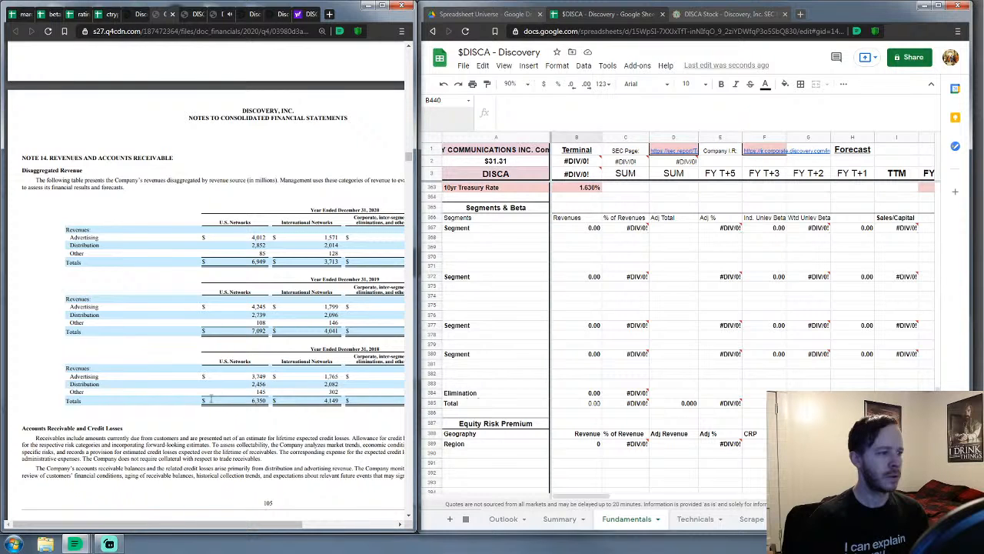
Select rows 380–384, the spare fourth segment block and the Elimination row
{"action": "scroll", "coordinate": [242, 351], "scroll_direction": "down", "scroll_amount": 1}
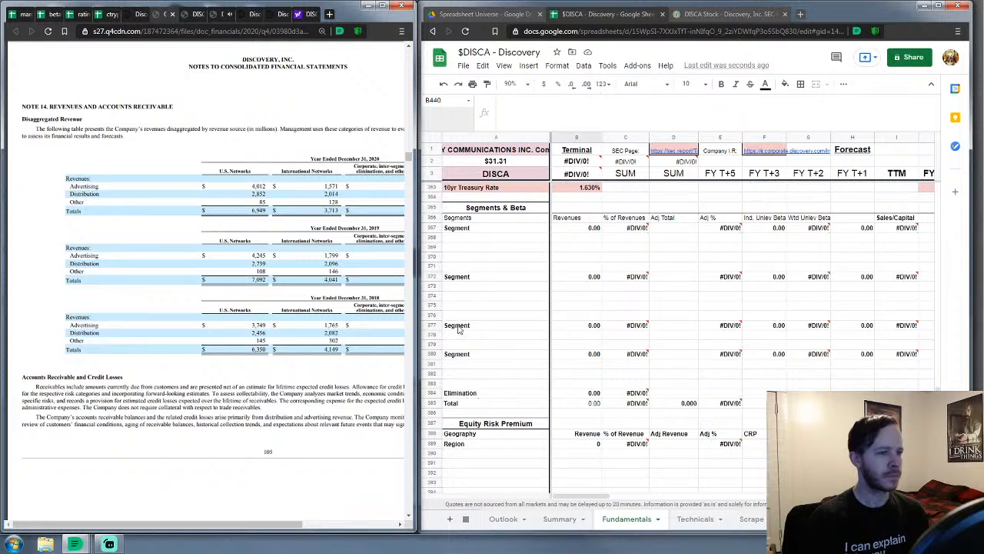
{"action": "left_click_drag", "start_coordinate": [440, 359], "coordinate": [432, 398]}
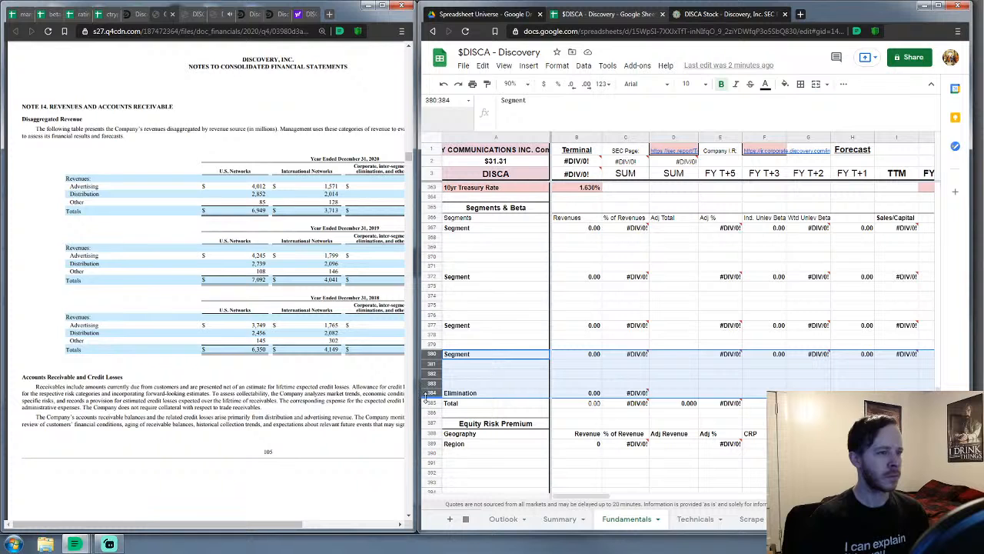
Delete rows 380–384 from the Segments & Beta section
{"action": "mouse_move", "coordinate": [242, 528]}
{"action": "left_mouse_down"}
{"action": "mouse_move", "coordinate": [324, 526]}
{"action": "mouse_move", "coordinate": [250, 529]}
{"action": "mouse_move", "coordinate": [244, 543]}
{"action": "left_mouse_up"}
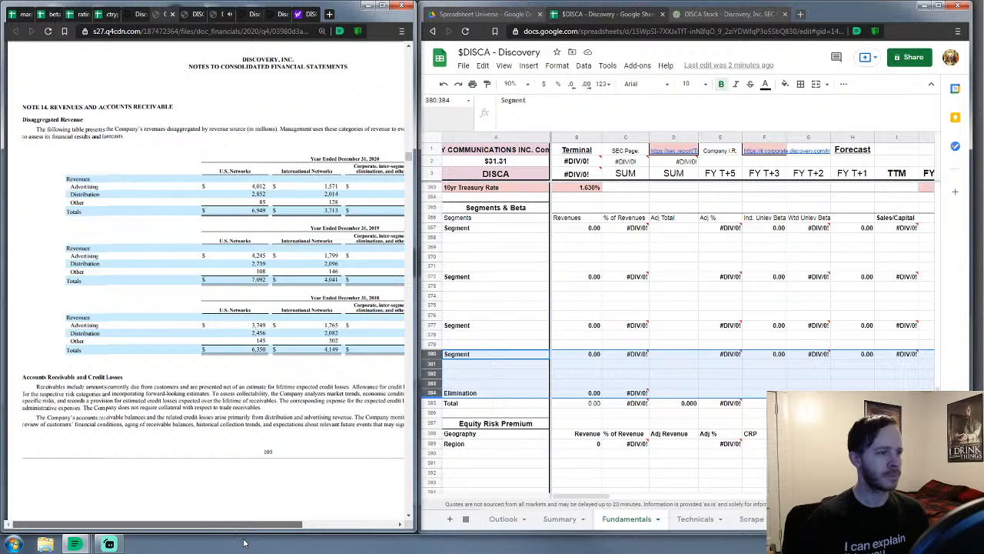
{"action": "right_click", "coordinate": [433, 365]}
{"action": "left_click", "coordinate": [488, 163]}
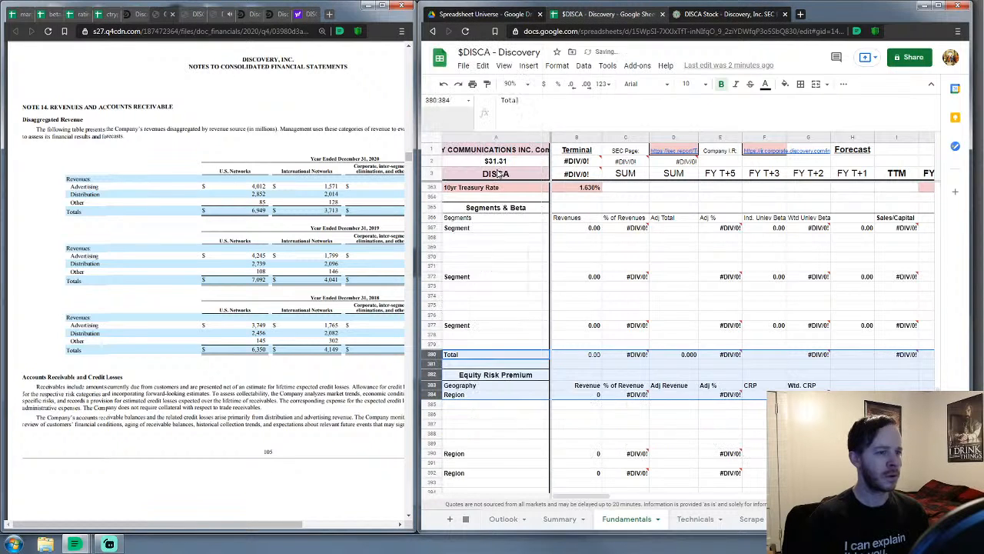
Remove the +#REF! terms from the Total formulas in B380, D380 and E380
{"action": "left_click", "coordinate": [577, 359]}
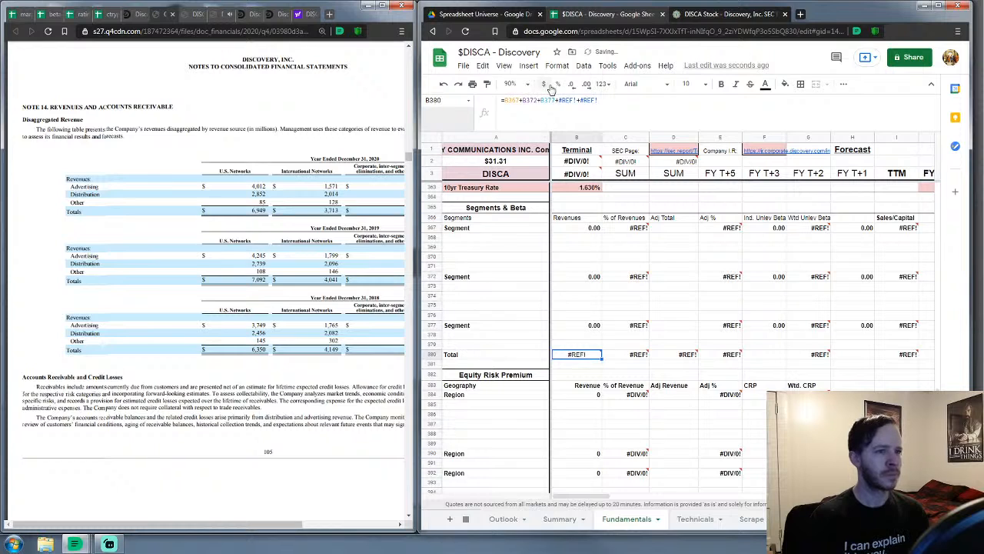
{"action": "left_click_drag", "start_coordinate": [607, 99], "coordinate": [557, 112]}
{"action": "key", "text": "BackSpace"}
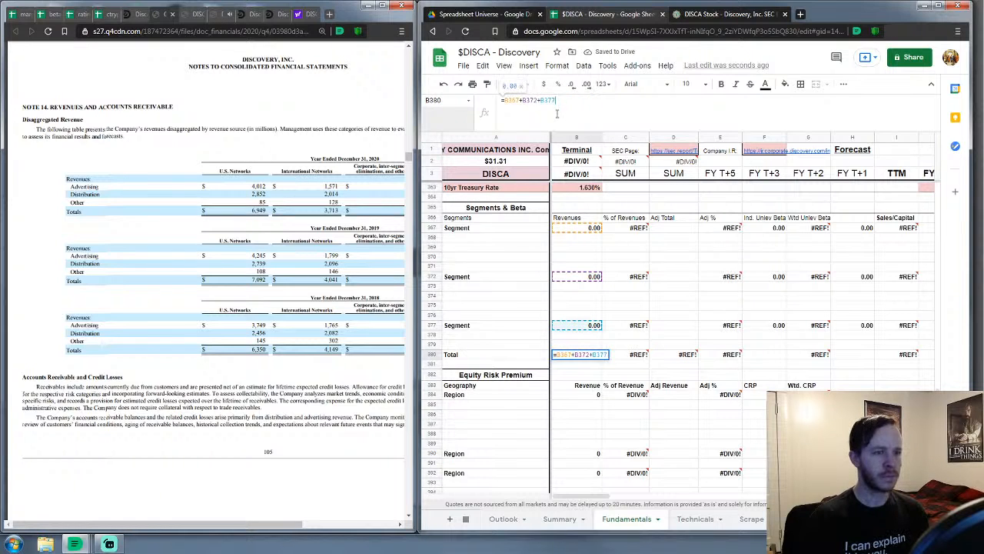
{"action": "key", "text": "Return"}
{"action": "left_click", "coordinate": [655, 357]}
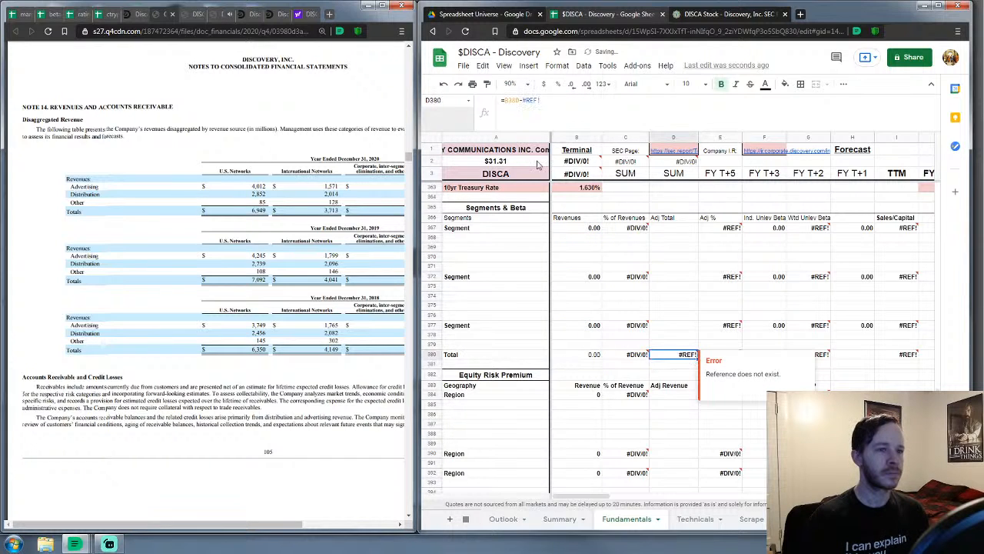
{"action": "left_click_drag", "start_coordinate": [541, 100], "coordinate": [525, 111]}
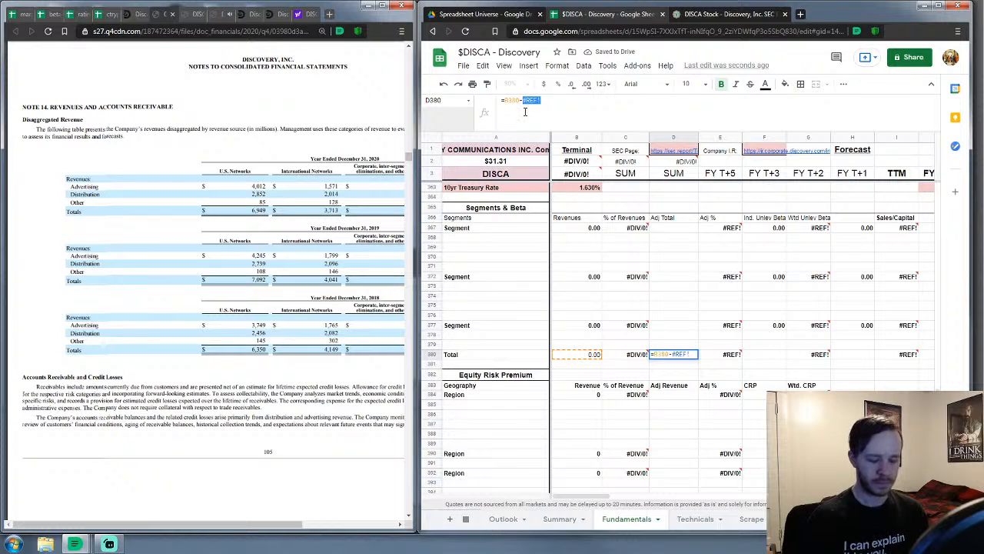
{"action": "key", "text": "BackSpace"}
{"action": "key", "text": "BackSpace"}
{"action": "key", "text": "Return"}
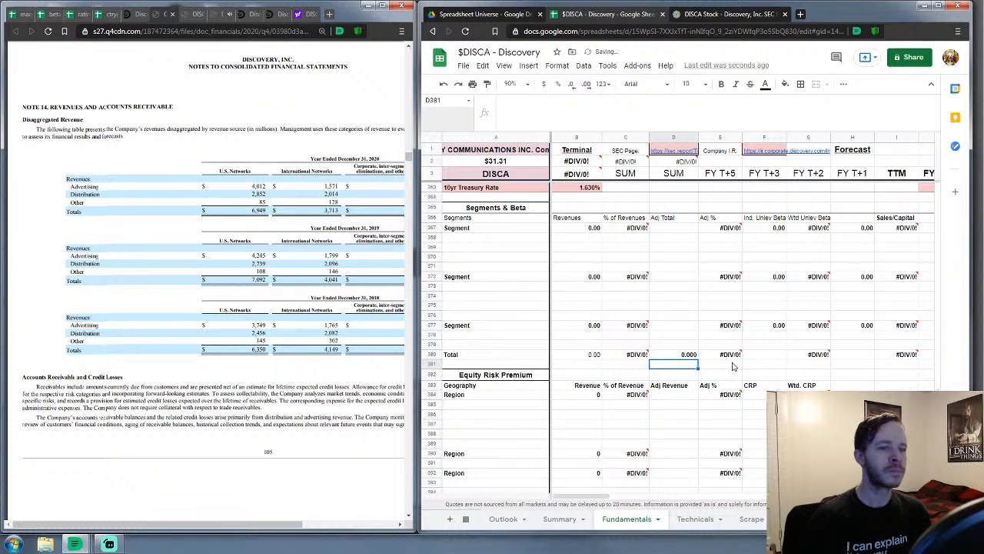
{"action": "left_click", "coordinate": [726, 356]}
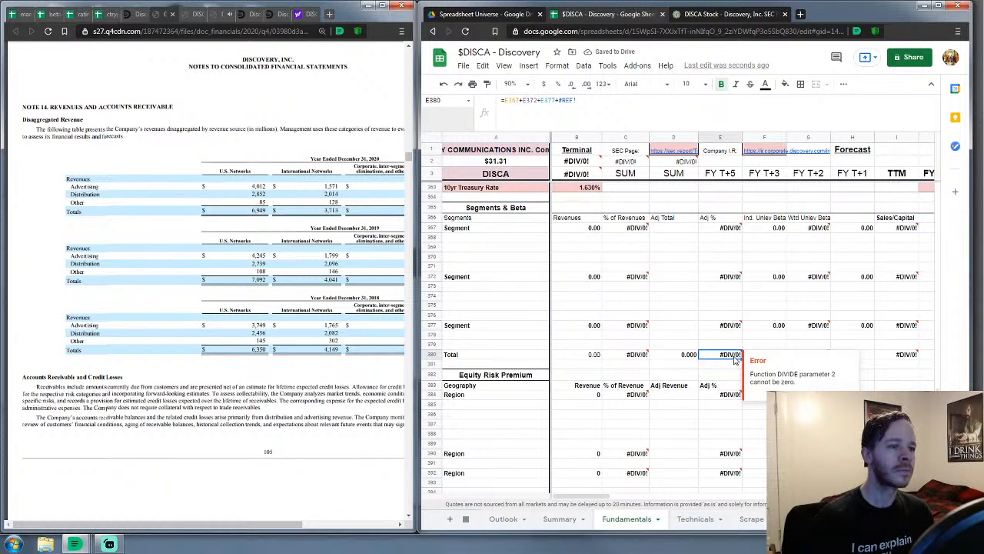
{"action": "left_click_drag", "start_coordinate": [577, 100], "coordinate": [557, 108]}
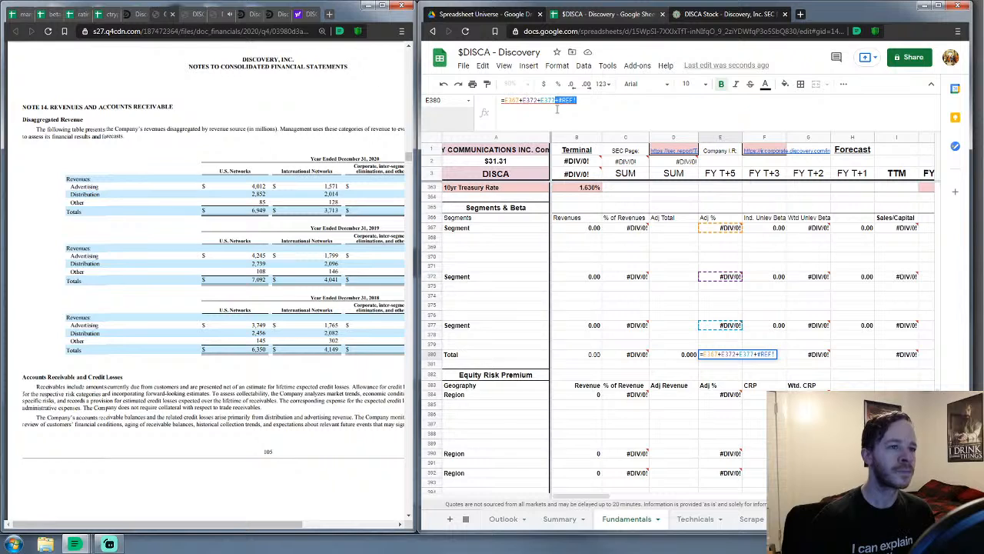
{"action": "key", "text": "BackSpace"}
{"action": "key", "text": "Return"}
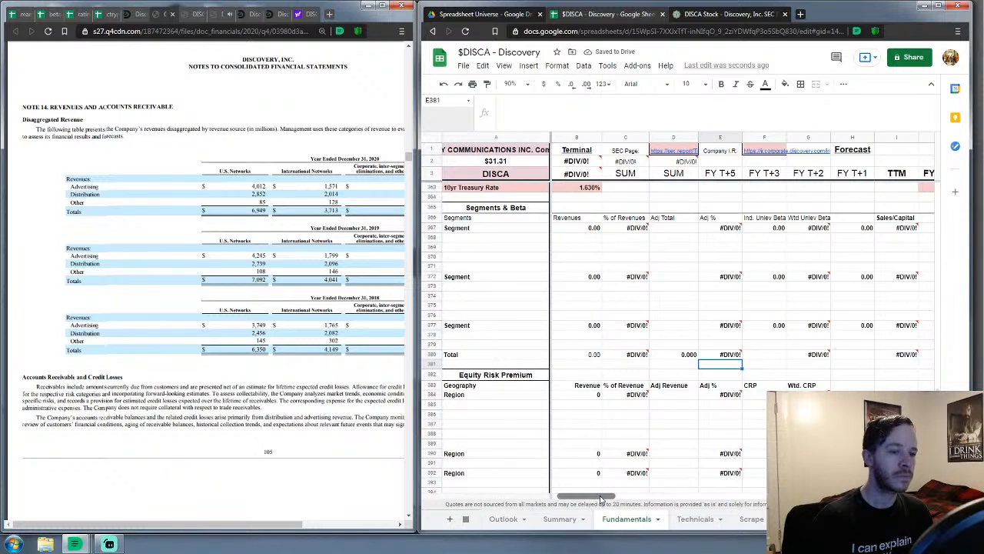
Delete the +#REF! terms from the Total formulas in G380, I380 and K380
{"action": "left_click_drag", "start_coordinate": [601, 499], "coordinate": [621, 498]}
{"action": "left_click", "coordinate": [661, 356]}
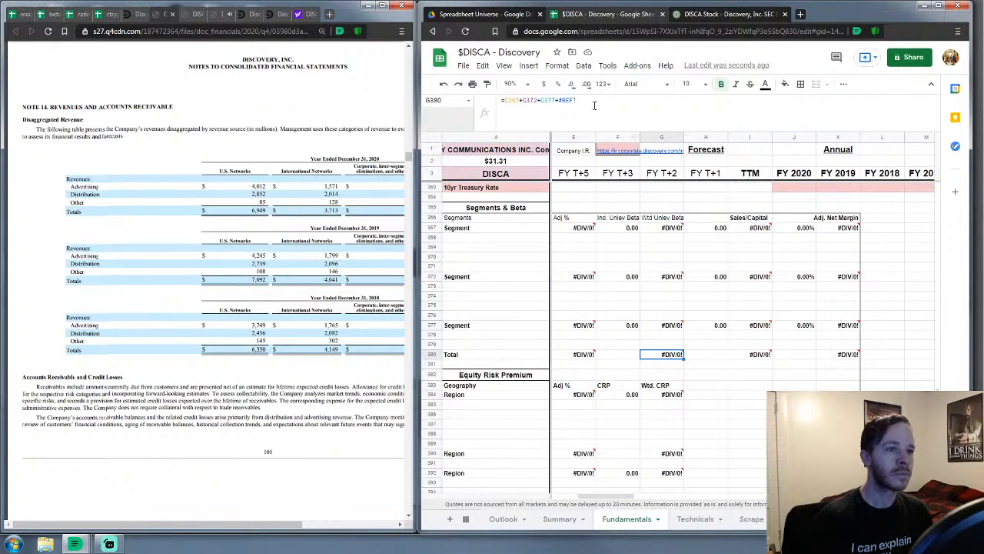
{"action": "left_click_drag", "start_coordinate": [578, 101], "coordinate": [557, 109]}
{"action": "key", "text": "BackSpace"}
{"action": "key", "text": "Return"}
{"action": "left_click", "coordinate": [750, 354]}
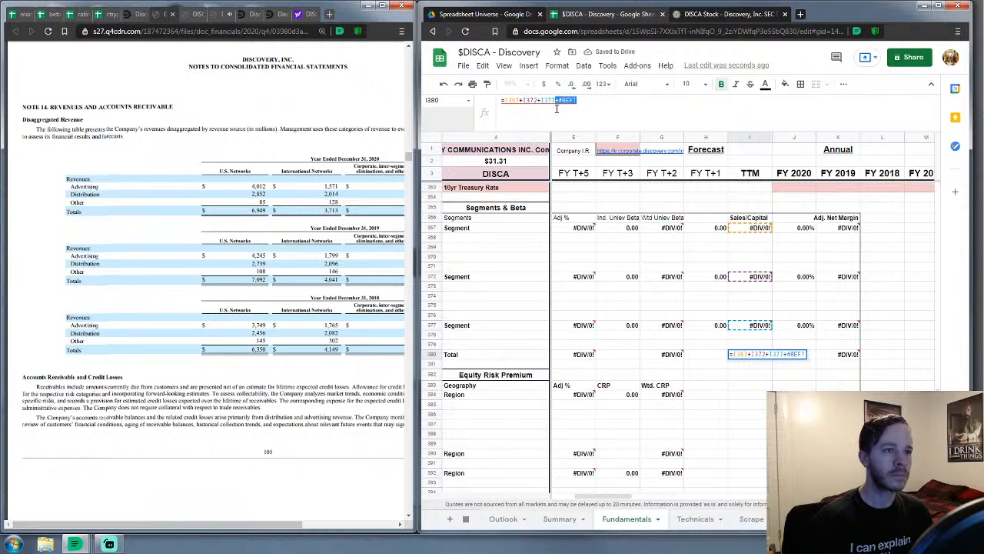
{"action": "key", "text": "BackSpace"}
{"action": "key", "text": "Return"}
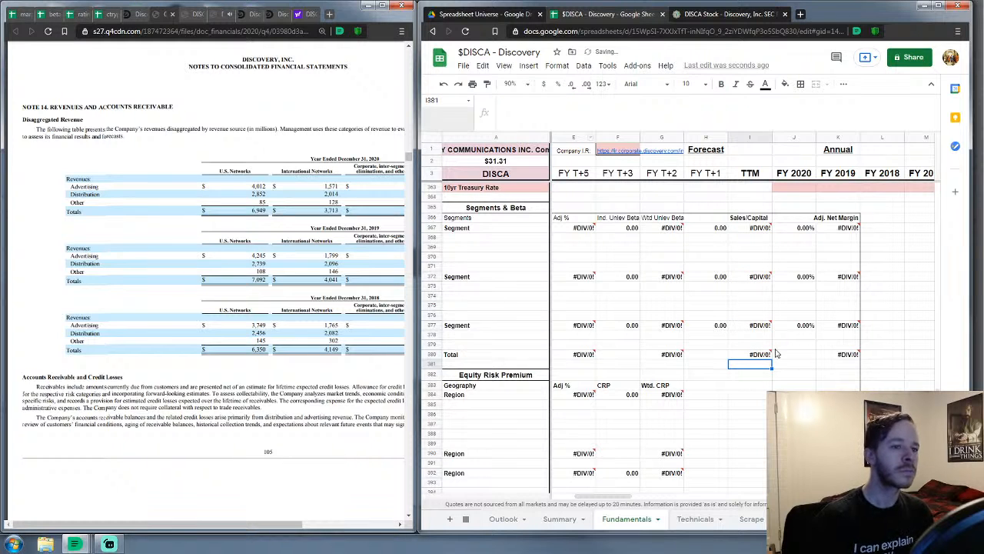
{"action": "left_click", "coordinate": [824, 358]}
{"action": "left_click_drag", "start_coordinate": [577, 100], "coordinate": [563, 112]}
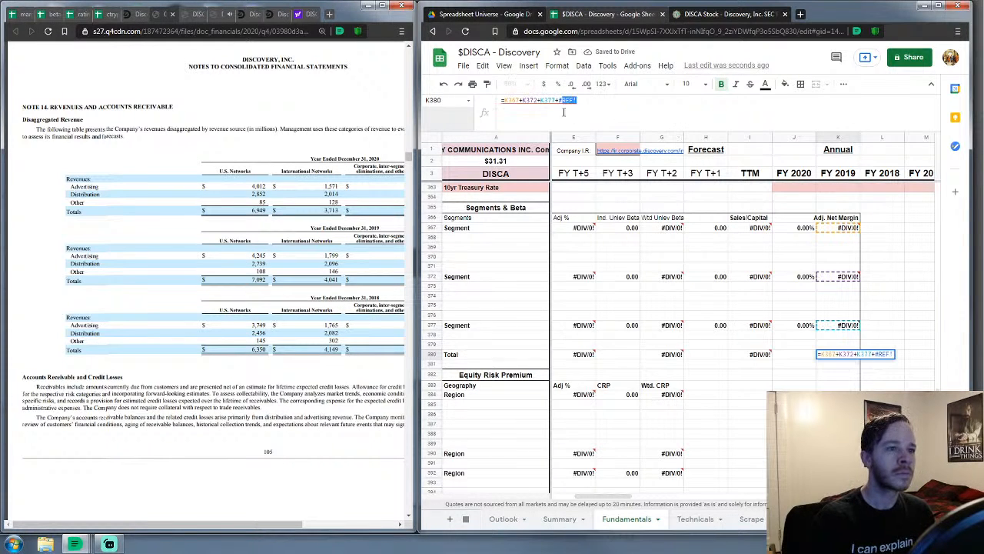
{"action": "key", "text": "BackSpace"}
{"action": "key", "text": "Return"}
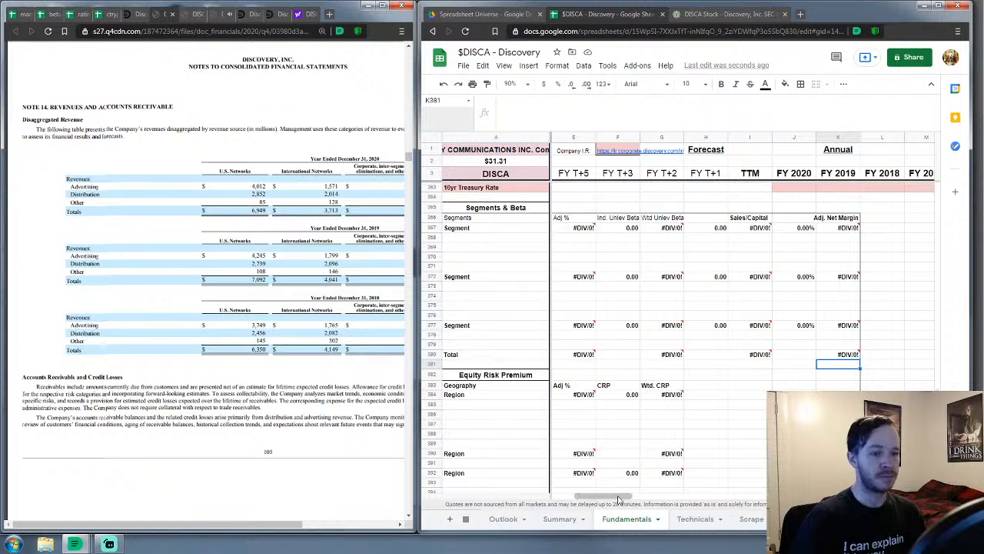
{"action": "scroll", "coordinate": [618, 499], "scroll_direction": "right", "scroll_amount": 4}
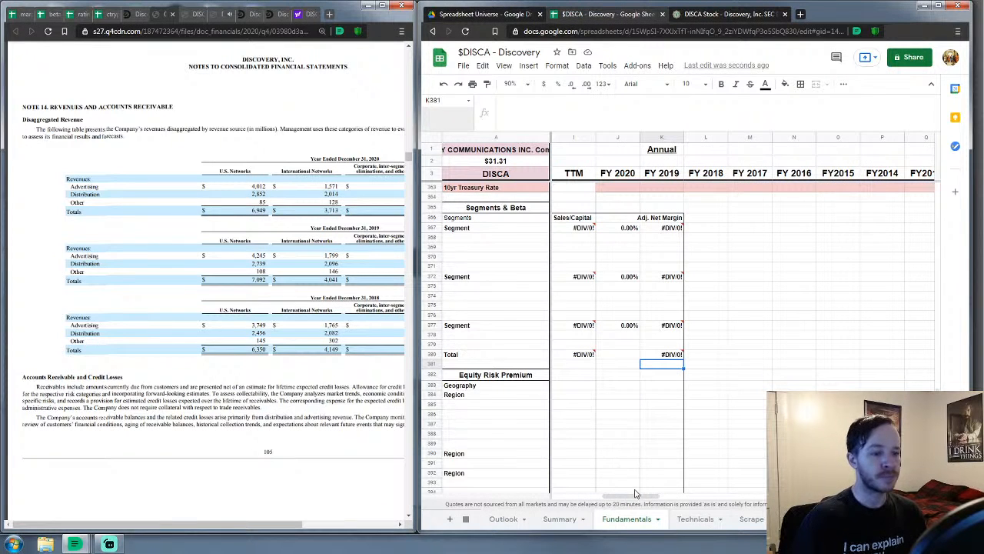
{"action": "left_click_drag", "start_coordinate": [635, 496], "coordinate": [582, 499]}
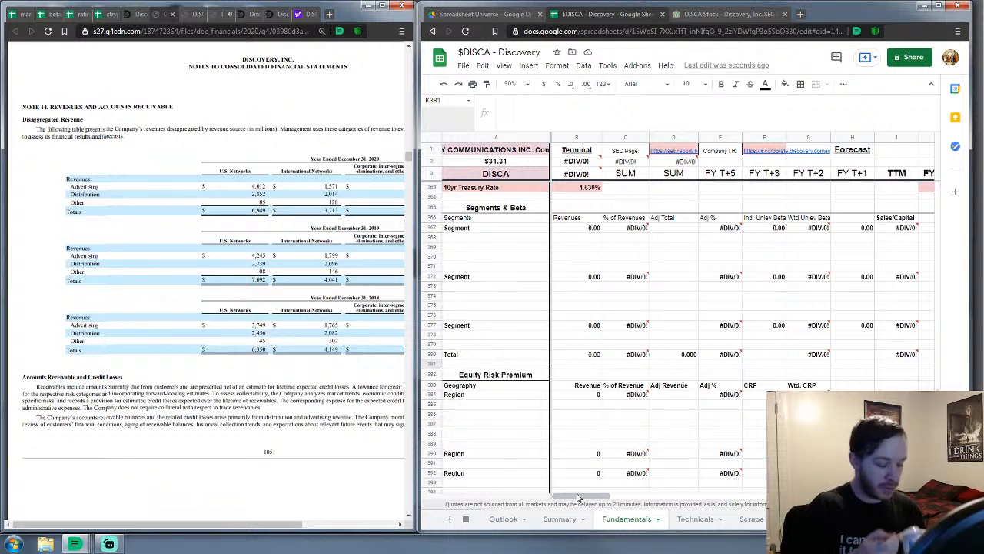
Name A367, A372 and A377 as Advertising, Distribution and Other
{"action": "left_click", "coordinate": [464, 233]}
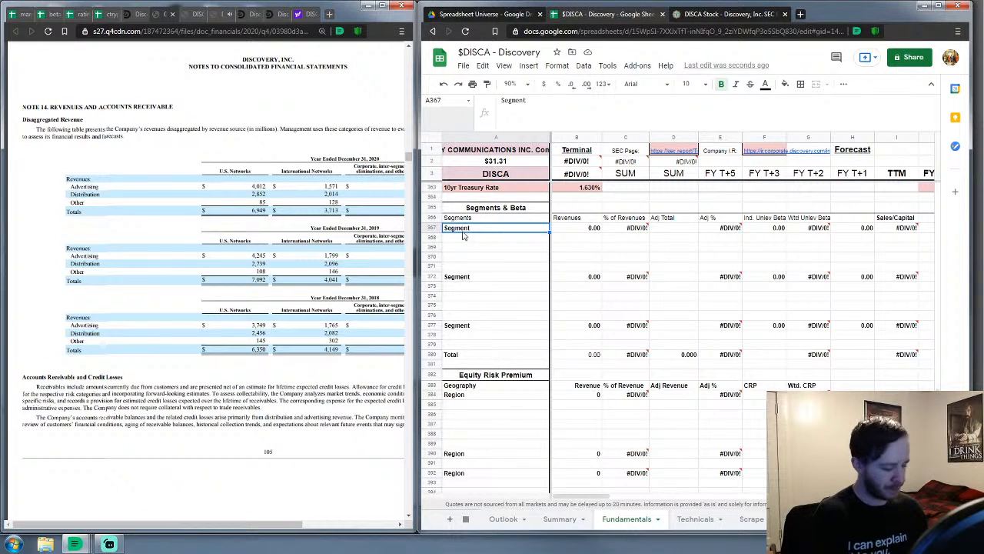
{"action": "type", "text": "Adve"}
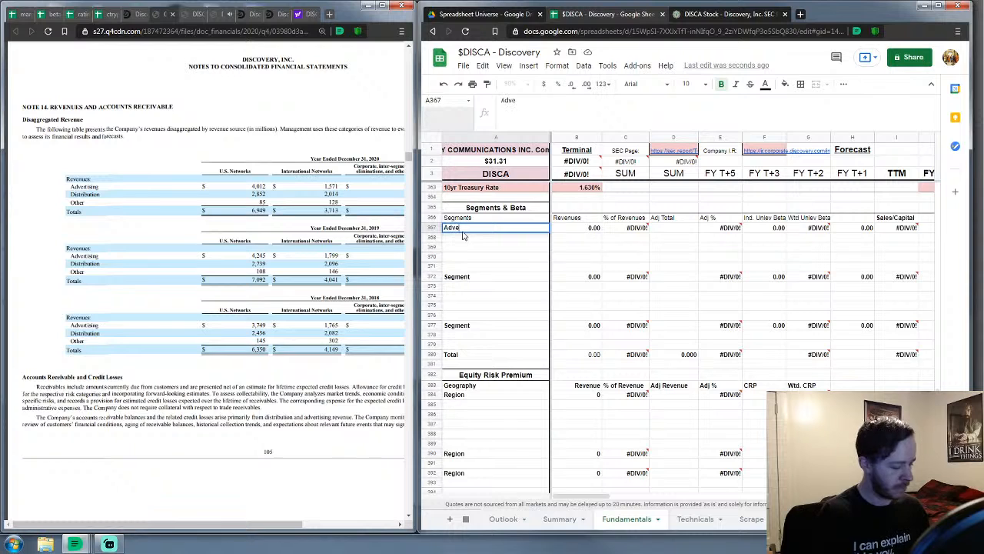
{"action": "type", "text": "rtising"}
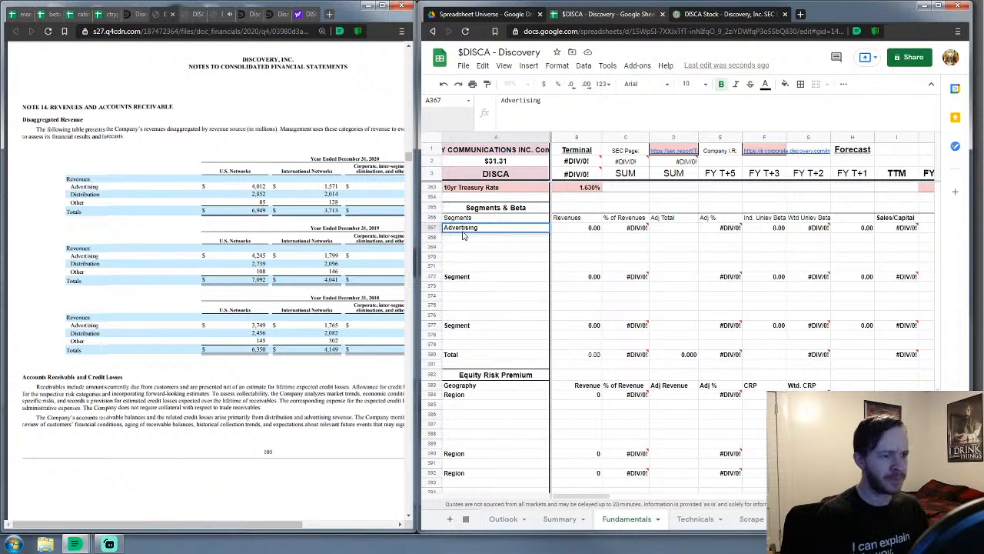
{"action": "key", "text": "Return"}
{"action": "left_click", "coordinate": [467, 280]}
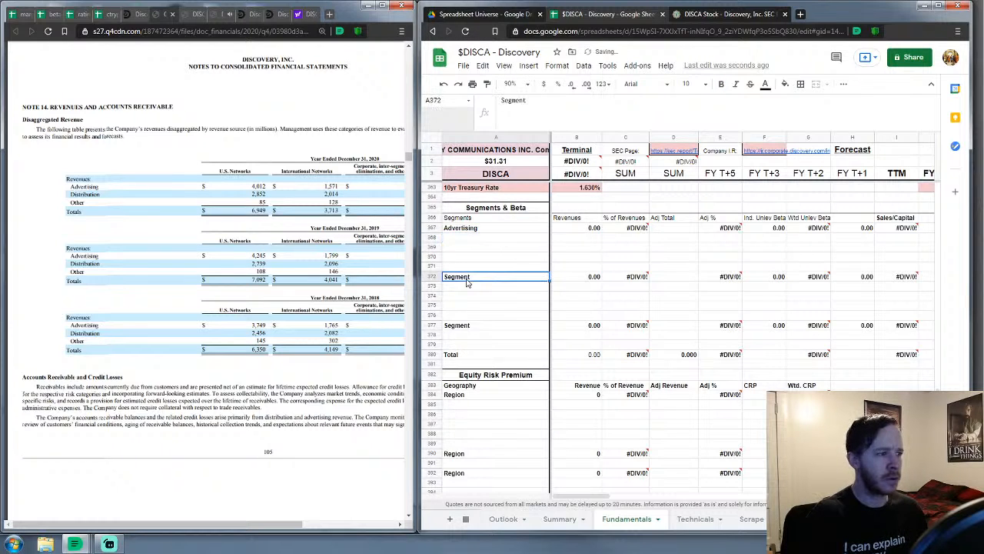
{"action": "type", "text": "Distr"}
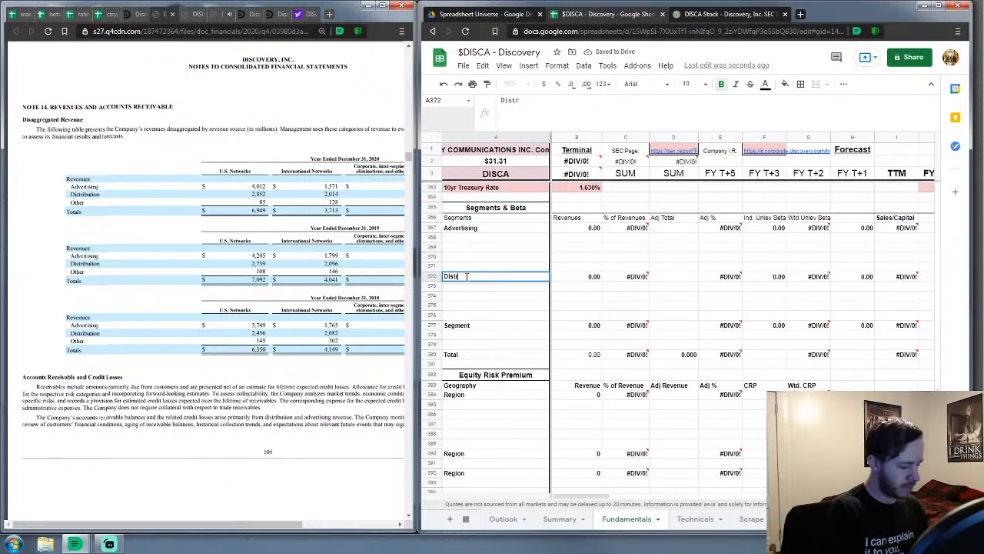
{"action": "type", "text": "ibutio"}
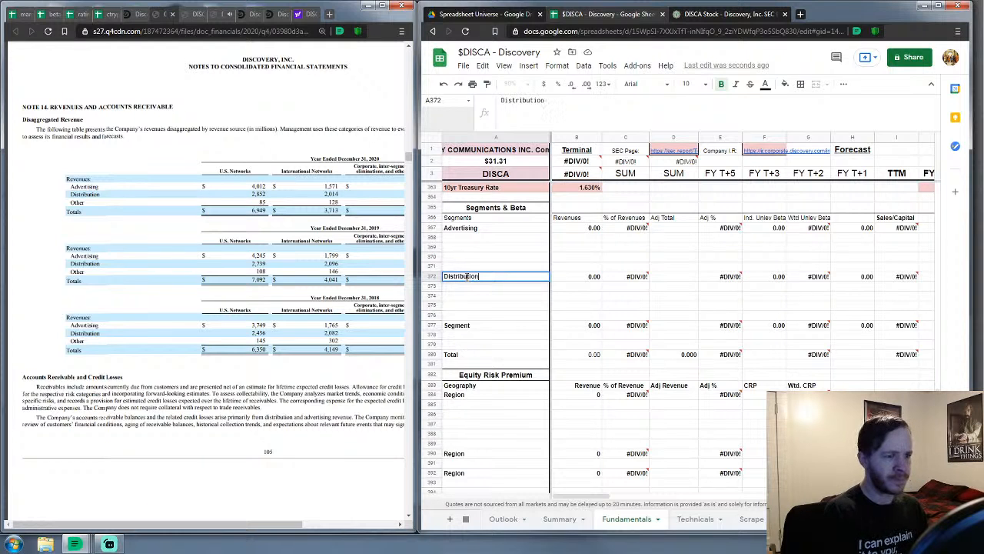
{"action": "type", "text": "n"}
{"action": "key", "text": "Return"}
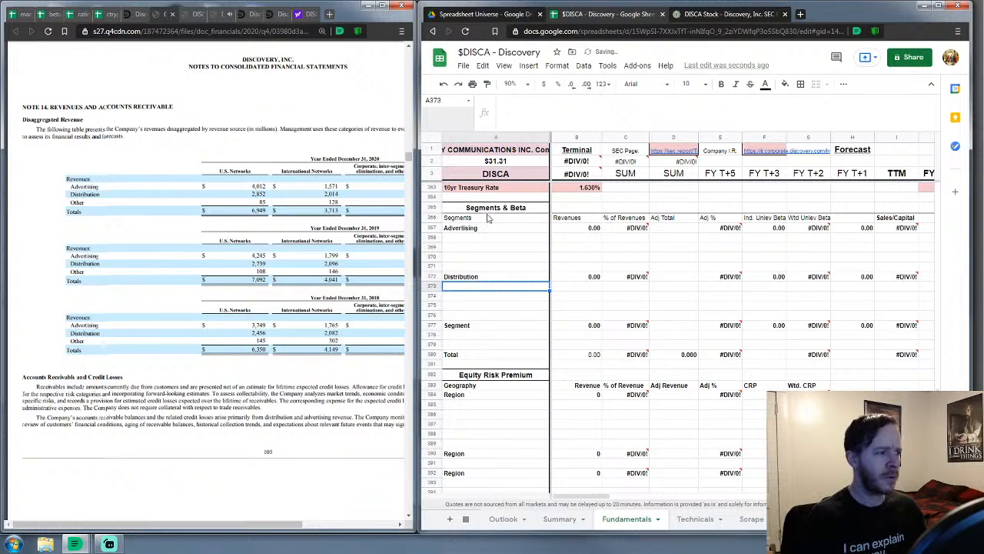
{"action": "left_click", "coordinate": [485, 329]}
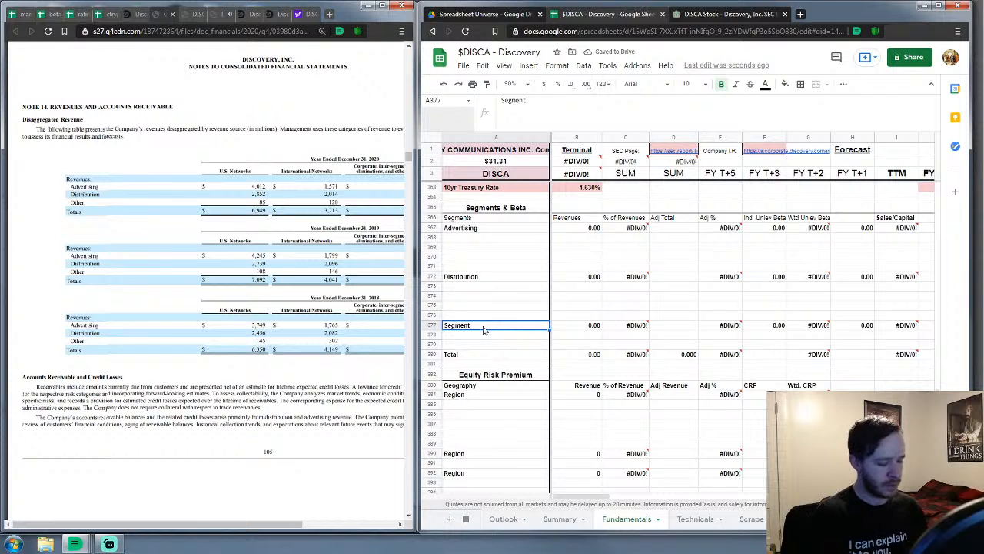
{"action": "type", "text": "Other"}
{"action": "key", "text": "Return"}
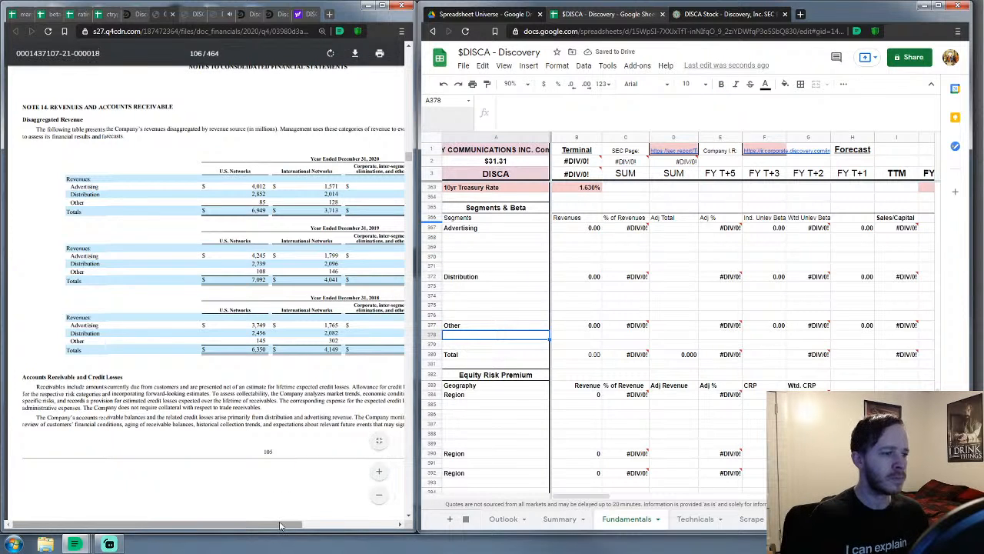
Enter segment revenues of 5583, 4866 and 222 for Advertising, Distribution and Other
{"action": "left_click_drag", "start_coordinate": [280, 526], "coordinate": [362, 522]}
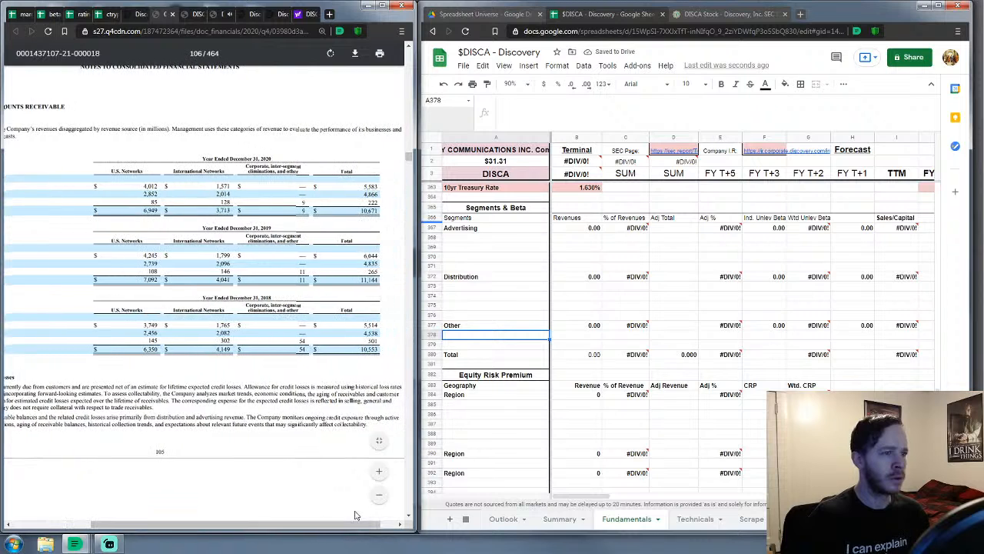
{"action": "left_click", "coordinate": [594, 228]}
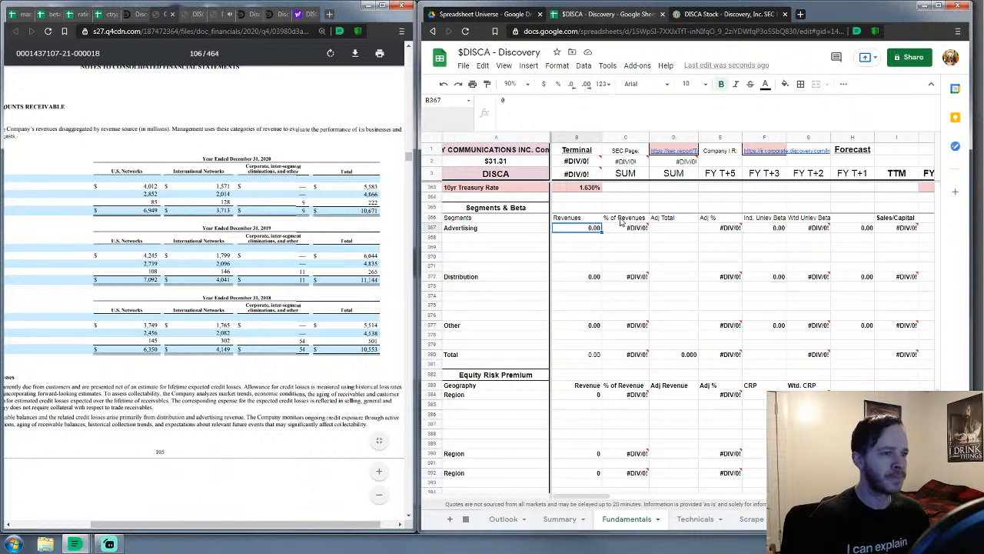
{"action": "type", "text": "5"}
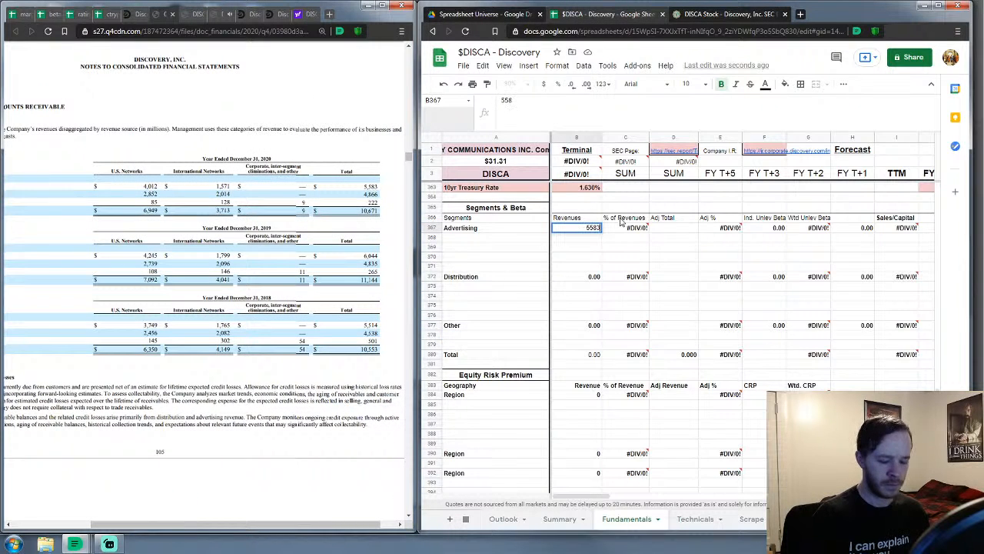
{"action": "type", "text": "583"}
{"action": "key", "text": "Return"}
{"action": "key", "text": "Down"}
{"action": "key", "text": "Down"}
{"action": "key", "text": "Down"}
{"action": "key", "text": "Down"}
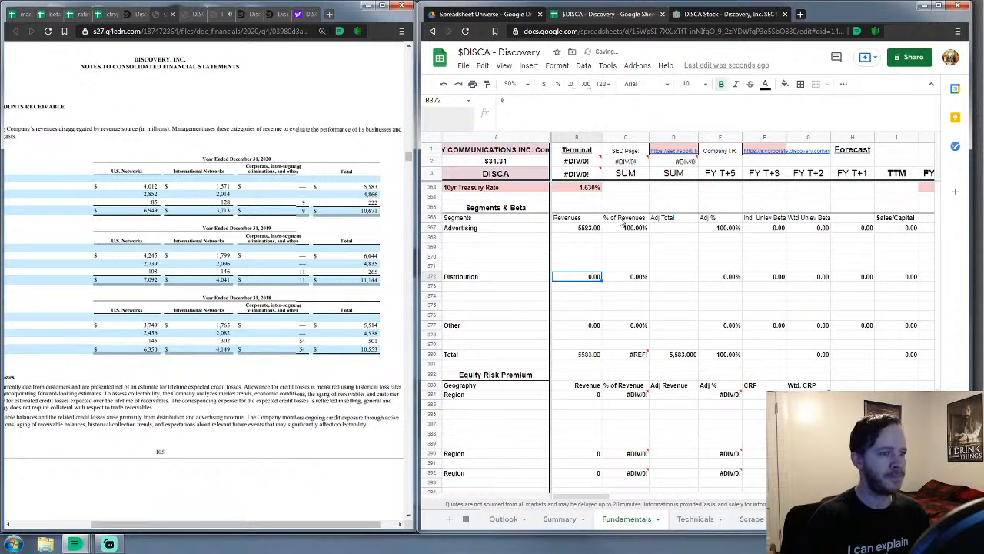
{"action": "type", "text": "4866"}
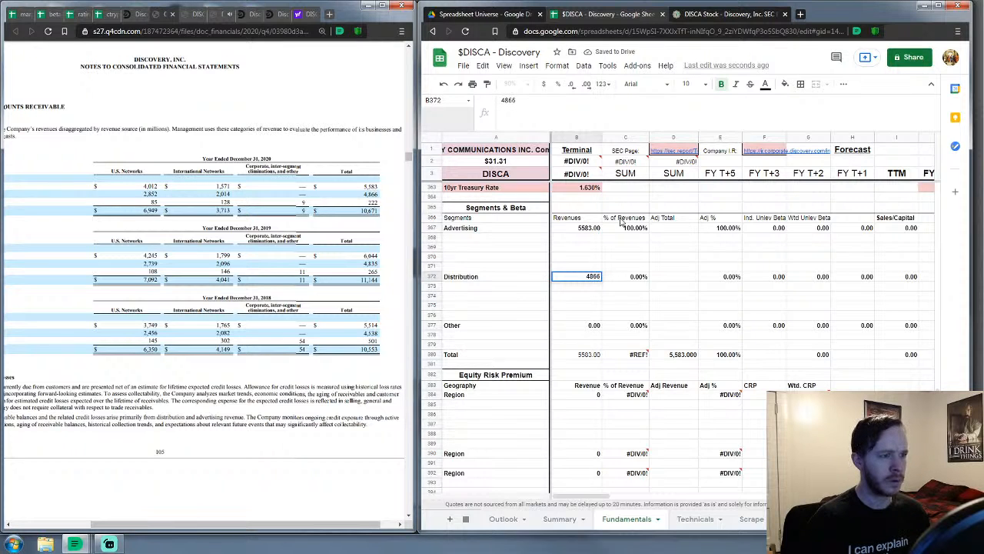
{"action": "key", "text": "Return"}
{"action": "key", "text": "Down"}
{"action": "key", "text": "Down"}
{"action": "key", "text": "Down"}
{"action": "key", "text": "Down"}
{"action": "type", "text": "2"}
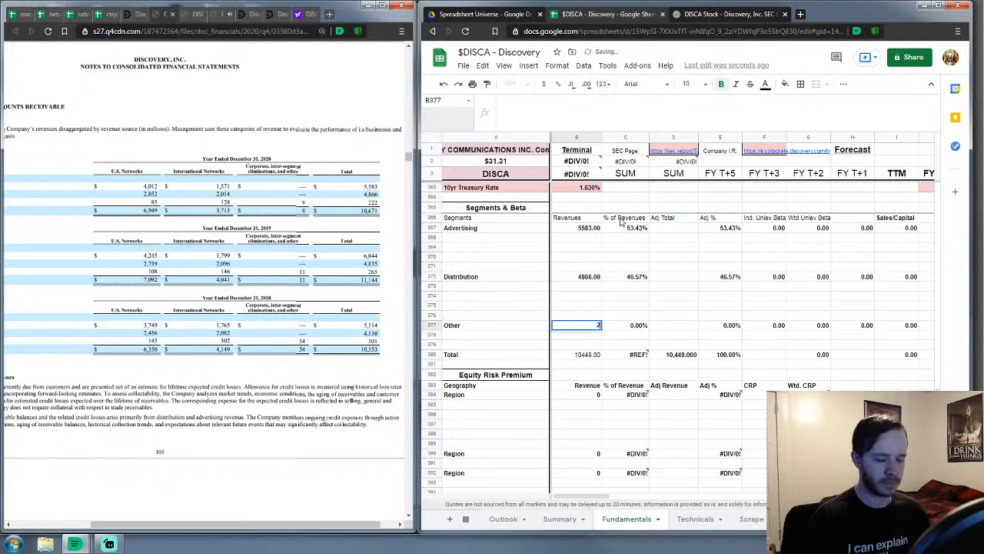
{"action": "type", "text": "22"}
{"action": "key", "text": "Return"}
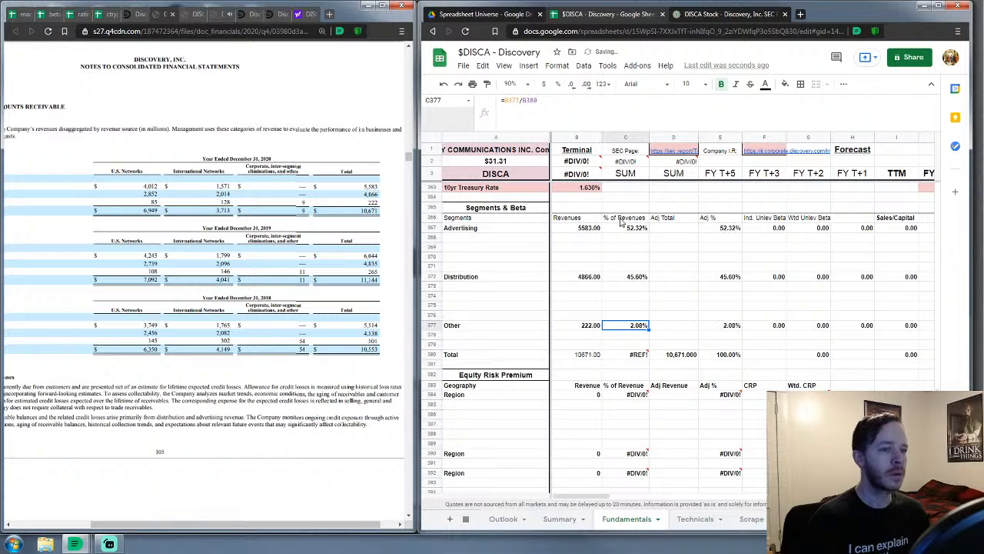
Remove the #REF! terms from the total percentage formula so it shows 100.00%
{"action": "left_click", "coordinate": [636, 360]}
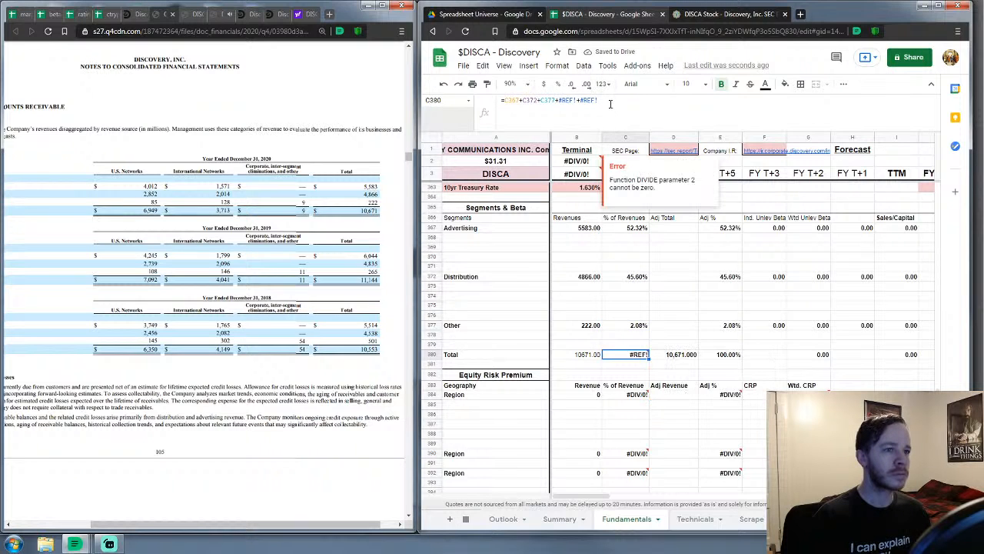
{"action": "left_click_drag", "start_coordinate": [599, 100], "coordinate": [555, 114]}
{"action": "key", "text": "BackSpace"}
{"action": "key", "text": "Return"}
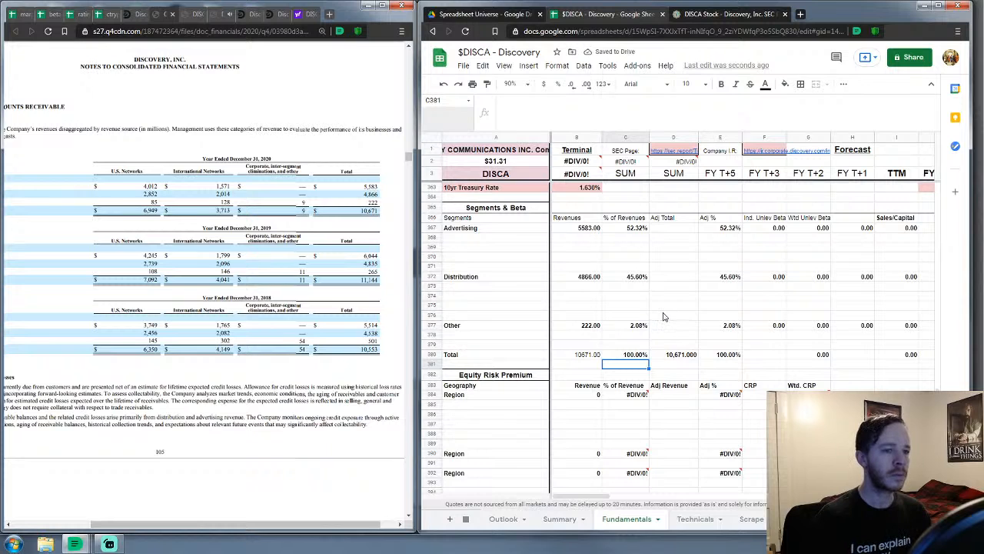
{"action": "left_click", "coordinate": [578, 259]}
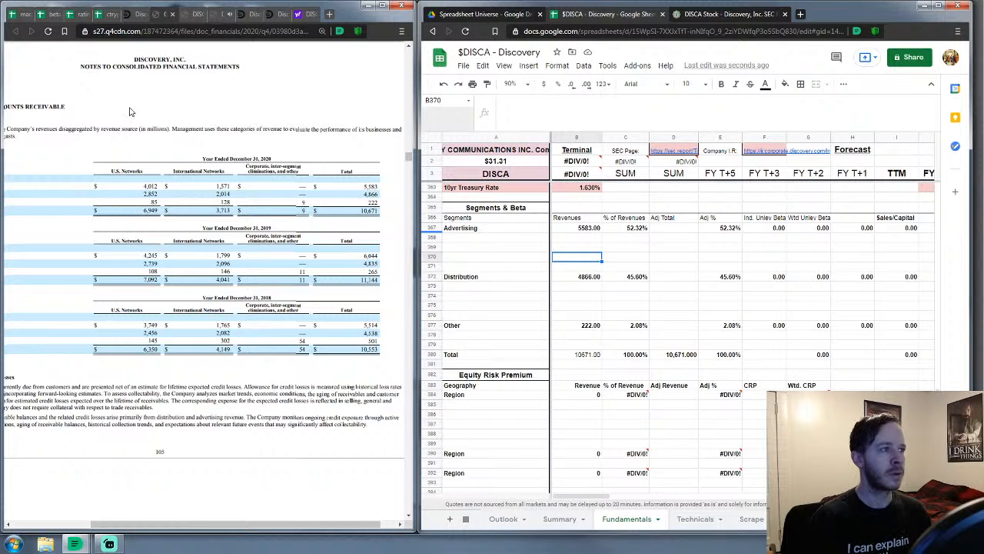
Bring up the Industry Averages sheet of the betas spreadsheet at the Unlevered betas
{"action": "left_click", "coordinate": [50, 14]}
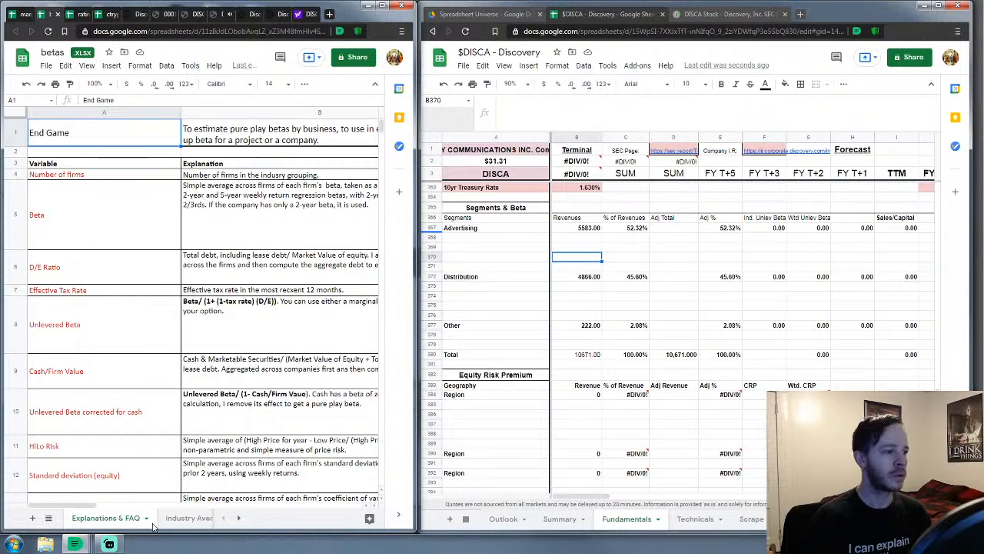
{"action": "left_click", "coordinate": [177, 519]}
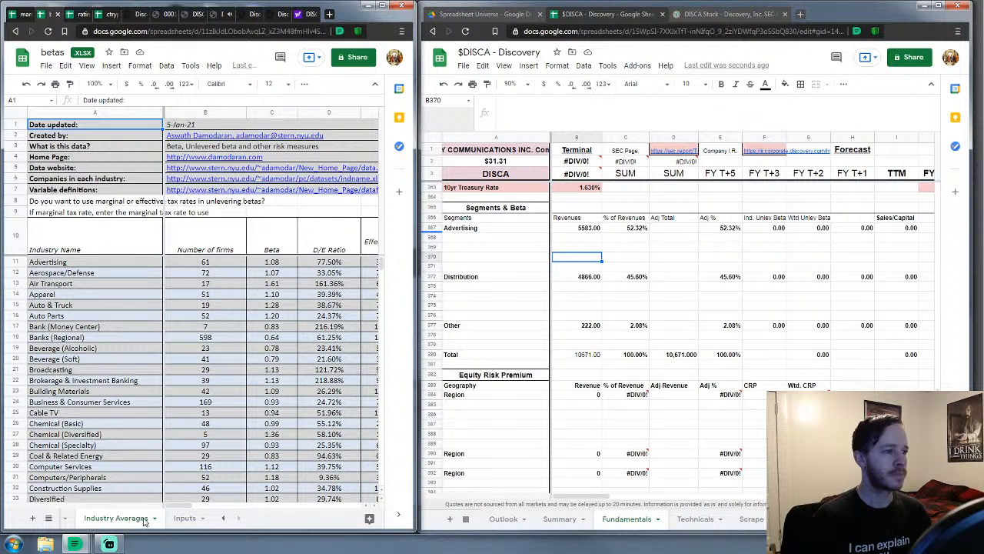
{"action": "left_click_drag", "start_coordinate": [167, 509], "coordinate": [333, 505]}
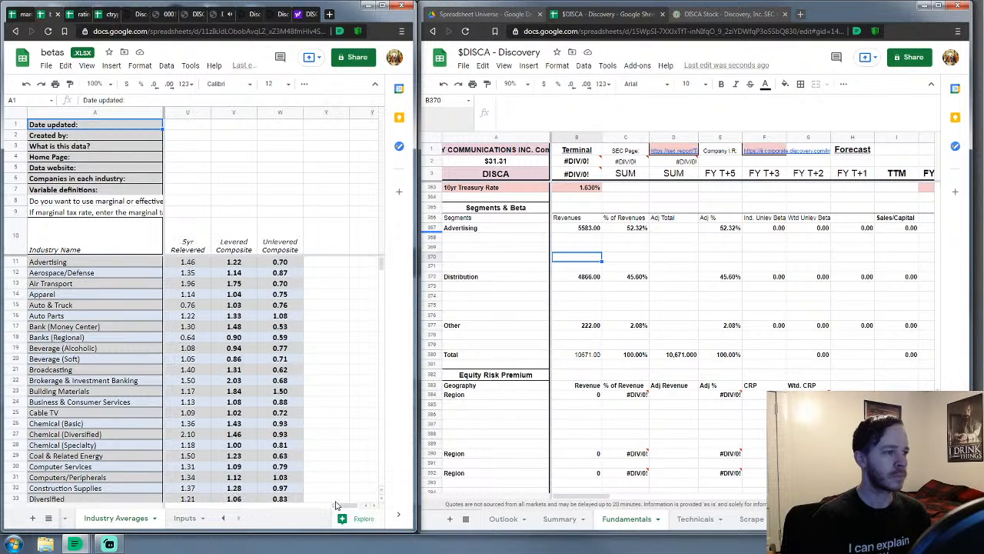
{"action": "scroll", "coordinate": [325, 395], "scroll_direction": "down", "scroll_amount": 1}
{"action": "scroll", "coordinate": [324, 394], "scroll_direction": "up", "scroll_amount": 1}
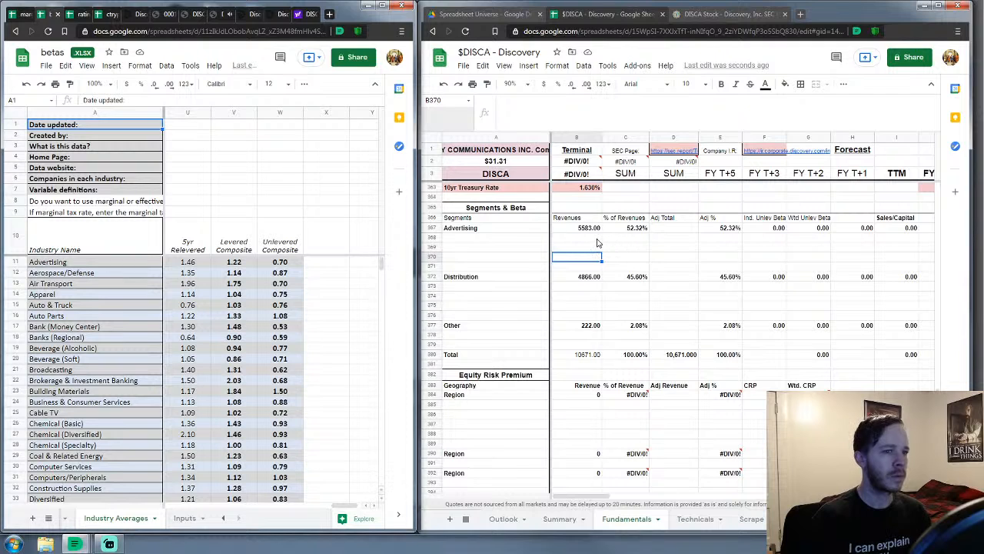
Enter a 0.70 beta in F368 and limit Advertising's unlevered beta formula to that row
{"action": "left_click", "coordinate": [778, 239]}
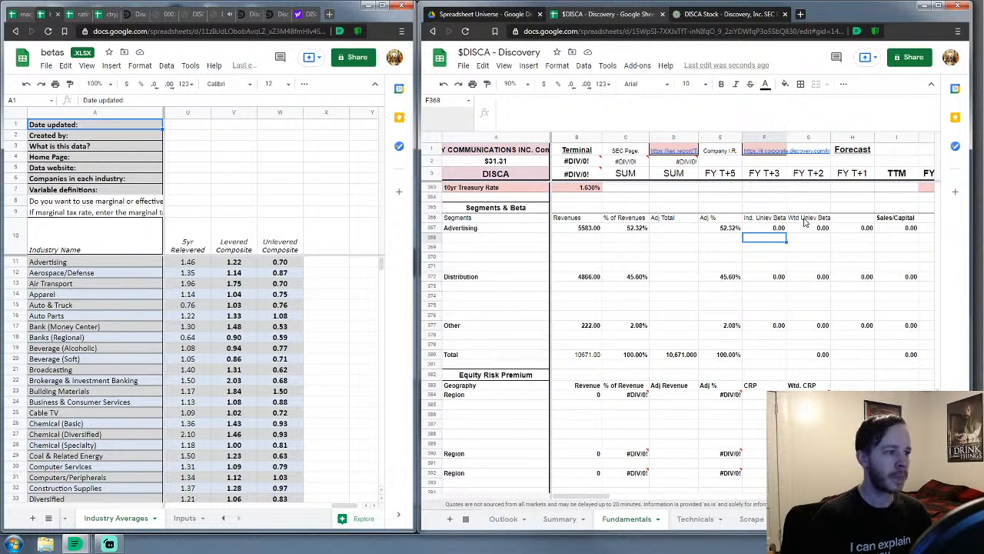
{"action": "key", "text": "Return"}
{"action": "type", "text": ".7"}
{"action": "key", "text": "Return"}
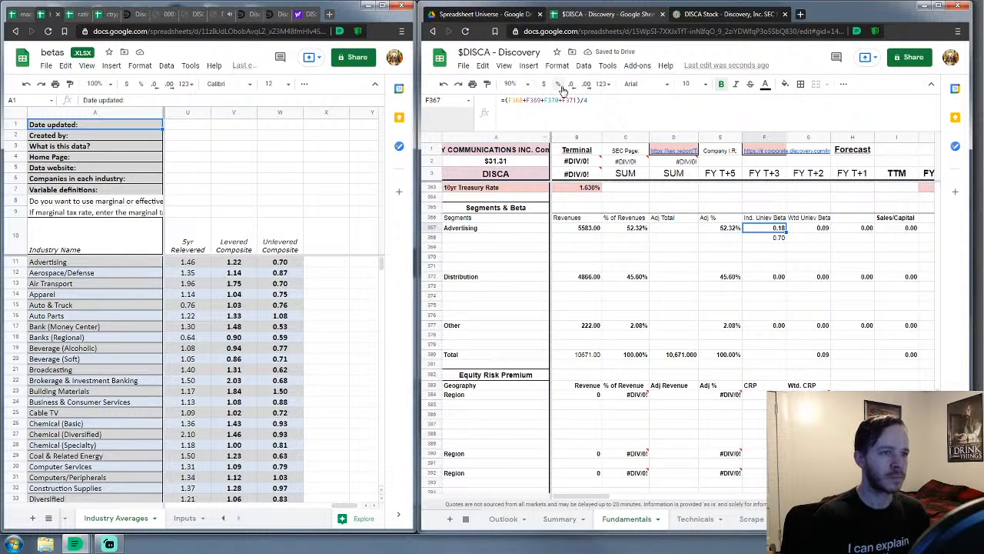
{"action": "left_click", "coordinate": [578, 100]}
{"action": "left_click_drag", "start_coordinate": [578, 100], "coordinate": [532, 142]}
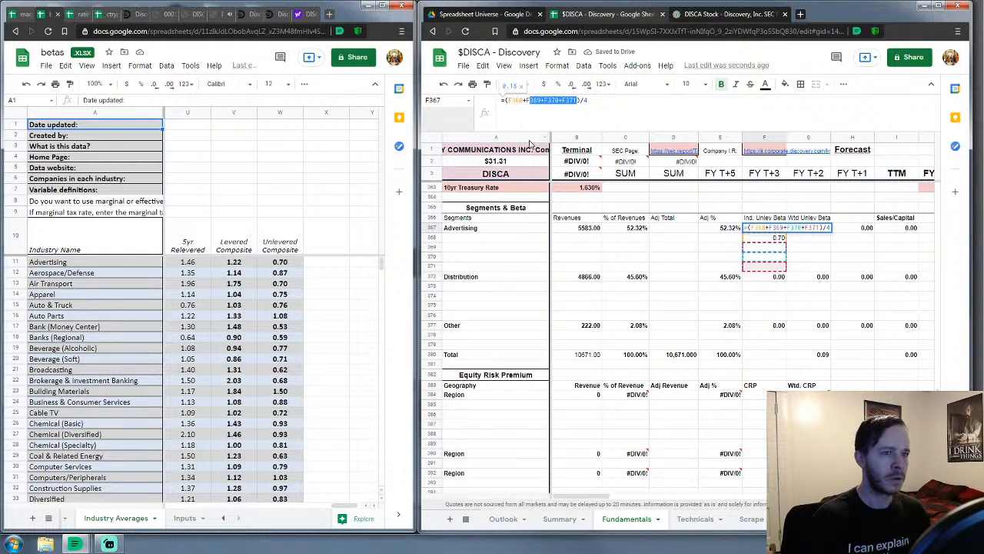
{"action": "key", "text": "BackSpace"}
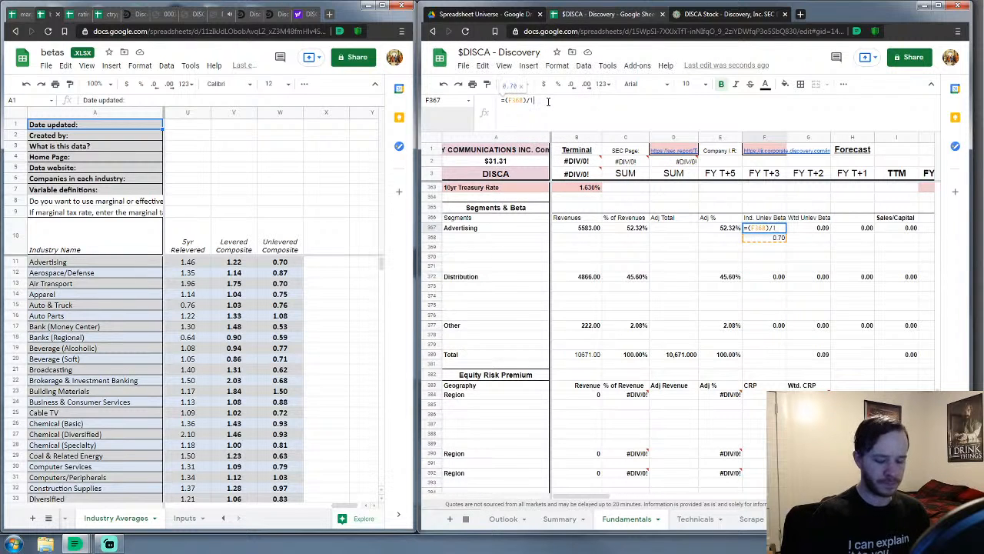
{"action": "key", "text": "Return"}
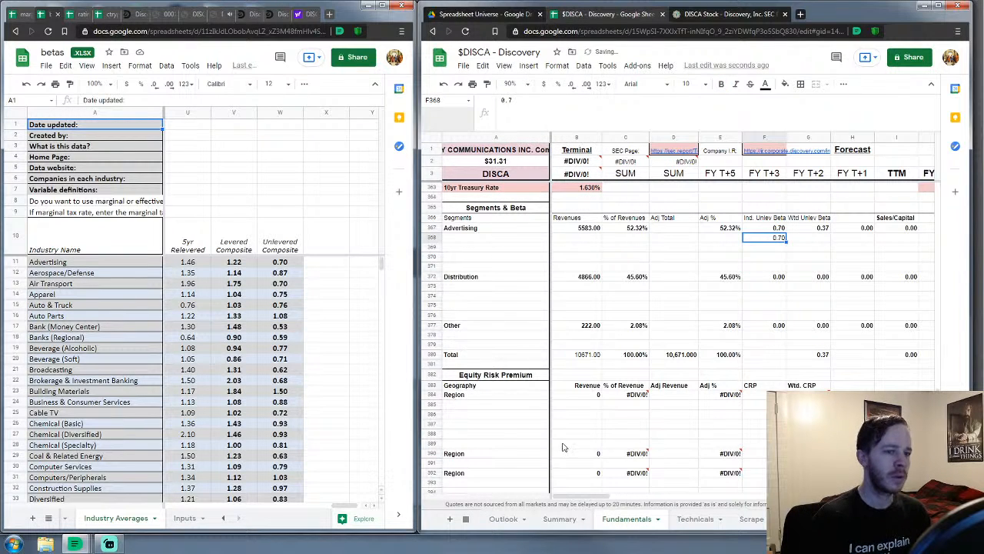
Reduce Advertising's H367 and J367 formulas to reference only row 368
{"action": "left_click_drag", "start_coordinate": [589, 497], "coordinate": [623, 498]}
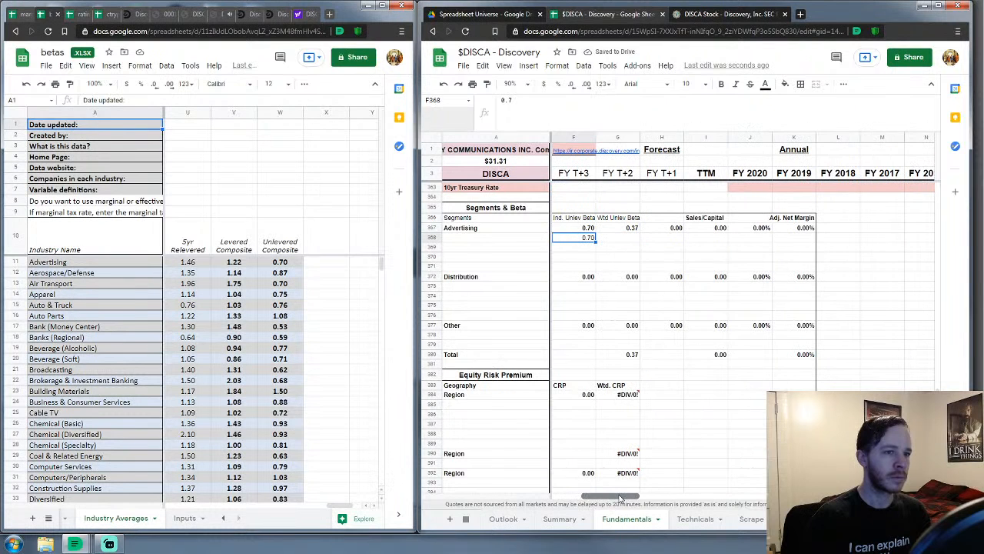
{"action": "left_click", "coordinate": [674, 228]}
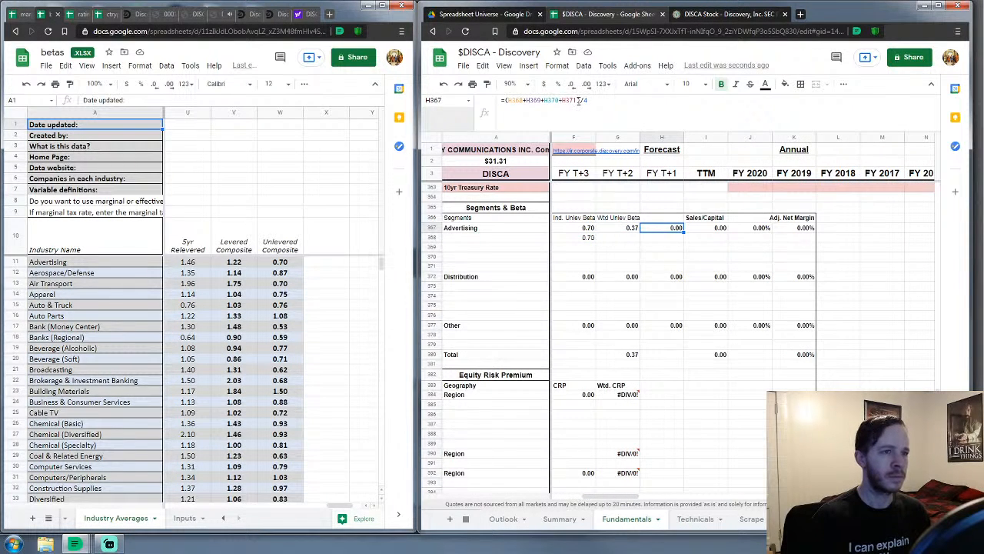
{"action": "left_click_drag", "start_coordinate": [578, 101], "coordinate": [523, 100]}
{"action": "key", "text": "BackSpace"}
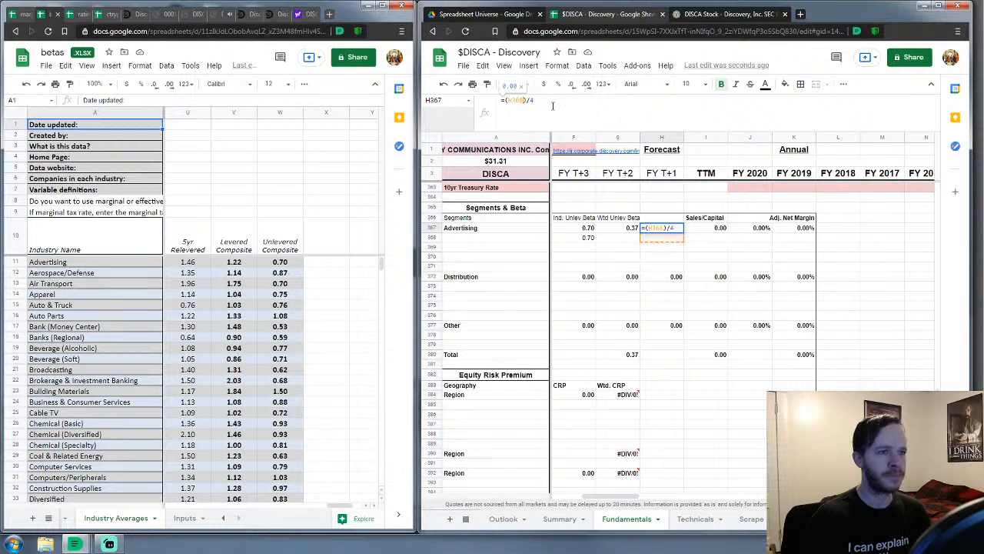
{"action": "key", "text": "Return"}
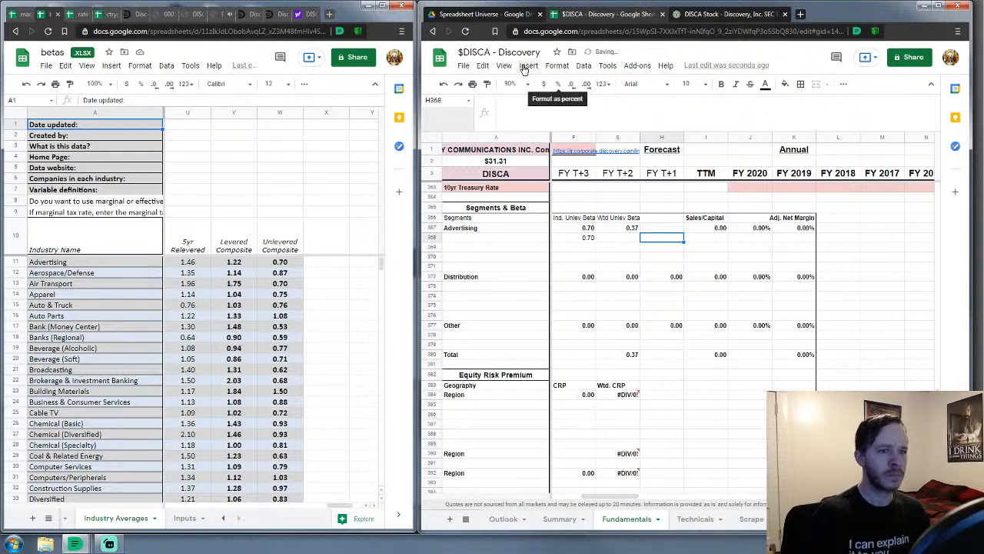
{"action": "left_click", "coordinate": [760, 230]}
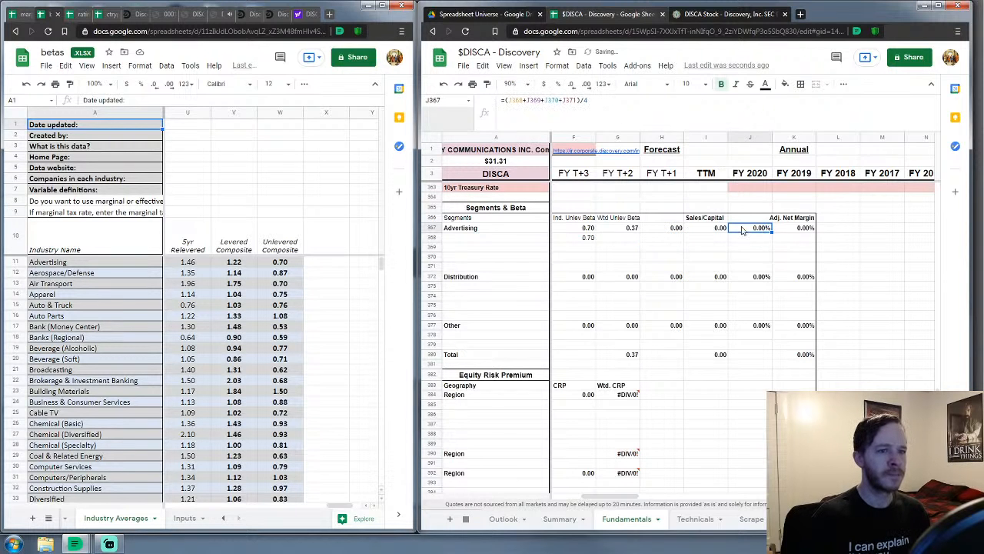
{"action": "left_click", "coordinate": [547, 102]}
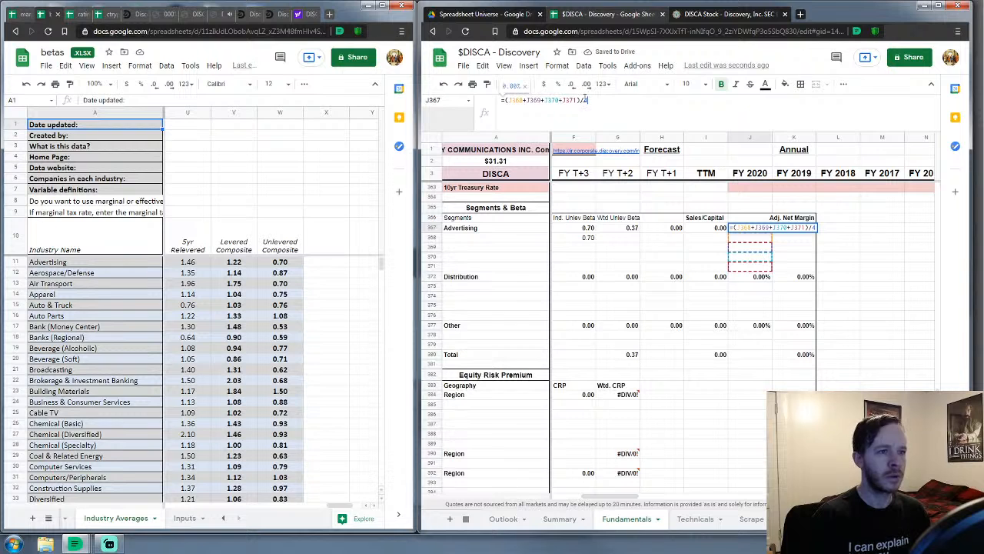
{"action": "key", "text": "BackSpace"}
{"action": "key", "text": "BackSpace"}
{"action": "key", "text": "BackSpace"}
{"action": "key", "text": "BackSpace"}
{"action": "key", "text": "BackSpace"}
{"action": "key", "text": "BackSpace"}
{"action": "key", "text": "BackSpace"}
{"action": "key", "text": "BackSpace"}
{"action": "key", "text": "BackSpace"}
{"action": "key", "text": "BackSpace"}
{"action": "key", "text": "BackSpace"}
{"action": "key", "text": "BackSpace"}
{"action": "key", "text": "BackSpace"}
{"action": "key", "text": "BackSpace"}
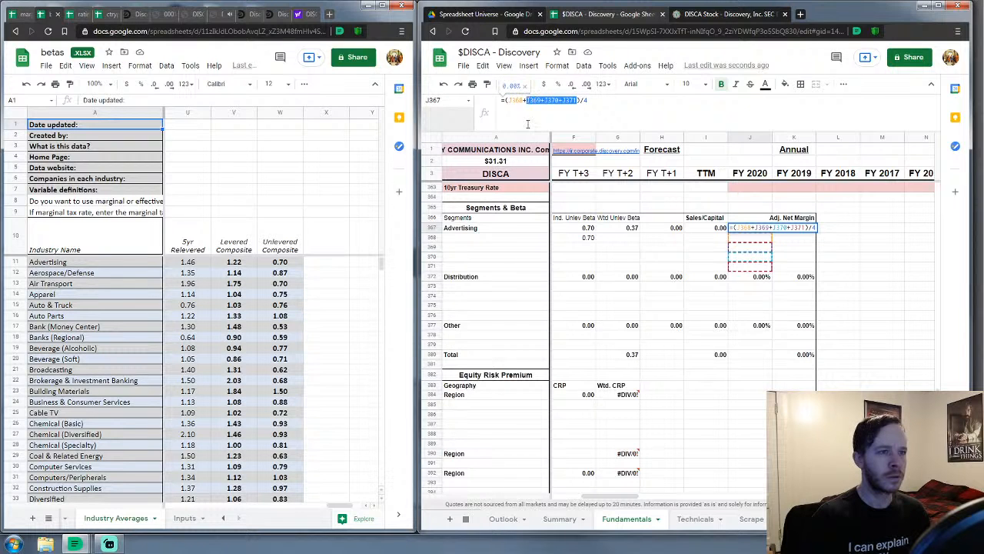
{"action": "key", "text": "BackSpace"}
{"action": "key", "text": "Return"}
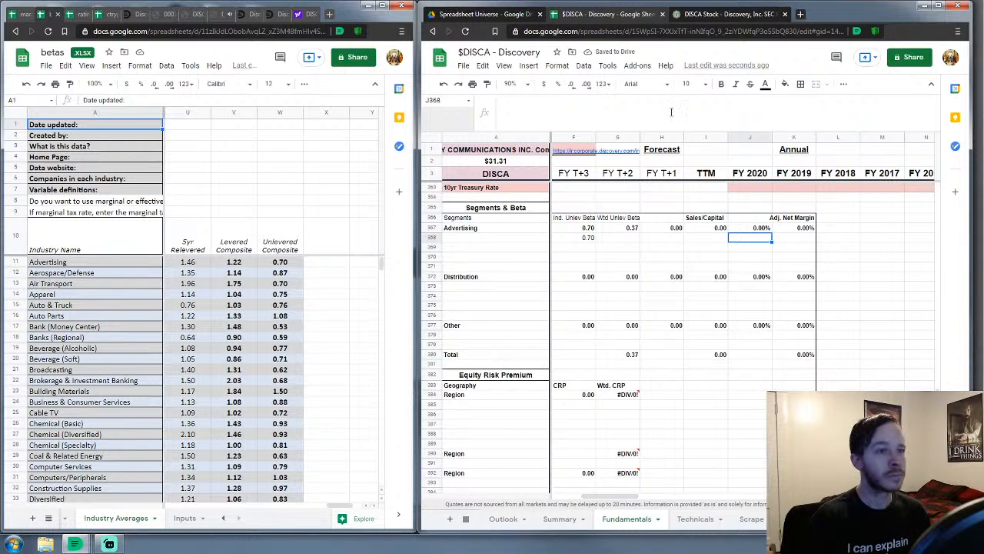
{"action": "left_click_drag", "start_coordinate": [625, 498], "coordinate": [612, 501]}
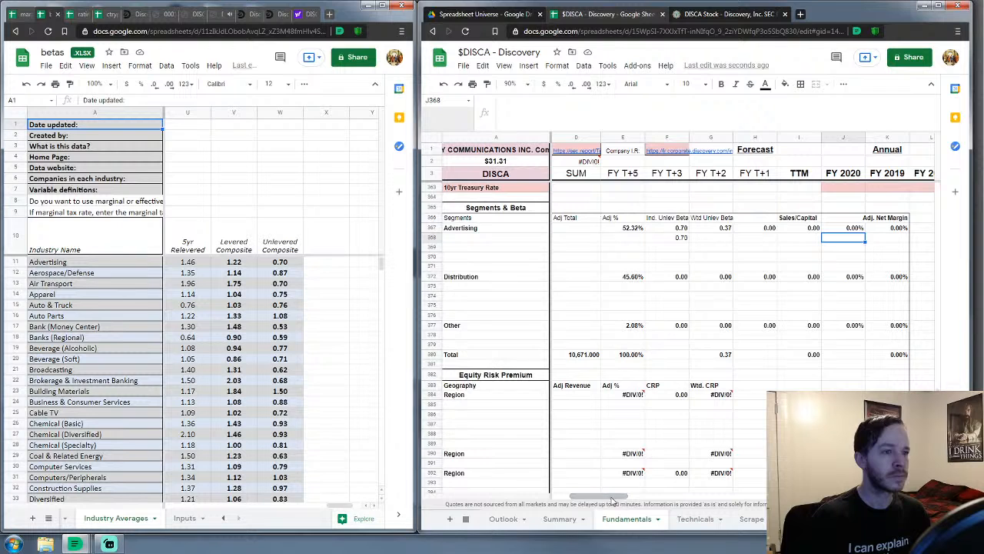
Enter a 0.72 unlevered beta in F373 for Distribution
{"action": "left_click", "coordinate": [308, 341]}
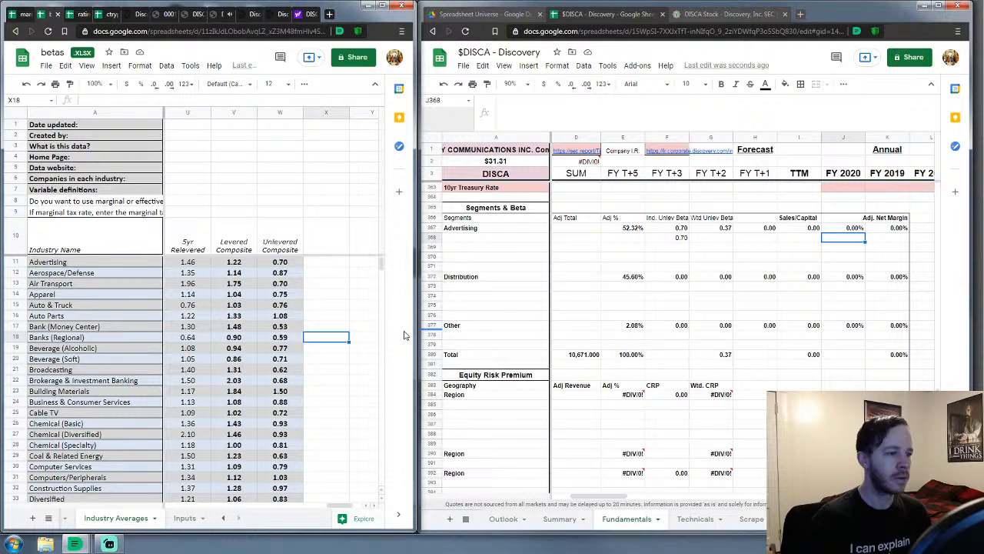
{"action": "left_click", "coordinate": [680, 287]}
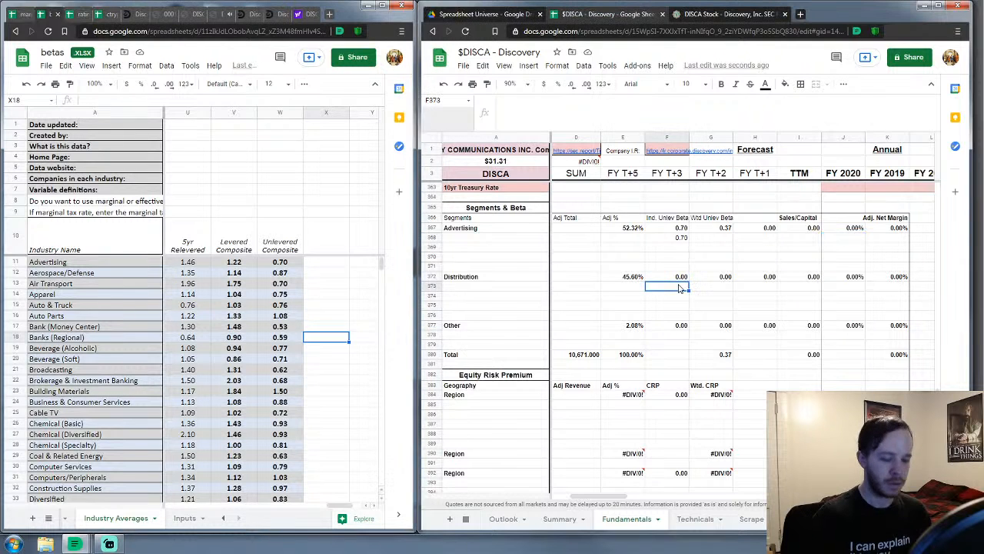
{"action": "double_click", "coordinate": [680, 286]}
{"action": "type", "text": ".72"}
{"action": "key", "text": "Return"}
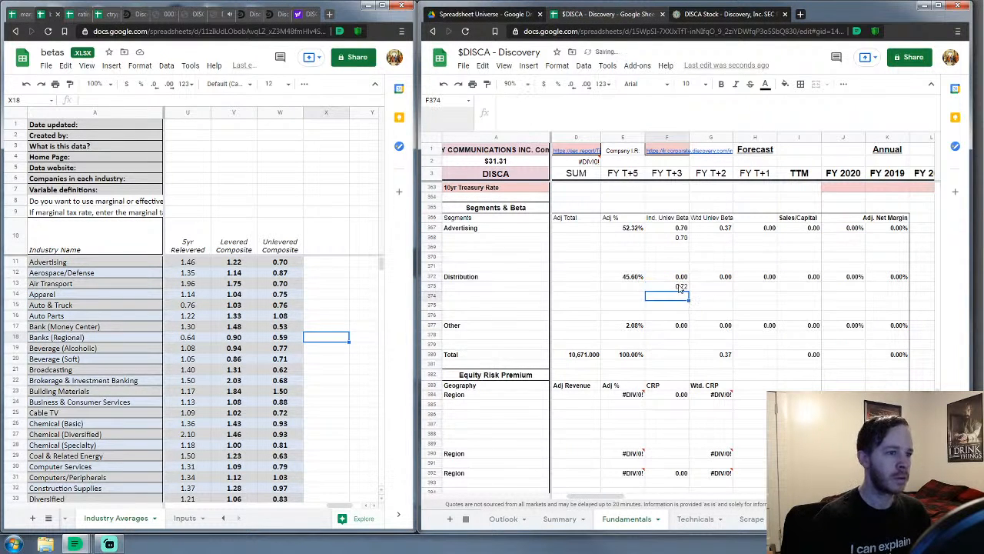
Label the breakdown rows Advertising and Cable TV
{"action": "left_click", "coordinate": [473, 239]}
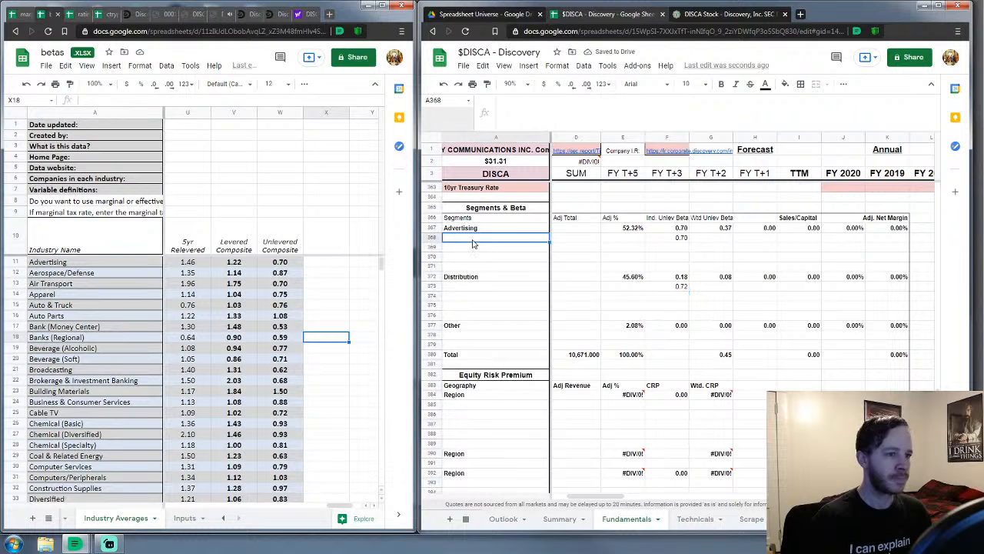
{"action": "type", "text": "Advert"}
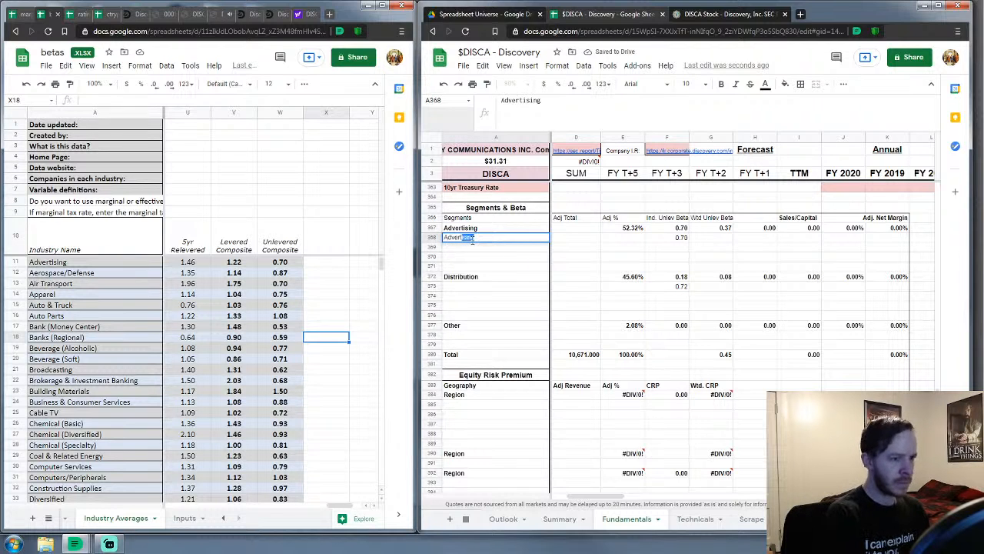
{"action": "key", "text": "Return"}
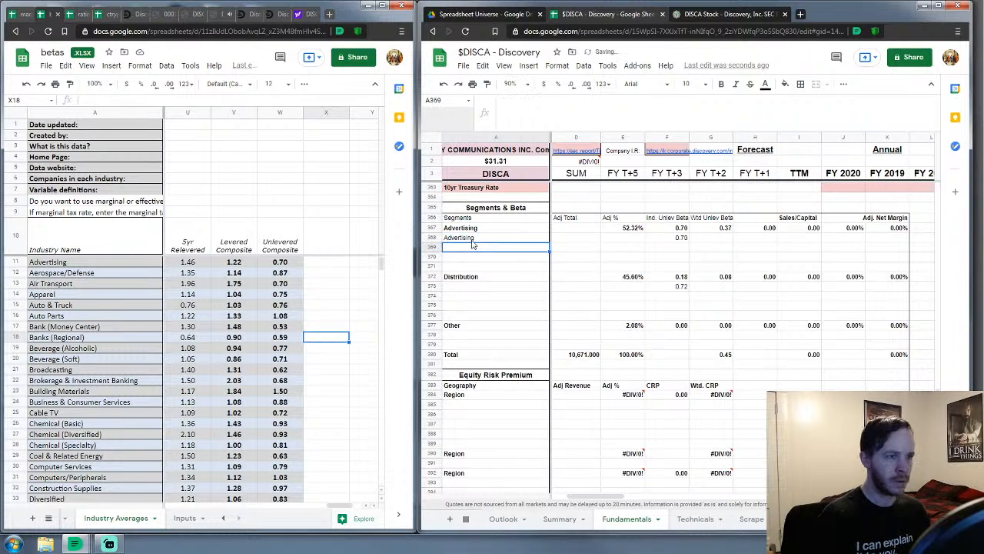
{"action": "key", "text": "Down"}
{"action": "key", "text": "Down"}
{"action": "key", "text": "Down"}
{"action": "key", "text": "Down"}
{"action": "type", "text": "Ca"}
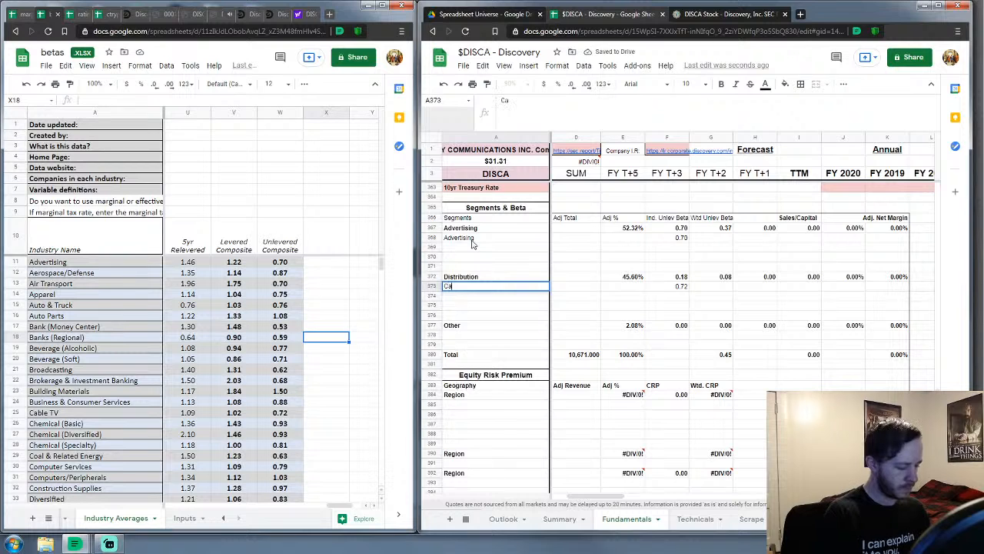
{"action": "type", "text": "ble TV"}
{"action": "key", "text": "Return"}
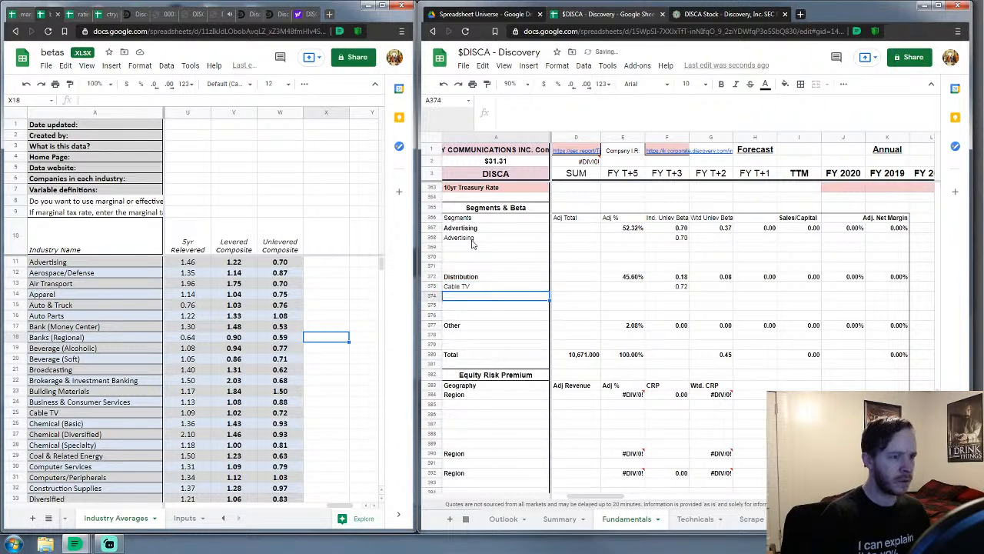
Add an Entertainment row with a 1.05 unlevered beta
{"action": "scroll", "coordinate": [154, 401], "scroll_direction": "down", "scroll_amount": 1}
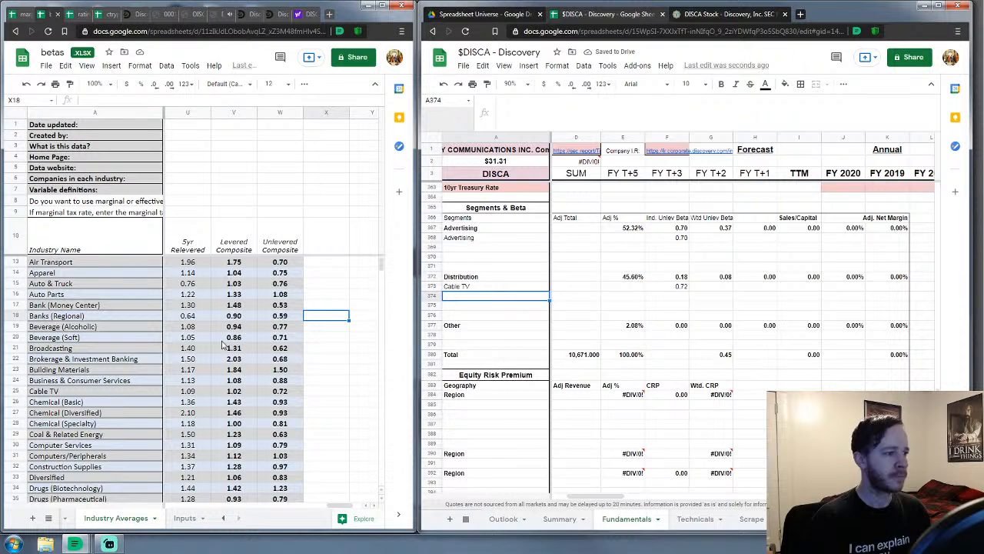
{"action": "scroll", "coordinate": [222, 345], "scroll_direction": "down", "scroll_amount": 6}
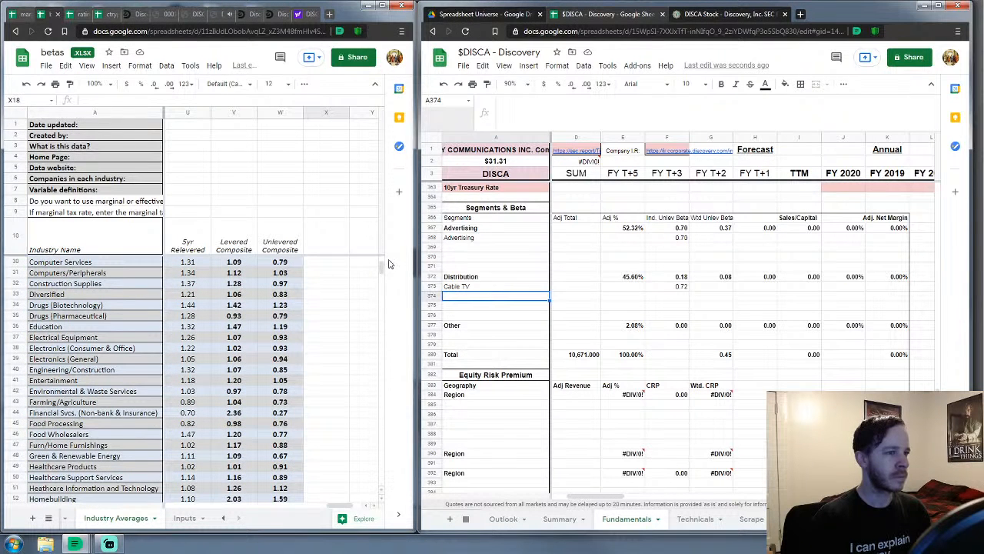
{"action": "scroll", "coordinate": [382, 268], "scroll_direction": "down", "scroll_amount": 3}
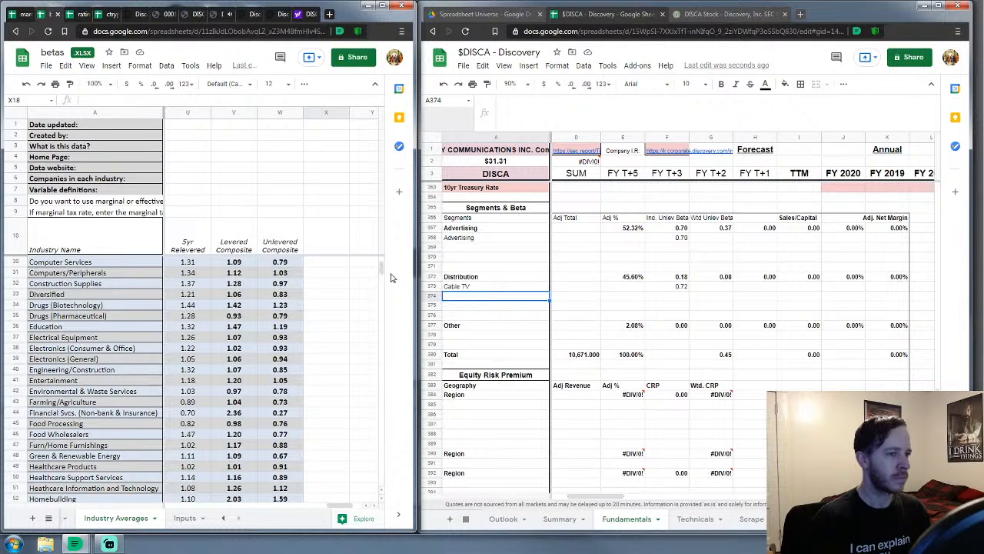
{"action": "left_click", "coordinate": [672, 301]}
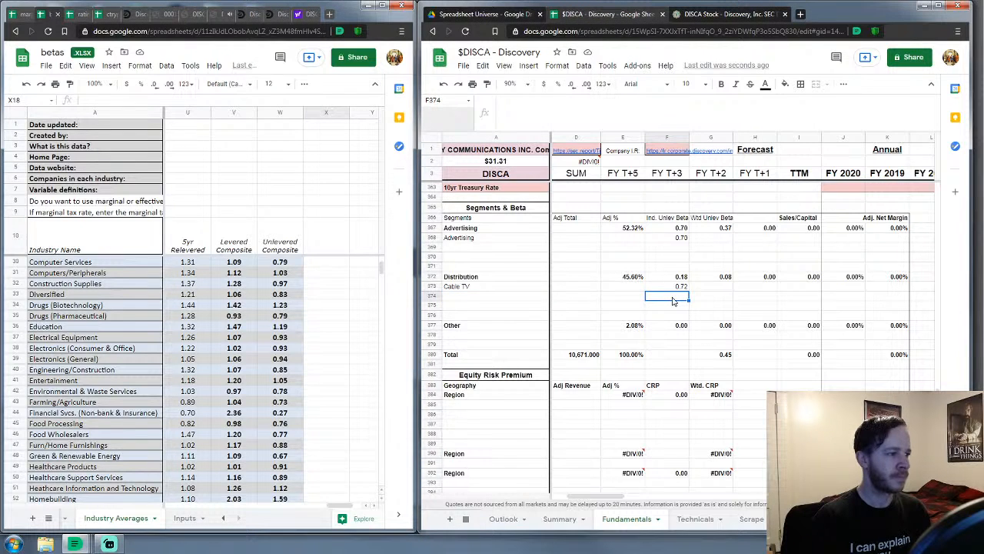
{"action": "type", "text": "1.05"}
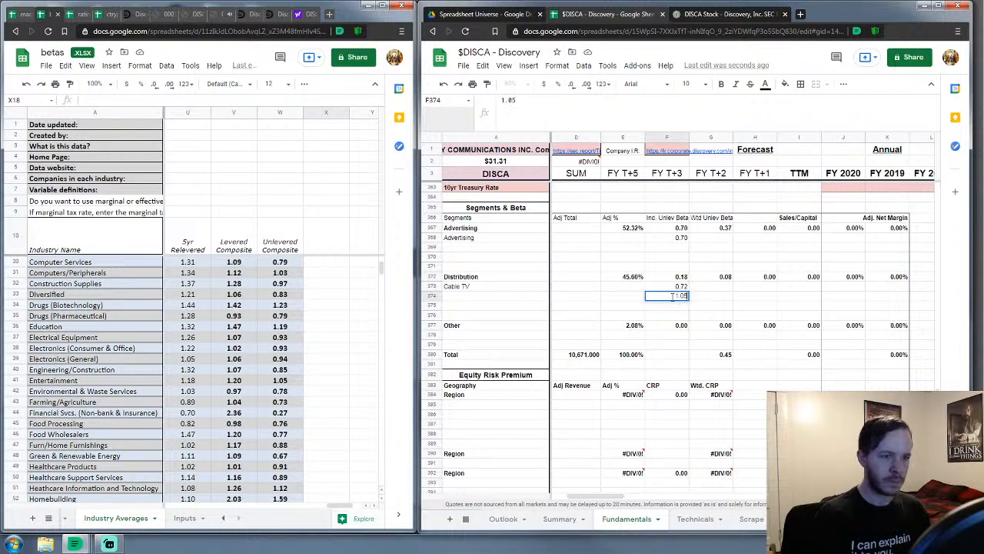
{"action": "key", "text": "Left"}
{"action": "left_click", "coordinate": [505, 296]}
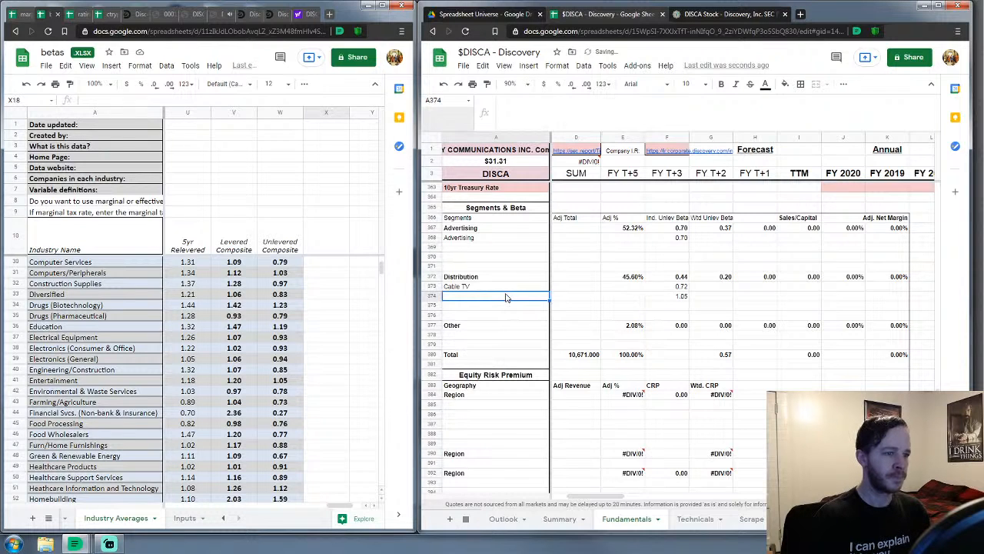
{"action": "type", "text": "Enter"}
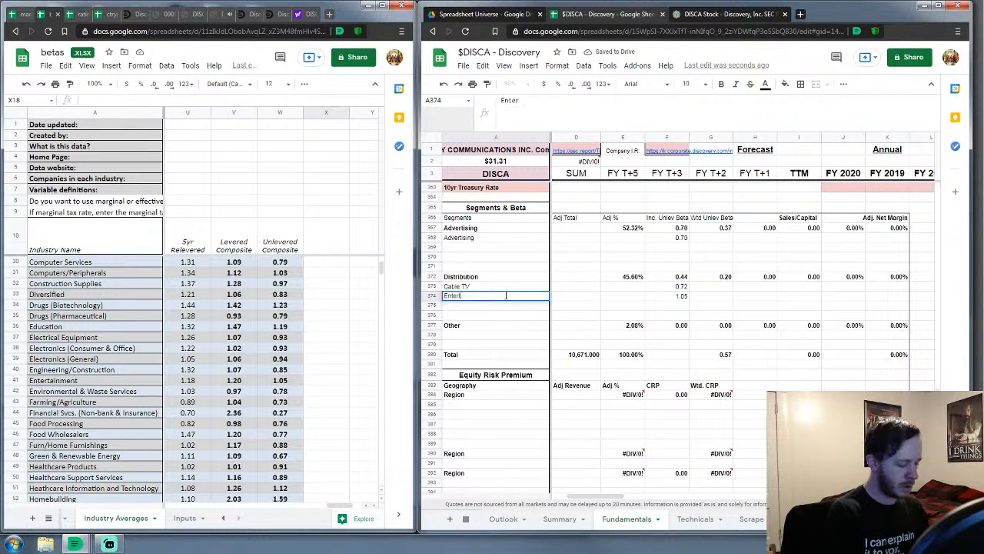
{"action": "type", "text": "tainment"}
{"action": "key", "text": "Return"}
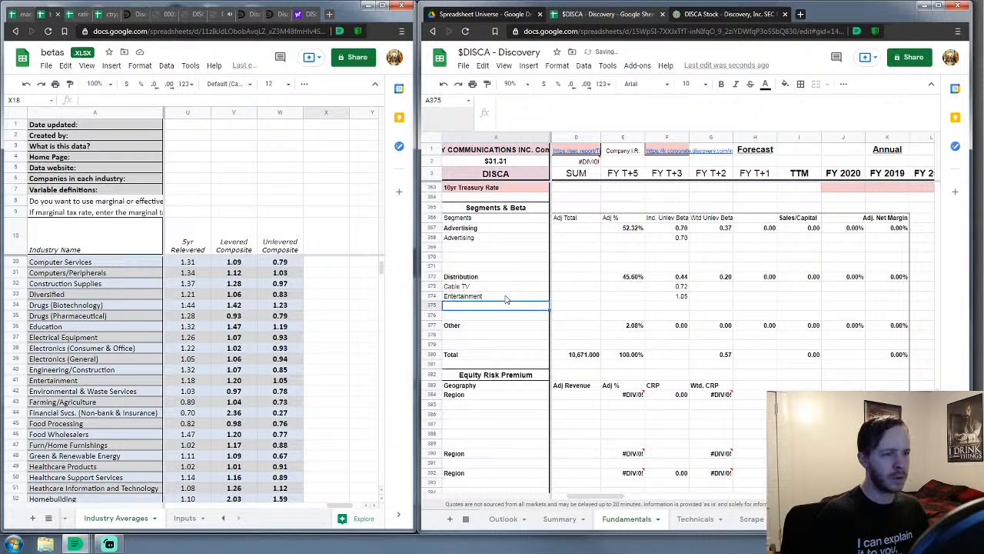
{"action": "mouse_move", "coordinate": [382, 273]}
{"action": "left_mouse_down"}
{"action": "mouse_move", "coordinate": [382, 292]}
{"action": "mouse_move", "coordinate": [371, 286]}
{"action": "left_mouse_up"}
Add a Software (entertainment) row under Distribution
{"action": "scroll", "coordinate": [292, 327], "scroll_direction": "down", "scroll_amount": 2}
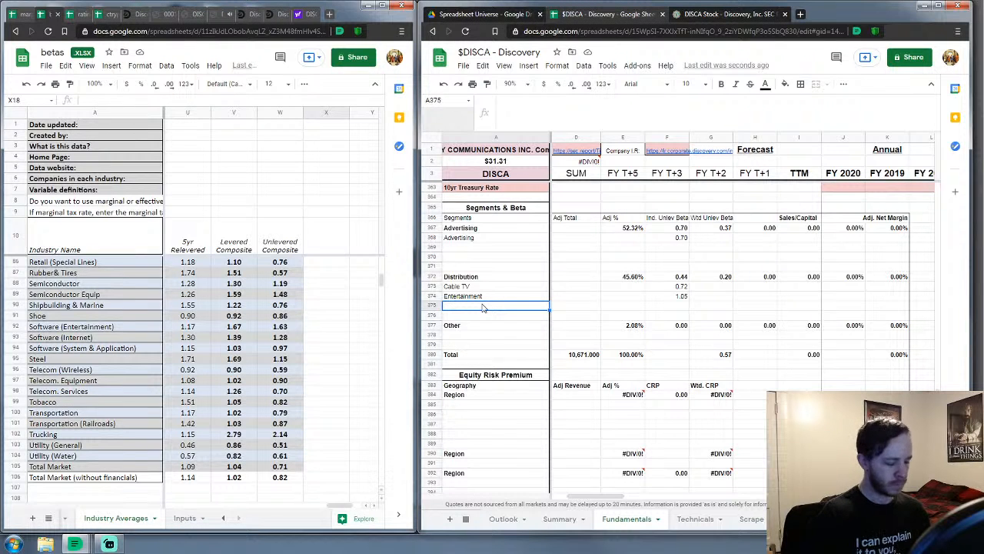
{"action": "type", "text": "Software"}
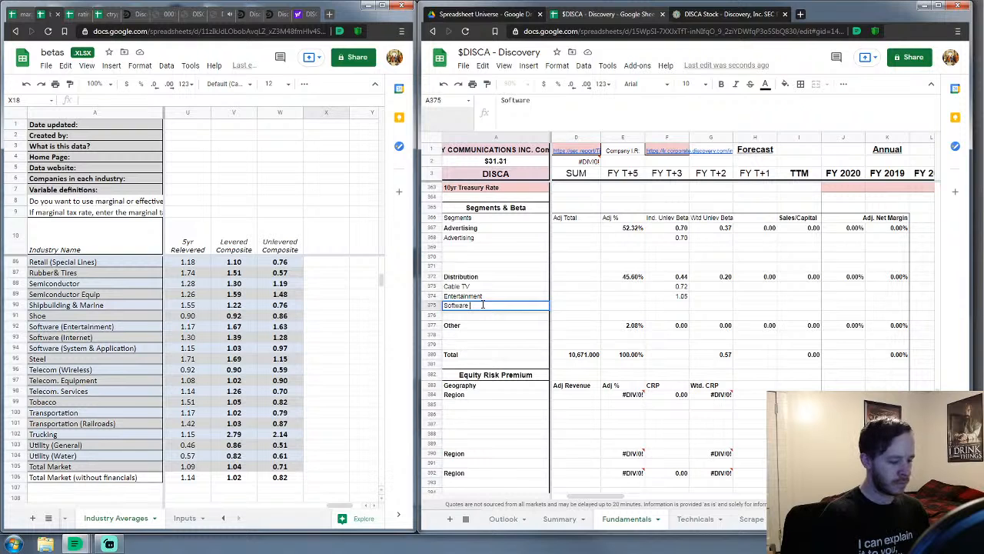
{"action": "type", "text": " (entertai"}
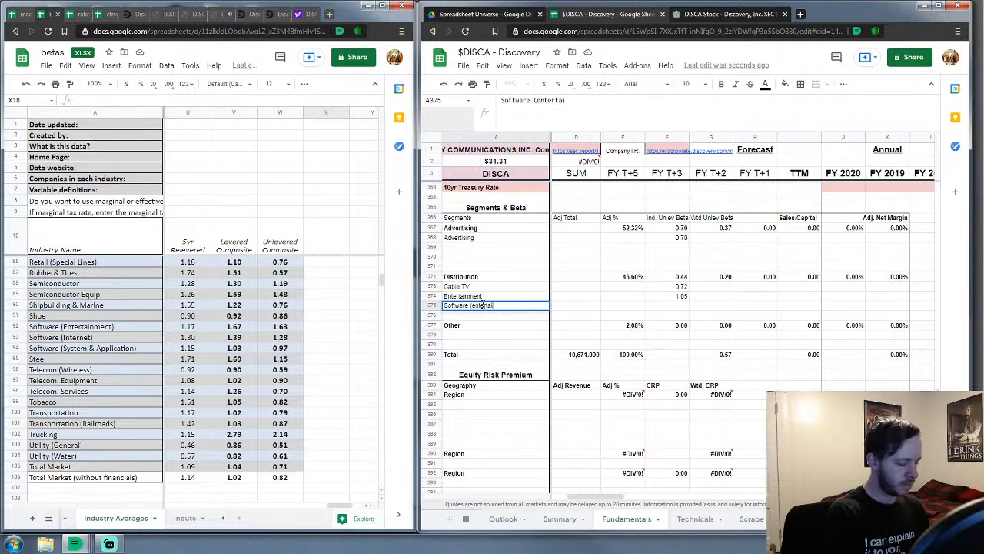
{"action": "type", "text": "nment)"}
{"action": "key", "text": "Return"}
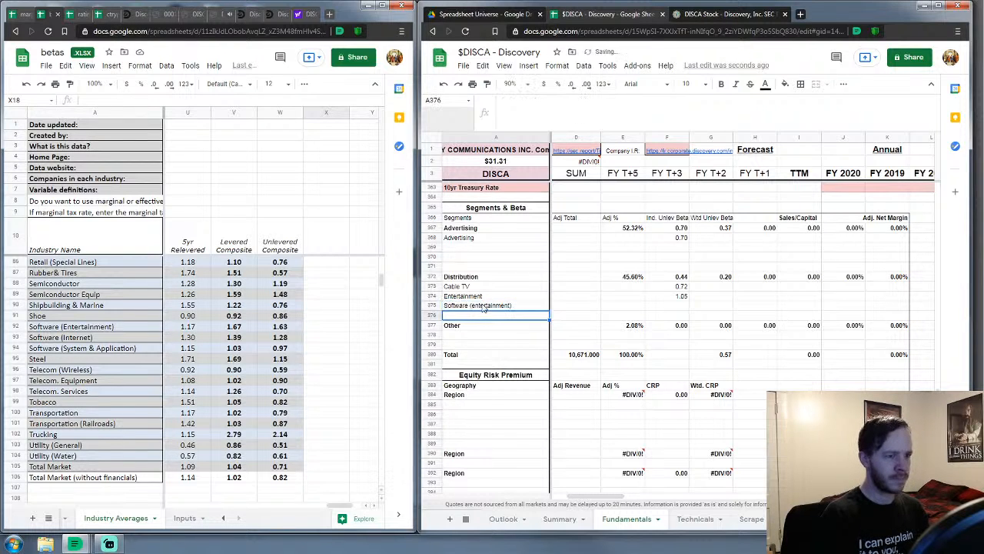
Add a Total Market non-Fin row under Other with a 0.82 beta
{"action": "left_click", "coordinate": [486, 337]}
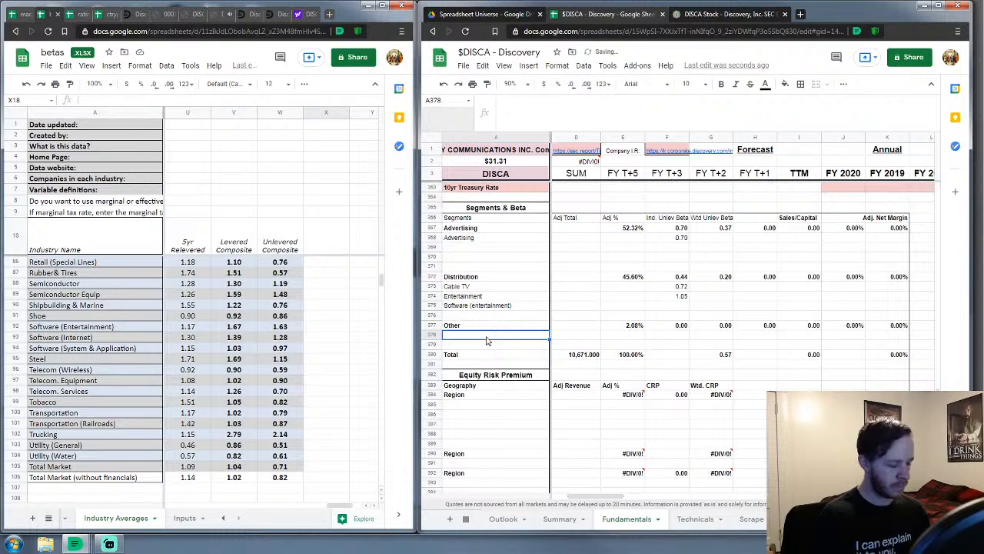
{"action": "type", "text": "To"}
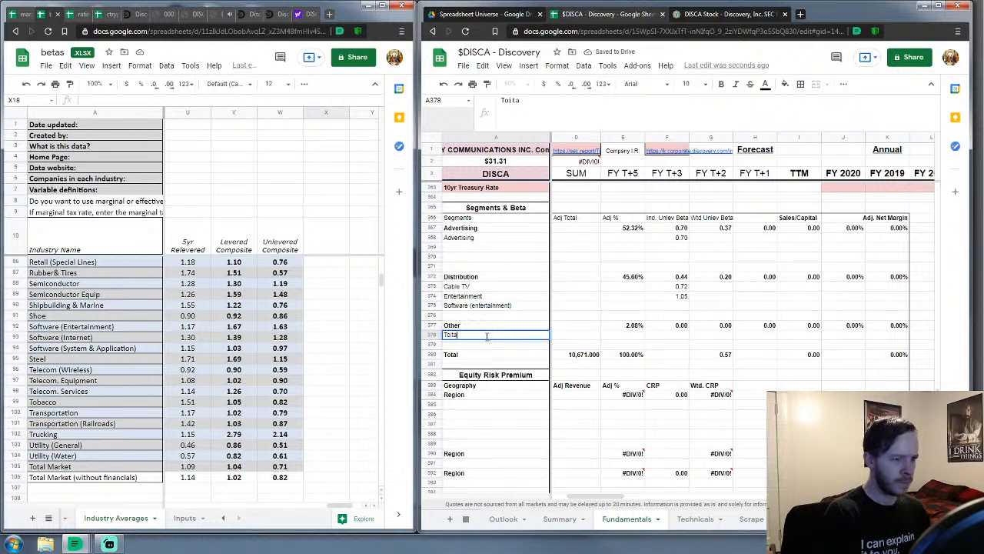
{"action": "type", "text": "tal Mark"}
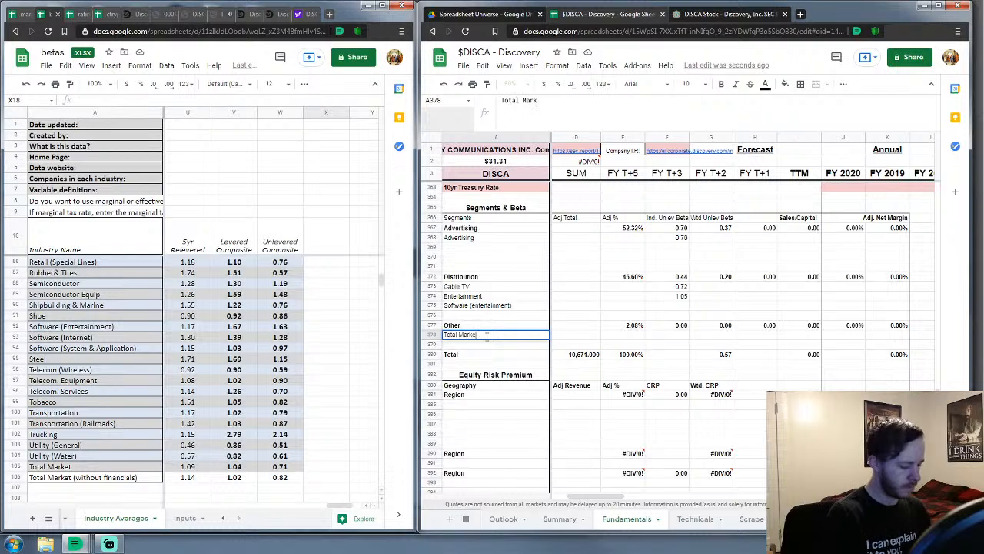
{"action": "type", "text": "et non-Fi"}
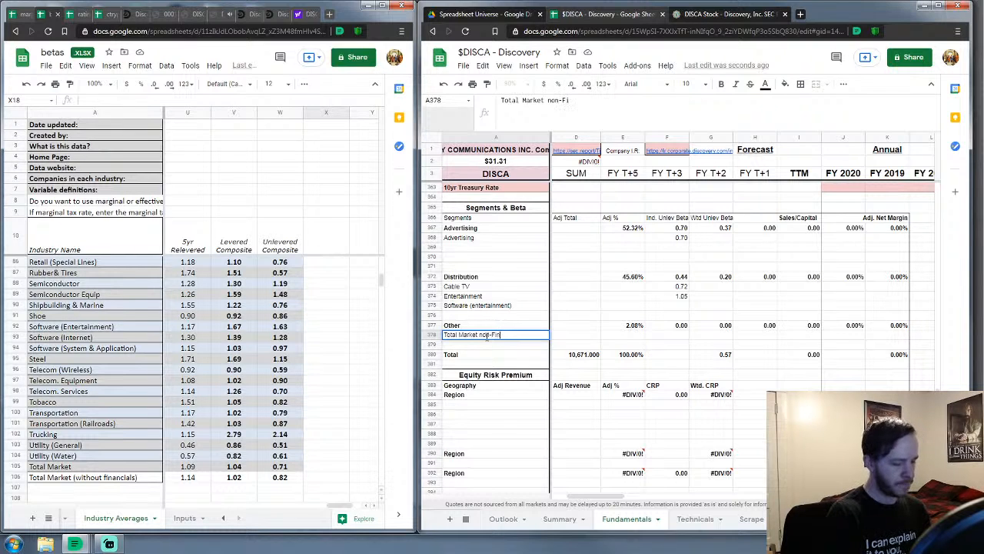
{"action": "key", "text": "Return"}
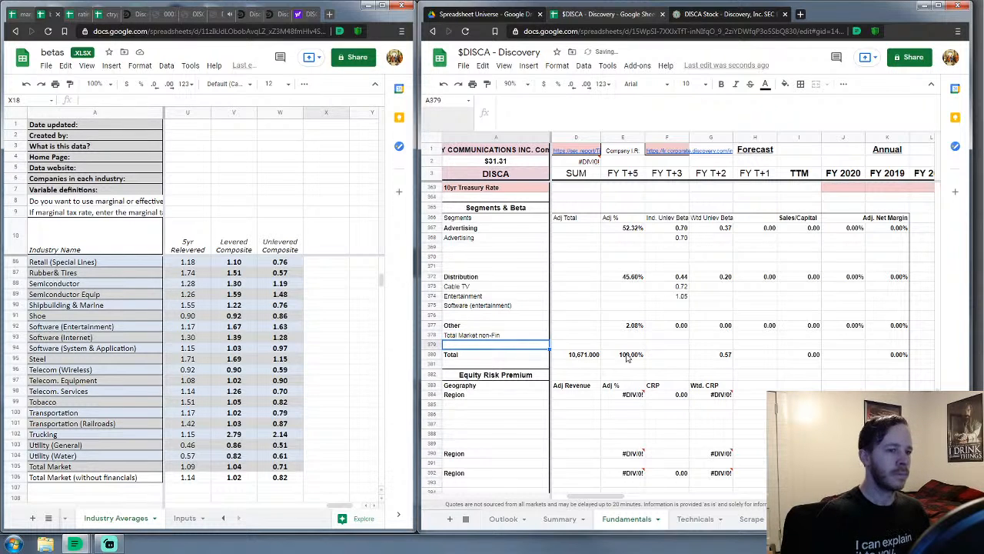
{"action": "left_click", "coordinate": [666, 337]}
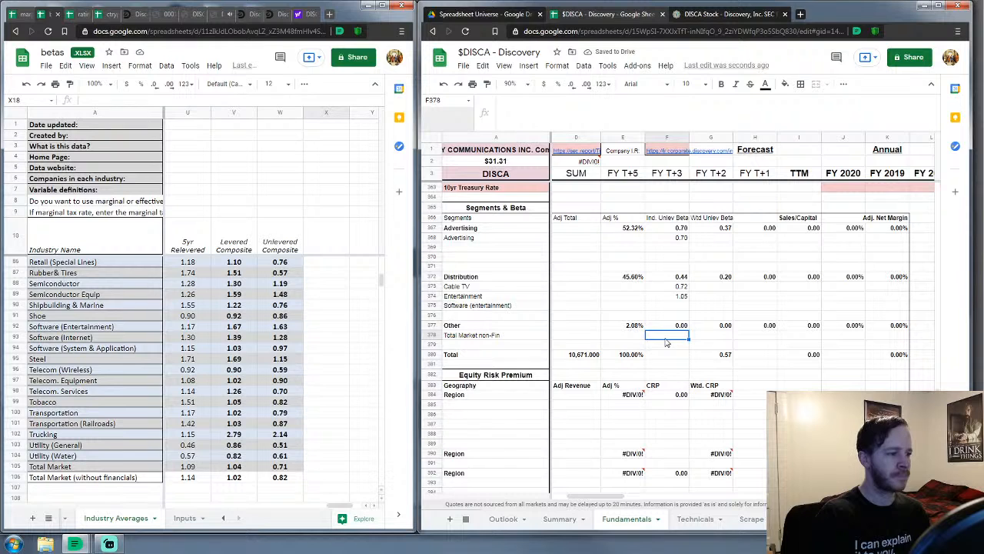
{"action": "type", "text": ".82"}
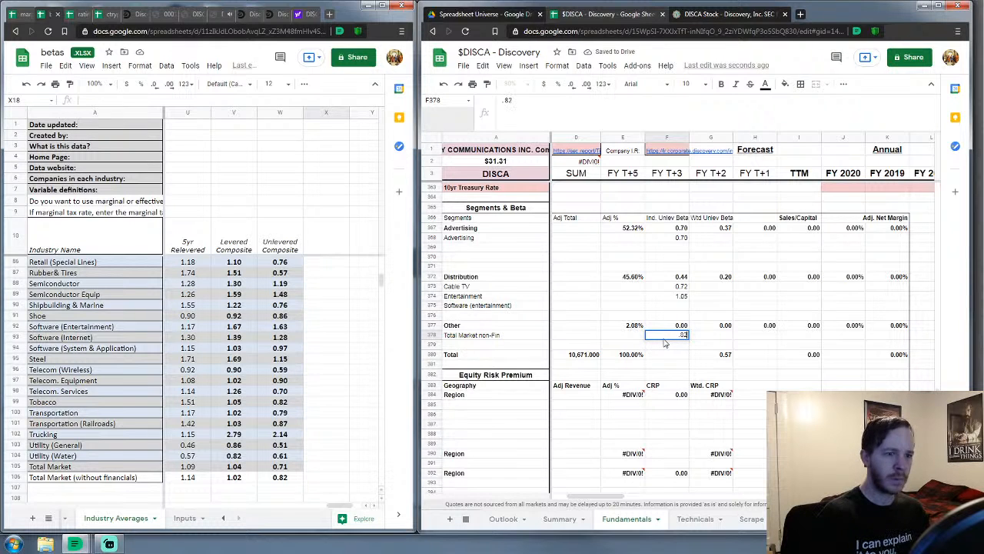
{"action": "key", "text": "Return"}
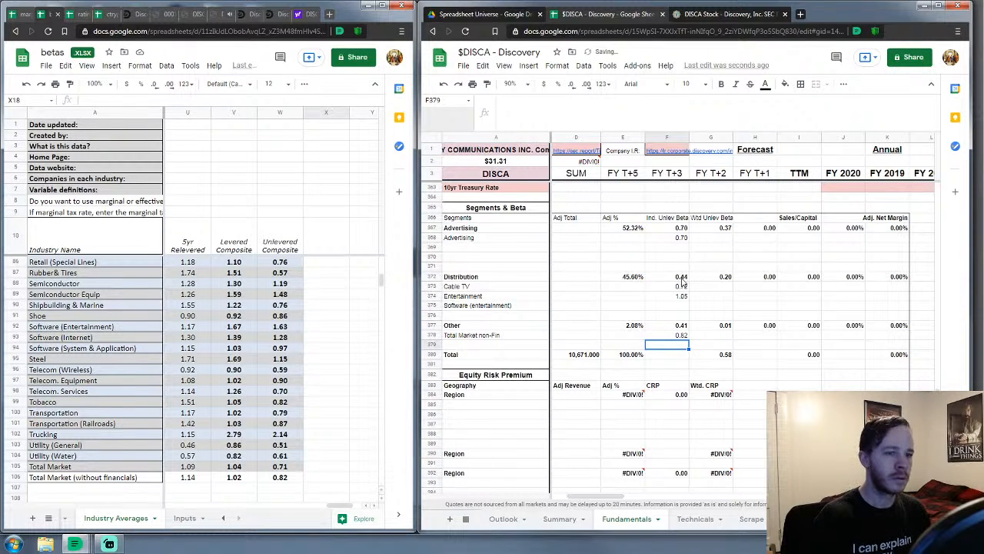
Remove F376 from Distribution's average beta formula and correct the Other row's beta formula
{"action": "left_click", "coordinate": [683, 278]}
{"action": "left_click_drag", "start_coordinate": [577, 101], "coordinate": [558, 121]}
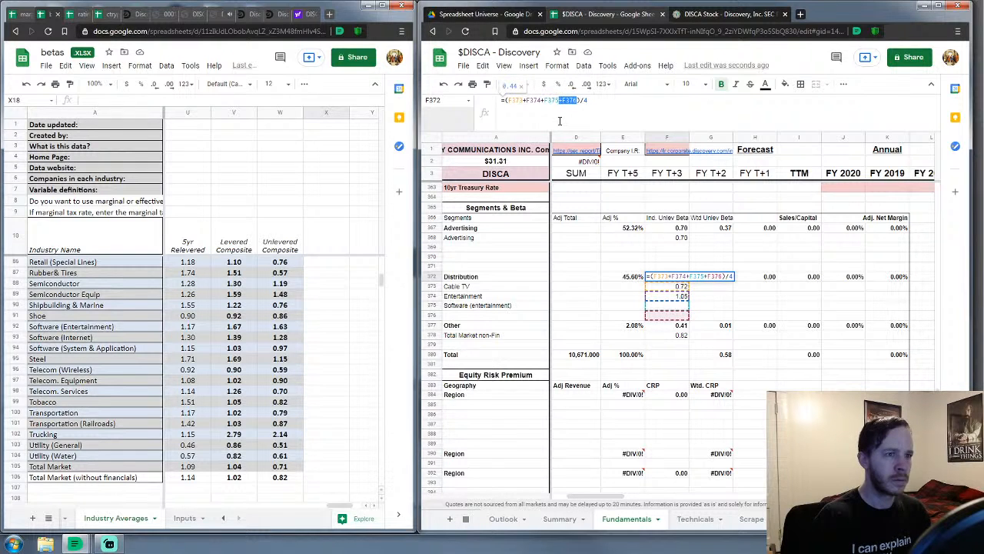
{"action": "key", "text": "BackSpace"}
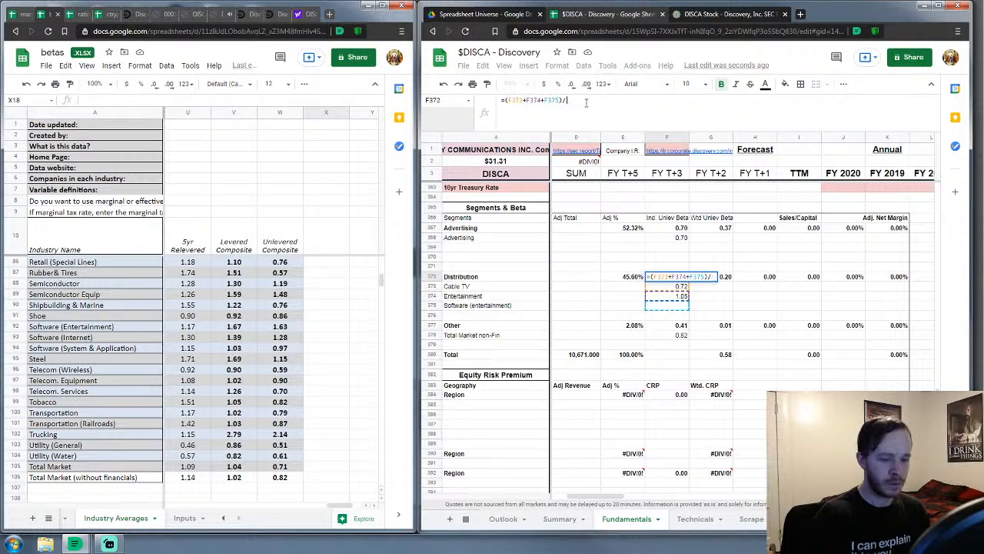
{"action": "key", "text": "Return"}
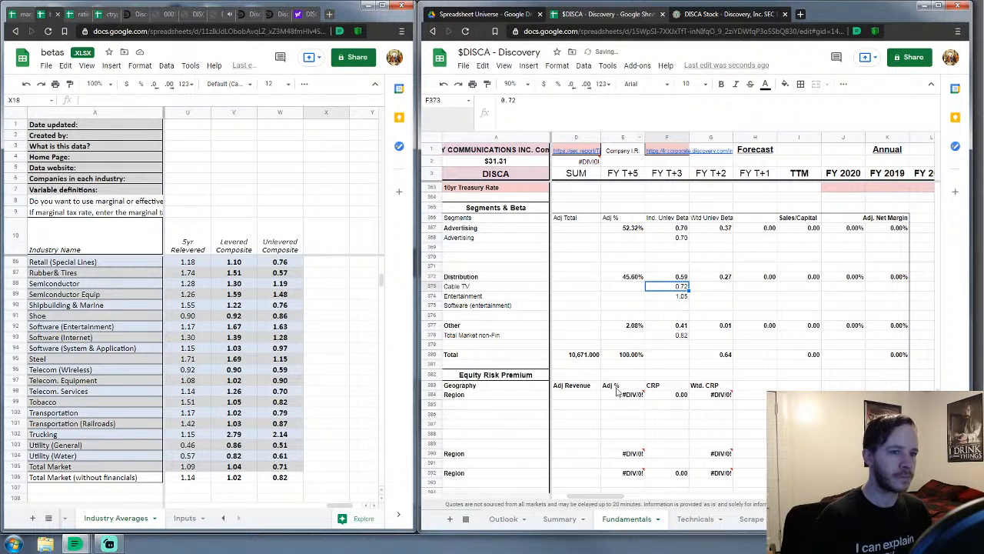
{"action": "left_click", "coordinate": [682, 329]}
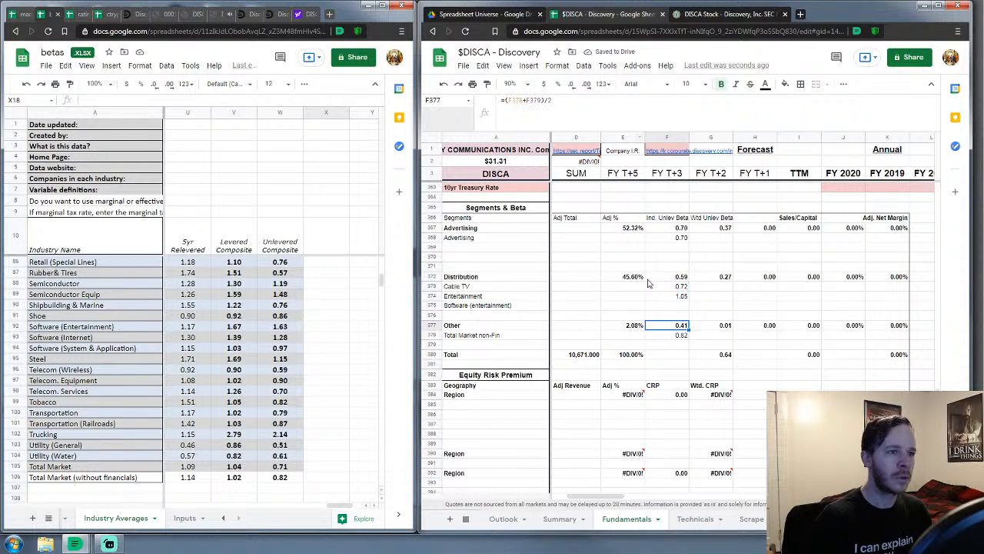
{"action": "left_click", "coordinate": [551, 99]}
{"action": "key", "text": "BackSpace"}
{"action": "key", "text": "BackSpace"}
{"action": "key", "text": "BackSpace"}
{"action": "key", "text": "BackSpace"}
{"action": "key", "text": "BackSpace"}
{"action": "key", "text": "BackSpace"}
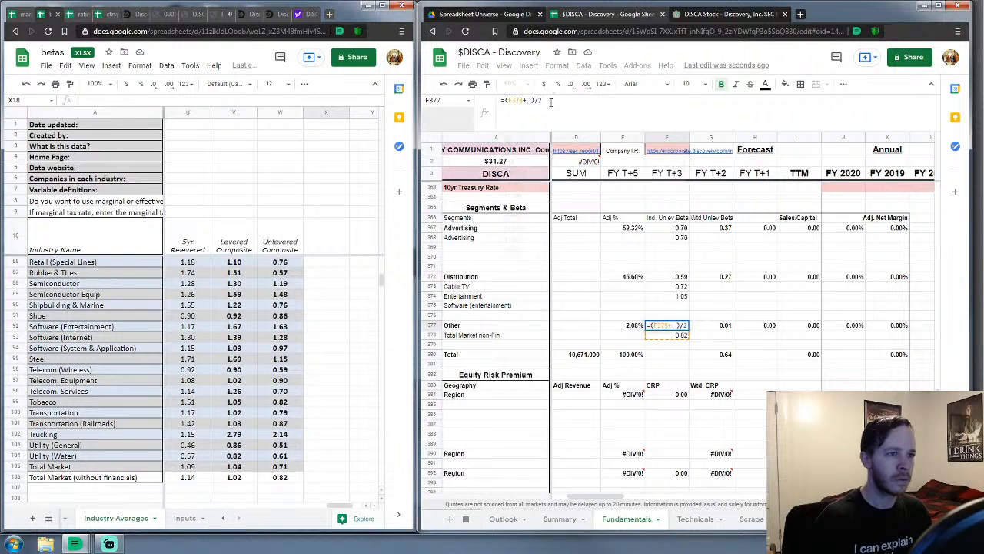
{"action": "type", "text": ")/1"}
{"action": "key", "text": "Return"}
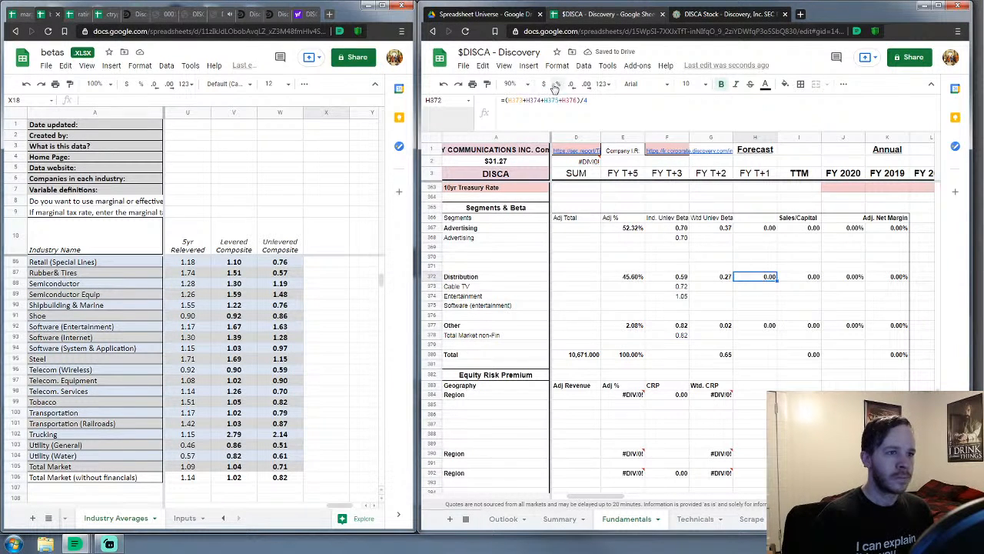
Make H372 a three-row average without H376, and drop H379 from H377
{"action": "left_click", "coordinate": [621, 137]}
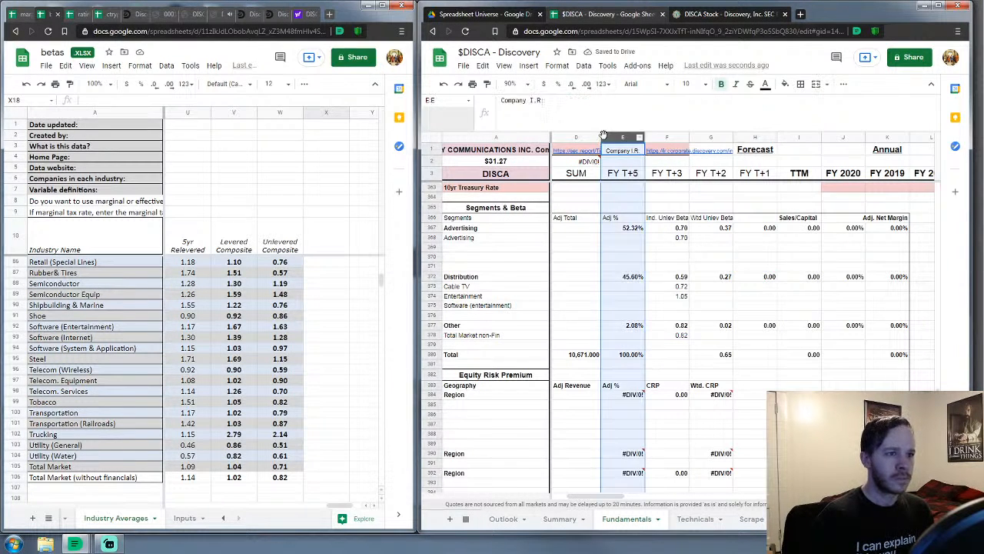
{"action": "left_click", "coordinate": [765, 277]}
{"action": "left_click_drag", "start_coordinate": [577, 100], "coordinate": [560, 101]}
{"action": "key", "text": "BackSpace"}
{"action": "left_click", "coordinate": [591, 108]}
{"action": "key", "text": "BackSpace"}
{"action": "type", "text": "373+H374+H375)/3"}
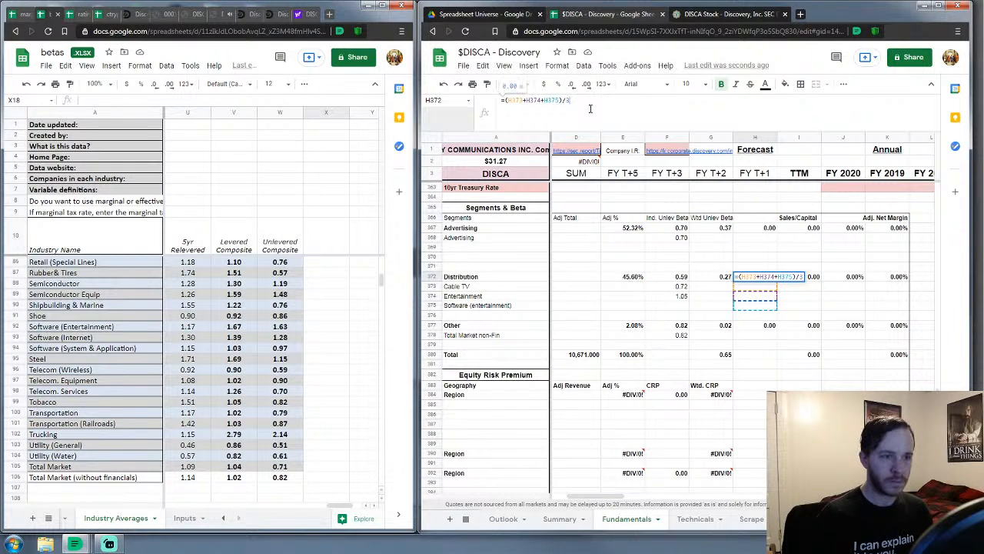
{"action": "key", "text": "Return"}
{"action": "left_click", "coordinate": [763, 327]}
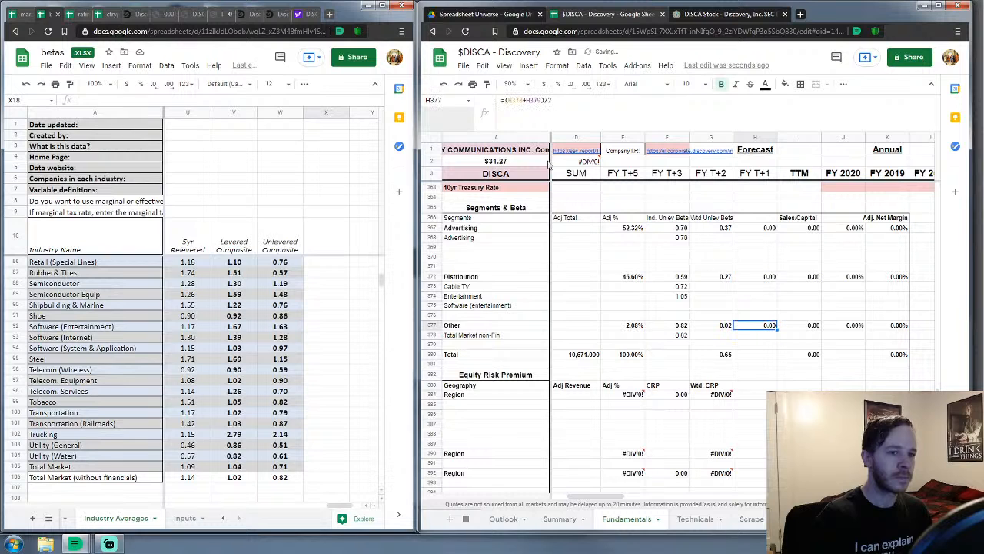
{"action": "left_click", "coordinate": [543, 101]}
{"action": "key", "text": "BackSpace"}
{"action": "key", "text": "BackSpace"}
{"action": "key", "text": "BackSpace"}
{"action": "key", "text": "BackSpace"}
{"action": "key", "text": "BackSpace"}
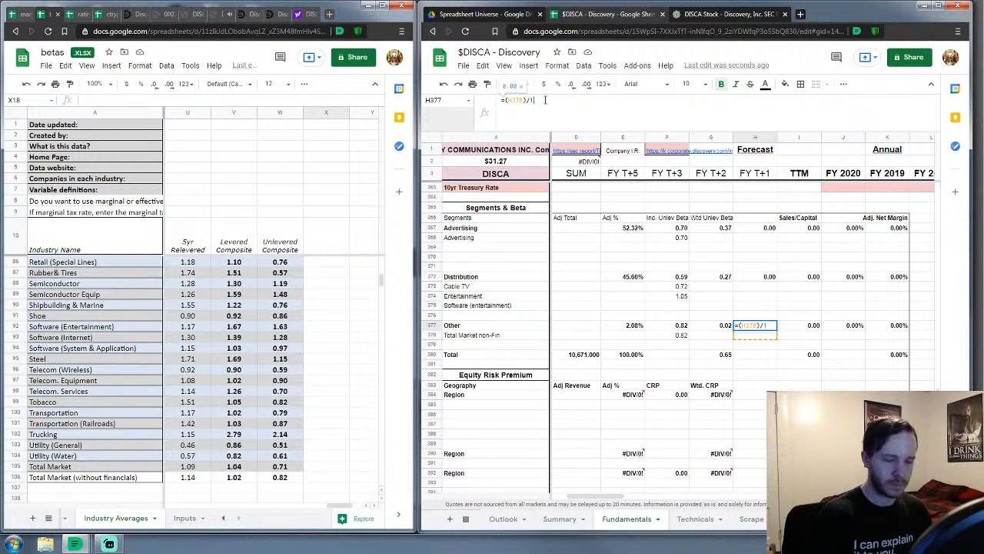
{"action": "key", "text": "Return"}
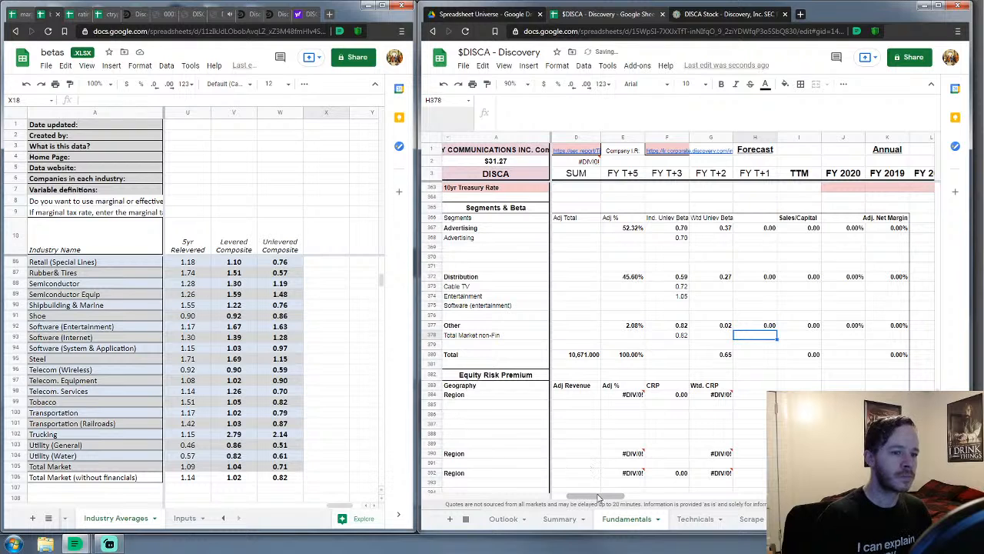
Enter a 1.63 beta for Software (entertainment) in F375
{"action": "left_click_drag", "start_coordinate": [600, 497], "coordinate": [615, 499]}
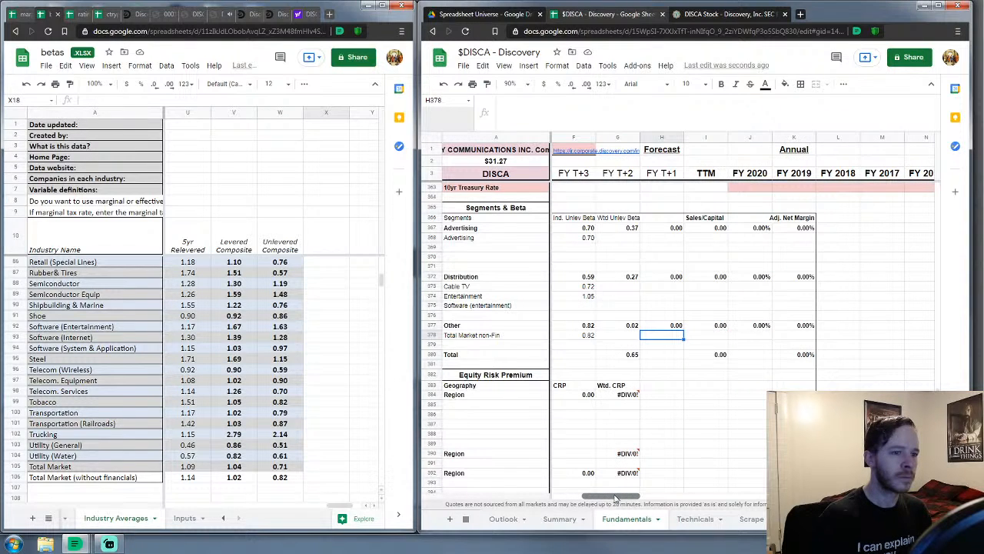
{"action": "left_click", "coordinate": [620, 358]}
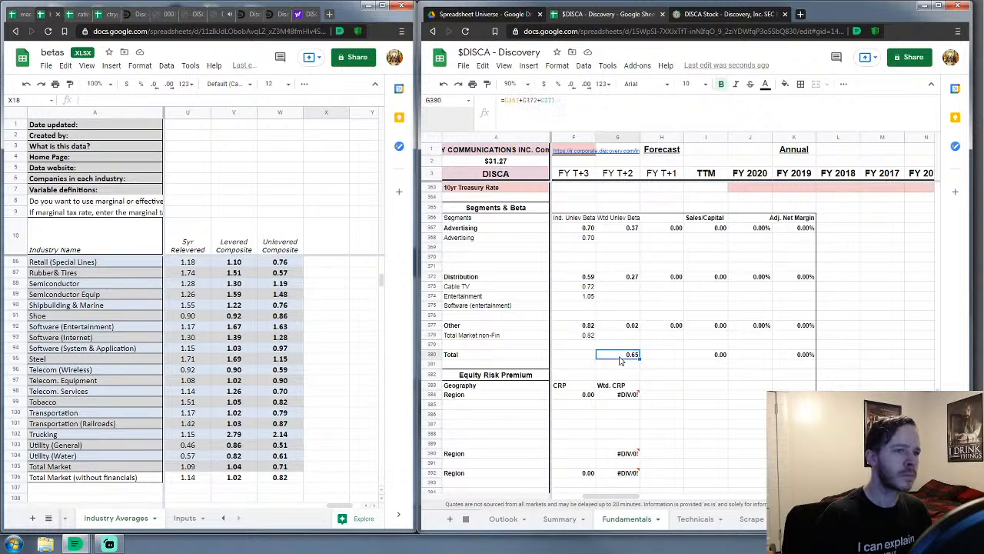
{"action": "left_click", "coordinate": [595, 100]}
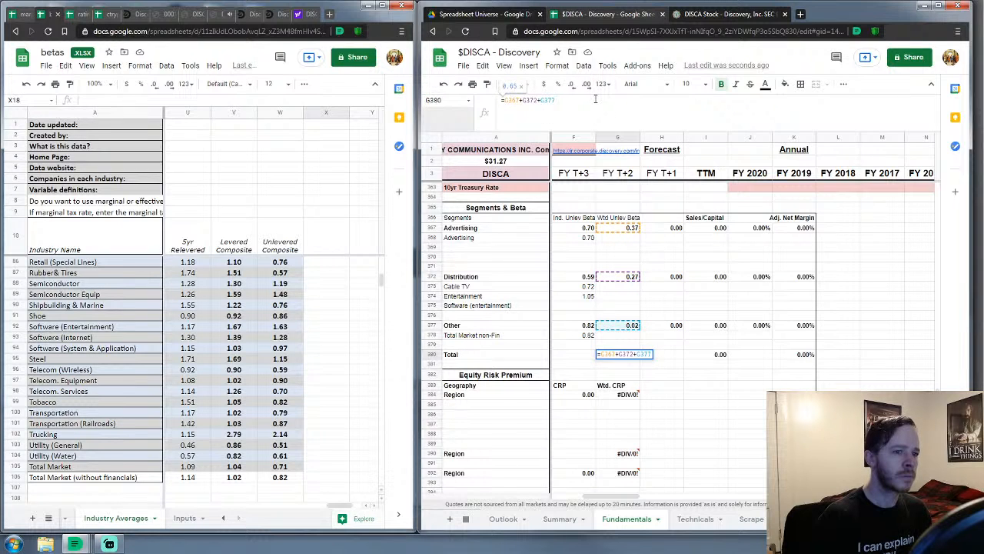
{"action": "key", "text": "Return"}
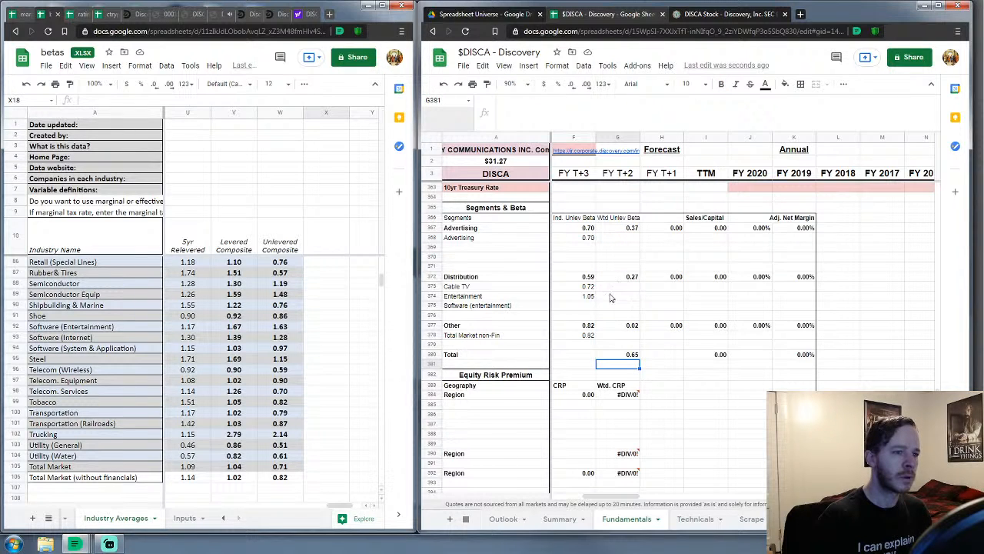
{"action": "left_click", "coordinate": [583, 309]}
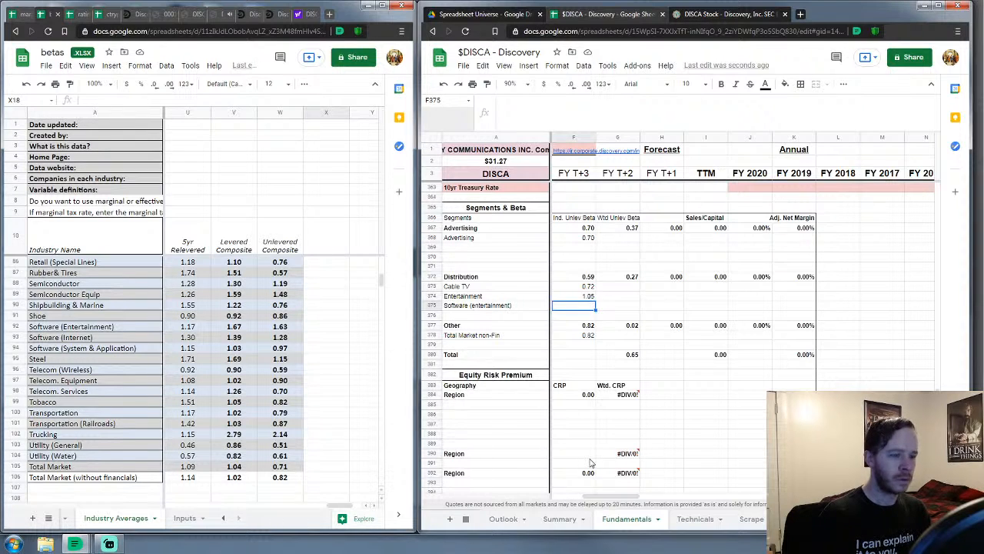
{"action": "type", "text": "1.63"}
{"action": "key", "text": "Return"}
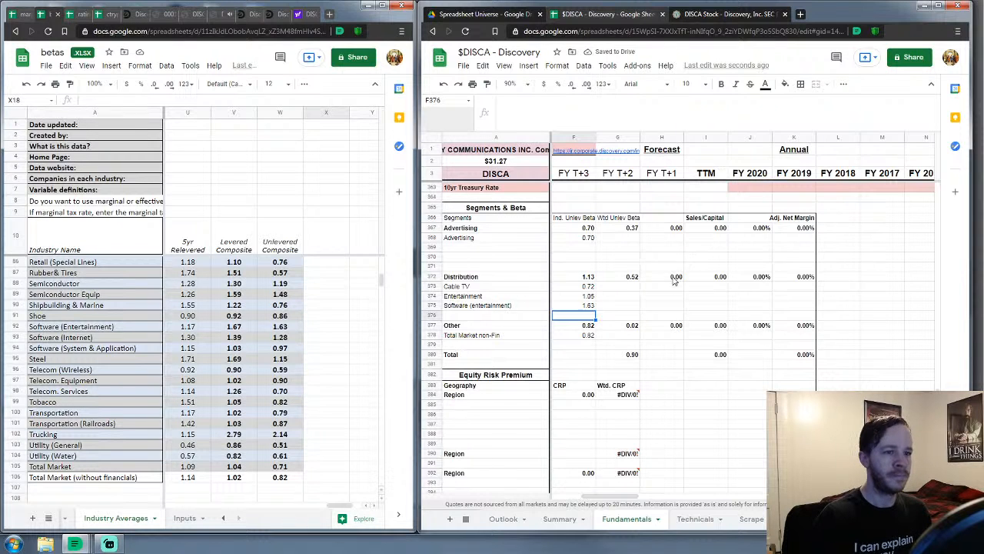
Review the FY T+1, TTM and FY 2020 formulas for the Advertising, Distribution and Other rows
{"action": "left_click", "coordinate": [670, 231]}
{"action": "left_click", "coordinate": [711, 229]}
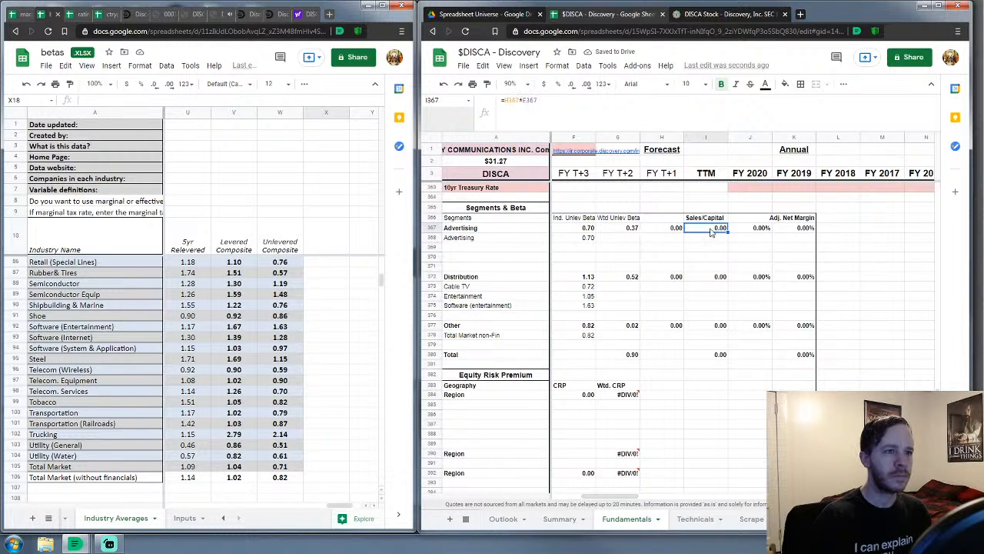
{"action": "left_click", "coordinate": [707, 280]}
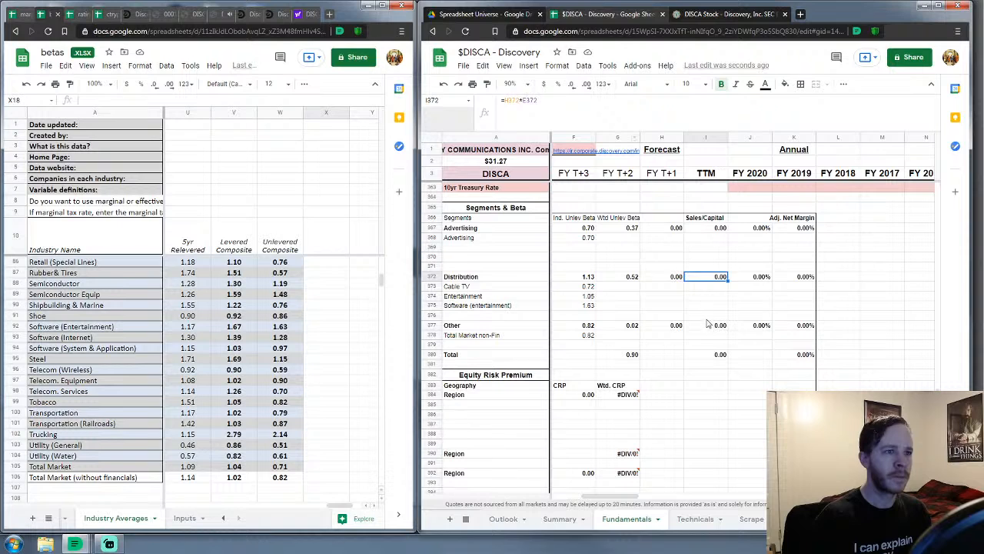
{"action": "left_click", "coordinate": [670, 279]}
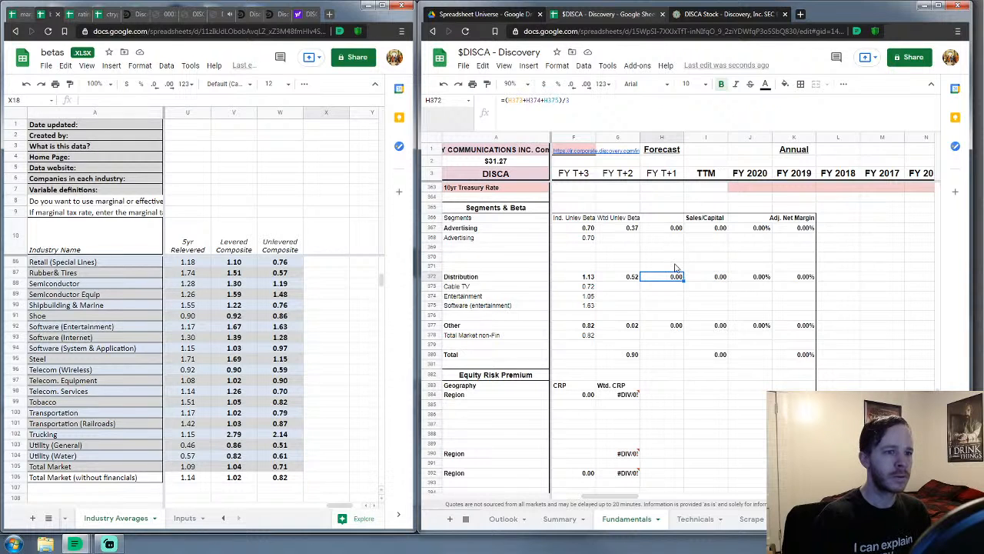
{"action": "left_click", "coordinate": [670, 230]}
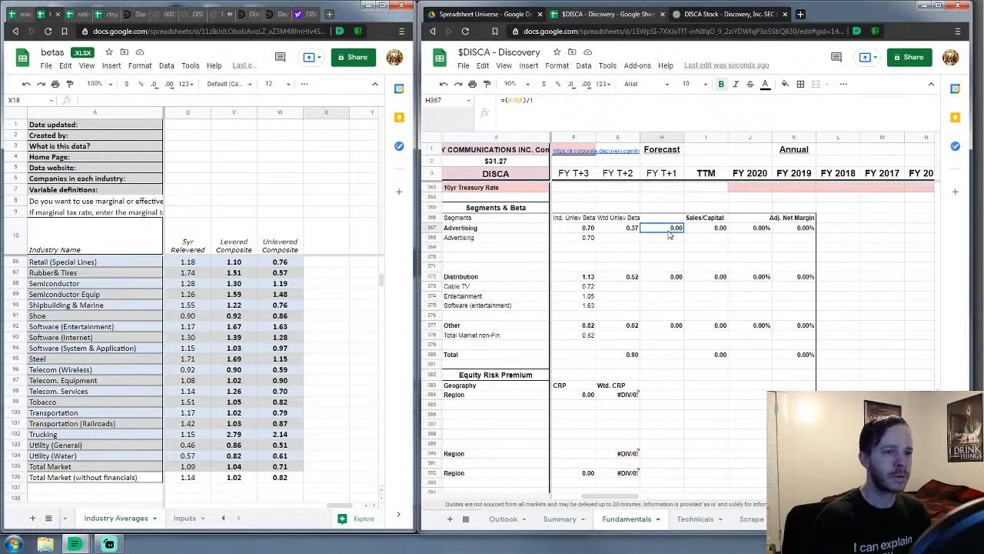
{"action": "left_click", "coordinate": [673, 326]}
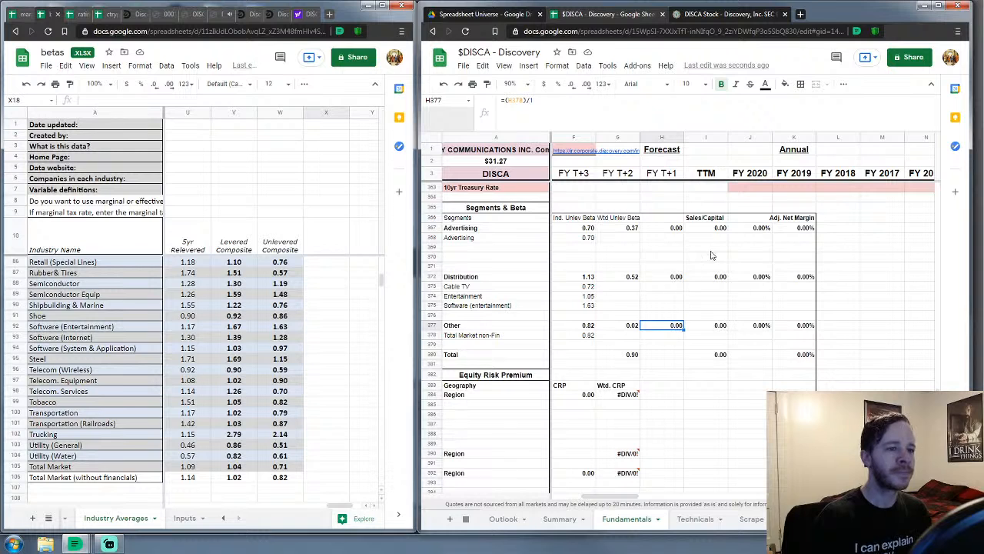
{"action": "left_click", "coordinate": [765, 230]}
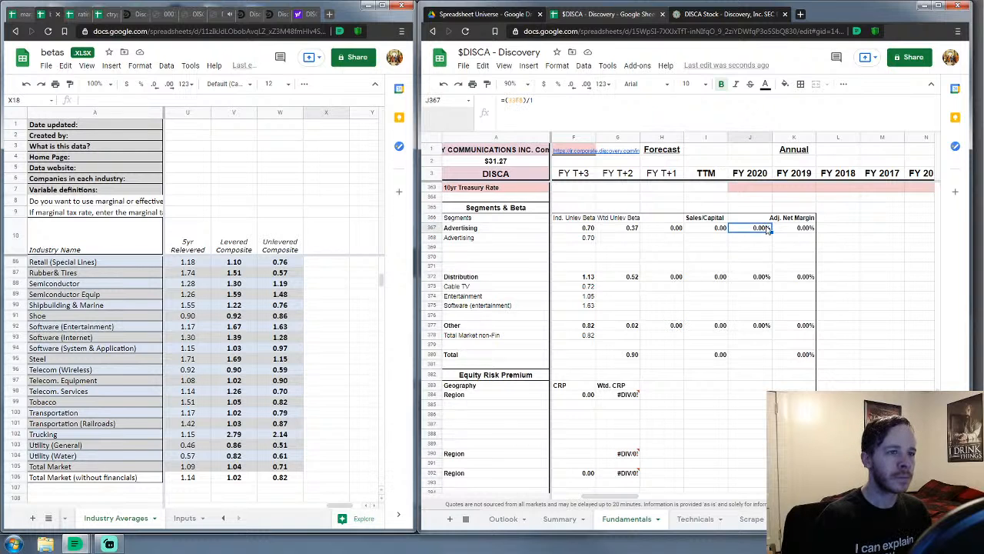
Change J372 to the three-row average =(J373+J374+J375)/3
{"action": "left_click", "coordinate": [754, 279]}
{"action": "left_click", "coordinate": [578, 101]}
{"action": "key", "text": "BackSpace"}
{"action": "key", "text": "BackSpace"}
{"action": "key", "text": "BackSpace"}
{"action": "key", "text": "BackSpace"}
{"action": "key", "text": "BackSpace"}
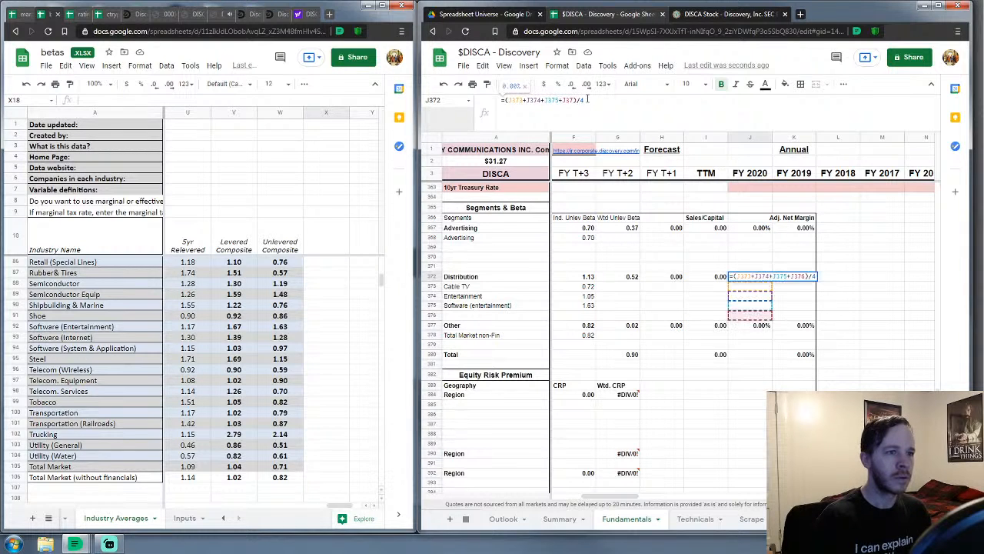
{"action": "key", "text": "BackSpace"}
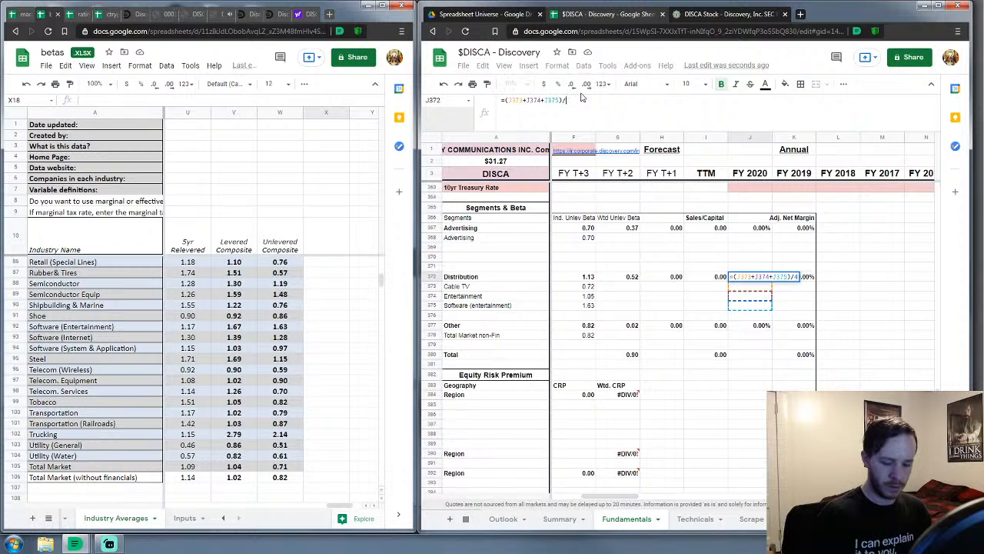
{"action": "type", "text": "3"}
{"action": "key", "text": "Return"}
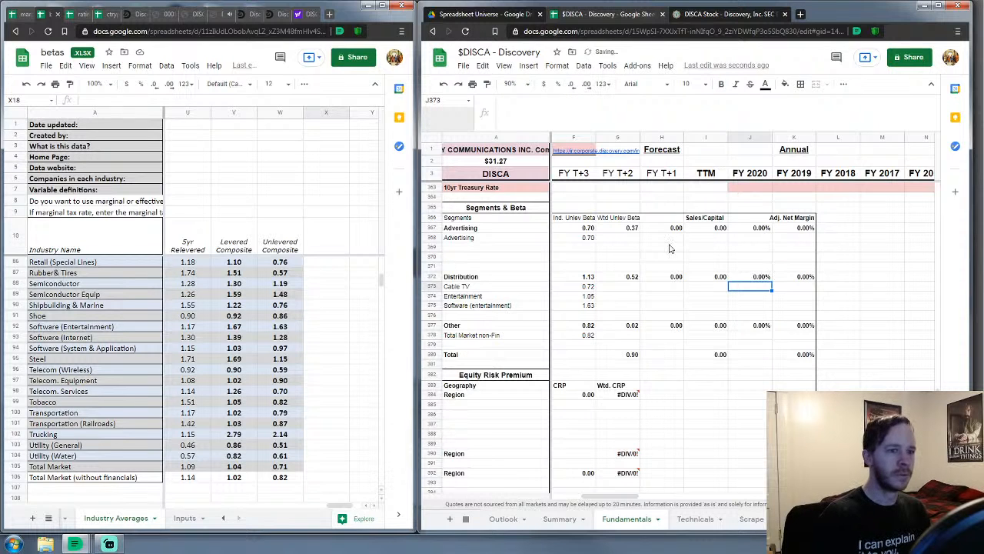
Remove the +J379 term from the J377 formula, lifting Distribution's beta to 1.13
{"action": "left_click", "coordinate": [756, 326]}
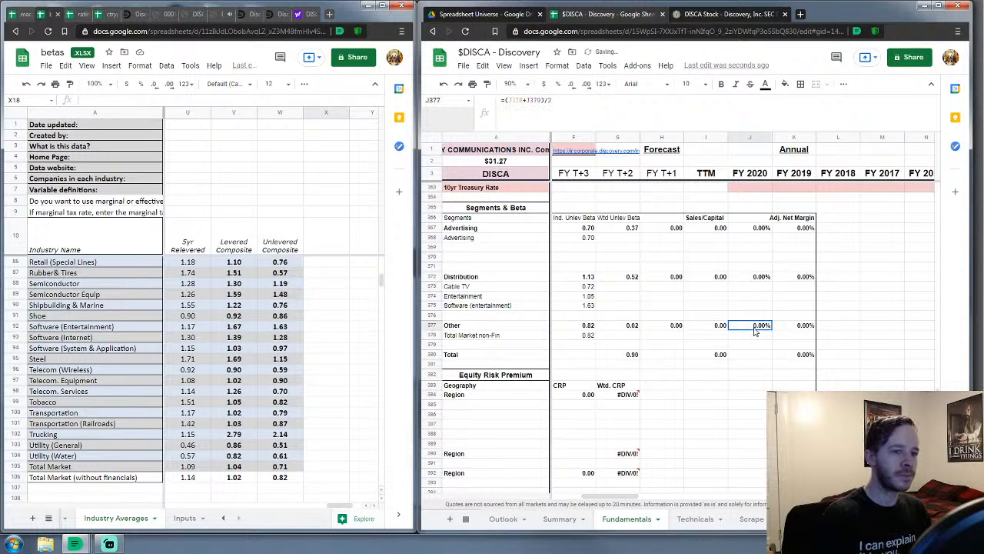
{"action": "left_click", "coordinate": [544, 100]}
{"action": "key", "text": "BackSpace"}
{"action": "key", "text": "BackSpace"}
{"action": "key", "text": "BackSpace"}
{"action": "key", "text": "BackSpace"}
{"action": "key", "text": "BackSpace"}
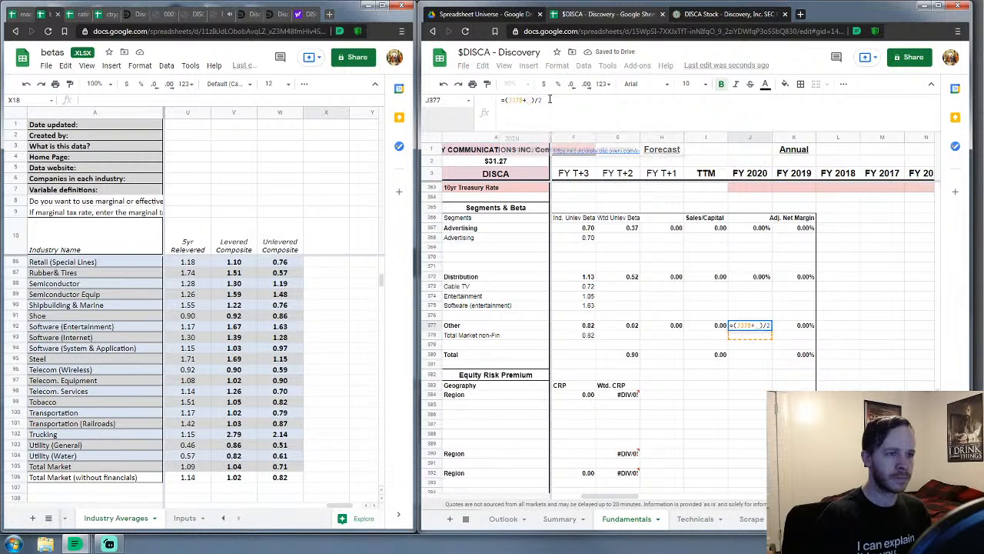
{"action": "key", "text": "Return"}
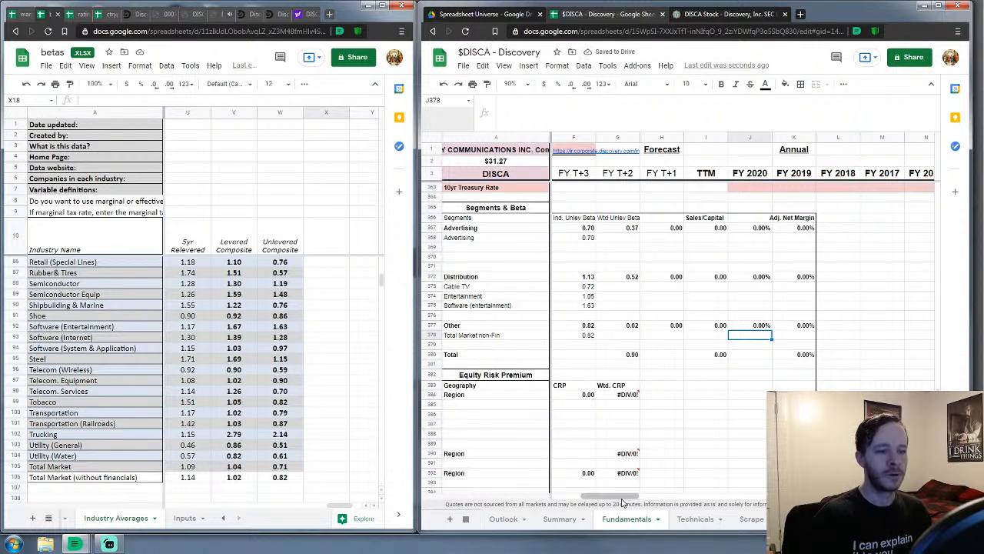
{"action": "left_click_drag", "start_coordinate": [623, 501], "coordinate": [605, 502]}
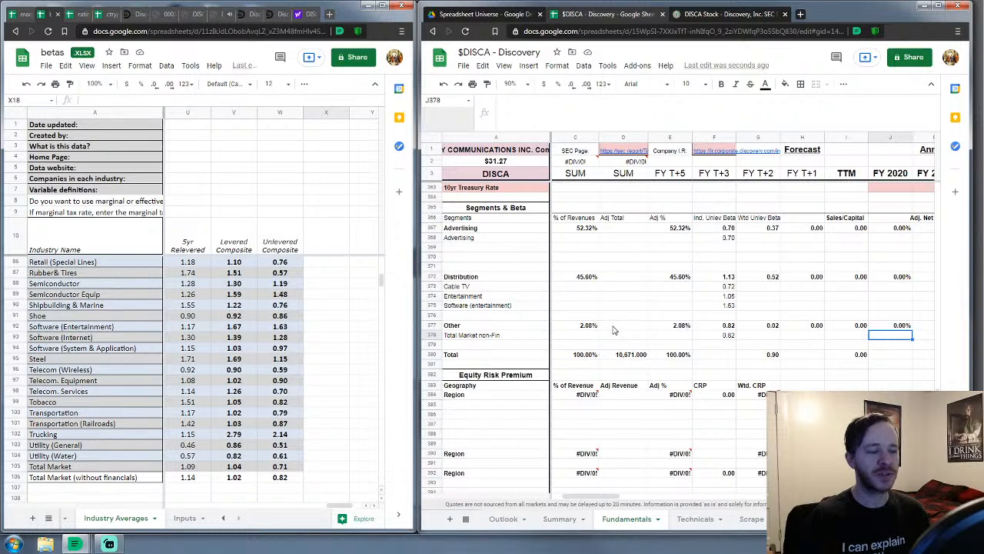
{"action": "scroll", "coordinate": [613, 330], "scroll_direction": "down", "scroll_amount": 5}
{"action": "scroll", "coordinate": [573, 427], "scroll_direction": "down", "scroll_amount": 3}
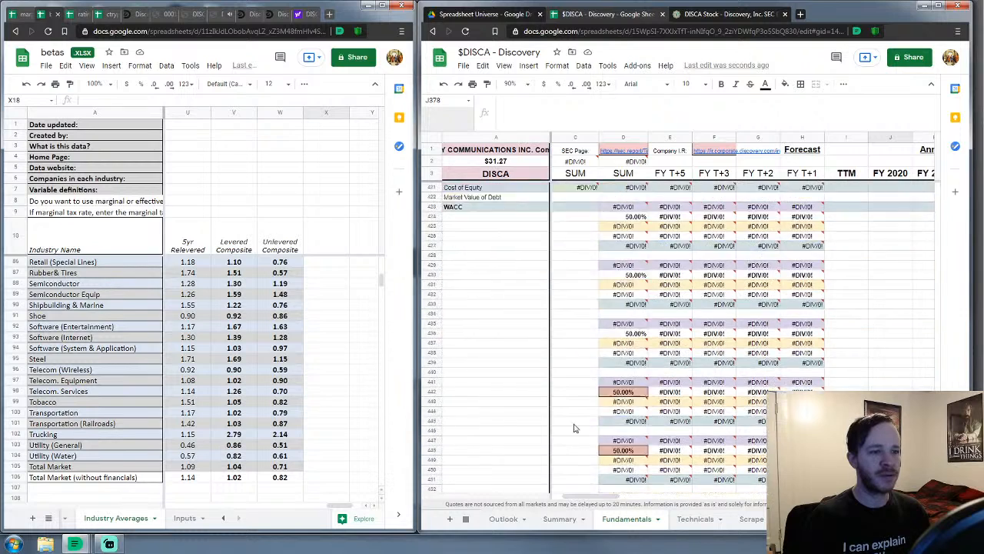
{"action": "scroll", "coordinate": [573, 428], "scroll_direction": "down", "scroll_amount": 6}
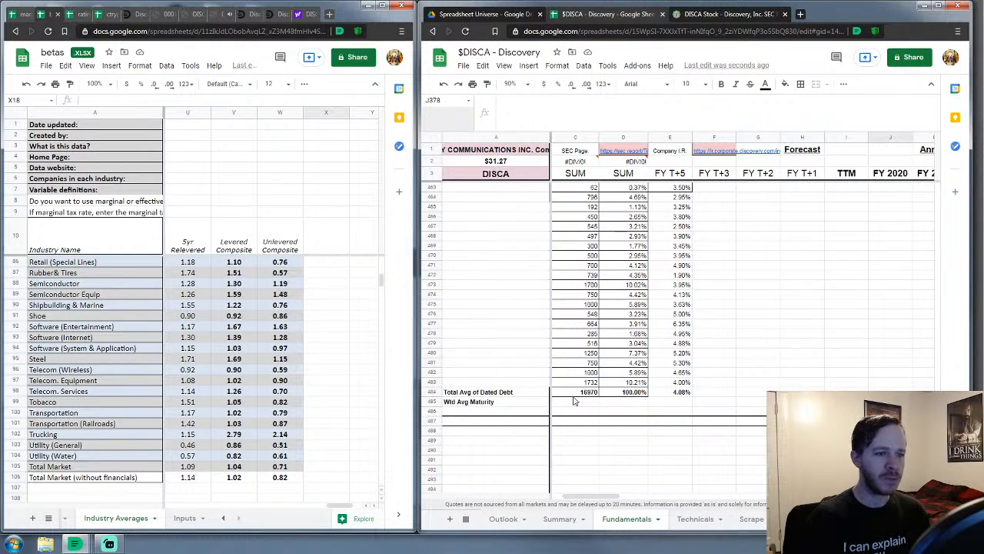
{"action": "scroll", "coordinate": [573, 400], "scroll_direction": "up", "scroll_amount": 8}
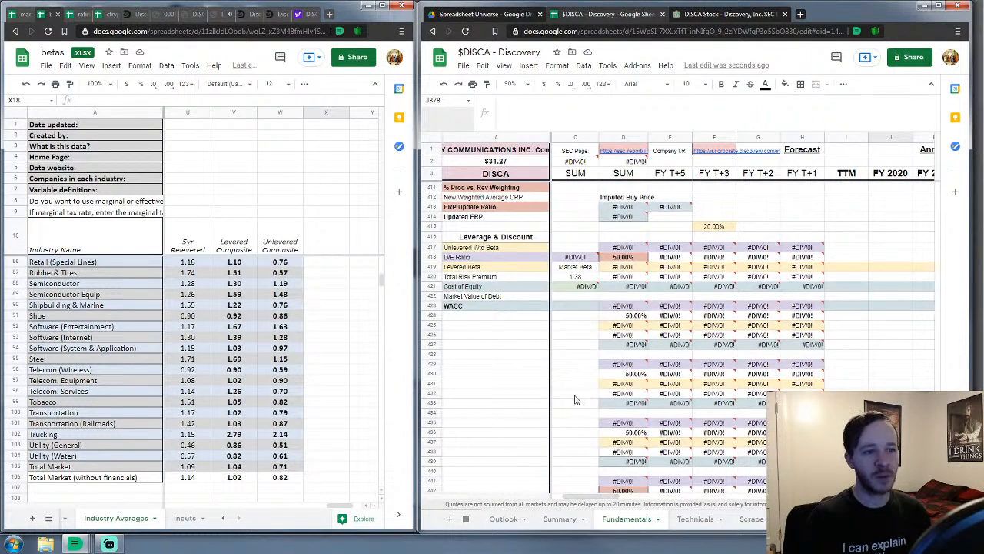
{"action": "scroll", "coordinate": [575, 400], "scroll_direction": "up", "scroll_amount": 1}
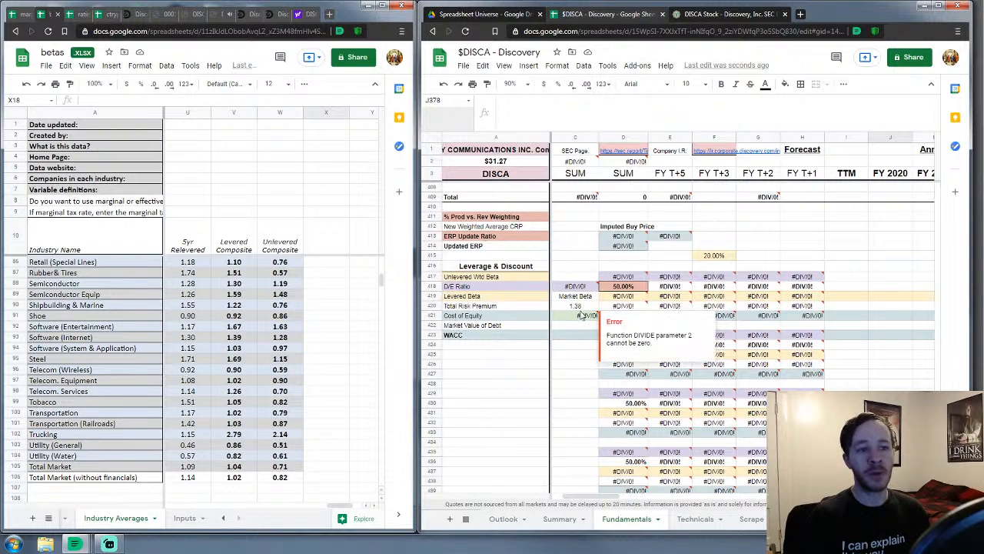
{"action": "left_click", "coordinate": [581, 306]}
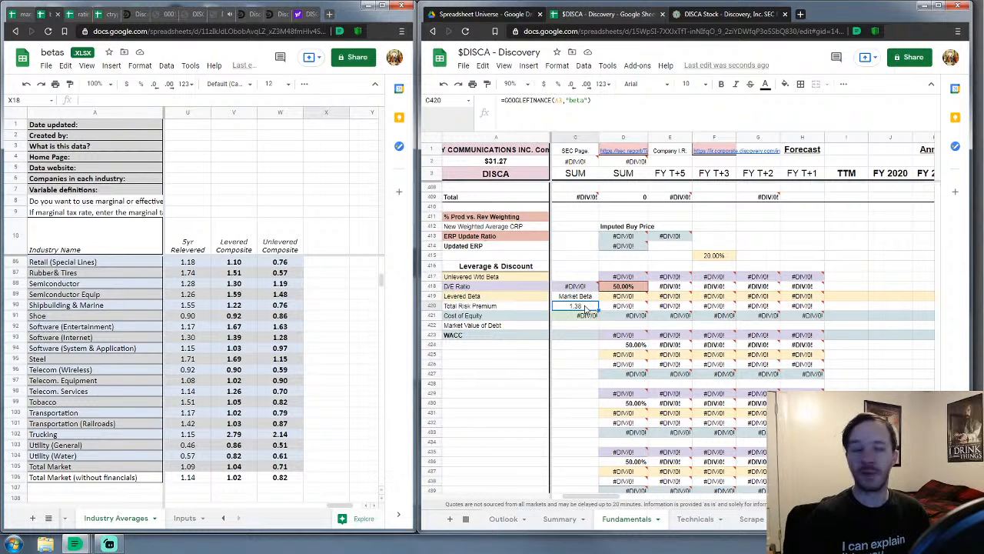
{"action": "scroll", "coordinate": [586, 307], "scroll_direction": "up", "scroll_amount": 7}
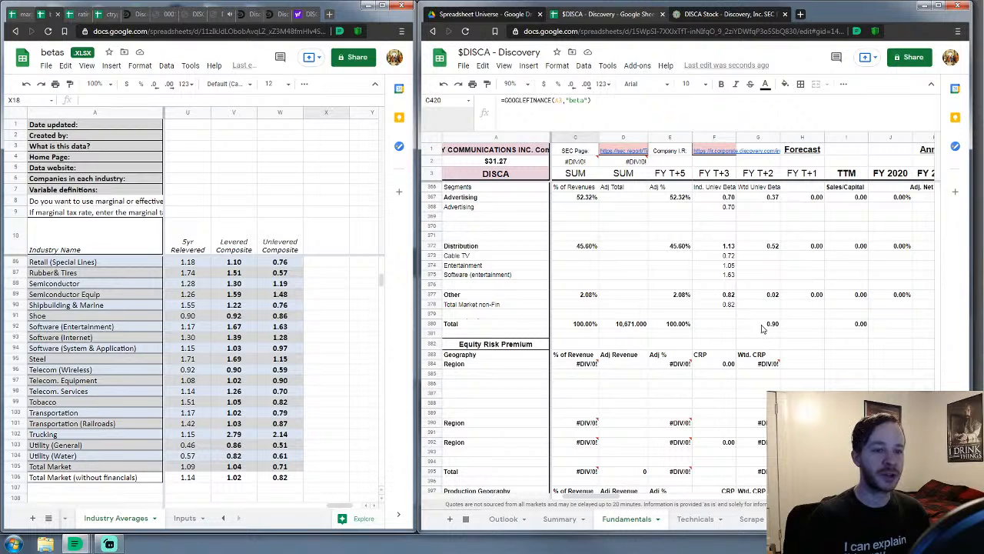
{"action": "scroll", "coordinate": [734, 350], "scroll_direction": "down", "scroll_amount": 6}
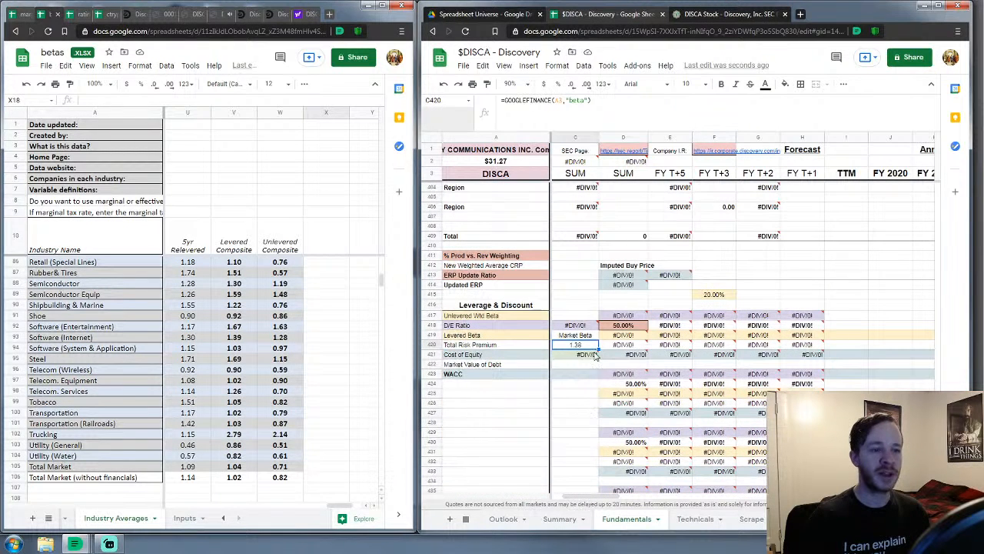
{"action": "scroll", "coordinate": [604, 355], "scroll_direction": "up", "scroll_amount": 10}
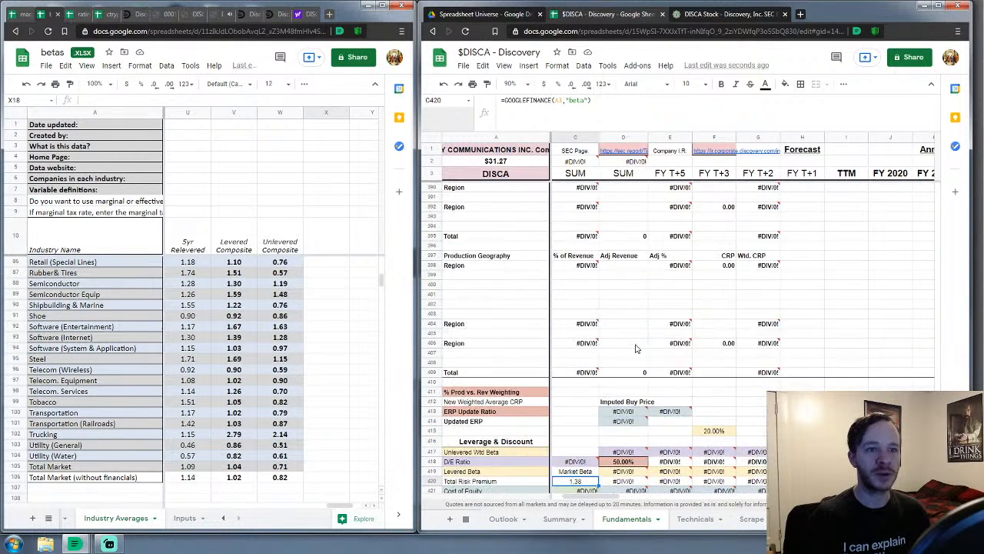
{"action": "scroll", "coordinate": [637, 355], "scroll_direction": "up", "scroll_amount": 2}
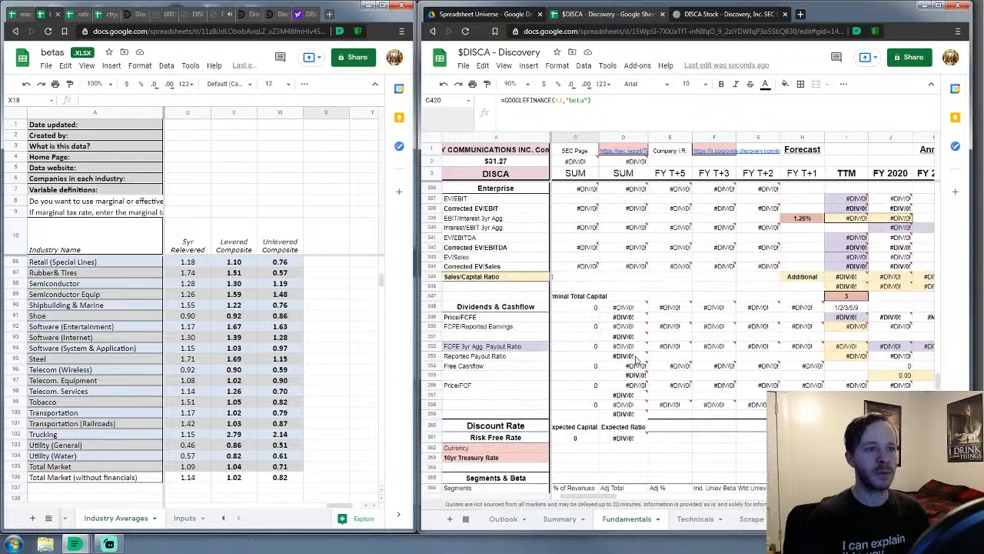
{"action": "left_click_drag", "start_coordinate": [605, 499], "coordinate": [598, 498]}
{"action": "scroll", "coordinate": [659, 407], "scroll_direction": "down", "scroll_amount": 8}
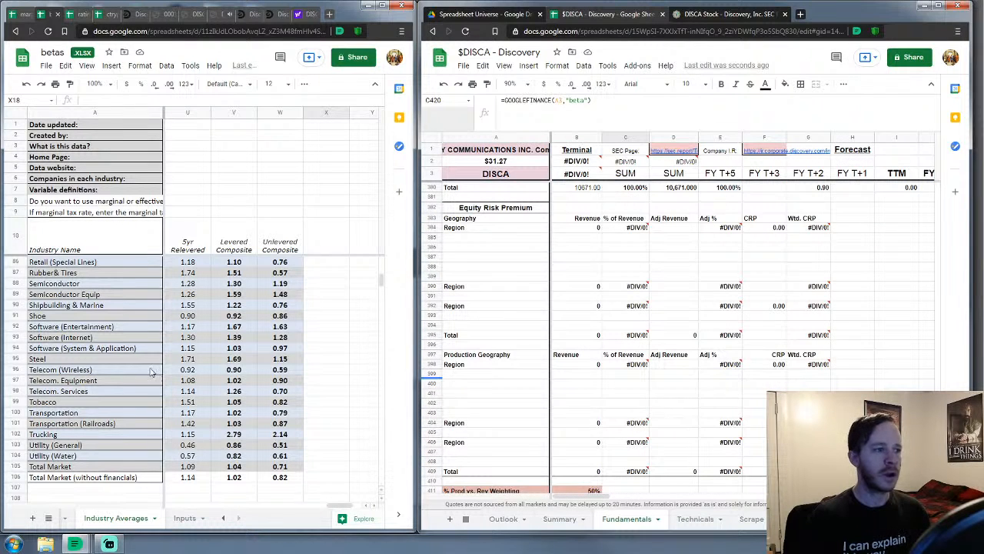
Open the ctryprem workbook's Regional Weighted Averages country table of GDP, ratings and default spreads
{"action": "left_click", "coordinate": [64, 14]}
{"action": "left_click", "coordinate": [72, 16]}
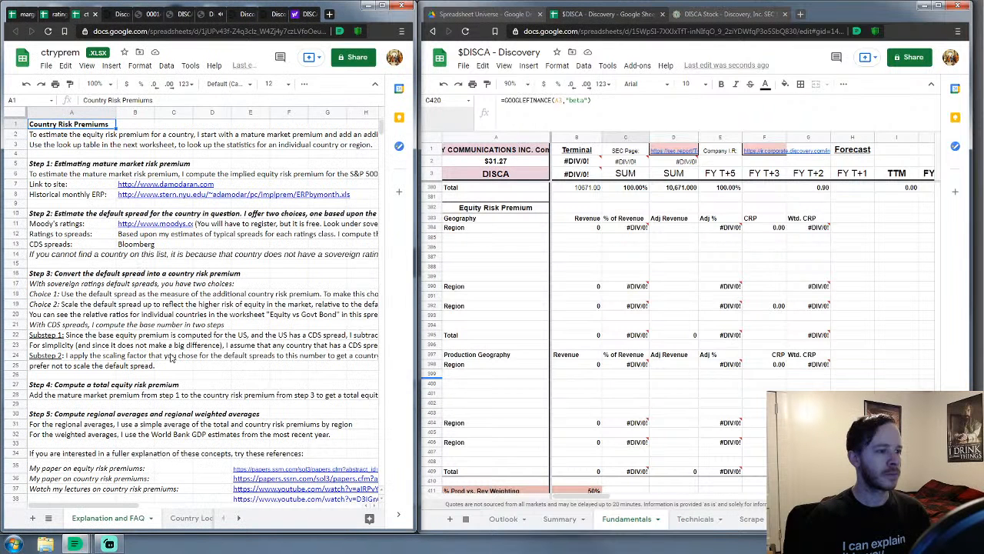
{"action": "scroll", "coordinate": [181, 523], "scroll_direction": "down", "scroll_amount": 6}
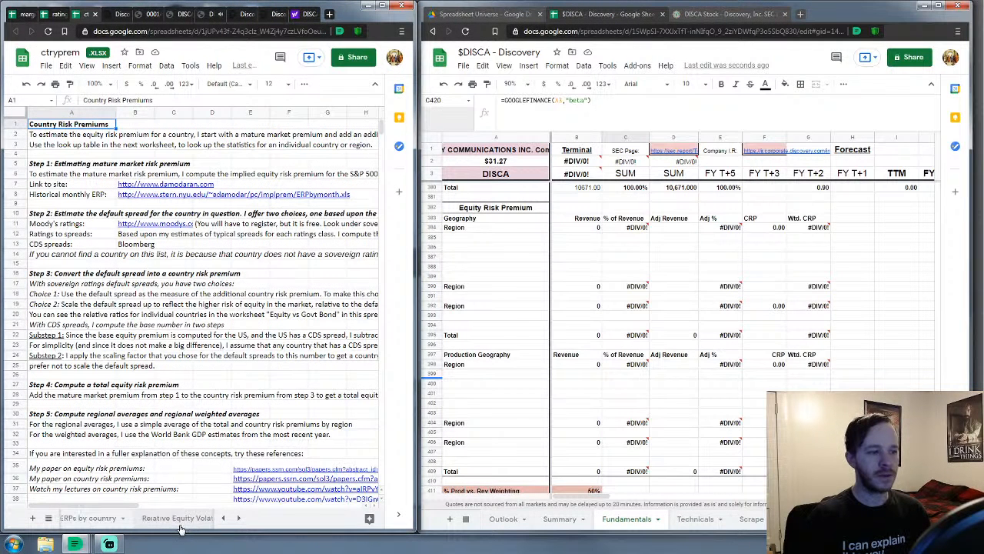
{"action": "scroll", "coordinate": [176, 529], "scroll_direction": "down", "scroll_amount": 2}
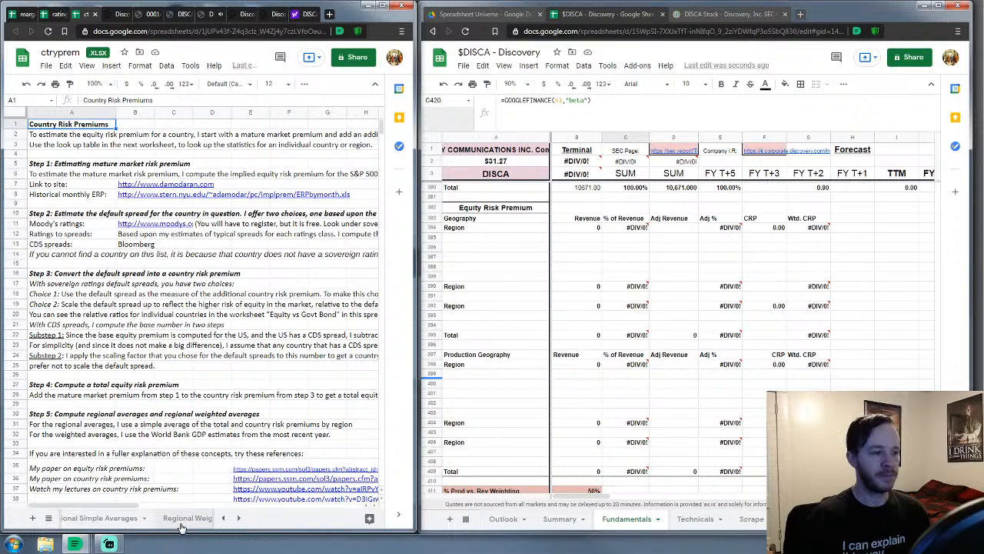
{"action": "left_click", "coordinate": [184, 517]}
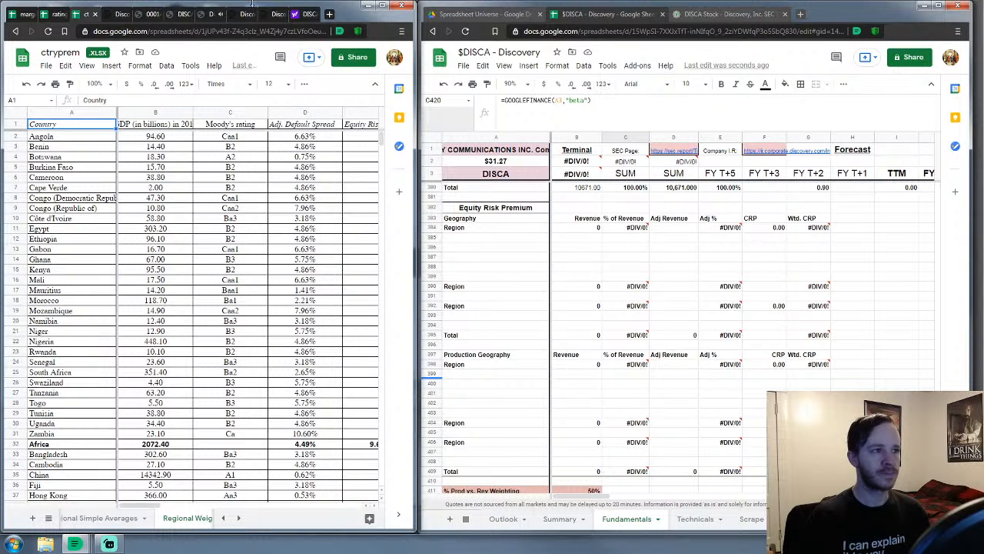
{"action": "left_click", "coordinate": [136, 17]}
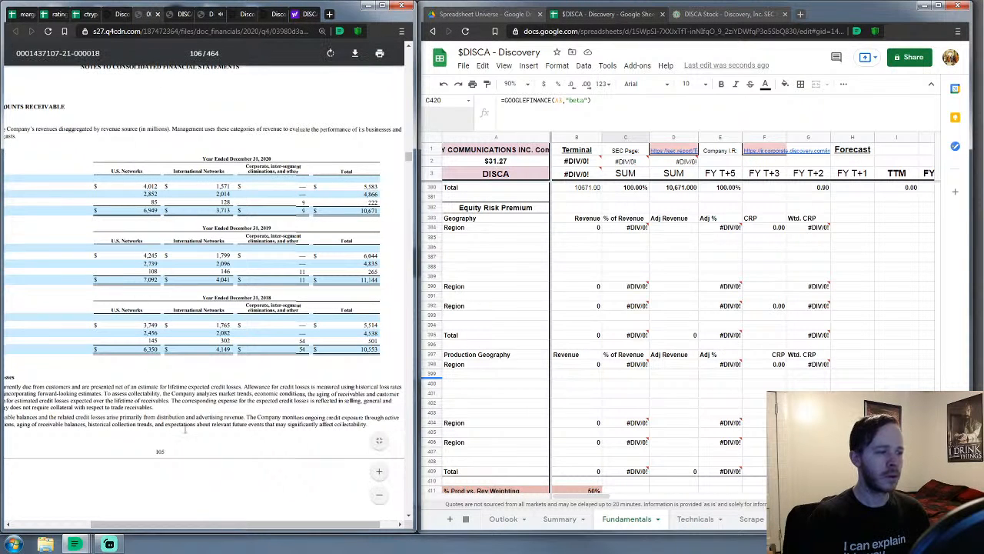
Scroll the Discovery 10-K PDF to page 108 with the 2020 RSU and stock option tables
{"action": "left_click_drag", "start_coordinate": [201, 525], "coordinate": [123, 525]}
{"action": "scroll", "coordinate": [208, 376], "scroll_direction": "down", "scroll_amount": 3}
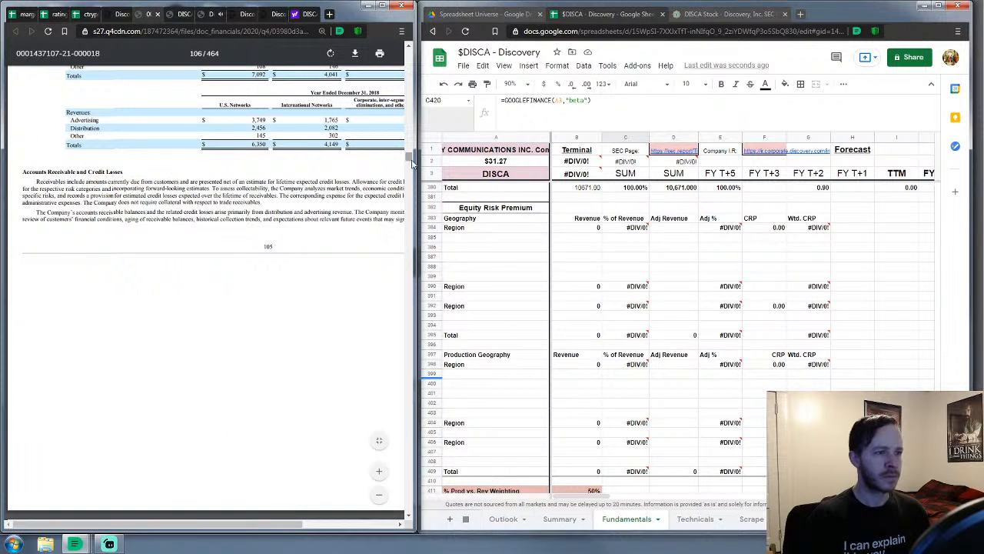
{"action": "left_click_drag", "start_coordinate": [410, 160], "coordinate": [411, 163]}
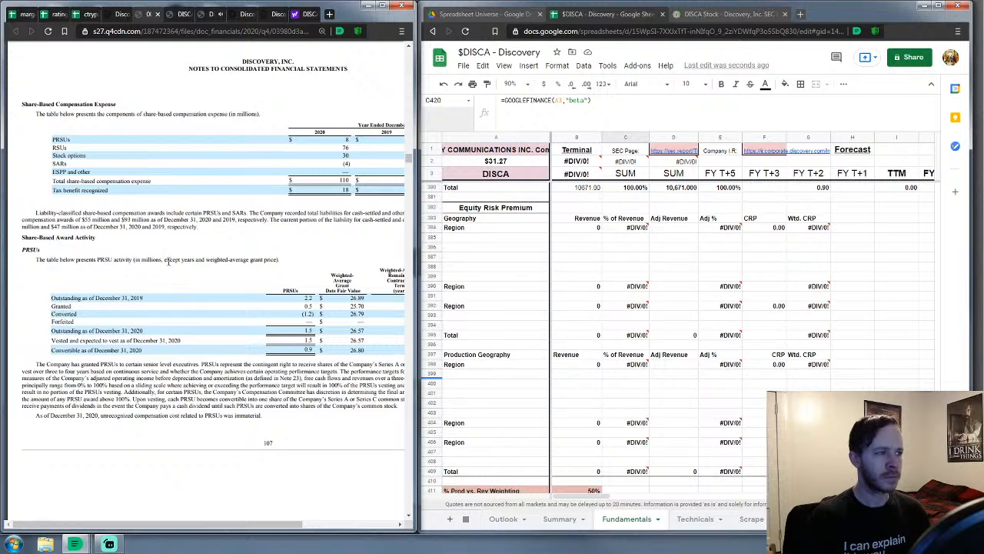
{"action": "scroll", "coordinate": [168, 261], "scroll_direction": "up", "scroll_amount": 1}
{"action": "scroll", "coordinate": [169, 263], "scroll_direction": "up", "scroll_amount": 10}
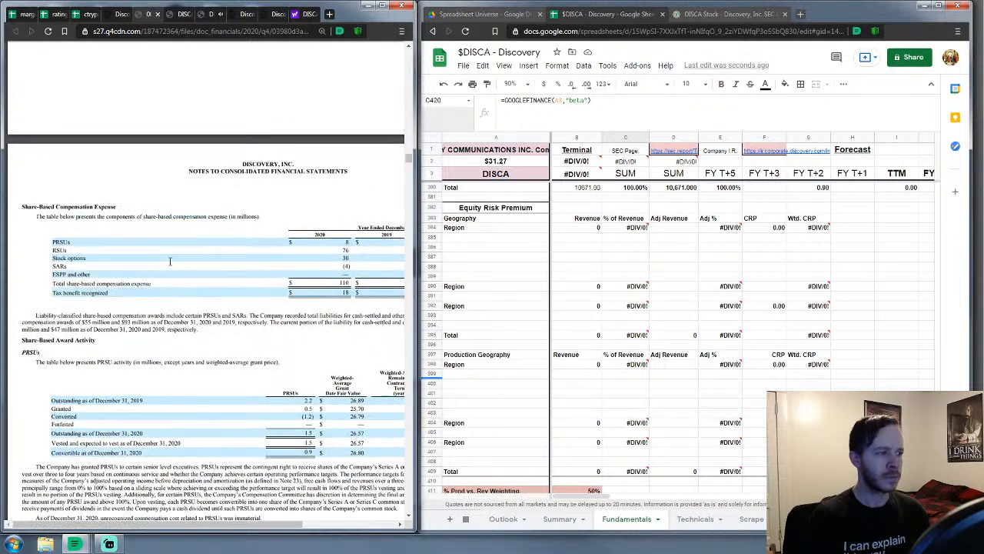
{"action": "scroll", "coordinate": [171, 266], "scroll_direction": "down", "scroll_amount": 5}
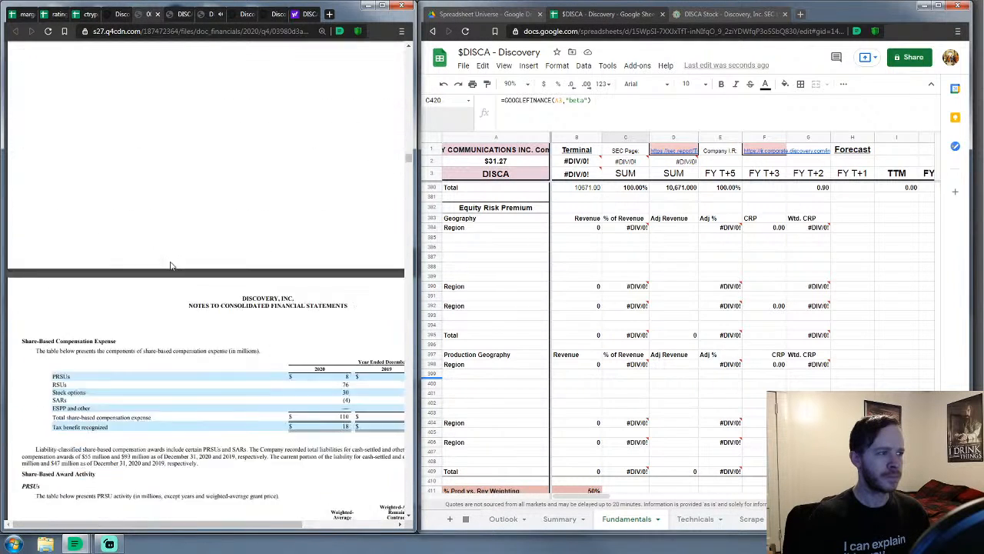
{"action": "scroll", "coordinate": [170, 267], "scroll_direction": "down", "scroll_amount": 7}
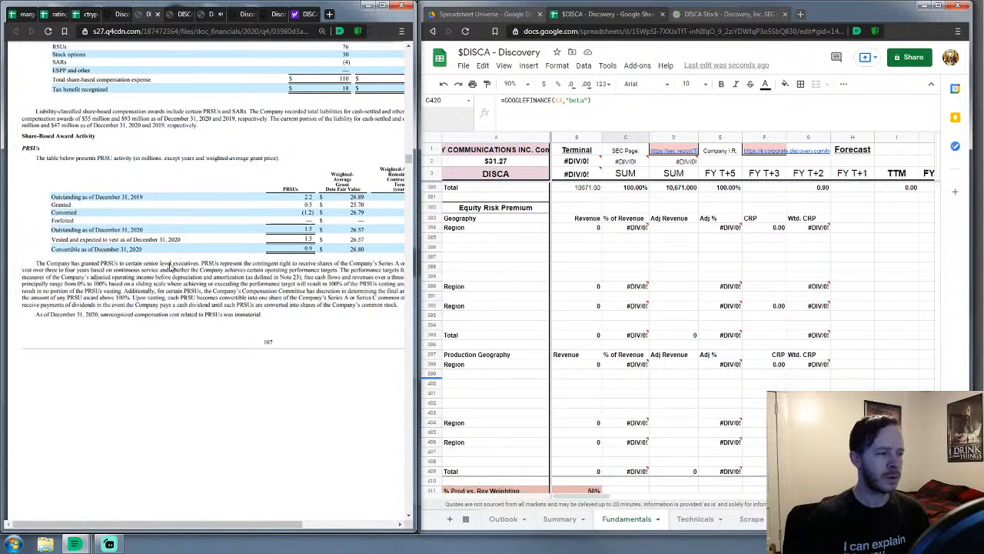
{"action": "scroll", "coordinate": [169, 268], "scroll_direction": "down", "scroll_amount": 5}
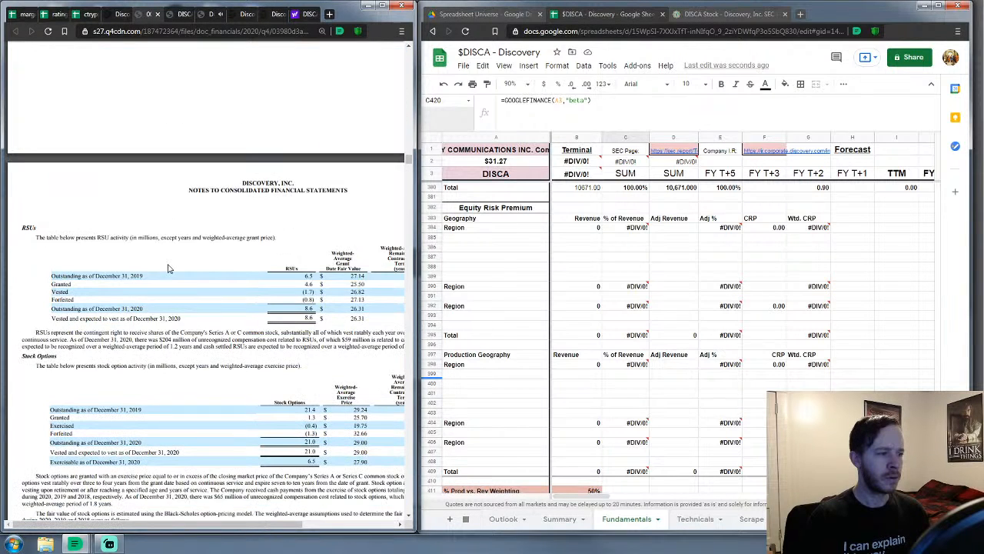
{"action": "scroll", "coordinate": [170, 269], "scroll_direction": "down", "scroll_amount": 1}
{"action": "scroll", "coordinate": [147, 385], "scroll_direction": "up", "scroll_amount": 1}
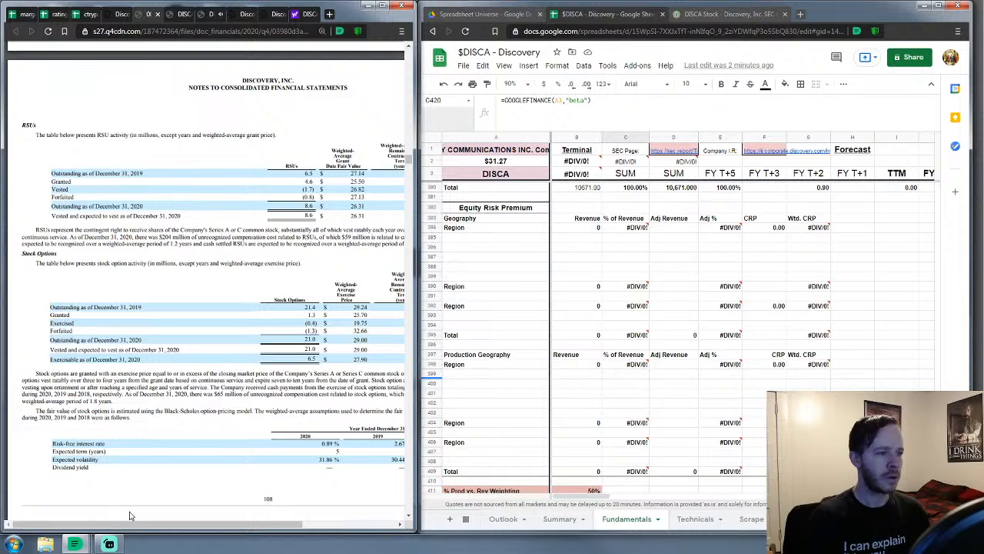
{"action": "mouse_move", "coordinate": [138, 526]}
{"action": "left_mouse_down"}
{"action": "mouse_move", "coordinate": [182, 526]}
{"action": "mouse_move", "coordinate": [128, 532]}
{"action": "left_mouse_up"}
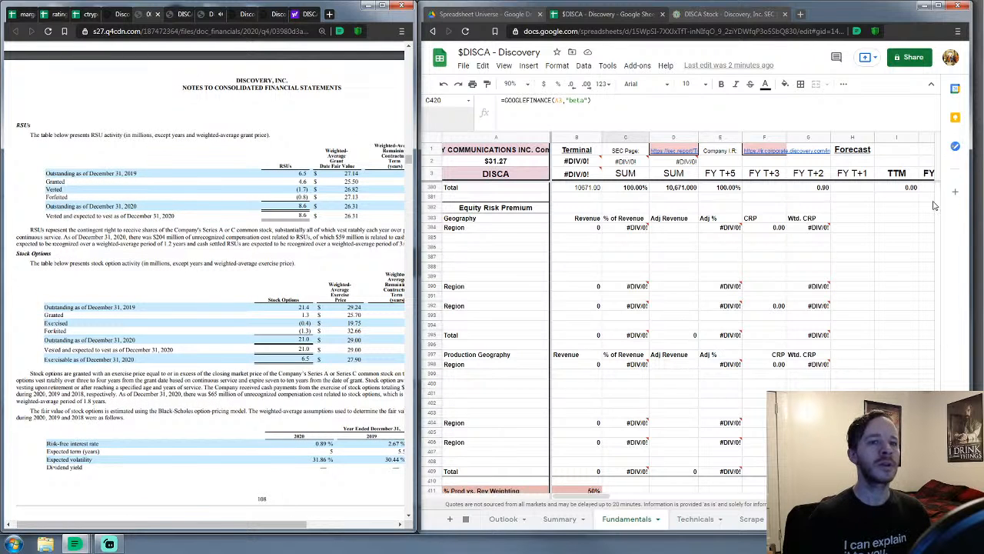
{"action": "scroll", "coordinate": [938, 192], "scroll_direction": "up", "scroll_amount": 1}
{"action": "scroll", "coordinate": [938, 192], "scroll_direction": "up", "scroll_amount": 20}
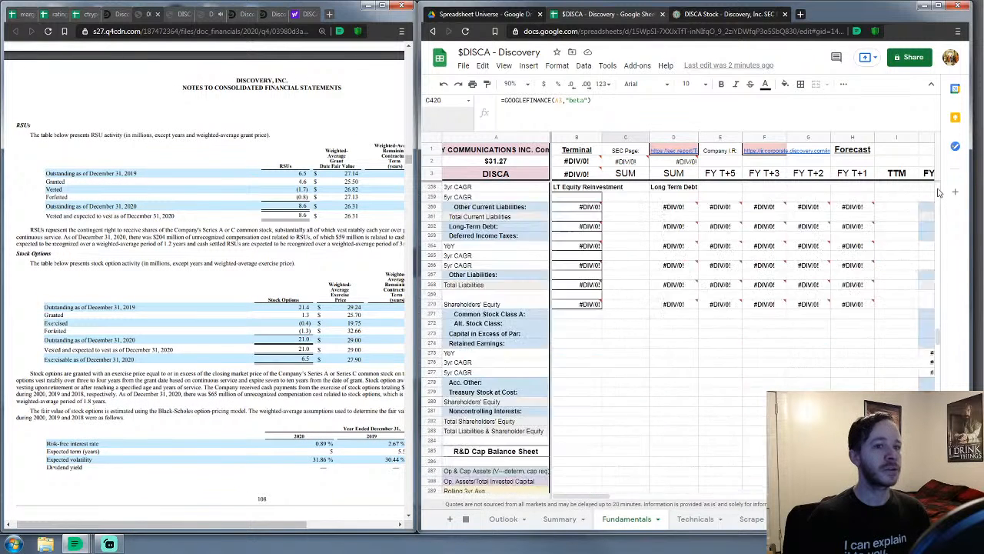
Enter 8.6 million RSUs in H9 with the label RSUs in H8
{"action": "left_click", "coordinate": [867, 239]}
{"action": "type", "text": "8.8"}
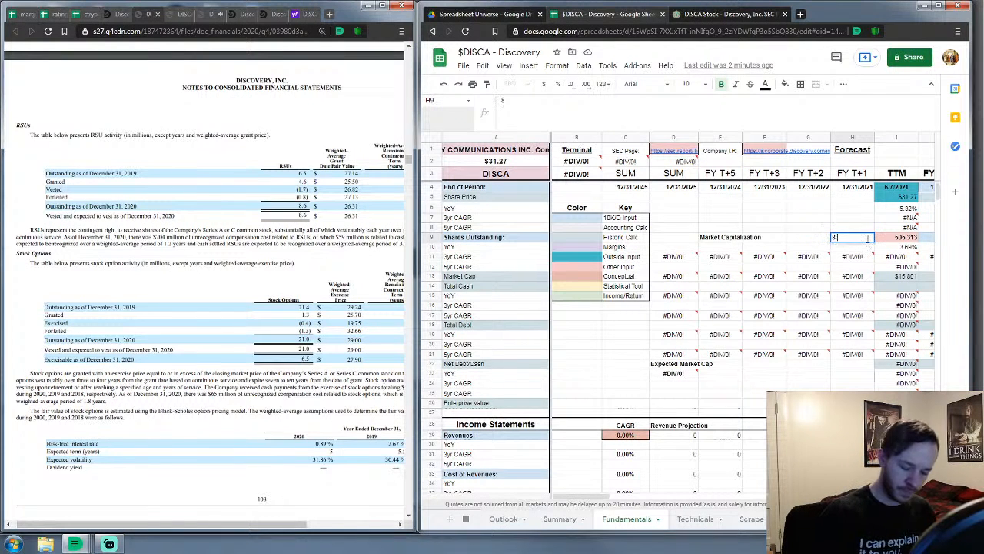
{"action": "key", "text": "Up"}
{"action": "type", "text": "R"}
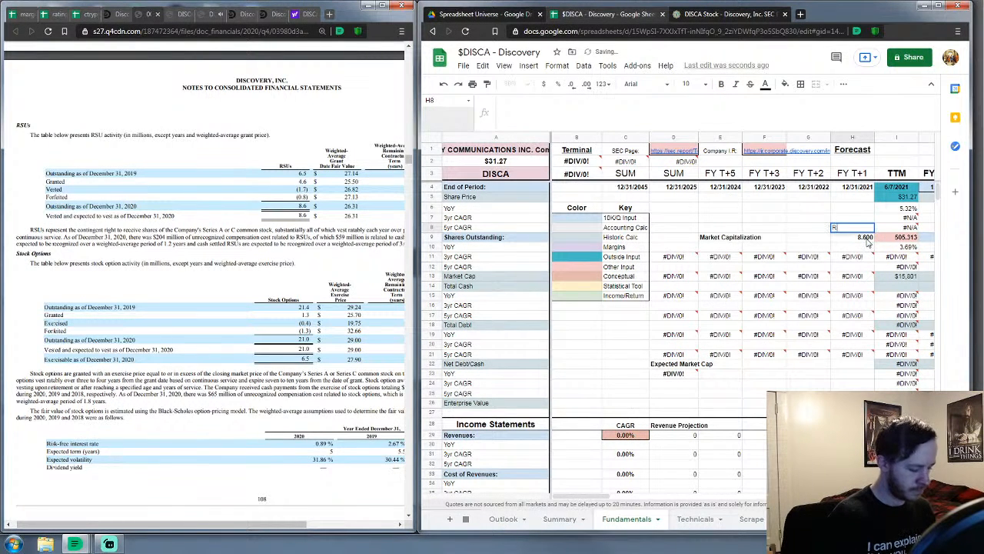
{"action": "key", "text": "Return"}
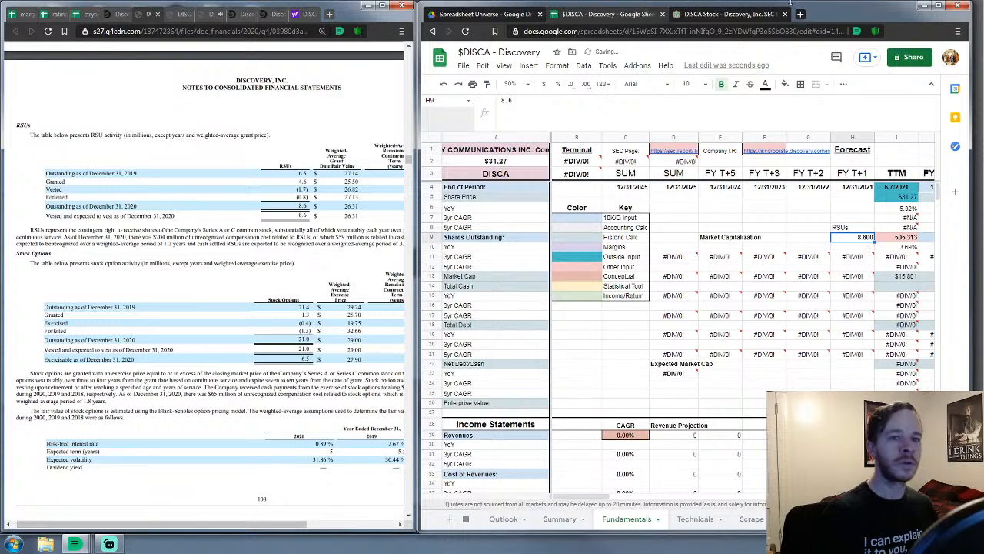
Open the 505.312656 shares outstanding value in I9 for editing
{"action": "left_click", "coordinate": [901, 237]}
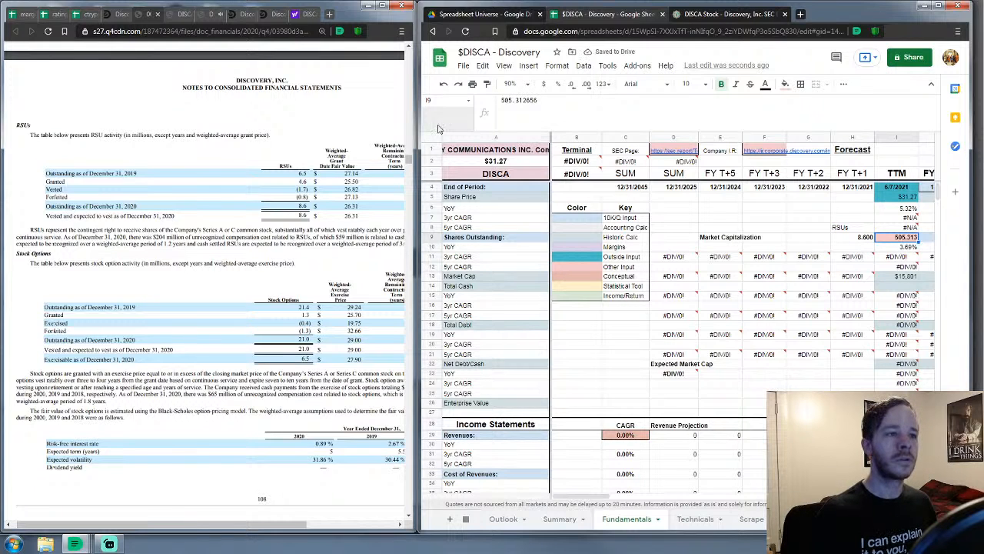
{"action": "left_click", "coordinate": [501, 99]}
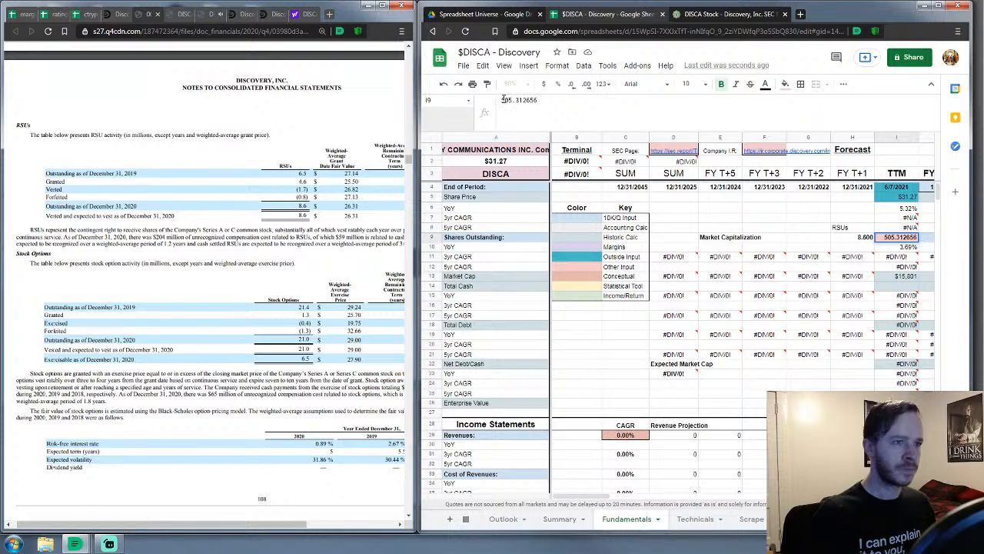
{"action": "left_click", "coordinate": [516, 98]}
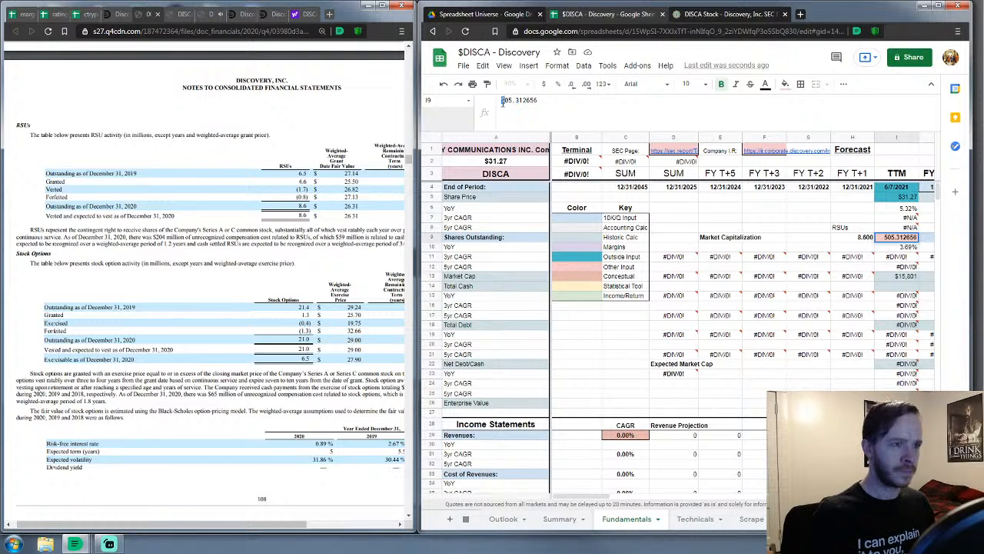
{"action": "double_click", "coordinate": [503, 102]}
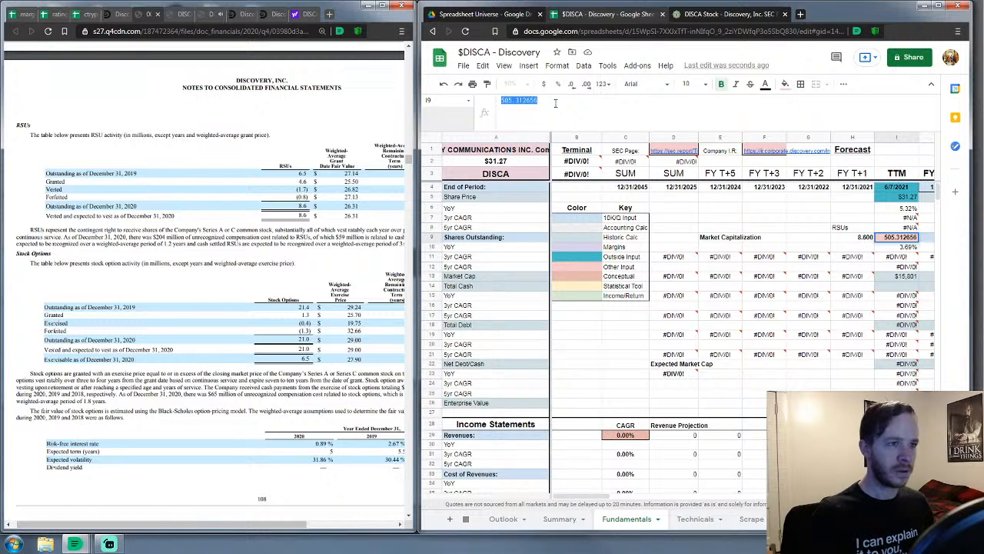
{"action": "left_click", "coordinate": [684, 220]}
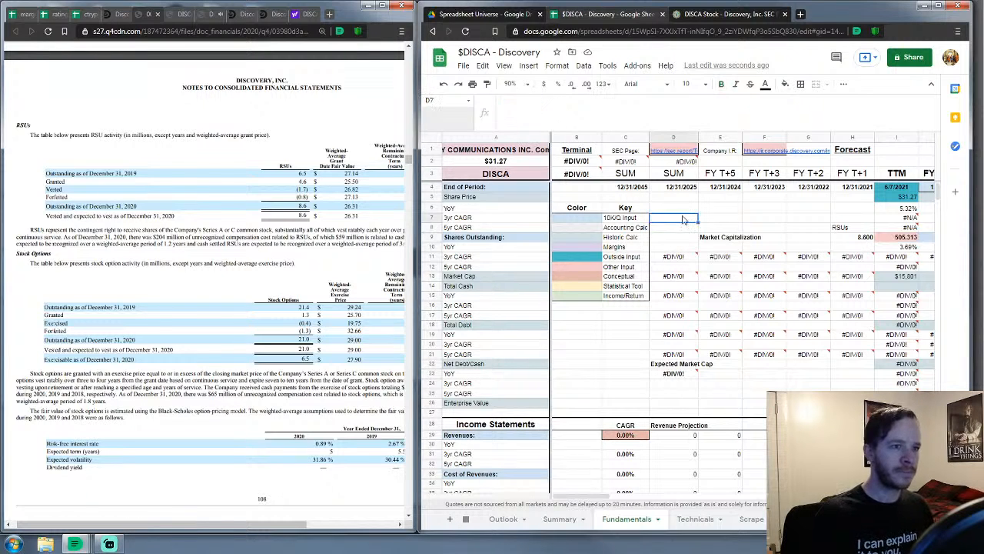
{"action": "left_click", "coordinate": [898, 238]}
{"action": "double_click", "coordinate": [895, 240]}
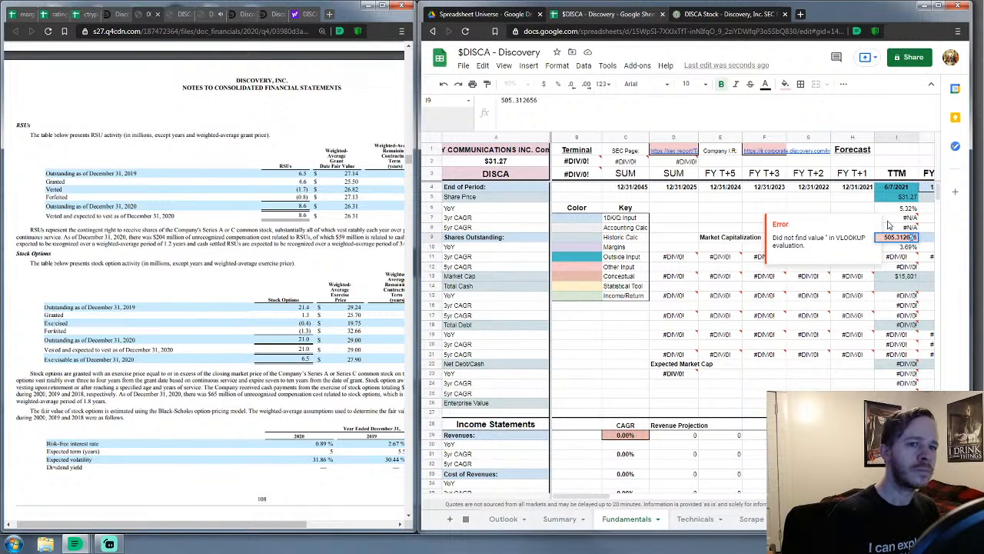
Turn I9 into =505.312656+H9 so TTM shares outstanding read 513.913
{"action": "key", "text": "Left"}
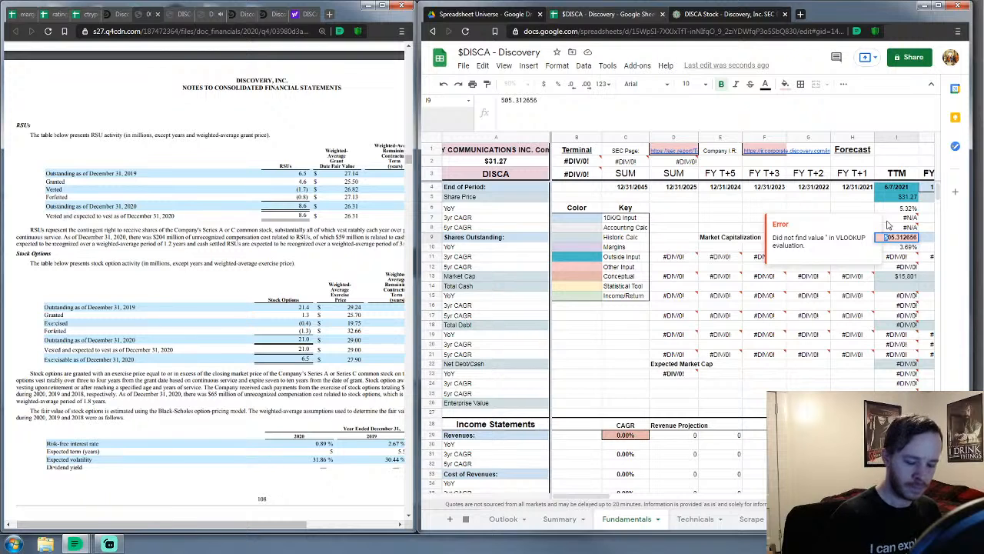
{"action": "type", "text": "="}
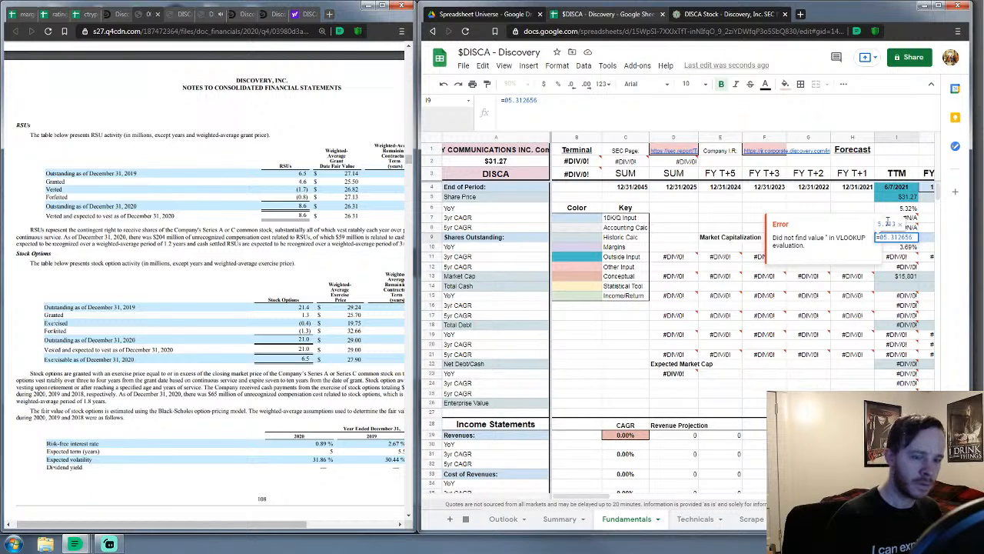
{"action": "type", "text": "5"}
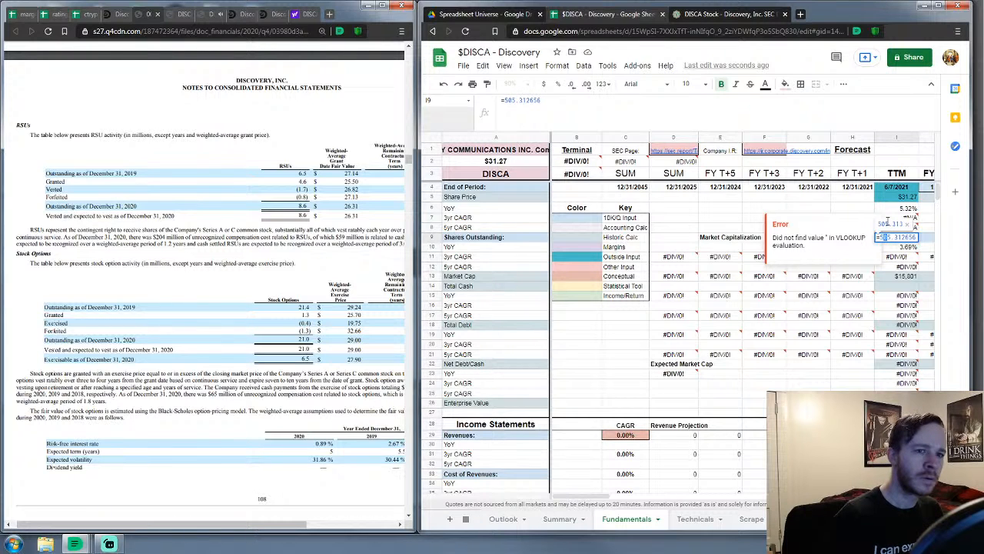
{"action": "left_click", "coordinate": [577, 100]}
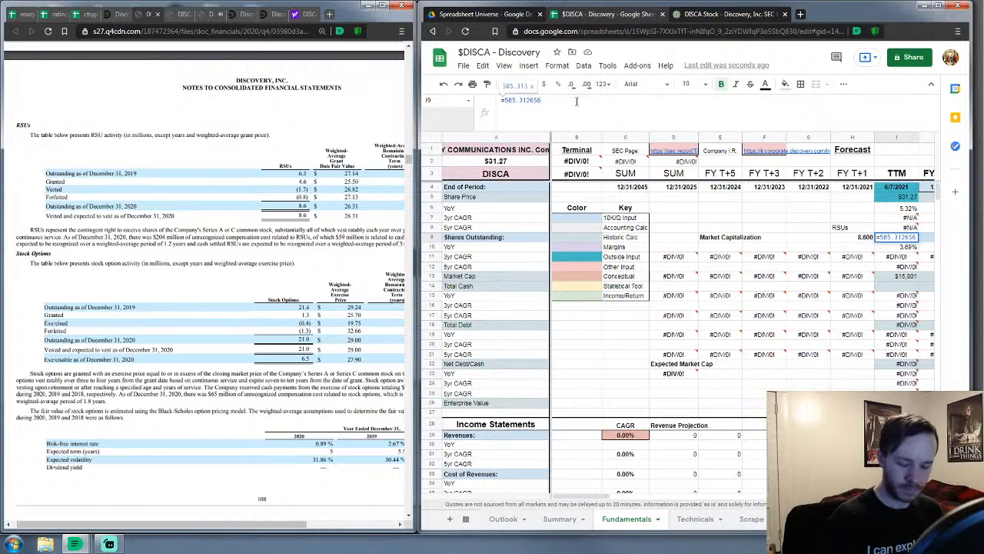
{"action": "type", "text": "+"}
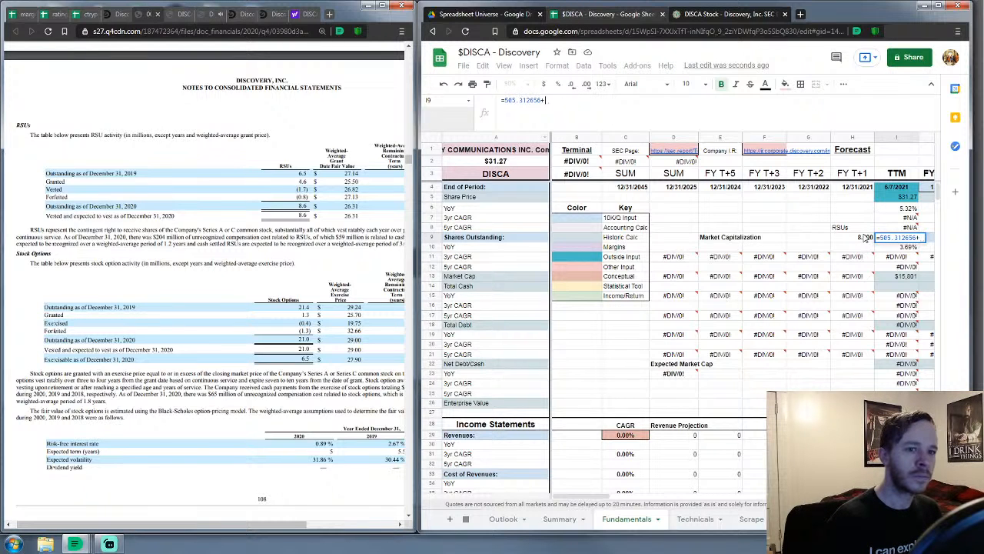
{"action": "left_click", "coordinate": [864, 239]}
{"action": "key", "text": "Return"}
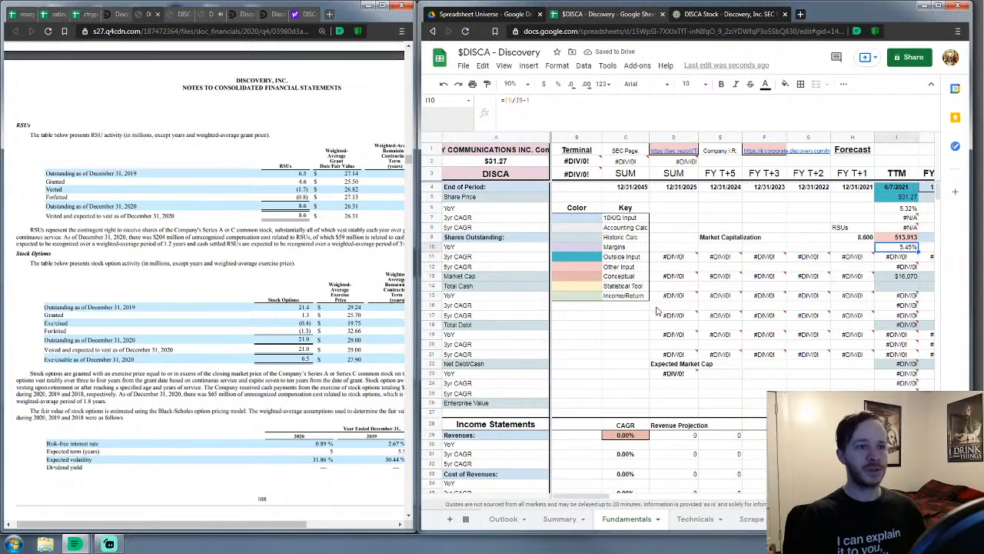
{"action": "left_click", "coordinate": [775, 209]}
{"action": "scroll", "coordinate": [778, 217], "scroll_direction": "down", "scroll_amount": 3}
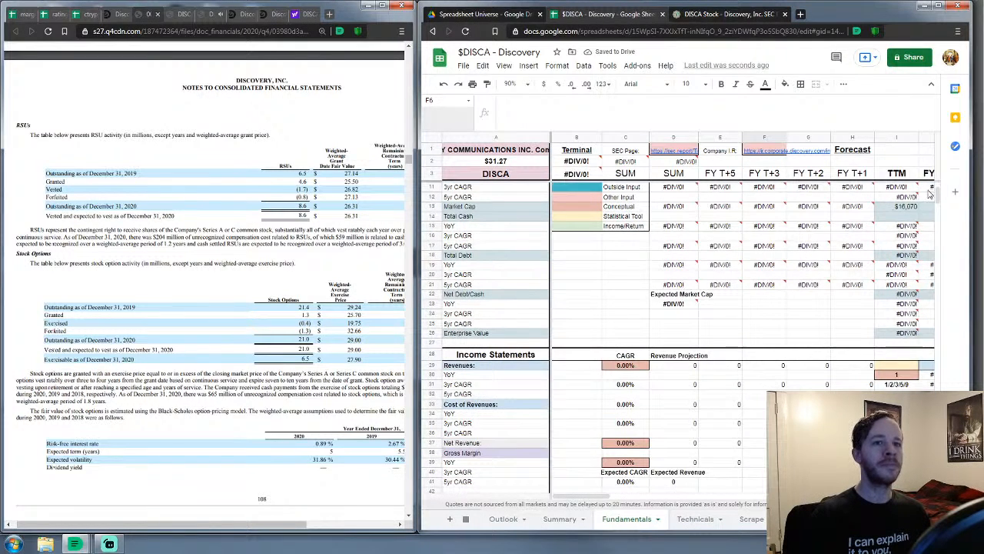
Scroll the 10-K from page 108 past the page 120 revenues table to Note 6, Content Rights
{"action": "left_click_drag", "start_coordinate": [940, 197], "coordinate": [920, 409]}
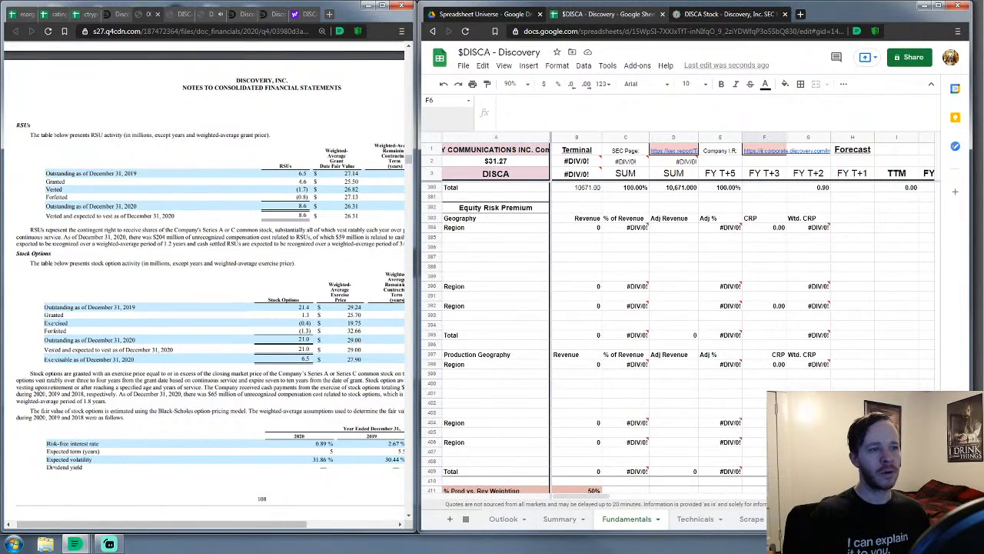
{"action": "left_click", "coordinate": [204, 263]}
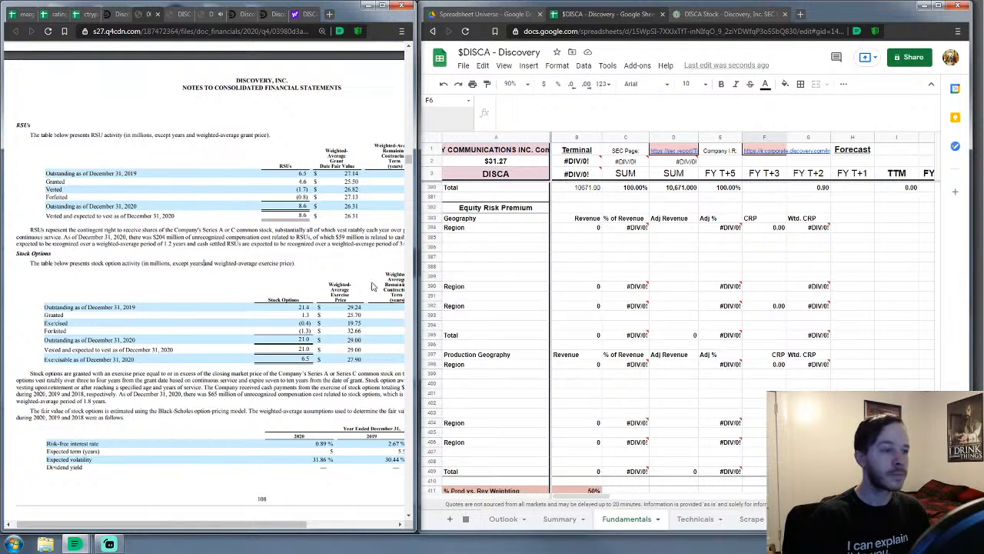
{"action": "scroll", "coordinate": [262, 295], "scroll_direction": "down", "scroll_amount": 3}
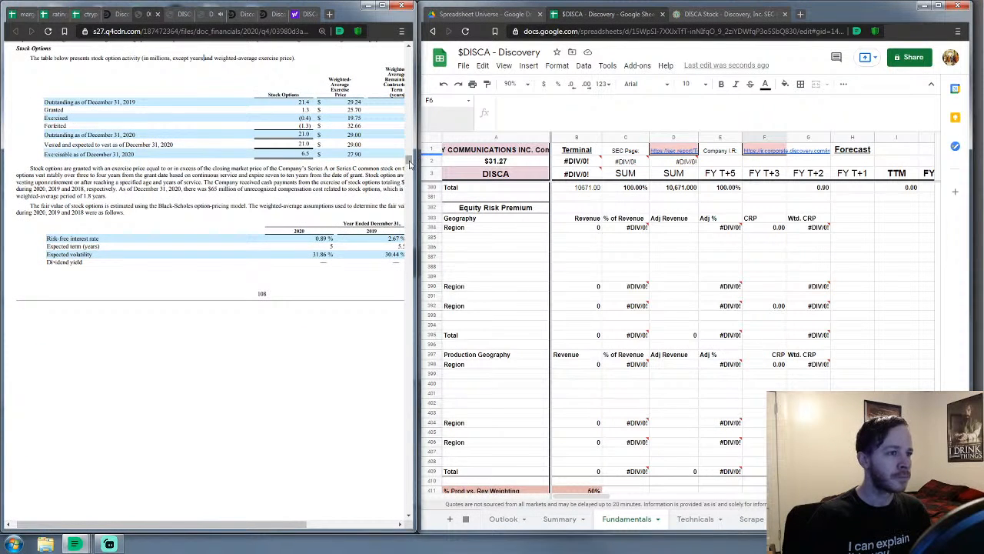
{"action": "left_click_drag", "start_coordinate": [414, 158], "coordinate": [422, 176]}
{"action": "scroll", "coordinate": [290, 269], "scroll_direction": "down", "scroll_amount": 5}
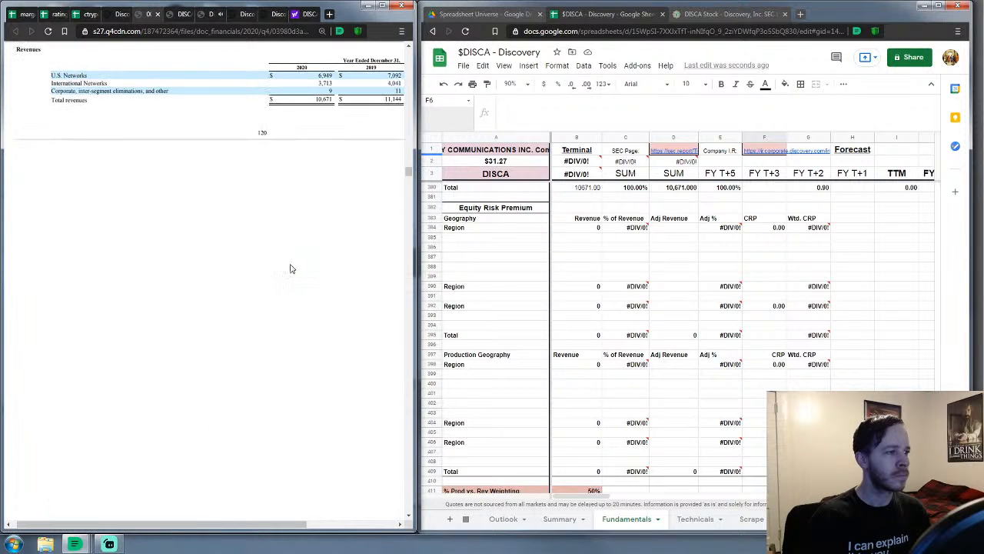
{"action": "scroll", "coordinate": [290, 268], "scroll_direction": "up", "scroll_amount": 3}
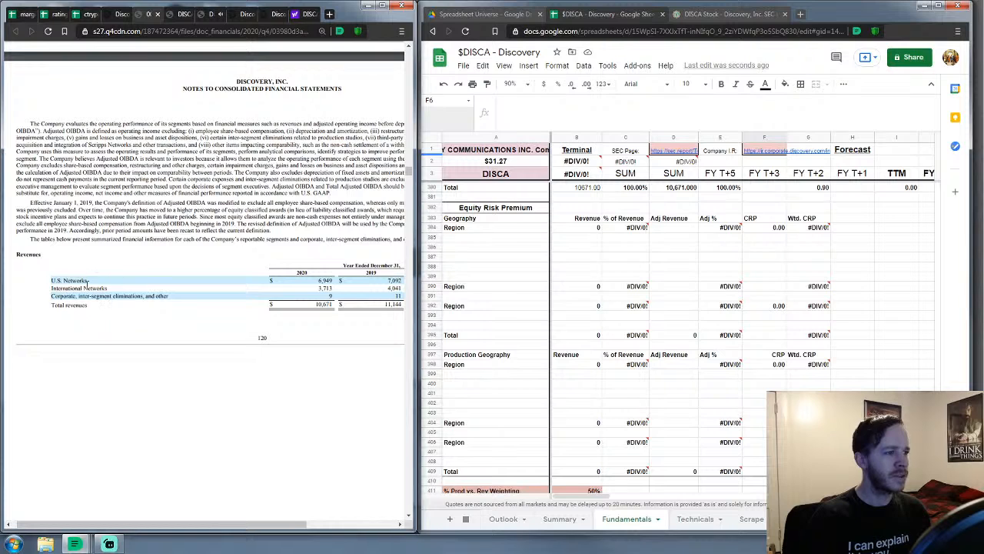
{"action": "scroll", "coordinate": [230, 250], "scroll_direction": "down", "scroll_amount": 2}
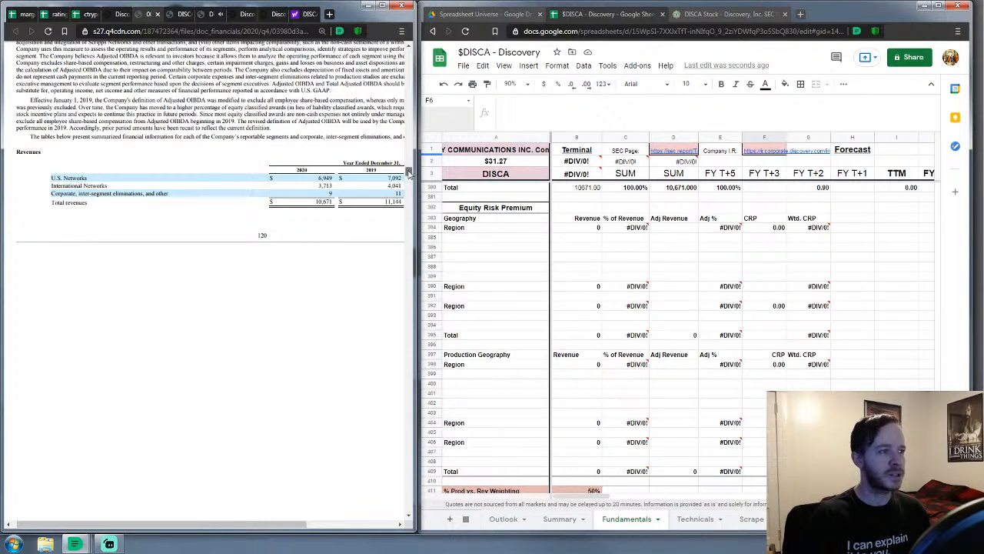
{"action": "scroll", "coordinate": [412, 173], "scroll_direction": "down", "scroll_amount": 5}
{"action": "scroll", "coordinate": [280, 201], "scroll_direction": "up", "scroll_amount": 5}
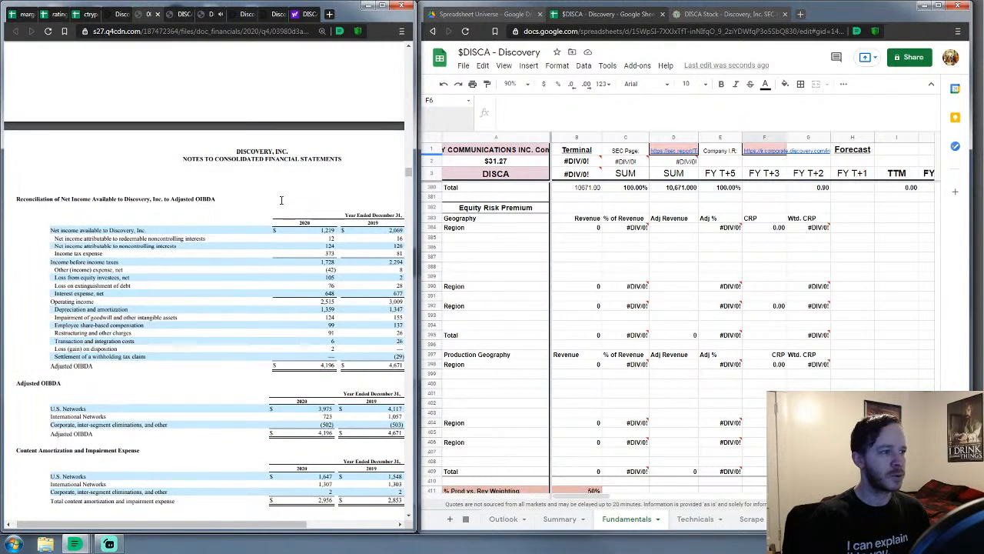
{"action": "scroll", "coordinate": [280, 202], "scroll_direction": "down", "scroll_amount": 7}
{"action": "left_click_drag", "start_coordinate": [410, 172], "coordinate": [396, 276]}
{"action": "left_click_drag", "start_coordinate": [396, 277], "coordinate": [386, 142]}
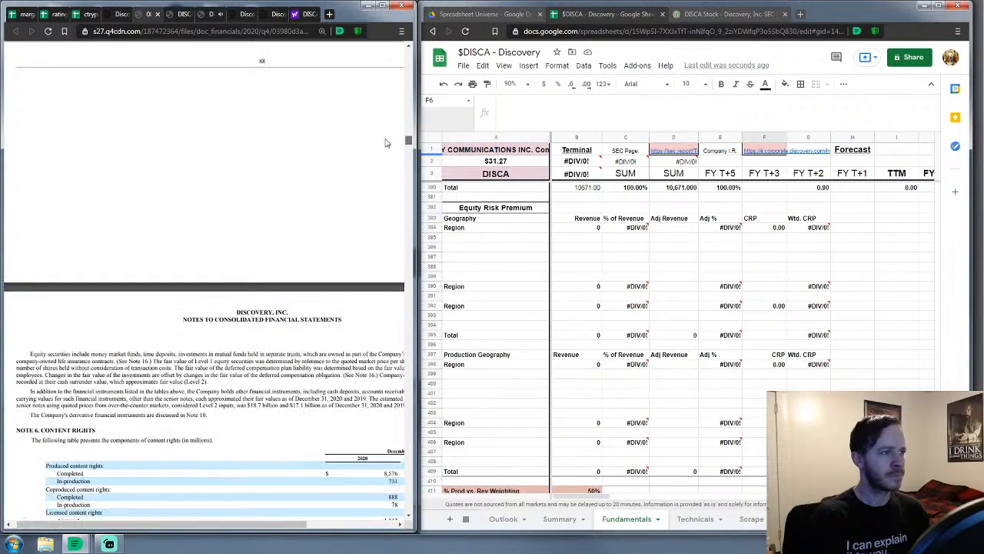
Open Discovery's 2020 annual report from sec.report in a new tab and jump to Item 8
{"action": "left_click", "coordinate": [704, 13]}
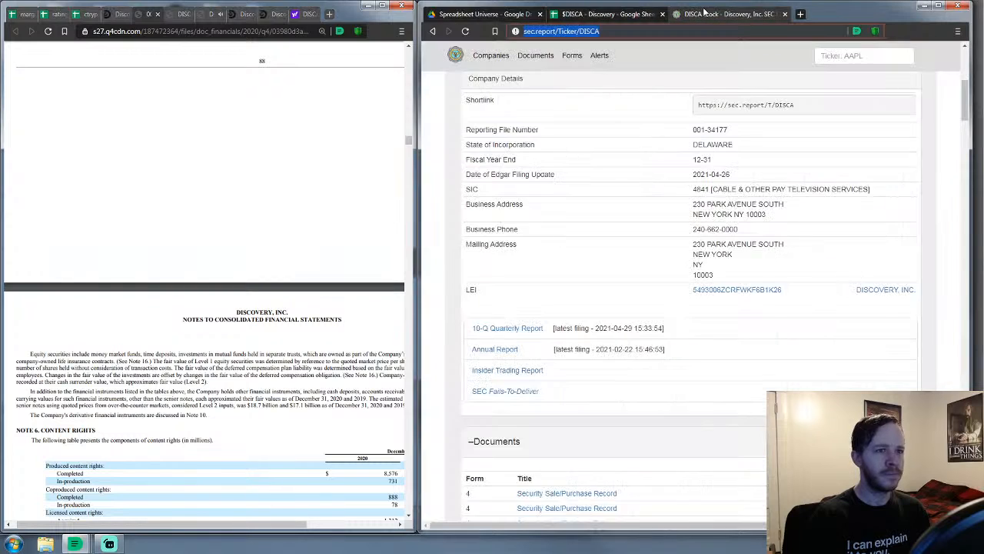
{"action": "scroll", "coordinate": [589, 210], "scroll_direction": "down", "scroll_amount": 2}
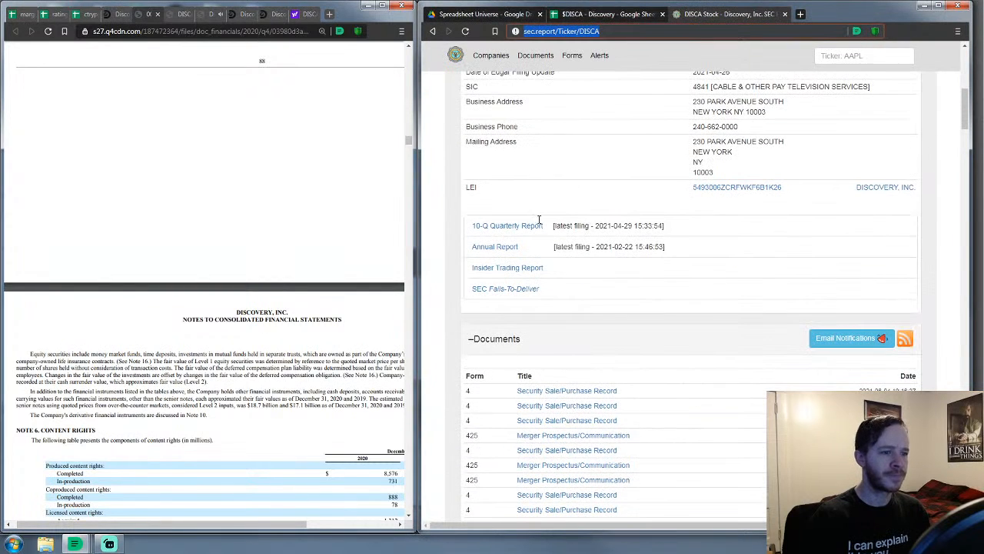
{"action": "right_click", "coordinate": [493, 246]}
{"action": "left_click", "coordinate": [541, 250]}
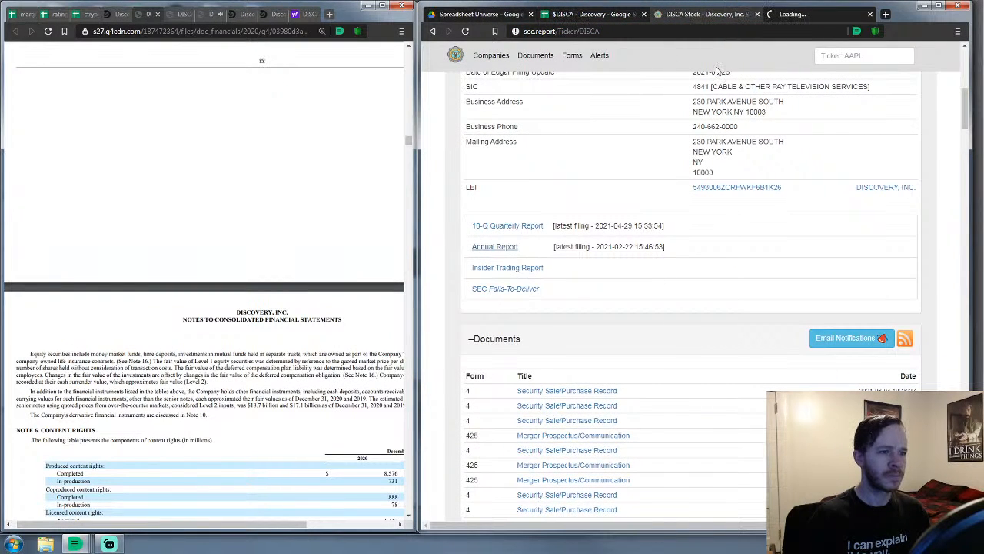
{"action": "left_click", "coordinate": [809, 13]}
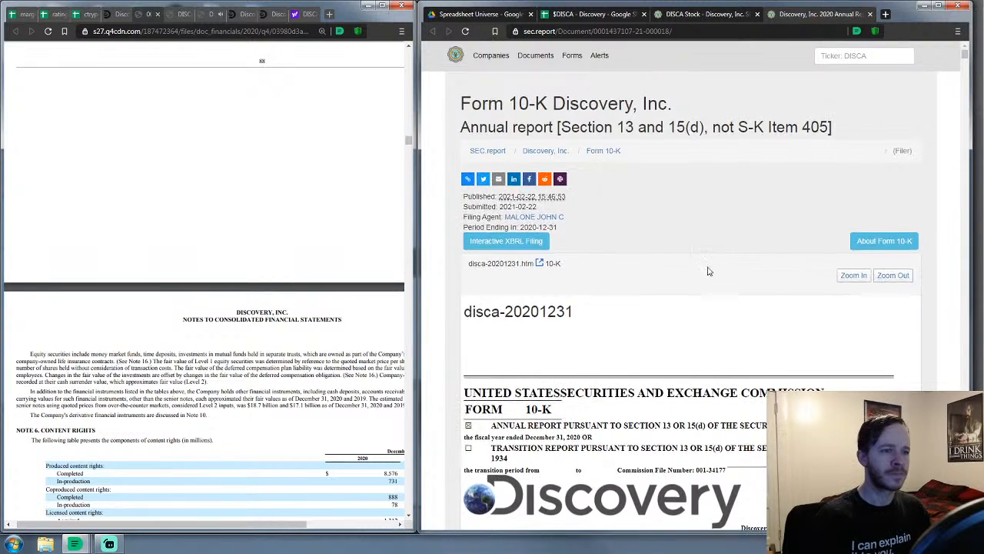
{"action": "scroll", "coordinate": [708, 273], "scroll_direction": "down", "scroll_amount": 10}
{"action": "scroll", "coordinate": [705, 278], "scroll_direction": "down", "scroll_amount": 5}
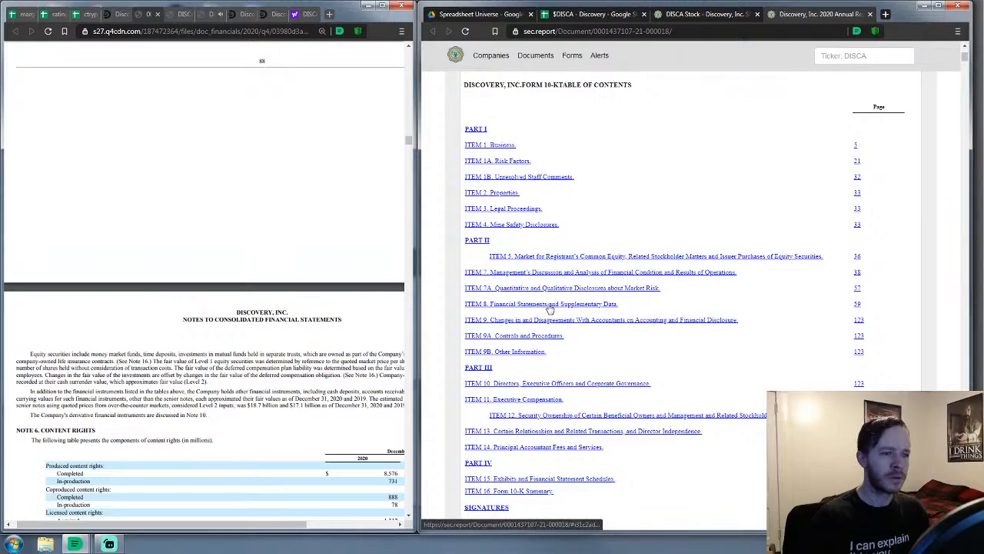
{"action": "left_click", "coordinate": [551, 305]}
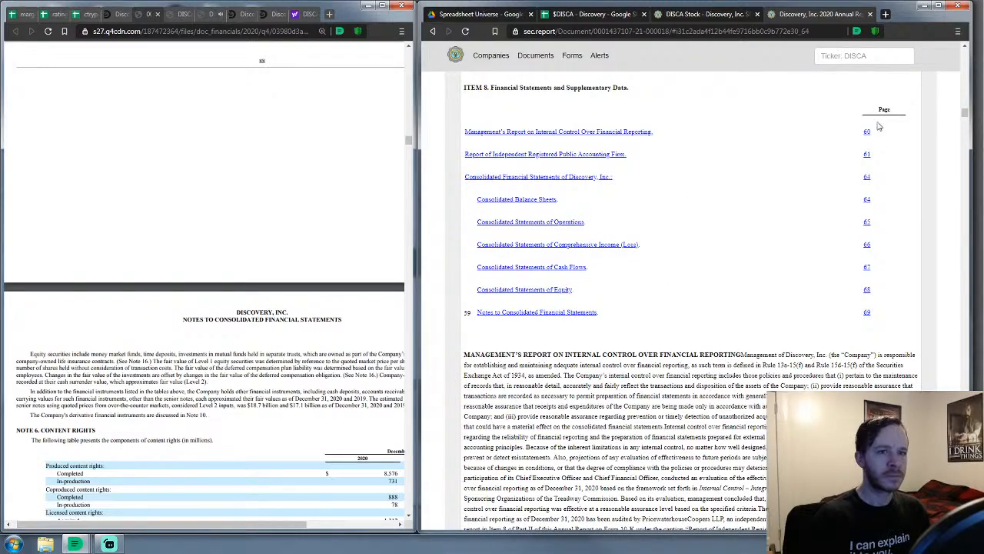
Scroll to the Revenues by Geography table and move the filing into its own window
{"action": "left_click_drag", "start_coordinate": [967, 114], "coordinate": [965, 140]}
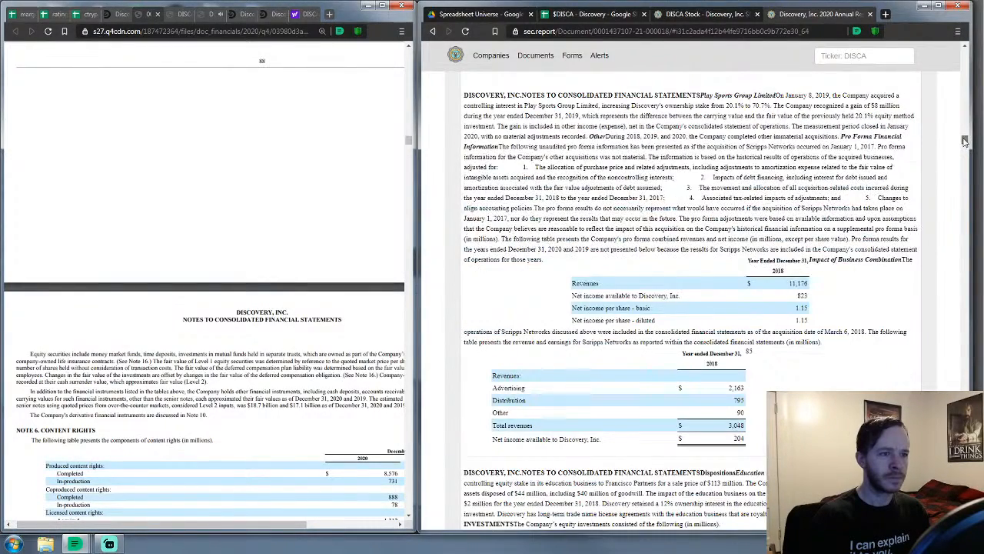
{"action": "scroll", "coordinate": [767, 188], "scroll_direction": "down", "scroll_amount": 2}
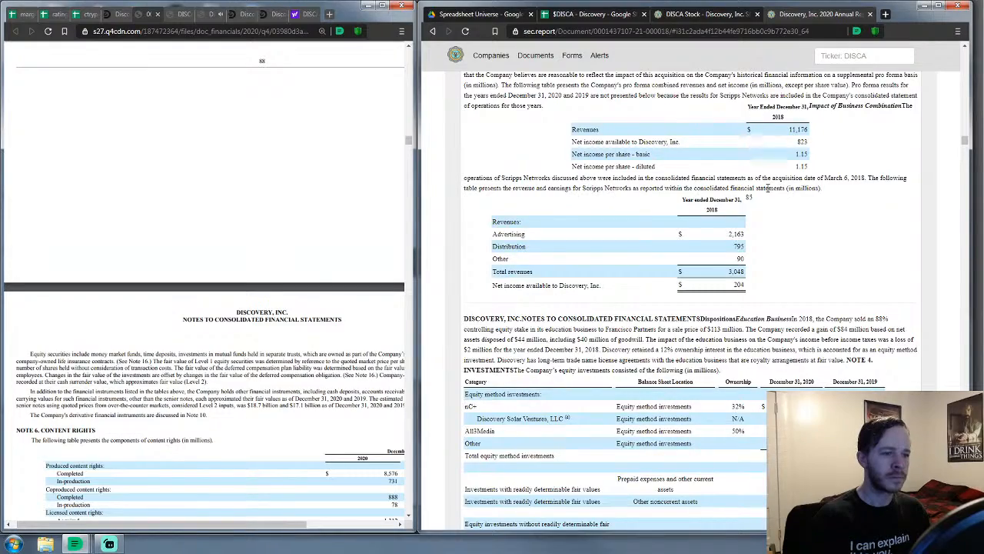
{"action": "scroll", "coordinate": [767, 188], "scroll_direction": "up", "scroll_amount": 6}
{"action": "scroll", "coordinate": [755, 192], "scroll_direction": "down", "scroll_amount": 7}
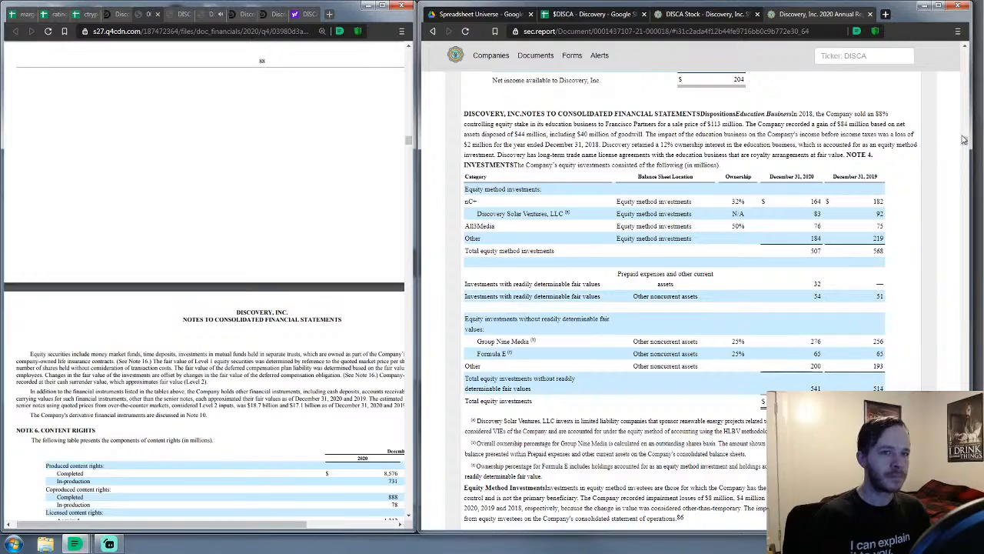
{"action": "left_click_drag", "start_coordinate": [967, 142], "coordinate": [973, 168]}
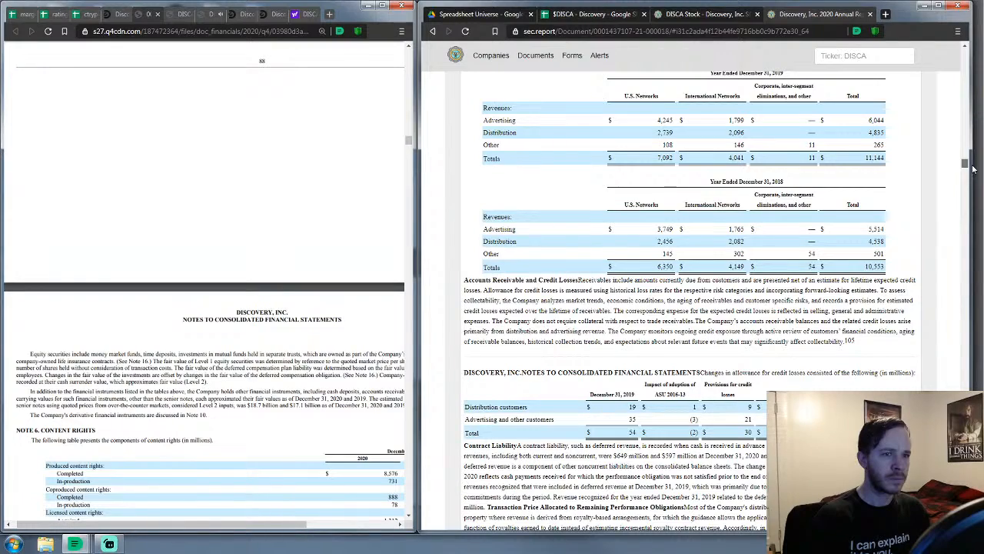
{"action": "left_click_drag", "start_coordinate": [973, 168], "coordinate": [976, 176]}
{"action": "scroll", "coordinate": [672, 185], "scroll_direction": "up", "scroll_amount": 7}
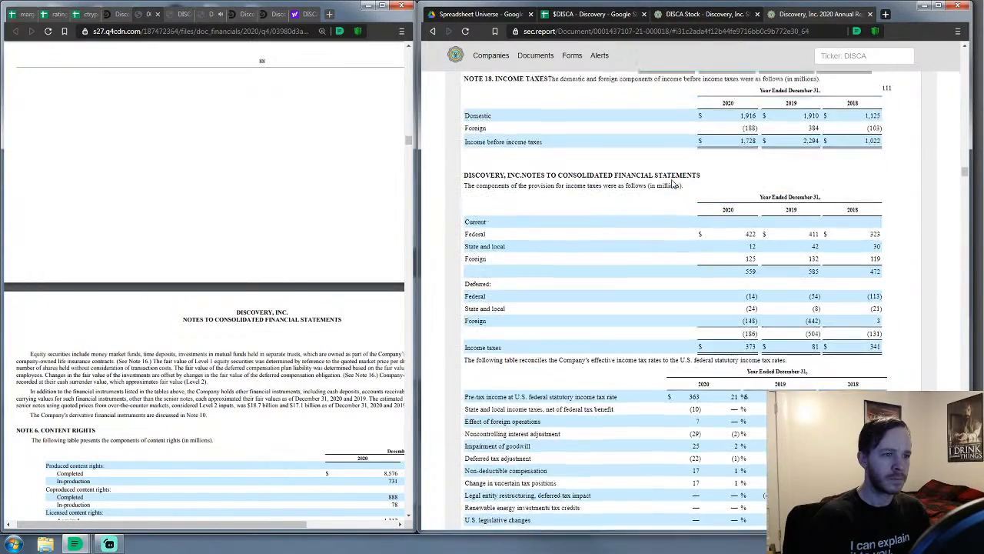
{"action": "scroll", "coordinate": [672, 182], "scroll_direction": "down", "scroll_amount": 8}
{"action": "scroll", "coordinate": [670, 179], "scroll_direction": "down", "scroll_amount": 10}
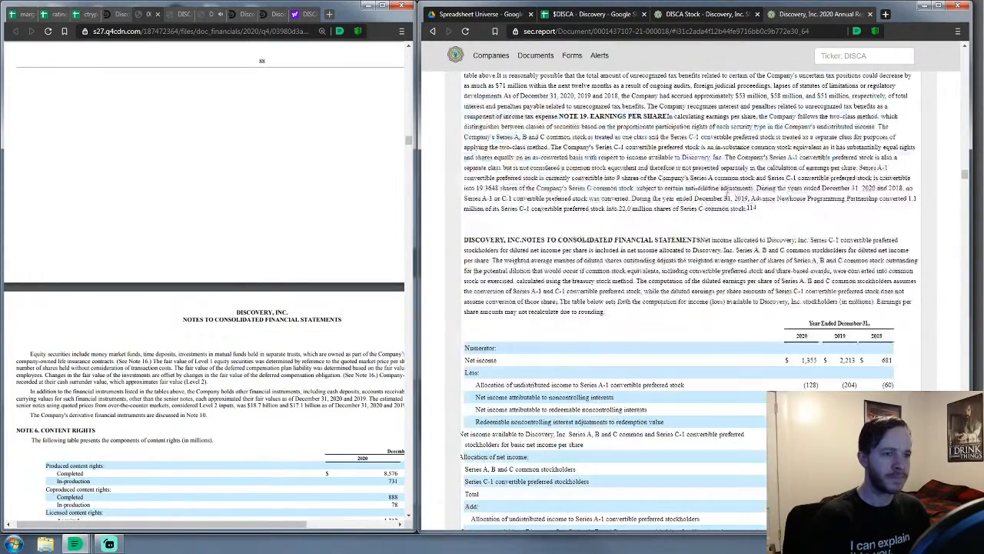
{"action": "left_click_drag", "start_coordinate": [969, 176], "coordinate": [970, 189]}
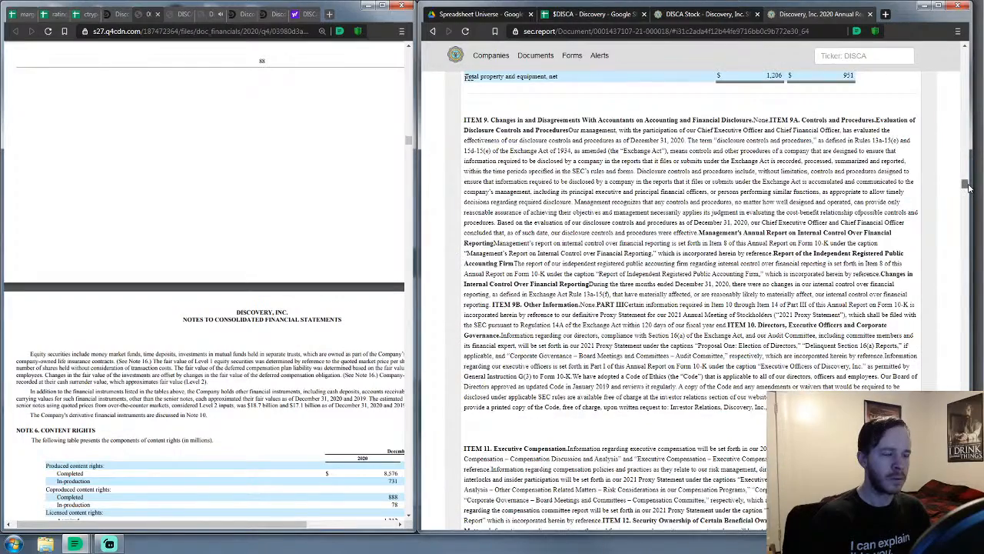
{"action": "scroll", "coordinate": [714, 245], "scroll_direction": "up", "scroll_amount": 10}
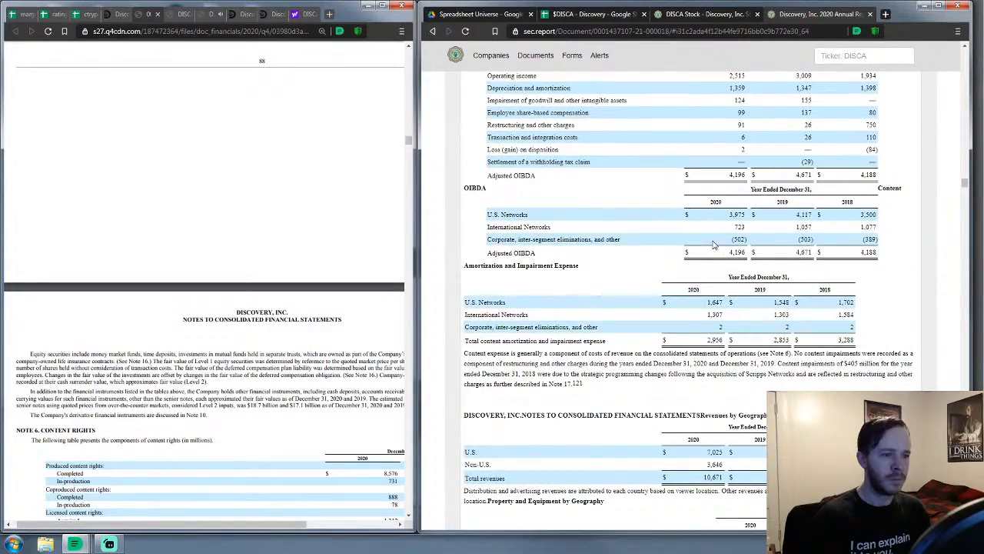
{"action": "scroll", "coordinate": [714, 245], "scroll_direction": "down", "scroll_amount": 3}
{"action": "scroll", "coordinate": [548, 330], "scroll_direction": "down", "scroll_amount": 1}
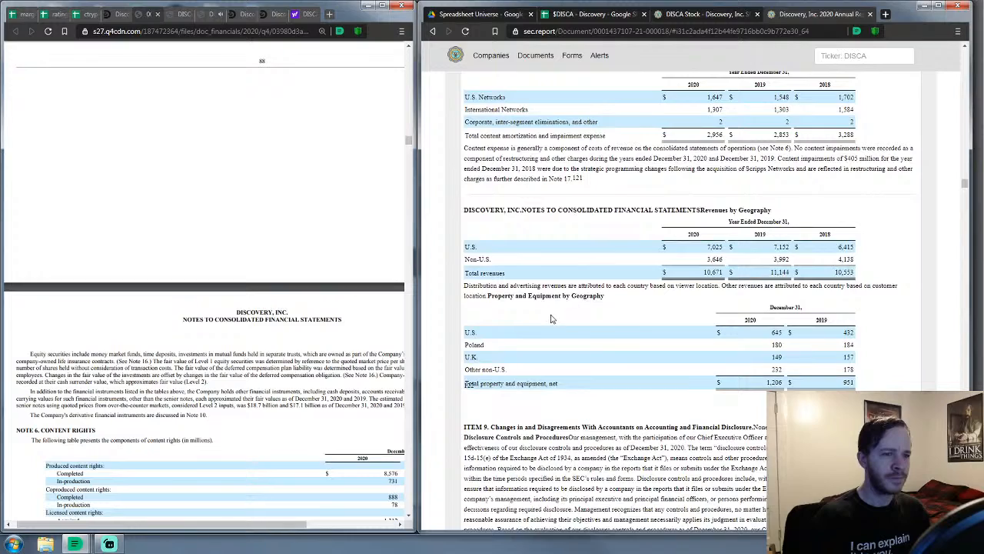
{"action": "scroll", "coordinate": [522, 338], "scroll_direction": "down", "scroll_amount": 1}
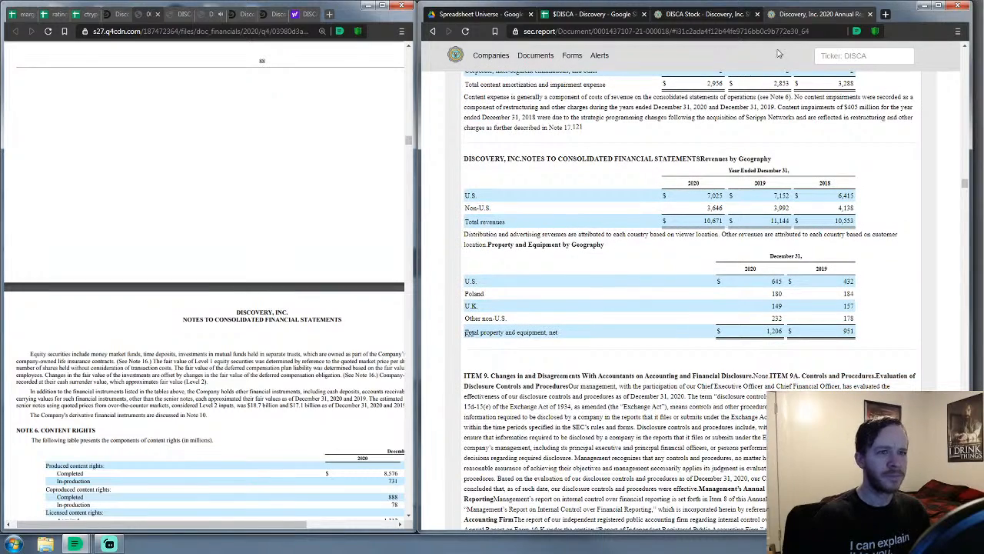
{"action": "left_click_drag", "start_coordinate": [823, 14], "coordinate": [163, 14]}
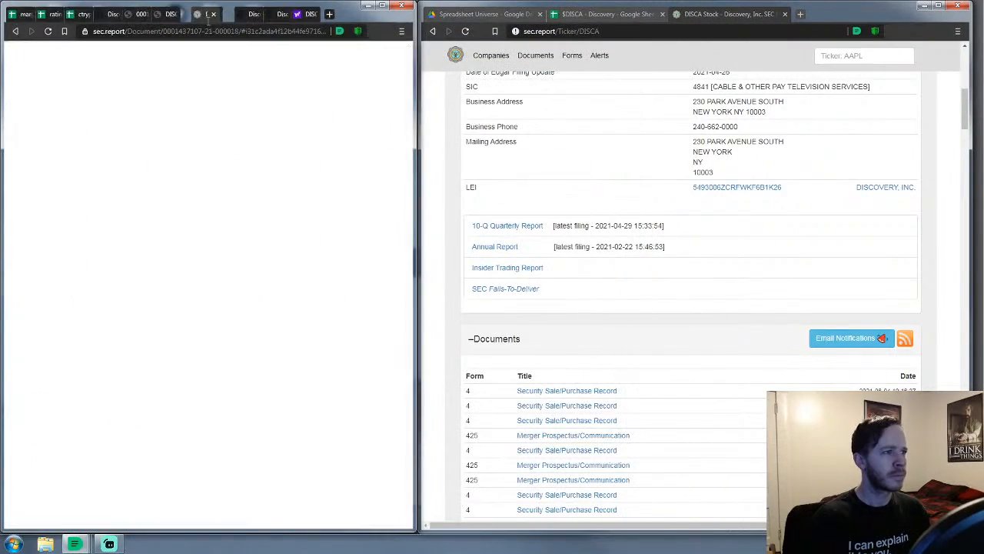
Show the 10-K's 2020 U.S. 7,025 and Non-U.S. 3,646 revenues beside the $DISCA - Discovery sheet
{"action": "left_click", "coordinate": [136, 15]}
{"action": "left_click", "coordinate": [163, 15]}
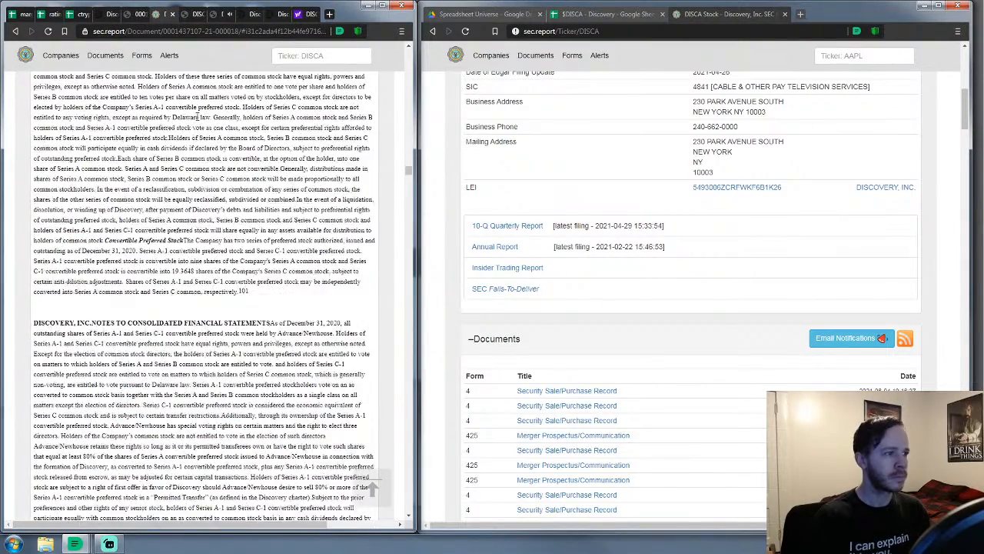
{"action": "scroll", "coordinate": [185, 116], "scroll_direction": "down", "scroll_amount": 10}
{"action": "scroll", "coordinate": [185, 117], "scroll_direction": "up", "scroll_amount": 6}
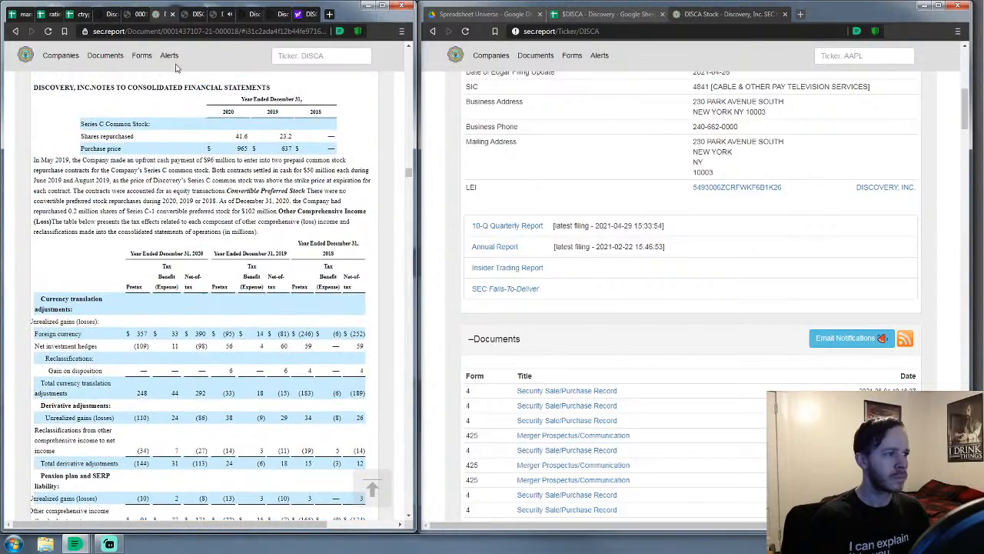
{"action": "scroll", "coordinate": [161, 95], "scroll_direction": "down", "scroll_amount": 15}
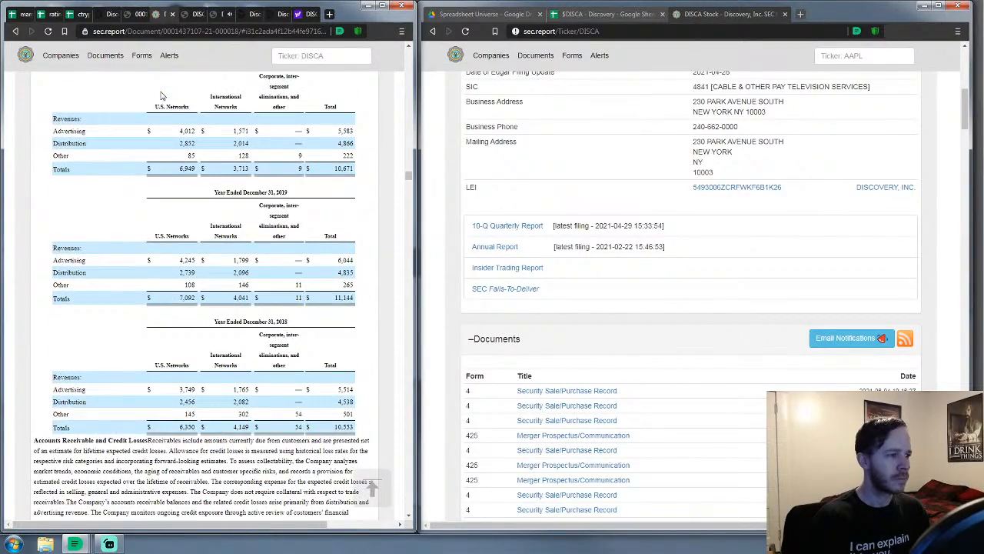
{"action": "scroll", "coordinate": [161, 96], "scroll_direction": "down", "scroll_amount": 15}
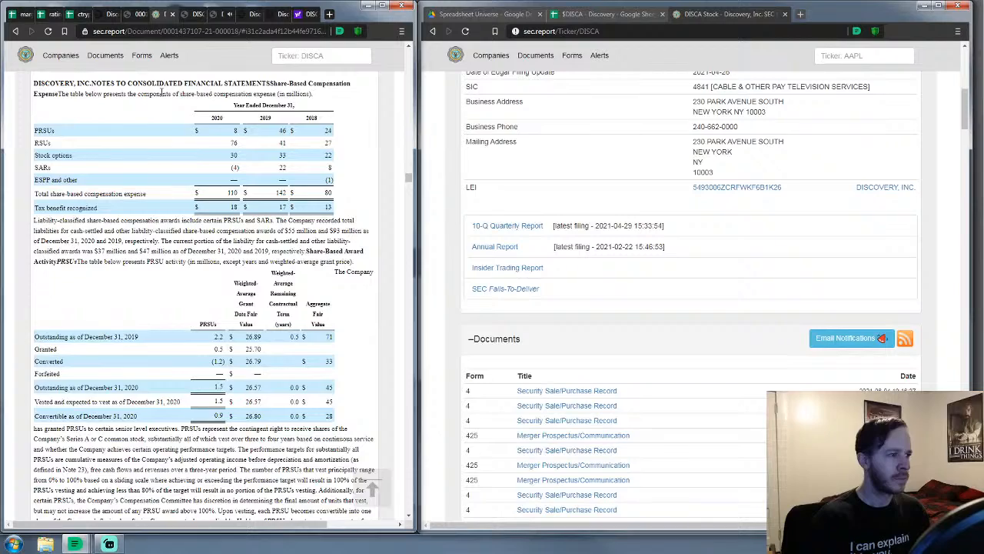
{"action": "scroll", "coordinate": [162, 92], "scroll_direction": "down", "scroll_amount": 10}
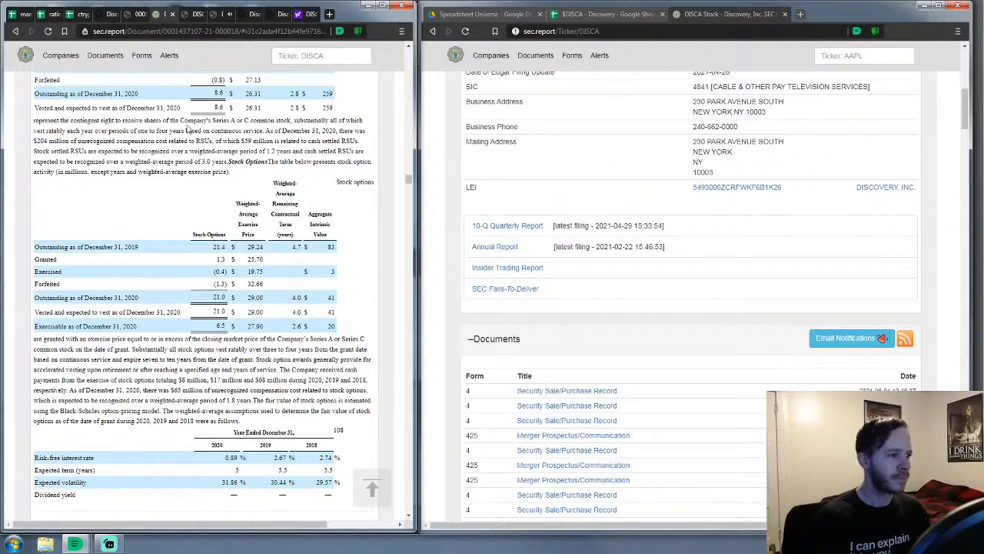
{"action": "left_click_drag", "start_coordinate": [408, 180], "coordinate": [421, 199]}
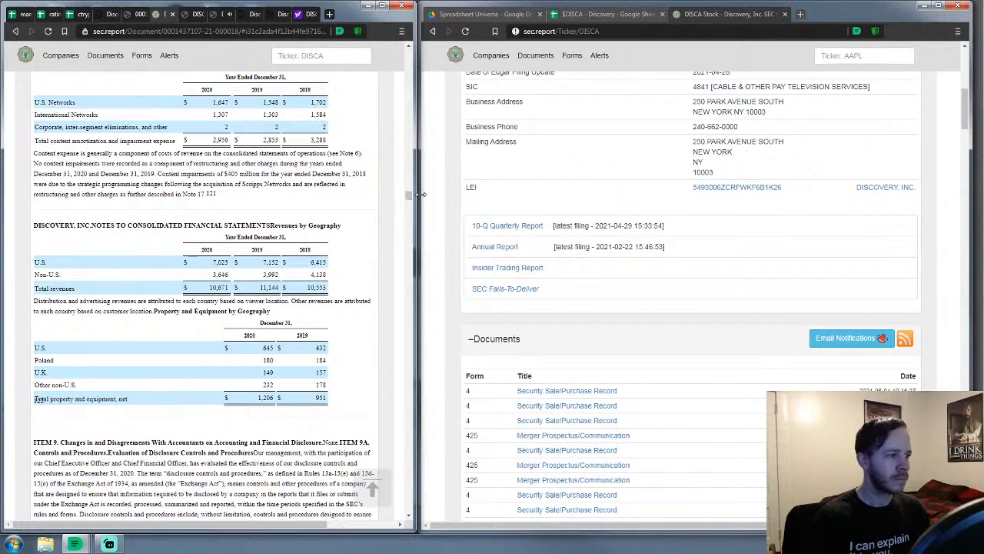
{"action": "scroll", "coordinate": [312, 261], "scroll_direction": "down", "scroll_amount": 2}
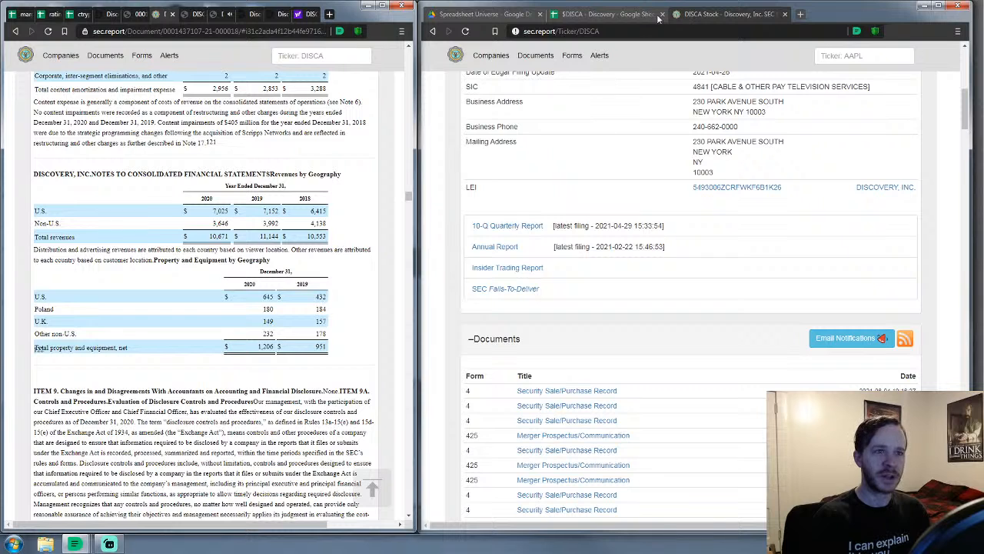
{"action": "left_click", "coordinate": [606, 14]}
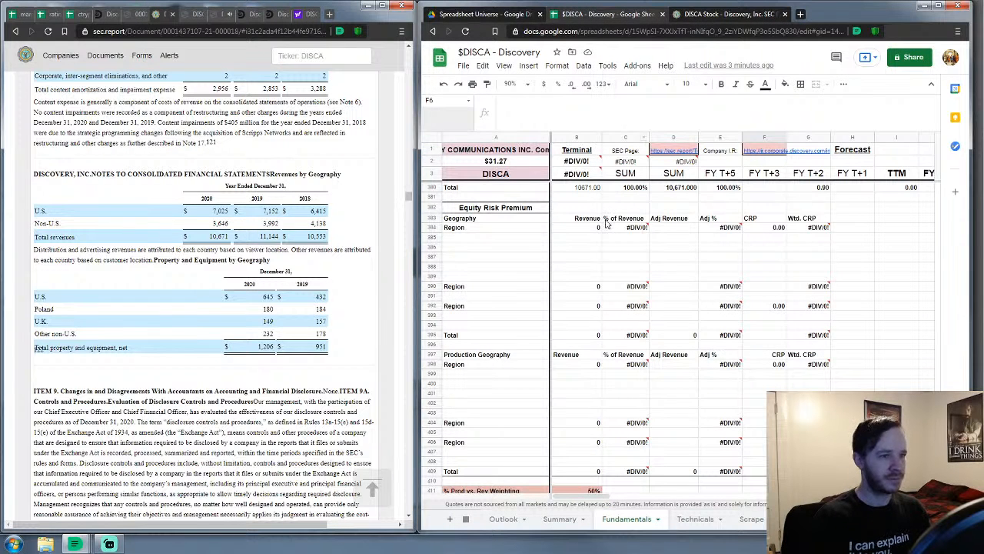
Label the revenue geography rows US, non-US and Global
{"action": "left_click", "coordinate": [506, 275]}
{"action": "left_click", "coordinate": [471, 232]}
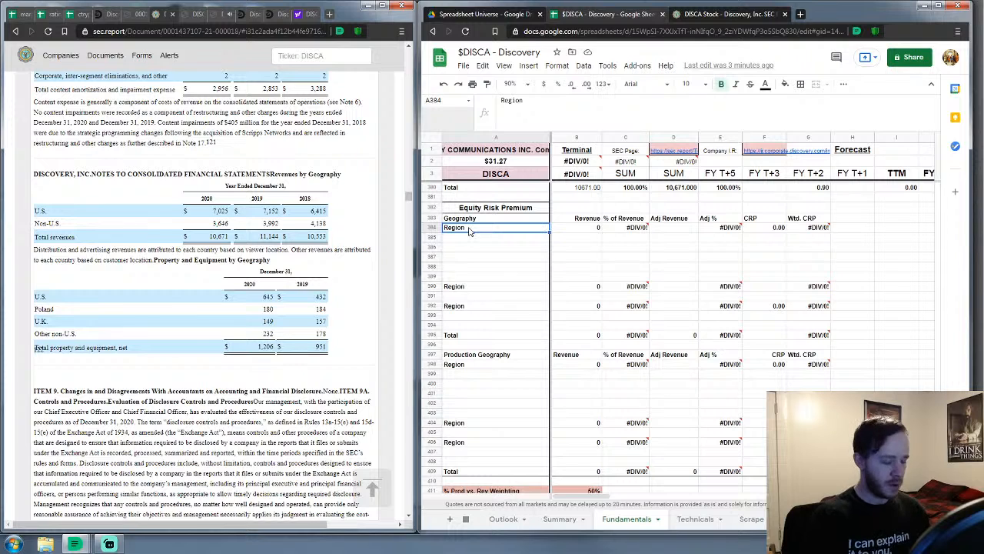
{"action": "type", "text": "US"}
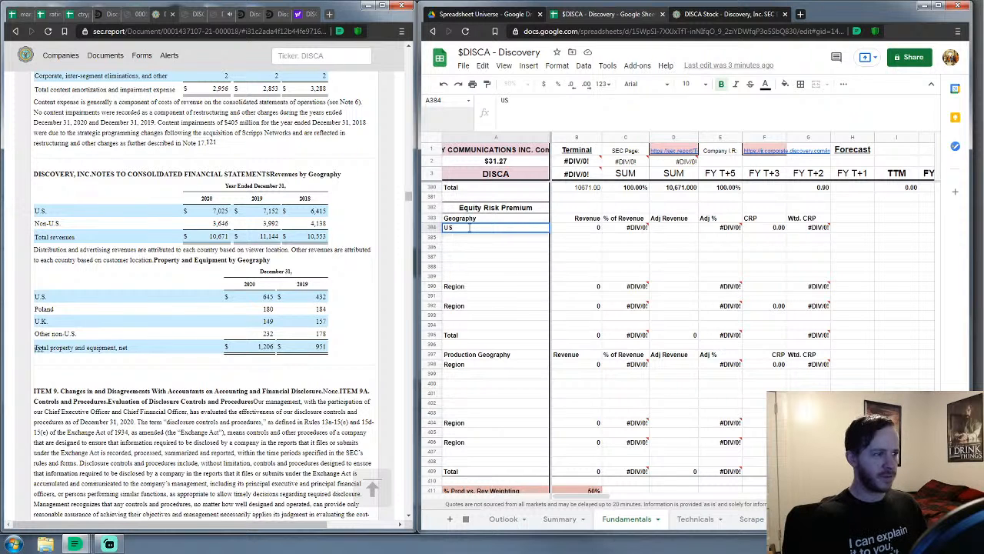
{"action": "key", "text": "Return"}
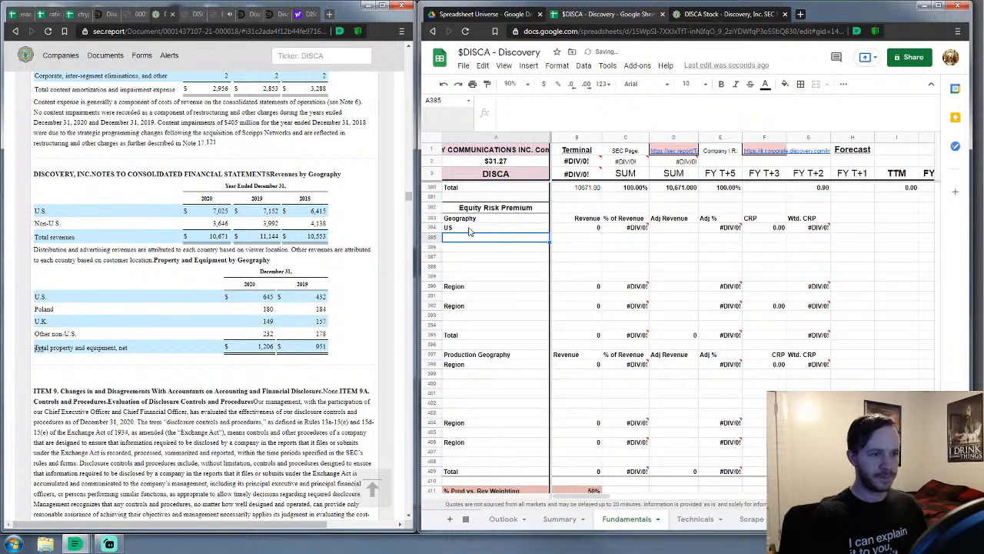
{"action": "left_click", "coordinate": [495, 287]}
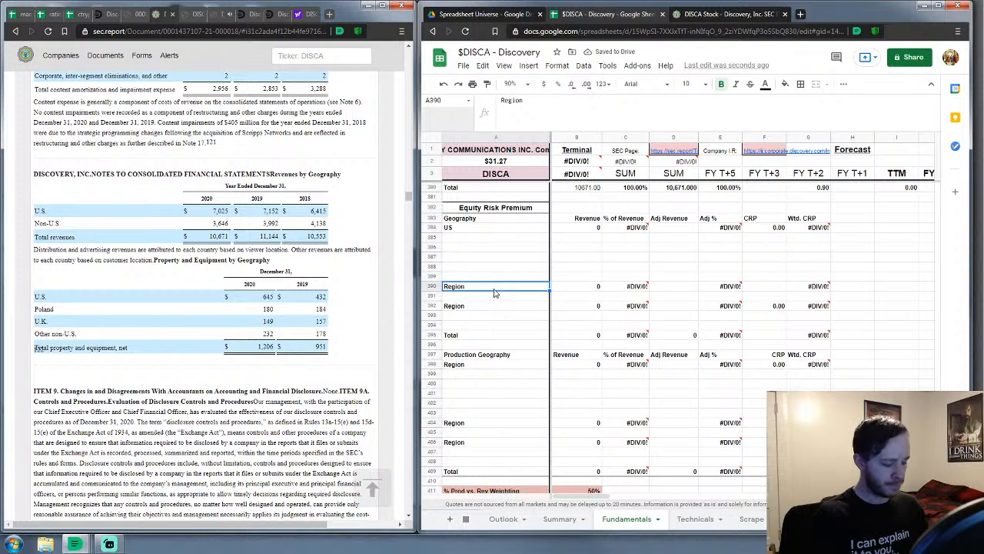
{"action": "type", "text": "non-US"}
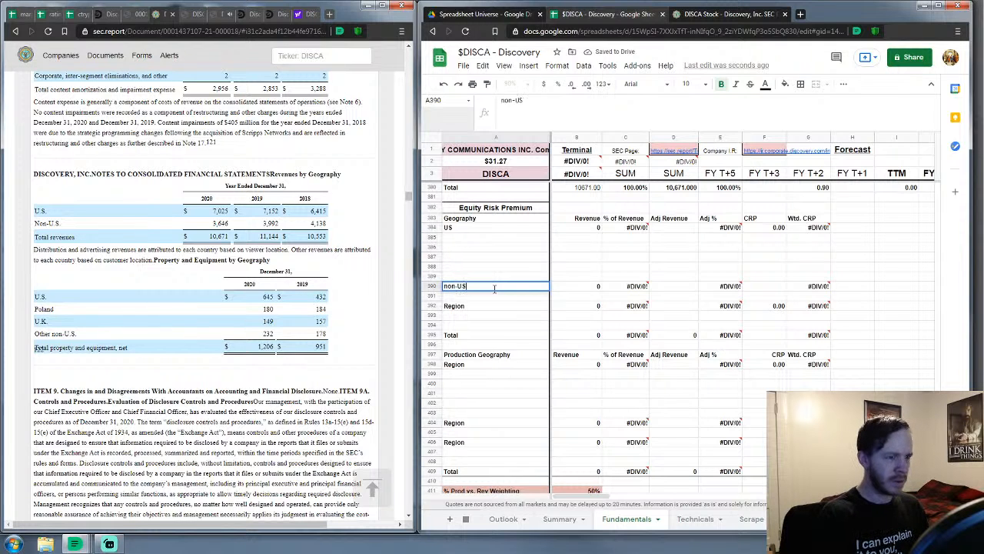
{"action": "key", "text": "Return"}
{"action": "type", "text": "G"}
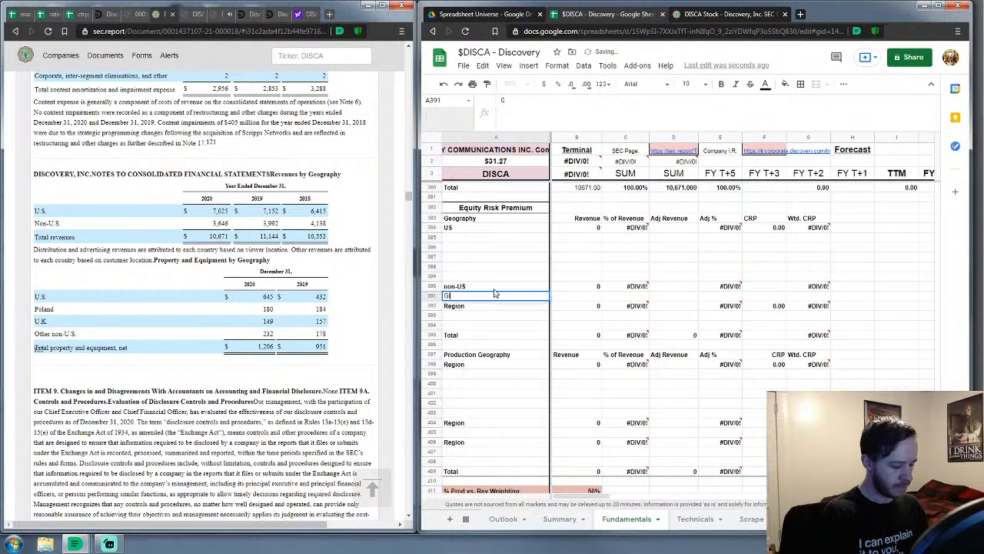
{"action": "type", "text": "lobal"}
{"action": "key", "text": "Return"}
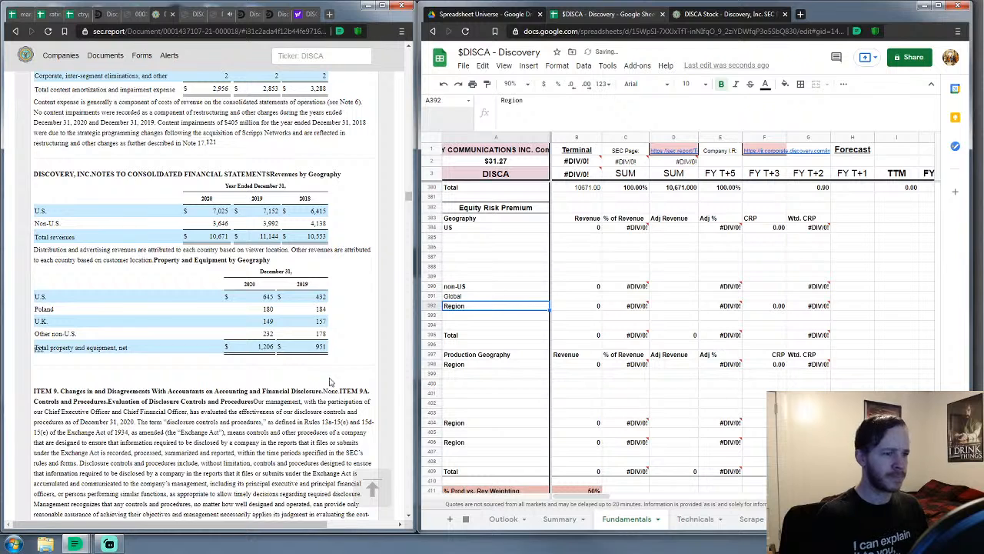
Label the production geography rows US, Poland and UK
{"action": "left_click", "coordinate": [483, 364]}
{"action": "scroll", "coordinate": [547, 326], "scroll_direction": "down", "scroll_amount": 1}
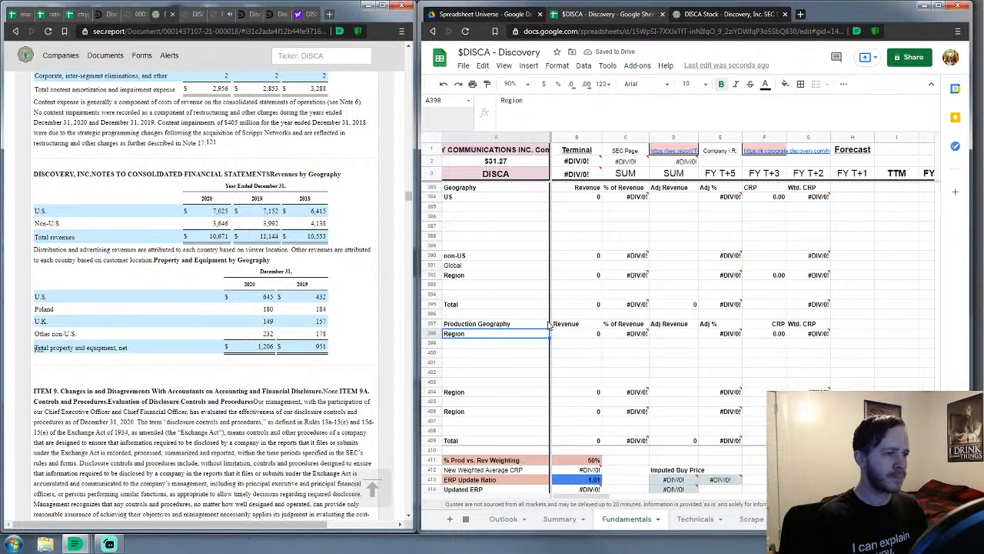
{"action": "type", "text": "U"}
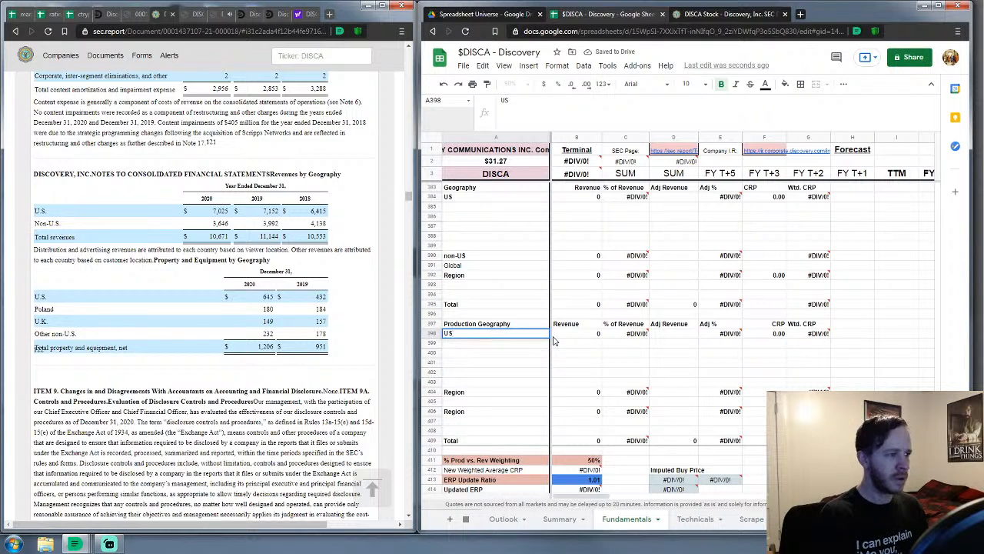
{"action": "type", "text": "S"}
{"action": "key", "text": "Return"}
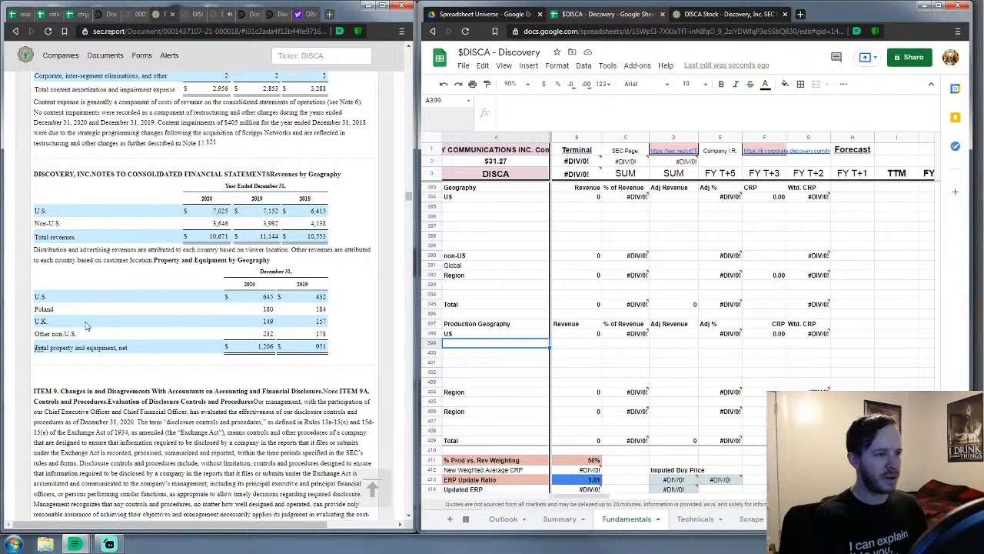
{"action": "left_click", "coordinate": [480, 393]}
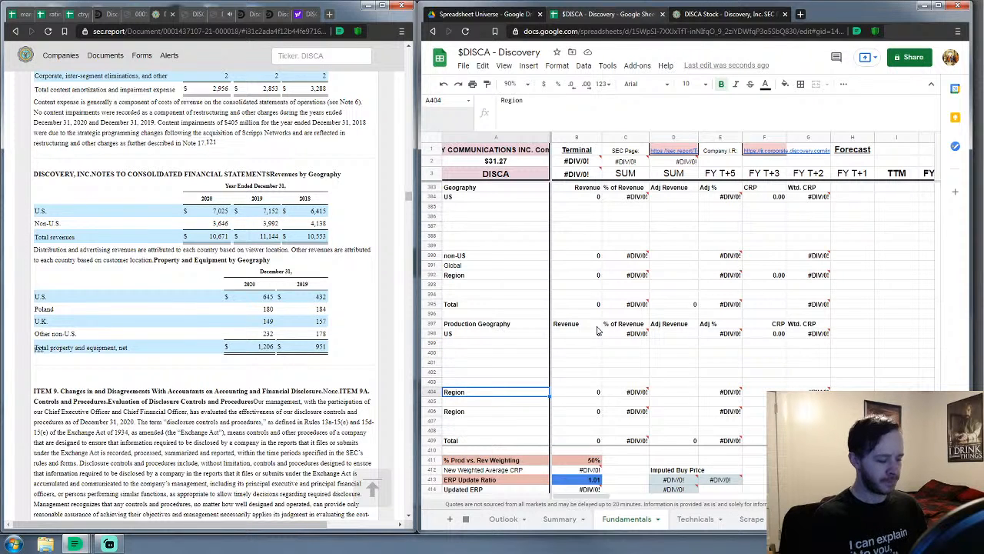
{"action": "type", "text": "Poland"}
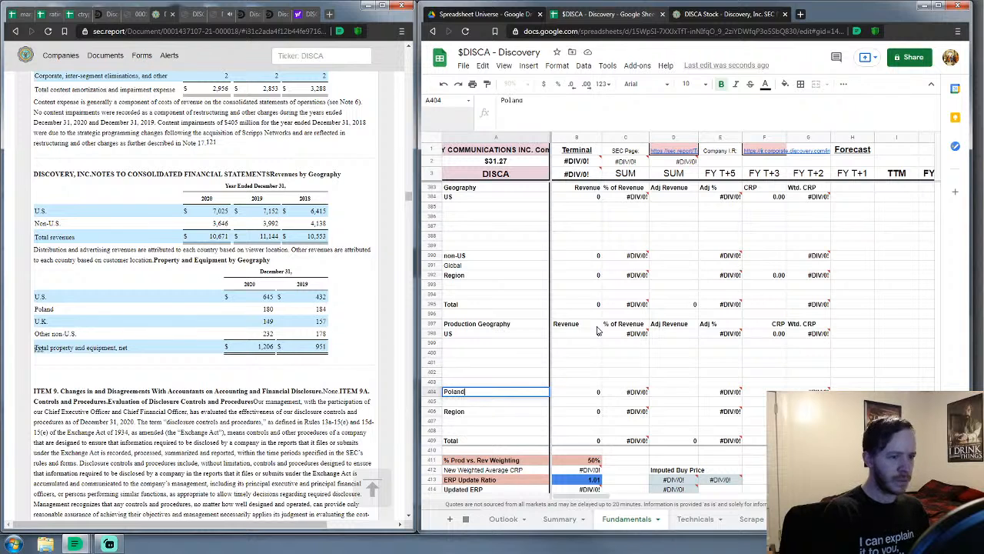
{"action": "key", "text": "Return"}
{"action": "key", "text": "Down"}
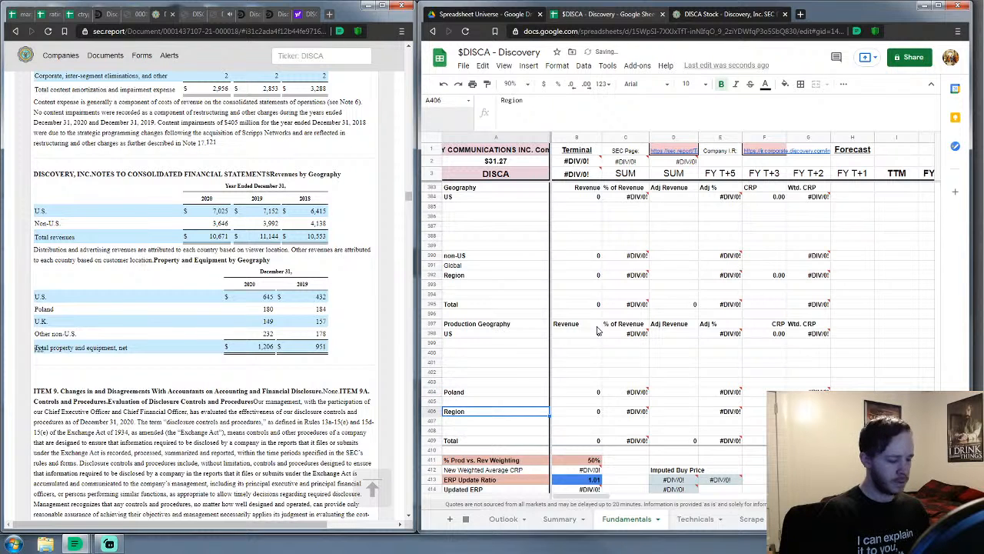
{"action": "type", "text": "UK"}
{"action": "key", "text": "Return"}
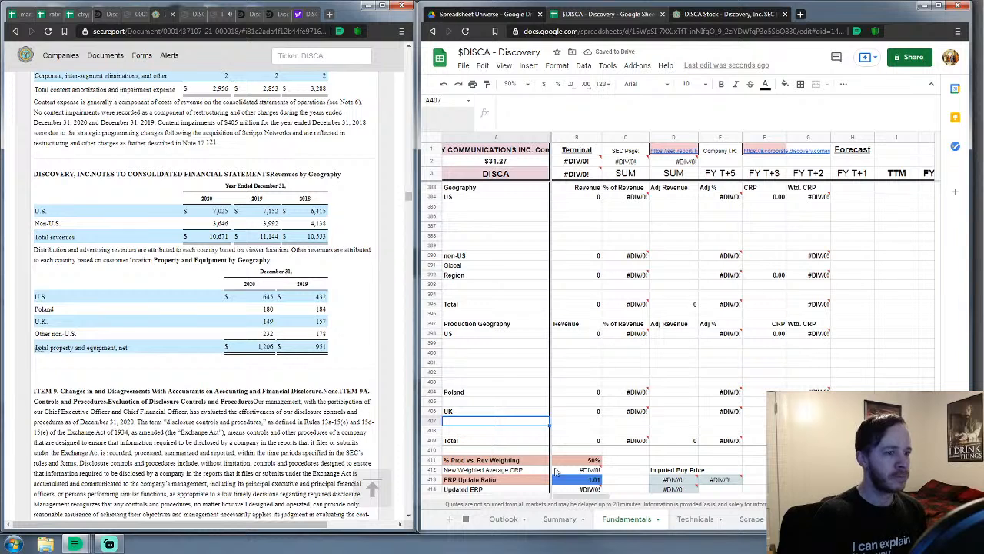
{"action": "scroll", "coordinate": [492, 385], "scroll_direction": "down", "scroll_amount": 1}
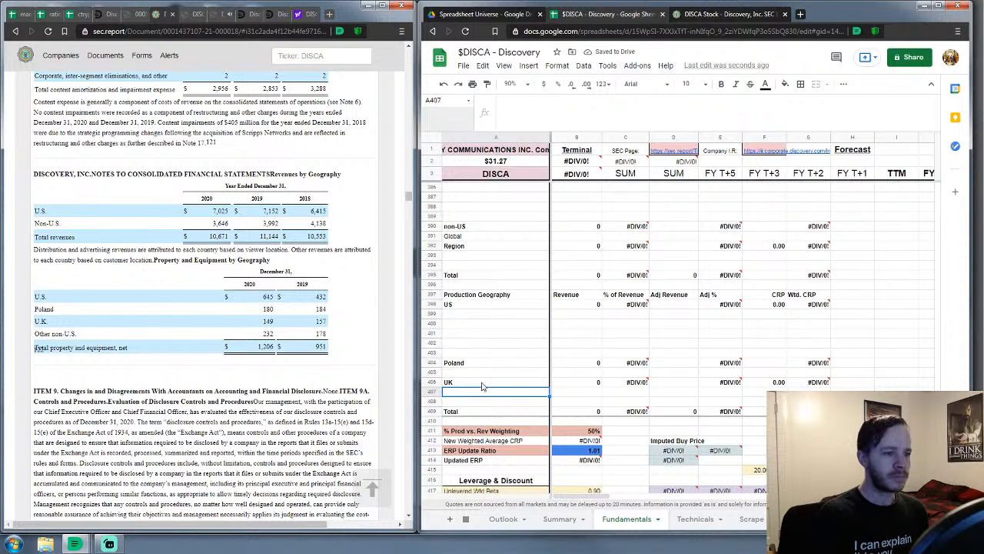
Insert a blank row at row 408, just above the production geography Total
{"action": "left_click", "coordinate": [432, 401]}
{"action": "right_click", "coordinate": [432, 401]}
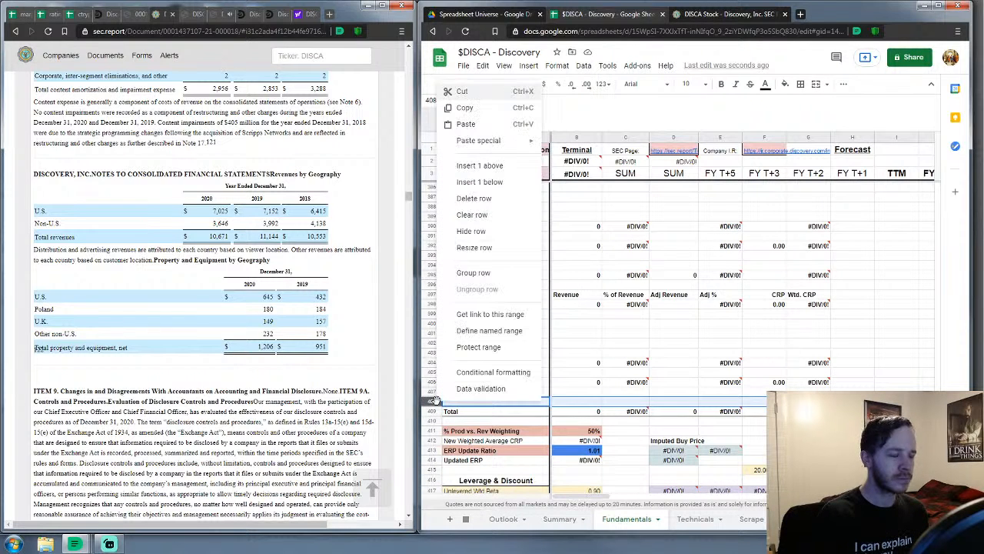
{"action": "left_click", "coordinate": [492, 183]}
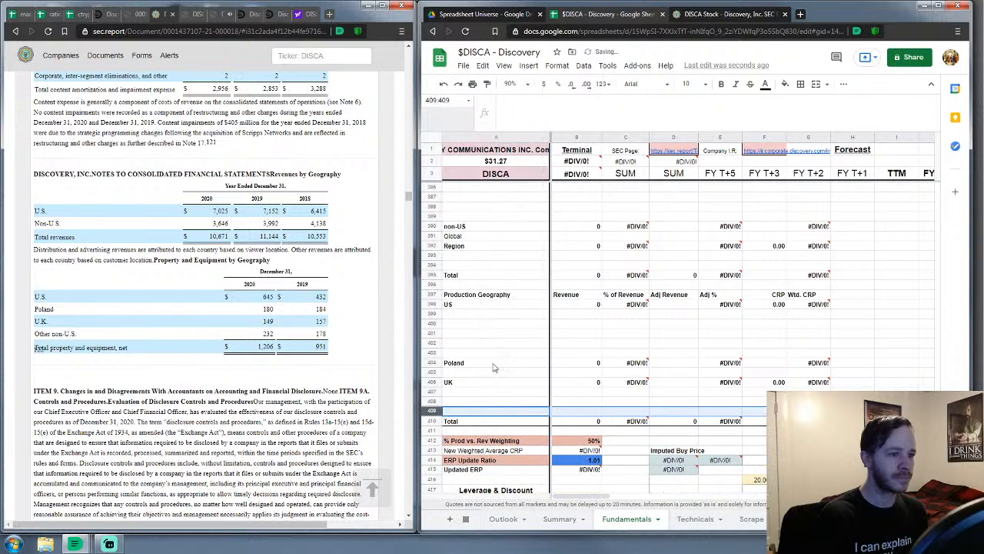
{"action": "left_click", "coordinate": [489, 353]}
{"action": "left_click", "coordinate": [435, 401]}
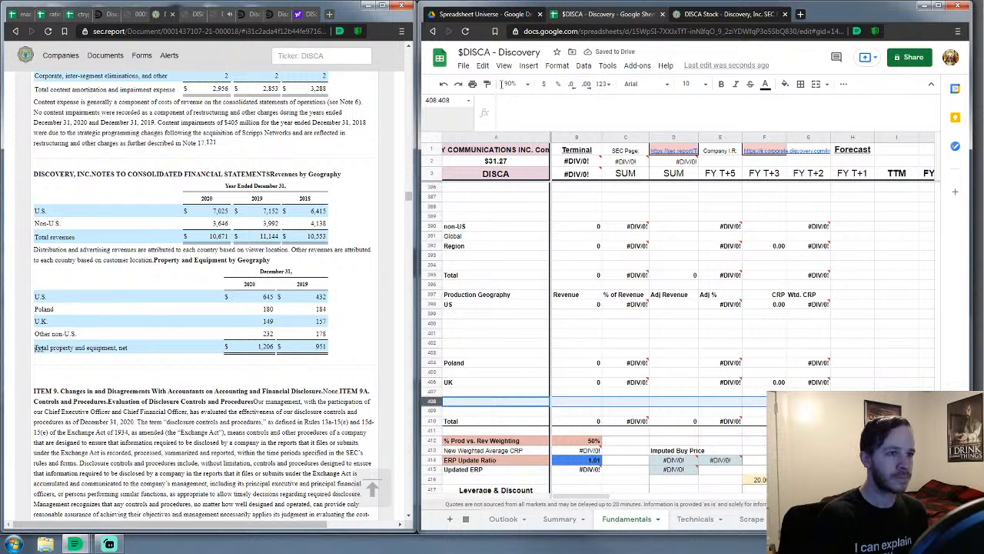
{"action": "left_click", "coordinate": [492, 372]}
{"action": "scroll", "coordinate": [488, 361], "scroll_direction": "down", "scroll_amount": 6}
{"action": "scroll", "coordinate": [477, 268], "scroll_direction": "up", "scroll_amount": 2}
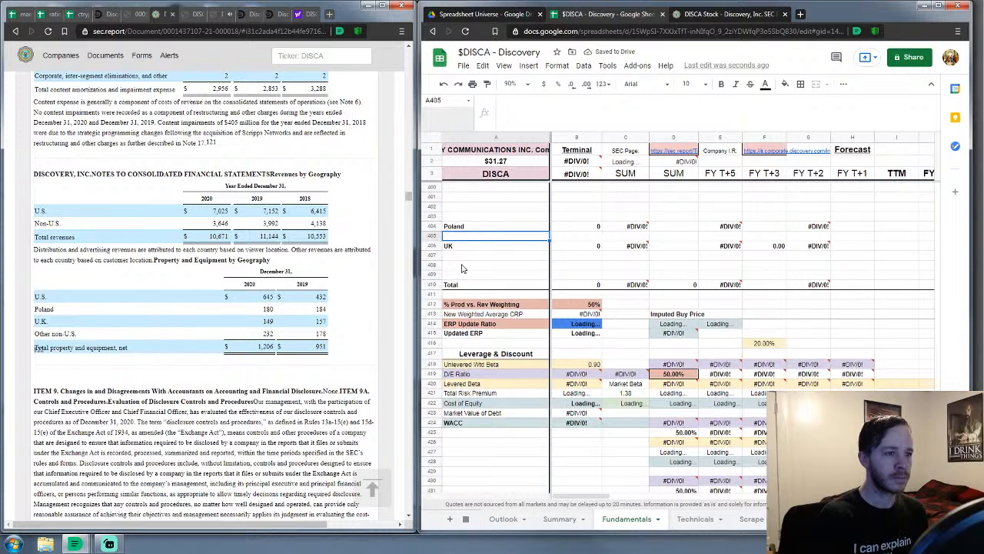
Label the new row 'non-US' in A408 and select its revenue cell B408
{"action": "left_click", "coordinate": [461, 268]}
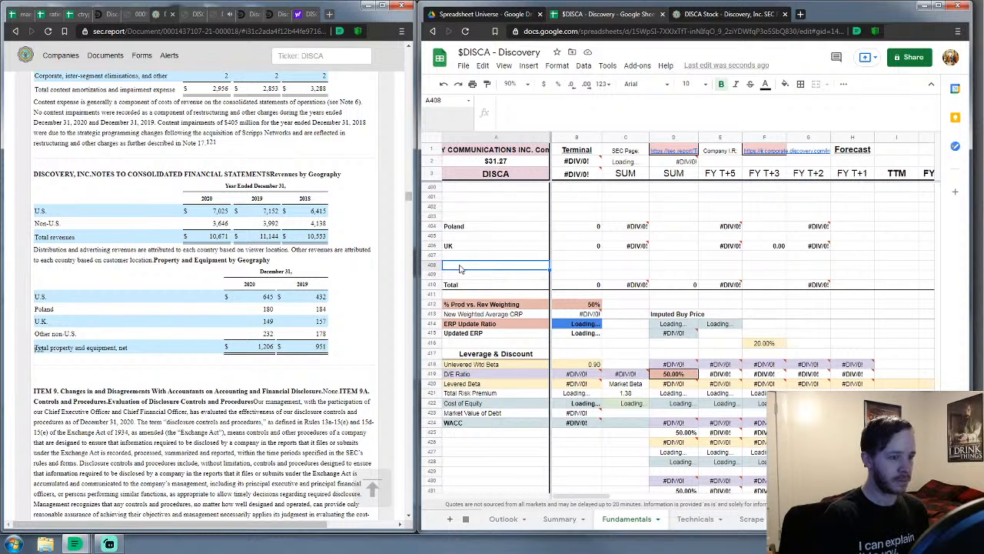
{"action": "type", "text": "non-US"}
{"action": "key", "text": "Return"}
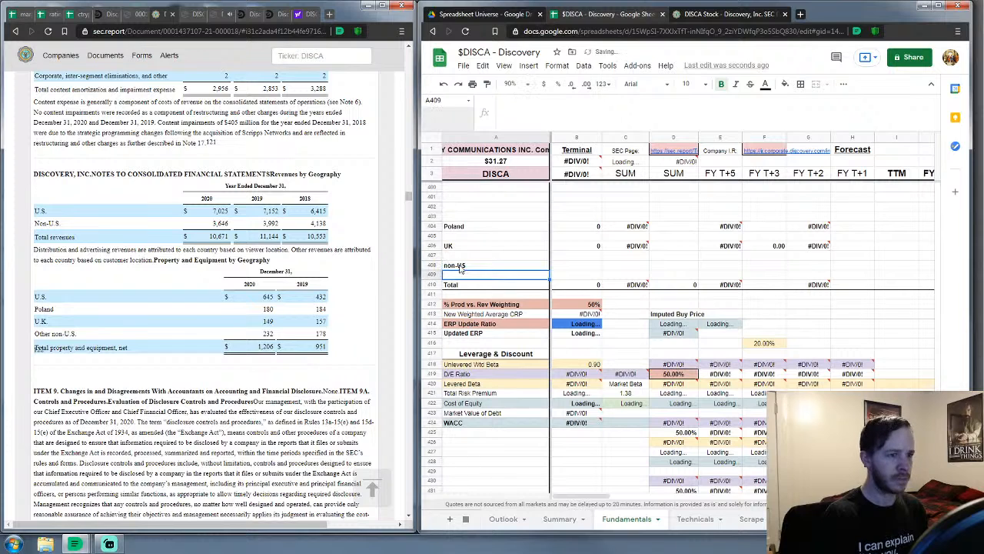
{"action": "left_click", "coordinate": [597, 265]}
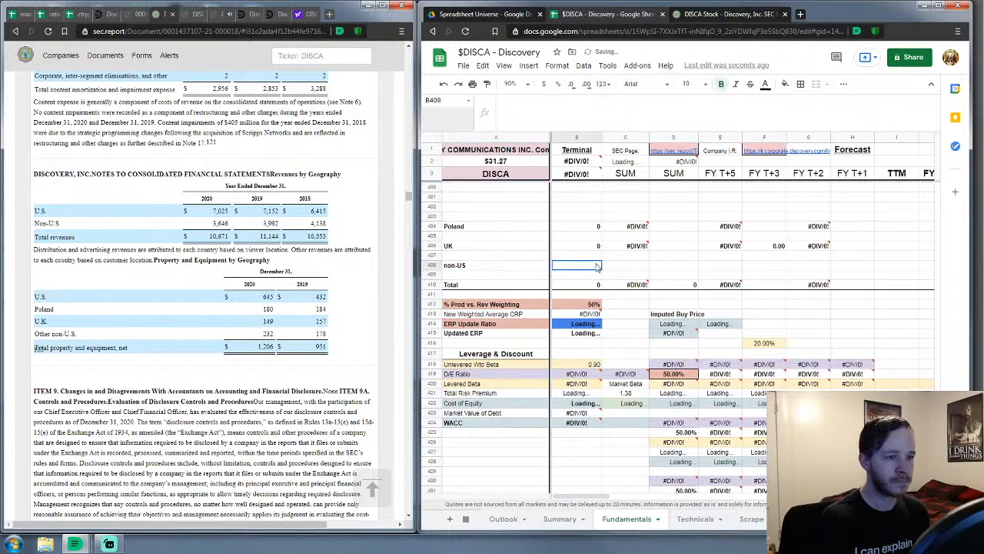
Enter 0 as non-US revenue and extend the production Total revenue sum to row 408
{"action": "type", "text": "0"}
{"action": "key", "text": "Tab"}
{"action": "left_click", "coordinate": [590, 287]}
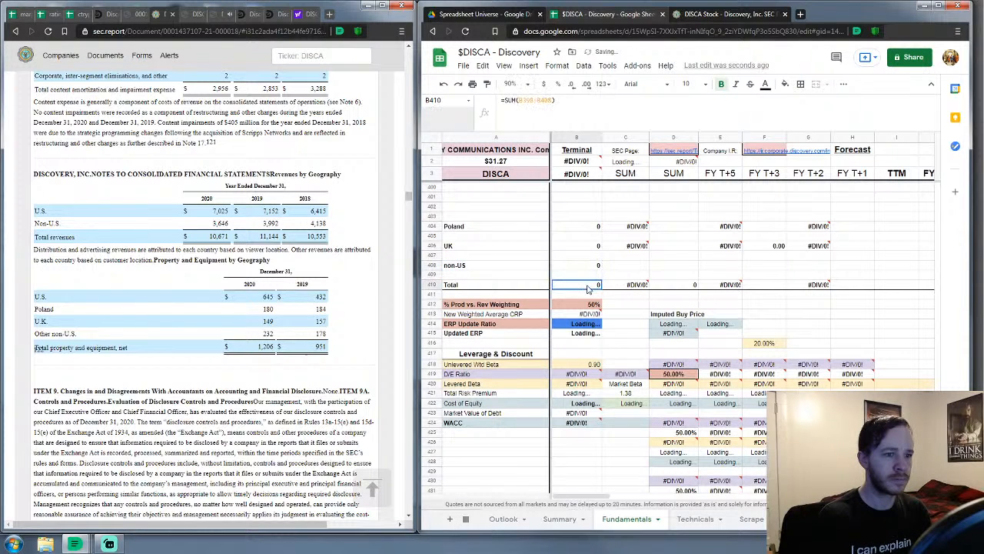
{"action": "left_click_drag", "start_coordinate": [552, 101], "coordinate": [549, 101]}
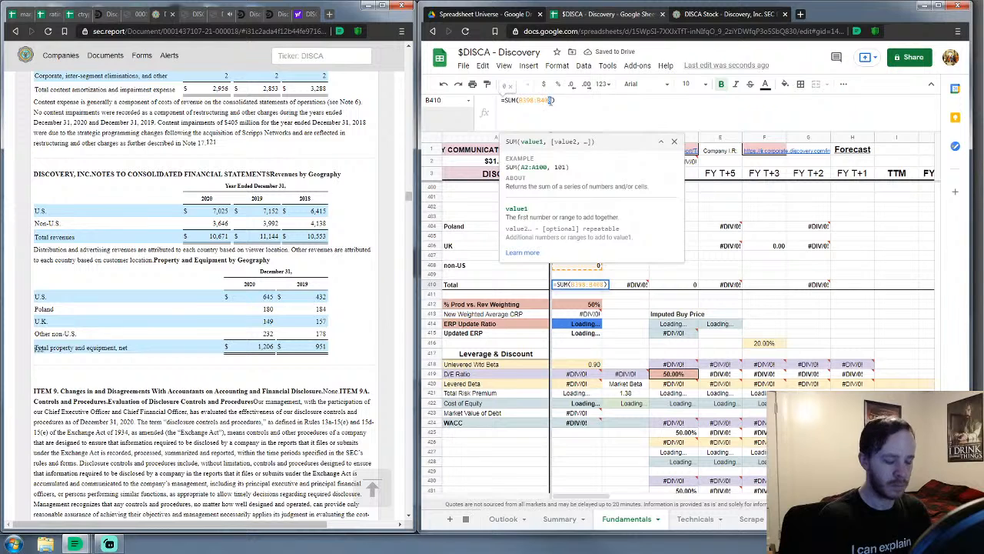
{"action": "key", "text": "Return"}
Give non-US % of Revenue a formula dividing its revenue by the production Total revenue
{"action": "left_click", "coordinate": [644, 268]}
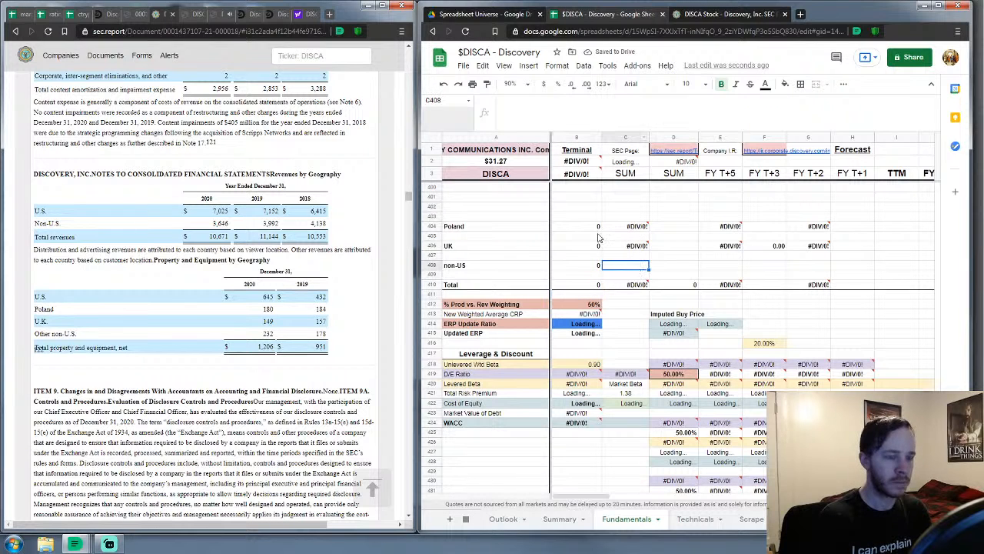
{"action": "type", "text": "="}
{"action": "left_click", "coordinate": [593, 269]}
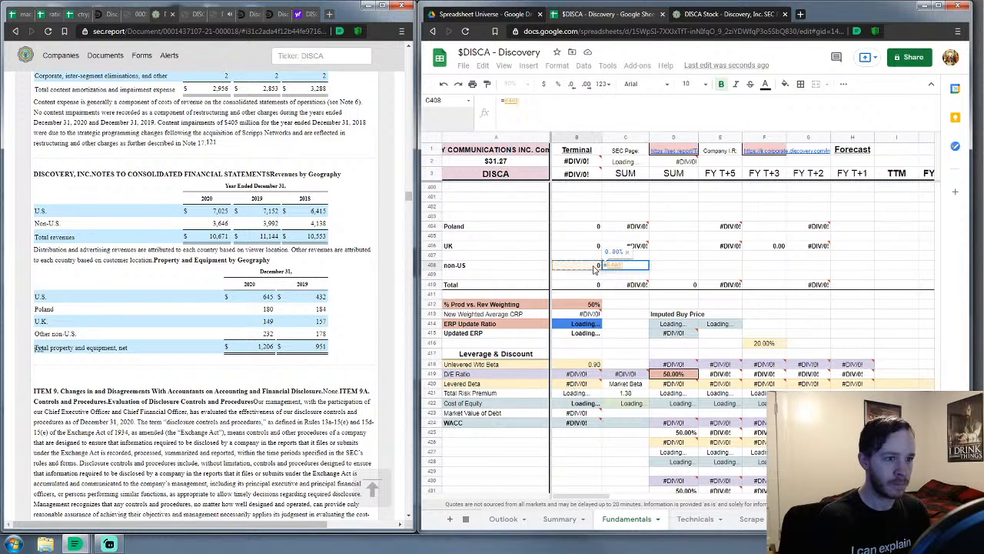
{"action": "type", "text": "/"}
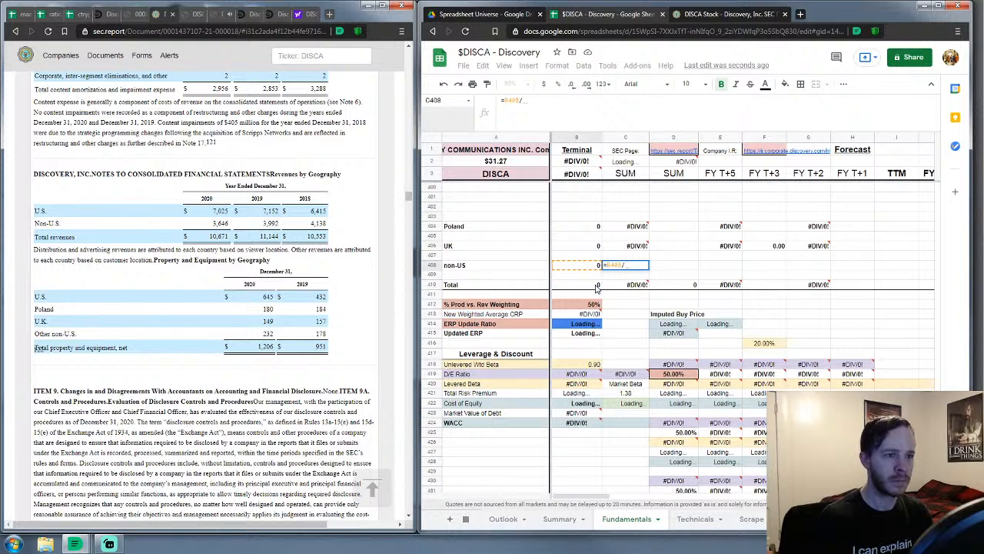
{"action": "left_click", "coordinate": [597, 286]}
{"action": "key", "text": "Return"}
Add the non-US row to the Total % of Revenue and Total Adj % formulas
{"action": "left_click", "coordinate": [628, 285]}
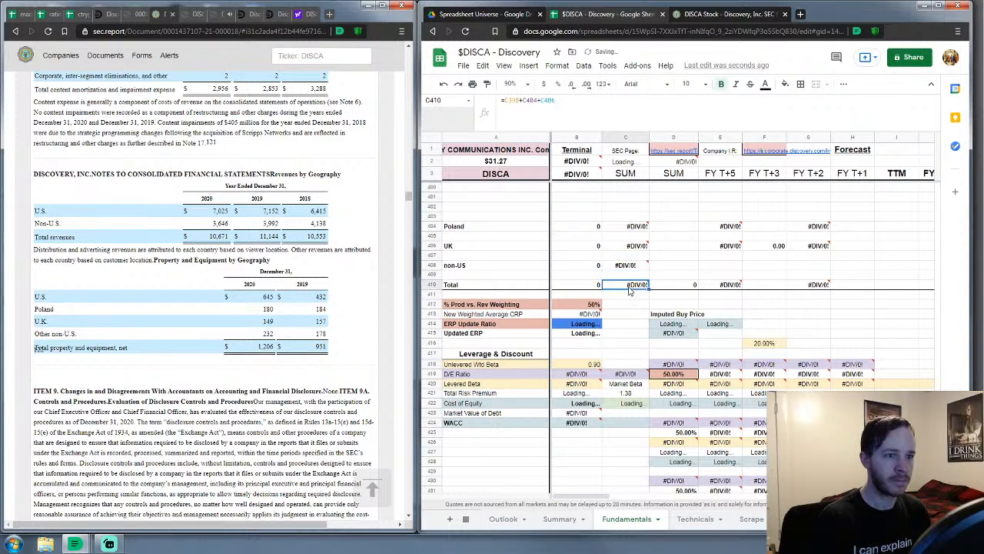
{"action": "left_click", "coordinate": [565, 100]}
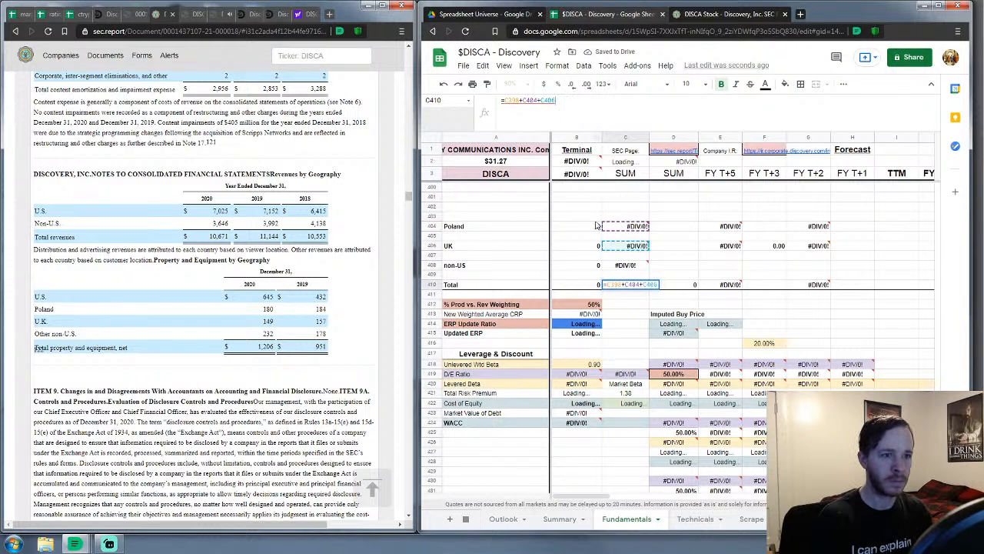
{"action": "type", "text": "+"}
{"action": "left_click", "coordinate": [625, 266]}
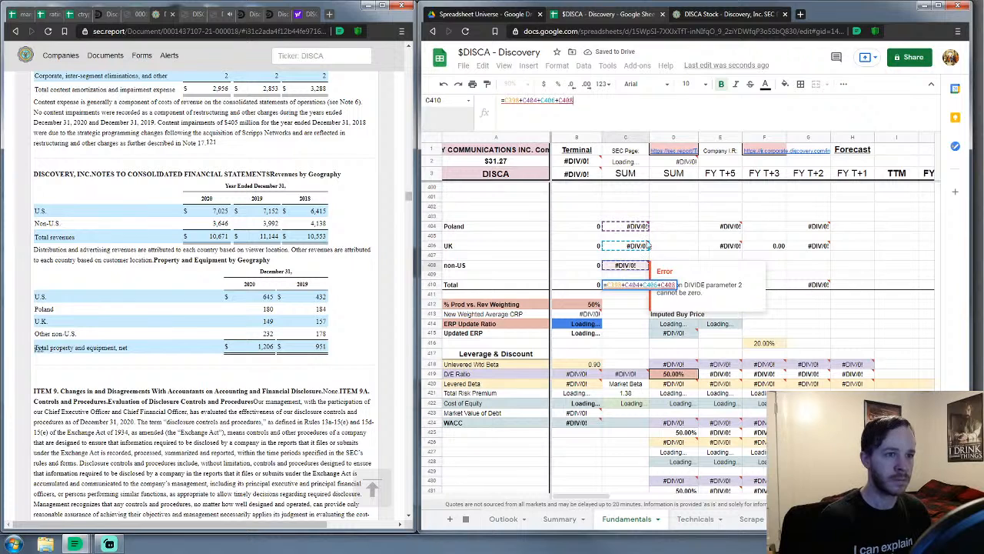
{"action": "key", "text": "Tab"}
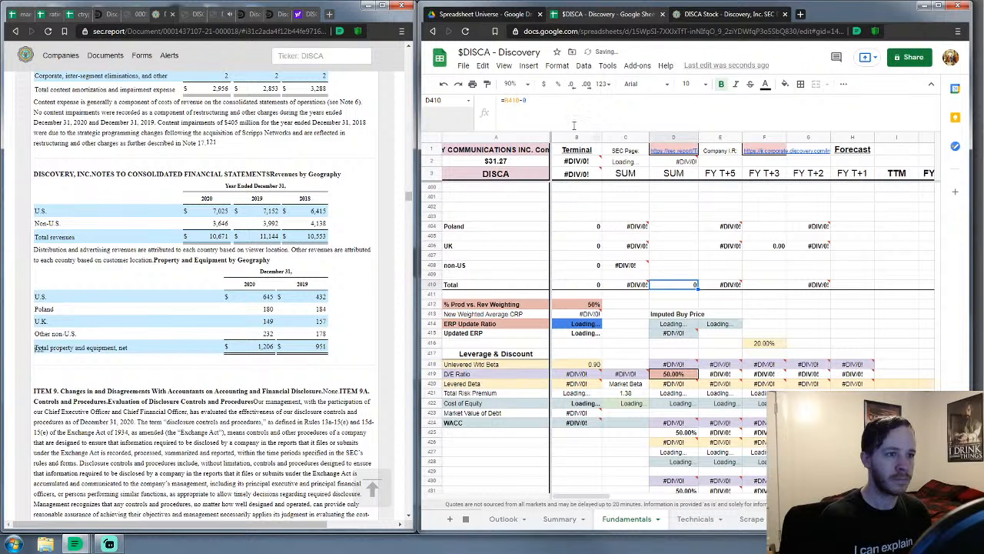
{"action": "left_click", "coordinate": [728, 286]}
{"action": "left_click", "coordinate": [565, 101]}
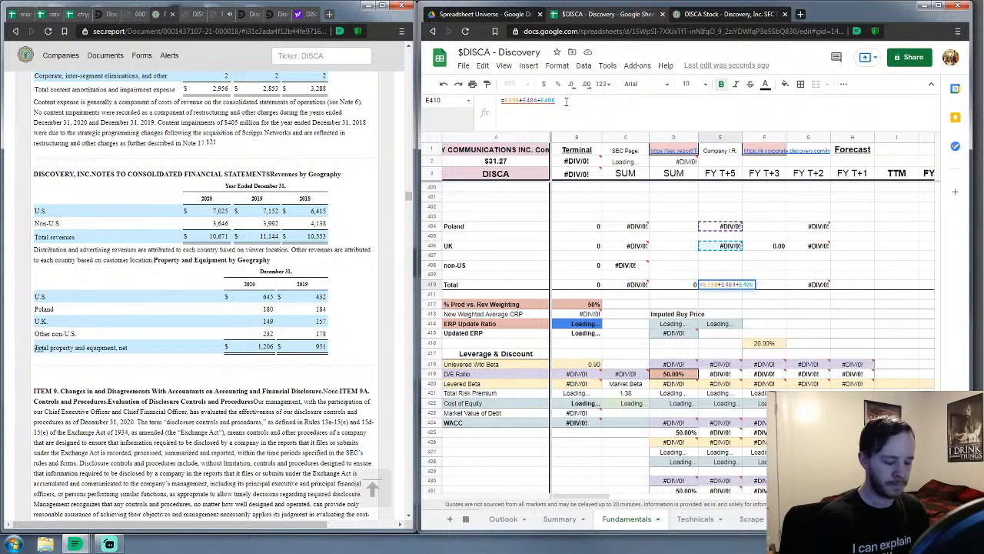
{"action": "type", "text": "+"}
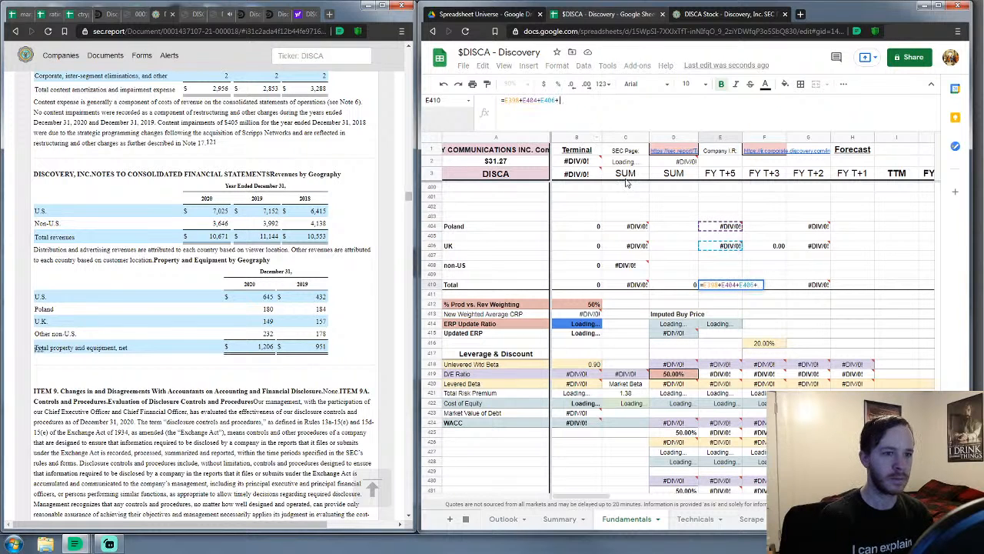
{"action": "left_click", "coordinate": [736, 267]}
{"action": "key", "text": "Return"}
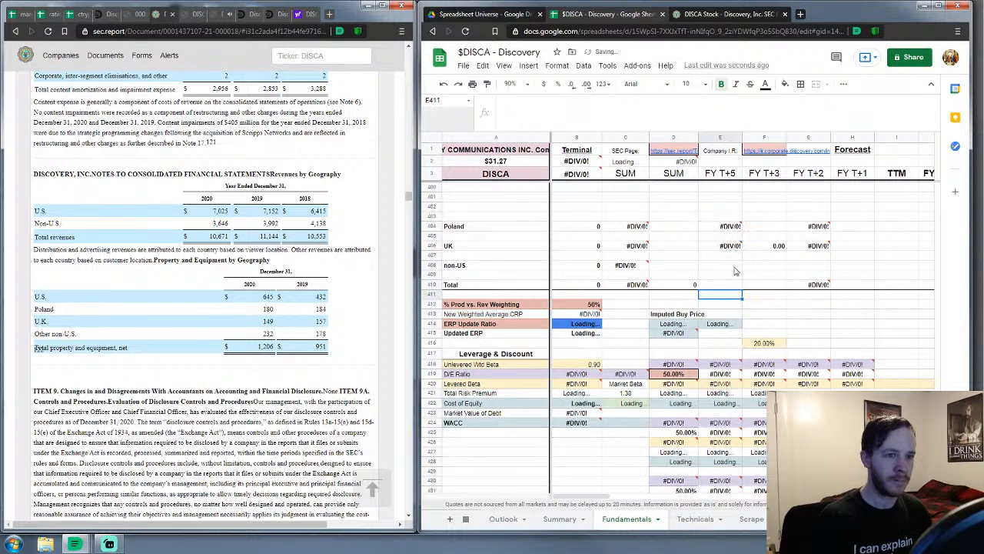
Set the non-US Adj % cell to =B408/D410
{"action": "left_click", "coordinate": [735, 268]}
{"action": "type", "text": "="}
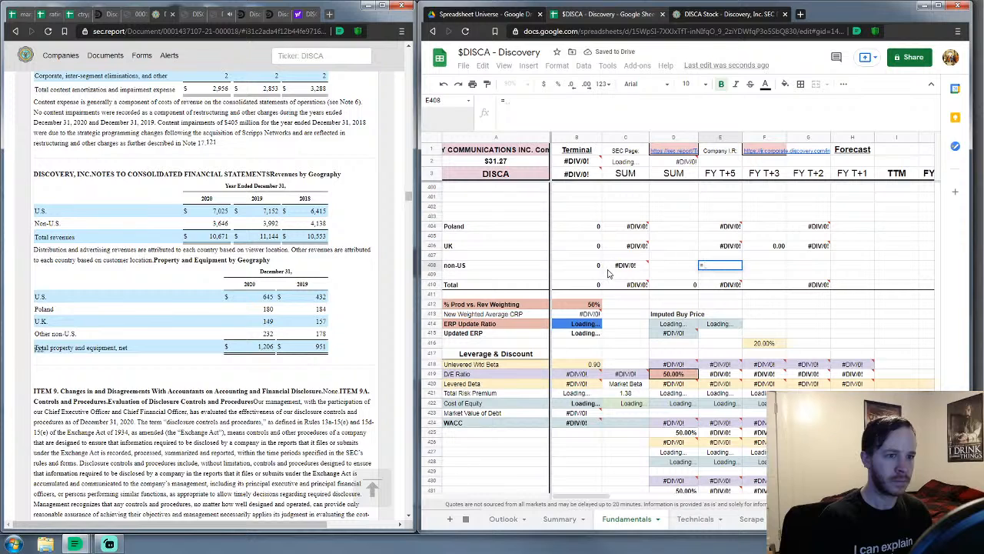
{"action": "left_click", "coordinate": [599, 269]}
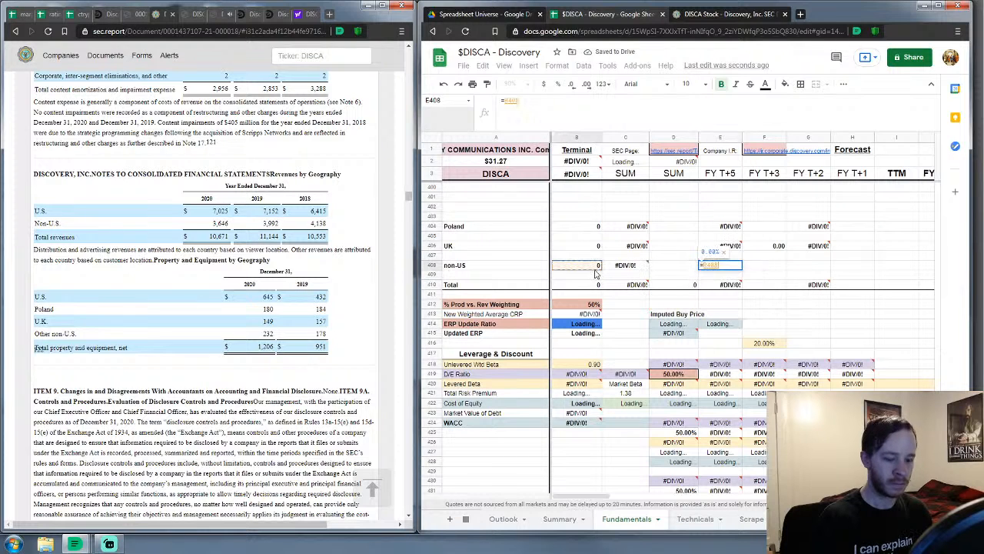
{"action": "type", "text": "/"}
{"action": "left_click", "coordinate": [684, 288]}
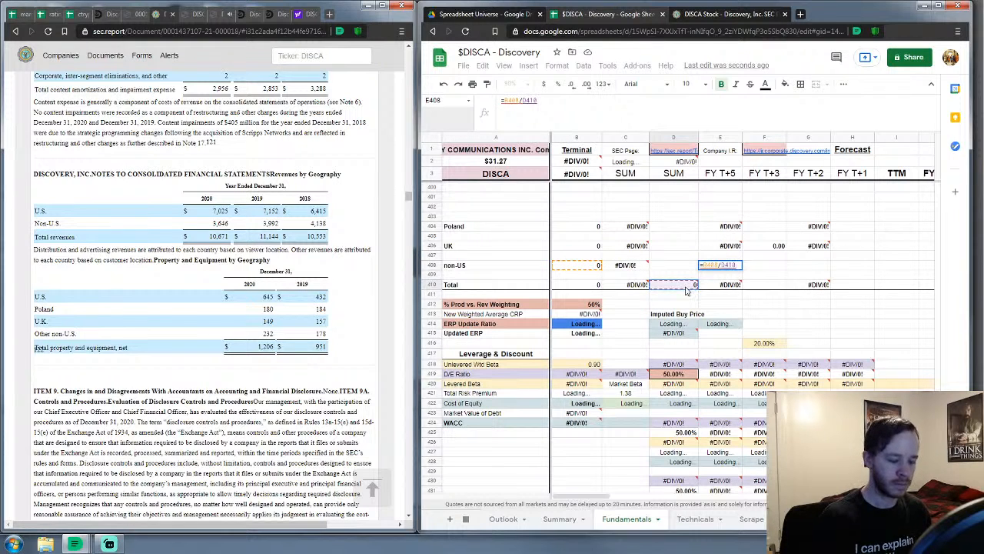
{"action": "key", "text": "Return"}
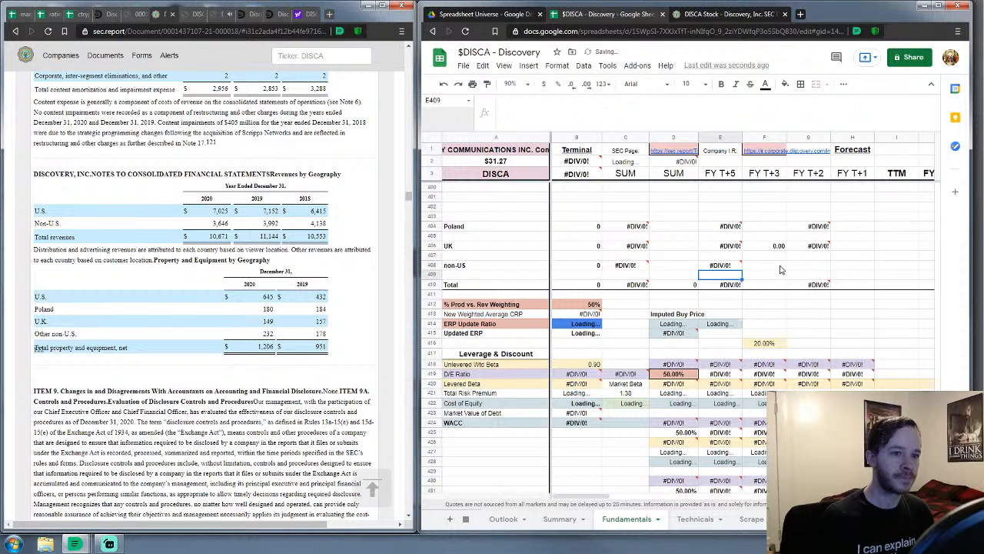
Set the non-US weighted CRP cell G408 to =F408
{"action": "left_click", "coordinate": [781, 267]}
{"action": "type", "text": "="}
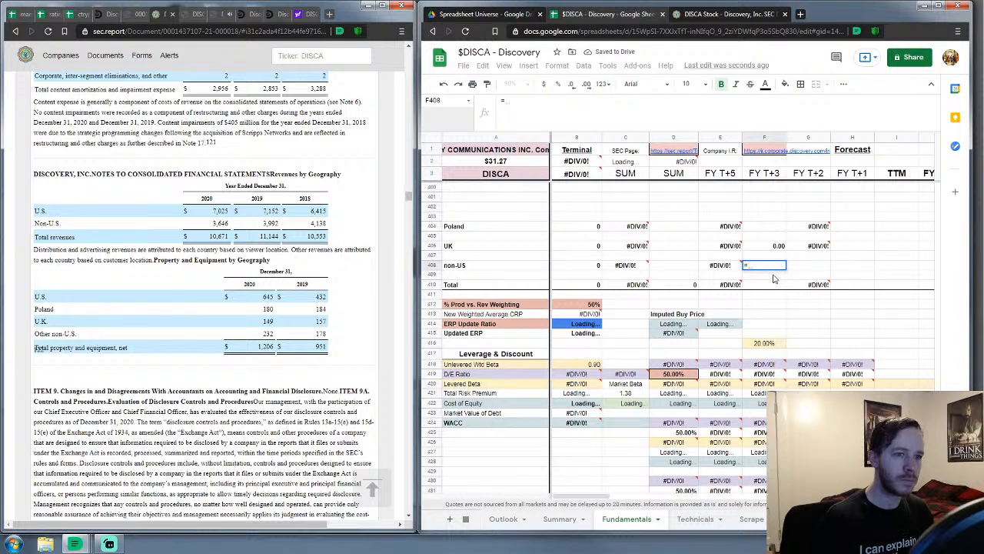
{"action": "left_click", "coordinate": [775, 277]}
{"action": "key", "text": "Escape"}
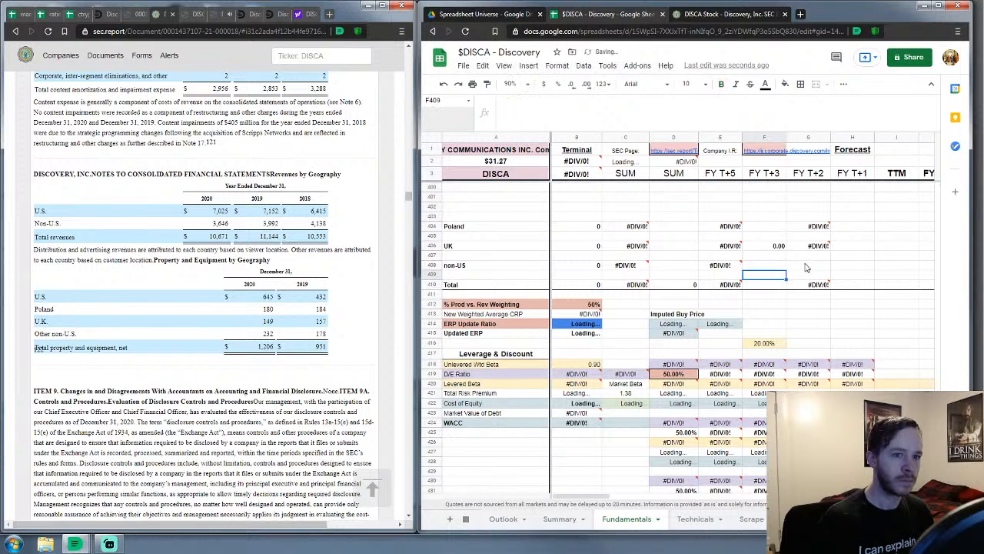
{"action": "key", "text": "Right"}
{"action": "type", "text": "="}
{"action": "left_click", "coordinate": [774, 269]}
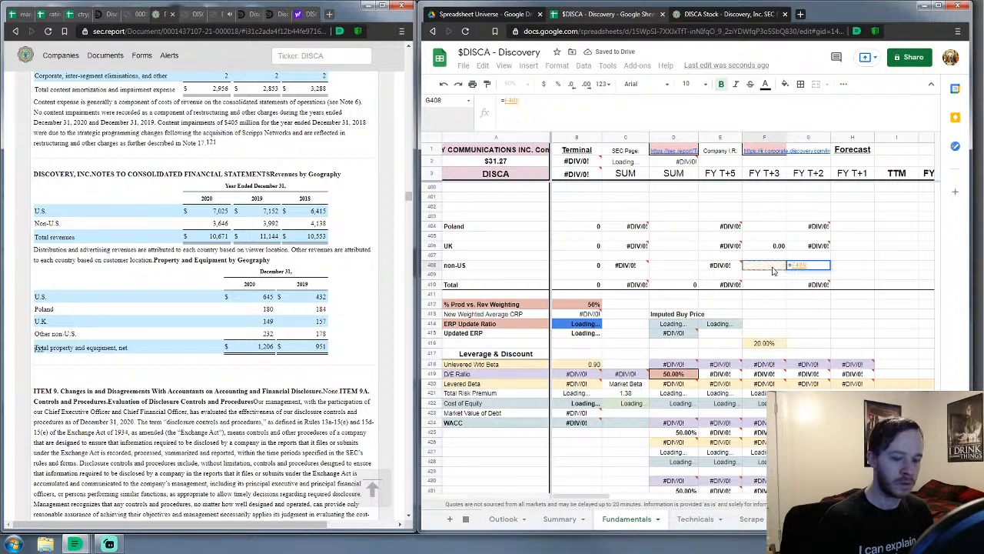
{"action": "key", "text": "Return"}
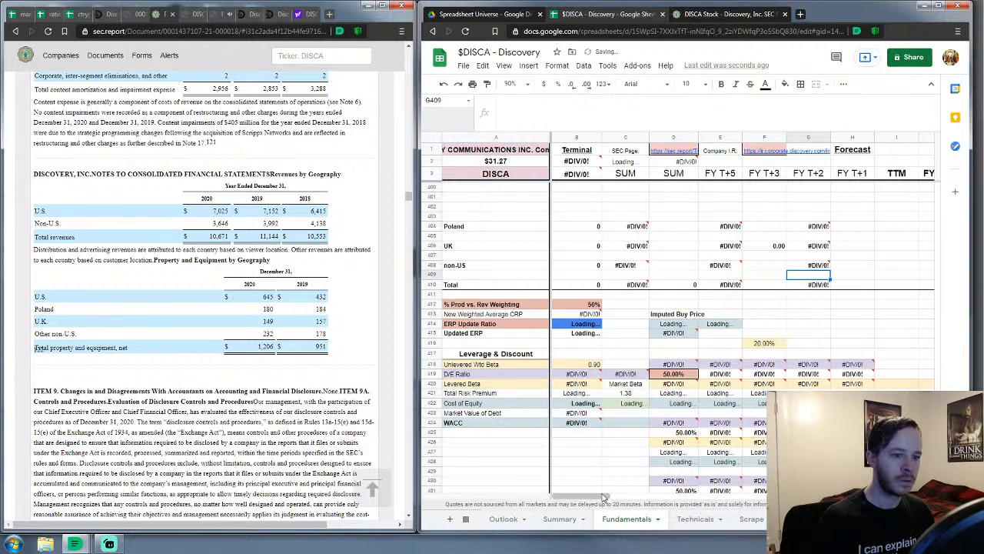
{"action": "mouse_move", "coordinate": [605, 497]}
{"action": "left_mouse_down"}
{"action": "mouse_move", "coordinate": [627, 498]}
{"action": "mouse_move", "coordinate": [603, 497]}
{"action": "left_mouse_up"}
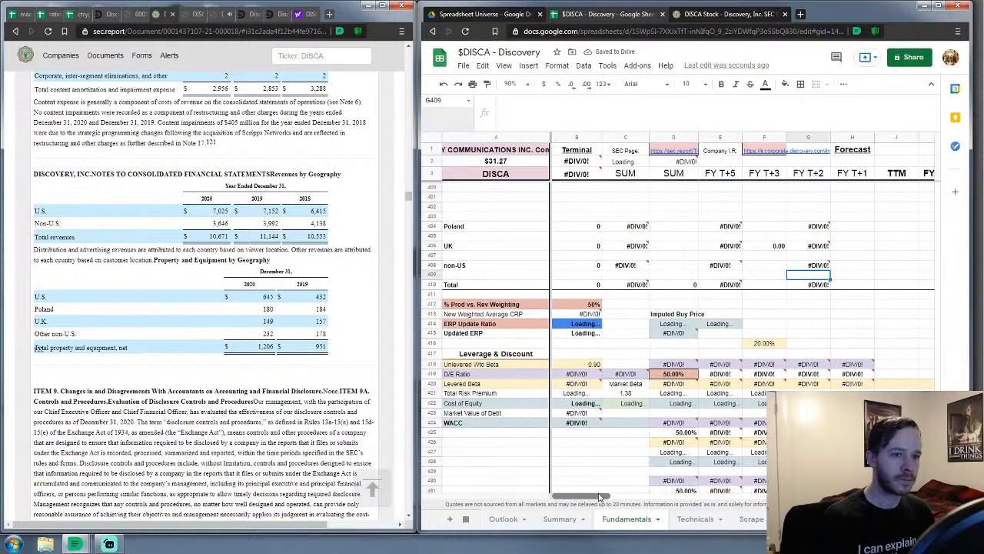
Delete the Region rows and blank row from the revenue geography table
{"action": "scroll", "coordinate": [646, 301], "scroll_direction": "up", "scroll_amount": 2}
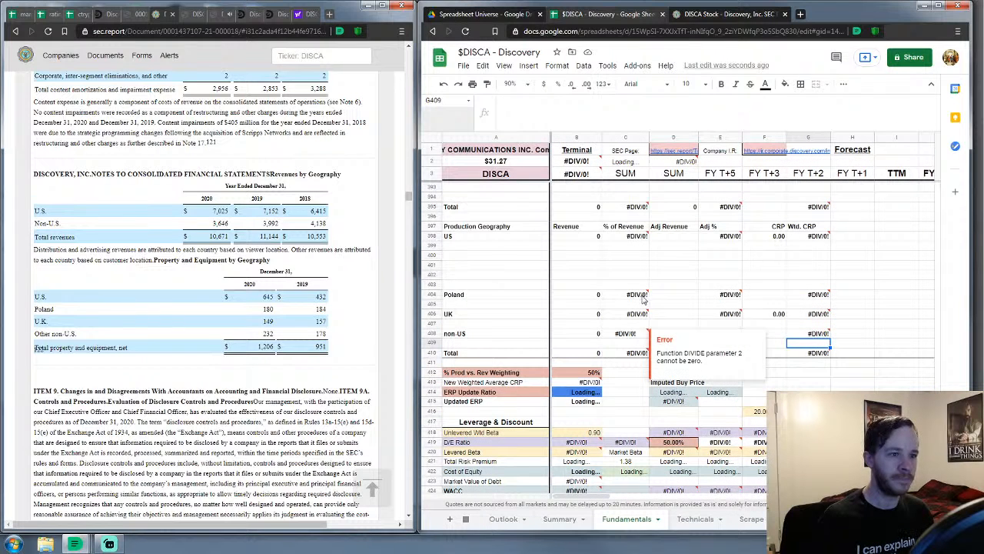
{"action": "scroll", "coordinate": [649, 330], "scroll_direction": "up", "scroll_amount": 3}
{"action": "scroll", "coordinate": [648, 330], "scroll_direction": "up", "scroll_amount": 2}
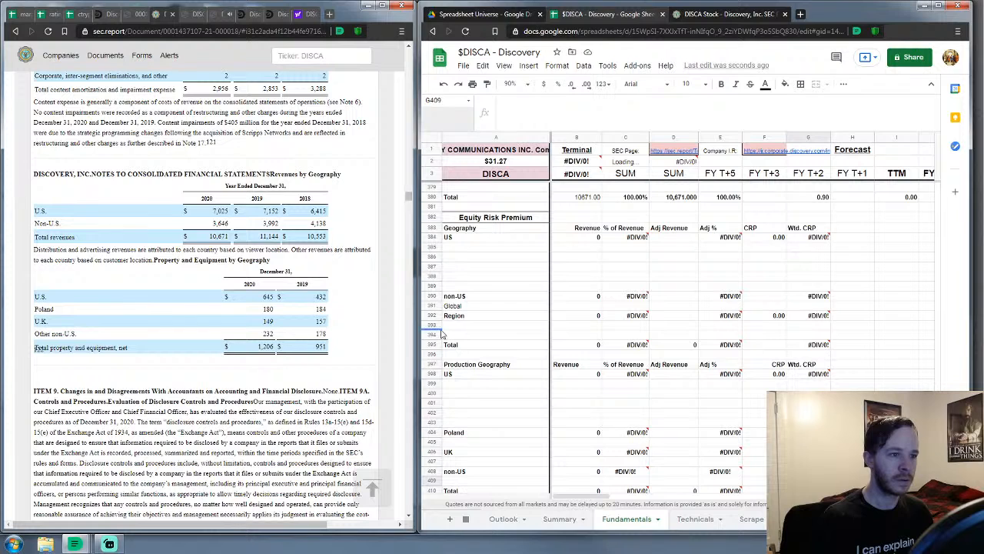
{"action": "left_click_drag", "start_coordinate": [431, 315], "coordinate": [435, 335]}
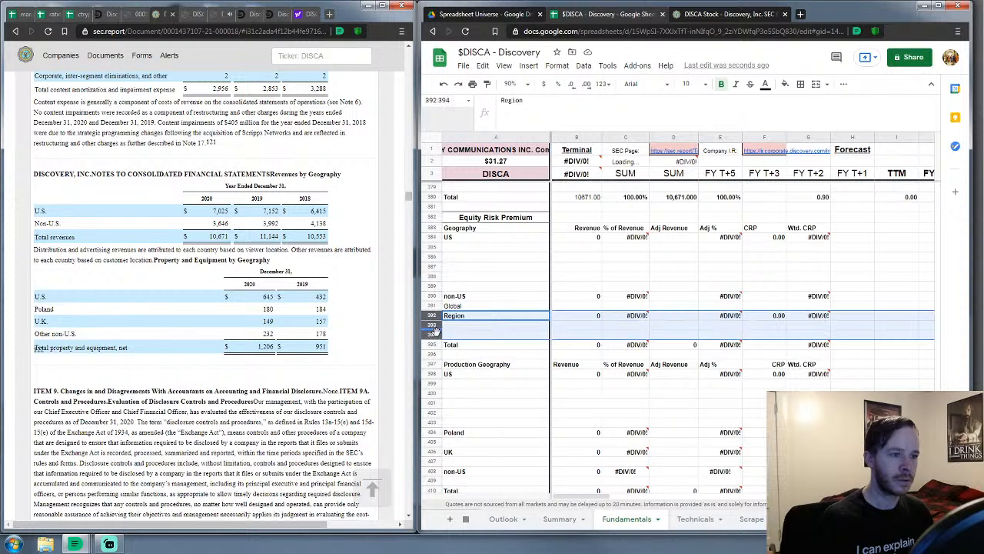
{"action": "right_click", "coordinate": [435, 335]}
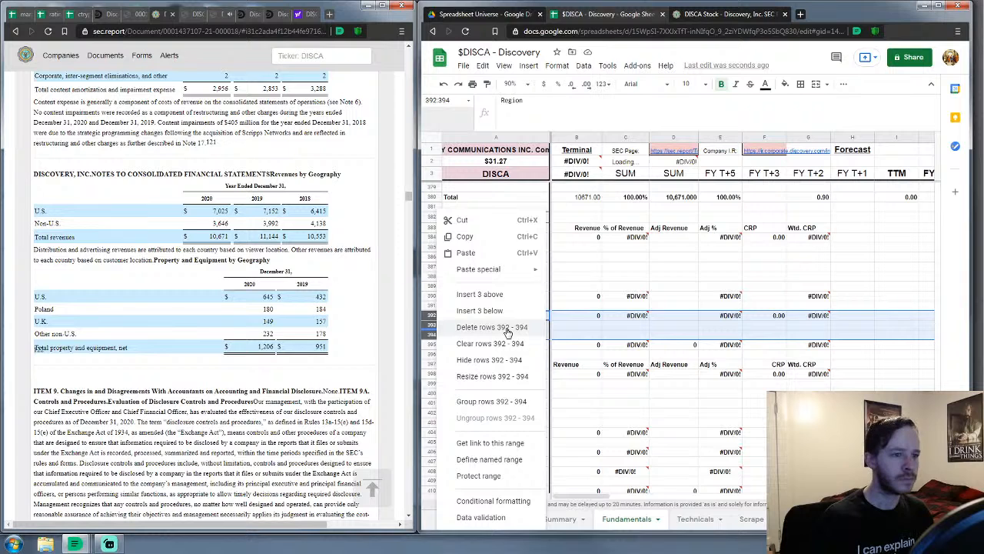
{"action": "left_click", "coordinate": [508, 329]}
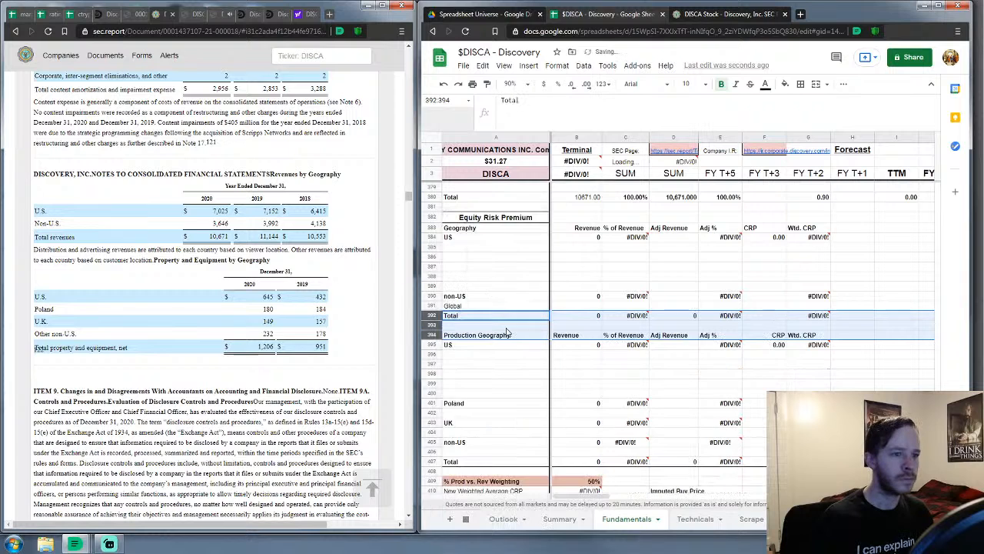
Remove the #REF! reference from the Total Adj % formula and clear the weighted CRP total
{"action": "left_click", "coordinate": [583, 317]}
{"action": "left_click", "coordinate": [623, 317]}
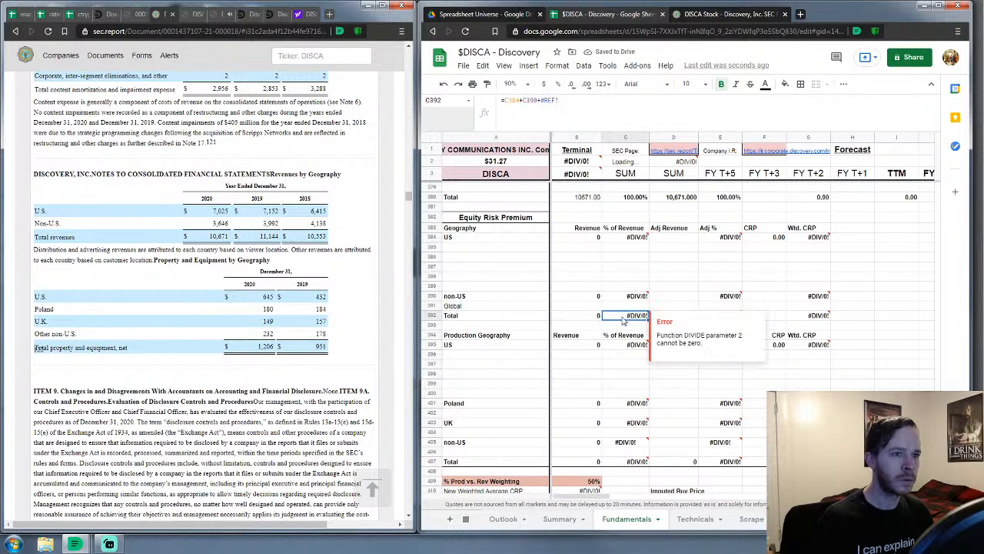
{"action": "left_click", "coordinate": [570, 100]}
{"action": "key", "text": "BackSpace"}
{"action": "key", "text": "BackSpace"}
{"action": "key", "text": "BackSpace"}
{"action": "key", "text": "BackSpace"}
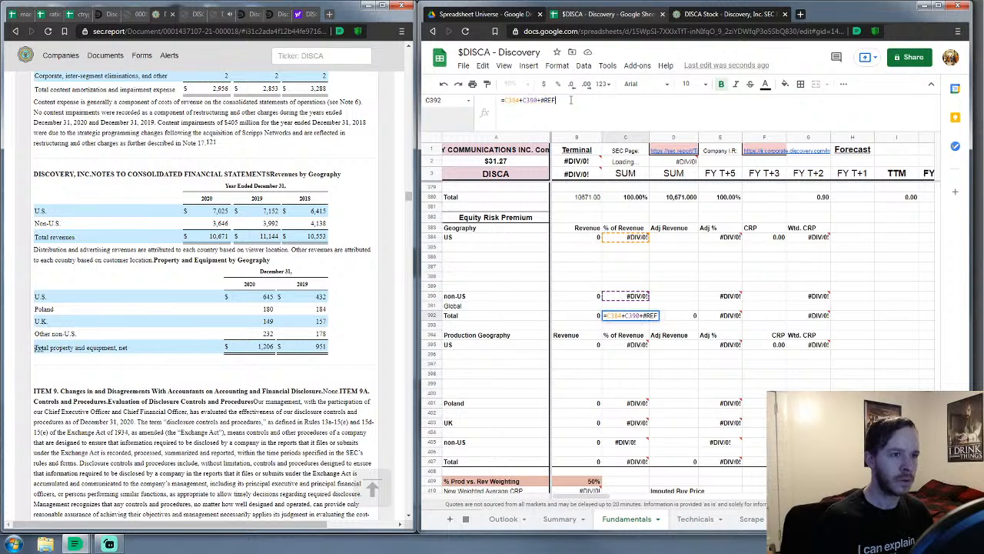
{"action": "key", "text": "Escape"}
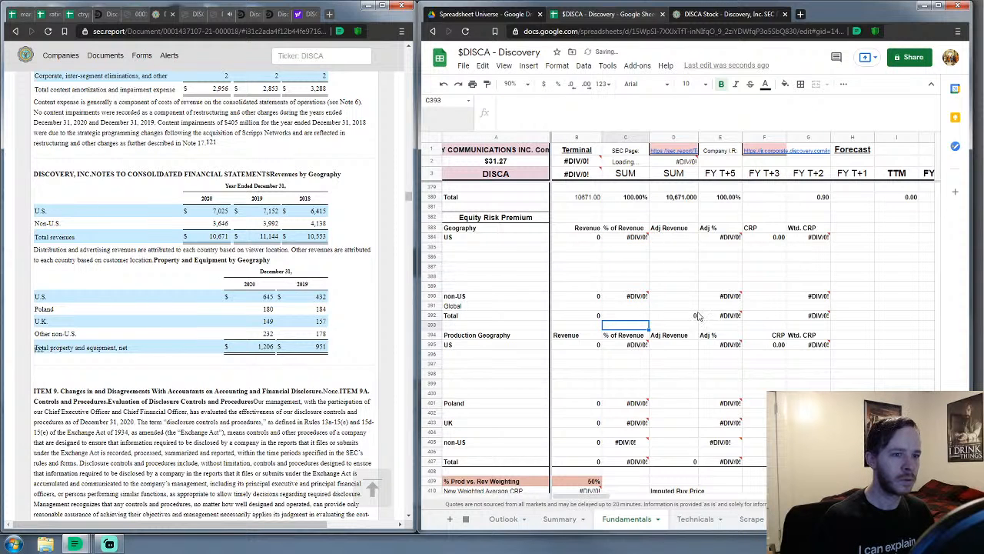
{"action": "left_click", "coordinate": [701, 317]}
{"action": "left_click", "coordinate": [558, 100]}
{"action": "key", "text": "BackSpace"}
{"action": "key", "text": "BackSpace"}
{"action": "key", "text": "BackSpace"}
{"action": "key", "text": "BackSpace"}
{"action": "key", "text": "BackSpace"}
{"action": "key", "text": "BackSpace"}
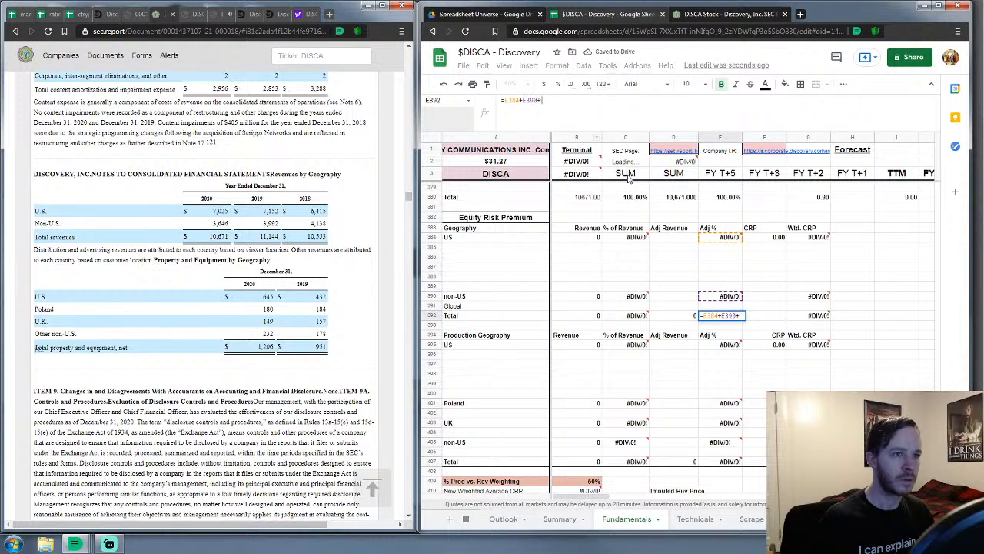
{"action": "key", "text": "Tab"}
{"action": "key", "text": "Tab"}
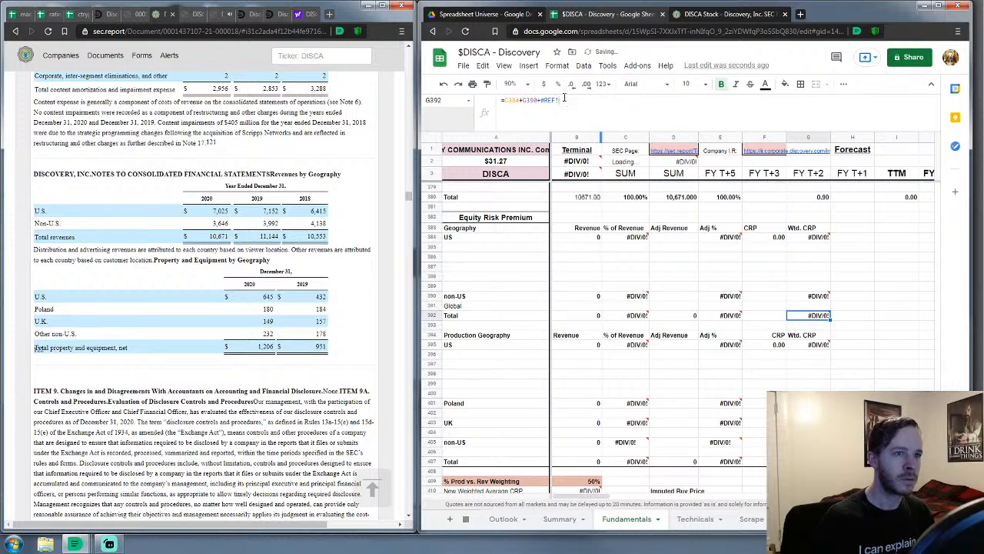
{"action": "key", "text": "Delete"}
{"action": "key", "text": "Down"}
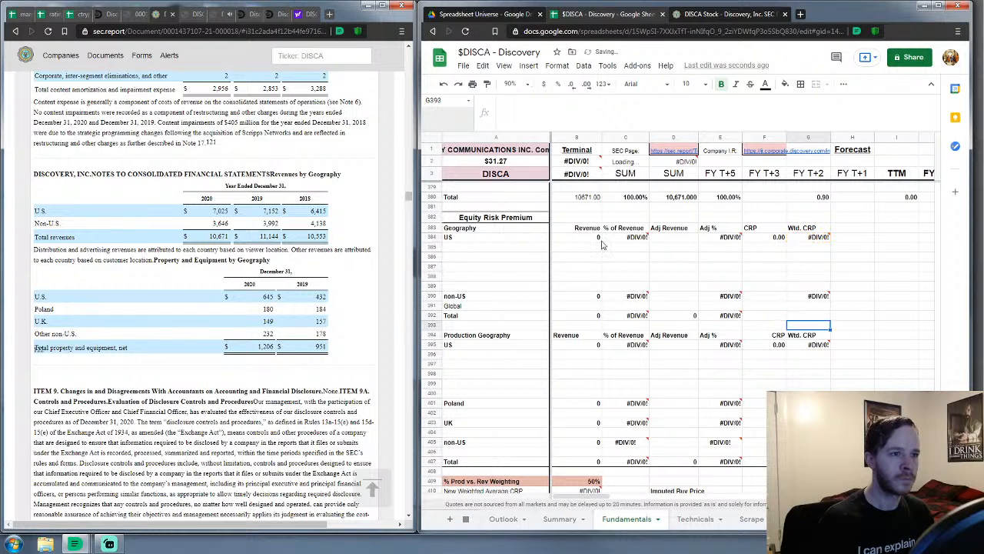
Type US revenue 7025 in B384 and non-US revenue 3646 in B390
{"action": "left_click", "coordinate": [596, 239]}
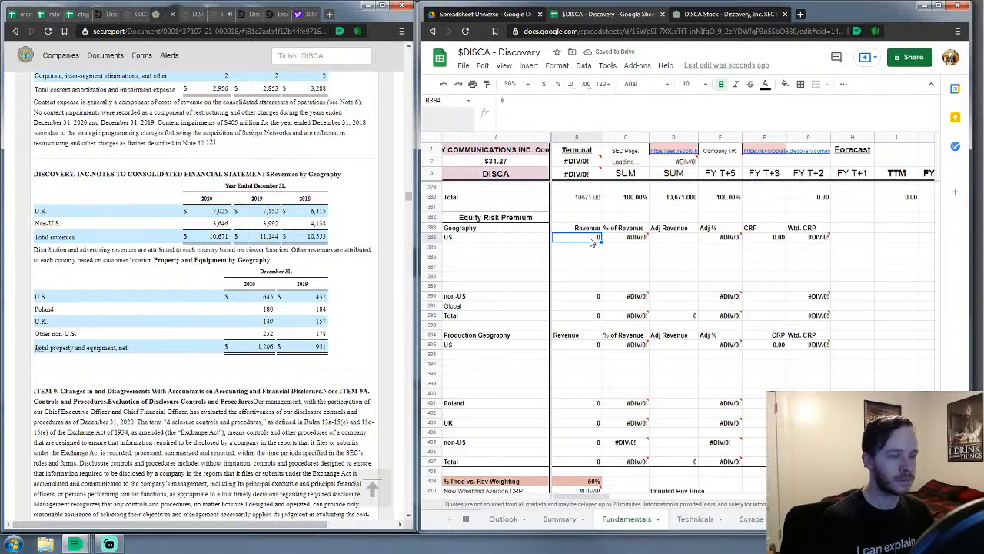
{"action": "type", "text": "7025"}
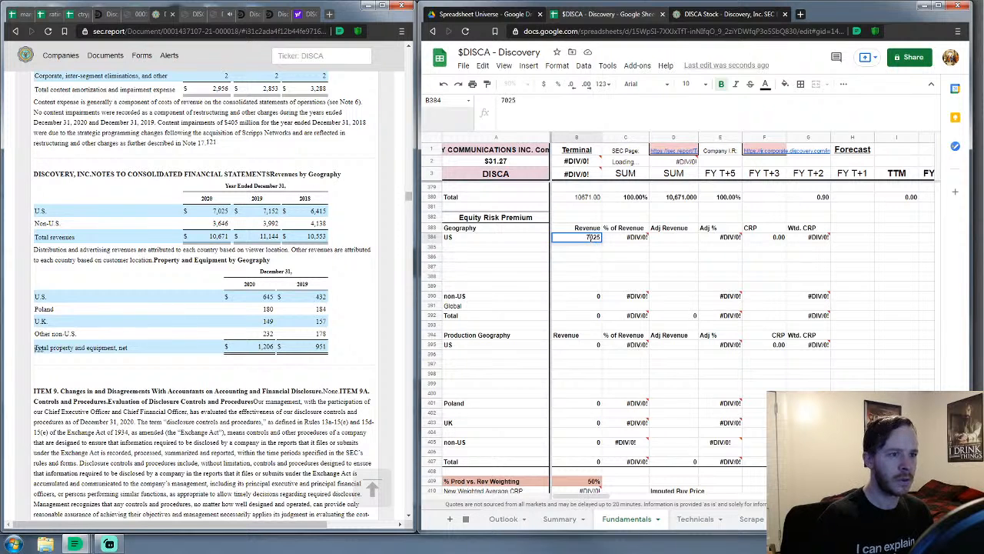
{"action": "key", "text": "Return"}
{"action": "key", "text": "Down"}
{"action": "key", "text": "Down"}
{"action": "key", "text": "Down"}
{"action": "key", "text": "Down"}
{"action": "key", "text": "Down"}
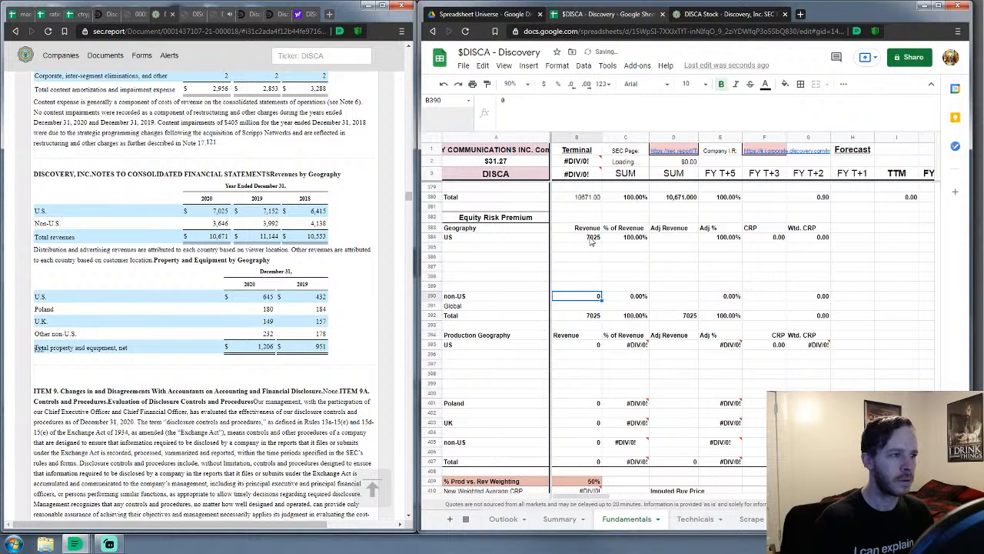
{"action": "type", "text": "36"}
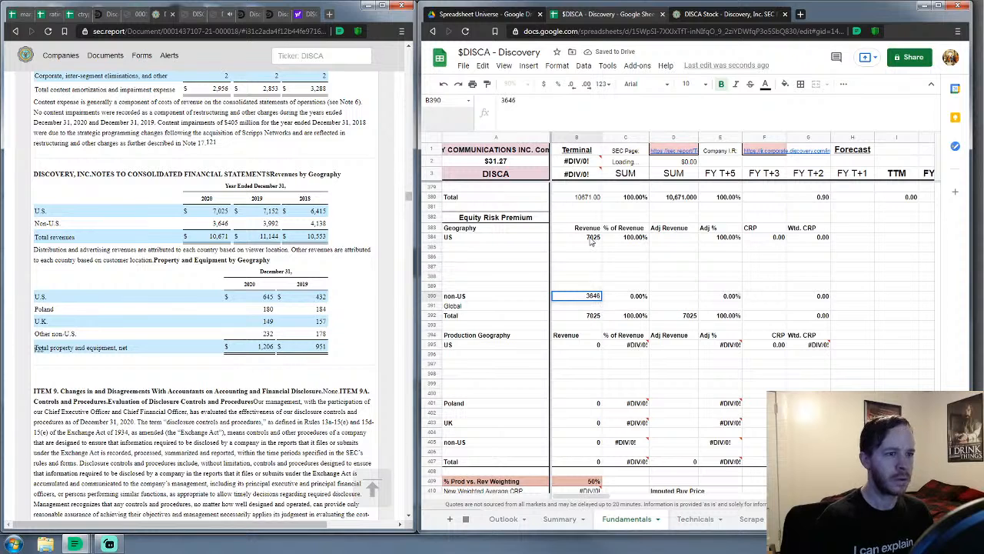
{"action": "type", "text": "46"}
{"action": "key", "text": "Return"}
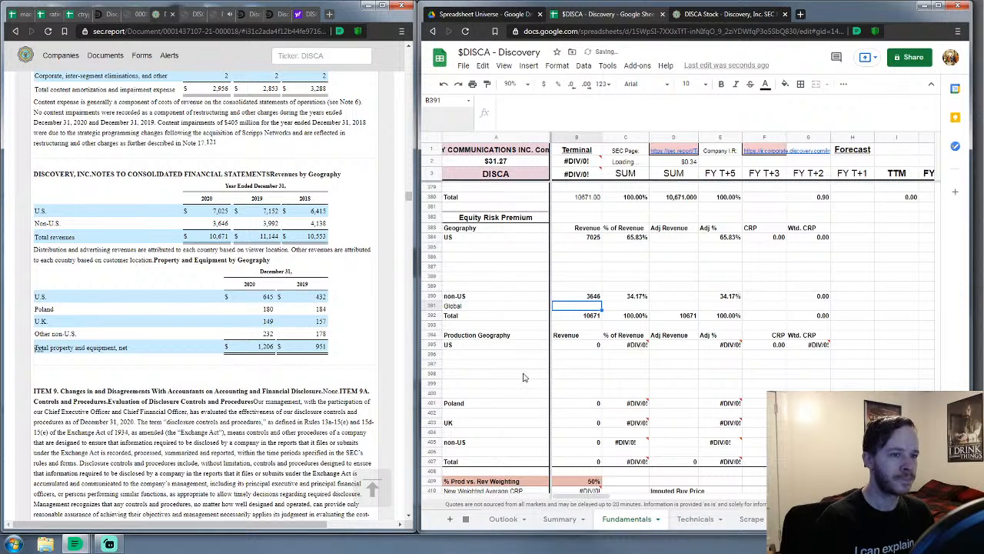
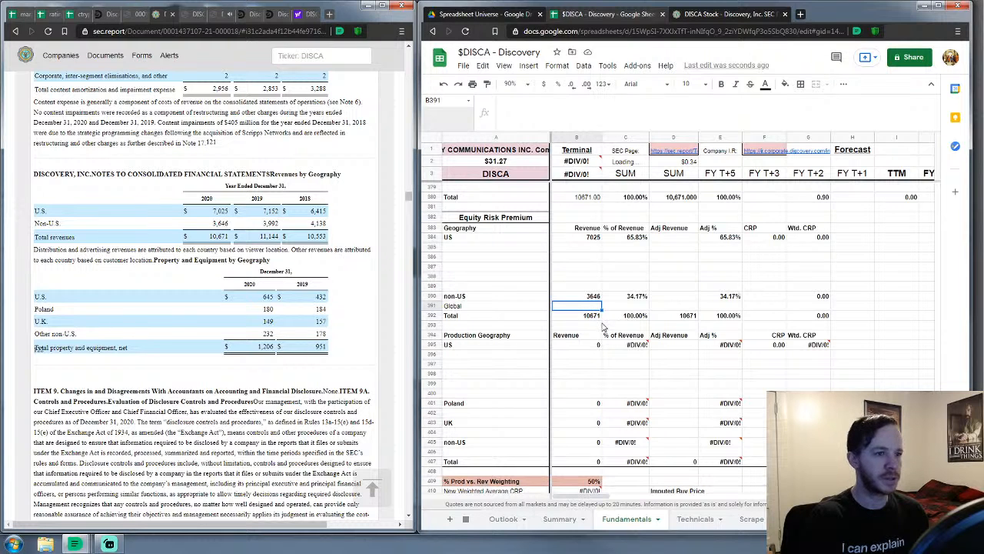
Enter a 4.72 US country risk premium in F385 and in the production US row F396
{"action": "left_click", "coordinate": [775, 248]}
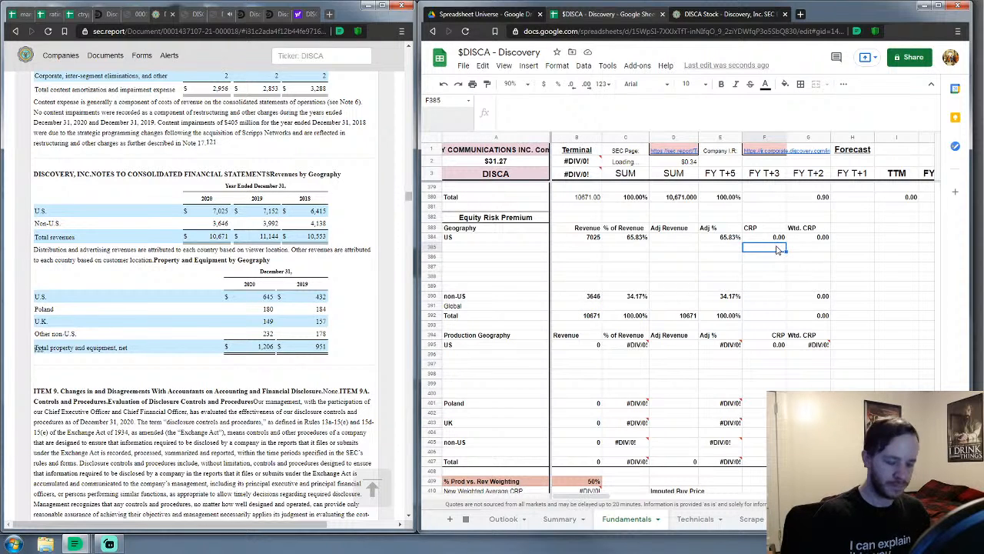
{"action": "type", "text": "4"}
{"action": "key", "text": "Return"}
{"action": "key", "text": "Down"}
{"action": "key", "text": "Down"}
{"action": "key", "text": "Down"}
{"action": "key", "text": "Down"}
{"action": "key", "text": "Down"}
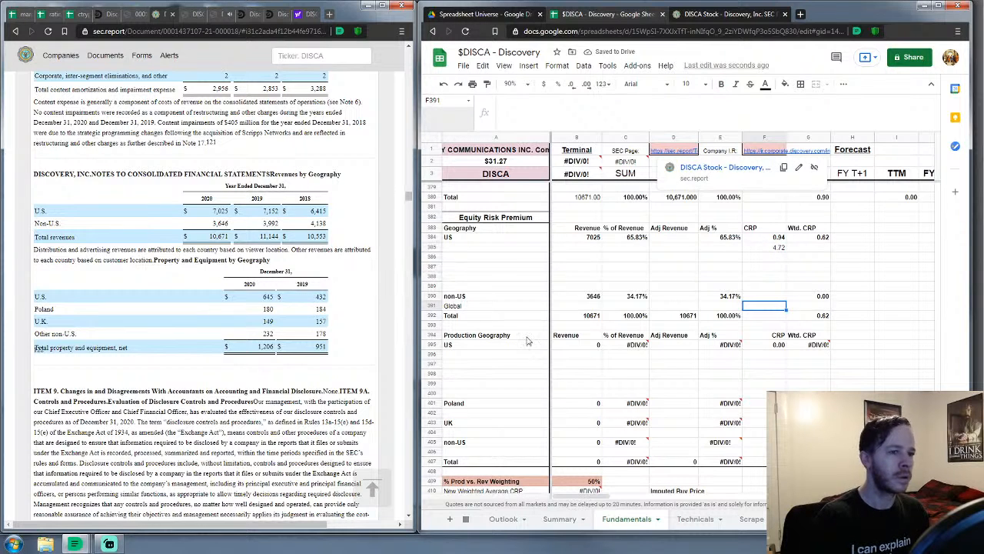
{"action": "key", "text": "Down"}
{"action": "key", "text": "Down"}
{"action": "key", "text": "Down"}
{"action": "key", "text": "Down"}
{"action": "key", "text": "Down"}
{"action": "type", "text": "4"}
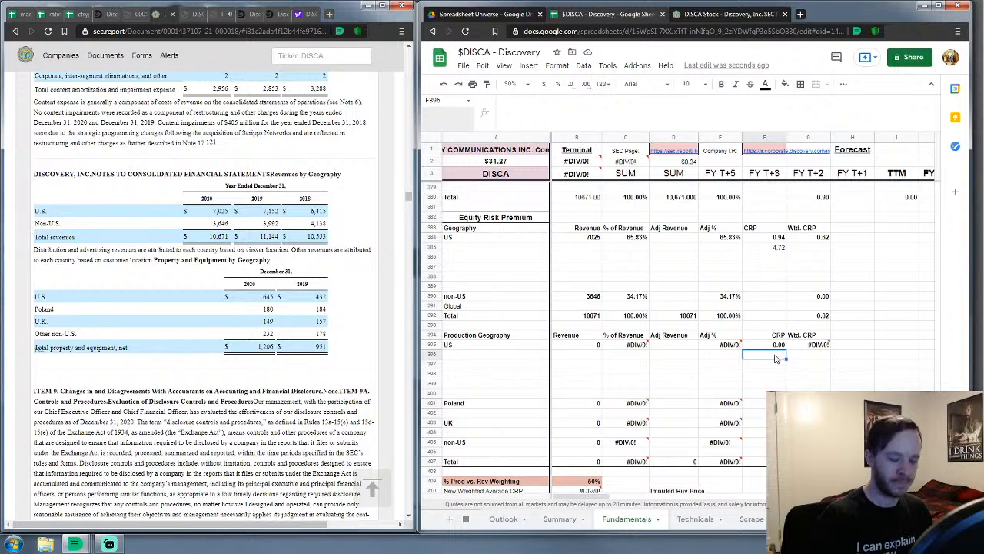
{"action": "type", "text": ".72"}
{"action": "key", "text": "Left"}
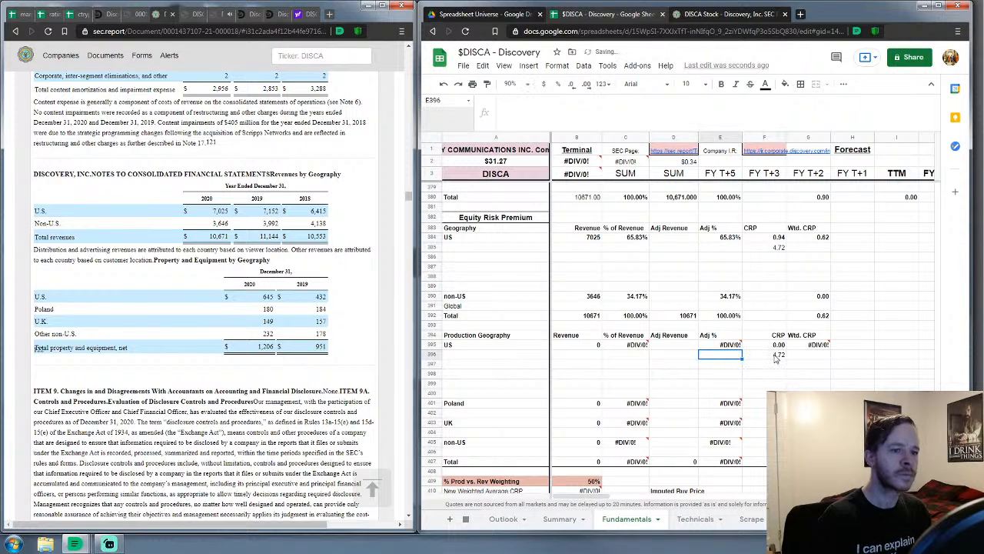
{"action": "left_click", "coordinate": [587, 348]}
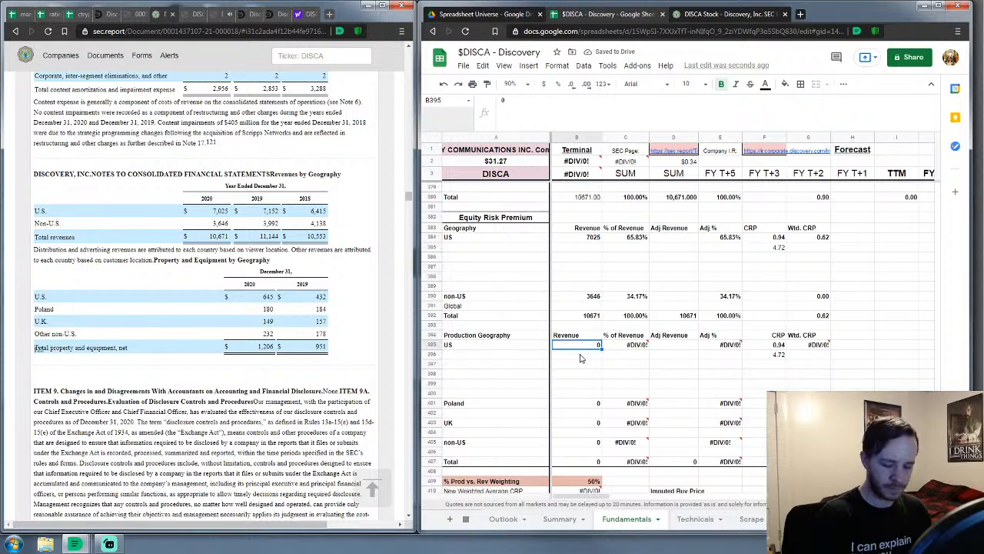
Enter production revenues of US 645, Poland 180, UK 149 and non-US 232
{"action": "type", "text": "645"}
{"action": "key", "text": "Return"}
{"action": "key", "text": "Down"}
{"action": "key", "text": "Down"}
{"action": "key", "text": "Down"}
{"action": "key", "text": "Down"}
{"action": "key", "text": "Down"}
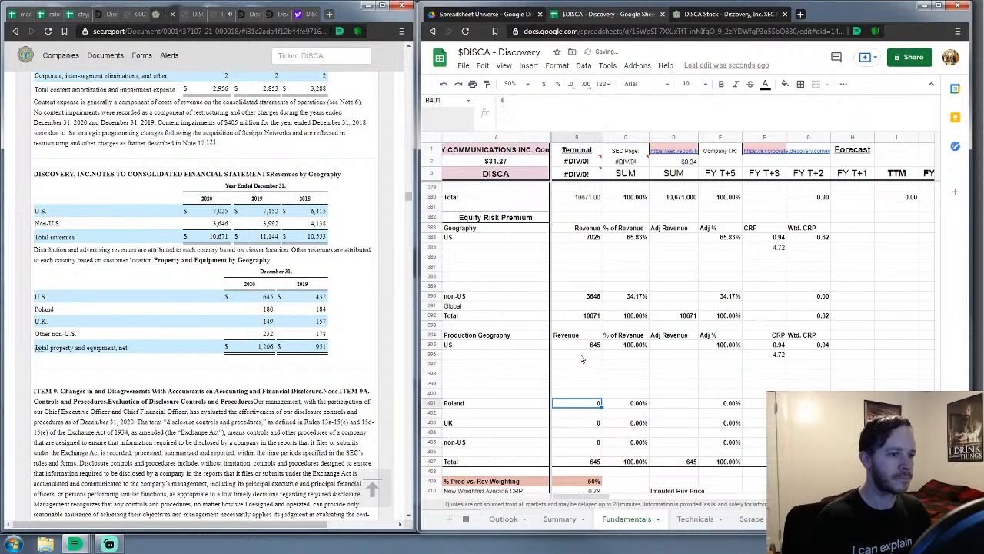
{"action": "key", "text": "ctrl+b"}
{"action": "type", "text": "18"}
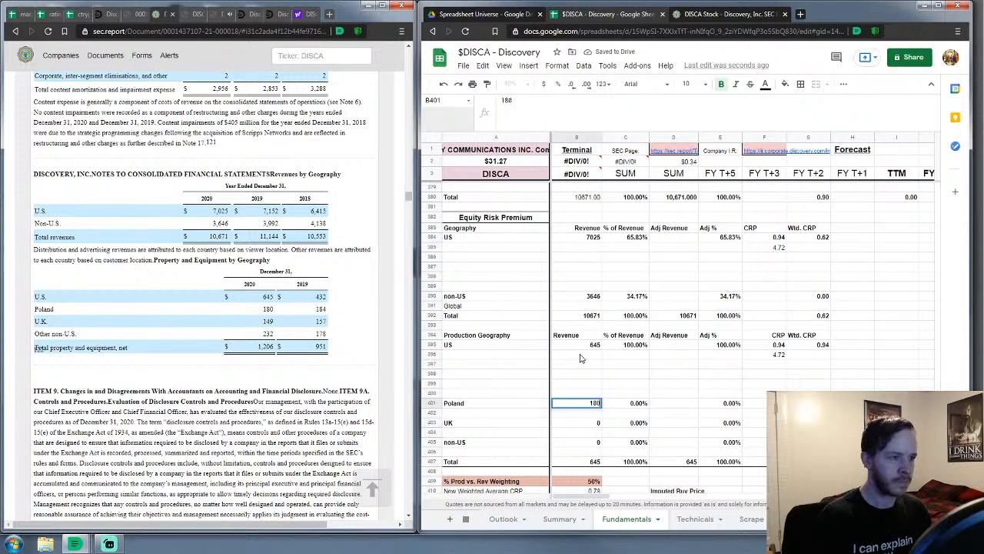
{"action": "type", "text": "0"}
{"action": "key", "text": "Return"}
{"action": "key", "text": "Down"}
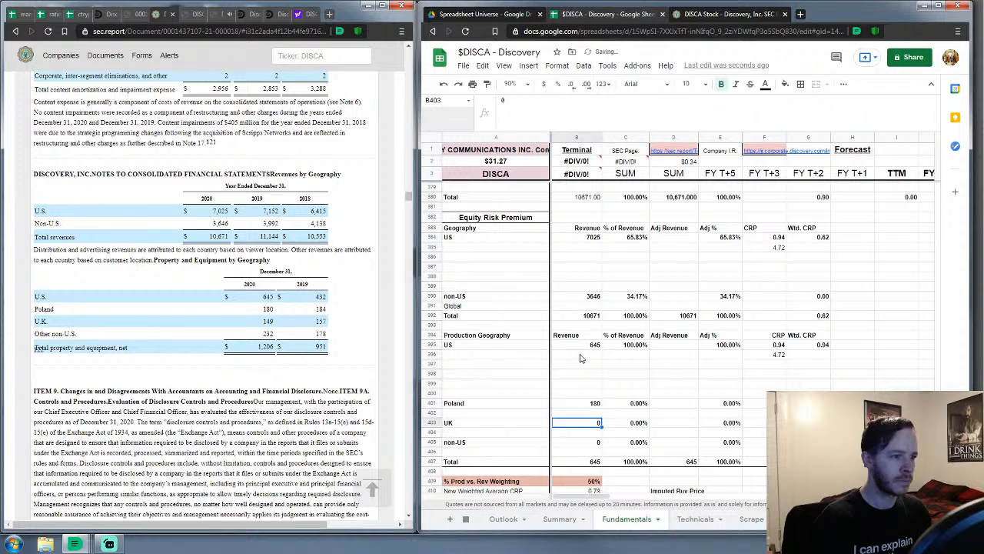
{"action": "type", "text": "149"}
{"action": "key", "text": "Return"}
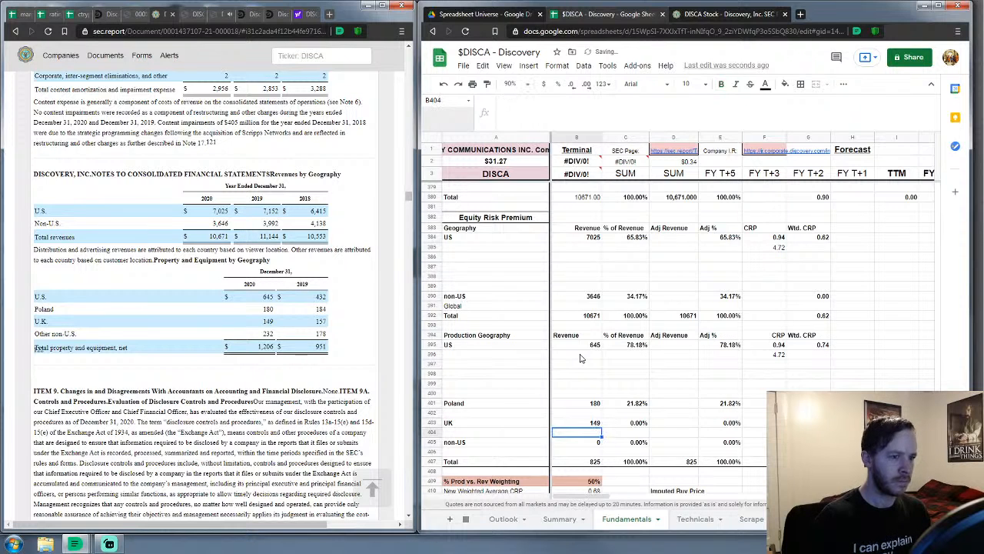
{"action": "key", "text": "Down"}
{"action": "type", "text": "23"}
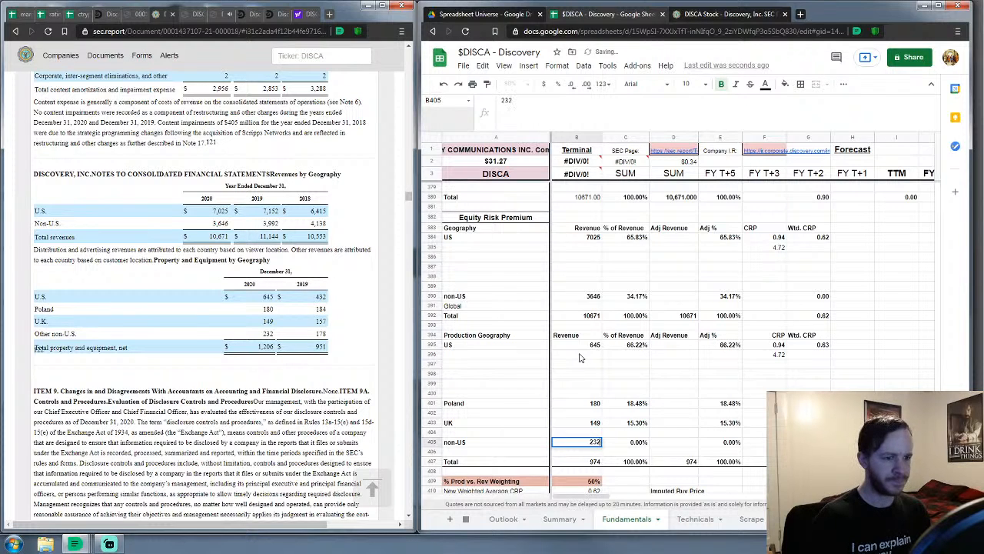
{"action": "type", "text": "2"}
{"action": "key", "text": "Return"}
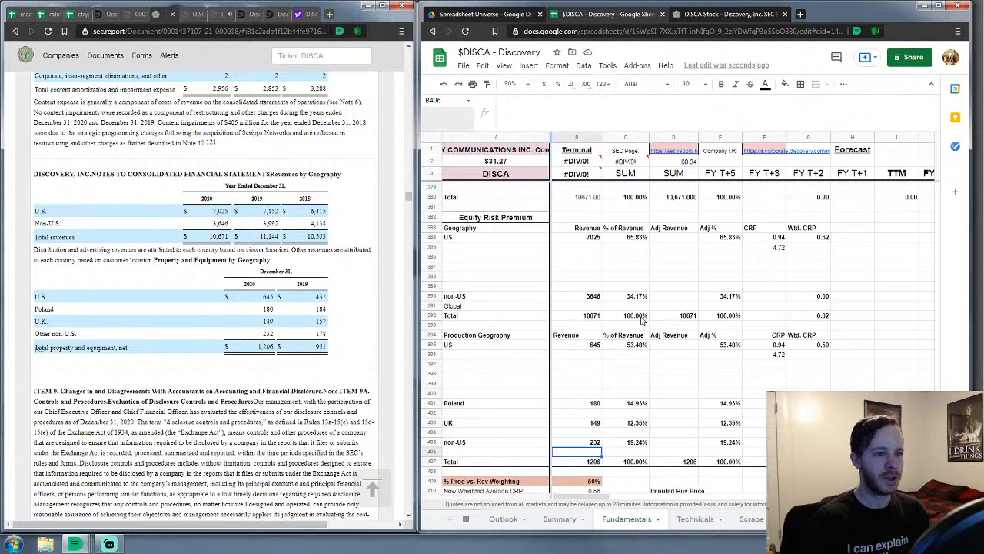
{"action": "scroll", "coordinate": [646, 321], "scroll_direction": "down", "scroll_amount": 3}
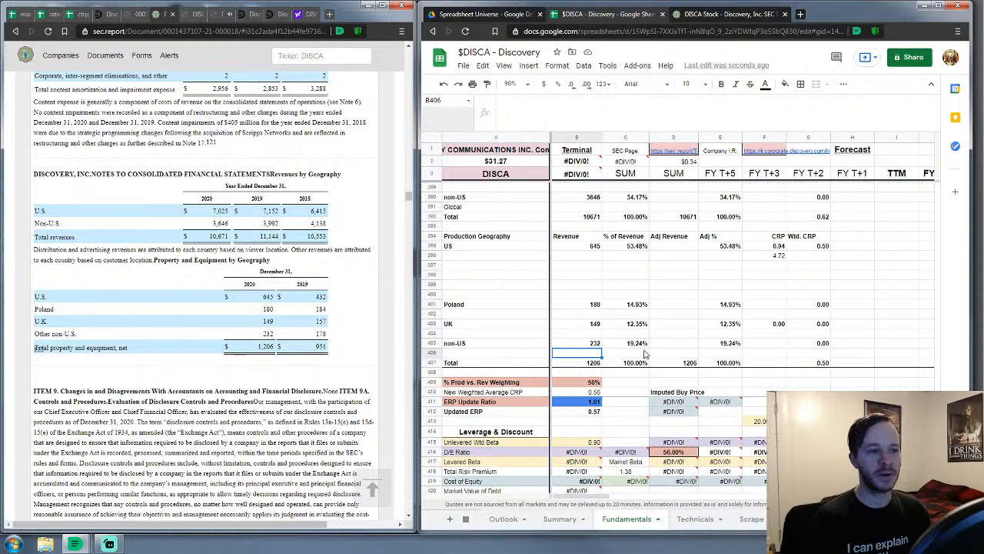
{"action": "scroll", "coordinate": [644, 353], "scroll_direction": "down", "scroll_amount": 1}
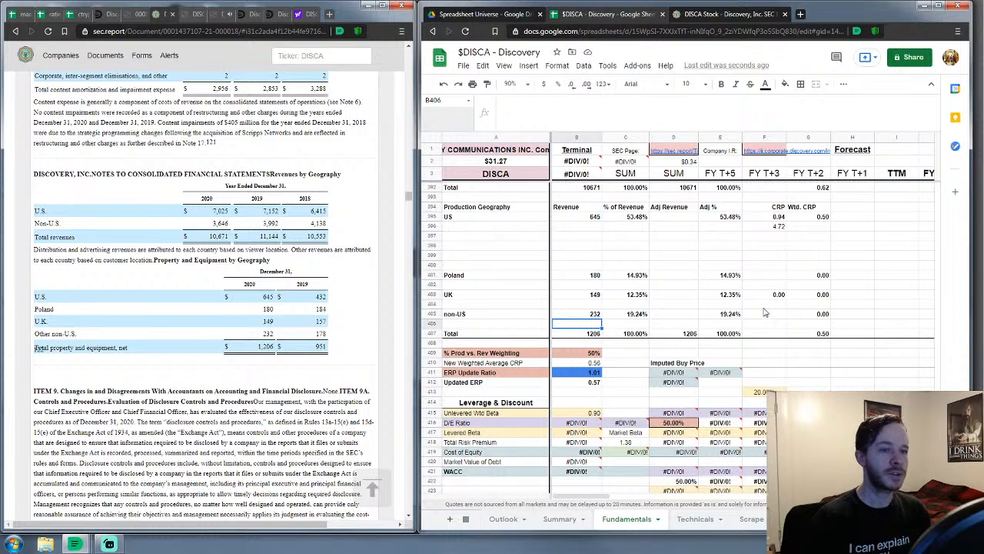
{"action": "left_click", "coordinate": [775, 285]}
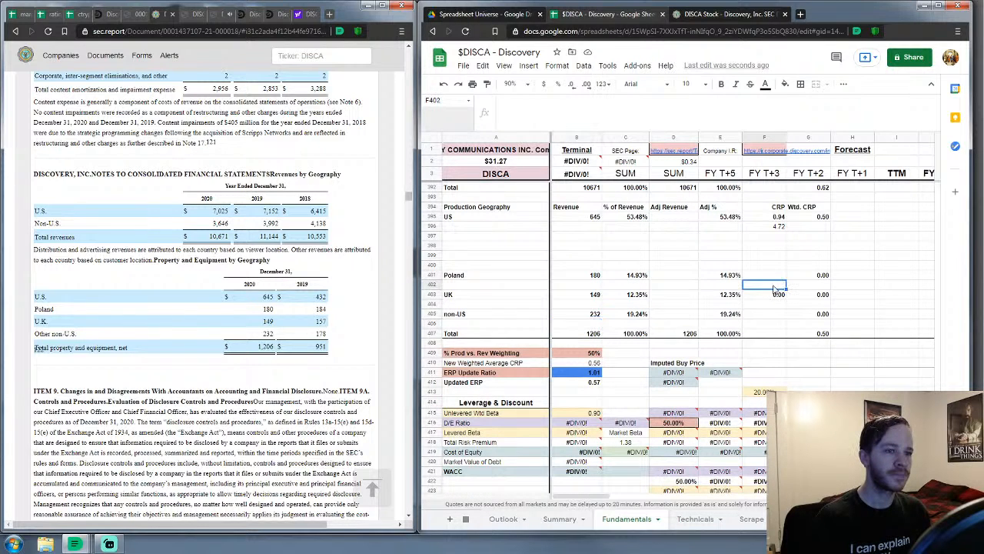
Scroll the ctryprem sheet to Poland's row and its Equity Risk Premium column
{"action": "left_click", "coordinate": [80, 15]}
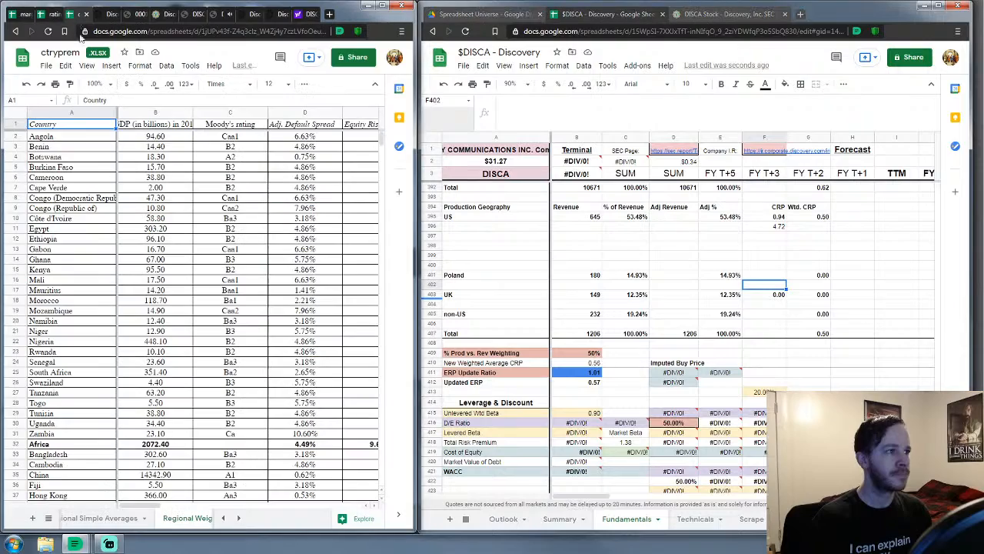
{"action": "scroll", "coordinate": [174, 246], "scroll_direction": "down", "scroll_amount": 9}
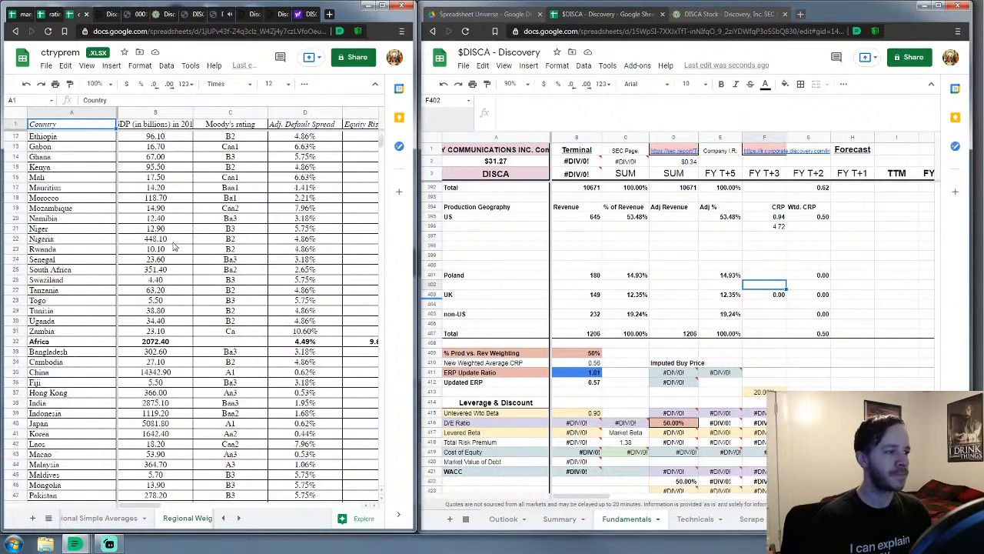
{"action": "scroll", "coordinate": [173, 250], "scroll_direction": "down", "scroll_amount": 17}
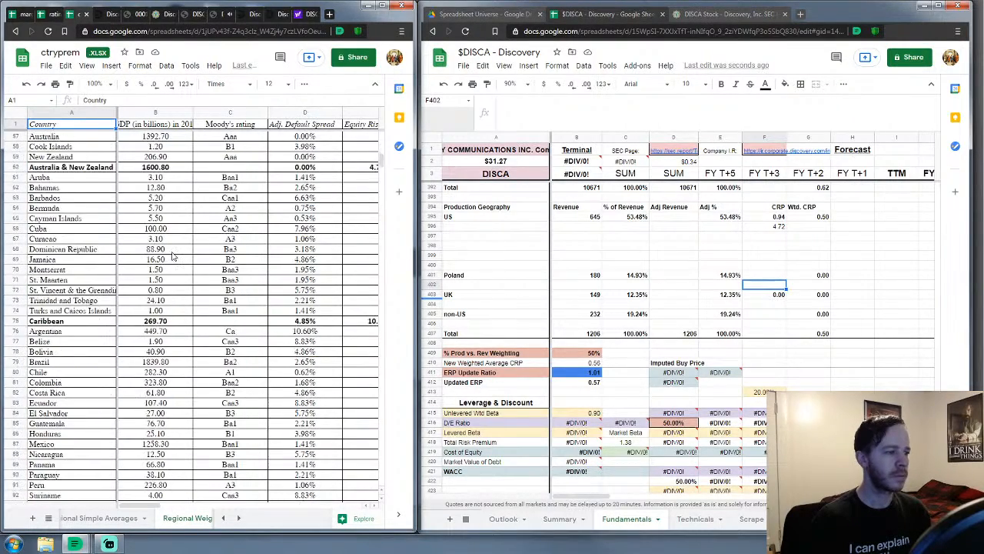
{"action": "scroll", "coordinate": [174, 257], "scroll_direction": "down", "scroll_amount": 13}
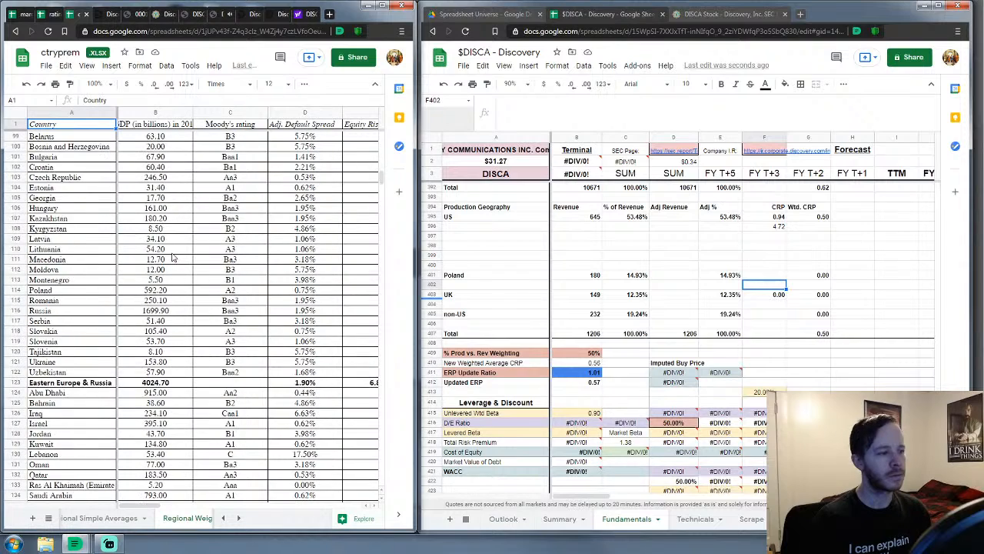
{"action": "scroll", "coordinate": [173, 259], "scroll_direction": "down", "scroll_amount": 2}
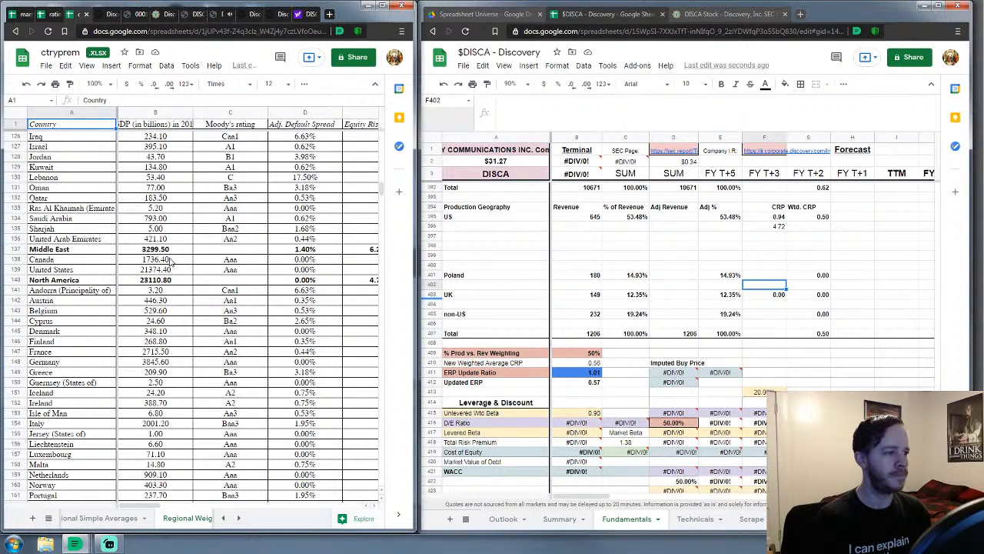
{"action": "scroll", "coordinate": [172, 263], "scroll_direction": "down", "scroll_amount": 2}
{"action": "scroll", "coordinate": [172, 263], "scroll_direction": "down", "scroll_amount": 2}
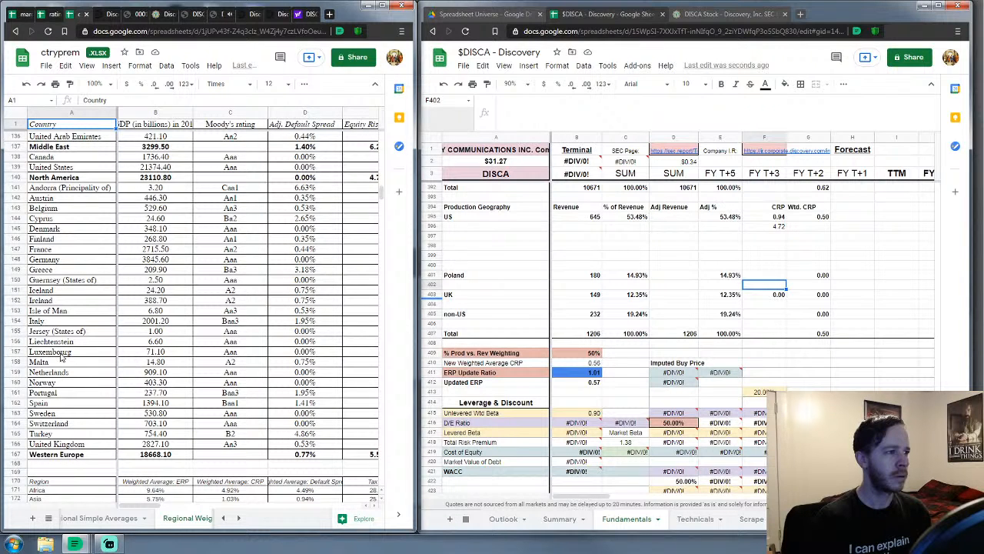
{"action": "scroll", "coordinate": [60, 354], "scroll_direction": "up", "scroll_amount": 10}
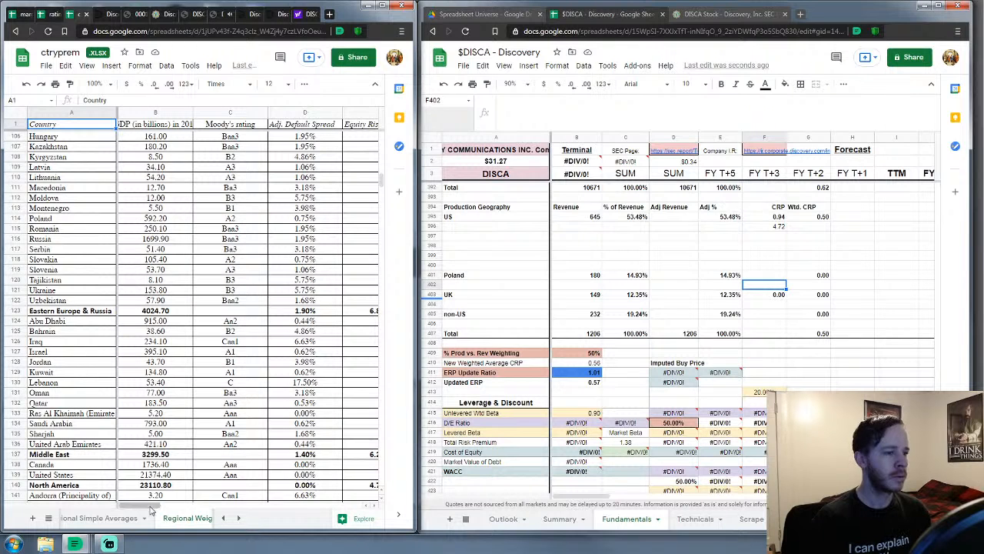
{"action": "left_click_drag", "start_coordinate": [157, 508], "coordinate": [173, 507]}
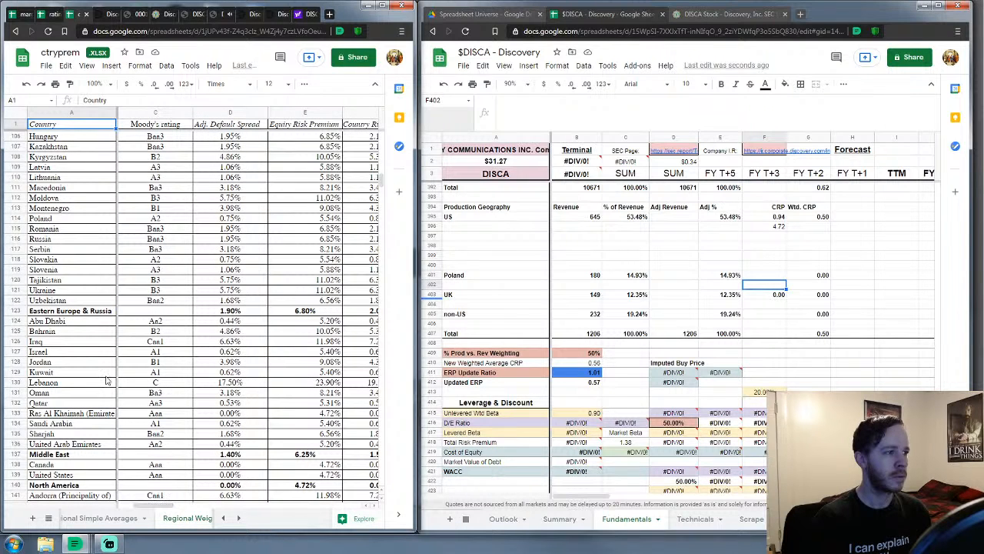
Enter production risk premiums of 5.54 for Poland and 5.31 for the UK
{"action": "left_click", "coordinate": [319, 222]}
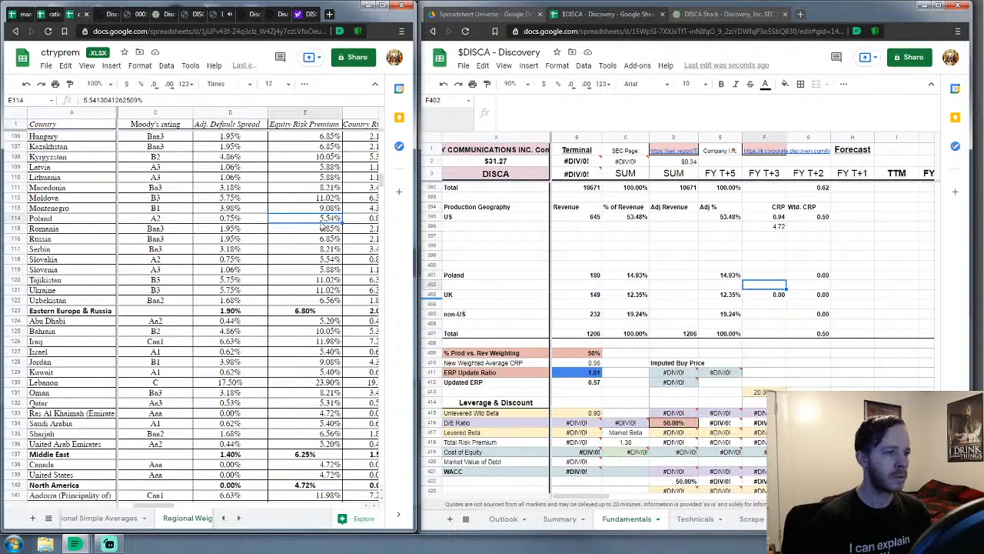
{"action": "left_click", "coordinate": [762, 287]}
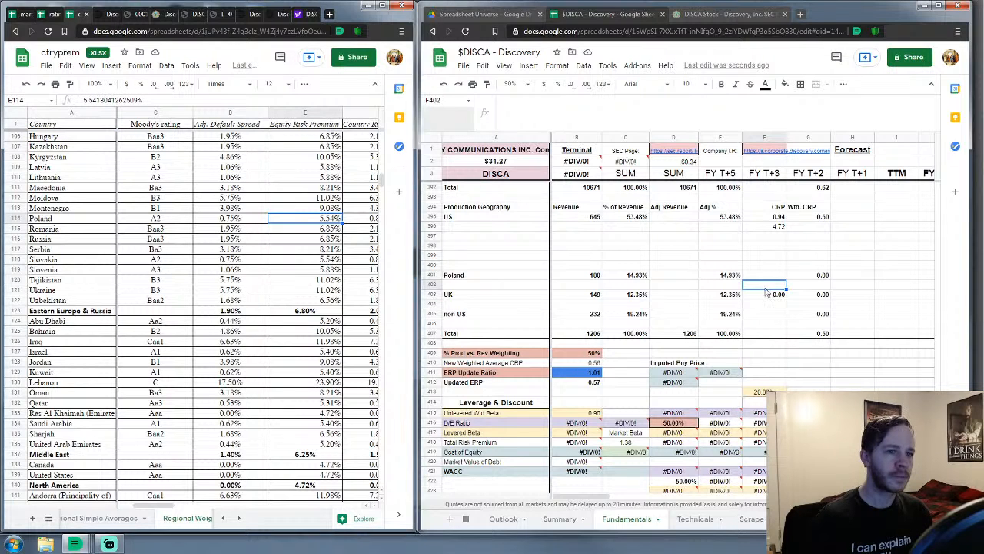
{"action": "type", "text": "5"}
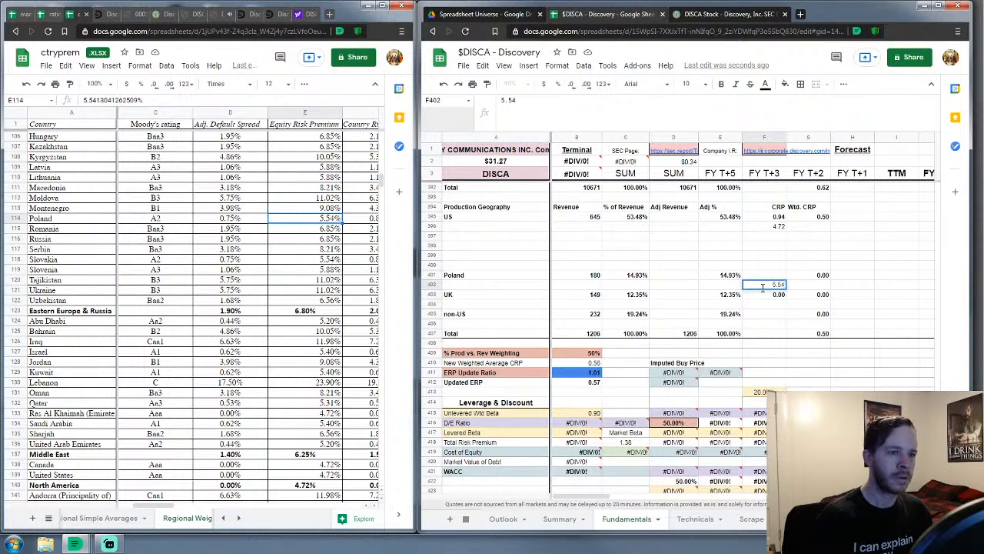
{"action": "type", "text": ".54"}
{"action": "key", "text": "Return"}
{"action": "key", "text": "Return"}
{"action": "scroll", "coordinate": [336, 374], "scroll_direction": "down", "scroll_amount": 2}
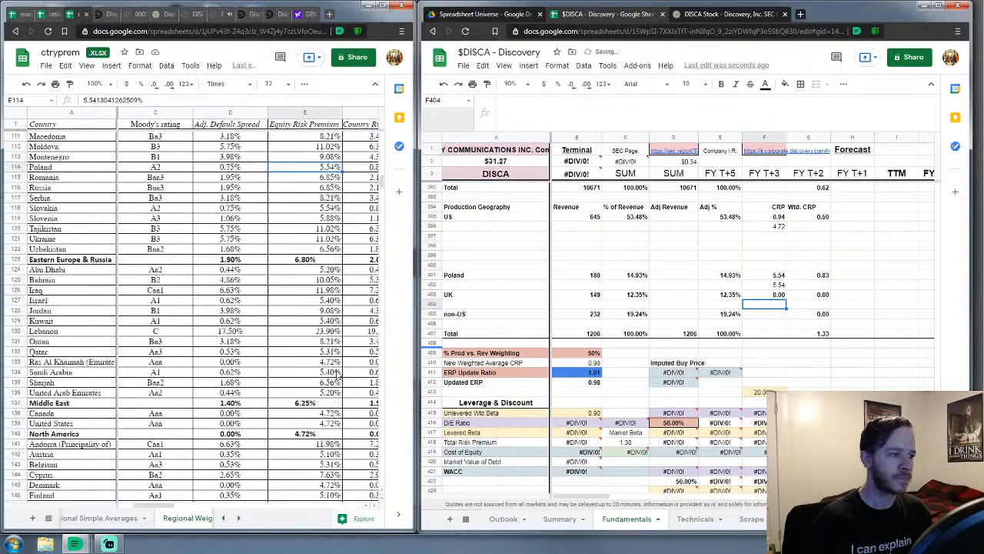
{"action": "scroll", "coordinate": [336, 374], "scroll_direction": "down", "scroll_amount": 10}
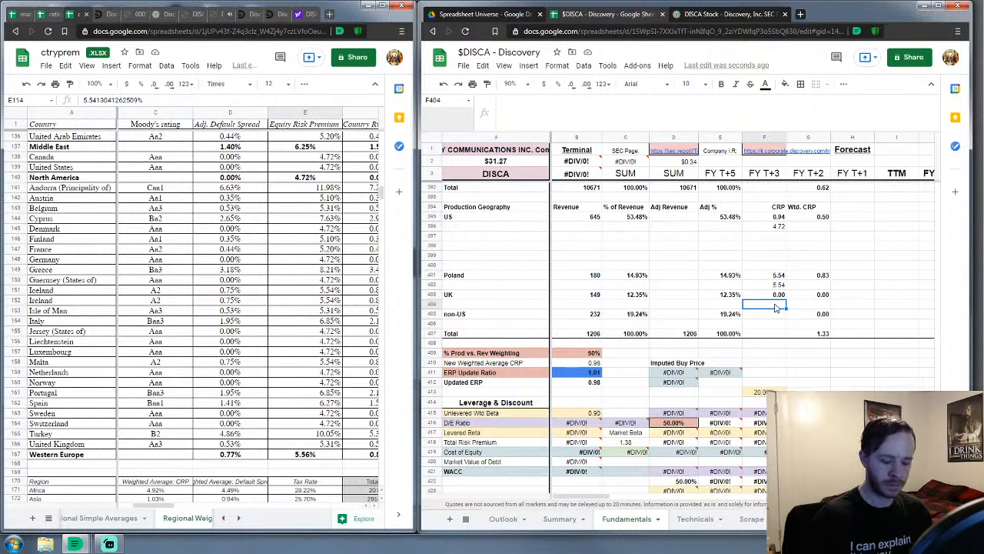
{"action": "type", "text": "5.31"}
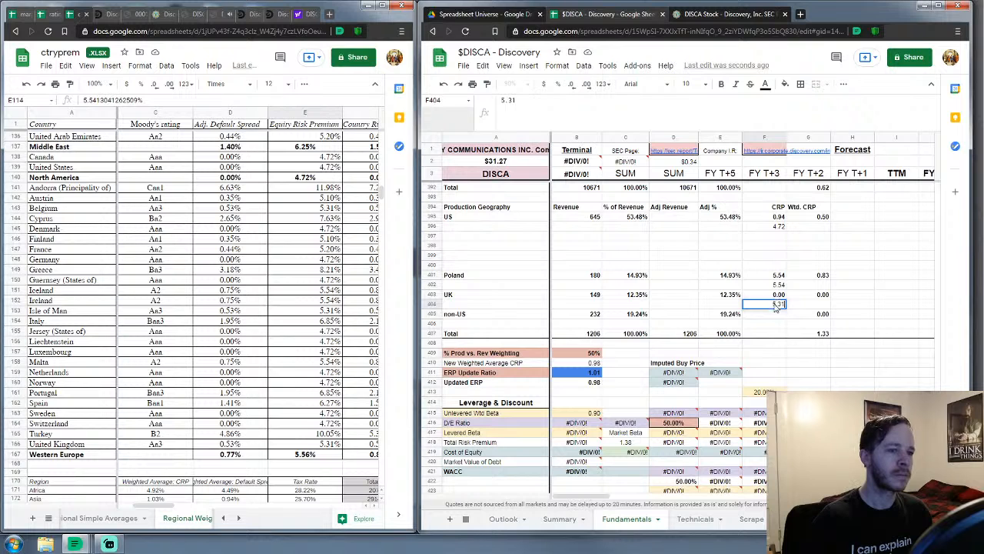
{"action": "key", "text": "Down"}
{"action": "key", "text": "Down"}
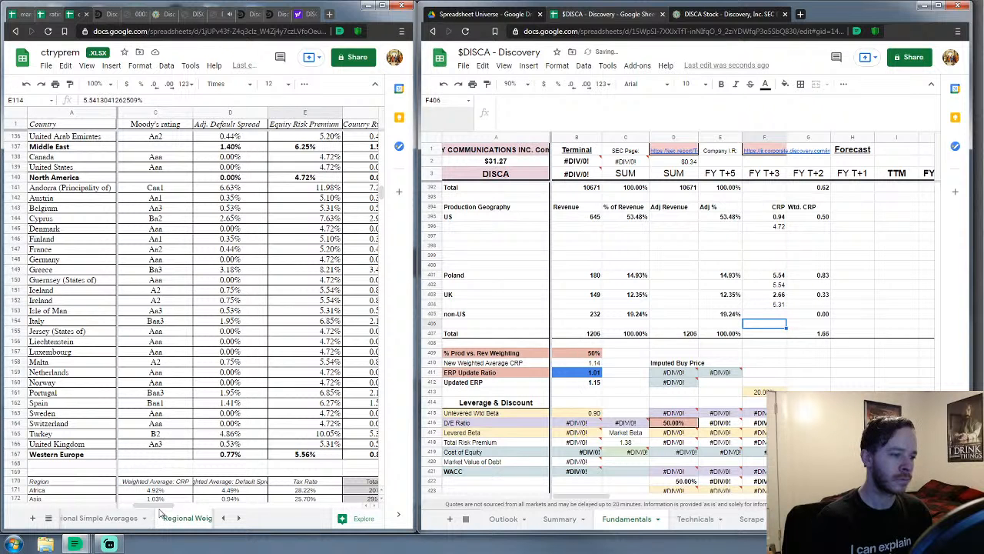
Look up the 5.76 Global ERP in the regional averages and enter it in F406
{"action": "left_click", "coordinate": [163, 515]}
{"action": "scroll", "coordinate": [165, 381], "scroll_direction": "down", "scroll_amount": 5}
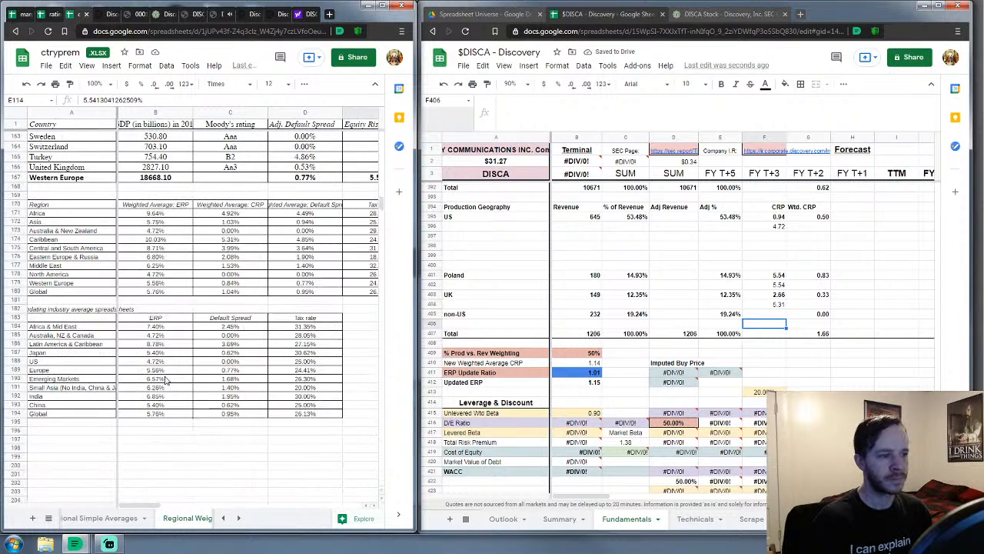
{"action": "scroll", "coordinate": [165, 380], "scroll_direction": "up", "scroll_amount": 2}
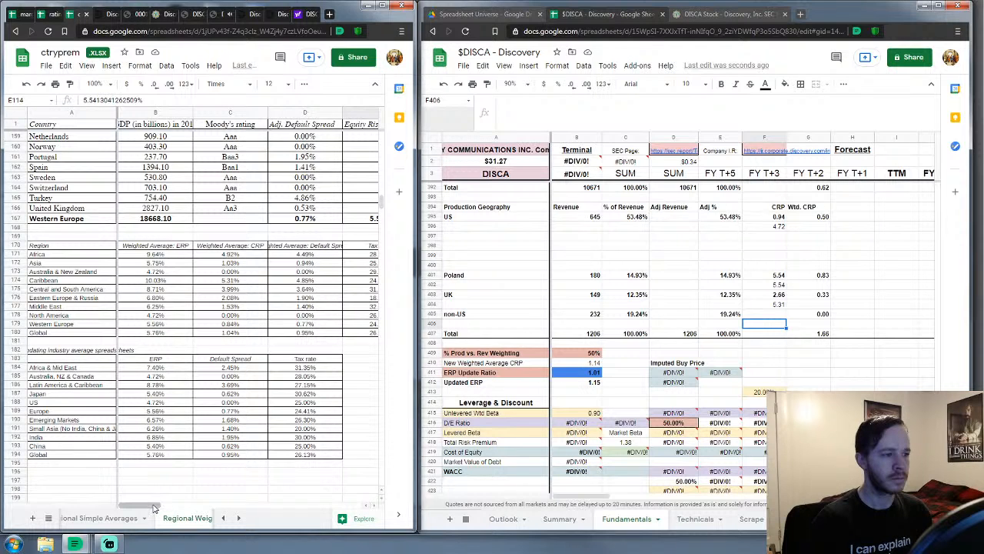
{"action": "left_click", "coordinate": [771, 326]}
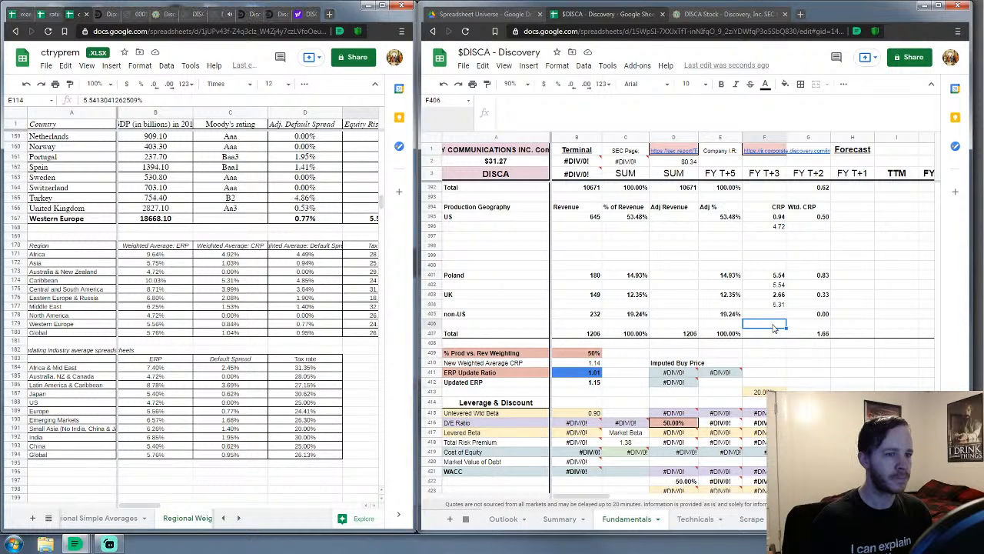
{"action": "type", "text": "5.76"}
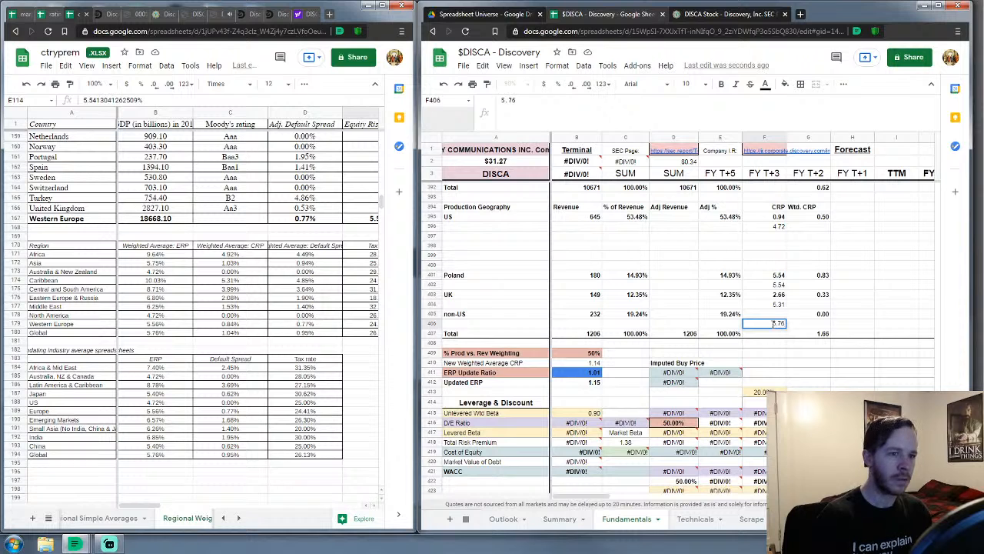
{"action": "key", "text": "Up"}
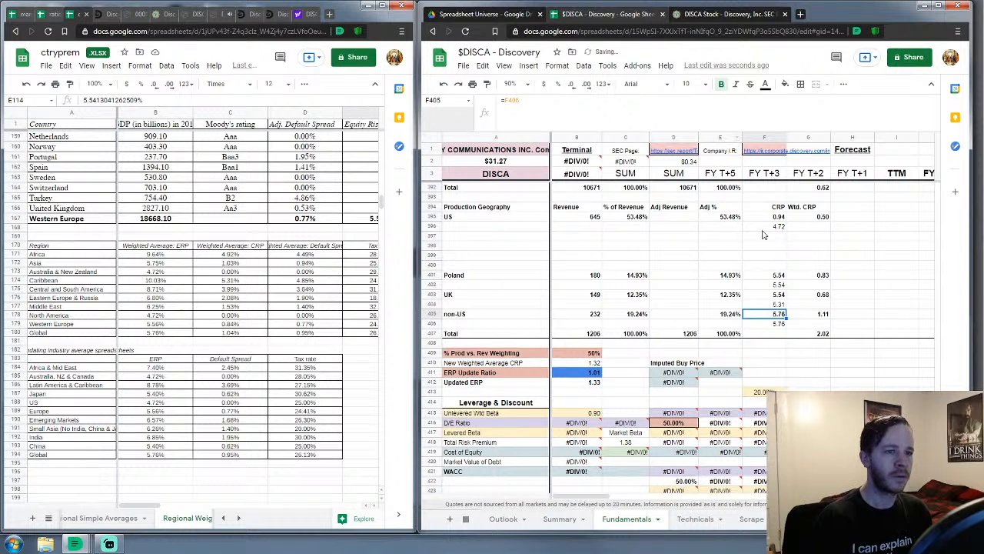
{"action": "scroll", "coordinate": [763, 235], "scroll_direction": "up", "scroll_amount": 3}
Paste 5.76 into the Global CRP cell F391
{"action": "left_click", "coordinate": [782, 289]}
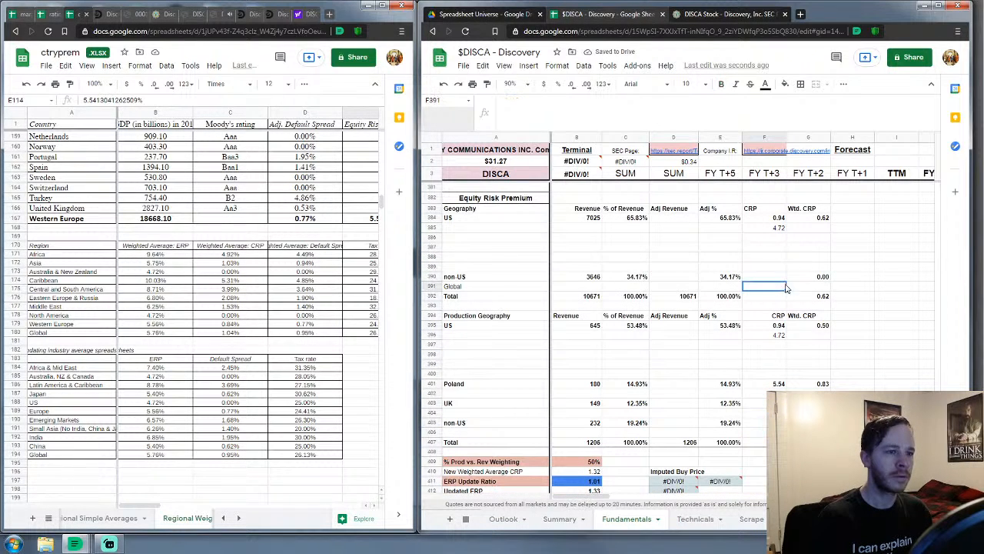
{"action": "type", "text": "5.76"}
{"action": "key", "text": "Return"}
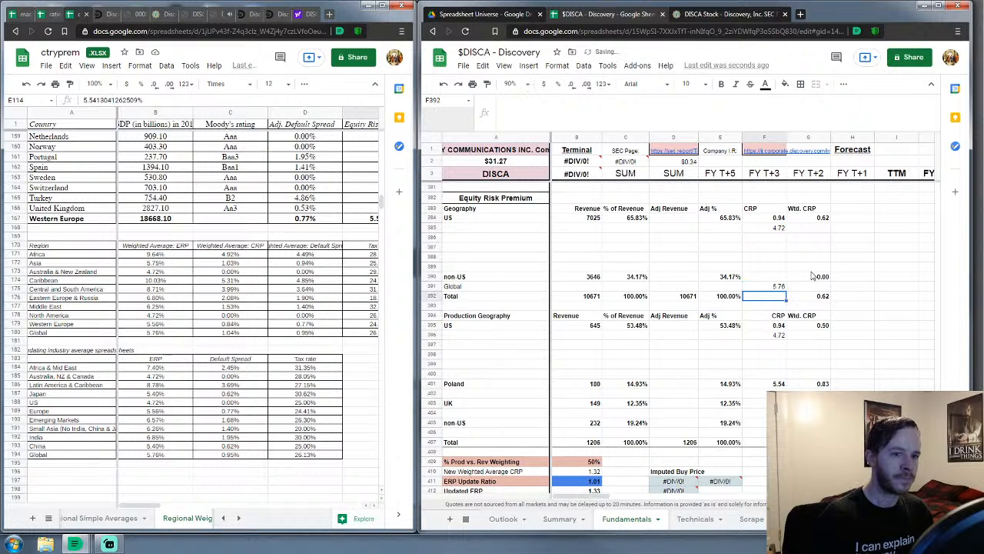
{"action": "scroll", "coordinate": [812, 275], "scroll_direction": "down", "scroll_amount": 2}
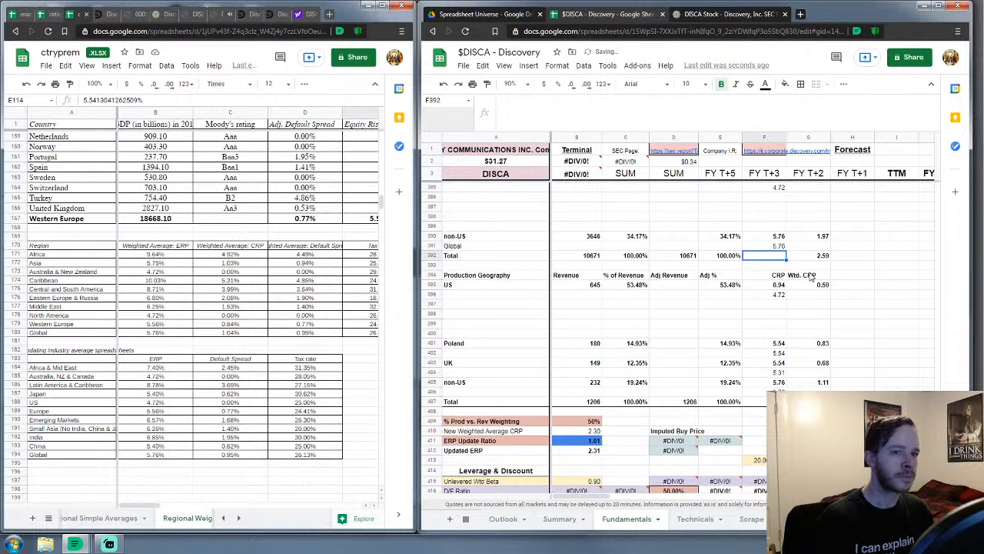
{"action": "scroll", "coordinate": [811, 276], "scroll_direction": "up", "scroll_amount": 3}
{"action": "scroll", "coordinate": [810, 296], "scroll_direction": "down", "scroll_amount": 1}
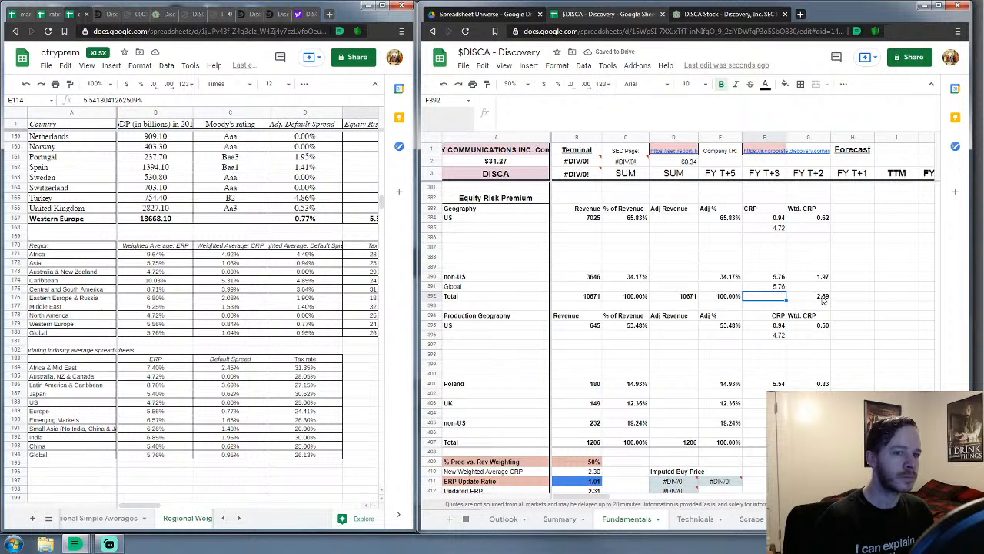
Simplify the US CRP formula in F384 to =(F385)/1
{"action": "left_click", "coordinate": [774, 219]}
{"action": "left_click_drag", "start_coordinate": [600, 103], "coordinate": [526, 101]}
{"action": "key", "text": "BackSpace"}
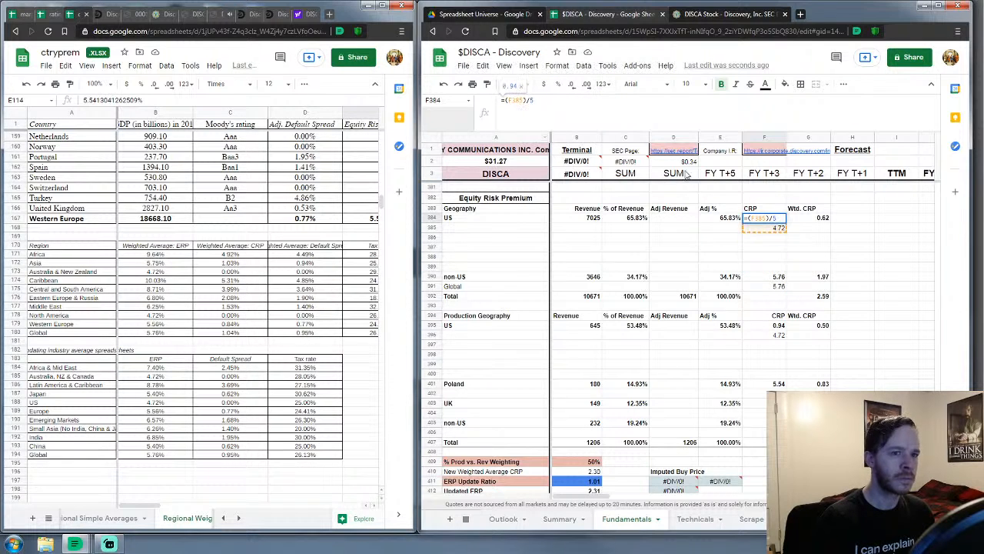
{"action": "type", "text": "1"}
{"action": "key", "text": "Return"}
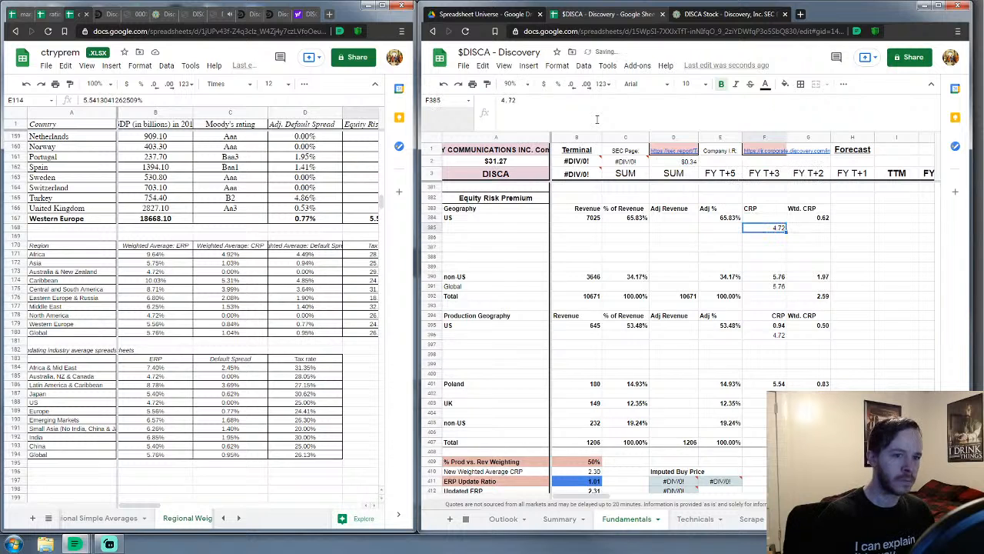
{"action": "scroll", "coordinate": [756, 279], "scroll_direction": "down", "scroll_amount": 1}
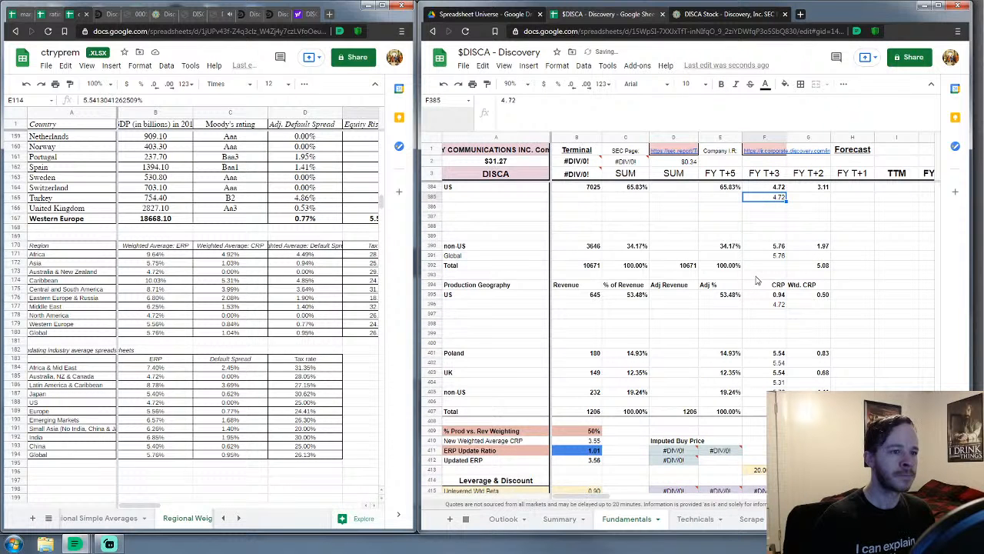
{"action": "scroll", "coordinate": [756, 280], "scroll_direction": "down", "scroll_amount": 1}
Simplify the Production Geography US CRP formula in F395 to =(F396)/1
{"action": "left_click", "coordinate": [779, 265]}
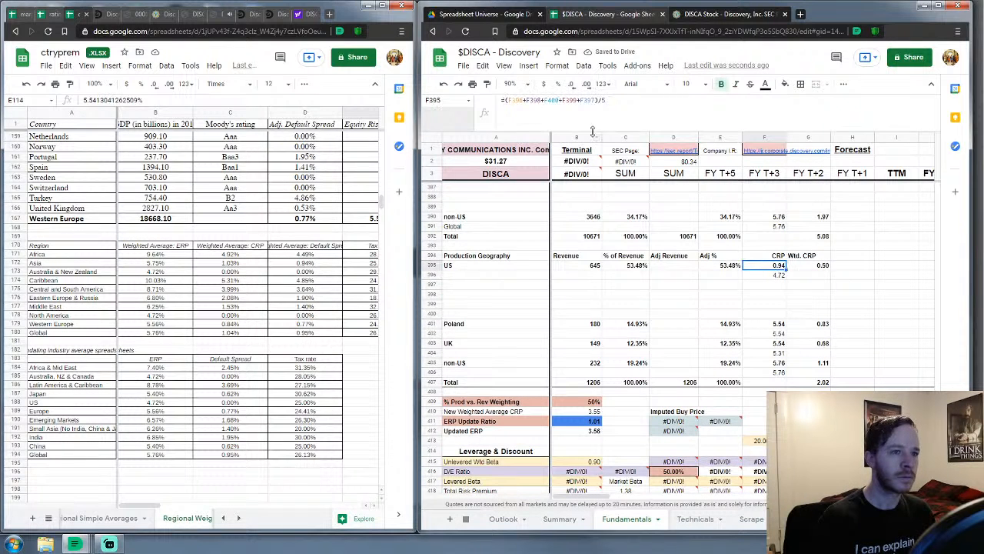
{"action": "key", "text": "Return"}
{"action": "key", "text": "BackSpace"}
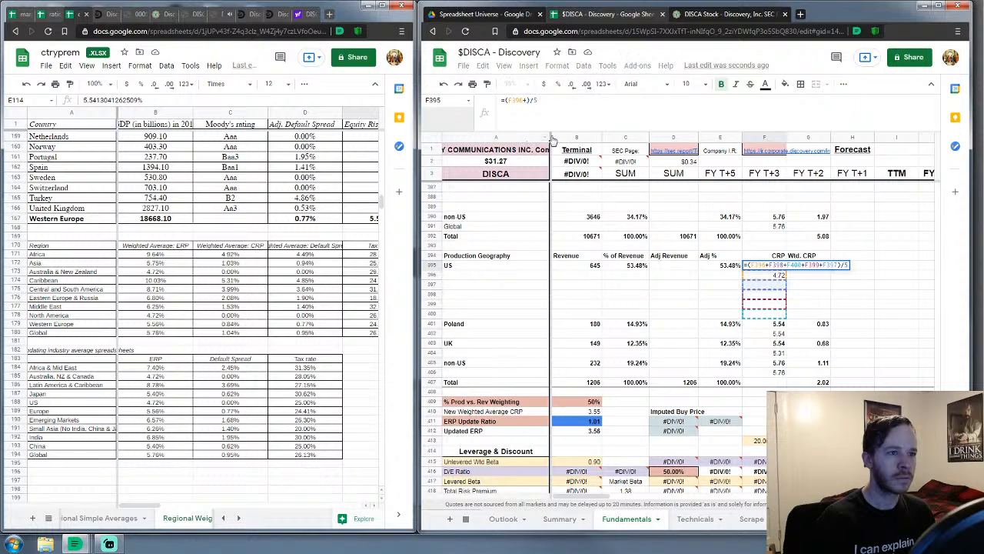
{"action": "left_click", "coordinate": [591, 108]}
{"action": "key", "text": "BackSpace"}
{"action": "type", "text": "1"}
{"action": "key", "text": "Return"}
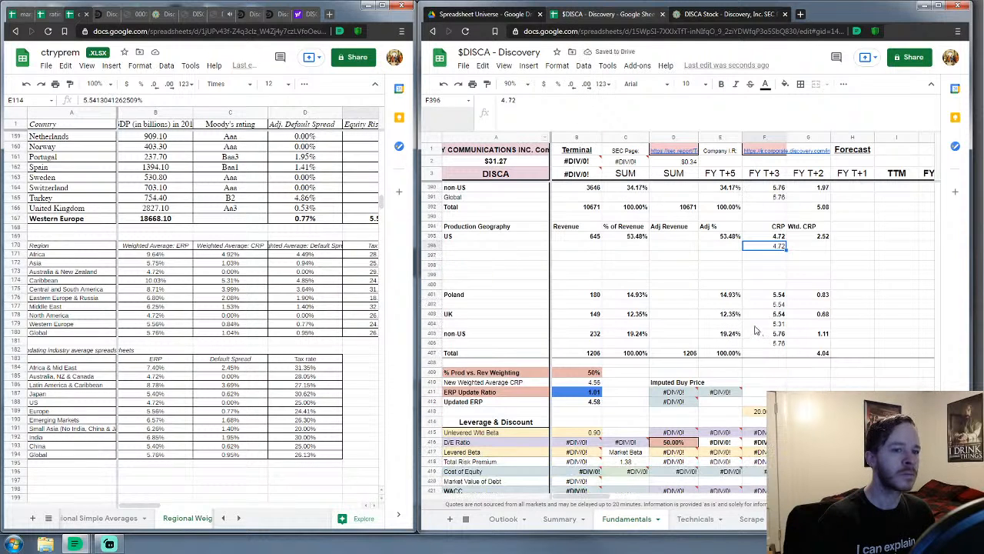
Check the F395 formula, the New Weighted Average CRP and the G407 total
{"action": "scroll", "coordinate": [783, 309], "scroll_direction": "down", "scroll_amount": 2}
{"action": "scroll", "coordinate": [783, 309], "scroll_direction": "up", "scroll_amount": 3}
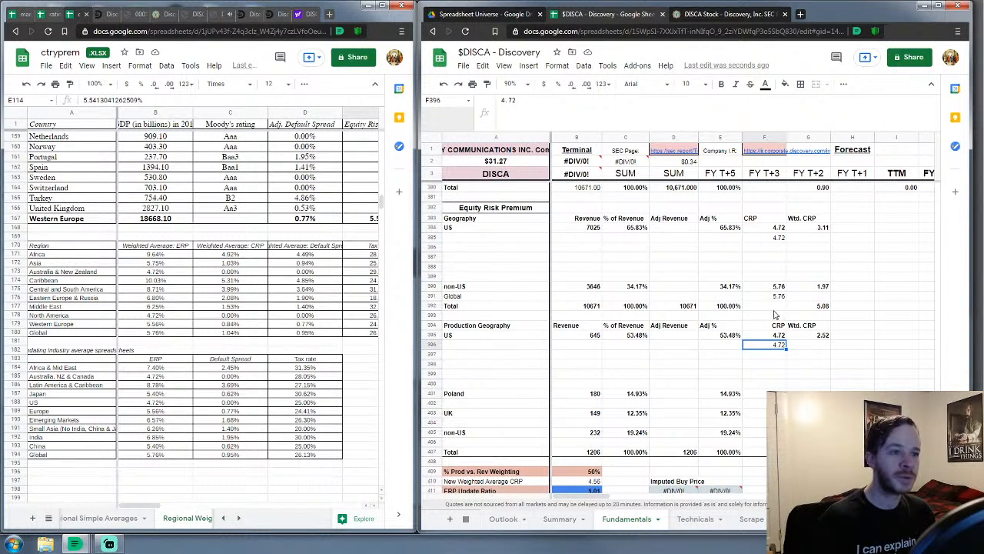
{"action": "scroll", "coordinate": [800, 300], "scroll_direction": "down", "scroll_amount": 2}
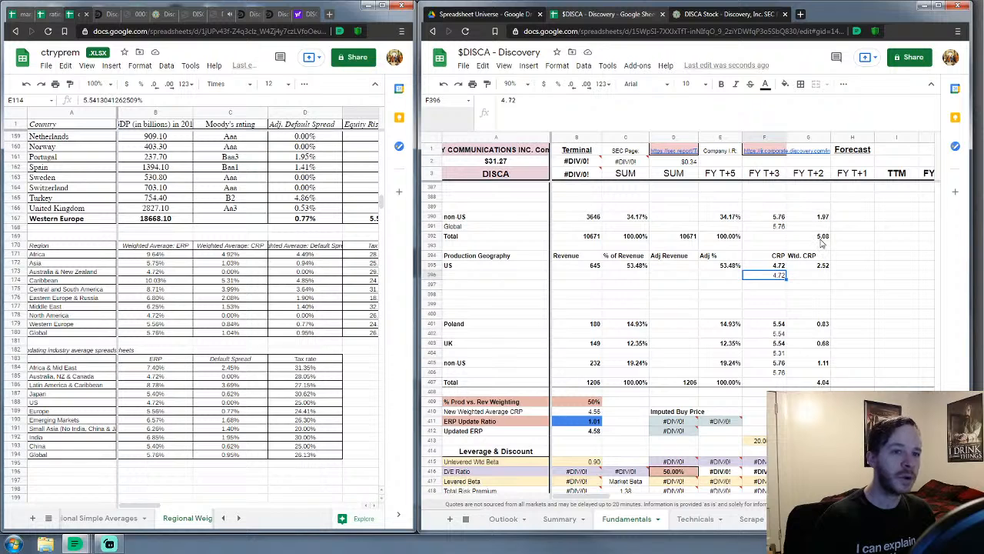
{"action": "scroll", "coordinate": [822, 243], "scroll_direction": "down", "scroll_amount": 2}
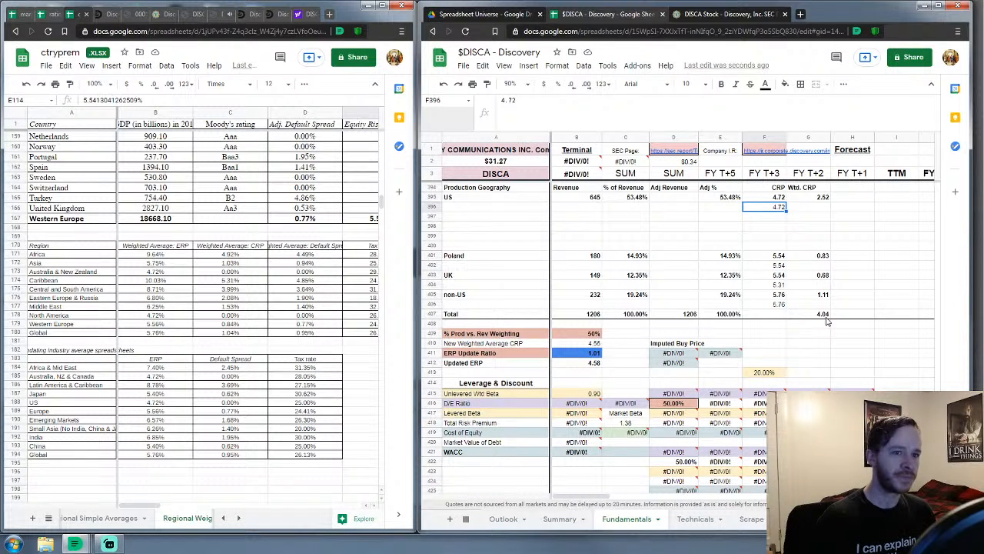
{"action": "left_click", "coordinate": [779, 200]}
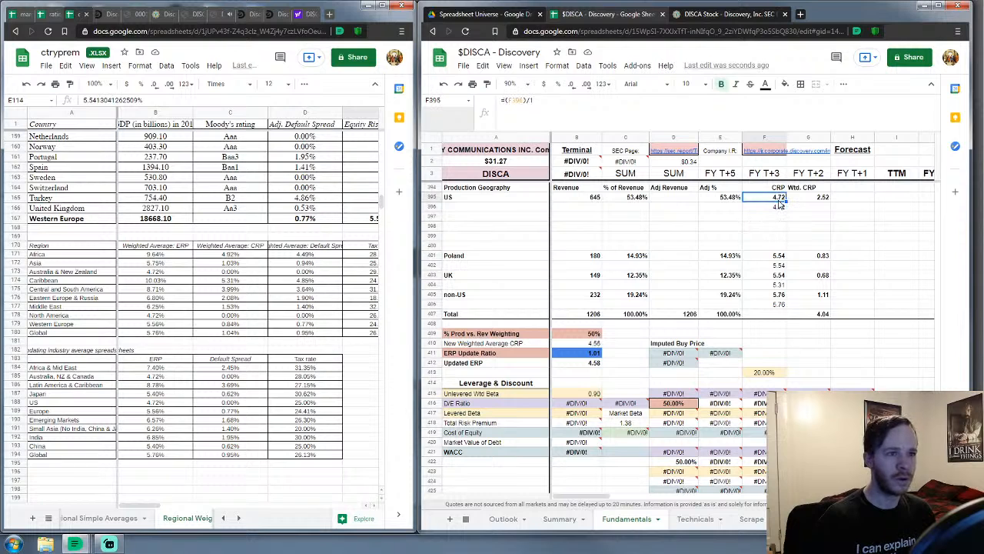
{"action": "left_click", "coordinate": [590, 347]}
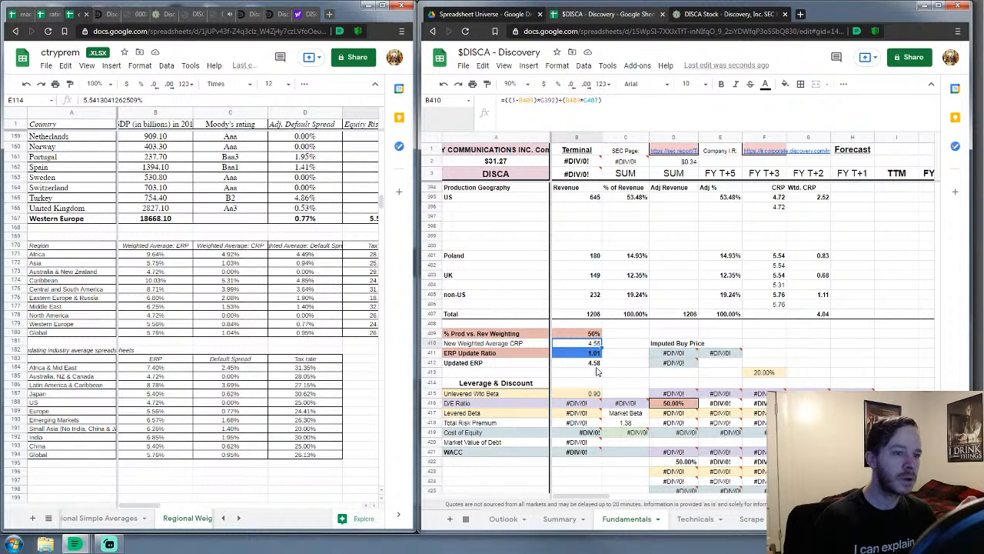
{"action": "scroll", "coordinate": [771, 294], "scroll_direction": "up", "scroll_amount": 2}
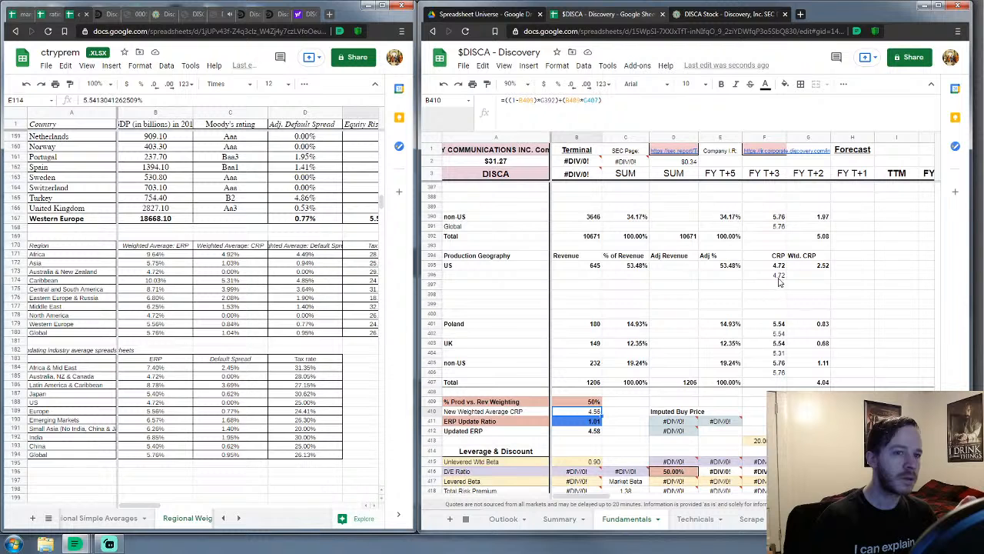
{"action": "left_click", "coordinate": [779, 265]}
{"action": "scroll", "coordinate": [770, 291], "scroll_direction": "down", "scroll_amount": 2}
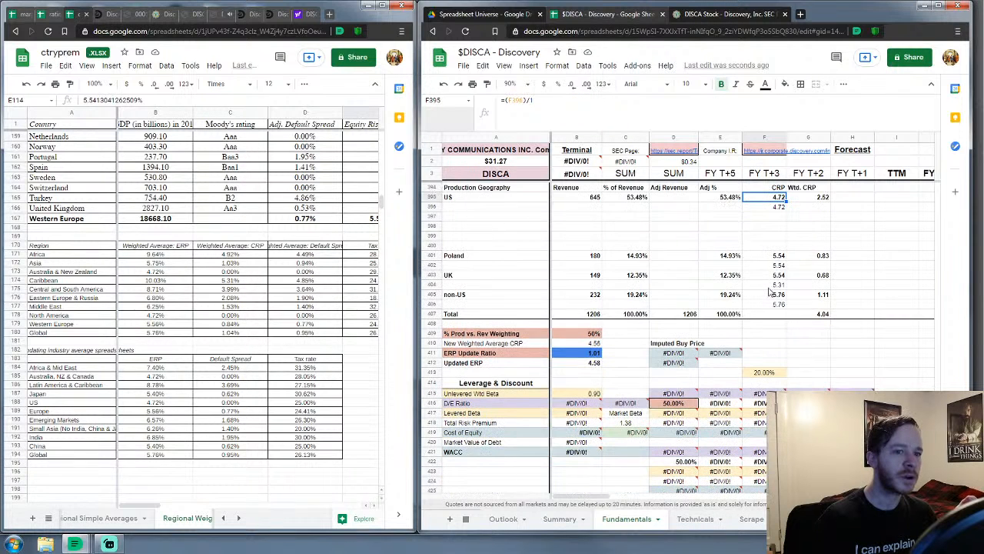
{"action": "left_click", "coordinate": [815, 315]}
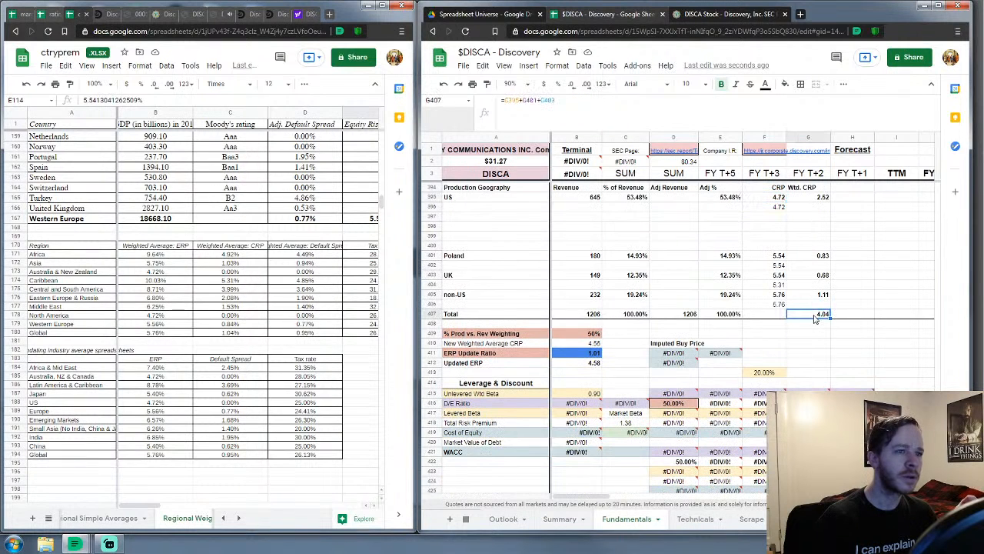
{"action": "left_click", "coordinate": [636, 103]}
{"action": "type", "text": "+"}
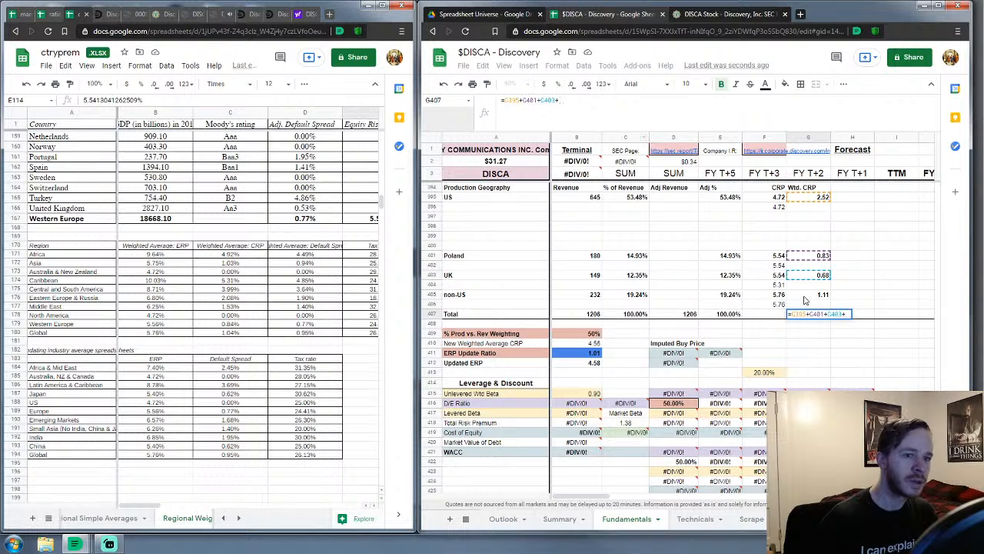
{"action": "left_click", "coordinate": [805, 297]}
{"action": "key", "text": "Return"}
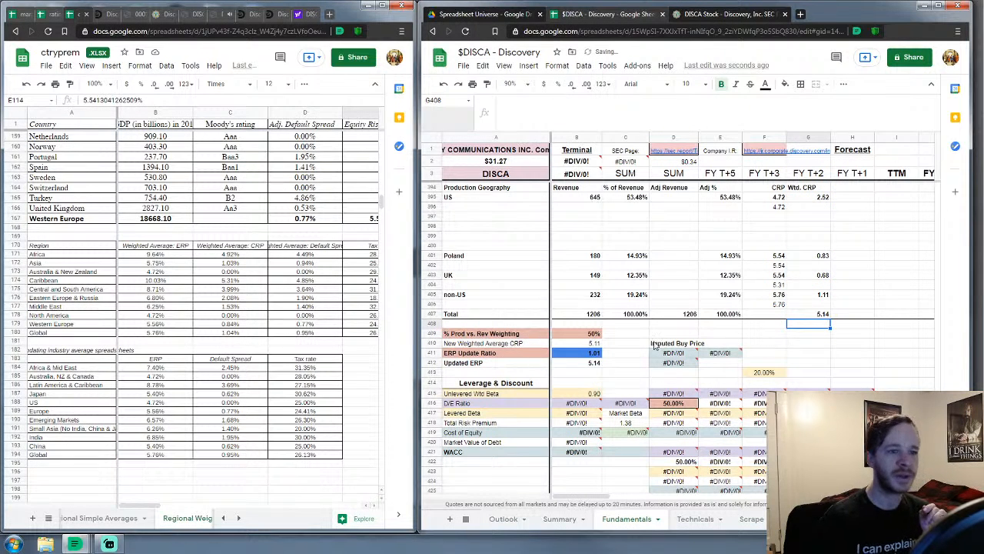
{"action": "left_click", "coordinate": [646, 335]}
{"action": "scroll", "coordinate": [692, 319], "scroll_direction": "up", "scroll_amount": 3}
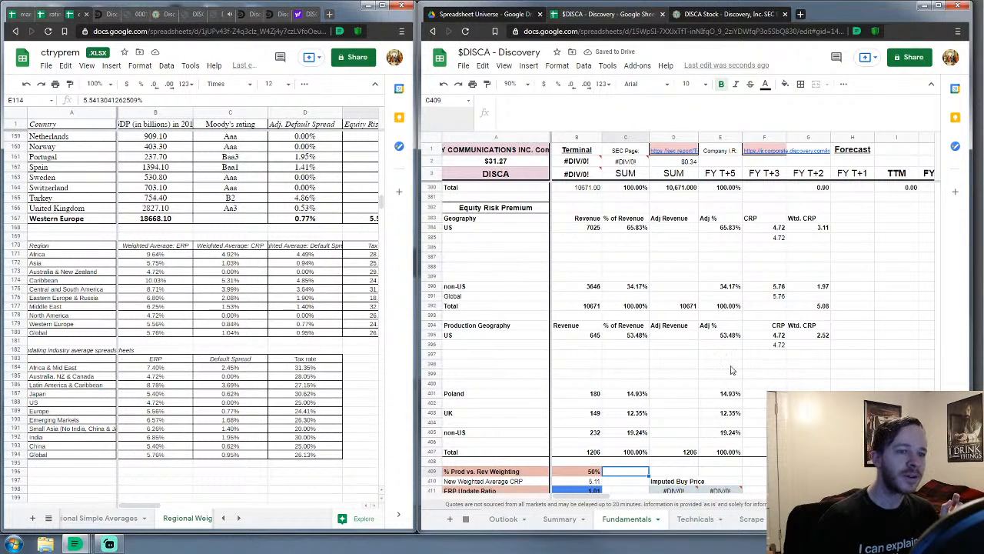
{"action": "scroll", "coordinate": [732, 370], "scroll_direction": "down", "scroll_amount": 3}
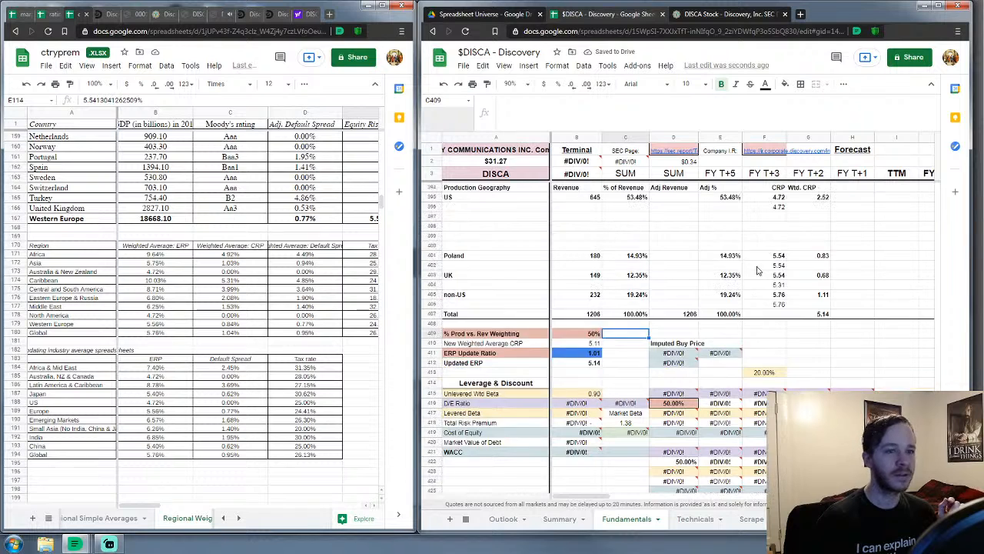
{"action": "scroll", "coordinate": [757, 271], "scroll_direction": "up", "scroll_amount": 1}
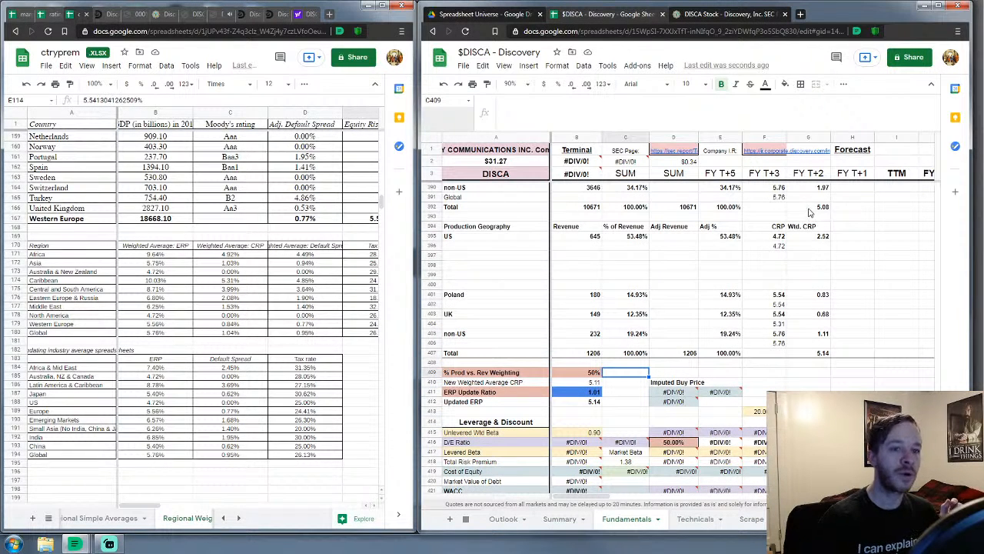
{"action": "scroll", "coordinate": [644, 367], "scroll_direction": "down", "scroll_amount": 2}
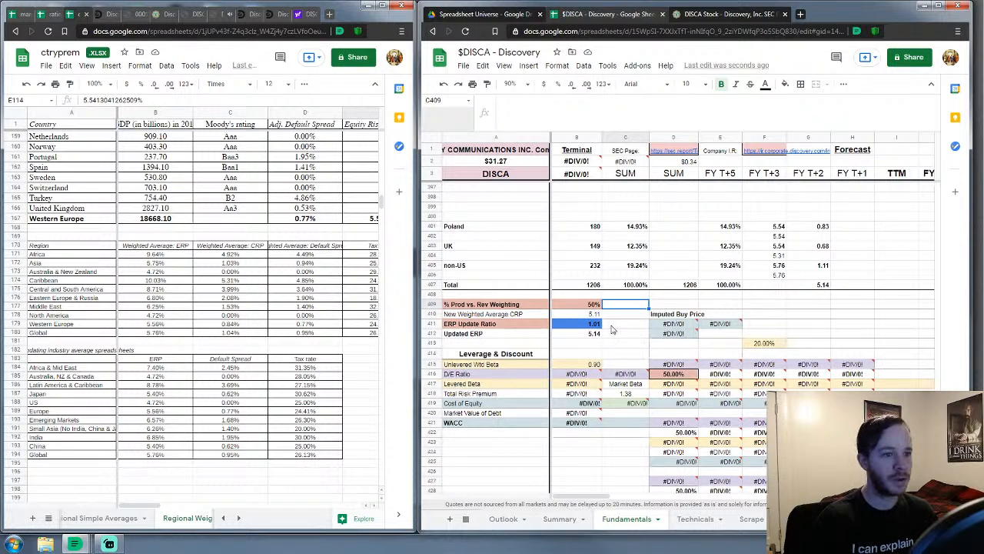
{"action": "scroll", "coordinate": [600, 321], "scroll_direction": "down", "scroll_amount": 1}
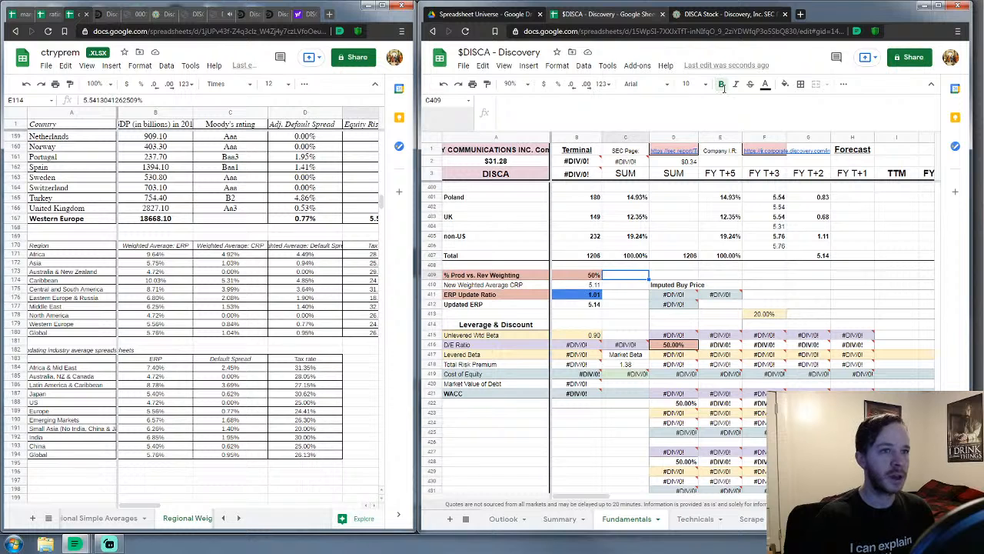
On yardeni.com, open the YRI Forecasts S&P 500 Earnings PDF at its annual earnings table
{"action": "left_click", "coordinate": [800, 14]}
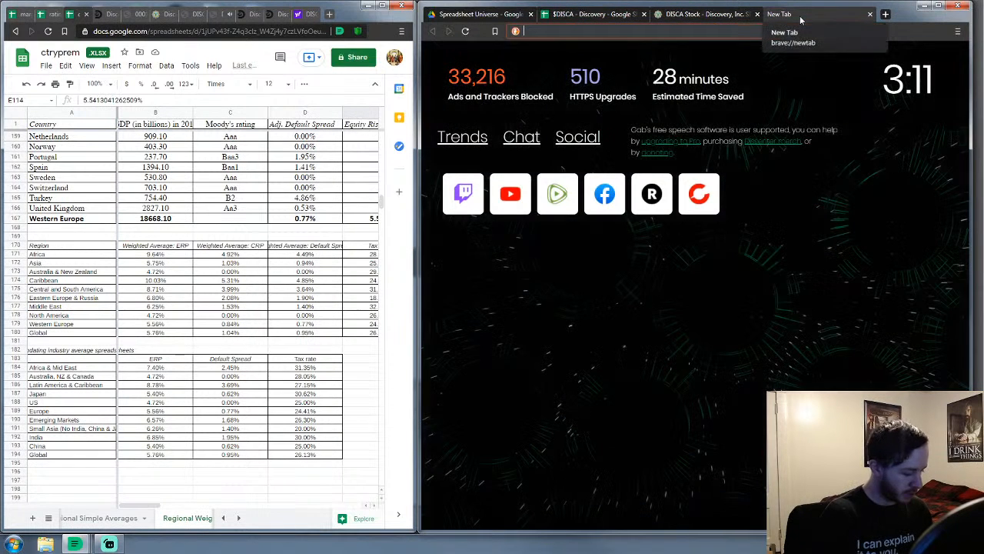
{"action": "type", "text": "yardeni"}
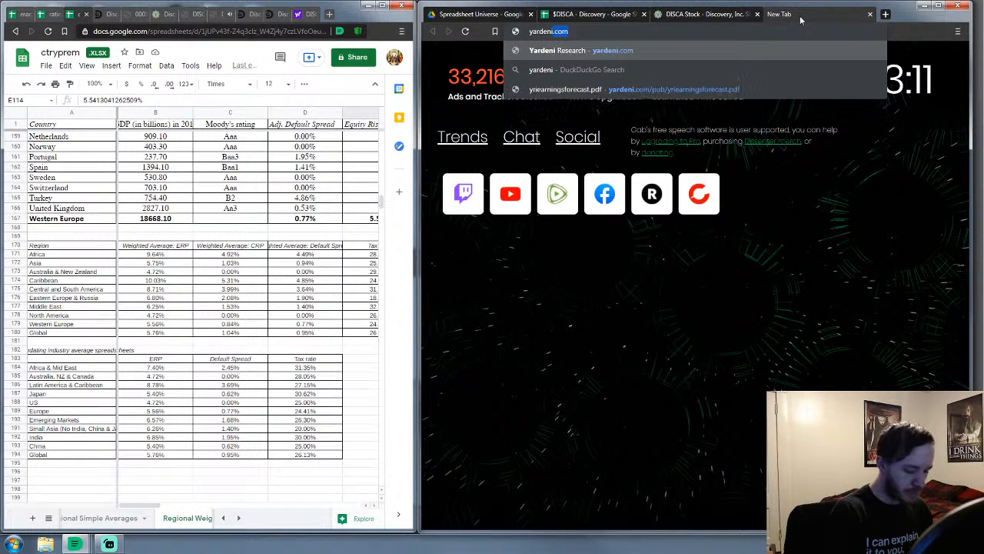
{"action": "key", "text": "Return"}
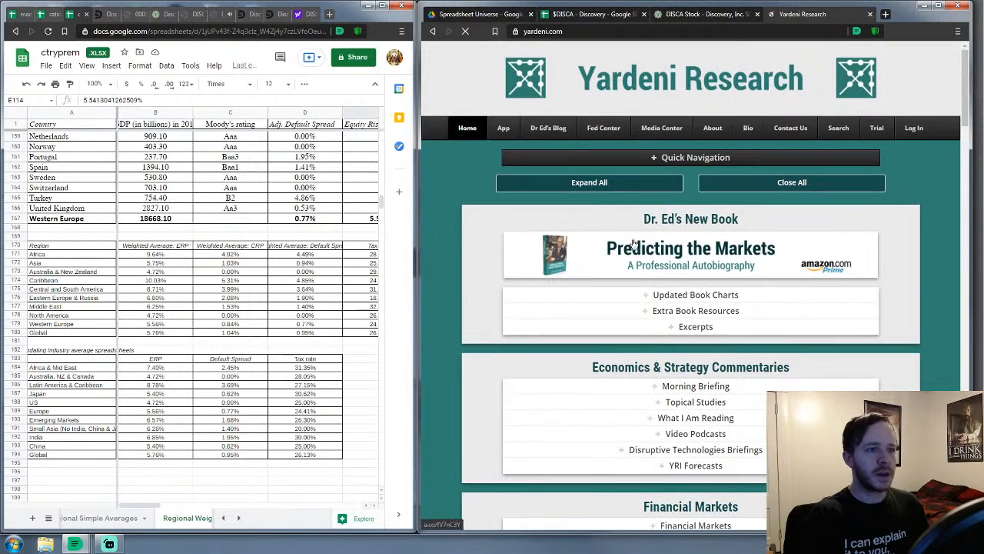
{"action": "scroll", "coordinate": [659, 303], "scroll_direction": "down", "scroll_amount": 2}
{"action": "left_click", "coordinate": [665, 314]}
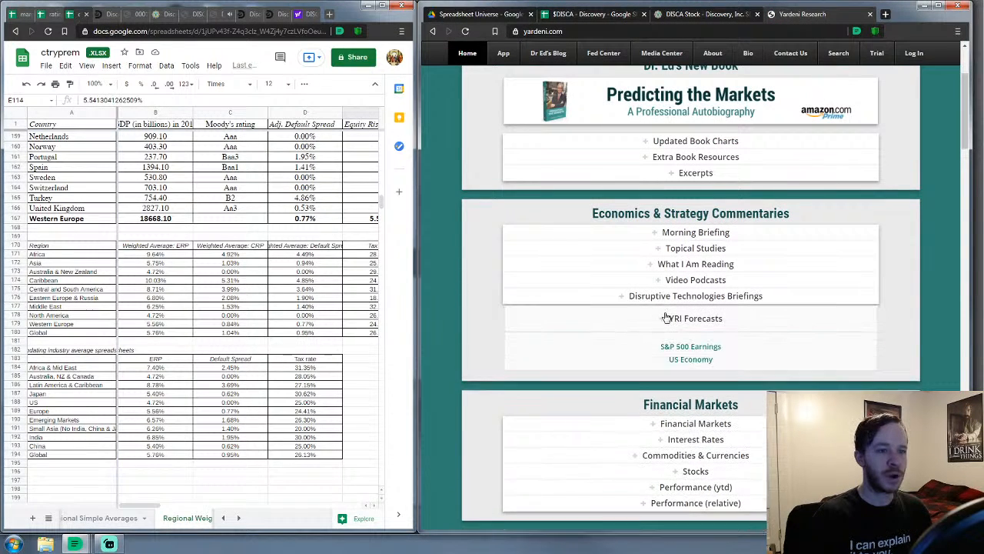
{"action": "scroll", "coordinate": [673, 315], "scroll_direction": "down", "scroll_amount": 1}
{"action": "left_click", "coordinate": [715, 297]}
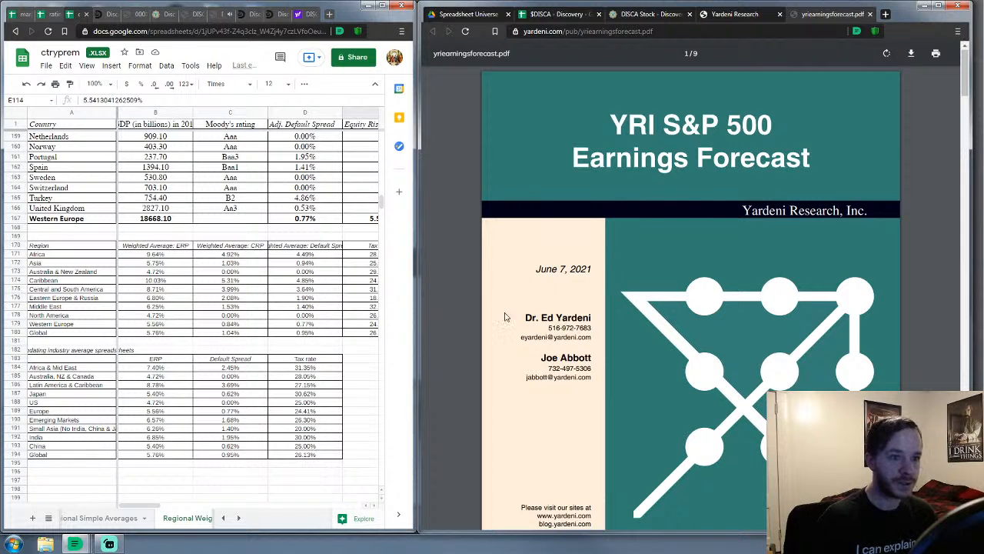
{"action": "scroll", "coordinate": [506, 316], "scroll_direction": "down", "scroll_amount": 15}
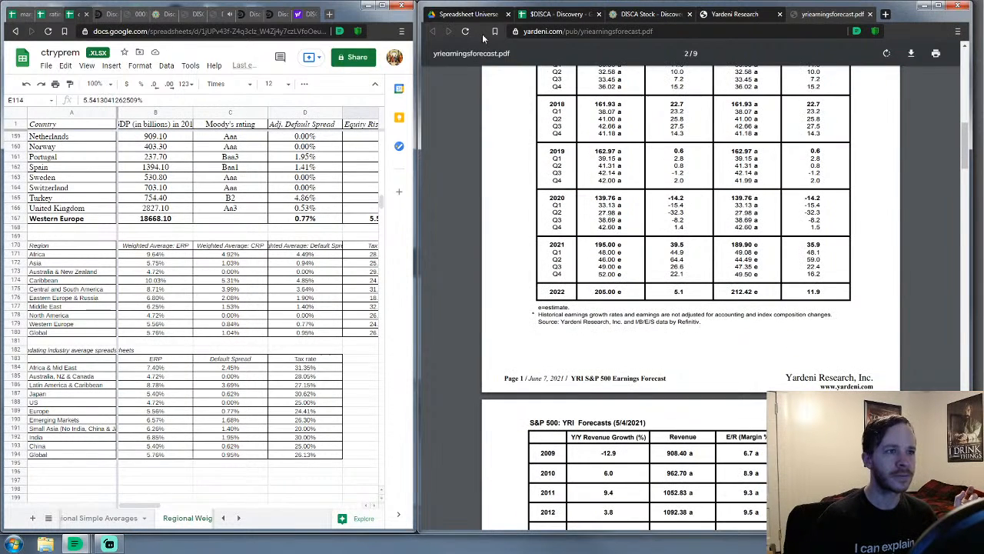
{"action": "left_click", "coordinate": [471, 14]}
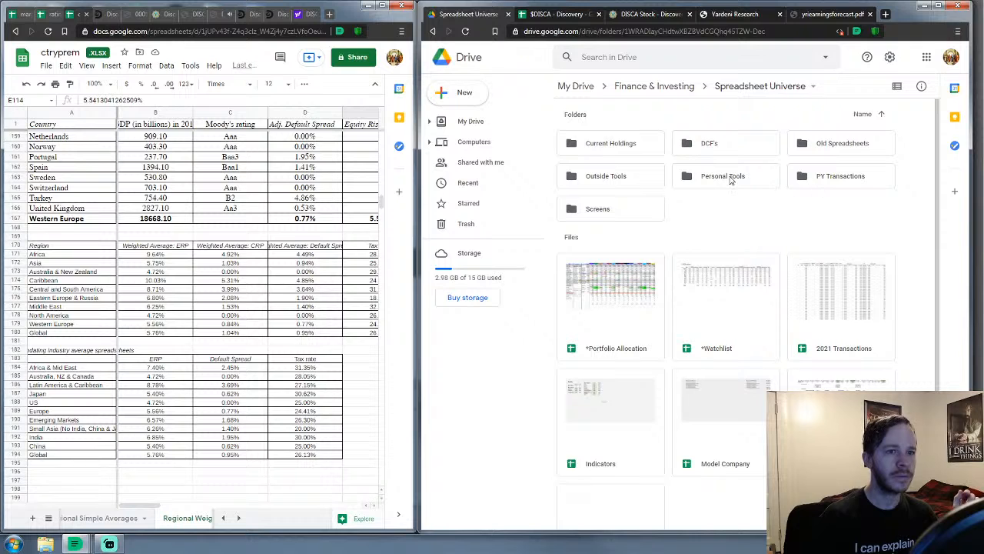
Open Personal Tools > Equities > Implied Equity Risk Premium from Drive
{"action": "left_click", "coordinate": [730, 179]}
{"action": "double_click", "coordinate": [728, 180]}
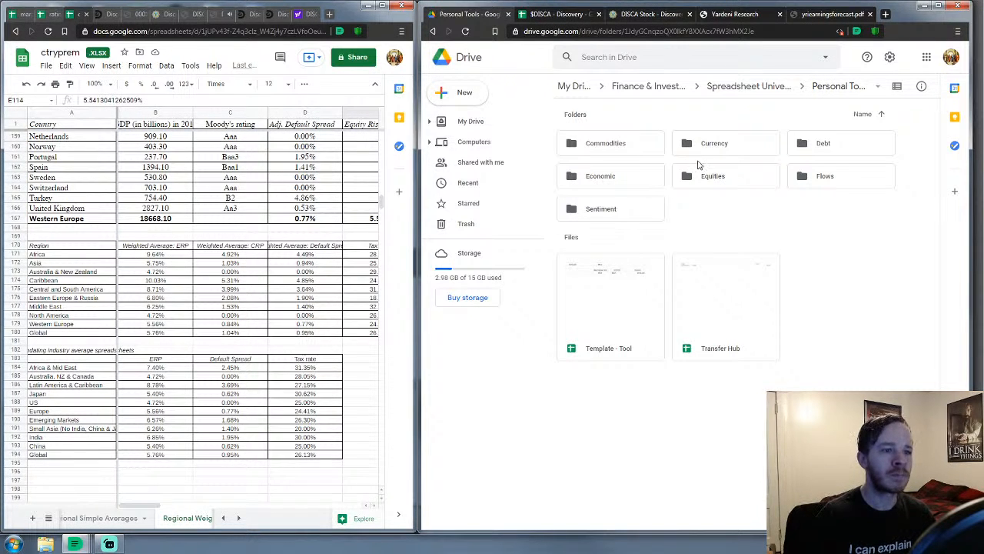
{"action": "double_click", "coordinate": [739, 177]}
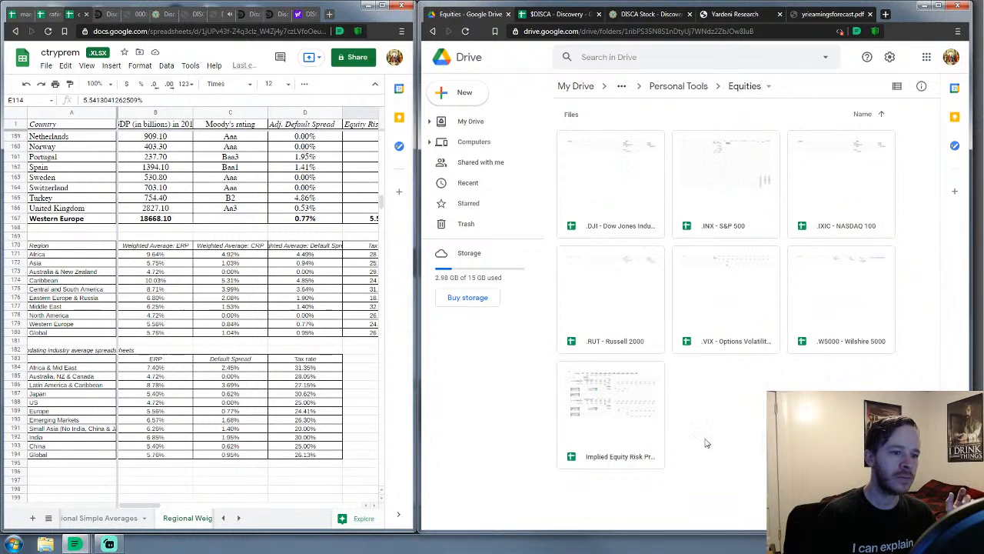
{"action": "double_click", "coordinate": [625, 450]}
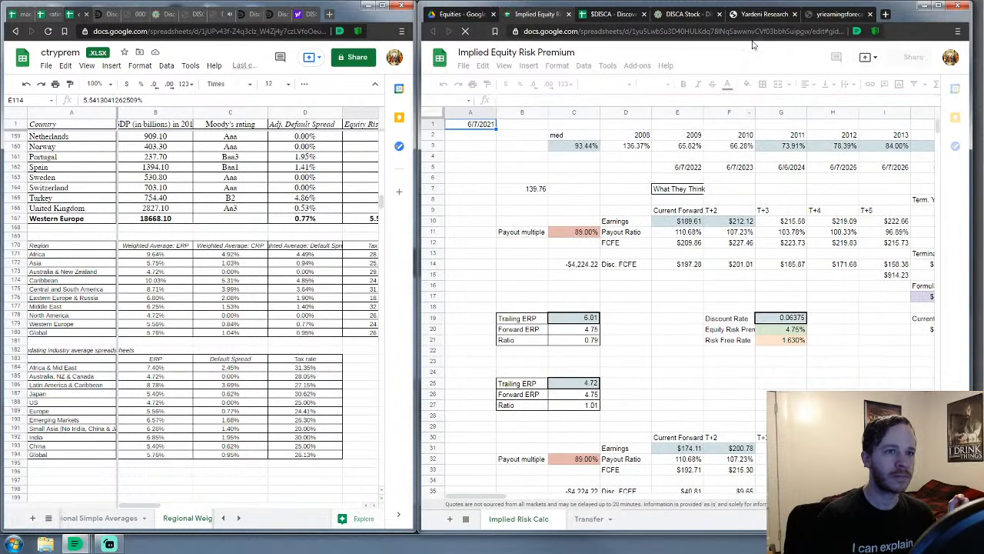
Update forward earnings in E10 to 189.90 from the Yardeni forecast
{"action": "left_click", "coordinate": [826, 15]}
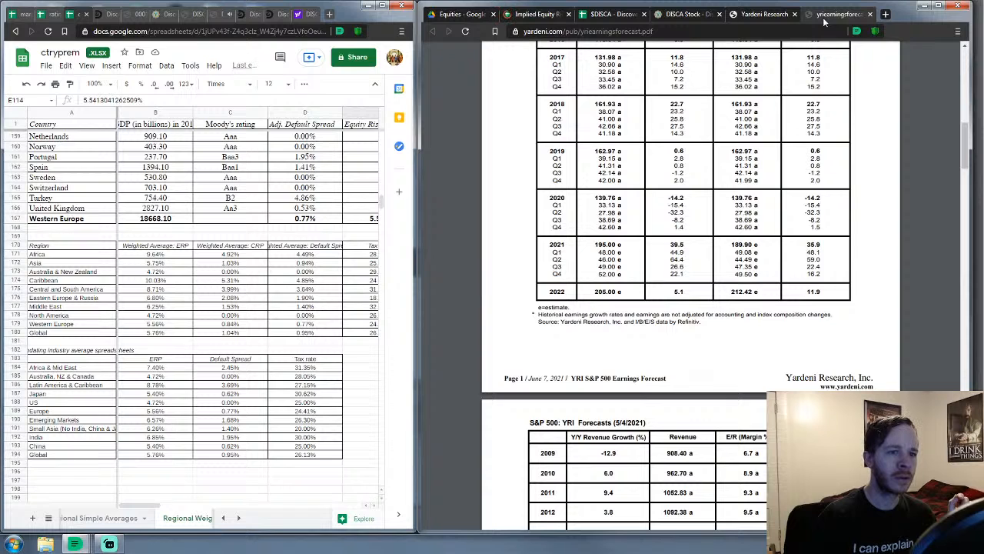
{"action": "left_click", "coordinate": [550, 15]}
{"action": "left_click", "coordinate": [692, 223]}
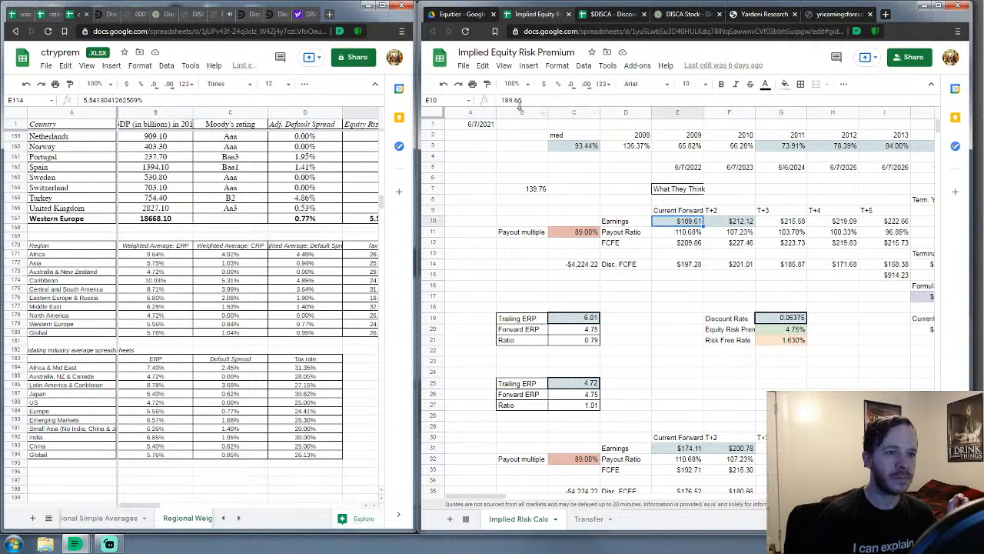
{"action": "left_click", "coordinate": [517, 100]}
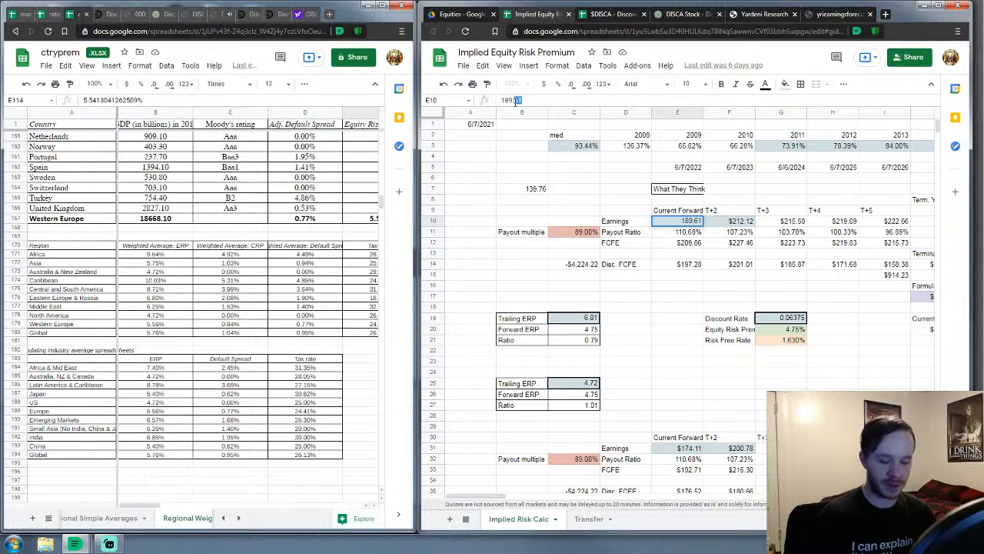
{"action": "type", "text": "9"}
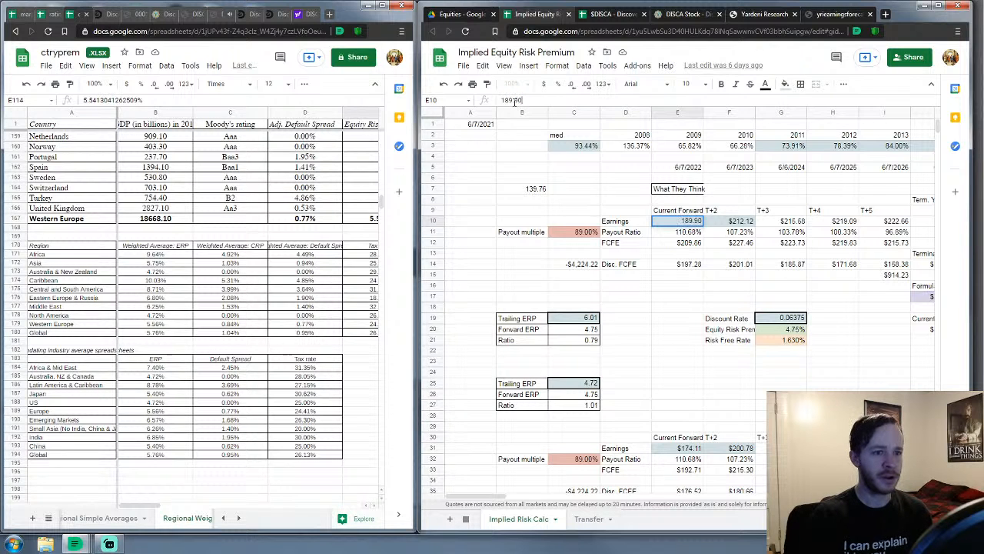
{"action": "type", "text": "0"}
{"action": "key", "text": "Tab"}
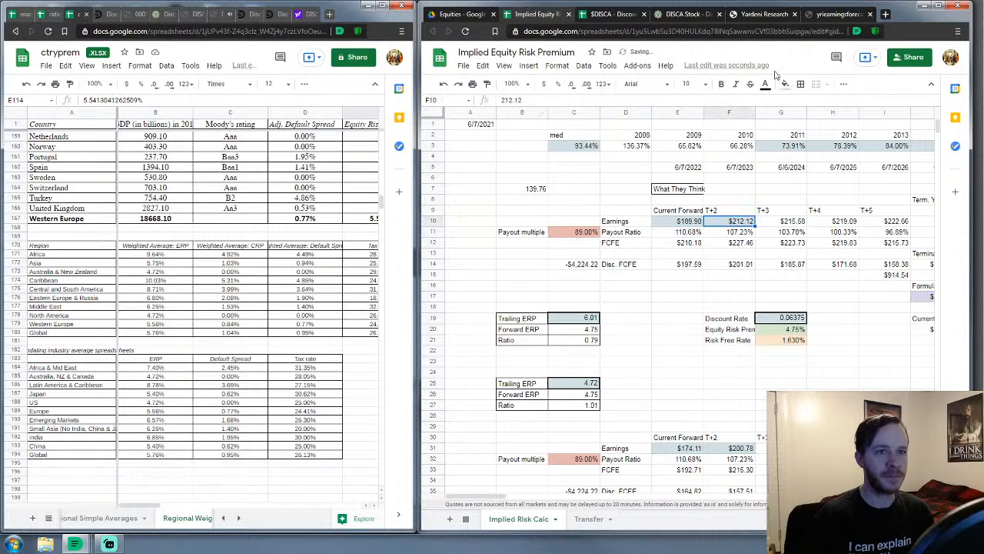
Change F10 to the 2022 estimate of 212.42 and close the Yardeni PDF
{"action": "left_click", "coordinate": [827, 17]}
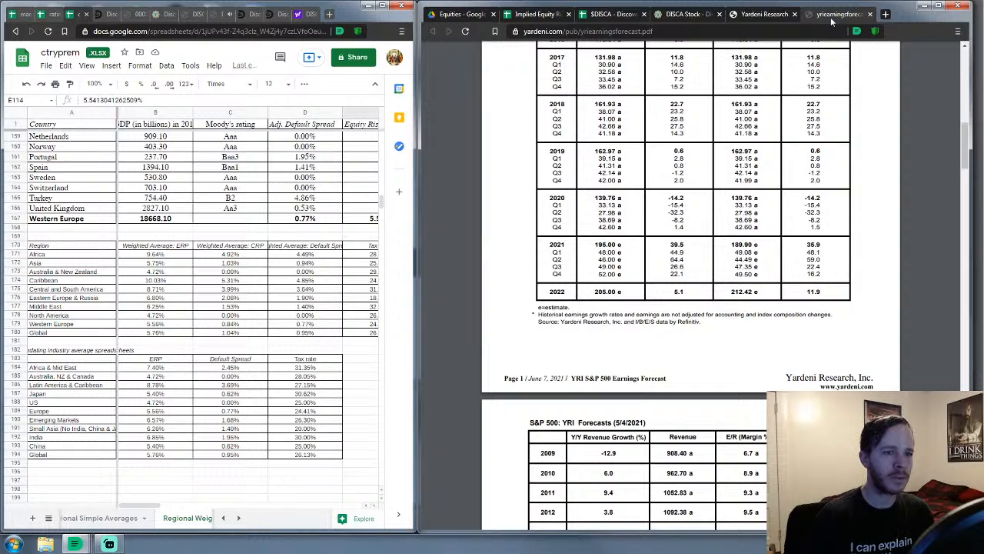
{"action": "left_click", "coordinate": [535, 14]}
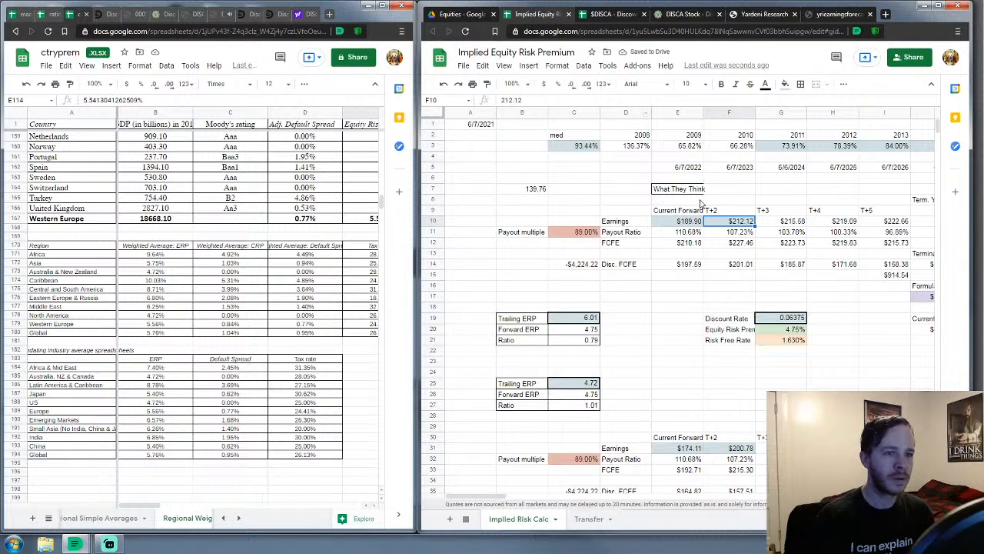
{"action": "double_click", "coordinate": [516, 100]}
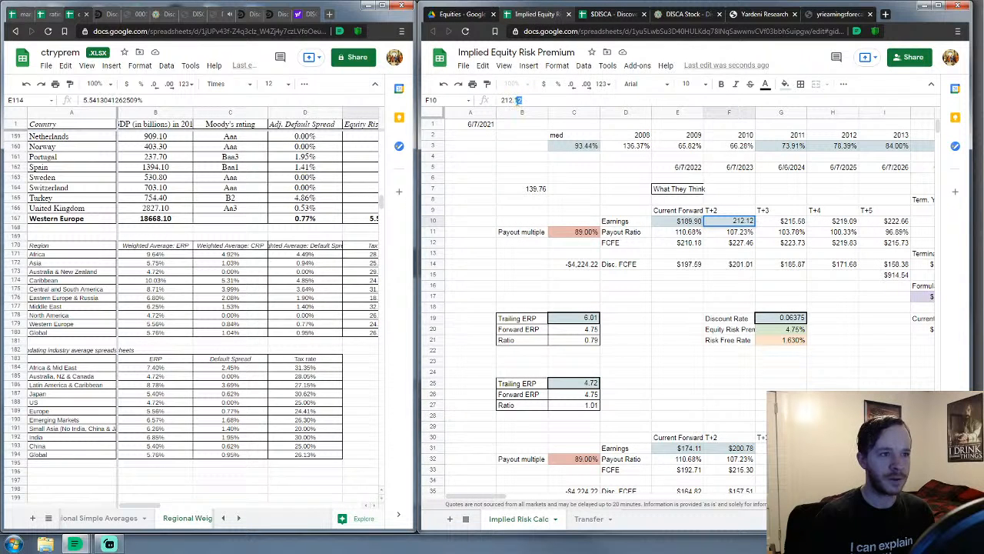
{"action": "key", "text": "BackSpace"}
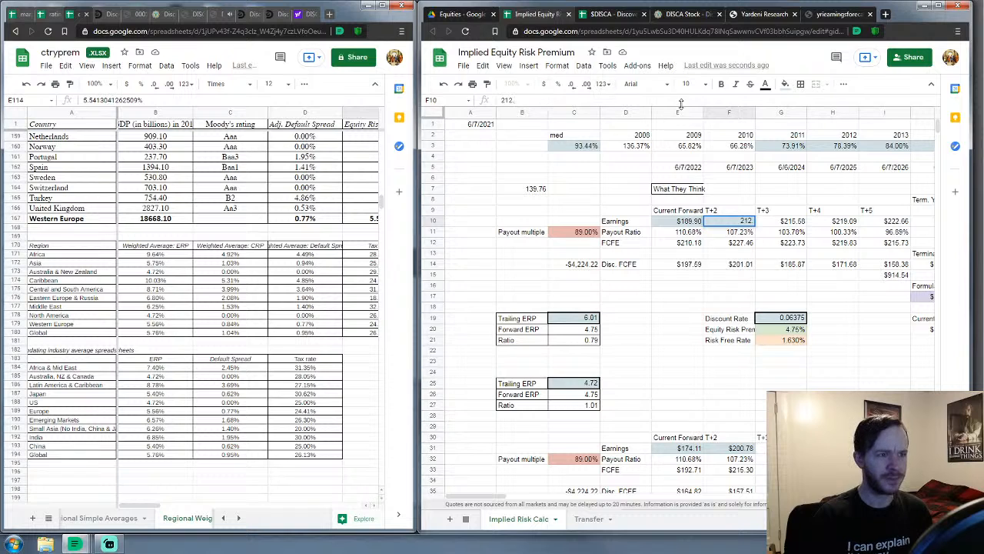
{"action": "type", "text": "42"}
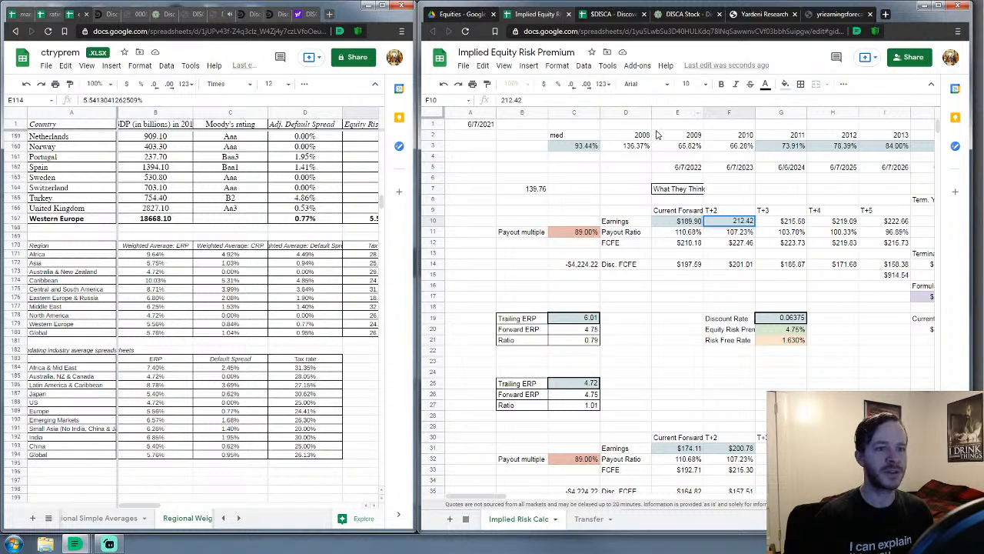
{"action": "key", "text": "Return"}
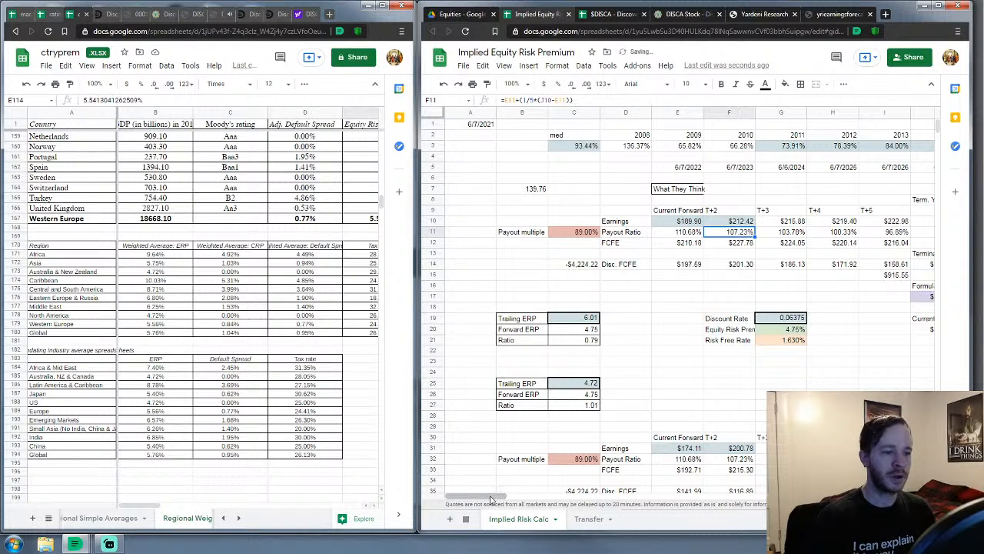
{"action": "left_click_drag", "start_coordinate": [495, 496], "coordinate": [523, 496]}
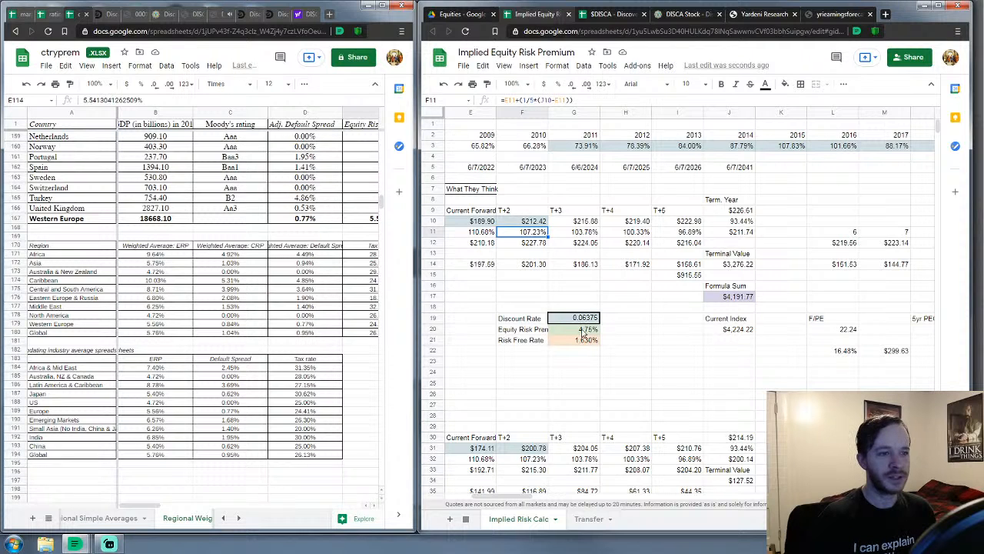
{"action": "left_click", "coordinate": [869, 14]}
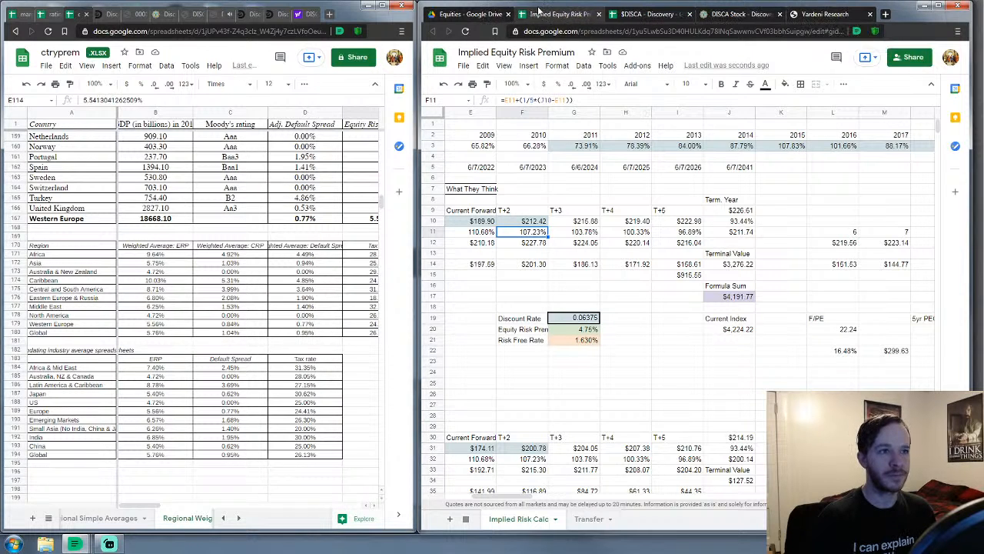
Close the Implied Equity Risk Premium file and review the DISCA sheet's ERP Update Ratio area
{"action": "left_click", "coordinate": [600, 14]}
{"action": "left_click", "coordinate": [632, 298]}
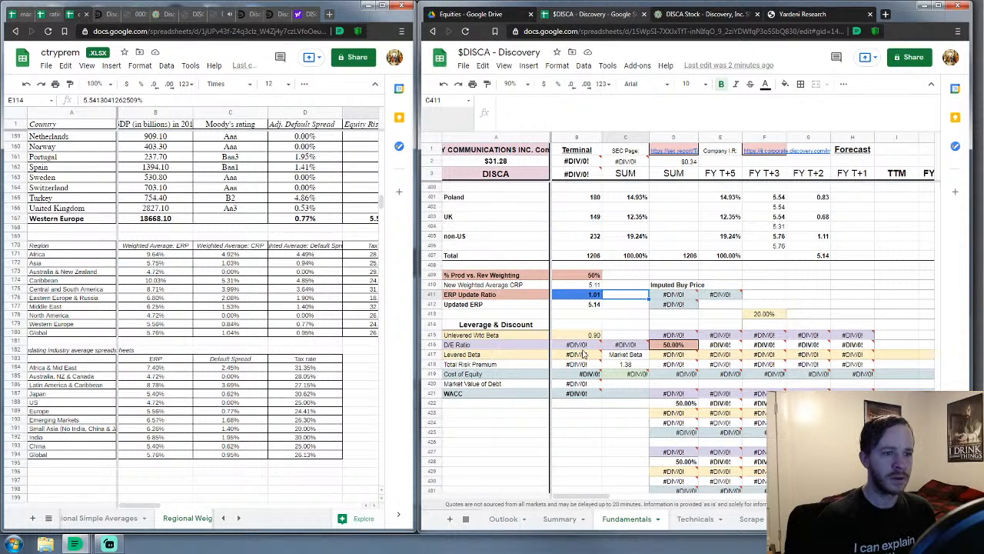
{"action": "scroll", "coordinate": [582, 354], "scroll_direction": "down", "scroll_amount": 2}
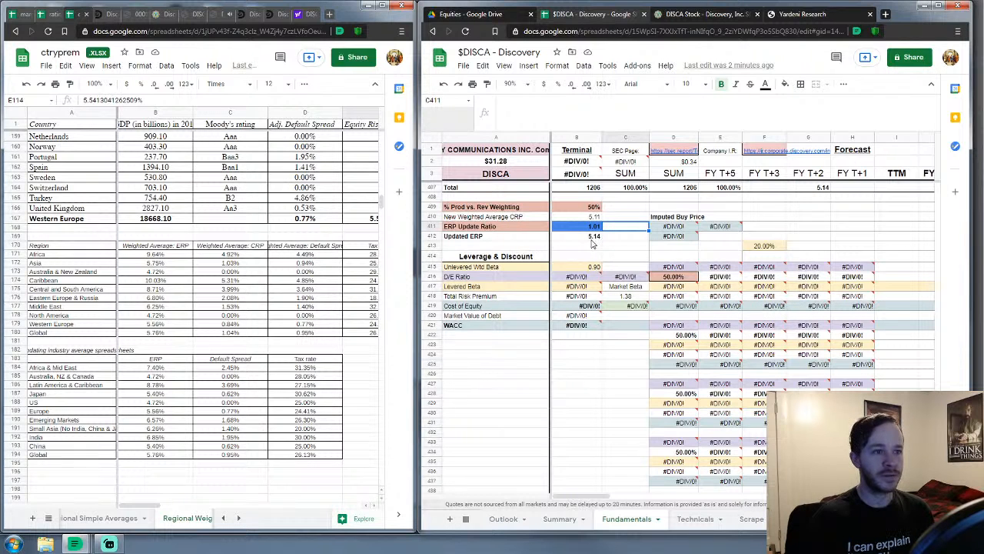
{"action": "scroll", "coordinate": [617, 359], "scroll_direction": "up", "scroll_amount": 10}
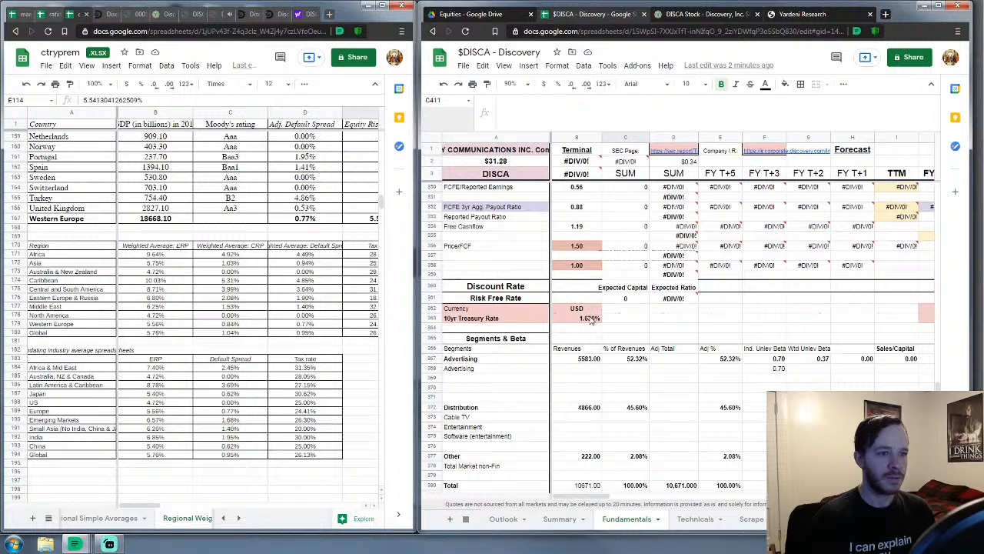
{"action": "scroll", "coordinate": [664, 335], "scroll_direction": "down", "scroll_amount": 10}
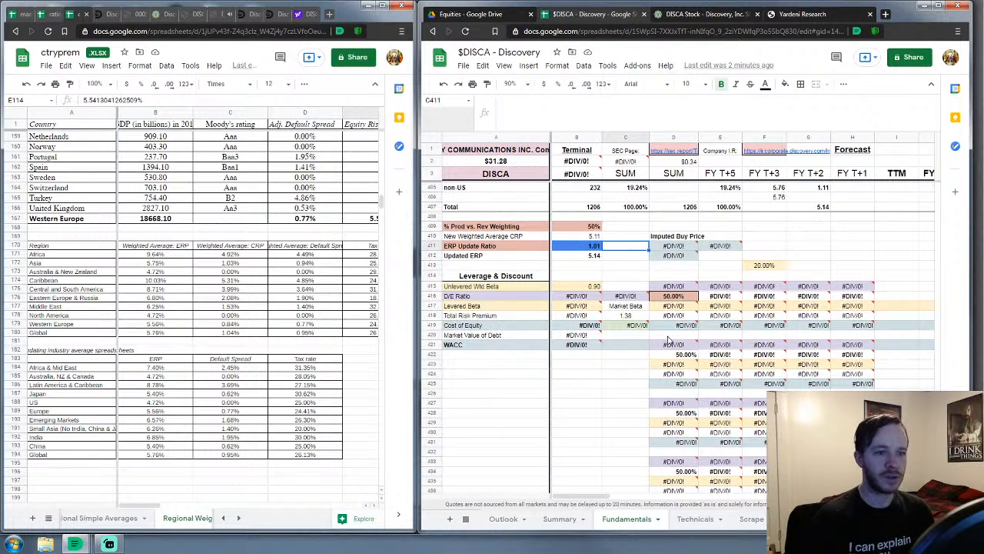
{"action": "scroll", "coordinate": [667, 340], "scroll_direction": "down", "scroll_amount": 2}
{"action": "scroll", "coordinate": [669, 340], "scroll_direction": "down", "scroll_amount": 5}
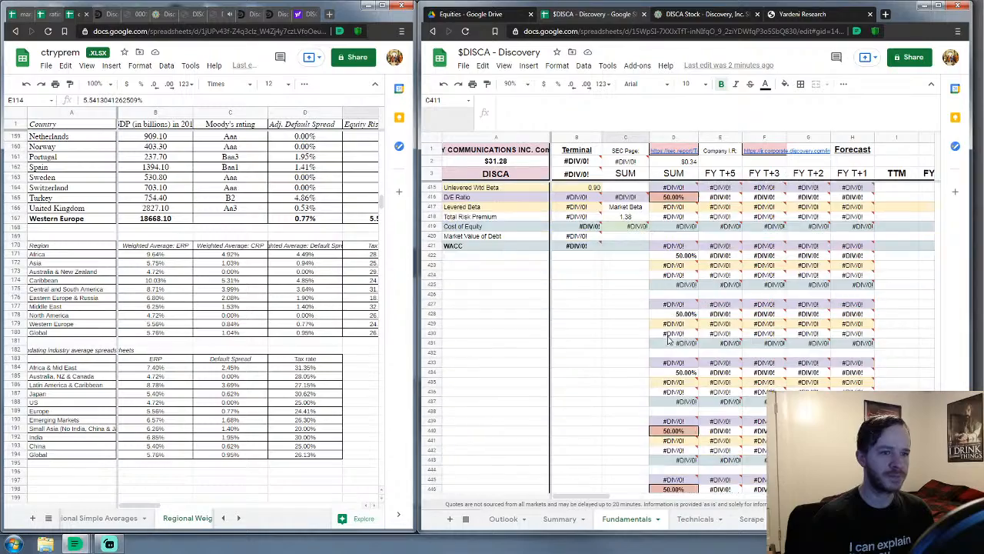
{"action": "scroll", "coordinate": [667, 339], "scroll_direction": "up", "scroll_amount": 10}
{"action": "scroll", "coordinate": [667, 339], "scroll_direction": "up", "scroll_amount": 14}
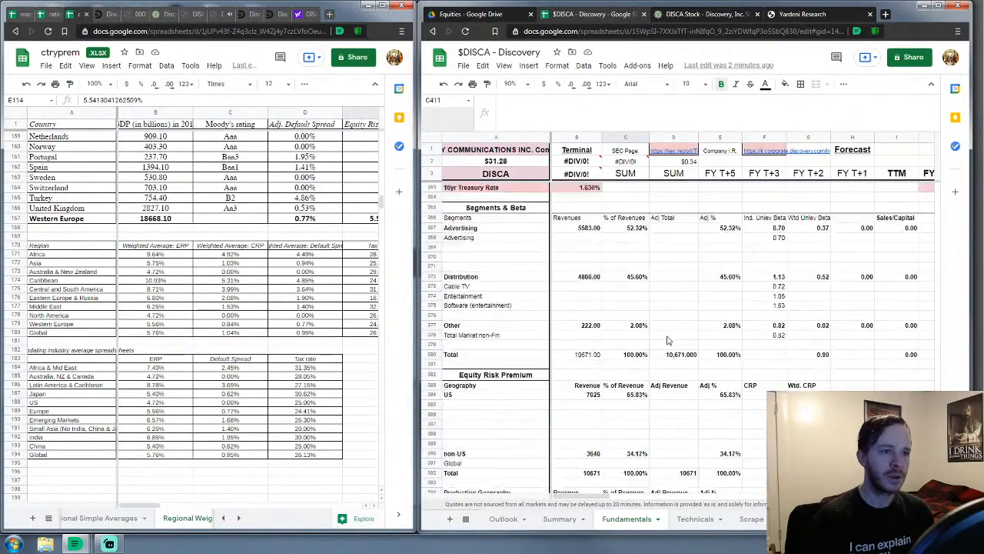
{"action": "scroll", "coordinate": [667, 340], "scroll_direction": "up", "scroll_amount": 15}
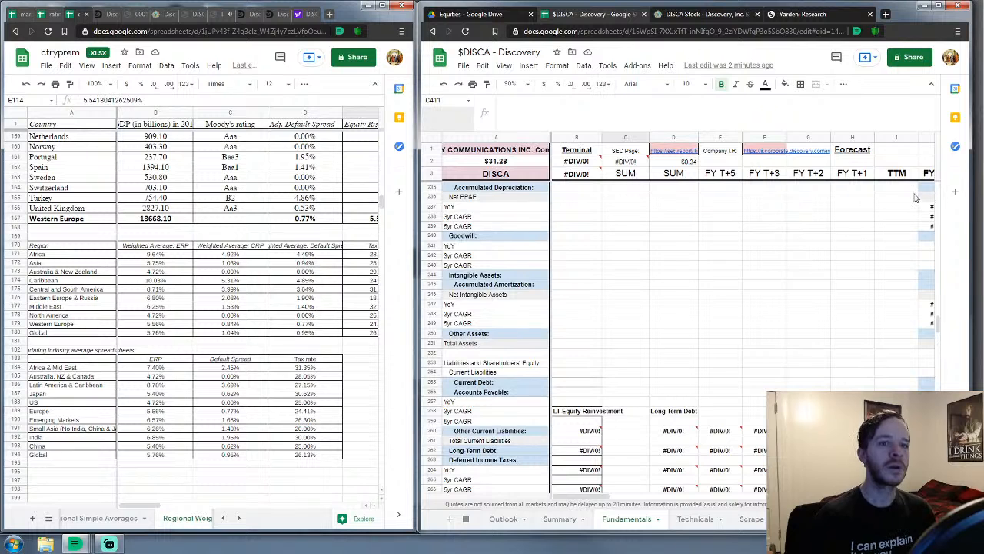
{"action": "scroll", "coordinate": [934, 192], "scroll_direction": "up", "scroll_amount": 20}
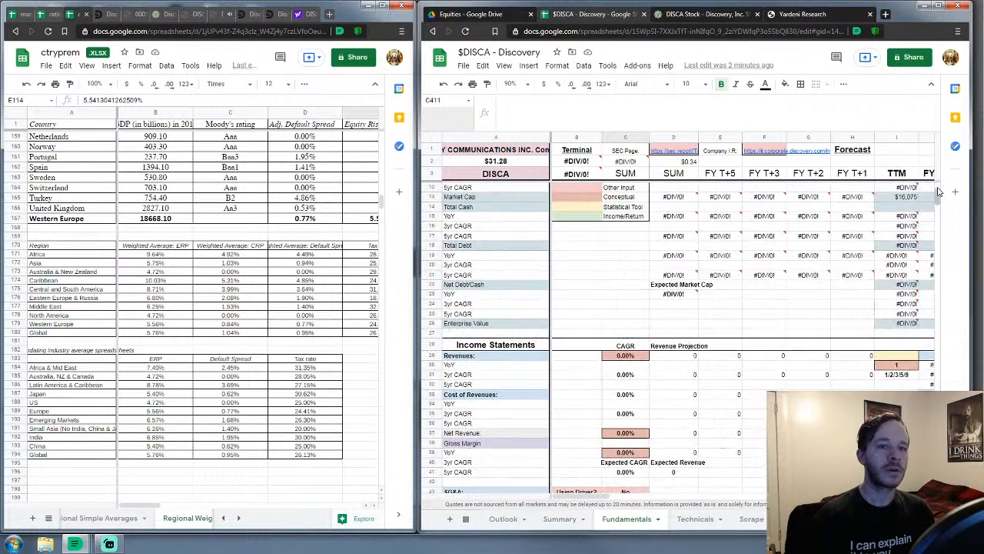
{"action": "scroll", "coordinate": [940, 197], "scroll_direction": "up", "scroll_amount": 2}
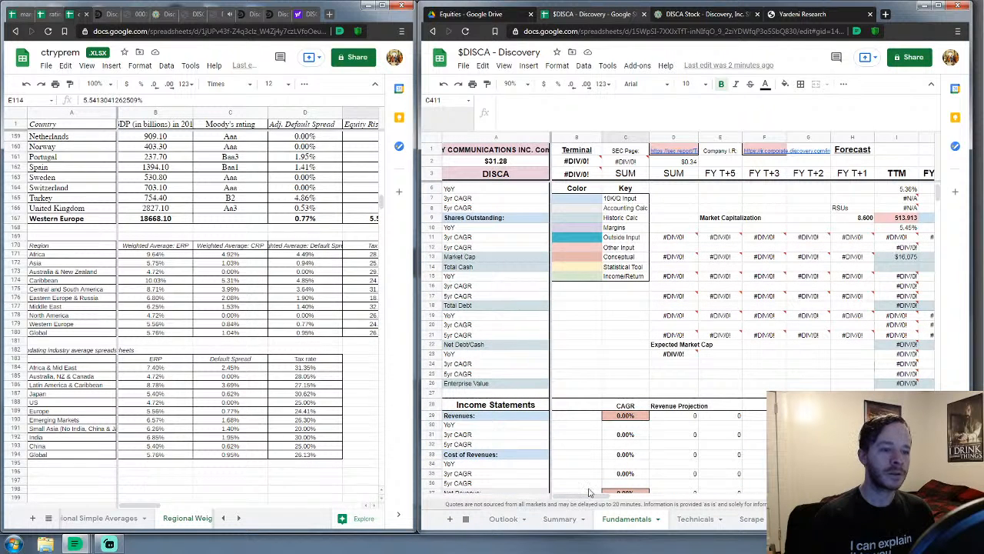
Close the Yardeni Research page and show Discovery's sec.report filings page
{"action": "left_click_drag", "start_coordinate": [589, 496], "coordinate": [637, 497]}
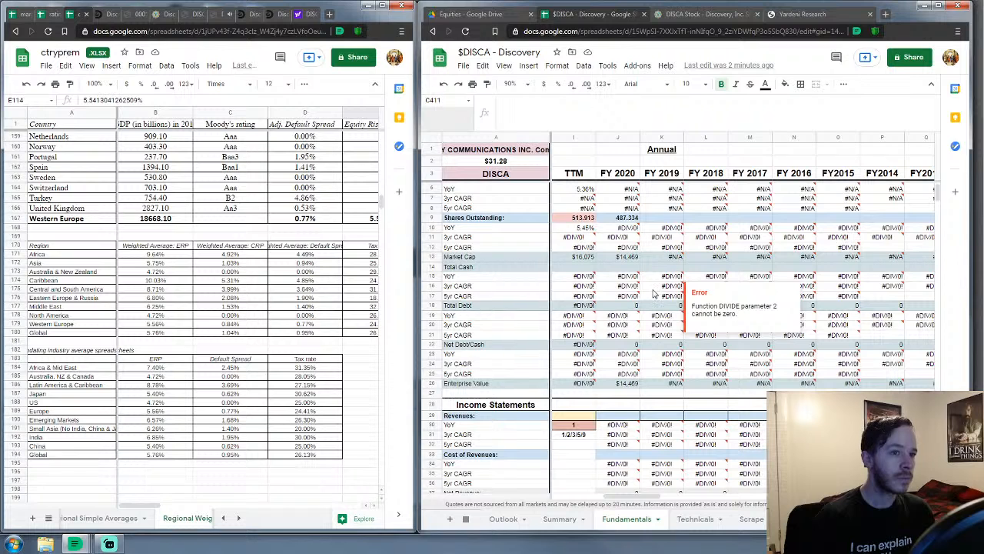
{"action": "scroll", "coordinate": [655, 293], "scroll_direction": "down", "scroll_amount": 2}
{"action": "scroll", "coordinate": [655, 293], "scroll_direction": "down", "scroll_amount": 2}
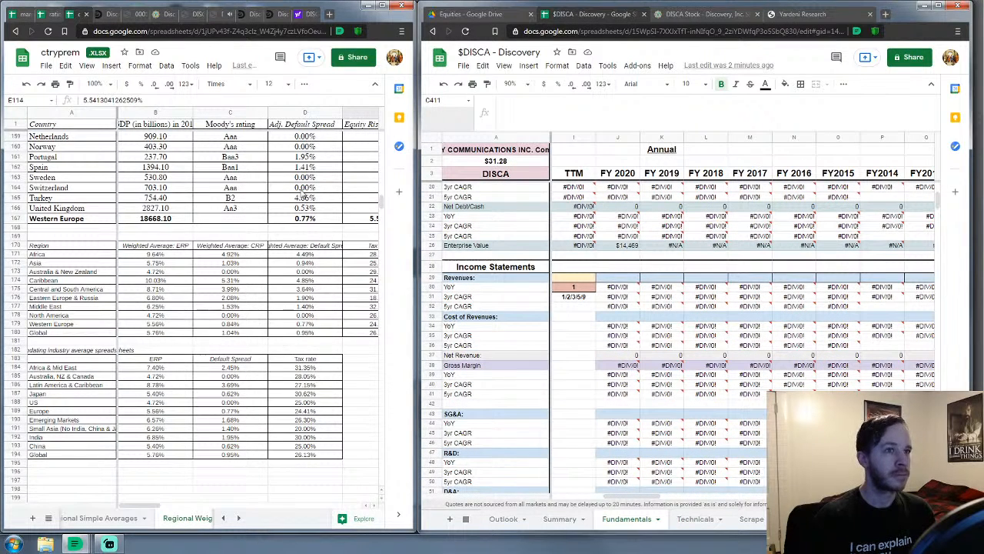
{"action": "left_click", "coordinate": [870, 14]}
{"action": "left_click", "coordinate": [716, 14]}
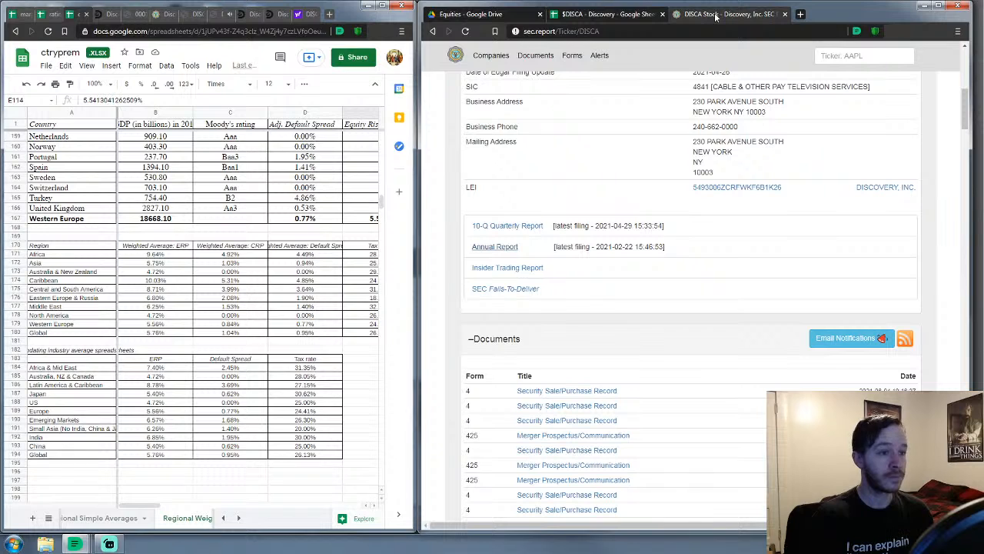
Close ctryprem and open capex.xlsx from Outside Tools > Damodaran > Industry Capital Expenditures
{"action": "left_click", "coordinate": [86, 14]}
{"action": "left_click", "coordinate": [24, 15]}
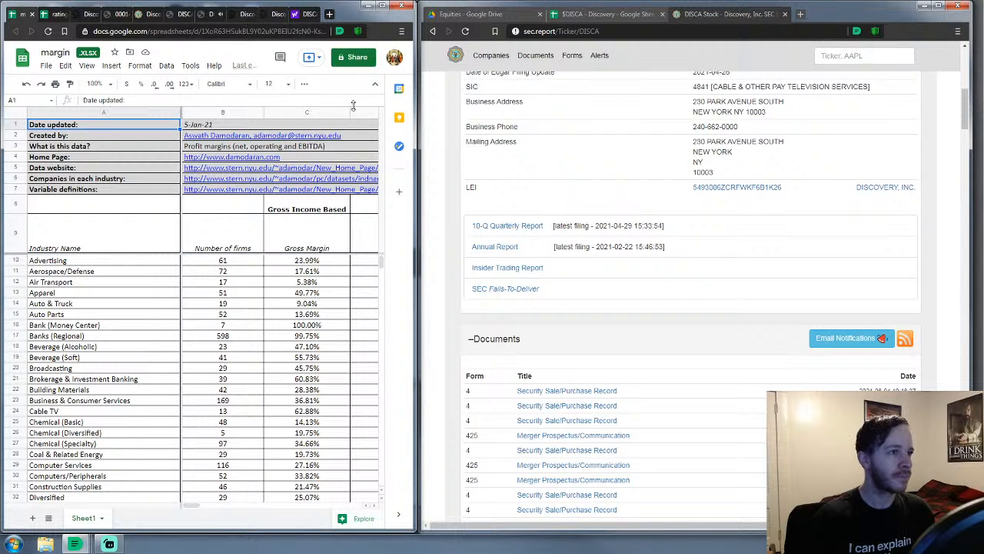
{"action": "left_click", "coordinate": [449, 16]}
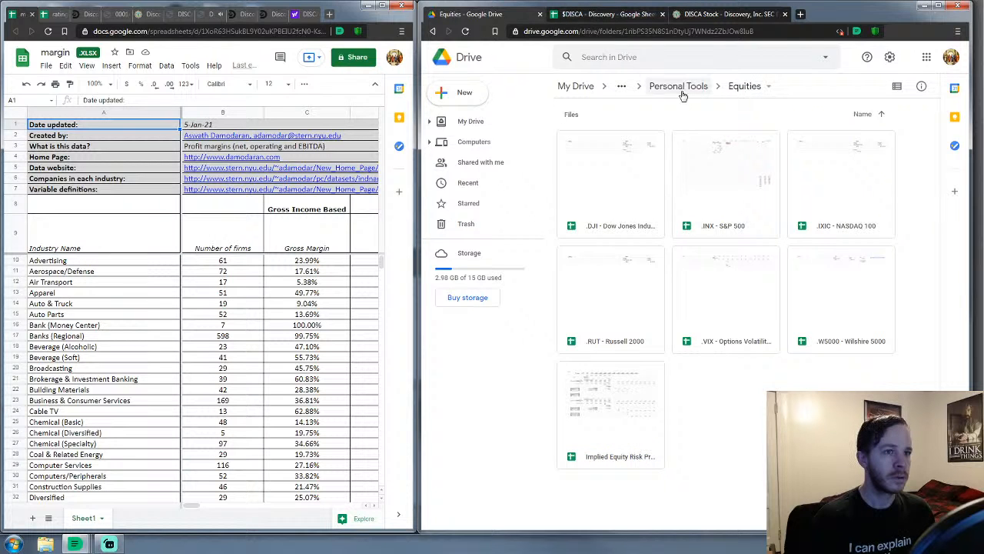
{"action": "left_click", "coordinate": [682, 89]}
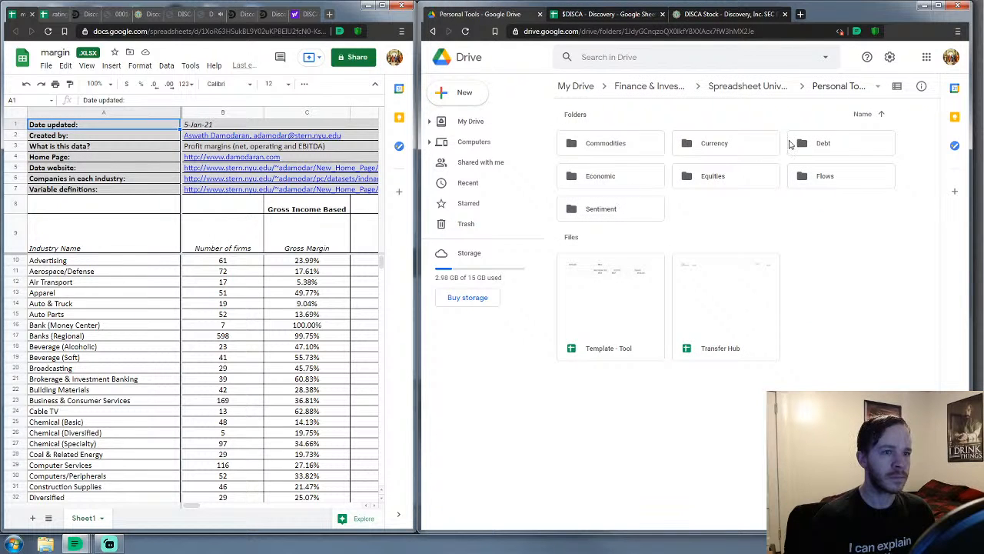
{"action": "left_click", "coordinate": [759, 89]}
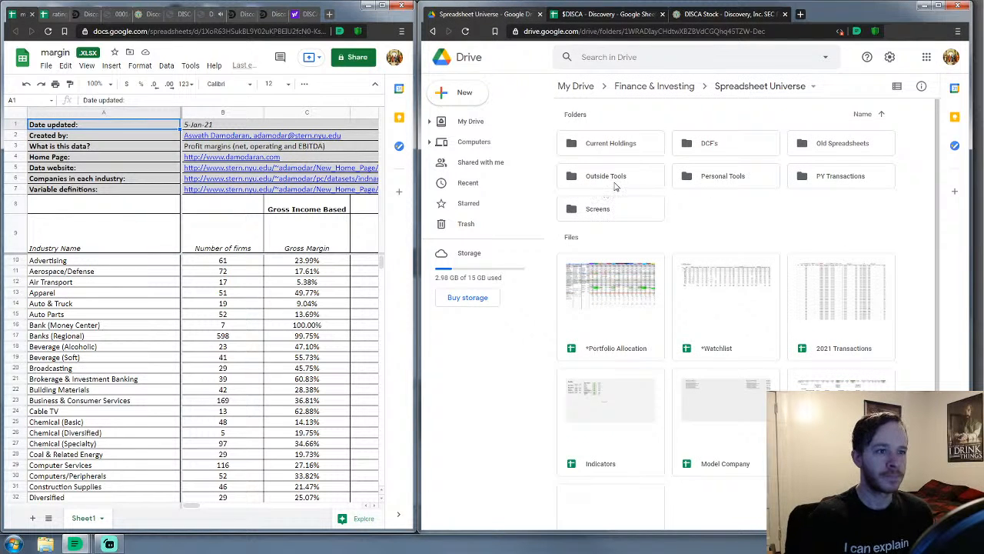
{"action": "double_click", "coordinate": [613, 180]}
{"action": "double_click", "coordinate": [596, 144]}
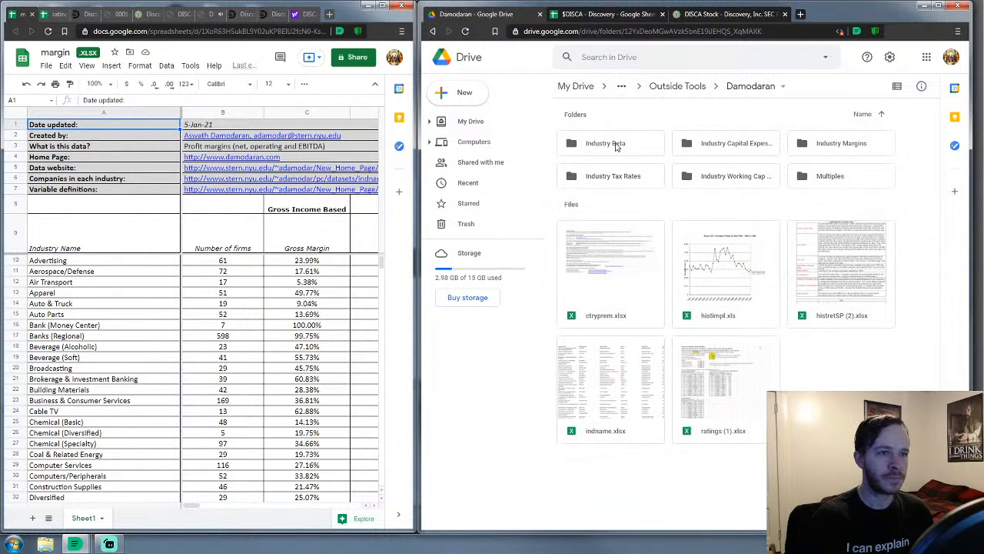
{"action": "double_click", "coordinate": [734, 146]}
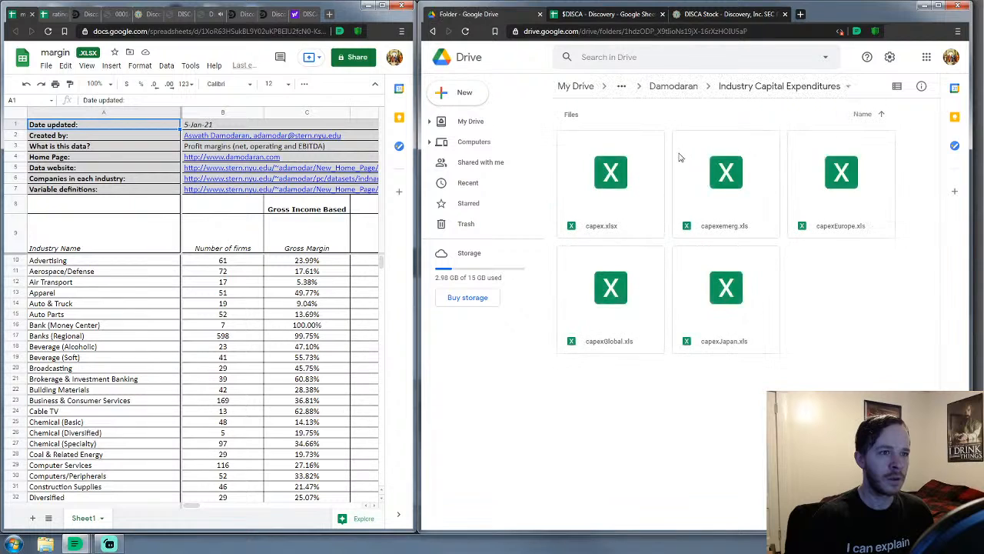
{"action": "double_click", "coordinate": [608, 169]}
Move capex.xlsx into the left window and return to the $DISCA - Discovery sheet
{"action": "left_click_drag", "start_coordinate": [565, 13], "coordinate": [47, 22]}
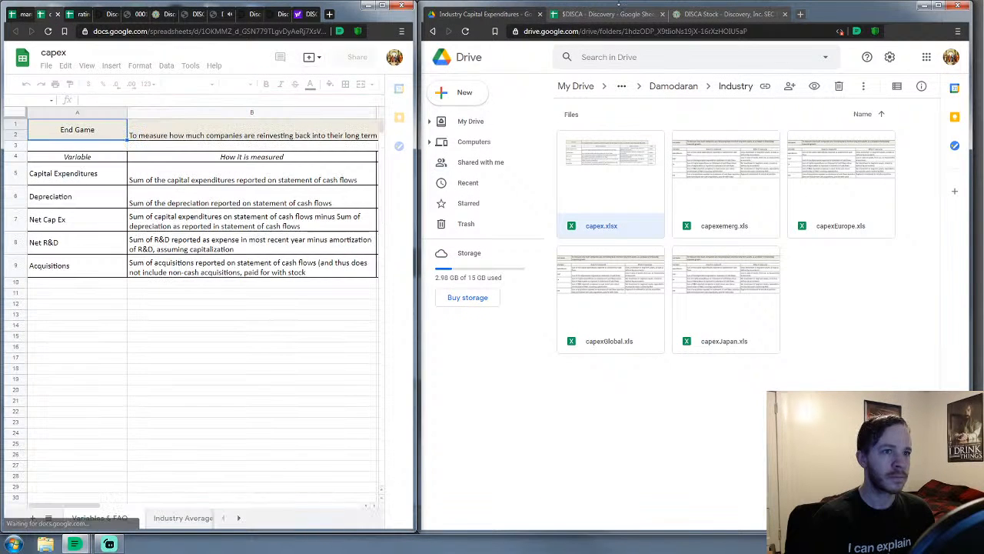
{"action": "left_click", "coordinate": [686, 92]}
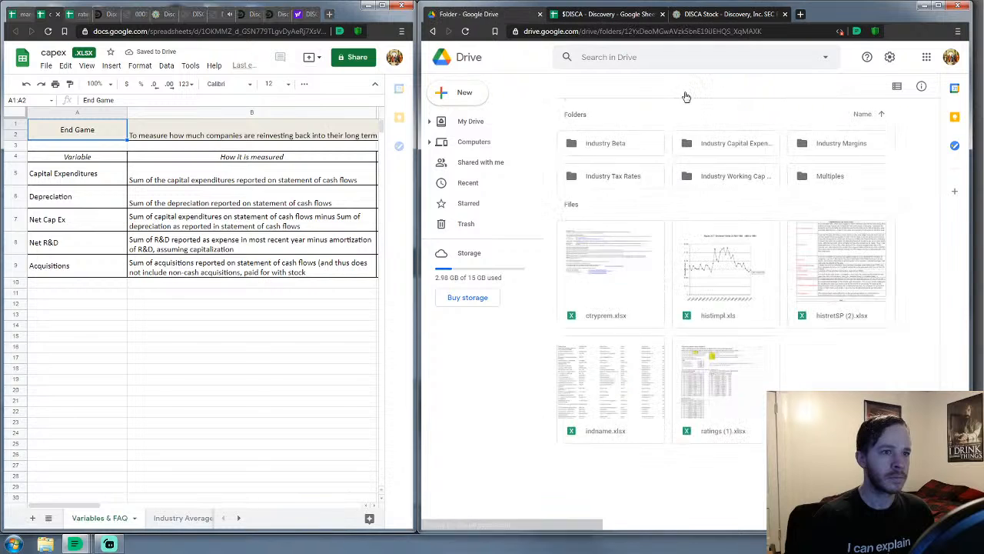
{"action": "left_click", "coordinate": [684, 93]}
{"action": "left_click", "coordinate": [739, 91]}
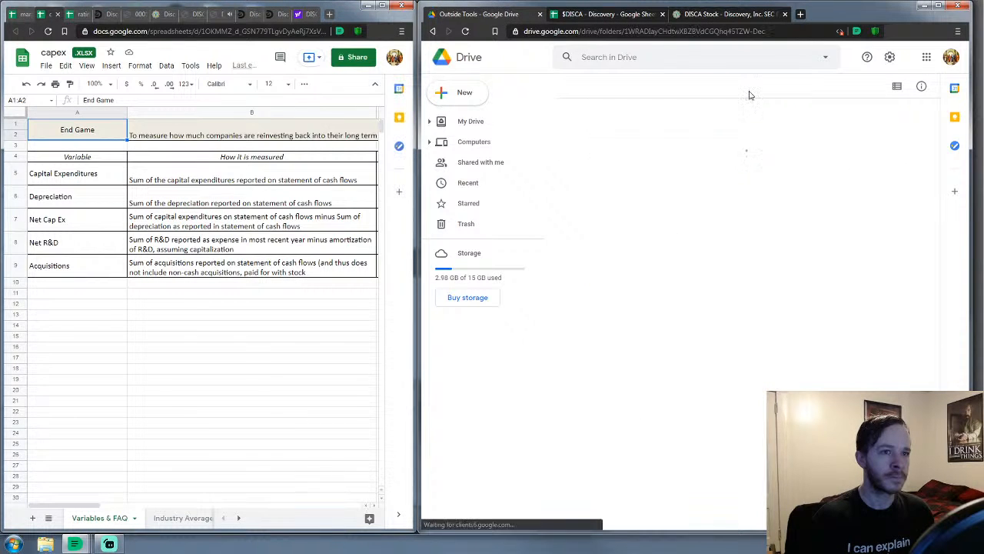
{"action": "left_click", "coordinate": [608, 14]}
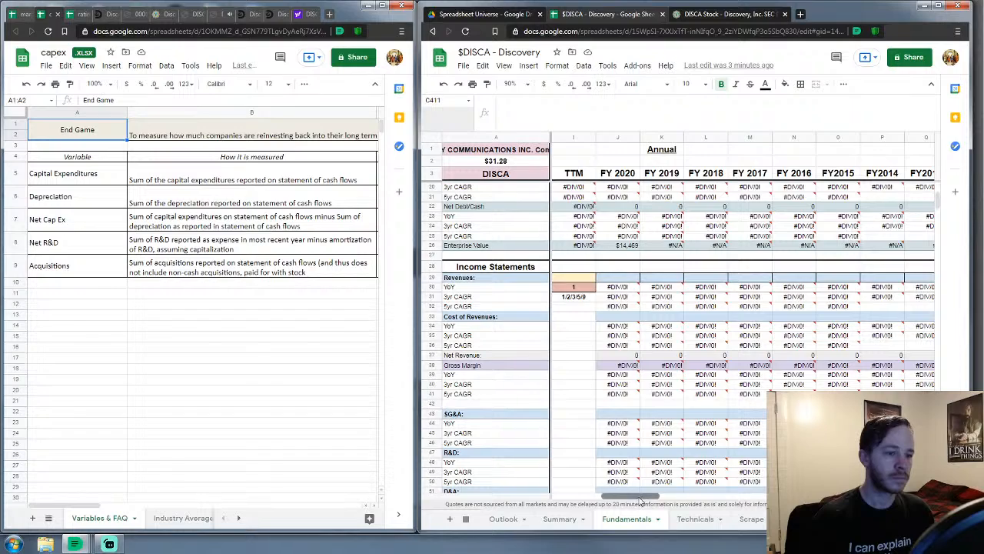
Select the Advertising Sales/Capital cell H368 and show the capex workbook's Industry Averages sheet
{"action": "left_click_drag", "start_coordinate": [646, 497], "coordinate": [593, 497]}
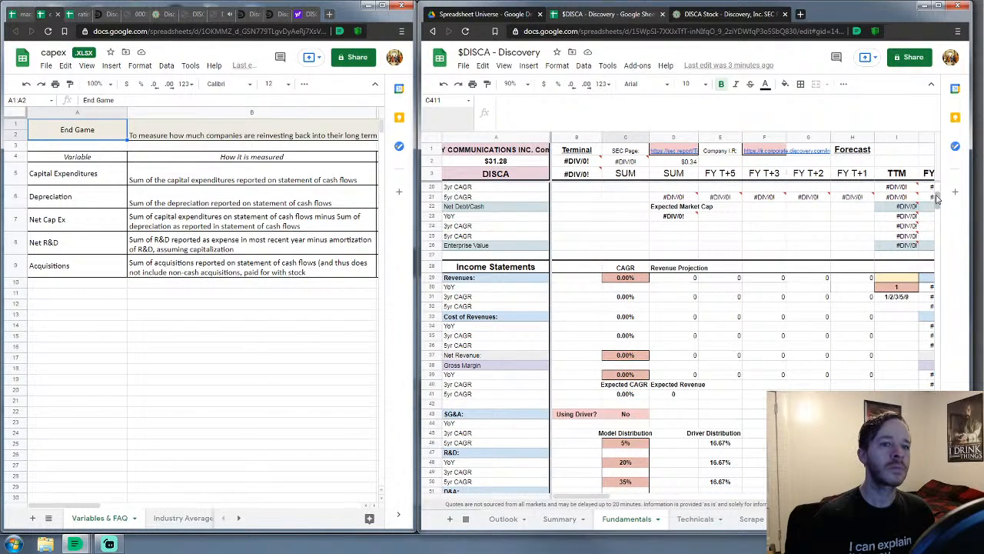
{"action": "left_click_drag", "start_coordinate": [937, 205], "coordinate": [948, 391]}
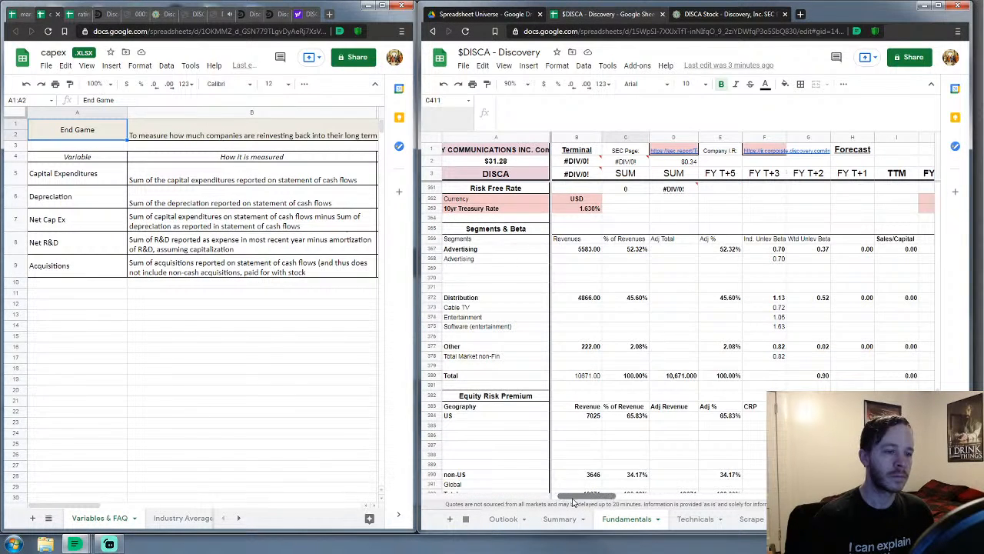
{"action": "left_click_drag", "start_coordinate": [569, 498], "coordinate": [615, 503]}
{"action": "scroll", "coordinate": [565, 384], "scroll_direction": "down", "scroll_amount": 1}
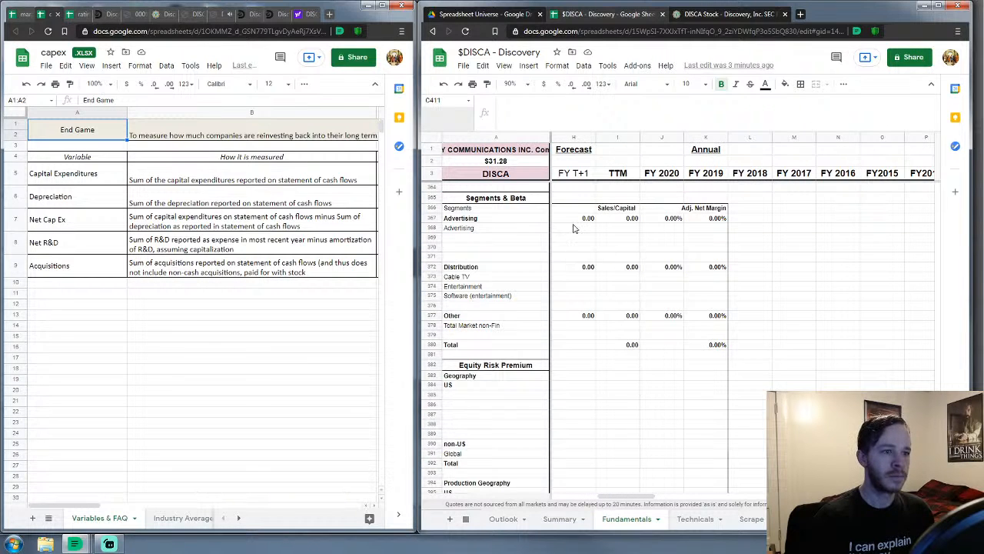
{"action": "left_click", "coordinate": [575, 227]}
{"action": "left_click", "coordinate": [196, 519]}
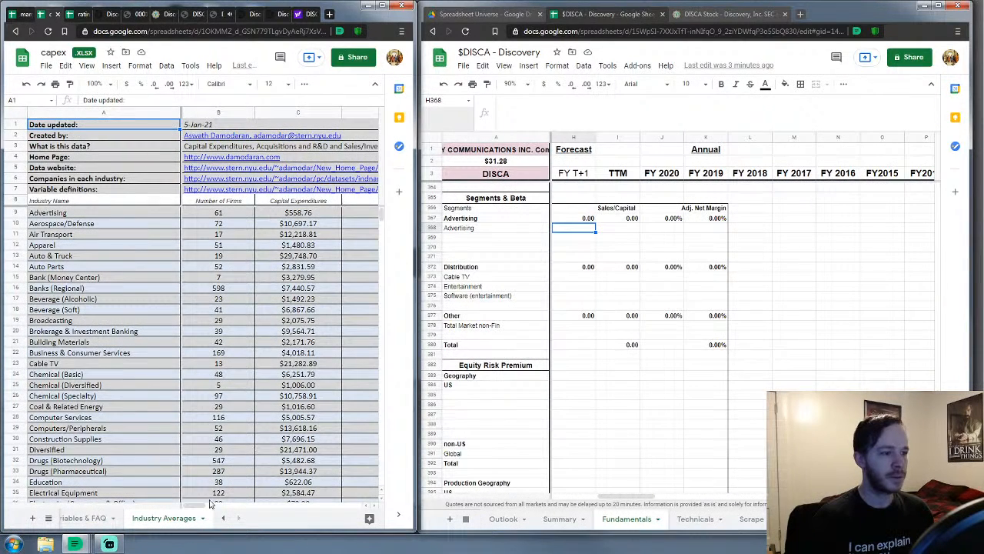
Enter 5.17 as the Advertising Sales/Capital ratio in H368
{"action": "left_click_drag", "start_coordinate": [207, 505], "coordinate": [286, 502]}
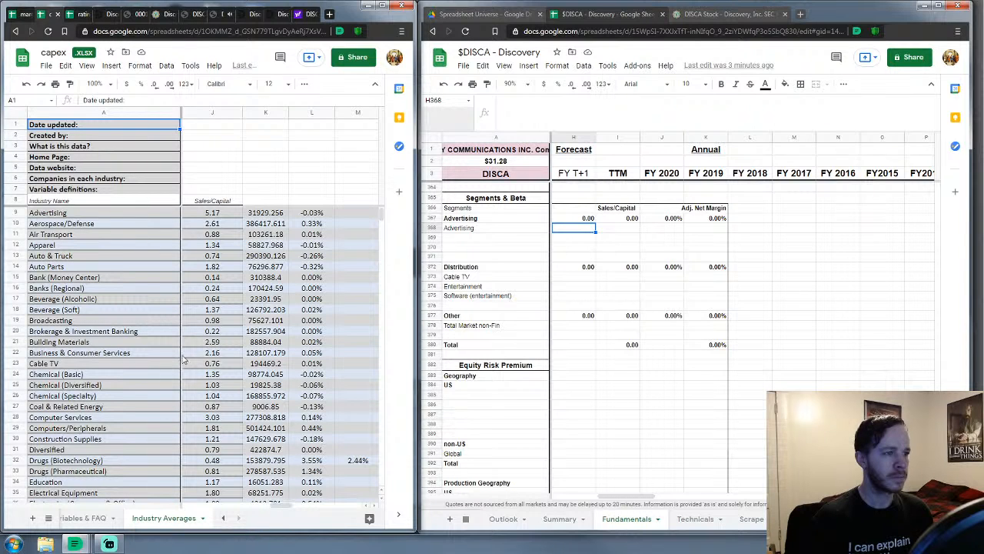
{"action": "left_click", "coordinate": [609, 238]}
{"action": "left_click", "coordinate": [587, 228]}
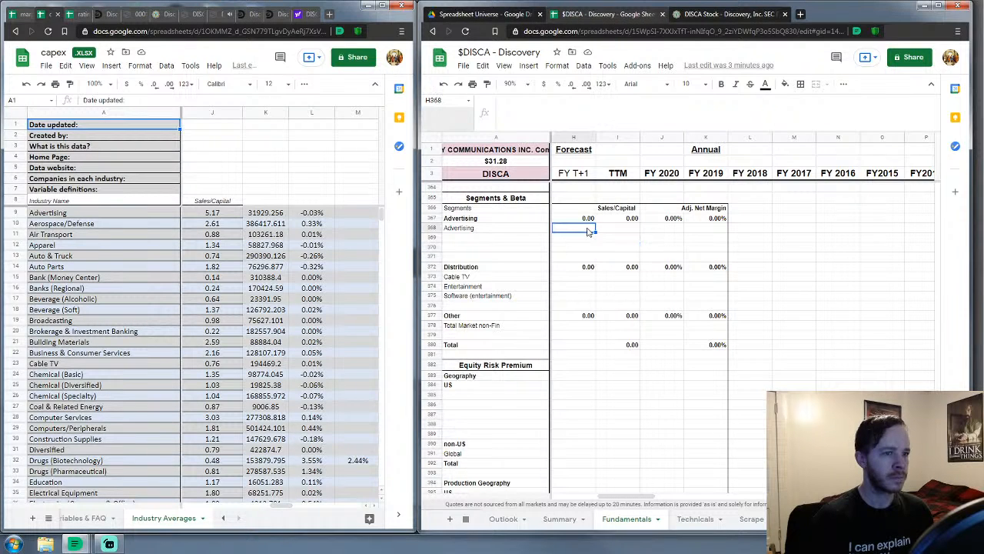
{"action": "type", "text": "5"}
{"action": "key", "text": "Return"}
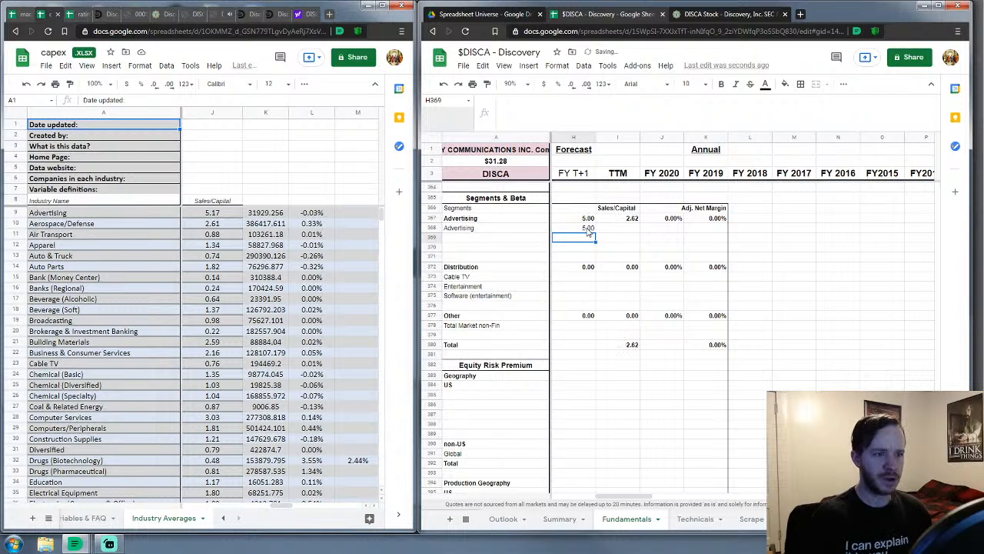
{"action": "key", "text": "Up"}
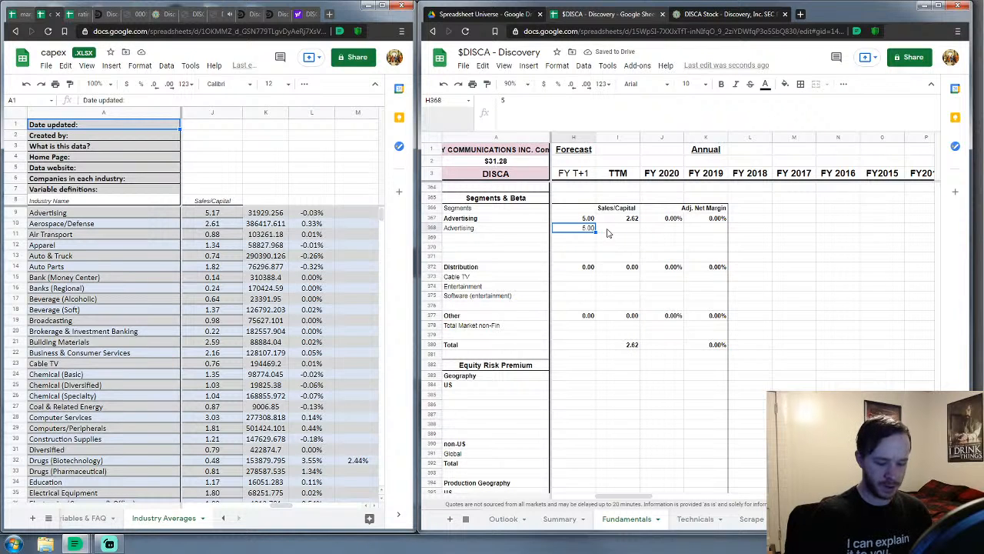
{"action": "key", "text": "Return"}
{"action": "type", "text": ".17"}
{"action": "key", "text": "Return"}
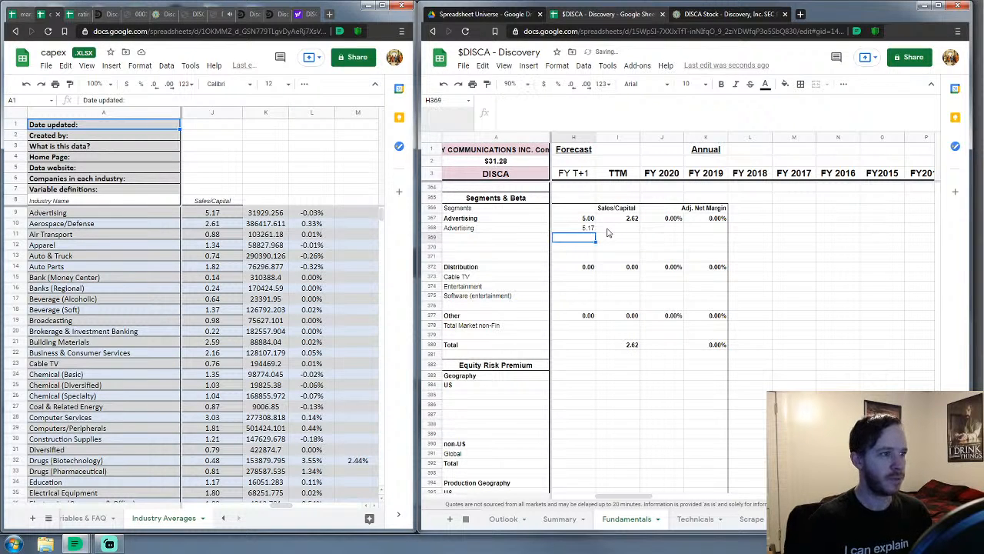
Enter Sales/Capital ratios 0.76 for Cable TV and 1.07 for Entertainment
{"action": "key", "text": "Down"}
{"action": "key", "text": "Down"}
{"action": "key", "text": "Down"}
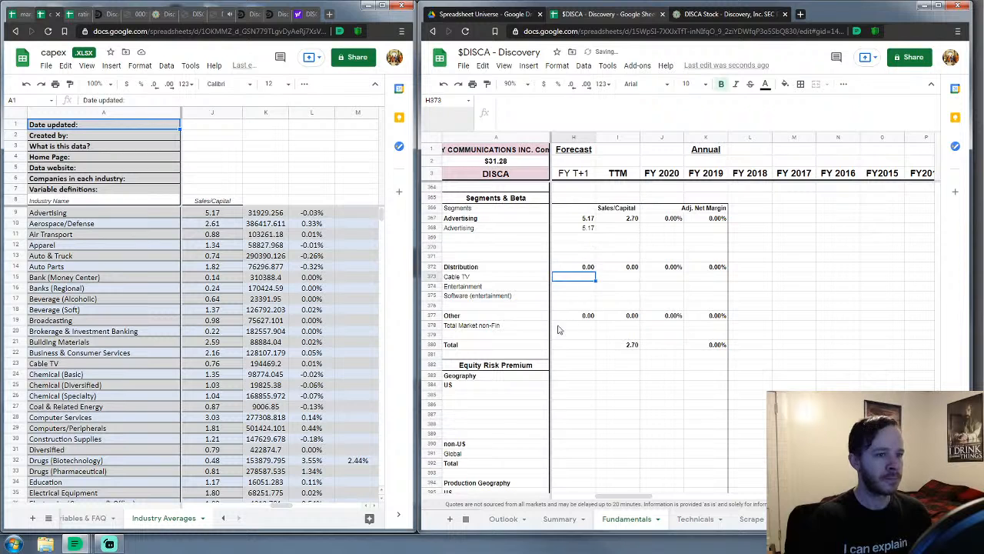
{"action": "type", "text": "0.76"}
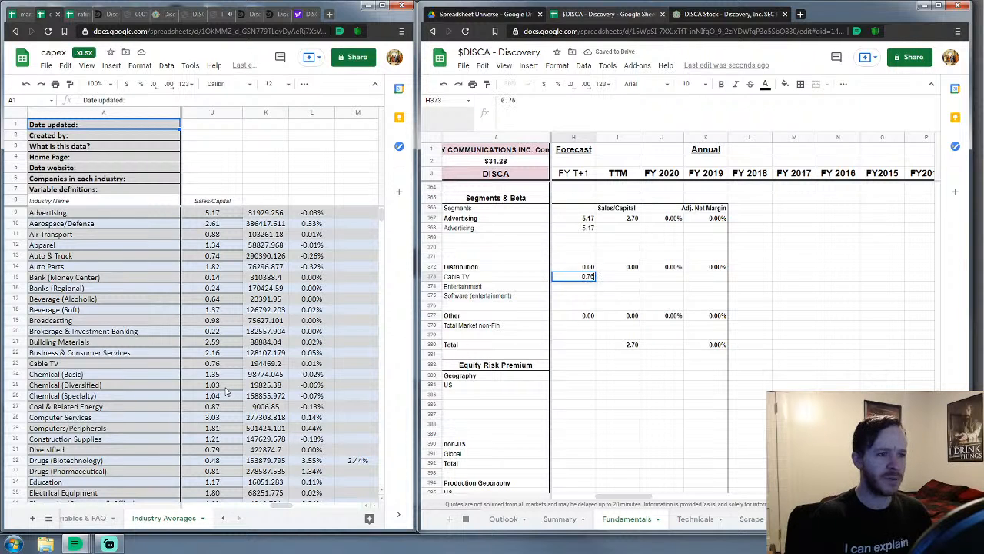
{"action": "key", "text": "Return"}
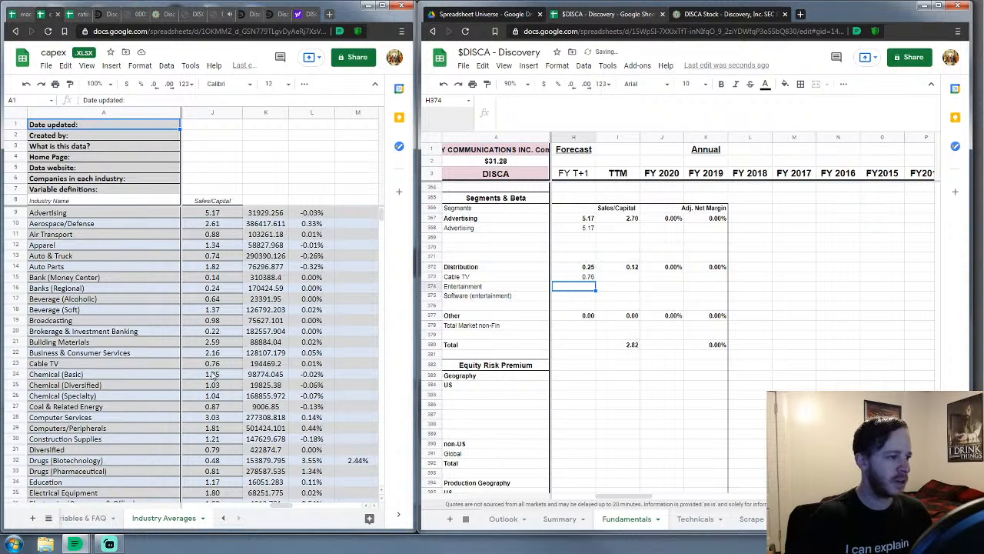
{"action": "scroll", "coordinate": [213, 377], "scroll_direction": "down", "scroll_amount": 2}
{"action": "type", "text": "1"}
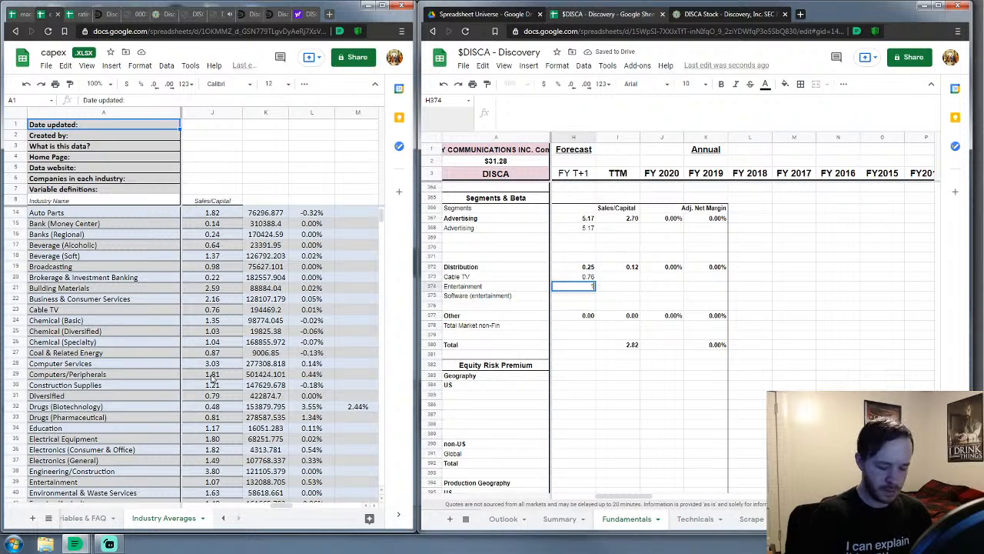
{"action": "type", "text": ".07"}
{"action": "key", "text": "Return"}
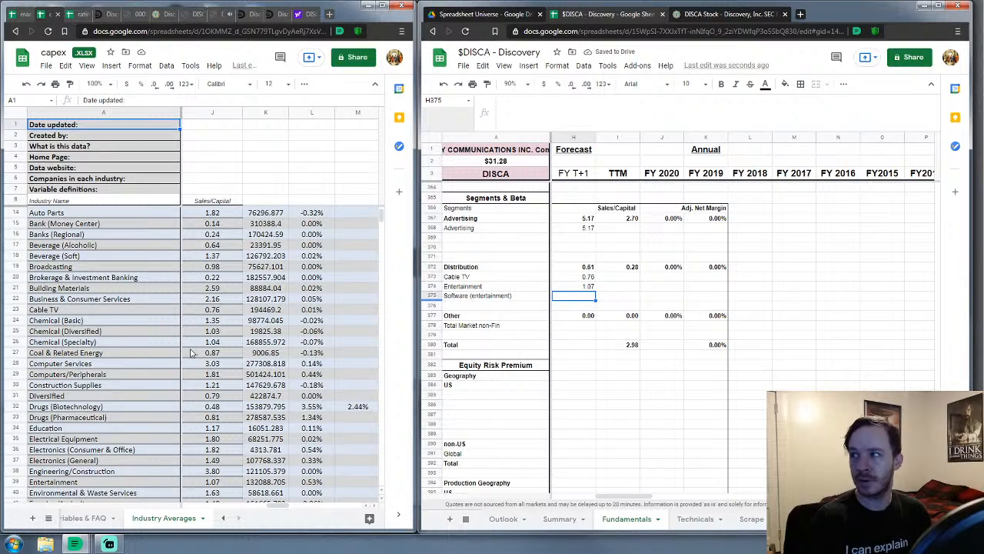
Enter Sales/Capital ratios 0.68 for Software (entertainment) and 1.11 for Total Market non-Fin
{"action": "scroll", "coordinate": [131, 369], "scroll_direction": "down", "scroll_amount": 7}
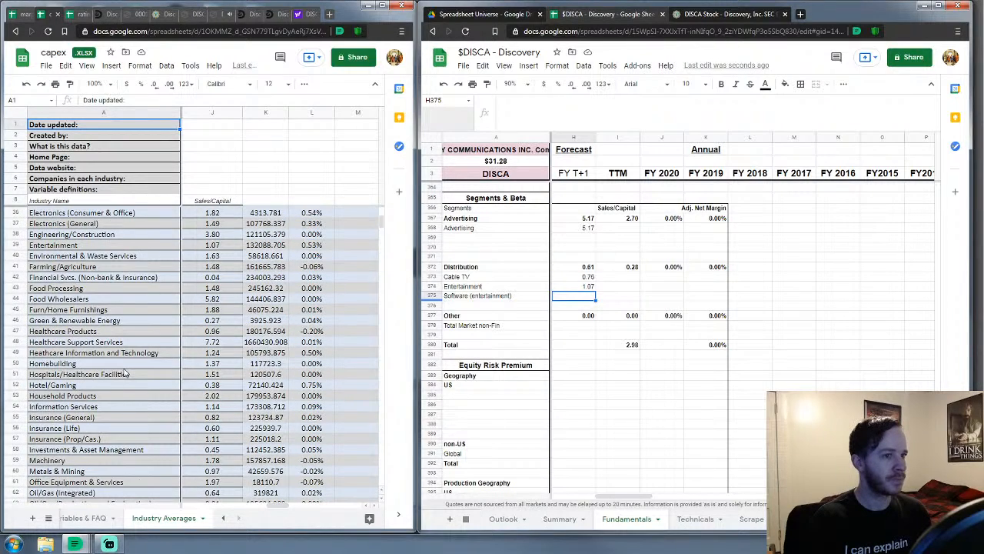
{"action": "scroll", "coordinate": [123, 372], "scroll_direction": "down", "scroll_amount": 4}
{"action": "scroll", "coordinate": [120, 373], "scroll_direction": "down", "scroll_amount": 10}
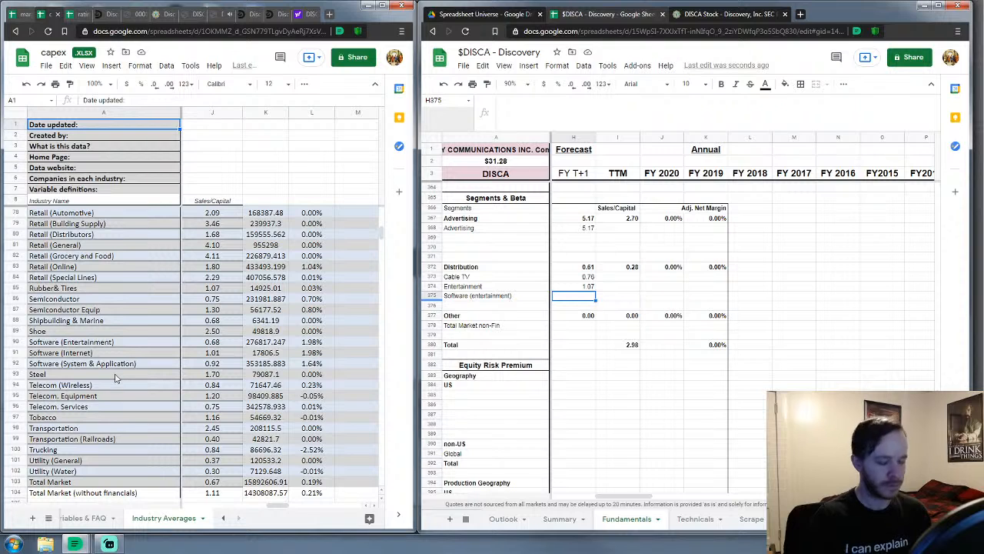
{"action": "type", "text": "0.68"}
{"action": "key", "text": "Return"}
{"action": "key", "text": "Return"}
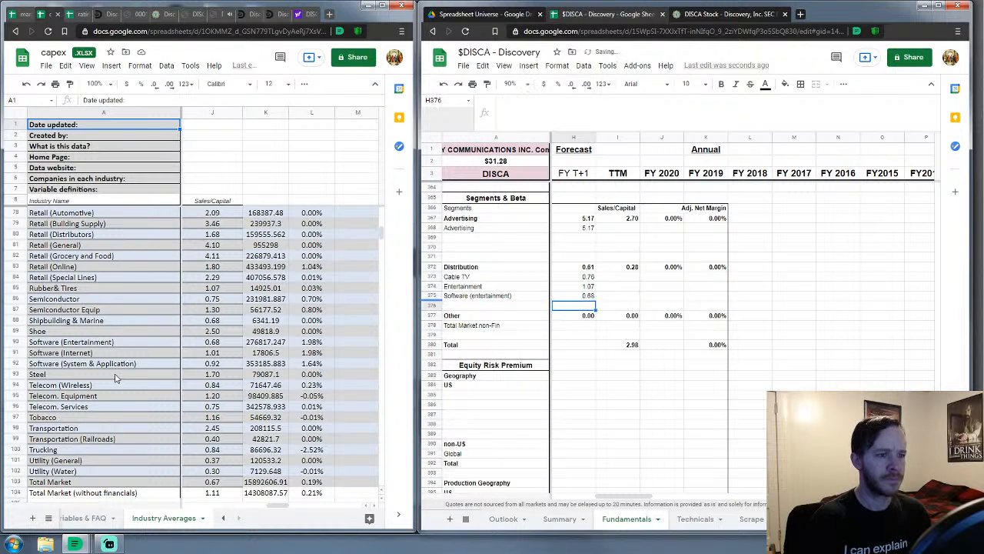
{"action": "key", "text": "Down"}
{"action": "scroll", "coordinate": [70, 434], "scroll_direction": "down", "scroll_amount": 3}
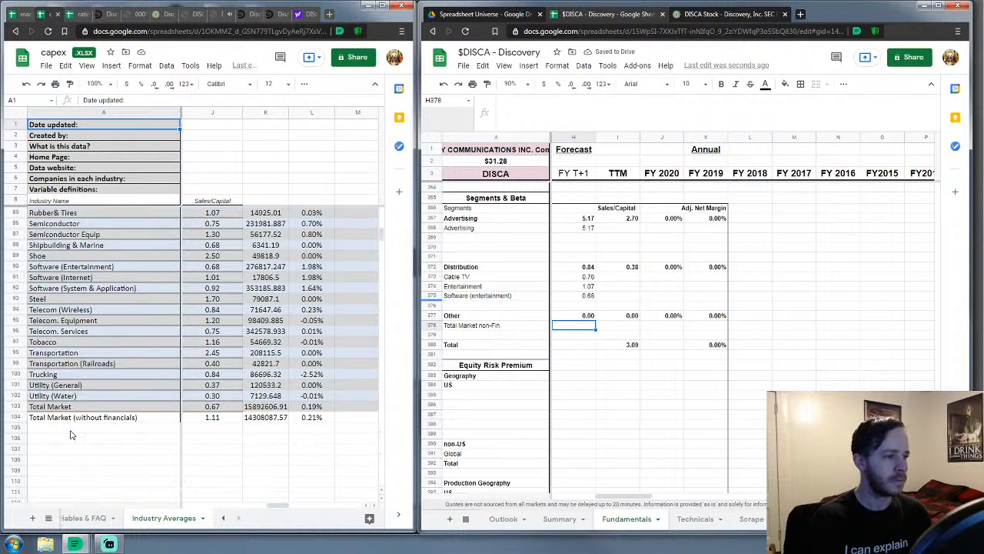
{"action": "type", "text": "1.11"}
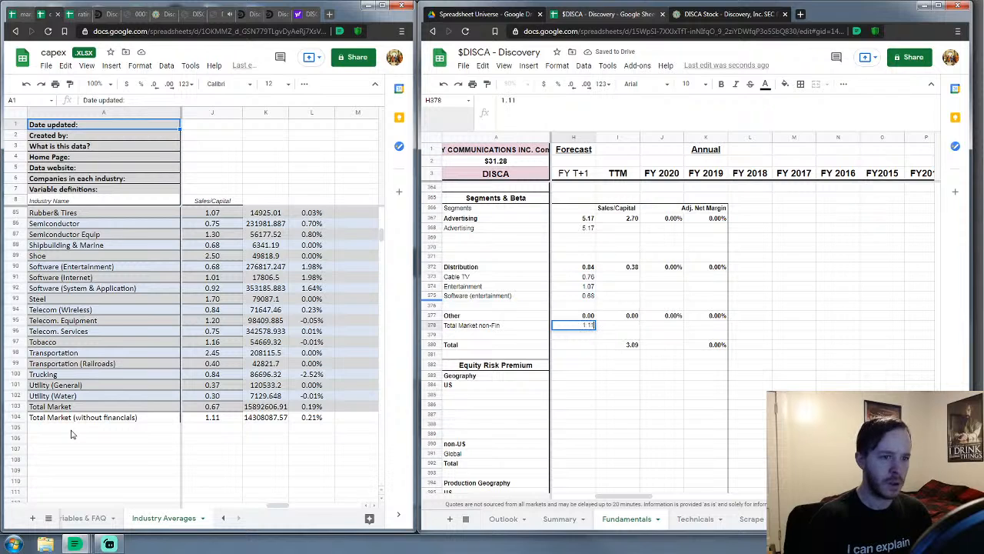
{"action": "key", "text": "Return"}
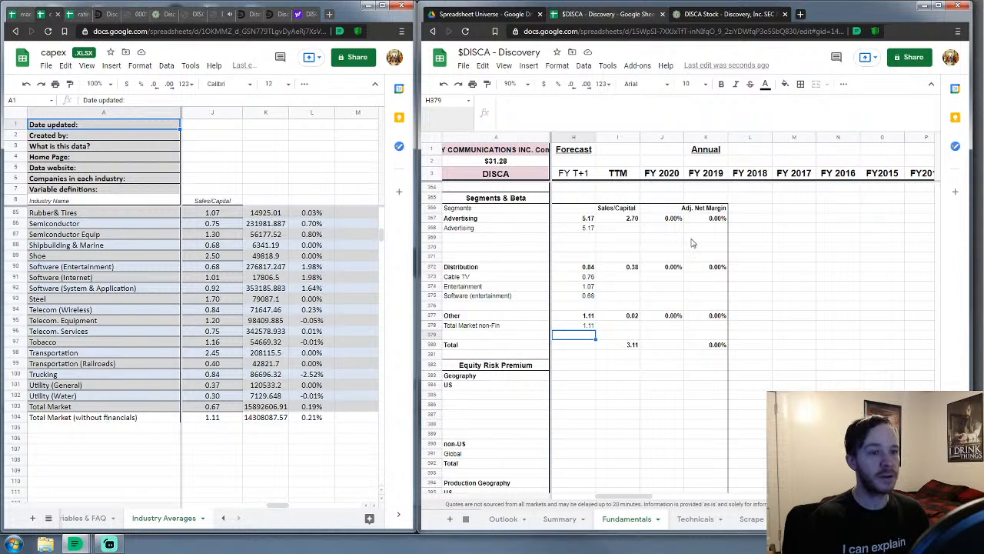
{"action": "left_click", "coordinate": [670, 228]}
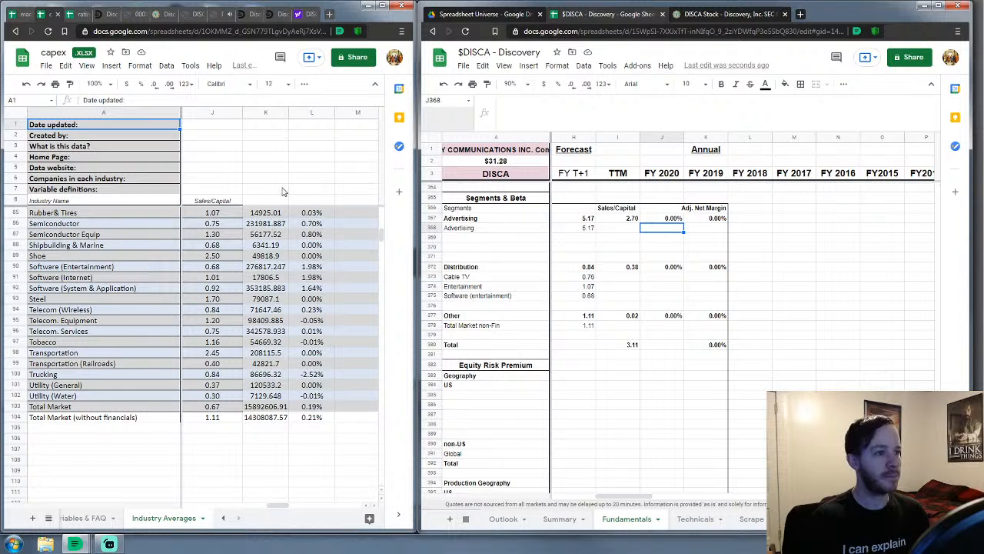
Close the capex workbook, switch to the margin spreadsheet, and set the Advertising FY 2020 margin to 9.97%
{"action": "left_click", "coordinate": [58, 15]}
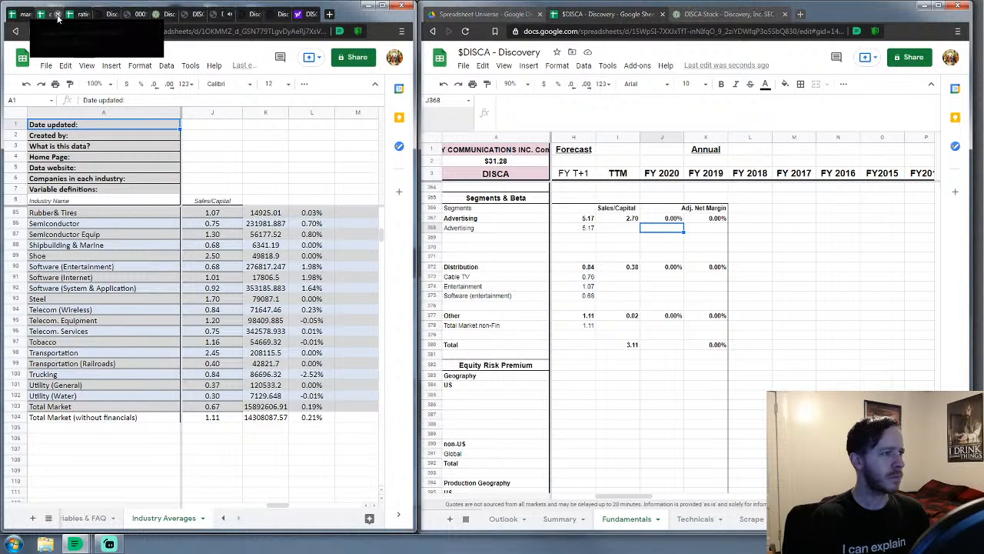
{"action": "left_click", "coordinate": [22, 15]}
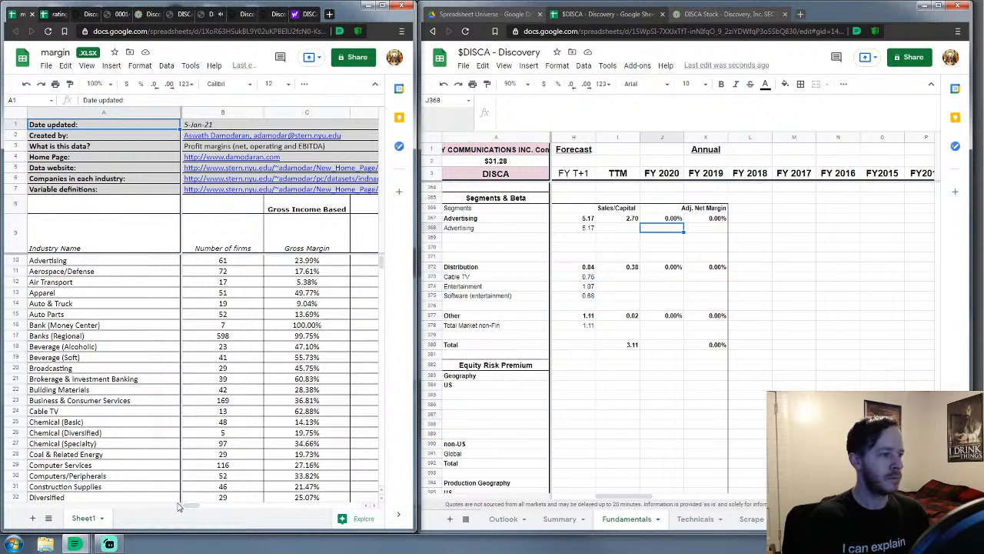
{"action": "left_click_drag", "start_coordinate": [185, 506], "coordinate": [298, 502]}
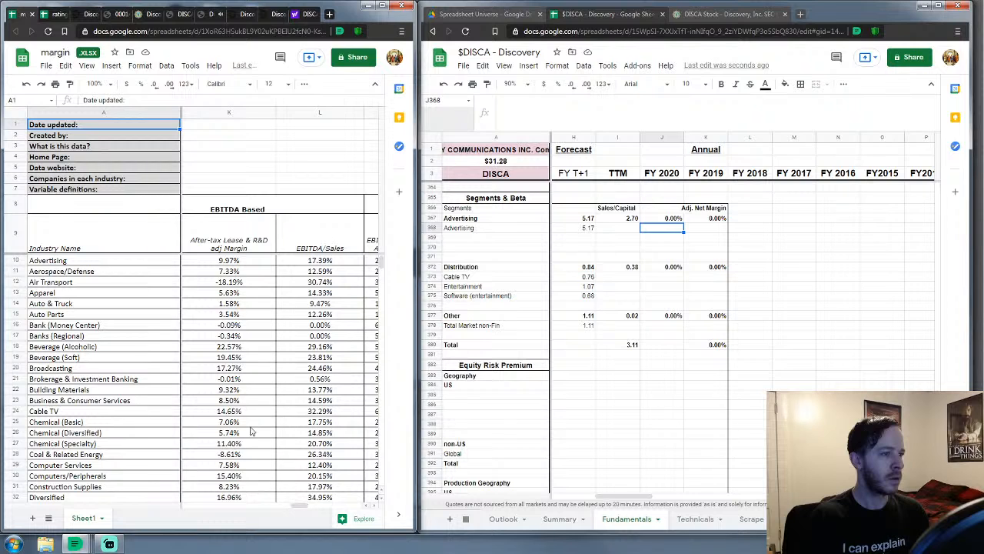
{"action": "left_click", "coordinate": [672, 221]}
{"action": "key", "text": "Delete"}
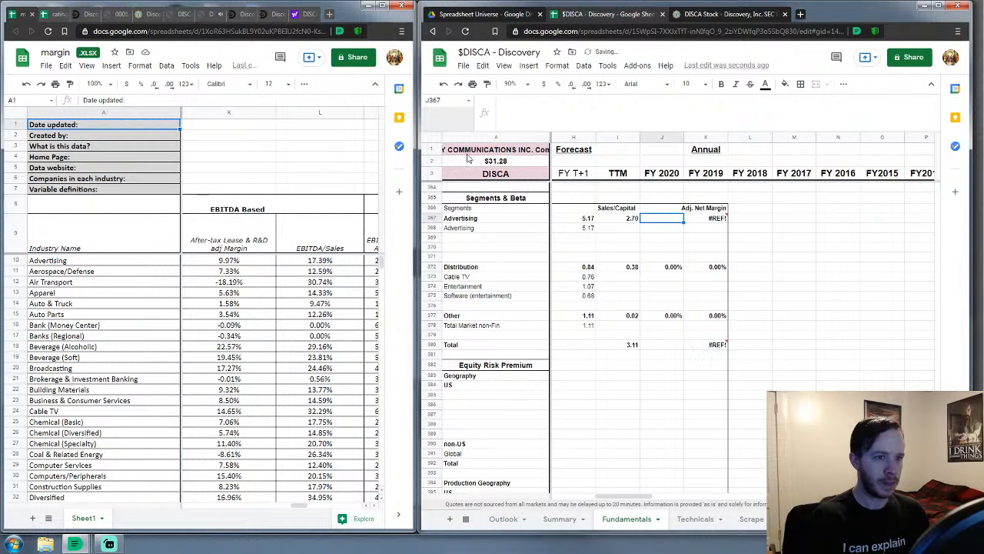
{"action": "left_click", "coordinate": [442, 84]}
{"action": "key", "text": "Down"}
{"action": "type", "text": "9"}
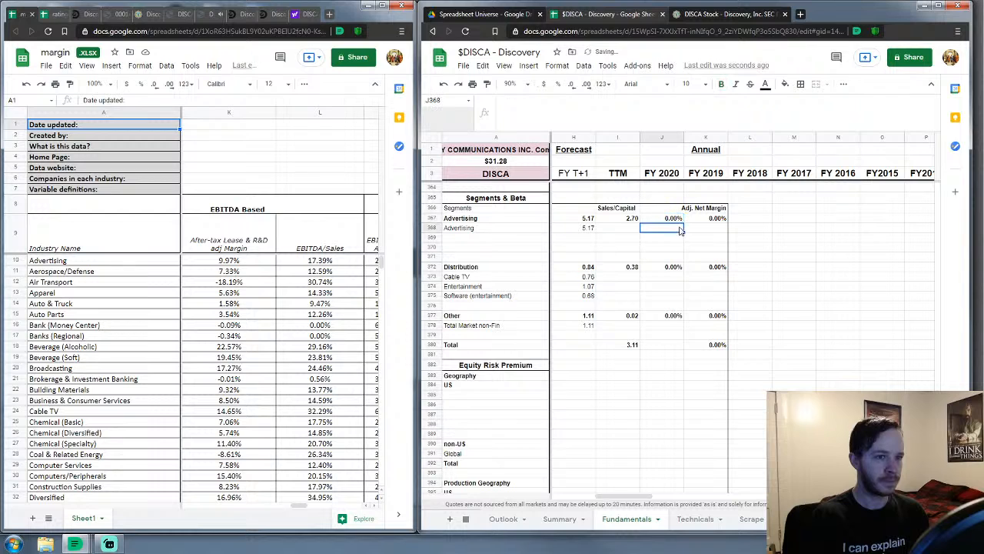
{"action": "type", "text": ".97"}
{"action": "key", "text": "Return"}
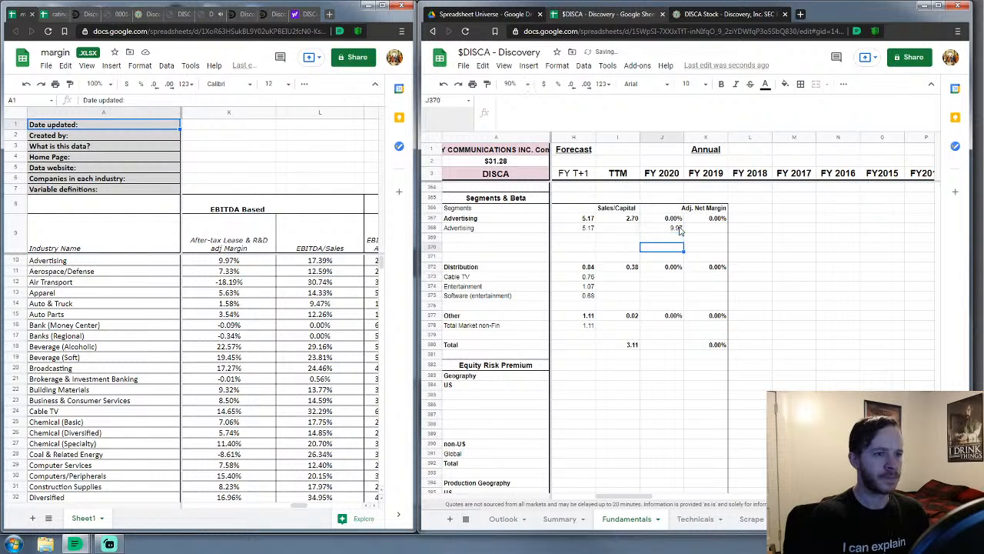
{"action": "key", "text": "Down"}
{"action": "key", "text": "Down"}
{"action": "key", "text": "Down"}
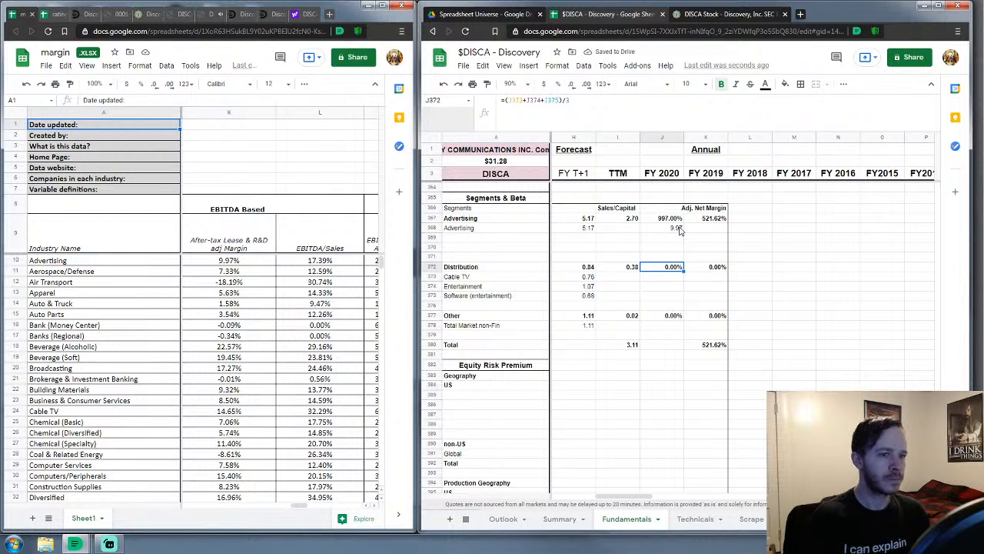
{"action": "left_click", "coordinate": [680, 230]}
{"action": "type", "text": "9"}
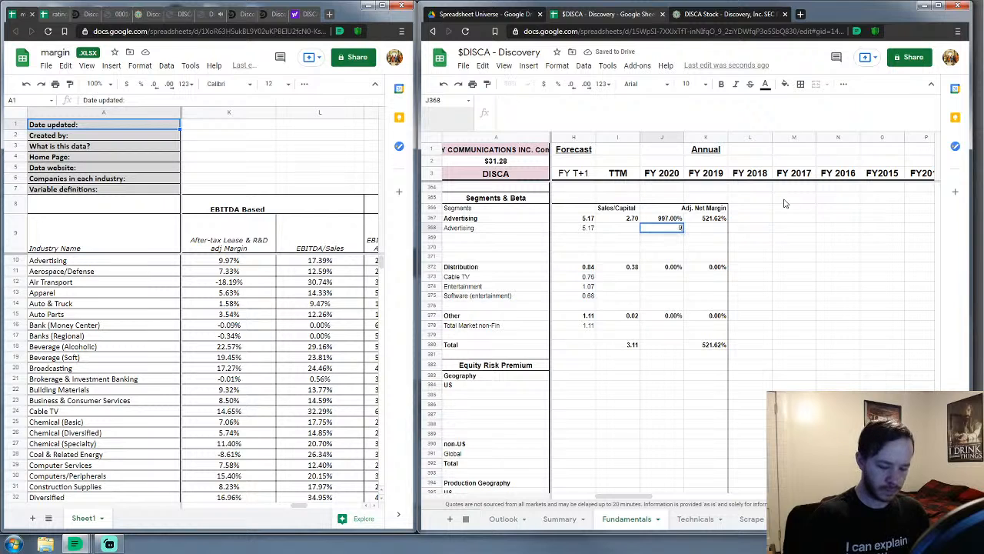
{"action": "type", "text": ".97"}
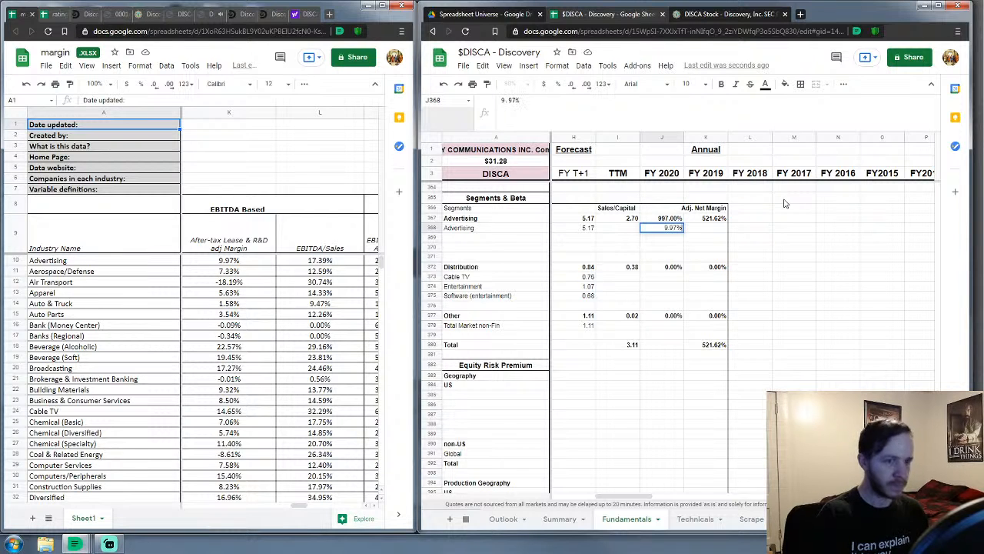
{"action": "key", "text": "Return"}
Set FY 2020 margins of 14.65% for Cable TV and 7.47% for Entertainment
{"action": "left_click", "coordinate": [663, 281]}
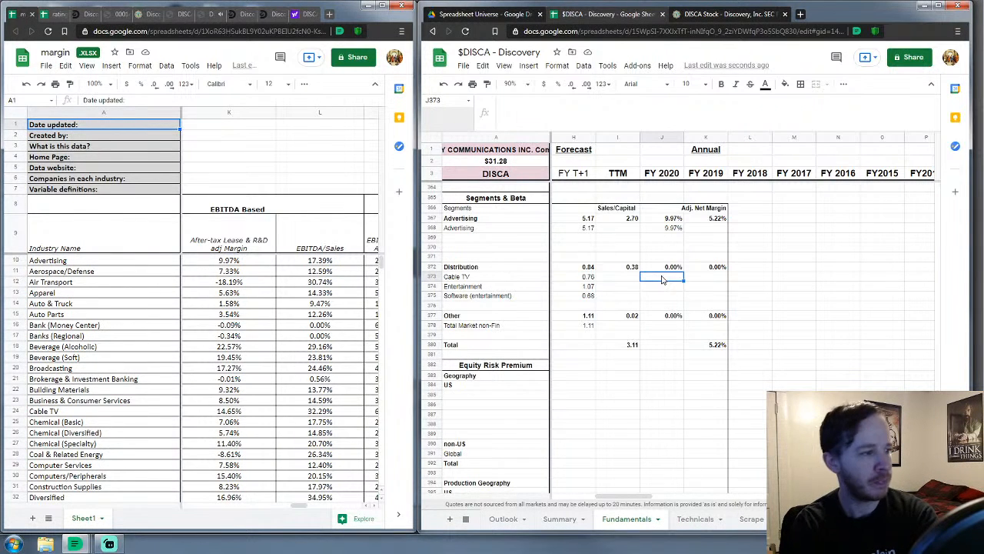
{"action": "scroll", "coordinate": [222, 332], "scroll_direction": "down", "scroll_amount": 2}
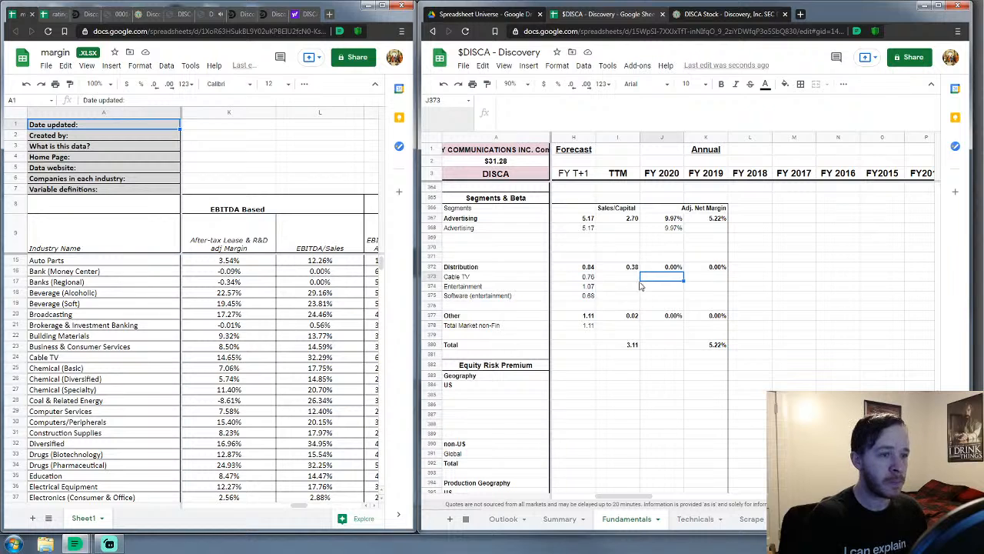
{"action": "type", "text": "14.65"}
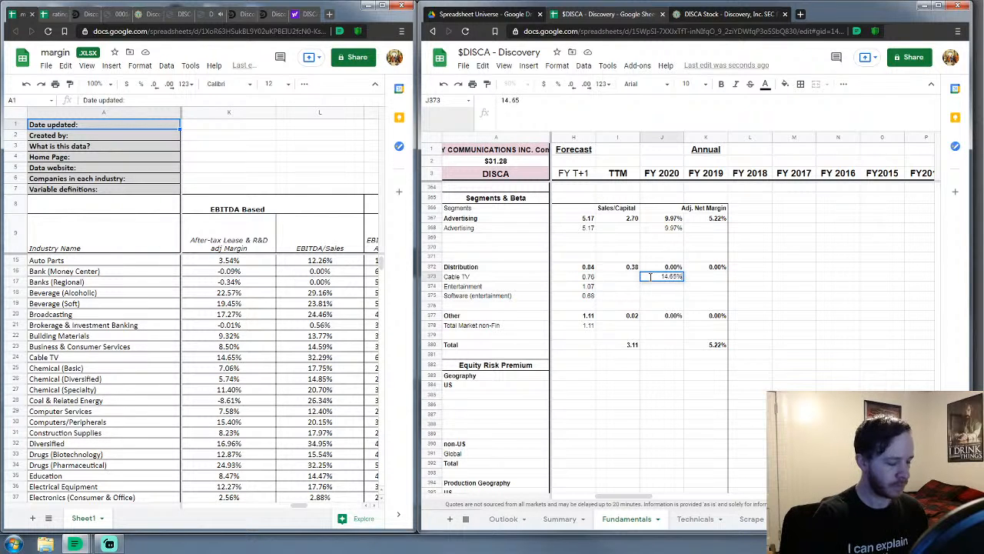
{"action": "key", "text": "Return"}
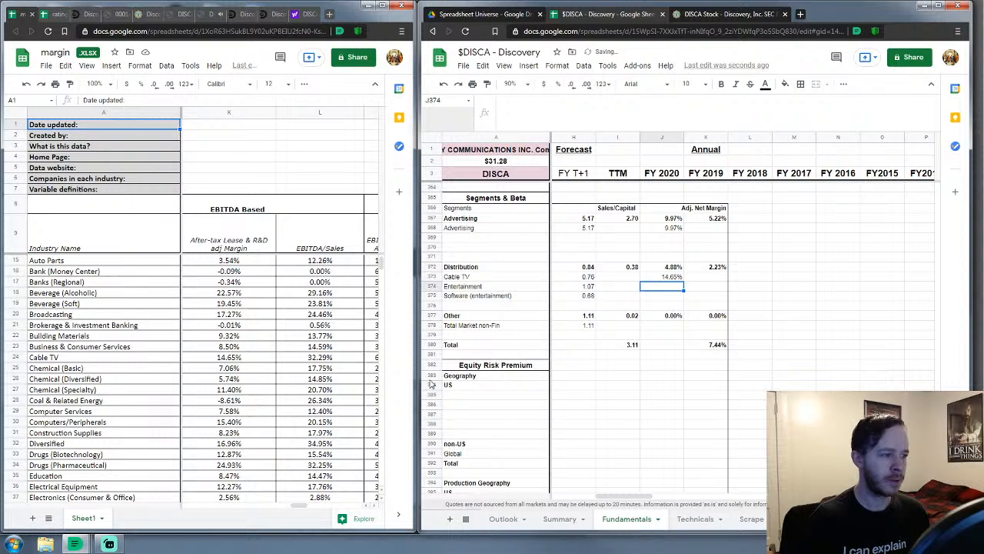
{"action": "scroll", "coordinate": [287, 424], "scroll_direction": "down", "scroll_amount": 2}
{"action": "type", "text": "7"}
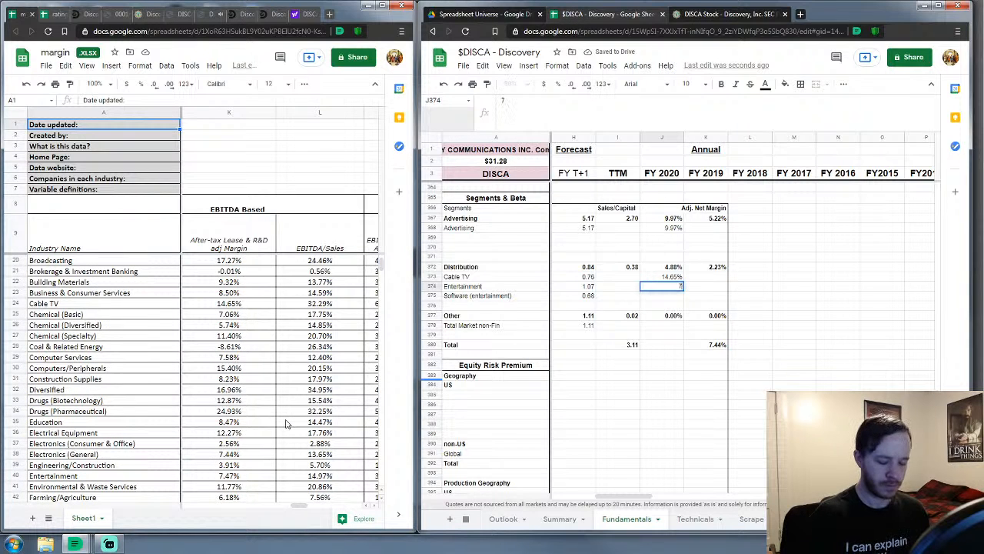
{"action": "type", "text": ".47%"}
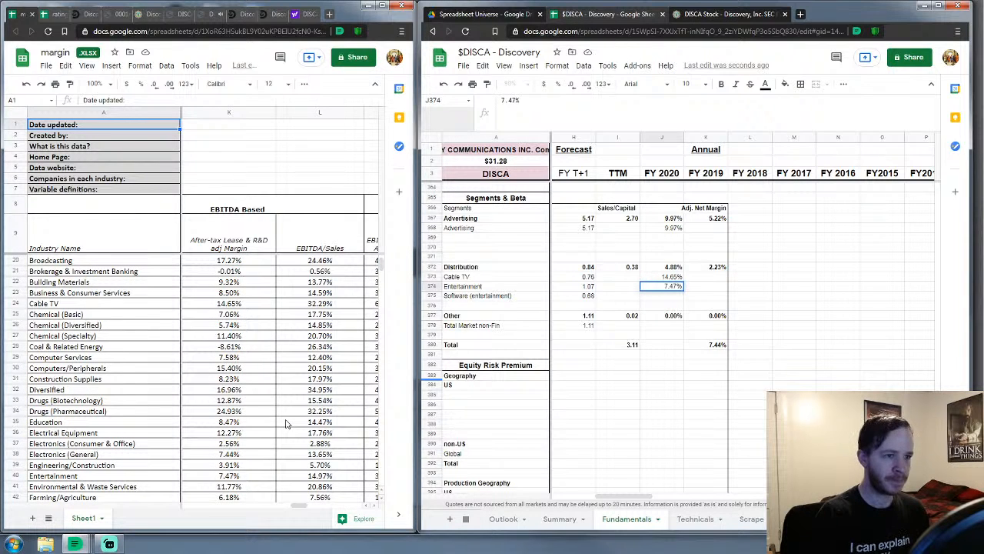
{"action": "key", "text": "Return"}
Set FY 2020 margins of 21.68% for Software (entertainment) and 9.5% for Total Market non-Fin
{"action": "scroll", "coordinate": [279, 420], "scroll_direction": "down", "scroll_amount": 15}
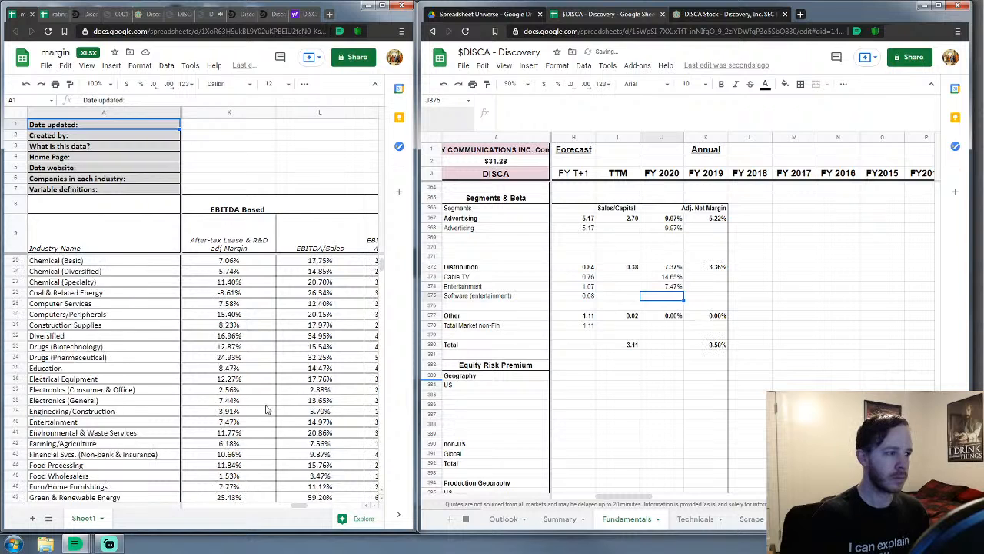
{"action": "scroll", "coordinate": [261, 410], "scroll_direction": "down", "scroll_amount": 4}
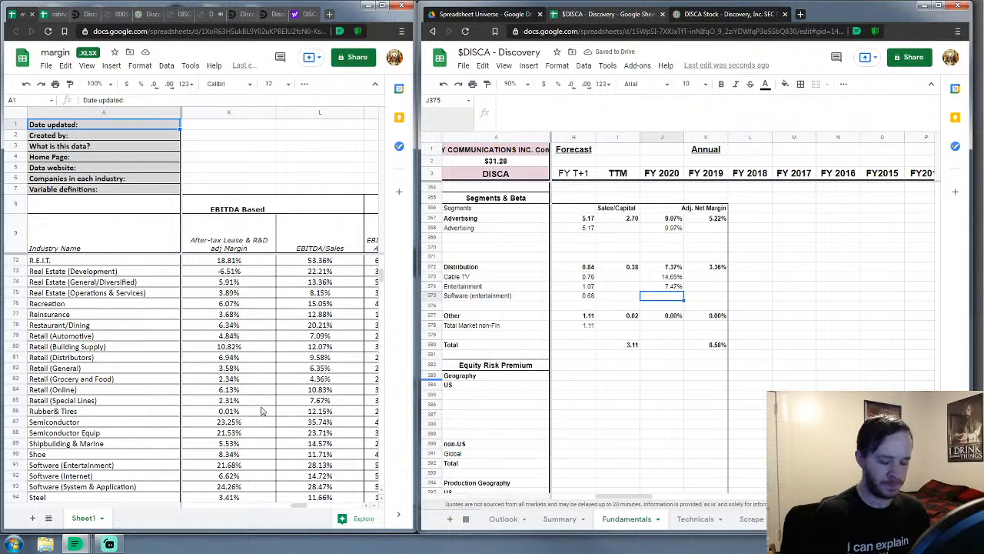
{"action": "type", "text": "21.68"}
{"action": "key", "text": "Return"}
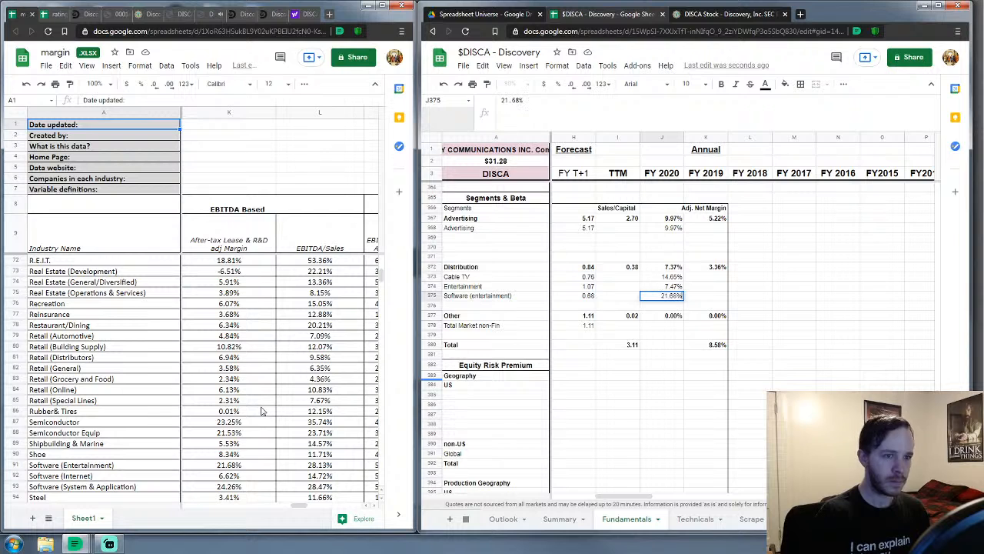
{"action": "key", "text": "Down"}
{"action": "key", "text": "Down"}
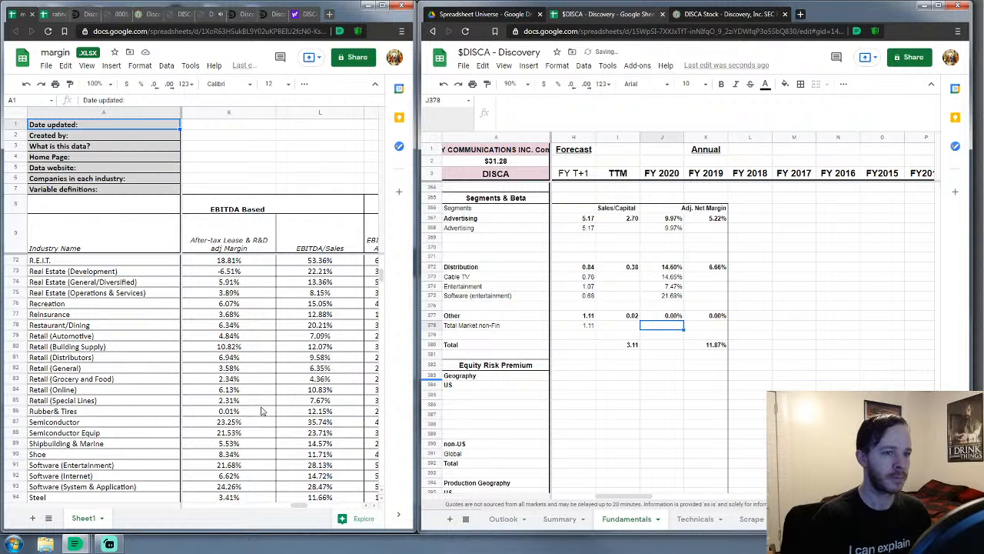
{"action": "key", "text": "Down"}
{"action": "key", "text": "Down"}
{"action": "key", "text": "Up"}
{"action": "key", "text": "Up"}
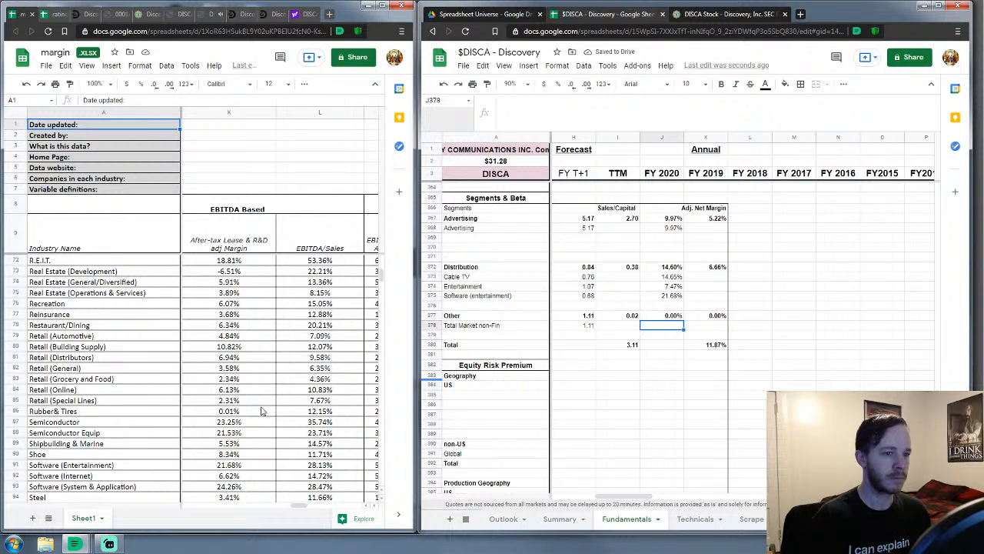
{"action": "scroll", "coordinate": [261, 411], "scroll_direction": "down", "scroll_amount": 6}
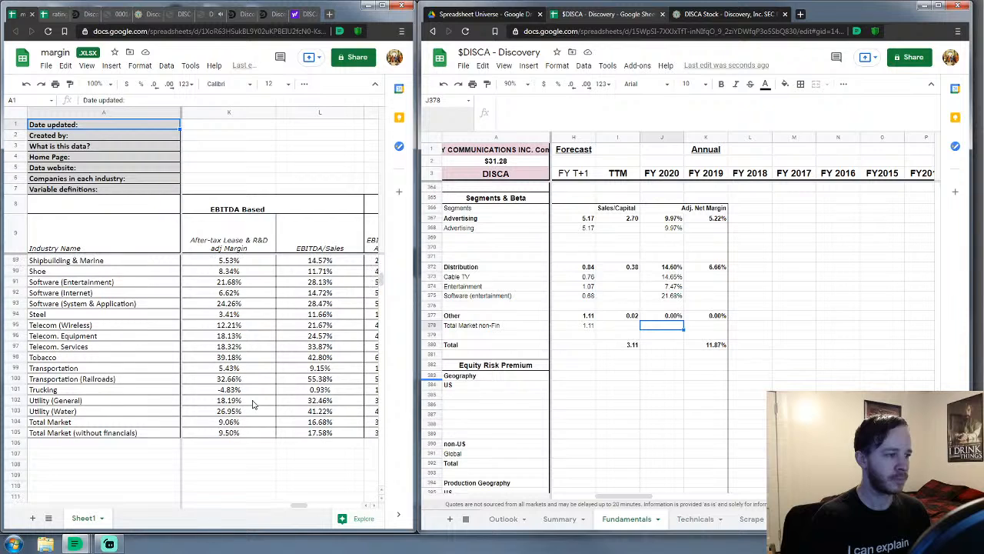
{"action": "type", "text": "9.5"}
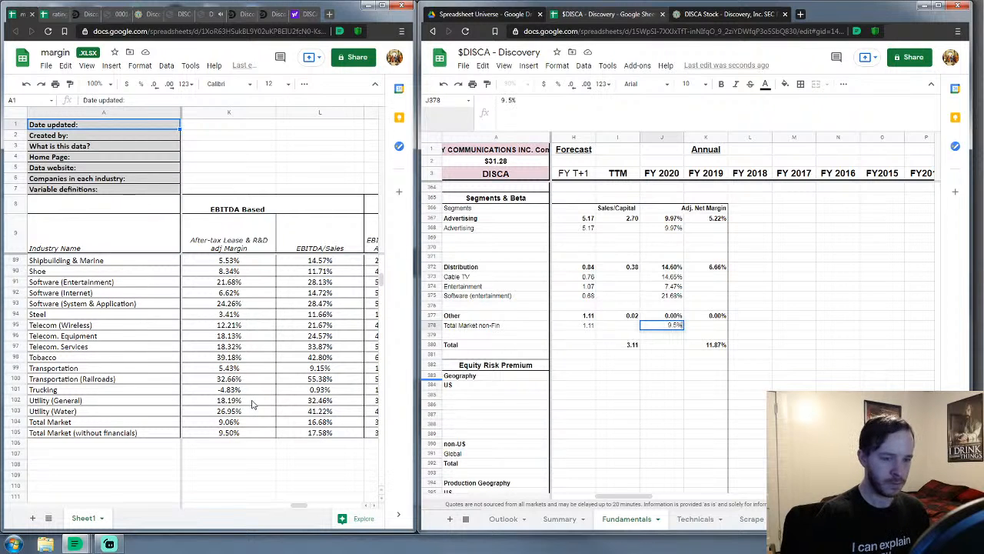
{"action": "key", "text": "Return"}
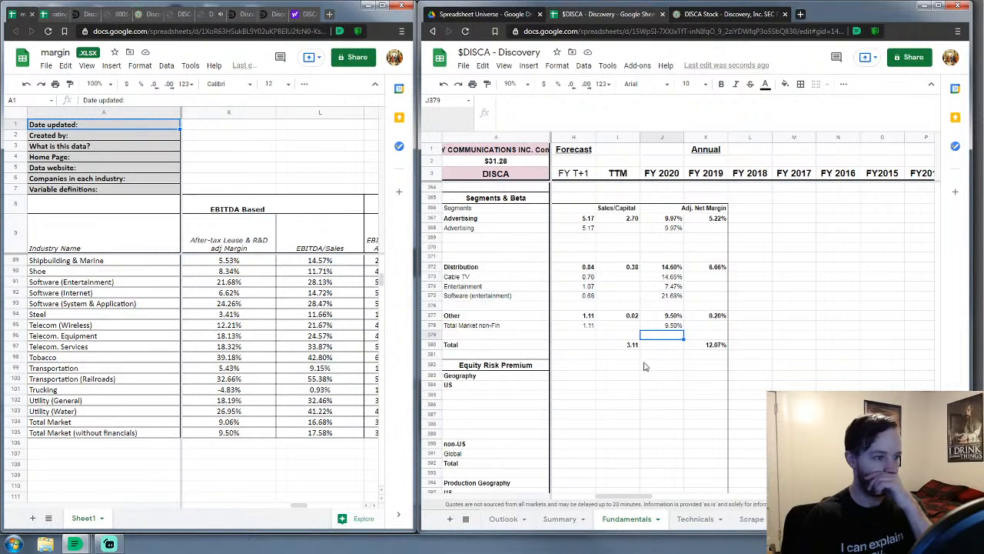
Close the Discovery 10-K PDF and the DISCA 2021 Q1 10-Q PDF tabs
{"action": "left_click", "coordinate": [33, 20]}
{"action": "left_click", "coordinate": [57, 15]}
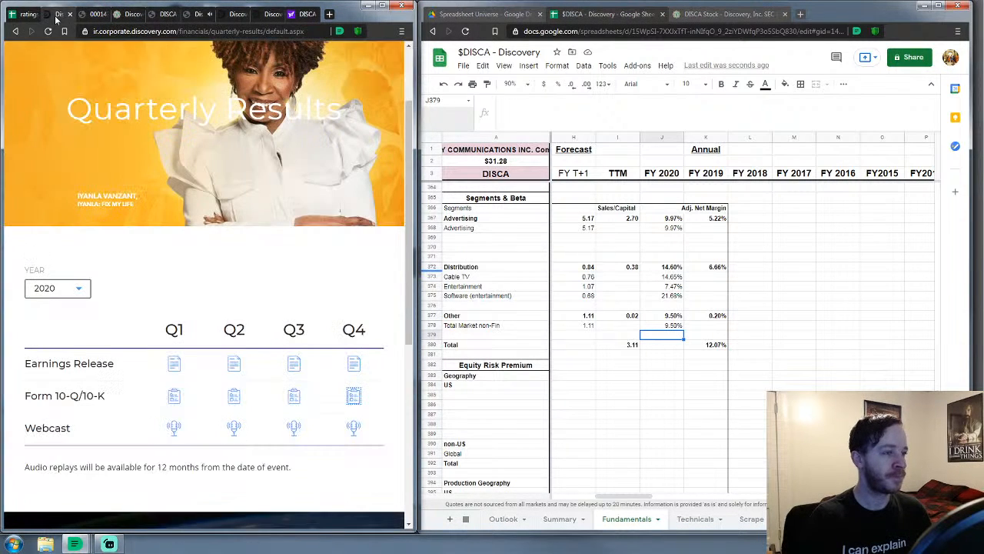
{"action": "left_click", "coordinate": [92, 17]}
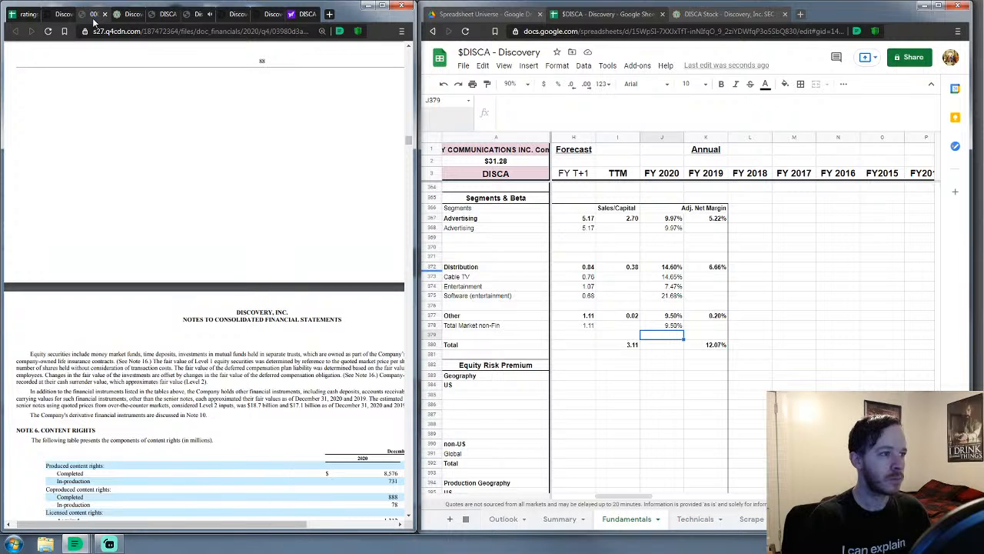
{"action": "left_click", "coordinate": [105, 15]}
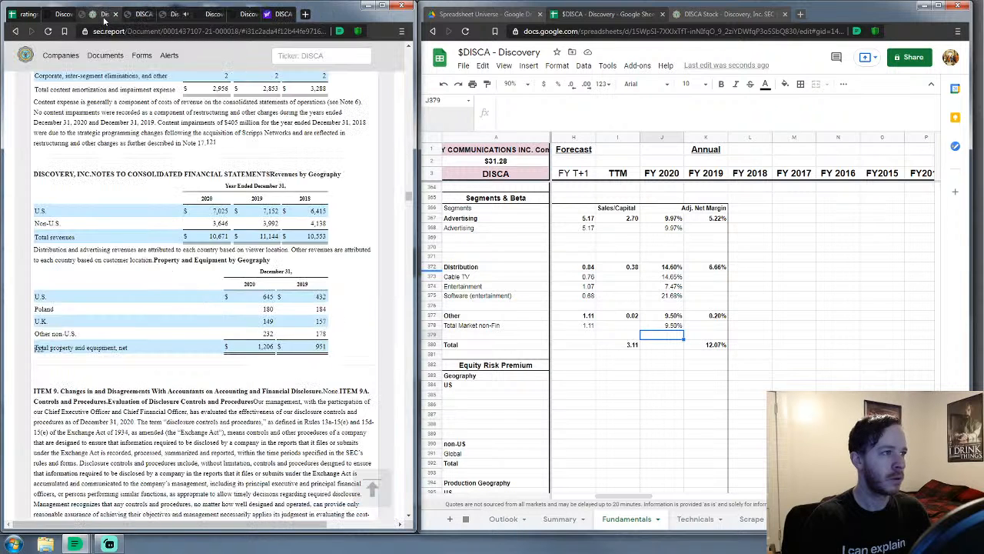
{"action": "left_click", "coordinate": [124, 15]}
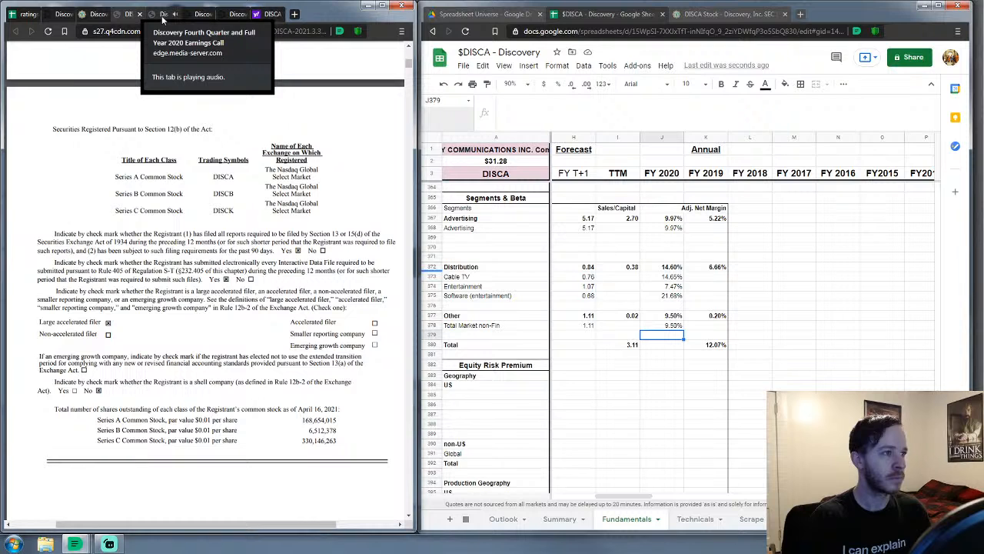
{"action": "left_click", "coordinate": [139, 15]}
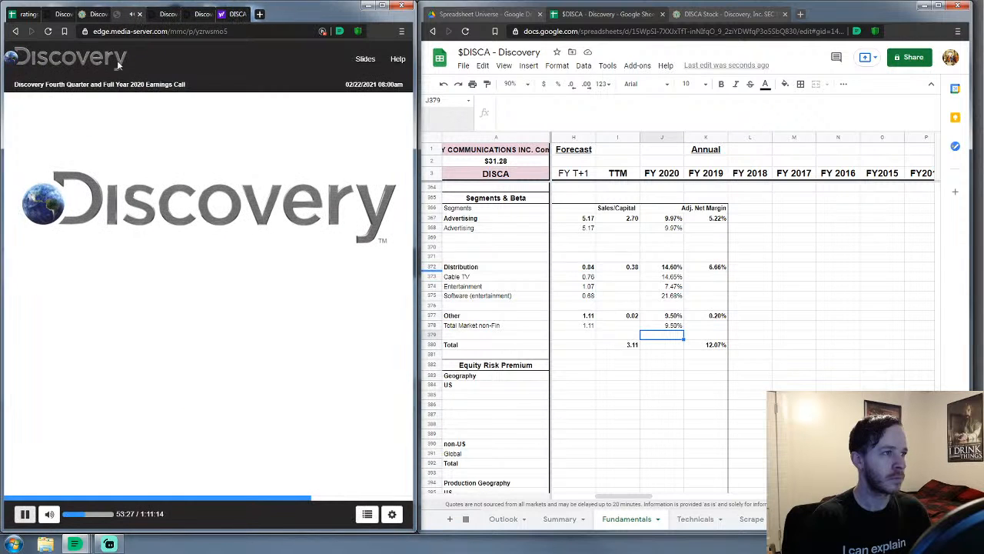
Move the Yahoo Finance tab to the right window and sec.report 10-K to the left, back on the spreadsheet
{"action": "left_click_drag", "start_coordinate": [294, 17], "coordinate": [815, 14]}
{"action": "left_click_drag", "start_coordinate": [707, 11], "coordinate": [150, 14]}
{"action": "left_click", "coordinate": [159, 14]}
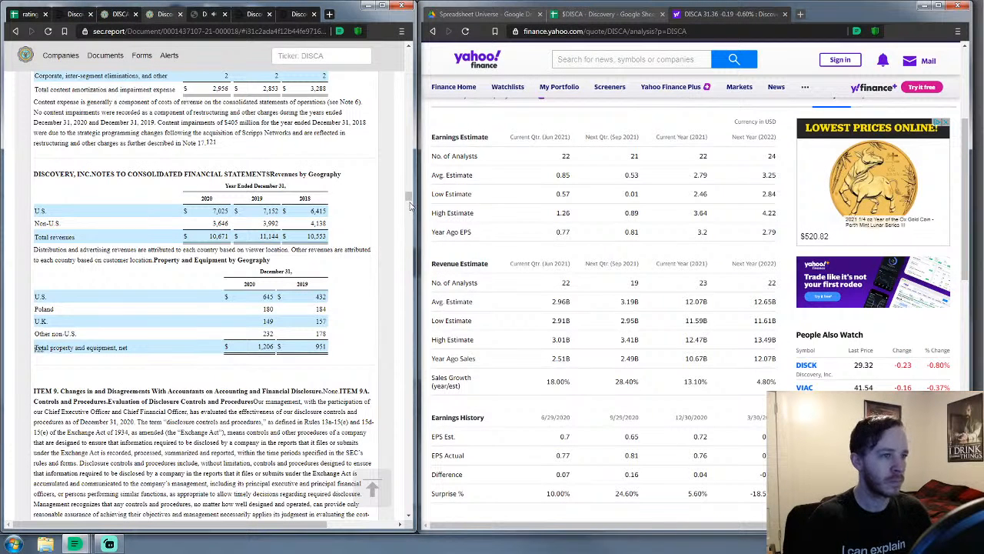
{"action": "left_click", "coordinate": [606, 18]}
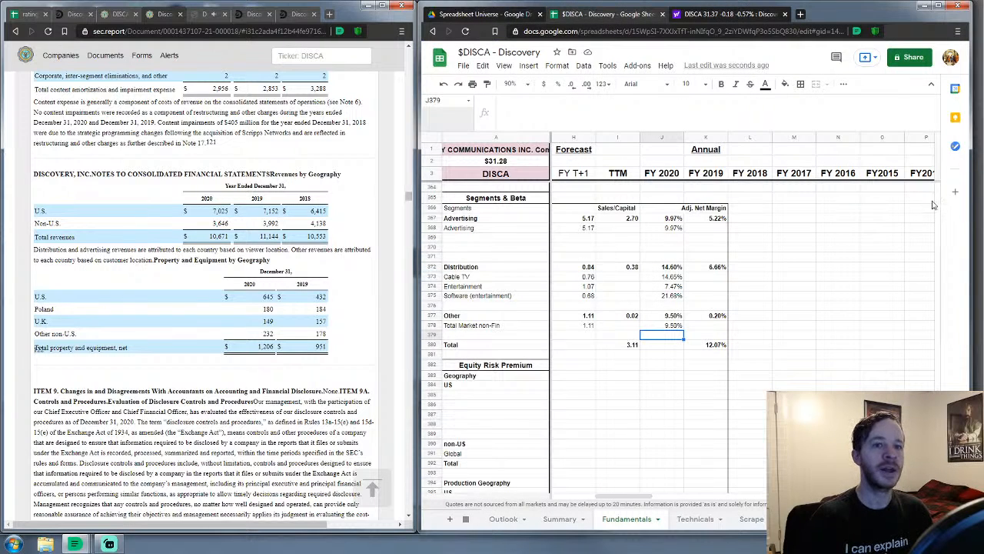
Enter 12/31/2019 in K4 and extend the J4:K4 year-end date series across to column P
{"action": "scroll", "coordinate": [940, 191], "scroll_direction": "up", "scroll_amount": 10}
{"action": "scroll", "coordinate": [940, 191], "scroll_direction": "up", "scroll_amount": 20}
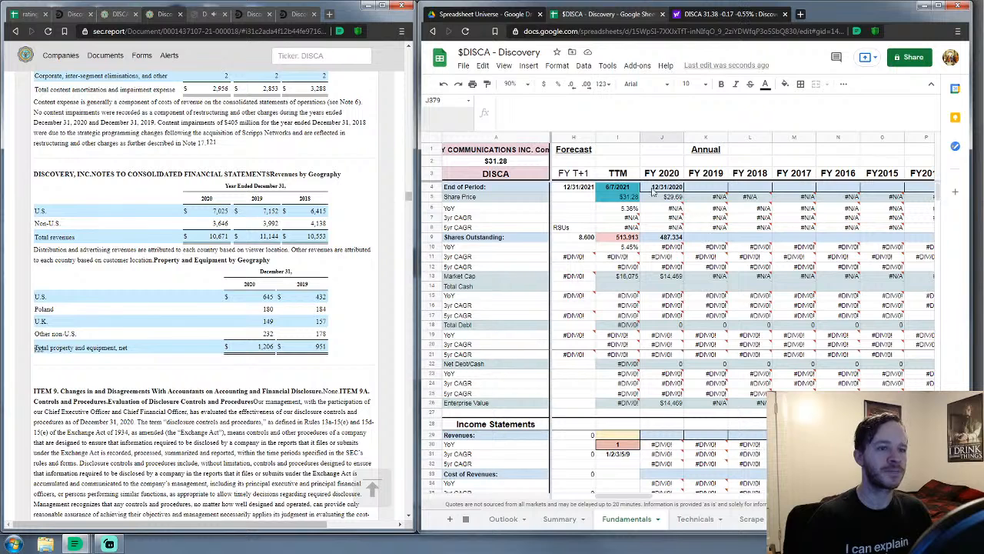
{"action": "left_click", "coordinate": [709, 190]}
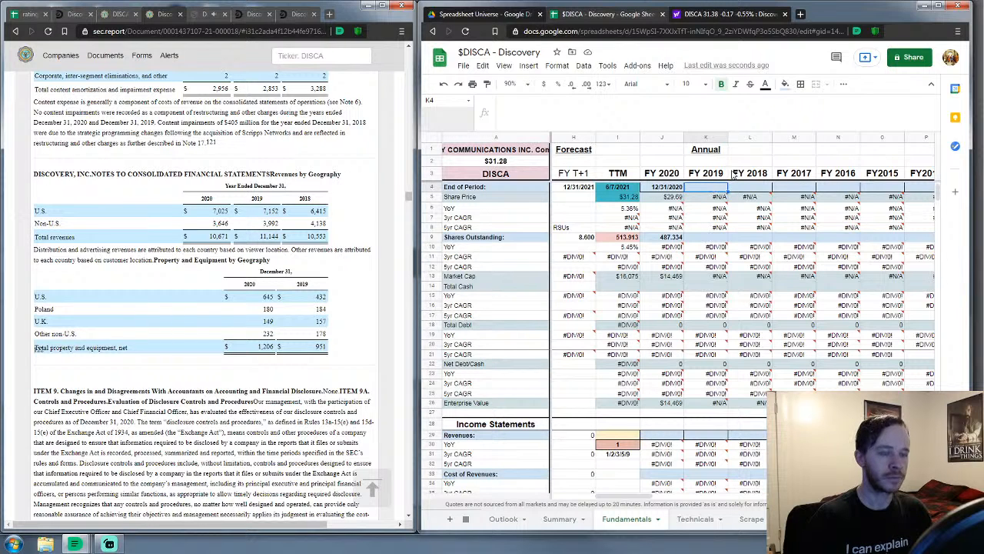
{"action": "type", "text": "12/"}
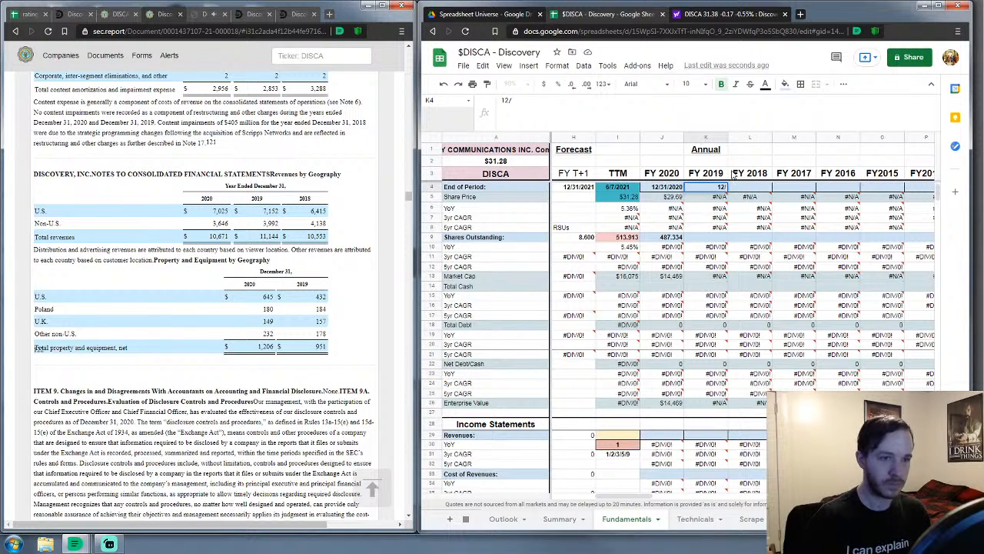
{"action": "type", "text": "31/"}
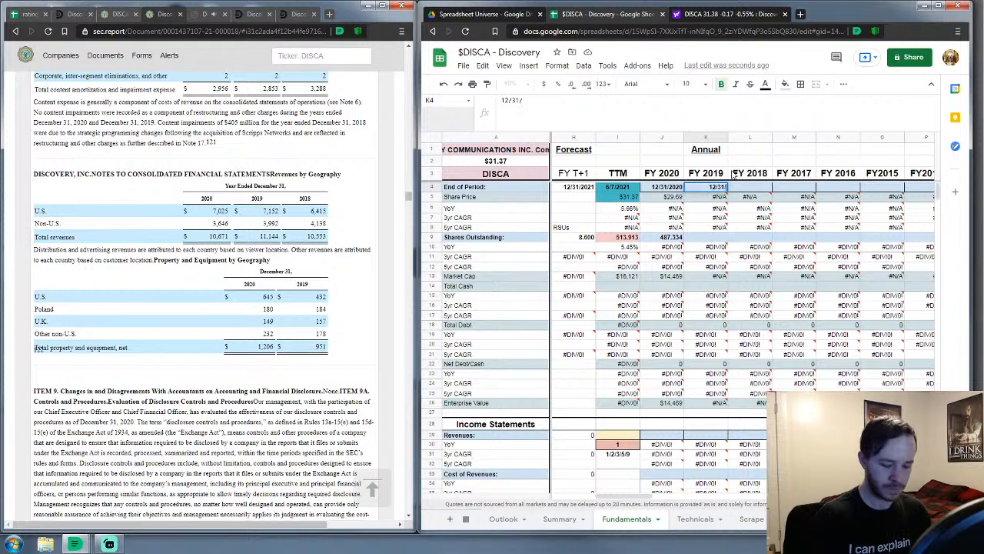
{"action": "type", "text": "2019"}
{"action": "key", "text": "Return"}
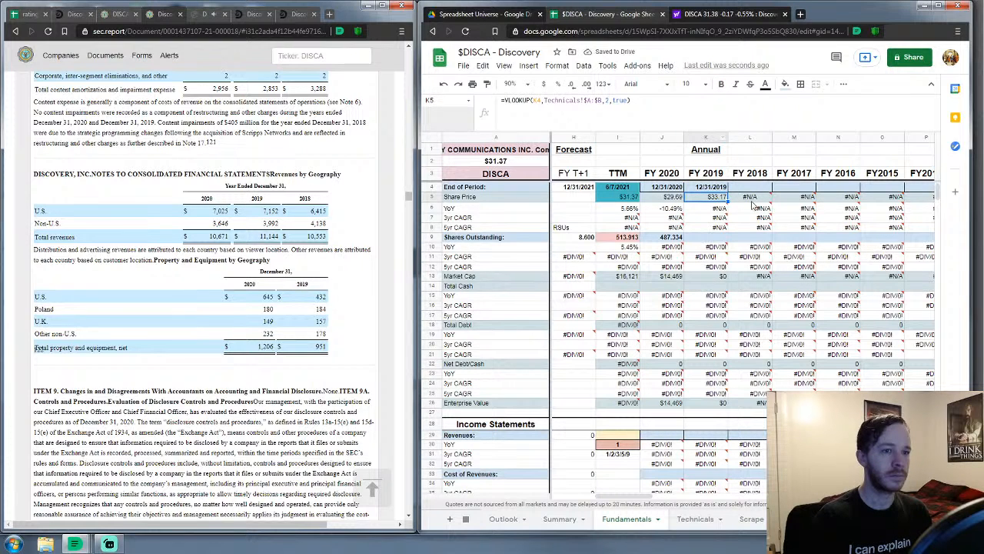
{"action": "left_click_drag", "start_coordinate": [662, 187], "coordinate": [932, 188]}
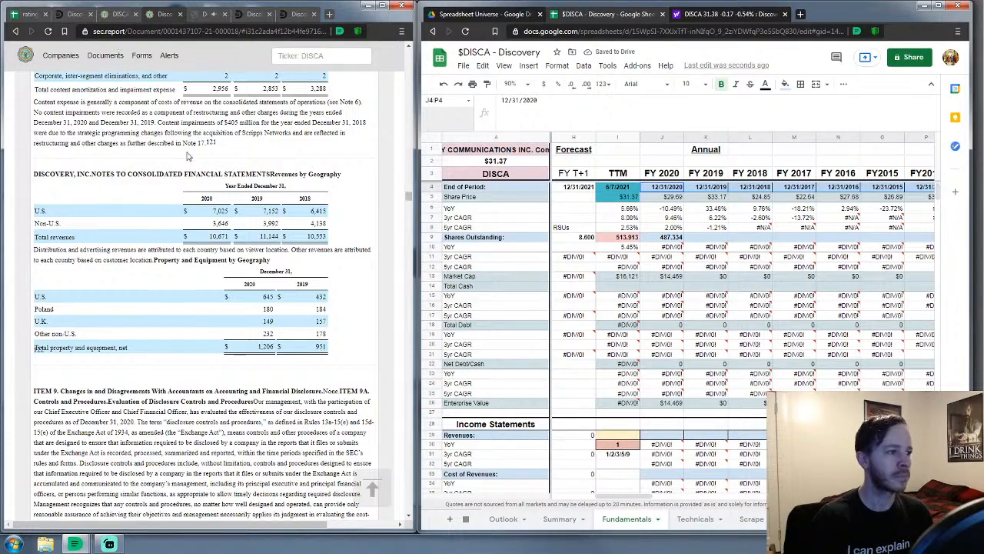
{"action": "left_click_drag", "start_coordinate": [411, 198], "coordinate": [450, 131]}
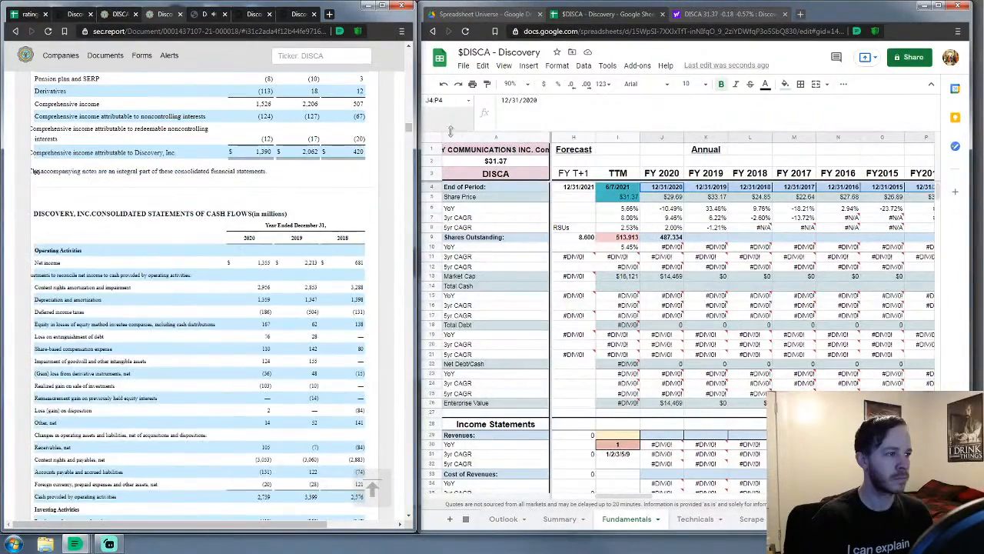
Scroll the sec.report 10-K to the Consolidated Statements of Operations beside the Income Statements rows
{"action": "scroll", "coordinate": [310, 195], "scroll_direction": "up", "scroll_amount": 3}
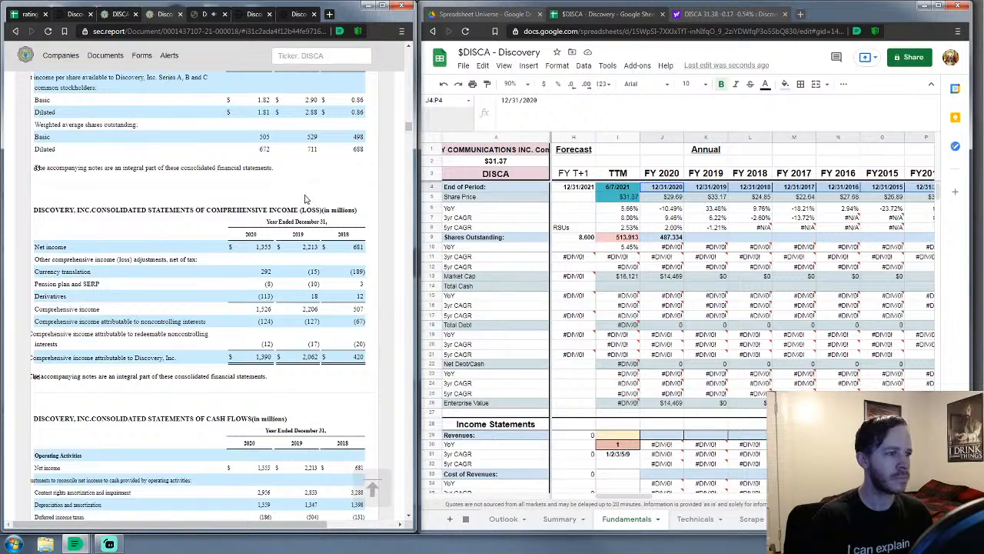
{"action": "scroll", "coordinate": [305, 198], "scroll_direction": "up", "scroll_amount": 5}
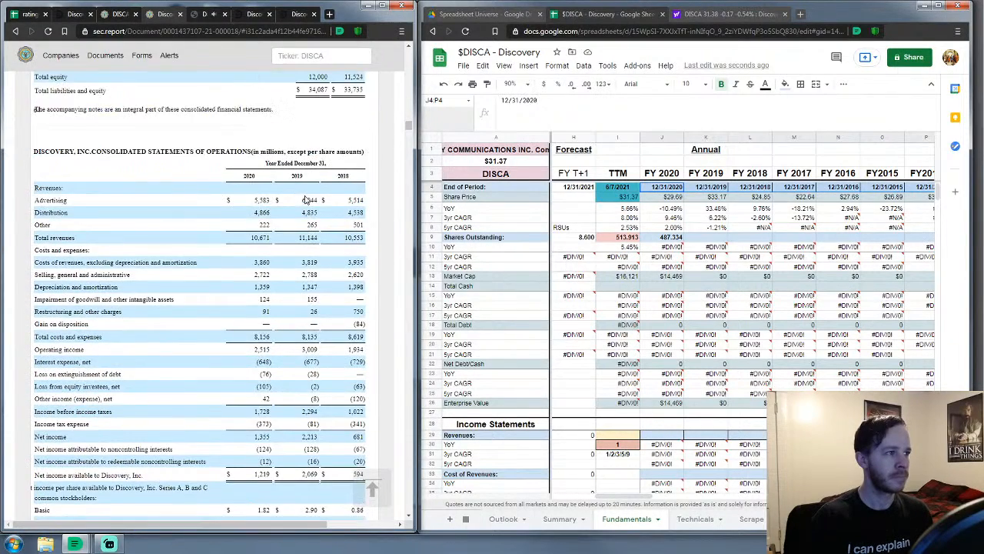
{"action": "scroll", "coordinate": [305, 200], "scroll_direction": "down", "scroll_amount": 1}
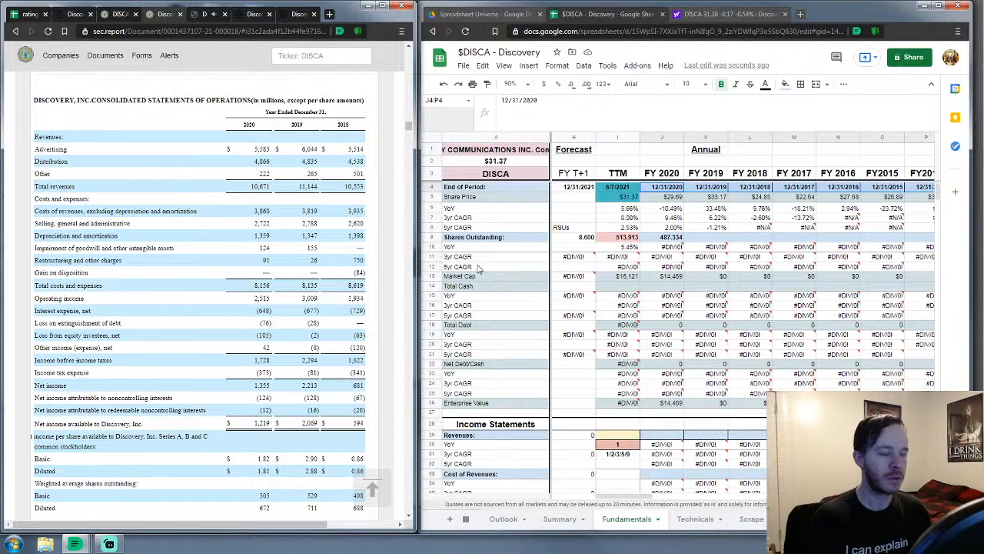
{"action": "scroll", "coordinate": [477, 269], "scroll_direction": "down", "scroll_amount": 1}
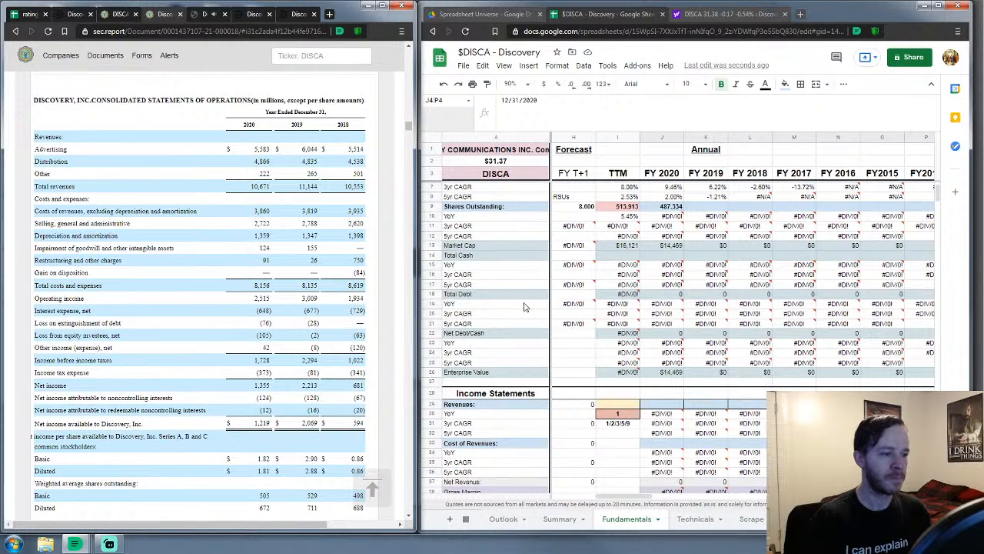
{"action": "scroll", "coordinate": [259, 327], "scroll_direction": "down", "scroll_amount": 1}
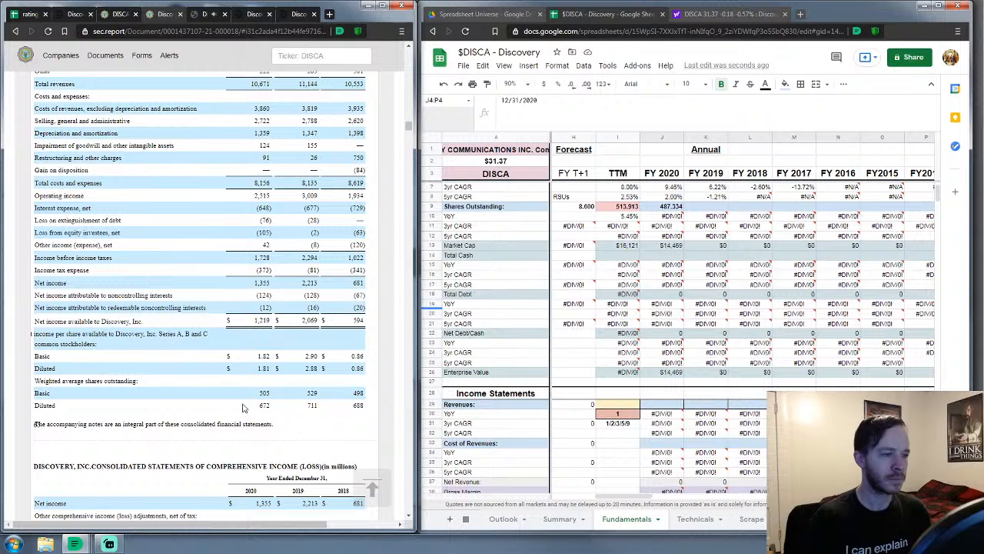
{"action": "scroll", "coordinate": [582, 292], "scroll_direction": "up", "scroll_amount": 1}
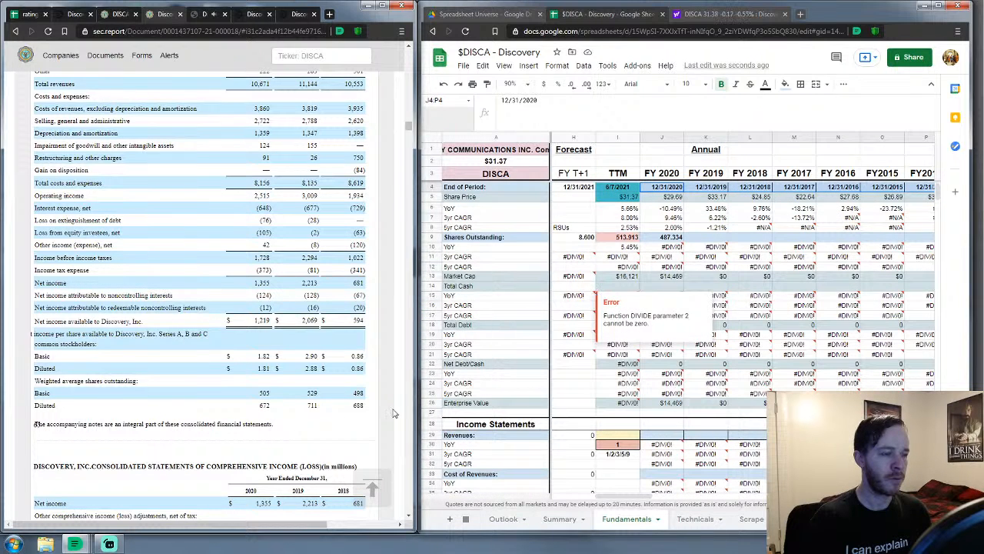
{"action": "scroll", "coordinate": [285, 422], "scroll_direction": "down", "scroll_amount": 3}
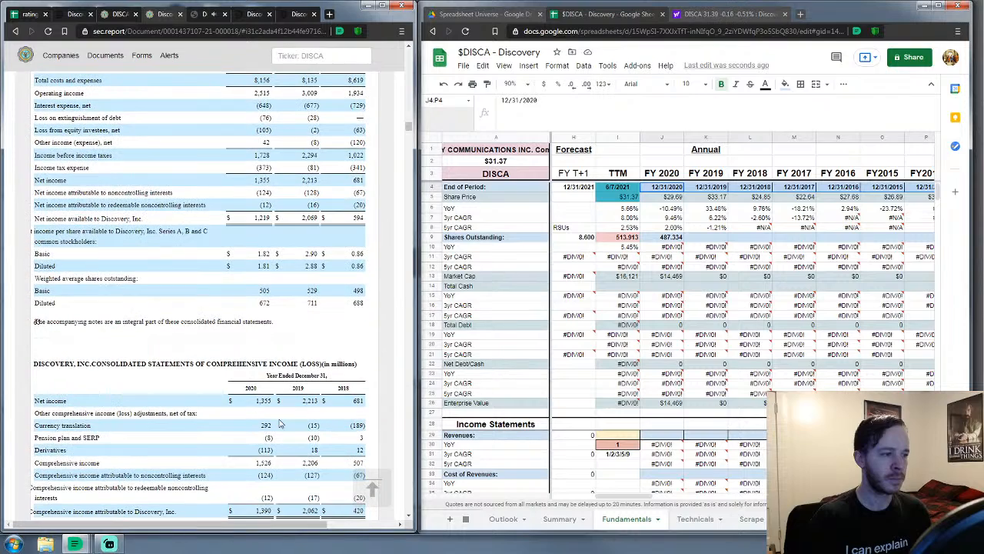
{"action": "scroll", "coordinate": [285, 419], "scroll_direction": "up", "scroll_amount": 3}
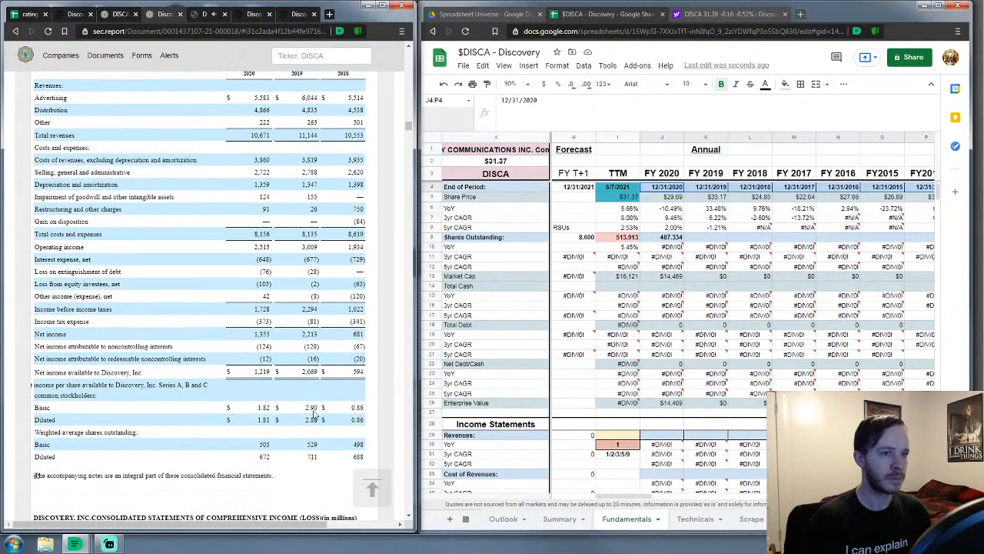
{"action": "scroll", "coordinate": [696, 277], "scroll_direction": "down", "scroll_amount": 2}
{"action": "scroll", "coordinate": [696, 277], "scroll_direction": "down", "scroll_amount": 5}
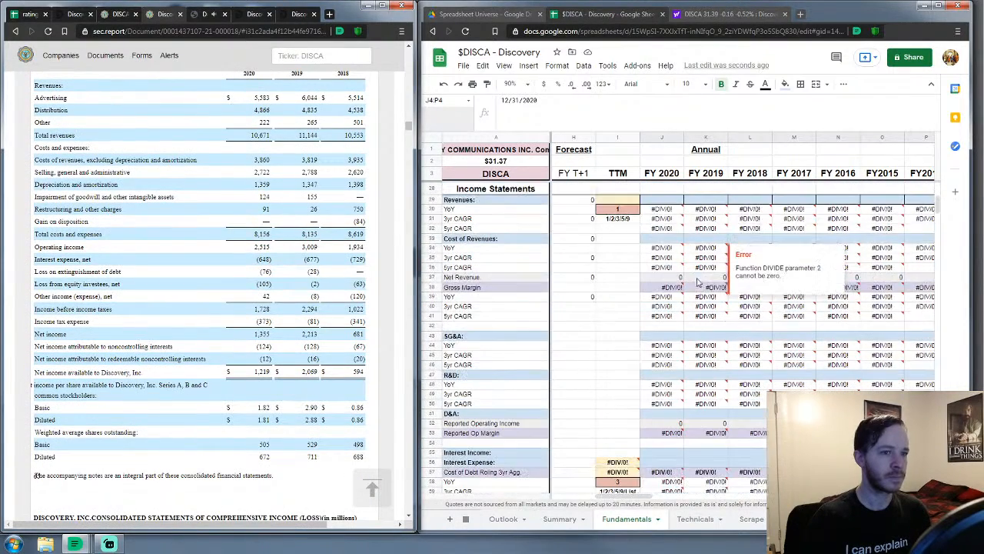
Select FY 2020 Revenues cell J29 and scroll the sheet so the TTM and FY 2020 columns show
{"action": "left_click", "coordinate": [668, 202]}
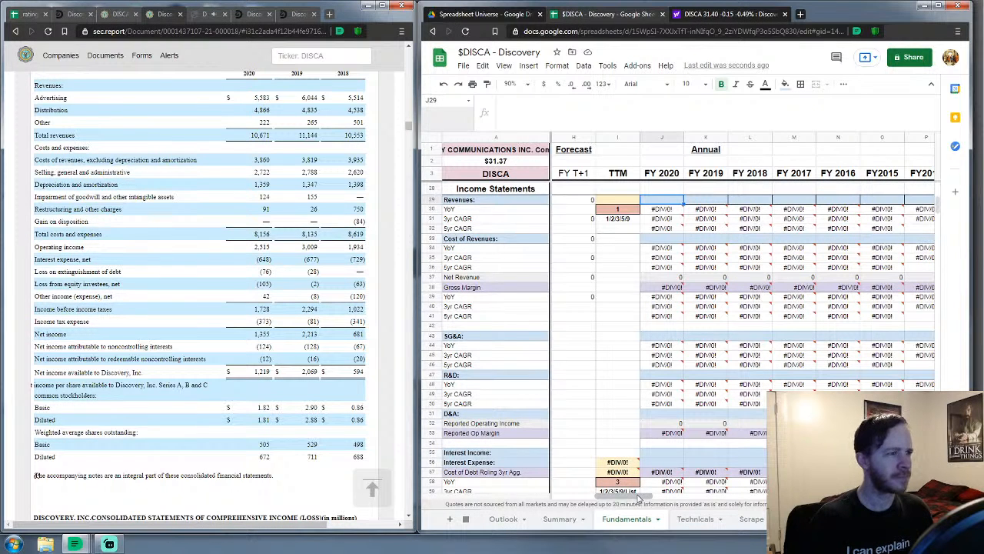
{"action": "left_click_drag", "start_coordinate": [638, 498], "coordinate": [592, 498]}
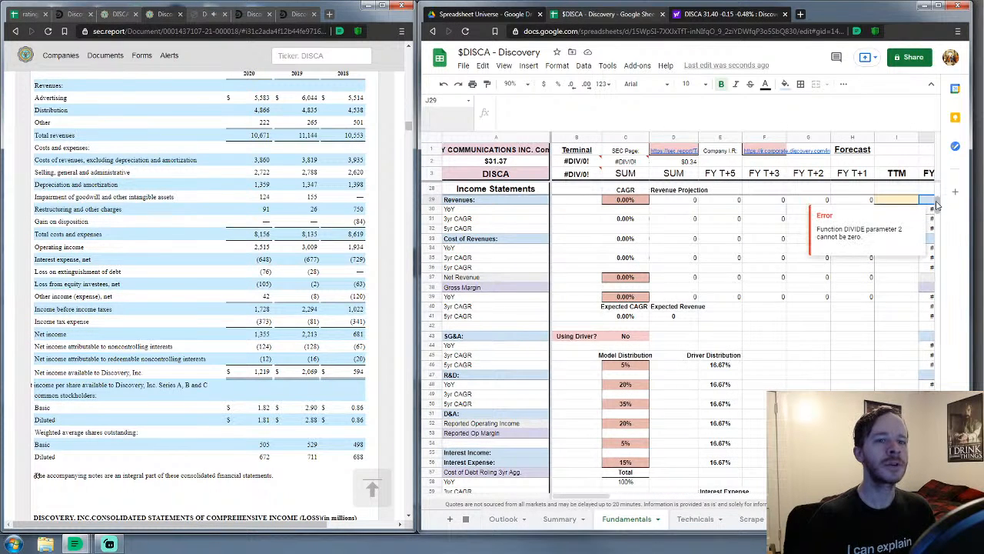
{"action": "mouse_move", "coordinate": [937, 203]}
{"action": "left_mouse_down"}
{"action": "mouse_move", "coordinate": [919, 397]}
{"action": "mouse_move", "coordinate": [915, 208]}
{"action": "mouse_move", "coordinate": [923, 204]}
{"action": "left_mouse_up"}
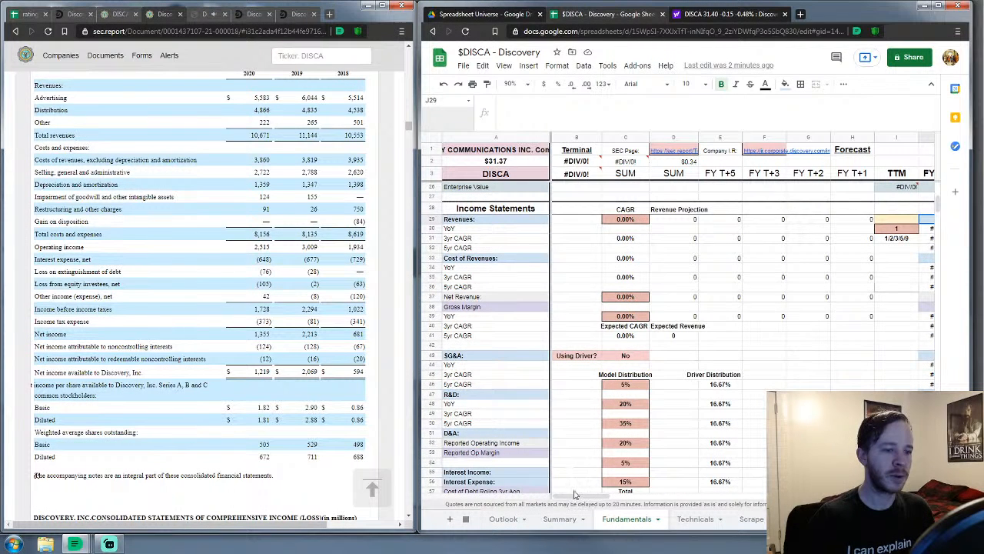
{"action": "left_click_drag", "start_coordinate": [573, 497], "coordinate": [630, 497]}
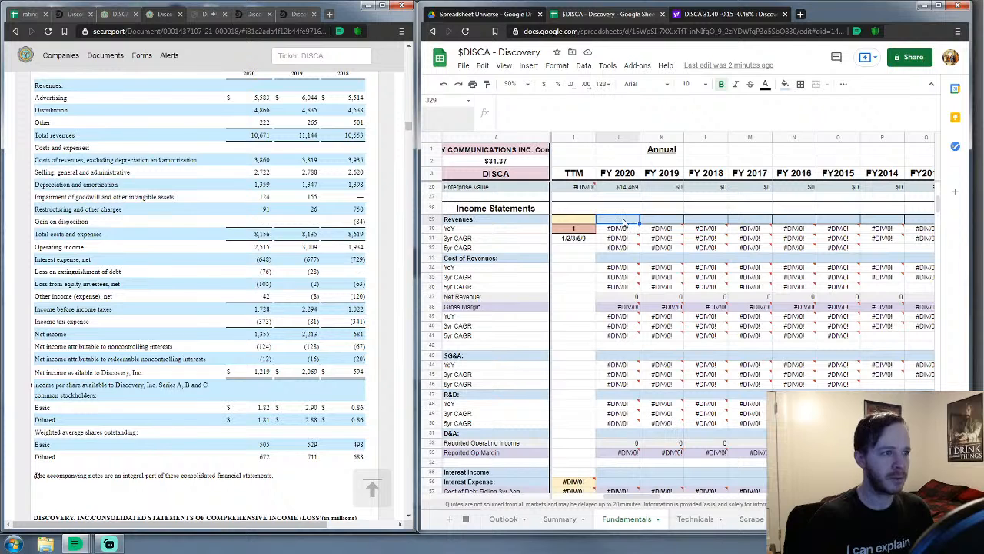
Enter FY 2020 revenues of 10671 and cost of revenues of 3860
{"action": "type", "text": "10671"}
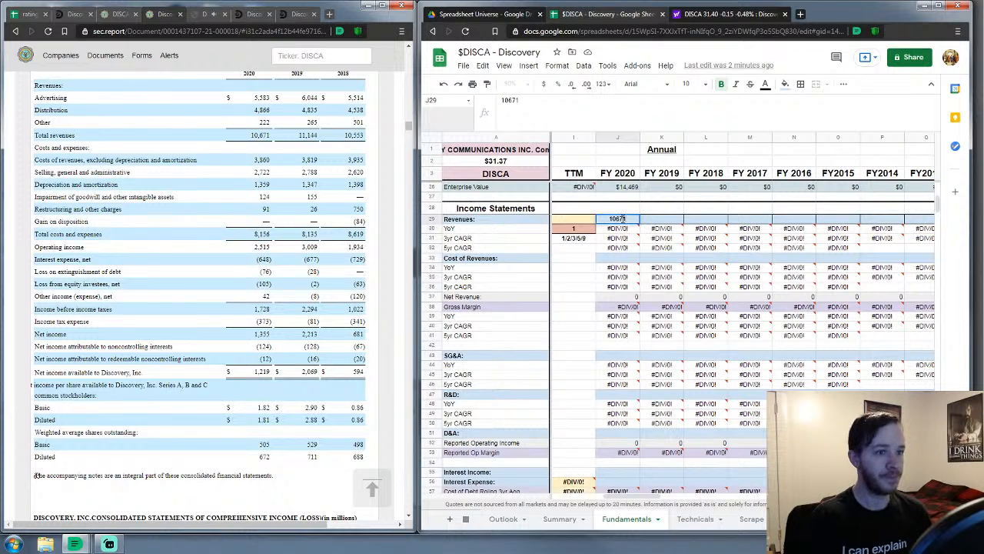
{"action": "key", "text": "Return"}
{"action": "key", "text": "Down"}
{"action": "key", "text": "Down"}
{"action": "key", "text": "Down"}
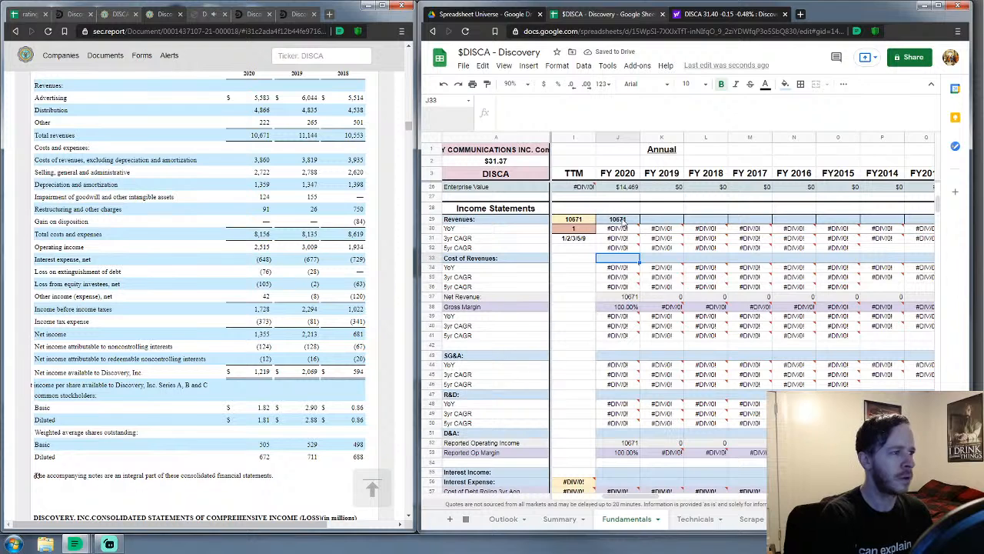
{"action": "type", "text": "3"}
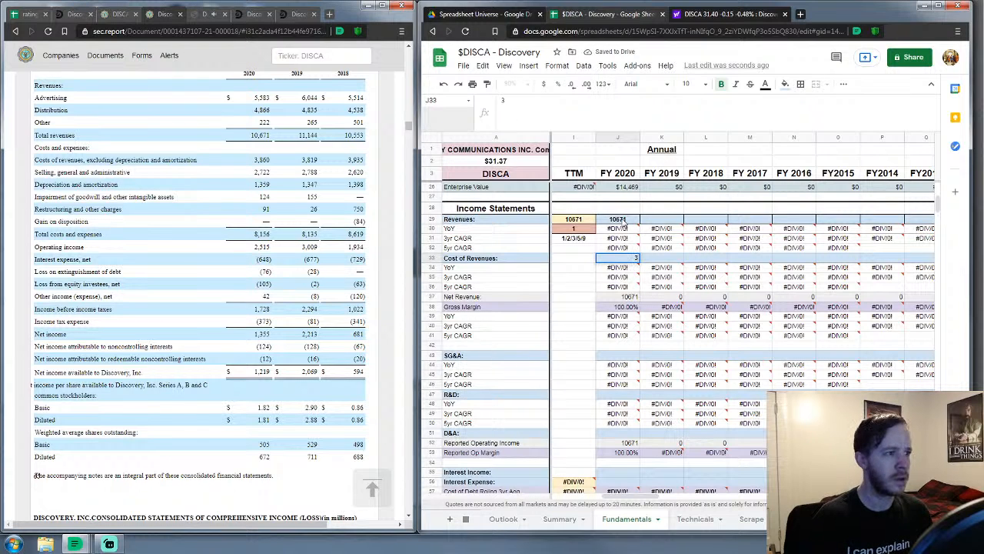
{"action": "type", "text": "8"}
{"action": "key", "text": "Return"}
{"action": "key", "text": "Down"}
{"action": "key", "text": "Down"}
{"action": "key", "text": "Down"}
{"action": "key", "text": "Down"}
{"action": "key", "text": "Down"}
{"action": "key", "text": "Down"}
{"action": "key", "text": "Down"}
{"action": "key", "text": "Down"}
{"action": "key", "text": "Down"}
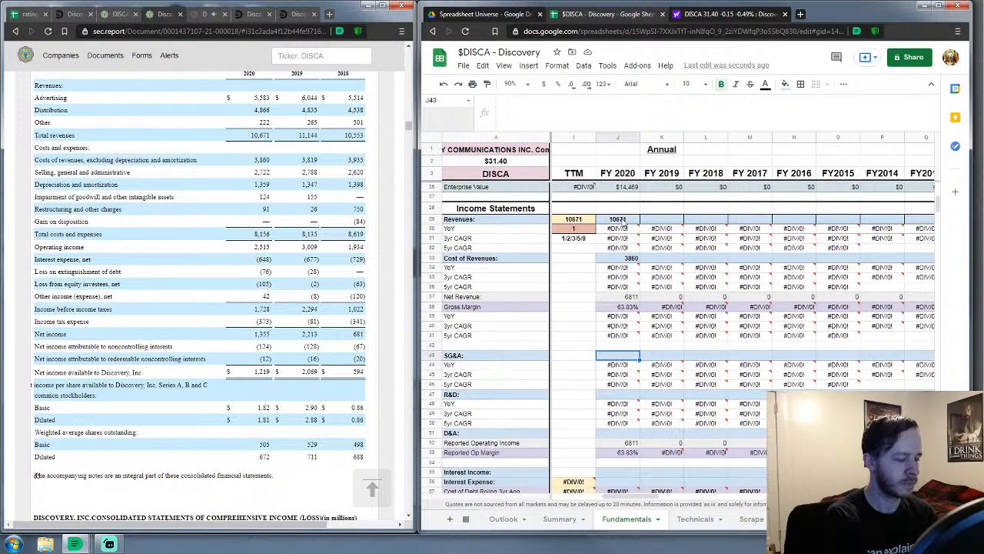
Enter FY 2020 SG&A 2937, R&D 0 and D&A 1359
{"action": "type", "text": "2937"}
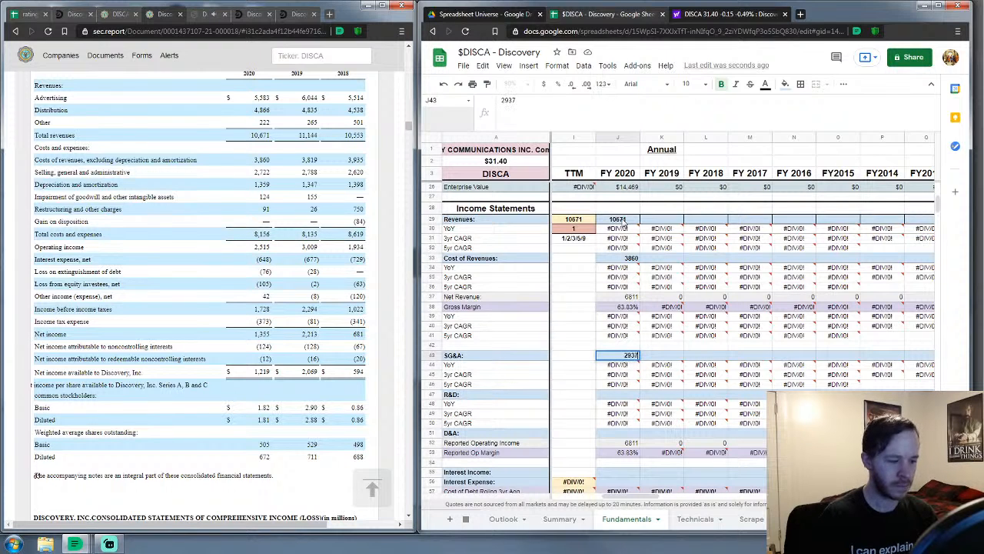
{"action": "key", "text": "Return"}
{"action": "key", "text": "Down"}
{"action": "key", "text": "Down"}
{"action": "key", "text": "Down"}
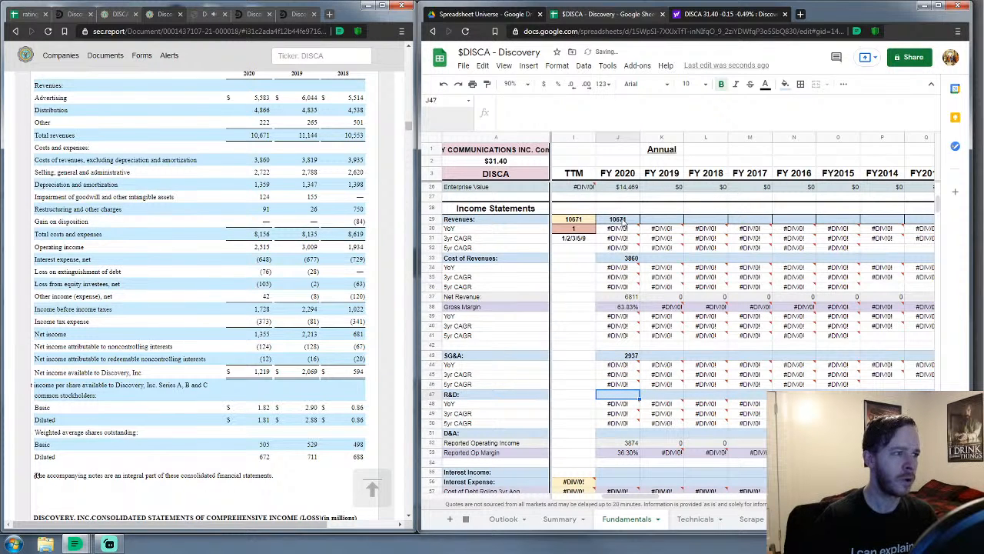
{"action": "type", "text": "0"}
{"action": "key", "text": "Return"}
{"action": "key", "text": "Down"}
{"action": "key", "text": "Down"}
{"action": "key", "text": "Down"}
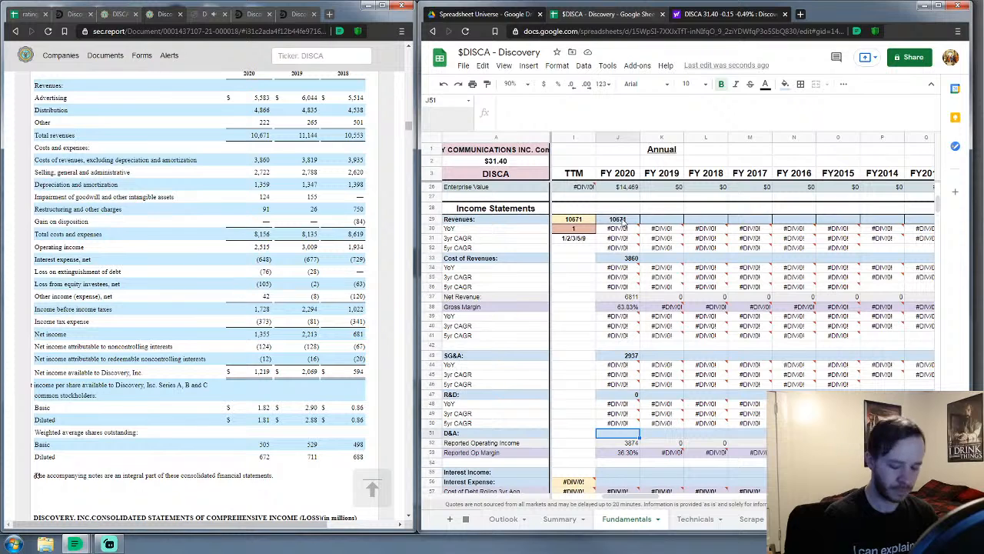
{"action": "type", "text": "1359"}
{"action": "key", "text": "Return"}
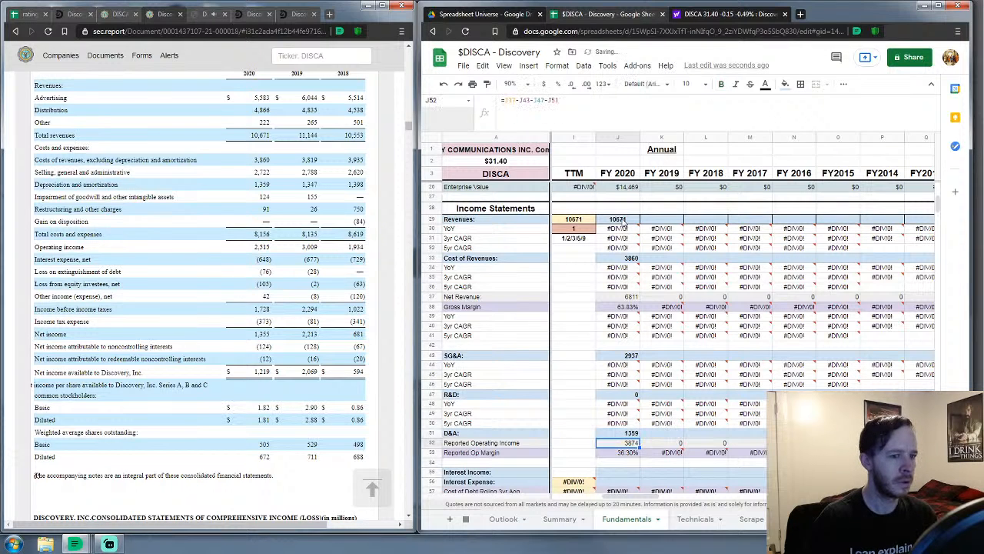
{"action": "key", "text": "Down"}
{"action": "key", "text": "Down"}
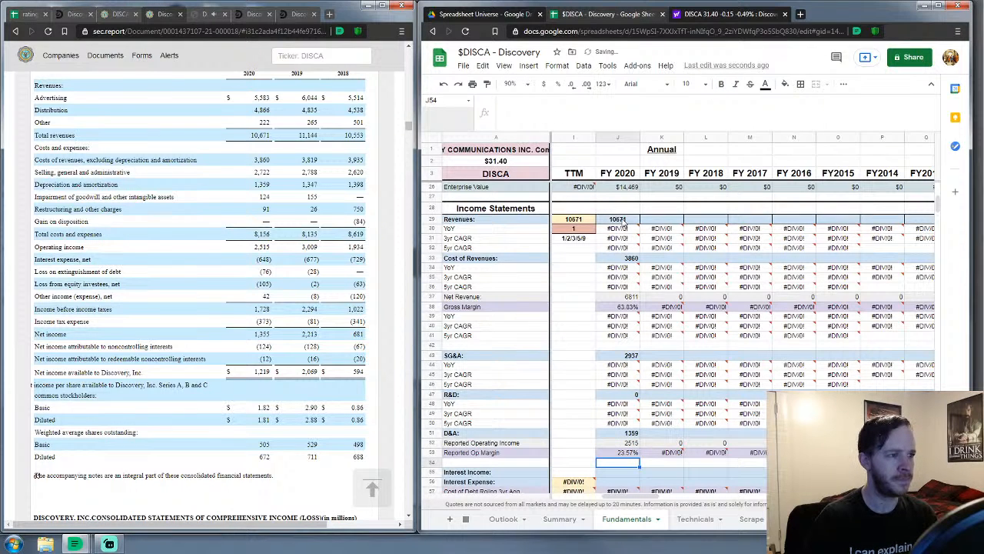
Enter FY 2020 interest income 0 and interest expense 648
{"action": "key", "text": "Down"}
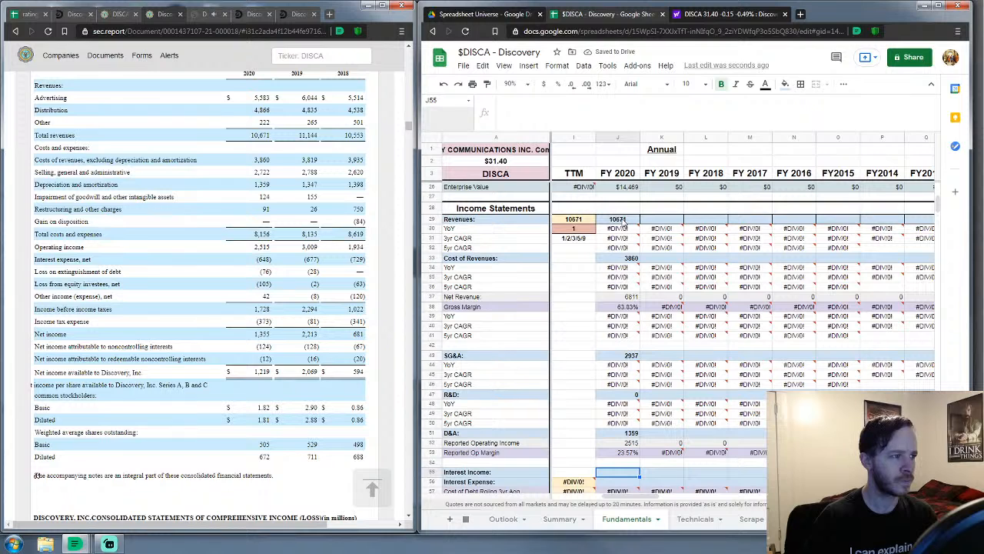
{"action": "type", "text": "0"}
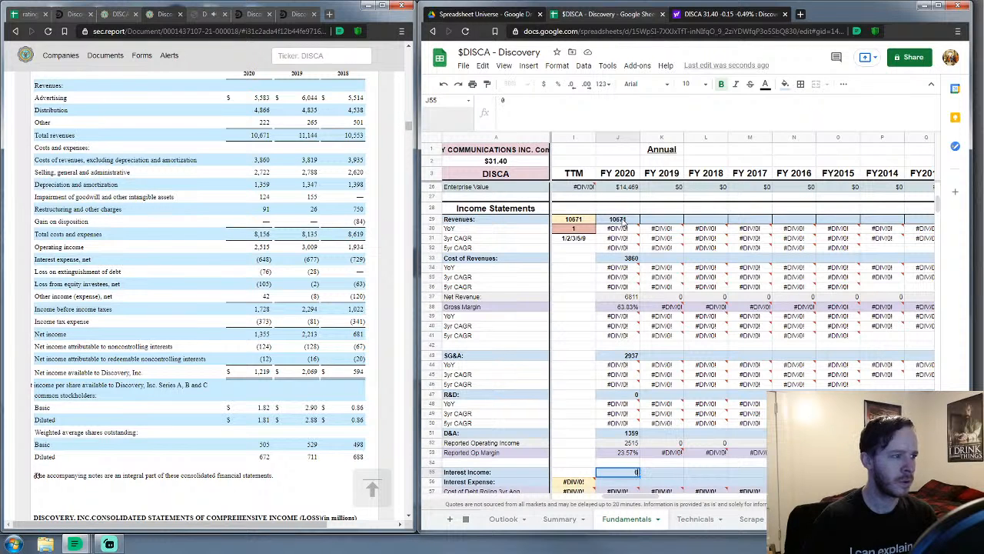
{"action": "key", "text": "Return"}
{"action": "type", "text": "648"}
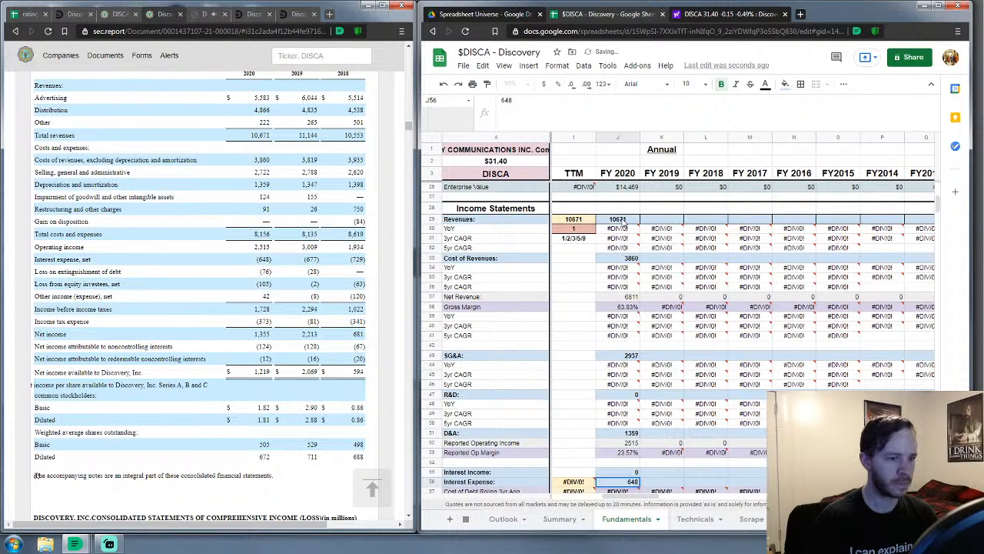
{"action": "key", "text": "Return"}
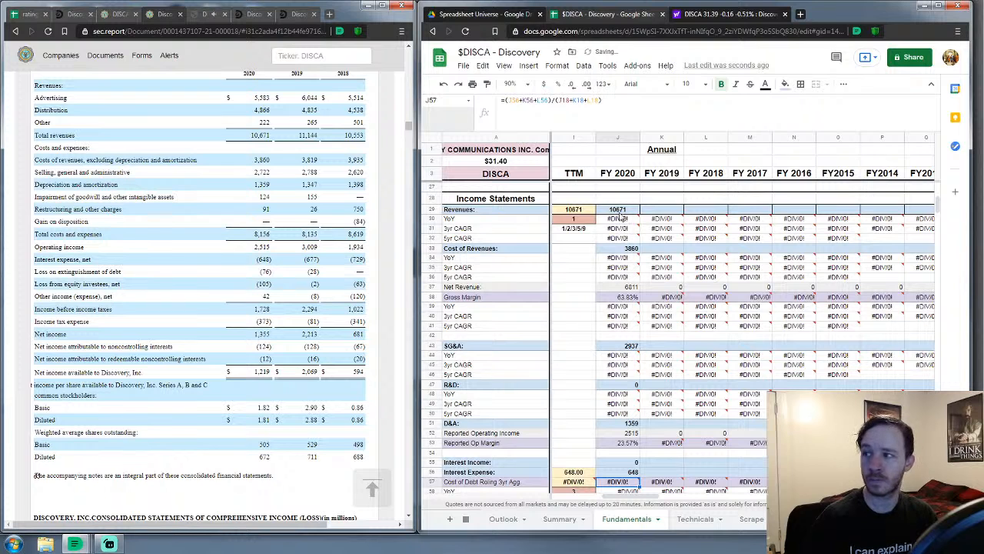
{"action": "scroll", "coordinate": [645, 346], "scroll_direction": "down", "scroll_amount": 6}
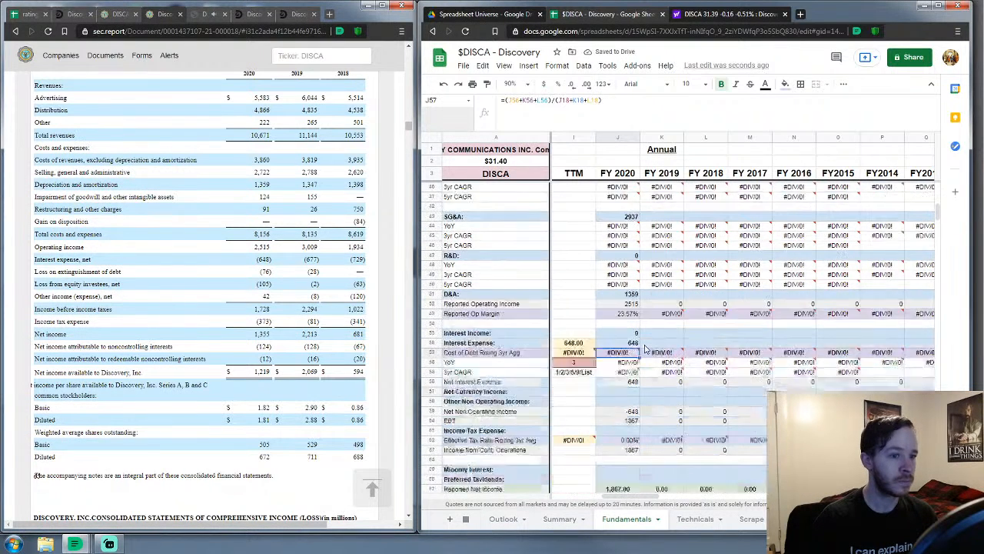
{"action": "scroll", "coordinate": [644, 350], "scroll_direction": "down", "scroll_amount": 1}
Enter FY 2020 net currency income 0, other non-operating income -139 and income tax 373
{"action": "left_click", "coordinate": [617, 259]}
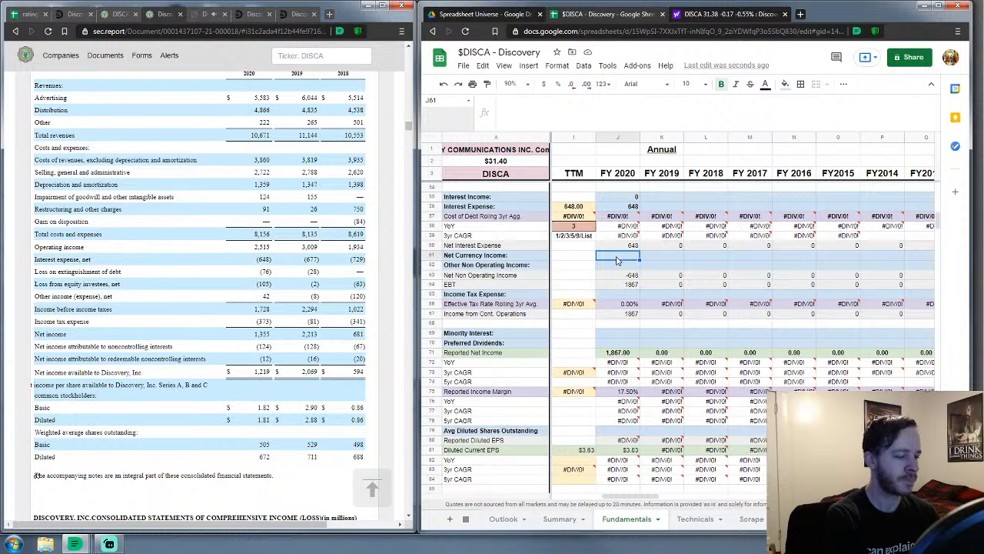
{"action": "type", "text": "0"}
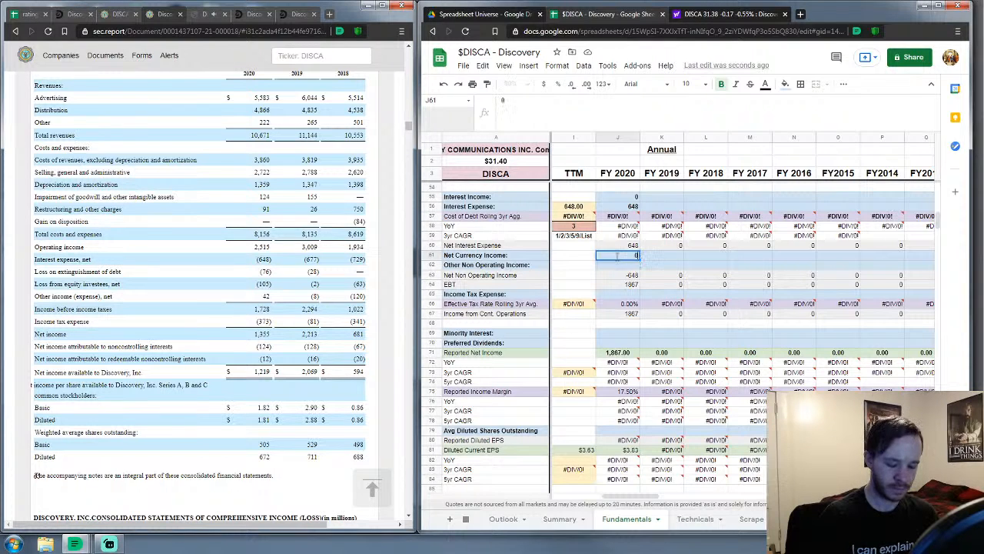
{"action": "key", "text": "Return"}
{"action": "type", "text": "-13"}
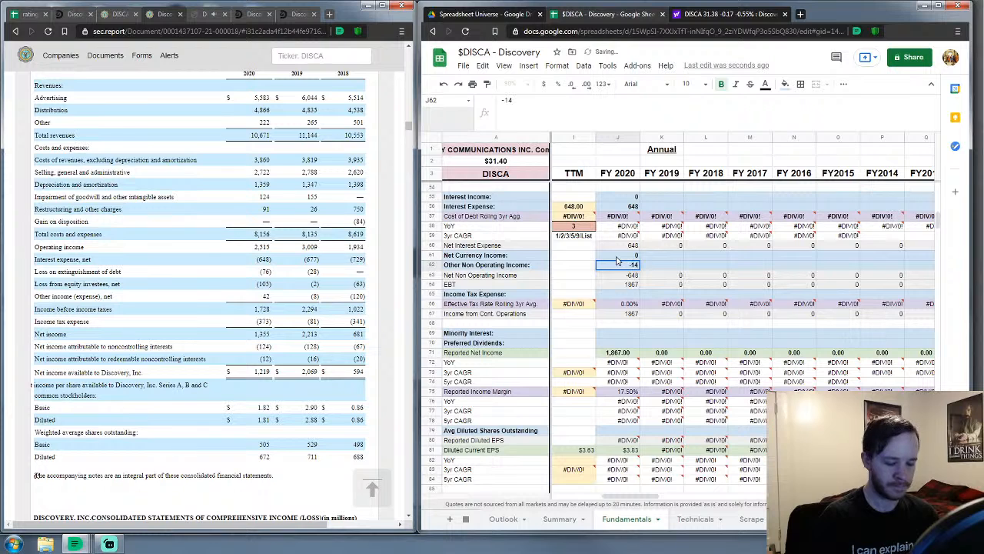
{"action": "type", "text": "9"}
{"action": "key", "text": "Down"}
{"action": "key", "text": "Down"}
{"action": "key", "text": "Down"}
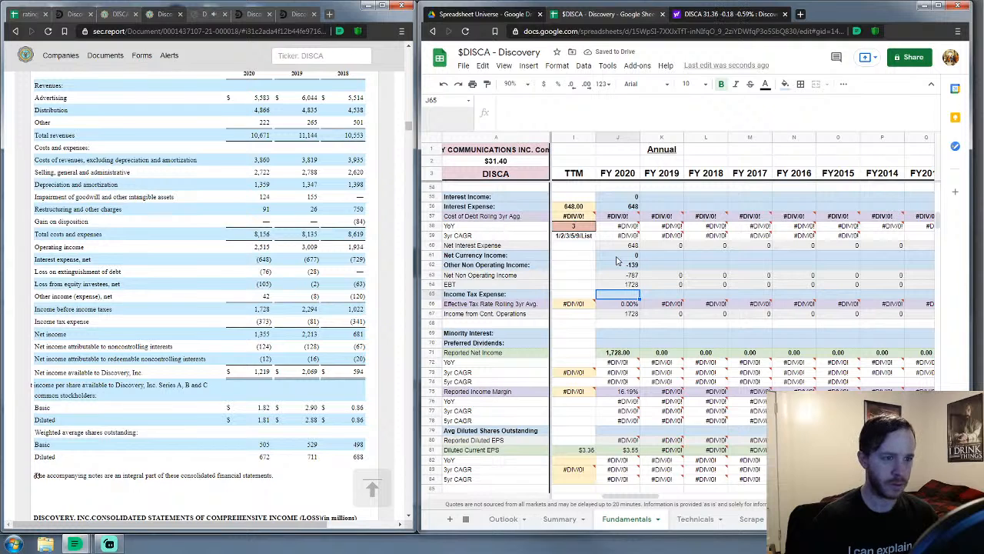
{"action": "type", "text": "373"}
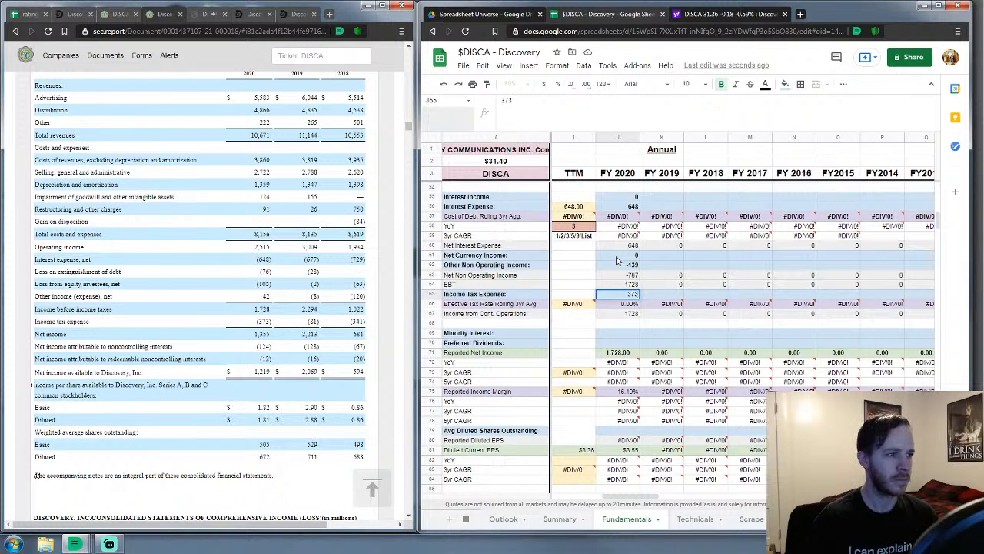
{"action": "key", "text": "Down"}
{"action": "key", "text": "Down"}
{"action": "key", "text": "Down"}
{"action": "key", "text": "Down"}
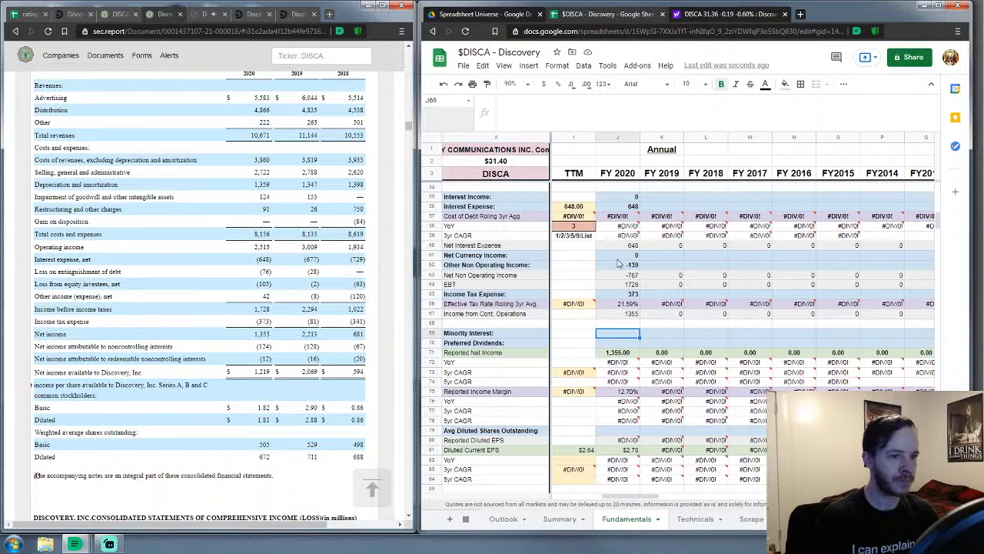
Enter minority interest 136 (correcting -136), preferred dividends 0 and 672 diluted shares outstanding
{"action": "type", "text": "-136"}
{"action": "key", "text": "Return"}
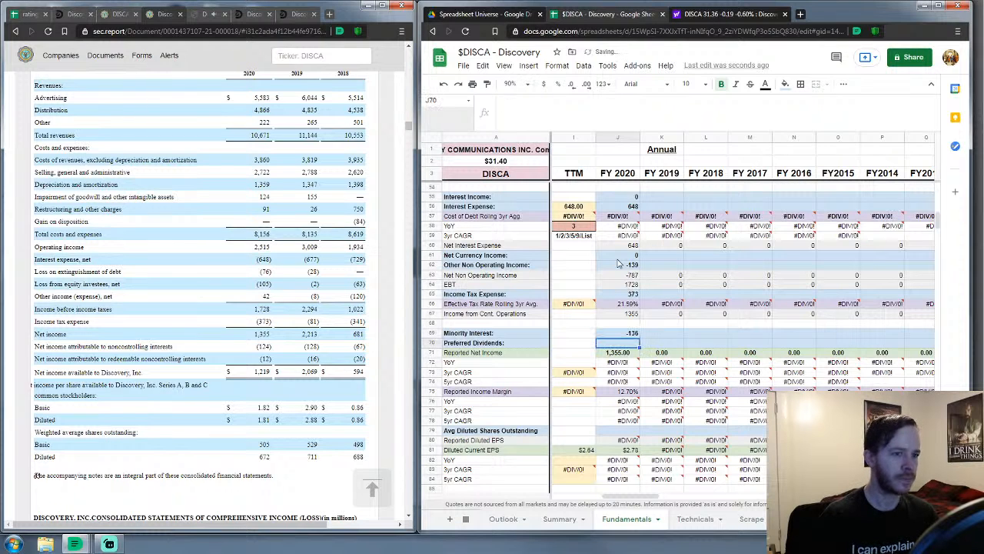
{"action": "key", "text": "Up"}
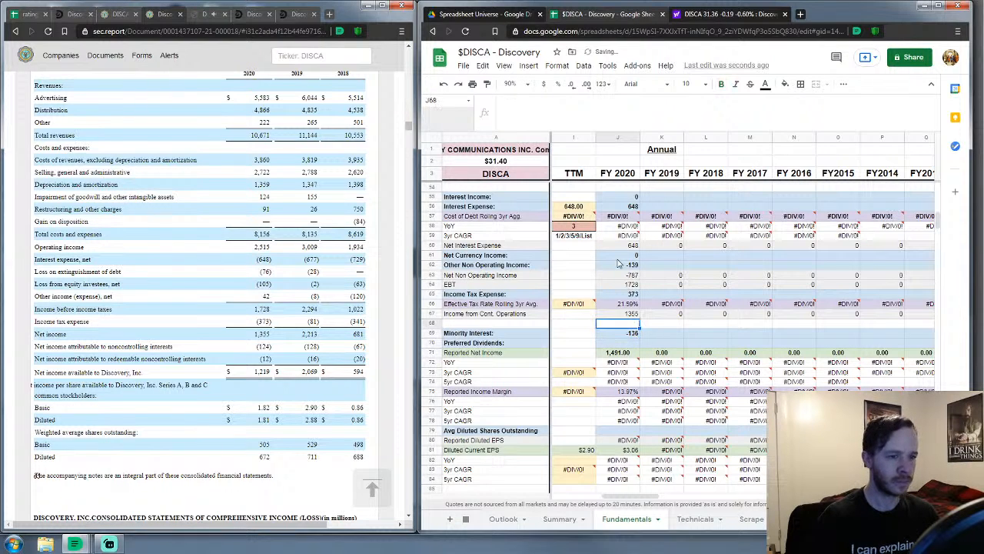
{"action": "type", "text": "136"}
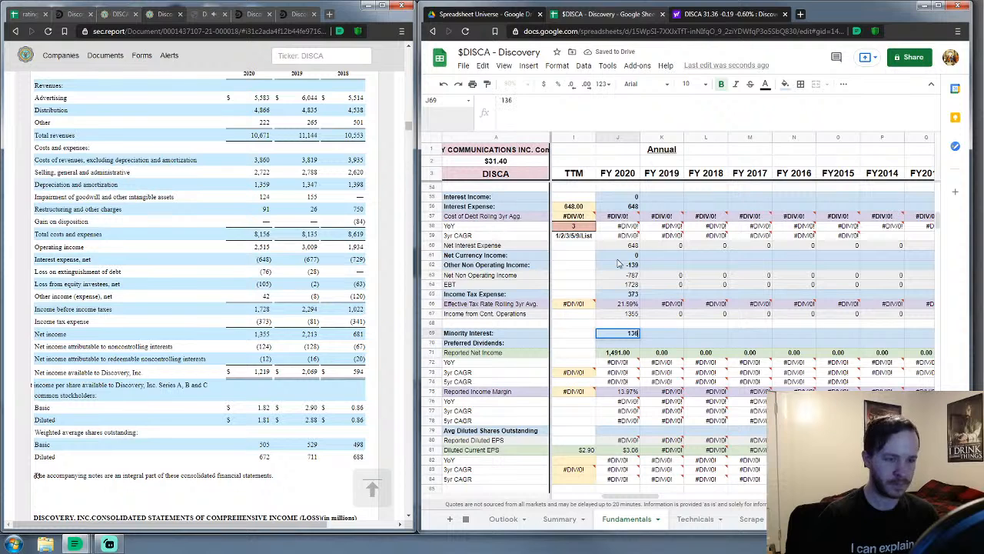
{"action": "key", "text": "Return"}
{"action": "type", "text": "0"}
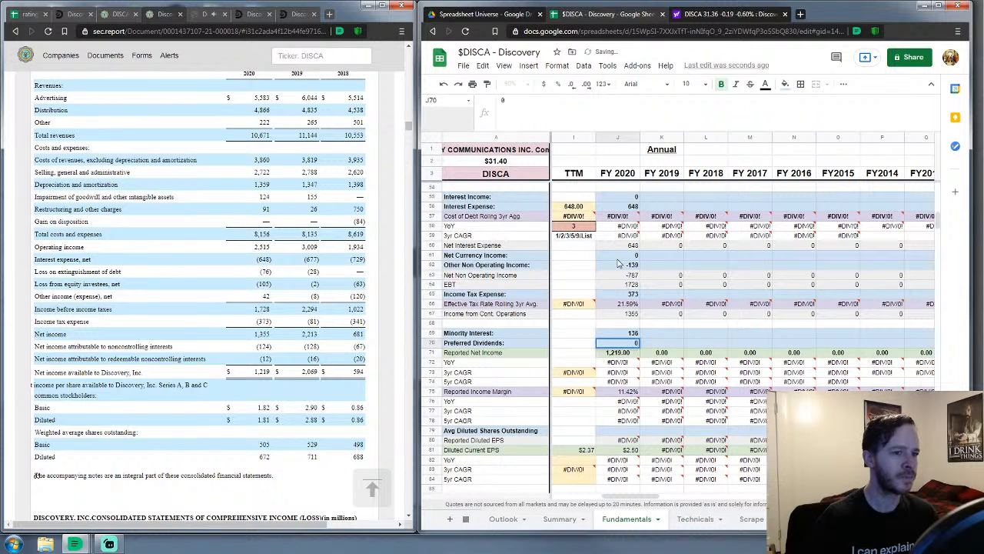
{"action": "key", "text": "Return"}
{"action": "key", "text": "Down"}
{"action": "key", "text": "Down"}
{"action": "key", "text": "Down"}
{"action": "key", "text": "Down"}
{"action": "key", "text": "Down"}
{"action": "key", "text": "Down"}
{"action": "key", "text": "Down"}
{"action": "key", "text": "Down"}
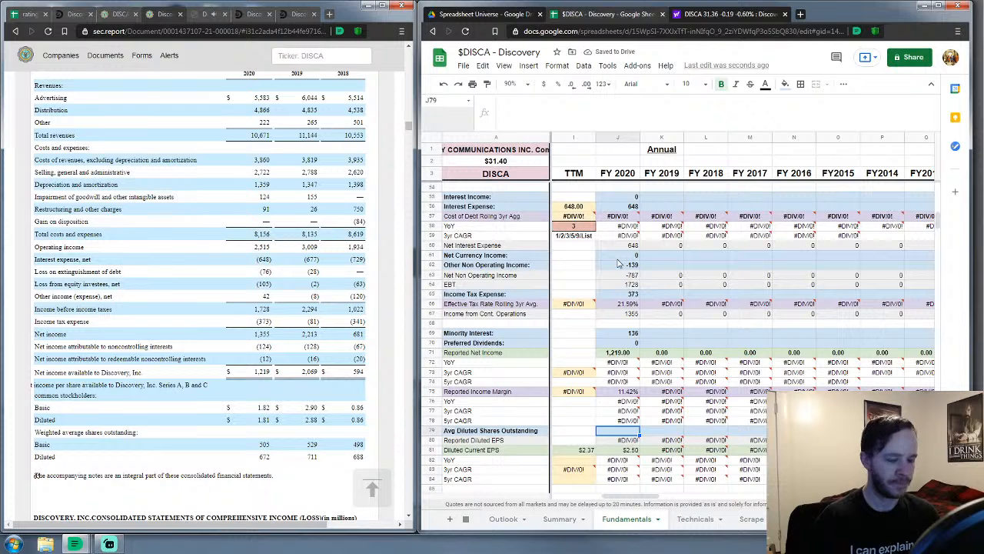
{"action": "type", "text": "672"}
{"action": "key", "text": "Return"}
{"action": "key", "text": "Down"}
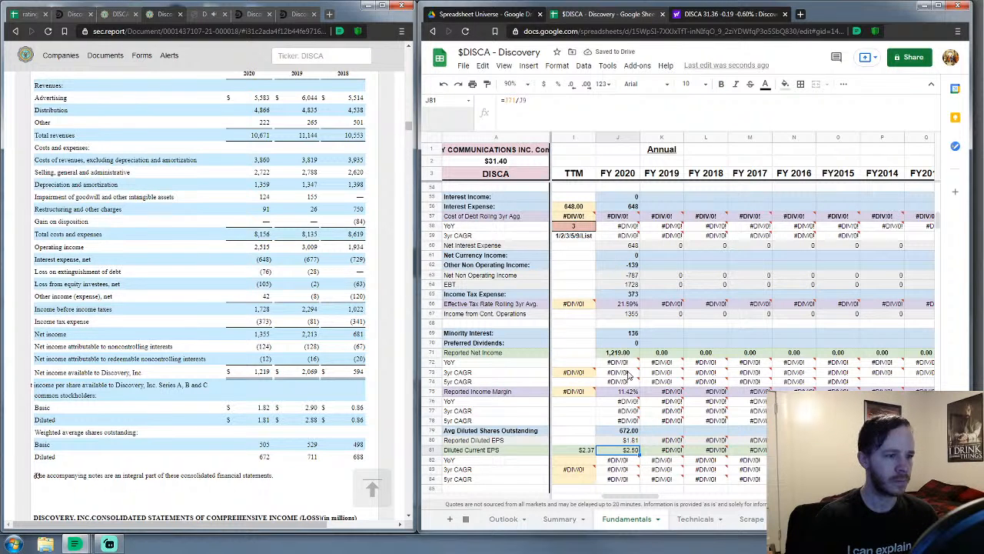
{"action": "scroll", "coordinate": [619, 264], "scroll_direction": "down", "scroll_amount": 5}
{"action": "scroll", "coordinate": [630, 375], "scroll_direction": "down", "scroll_amount": 5}
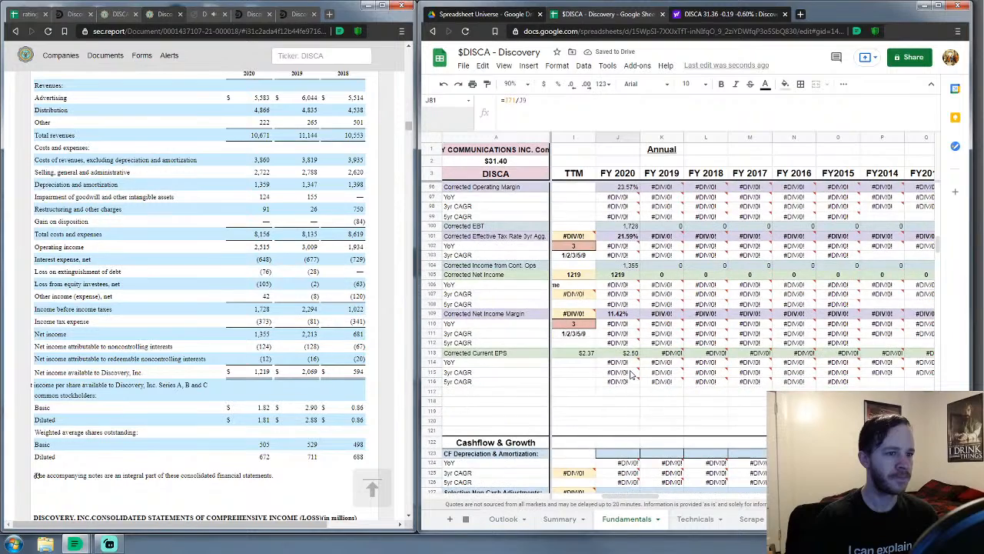
{"action": "scroll", "coordinate": [631, 374], "scroll_direction": "down", "scroll_amount": 5}
Enter 1359 as FY 2020 depreciation and amortization
{"action": "left_click", "coordinate": [628, 242]}
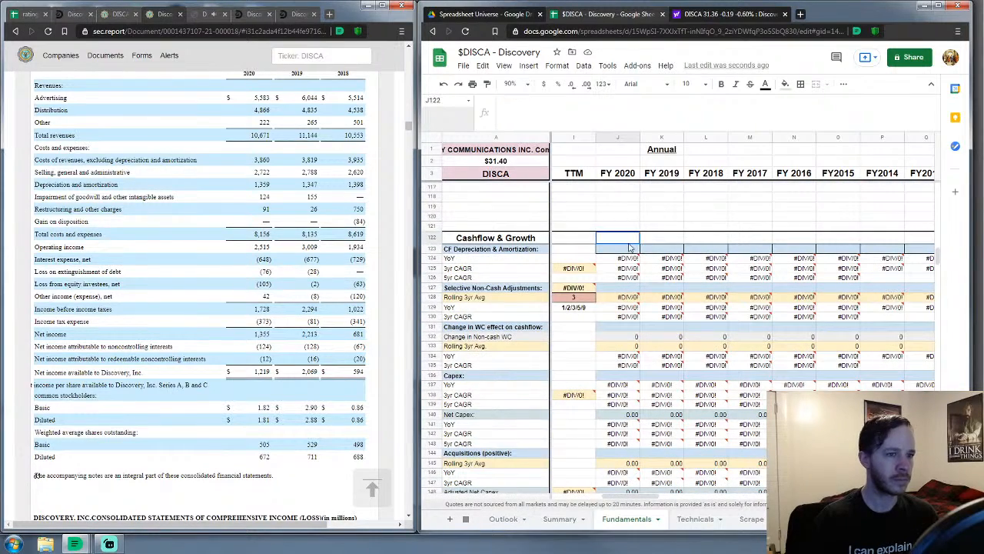
{"action": "left_click", "coordinate": [629, 249]}
{"action": "scroll", "coordinate": [271, 302], "scroll_direction": "down", "scroll_amount": 10}
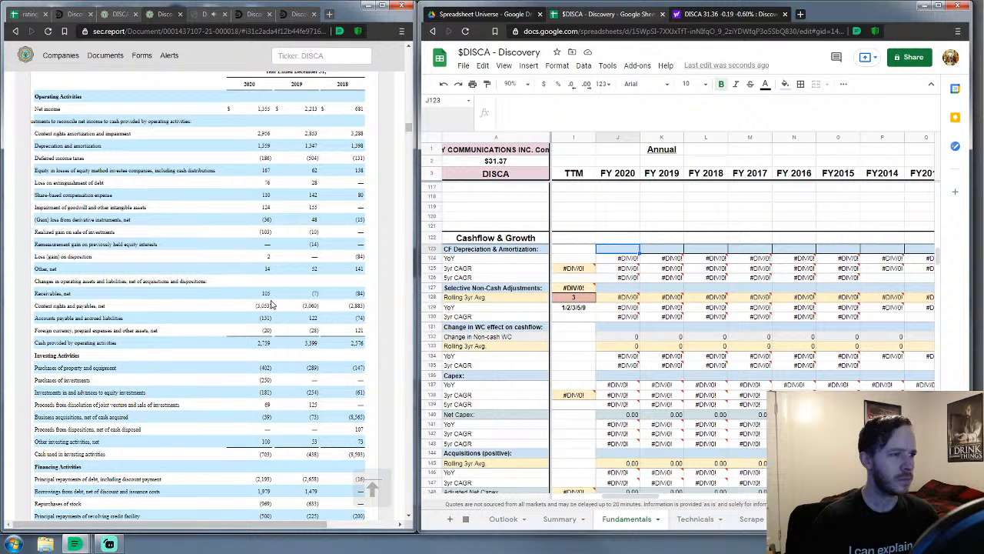
{"action": "type", "text": "1359"}
{"action": "key", "text": "Return"}
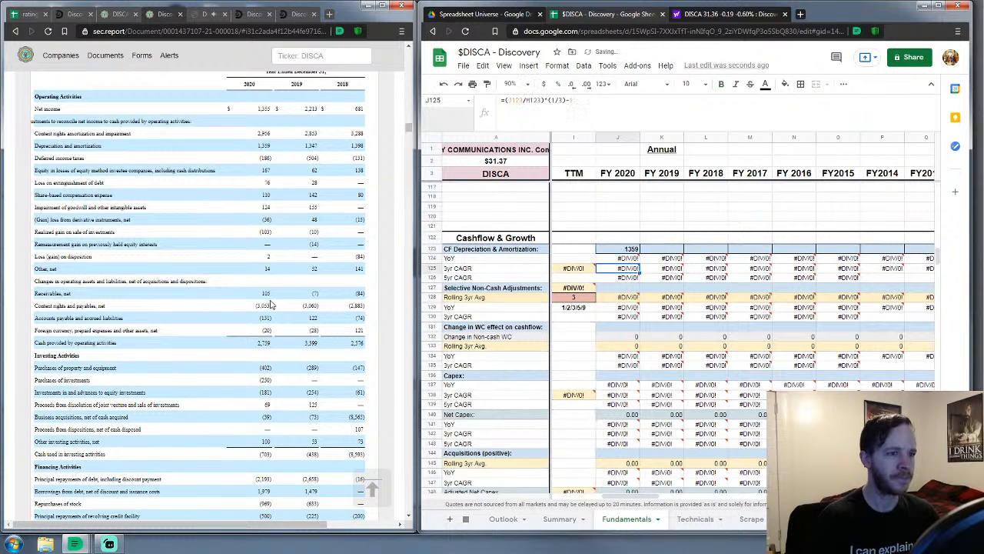
{"action": "key", "text": "Down"}
{"action": "key", "text": "Down"}
{"action": "key", "text": "Down"}
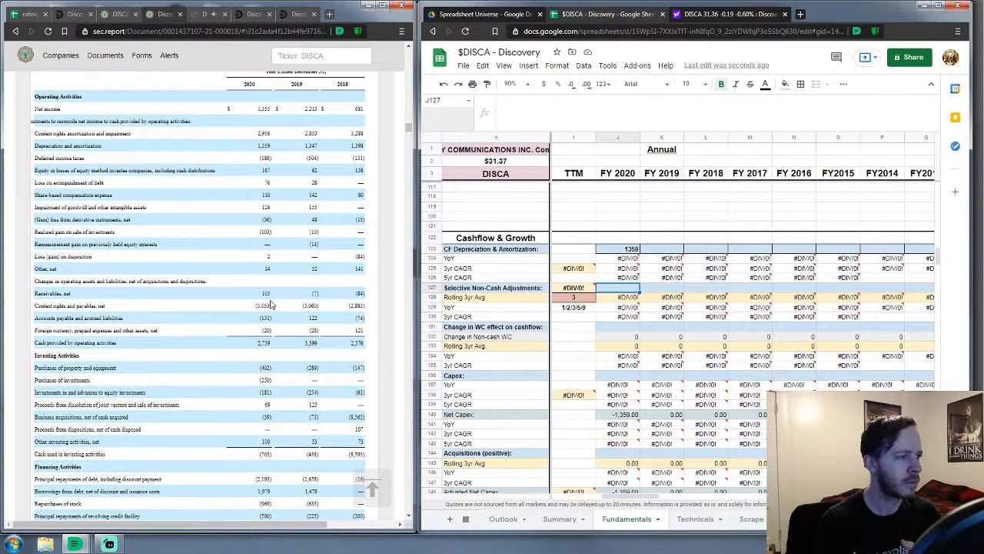
Enter 0 for non-cash adjustments and -3099 for the FY 2020 working-capital change
{"action": "type", "text": "0"}
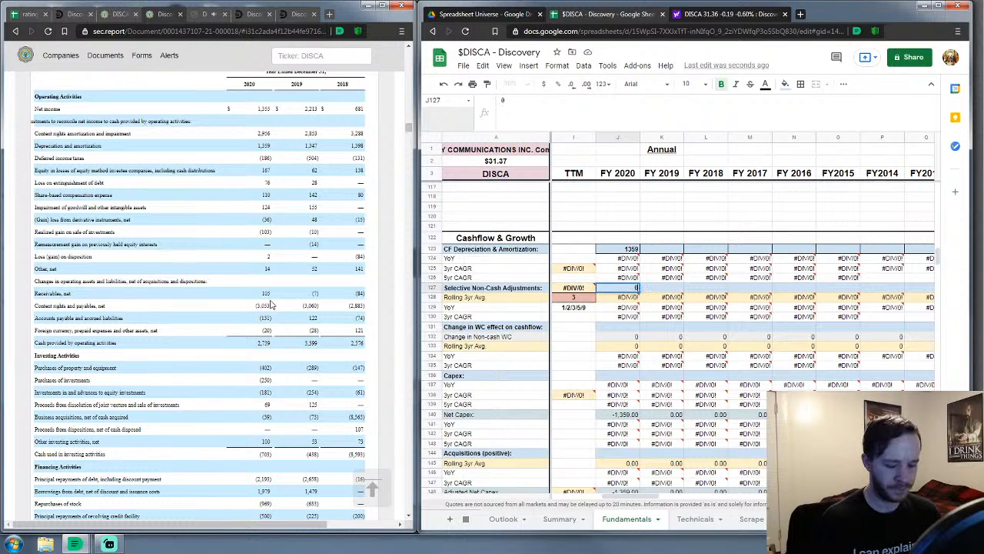
{"action": "key", "text": "Return"}
{"action": "key", "text": "Down"}
{"action": "key", "text": "Down"}
{"action": "key", "text": "Down"}
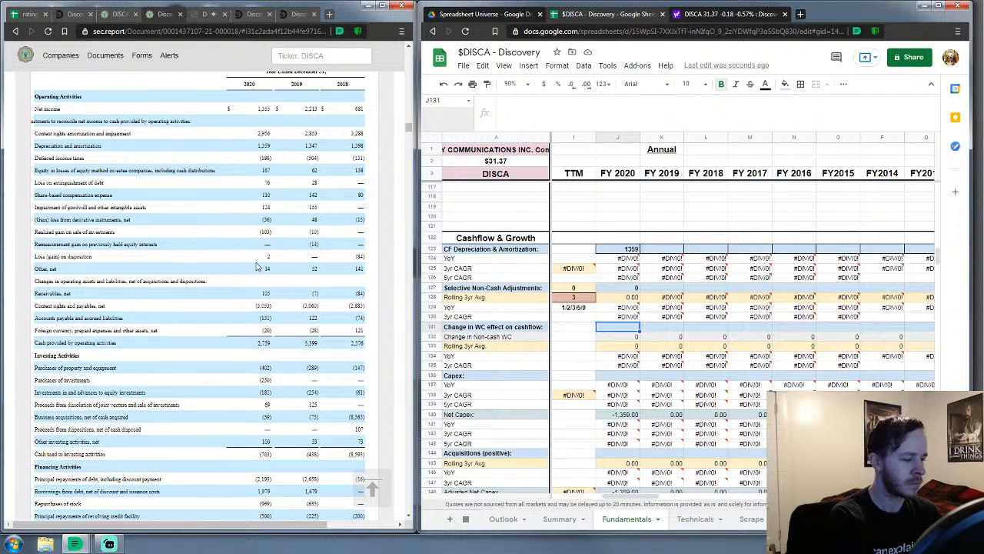
{"action": "type", "text": "="}
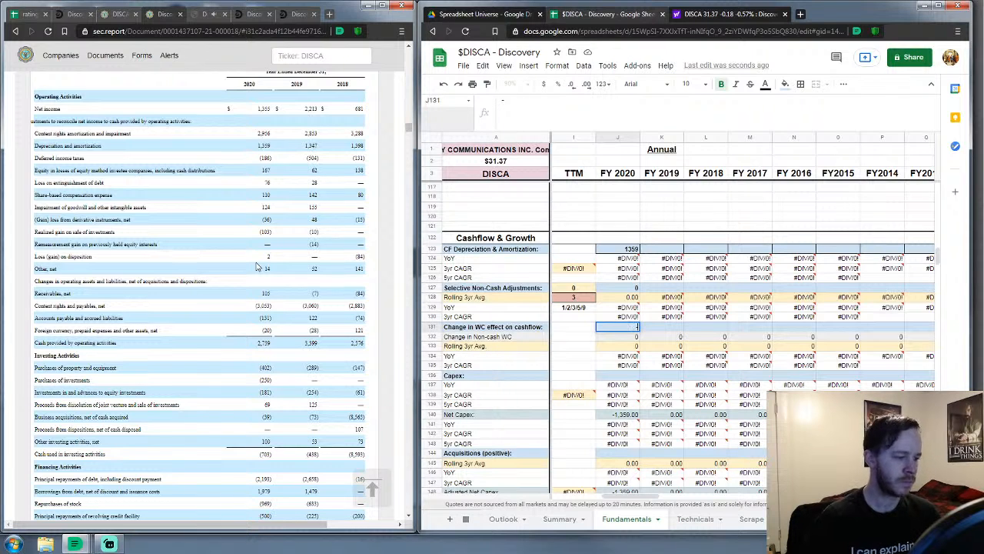
{"action": "type", "text": "30"}
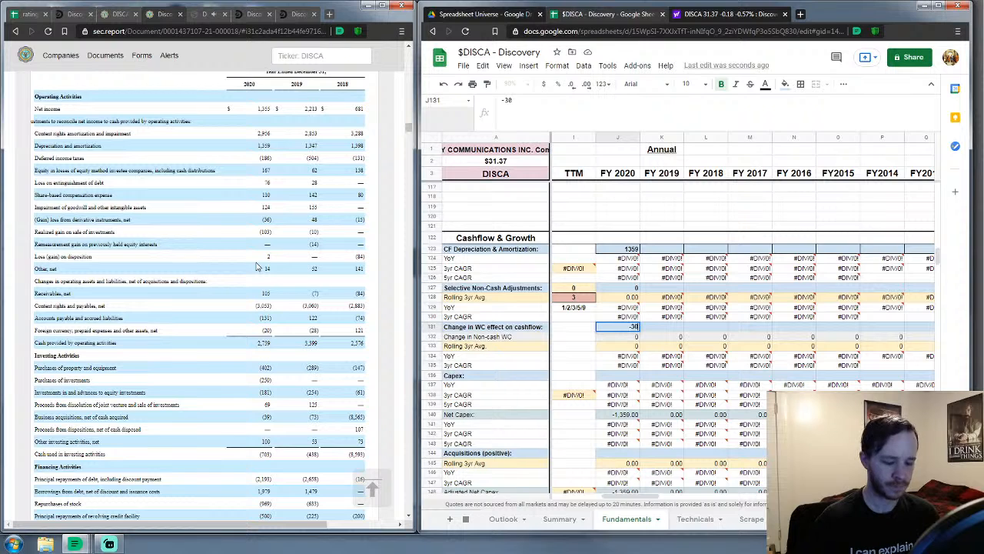
{"action": "type", "text": "99"}
{"action": "key", "text": "Return"}
{"action": "key", "text": "Down"}
{"action": "key", "text": "Down"}
{"action": "key", "text": "Down"}
{"action": "key", "text": "Down"}
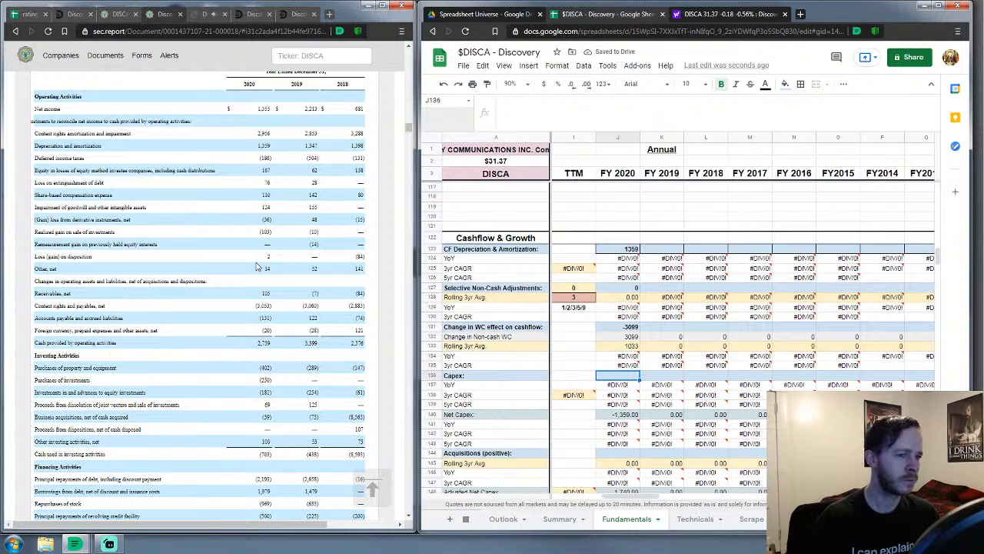
{"action": "scroll", "coordinate": [590, 289], "scroll_direction": "down", "scroll_amount": 3}
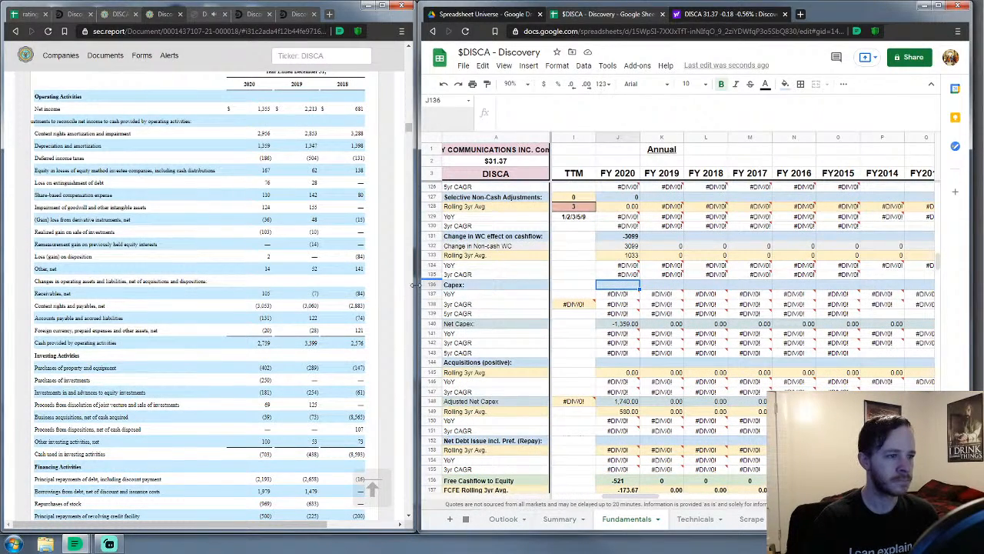
Enter FY 2020 Capex, correcting the initial 441 to 402
{"action": "left_click_drag", "start_coordinate": [416, 286], "coordinate": [406, 297]}
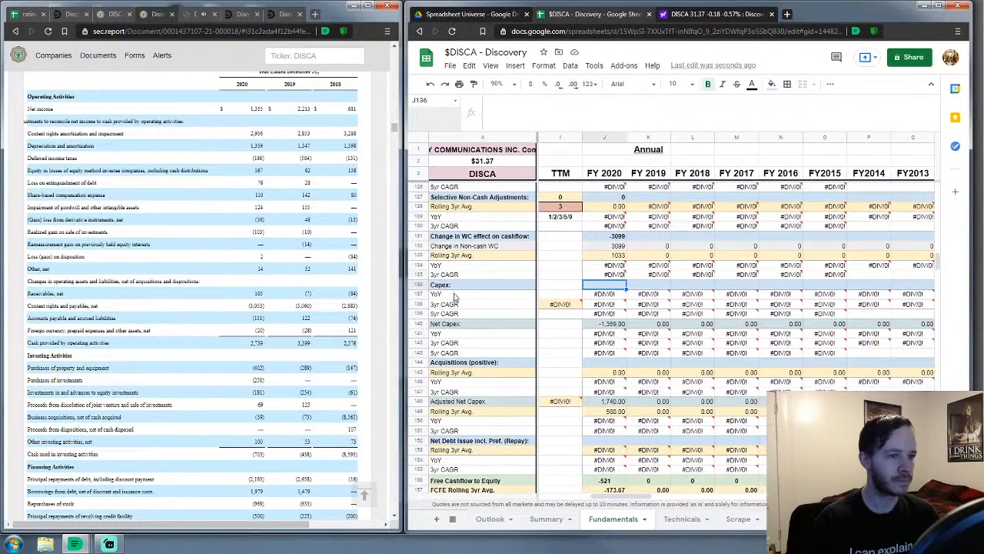
{"action": "scroll", "coordinate": [601, 288], "scroll_direction": "down", "scroll_amount": 2}
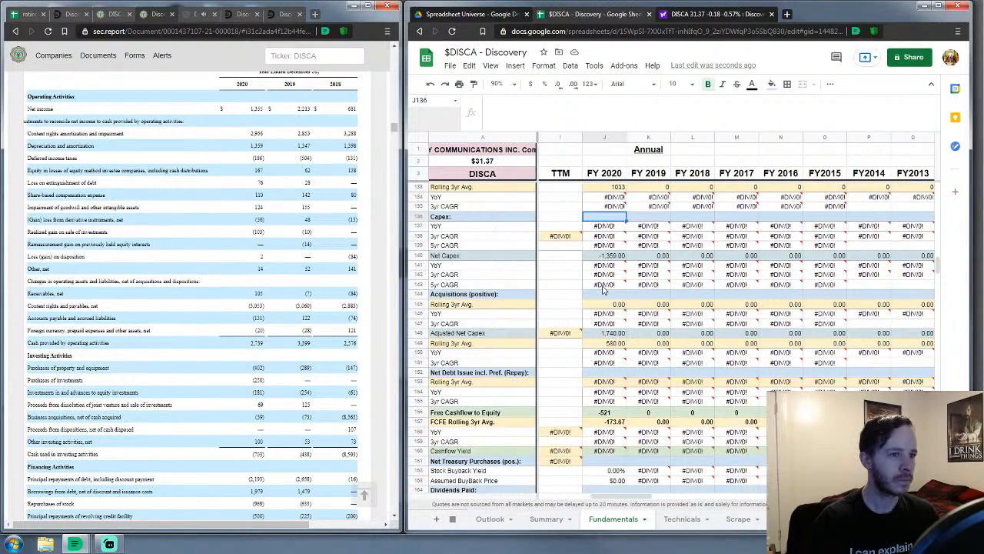
{"action": "scroll", "coordinate": [297, 341], "scroll_direction": "down", "scroll_amount": 3}
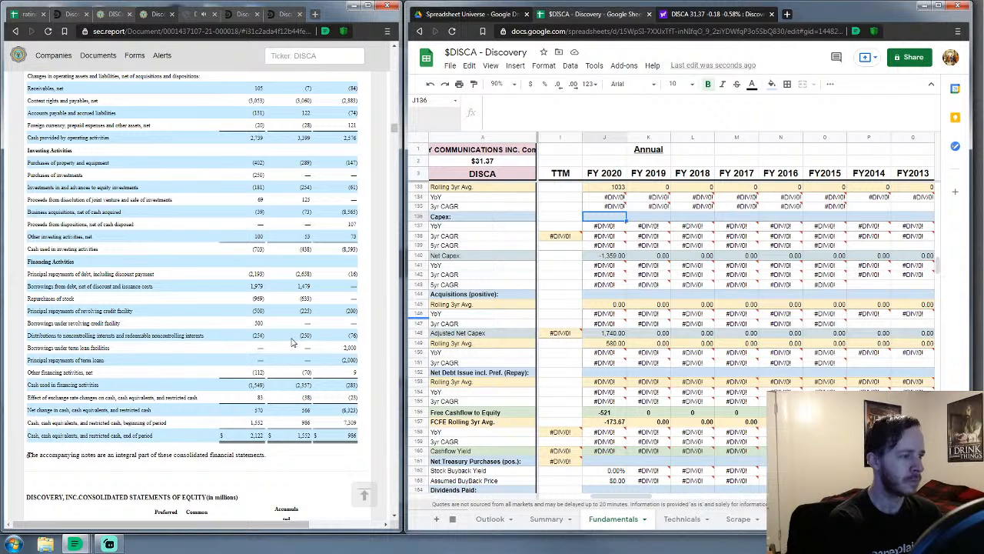
{"action": "type", "text": "441"}
{"action": "key", "text": "Return"}
{"action": "key", "text": "Down"}
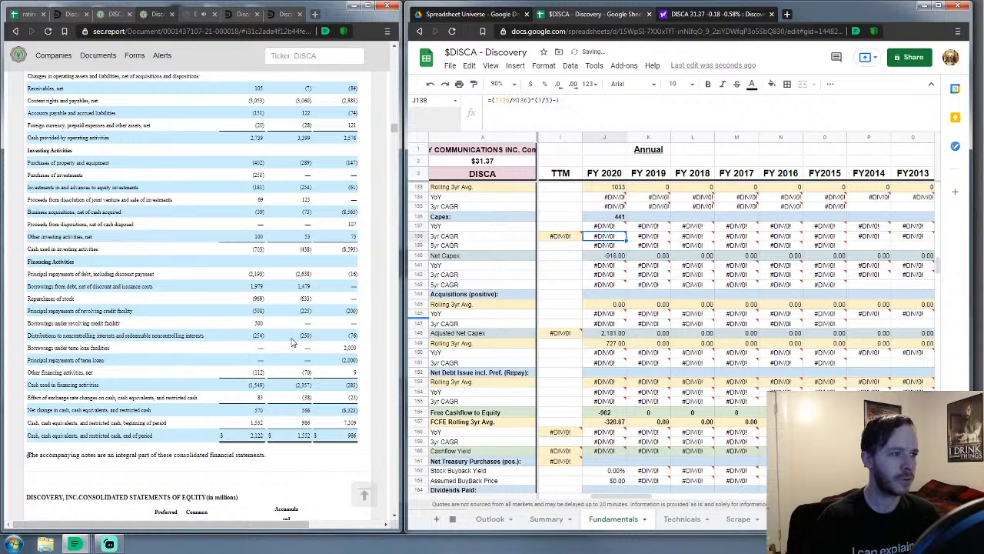
{"action": "key", "text": "Up"}
{"action": "key", "text": "Up"}
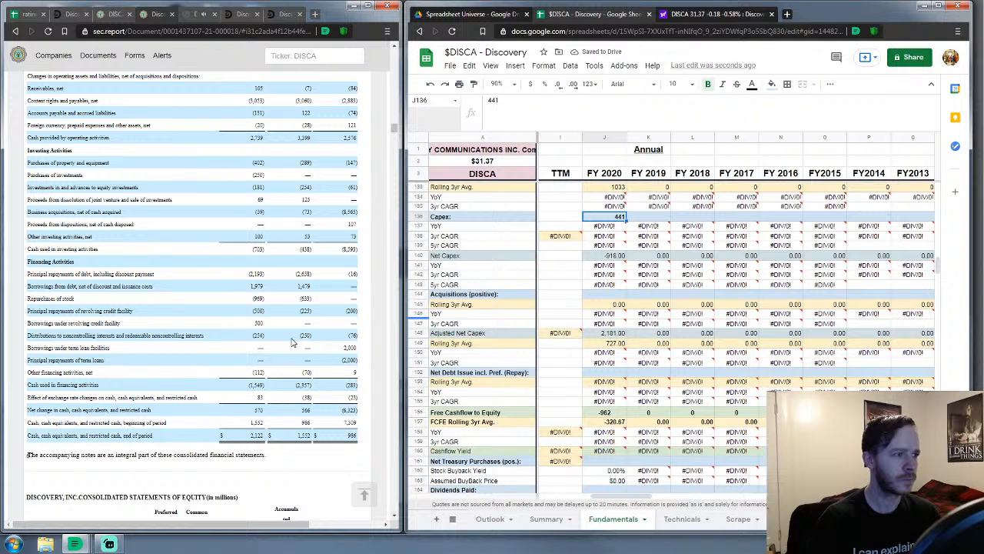
{"action": "type", "text": "402"}
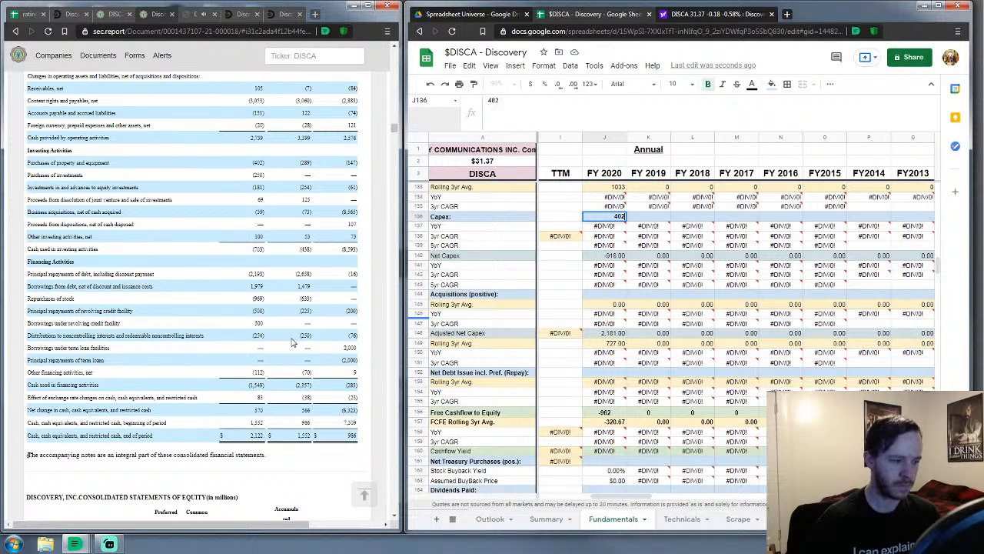
{"action": "key", "text": "Return"}
Enter 39 as FY 2020 Acquisitions
{"action": "key", "text": "Down"}
{"action": "key", "text": "Down"}
{"action": "key", "text": "Down"}
{"action": "key", "text": "Down"}
{"action": "key", "text": "Down"}
{"action": "key", "text": "Down"}
{"action": "key", "text": "Down"}
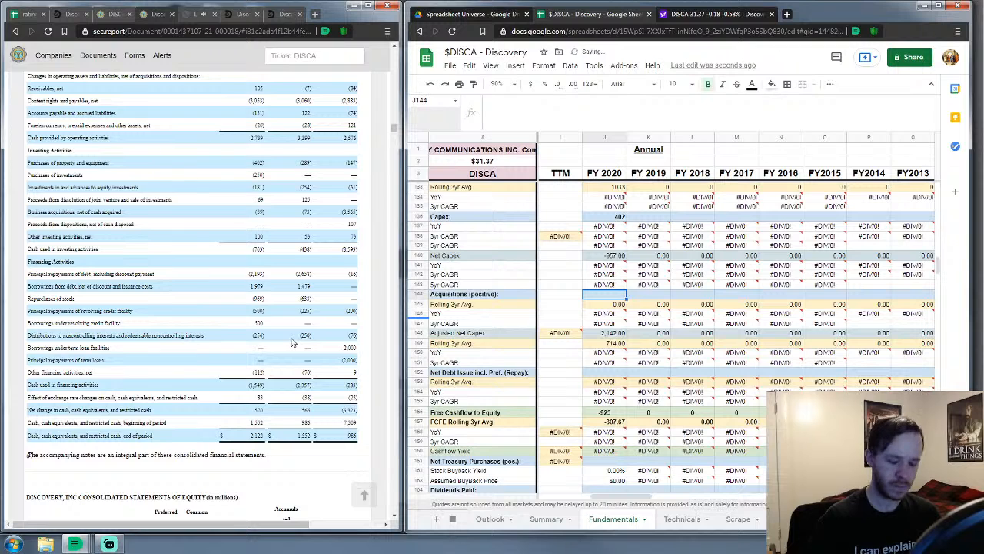
{"action": "type", "text": "39"}
{"action": "key", "text": "Return"}
{"action": "key", "text": "Down"}
{"action": "key", "text": "Down"}
{"action": "key", "text": "Down"}
{"action": "key", "text": "Down"}
{"action": "key", "text": "Down"}
{"action": "key", "text": "Down"}
{"action": "key", "text": "Down"}
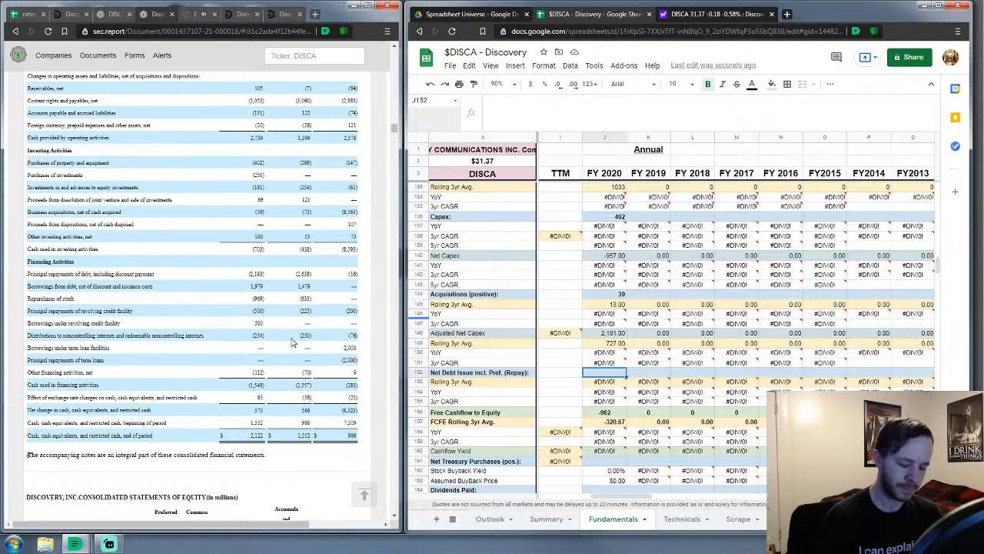
Enter -1,437 as the FY 2020 Net Debt Issue
{"action": "type", "text": "14387"}
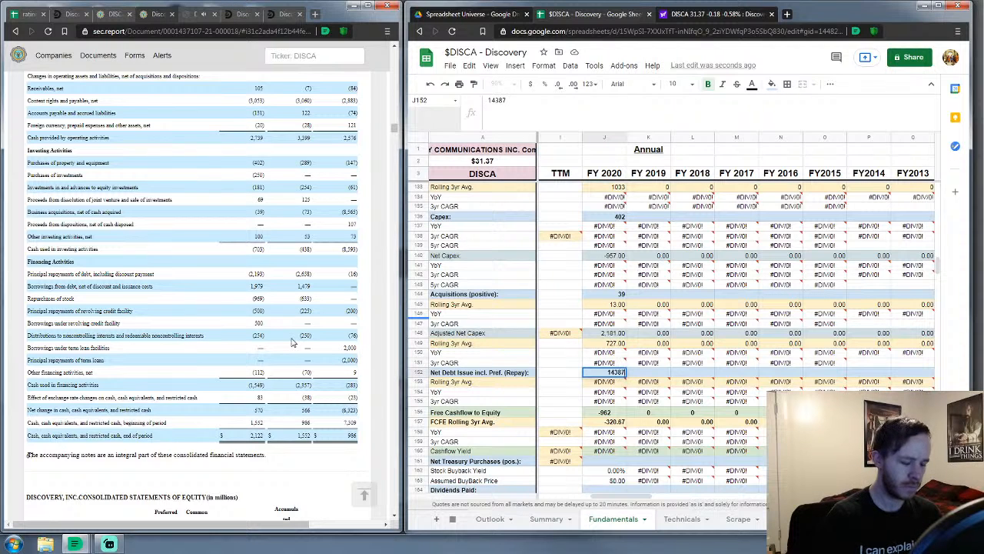
{"action": "key", "text": "BackSpace"}
{"action": "key", "text": "BackSpace"}
{"action": "type", "text": "7"}
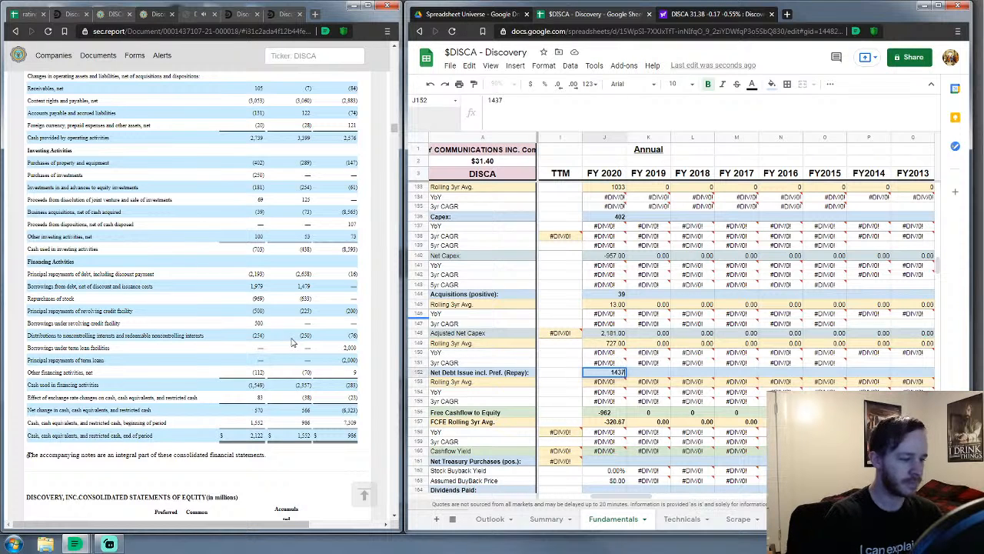
{"action": "key", "text": "BackSpace"}
{"action": "key", "text": "BackSpace"}
{"action": "key", "text": "BackSpace"}
{"action": "key", "text": "BackSpace"}
{"action": "type", "text": "-1,"}
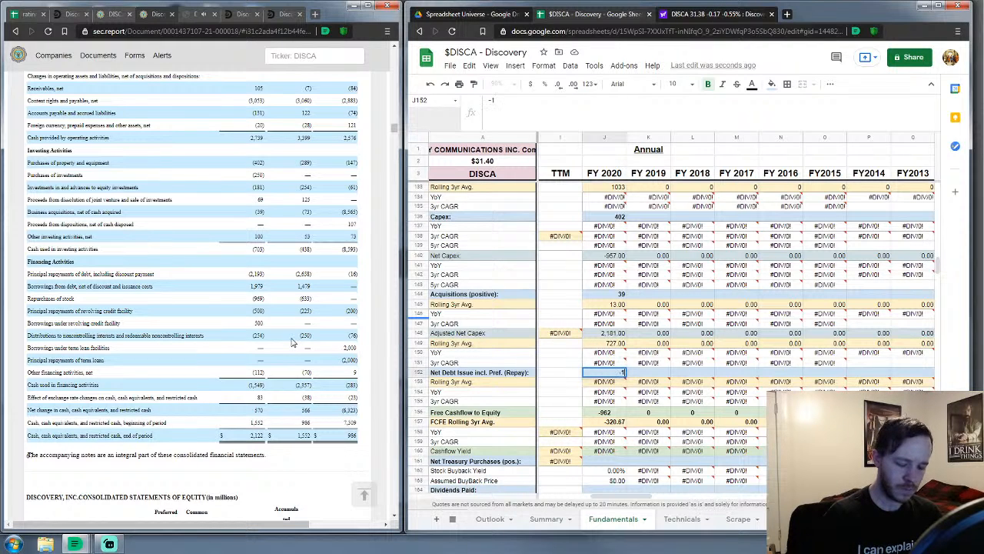
{"action": "type", "text": "437"}
{"action": "key", "text": "Return"}
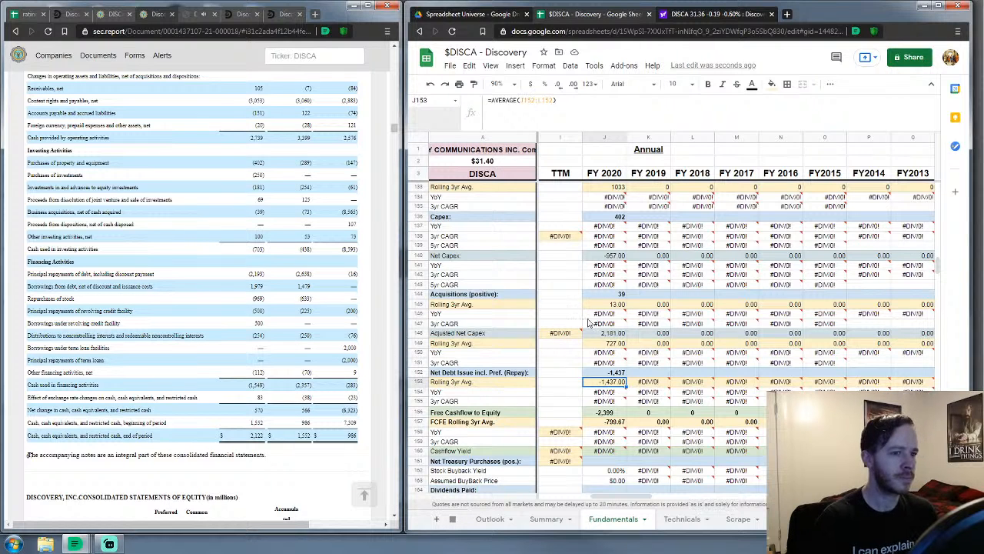
Correct the FY 2020 Net Debt Issue to -1183
{"action": "scroll", "coordinate": [603, 302], "scroll_direction": "down", "scroll_amount": 2}
{"action": "scroll", "coordinate": [604, 302], "scroll_direction": "down", "scroll_amount": 3}
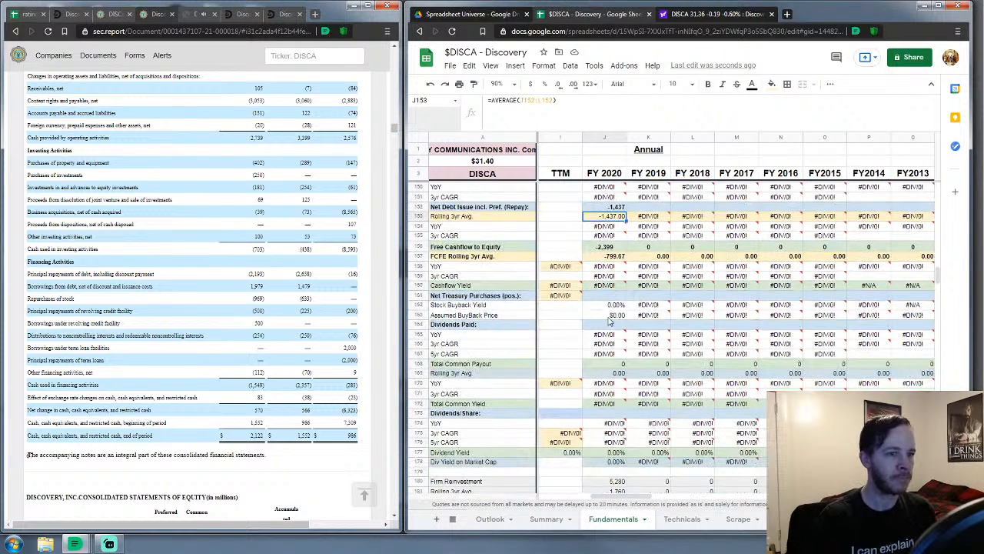
{"action": "left_click", "coordinate": [616, 297]}
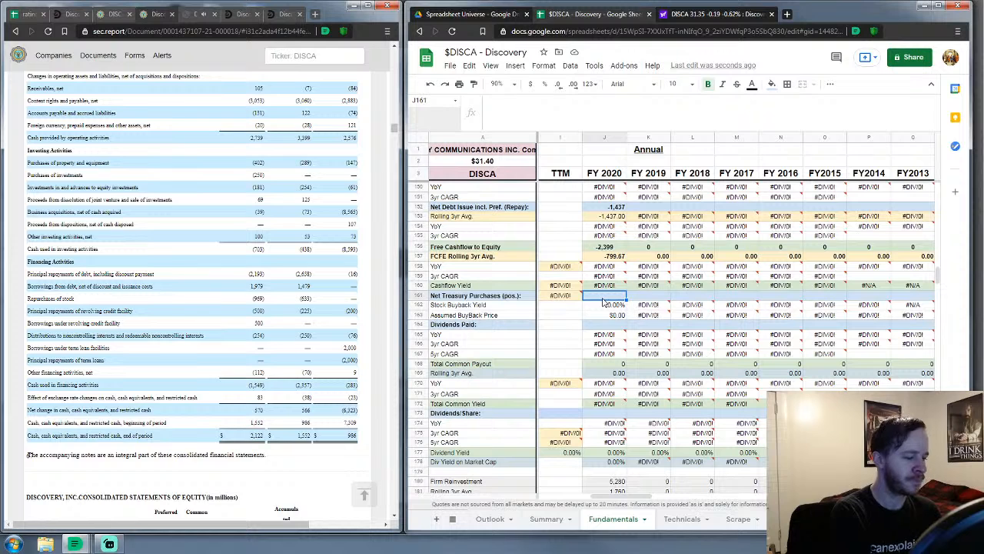
{"action": "left_click", "coordinate": [607, 207]}
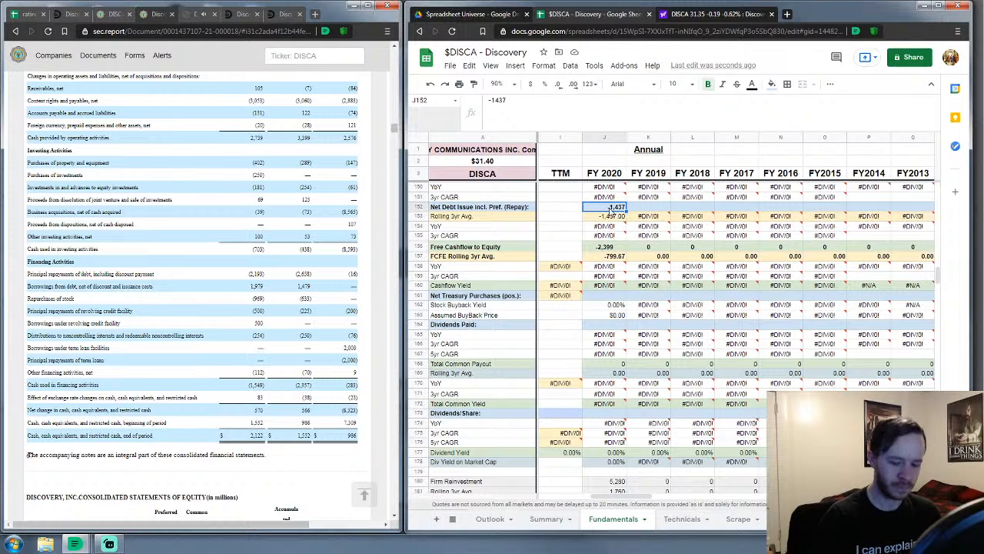
{"action": "type", "text": "-1183"}
{"action": "key", "text": "Return"}
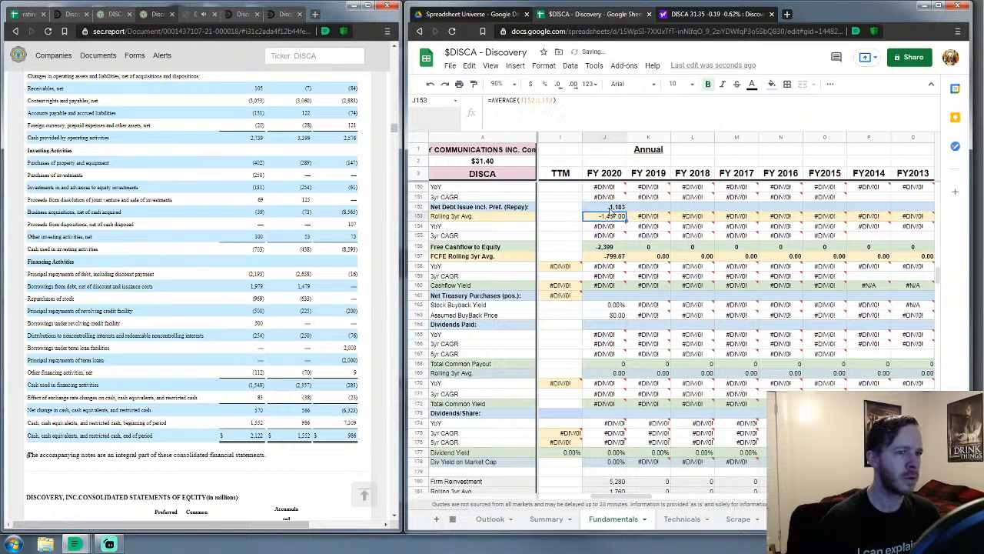
{"action": "key", "text": "Down"}
{"action": "key", "text": "Down"}
{"action": "key", "text": "Down"}
{"action": "key", "text": "Down"}
{"action": "key", "text": "Down"}
{"action": "key", "text": "Down"}
{"action": "key", "text": "Down"}
{"action": "key", "text": "Down"}
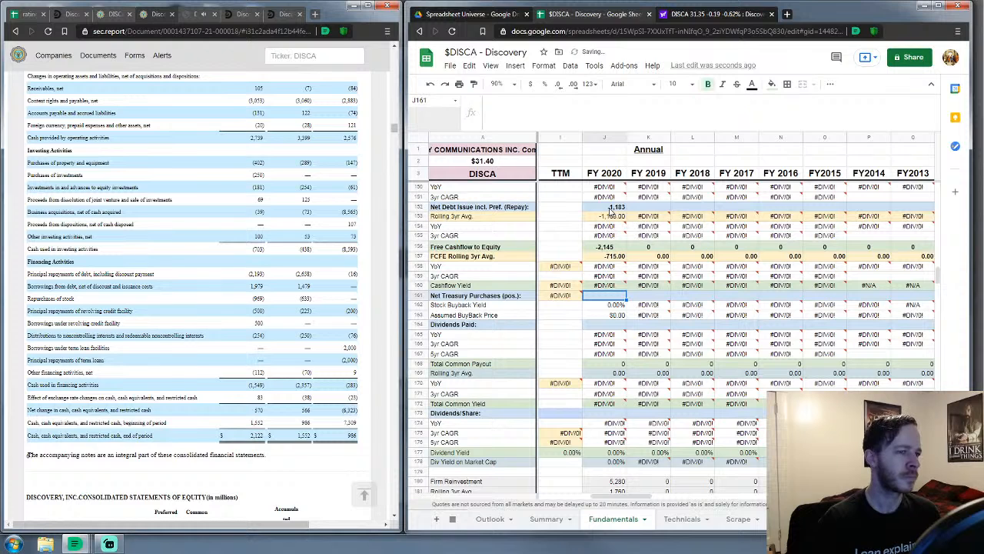
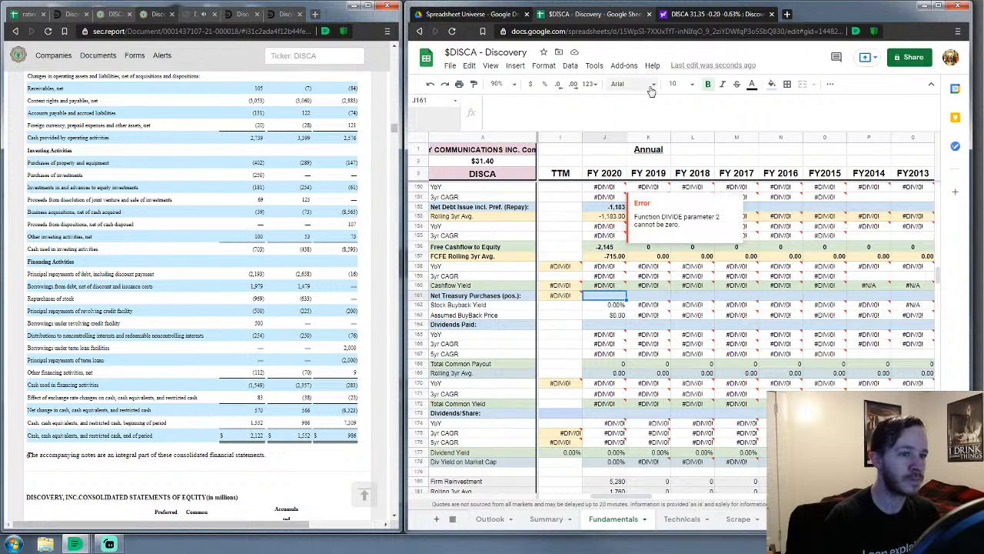
Enter FY 2020 net debt issue -214, treasury purchases 969 and dividends paid 0
{"action": "left_click", "coordinate": [610, 209]}
{"action": "type", "text": "-214"}
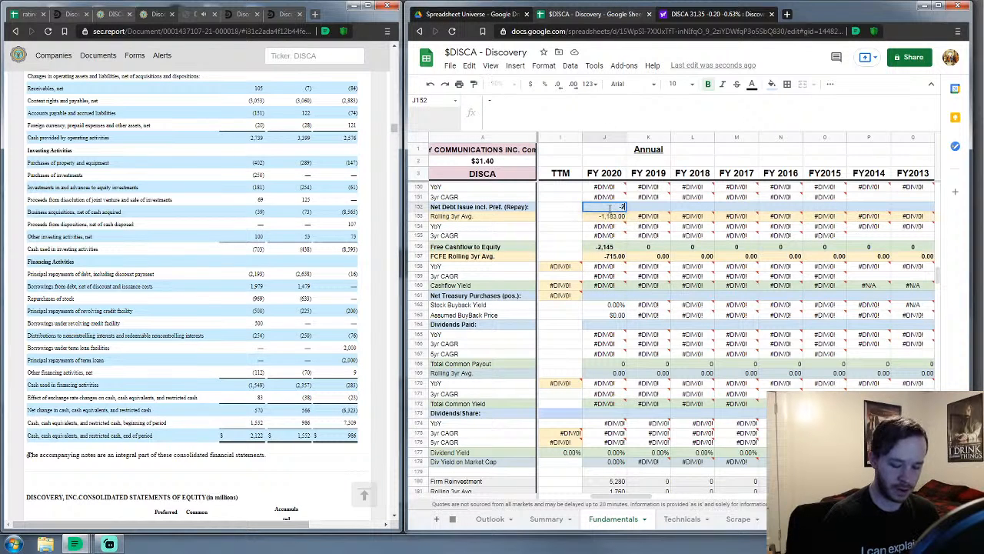
{"action": "key", "text": "Return"}
{"action": "key", "text": "Down"}
{"action": "key", "text": "Down"}
{"action": "key", "text": "Down"}
{"action": "key", "text": "Down"}
{"action": "key", "text": "Down"}
{"action": "key", "text": "Down"}
{"action": "key", "text": "Down"}
{"action": "key", "text": "Down"}
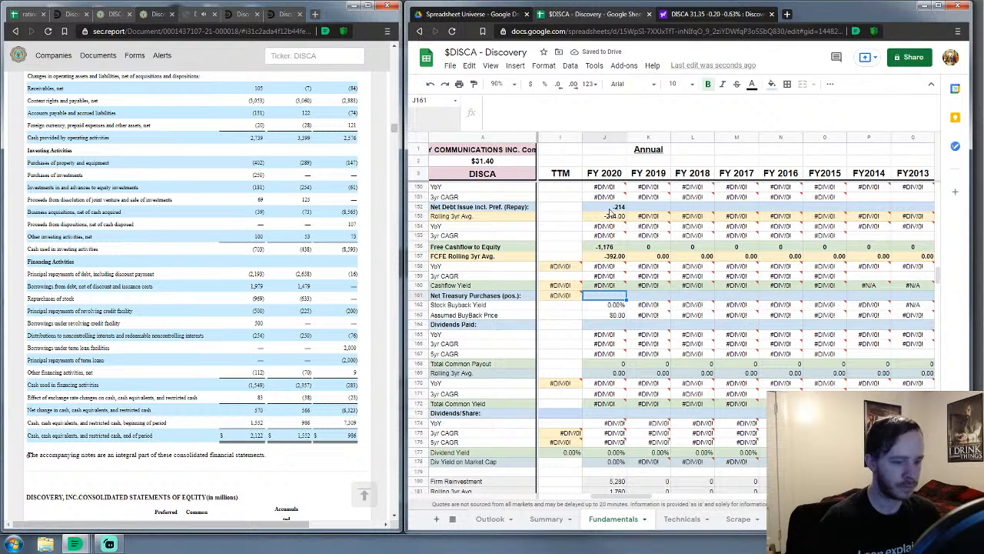
{"action": "type", "text": "969"}
{"action": "key", "text": "Return"}
{"action": "key", "text": "Down"}
{"action": "key", "text": "Down"}
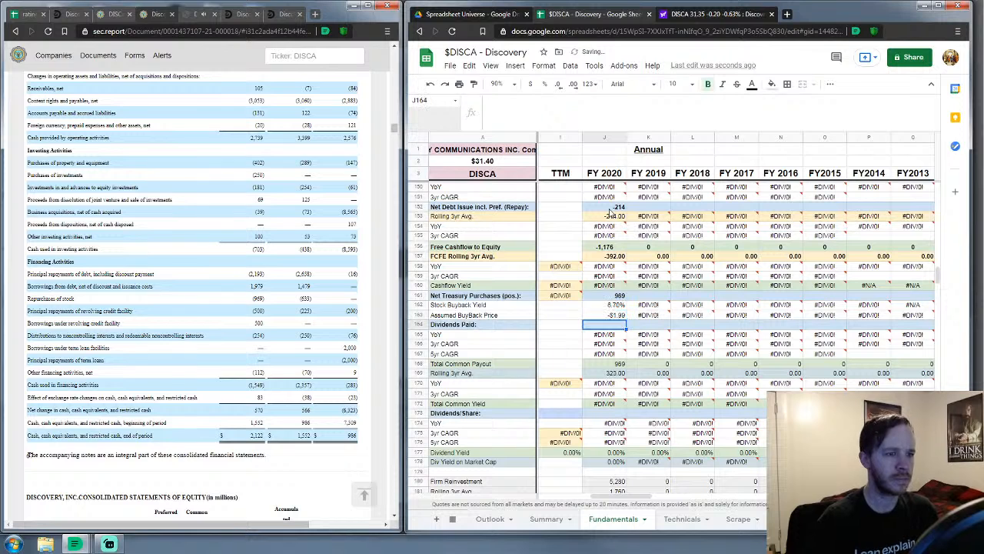
{"action": "type", "text": "0"}
{"action": "key", "text": "Return"}
{"action": "key", "text": "Down"}
{"action": "key", "text": "Down"}
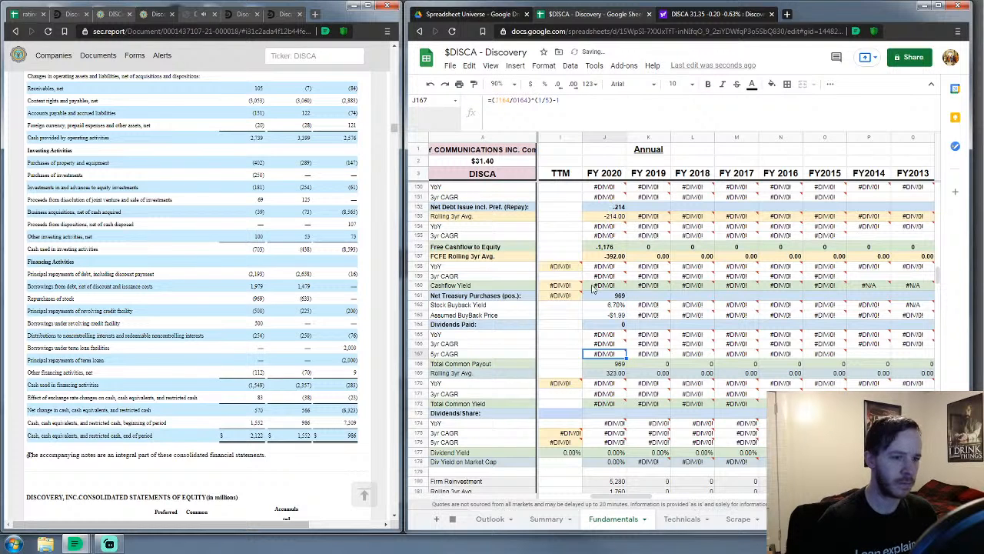
Set Dividends/Share to $0.00 and fill it across the whole row
{"action": "left_click", "coordinate": [574, 413]}
{"action": "type", "text": "0"}
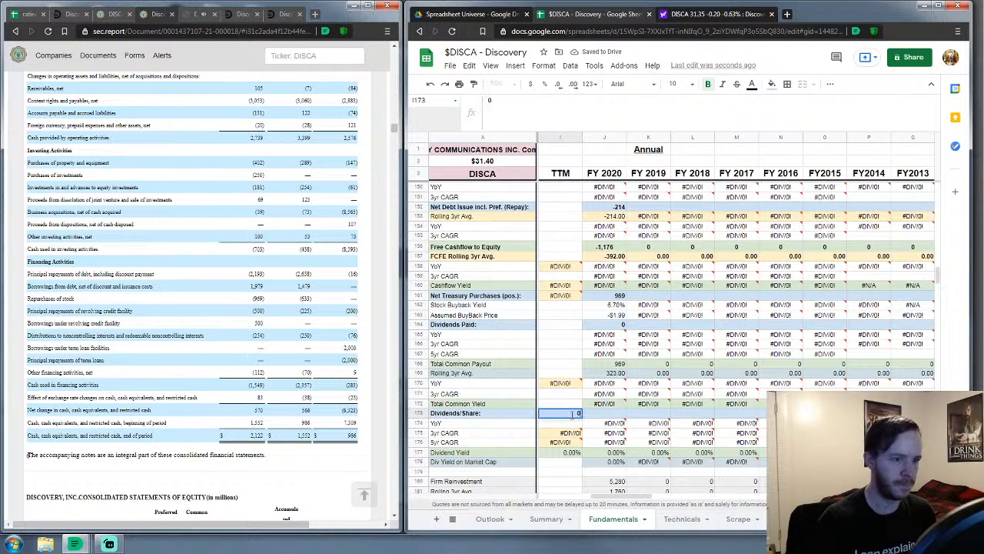
{"action": "key", "text": "Return"}
{"action": "left_click", "coordinate": [578, 414]}
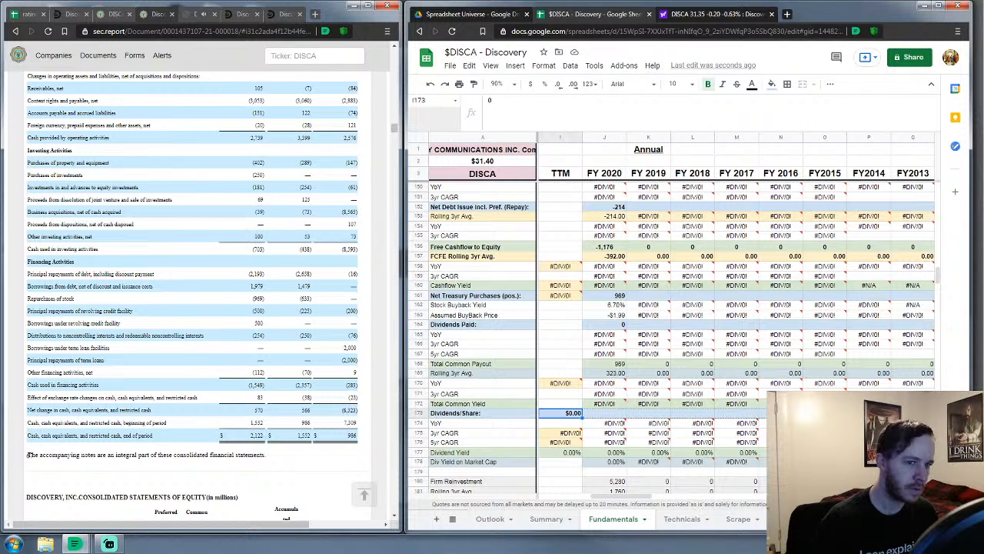
{"action": "left_click_drag", "start_coordinate": [815, 415], "coordinate": [831, 415]}
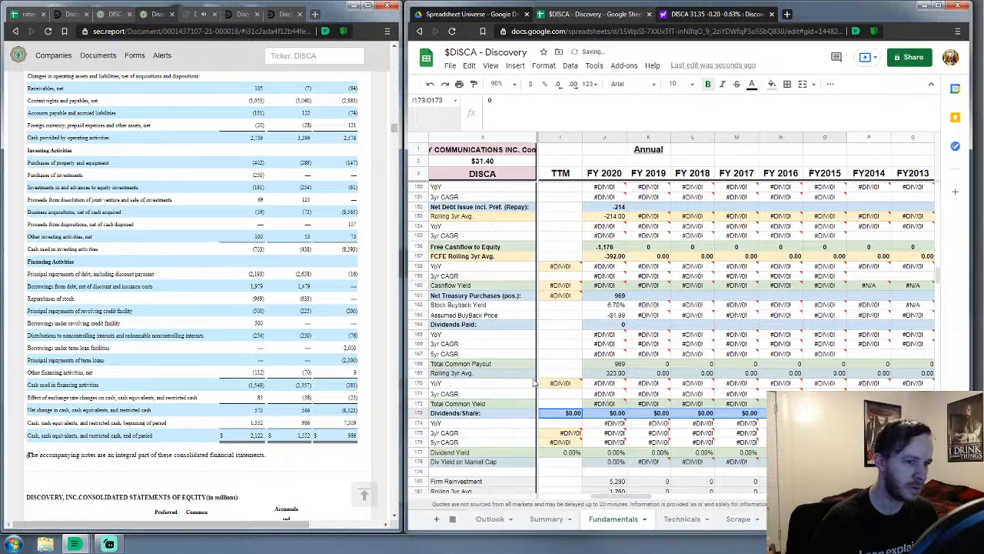
Scroll down to the Balance Sheets section and select the FY 2020 Cash & Equivalents cell
{"action": "left_click", "coordinate": [553, 367]}
{"action": "scroll", "coordinate": [551, 367], "scroll_direction": "down", "scroll_amount": 15}
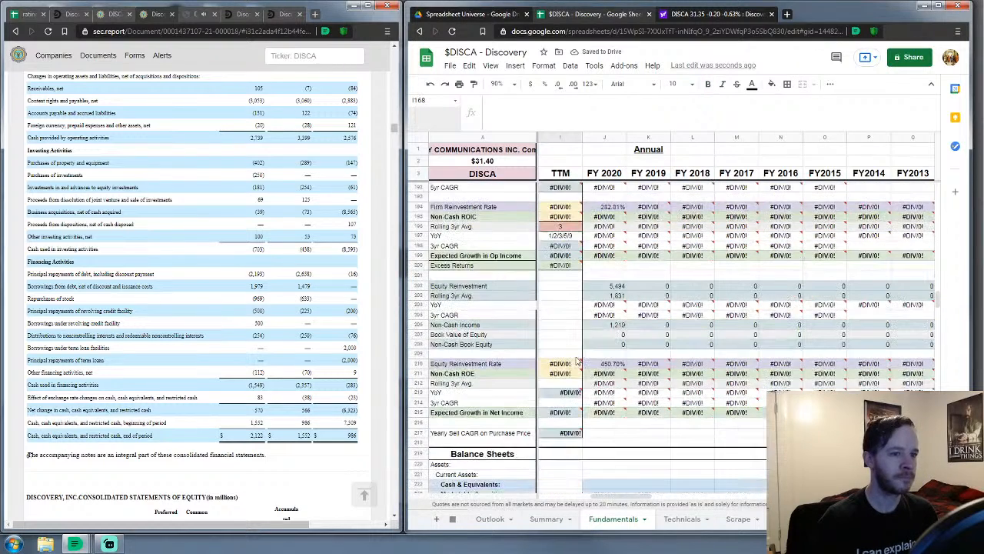
{"action": "scroll", "coordinate": [579, 360], "scroll_direction": "down", "scroll_amount": 4}
{"action": "left_click", "coordinate": [606, 280]}
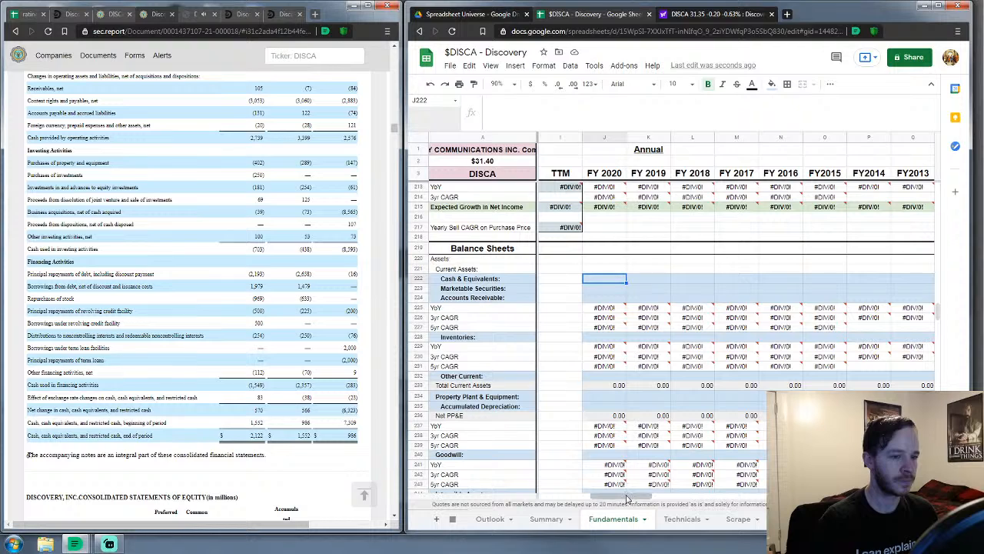
{"action": "scroll", "coordinate": [627, 492], "scroll_direction": "down", "scroll_amount": 3}
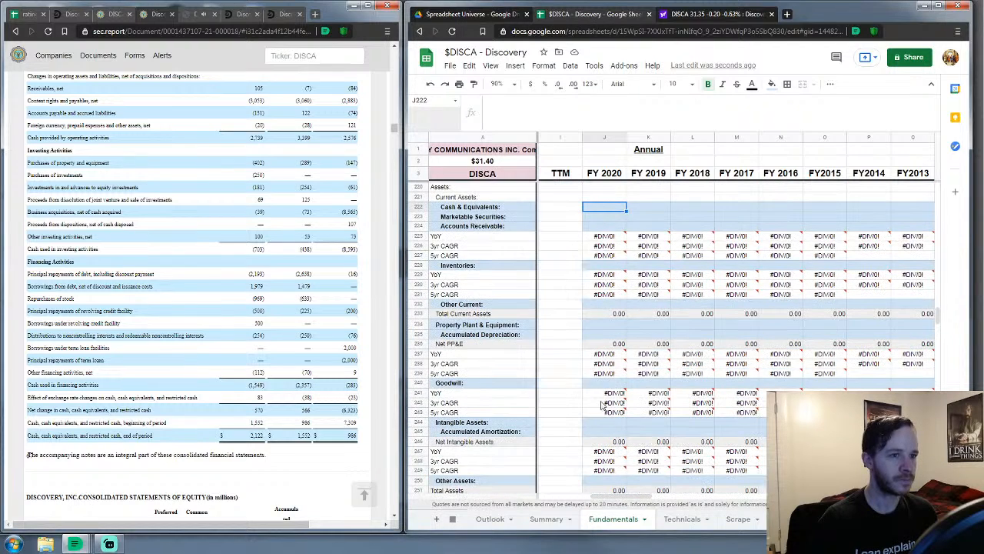
{"action": "scroll", "coordinate": [219, 223], "scroll_direction": "up", "scroll_amount": 1}
{"action": "scroll", "coordinate": [219, 224], "scroll_direction": "up", "scroll_amount": 10}
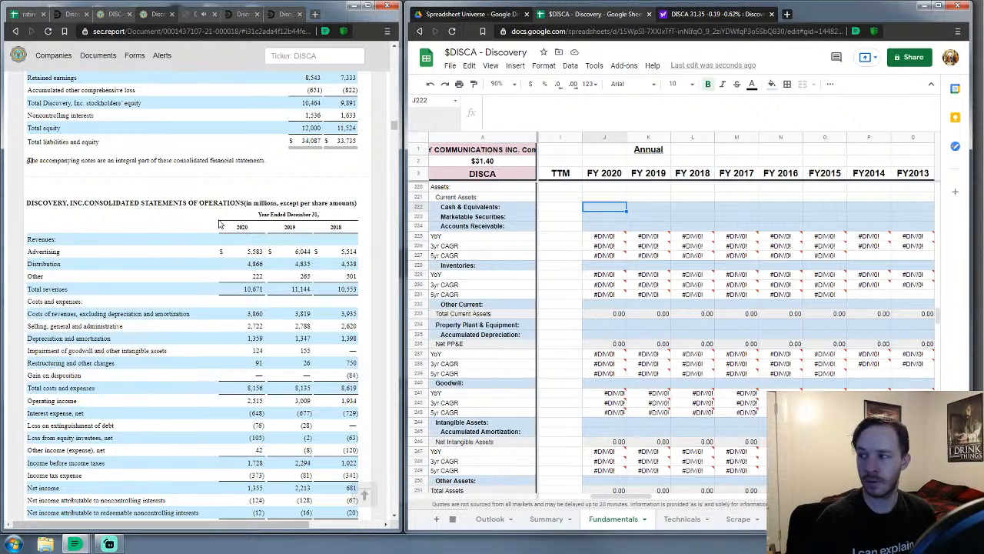
{"action": "scroll", "coordinate": [219, 224], "scroll_direction": "up", "scroll_amount": 8}
{"action": "scroll", "coordinate": [219, 224], "scroll_direction": "up", "scroll_amount": 6}
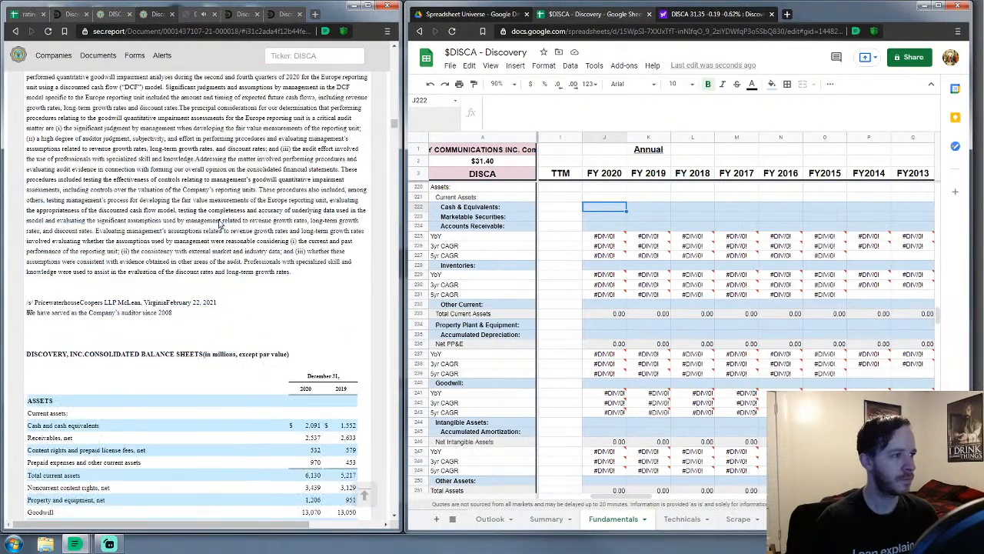
{"action": "scroll", "coordinate": [219, 224], "scroll_direction": "down", "scroll_amount": 5}
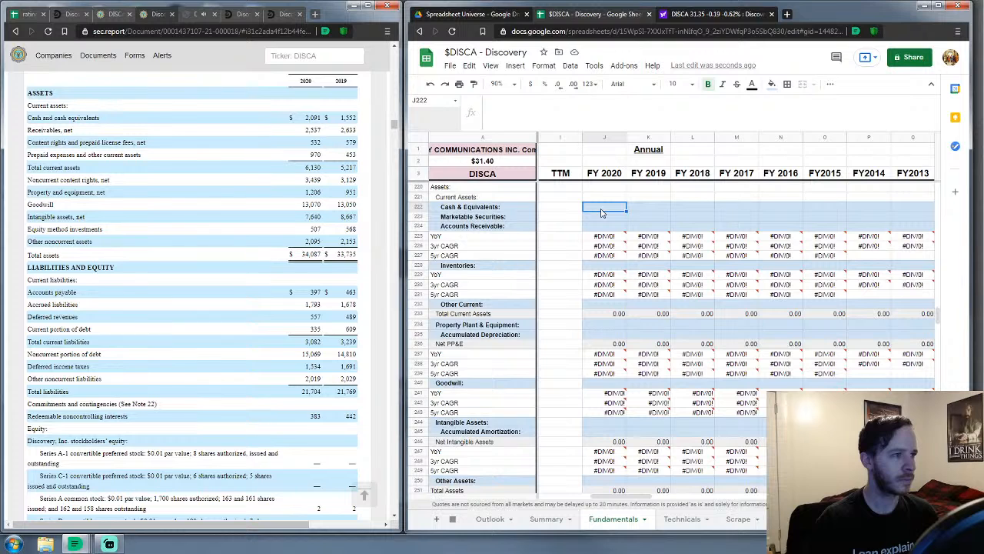
Enter FY 2020 current assets: cash 2,091, securities 0, receivables 2,537, inventories 0, other 1,502
{"action": "type", "text": "2091"}
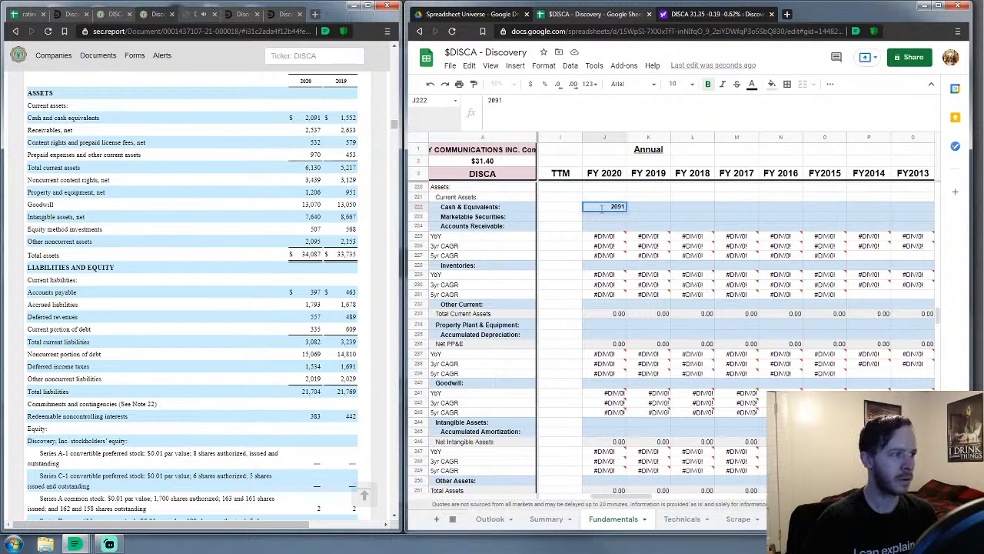
{"action": "key", "text": "Return"}
{"action": "type", "text": "0"}
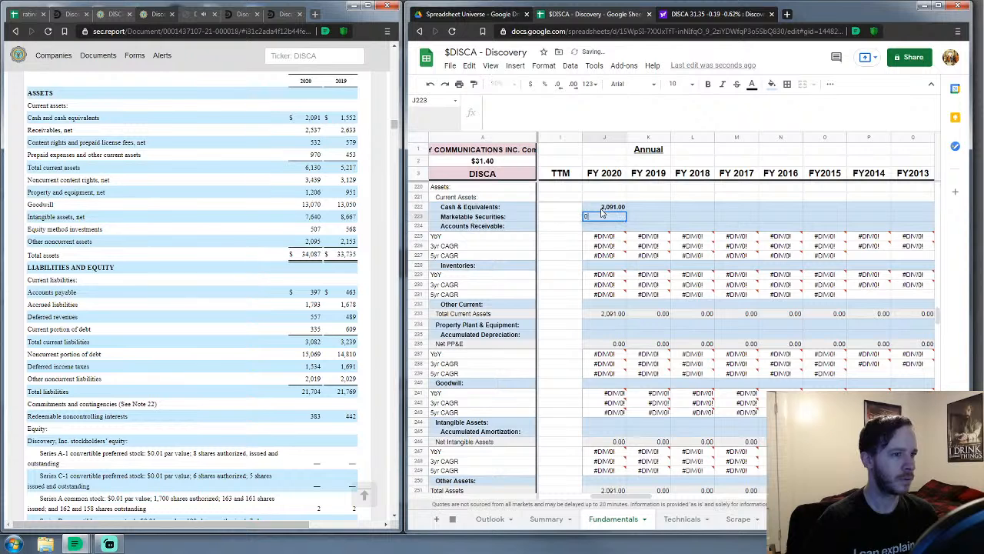
{"action": "key", "text": "Return"}
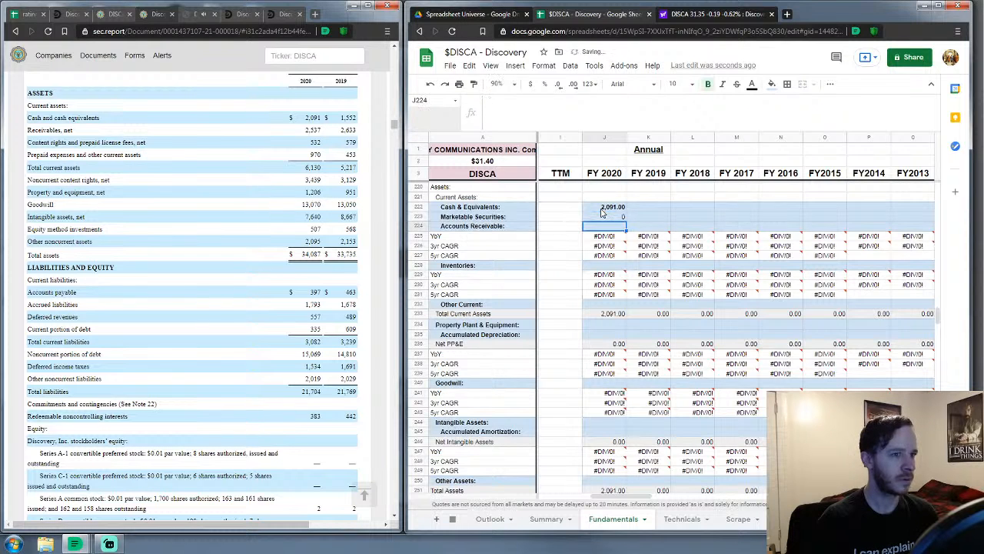
{"action": "type", "text": "2537"}
{"action": "key", "text": "Return"}
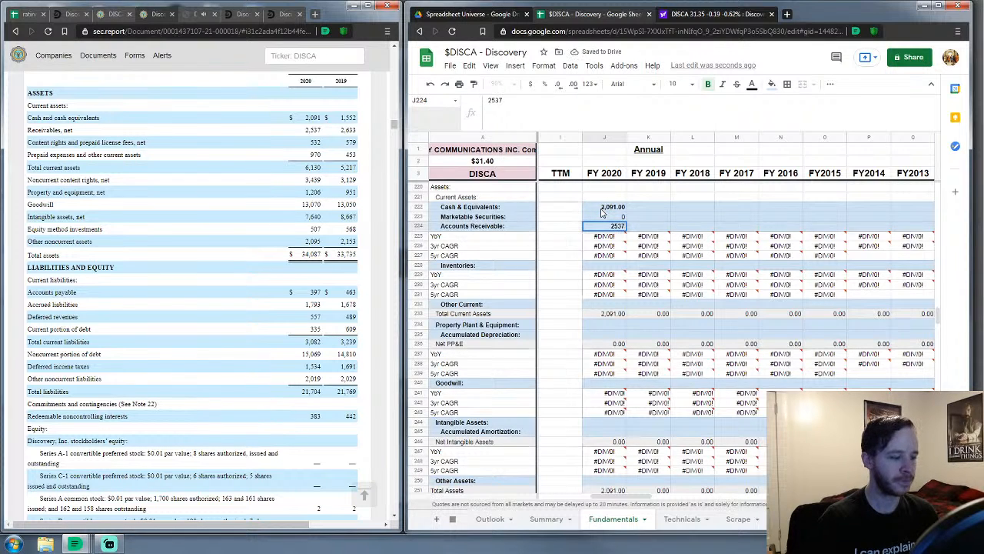
{"action": "key", "text": "Down"}
{"action": "key", "text": "Down"}
{"action": "key", "text": "Down"}
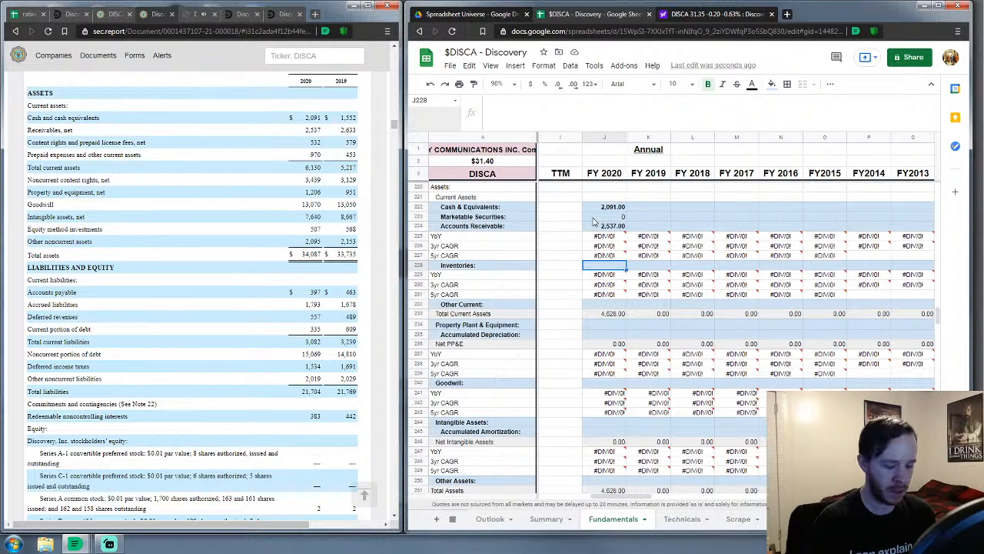
{"action": "type", "text": "0"}
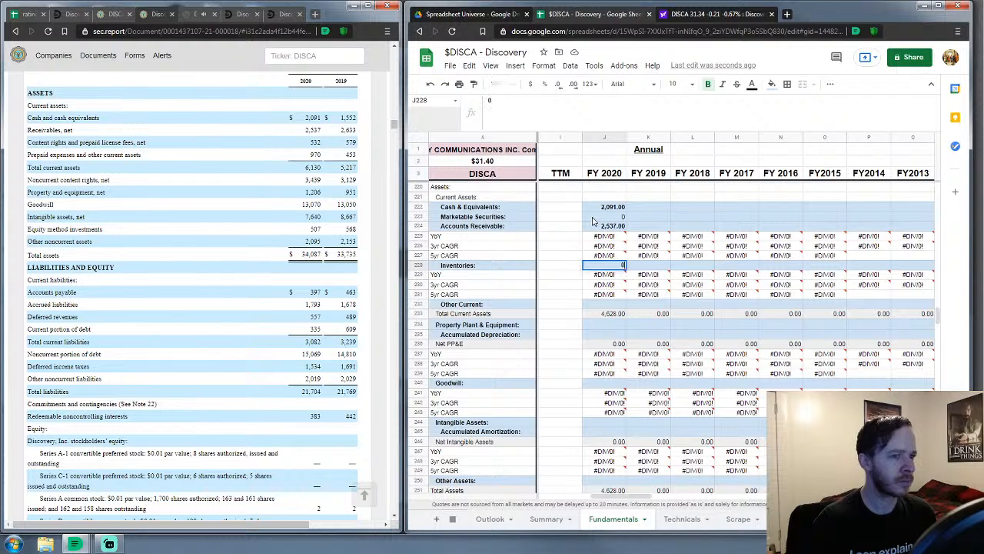
{"action": "key", "text": "Return"}
{"action": "key", "text": "Down"}
{"action": "key", "text": "Down"}
{"action": "key", "text": "Down"}
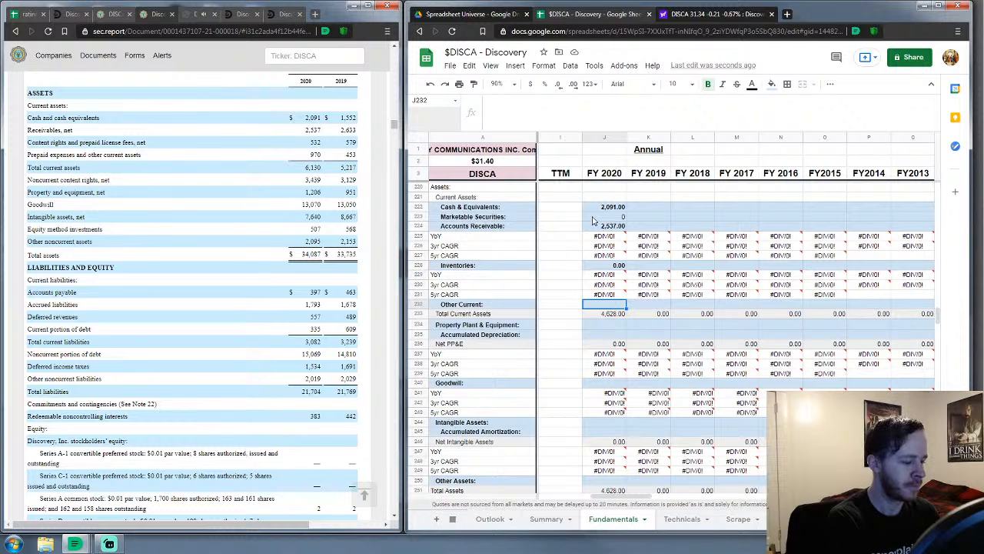
{"action": "type", "text": "1502"}
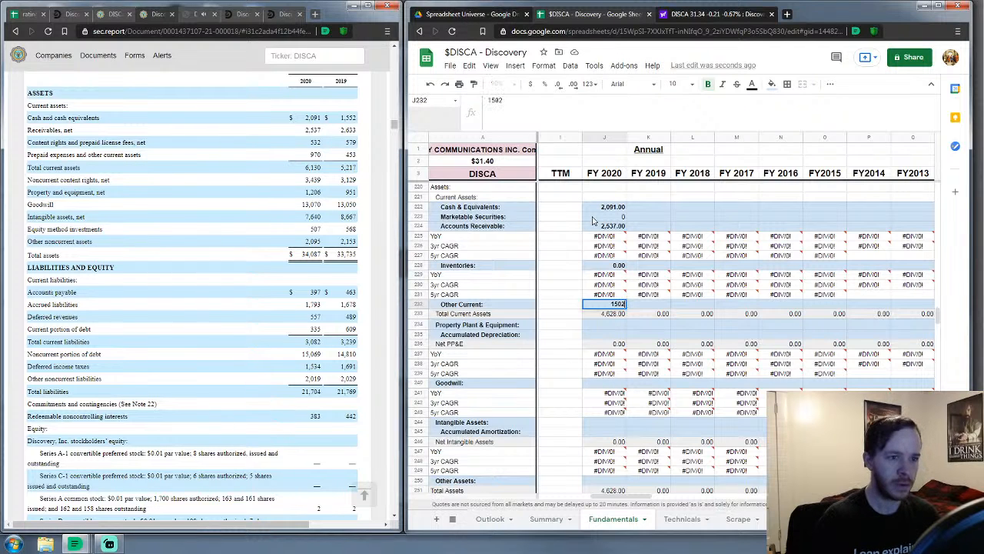
{"action": "key", "text": "Return"}
{"action": "key", "text": "Down"}
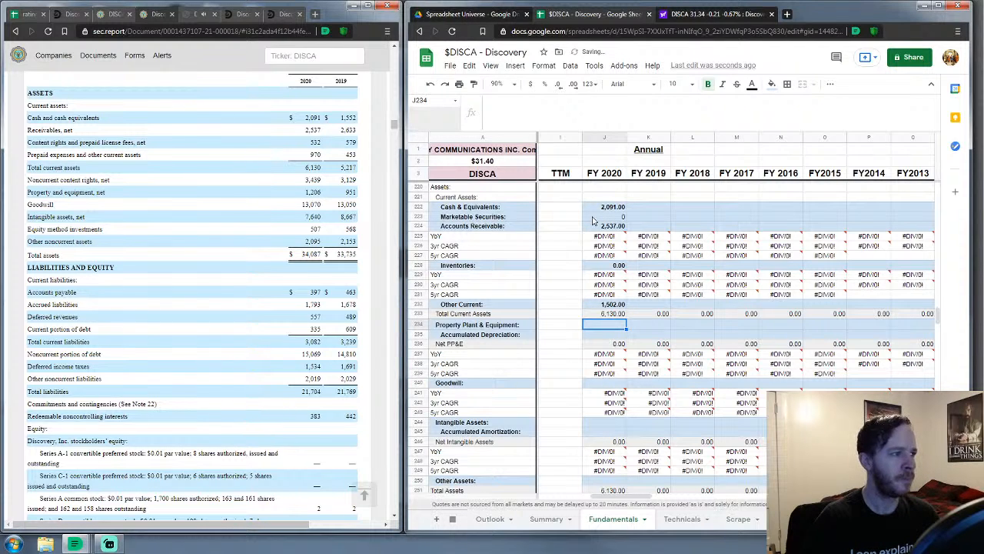
Enter PP&E 1,206, depreciation 0, goodwill 13,070, intangibles 7,640, amortization 0, other assets 2,602
{"action": "type", "text": "1206"}
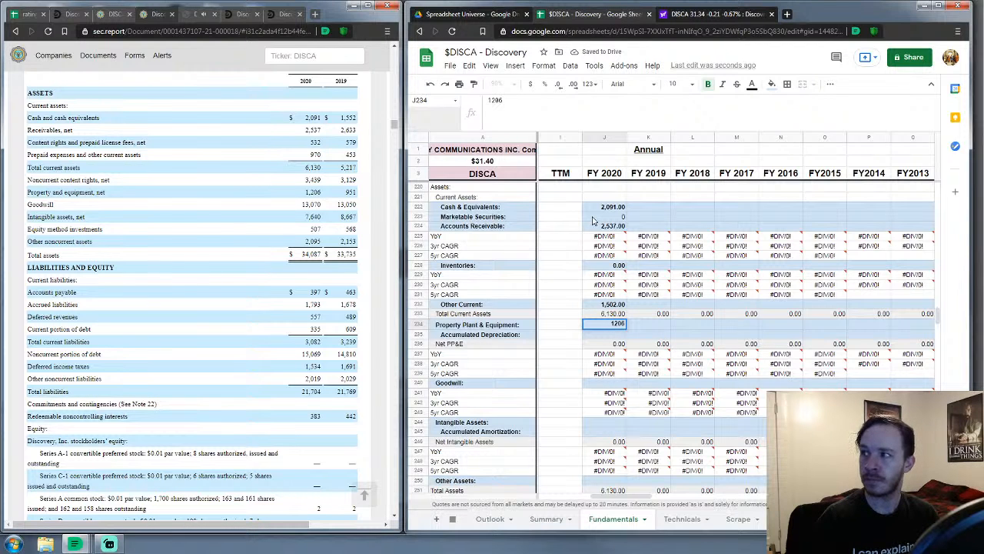
{"action": "key", "text": "Return"}
{"action": "type", "text": "0"}
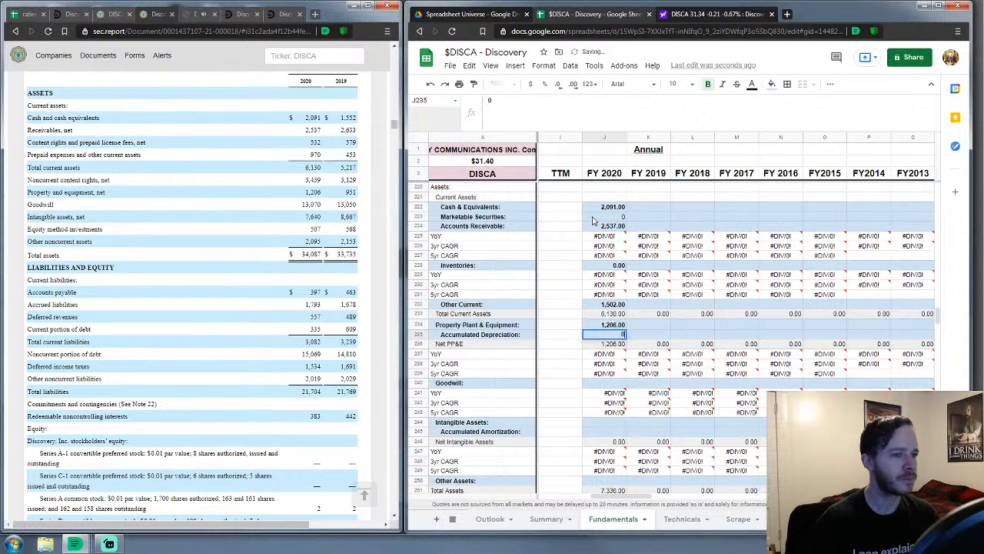
{"action": "key", "text": "Return"}
{"action": "key", "text": "Down"}
{"action": "key", "text": "Down"}
{"action": "key", "text": "Down"}
{"action": "key", "text": "Down"}
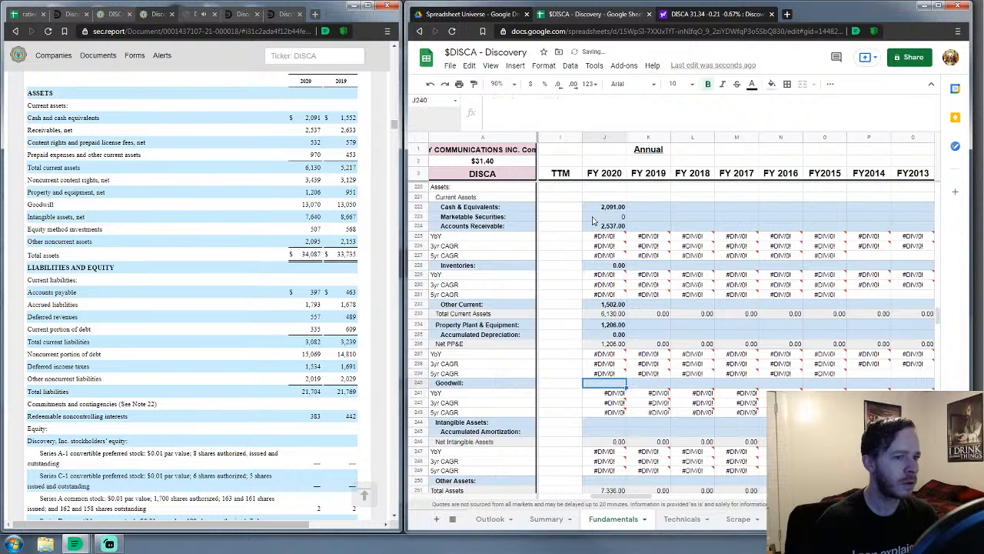
{"action": "type", "text": "13070"}
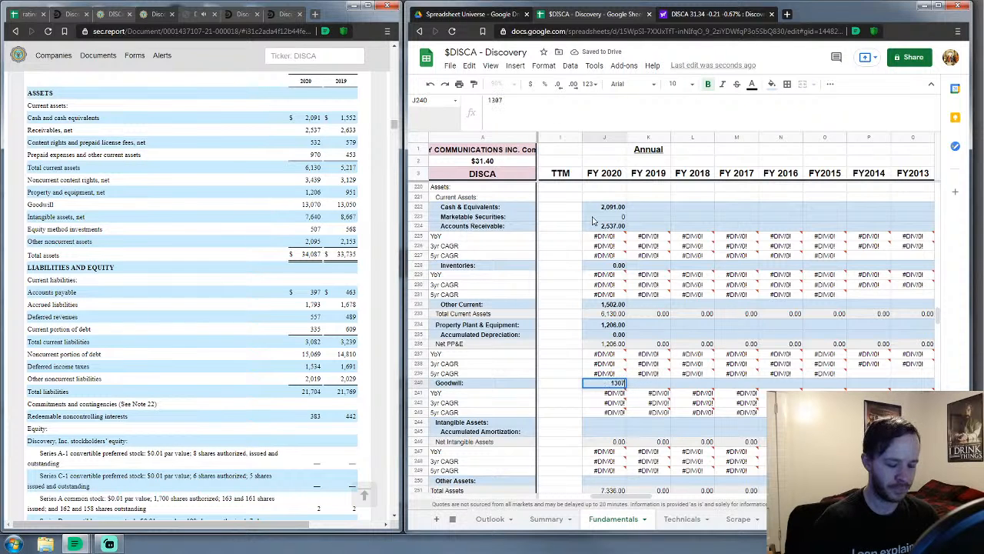
{"action": "key", "text": "Return"}
{"action": "key", "text": "Down"}
{"action": "key", "text": "Down"}
{"action": "key", "text": "Down"}
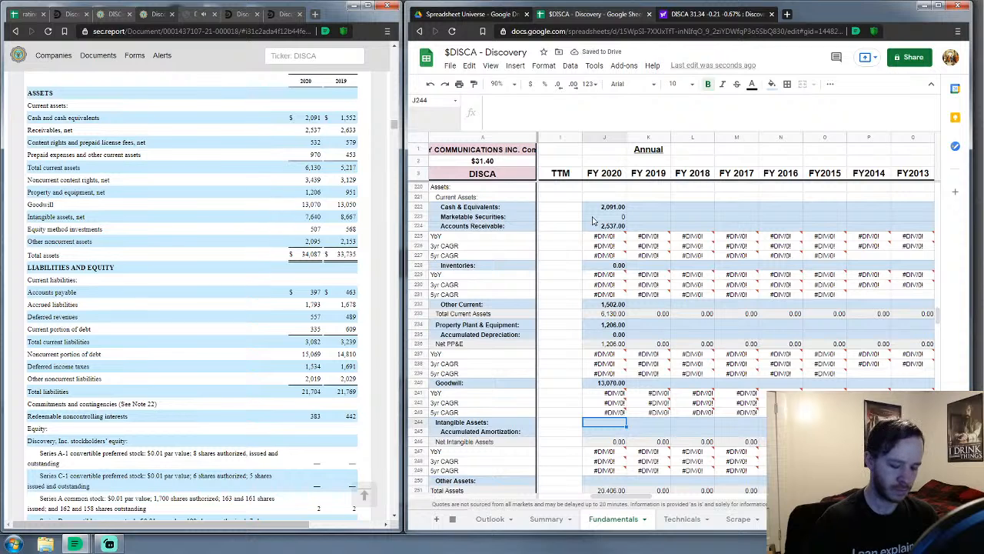
{"action": "type", "text": "7640"}
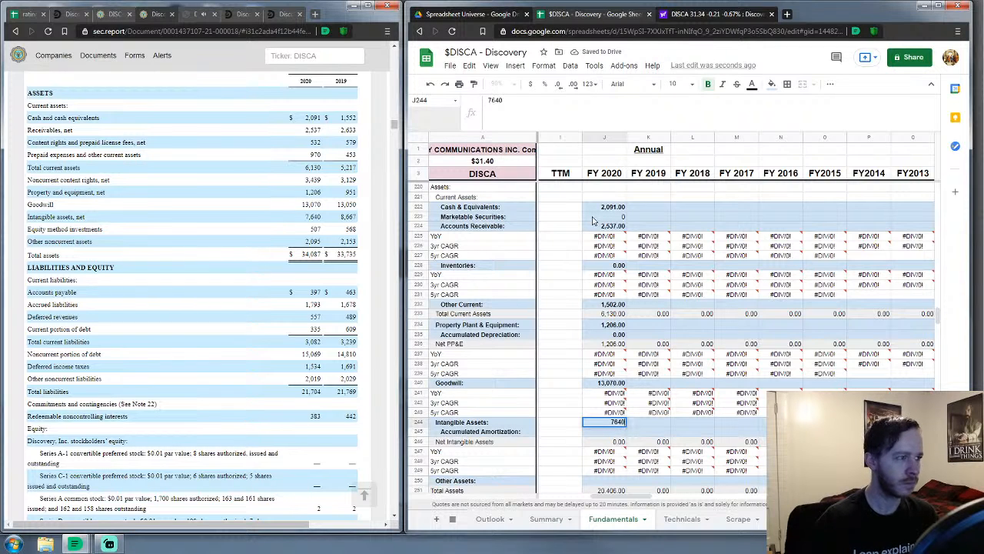
{"action": "key", "text": "Return"}
{"action": "type", "text": "0"}
{"action": "key", "text": "Return"}
{"action": "key", "text": "Down"}
{"action": "key", "text": "Down"}
{"action": "key", "text": "Down"}
{"action": "key", "text": "Down"}
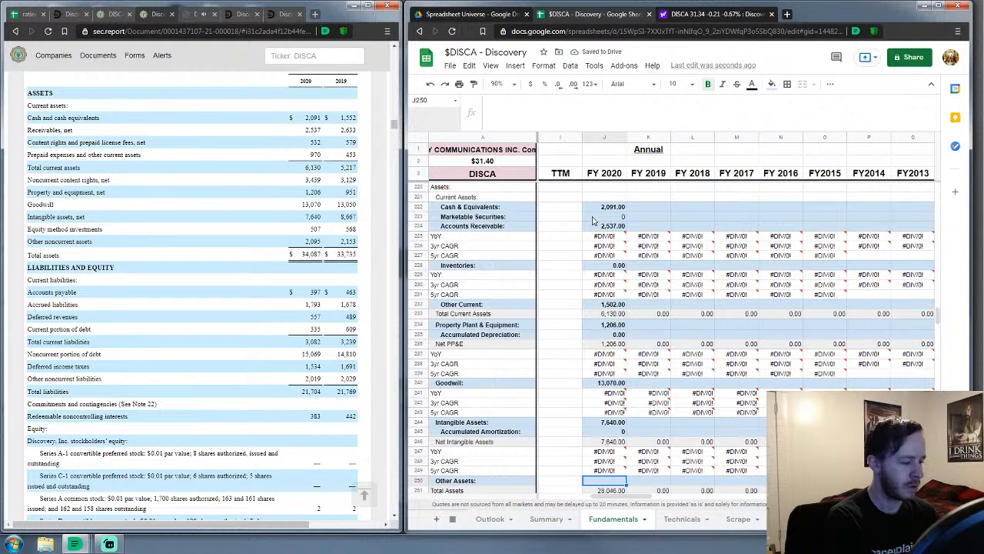
{"action": "type", "text": "2602"}
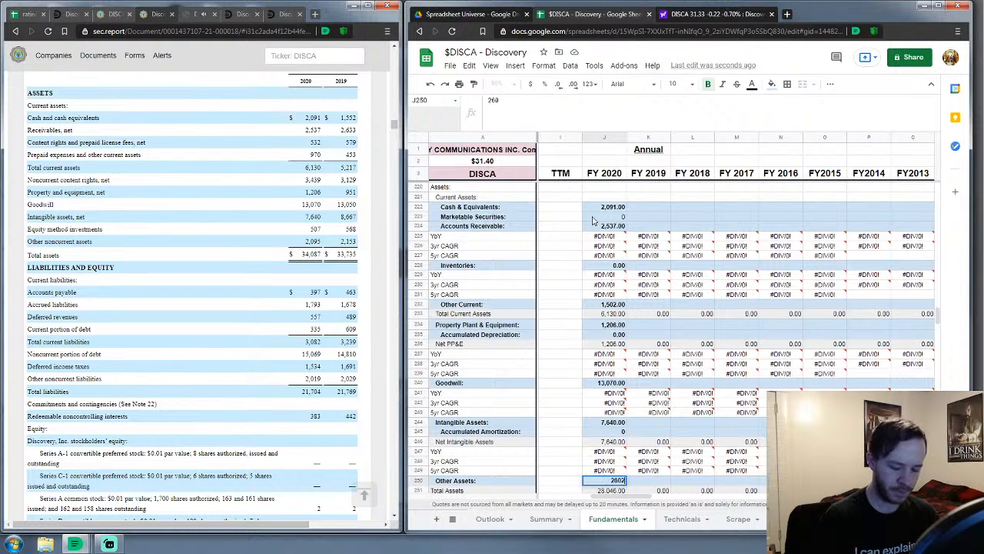
{"action": "key", "text": "Return"}
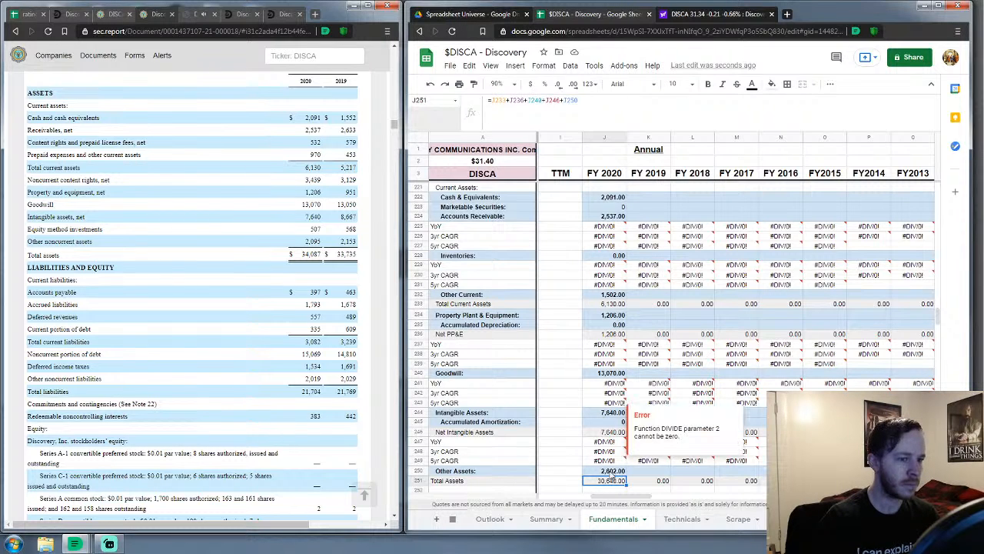
Correct FY 2020 Other Assets from 2,602 to 6,041
{"action": "left_click", "coordinate": [611, 471]}
{"action": "type", "text": "6041"}
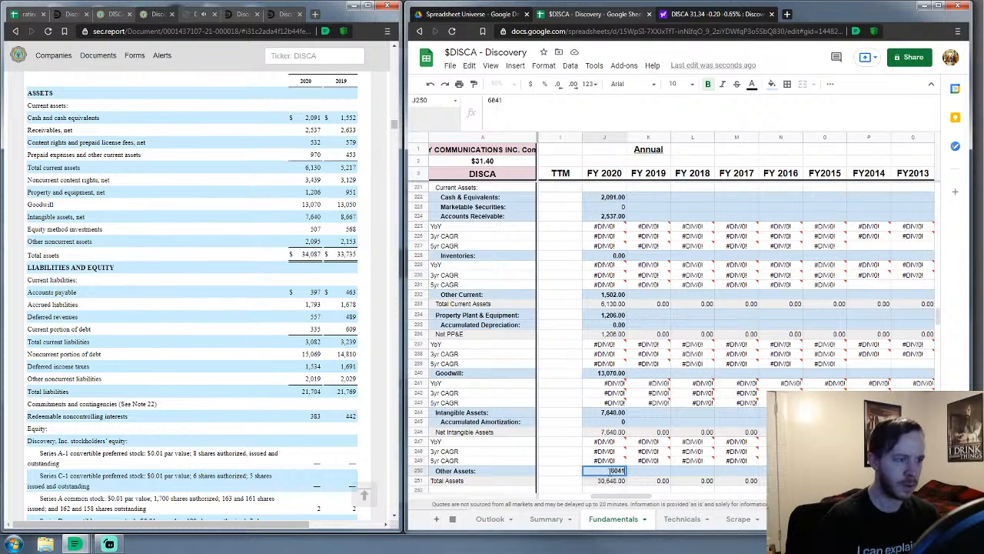
{"action": "key", "text": "Return"}
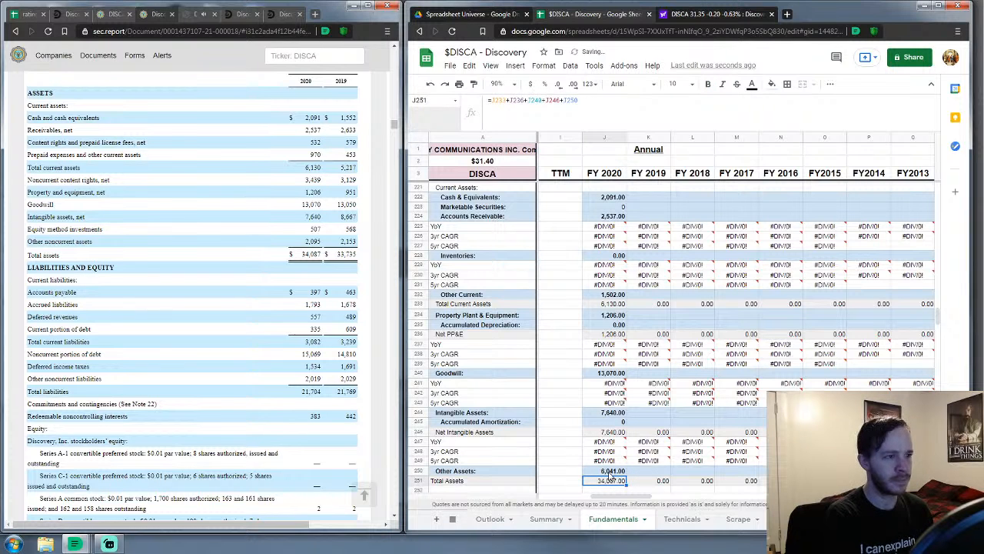
{"action": "scroll", "coordinate": [638, 415], "scroll_direction": "down", "scroll_amount": 2}
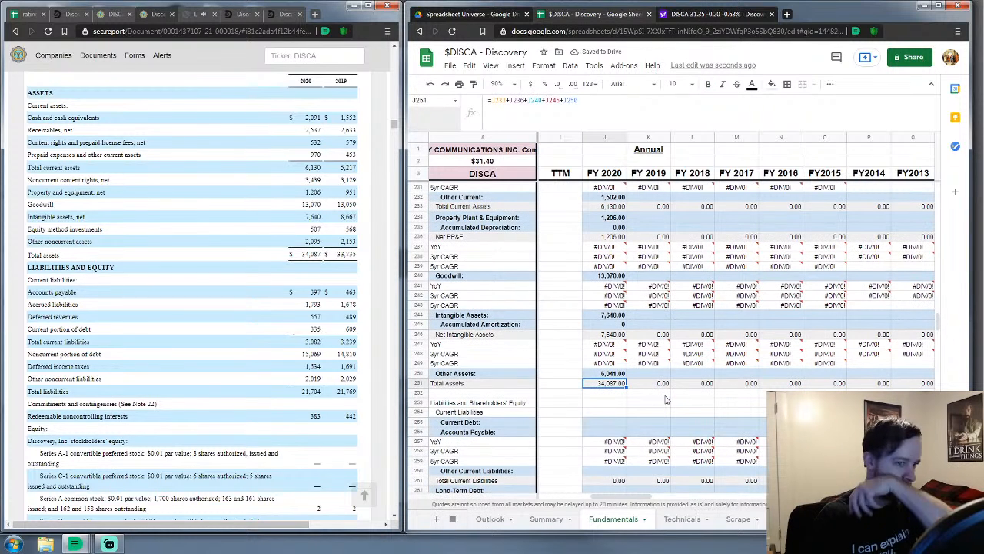
Enter FY 2020 current debt 335, accounts payable 397 and other current liabilities 2,128
{"action": "left_click", "coordinate": [618, 422]}
{"action": "scroll", "coordinate": [616, 415], "scroll_direction": "down", "scroll_amount": 4}
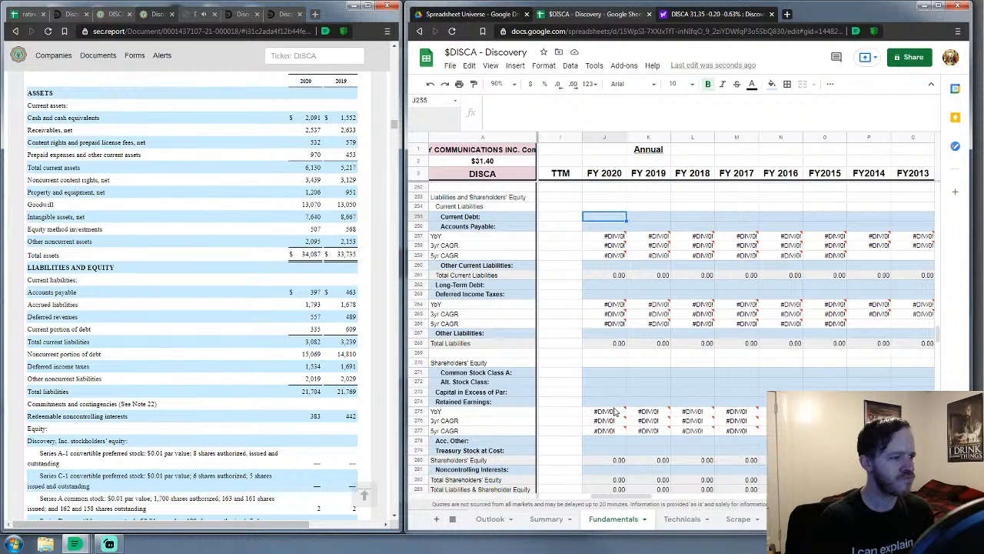
{"action": "type", "text": "335"}
{"action": "key", "text": "Return"}
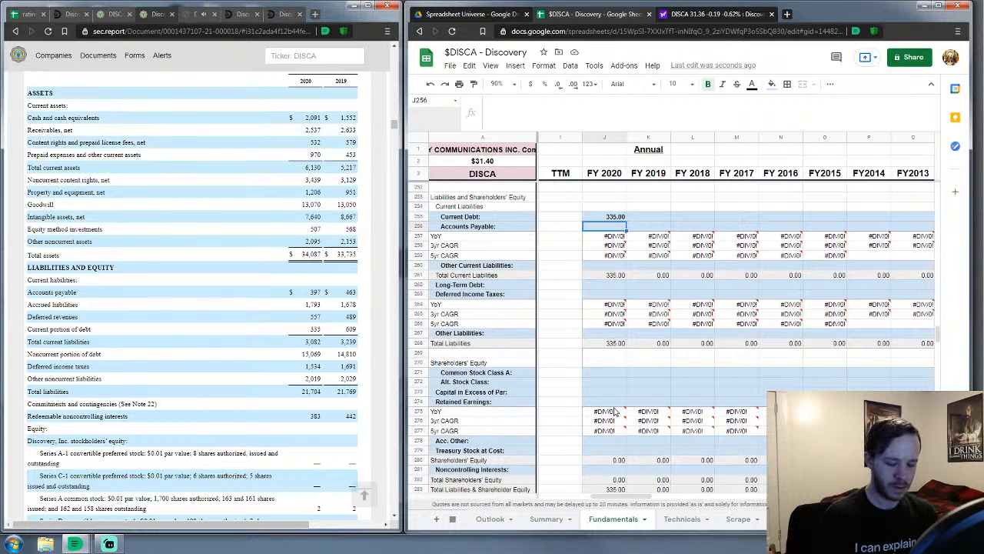
{"action": "type", "text": "397"}
{"action": "key", "text": "Return"}
{"action": "key", "text": "Down"}
{"action": "key", "text": "Down"}
{"action": "key", "text": "Down"}
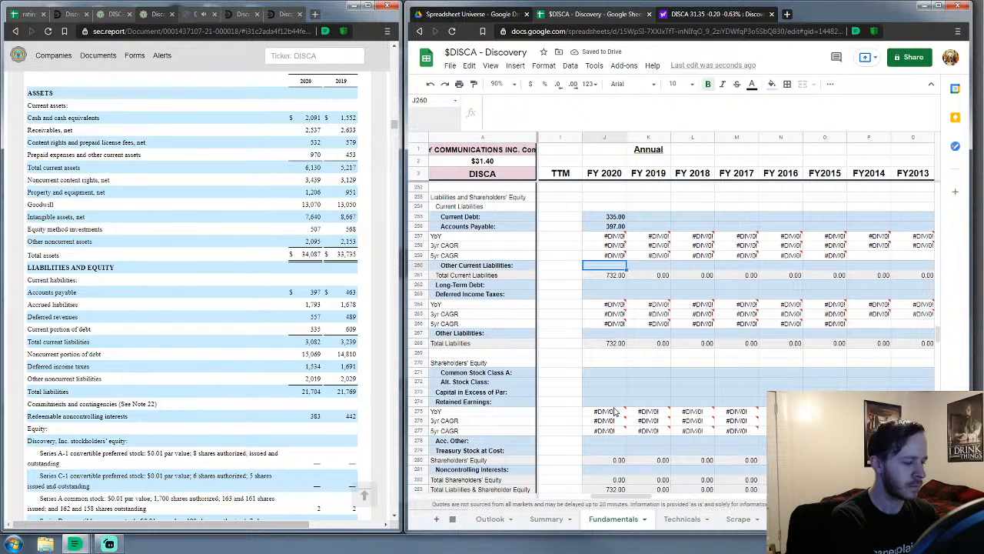
{"action": "type", "text": "2128"}
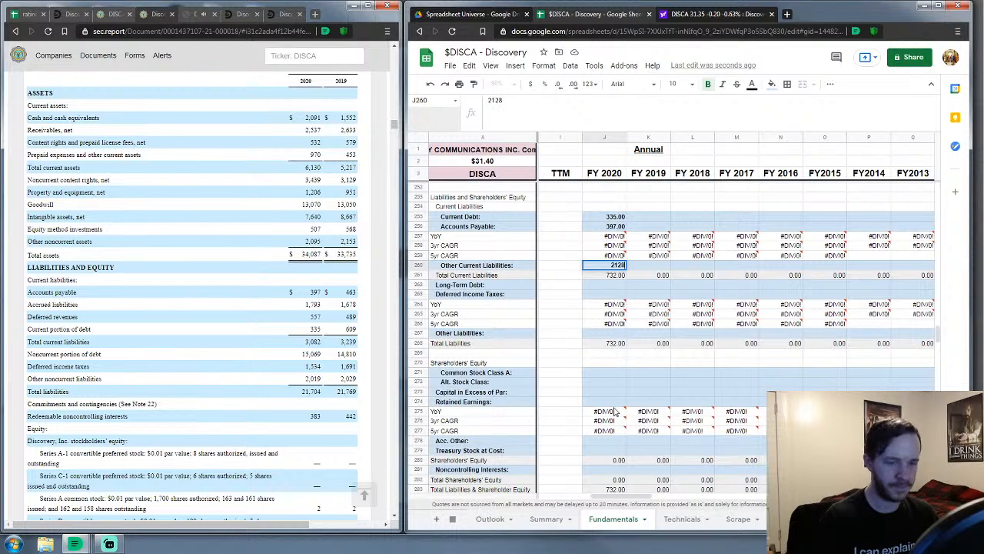
{"action": "key", "text": "Return"}
Correct other current liabilities to 2,350 and enter long-term debt of 15,069
{"action": "key", "text": "Down"}
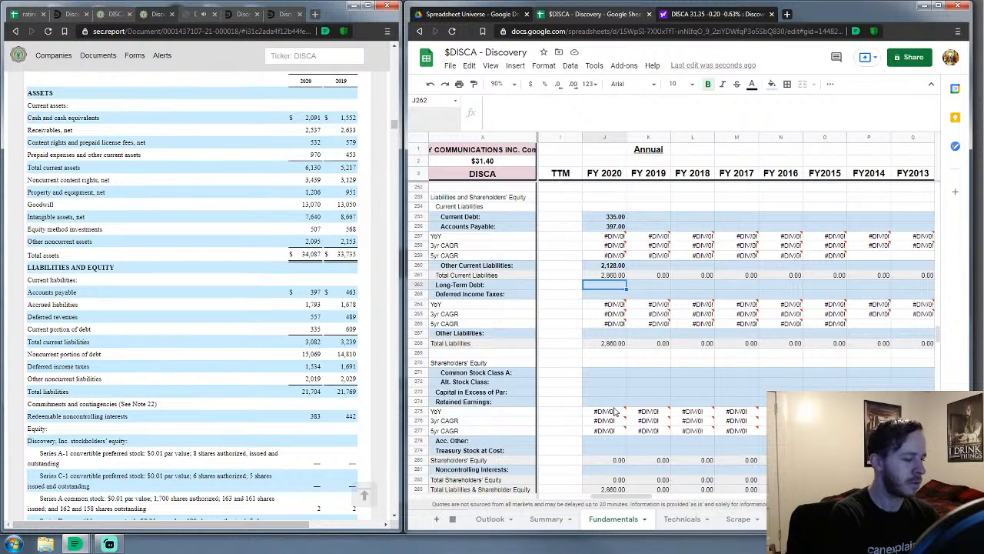
{"action": "key", "text": "Up"}
{"action": "key", "text": "Up"}
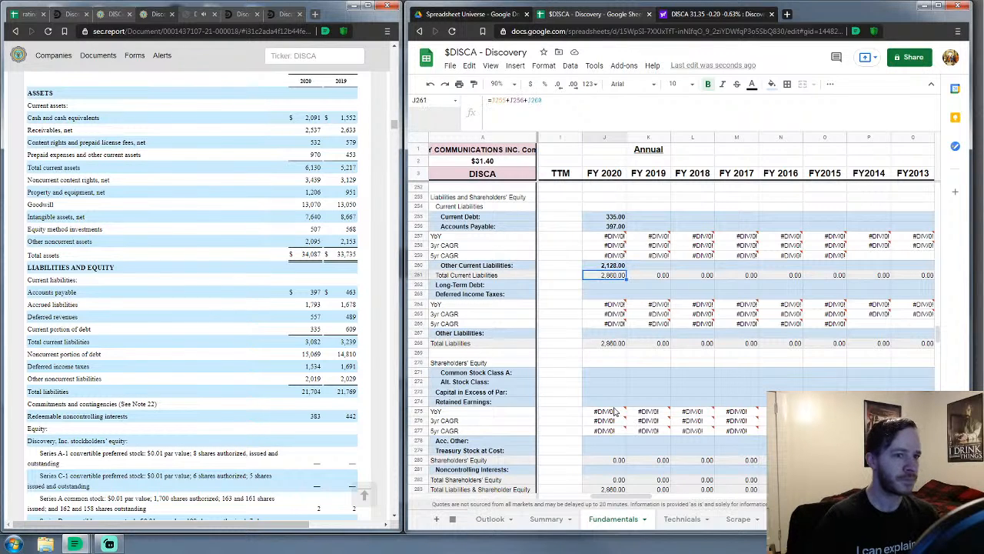
{"action": "type", "text": "2350"}
{"action": "key", "text": "Return"}
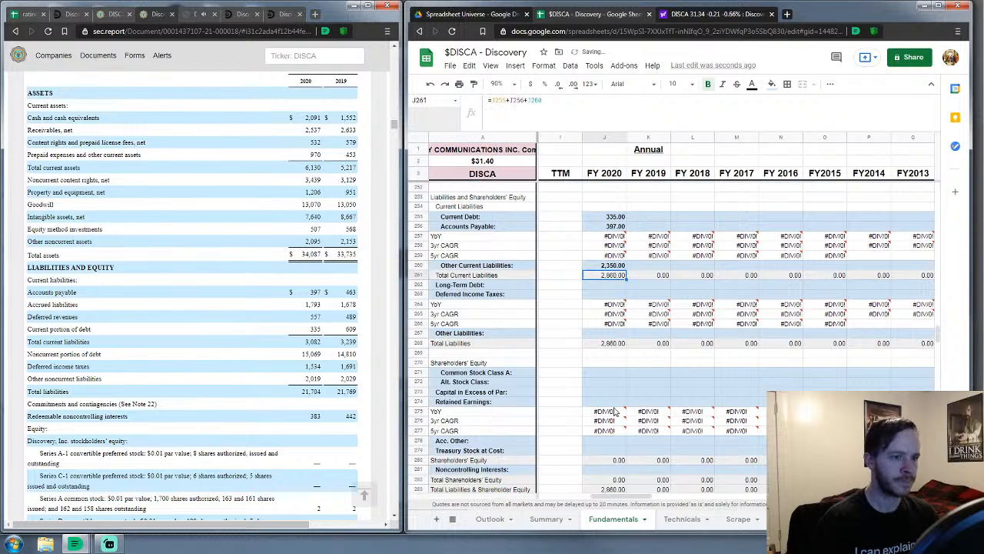
{"action": "key", "text": "Down"}
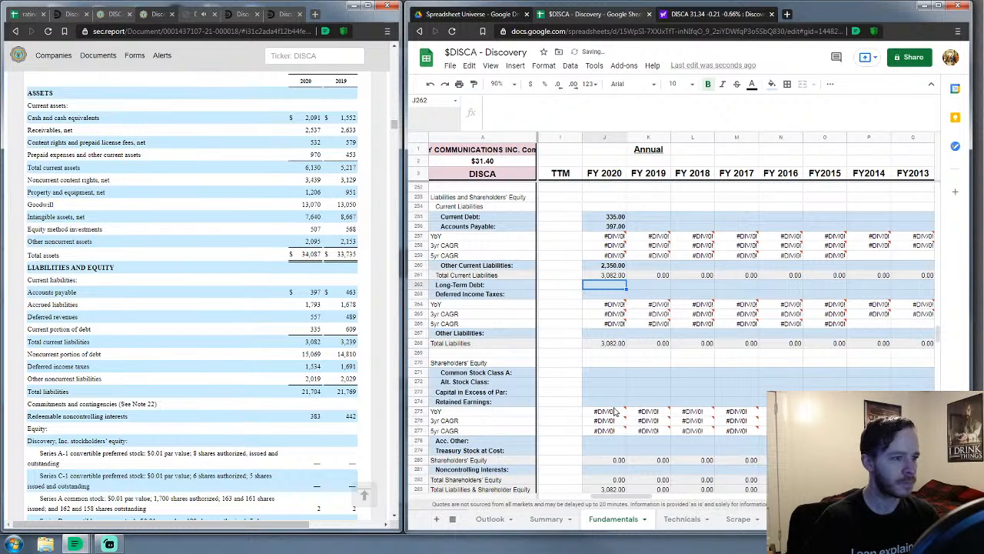
{"action": "type", "text": "15,06"}
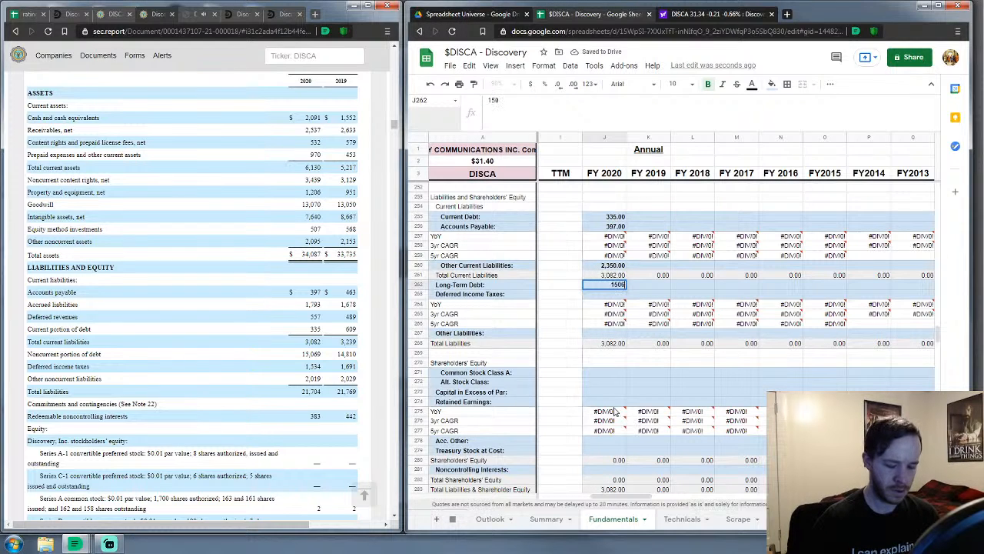
{"action": "type", "text": "9"}
{"action": "key", "text": "Return"}
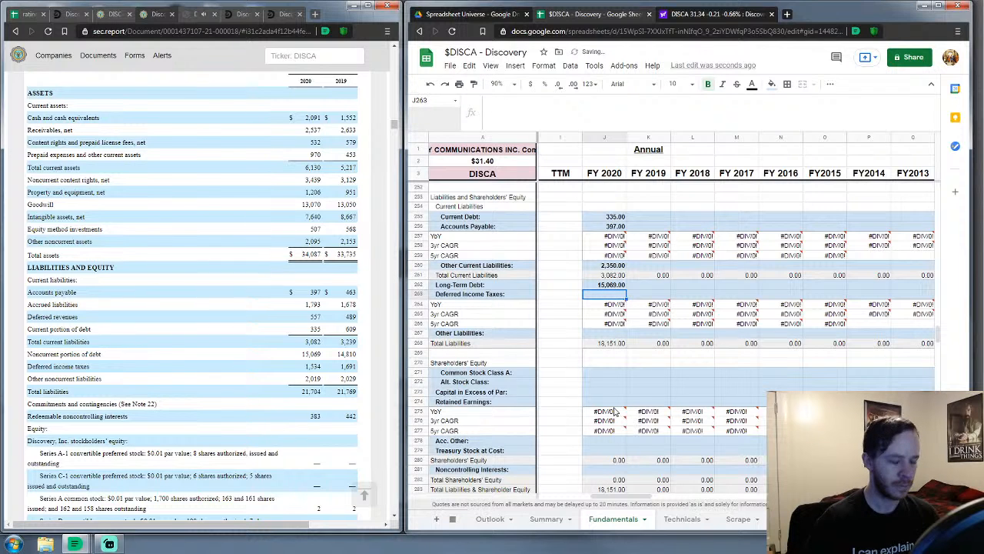
Enter deferred income taxes of 1,554 and other liabilities of 2,019
{"action": "type", "text": "1,55"}
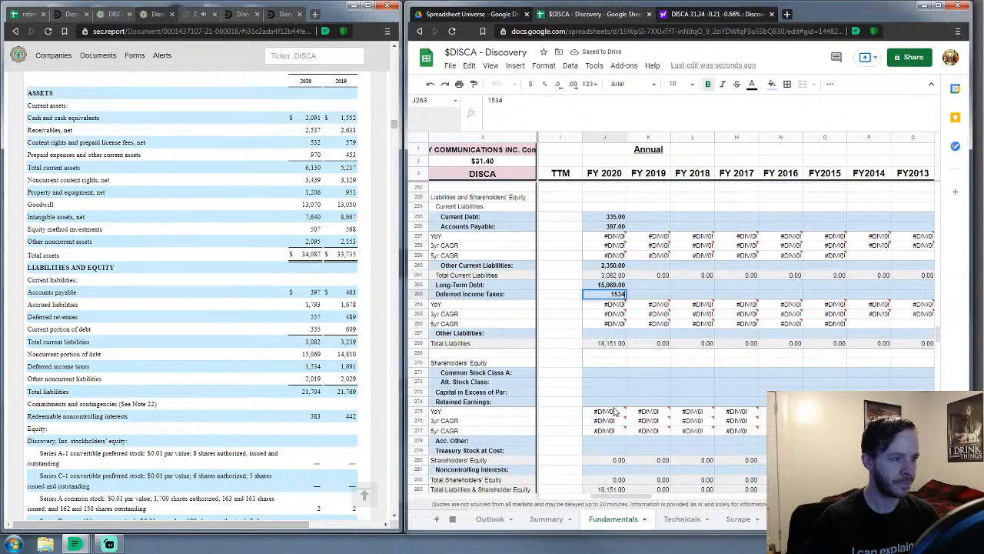
{"action": "type", "text": "4"}
{"action": "key", "text": "Return"}
{"action": "key", "text": "Down"}
{"action": "key", "text": "Down"}
{"action": "key", "text": "Down"}
{"action": "type", "text": "2,01"}
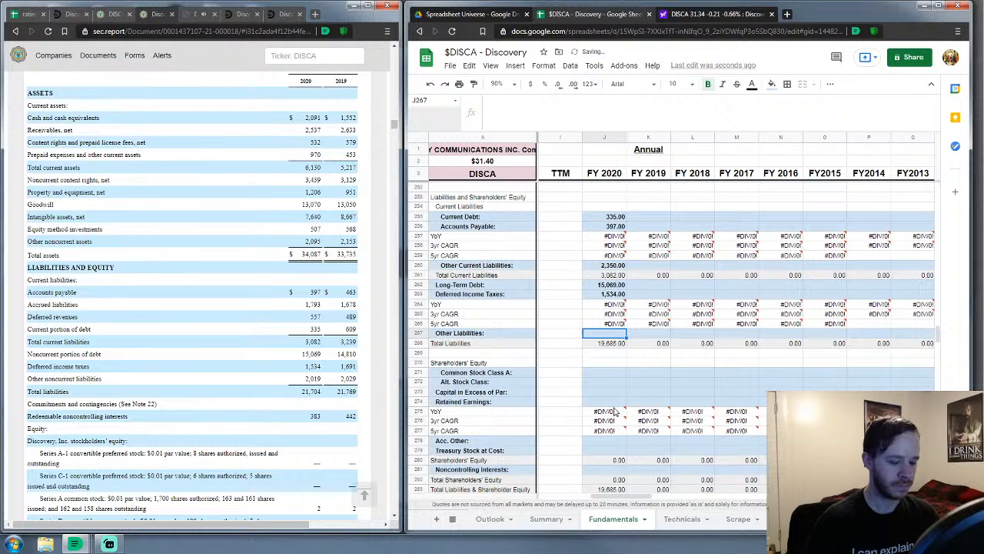
{"action": "type", "text": "9"}
{"action": "key", "text": "Return"}
Record 383 under Alt. Stock Class for FY 2020
{"action": "key", "text": "Down"}
{"action": "key", "text": "Down"}
{"action": "key", "text": "Down"}
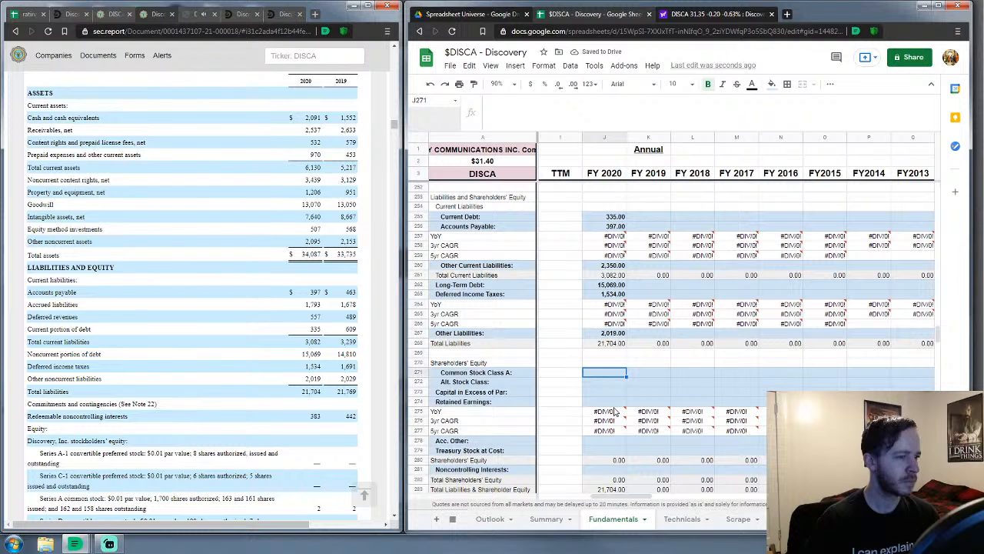
{"action": "key", "text": "Down"}
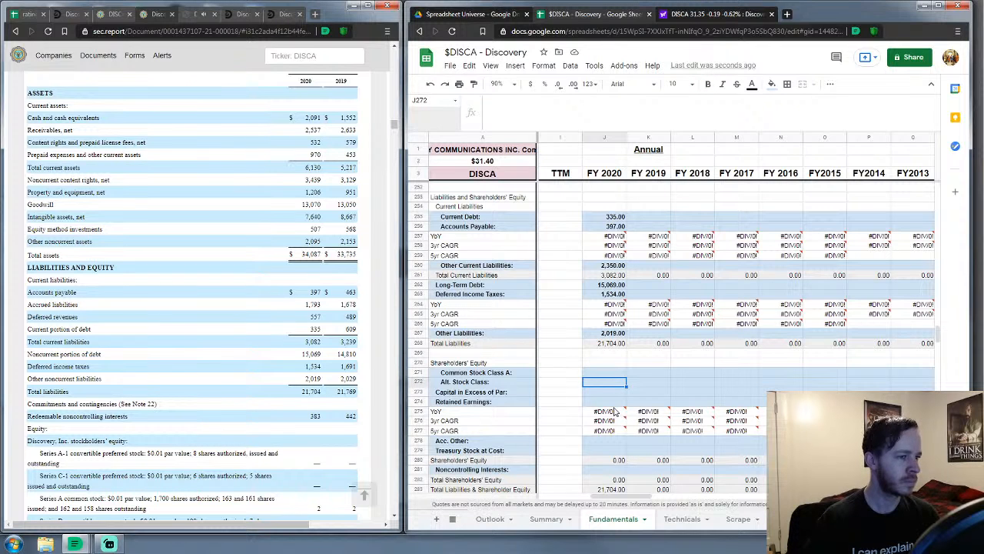
{"action": "type", "text": "383"}
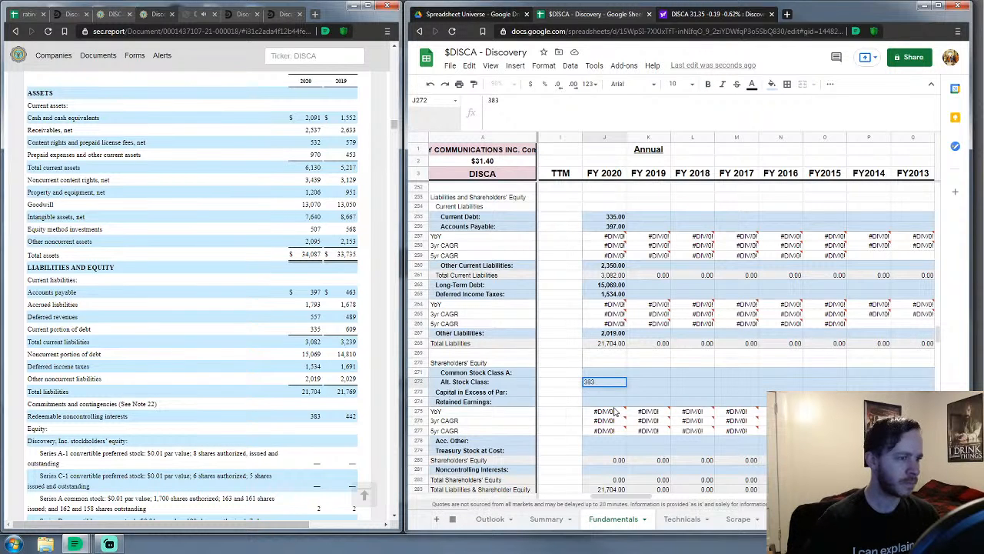
{"action": "key", "text": "Up"}
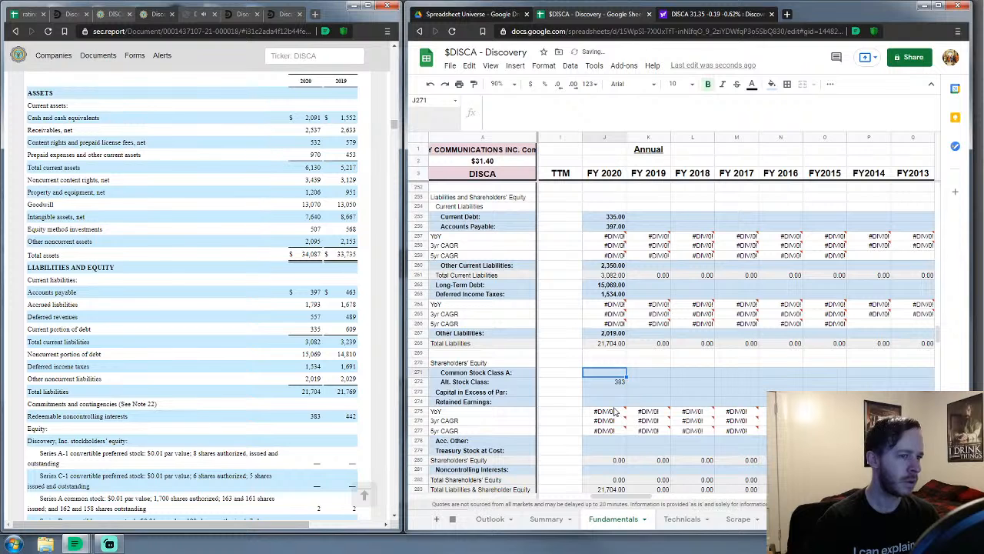
{"action": "scroll", "coordinate": [182, 409], "scroll_direction": "down", "scroll_amount": 1}
{"action": "scroll", "coordinate": [182, 409], "scroll_direction": "down", "scroll_amount": 2}
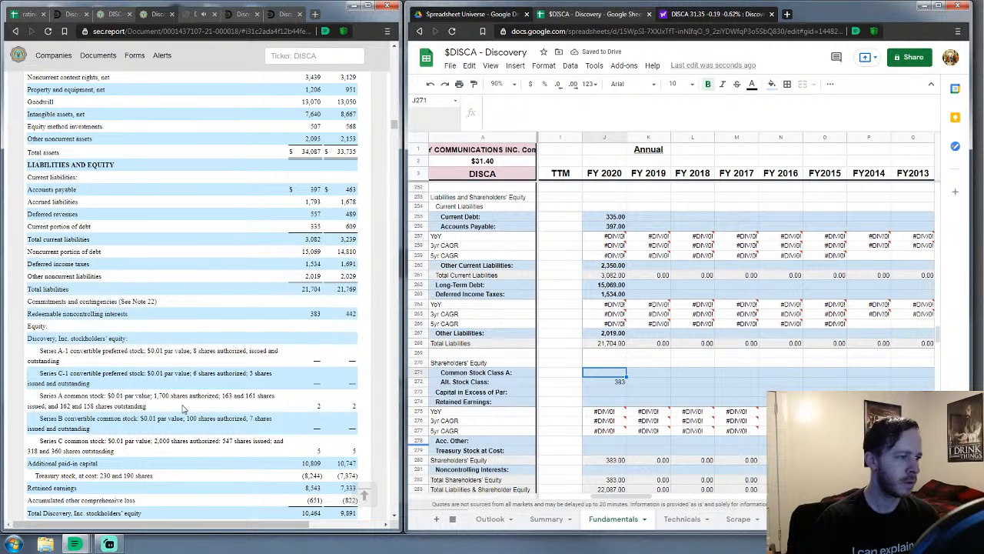
{"action": "scroll", "coordinate": [182, 409], "scroll_direction": "down", "scroll_amount": 2}
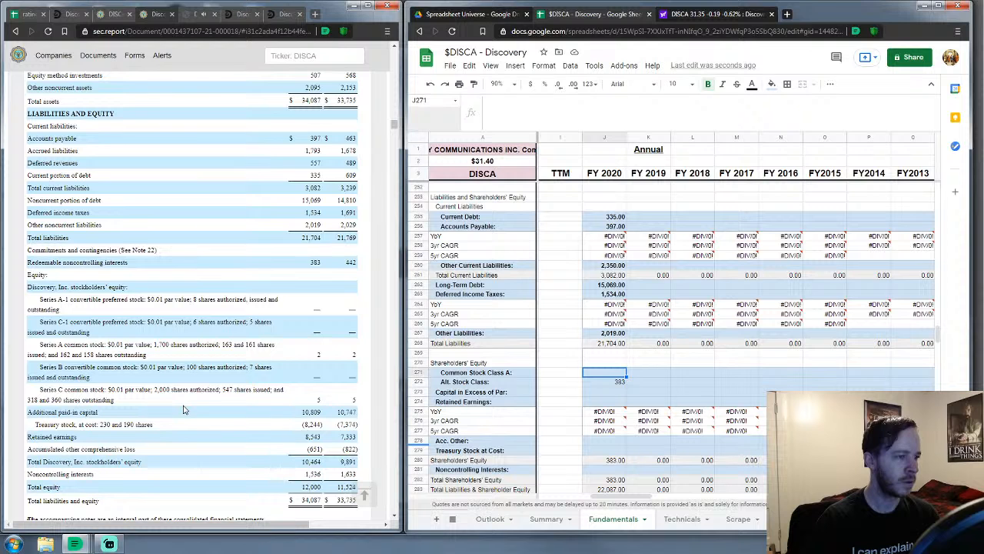
{"action": "scroll", "coordinate": [183, 409], "scroll_direction": "down", "scroll_amount": 1}
{"action": "scroll", "coordinate": [462, 397], "scroll_direction": "down", "scroll_amount": 2}
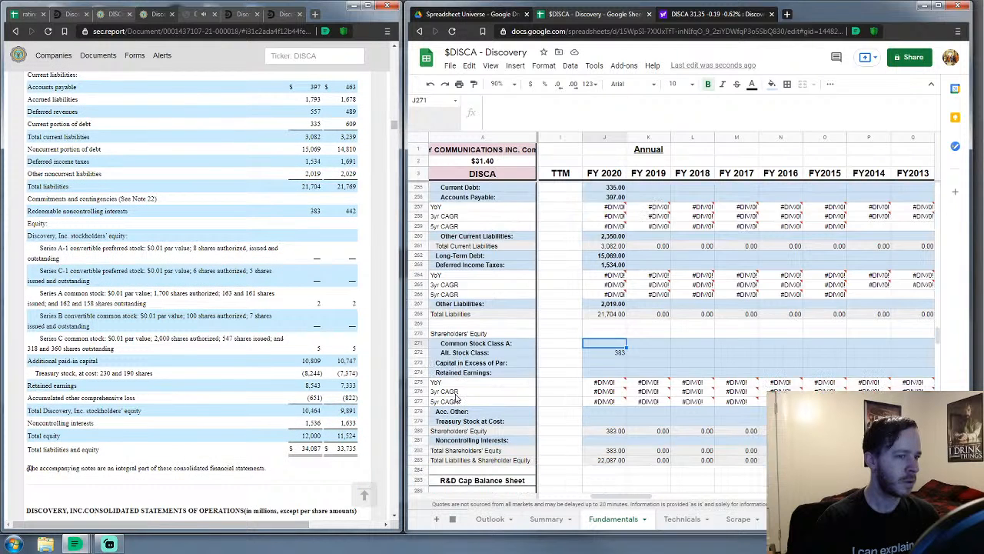
{"action": "scroll", "coordinate": [470, 395], "scroll_direction": "down", "scroll_amount": 1}
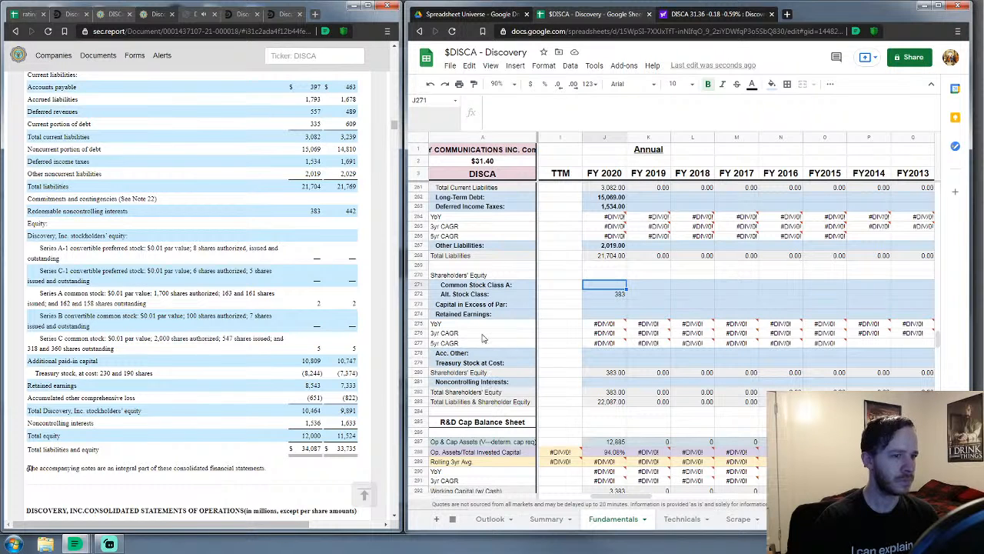
Insert a new row labelled 'Class C' below Alt. Stock Class
{"action": "left_click", "coordinate": [424, 295]}
{"action": "right_click", "coordinate": [425, 294]}
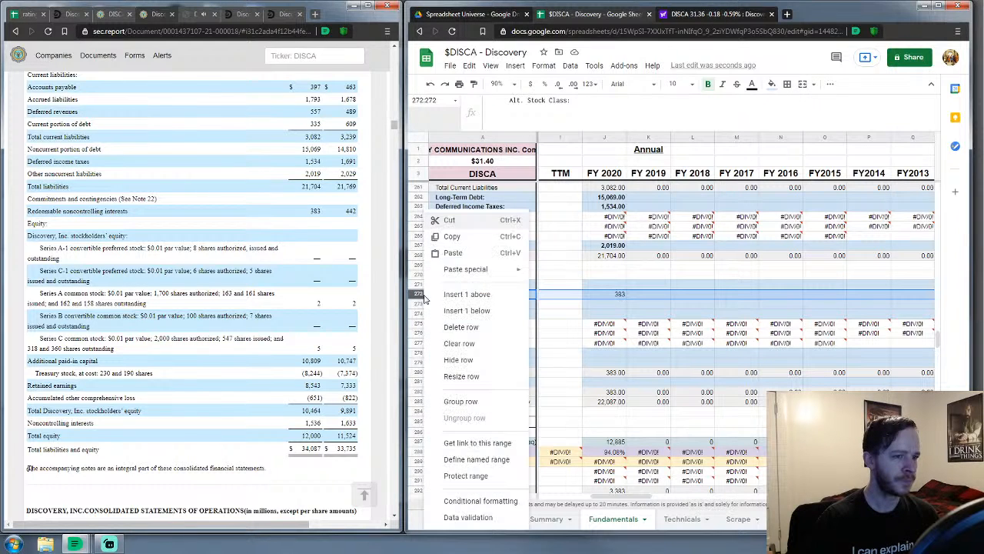
{"action": "left_click", "coordinate": [466, 311]}
{"action": "left_click", "coordinate": [610, 324]}
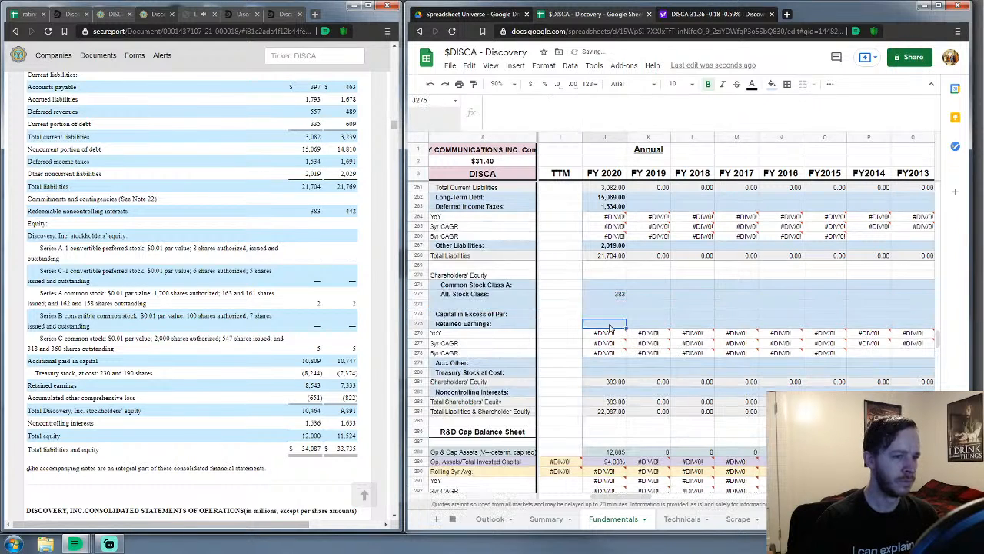
{"action": "left_click", "coordinate": [473, 305]}
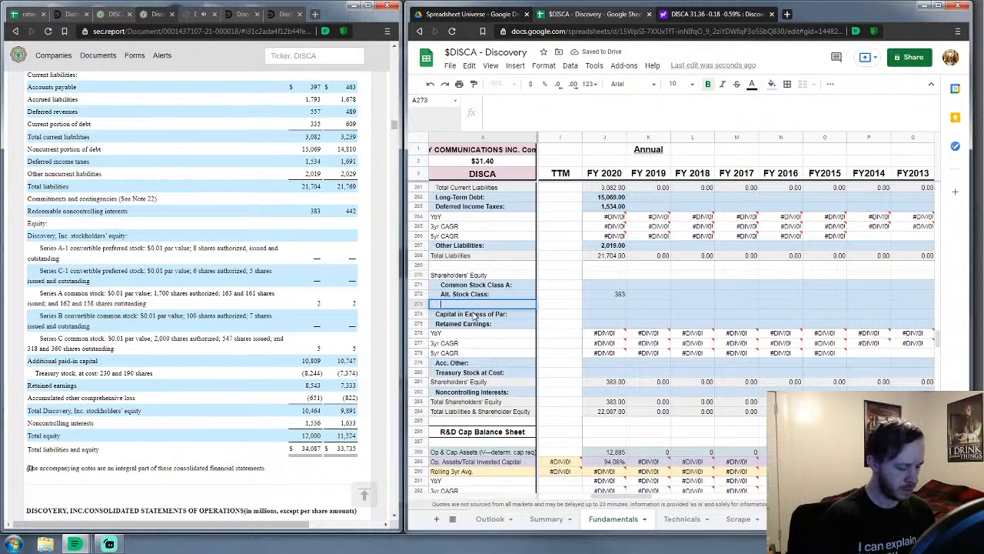
{"action": "type", "text": "Class"}
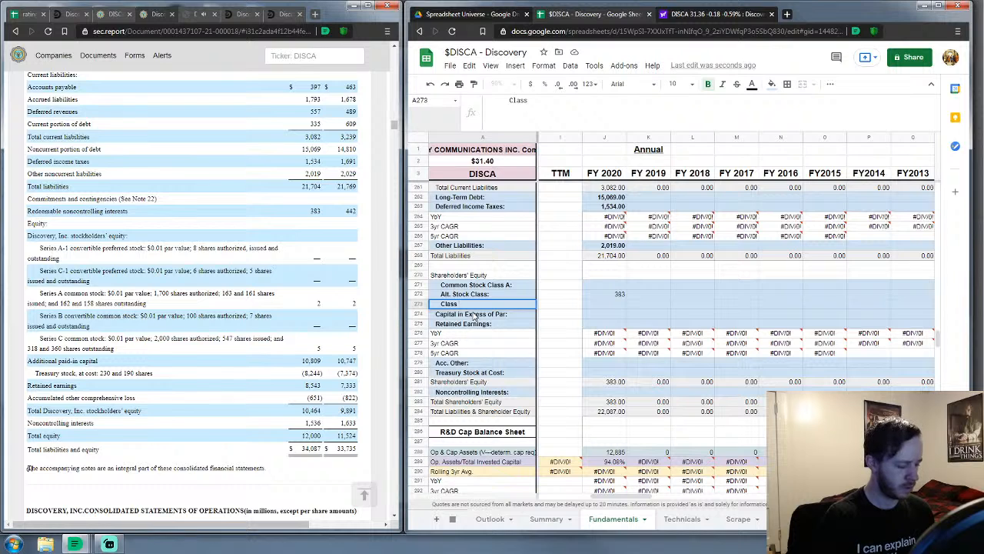
{"action": "type", "text": " C"}
{"action": "key", "text": "Return"}
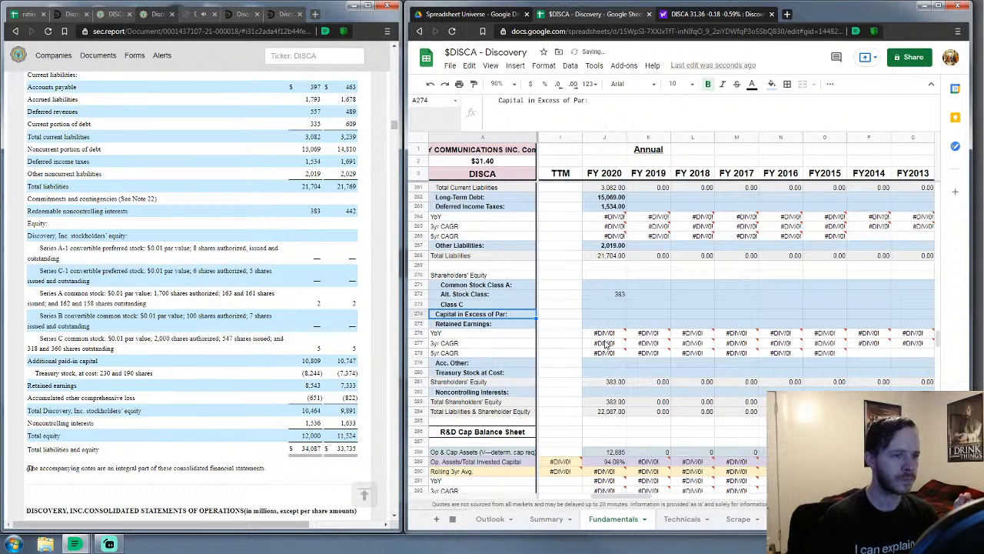
Add +J273 to the FY 2020 Shareholders' Equity formula and verify the totals
{"action": "left_click", "coordinate": [605, 383]}
{"action": "double_click", "coordinate": [605, 384]}
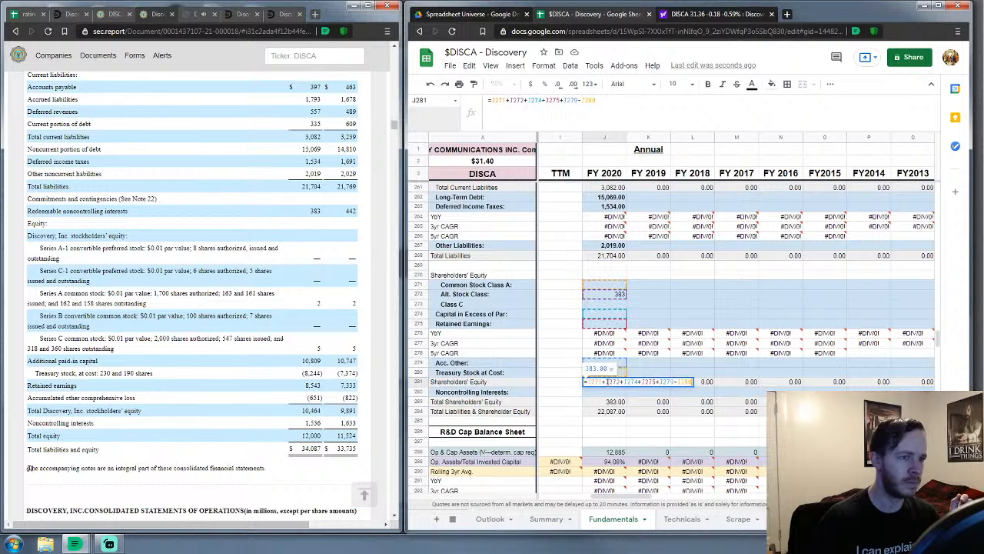
{"action": "left_click", "coordinate": [604, 104]}
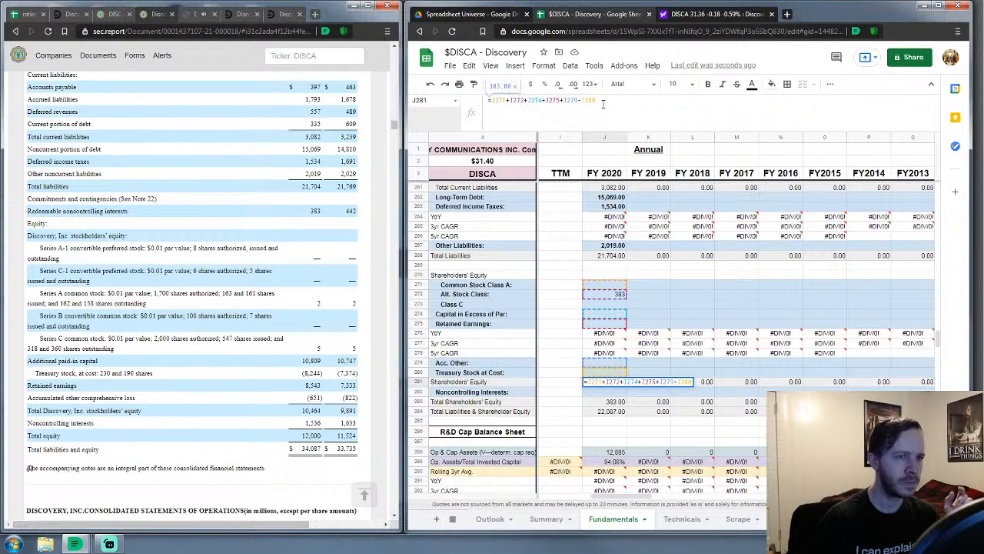
{"action": "type", "text": "+"}
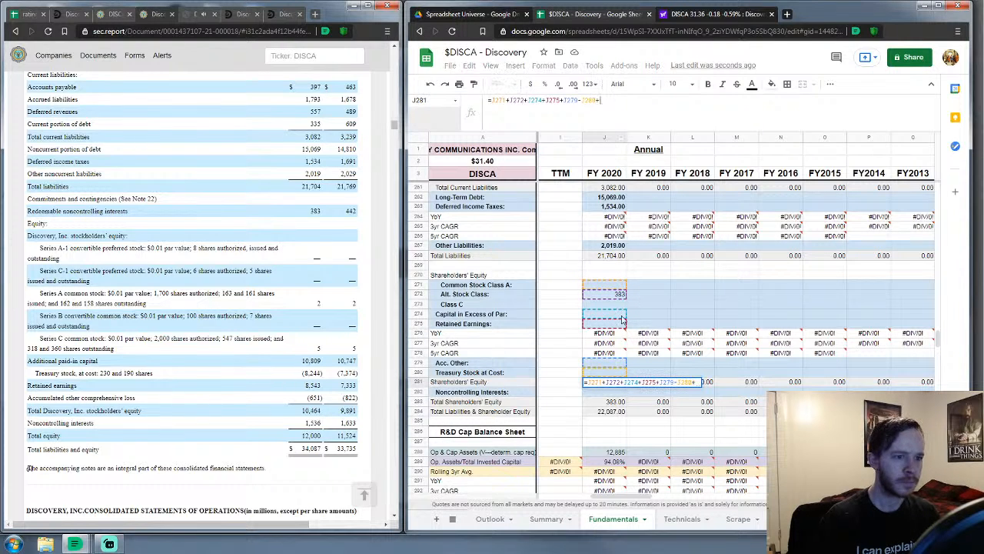
{"action": "left_click", "coordinate": [616, 306]}
{"action": "key", "text": "Return"}
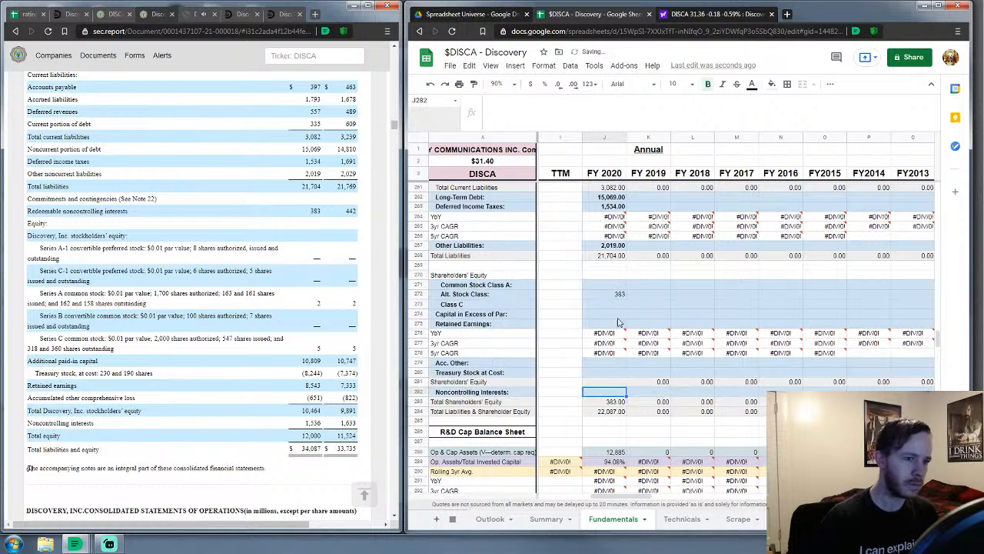
{"action": "left_click", "coordinate": [619, 401]}
{"action": "left_click", "coordinate": [621, 413]}
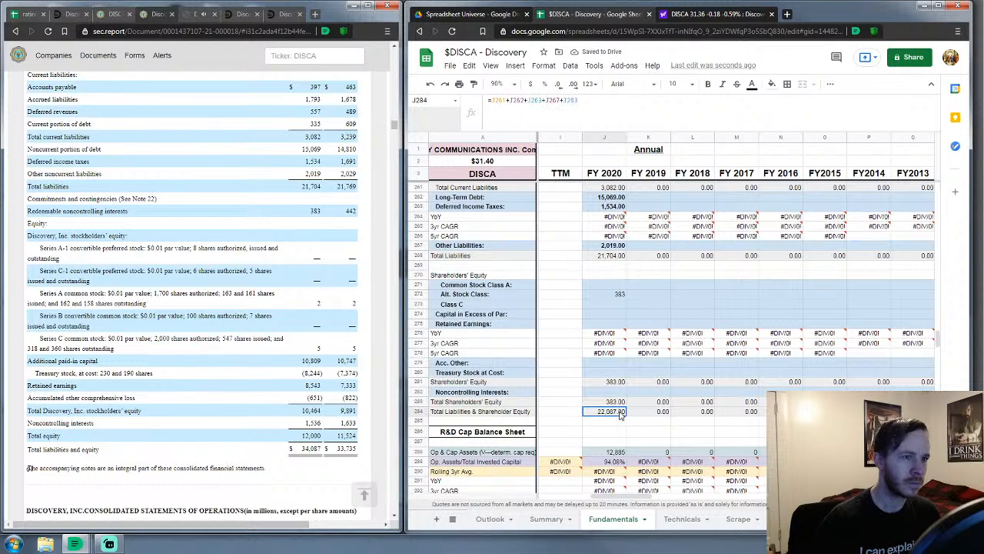
{"action": "double_click", "coordinate": [621, 414]}
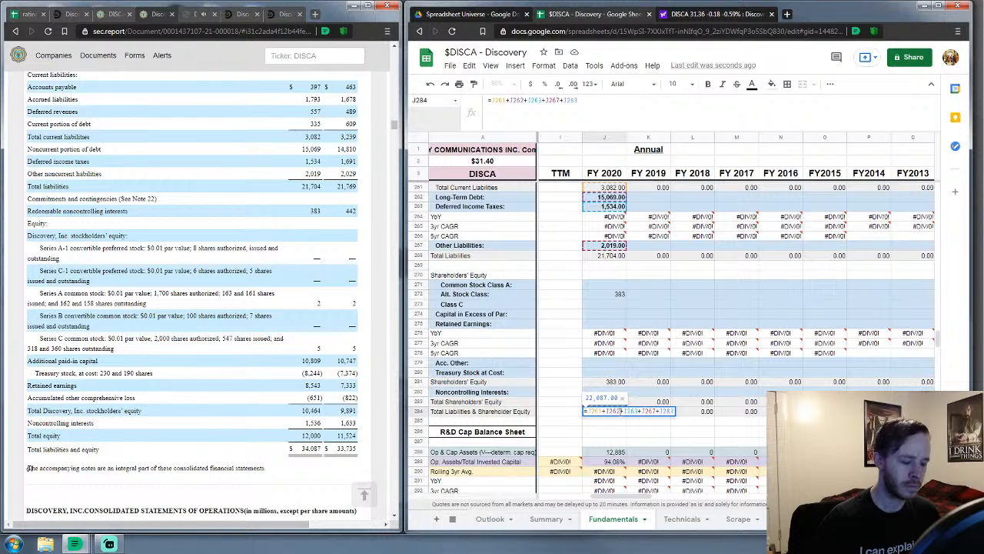
{"action": "key", "text": "Escape"}
Copy the J281 equity formula across row 281 through FY2010
{"action": "left_click", "coordinate": [624, 382]}
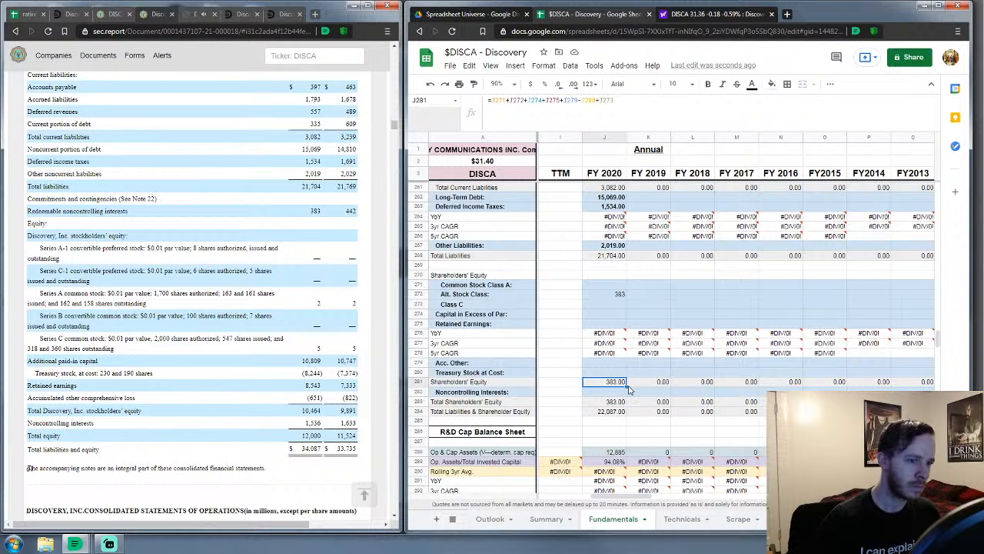
{"action": "left_click_drag", "start_coordinate": [626, 387], "coordinate": [806, 382]}
{"action": "left_click_drag", "start_coordinate": [929, 386], "coordinate": [798, 387]}
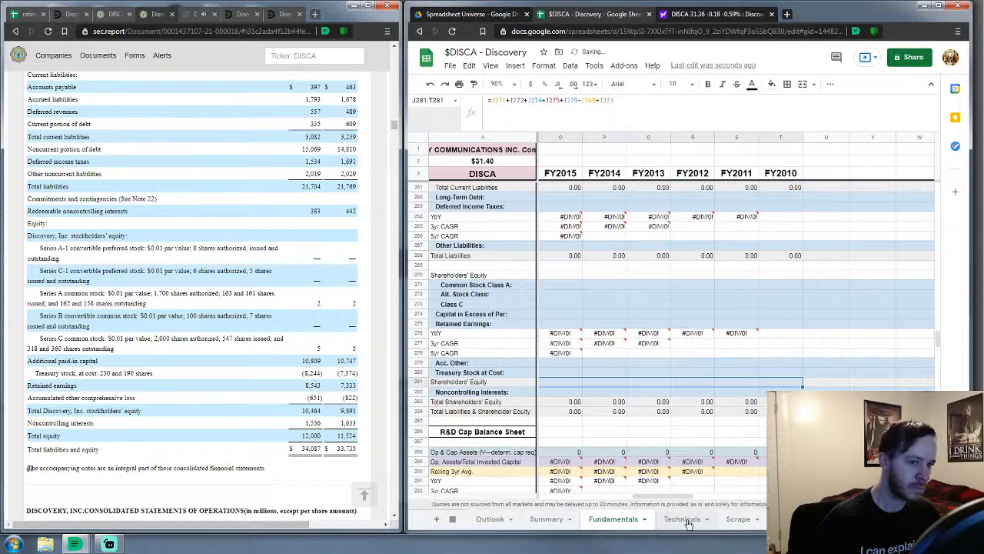
{"action": "left_click_drag", "start_coordinate": [680, 500], "coordinate": [646, 504]}
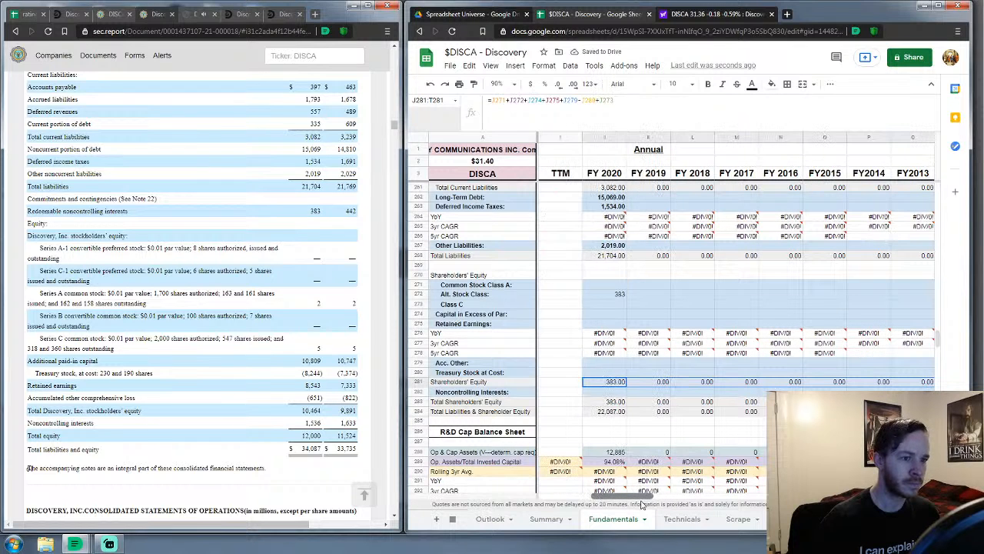
Enter FY 2020 Class A stock 2, Class C 5 and capital in excess of par 10,809
{"action": "left_click", "coordinate": [615, 286]}
{"action": "key", "text": "ctrl+b"}
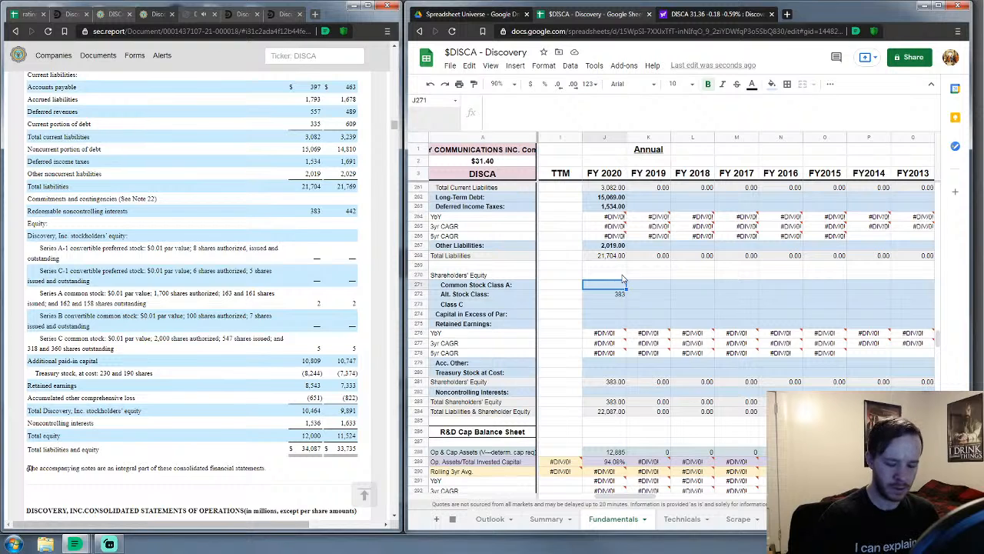
{"action": "type", "text": "2"}
{"action": "key", "text": "Return"}
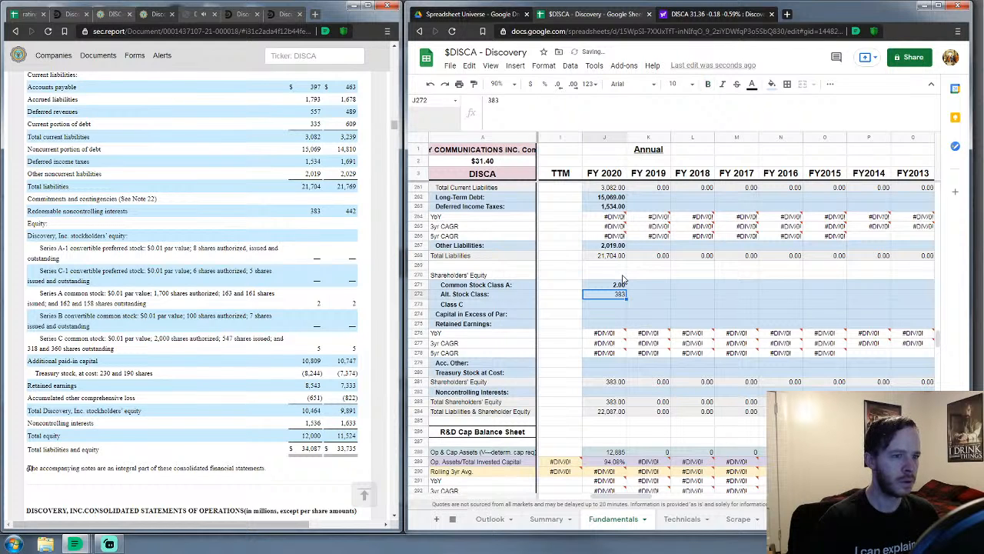
{"action": "key", "text": "Down"}
{"action": "type", "text": "5"}
{"action": "key", "text": "Return"}
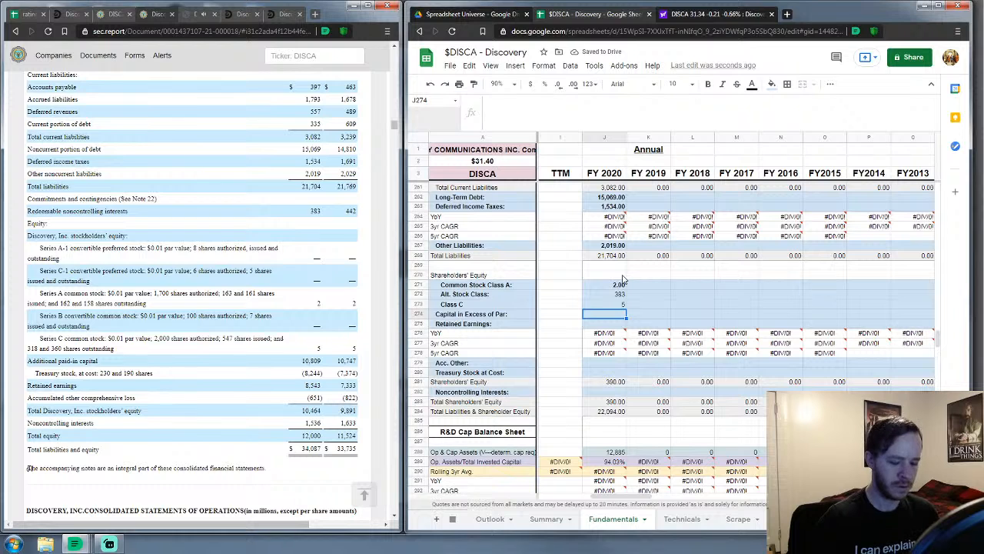
{"action": "type", "text": "10809"}
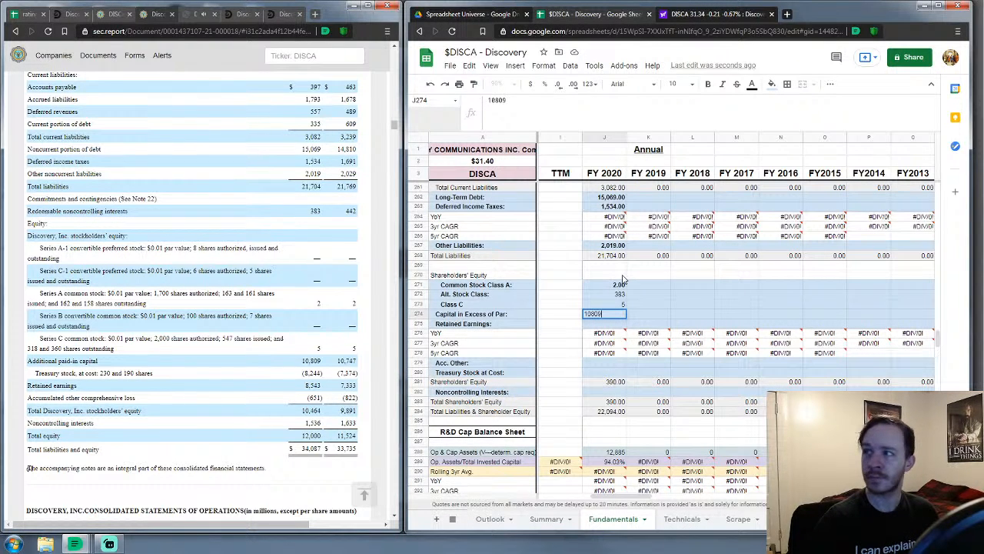
{"action": "key", "text": "Return"}
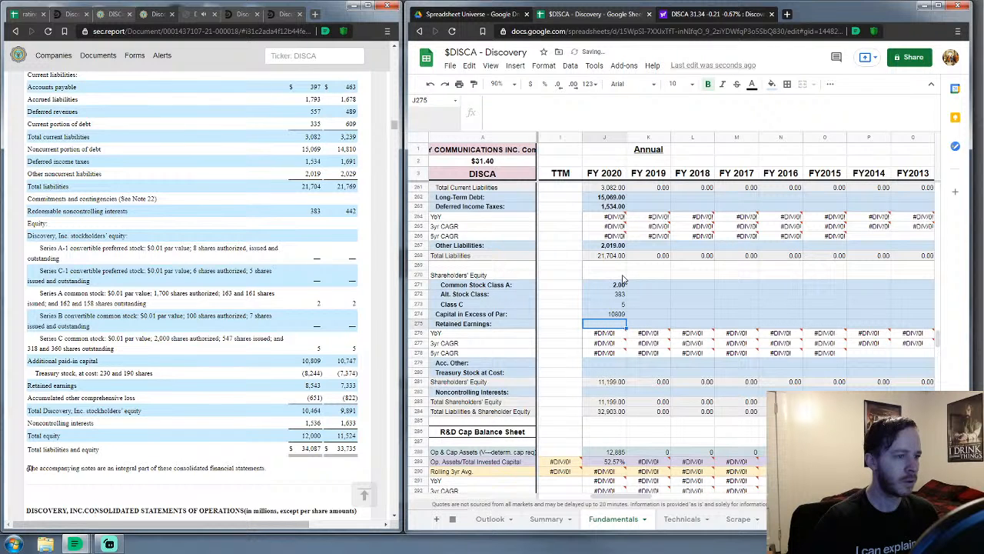
Enter retained earnings 8,543, Acc. Other -651, treasury stock 8,244 and noncontrolling interests 1,536
{"action": "type", "text": "8,"}
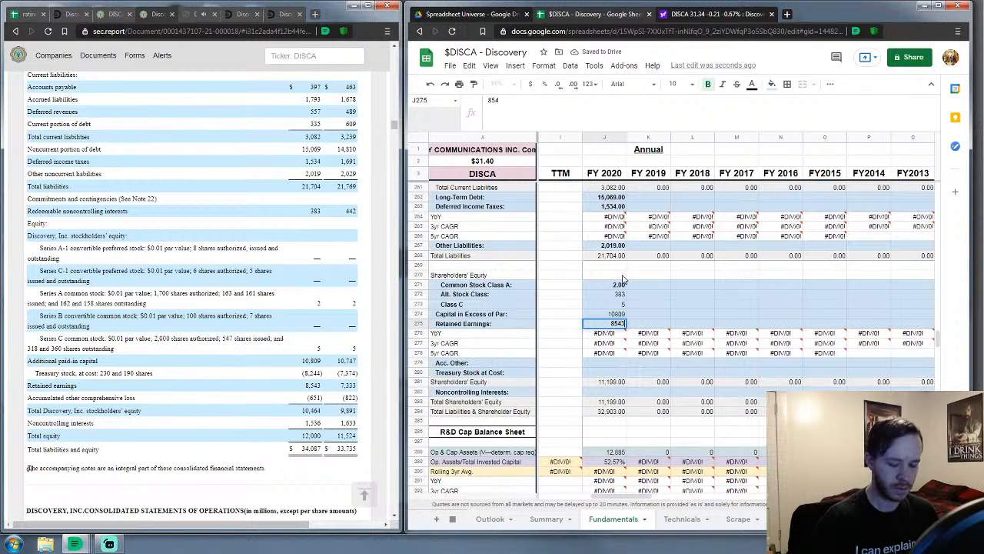
{"action": "type", "text": "543"}
{"action": "key", "text": "Return"}
{"action": "key", "text": "Down"}
{"action": "key", "text": "Down"}
{"action": "key", "text": "Down"}
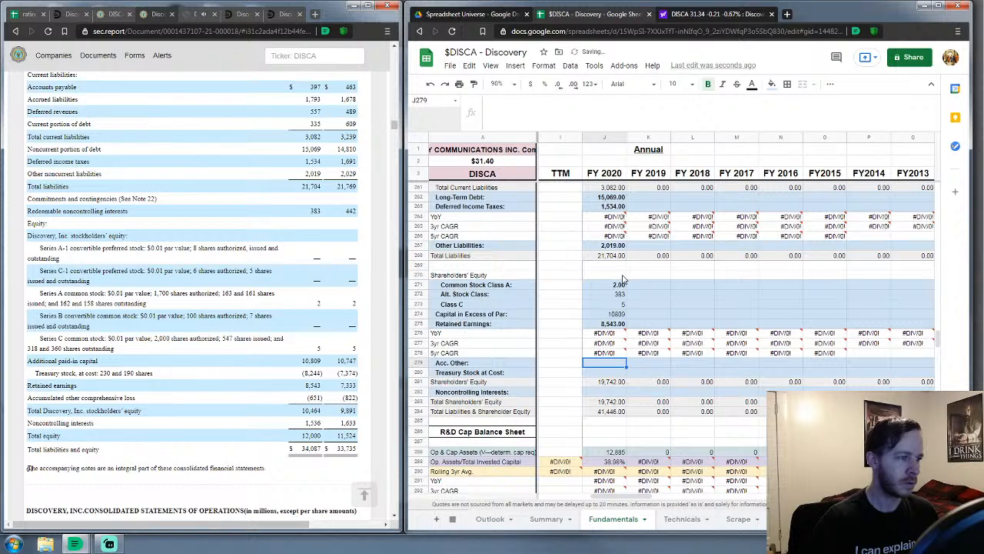
{"action": "type", "text": "-6"}
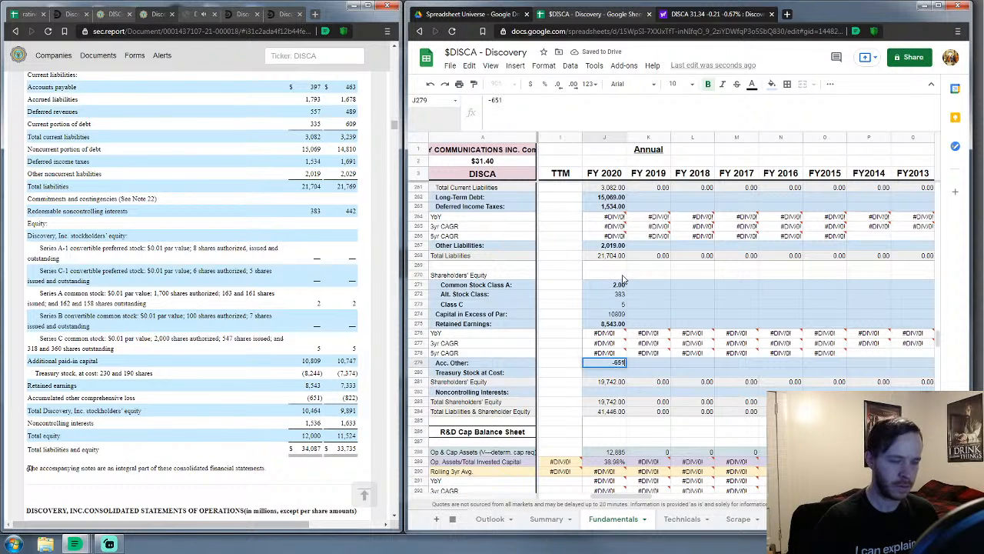
{"action": "type", "text": "51"}
{"action": "key", "text": "Return"}
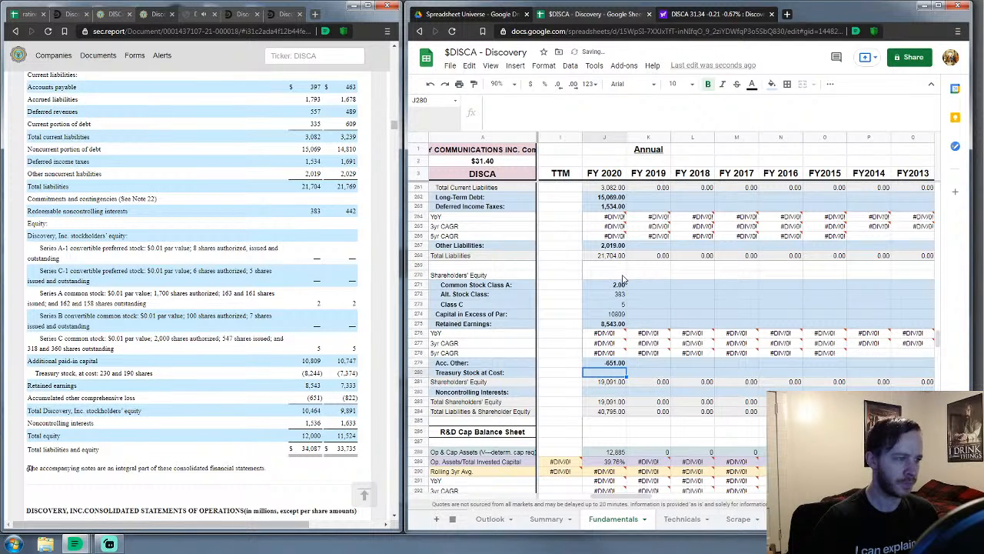
{"action": "type", "text": "8244"}
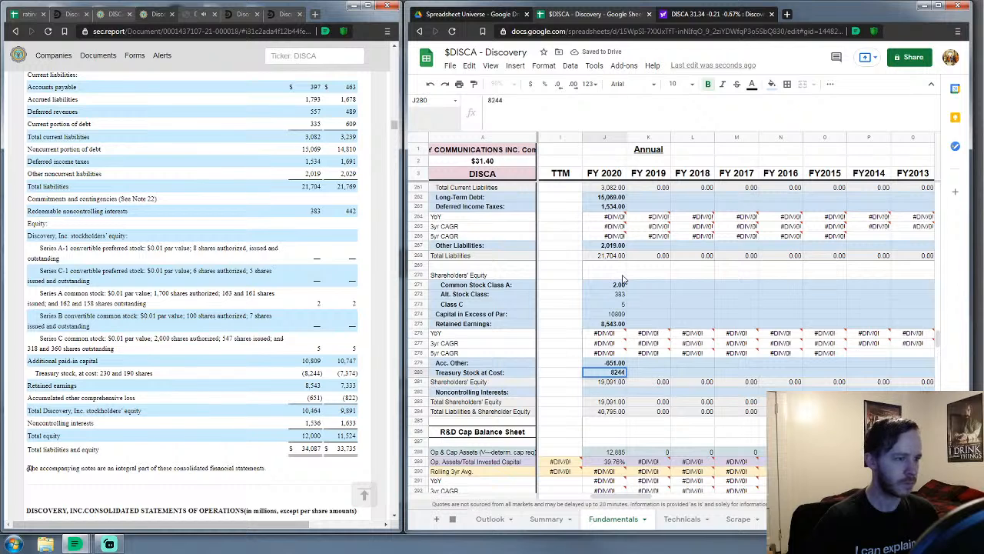
{"action": "key", "text": "Return"}
{"action": "key", "text": "Down"}
{"action": "type", "text": "1536"}
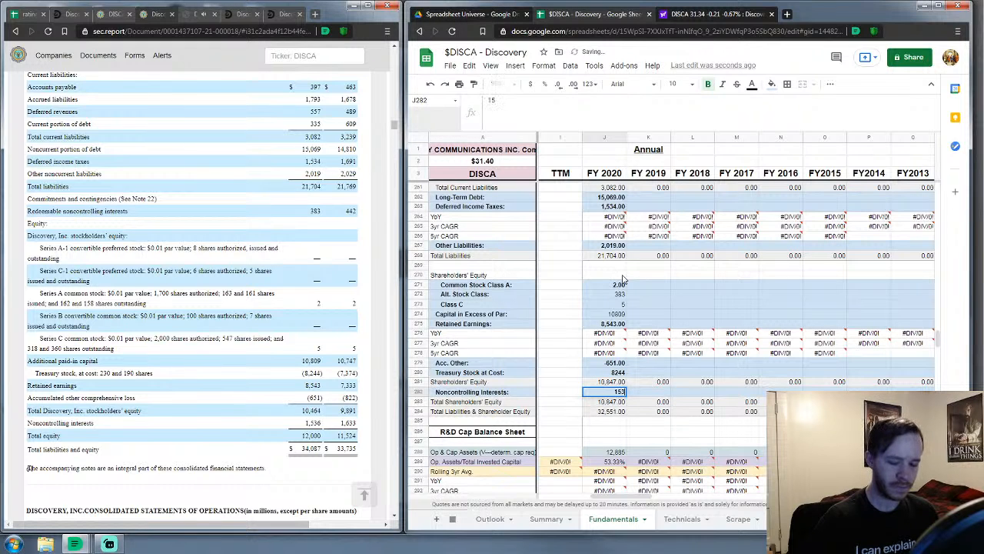
{"action": "key", "text": "Return"}
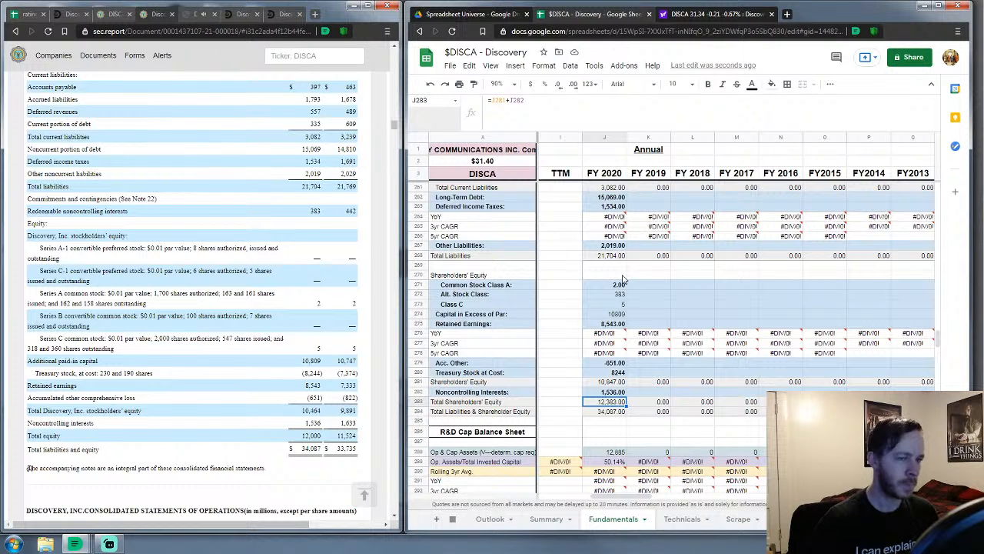
Scroll up to the Income Statements and select the FY 2019 Revenues cell K29
{"action": "scroll", "coordinate": [675, 287], "scroll_direction": "up", "scroll_amount": 10}
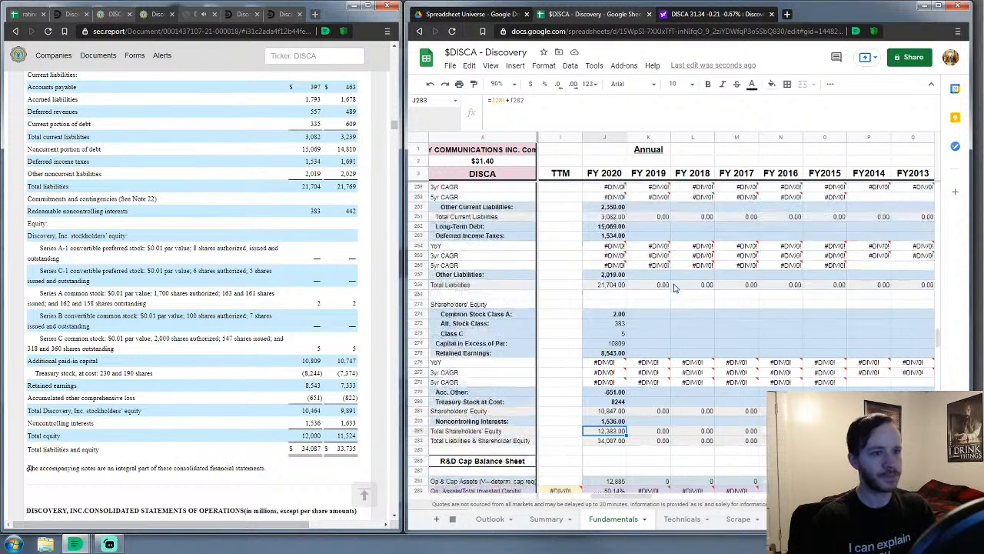
{"action": "scroll", "coordinate": [673, 287], "scroll_direction": "up", "scroll_amount": 12}
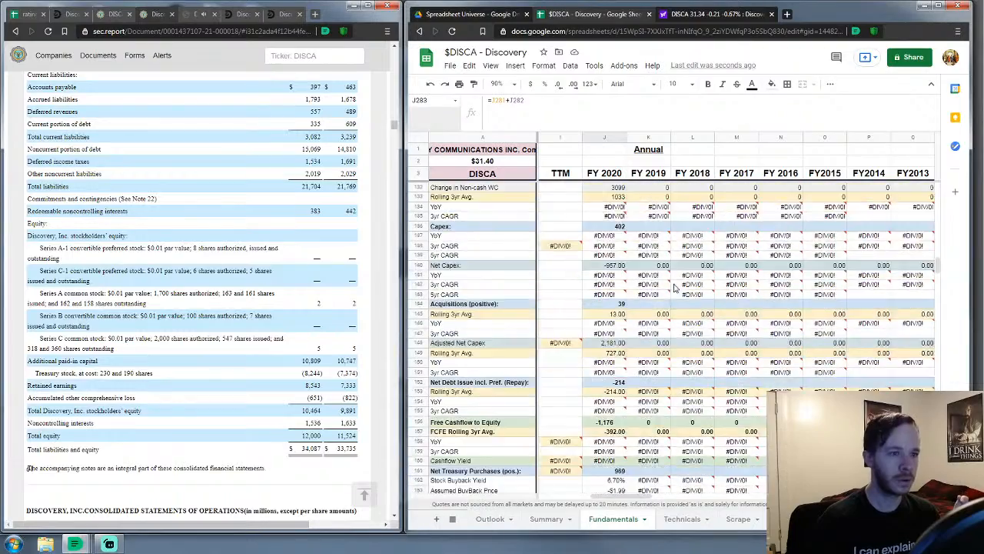
{"action": "scroll", "coordinate": [673, 287], "scroll_direction": "up", "scroll_amount": 10}
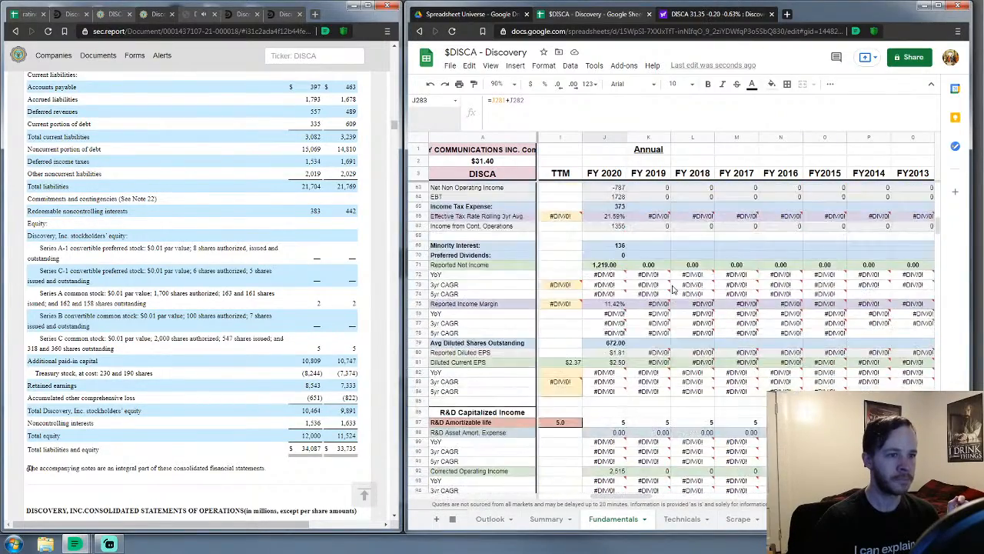
{"action": "scroll", "coordinate": [673, 289], "scroll_direction": "up", "scroll_amount": 3}
{"action": "scroll", "coordinate": [674, 290], "scroll_direction": "down", "scroll_amount": 3}
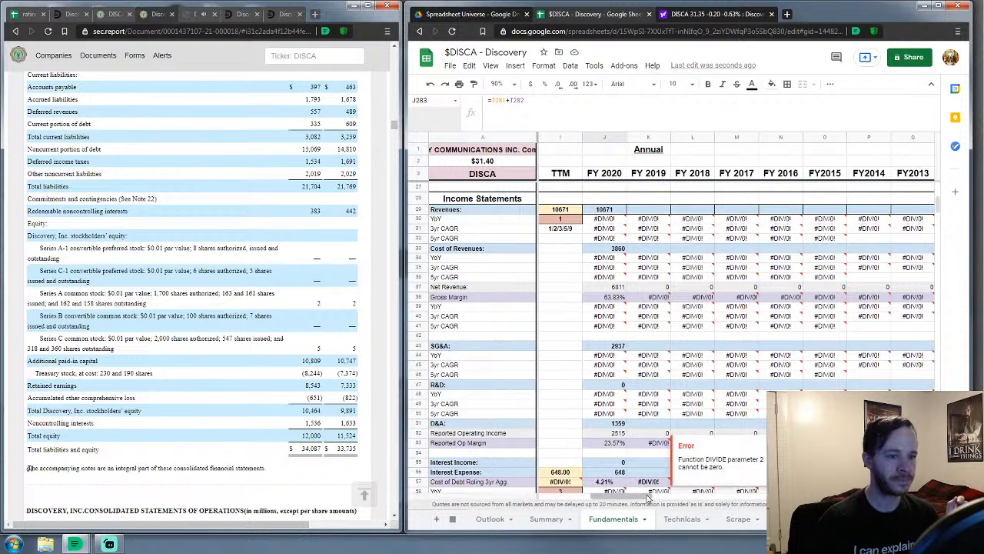
{"action": "mouse_move", "coordinate": [648, 496]}
{"action": "left_mouse_down"}
{"action": "mouse_move", "coordinate": [664, 496]}
{"action": "mouse_move", "coordinate": [655, 492]}
{"action": "left_mouse_up"}
{"action": "scroll", "coordinate": [613, 419], "scroll_direction": "down", "scroll_amount": 1}
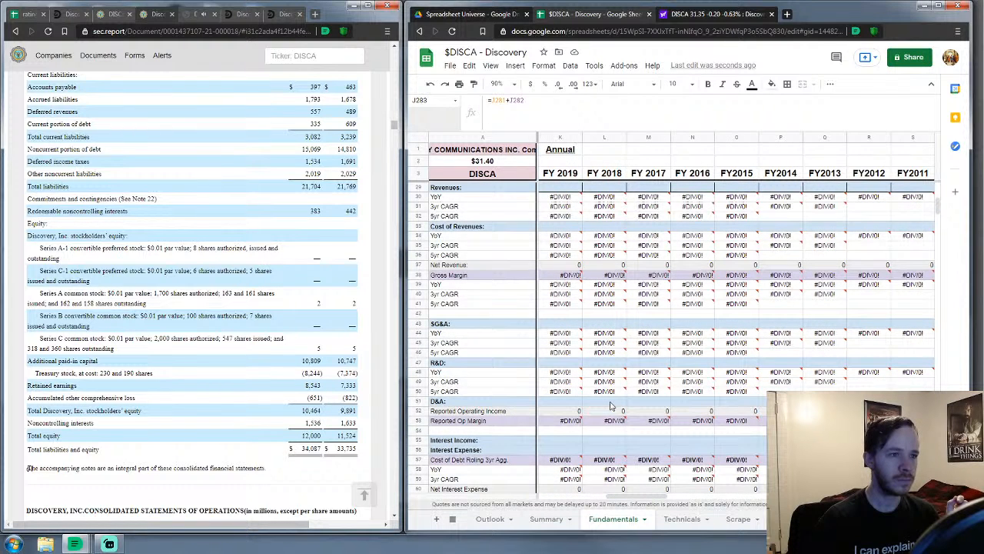
{"action": "left_click", "coordinate": [560, 187]}
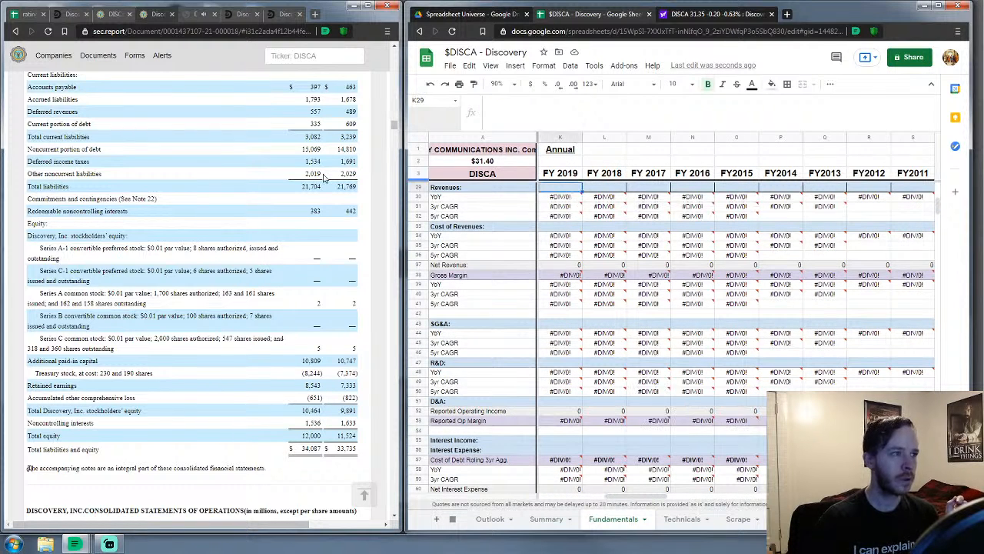
Close the filing and open the DISCA company page on sec.report, scrolling through it
{"action": "left_click", "coordinate": [174, 15]}
{"action": "left_click", "coordinate": [117, 15]}
{"action": "scroll", "coordinate": [69, 404], "scroll_direction": "down", "scroll_amount": 1}
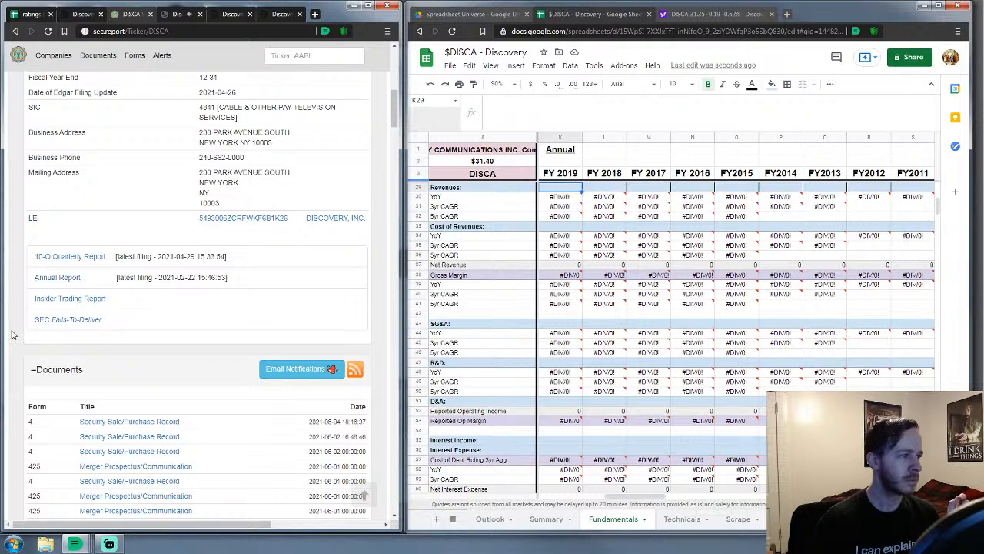
{"action": "scroll", "coordinate": [11, 334], "scroll_direction": "down", "scroll_amount": 2}
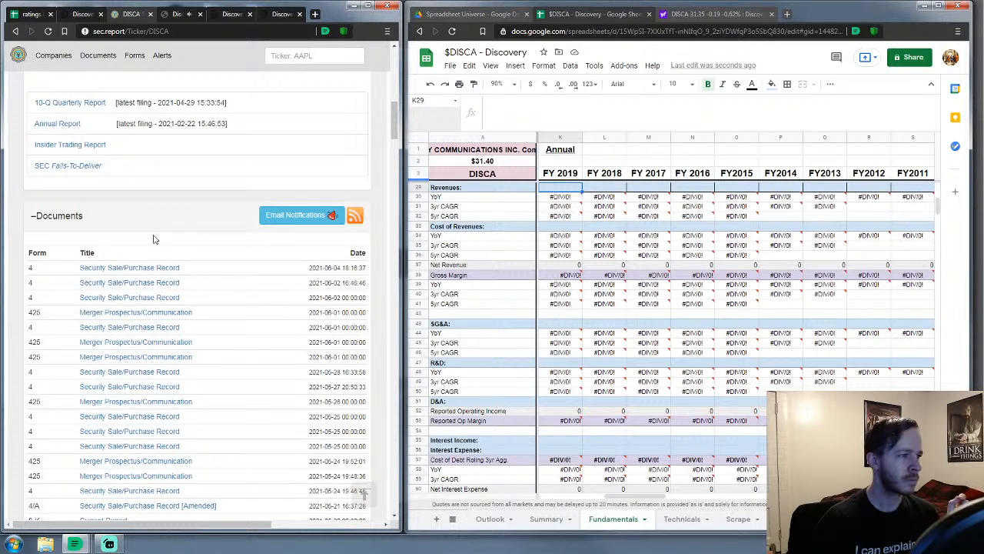
{"action": "scroll", "coordinate": [95, 240], "scroll_direction": "down", "scroll_amount": 6}
{"action": "scroll", "coordinate": [96, 241], "scroll_direction": "up", "scroll_amount": 8}
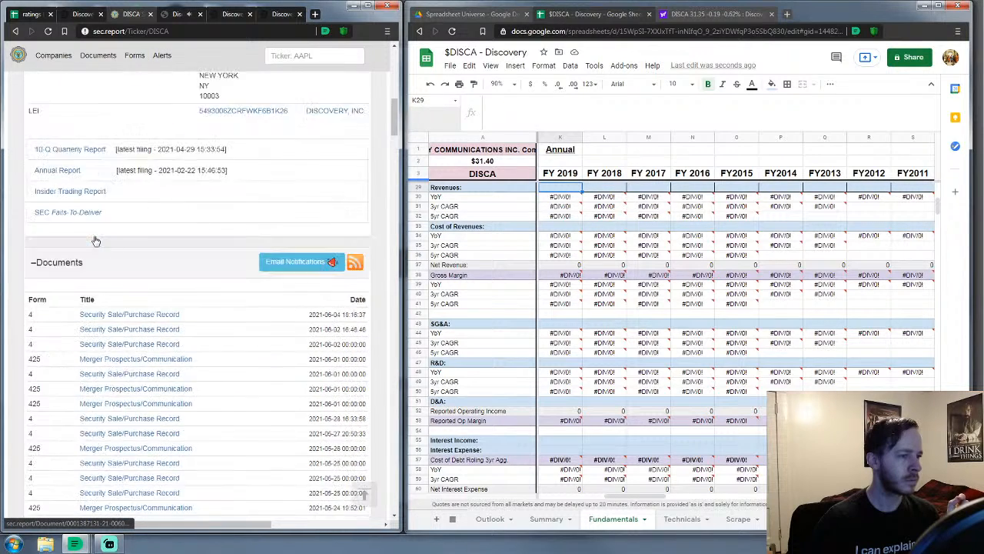
{"action": "scroll", "coordinate": [95, 240], "scroll_direction": "up", "scroll_amount": 6}
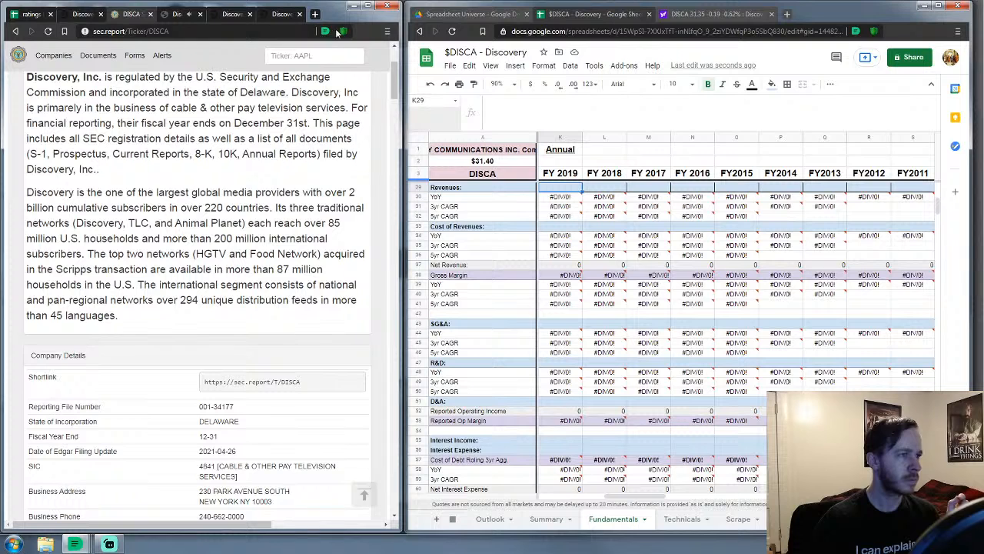
Allow JavaScript for sec.report and browse the reloaded DISCA page back to the top
{"action": "left_click", "coordinate": [342, 31]}
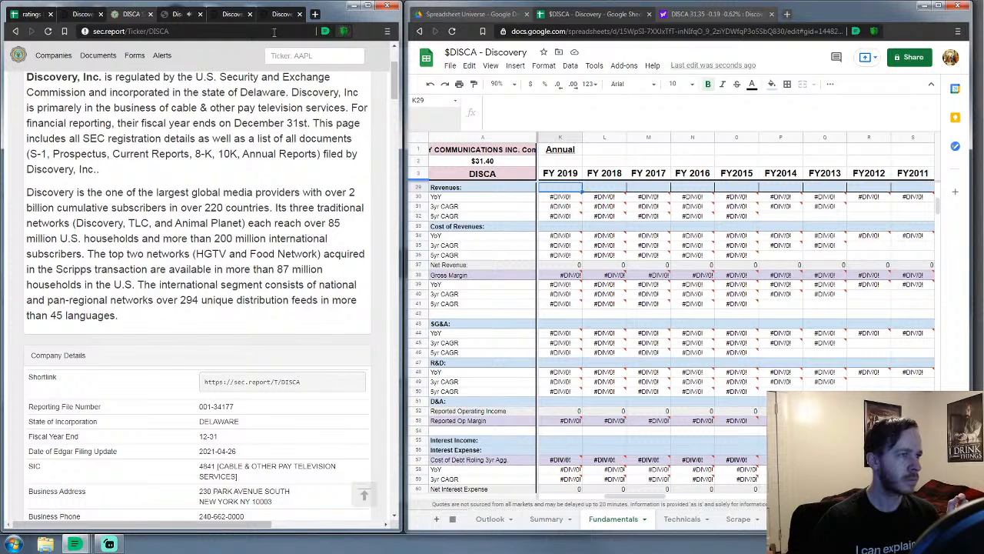
{"action": "left_click", "coordinate": [85, 31]}
{"action": "left_click", "coordinate": [86, 32]}
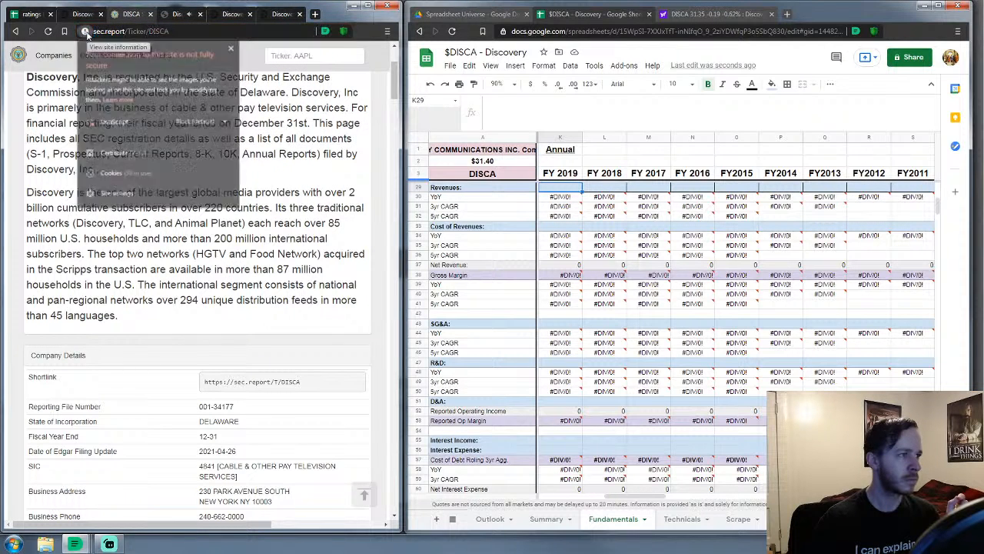
{"action": "left_click", "coordinate": [210, 126]}
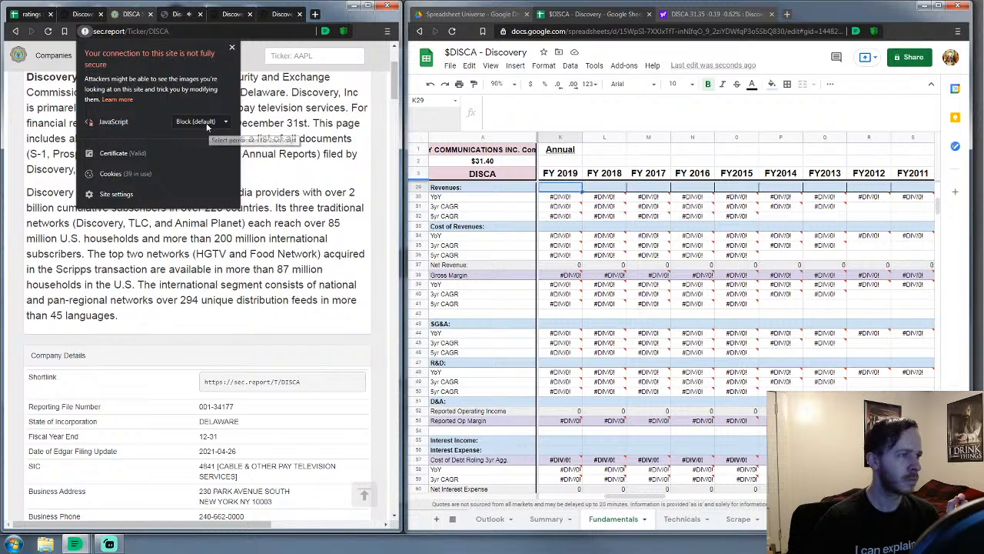
{"action": "left_click", "coordinate": [201, 150]}
{"action": "left_click_drag", "start_coordinate": [16, 159], "coordinate": [354, 162]}
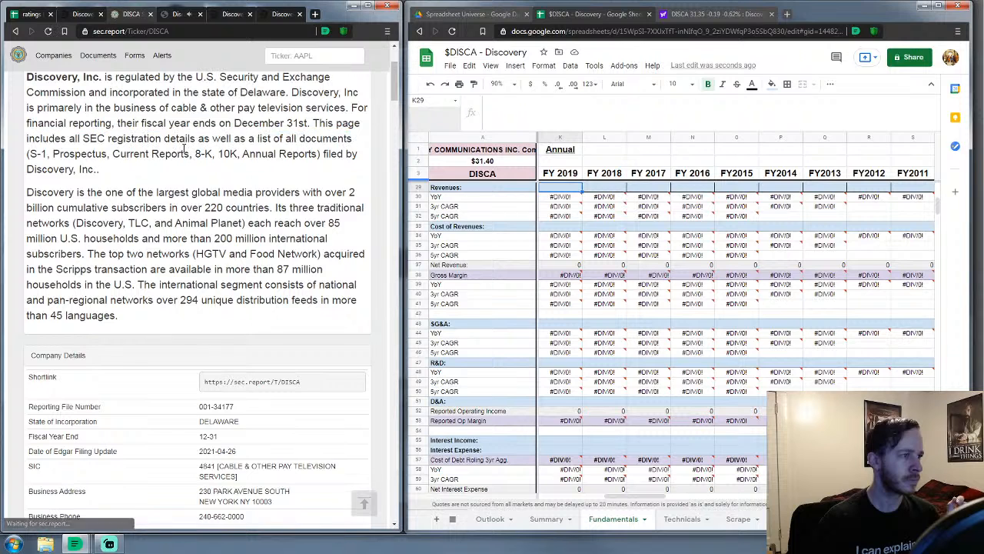
{"action": "scroll", "coordinate": [123, 153], "scroll_direction": "down", "scroll_amount": 3}
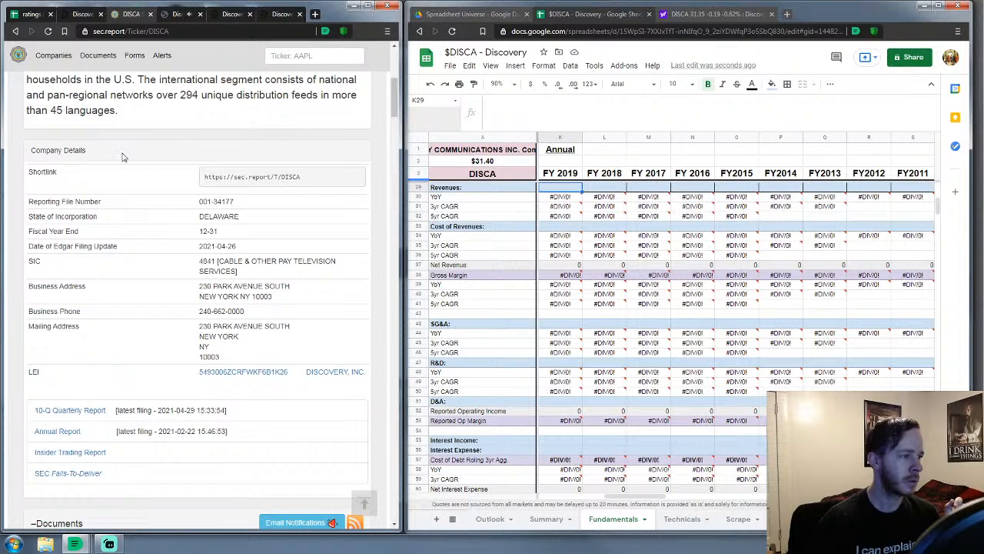
{"action": "scroll", "coordinate": [248, 385], "scroll_direction": "down", "scroll_amount": 2}
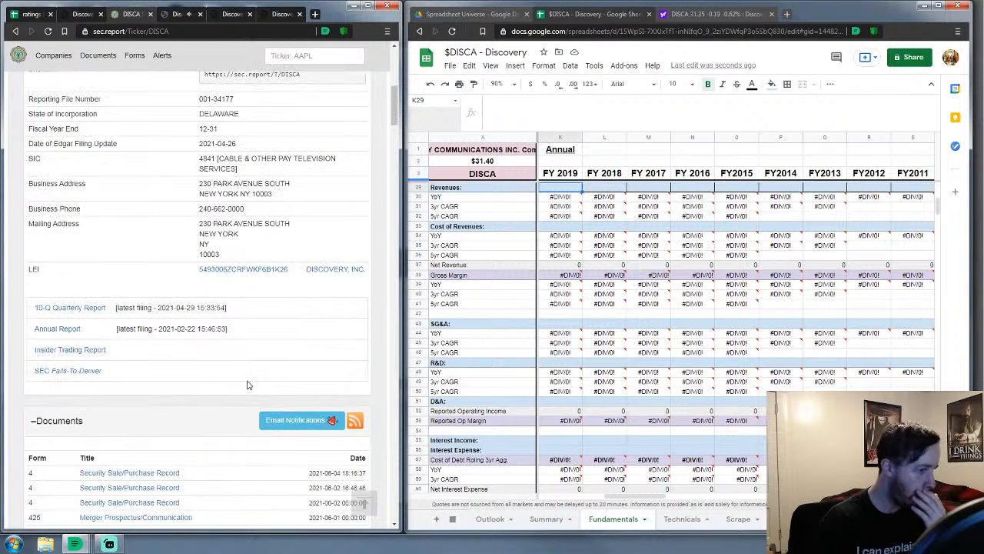
{"action": "scroll", "coordinate": [249, 384], "scroll_direction": "down", "scroll_amount": 10}
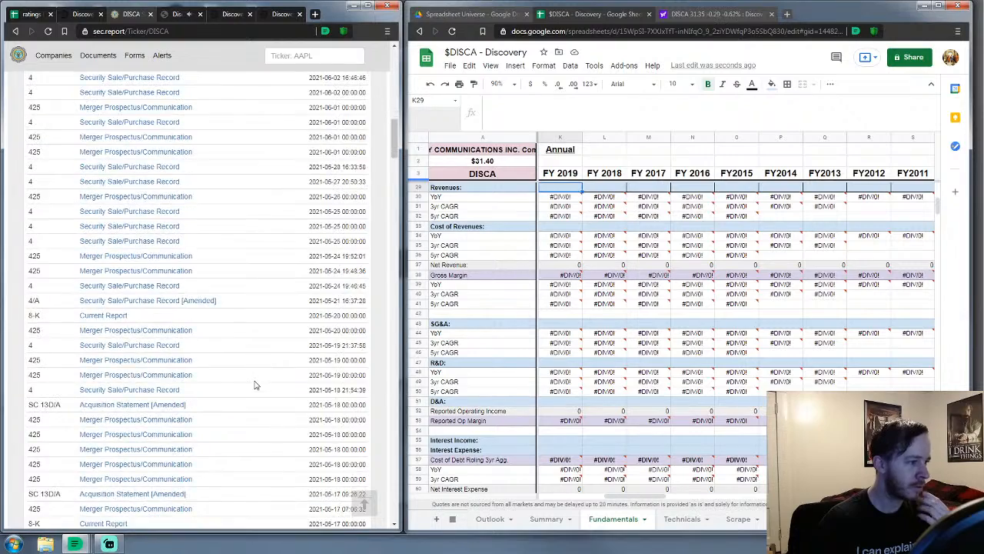
{"action": "scroll", "coordinate": [256, 385], "scroll_direction": "down", "scroll_amount": 12}
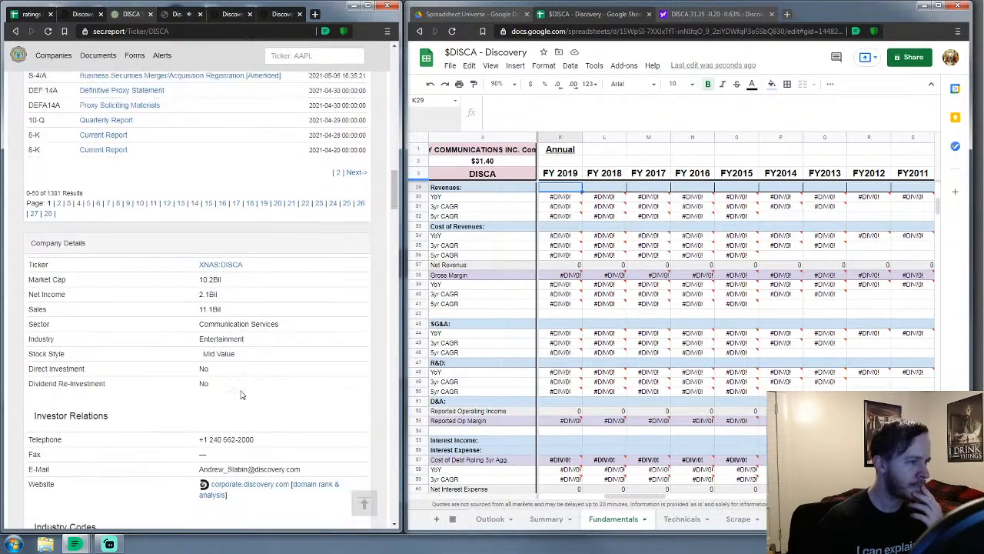
{"action": "scroll", "coordinate": [239, 394], "scroll_direction": "down", "scroll_amount": 9}
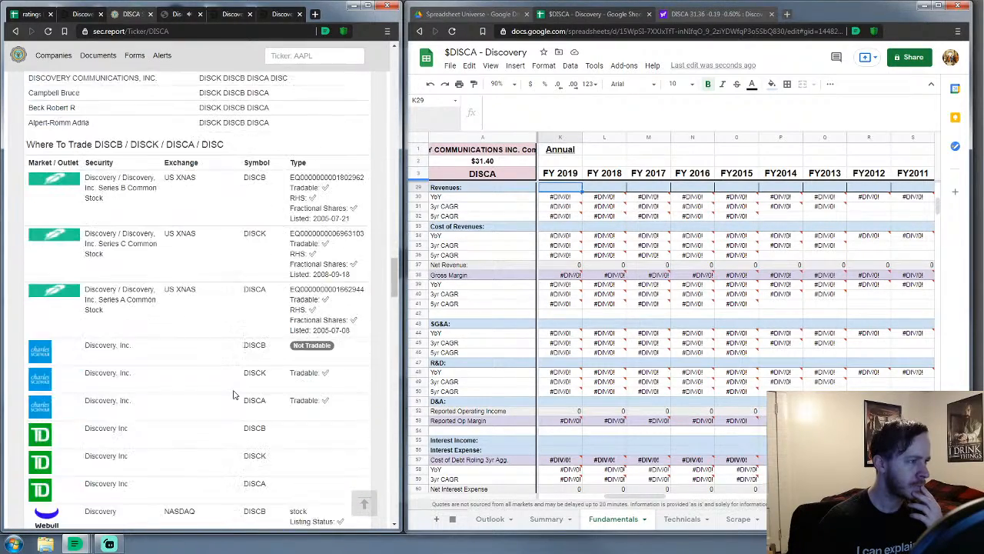
{"action": "scroll", "coordinate": [238, 384], "scroll_direction": "up", "scroll_amount": 20}
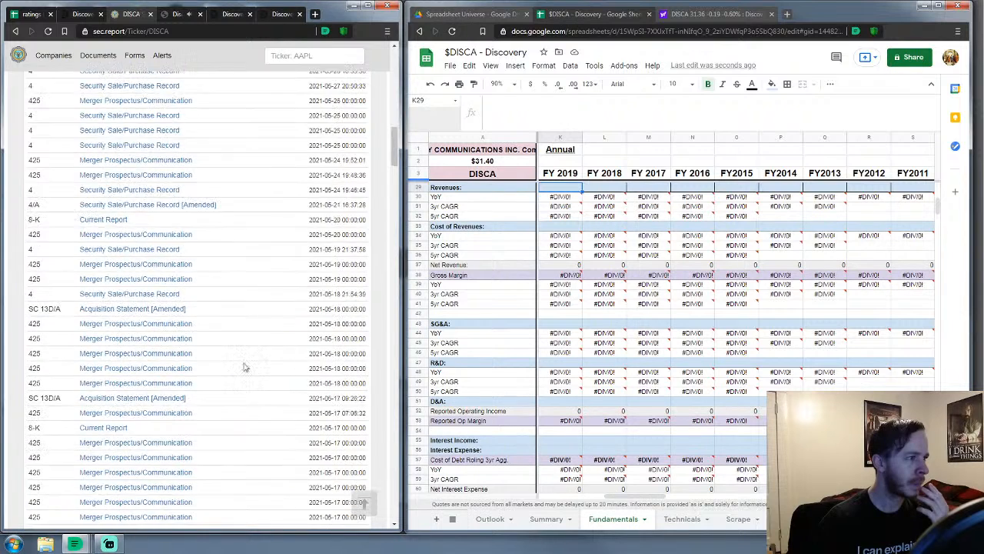
{"action": "scroll", "coordinate": [242, 366], "scroll_direction": "up", "scroll_amount": 5}
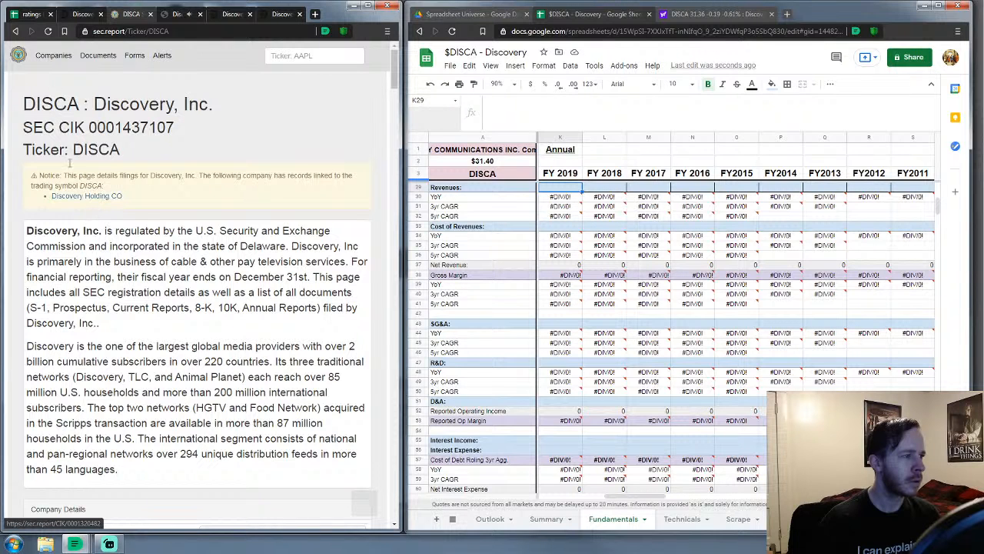
Search sec.report Documents for company name 'disca', listing 1,447 matching filings
{"action": "left_click", "coordinate": [107, 60]}
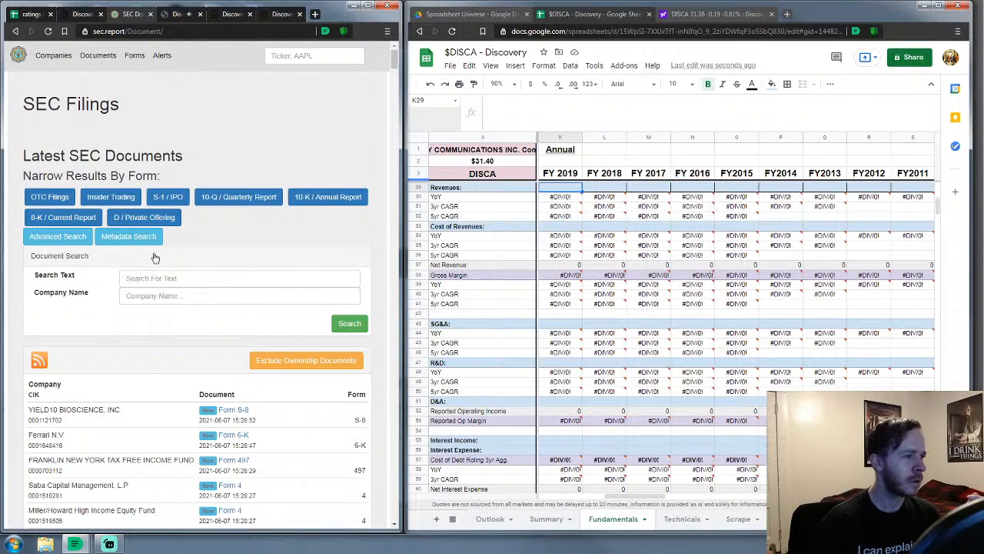
{"action": "left_click", "coordinate": [153, 300]}
{"action": "type", "text": "disca"}
{"action": "key", "text": "Return"}
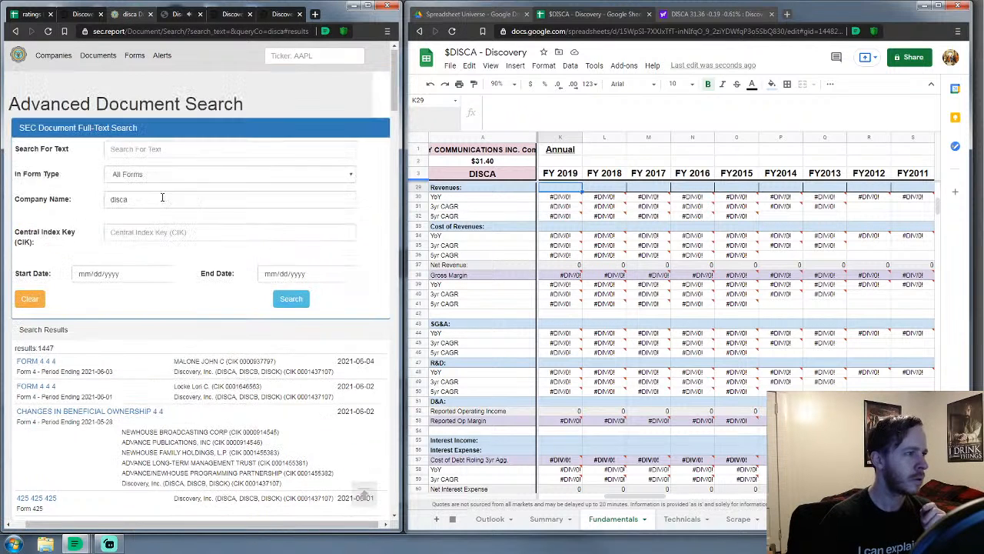
{"action": "left_click", "coordinate": [163, 35]}
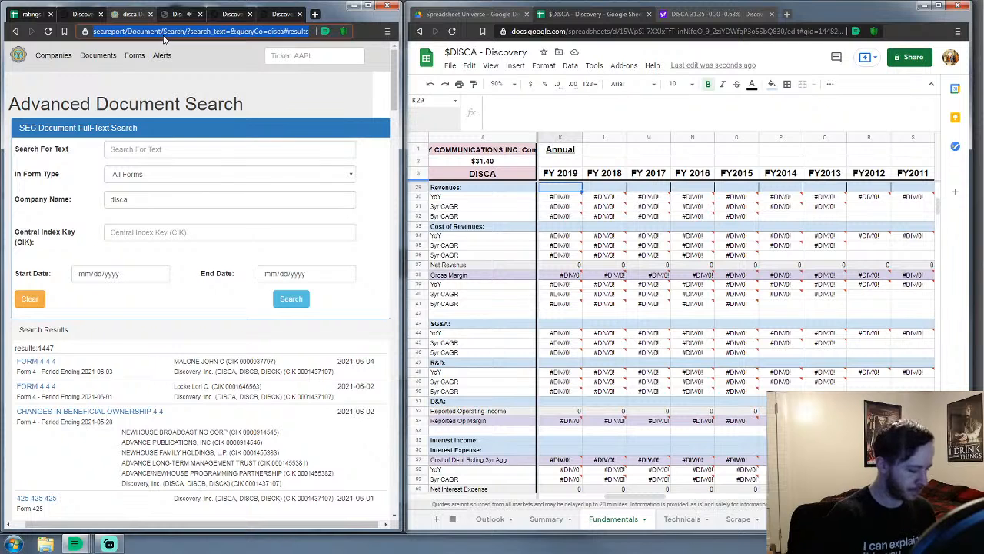
Web-search 'sec edgar' and open the SEC Filings & Forms page
{"action": "type", "text": "sex"}
{"action": "key", "text": "BackSpace"}
{"action": "type", "text": "c edgar"}
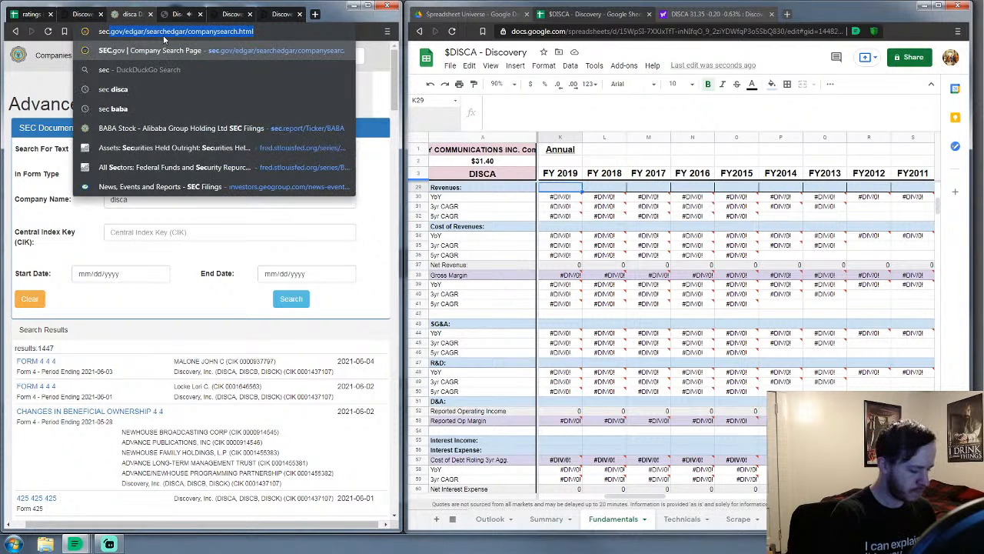
{"action": "key", "text": "Return"}
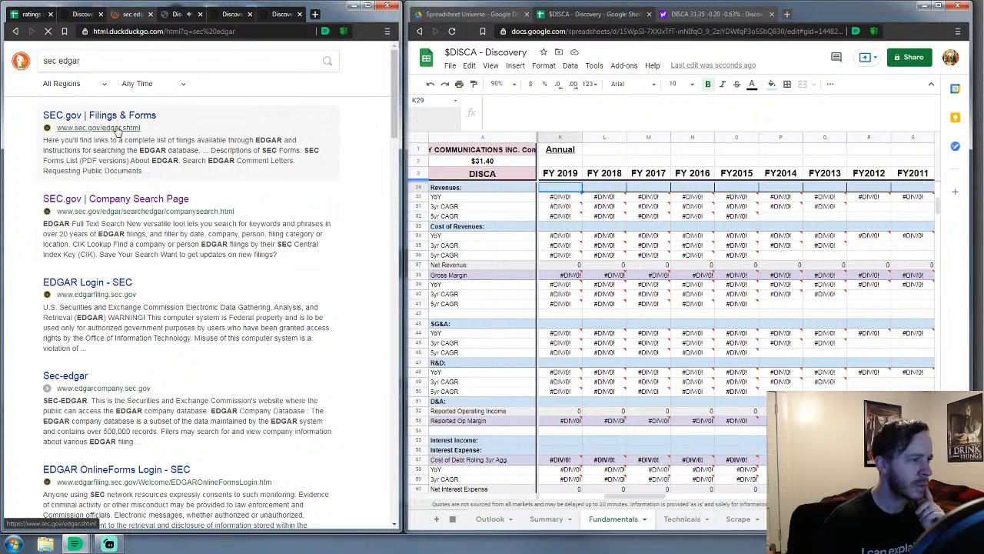
{"action": "left_click", "coordinate": [127, 116]}
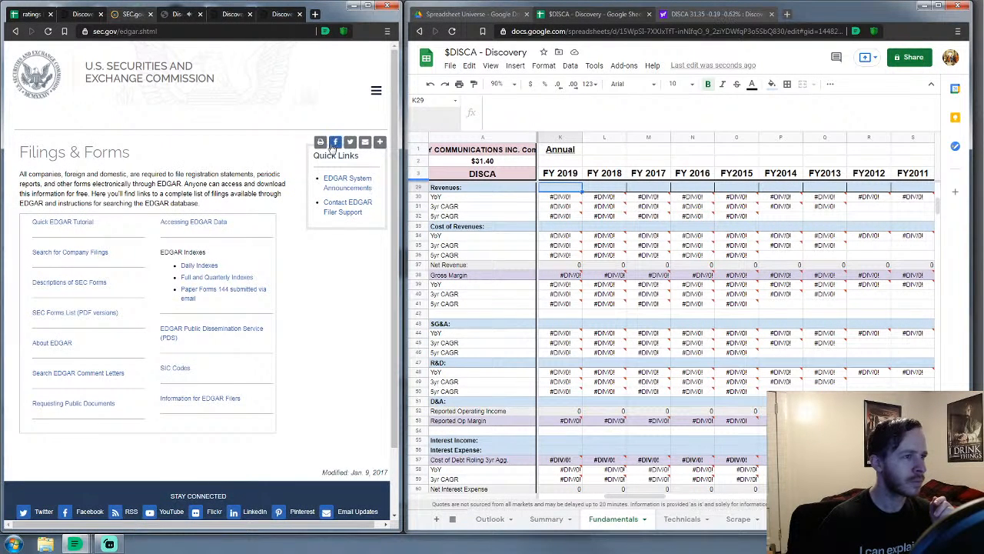
Look at the EDGAR company filings search page, then go back to the 'sec edgar' results
{"action": "left_click", "coordinate": [91, 253]}
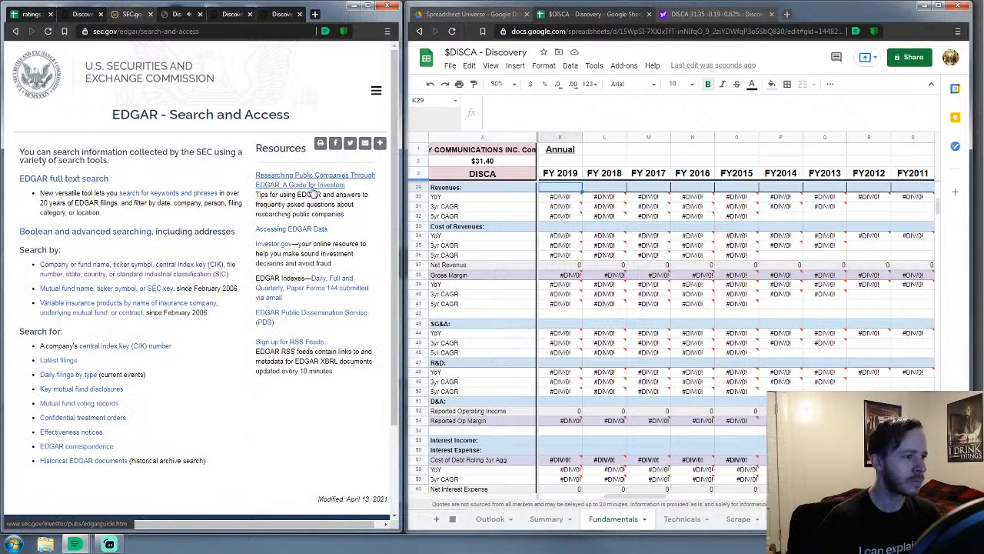
{"action": "scroll", "coordinate": [216, 260], "scroll_direction": "down", "scroll_amount": 2}
{"action": "scroll", "coordinate": [216, 259], "scroll_direction": "up", "scroll_amount": 2}
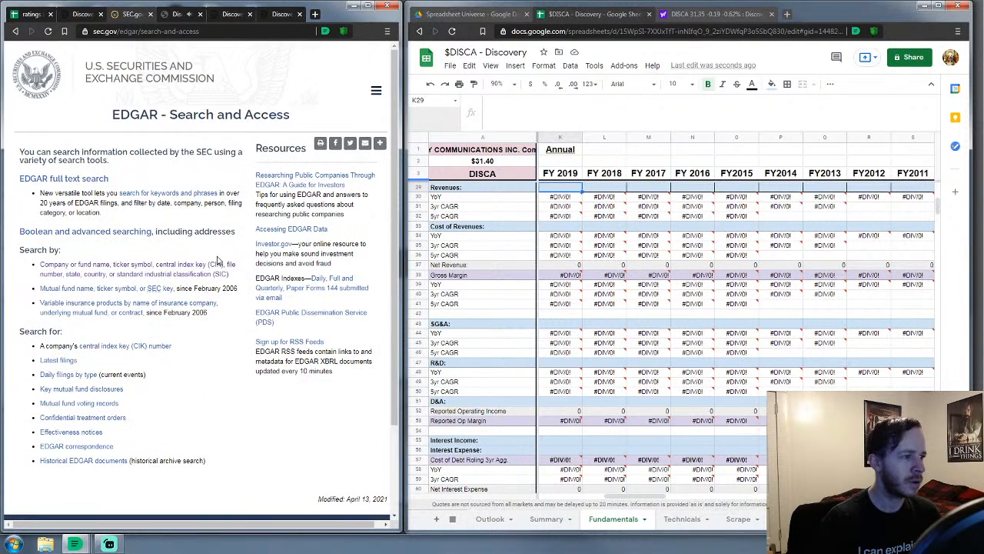
{"action": "left_click", "coordinate": [15, 31]}
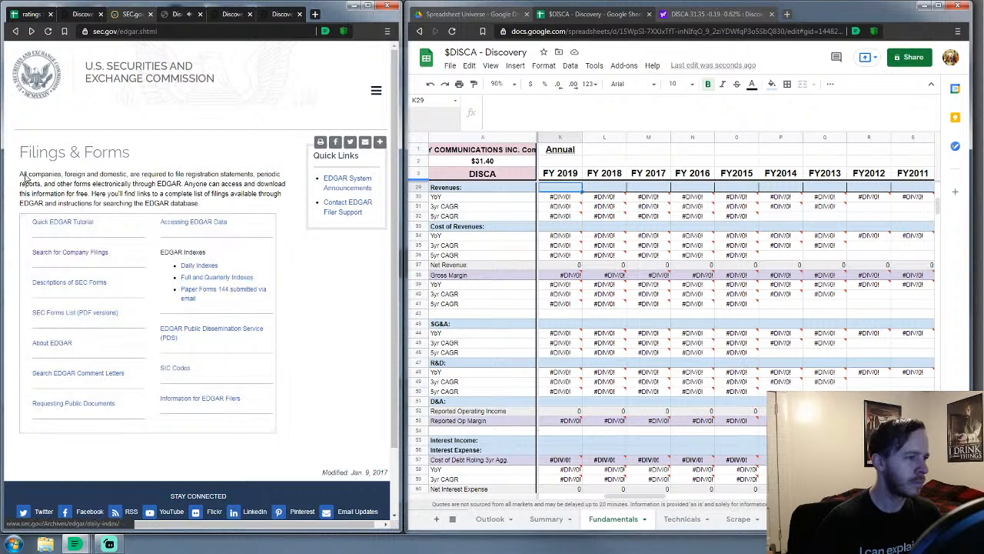
{"action": "left_click", "coordinate": [15, 32]}
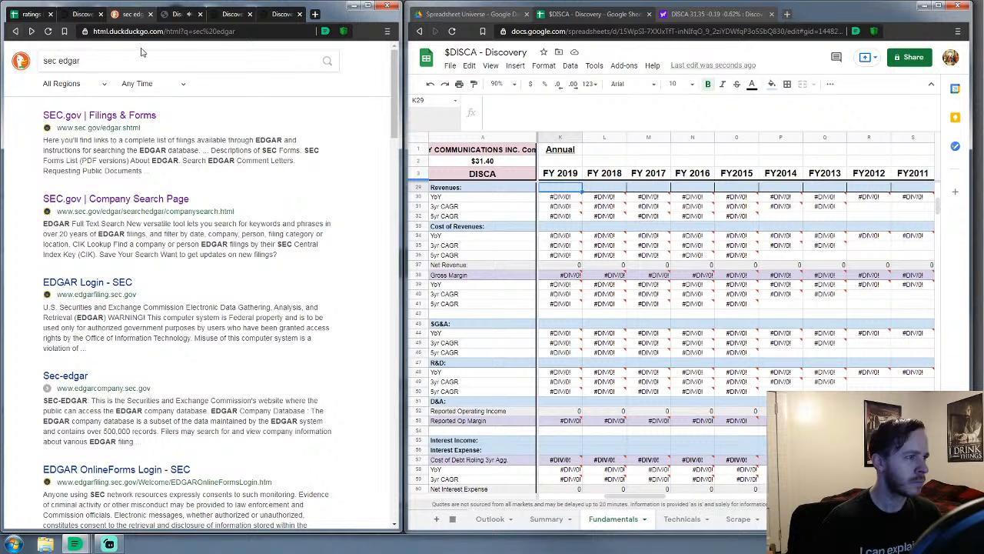
Search the web for 'sec disca', open sec.report's DISCA page and scroll its Documents list
{"action": "left_click_drag", "start_coordinate": [80, 61], "coordinate": [60, 77]}
{"action": "type", "text": "disca"}
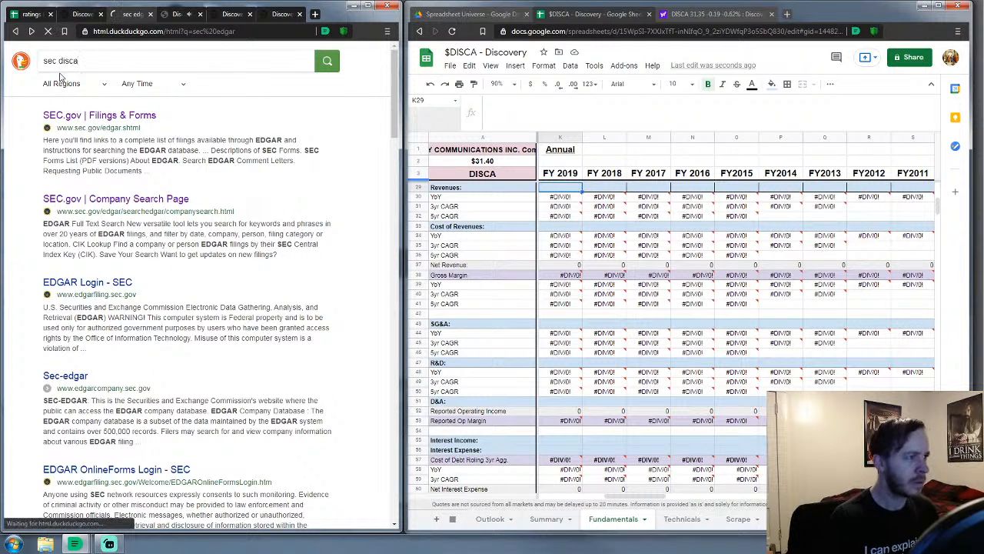
{"action": "key", "text": "Return"}
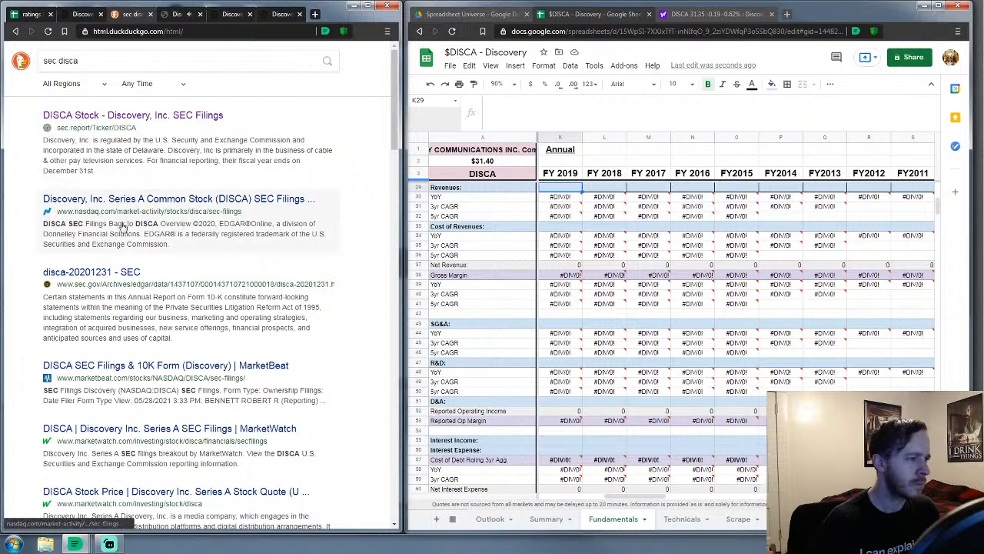
{"action": "left_click", "coordinate": [154, 116]}
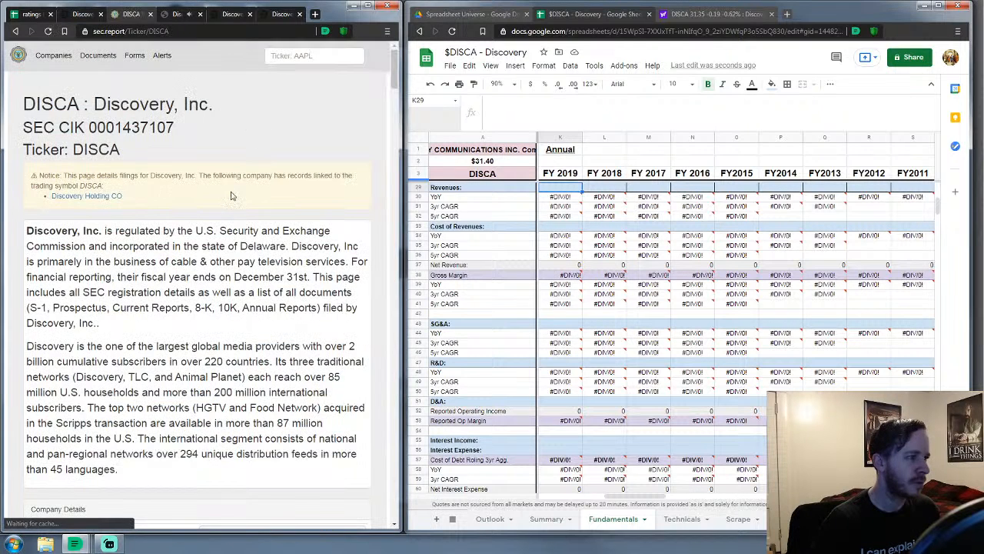
{"action": "scroll", "coordinate": [202, 184], "scroll_direction": "down", "scroll_amount": 5}
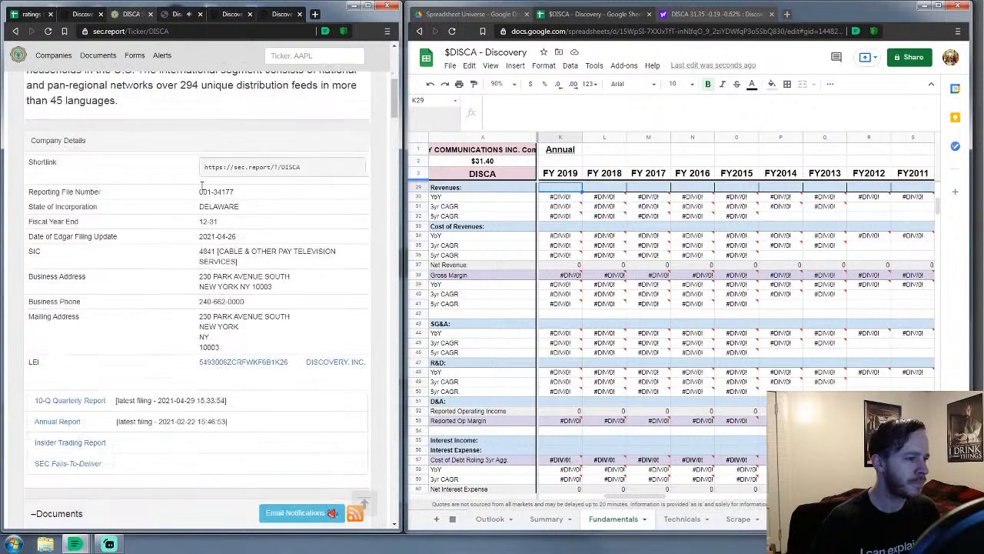
{"action": "scroll", "coordinate": [202, 187], "scroll_direction": "down", "scroll_amount": 3}
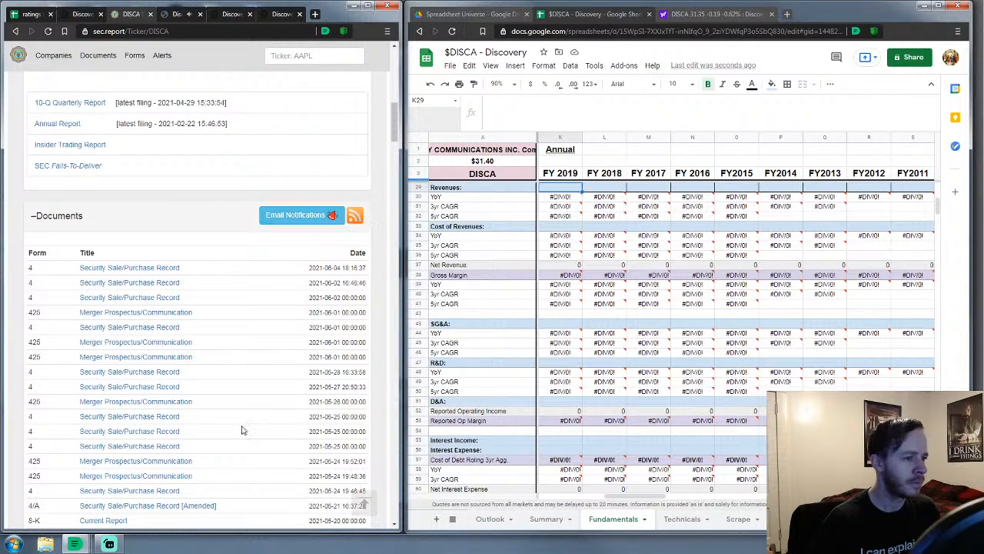
{"action": "scroll", "coordinate": [64, 442], "scroll_direction": "down", "scroll_amount": 3}
{"action": "scroll", "coordinate": [71, 304], "scroll_direction": "down", "scroll_amount": 3}
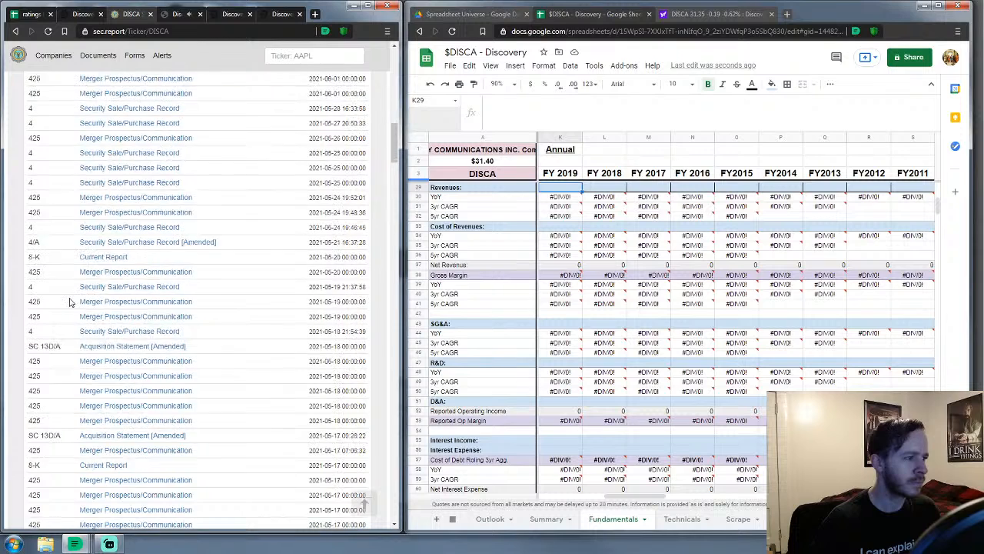
{"action": "scroll", "coordinate": [71, 305], "scroll_direction": "down", "scroll_amount": 1}
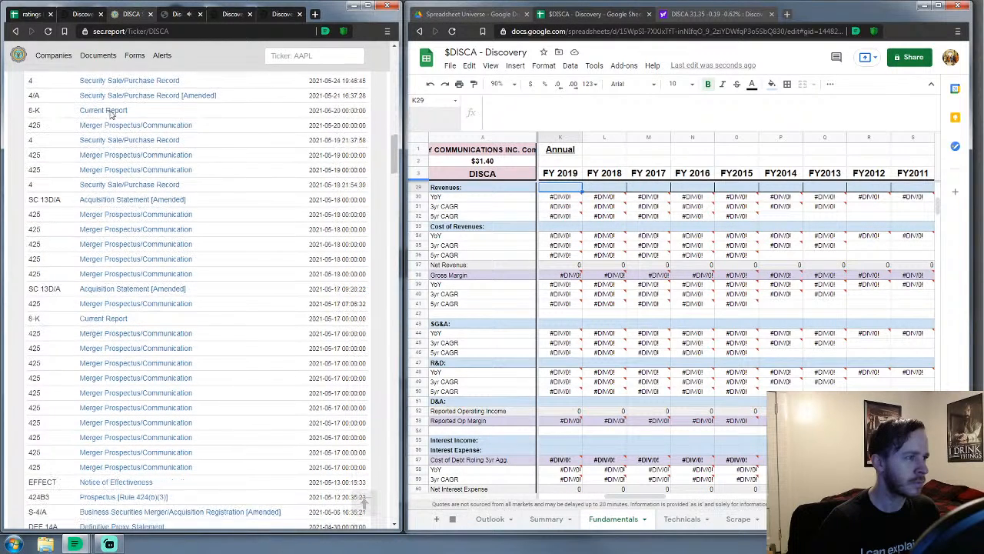
Select year 2019 on Discovery's Quarterly Results page and open its Q4 10-K in a new tab
{"action": "left_click", "coordinate": [177, 14]}
{"action": "left_click", "coordinate": [82, 14]}
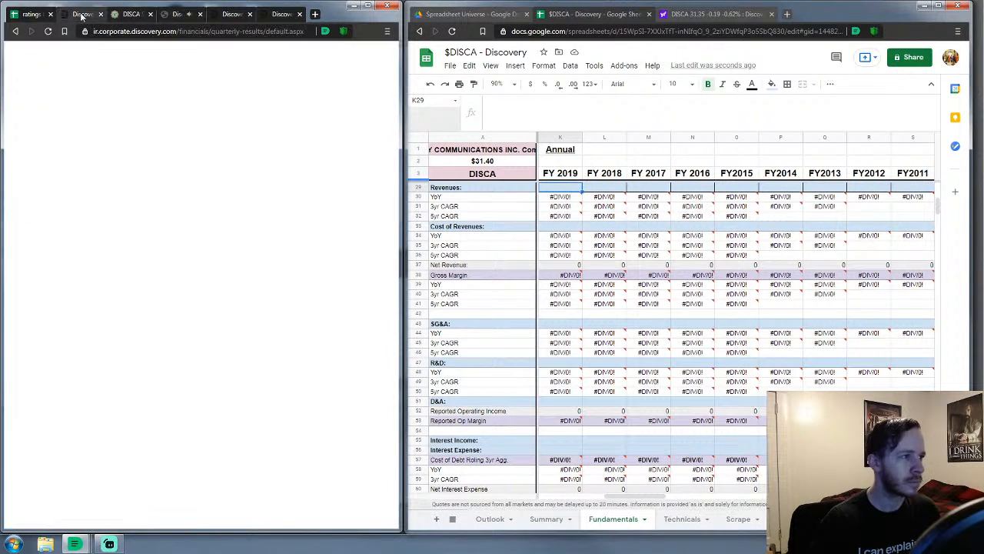
{"action": "left_click", "coordinate": [79, 288]}
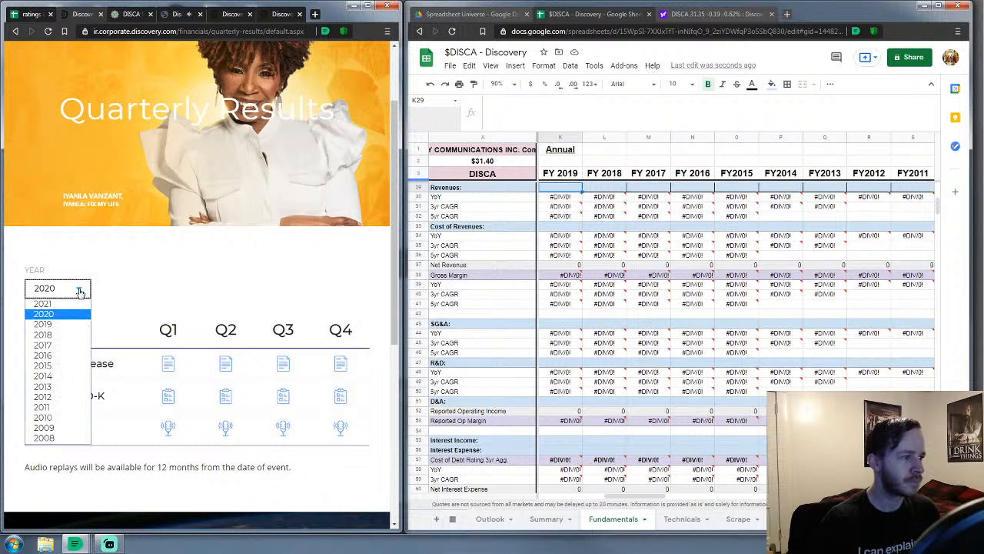
{"action": "left_click", "coordinate": [203, 268]}
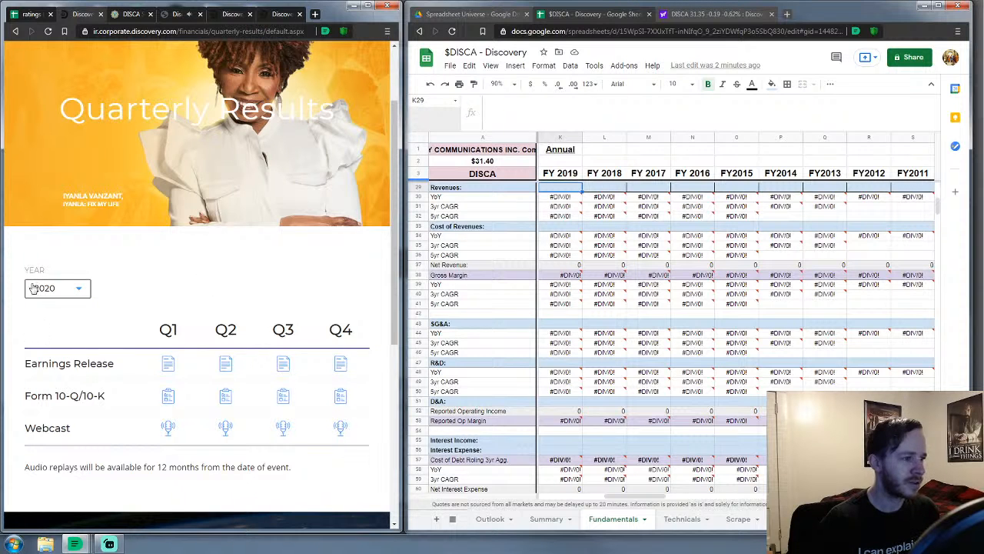
{"action": "left_click", "coordinate": [82, 289]}
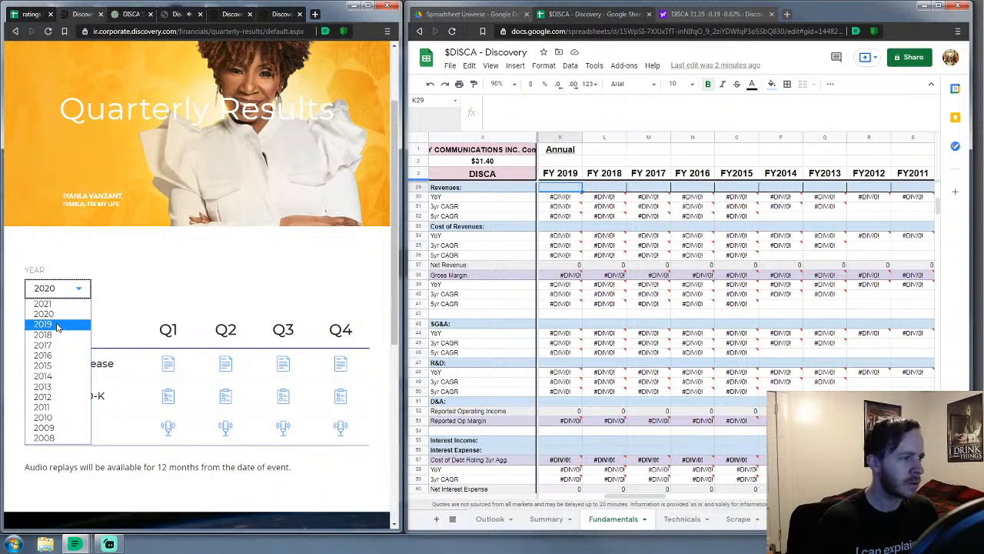
{"action": "left_click", "coordinate": [43, 324]}
{"action": "left_click", "coordinate": [135, 13]}
{"action": "left_click", "coordinate": [151, 14]}
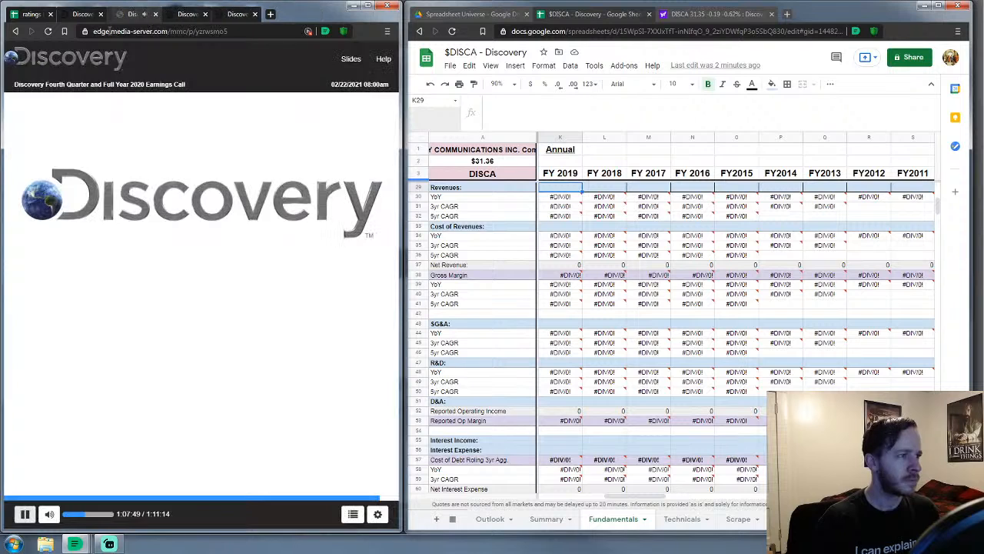
{"action": "left_click", "coordinate": [83, 14]}
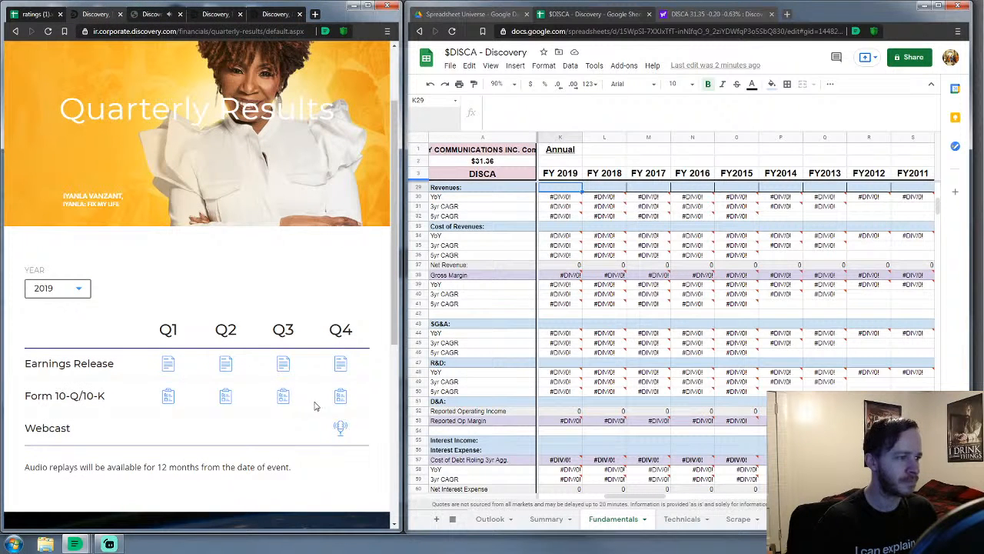
{"action": "right_click", "coordinate": [343, 397]}
{"action": "left_click", "coordinate": [388, 404]}
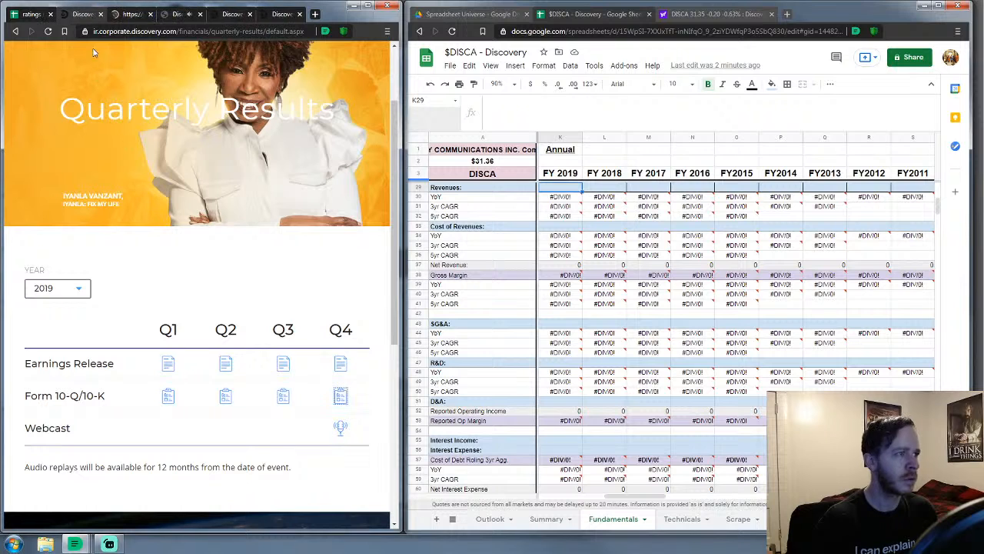
Open the 2018, 2017 and 2016 Q4 10-K filings in new tabs
{"action": "left_click", "coordinate": [81, 290]}
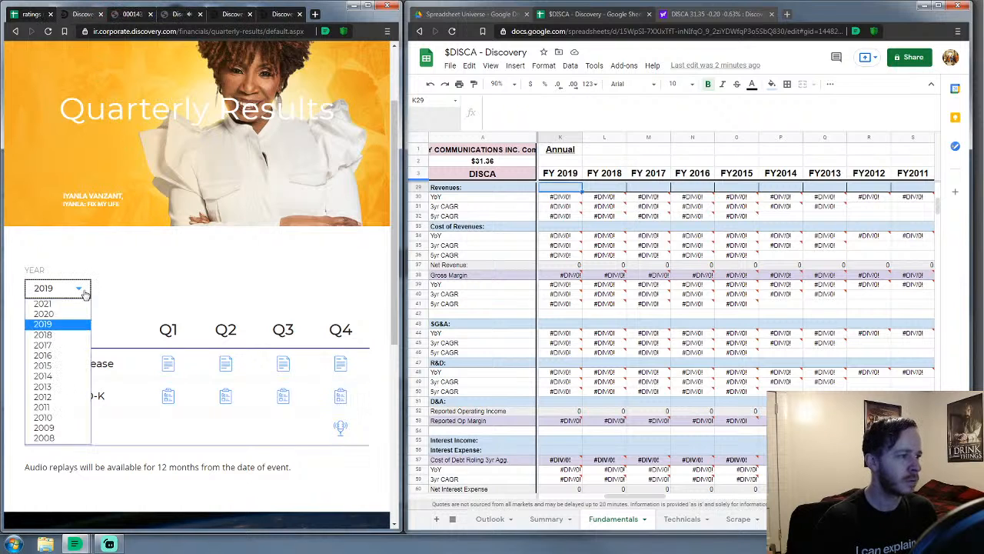
{"action": "left_click", "coordinate": [68, 336]}
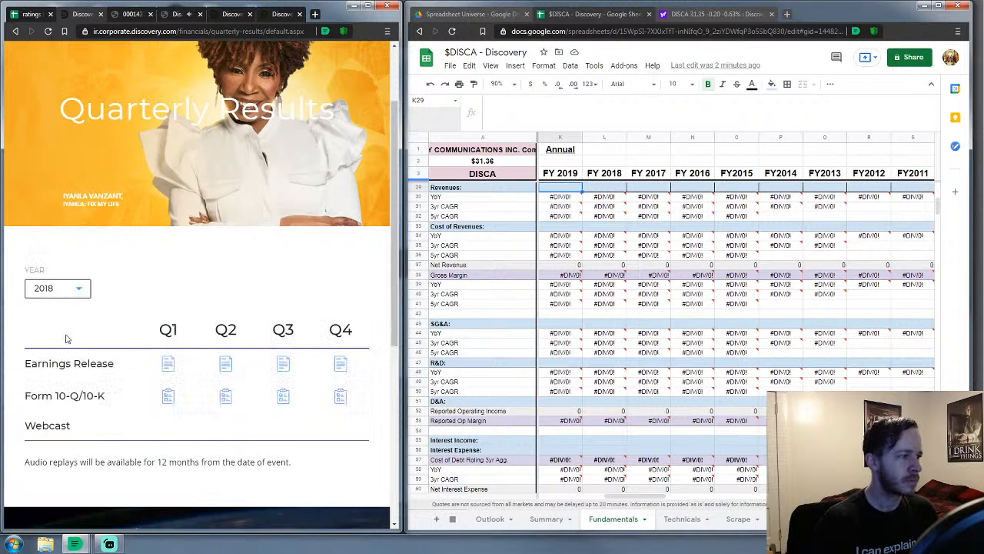
{"action": "right_click", "coordinate": [341, 396]}
{"action": "left_click", "coordinate": [389, 404]}
{"action": "left_click", "coordinate": [80, 289]}
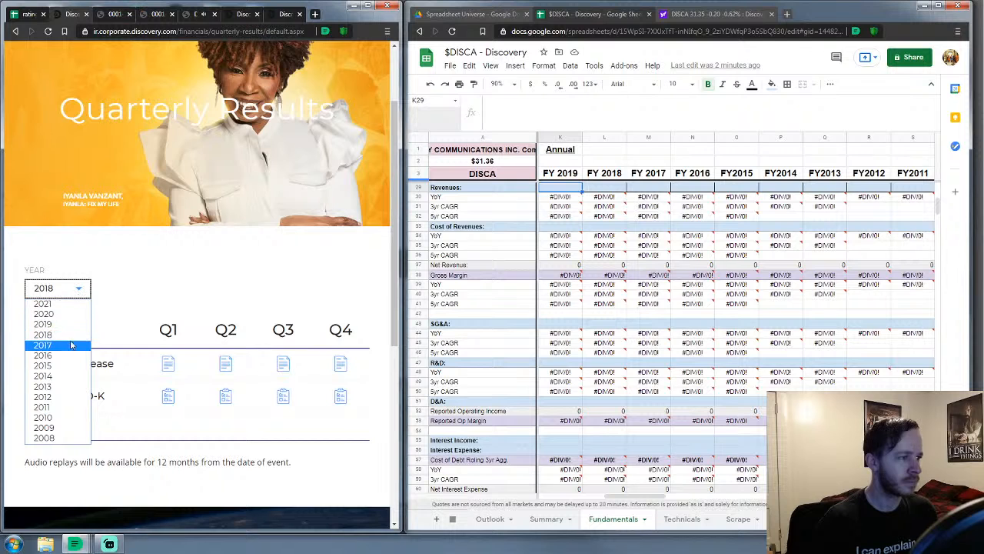
{"action": "left_click", "coordinate": [69, 346]}
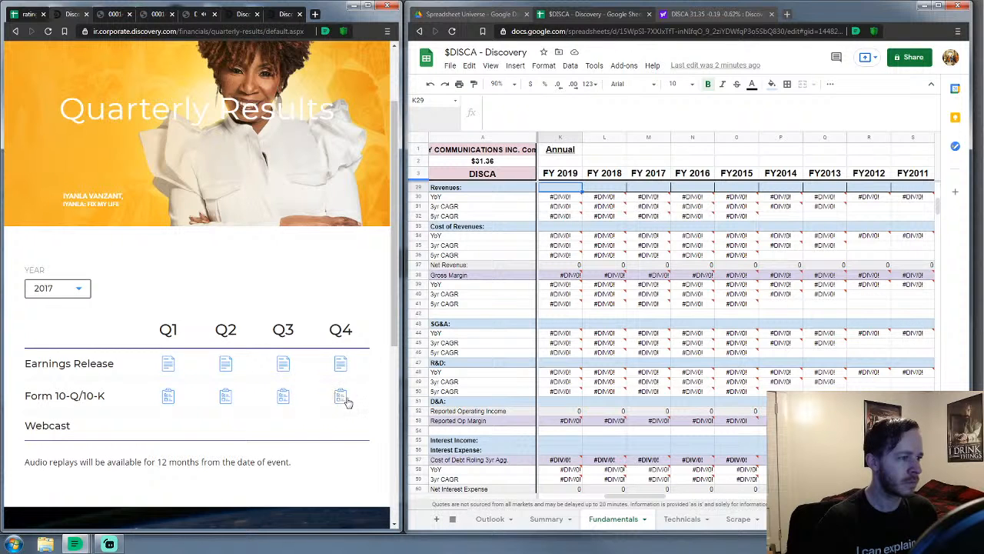
{"action": "right_click", "coordinate": [340, 399]}
{"action": "left_click", "coordinate": [353, 408]}
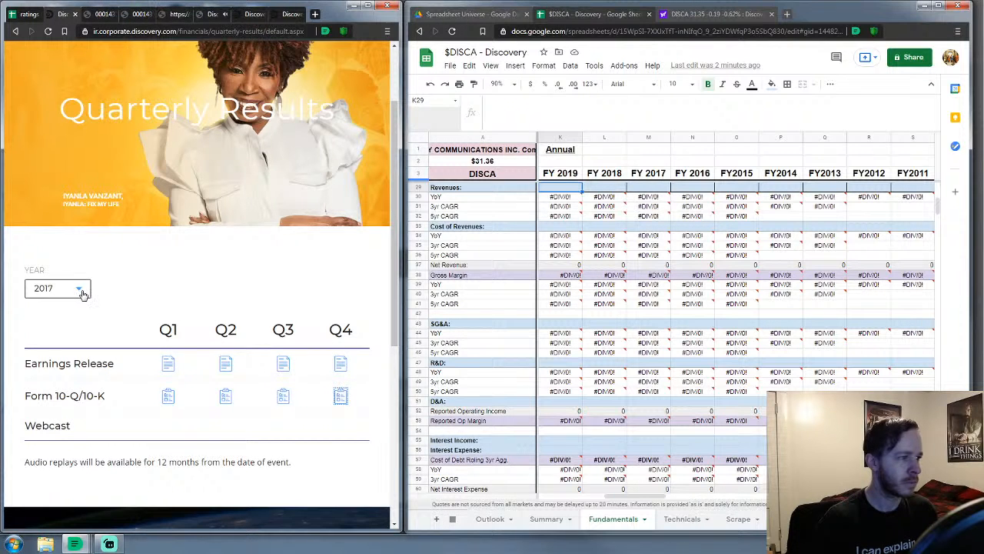
{"action": "left_click", "coordinate": [81, 290]}
{"action": "left_click", "coordinate": [67, 359]}
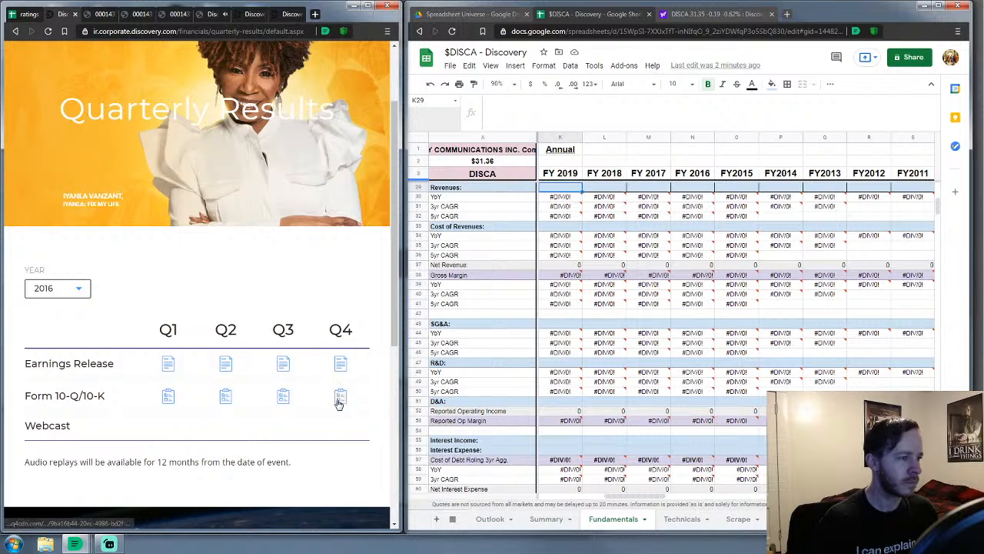
{"action": "right_click", "coordinate": [338, 399]}
{"action": "left_click", "coordinate": [356, 409]}
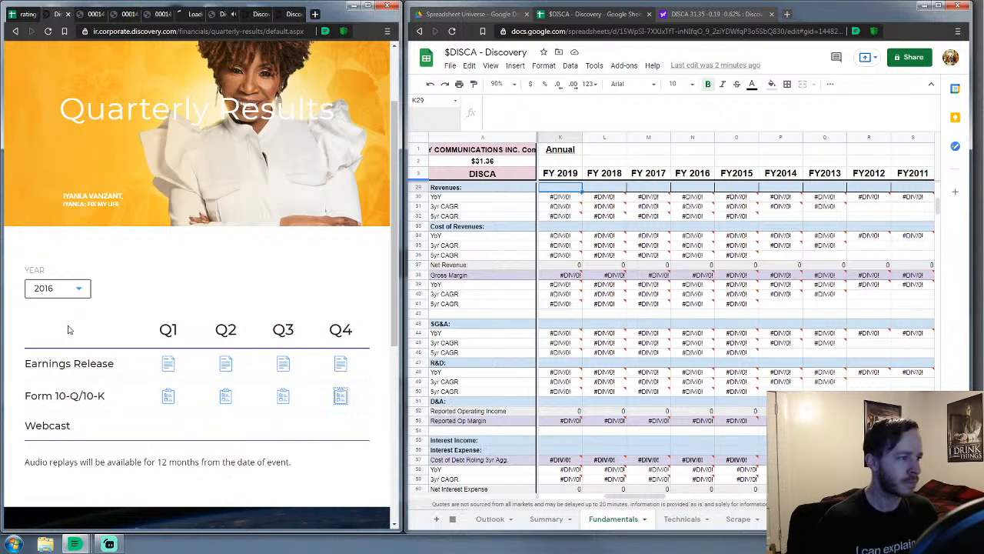
Open the 2015 and 2014 Q4 10-Ks in new tabs, then view the 2019 10-K
{"action": "left_click", "coordinate": [80, 288]}
{"action": "left_click", "coordinate": [71, 366]}
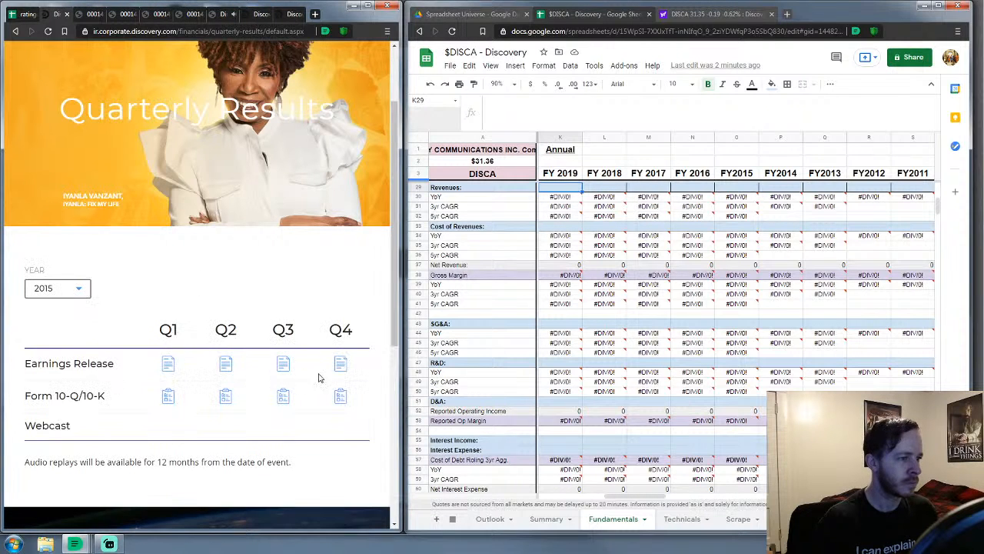
{"action": "right_click", "coordinate": [337, 400]}
{"action": "left_click", "coordinate": [349, 408]}
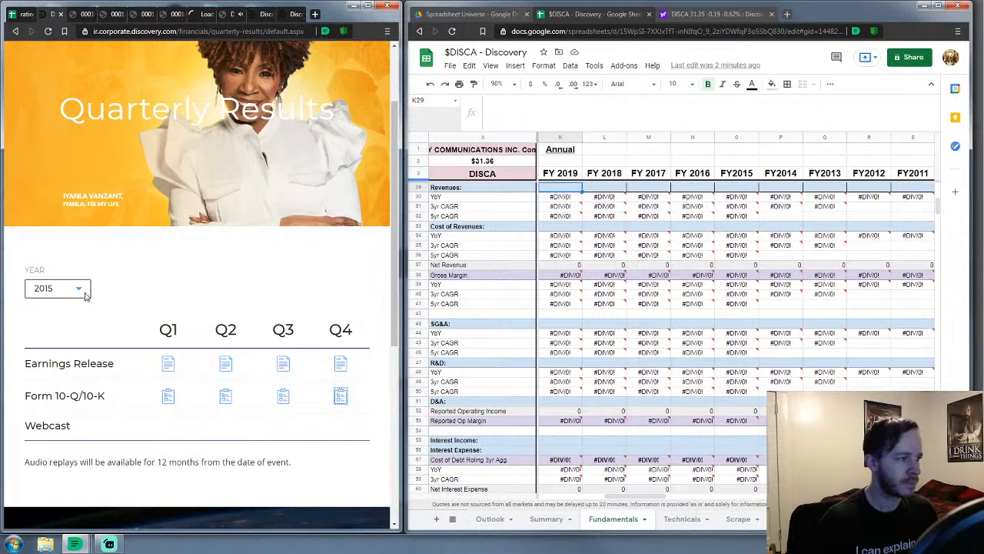
{"action": "left_click", "coordinate": [80, 292]}
{"action": "left_click", "coordinate": [65, 376]}
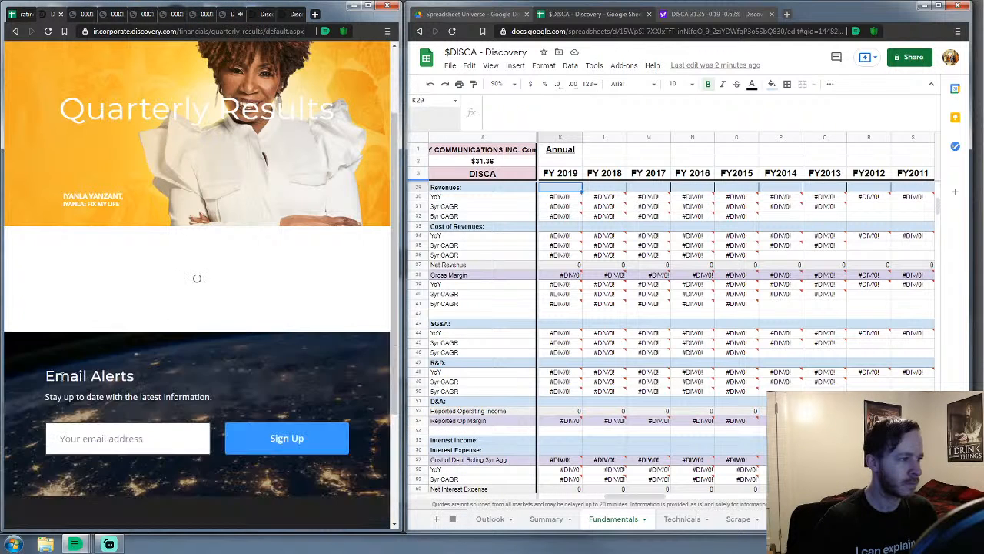
{"action": "right_click", "coordinate": [343, 401]}
{"action": "left_click", "coordinate": [355, 408]}
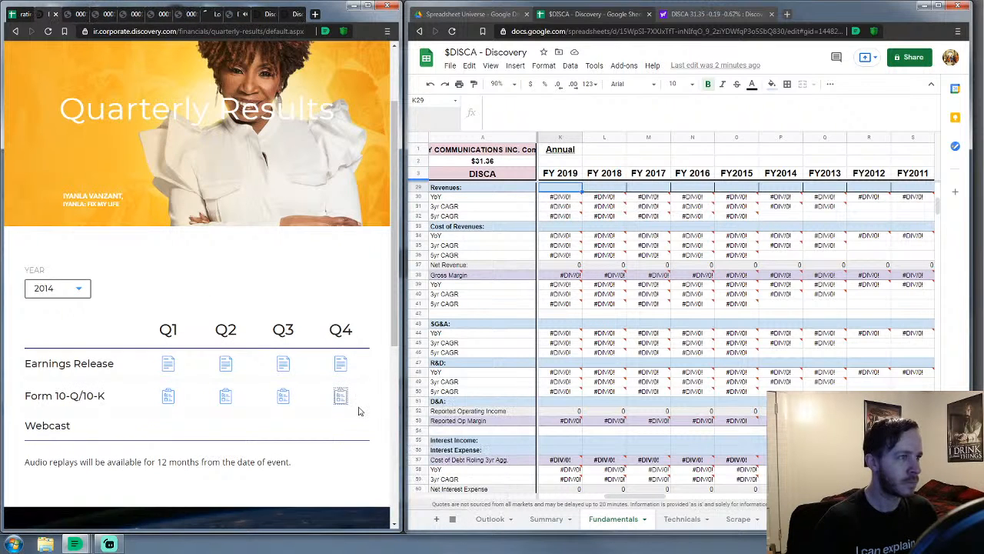
{"action": "left_click", "coordinate": [62, 14]}
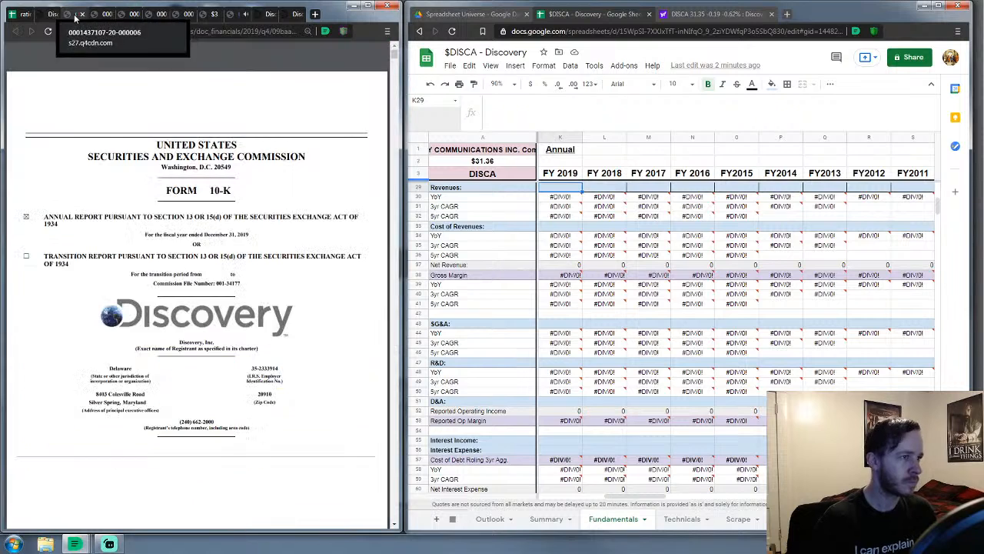
Enter 520.922321 in K9 as FY 2019 shares outstanding from the 2019 10-K
{"action": "scroll", "coordinate": [212, 185], "scroll_direction": "down", "scroll_amount": 6}
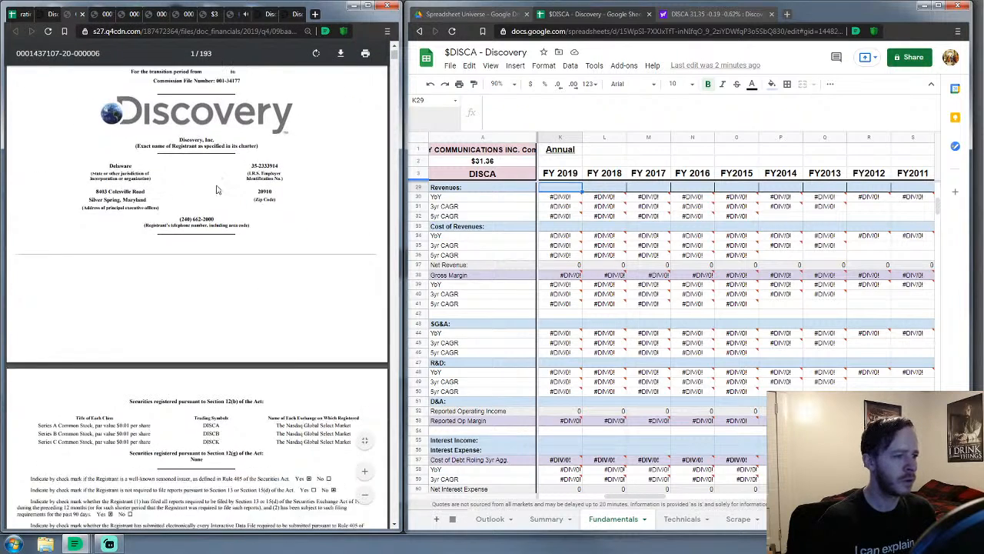
{"action": "scroll", "coordinate": [648, 228], "scroll_direction": "up", "scroll_amount": 3}
{"action": "scroll", "coordinate": [648, 228], "scroll_direction": "up", "scroll_amount": 4}
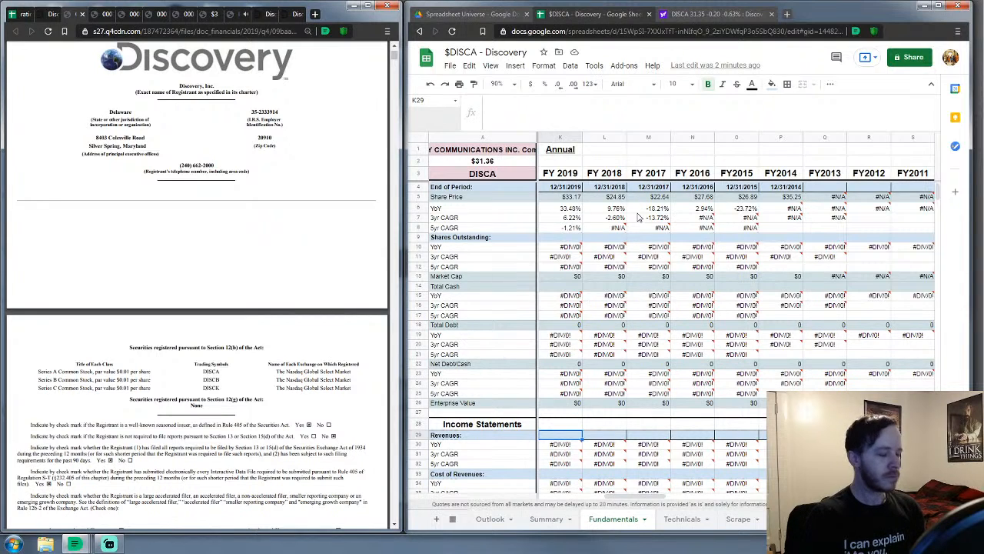
{"action": "left_click", "coordinate": [565, 238]}
{"action": "left_click", "coordinate": [367, 282]}
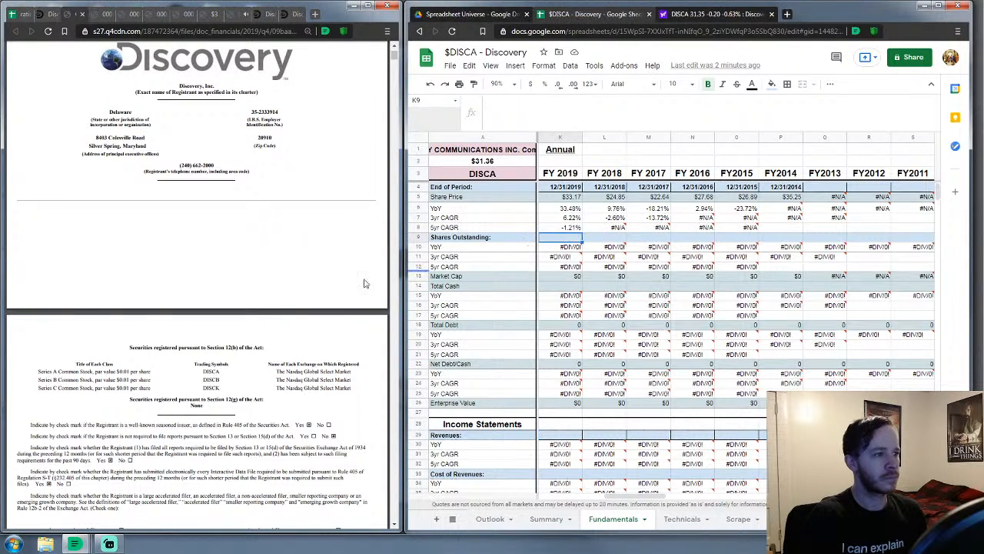
{"action": "scroll", "coordinate": [292, 293], "scroll_direction": "down", "scroll_amount": 1}
{"action": "scroll", "coordinate": [292, 293], "scroll_direction": "down", "scroll_amount": 2}
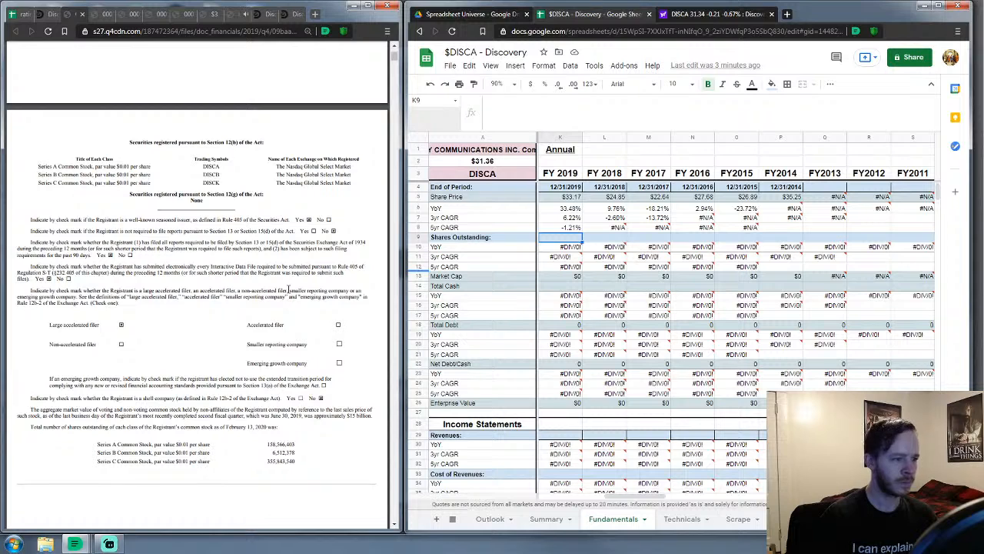
{"action": "type", "text": "5"}
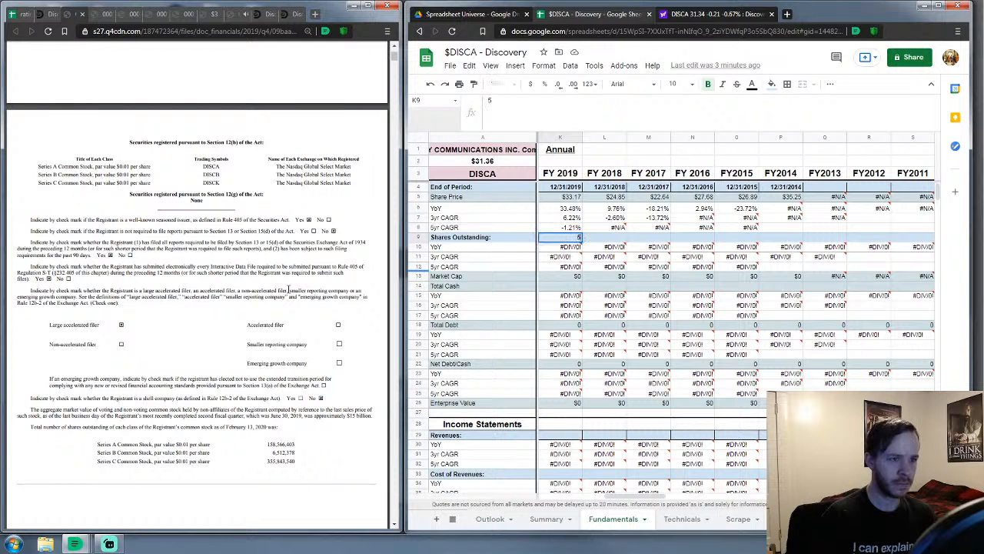
{"action": "type", "text": "20"}
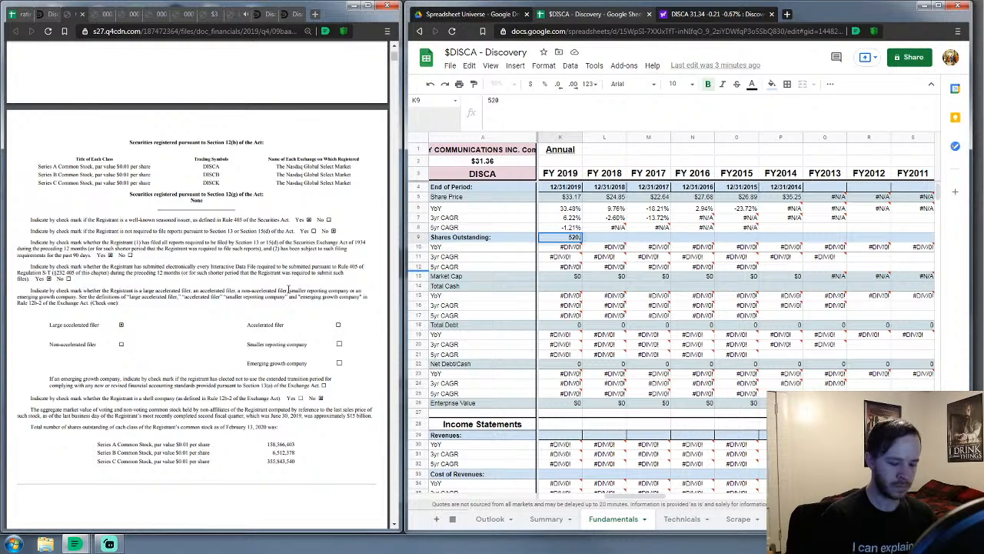
{"action": "type", "text": ".922321"}
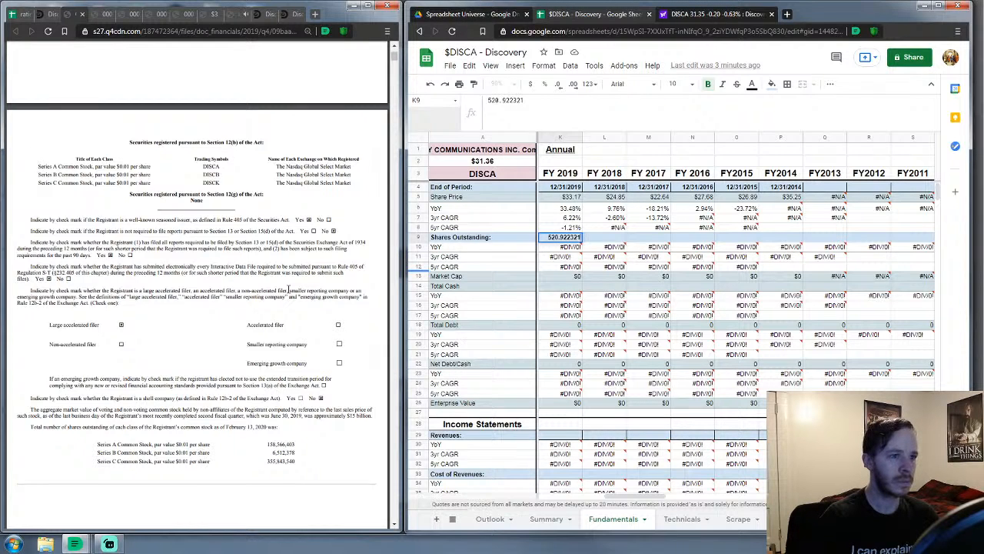
{"action": "key", "text": "Tab"}
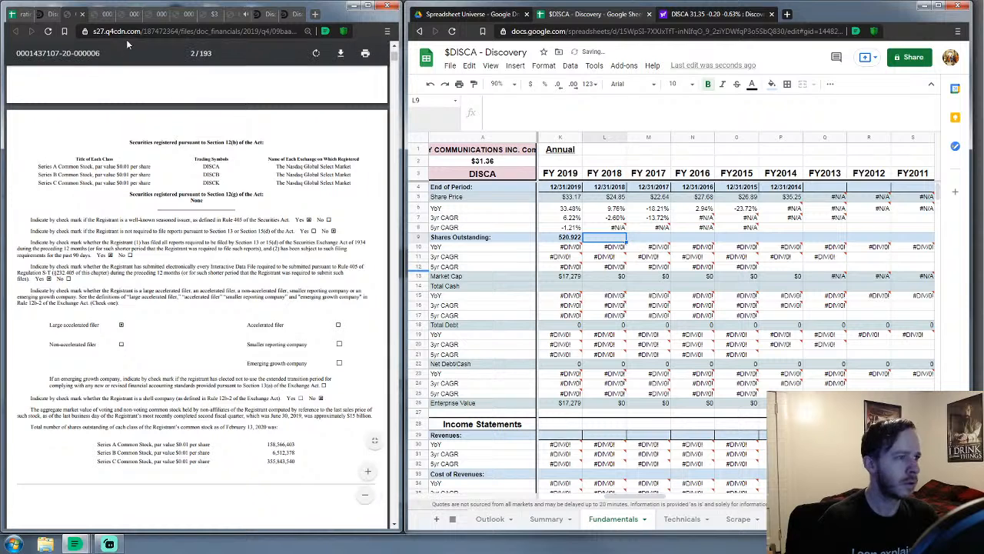
{"action": "left_click", "coordinate": [101, 13]}
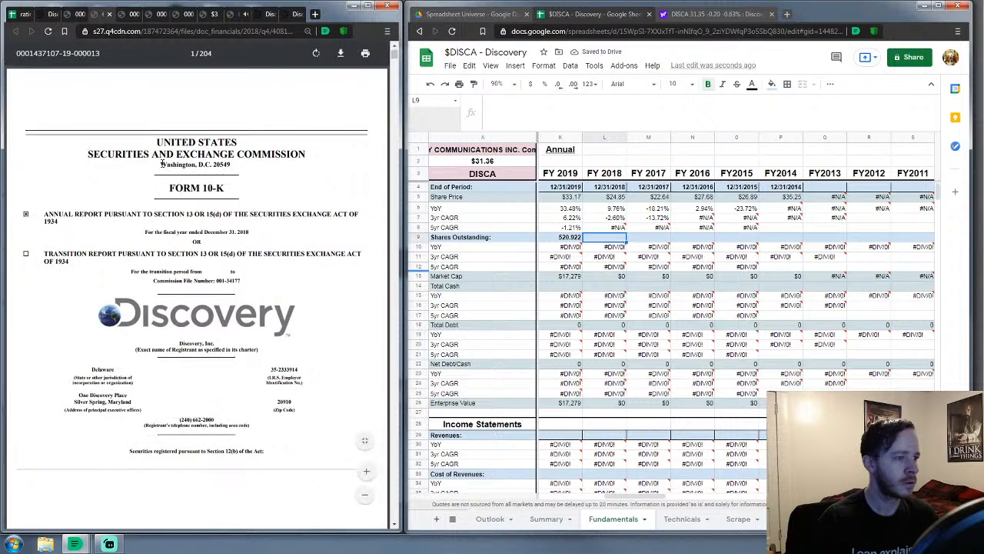
Enter 523.97806 in L9 as FY 2018 shares outstanding from the 2018 10-K
{"action": "scroll", "coordinate": [214, 286], "scroll_direction": "down", "scroll_amount": 10}
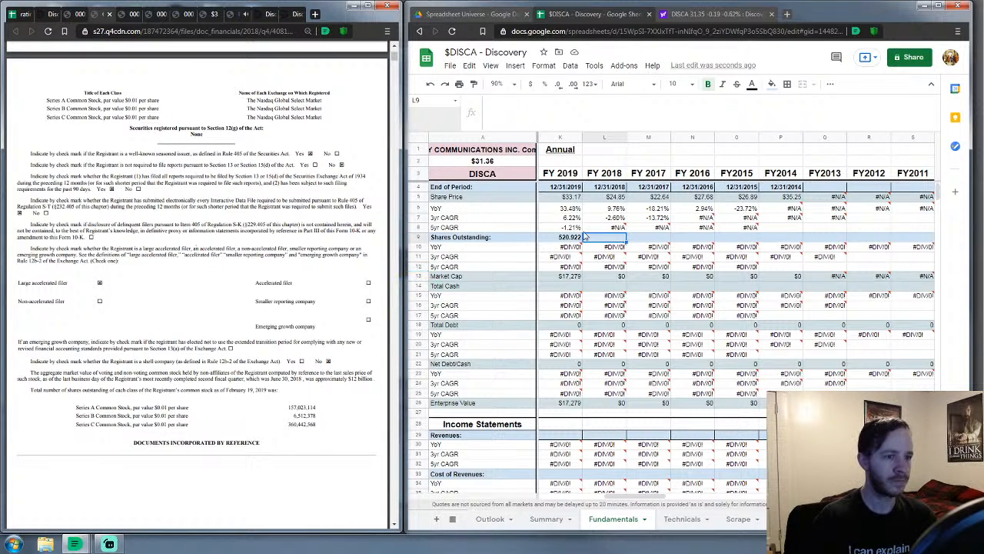
{"action": "left_click", "coordinate": [611, 239]}
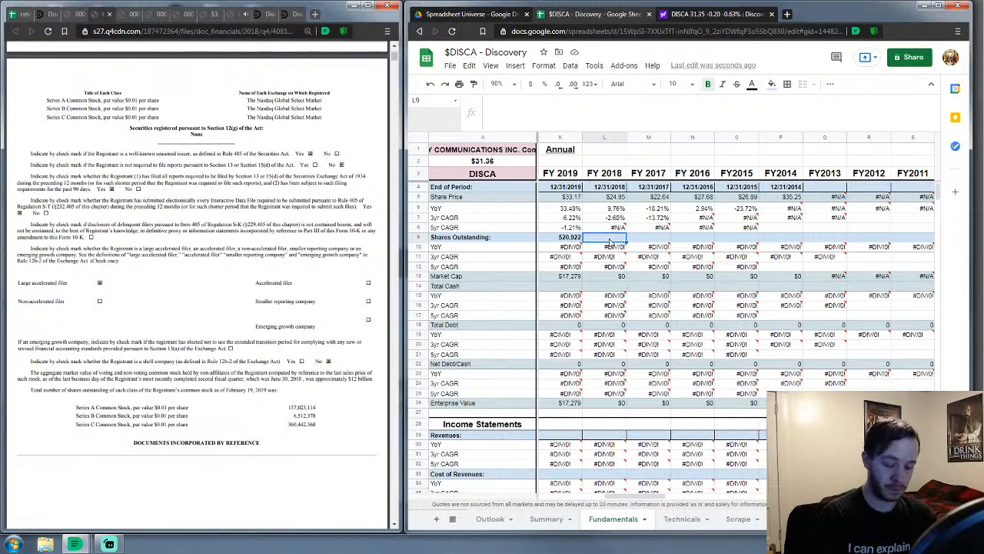
{"action": "type", "text": "523.97806"}
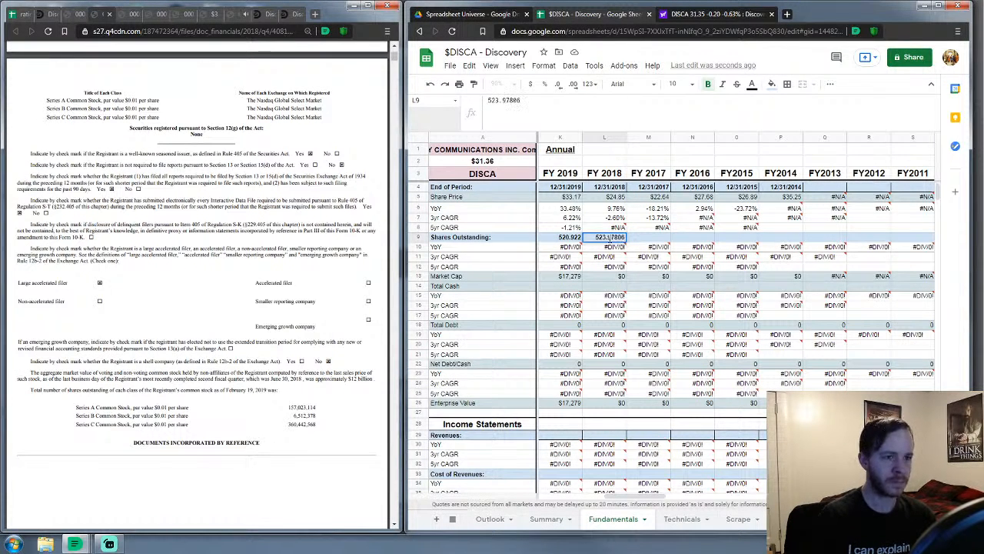
{"action": "key", "text": "Tab"}
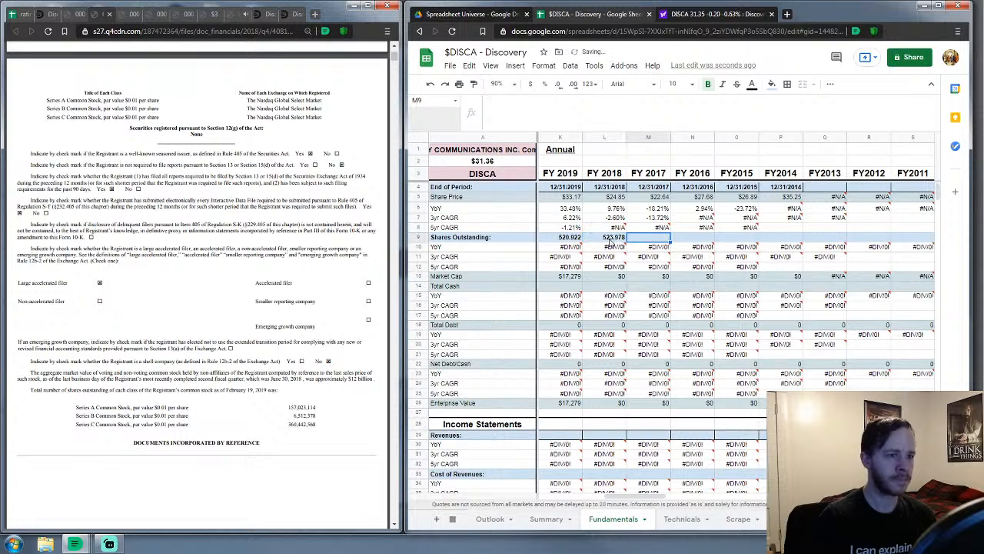
Compare the 2017, 2018 and 2019 10-K filings to find the 2017 share count
{"action": "left_click", "coordinate": [123, 14]}
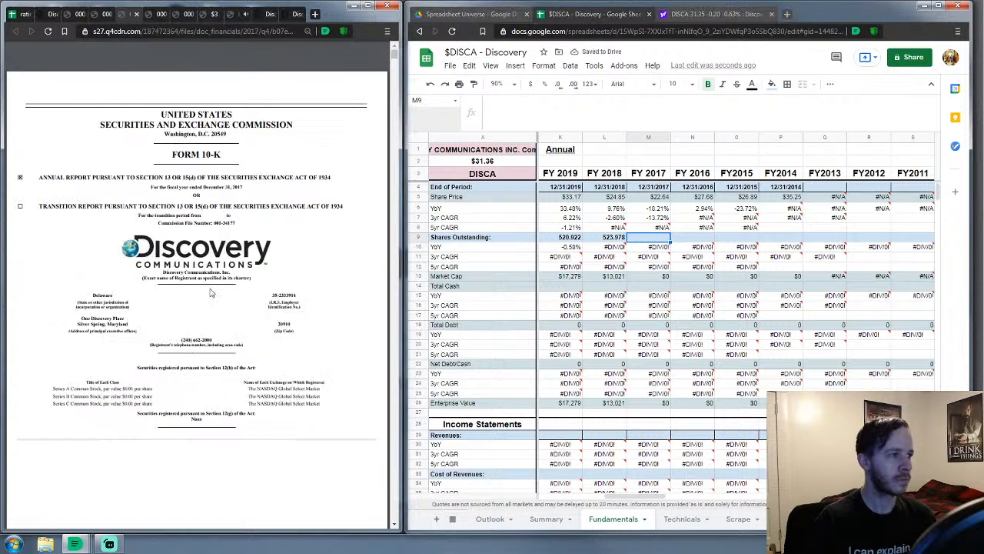
{"action": "scroll", "coordinate": [231, 296], "scroll_direction": "down", "scroll_amount": 10}
{"action": "scroll", "coordinate": [231, 296], "scroll_direction": "down", "scroll_amount": 3}
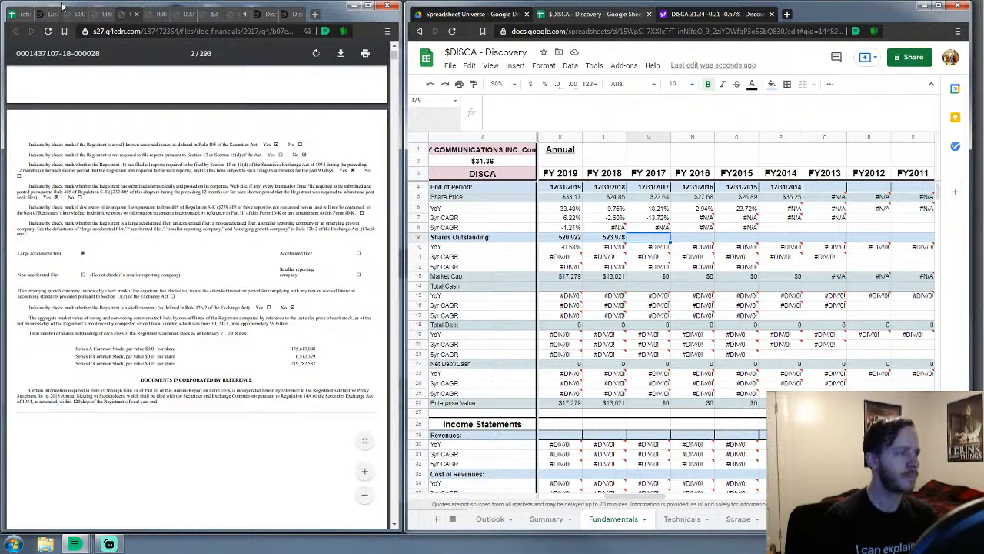
{"action": "left_click", "coordinate": [92, 14]}
{"action": "left_click", "coordinate": [67, 14]}
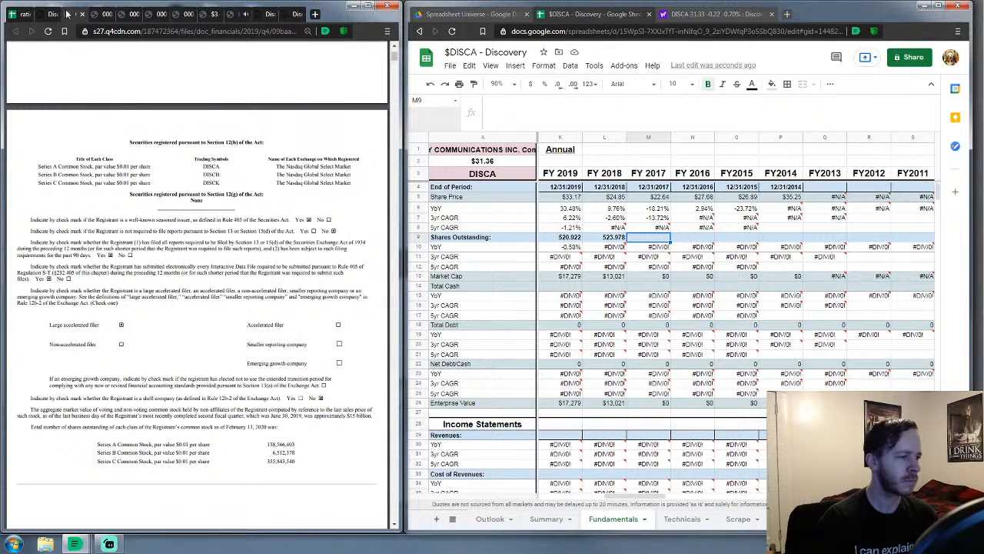
{"action": "left_click", "coordinate": [133, 14]}
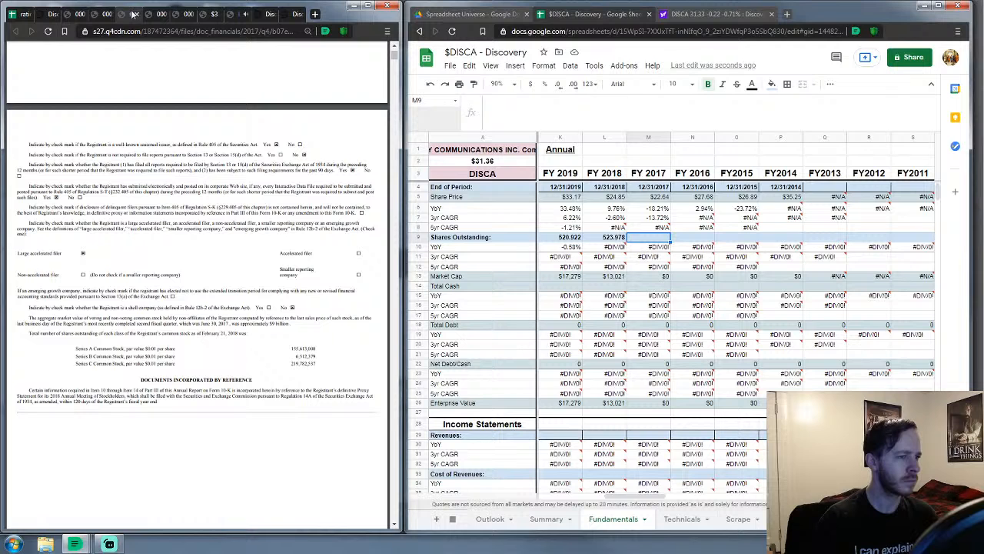
{"action": "left_click", "coordinate": [96, 19]}
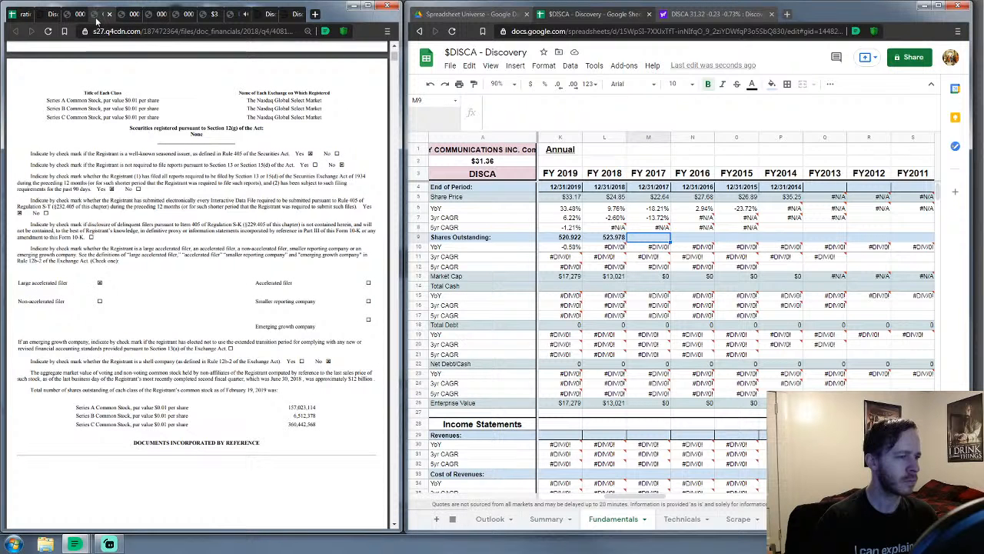
{"action": "left_click", "coordinate": [125, 14]}
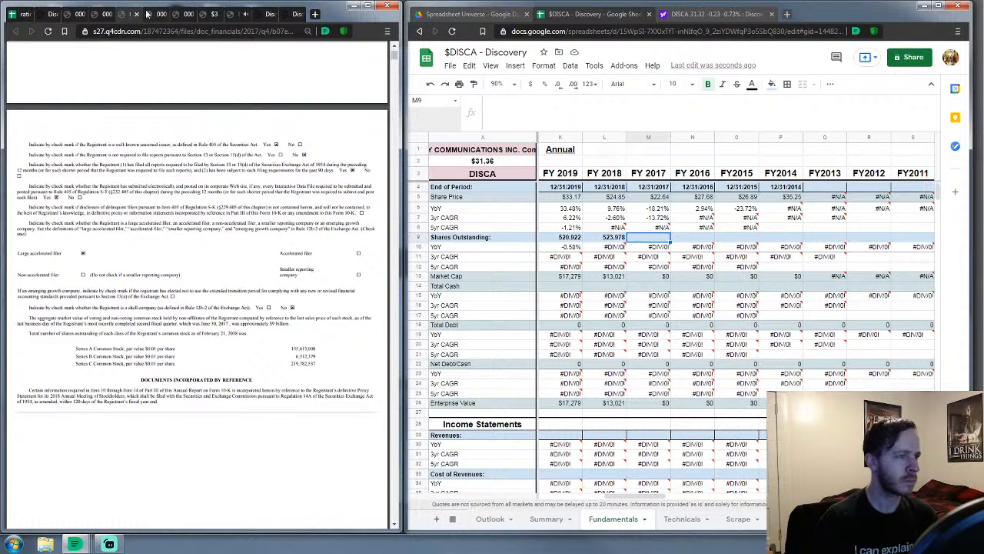
{"action": "left_click", "coordinate": [151, 13]}
{"action": "left_click", "coordinate": [133, 14]}
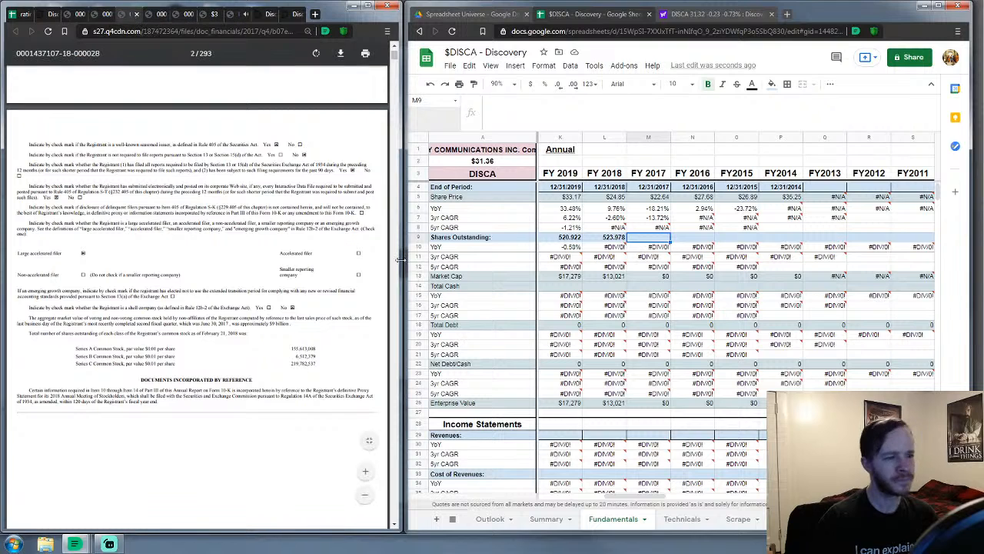
Enter 381.90792 in M9 as FY 2017 shares outstanding
{"action": "left_click", "coordinate": [656, 240]}
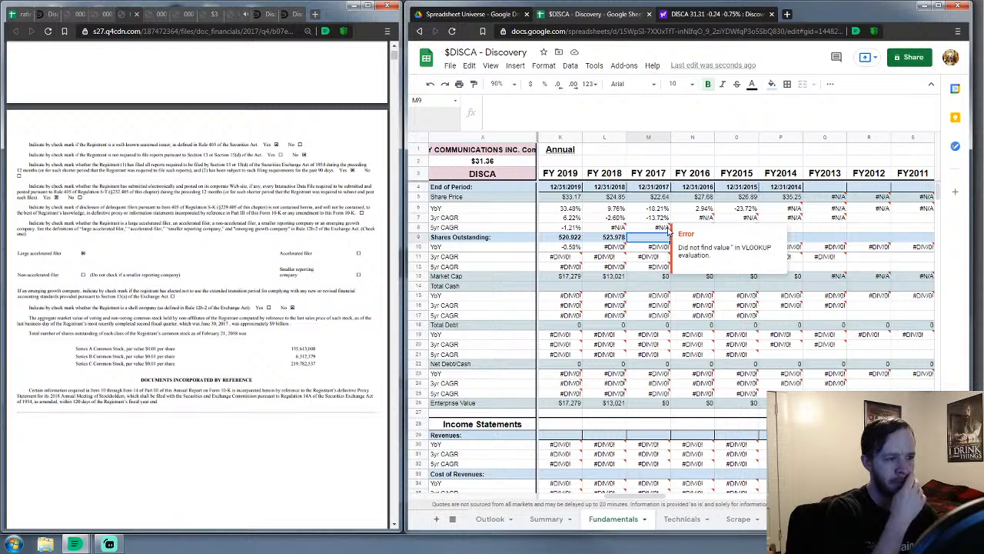
{"action": "type", "text": "3"}
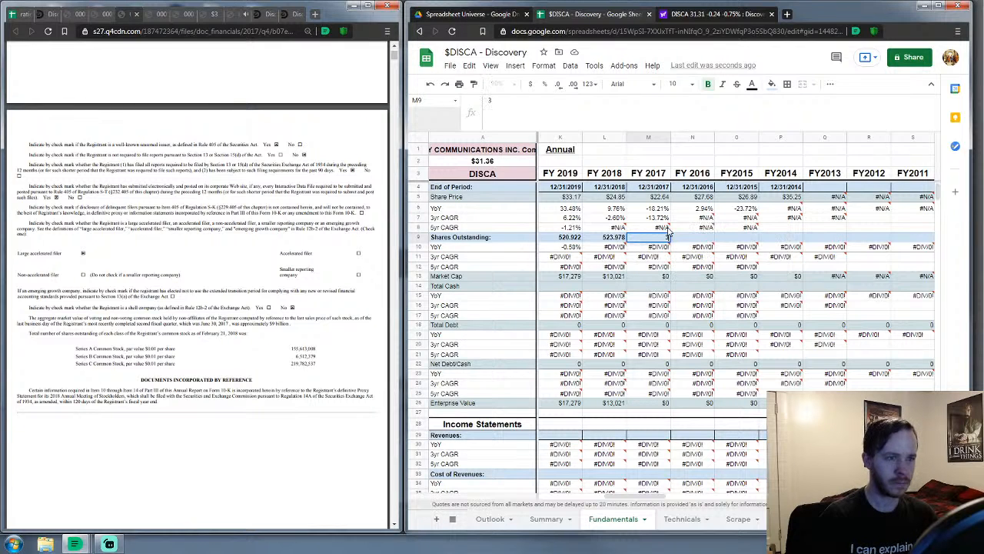
{"action": "type", "text": "81.9"}
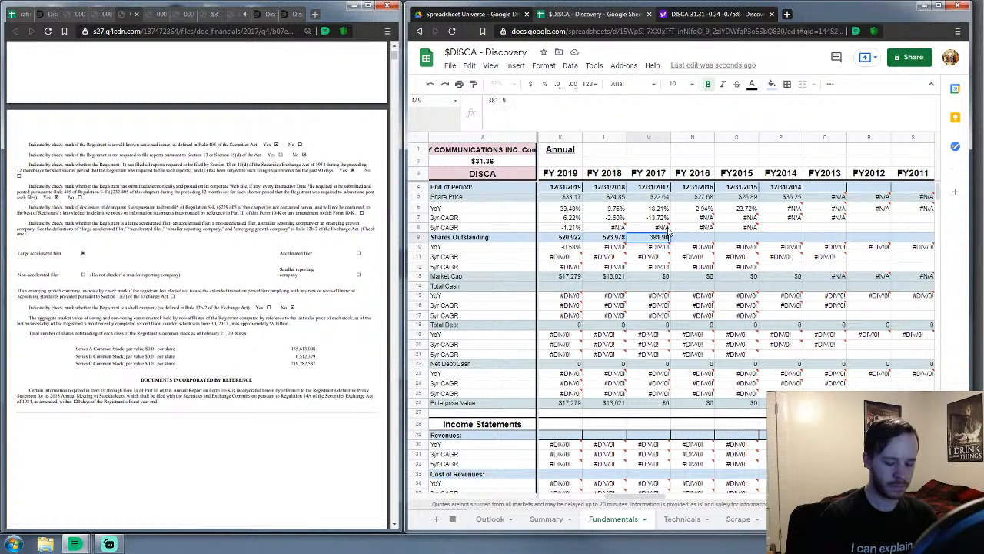
{"action": "type", "text": "07924"}
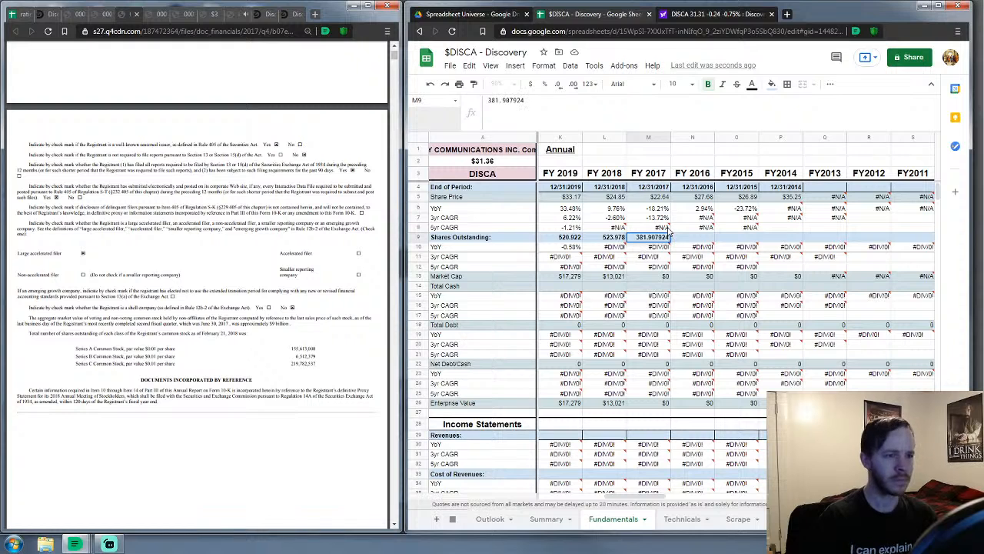
{"action": "key", "text": "Tab"}
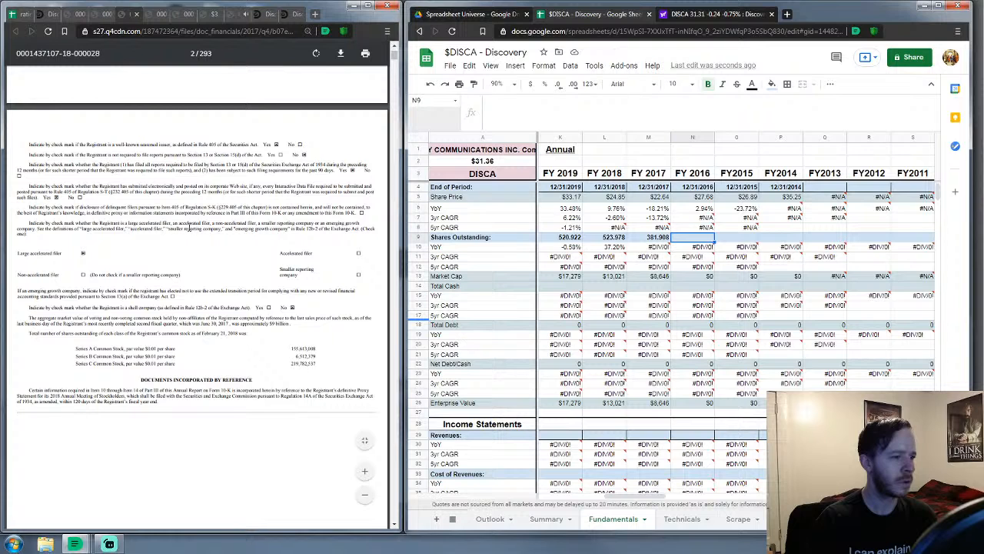
Enter 388.6562 in N9 as FY 2016 shares outstanding from the 2016 10-K
{"action": "left_click", "coordinate": [137, 14]}
{"action": "scroll", "coordinate": [269, 229], "scroll_direction": "down", "scroll_amount": 10}
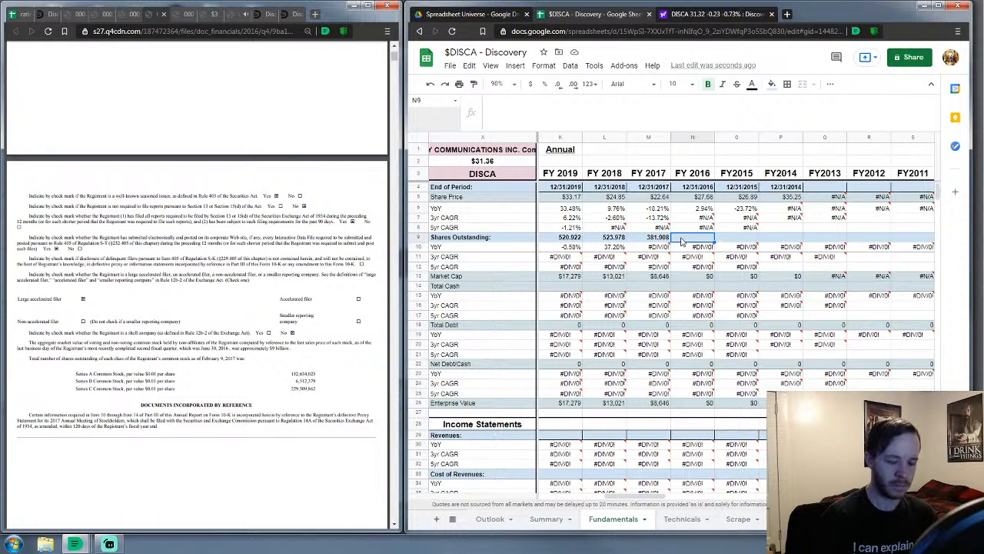
{"action": "type", "text": "388.656264"}
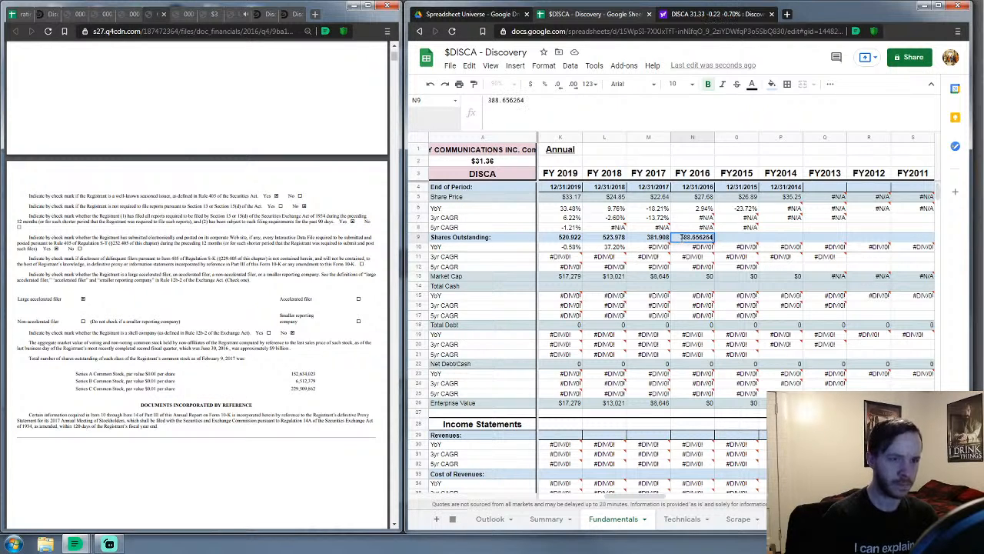
{"action": "key", "text": "Return"}
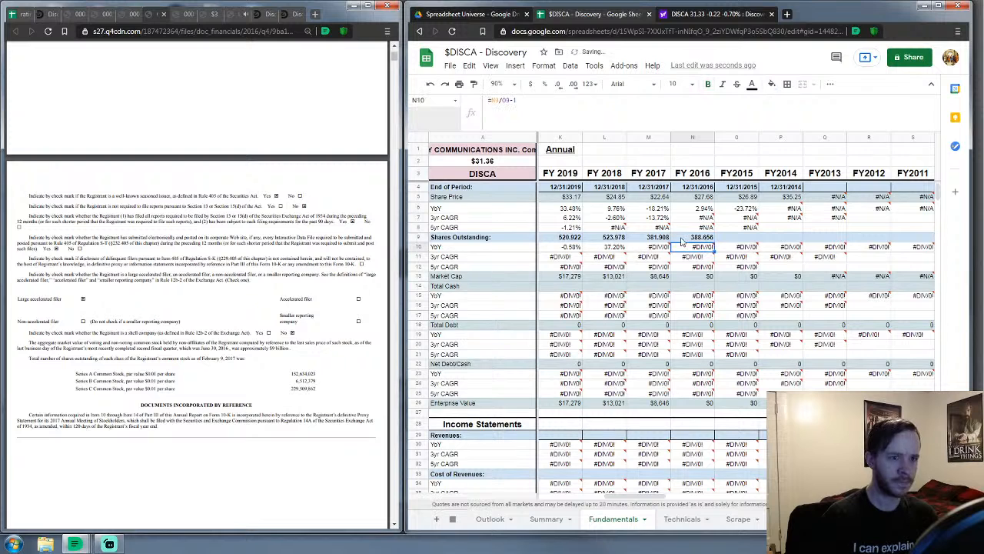
{"action": "key", "text": "Up"}
{"action": "key", "text": "Right"}
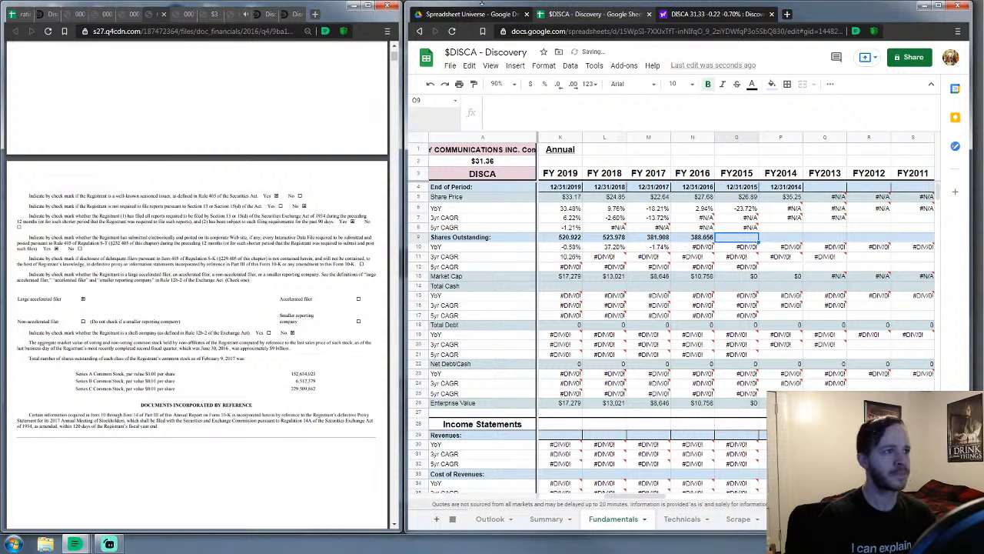
Open the Q1 2021 earnings call webcast from Event Details with Brave Shields turned off
{"action": "left_click", "coordinate": [231, 14]}
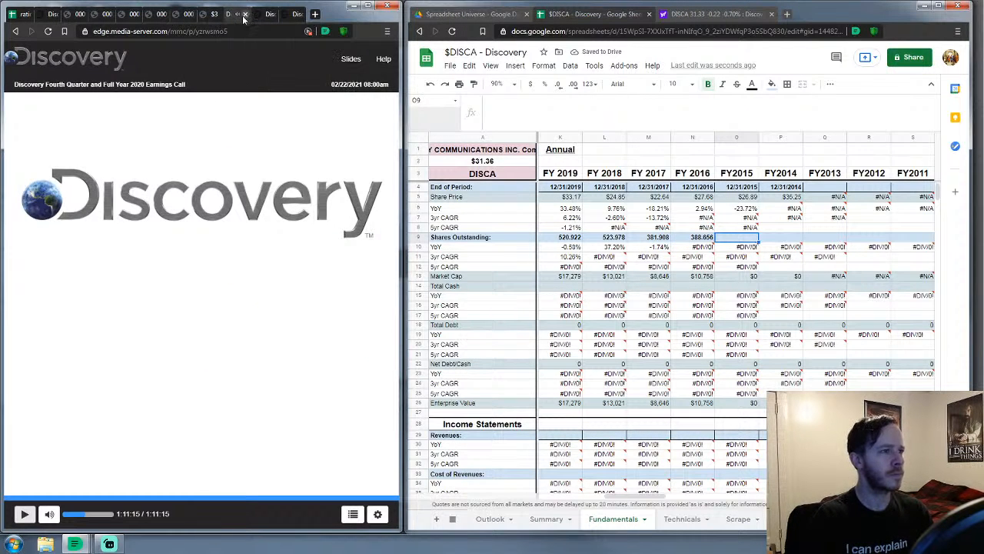
{"action": "left_click", "coordinate": [243, 16]}
{"action": "left_click", "coordinate": [208, 16]}
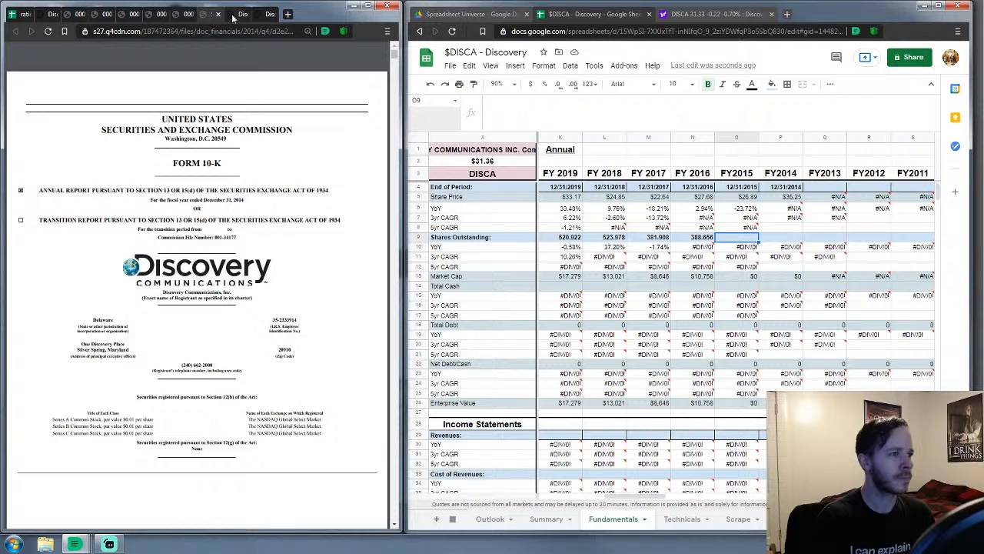
{"action": "left_click", "coordinate": [233, 16]}
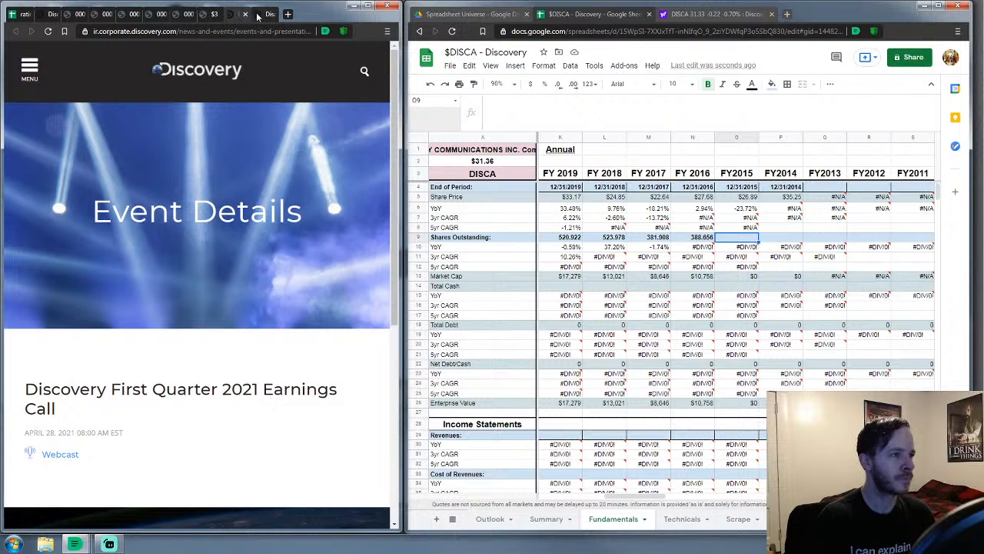
{"action": "left_click", "coordinate": [255, 15]}
{"action": "left_click", "coordinate": [237, 14]}
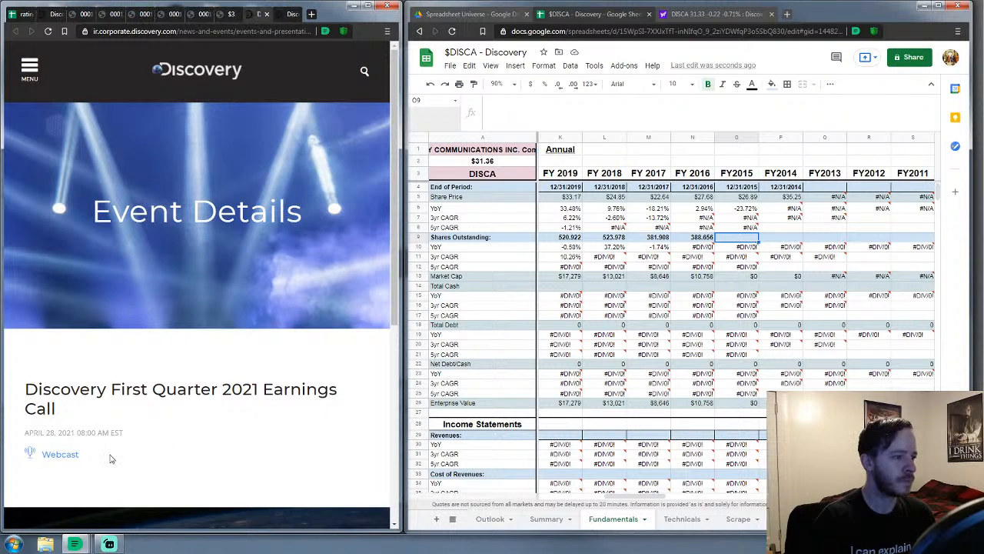
{"action": "left_click", "coordinate": [62, 455]}
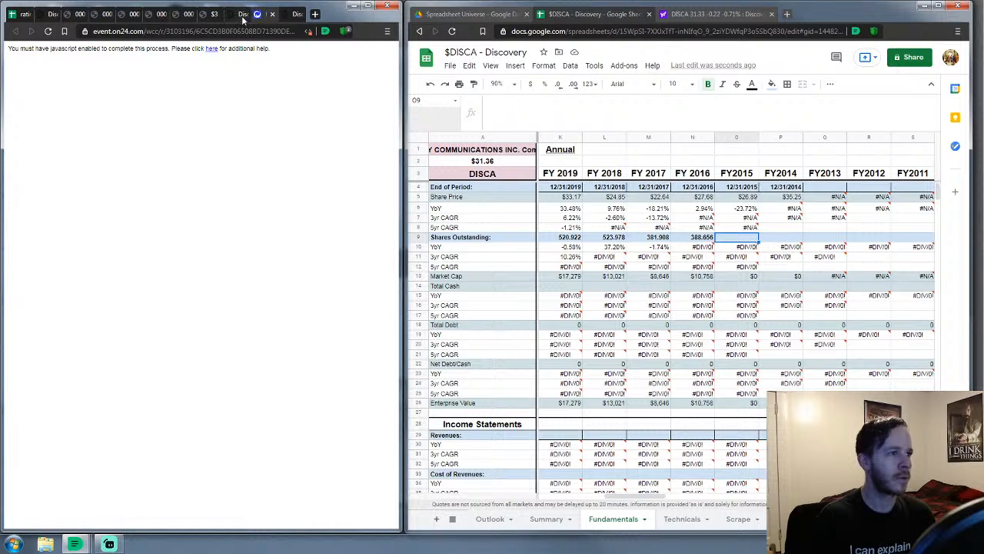
{"action": "left_click", "coordinate": [326, 31]}
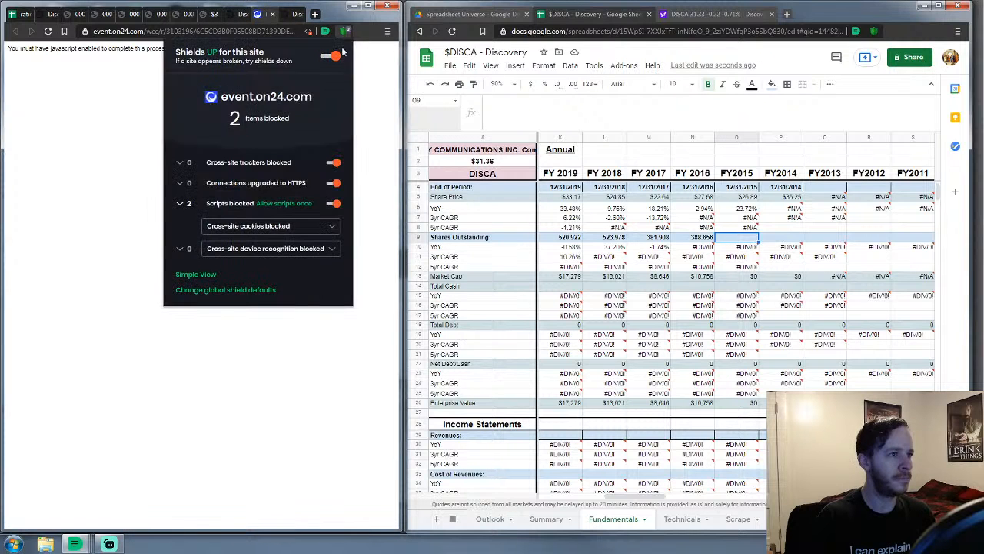
{"action": "left_click", "coordinate": [331, 53]}
{"action": "left_click", "coordinate": [240, 16]}
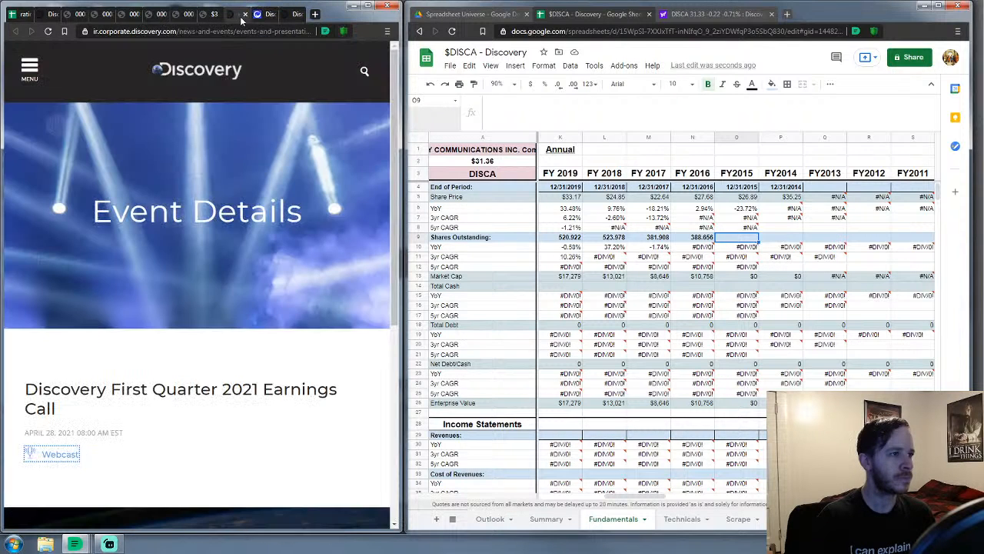
{"action": "left_click", "coordinate": [246, 15]}
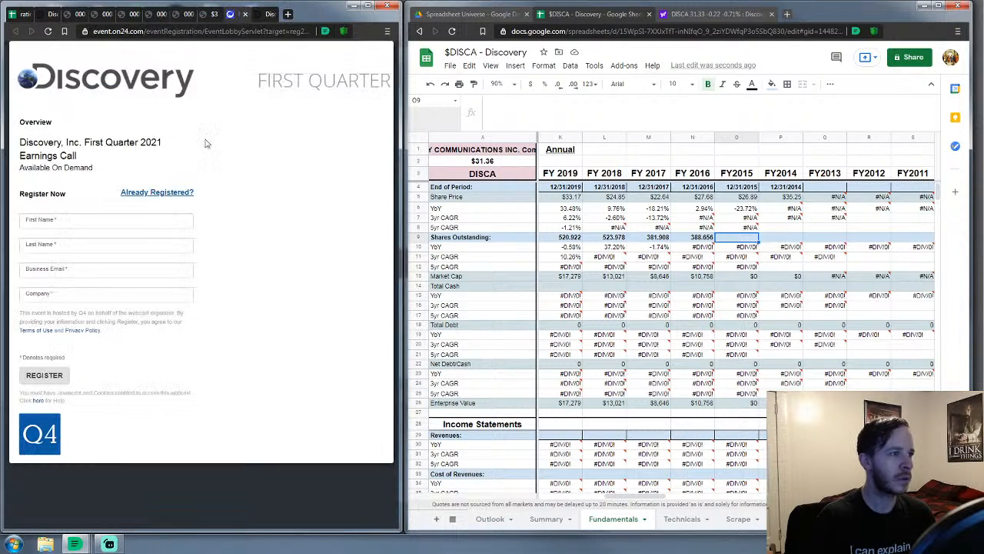
Fill in the webcast registration form with saved name, e-mail and company, and submit it
{"action": "left_click", "coordinate": [102, 221]}
{"action": "left_click", "coordinate": [71, 246]}
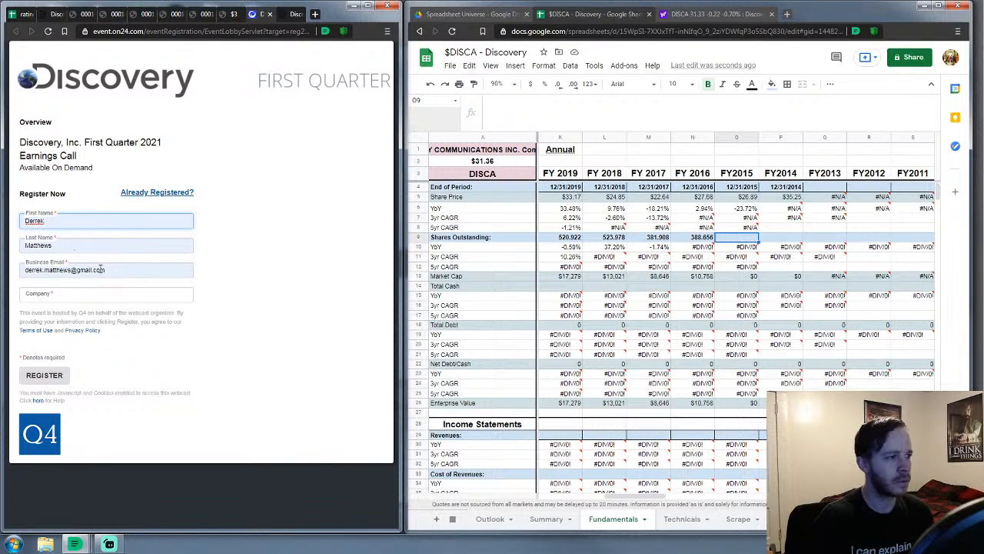
{"action": "triple_click", "coordinate": [100, 269]}
{"action": "type", "text": "kag"}
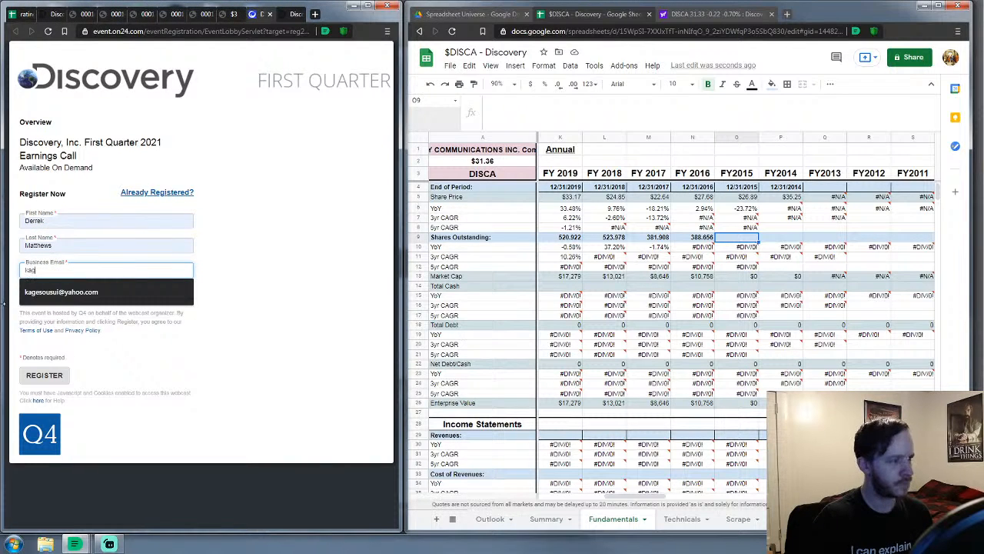
{"action": "left_click", "coordinate": [31, 293]}
{"action": "left_click", "coordinate": [55, 294]}
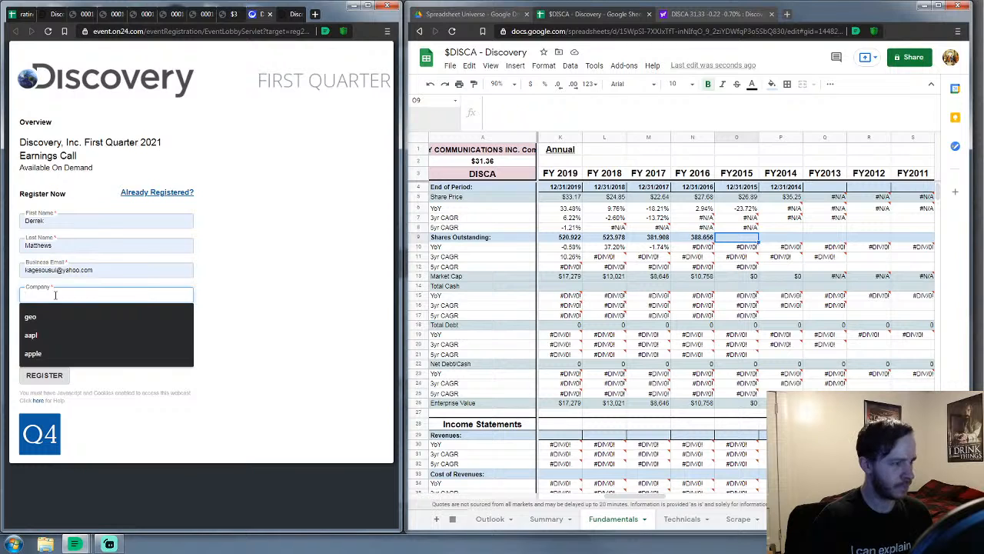
{"action": "type", "text": "n"}
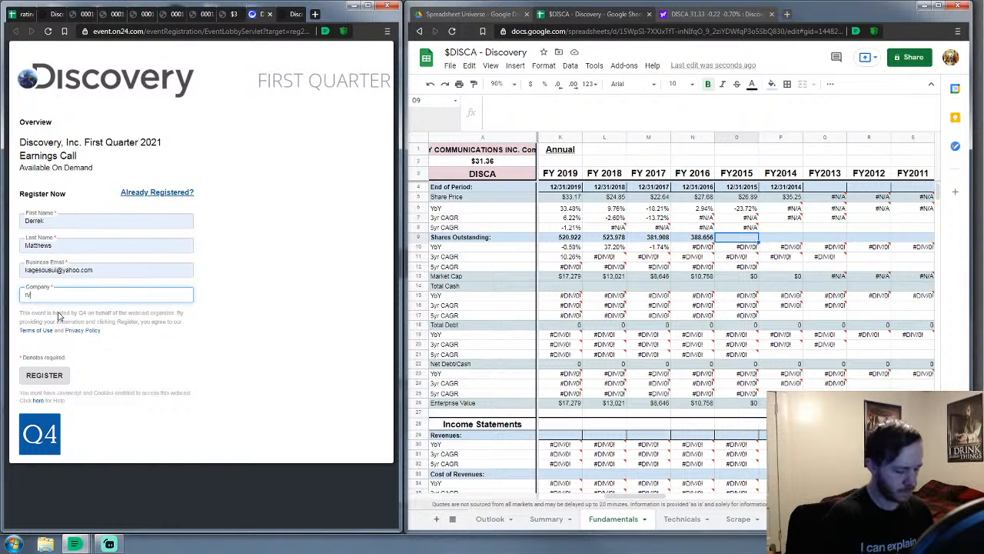
{"action": "left_click", "coordinate": [44, 374]}
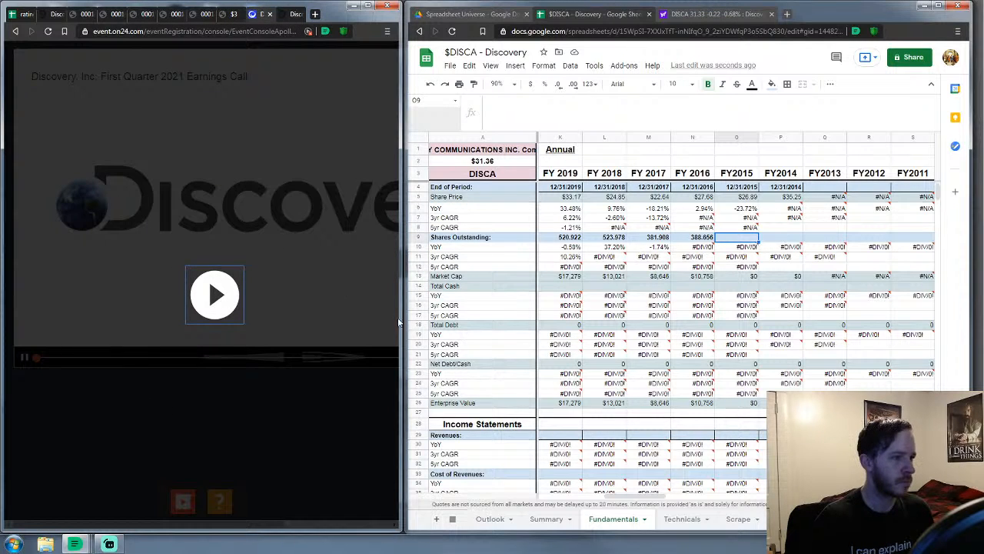
Maximize the webcast window, start playing the call and turn the volume down
{"action": "left_click", "coordinate": [368, 5]}
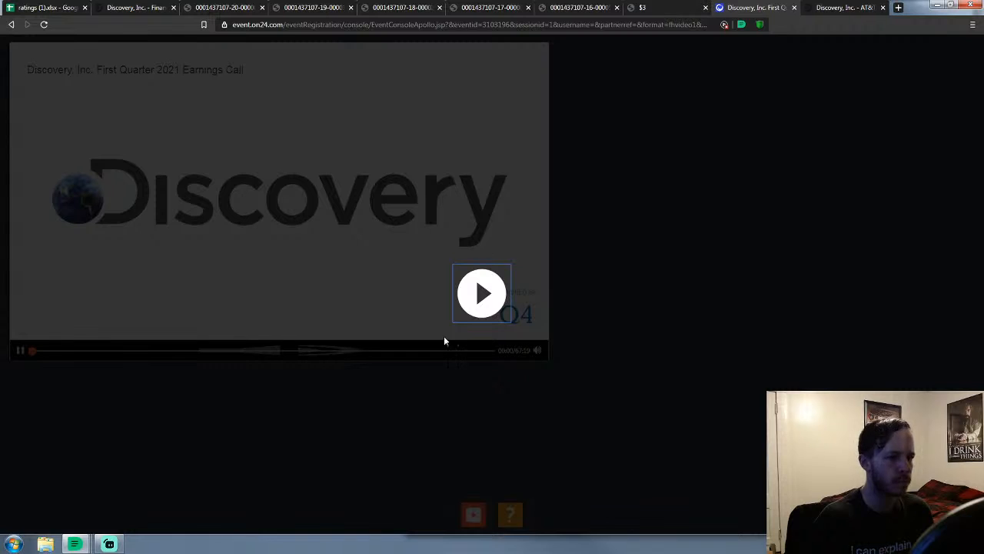
{"action": "left_click", "coordinate": [481, 293]}
{"action": "mouse_move", "coordinate": [541, 353]}
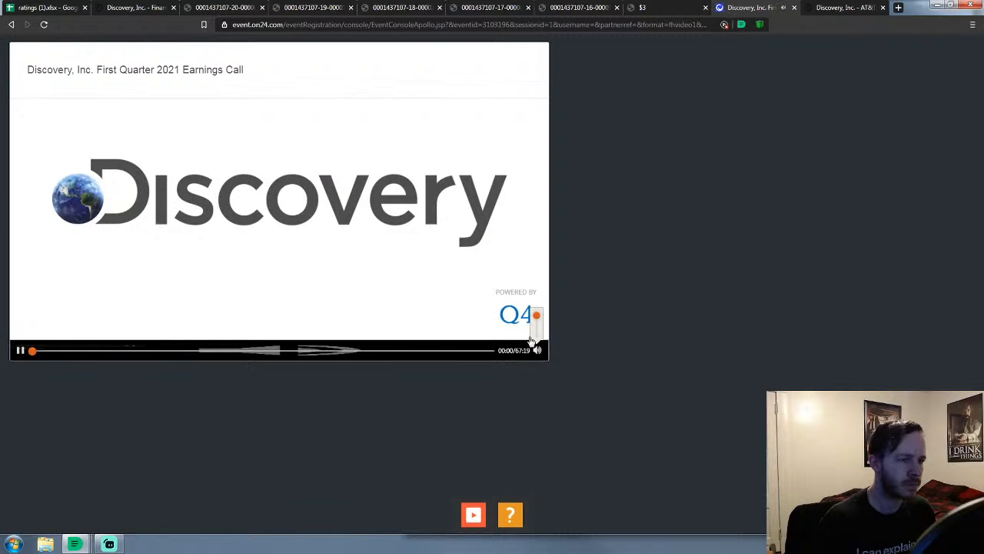
{"action": "left_click_drag", "start_coordinate": [537, 317], "coordinate": [543, 324]}
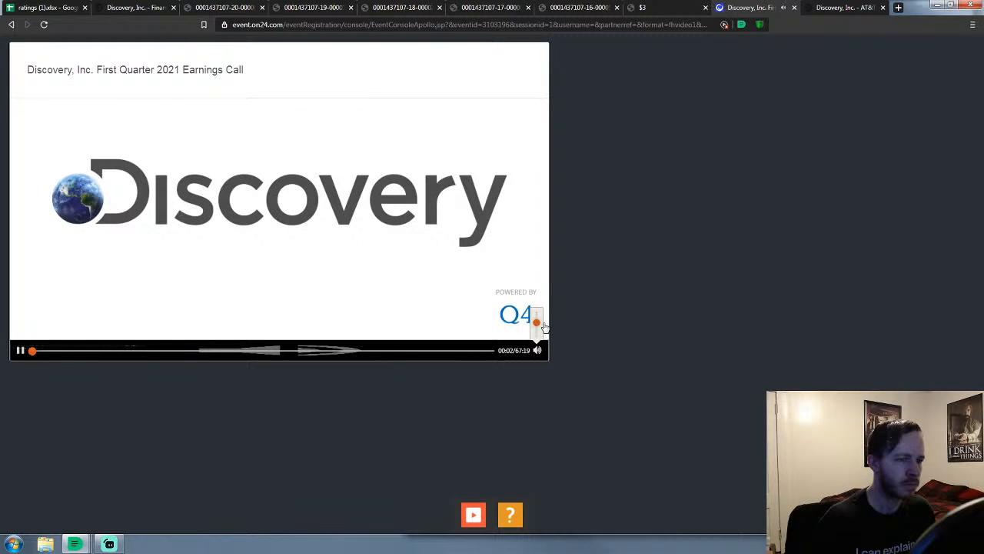
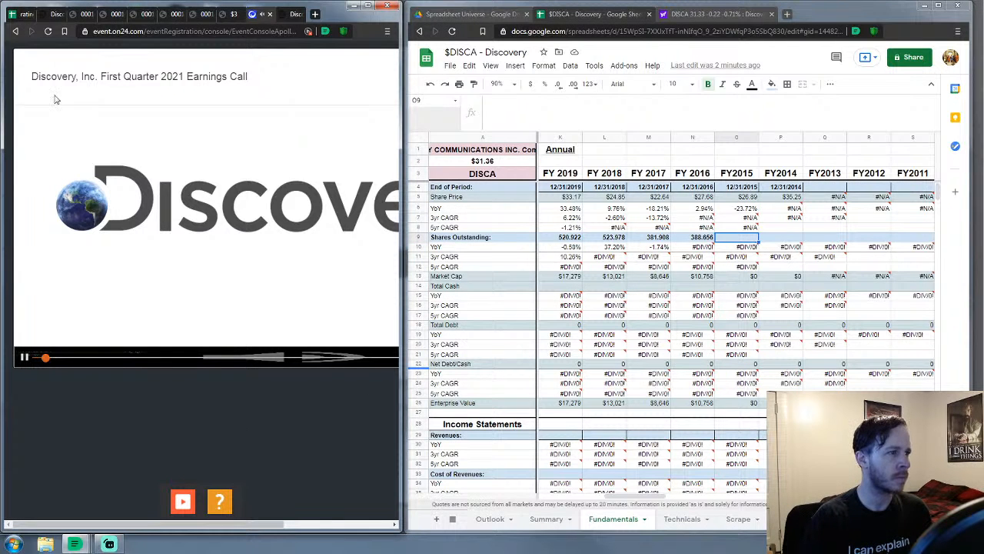
Look through the Discovery 10-K tabs and scroll the 2015 10-K to its shares figure
{"action": "left_click", "coordinate": [86, 15]}
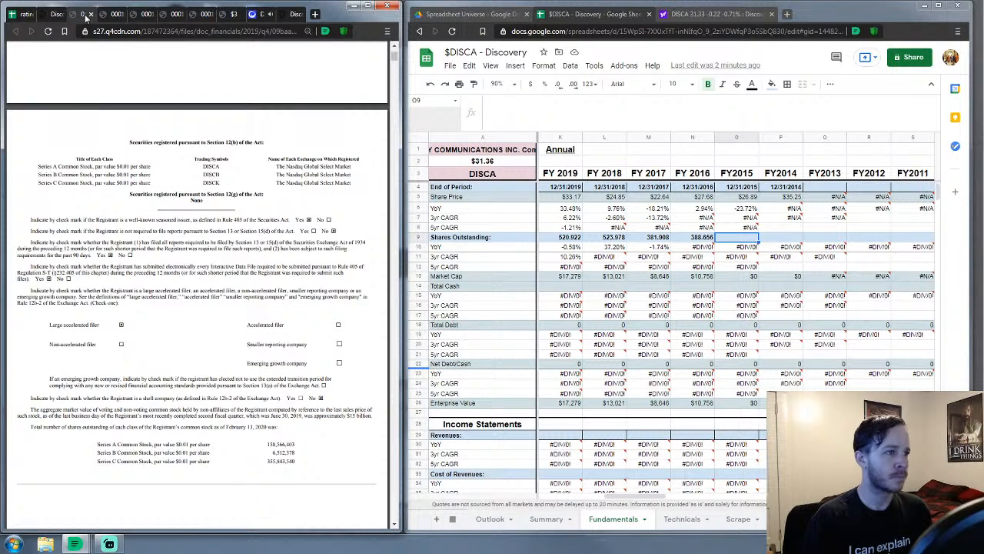
{"action": "left_click", "coordinate": [168, 16]}
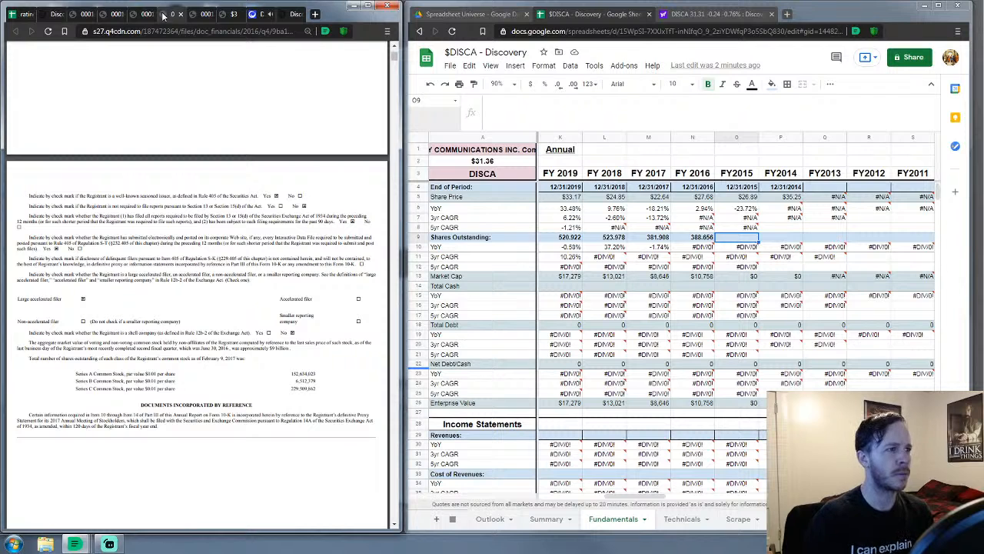
{"action": "left_click", "coordinate": [223, 16]}
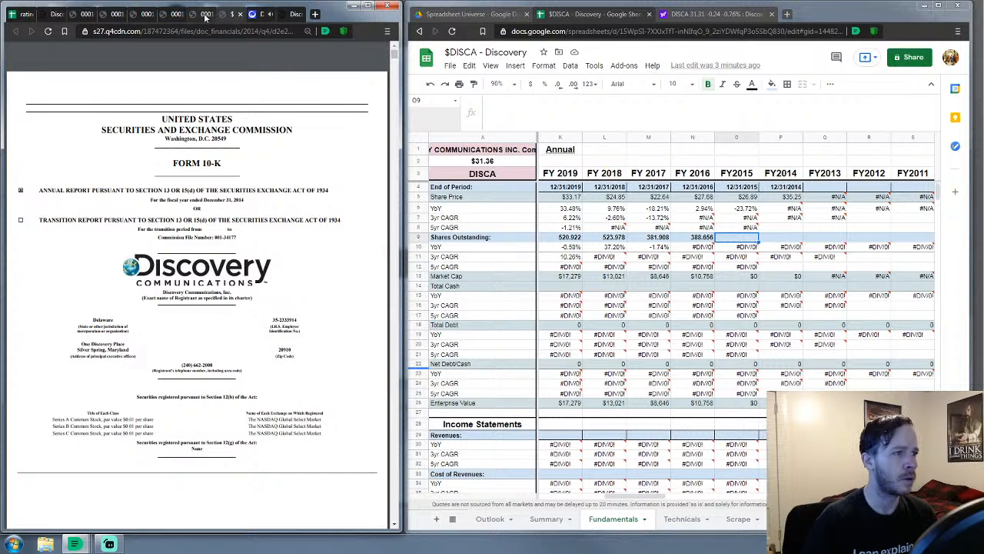
{"action": "left_click", "coordinate": [196, 15]}
{"action": "scroll", "coordinate": [204, 278], "scroll_direction": "down", "scroll_amount": 2}
{"action": "scroll", "coordinate": [203, 279], "scroll_direction": "down", "scroll_amount": 3}
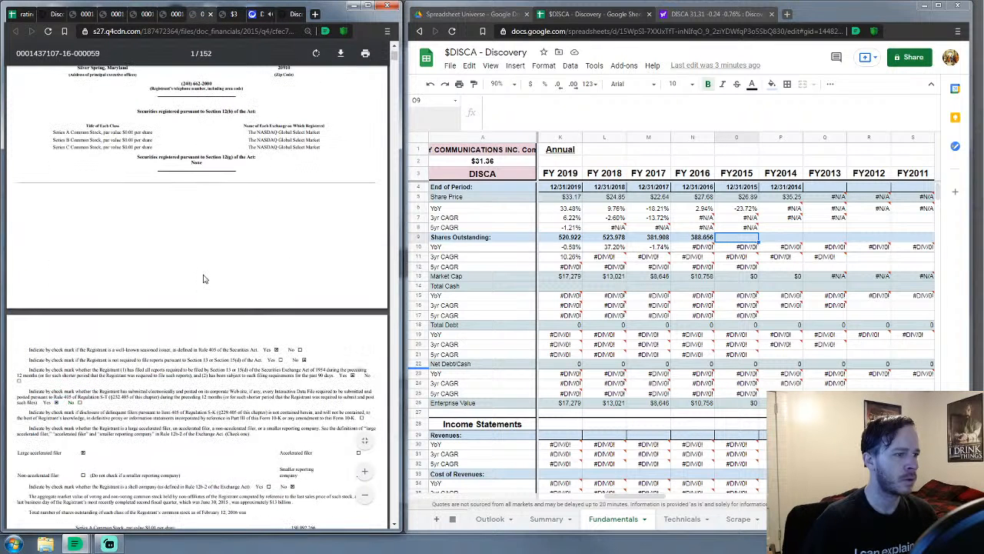
{"action": "scroll", "coordinate": [204, 279], "scroll_direction": "down", "scroll_amount": 4}
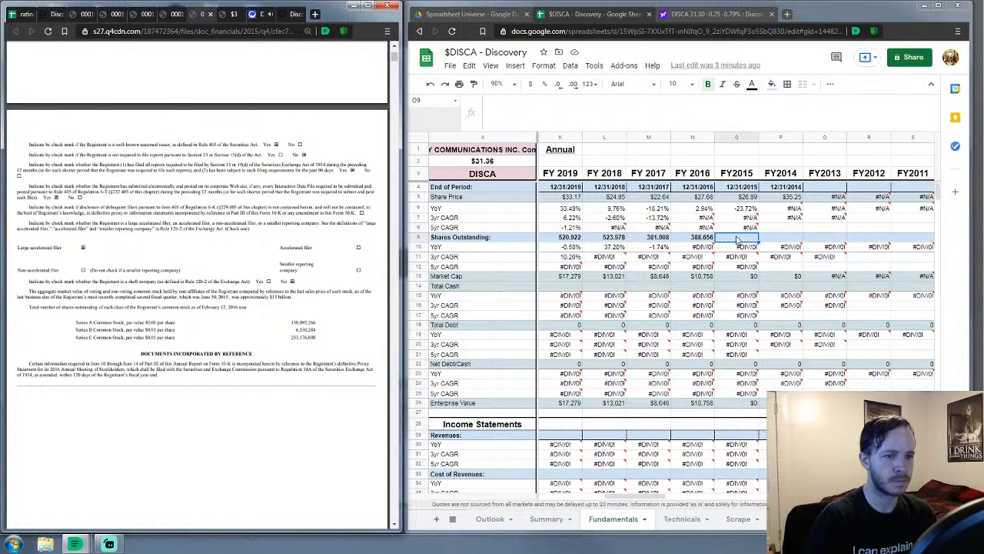
Enter 409.61943 as FY2015 shares outstanding in O9, then bring up the 2014 10-K
{"action": "type", "text": "409.61943"}
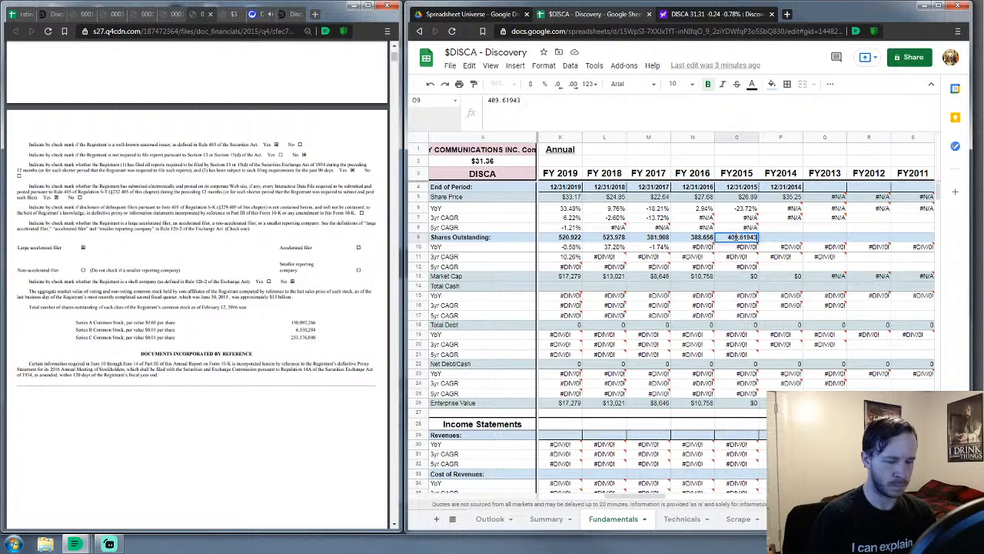
{"action": "key", "text": "Tab"}
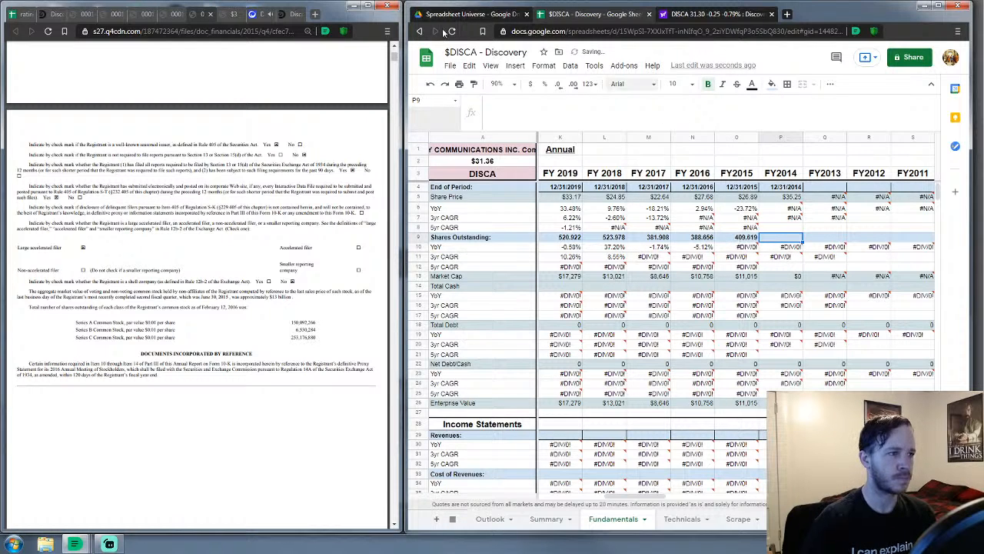
{"action": "left_click", "coordinate": [230, 14]}
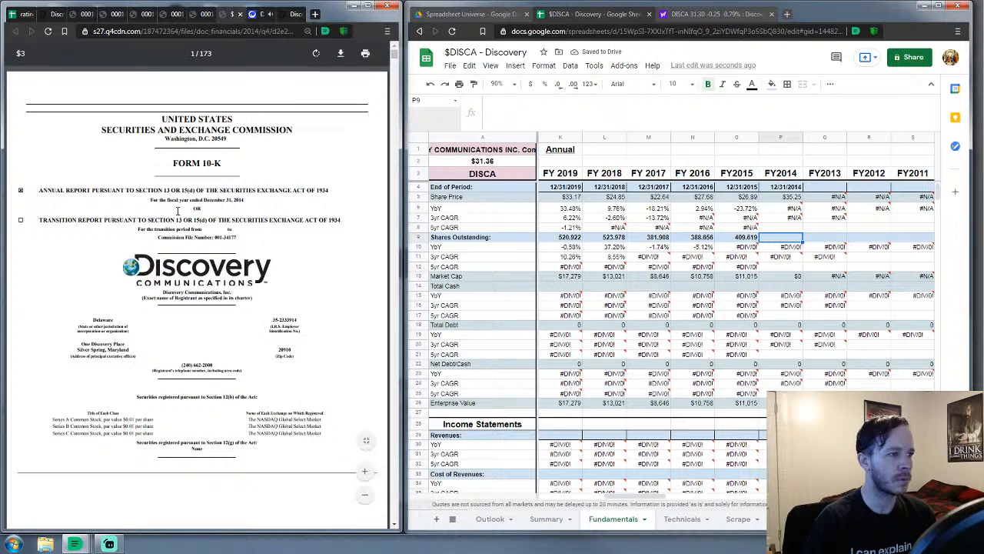
Enter 439.2522 from the 2014 10-K cover as FY2014 shares outstanding in P9
{"action": "scroll", "coordinate": [178, 210], "scroll_direction": "down", "scroll_amount": 10}
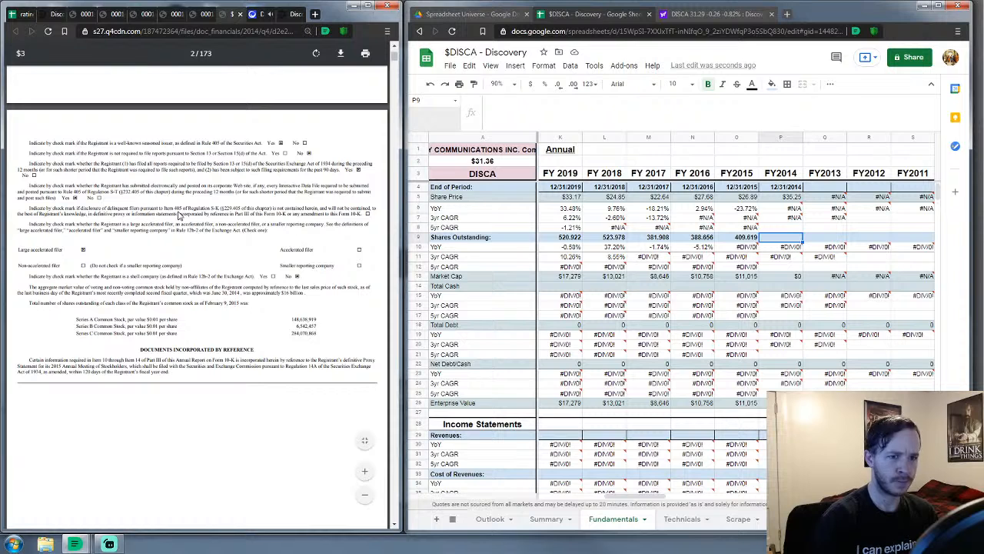
{"action": "left_click", "coordinate": [770, 238]}
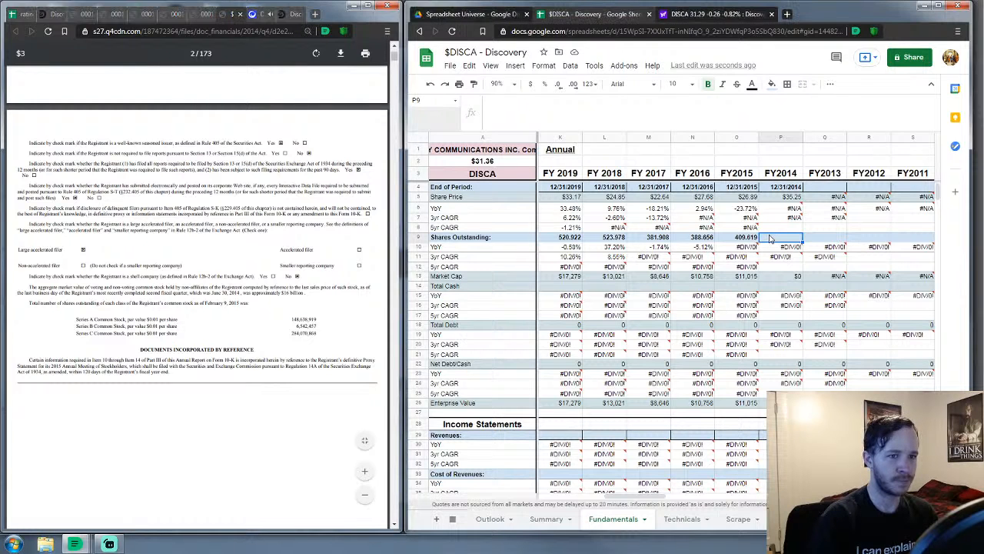
{"action": "type", "text": "4"}
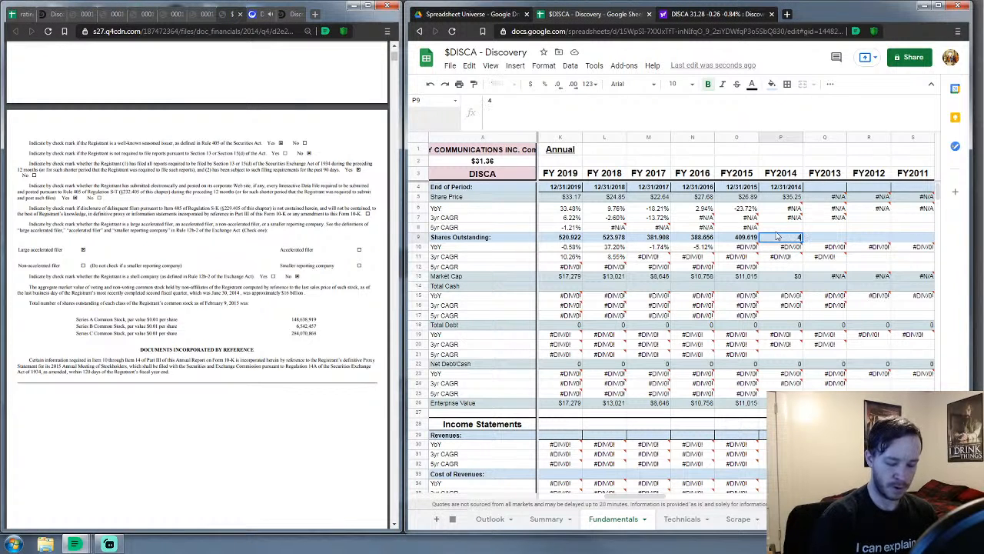
{"action": "type", "text": "39.2522"}
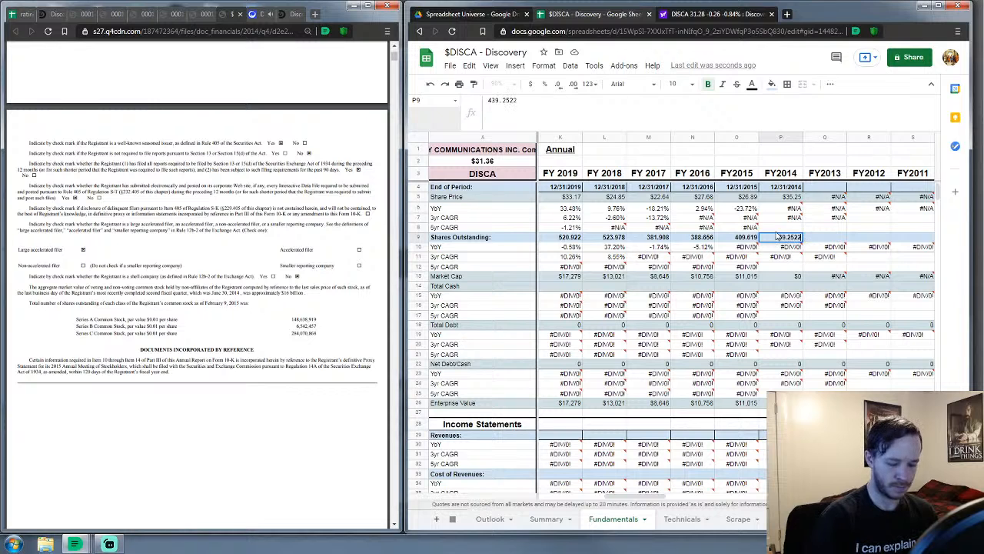
{"action": "key", "text": "Return"}
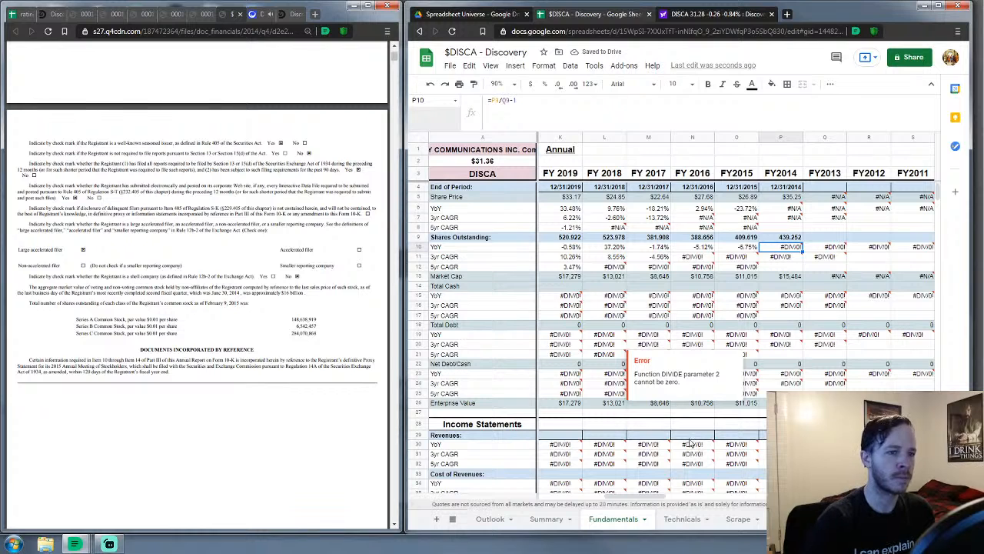
{"action": "left_click_drag", "start_coordinate": [633, 500], "coordinate": [606, 500]}
Dismiss the divide-by-zero error and select the FY 2019 revenues cell K29 under Income Statements
{"action": "left_click", "coordinate": [600, 471]}
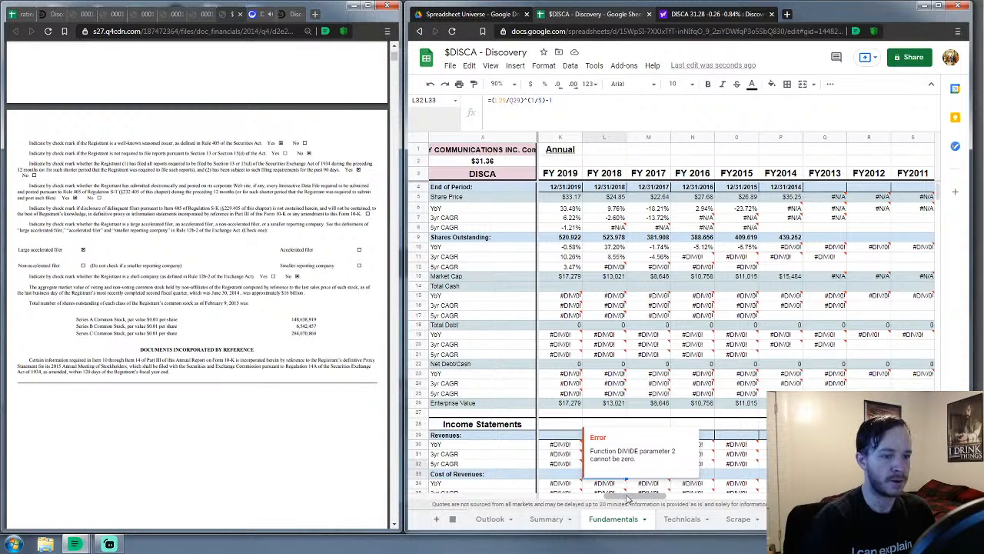
{"action": "scroll", "coordinate": [616, 503], "scroll_direction": "left", "scroll_amount": 2}
{"action": "scroll", "coordinate": [616, 504], "scroll_direction": "right", "scroll_amount": 1}
{"action": "scroll", "coordinate": [605, 434], "scroll_direction": "down", "scroll_amount": 5}
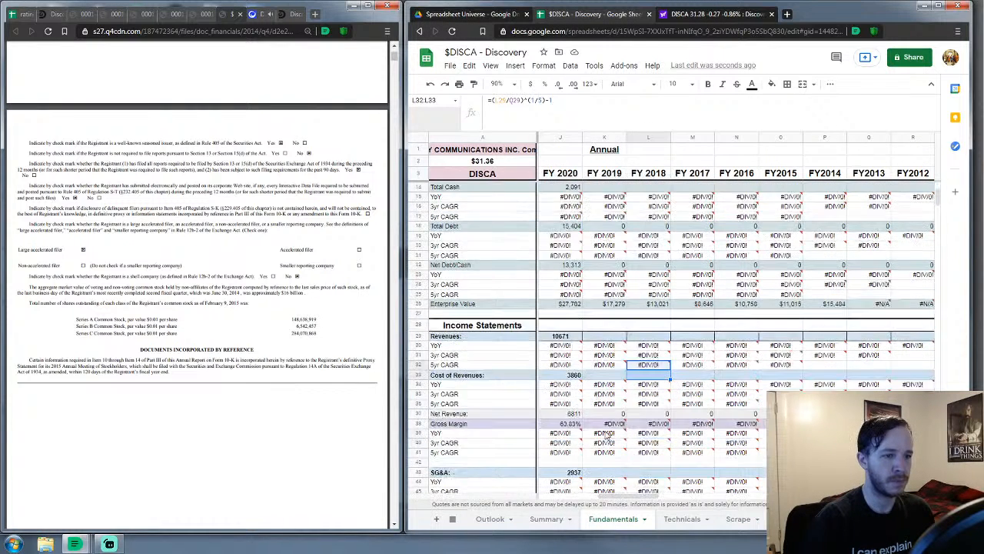
{"action": "left_click", "coordinate": [611, 202]}
Go to the Consolidated Statements of Operations in the 2019 10-K via the Item 8 links
{"action": "left_click", "coordinate": [83, 14]}
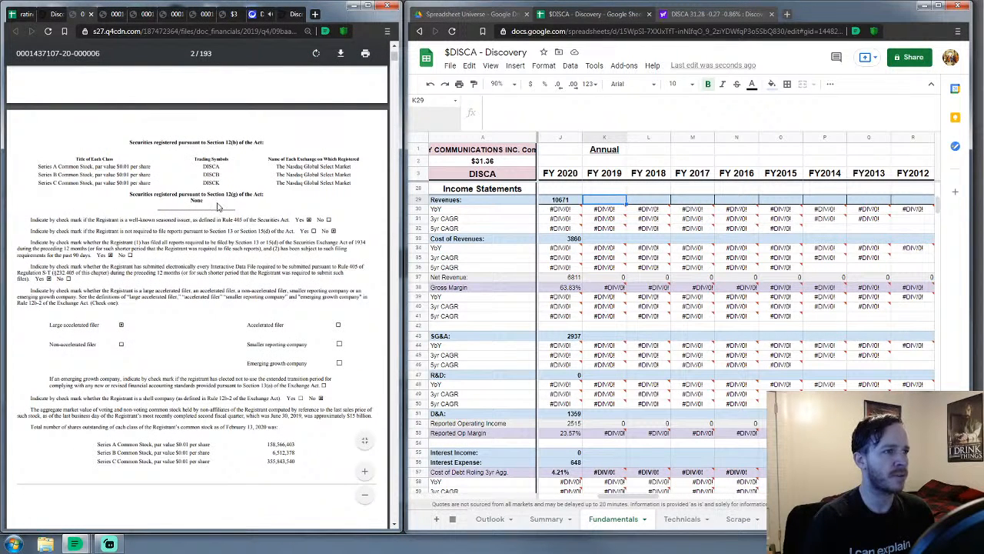
{"action": "scroll", "coordinate": [221, 201], "scroll_direction": "down", "scroll_amount": 2}
{"action": "left_click_drag", "start_coordinate": [394, 58], "coordinate": [395, 68]}
{"action": "scroll", "coordinate": [277, 151], "scroll_direction": "up", "scroll_amount": 5}
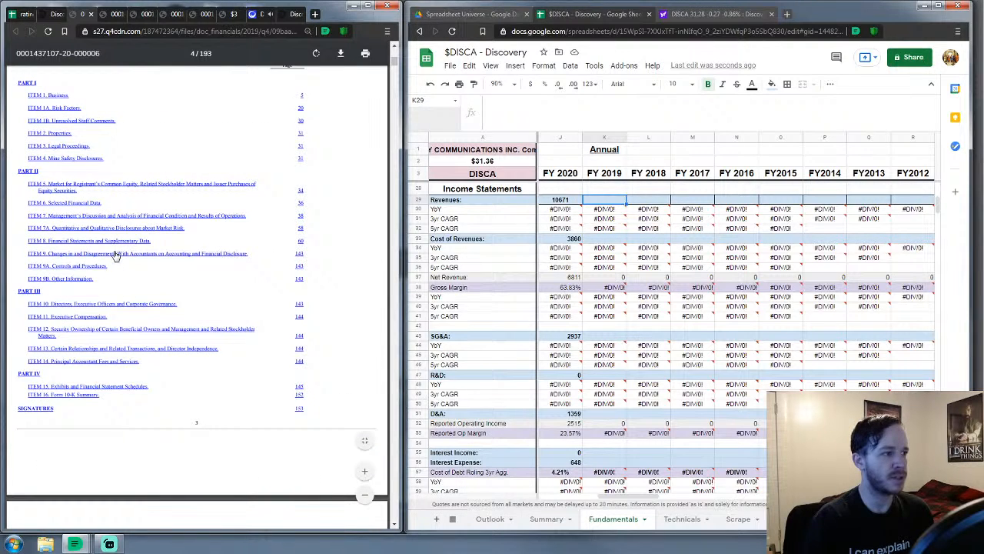
{"action": "left_click", "coordinate": [105, 243]}
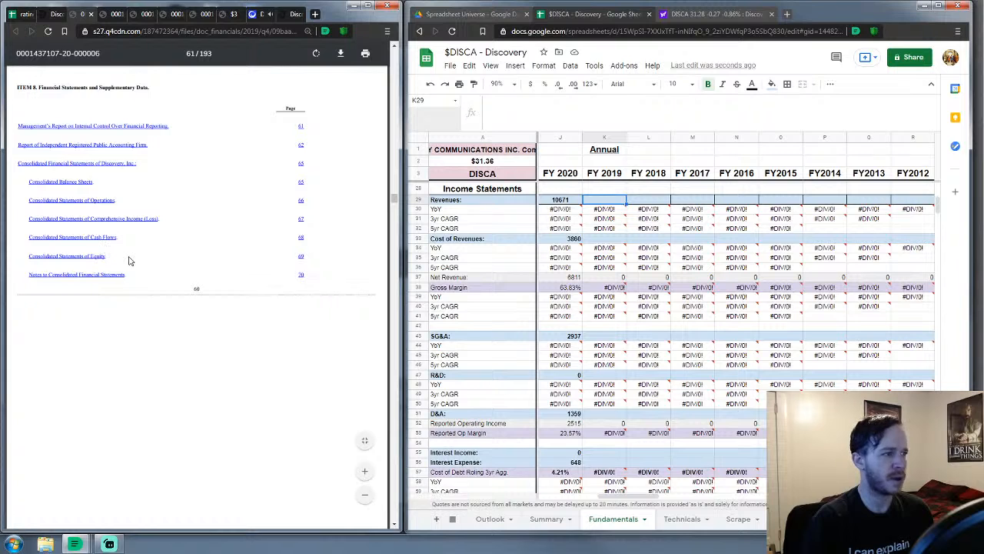
{"action": "left_click", "coordinate": [90, 204]}
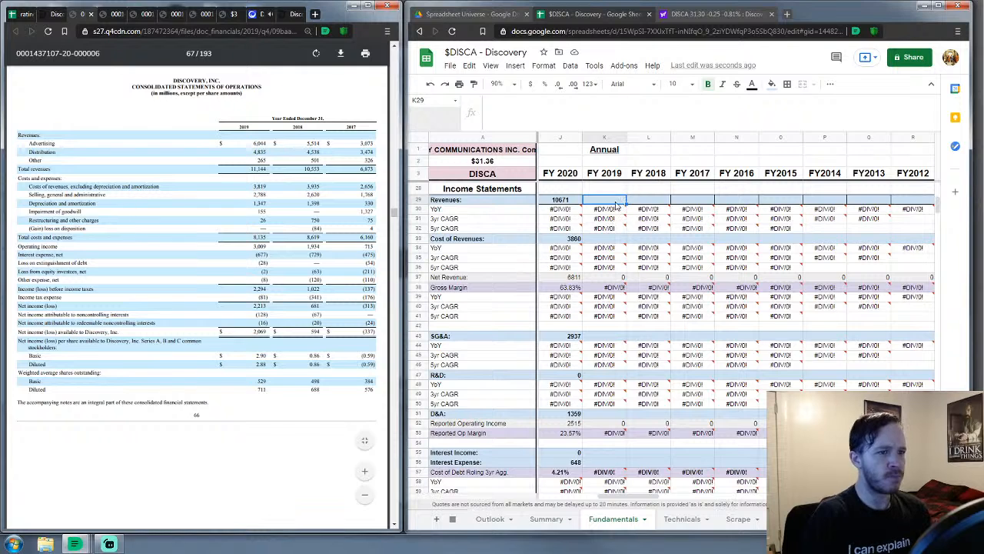
Enter FY 2019 revenues 11144, cost of revenues 3819, SG&A 2969 and R&D 0
{"action": "type", "text": "111"}
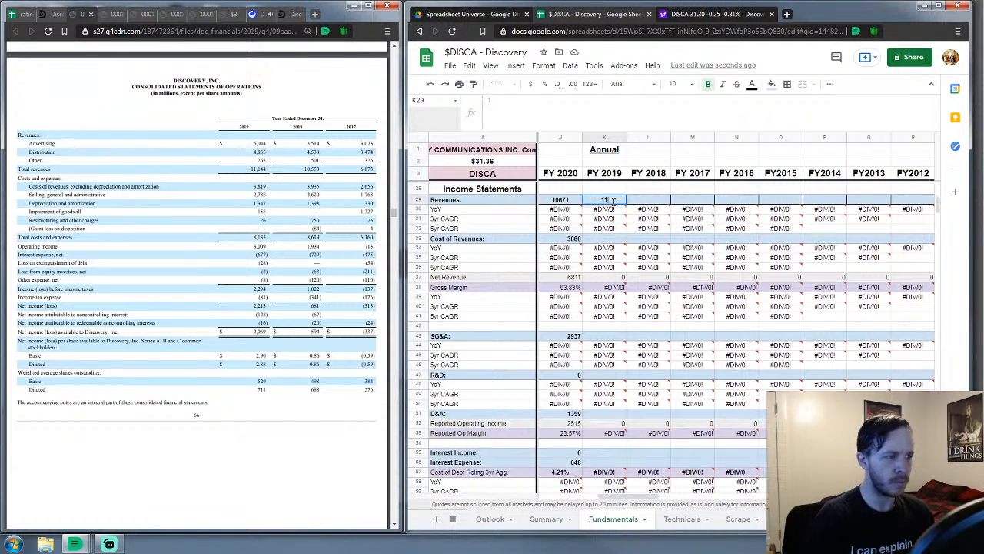
{"action": "type", "text": "44"}
{"action": "key", "text": "Return"}
{"action": "key", "text": "Down"}
{"action": "key", "text": "Down"}
{"action": "key", "text": "Down"}
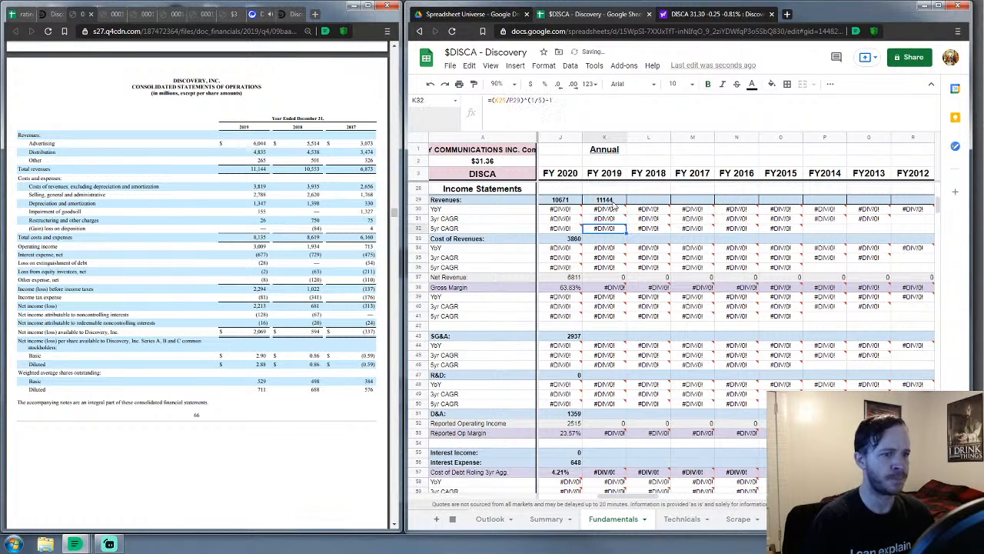
{"action": "type", "text": "3819"}
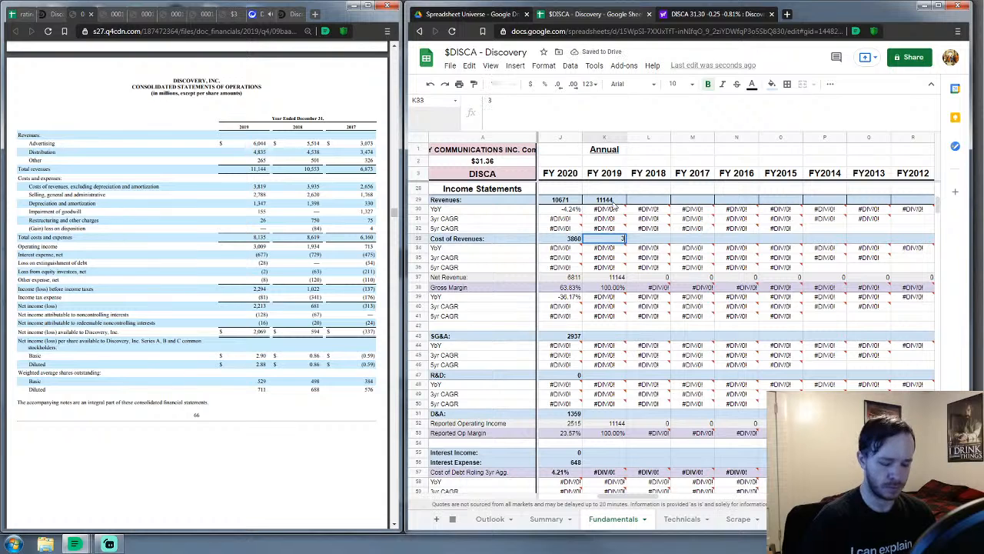
{"action": "key", "text": "Return"}
{"action": "key", "text": "Down"}
{"action": "key", "text": "Down"}
{"action": "key", "text": "Down"}
{"action": "key", "text": "Down"}
{"action": "key", "text": "Down"}
{"action": "key", "text": "Down"}
{"action": "key", "text": "Down"}
{"action": "key", "text": "Down"}
{"action": "key", "text": "Down"}
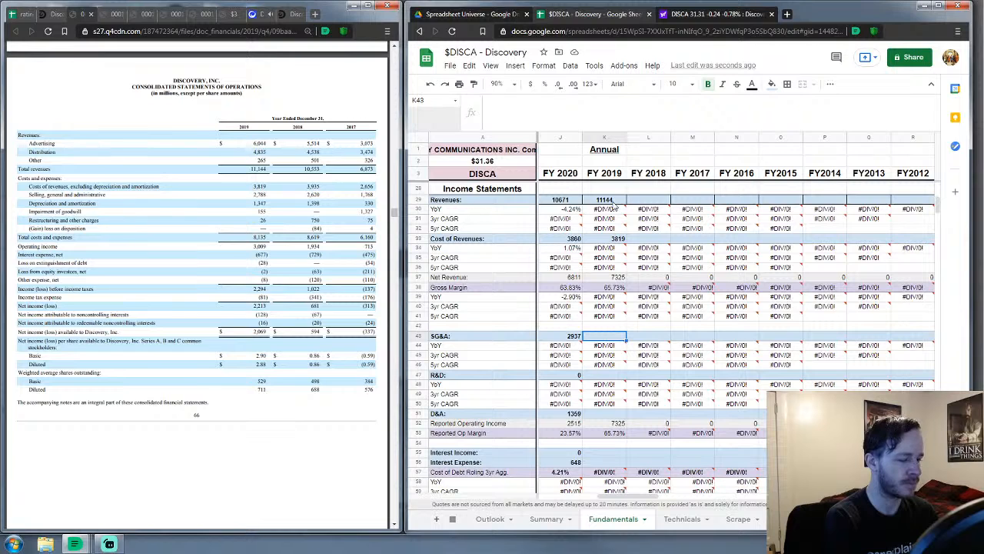
{"action": "type", "text": "2969"}
{"action": "key", "text": "Down"}
{"action": "key", "text": "Down"}
{"action": "key", "text": "Down"}
{"action": "key", "text": "Down"}
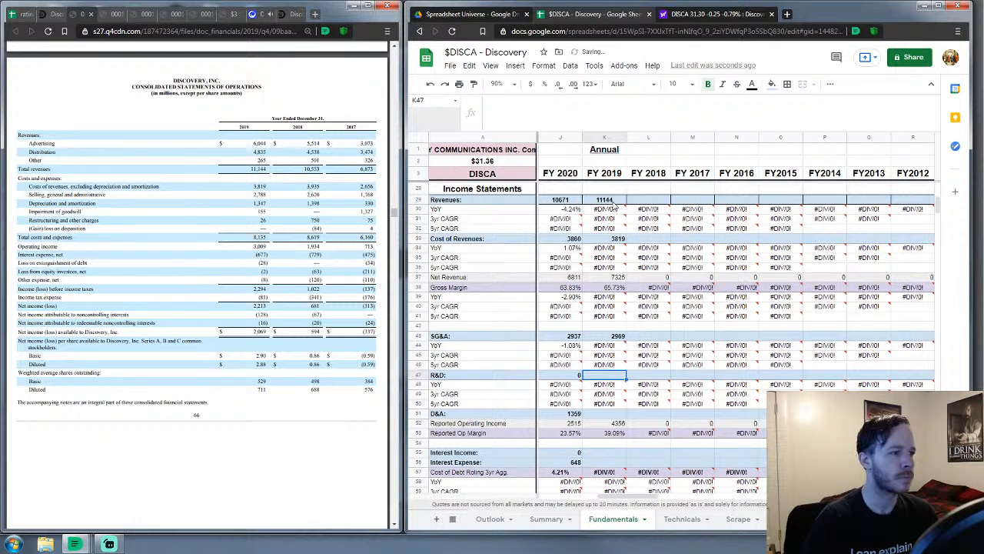
{"action": "type", "text": "0"}
{"action": "key", "text": "Down"}
{"action": "key", "text": "Down"}
{"action": "key", "text": "Down"}
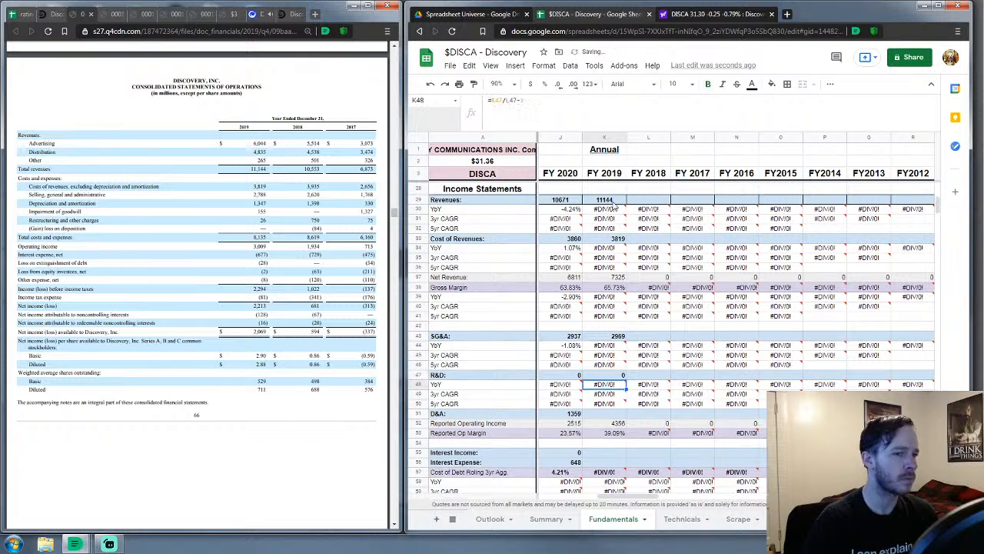
{"action": "key", "text": "Down"}
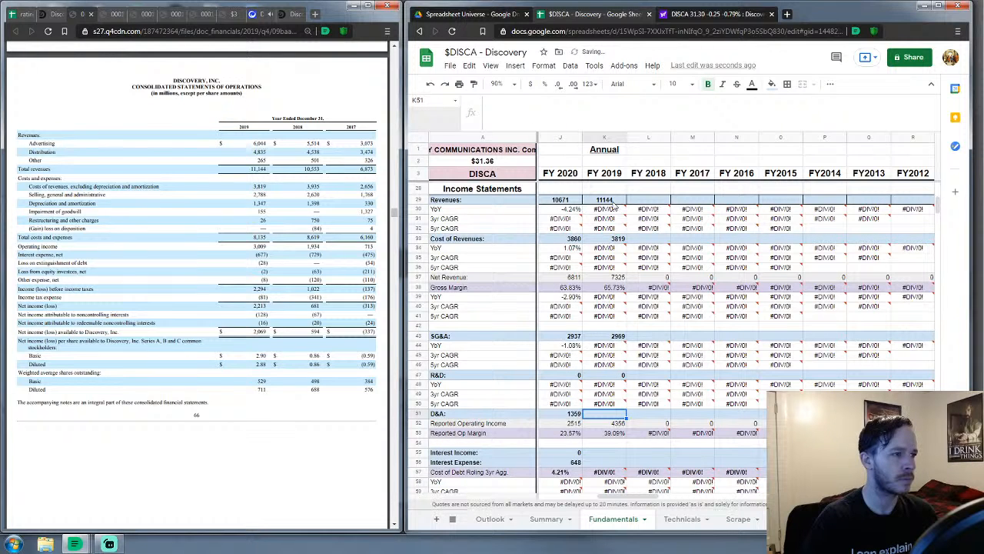
Enter FY 2019 D&A 1347, interest income 0 and interest expense 677
{"action": "type", "text": "1347"}
{"action": "key", "text": "Down"}
{"action": "key", "text": "Down"}
{"action": "key", "text": "Down"}
{"action": "key", "text": "Down"}
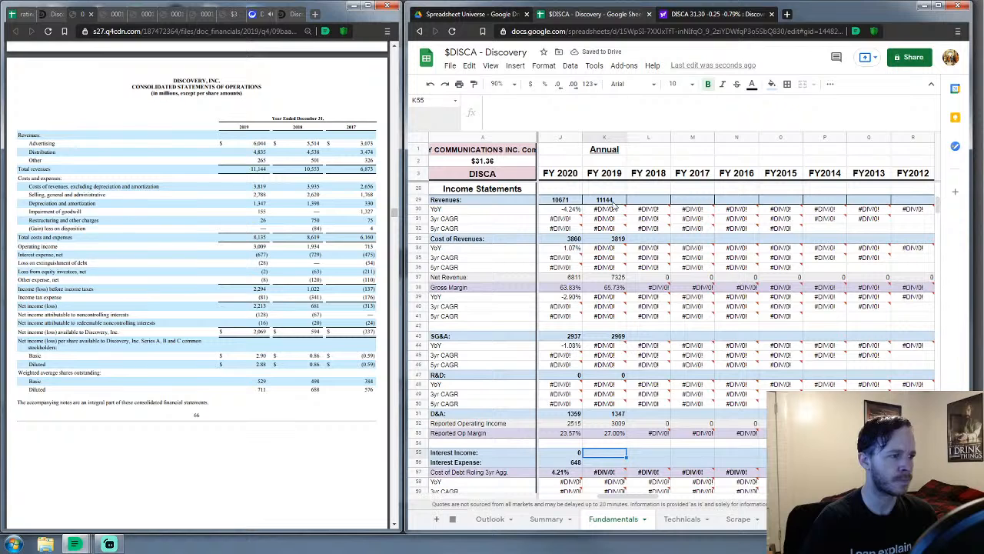
{"action": "type", "text": "0"}
{"action": "key", "text": "Return"}
{"action": "type", "text": "677"}
{"action": "key", "text": "Return"}
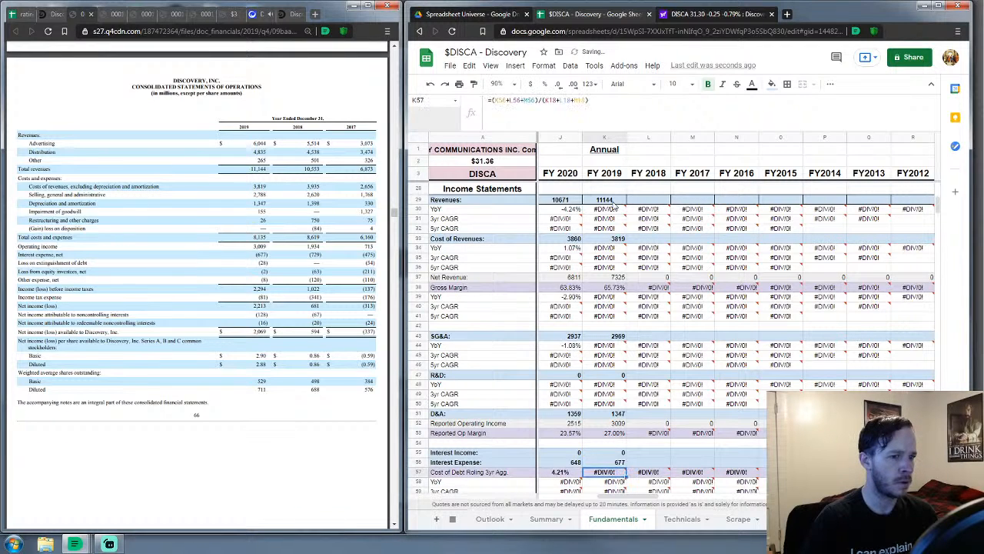
{"action": "key", "text": "Down"}
{"action": "key", "text": "Down"}
{"action": "key", "text": "Down"}
{"action": "key", "text": "Down"}
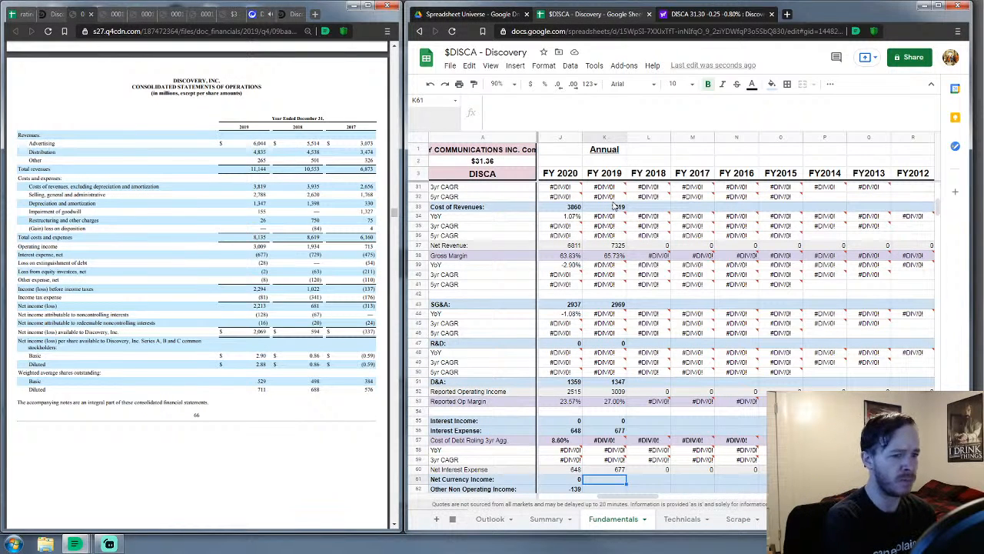
{"action": "scroll", "coordinate": [619, 254], "scroll_direction": "down", "scroll_amount": 3}
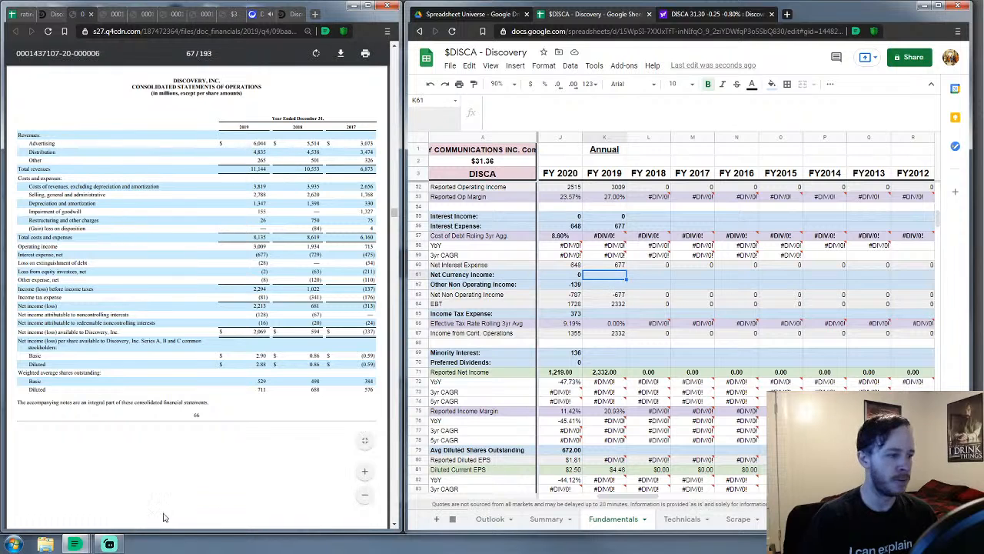
Enter FY 2019 net currency income 0, other non-operating income -38 and income tax 81
{"action": "mouse_move", "coordinate": [75, 546]}
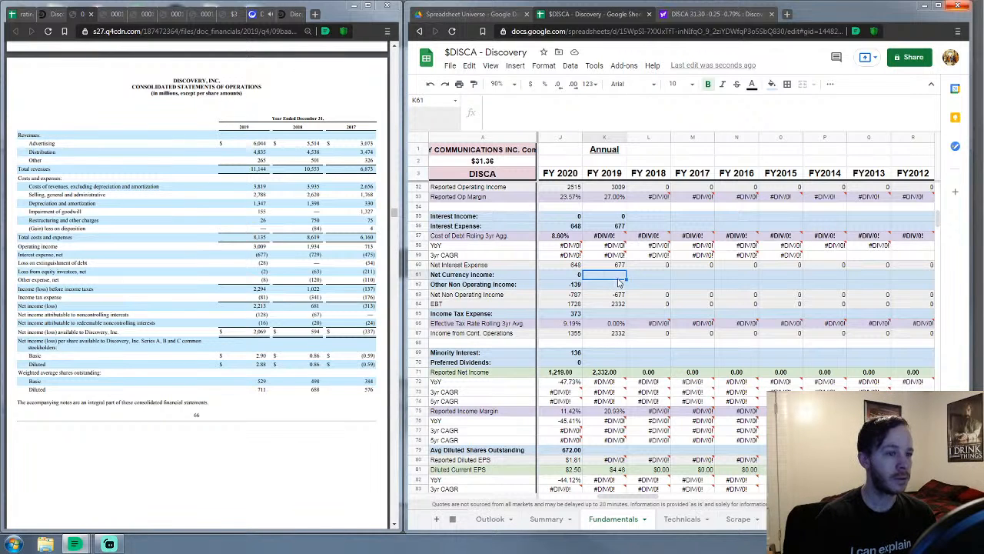
{"action": "type", "text": "0"}
{"action": "key", "text": "Return"}
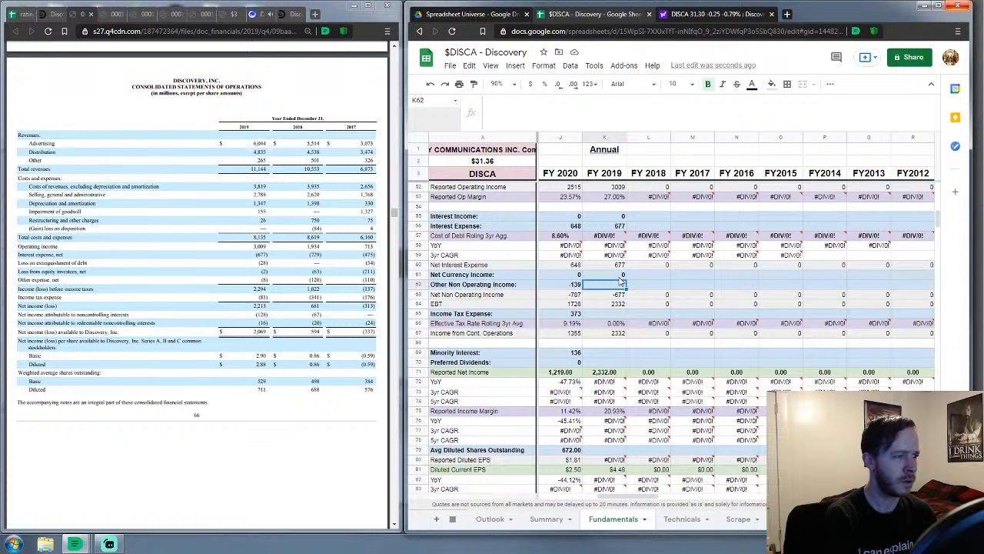
{"action": "type", "text": "=38"}
{"action": "key", "text": "Return"}
{"action": "key", "text": "Down"}
{"action": "key", "text": "Down"}
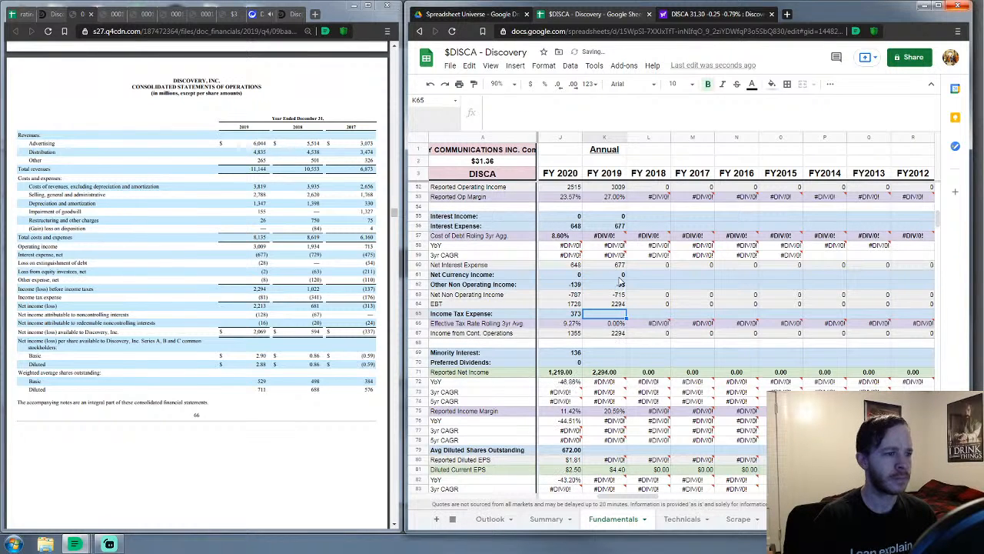
{"action": "type", "text": "8"}
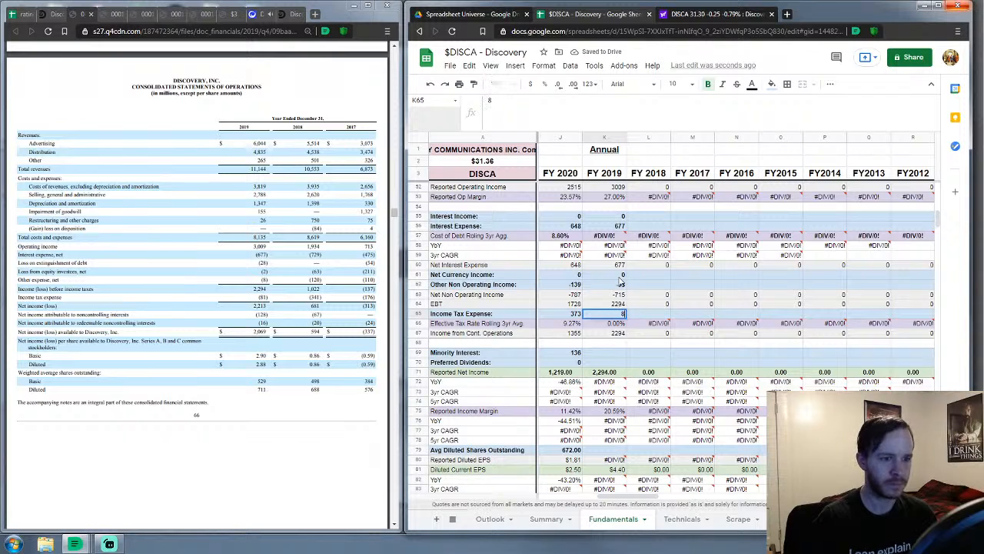
{"action": "type", "text": "1"}
{"action": "key", "text": "Return"}
{"action": "key", "text": "Down"}
{"action": "key", "text": "Down"}
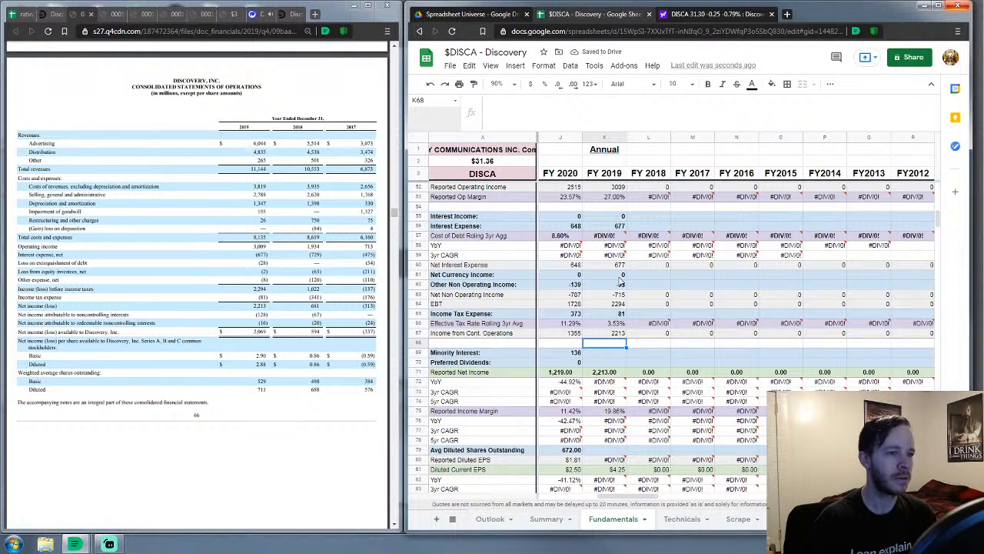
Enter FY 2019 minority interest 144, preferred dividends 0 and diluted shares 711
{"action": "key", "text": "Down"}
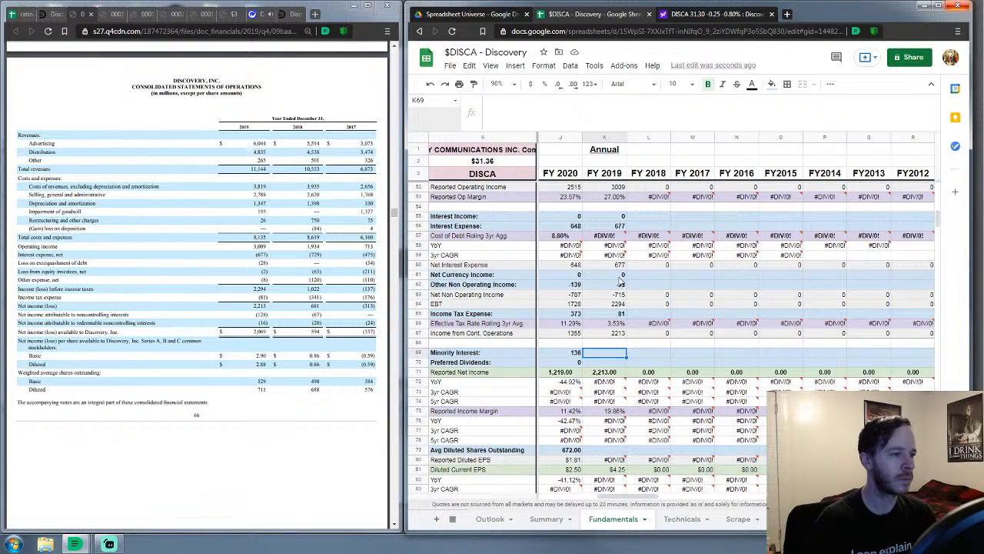
{"action": "type", "text": "144"}
{"action": "key", "text": "Return"}
{"action": "type", "text": "0"}
{"action": "key", "text": "Return"}
{"action": "key", "text": "Down"}
{"action": "key", "text": "Down"}
{"action": "key", "text": "Down"}
{"action": "key", "text": "Down"}
{"action": "key", "text": "Down"}
{"action": "key", "text": "Down"}
{"action": "key", "text": "Down"}
{"action": "key", "text": "Down"}
{"action": "type", "text": "711"}
{"action": "key", "text": "Return"}
{"action": "key", "text": "Down"}
{"action": "key", "text": "Down"}
{"action": "key", "text": "Down"}
{"action": "key", "text": "Down"}
{"action": "key", "text": "Down"}
{"action": "key", "text": "Down"}
{"action": "key", "text": "Down"}
{"action": "key", "text": "Down"}
{"action": "key", "text": "Down"}
{"action": "key", "text": "Down"}
{"action": "key", "text": "Down"}
{"action": "key", "text": "Down"}
{"action": "key", "text": "Down"}
{"action": "key", "text": "Down"}
{"action": "key", "text": "Down"}
{"action": "key", "text": "Down"}
{"action": "key", "text": "Down"}
{"action": "key", "text": "Down"}
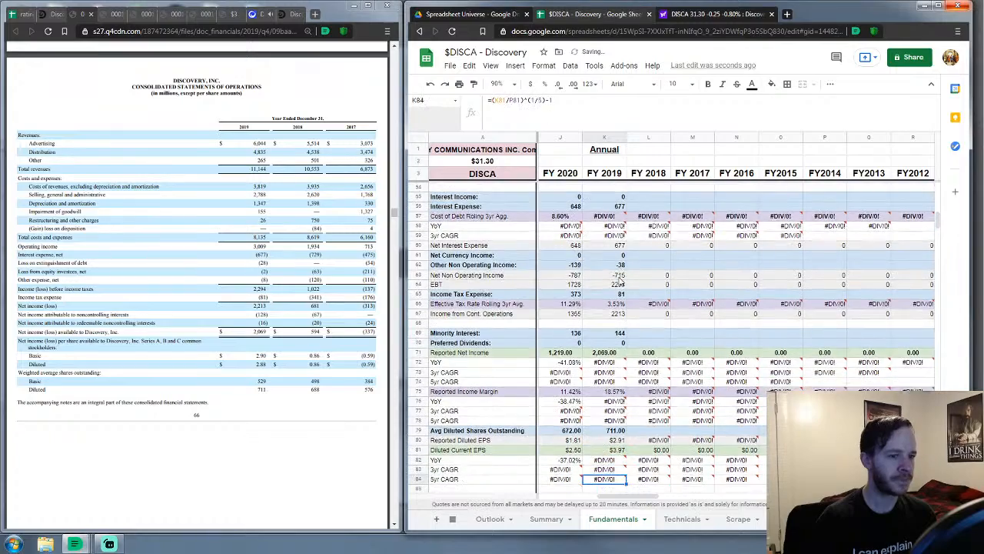
{"action": "key", "text": "Down"}
{"action": "key", "text": "Down"}
{"action": "key", "text": "Down"}
{"action": "key", "text": "Down"}
{"action": "key", "text": "Down"}
{"action": "key", "text": "Down"}
{"action": "key", "text": "Down"}
{"action": "key", "text": "Down"}
{"action": "key", "text": "Down"}
{"action": "key", "text": "Down"}
{"action": "key", "text": "Down"}
{"action": "key", "text": "Down"}
{"action": "key", "text": "Down"}
{"action": "key", "text": "Down"}
{"action": "key", "text": "Down"}
{"action": "key", "text": "Down"}
{"action": "key", "text": "Down"}
{"action": "key", "text": "Down"}
{"action": "key", "text": "Down"}
{"action": "key", "text": "Down"}
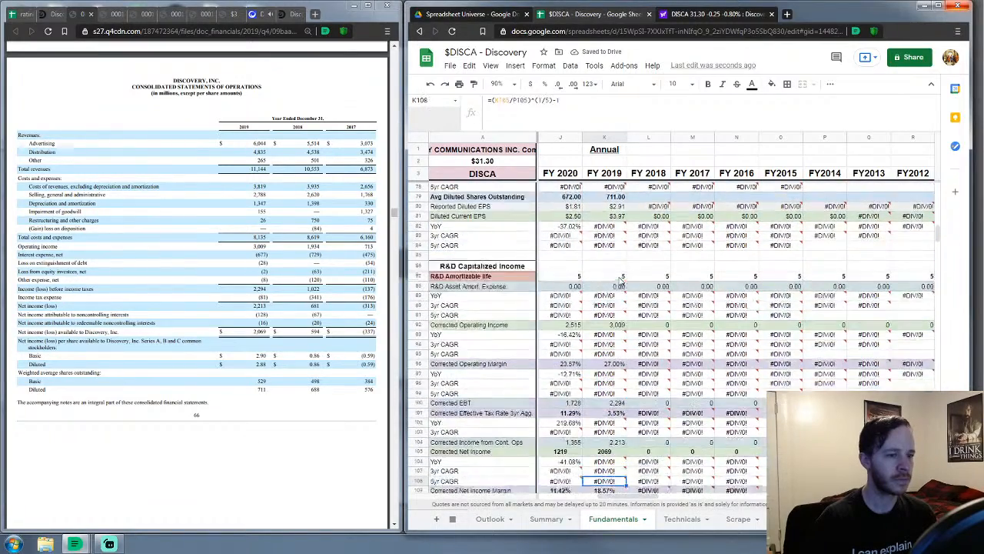
{"action": "key", "text": "Up"}
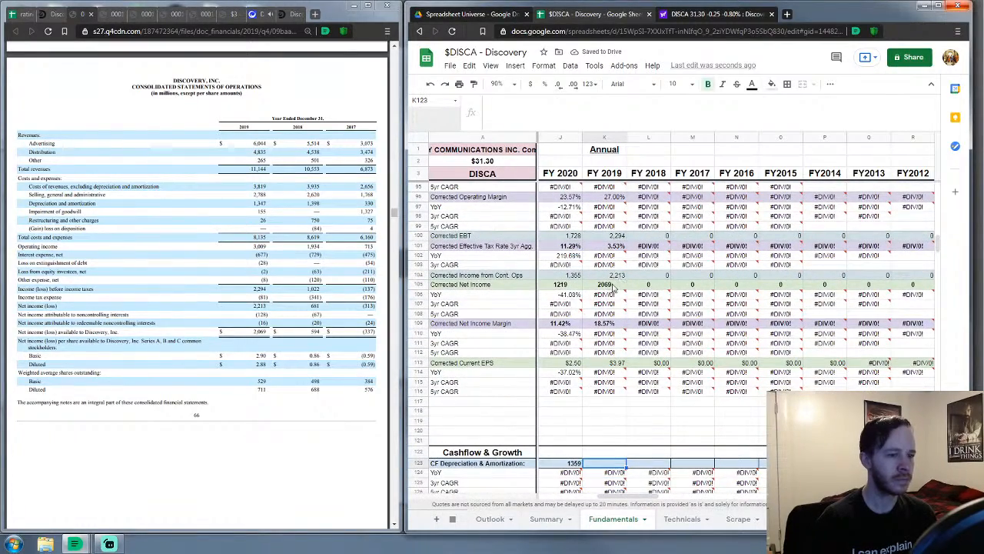
Scroll the sheet to the Cashflow & Growth rows and scroll the 10-K further down
{"action": "scroll", "coordinate": [562, 274], "scroll_direction": "down", "scroll_amount": 1}
{"action": "scroll", "coordinate": [561, 275], "scroll_direction": "down", "scroll_amount": 4}
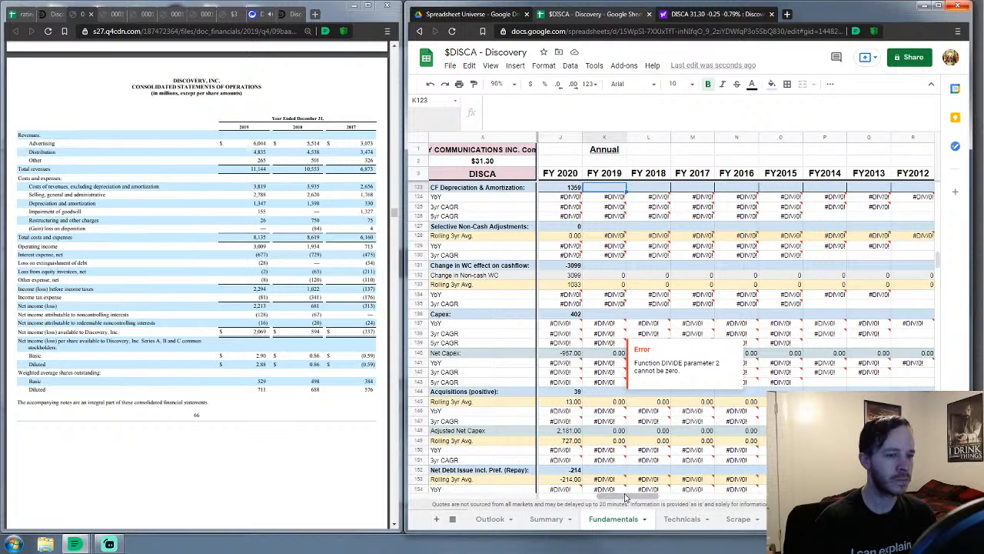
{"action": "left_click_drag", "start_coordinate": [632, 498], "coordinate": [635, 498]}
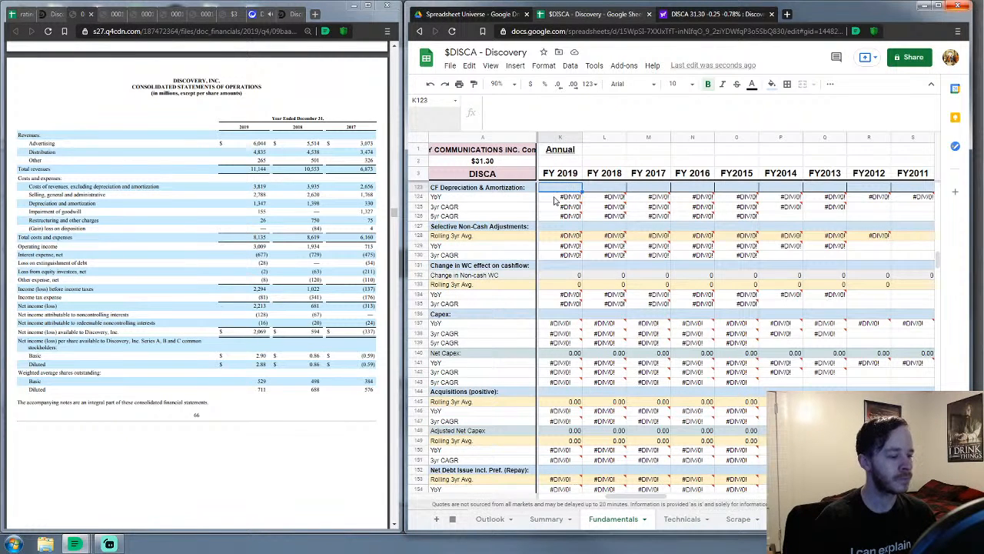
{"action": "mouse_move", "coordinate": [554, 200]}
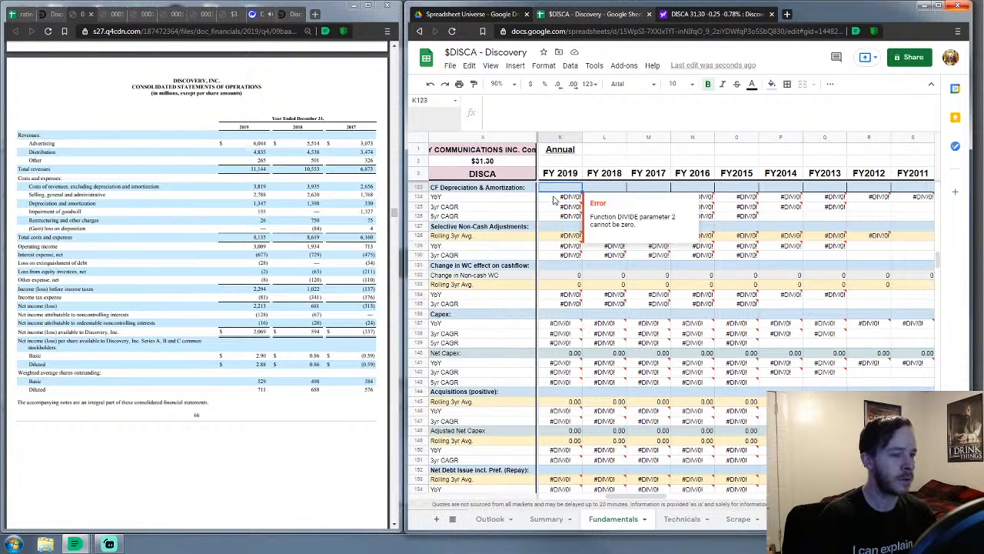
{"action": "scroll", "coordinate": [216, 316], "scroll_direction": "down", "scroll_amount": 5}
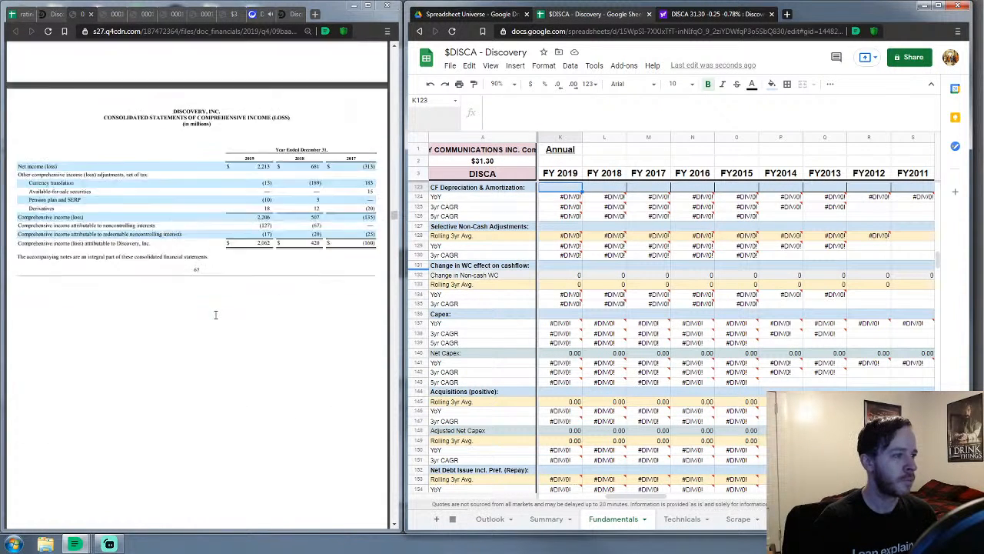
{"action": "scroll", "coordinate": [216, 315], "scroll_direction": "down", "scroll_amount": 7}
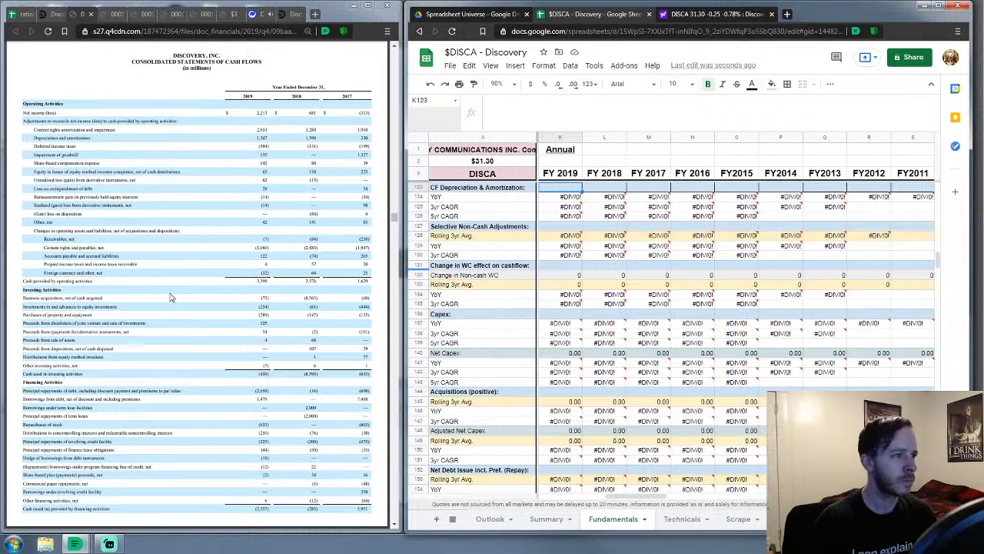
Open the Q4 2020 10-K from Discovery's Quarterly Results page with Year set to 2020
{"action": "left_click", "coordinate": [52, 14]}
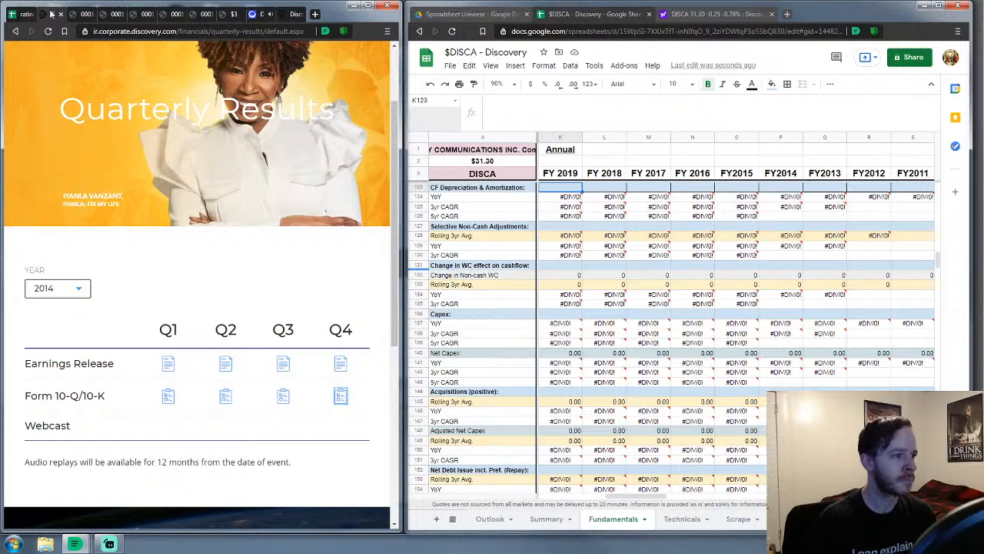
{"action": "left_click", "coordinate": [84, 294]}
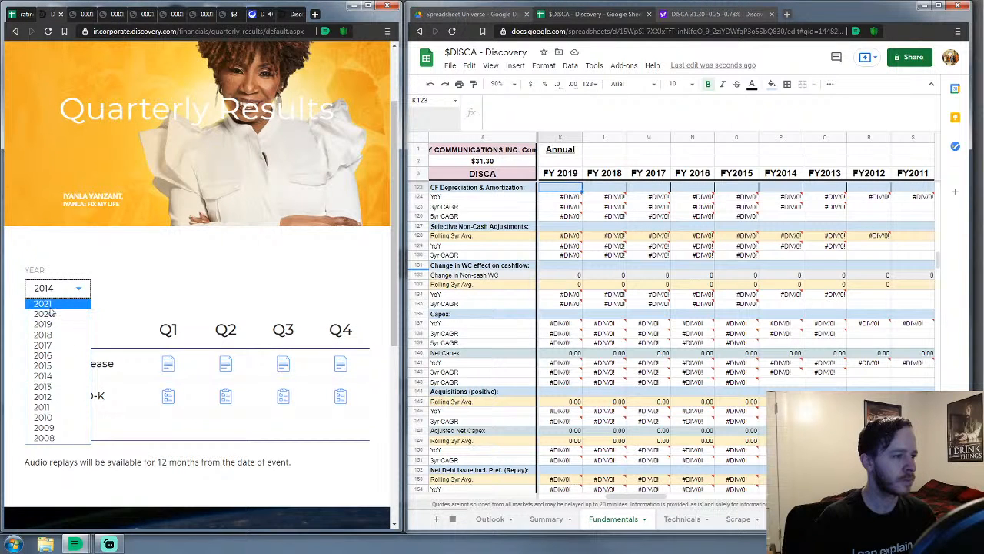
{"action": "left_click", "coordinate": [63, 313]}
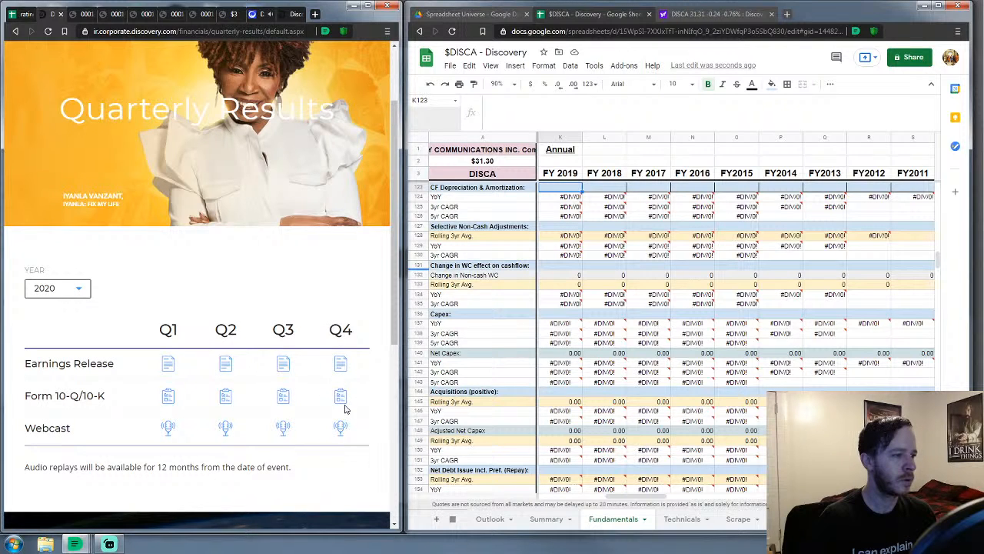
{"action": "left_click", "coordinate": [342, 397]}
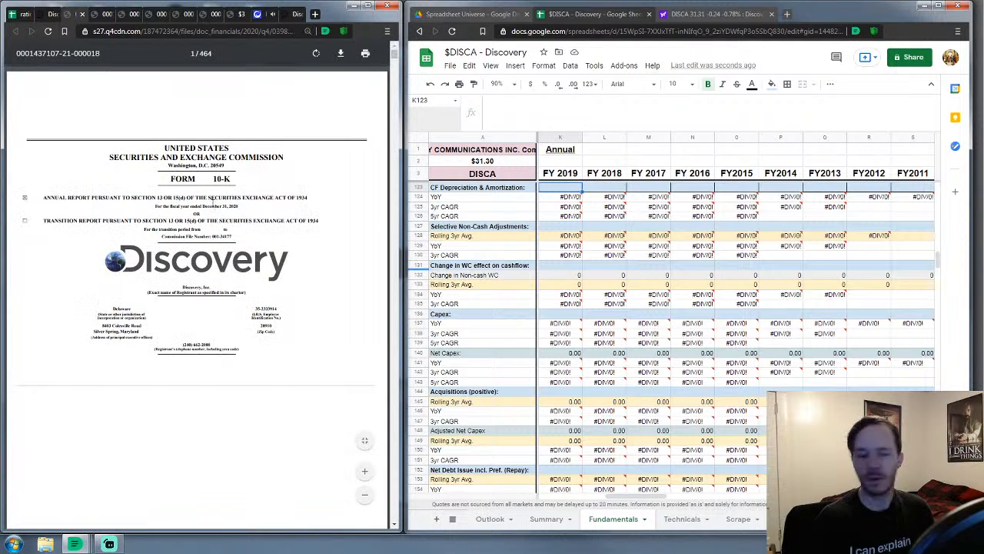
Jump through Item 8 to the 2020 10-K's Consolidated Statements of Cash Flows
{"action": "left_click_drag", "start_coordinate": [396, 58], "coordinate": [372, 53]}
{"action": "scroll", "coordinate": [176, 195], "scroll_direction": "down", "scroll_amount": 15}
{"action": "scroll", "coordinate": [100, 277], "scroll_direction": "down", "scroll_amount": 5}
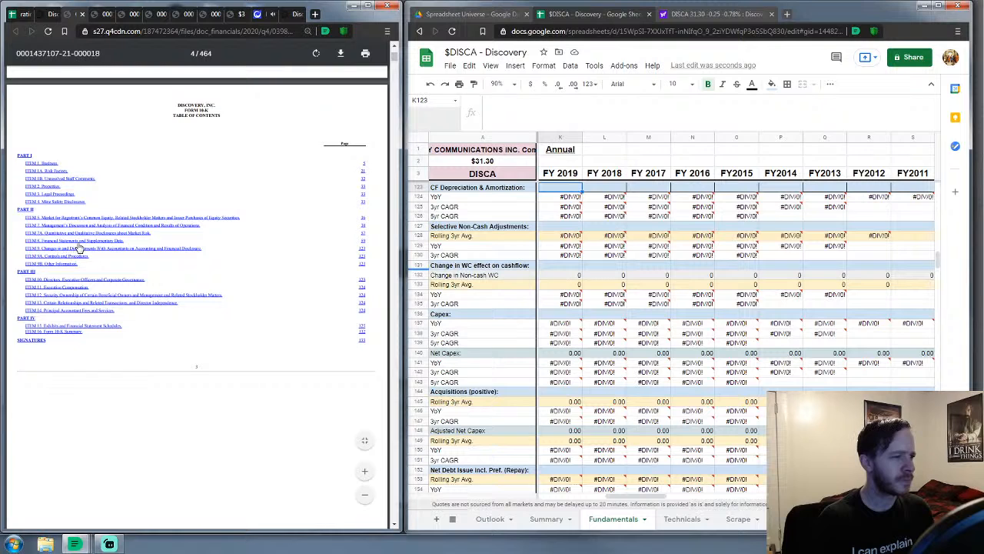
{"action": "left_click", "coordinate": [78, 241]}
{"action": "scroll", "coordinate": [80, 250], "scroll_direction": "down", "scroll_amount": 4}
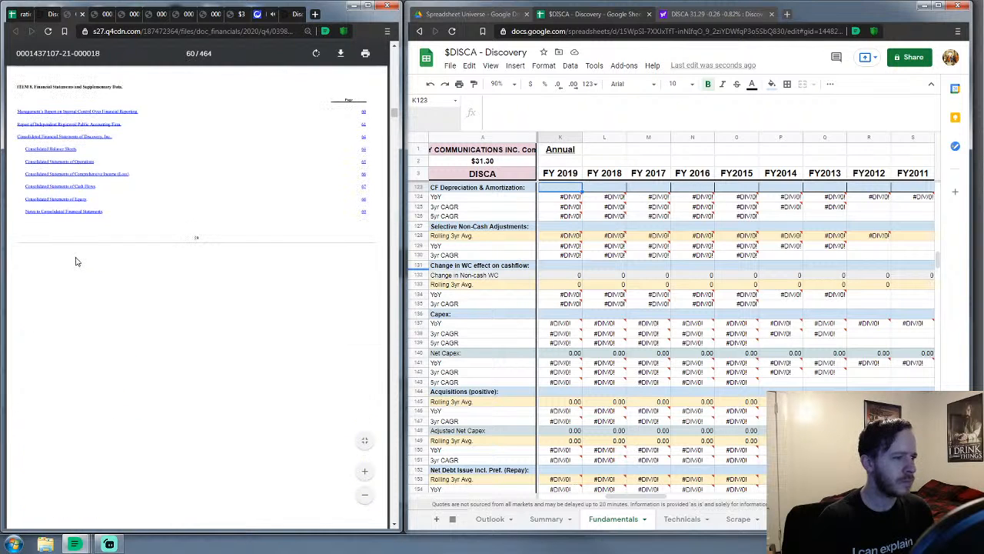
{"action": "left_click", "coordinate": [80, 191]}
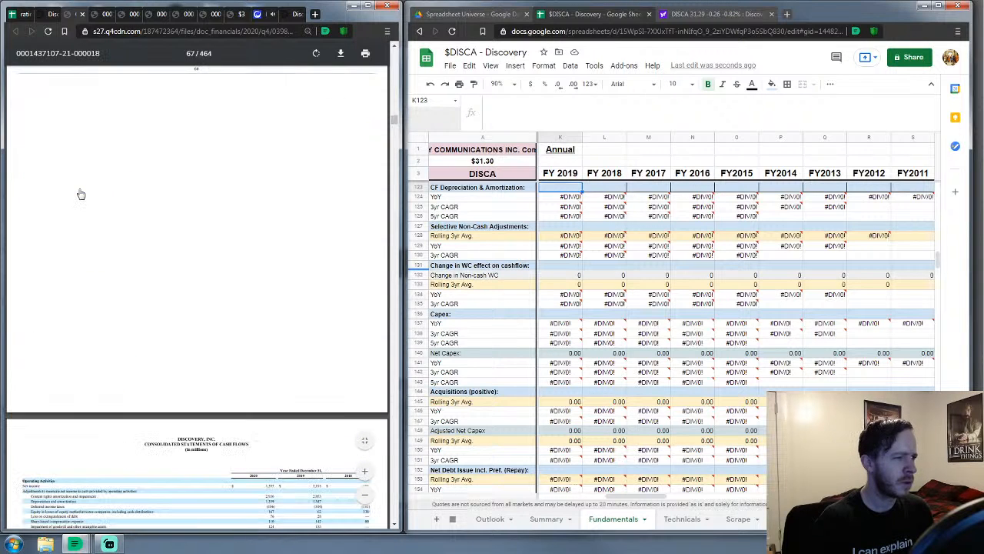
{"action": "scroll", "coordinate": [80, 265], "scroll_direction": "down", "scroll_amount": 3}
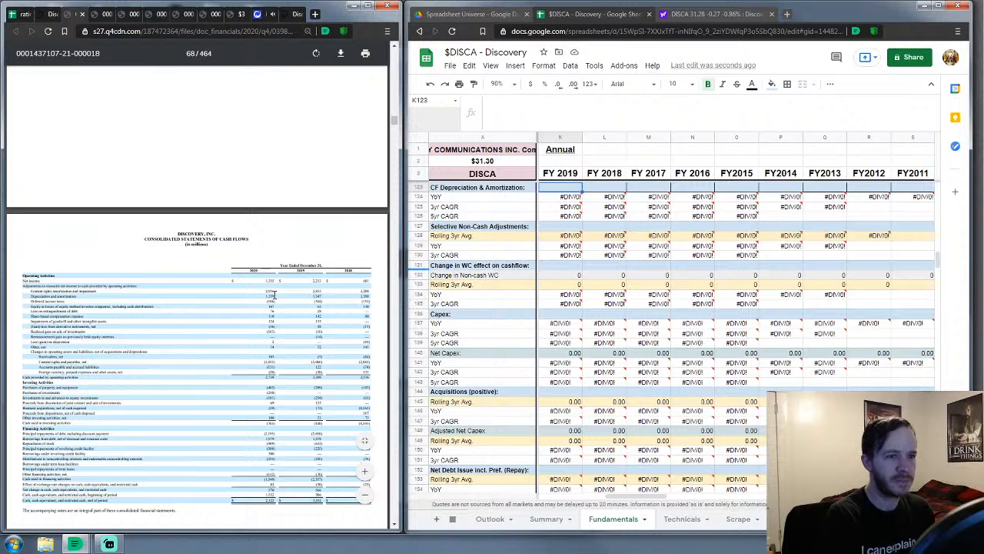
{"action": "left_click_drag", "start_coordinate": [624, 499], "coordinate": [616, 499]}
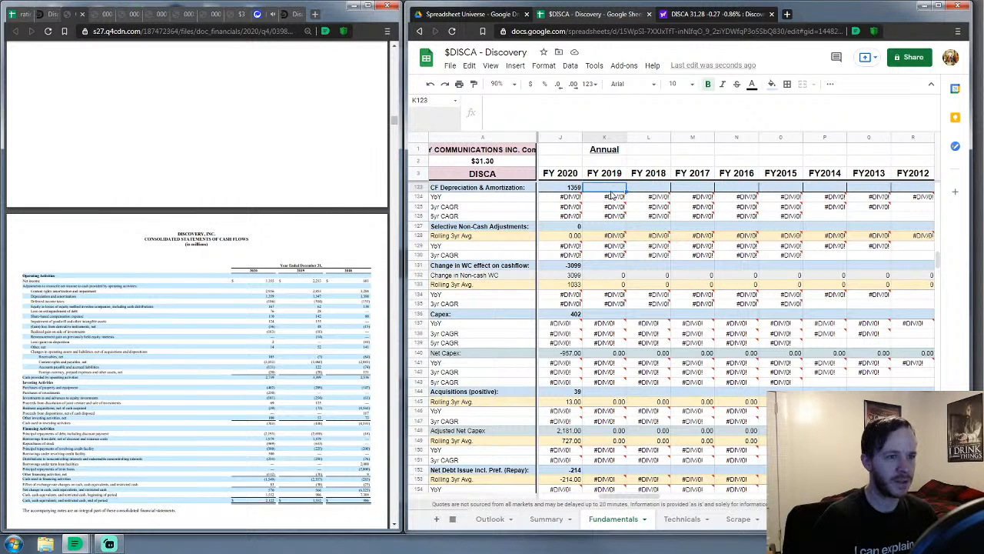
Change FY 2020 CF Depreciation & Amortization in J123 to 4315 from the enlarged cash flow statement
{"action": "left_click", "coordinate": [577, 190]}
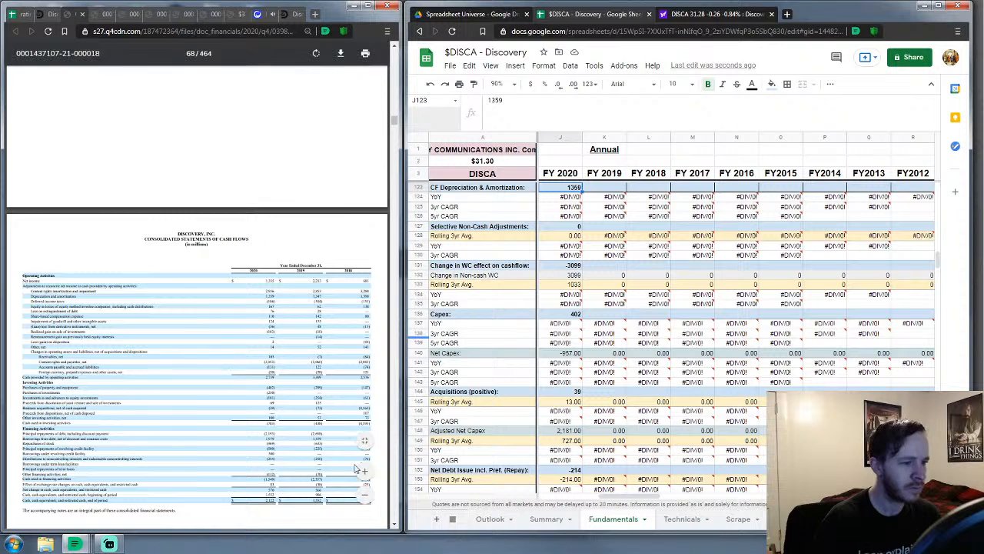
{"action": "left_click", "coordinate": [362, 473]}
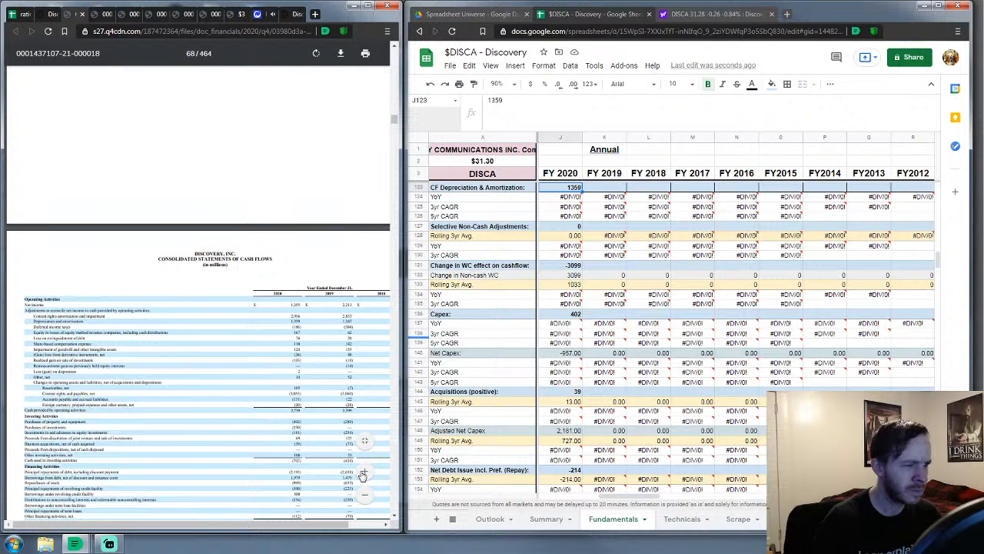
{"action": "left_click", "coordinate": [560, 190]}
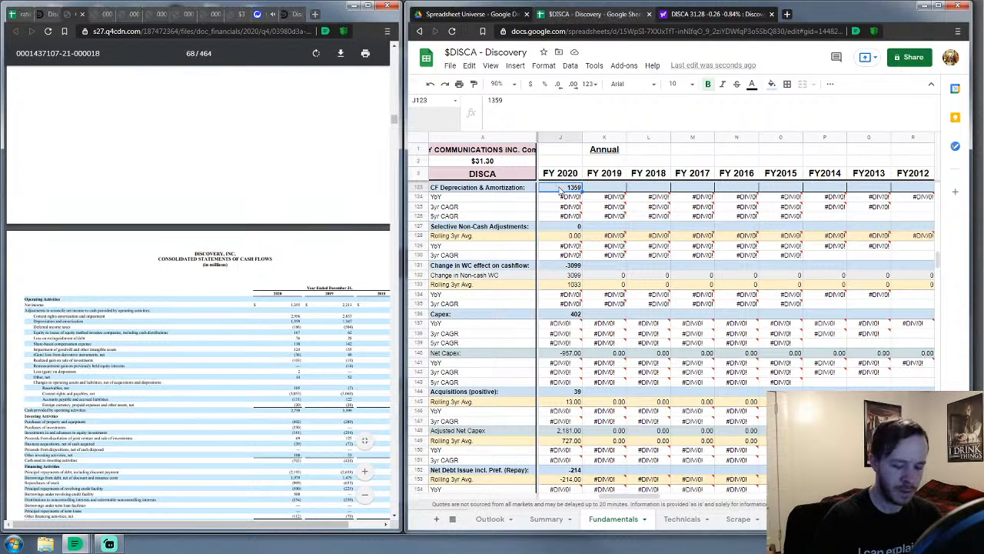
{"action": "type", "text": "4315"}
{"action": "key", "text": "Return"}
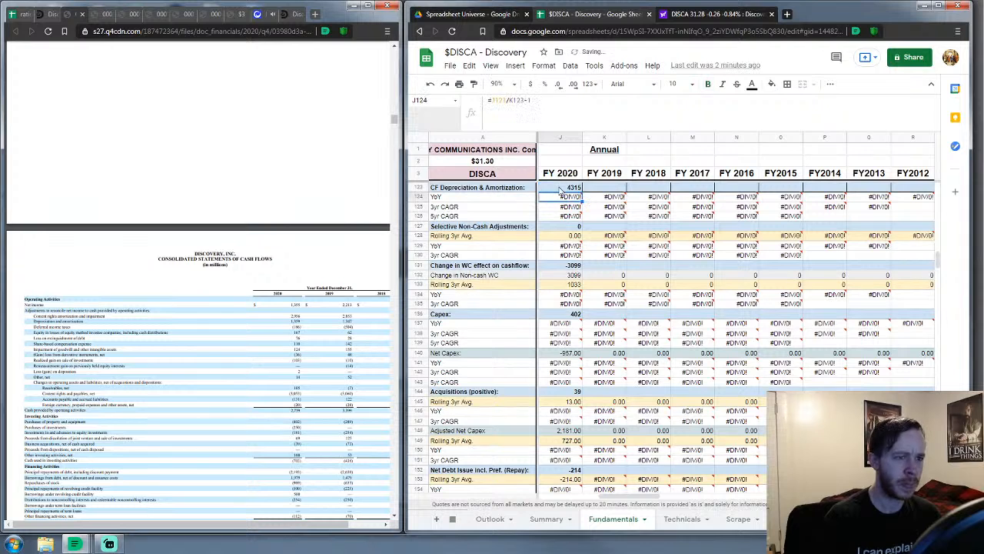
{"action": "scroll", "coordinate": [561, 305], "scroll_direction": "down", "scroll_amount": 6}
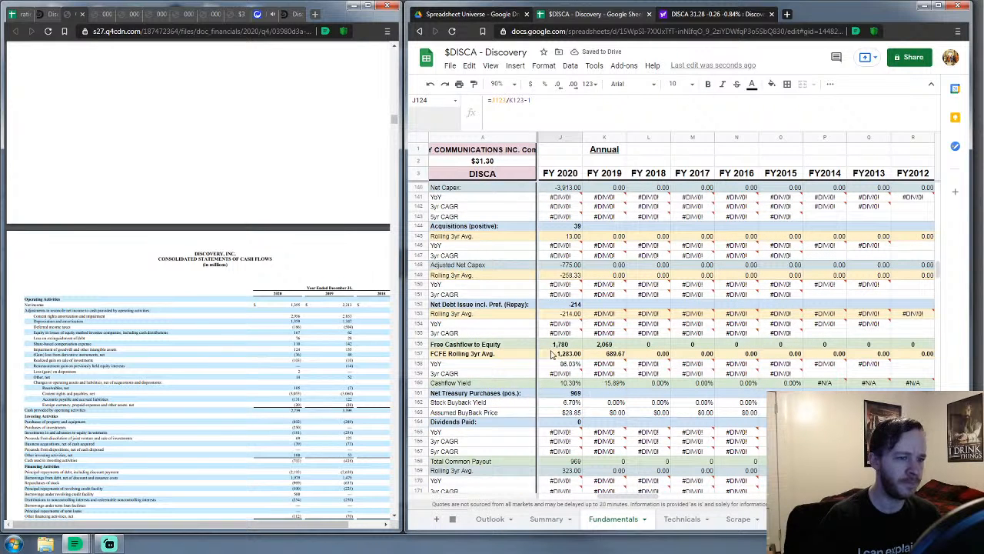
{"action": "scroll", "coordinate": [595, 347], "scroll_direction": "up", "scroll_amount": 4}
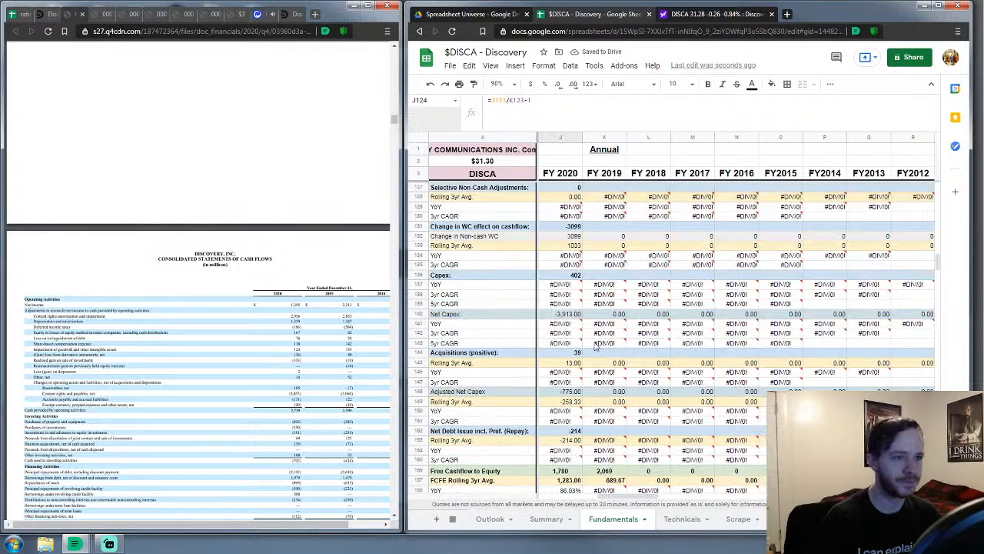
{"action": "scroll", "coordinate": [594, 347], "scroll_direction": "up", "scroll_amount": 2}
{"action": "left_click", "coordinate": [592, 210]}
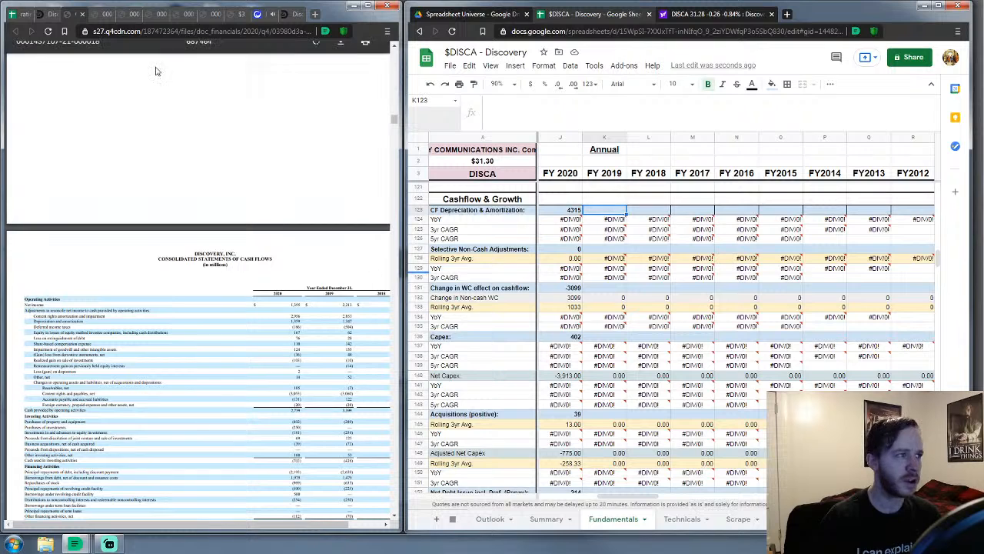
{"action": "left_click", "coordinate": [70, 16]}
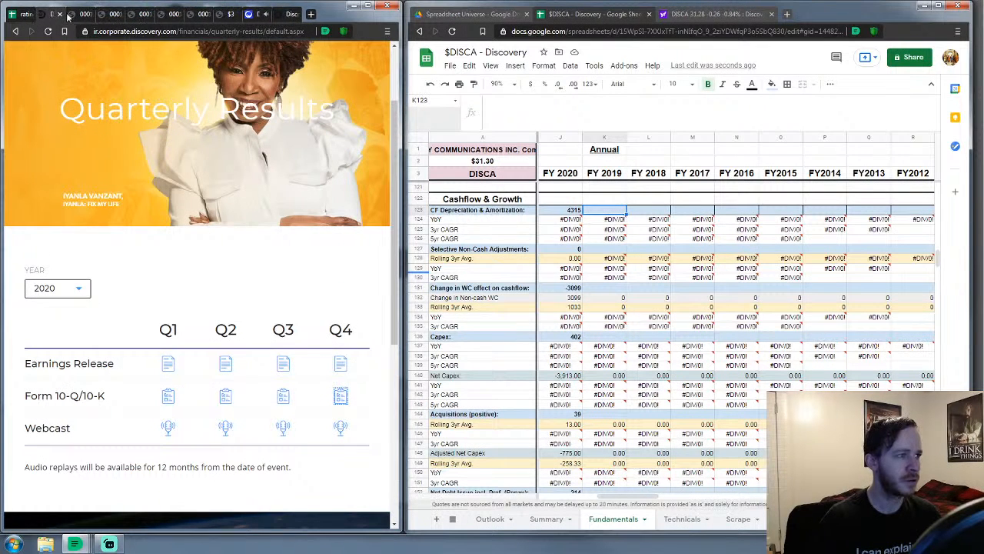
{"action": "left_click", "coordinate": [74, 14]}
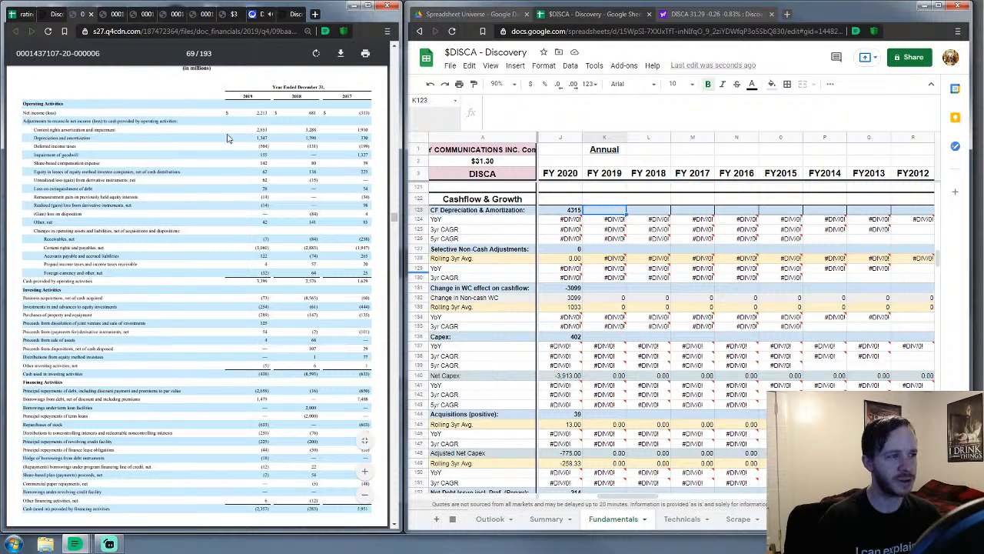
{"action": "left_click", "coordinate": [613, 212]}
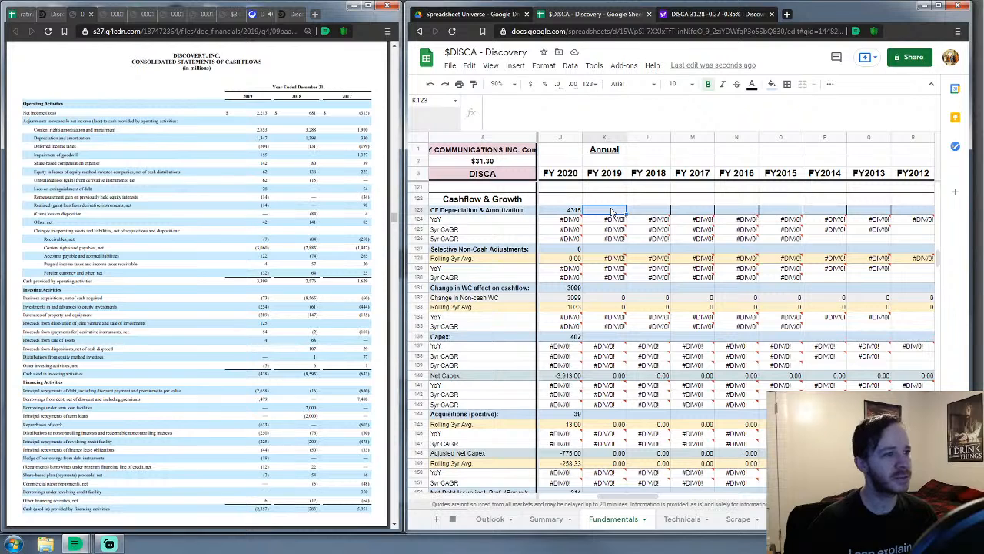
Enter FY 2019 CF depreciation & amortization 4200 and selective non-cash adjustments 48, replacing a mistyped 62
{"action": "type", "text": "1200"}
{"action": "key", "text": "Return"}
{"action": "key", "text": "Down"}
{"action": "key", "text": "Down"}
{"action": "key", "text": "Down"}
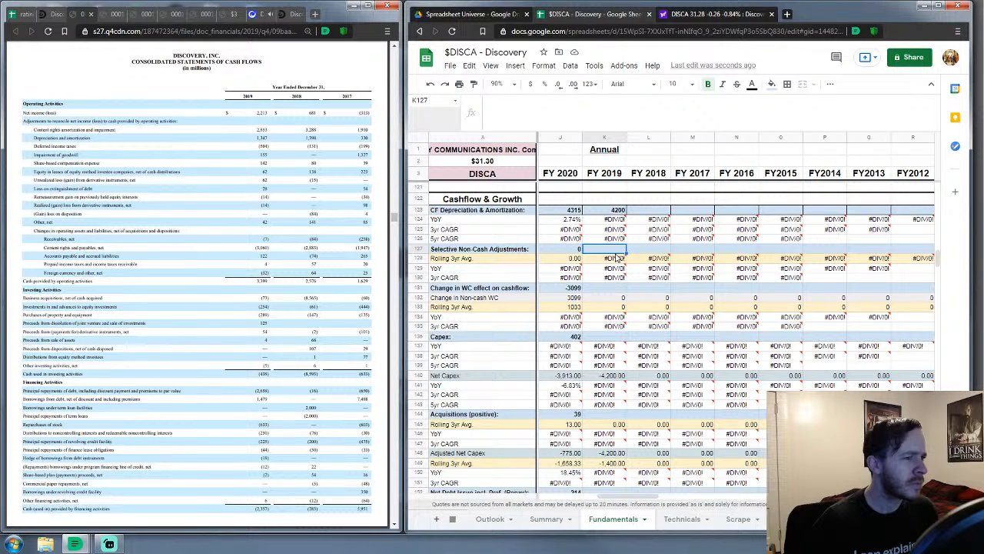
{"action": "type", "text": "62"}
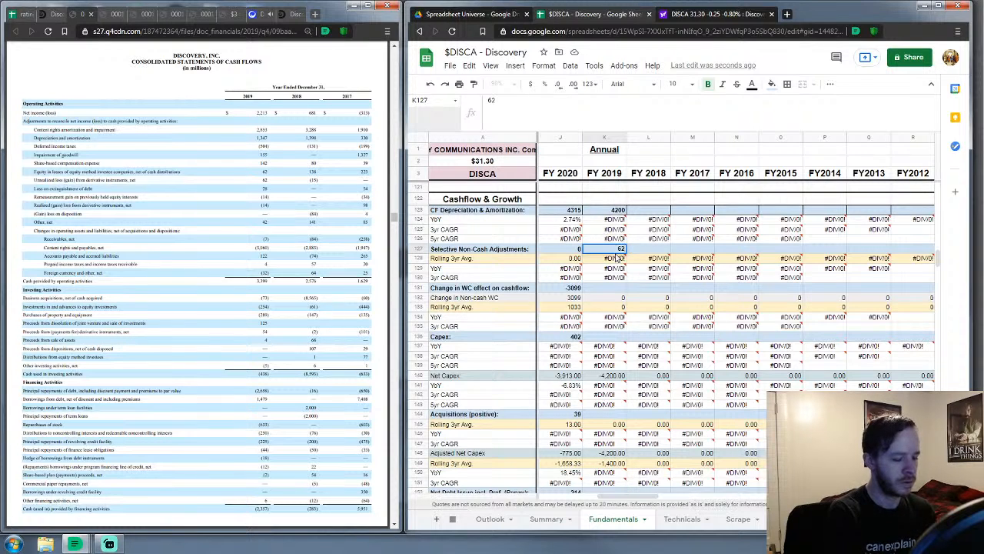
{"action": "key", "text": "BackSpace"}
{"action": "key", "text": "BackSpace"}
{"action": "type", "text": "48"}
{"action": "key", "text": "Return"}
{"action": "key", "text": "Down"}
{"action": "key", "text": "Down"}
{"action": "key", "text": "Down"}
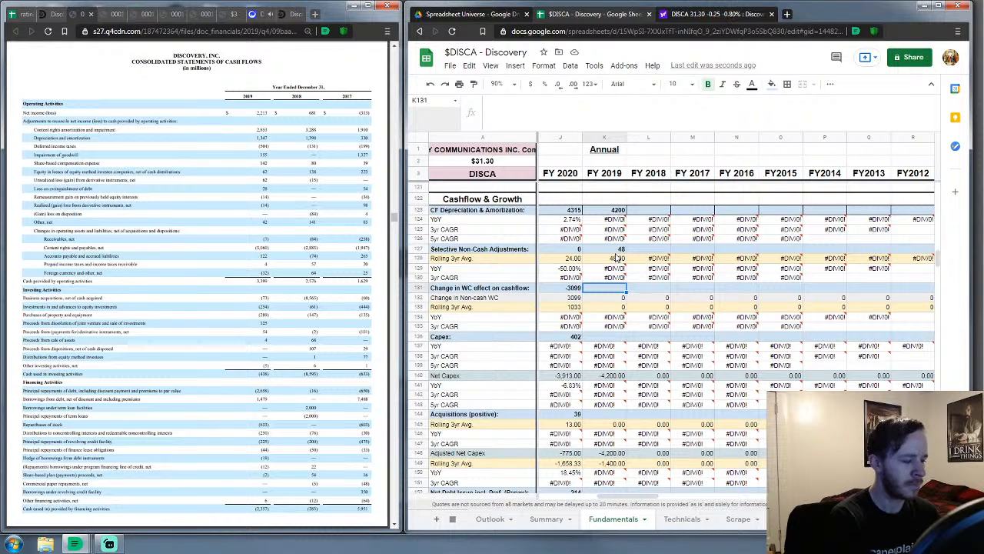
Enter FY 2019 working-capital change -2973, capex 285 and acquisitions 73 in column K
{"action": "type", "text": "-2973"}
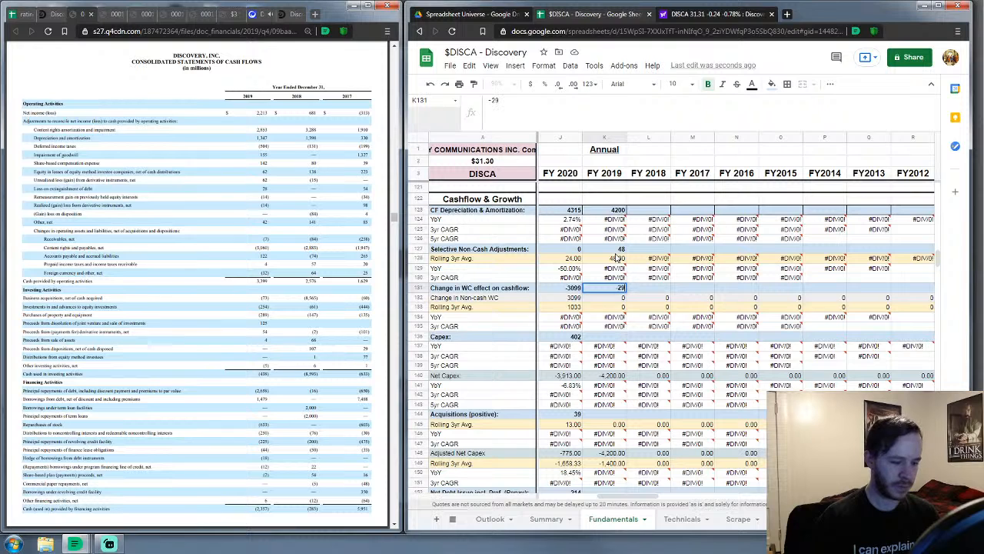
{"action": "key", "text": "Return"}
{"action": "key", "text": "Down"}
{"action": "key", "text": "Down"}
{"action": "key", "text": "Down"}
{"action": "key", "text": "Down"}
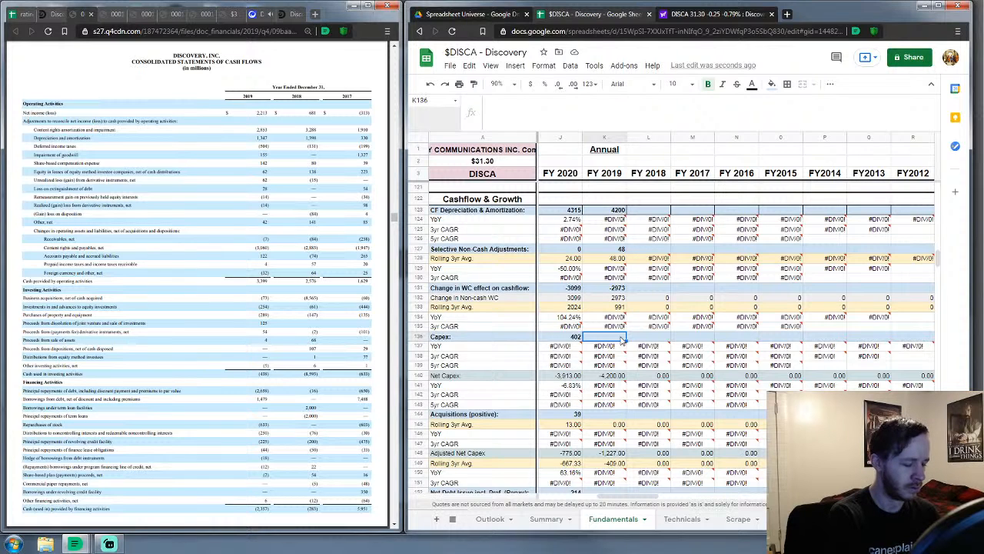
{"action": "type", "text": "285"}
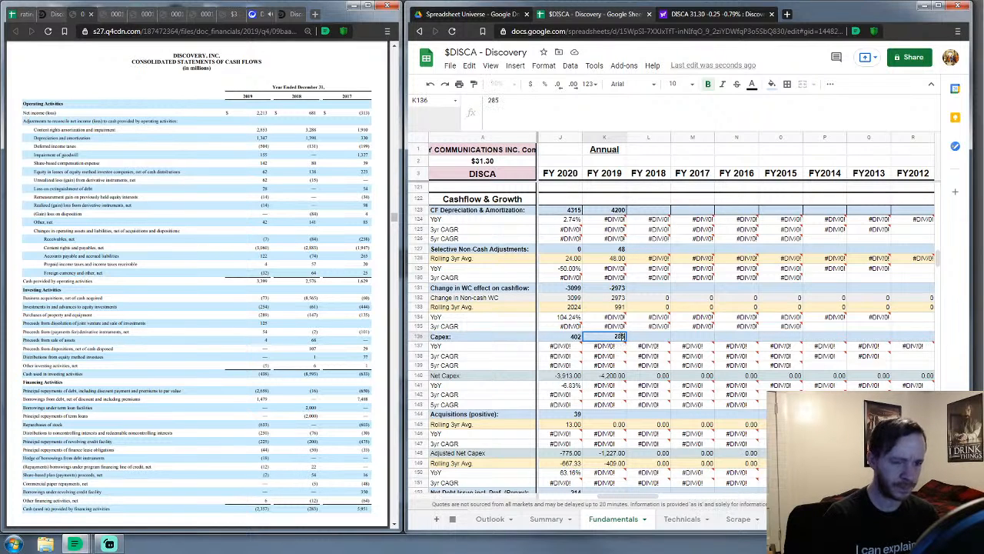
{"action": "key", "text": "Return"}
{"action": "key", "text": "Down"}
{"action": "key", "text": "Down"}
{"action": "key", "text": "Down"}
{"action": "key", "text": "Down"}
{"action": "key", "text": "Down"}
{"action": "key", "text": "Down"}
{"action": "key", "text": "Down"}
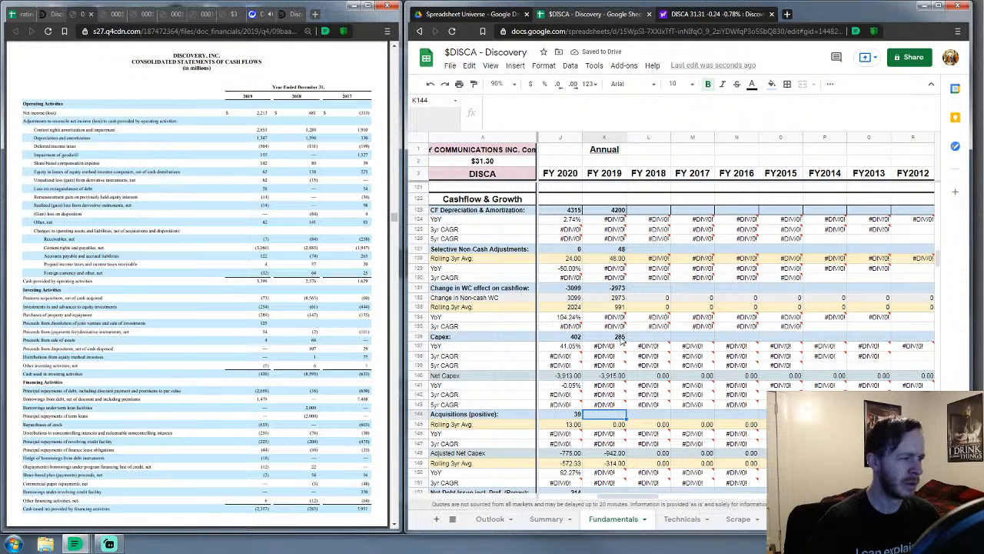
{"action": "type", "text": "73"}
{"action": "key", "text": "Return"}
{"action": "key", "text": "Down"}
{"action": "key", "text": "Down"}
{"action": "key", "text": "Down"}
{"action": "key", "text": "Down"}
{"action": "key", "text": "Down"}
{"action": "key", "text": "Down"}
{"action": "key", "text": "Down"}
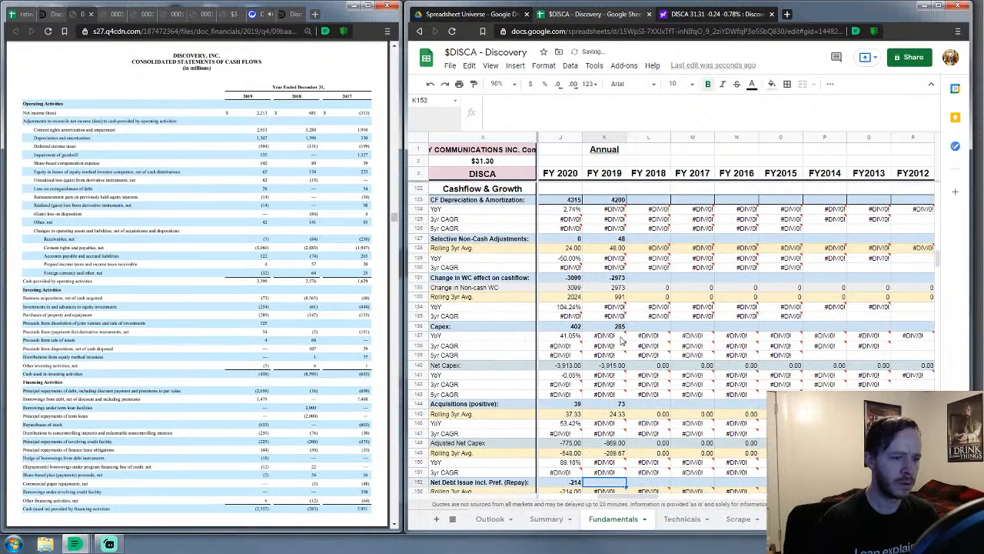
Zoom into the 10-K cash flow statement and enter FY 2019 net debt issuance of -1,478
{"action": "scroll", "coordinate": [650, 317], "scroll_direction": "down", "scroll_amount": 7}
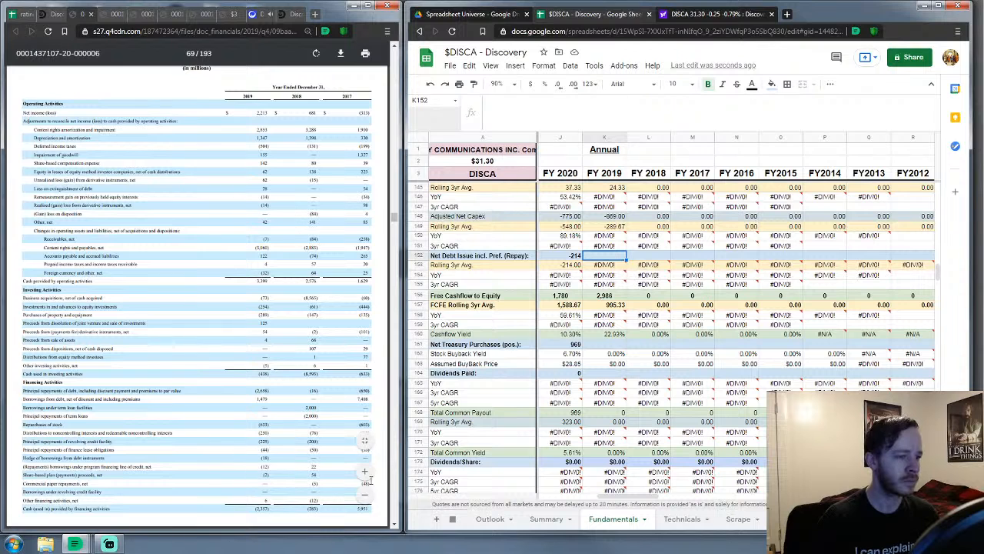
{"action": "left_click", "coordinate": [365, 477]}
{"action": "scroll", "coordinate": [267, 380], "scroll_direction": "down", "scroll_amount": 5}
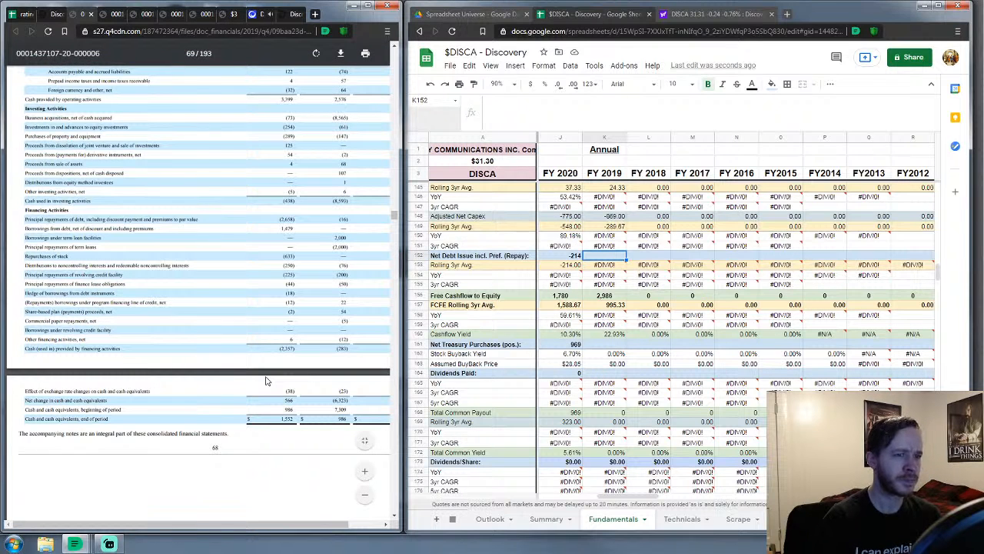
{"action": "mouse_move", "coordinate": [601, 257]}
{"action": "type", "text": "-1478"}
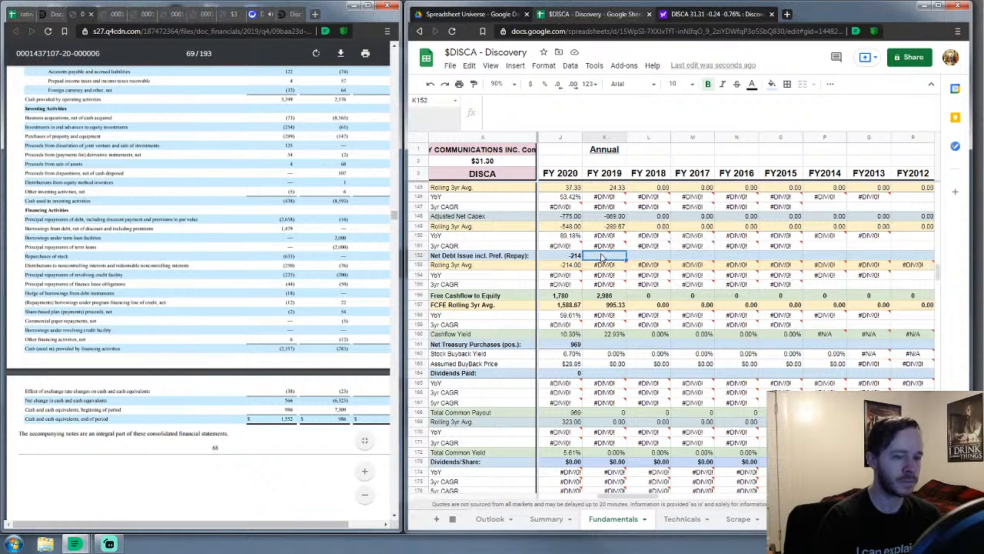
{"action": "key", "text": "Return"}
Enter FY 2019 net treasury purchases of 633 and dividends paid of 0
{"action": "key", "text": "Down"}
{"action": "key", "text": "Down"}
{"action": "key", "text": "Down"}
{"action": "key", "text": "Down"}
{"action": "key", "text": "Down"}
{"action": "key", "text": "Down"}
{"action": "key", "text": "Down"}
{"action": "key", "text": "Down"}
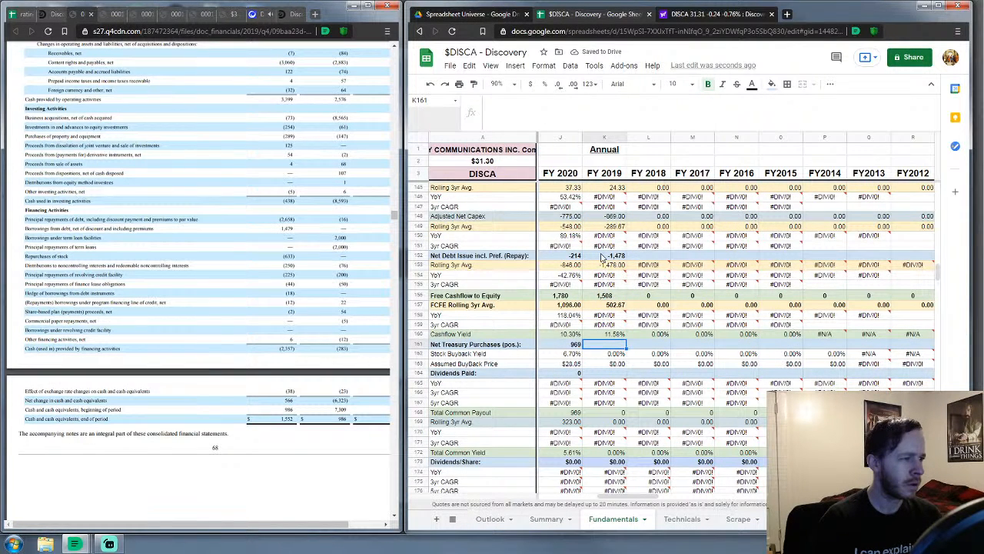
{"action": "type", "text": "633"}
{"action": "key", "text": "Return"}
{"action": "key", "text": "Down"}
{"action": "key", "text": "Down"}
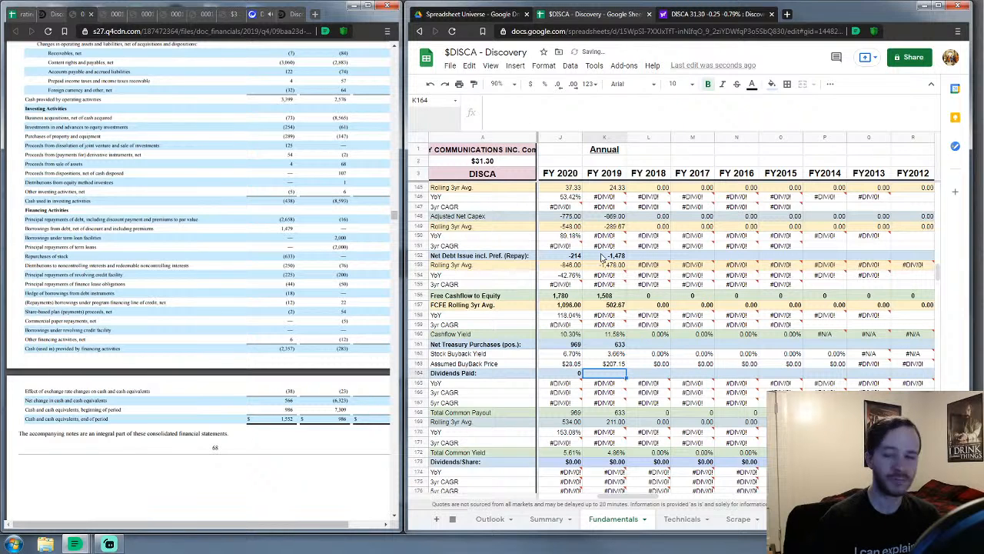
{"action": "type", "text": "0"}
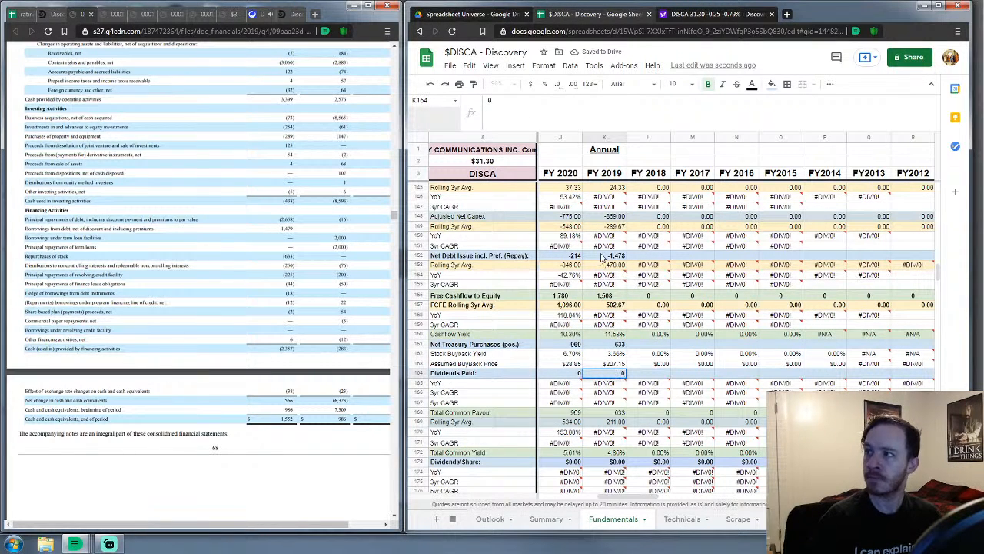
{"action": "key", "text": "Return"}
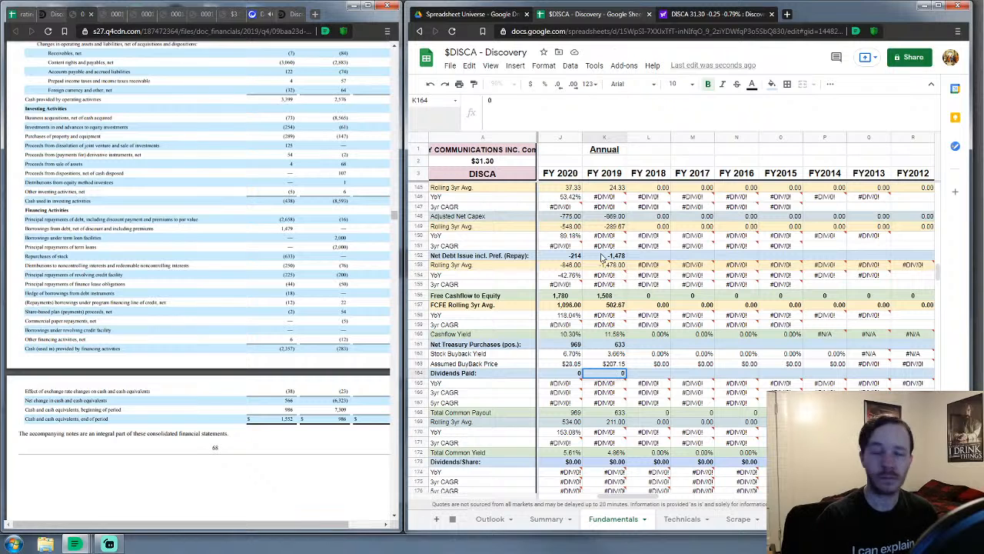
{"action": "key", "text": "Down"}
{"action": "key", "text": "Down"}
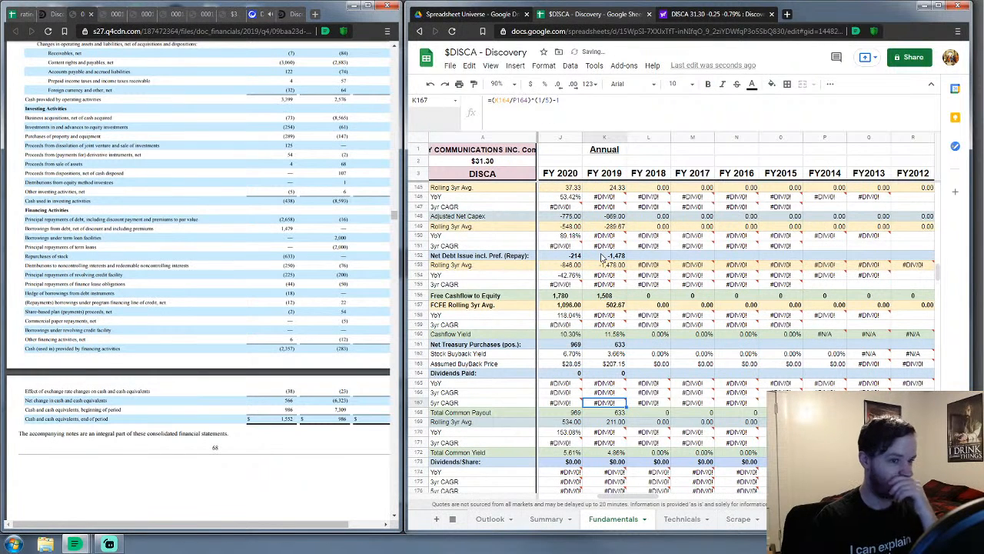
{"action": "key", "text": "Down"}
{"action": "key", "text": "Down"}
{"action": "key", "text": "Down"}
{"action": "key", "text": "Down"}
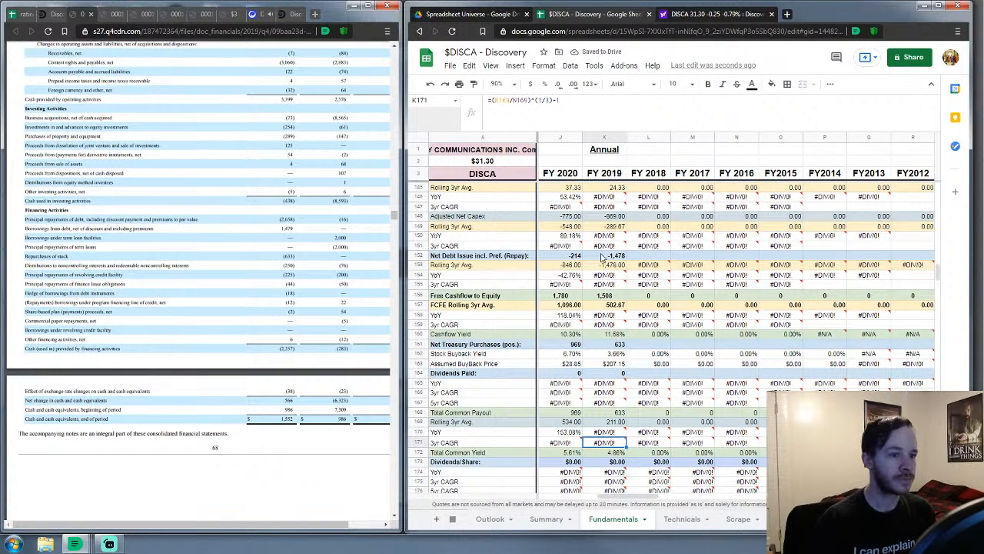
{"action": "scroll", "coordinate": [634, 284], "scroll_direction": "down", "scroll_amount": 8}
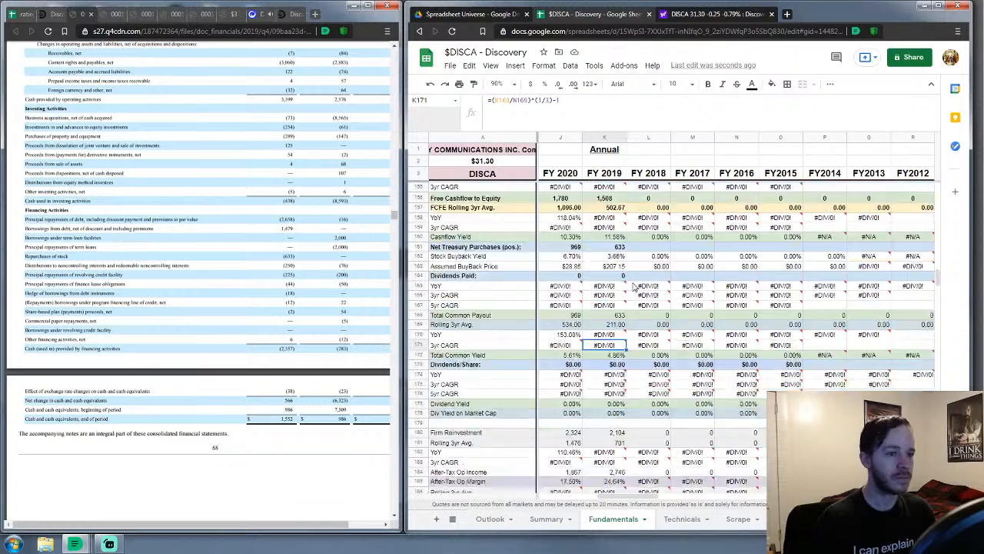
{"action": "scroll", "coordinate": [634, 286], "scroll_direction": "down", "scroll_amount": 14}
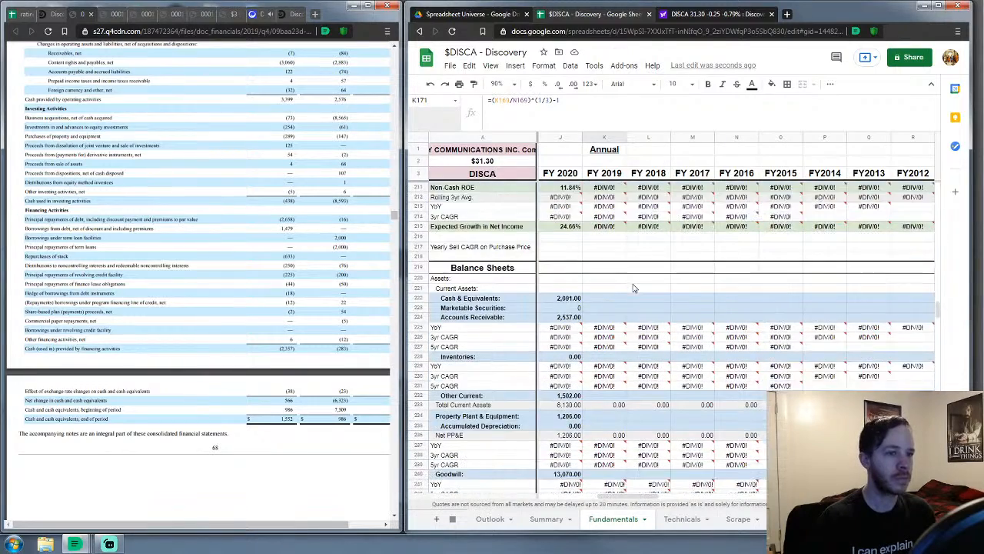
Select the FY 2019 Cash & Equivalents cell and bring the 10-K's Consolidated Balance Sheets into view
{"action": "left_click", "coordinate": [623, 229]}
{"action": "scroll", "coordinate": [214, 341], "scroll_direction": "up", "scroll_amount": 5}
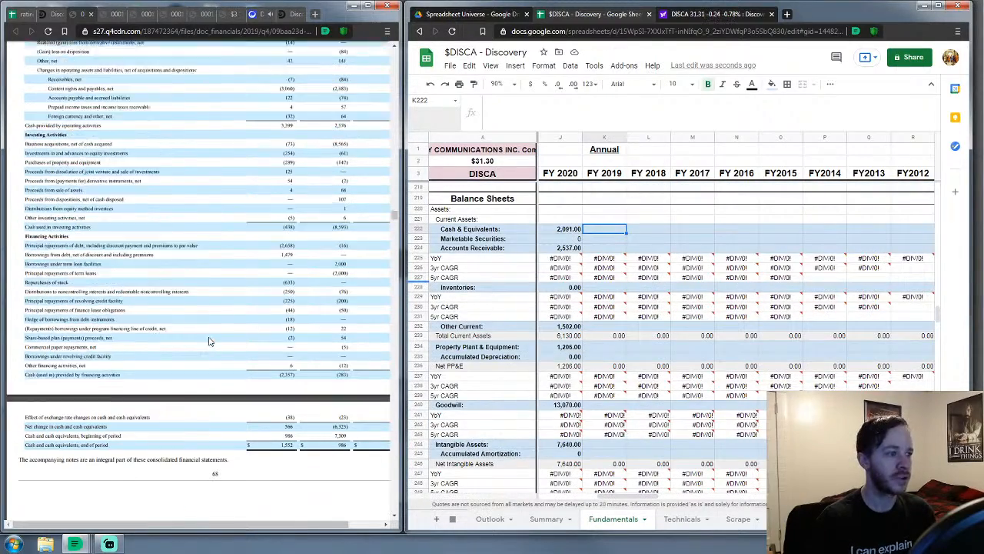
{"action": "scroll", "coordinate": [215, 341], "scroll_direction": "down", "scroll_amount": 15}
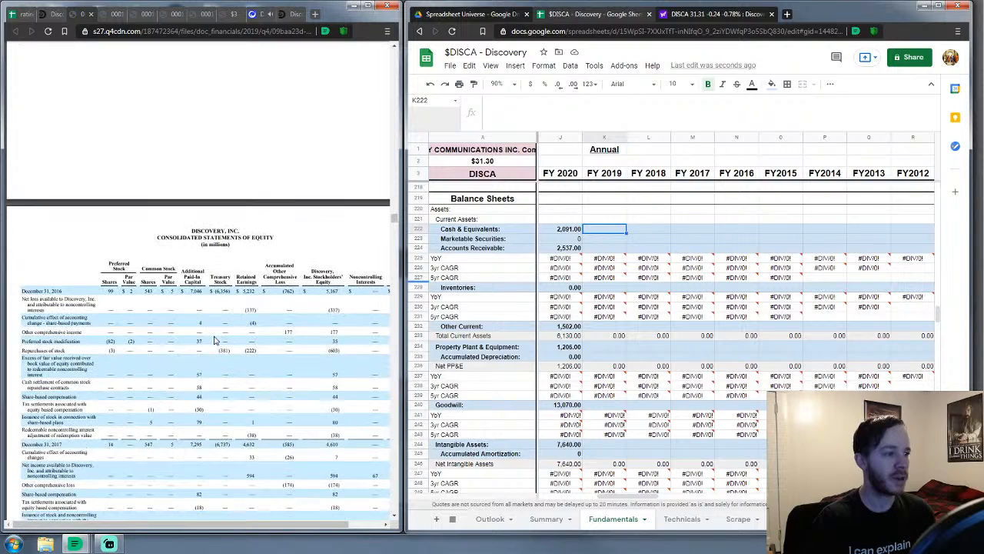
{"action": "scroll", "coordinate": [214, 340], "scroll_direction": "down", "scroll_amount": 5}
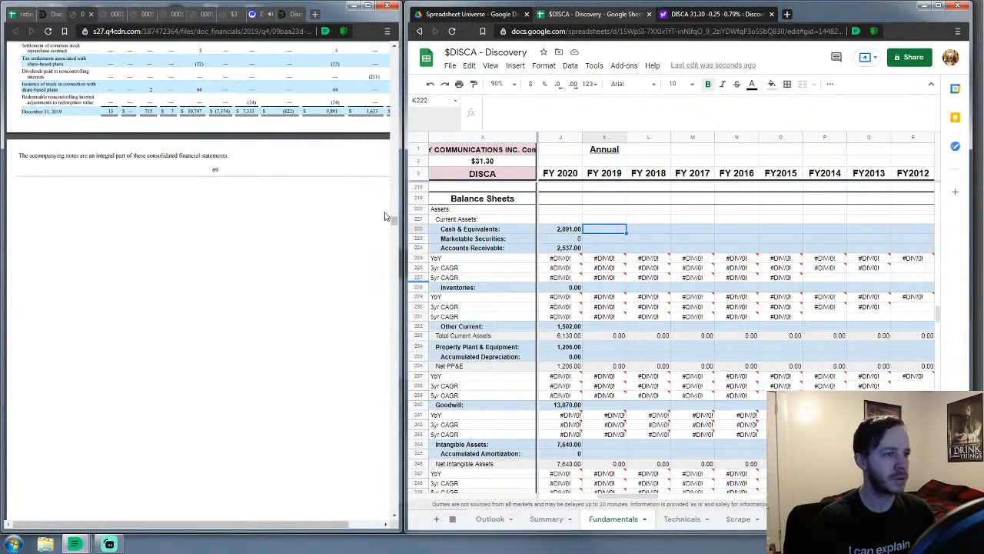
{"action": "left_click_drag", "start_coordinate": [395, 221], "coordinate": [396, 205]}
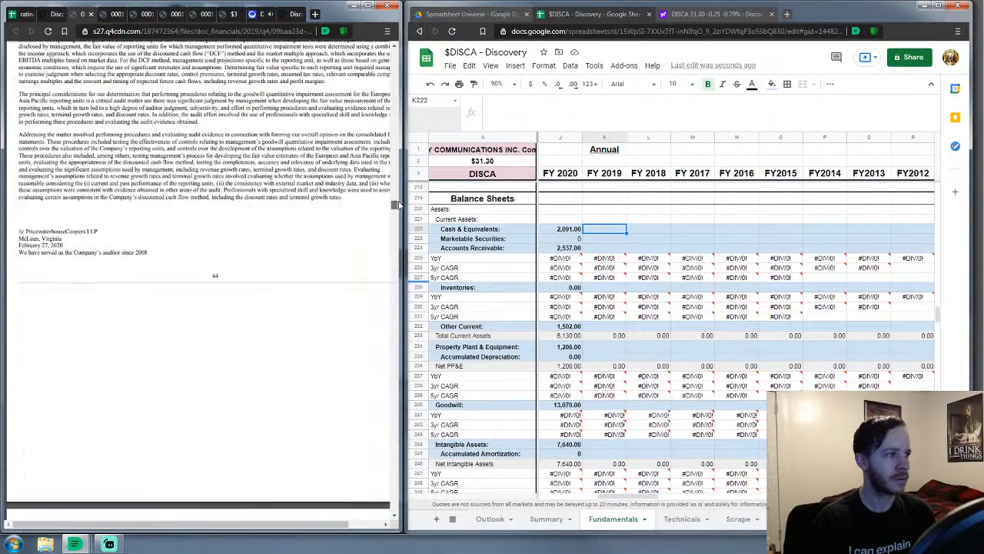
{"action": "scroll", "coordinate": [332, 239], "scroll_direction": "down", "scroll_amount": 5}
{"action": "scroll", "coordinate": [325, 248], "scroll_direction": "up", "scroll_amount": 2}
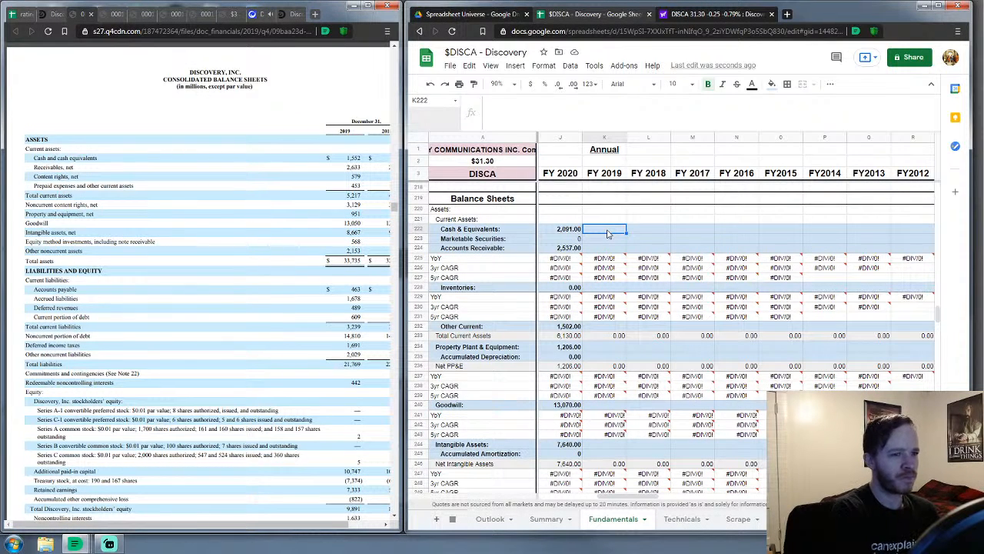
Enter FY 2019 current assets: cash 1,552, securities 0, receivables 2,633, inventories 0, other 1,032
{"action": "type", "text": "1552"}
{"action": "key", "text": "Return"}
{"action": "type", "text": "0"}
{"action": "key", "text": "Return"}
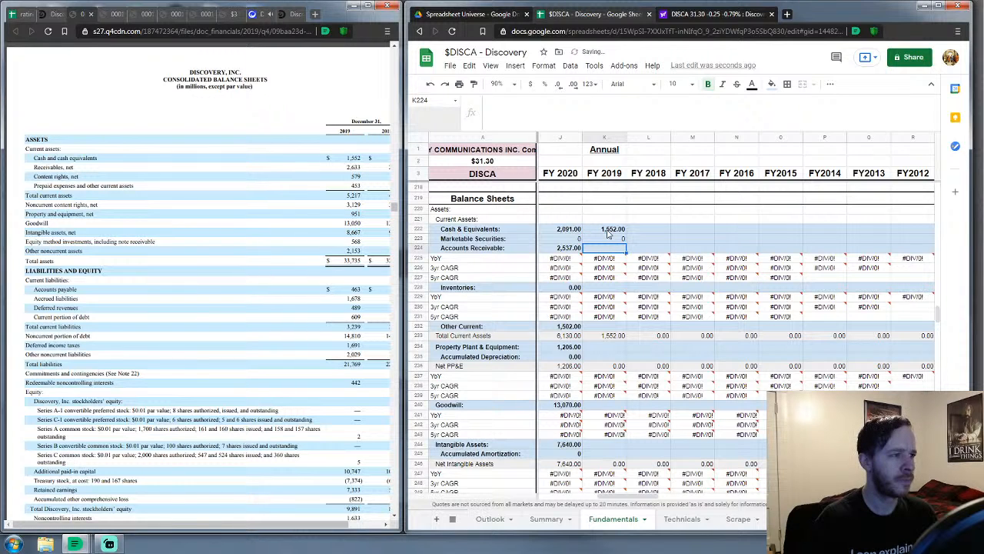
{"action": "type", "text": "2633"}
{"action": "key", "text": "Return"}
{"action": "key", "text": "Down"}
{"action": "key", "text": "Down"}
{"action": "key", "text": "Down"}
{"action": "type", "text": "0"}
{"action": "key", "text": "Return"}
{"action": "key", "text": "Down"}
{"action": "key", "text": "Down"}
{"action": "key", "text": "Down"}
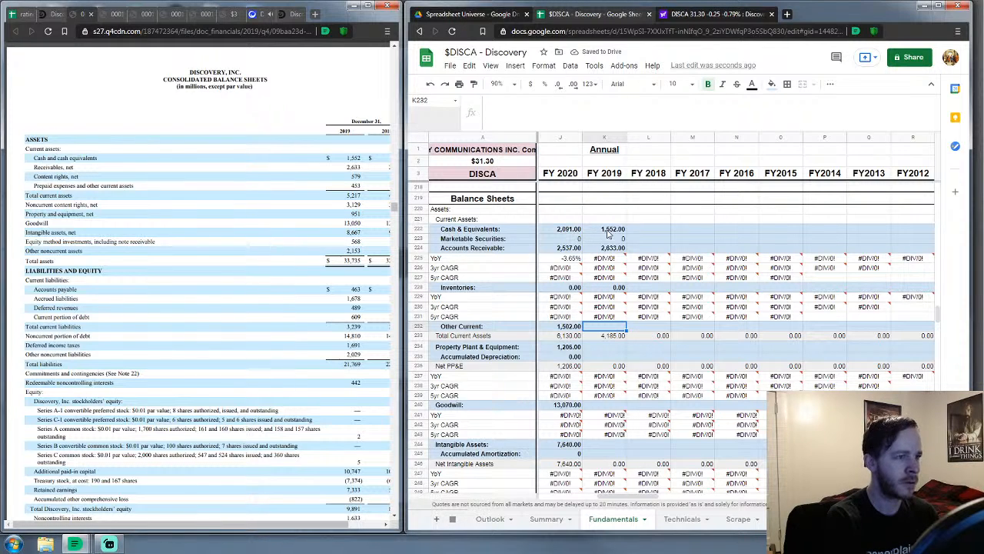
{"action": "type", "text": "1032"}
{"action": "key", "text": "Return"}
{"action": "key", "text": "Down"}
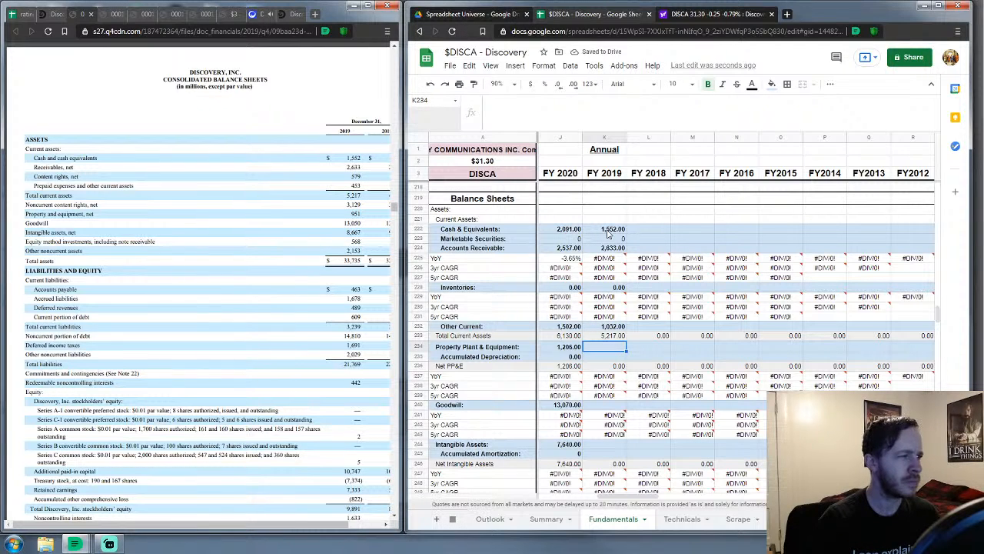
Enter FY 2019 PP&E 951, depreciation 0, goodwill 13,050, intangibles 8,667 and amortization 0
{"action": "type", "text": "951"}
{"action": "key", "text": "Return"}
{"action": "type", "text": "0"}
{"action": "key", "text": "Return"}
{"action": "key", "text": "Down"}
{"action": "key", "text": "Down"}
{"action": "key", "text": "Down"}
{"action": "key", "text": "Down"}
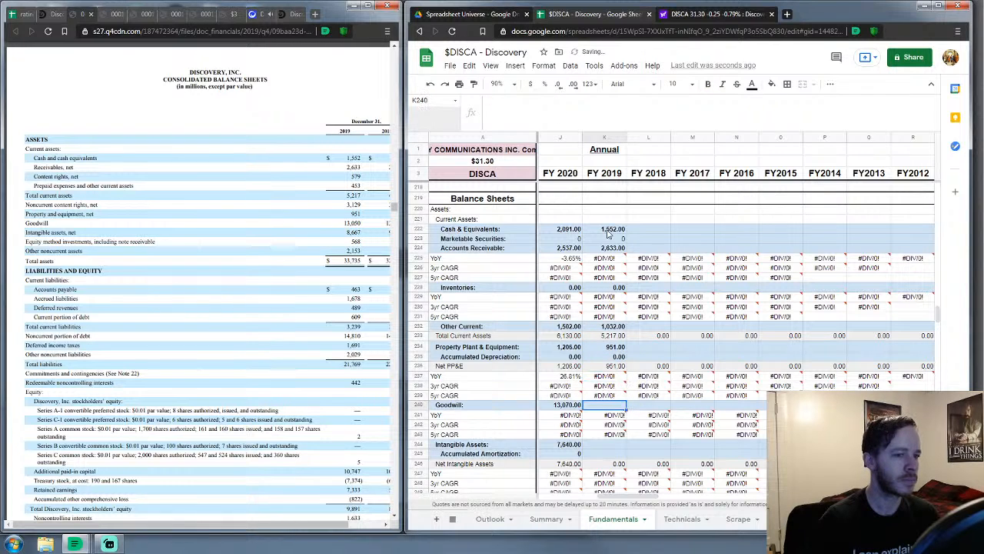
{"action": "type", "text": "13050"}
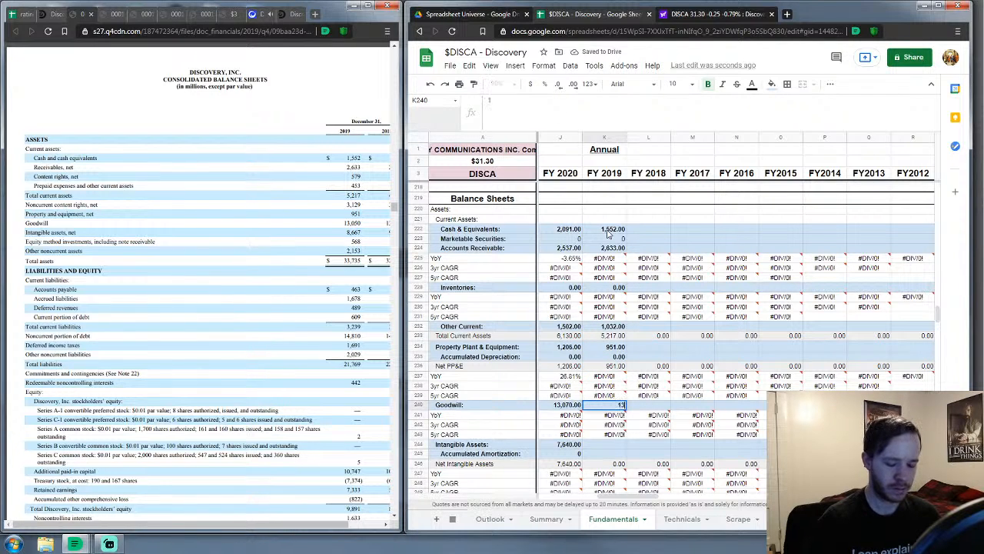
{"action": "key", "text": "Return"}
{"action": "key", "text": "Down"}
{"action": "key", "text": "Down"}
{"action": "key", "text": "Down"}
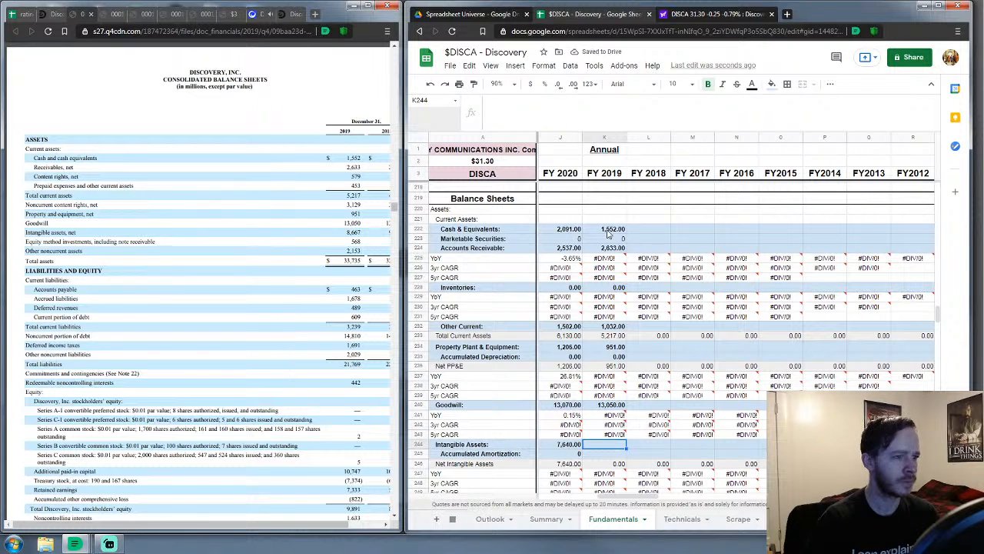
{"action": "type", "text": "8667"}
{"action": "key", "text": "Return"}
{"action": "type", "text": "0"}
{"action": "key", "text": "Return"}
{"action": "key", "text": "Down"}
{"action": "key", "text": "Down"}
{"action": "key", "text": "Down"}
{"action": "key", "text": "Down"}
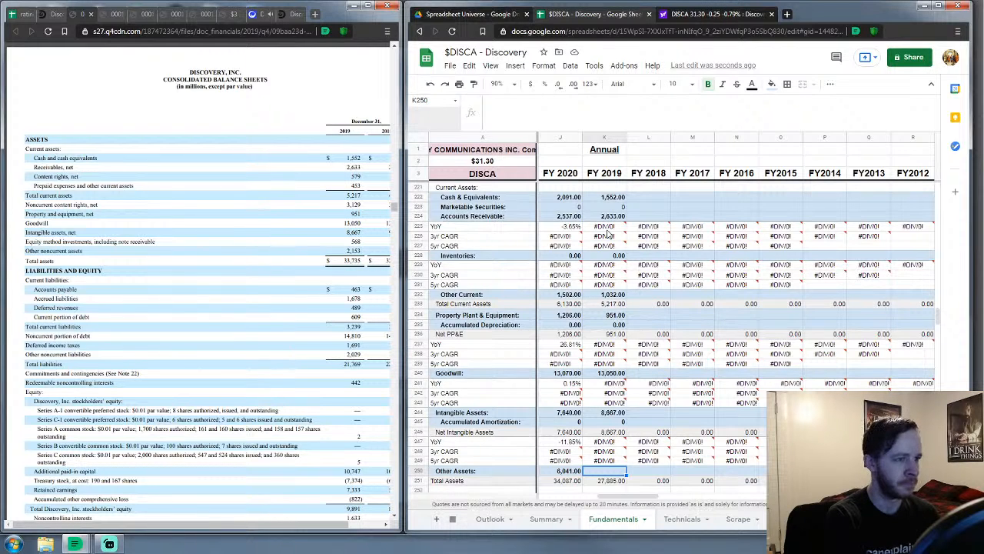
Enter FY 2019 other assets 5,850, current debt 609, accounts payable 463, other current liabilities 1,098
{"action": "type", "text": "5850"}
{"action": "key", "text": "Return"}
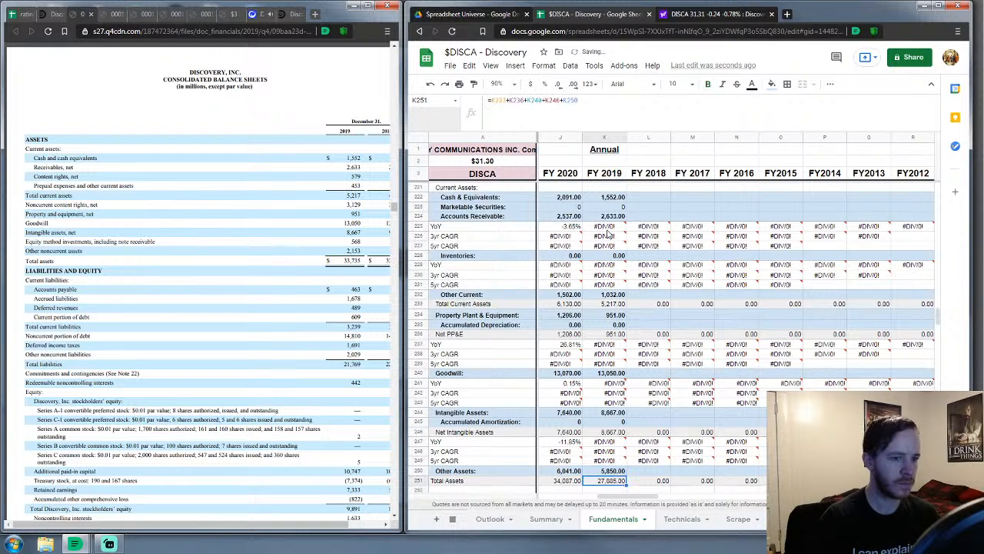
{"action": "key", "text": "Down"}
{"action": "key", "text": "Down"}
{"action": "key", "text": "Down"}
{"action": "key", "text": "Down"}
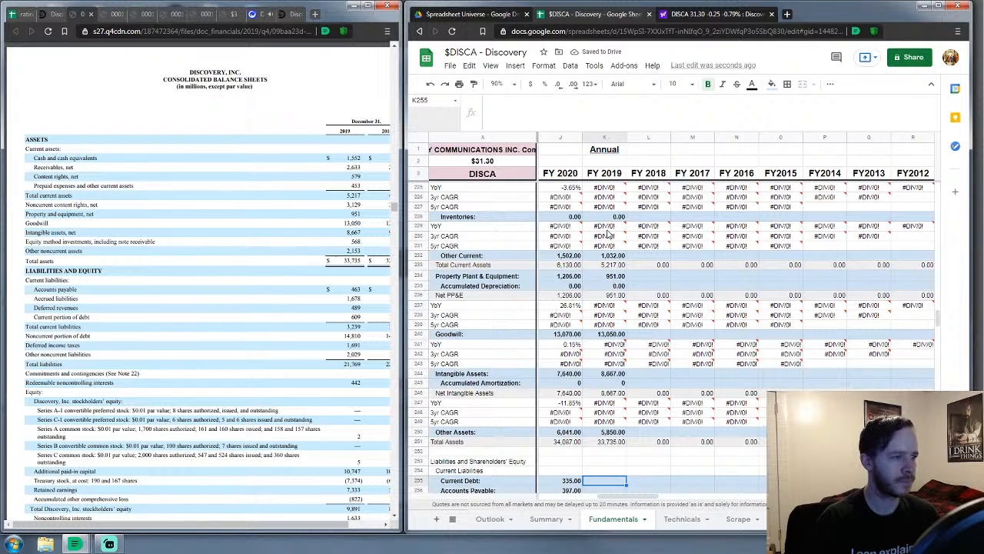
{"action": "type", "text": "609"}
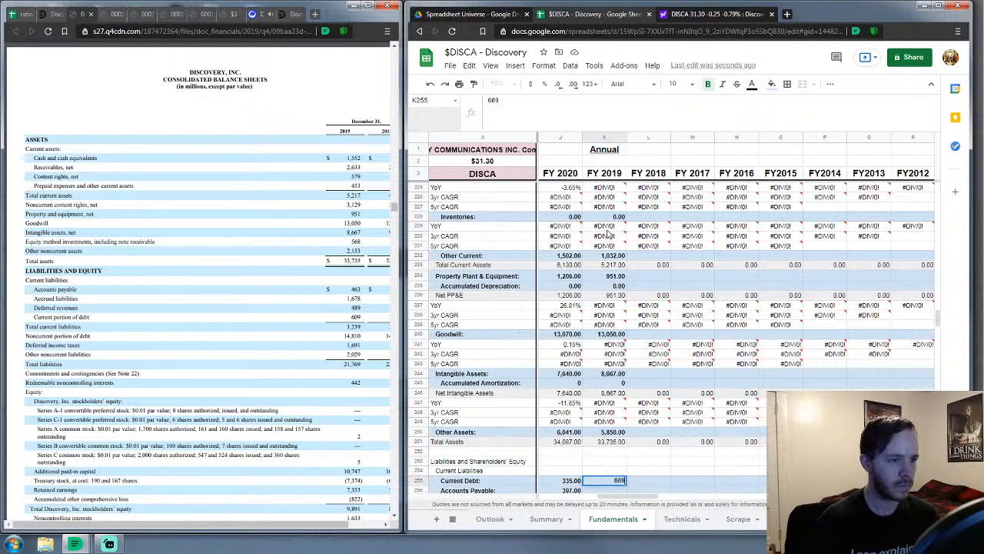
{"action": "key", "text": "Return"}
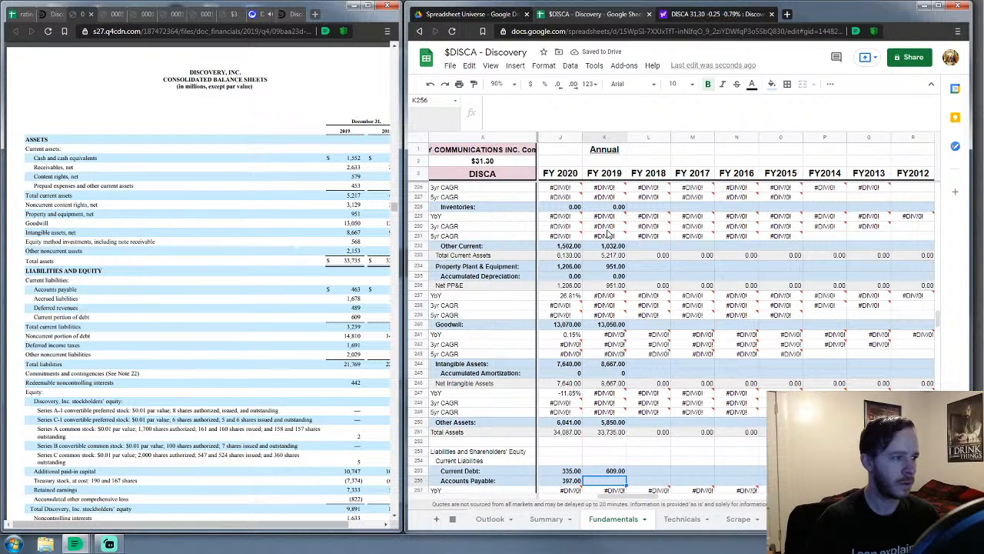
{"action": "type", "text": "463"}
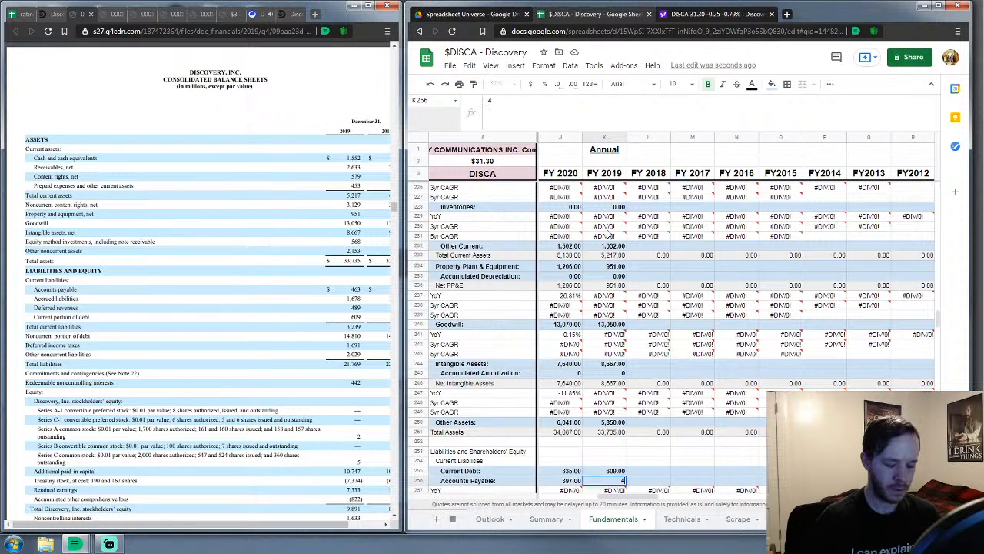
{"action": "key", "text": "Return"}
{"action": "key", "text": "Down"}
{"action": "key", "text": "Down"}
{"action": "key", "text": "Down"}
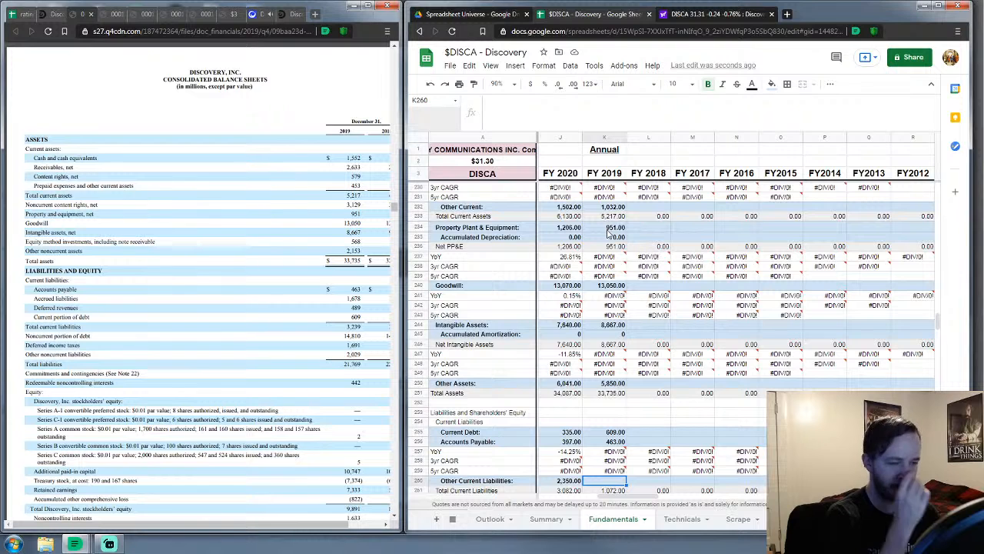
{"action": "type", "text": "1098"}
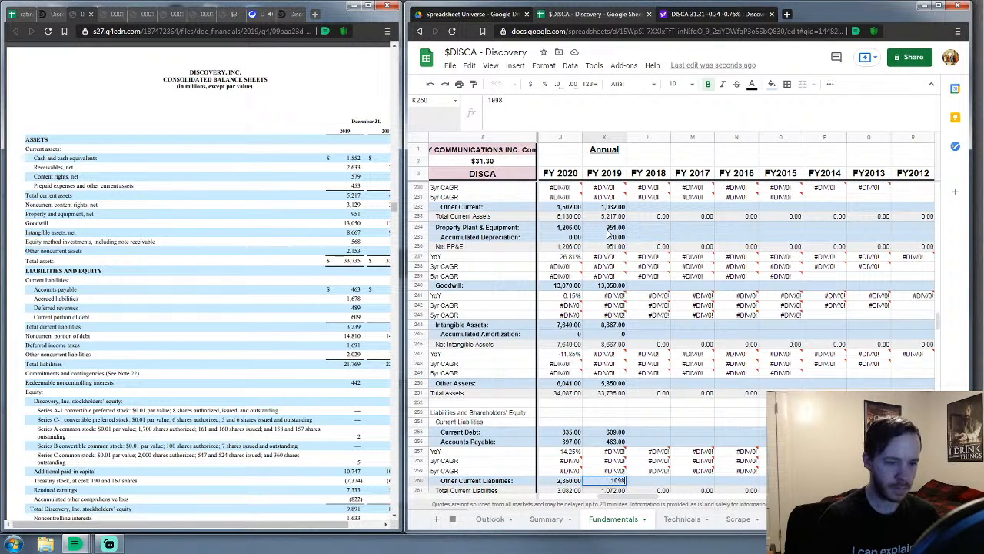
{"action": "key", "text": "Return"}
{"action": "key", "text": "Down"}
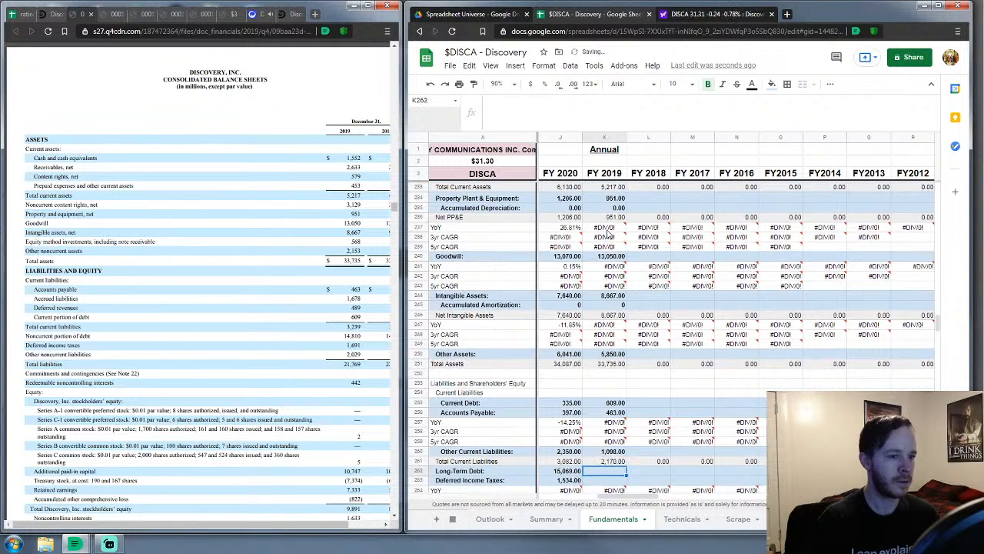
Enter FY 2019 long-term debt 14,810, deferred income taxes 1,691 and other liabilities 2,029
{"action": "scroll", "coordinate": [608, 233], "scroll_direction": "down", "scroll_amount": 5}
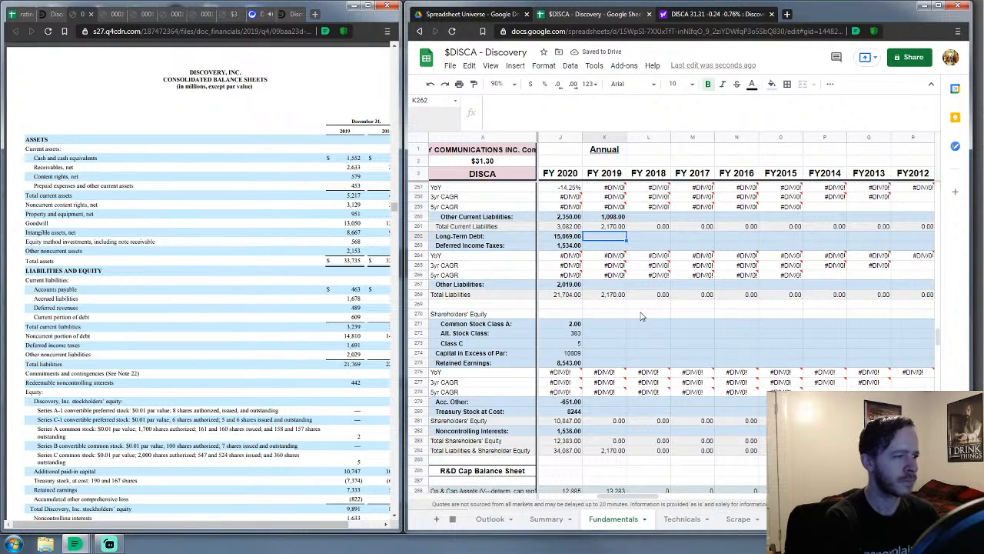
{"action": "type", "text": "14810"}
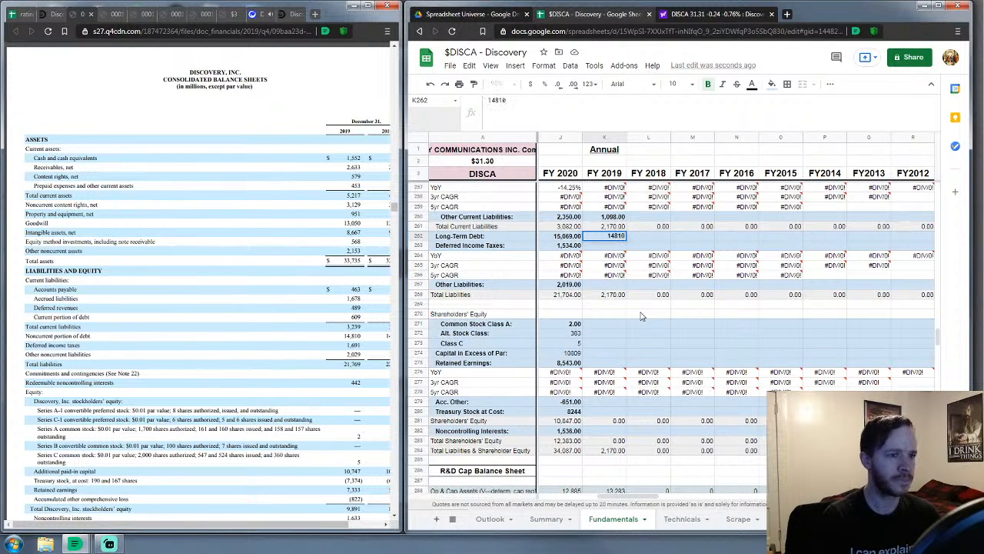
{"action": "key", "text": "Return"}
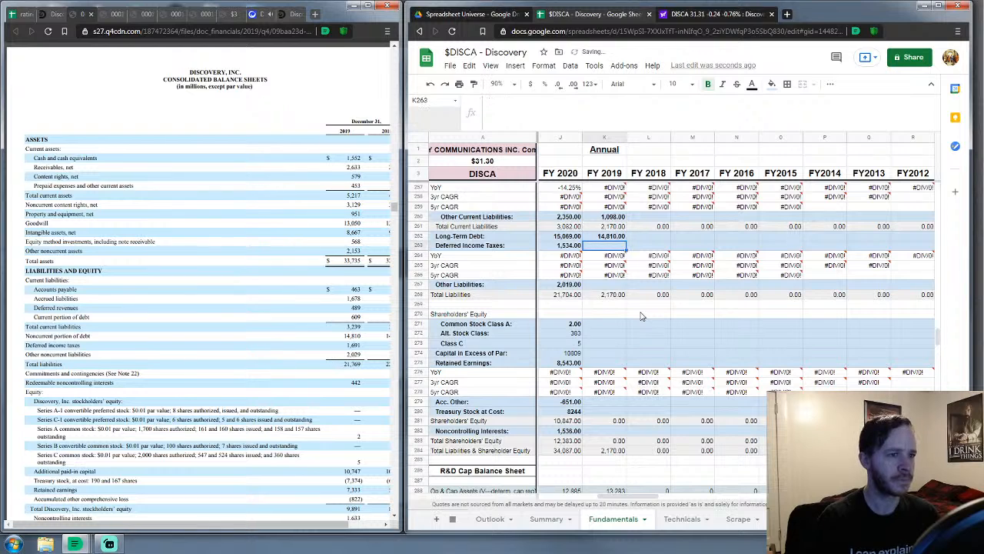
{"action": "type", "text": "1691"}
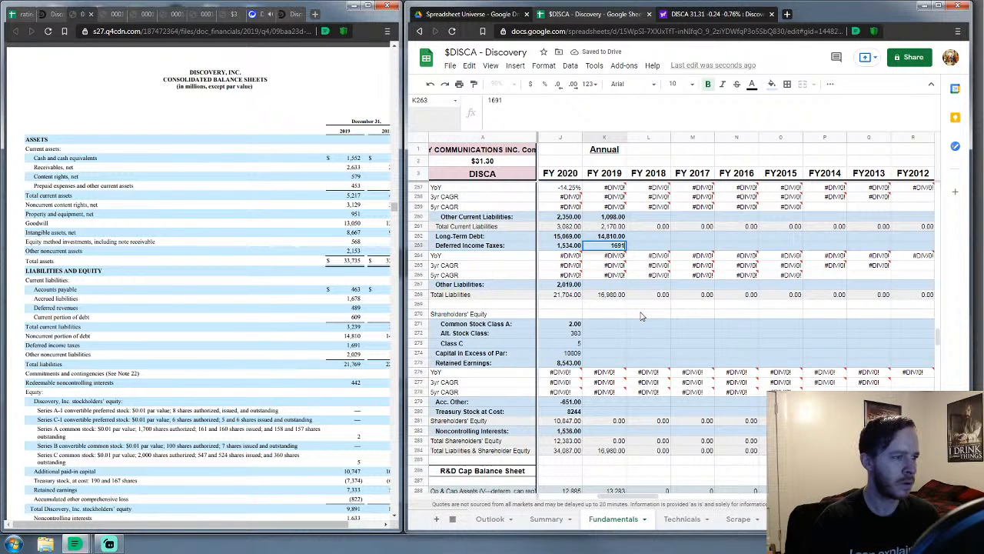
{"action": "key", "text": "Return"}
{"action": "key", "text": "Down"}
{"action": "key", "text": "Down"}
{"action": "key", "text": "Down"}
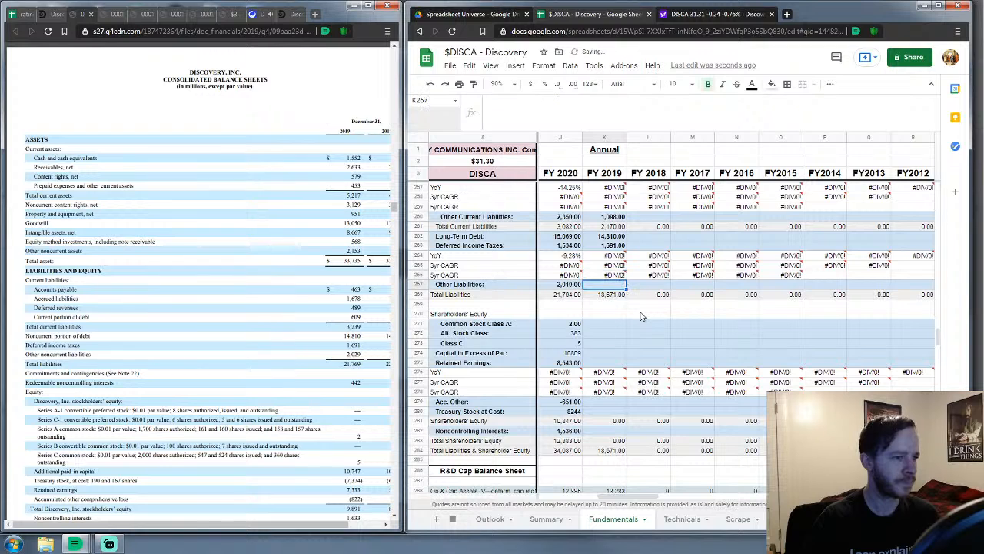
{"action": "type", "text": "2029"}
{"action": "key", "text": "Return"}
{"action": "key", "text": "Down"}
{"action": "key", "text": "Down"}
{"action": "key", "text": "Down"}
{"action": "key", "text": "Down"}
Enter FY 2019 alt. stock class 442, Class A 2, Class C 5 and paid-in capital 10,747
{"action": "type", "text": "442"}
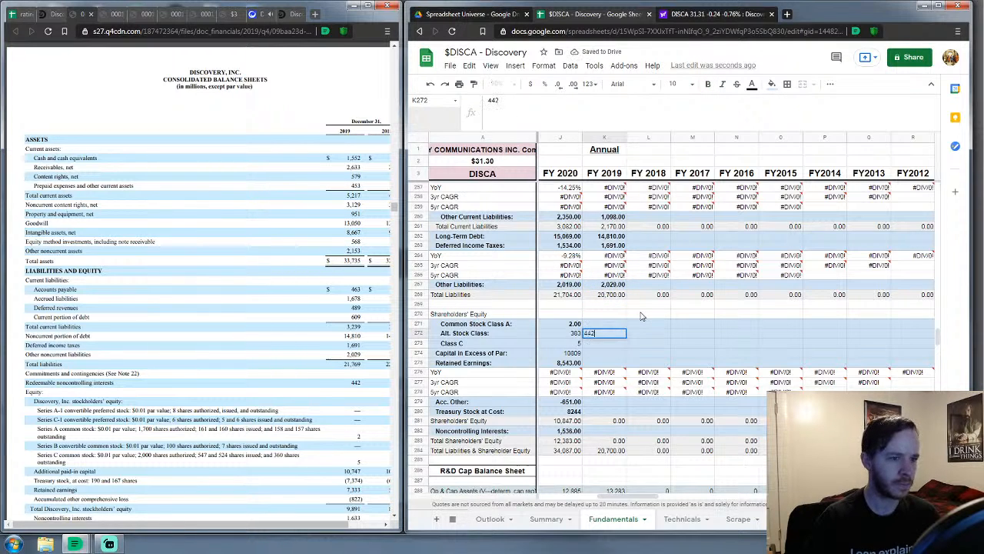
{"action": "key", "text": "Up"}
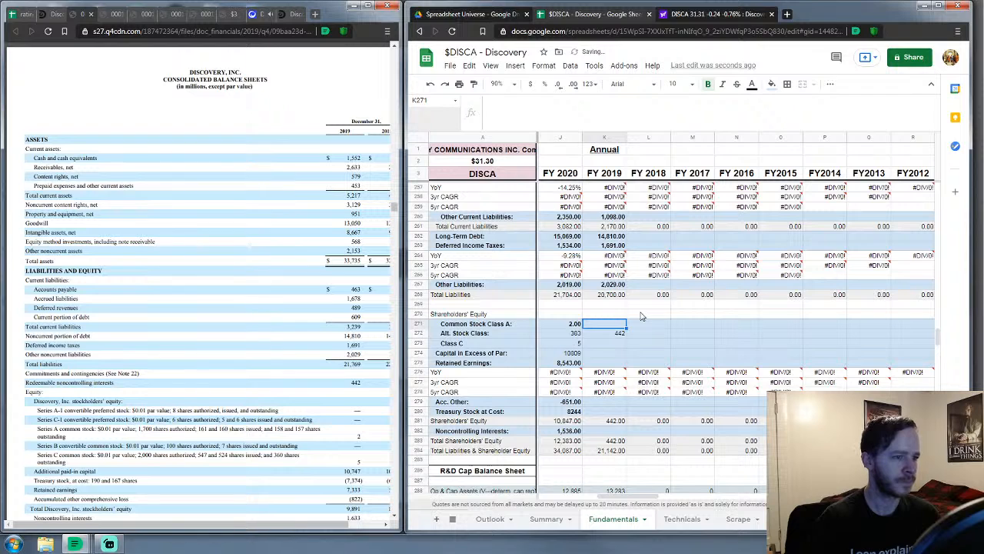
{"action": "type", "text": "2"}
{"action": "key", "text": "Return"}
{"action": "key", "text": "Down"}
{"action": "type", "text": "5"}
{"action": "key", "text": "Return"}
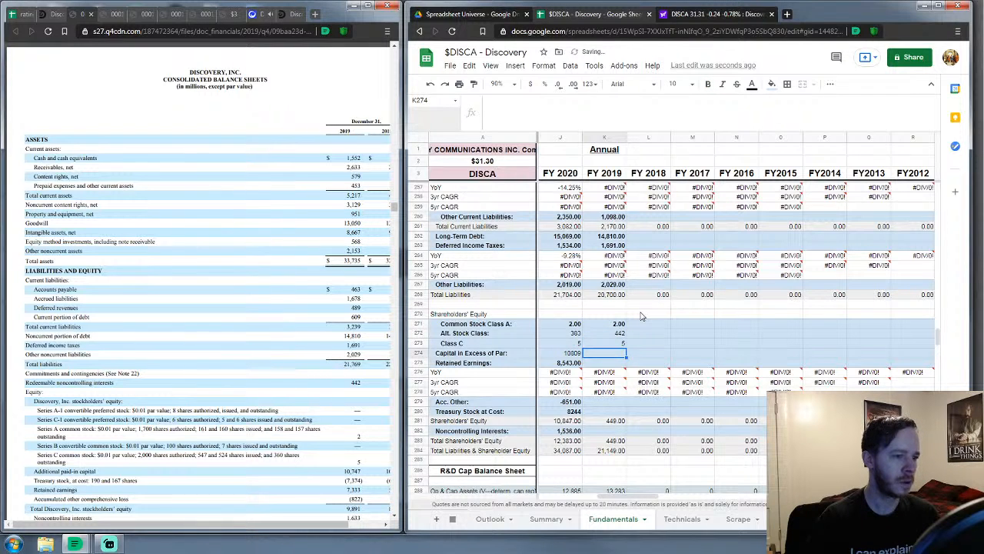
{"action": "type", "text": "10747"}
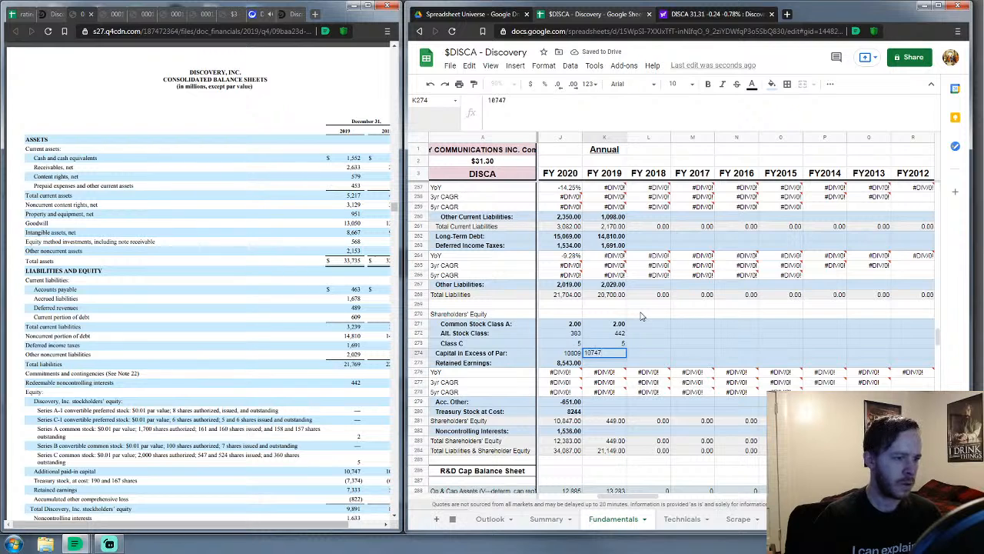
{"action": "key", "text": "Return"}
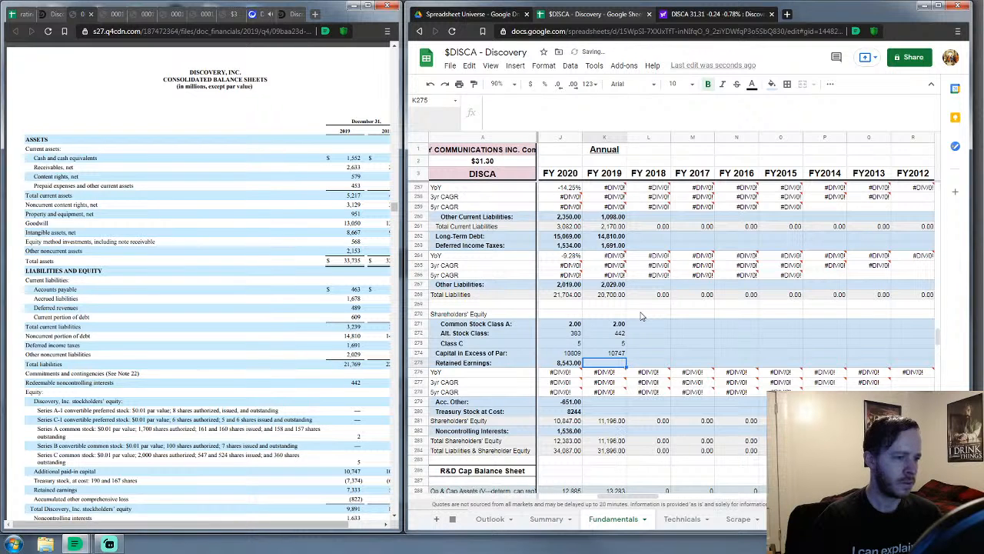
Enter FY 2019 retained earnings 7,333, accumulated other -822, treasury stock 10,747, noncontrolling interests 1,633
{"action": "type", "text": "7333"}
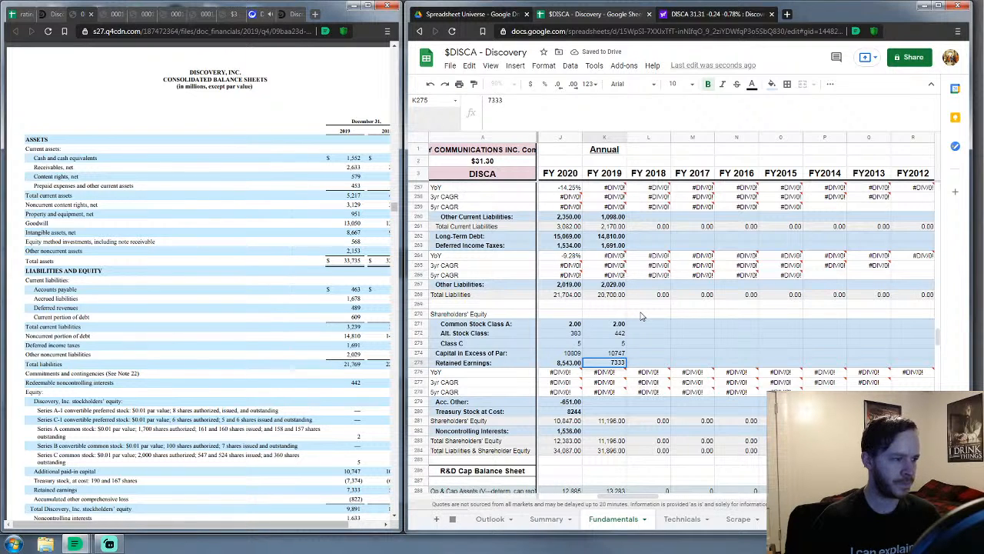
{"action": "key", "text": "Return"}
{"action": "key", "text": "Down"}
{"action": "key", "text": "Down"}
{"action": "key", "text": "Down"}
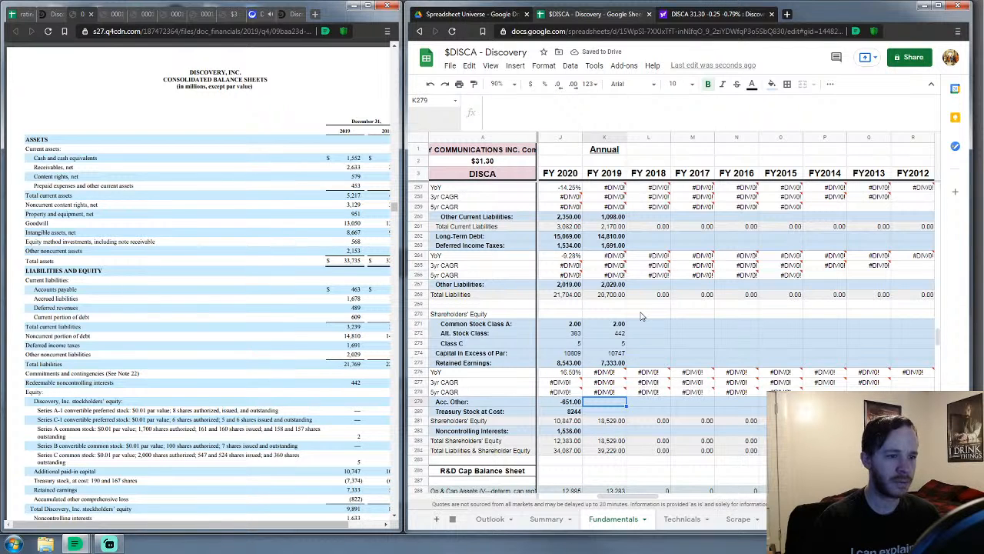
{"action": "type", "text": "-822"}
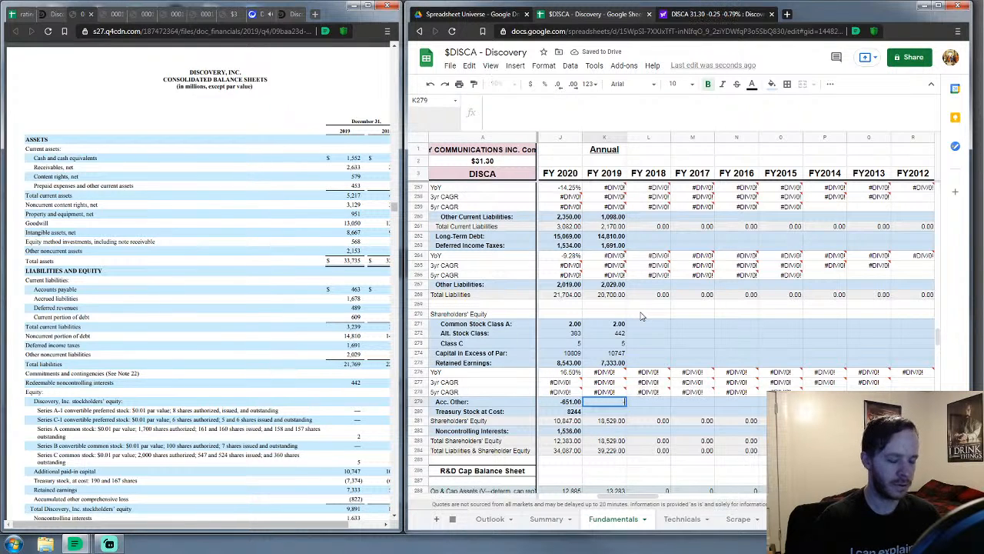
{"action": "key", "text": "Return"}
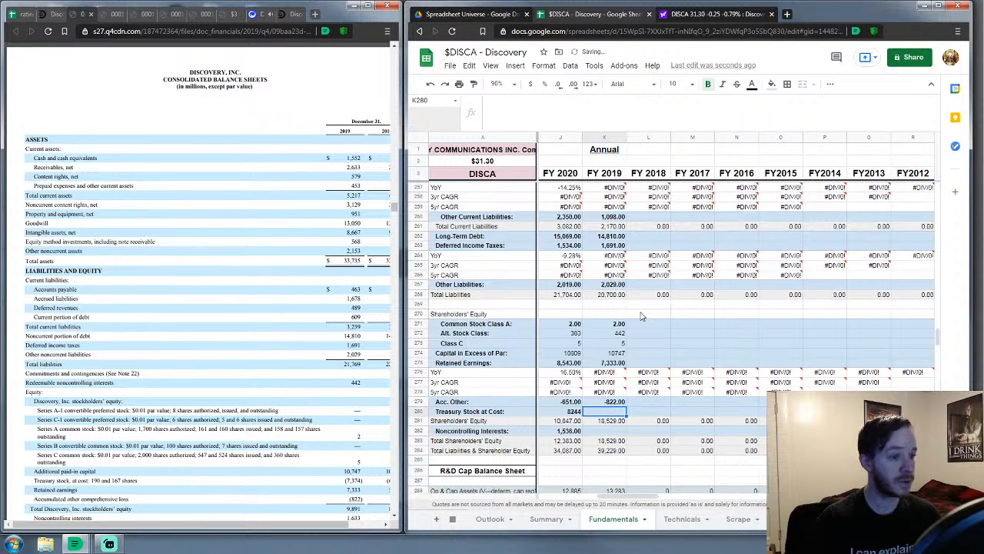
{"action": "type", "text": "1"}
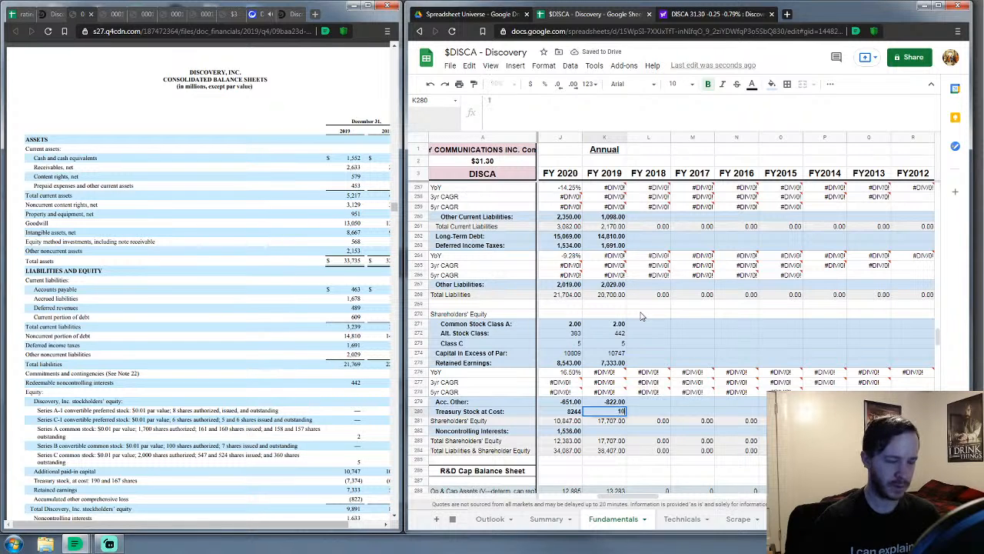
{"action": "type", "text": "0747"}
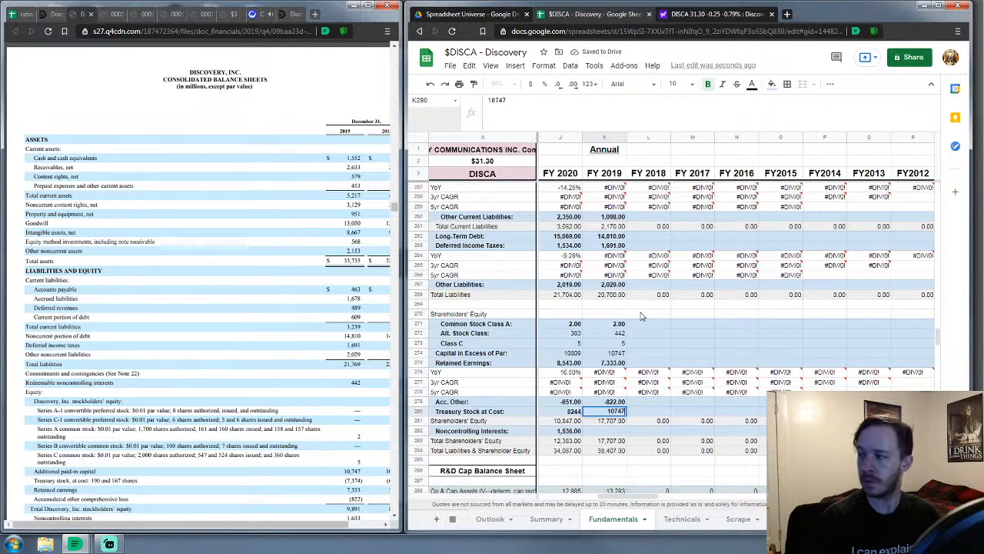
{"action": "key", "text": "Return"}
{"action": "key", "text": "Return"}
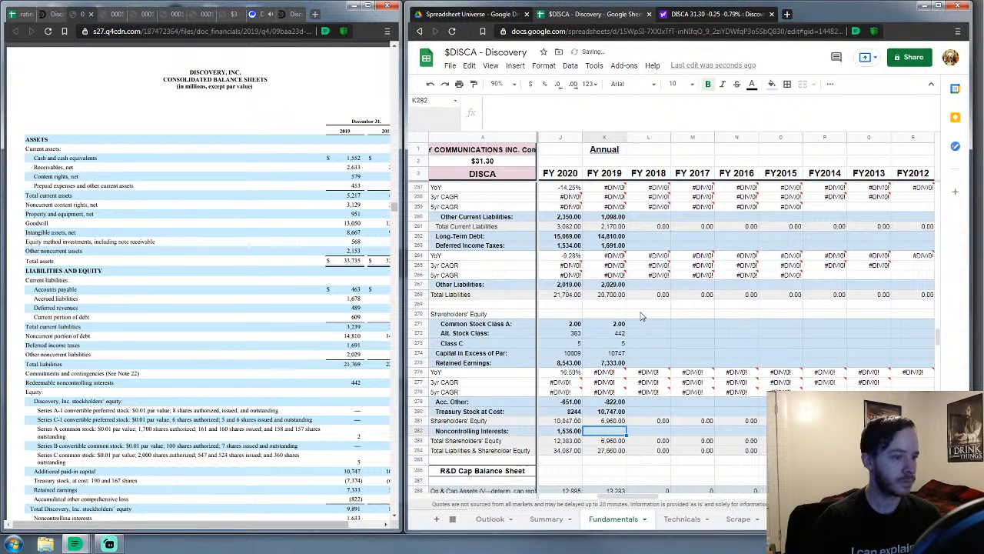
{"action": "type", "text": "1633"}
{"action": "key", "text": "Return"}
{"action": "key", "text": "Return"}
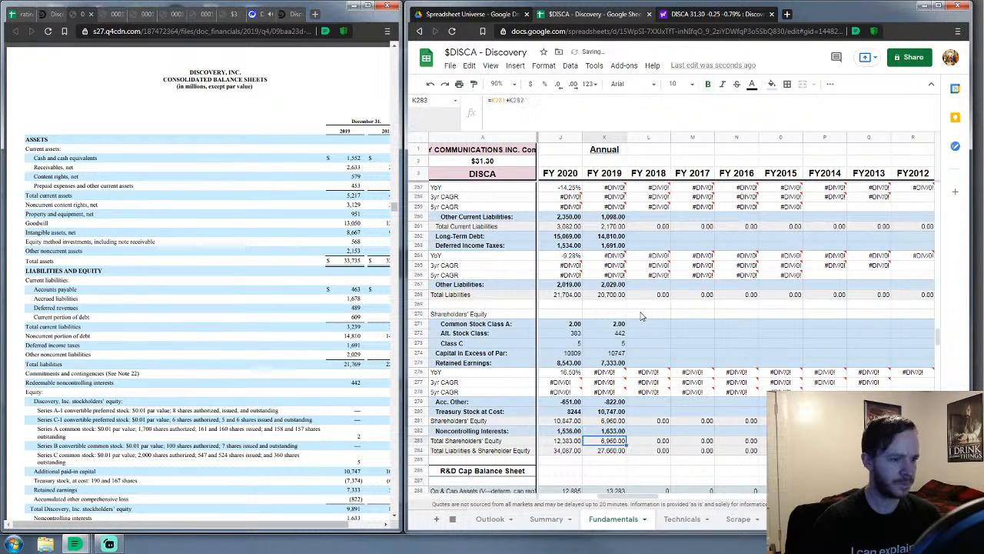
{"action": "key", "text": "Down"}
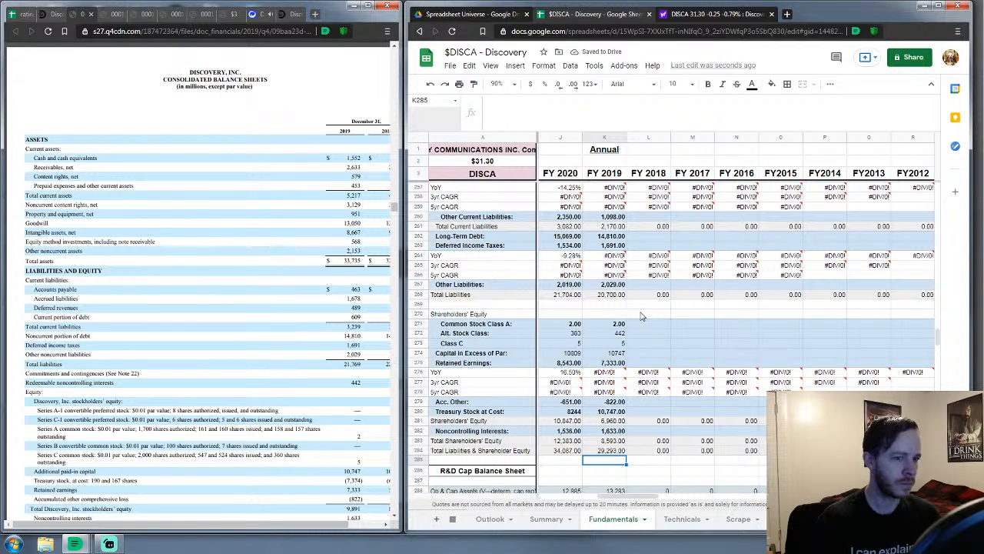
Change FY 2019 Other Current Liabilities to 2,167
{"action": "scroll", "coordinate": [190, 417], "scroll_direction": "down", "scroll_amount": 4}
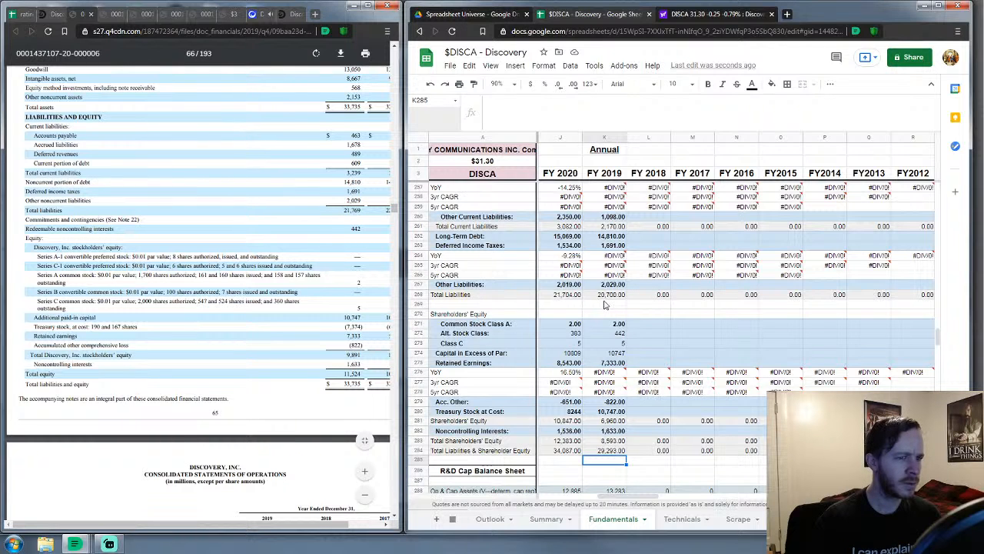
{"action": "scroll", "coordinate": [605, 306], "scroll_direction": "up", "scroll_amount": 1}
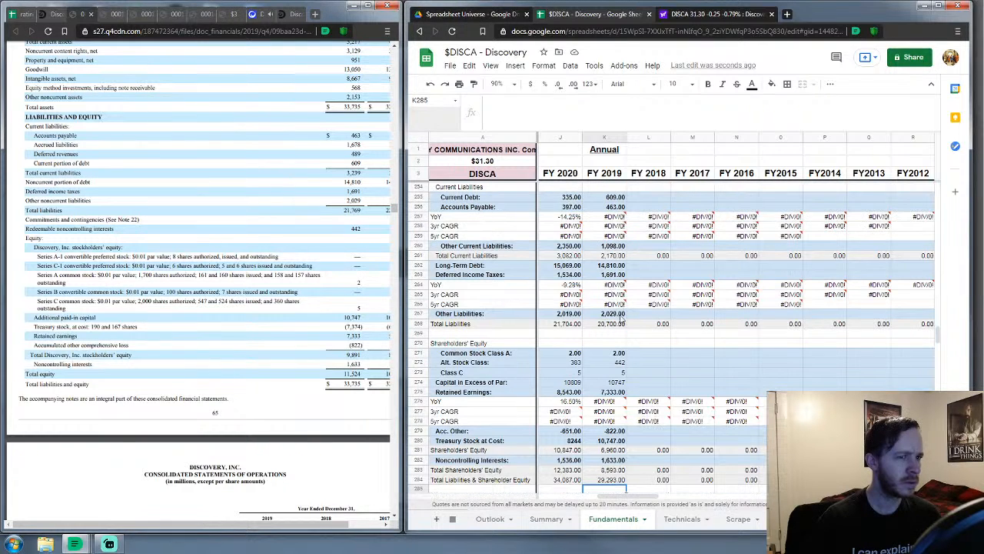
{"action": "left_click", "coordinate": [608, 315]}
{"action": "scroll", "coordinate": [314, 323], "scroll_direction": "up", "scroll_amount": 1}
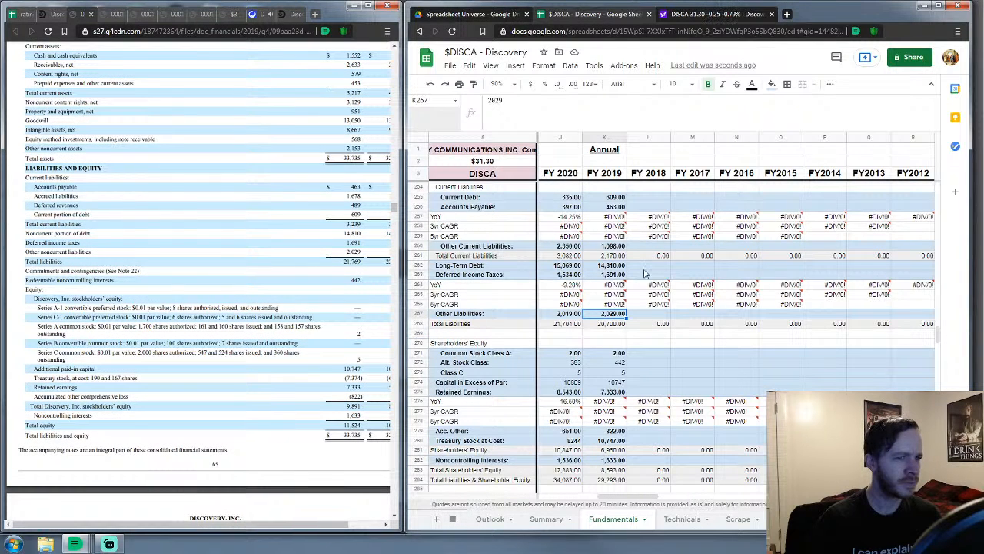
{"action": "left_click", "coordinate": [614, 246]}
{"action": "scroll", "coordinate": [614, 248], "scroll_direction": "up", "scroll_amount": 1}
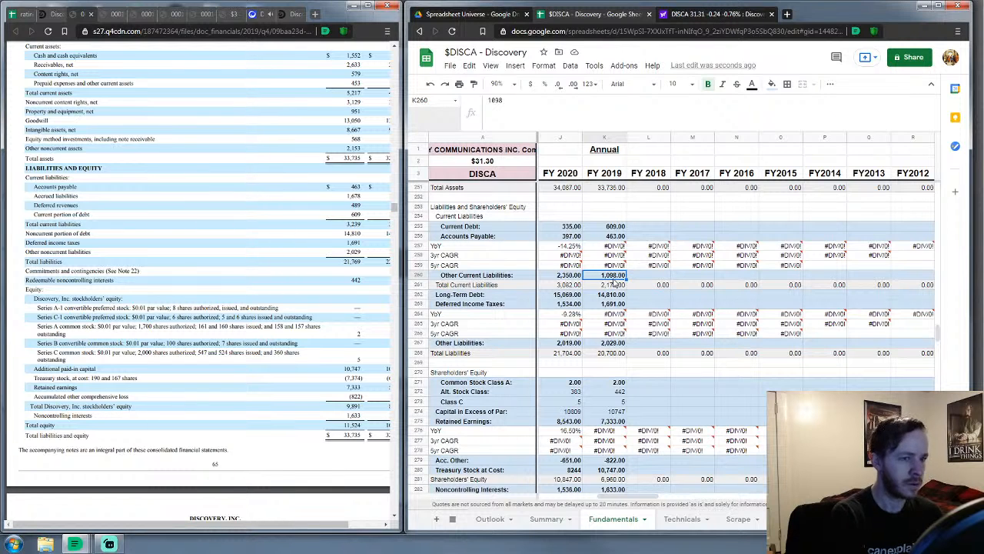
{"action": "type", "text": "2167"}
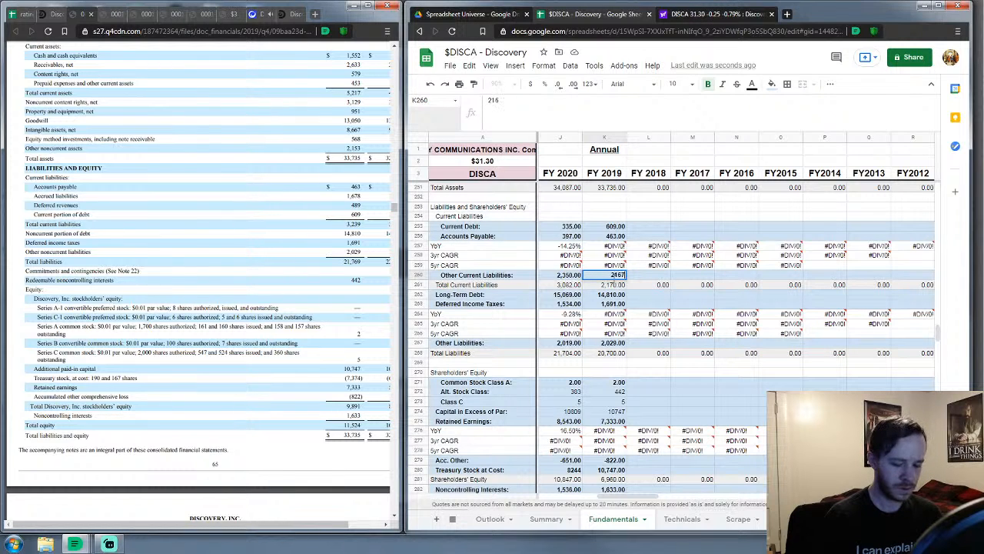
{"action": "key", "text": "Return"}
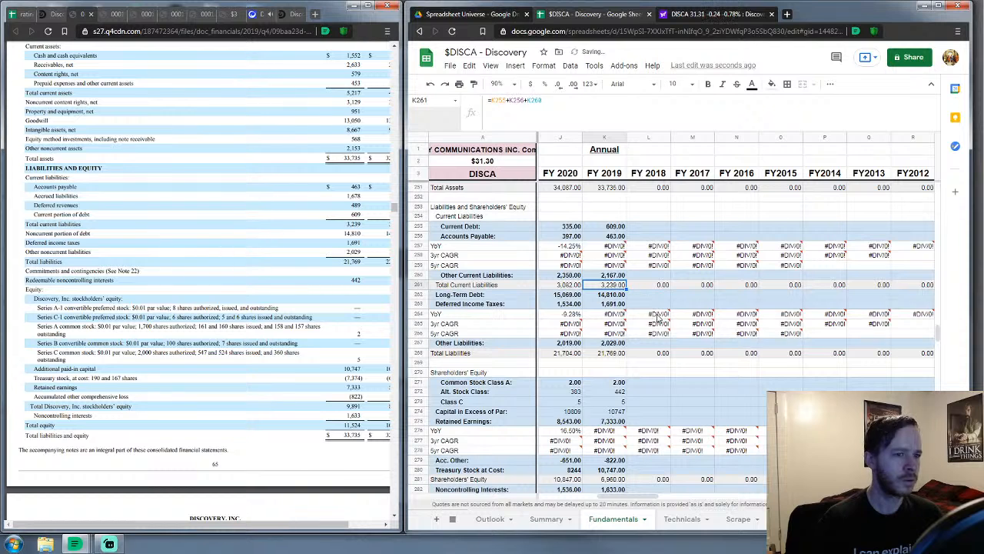
Change FY 2019 Treasury Stock at Cost to 7,374 so liabilities and equity match total assets
{"action": "scroll", "coordinate": [590, 414], "scroll_direction": "down", "scroll_amount": 2}
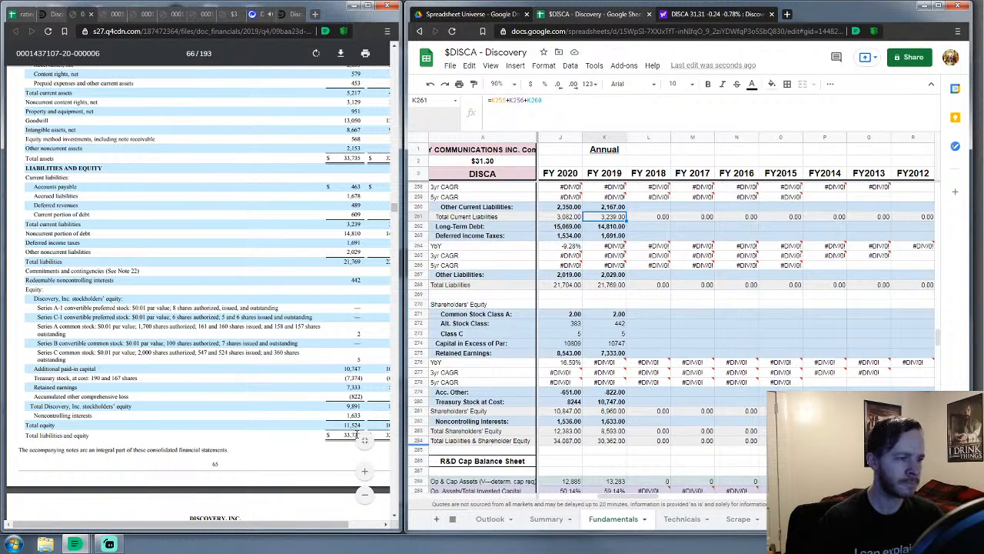
{"action": "scroll", "coordinate": [656, 290], "scroll_direction": "up", "scroll_amount": 2}
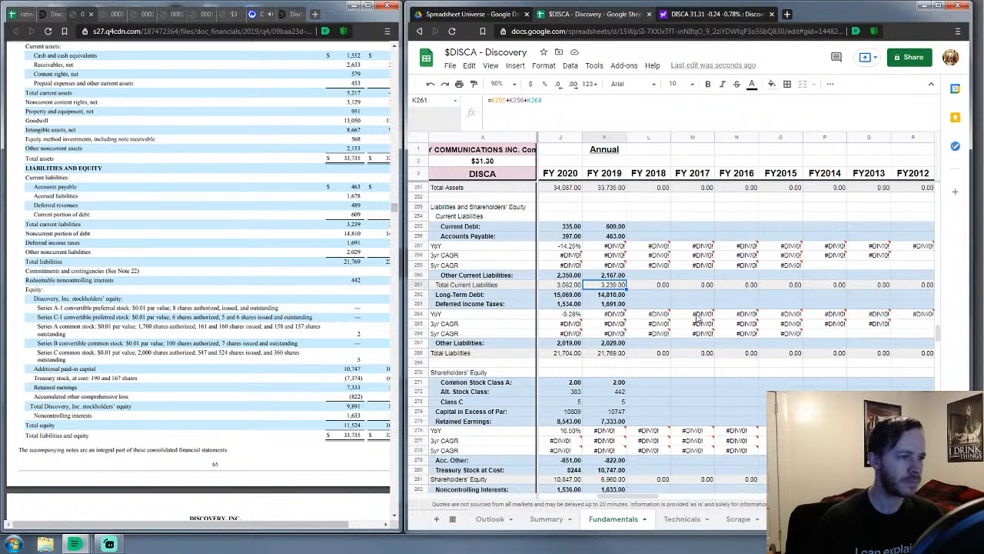
{"action": "scroll", "coordinate": [666, 477], "scroll_direction": "down", "scroll_amount": 1}
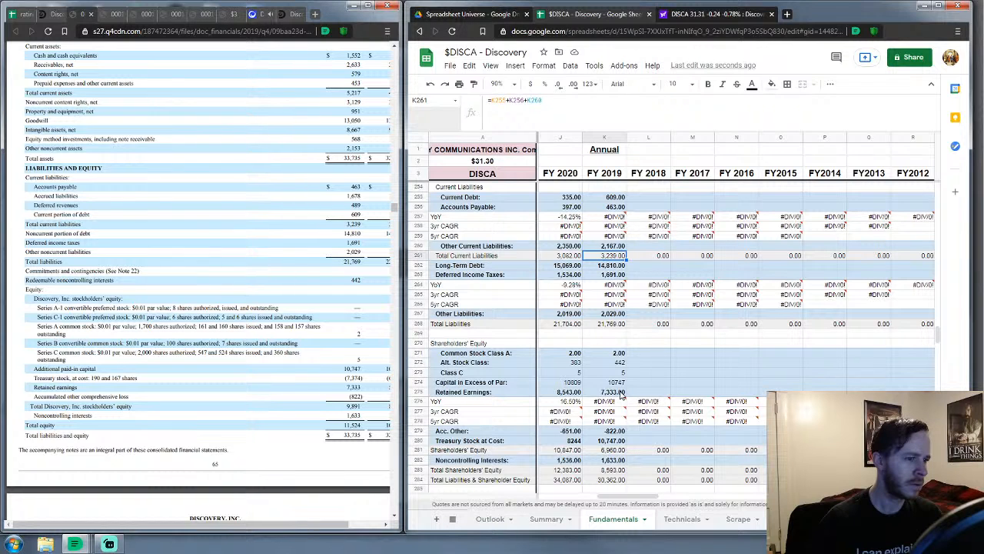
{"action": "left_click", "coordinate": [613, 441]}
{"action": "type", "text": "7374"}
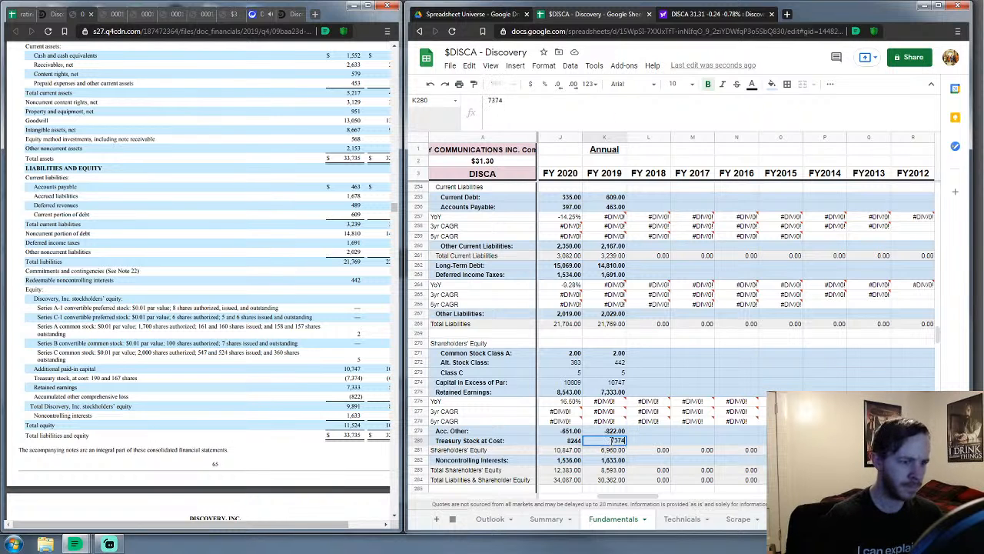
{"action": "key", "text": "Return"}
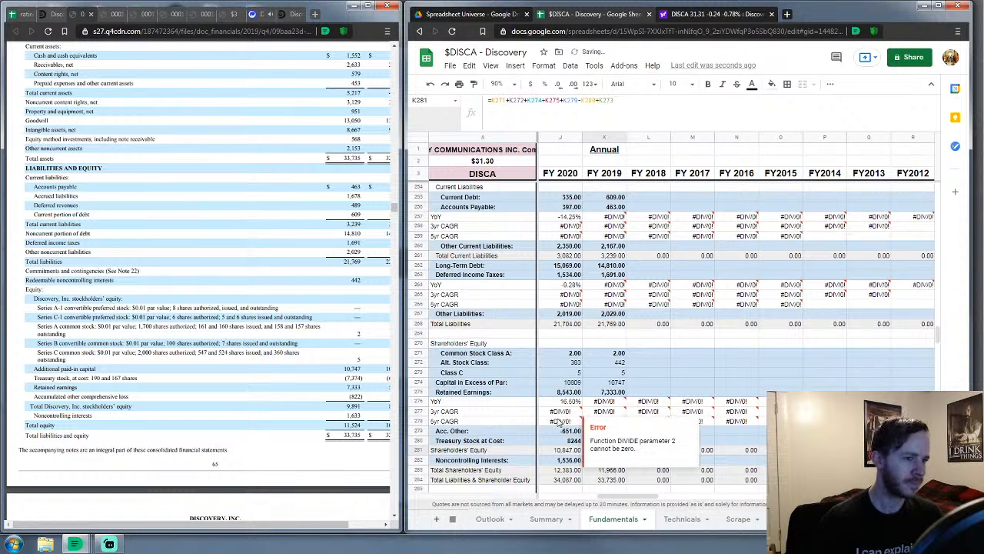
{"action": "scroll", "coordinate": [684, 366], "scroll_direction": "down", "scroll_amount": 2}
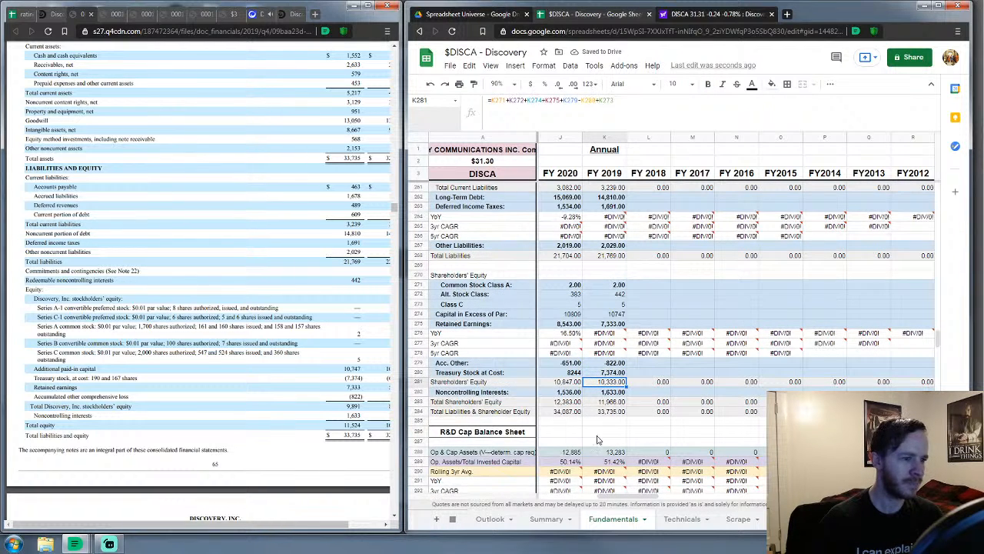
{"action": "scroll", "coordinate": [684, 366], "scroll_direction": "down", "scroll_amount": 3}
{"action": "scroll", "coordinate": [762, 354], "scroll_direction": "up", "scroll_amount": 4}
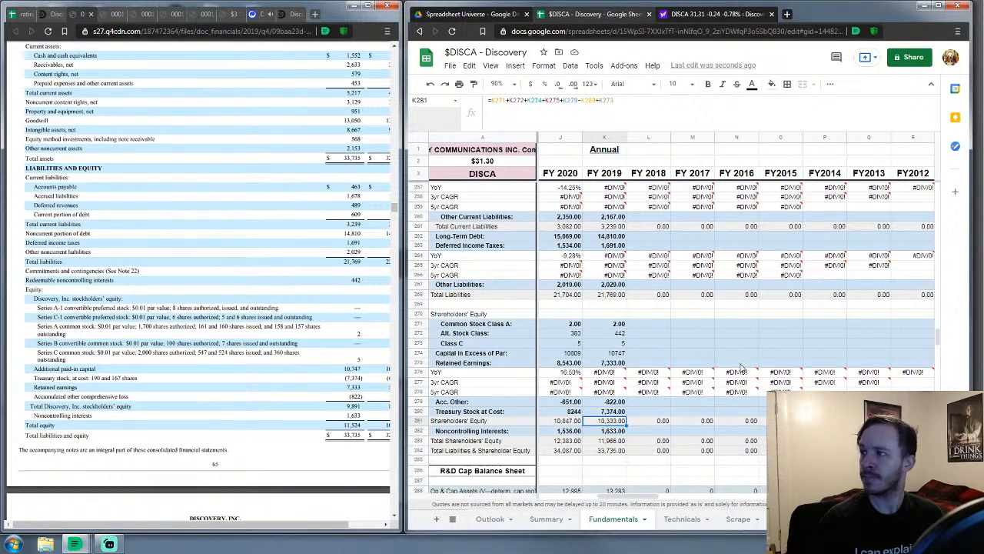
{"action": "scroll", "coordinate": [731, 373], "scroll_direction": "up", "scroll_amount": 10}
{"action": "scroll", "coordinate": [707, 378], "scroll_direction": "up", "scroll_amount": 20}
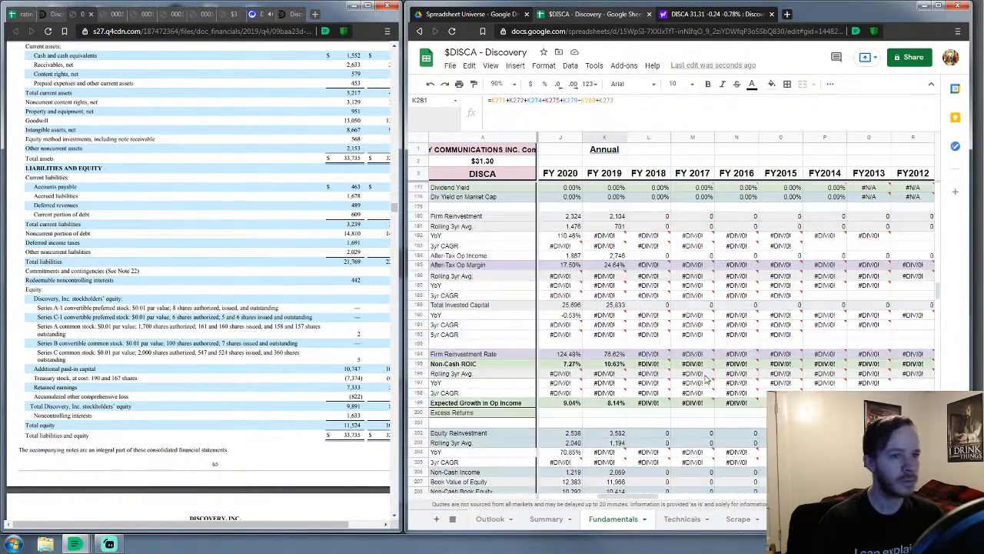
{"action": "scroll", "coordinate": [703, 379], "scroll_direction": "up", "scroll_amount": 12}
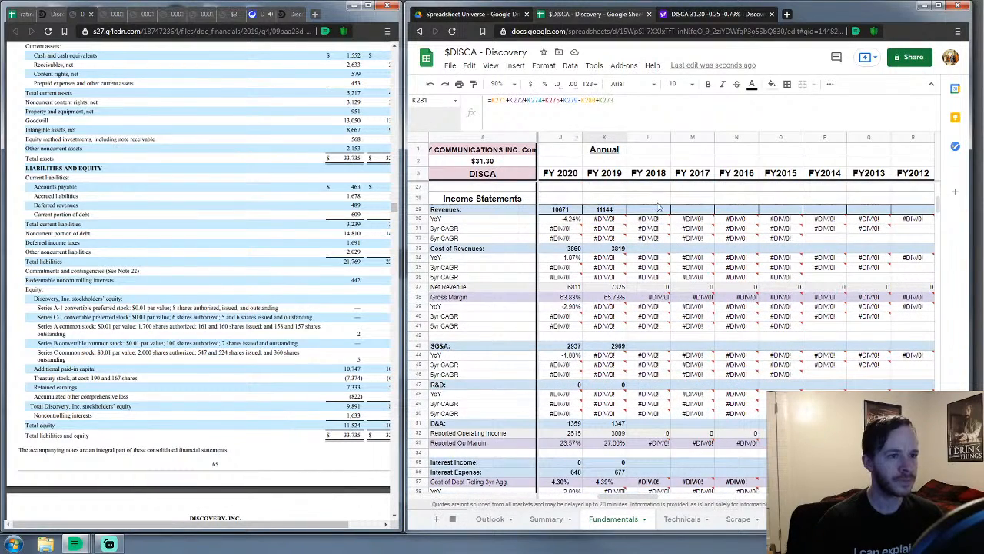
Bring up the 2018 10-K's Consolidated Statements of Operations, enlarged, beside the FY 2018 column
{"action": "left_click", "coordinate": [652, 209]}
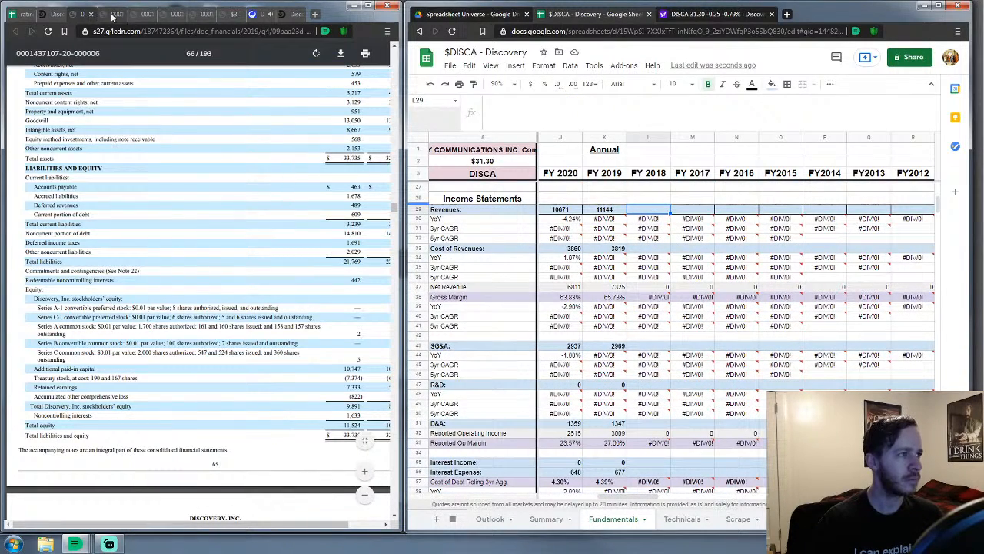
{"action": "left_click", "coordinate": [91, 14]}
{"action": "scroll", "coordinate": [175, 220], "scroll_direction": "down", "scroll_amount": 10}
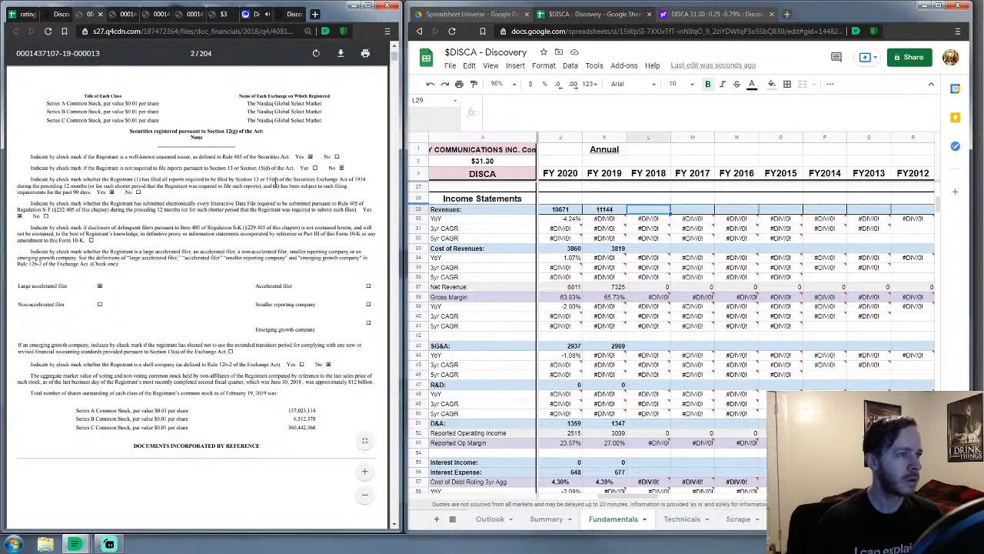
{"action": "scroll", "coordinate": [179, 289], "scroll_direction": "down", "scroll_amount": 6}
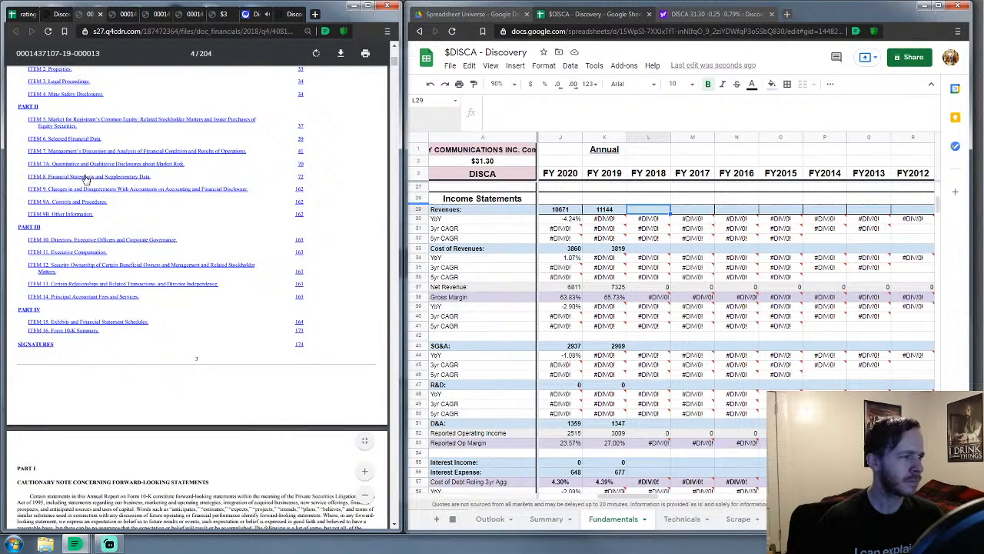
{"action": "left_click", "coordinate": [85, 177]}
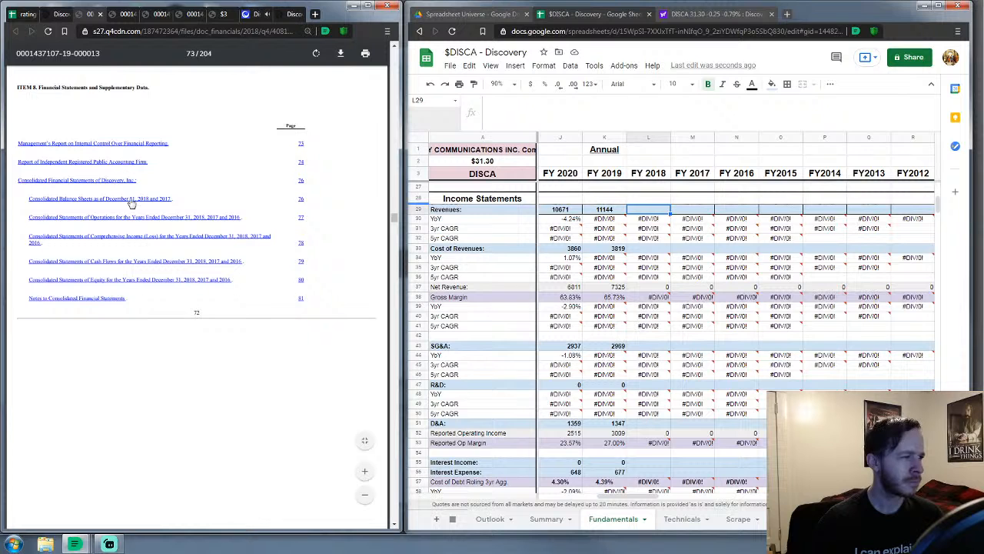
{"action": "left_click", "coordinate": [106, 221]}
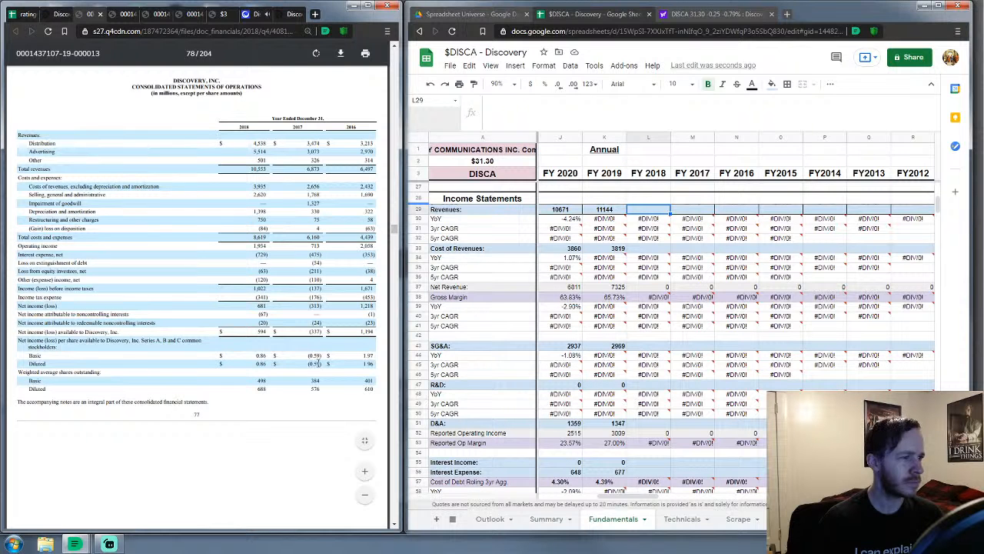
{"action": "left_click", "coordinate": [366, 472]}
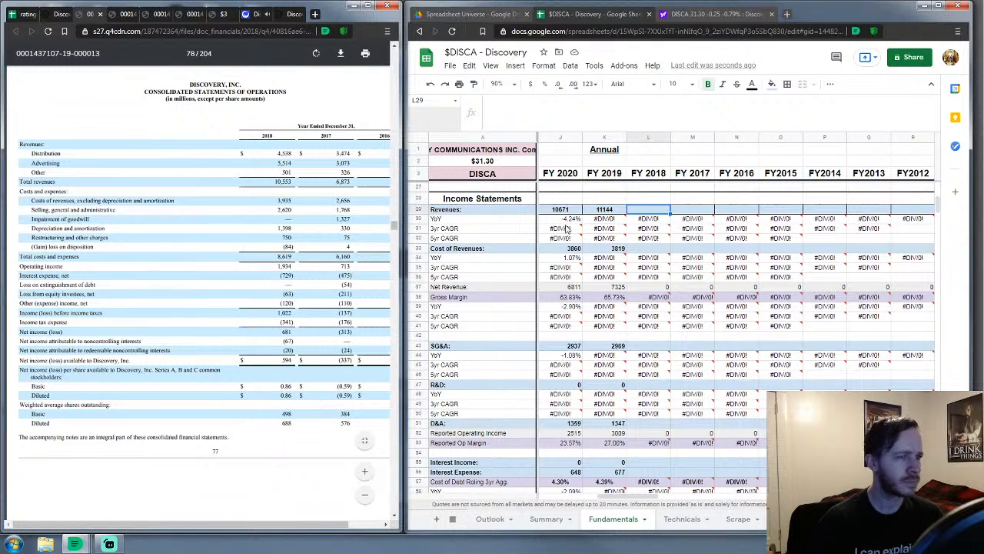
Enter FY 2018 revenues of 10,553 and cost of revenues of 3,935
{"action": "left_click", "coordinate": [666, 214]}
{"action": "type", "text": "10553"}
{"action": "key", "text": "Down"}
{"action": "key", "text": "Down"}
{"action": "key", "text": "Down"}
{"action": "type", "text": "3935"}
{"action": "key", "text": "Return"}
{"action": "key", "text": "Down"}
{"action": "key", "text": "Down"}
{"action": "key", "text": "Down"}
{"action": "key", "text": "Down"}
{"action": "key", "text": "Down"}
{"action": "key", "text": "Down"}
{"action": "key", "text": "Down"}
{"action": "key", "text": "Down"}
{"action": "key", "text": "Down"}
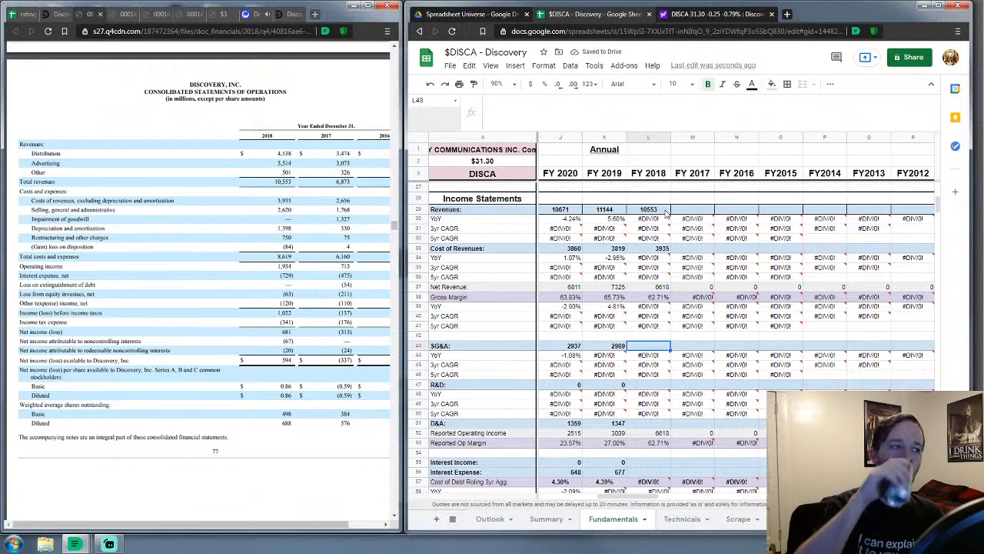
Enter FY 2018 SG&A as 3,286 and R&D as 0
{"action": "type", "text": "2620"}
{"action": "key", "text": "BackSpace"}
{"action": "key", "text": "BackSpace"}
{"action": "key", "text": "BackSpace"}
{"action": "key", "text": "BackSpace"}
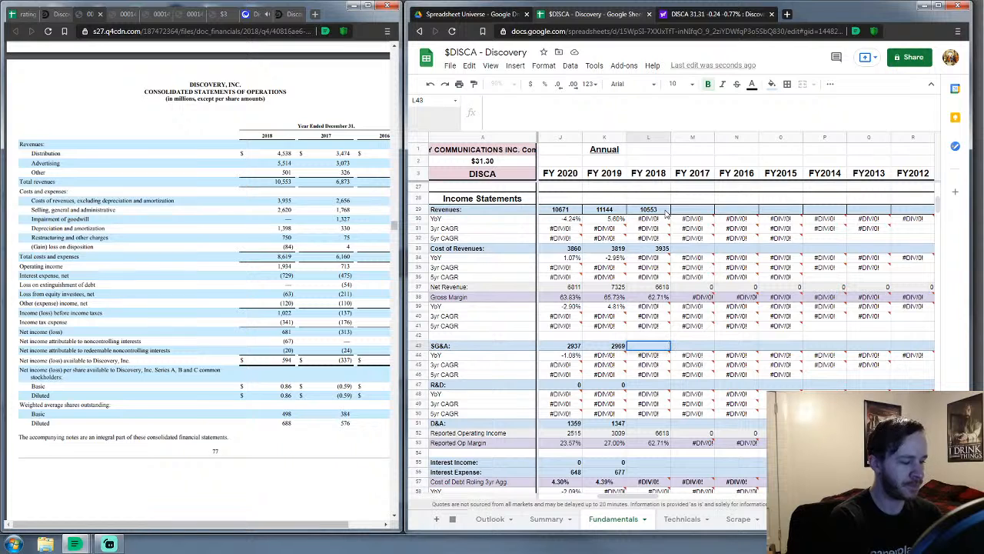
{"action": "type", "text": "3286"}
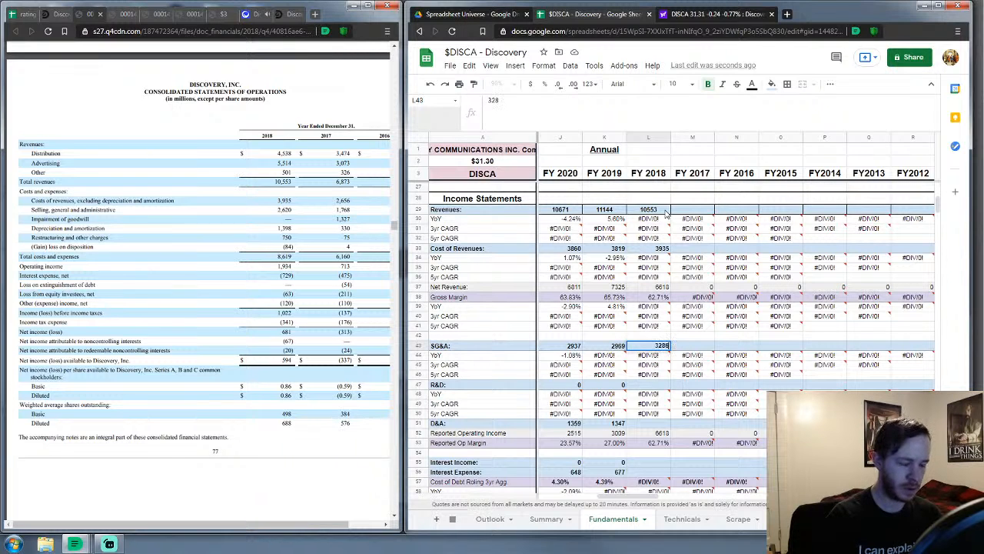
{"action": "key", "text": "Return"}
{"action": "key", "text": "Down"}
{"action": "key", "text": "Down"}
{"action": "key", "text": "Down"}
{"action": "type", "text": "0"}
{"action": "key", "text": "Return"}
{"action": "key", "text": "Down"}
{"action": "key", "text": "Down"}
{"action": "key", "text": "Down"}
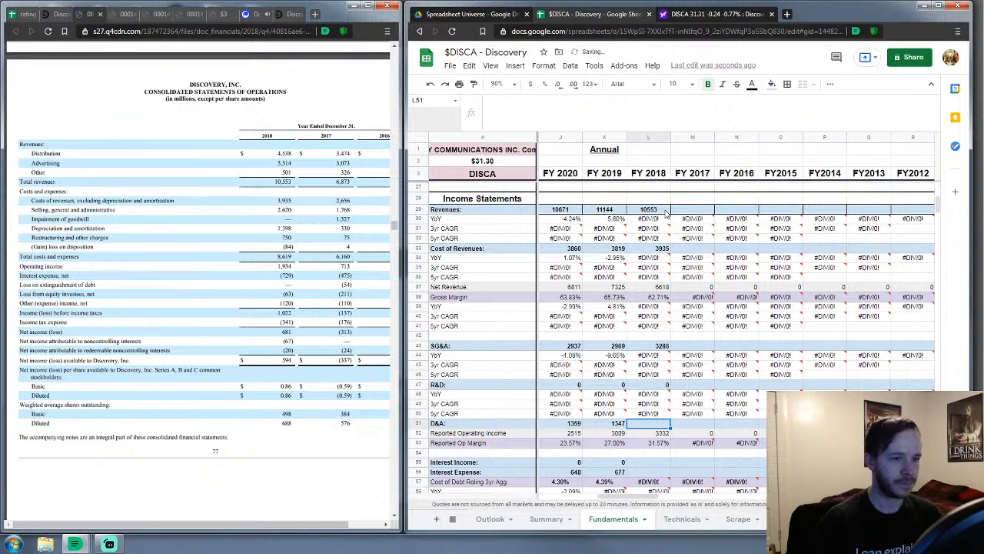
{"action": "scroll", "coordinate": [666, 214], "scroll_direction": "down", "scroll_amount": 3}
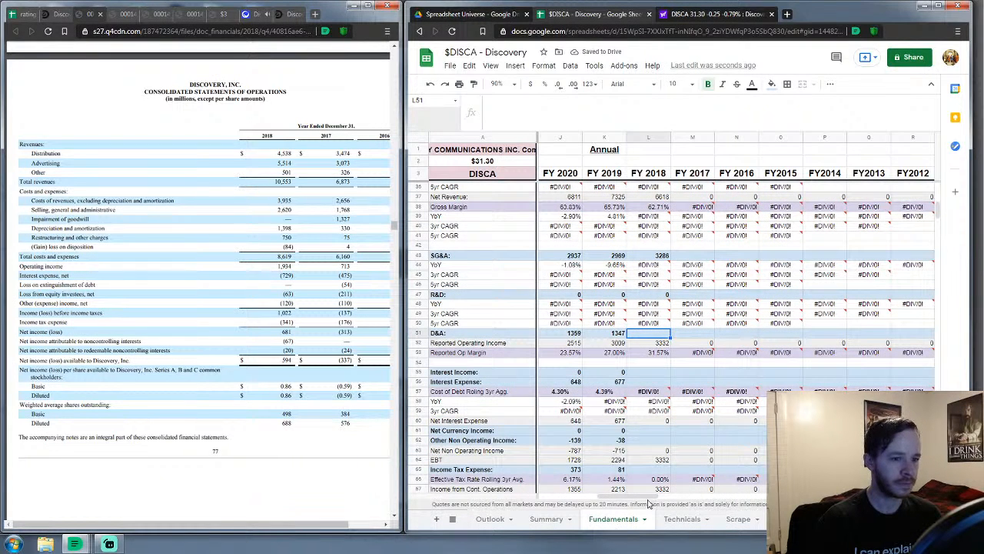
Enter FY 2018 D&A of 1398 and Interest Income of 0
{"action": "left_click_drag", "start_coordinate": [648, 497], "coordinate": [666, 499]}
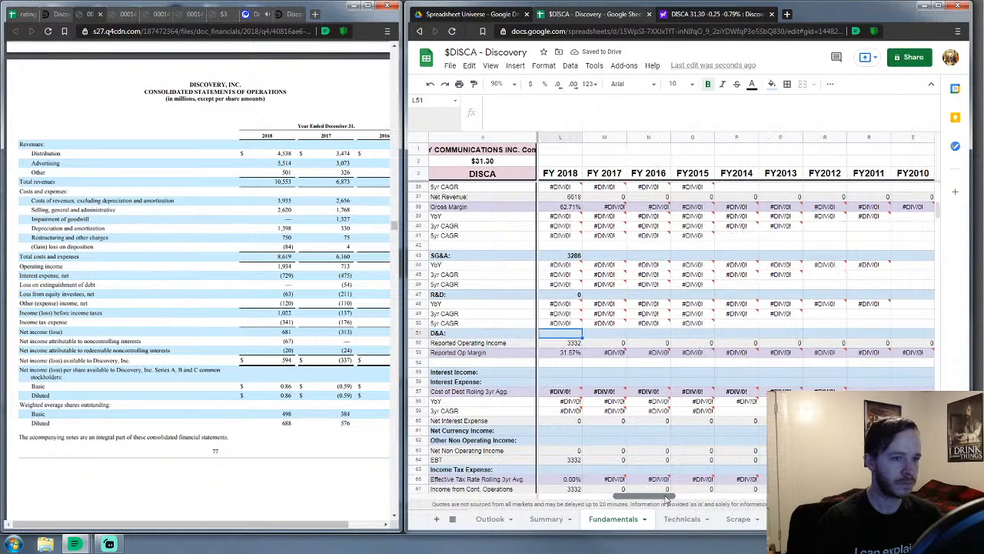
{"action": "scroll", "coordinate": [635, 446], "scroll_direction": "down", "scroll_amount": 3}
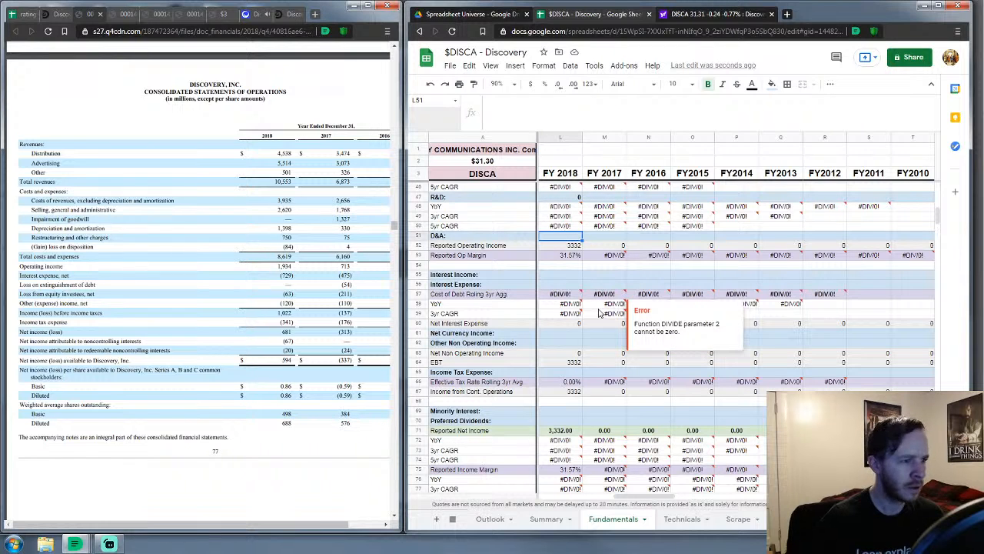
{"action": "type", "text": "139"}
{"action": "key", "text": "Return"}
{"action": "key", "text": "Down"}
{"action": "key", "text": "Down"}
{"action": "key", "text": "Down"}
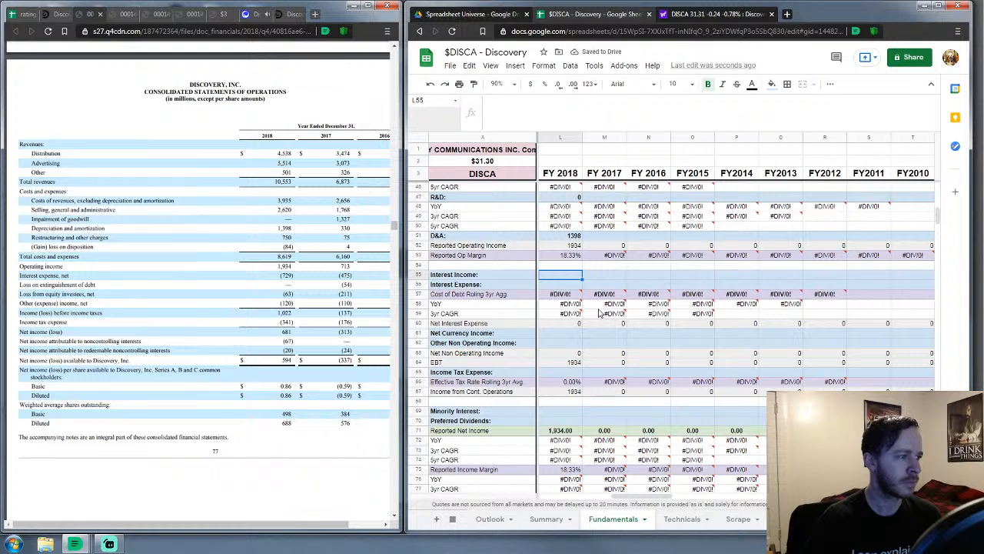
{"action": "type", "text": "0"}
{"action": "key", "text": "Return"}
Enter FY 2018 Interest Expense 729, Net Currency Income 0 and Other Non-Operating Income -183
{"action": "type", "text": "729"}
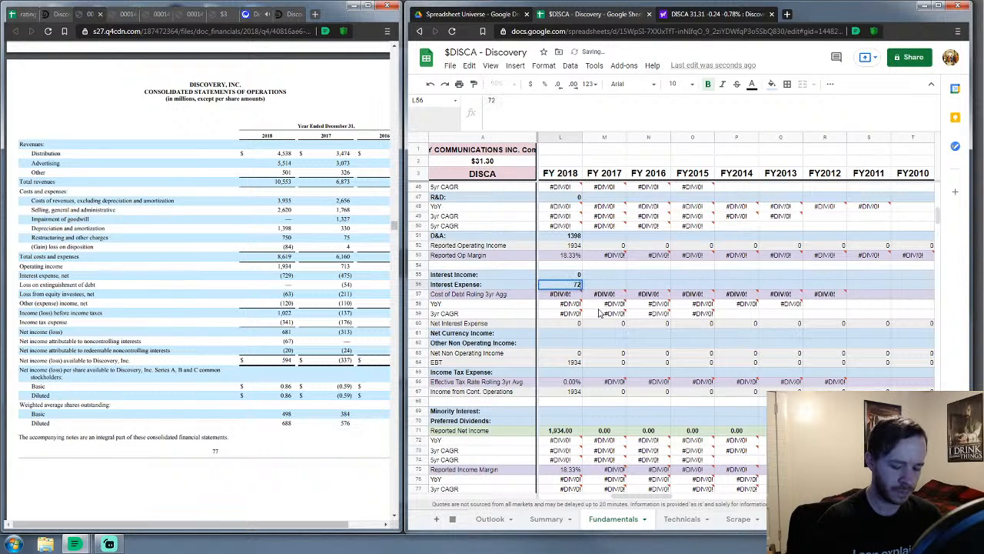
{"action": "key", "text": "Return"}
{"action": "key", "text": "Down"}
{"action": "key", "text": "Down"}
{"action": "key", "text": "Down"}
{"action": "key", "text": "Down"}
{"action": "key", "text": "ctrl+b"}
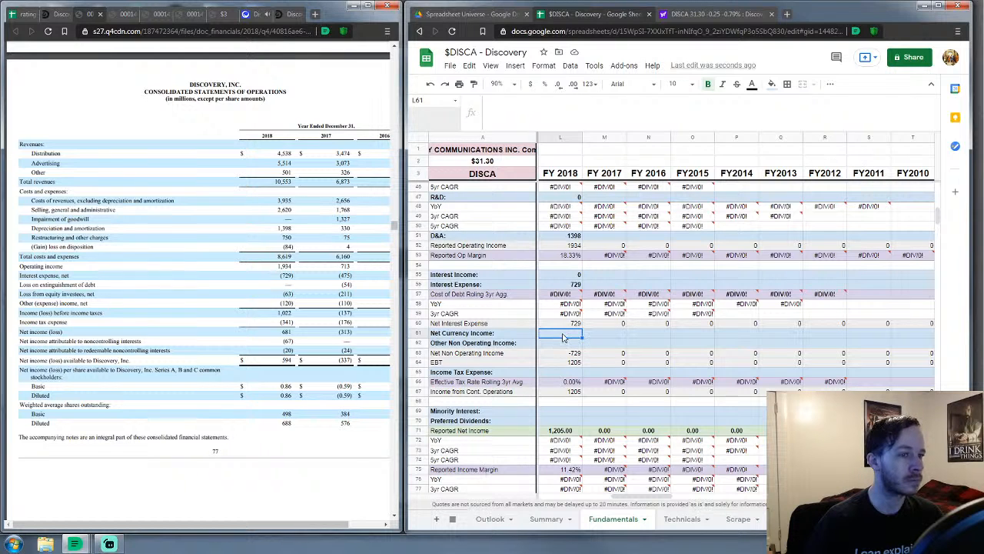
{"action": "type", "text": "0"}
{"action": "key", "text": "Return"}
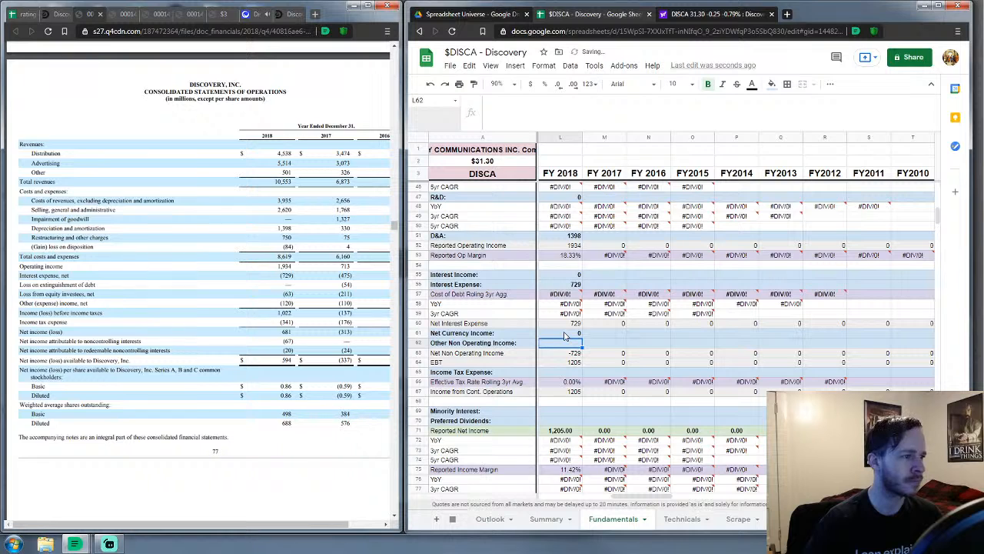
{"action": "type", "text": "-183"}
{"action": "key", "text": "Return"}
Enter FY 2018 Income Tax Expense 341, Minority Interest 87 and Preferred Dividends 0
{"action": "key", "text": "Down"}
{"action": "key", "text": "Down"}
{"action": "type", "text": "341"}
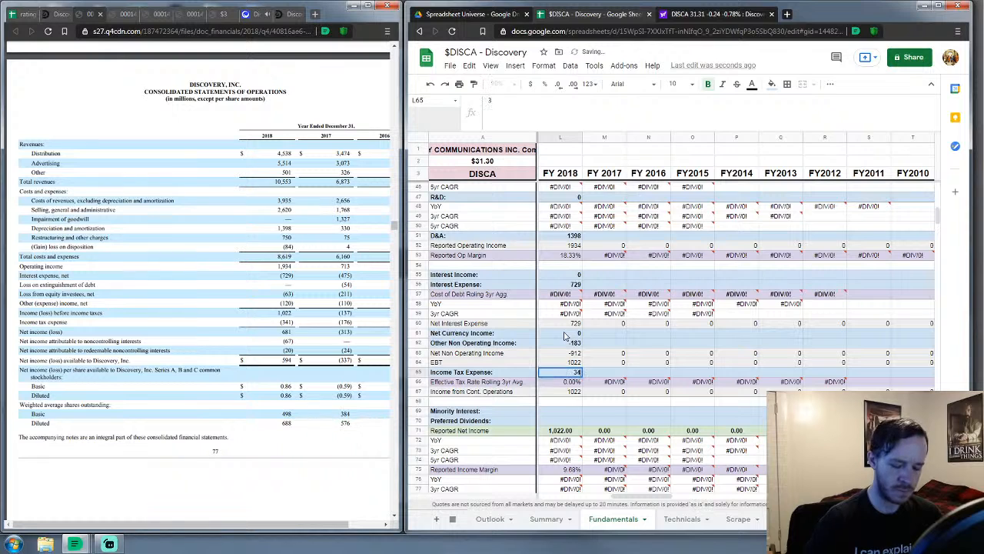
{"action": "key", "text": "Return"}
{"action": "key", "text": "Down"}
{"action": "key", "text": "Down"}
{"action": "key", "text": "Down"}
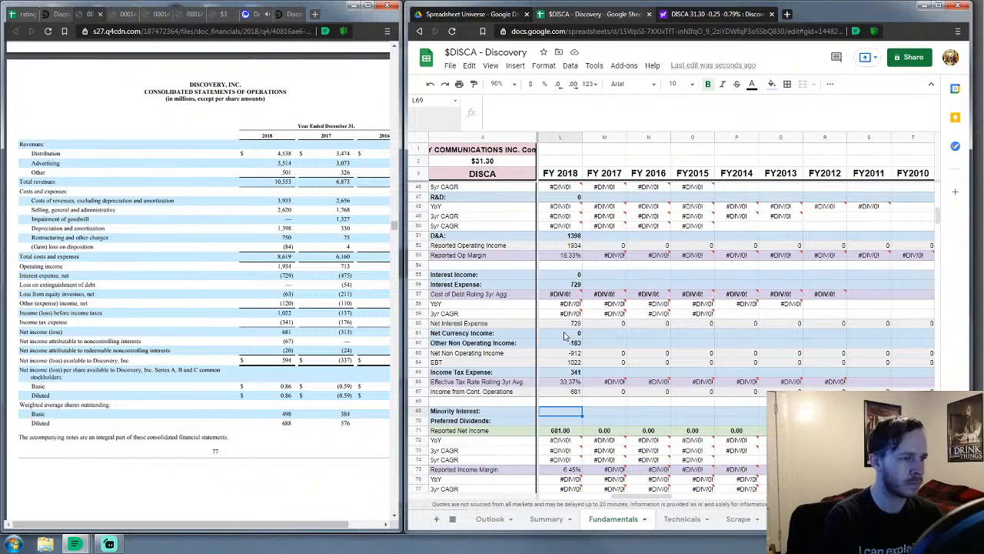
{"action": "type", "text": "87"}
{"action": "key", "text": "Return"}
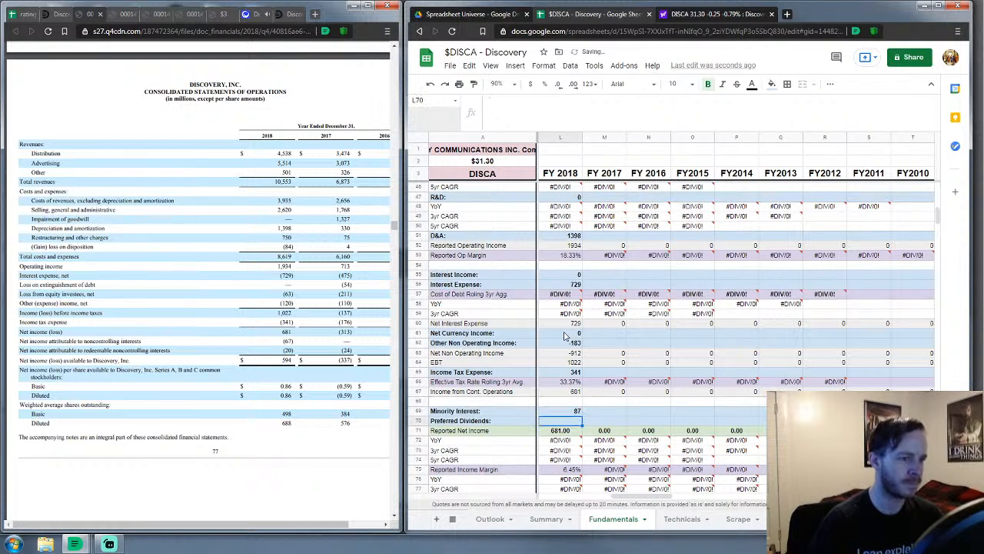
{"action": "type", "text": "0"}
{"action": "key", "text": "Return"}
Set FY 2018 Avg Diluted Shares Outstanding to 688
{"action": "key", "text": "Down"}
{"action": "key", "text": "Down"}
{"action": "key", "text": "Down"}
{"action": "key", "text": "Down"}
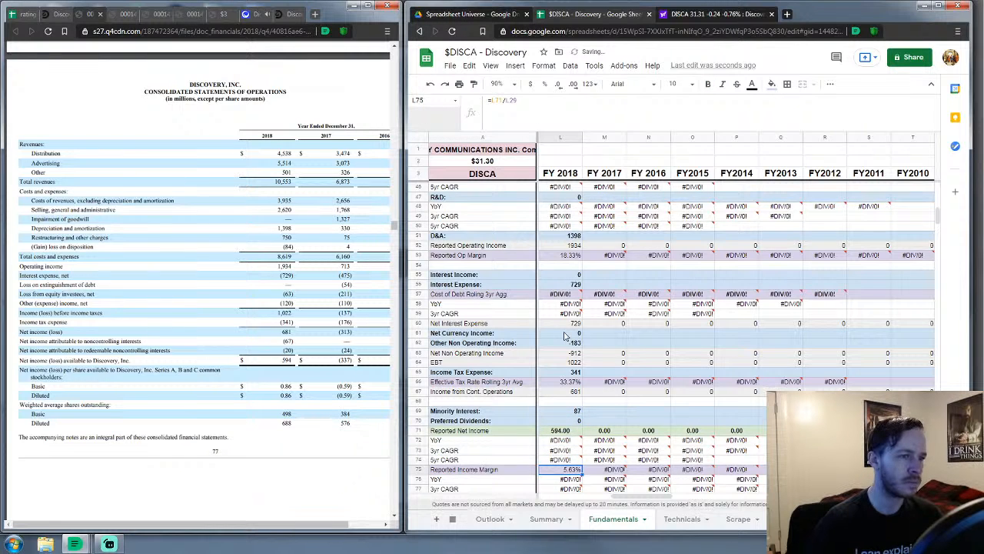
{"action": "scroll", "coordinate": [564, 335], "scroll_direction": "down", "scroll_amount": 5}
{"action": "left_click", "coordinate": [569, 305]}
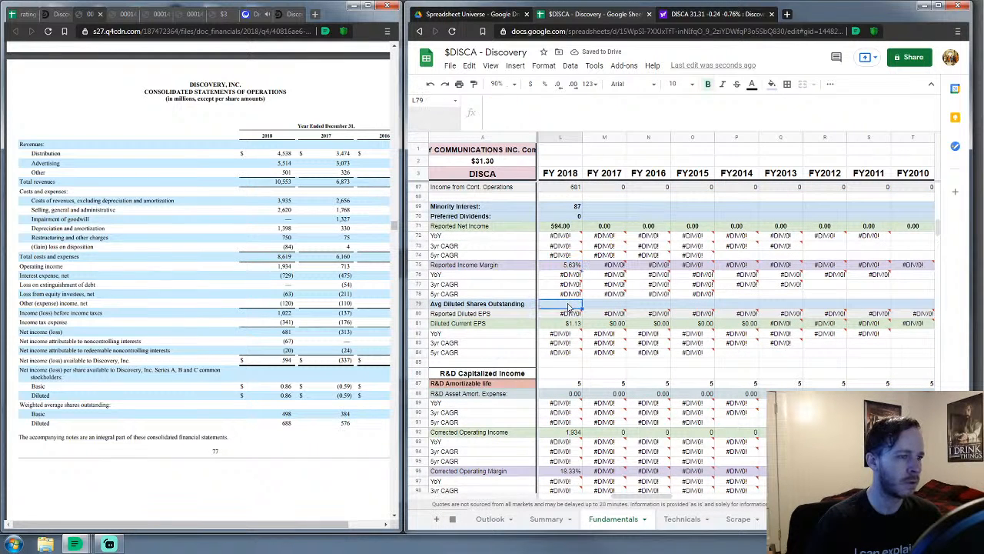
{"action": "type", "text": "688"}
{"action": "key", "text": "Return"}
{"action": "key", "text": "Down"}
{"action": "key", "text": "Down"}
{"action": "key", "text": "Down"}
{"action": "key", "text": "Down"}
{"action": "key", "text": "Down"}
{"action": "key", "text": "Down"}
{"action": "key", "text": "Down"}
{"action": "key", "text": "Down"}
{"action": "key", "text": "Down"}
{"action": "key", "text": "Down"}
{"action": "key", "text": "Down"}
{"action": "key", "text": "Down"}
{"action": "key", "text": "Down"}
{"action": "key", "text": "Down"}
{"action": "key", "text": "Down"}
{"action": "key", "text": "Down"}
{"action": "key", "text": "Down"}
{"action": "key", "text": "Down"}
{"action": "key", "text": "Down"}
{"action": "key", "text": "Down"}
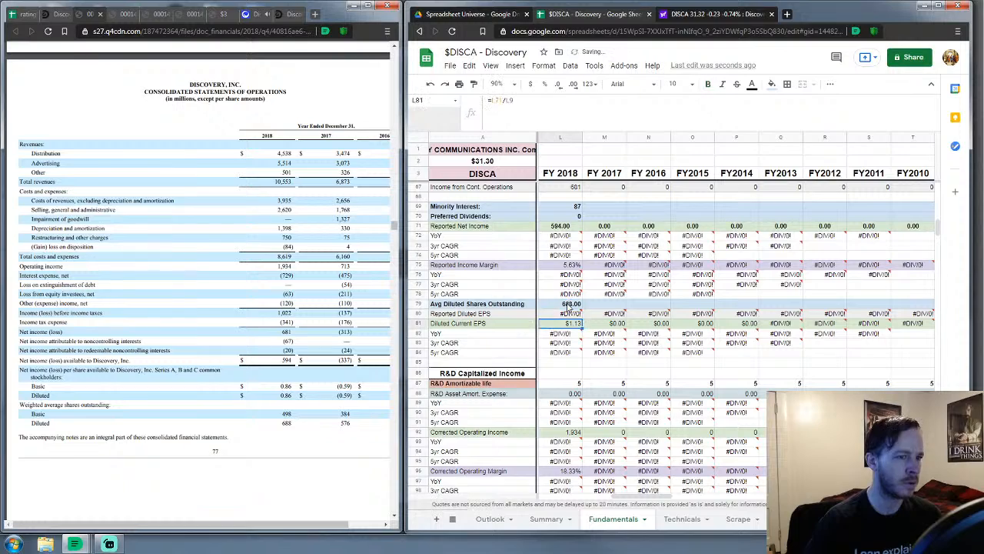
{"action": "key", "text": "Down"}
{"action": "key", "text": "Down"}
{"action": "key", "text": "Down"}
{"action": "key", "text": "Down"}
{"action": "key", "text": "Down"}
{"action": "key", "text": "Down"}
{"action": "key", "text": "Down"}
{"action": "key", "text": "Down"}
{"action": "key", "text": "Down"}
{"action": "key", "text": "Down"}
{"action": "key", "text": "Down"}
{"action": "key", "text": "Down"}
{"action": "key", "text": "Down"}
{"action": "key", "text": "Down"}
{"action": "key", "text": "Down"}
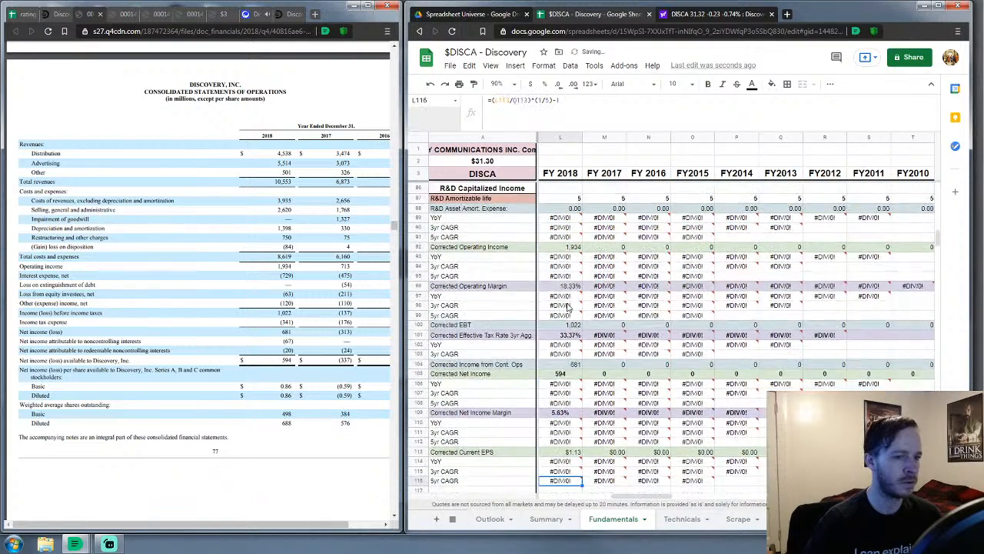
{"action": "key", "text": "Down"}
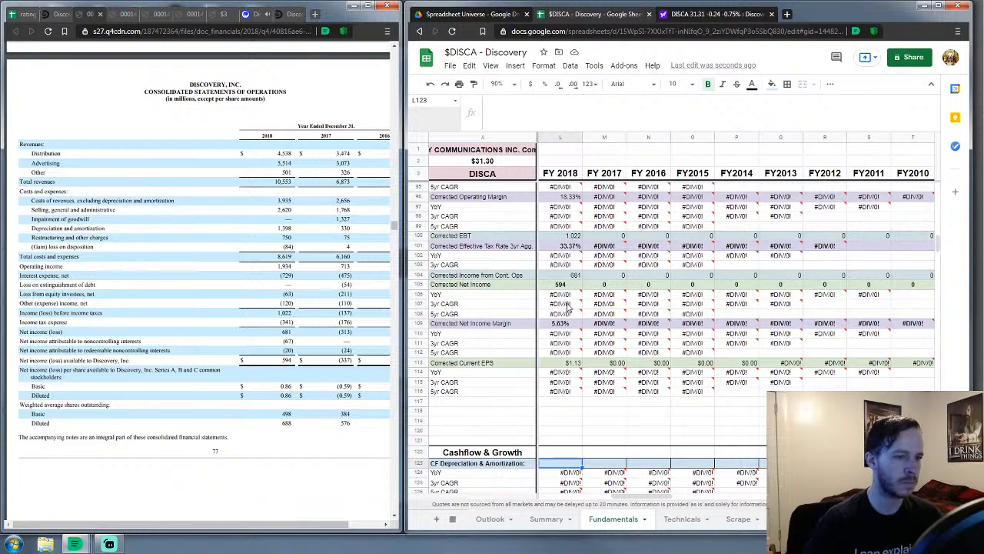
Enter FY 2018 cash-flow D&A of 4686 and non-cash adjustments of -84
{"action": "scroll", "coordinate": [567, 306], "scroll_direction": "down", "scroll_amount": 5}
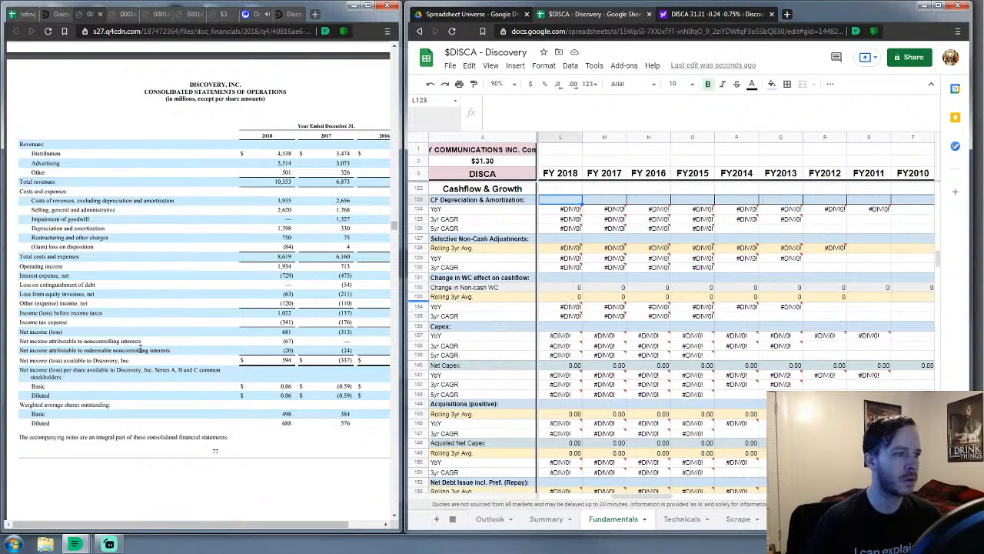
{"action": "scroll", "coordinate": [132, 349], "scroll_direction": "down", "scroll_amount": 10}
{"action": "scroll", "coordinate": [132, 349], "scroll_direction": "down", "scroll_amount": 8}
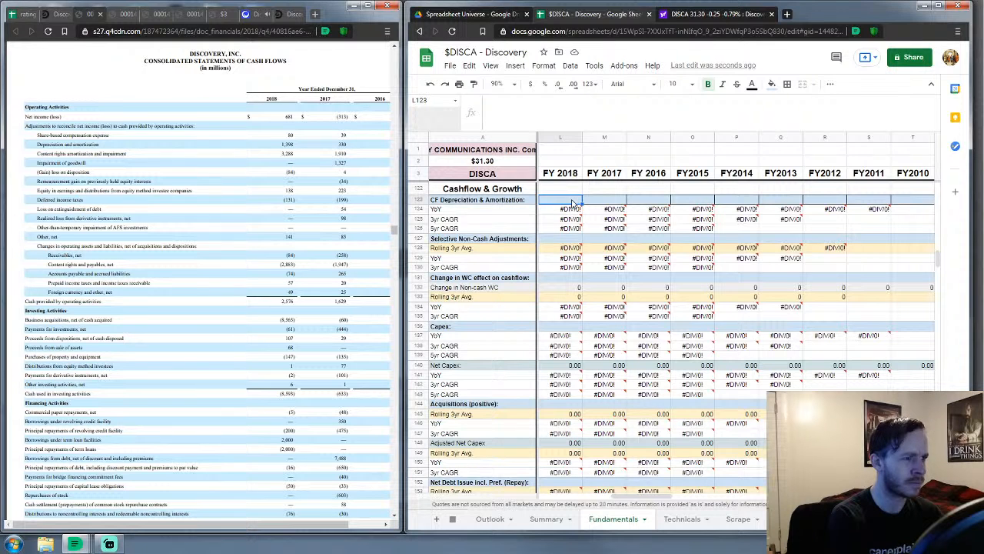
{"action": "type", "text": "4"}
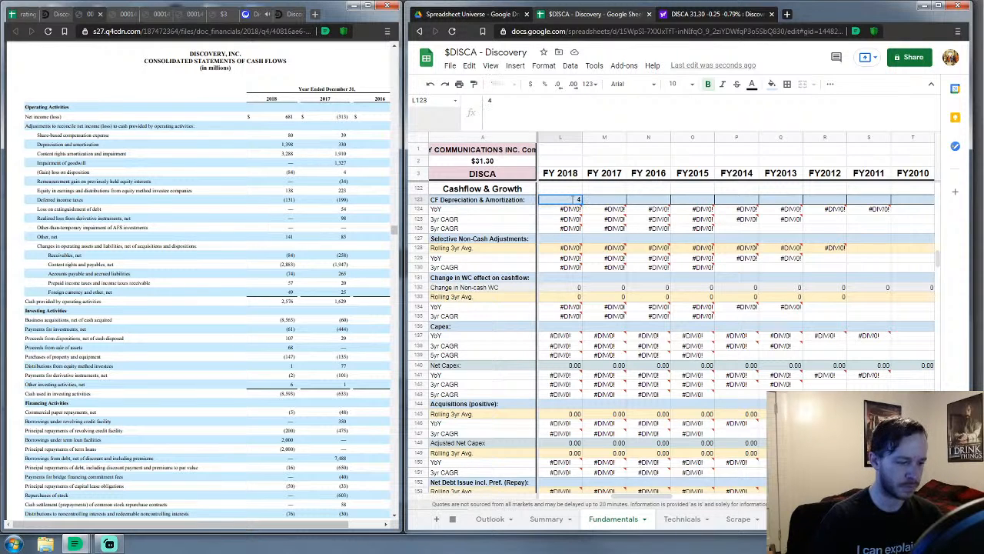
{"action": "type", "text": "686"}
{"action": "key", "text": "Return"}
{"action": "key", "text": "Down"}
{"action": "key", "text": "Down"}
{"action": "key", "text": "Down"}
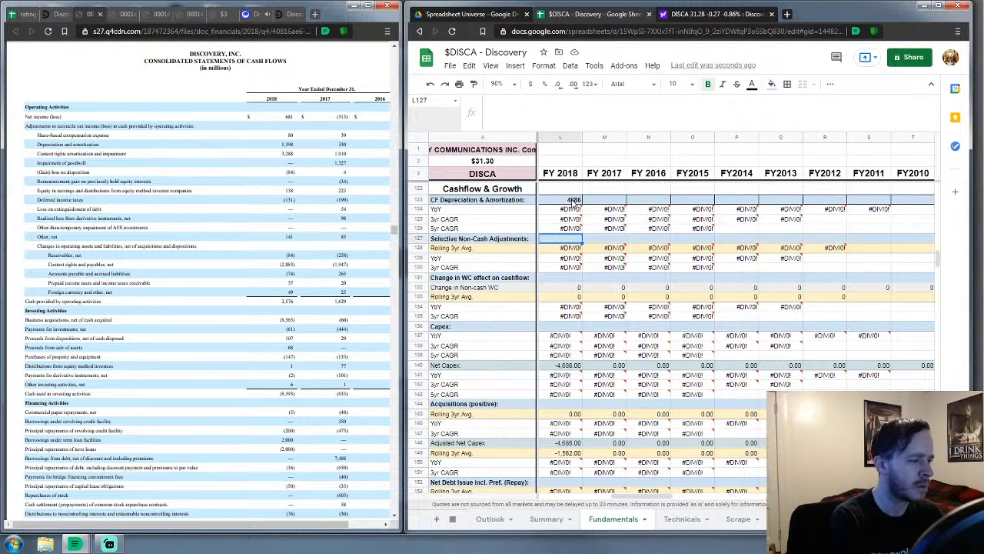
{"action": "type", "text": "-84"}
{"action": "key", "text": "Return"}
{"action": "key", "text": "Down"}
{"action": "key", "text": "Down"}
{"action": "key", "text": "Down"}
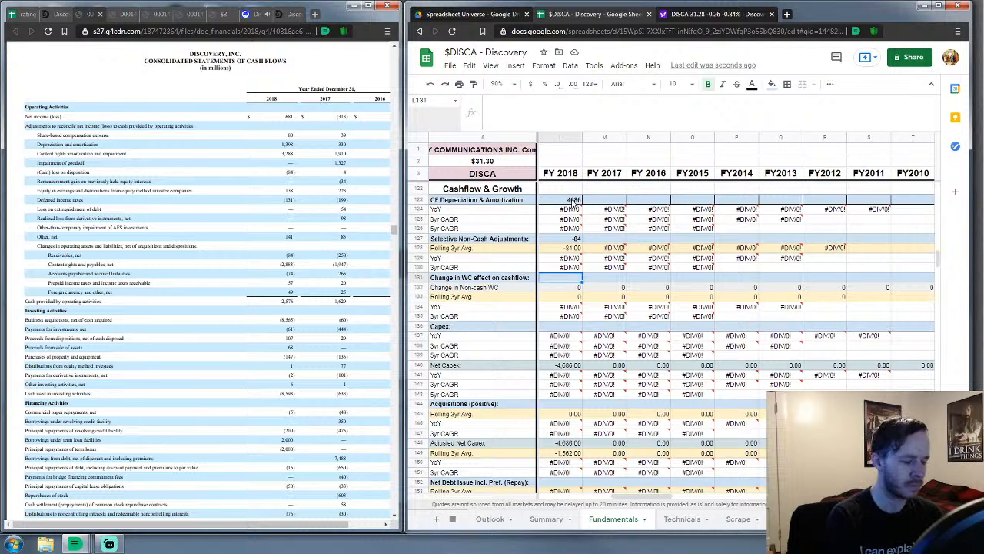
Enter FY 2018 working-capital change -2935, Capex 79 and Acquisitions 8,565
{"action": "type", "text": "="}
{"action": "type", "text": "2935"}
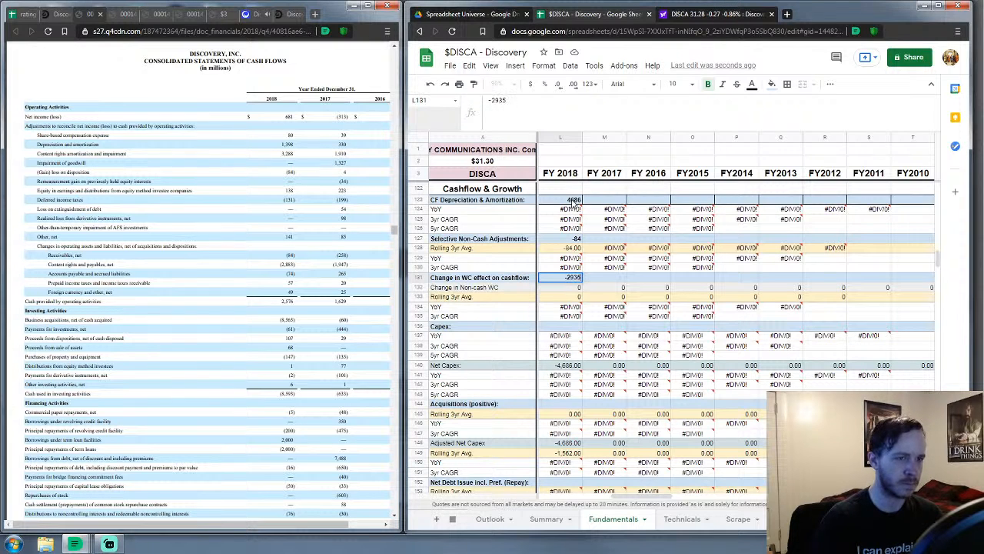
{"action": "key", "text": "Return"}
{"action": "key", "text": "Down"}
{"action": "key", "text": "Down"}
{"action": "key", "text": "Down"}
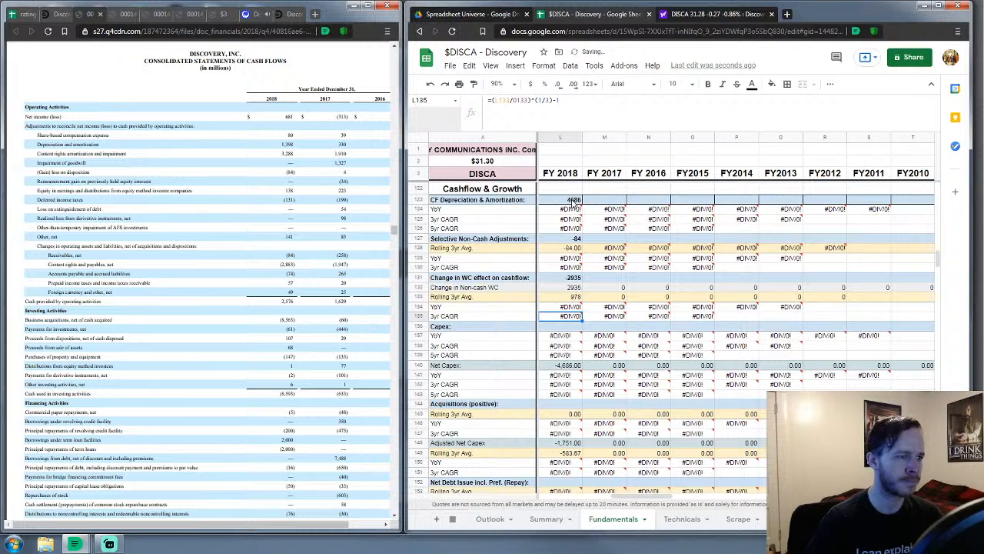
{"action": "key", "text": "Down"}
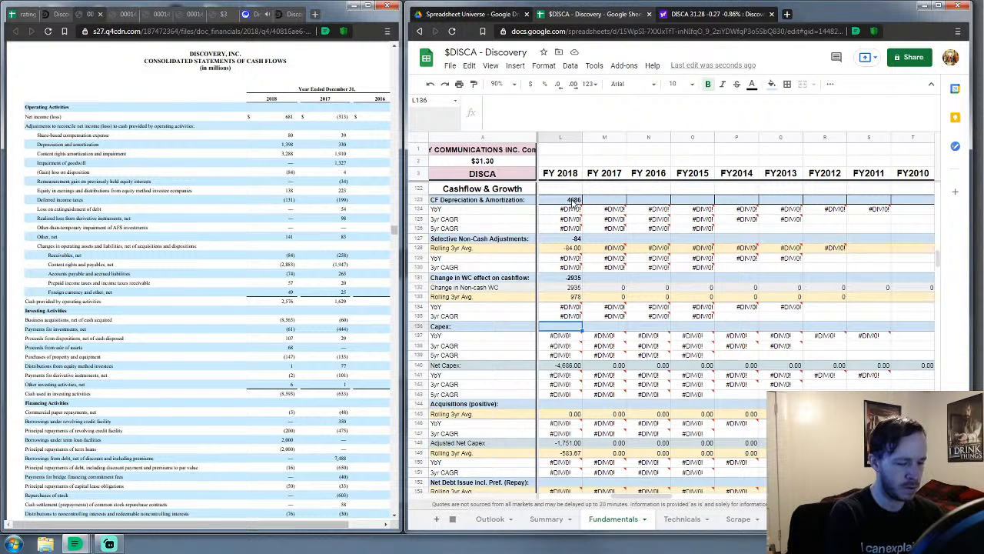
{"action": "type", "text": "79"}
{"action": "key", "text": "Return"}
{"action": "key", "text": "Down"}
{"action": "key", "text": "Down"}
{"action": "key", "text": "Down"}
{"action": "key", "text": "Down"}
{"action": "key", "text": "Down"}
{"action": "key", "text": "Down"}
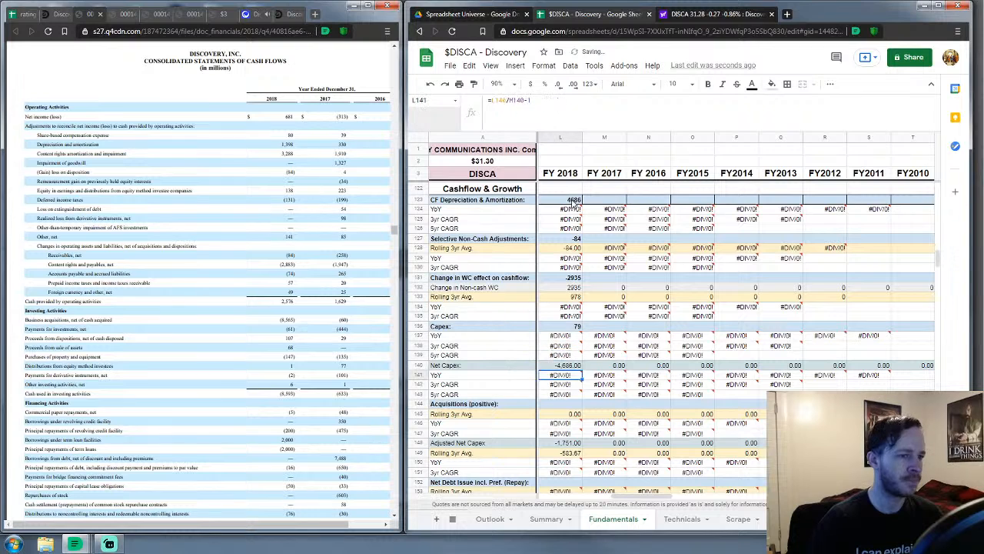
{"action": "key", "text": "Down"}
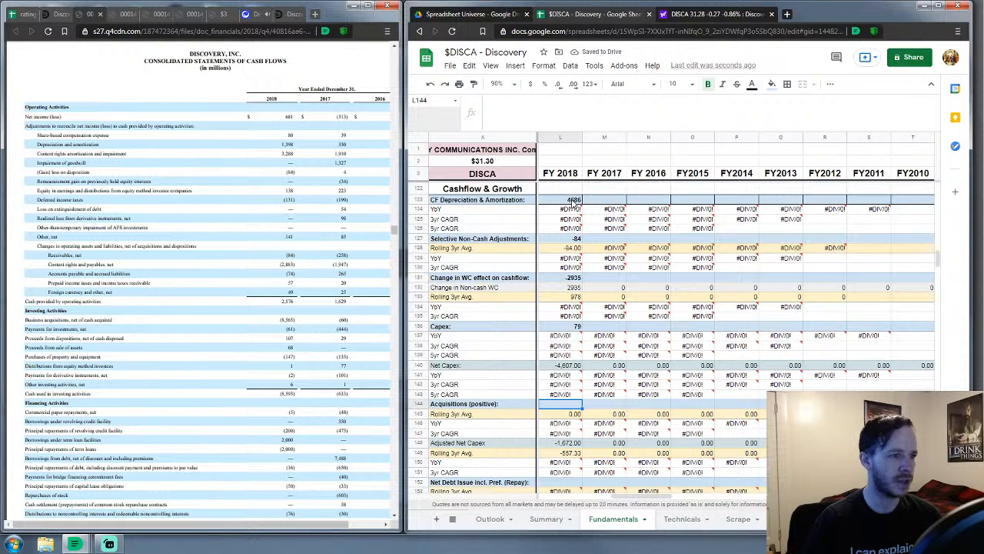
{"action": "type", "text": "85"}
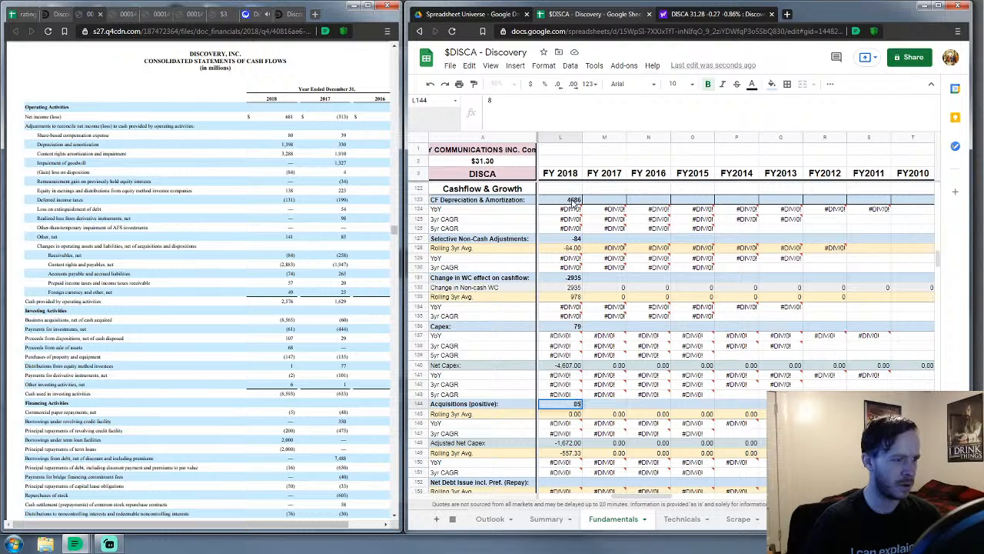
{"action": "type", "text": "65"}
{"action": "key", "text": "Return"}
{"action": "key", "text": "Down"}
{"action": "key", "text": "Down"}
{"action": "key", "text": "Down"}
{"action": "key", "text": "Down"}
{"action": "key", "text": "Down"}
{"action": "key", "text": "Down"}
{"action": "key", "text": "Down"}
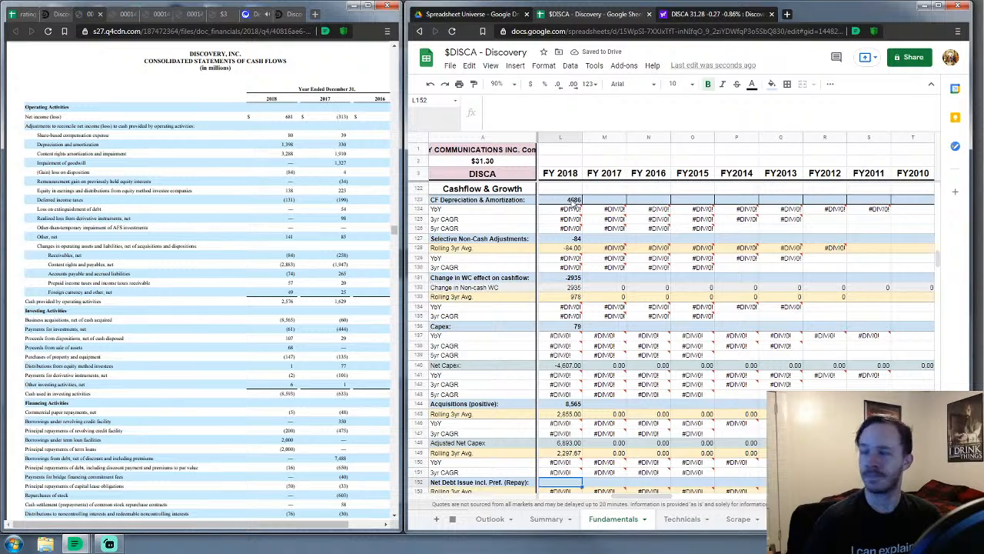
Enter -249 as FY 2018 Net Debt Issue incl. Pref. (Repay), giving FCFE of -6,632
{"action": "scroll", "coordinate": [611, 254], "scroll_direction": "down", "scroll_amount": 5}
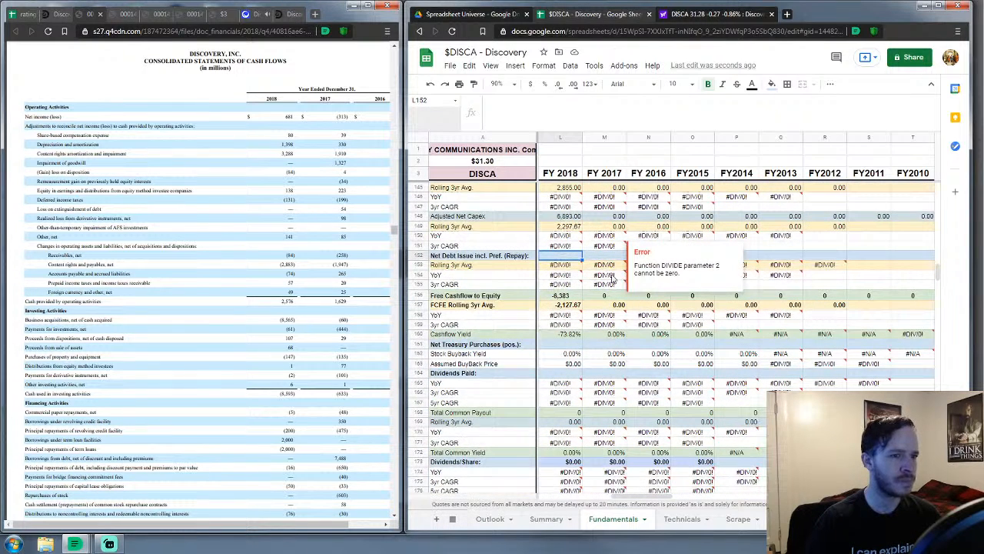
{"action": "scroll", "coordinate": [341, 374], "scroll_direction": "down", "scroll_amount": 4}
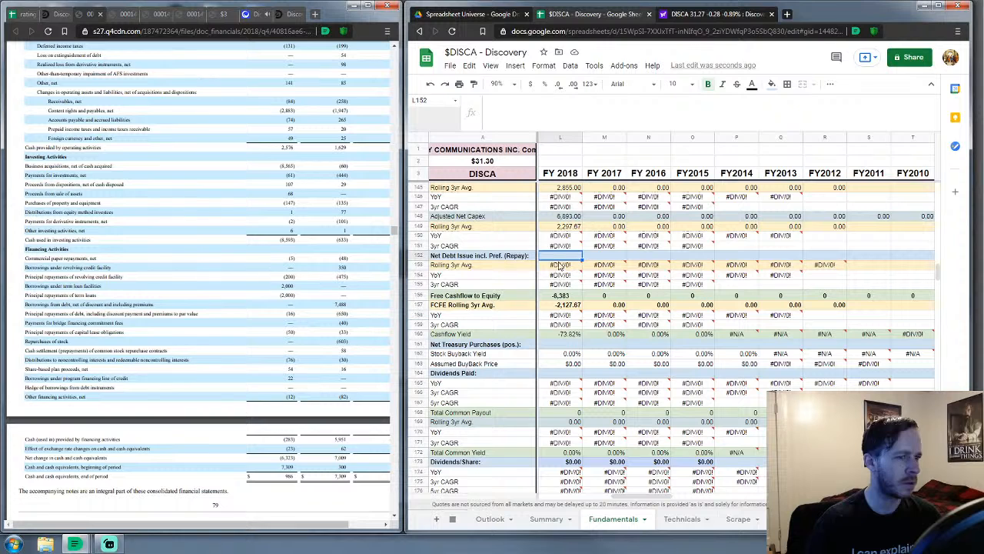
{"action": "mouse_move", "coordinate": [629, 250]}
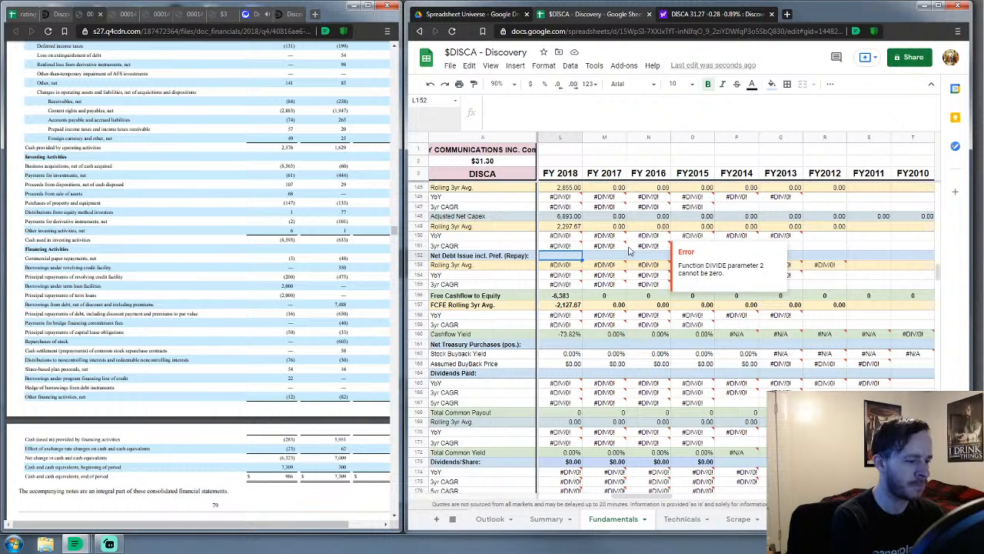
{"action": "type", "text": "="}
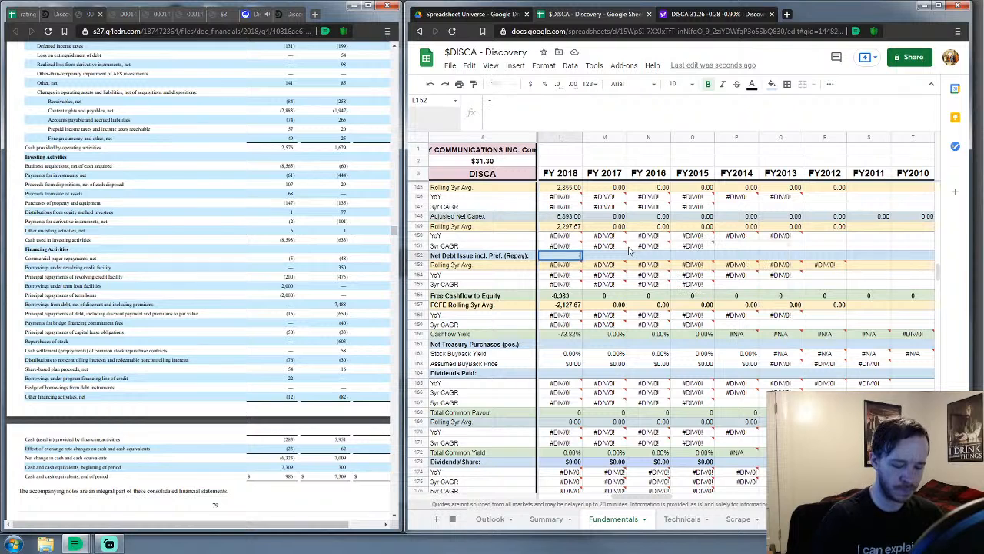
{"action": "type", "text": "249"}
{"action": "key", "text": "Return"}
{"action": "key", "text": "Down"}
{"action": "key", "text": "Down"}
{"action": "key", "text": "Down"}
{"action": "key", "text": "Down"}
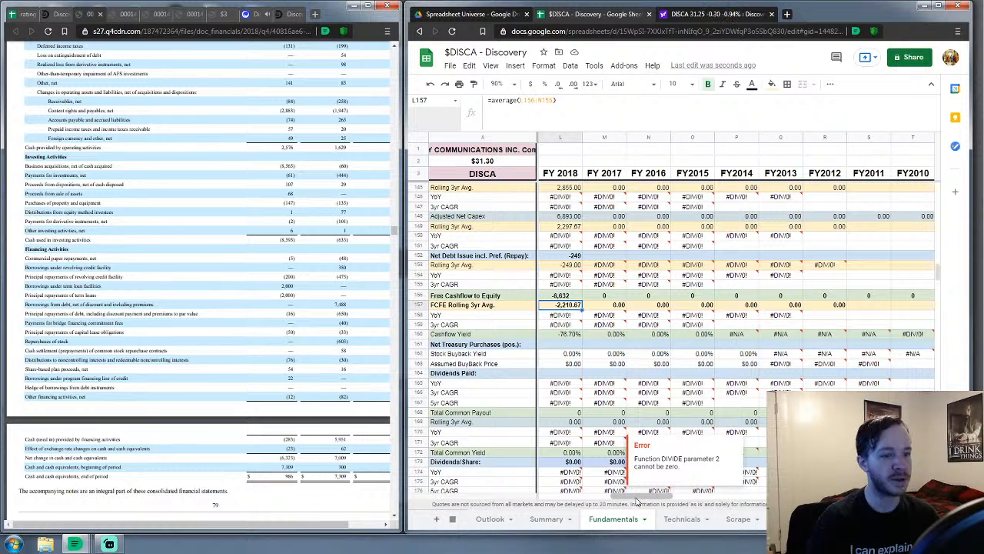
{"action": "left_click_drag", "start_coordinate": [648, 500], "coordinate": [638, 500]}
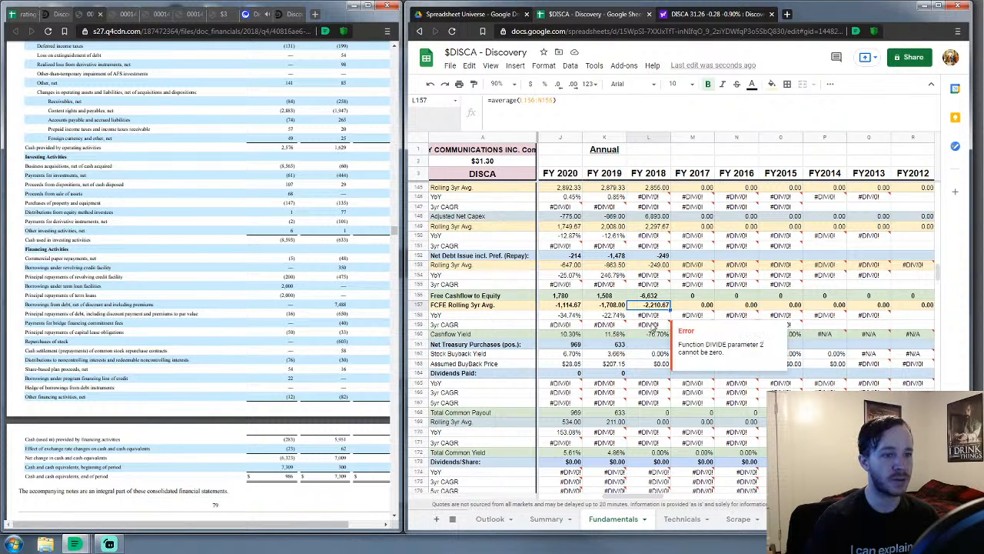
Scroll to the FY 2018 Free Cashflow to Equity and Net Treasury Purchases rows
{"action": "scroll", "coordinate": [636, 361], "scroll_direction": "down", "scroll_amount": 10}
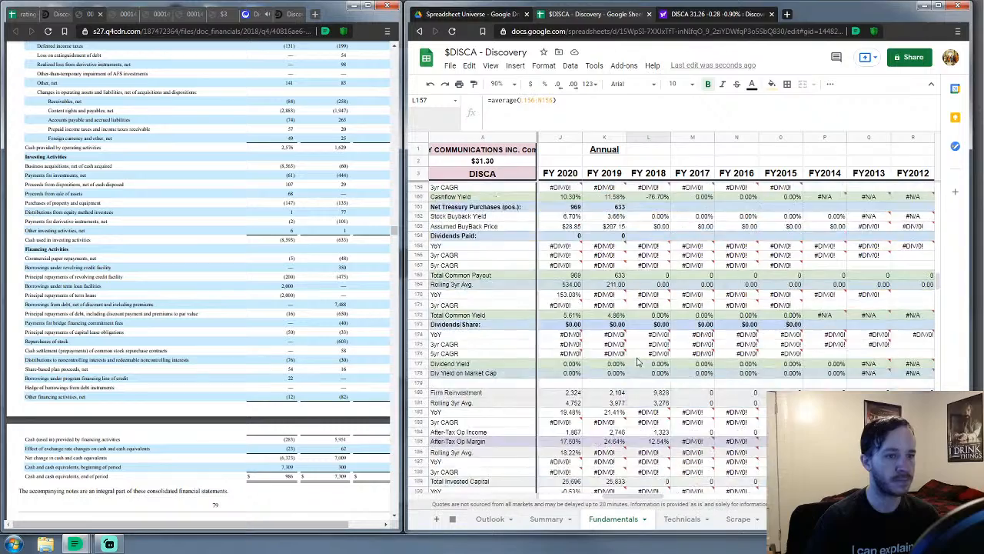
{"action": "scroll", "coordinate": [637, 361], "scroll_direction": "down", "scroll_amount": 7}
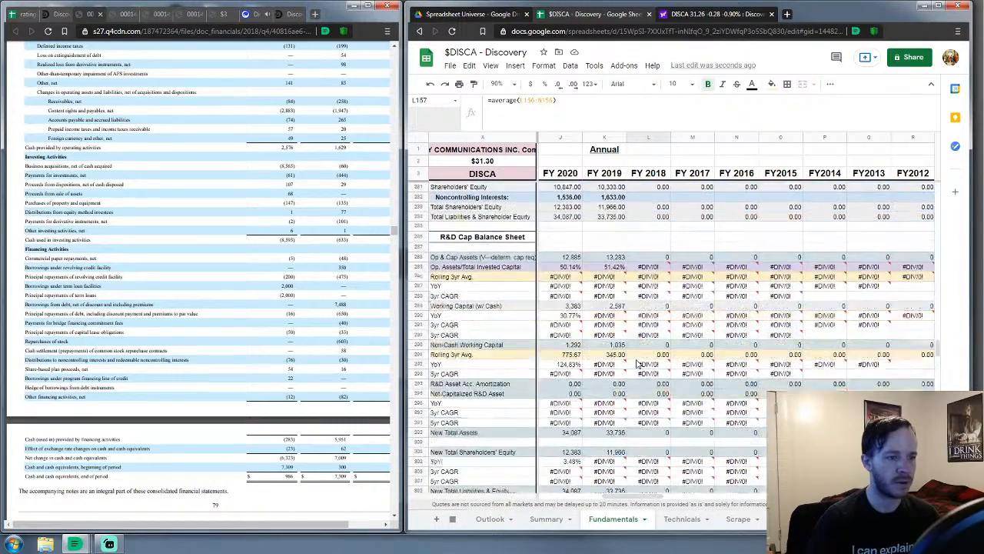
{"action": "scroll", "coordinate": [637, 361], "scroll_direction": "down", "scroll_amount": 2}
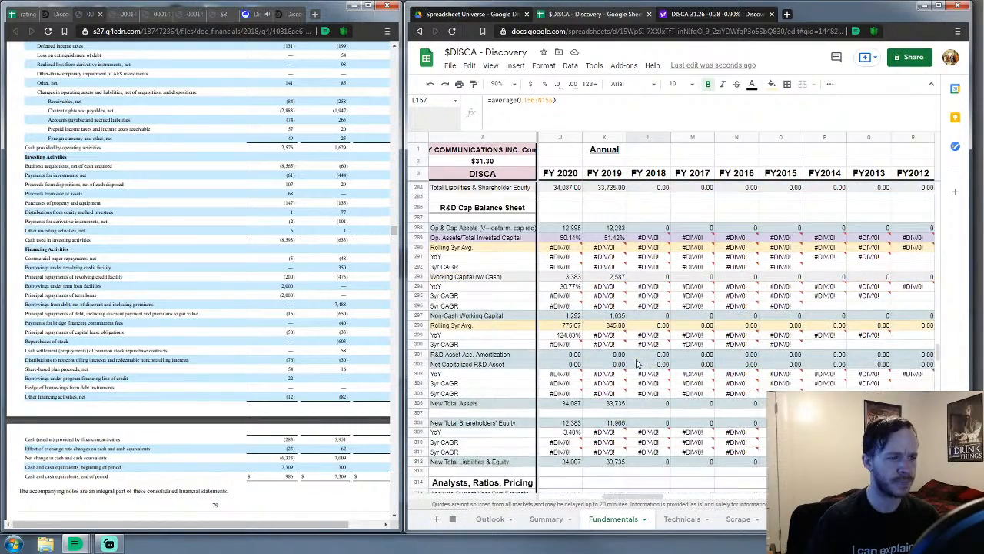
{"action": "scroll", "coordinate": [637, 361], "scroll_direction": "up", "scroll_amount": 2}
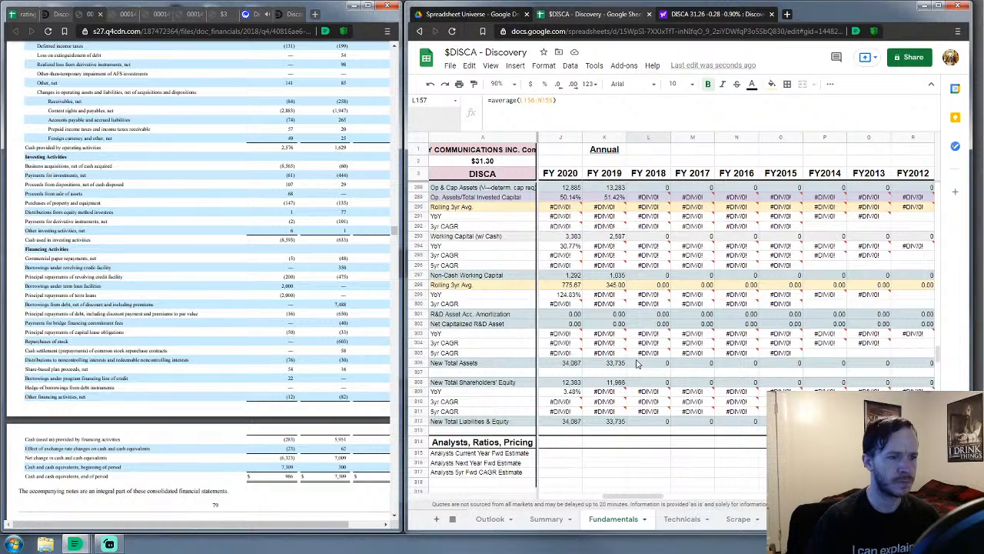
{"action": "scroll", "coordinate": [627, 292], "scroll_direction": "up", "scroll_amount": 1}
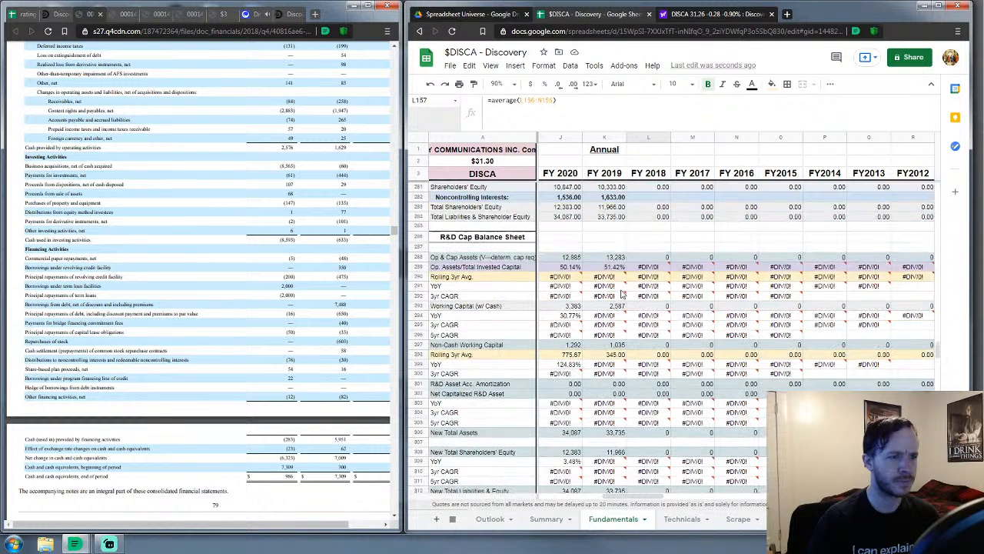
{"action": "scroll", "coordinate": [623, 295], "scroll_direction": "down", "scroll_amount": 4}
{"action": "scroll", "coordinate": [622, 295], "scroll_direction": "down", "scroll_amount": 10}
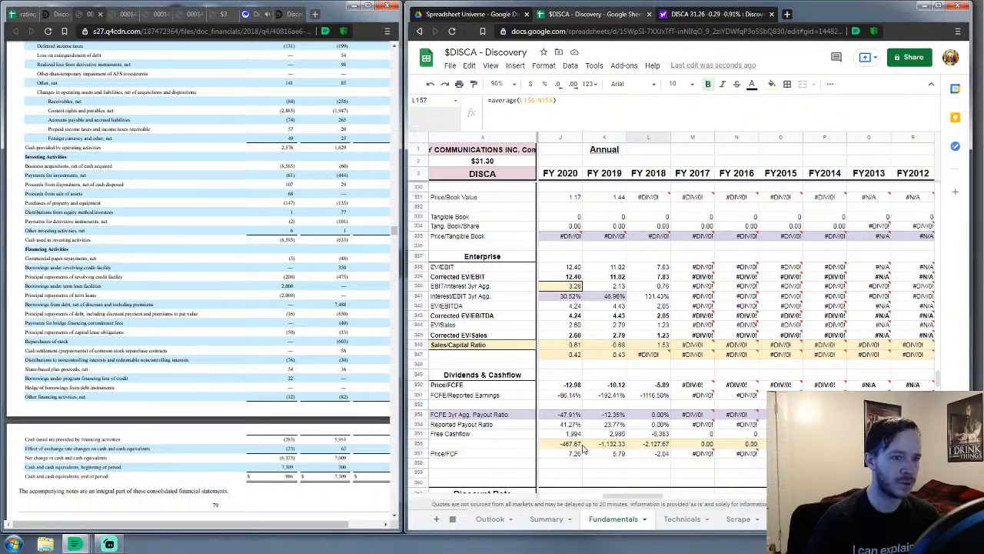
{"action": "scroll", "coordinate": [642, 433], "scroll_direction": "up", "scroll_amount": 10}
{"action": "scroll", "coordinate": [615, 420], "scroll_direction": "up", "scroll_amount": 7}
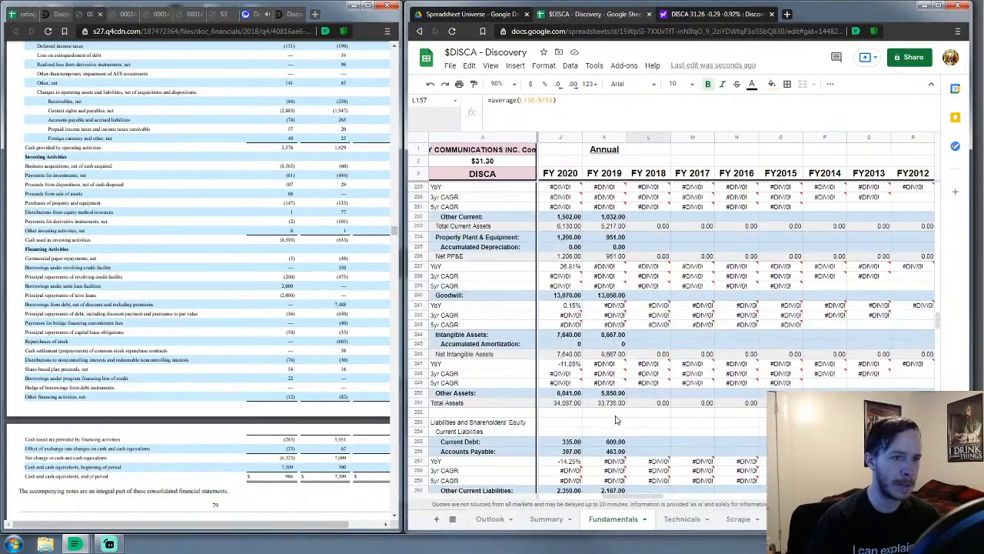
{"action": "scroll", "coordinate": [615, 419], "scroll_direction": "up", "scroll_amount": 7}
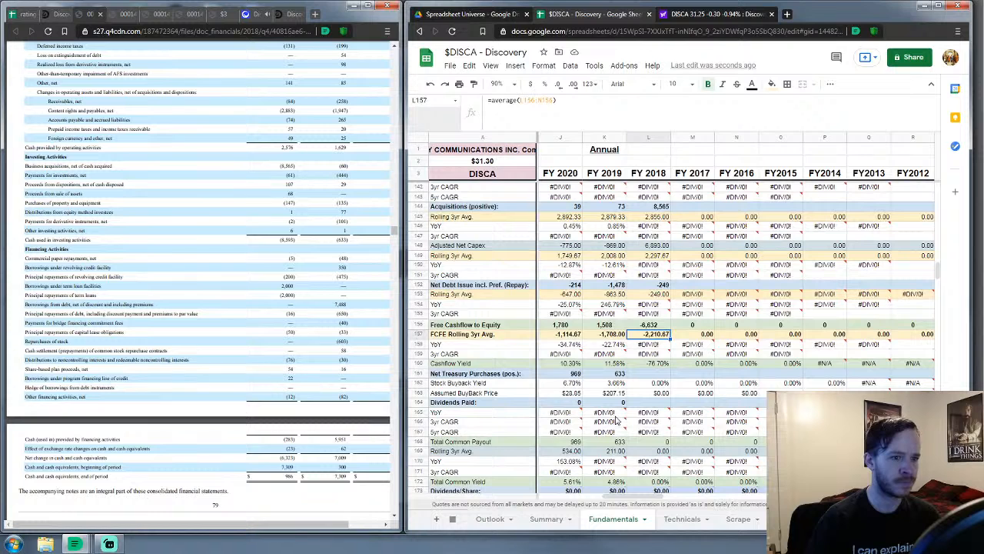
{"action": "scroll", "coordinate": [615, 419], "scroll_direction": "down", "scroll_amount": 2}
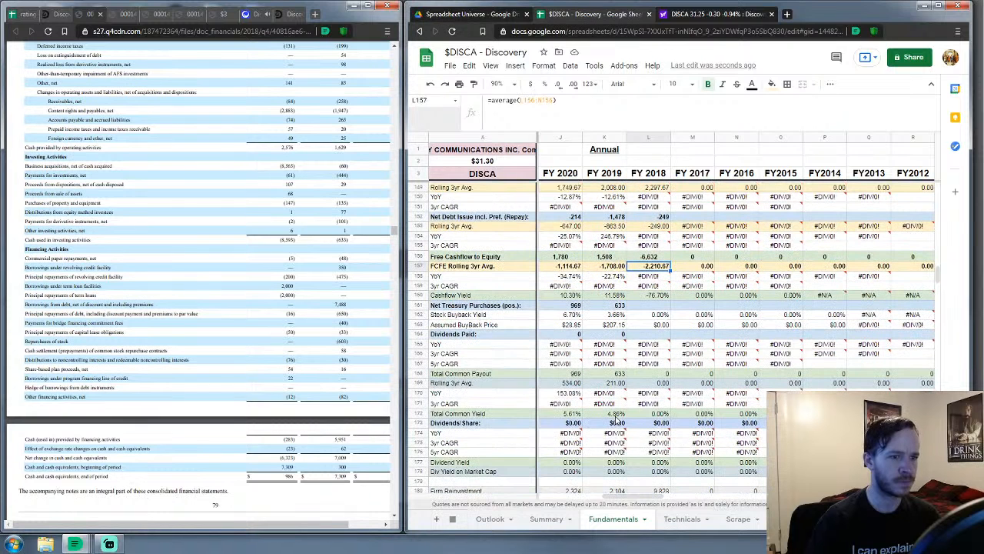
Enter 0 for both FY 2018 Net Treasury Purchases and Dividends Paid
{"action": "left_click", "coordinate": [659, 306]}
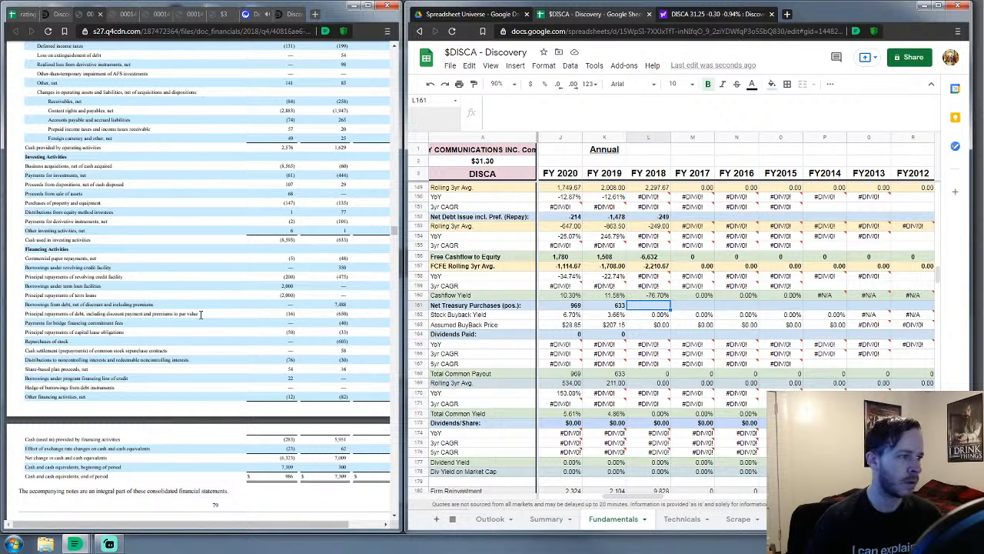
{"action": "type", "text": "0"}
{"action": "key", "text": "Down"}
{"action": "key", "text": "Down"}
{"action": "key", "text": "Down"}
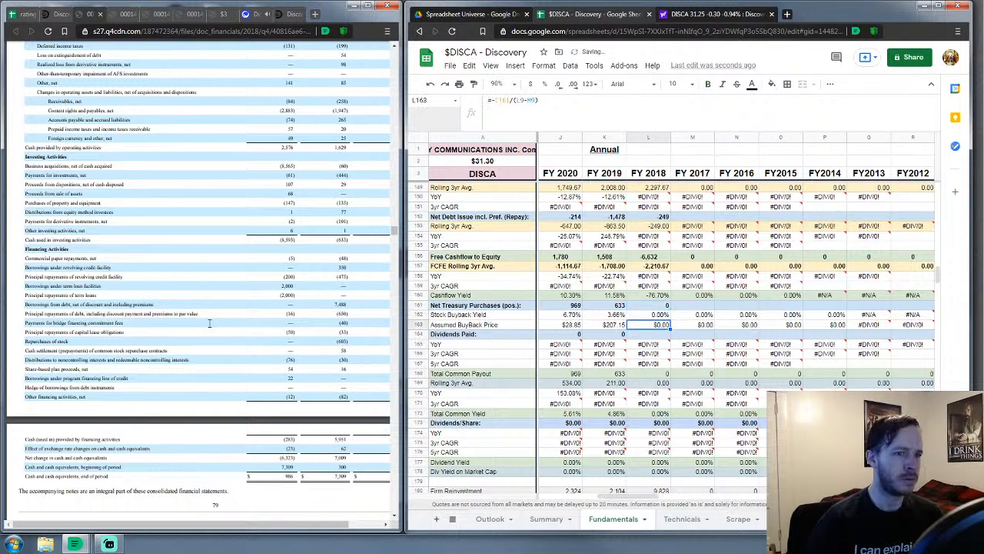
{"action": "type", "text": "0"}
{"action": "key", "text": "Down"}
{"action": "key", "text": "Down"}
{"action": "key", "text": "Down"}
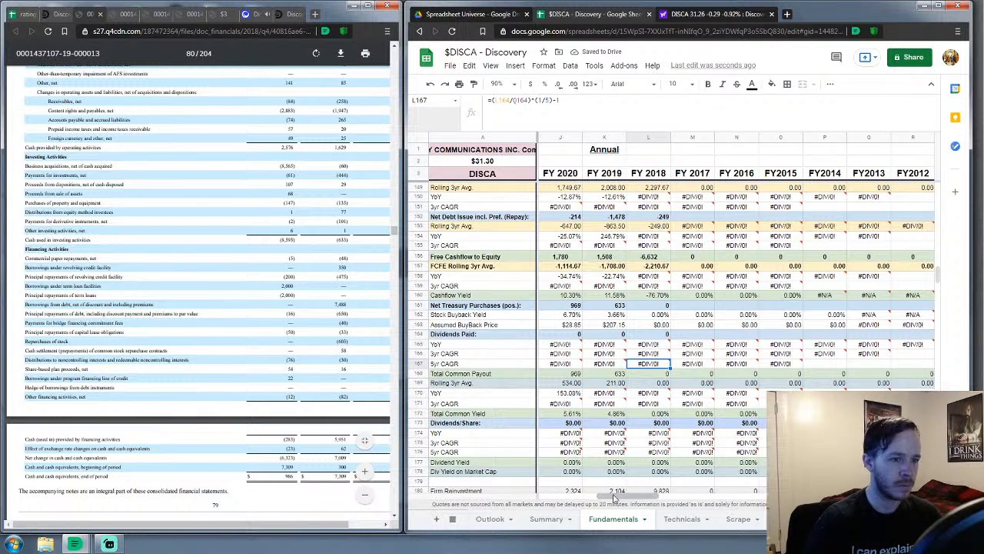
{"action": "scroll", "coordinate": [615, 498], "scroll_direction": "right", "scroll_amount": 2}
{"action": "scroll", "coordinate": [605, 413], "scroll_direction": "down", "scroll_amount": 2}
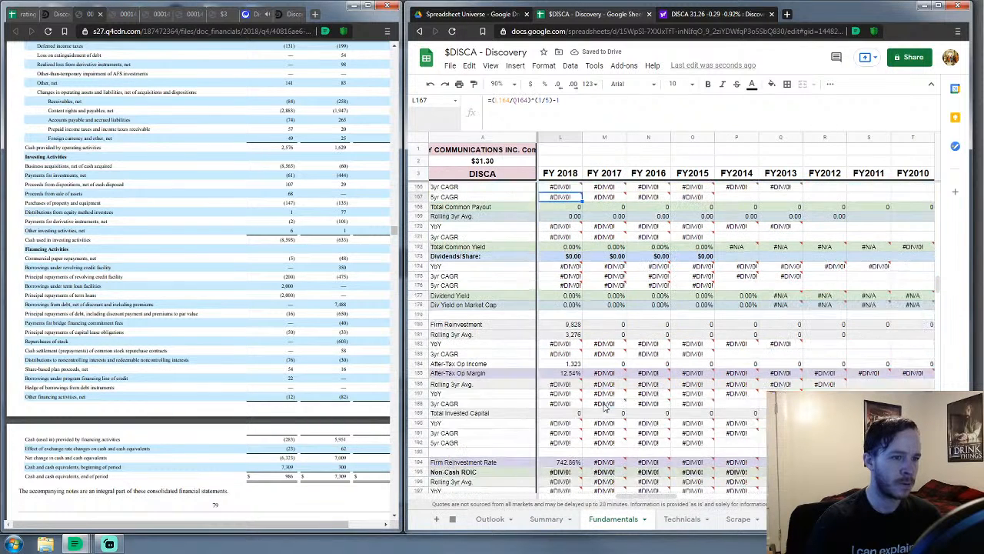
{"action": "scroll", "coordinate": [582, 387], "scroll_direction": "down", "scroll_amount": 3}
{"action": "scroll", "coordinate": [582, 387], "scroll_direction": "down", "scroll_amount": 4}
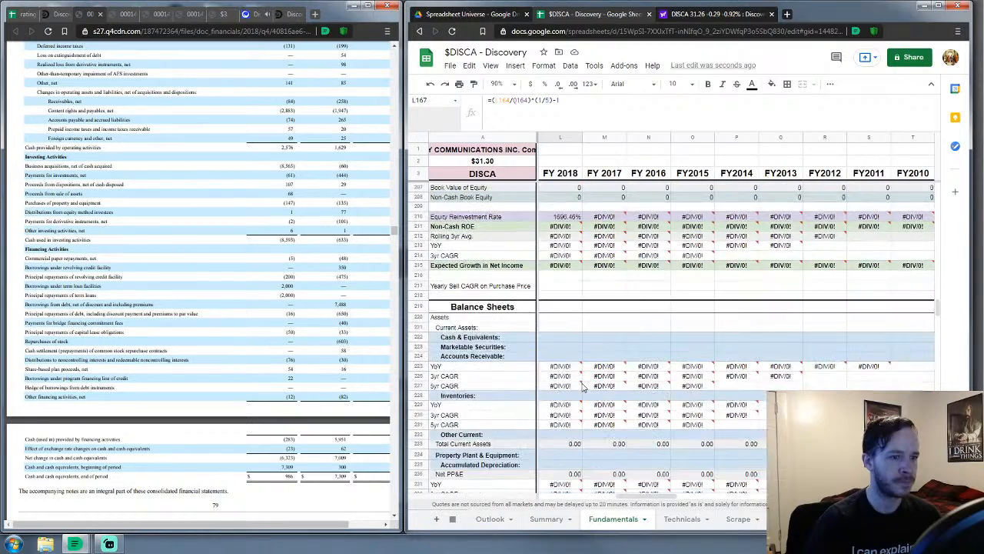
Enter FY 2018 cash 986, marketable securities 0 and accounts receivable 2,620
{"action": "left_click", "coordinate": [566, 339]}
{"action": "scroll", "coordinate": [566, 340], "scroll_direction": "down", "scroll_amount": 2}
{"action": "scroll", "coordinate": [566, 343], "scroll_direction": "down", "scroll_amount": 1}
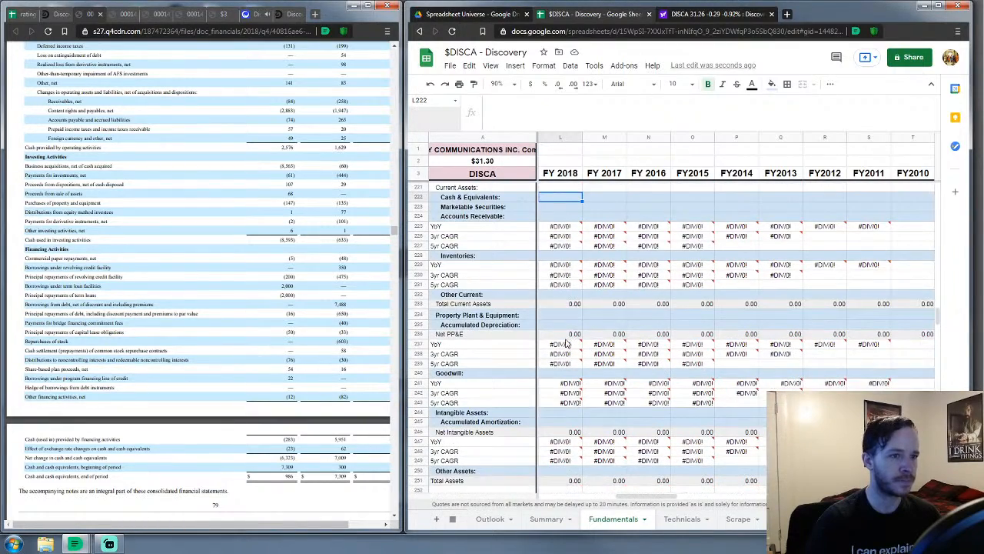
{"action": "scroll", "coordinate": [222, 339], "scroll_direction": "up", "scroll_amount": 8}
{"action": "scroll", "coordinate": [99, 329], "scroll_direction": "up", "scroll_amount": 15}
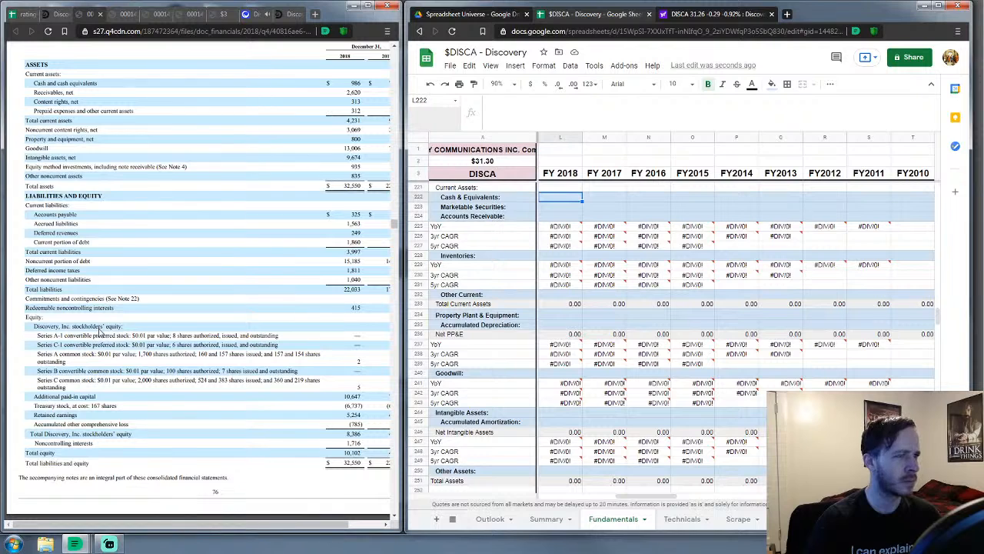
{"action": "type", "text": "986"}
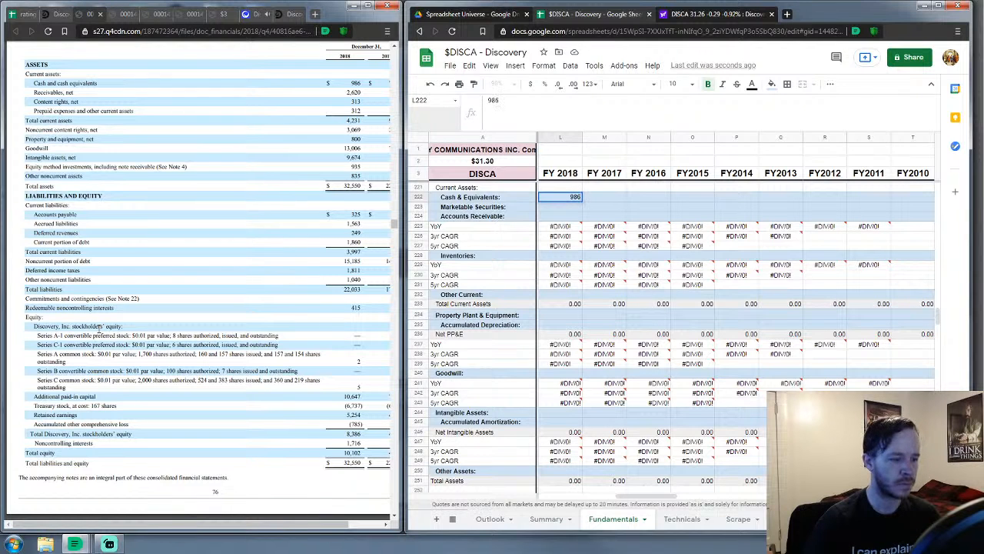
{"action": "key", "text": "Return"}
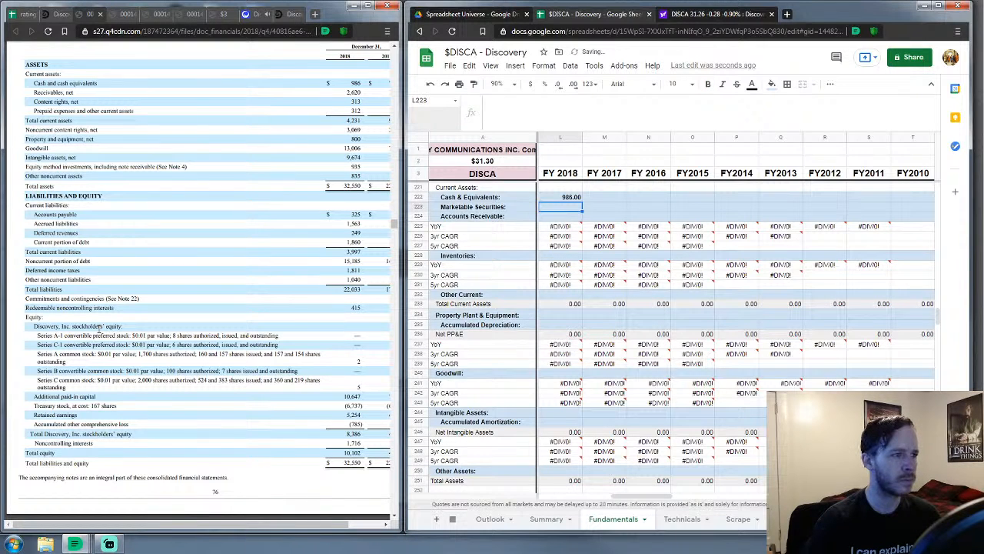
{"action": "type", "text": "0"}
{"action": "key", "text": "Return"}
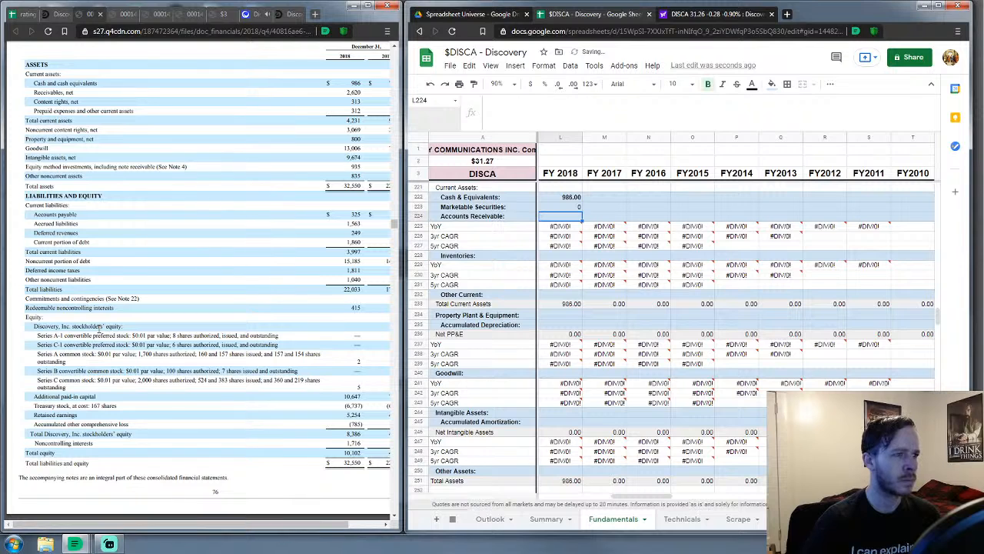
{"action": "type", "text": "2620"}
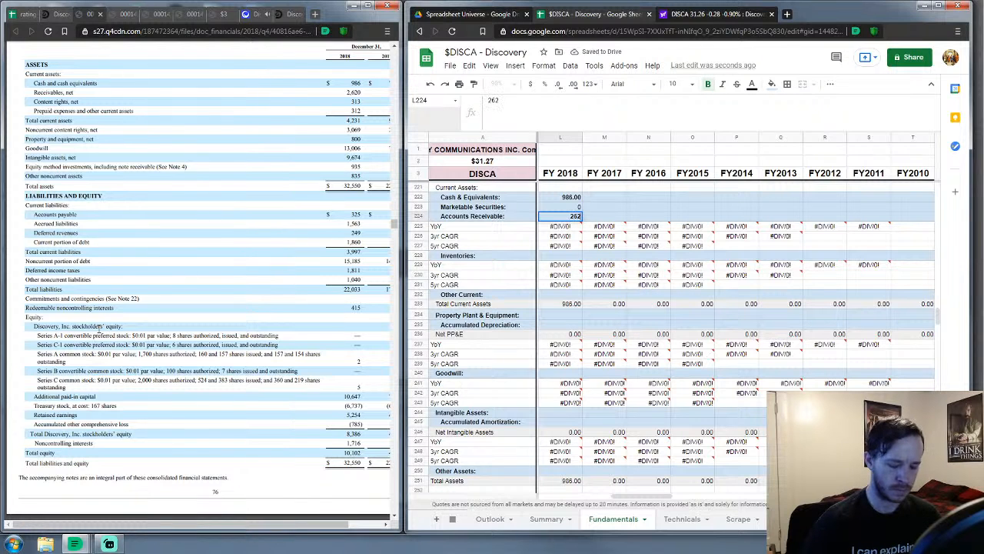
{"action": "key", "text": "Return"}
Enter FY 2018 inventories 0 and other current assets 625
{"action": "key", "text": "Down"}
{"action": "key", "text": "Down"}
{"action": "key", "text": "Down"}
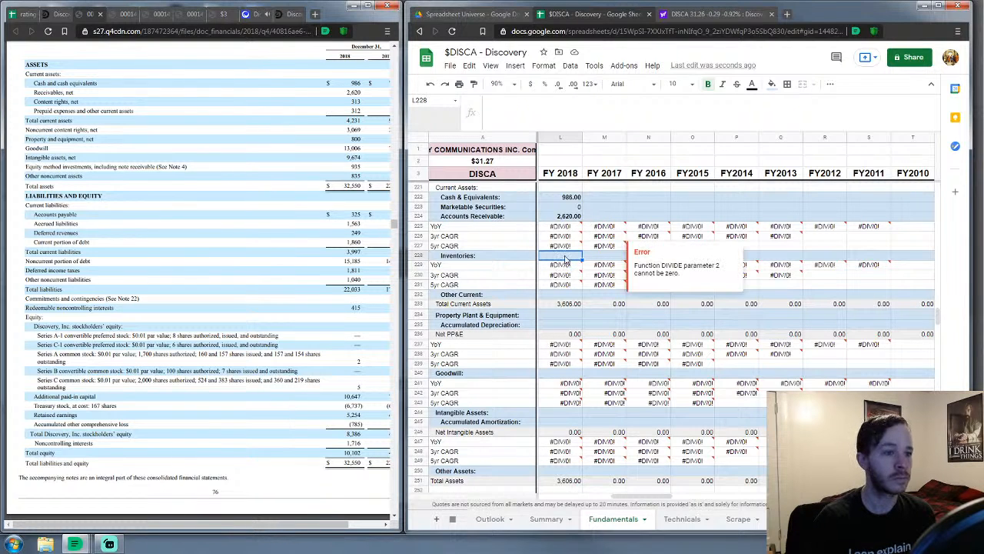
{"action": "type", "text": "0"}
{"action": "key", "text": "Return"}
{"action": "key", "text": "Down"}
{"action": "key", "text": "Down"}
{"action": "key", "text": "Down"}
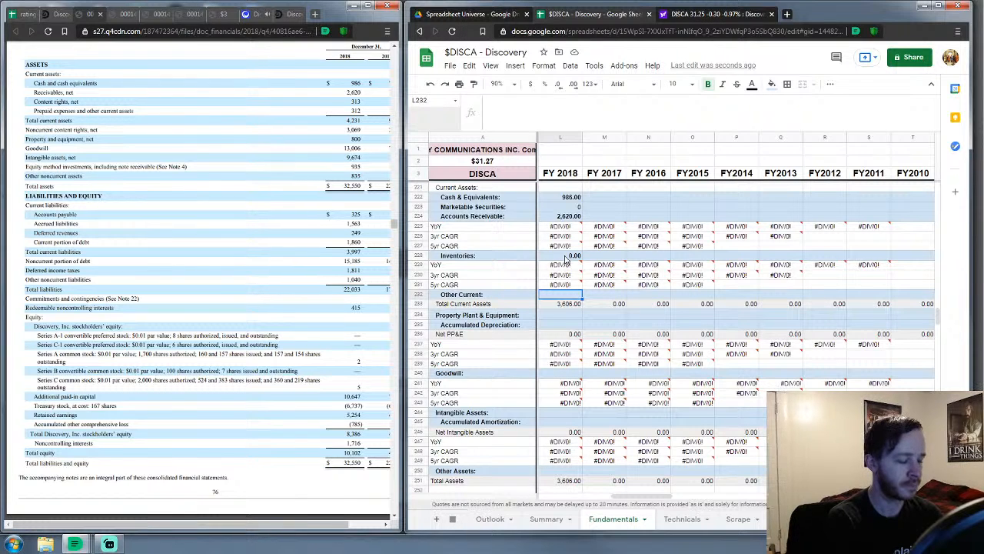
{"action": "type", "text": "625"}
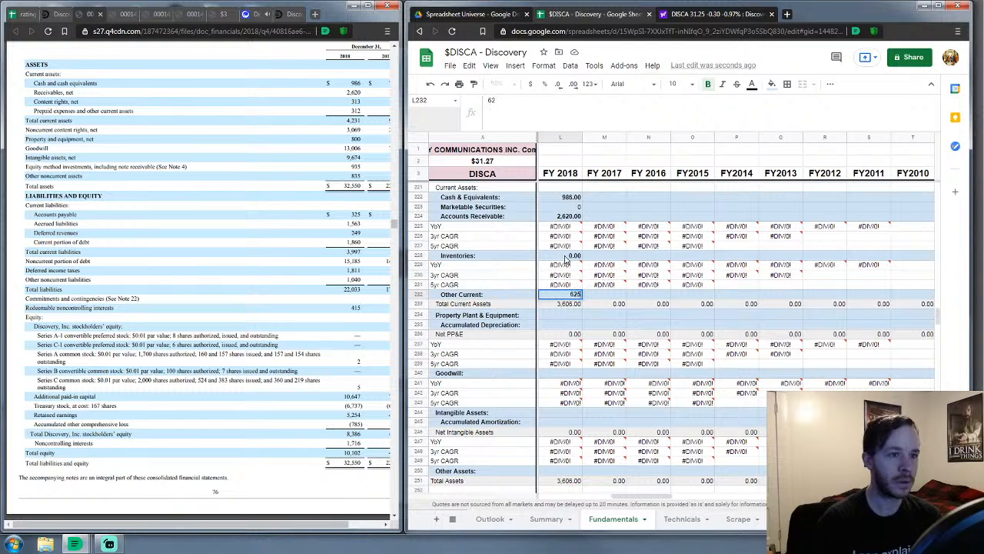
{"action": "key", "text": "Down"}
{"action": "key", "text": "Down"}
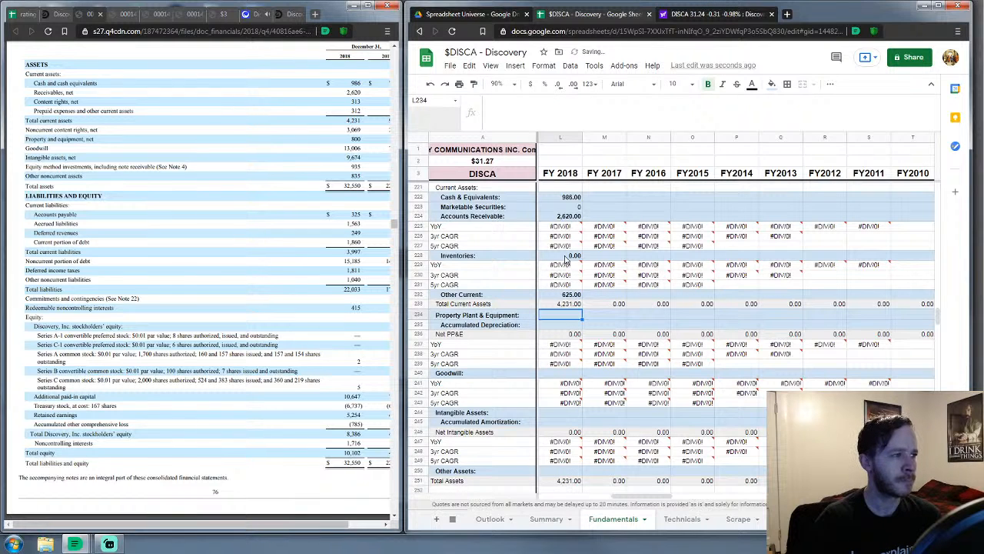
Enter FY 2018 PP&E 800, accumulated depreciation 0 and goodwill 13,006
{"action": "type", "text": "800"}
{"action": "key", "text": "Return"}
{"action": "type", "text": "0"}
{"action": "key", "text": "Return"}
{"action": "key", "text": "Down"}
{"action": "key", "text": "Down"}
{"action": "key", "text": "Down"}
{"action": "key", "text": "Down"}
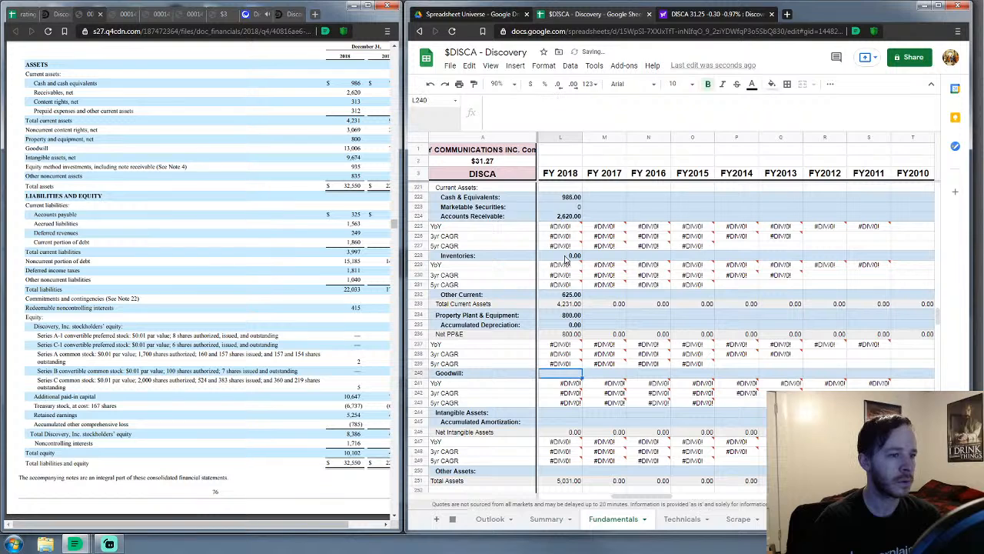
{"action": "type", "text": "13006"}
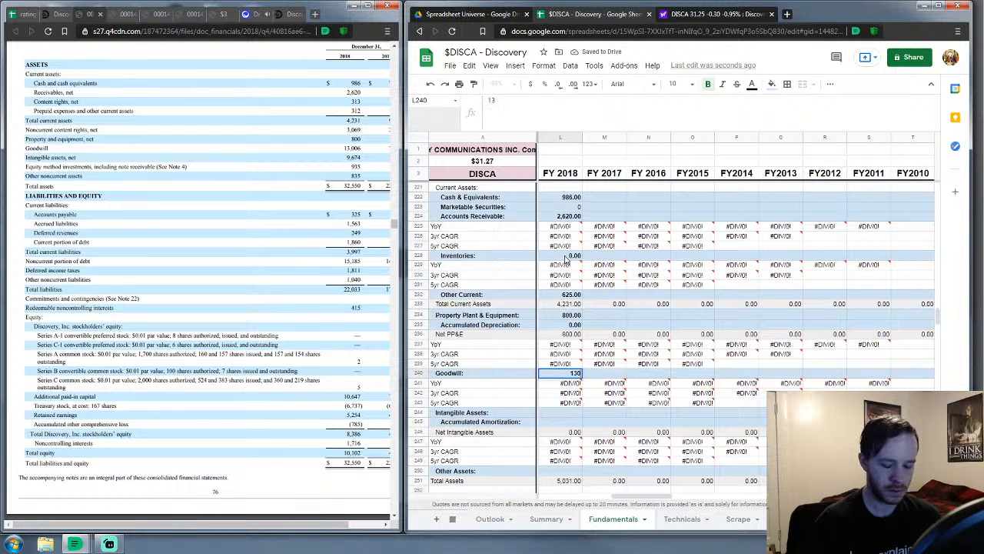
{"action": "key", "text": "Return"}
Enter FY 2018 intangible assets 9,674, accumulated amortization 0 and other assets 4,839
{"action": "key", "text": "Down"}
{"action": "key", "text": "Down"}
{"action": "key", "text": "Down"}
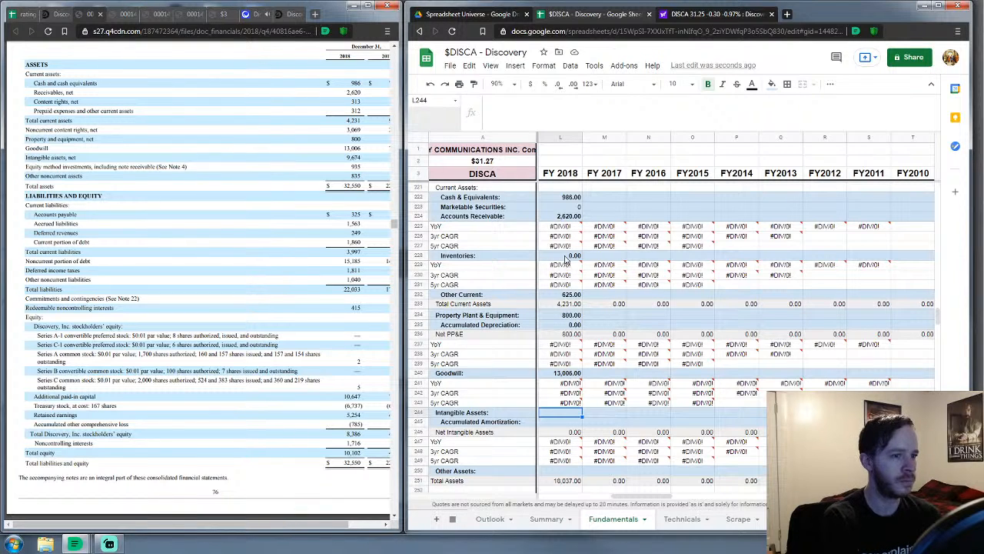
{"action": "type", "text": "9674"}
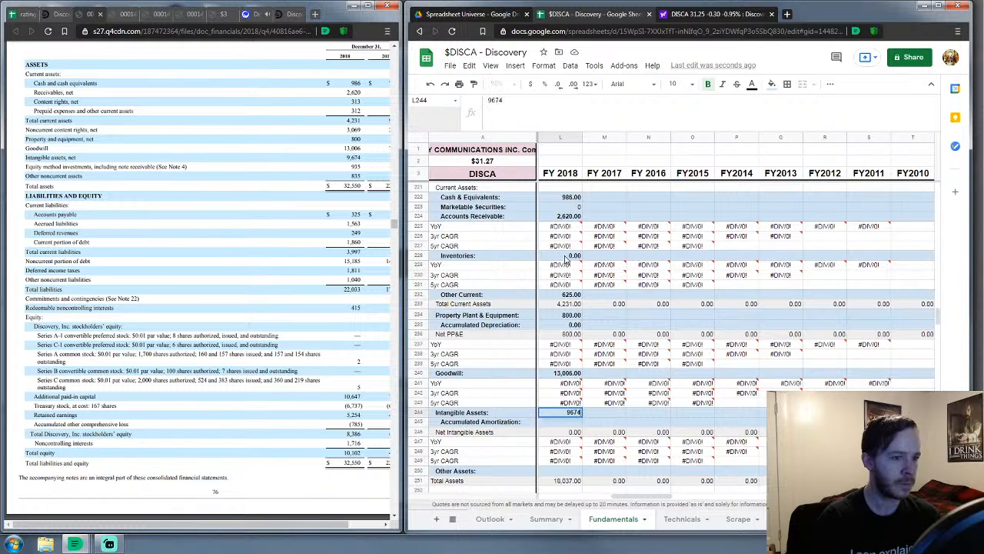
{"action": "key", "text": "Return"}
{"action": "type", "text": "0"}
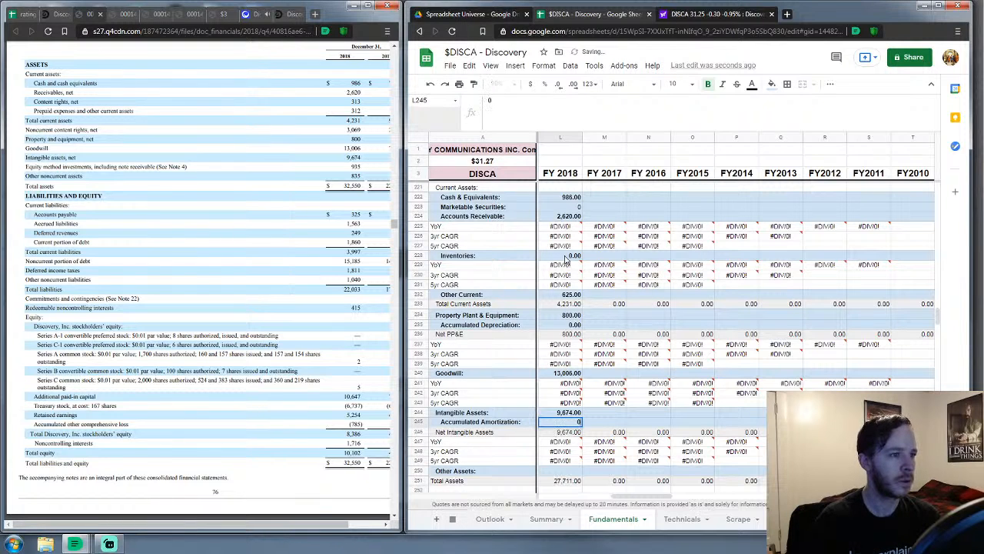
{"action": "key", "text": "Return"}
{"action": "key", "text": "Down"}
{"action": "key", "text": "Down"}
{"action": "key", "text": "Down"}
{"action": "key", "text": "Down"}
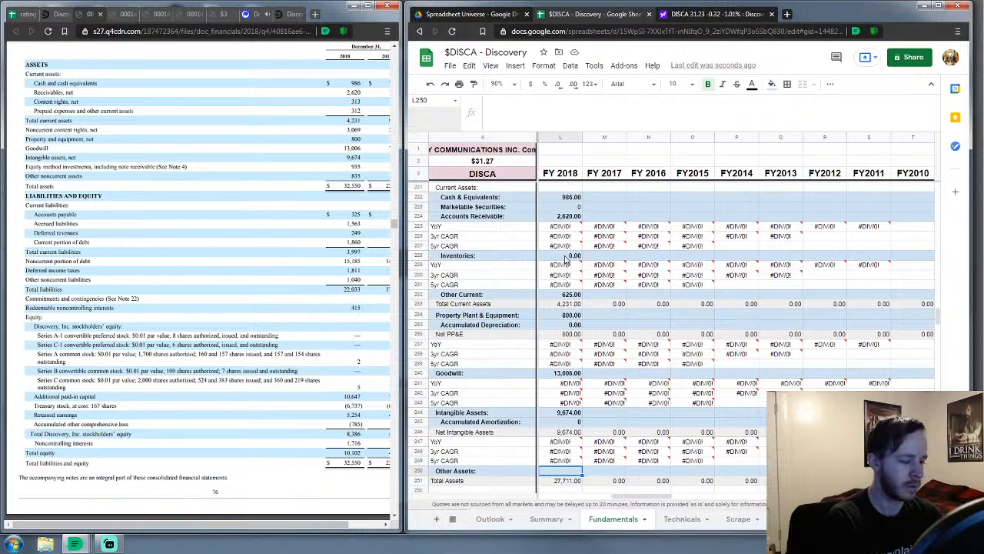
{"action": "type", "text": "4"}
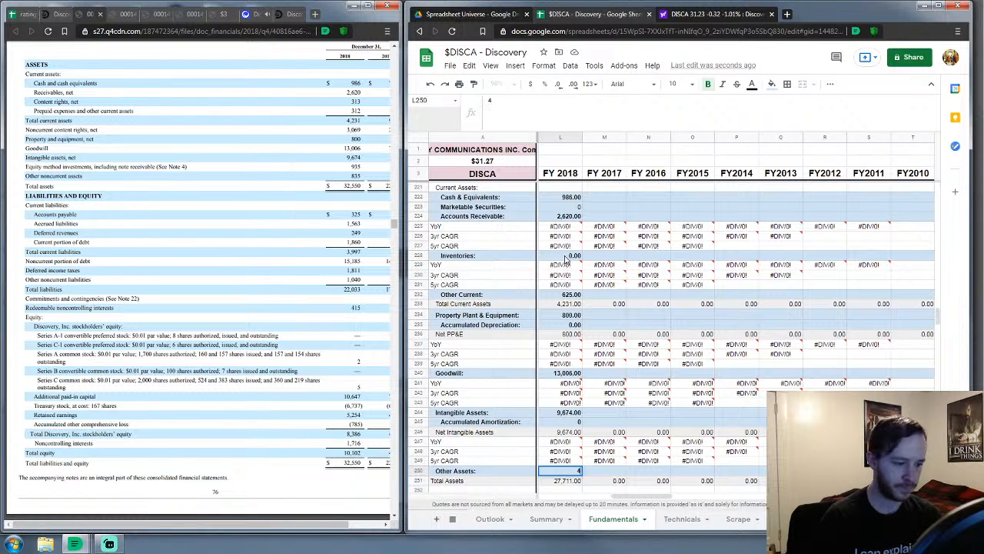
{"action": "type", "text": ",839"}
{"action": "key", "text": "Return"}
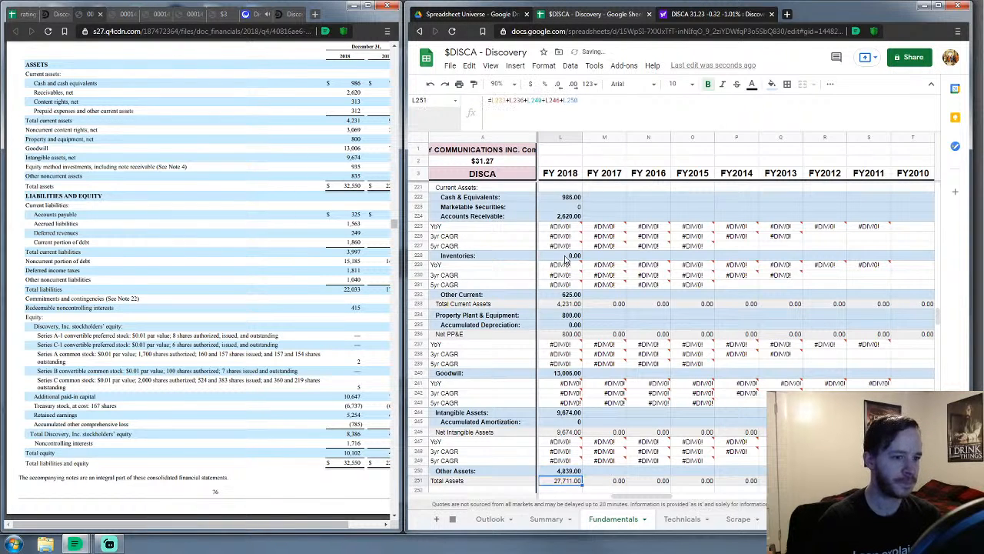
{"action": "key", "text": "Down"}
{"action": "key", "text": "Down"}
{"action": "key", "text": "Down"}
{"action": "key", "text": "Down"}
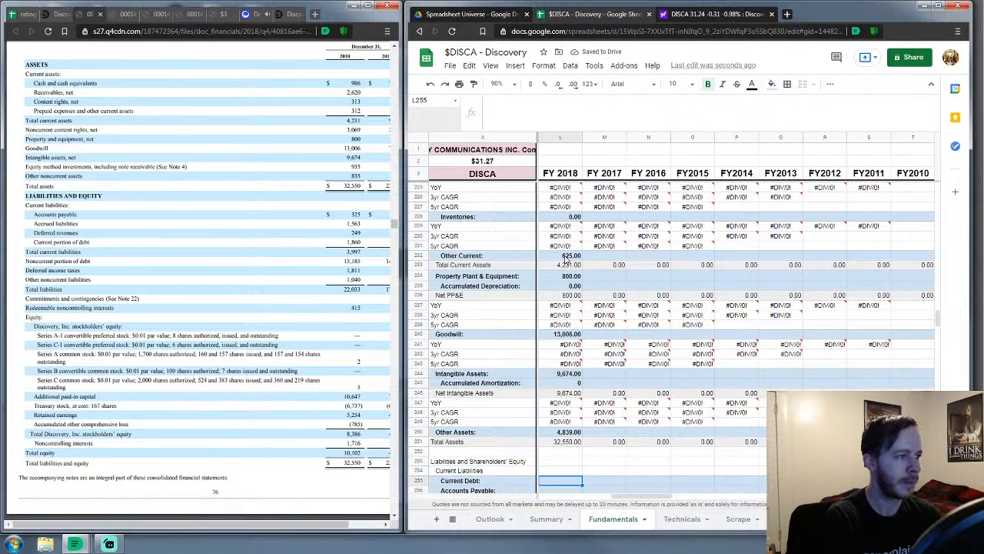
Enter FY 2018 current debt 1,860, accounts payable 325 and other current liabilities 1,812
{"action": "type", "text": "1,8"}
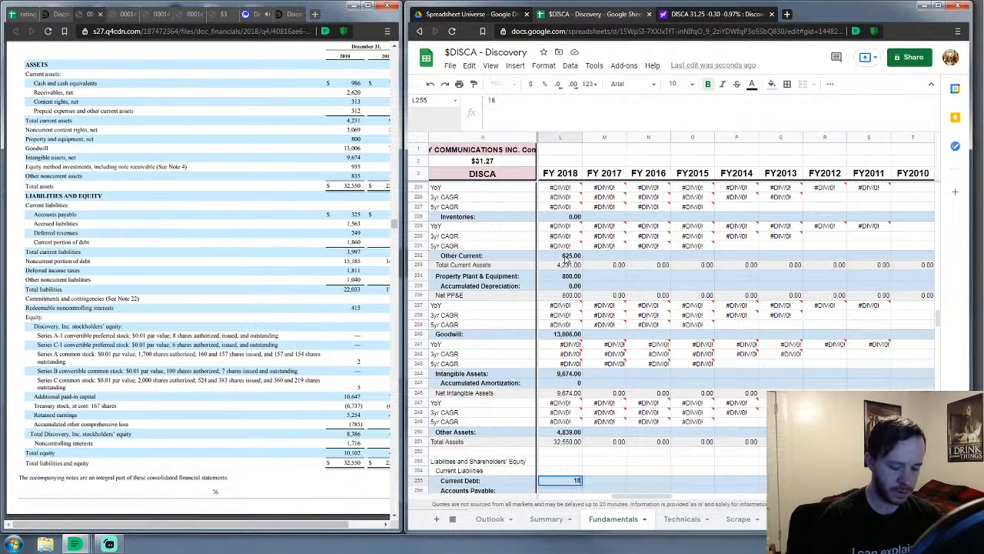
{"action": "type", "text": "60"}
{"action": "key", "text": "Return"}
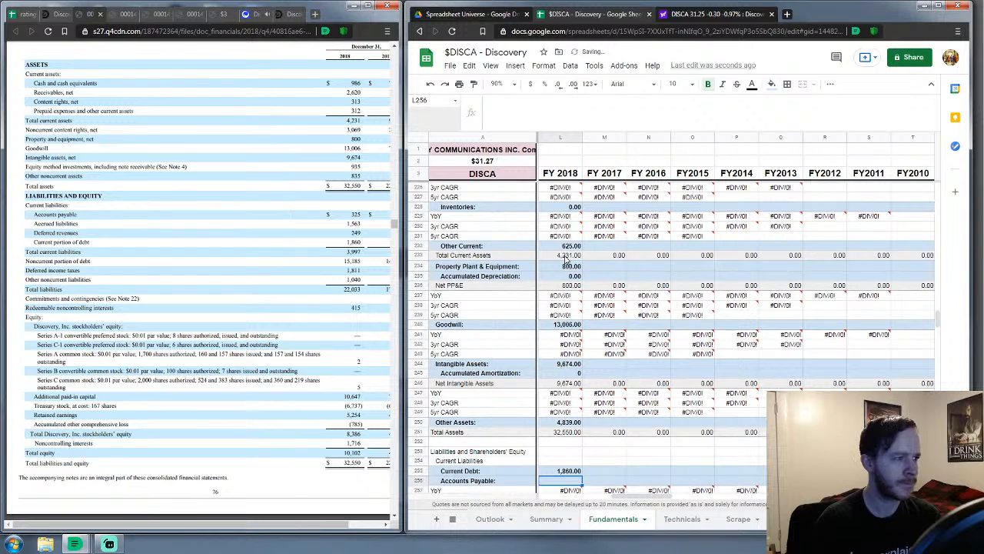
{"action": "type", "text": "32"}
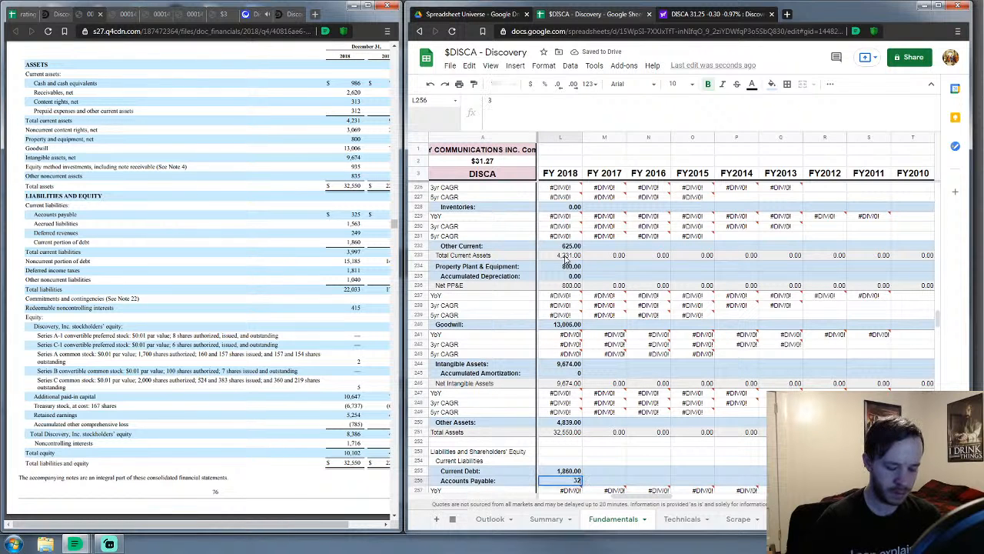
{"action": "type", "text": "5"}
{"action": "key", "text": "Return"}
{"action": "key", "text": "Down"}
{"action": "key", "text": "Down"}
{"action": "key", "text": "Down"}
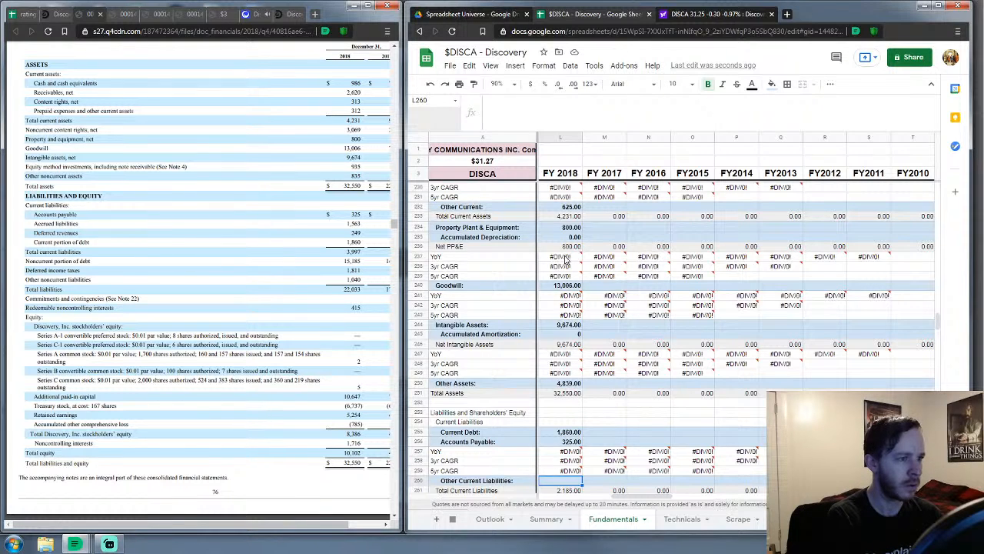
{"action": "type", "text": "1812"}
{"action": "key", "text": "Return"}
{"action": "key", "text": "Return"}
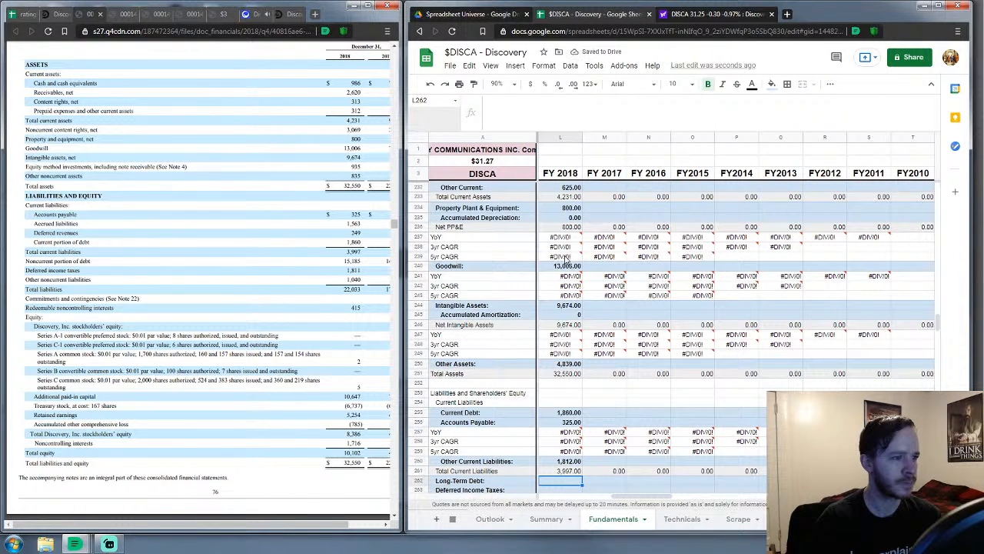
Enter FY 2018 long-term debt 15,185, deferred income taxes 1,811 and other liabilities 1,040
{"action": "type", "text": "15,185"}
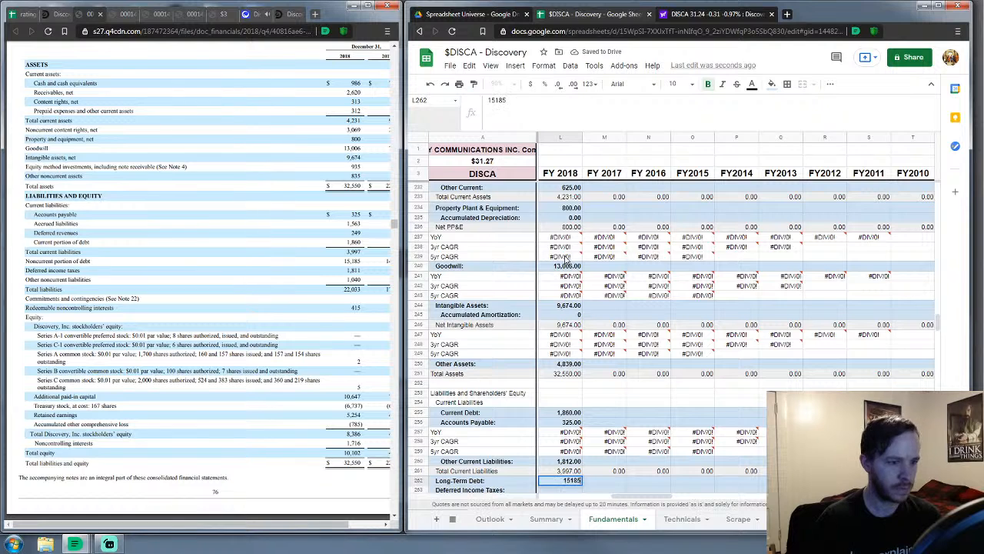
{"action": "key", "text": "Return"}
{"action": "type", "text": "1811"}
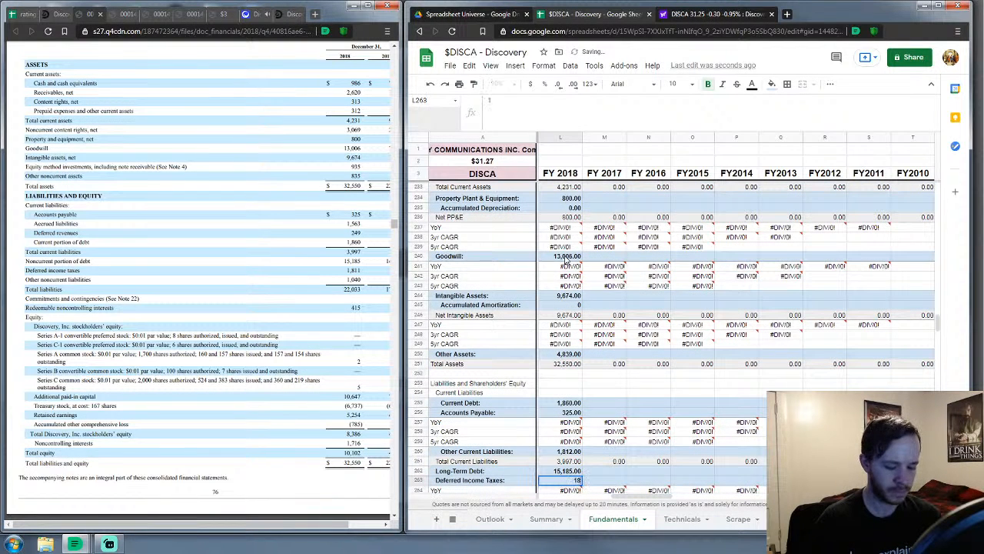
{"action": "key", "text": "Return"}
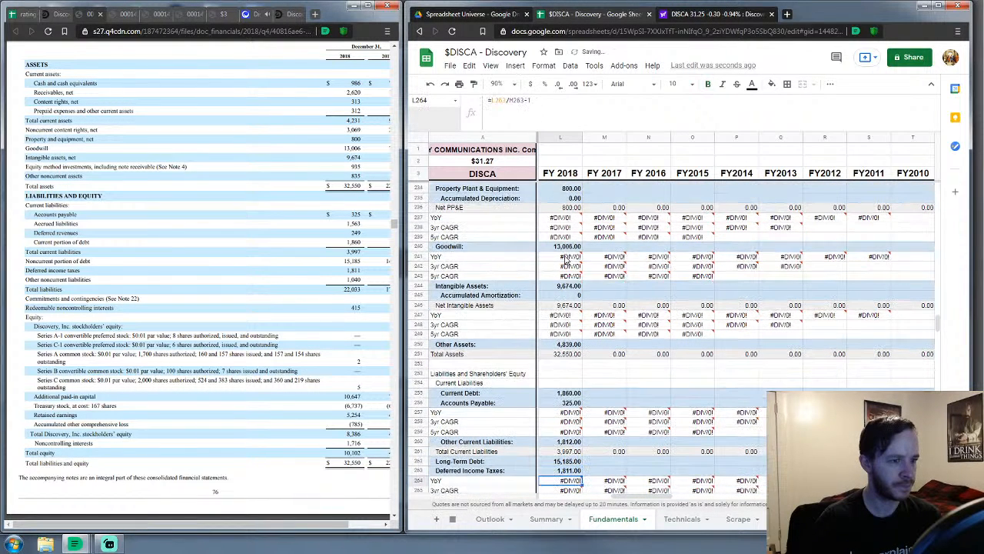
{"action": "key", "text": "Down"}
{"action": "key", "text": "Down"}
{"action": "key", "text": "Down"}
{"action": "type", "text": "1,040"}
{"action": "key", "text": "Return"}
{"action": "key", "text": "Down"}
{"action": "key", "text": "Down"}
{"action": "key", "text": "Down"}
{"action": "key", "text": "Down"}
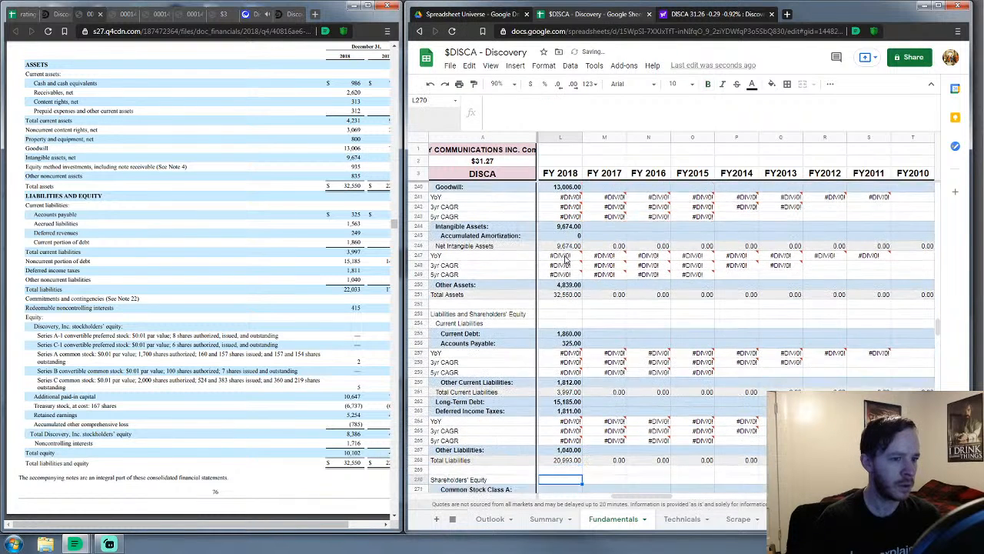
Enter FY 2018 equity values 415, Class A 2, Class C 5 and capital in excess of par 10,647
{"action": "type", "text": "415"}
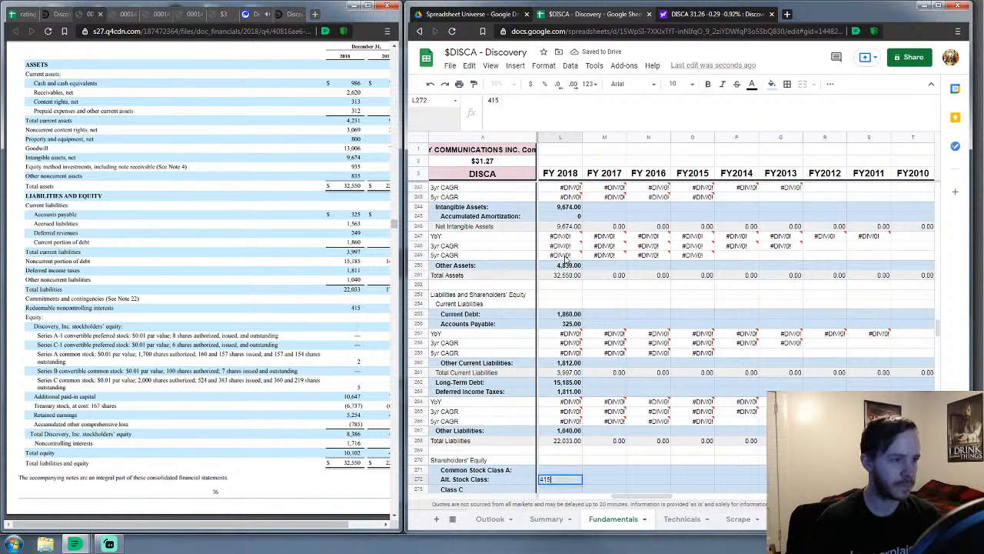
{"action": "key", "text": "Up"}
{"action": "type", "text": "2"}
{"action": "key", "text": "Return"}
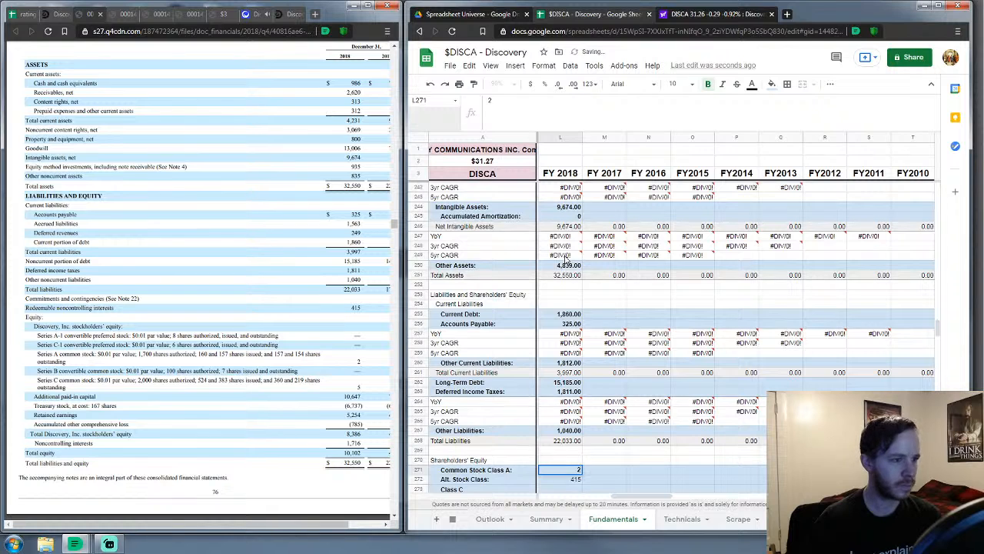
{"action": "key", "text": "Down"}
{"action": "type", "text": "5"}
{"action": "key", "text": "Return"}
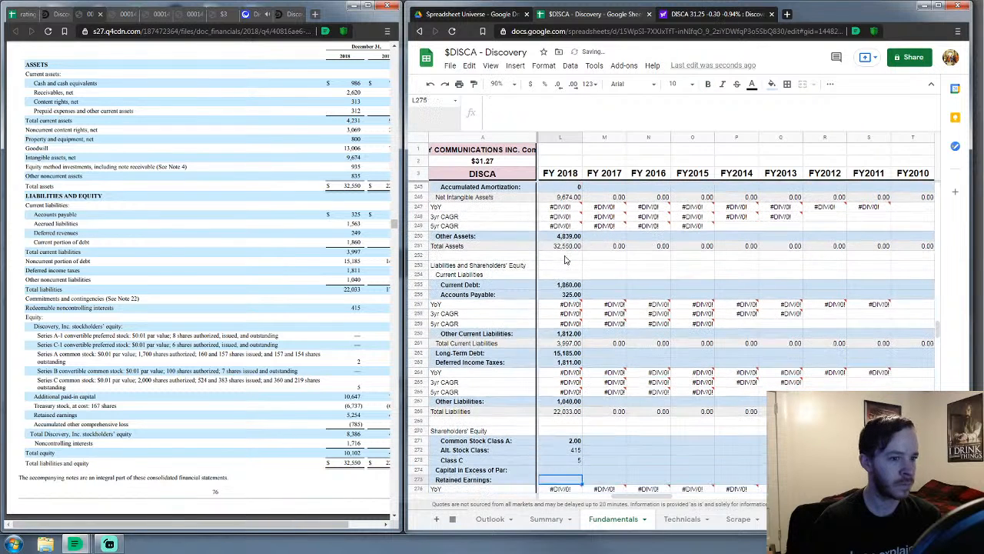
{"action": "type", "text": "10647"}
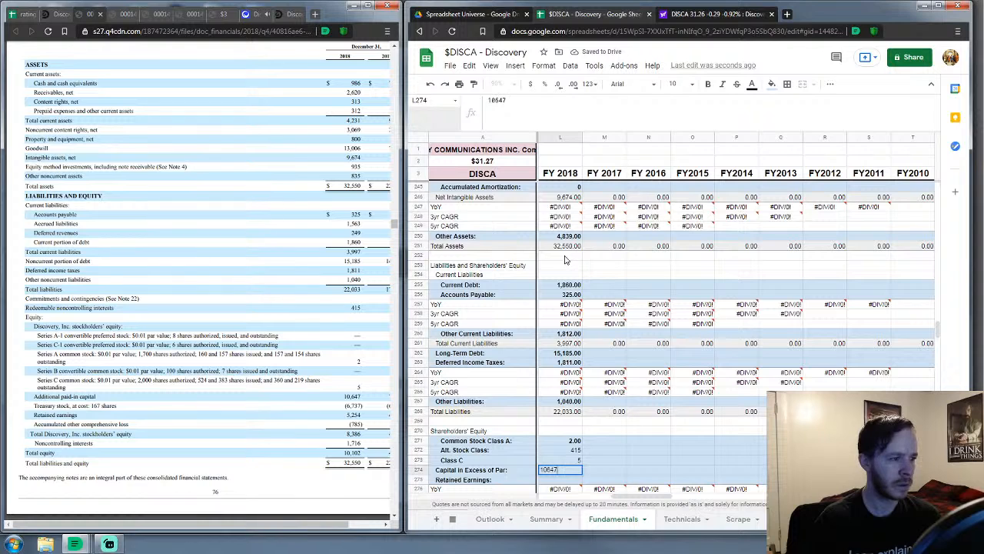
{"action": "key", "text": "Return"}
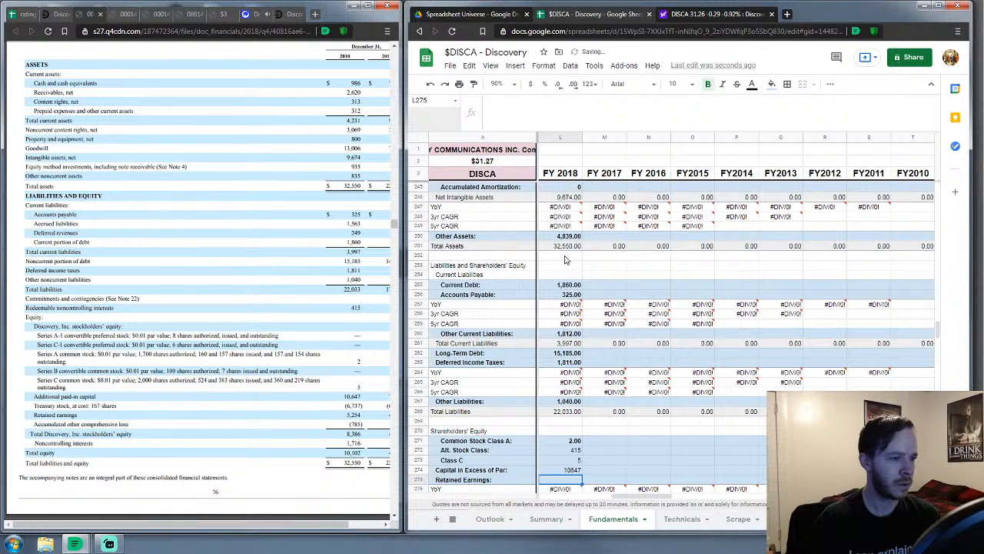
Enter retained earnings 5,254, accumulated other -785, treasury stock 6,737 and noncontrolling interests 1,716
{"action": "type", "text": "5254"}
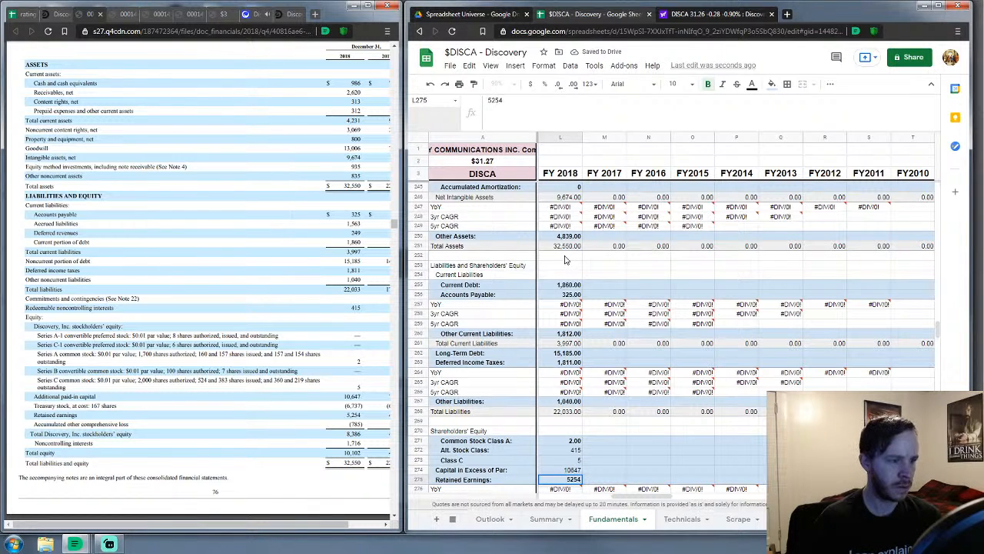
{"action": "key", "text": "Return"}
{"action": "key", "text": "Down"}
{"action": "key", "text": "Down"}
{"action": "key", "text": "Down"}
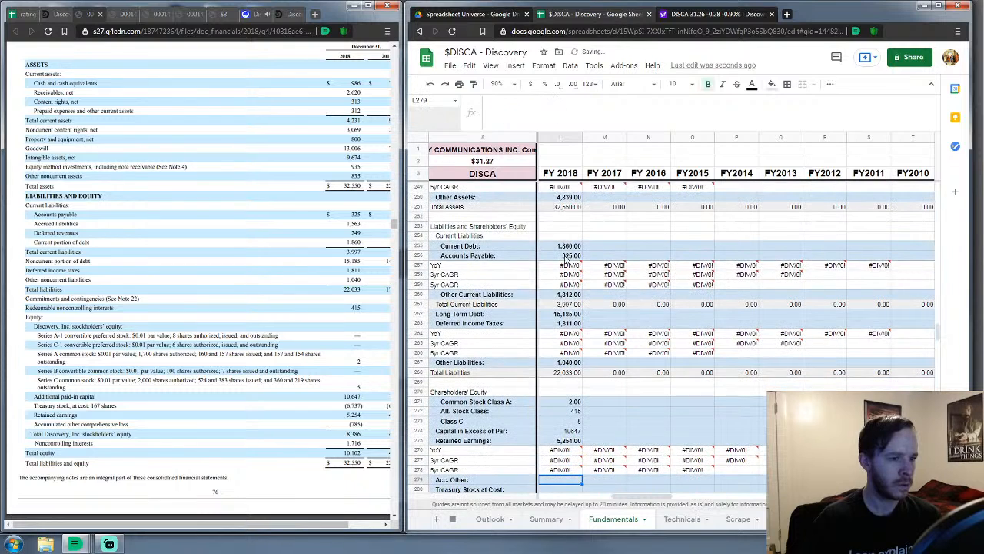
{"action": "type", "text": "-7"}
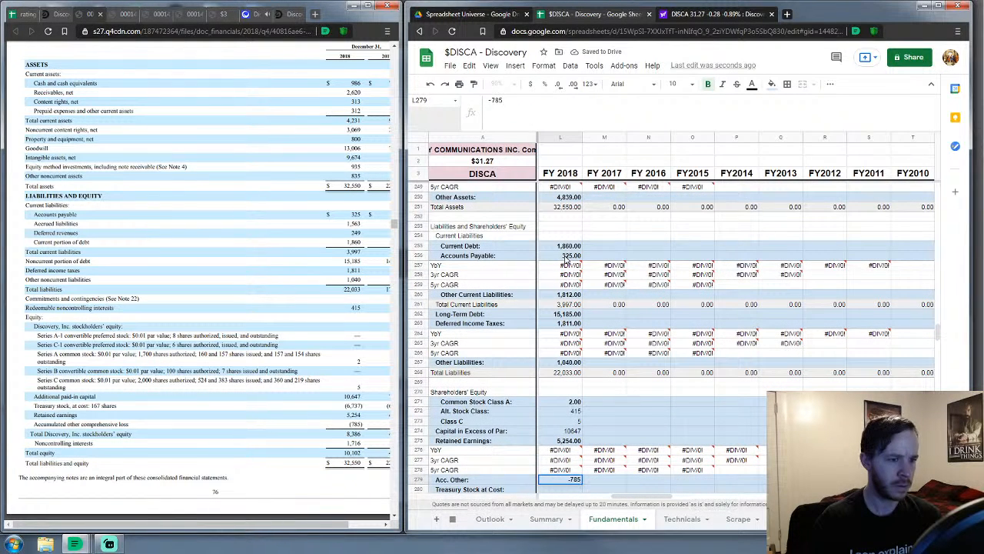
{"action": "type", "text": "85"}
{"action": "key", "text": "Return"}
{"action": "type", "text": "67"}
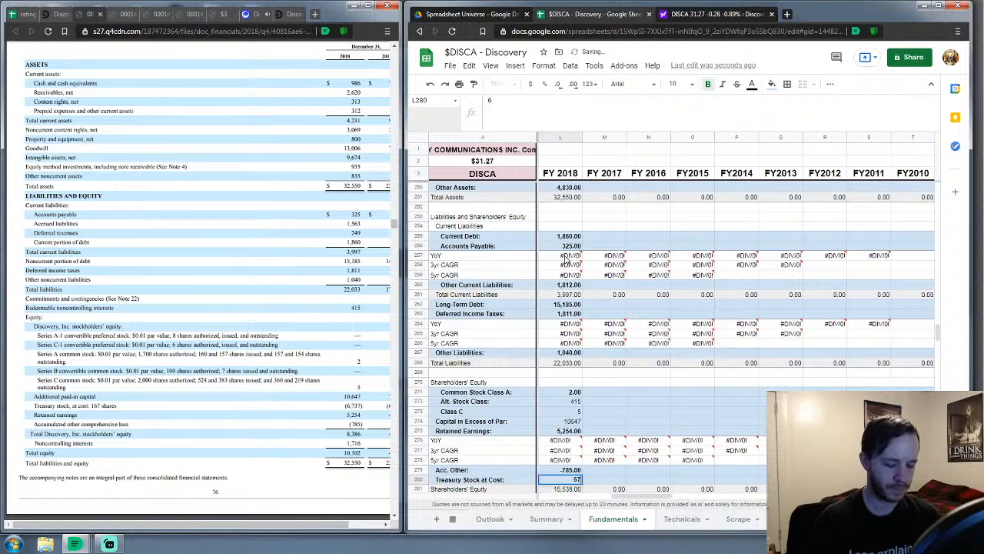
{"action": "key", "text": "Return"}
{"action": "key", "text": "Return"}
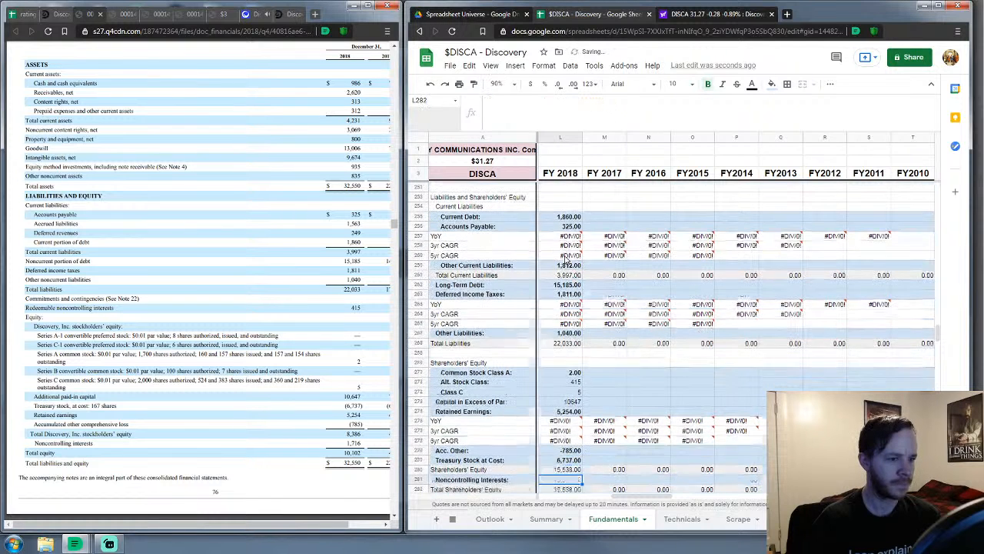
{"action": "type", "text": "1,71"}
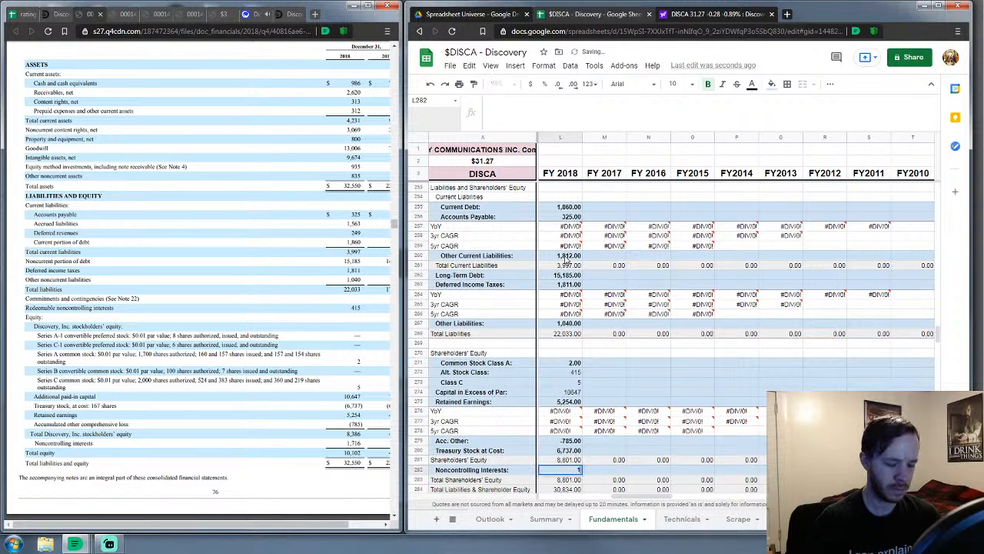
{"action": "type", "text": "6"}
{"action": "key", "text": "Return"}
{"action": "key", "text": "Return"}
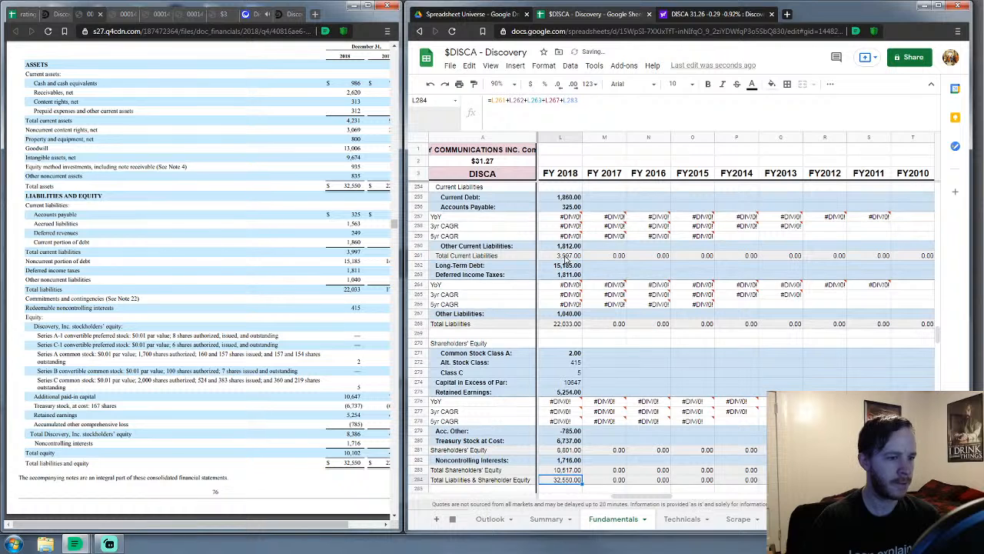
{"action": "key", "text": "Down"}
{"action": "key", "text": "Down"}
{"action": "key", "text": "Down"}
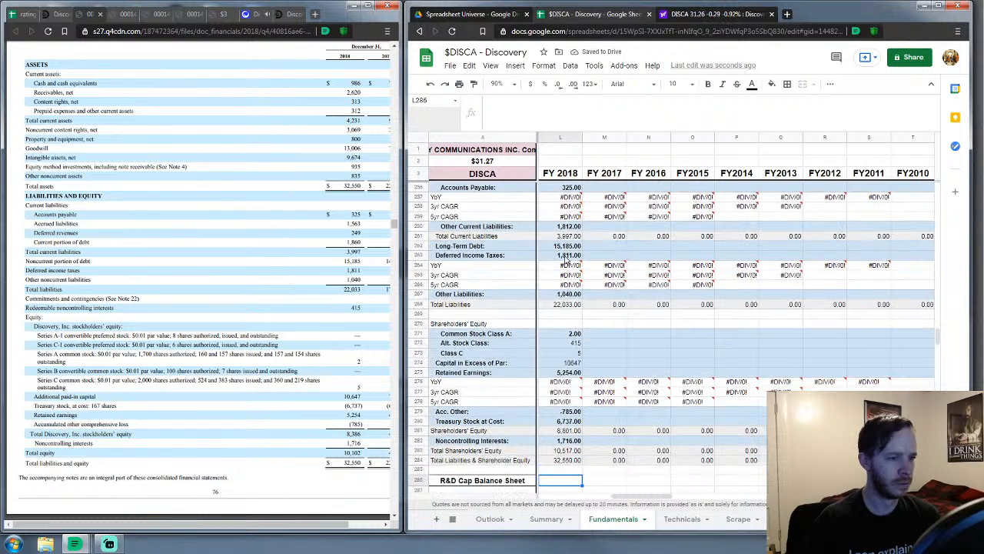
{"action": "key", "text": "Right"}
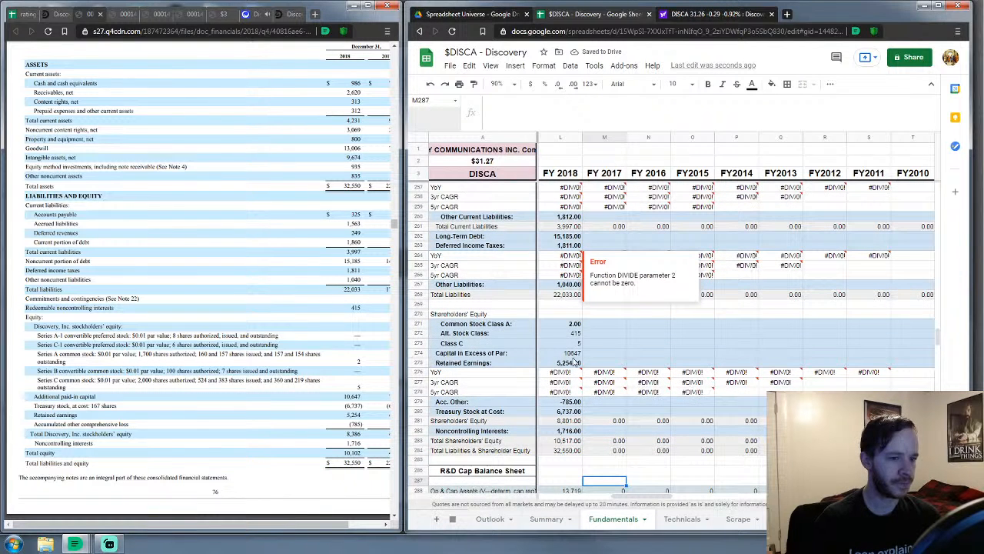
Select cell M29, the FY 2017 Revenues cell, in the Fundamentals sheet
{"action": "scroll", "coordinate": [615, 500], "scroll_direction": "right", "scroll_amount": 1}
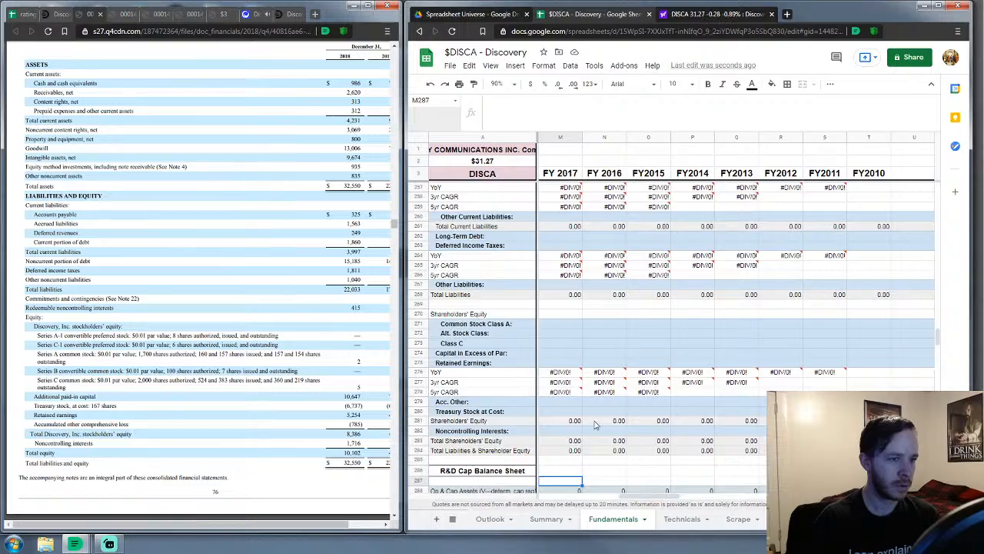
{"action": "scroll", "coordinate": [591, 413], "scroll_direction": "up", "scroll_amount": 5}
{"action": "scroll", "coordinate": [590, 414], "scroll_direction": "up", "scroll_amount": 10}
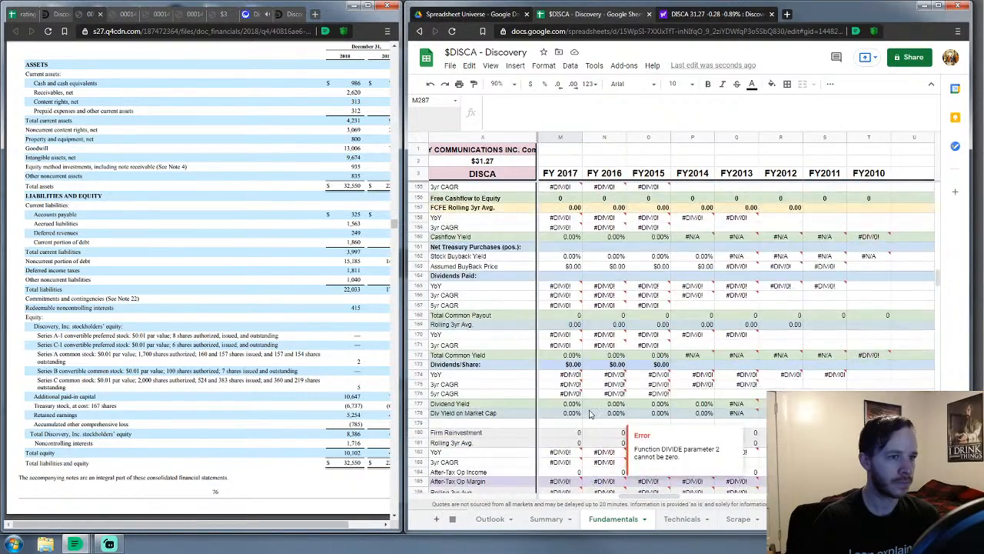
{"action": "scroll", "coordinate": [590, 414], "scroll_direction": "up", "scroll_amount": 15}
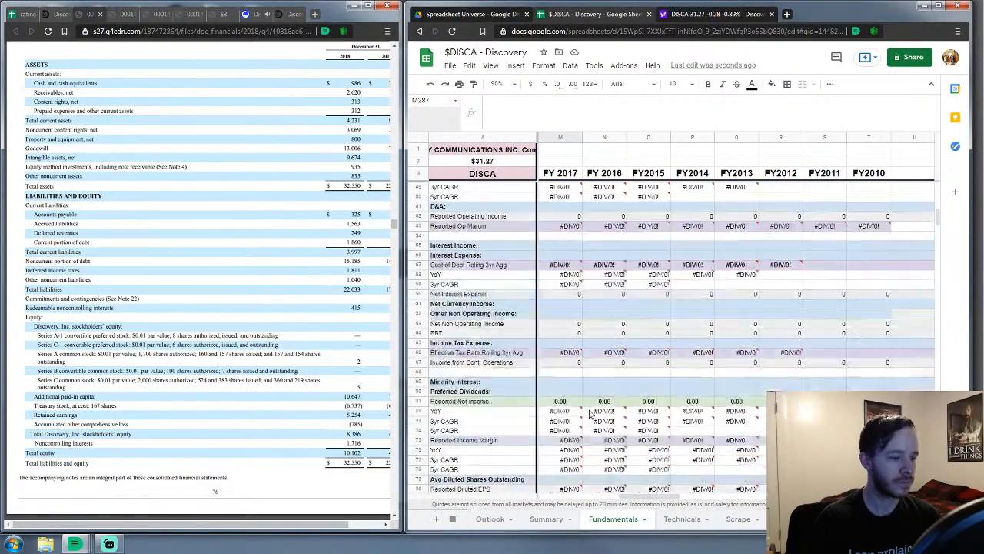
{"action": "scroll", "coordinate": [591, 414], "scroll_direction": "up", "scroll_amount": 6}
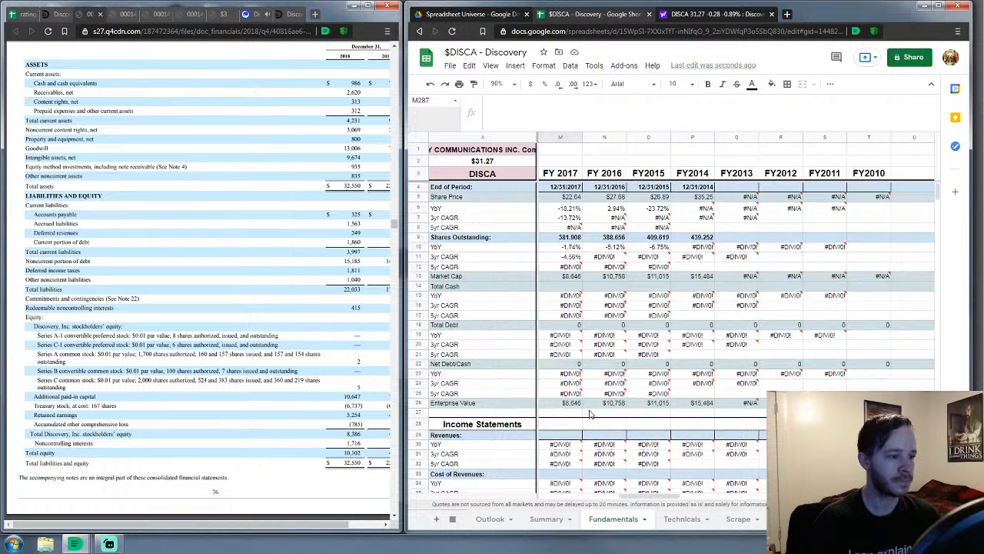
{"action": "scroll", "coordinate": [591, 414], "scroll_direction": "down", "scroll_amount": 3}
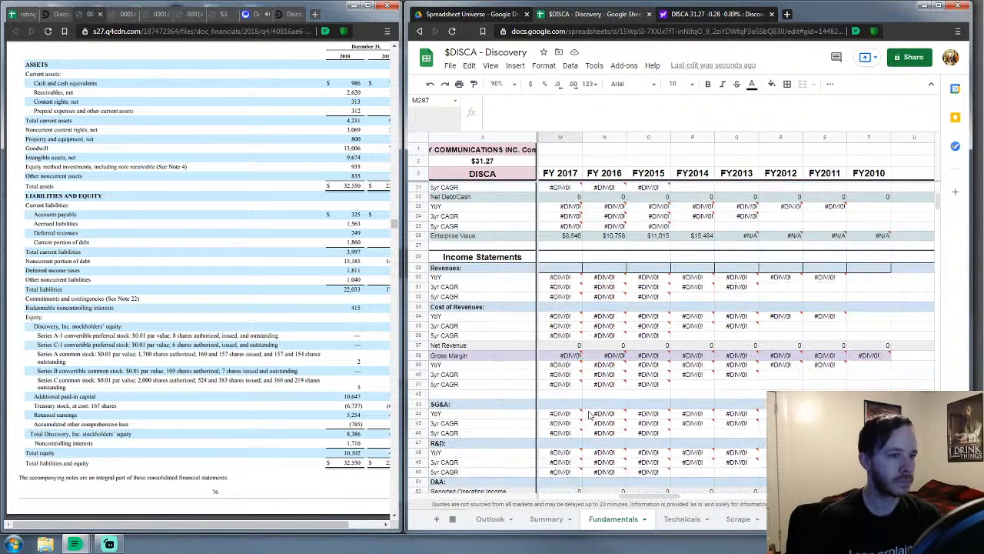
{"action": "left_click", "coordinate": [568, 269]}
Close the older 10-K filing and jump to the 2017 10-K's Item 8 financial statements index
{"action": "scroll", "coordinate": [567, 273], "scroll_direction": "down", "scroll_amount": 1}
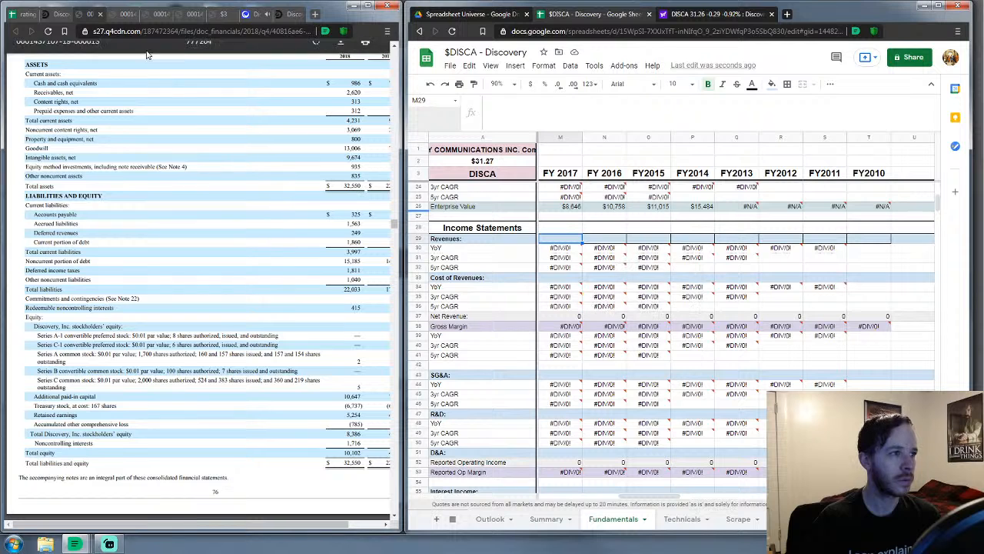
{"action": "left_click", "coordinate": [100, 15]}
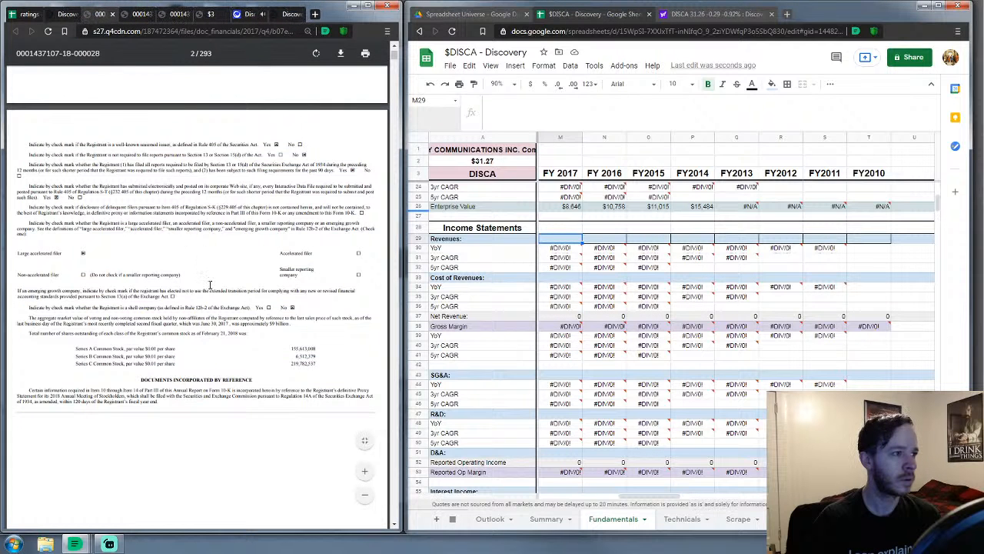
{"action": "scroll", "coordinate": [211, 289], "scroll_direction": "down", "scroll_amount": 5}
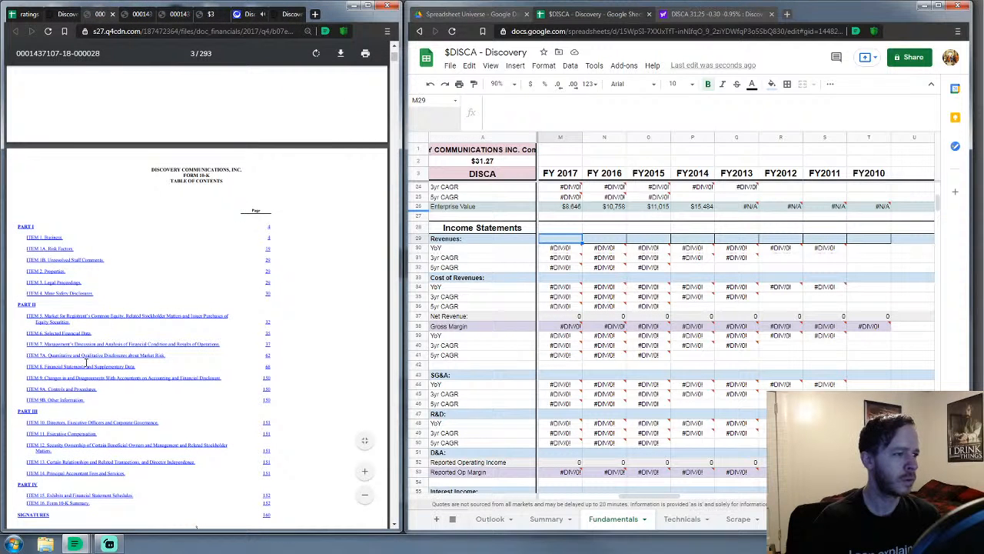
{"action": "left_click", "coordinate": [85, 368]}
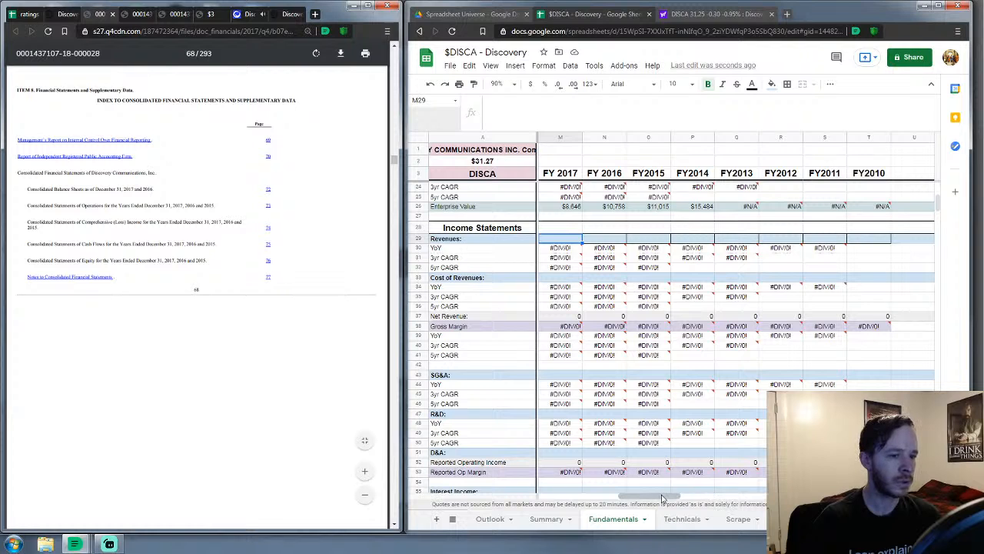
{"action": "left_click_drag", "start_coordinate": [650, 498], "coordinate": [562, 507]}
{"action": "scroll", "coordinate": [573, 346], "scroll_direction": "down", "scroll_amount": 5}
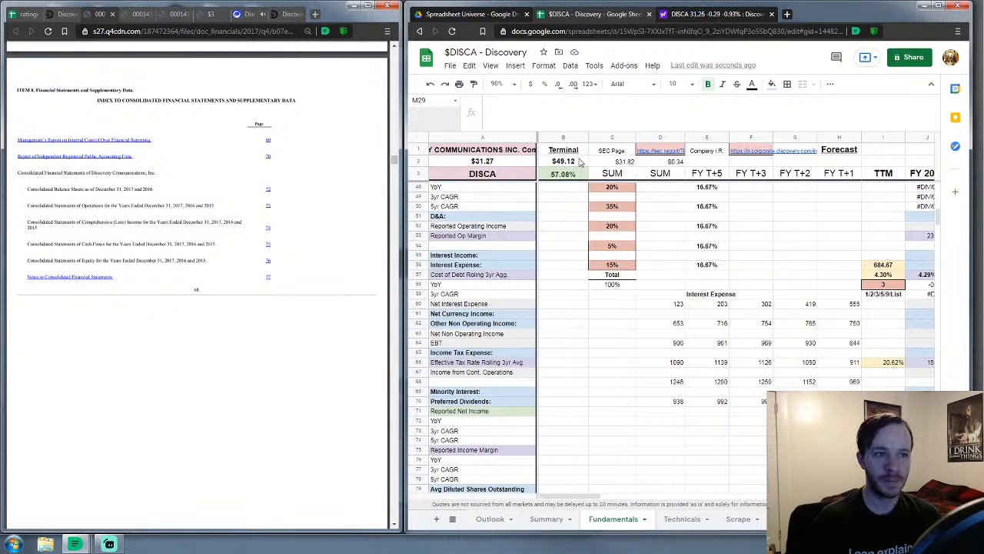
{"action": "scroll", "coordinate": [612, 278], "scroll_direction": "down", "scroll_amount": 3}
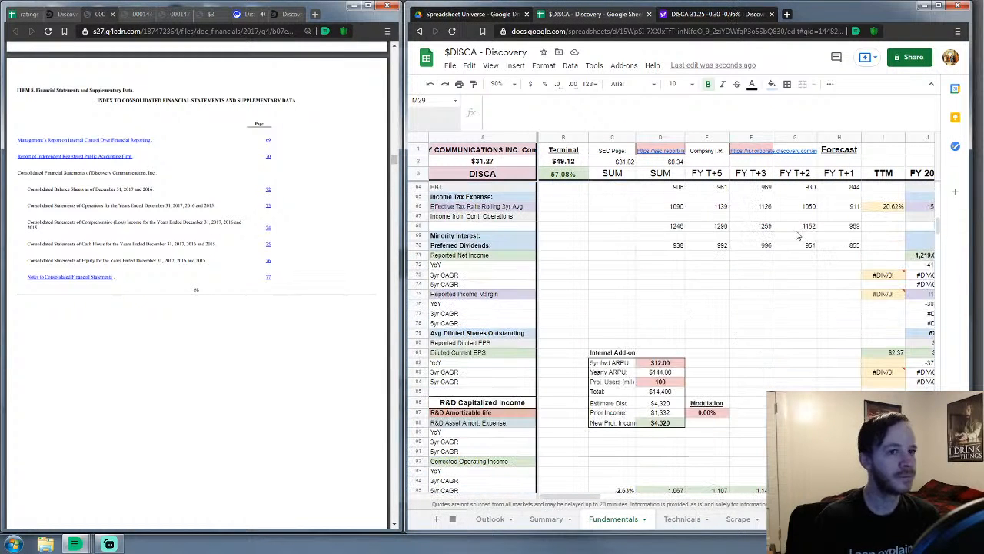
{"action": "left_click_drag", "start_coordinate": [939, 223], "coordinate": [945, 454]}
{"action": "left_click", "coordinate": [550, 386]}
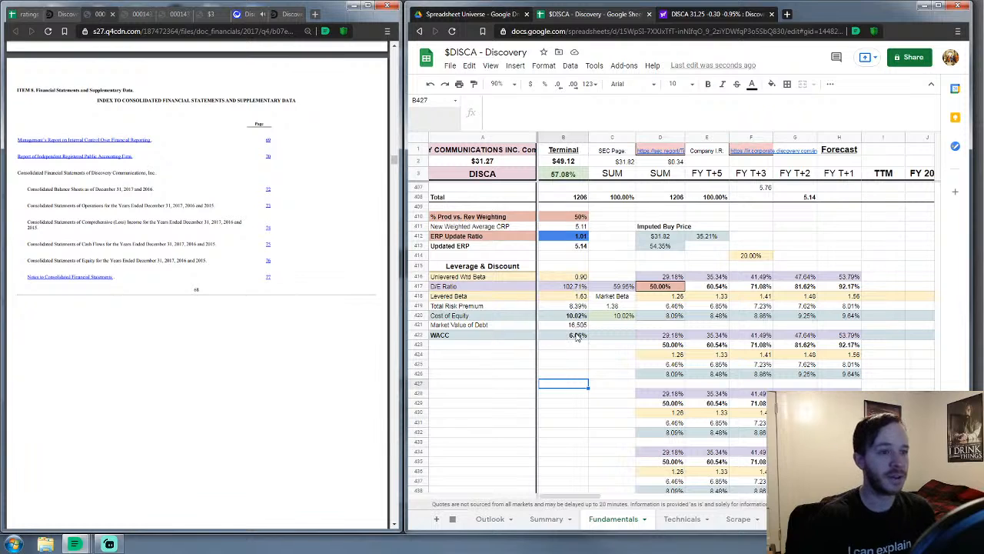
{"action": "left_click", "coordinate": [617, 355]}
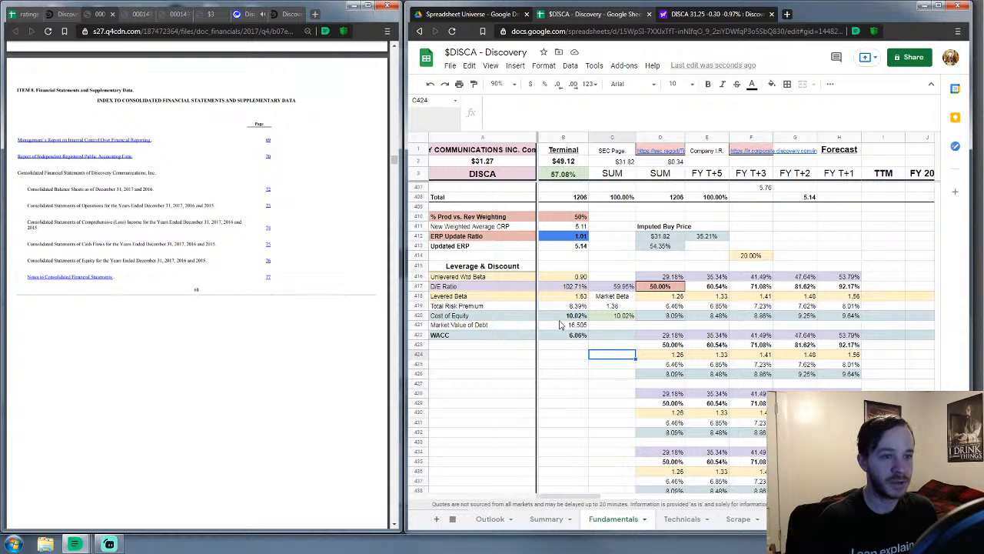
{"action": "scroll", "coordinate": [591, 302], "scroll_direction": "up", "scroll_amount": 1}
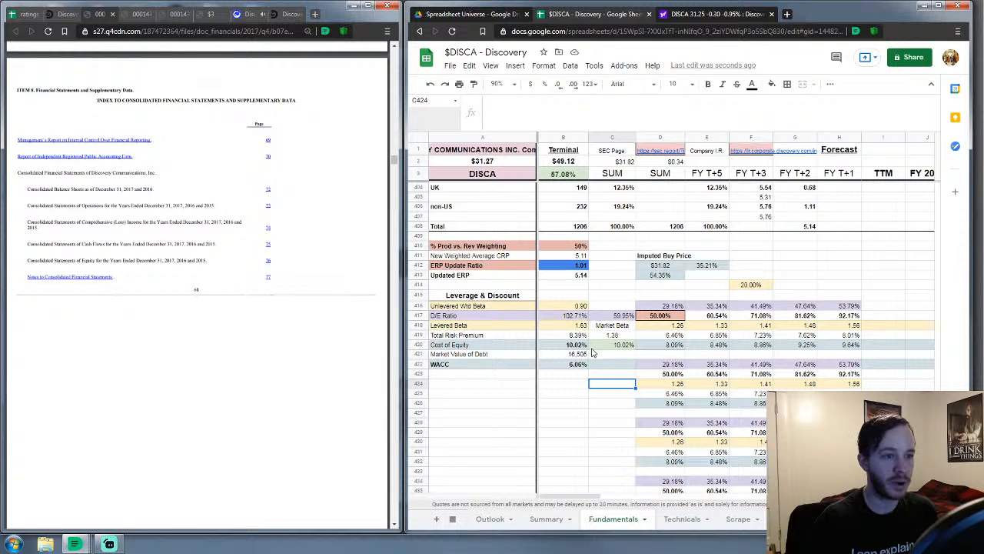
{"action": "left_click", "coordinate": [609, 340]}
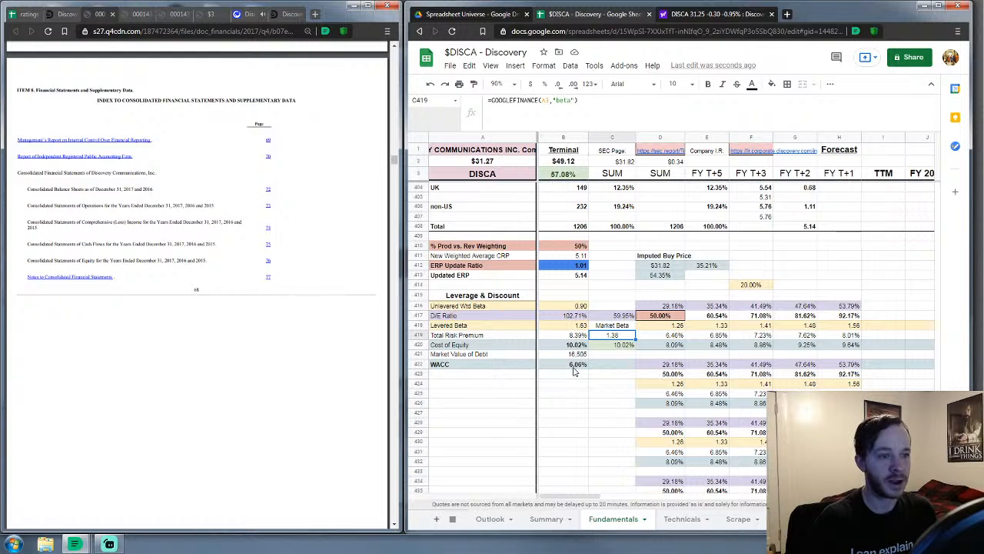
{"action": "scroll", "coordinate": [579, 366], "scroll_direction": "down", "scroll_amount": 7}
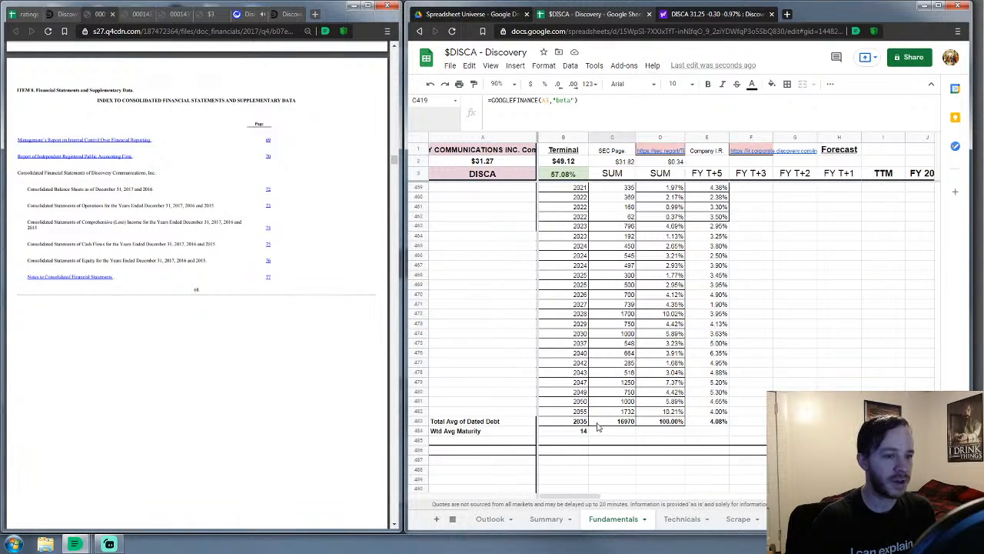
{"action": "scroll", "coordinate": [584, 409], "scroll_direction": "up", "scroll_amount": 7}
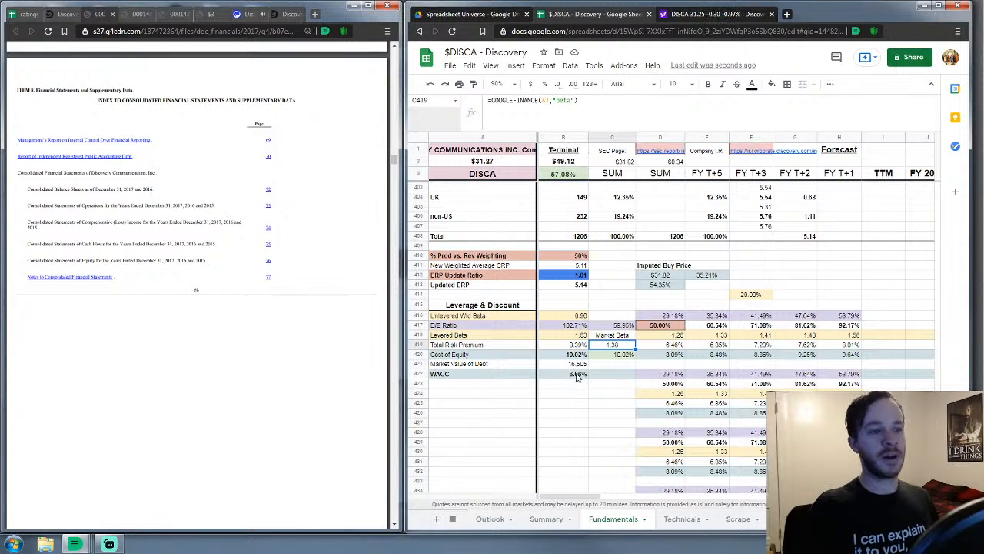
{"action": "scroll", "coordinate": [579, 375], "scroll_direction": "down", "scroll_amount": 7}
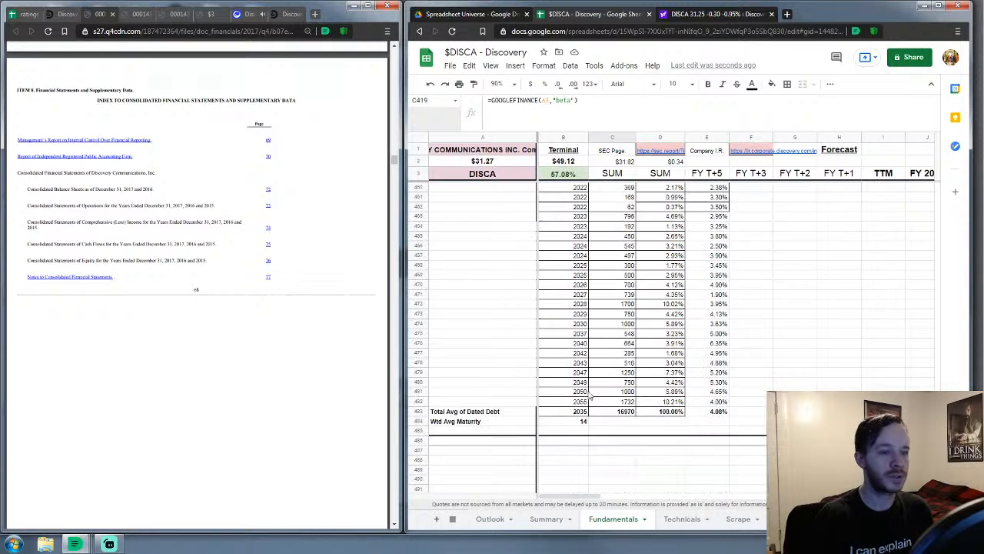
{"action": "scroll", "coordinate": [621, 419], "scroll_direction": "up", "scroll_amount": 6}
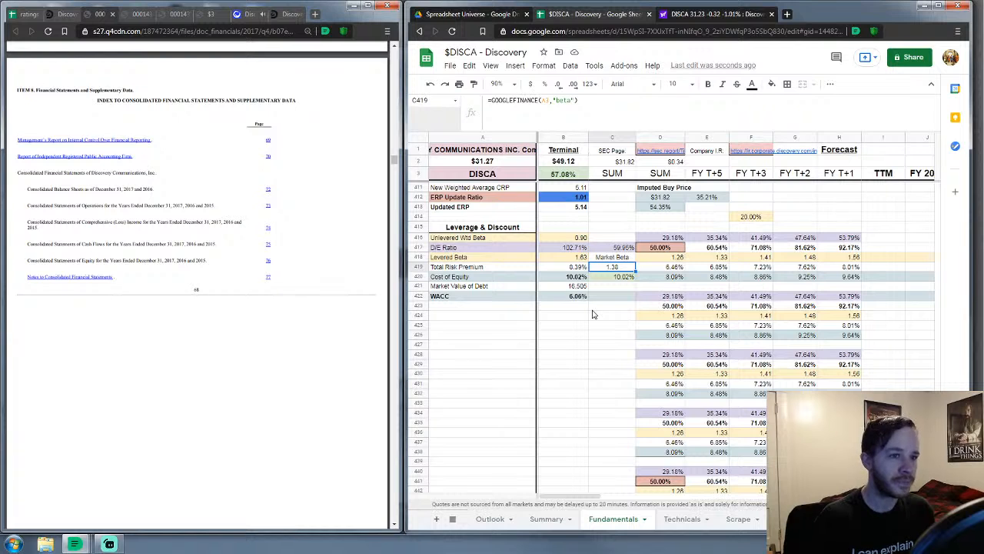
{"action": "scroll", "coordinate": [593, 314], "scroll_direction": "up", "scroll_amount": 1}
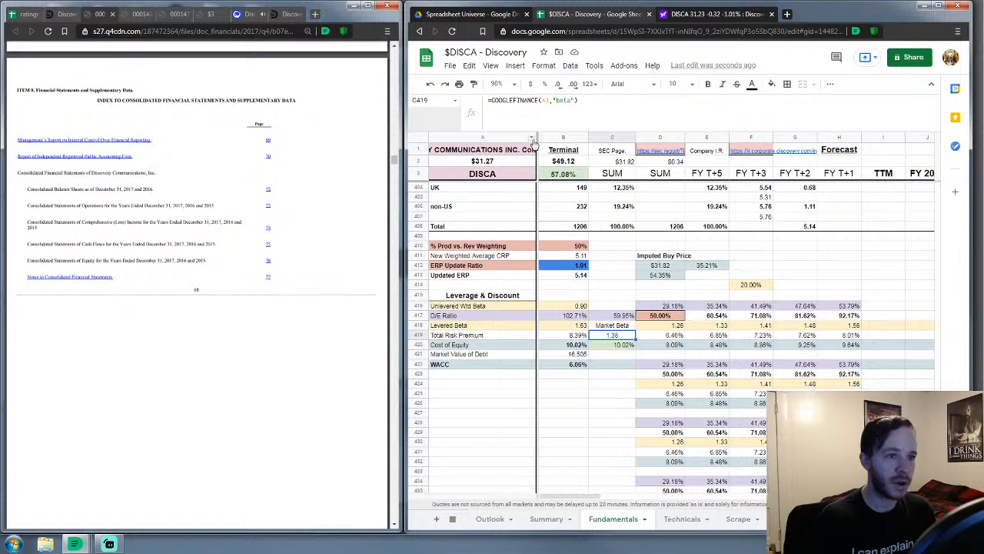
{"action": "scroll", "coordinate": [646, 394], "scroll_direction": "down", "scroll_amount": 2}
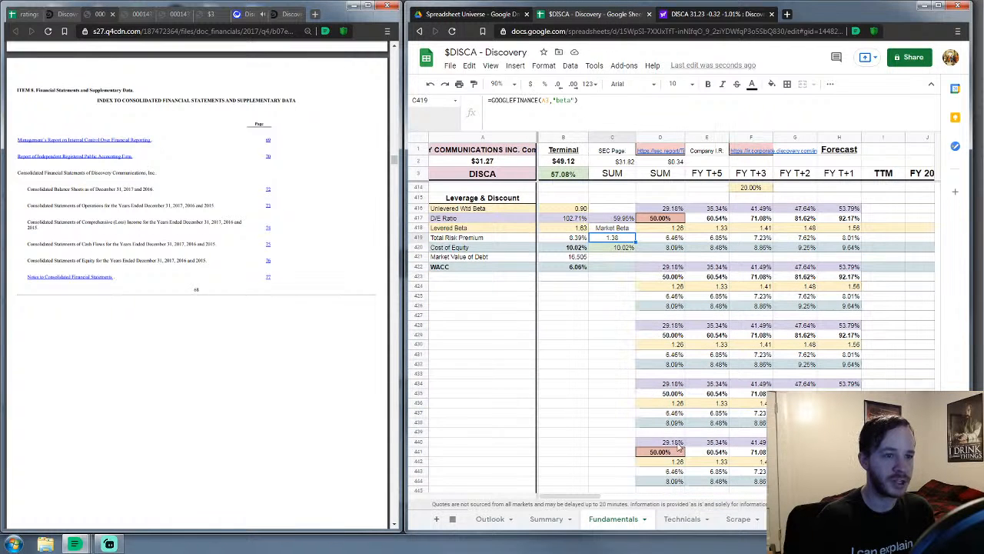
{"action": "scroll", "coordinate": [648, 267], "scroll_direction": "up", "scroll_amount": 2}
{"action": "scroll", "coordinate": [652, 262], "scroll_direction": "up", "scroll_amount": 2}
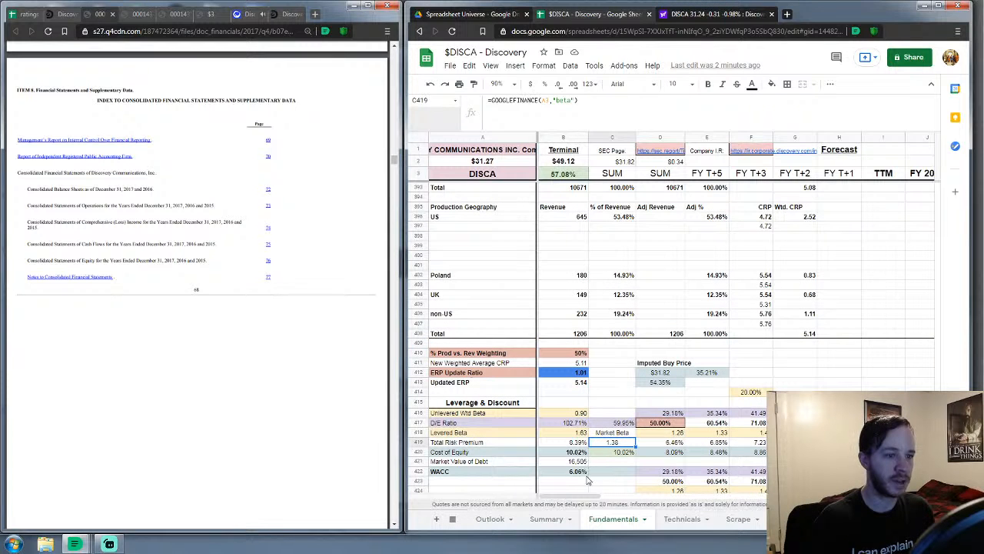
{"action": "scroll", "coordinate": [586, 500], "scroll_direction": "up", "scroll_amount": 3}
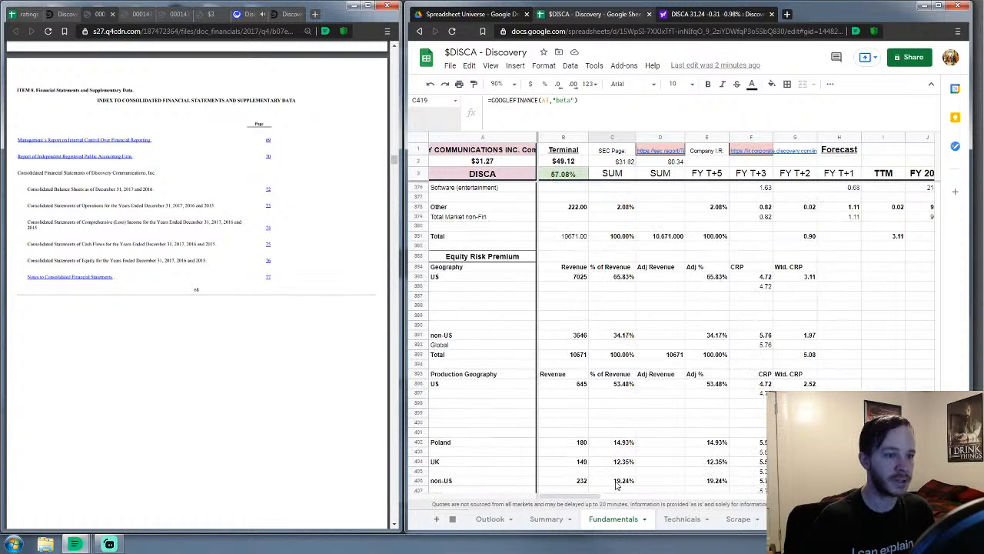
{"action": "left_click_drag", "start_coordinate": [592, 498], "coordinate": [627, 500]}
{"action": "scroll", "coordinate": [616, 429], "scroll_direction": "up", "scroll_amount": 8}
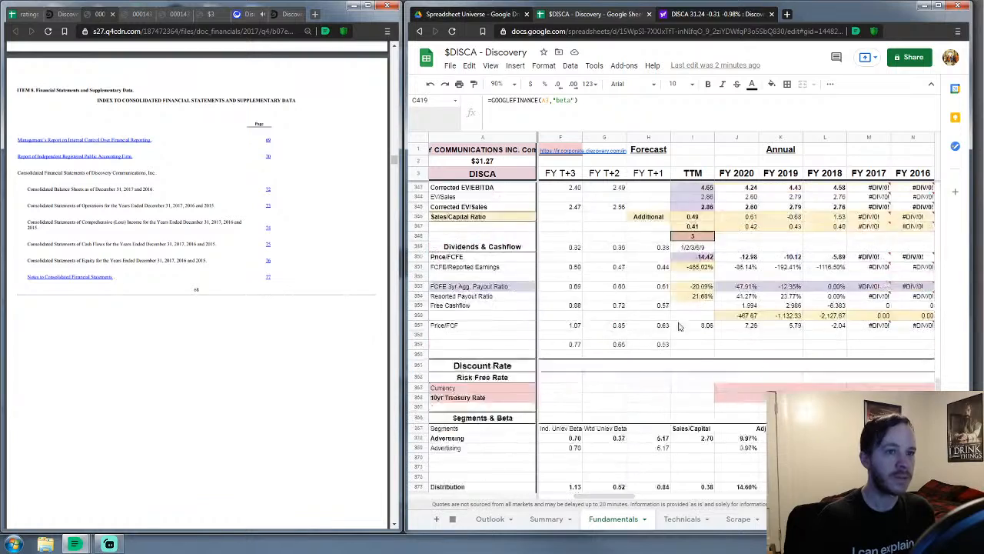
{"action": "scroll", "coordinate": [938, 199], "scroll_direction": "up", "scroll_amount": 15}
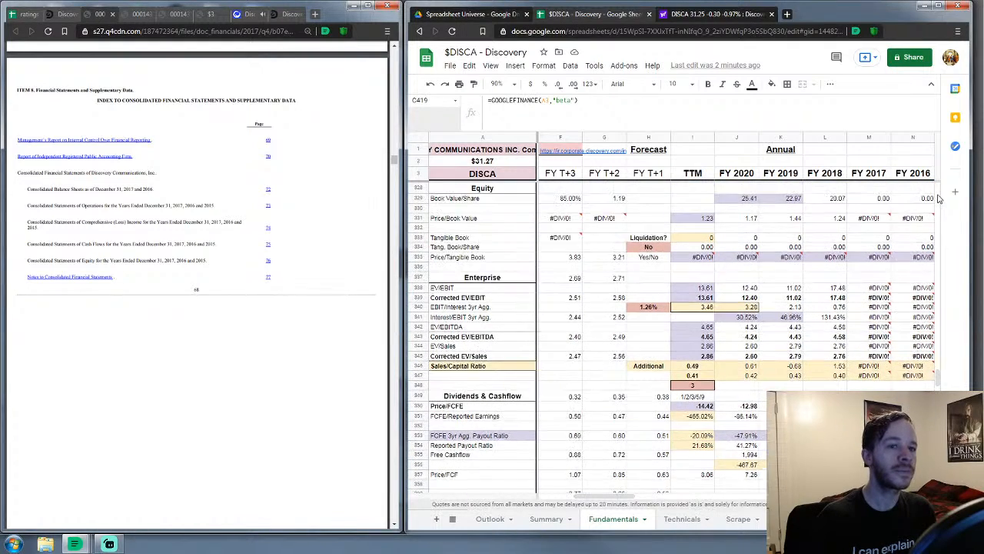
{"action": "scroll", "coordinate": [938, 198], "scroll_direction": "down", "scroll_amount": 10}
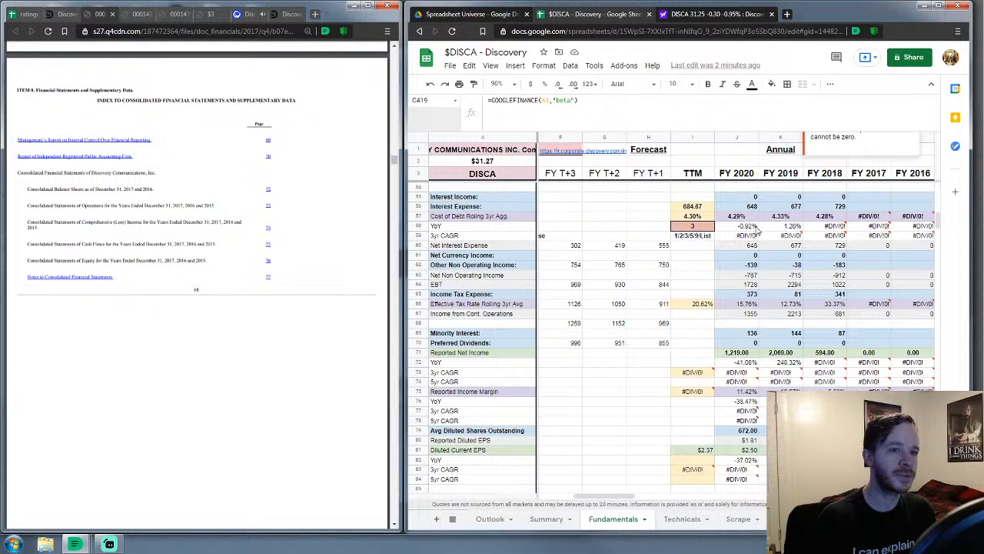
{"action": "scroll", "coordinate": [736, 262], "scroll_direction": "down", "scroll_amount": 8}
{"action": "scroll", "coordinate": [733, 285], "scroll_direction": "down", "scroll_amount": 2}
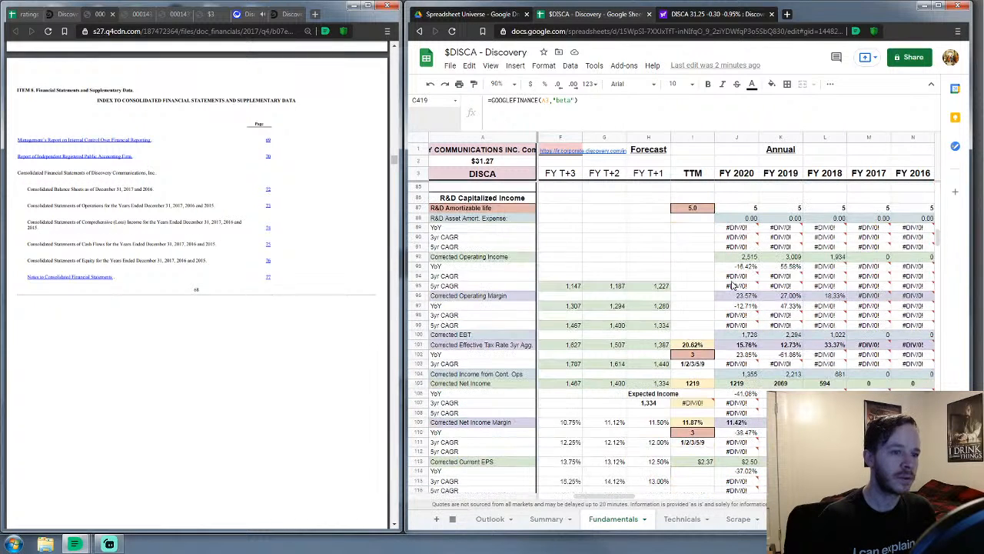
{"action": "scroll", "coordinate": [732, 285], "scroll_direction": "down", "scroll_amount": 2}
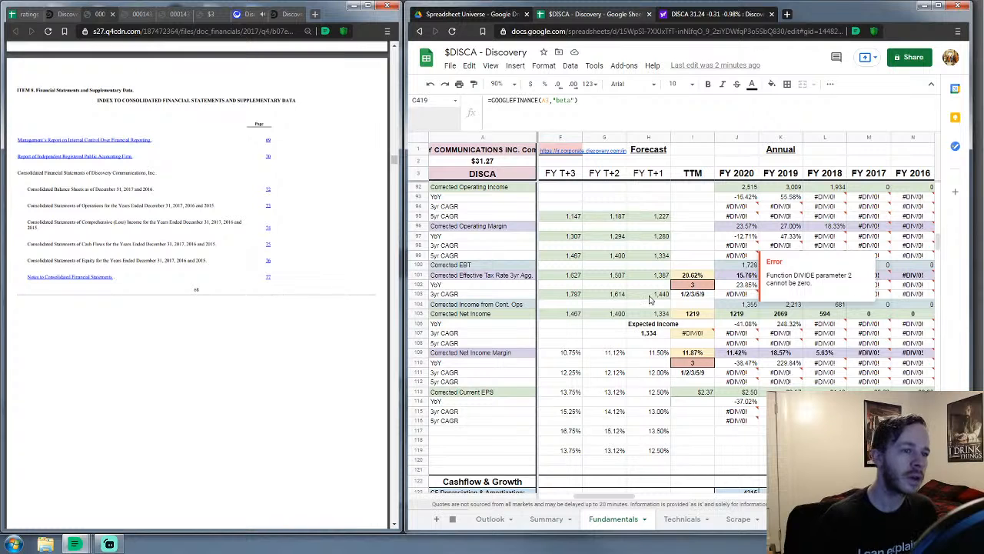
{"action": "left_click", "coordinate": [703, 229]}
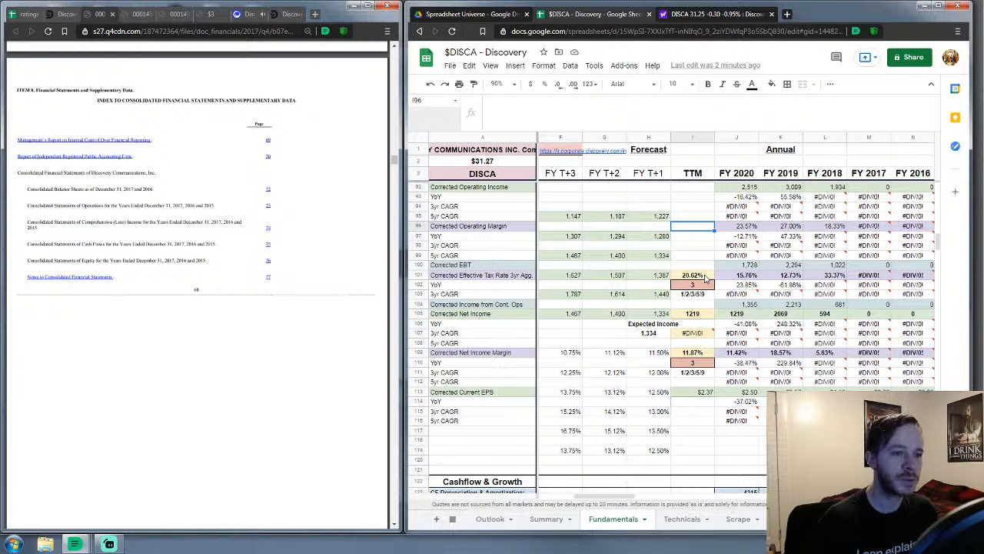
{"action": "scroll", "coordinate": [705, 278], "scroll_direction": "down", "scroll_amount": 2}
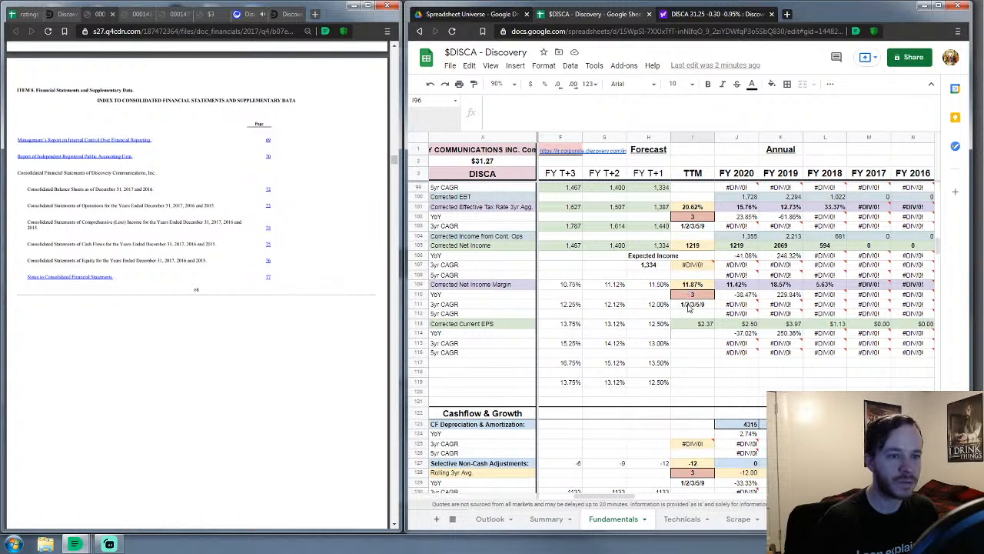
{"action": "scroll", "coordinate": [690, 306], "scroll_direction": "down", "scroll_amount": 3}
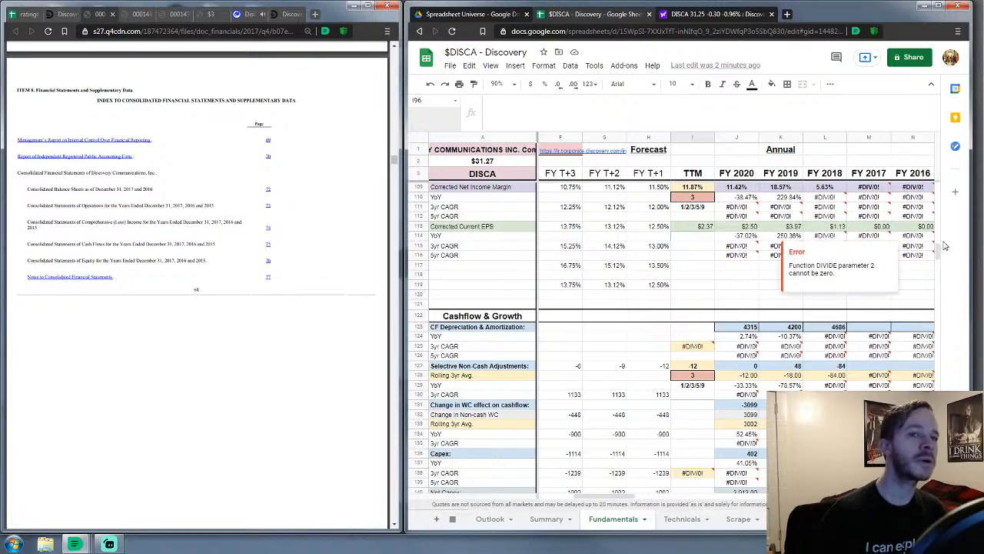
{"action": "left_click_drag", "start_coordinate": [943, 255], "coordinate": [936, 408]}
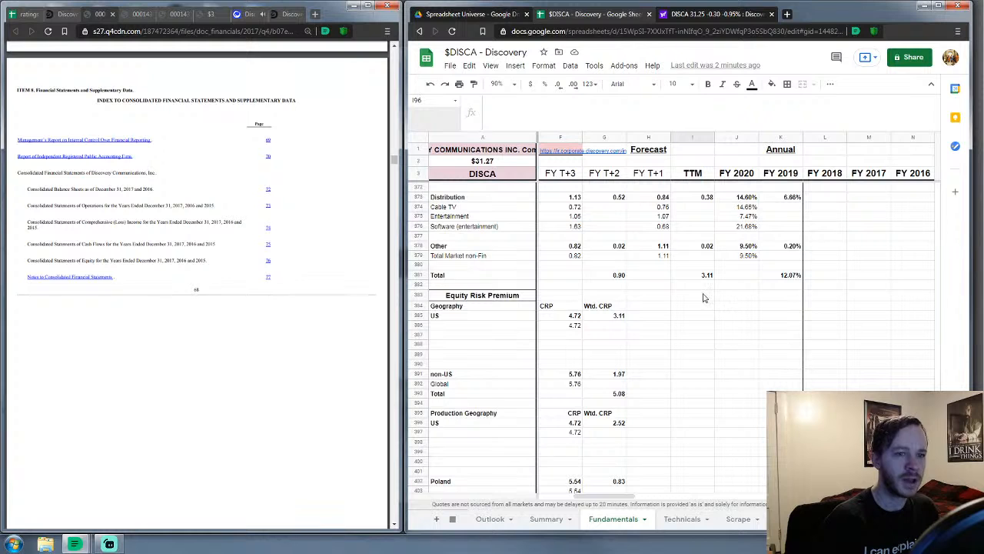
{"action": "scroll", "coordinate": [714, 281], "scroll_direction": "up", "scroll_amount": 4}
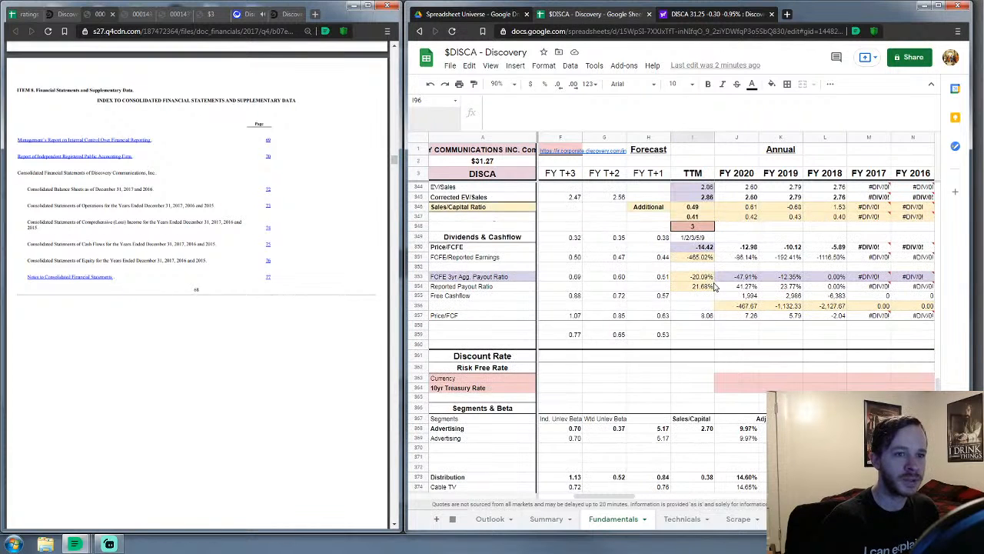
{"action": "scroll", "coordinate": [714, 285], "scroll_direction": "up", "scroll_amount": 1}
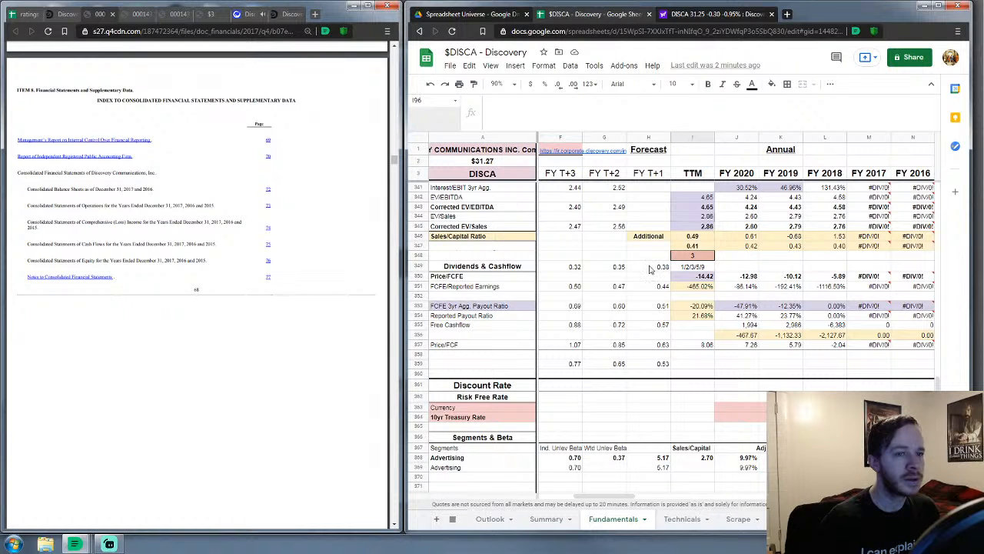
{"action": "left_click", "coordinate": [604, 245]}
{"action": "scroll", "coordinate": [912, 218], "scroll_direction": "up", "scroll_amount": 5}
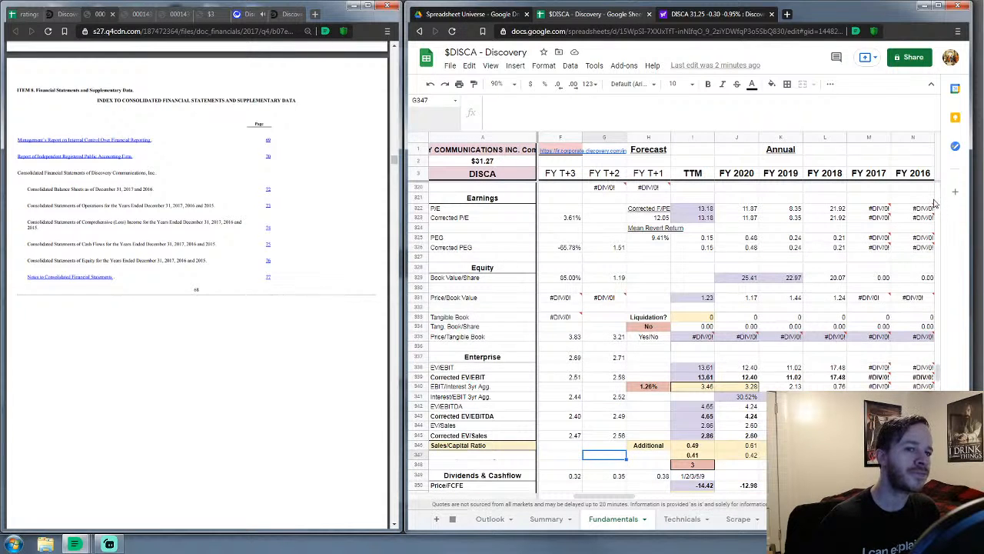
{"action": "left_click", "coordinate": [939, 200]}
{"action": "left_click_drag", "start_coordinate": [939, 197], "coordinate": [937, 185]}
{"action": "left_click_drag", "start_coordinate": [617, 496], "coordinate": [657, 492]}
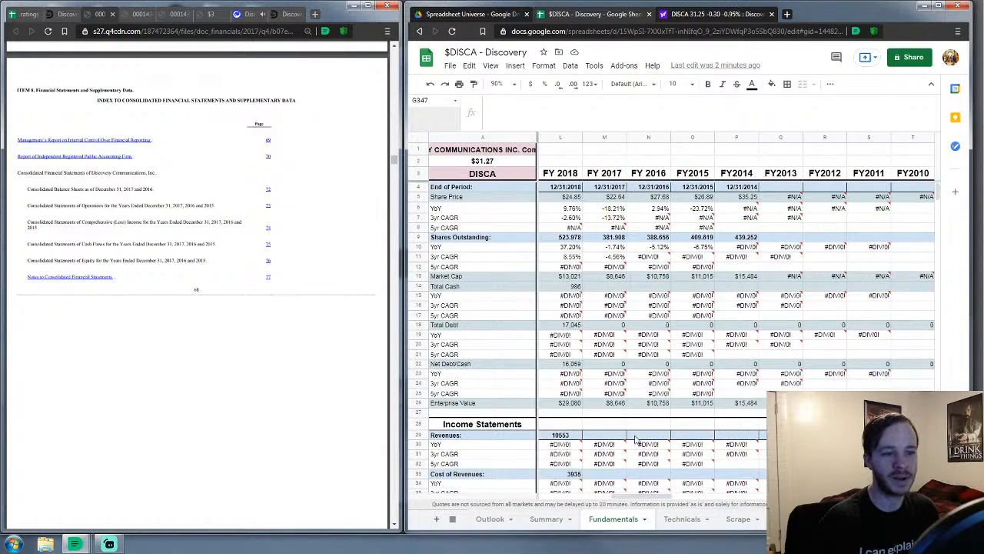
Bring up the 2017 10-K's page 73 Consolidated Statements of Operations and select cell M29
{"action": "scroll", "coordinate": [649, 490], "scroll_direction": "down", "scroll_amount": 5}
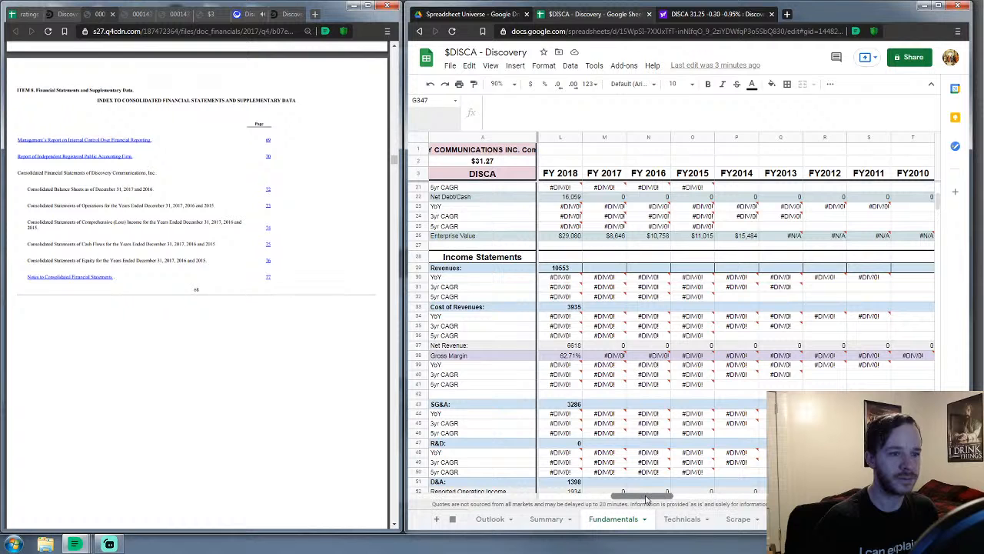
{"action": "left_click_drag", "start_coordinate": [647, 495], "coordinate": [655, 495]}
{"action": "scroll", "coordinate": [601, 388], "scroll_direction": "down", "scroll_amount": 2}
{"action": "scroll", "coordinate": [600, 388], "scroll_direction": "up", "scroll_amount": 1}
{"action": "scroll", "coordinate": [281, 208], "scroll_direction": "down", "scroll_amount": 10}
{"action": "scroll", "coordinate": [281, 208], "scroll_direction": "down", "scroll_amount": 10}
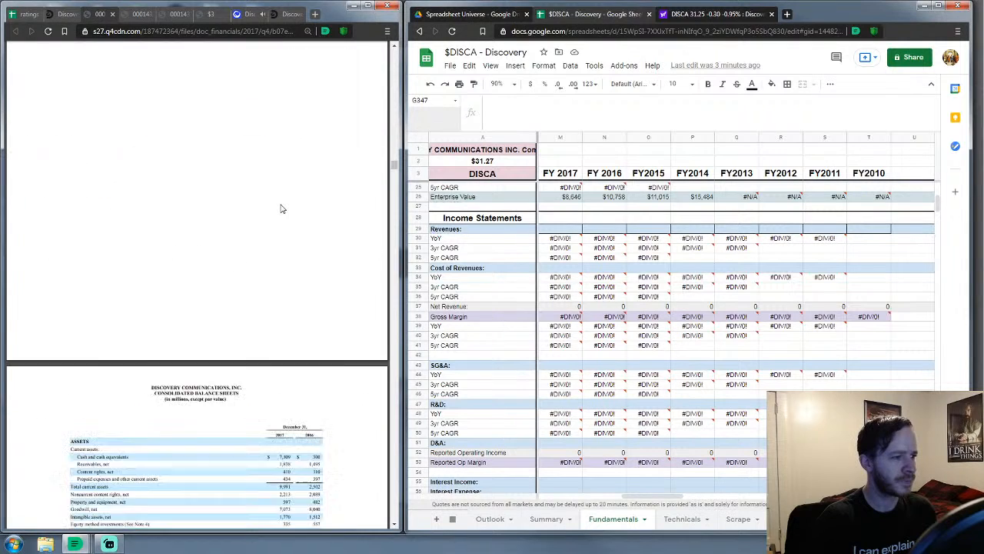
{"action": "scroll", "coordinate": [282, 208], "scroll_direction": "down", "scroll_amount": 6}
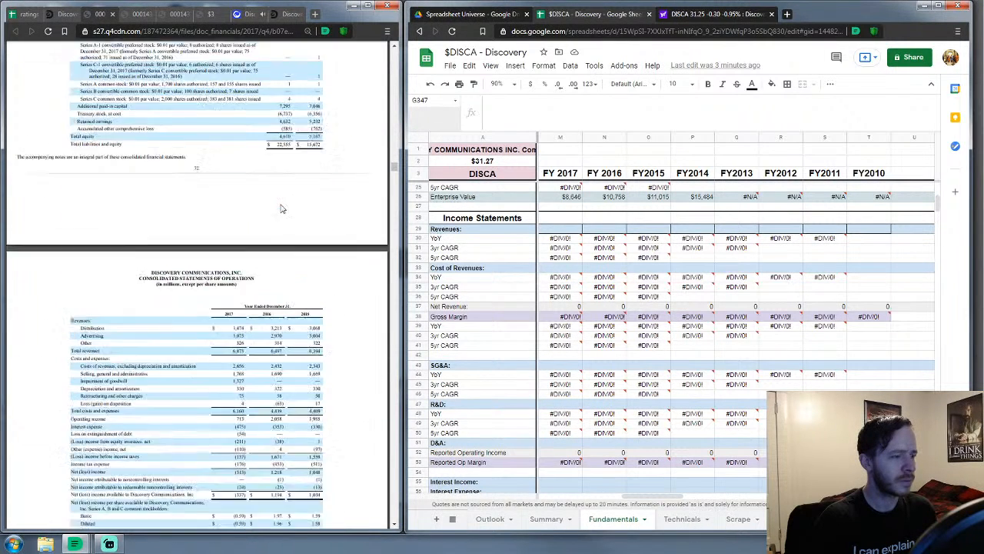
{"action": "scroll", "coordinate": [281, 209], "scroll_direction": "down", "scroll_amount": 1}
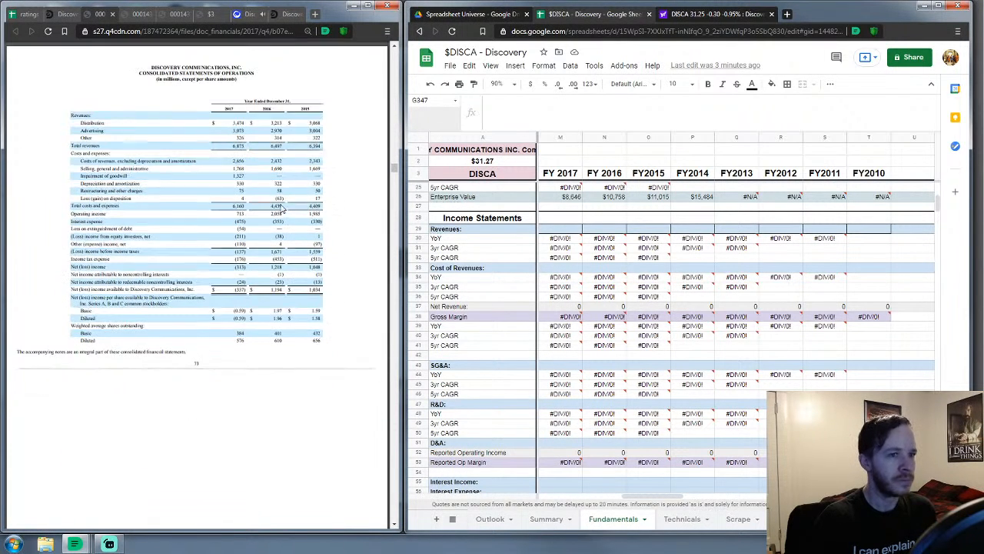
{"action": "left_click", "coordinate": [561, 233]}
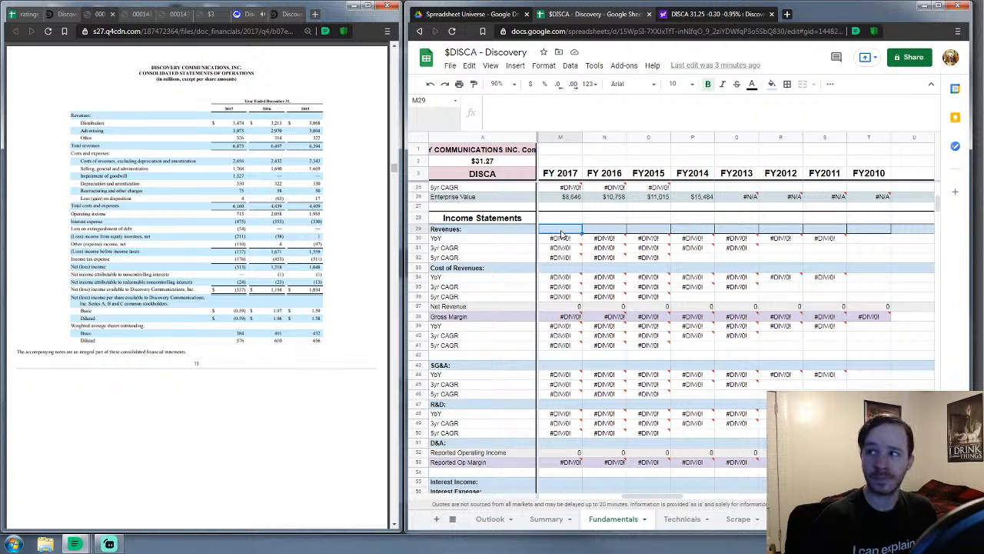
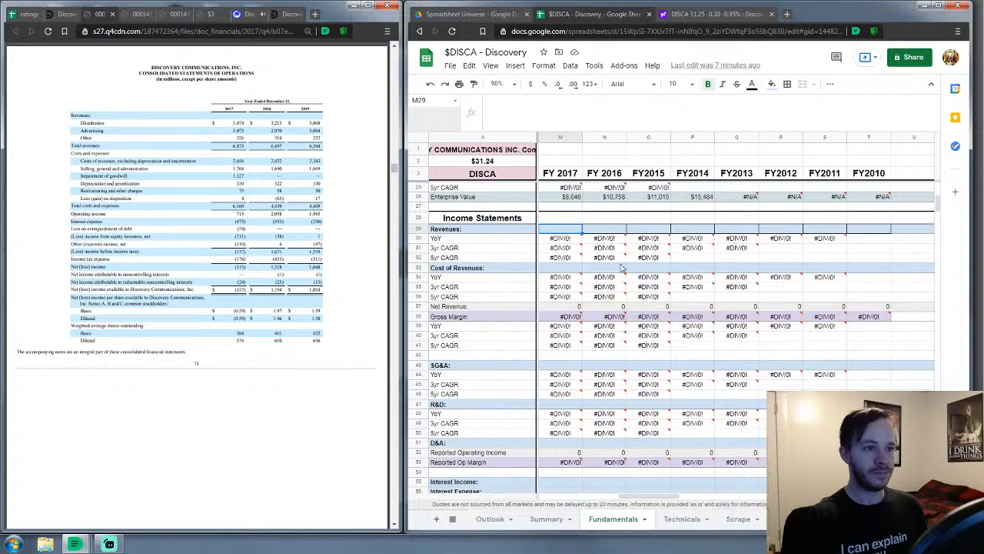
Check the FY 2016 cells, enlarge the 10-K income statement, and return to FY 2017 Revenues (M29)
{"action": "left_click", "coordinate": [616, 271]}
{"action": "left_click", "coordinate": [560, 231]}
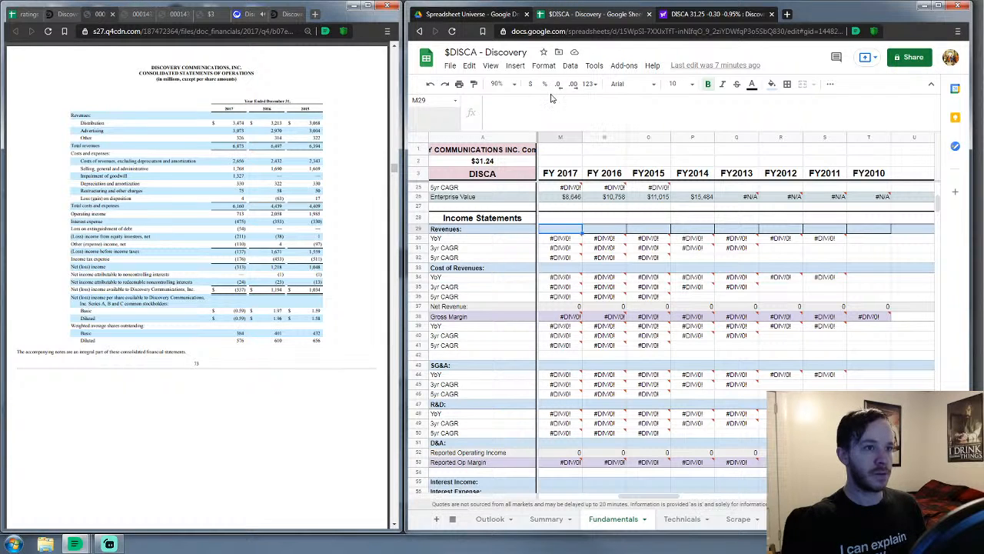
{"action": "left_click", "coordinate": [612, 230]}
{"action": "left_click", "coordinate": [561, 231]}
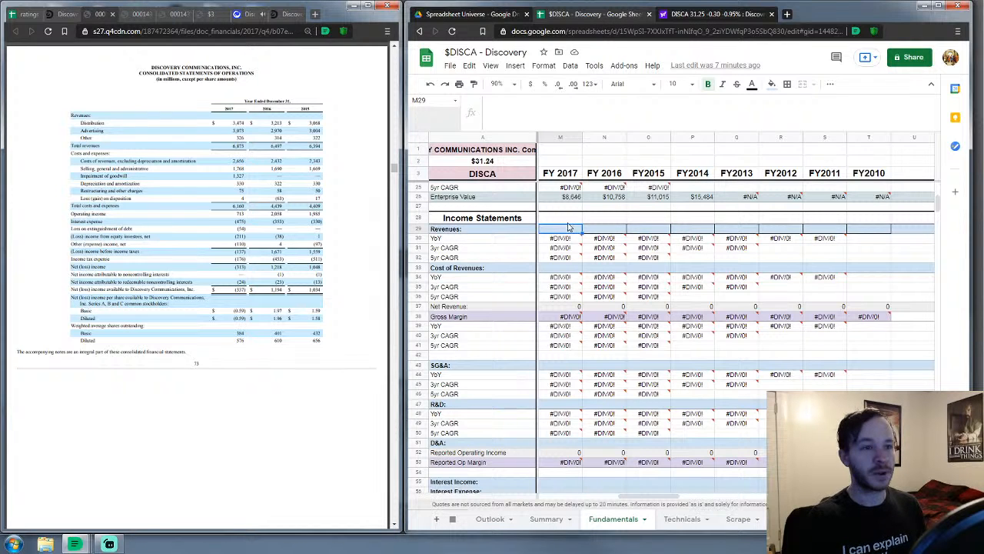
{"action": "left_click", "coordinate": [603, 230]}
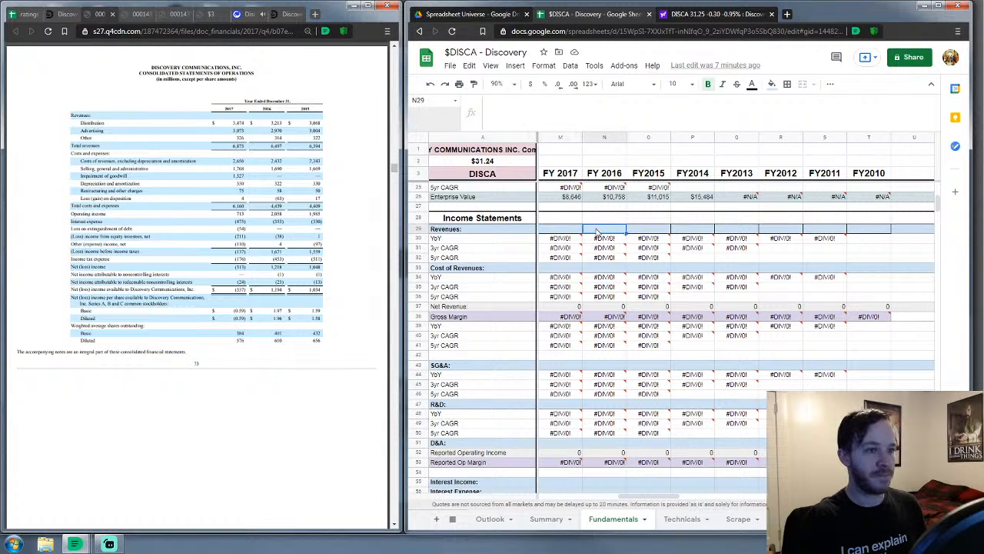
{"action": "left_click", "coordinate": [568, 229]}
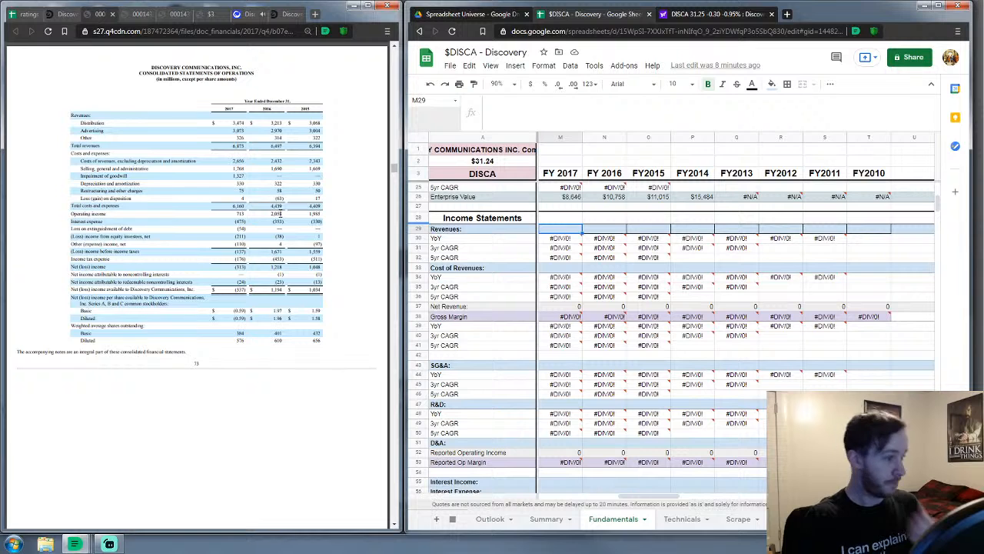
{"action": "left_click", "coordinate": [370, 476]}
{"action": "left_click", "coordinate": [371, 476]}
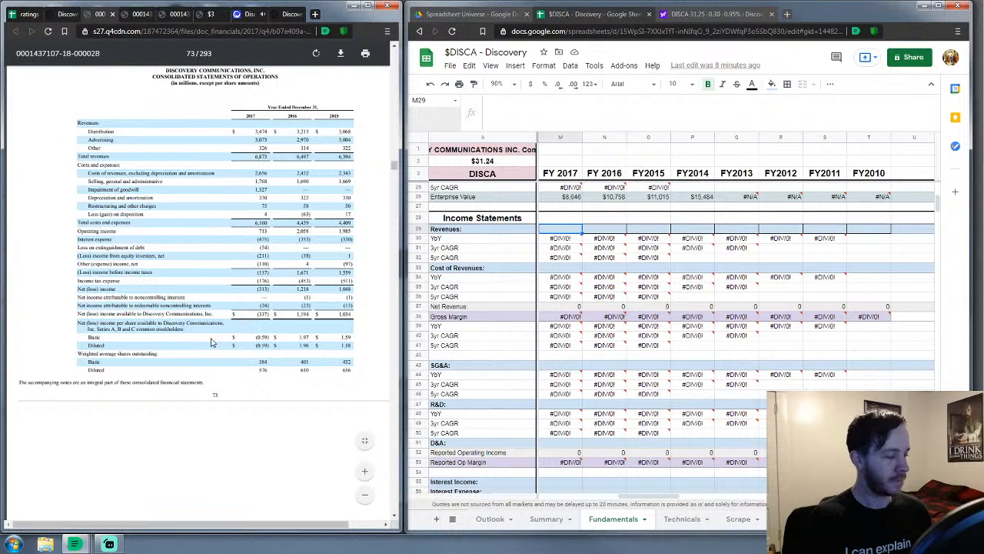
{"action": "left_click", "coordinate": [562, 231]}
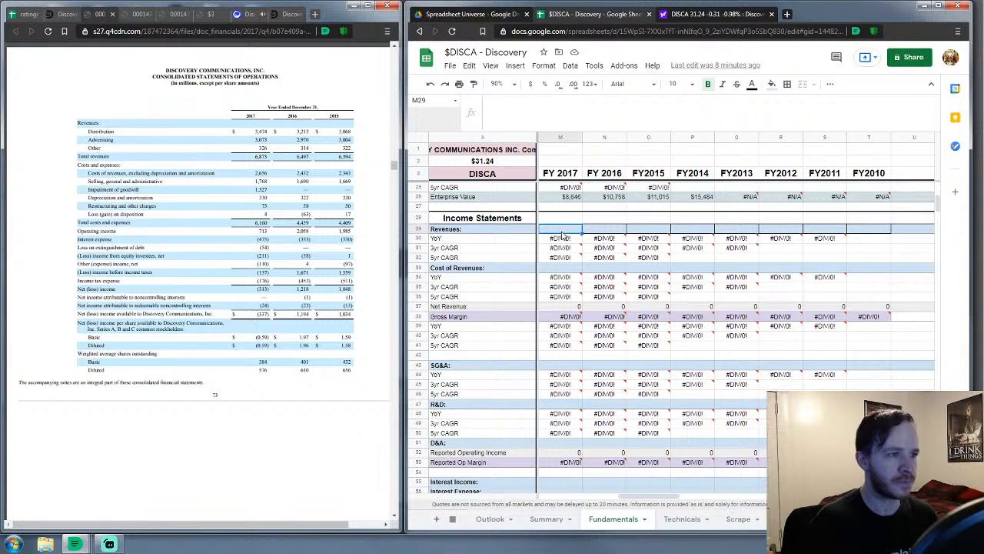
Enter FY 2017 revenues 6873, cost of revenues 2656 and SG&A 3174
{"action": "type", "text": "6873"}
{"action": "key", "text": "Return"}
{"action": "key", "text": "Down"}
{"action": "key", "text": "Down"}
{"action": "key", "text": "Down"}
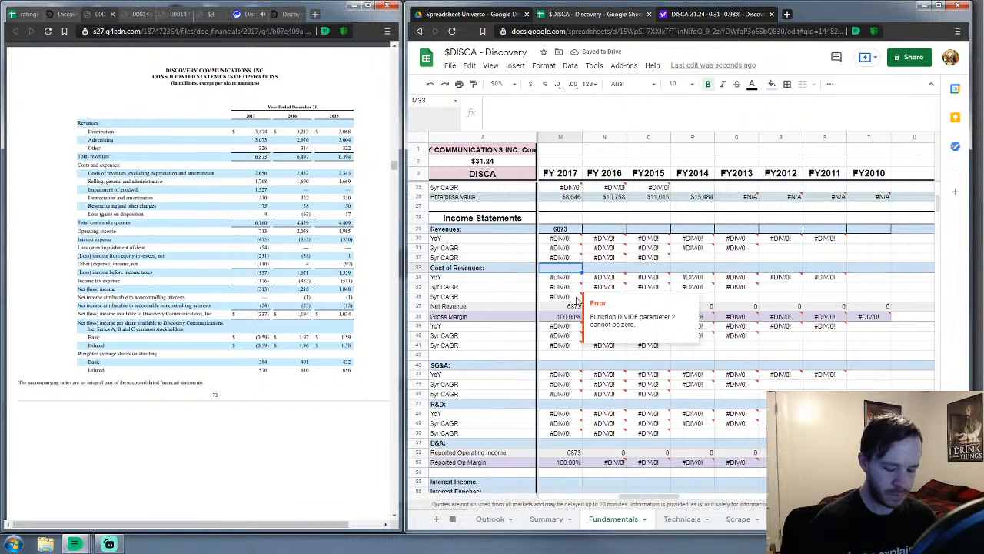
{"action": "type", "text": "2656"}
{"action": "key", "text": "Return"}
{"action": "key", "text": "Down"}
{"action": "key", "text": "Down"}
{"action": "key", "text": "Down"}
{"action": "key", "text": "Down"}
{"action": "key", "text": "Down"}
{"action": "key", "text": "Down"}
{"action": "key", "text": "Down"}
{"action": "key", "text": "Down"}
{"action": "key", "text": "Down"}
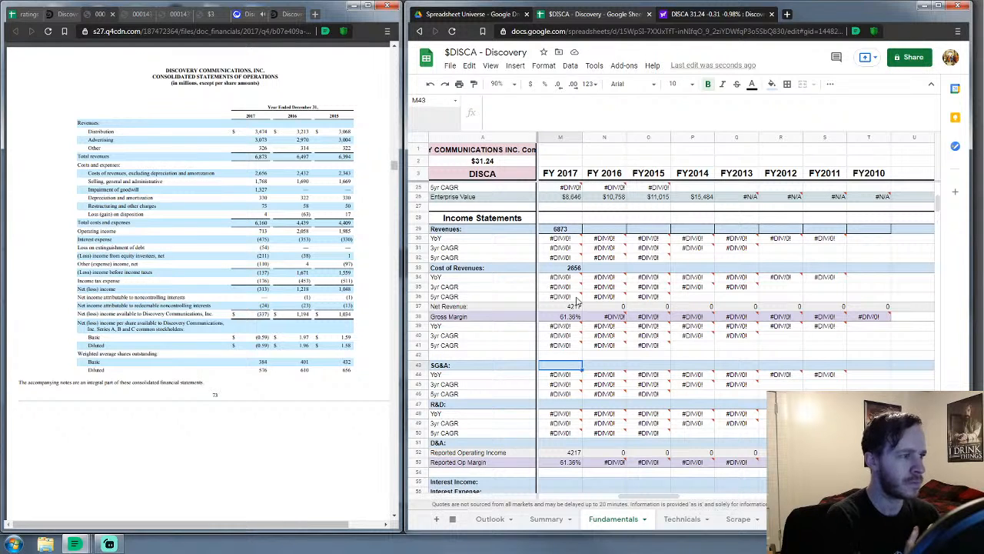
{"action": "type", "text": "3174"}
{"action": "key", "text": "Return"}
{"action": "key", "text": "Down"}
{"action": "key", "text": "Down"}
{"action": "key", "text": "Down"}
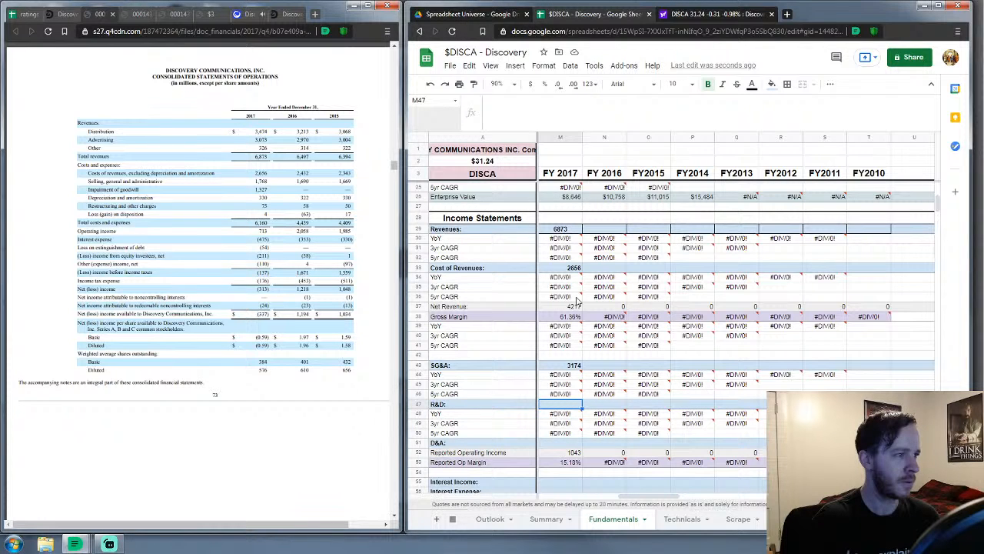
Enter FY 2017 R&D 0, D&A 330, interest income 0, interest expense 475, net currency income 0
{"action": "type", "text": "0"}
{"action": "key", "text": "Return"}
{"action": "key", "text": "Down"}
{"action": "key", "text": "Down"}
{"action": "key", "text": "Down"}
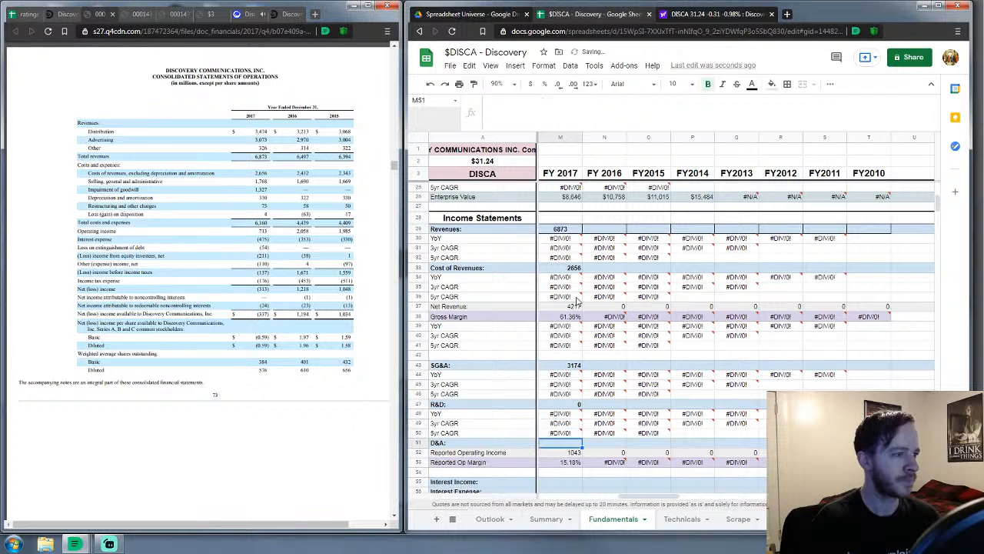
{"action": "type", "text": "330"}
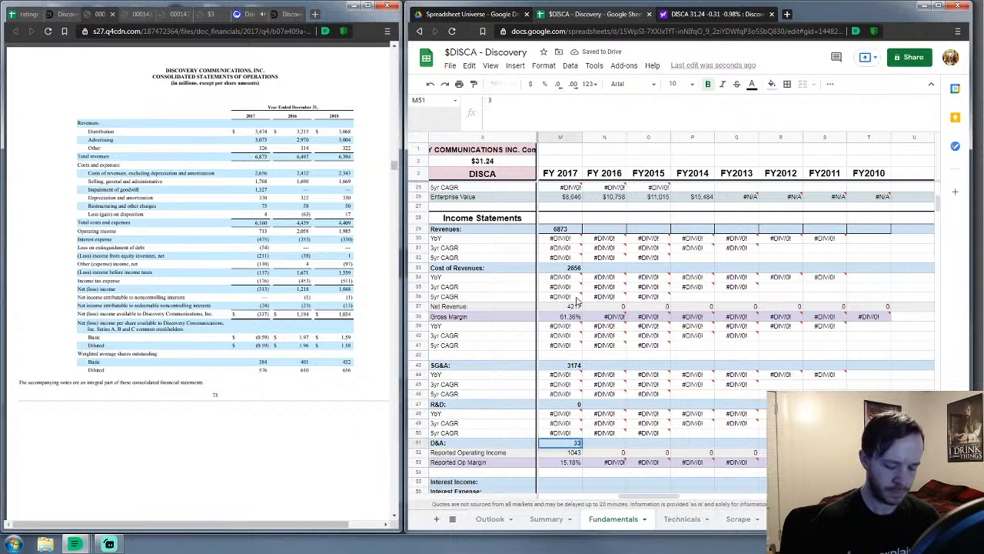
{"action": "key", "text": "Return"}
{"action": "key", "text": "Down"}
{"action": "key", "text": "Down"}
{"action": "key", "text": "Down"}
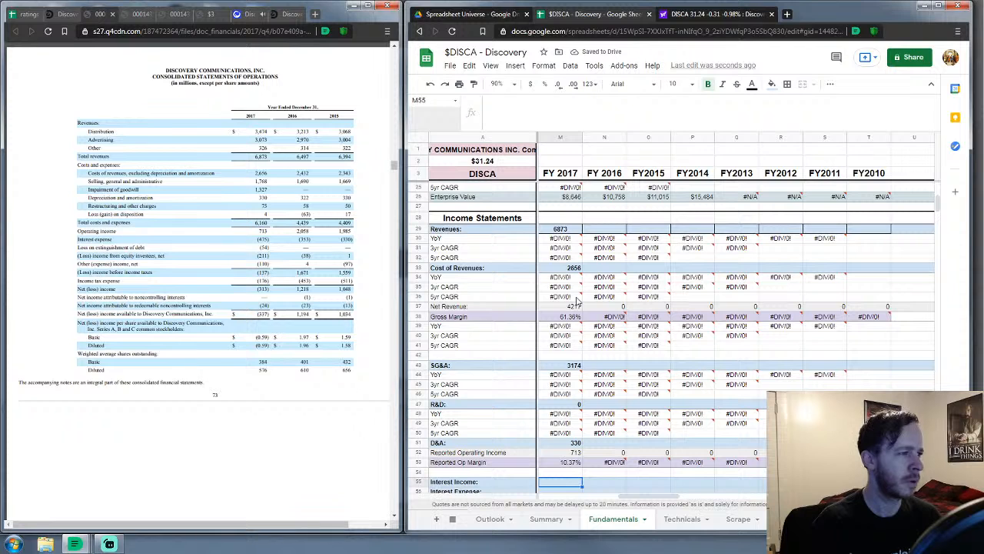
{"action": "type", "text": "0"}
{"action": "key", "text": "Return"}
{"action": "type", "text": "475"}
{"action": "key", "text": "Return"}
{"action": "key", "text": "Down"}
{"action": "key", "text": "Down"}
{"action": "key", "text": "Down"}
{"action": "key", "text": "Down"}
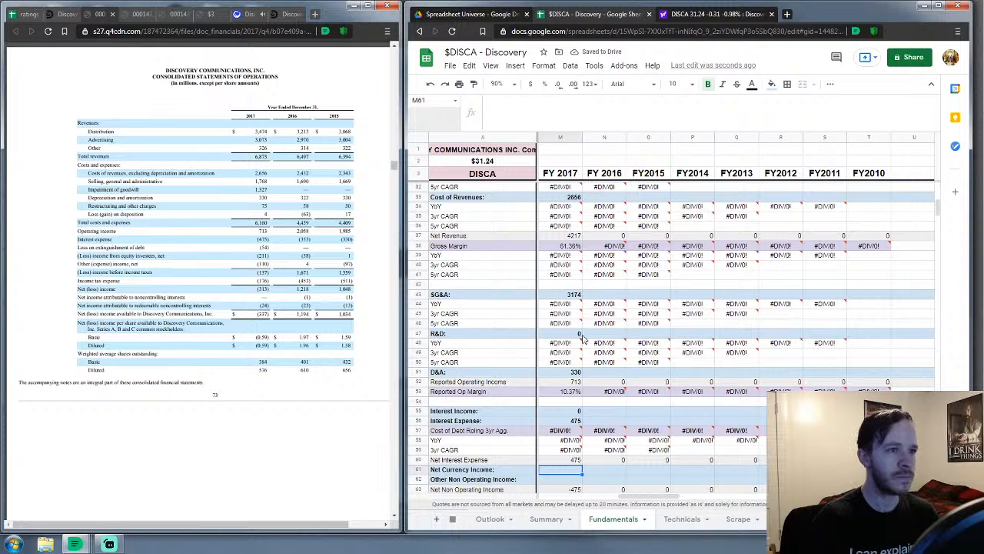
{"action": "scroll", "coordinate": [605, 358], "scroll_direction": "down", "scroll_amount": 2}
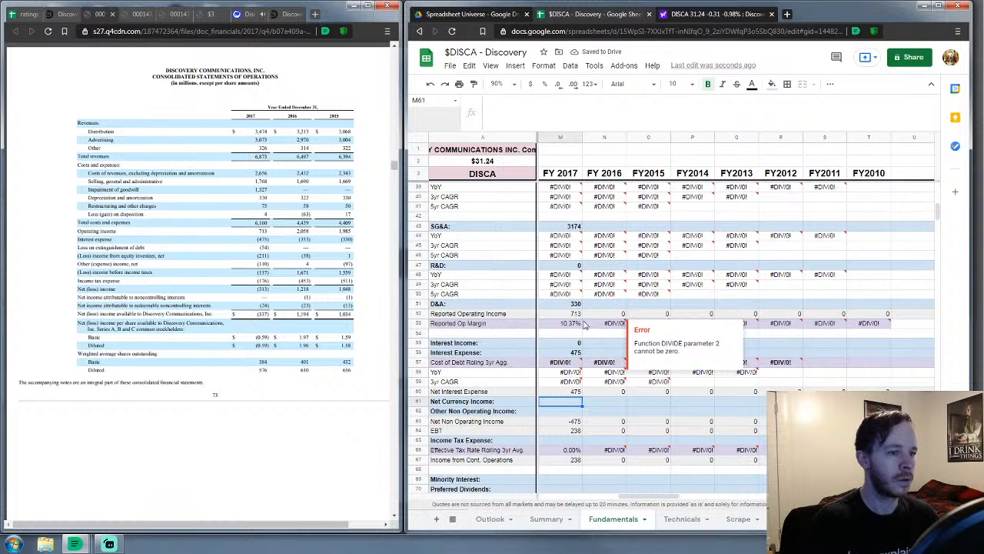
{"action": "scroll", "coordinate": [598, 330], "scroll_direction": "down", "scroll_amount": 3}
{"action": "type", "text": "0"}
{"action": "key", "text": "Return"}
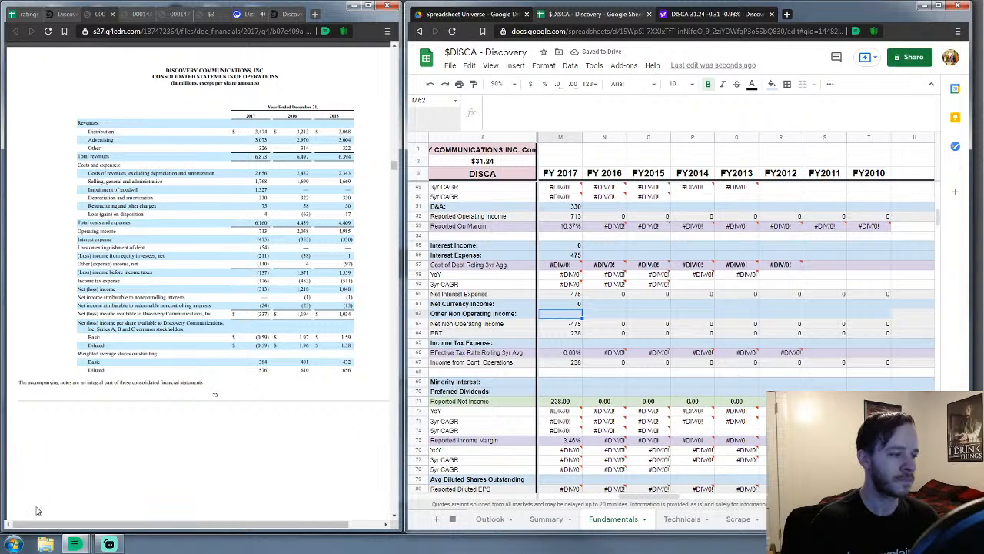
{"action": "left_click", "coordinate": [14, 544]}
{"action": "left_click", "coordinate": [60, 286]}
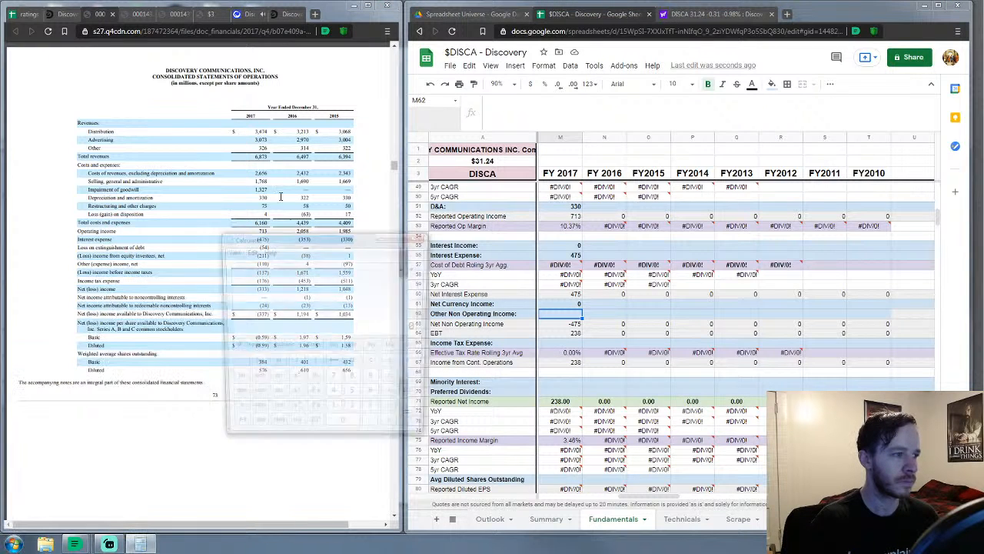
{"action": "type", "text": "."}
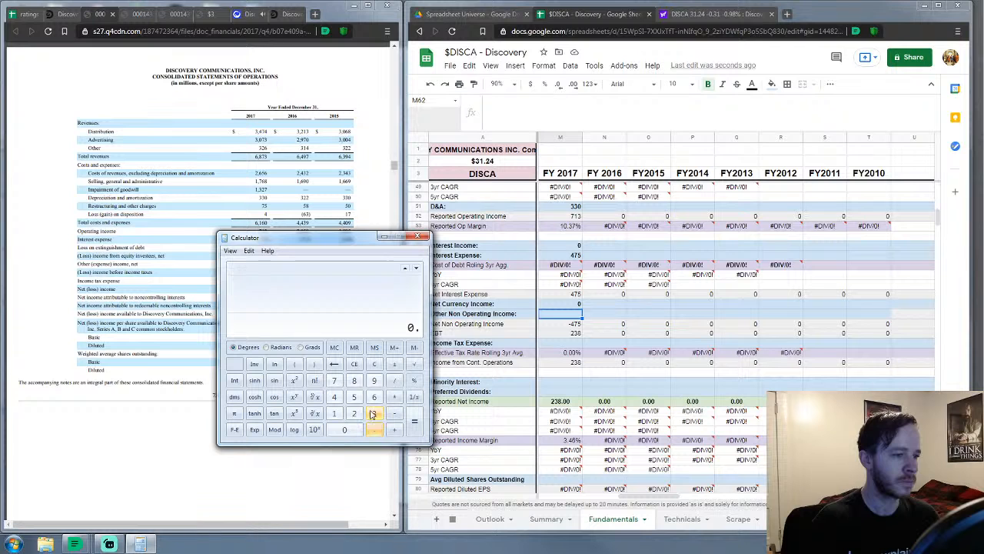
{"action": "type", "text": "35 * 0.07"}
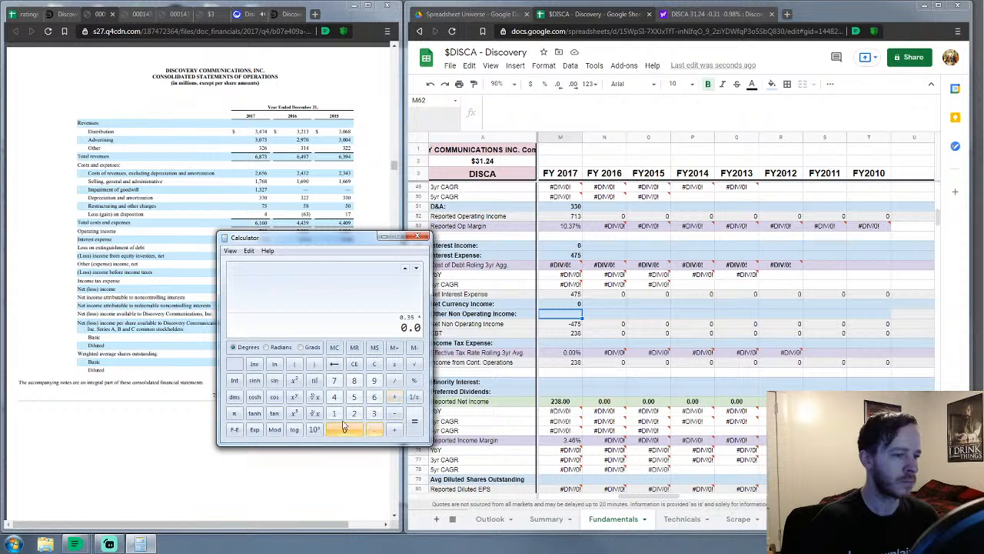
{"action": "left_click", "coordinate": [414, 431]}
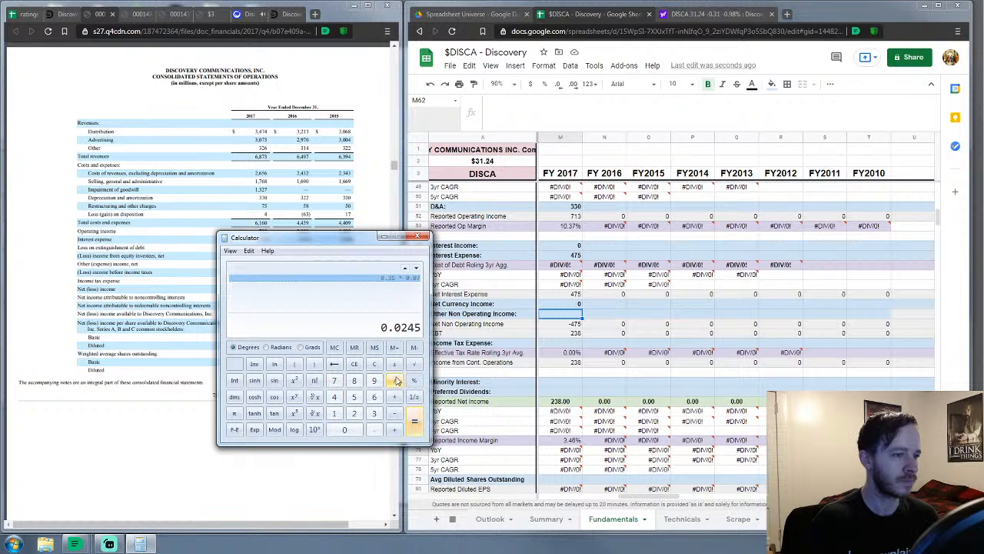
{"action": "left_click", "coordinate": [374, 363]}
{"action": "left_click", "coordinate": [418, 236]}
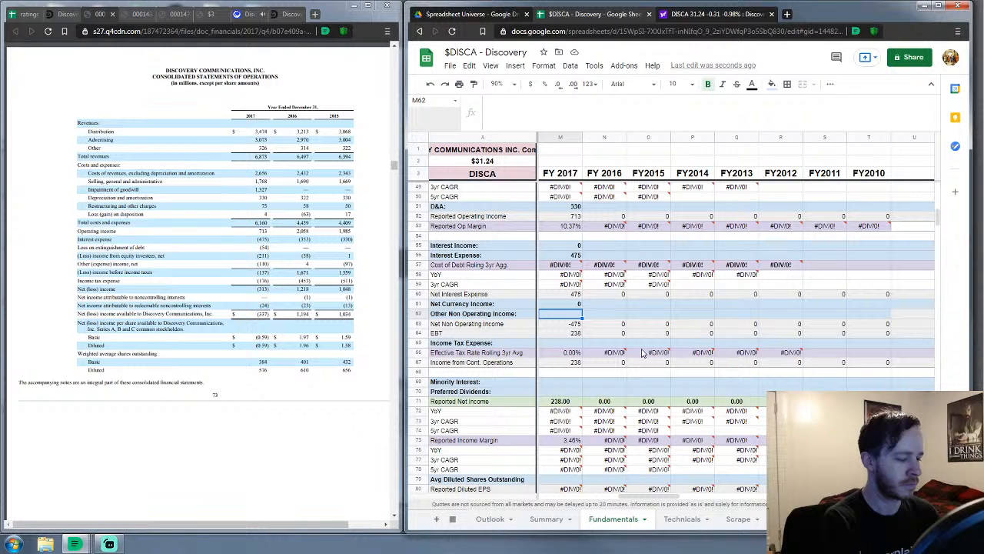
Enter FY 2017 other non-operating −375, income tax 176, minority interest −24, preferred dividends 0, diluted shares 576
{"action": "type", "text": "-375"}
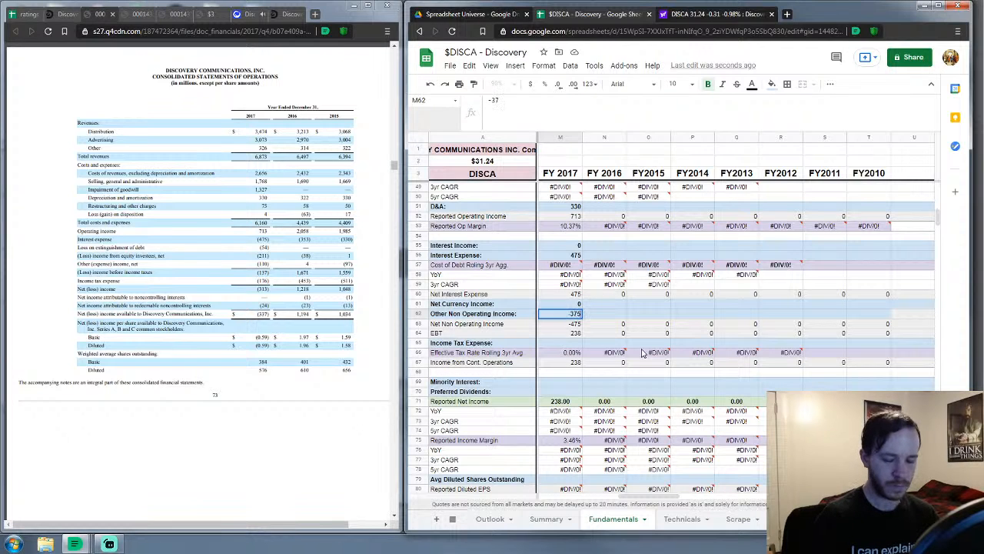
{"action": "key", "text": "Return"}
{"action": "key", "text": "Down"}
{"action": "key", "text": "Down"}
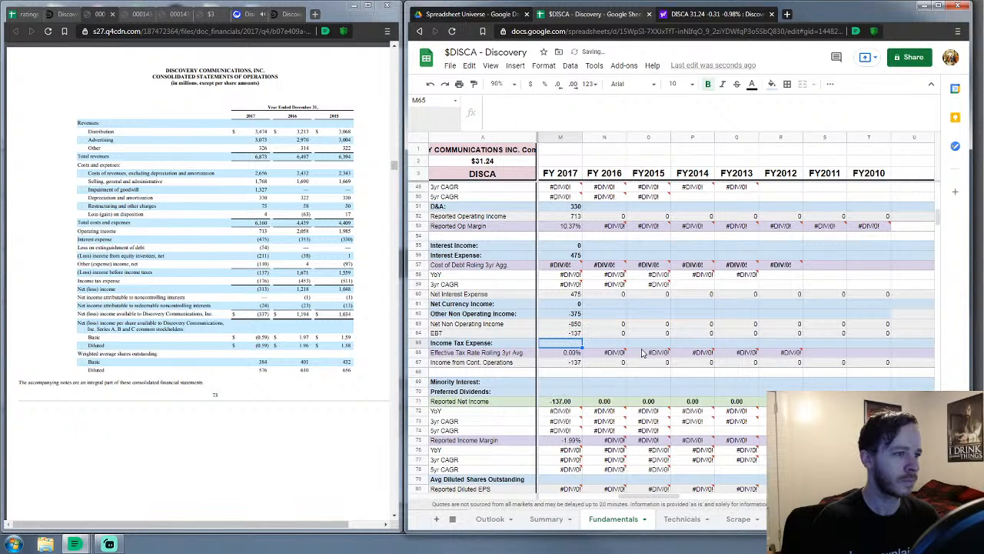
{"action": "type", "text": "176"}
{"action": "key", "text": "Return"}
{"action": "key", "text": "Down"}
{"action": "key", "text": "Down"}
{"action": "key", "text": "Down"}
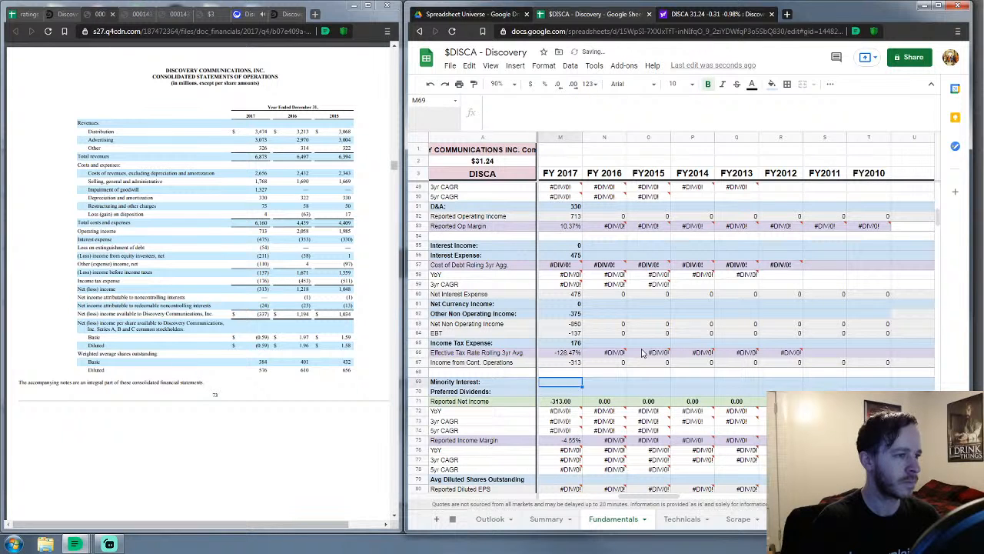
{"action": "type", "text": "-24"}
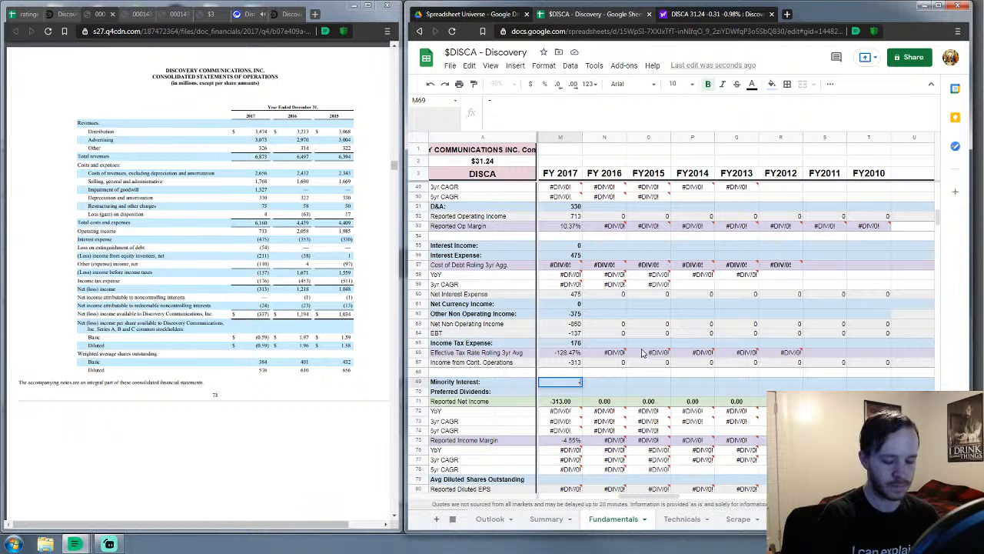
{"action": "key", "text": "Return"}
{"action": "type", "text": "0"}
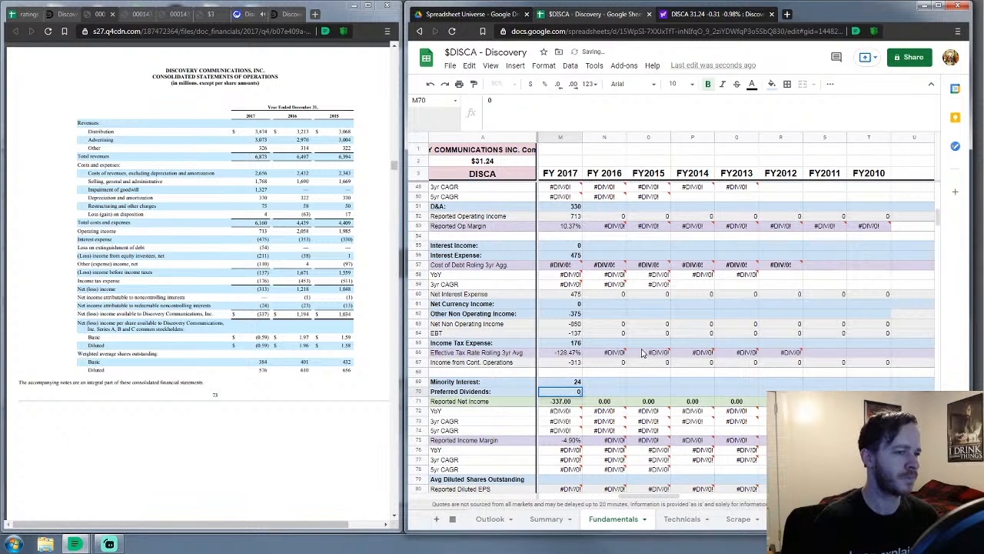
{"action": "key", "text": "Down"}
{"action": "key", "text": "Down"}
{"action": "key", "text": "Down"}
{"action": "key", "text": "Down"}
{"action": "key", "text": "Down"}
{"action": "key", "text": "Down"}
{"action": "key", "text": "Down"}
{"action": "key", "text": "Down"}
{"action": "key", "text": "Down"}
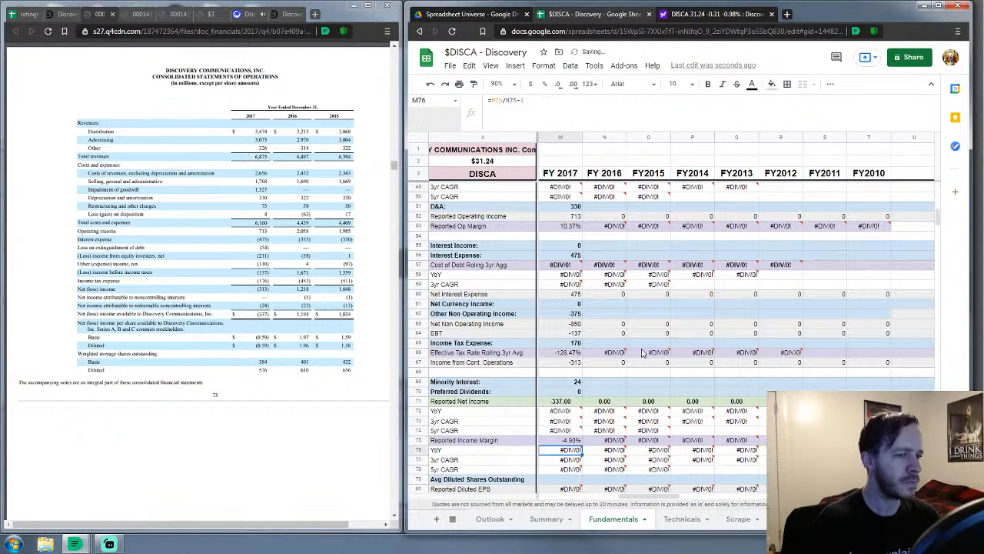
{"action": "type", "text": "576"}
{"action": "key", "text": "Return"}
{"action": "key", "text": "Down"}
{"action": "key", "text": "Down"}
{"action": "key", "text": "Down"}
{"action": "key", "text": "Down"}
{"action": "key", "text": "Down"}
{"action": "key", "text": "Down"}
{"action": "key", "text": "Down"}
{"action": "key", "text": "Down"}
{"action": "key", "text": "Down"}
{"action": "key", "text": "Down"}
{"action": "key", "text": "Down"}
{"action": "key", "text": "Down"}
{"action": "key", "text": "Down"}
{"action": "key", "text": "Down"}
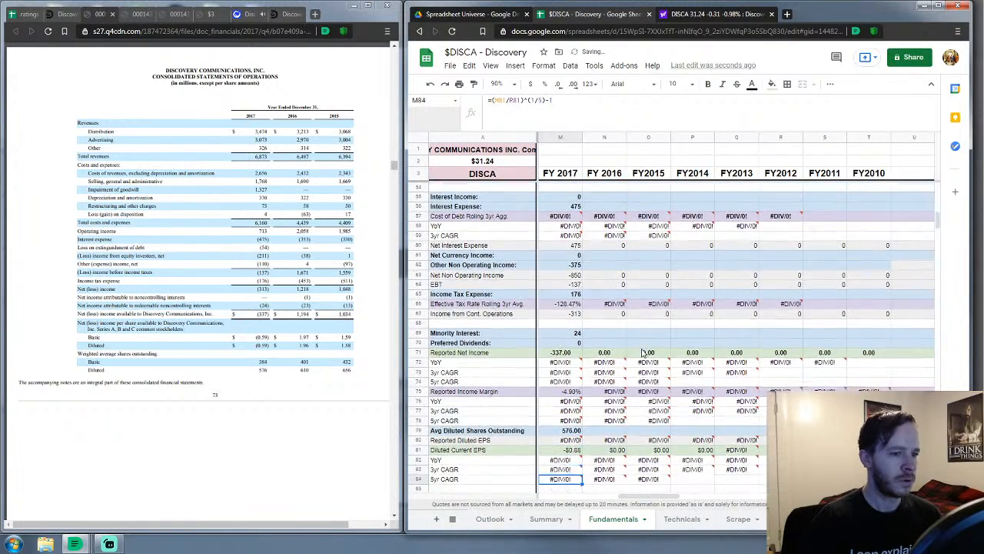
Move to the FY 2017 cash-flow depreciation and amortization cell with the Cashflow & Growth section in view
{"action": "key", "text": "Down"}
{"action": "key", "text": "Down"}
{"action": "key", "text": "Down"}
{"action": "key", "text": "Down"}
{"action": "key", "text": "Down"}
{"action": "key", "text": "Down"}
{"action": "key", "text": "Down"}
{"action": "key", "text": "Down"}
{"action": "key", "text": "Down"}
{"action": "key", "text": "Down"}
{"action": "key", "text": "Down"}
{"action": "key", "text": "Down"}
{"action": "key", "text": "Down"}
{"action": "key", "text": "Down"}
{"action": "key", "text": "Down"}
{"action": "key", "text": "Down"}
{"action": "key", "text": "Down"}
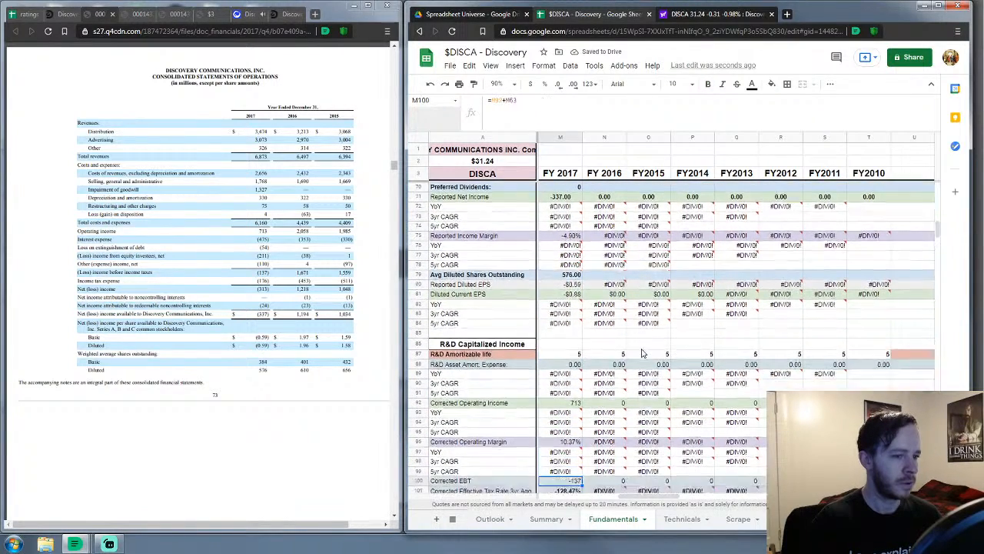
{"action": "key", "text": "Down"}
{"action": "key", "text": "Down"}
{"action": "key", "text": "Down"}
{"action": "key", "text": "Down"}
{"action": "key", "text": "Down"}
{"action": "key", "text": "Down"}
{"action": "key", "text": "Down"}
{"action": "key", "text": "Down"}
{"action": "key", "text": "Down"}
{"action": "key", "text": "Down"}
{"action": "key", "text": "Down"}
{"action": "key", "text": "Down"}
{"action": "key", "text": "Down"}
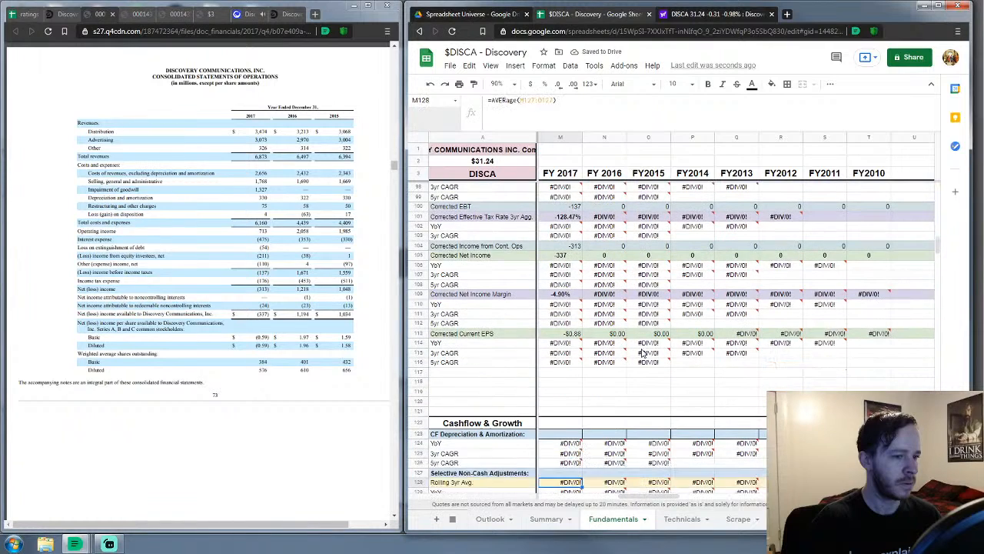
{"action": "key", "text": "Up"}
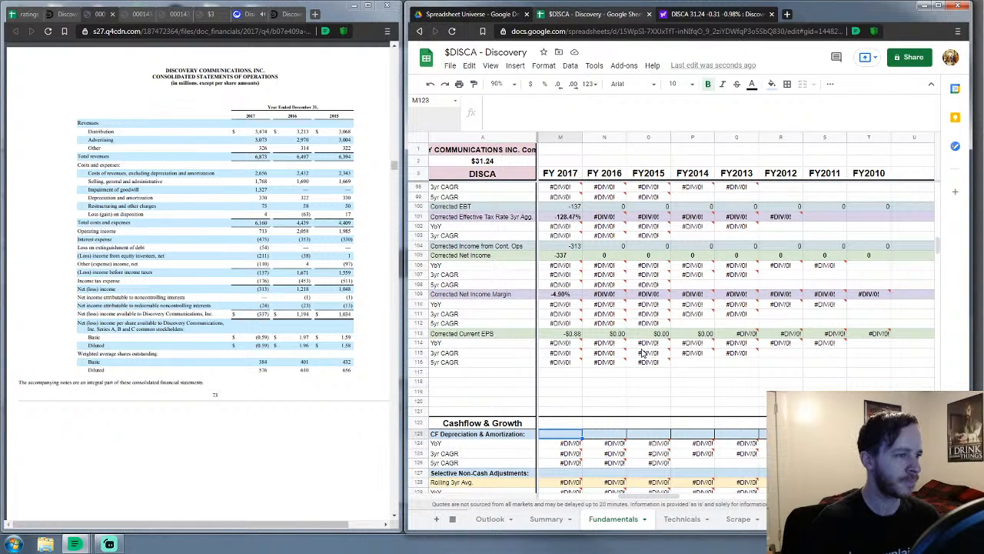
{"action": "scroll", "coordinate": [645, 352], "scroll_direction": "down", "scroll_amount": 5}
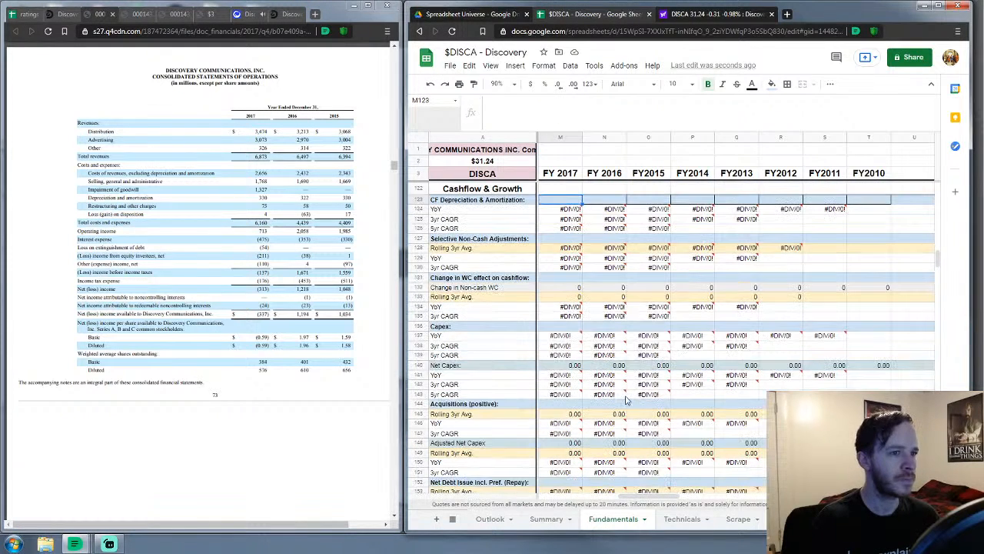
Scroll the 10-K PDF down to Discovery's consolidated statements of cash flows for 2017–2015
{"action": "scroll", "coordinate": [153, 296], "scroll_direction": "down", "scroll_amount": 5}
{"action": "scroll", "coordinate": [155, 310], "scroll_direction": "down", "scroll_amount": 3}
{"action": "scroll", "coordinate": [159, 310], "scroll_direction": "up", "scroll_amount": 13}
{"action": "scroll", "coordinate": [162, 306], "scroll_direction": "down", "scroll_amount": 6}
{"action": "scroll", "coordinate": [161, 306], "scroll_direction": "down", "scroll_amount": 10}
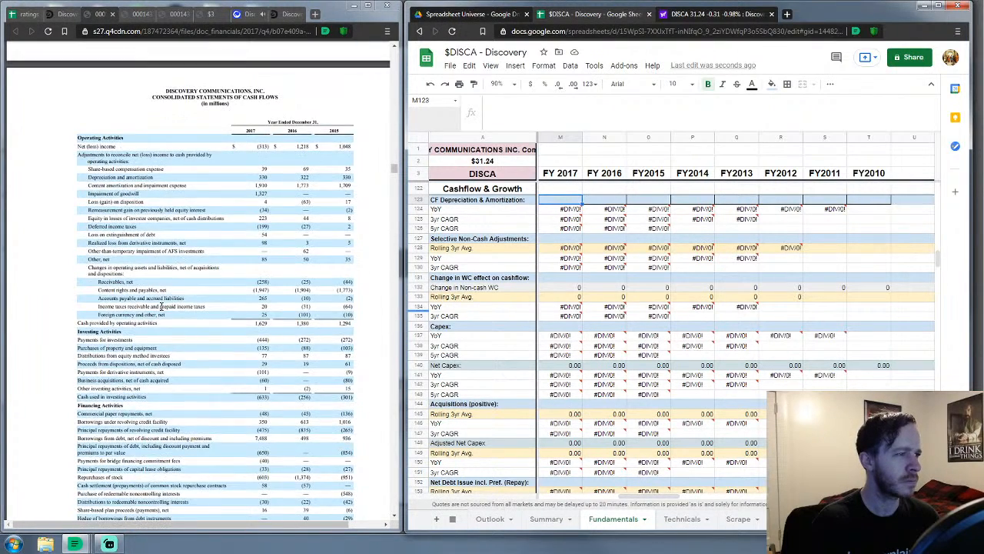
{"action": "scroll", "coordinate": [161, 306], "scroll_direction": "down", "scroll_amount": 2}
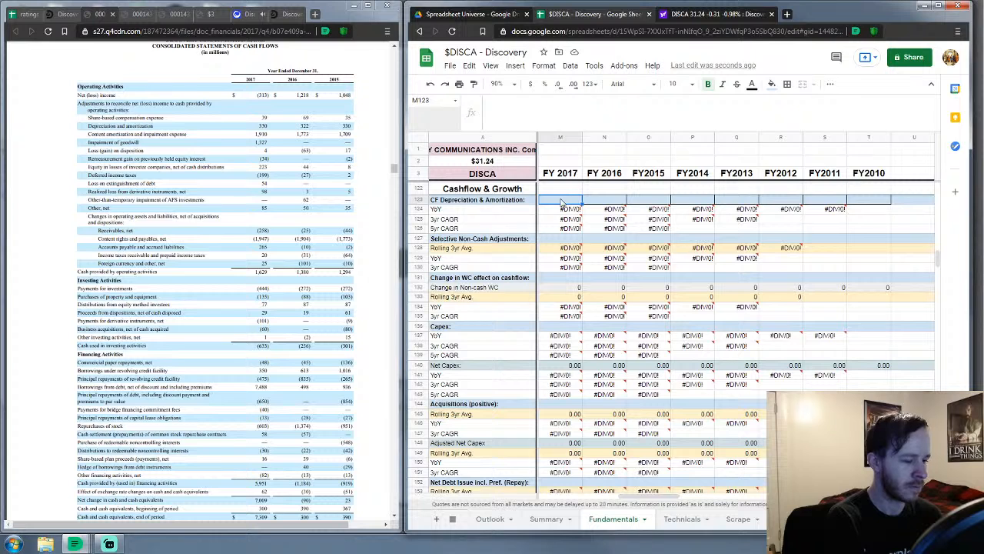
Enter FY 2017 D&A 2240, non-cash adjustments 58 and working-capital change −1895
{"action": "type", "text": "2240"}
{"action": "key", "text": "Return"}
{"action": "key", "text": "Down"}
{"action": "key", "text": "Down"}
{"action": "key", "text": "Down"}
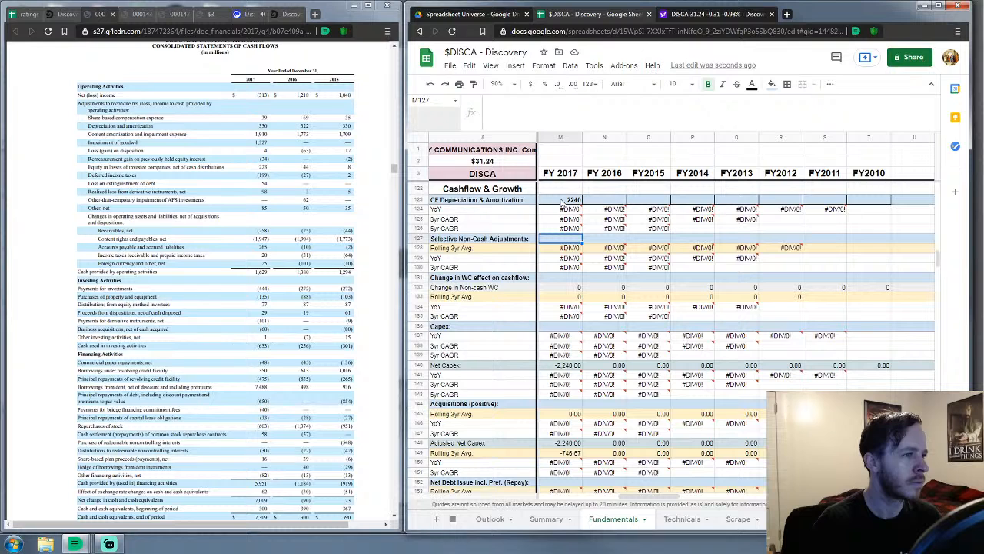
{"action": "type", "text": "58"}
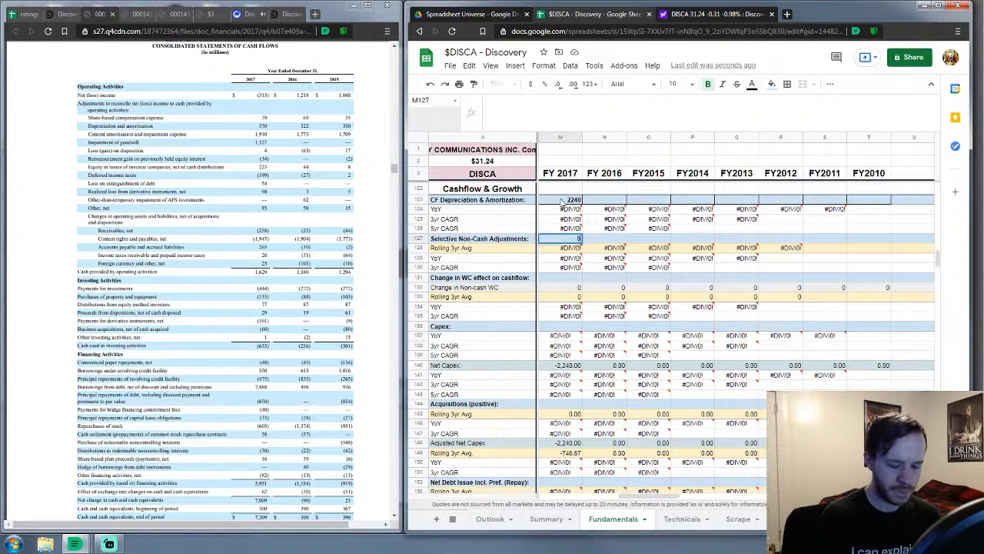
{"action": "key", "text": "Down"}
{"action": "key", "text": "Down"}
{"action": "key", "text": "Down"}
{"action": "key", "text": "Down"}
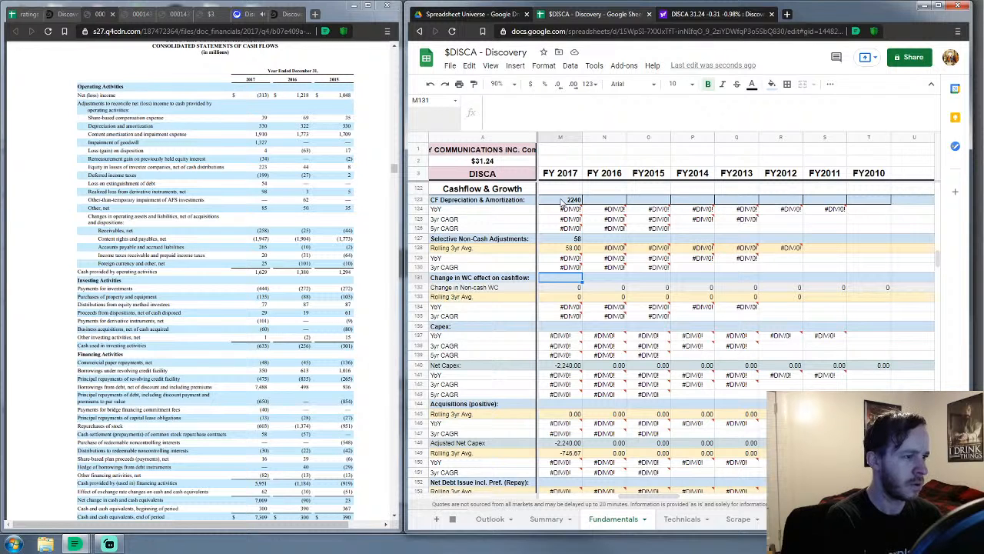
{"action": "type", "text": "-1"}
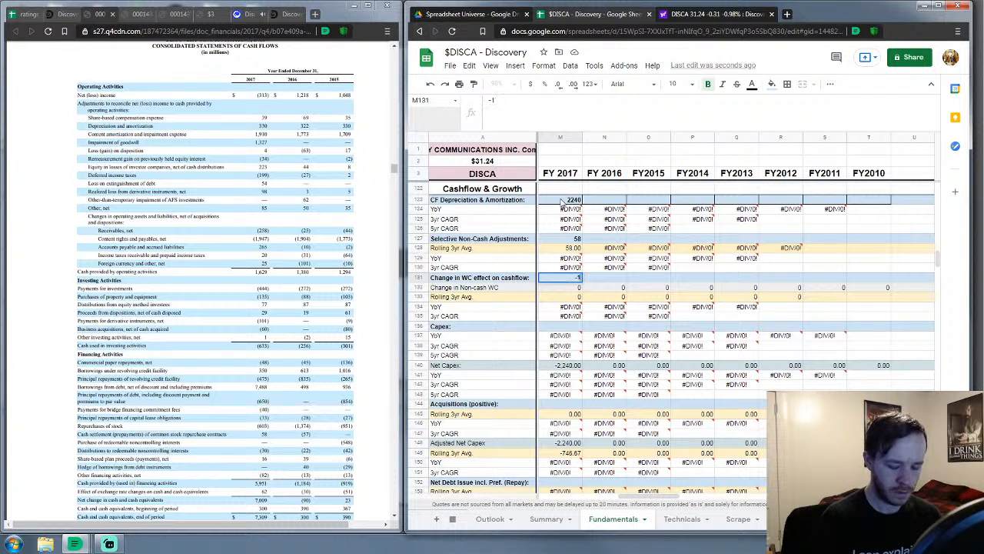
{"action": "type", "text": "895"}
{"action": "key", "text": "Return"}
{"action": "key", "text": "Down"}
{"action": "key", "text": "Down"}
{"action": "key", "text": "Down"}
{"action": "key", "text": "Down"}
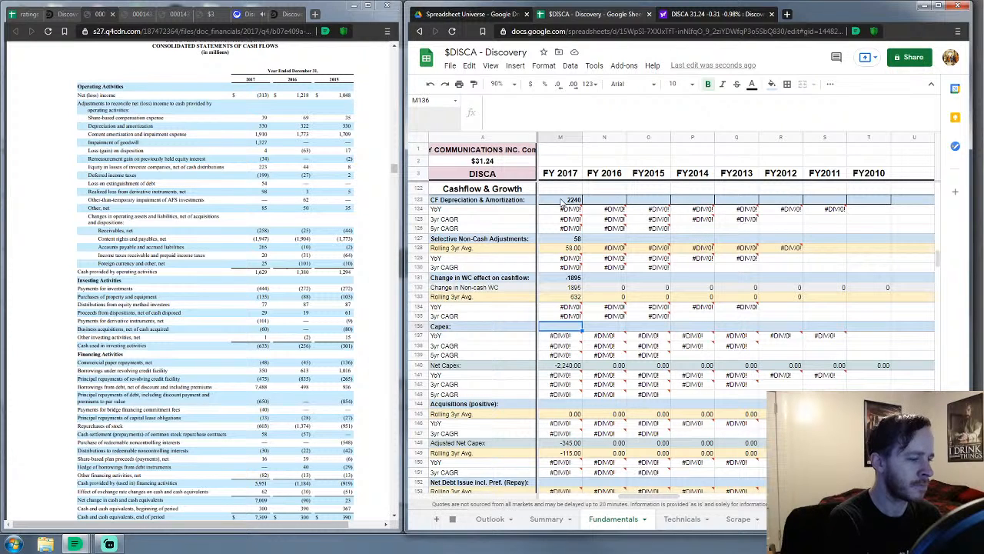
Enter FY 2017 capex 135 and acquisitions 60
{"action": "type", "text": "135"}
{"action": "key", "text": "Return"}
{"action": "key", "text": "Down"}
{"action": "key", "text": "Down"}
{"action": "key", "text": "Down"}
{"action": "key", "text": "Down"}
{"action": "key", "text": "Down"}
{"action": "key", "text": "Down"}
{"action": "key", "text": "Down"}
{"action": "key", "text": "Down"}
{"action": "key", "text": "Down"}
{"action": "key", "text": "Up"}
{"action": "key", "text": "Up"}
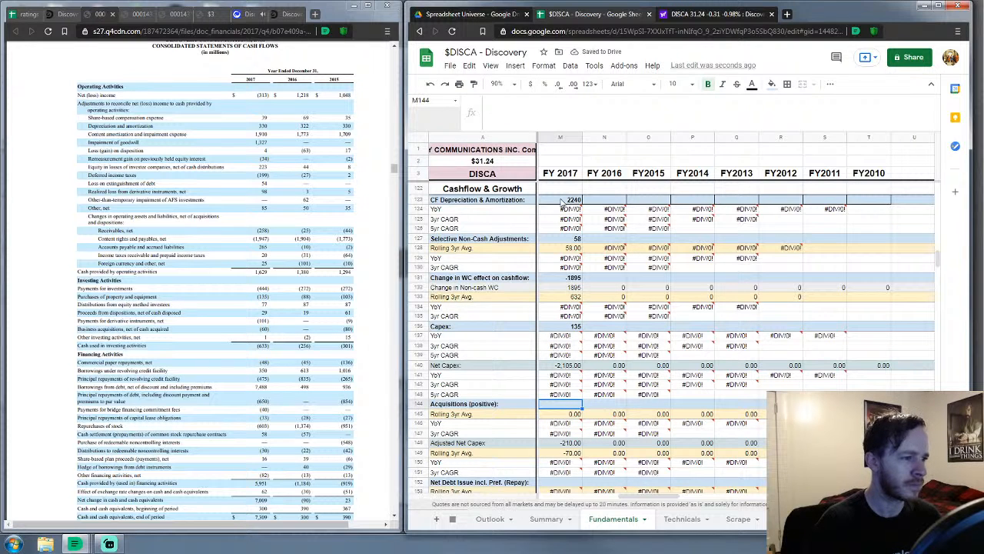
{"action": "type", "text": "60"}
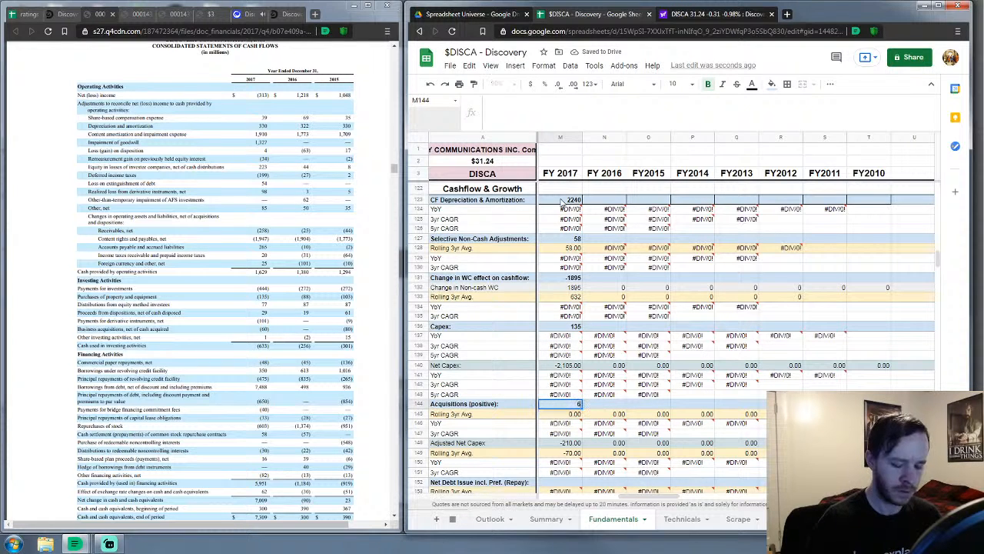
{"action": "key", "text": "Return"}
{"action": "key", "text": "Down"}
{"action": "key", "text": "Down"}
{"action": "key", "text": "Down"}
{"action": "key", "text": "Down"}
{"action": "key", "text": "Down"}
{"action": "key", "text": "Down"}
{"action": "key", "text": "Down"}
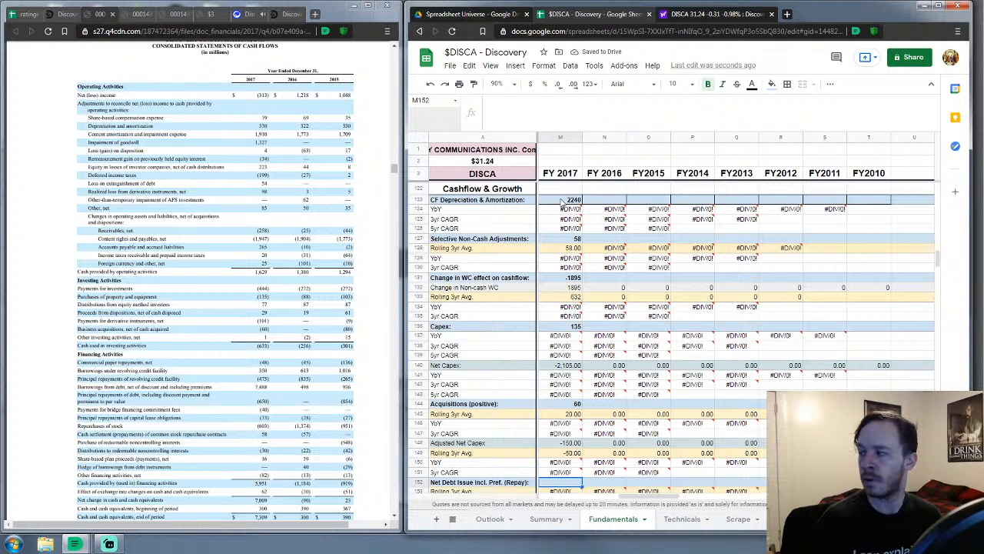
Enter FY 2017 net debt issuance 6432, treasury purchases 603 and dividends paid 0
{"action": "scroll", "coordinate": [572, 307], "scroll_direction": "down", "scroll_amount": 4}
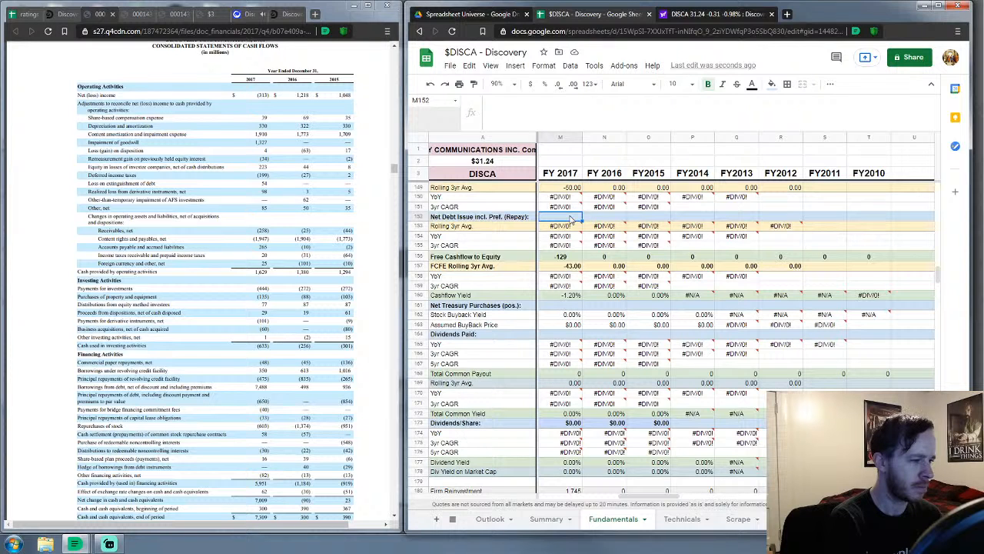
{"action": "type", "text": "6432"}
{"action": "key", "text": "Return"}
{"action": "key", "text": "Down"}
{"action": "key", "text": "Down"}
{"action": "key", "text": "Down"}
{"action": "key", "text": "Down"}
{"action": "key", "text": "Down"}
{"action": "key", "text": "Down"}
{"action": "key", "text": "Down"}
{"action": "key", "text": "Down"}
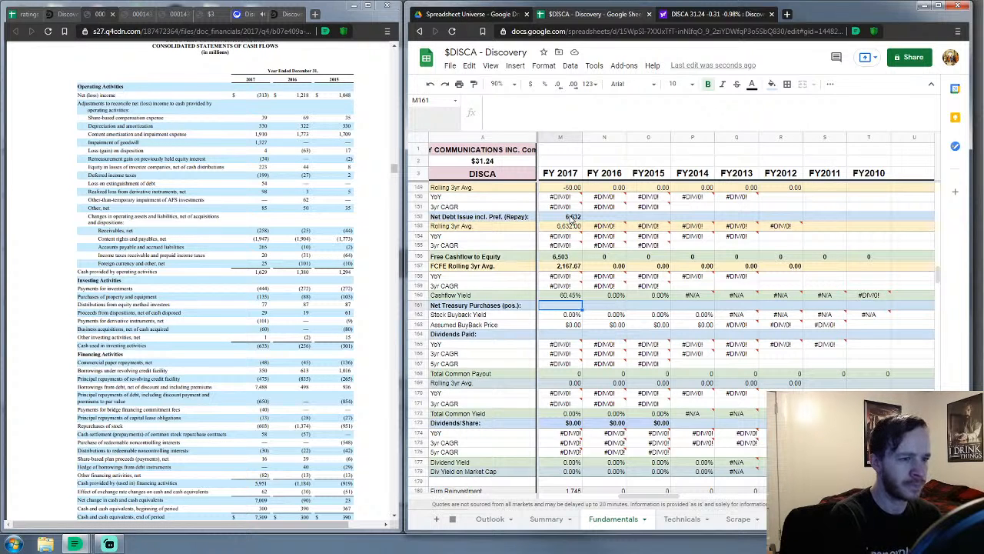
{"action": "type", "text": "603"}
{"action": "key", "text": "Return"}
{"action": "key", "text": "Down"}
{"action": "key", "text": "Down"}
{"action": "type", "text": "0"}
{"action": "key", "text": "Down"}
{"action": "key", "text": "Down"}
{"action": "key", "text": "Down"}
{"action": "key", "text": "Down"}
{"action": "key", "text": "Down"}
{"action": "key", "text": "Down"}
{"action": "key", "text": "Down"}
{"action": "key", "text": "Down"}
{"action": "key", "text": "Down"}
{"action": "key", "text": "Down"}
{"action": "key", "text": "Down"}
{"action": "key", "text": "Down"}
{"action": "key", "text": "Down"}
{"action": "key", "text": "Down"}
{"action": "key", "text": "Down"}
{"action": "key", "text": "Down"}
{"action": "key", "text": "Down"}
{"action": "key", "text": "Down"}
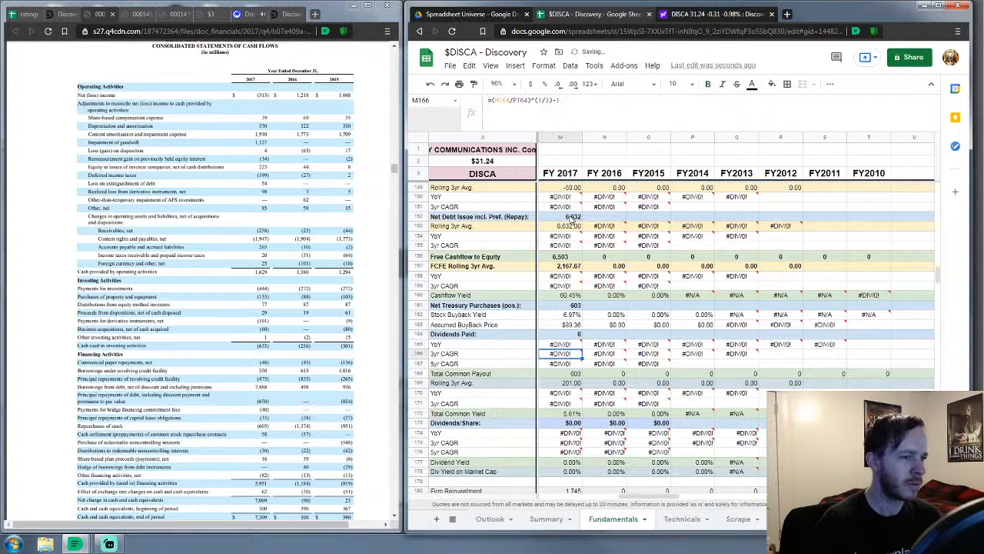
{"action": "key", "text": "Down"}
{"action": "key", "text": "Down"}
{"action": "key", "text": "Down"}
{"action": "key", "text": "Down"}
{"action": "key", "text": "Down"}
{"action": "key", "text": "Down"}
{"action": "key", "text": "Down"}
{"action": "key", "text": "Down"}
{"action": "key", "text": "Down"}
{"action": "key", "text": "Down"}
{"action": "key", "text": "Down"}
{"action": "key", "text": "Down"}
{"action": "key", "text": "Down"}
{"action": "key", "text": "Down"}
{"action": "key", "text": "Down"}
{"action": "key", "text": "Down"}
{"action": "key", "text": "Down"}
{"action": "key", "text": "Down"}
{"action": "key", "text": "Down"}
{"action": "key", "text": "Down"}
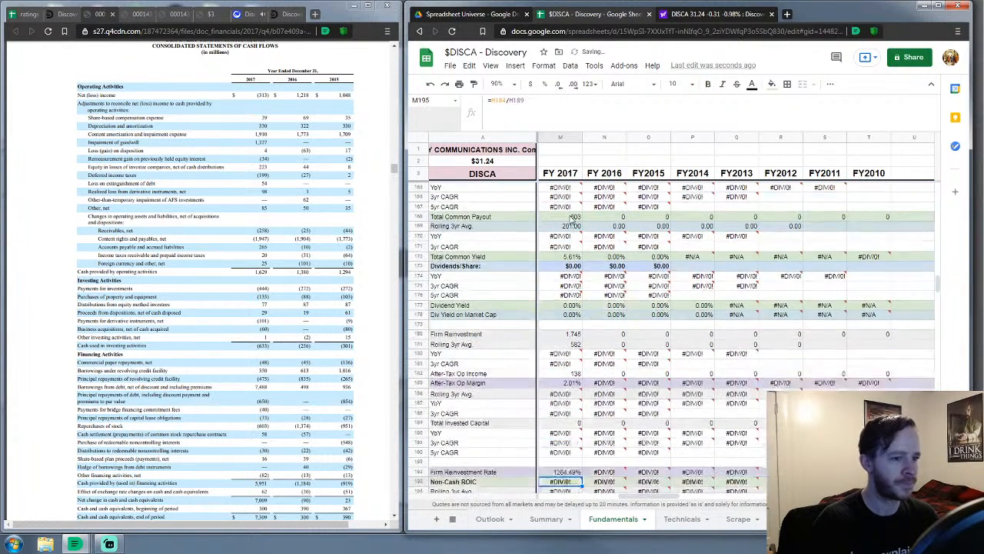
Select FY 2017 Cash & Equivalents (M222) and bring up the 10-K consolidated balance sheets
{"action": "key", "text": "Down"}
{"action": "key", "text": "Down"}
{"action": "key", "text": "Down"}
{"action": "key", "text": "Down"}
{"action": "key", "text": "Down"}
{"action": "key", "text": "Down"}
{"action": "key", "text": "Down"}
{"action": "key", "text": "Down"}
{"action": "key", "text": "Down"}
{"action": "key", "text": "Down"}
{"action": "key", "text": "Down"}
{"action": "key", "text": "Down"}
{"action": "key", "text": "Down"}
{"action": "key", "text": "Down"}
{"action": "key", "text": "Down"}
{"action": "key", "text": "Down"}
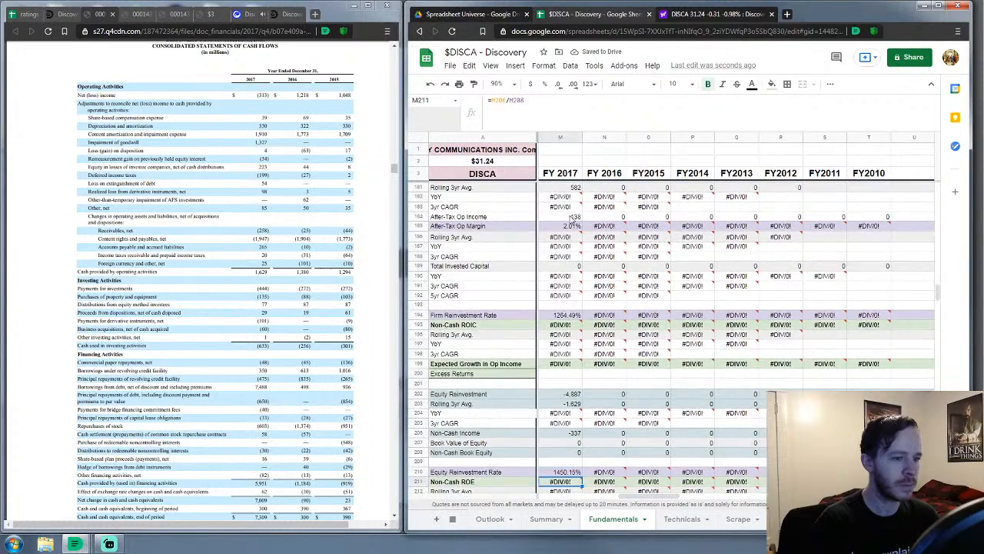
{"action": "key", "text": "Up"}
{"action": "key", "text": "Up"}
{"action": "key", "text": "Up"}
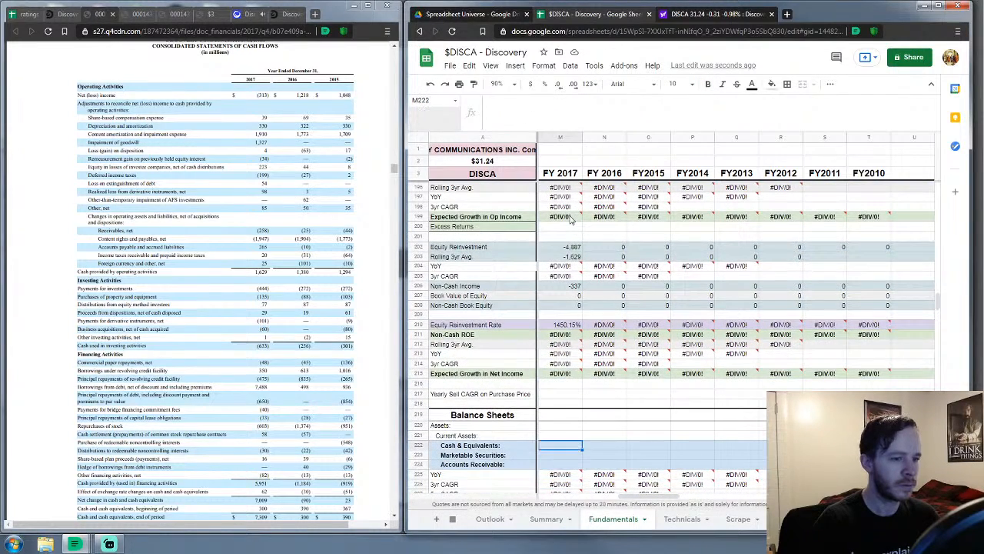
{"action": "scroll", "coordinate": [571, 220], "scroll_direction": "down", "scroll_amount": 5}
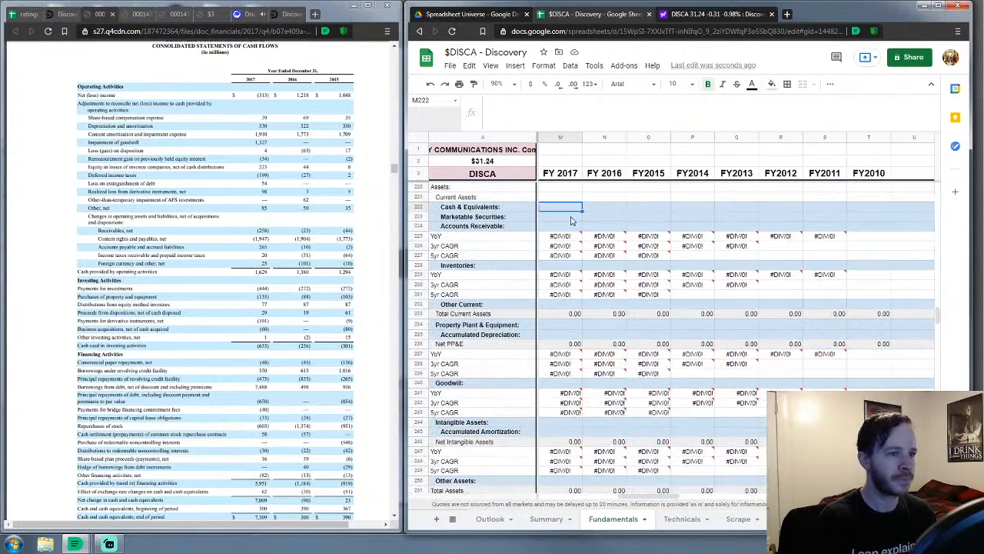
{"action": "scroll", "coordinate": [246, 231], "scroll_direction": "up", "scroll_amount": 3}
{"action": "scroll", "coordinate": [246, 231], "scroll_direction": "up", "scroll_amount": 15}
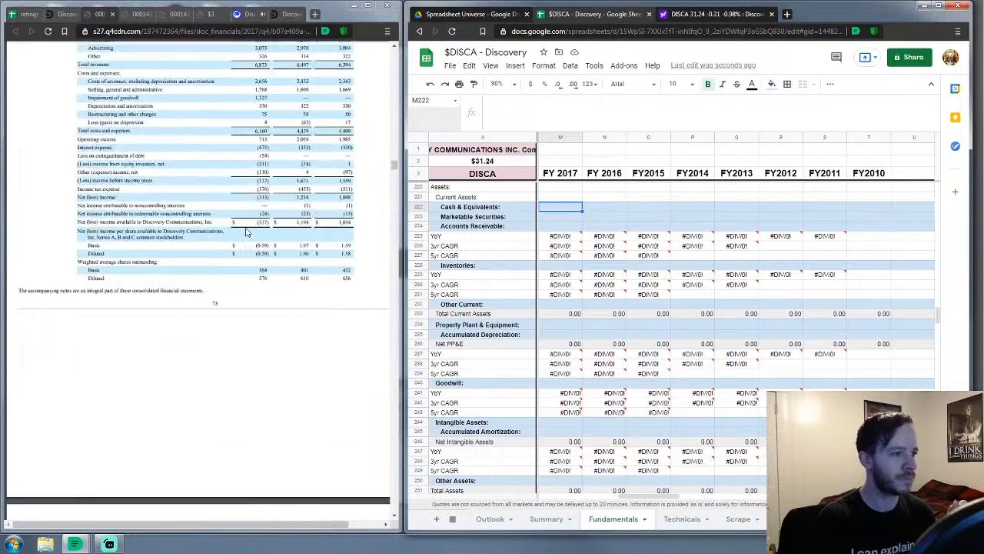
{"action": "scroll", "coordinate": [246, 231], "scroll_direction": "up", "scroll_amount": 5}
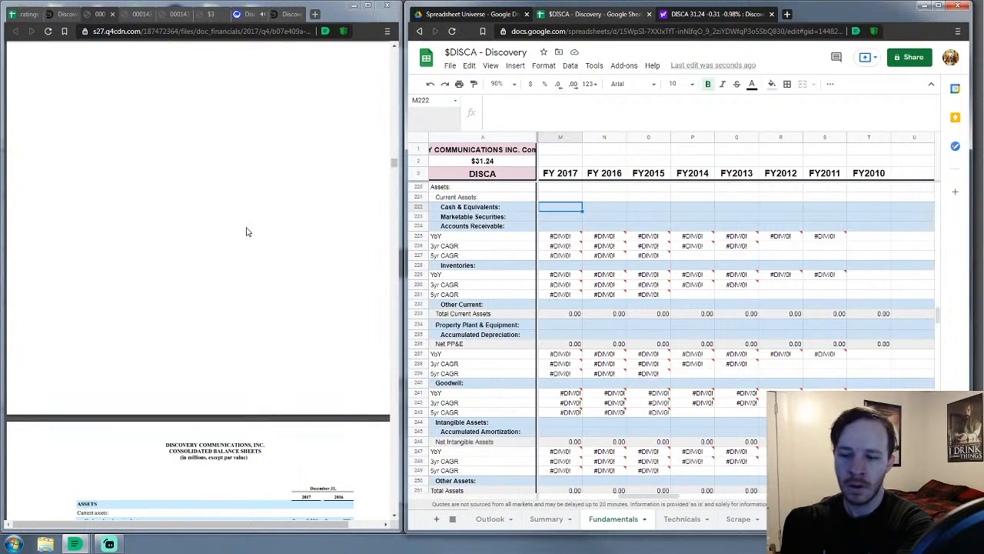
{"action": "scroll", "coordinate": [246, 231], "scroll_direction": "up", "scroll_amount": 8}
{"action": "scroll", "coordinate": [246, 231], "scroll_direction": "down", "scroll_amount": 8}
{"action": "scroll", "coordinate": [246, 230], "scroll_direction": "down", "scroll_amount": 4}
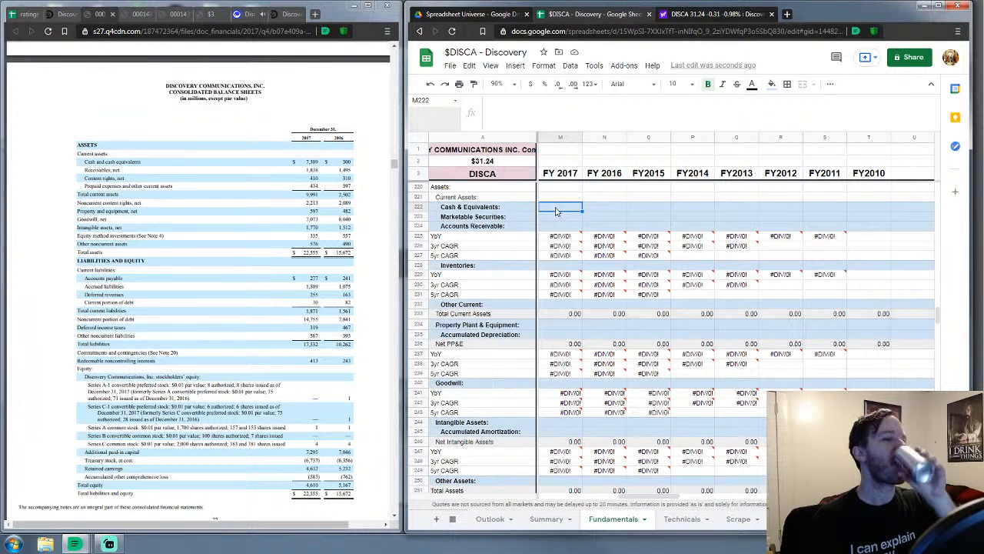
Enter FY 2017 cash and equivalents 7,309 and marketable securities 0
{"action": "type", "text": "7,309"}
{"action": "key", "text": "Return"}
{"action": "type", "text": "0"}
{"action": "key", "text": "Return"}
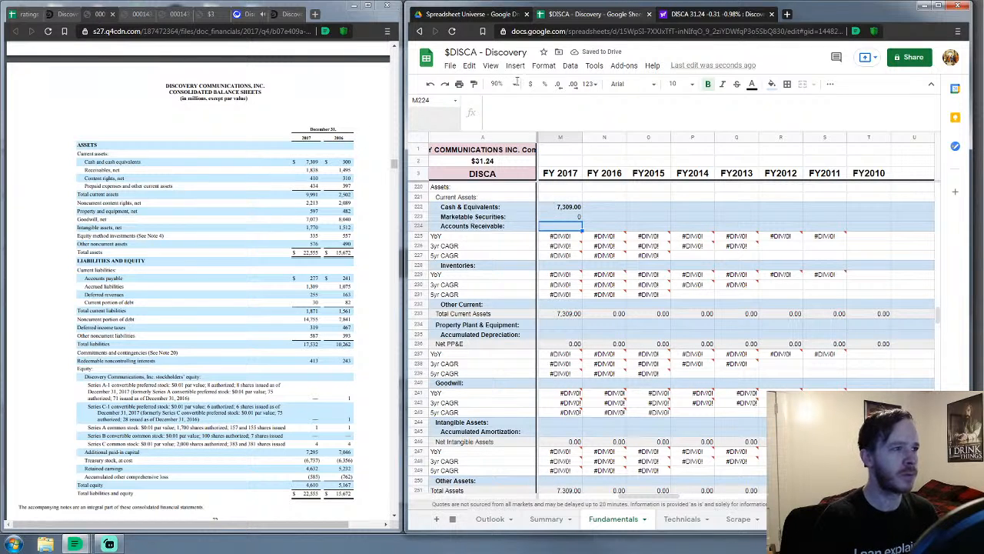
Enter FY 2017 accounts receivable of 1,838 in M224 after glancing at the webcast tab
{"action": "left_click", "coordinate": [242, 16]}
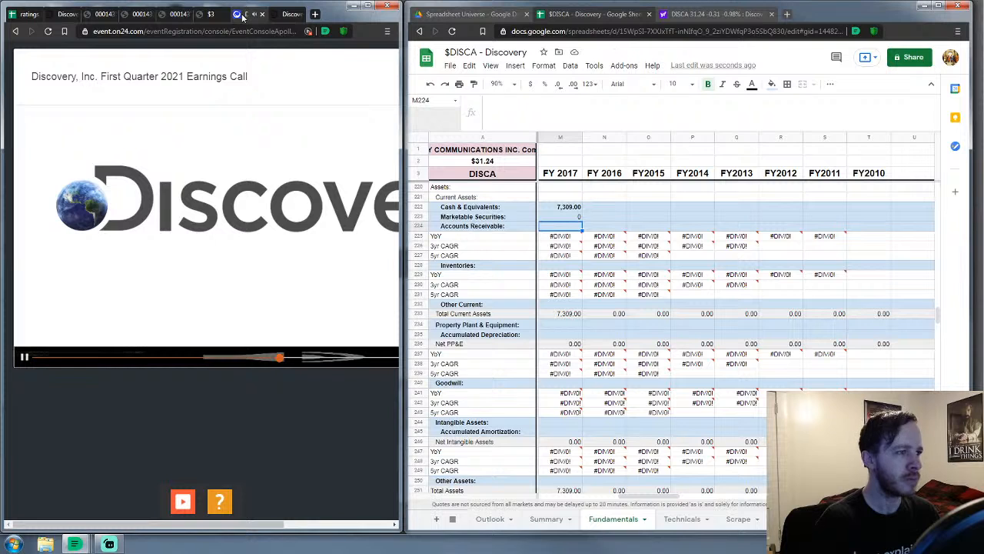
{"action": "left_click", "coordinate": [92, 16]}
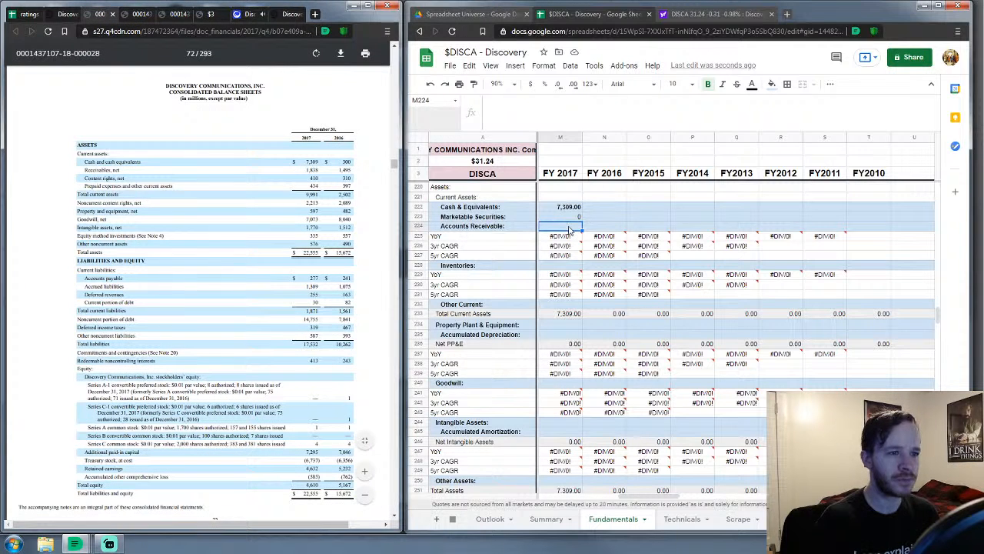
{"action": "left_click", "coordinate": [569, 229]}
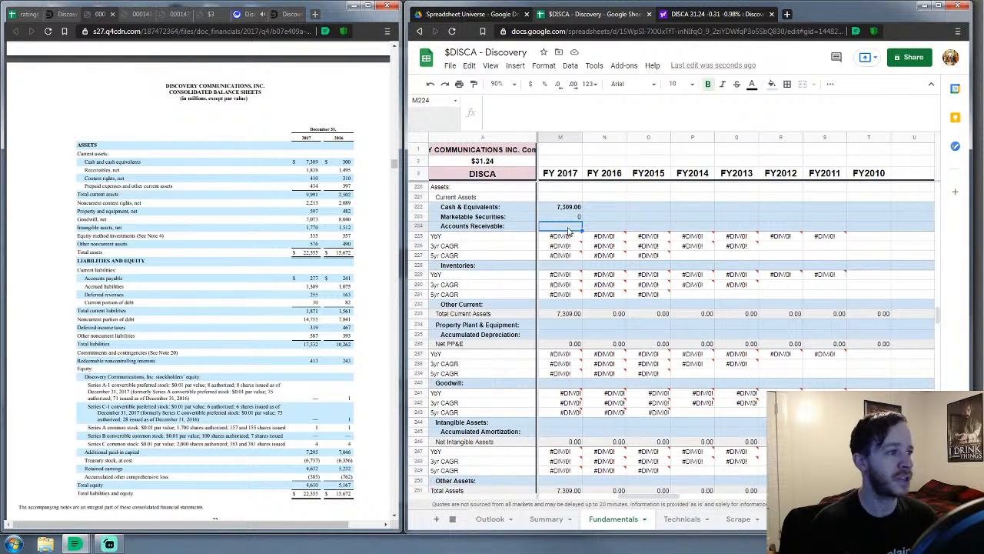
{"action": "type", "text": "18"}
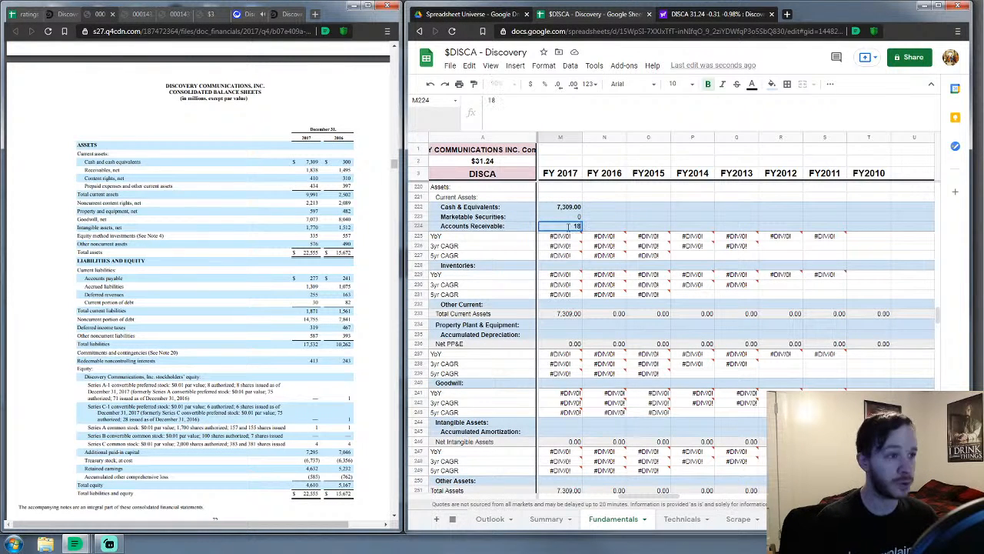
{"action": "type", "text": "3"}
{"action": "key", "text": "Return"}
{"action": "key", "text": "Down"}
{"action": "key", "text": "Down"}
{"action": "key", "text": "Down"}
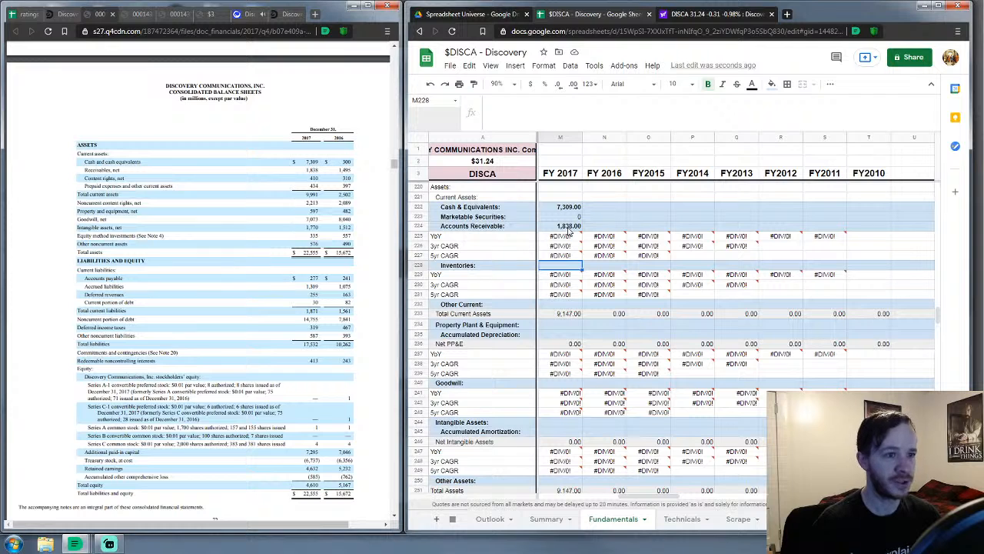
Enter FY 2017 inventories 0, other current assets 844, PP&E 597 and accumulated depreciation 0
{"action": "type", "text": "0"}
{"action": "key", "text": "Down"}
{"action": "key", "text": "Down"}
{"action": "key", "text": "Down"}
{"action": "key", "text": "Down"}
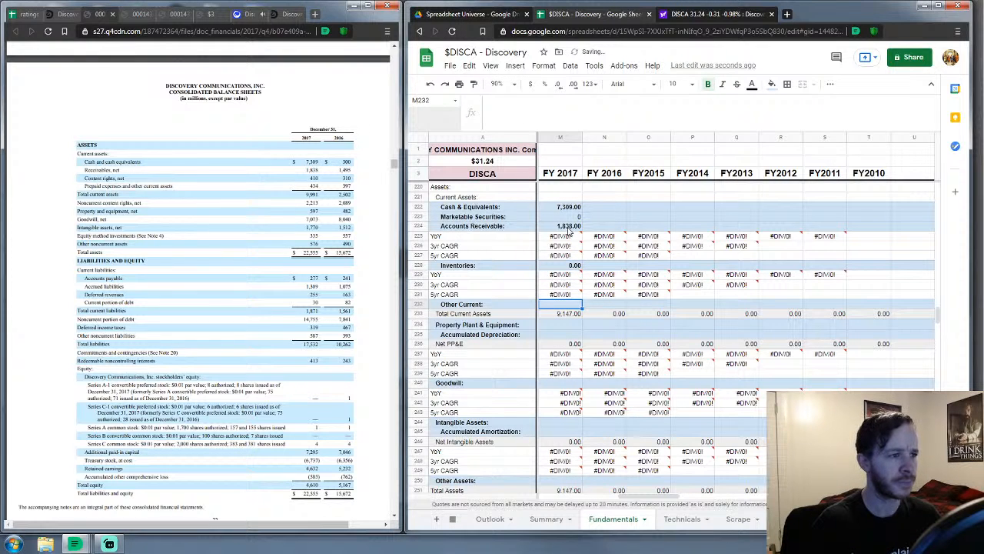
{"action": "type", "text": "844"}
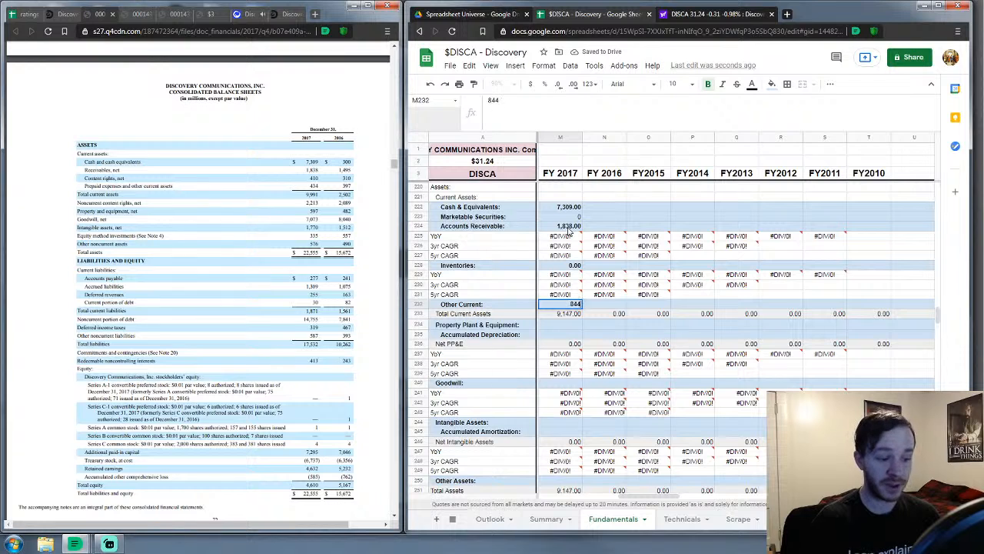
{"action": "key", "text": "Down"}
{"action": "key", "text": "Down"}
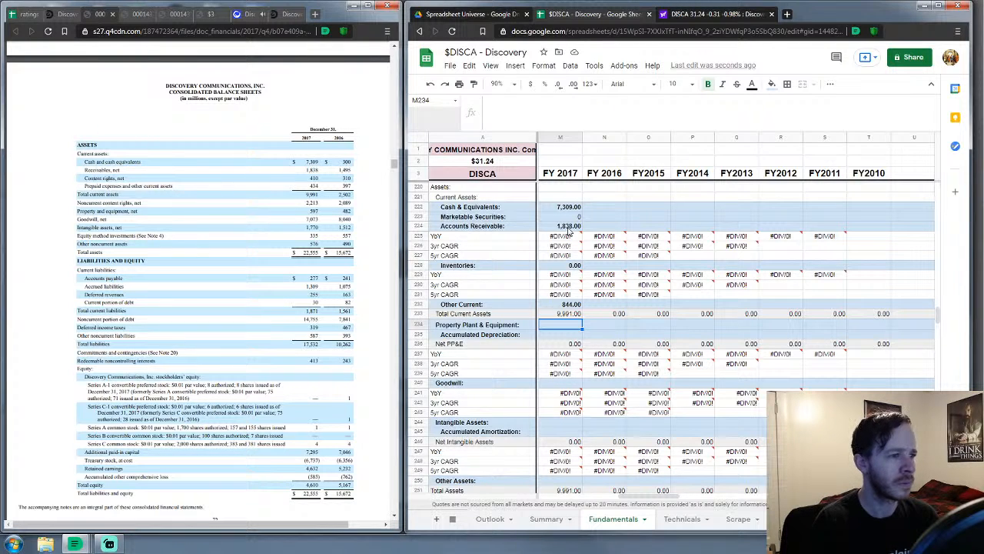
{"action": "type", "text": "597"}
{"action": "key", "text": "Return"}
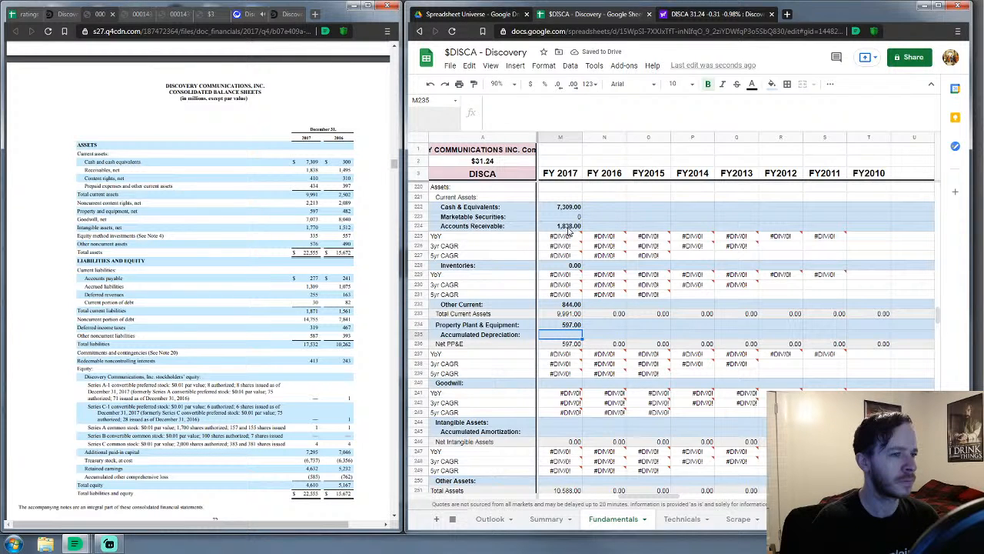
{"action": "type", "text": "0"}
{"action": "key", "text": "Return"}
Enter FY 2017 goodwill 7,073, intangibles 1,770, accumulated amortization 0 and other assets 3,124
{"action": "key", "text": "Down"}
{"action": "key", "text": "Down"}
{"action": "key", "text": "Down"}
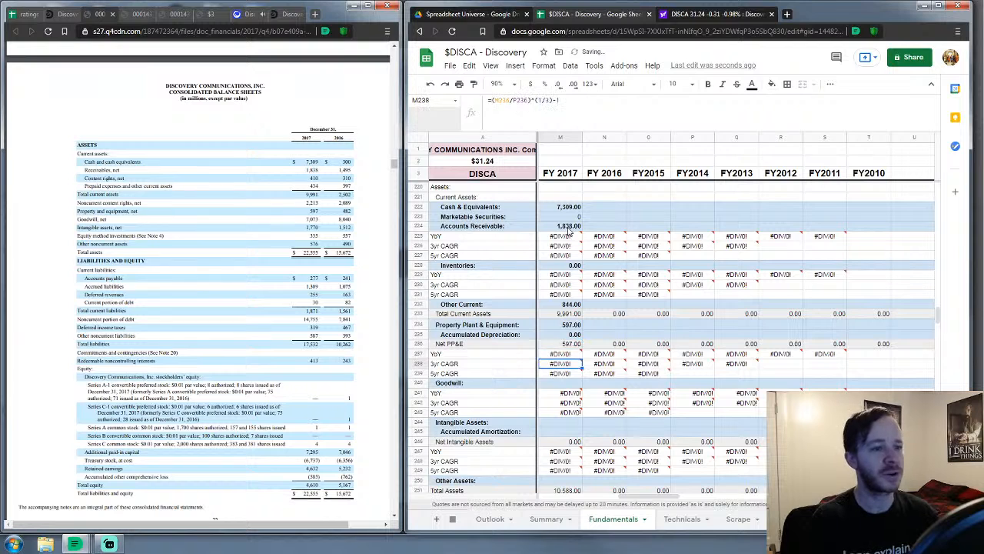
{"action": "key", "text": "Down"}
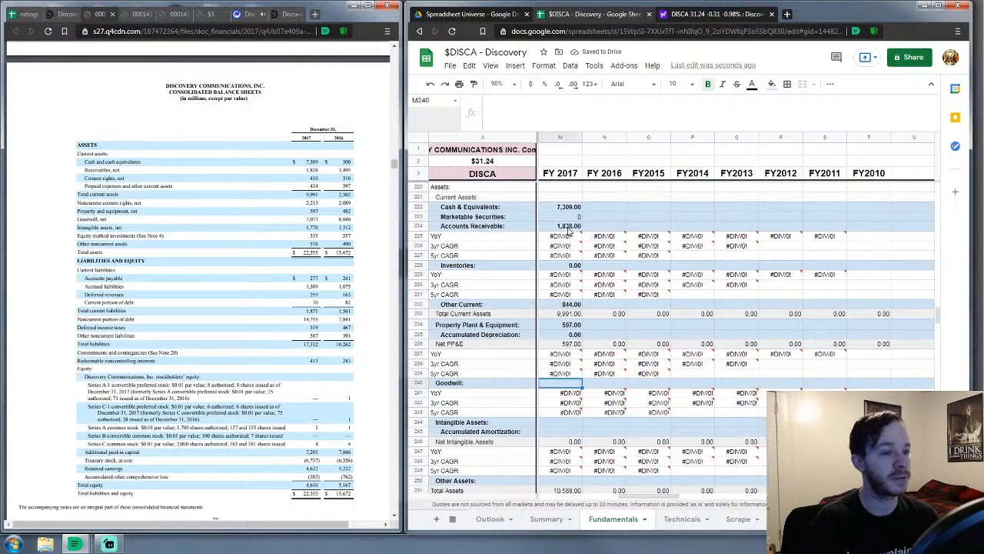
{"action": "type", "text": "7073"}
{"action": "key", "text": "Return"}
{"action": "key", "text": "Down"}
{"action": "key", "text": "Down"}
{"action": "key", "text": "Down"}
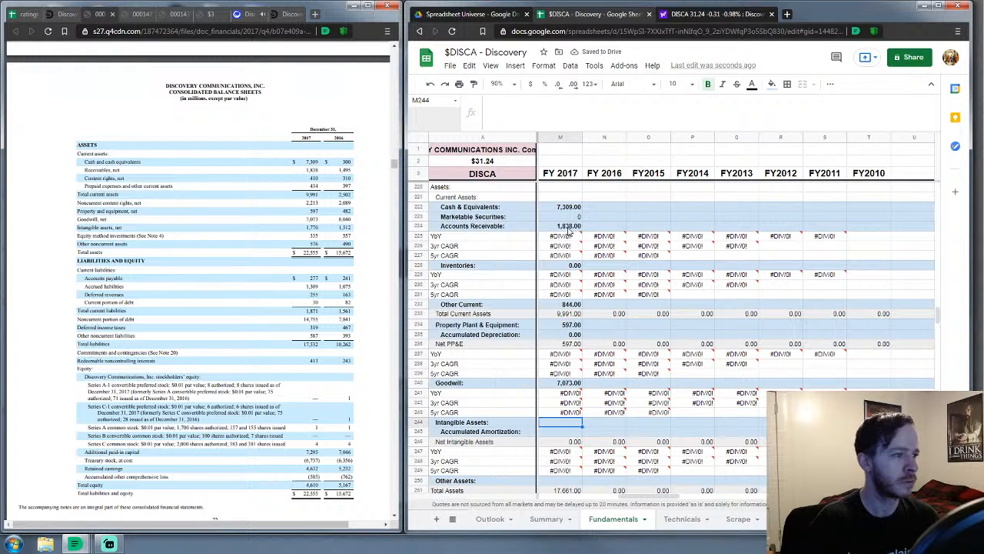
{"action": "type", "text": "1770"}
{"action": "key", "text": "Return"}
{"action": "type", "text": "0"}
{"action": "key", "text": "Return"}
{"action": "key", "text": "Down"}
{"action": "key", "text": "Down"}
{"action": "key", "text": "Down"}
{"action": "key", "text": "Down"}
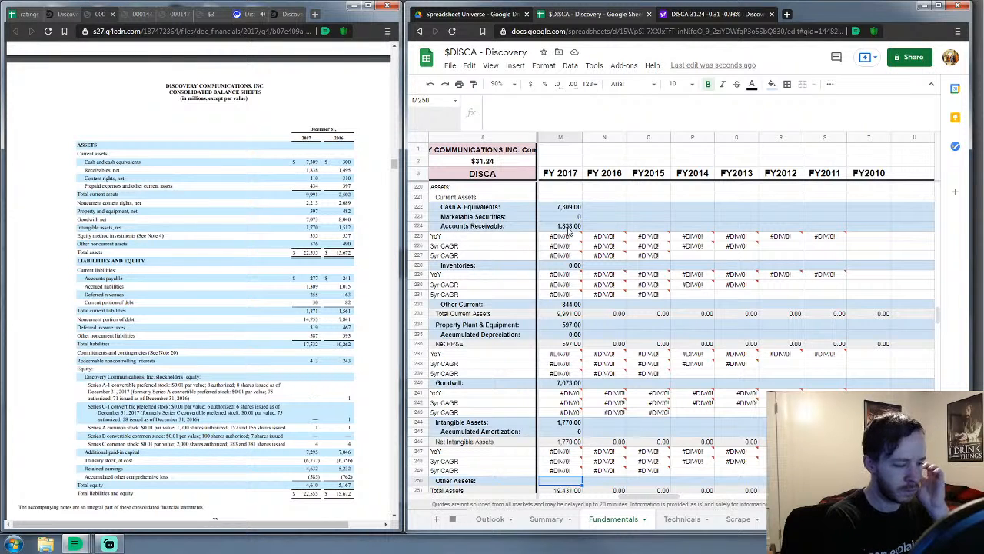
{"action": "type", "text": "3124"}
{"action": "key", "text": "Return"}
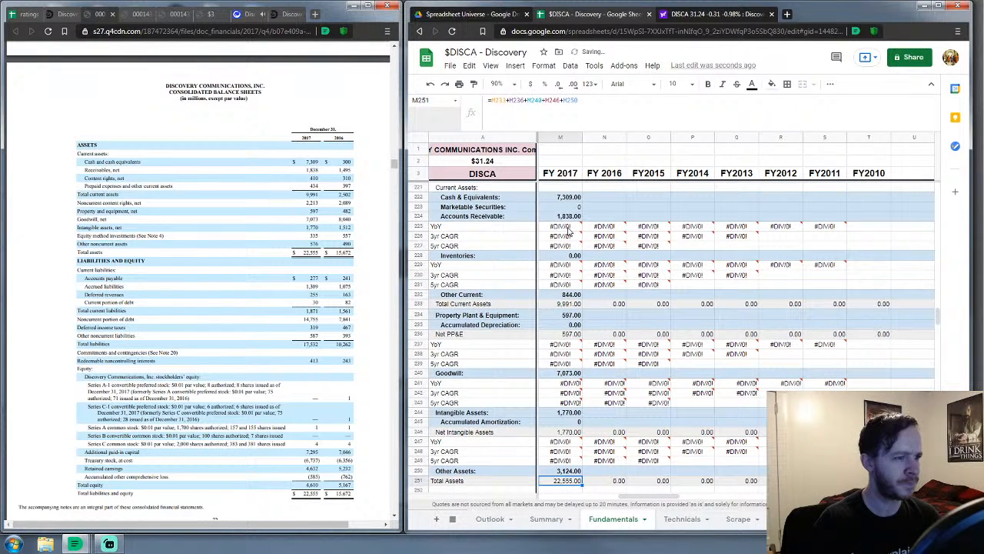
{"action": "key", "text": "Down"}
{"action": "key", "text": "Down"}
{"action": "key", "text": "Down"}
{"action": "key", "text": "Down"}
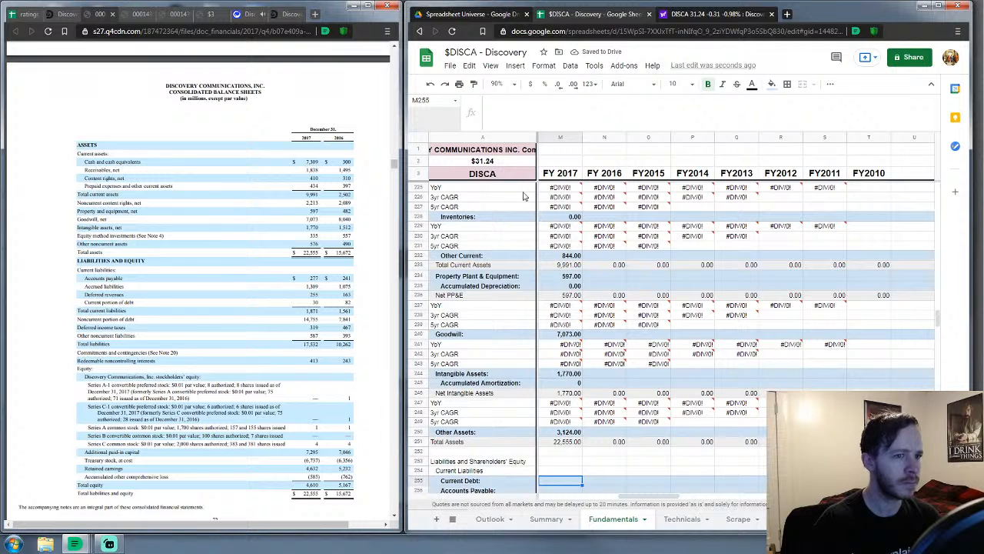
Enter FY 2017 current debt 30, accounts payable 277 and other current liabilities 1,564
{"action": "scroll", "coordinate": [661, 363], "scroll_direction": "down", "scroll_amount": 3}
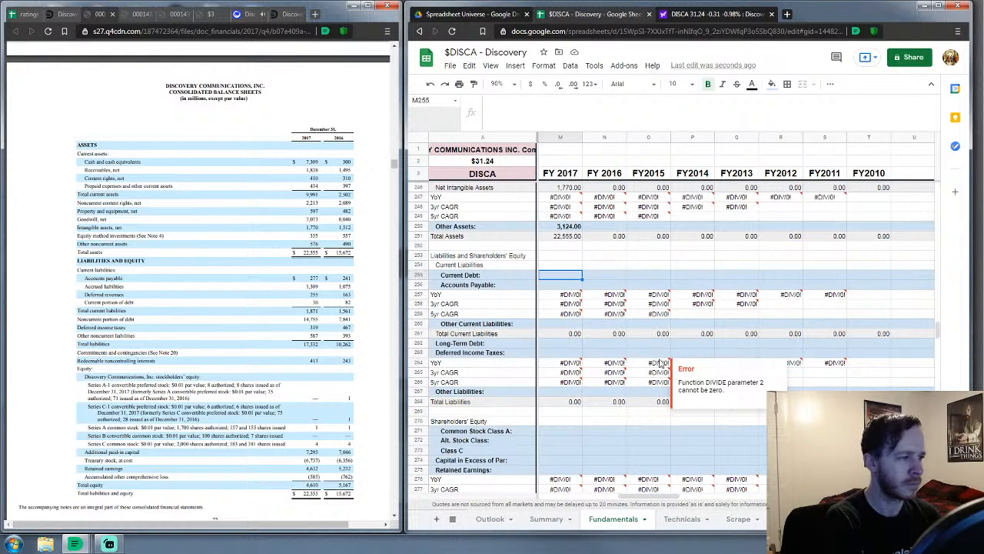
{"action": "type", "text": "30"}
{"action": "key", "text": "Return"}
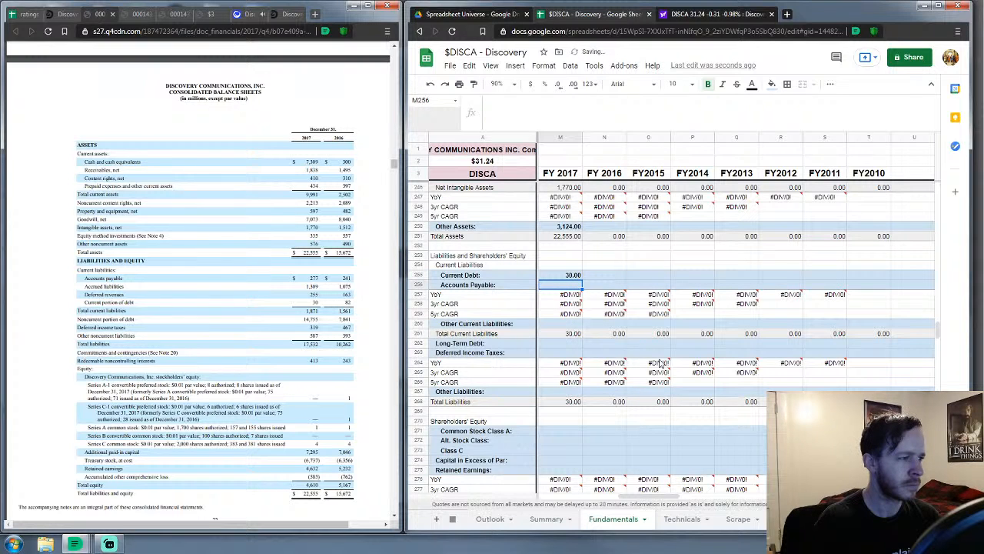
{"action": "type", "text": "277"}
{"action": "key", "text": "Return"}
{"action": "key", "text": "Down"}
{"action": "key", "text": "Down"}
{"action": "key", "text": "Down"}
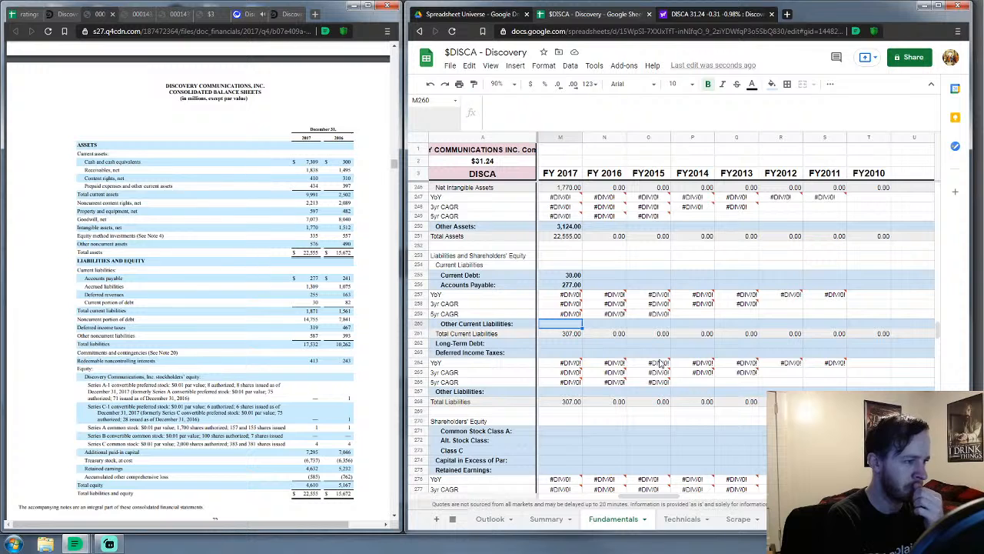
{"action": "type", "text": "1564"}
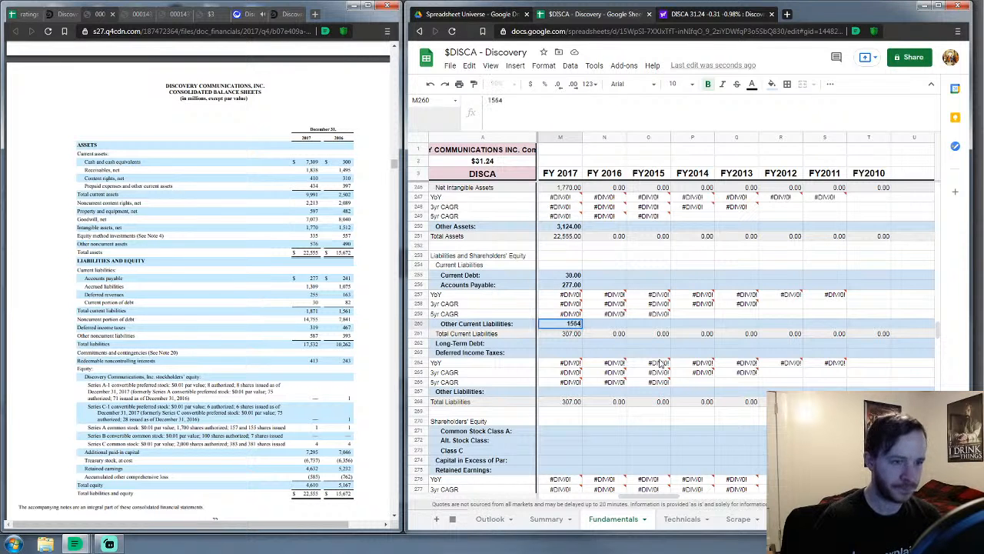
{"action": "key", "text": "Return"}
Enter FY 2017 long-term debt 14,755 and deferred income taxes 319
{"action": "key", "text": "Down"}
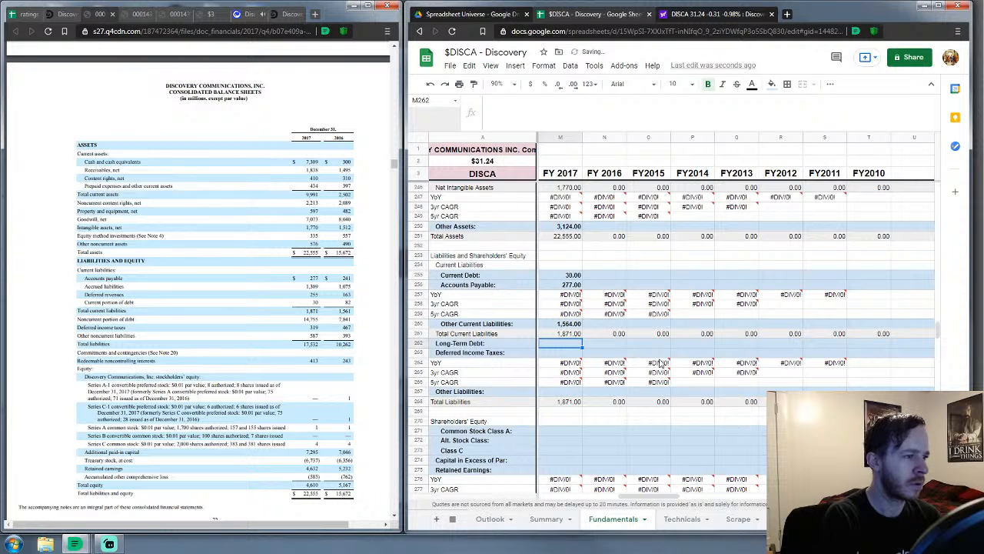
{"action": "type", "text": "14"}
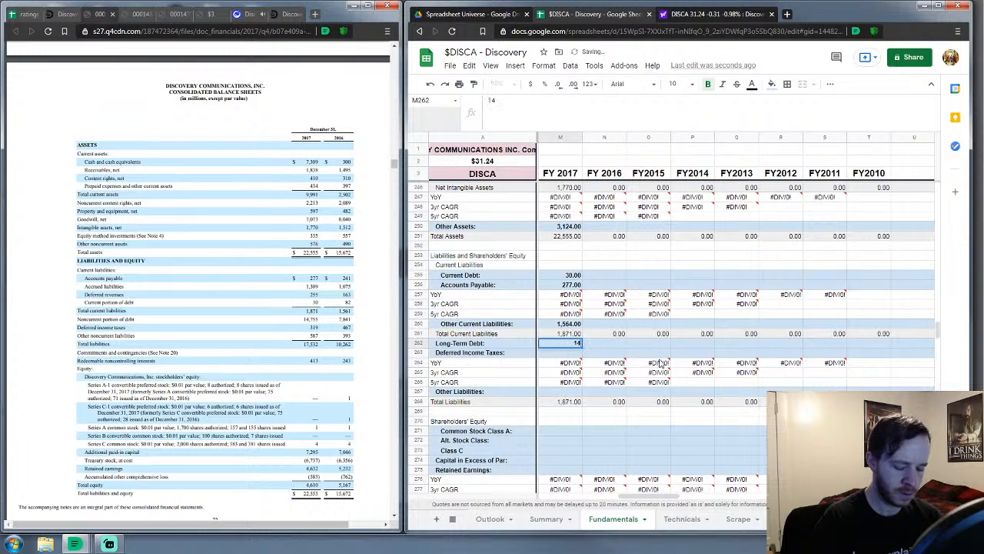
{"action": "type", "text": ",7555"}
{"action": "key", "text": "Return"}
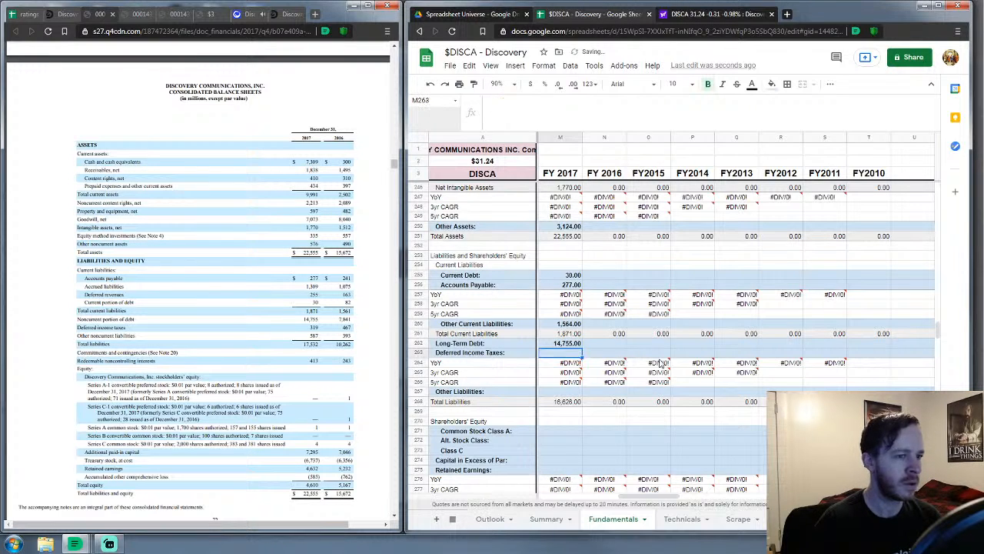
{"action": "type", "text": "319"}
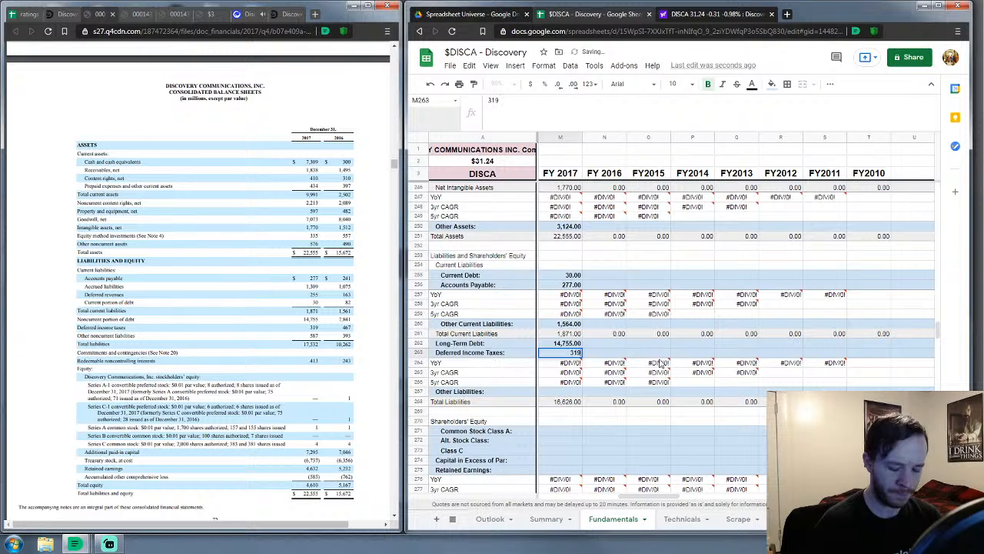
{"action": "key", "text": "Return"}
{"action": "key", "text": "Down"}
{"action": "key", "text": "Down"}
{"action": "key", "text": "Down"}
Enter FY 2017 other liabilities 587, Class A stock 1, Class C stock 4 and capital in excess of par 7,295
{"action": "type", "text": "587"}
{"action": "key", "text": "Return"}
{"action": "key", "text": "Down"}
{"action": "key", "text": "Down"}
{"action": "key", "text": "Down"}
{"action": "key", "text": "Down"}
{"action": "type", "text": "413"}
{"action": "key", "text": "Up"}
{"action": "type", "text": "1"}
{"action": "key", "text": "Return"}
{"action": "type", "text": "4"}
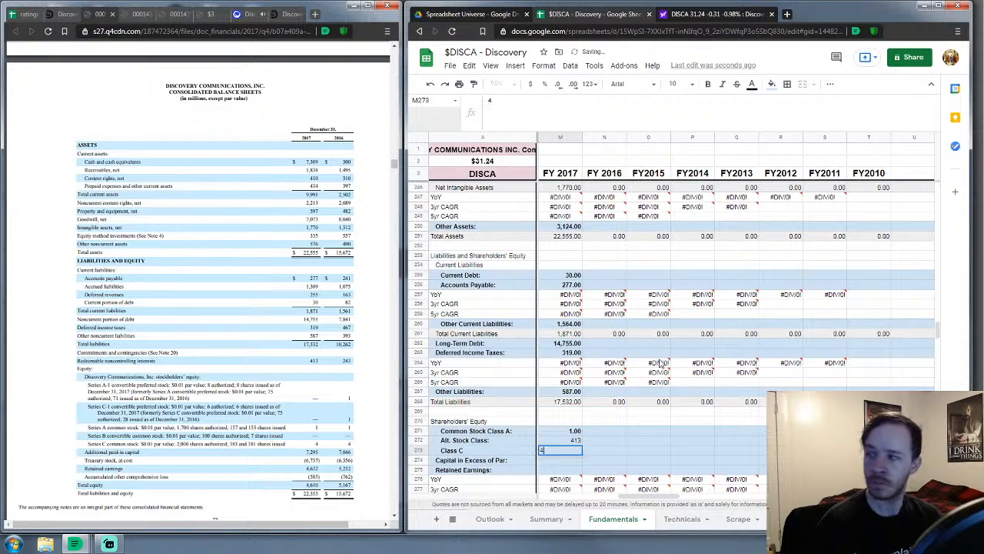
{"action": "key", "text": "Return"}
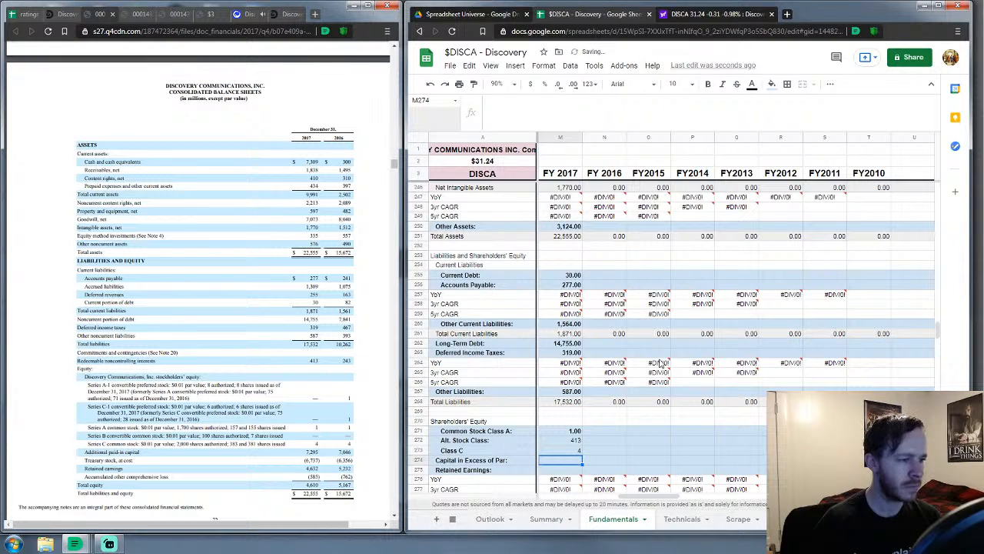
{"action": "type", "text": "7295"}
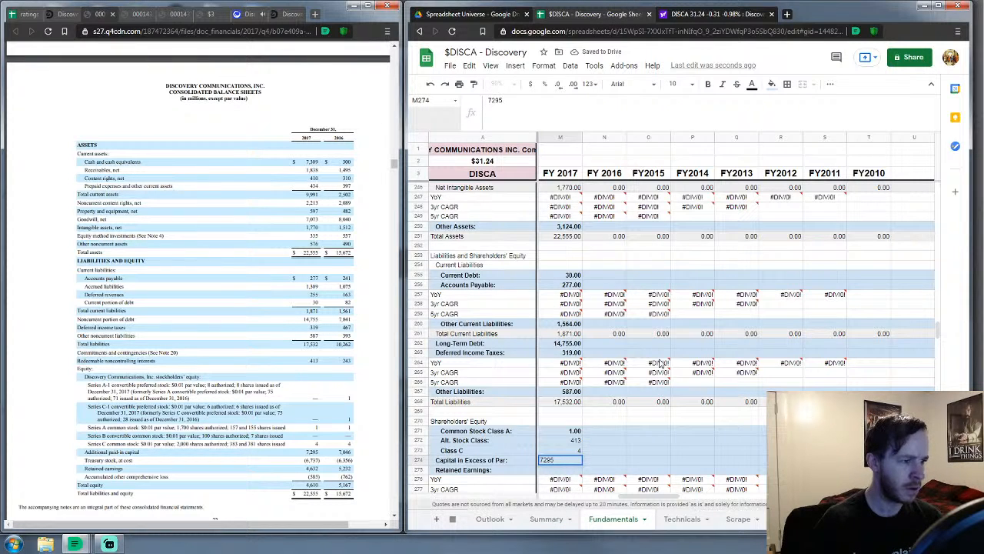
{"action": "key", "text": "Return"}
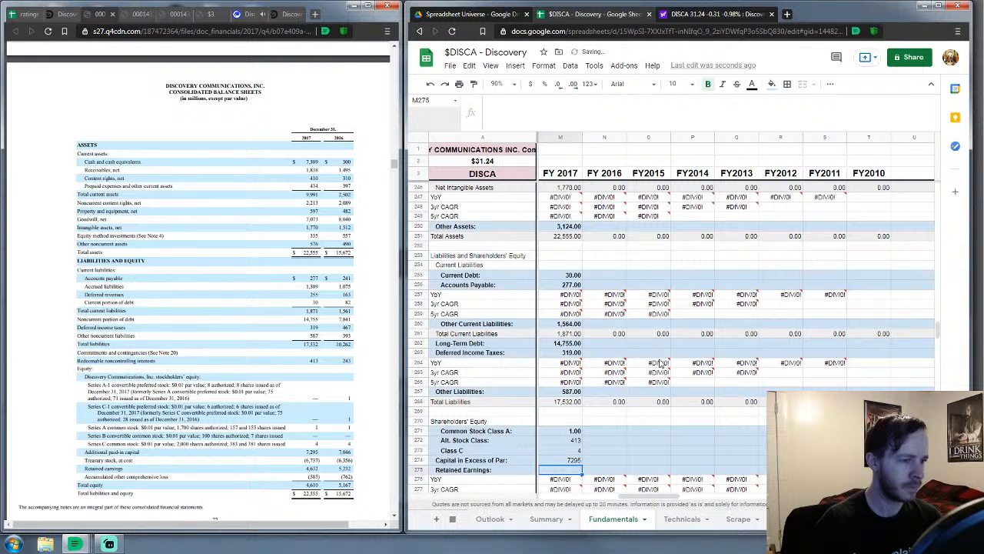
Enter retained earnings 4,632, accumulated other -585 and treasury stock 6,737, then check the 22,555 total
{"action": "type", "text": "4632"}
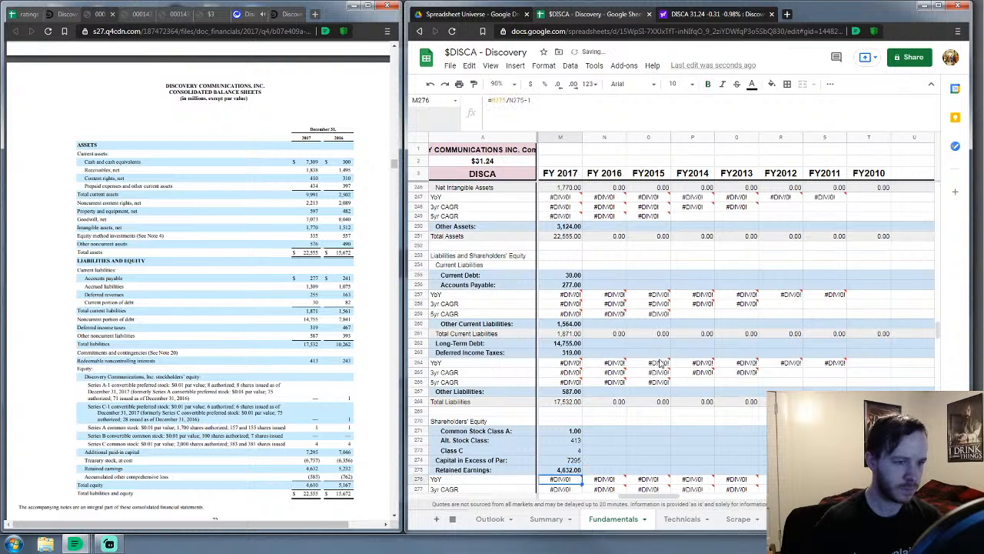
{"action": "key", "text": "Return"}
{"action": "key", "text": "Down"}
{"action": "key", "text": "Down"}
{"action": "key", "text": "Down"}
{"action": "key", "text": "ctrl+b"}
{"action": "type", "text": "-585"}
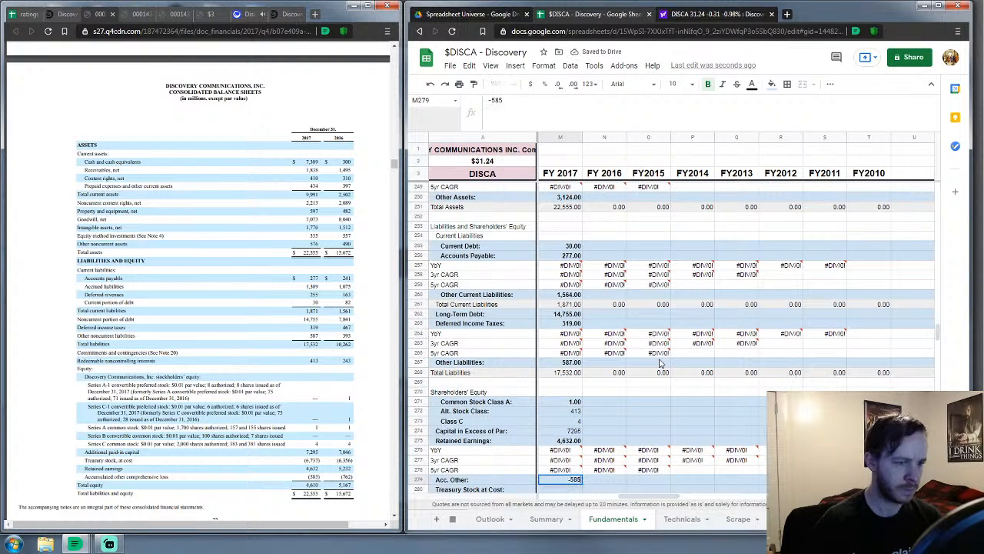
{"action": "key", "text": "Return"}
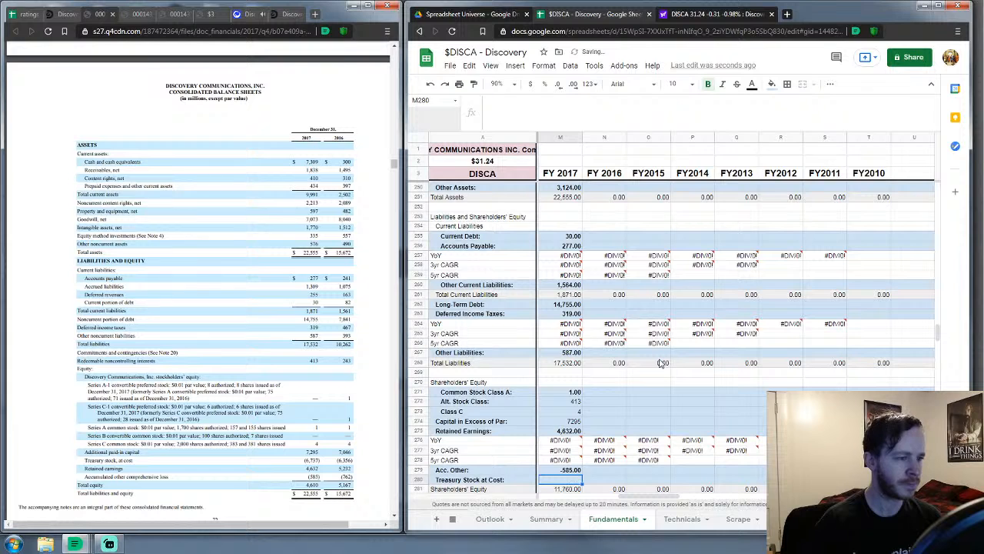
{"action": "type", "text": "673"}
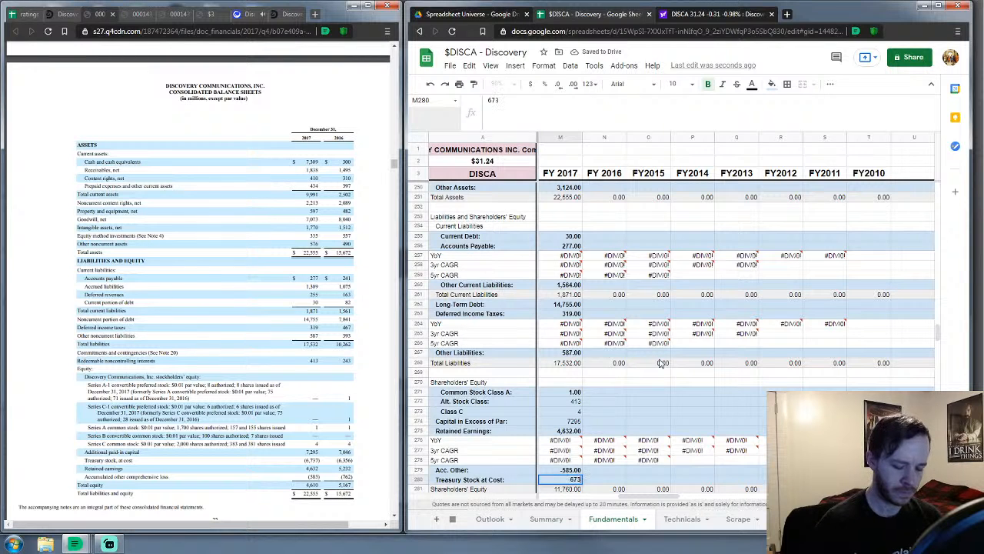
{"action": "key", "text": "Return"}
{"action": "key", "text": "Return"}
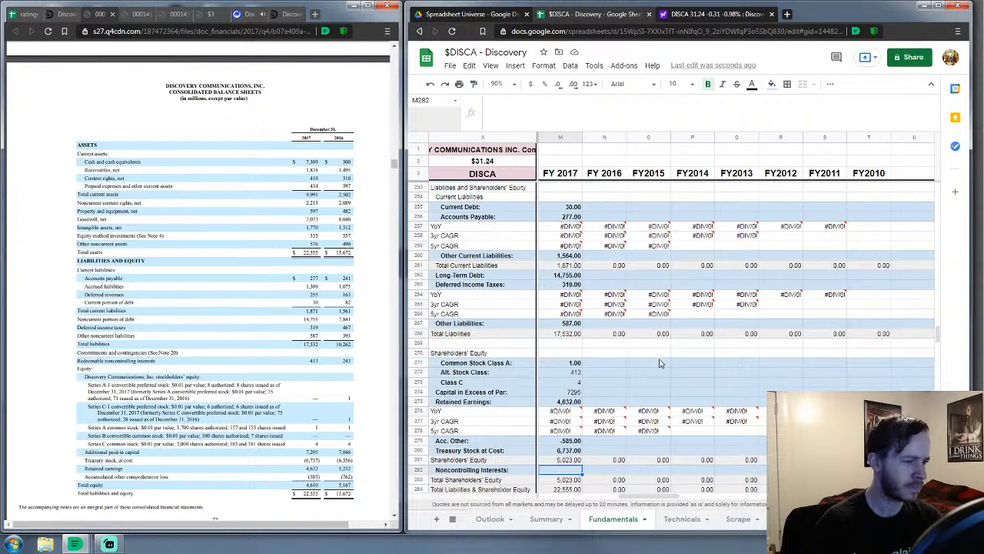
{"action": "key", "text": "Down"}
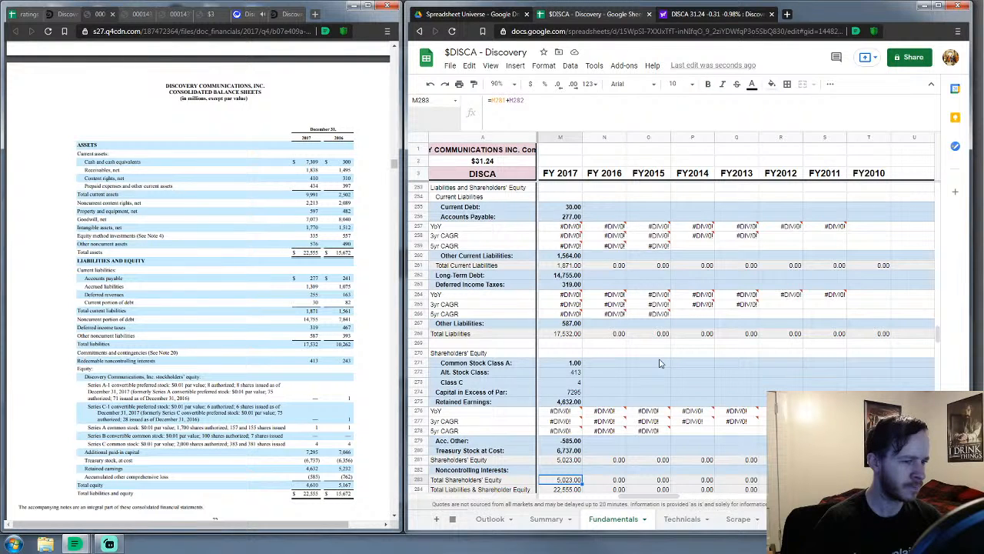
{"action": "key", "text": "Down"}
{"action": "key", "text": "Down"}
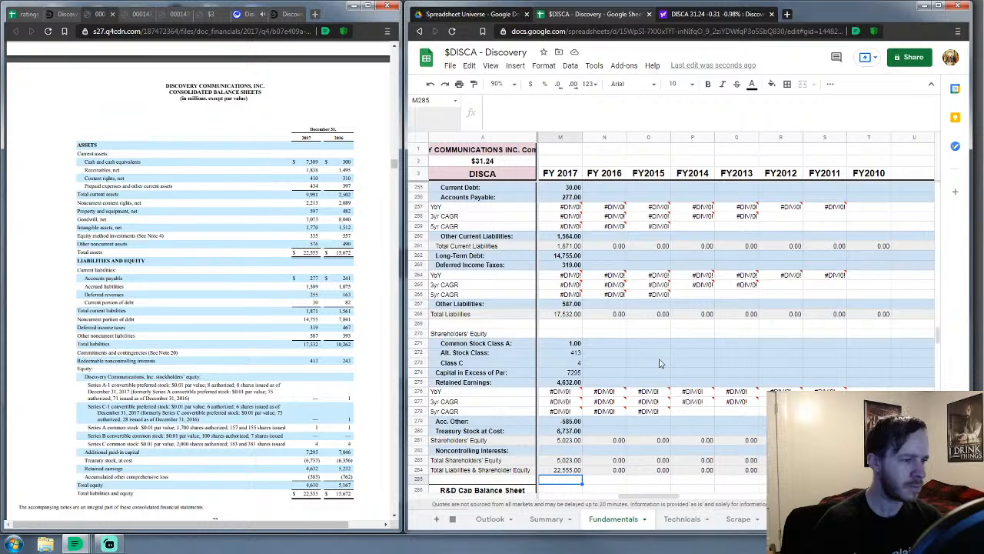
{"action": "key", "text": "Up"}
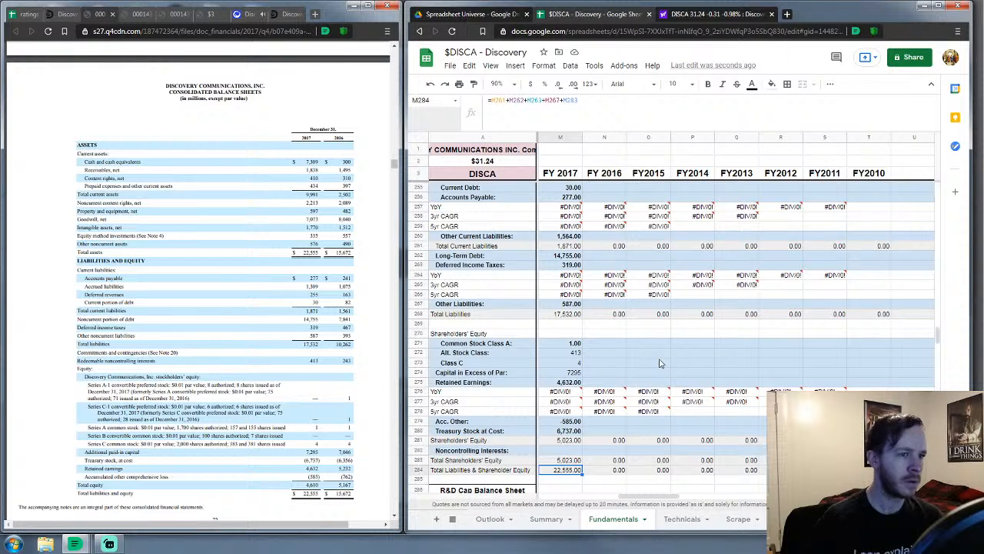
Select the FY 2016 Revenues cell in column N, then switch to the Discovery event page
{"action": "left_click_drag", "start_coordinate": [655, 497], "coordinate": [664, 498]}
{"action": "scroll", "coordinate": [602, 397], "scroll_direction": "up", "scroll_amount": 3}
{"action": "scroll", "coordinate": [602, 397], "scroll_direction": "up", "scroll_amount": 20}
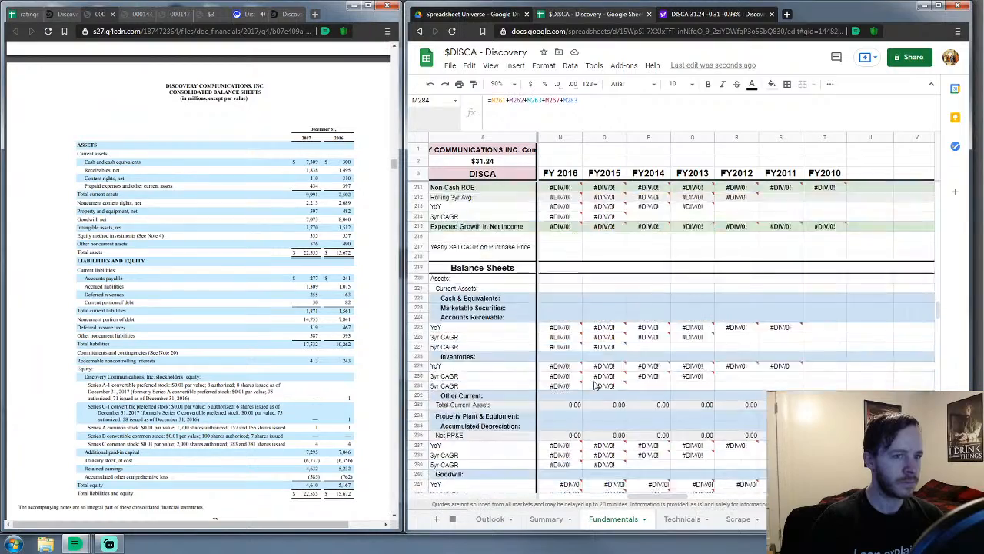
{"action": "scroll", "coordinate": [594, 385], "scroll_direction": "up", "scroll_amount": 20}
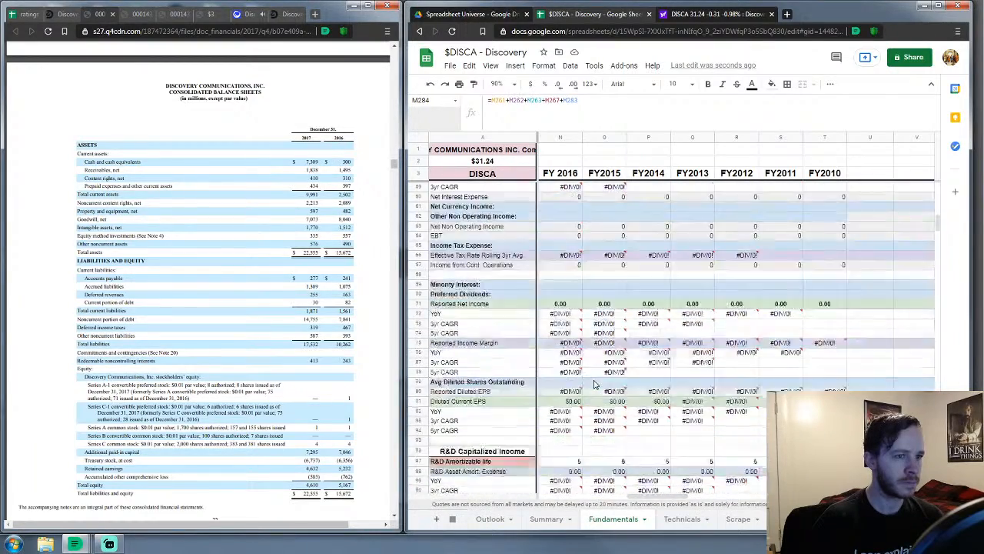
{"action": "scroll", "coordinate": [594, 385], "scroll_direction": "down", "scroll_amount": 2}
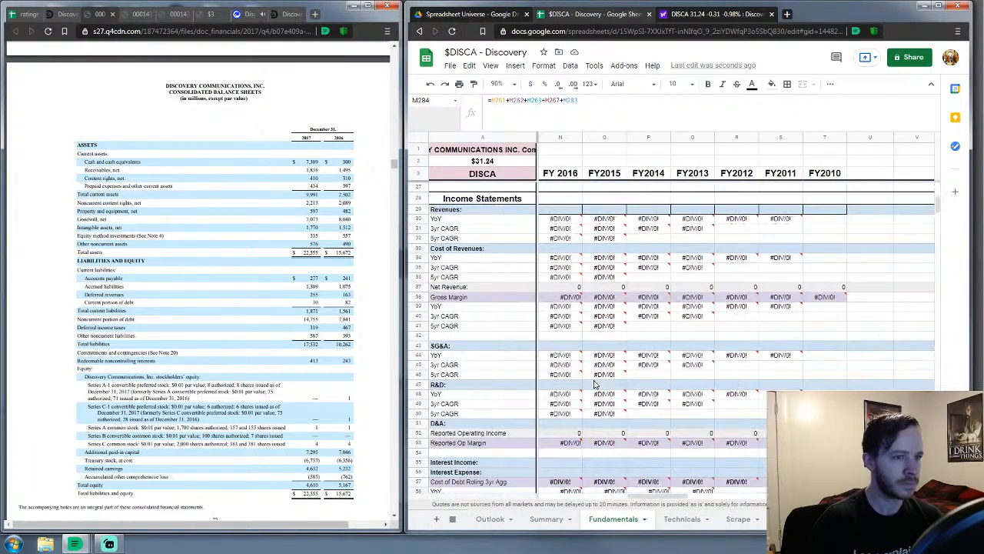
{"action": "left_click", "coordinate": [571, 211]}
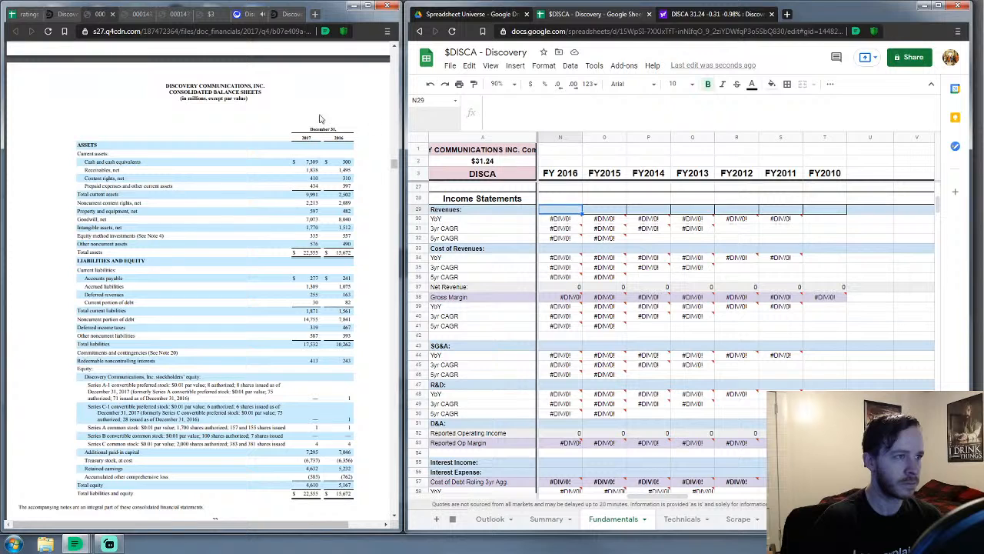
{"action": "left_click", "coordinate": [289, 15]}
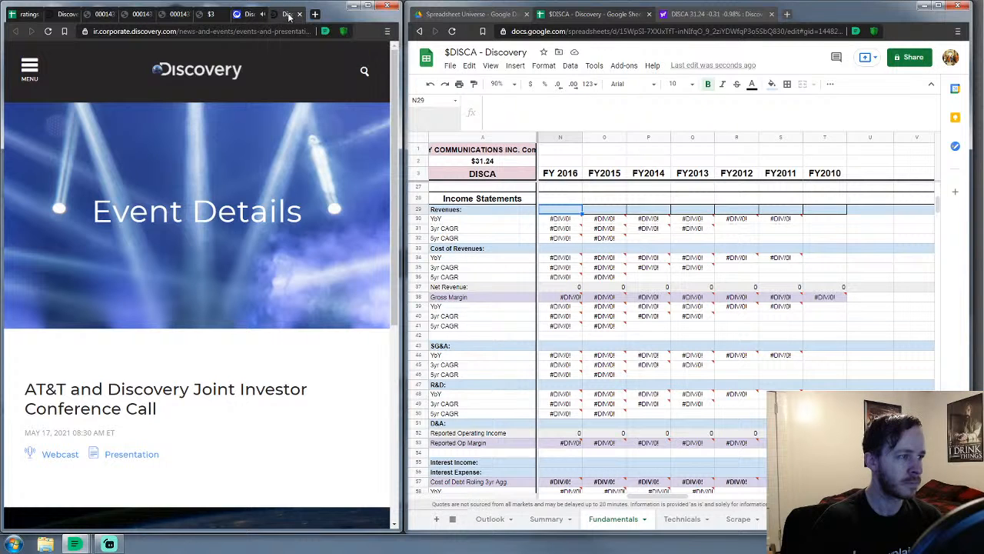
{"action": "left_click", "coordinate": [65, 454]}
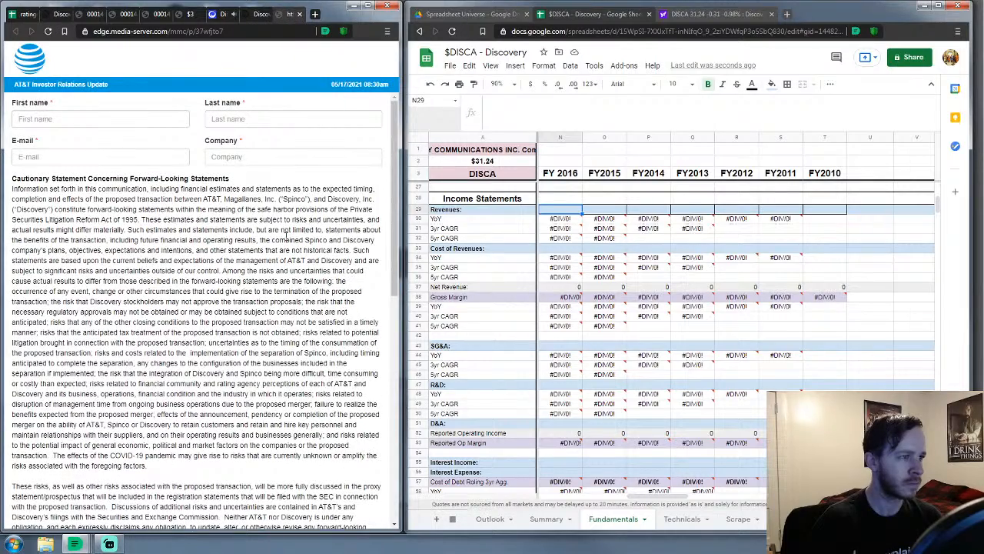
{"action": "scroll", "coordinate": [286, 237], "scroll_direction": "down", "scroll_amount": 10}
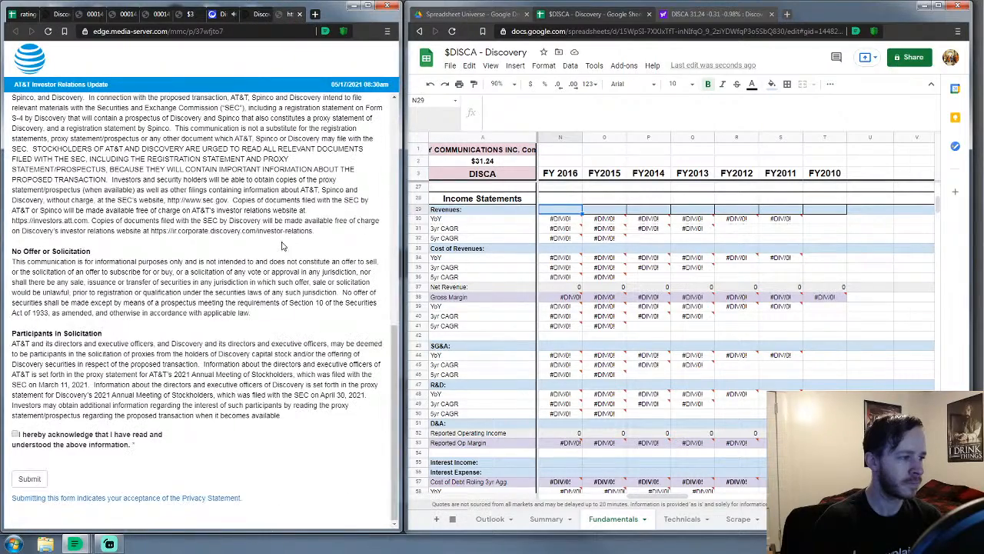
{"action": "scroll", "coordinate": [281, 246], "scroll_direction": "up", "scroll_amount": 10}
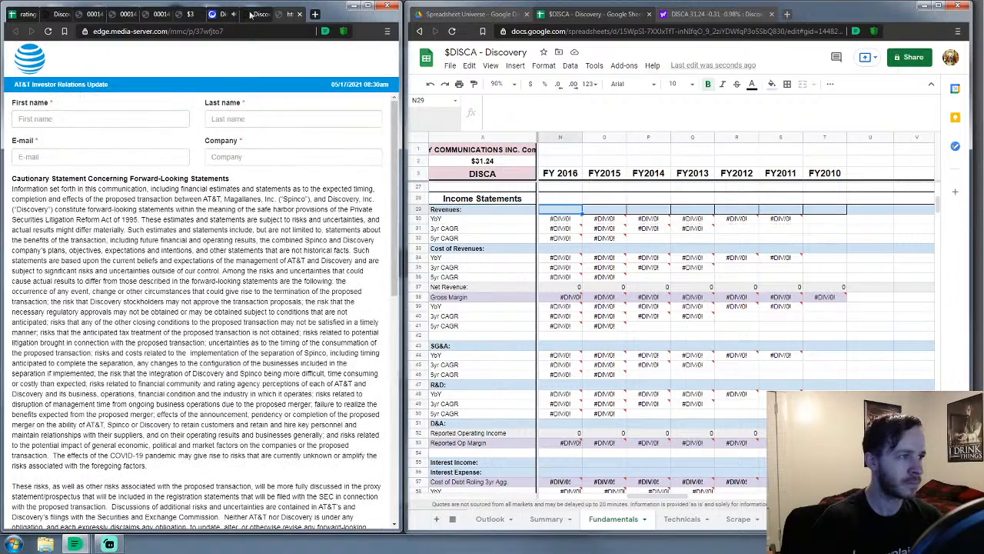
{"action": "left_click", "coordinate": [268, 16]}
{"action": "left_click", "coordinate": [268, 16]}
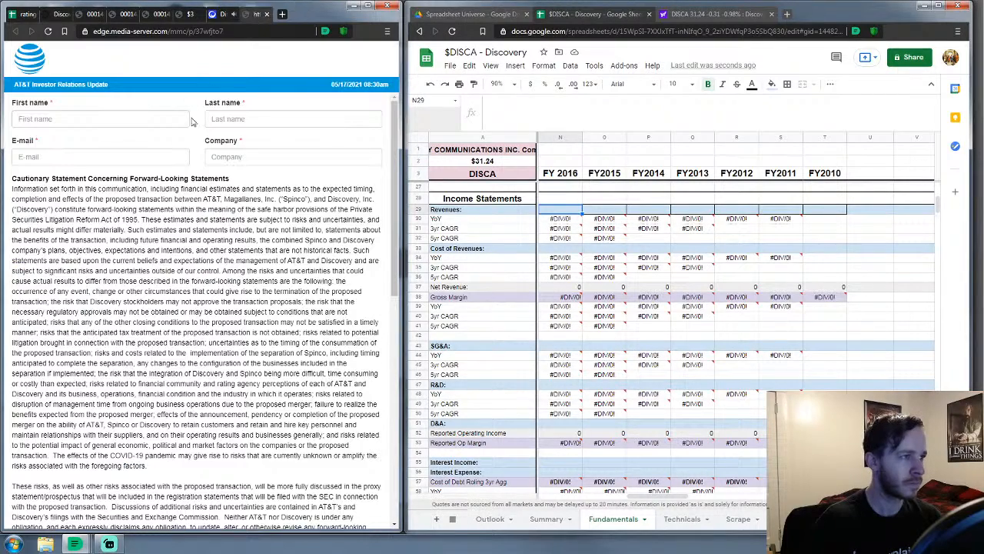
{"action": "left_click", "coordinate": [65, 15]}
{"action": "left_click", "coordinate": [91, 22]}
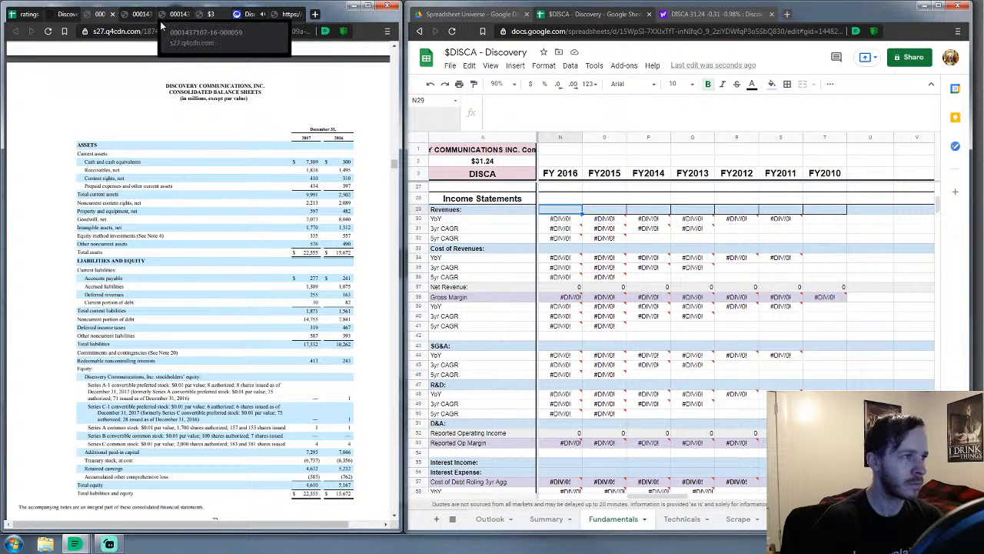
Bring up the 2016 10-K and close the duplicate balance sheet PDF
{"action": "left_click", "coordinate": [137, 16]}
{"action": "scroll", "coordinate": [197, 196], "scroll_direction": "down", "scroll_amount": 4}
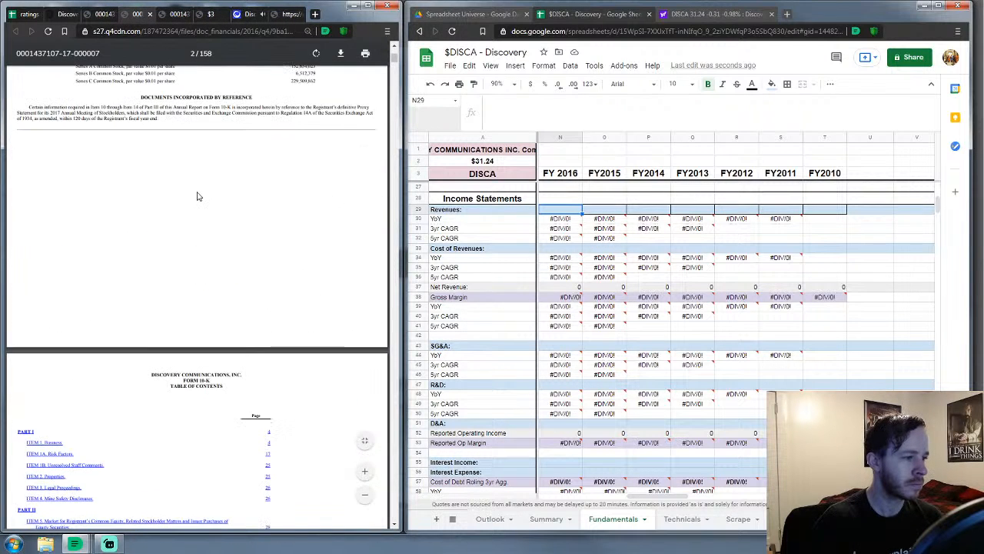
{"action": "scroll", "coordinate": [585, 394], "scroll_direction": "down", "scroll_amount": 5}
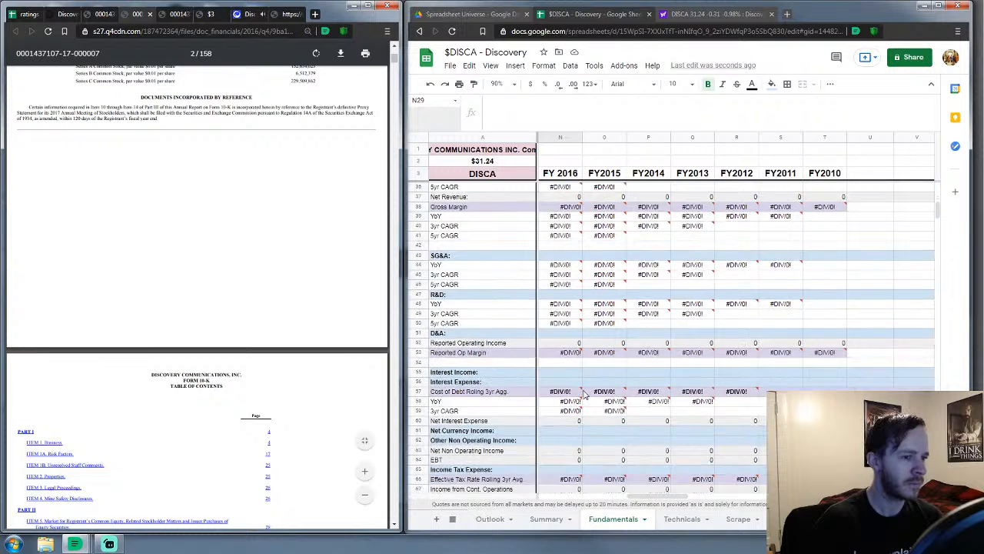
{"action": "scroll", "coordinate": [575, 396], "scroll_direction": "up", "scroll_amount": 6}
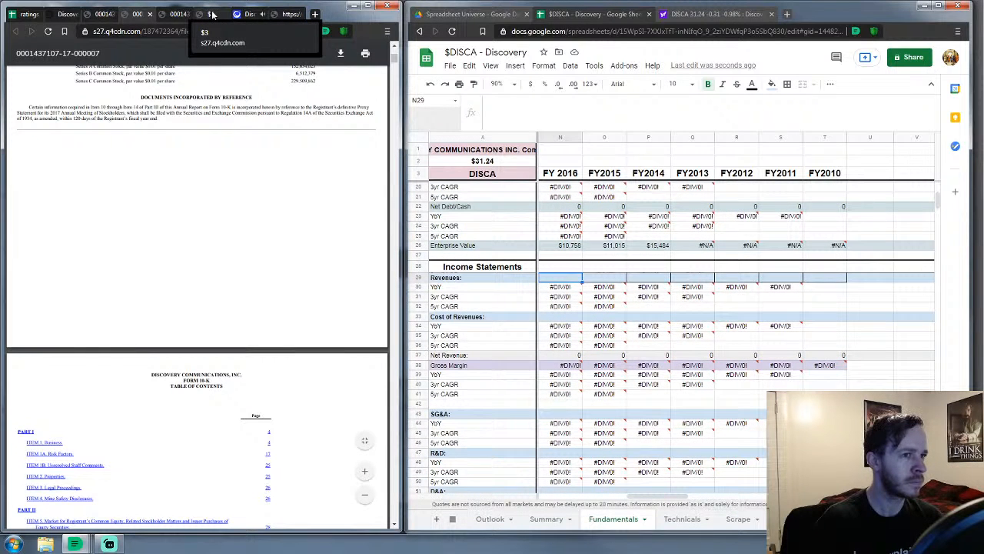
{"action": "scroll", "coordinate": [569, 315], "scroll_direction": "up", "scroll_amount": 3}
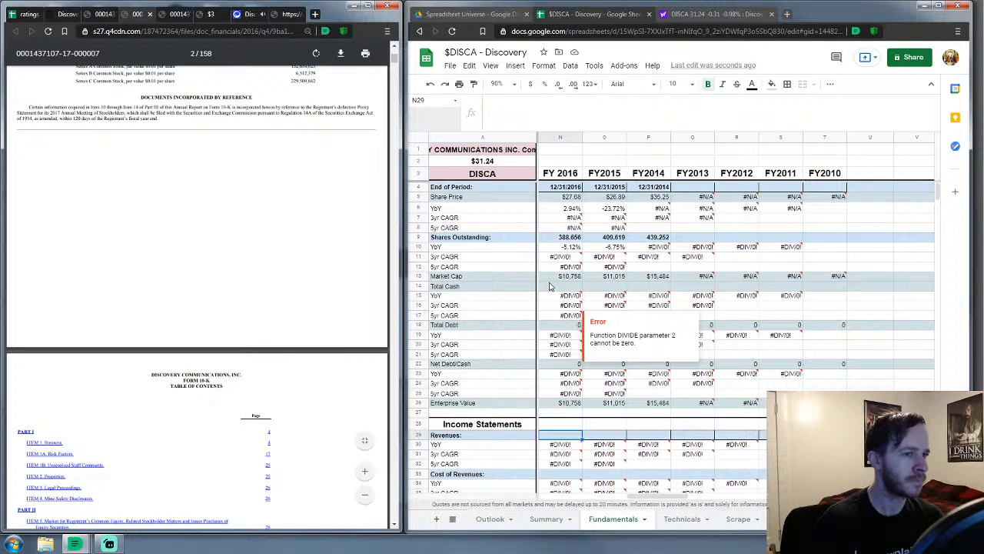
{"action": "scroll", "coordinate": [549, 287], "scroll_direction": "down", "scroll_amount": 5}
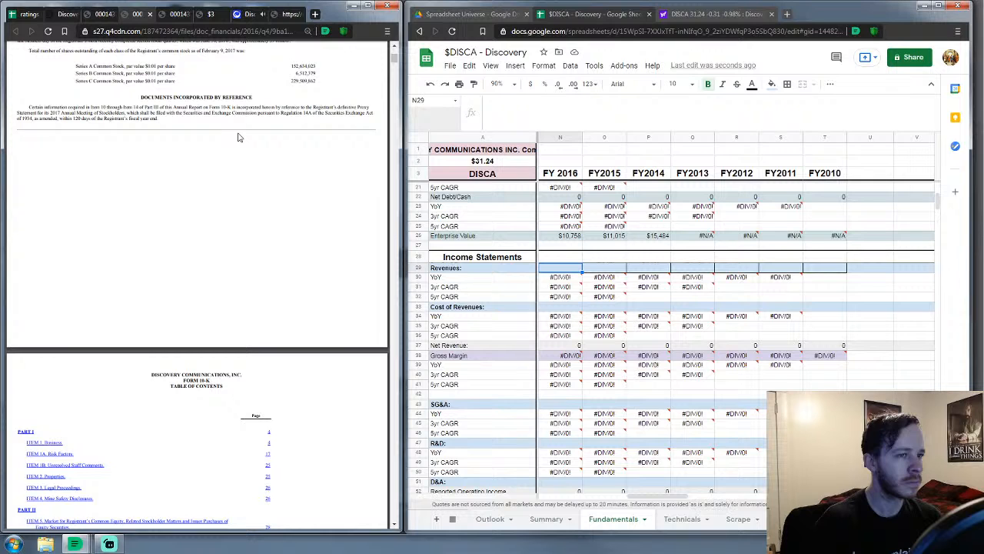
{"action": "mouse_move", "coordinate": [664, 496]}
{"action": "left_mouse_down"}
{"action": "mouse_move", "coordinate": [632, 503]}
{"action": "mouse_move", "coordinate": [669, 490]}
{"action": "left_mouse_up"}
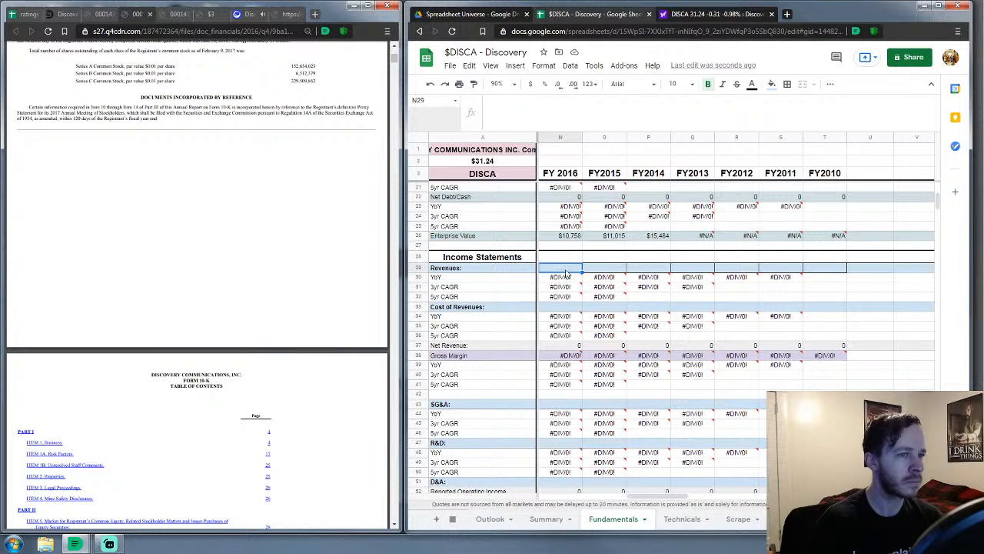
{"action": "scroll", "coordinate": [134, 151], "scroll_direction": "up", "scroll_amount": 4}
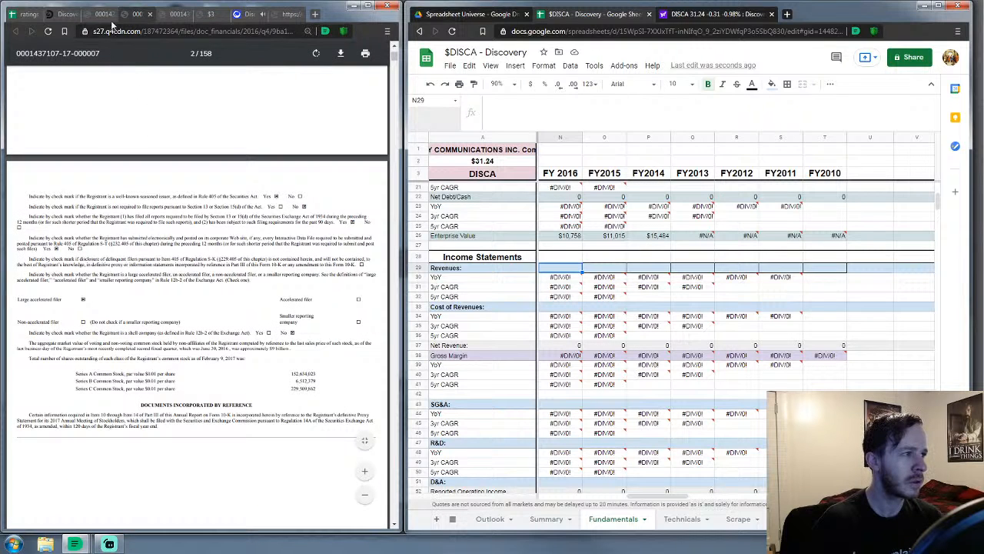
{"action": "left_click", "coordinate": [108, 14]}
{"action": "left_click", "coordinate": [120, 14]}
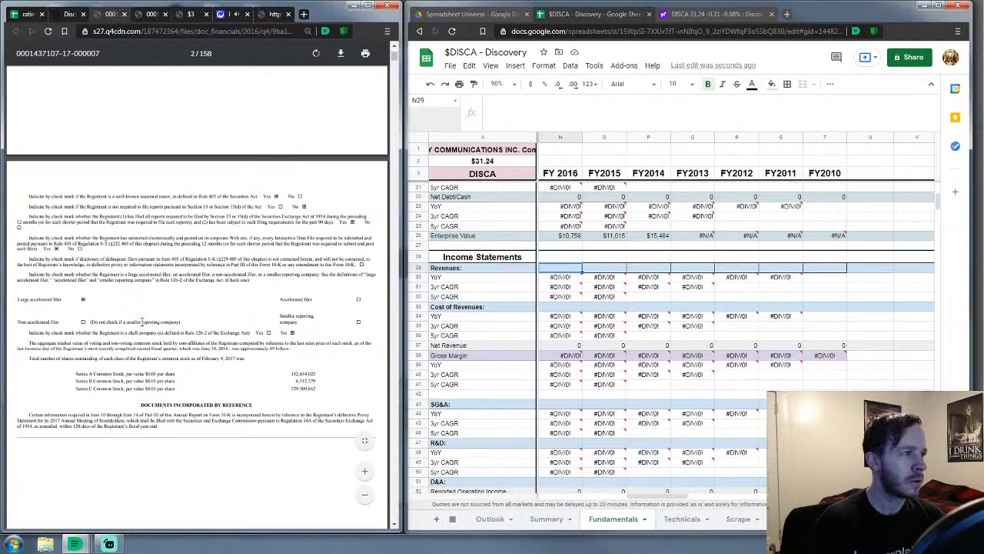
Jump to Item 8 and zoom in on the page-65 consolidated statements of operations
{"action": "left_click_drag", "start_coordinate": [394, 61], "coordinate": [395, 64]}
{"action": "left_click", "coordinate": [80, 335]}
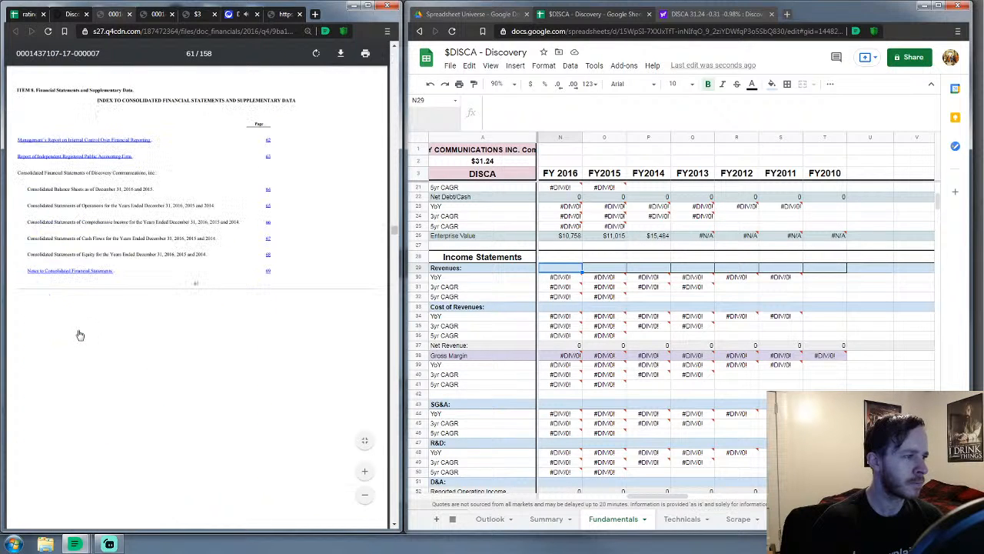
{"action": "scroll", "coordinate": [105, 268], "scroll_direction": "down", "scroll_amount": 5}
{"action": "scroll", "coordinate": [110, 265], "scroll_direction": "down", "scroll_amount": 6}
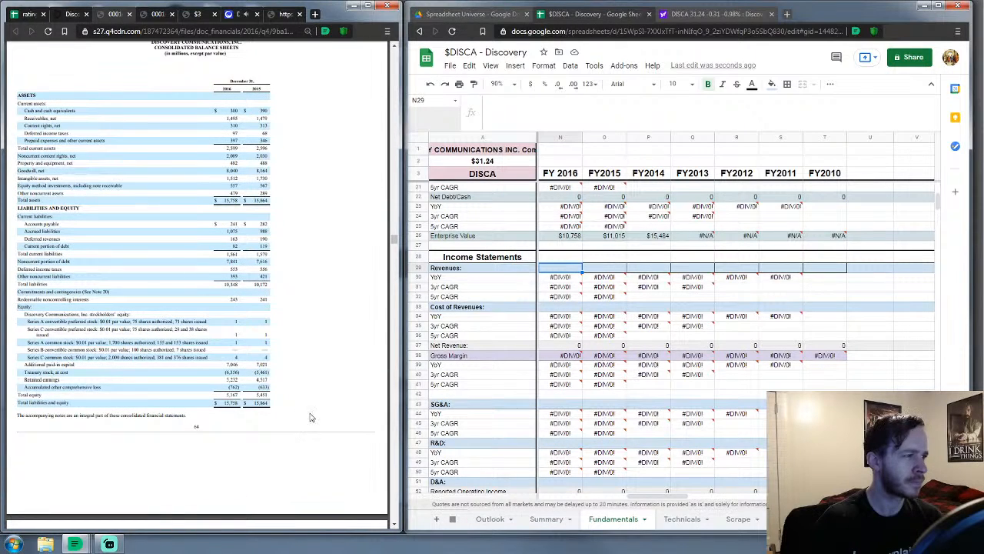
{"action": "left_click", "coordinate": [367, 470]}
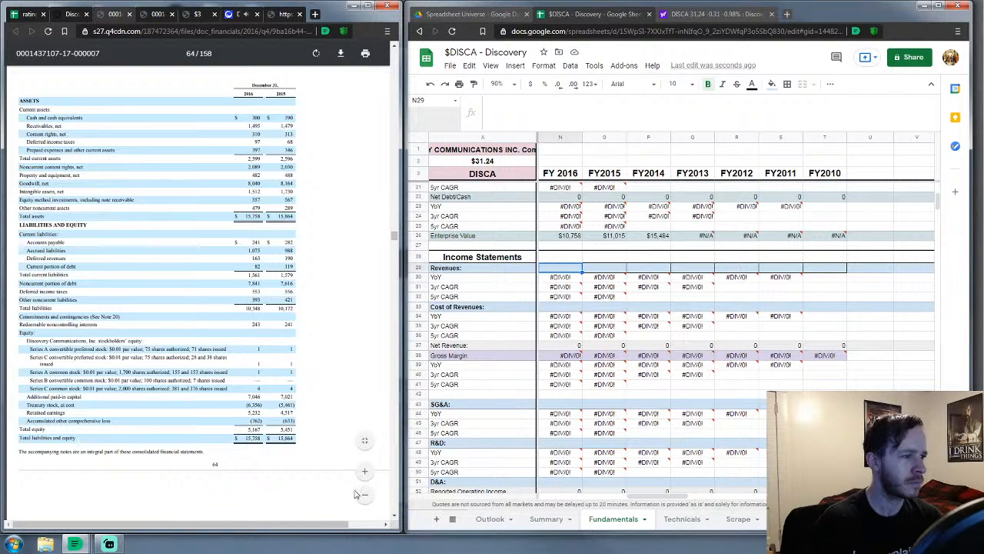
{"action": "left_click", "coordinate": [364, 471]}
{"action": "scroll", "coordinate": [229, 382], "scroll_direction": "down", "scroll_amount": 5}
{"action": "scroll", "coordinate": [229, 382], "scroll_direction": "down", "scroll_amount": 5}
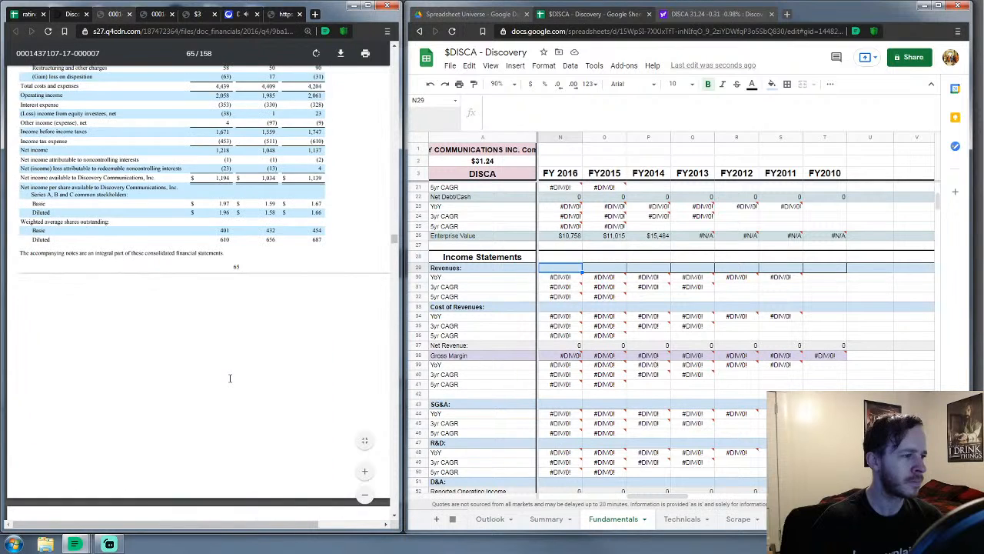
{"action": "scroll", "coordinate": [230, 375], "scroll_direction": "up", "scroll_amount": 2}
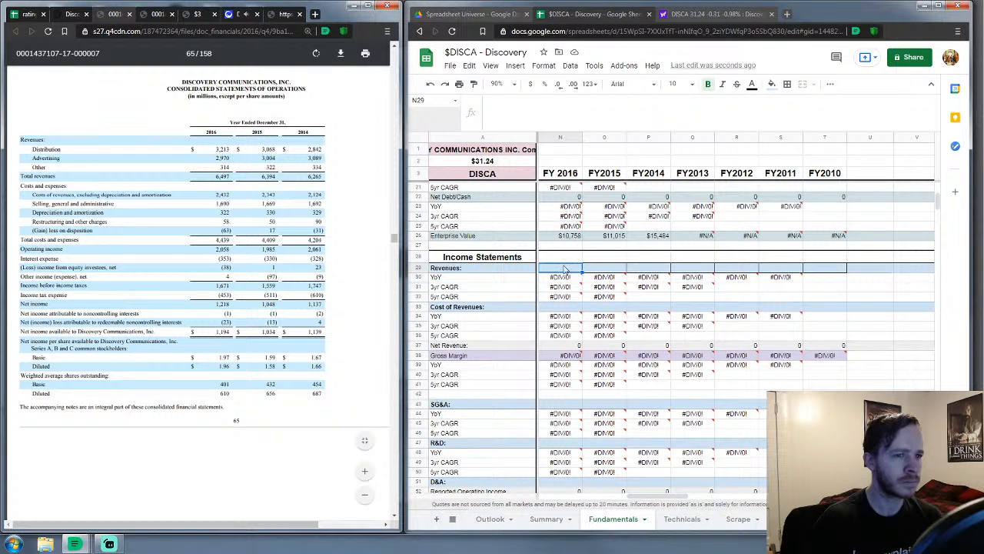
Enter FY 2016 revenues 6,497, cost of revenues 2,432, SG&A 1,685 and zero R&D
{"action": "left_click", "coordinate": [564, 268]}
{"action": "scroll", "coordinate": [563, 268], "scroll_direction": "down", "scroll_amount": 3}
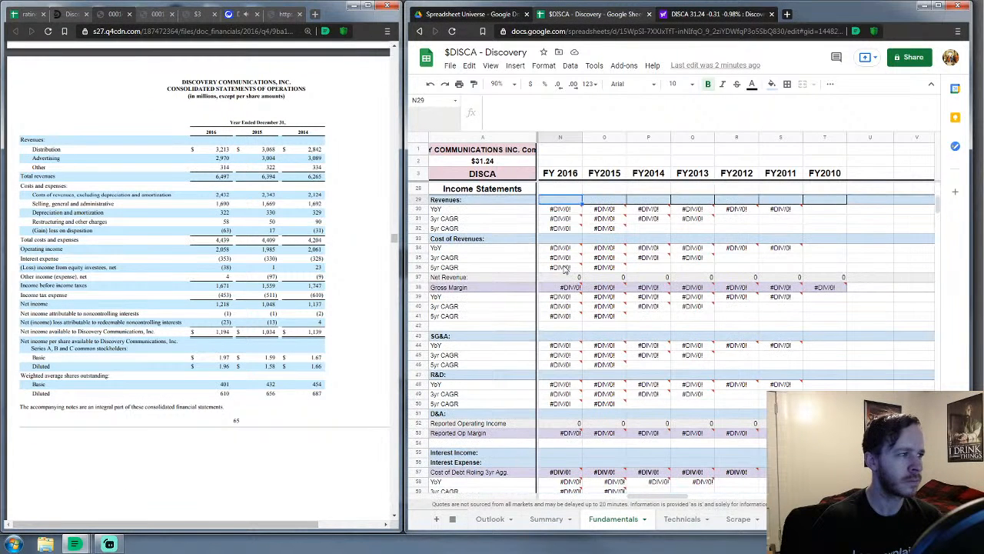
{"action": "type", "text": "6497"}
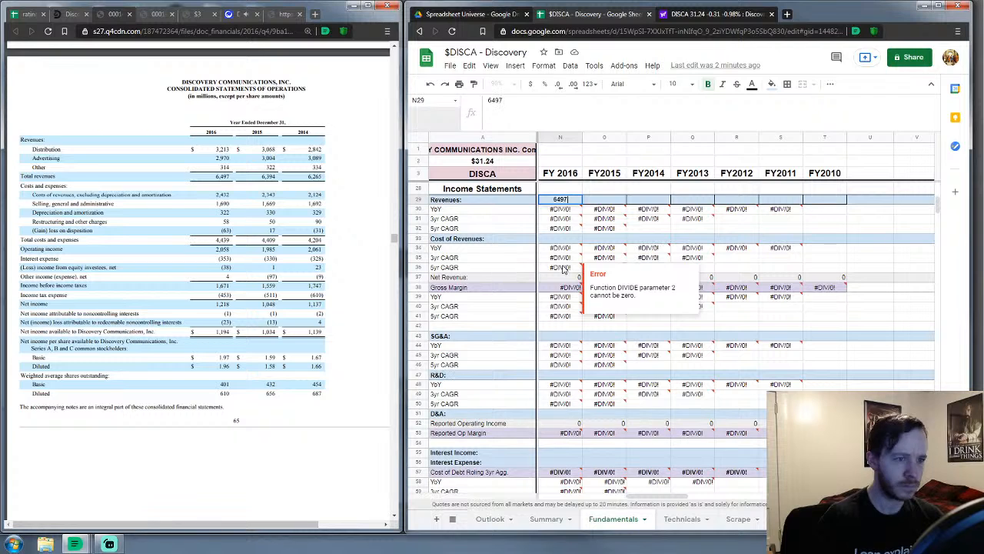
{"action": "key", "text": "Return"}
{"action": "key", "text": "Down"}
{"action": "key", "text": "Down"}
{"action": "key", "text": "Down"}
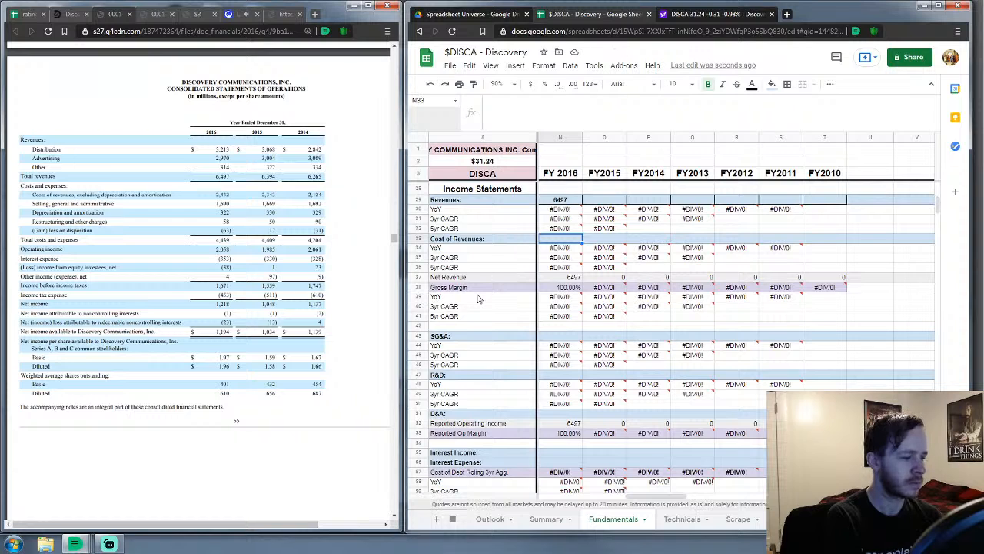
{"action": "type", "text": "2432"}
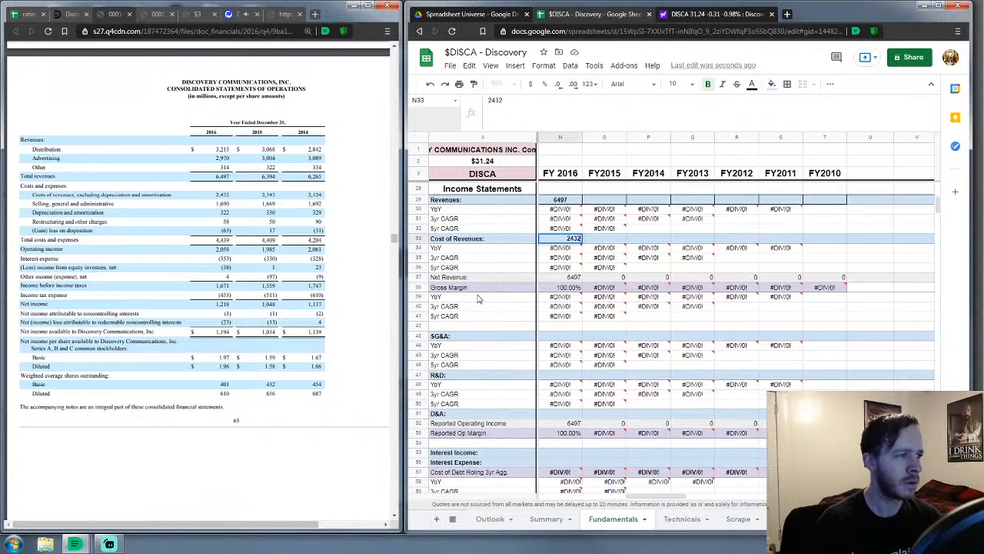
{"action": "key", "text": "Return"}
{"action": "key", "text": "Down"}
{"action": "key", "text": "Down"}
{"action": "key", "text": "Down"}
{"action": "key", "text": "Down"}
{"action": "key", "text": "Down"}
{"action": "key", "text": "Down"}
{"action": "key", "text": "Down"}
{"action": "key", "text": "Down"}
{"action": "key", "text": "Down"}
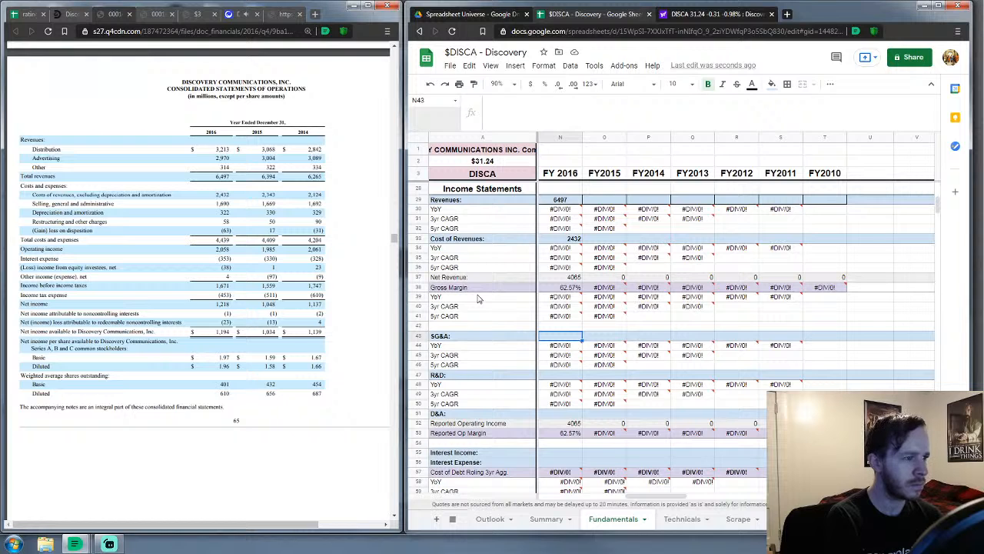
{"action": "type", "text": "1685"}
{"action": "key", "text": "Return"}
{"action": "key", "text": "Down"}
{"action": "key", "text": "Down"}
{"action": "key", "text": "Down"}
{"action": "type", "text": "0"}
{"action": "key", "text": "Down"}
{"action": "key", "text": "Down"}
{"action": "key", "text": "Down"}
{"action": "key", "text": "Down"}
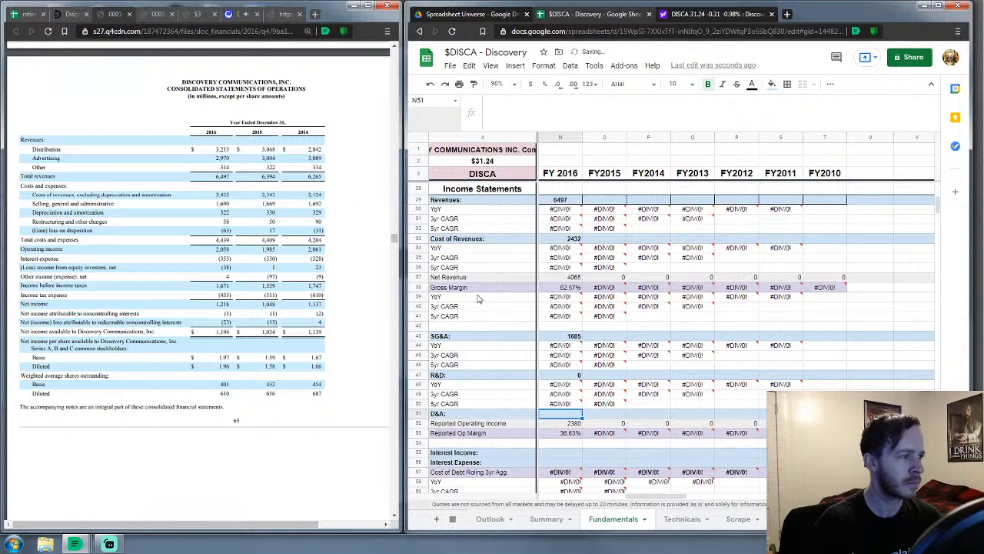
Enter FY 2016 D&A 322, interest expense 353, other non-operating -34, and zero interest and currency income
{"action": "type", "text": "3"}
{"action": "key", "text": "Return"}
{"action": "key", "text": "Down"}
{"action": "key", "text": "Down"}
{"action": "key", "text": "Down"}
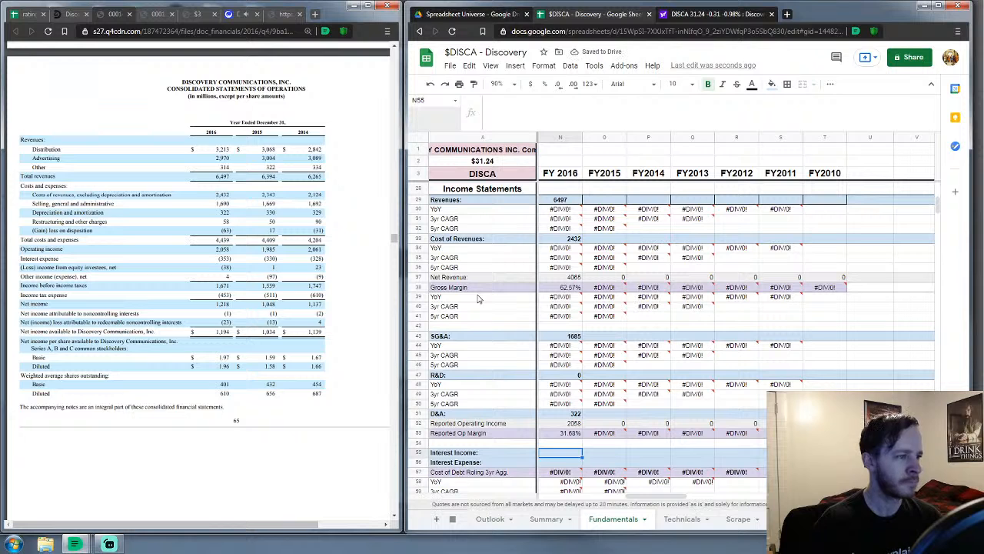
{"action": "type", "text": "0"}
{"action": "key", "text": "Return"}
{"action": "type", "text": "35"}
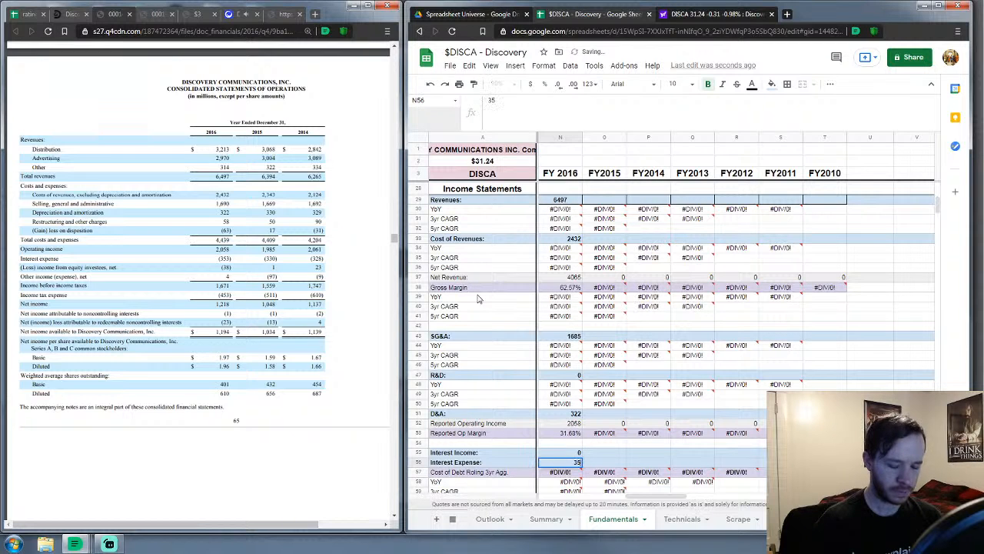
{"action": "type", "text": "3"}
{"action": "key", "text": "Return"}
{"action": "key", "text": "Down"}
{"action": "key", "text": "Down"}
{"action": "key", "text": "Down"}
{"action": "key", "text": "Down"}
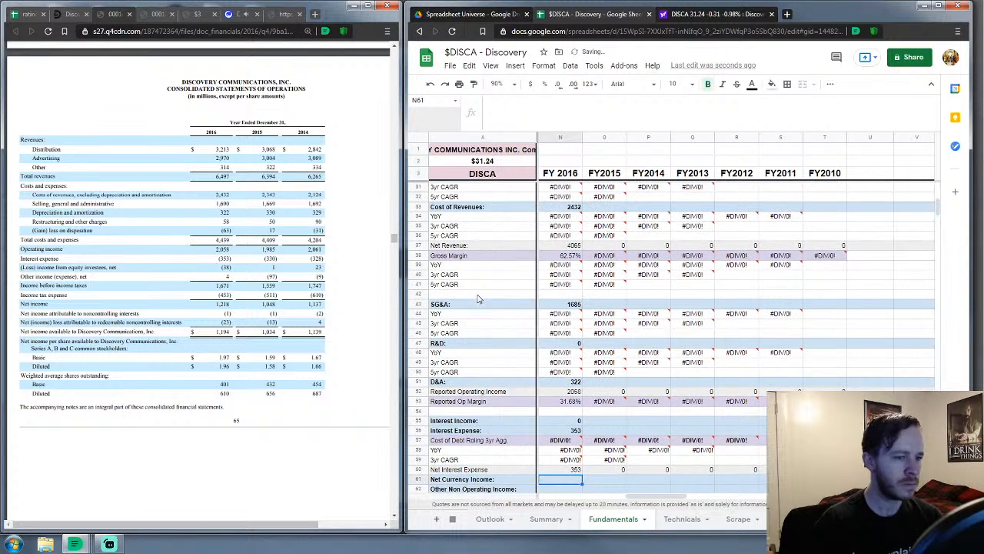
{"action": "type", "text": "0"}
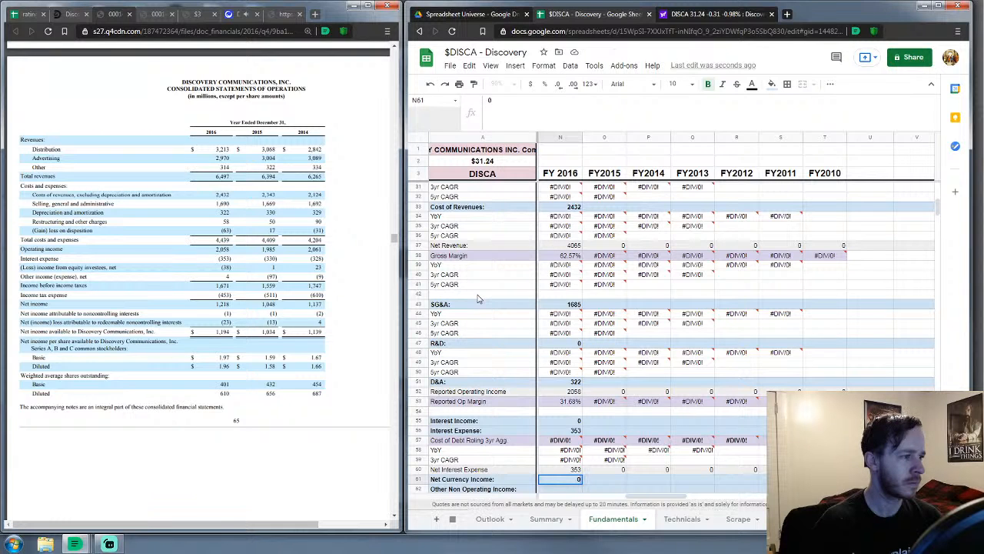
{"action": "key", "text": "Return"}
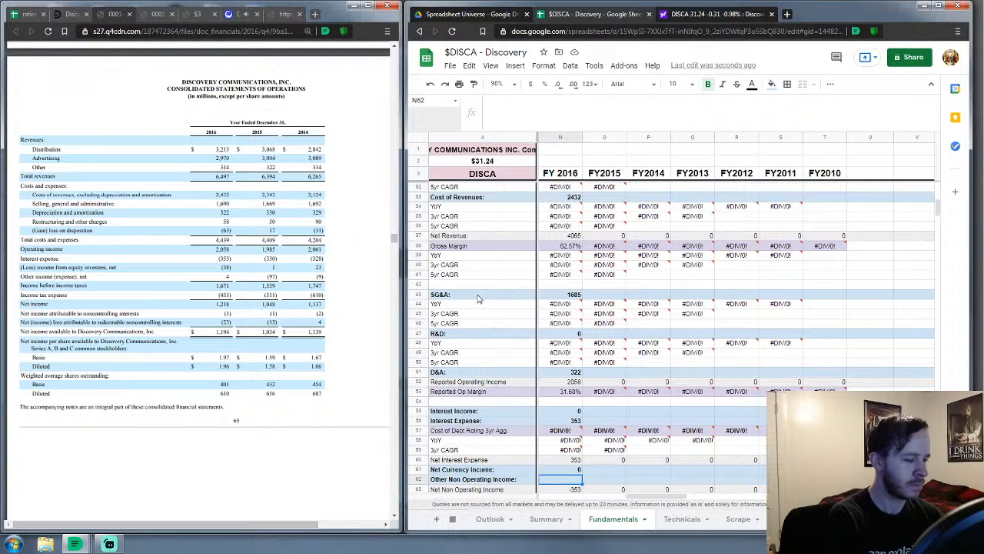
{"action": "type", "text": "-34"}
{"action": "key", "text": "Return"}
{"action": "key", "text": "Down"}
{"action": "key", "text": "Down"}
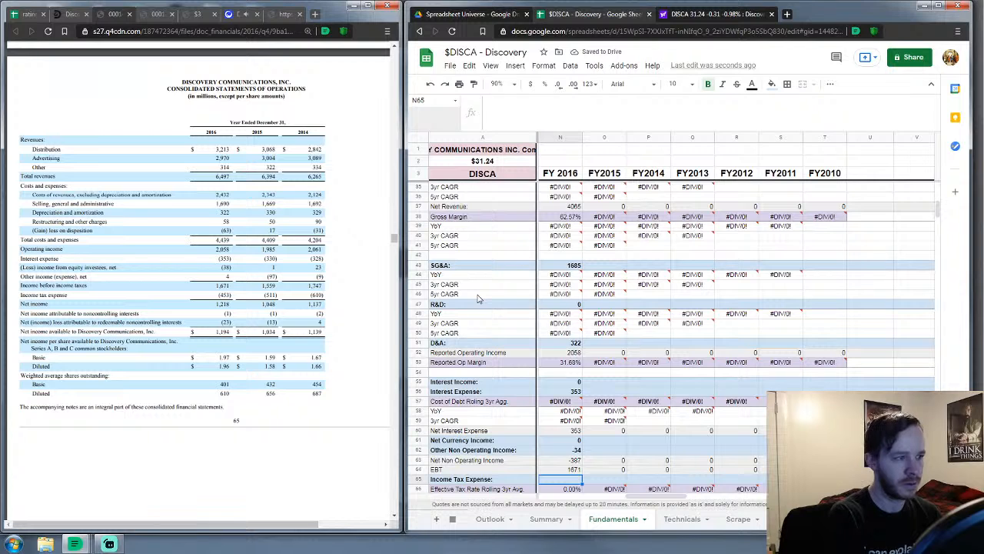
Enter FY 2016 income tax 453, minority interest 24, zero preferred dividends and 610 diluted shares
{"action": "scroll", "coordinate": [552, 383], "scroll_direction": "down", "scroll_amount": 3}
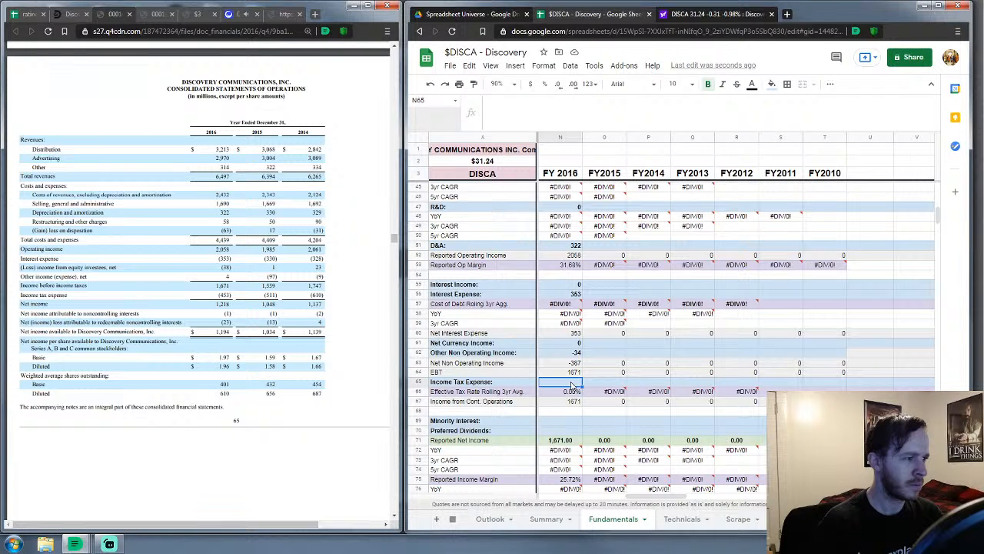
{"action": "type", "text": "453"}
{"action": "key", "text": "Return"}
{"action": "key", "text": "Down"}
{"action": "key", "text": "Down"}
{"action": "key", "text": "Down"}
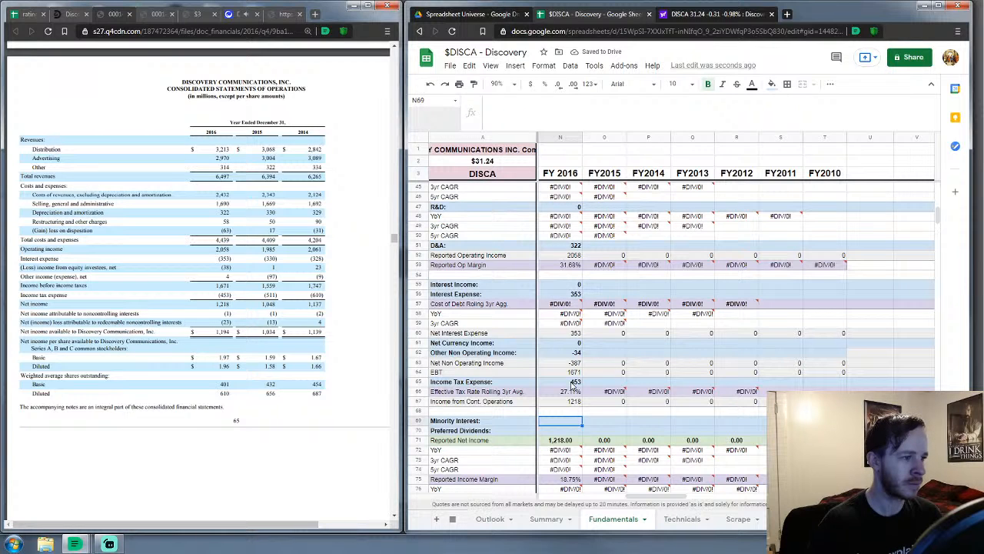
{"action": "type", "text": "24"}
{"action": "key", "text": "Return"}
{"action": "type", "text": "0"}
{"action": "key", "text": "Return"}
{"action": "key", "text": "Down"}
{"action": "key", "text": "Down"}
{"action": "key", "text": "Down"}
{"action": "key", "text": "Down"}
{"action": "key", "text": "Down"}
{"action": "key", "text": "Down"}
{"action": "key", "text": "Down"}
{"action": "key", "text": "Down"}
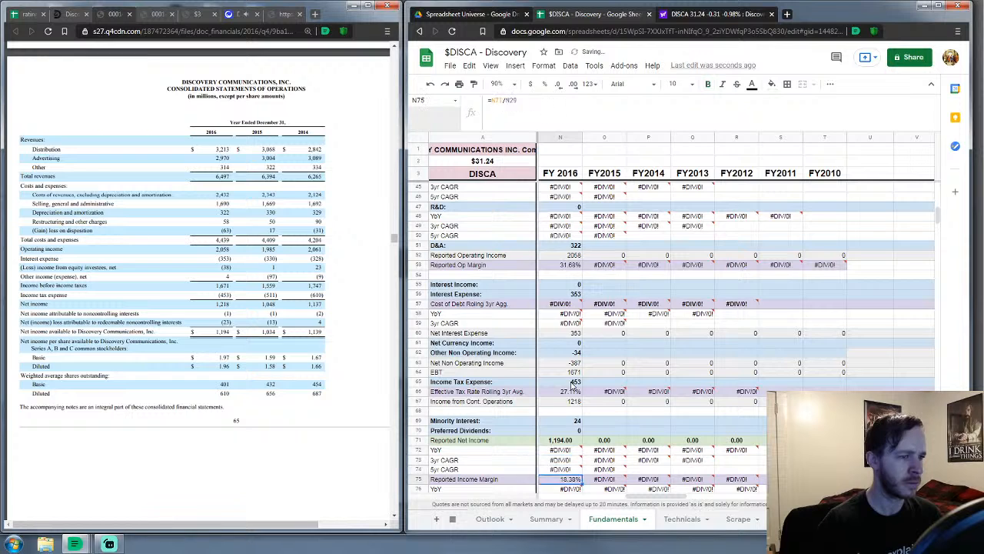
{"action": "type", "text": "610"}
{"action": "key", "text": "Return"}
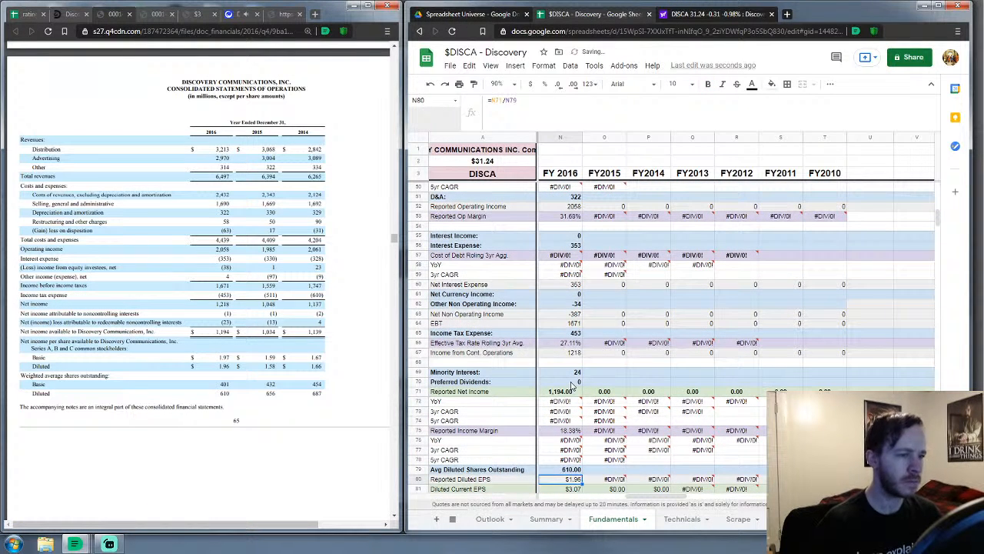
{"action": "scroll", "coordinate": [634, 338], "scroll_direction": "down", "scroll_amount": 5}
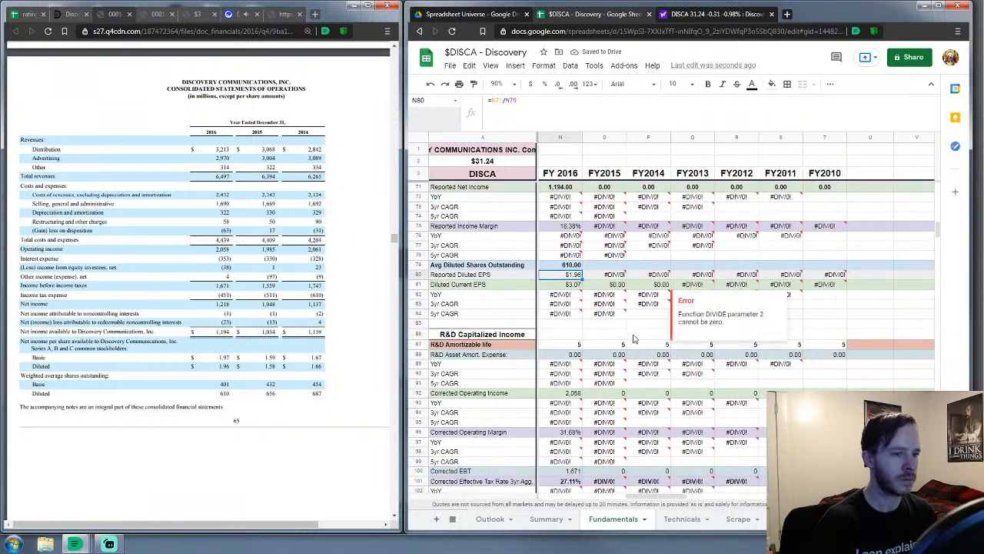
Scroll to Cashflow & Growth and select the FY 2016 CF Depreciation & Amortization cell
{"action": "scroll", "coordinate": [634, 339], "scroll_direction": "down", "scroll_amount": 2}
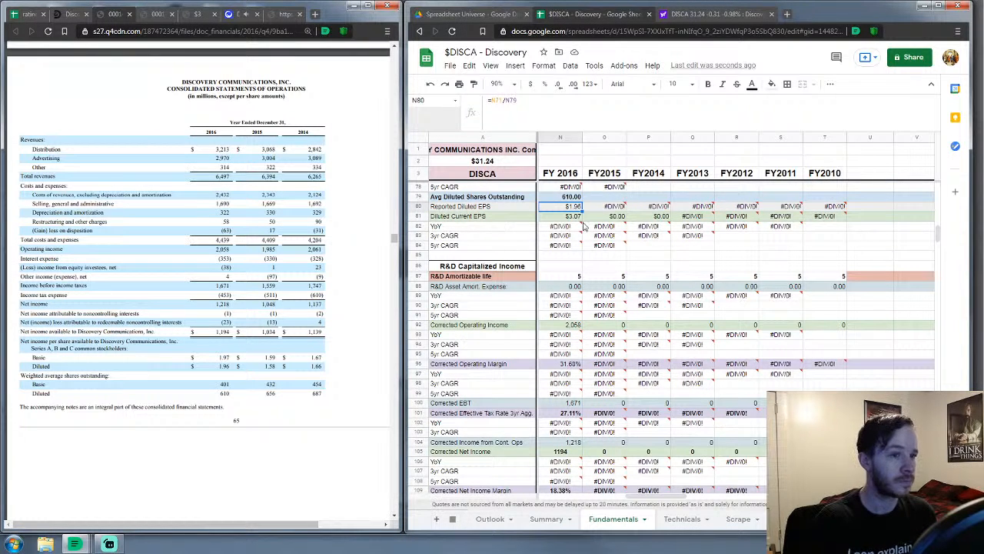
{"action": "scroll", "coordinate": [613, 259], "scroll_direction": "down", "scroll_amount": 4}
{"action": "scroll", "coordinate": [613, 258], "scroll_direction": "up", "scroll_amount": 5}
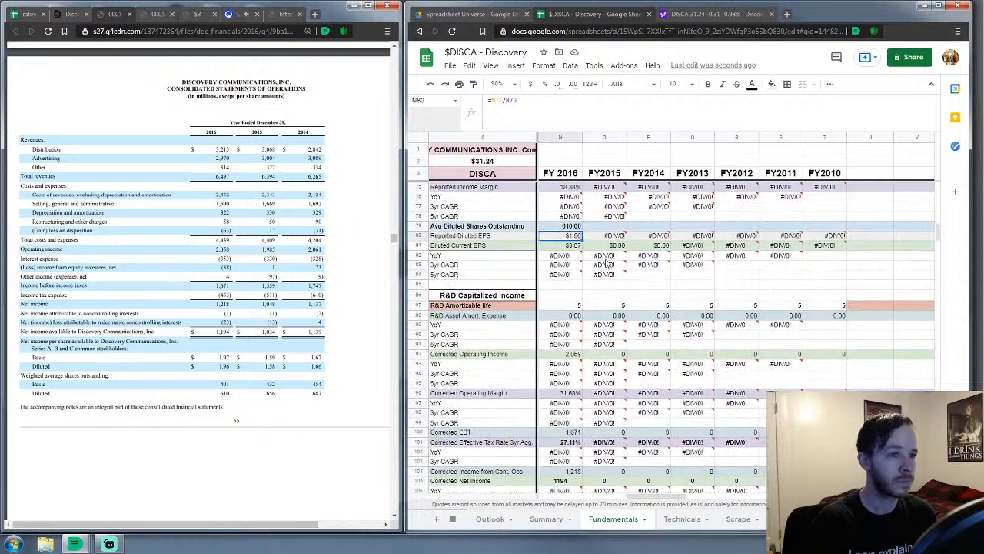
{"action": "scroll", "coordinate": [607, 263], "scroll_direction": "down", "scroll_amount": 6}
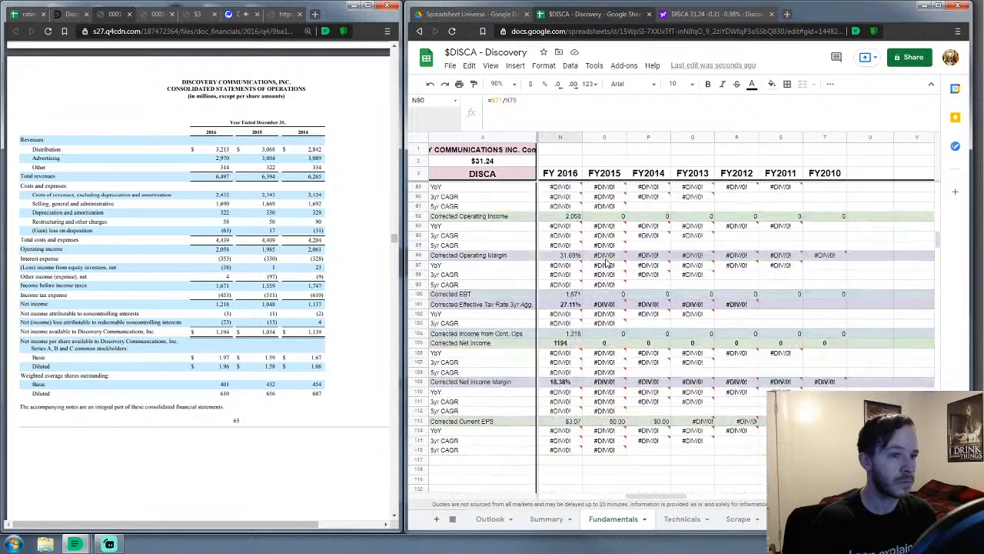
{"action": "left_click", "coordinate": [580, 247]}
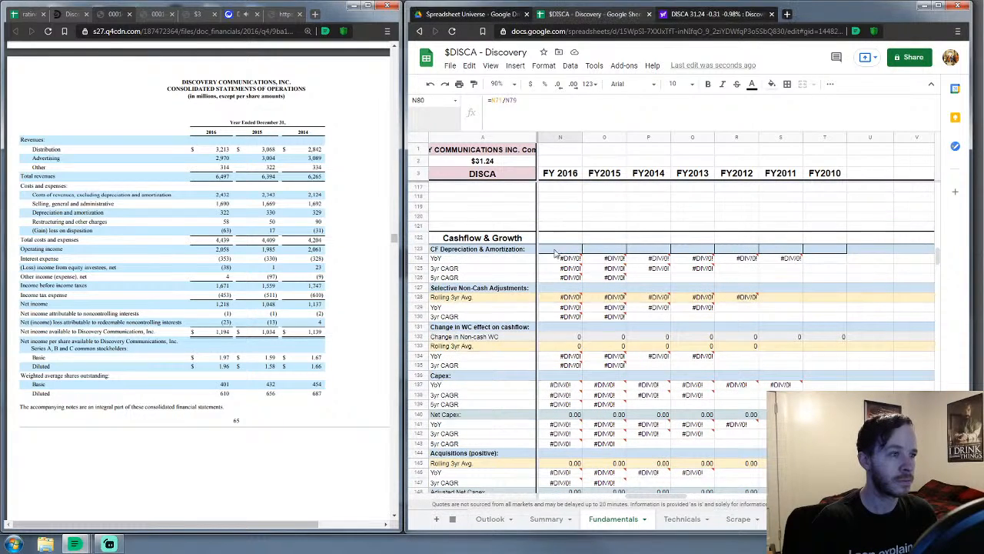
{"action": "scroll", "coordinate": [127, 321], "scroll_direction": "down", "scroll_amount": 10}
{"action": "scroll", "coordinate": [127, 322], "scroll_direction": "down", "scroll_amount": 5}
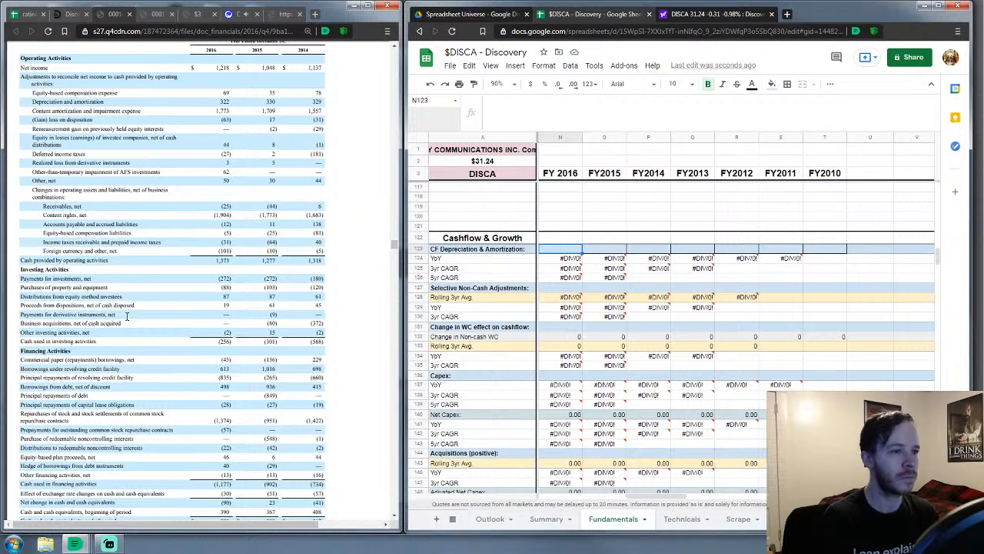
Enter FY 2016 cash flow D&A 2,095, zero non-cash adjustments and working capital change -2,078
{"action": "scroll", "coordinate": [453, 296], "scroll_direction": "down", "scroll_amount": 1}
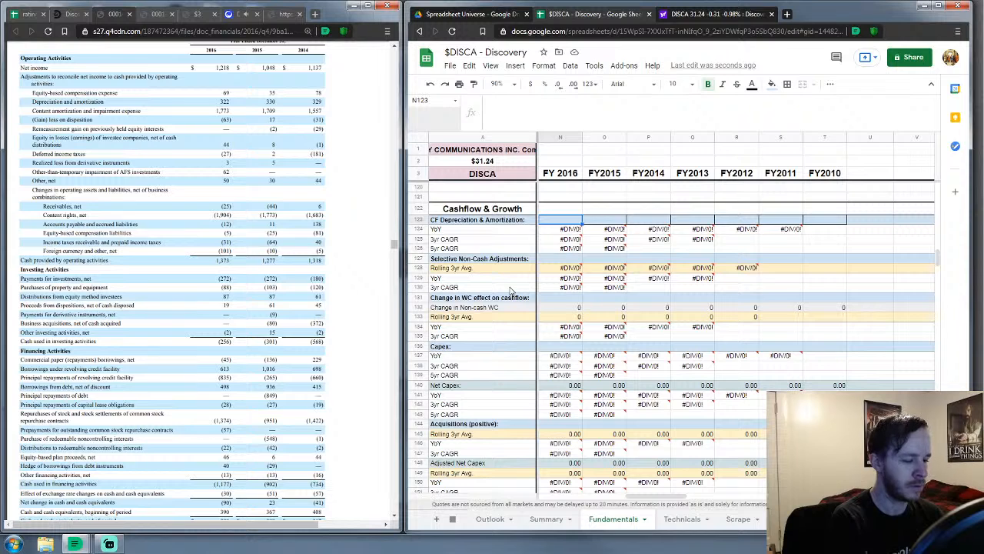
{"action": "type", "text": "2095"}
{"action": "key", "text": "Return"}
{"action": "key", "text": "Down"}
{"action": "key", "text": "Down"}
{"action": "key", "text": "Down"}
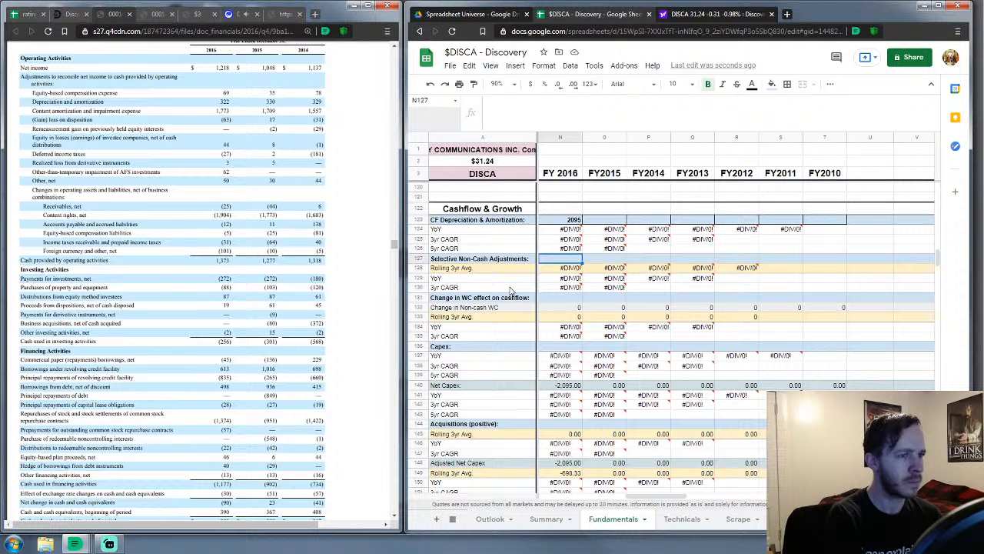
{"action": "type", "text": "0"}
{"action": "key", "text": "Return"}
{"action": "key", "text": "Down"}
{"action": "key", "text": "Down"}
{"action": "key", "text": "Down"}
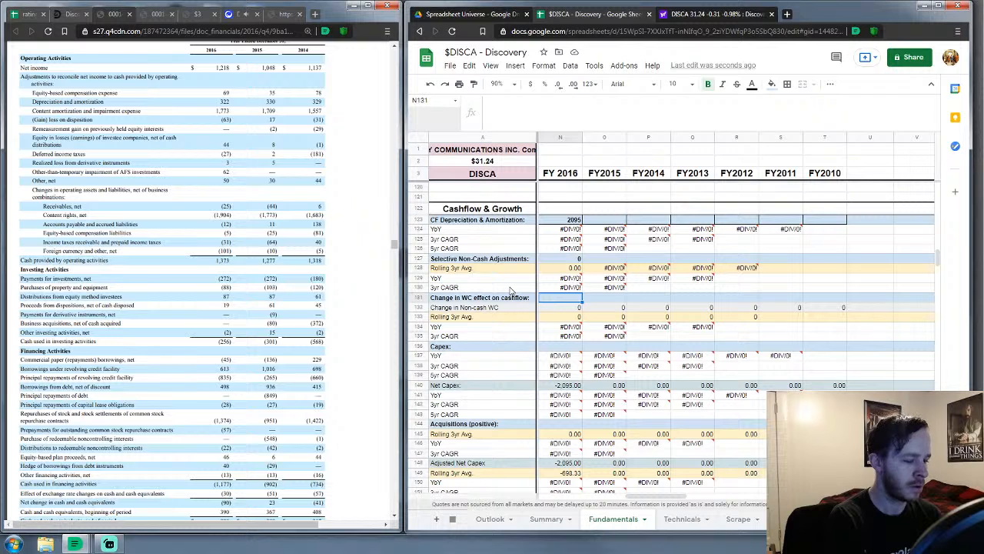
{"action": "type", "text": "-2078"}
{"action": "key", "text": "Return"}
{"action": "key", "text": "Down"}
{"action": "key", "text": "Down"}
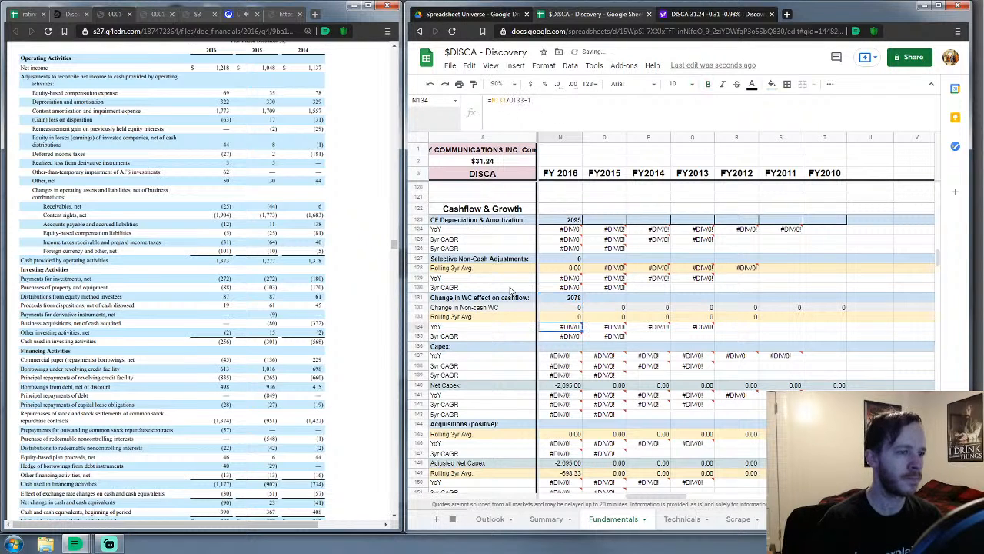
{"action": "key", "text": "Down"}
{"action": "key", "text": "Down"}
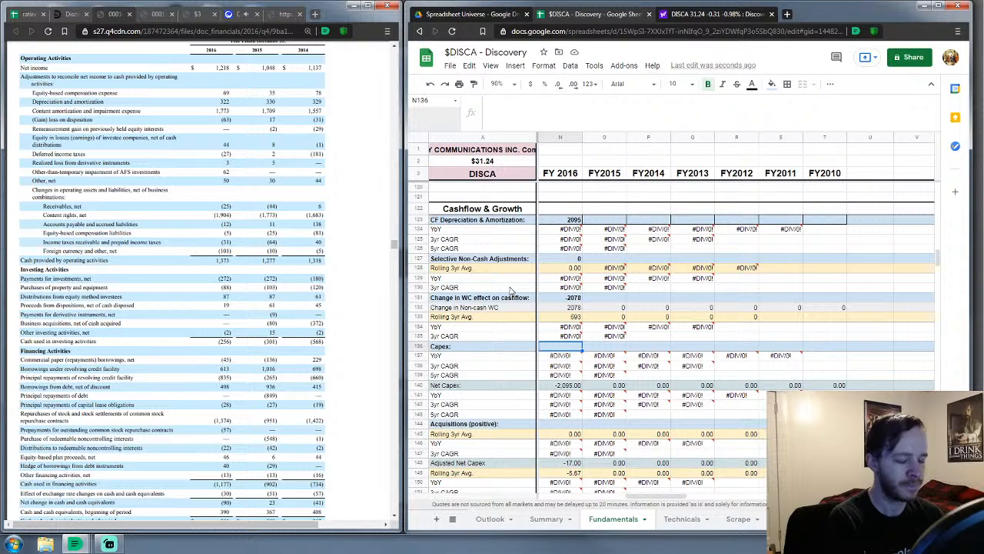
Enter FY 2016 capex 88, zero acquisitions, net debt issuance 243 and net treasury purchases 1,374
{"action": "type", "text": "88"}
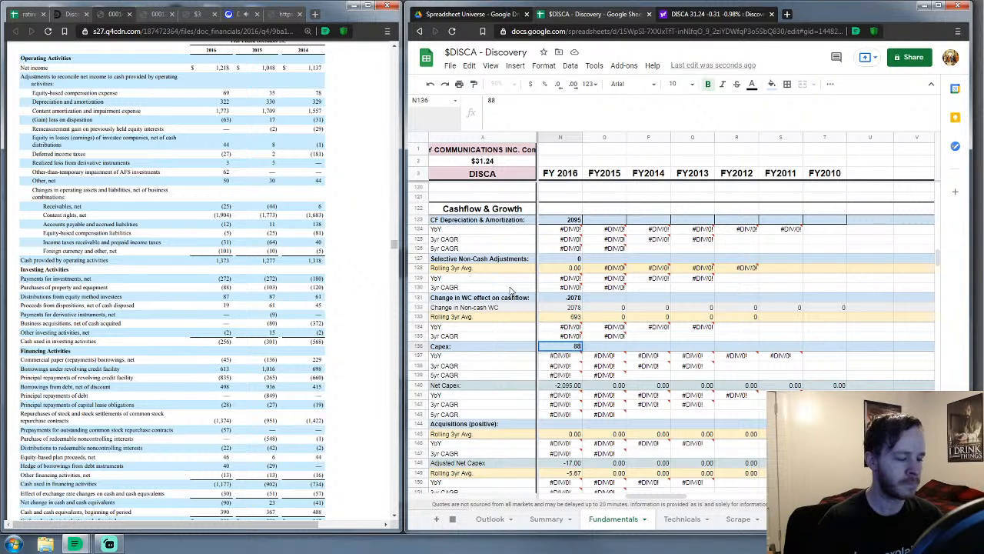
{"action": "key", "text": "Return"}
{"action": "key", "text": "Down"}
{"action": "key", "text": "Down"}
{"action": "key", "text": "Down"}
{"action": "key", "text": "Down"}
{"action": "key", "text": "Down"}
{"action": "key", "text": "Down"}
{"action": "key", "text": "Down"}
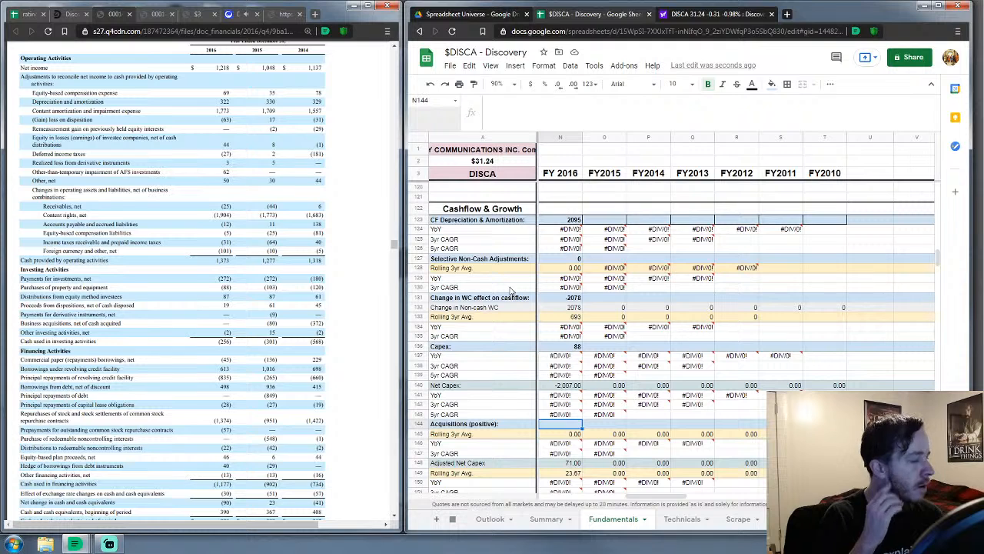
{"action": "type", "text": "0"}
{"action": "key", "text": "Return"}
{"action": "key", "text": "Down"}
{"action": "key", "text": "Down"}
{"action": "key", "text": "Down"}
{"action": "key", "text": "Down"}
{"action": "key", "text": "Down"}
{"action": "key", "text": "Down"}
{"action": "key", "text": "Down"}
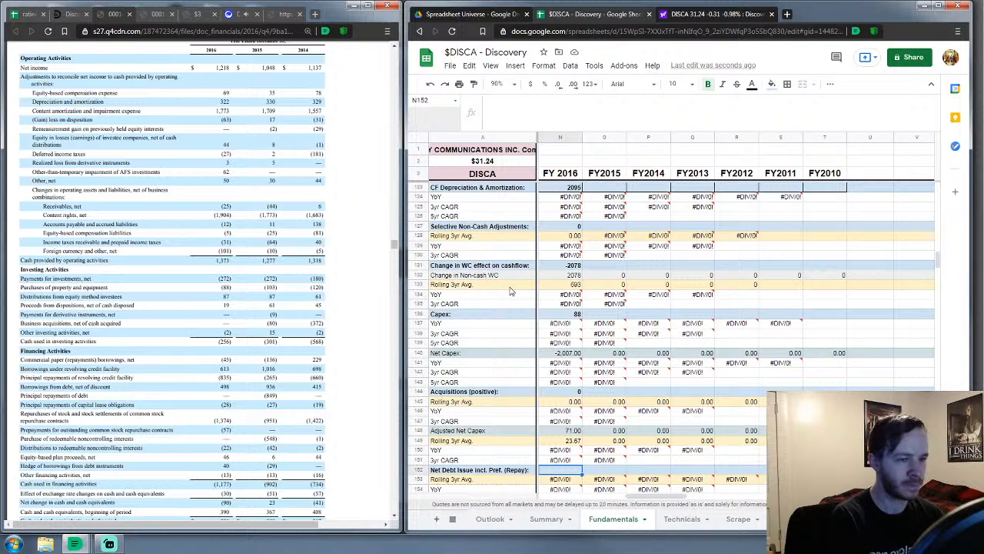
{"action": "type", "text": "243"}
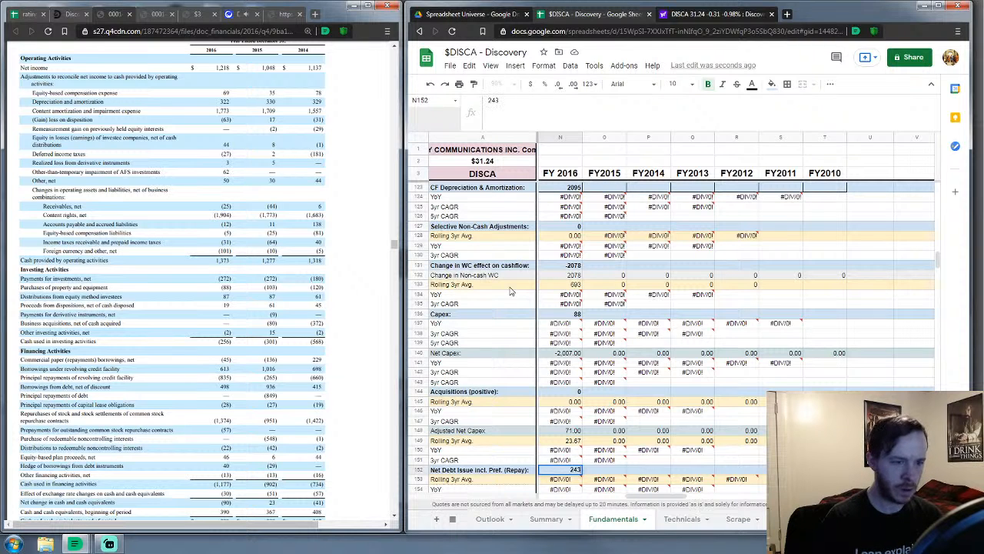
{"action": "key", "text": "Return"}
{"action": "key", "text": "Down"}
{"action": "key", "text": "Down"}
{"action": "key", "text": "Down"}
{"action": "key", "text": "Down"}
{"action": "key", "text": "Down"}
{"action": "key", "text": "Down"}
{"action": "key", "text": "Down"}
{"action": "key", "text": "Down"}
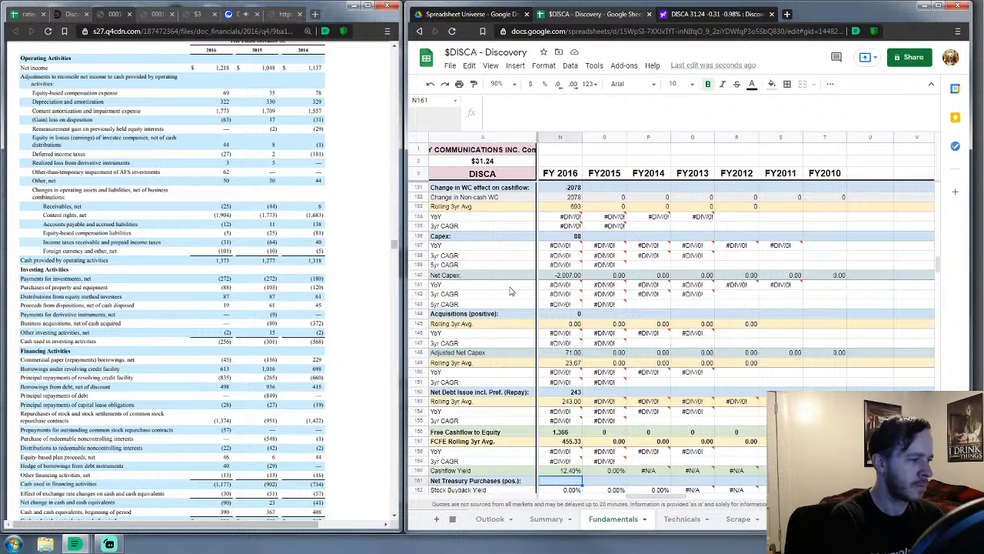
{"action": "type", "text": "1374"}
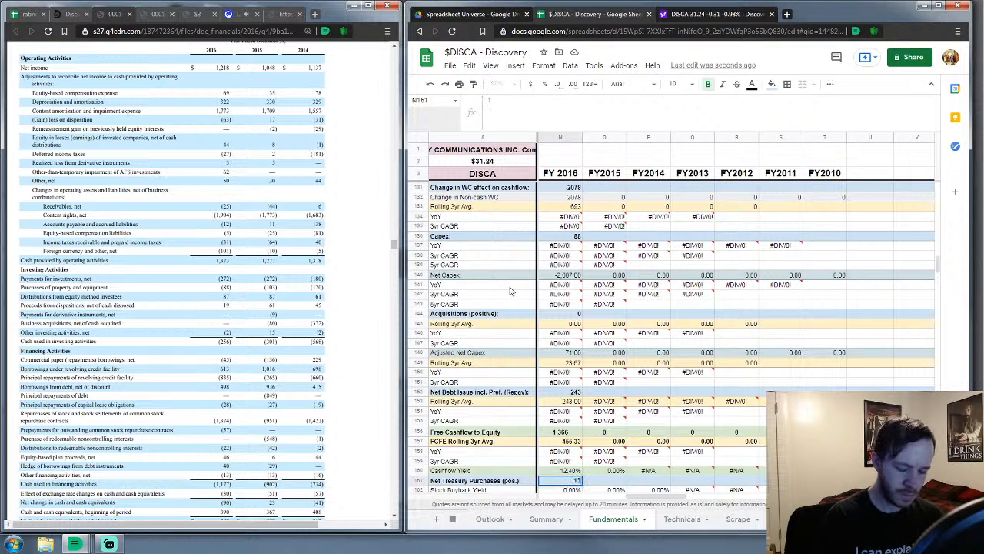
{"action": "key", "text": "Return"}
Move past the cash flow metric rows to the FY 2016 Cash & Equivalents cell
{"action": "key", "text": "Down"}
{"action": "key", "text": "Down"}
{"action": "key", "text": "Down"}
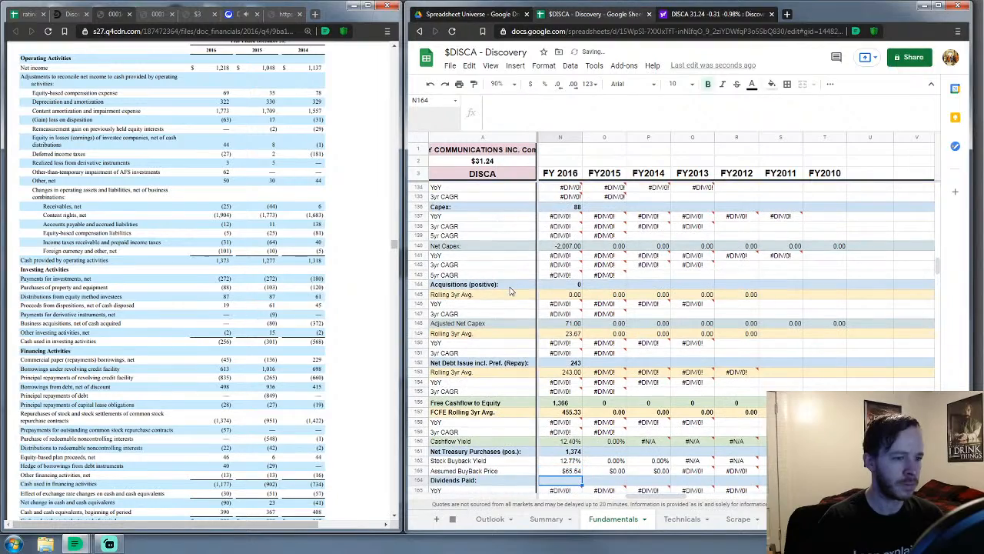
{"action": "key", "text": "Down"}
{"action": "key", "text": "Down"}
{"action": "key", "text": "Down"}
{"action": "key", "text": "Down"}
{"action": "key", "text": "Down"}
{"action": "key", "text": "Down"}
{"action": "key", "text": "Down"}
{"action": "key", "text": "Down"}
{"action": "key", "text": "Down"}
{"action": "key", "text": "Down"}
{"action": "key", "text": "Down"}
{"action": "key", "text": "Down"}
{"action": "key", "text": "Down"}
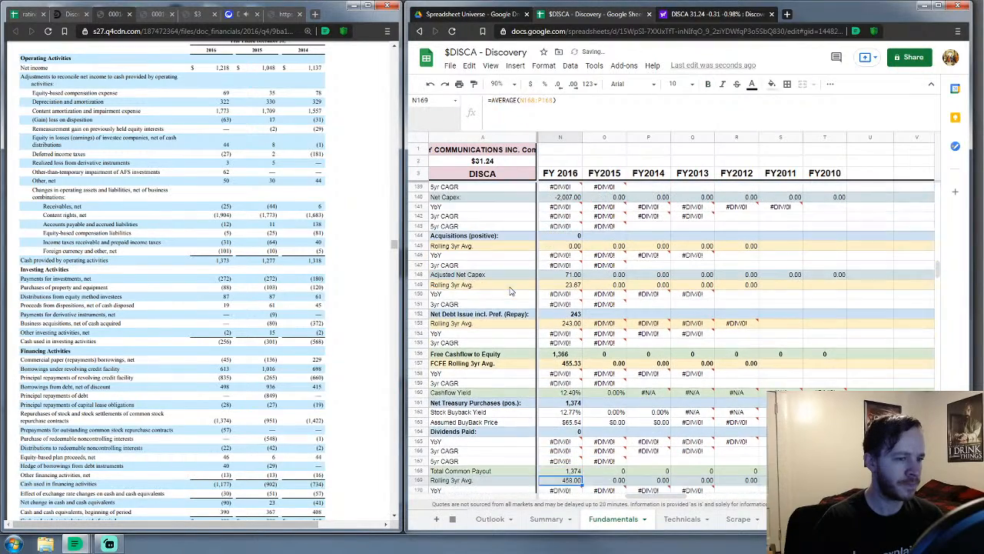
{"action": "key", "text": "Down"}
{"action": "key", "text": "Down"}
{"action": "key", "text": "Down"}
{"action": "key", "text": "Down"}
{"action": "key", "text": "Down"}
{"action": "key", "text": "Down"}
{"action": "key", "text": "Down"}
{"action": "key", "text": "Down"}
{"action": "key", "text": "Down"}
{"action": "key", "text": "Down"}
{"action": "key", "text": "Down"}
{"action": "key", "text": "Down"}
{"action": "key", "text": "Down"}
{"action": "key", "text": "Down"}
{"action": "key", "text": "Down"}
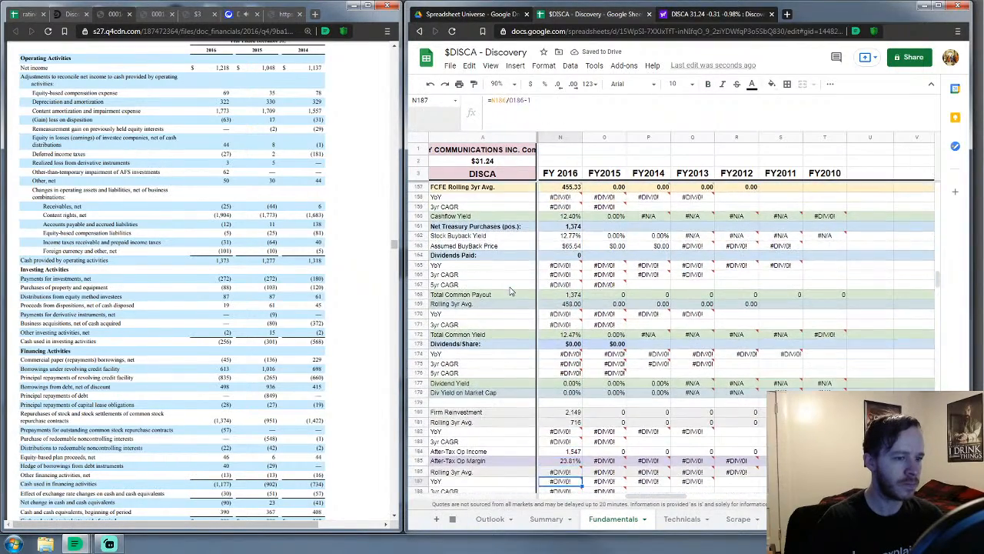
{"action": "key", "text": "Down"}
{"action": "key", "text": "Down"}
{"action": "key", "text": "Down"}
{"action": "key", "text": "Down"}
{"action": "key", "text": "Down"}
{"action": "key", "text": "Down"}
{"action": "key", "text": "Down"}
{"action": "key", "text": "Down"}
{"action": "key", "text": "Down"}
{"action": "key", "text": "Down"}
{"action": "key", "text": "Down"}
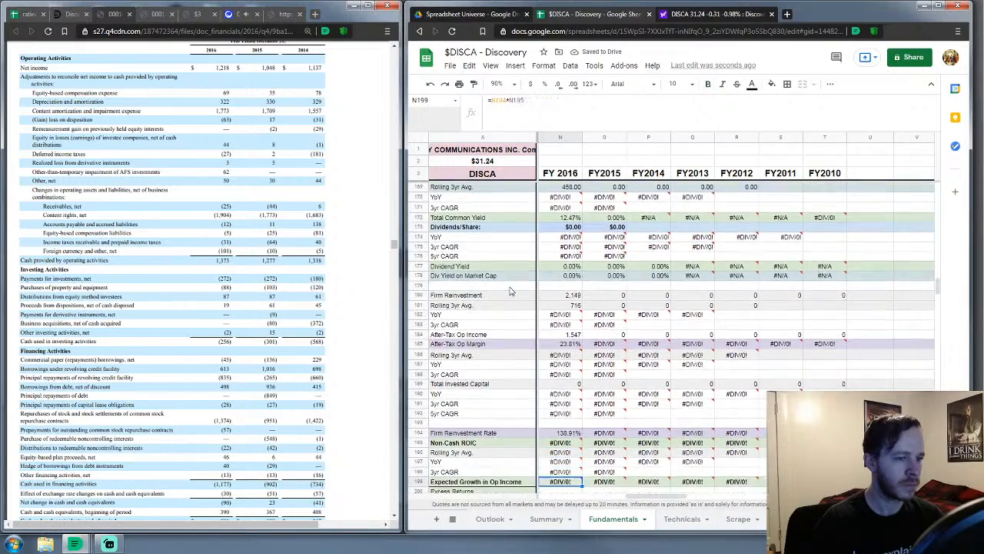
{"action": "key", "text": "Down"}
{"action": "key", "text": "Down"}
{"action": "key", "text": "Down"}
{"action": "key", "text": "Down"}
{"action": "key", "text": "Down"}
{"action": "key", "text": "Down"}
{"action": "key", "text": "Down"}
{"action": "key", "text": "Down"}
{"action": "key", "text": "Down"}
{"action": "key", "text": "Down"}
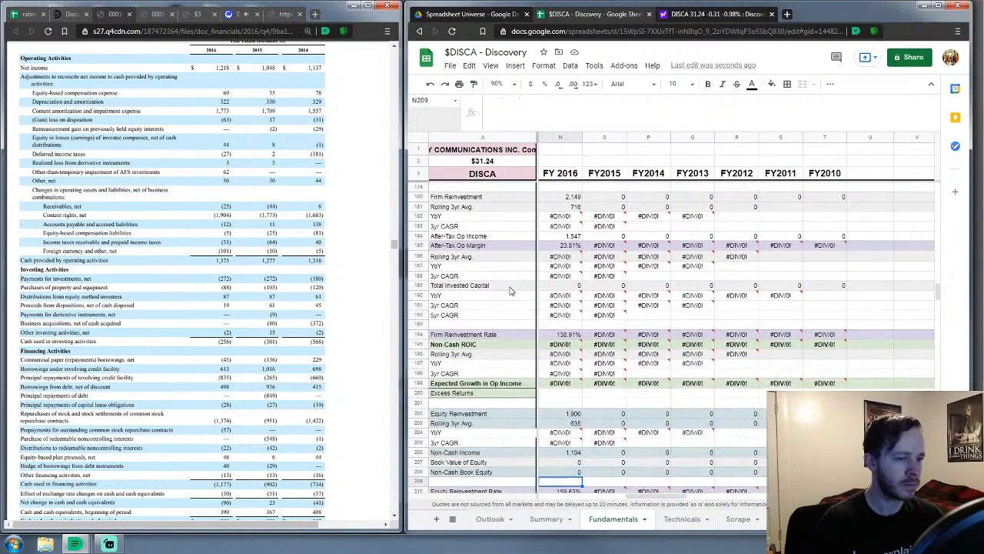
{"action": "key", "text": "Down"}
{"action": "key", "text": "Down"}
{"action": "key", "text": "Down"}
{"action": "key", "text": "Down"}
{"action": "key", "text": "Down"}
{"action": "key", "text": "Down"}
{"action": "key", "text": "Down"}
{"action": "key", "text": "Down"}
{"action": "key", "text": "Down"}
{"action": "key", "text": "Down"}
{"action": "key", "text": "Down"}
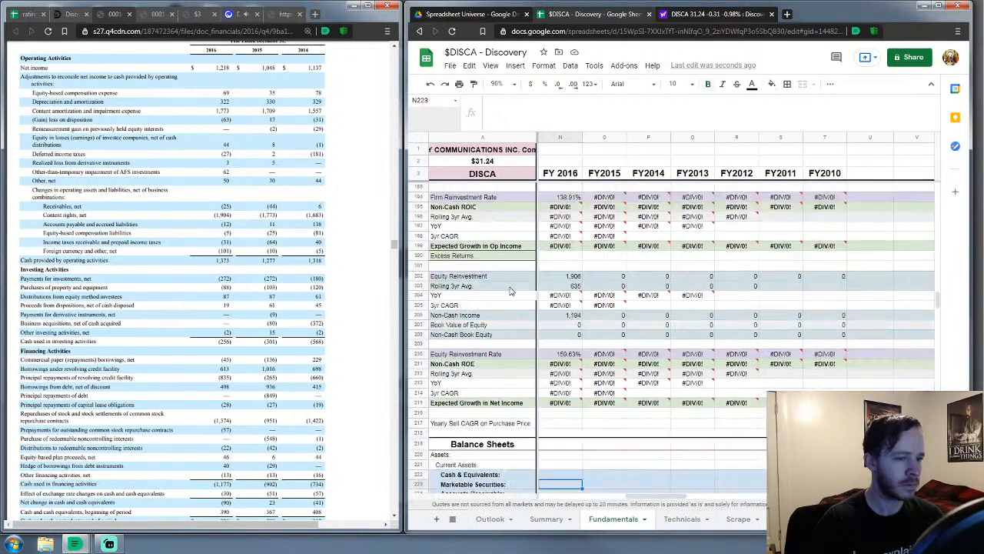
{"action": "key", "text": "Up"}
{"action": "key", "text": "Up"}
{"action": "key", "text": "Up"}
{"action": "key", "text": "Up"}
{"action": "key", "text": "Down"}
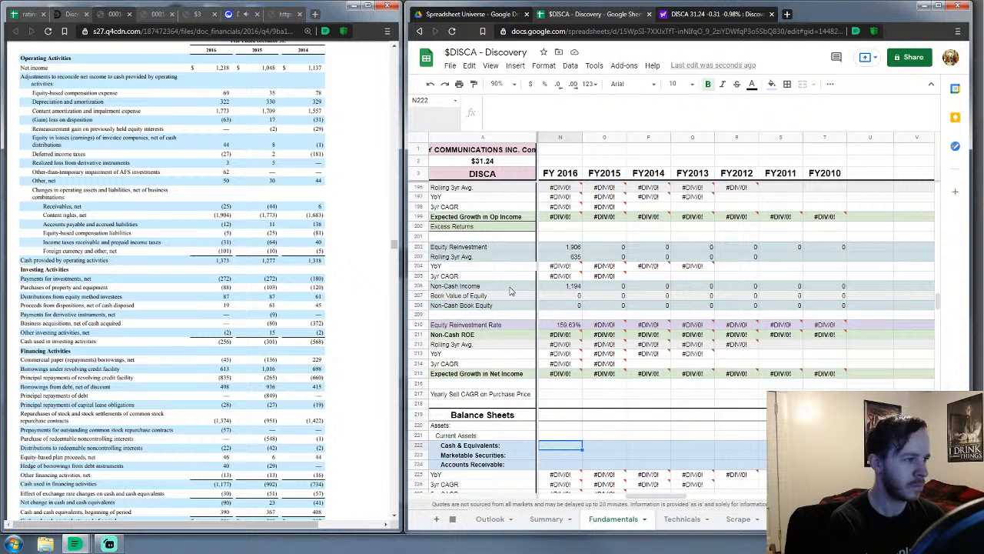
Scroll the 10-K to the 2016 and 2015 consolidated balance sheets beside the asset rows
{"action": "scroll", "coordinate": [292, 331], "scroll_direction": "up", "scroll_amount": 10}
{"action": "scroll", "coordinate": [285, 327], "scroll_direction": "up", "scroll_amount": 15}
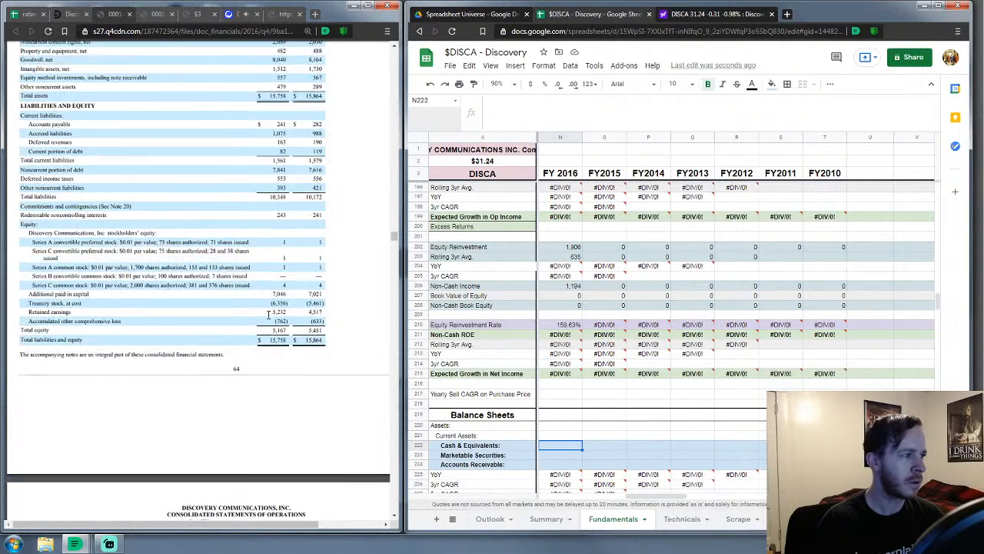
{"action": "scroll", "coordinate": [268, 315], "scroll_direction": "up", "scroll_amount": 3}
{"action": "scroll", "coordinate": [615, 369], "scroll_direction": "down", "scroll_amount": 3}
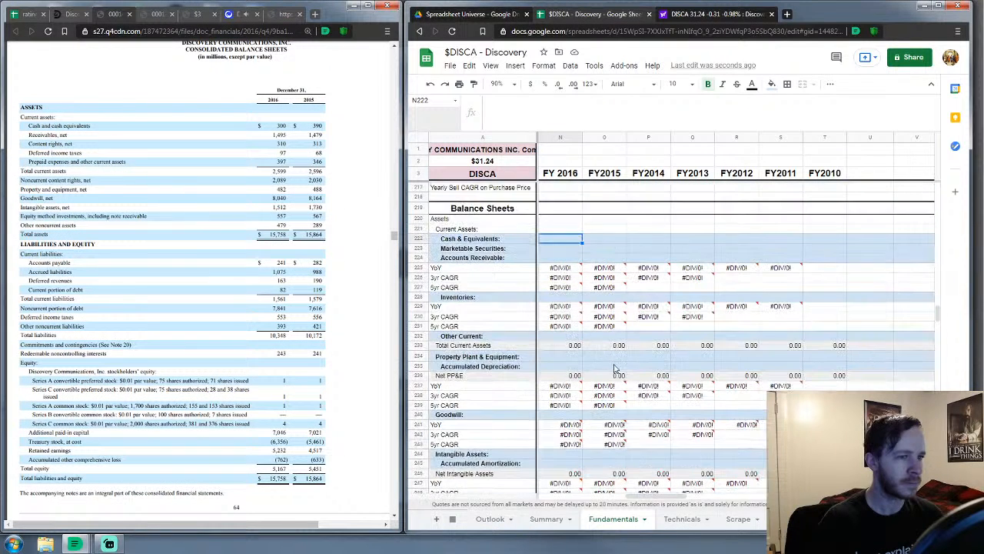
{"action": "scroll", "coordinate": [616, 369], "scroll_direction": "down", "scroll_amount": 1}
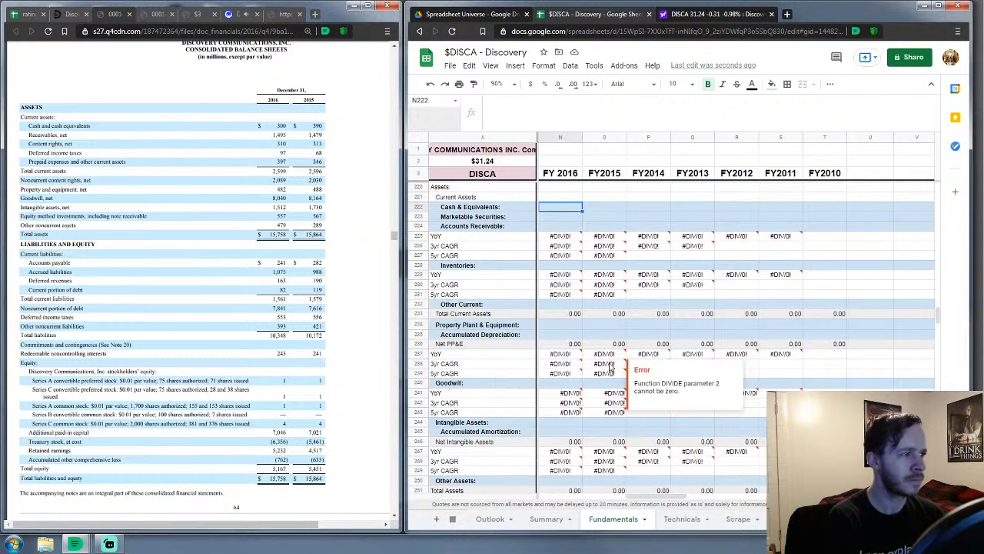
Enter FY 2016 current assets: cash 300, securities 0, receivables 1,495, inventories 0, other current 804
{"action": "type", "text": "300"}
{"action": "key", "text": "Return"}
{"action": "type", "text": "0"}
{"action": "key", "text": "Return"}
{"action": "type", "text": "0"}
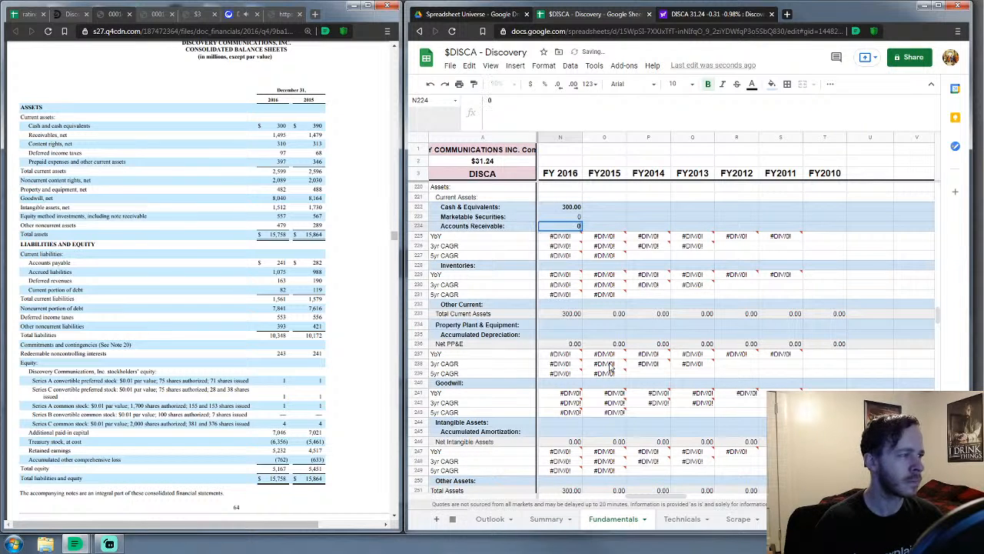
{"action": "key", "text": "BackSpace"}
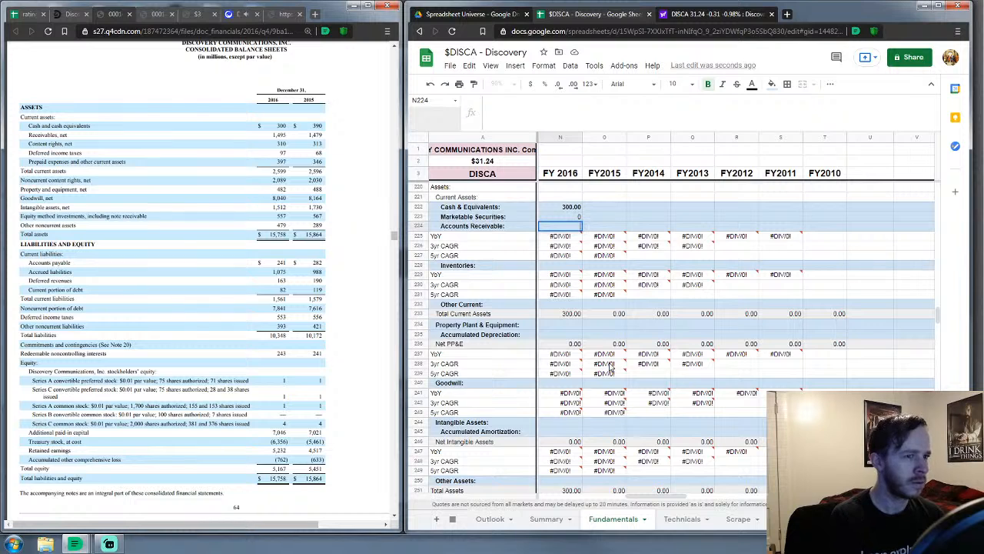
{"action": "type", "text": "1495"}
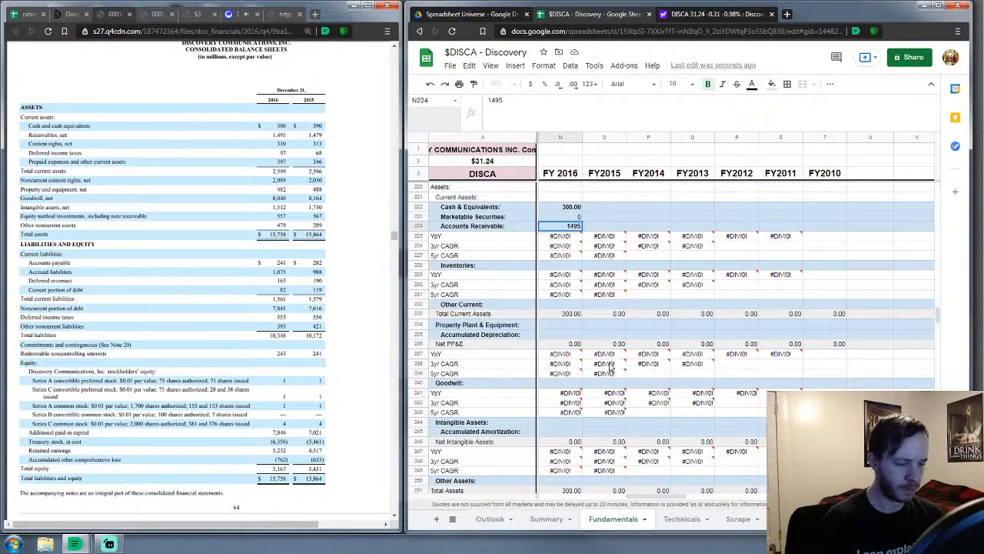
{"action": "key", "text": "Return"}
{"action": "key", "text": "Down"}
{"action": "key", "text": "Down"}
{"action": "key", "text": "Down"}
{"action": "type", "text": "0"}
{"action": "key", "text": "Return"}
{"action": "key", "text": "Down"}
{"action": "key", "text": "Down"}
{"action": "key", "text": "Down"}
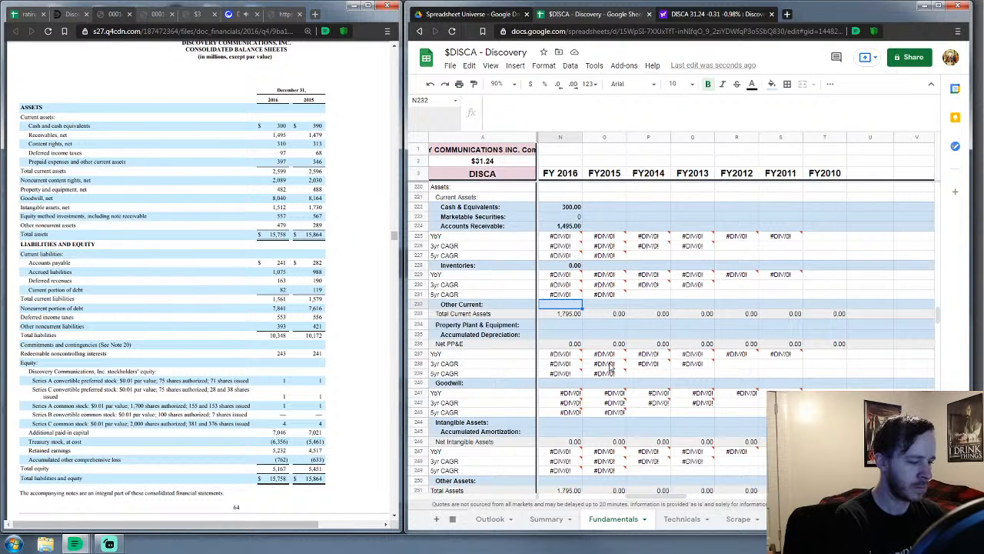
{"action": "type", "text": "804"}
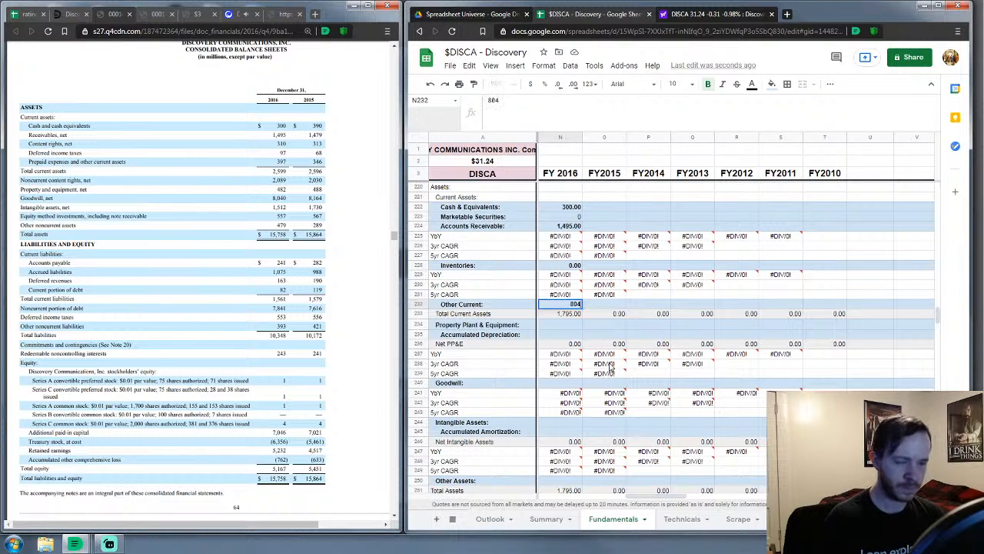
{"action": "key", "text": "Return"}
Enter FY 2016 PP&E 482, depreciation 0, goodwill 8,040, intangibles 1,512, amortization 0, other 3,125
{"action": "key", "text": "Down"}
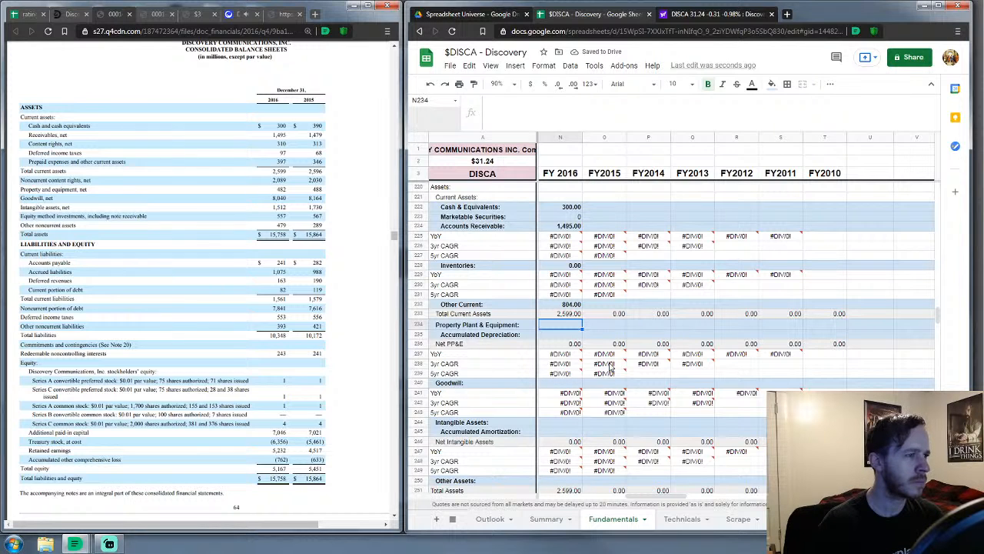
{"action": "type", "text": "482"}
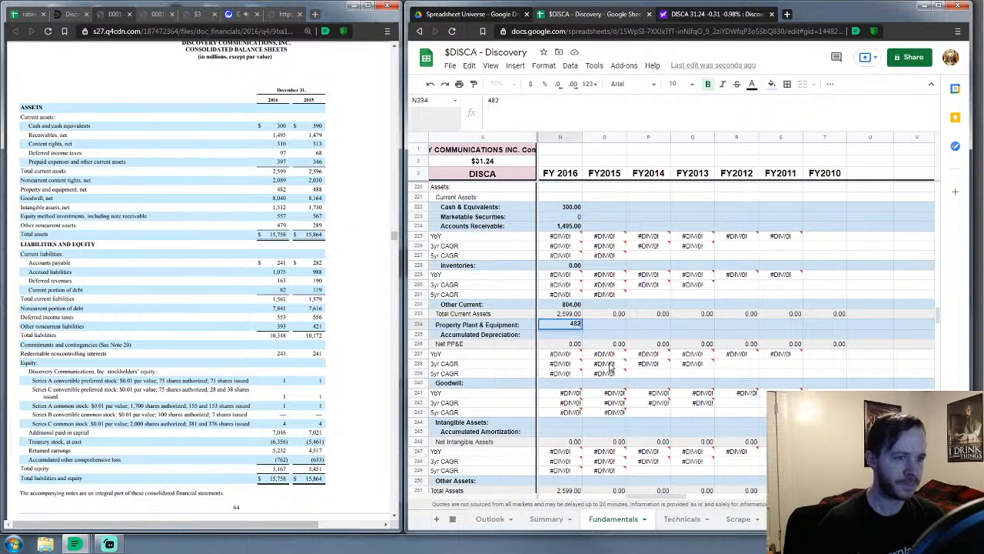
{"action": "key", "text": "Return"}
{"action": "key", "text": "Right"}
{"action": "type", "text": "0"}
{"action": "key", "text": "Left"}
{"action": "key", "text": "Right"}
{"action": "key", "text": "Delete"}
{"action": "key", "text": "Left"}
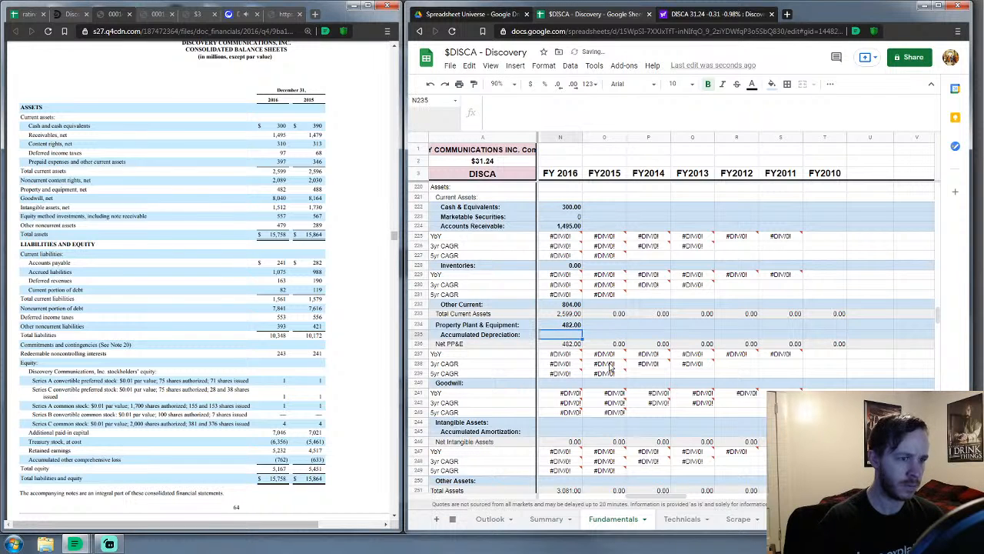
{"action": "type", "text": "0"}
{"action": "key", "text": "Return"}
{"action": "key", "text": "Down"}
{"action": "key", "text": "Down"}
{"action": "key", "text": "Down"}
{"action": "key", "text": "Down"}
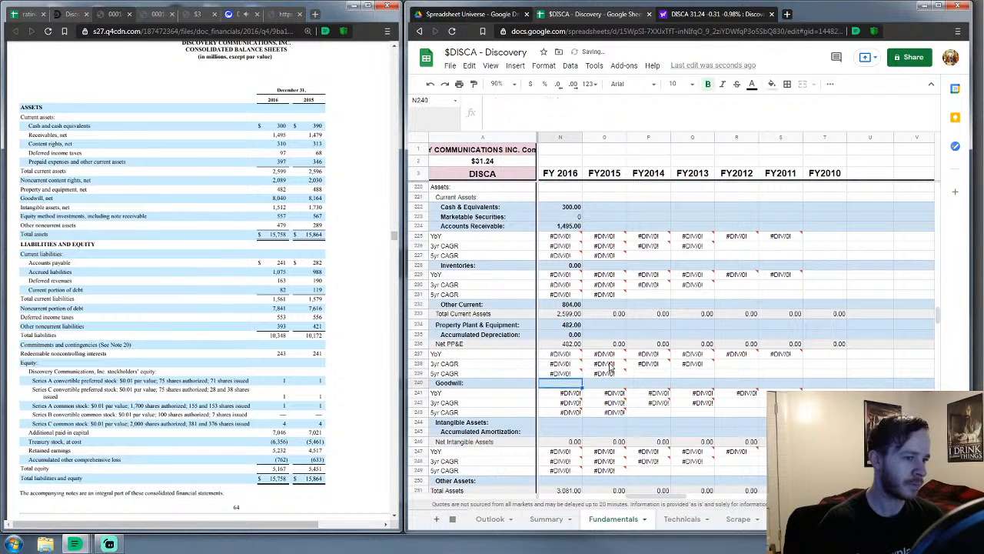
{"action": "type", "text": "8040"}
{"action": "key", "text": "Return"}
{"action": "key", "text": "Down"}
{"action": "key", "text": "Down"}
{"action": "key", "text": "Down"}
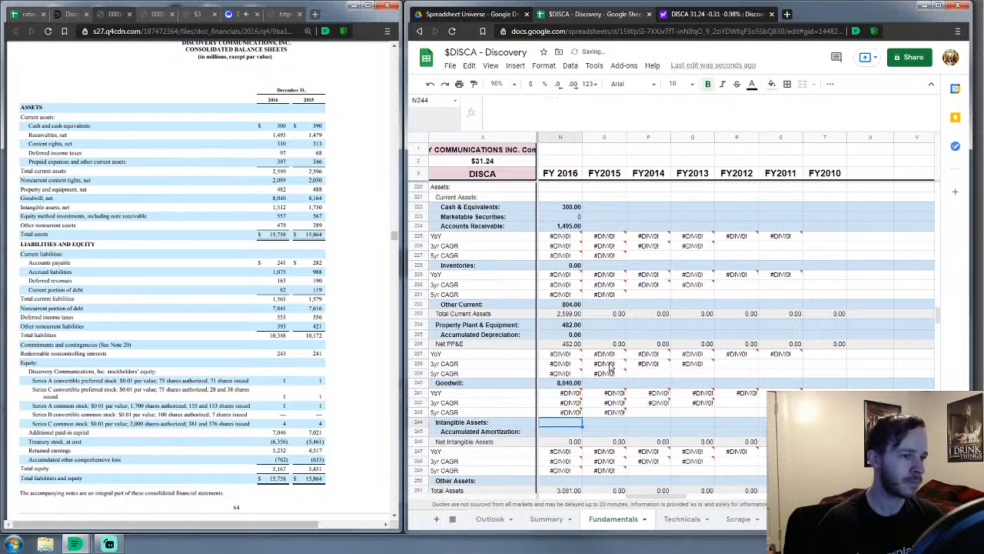
{"action": "type", "text": "1512"}
{"action": "key", "text": "Return"}
{"action": "type", "text": "0"}
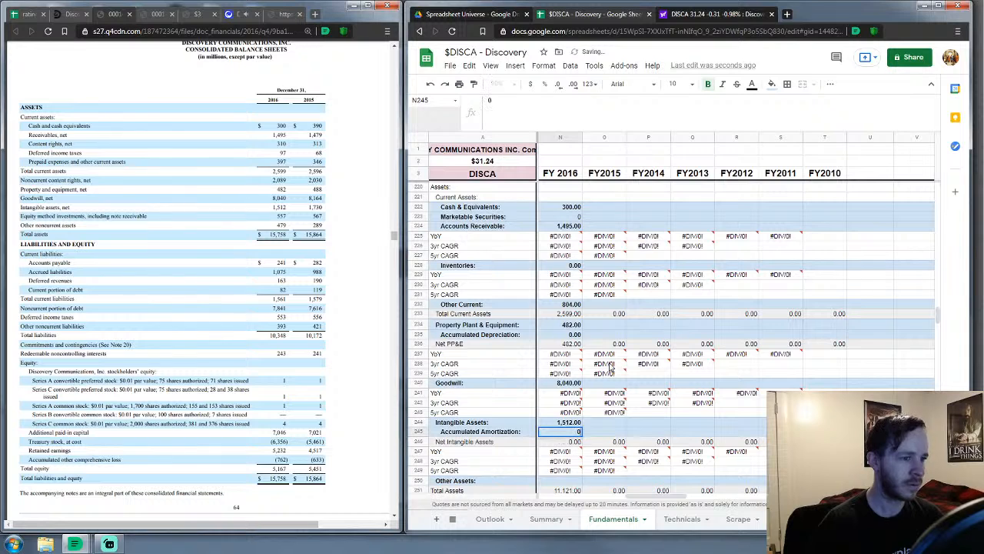
{"action": "key", "text": "Return"}
{"action": "key", "text": "Down"}
{"action": "key", "text": "Down"}
{"action": "key", "text": "Down"}
{"action": "key", "text": "Down"}
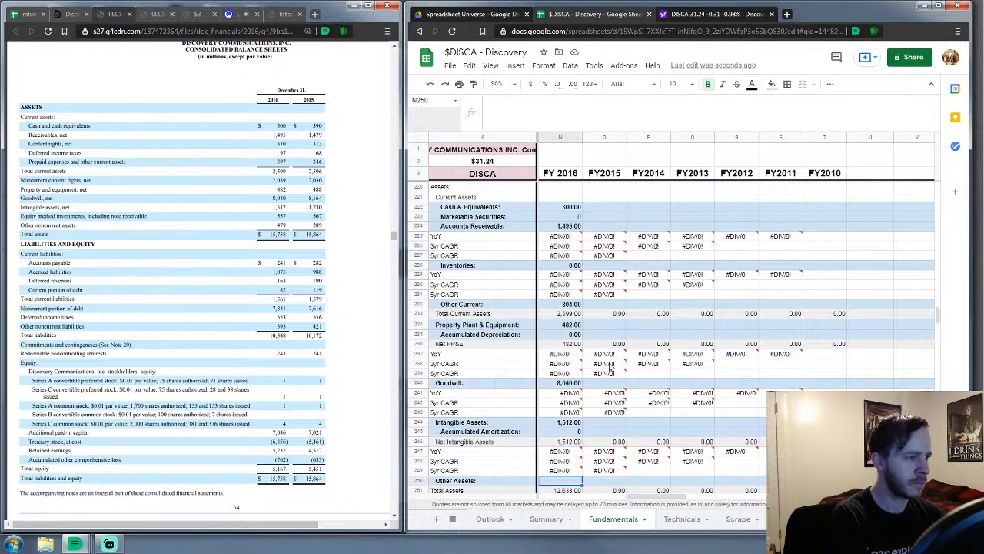
{"action": "type", "text": "3125"}
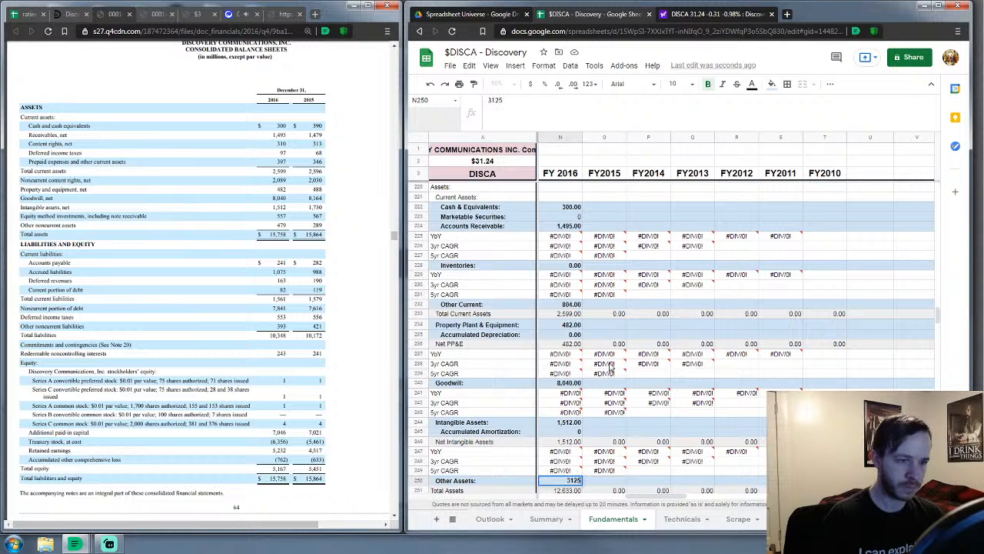
{"action": "key", "text": "Return"}
{"action": "key", "text": "Return"}
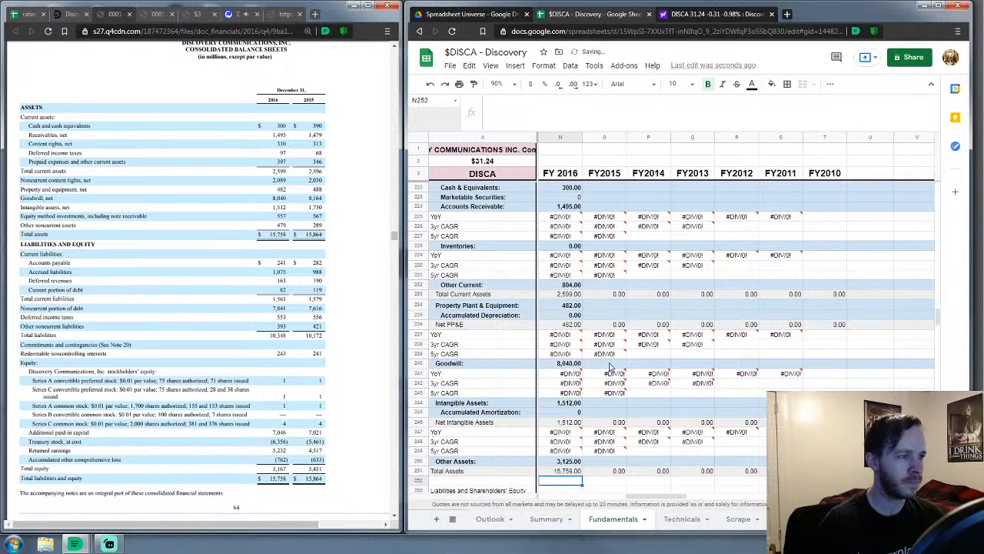
{"action": "key", "text": "Down"}
{"action": "key", "text": "Down"}
{"action": "key", "text": "Down"}
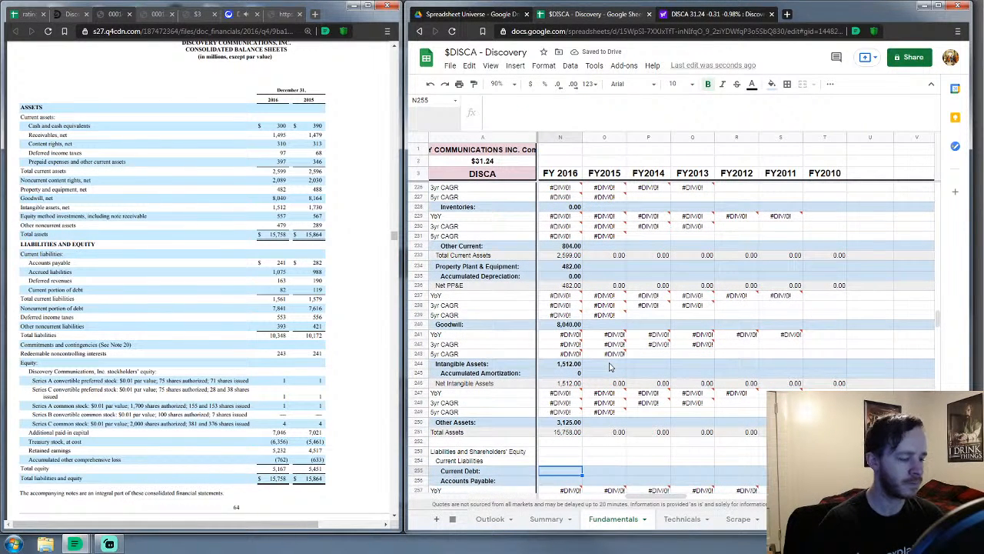
Enter FY 2016 liabilities: current debt 82, payables 241, other current 1,238, long-term debt 7,841, deferred taxes 553, other 393
{"action": "scroll", "coordinate": [609, 368], "scroll_direction": "down", "scroll_amount": 5}
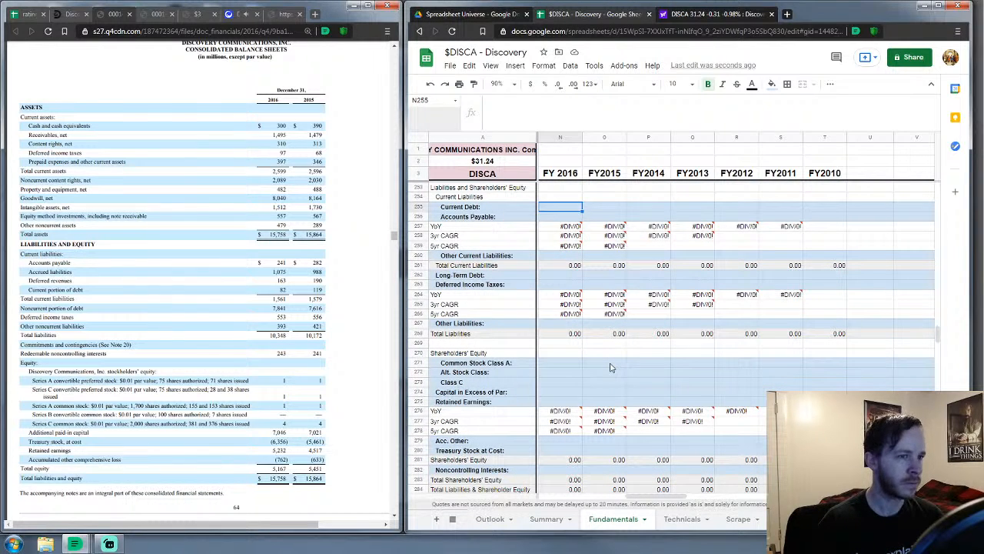
{"action": "type", "text": "82"}
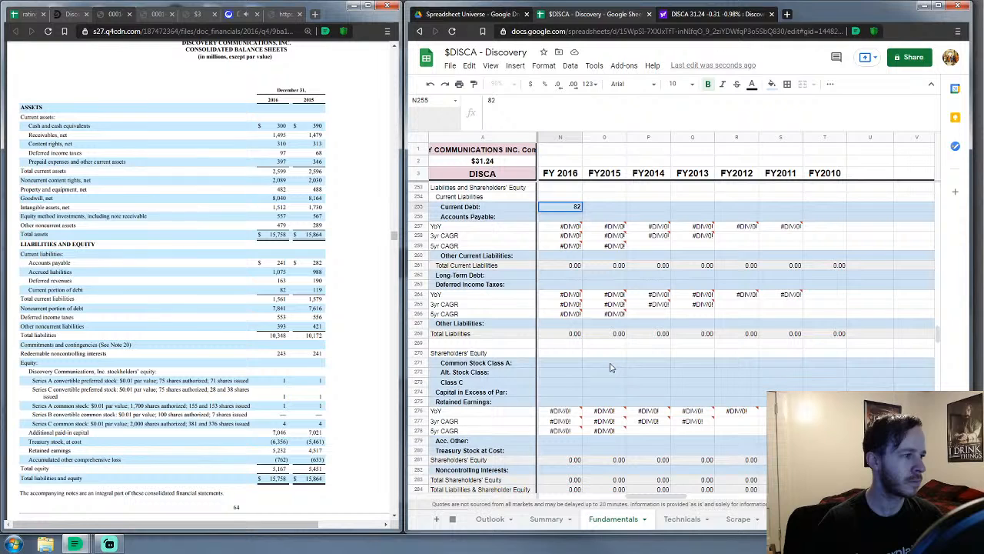
{"action": "key", "text": "Return"}
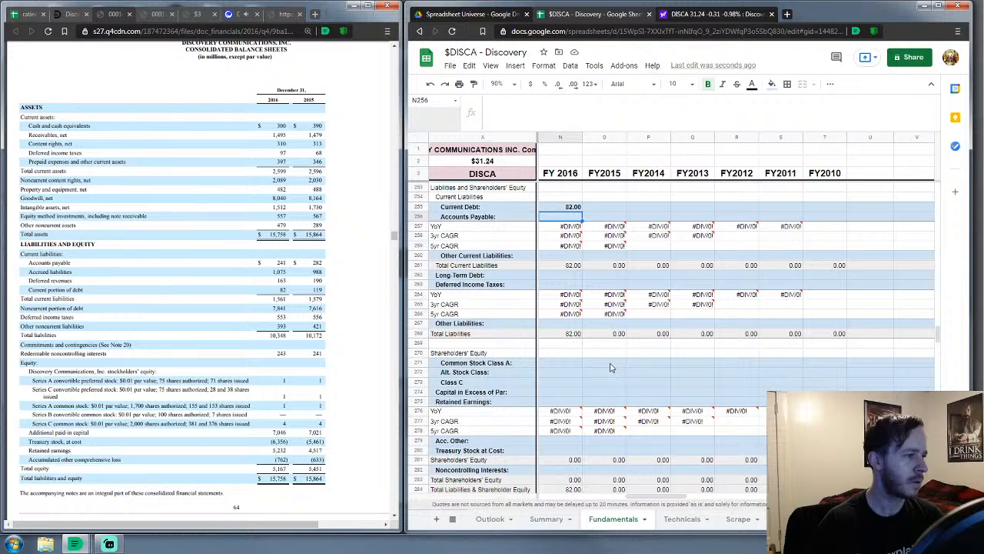
{"action": "type", "text": "24"}
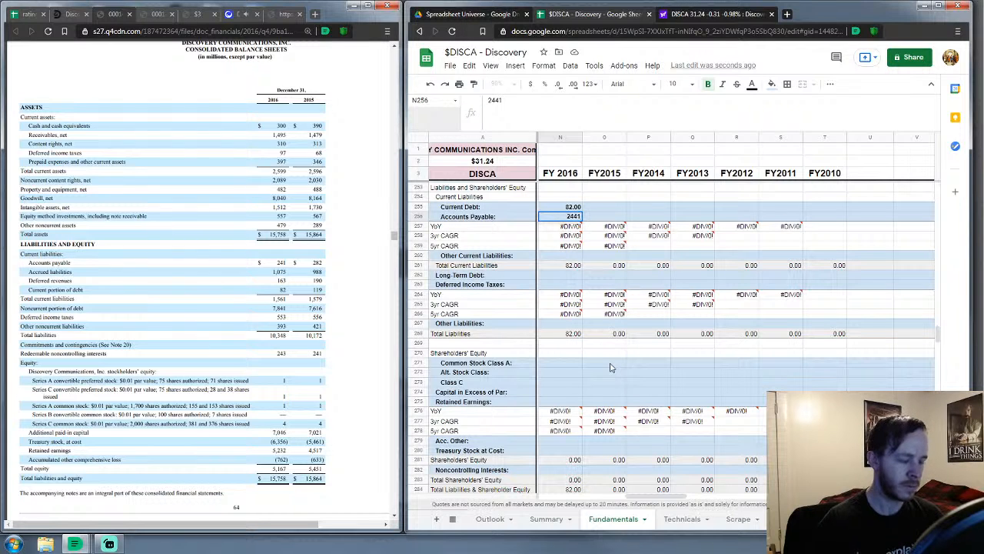
{"action": "type", "text": "1"}
{"action": "key", "text": "Return"}
{"action": "key", "text": "Down"}
{"action": "key", "text": "Down"}
{"action": "key", "text": "Down"}
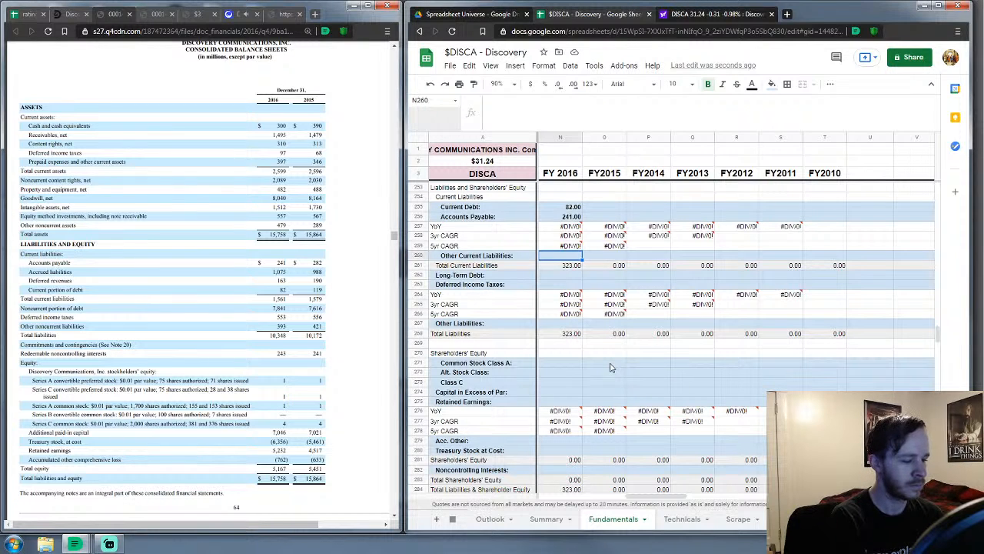
{"action": "type", "text": "1238"}
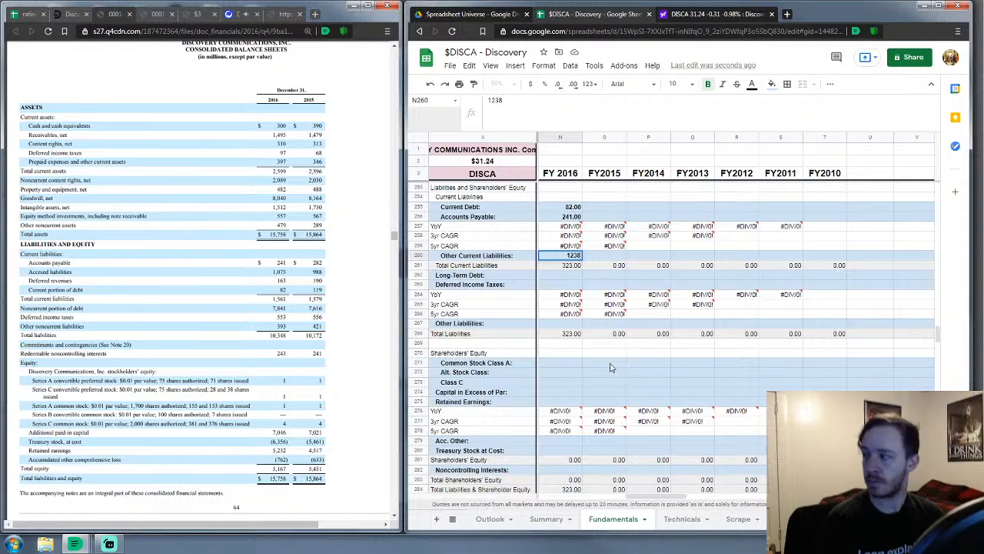
{"action": "key", "text": "Return"}
{"action": "key", "text": "Down"}
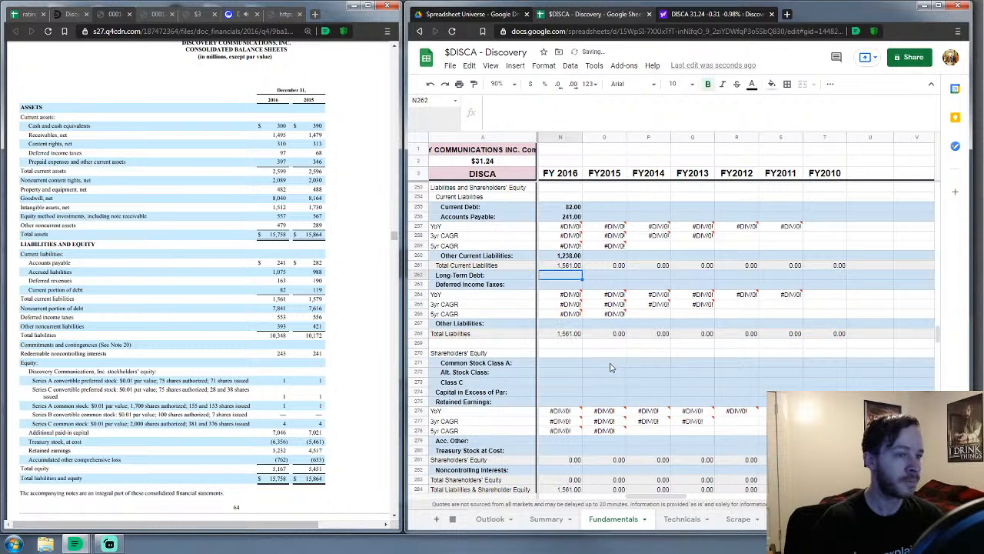
{"action": "type", "text": "7841"}
{"action": "key", "text": "Return"}
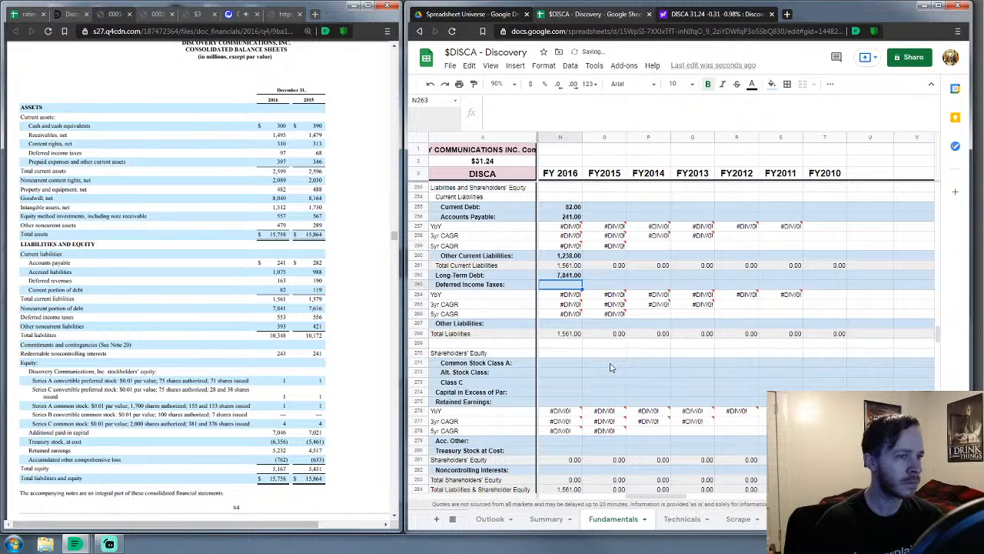
{"action": "type", "text": "553"}
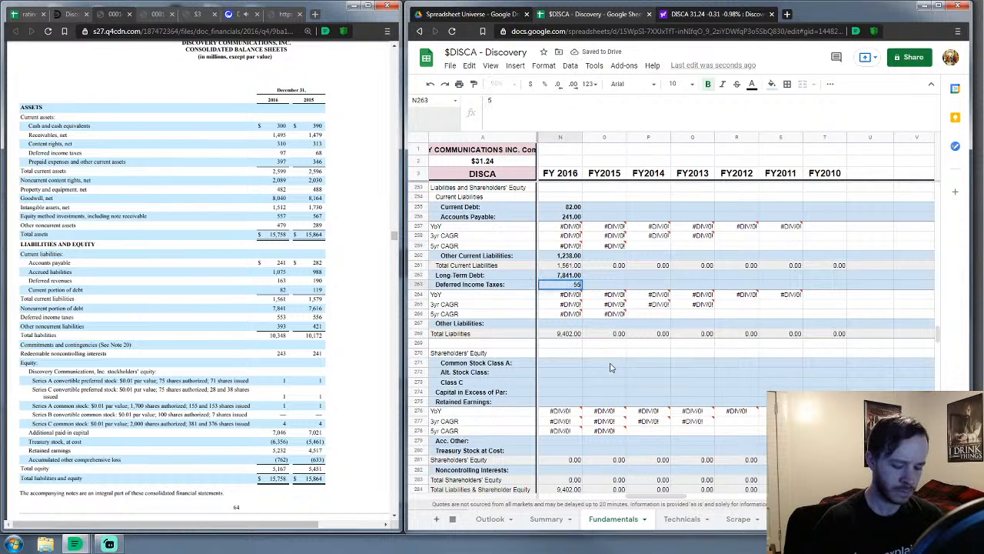
{"action": "key", "text": "Return"}
{"action": "key", "text": "Down"}
{"action": "key", "text": "Down"}
{"action": "key", "text": "Down"}
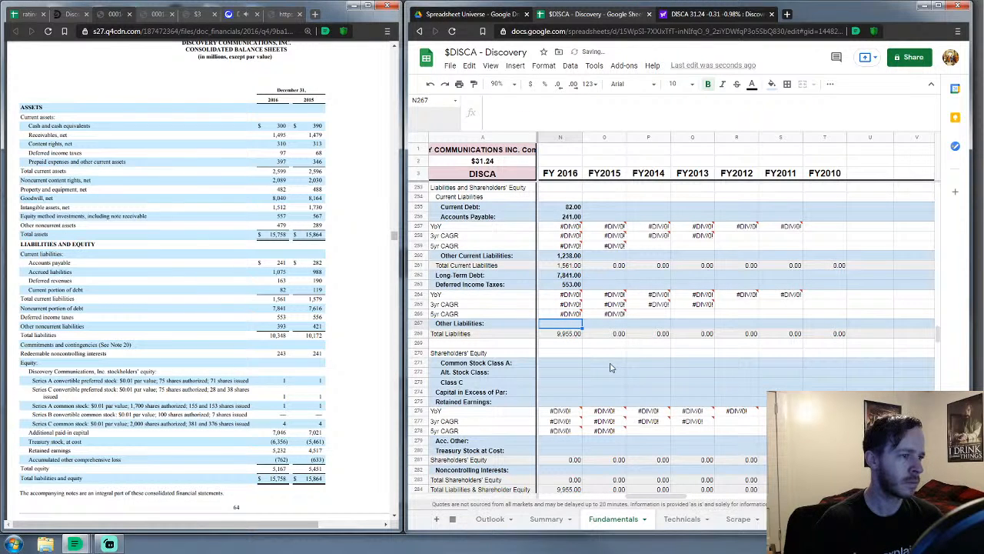
{"action": "type", "text": "393"}
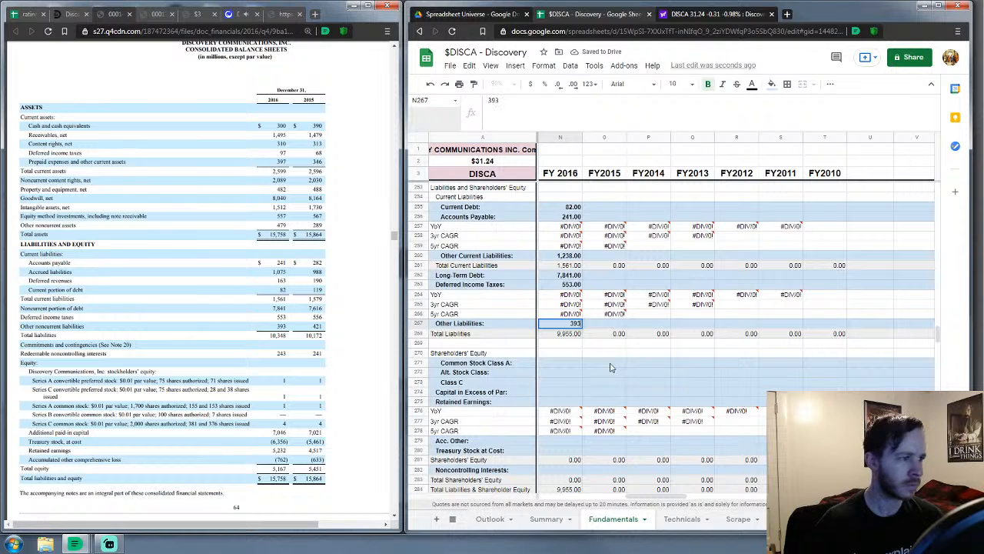
{"action": "key", "text": "Return"}
Enter FY 2016 stock lines: Class A 2, alternate class 243, Class C 5, capital in excess of par 7,046
{"action": "key", "text": "Down"}
{"action": "key", "text": "Down"}
{"action": "key", "text": "Down"}
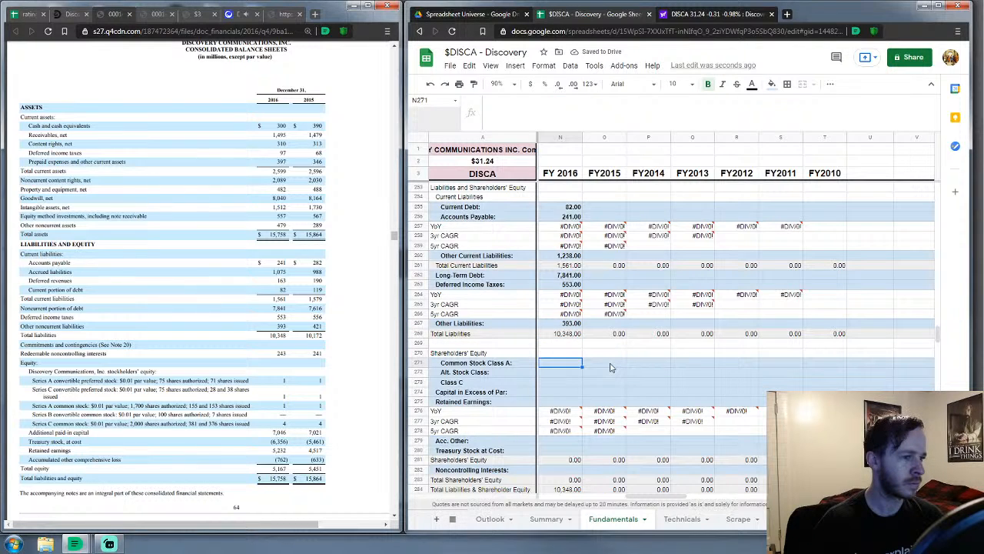
{"action": "key", "text": "Down"}
{"action": "type", "text": "243"}
{"action": "key", "text": "Up"}
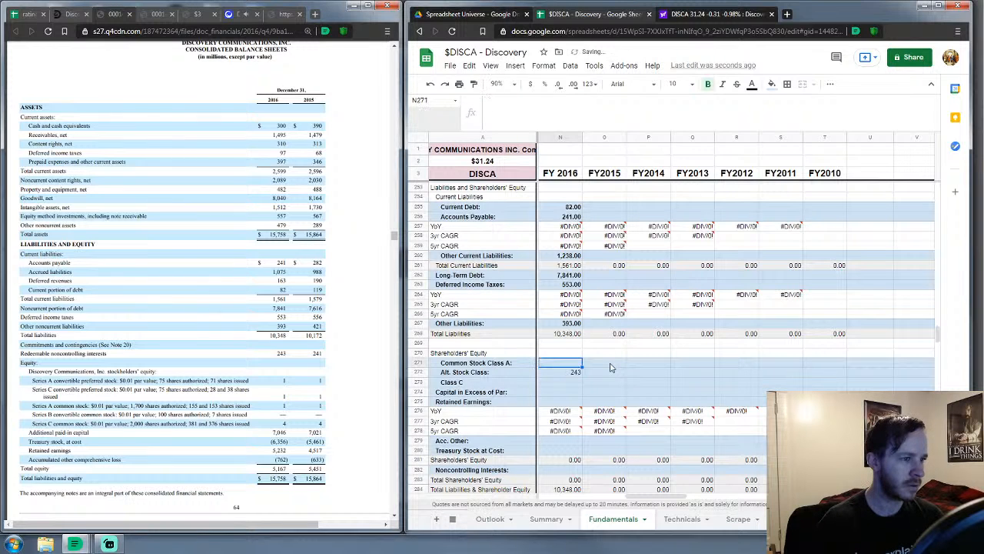
{"action": "type", "text": "1"}
{"action": "key", "text": "Return"}
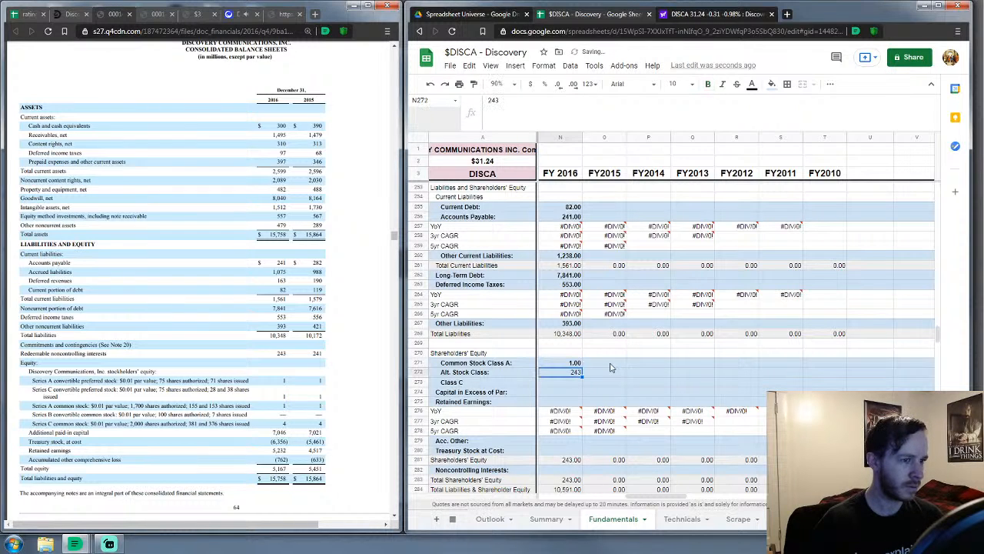
{"action": "key", "text": "Down"}
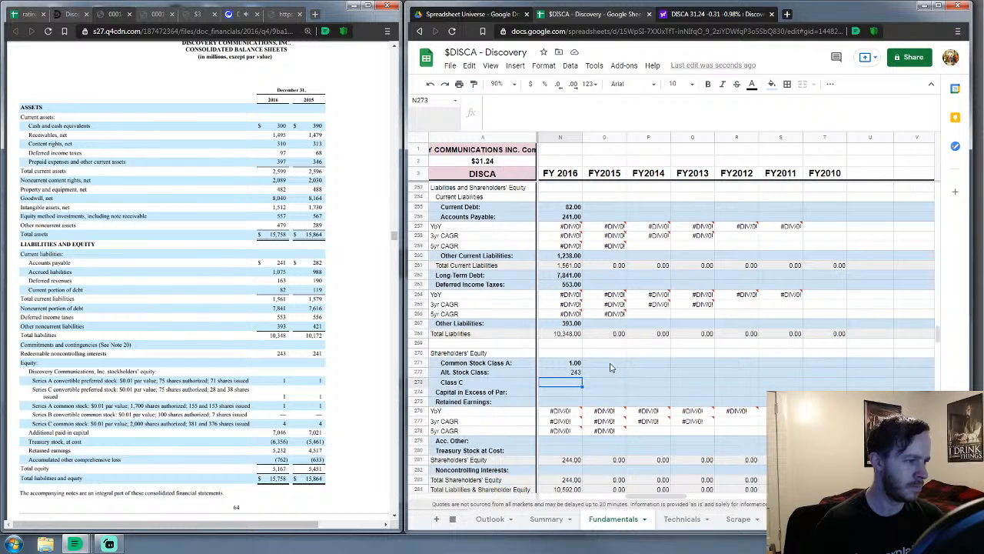
{"action": "key", "text": "Up"}
{"action": "key", "text": "Up"}
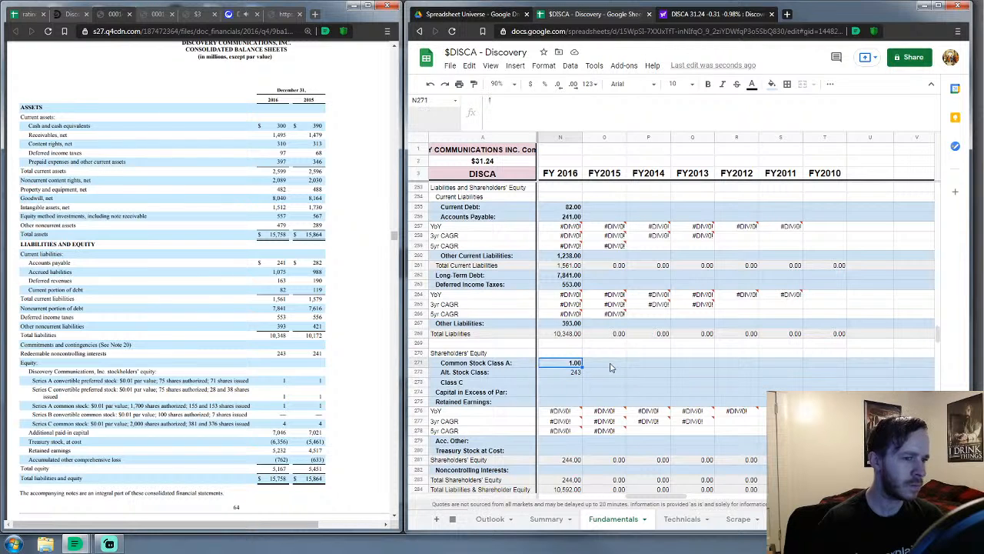
{"action": "type", "text": "2"}
{"action": "key", "text": "Return"}
{"action": "key", "text": "Return"}
{"action": "type", "text": "5"}
{"action": "key", "text": "Return"}
{"action": "key", "text": "Return"}
{"action": "key", "text": "Up"}
{"action": "type", "text": "7046"}
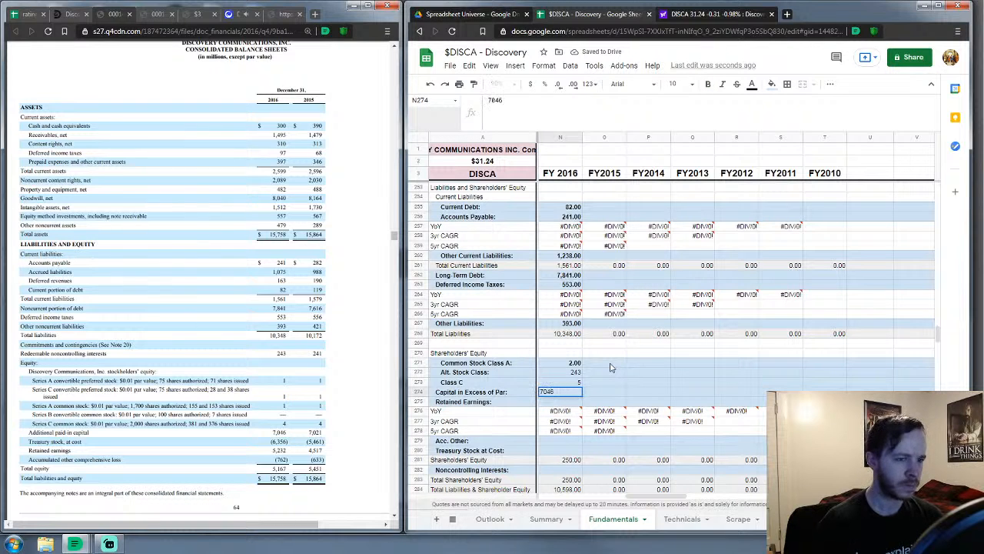
{"action": "key", "text": "Return"}
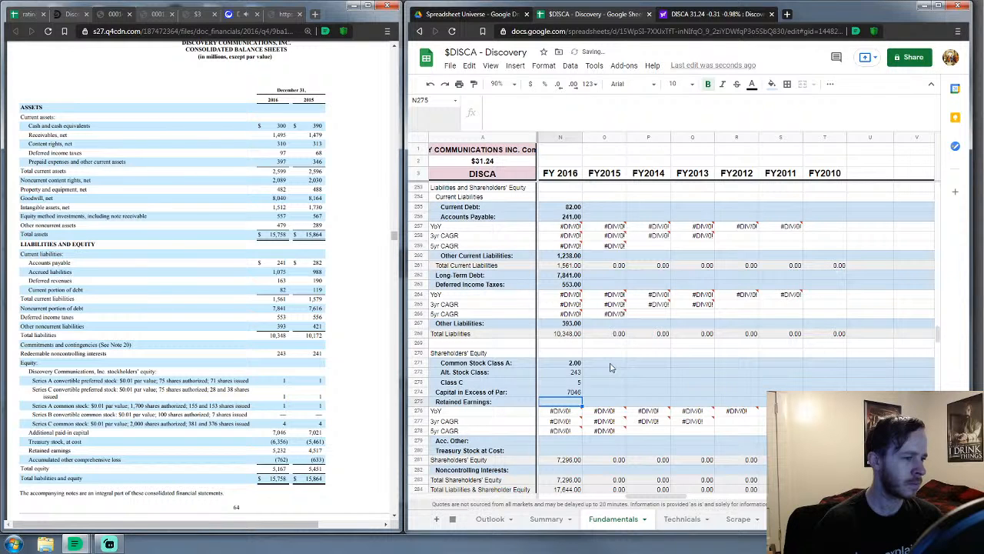
Enter FY 2016 retained earnings 5,232, accumulated other -762 and treasury stock 6,356
{"action": "type", "text": "52"}
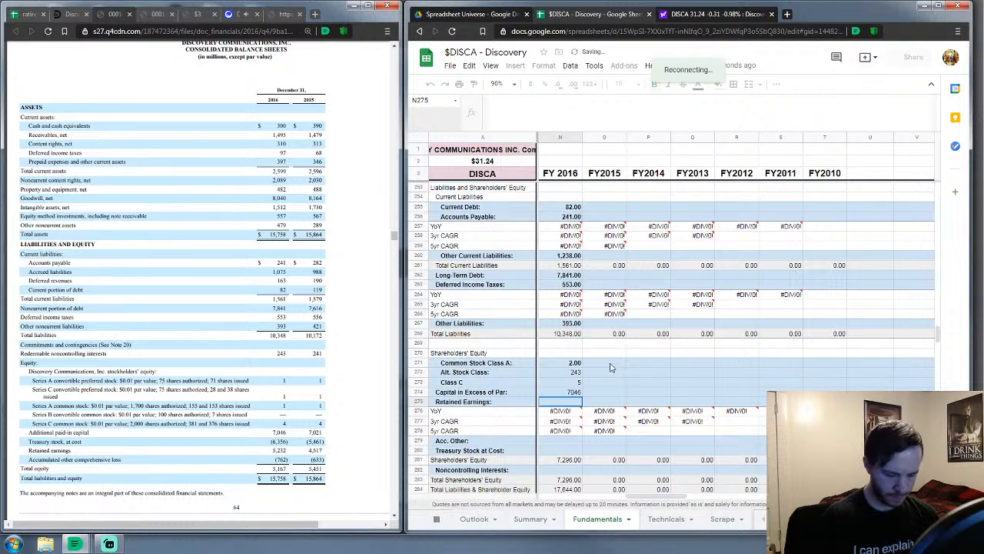
{"action": "key", "text": "Down"}
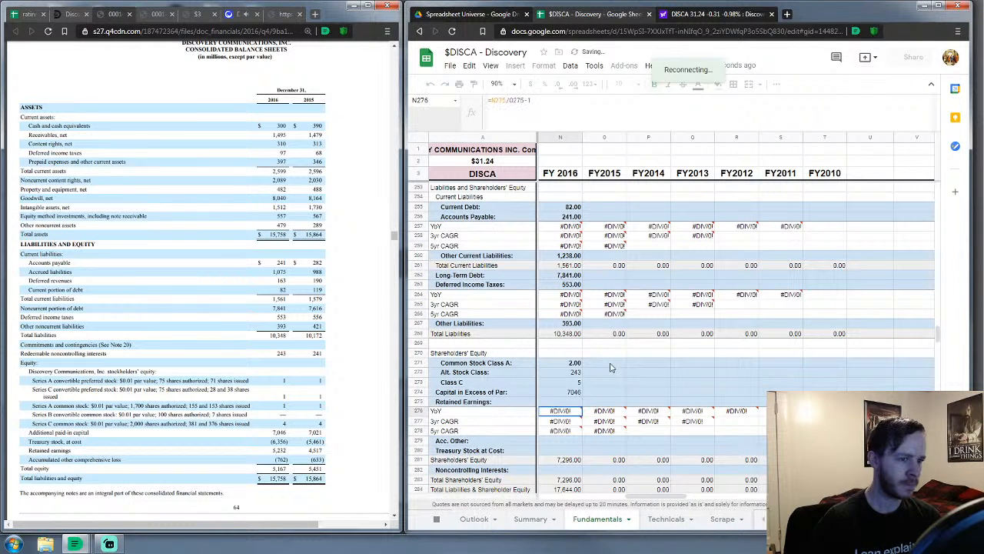
{"action": "key", "text": "Up"}
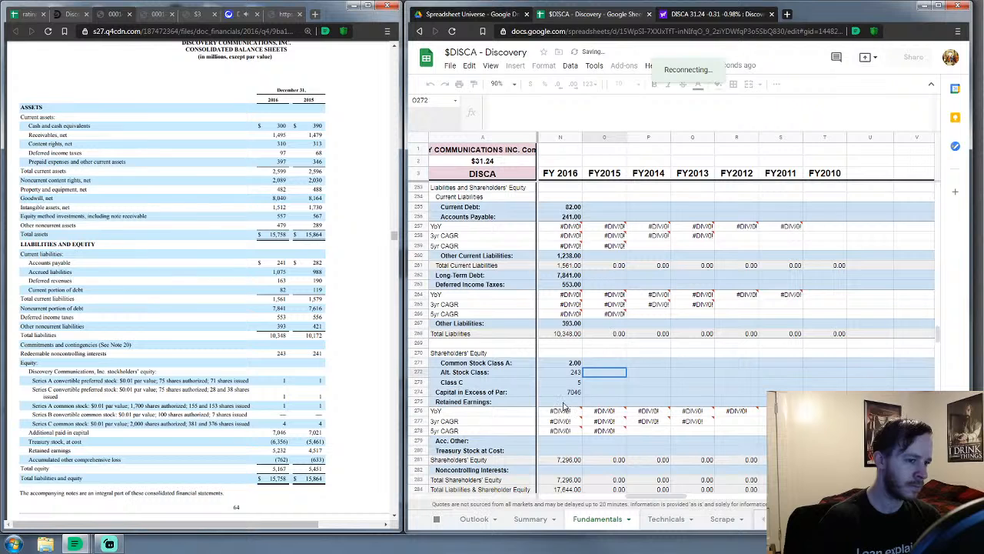
{"action": "type", "text": "5,232"}
{"action": "key", "text": "Return"}
{"action": "key", "text": "Down"}
{"action": "key", "text": "Down"}
{"action": "key", "text": "Down"}
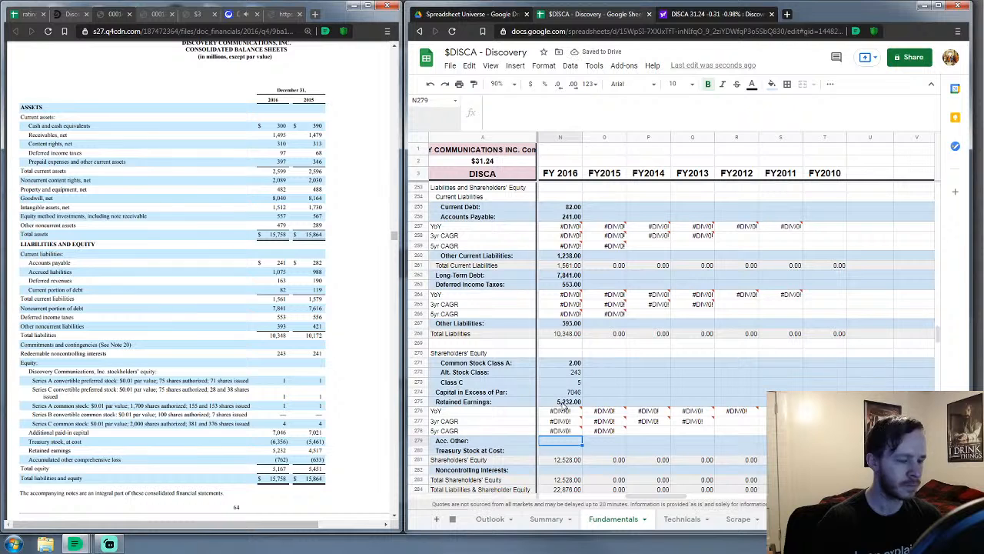
{"action": "type", "text": "-762"}
{"action": "key", "text": "Return"}
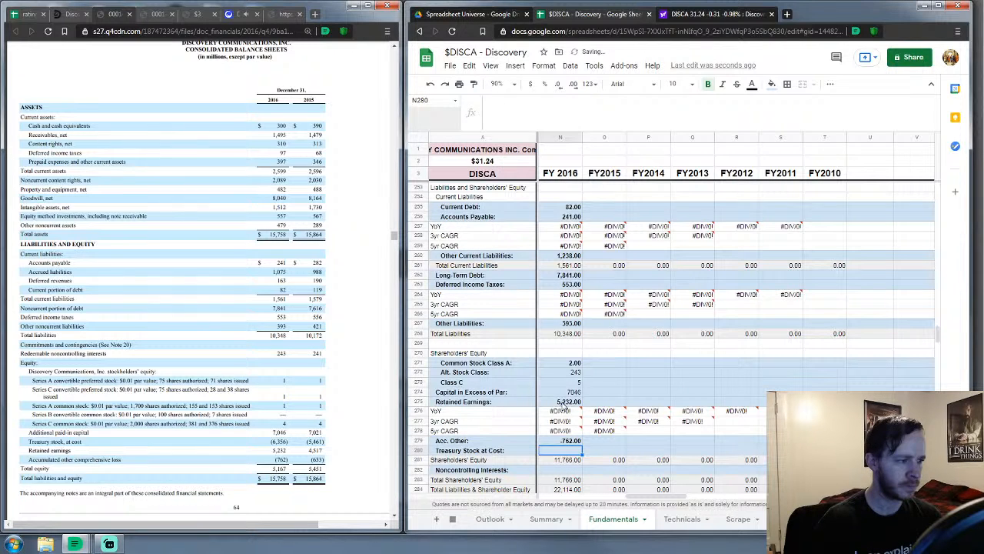
{"action": "type", "text": "6356"}
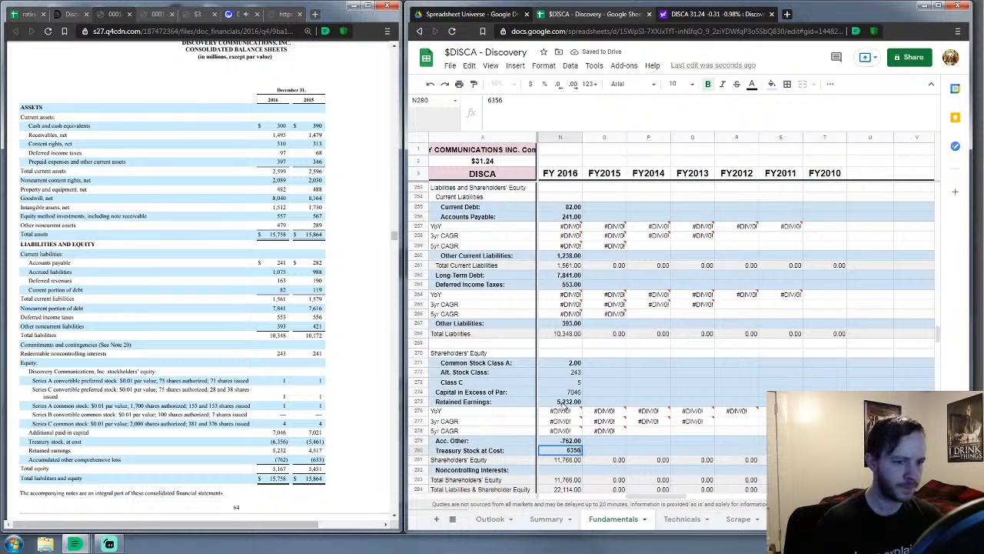
{"action": "key", "text": "Return"}
{"action": "key", "text": "Down"}
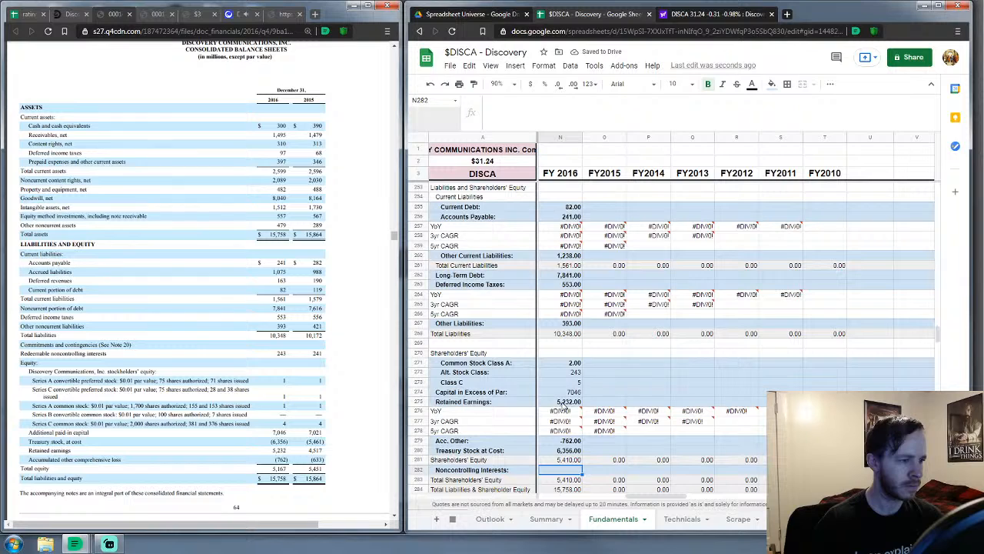
{"action": "key", "text": "Right"}
Move up the FY2015 column to the Revenues cell O29 and scroll the Income Statements block into view
{"action": "key", "text": "Up"}
{"action": "key", "text": "Up"}
{"action": "key", "text": "Up"}
{"action": "key", "text": "Up"}
{"action": "key", "text": "Up"}
{"action": "key", "text": "Up"}
{"action": "key", "text": "Up"}
{"action": "key", "text": "Up"}
{"action": "key", "text": "Up"}
{"action": "key", "text": "Up"}
{"action": "key", "text": "Up"}
{"action": "key", "text": "Up"}
{"action": "key", "text": "Up"}
{"action": "key", "text": "Up"}
{"action": "key", "text": "Up"}
{"action": "key", "text": "Up"}
{"action": "key", "text": "Up"}
{"action": "key", "text": "Up"}
{"action": "key", "text": "Up"}
{"action": "key", "text": "Up"}
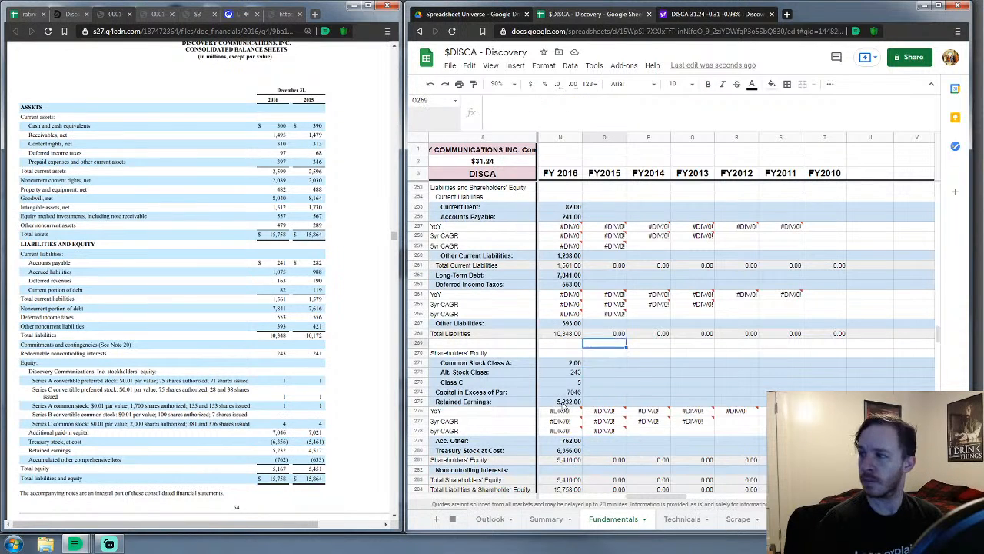
{"action": "key", "text": "Up"}
{"action": "key", "text": "Up"}
{"action": "key", "text": "Up"}
{"action": "key", "text": "Up"}
{"action": "key", "text": "Up"}
{"action": "key", "text": "Up"}
{"action": "key", "text": "Up"}
{"action": "key", "text": "Up"}
{"action": "key", "text": "Up"}
{"action": "key", "text": "Up"}
{"action": "key", "text": "Up"}
{"action": "key", "text": "Up"}
{"action": "key", "text": "Up"}
{"action": "key", "text": "Up"}
{"action": "key", "text": "Up"}
{"action": "key", "text": "Up"}
{"action": "key", "text": "Up"}
{"action": "key", "text": "Up"}
{"action": "key", "text": "Up"}
{"action": "key", "text": "Up"}
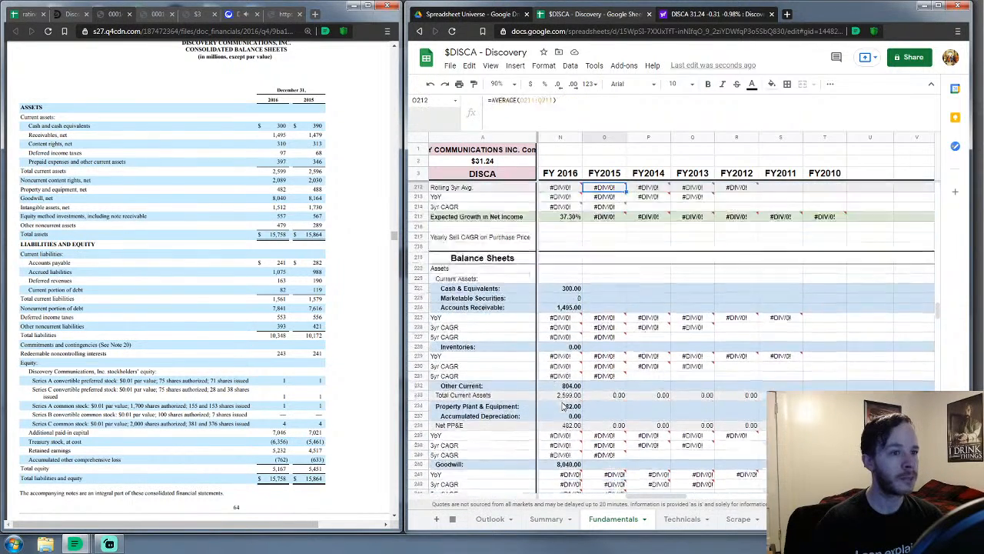
{"action": "key", "text": "Up"}
{"action": "key", "text": "Up"}
{"action": "key", "text": "Up"}
{"action": "key", "text": "Up"}
{"action": "key", "text": "Up"}
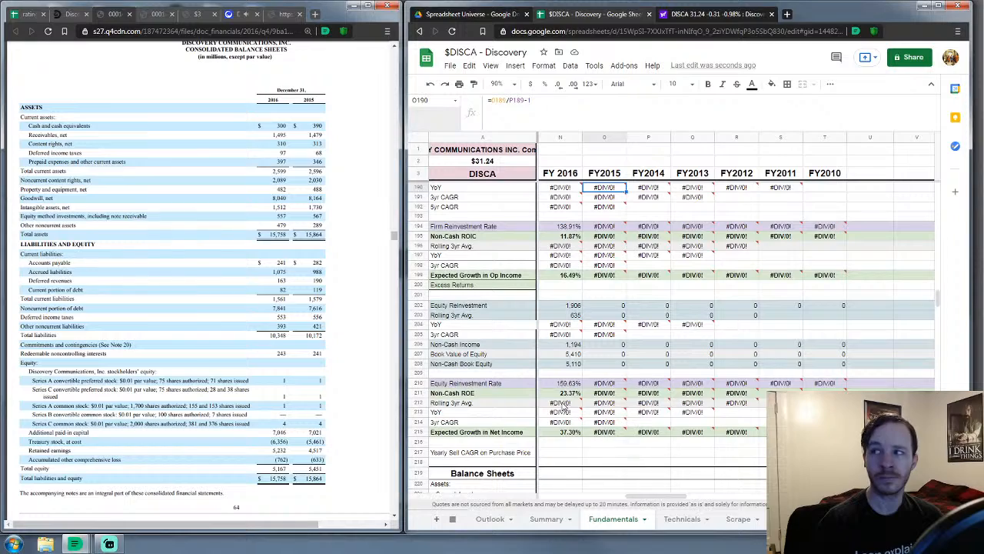
{"action": "key", "text": "Up"}
{"action": "key", "text": "Up"}
{"action": "key", "text": "Up"}
{"action": "key", "text": "Up"}
{"action": "key", "text": "Up"}
{"action": "key", "text": "Up"}
{"action": "key", "text": "Up"}
{"action": "key", "text": "Up"}
{"action": "key", "text": "Up"}
{"action": "key", "text": "Up"}
{"action": "key", "text": "Up"}
{"action": "key", "text": "Up"}
{"action": "key", "text": "Up"}
{"action": "key", "text": "Up"}
{"action": "key", "text": "Up"}
{"action": "key", "text": "Up"}
{"action": "key", "text": "Up"}
{"action": "key", "text": "Up"}
{"action": "key", "text": "Up"}
{"action": "key", "text": "Up"}
{"action": "key", "text": "Up"}
{"action": "key", "text": "Up"}
{"action": "key", "text": "Up"}
{"action": "key", "text": "Up"}
{"action": "key", "text": "Up"}
{"action": "key", "text": "Up"}
{"action": "key", "text": "Up"}
{"action": "key", "text": "Up"}
{"action": "key", "text": "Up"}
{"action": "key", "text": "Up"}
{"action": "key", "text": "Up"}
{"action": "key", "text": "Up"}
{"action": "key", "text": "Up"}
{"action": "key", "text": "Up"}
{"action": "key", "text": "Up"}
{"action": "key", "text": "Up"}
{"action": "key", "text": "Up"}
{"action": "key", "text": "Up"}
{"action": "key", "text": "Up"}
{"action": "key", "text": "Up"}
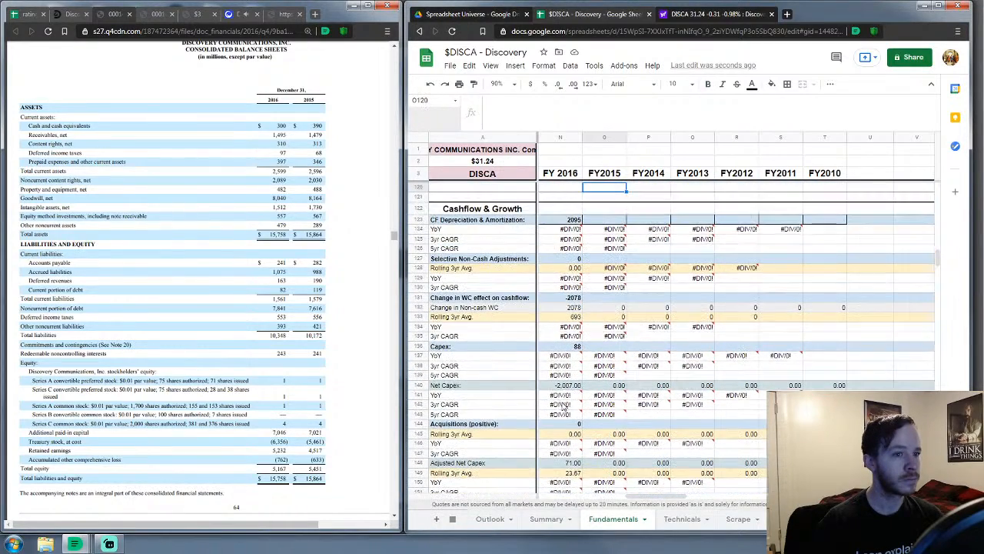
{"action": "key", "text": "Up"}
{"action": "key", "text": "Up"}
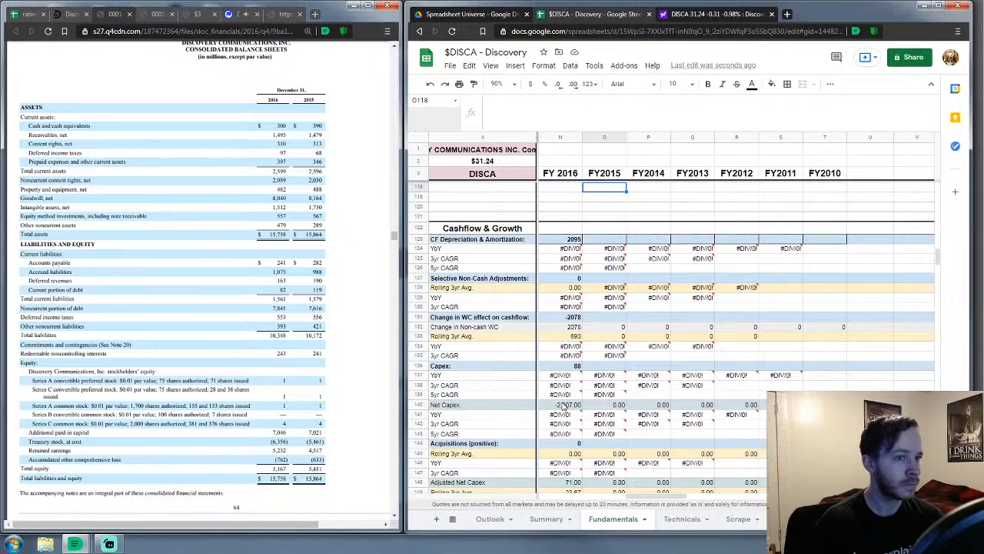
{"action": "key", "text": "Up"}
{"action": "key", "text": "Up"}
{"action": "key", "text": "Up"}
{"action": "key", "text": "Up"}
{"action": "key", "text": "Up"}
{"action": "key", "text": "Up"}
{"action": "key", "text": "Up"}
{"action": "key", "text": "Up"}
{"action": "key", "text": "Up"}
{"action": "key", "text": "Up"}
{"action": "key", "text": "Up"}
{"action": "key", "text": "Up"}
{"action": "key", "text": "Up"}
{"action": "key", "text": "Up"}
{"action": "key", "text": "Up"}
{"action": "key", "text": "Up"}
{"action": "key", "text": "Up"}
{"action": "key", "text": "Up"}
{"action": "key", "text": "Up"}
{"action": "key", "text": "Up"}
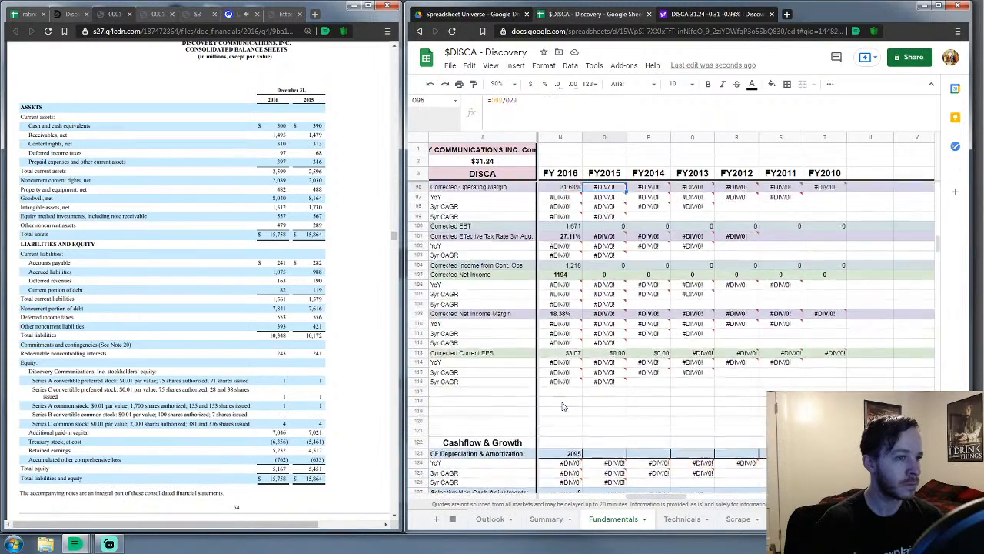
{"action": "key", "text": "Up"}
{"action": "key", "text": "Up"}
{"action": "key", "text": "Up"}
{"action": "key", "text": "Up"}
{"action": "key", "text": "Up"}
{"action": "key", "text": "Up"}
{"action": "key", "text": "Up"}
{"action": "key", "text": "Up"}
{"action": "key", "text": "Up"}
{"action": "key", "text": "Up"}
{"action": "key", "text": "Up"}
{"action": "key", "text": "Up"}
{"action": "key", "text": "Up"}
{"action": "key", "text": "Up"}
{"action": "key", "text": "Up"}
{"action": "key", "text": "Up"}
{"action": "key", "text": "Up"}
{"action": "key", "text": "Up"}
{"action": "key", "text": "Up"}
{"action": "key", "text": "Up"}
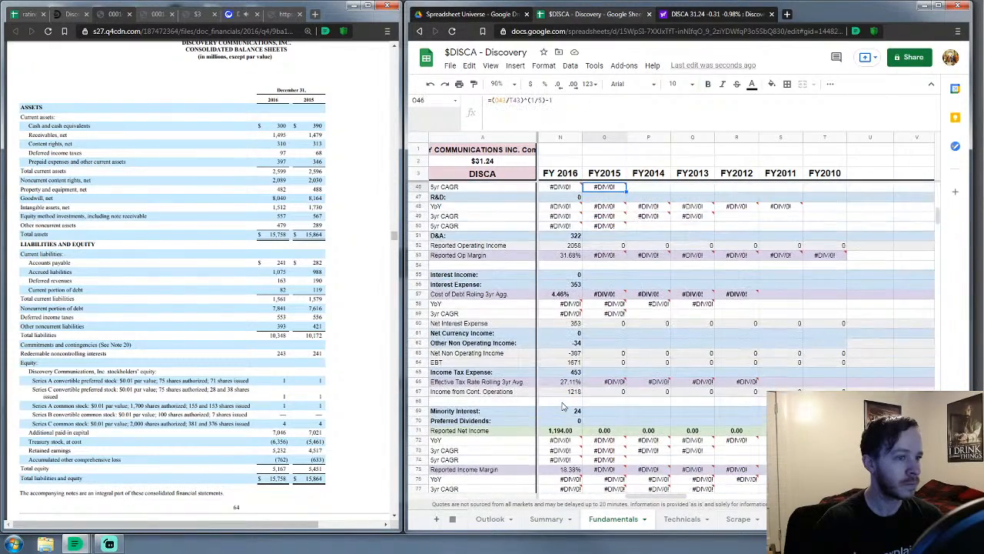
{"action": "key", "text": "Up"}
{"action": "key", "text": "Up"}
{"action": "key", "text": "Up"}
{"action": "key", "text": "Up"}
{"action": "key", "text": "Up"}
{"action": "key", "text": "Up"}
{"action": "key", "text": "Up"}
{"action": "key", "text": "Up"}
{"action": "key", "text": "Up"}
{"action": "key", "text": "Up"}
{"action": "key", "text": "Up"}
{"action": "key", "text": "Up"}
{"action": "key", "text": "Up"}
{"action": "key", "text": "Up"}
{"action": "key", "text": "Up"}
{"action": "key", "text": "Up"}
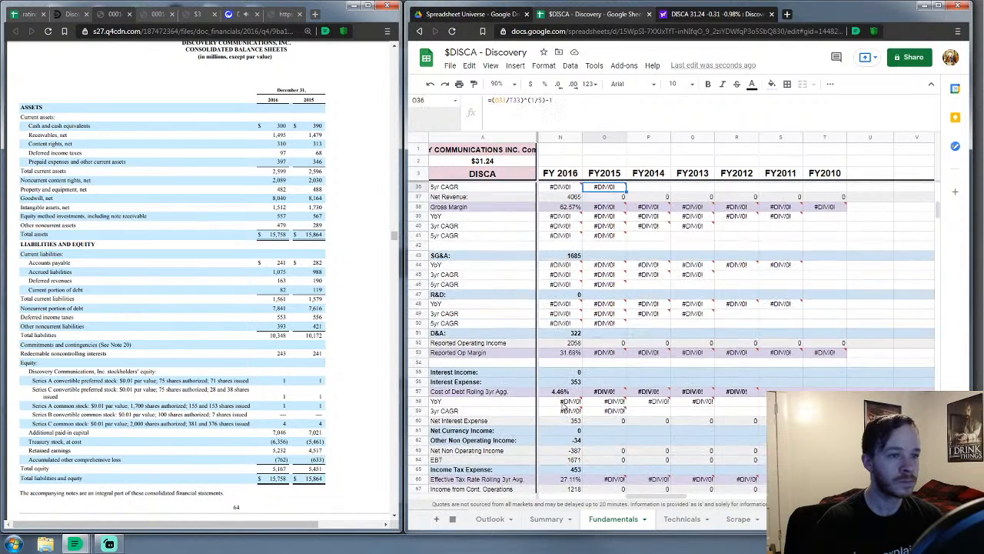
{"action": "key", "text": "Up"}
{"action": "key", "text": "Up"}
{"action": "key", "text": "Up"}
{"action": "key", "text": "Up"}
{"action": "key", "text": "Up"}
{"action": "key", "text": "Up"}
{"action": "key", "text": "Up"}
{"action": "key", "text": "Up"}
{"action": "key", "text": "Up"}
{"action": "key", "text": "Up"}
{"action": "key", "text": "Up"}
{"action": "key", "text": "Up"}
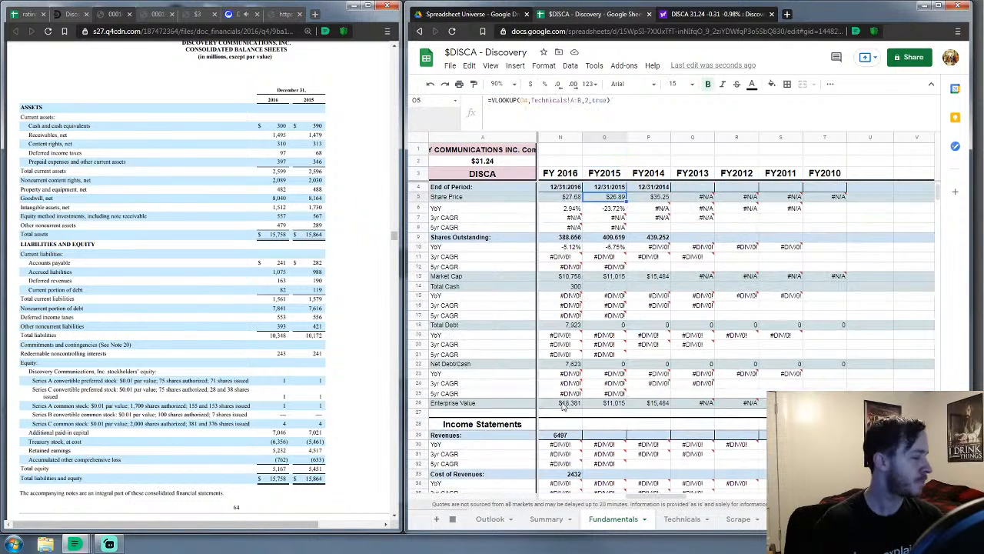
{"action": "key", "text": "Down"}
{"action": "key", "text": "Down"}
{"action": "key", "text": "Down"}
{"action": "key", "text": "Down"}
{"action": "key", "text": "Down"}
{"action": "key", "text": "Down"}
{"action": "key", "text": "Down"}
{"action": "key", "text": "Down"}
{"action": "key", "text": "Down"}
{"action": "key", "text": "Down"}
{"action": "key", "text": "Down"}
{"action": "key", "text": "Down"}
{"action": "key", "text": "Down"}
{"action": "key", "text": "Down"}
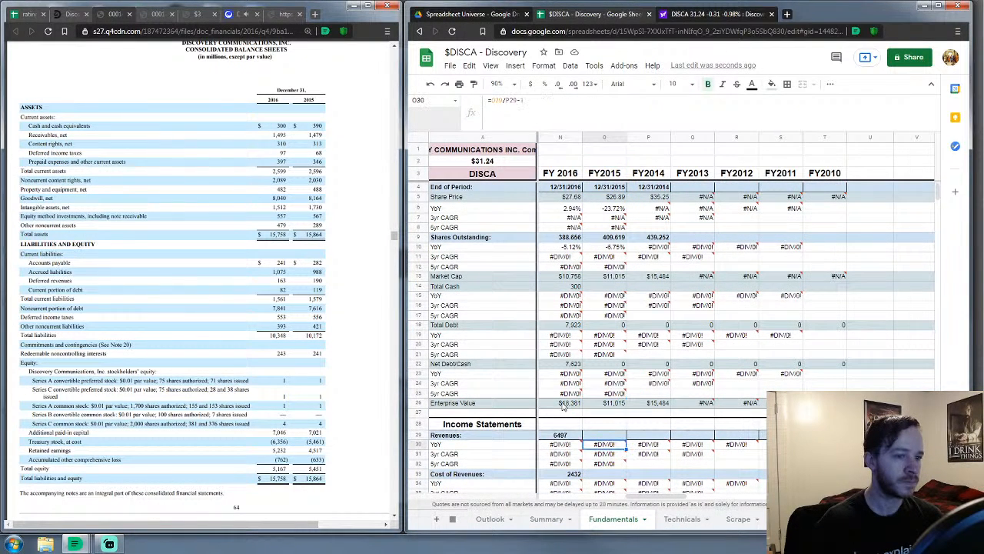
{"action": "scroll", "coordinate": [586, 380], "scroll_direction": "down", "scroll_amount": 5}
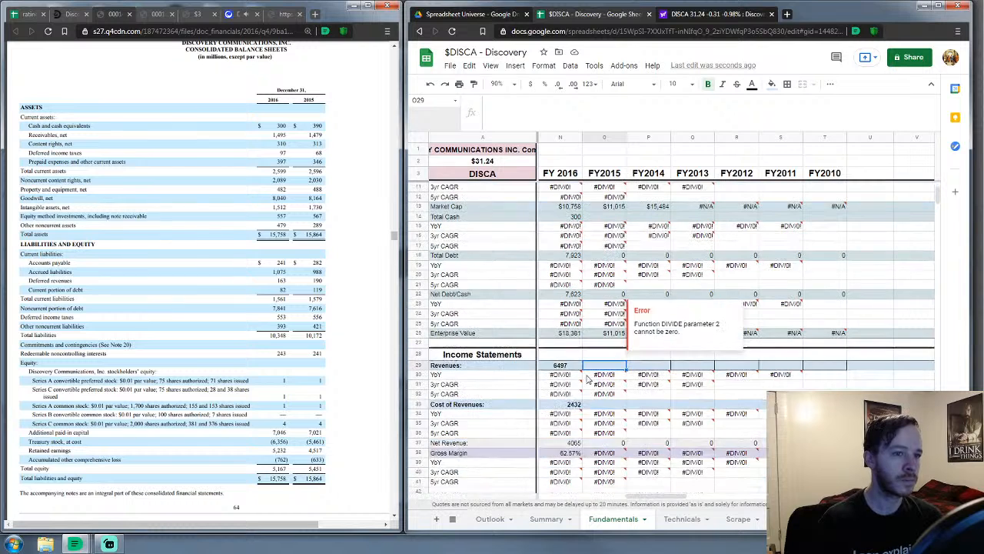
{"action": "scroll", "coordinate": [586, 380], "scroll_direction": "down", "scroll_amount": 2}
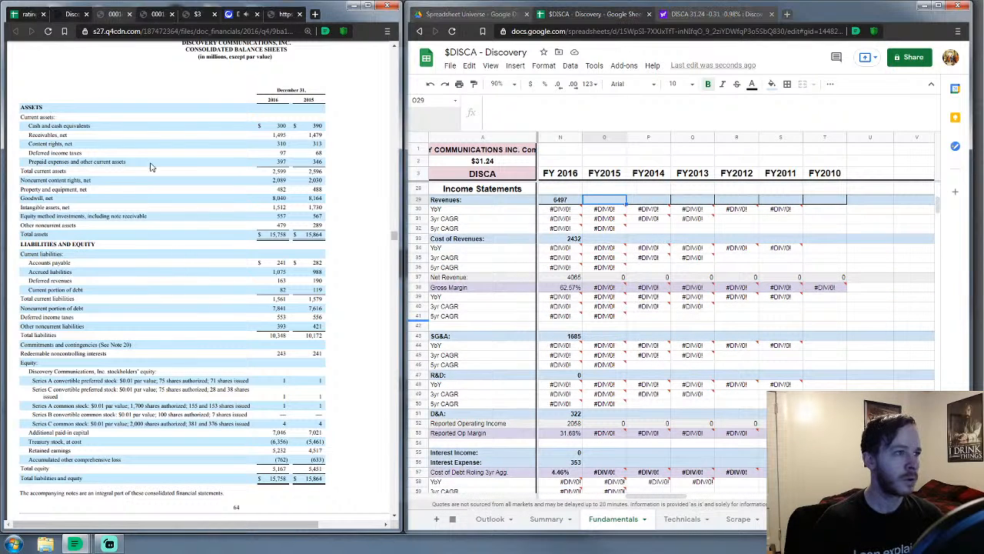
Close the 2016 10-K and jump to the Item 8 financial statements in the 2015 10-K
{"action": "left_click", "coordinate": [129, 14]}
{"action": "scroll", "coordinate": [160, 284], "scroll_direction": "down", "scroll_amount": 5}
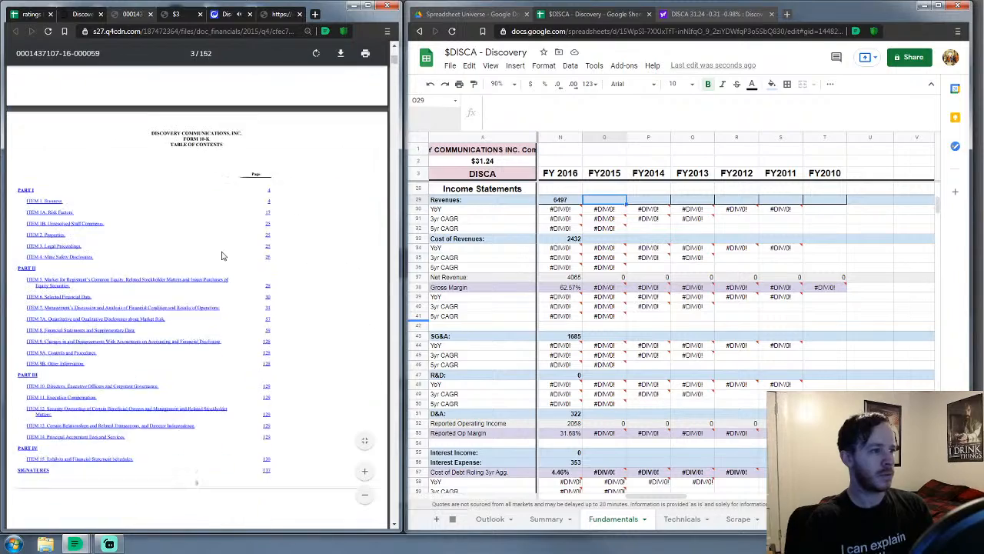
{"action": "left_click", "coordinate": [112, 318]}
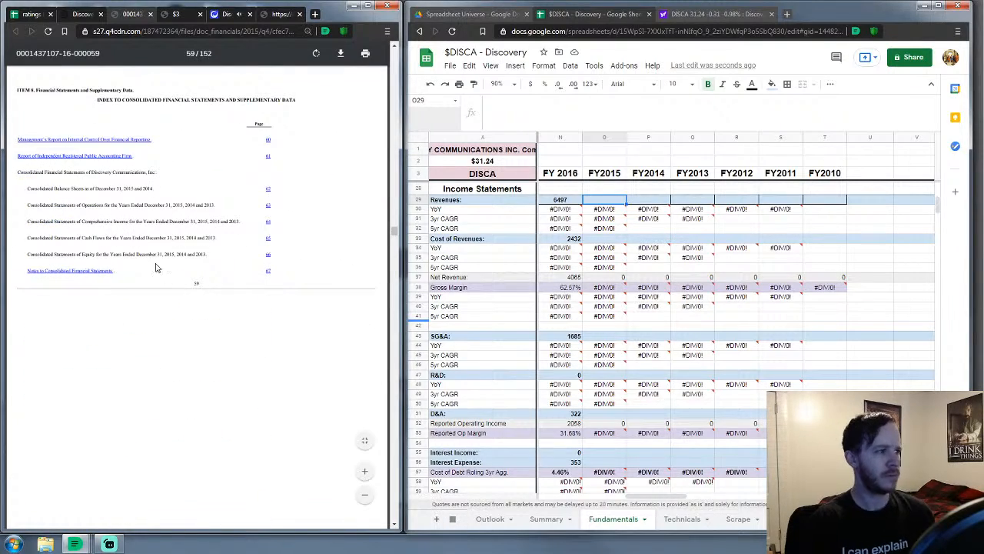
Scroll to the consolidated statements of operations and zoom in three steps
{"action": "scroll", "coordinate": [150, 221], "scroll_direction": "down", "scroll_amount": 3}
{"action": "scroll", "coordinate": [153, 223], "scroll_direction": "down", "scroll_amount": 15}
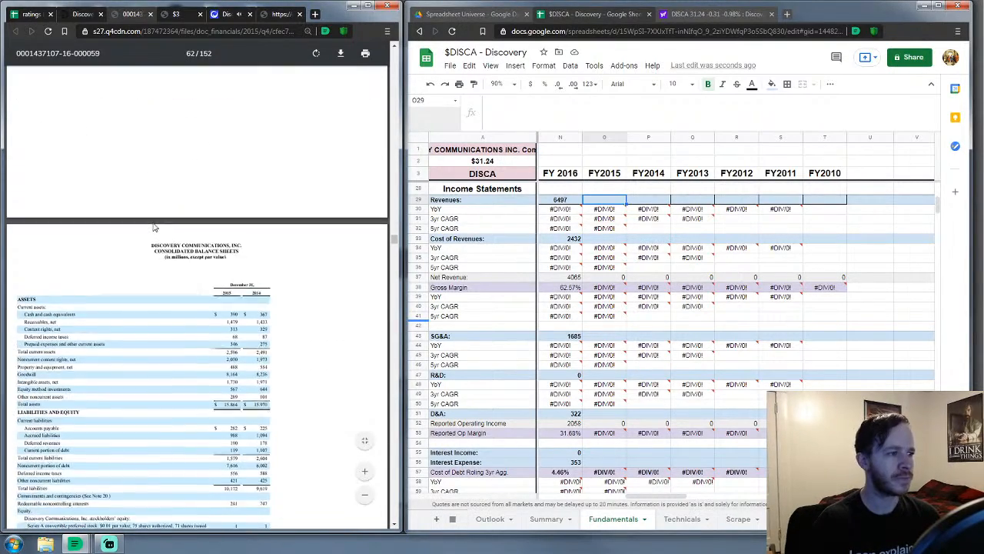
{"action": "scroll", "coordinate": [153, 226], "scroll_direction": "down", "scroll_amount": 6}
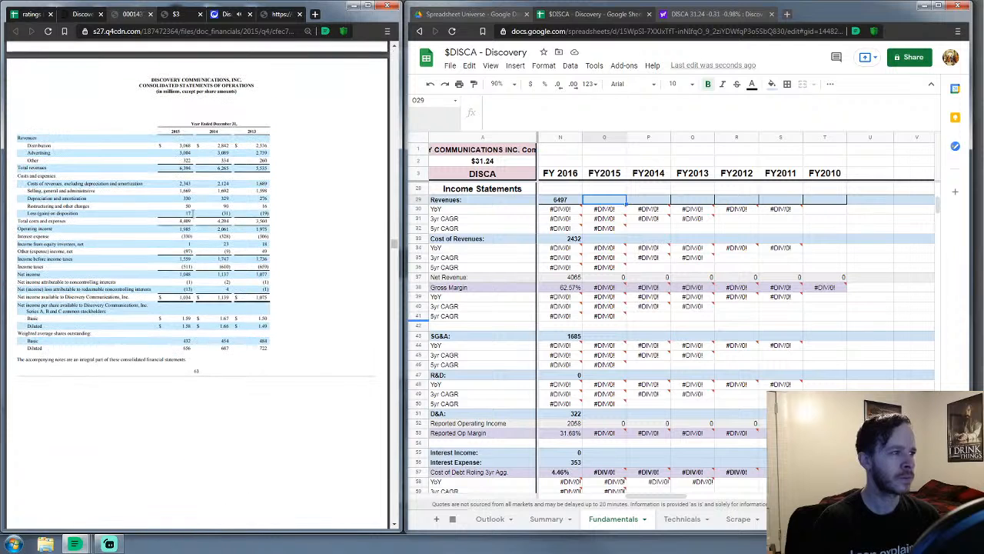
{"action": "left_click", "coordinate": [365, 473]}
{"action": "left_click", "coordinate": [366, 473]}
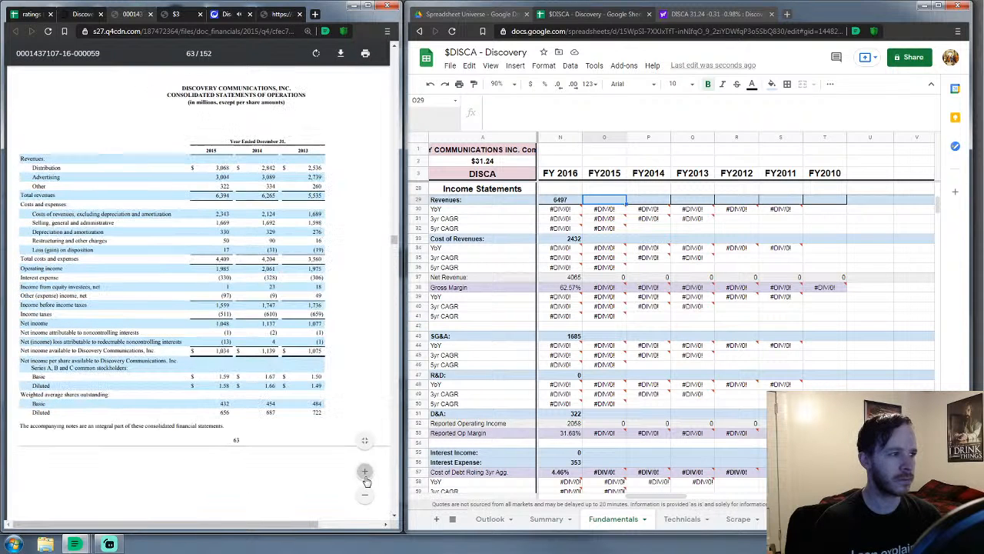
{"action": "left_click", "coordinate": [366, 474]}
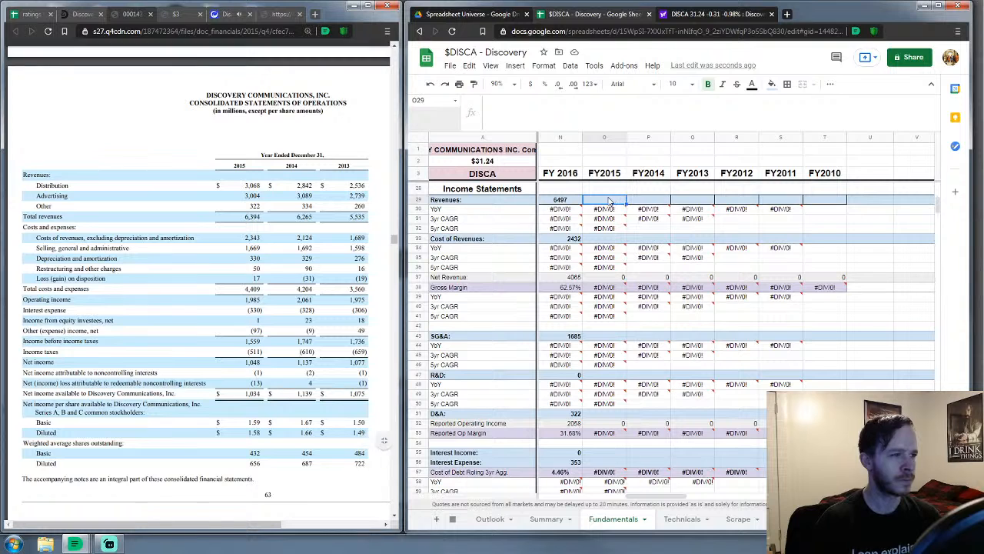
Enter FY2015 revenues 6394, cost of revenues 2343, SG&A 1736, R&D 0 and D&A 330
{"action": "type", "text": "6394"}
{"action": "key", "text": "Down"}
{"action": "key", "text": "Down"}
{"action": "key", "text": "Down"}
{"action": "key", "text": "Down"}
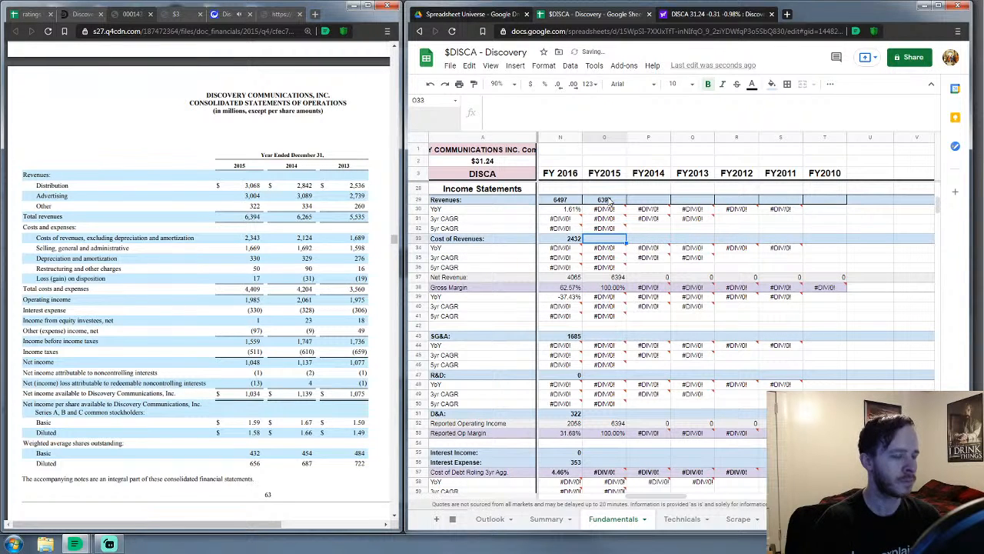
{"action": "type", "text": "2343"}
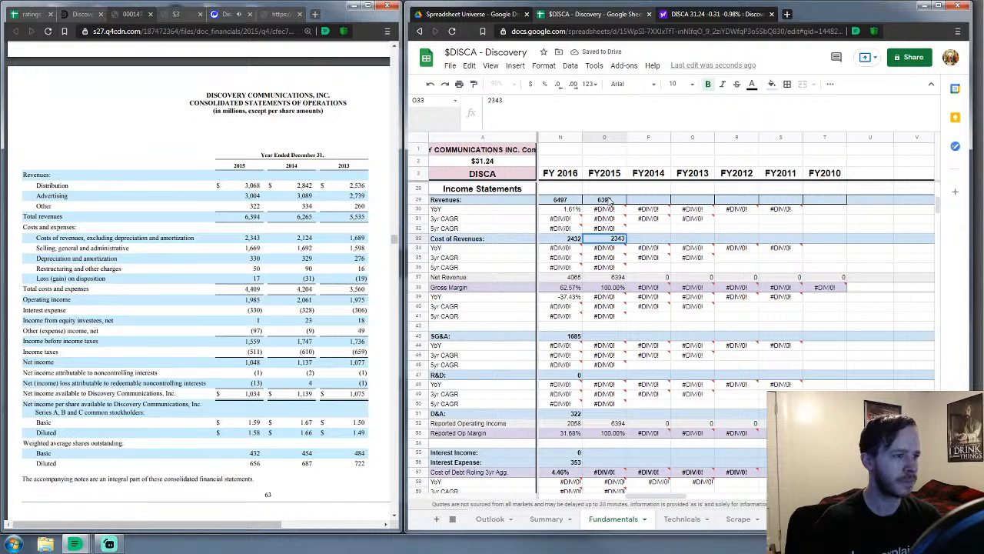
{"action": "key", "text": "Down"}
{"action": "key", "text": "Down"}
{"action": "key", "text": "Down"}
{"action": "key", "text": "Down"}
{"action": "key", "text": "Down"}
{"action": "key", "text": "Down"}
{"action": "key", "text": "Down"}
{"action": "key", "text": "Down"}
{"action": "key", "text": "Down"}
{"action": "key", "text": "Down"}
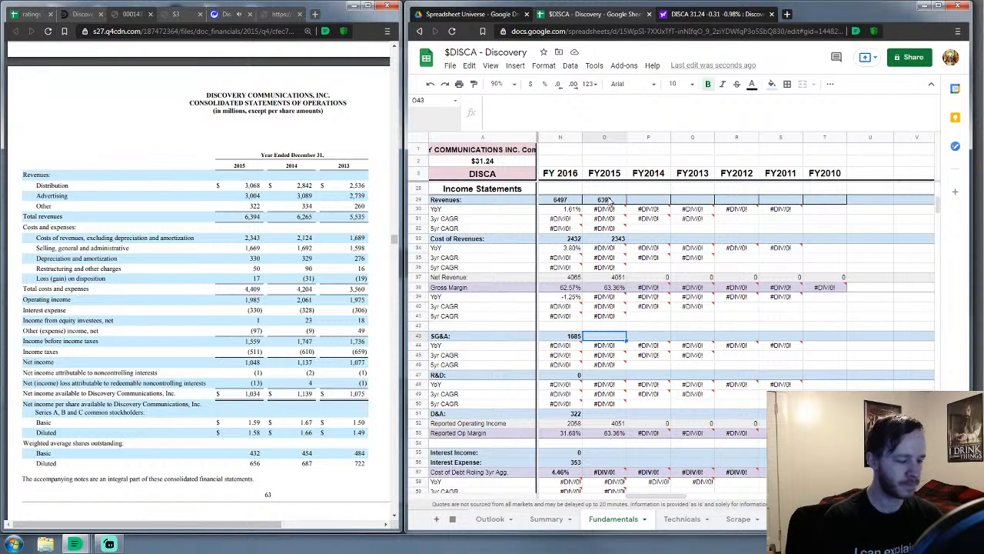
{"action": "type", "text": "1736"}
{"action": "key", "text": "Return"}
{"action": "key", "text": "Down"}
{"action": "key", "text": "Down"}
{"action": "key", "text": "Down"}
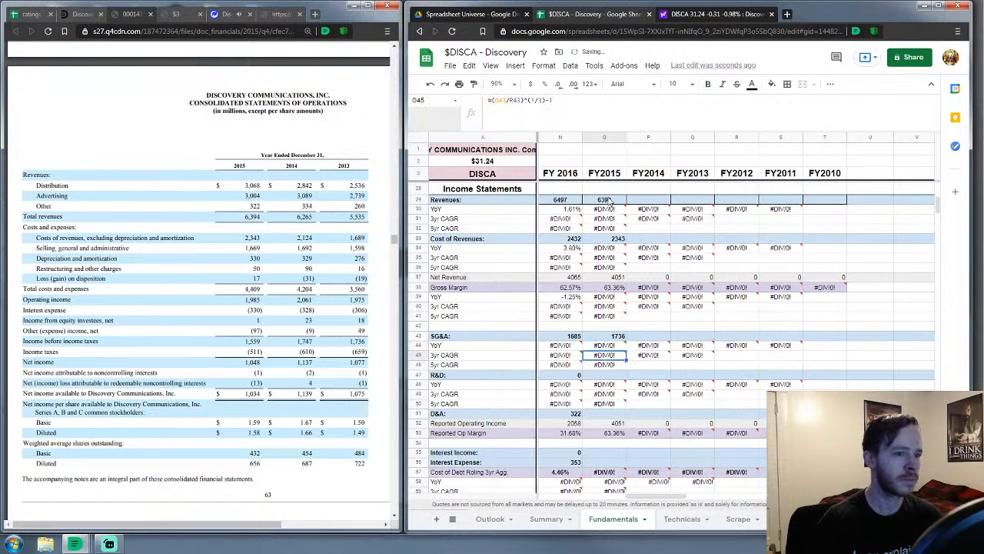
{"action": "type", "text": "0"}
{"action": "key", "text": "Return"}
{"action": "key", "text": "Down"}
{"action": "key", "text": "Down"}
{"action": "key", "text": "Down"}
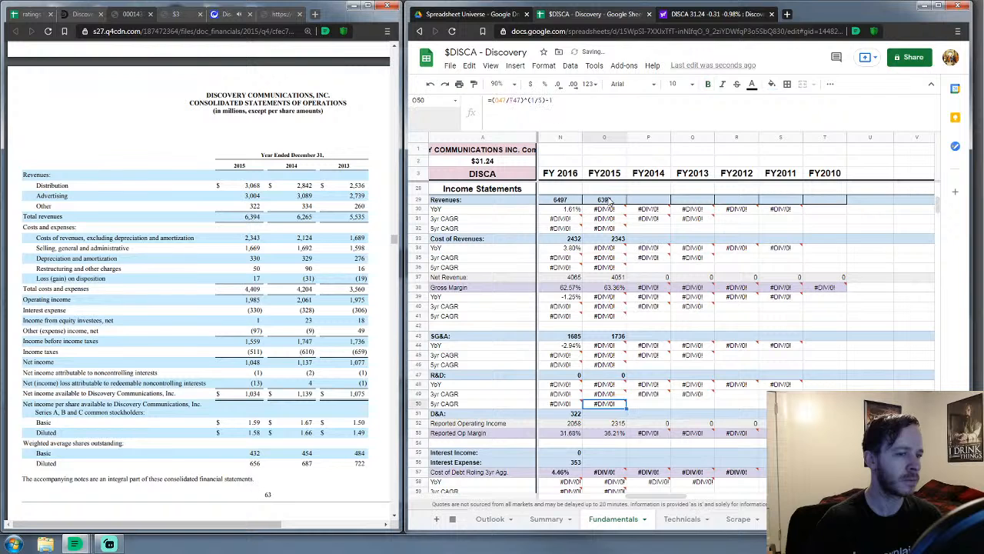
{"action": "type", "text": "330"}
{"action": "key", "text": "Return"}
Enter FY2015 interest income 0, interest expense 330, currency 0, other -96, tax 511, minority interest 14
{"action": "key", "text": "Down"}
{"action": "key", "text": "Down"}
{"action": "key", "text": "Down"}
{"action": "type", "text": "0"}
{"action": "key", "text": "Return"}
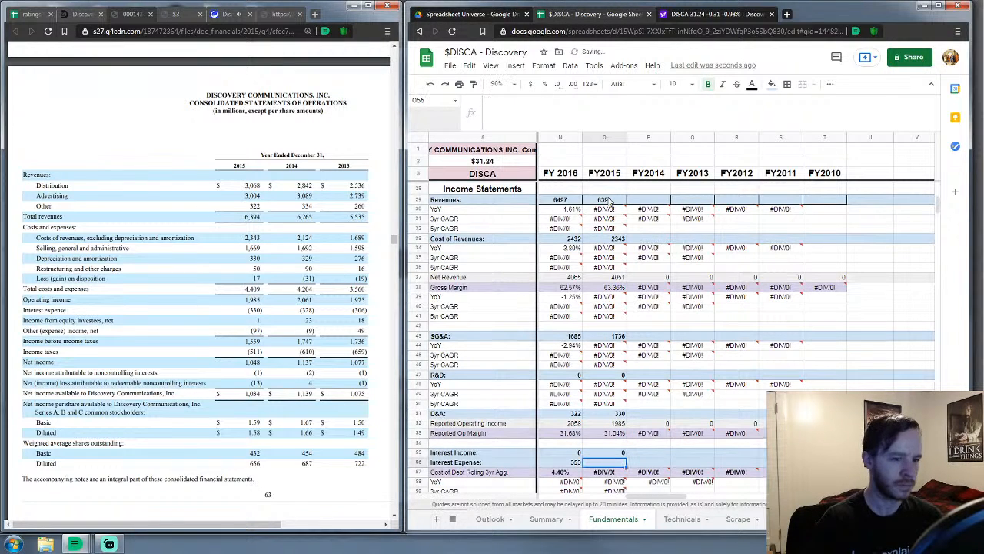
{"action": "type", "text": "330"}
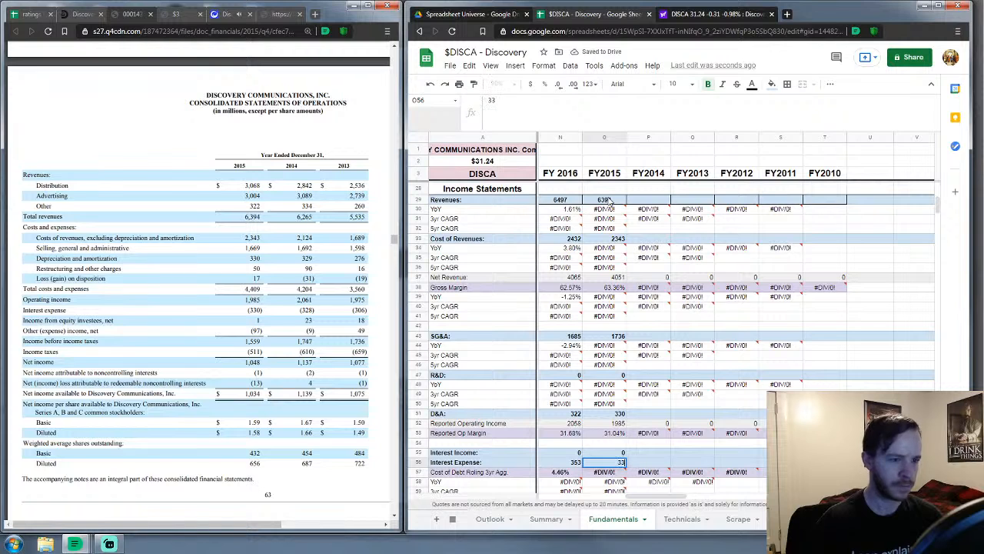
{"action": "key", "text": "Return"}
{"action": "key", "text": "Down"}
{"action": "key", "text": "Down"}
{"action": "key", "text": "Down"}
{"action": "key", "text": "Down"}
{"action": "type", "text": "0"}
{"action": "key", "text": "Return"}
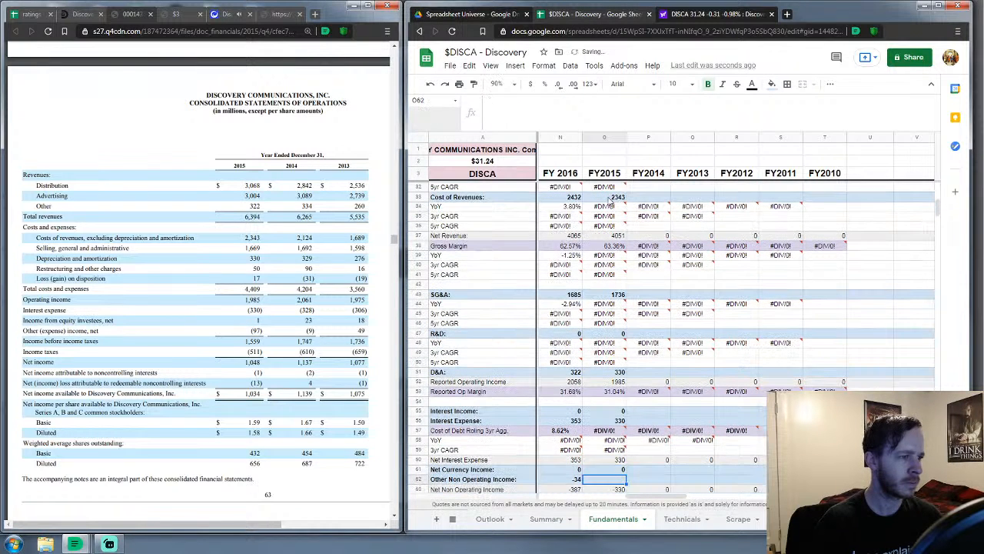
{"action": "type", "text": "-96"}
{"action": "key", "text": "Return"}
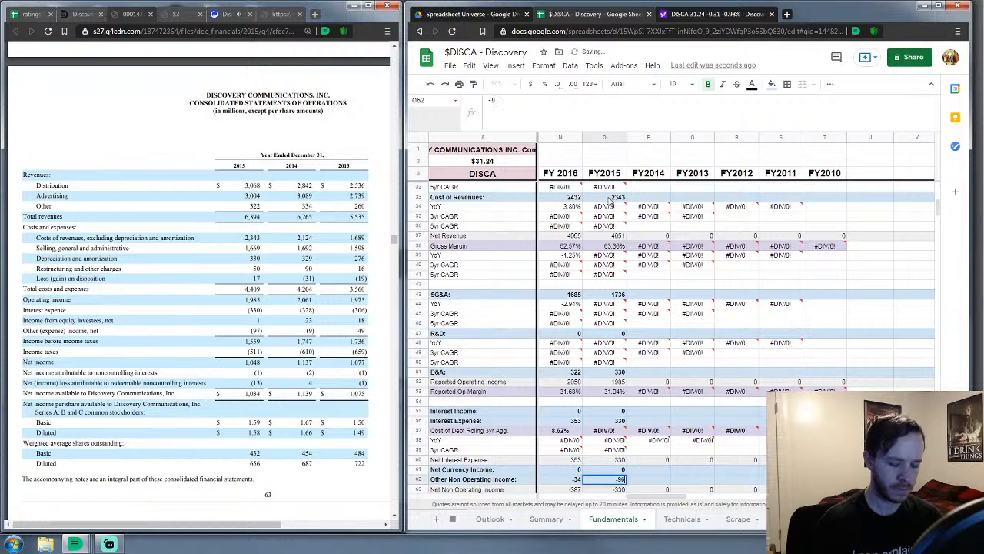
{"action": "key", "text": "Down"}
{"action": "key", "text": "Down"}
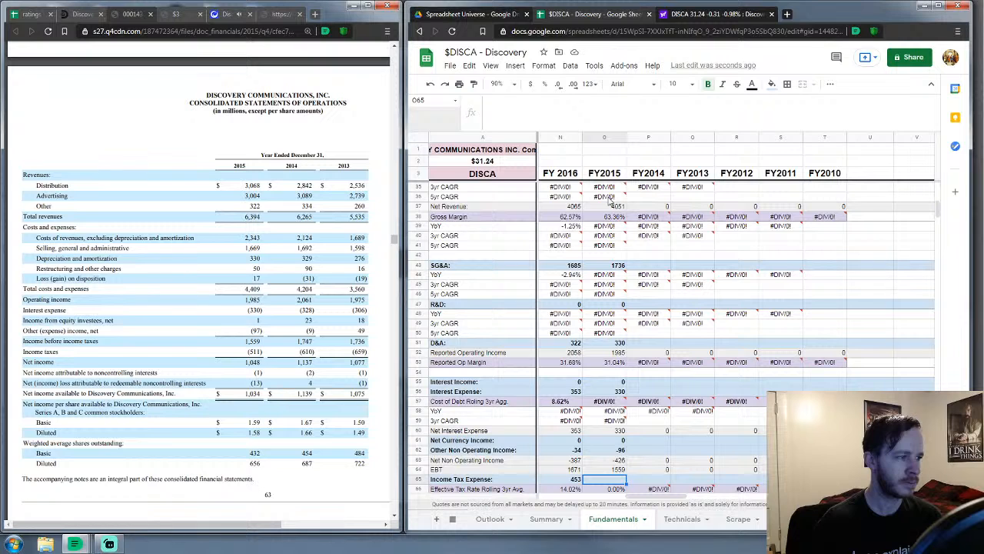
{"action": "type", "text": "511"}
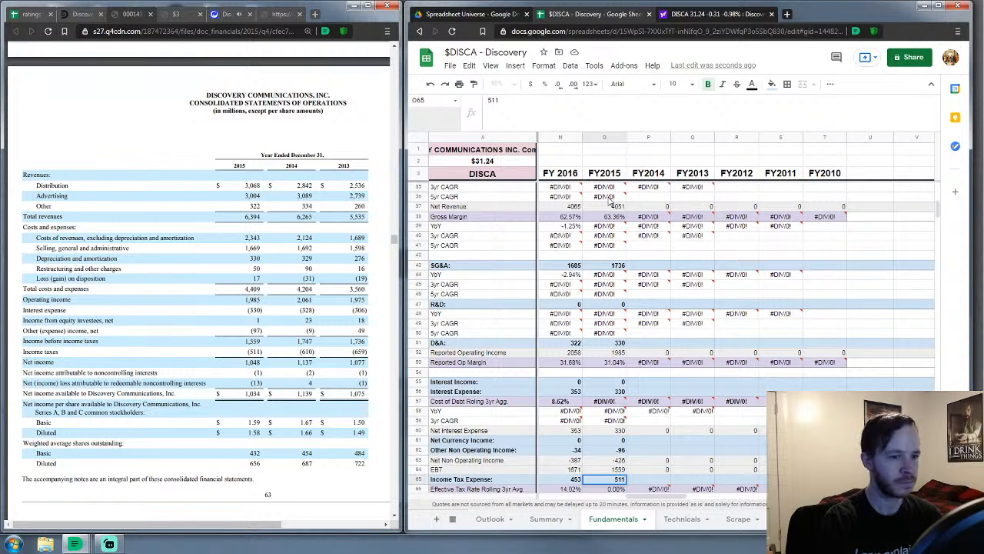
{"action": "key", "text": "Return"}
{"action": "key", "text": "Down"}
{"action": "key", "text": "Down"}
{"action": "key", "text": "Down"}
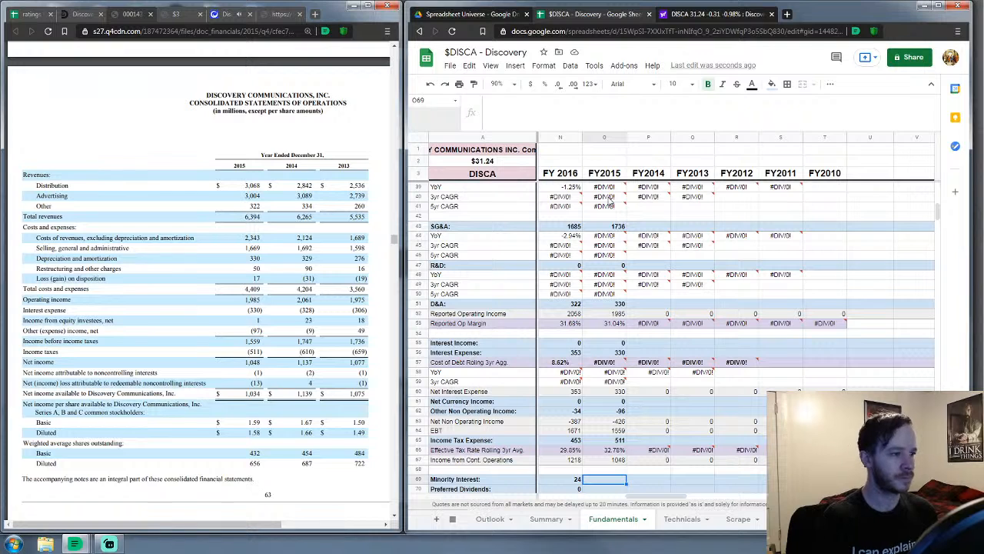
{"action": "mouse_move", "coordinate": [606, 195]}
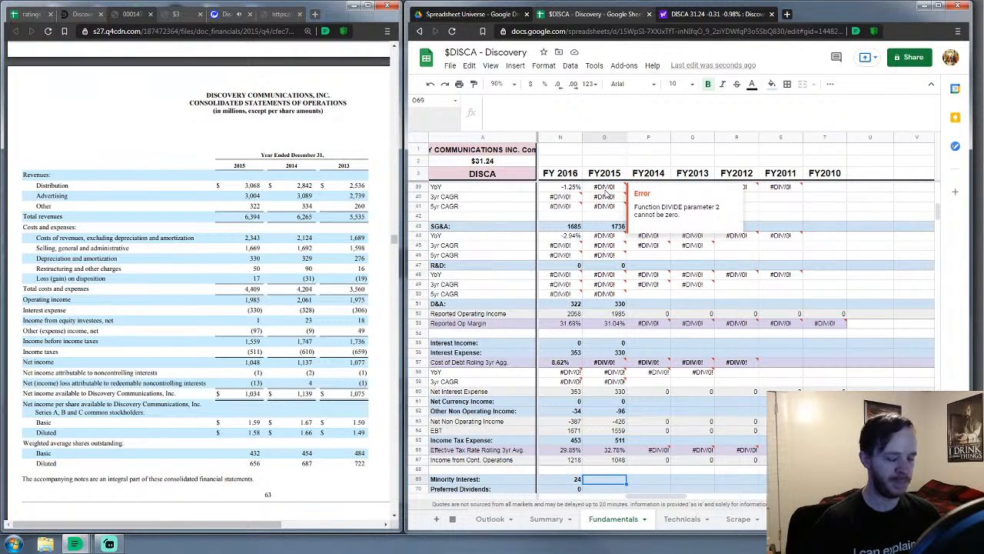
{"action": "type", "text": "14"}
{"action": "key", "text": "Return"}
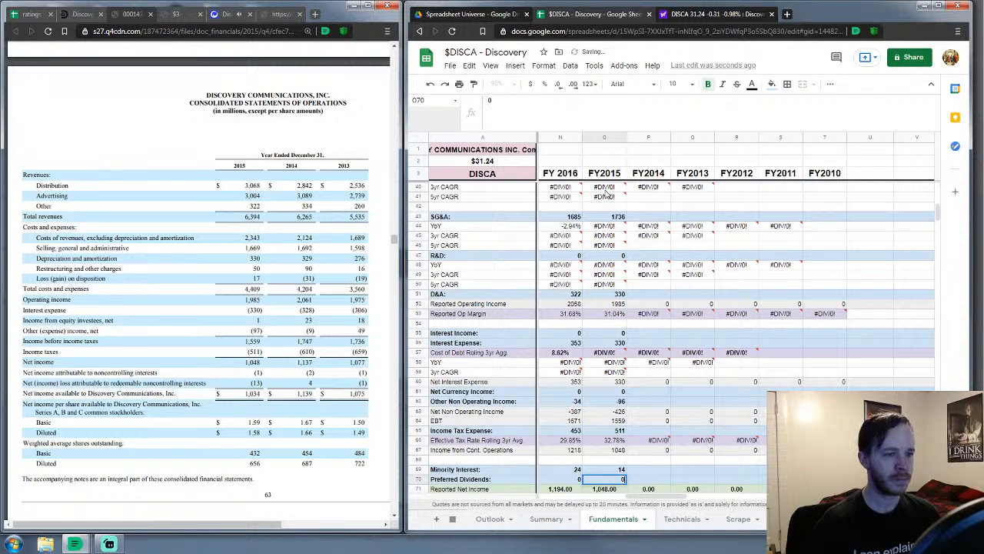
{"action": "key", "text": "Return"}
{"action": "key", "text": "Return"}
{"action": "key", "text": "Return"}
{"action": "key", "text": "Return"}
{"action": "key", "text": "Return"}
{"action": "key", "text": "Return"}
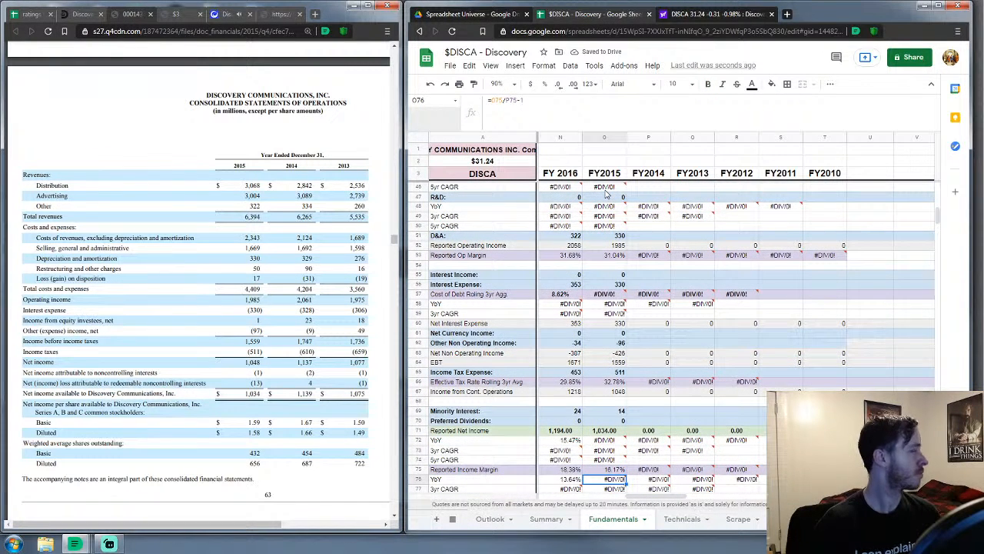
{"action": "key", "text": "Return"}
{"action": "key", "text": "Return"}
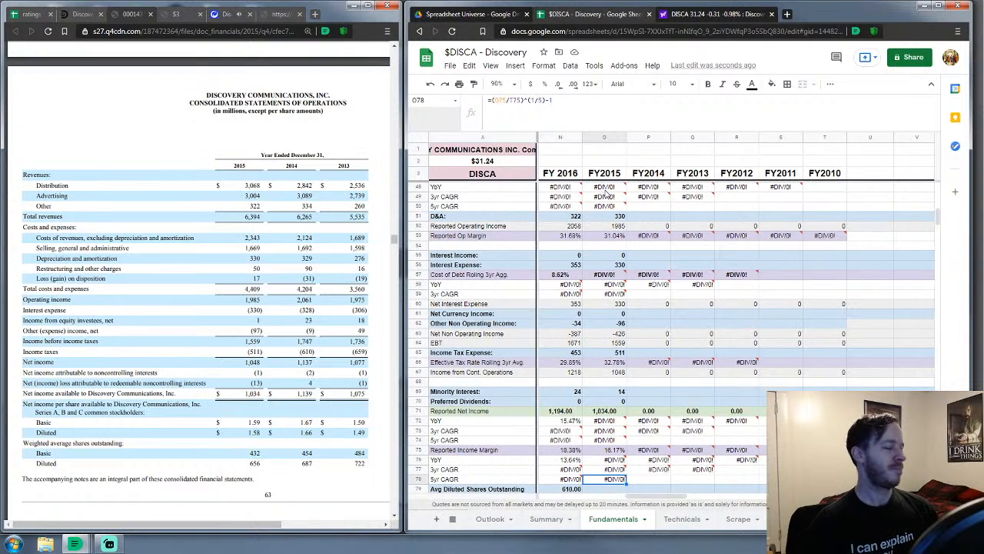
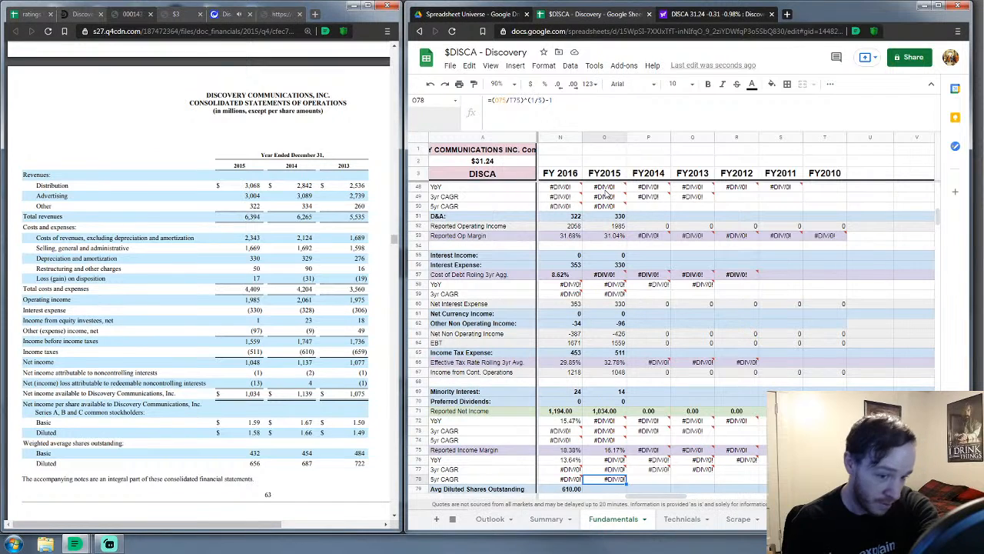
Enter 656 as FY2015 average diluted shares, then move down column O toward depreciation and amortization
{"action": "scroll", "coordinate": [605, 193], "scroll_direction": "down", "scroll_amount": 3}
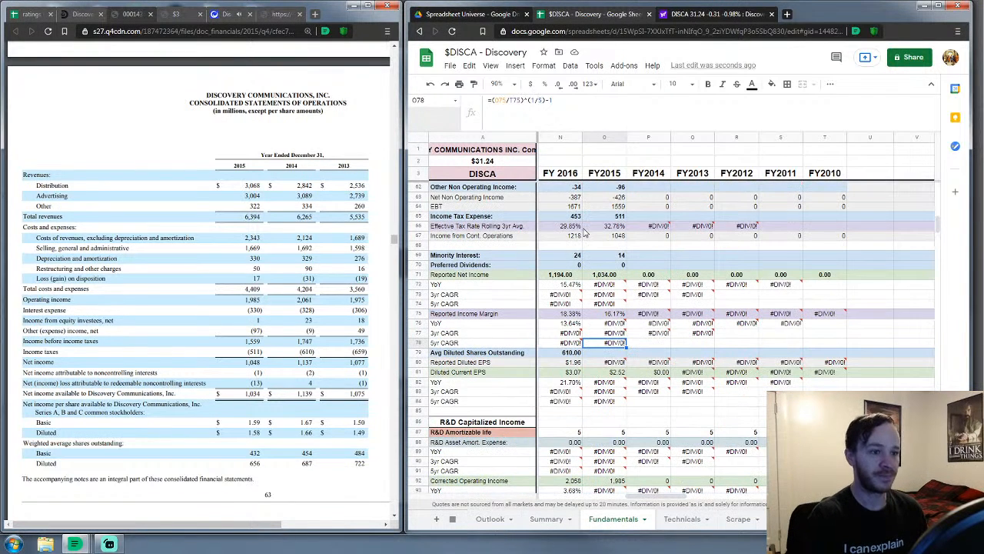
{"action": "scroll", "coordinate": [619, 146], "scroll_direction": "down", "scroll_amount": 1}
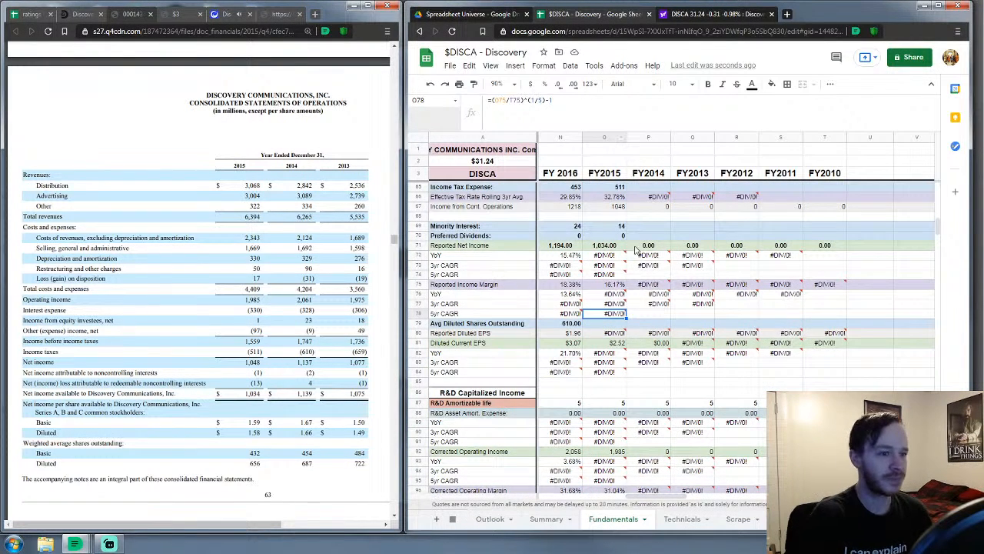
{"action": "left_click", "coordinate": [612, 326]}
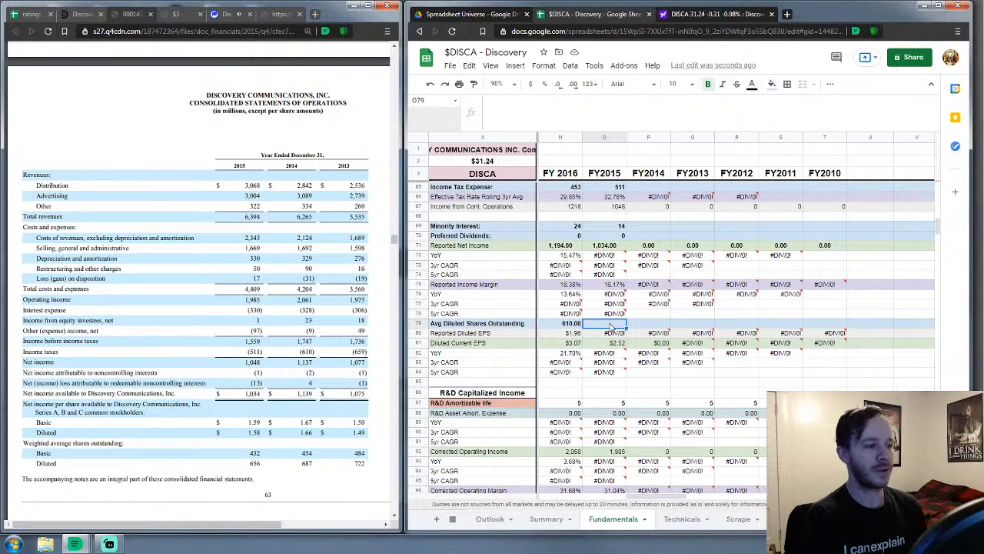
{"action": "type", "text": "666"}
{"action": "key", "text": "Return"}
{"action": "key", "text": "Return"}
{"action": "key", "text": "Down"}
{"action": "key", "text": "Down"}
{"action": "key", "text": "Down"}
{"action": "key", "text": "Down"}
{"action": "key", "text": "Down"}
{"action": "key", "text": "Down"}
{"action": "key", "text": "Down"}
{"action": "key", "text": "Down"}
{"action": "key", "text": "Down"}
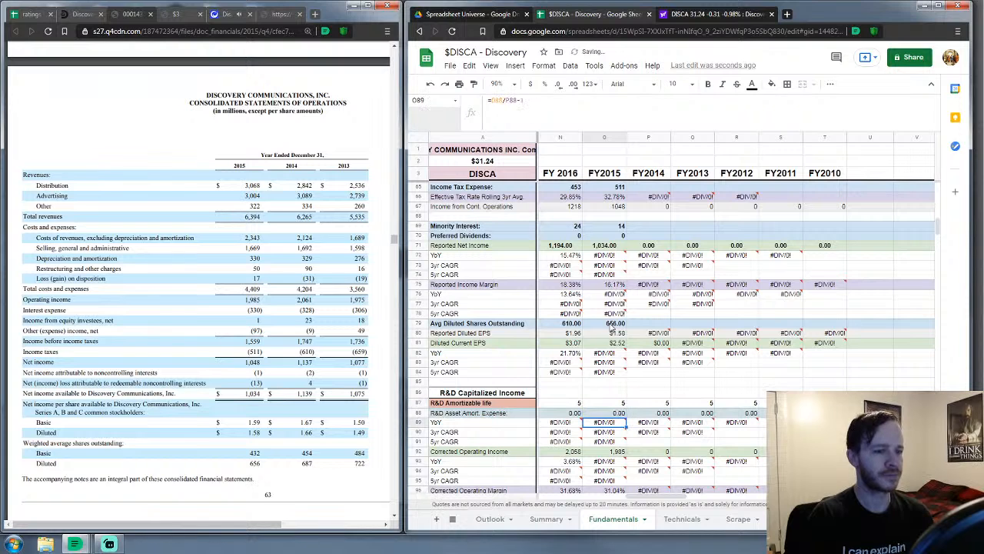
{"action": "key", "text": "Down"}
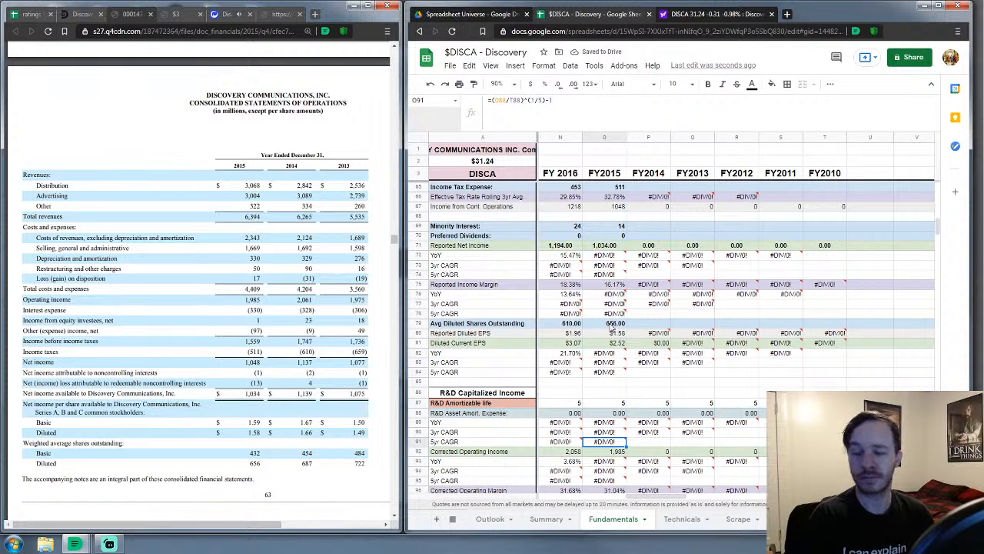
{"action": "key", "text": "Down"}
{"action": "key", "text": "Down"}
{"action": "key", "text": "Down"}
{"action": "key", "text": "Down"}
{"action": "key", "text": "Down"}
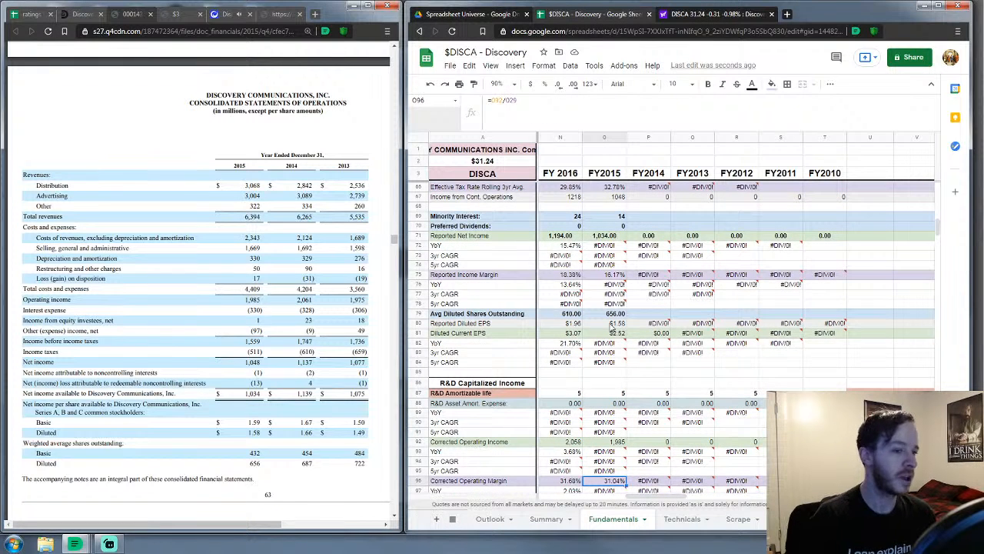
{"action": "scroll", "coordinate": [610, 329], "scroll_direction": "down", "scroll_amount": 5}
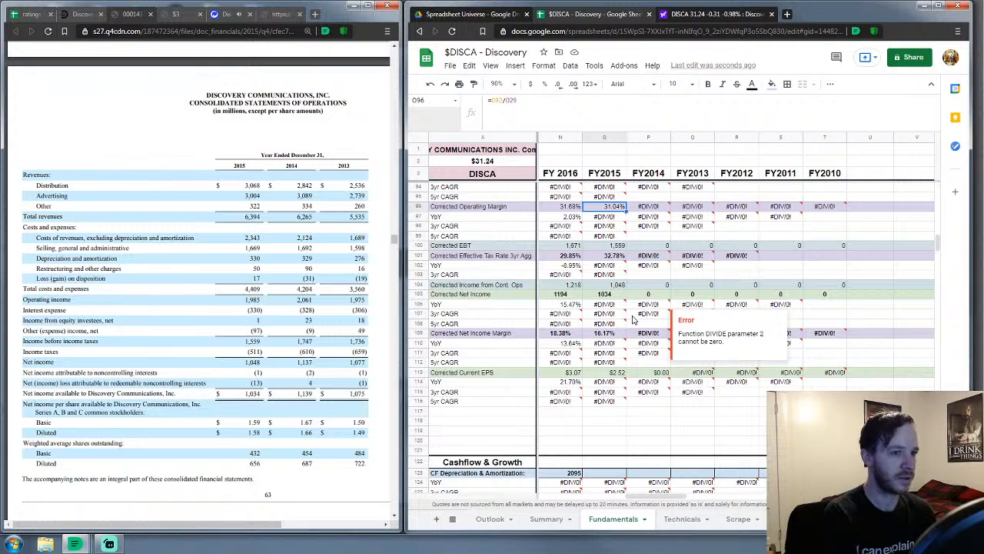
{"action": "key", "text": "Page_Down"}
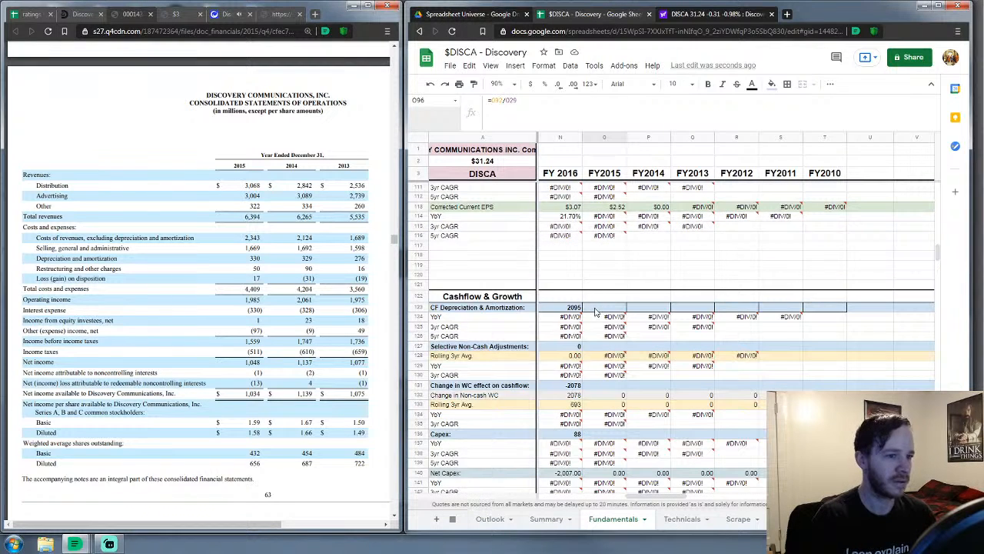
Enter FY2015 depreciation and amortization 2039 and non-cash adjustments 5
{"action": "scroll", "coordinate": [204, 319], "scroll_direction": "down", "scroll_amount": 10}
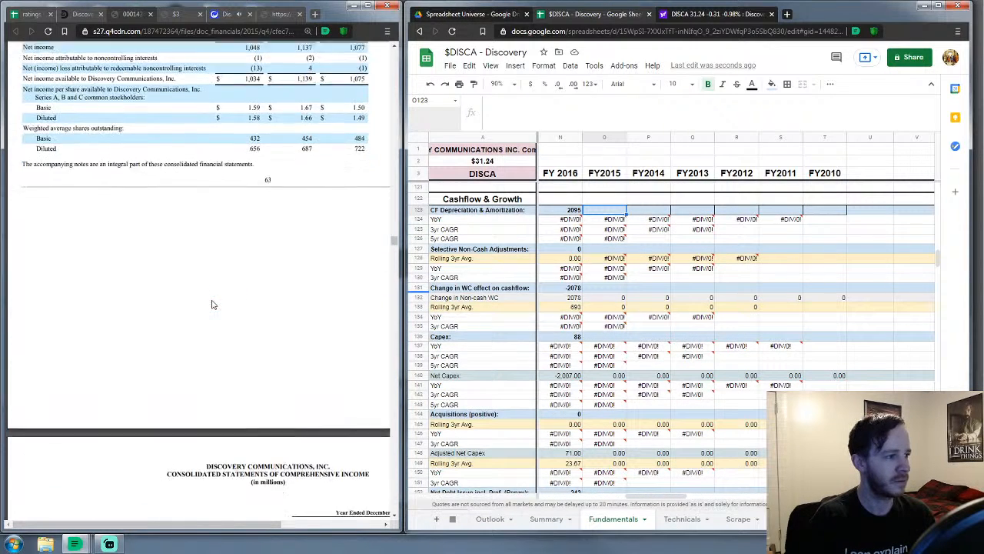
{"action": "scroll", "coordinate": [213, 304], "scroll_direction": "down", "scroll_amount": 10}
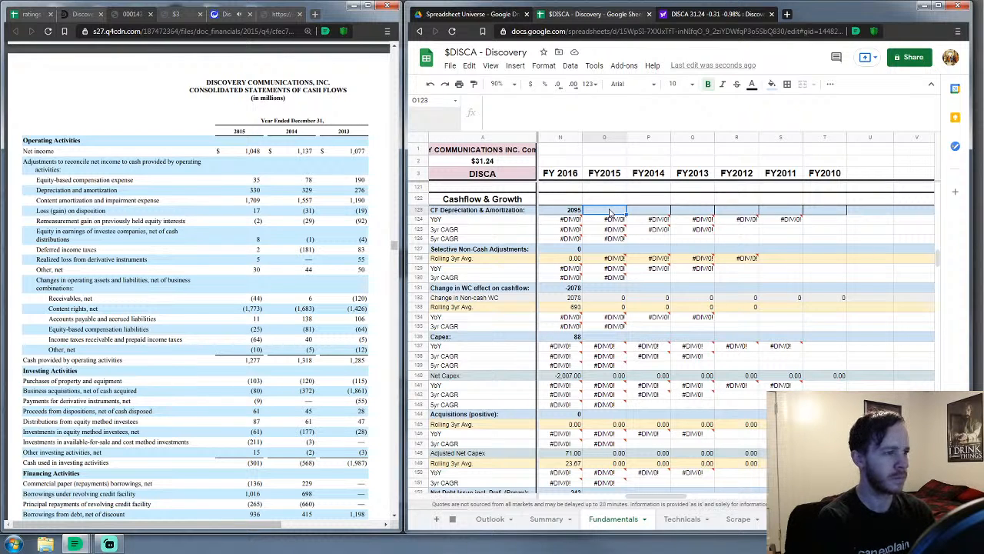
{"action": "type", "text": "2039"}
{"action": "key", "text": "Return"}
{"action": "key", "text": "Down"}
{"action": "key", "text": "Down"}
{"action": "key", "text": "Down"}
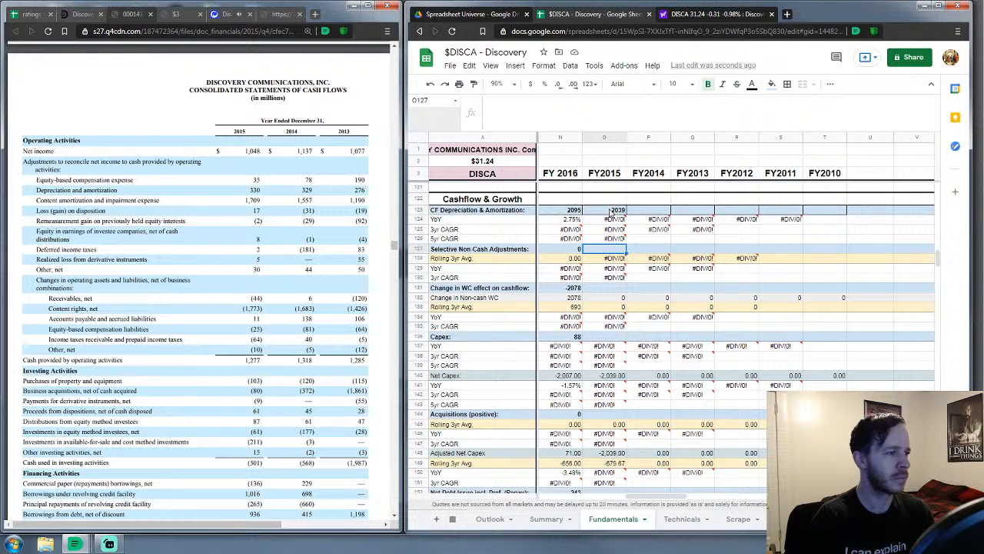
{"action": "type", "text": "5"}
{"action": "key", "text": "Return"}
{"action": "key", "text": "Down"}
{"action": "key", "text": "Down"}
{"action": "key", "text": "Down"}
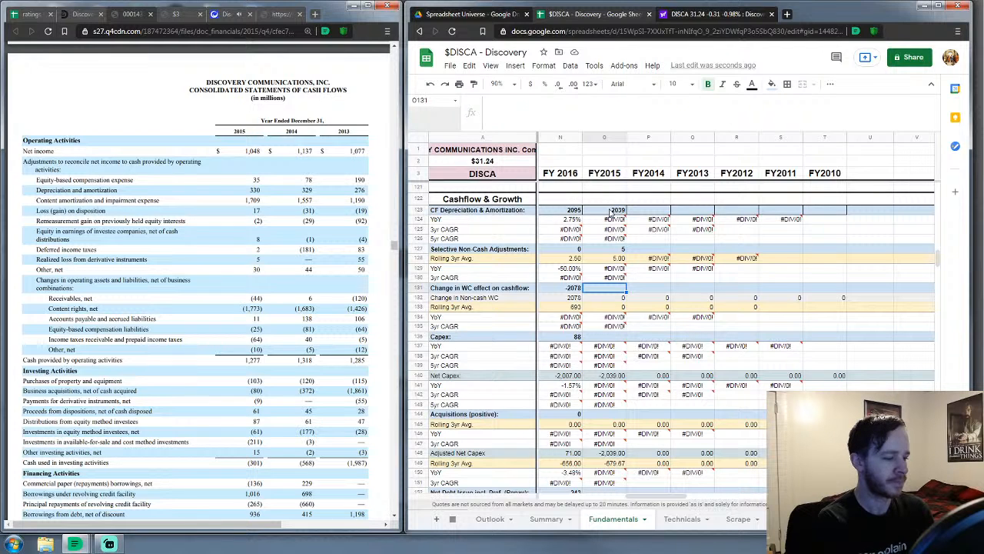
Enter FY2015 working-capital change -1905, capex 103 and acquisitions 80
{"action": "type", "text": "-1905"}
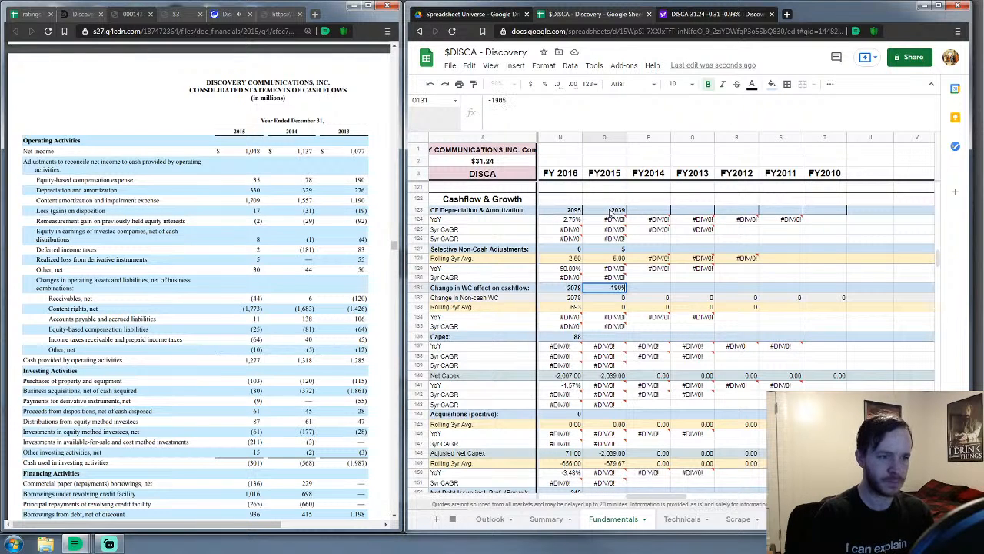
{"action": "key", "text": "Return"}
{"action": "key", "text": "Down"}
{"action": "key", "text": "Down"}
{"action": "key", "text": "Down"}
{"action": "key", "text": "Down"}
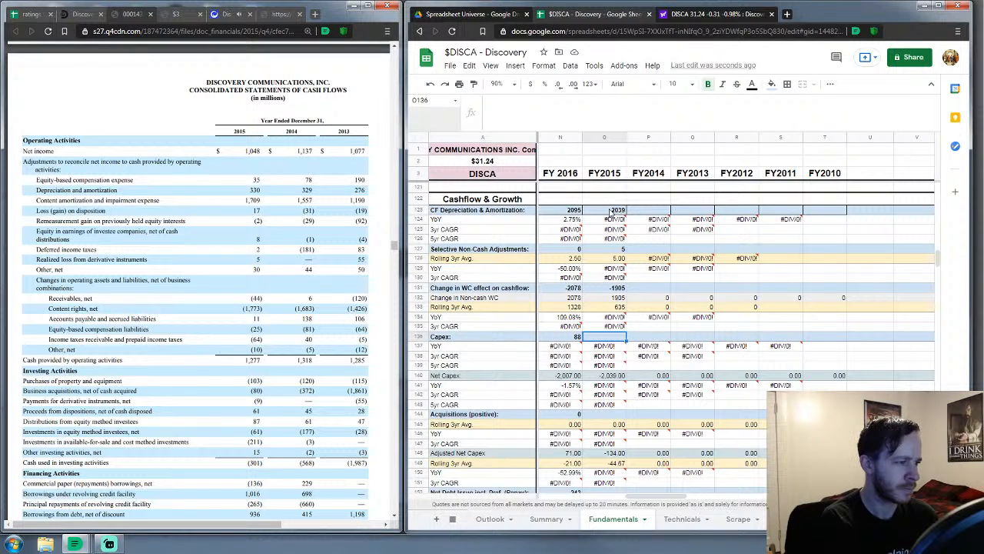
{"action": "type", "text": "103"}
{"action": "key", "text": "Return"}
{"action": "key", "text": "Down"}
{"action": "key", "text": "Down"}
{"action": "key", "text": "Down"}
{"action": "key", "text": "Down"}
{"action": "key", "text": "Down"}
{"action": "key", "text": "Down"}
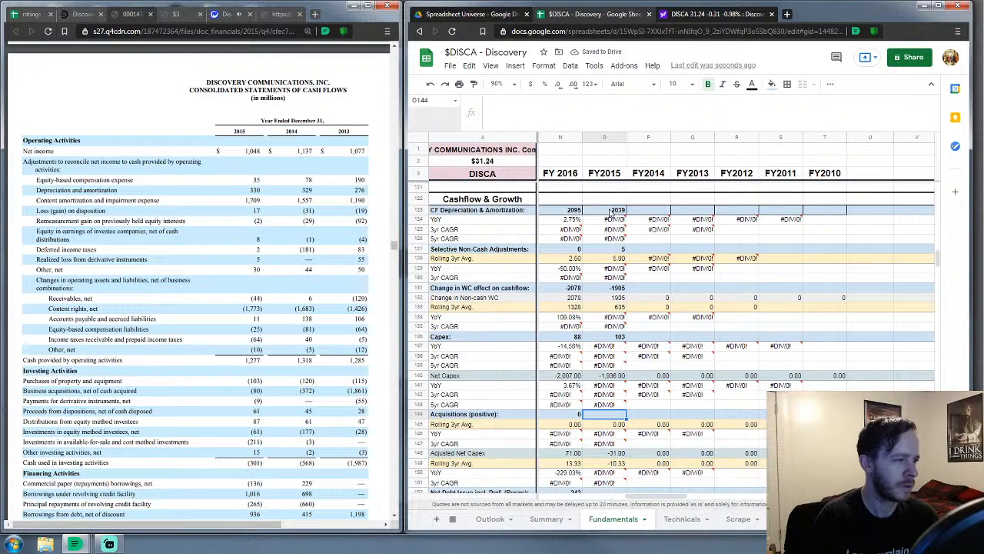
{"action": "type", "text": "80"}
{"action": "key", "text": "Return"}
{"action": "key", "text": "Down"}
{"action": "key", "text": "Down"}
{"action": "key", "text": "Down"}
{"action": "key", "text": "Down"}
{"action": "key", "text": "Down"}
{"action": "key", "text": "Down"}
{"action": "key", "text": "Down"}
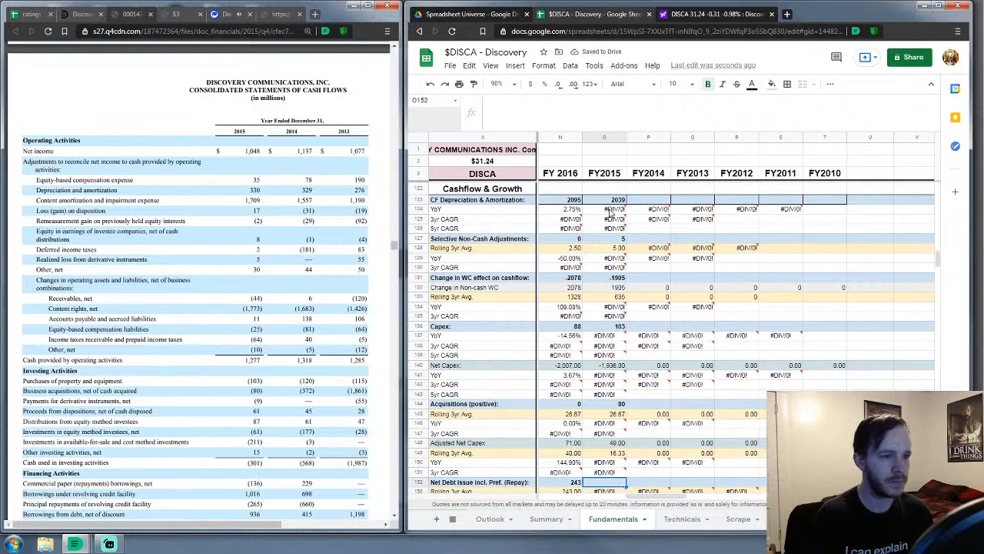
Enter 1411 as the FY2015 net debt issued
{"action": "scroll", "coordinate": [607, 338], "scroll_direction": "down", "scroll_amount": 5}
{"action": "scroll", "coordinate": [607, 338], "scroll_direction": "down", "scroll_amount": 2}
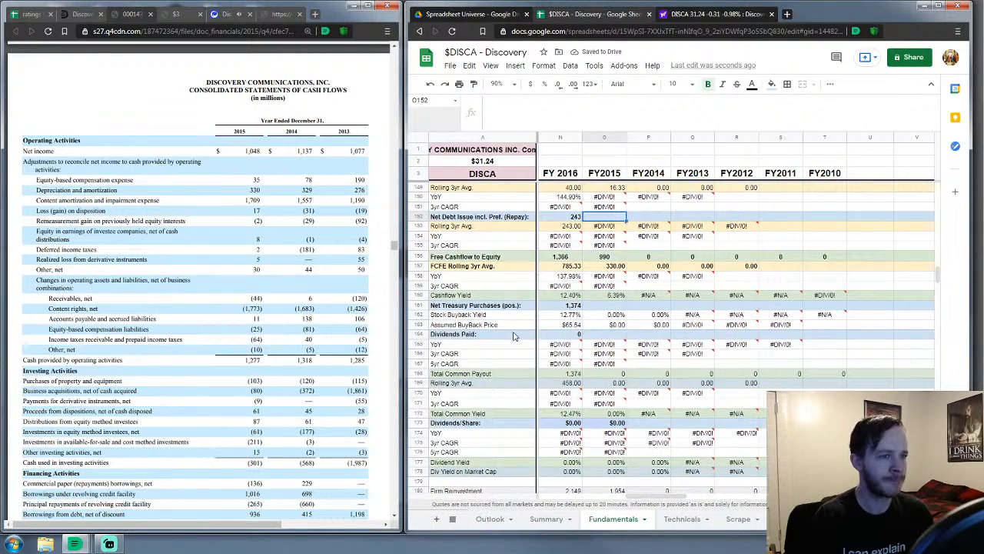
{"action": "scroll", "coordinate": [299, 346], "scroll_direction": "down", "scroll_amount": 3}
{"action": "scroll", "coordinate": [299, 348], "scroll_direction": "down", "scroll_amount": 2}
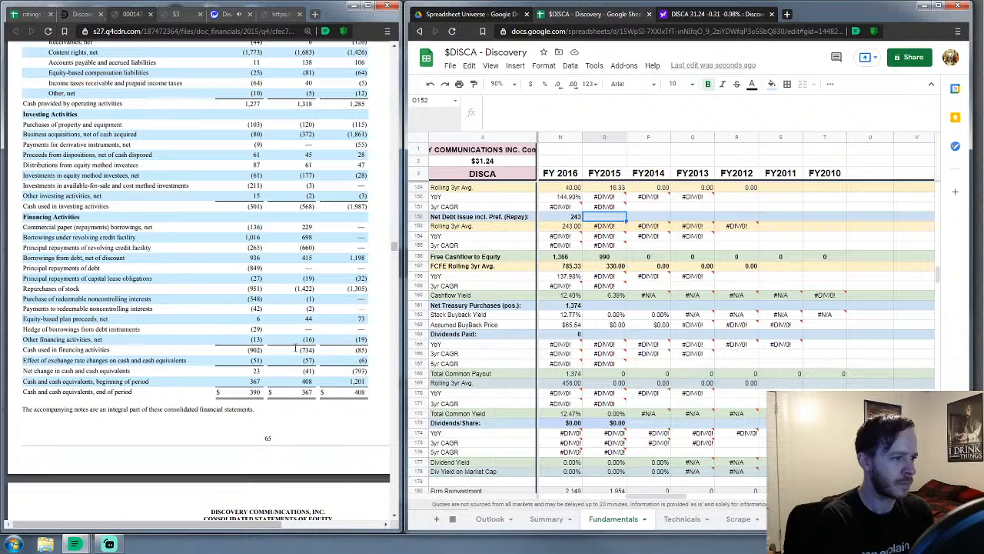
{"action": "type", "text": "1411"}
{"action": "key", "text": "Return"}
{"action": "key", "text": "Down"}
{"action": "key", "text": "Down"}
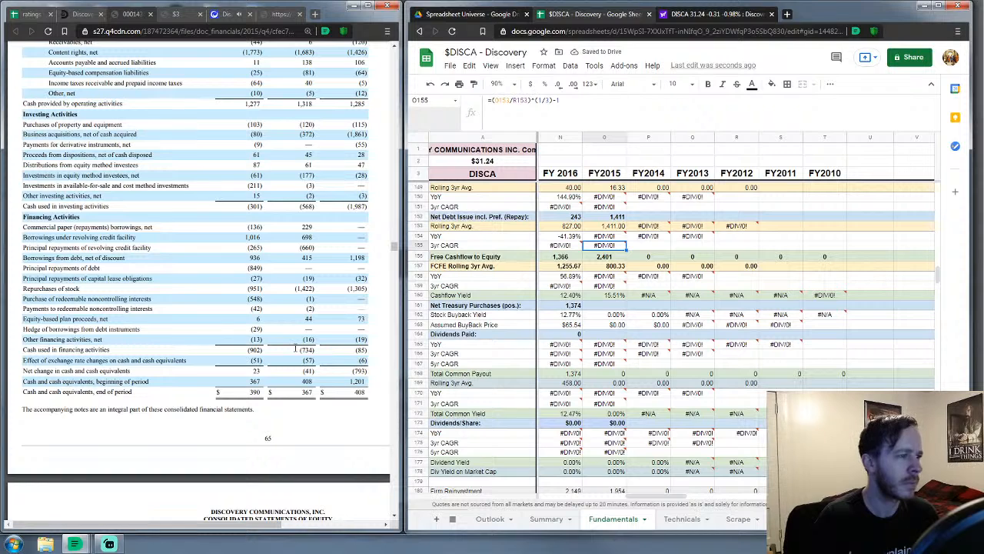
{"action": "key", "text": "Down"}
{"action": "key", "text": "Down"}
{"action": "key", "text": "Down"}
{"action": "key", "text": "Down"}
{"action": "key", "text": "Down"}
{"action": "key", "text": "Down"}
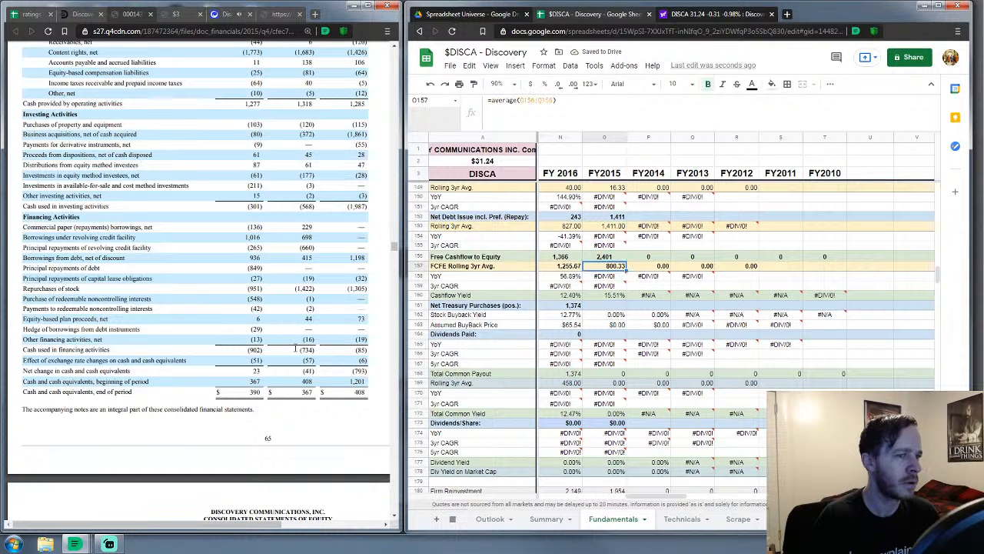
Enter FY2015 net treasury purchases 951 and dividends paid 0
{"action": "type", "text": "951"}
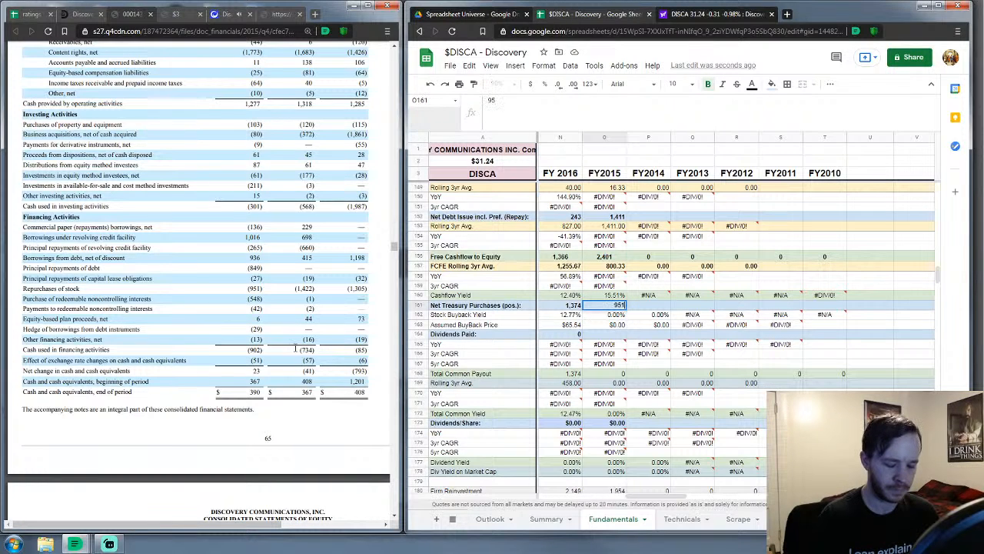
{"action": "key", "text": "Return"}
{"action": "key", "text": "Down"}
{"action": "key", "text": "Down"}
{"action": "type", "text": "0"}
{"action": "key", "text": "Return"}
{"action": "key", "text": "Down"}
{"action": "key", "text": "Down"}
{"action": "key", "text": "Down"}
{"action": "key", "text": "Down"}
{"action": "key", "text": "Down"}
{"action": "key", "text": "Down"}
{"action": "key", "text": "Down"}
{"action": "key", "text": "Down"}
{"action": "key", "text": "Down"}
{"action": "key", "text": "Down"}
{"action": "key", "text": "Down"}
{"action": "key", "text": "Down"}
{"action": "key", "text": "Down"}
{"action": "key", "text": "Down"}
{"action": "key", "text": "Down"}
{"action": "key", "text": "Down"}
{"action": "key", "text": "Down"}
{"action": "key", "text": "Down"}
{"action": "key", "text": "Down"}
{"action": "key", "text": "Down"}
{"action": "key", "text": "Down"}
{"action": "key", "text": "Down"}
{"action": "key", "text": "Down"}
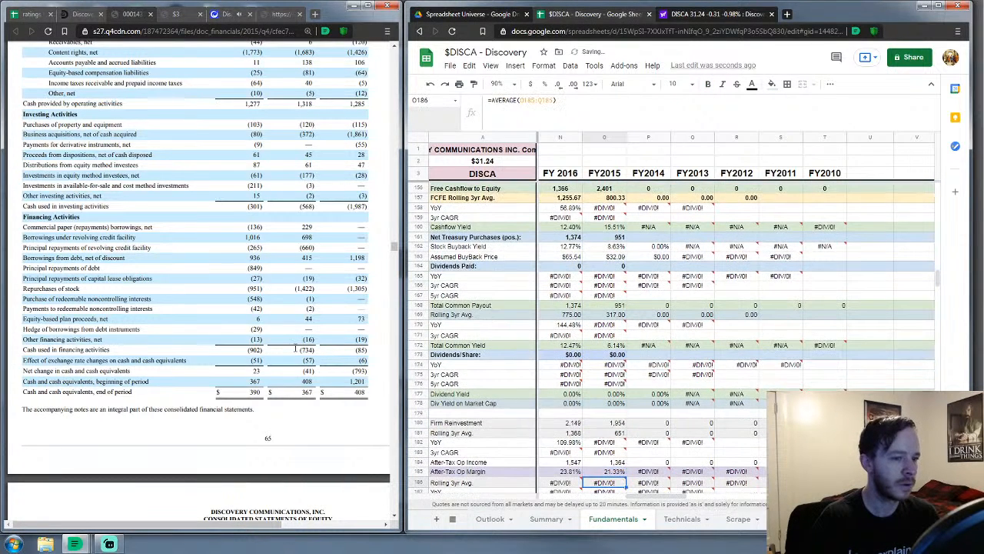
{"action": "key", "text": "Down"}
{"action": "key", "text": "Down"}
{"action": "key", "text": "Down"}
{"action": "key", "text": "Down"}
{"action": "key", "text": "Down"}
{"action": "key", "text": "Down"}
{"action": "key", "text": "Down"}
{"action": "key", "text": "Down"}
{"action": "key", "text": "Down"}
{"action": "key", "text": "Down"}
{"action": "key", "text": "Down"}
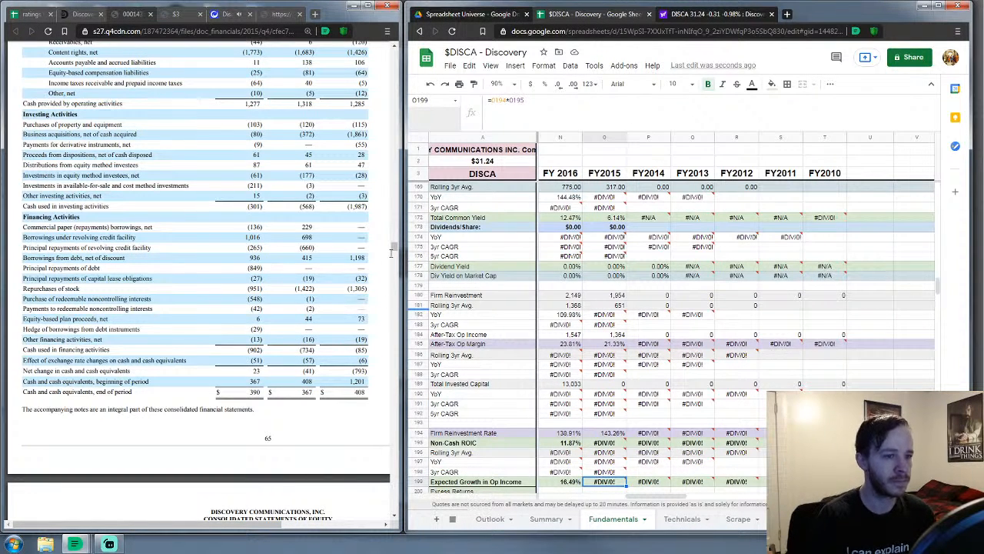
Enter FY2015 cash and equivalents 390 and marketable securities 0
{"action": "scroll", "coordinate": [569, 306], "scroll_direction": "down", "scroll_amount": 1}
{"action": "scroll", "coordinate": [569, 306], "scroll_direction": "down", "scroll_amount": 10}
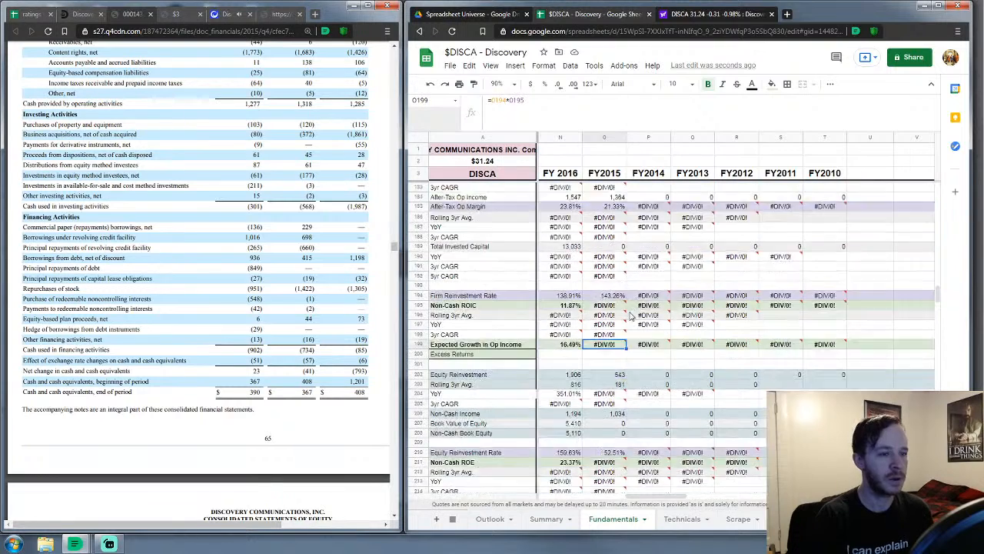
{"action": "left_click", "coordinate": [615, 339]}
{"action": "scroll", "coordinate": [616, 339], "scroll_direction": "down", "scroll_amount": 4}
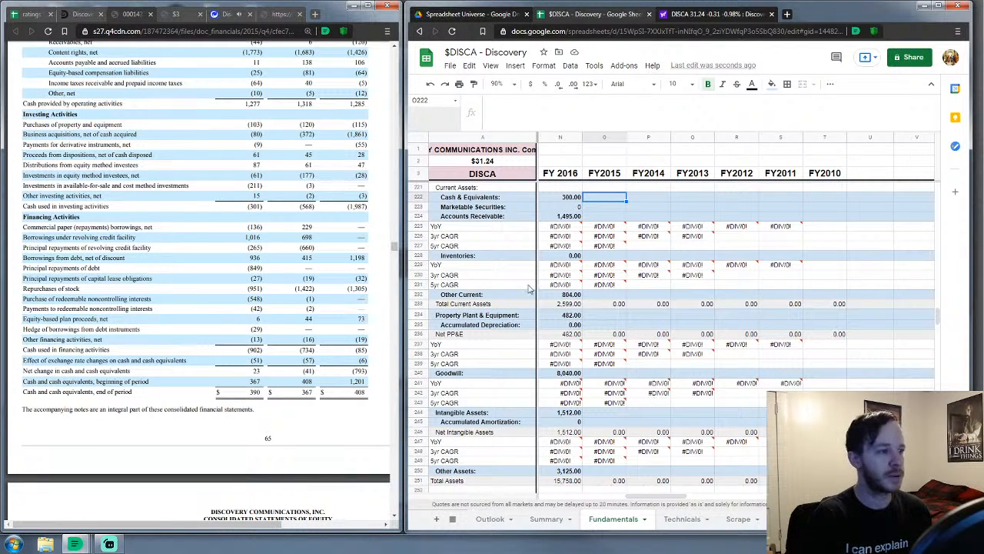
{"action": "scroll", "coordinate": [272, 292], "scroll_direction": "up", "scroll_amount": 4}
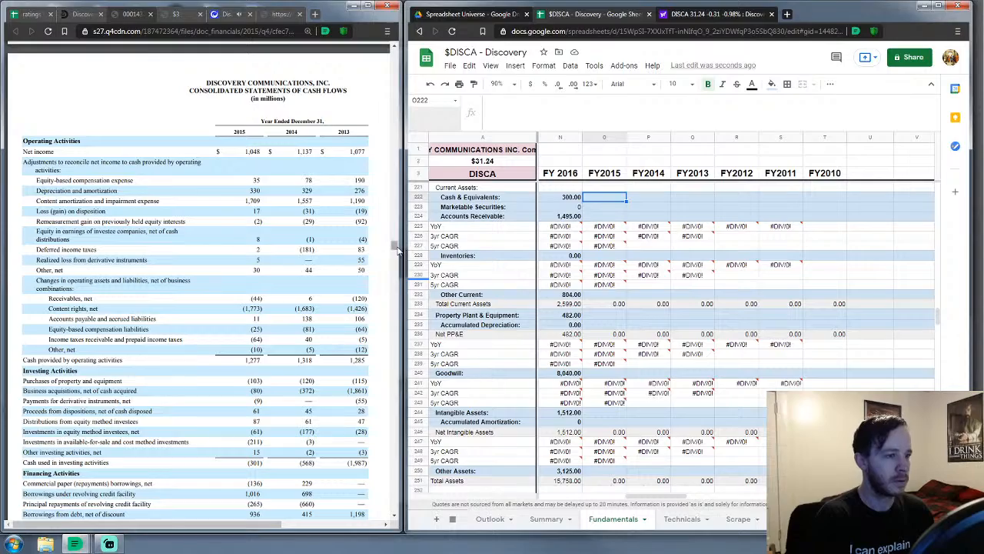
{"action": "mouse_move", "coordinate": [395, 248]}
{"action": "left_mouse_down"}
{"action": "mouse_move", "coordinate": [391, 218]}
{"action": "mouse_move", "coordinate": [392, 238]}
{"action": "left_mouse_up"}
{"action": "scroll", "coordinate": [291, 265], "scroll_direction": "up", "scroll_amount": 4}
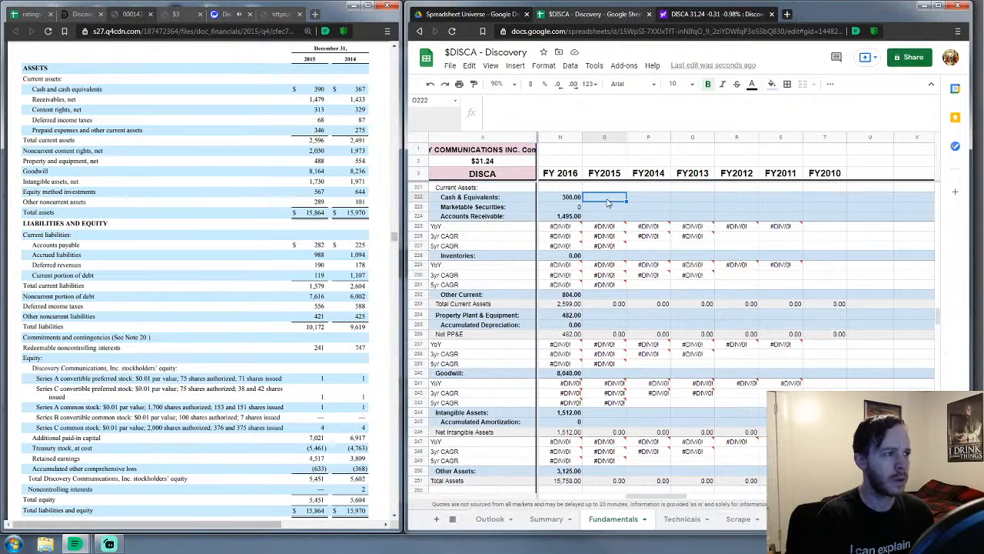
{"action": "type", "text": "390"}
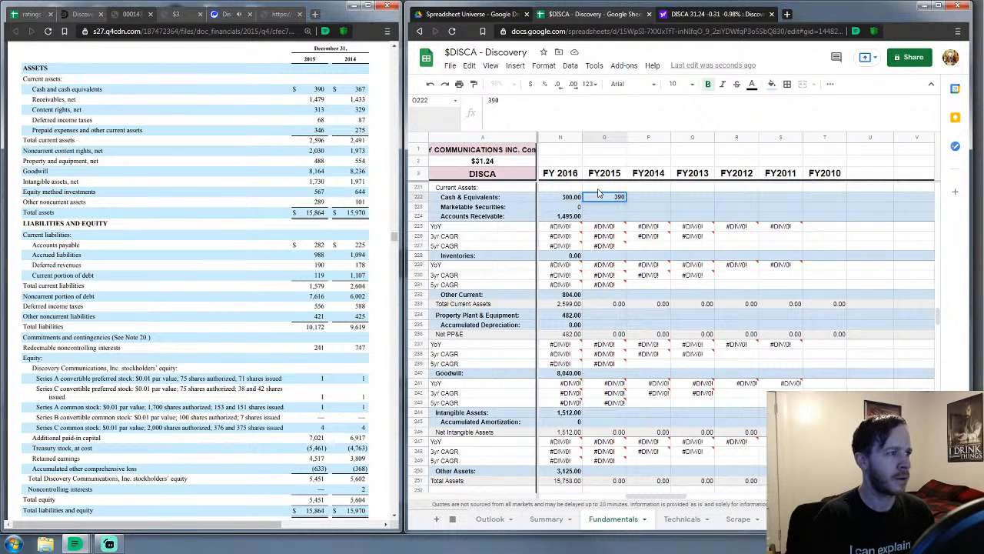
{"action": "key", "text": "Return"}
{"action": "type", "text": "0"}
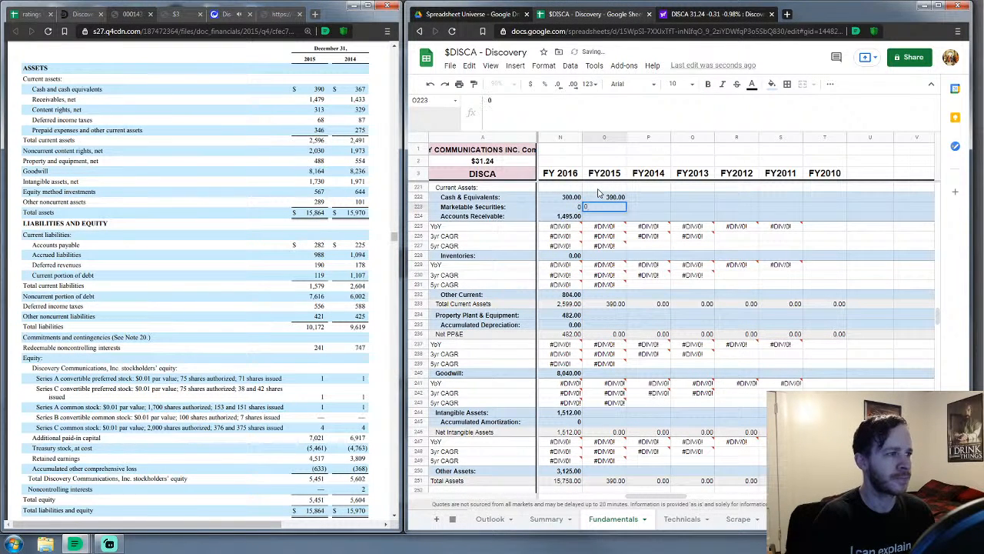
{"action": "key", "text": "Return"}
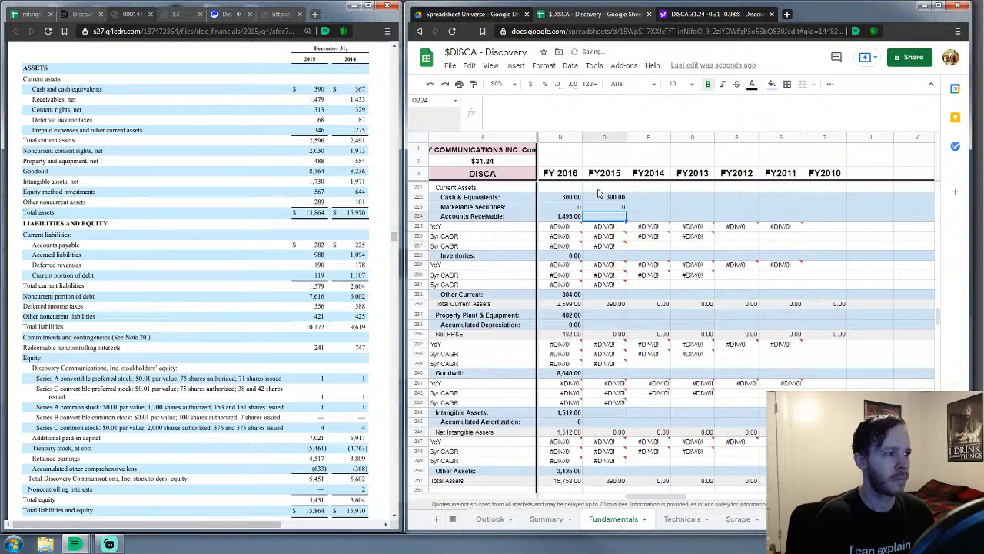
Enter FY2015 receivables 1479, inventories 0 and other current assets 727
{"action": "type", "text": "1479"}
{"action": "key", "text": "Return"}
{"action": "key", "text": "Down"}
{"action": "key", "text": "Down"}
{"action": "key", "text": "Down"}
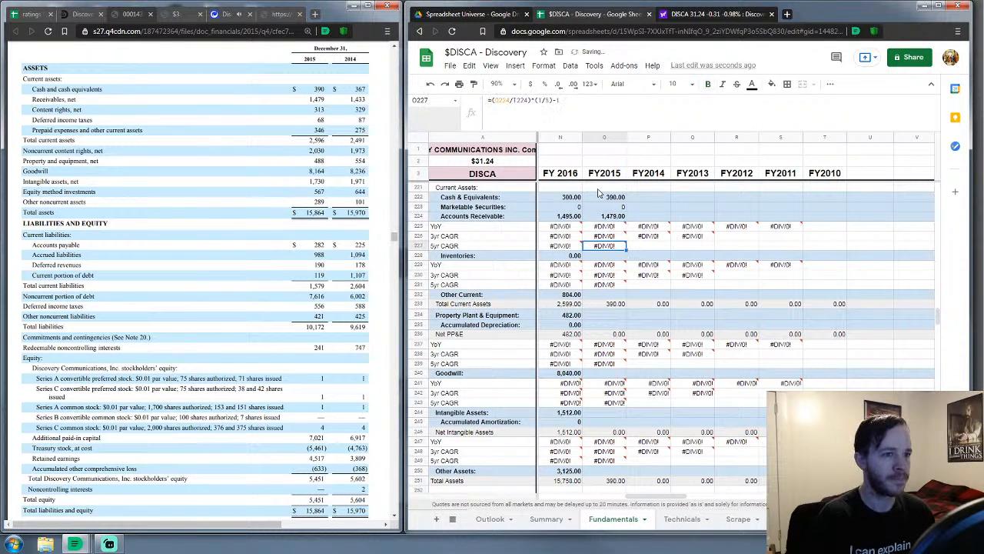
{"action": "type", "text": "0"}
{"action": "key", "text": "Return"}
{"action": "key", "text": "Down"}
{"action": "key", "text": "Down"}
{"action": "key", "text": "Down"}
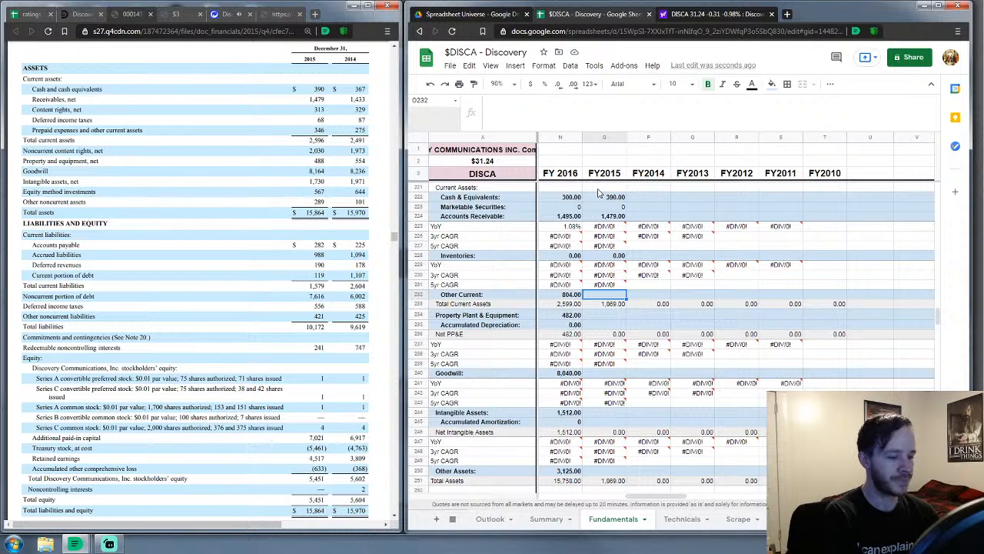
{"action": "type", "text": "727"}
{"action": "key", "text": "Return"}
{"action": "key", "text": "Down"}
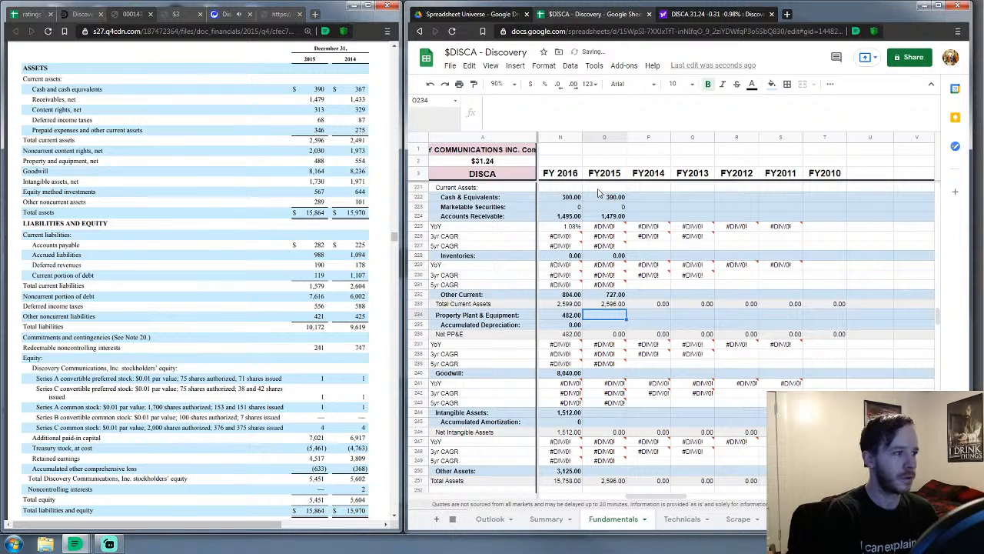
Enter FY2015 PP&E 488, accumulated depreciation 0 and goodwill 8164
{"action": "type", "text": "488"}
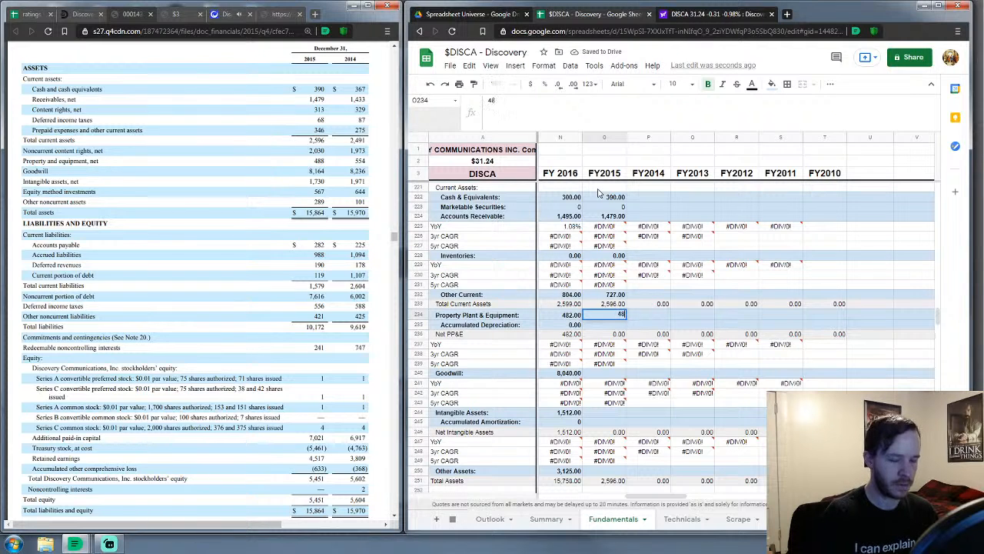
{"action": "key", "text": "Return"}
{"action": "type", "text": "0"}
{"action": "key", "text": "Return"}
{"action": "key", "text": "Down"}
{"action": "key", "text": "Down"}
{"action": "key", "text": "Down"}
{"action": "key", "text": "Down"}
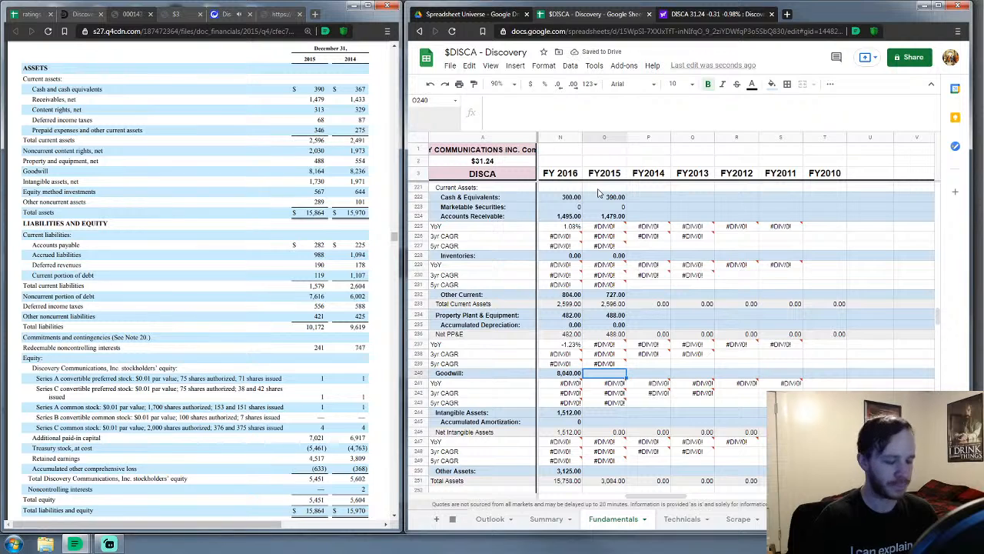
{"action": "type", "text": "8164"}
{"action": "key", "text": "Return"}
{"action": "key", "text": "Down"}
{"action": "key", "text": "Down"}
{"action": "key", "text": "Down"}
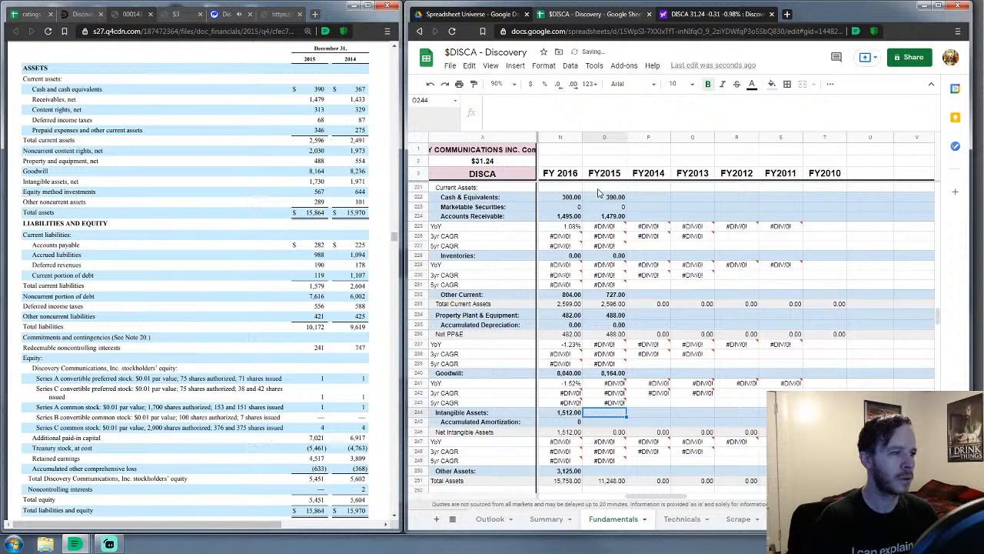
Enter FY2015 intangibles 1730, accumulated amortization 0 and other assets 2886
{"action": "type", "text": "1730"}
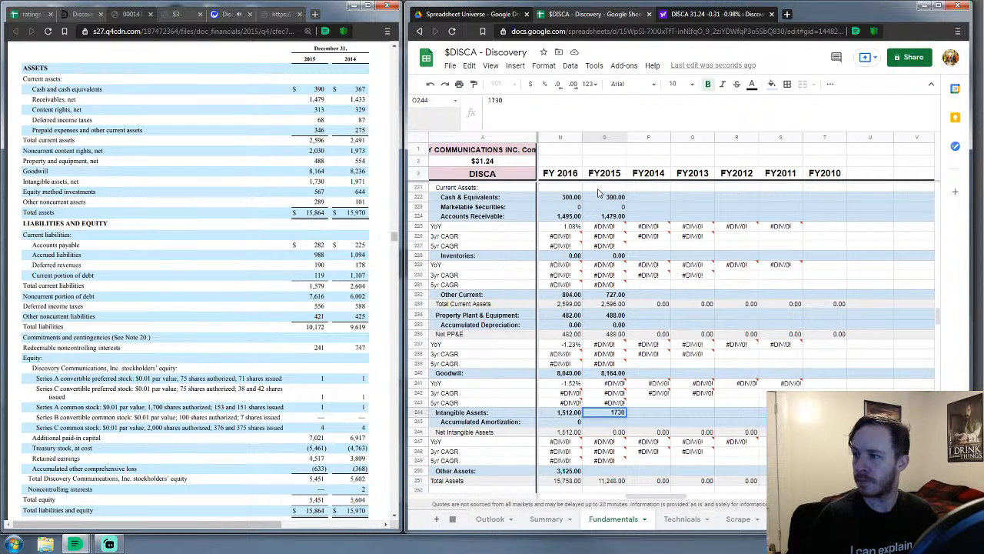
{"action": "key", "text": "Return"}
{"action": "type", "text": "0"}
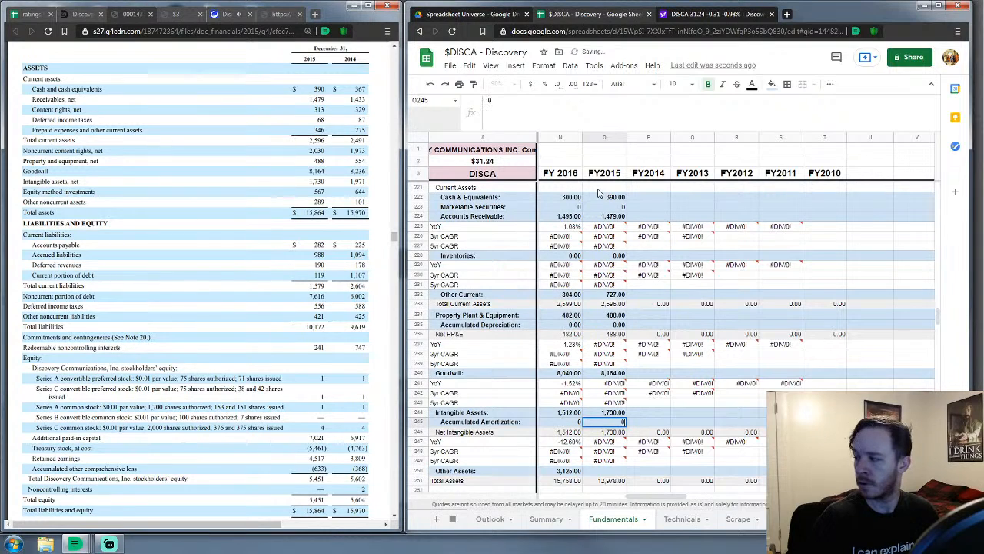
{"action": "key", "text": "Return"}
{"action": "key", "text": "Down"}
{"action": "key", "text": "Down"}
{"action": "key", "text": "Down"}
{"action": "key", "text": "Down"}
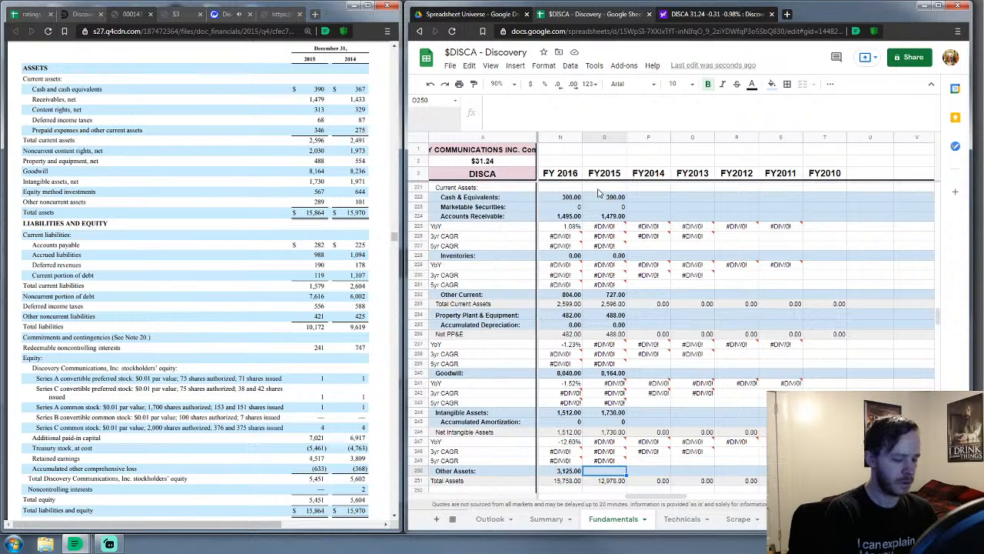
{"action": "type", "text": "2886"}
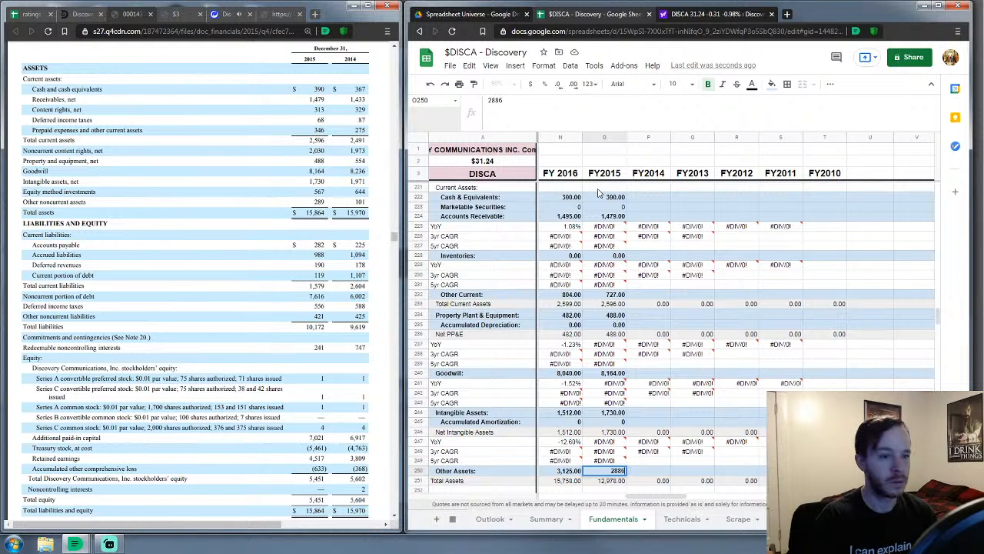
{"action": "key", "text": "Return"}
{"action": "key", "text": "Down"}
{"action": "key", "text": "Right"}
{"action": "key", "text": "Left"}
{"action": "key", "text": "Down"}
{"action": "key", "text": "Down"}
{"action": "key", "text": "Down"}
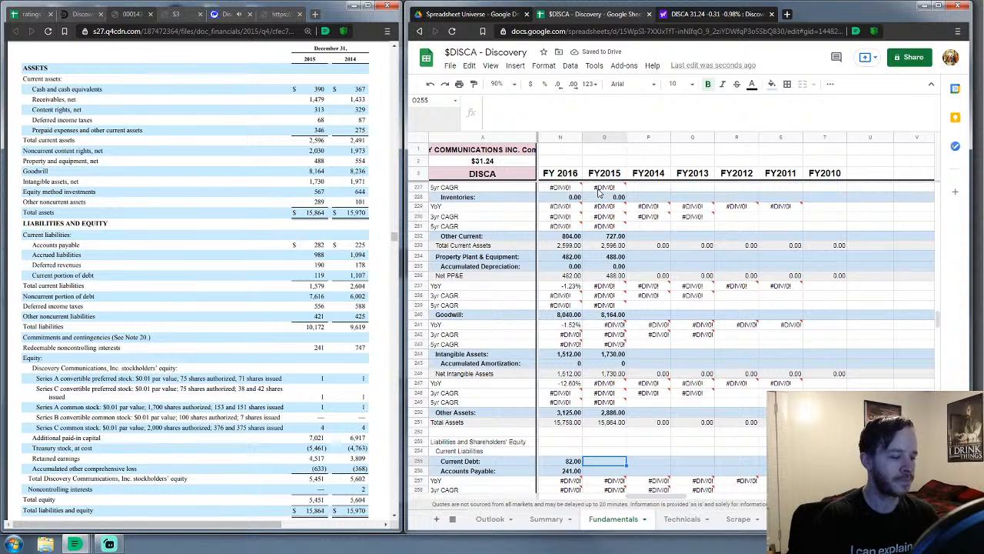
{"action": "scroll", "coordinate": [626, 265], "scroll_direction": "down", "scroll_amount": 3}
{"action": "scroll", "coordinate": [627, 265], "scroll_direction": "down", "scroll_amount": 5}
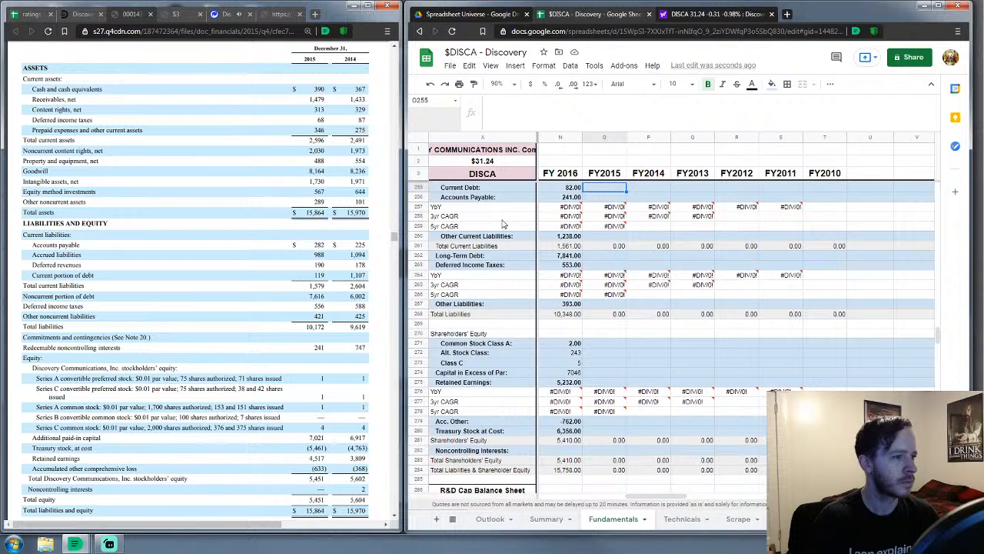
Enter FY2015 current debt 119, accounts payable 282 and other current liabilities 1178
{"action": "type", "text": "119"}
{"action": "key", "text": "Return"}
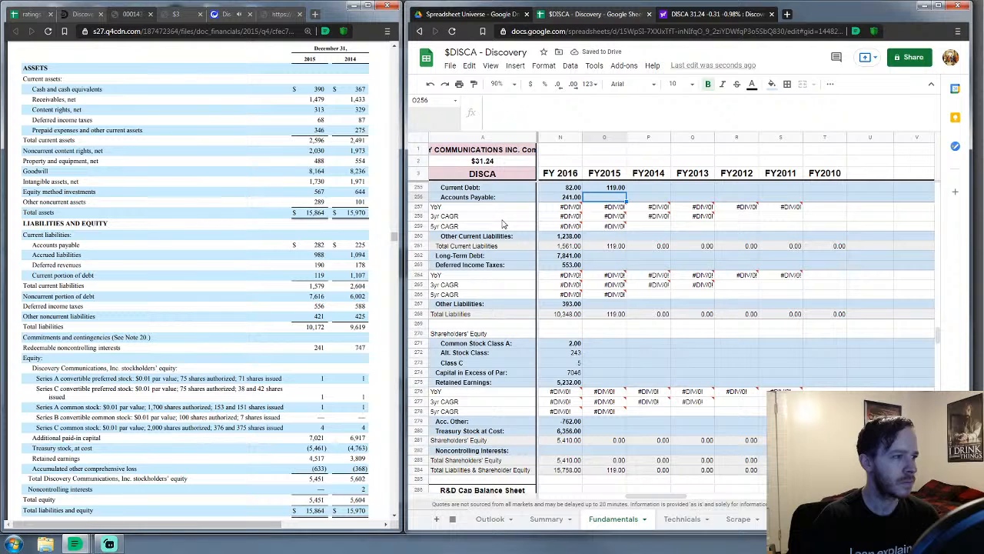
{"action": "type", "text": "282"}
{"action": "key", "text": "Return"}
{"action": "key", "text": "Down"}
{"action": "key", "text": "Down"}
{"action": "key", "text": "Down"}
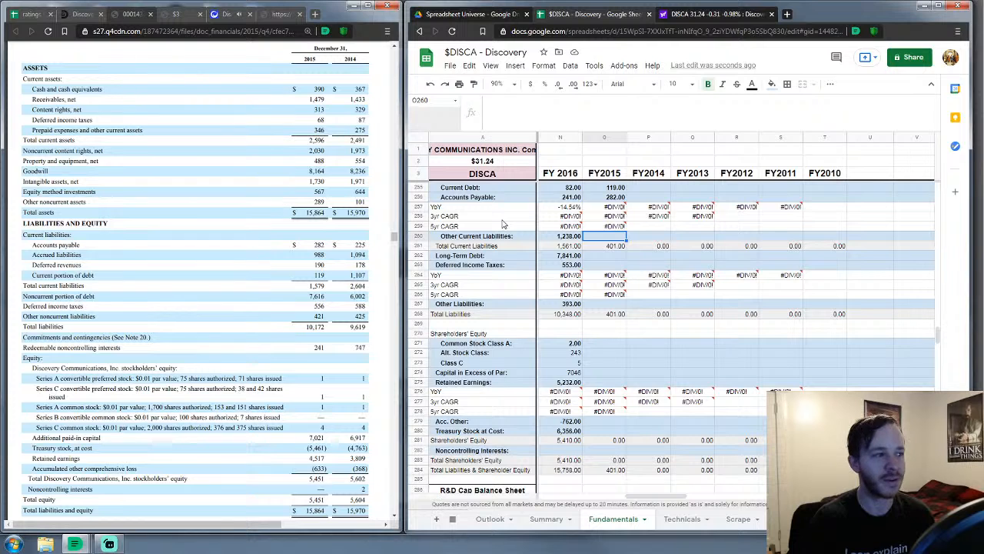
{"action": "type", "text": "1178"}
{"action": "key", "text": "Return"}
{"action": "key", "text": "Down"}
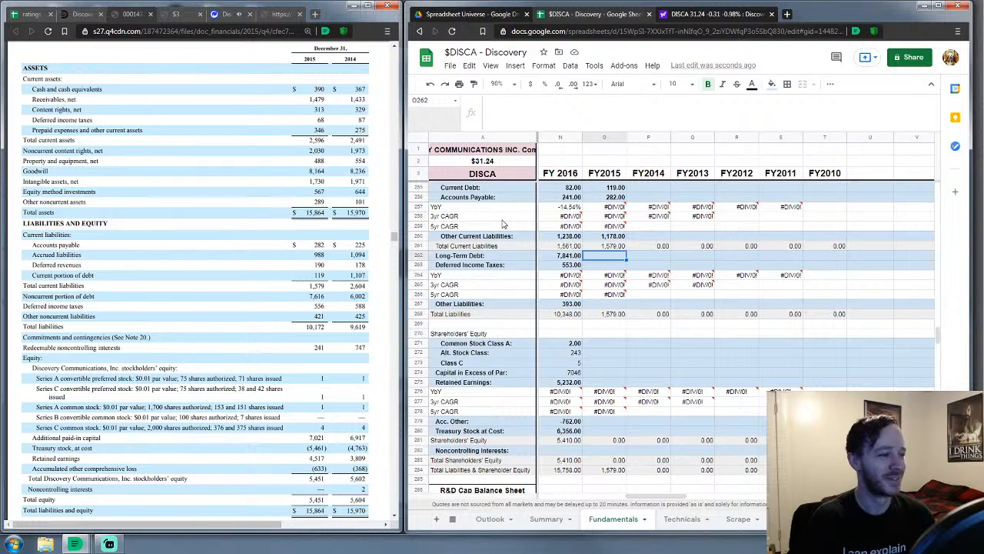
Enter FY2015 long-term debt 7616, deferred income taxes 556 and other liabilities 421
{"action": "type", "text": "7616"}
{"action": "key", "text": "Return"}
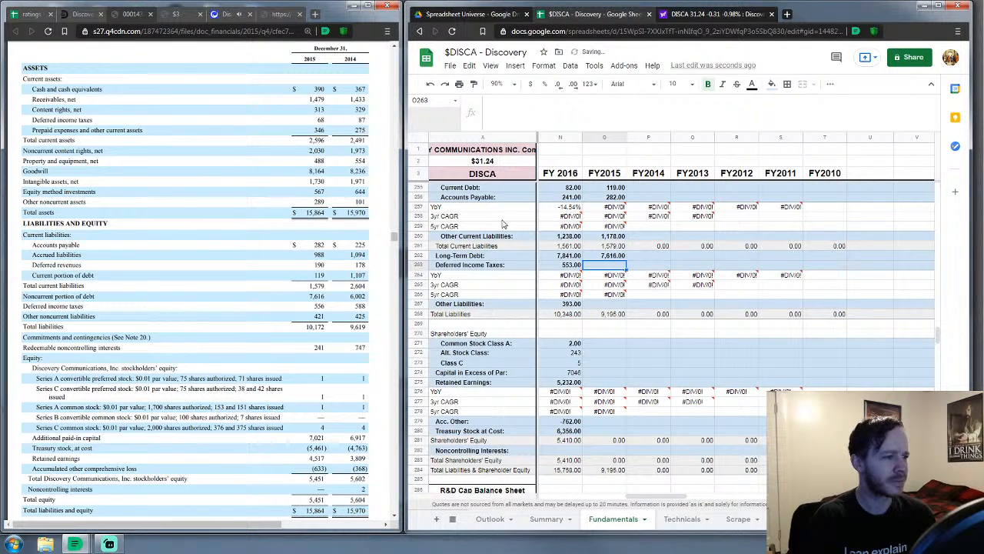
{"action": "type", "text": "556+"}
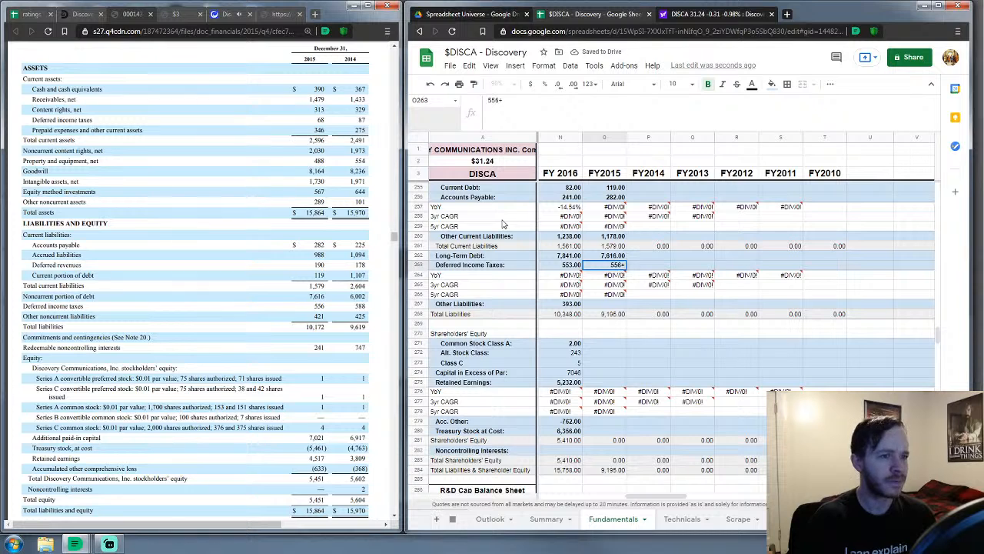
{"action": "key", "text": "BackSpace"}
{"action": "key", "text": "Return"}
{"action": "key", "text": "Down"}
{"action": "key", "text": "Down"}
{"action": "key", "text": "Down"}
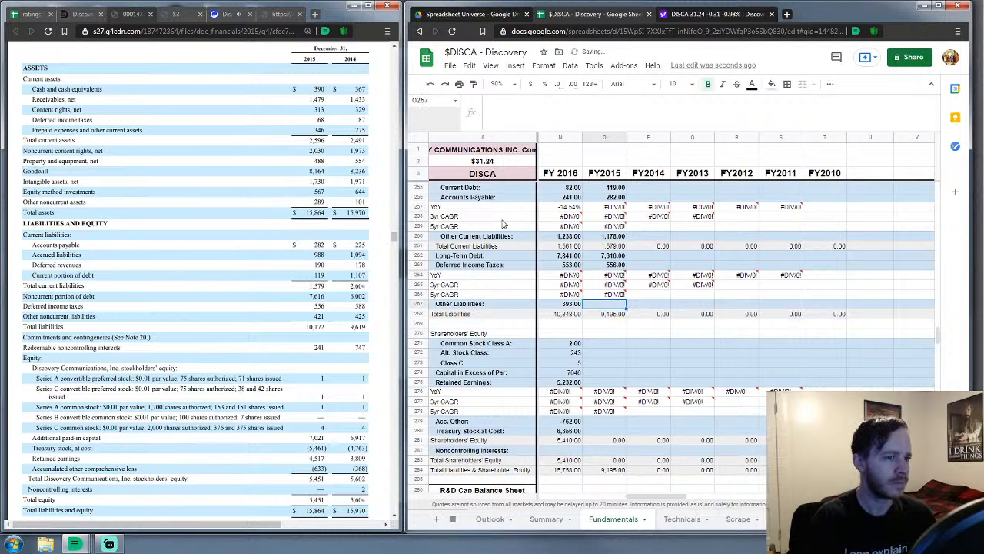
{"action": "type", "text": "421"}
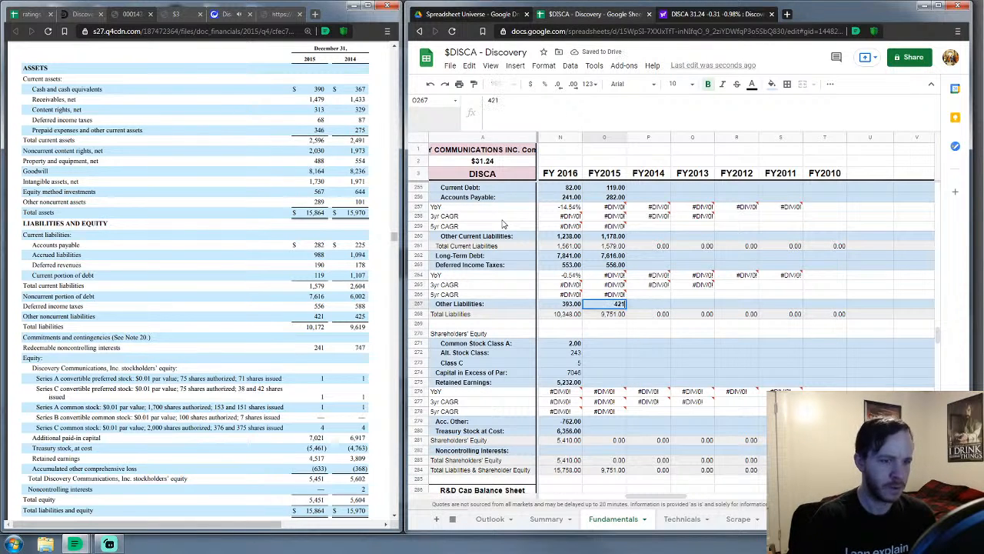
{"action": "key", "text": "Return"}
{"action": "key", "text": "Down"}
{"action": "key", "text": "Down"}
{"action": "key", "text": "Down"}
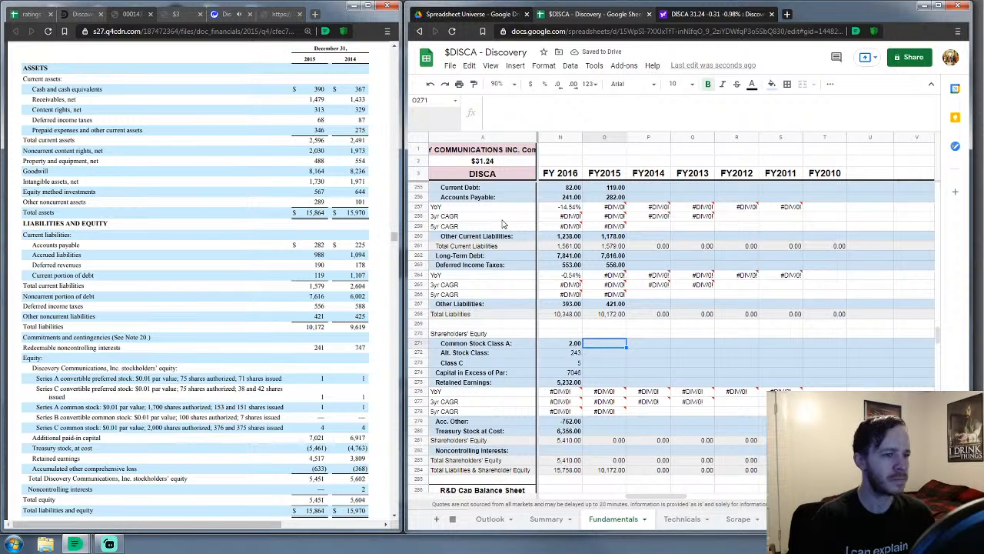
Enter FY2015 stock classes: alternate class 271, Class A 2, Class C 5
{"action": "key", "text": "Down"}
{"action": "type", "text": "271"}
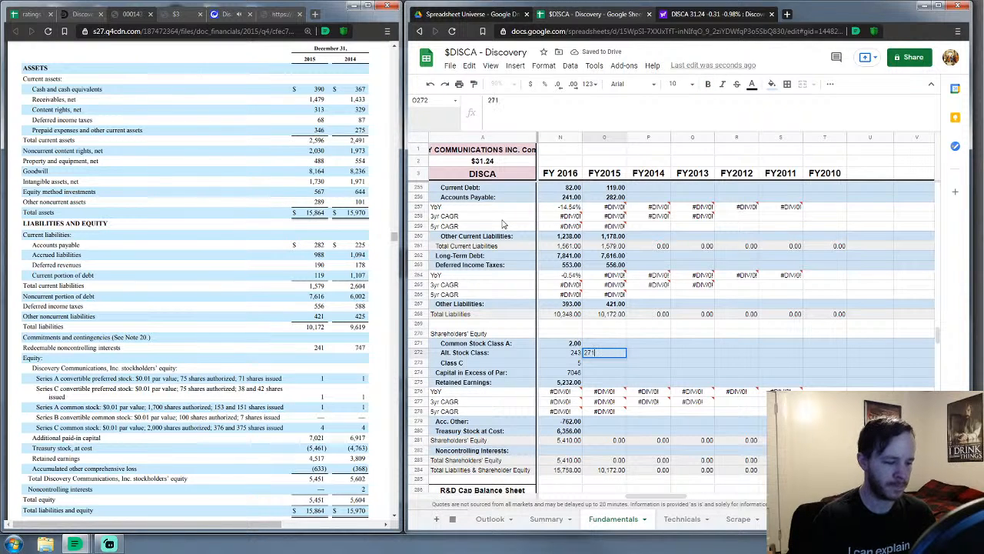
{"action": "key", "text": "Up"}
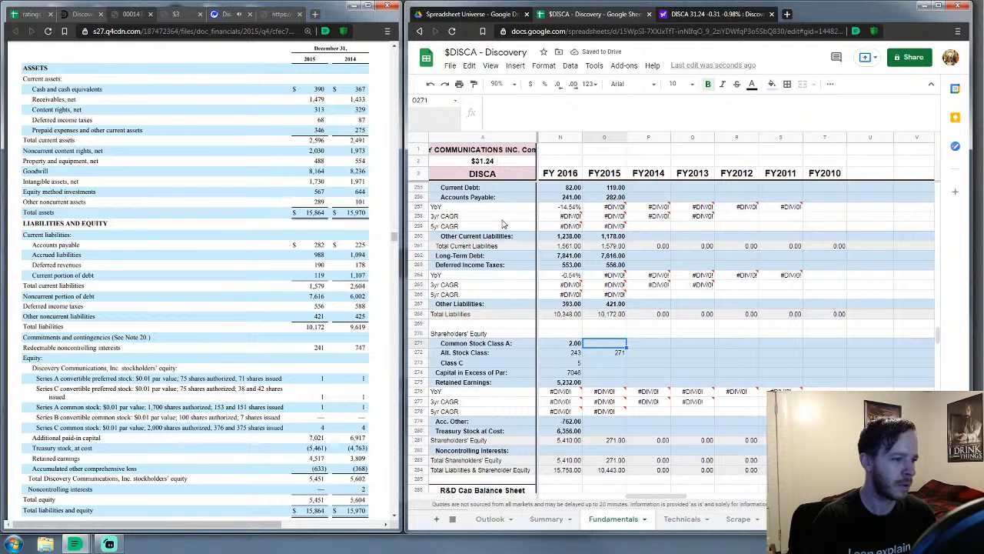
{"action": "type", "text": "2"}
{"action": "key", "text": "Down"}
{"action": "key", "text": "Down"}
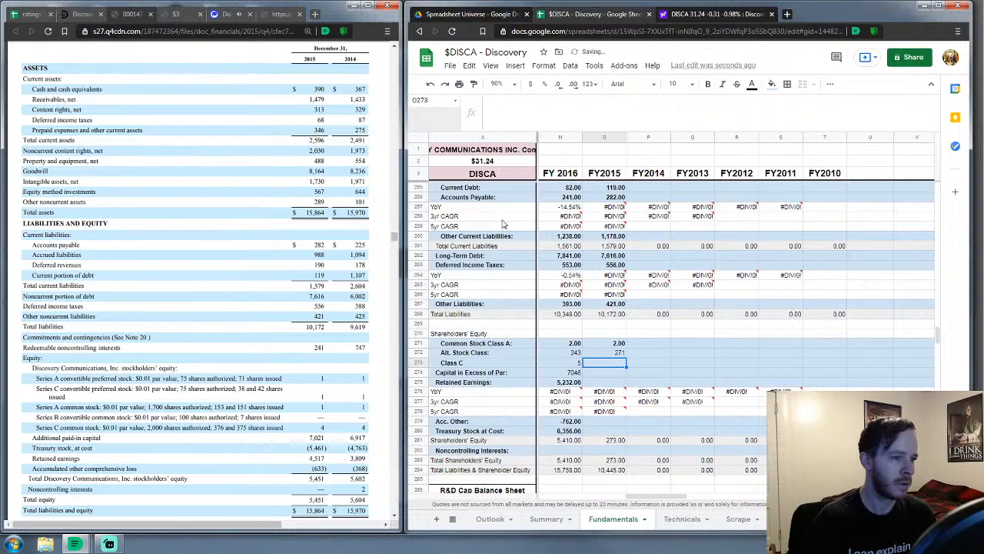
{"action": "type", "text": "5"}
{"action": "key", "text": "Return"}
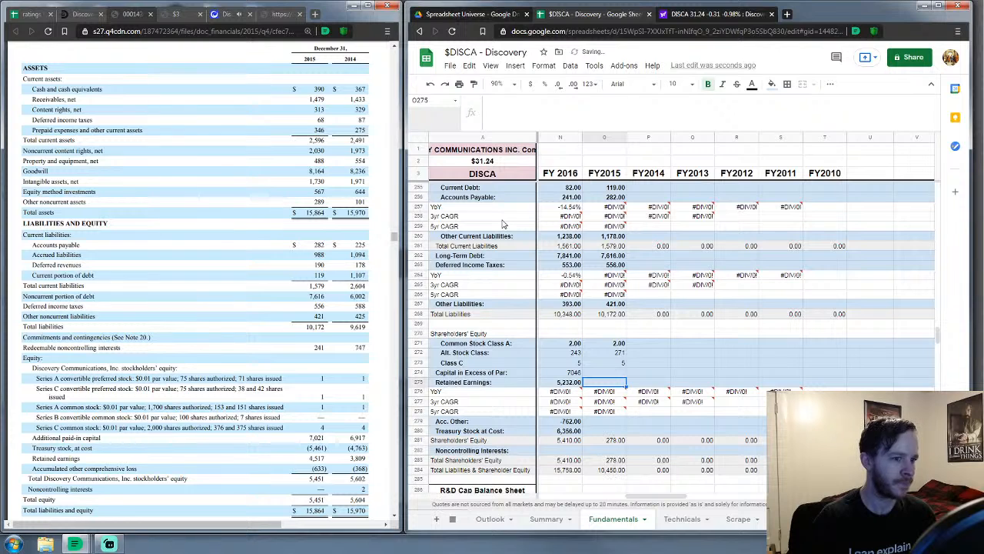
Enter FY2015 capital in excess 7021, retained earnings 4517, accumulated other -633, treasury stock 5461
{"action": "type", "text": "7021"}
{"action": "key", "text": "Return"}
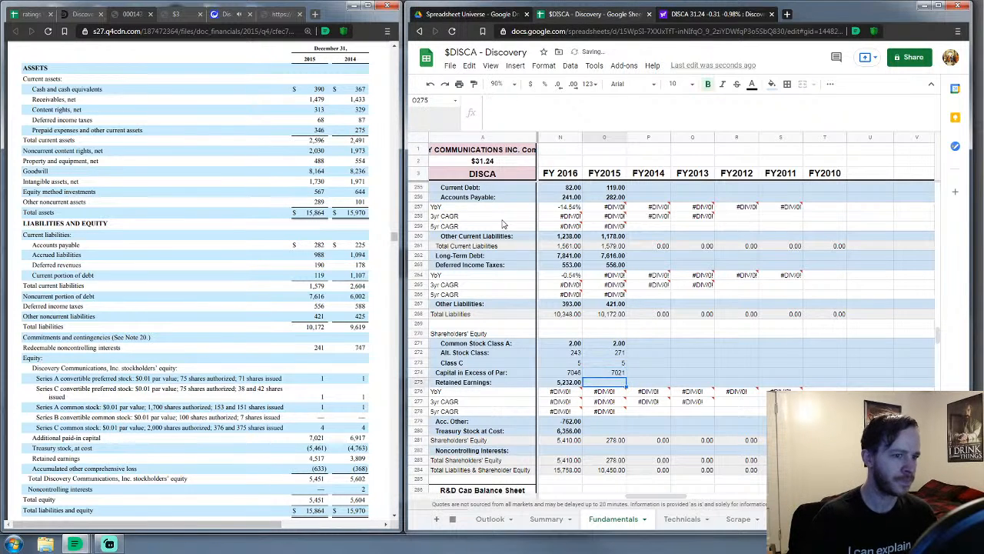
{"action": "type", "text": "4517"}
{"action": "key", "text": "Return"}
{"action": "key", "text": "Down"}
{"action": "key", "text": "Down"}
{"action": "key", "text": "Down"}
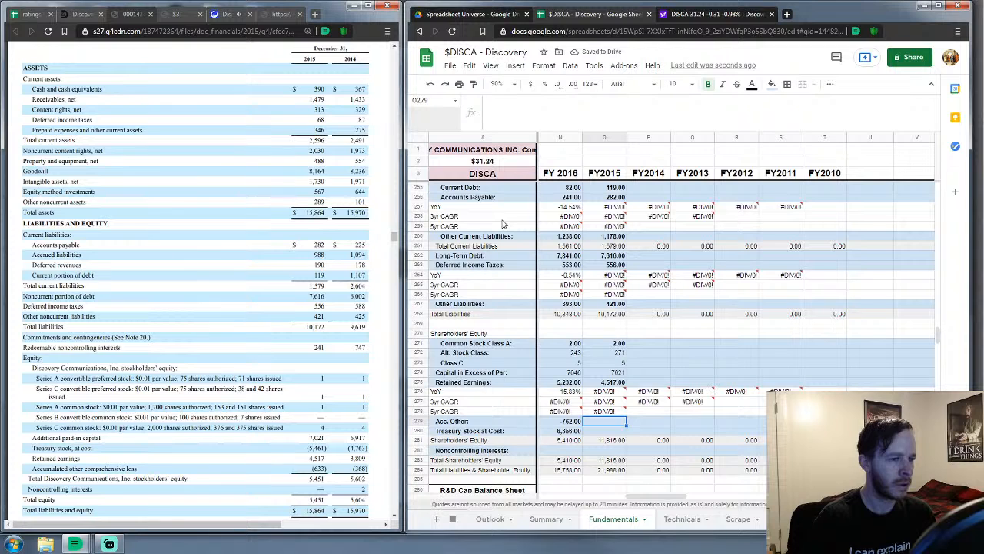
{"action": "type", "text": "-"}
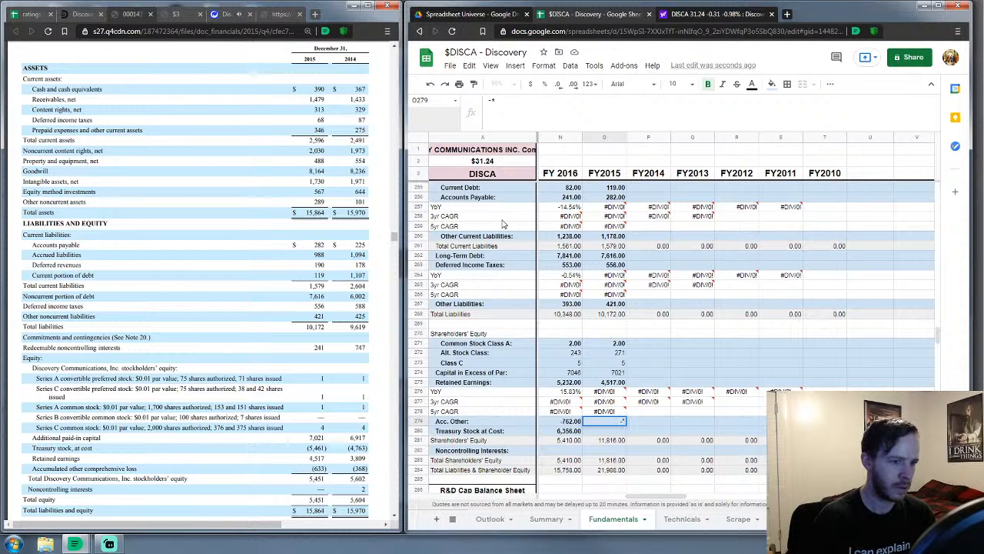
{"action": "type", "text": "633"}
{"action": "key", "text": "Return"}
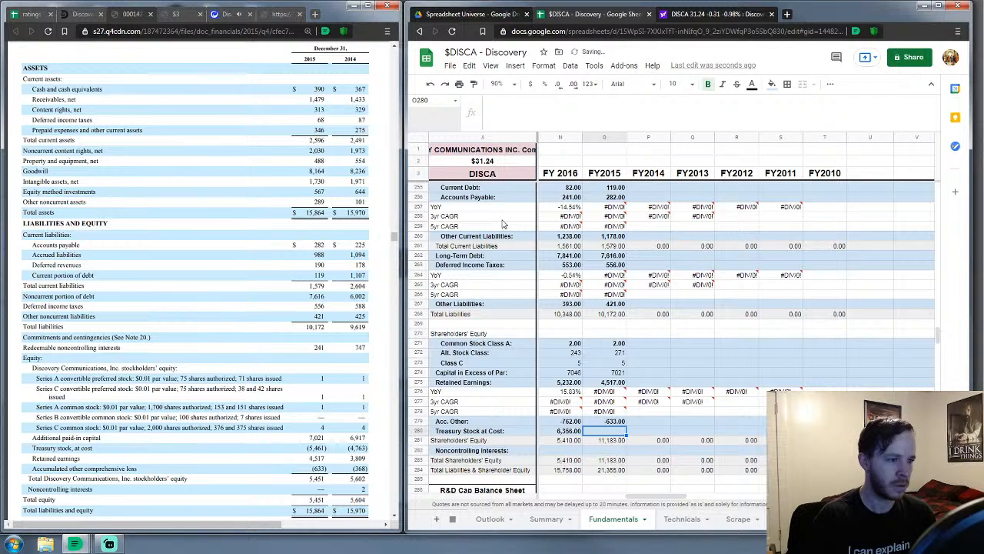
{"action": "type", "text": "5461"}
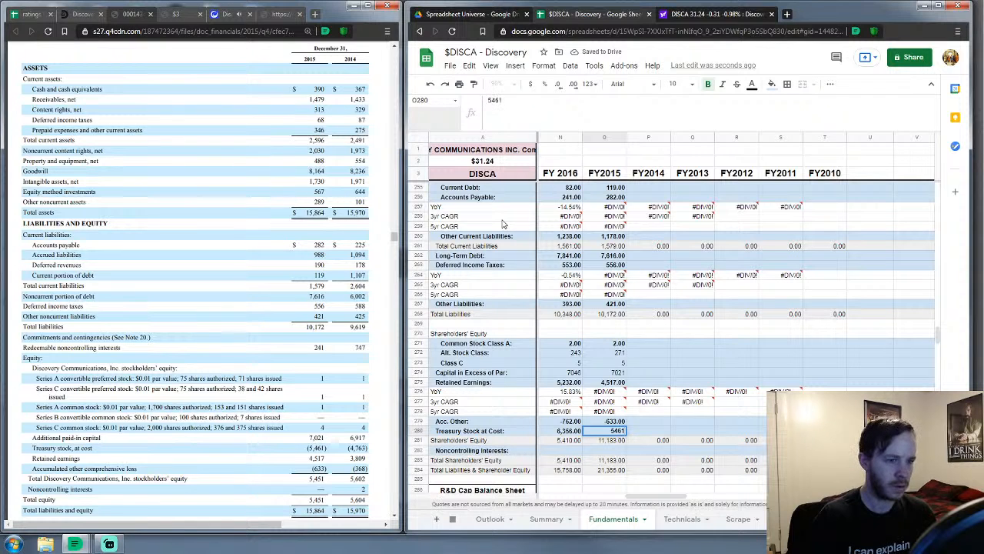
{"action": "key", "text": "Return"}
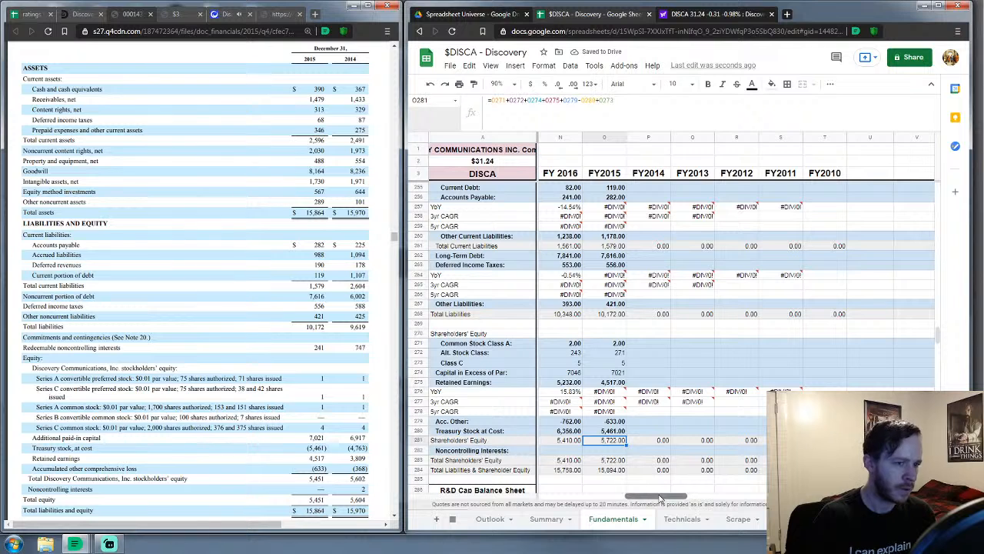
Return to the Income Statements block and select the FY2014 Revenues cell P29
{"action": "scroll", "coordinate": [660, 498], "scroll_direction": "left", "scroll_amount": 1}
{"action": "mouse_move", "coordinate": [658, 498]}
{"action": "left_mouse_down"}
{"action": "mouse_move", "coordinate": [629, 504]}
{"action": "mouse_move", "coordinate": [669, 502]}
{"action": "left_mouse_up"}
{"action": "scroll", "coordinate": [602, 350], "scroll_direction": "up", "scroll_amount": 5}
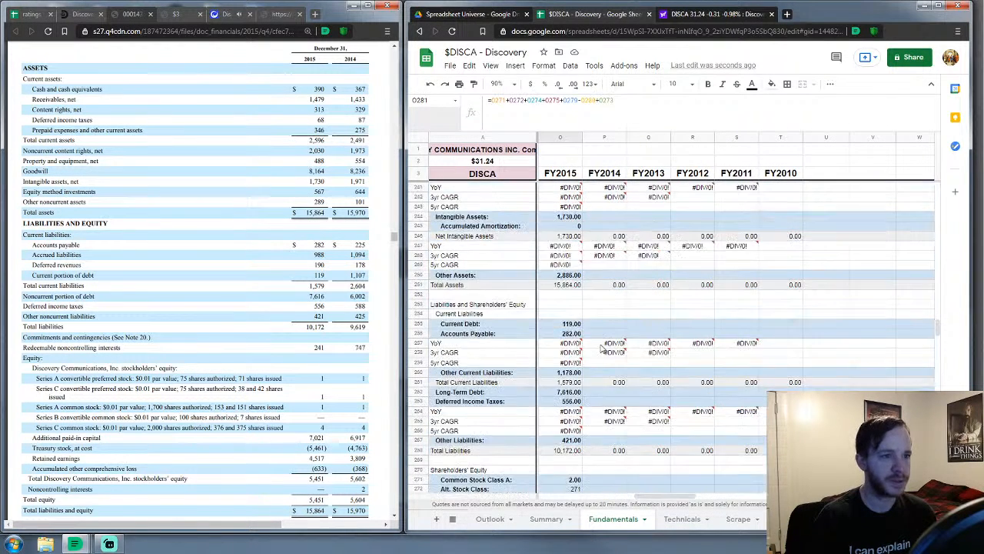
{"action": "scroll", "coordinate": [602, 350], "scroll_direction": "up", "scroll_amount": 15}
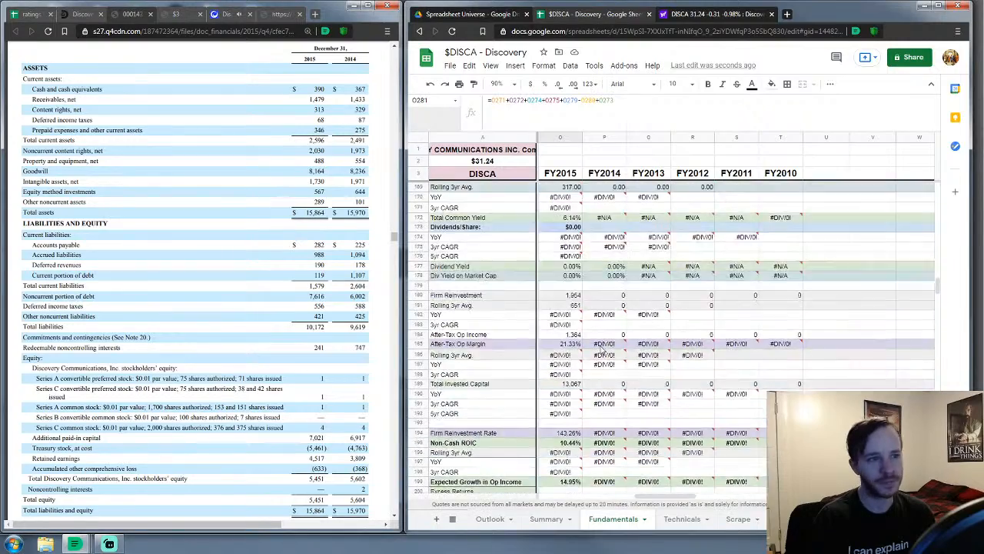
{"action": "scroll", "coordinate": [602, 350], "scroll_direction": "up", "scroll_amount": 20}
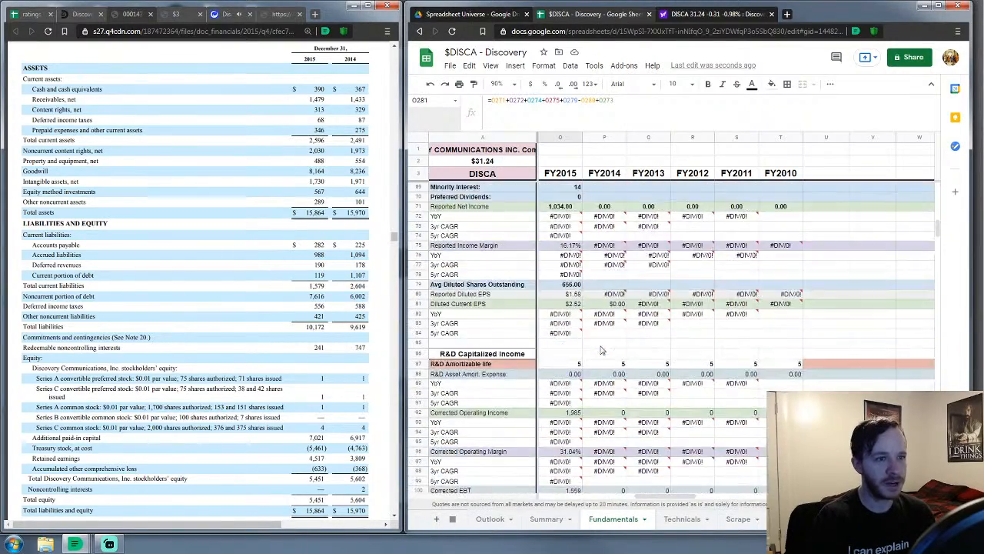
{"action": "scroll", "coordinate": [602, 349], "scroll_direction": "up", "scroll_amount": 10}
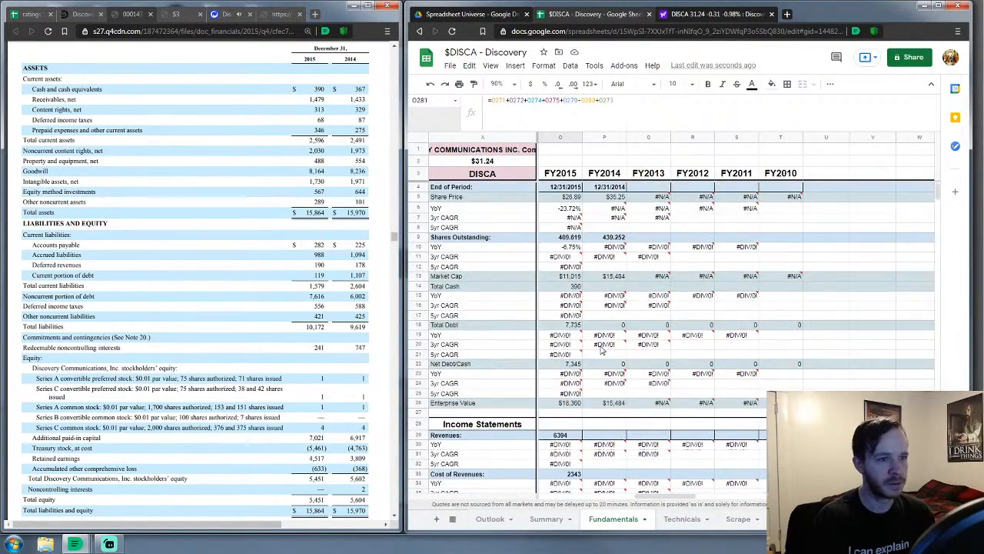
{"action": "scroll", "coordinate": [602, 350], "scroll_direction": "down", "scroll_amount": 3}
{"action": "left_click", "coordinate": [623, 300]}
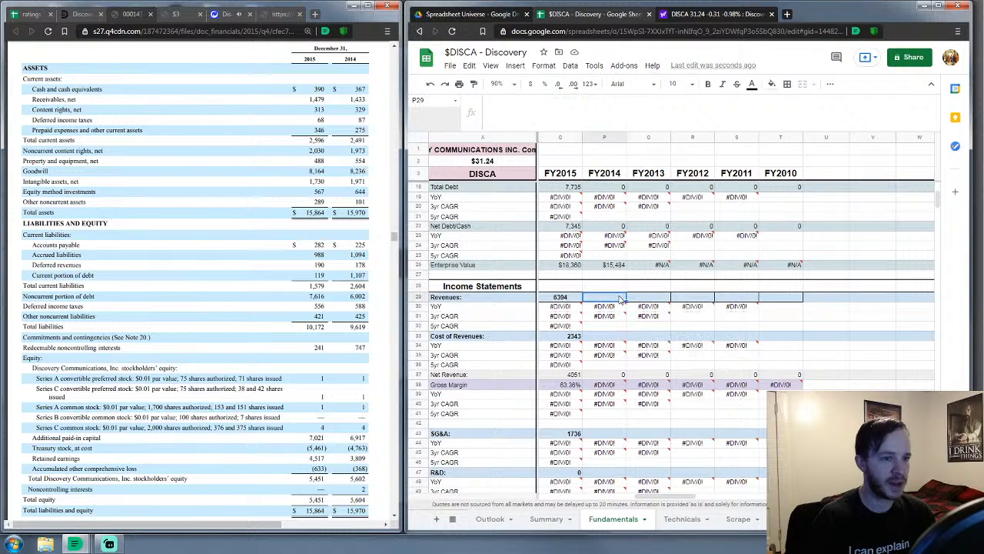
{"action": "scroll", "coordinate": [620, 300], "scroll_direction": "down", "scroll_amount": 1}
{"action": "scroll", "coordinate": [619, 299], "scroll_direction": "down", "scroll_amount": 2}
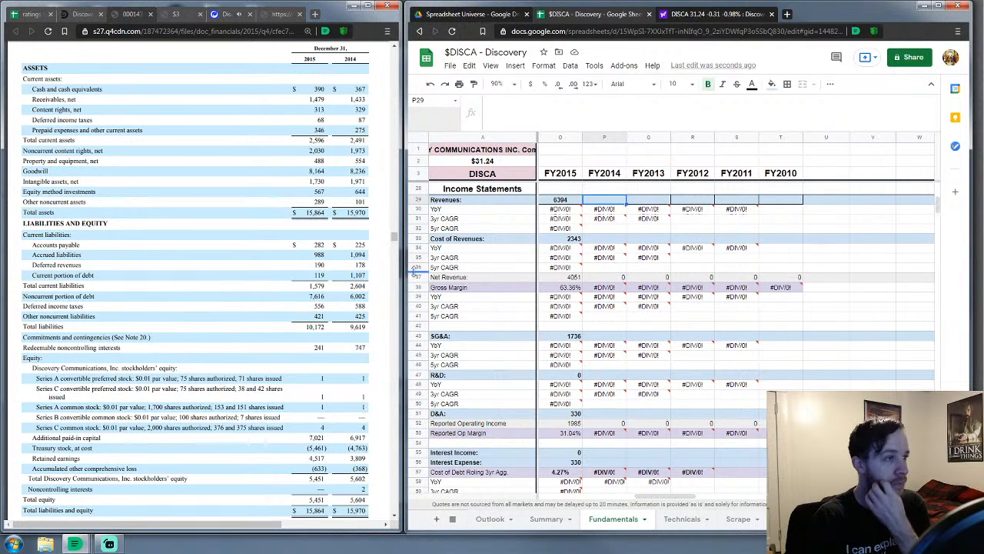
{"action": "scroll", "coordinate": [190, 230], "scroll_direction": "down", "scroll_amount": 3}
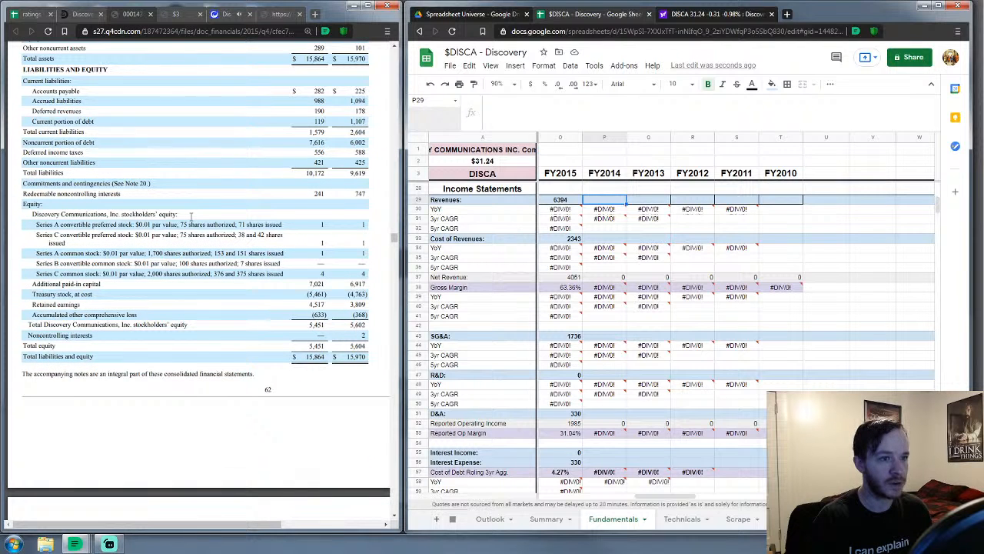
{"action": "scroll", "coordinate": [147, 251], "scroll_direction": "up", "scroll_amount": 3}
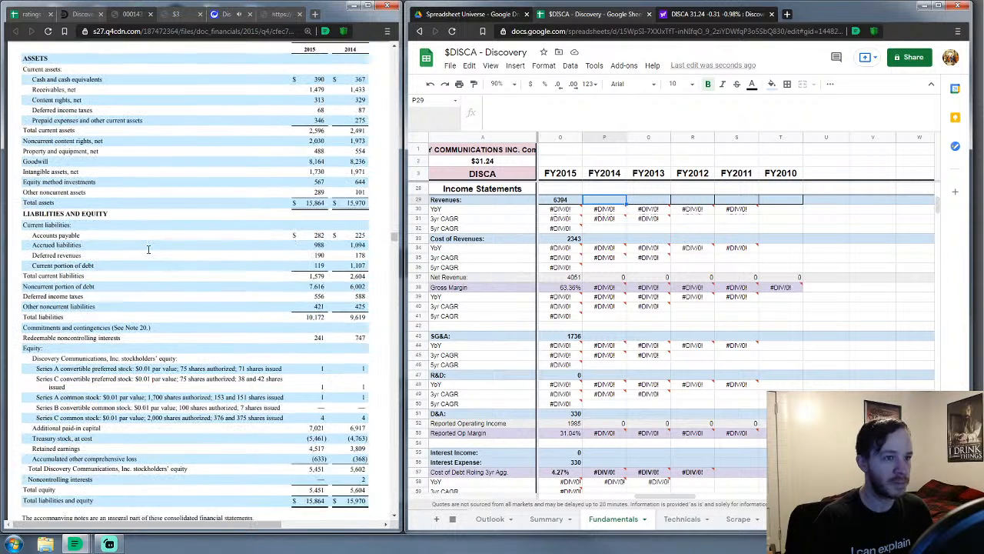
Close the 2015 filing and show page 63 of the 2014 10-K's statements of operations
{"action": "left_click", "coordinate": [151, 15]}
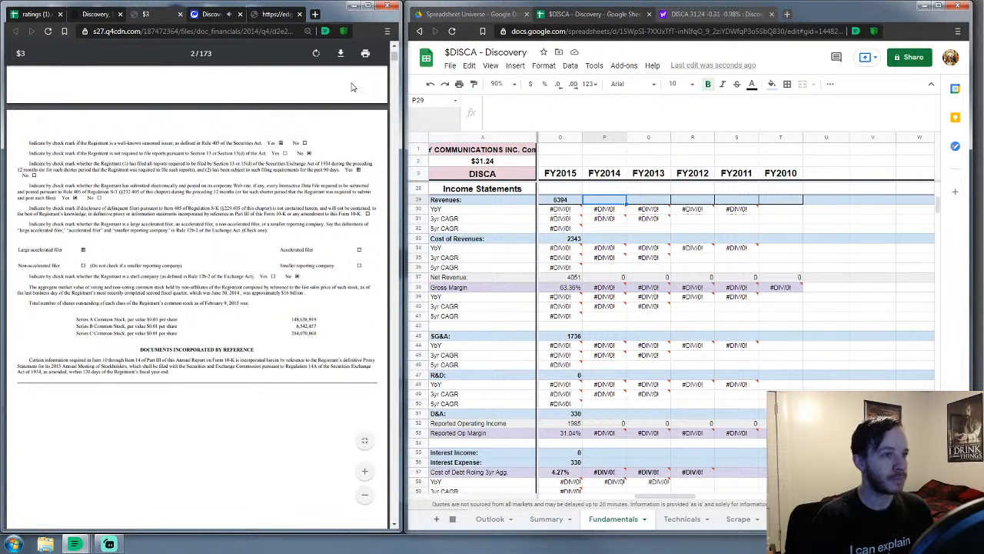
{"action": "scroll", "coordinate": [112, 317], "scroll_direction": "down", "scroll_amount": 6}
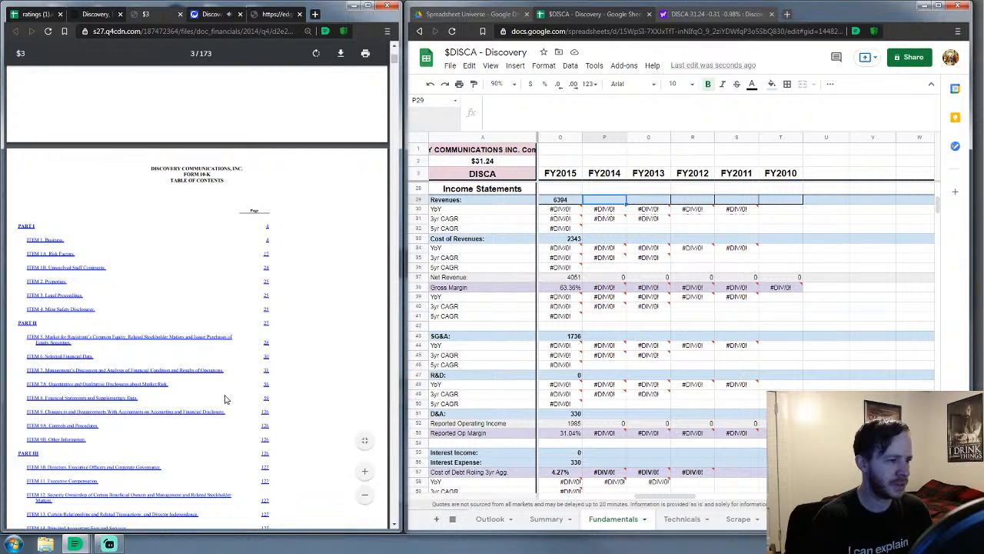
{"action": "left_click", "coordinate": [365, 470]}
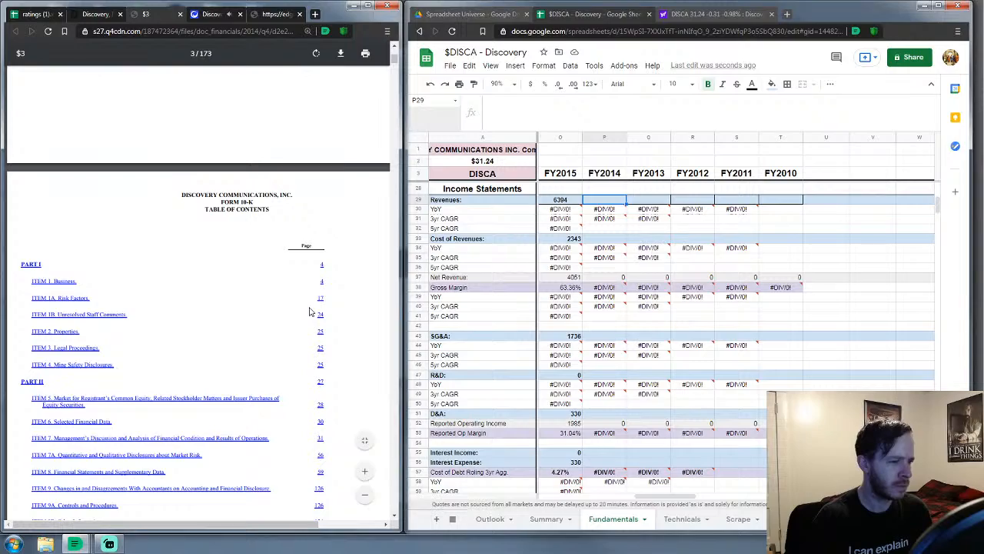
{"action": "left_click_drag", "start_coordinate": [394, 61], "coordinate": [393, 222]}
{"action": "scroll", "coordinate": [394, 221], "scroll_direction": "down", "scroll_amount": 6}
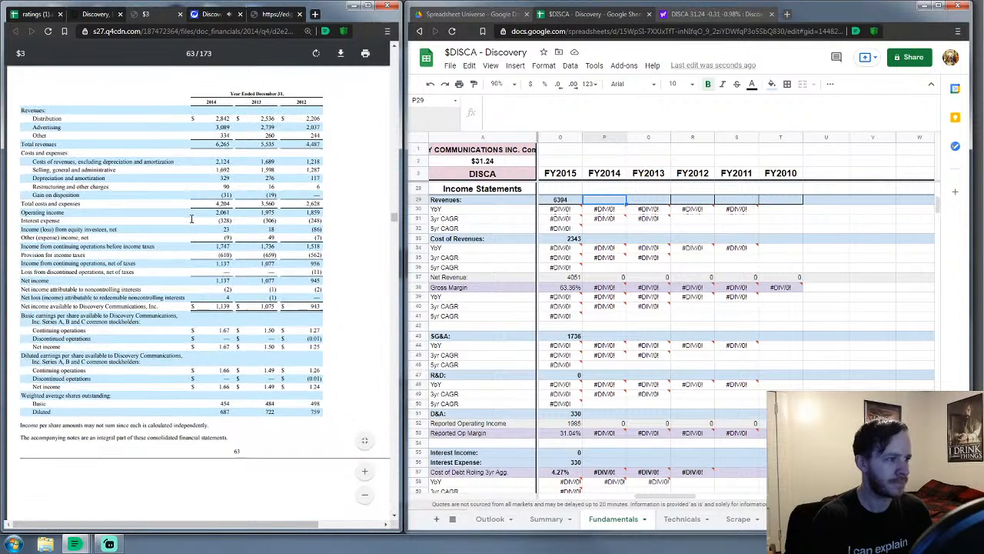
{"action": "left_click", "coordinate": [605, 199]}
Enter FY2014 revenues 6265, cost of revenues 2124, SG&A 1751 and R&D 0
{"action": "type", "text": "8"}
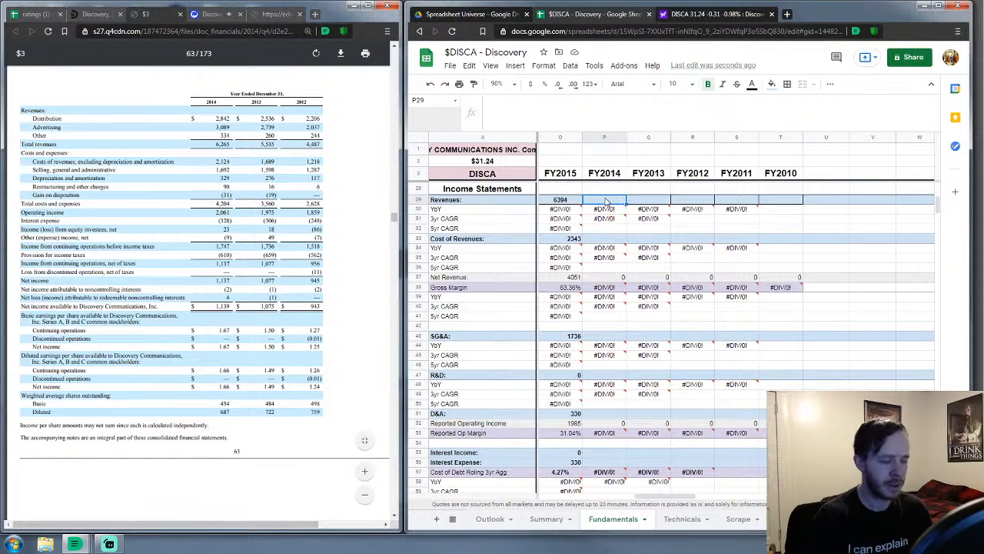
{"action": "type", "text": "265"}
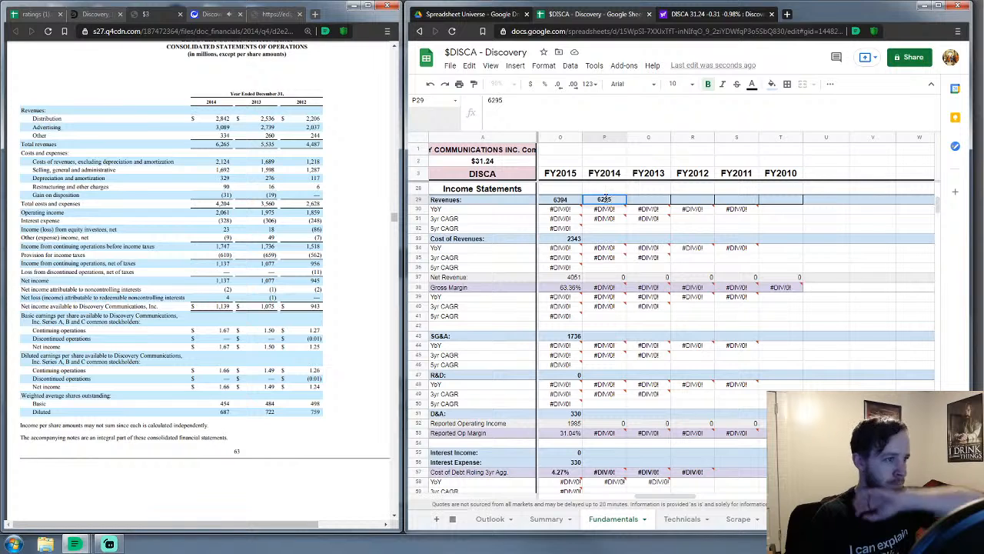
{"action": "key", "text": "BackSpace"}
{"action": "key", "text": "BackSpace"}
{"action": "type", "text": "65"}
{"action": "key", "text": "Return"}
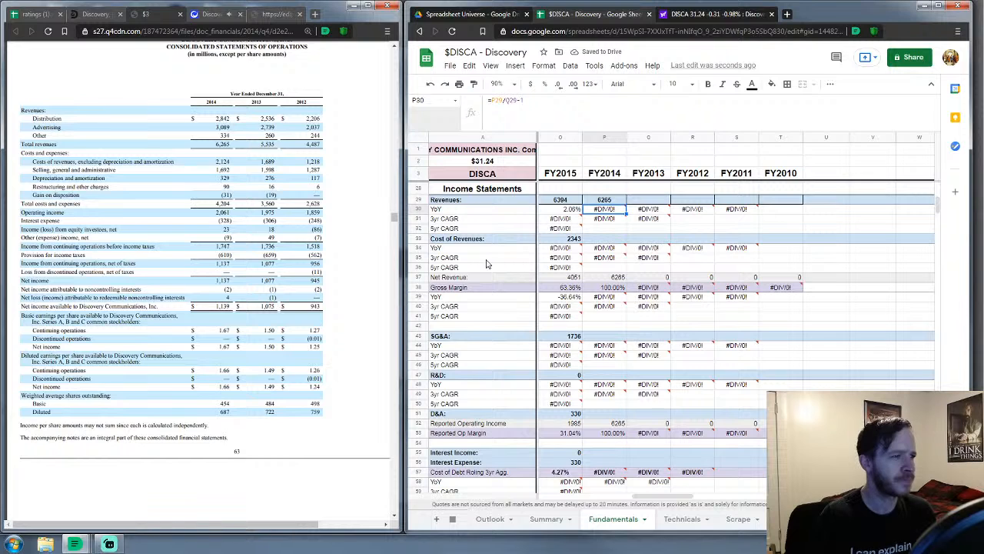
{"action": "key", "text": "Down"}
{"action": "key", "text": "Down"}
{"action": "key", "text": "Down"}
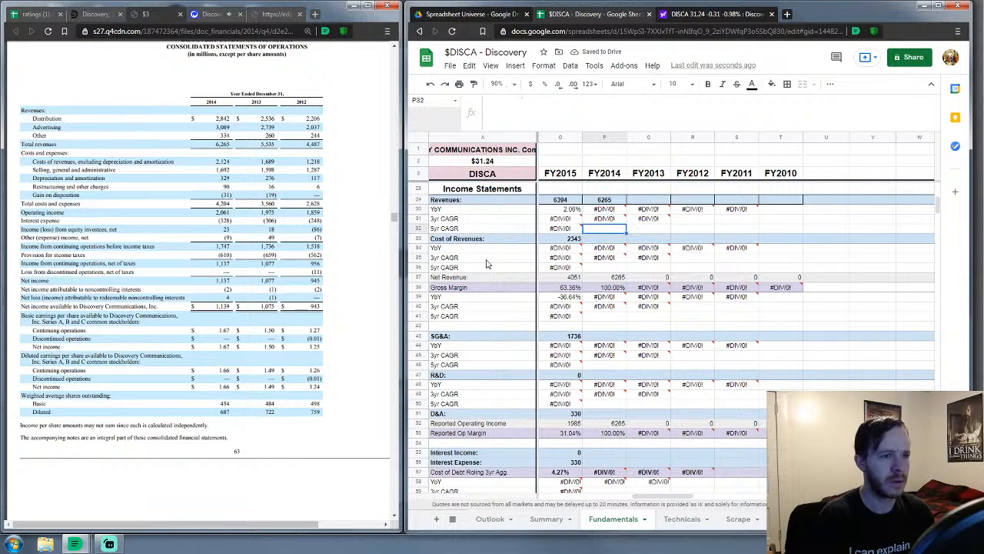
{"action": "type", "text": "2124"}
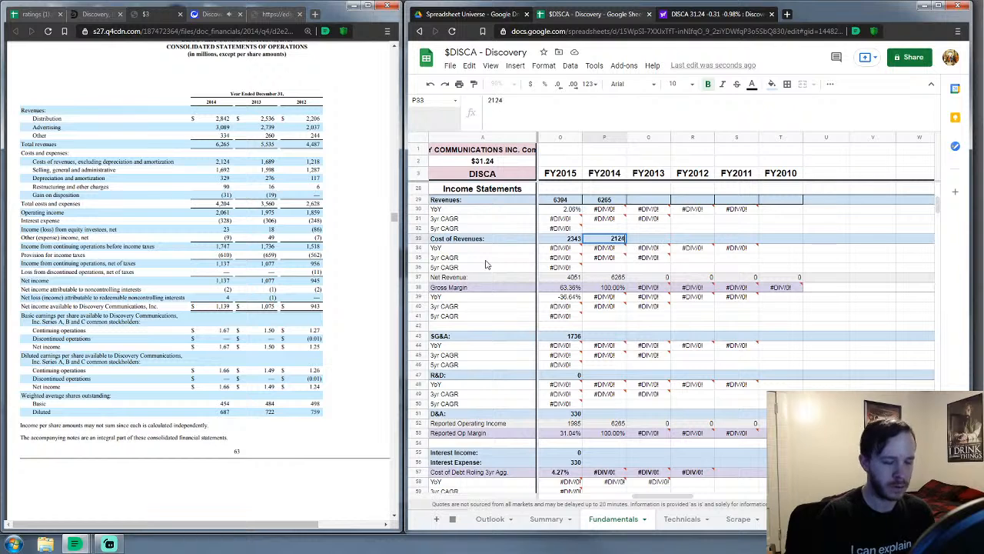
{"action": "key", "text": "Return"}
{"action": "key", "text": "Down"}
{"action": "key", "text": "Down"}
{"action": "key", "text": "Down"}
{"action": "key", "text": "Down"}
{"action": "key", "text": "Down"}
{"action": "key", "text": "Down"}
{"action": "key", "text": "Down"}
{"action": "key", "text": "Down"}
{"action": "key", "text": "Down"}
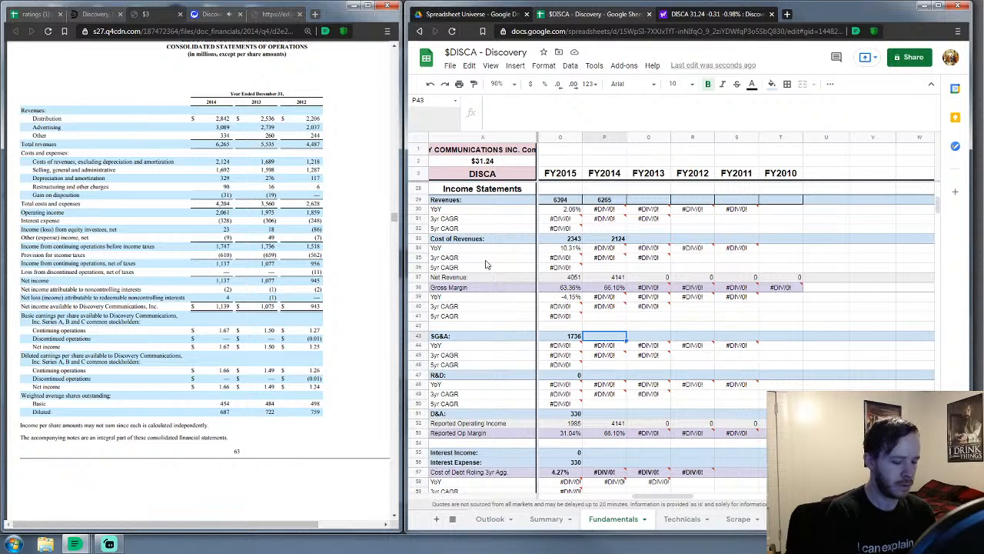
{"action": "type", "text": "1751"}
{"action": "key", "text": "Return"}
{"action": "key", "text": "Down"}
{"action": "key", "text": "Down"}
{"action": "key", "text": "Down"}
{"action": "type", "text": "0"}
{"action": "key", "text": "Return"}
{"action": "key", "text": "Down"}
{"action": "key", "text": "Down"}
{"action": "key", "text": "Down"}
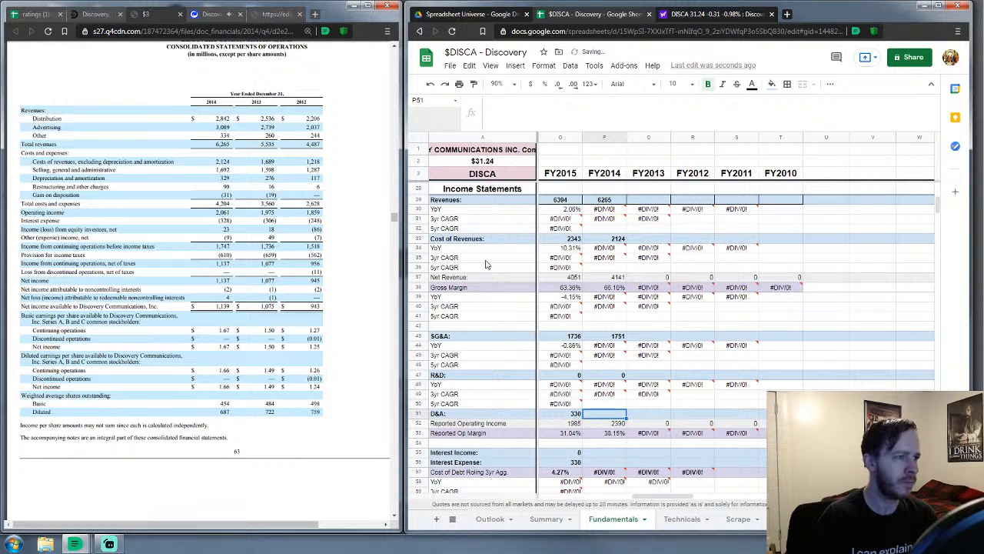
Enter FY2014 D&A 329, interest income 0, interest expense 328, currency income 0, other non-operating 14, tax 610
{"action": "type", "text": "329"}
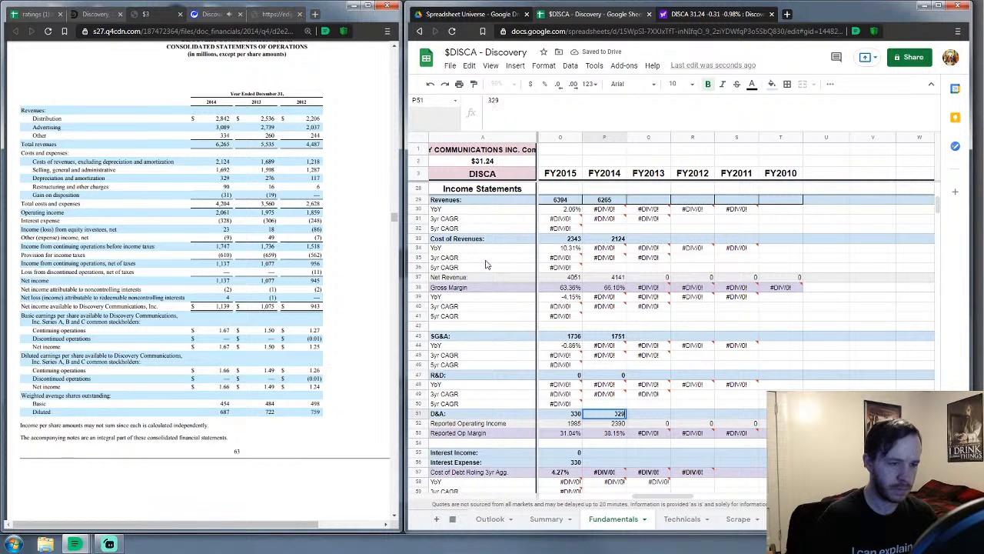
{"action": "key", "text": "Return"}
{"action": "key", "text": "Down"}
{"action": "key", "text": "Down"}
{"action": "key", "text": "Down"}
{"action": "type", "text": "0"}
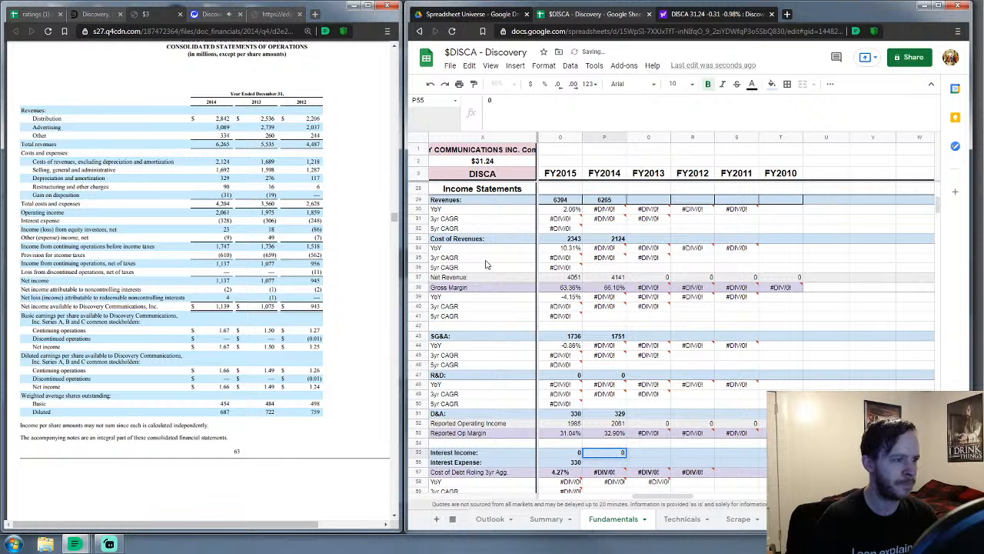
{"action": "key", "text": "Return"}
{"action": "type", "text": "328"}
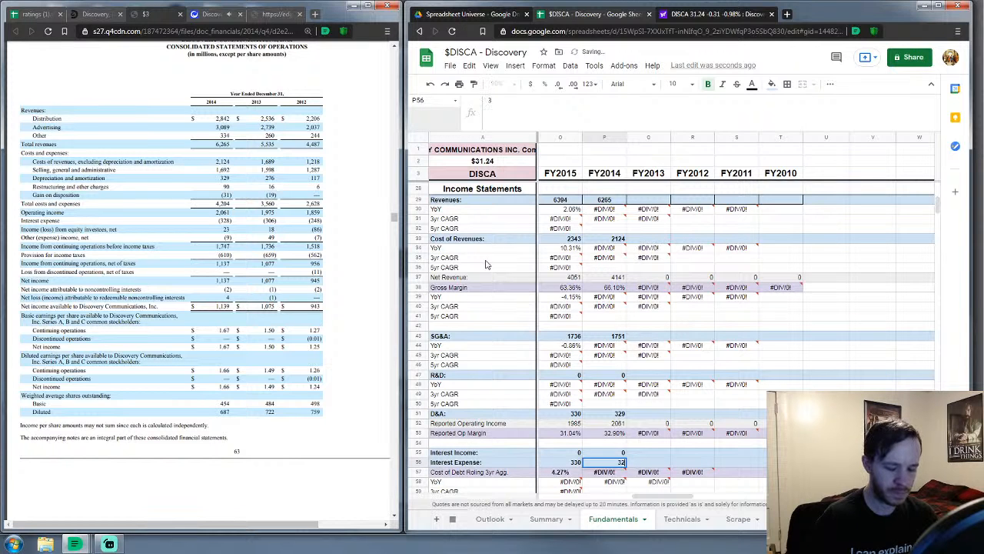
{"action": "key", "text": "Return"}
{"action": "key", "text": "Down"}
{"action": "key", "text": "Down"}
{"action": "key", "text": "Down"}
{"action": "key", "text": "Down"}
{"action": "type", "text": "0"}
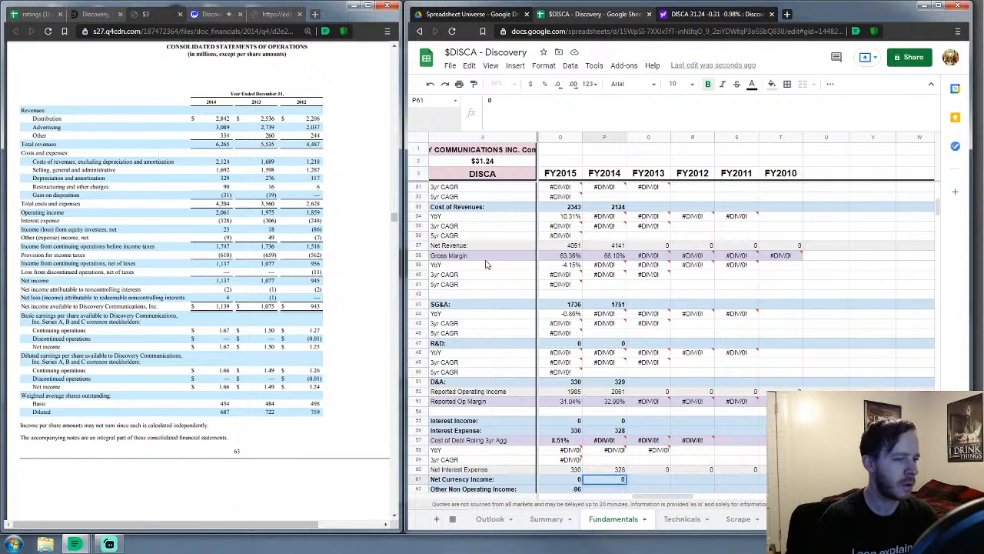
{"action": "key", "text": "Return"}
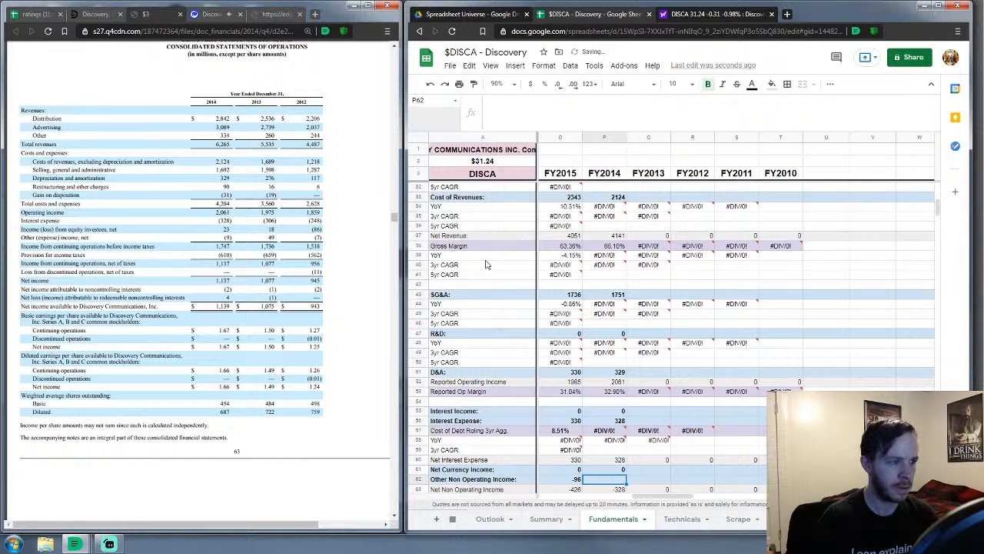
{"action": "type", "text": "14"}
{"action": "key", "text": "Return"}
{"action": "key", "text": "Return"}
{"action": "key", "text": "Return"}
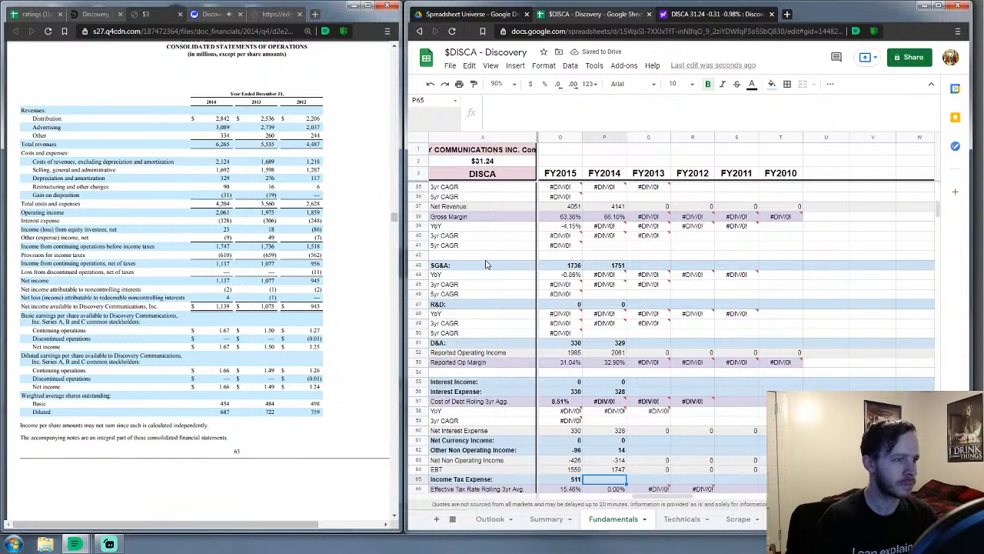
{"action": "type", "text": "610"}
{"action": "key", "text": "Return"}
{"action": "key", "text": "Return"}
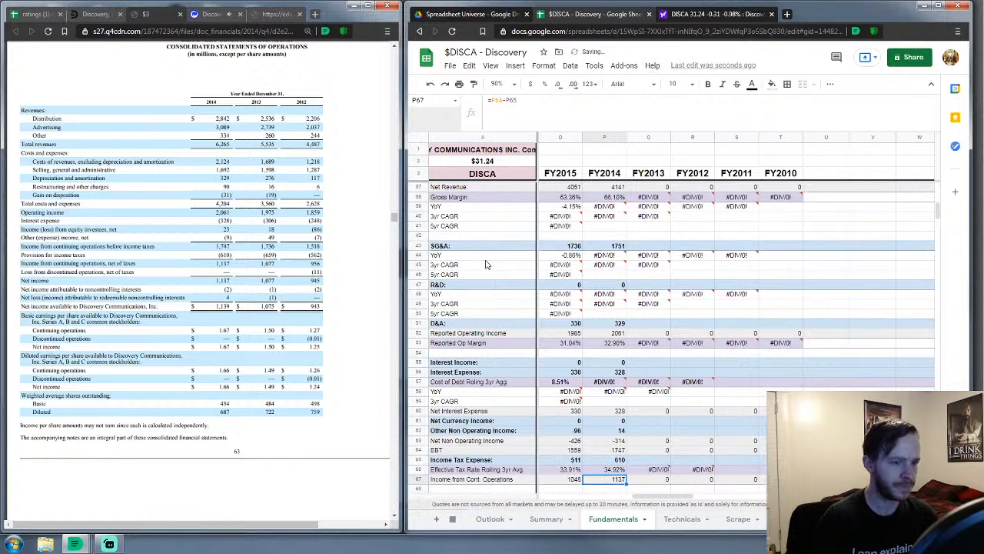
Enter FY2014 minority interest -2 and average diluted shares 687
{"action": "key", "text": "Return"}
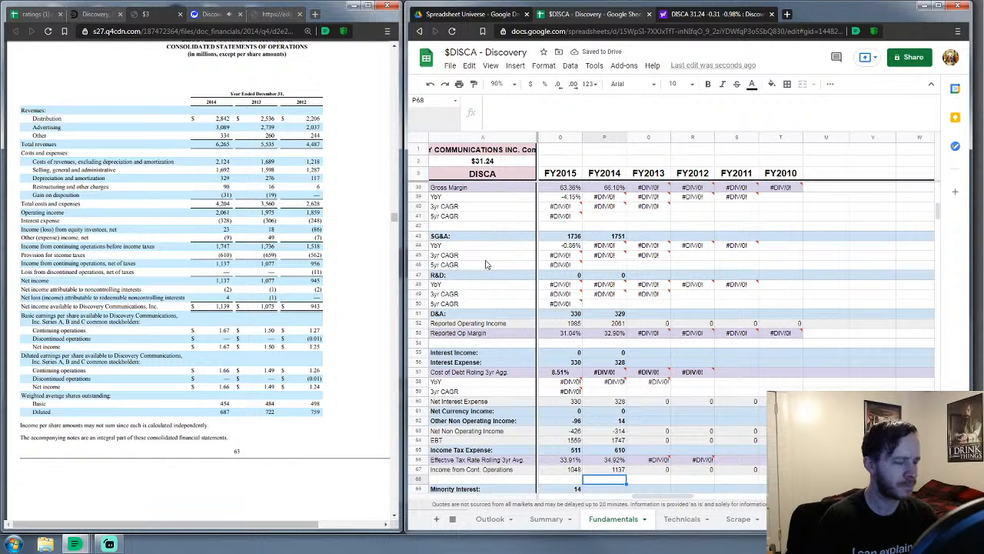
{"action": "key", "text": "Return"}
{"action": "type", "text": "2"}
{"action": "key", "text": "Return"}
{"action": "key", "text": "Return"}
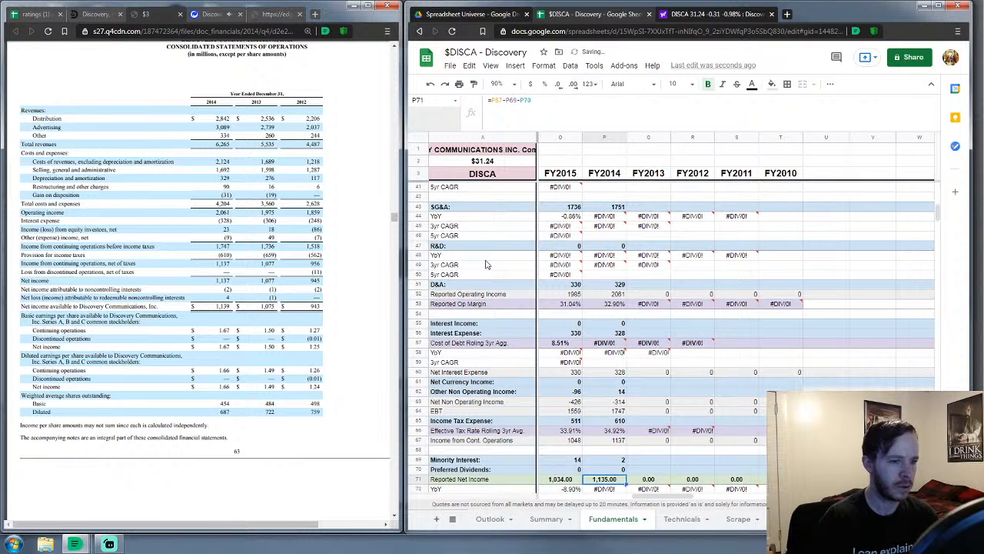
{"action": "key", "text": "Up"}
{"action": "key", "text": "Up"}
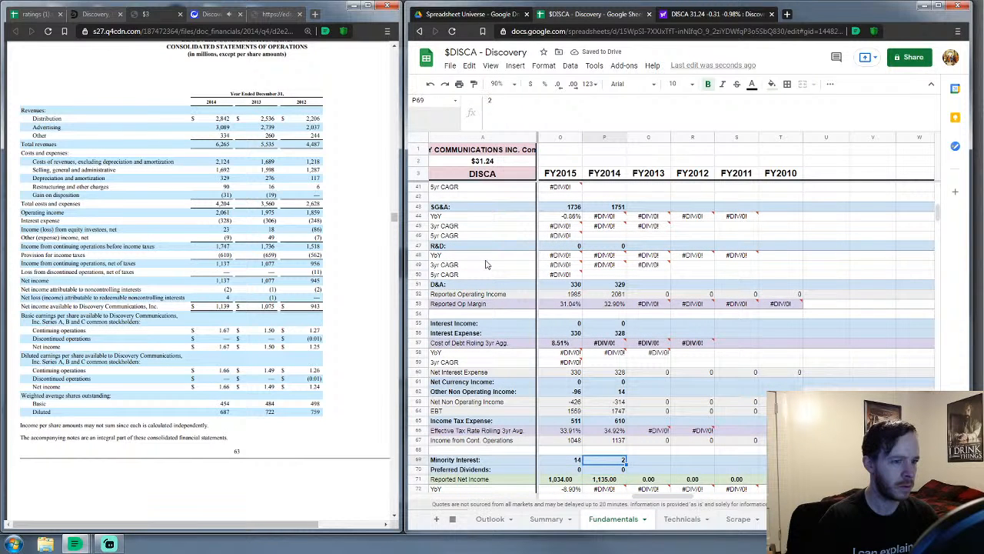
{"action": "type", "text": "-2"}
{"action": "key", "text": "Return"}
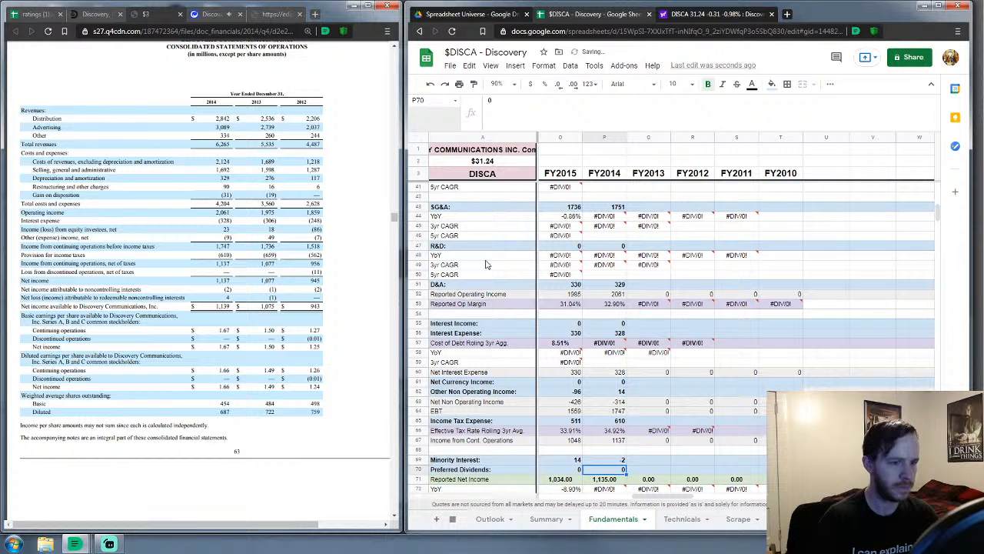
{"action": "key", "text": "Down"}
{"action": "key", "text": "Down"}
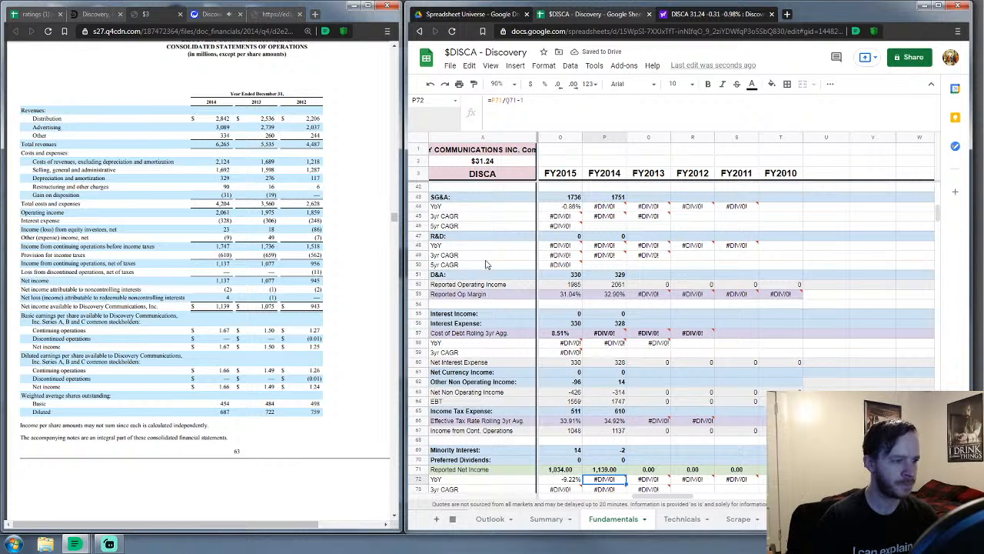
{"action": "key", "text": "Down"}
{"action": "key", "text": "Down"}
{"action": "key", "text": "Down"}
{"action": "key", "text": "Down"}
{"action": "key", "text": "Down"}
{"action": "key", "text": "Down"}
{"action": "key", "text": "Down"}
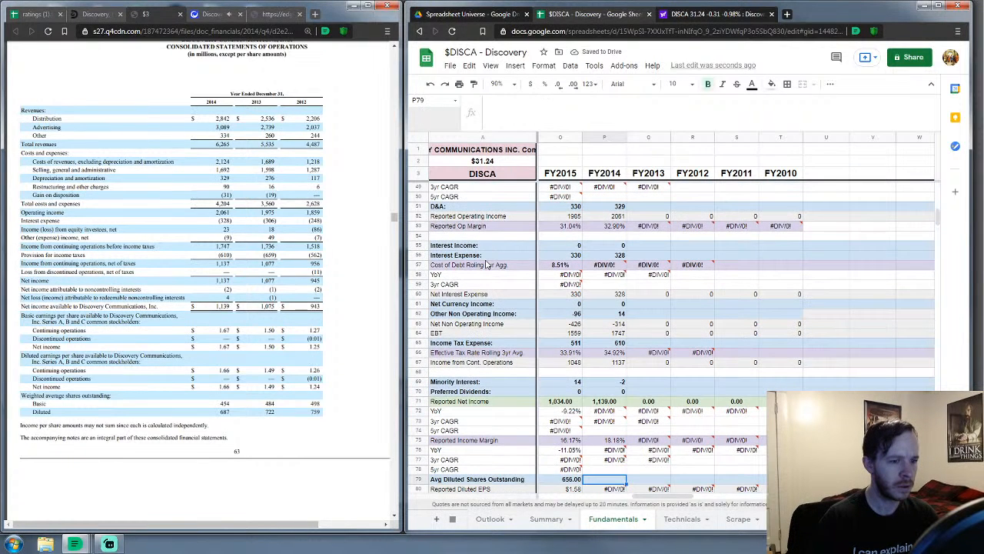
{"action": "type", "text": "687"}
{"action": "key", "text": "Return"}
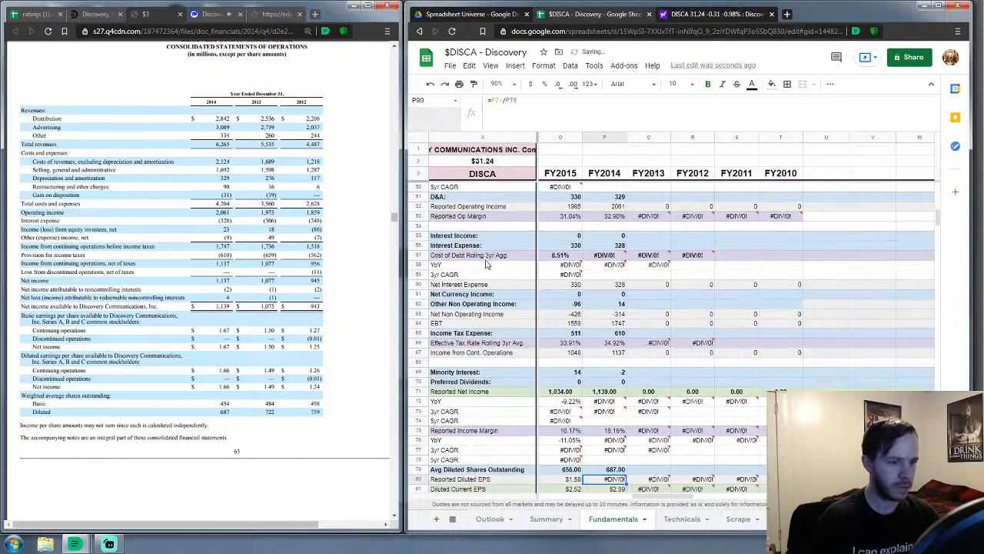
{"action": "key", "text": "Down"}
{"action": "key", "text": "Down"}
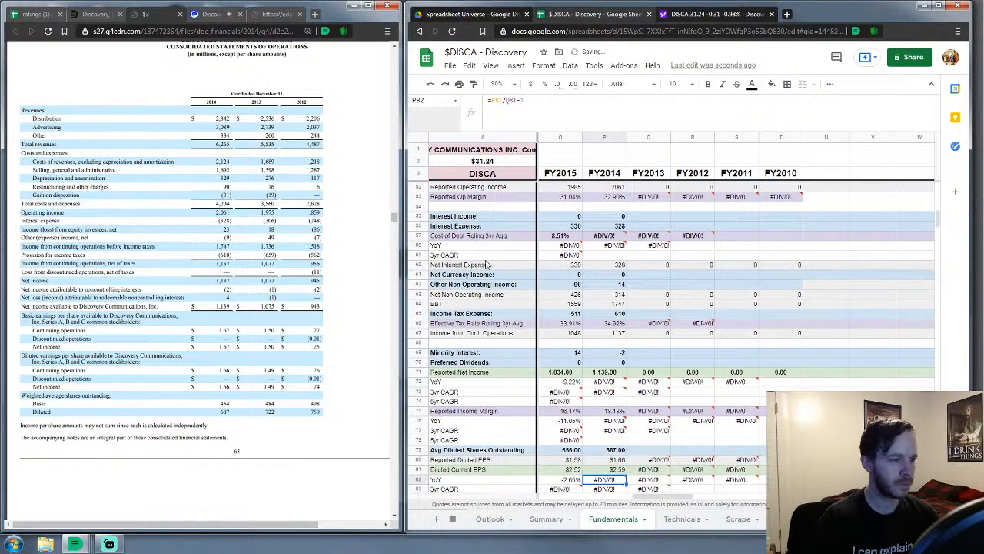
{"action": "key", "text": "Down"}
{"action": "key", "text": "Down"}
{"action": "key", "text": "Down"}
{"action": "key", "text": "Down"}
{"action": "key", "text": "Down"}
{"action": "key", "text": "Down"}
{"action": "key", "text": "Down"}
{"action": "key", "text": "Down"}
{"action": "key", "text": "Down"}
{"action": "key", "text": "Down"}
{"action": "key", "text": "Down"}
{"action": "key", "text": "Down"}
{"action": "key", "text": "Down"}
{"action": "key", "text": "Down"}
{"action": "key", "text": "Down"}
{"action": "key", "text": "Down"}
{"action": "key", "text": "Down"}
{"action": "key", "text": "Down"}
{"action": "key", "text": "Down"}
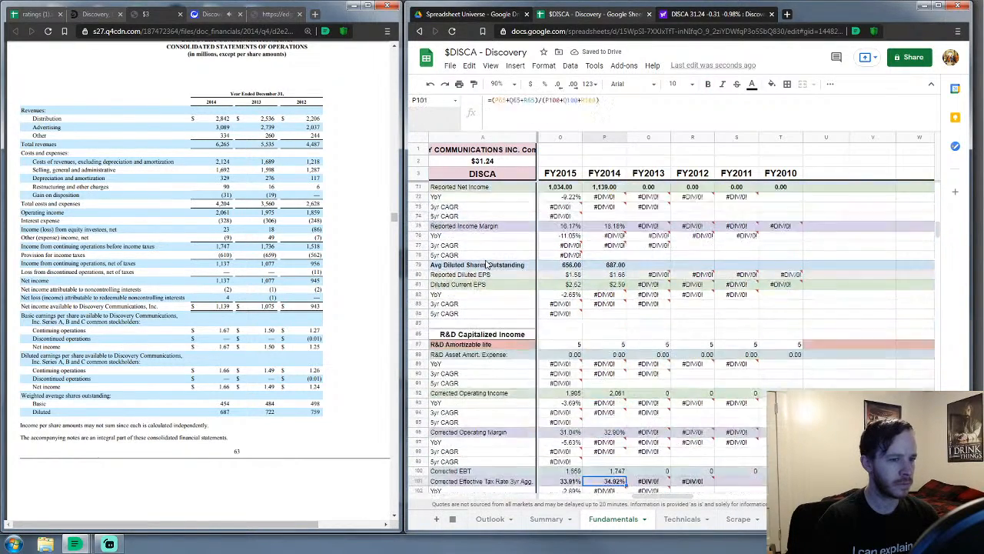
{"action": "key", "text": "Down"}
{"action": "key", "text": "Down"}
{"action": "key", "text": "Down"}
{"action": "key", "text": "Down"}
{"action": "key", "text": "Down"}
{"action": "key", "text": "Down"}
{"action": "key", "text": "Down"}
{"action": "key", "text": "Down"}
{"action": "key", "text": "Down"}
{"action": "key", "text": "Down"}
{"action": "key", "text": "Down"}
{"action": "key", "text": "Down"}
{"action": "key", "text": "Down"}
{"action": "key", "text": "Down"}
{"action": "key", "text": "Down"}
{"action": "key", "text": "Down"}
{"action": "key", "text": "Down"}
{"action": "key", "text": "Down"}
{"action": "key", "text": "Down"}
{"action": "key", "text": "Down"}
{"action": "key", "text": "Down"}
{"action": "key", "text": "Down"}
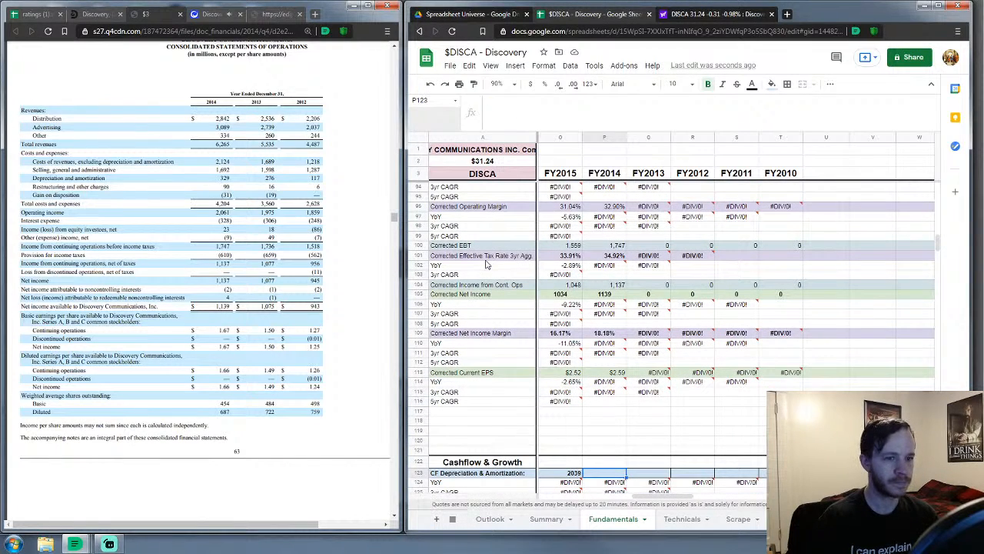
Enter FY2014 depreciation and amortization as 1897, correcting the first entry of 1886
{"action": "scroll", "coordinate": [666, 263], "scroll_direction": "down", "scroll_amount": 7}
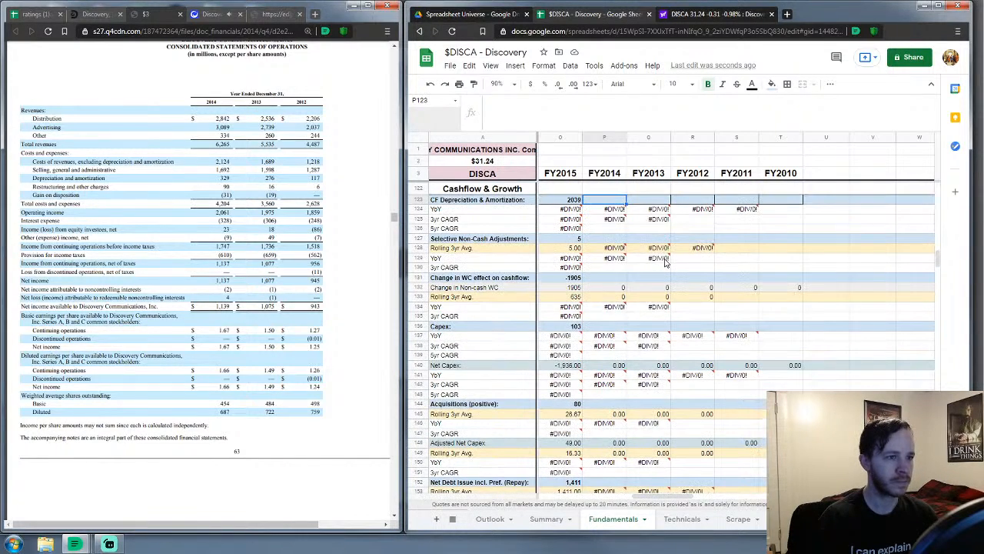
{"action": "scroll", "coordinate": [194, 349], "scroll_direction": "down", "scroll_amount": 10}
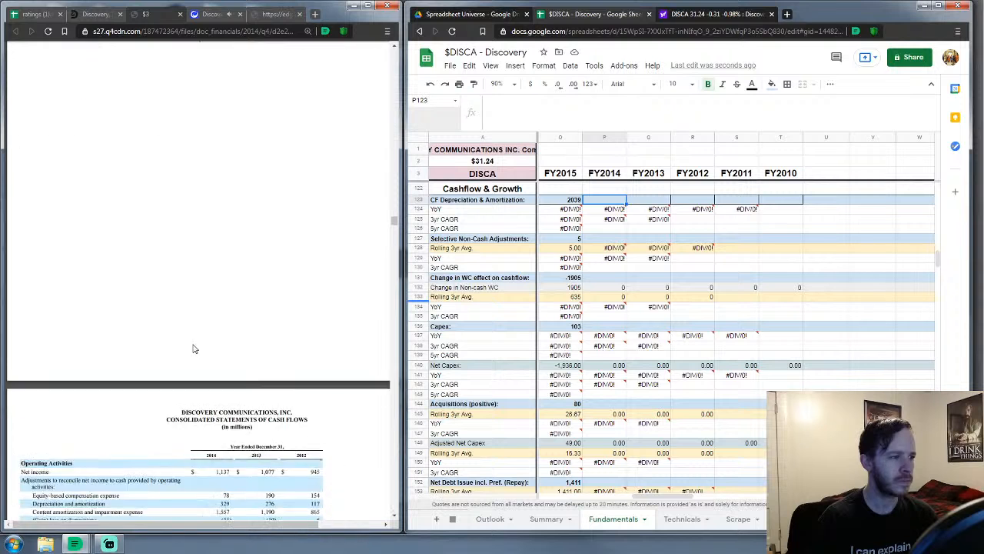
{"action": "scroll", "coordinate": [194, 348], "scroll_direction": "down", "scroll_amount": 5}
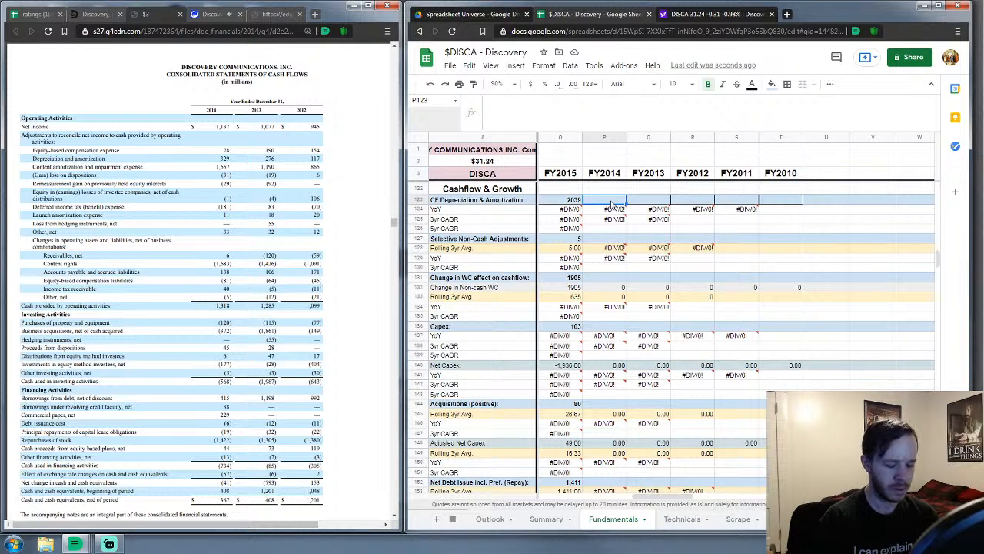
{"action": "type", "text": "1886"}
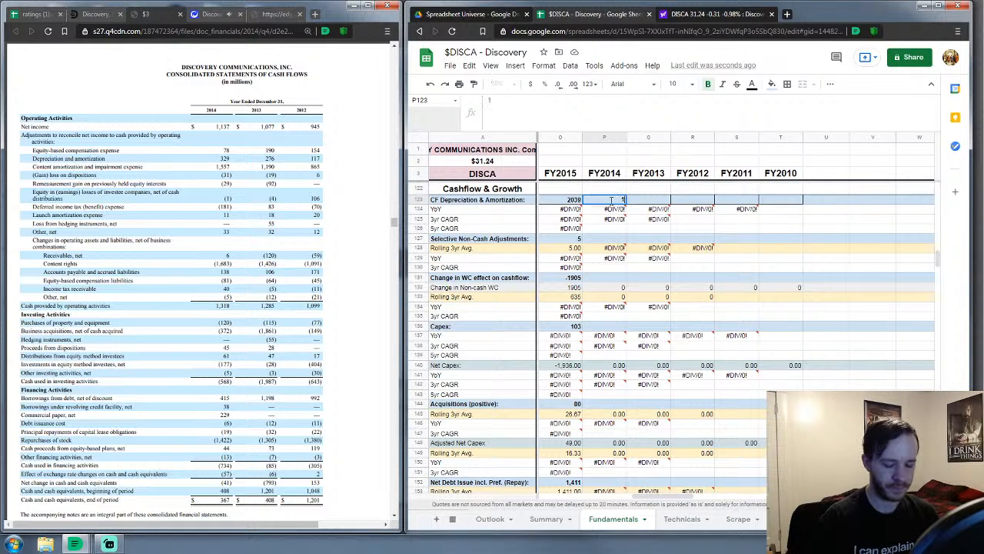
{"action": "key", "text": "Return"}
{"action": "key", "text": "Down"}
{"action": "key", "text": "Down"}
{"action": "key", "text": "Down"}
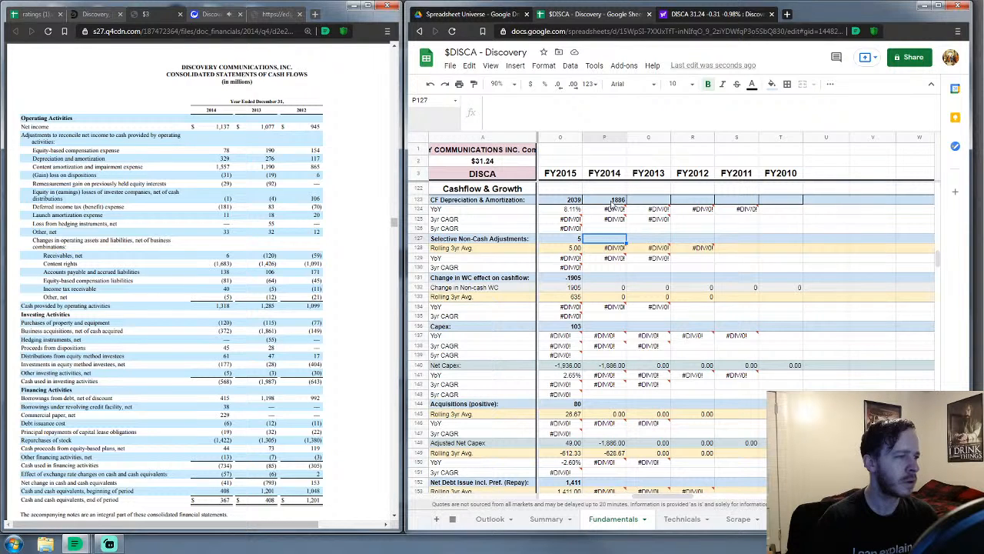
{"action": "key", "text": "Up"}
{"action": "key", "text": "Up"}
{"action": "key", "text": "Up"}
{"action": "key", "text": "Up"}
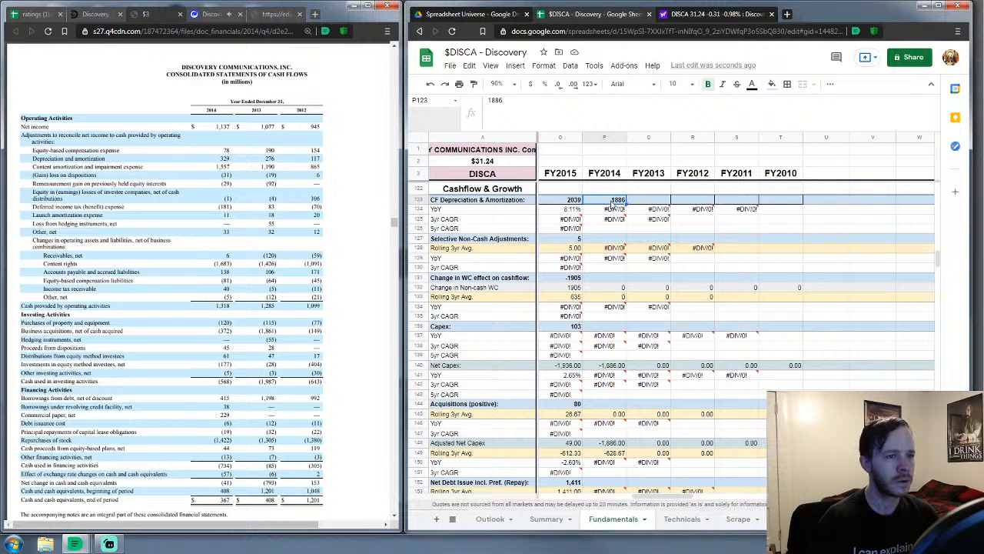
{"action": "type", "text": "1"}
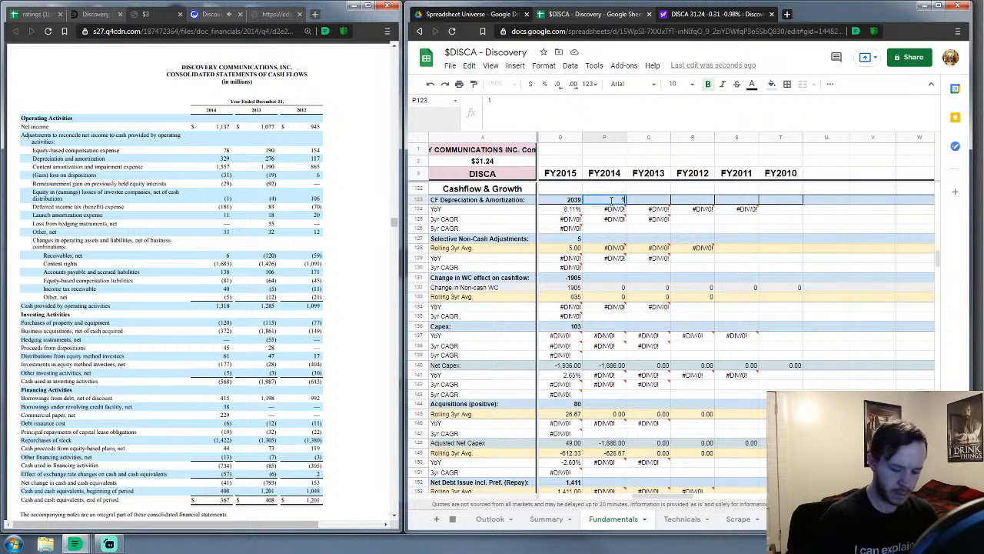
{"action": "type", "text": "897"}
{"action": "key", "text": "Return"}
Enter 0 for selective non-cash adjustments and -1585 for the working-capital change
{"action": "key", "text": "Down"}
{"action": "key", "text": "Down"}
{"action": "key", "text": "Down"}
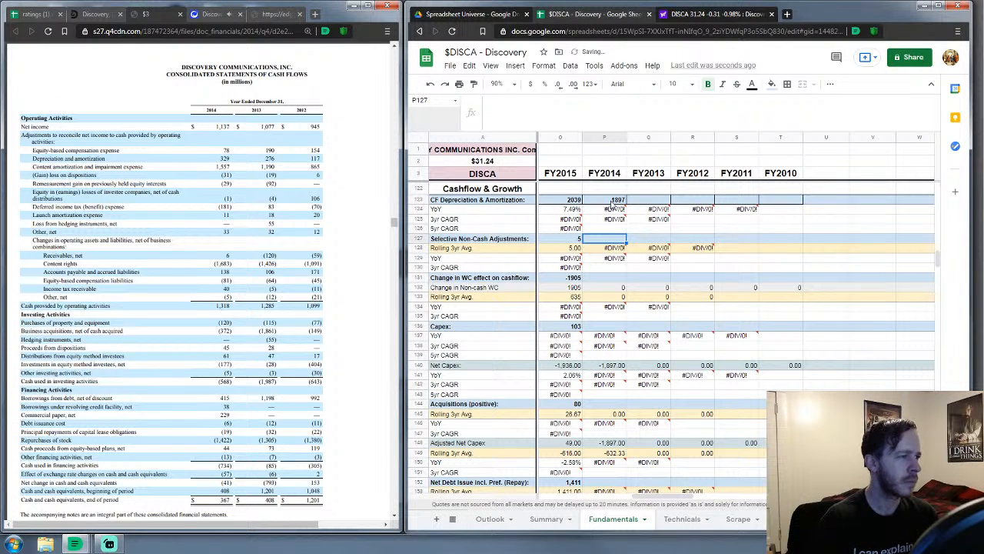
{"action": "type", "text": "0"}
{"action": "key", "text": "Return"}
{"action": "key", "text": "Down"}
{"action": "key", "text": "Down"}
{"action": "key", "text": "Down"}
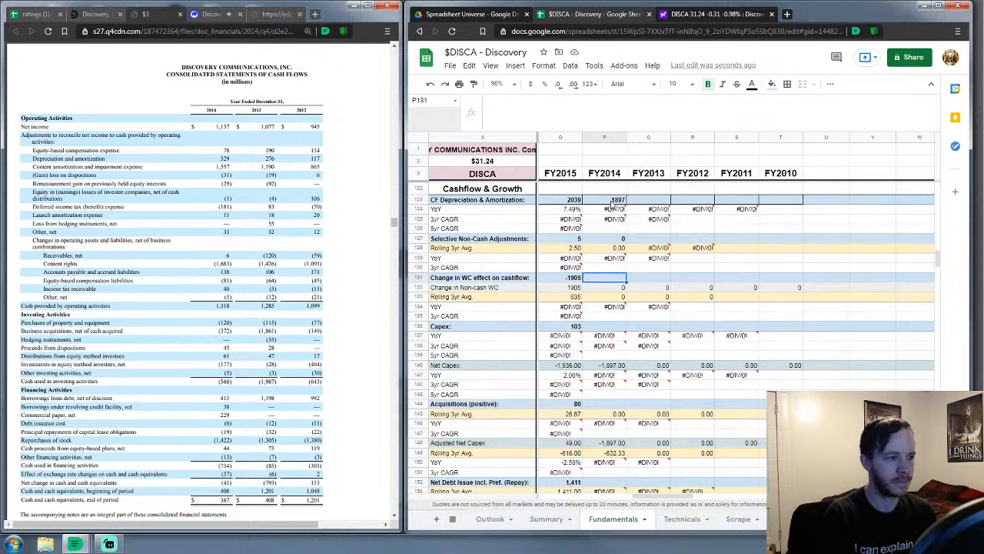
{"action": "type", "text": "-15"}
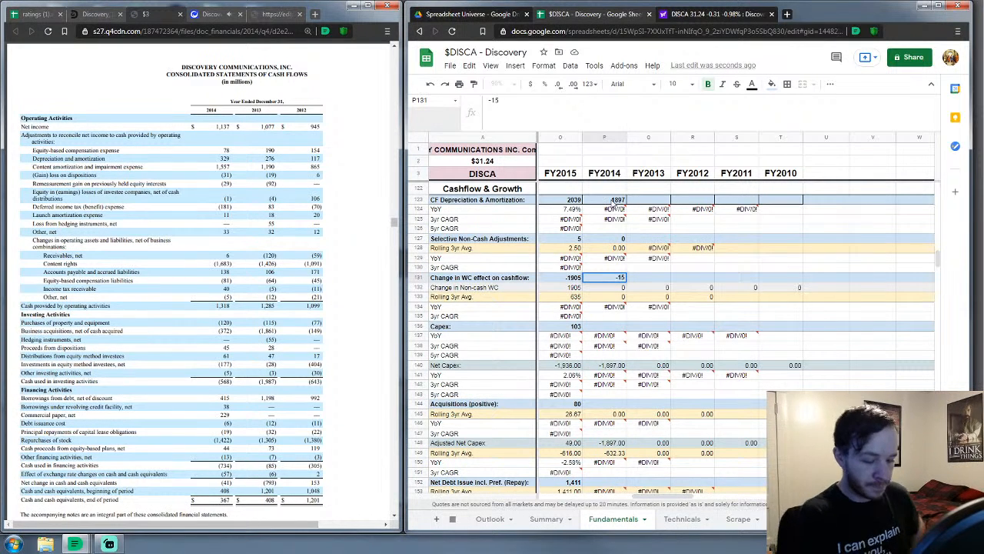
{"action": "type", "text": "85"}
{"action": "key", "text": "Return"}
{"action": "key", "text": "Down"}
{"action": "key", "text": "Down"}
{"action": "key", "text": "Down"}
{"action": "key", "text": "Down"}
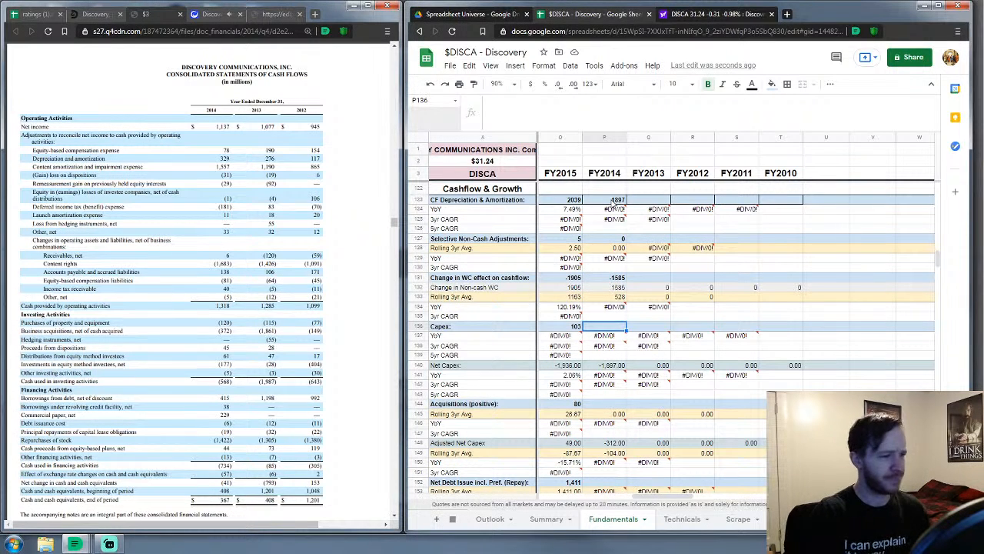
Enter FY2014 capex of 120 and acquisitions of 372
{"action": "scroll", "coordinate": [622, 231], "scroll_direction": "down", "scroll_amount": 1}
{"action": "scroll", "coordinate": [621, 236], "scroll_direction": "down", "scroll_amount": 2}
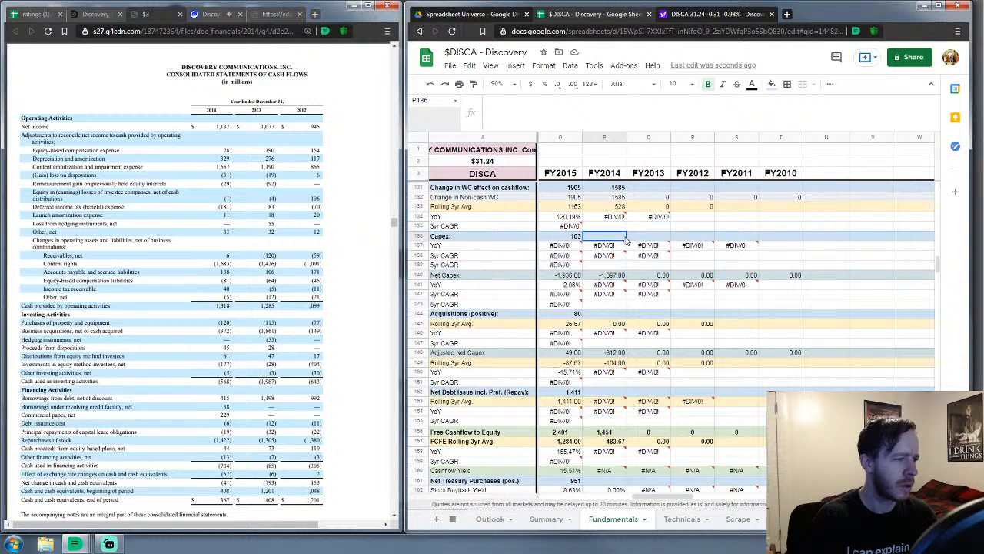
{"action": "type", "text": "120"}
{"action": "key", "text": "Return"}
{"action": "key", "text": "Down"}
{"action": "key", "text": "Down"}
{"action": "key", "text": "Down"}
{"action": "key", "text": "Down"}
{"action": "key", "text": "Down"}
{"action": "key", "text": "Down"}
{"action": "key", "text": "Down"}
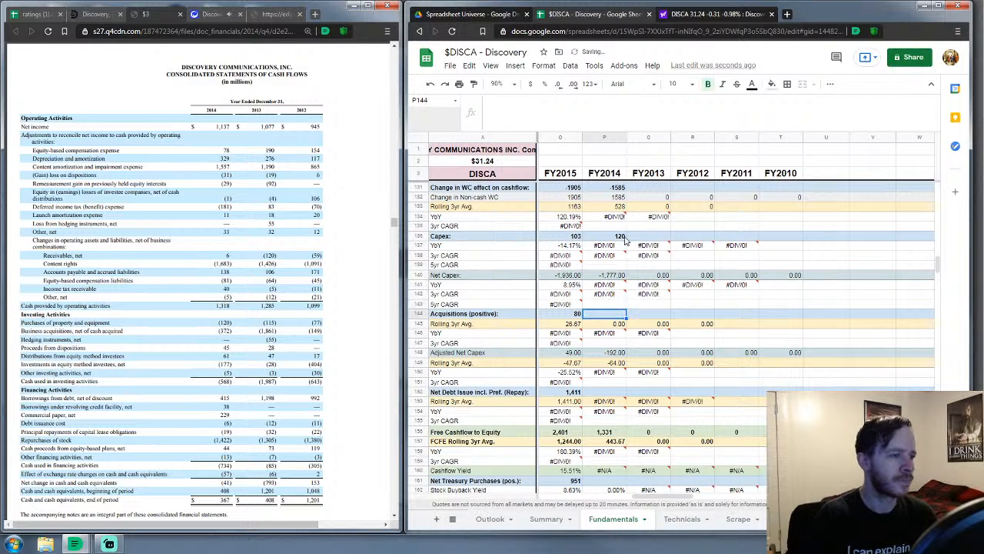
{"action": "type", "text": "372"}
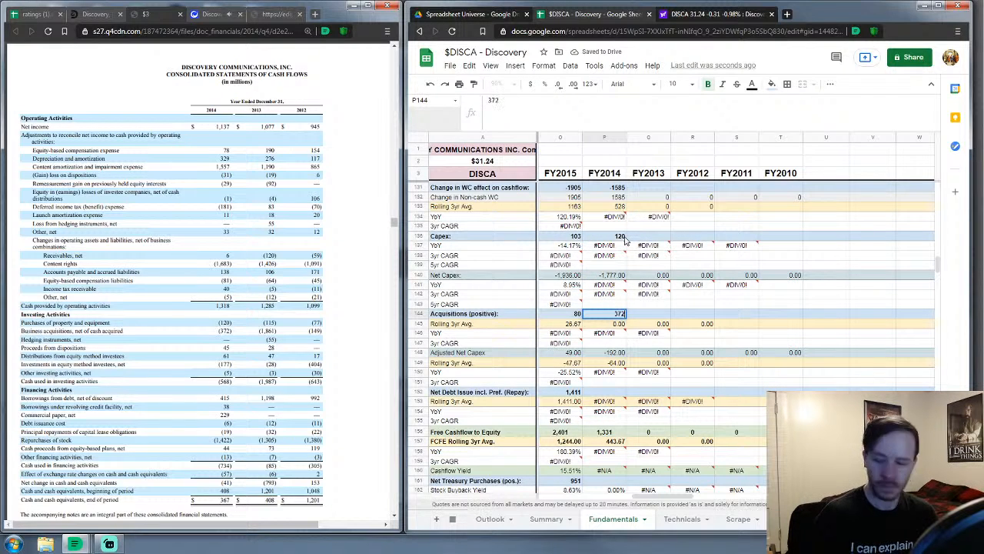
{"action": "key", "text": "Return"}
{"action": "key", "text": "Down"}
{"action": "key", "text": "Down"}
{"action": "key", "text": "Down"}
{"action": "key", "text": "Down"}
{"action": "key", "text": "Down"}
{"action": "key", "text": "Down"}
{"action": "key", "text": "Down"}
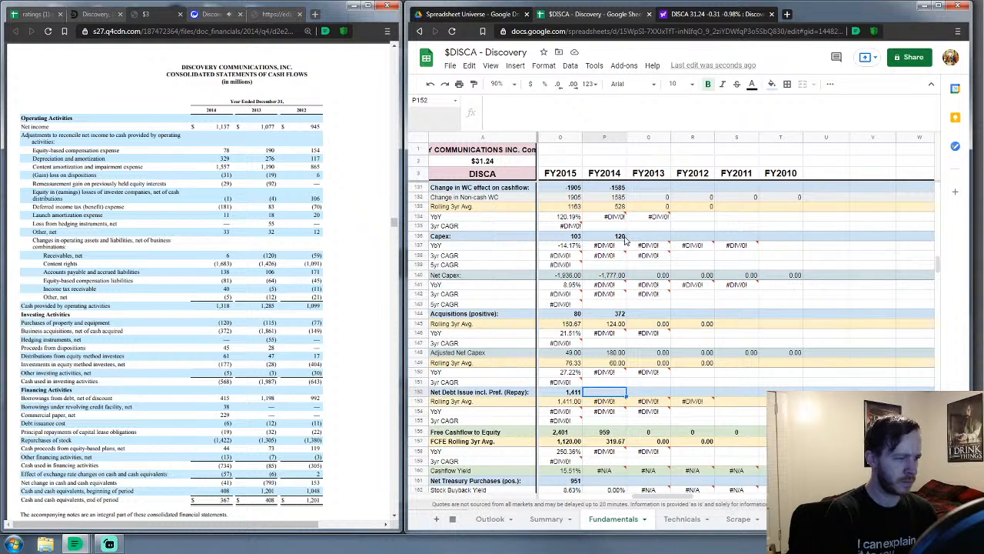
Enter FY2014 net debt issue of 657 and net treasury purchases of 1,422
{"action": "type", "text": "657"}
{"action": "key", "text": "Return"}
{"action": "key", "text": "Down"}
{"action": "key", "text": "Down"}
{"action": "key", "text": "Down"}
{"action": "key", "text": "Down"}
{"action": "key", "text": "Down"}
{"action": "key", "text": "Down"}
{"action": "key", "text": "Down"}
{"action": "key", "text": "Down"}
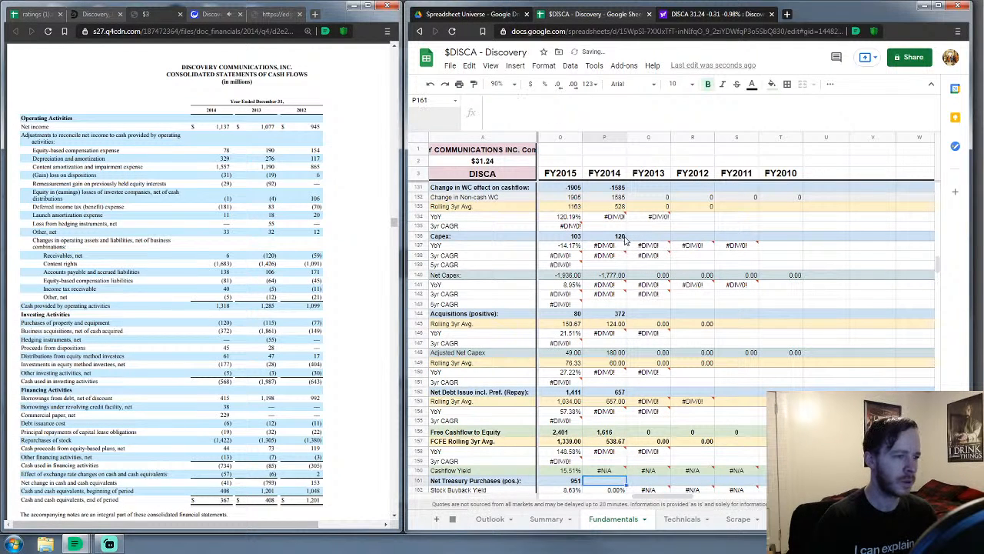
{"action": "type", "text": "1422"}
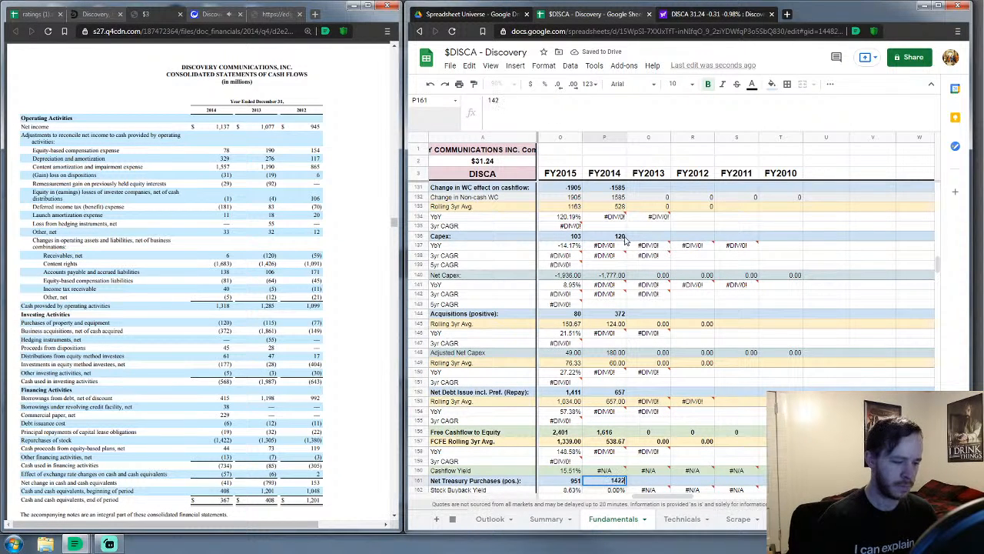
{"action": "key", "text": "Return"}
{"action": "key", "text": "Down"}
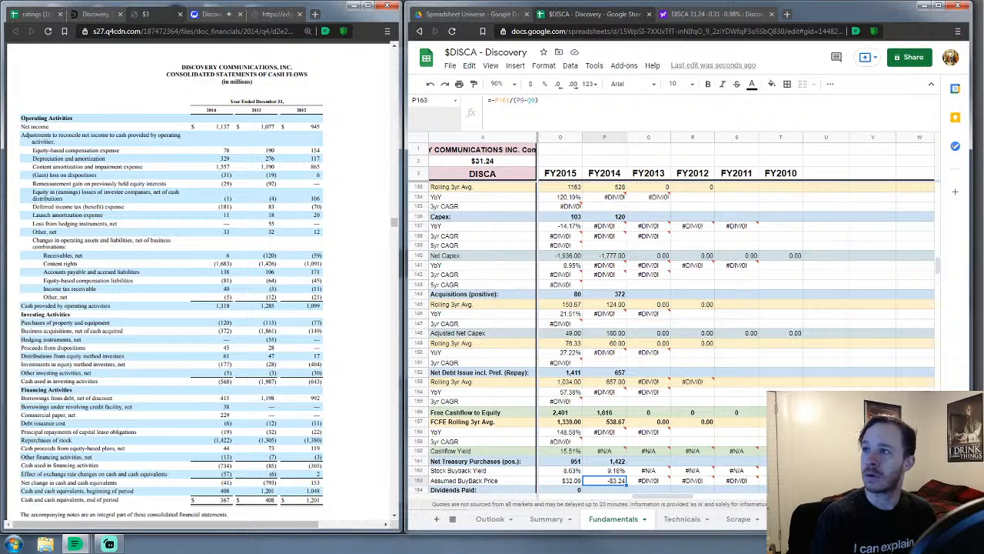
{"action": "scroll", "coordinate": [630, 350], "scroll_direction": "down", "scroll_amount": 3}
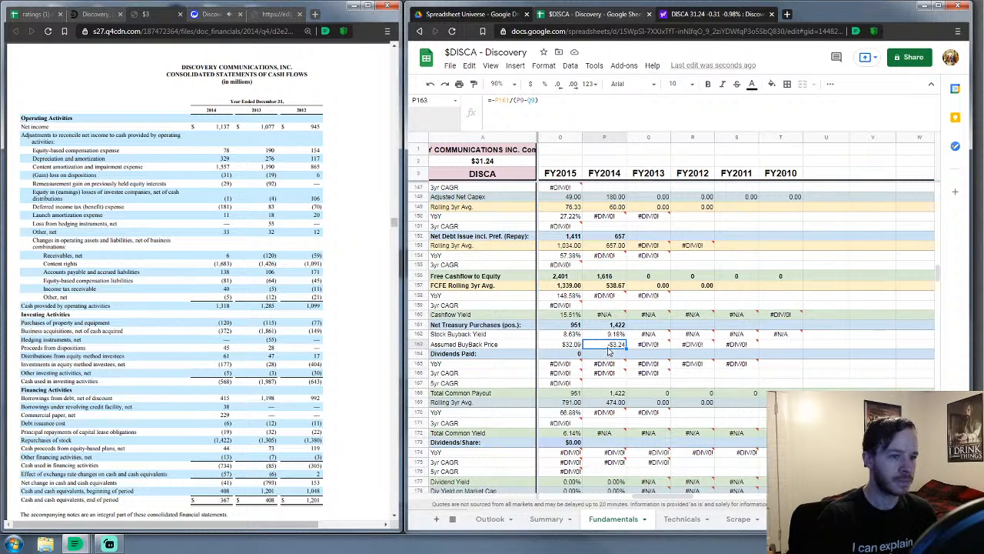
Enter zero FY2014 dividends paid and bring the PDF balance sheet into view
{"action": "left_click", "coordinate": [610, 357]}
{"action": "type", "text": "0"}
{"action": "key", "text": "Return"}
{"action": "key", "text": "Down"}
{"action": "key", "text": "Down"}
{"action": "key", "text": "Down"}
{"action": "key", "text": "Down"}
{"action": "key", "text": "Down"}
{"action": "key", "text": "Down"}
{"action": "key", "text": "Down"}
{"action": "key", "text": "Down"}
{"action": "key", "text": "Down"}
{"action": "key", "text": "Down"}
{"action": "key", "text": "Down"}
{"action": "key", "text": "Down"}
{"action": "key", "text": "Down"}
{"action": "key", "text": "Down"}
{"action": "key", "text": "Down"}
{"action": "key", "text": "Down"}
{"action": "key", "text": "Down"}
{"action": "key", "text": "Down"}
{"action": "key", "text": "Down"}
{"action": "key", "text": "Down"}
{"action": "key", "text": "Down"}
{"action": "key", "text": "Down"}
{"action": "key", "text": "Down"}
{"action": "key", "text": "Down"}
{"action": "key", "text": "Down"}
{"action": "key", "text": "Down"}
{"action": "key", "text": "Down"}
{"action": "key", "text": "Down"}
{"action": "key", "text": "Down"}
{"action": "key", "text": "Down"}
{"action": "key", "text": "Down"}
{"action": "key", "text": "Down"}
{"action": "key", "text": "Down"}
{"action": "key", "text": "Down"}
{"action": "key", "text": "Down"}
{"action": "key", "text": "Down"}
{"action": "key", "text": "Down"}
{"action": "key", "text": "Down"}
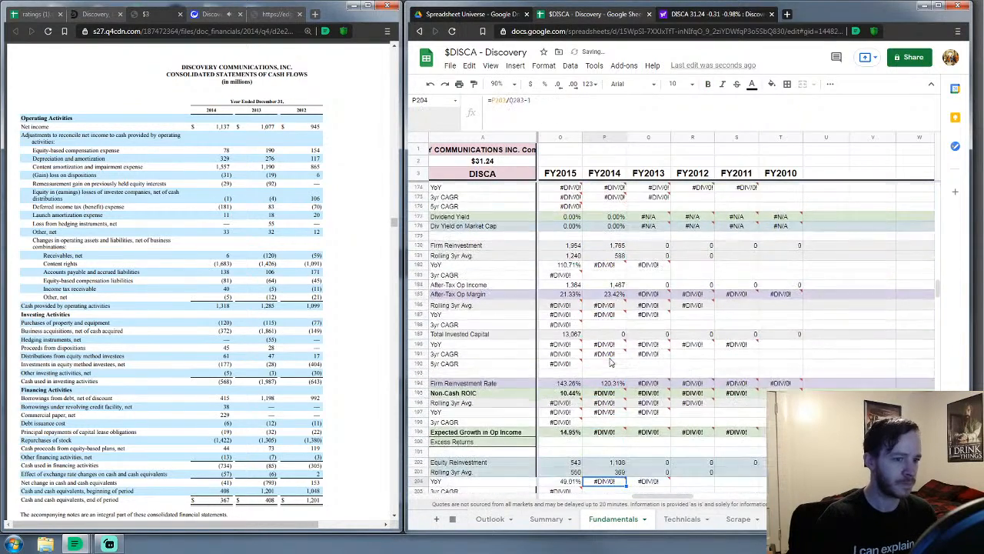
{"action": "key", "text": "Down"}
{"action": "key", "text": "Down"}
{"action": "key", "text": "Down"}
{"action": "key", "text": "Down"}
{"action": "key", "text": "Down"}
{"action": "key", "text": "Down"}
{"action": "key", "text": "Down"}
{"action": "key", "text": "Down"}
{"action": "key", "text": "Down"}
{"action": "key", "text": "Down"}
{"action": "key", "text": "Down"}
{"action": "key", "text": "Down"}
{"action": "key", "text": "Down"}
{"action": "key", "text": "Down"}
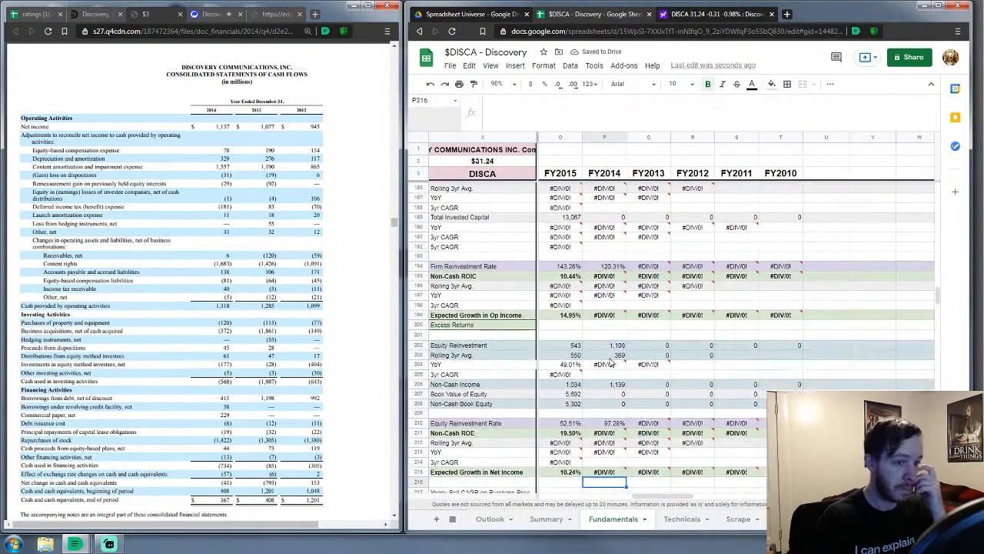
{"action": "key", "text": "Up"}
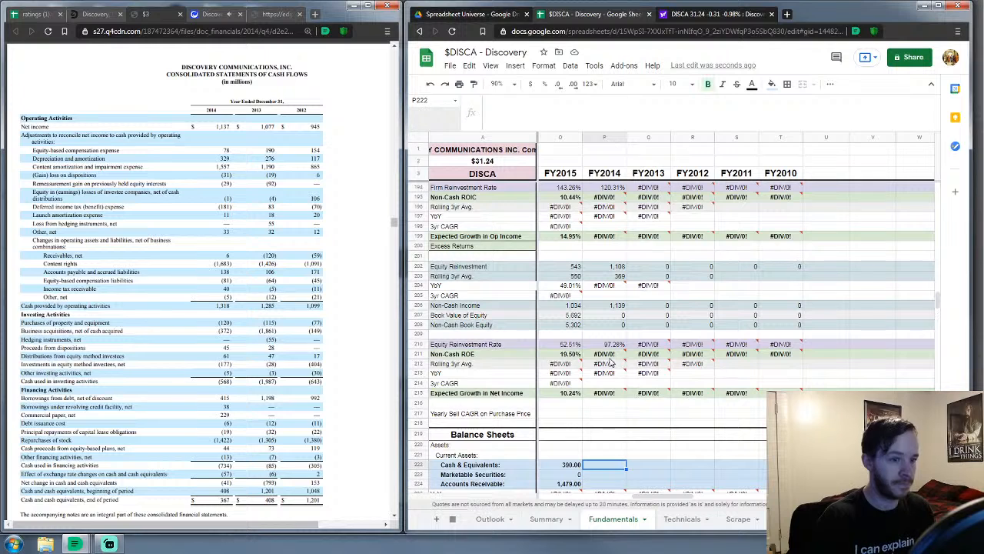
{"action": "scroll", "coordinate": [690, 342], "scroll_direction": "down", "scroll_amount": 4}
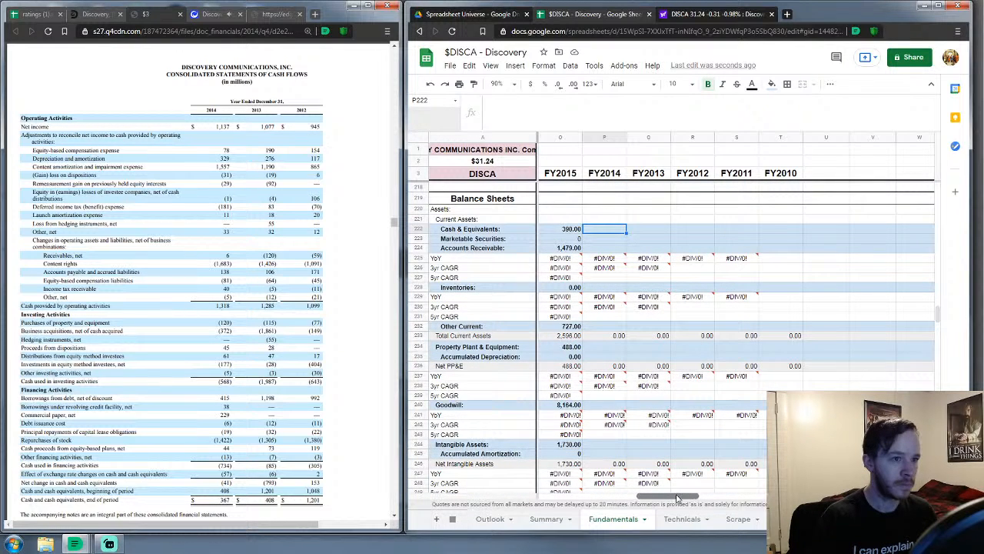
{"action": "left_click_drag", "start_coordinate": [675, 498], "coordinate": [680, 499]}
{"action": "scroll", "coordinate": [536, 381], "scroll_direction": "down", "scroll_amount": 1}
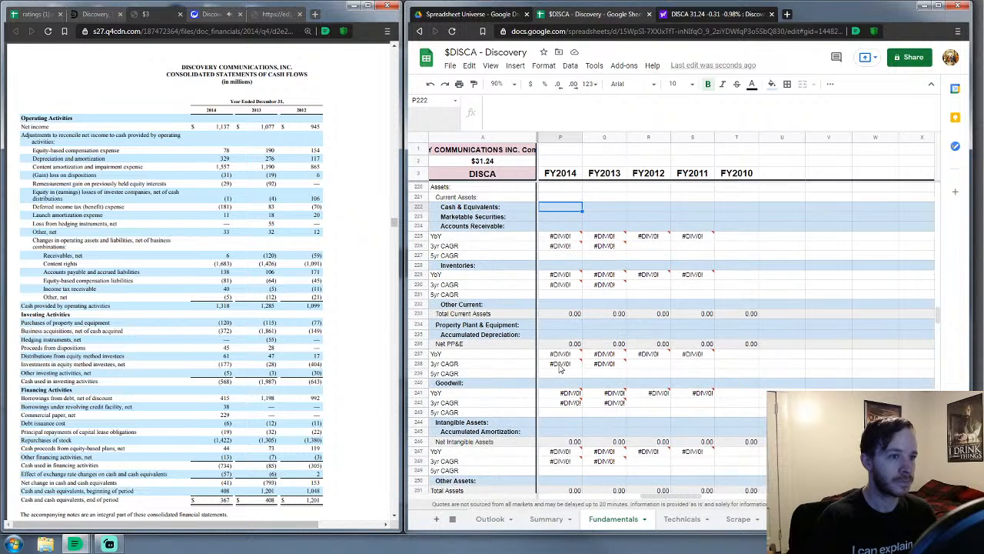
{"action": "scroll", "coordinate": [201, 262], "scroll_direction": "up", "scroll_amount": 5}
{"action": "scroll", "coordinate": [201, 262], "scroll_direction": "up", "scroll_amount": 10}
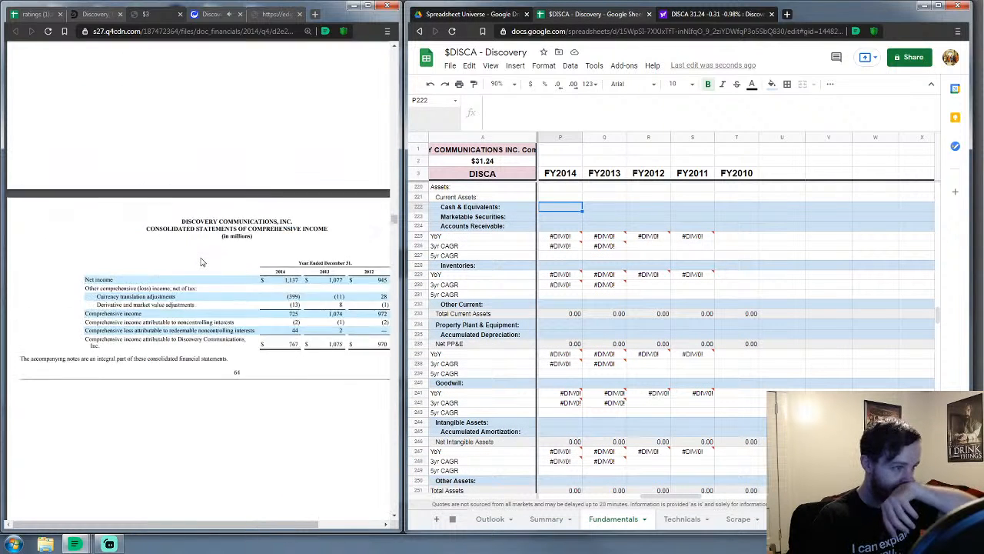
{"action": "scroll", "coordinate": [201, 262], "scroll_direction": "up", "scroll_amount": 10}
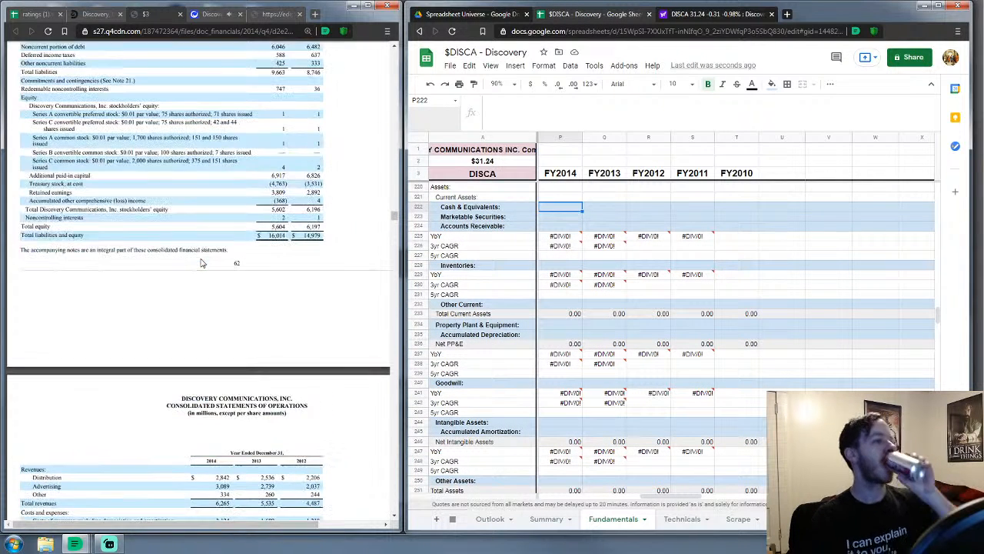
{"action": "scroll", "coordinate": [215, 287], "scroll_direction": "up", "scroll_amount": 5}
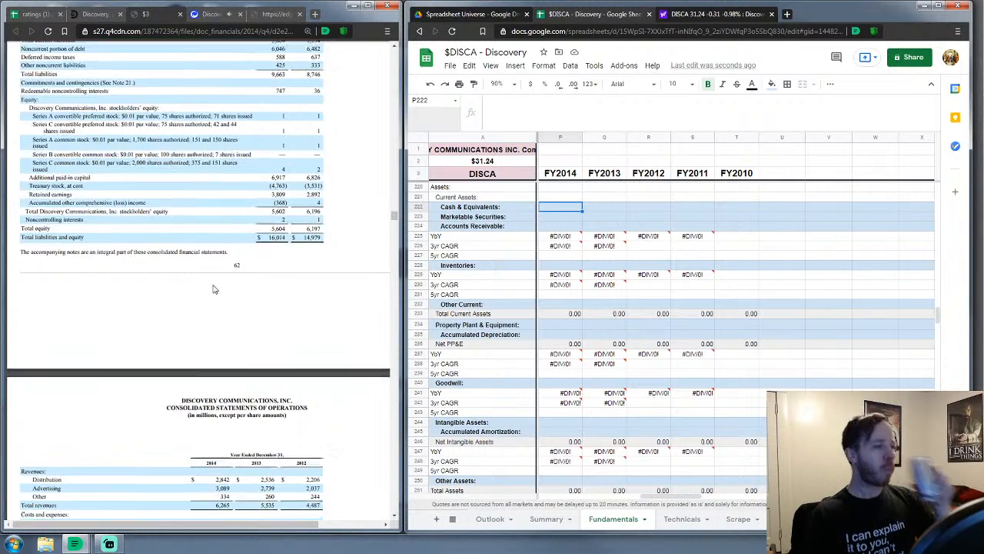
{"action": "scroll", "coordinate": [211, 289], "scroll_direction": "down", "scroll_amount": 3}
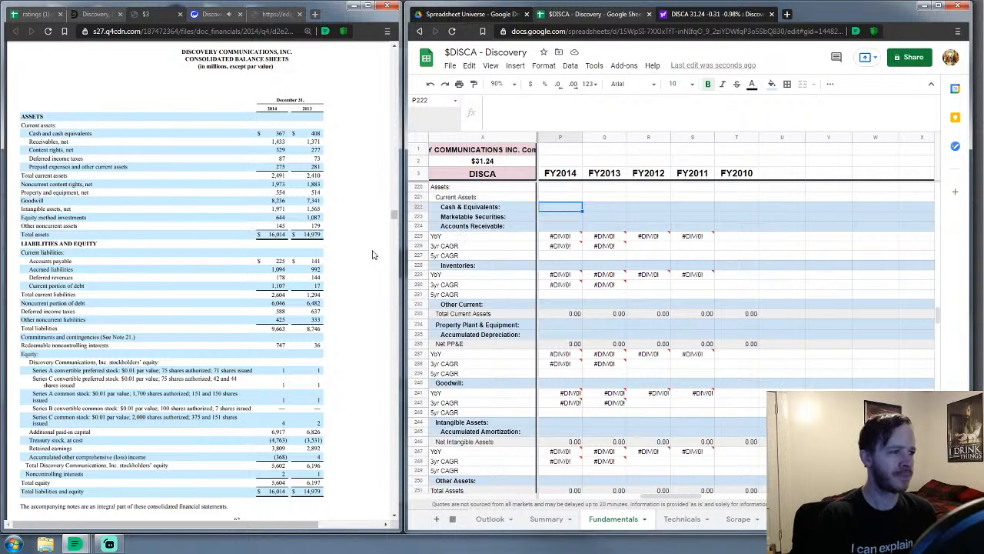
Enter FY2014 current assets: cash 367, securities 0, receivables 1,433, inventories 0, other 691
{"action": "type", "text": "367"}
{"action": "key", "text": "Return"}
{"action": "type", "text": "0"}
{"action": "key", "text": "Return"}
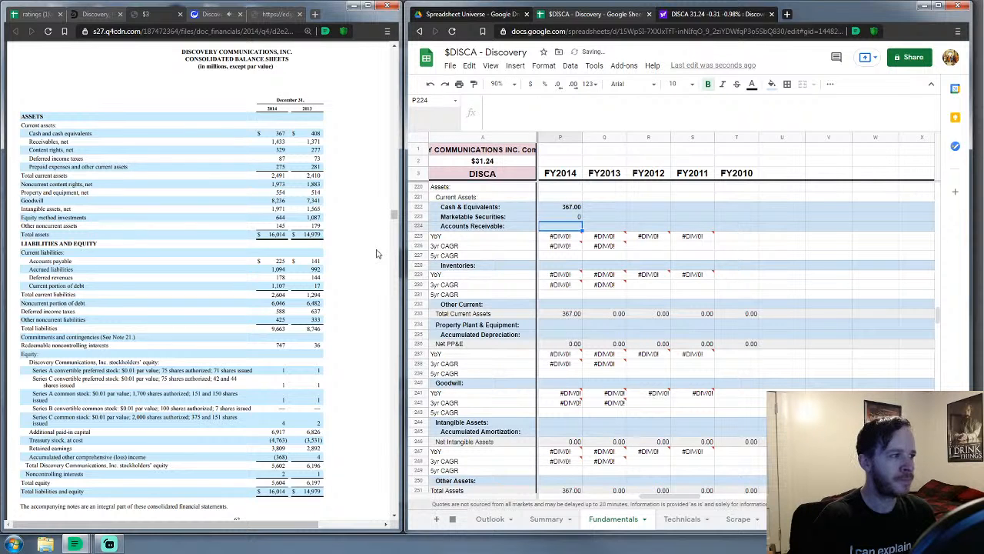
{"action": "type", "text": "1433"}
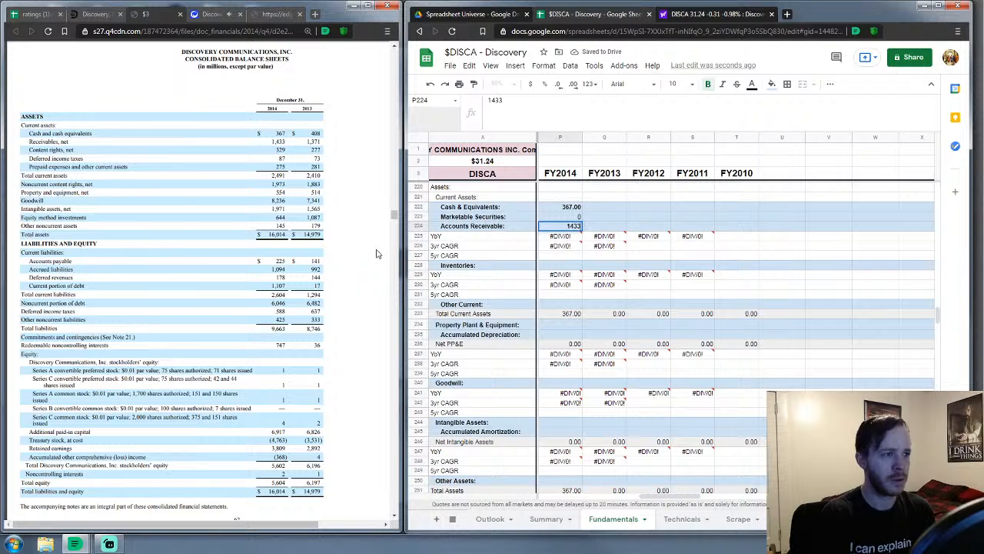
{"action": "key", "text": "Return"}
{"action": "key", "text": "Down"}
{"action": "key", "text": "Down"}
{"action": "key", "text": "Down"}
{"action": "type", "text": "0"}
{"action": "key", "text": "Return"}
{"action": "key", "text": "Down"}
{"action": "key", "text": "Down"}
{"action": "key", "text": "Down"}
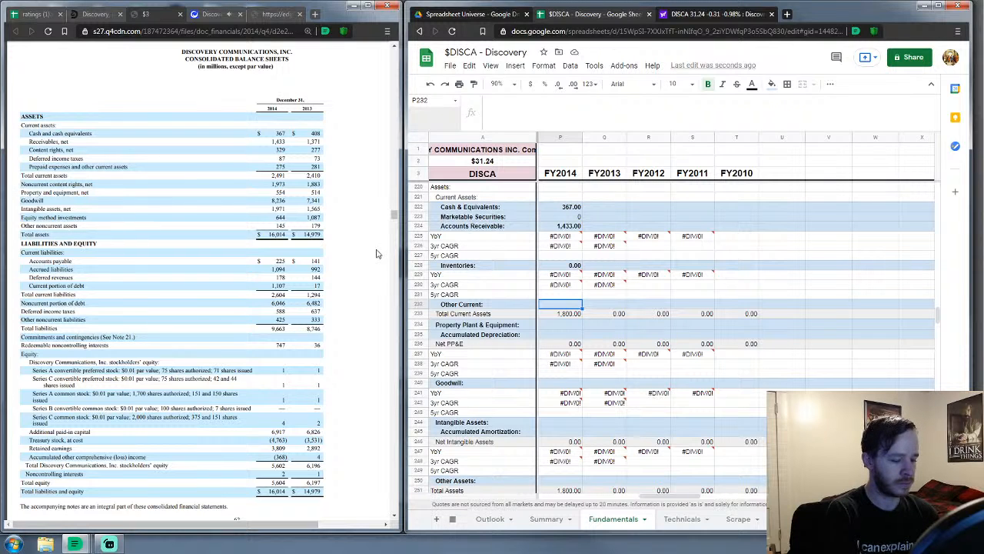
{"action": "type", "text": "691"}
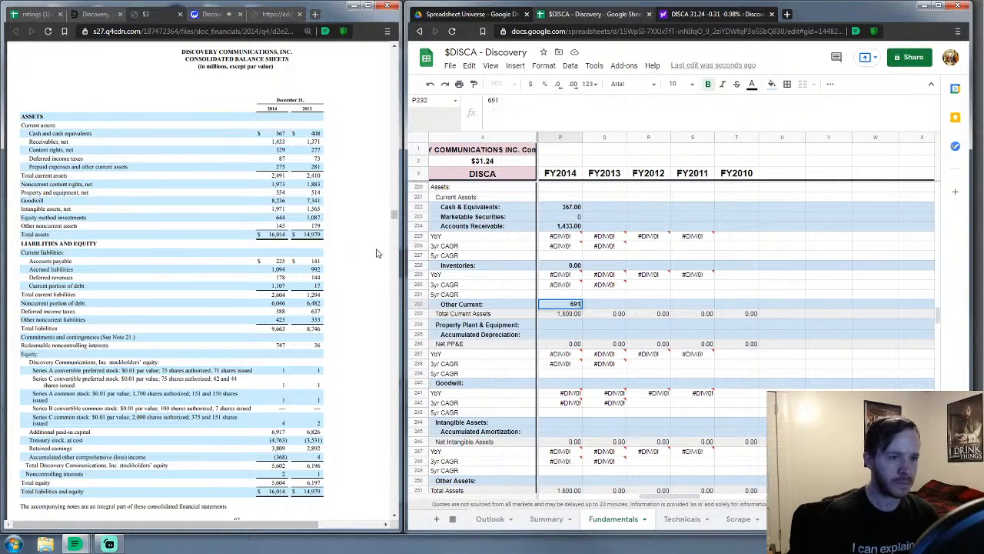
{"action": "key", "text": "Return"}
Enter FY2014 PP&E 554, goodwill 8,236, intangibles 1,971, other assets 2,762, with zero accumulated amounts
{"action": "key", "text": "Down"}
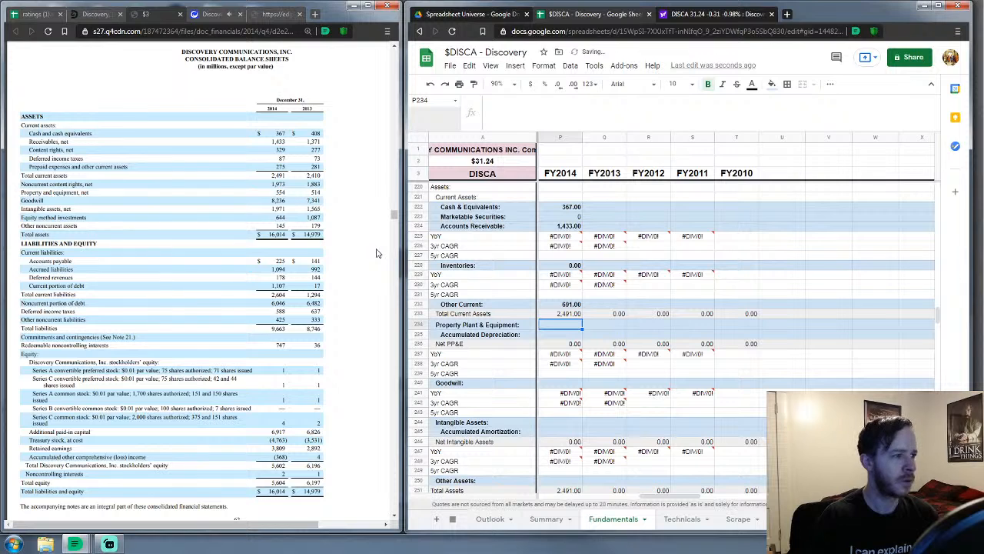
{"action": "type", "text": "554"}
{"action": "key", "text": "Return"}
{"action": "type", "text": "0"}
{"action": "key", "text": "Return"}
{"action": "key", "text": "Down"}
{"action": "key", "text": "Down"}
{"action": "key", "text": "Down"}
{"action": "key", "text": "Down"}
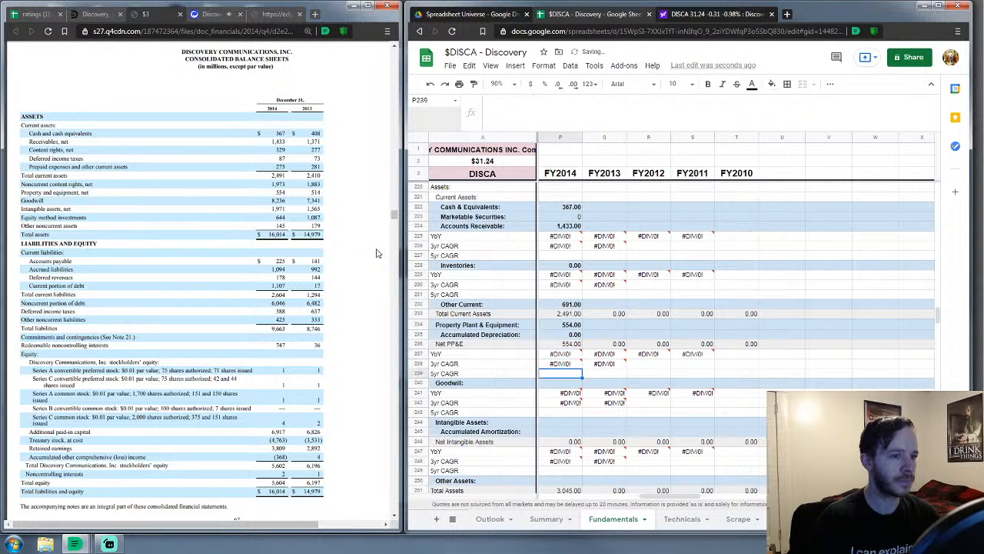
{"action": "type", "text": "8,"}
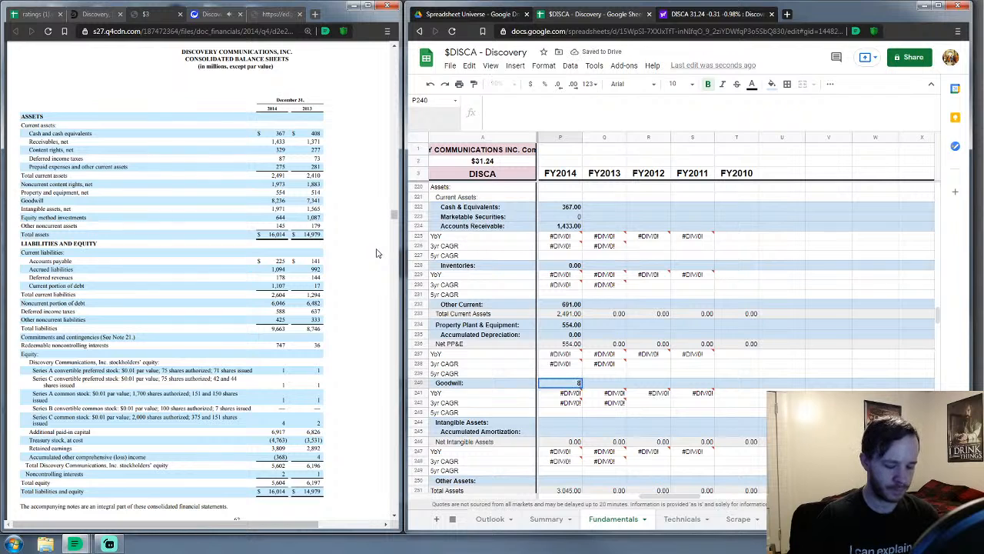
{"action": "type", "text": "236"}
{"action": "key", "text": "Return"}
{"action": "key", "text": "Down"}
{"action": "key", "text": "Down"}
{"action": "key", "text": "Down"}
{"action": "type", "text": "0"}
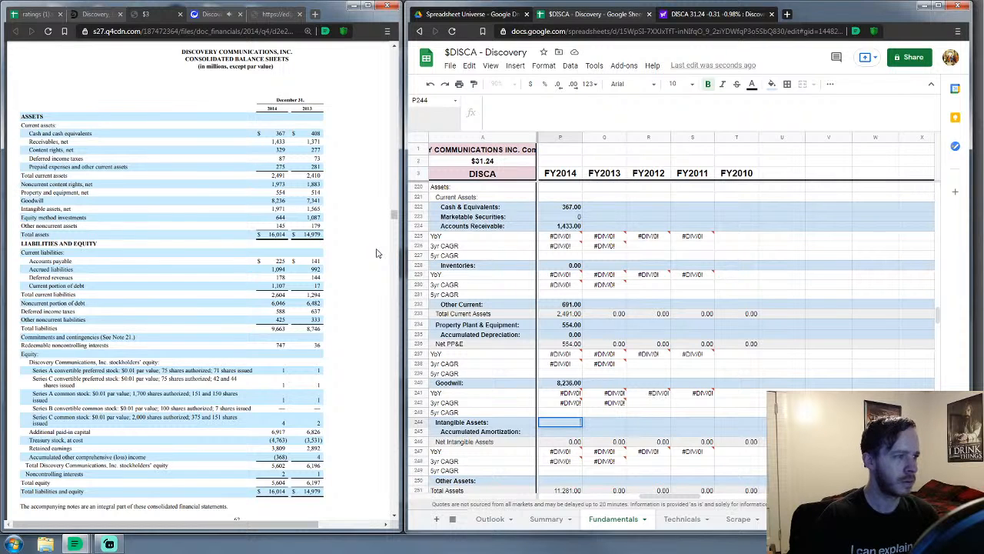
{"action": "type", "text": "1971"}
{"action": "key", "text": "Return"}
{"action": "type", "text": "0"}
{"action": "key", "text": "Return"}
{"action": "key", "text": "Down"}
{"action": "key", "text": "Down"}
{"action": "key", "text": "Down"}
{"action": "key", "text": "Down"}
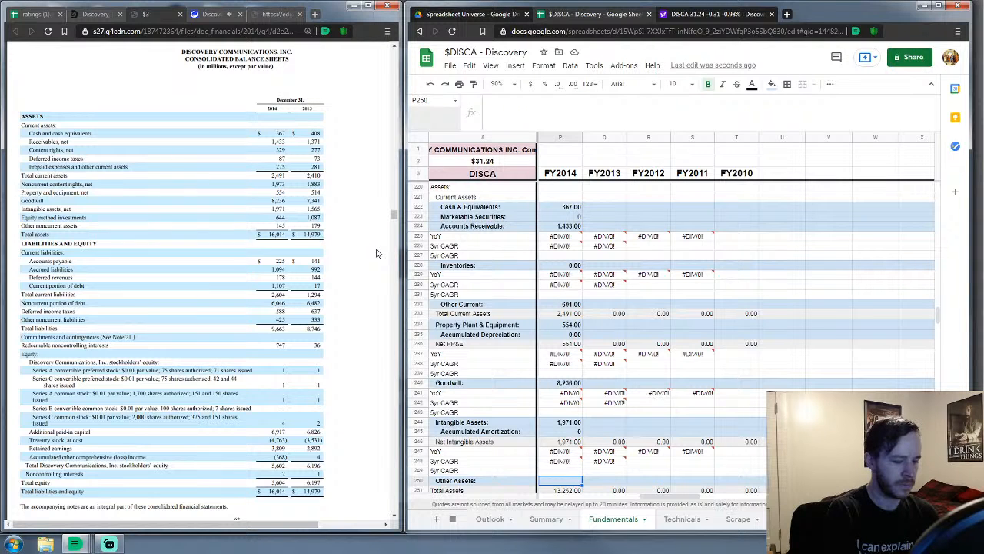
{"action": "type", "text": "2762"}
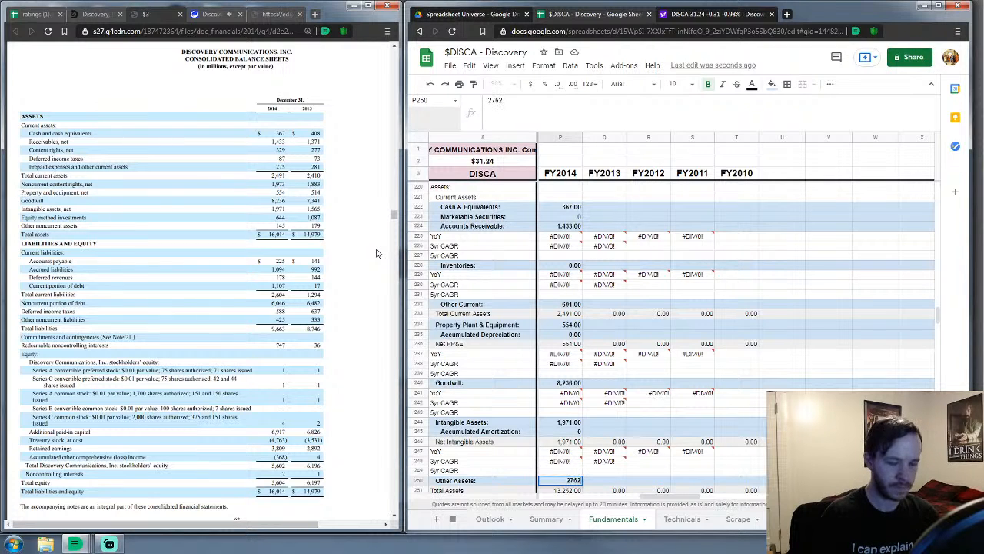
{"action": "key", "text": "Return"}
{"action": "key", "text": "Down"}
{"action": "key", "text": "Down"}
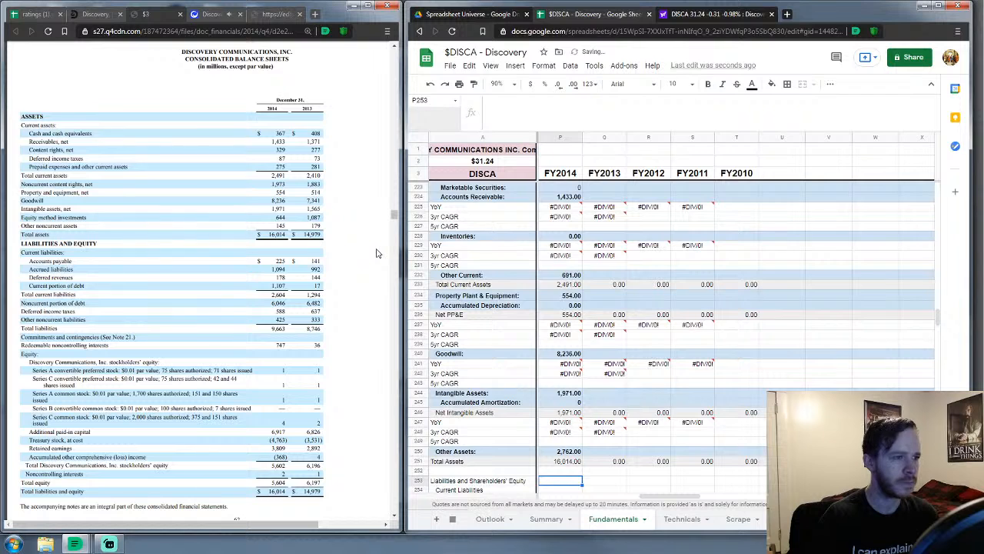
Enter FY2014 current debt 1,107, accounts payable 225 and other current liabilities 1,272
{"action": "key", "text": "Down"}
{"action": "key", "text": "Down"}
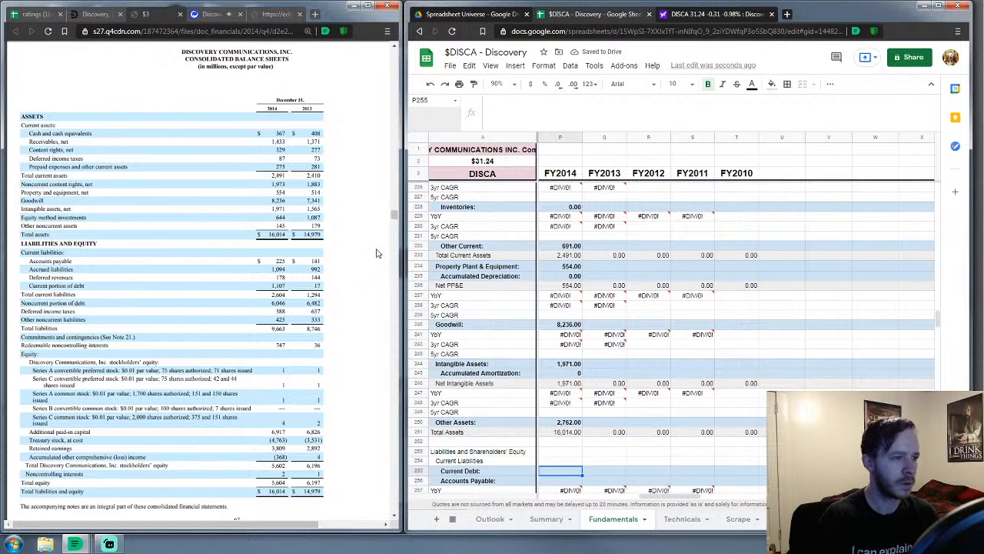
{"action": "type", "text": "1107"}
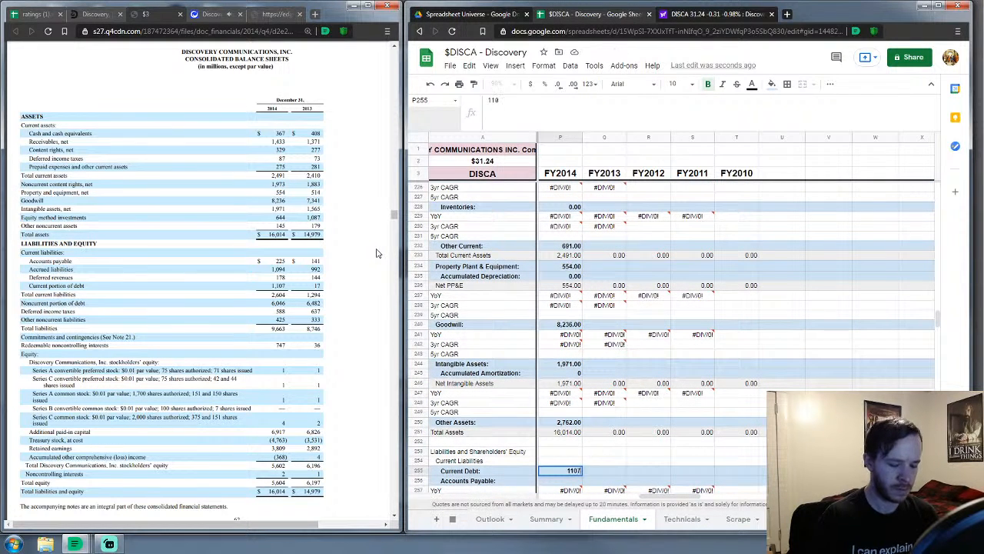
{"action": "key", "text": "Return"}
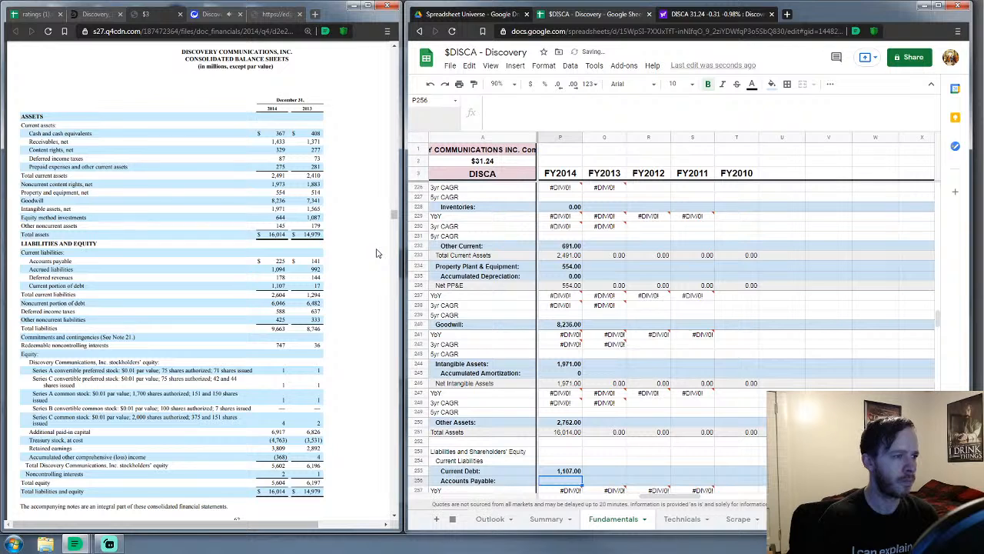
{"action": "type", "text": "225"}
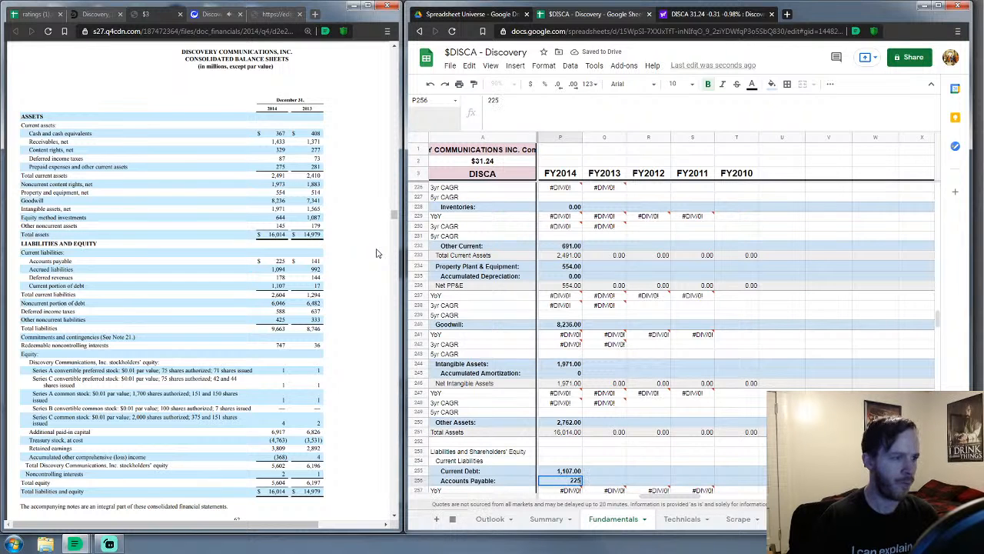
{"action": "key", "text": "Return"}
{"action": "key", "text": "Down"}
{"action": "key", "text": "Down"}
{"action": "key", "text": "Down"}
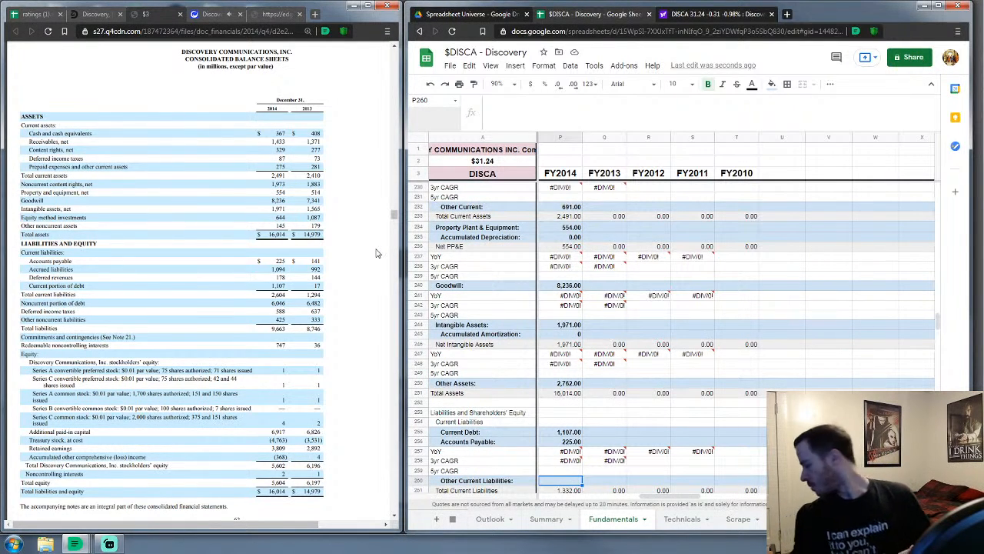
{"action": "type", "text": "1,27"}
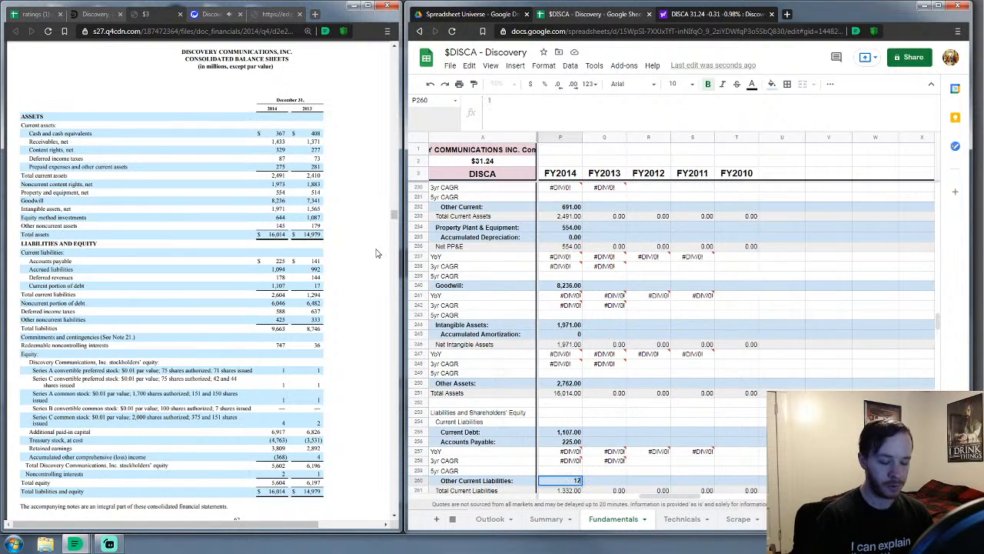
{"action": "type", "text": "2"}
{"action": "key", "text": "Return"}
{"action": "key", "text": "Down"}
{"action": "key", "text": "Down"}
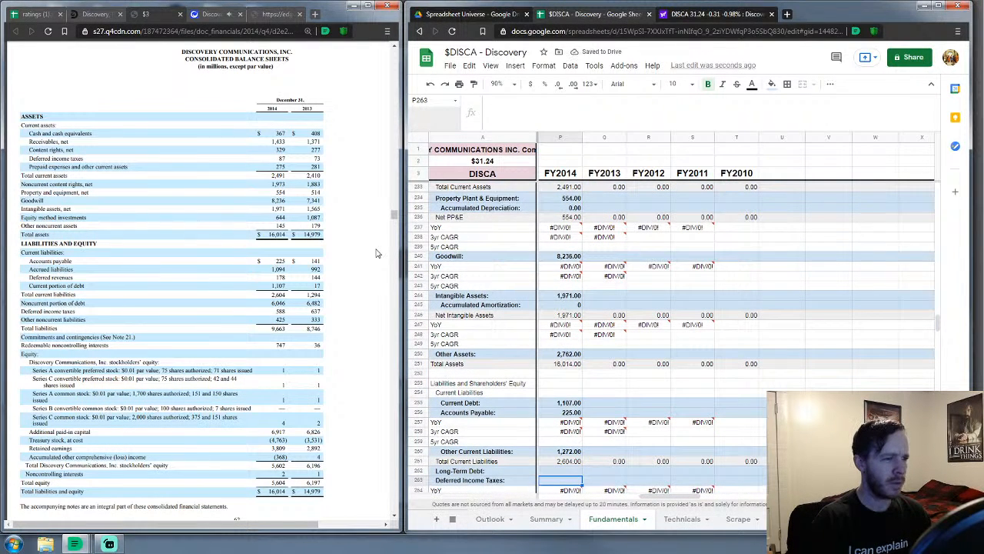
Enter FY2014 long-term debt 6,046, deferred income taxes 588 and other liabilities 425
{"action": "key", "text": "Up"}
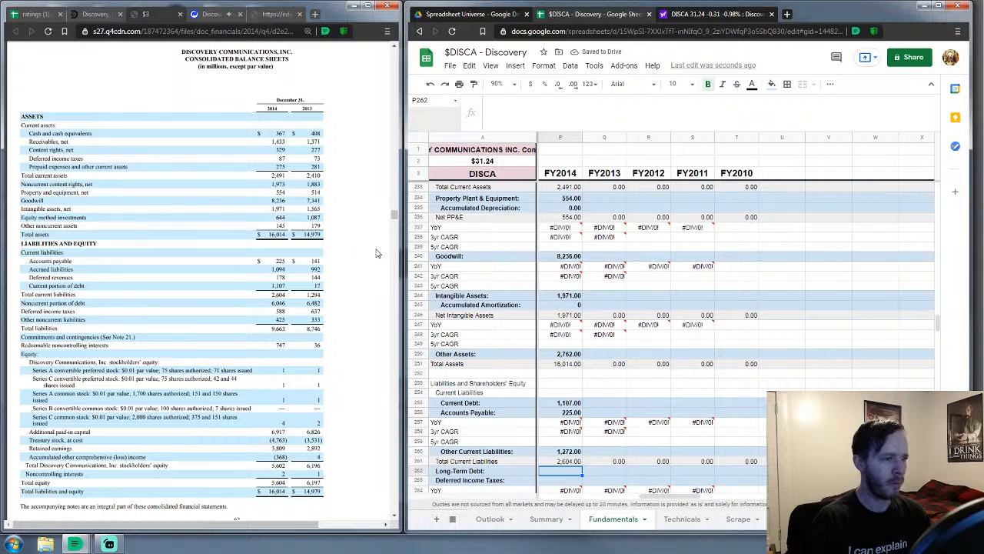
{"action": "type", "text": "6046"}
{"action": "key", "text": "Return"}
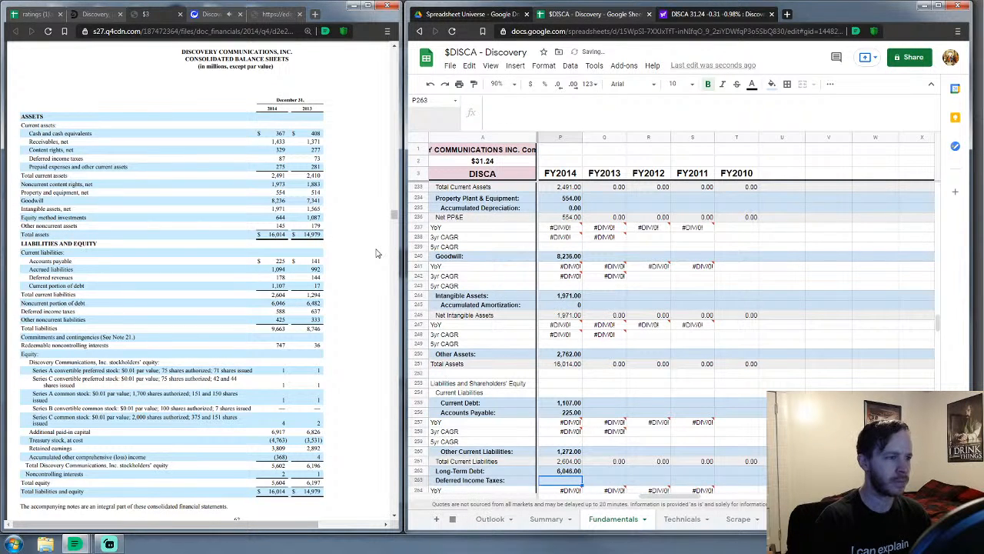
{"action": "type", "text": "588"}
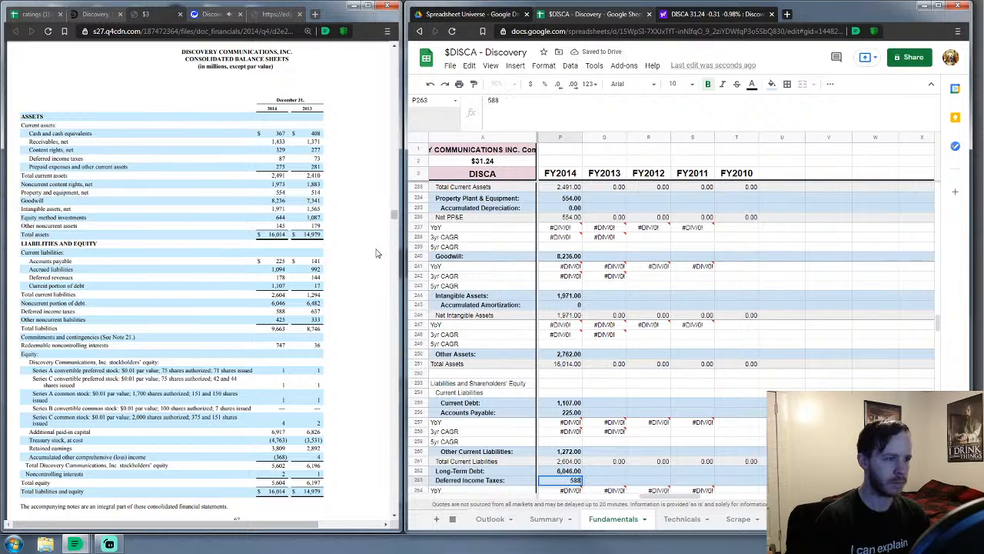
{"action": "key", "text": "Return"}
{"action": "key", "text": "Down"}
{"action": "key", "text": "Down"}
{"action": "key", "text": "Down"}
{"action": "type", "text": "425"}
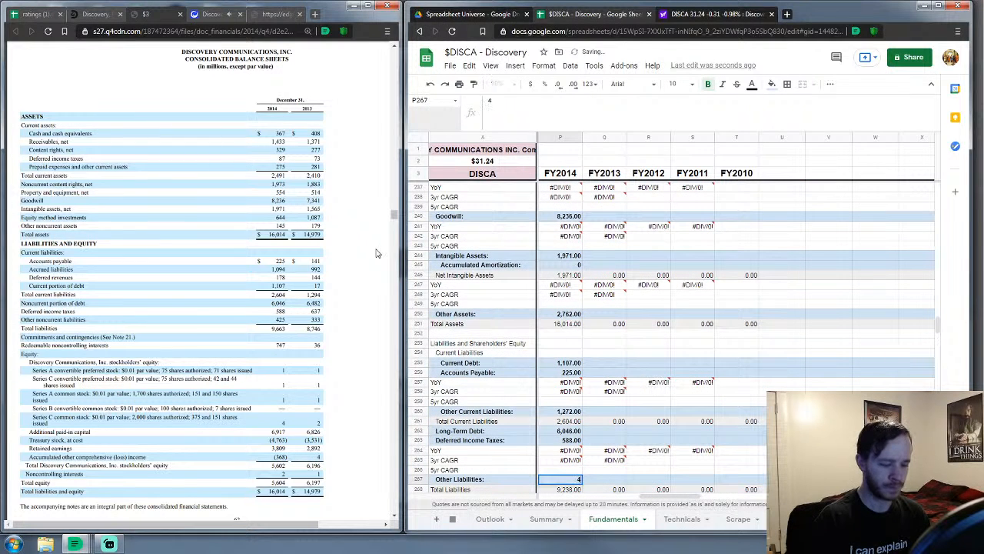
{"action": "key", "text": "Return"}
{"action": "key", "text": "Down"}
{"action": "key", "text": "Down"}
{"action": "key", "text": "Down"}
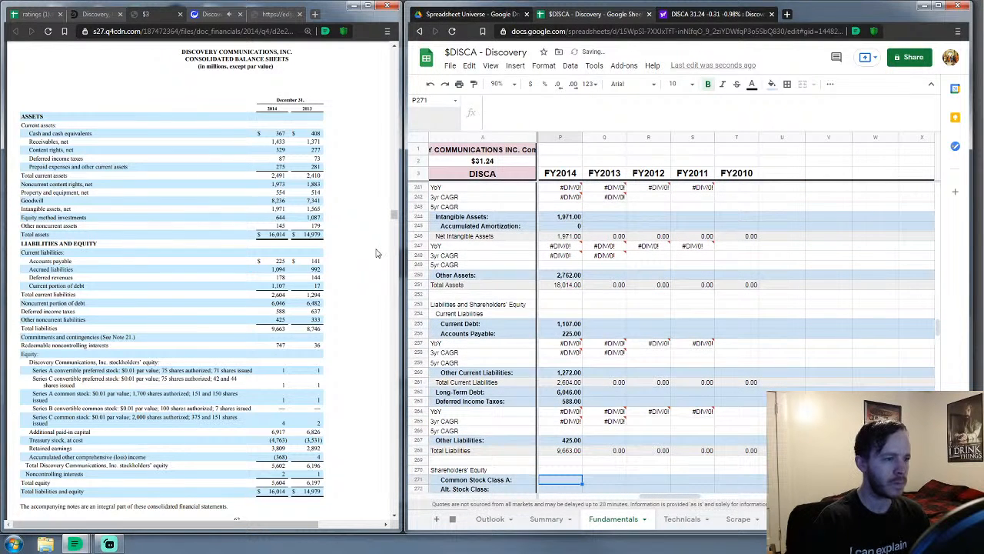
Enter the FY2014 stock lines: Alt. Stock Class 747, Common Stock Class A 2, Class C 5
{"action": "key", "text": "Down"}
{"action": "type", "text": "747"}
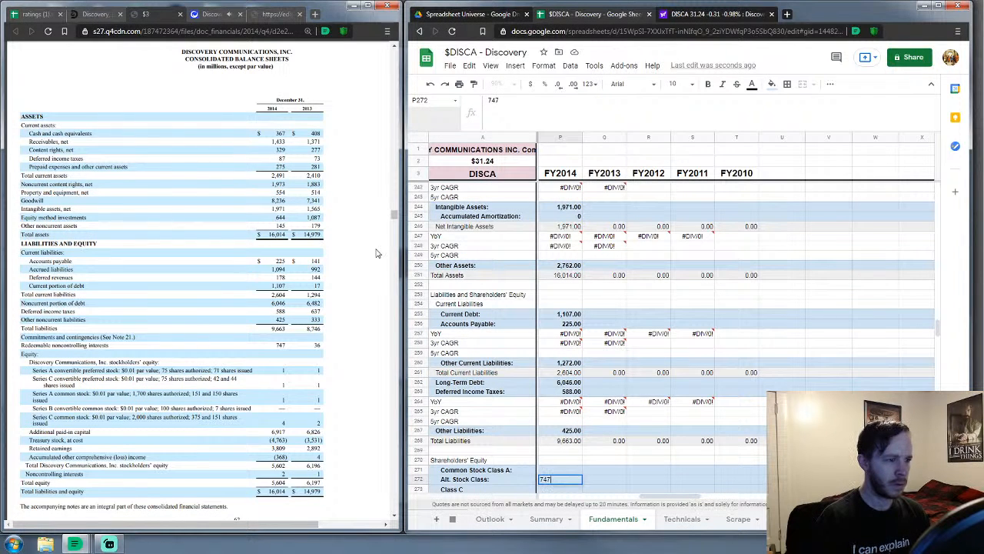
{"action": "key", "text": "Up"}
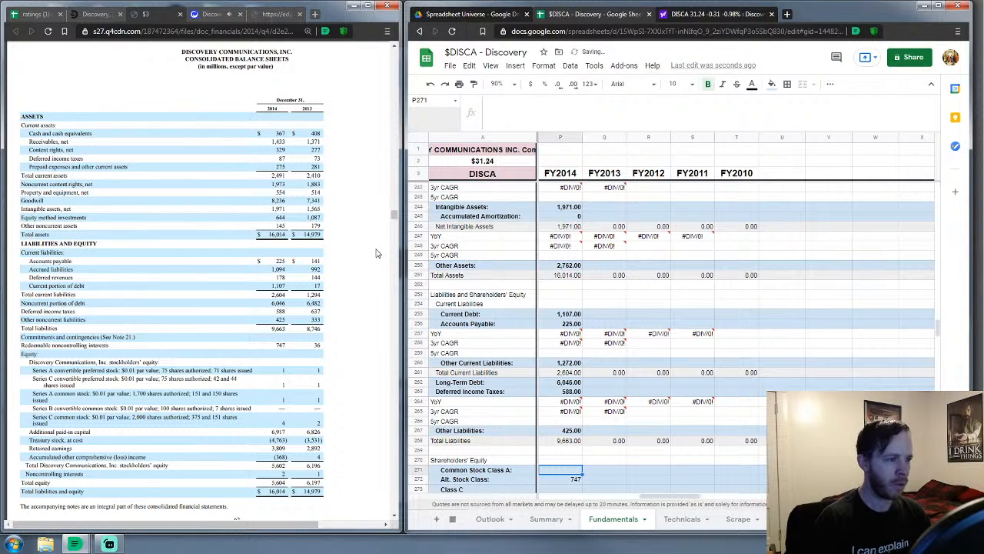
{"action": "type", "text": "2"}
{"action": "key", "text": "Return"}
{"action": "key", "text": "Return"}
{"action": "type", "text": "5"}
{"action": "key", "text": "Return"}
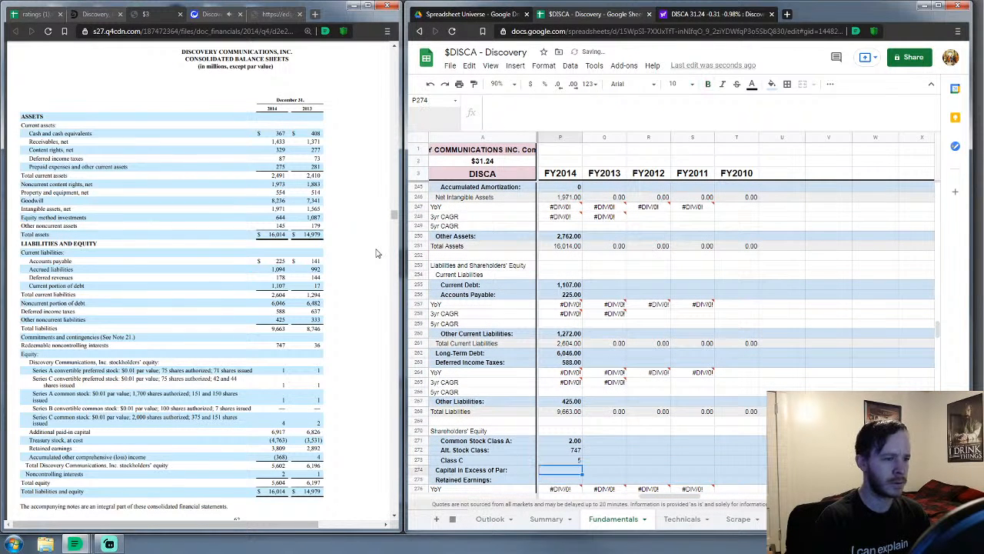
Enter capital in excess 6917, retained earnings 3809, Acc. Other -368, treasury stock 4763, noncontrolling interests 2
{"action": "type", "text": "6917"}
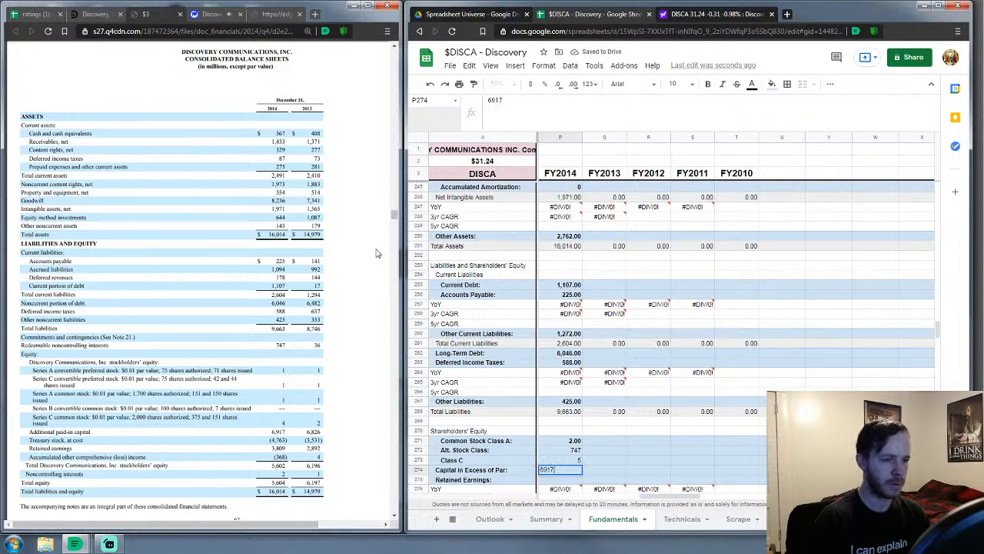
{"action": "key", "text": "Return"}
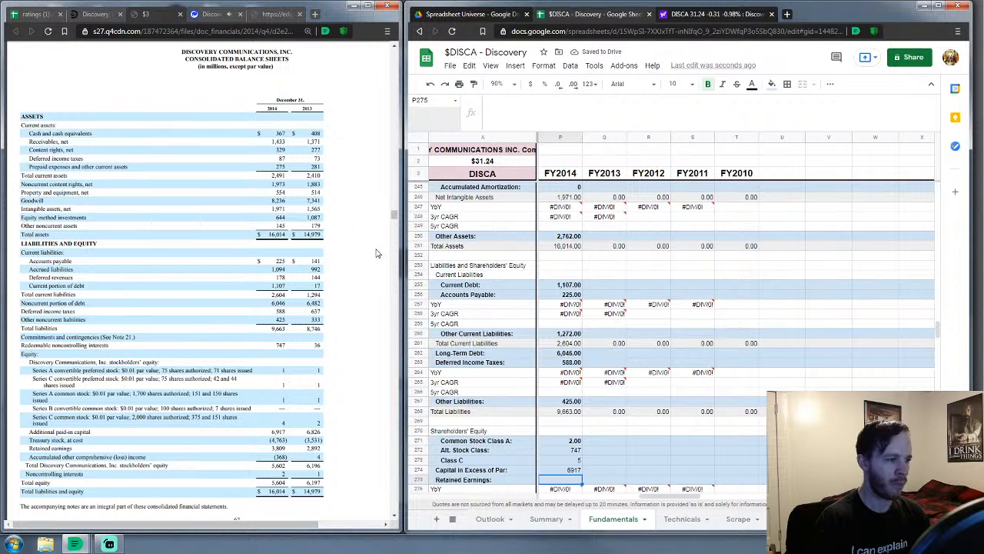
{"action": "type", "text": "3809"}
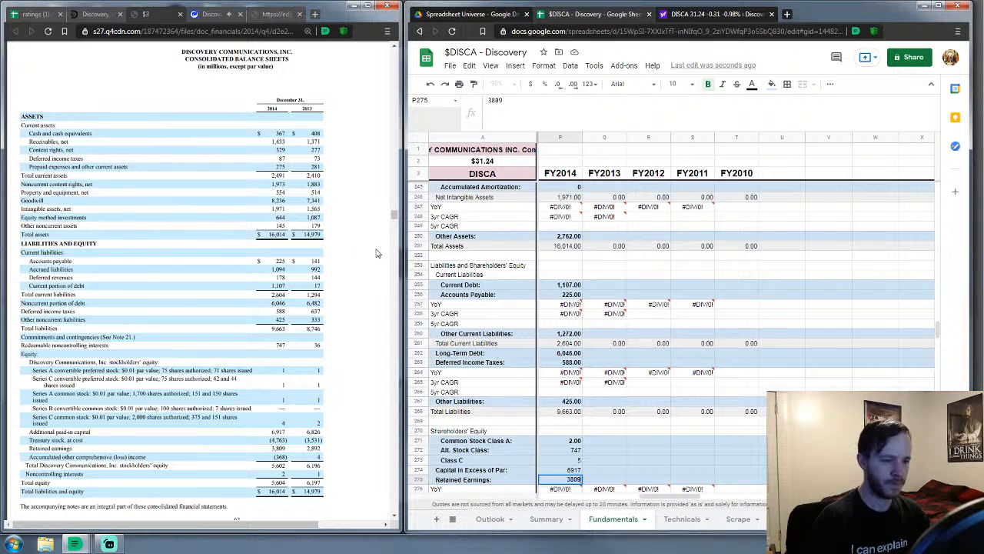
{"action": "key", "text": "Return"}
{"action": "key", "text": "Down"}
{"action": "key", "text": "Down"}
{"action": "key", "text": "Down"}
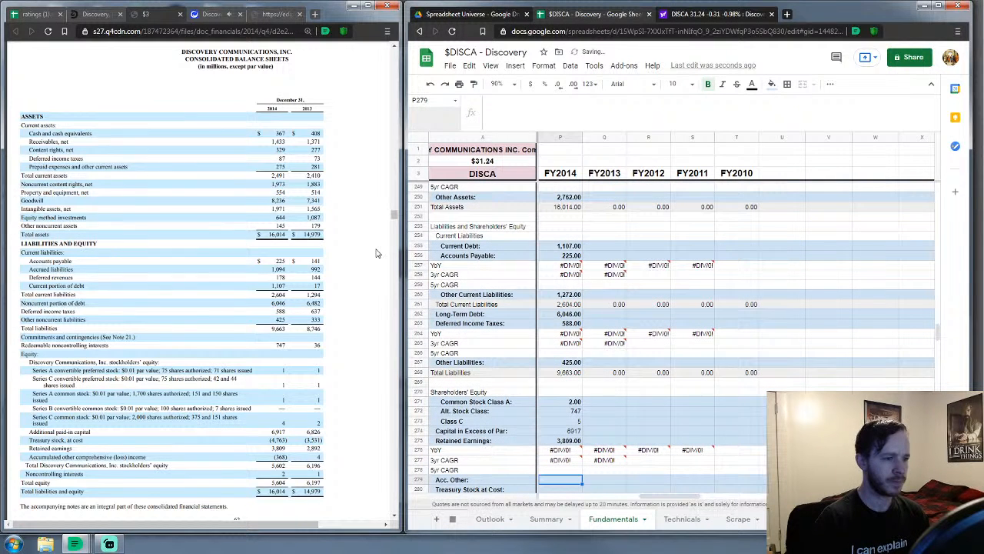
{"action": "type", "text": "-3"}
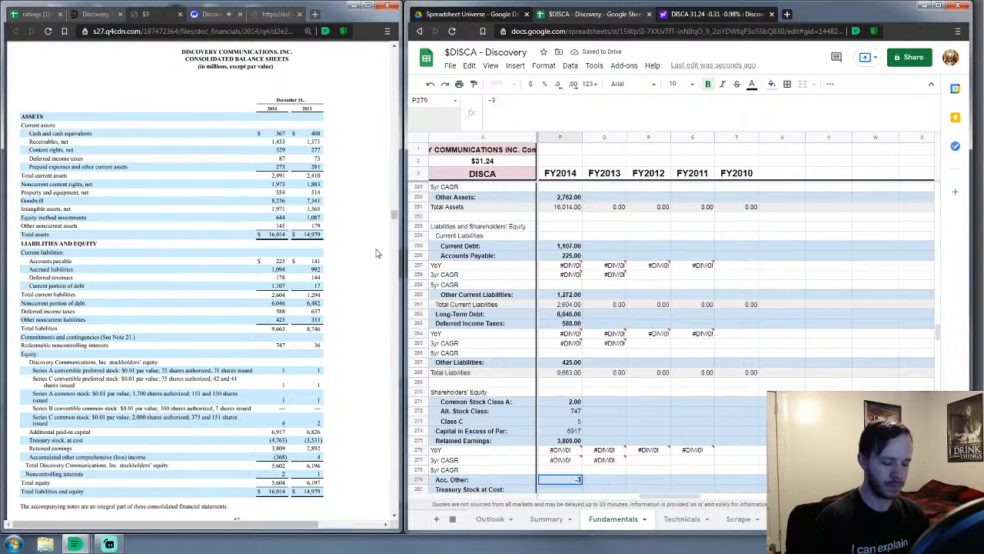
{"action": "type", "text": "68"}
{"action": "key", "text": "Return"}
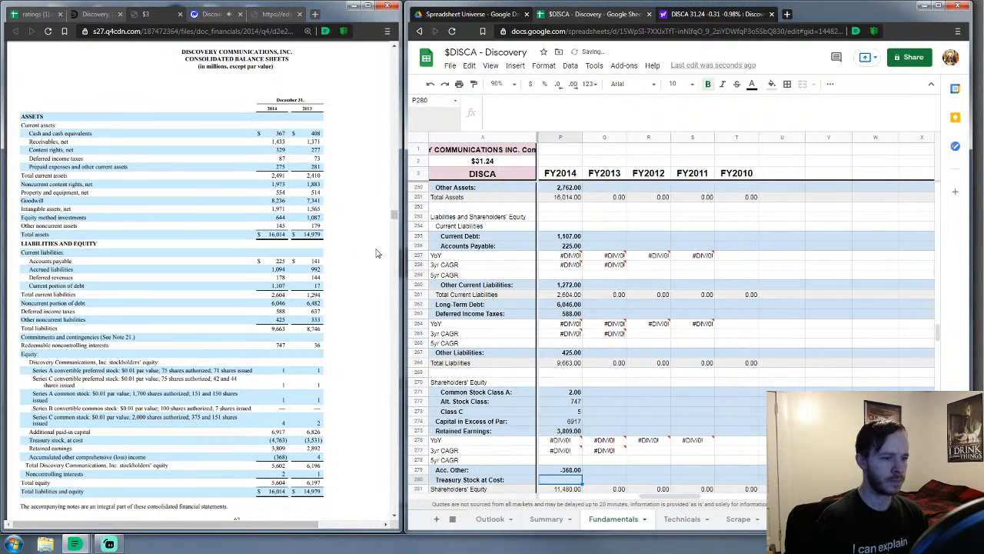
{"action": "type", "text": "4763"}
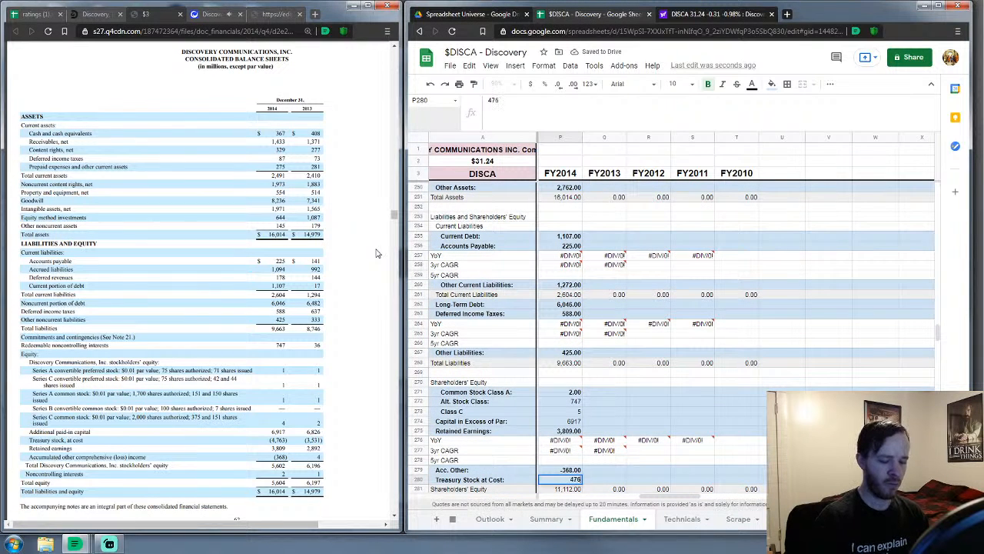
{"action": "key", "text": "Return"}
{"action": "key", "text": "Down"}
{"action": "key", "text": "Down"}
{"action": "key", "text": "Up"}
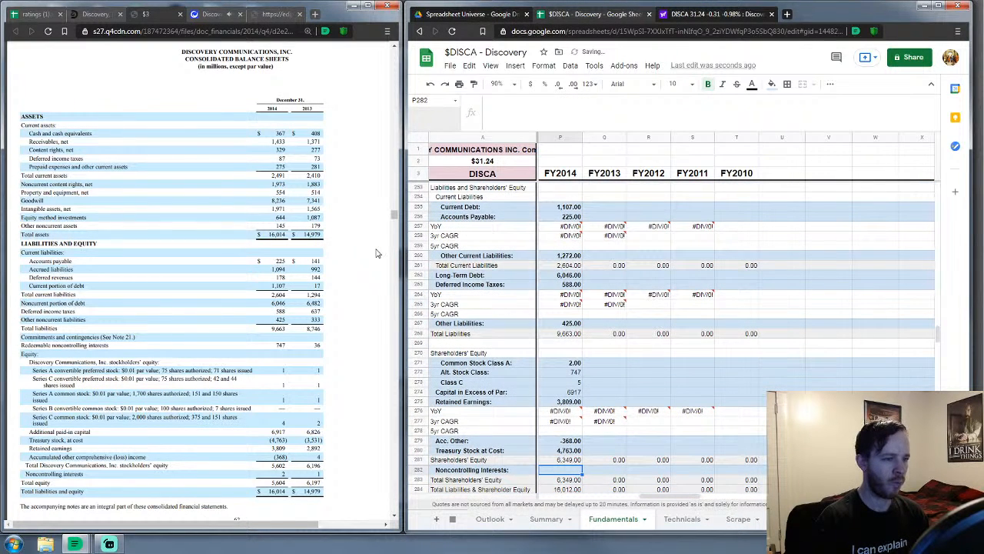
{"action": "type", "text": "2"}
{"action": "key", "text": "Return"}
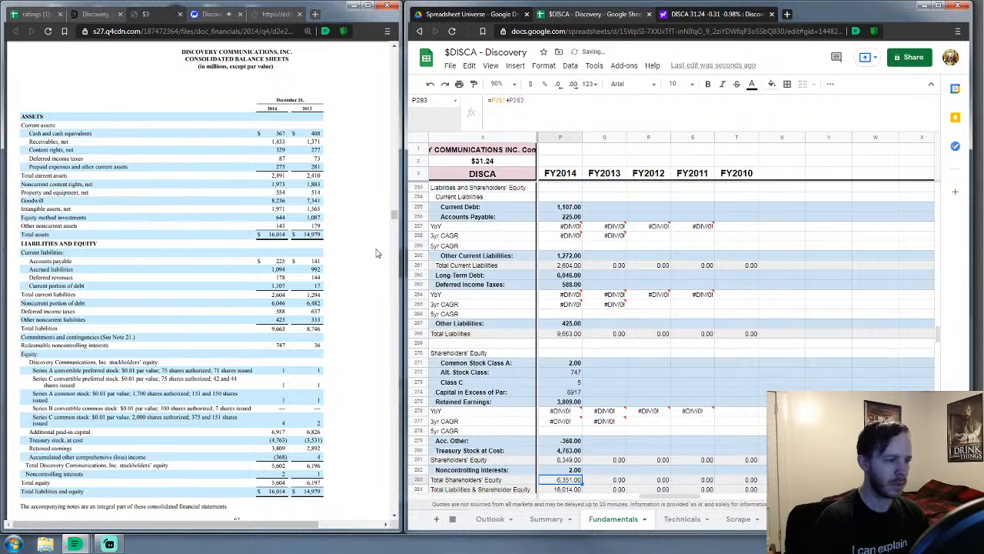
{"action": "key", "text": "Down"}
{"action": "key", "text": "Down"}
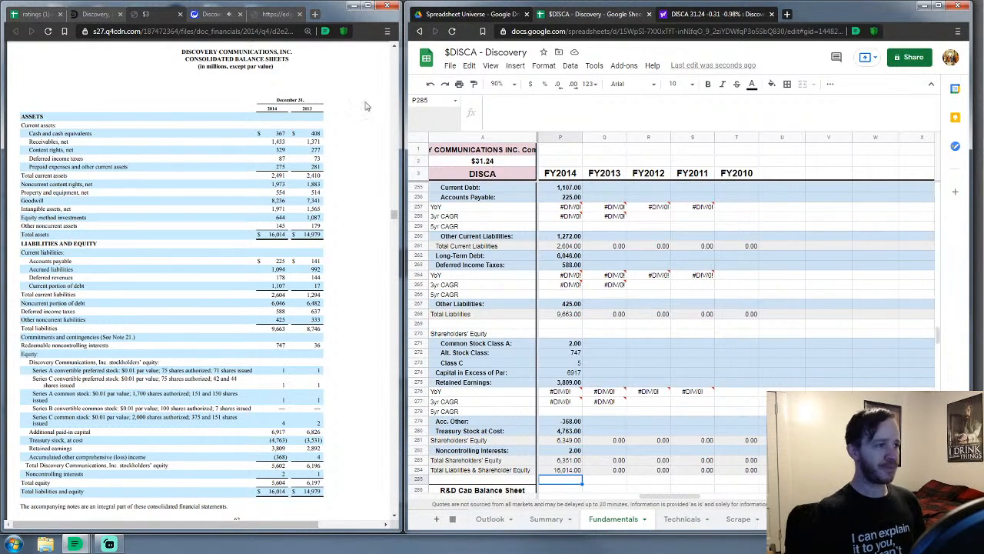
{"action": "left_click", "coordinate": [180, 14]}
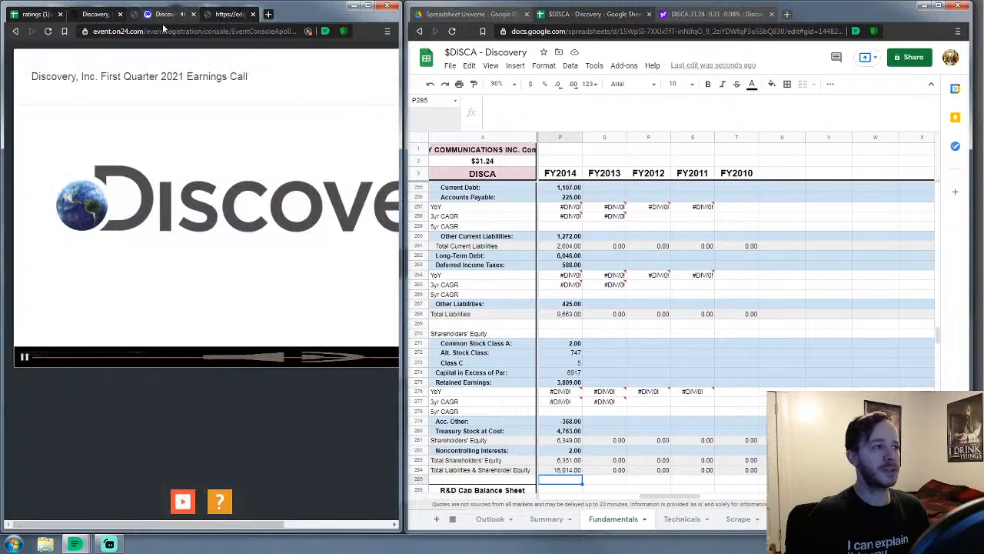
{"action": "left_click", "coordinate": [262, 16]}
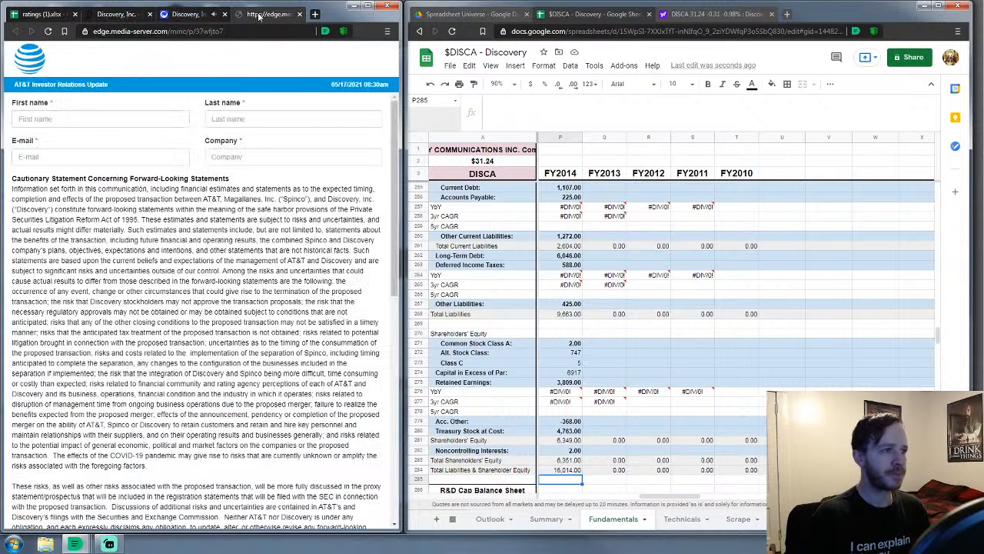
{"action": "left_click", "coordinate": [299, 13]}
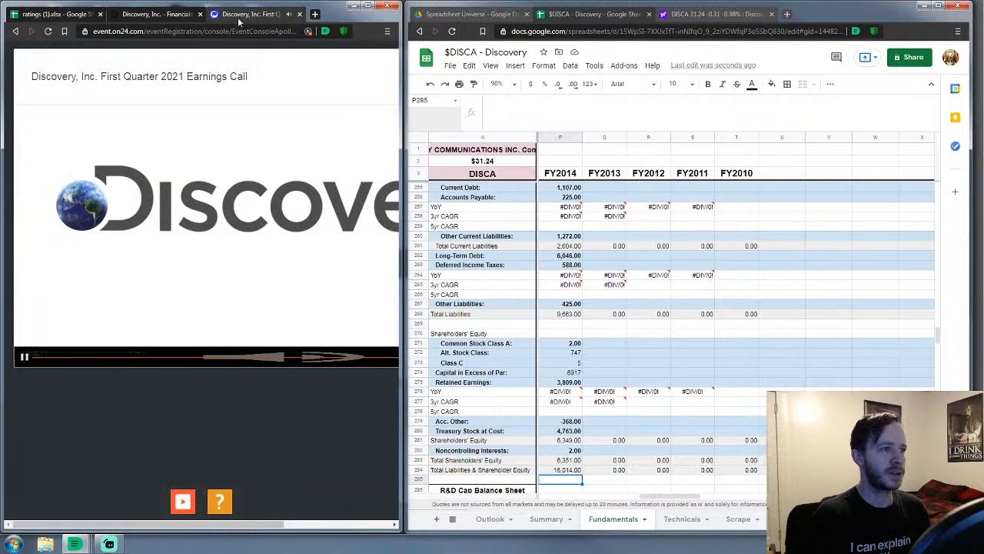
{"action": "left_click", "coordinate": [154, 14]}
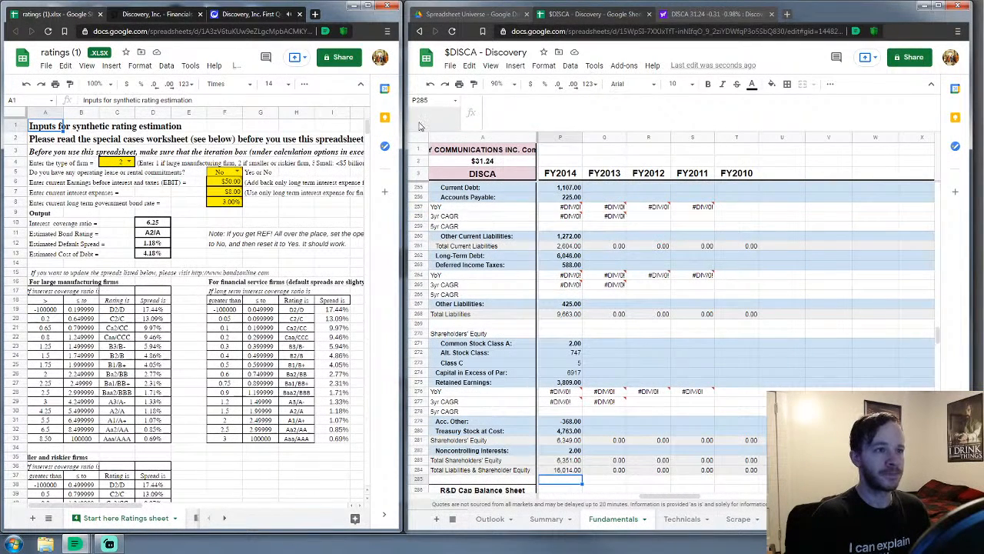
{"action": "left_click_drag", "start_coordinate": [405, 124], "coordinate": [169, 161]}
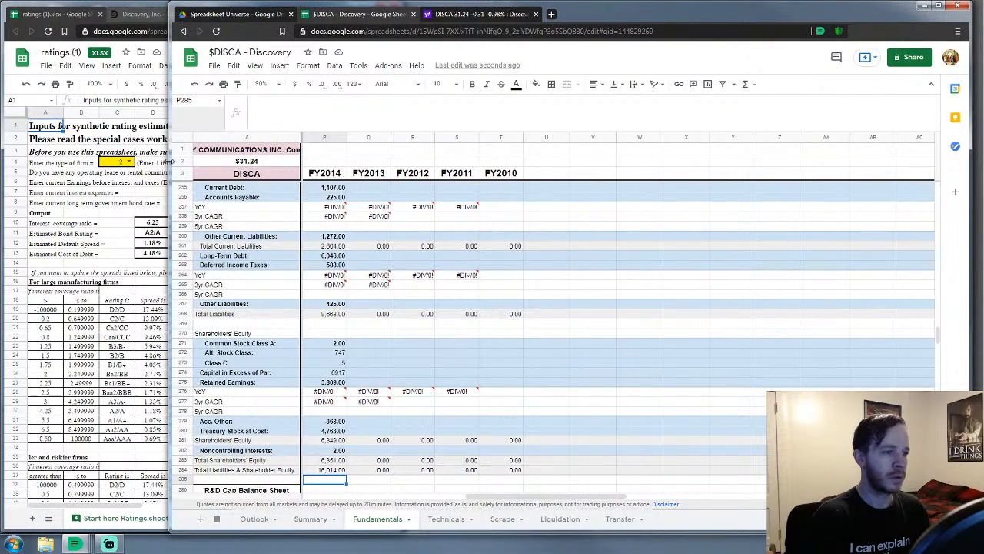
{"action": "left_click_drag", "start_coordinate": [540, 498], "coordinate": [368, 503]}
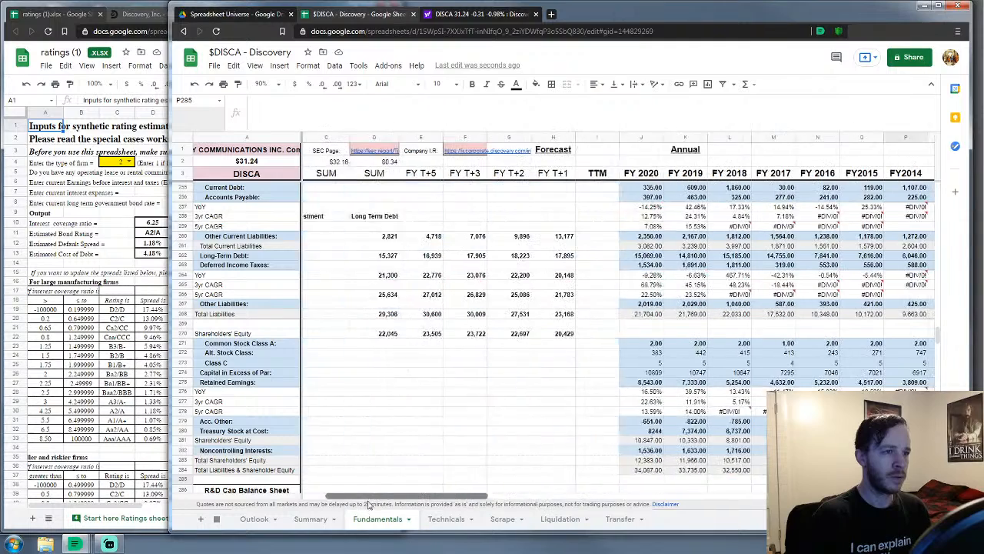
{"action": "scroll", "coordinate": [513, 343], "scroll_direction": "right", "scroll_amount": 3}
{"action": "scroll", "coordinate": [513, 343], "scroll_direction": "down", "scroll_amount": 1}
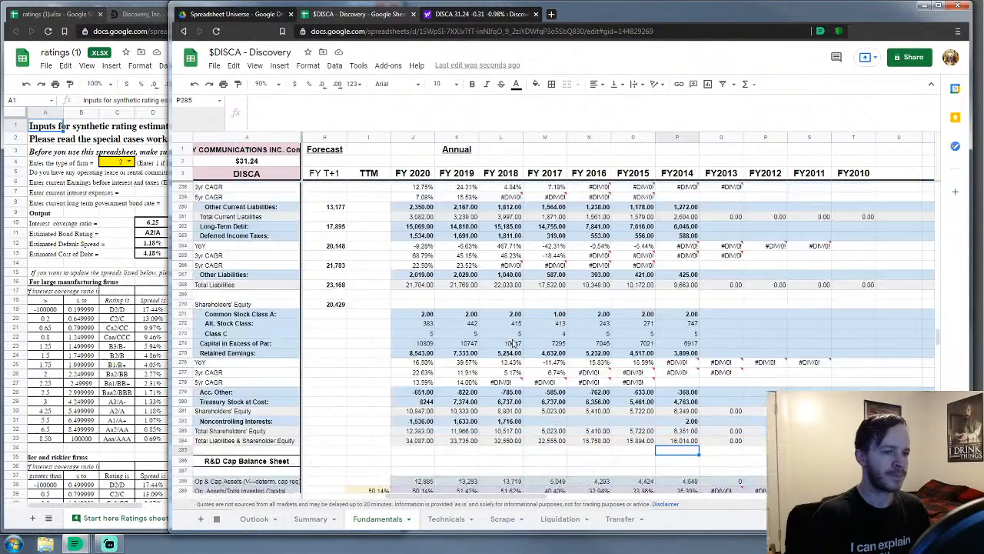
{"action": "scroll", "coordinate": [513, 343], "scroll_direction": "down", "scroll_amount": 1}
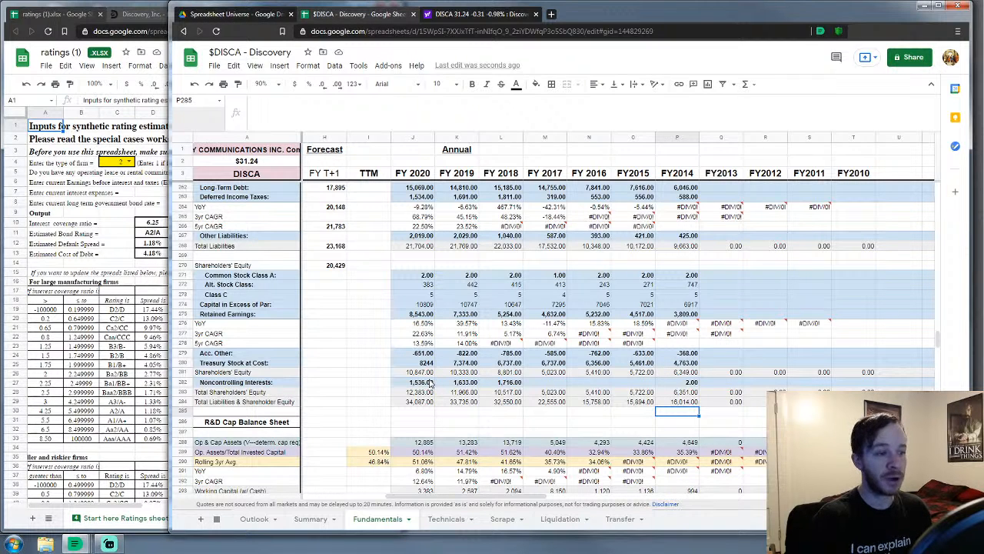
{"action": "scroll", "coordinate": [431, 382], "scroll_direction": "up", "scroll_amount": 3}
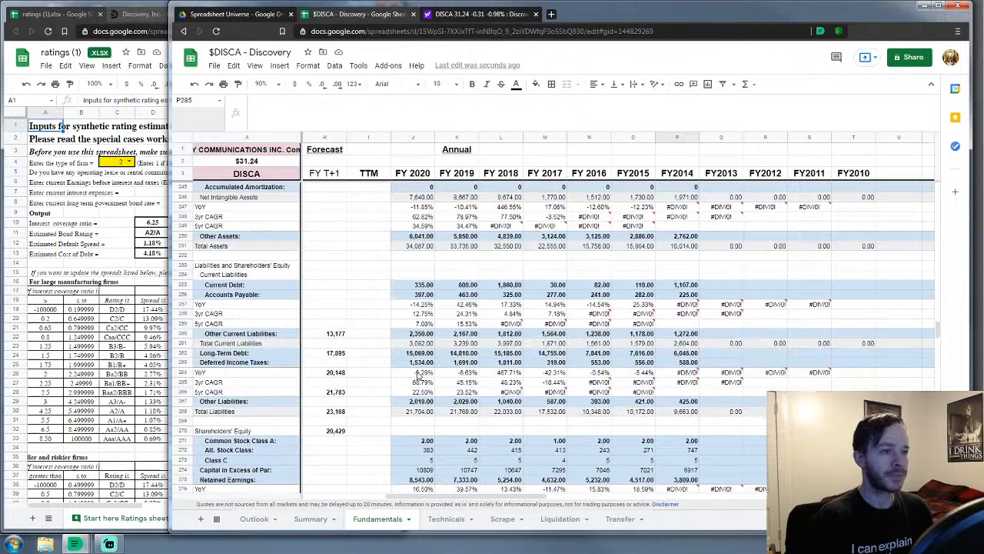
{"action": "scroll", "coordinate": [417, 375], "scroll_direction": "down", "scroll_amount": 2}
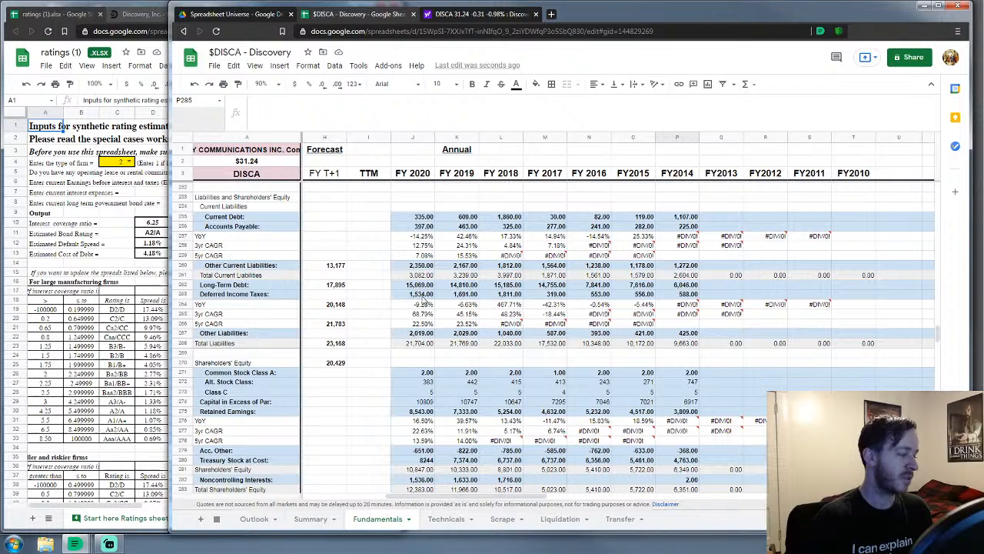
{"action": "scroll", "coordinate": [422, 301], "scroll_direction": "down", "scroll_amount": 1}
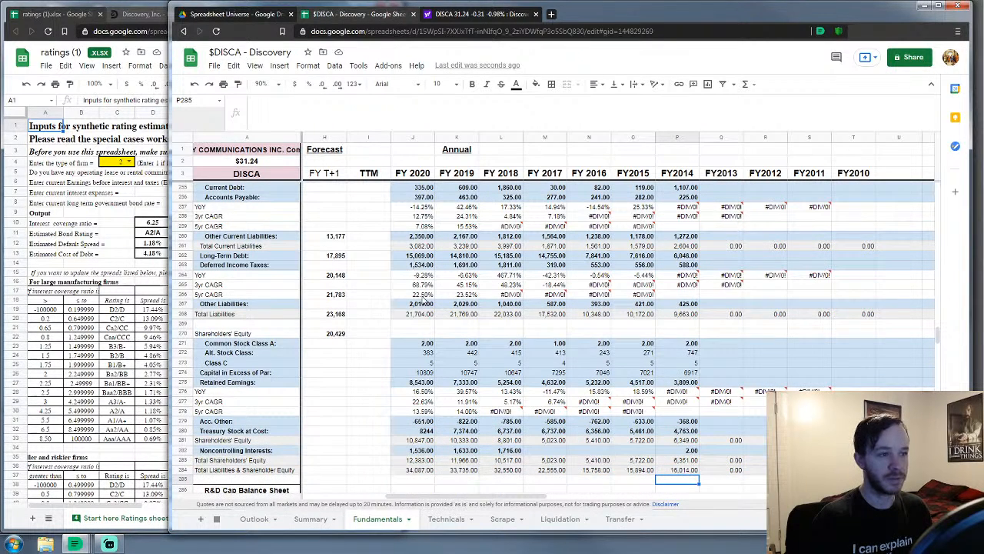
{"action": "scroll", "coordinate": [422, 301], "scroll_direction": "up", "scroll_amount": 1}
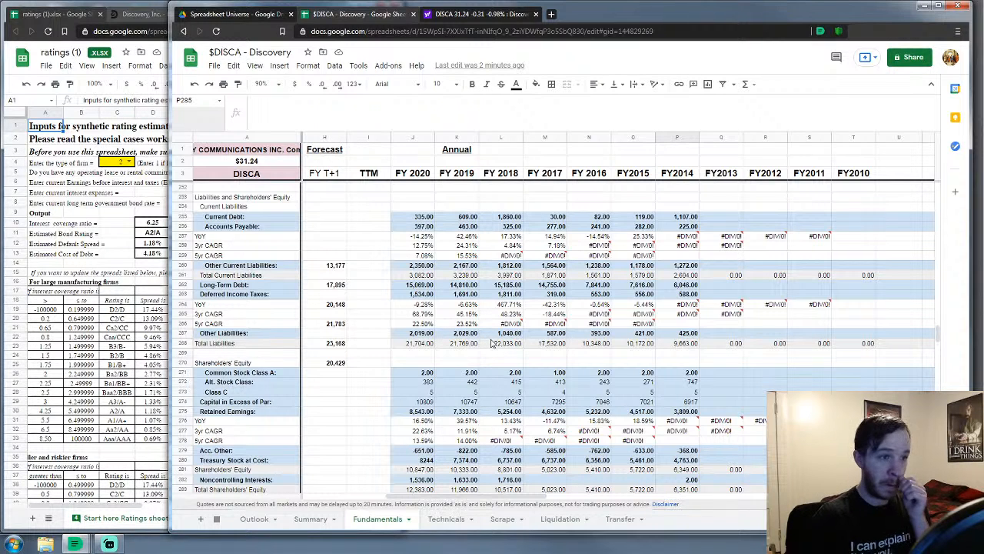
{"action": "scroll", "coordinate": [445, 298], "scroll_direction": "up", "scroll_amount": 3}
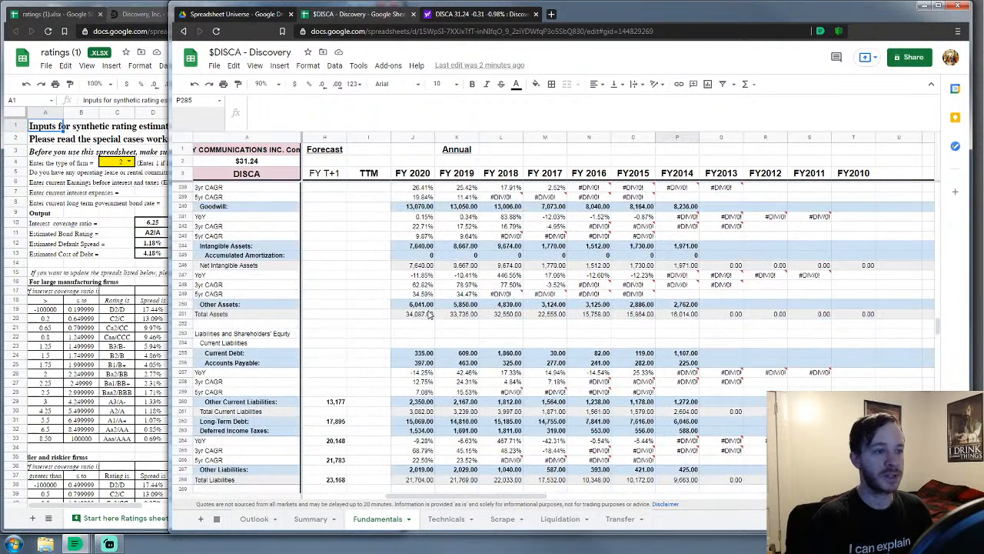
{"action": "scroll", "coordinate": [464, 336], "scroll_direction": "up", "scroll_amount": 3}
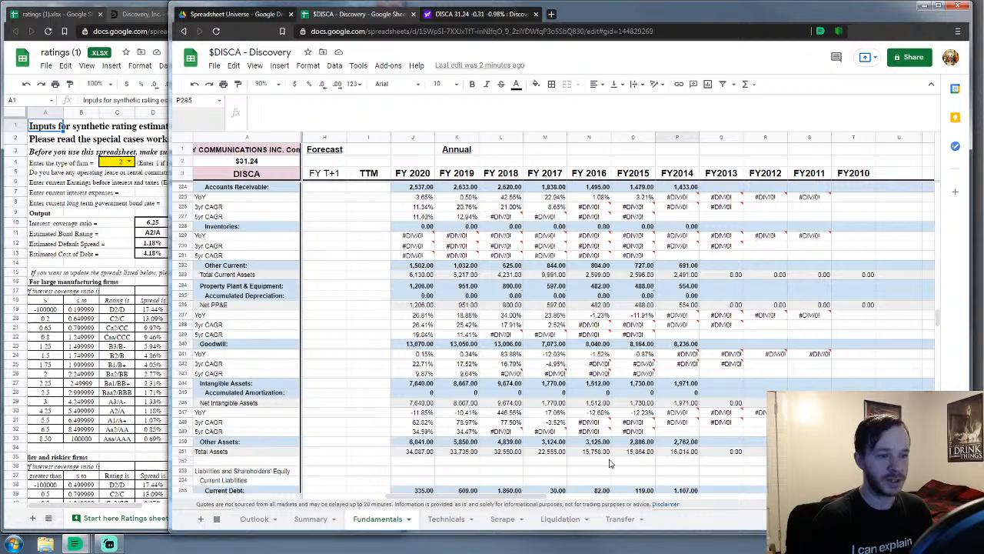
{"action": "scroll", "coordinate": [650, 459], "scroll_direction": "down", "scroll_amount": 10}
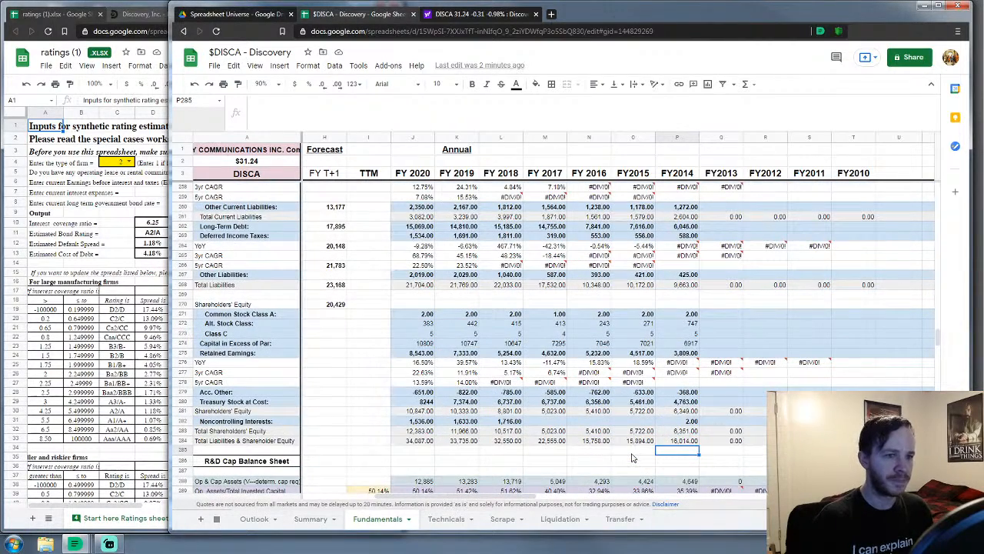
{"action": "scroll", "coordinate": [619, 450], "scroll_direction": "up", "scroll_amount": 5}
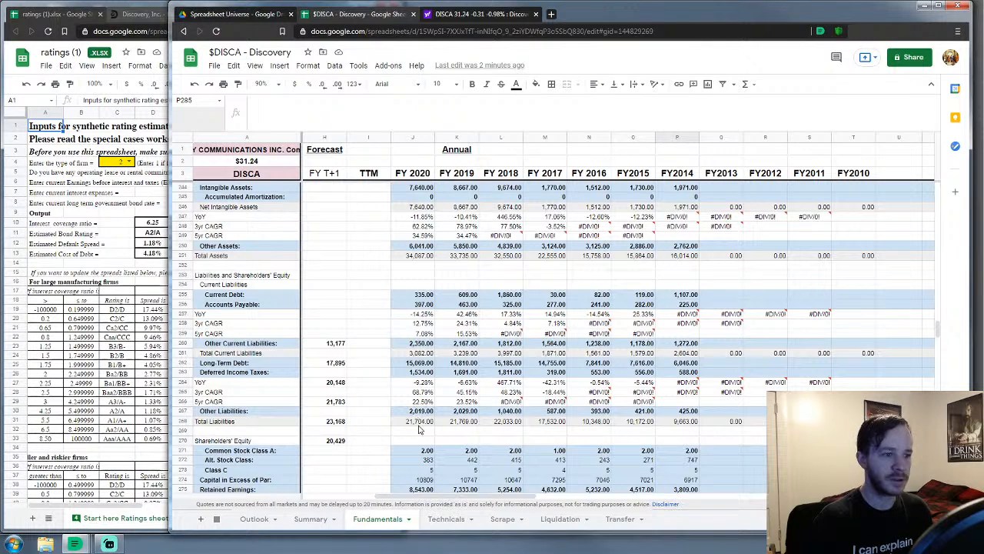
{"action": "scroll", "coordinate": [489, 372], "scroll_direction": "up", "scroll_amount": 10}
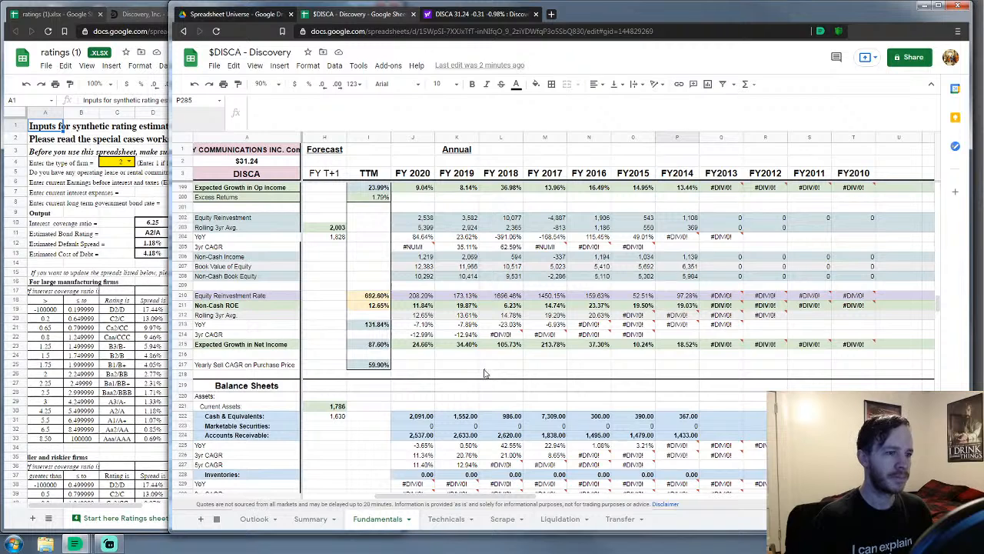
{"action": "scroll", "coordinate": [485, 373], "scroll_direction": "up", "scroll_amount": 1}
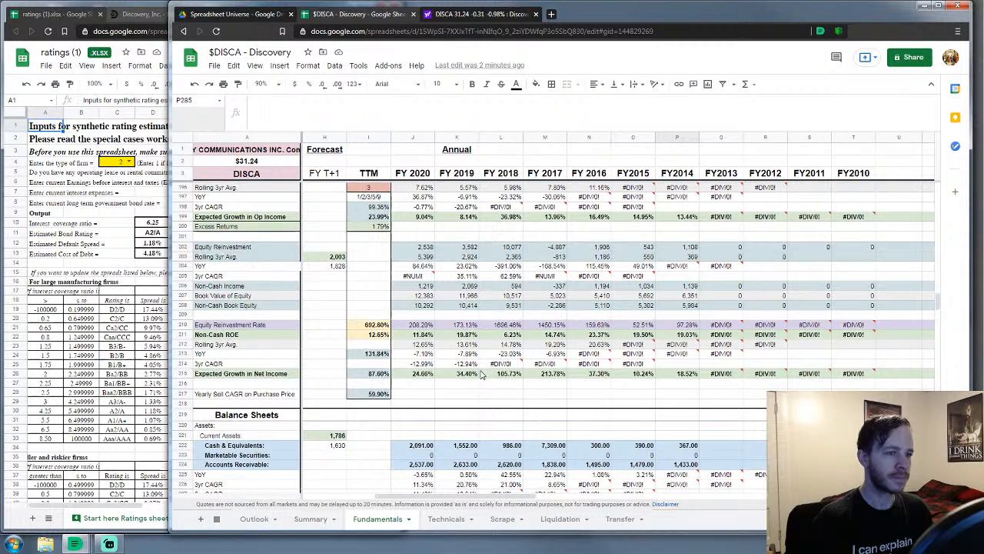
{"action": "scroll", "coordinate": [480, 375], "scroll_direction": "up", "scroll_amount": 2}
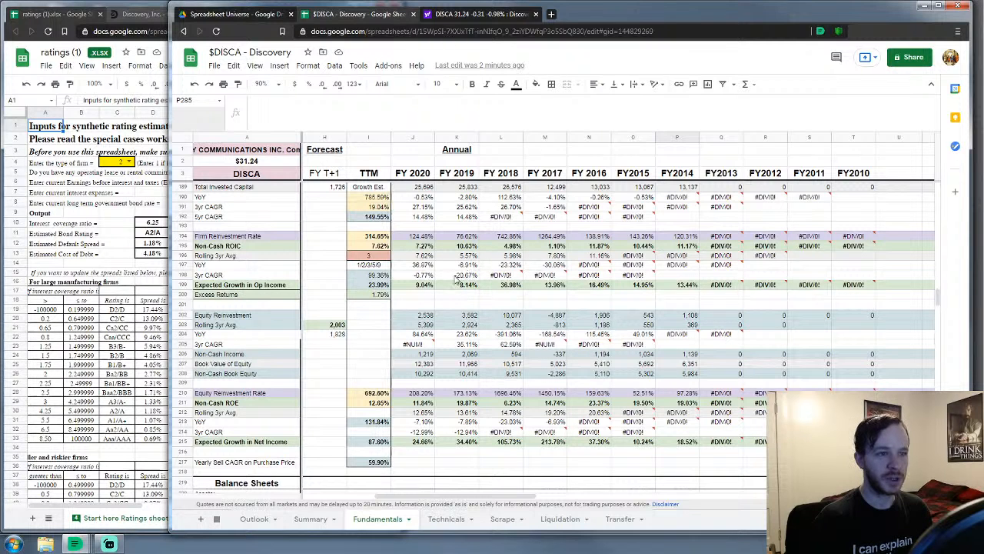
{"action": "left_click", "coordinate": [370, 256]}
{"action": "type", "text": "5"}
{"action": "key", "text": "Return"}
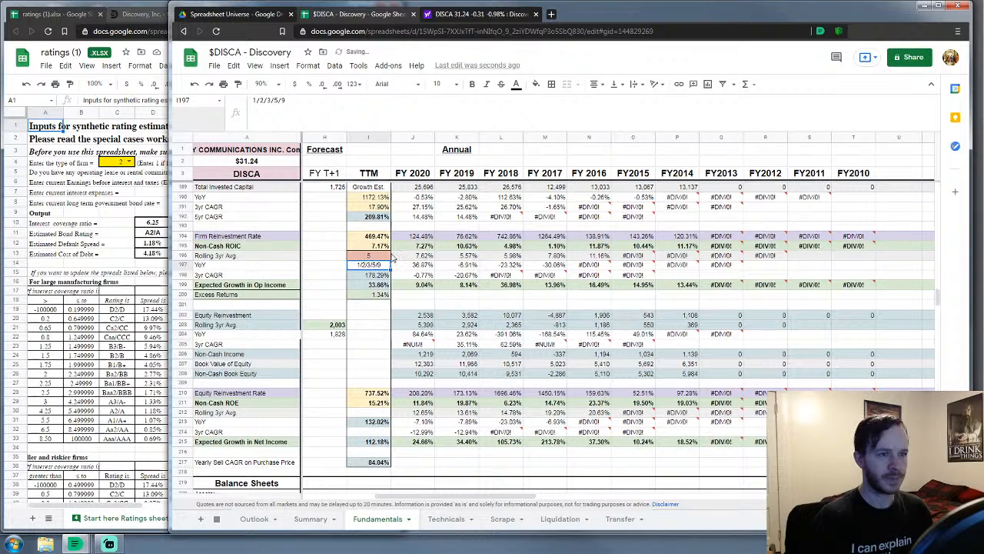
{"action": "left_click_drag", "start_coordinate": [671, 246], "coordinate": [419, 249]}
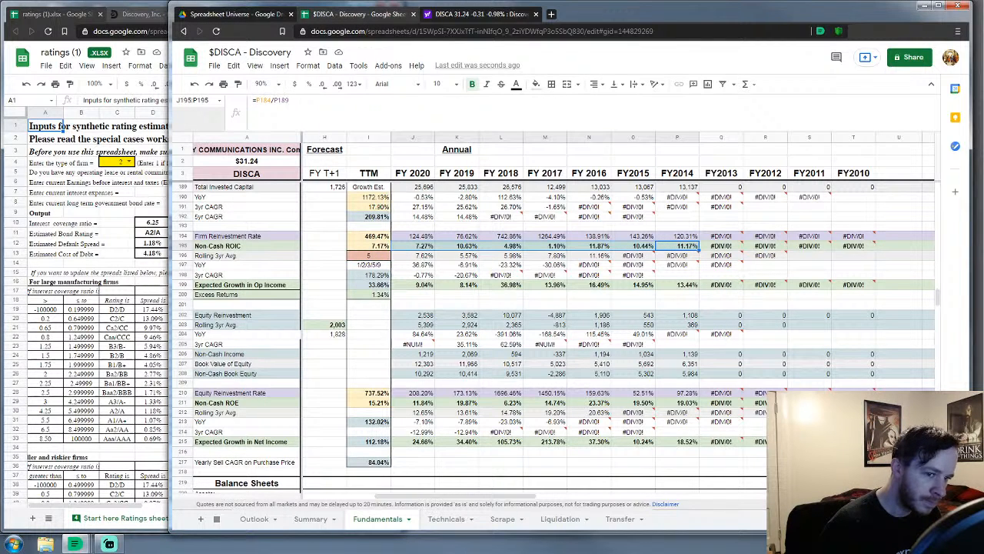
{"action": "left_click", "coordinate": [311, 277]}
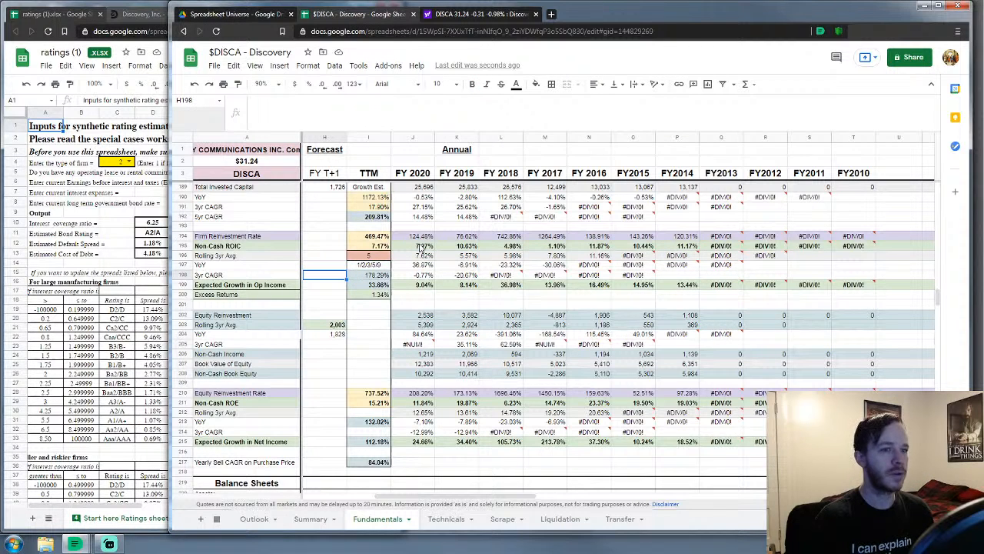
{"action": "left_click", "coordinate": [369, 255]}
{"action": "type", "text": "3"}
{"action": "key", "text": "Return"}
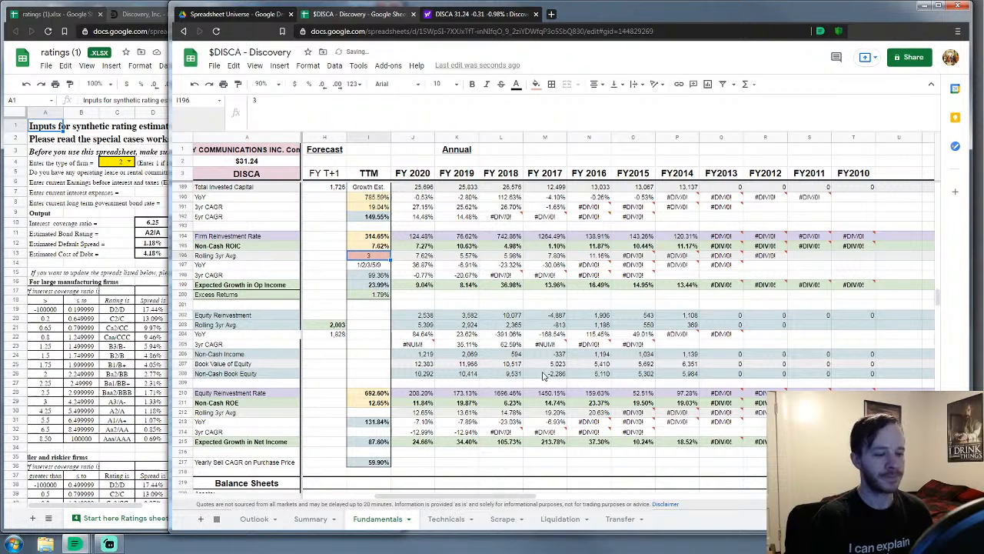
{"action": "scroll", "coordinate": [541, 369], "scroll_direction": "up", "scroll_amount": 3}
{"action": "scroll", "coordinate": [541, 360], "scroll_direction": "up", "scroll_amount": 2}
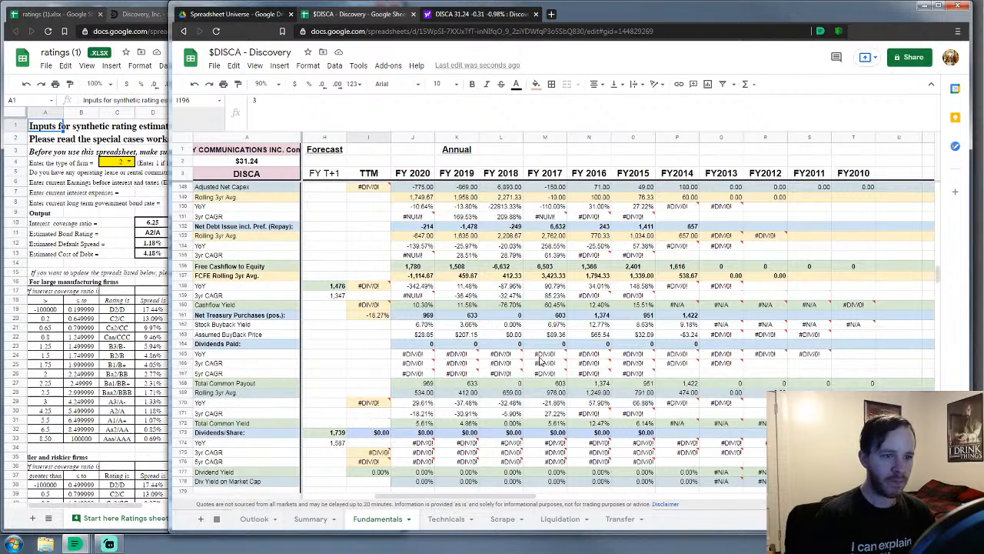
Select the Net Treasury Purchases and Free Cashflow to Equity values for FY2020 through FY2014
{"action": "left_click", "coordinate": [426, 316]}
{"action": "left_click_drag", "start_coordinate": [433, 322], "coordinate": [675, 321]}
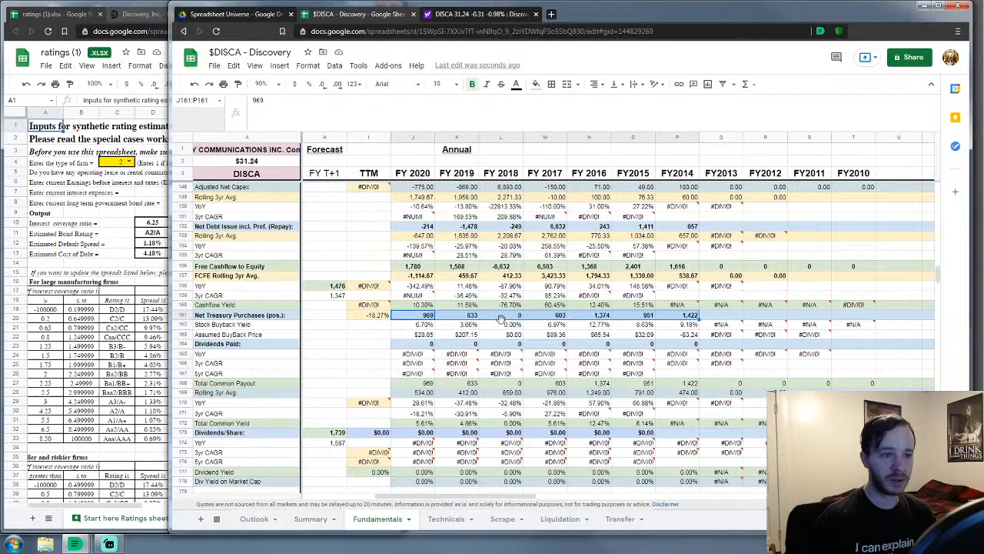
{"action": "left_click", "coordinate": [368, 335]}
{"action": "left_click_drag", "start_coordinate": [415, 267], "coordinate": [678, 269]}
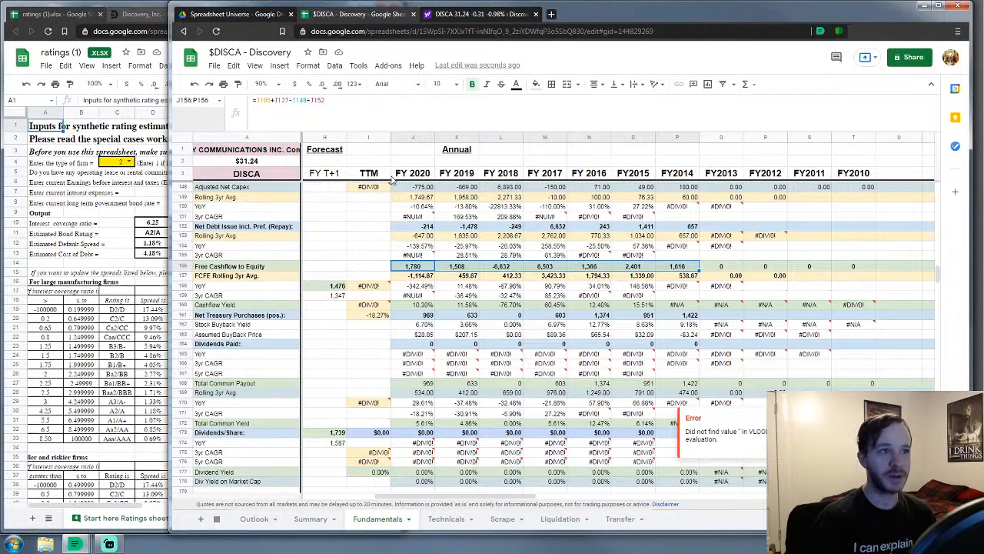
Close the Discovery first-quarter and financials pages in the left Chrome window
{"action": "left_click", "coordinate": [133, 14]}
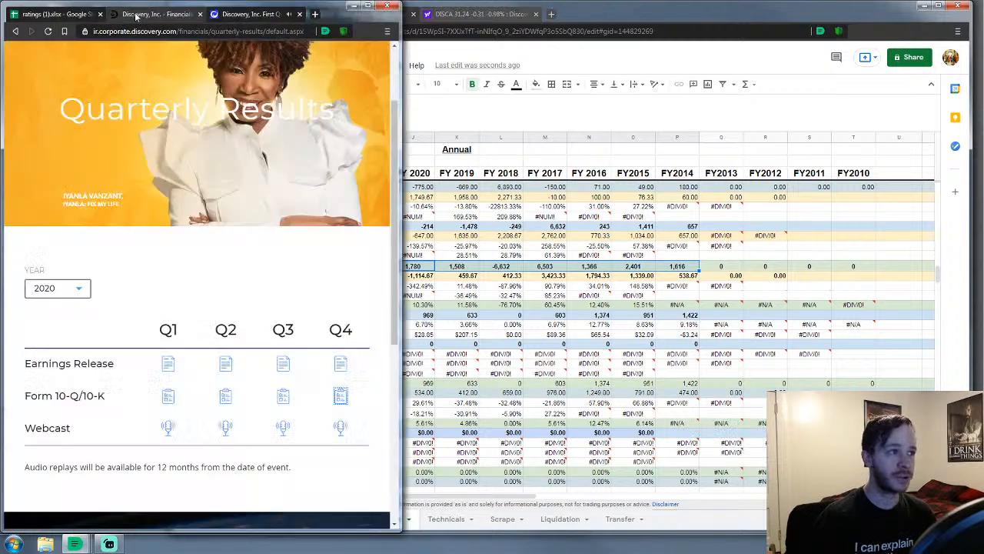
{"action": "left_click", "coordinate": [300, 14]}
{"action": "left_click", "coordinate": [246, 14]}
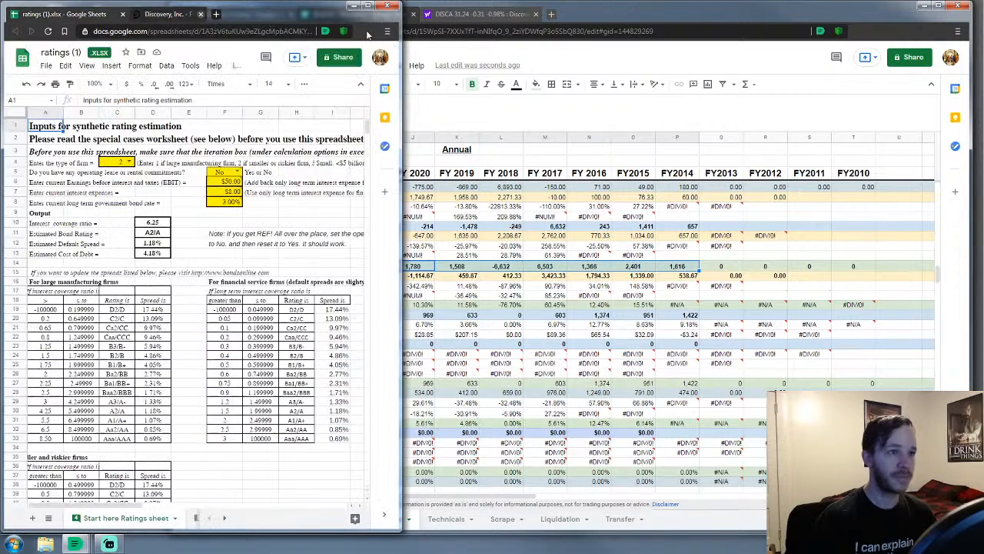
Back in the DISCA workbook, select Net Debt Issue for FY2020 through FY2014
{"action": "left_click", "coordinate": [643, 154]}
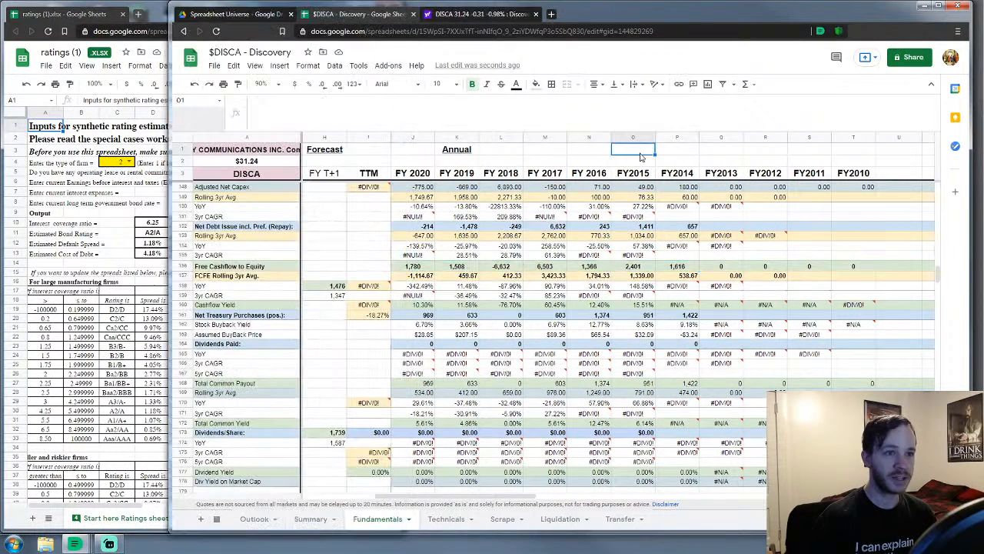
{"action": "left_click", "coordinate": [351, 228]}
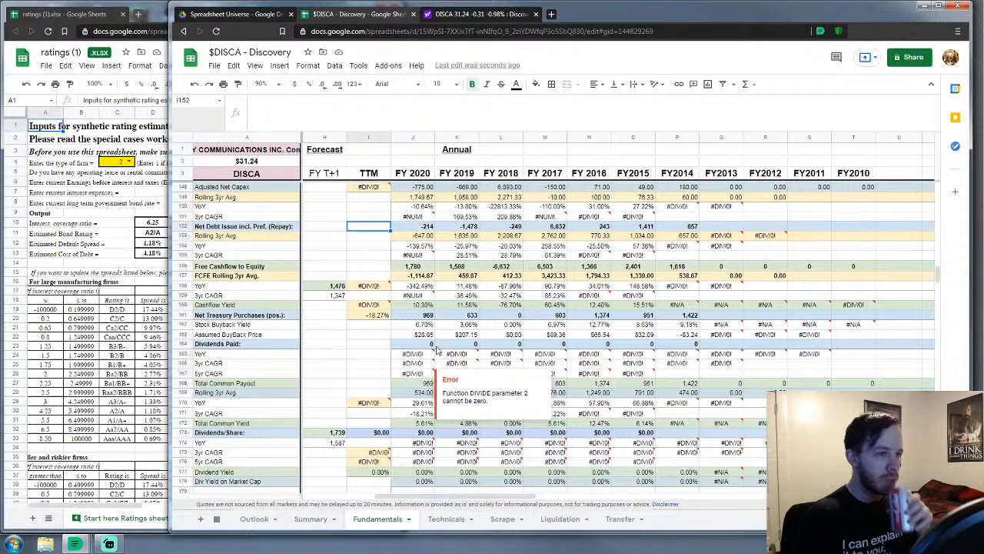
{"action": "left_click_drag", "start_coordinate": [415, 226], "coordinate": [675, 222]}
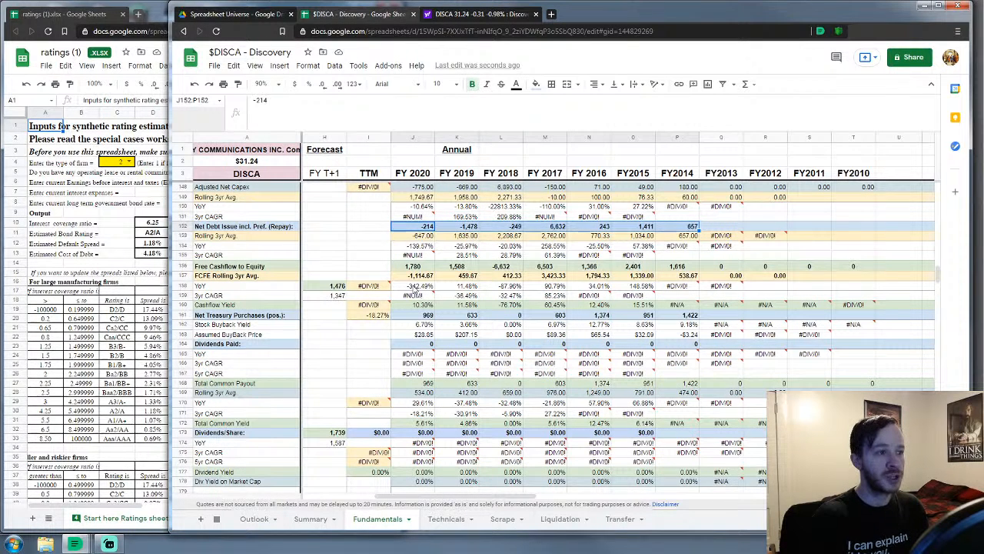
{"action": "scroll", "coordinate": [479, 307], "scroll_direction": "up", "scroll_amount": 3}
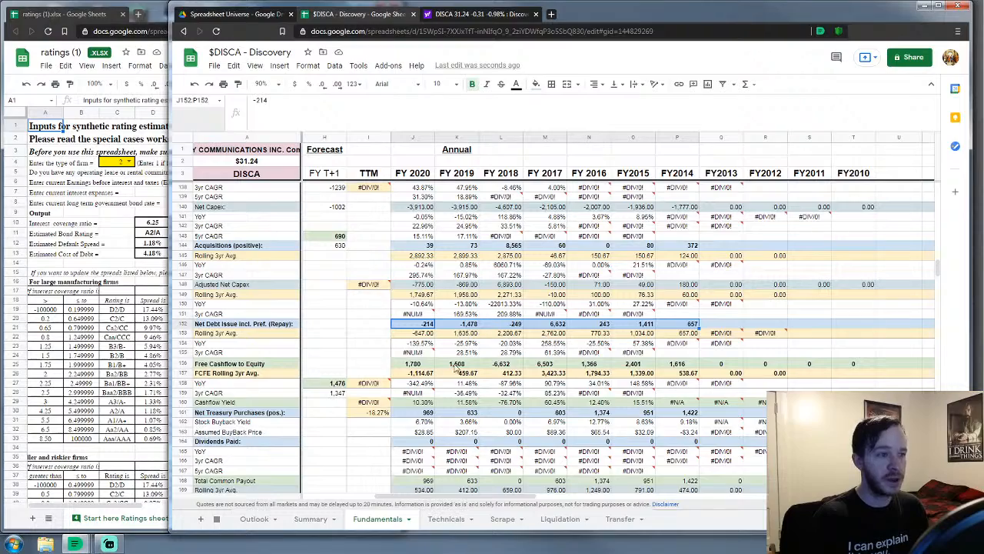
{"action": "scroll", "coordinate": [523, 342], "scroll_direction": "up", "scroll_amount": 10}
{"action": "scroll", "coordinate": [545, 333], "scroll_direction": "up", "scroll_amount": 20}
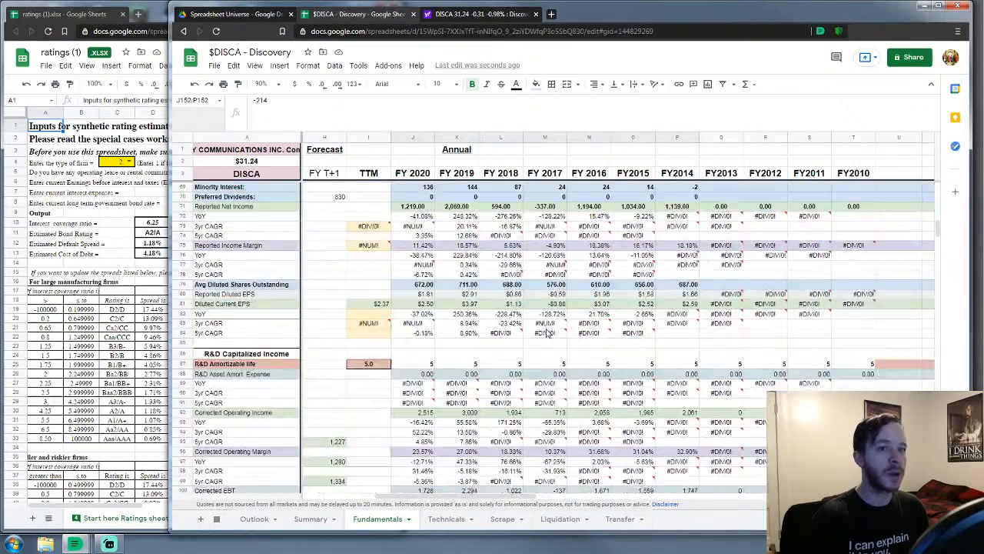
{"action": "scroll", "coordinate": [545, 332], "scroll_direction": "down", "scroll_amount": 13}
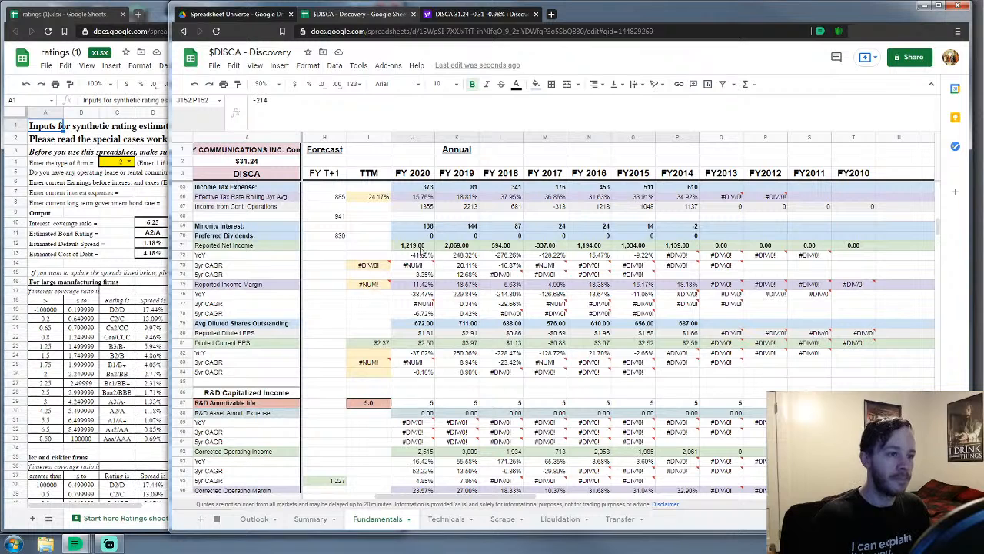
{"action": "left_click_drag", "start_coordinate": [422, 249], "coordinate": [681, 250]}
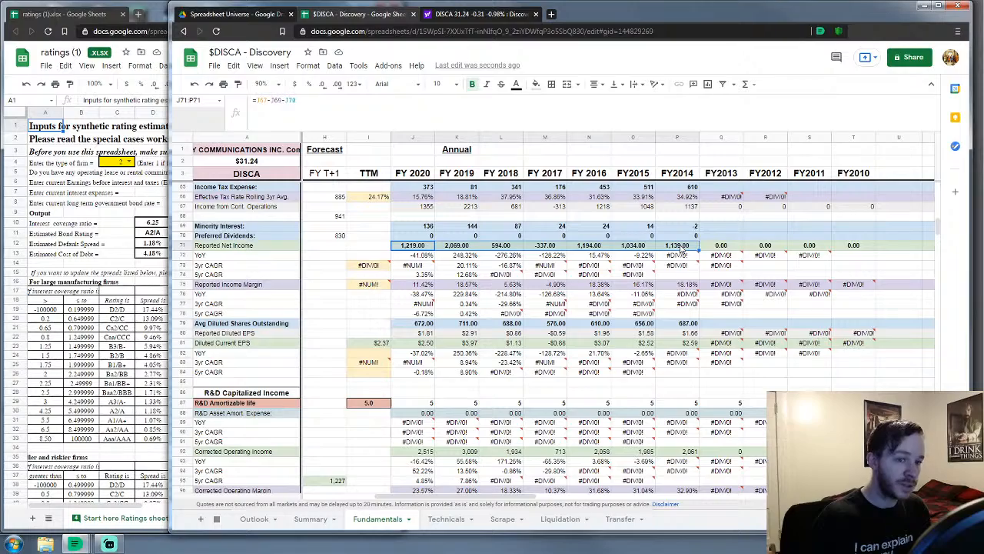
{"action": "scroll", "coordinate": [654, 336], "scroll_direction": "down", "scroll_amount": 9}
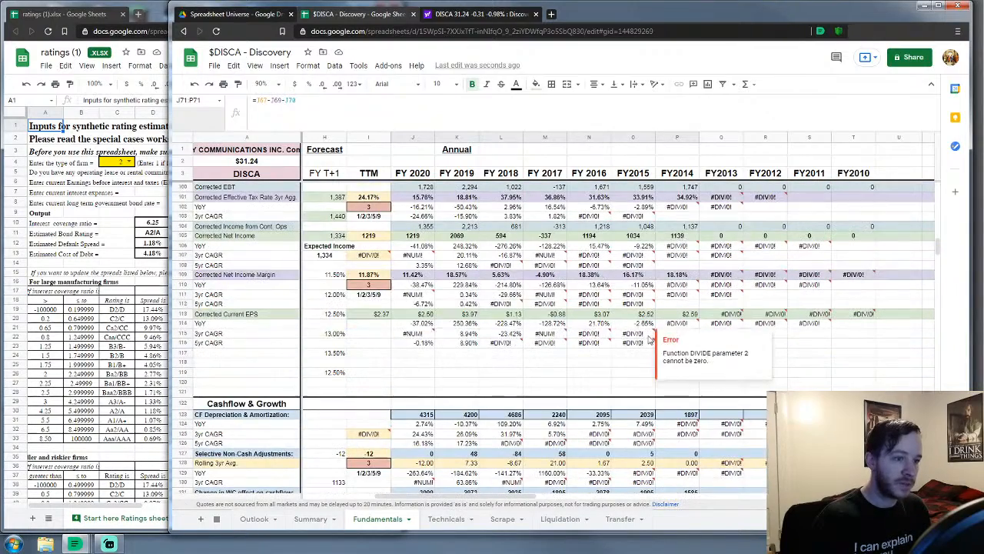
{"action": "scroll", "coordinate": [575, 309], "scroll_direction": "up", "scroll_amount": 15}
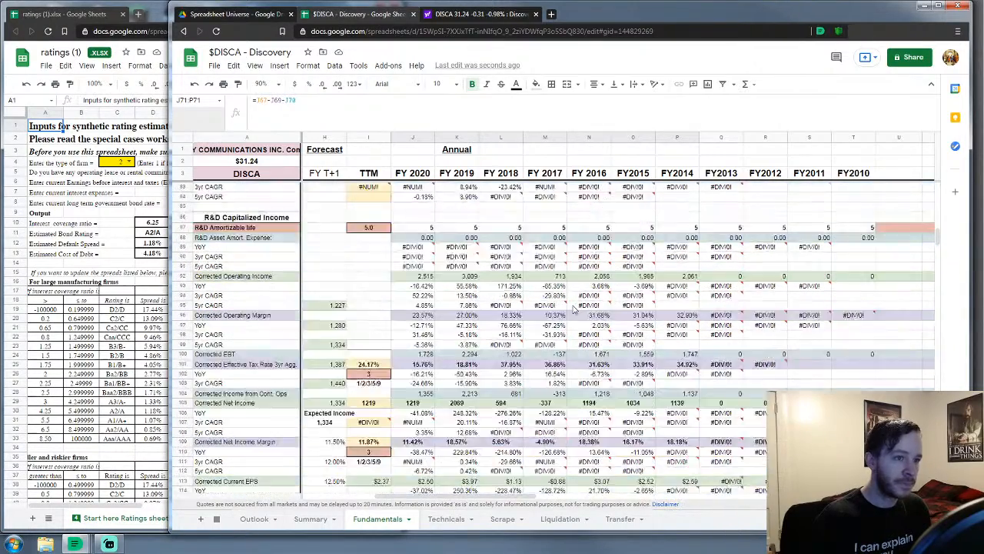
{"action": "scroll", "coordinate": [572, 308], "scroll_direction": "up", "scroll_amount": 3}
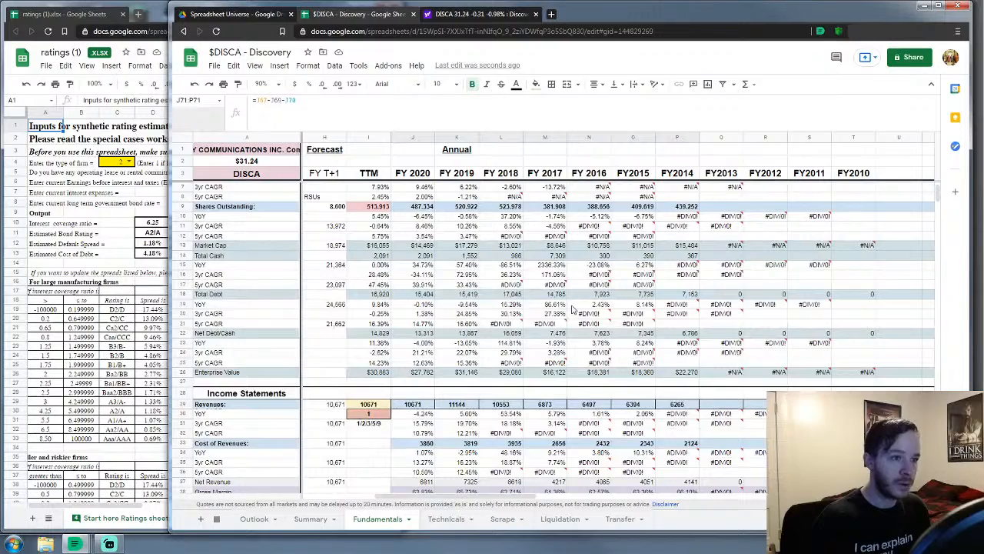
{"action": "scroll", "coordinate": [572, 308], "scroll_direction": "down", "scroll_amount": 1}
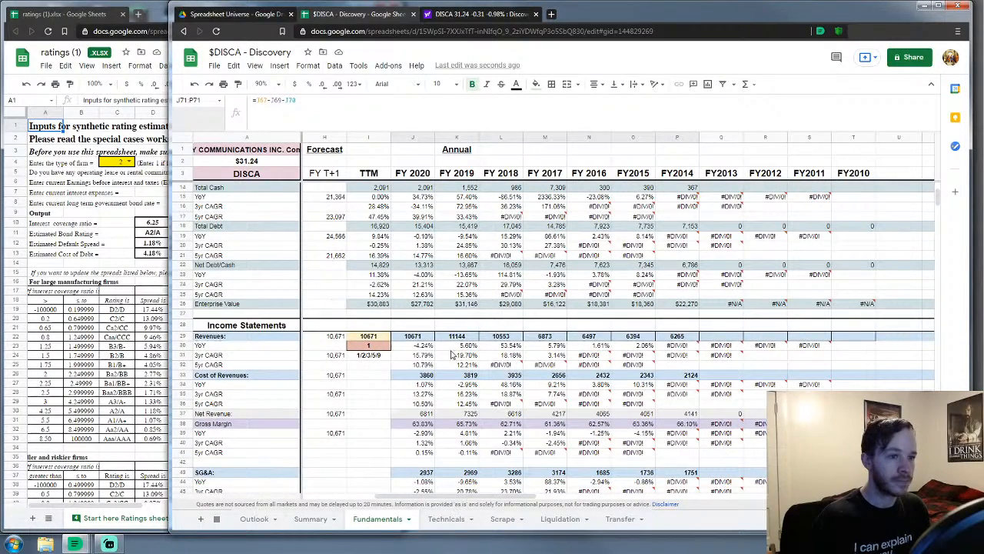
{"action": "scroll", "coordinate": [436, 353], "scroll_direction": "down", "scroll_amount": 15}
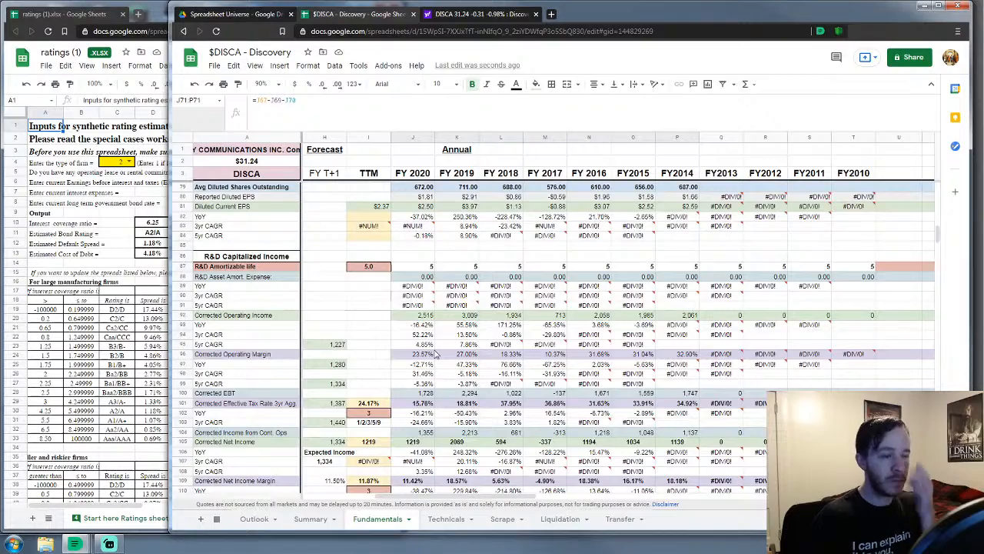
{"action": "scroll", "coordinate": [436, 352], "scroll_direction": "up", "scroll_amount": 6}
{"action": "scroll", "coordinate": [435, 352], "scroll_direction": "up", "scroll_amount": 18}
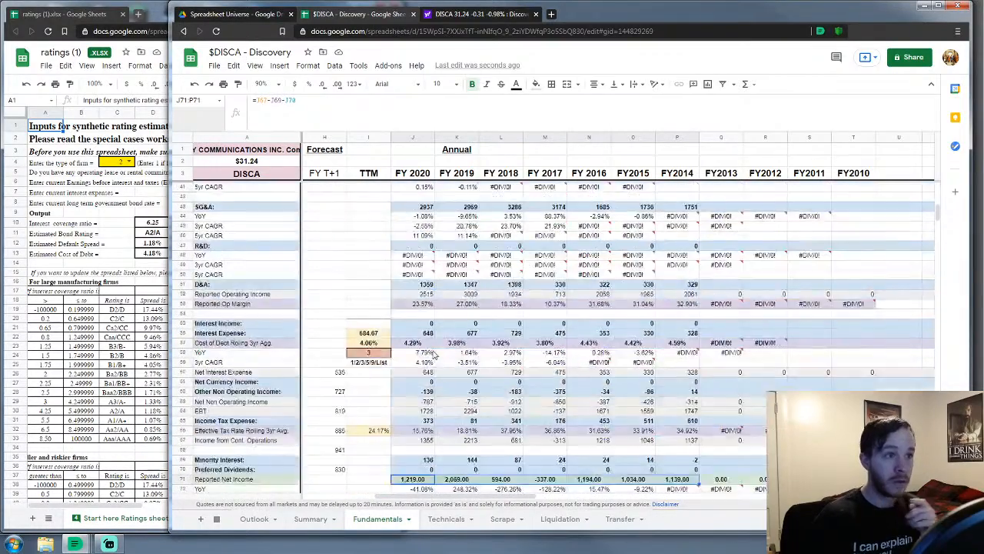
{"action": "scroll", "coordinate": [432, 357], "scroll_direction": "up", "scroll_amount": 1}
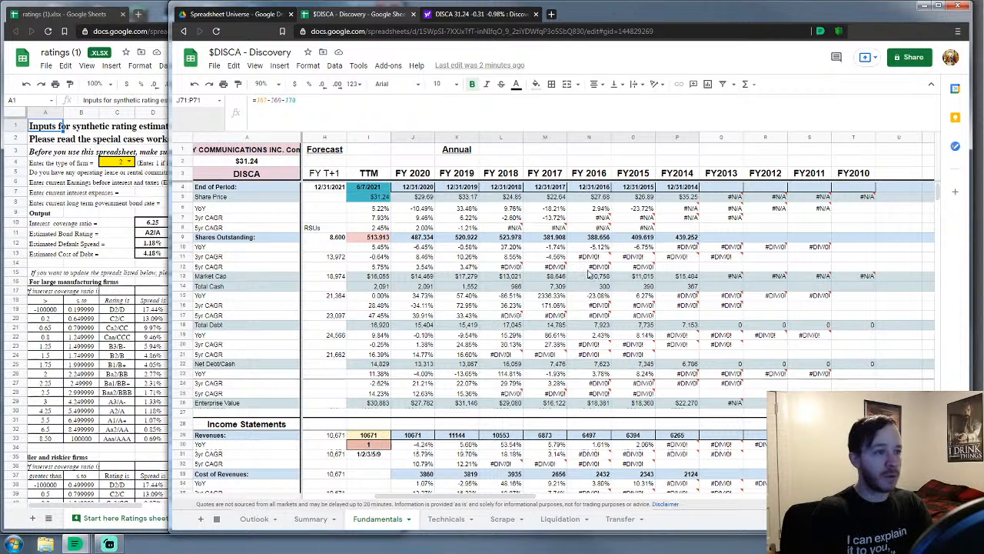
Scroll down the Fundamentals sheet to the Dividends & Cashflow multiples, panning right and back left
{"action": "left_click_drag", "start_coordinate": [432, 497], "coordinate": [356, 498]}
{"action": "left_click", "coordinate": [361, 375]}
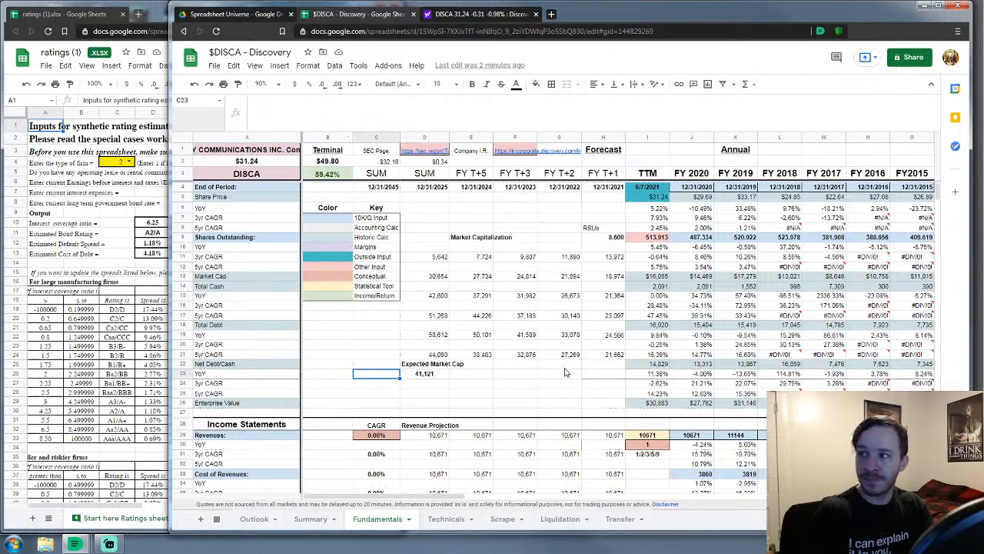
{"action": "scroll", "coordinate": [565, 373], "scroll_direction": "down", "scroll_amount": 2}
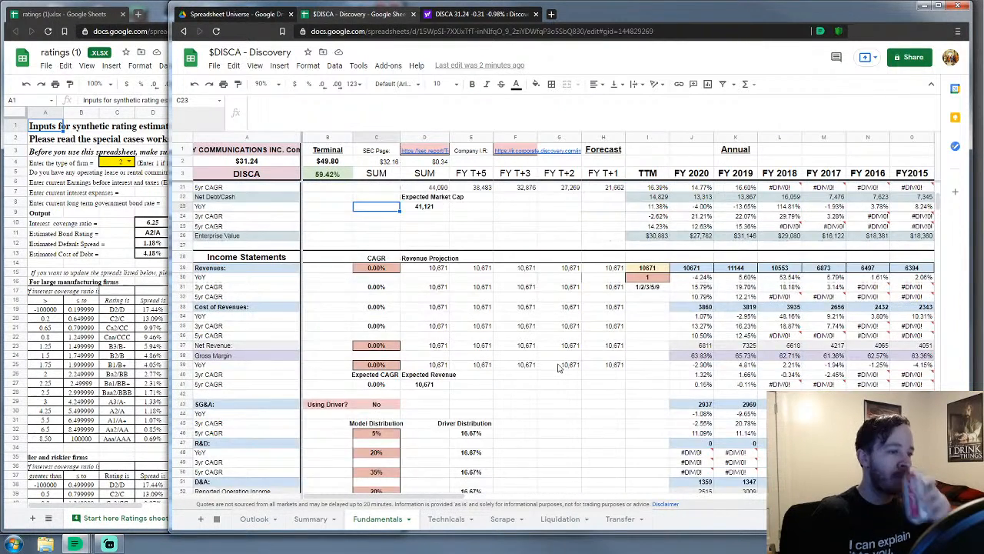
{"action": "scroll", "coordinate": [559, 369], "scroll_direction": "down", "scroll_amount": 2}
{"action": "scroll", "coordinate": [559, 368], "scroll_direction": "down", "scroll_amount": 10}
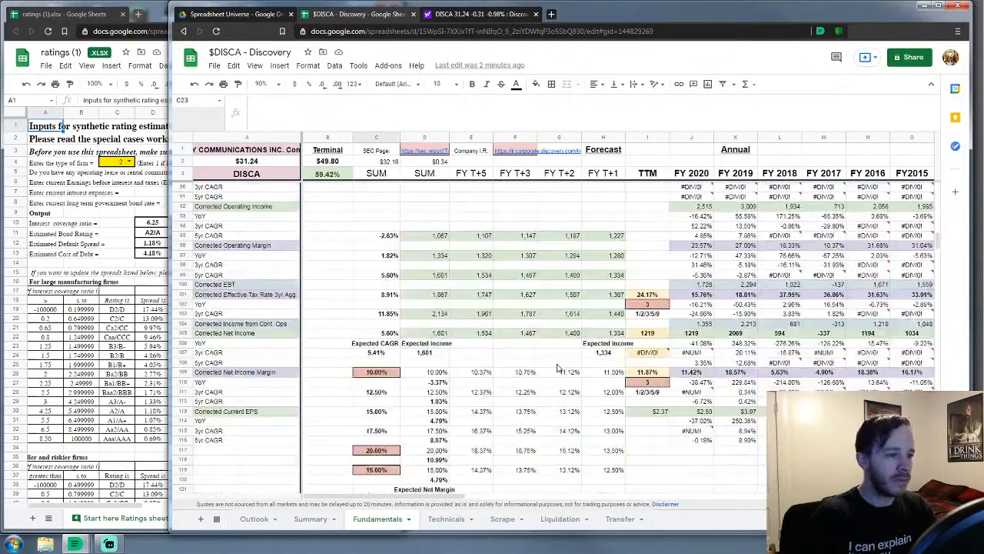
{"action": "scroll", "coordinate": [558, 368], "scroll_direction": "down", "scroll_amount": 15}
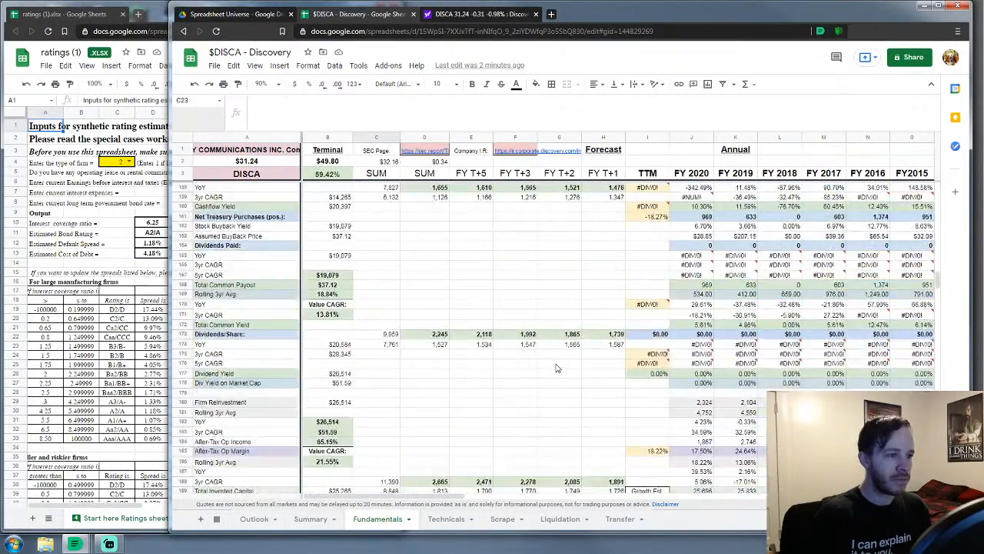
{"action": "scroll", "coordinate": [558, 369], "scroll_direction": "down", "scroll_amount": 15}
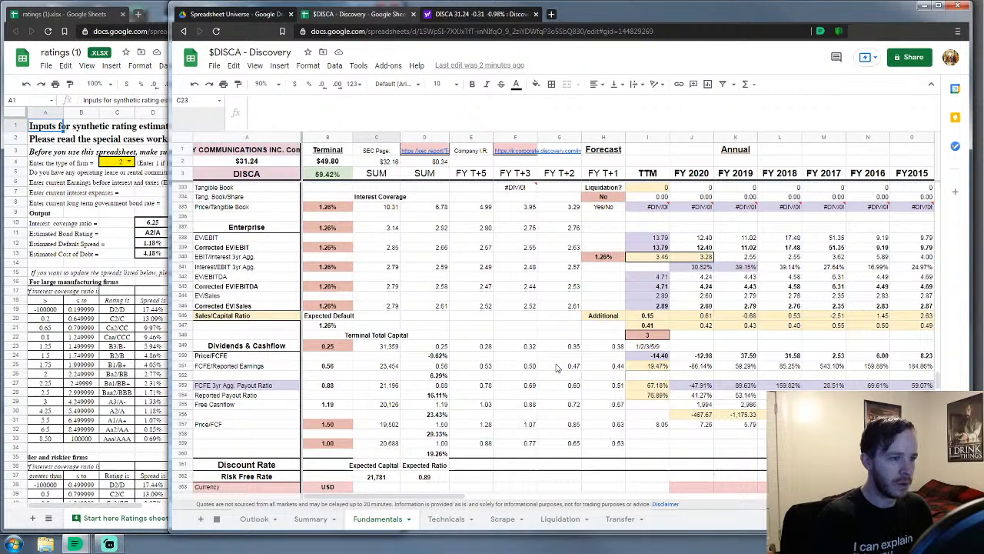
{"action": "scroll", "coordinate": [558, 368], "scroll_direction": "down", "scroll_amount": 1}
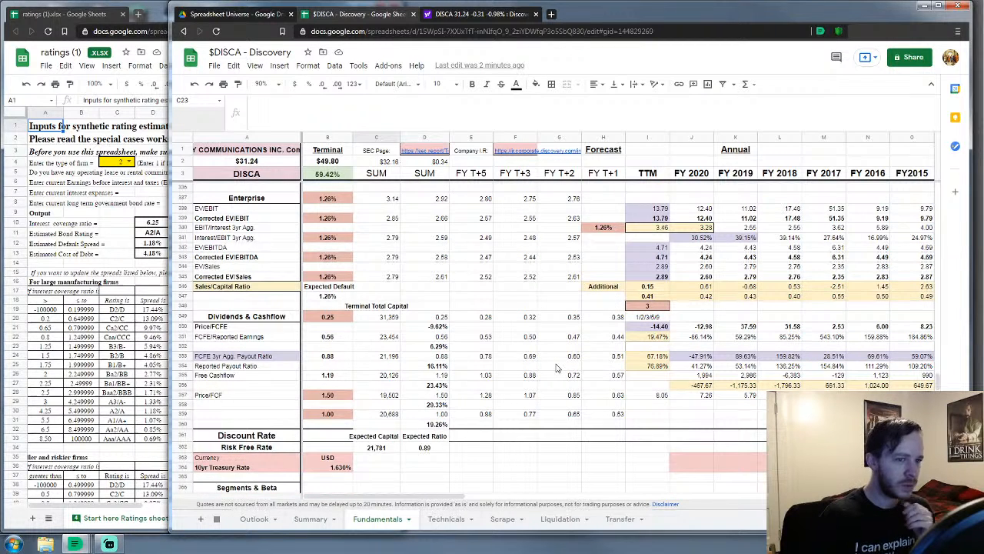
{"action": "scroll", "coordinate": [557, 368], "scroll_direction": "down", "scroll_amount": 2}
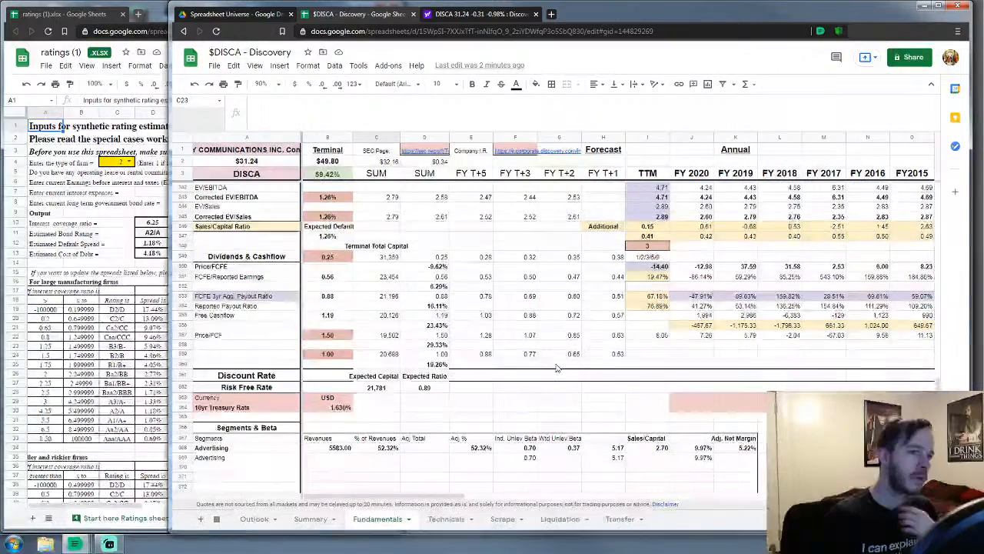
{"action": "left_click_drag", "start_coordinate": [427, 499], "coordinate": [460, 498]}
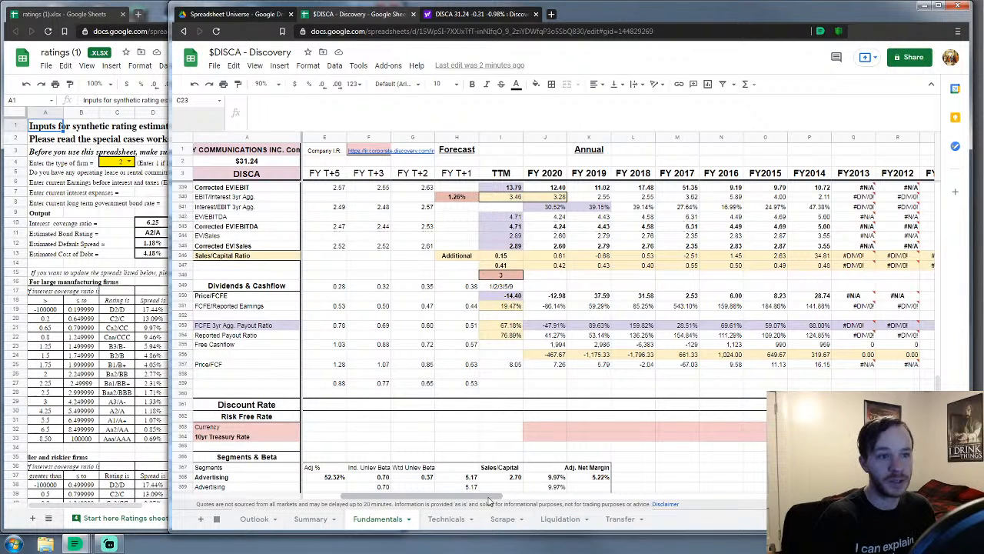
{"action": "left_click_drag", "start_coordinate": [489, 500], "coordinate": [450, 500]}
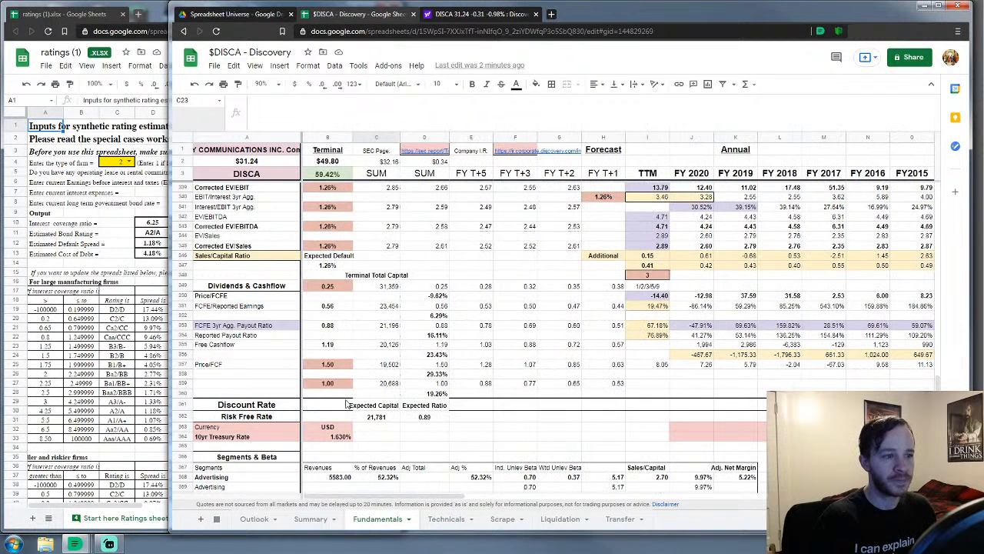
Change the Dividends & Cashflow multiple in B349 from 0.25 to 0.20
{"action": "left_click", "coordinate": [328, 287]}
{"action": "key", "text": "Delete"}
{"action": "type", "text": "0.2"}
{"action": "key", "text": "Return"}
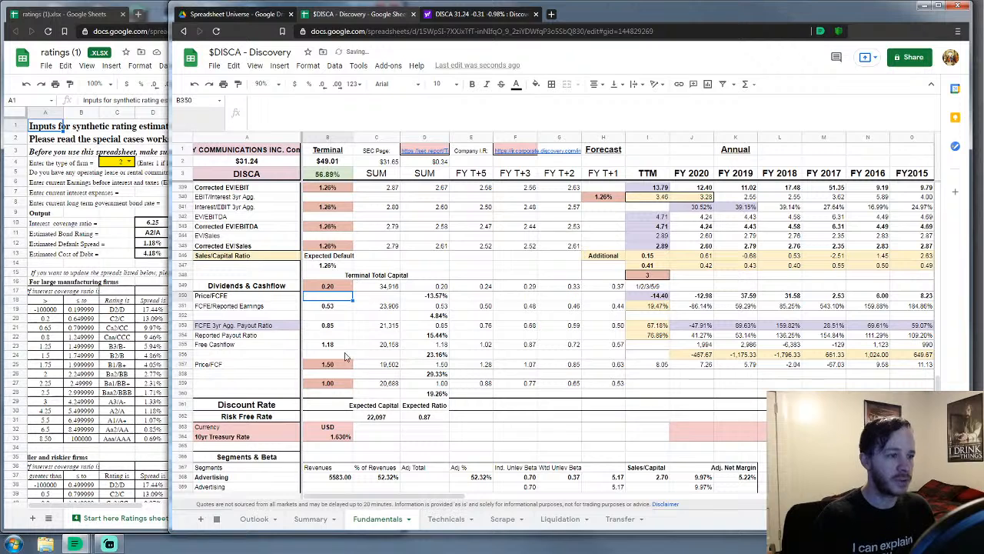
Set the Price/FCF multiple to 0.60 and the multiple below it to 0.40
{"action": "left_click", "coordinate": [327, 366]}
{"action": "key", "text": "Delete"}
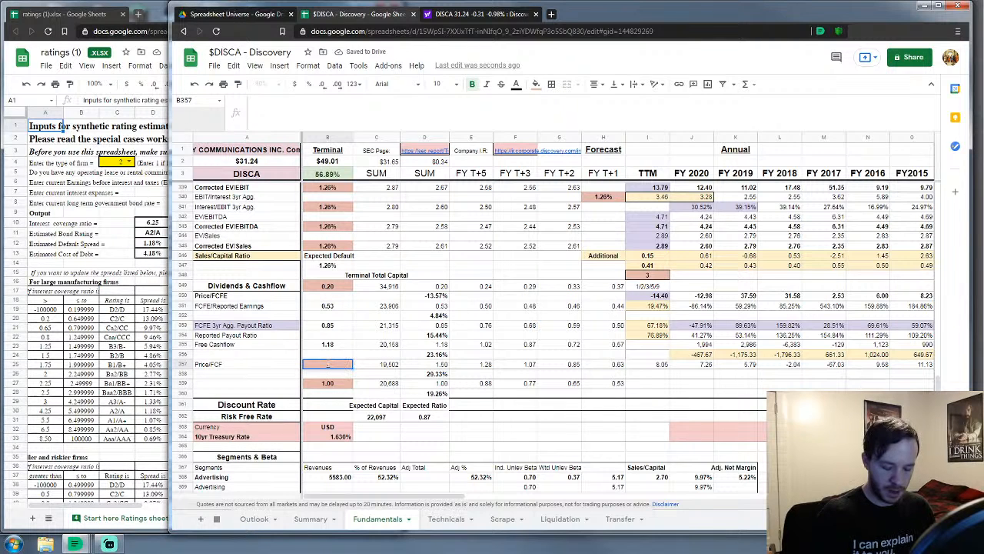
{"action": "type", "text": ".65"}
{"action": "key", "text": "Return"}
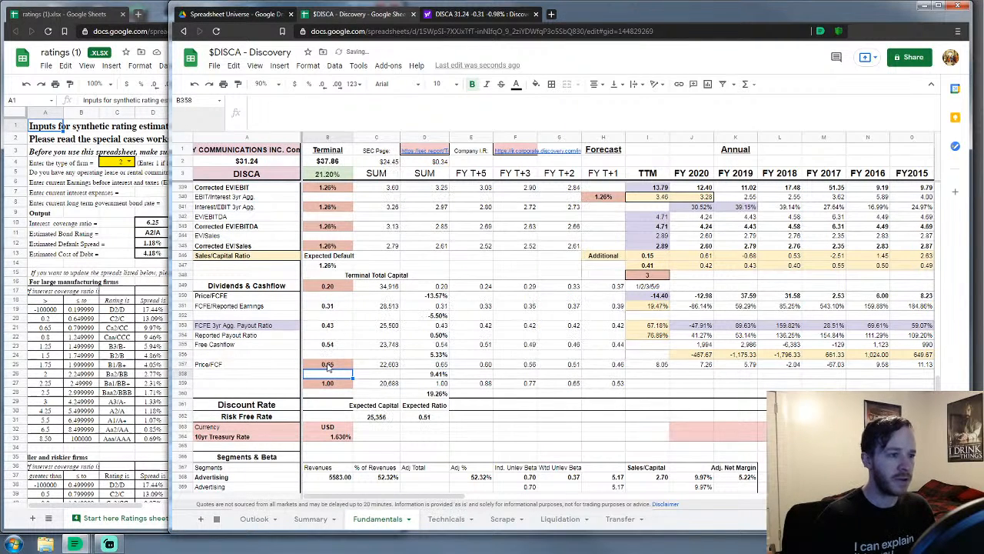
{"action": "left_click", "coordinate": [330, 366]}
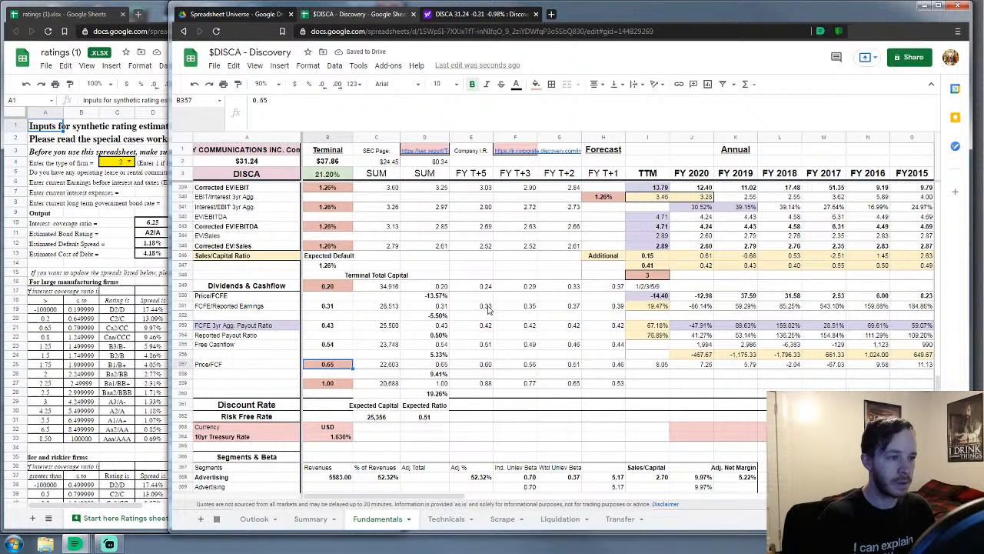
{"action": "type", "text": ".6"}
{"action": "key", "text": "Return"}
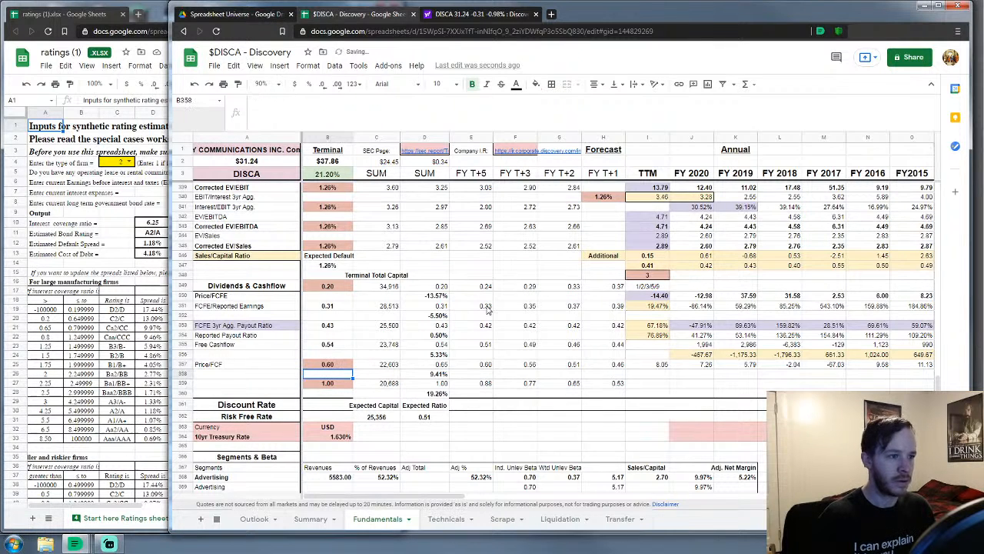
{"action": "left_click", "coordinate": [329, 382]}
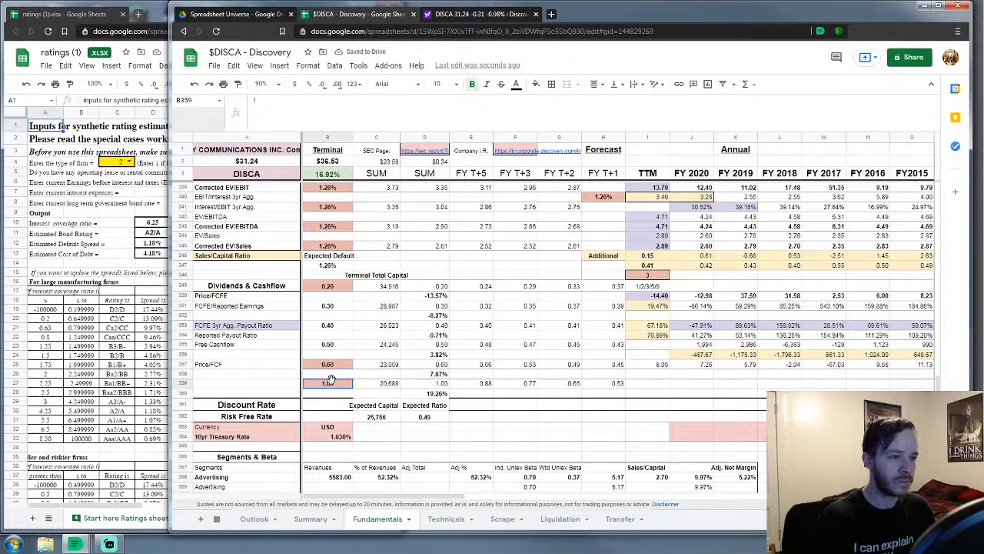
{"action": "type", "text": ".4"}
{"action": "key", "text": "Return"}
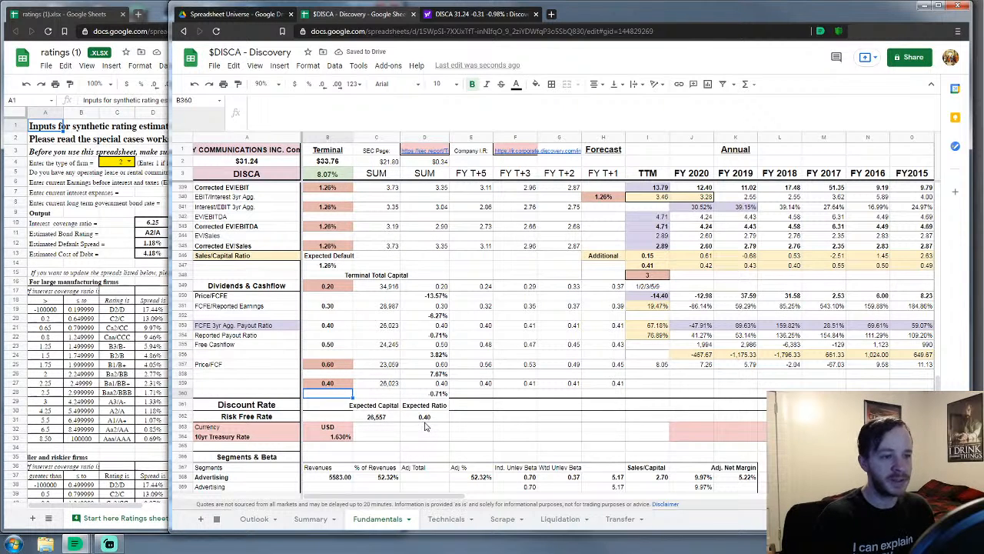
Scroll down through the Leverage & Discount and Debt sections, then back up to Leverage & Discount
{"action": "scroll", "coordinate": [425, 426], "scroll_direction": "down", "scroll_amount": 10}
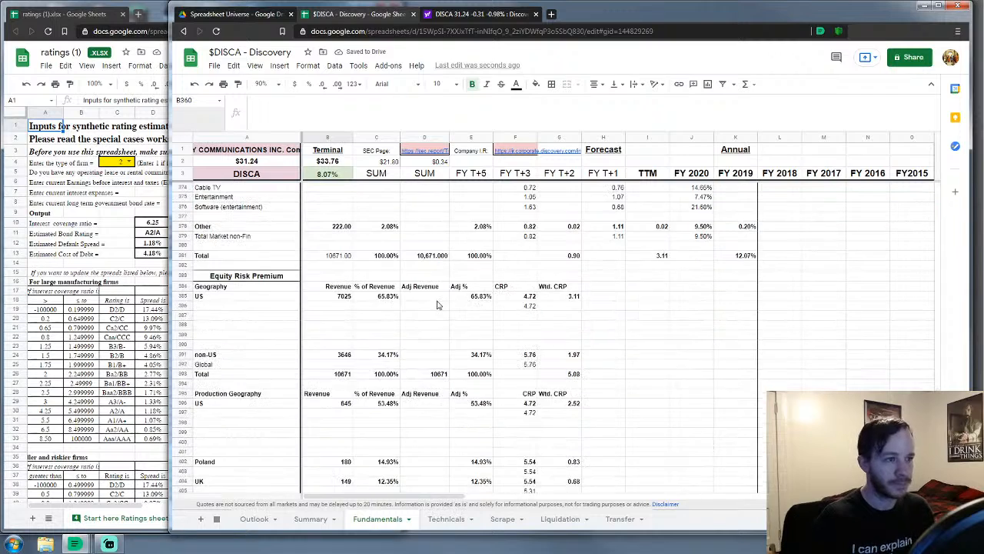
{"action": "scroll", "coordinate": [497, 299], "scroll_direction": "down", "scroll_amount": 3}
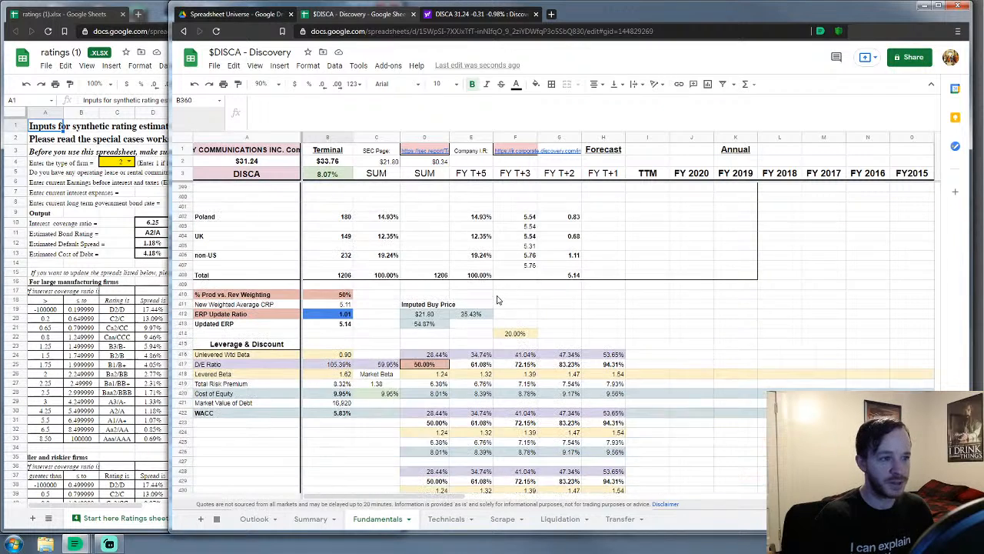
{"action": "scroll", "coordinate": [497, 298], "scroll_direction": "down", "scroll_amount": 3}
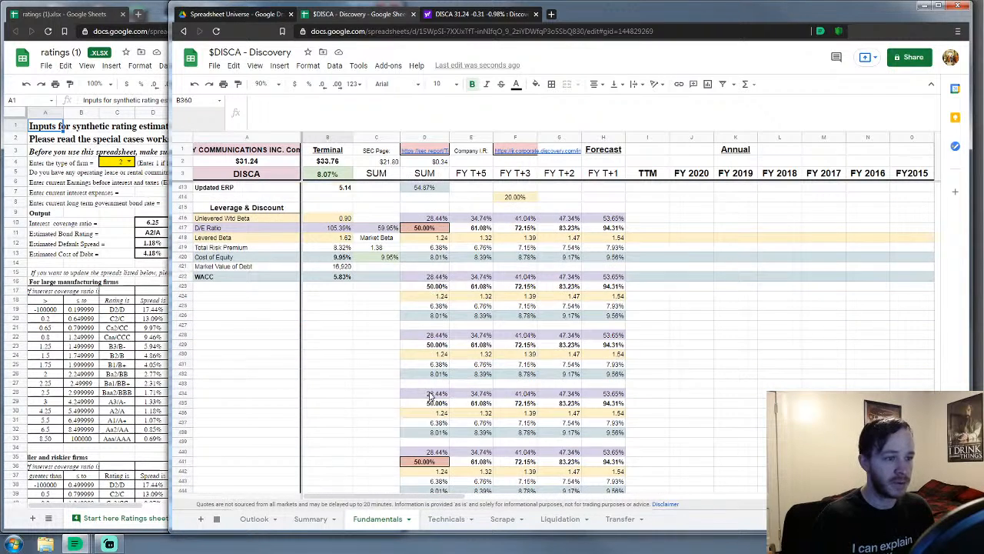
{"action": "left_click", "coordinate": [327, 371]}
{"action": "scroll", "coordinate": [327, 371], "scroll_direction": "up", "scroll_amount": 3}
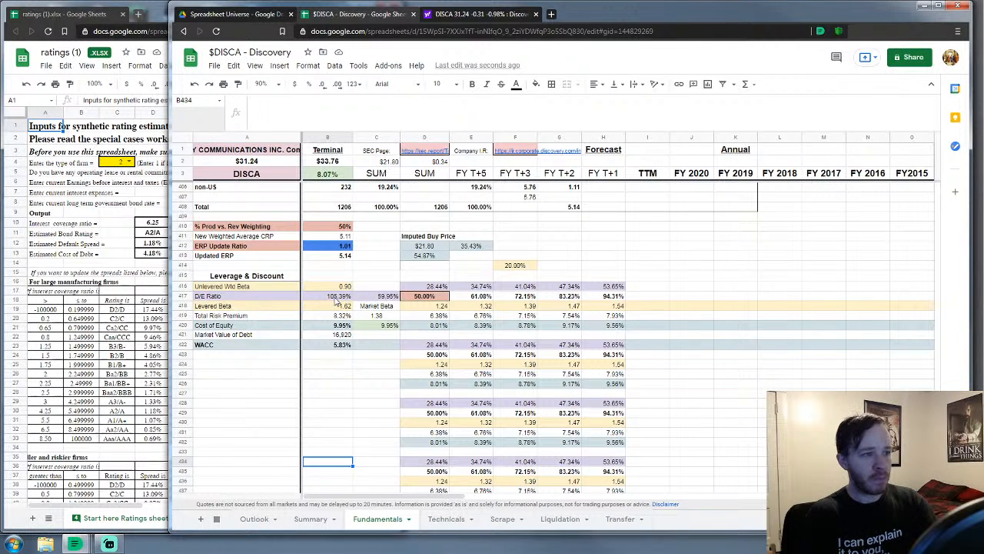
{"action": "left_click", "coordinate": [592, 248]}
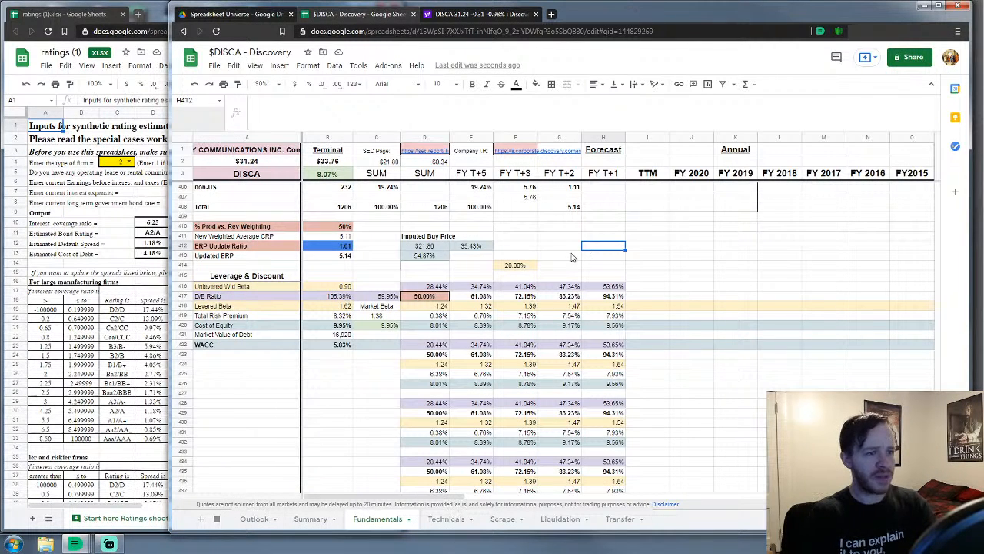
{"action": "scroll", "coordinate": [537, 278], "scroll_direction": "down", "scroll_amount": 8}
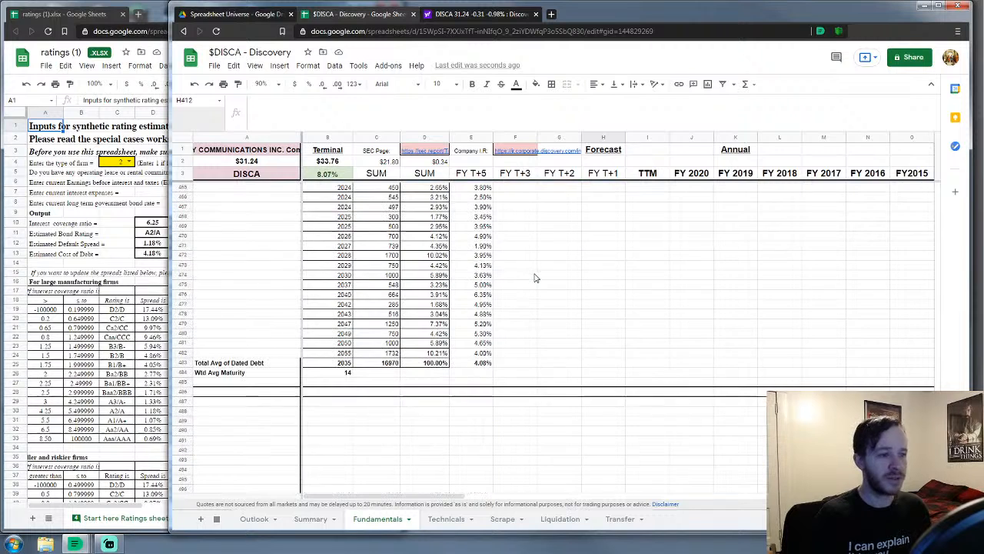
{"action": "scroll", "coordinate": [536, 279], "scroll_direction": "up", "scroll_amount": 5}
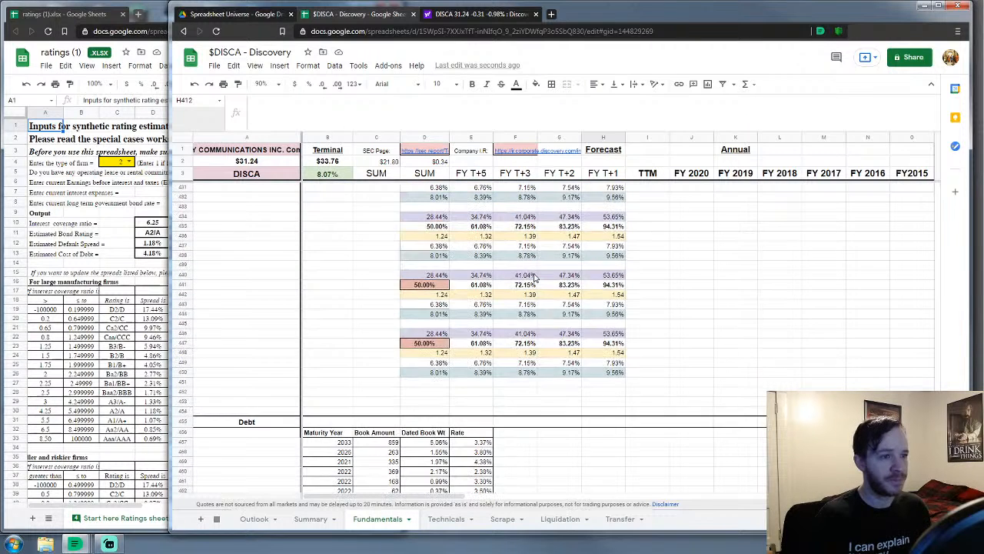
{"action": "scroll", "coordinate": [537, 279], "scroll_direction": "up", "scroll_amount": 3}
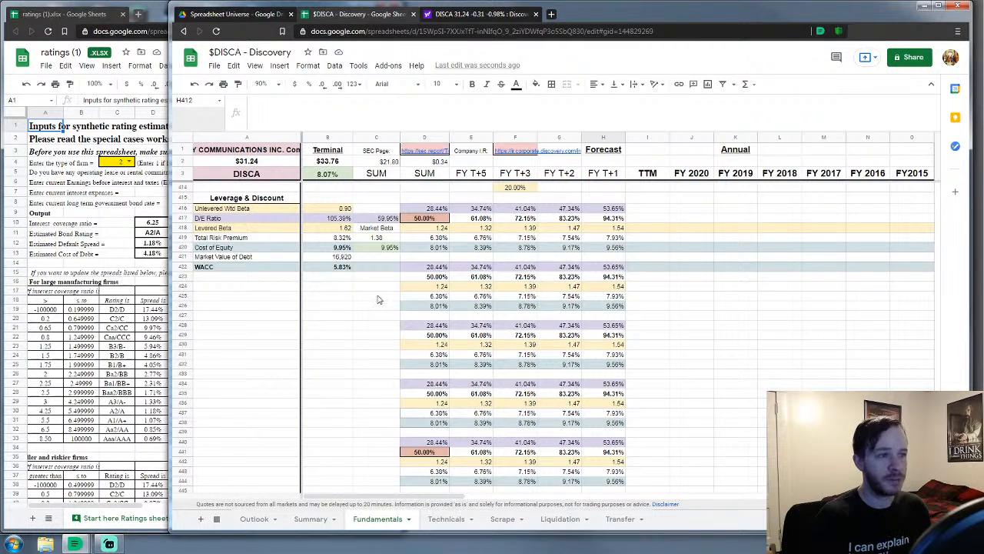
{"action": "left_click", "coordinate": [359, 307]}
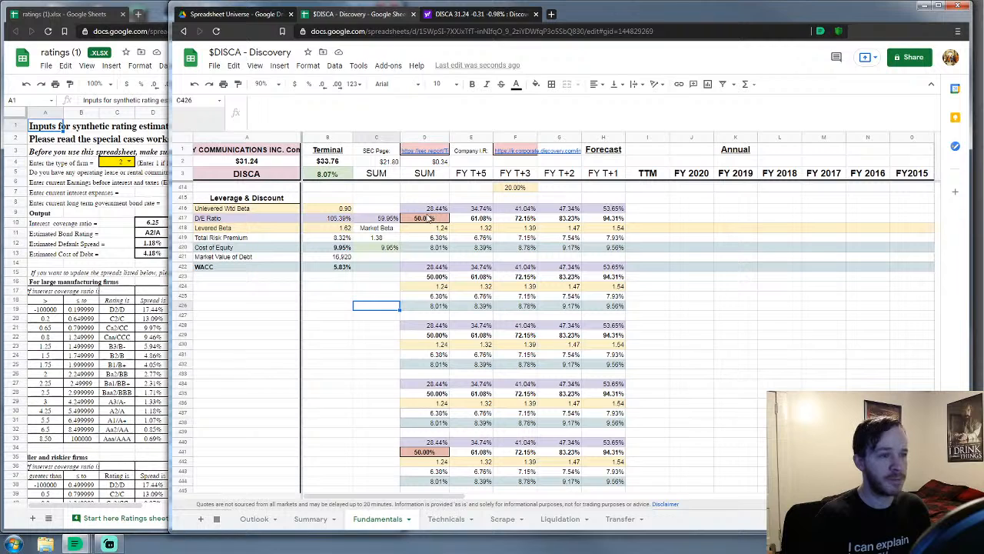
Keep 50% in scenario cell D441 and set the first D/E scenario in D417 to 150%
{"action": "left_click", "coordinate": [427, 219]}
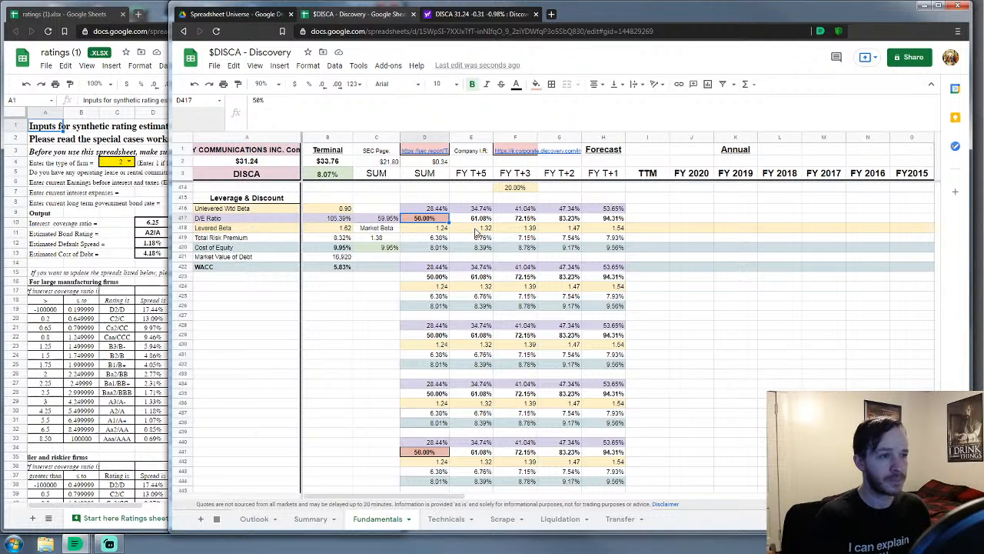
{"action": "left_click", "coordinate": [428, 452]}
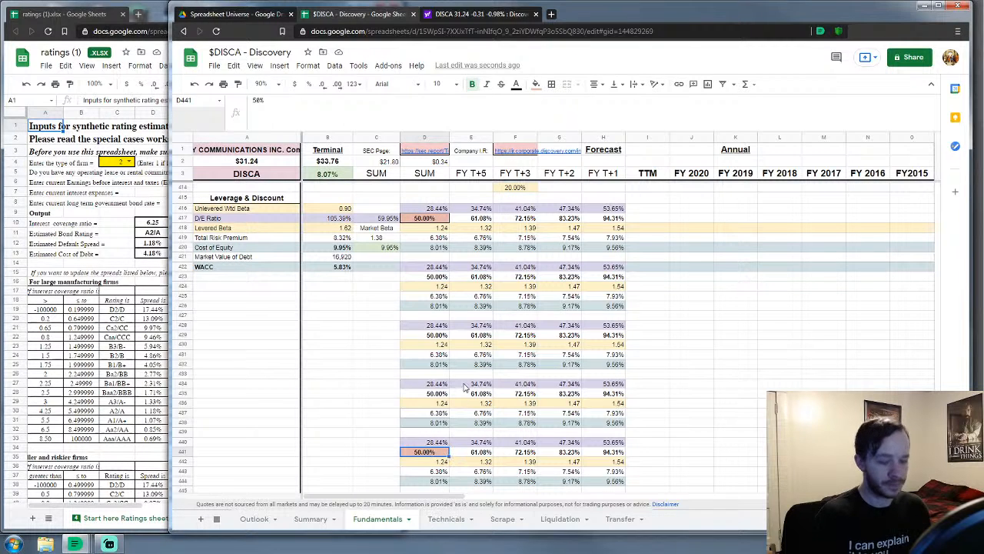
{"action": "type", "text": "15"}
{"action": "key", "text": "BackSpace"}
{"action": "key", "text": "BackSpace"}
{"action": "type", "text": "50"}
{"action": "key", "text": "Return"}
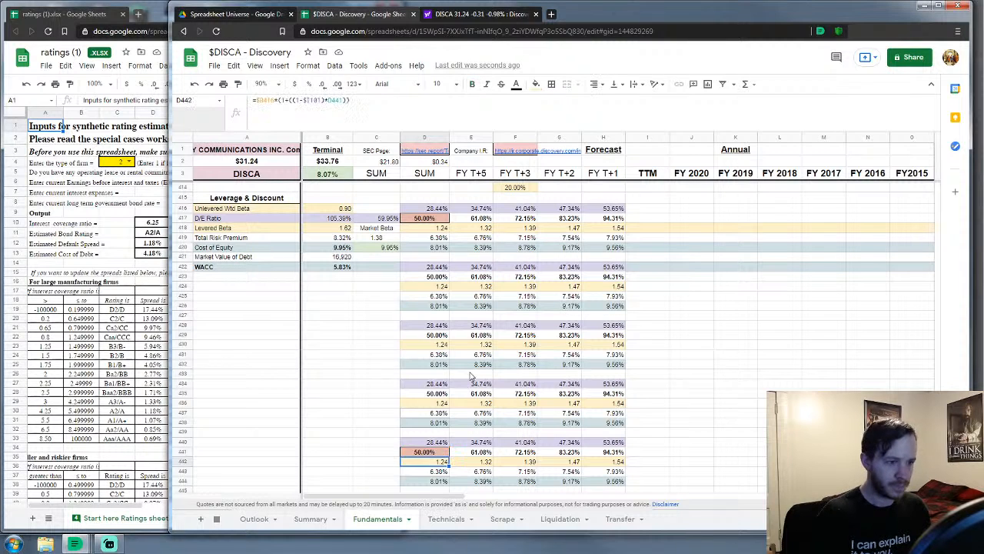
{"action": "left_click", "coordinate": [427, 218]}
{"action": "type", "text": "150"}
{"action": "key", "text": "Return"}
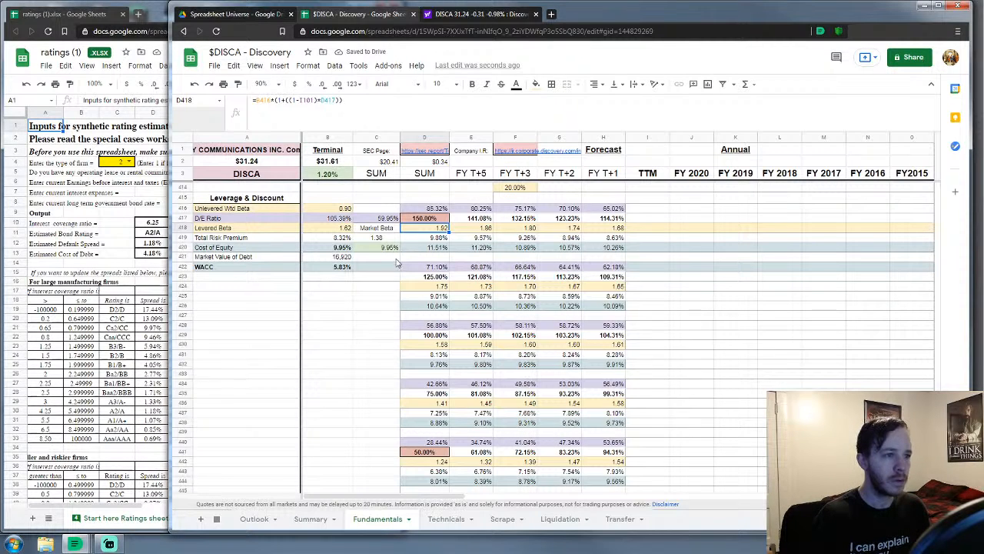
Raise the D/E Ratio in D417 to 200% and view the Summary expected value of $30.86
{"action": "scroll", "coordinate": [357, 300], "scroll_direction": "down", "scroll_amount": 1}
{"action": "scroll", "coordinate": [357, 300], "scroll_direction": "down", "scroll_amount": 6}
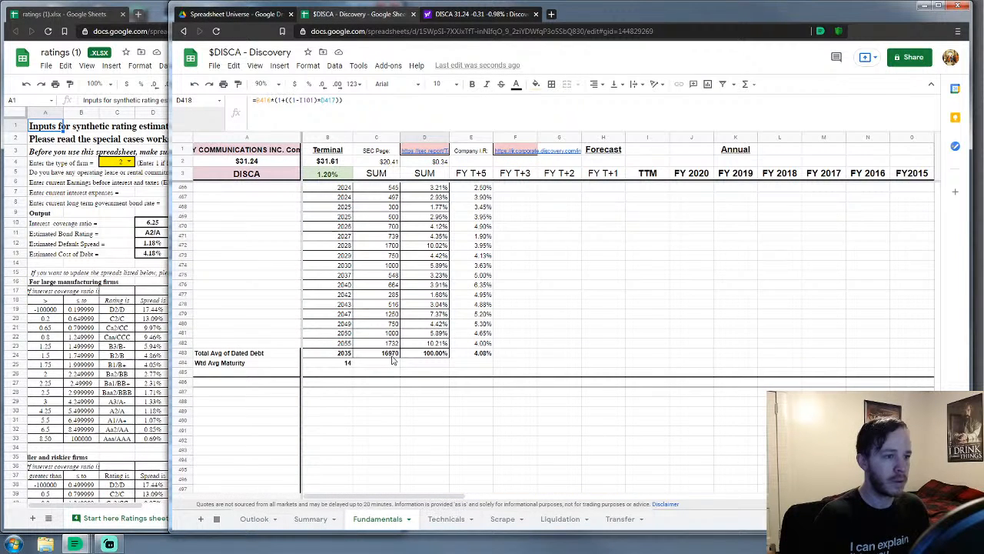
{"action": "scroll", "coordinate": [384, 354], "scroll_direction": "up", "scroll_amount": 7}
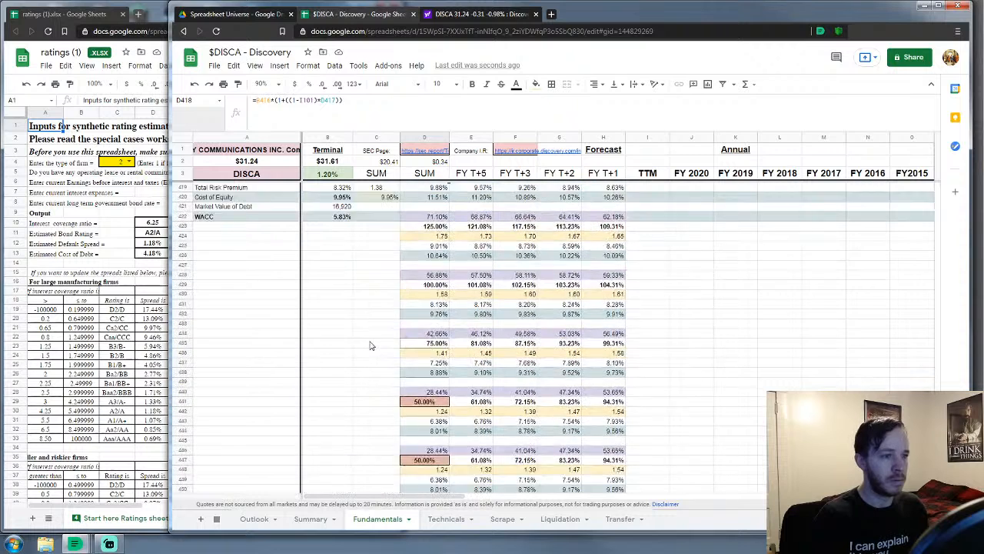
{"action": "left_click", "coordinate": [423, 265]}
{"action": "type", "text": "200%"}
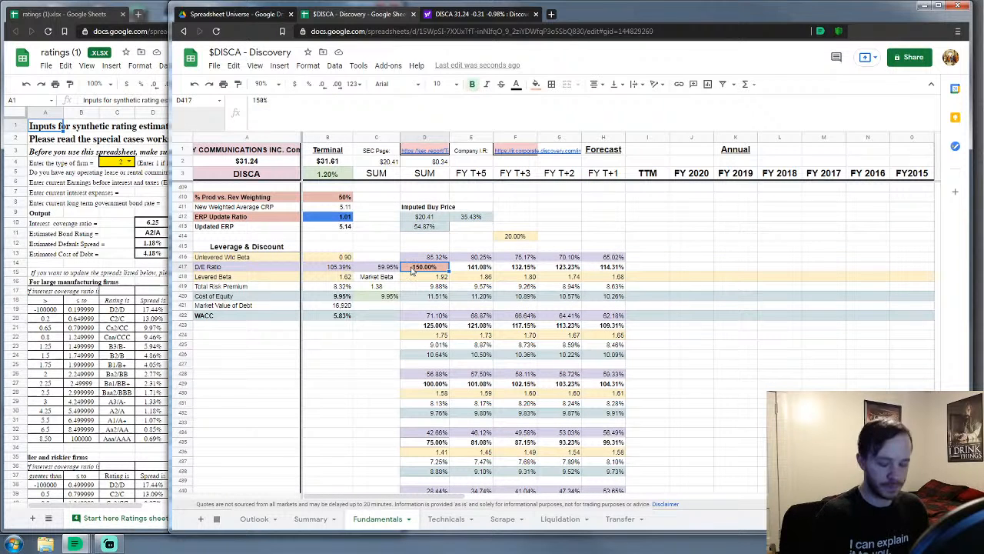
{"action": "key", "text": "Return"}
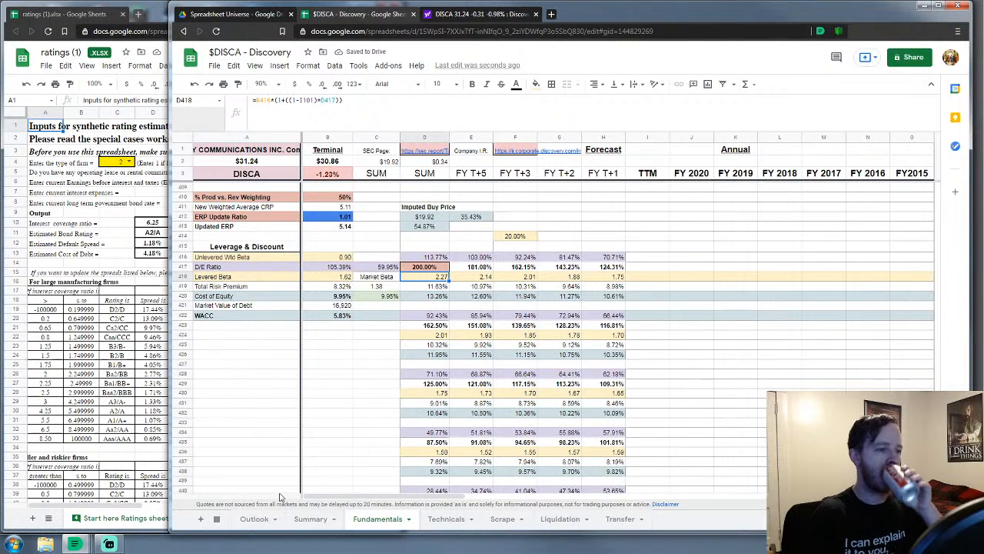
{"action": "left_click", "coordinate": [314, 523]}
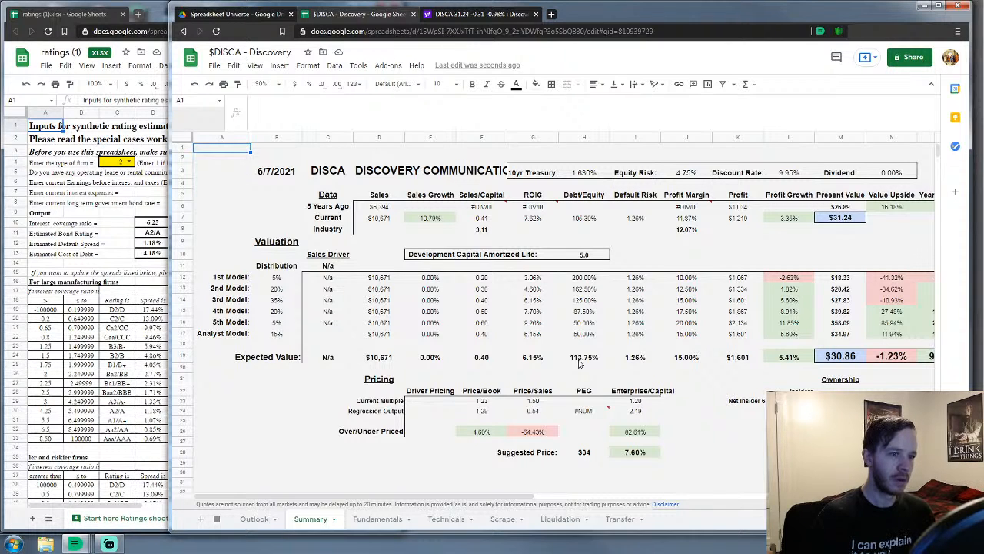
Change the 50.00% ratio in Fundamentals cell D447 to 110%
{"action": "left_click", "coordinate": [378, 518]}
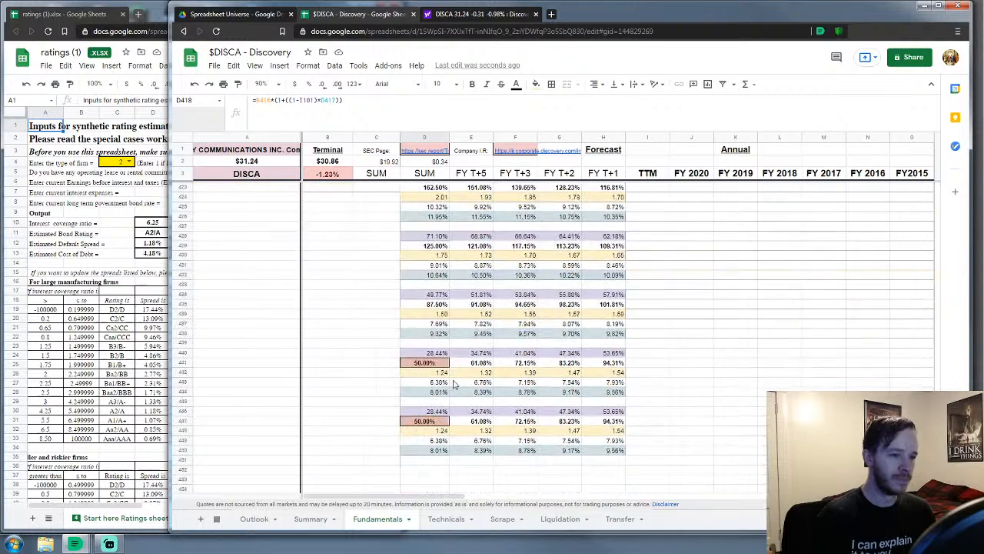
{"action": "scroll", "coordinate": [443, 416], "scroll_direction": "down", "scroll_amount": 2}
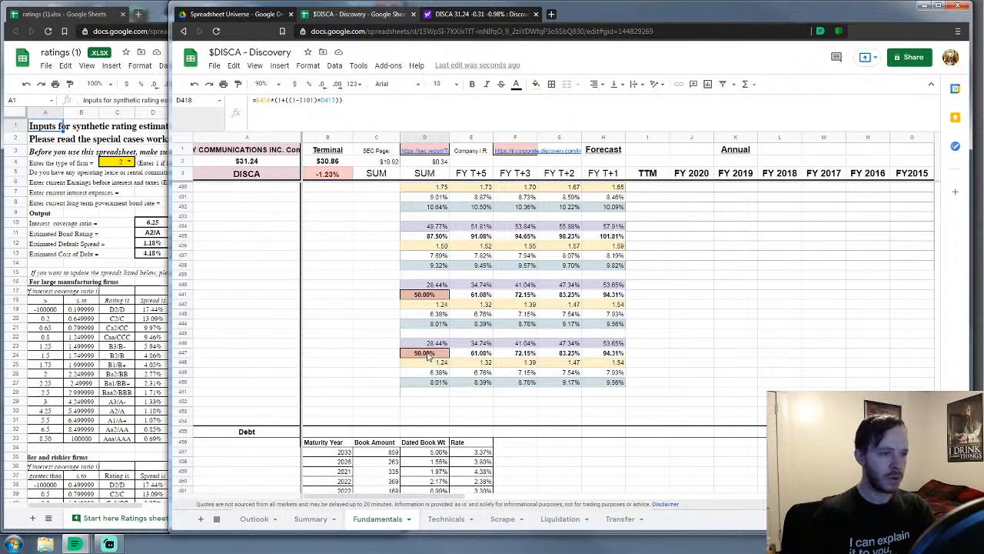
{"action": "left_click", "coordinate": [431, 353]}
{"action": "type", "text": "110%"}
{"action": "key", "text": "Return"}
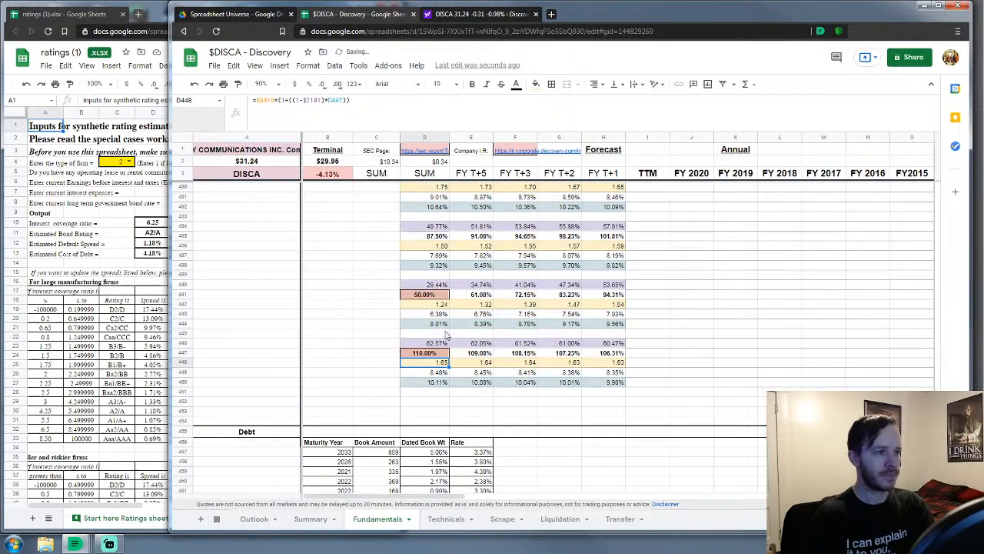
Review the Summary expected value of $29.95, then return to Fundamentals and select D417
{"action": "scroll", "coordinate": [448, 329], "scroll_direction": "up", "scroll_amount": 6}
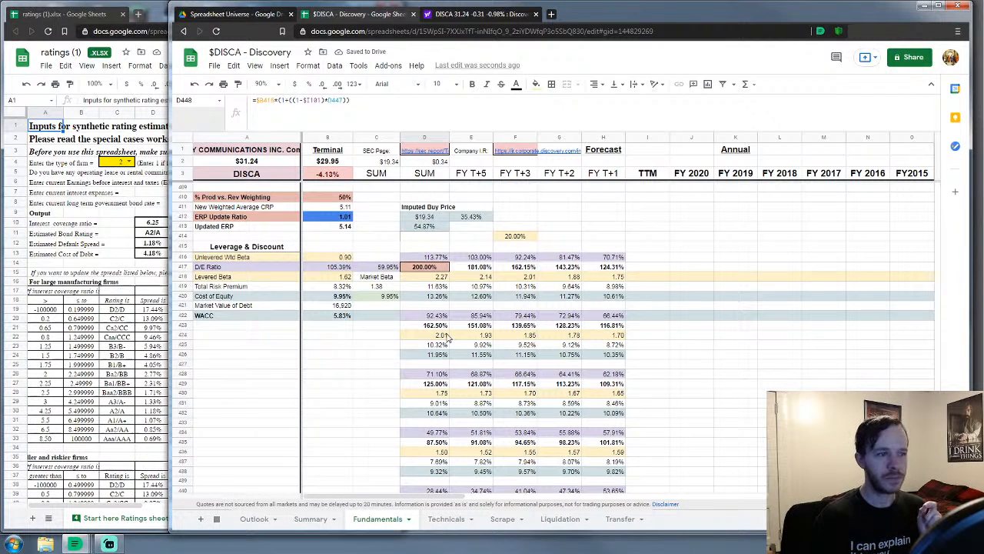
{"action": "scroll", "coordinate": [448, 338], "scroll_direction": "down", "scroll_amount": 4}
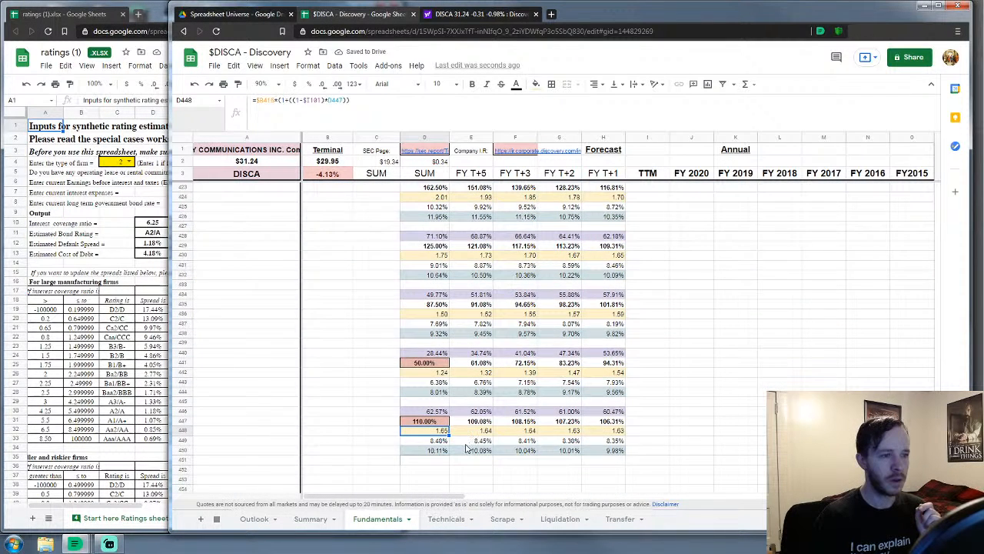
{"action": "scroll", "coordinate": [469, 449], "scroll_direction": "up", "scroll_amount": 4}
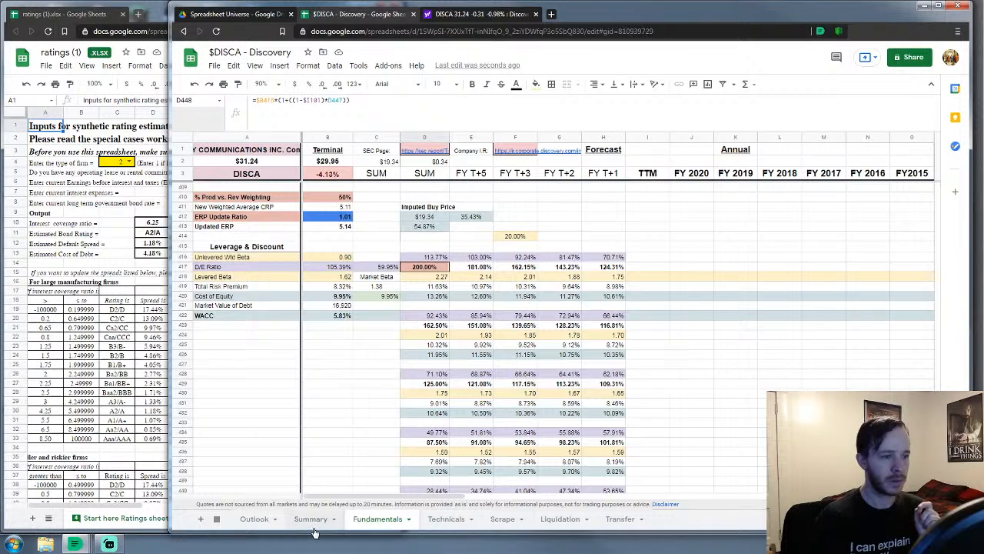
{"action": "left_click", "coordinate": [311, 526]}
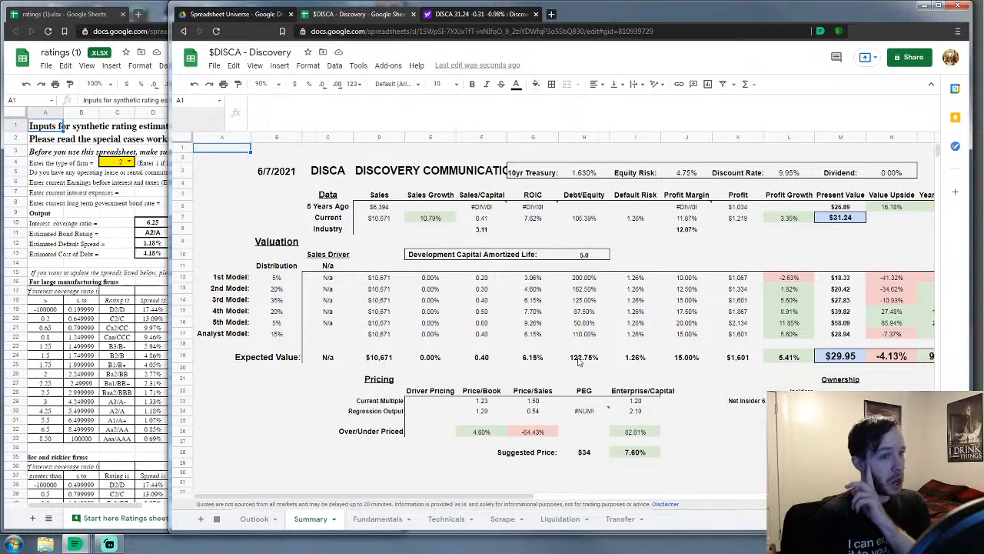
{"action": "left_click", "coordinate": [376, 519]}
{"action": "scroll", "coordinate": [433, 394], "scroll_direction": "up", "scroll_amount": 1}
{"action": "left_click", "coordinate": [370, 414]}
{"action": "scroll", "coordinate": [382, 398], "scroll_direction": "down", "scroll_amount": 2}
{"action": "scroll", "coordinate": [406, 300], "scroll_direction": "up", "scroll_amount": 2}
{"action": "left_click", "coordinate": [418, 300]}
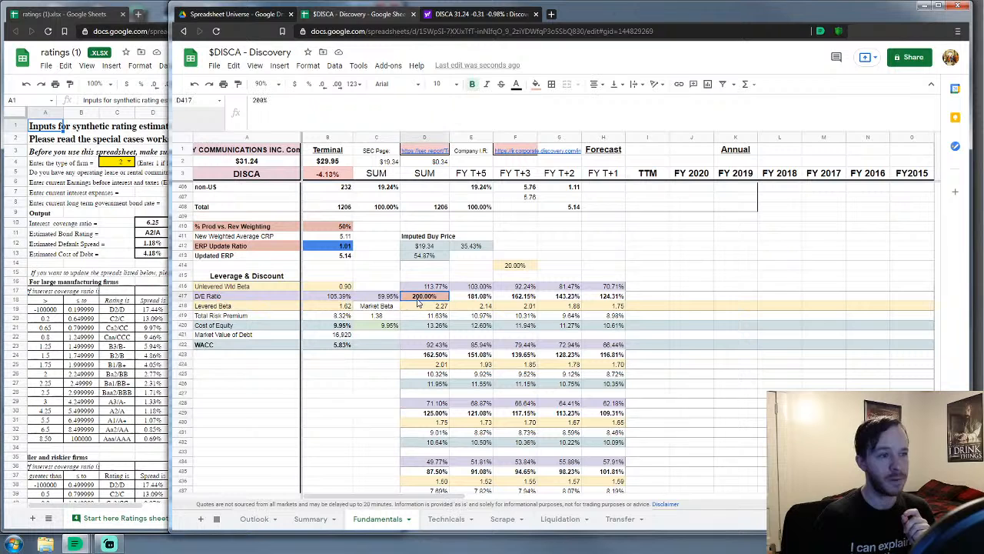
Lower the D/E Ratio in D417 from 200% to 150%
{"action": "type", "text": "150%"}
{"action": "key", "text": "Return"}
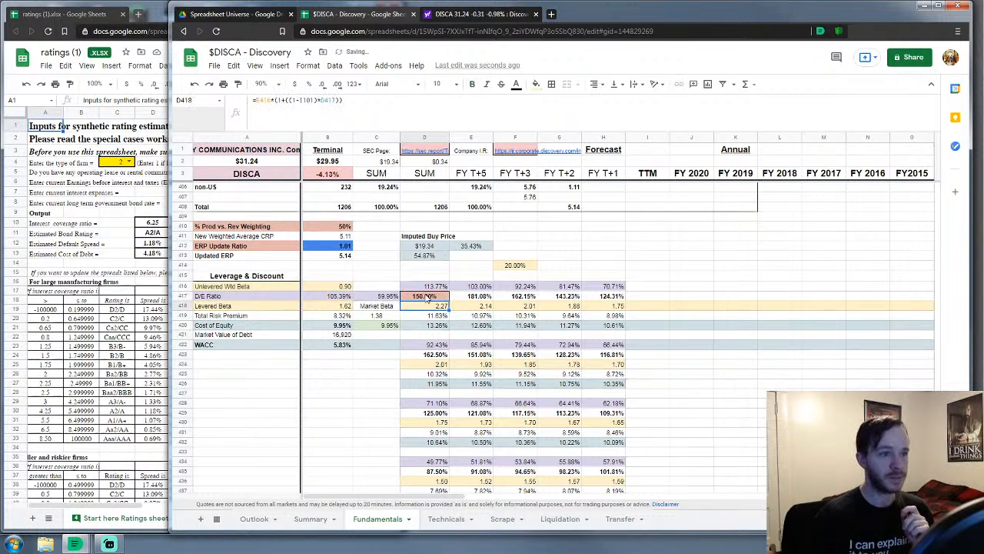
{"action": "scroll", "coordinate": [454, 265], "scroll_direction": "down", "scroll_amount": 4}
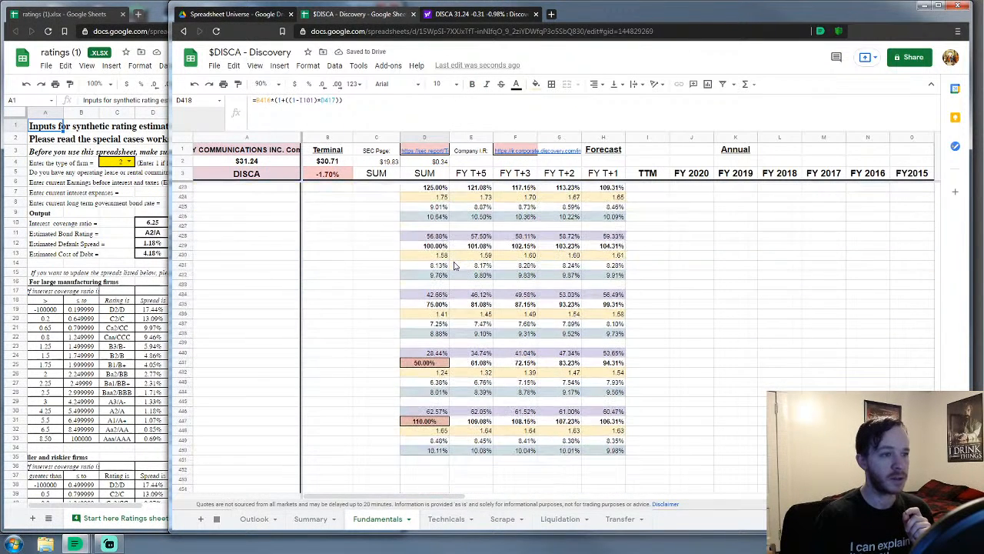
{"action": "scroll", "coordinate": [454, 265], "scroll_direction": "up", "scroll_amount": 6}
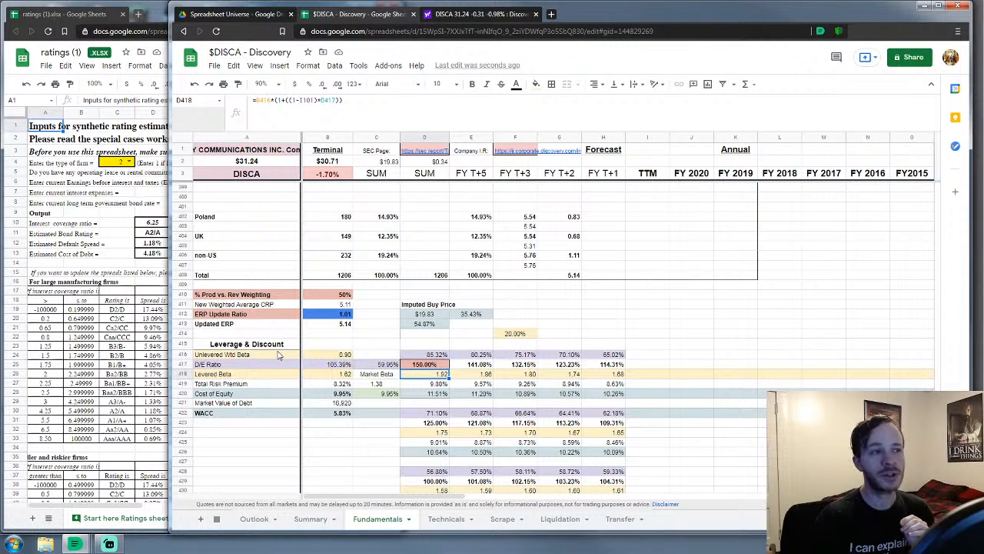
Set D447 to 100% and check the Summary expected value of $30.83
{"action": "scroll", "coordinate": [279, 354], "scroll_direction": "down", "scroll_amount": 2}
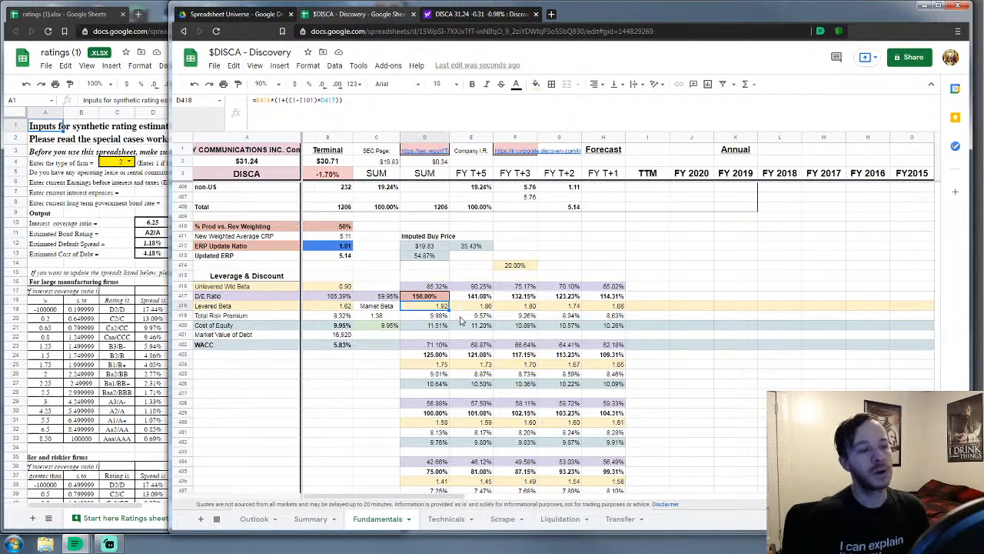
{"action": "scroll", "coordinate": [463, 323], "scroll_direction": "down", "scroll_amount": 3}
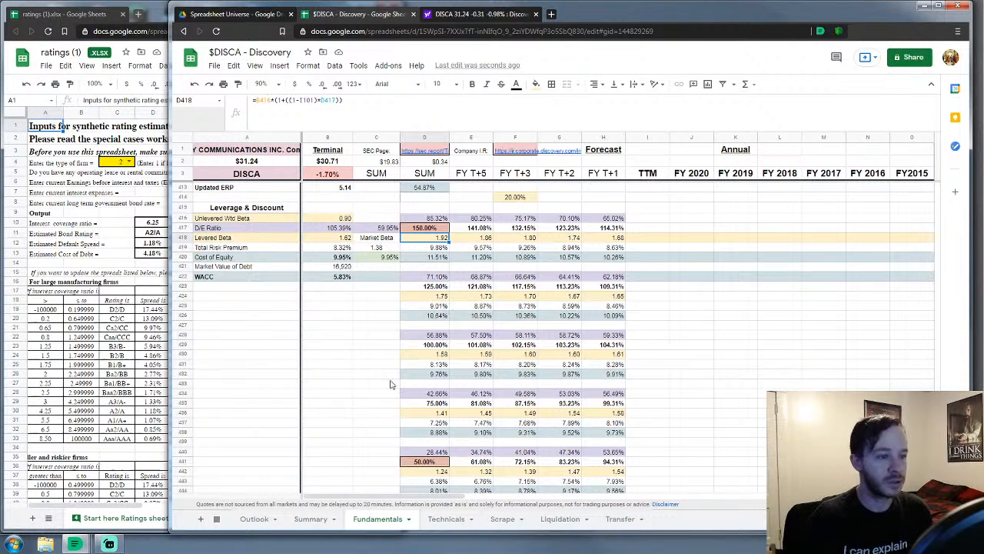
{"action": "scroll", "coordinate": [392, 385], "scroll_direction": "down", "scroll_amount": 4}
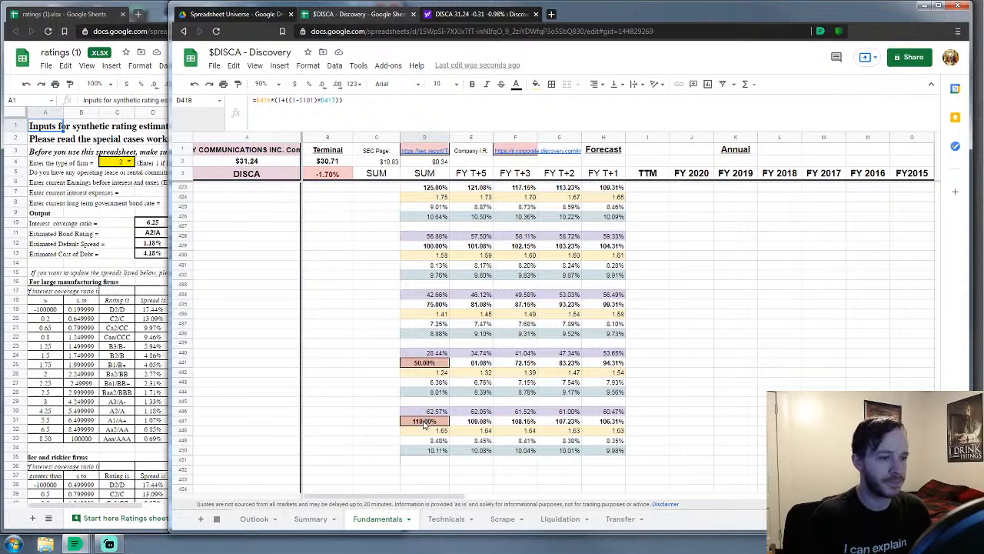
{"action": "type", "text": "100%"}
{"action": "key", "text": "Return"}
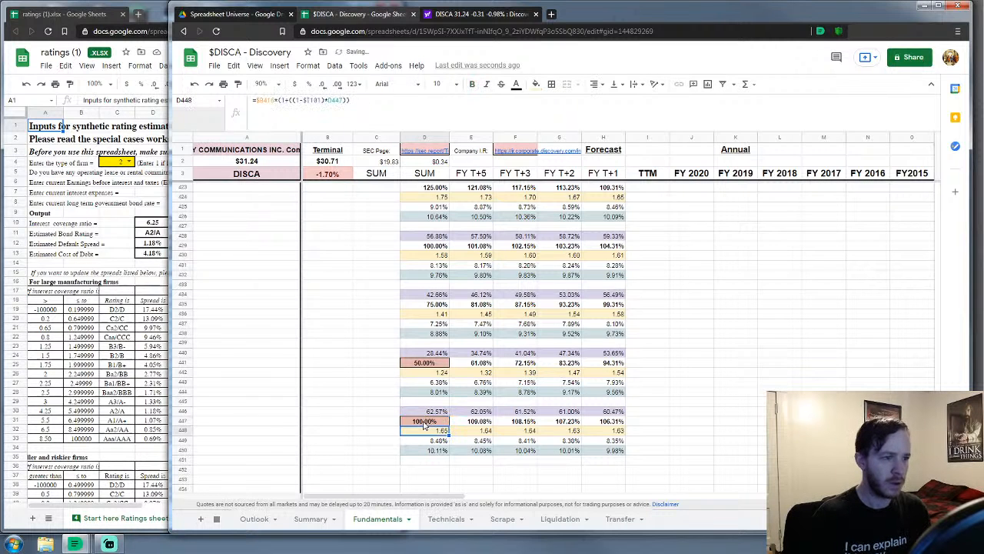
{"action": "scroll", "coordinate": [465, 446], "scroll_direction": "up", "scroll_amount": 8}
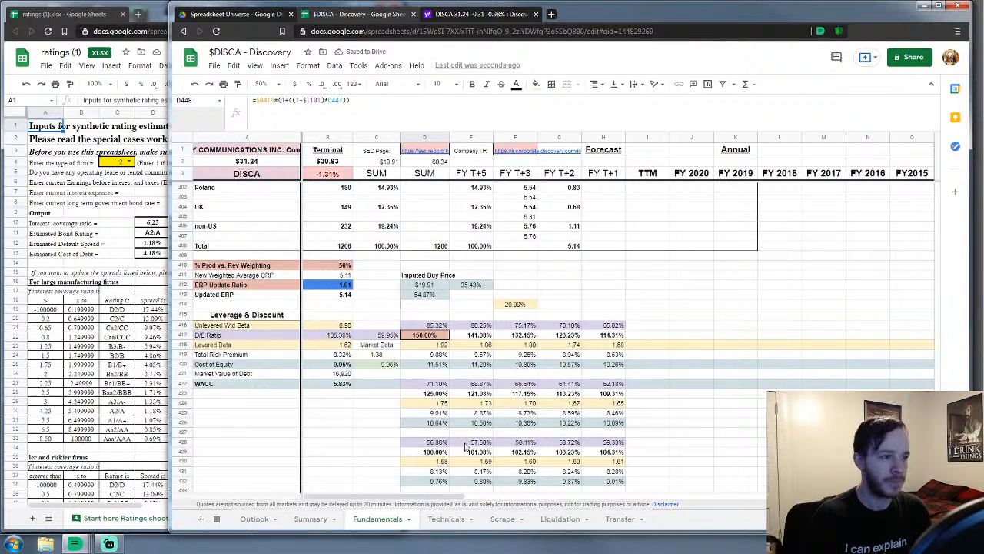
{"action": "scroll", "coordinate": [465, 446], "scroll_direction": "down", "scroll_amount": 3}
{"action": "scroll", "coordinate": [465, 446], "scroll_direction": "down", "scroll_amount": 3}
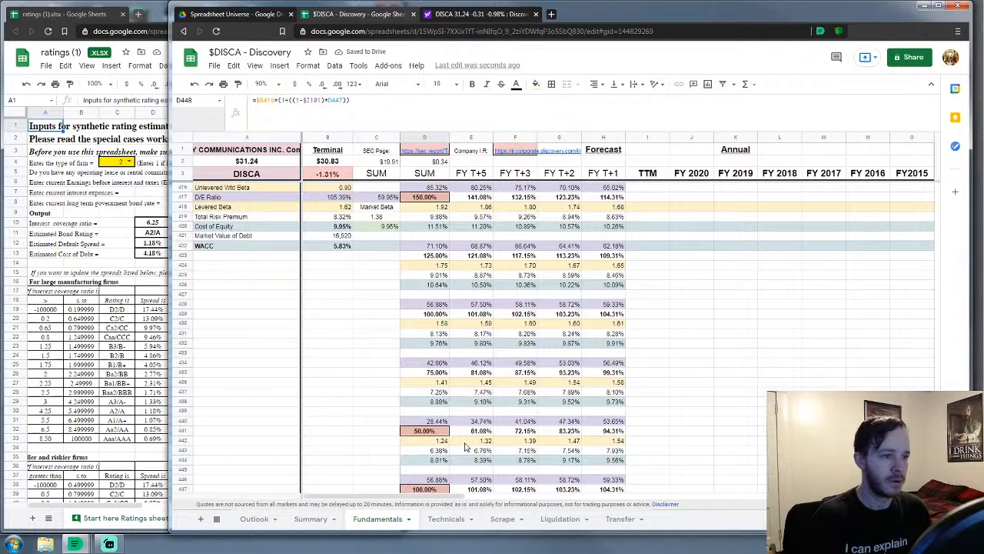
{"action": "left_click", "coordinate": [310, 518]}
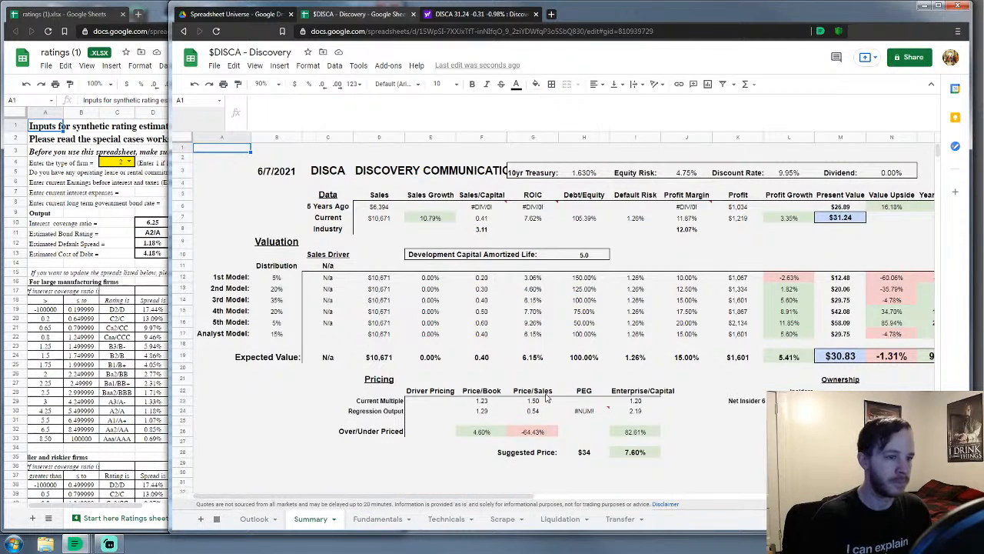
{"action": "left_click", "coordinate": [378, 518]}
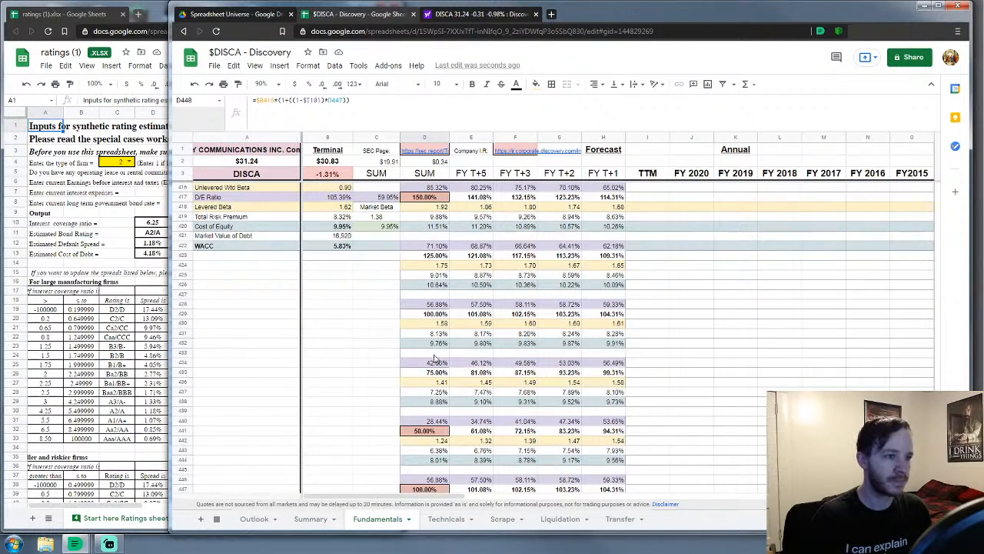
{"action": "scroll", "coordinate": [436, 359], "scroll_direction": "up", "scroll_amount": 12}
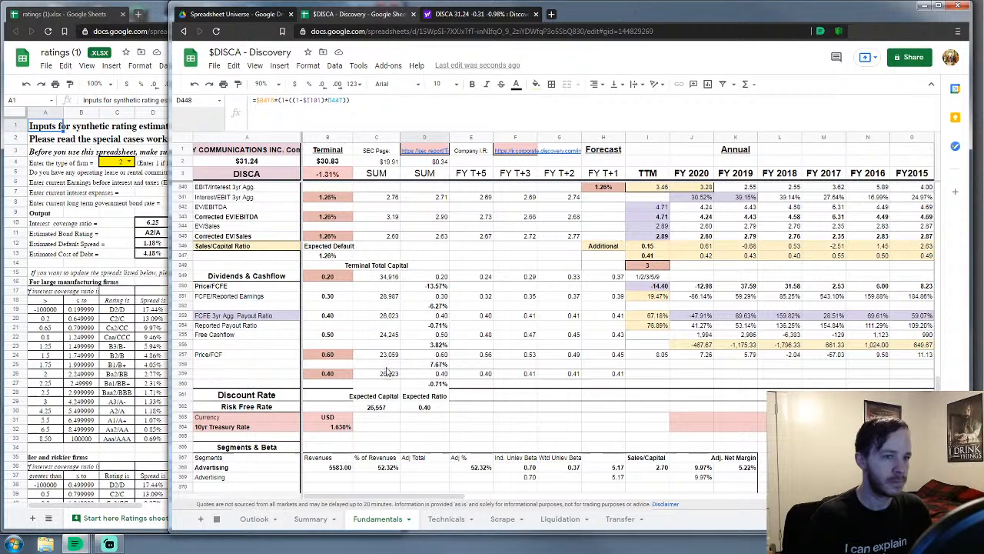
{"action": "left_click", "coordinate": [324, 376]}
{"action": "key", "text": "ctrl+b"}
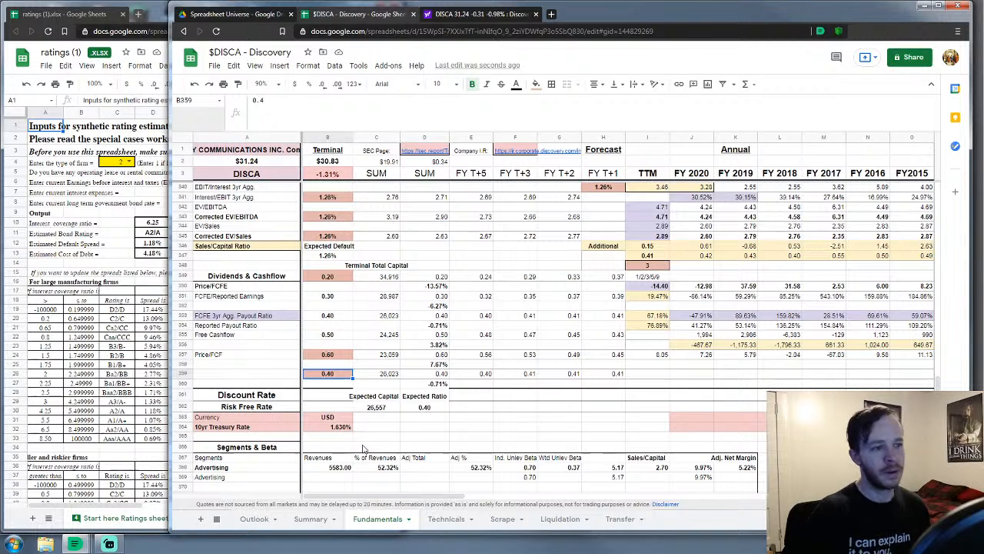
{"action": "type", "text": ".45"}
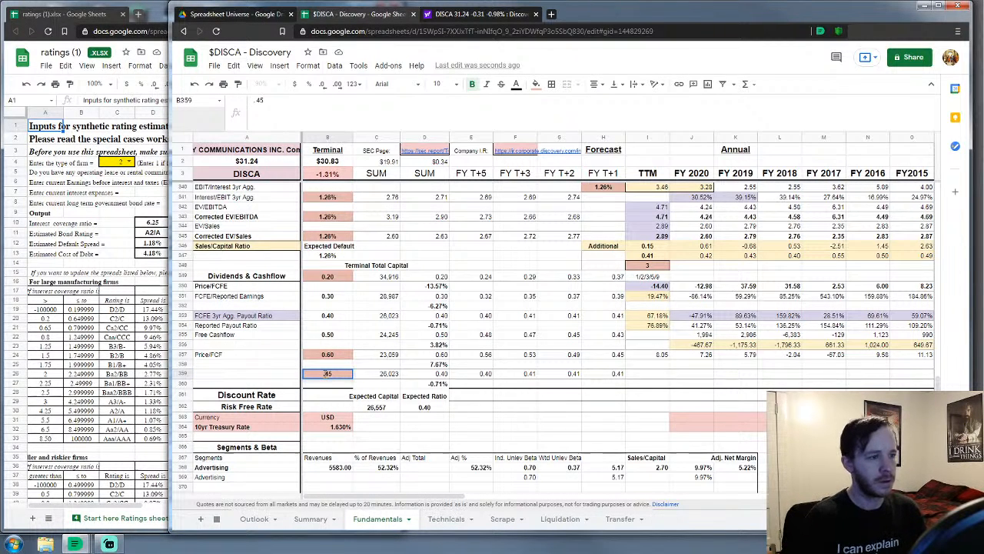
{"action": "key", "text": "Return"}
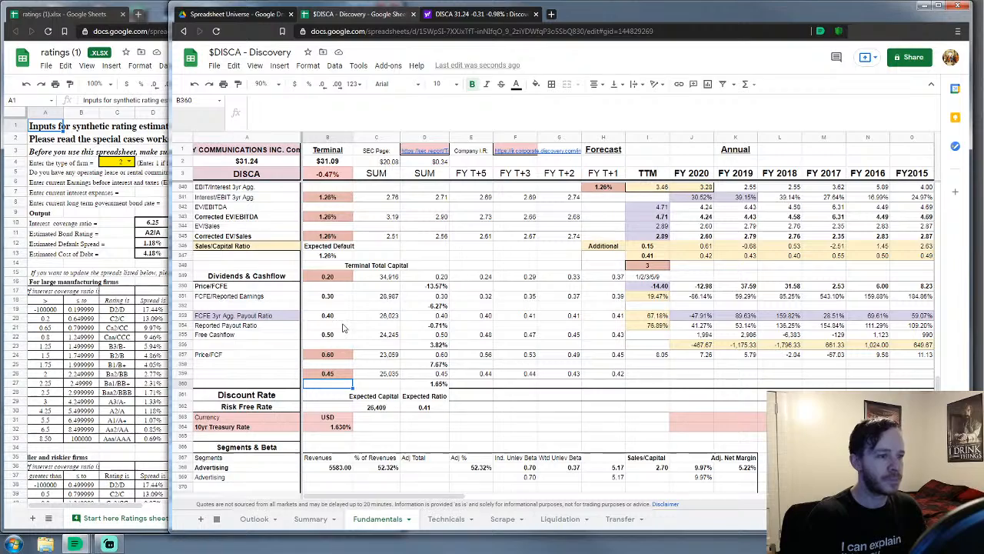
{"action": "scroll", "coordinate": [438, 321], "scroll_direction": "up", "scroll_amount": 1}
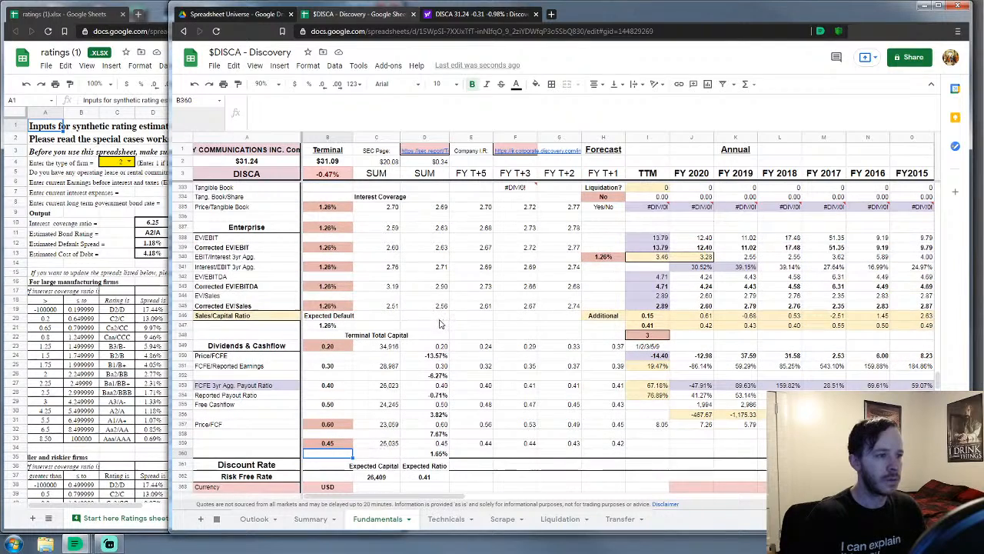
{"action": "scroll", "coordinate": [438, 323], "scroll_direction": "up", "scroll_amount": 1}
{"action": "scroll", "coordinate": [434, 326], "scroll_direction": "up", "scroll_amount": 5}
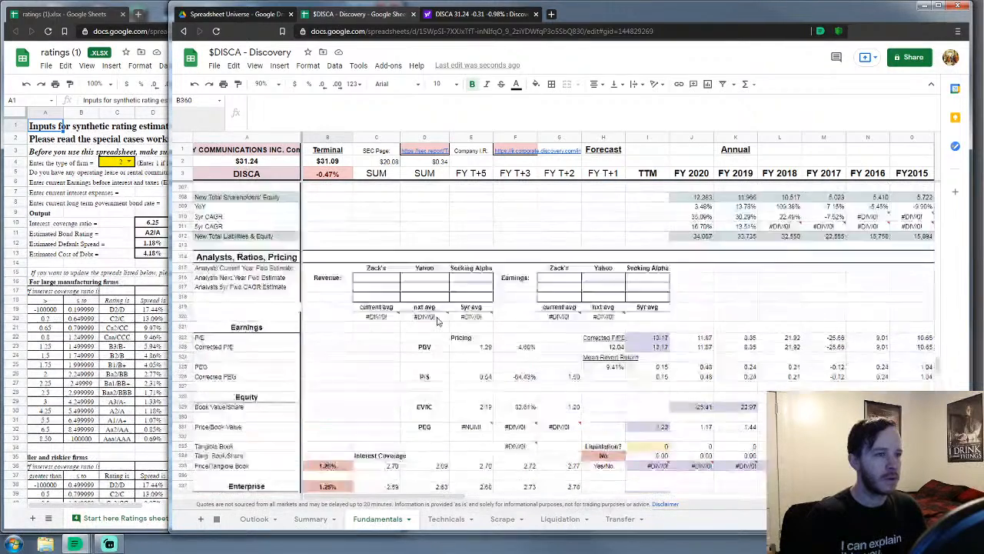
{"action": "scroll", "coordinate": [630, 258], "scroll_direction": "up", "scroll_amount": 3}
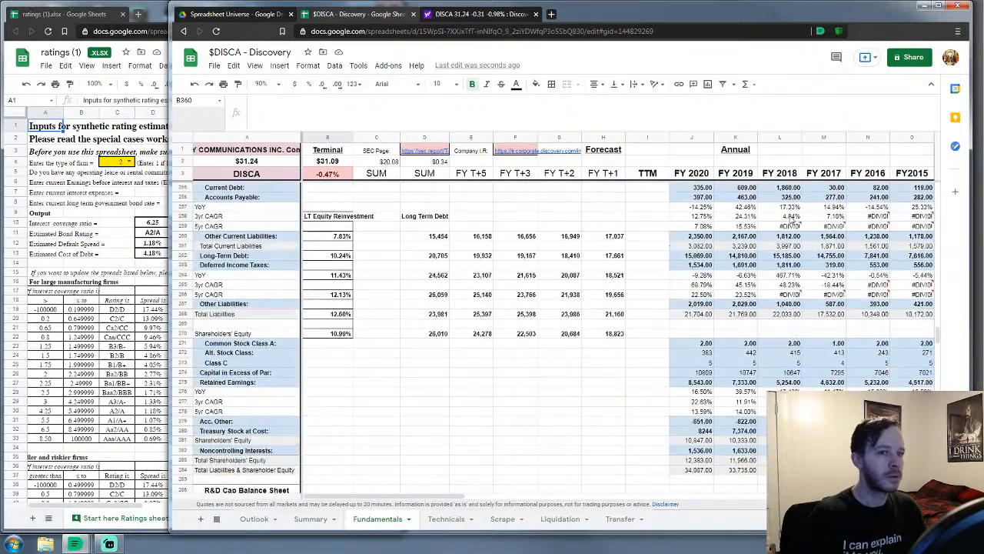
{"action": "left_click_drag", "start_coordinate": [938, 329], "coordinate": [939, 191]}
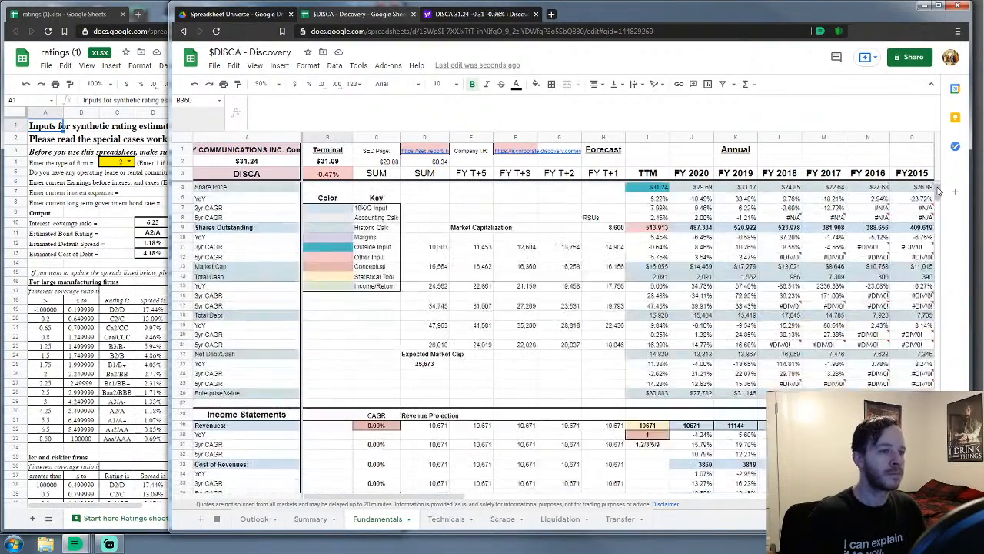
{"action": "scroll", "coordinate": [626, 323], "scroll_direction": "down", "scroll_amount": 3}
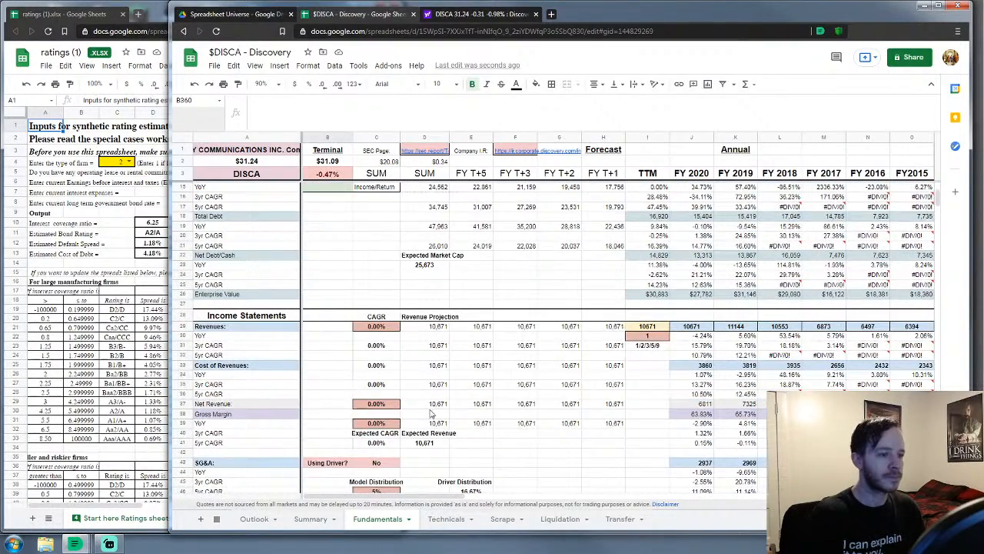
On the Scrape sheet, inspect P29's 'Could not fetch url' Zacks import error and its link
{"action": "left_click", "coordinate": [502, 519]}
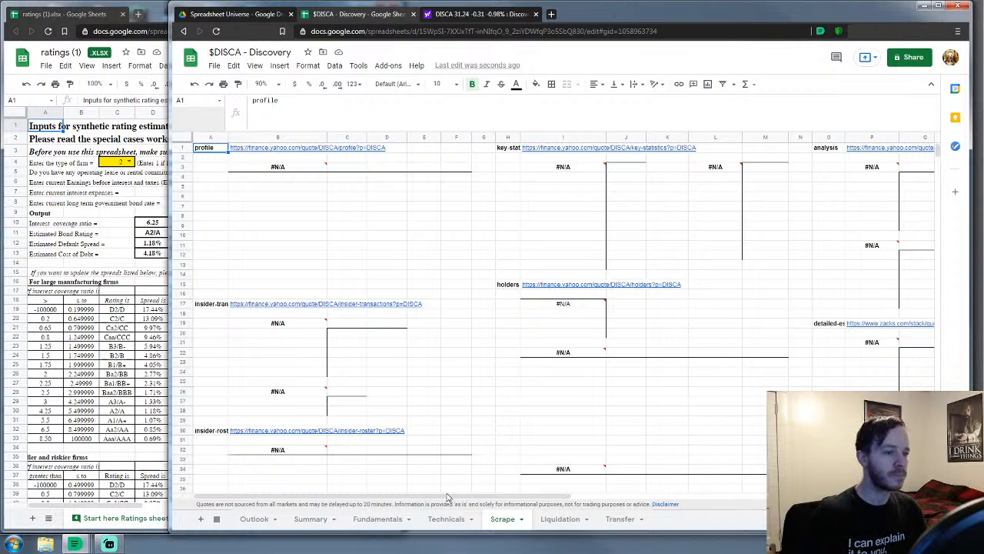
{"action": "scroll", "coordinate": [448, 483], "scroll_direction": "right", "scroll_amount": 6}
{"action": "scroll", "coordinate": [647, 454], "scroll_direction": "right", "scroll_amount": 2}
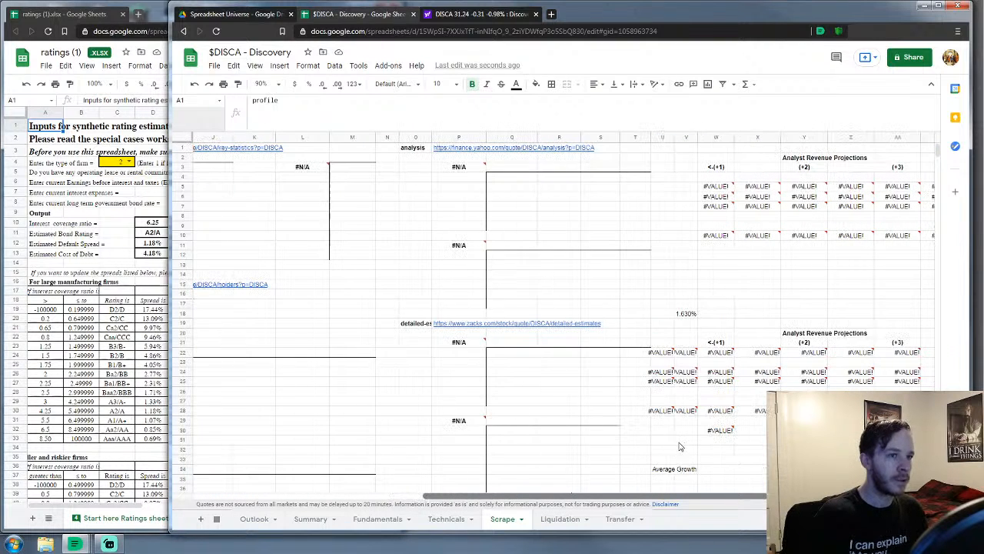
{"action": "scroll", "coordinate": [668, 355], "scroll_direction": "down", "scroll_amount": 5}
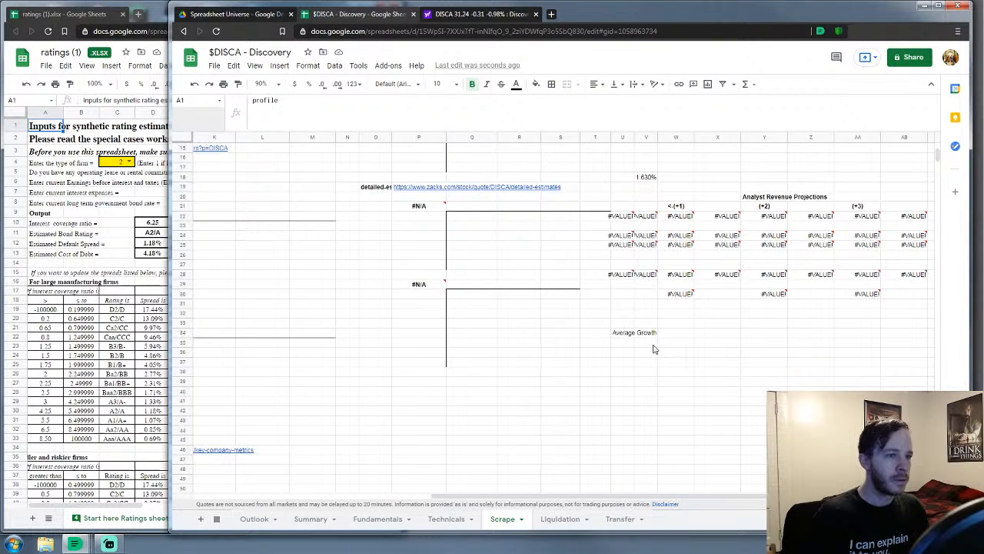
{"action": "left_click", "coordinate": [430, 286]}
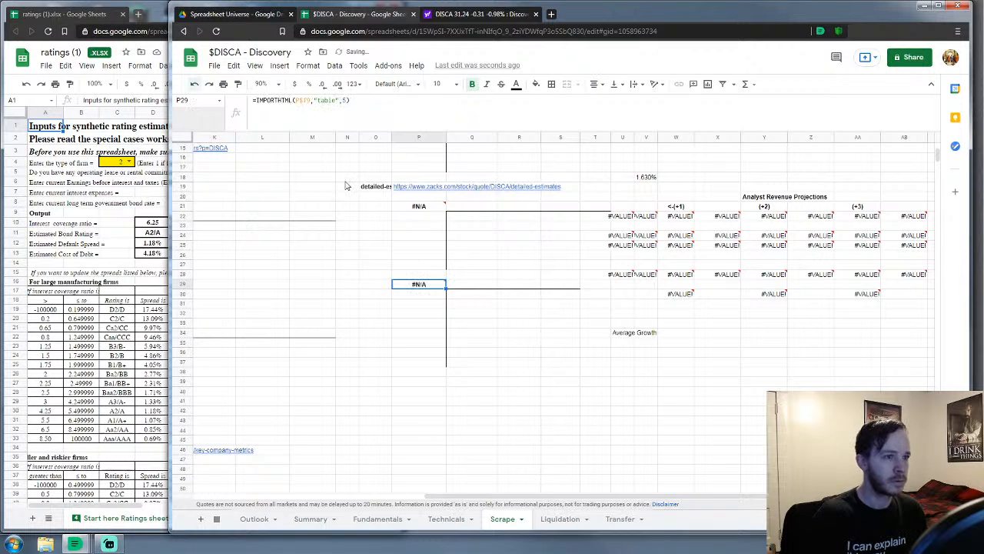
{"action": "left_click_drag", "start_coordinate": [597, 314], "coordinate": [756, 428]}
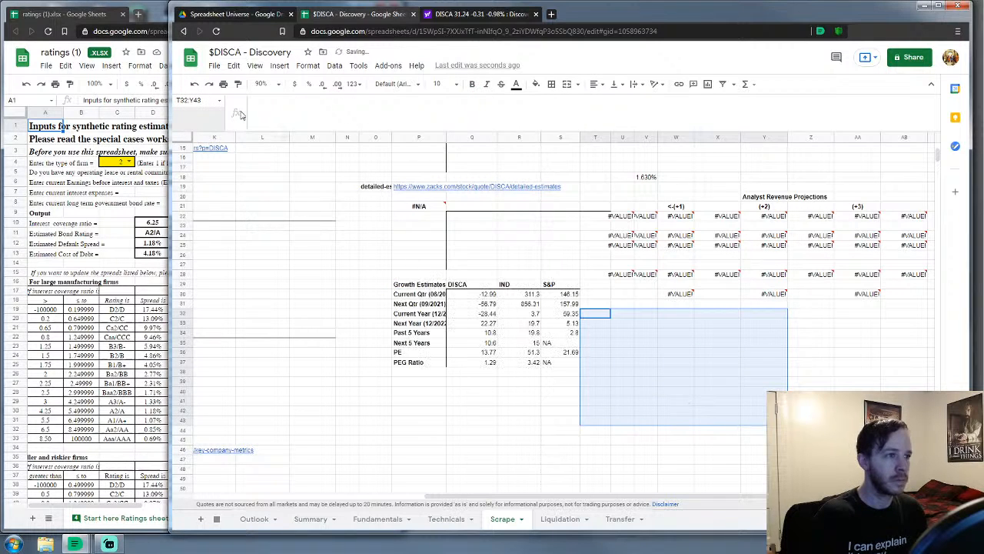
{"action": "left_click", "coordinate": [464, 400]}
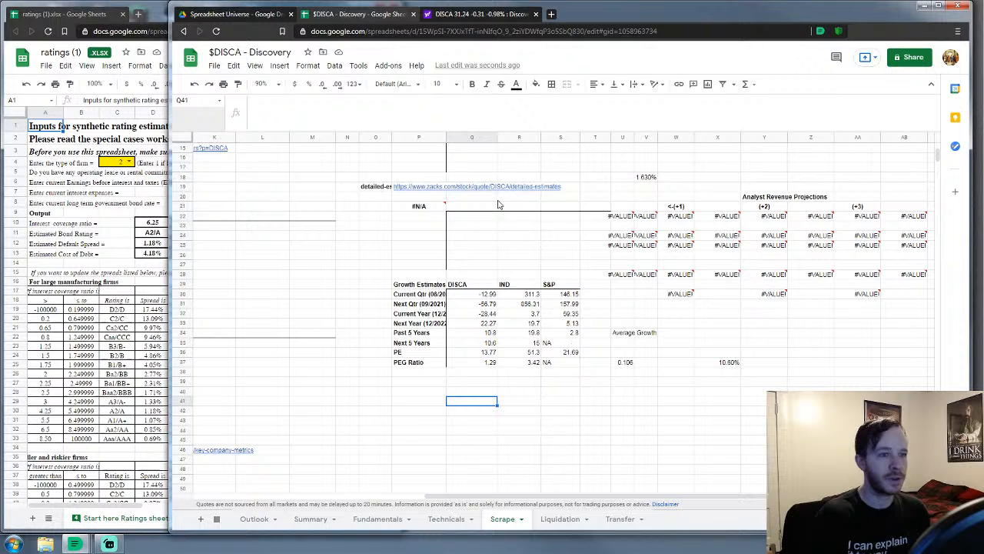
{"action": "left_click", "coordinate": [421, 189]}
Open the Zacks detailed-estimates page and view Yahoo's DISCA analysis estimates
{"action": "left_click", "coordinate": [433, 206]}
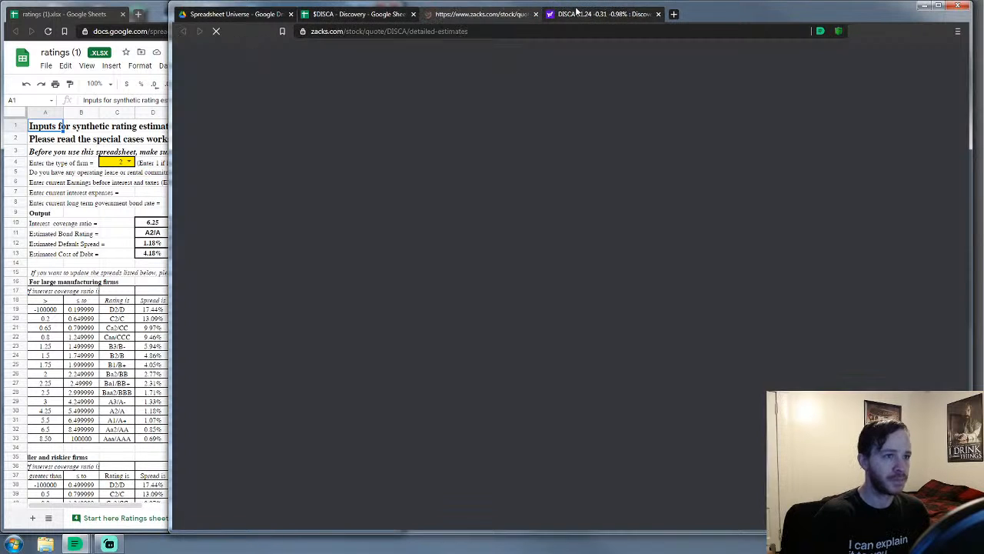
{"action": "left_click", "coordinate": [582, 16]}
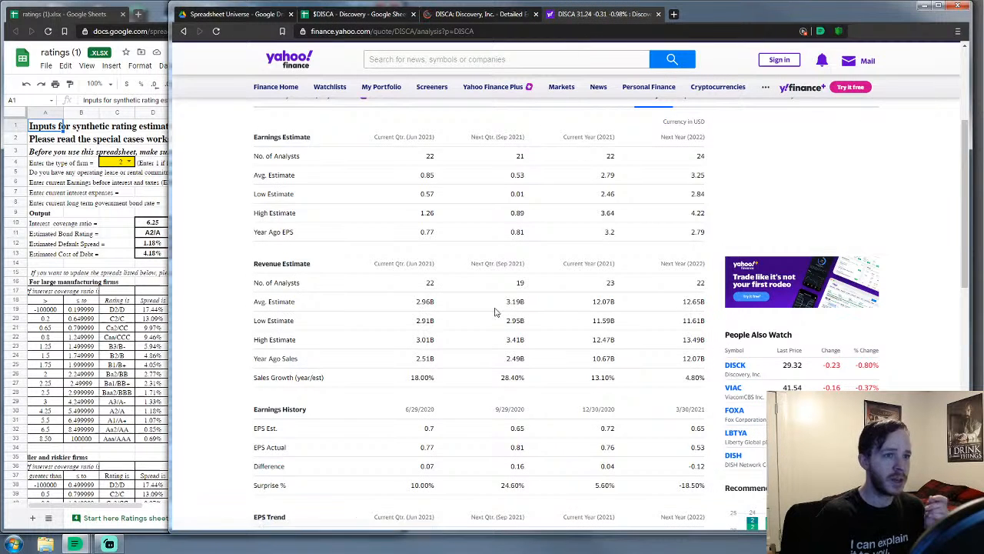
{"action": "scroll", "coordinate": [552, 308], "scroll_direction": "up", "scroll_amount": 1}
{"action": "scroll", "coordinate": [585, 330], "scroll_direction": "down", "scroll_amount": 1}
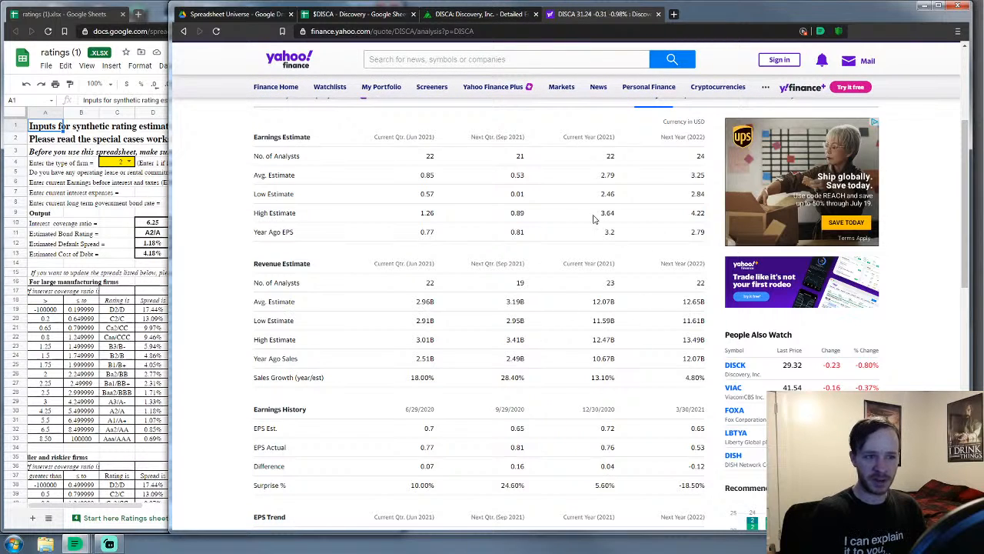
Compare Zacks' growth estimates with Yahoo's, then return to the DISCA workbook
{"action": "left_click", "coordinate": [481, 14]}
{"action": "scroll", "coordinate": [552, 332], "scroll_direction": "down", "scroll_amount": 2}
{"action": "scroll", "coordinate": [552, 332], "scroll_direction": "down", "scroll_amount": 3}
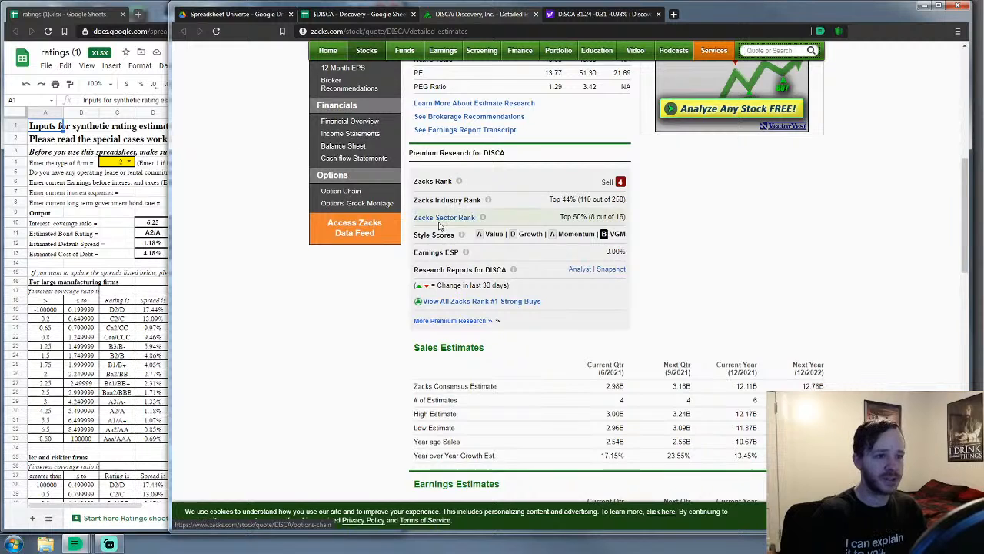
{"action": "scroll", "coordinate": [456, 247], "scroll_direction": "down", "scroll_amount": 3}
{"action": "scroll", "coordinate": [505, 259], "scroll_direction": "down", "scroll_amount": 3}
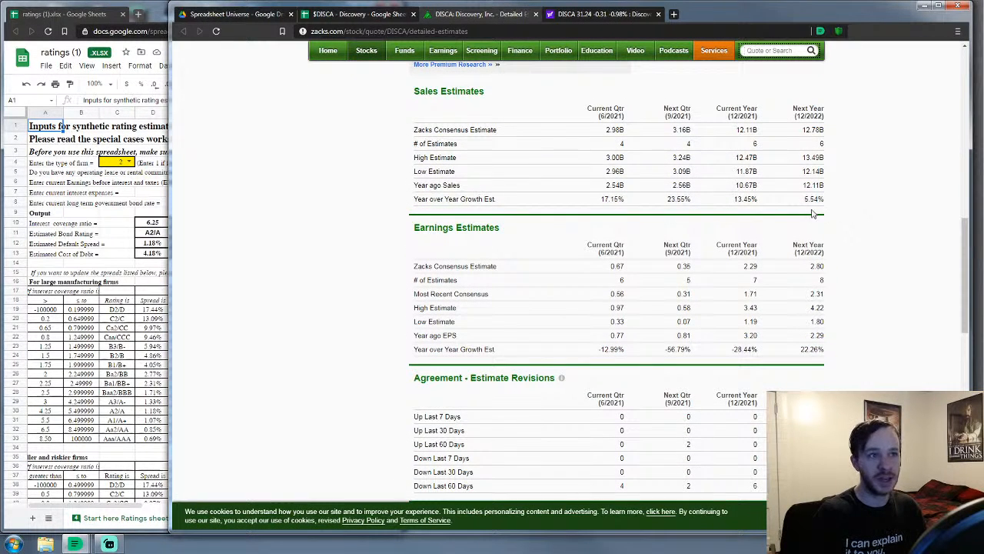
{"action": "left_click", "coordinate": [616, 19]}
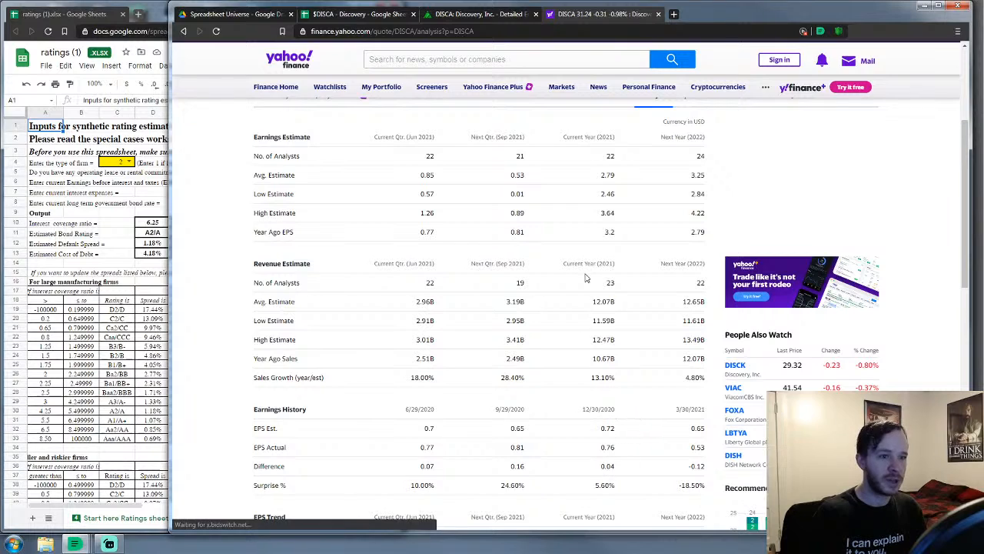
{"action": "left_click", "coordinate": [461, 16]}
{"action": "scroll", "coordinate": [377, 291], "scroll_direction": "down", "scroll_amount": 3}
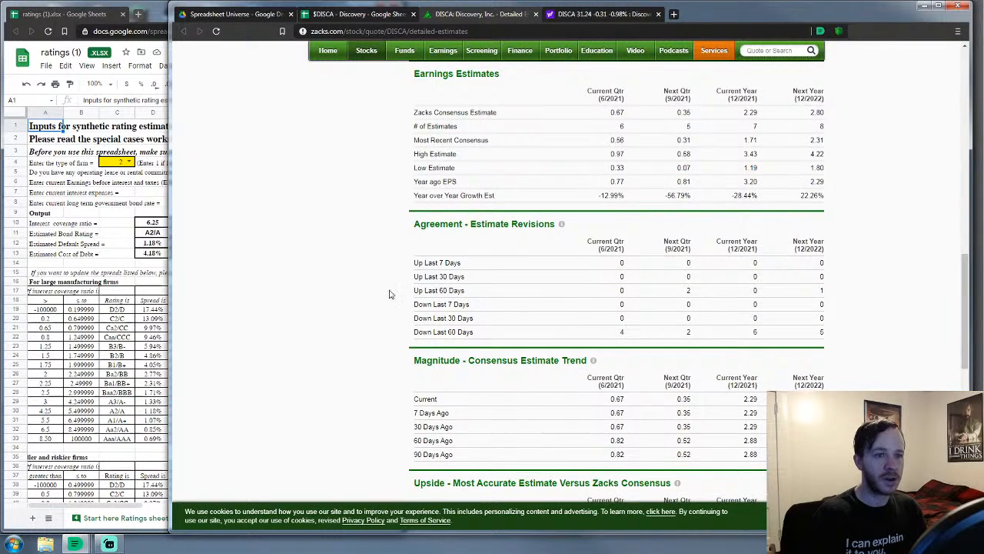
{"action": "scroll", "coordinate": [377, 291], "scroll_direction": "down", "scroll_amount": 4}
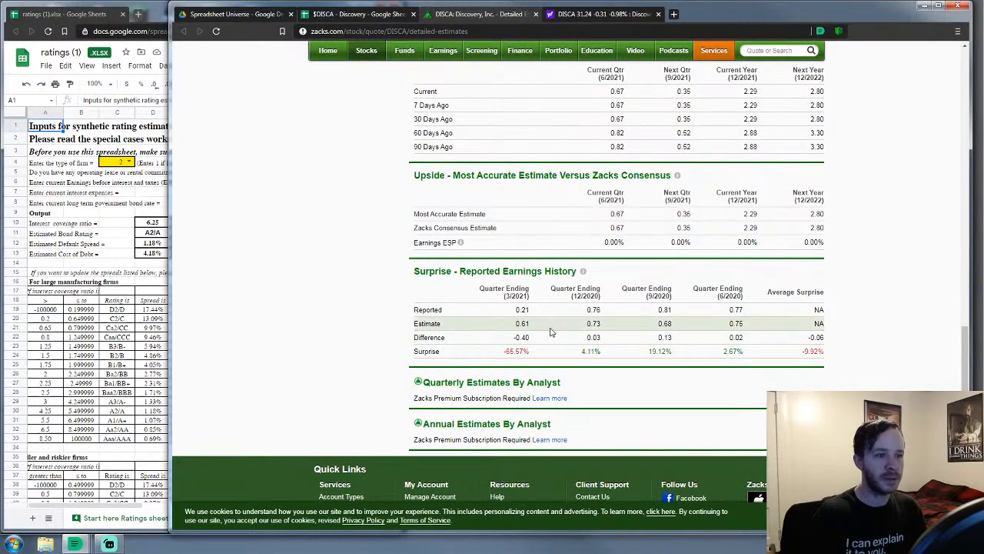
{"action": "scroll", "coordinate": [553, 333], "scroll_direction": "up", "scroll_amount": 5}
{"action": "scroll", "coordinate": [561, 336], "scroll_direction": "up", "scroll_amount": 10}
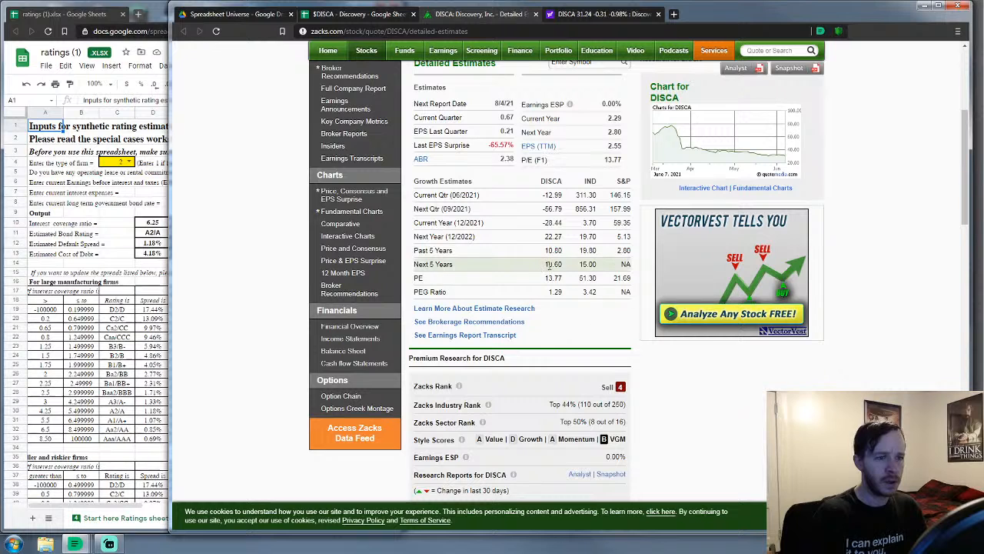
{"action": "left_click", "coordinate": [357, 14]}
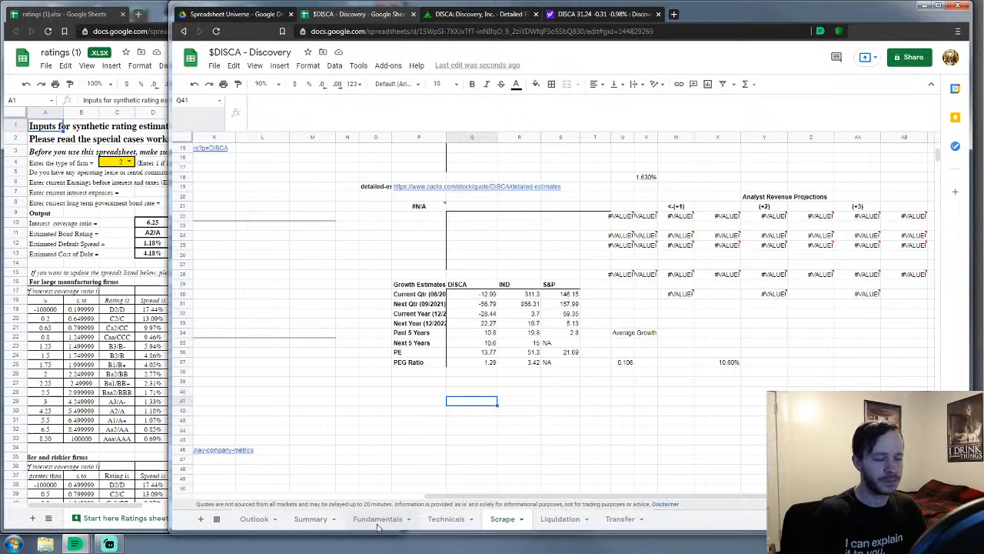
Return to the DISCA Summary sheet and select the Pricing block D21:I28 ($31.09 expected, $52 suggested)
{"action": "left_click", "coordinate": [378, 519]}
{"action": "left_click", "coordinate": [304, 522]}
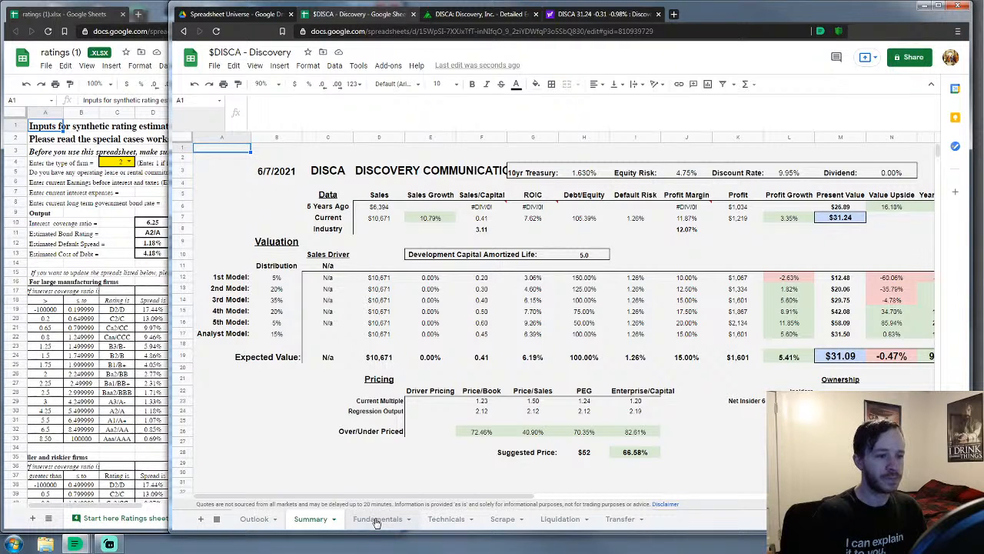
{"action": "left_click", "coordinate": [384, 384]}
{"action": "left_click_drag", "start_coordinate": [384, 384], "coordinate": [648, 459]}
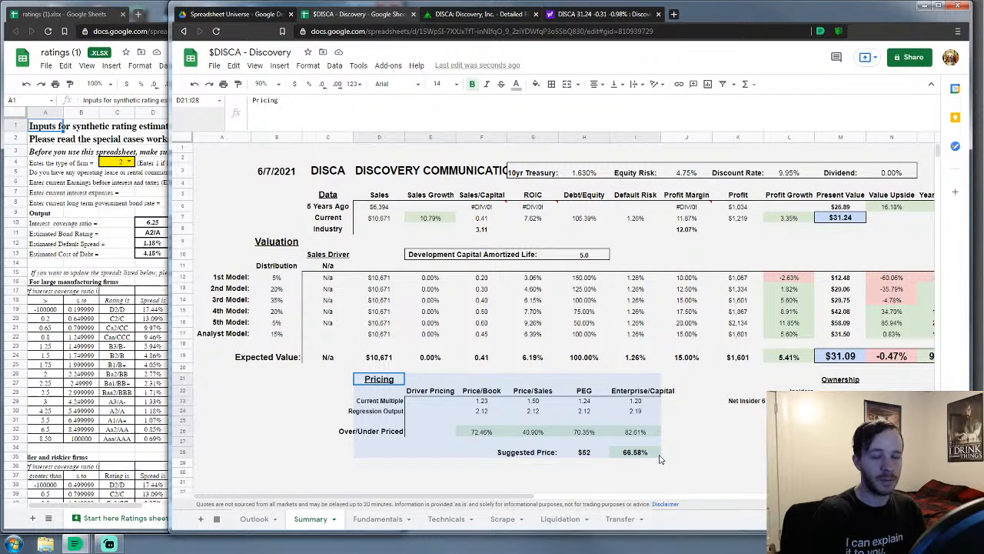
{"action": "left_click_drag", "start_coordinate": [659, 459], "coordinate": [660, 458]}
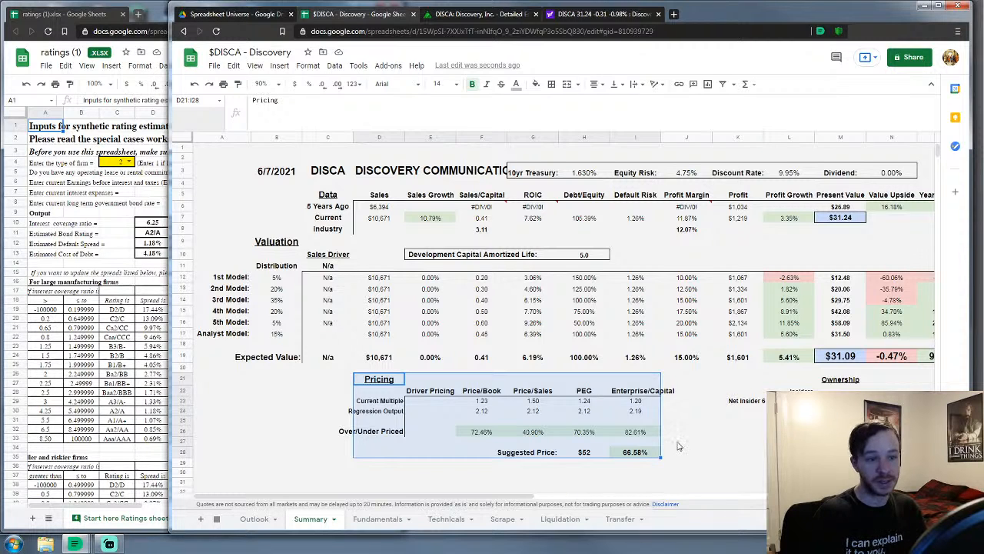
{"action": "left_click", "coordinate": [678, 443]}
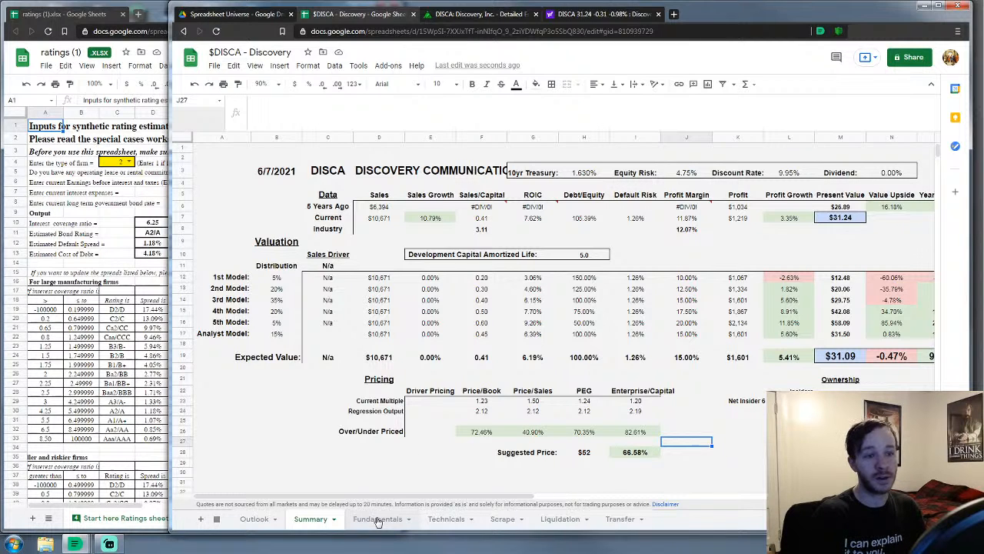
Compare DISCA estimates on Yahoo Finance and Zacks, ending on Yahoo's analysis (EPS 2.79, revenue 12.07B)
{"action": "left_click", "coordinate": [378, 519]}
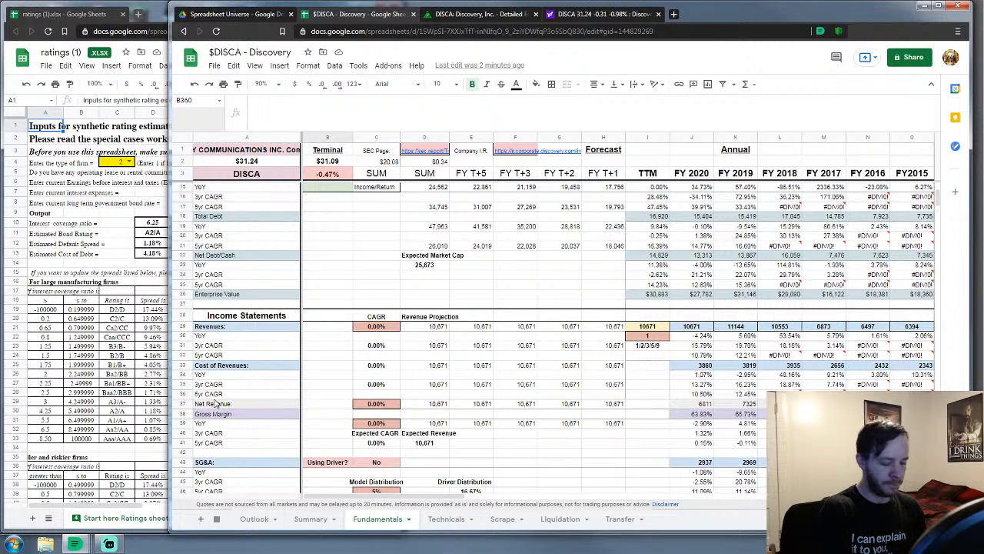
{"action": "left_click", "coordinate": [599, 14]}
{"action": "scroll", "coordinate": [627, 175], "scroll_direction": "down", "scroll_amount": 1}
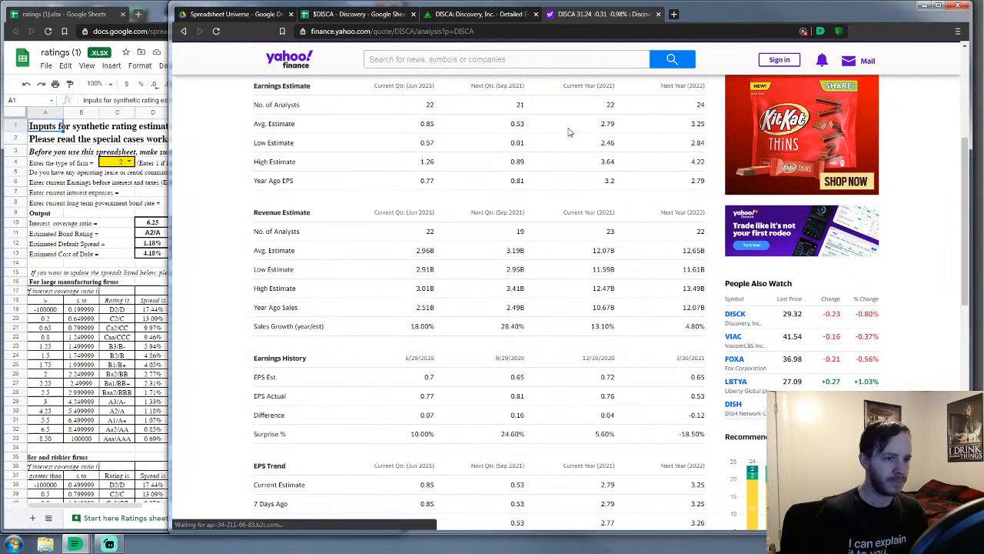
{"action": "left_click", "coordinate": [498, 16]}
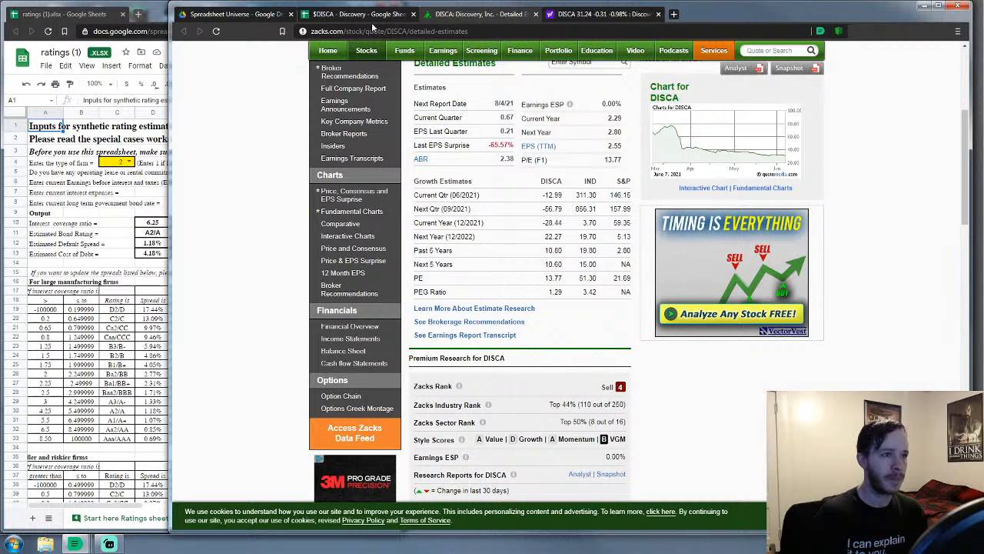
{"action": "left_click", "coordinate": [576, 15]}
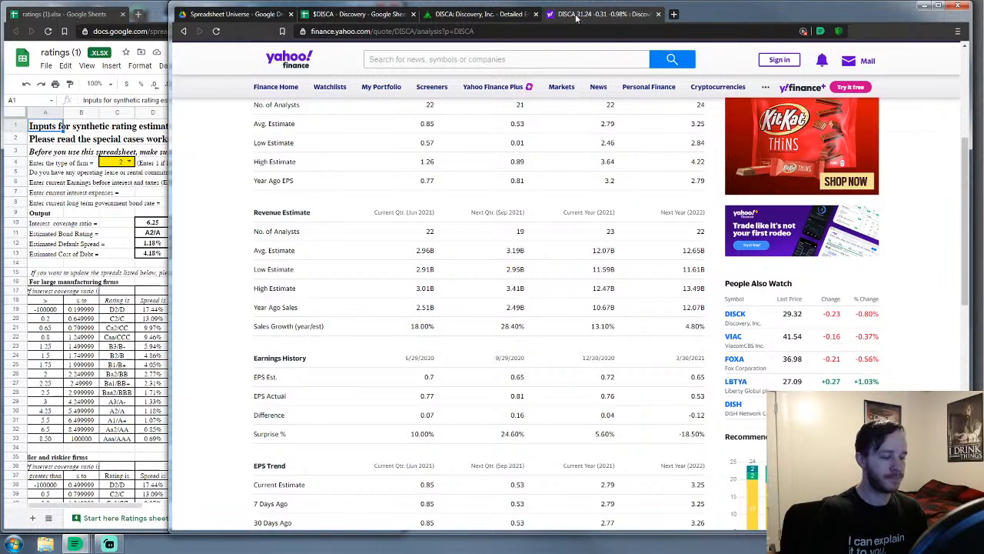
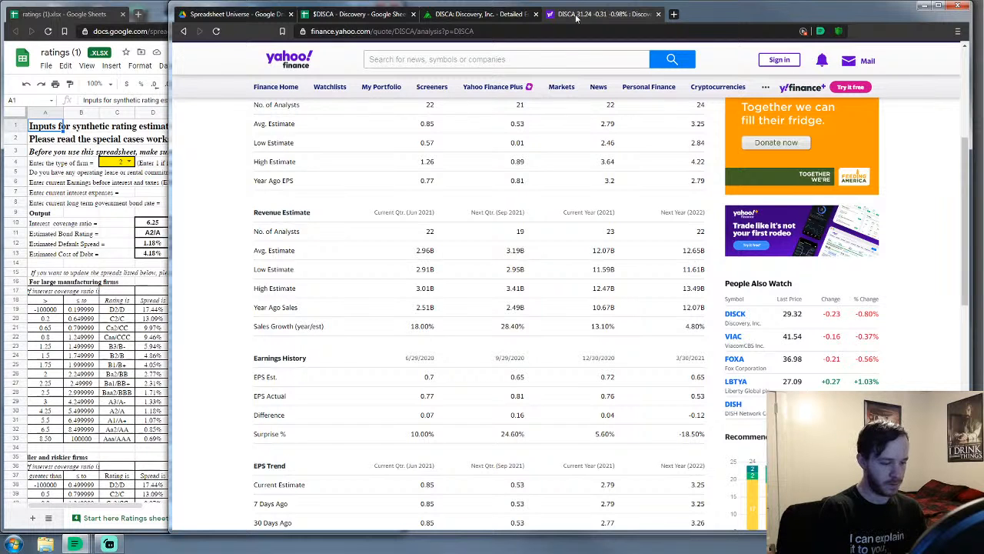
On the $DISCA sheet, set the gross margin growth input C39 to 4.5%
{"action": "left_click", "coordinate": [385, 15]}
{"action": "left_click", "coordinate": [361, 281]}
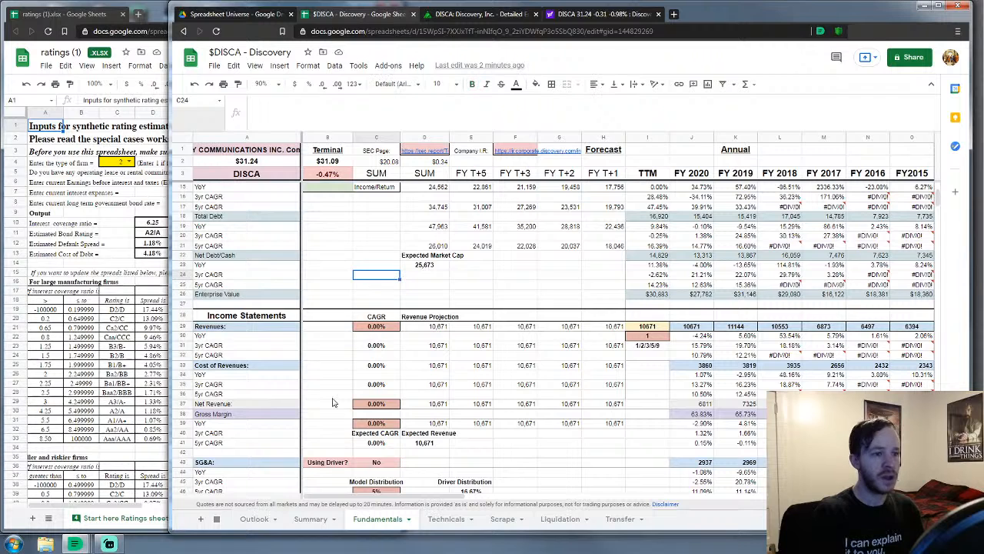
{"action": "left_click", "coordinate": [329, 367]}
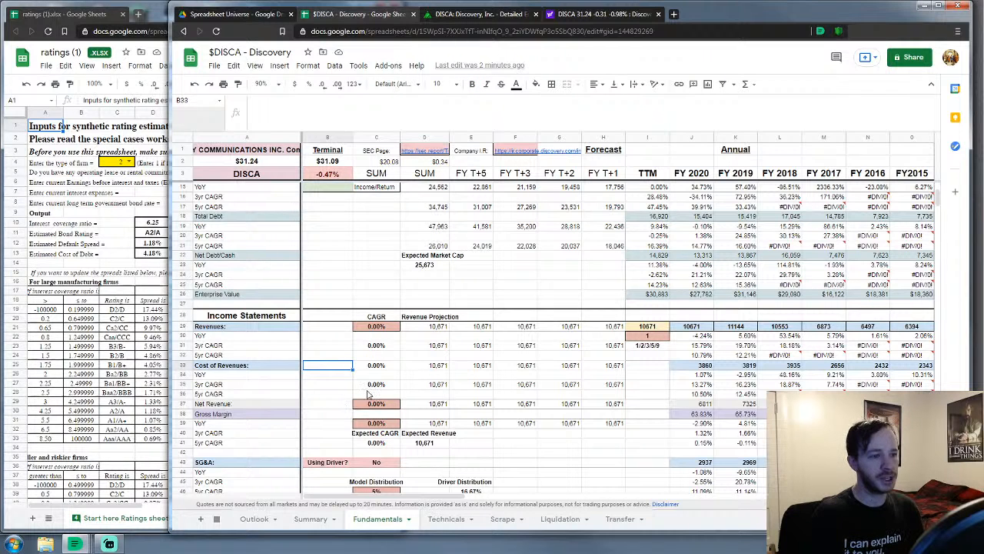
{"action": "left_click", "coordinate": [375, 423]}
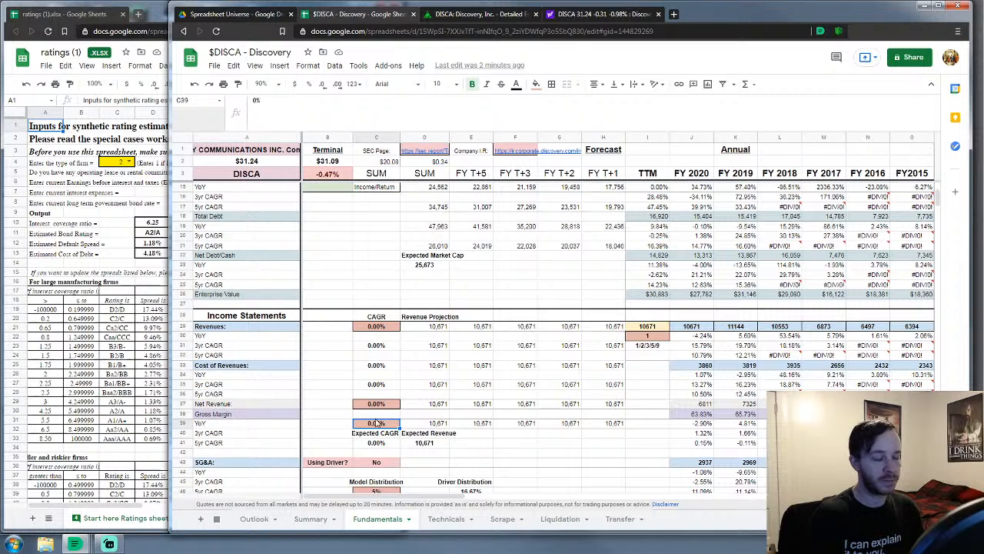
{"action": "type", "text": "4.5%"}
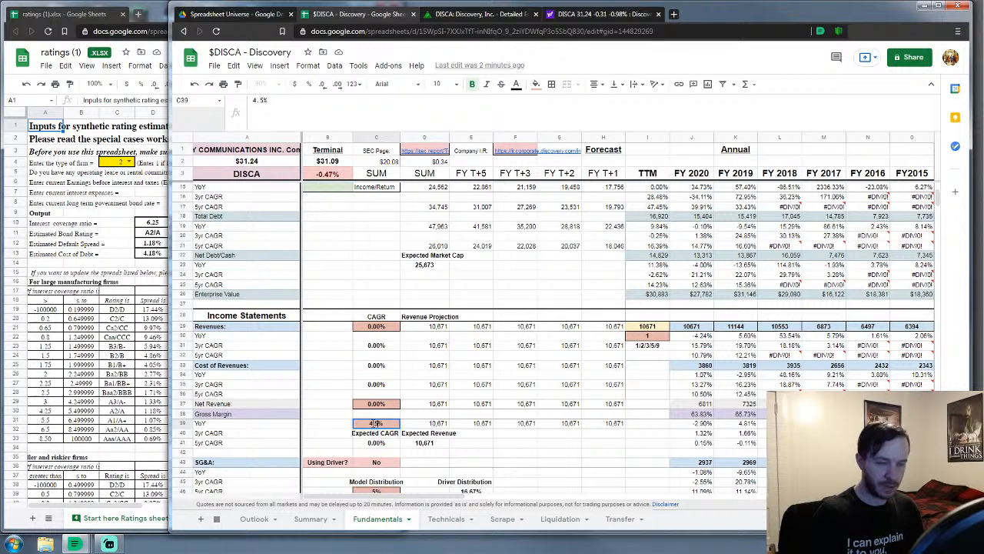
{"action": "key", "text": "Up"}
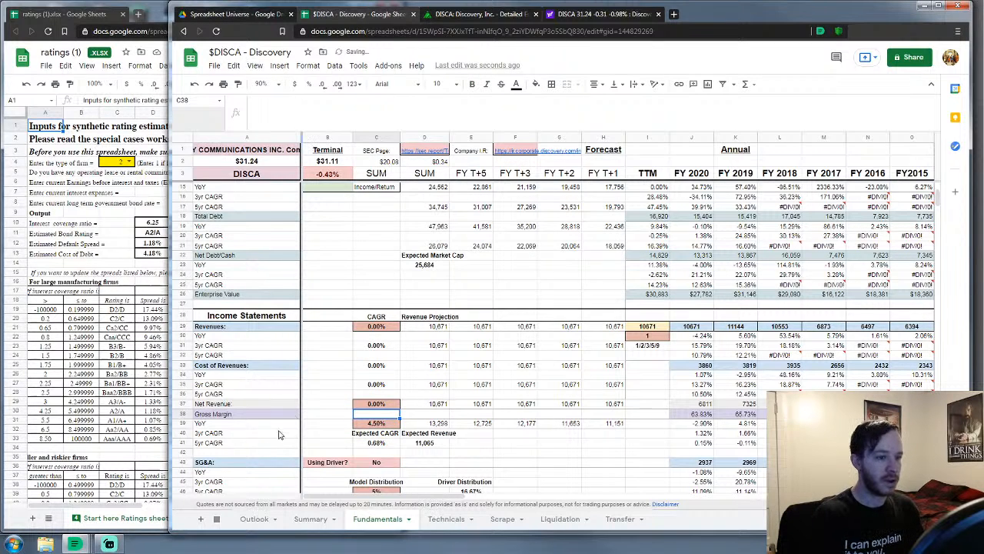
Set net revenue growth C37 to 10% and revenue growth C29 to -1%
{"action": "left_click", "coordinate": [516, 451]}
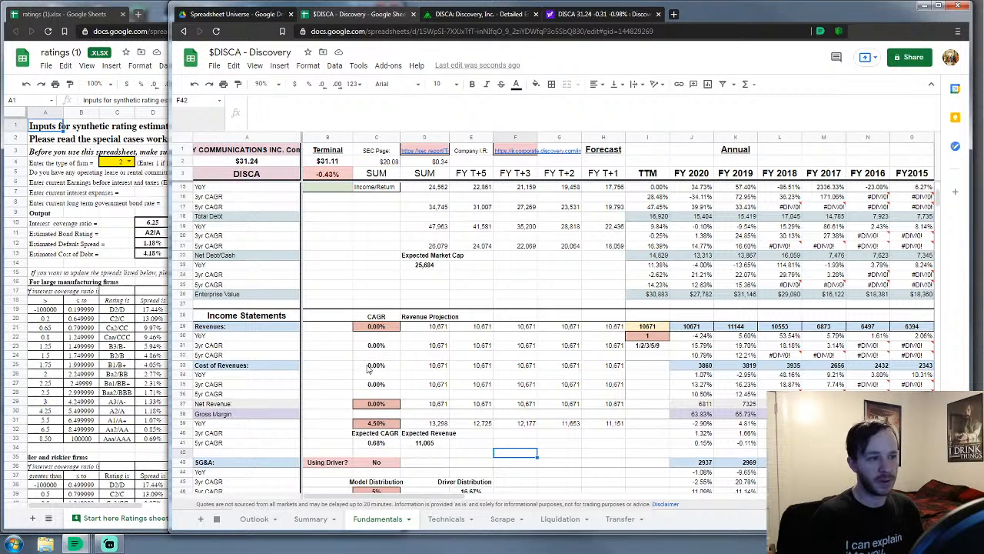
{"action": "left_click", "coordinate": [380, 329]}
{"action": "left_click", "coordinate": [375, 404]}
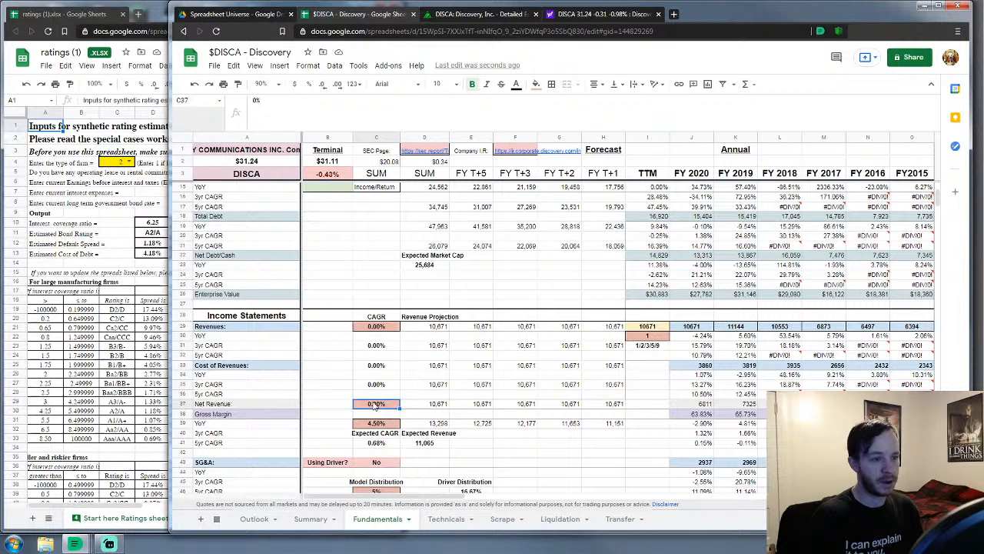
{"action": "type", "text": "10"}
{"action": "key", "text": "Return"}
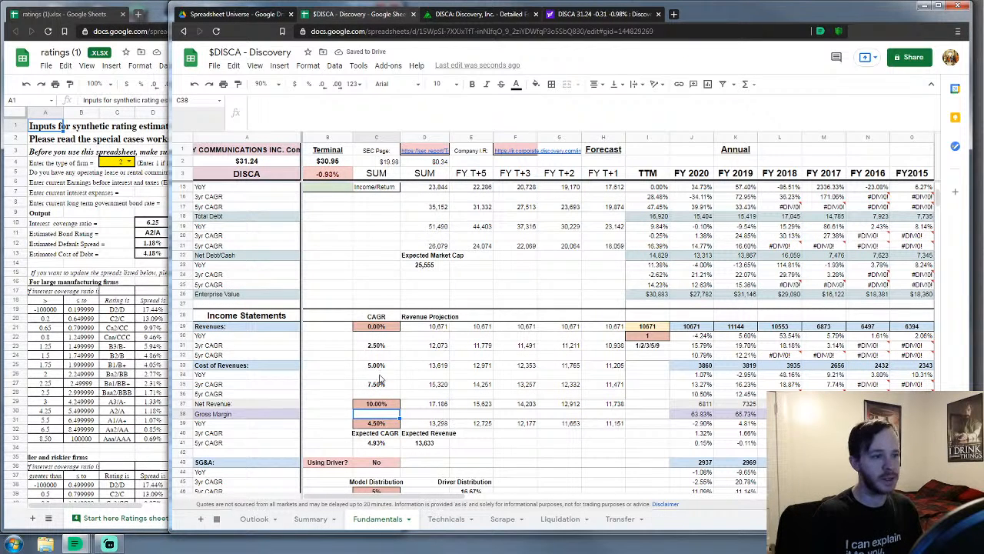
{"action": "left_click", "coordinate": [376, 328]}
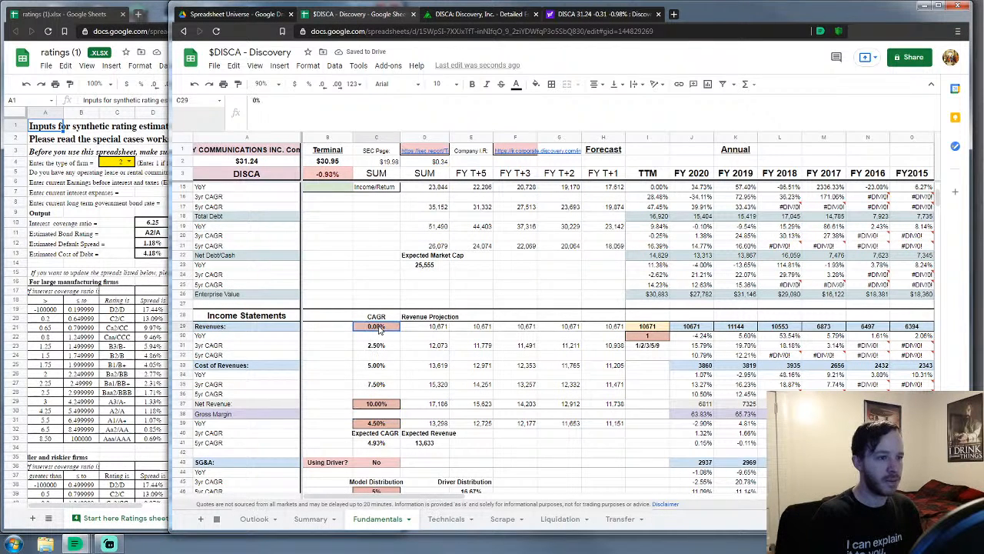
{"action": "type", "text": "-1"}
{"action": "key", "text": "Return"}
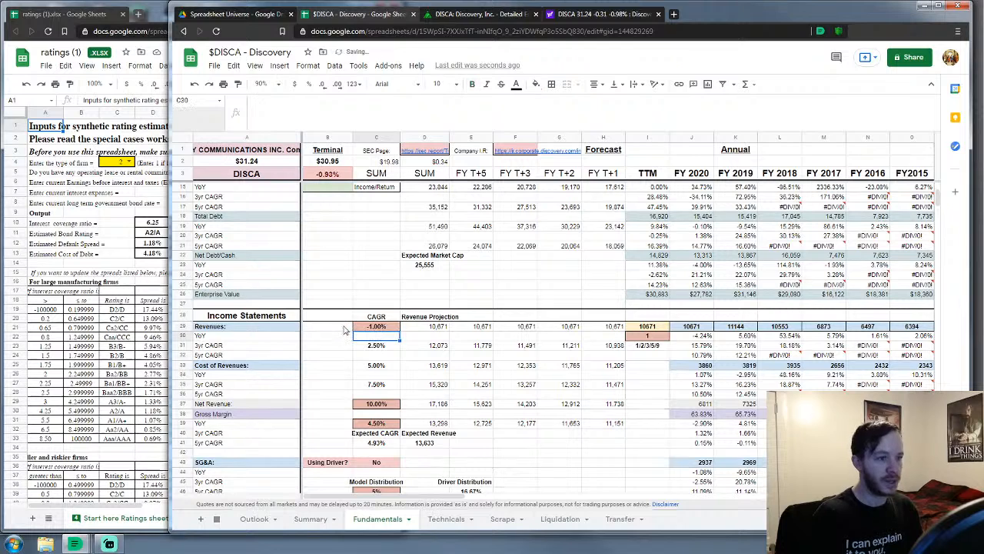
{"action": "left_click", "coordinate": [333, 385]}
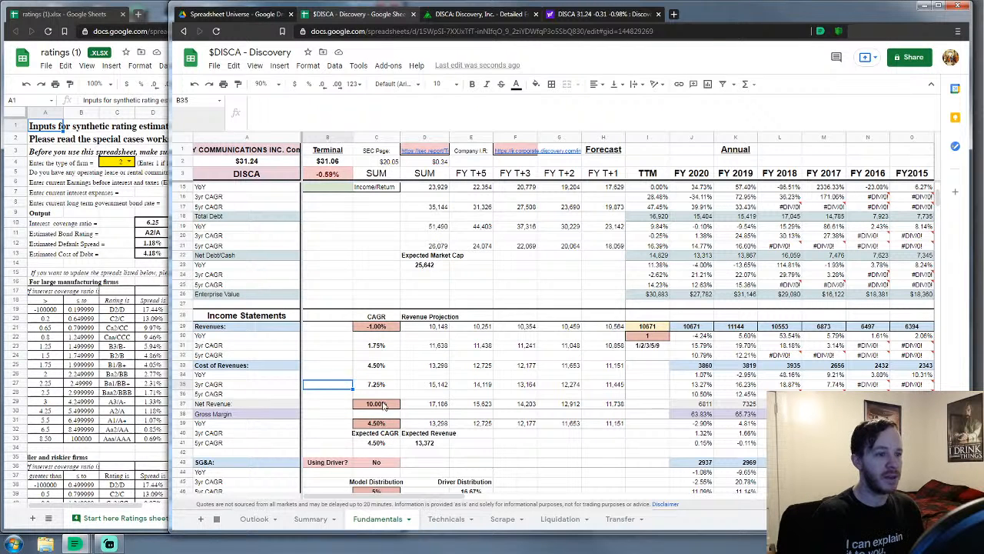
Change the Model Distribution weights in C50, C48 and C52 to 25% each
{"action": "scroll", "coordinate": [421, 411], "scroll_direction": "down", "scroll_amount": 1}
{"action": "scroll", "coordinate": [421, 411], "scroll_direction": "down", "scroll_amount": 1}
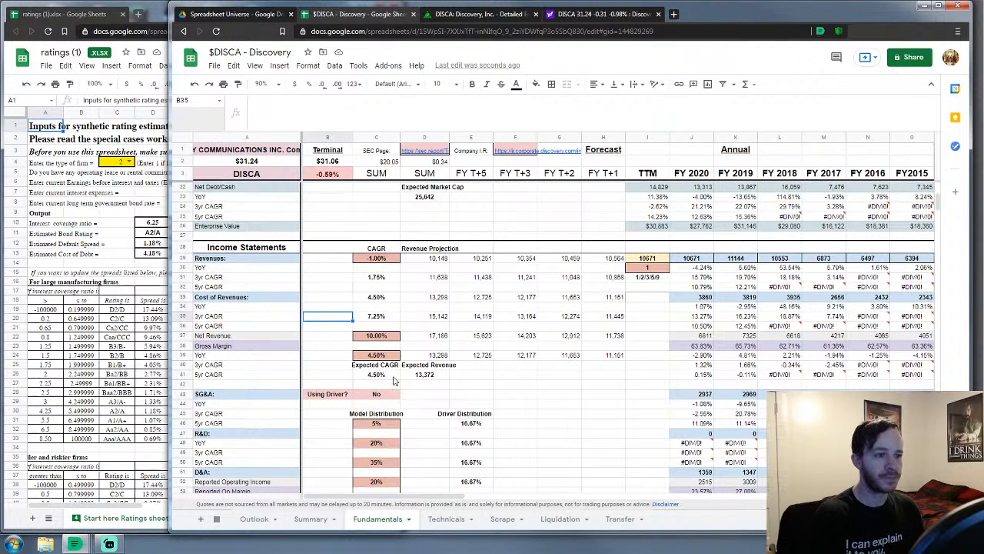
{"action": "scroll", "coordinate": [431, 394], "scroll_direction": "down", "scroll_amount": 2}
{"action": "scroll", "coordinate": [428, 390], "scroll_direction": "down", "scroll_amount": 1}
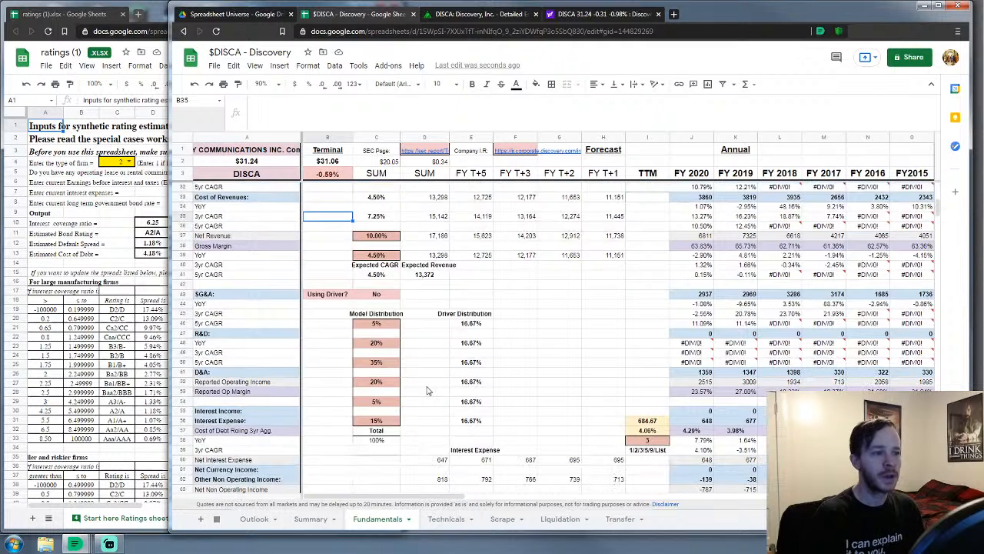
{"action": "scroll", "coordinate": [403, 378], "scroll_direction": "up", "scroll_amount": 1}
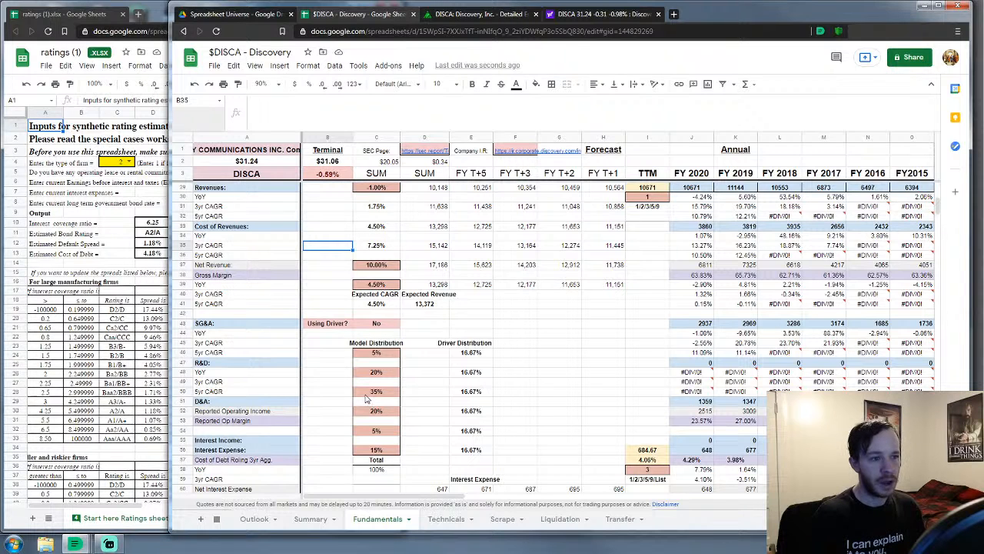
{"action": "left_click", "coordinate": [370, 394]}
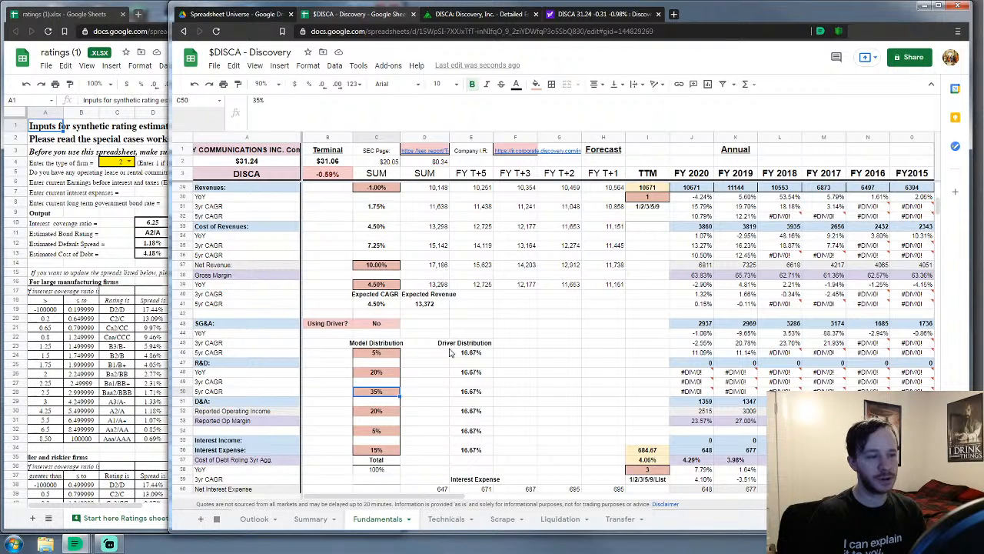
{"action": "type", "text": "25"}
{"action": "key", "text": "Up"}
{"action": "type", "text": "25"}
{"action": "key", "text": "Return"}
{"action": "key", "text": "Down"}
{"action": "key", "text": "Down"}
{"action": "type", "text": "25"}
{"action": "key", "text": "Return"}
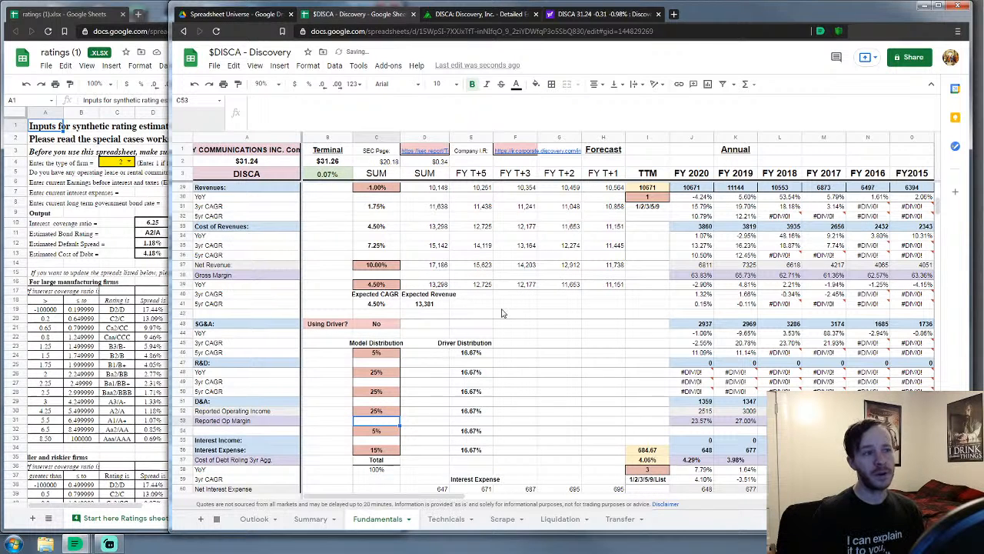
Adjust the view and scroll down to the Corrected rows of the model
{"action": "left_click", "coordinate": [565, 391]}
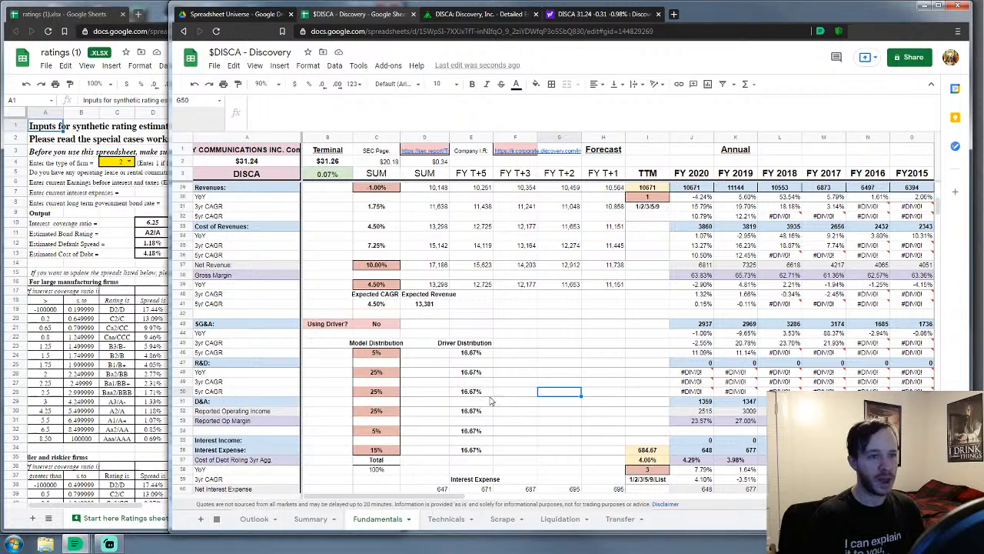
{"action": "left_click_drag", "start_coordinate": [418, 499], "coordinate": [454, 499]}
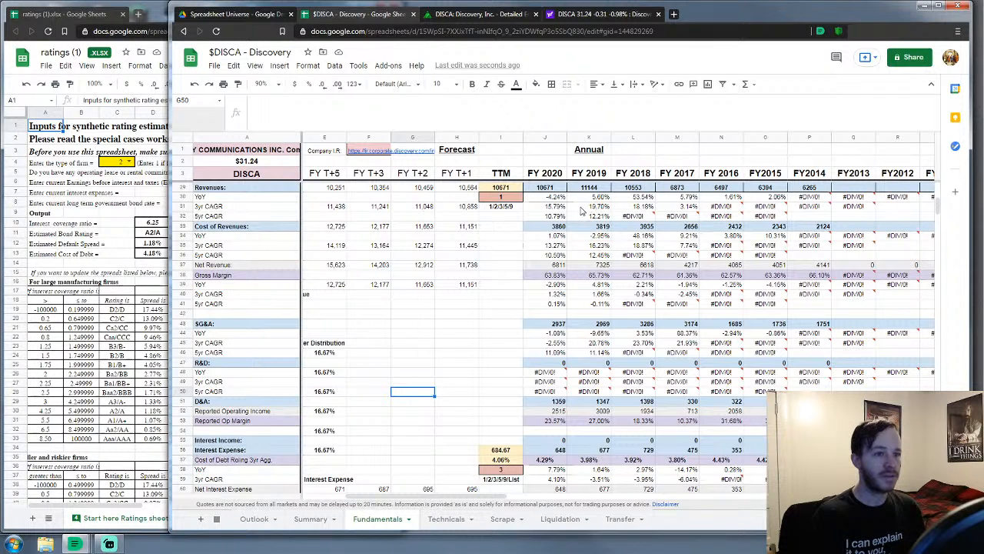
{"action": "scroll", "coordinate": [548, 235], "scroll_direction": "down", "scroll_amount": 4}
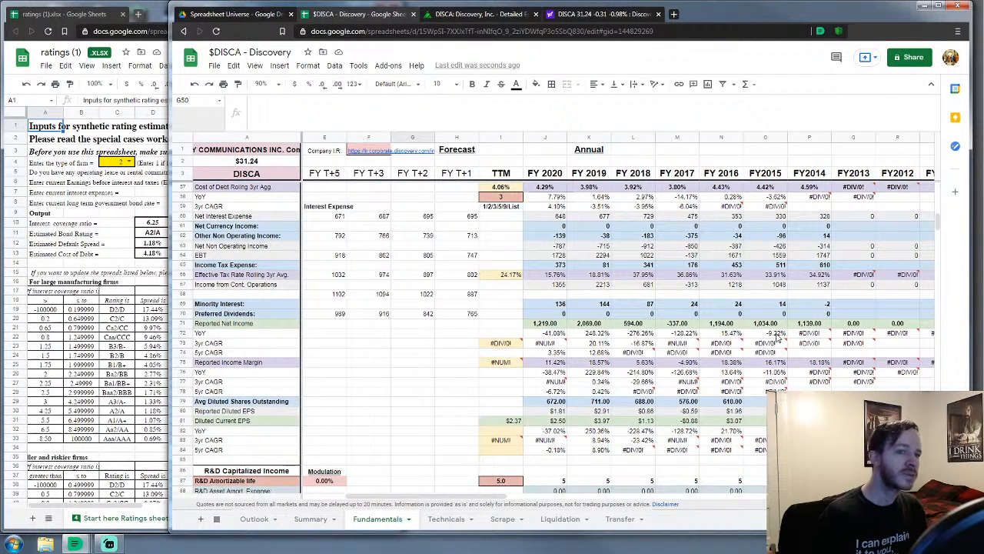
{"action": "mouse_move", "coordinate": [815, 344]}
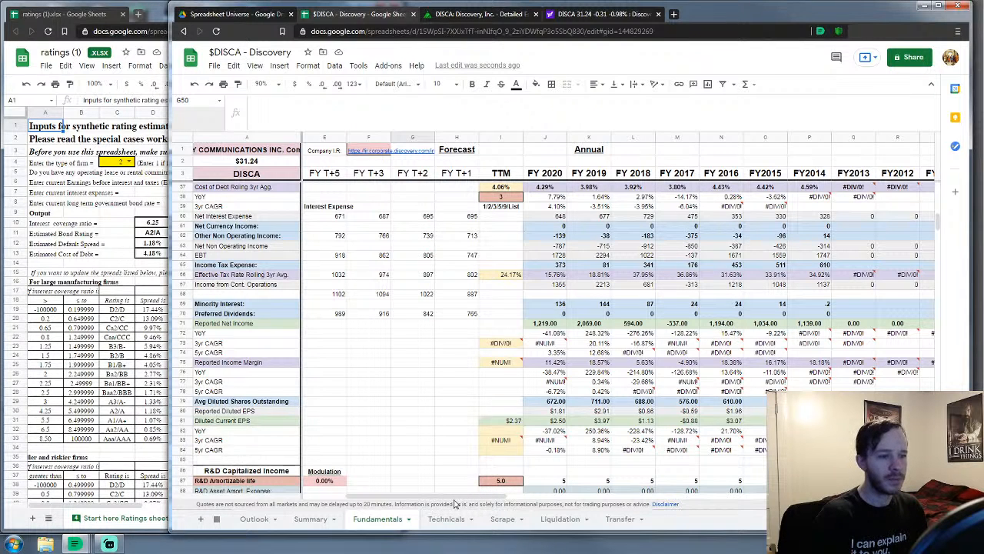
{"action": "left_click_drag", "start_coordinate": [446, 497], "coordinate": [406, 493]}
{"action": "scroll", "coordinate": [377, 385], "scroll_direction": "down", "scroll_amount": 5}
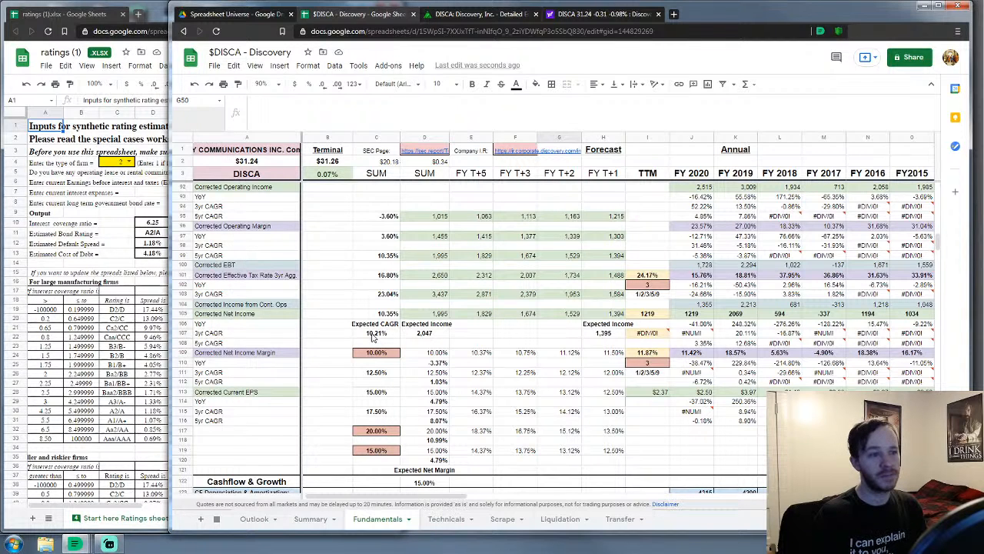
After checking analyst estimates, set the C119 net margin input to 13% (trying 12% first)
{"action": "left_click", "coordinate": [607, 13]}
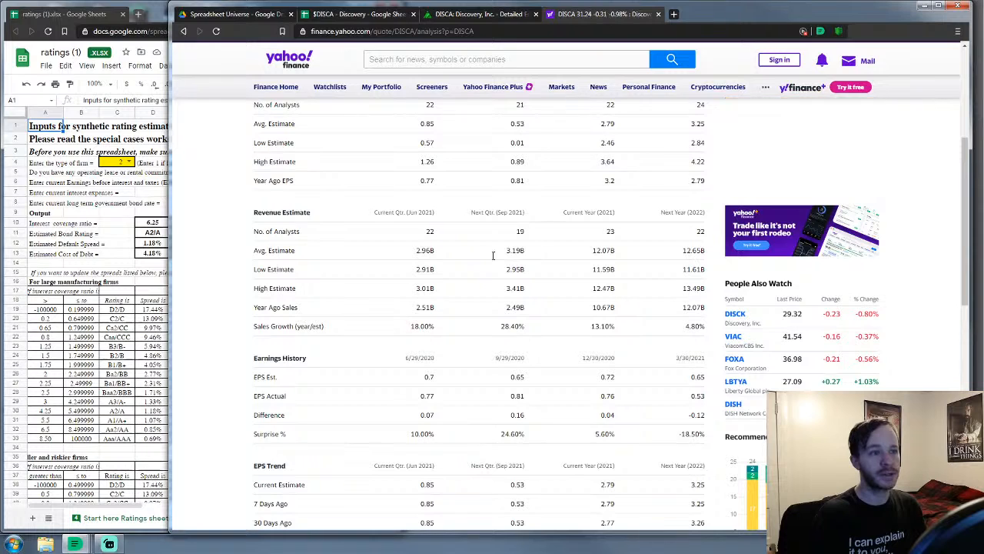
{"action": "left_click", "coordinate": [353, 14]}
{"action": "left_click", "coordinate": [336, 336]}
{"action": "scroll", "coordinate": [336, 342], "scroll_direction": "down", "scroll_amount": 2}
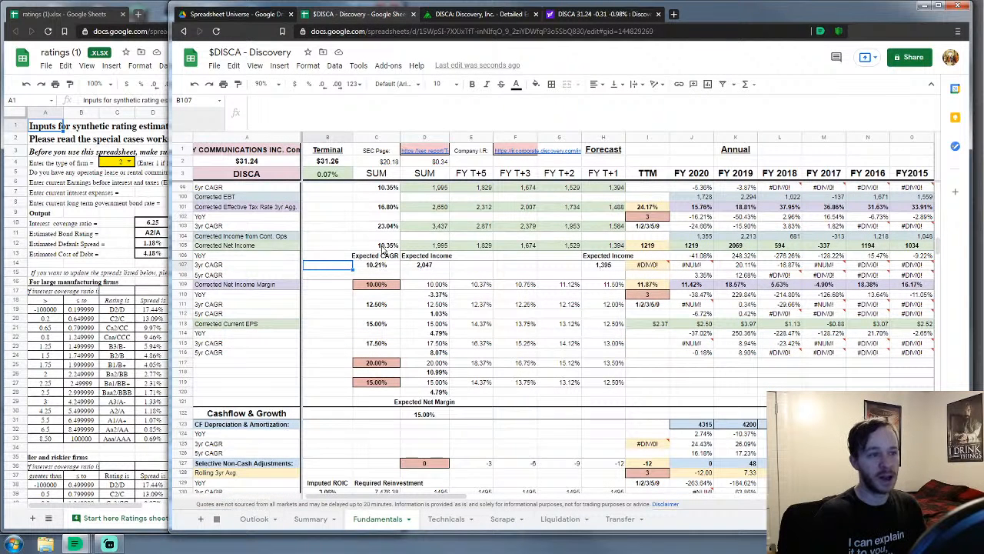
{"action": "left_click", "coordinate": [377, 383]}
{"action": "type", "text": "12"}
{"action": "key", "text": "Return"}
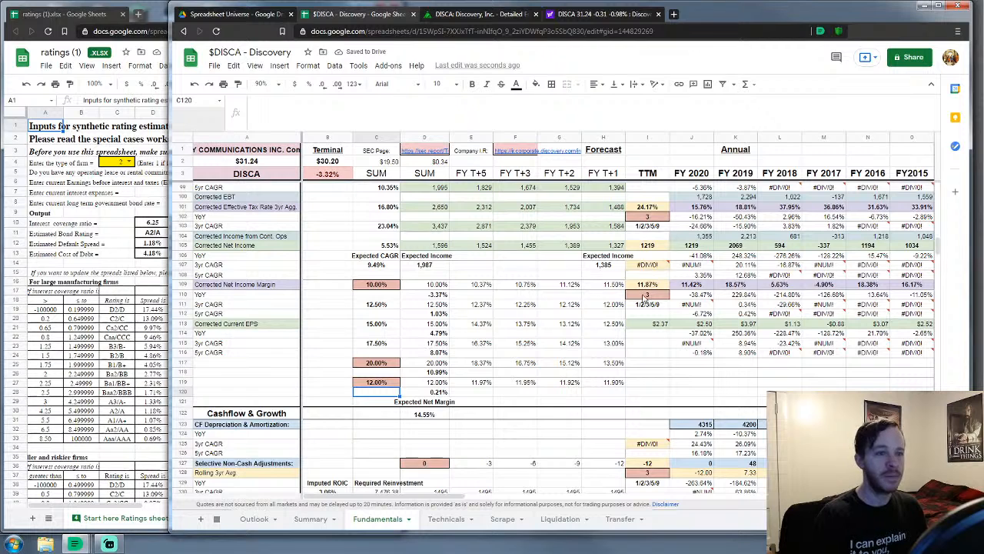
{"action": "left_click", "coordinate": [367, 383]}
{"action": "type", "text": "13"}
{"action": "key", "text": "Return"}
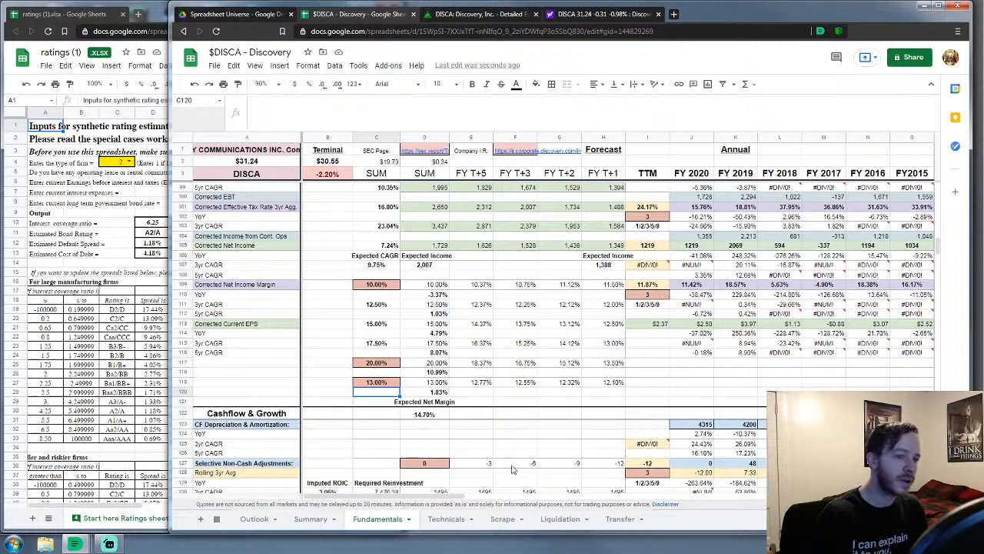
Set the corrected net income margin input C109 to 6%
{"action": "left_click_drag", "start_coordinate": [442, 497], "coordinate": [498, 496]}
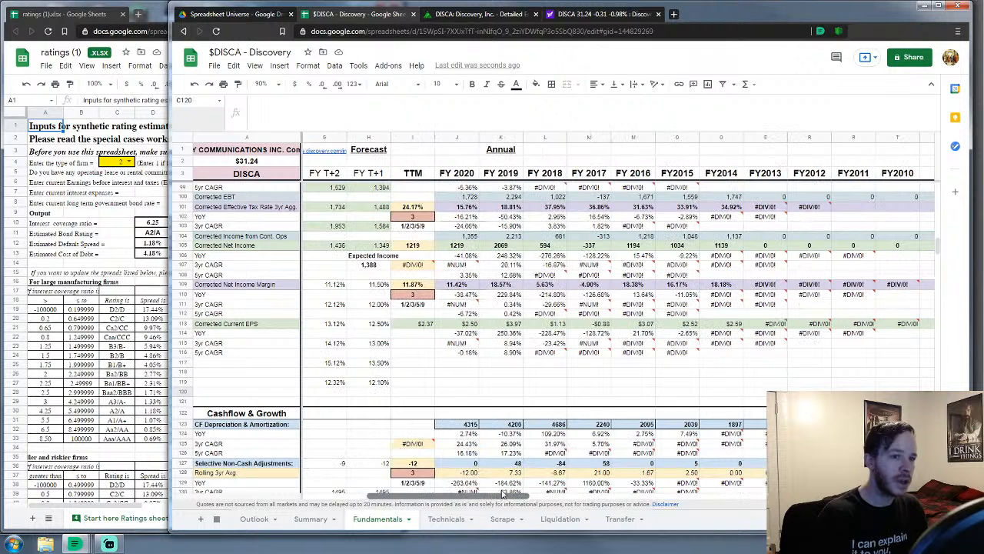
{"action": "left_click_drag", "start_coordinate": [459, 286], "coordinate": [722, 285]}
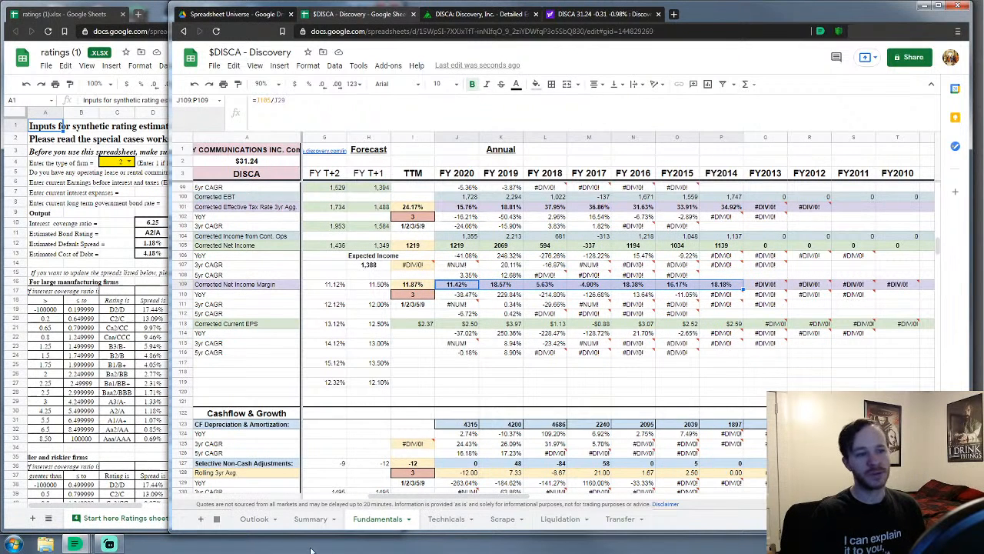
{"action": "left_click_drag", "start_coordinate": [405, 502], "coordinate": [359, 509]}
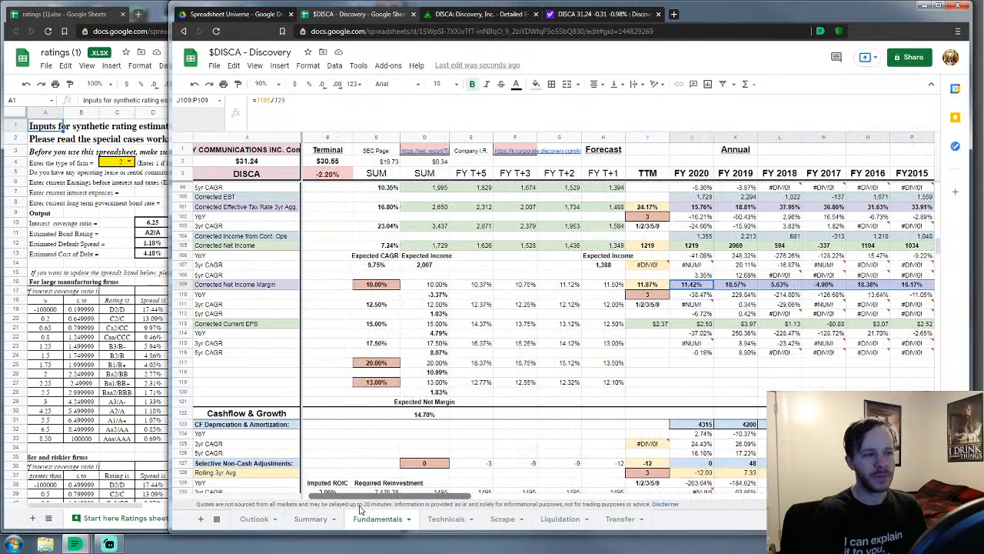
{"action": "left_click", "coordinate": [373, 286]}
{"action": "type", "text": "8%"}
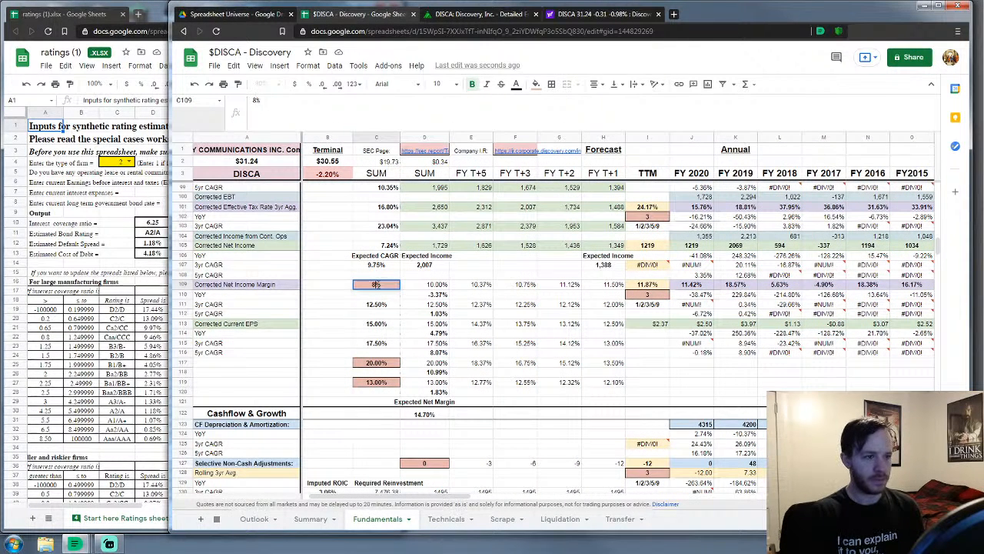
{"action": "key", "text": "Return"}
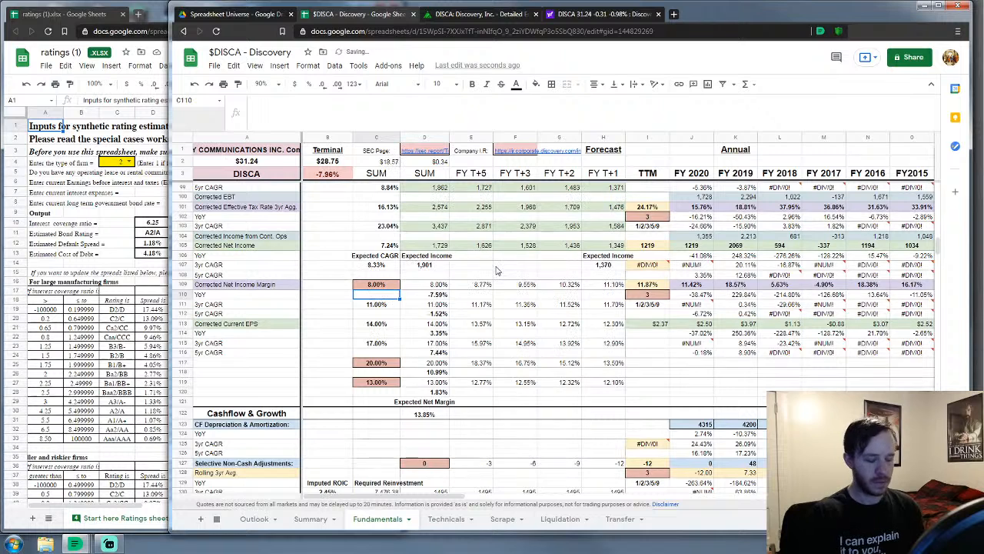
{"action": "key", "text": "Up"}
{"action": "type", "text": "6%"}
{"action": "key", "text": "Return"}
Enter growth inputs 9.5%, 13% and 16.5% below it, and 18% in C117
{"action": "key", "text": "Down"}
{"action": "key", "text": "Down"}
{"action": "key", "text": "Up"}
{"action": "type", "text": "9.5%"}
{"action": "key", "text": "Return"}
{"action": "key", "text": "Down"}
{"action": "type", "text": "13%"}
{"action": "key", "text": "Return"}
{"action": "key", "text": "Down"}
{"action": "type", "text": "16.5%"}
{"action": "key", "text": "Return"}
{"action": "key", "text": "Down"}
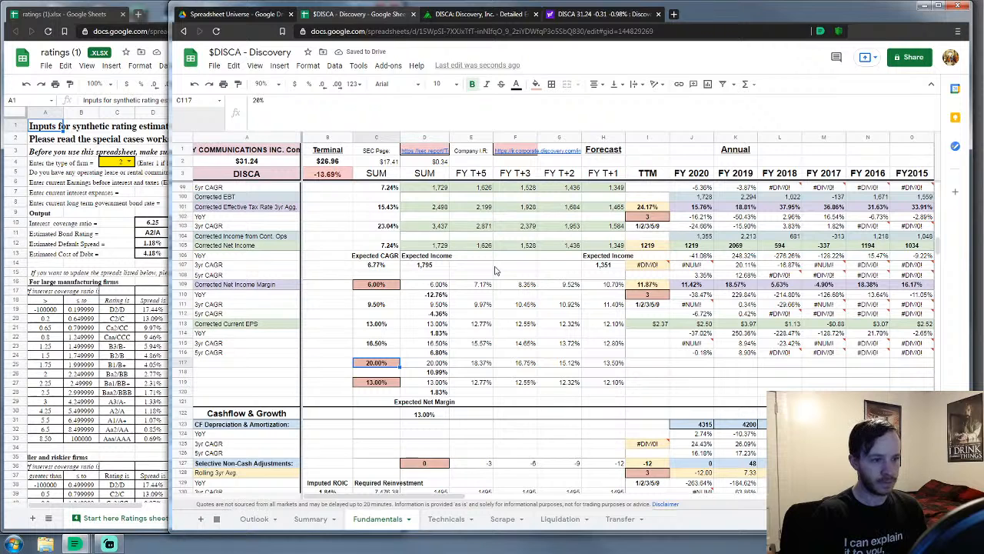
{"action": "type", "text": "18%"}
{"action": "key", "text": "Return"}
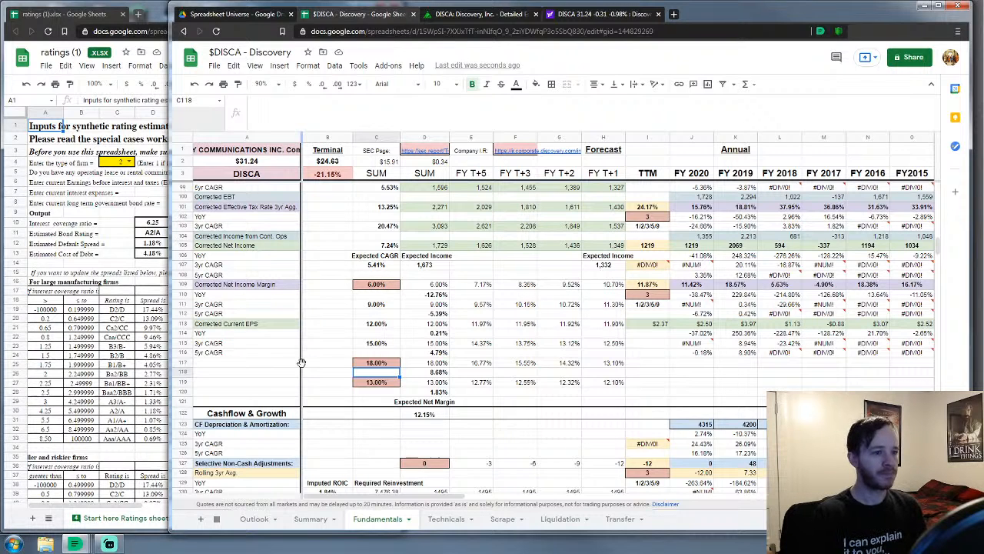
{"action": "left_click", "coordinate": [346, 346]}
Try an 8% net income margin, then undo it to restore 6%
{"action": "scroll", "coordinate": [345, 347], "scroll_direction": "down", "scroll_amount": 3}
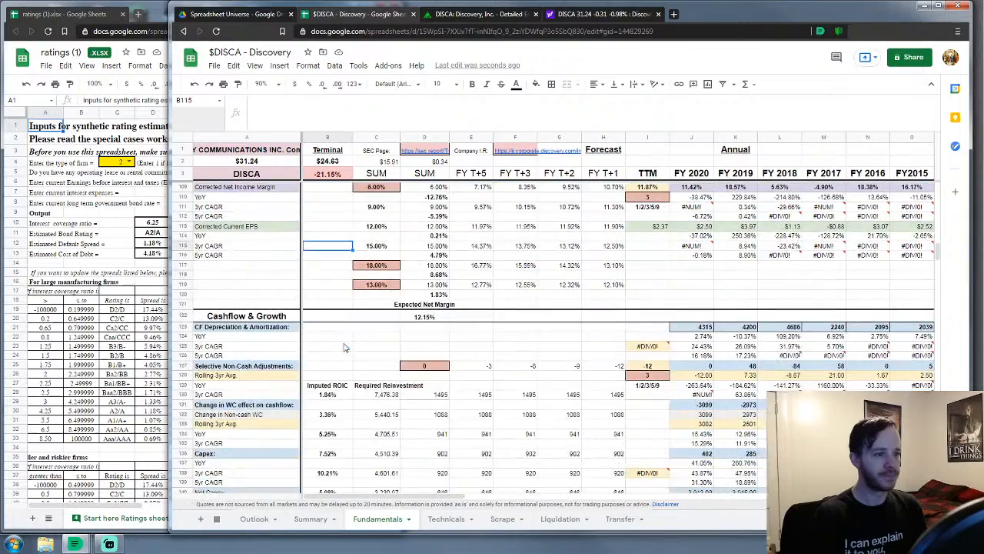
{"action": "scroll", "coordinate": [345, 347], "scroll_direction": "up", "scroll_amount": 1}
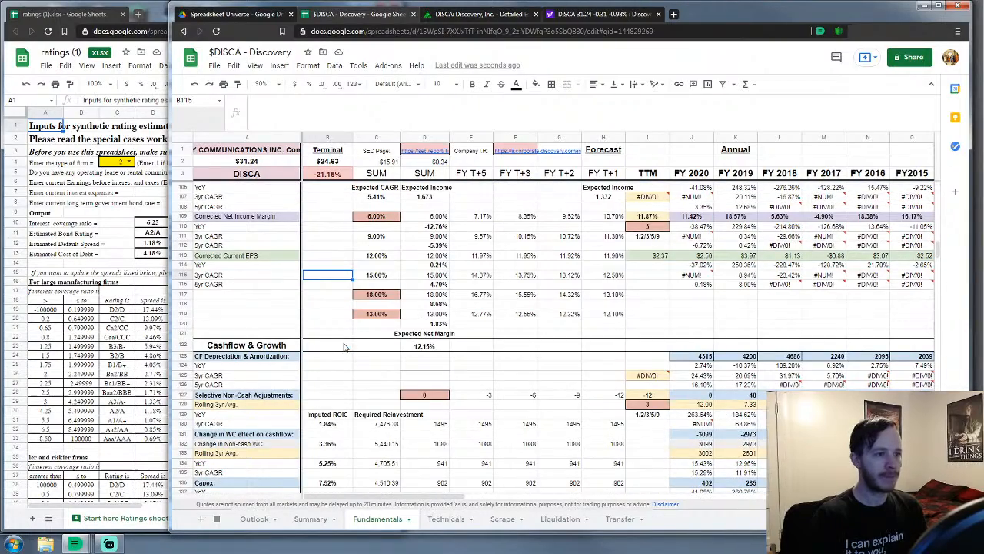
{"action": "scroll", "coordinate": [346, 347], "scroll_direction": "up", "scroll_amount": 3}
{"action": "scroll", "coordinate": [344, 347], "scroll_direction": "up", "scroll_amount": 8}
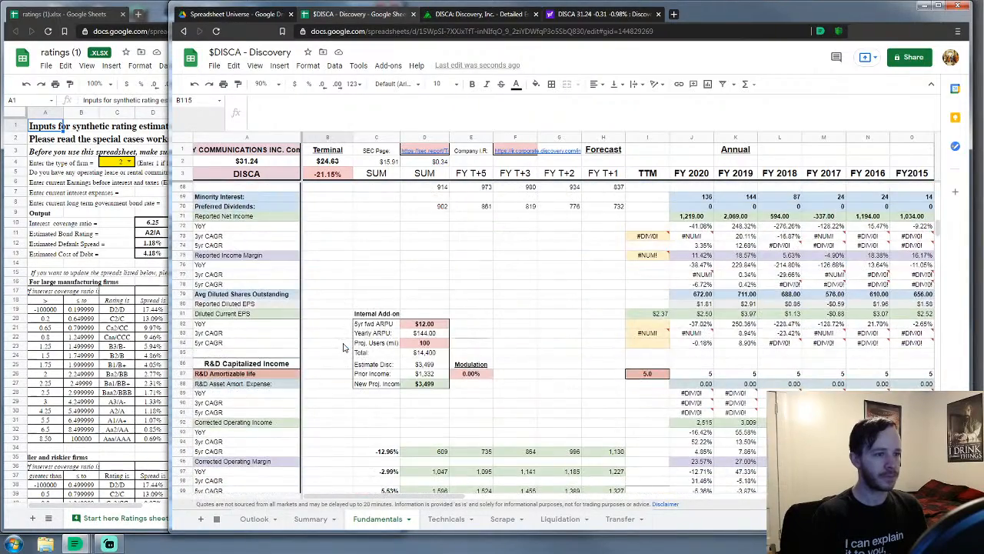
{"action": "scroll", "coordinate": [344, 346], "scroll_direction": "up", "scroll_amount": 14}
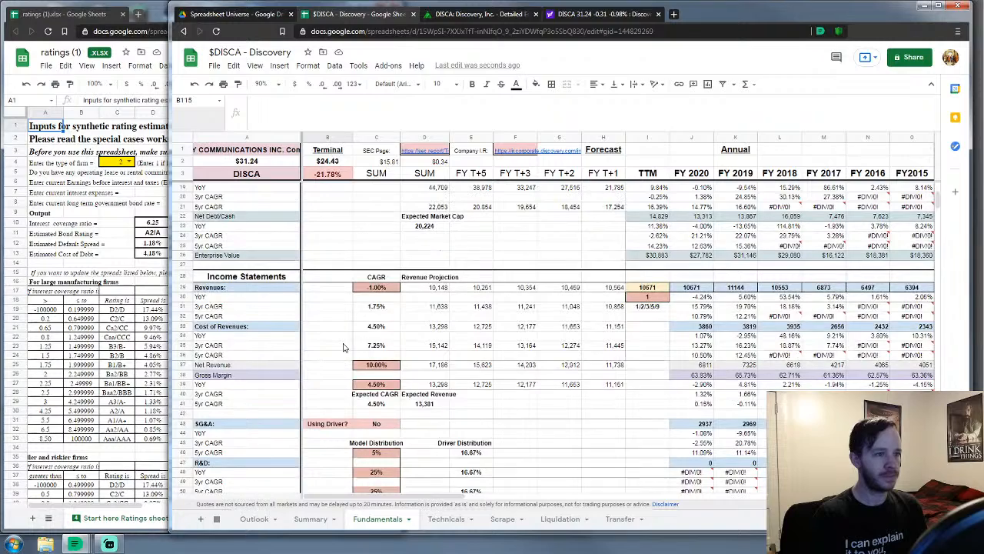
{"action": "scroll", "coordinate": [343, 347], "scroll_direction": "down", "scroll_amount": 20}
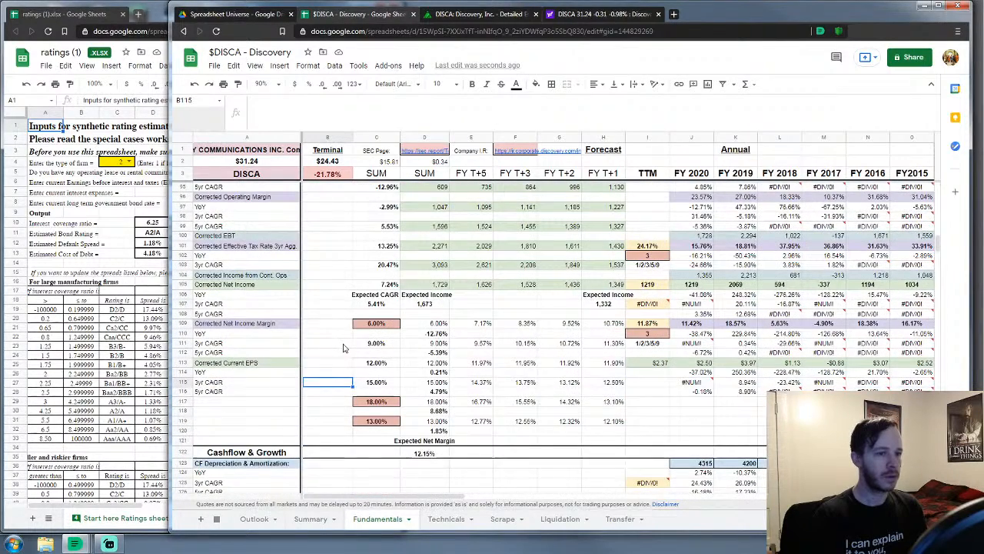
{"action": "scroll", "coordinate": [344, 347], "scroll_direction": "down", "scroll_amount": 1}
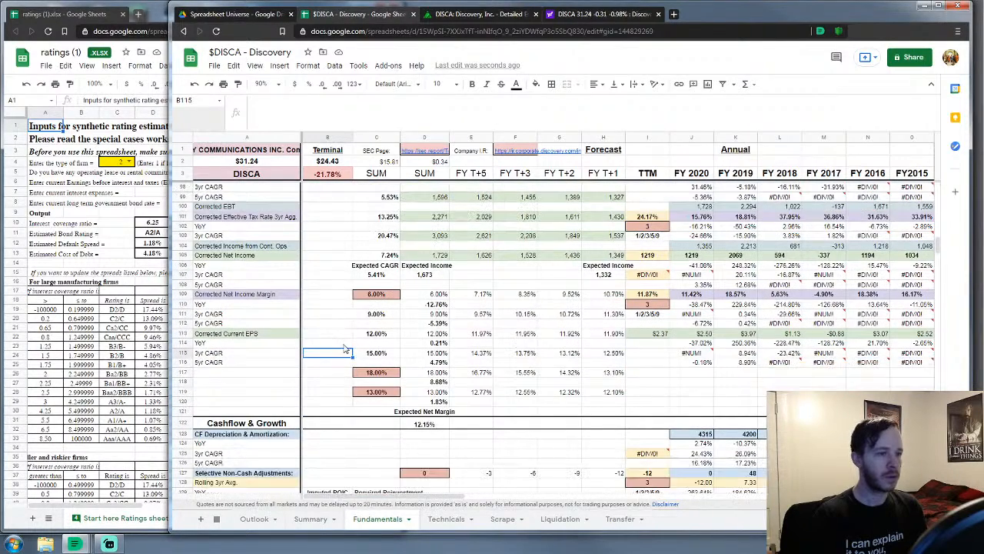
{"action": "left_click", "coordinate": [377, 299]}
{"action": "type", "text": "8"}
{"action": "key", "text": "Return"}
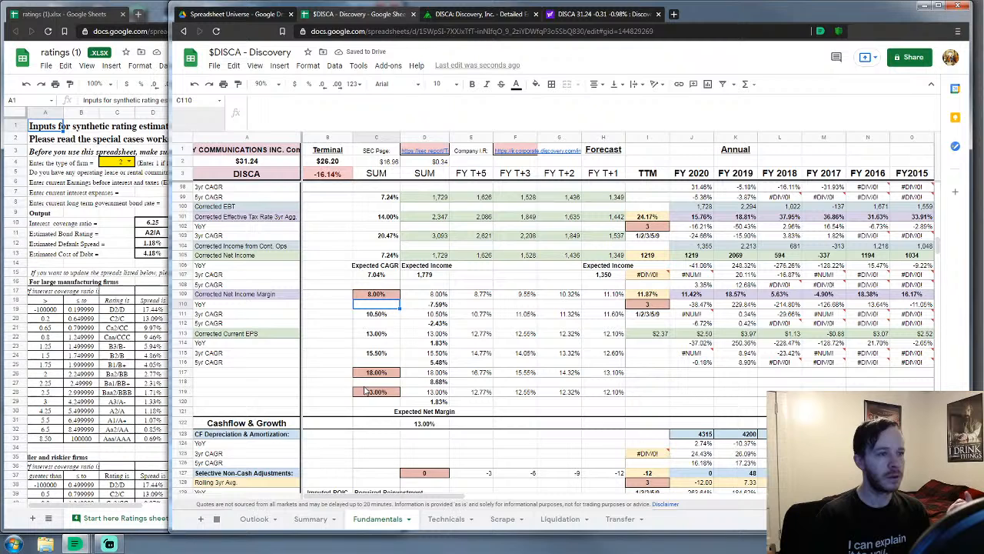
{"action": "scroll", "coordinate": [385, 385], "scroll_direction": "up", "scroll_amount": 1}
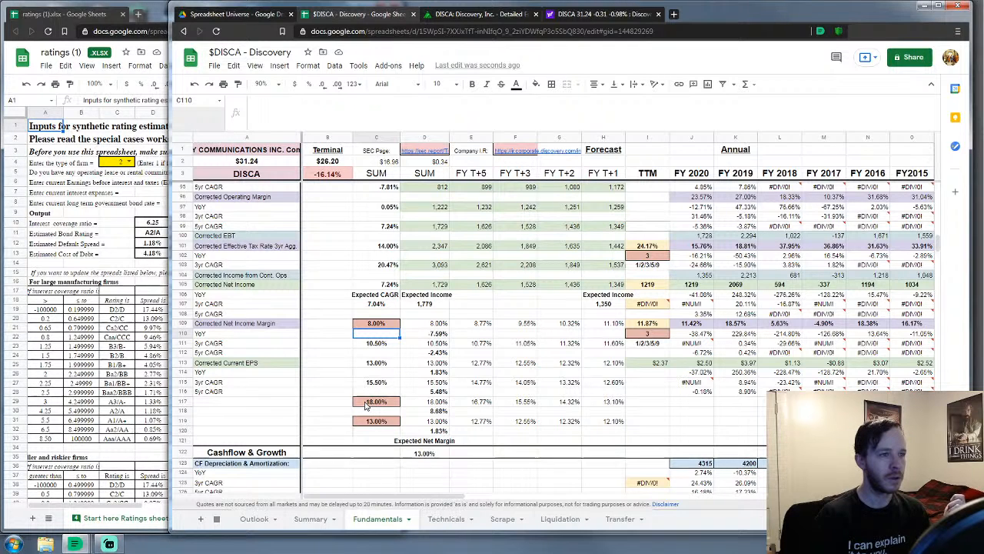
{"action": "left_click", "coordinate": [196, 84]}
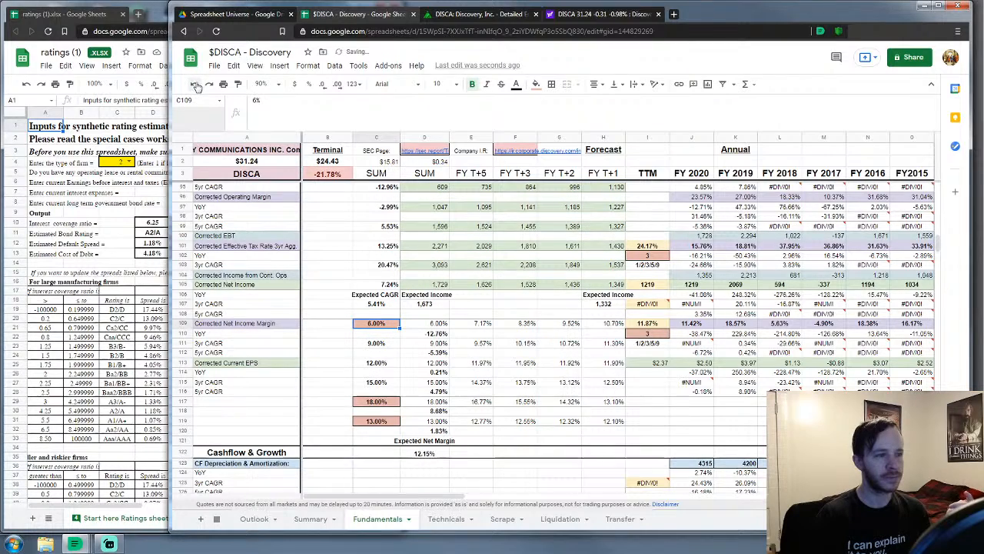
{"action": "left_click", "coordinate": [309, 336]}
In Dividends & Cashflow, change the Price/FCF input B357 from 0.60 to 0.65
{"action": "scroll", "coordinate": [308, 337], "scroll_direction": "down", "scroll_amount": 10}
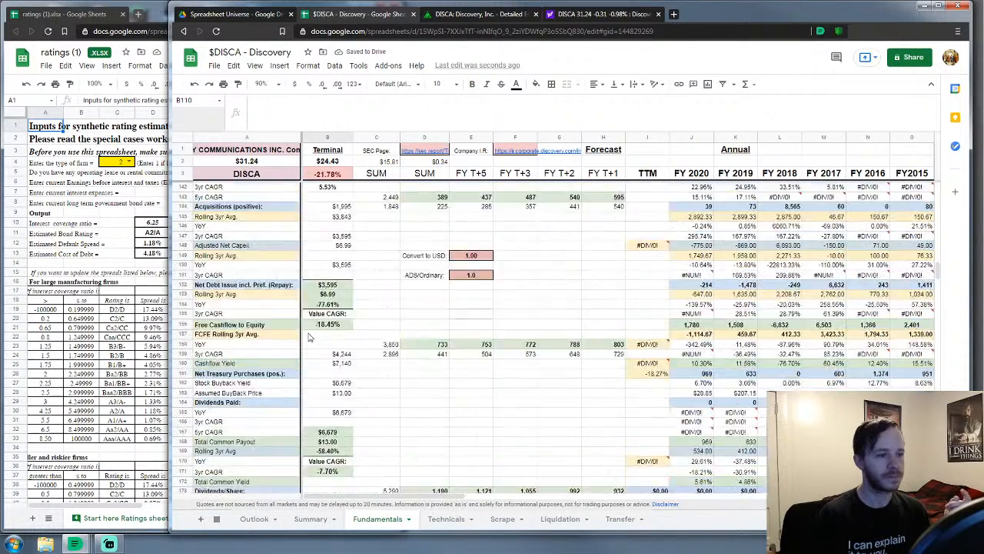
{"action": "scroll", "coordinate": [308, 337], "scroll_direction": "down", "scroll_amount": 20}
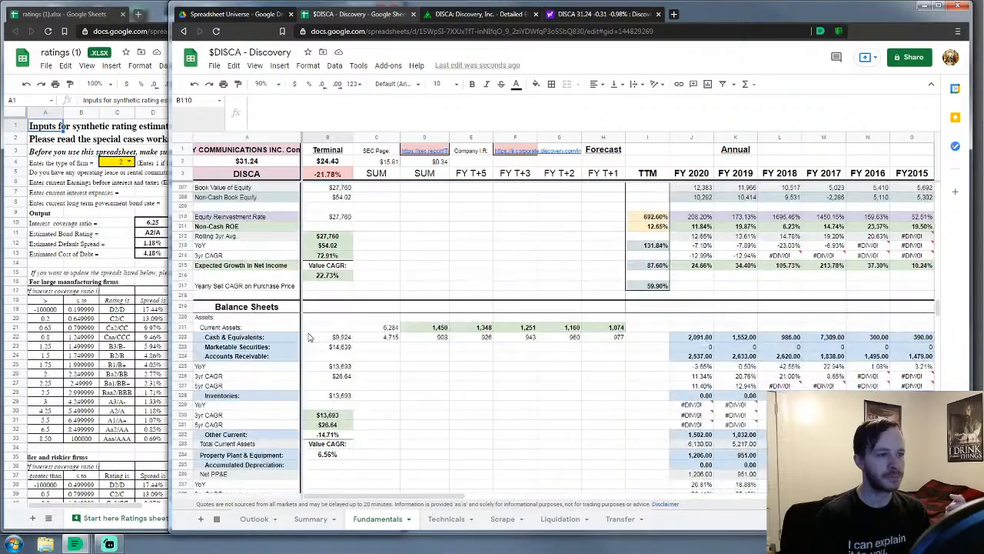
{"action": "scroll", "coordinate": [308, 336], "scroll_direction": "down", "scroll_amount": 20}
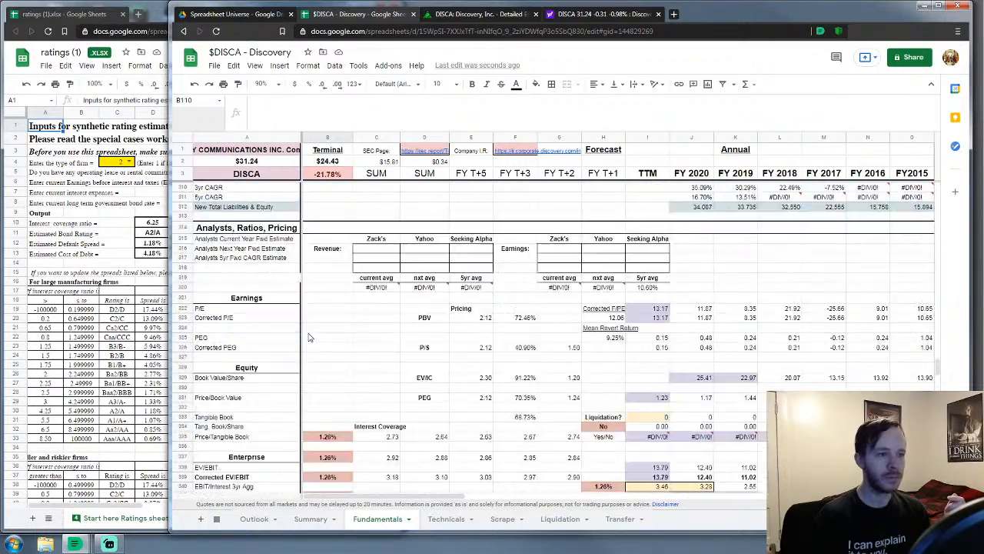
{"action": "scroll", "coordinate": [309, 337], "scroll_direction": "down", "scroll_amount": 9}
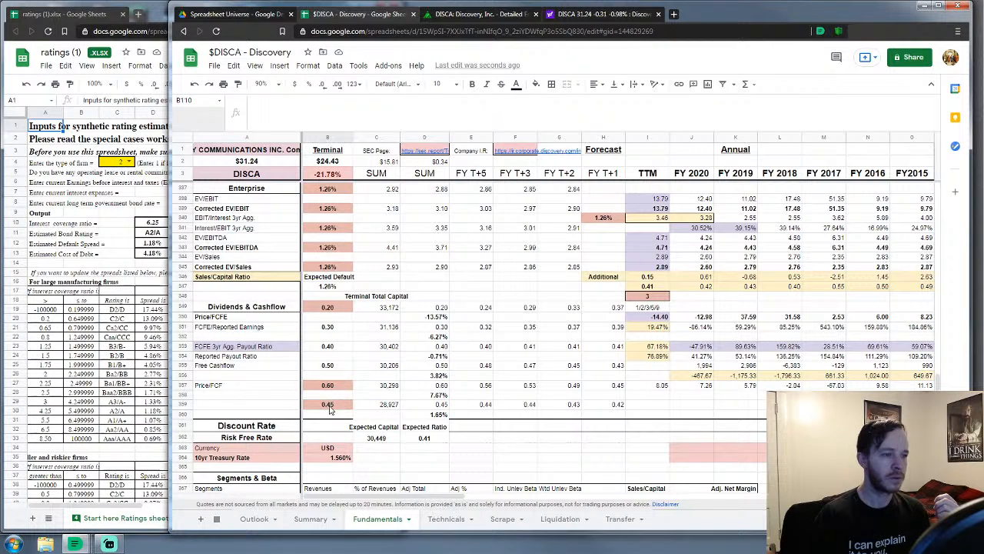
{"action": "left_click", "coordinate": [336, 387]}
{"action": "key", "text": "BackSpace"}
{"action": "type", "text": ".65"}
{"action": "key", "text": "Return"}
{"action": "left_click", "coordinate": [331, 406]}
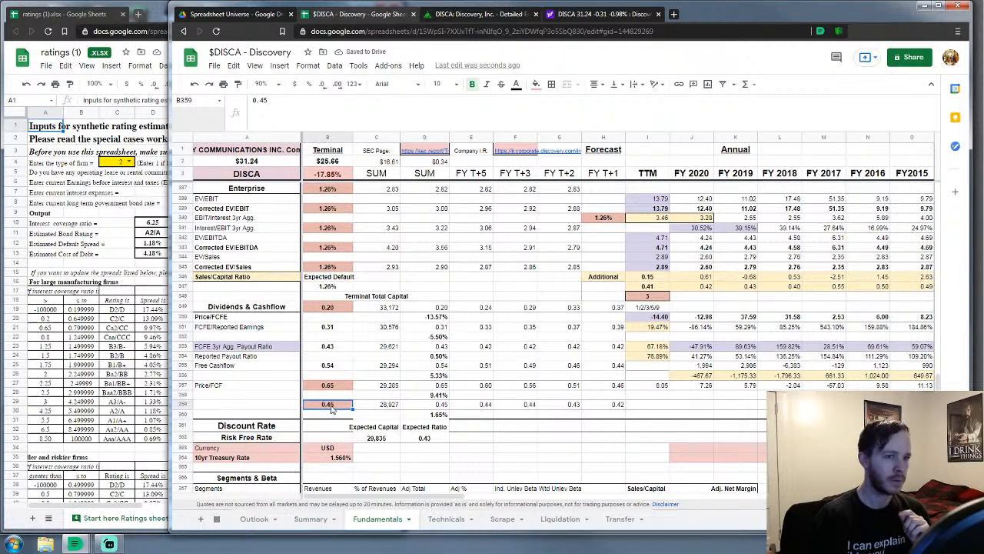
{"action": "left_click", "coordinate": [478, 429]}
{"action": "scroll", "coordinate": [462, 421], "scroll_direction": "down", "scroll_amount": 5}
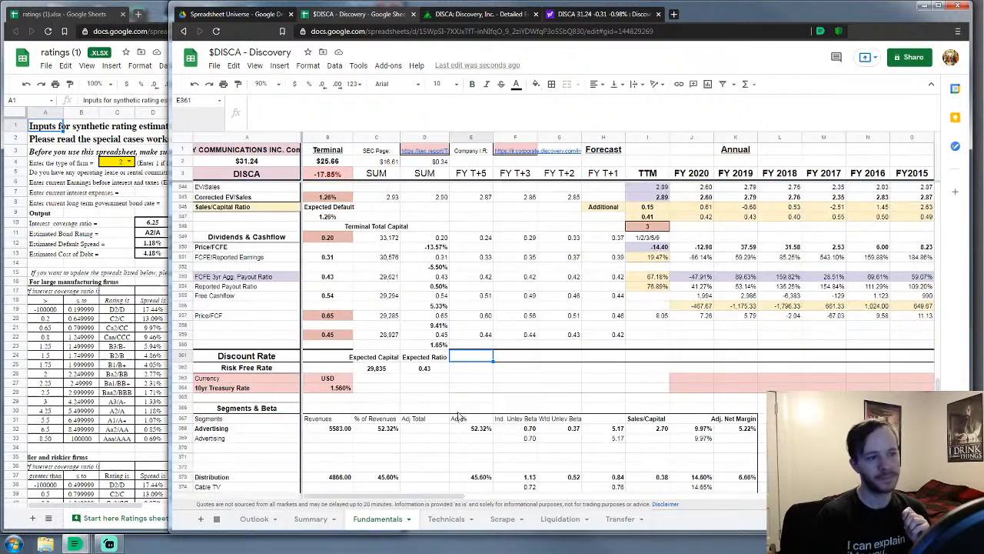
{"action": "scroll", "coordinate": [456, 415], "scroll_direction": "down", "scroll_amount": 10}
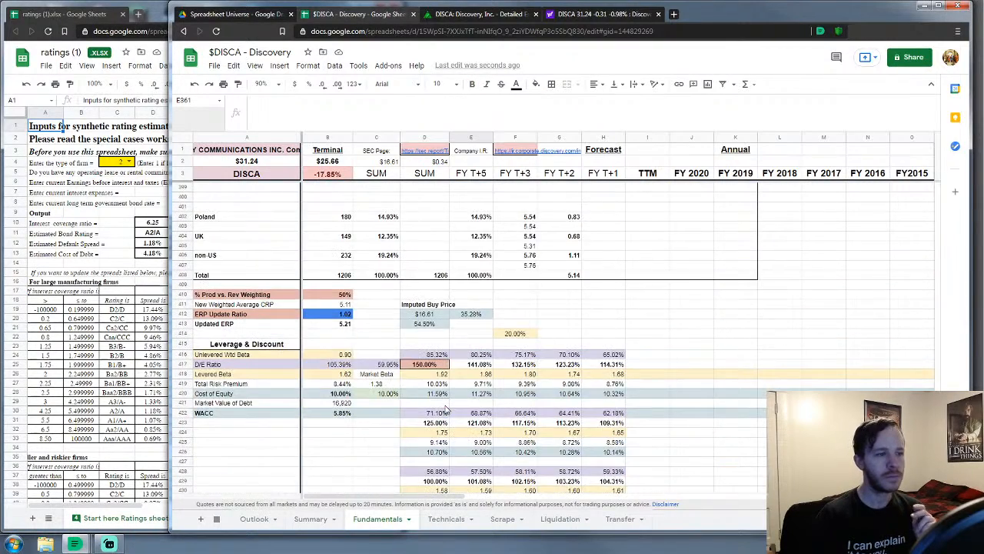
{"action": "scroll", "coordinate": [446, 411], "scroll_direction": "down", "scroll_amount": 2}
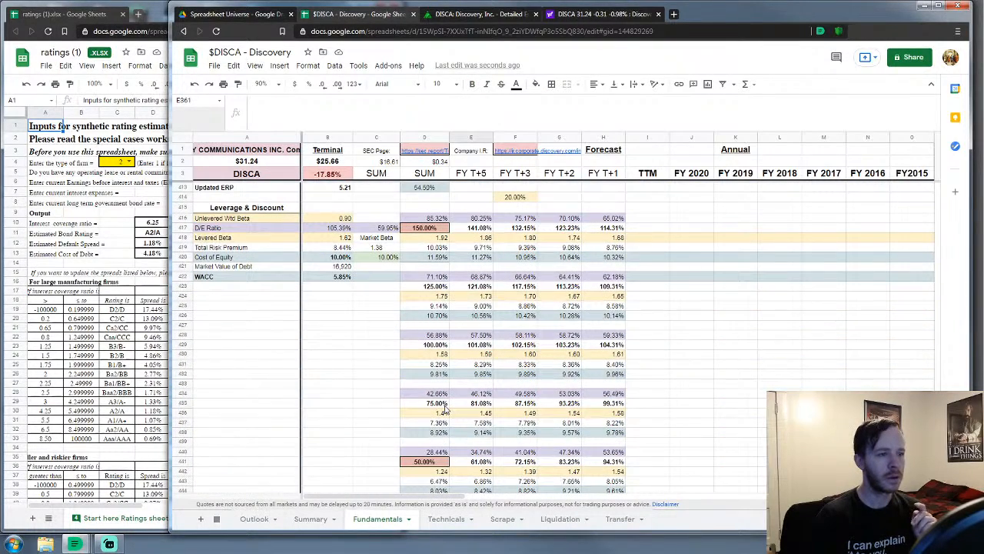
{"action": "scroll", "coordinate": [444, 410], "scroll_direction": "down", "scroll_amount": 5}
{"action": "scroll", "coordinate": [444, 410], "scroll_direction": "up", "scroll_amount": 20}
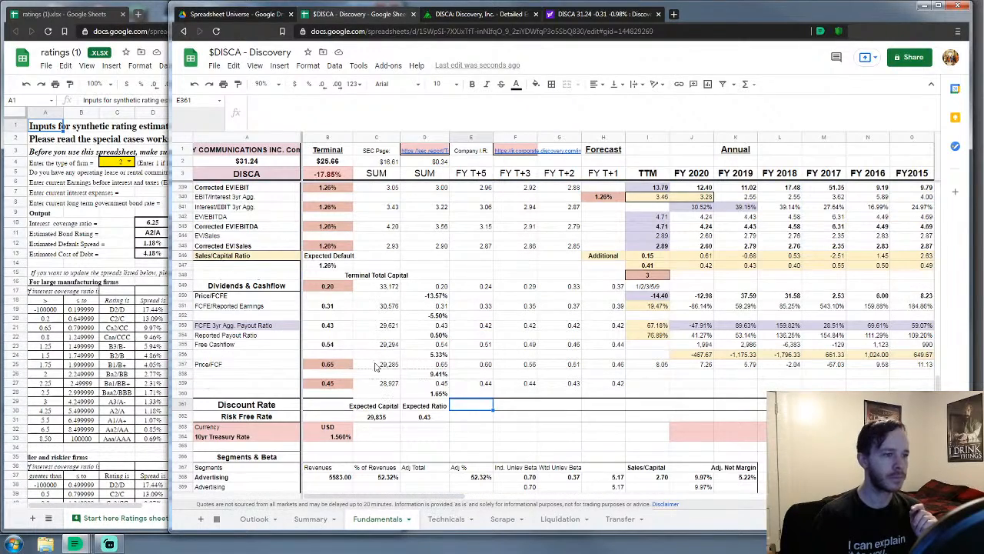
{"action": "scroll", "coordinate": [444, 324], "scroll_direction": "up", "scroll_amount": 4}
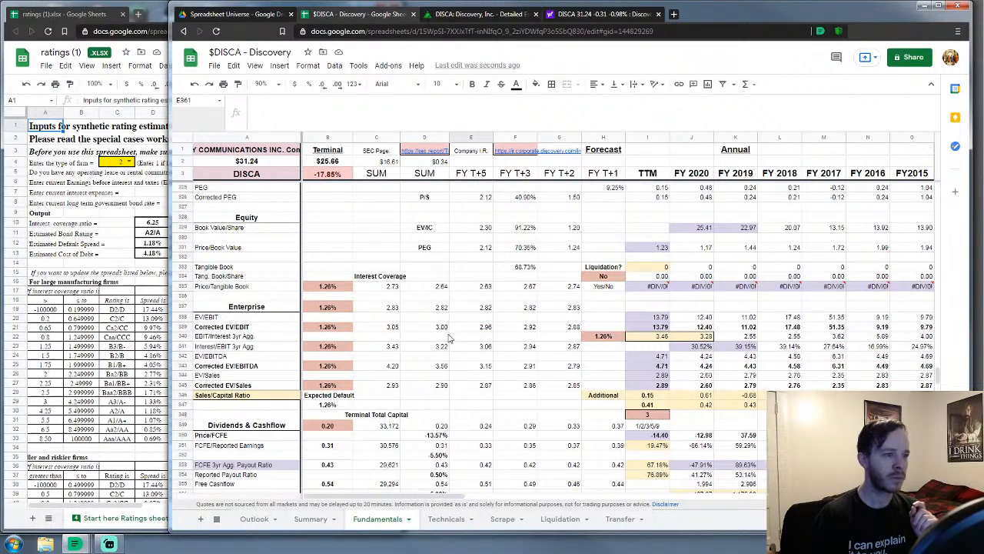
{"action": "scroll", "coordinate": [442, 348], "scroll_direction": "up", "scroll_amount": 8}
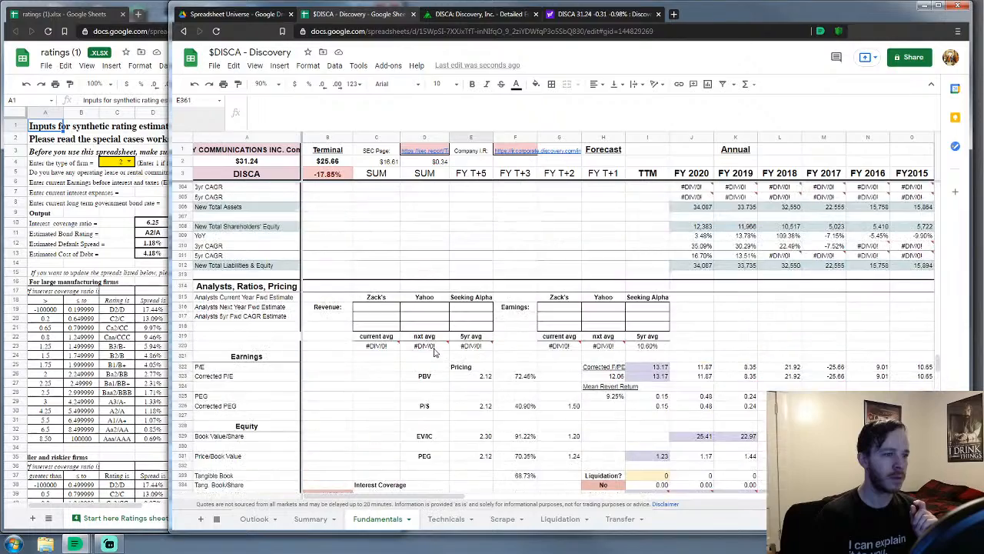
{"action": "scroll", "coordinate": [436, 351], "scroll_direction": "down", "scroll_amount": 5}
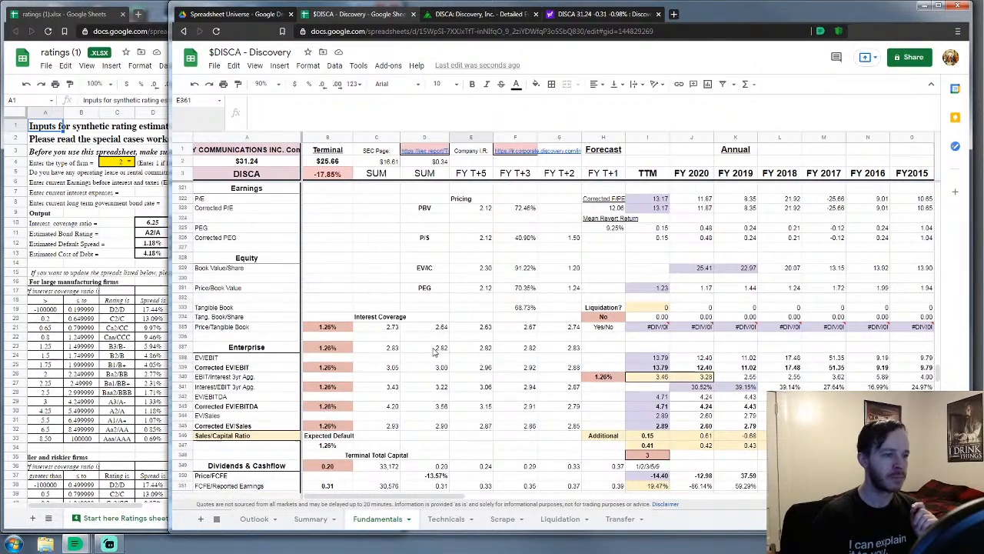
{"action": "scroll", "coordinate": [433, 351], "scroll_direction": "up", "scroll_amount": 15}
{"action": "scroll", "coordinate": [433, 352], "scroll_direction": "up", "scroll_amount": 12}
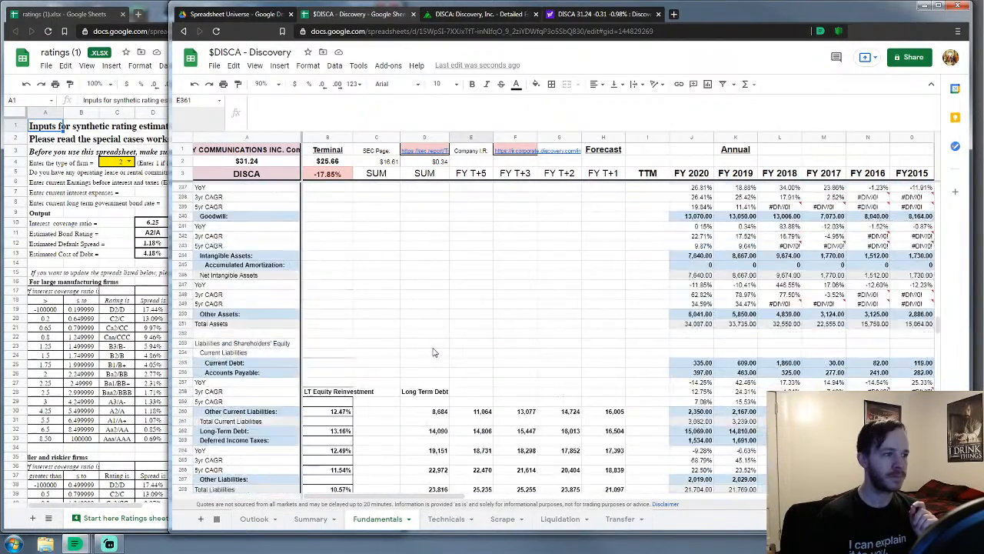
{"action": "scroll", "coordinate": [430, 354], "scroll_direction": "up", "scroll_amount": 3}
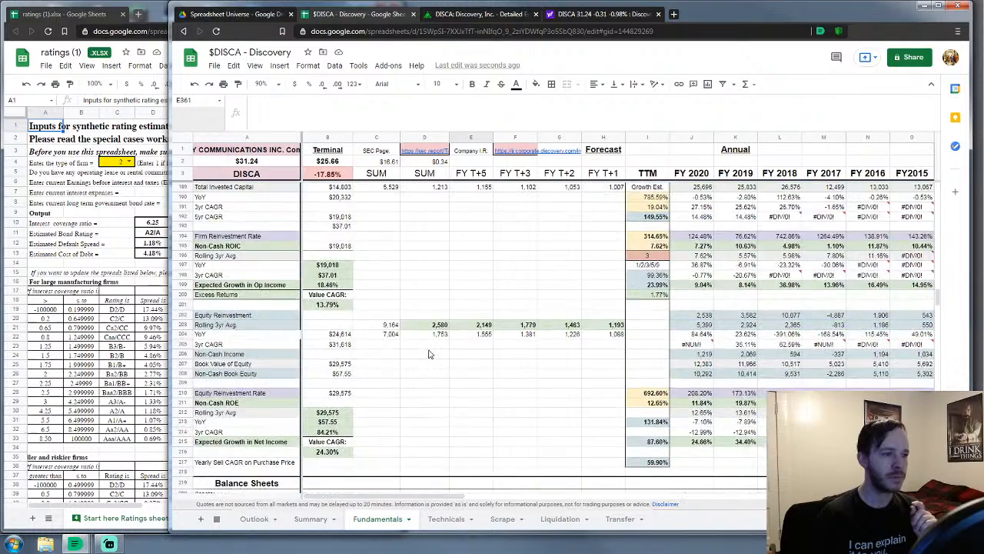
{"action": "scroll", "coordinate": [431, 353], "scroll_direction": "up", "scroll_amount": 9}
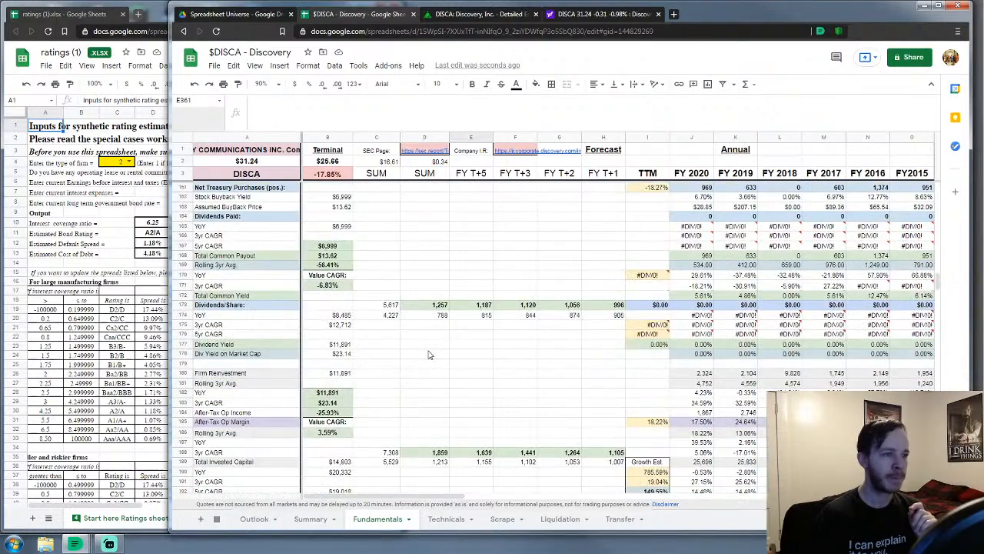
{"action": "scroll", "coordinate": [431, 354], "scroll_direction": "up", "scroll_amount": 2}
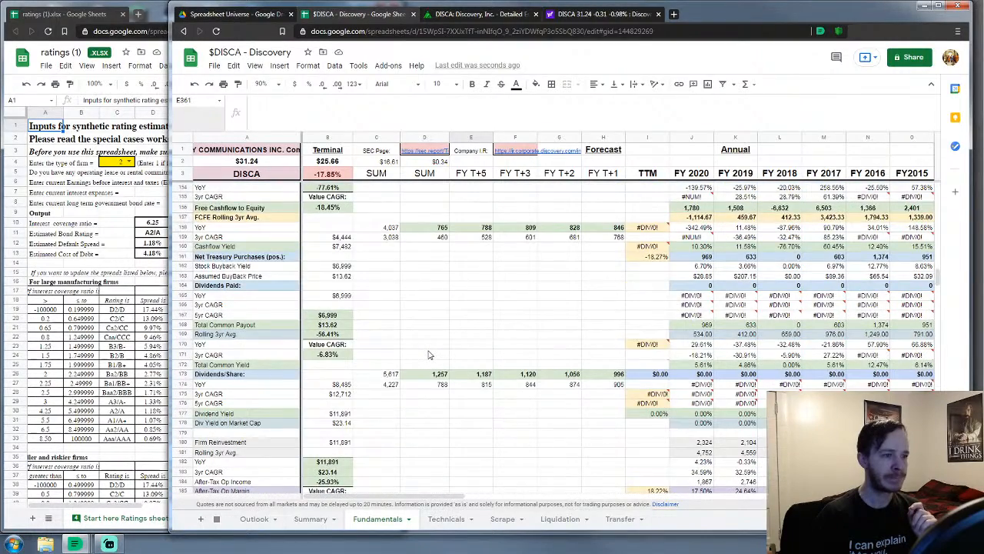
{"action": "scroll", "coordinate": [430, 354], "scroll_direction": "up", "scroll_amount": 10}
{"action": "scroll", "coordinate": [430, 354], "scroll_direction": "up", "scroll_amount": 3}
{"action": "scroll", "coordinate": [428, 355], "scroll_direction": "up", "scroll_amount": 15}
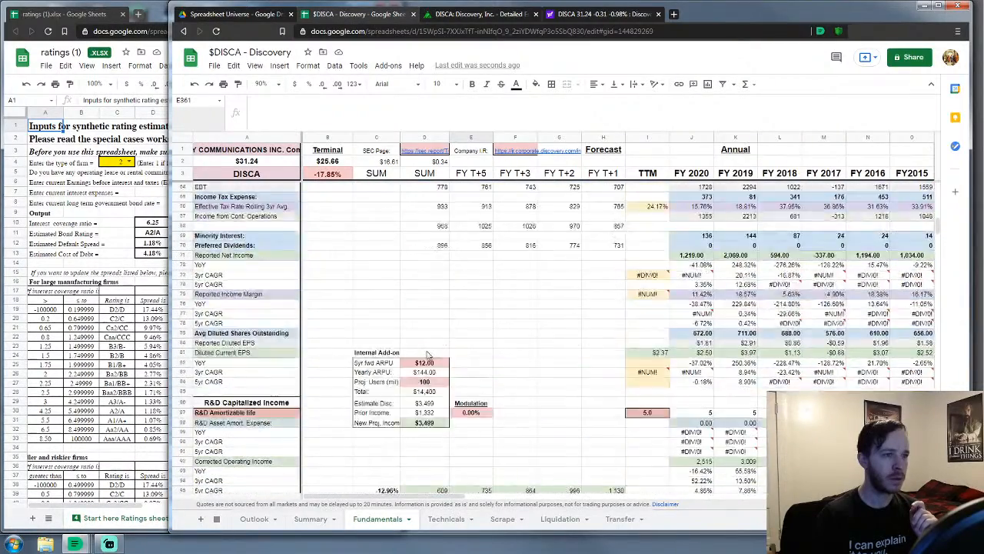
{"action": "scroll", "coordinate": [428, 355], "scroll_direction": "up", "scroll_amount": 15}
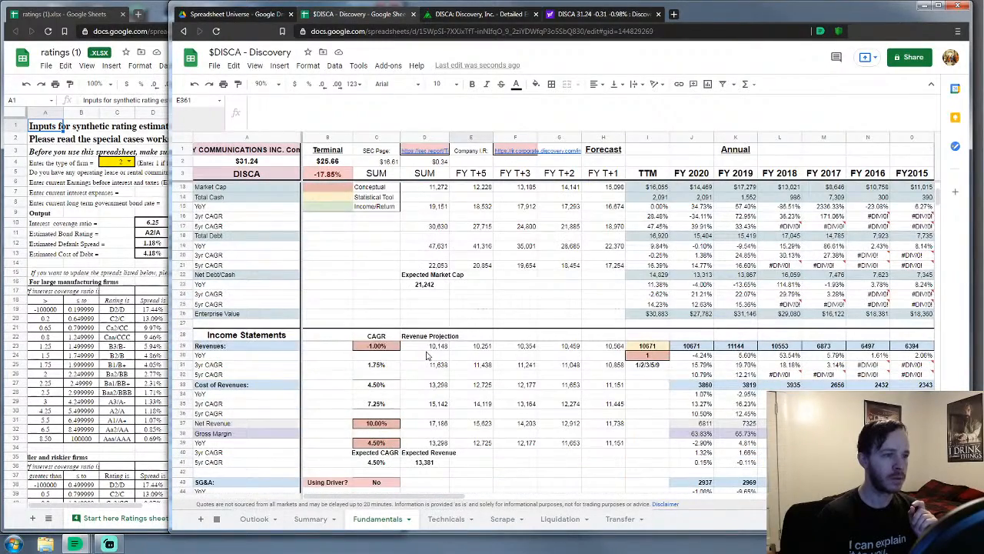
{"action": "scroll", "coordinate": [428, 354], "scroll_direction": "down", "scroll_amount": 4}
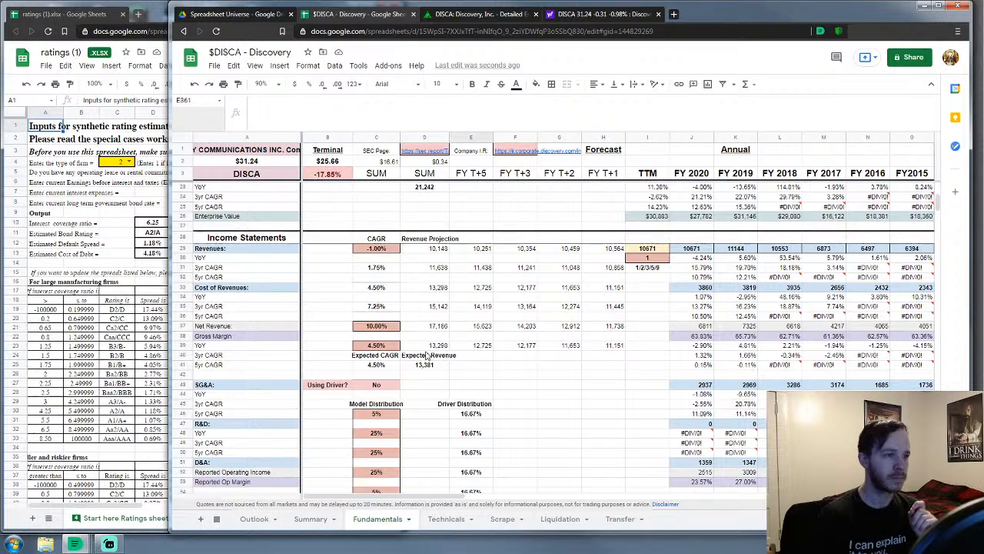
{"action": "scroll", "coordinate": [428, 354], "scroll_direction": "up", "scroll_amount": 3}
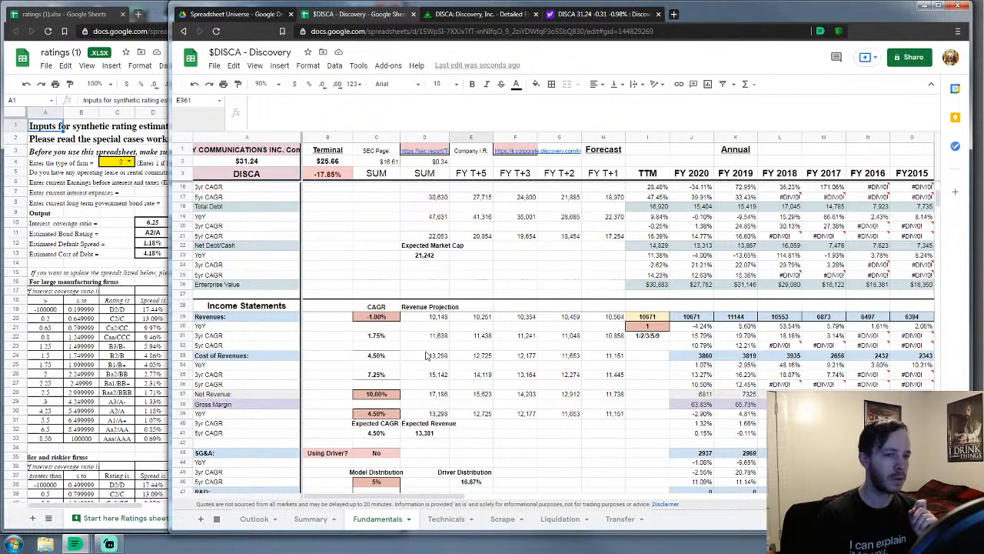
{"action": "left_click_drag", "start_coordinate": [407, 500], "coordinate": [426, 501]}
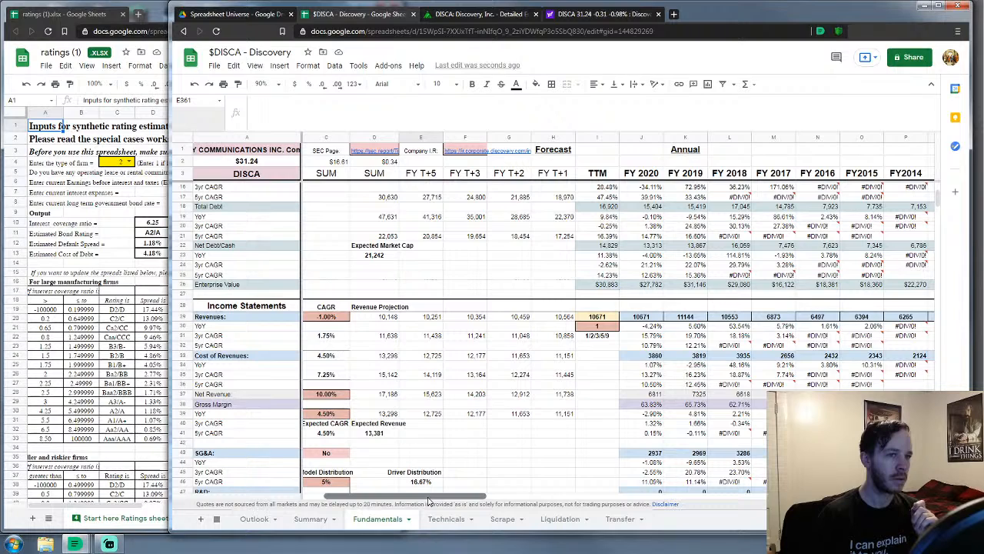
{"action": "left_click_drag", "start_coordinate": [429, 501], "coordinate": [394, 492]}
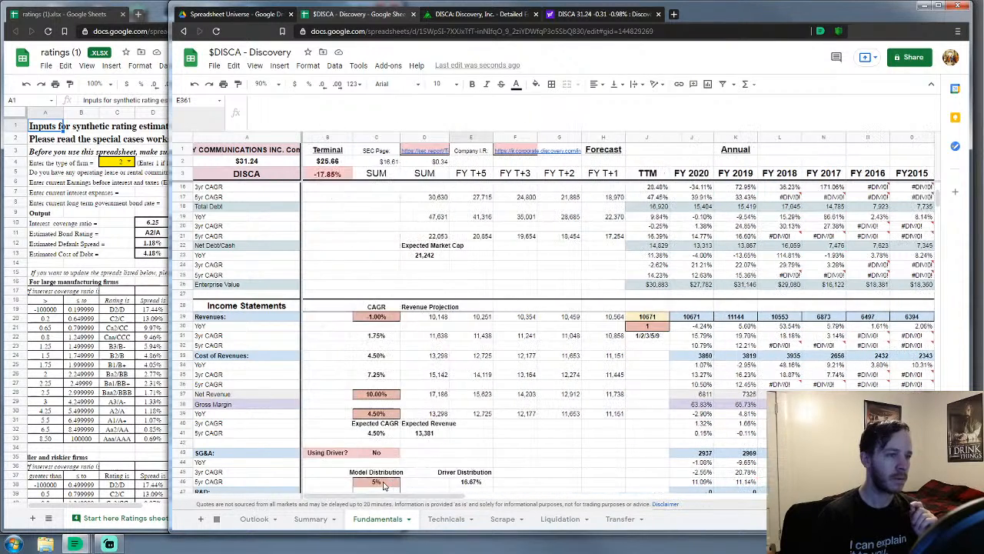
{"action": "scroll", "coordinate": [388, 400], "scroll_direction": "up", "scroll_amount": 4}
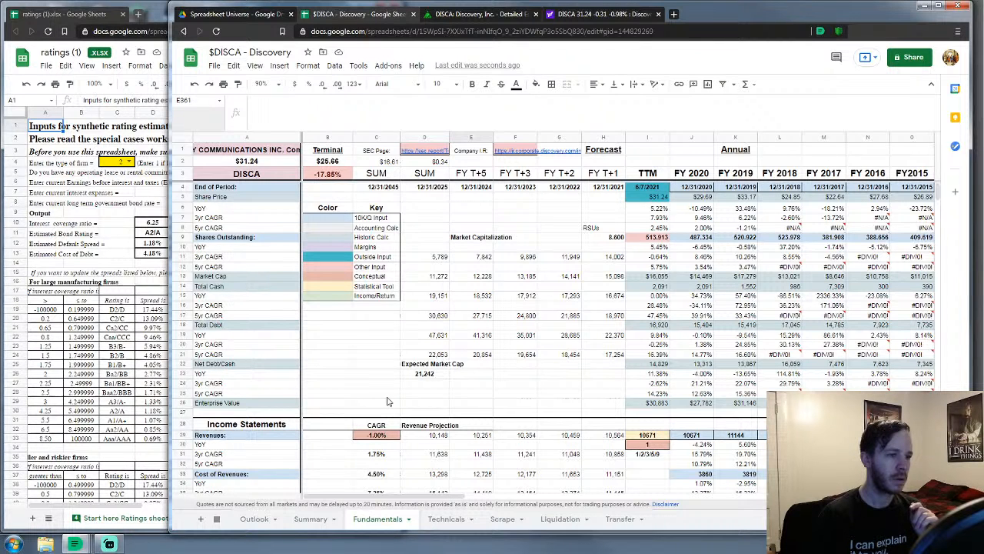
{"action": "scroll", "coordinate": [388, 400], "scroll_direction": "down", "scroll_amount": 5}
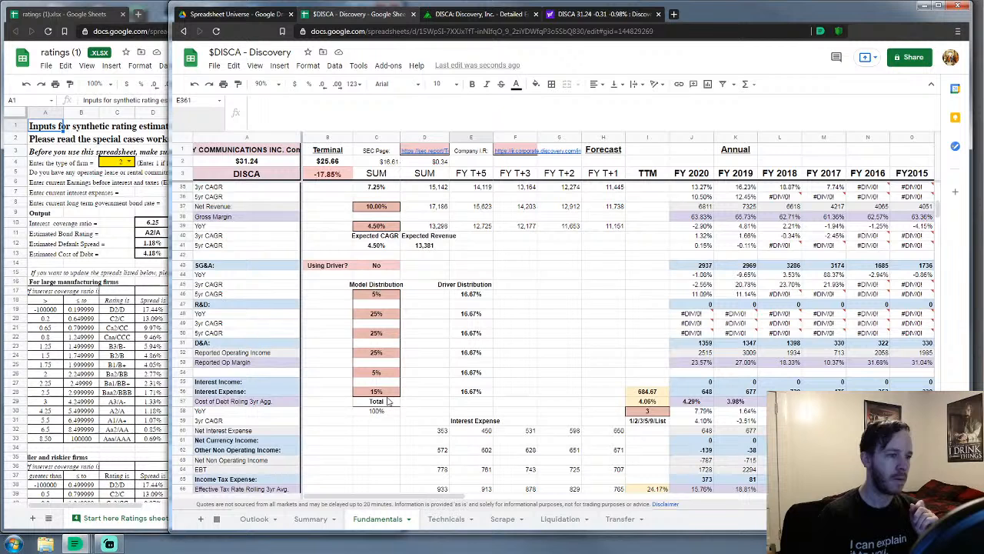
{"action": "scroll", "coordinate": [388, 400], "scroll_direction": "up", "scroll_amount": 2}
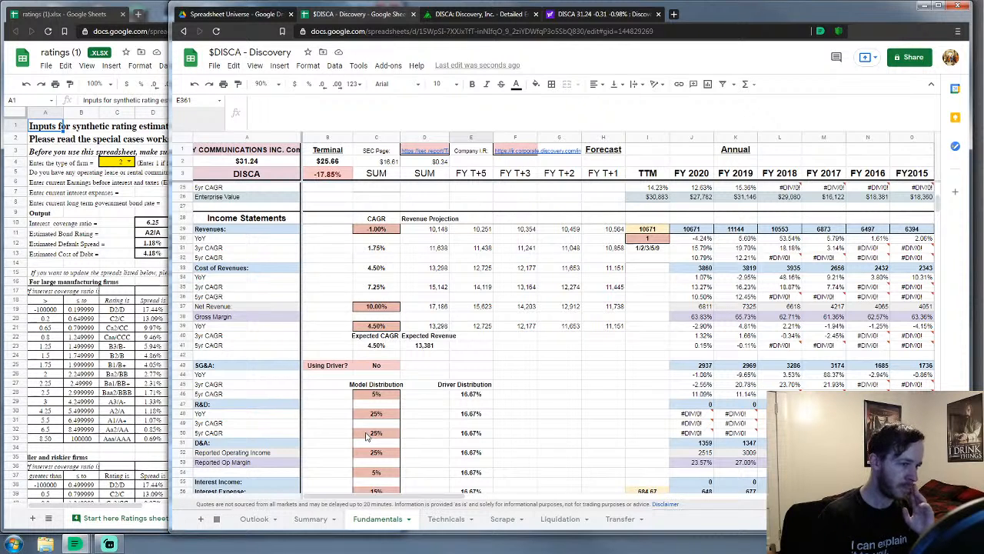
{"action": "left_click", "coordinate": [375, 454]}
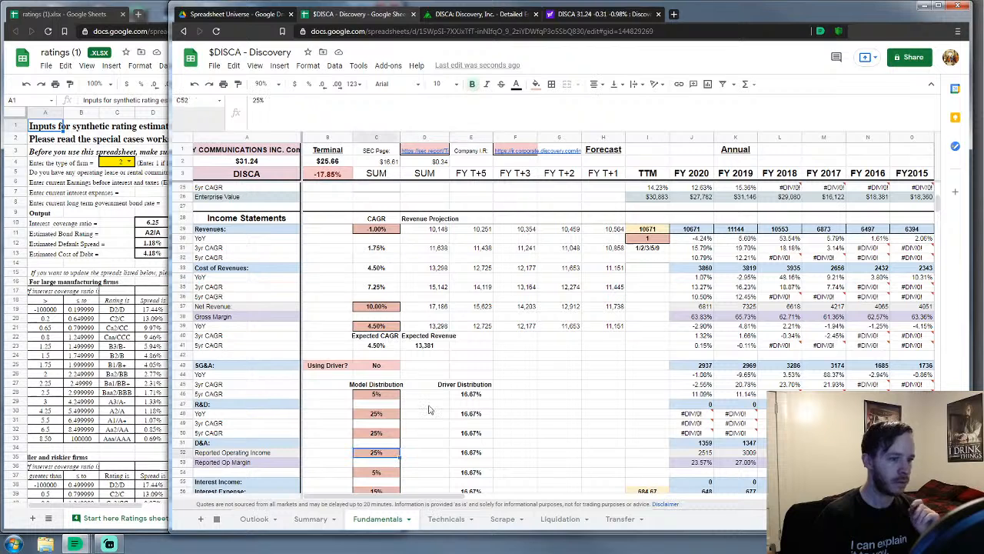
{"action": "key", "text": "Up"}
{"action": "key", "text": "Up"}
{"action": "type", "text": "30"}
{"action": "key", "text": "Return"}
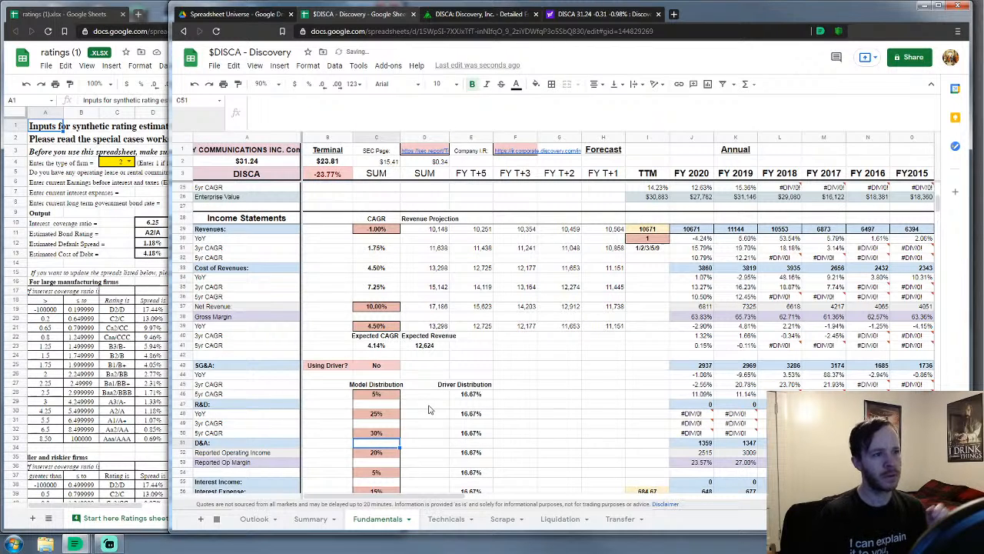
{"action": "scroll", "coordinate": [429, 407], "scroll_direction": "down", "scroll_amount": 1}
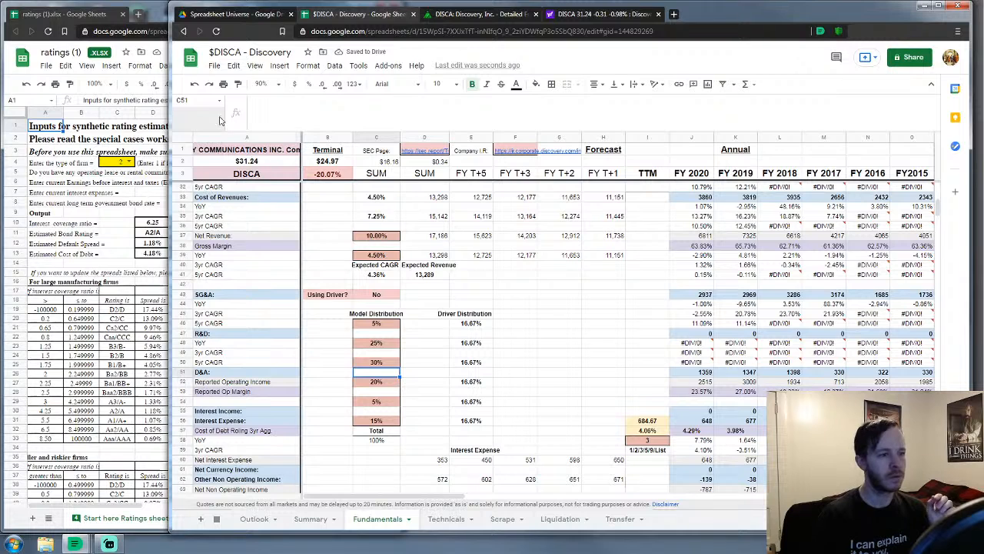
{"action": "left_click", "coordinate": [195, 86]}
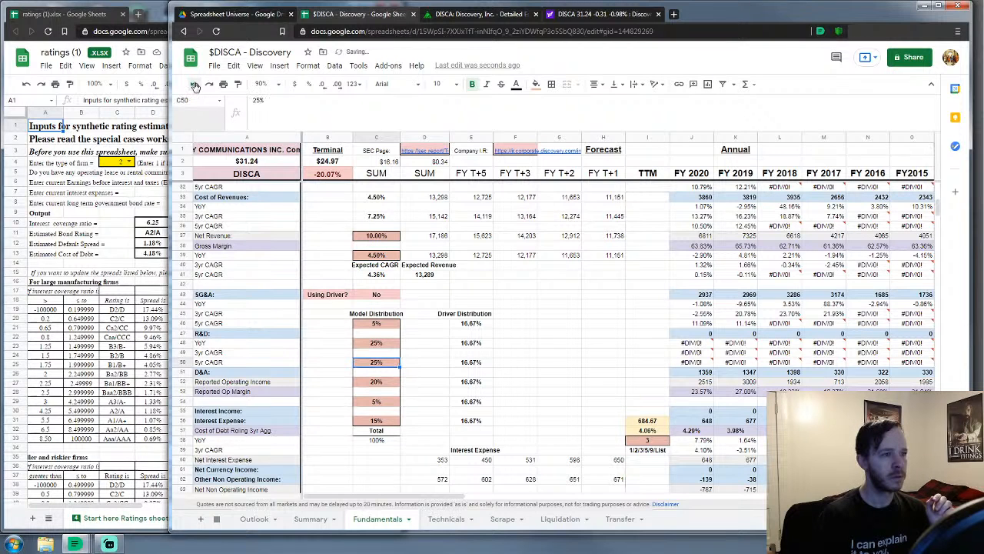
{"action": "left_click", "coordinate": [195, 85]}
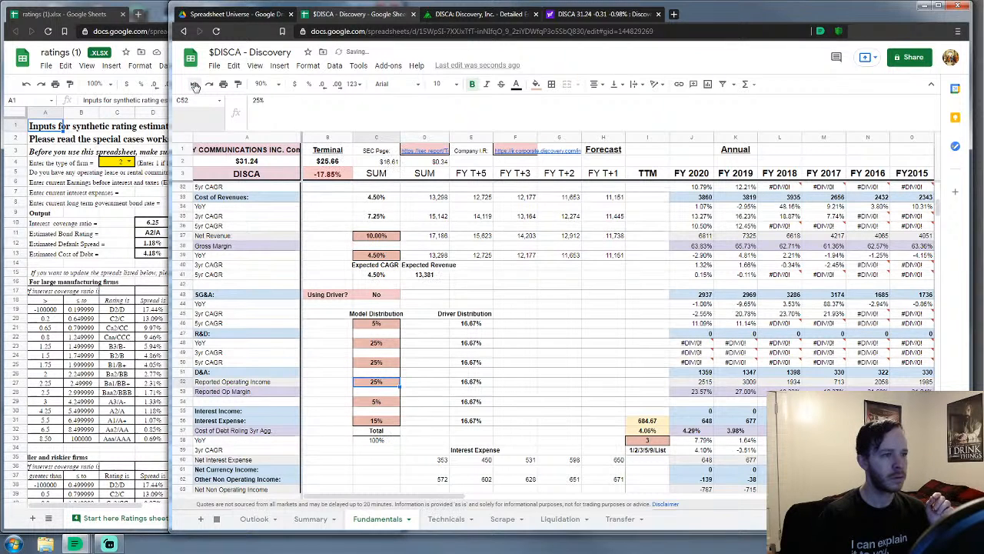
{"action": "left_click", "coordinate": [313, 335]}
{"action": "scroll", "coordinate": [308, 308], "scroll_direction": "down", "scroll_amount": 3}
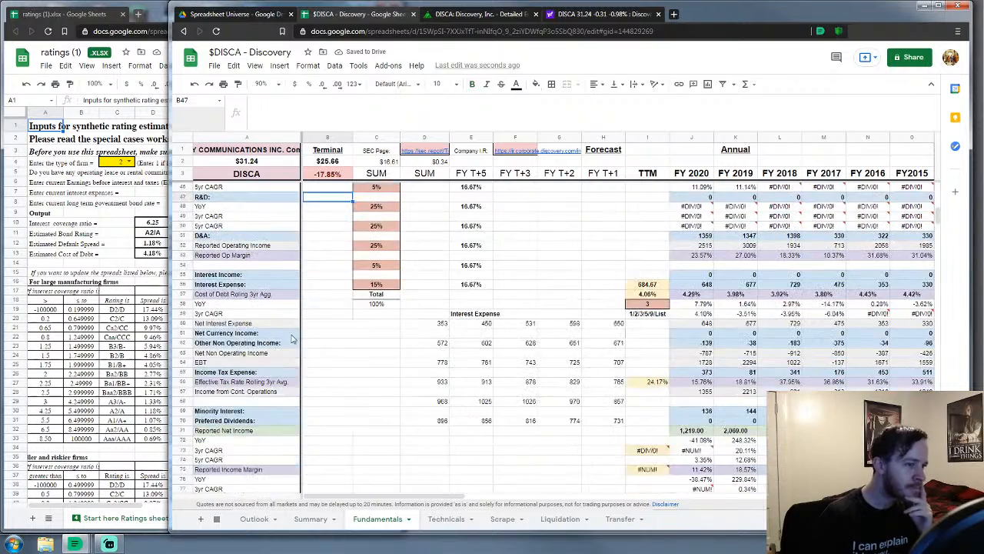
{"action": "scroll", "coordinate": [303, 270], "scroll_direction": "down", "scroll_amount": 5}
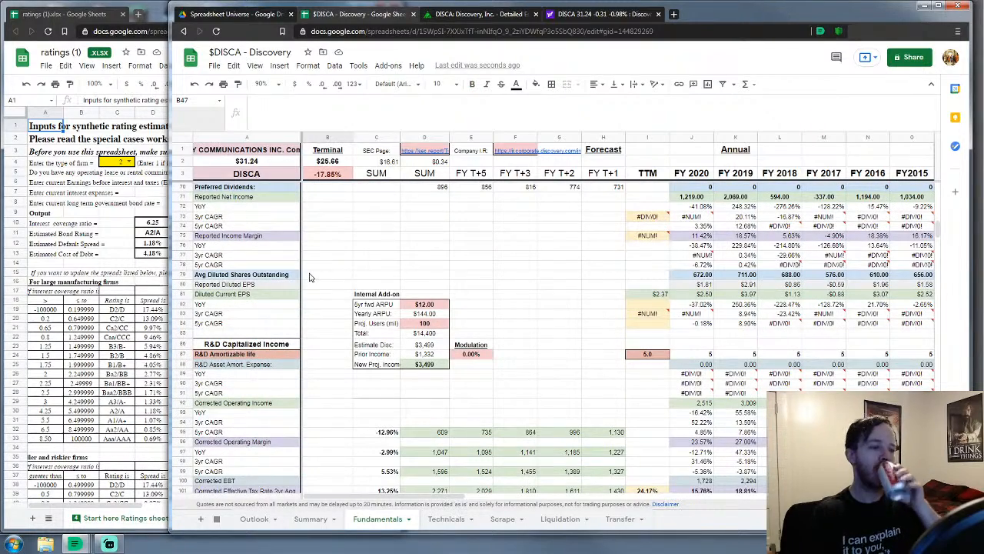
{"action": "scroll", "coordinate": [310, 276], "scroll_direction": "down", "scroll_amount": 2}
{"action": "scroll", "coordinate": [312, 277], "scroll_direction": "down", "scroll_amount": 3}
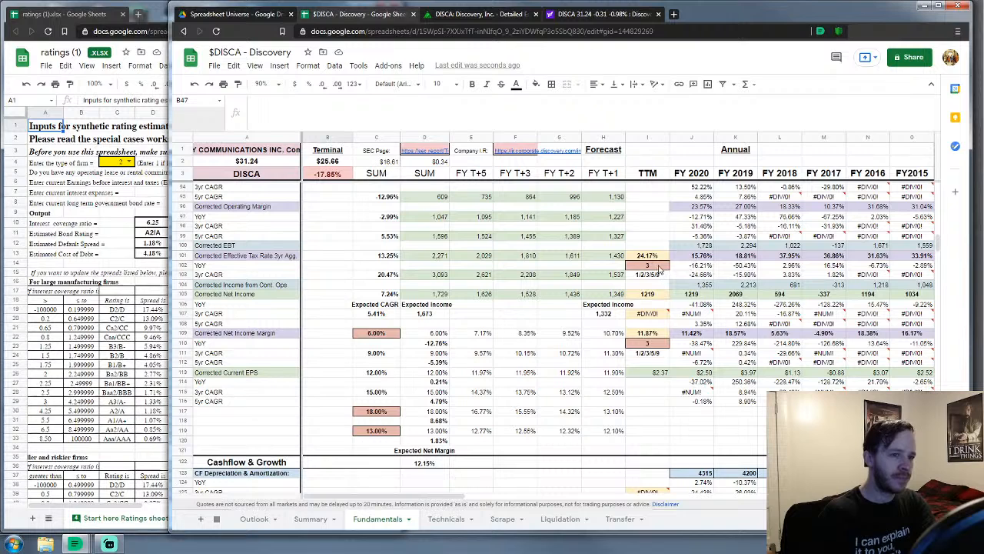
{"action": "left_click", "coordinate": [658, 267]}
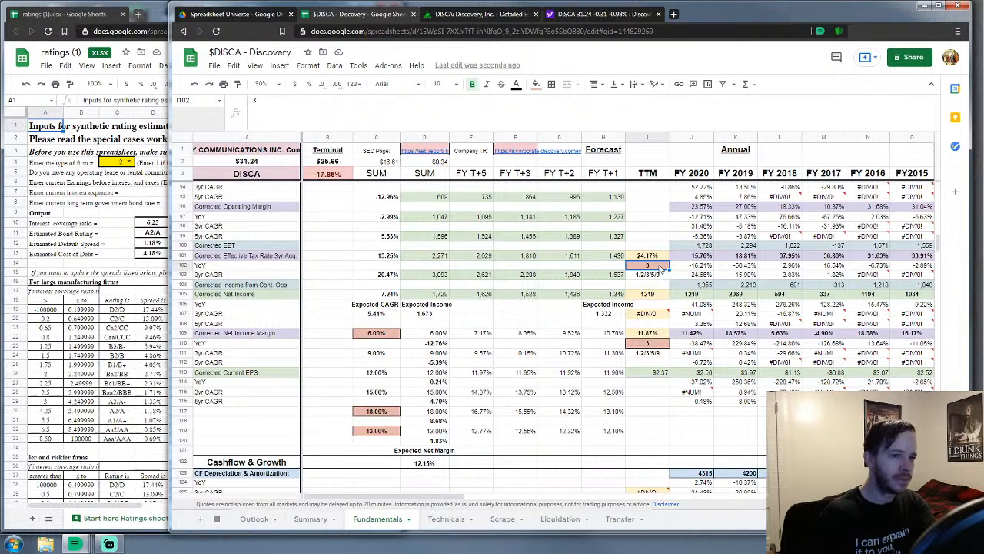
{"action": "type", "text": "2"}
{"action": "key", "text": "Return"}
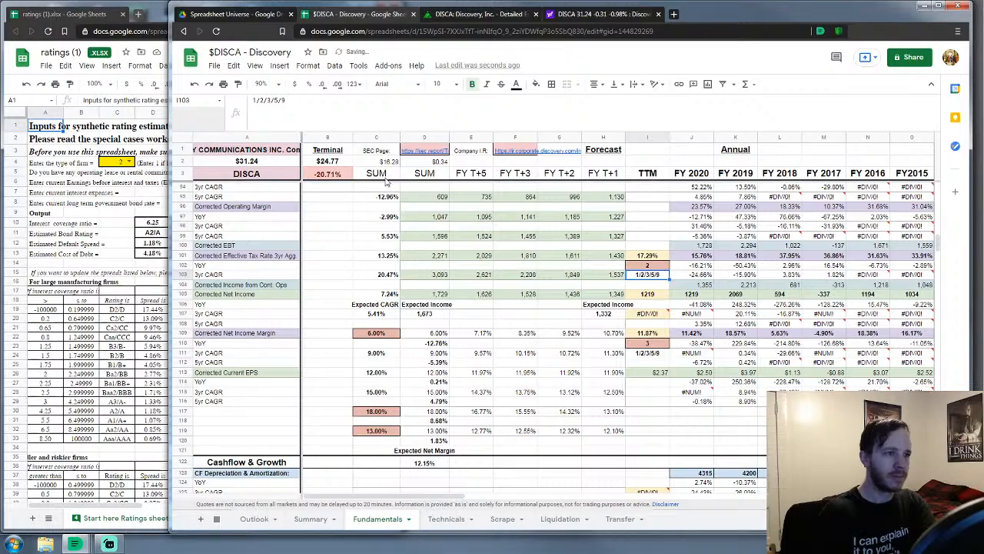
{"action": "left_click", "coordinate": [194, 83]}
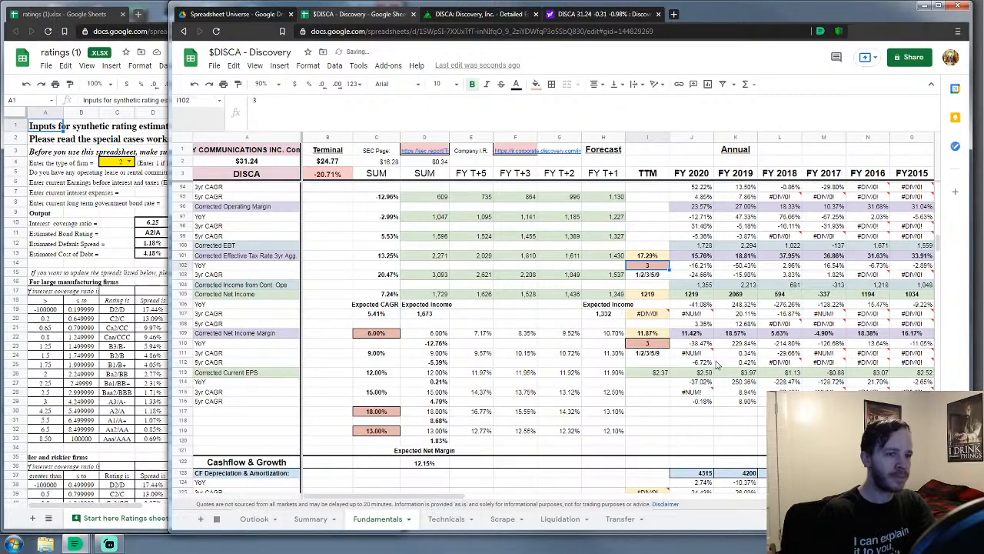
{"action": "scroll", "coordinate": [714, 360], "scroll_direction": "up", "scroll_amount": 6}
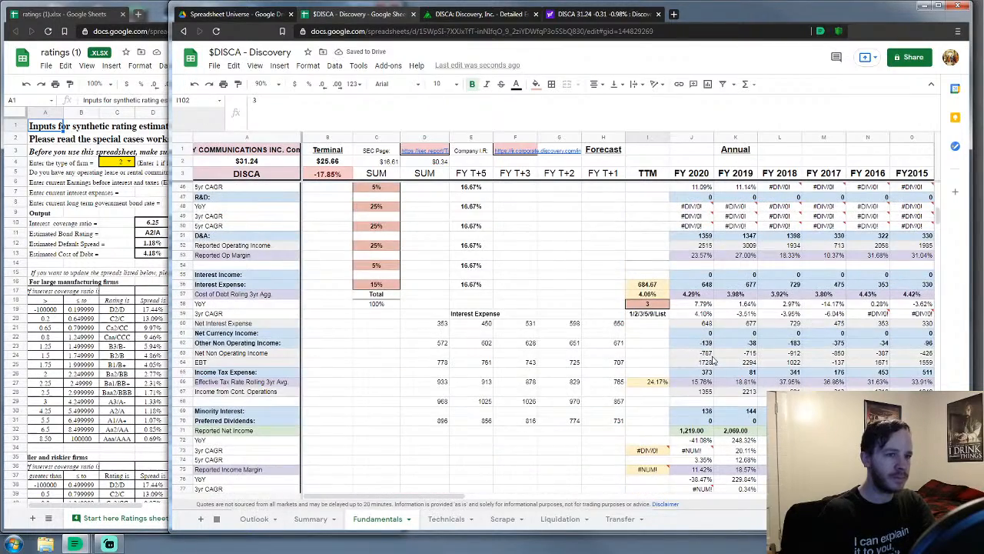
{"action": "scroll", "coordinate": [714, 360], "scroll_direction": "down", "scroll_amount": 10}
{"action": "scroll", "coordinate": [709, 359], "scroll_direction": "down", "scroll_amount": 8}
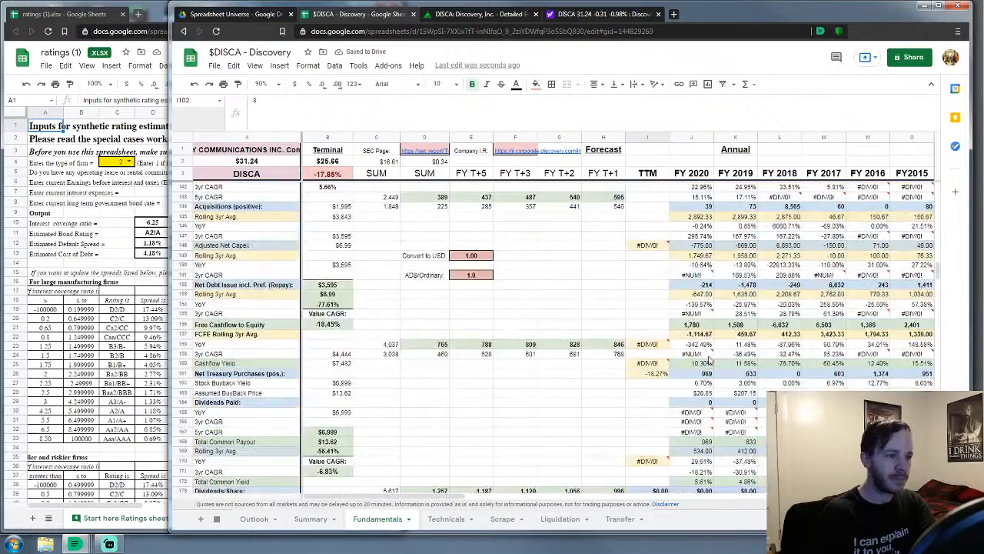
Glance at the Summary sheet, then scroll Fundamentals to the D/E Ratio and WACC rows near row 416
{"action": "scroll", "coordinate": [709, 360], "scroll_direction": "up", "scroll_amount": 4}
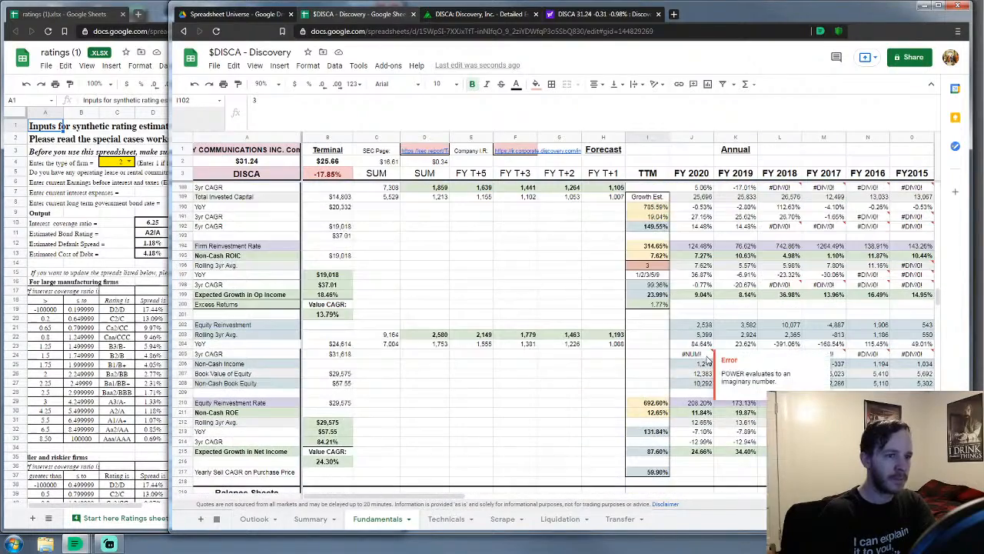
{"action": "scroll", "coordinate": [705, 360], "scroll_direction": "up", "scroll_amount": 5}
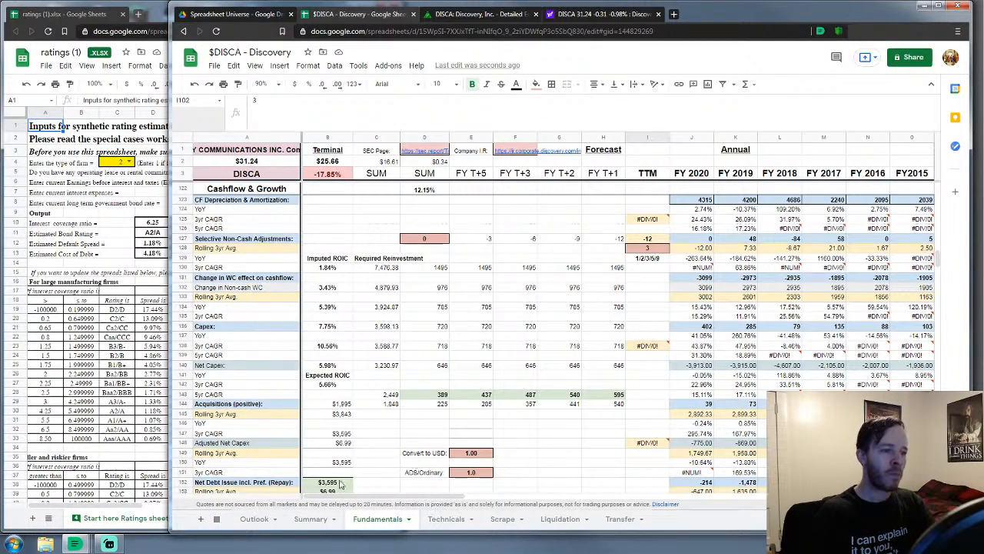
{"action": "left_click", "coordinate": [298, 521]}
{"action": "left_click", "coordinate": [369, 519]}
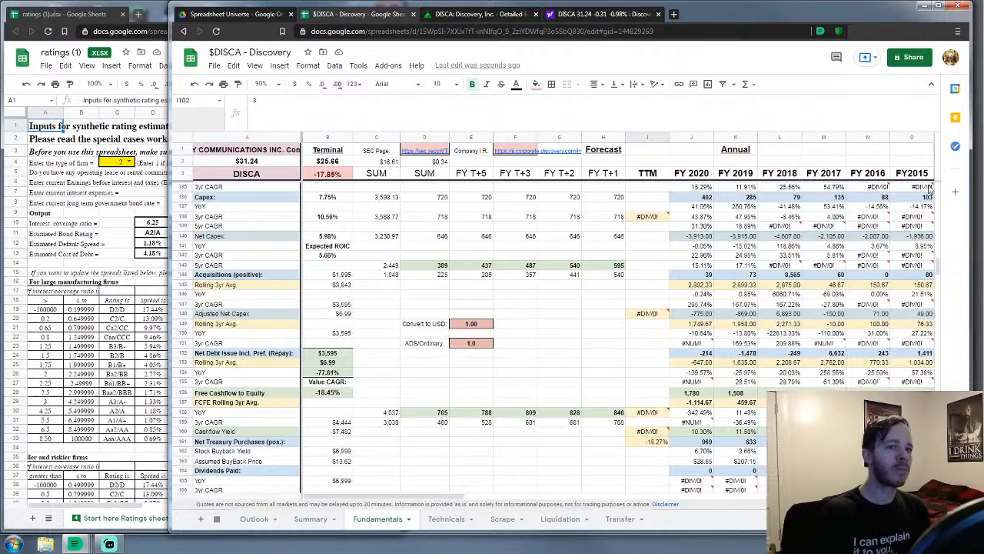
{"action": "scroll", "coordinate": [933, 200], "scroll_direction": "up", "scroll_amount": 12}
{"action": "left_click_drag", "start_coordinate": [937, 223], "coordinate": [924, 427]}
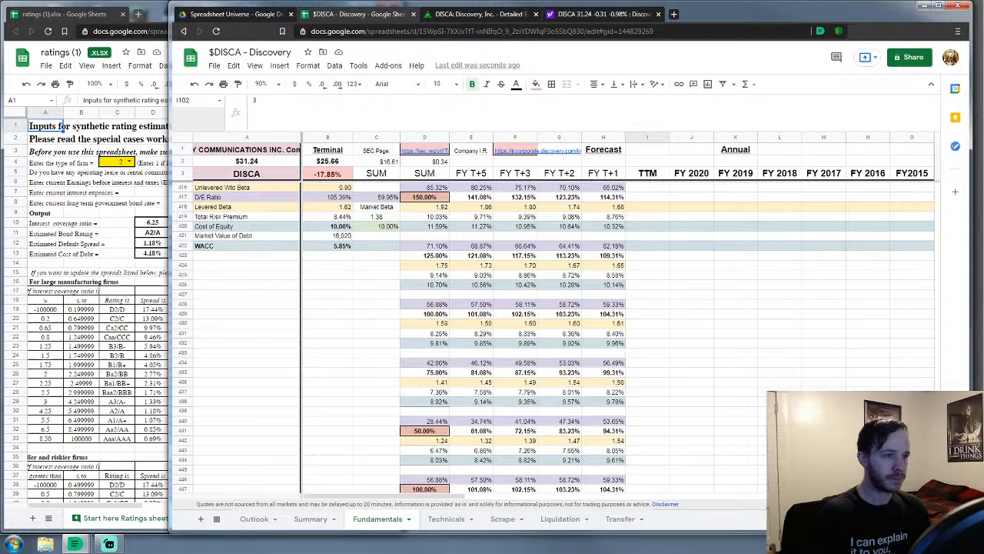
Set the D417 D/E Ratio to 160%, compare with 150%, and view the $25.79 Summary value
{"action": "scroll", "coordinate": [635, 350], "scroll_direction": "up", "scroll_amount": 2}
{"action": "scroll", "coordinate": [636, 349], "scroll_direction": "down", "scroll_amount": 2}
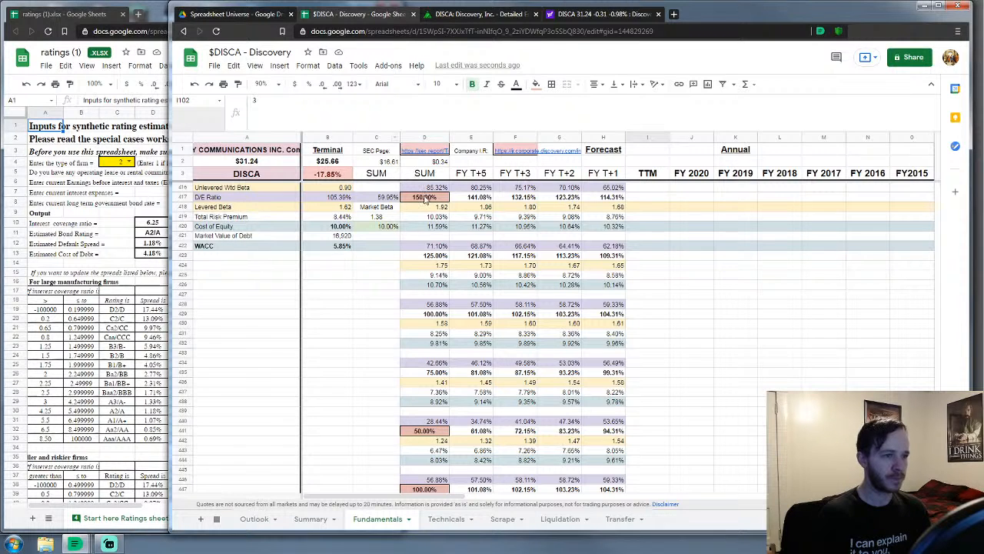
{"action": "left_click", "coordinate": [424, 199]}
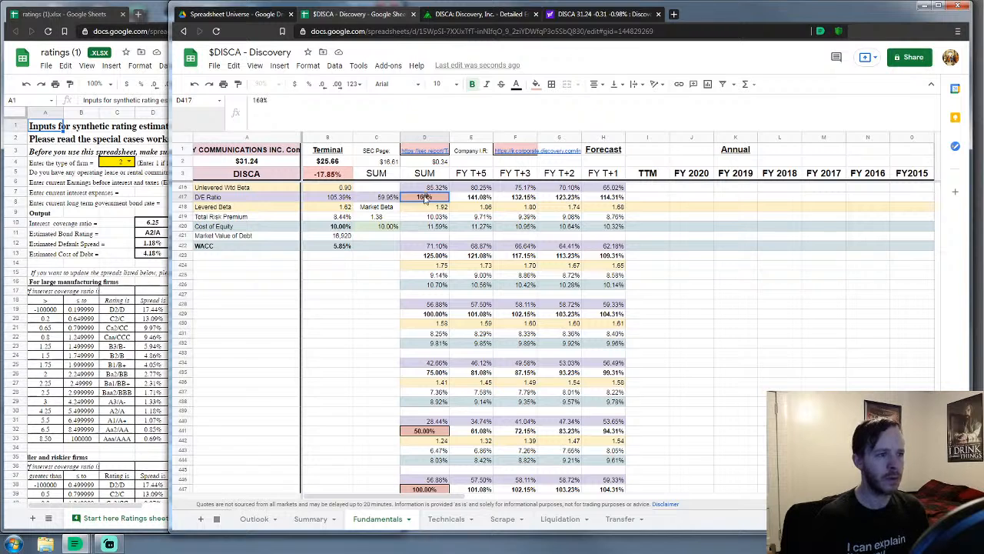
{"action": "type", "text": "160%"}
{"action": "key", "text": "Return"}
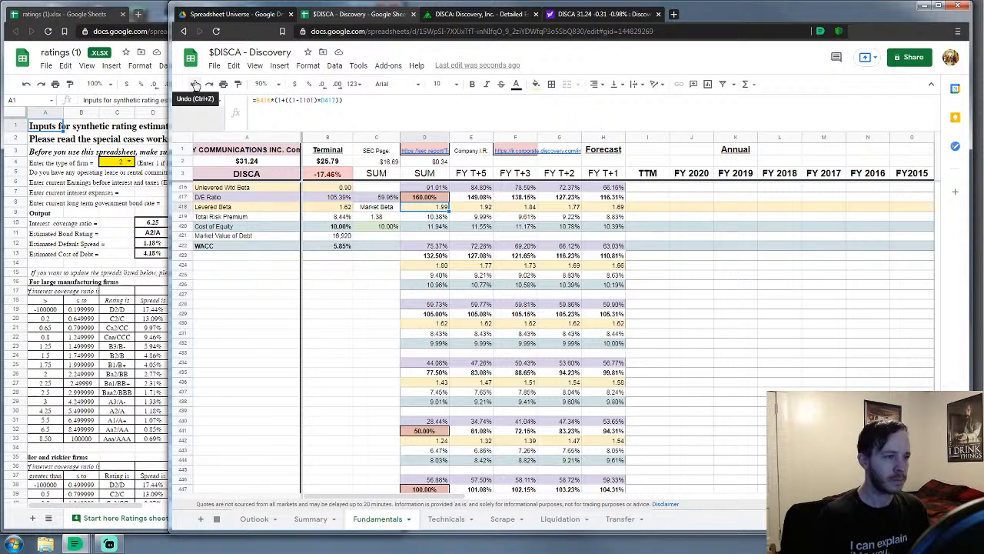
{"action": "left_click", "coordinate": [195, 85]}
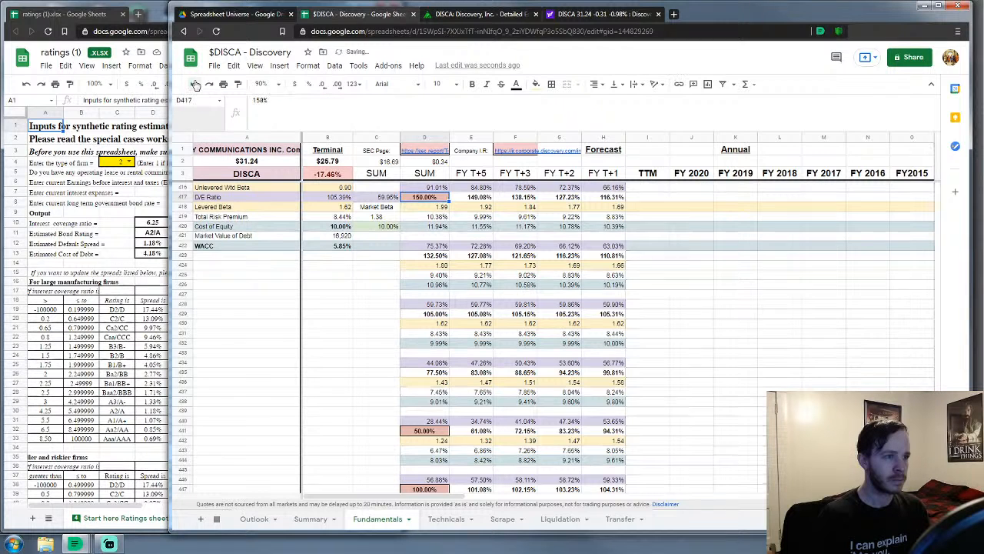
{"action": "left_click", "coordinate": [210, 84]}
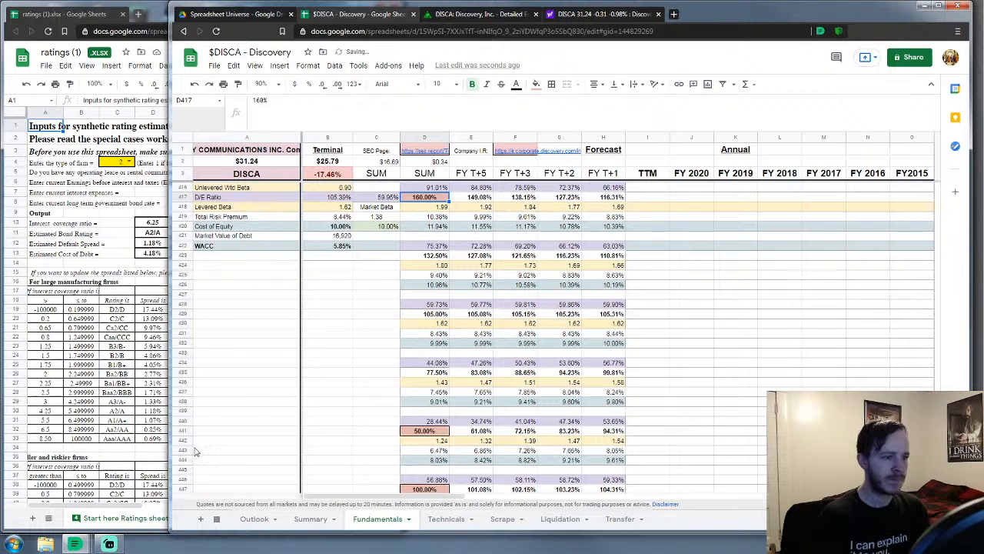
{"action": "left_click", "coordinate": [310, 519]}
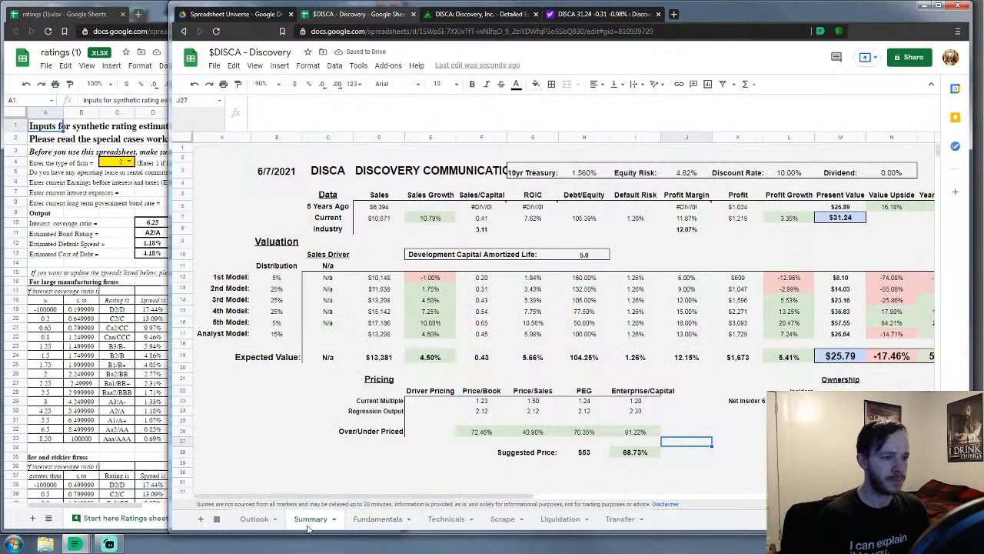
Scroll through the Fundamentals sheet from the top down to the Equity/Enterprise ratios near row 328
{"action": "left_click", "coordinate": [366, 519]}
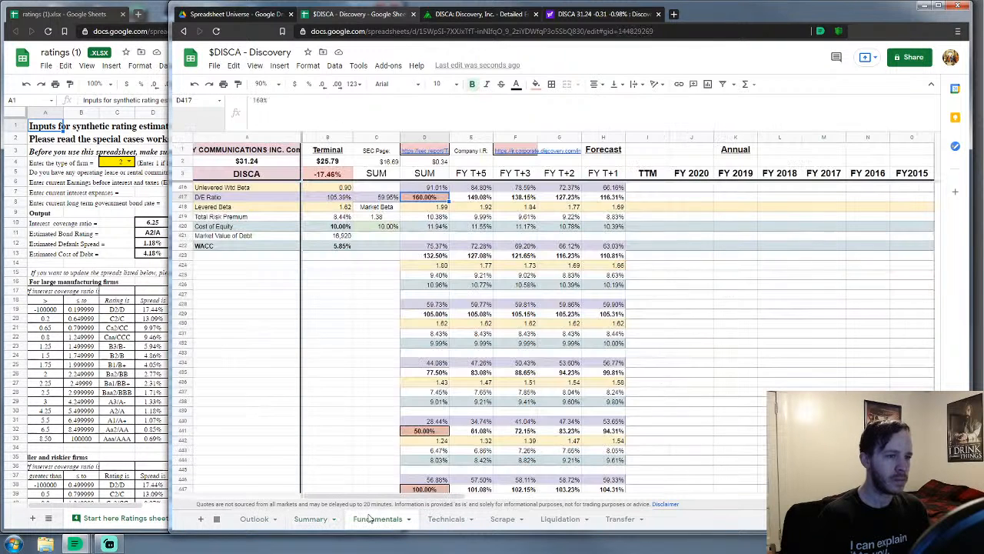
{"action": "scroll", "coordinate": [355, 393], "scroll_direction": "down", "scroll_amount": 2}
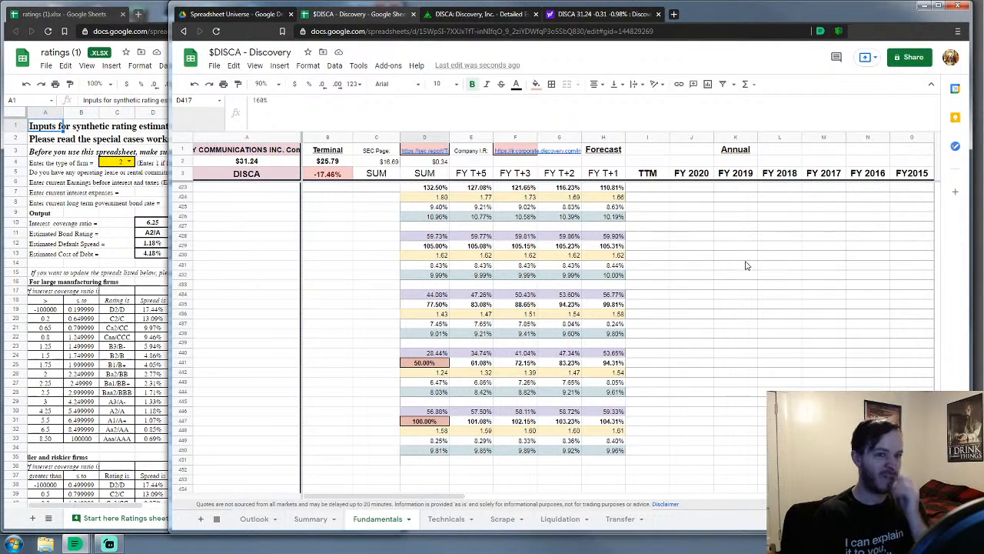
{"action": "scroll", "coordinate": [937, 192], "scroll_direction": "up", "scroll_amount": 20}
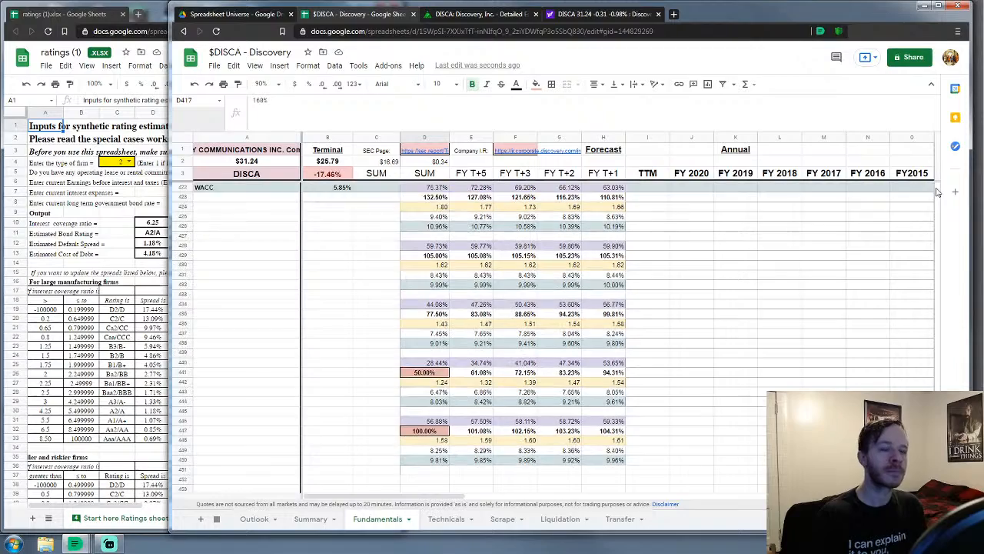
{"action": "scroll", "coordinate": [936, 193], "scroll_direction": "up", "scroll_amount": 20}
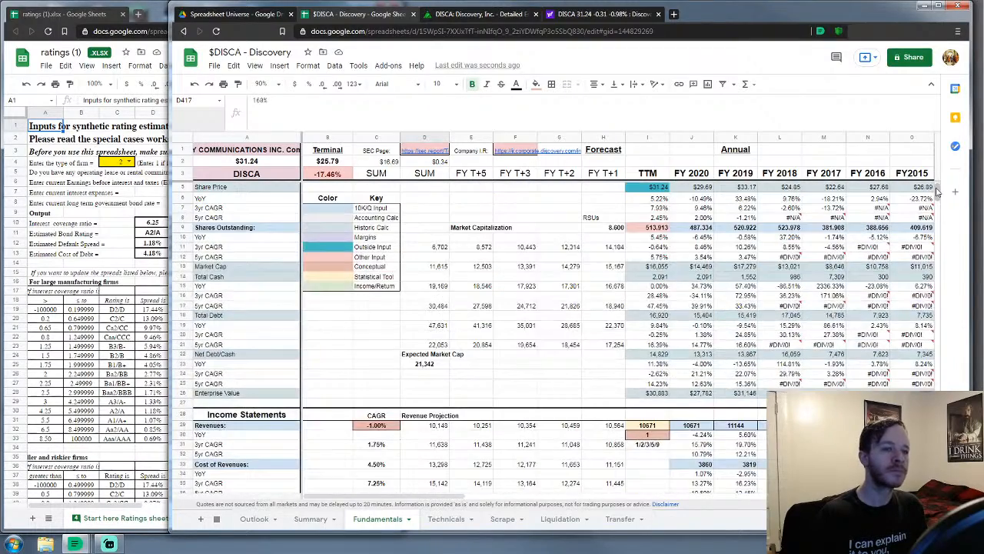
{"action": "scroll", "coordinate": [515, 316], "scroll_direction": "down", "scroll_amount": 5}
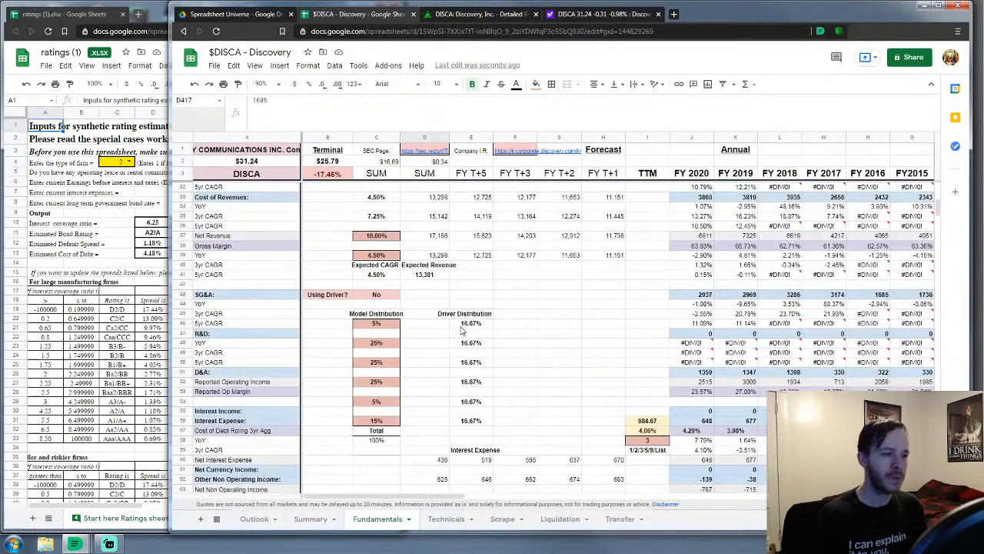
{"action": "scroll", "coordinate": [462, 331], "scroll_direction": "down", "scroll_amount": 8}
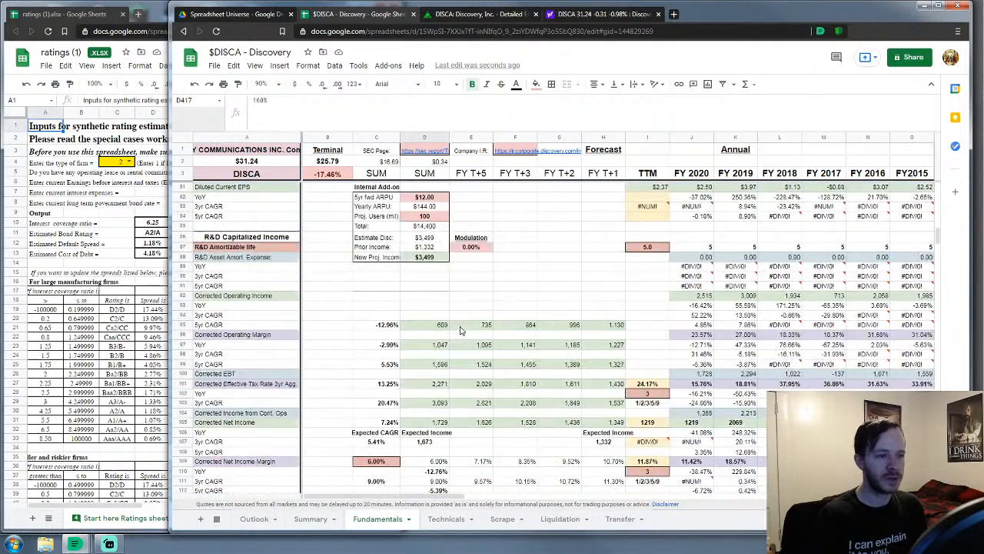
{"action": "scroll", "coordinate": [460, 330], "scroll_direction": "down", "scroll_amount": 2}
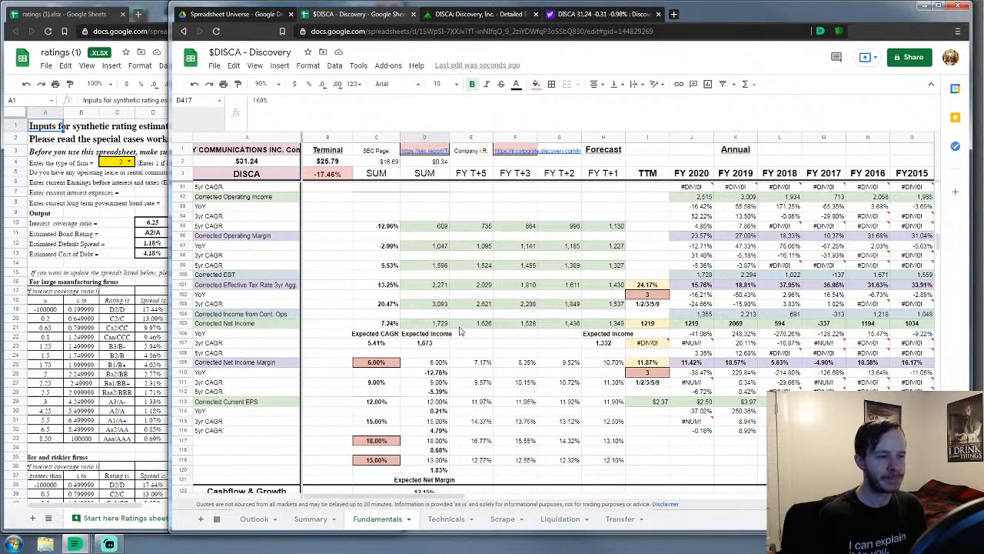
{"action": "scroll", "coordinate": [460, 331], "scroll_direction": "down", "scroll_amount": 1}
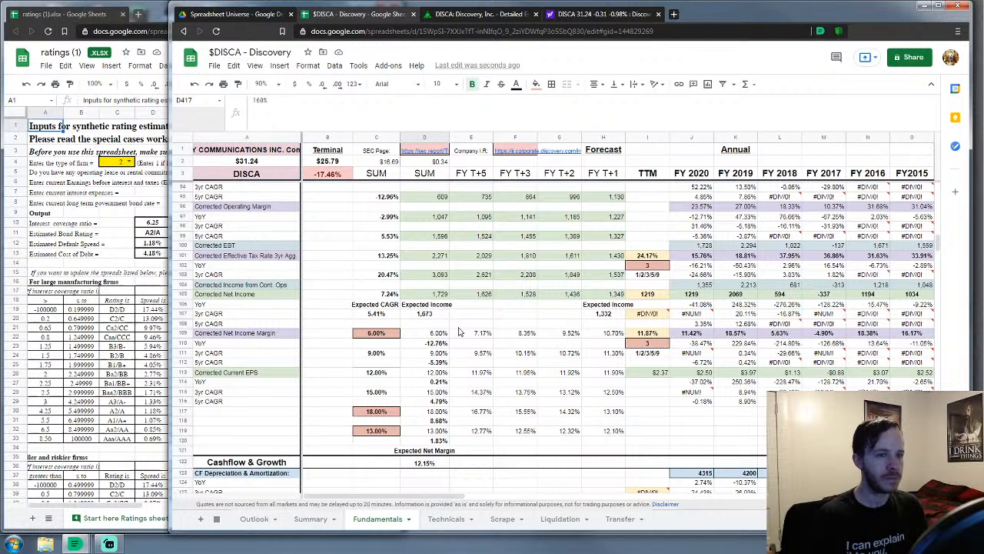
{"action": "scroll", "coordinate": [459, 331], "scroll_direction": "down", "scroll_amount": 3}
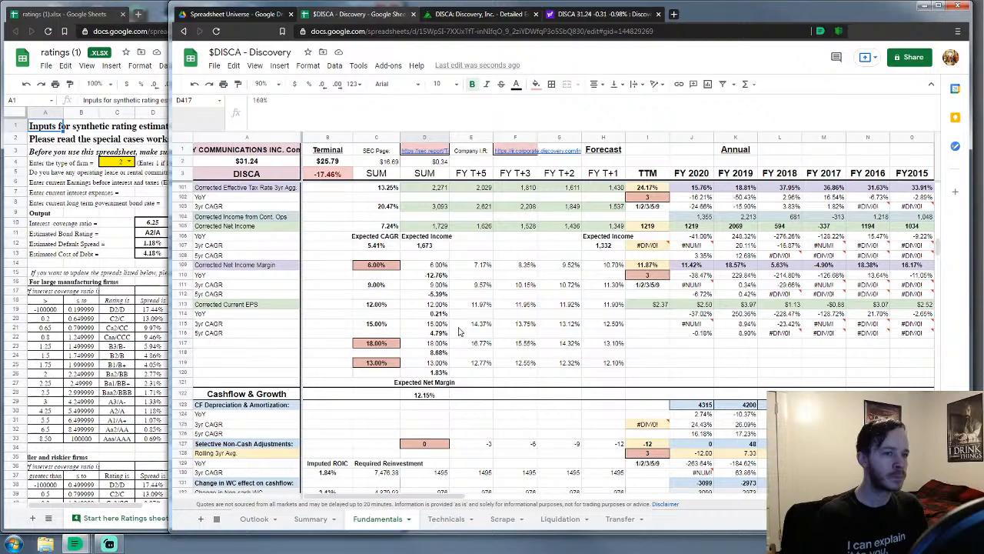
{"action": "scroll", "coordinate": [460, 331], "scroll_direction": "up", "scroll_amount": 20}
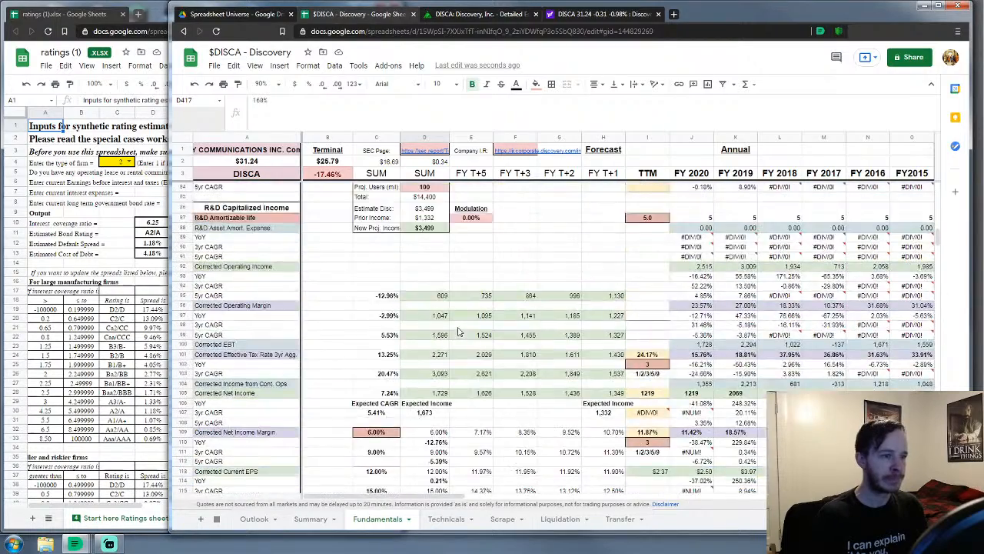
{"action": "scroll", "coordinate": [459, 331], "scroll_direction": "up", "scroll_amount": 5}
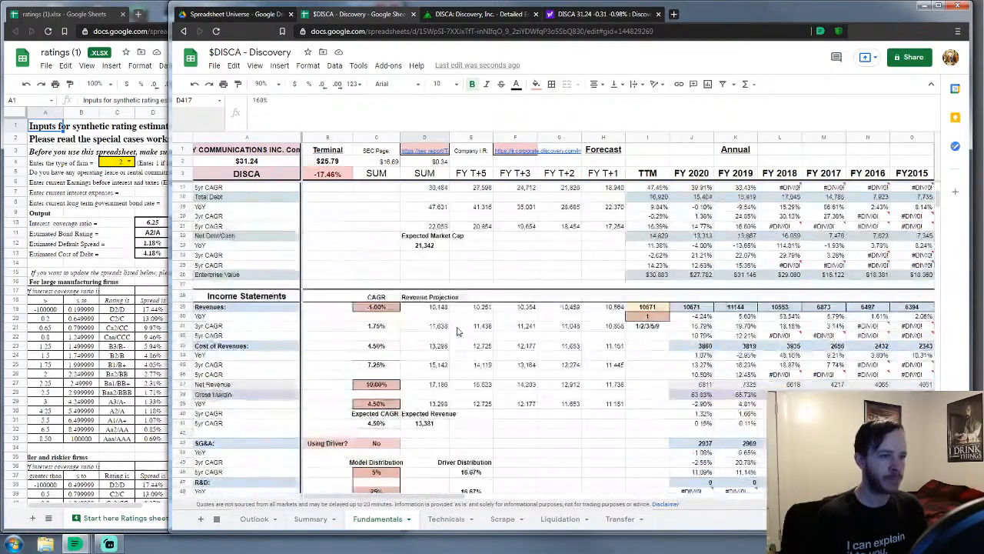
{"action": "scroll", "coordinate": [455, 333], "scroll_direction": "down", "scroll_amount": 9}
{"action": "scroll", "coordinate": [454, 332], "scroll_direction": "down", "scroll_amount": 2}
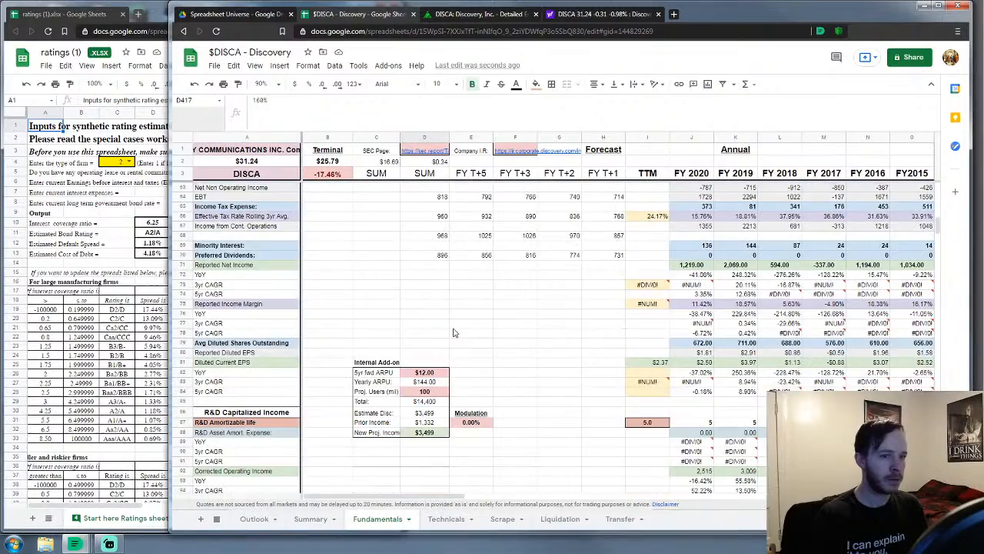
{"action": "scroll", "coordinate": [454, 332], "scroll_direction": "up", "scroll_amount": 4}
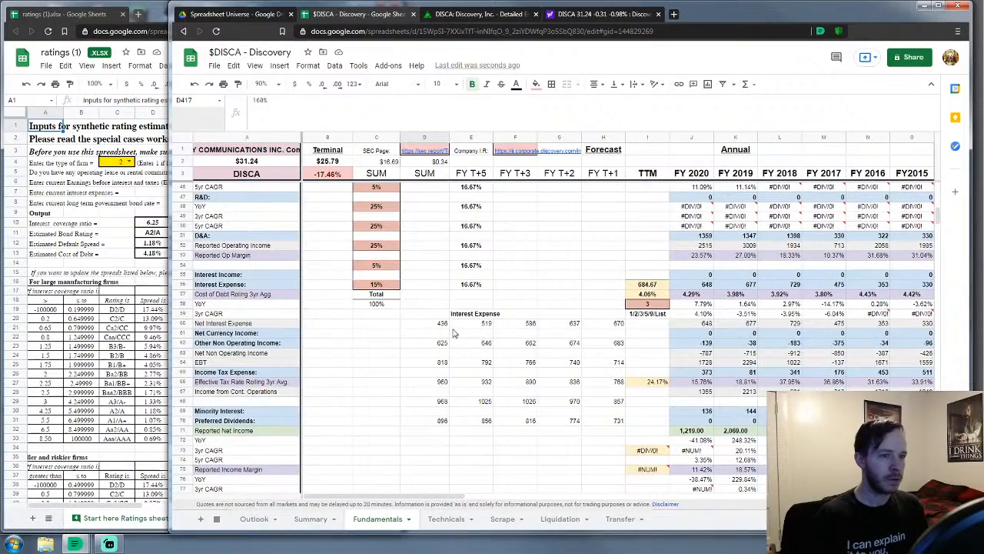
{"action": "scroll", "coordinate": [453, 332], "scroll_direction": "down", "scroll_amount": 15}
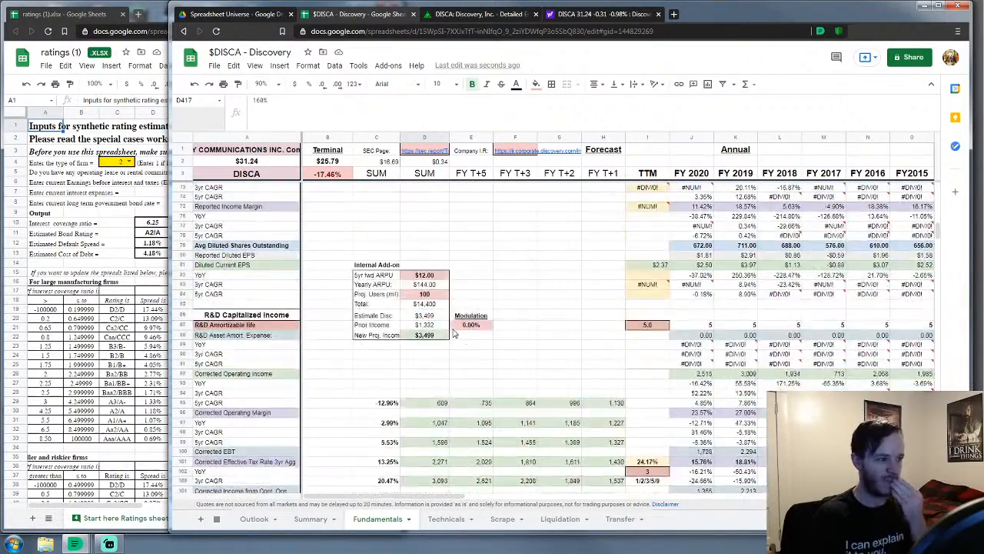
{"action": "scroll", "coordinate": [454, 332], "scroll_direction": "down", "scroll_amount": 20}
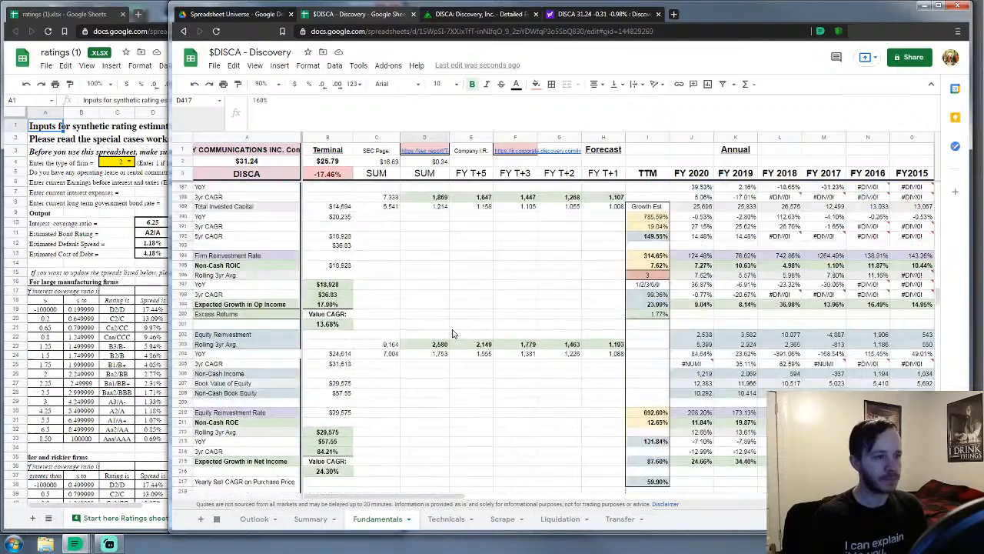
{"action": "scroll", "coordinate": [454, 333], "scroll_direction": "down", "scroll_amount": 1}
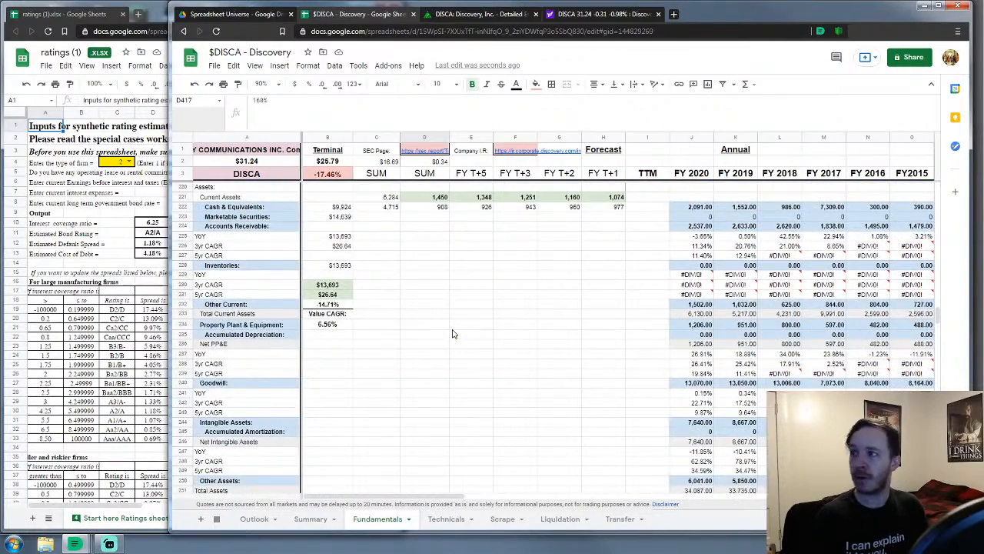
{"action": "scroll", "coordinate": [452, 334], "scroll_direction": "down", "scroll_amount": 2}
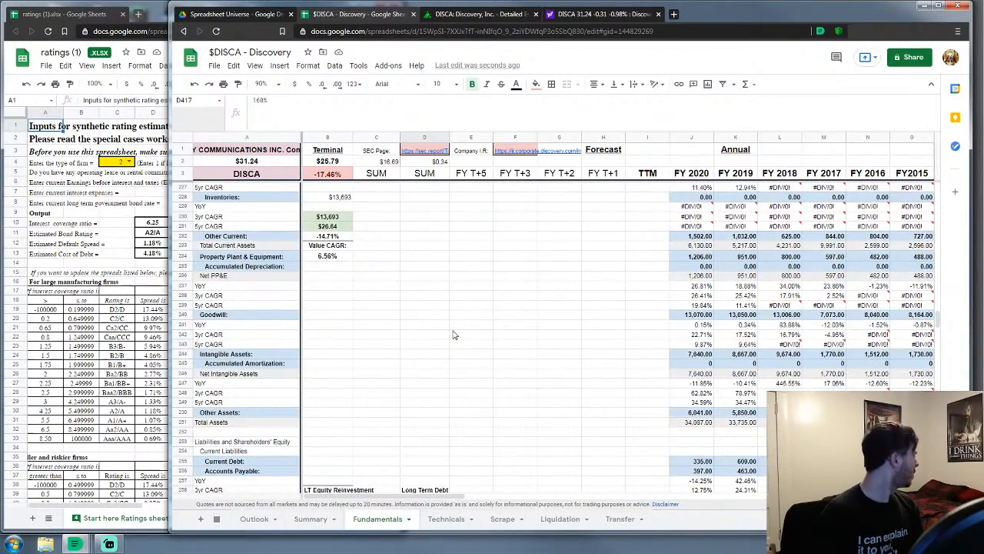
{"action": "scroll", "coordinate": [454, 334], "scroll_direction": "down", "scroll_amount": 20}
{"action": "scroll", "coordinate": [454, 333], "scroll_direction": "down", "scroll_amount": 7}
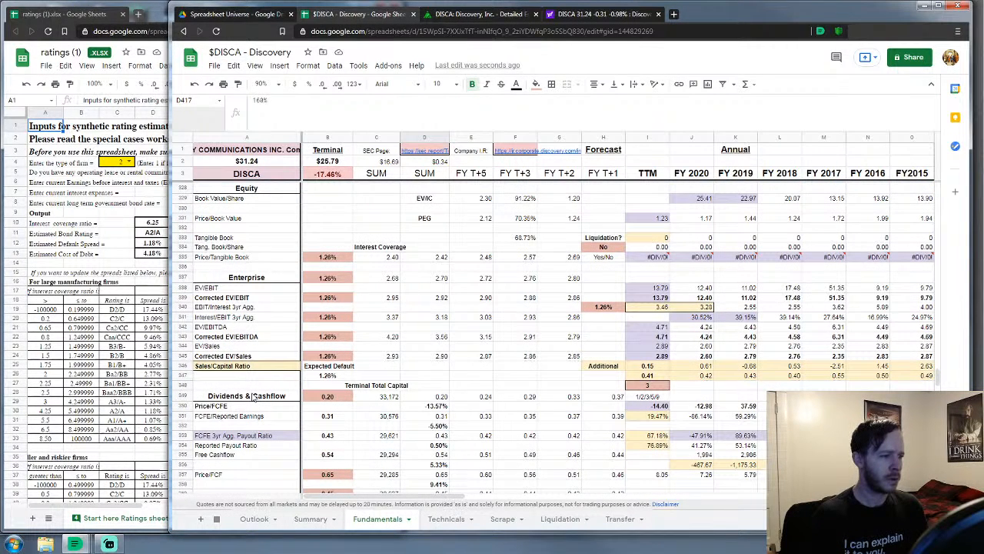
Set the Price/Tangible Book default rate in B335 to 2.31% and the Enterprise rate in B337 to 1.71%
{"action": "left_click", "coordinate": [323, 259]}
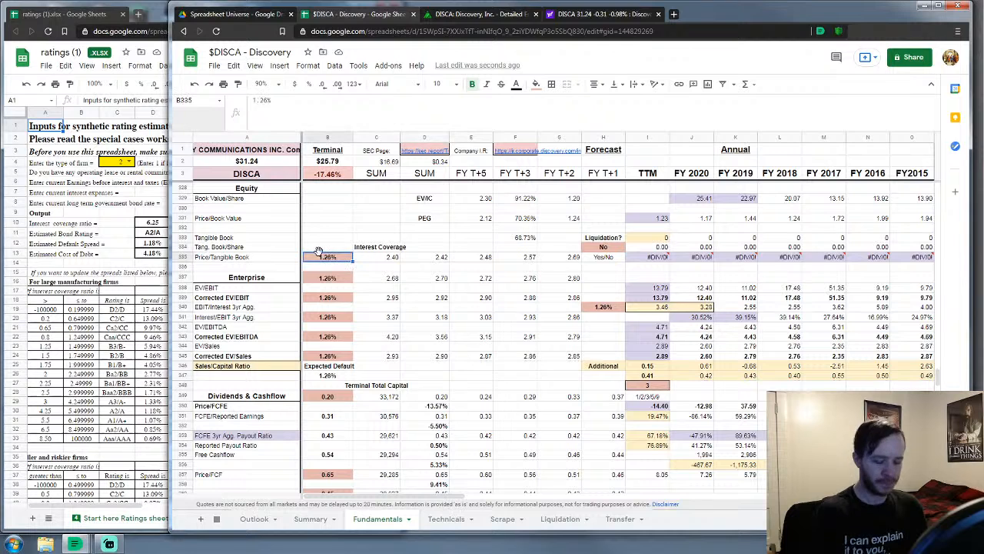
{"action": "type", "text": ".31"}
{"action": "key", "text": "Return"}
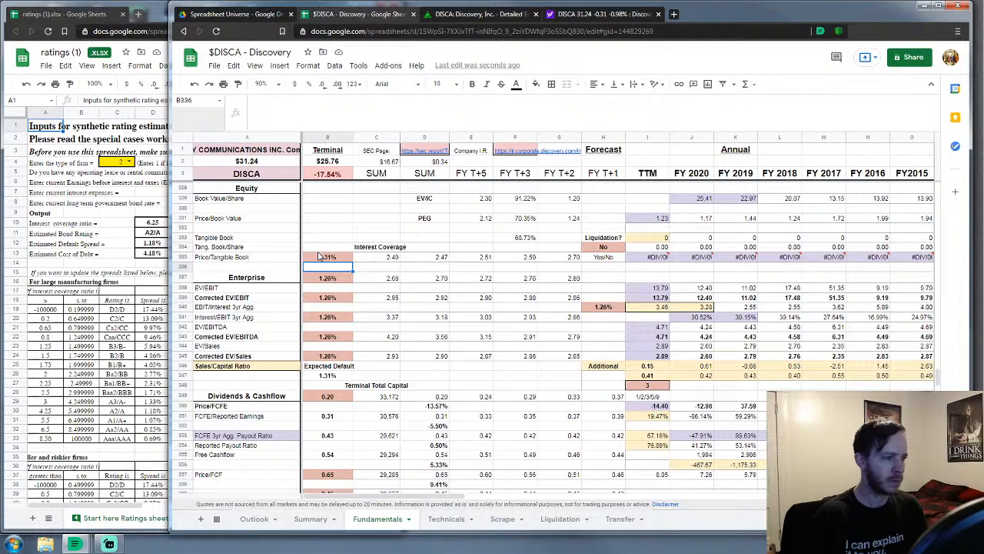
{"action": "key", "text": "Down"}
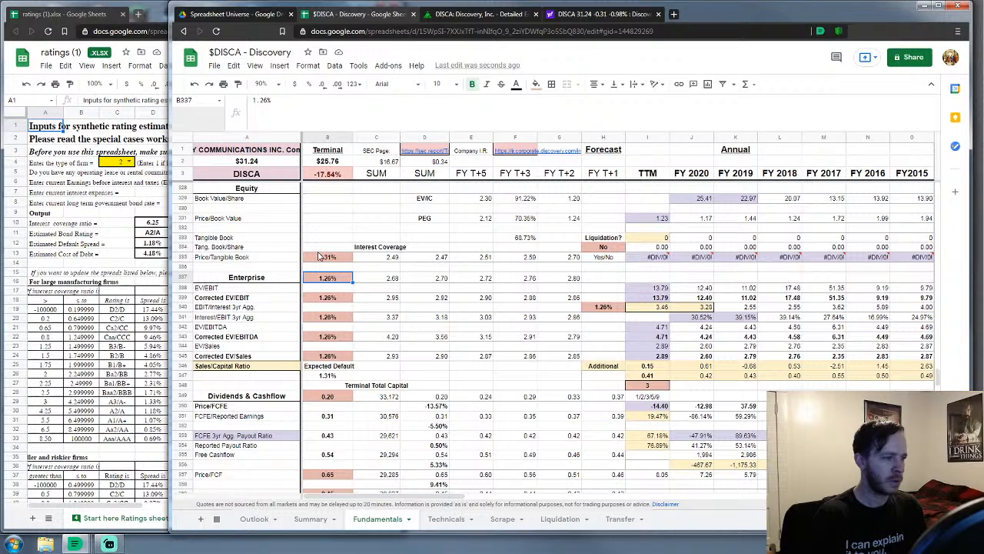
{"action": "key", "text": "F2"}
{"action": "key", "text": "Left"}
{"action": "key", "text": "BackSpace"}
{"action": "key", "text": "BackSpace"}
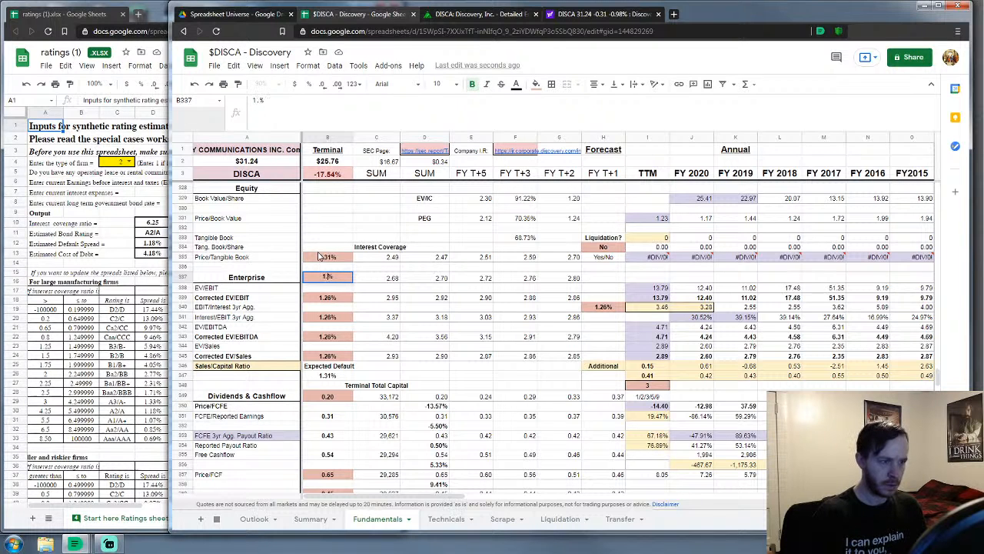
{"action": "type", "text": "71"}
{"action": "key", "text": "Return"}
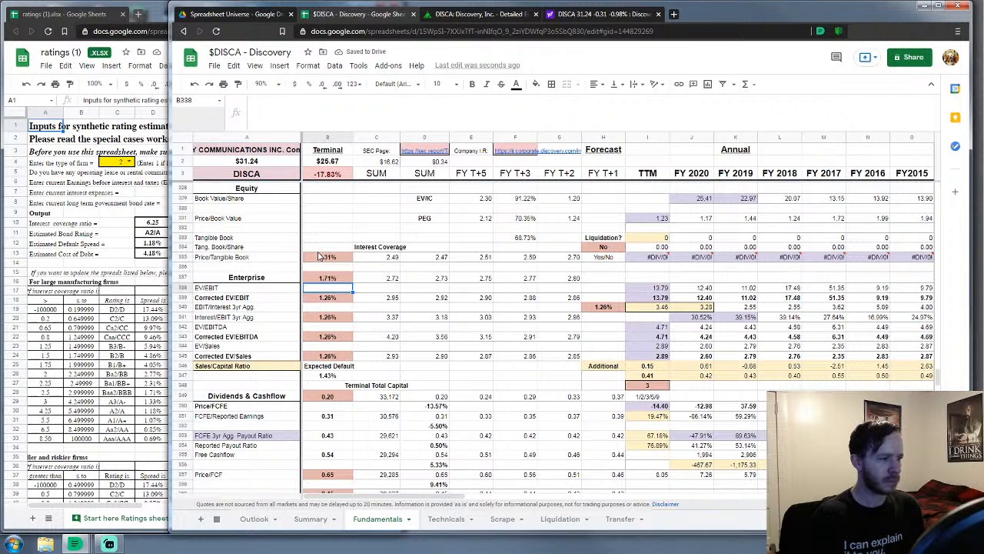
Enter 1.33% as the default rate in B339 (Corrected EV/EBIT) and in B341
{"action": "key", "text": "Down"}
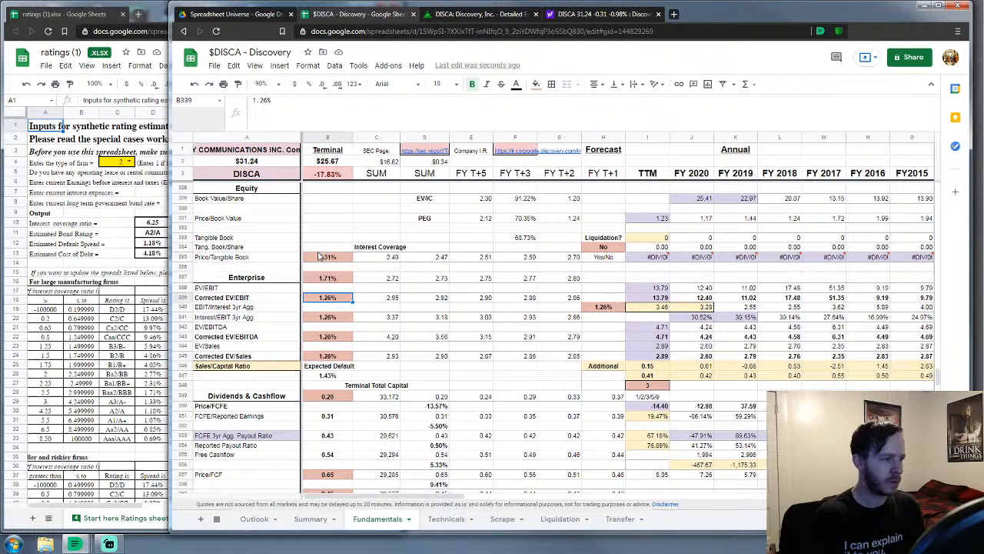
{"action": "type", "text": "1.71%"}
{"action": "key", "text": "Down"}
{"action": "key", "text": "Down"}
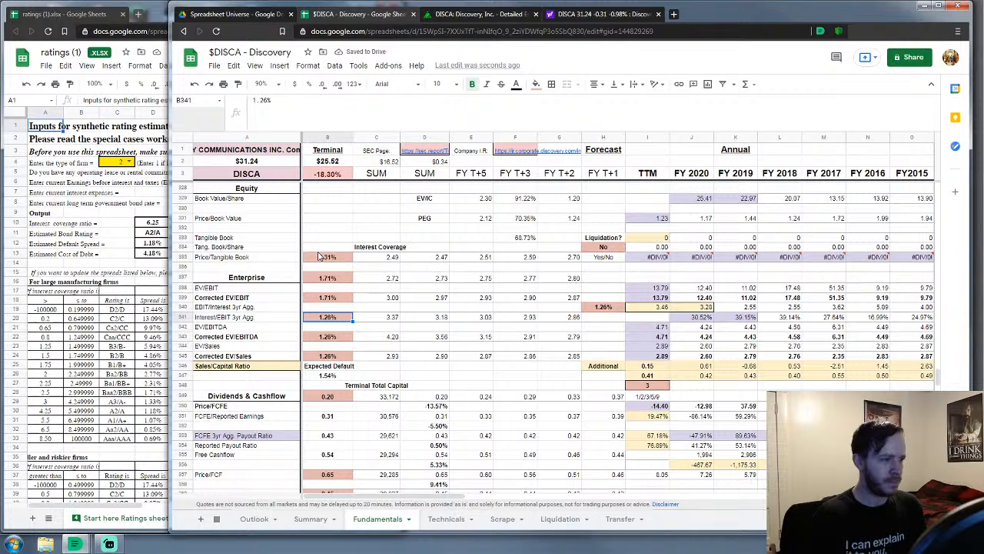
{"action": "key", "text": "Up"}
{"action": "key", "text": "Up"}
{"action": "type", "text": "1.33%"}
{"action": "key", "text": "Down"}
{"action": "key", "text": "Down"}
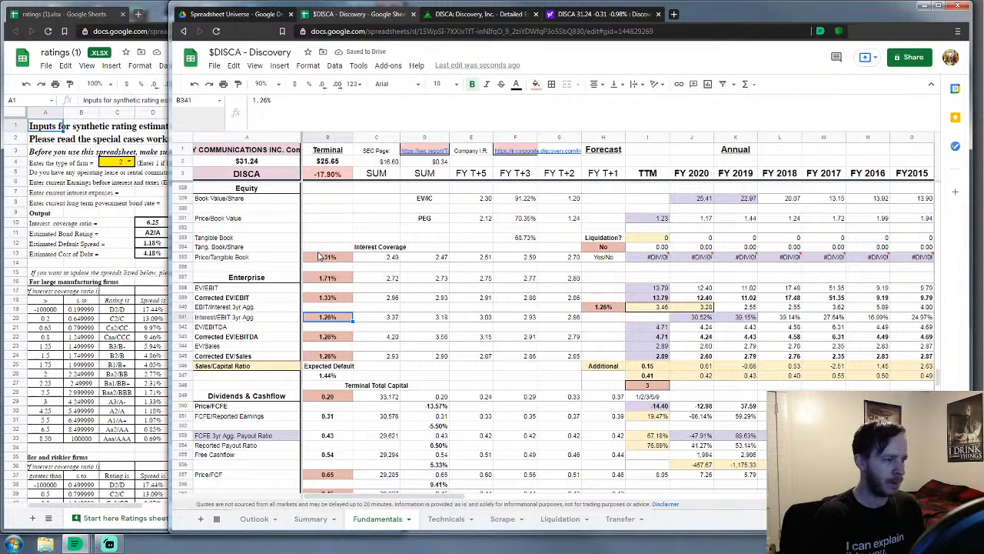
{"action": "type", "text": "1.33%"}
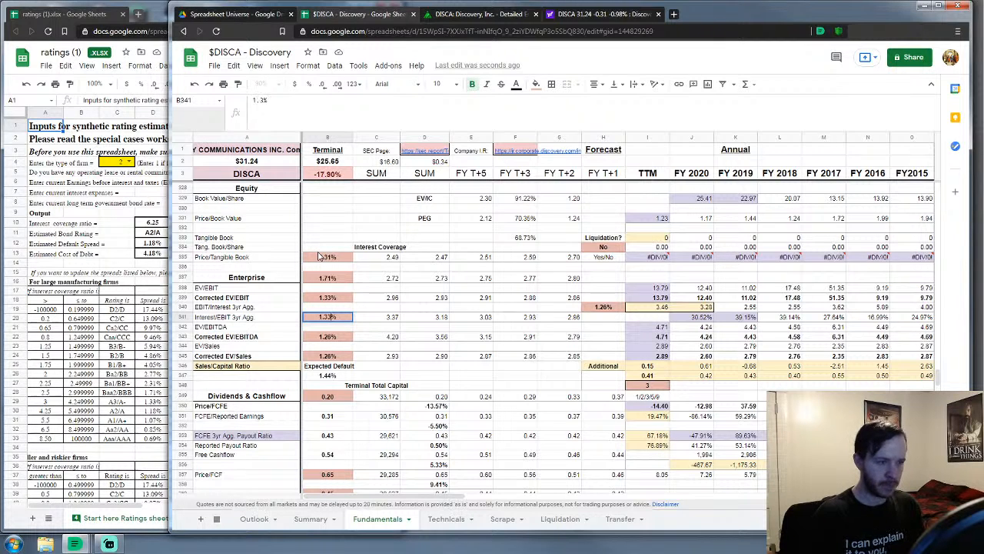
{"action": "key", "text": "Return"}
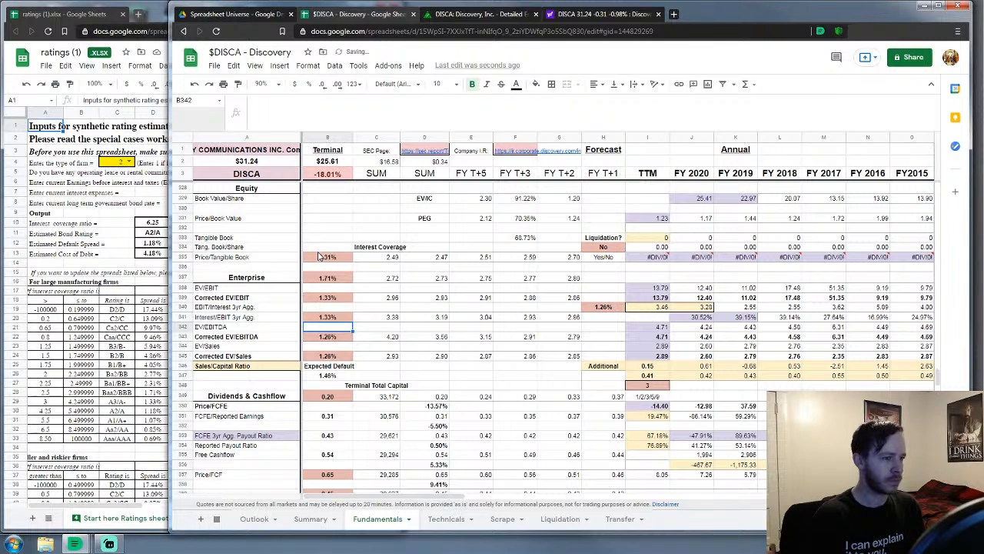
Set the Corrected EV/EBITDA rate in B343 to 1.33% and the EV/Sales rate in B345 to 1.71%
{"action": "key", "text": "Down"}
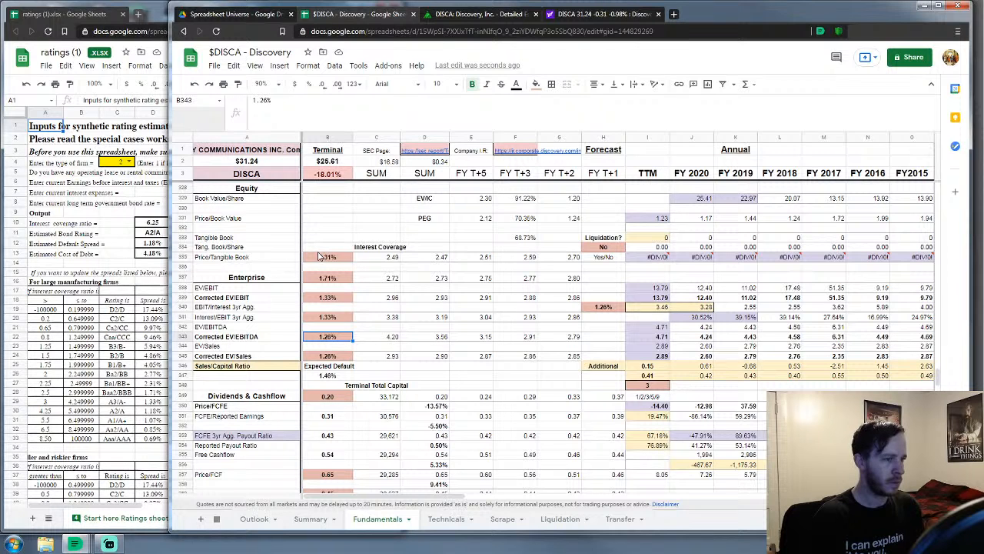
{"action": "type", "text": "1.33%"}
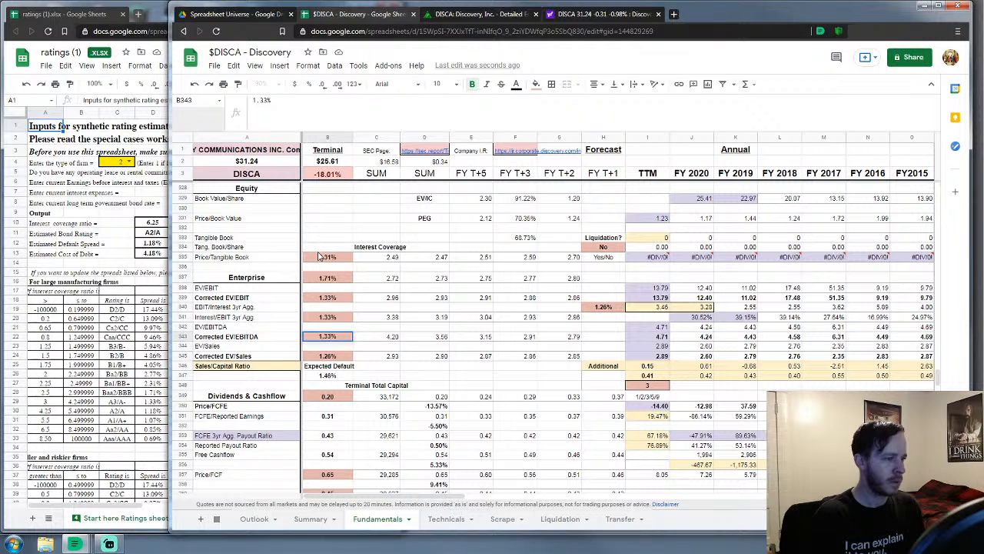
{"action": "key", "text": "Down"}
{"action": "key", "text": "Down"}
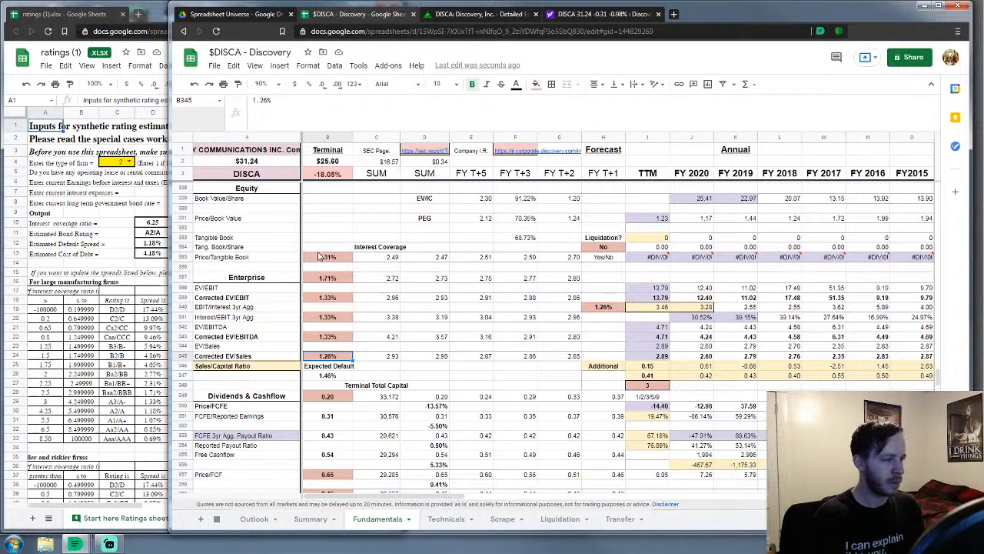
{"action": "type", "text": "1.71"}
{"action": "key", "text": "Return"}
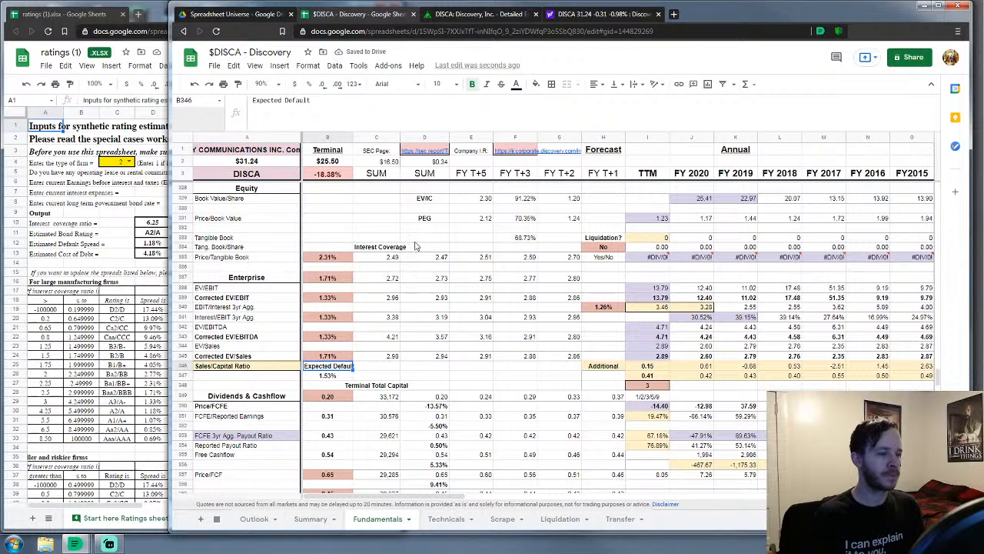
Switch to the maximized Summary sheet and select the valuation summary showing the $25.50 expected value
{"action": "left_click", "coordinate": [385, 211]}
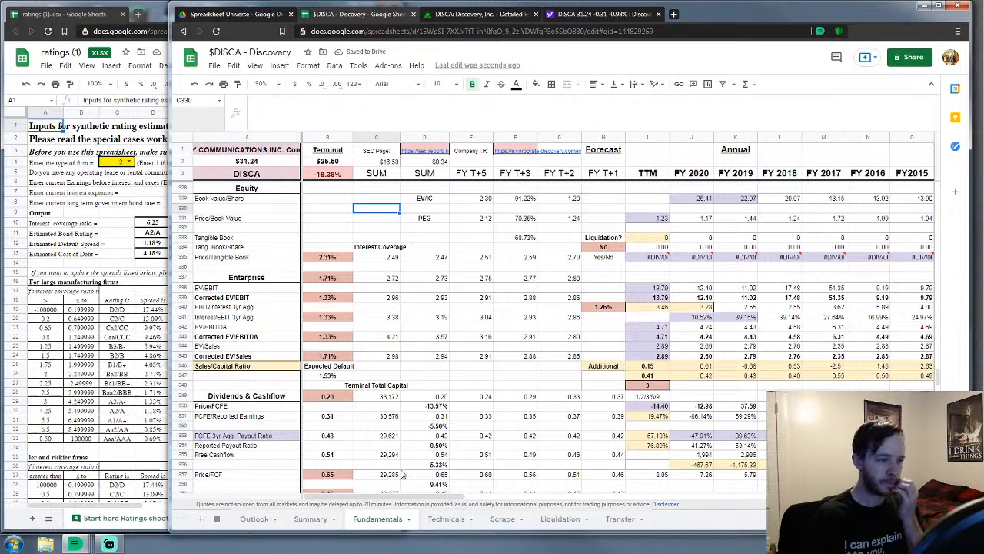
{"action": "left_click", "coordinate": [323, 522]}
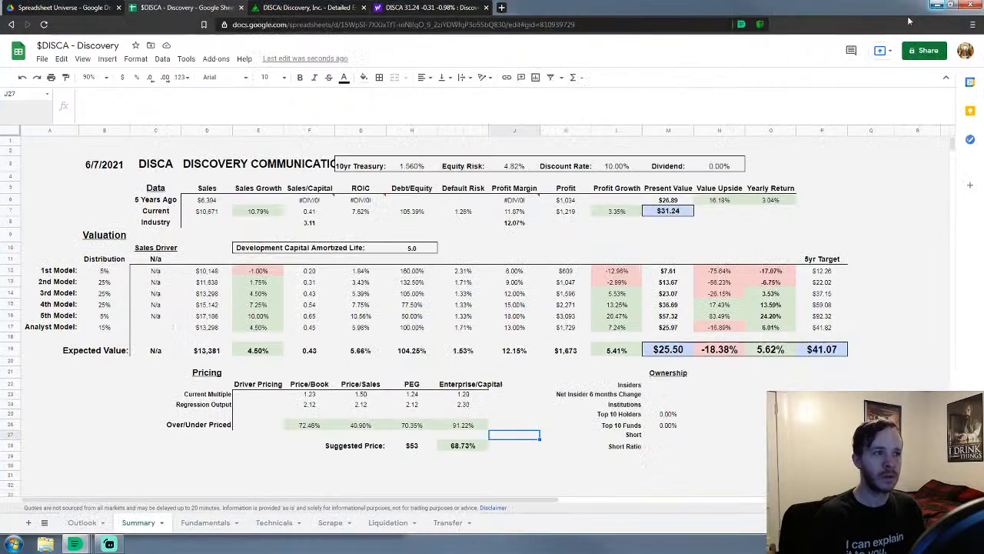
{"action": "left_click", "coordinate": [939, 6]}
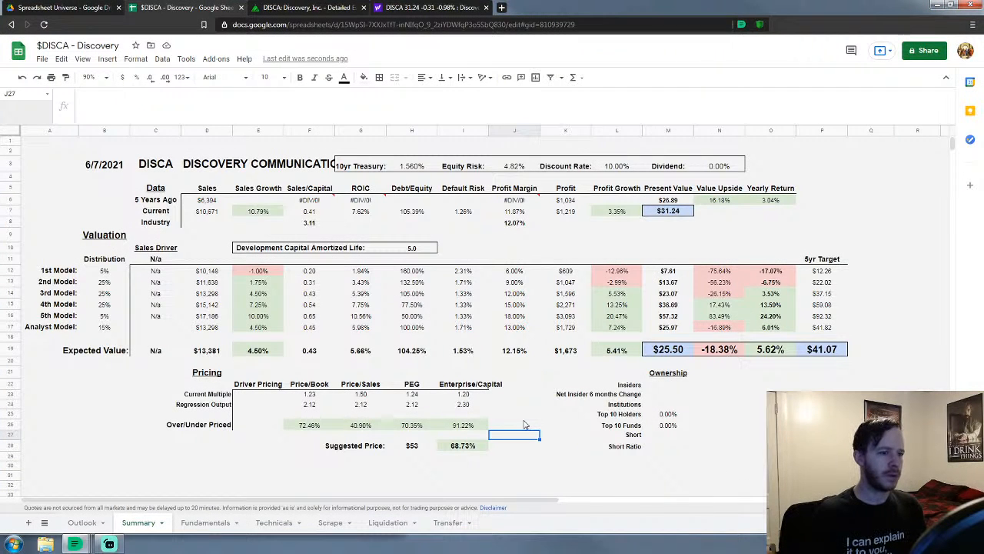
{"action": "left_click", "coordinate": [757, 458]}
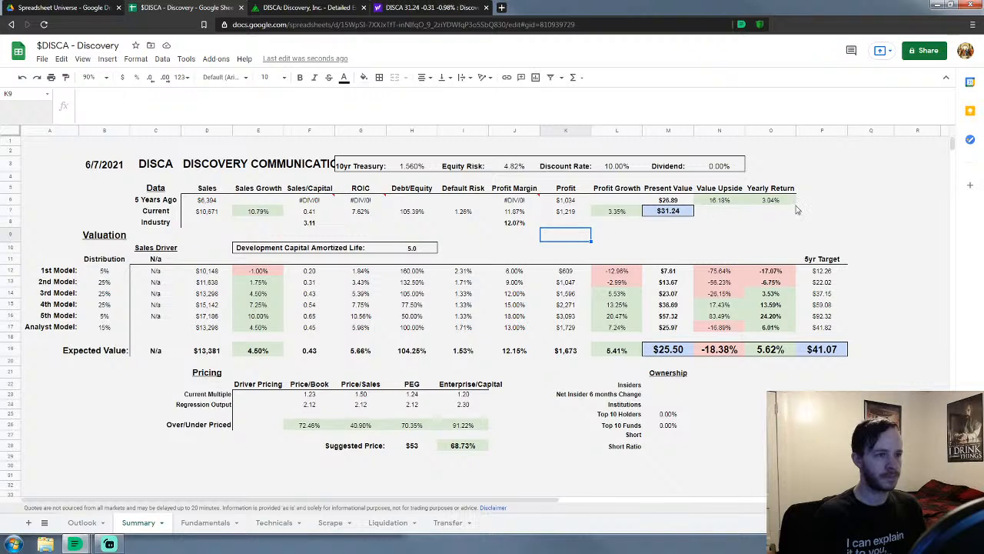
{"action": "left_click", "coordinate": [892, 143]}
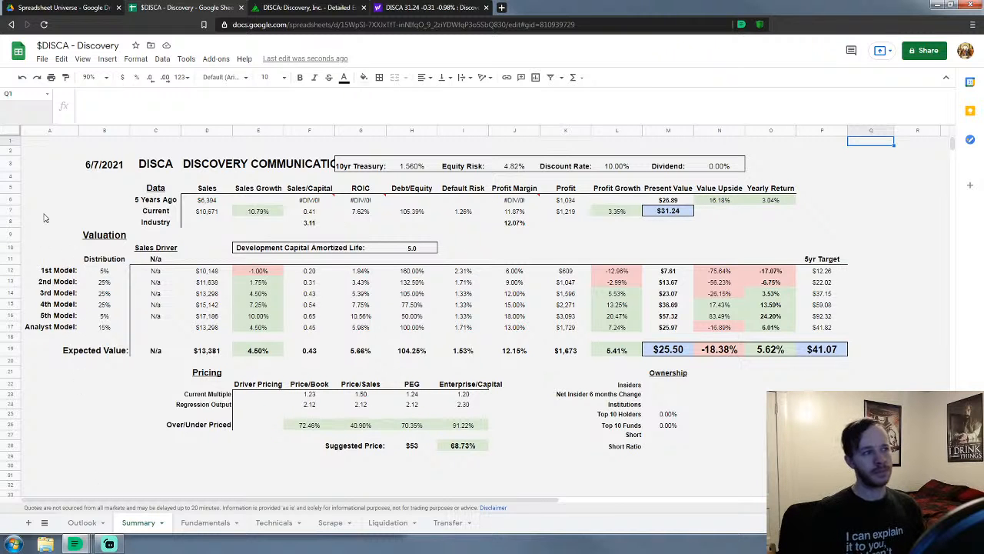
{"action": "left_click", "coordinate": [49, 211]}
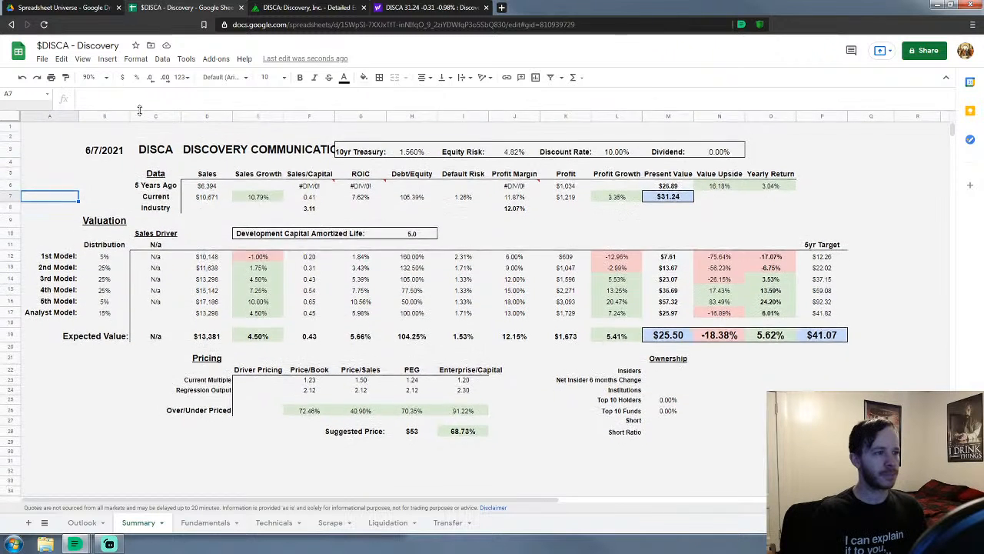
{"action": "left_click_drag", "start_coordinate": [40, 119], "coordinate": [915, 440]}
{"action": "left_click", "coordinate": [545, 471]}
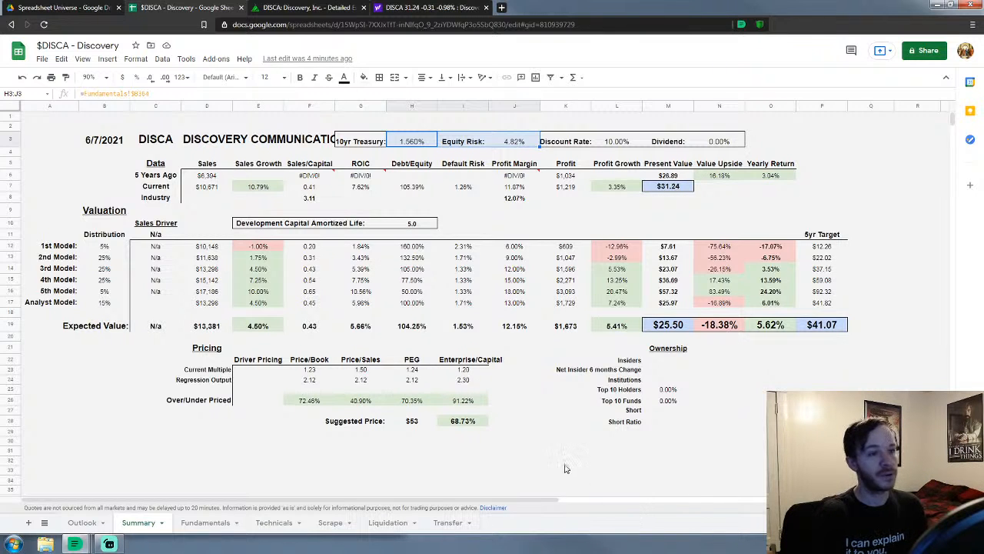
{"action": "left_click", "coordinate": [534, 392]}
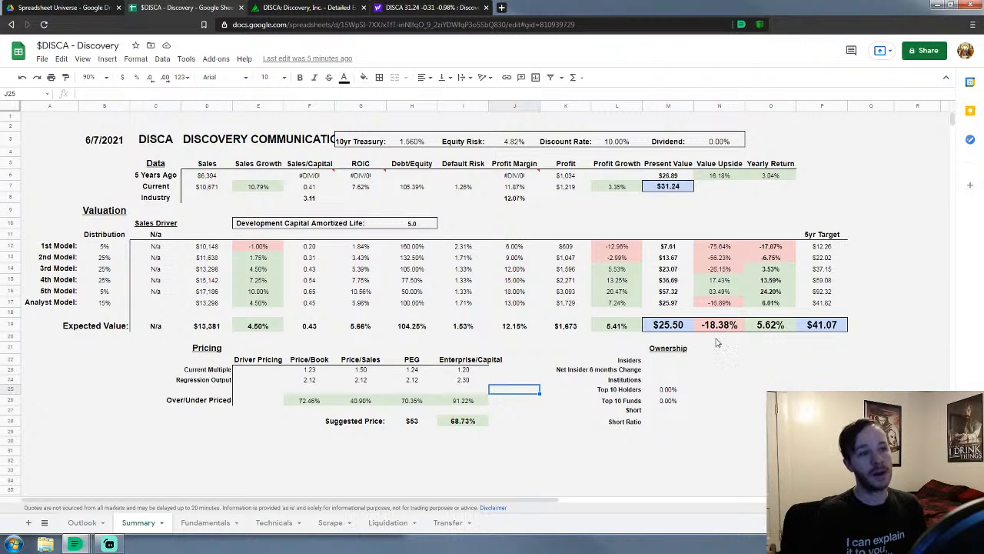
{"action": "left_click", "coordinate": [742, 465]}
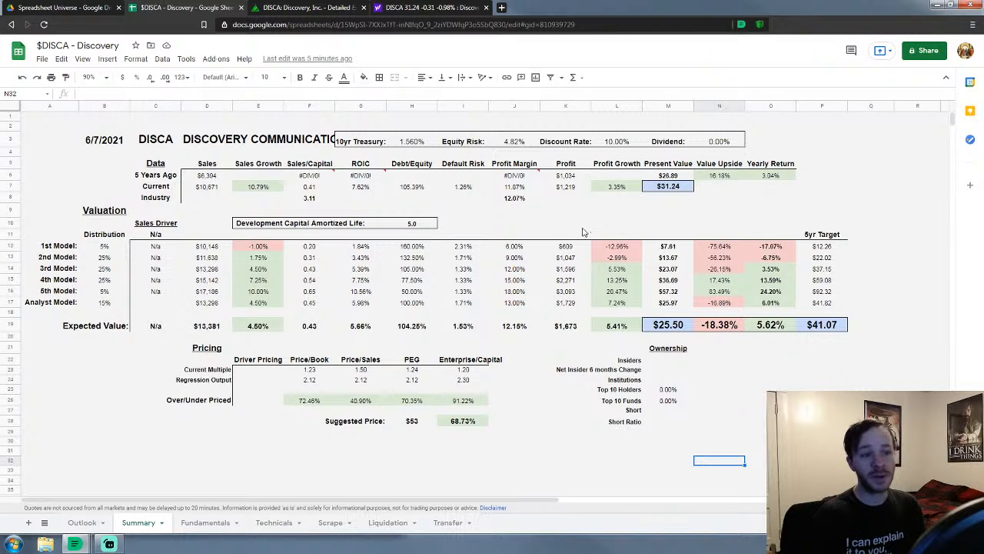
{"action": "left_click_drag", "start_coordinate": [206, 351], "coordinate": [499, 435]}
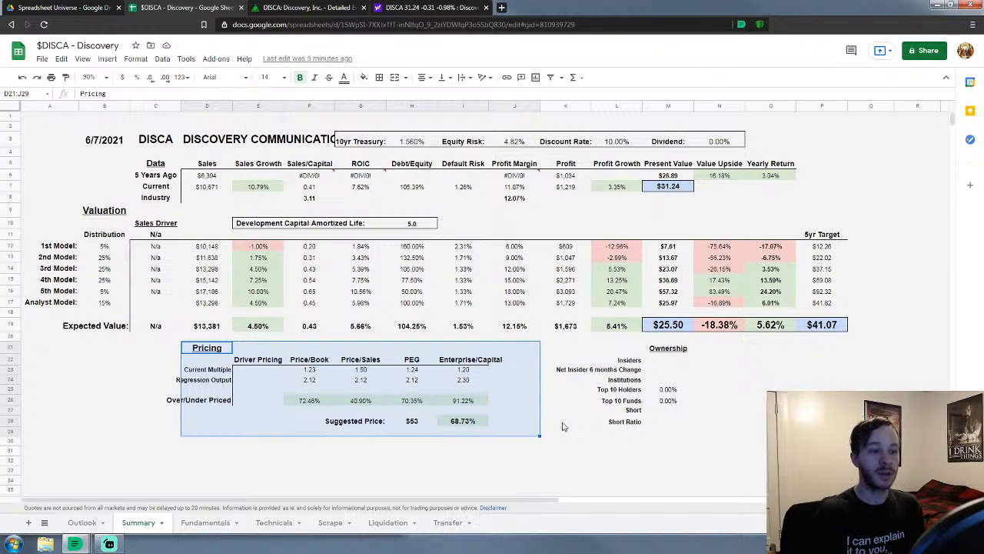
{"action": "left_click", "coordinate": [562, 424]}
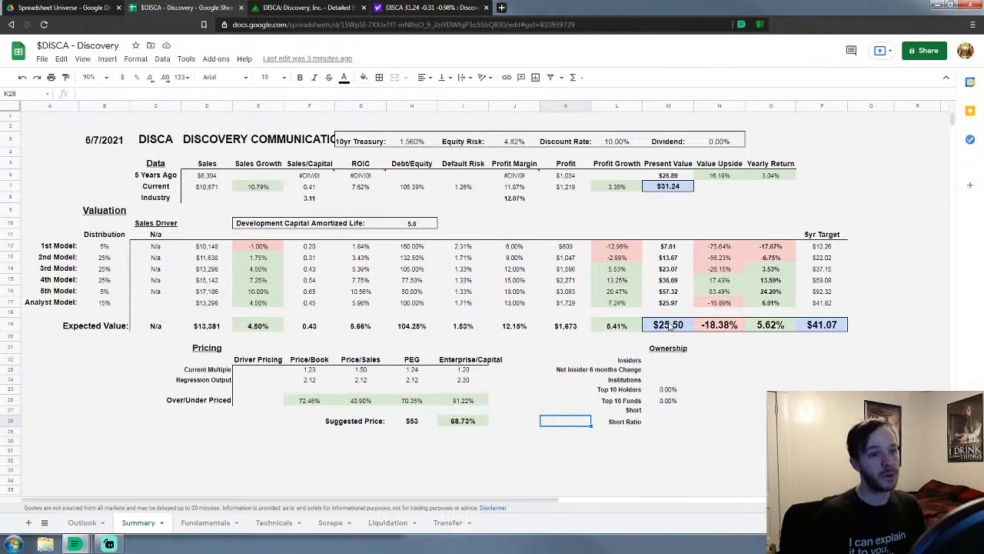
{"action": "left_click_drag", "start_coordinate": [670, 329], "coordinate": [843, 326]}
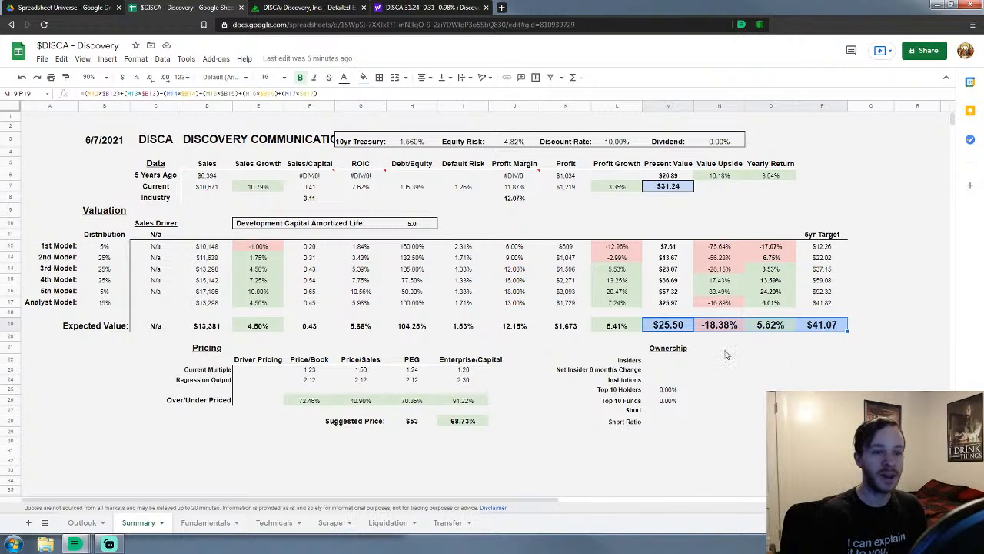
{"action": "left_click", "coordinate": [774, 338]}
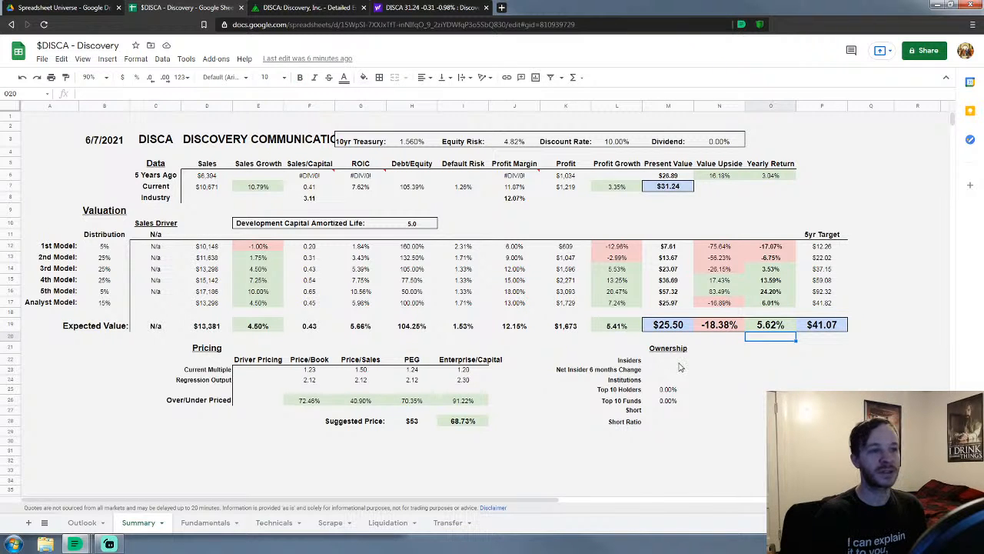